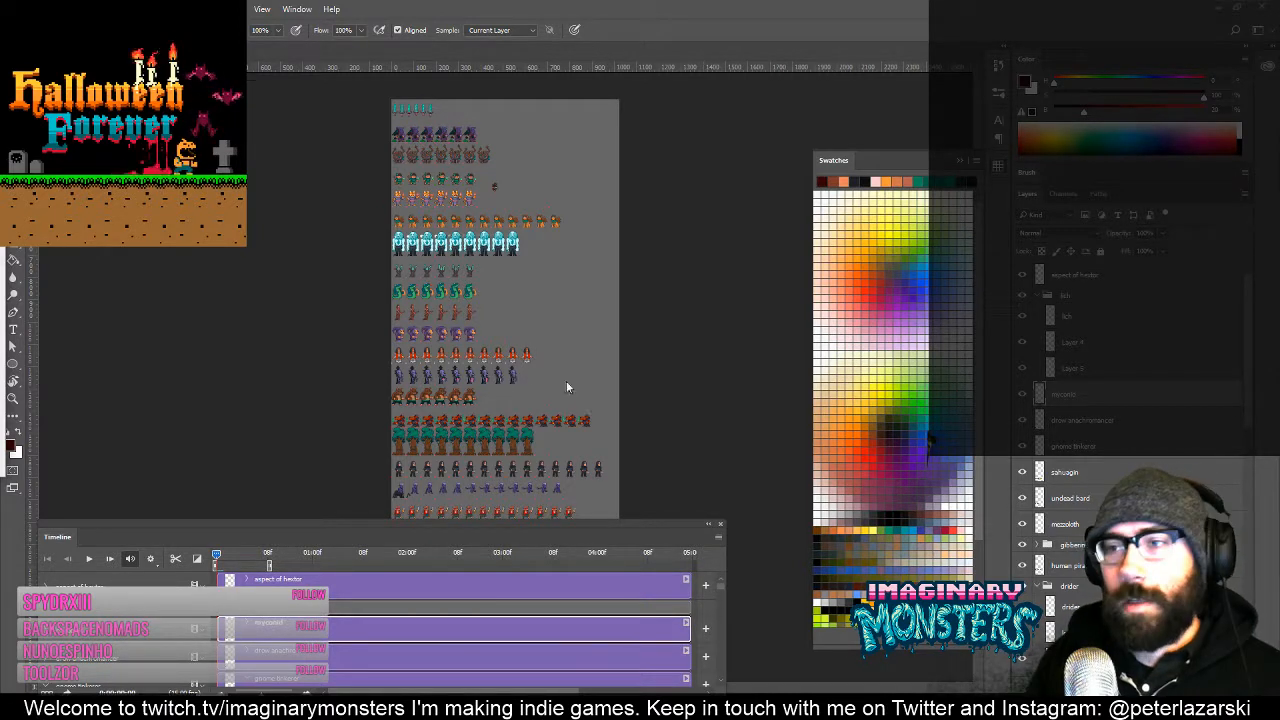
# Step: Look through the rows of character sprites down to the green crowned lich standing beside the mushroom creature
pyautogui.press('z')
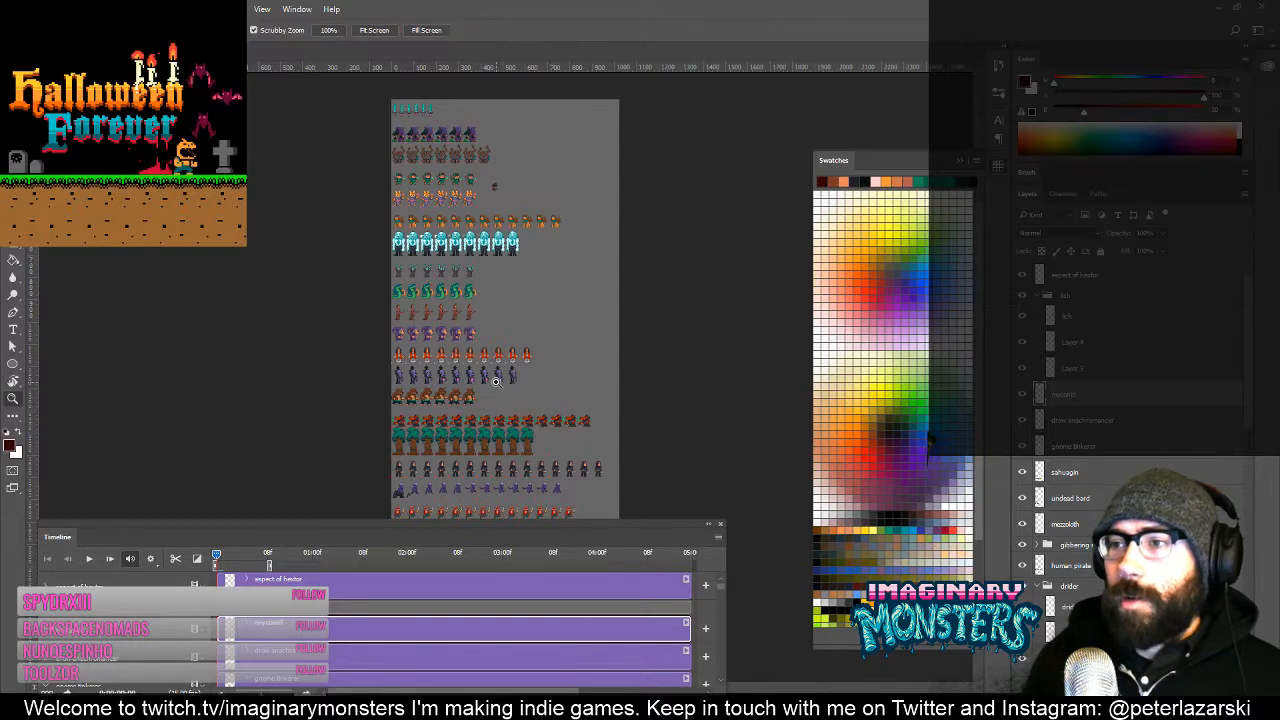
pyautogui.moveTo(497, 381)
pyautogui.mouseDown()
pyautogui.moveTo(566, 340)
pyautogui.moveTo(625, 332)
pyautogui.mouseUp()
pyautogui.scroll(-10, 449, 380)
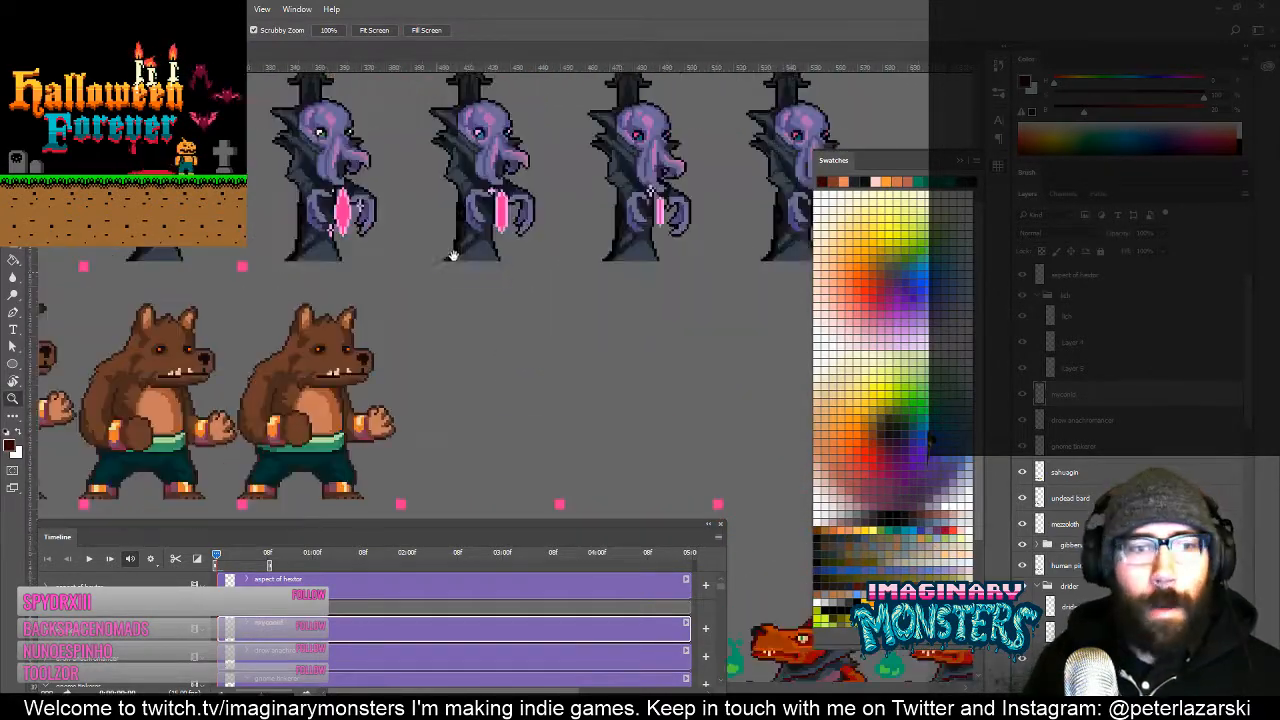
pyautogui.scroll(-10, 480, 155)
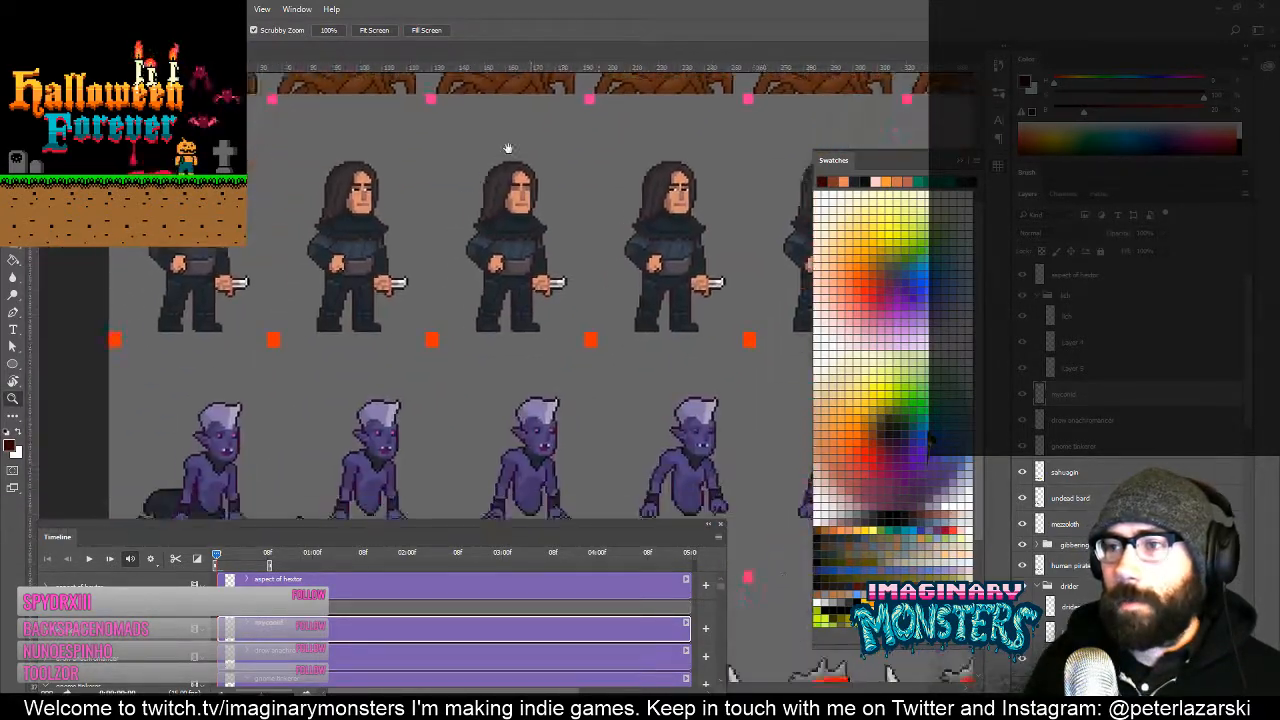
pyautogui.scroll(-10, 559, 158)
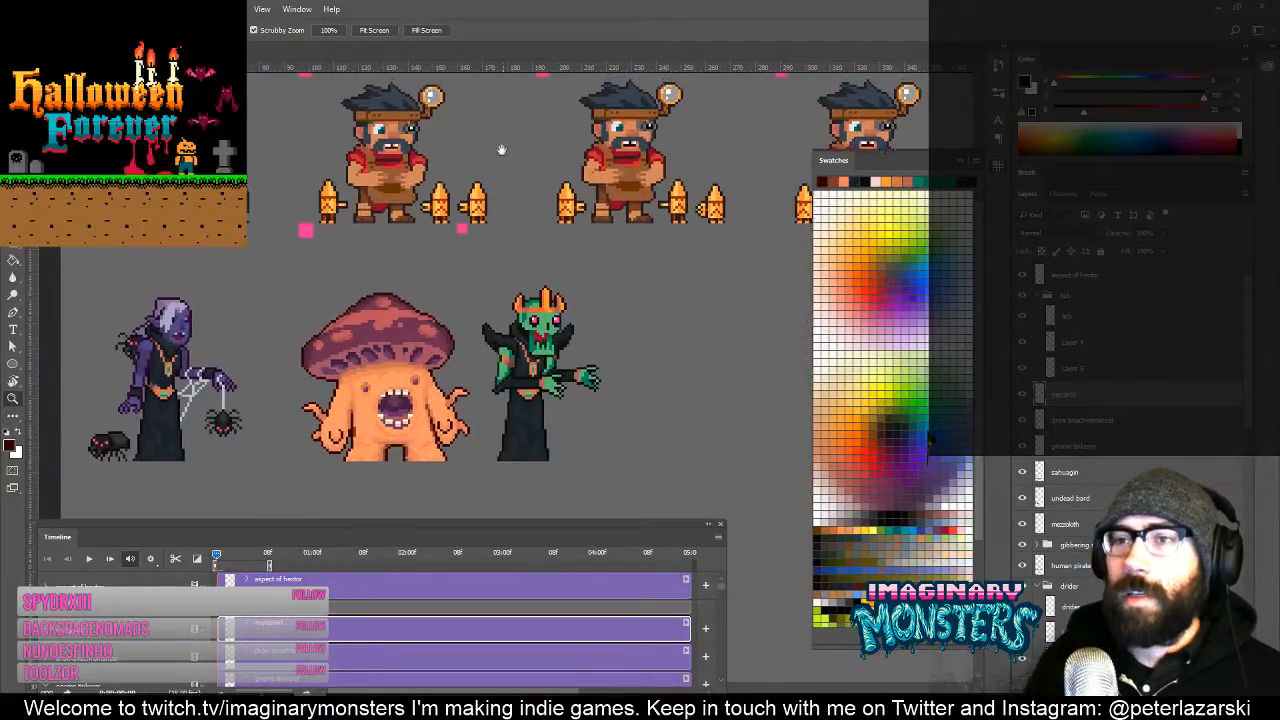
pyautogui.scroll(6, 559, 158)
pyautogui.scroll(-3, 545, 70)
pyautogui.moveTo(560, 490); pyautogui.dragTo(631, 248)
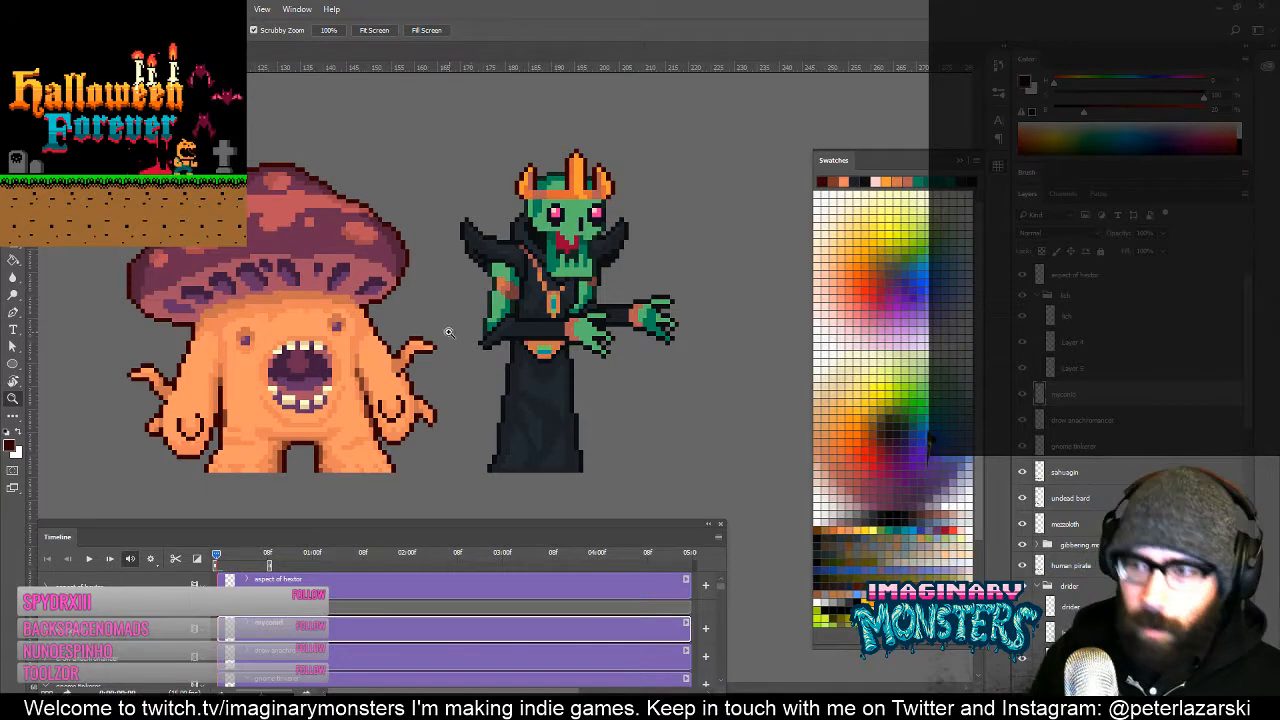
# Step: Make the lich's robe layer active and show the grid over the canvas
pyautogui.keyDown('ctrl'); pyautogui.click(527, 346); pyautogui.keyUp('ctrl')
pyautogui.moveTo(557, 323); pyautogui.dragTo(534, 355)
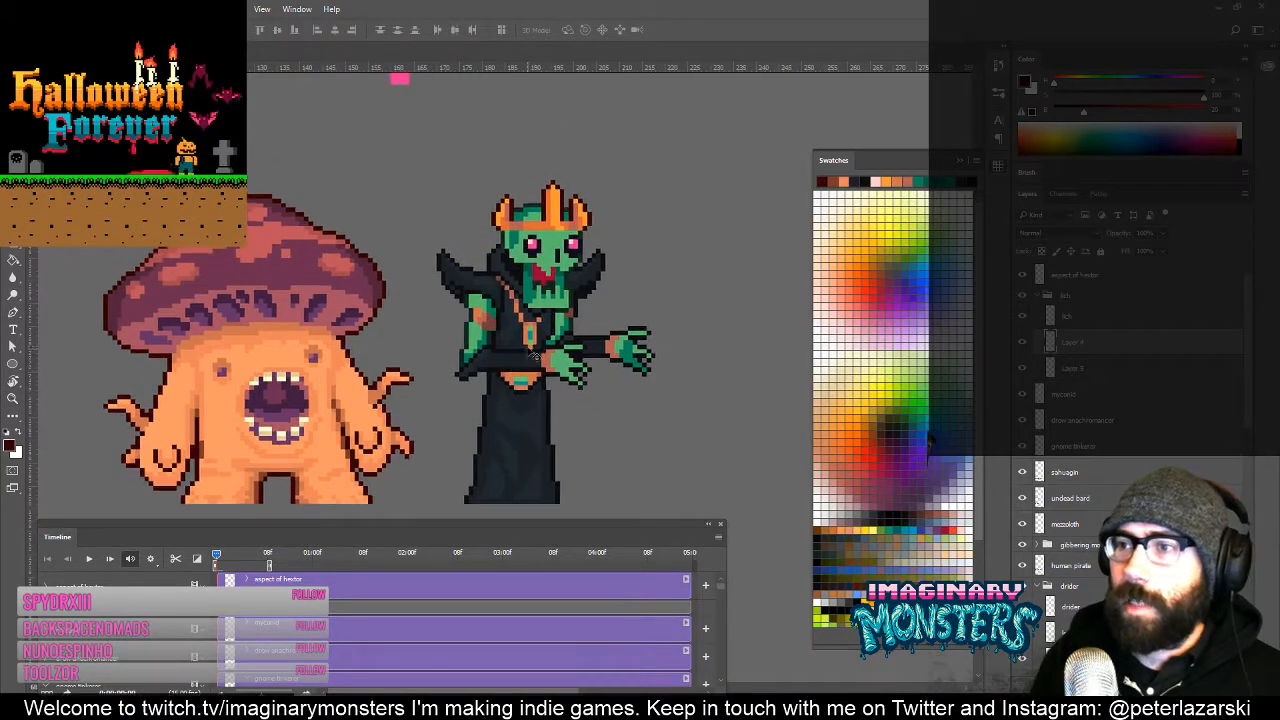
pyautogui.moveTo(611, 398); pyautogui.dragTo(565, 328)
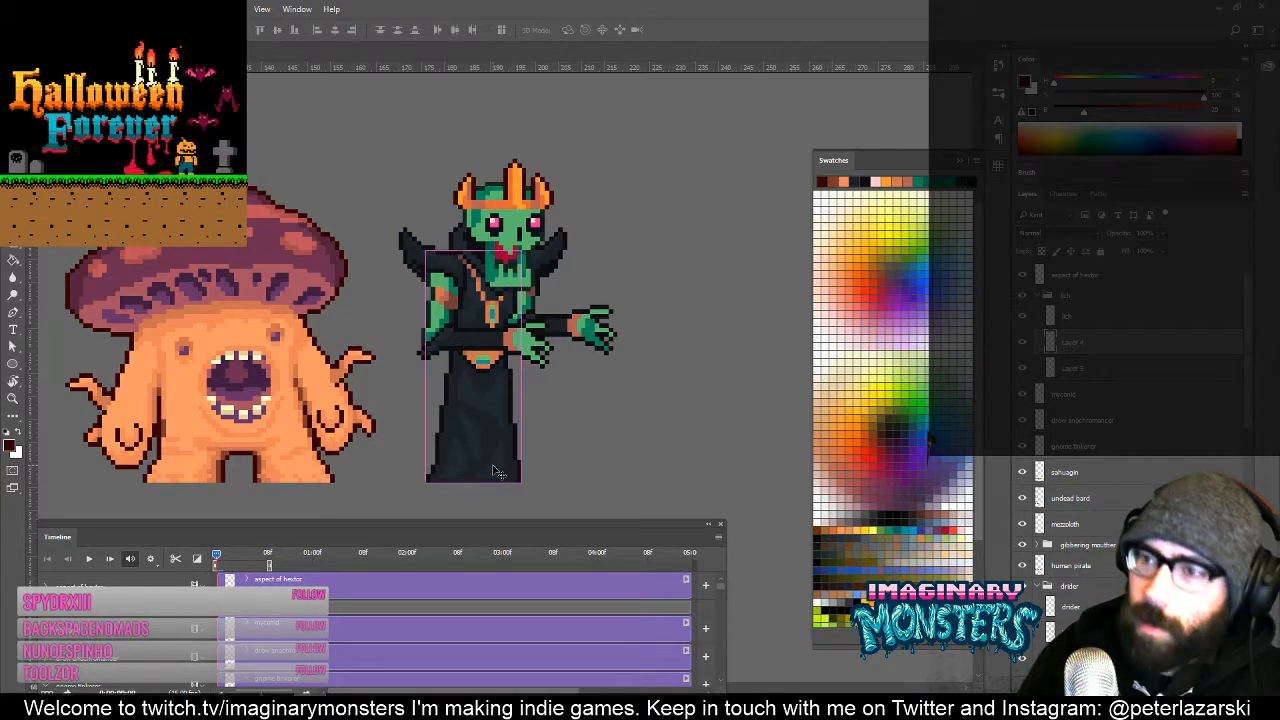
pyautogui.hotkey('ctrl', "'")
pyautogui.press('z')
pyautogui.moveTo(482, 374); pyautogui.dragTo(485, 384)
# Step: Flare the robe's lower-left hem outward on the lich by drawing near-black outline pixels with the Pencil
pyautogui.press('b')
pyautogui.press('z')
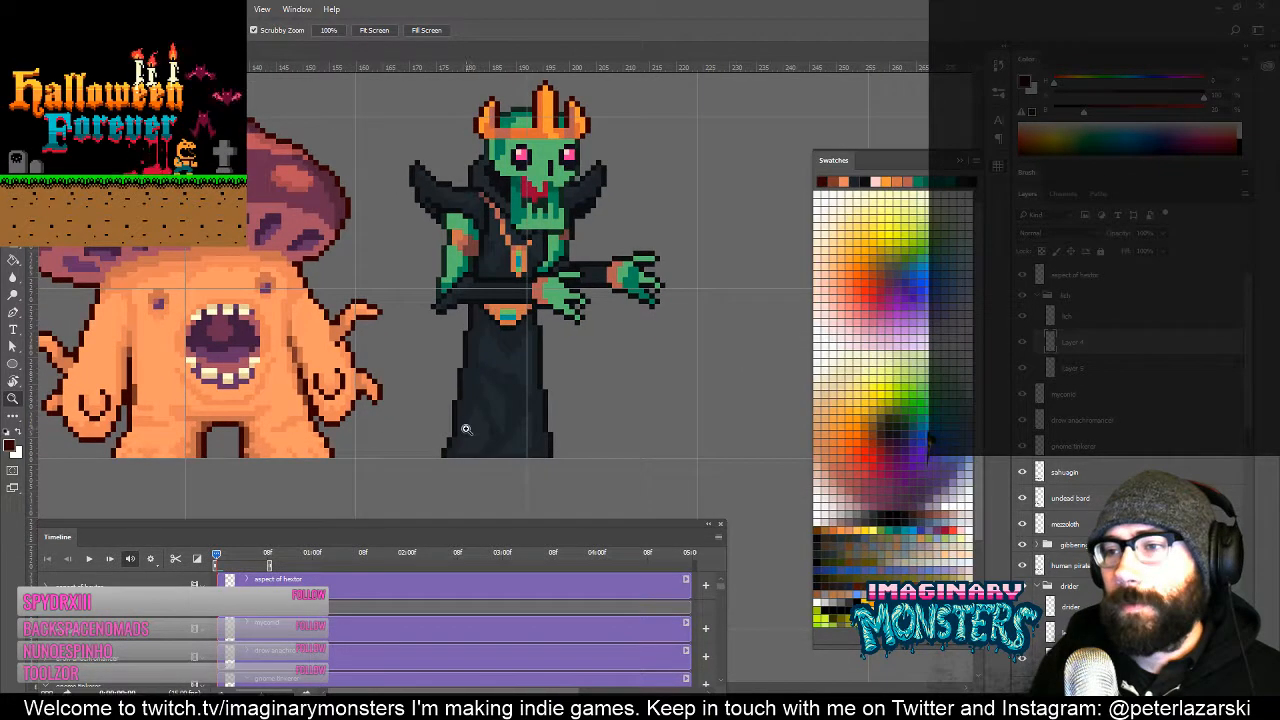
pyautogui.moveTo(467, 430)
pyautogui.mouseDown()
pyautogui.moveTo(500, 391)
pyautogui.moveTo(509, 409)
pyautogui.moveTo(514, 399)
pyautogui.moveTo(493, 430)
pyautogui.moveTo(530, 419)
pyautogui.mouseUp()
pyautogui.press('b')
pyautogui.hotkey('ctrl', 'z')
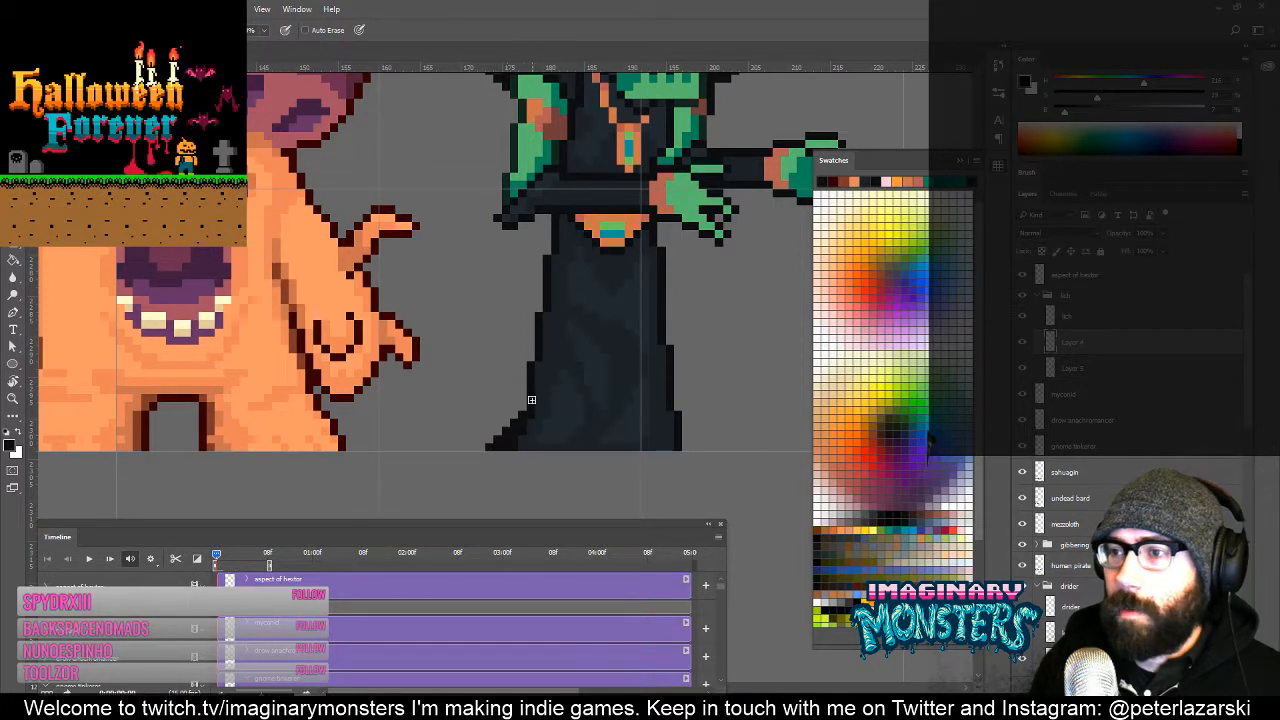
pyautogui.moveTo(532, 400); pyautogui.dragTo(514, 422)
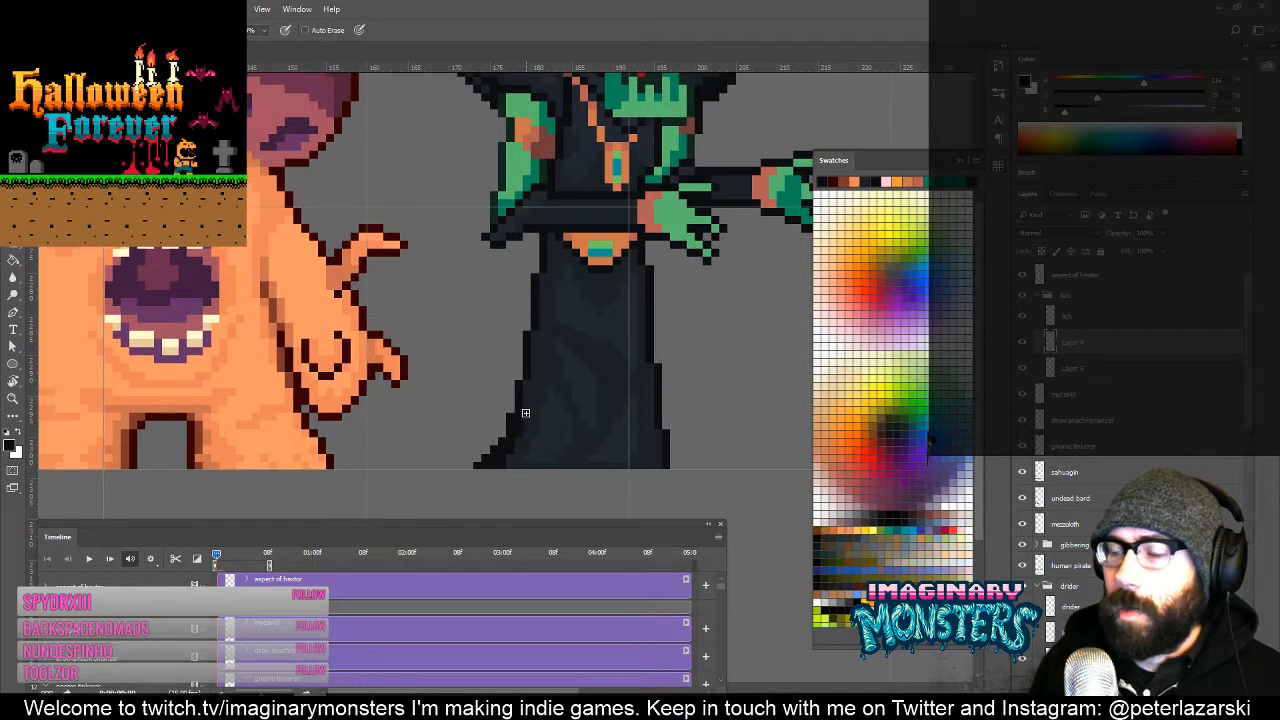
# Step: Fill the flared hem with the robe's sampled dark blue-grey and clean up its stepped outline
pyautogui.keyDown('alt'); pyautogui.click(528, 418); pyautogui.keyUp('alt')
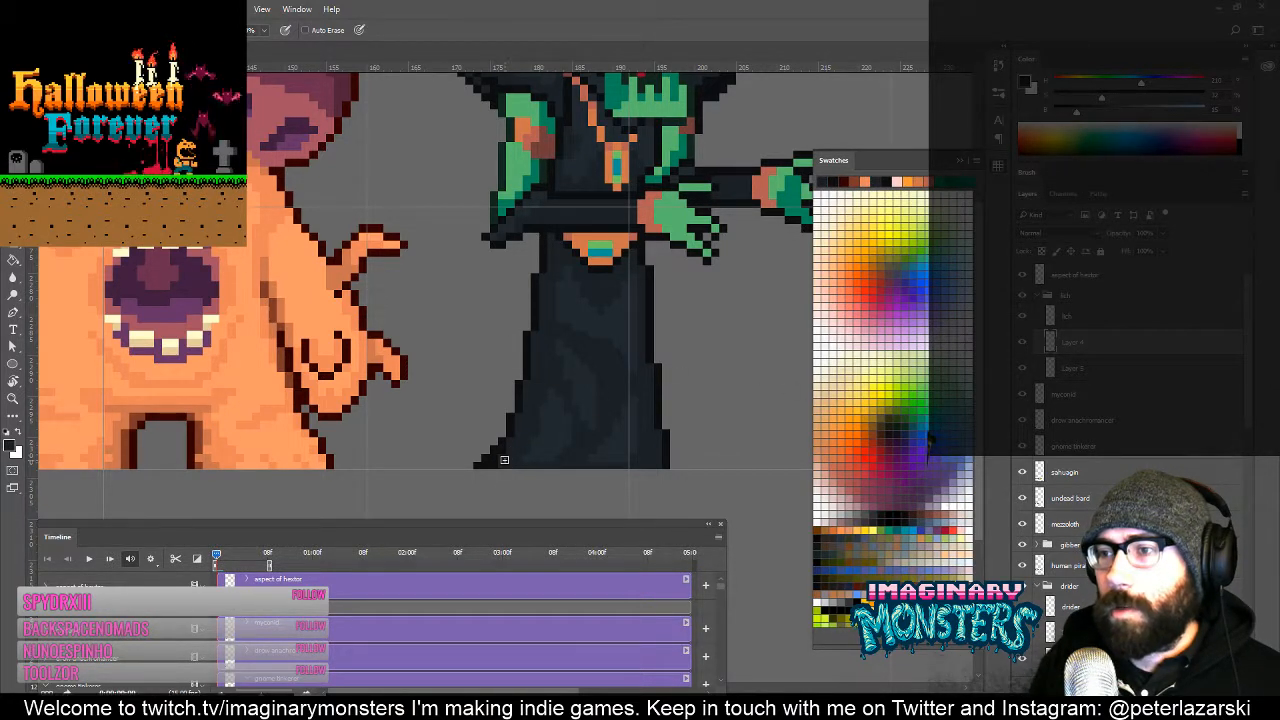
pyautogui.scroll(2, 497, 475)
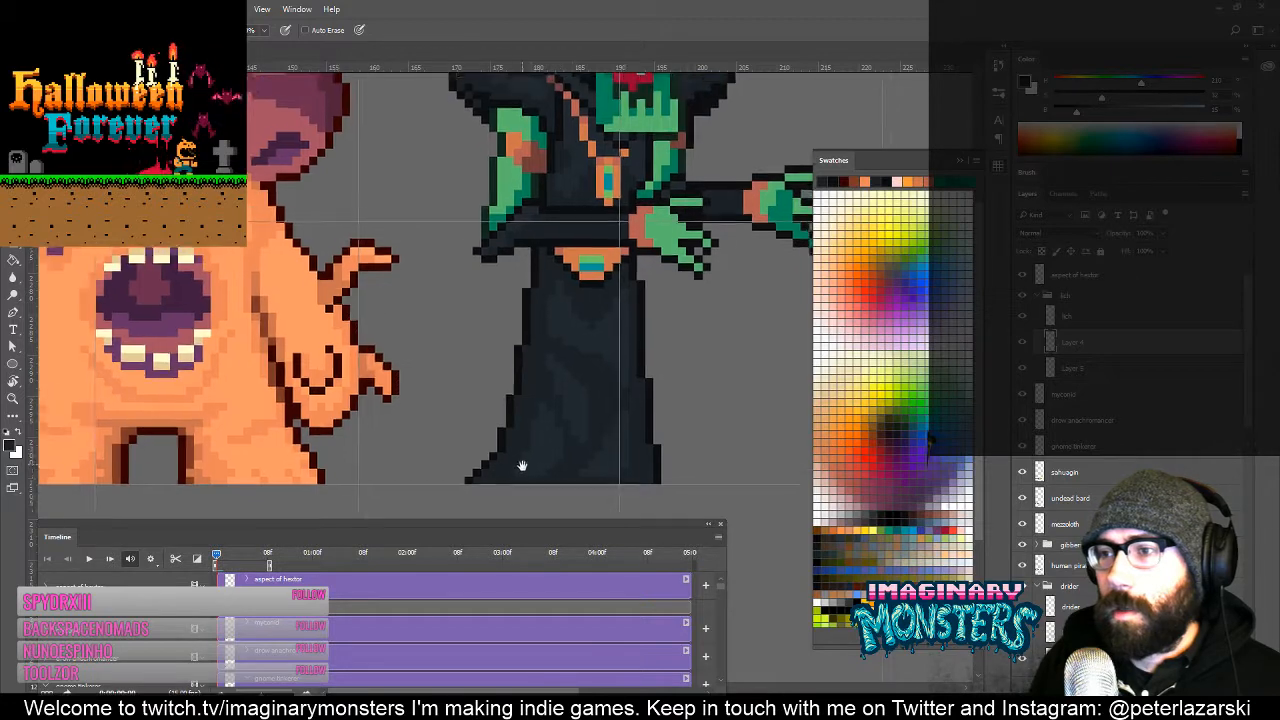
pyautogui.scroll(1, 485, 474)
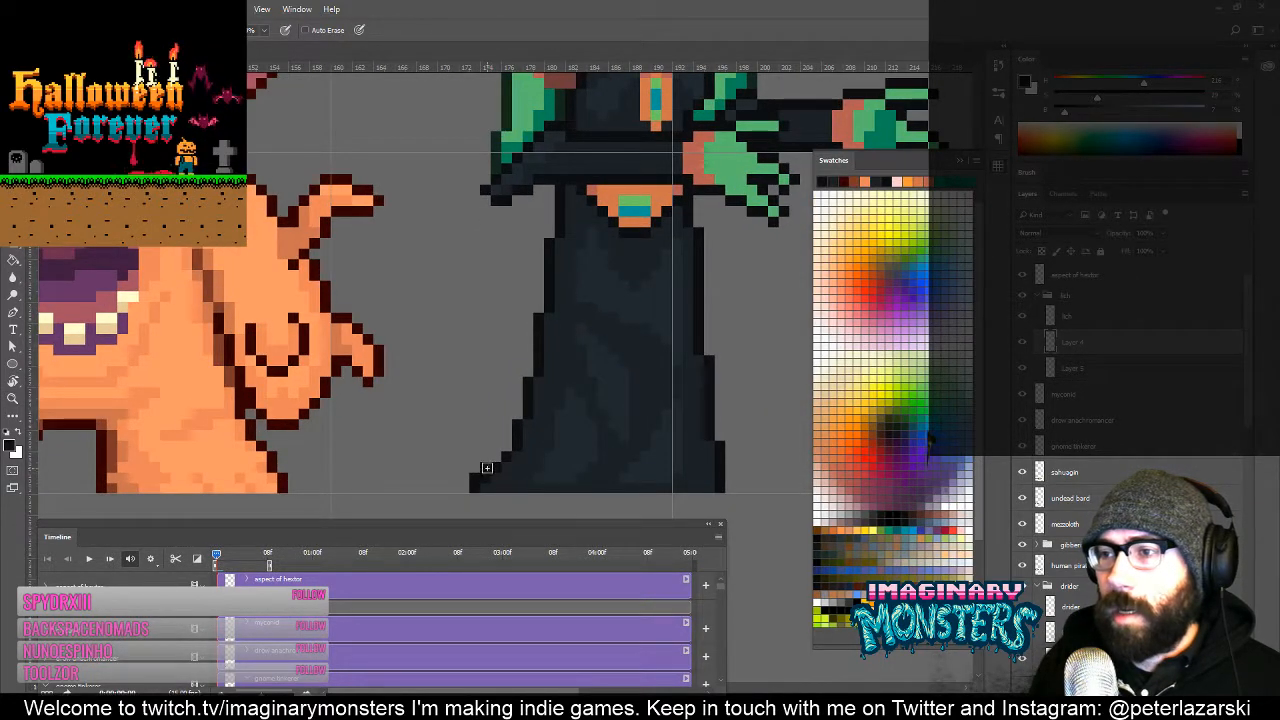
pyautogui.scroll(-1, 505, 465)
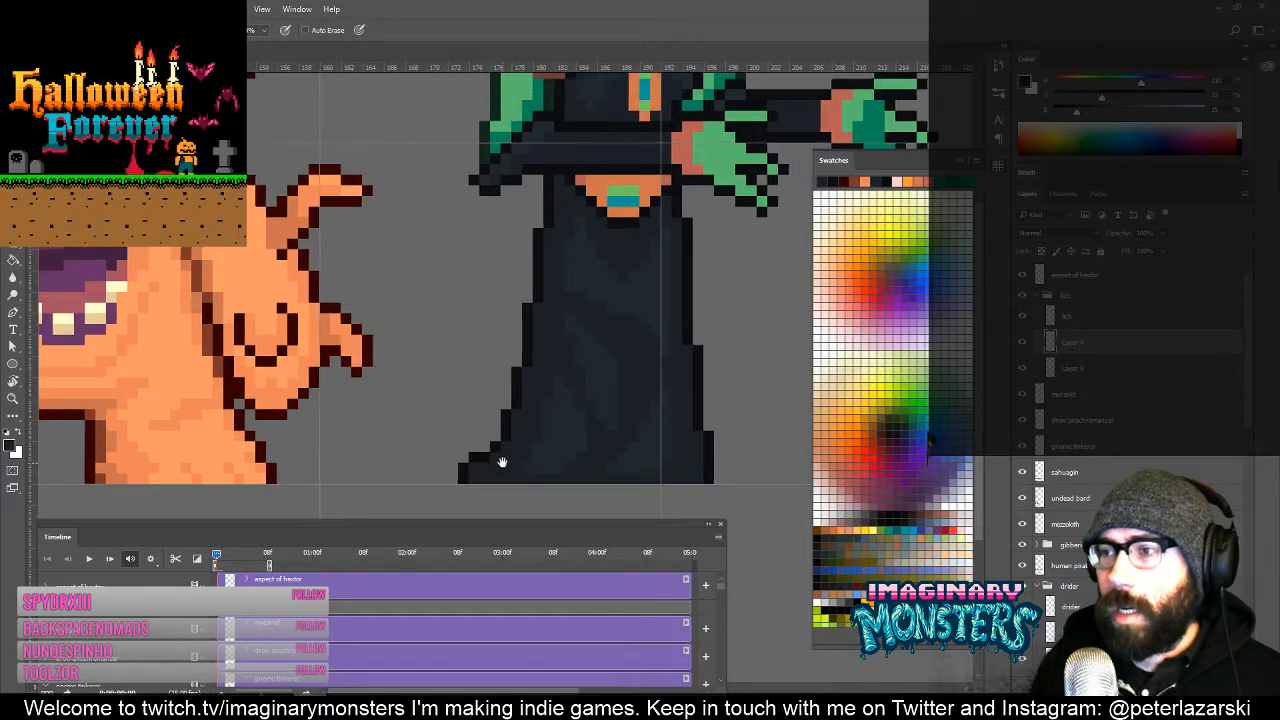
pyautogui.scroll(-1, 626, 374)
pyautogui.scroll(-2, 626, 374)
# Step: Examine the lich's robe, sleeves and arms both close up and as a whole figure
pyautogui.scroll(1, 590, 370)
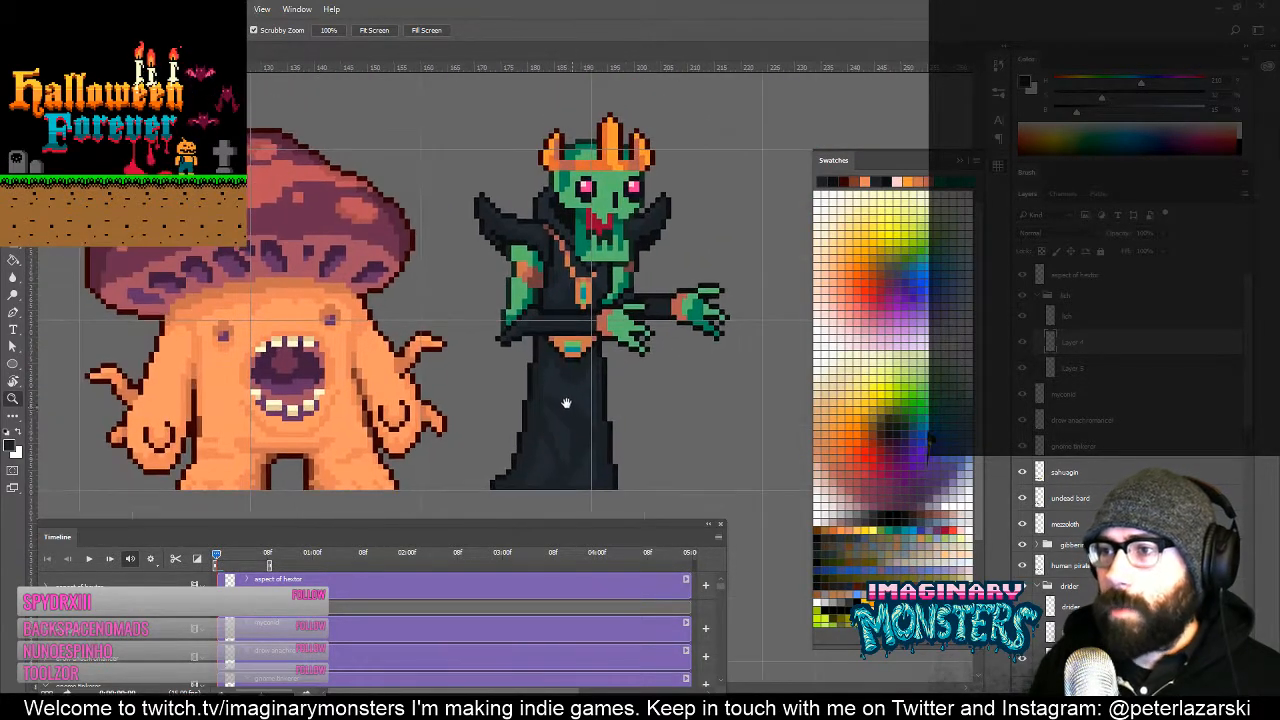
pyautogui.scroll(1, 572, 365)
pyautogui.scroll(-1, 572, 365)
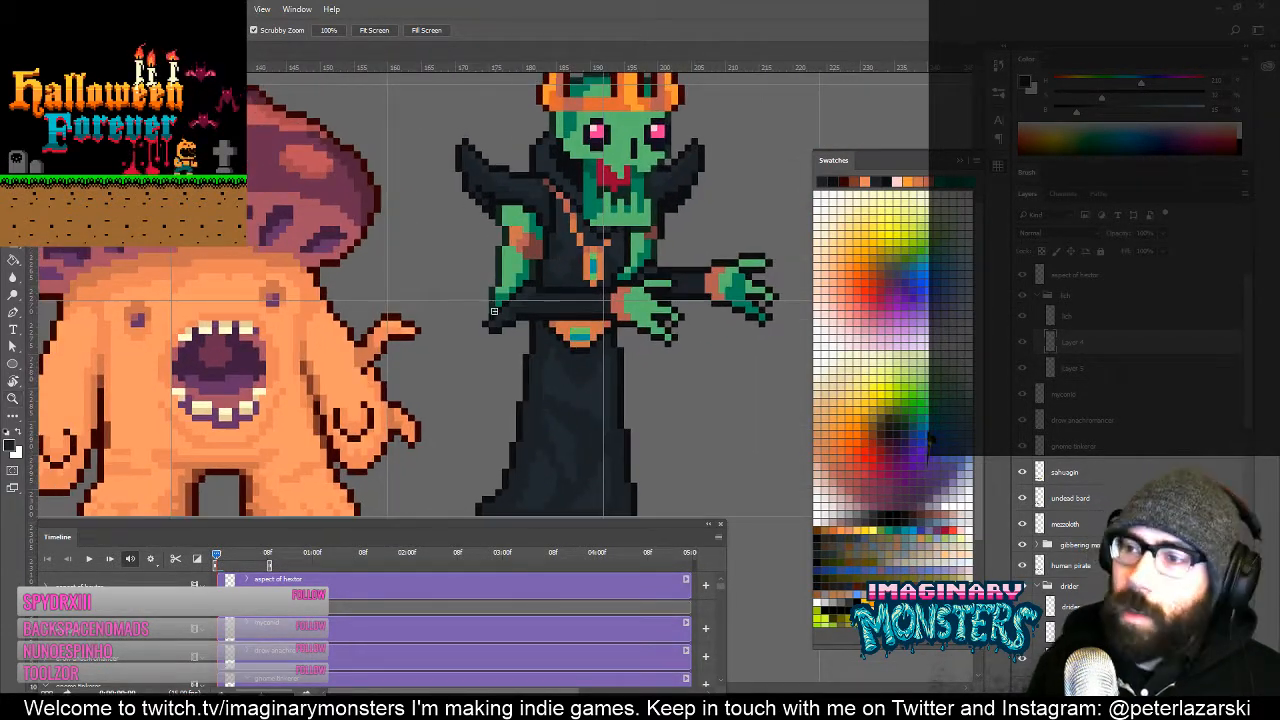
pyautogui.scroll(1, 550, 400)
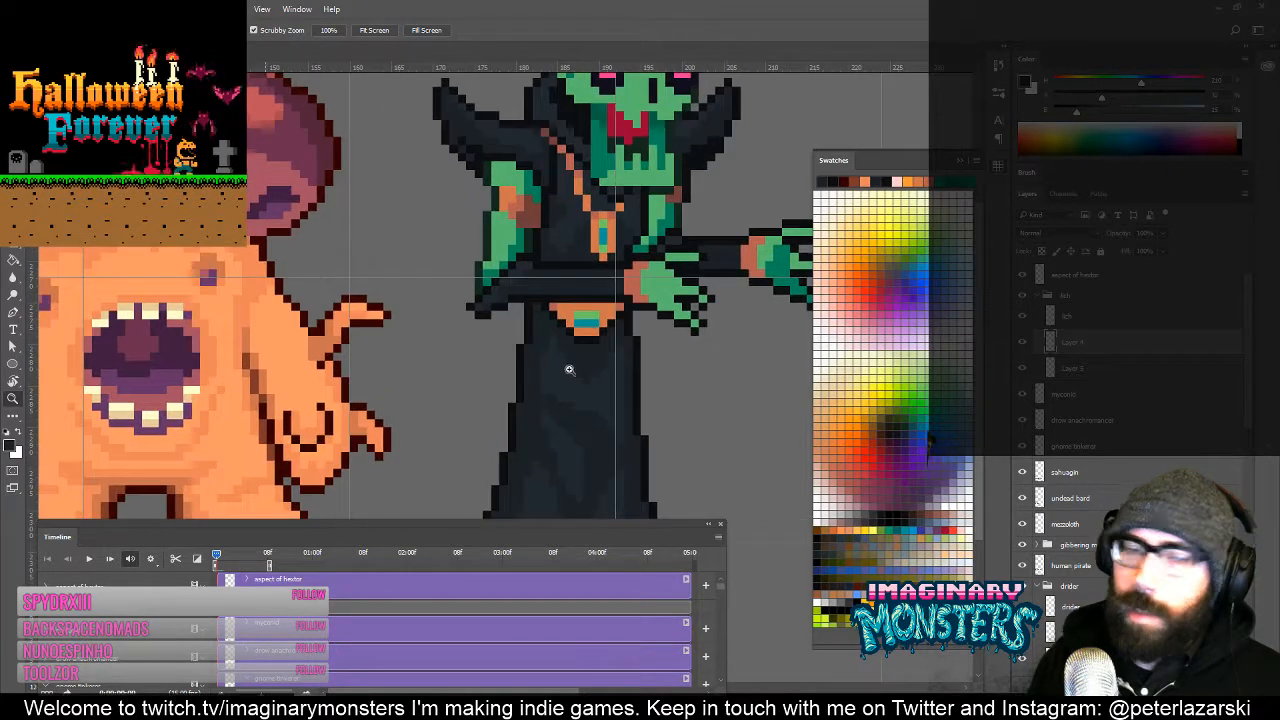
pyautogui.press('b')
pyautogui.scroll(1, 550, 392)
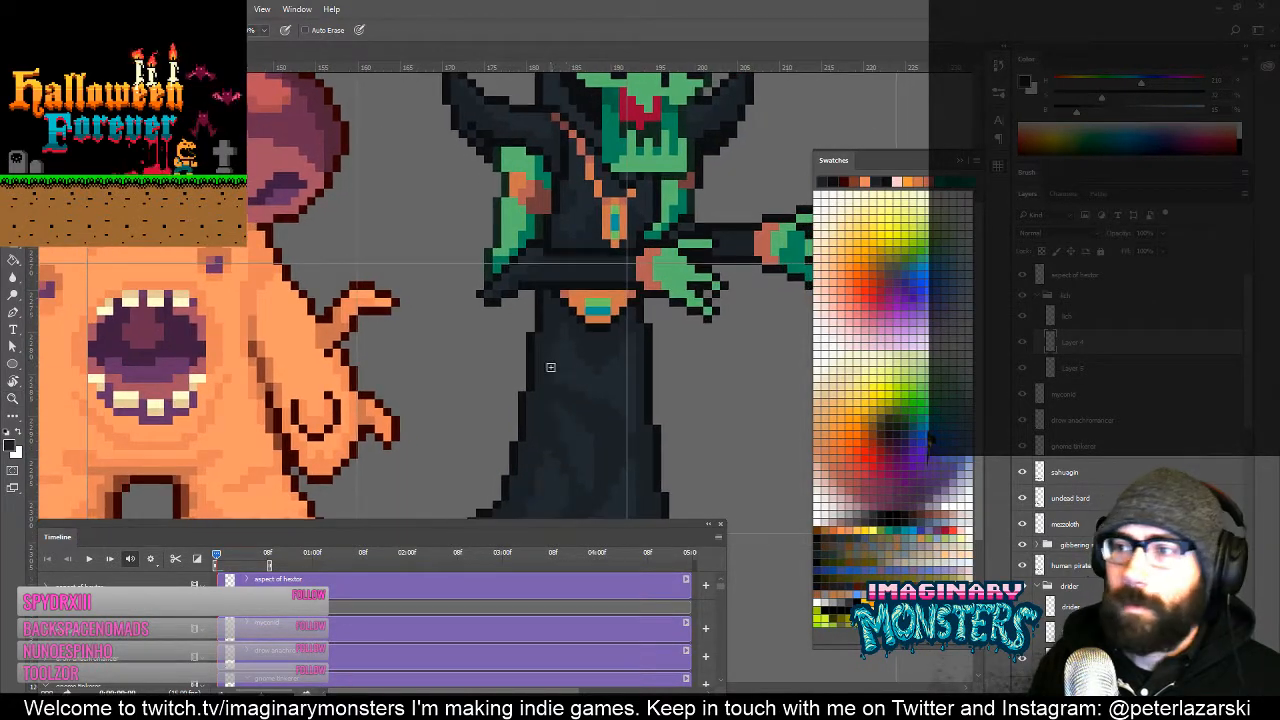
pyautogui.moveTo(624, 438); pyautogui.dragTo(567, 478)
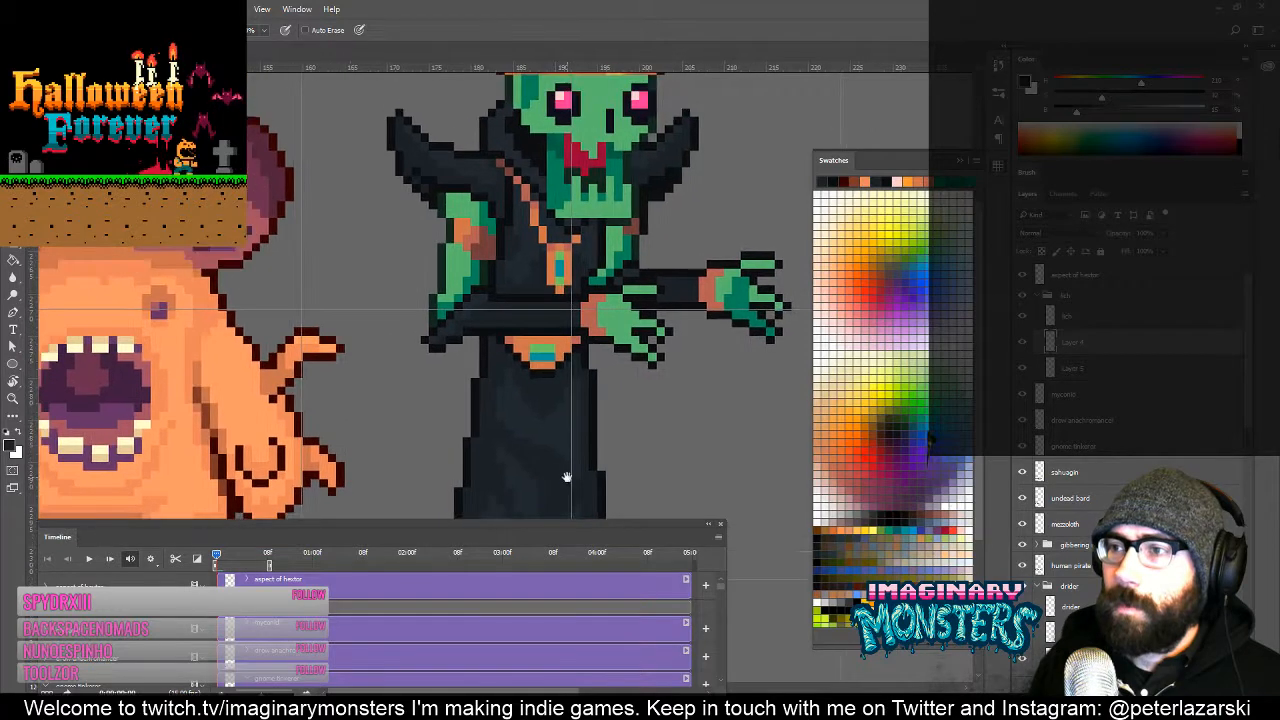
pyautogui.press('v')
pyautogui.moveTo(571, 383); pyautogui.dragTo(560, 412)
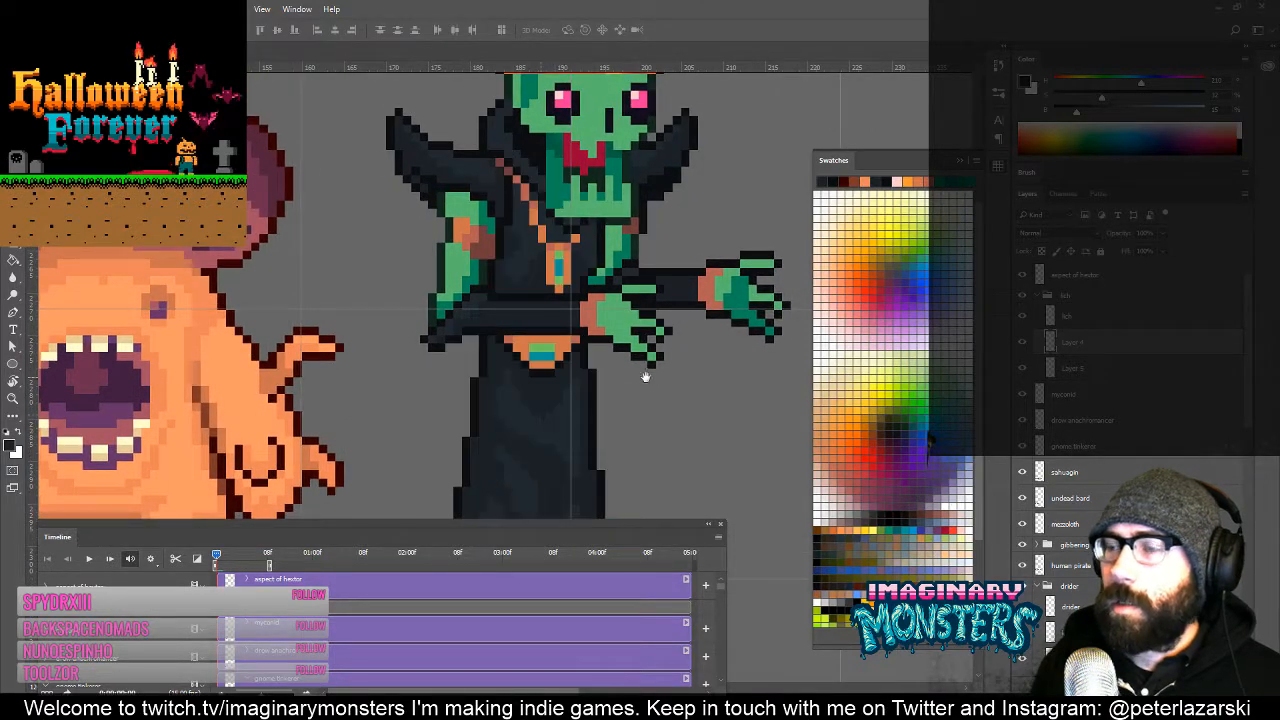
# Step: Recolor the gems in the lich's belt buckle and pendant with bright blue shades from the swatches
pyautogui.scroll(1, 620, 378)
pyautogui.scroll(-3, 980, 523)
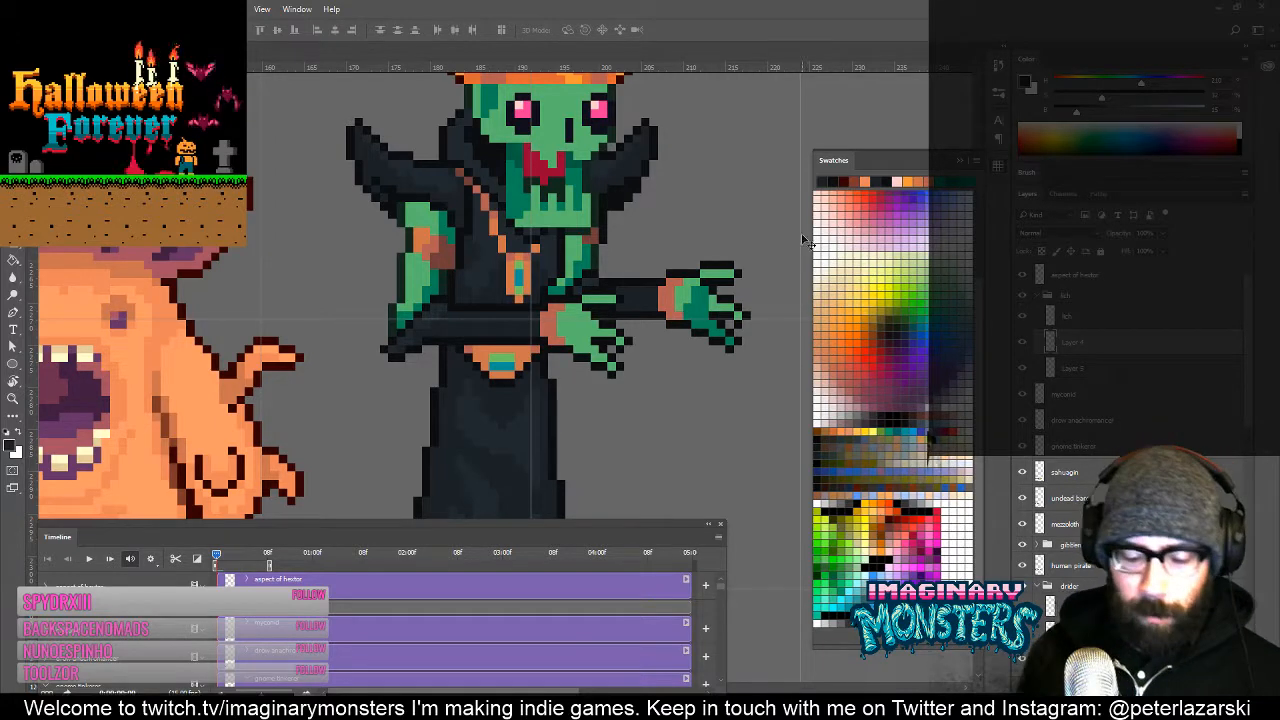
pyautogui.moveTo(656, 340); pyautogui.dragTo(678, 334)
pyautogui.press('b')
pyautogui.moveTo(717, 379); pyautogui.dragTo(685, 380)
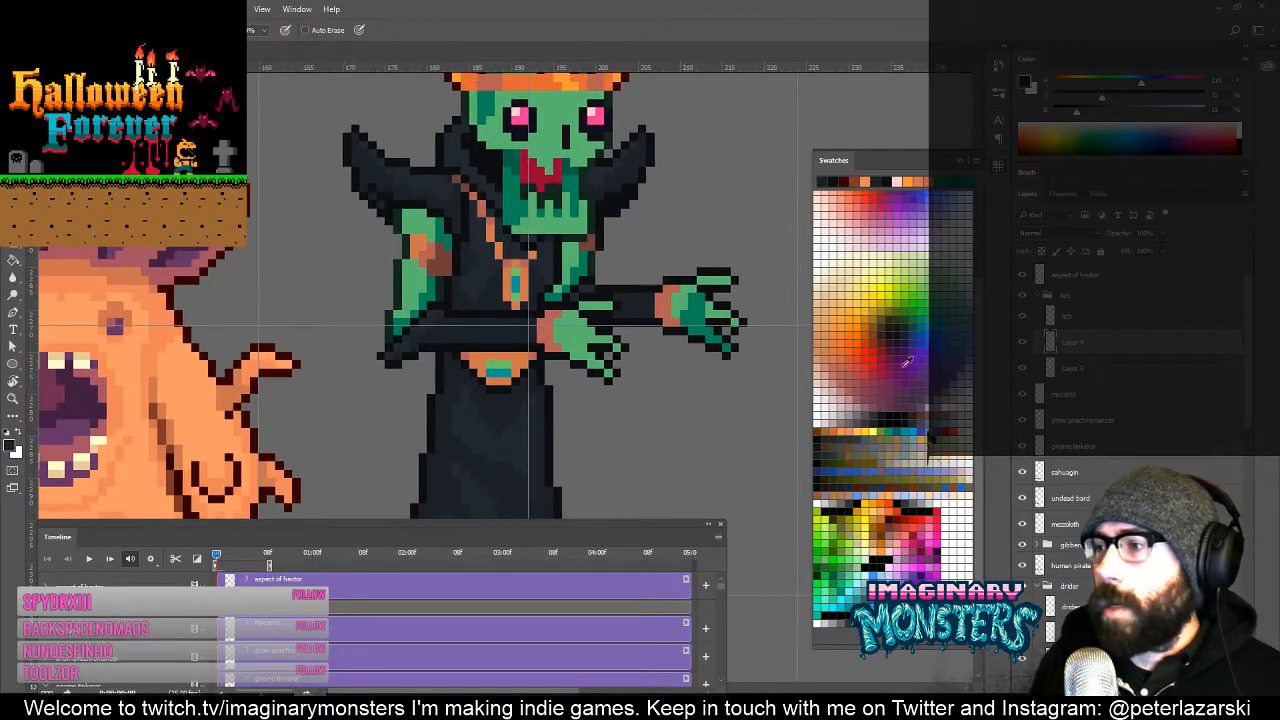
pyautogui.click(918, 427)
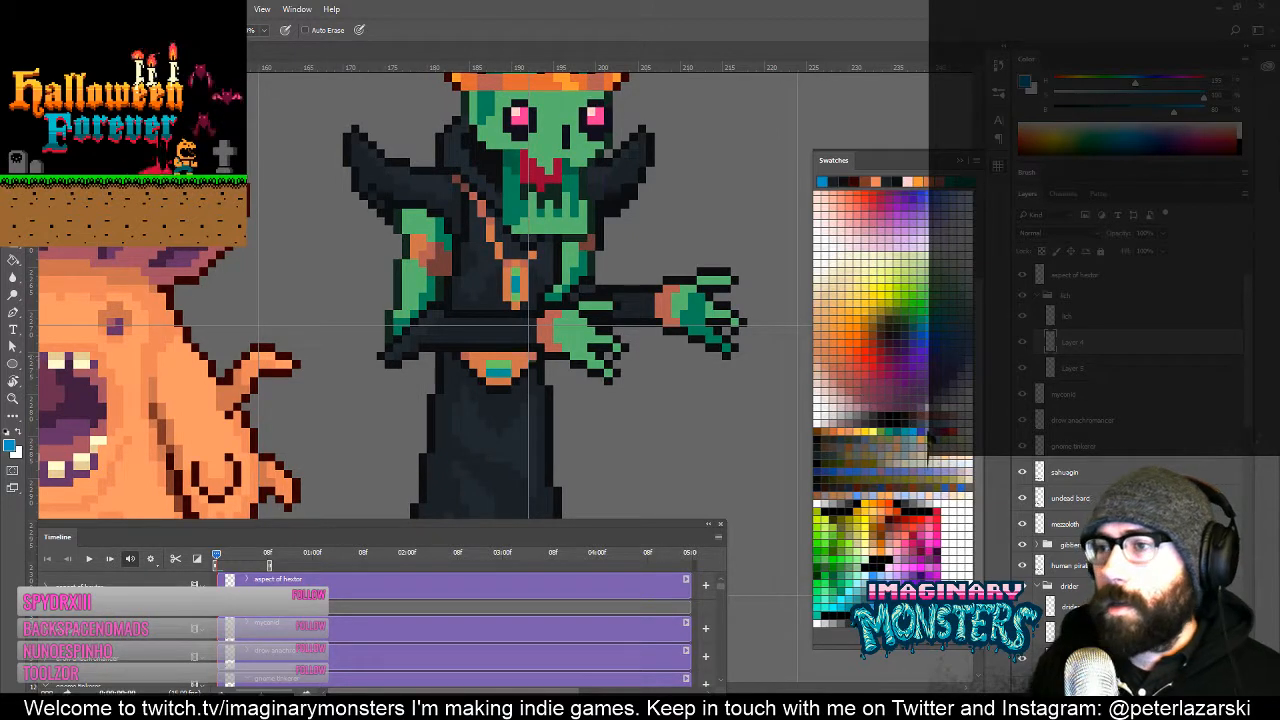
pyautogui.click(497, 373)
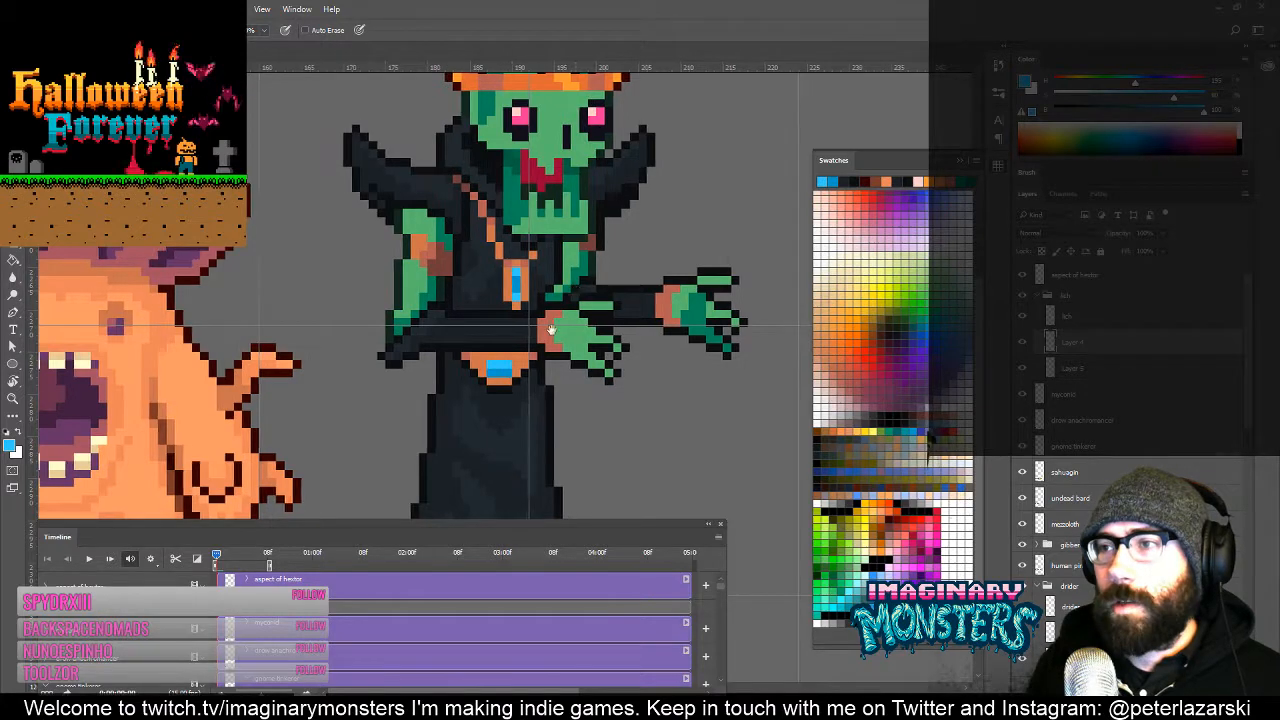
# Step: Compare the whole lich with the neighbouring drow and mushroom sprites to judge its colors and pose
pyautogui.scroll(3, 520, 385)
pyautogui.press('v')
pyautogui.moveTo(540, 402)
pyautogui.mouseDown()
pyautogui.moveTo(491, 470)
pyautogui.moveTo(541, 420)
pyautogui.mouseUp()
pyautogui.press('z')
pyautogui.keyDown('alt'); pyautogui.click(541, 367); pyautogui.keyUp('alt')
pyautogui.keyDown('alt'); pyautogui.click(541, 367); pyautogui.keyUp('alt')
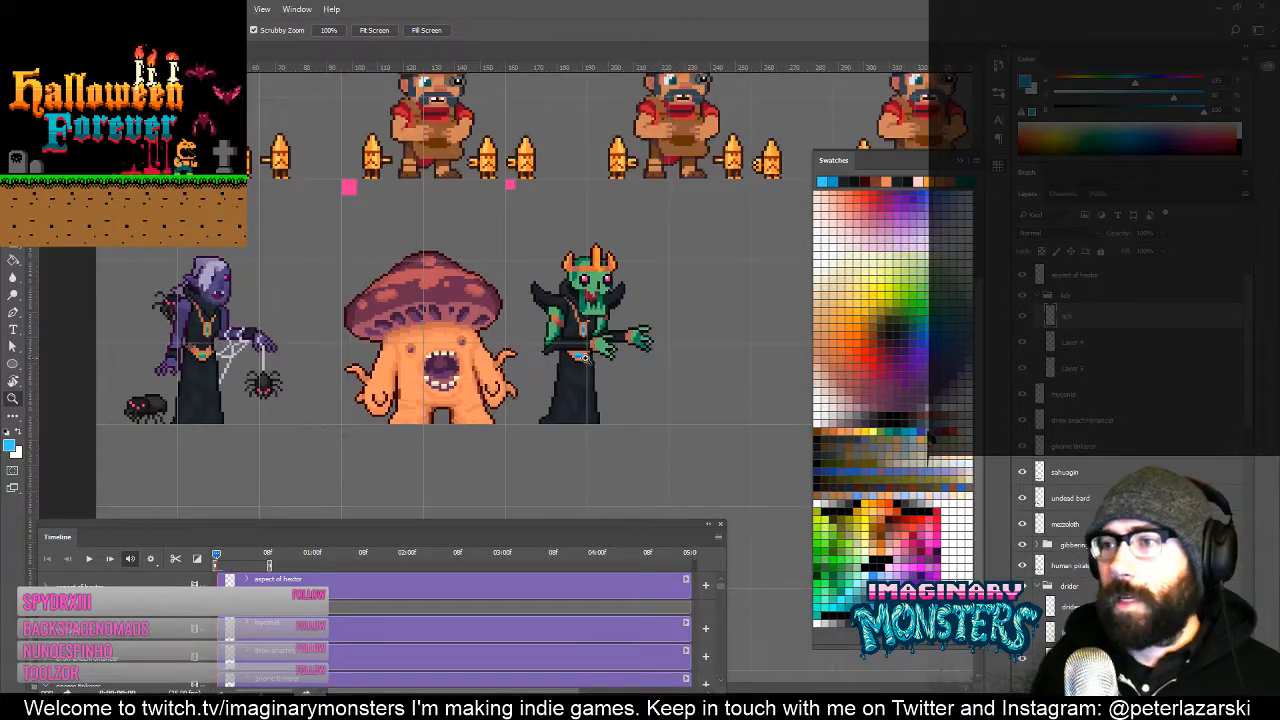
pyautogui.click(530, 352)
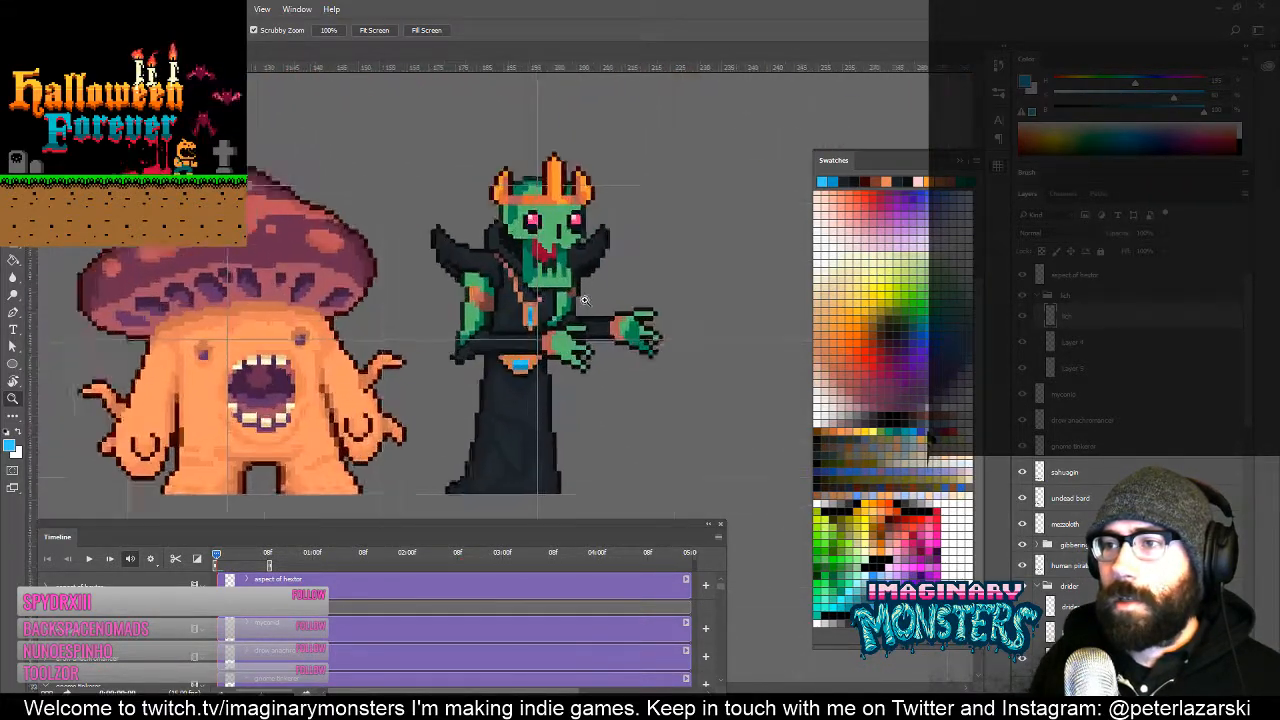
pyautogui.click(532, 352)
# Step: Select the lich's front hand with its cuff, nudge it one pixel left, and clear the selection
pyautogui.press('v')
pyautogui.moveTo(565, 348)
pyautogui.mouseDown()
pyautogui.moveTo(557, 372)
pyautogui.moveTo(562, 352)
pyautogui.moveTo(620, 384)
pyautogui.moveTo(566, 347)
pyautogui.moveTo(606, 336)
pyautogui.moveTo(637, 357)
pyautogui.moveTo(643, 310)
pyautogui.mouseUp()
pyautogui.press('m')
pyautogui.press('v')
pyautogui.press('Left')
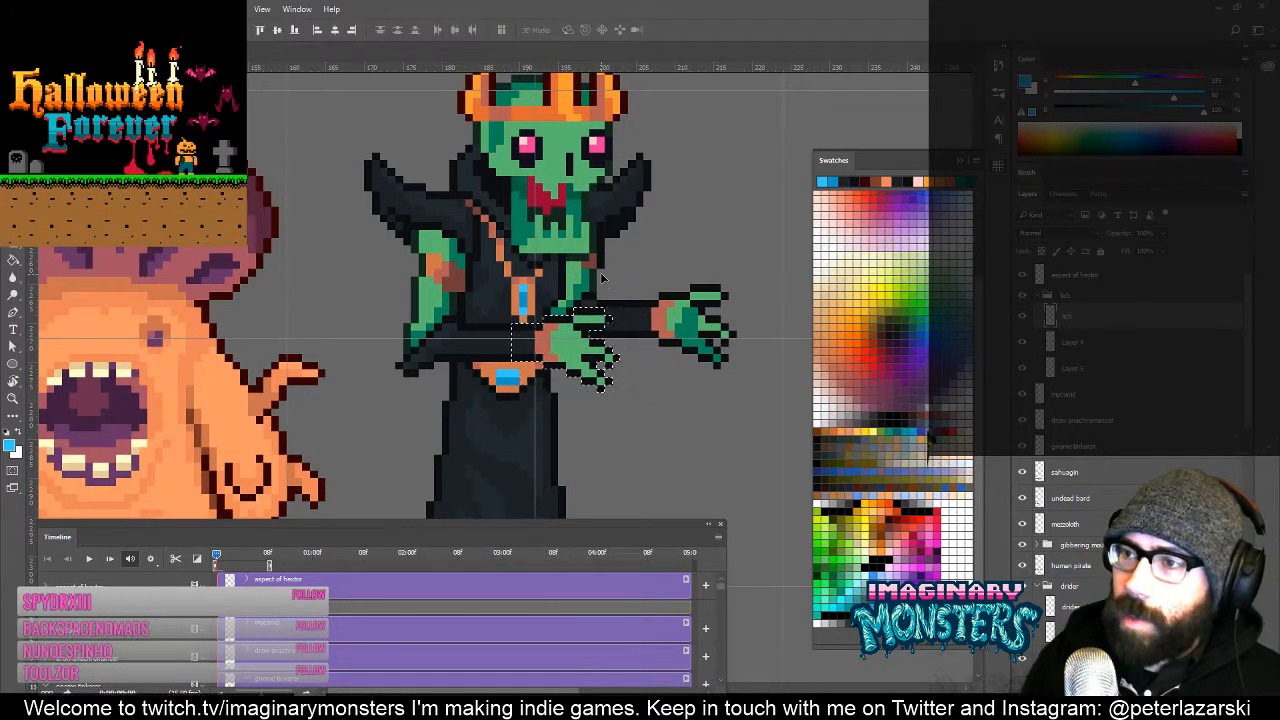
pyautogui.press('Left')
pyautogui.press('Right')
pyautogui.hotkey('ctrl', 'd')
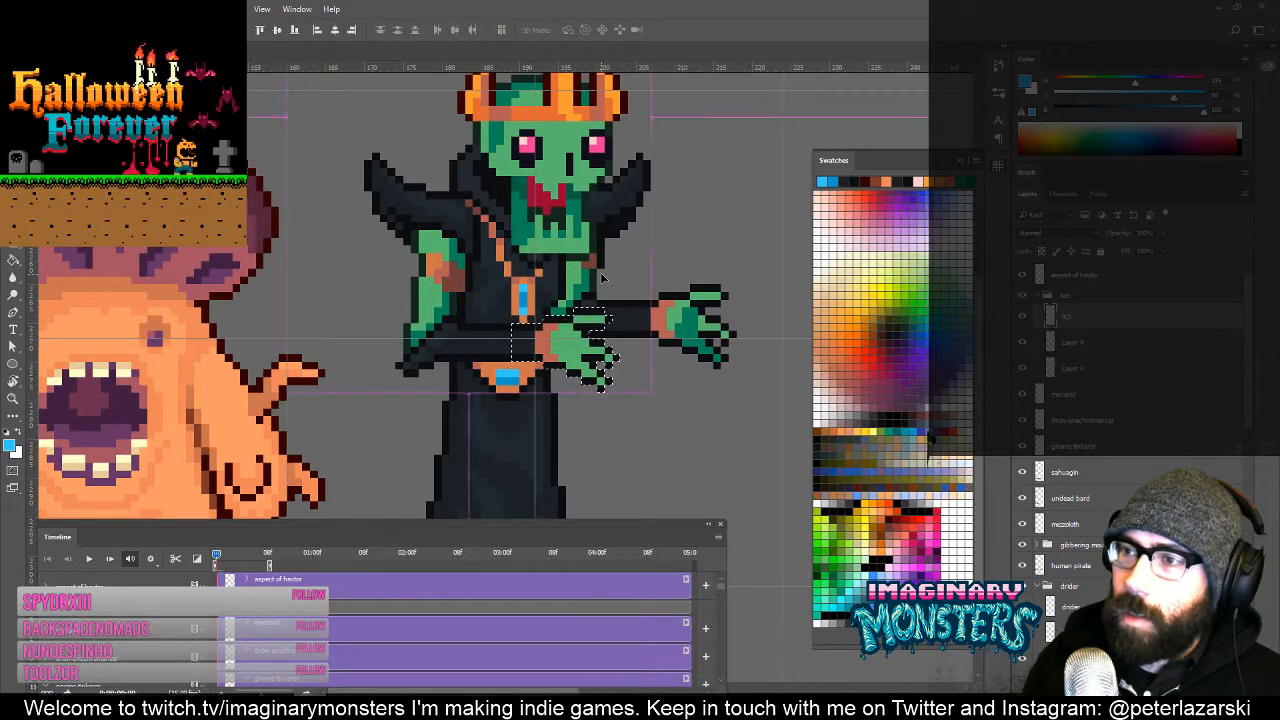
# Step: Select the lich's rear hand and cuff on its own arm layer and shorten the arm by nudging them two pixels left
pyautogui.click(622, 317)
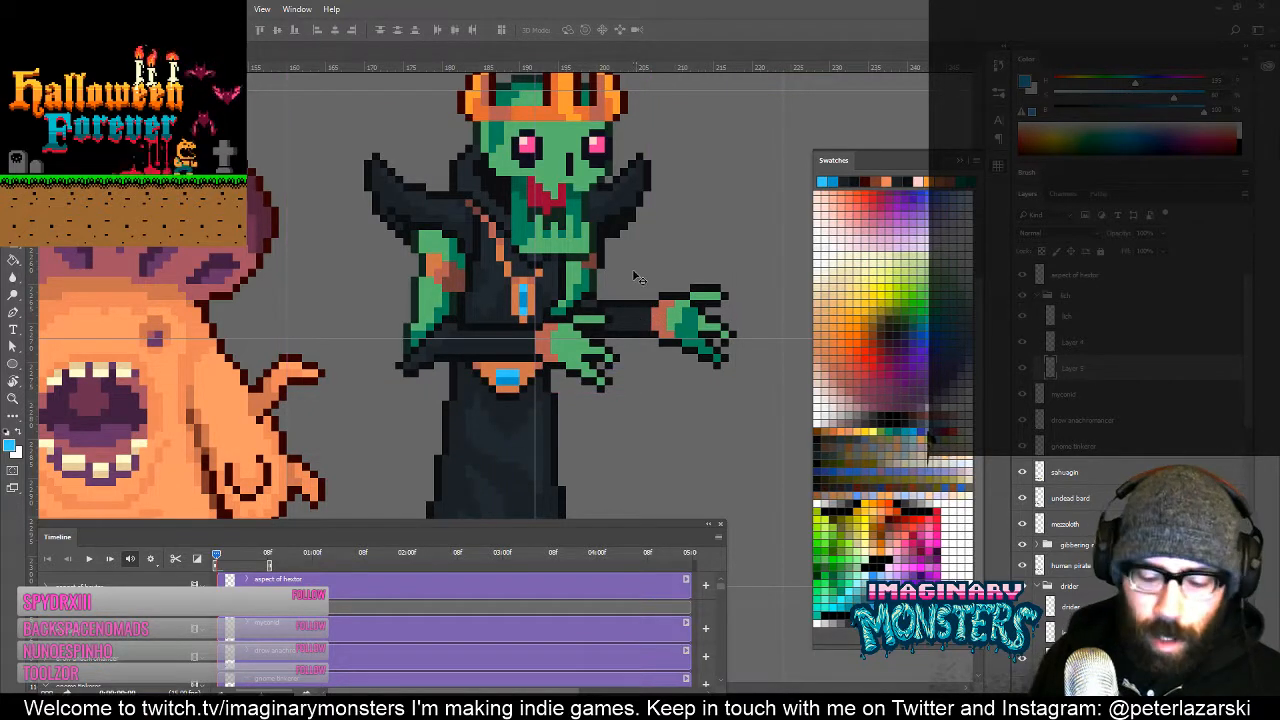
pyautogui.press('m')
pyautogui.moveTo(630, 263); pyautogui.dragTo(748, 395)
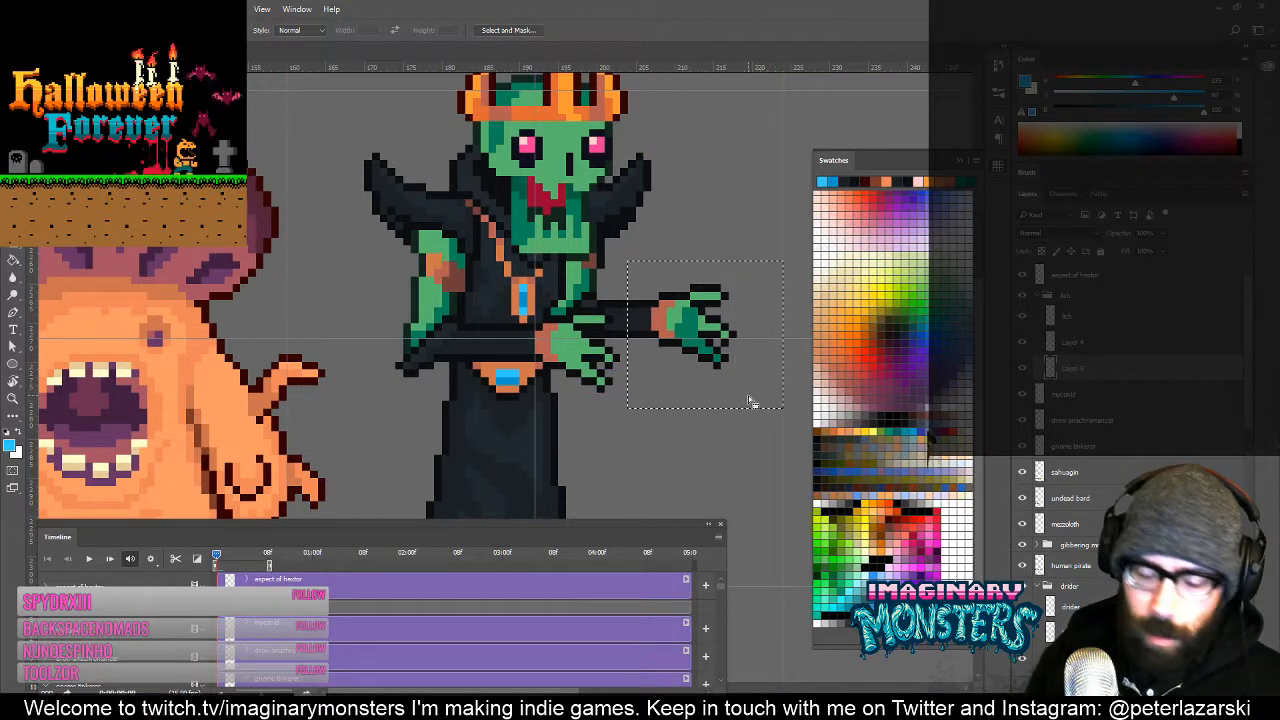
pyautogui.press('v')
pyautogui.press('Left')
pyautogui.press('Left')
pyautogui.press('Up')
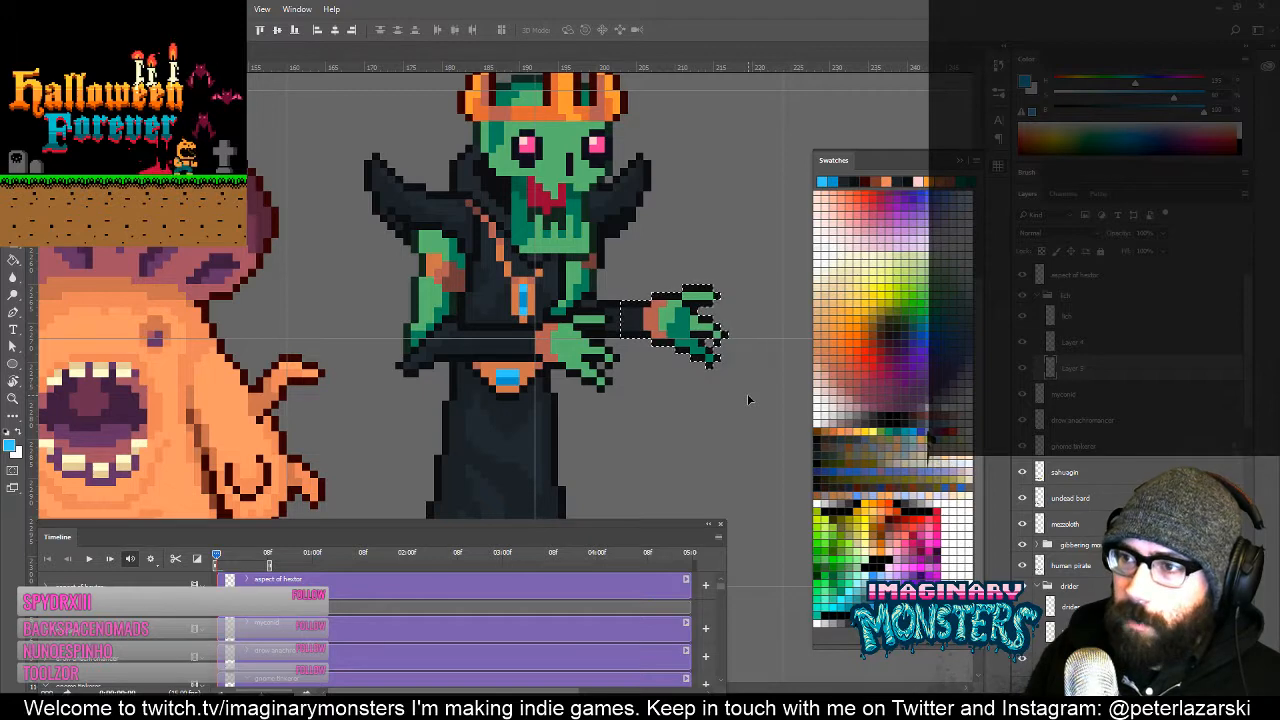
pyautogui.hotkey('ctrl', 'd')
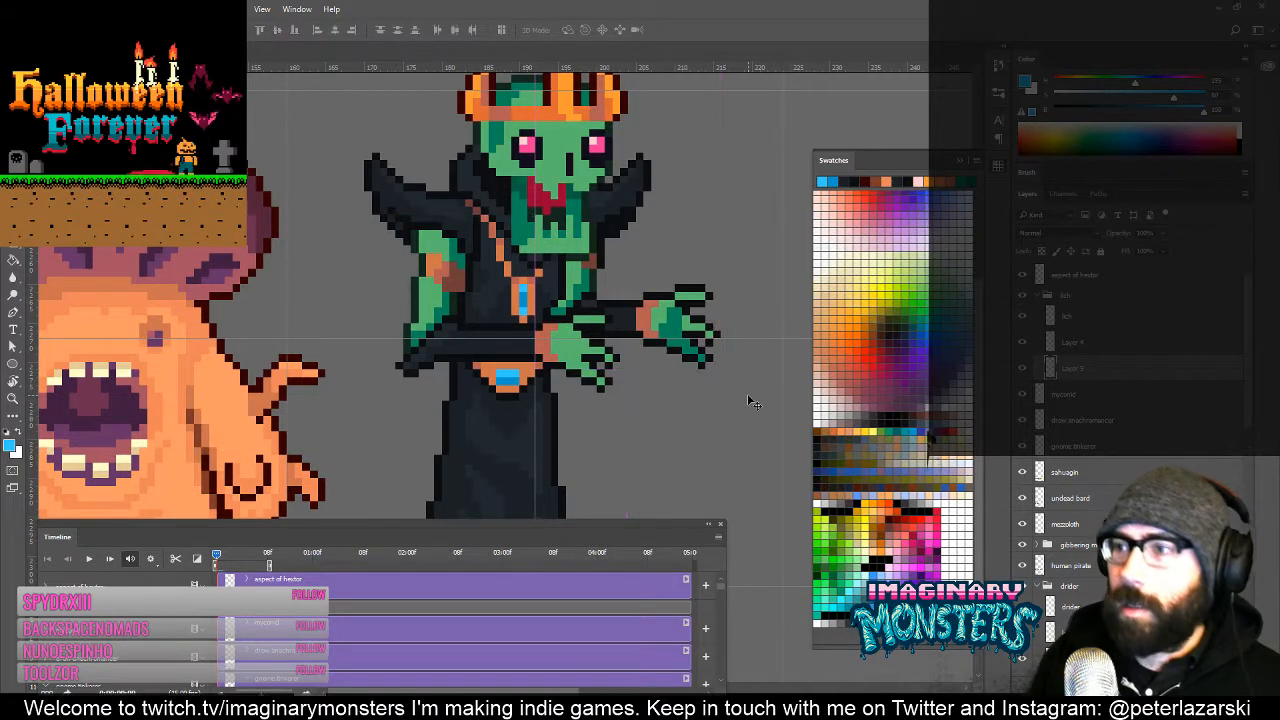
pyautogui.moveTo(540, 386); pyautogui.dragTo(468, 426)
pyautogui.press('z')
pyautogui.keyDown('alt'); pyautogui.click(522, 420); pyautogui.keyUp('alt')
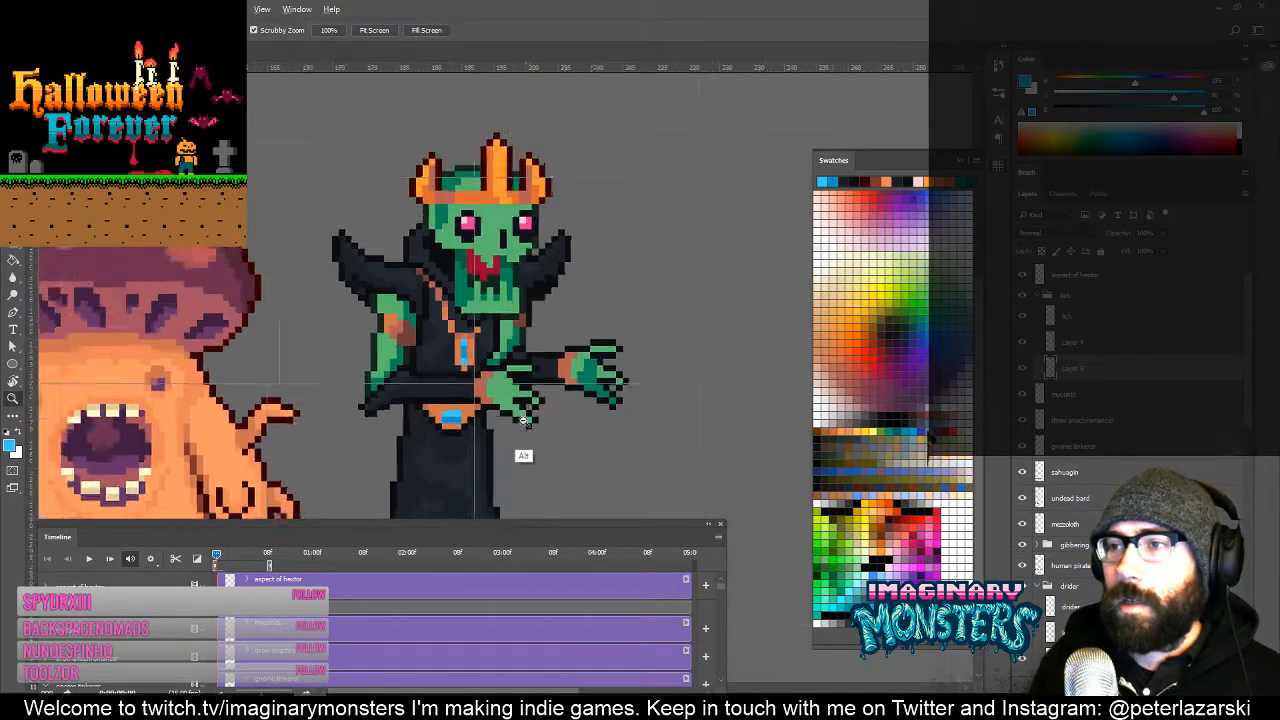
pyautogui.moveTo(574, 443); pyautogui.dragTo(522, 406)
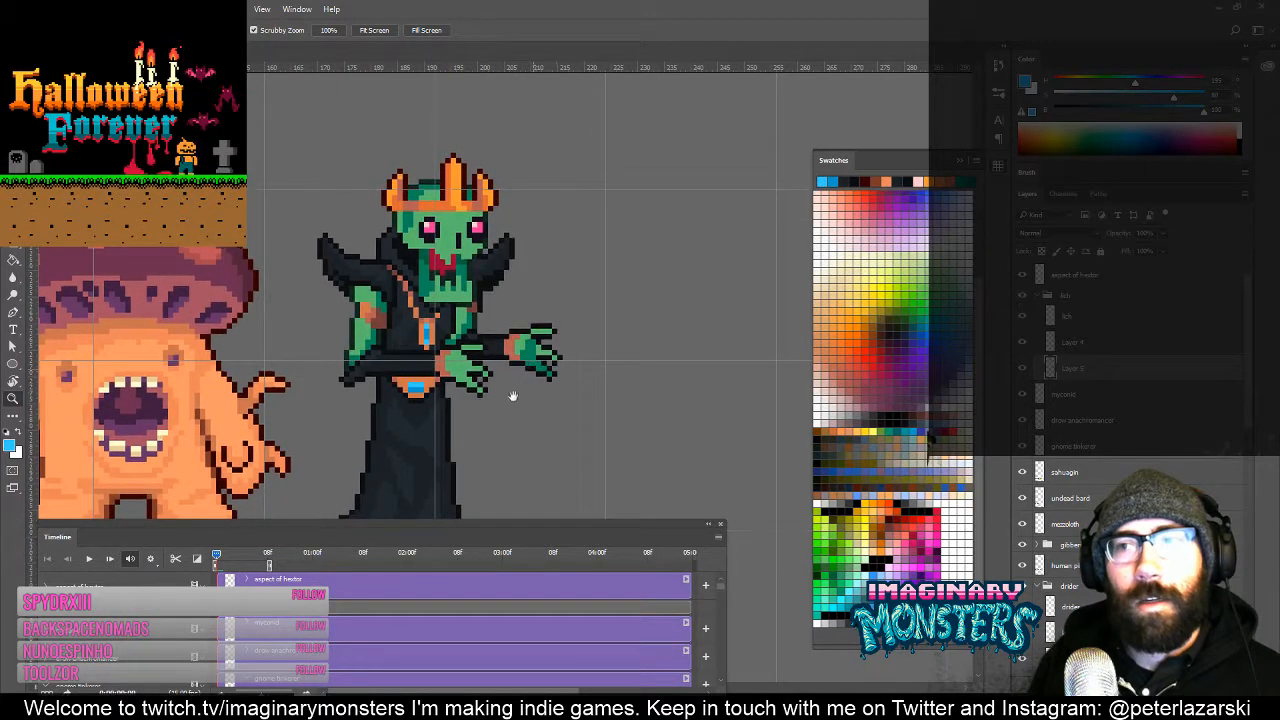
pyautogui.moveTo(537, 362); pyautogui.dragTo(514, 394)
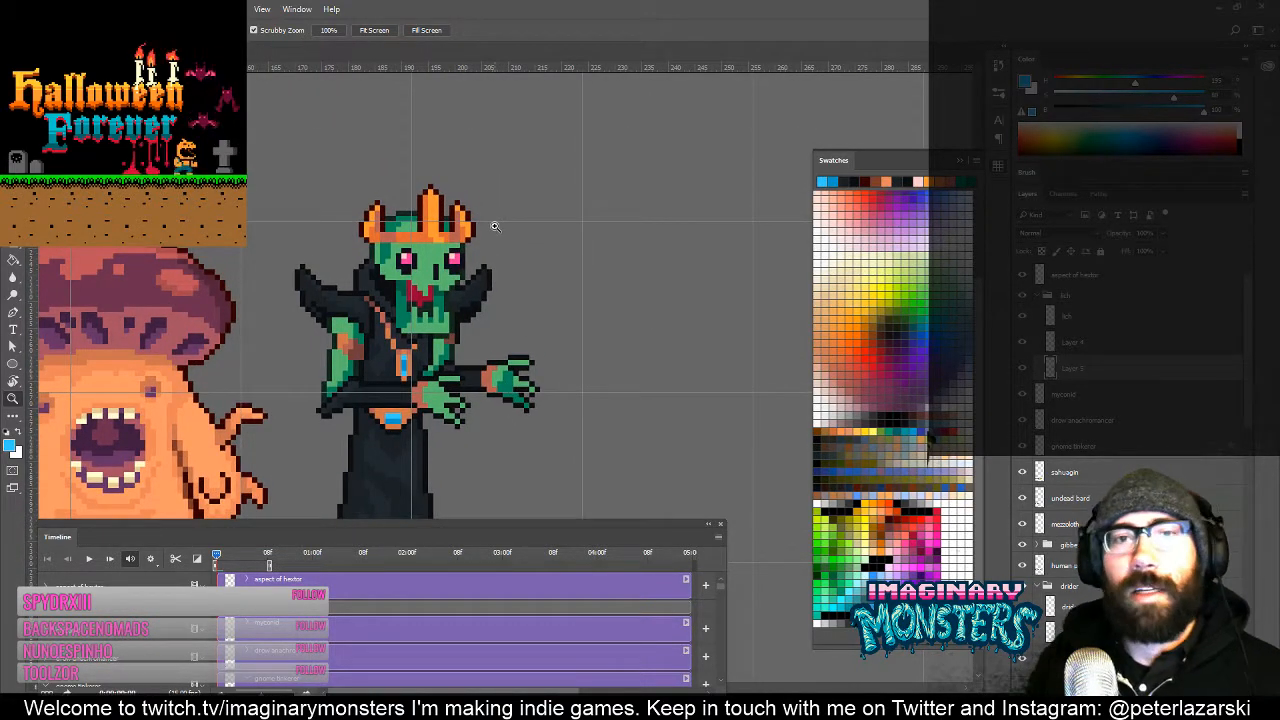
# Step: Select the myconid layer and touch up the shading of the arm nearest the lich with oranges sampled from its body
pyautogui.keyDown('alt'); pyautogui.click(580, 349); pyautogui.keyUp('alt')
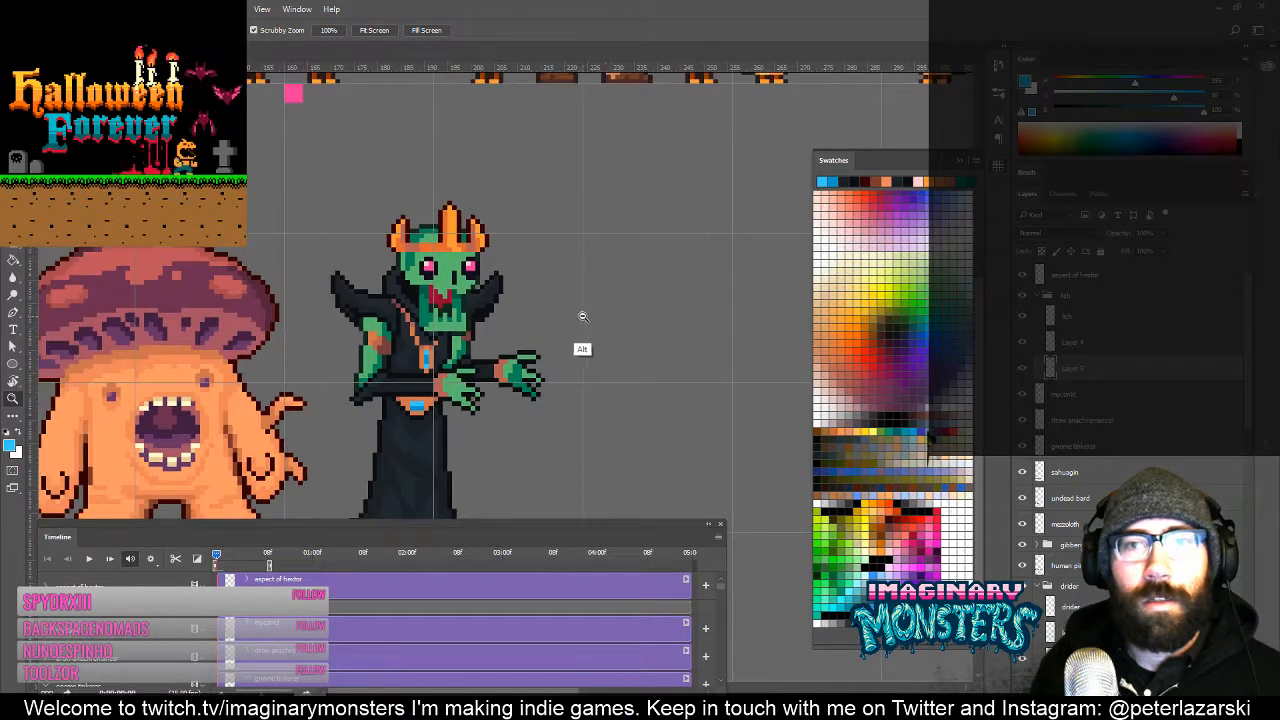
pyautogui.moveTo(580, 346); pyautogui.dragTo(609, 339)
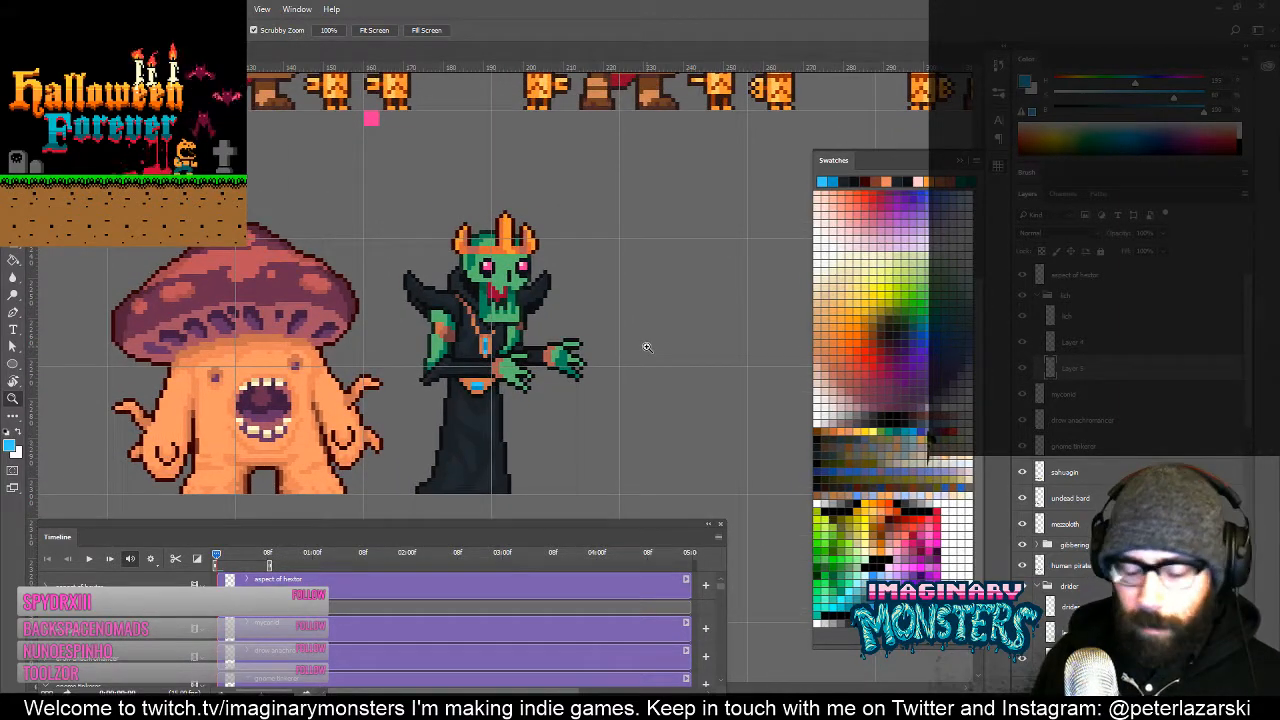
pyautogui.press('v')
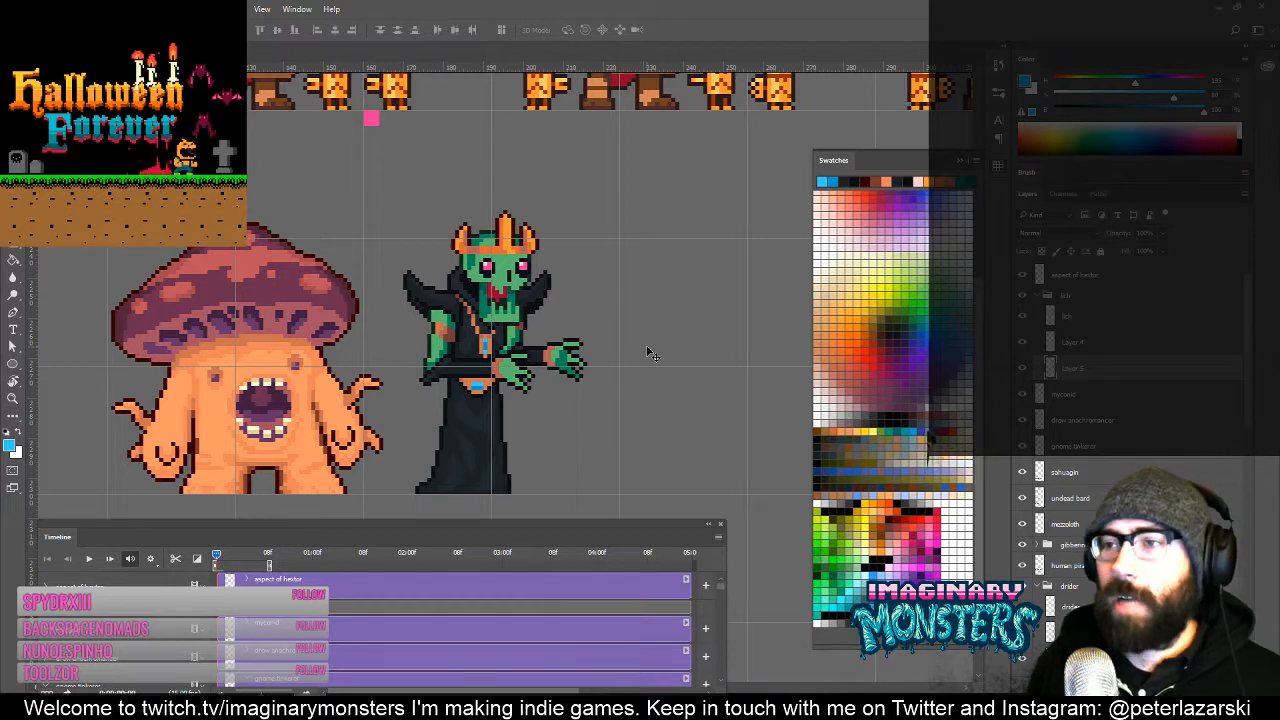
pyautogui.moveTo(315, 397); pyautogui.dragTo(436, 350)
pyautogui.press('z')
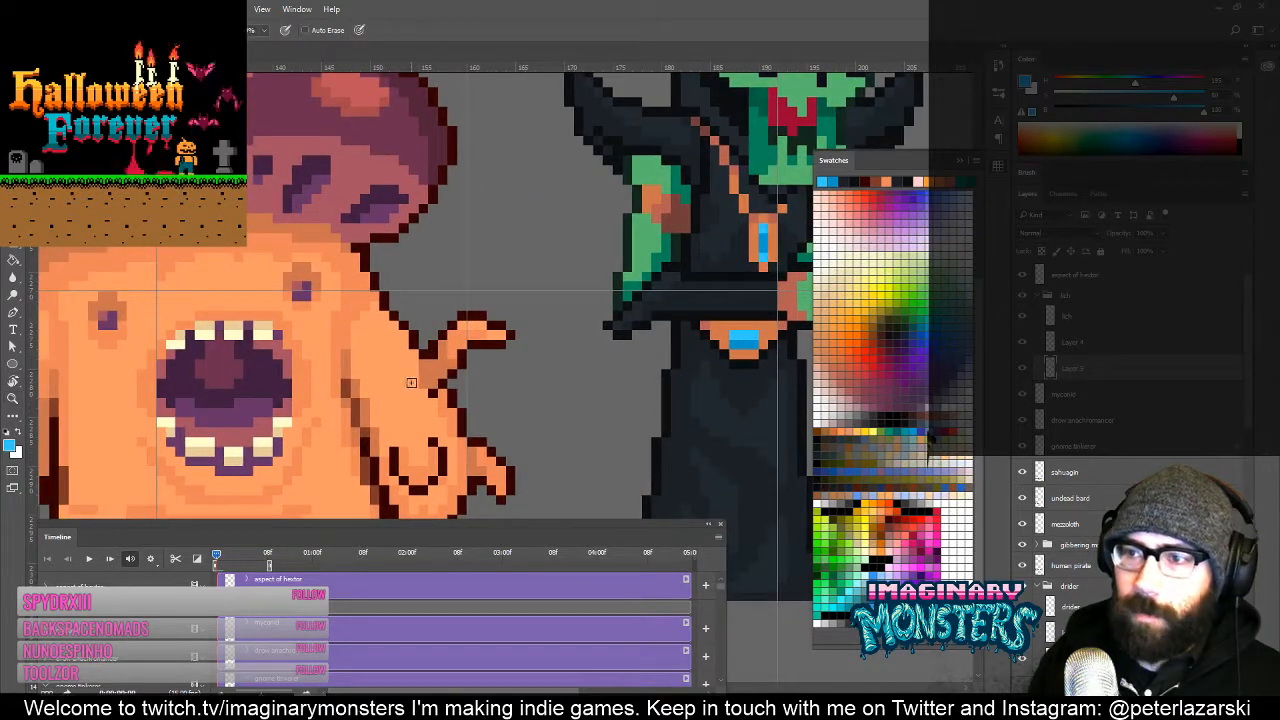
pyautogui.keyDown('alt'); pyautogui.click(413, 411); pyautogui.keyUp('alt')
pyautogui.keyDown('ctrl'); pyautogui.click(420, 412); pyautogui.keyUp('ctrl')
pyautogui.press('b')
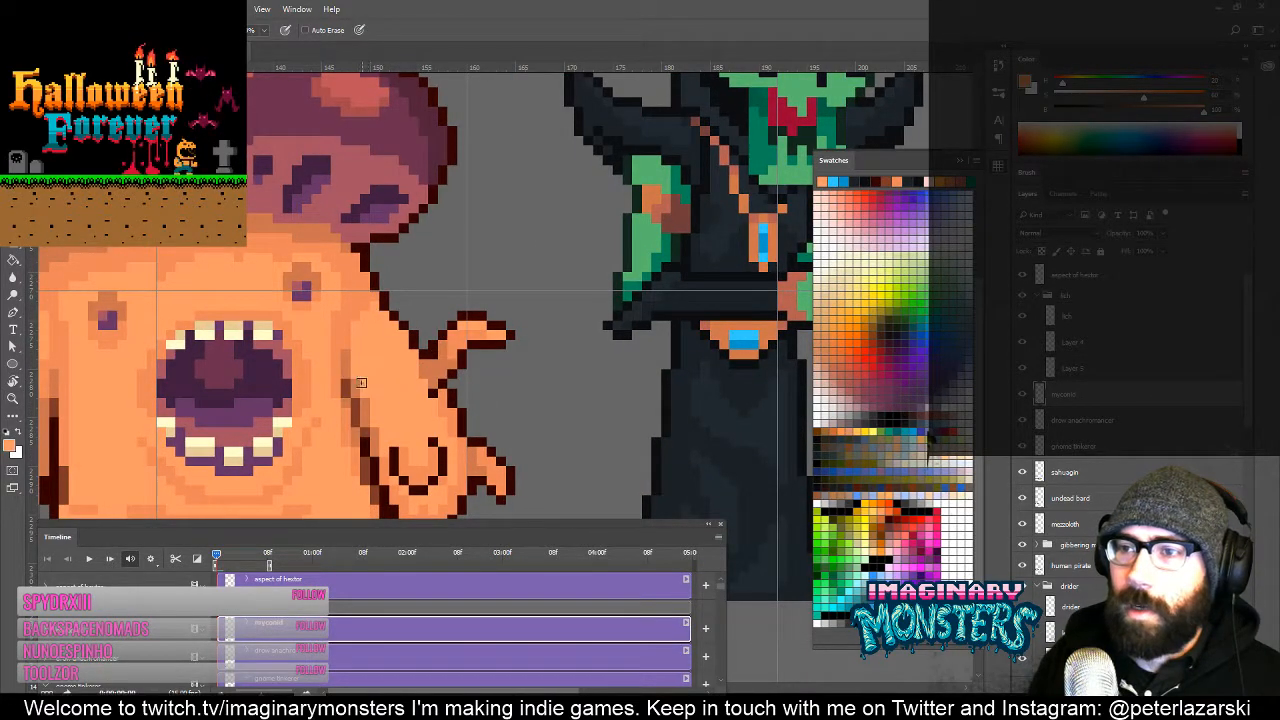
pyautogui.click(357, 420)
pyautogui.keyDown('alt'); pyautogui.click(338, 325); pyautogui.keyUp('alt')
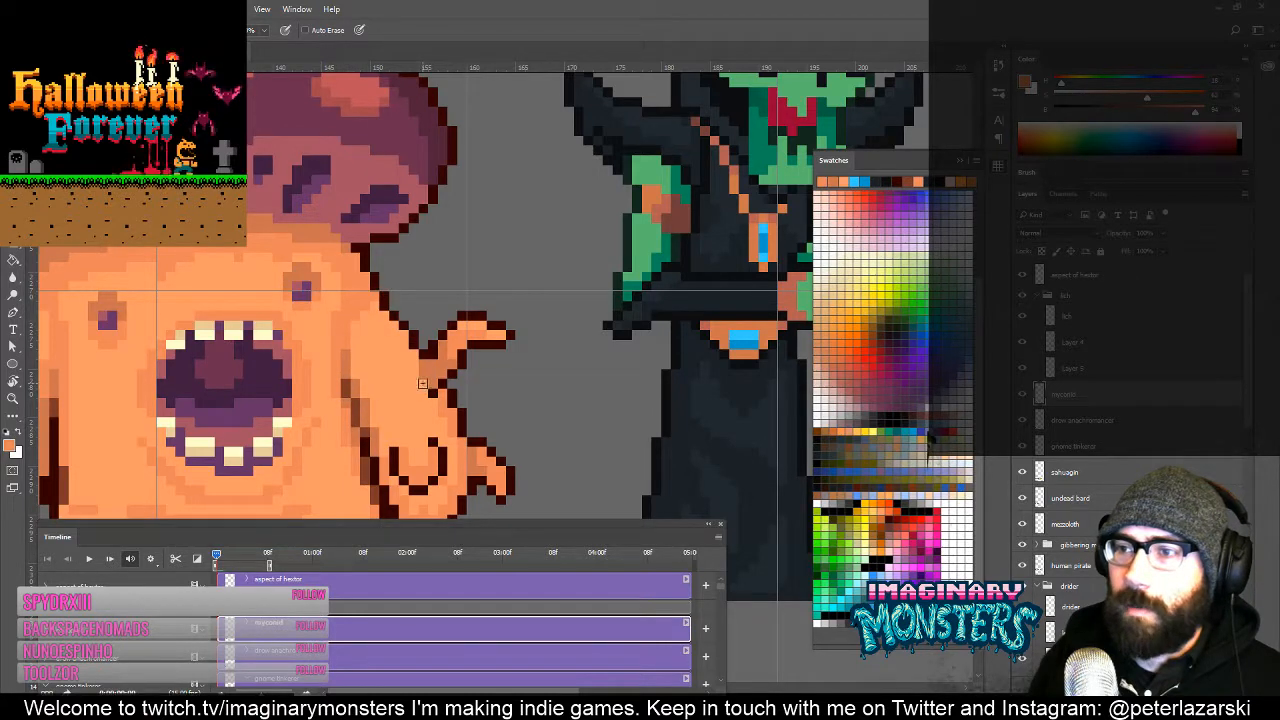
pyautogui.press('z')
pyautogui.keyDown('alt'); pyautogui.click(430, 358); pyautogui.keyUp('alt')
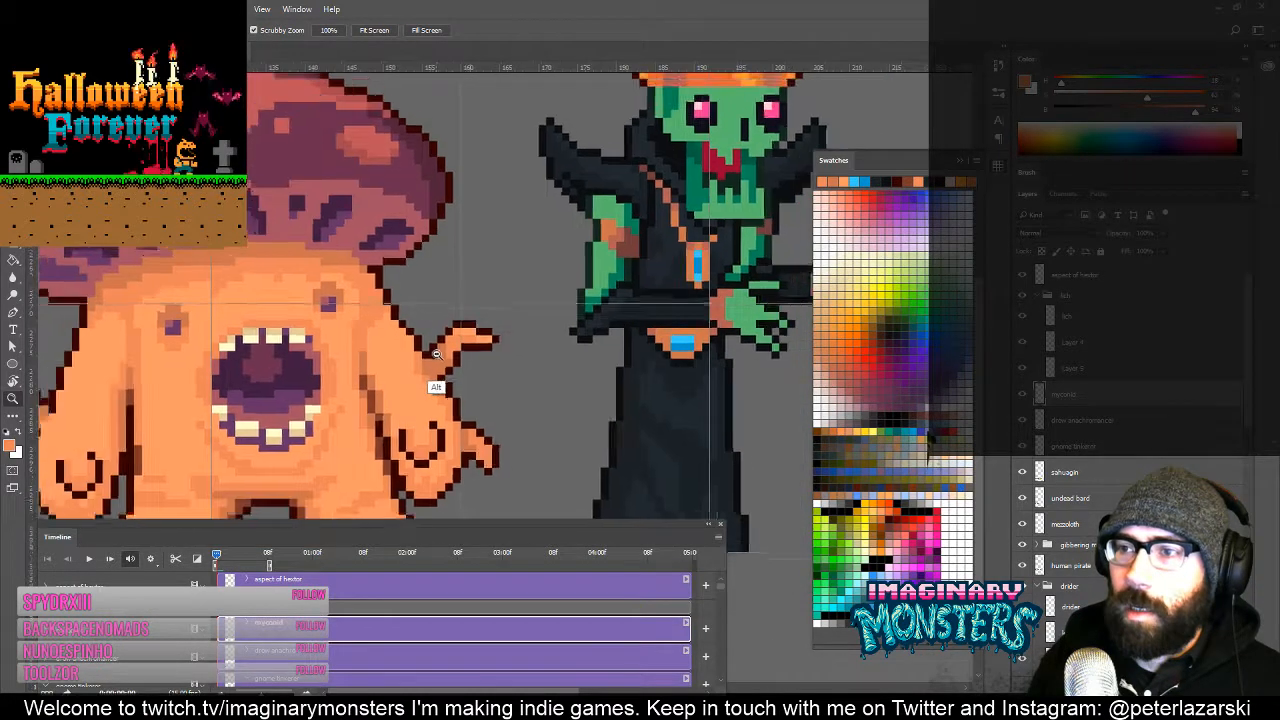
# Step: Inspect the myconid's far arm and mouth up close, and compare the whole sprite with the lich
pyautogui.moveTo(258, 414); pyautogui.dragTo(372, 293)
pyautogui.press('b')
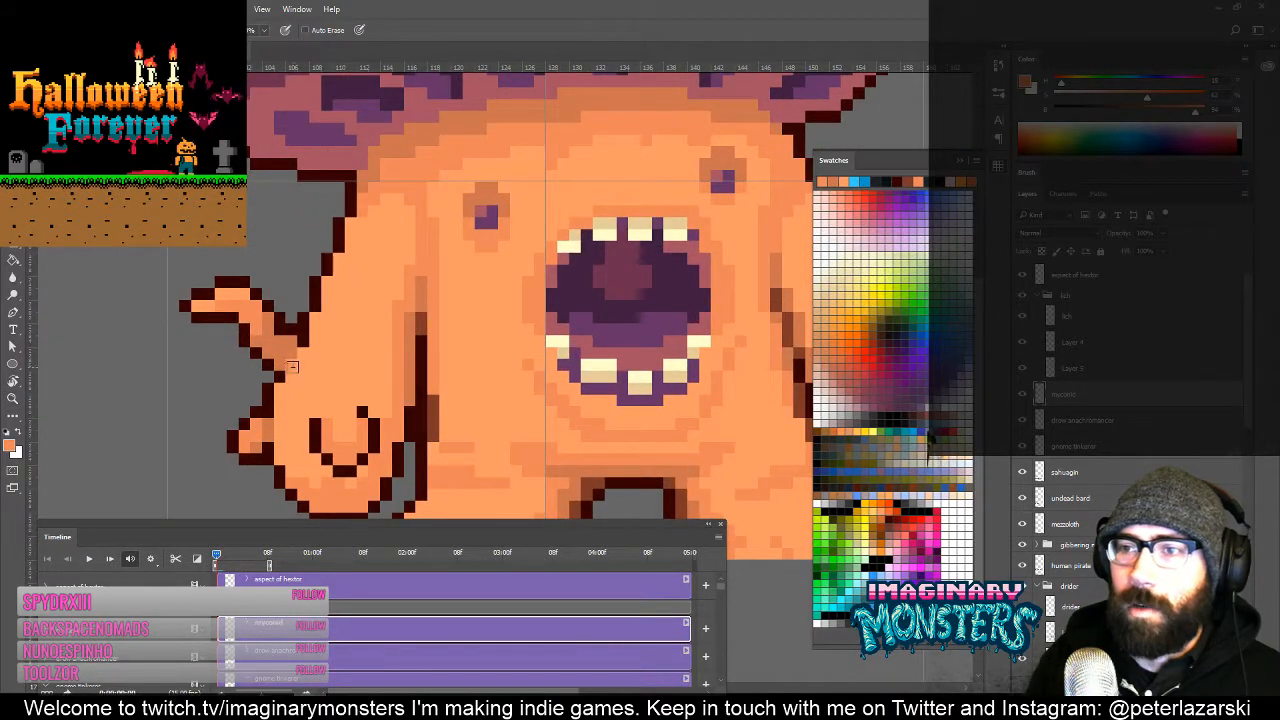
pyautogui.press('z')
pyautogui.keyDown('alt'); pyautogui.click(424, 333); pyautogui.keyUp('alt')
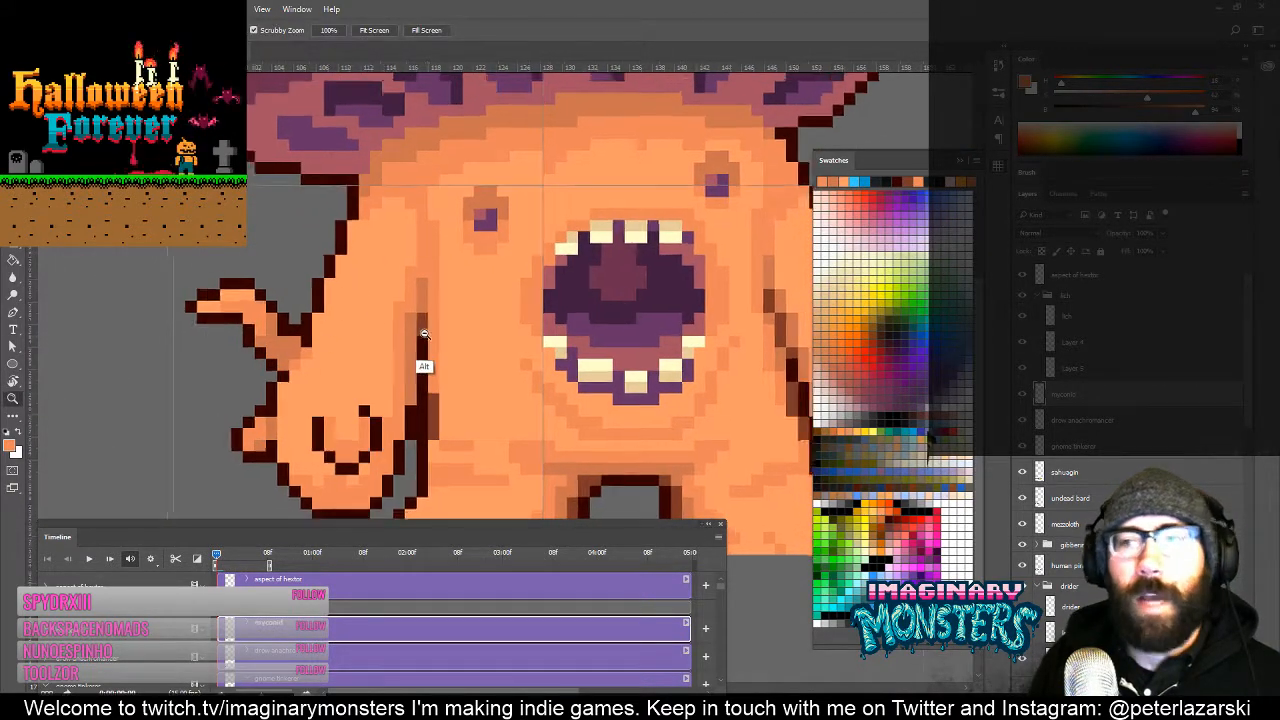
pyautogui.keyDown('alt'); pyautogui.click(424, 333); pyautogui.keyUp('alt')
pyautogui.keyDown('alt'); pyautogui.click(430, 333); pyautogui.keyUp('alt')
pyautogui.keyDown('alt'); pyautogui.click(440, 334); pyautogui.keyUp('alt')
pyautogui.keyDown('alt'); pyautogui.click(460, 333); pyautogui.keyUp('alt')
pyautogui.keyDown('alt'); pyautogui.click(471, 332); pyautogui.keyUp('alt')
pyautogui.moveTo(594, 324)
pyautogui.mouseDown()
pyautogui.moveTo(447, 386)
pyautogui.moveTo(452, 376)
pyautogui.moveTo(397, 352)
pyautogui.mouseUp()
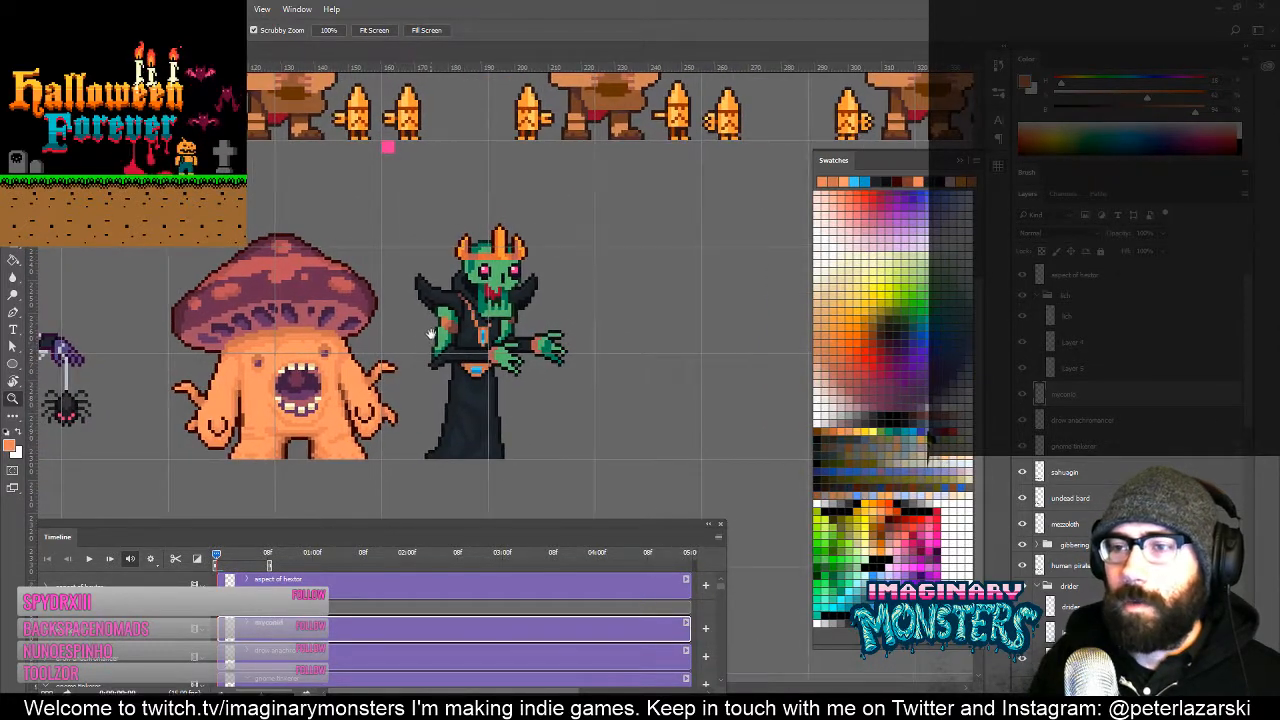
# Step: Touch up the myconid's open mouth using dark and medium purples sampled from inside it
pyautogui.press('b')
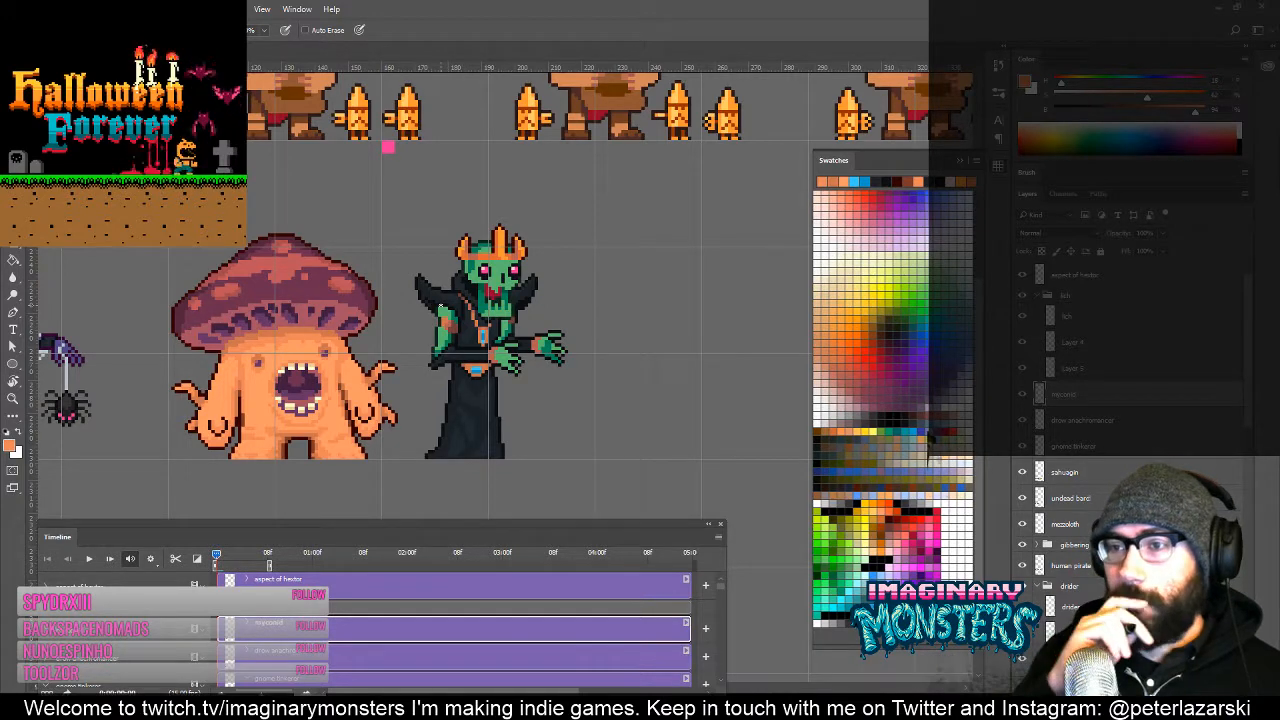
pyautogui.press('z')
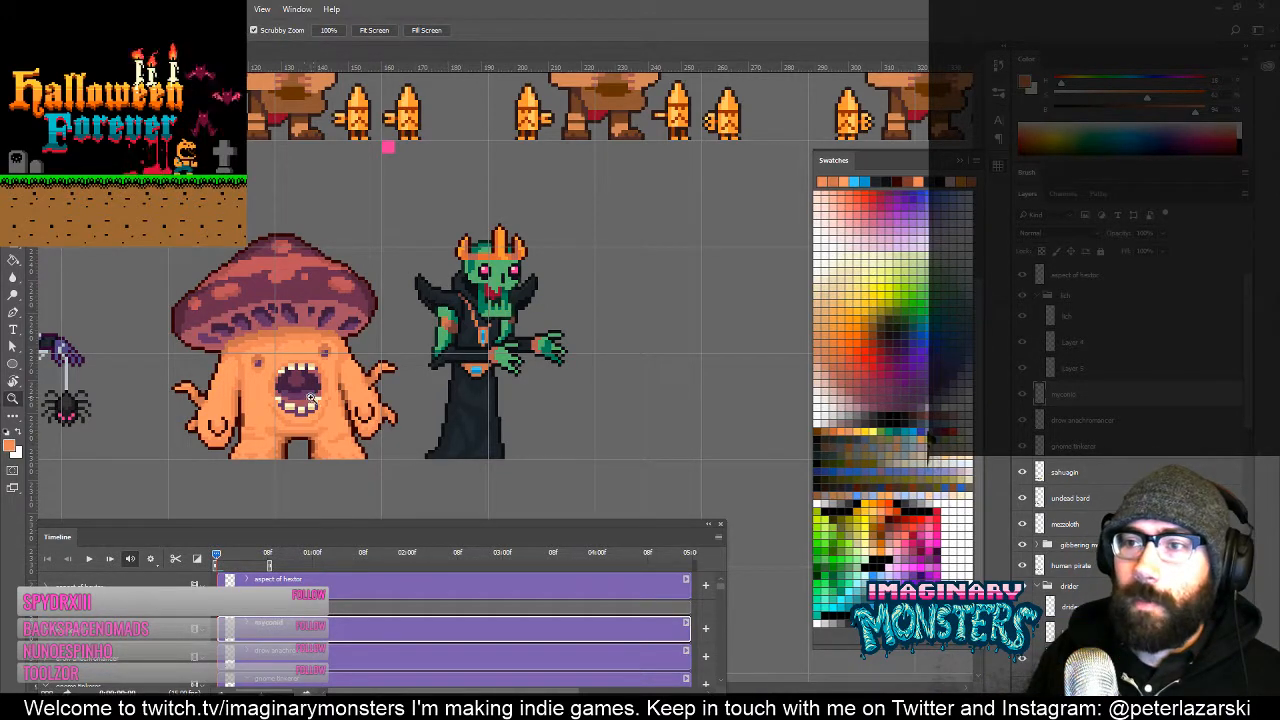
pyautogui.moveTo(300, 394)
pyautogui.mouseDown()
pyautogui.moveTo(362, 385)
pyautogui.moveTo(445, 341)
pyautogui.mouseUp()
pyautogui.press('b')
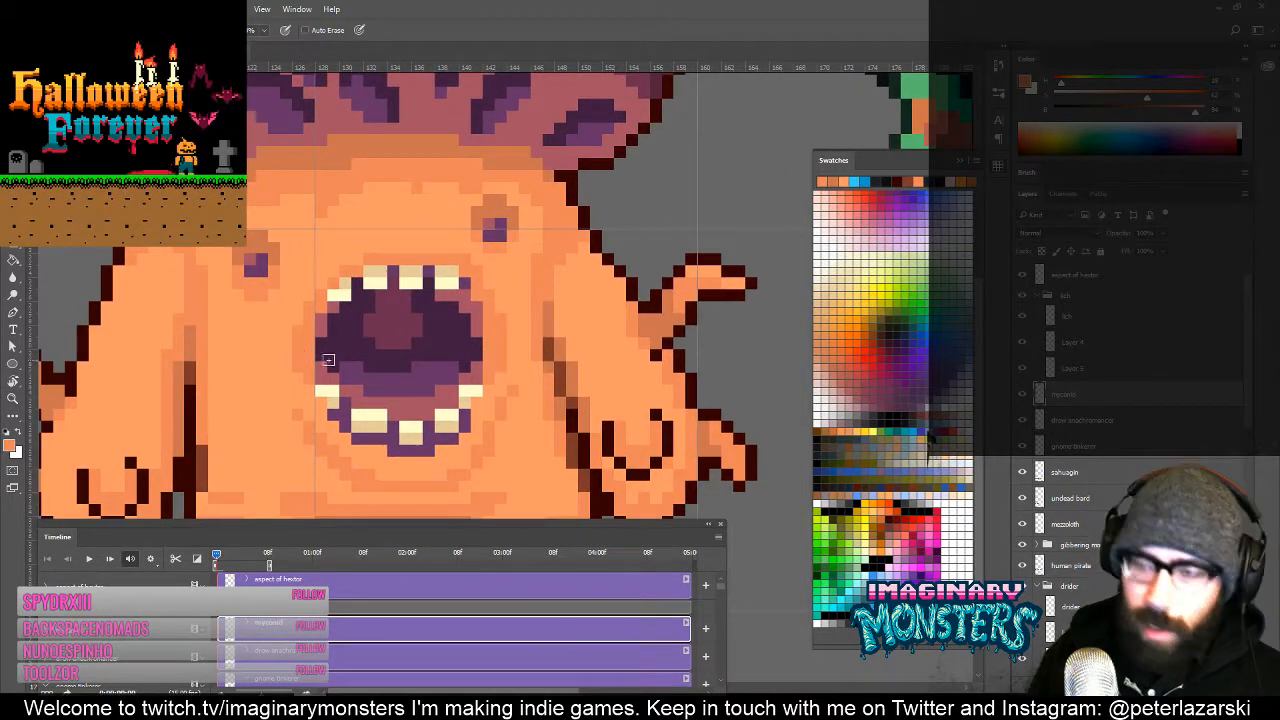
pyautogui.keyDown('alt'); pyautogui.click(328, 360); pyautogui.keyUp('alt')
pyautogui.press('z')
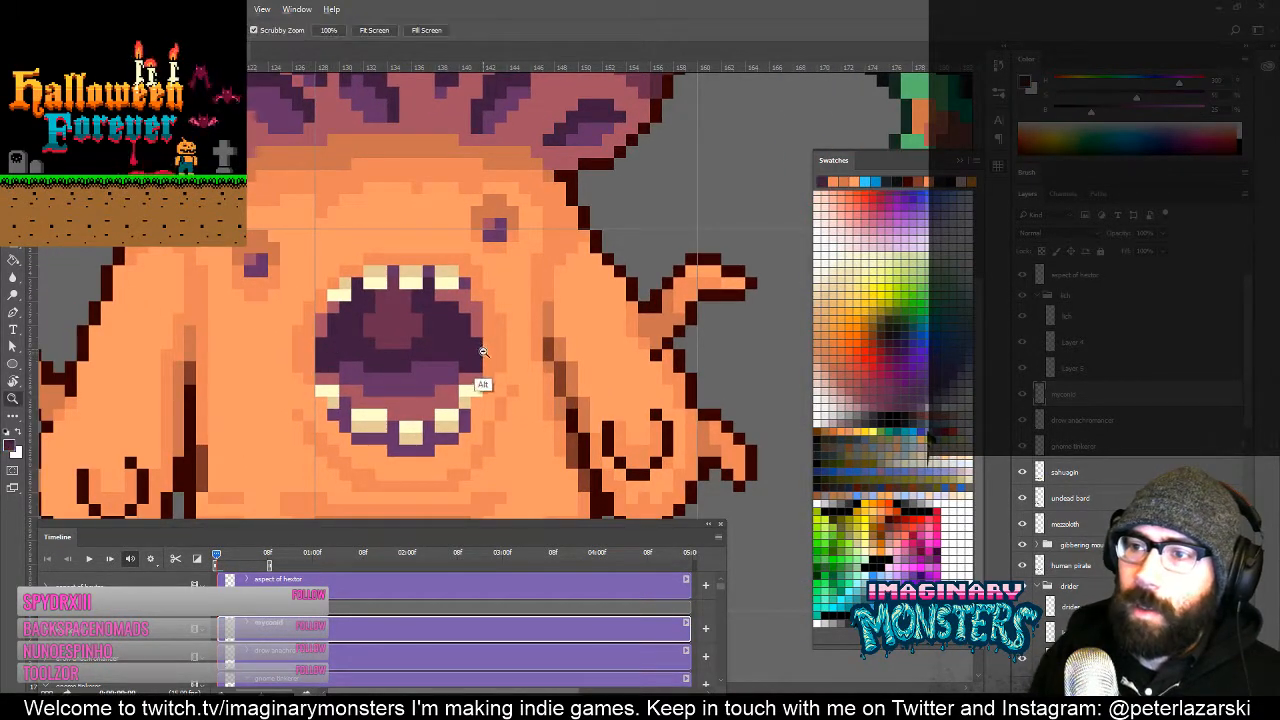
pyautogui.moveTo(483, 352); pyautogui.dragTo(507, 315)
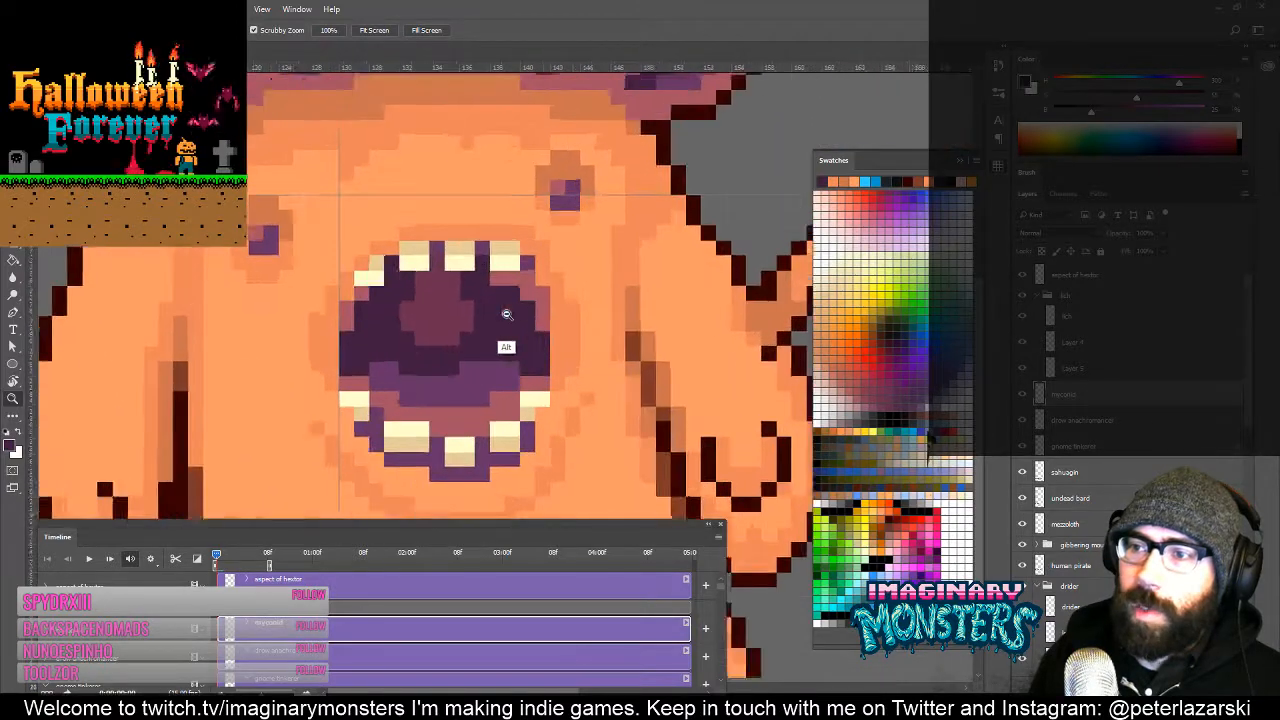
pyautogui.keyDown('alt'); pyautogui.click(507, 315); pyautogui.keyUp('alt')
pyautogui.press('b')
pyautogui.keyDown('alt'); pyautogui.click(412, 358); pyautogui.keyUp('alt')
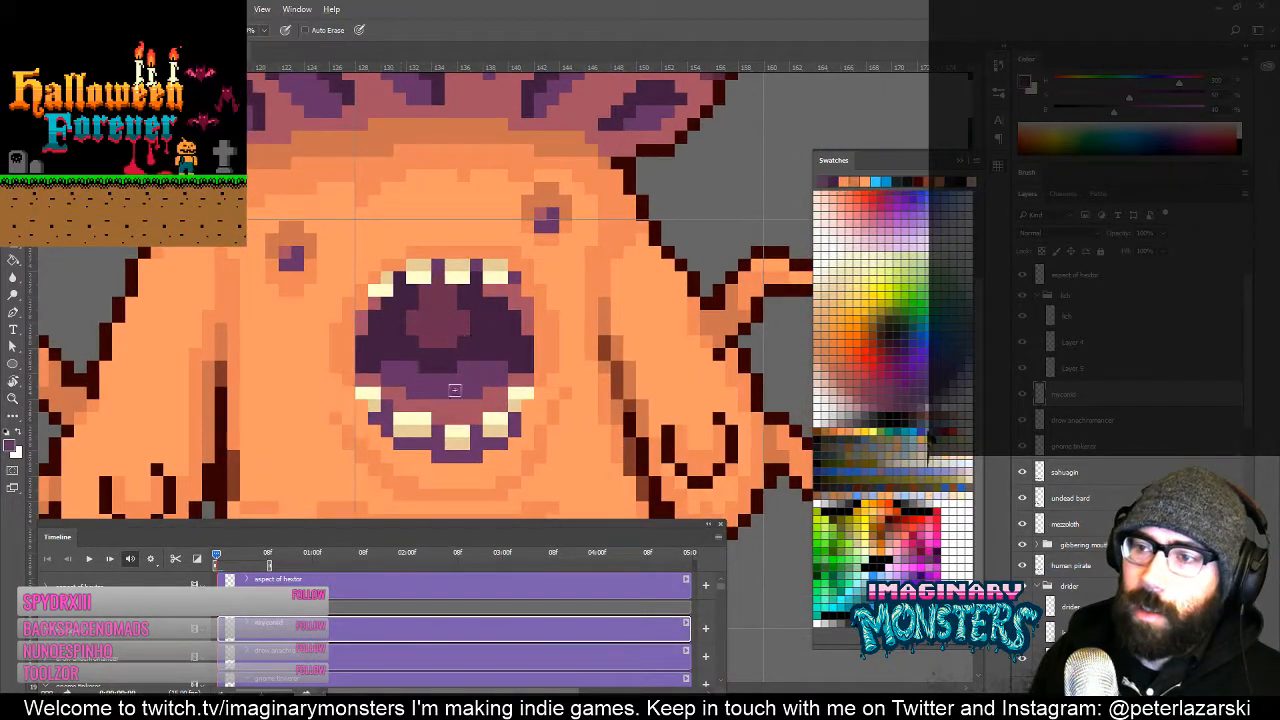
pyautogui.press('z')
pyautogui.keyDown('alt'); pyautogui.click(490, 377); pyautogui.keyUp('alt')
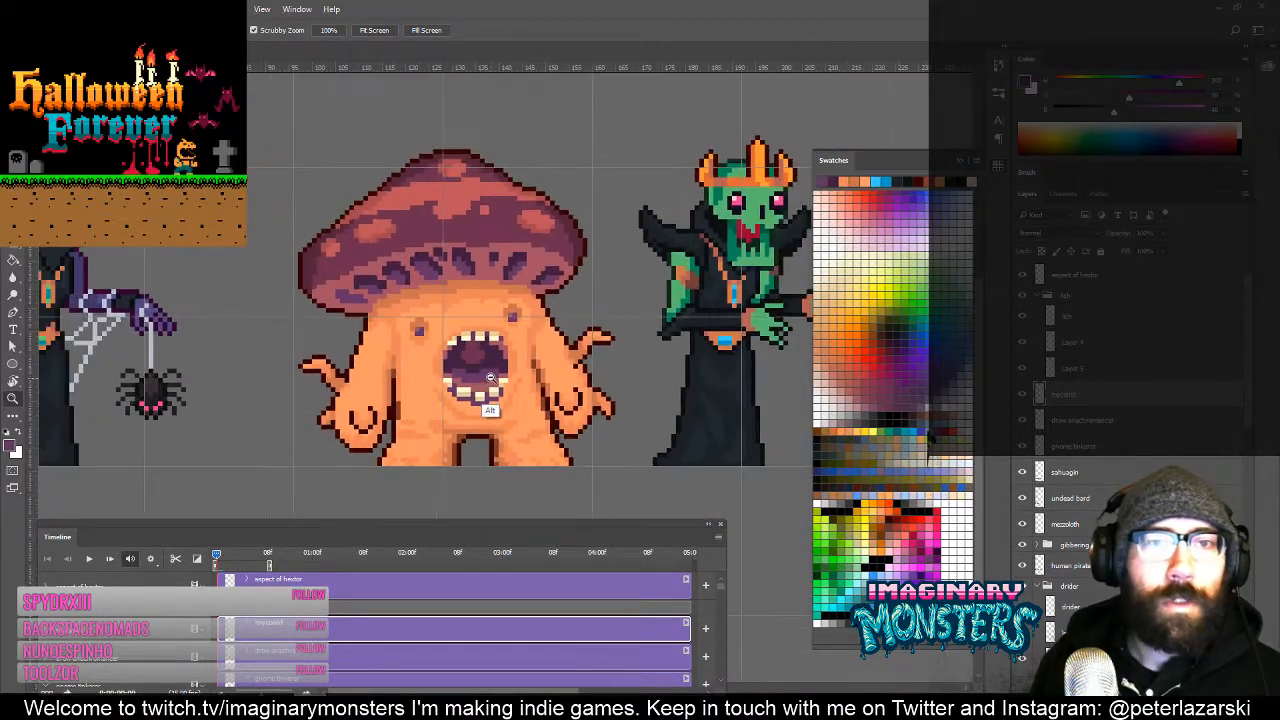
pyautogui.keyDown('alt'); pyautogui.click(490, 377); pyautogui.keyUp('alt')
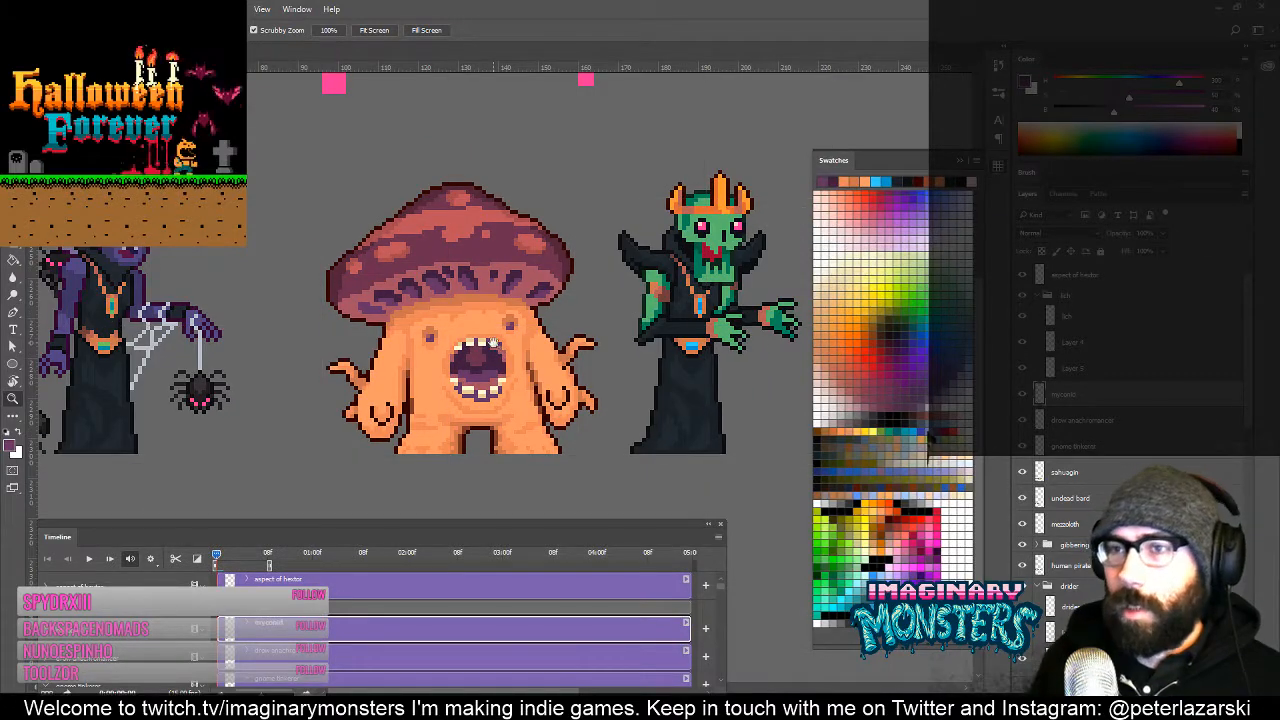
# Step: Collapse the lich group, select the aspect of hextor layer and toggle its visibility to check its contents
pyautogui.moveTo(624, 327); pyautogui.dragTo(363, 391)
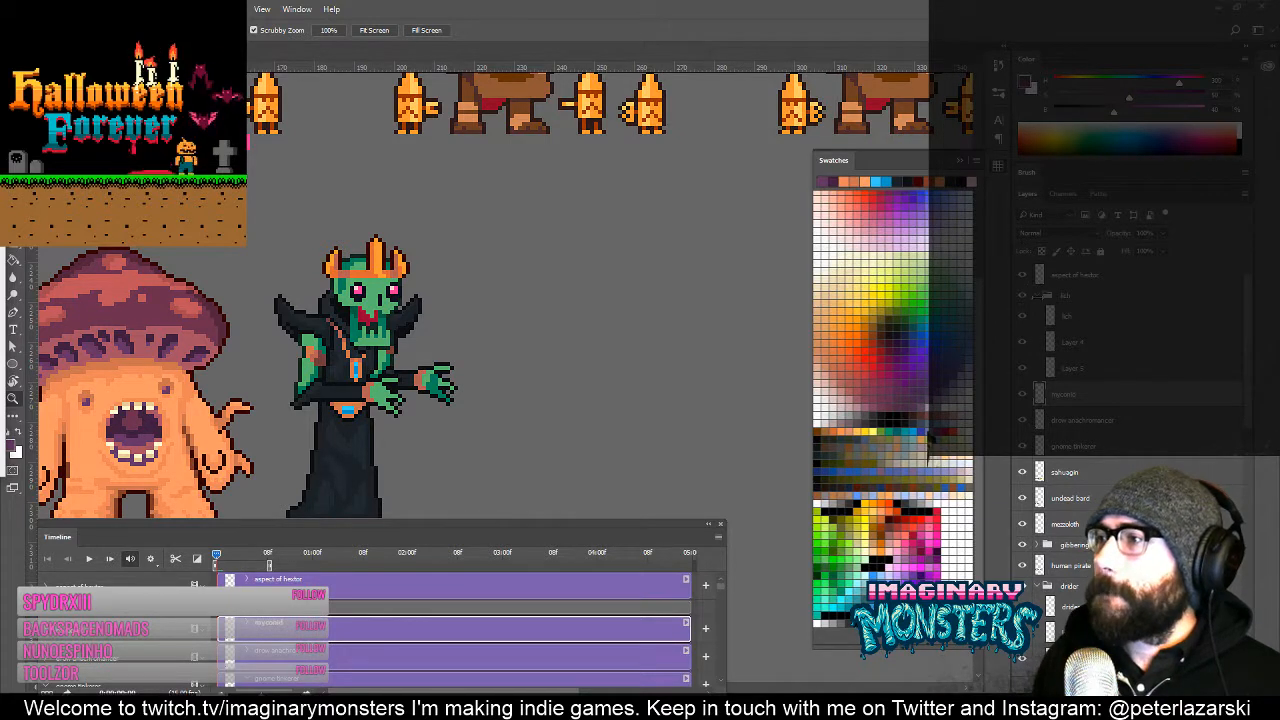
pyautogui.click(1036, 296)
pyautogui.click(1038, 281)
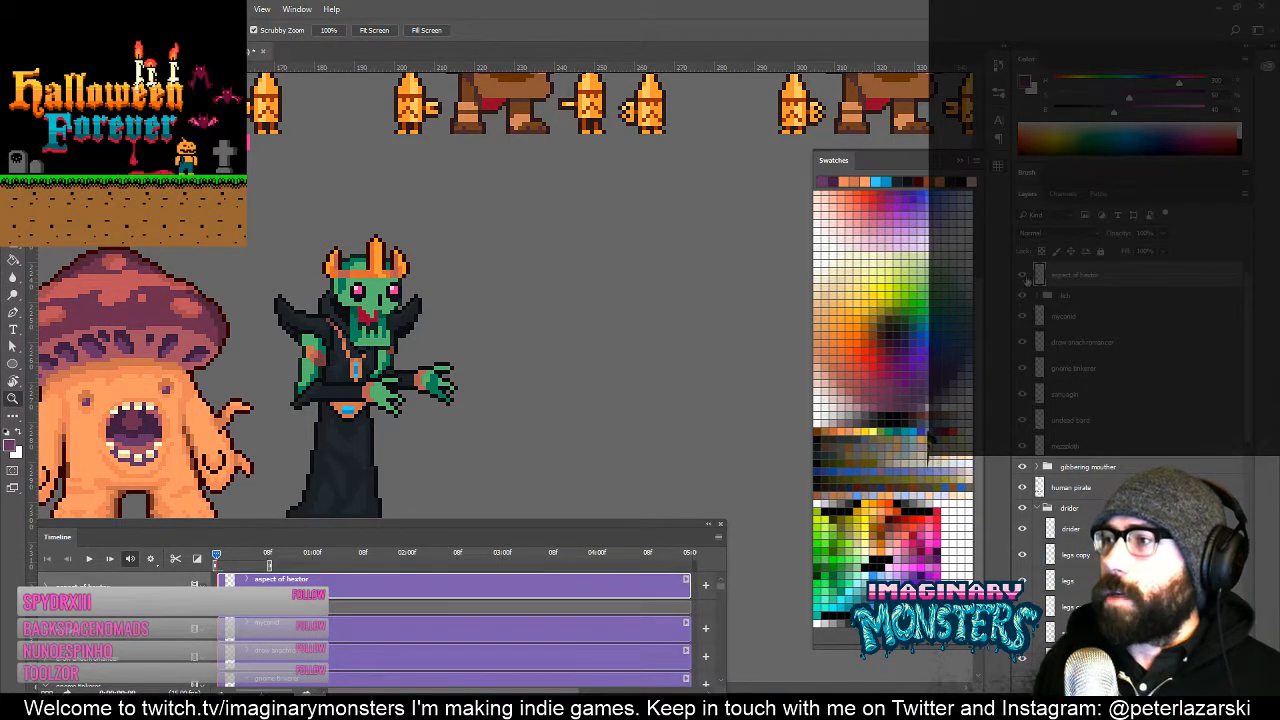
pyautogui.click(1025, 277)
pyautogui.click(1025, 277)
pyautogui.click(1025, 277)
pyautogui.click(1025, 276)
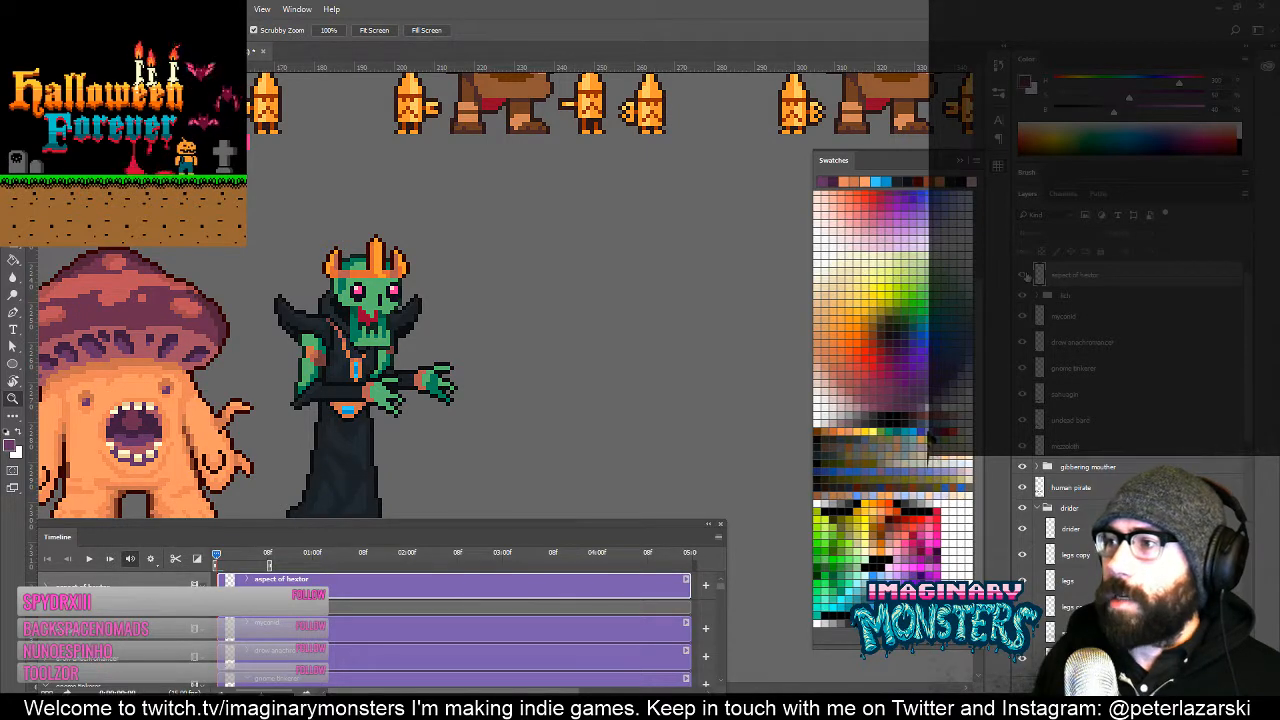
# Step: Show the grid and mark the corner of the empty sprite cell beside the lich with pink sampled from its eye
pyautogui.moveTo(594, 343); pyautogui.dragTo(469, 306)
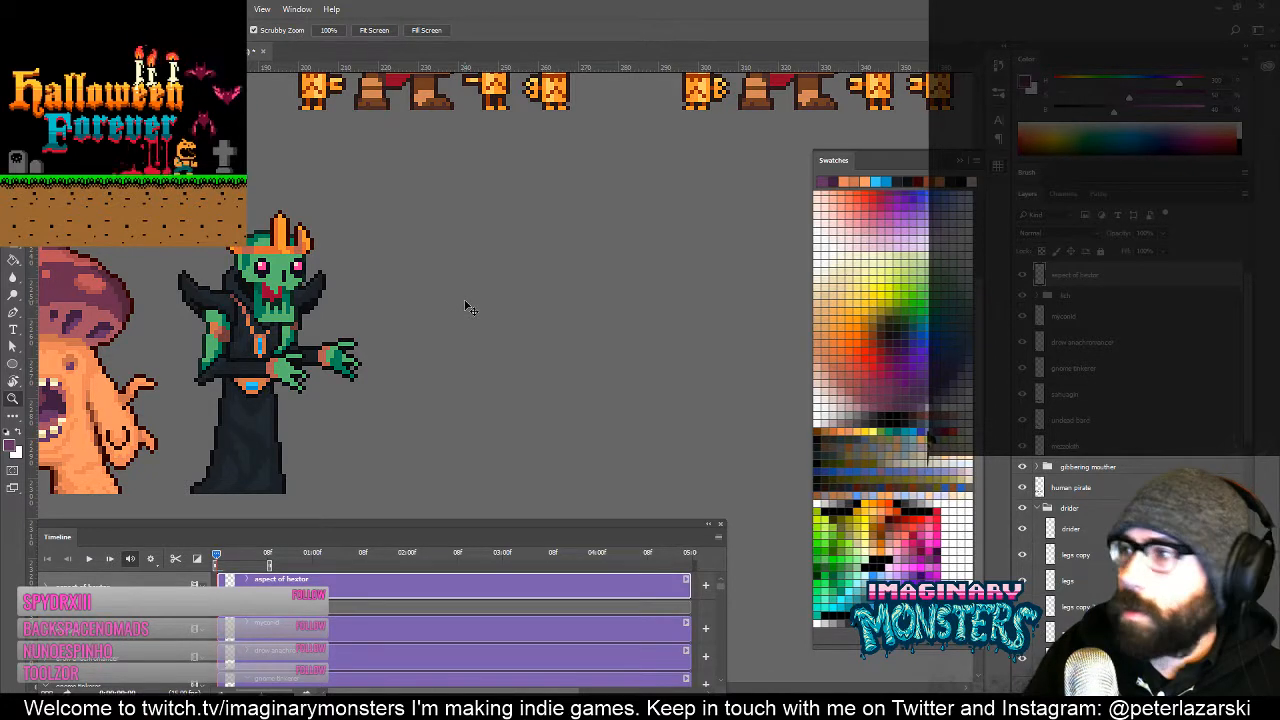
pyautogui.hotkey('ctrl', "'")
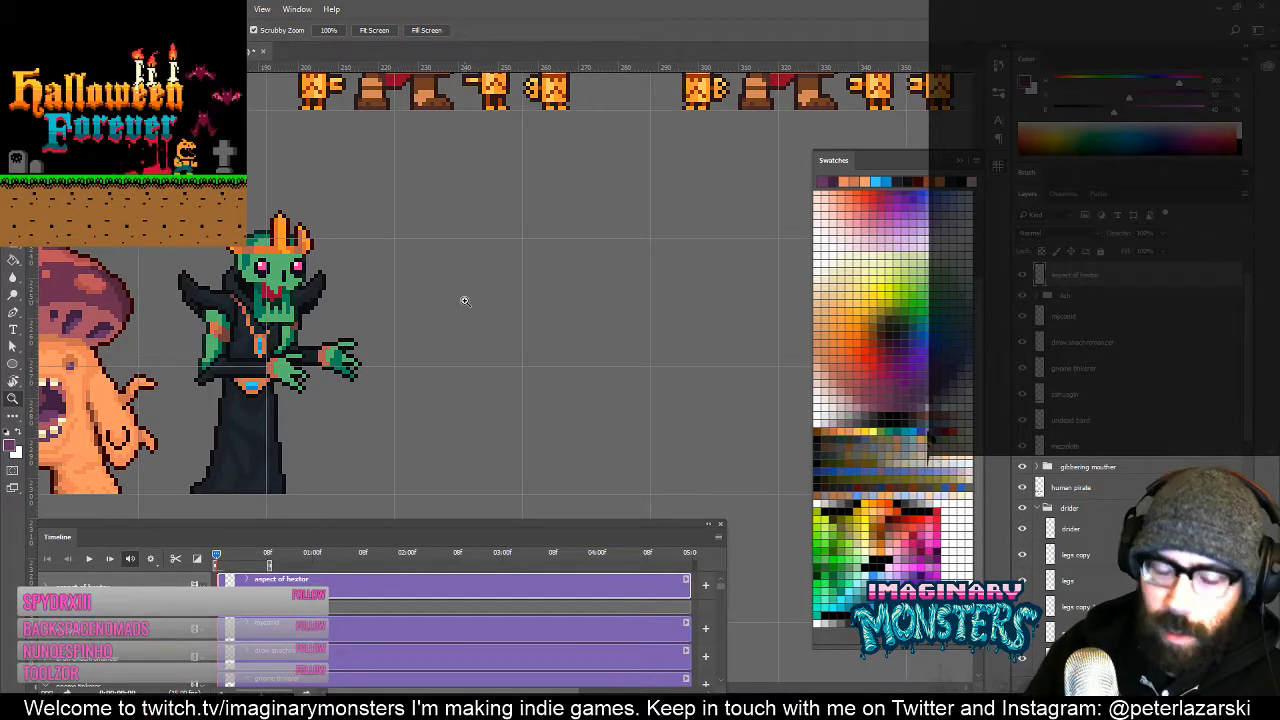
pyautogui.keyDown('alt'); pyautogui.click(297, 266); pyautogui.keyUp('alt')
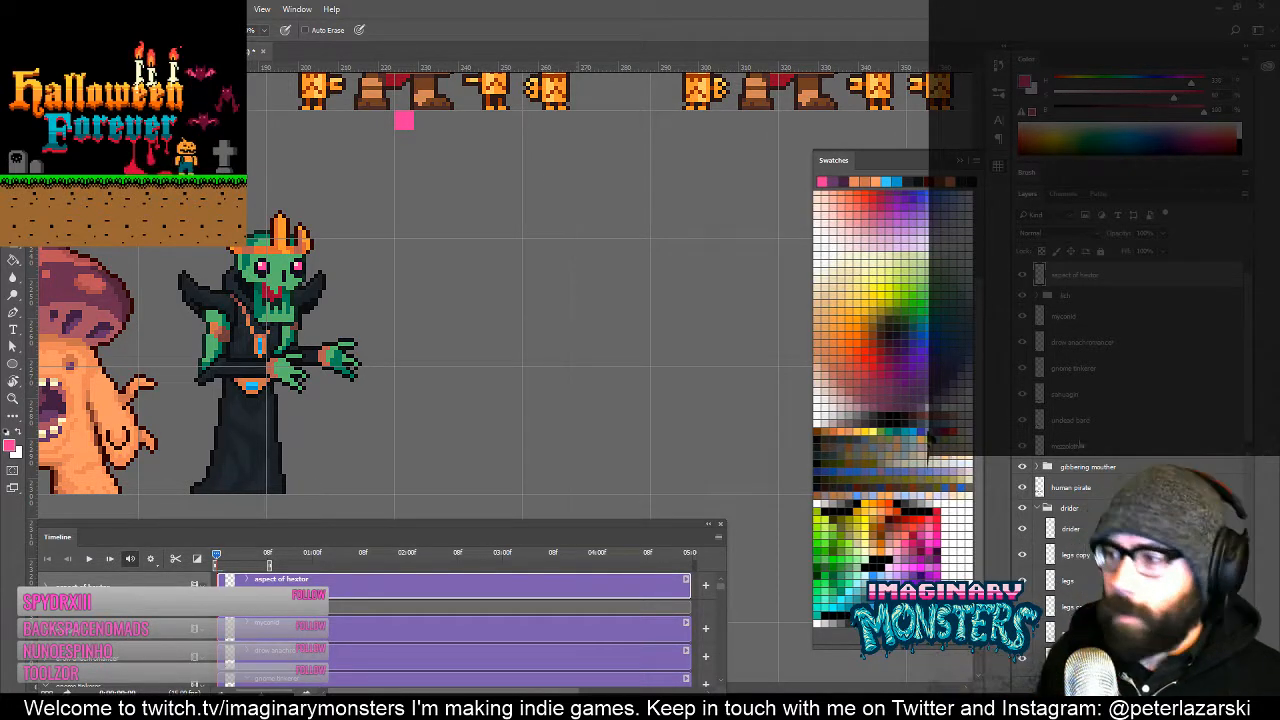
# Step: Collapse the drider group and preview the sprites against the green background layer, hiding it again
pyautogui.click(1045, 508)
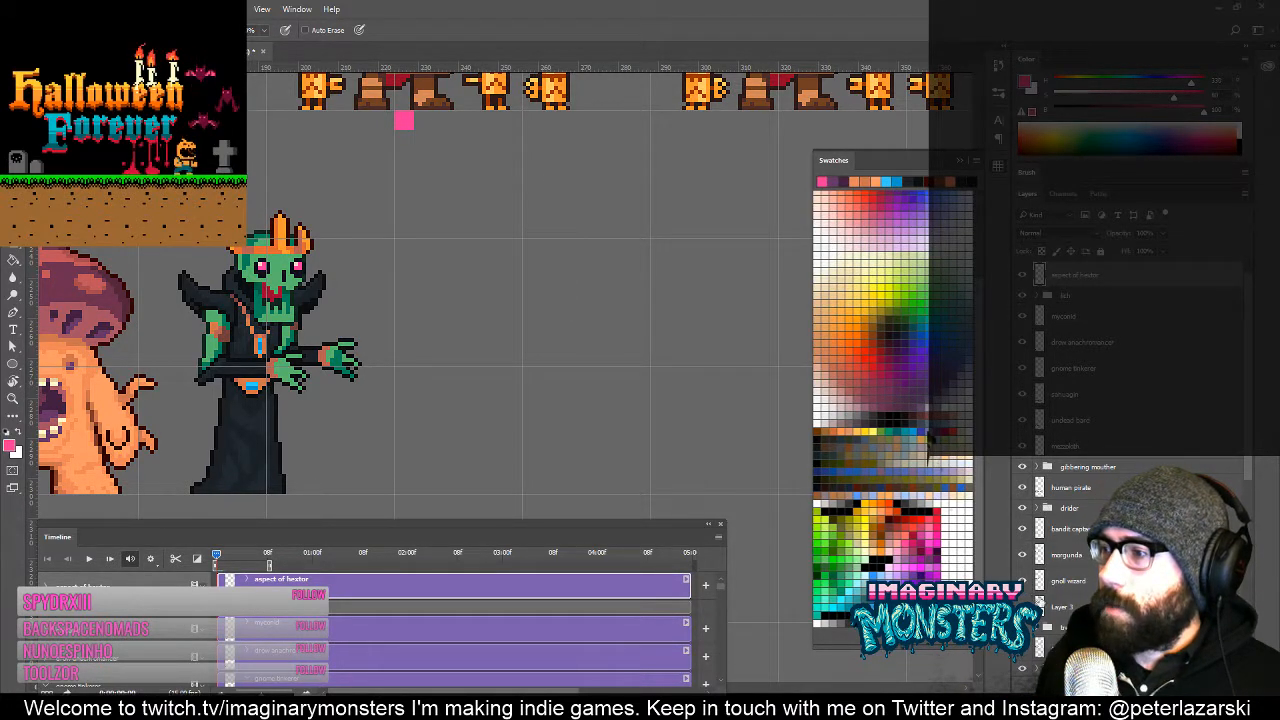
pyautogui.moveTo(1243, 463); pyautogui.dragTo(1245, 500)
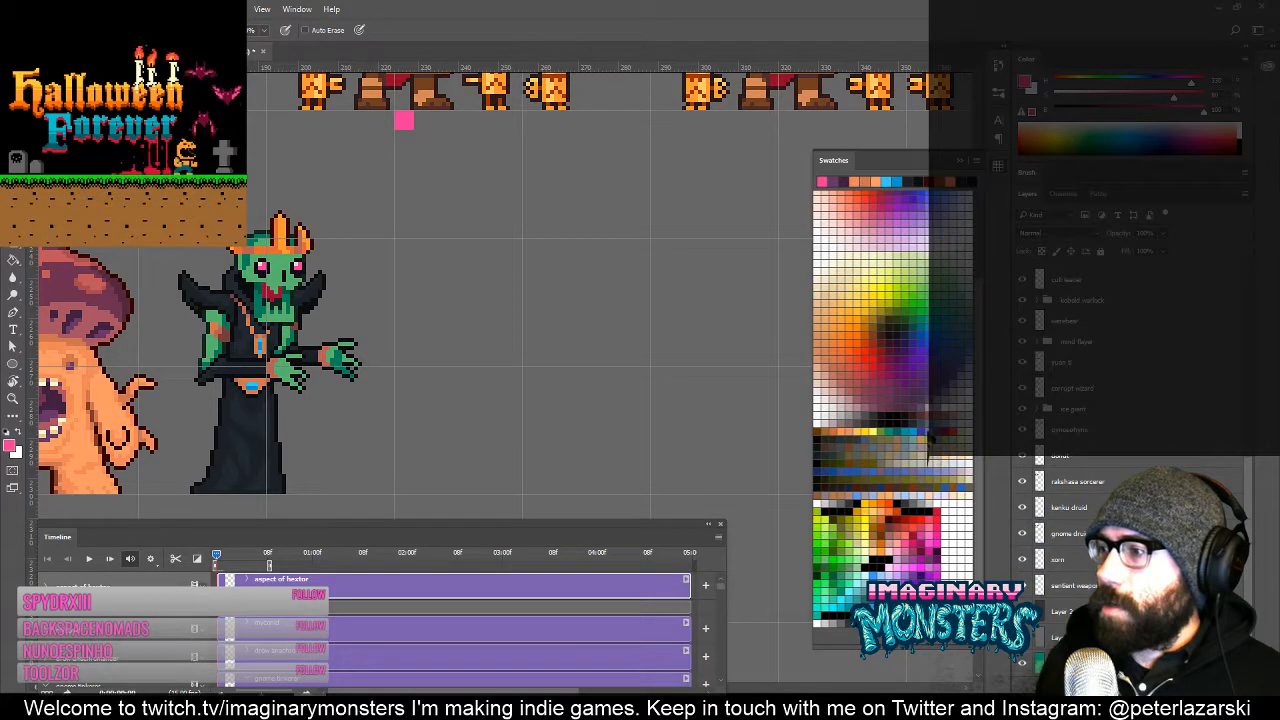
pyautogui.click(1022, 637)
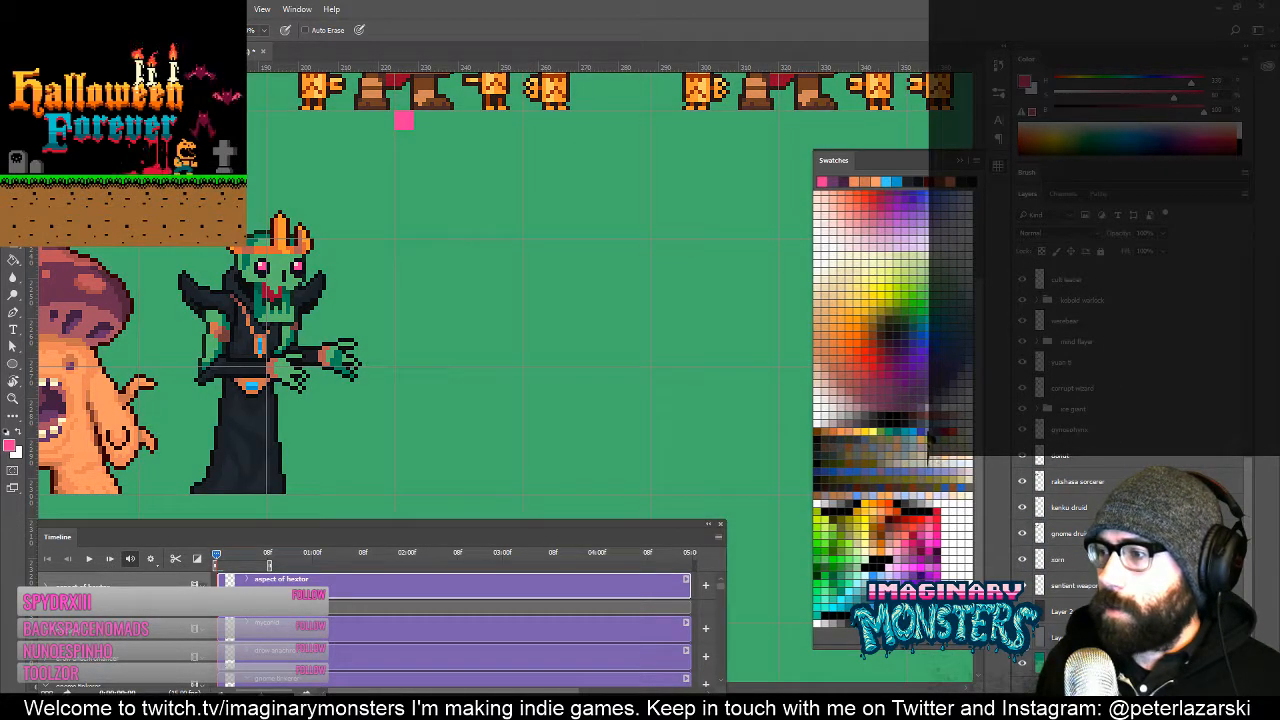
pyautogui.click(1022, 637)
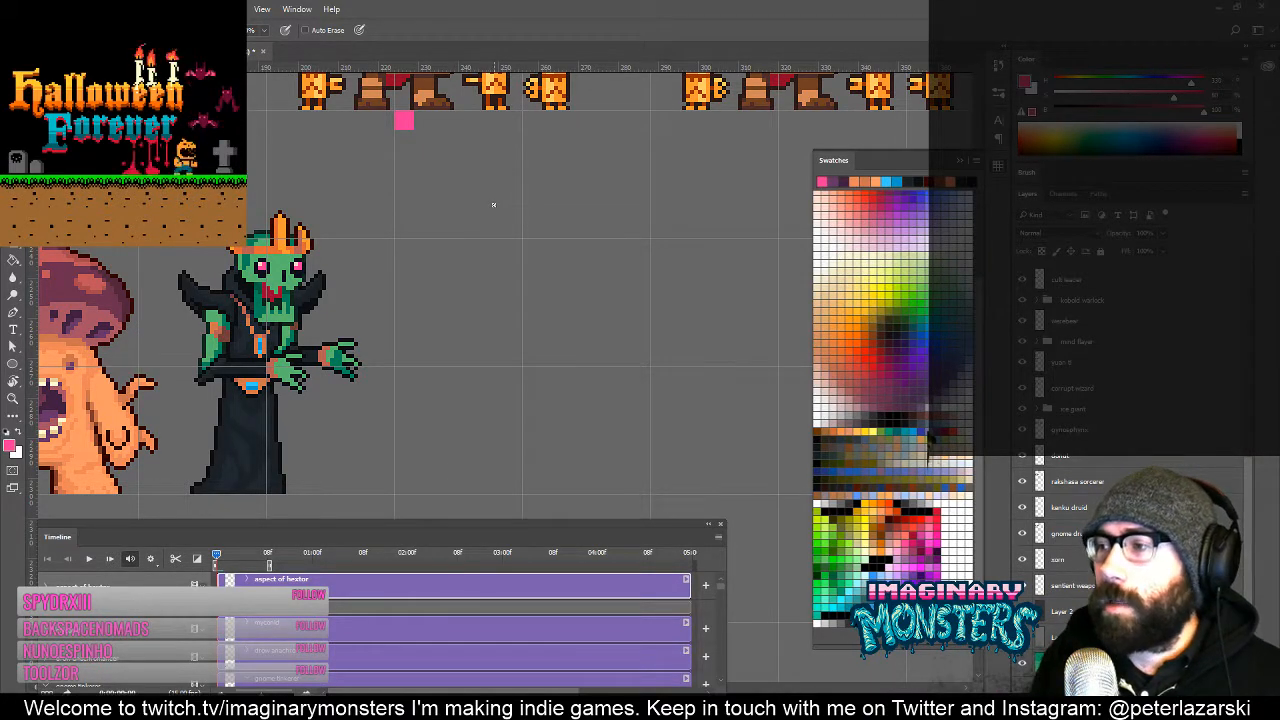
# Step: Pick a muted slate blue and paint a small rounded blob in the empty space beside the lich
pyautogui.moveTo(657, 371); pyautogui.dragTo(614, 360)
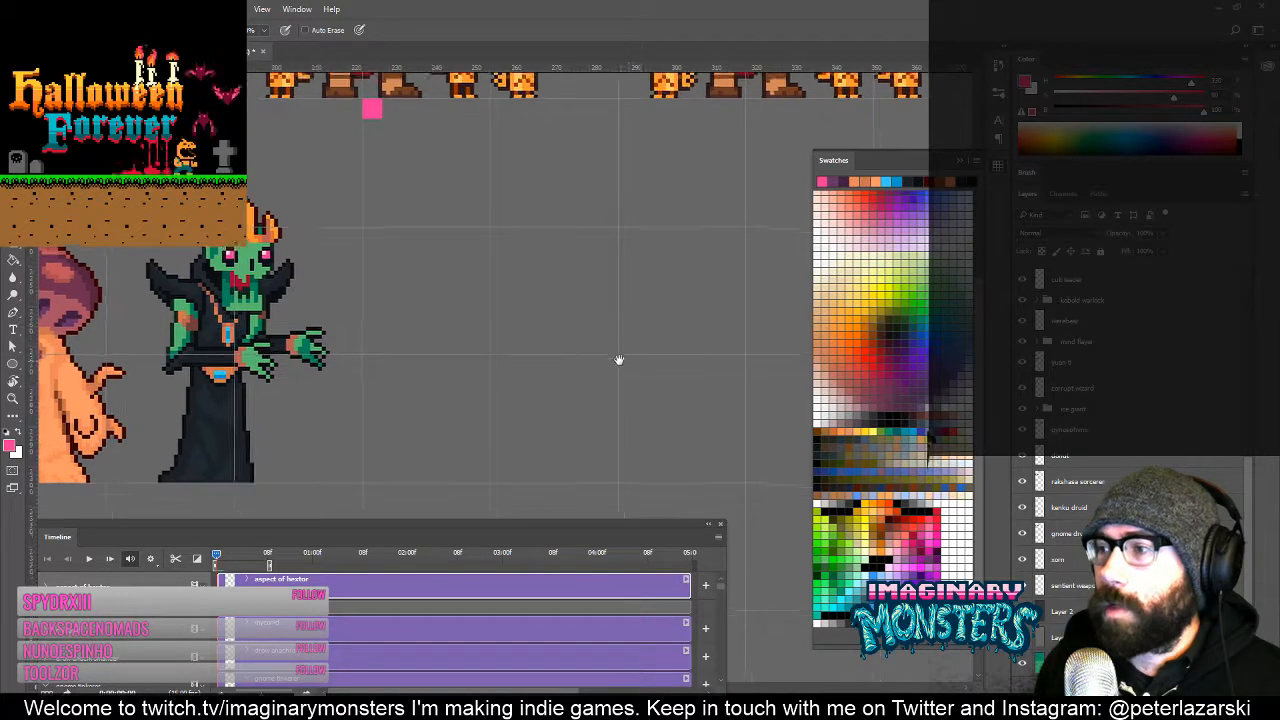
pyautogui.click(936, 422)
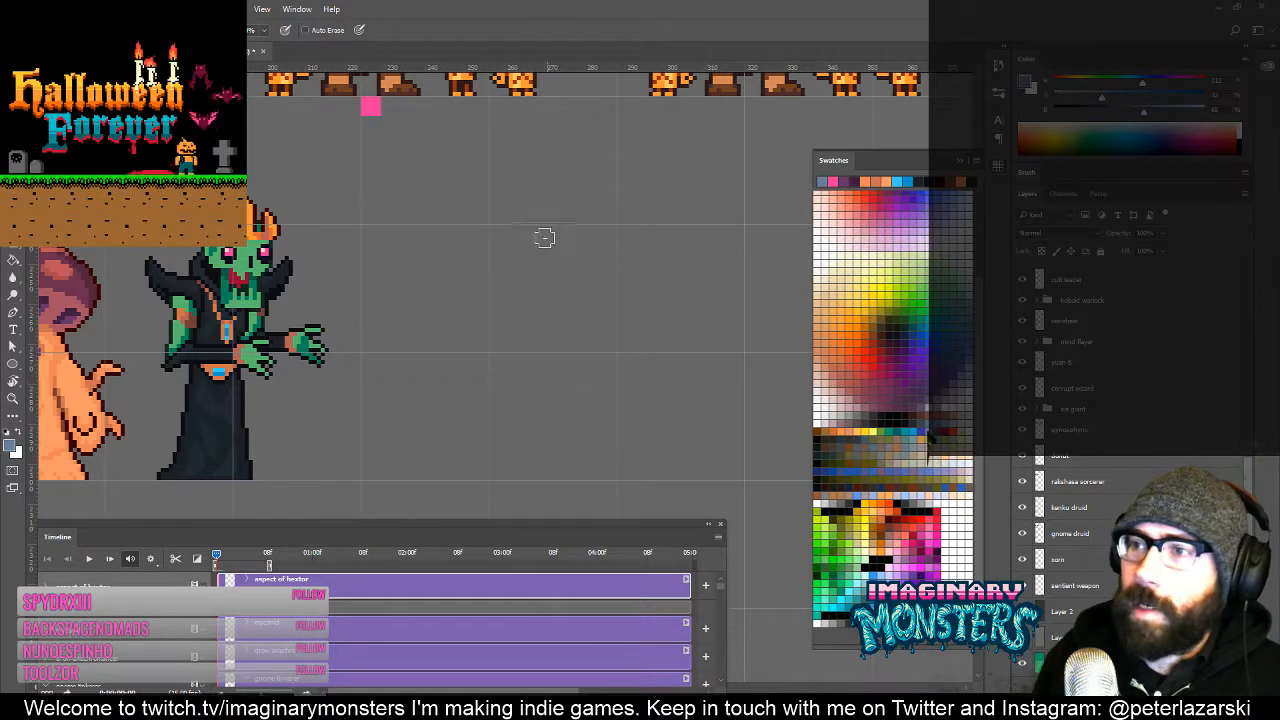
pyautogui.moveTo(544, 237); pyautogui.dragTo(535, 205)
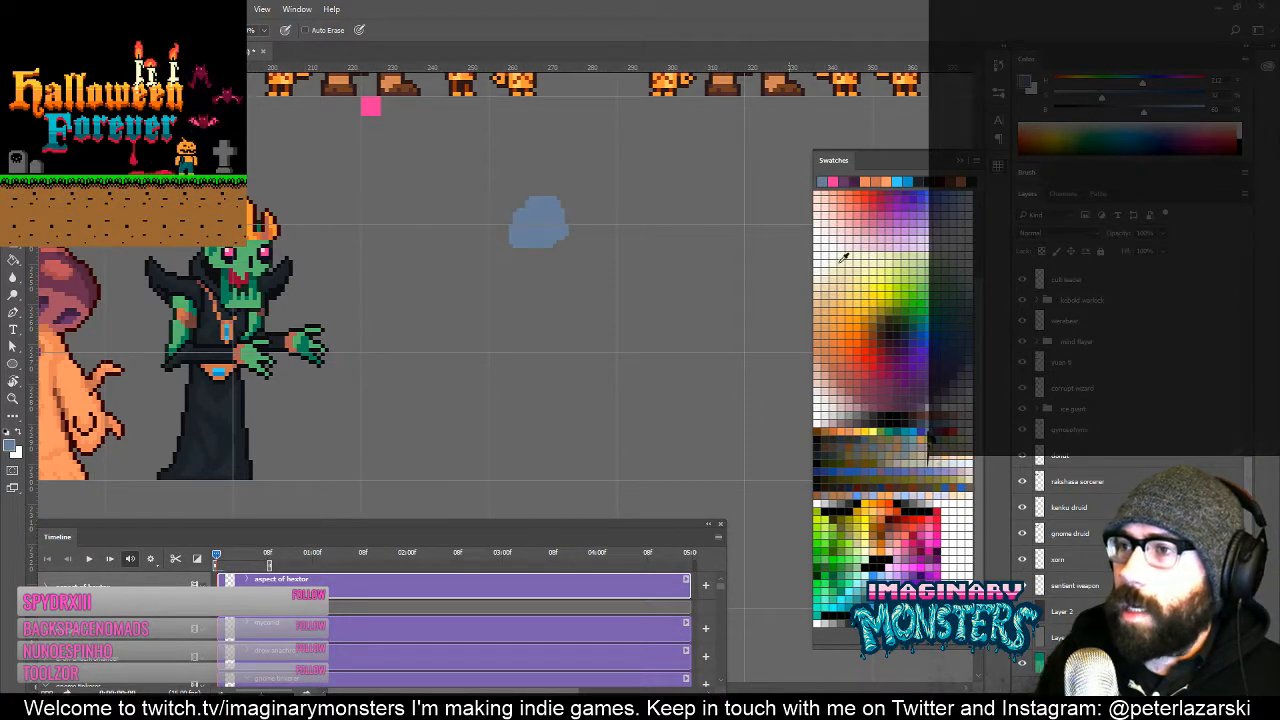
pyautogui.scroll(5, 1100, 400)
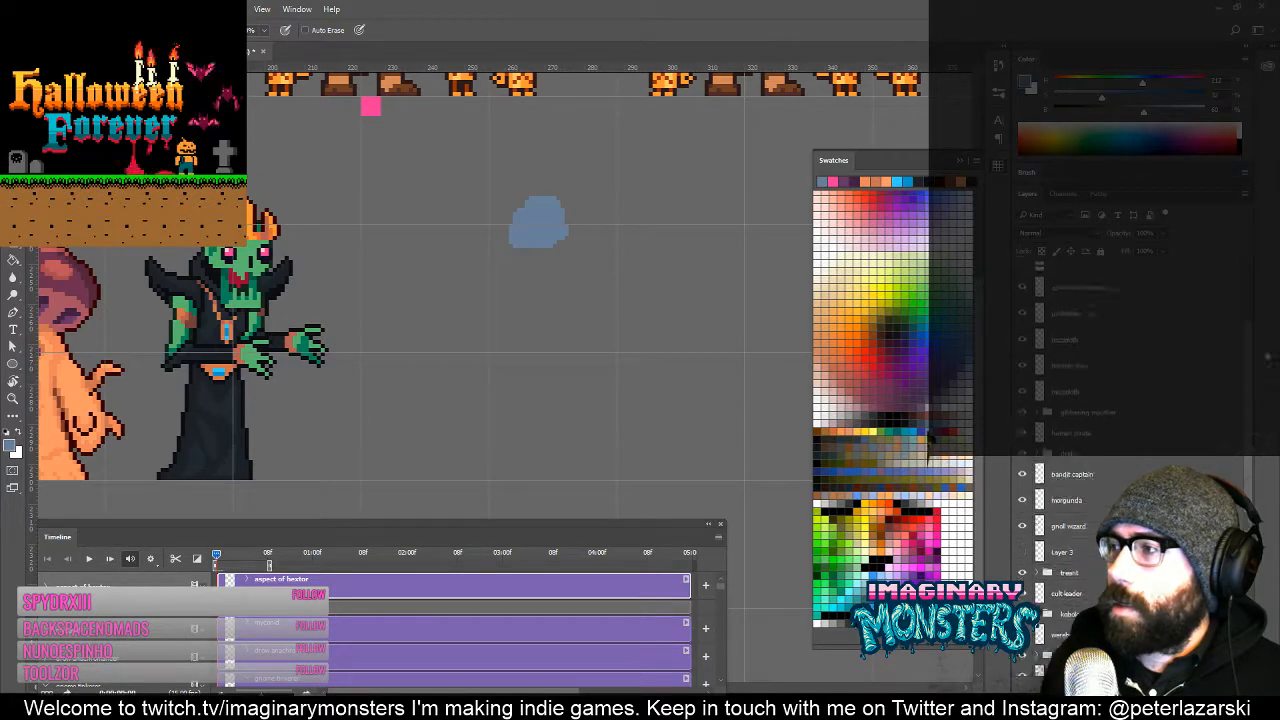
# Step: Enlarge the slate-blue blob into a rounded head shape with a wider, flat base on the aspect of hextor layer
pyautogui.press('z')
pyautogui.click(551, 219)
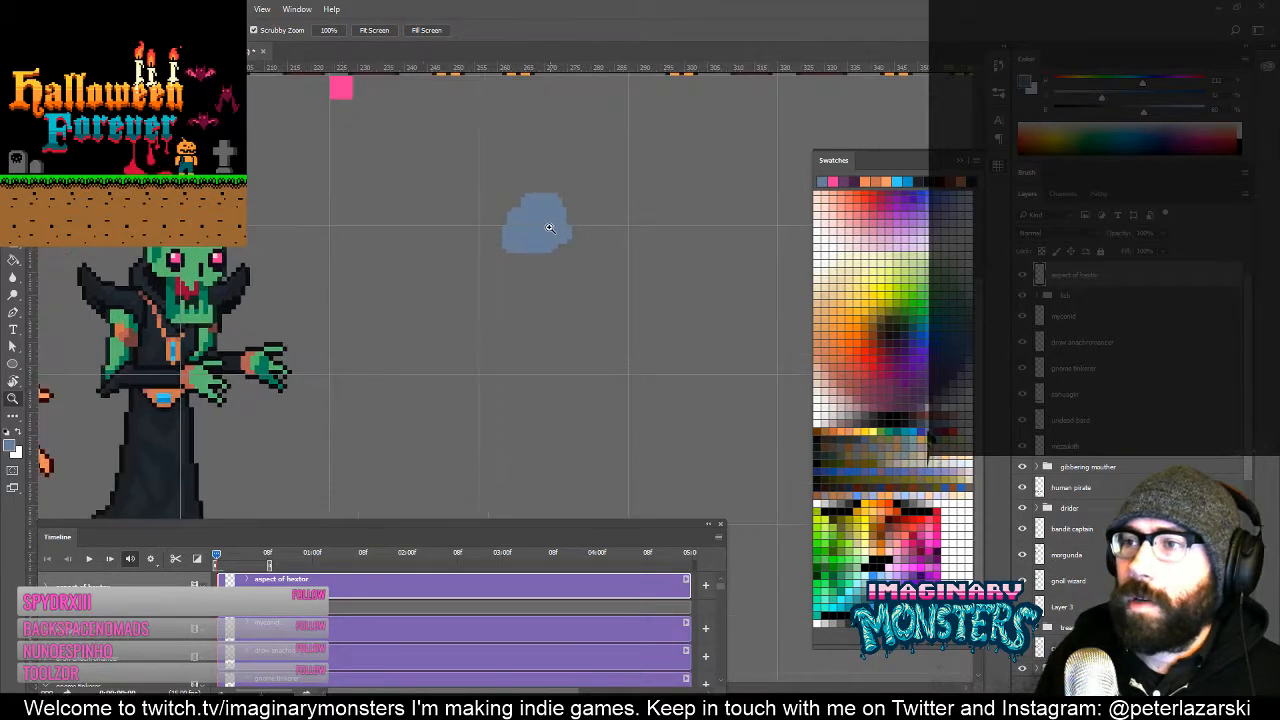
pyautogui.click(551, 224)
pyautogui.press('b')
pyautogui.moveTo(521, 212)
pyautogui.mouseDown()
pyautogui.moveTo(520, 250)
pyautogui.moveTo(500, 251)
pyautogui.moveTo(560, 251)
pyautogui.moveTo(549, 280)
pyautogui.moveTo(515, 285)
pyautogui.moveTo(506, 303)
pyautogui.moveTo(566, 304)
pyautogui.moveTo(571, 283)
pyautogui.moveTo(557, 294)
pyautogui.mouseUp()
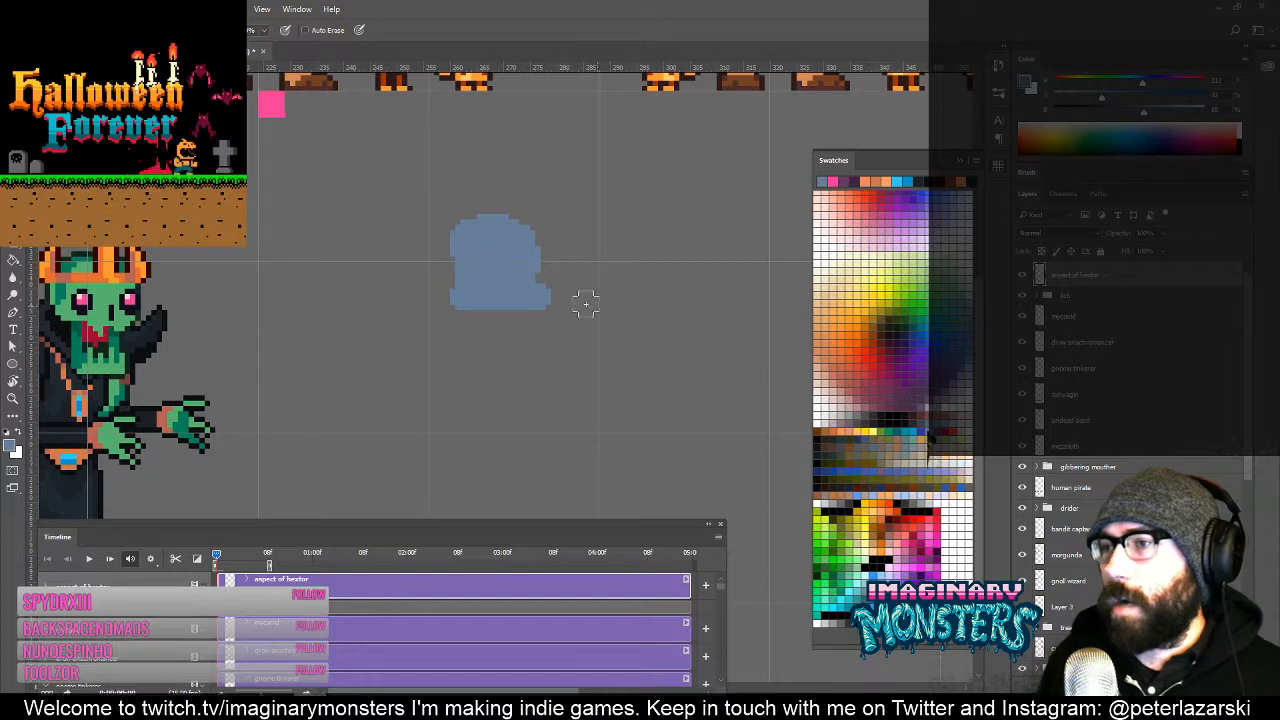
pyautogui.moveTo(524, 276); pyautogui.dragTo(531, 245)
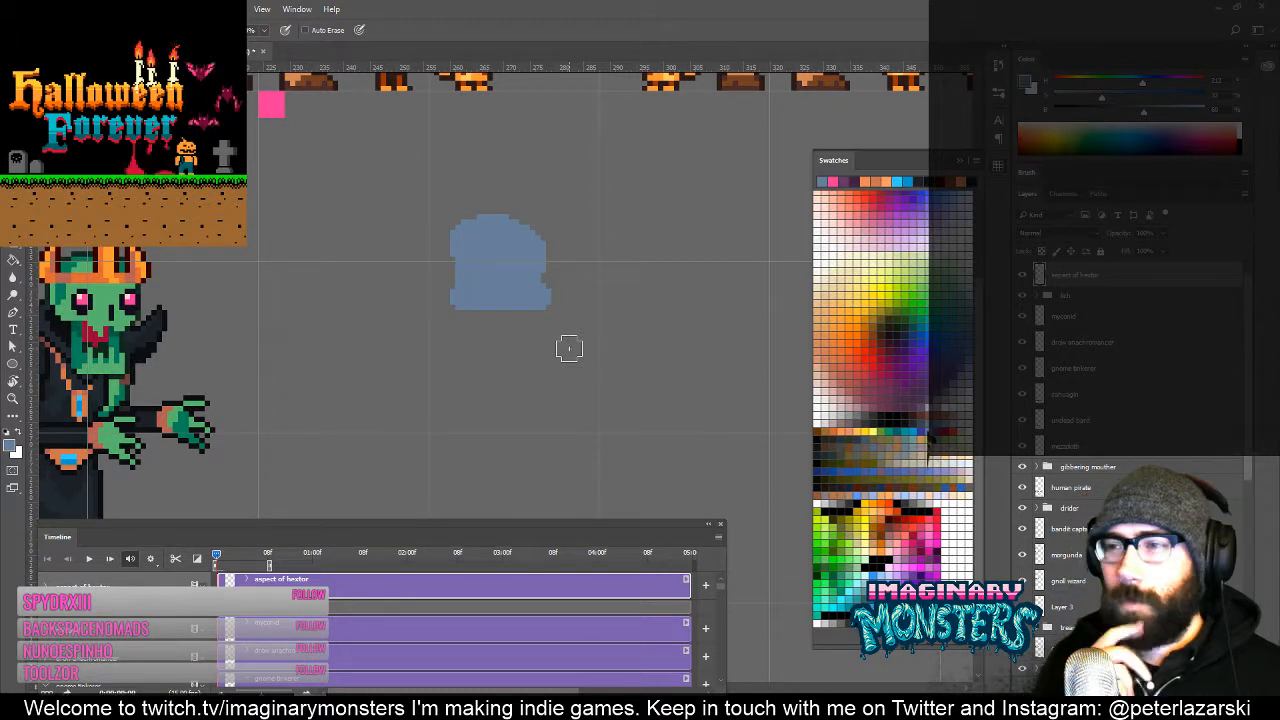
# Step: Pick a red and paint shoulder pads on both sides of the slate-blue head with a broad torso beneath it
pyautogui.moveTo(444, 282); pyautogui.dragTo(518, 229)
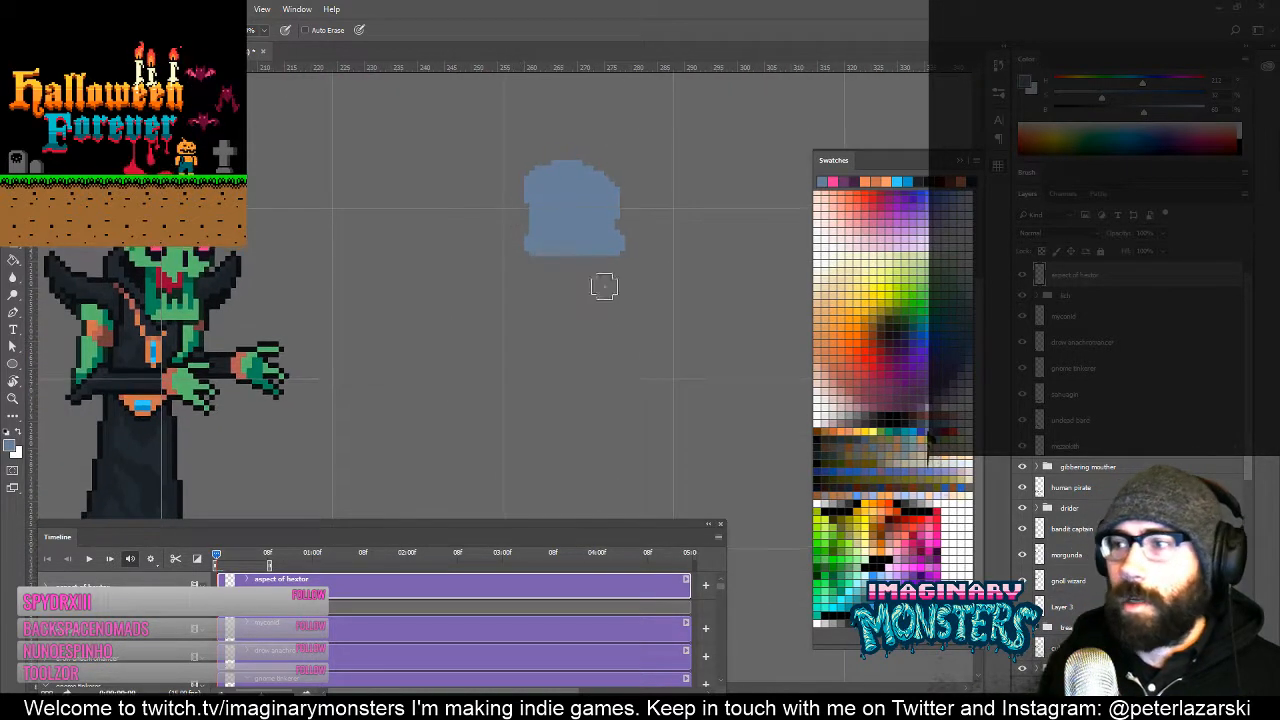
pyautogui.click(863, 370)
pyautogui.moveTo(514, 275)
pyautogui.mouseDown()
pyautogui.moveTo(514, 246)
pyautogui.moveTo(508, 257)
pyautogui.moveTo(486, 226)
pyautogui.moveTo(476, 234)
pyautogui.moveTo(506, 231)
pyautogui.mouseUp()
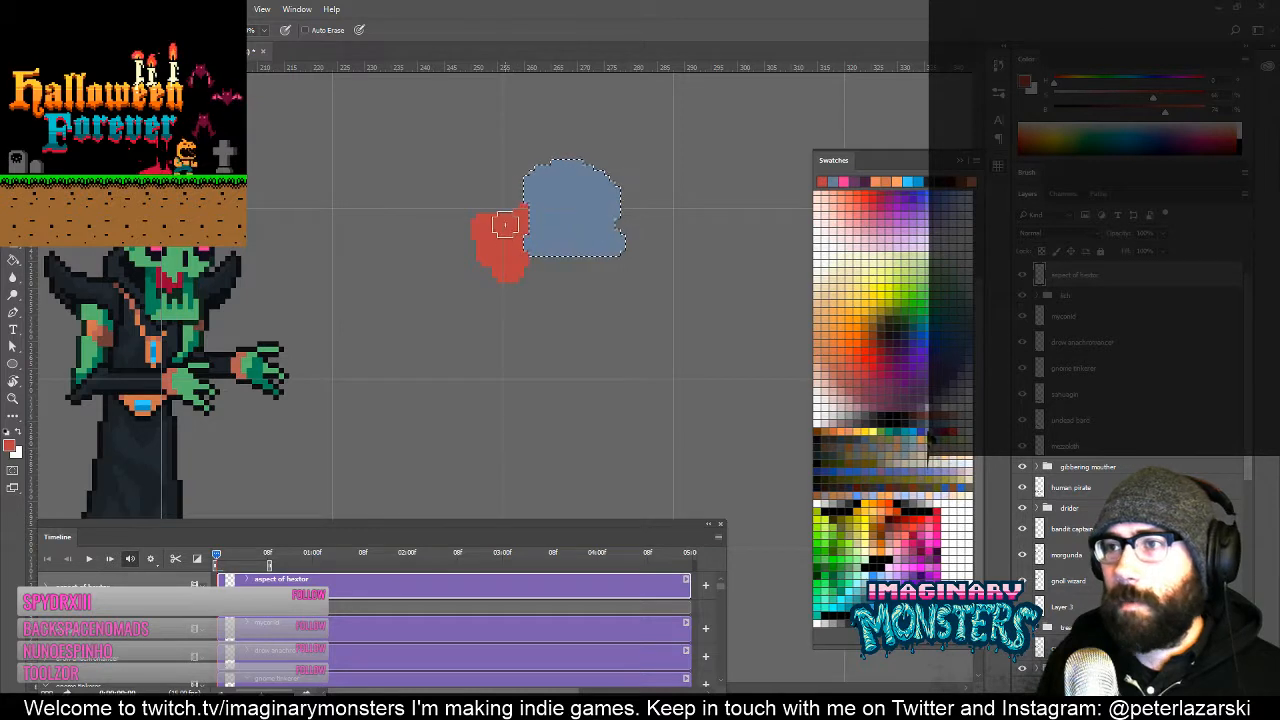
pyautogui.moveTo(616, 232)
pyautogui.mouseDown()
pyautogui.moveTo(629, 233)
pyautogui.moveTo(557, 266)
pyautogui.moveTo(531, 220)
pyautogui.moveTo(556, 251)
pyautogui.mouseUp()
pyautogui.moveTo(414, 243)
pyautogui.mouseDown()
pyautogui.moveTo(480, 268)
pyautogui.moveTo(492, 299)
pyautogui.moveTo(474, 268)
pyautogui.moveTo(427, 251)
pyautogui.moveTo(483, 258)
pyautogui.moveTo(505, 245)
pyautogui.moveTo(516, 265)
pyautogui.moveTo(456, 271)
pyautogui.mouseUp()
pyautogui.press('z')
pyautogui.keyDown('alt'); pyautogui.click(476, 281); pyautogui.keyUp('alt')
pyautogui.press('b')
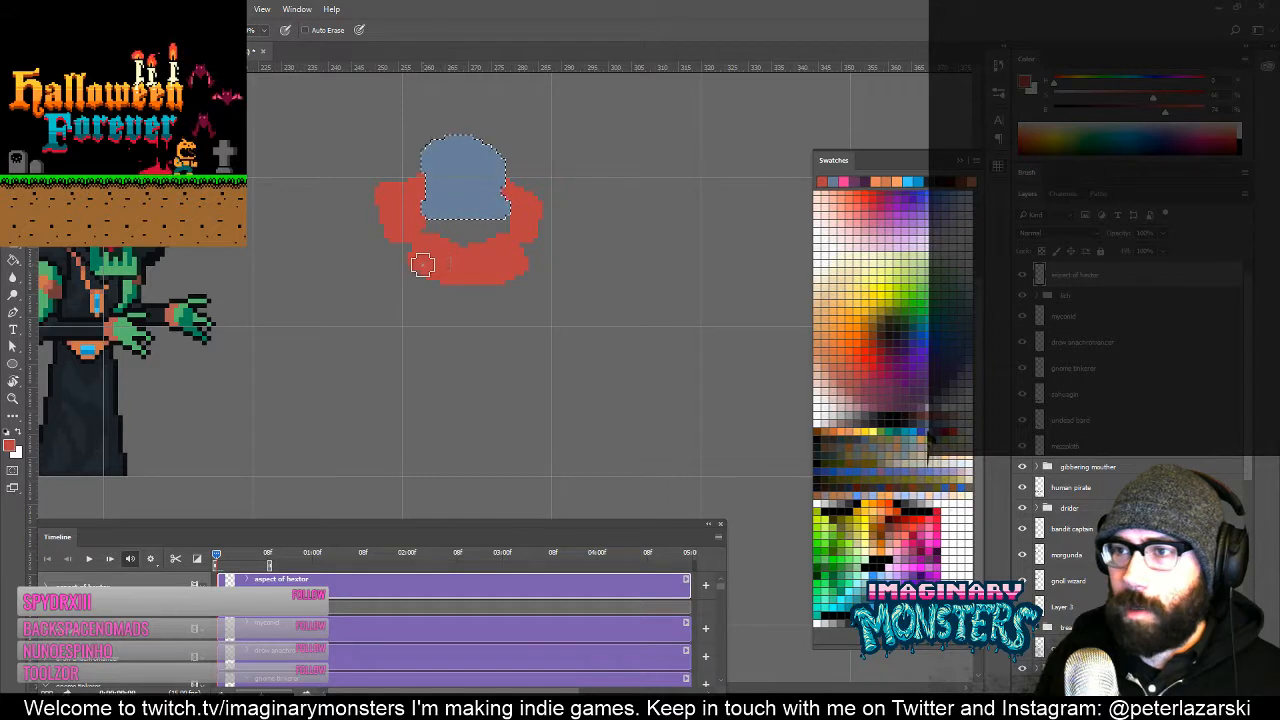
pyautogui.moveTo(487, 265)
pyautogui.mouseDown()
pyautogui.moveTo(423, 297)
pyautogui.moveTo(424, 312)
pyautogui.moveTo(503, 314)
pyautogui.moveTo(440, 300)
pyautogui.moveTo(518, 285)
pyautogui.moveTo(517, 309)
pyautogui.moveTo(550, 335)
pyautogui.mouseUp()
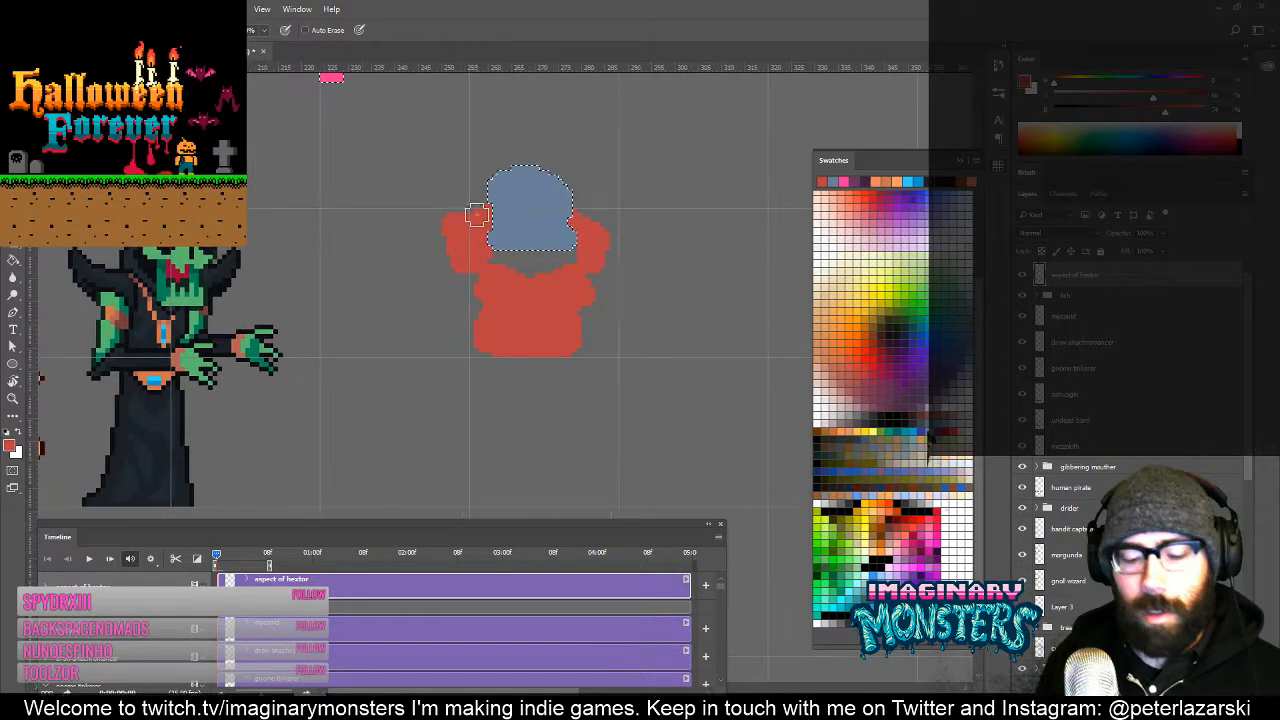
# Step: Sample the head's slate blue and, restricted to the empty area around the body, paint two left arms and a raised right arm
pyautogui.keyDown('alt'); pyautogui.click(528, 220); pyautogui.keyUp('alt')
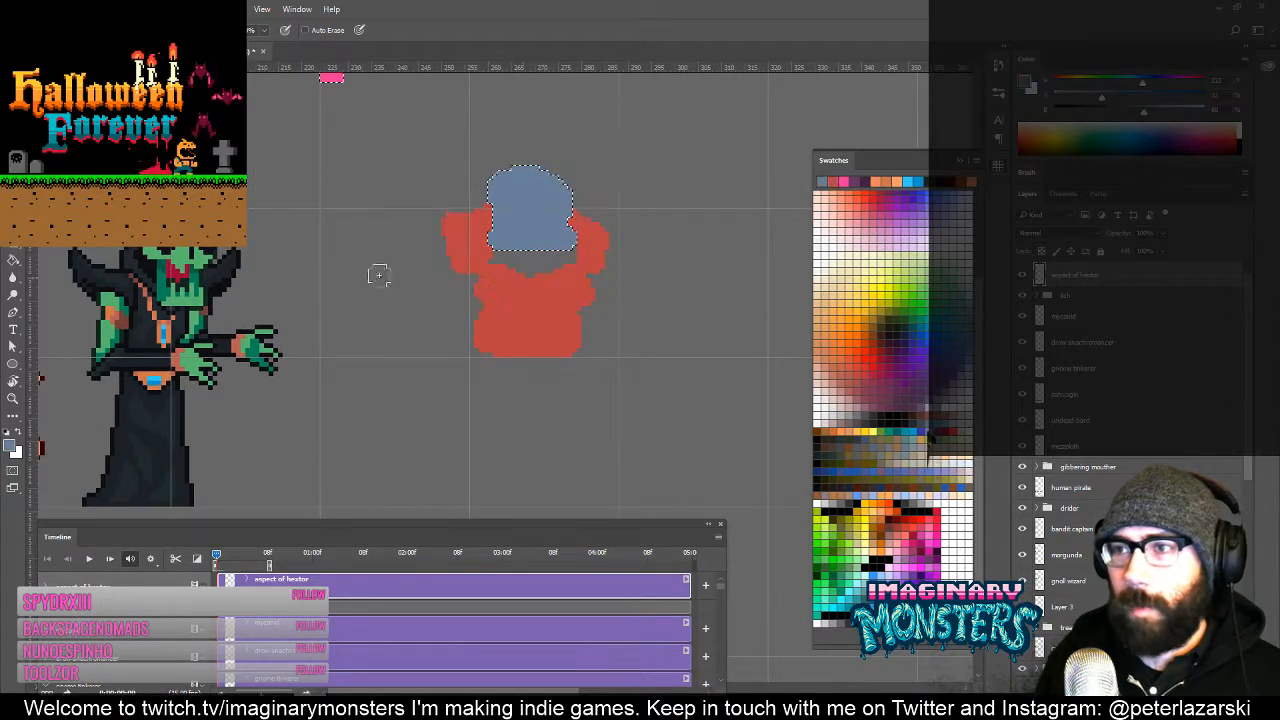
pyautogui.press('w')
pyautogui.hotkey('ctrl', 'd')
pyautogui.click(449, 309)
pyautogui.press('b')
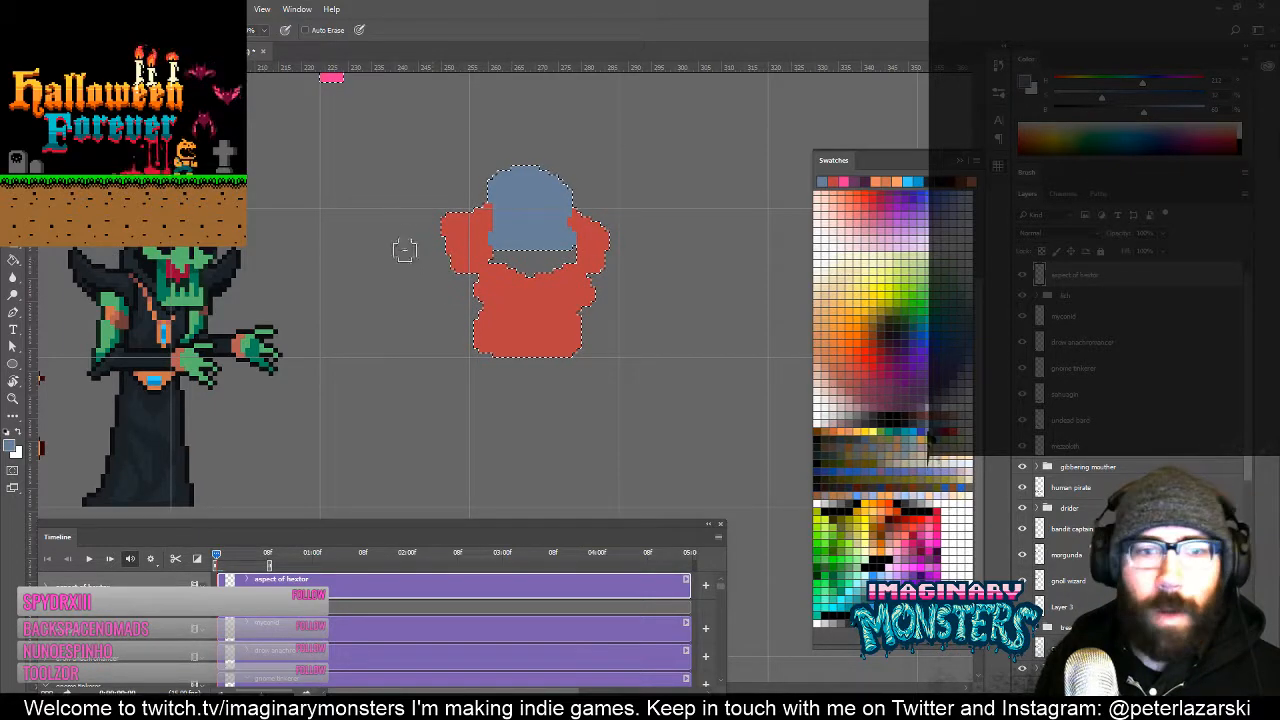
pyautogui.moveTo(466, 309)
pyautogui.mouseDown()
pyautogui.moveTo(430, 271)
pyautogui.moveTo(464, 261)
pyautogui.moveTo(401, 274)
pyautogui.moveTo(415, 309)
pyautogui.moveTo(434, 273)
pyautogui.moveTo(422, 316)
pyautogui.moveTo(433, 281)
pyautogui.moveTo(504, 265)
pyautogui.moveTo(475, 321)
pyautogui.mouseUp()
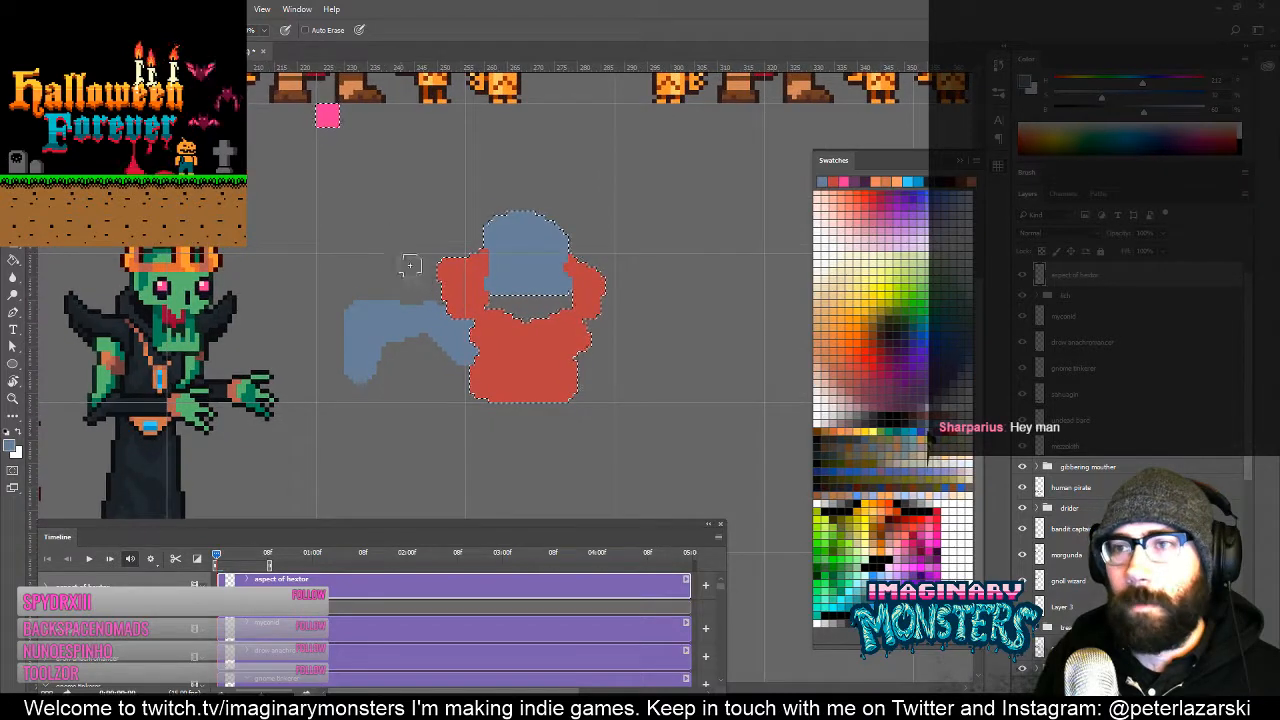
pyautogui.moveTo(424, 278)
pyautogui.mouseDown()
pyautogui.moveTo(444, 301)
pyautogui.moveTo(458, 288)
pyautogui.moveTo(420, 300)
pyautogui.moveTo(410, 272)
pyautogui.moveTo(428, 286)
pyautogui.moveTo(416, 202)
pyautogui.moveTo(434, 186)
pyautogui.moveTo(440, 208)
pyautogui.mouseUp()
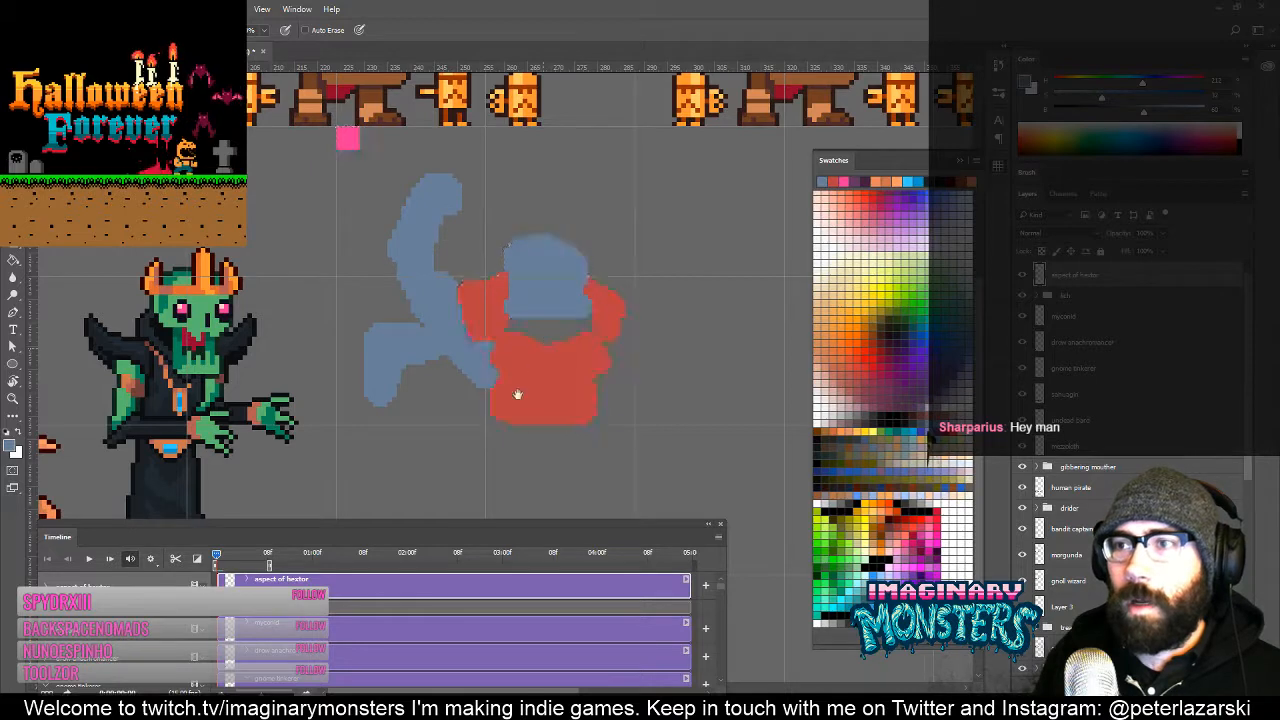
pyautogui.moveTo(559, 221); pyautogui.dragTo(492, 249)
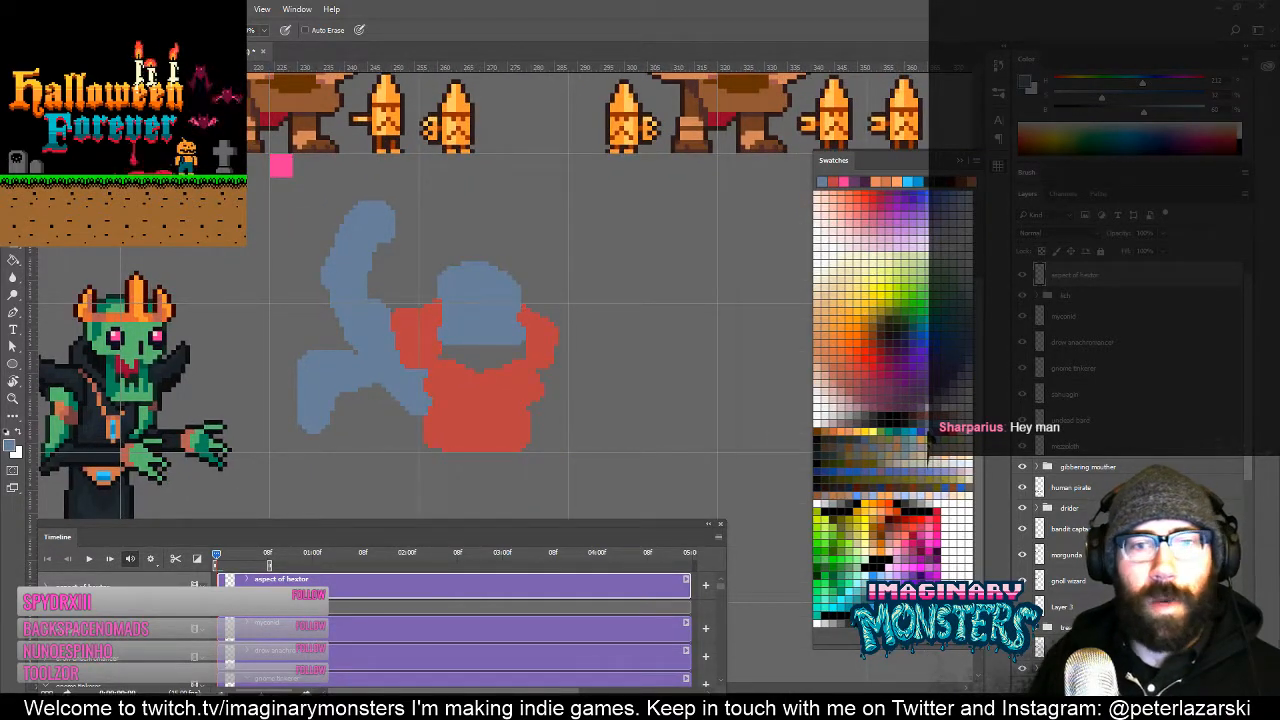
pyautogui.moveTo(580, 323)
pyautogui.mouseDown()
pyautogui.moveTo(543, 309)
pyautogui.moveTo(597, 298)
pyautogui.moveTo(578, 272)
pyautogui.moveTo(574, 221)
pyautogui.moveTo(571, 234)
pyautogui.moveTo(564, 225)
pyautogui.moveTo(587, 219)
pyautogui.moveTo(578, 229)
pyautogui.moveTo(601, 309)
pyautogui.moveTo(529, 331)
pyautogui.mouseUp()
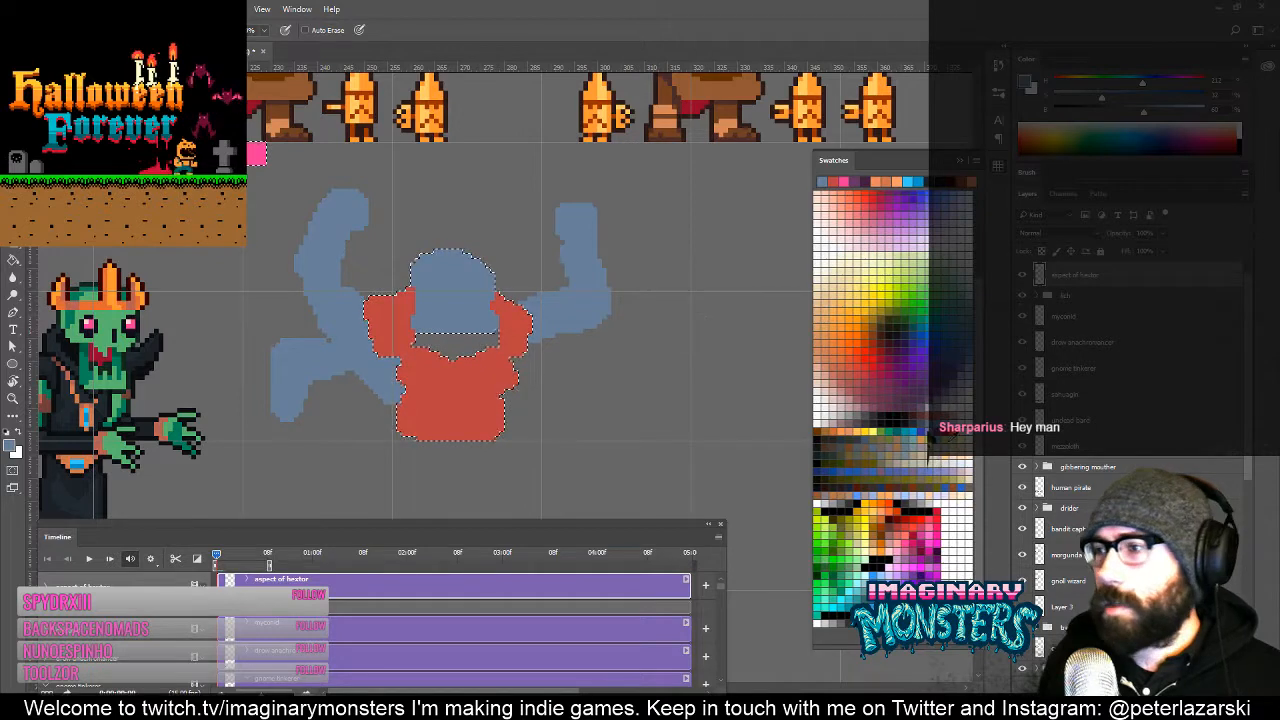
# Step: Fill the gap between the head and the red torso with a dark navy neck area
pyautogui.click(938, 482)
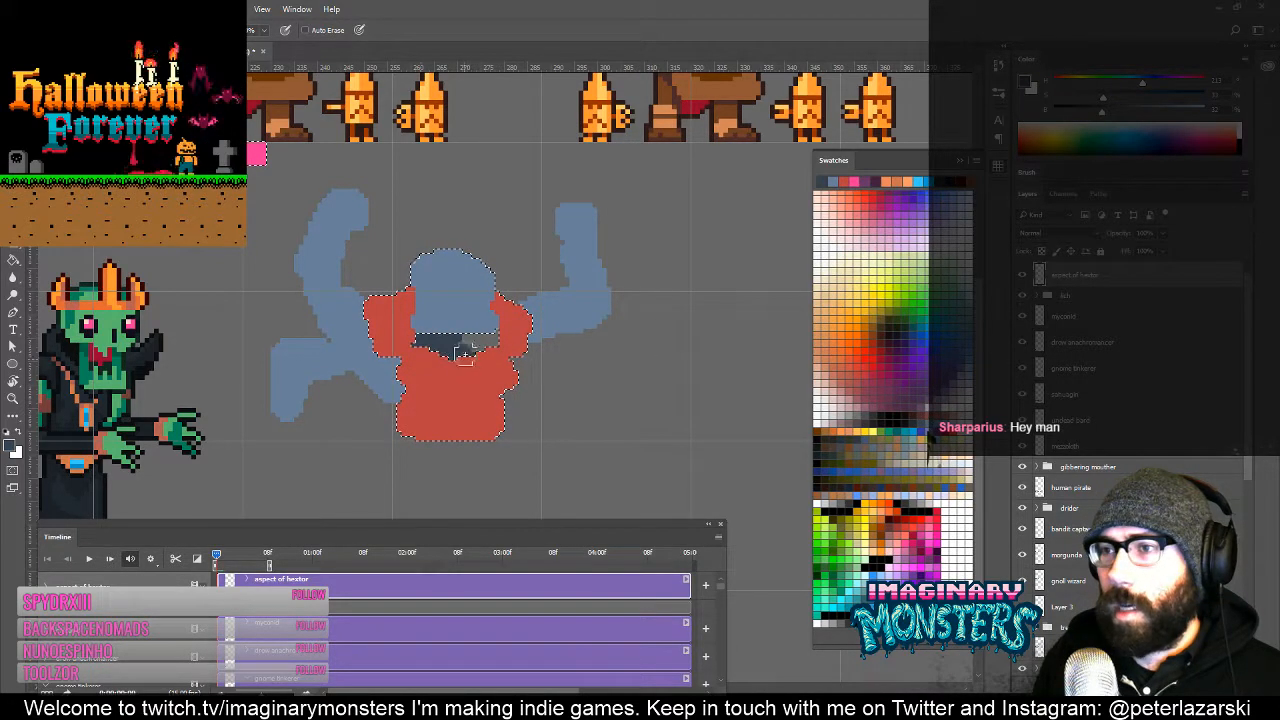
pyautogui.moveTo(464, 354)
pyautogui.mouseDown()
pyautogui.moveTo(489, 330)
pyautogui.moveTo(554, 337)
pyautogui.moveTo(549, 347)
pyautogui.mouseUp()
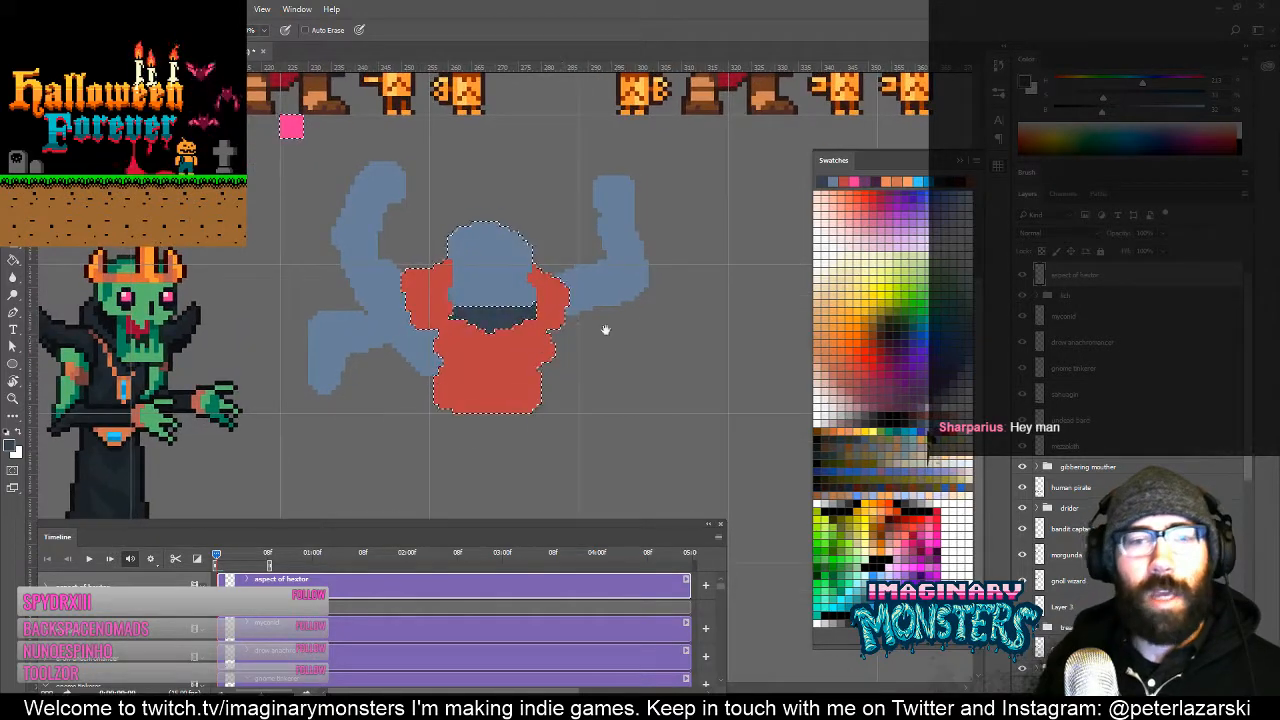
pyautogui.moveTo(586, 434)
pyautogui.mouseDown()
pyautogui.moveTo(523, 377)
pyautogui.moveTo(536, 392)
pyautogui.mouseUp()
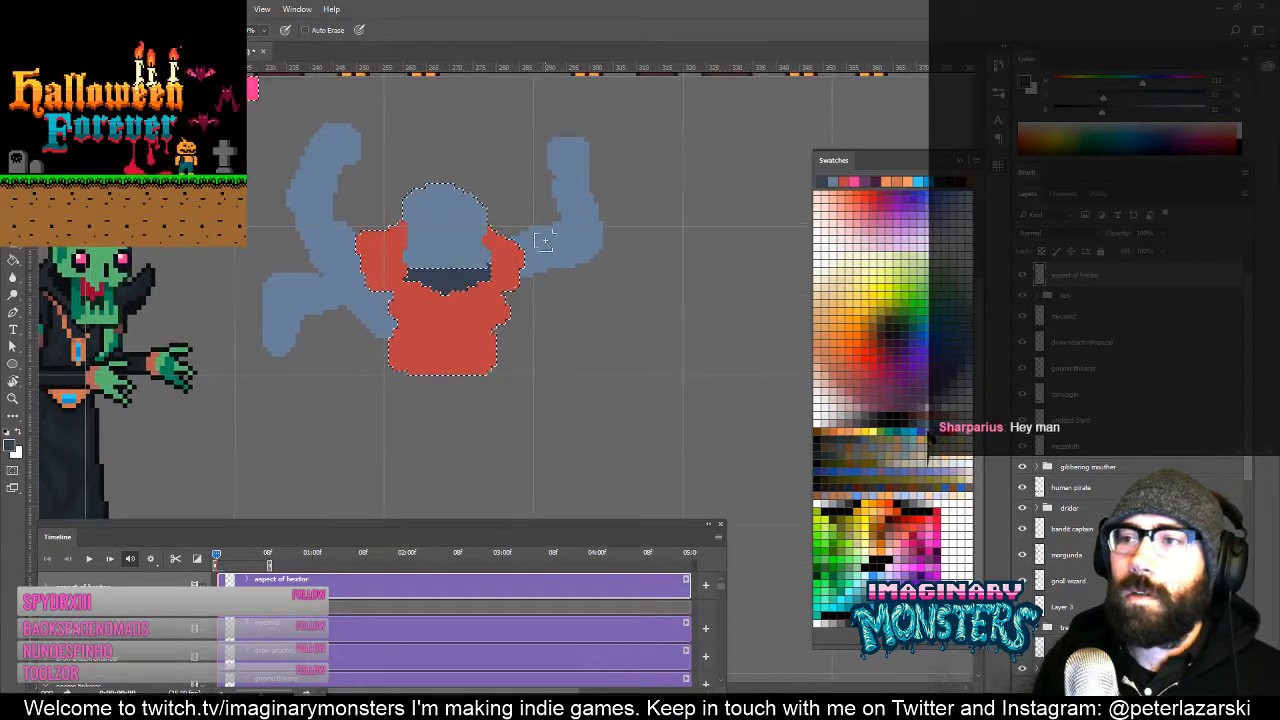
# Step: Paint a slate-blue lower right arm stretched out sideways and move its hand section slightly upward
pyautogui.moveTo(549, 329)
pyautogui.mouseDown()
pyautogui.moveTo(584, 279)
pyautogui.moveTo(549, 255)
pyautogui.moveTo(575, 263)
pyautogui.moveTo(551, 290)
pyautogui.moveTo(507, 298)
pyautogui.moveTo(619, 294)
pyautogui.mouseUp()
pyautogui.moveTo(534, 284)
pyautogui.mouseDown()
pyautogui.moveTo(608, 286)
pyautogui.moveTo(623, 263)
pyautogui.moveTo(615, 289)
pyautogui.mouseUp()
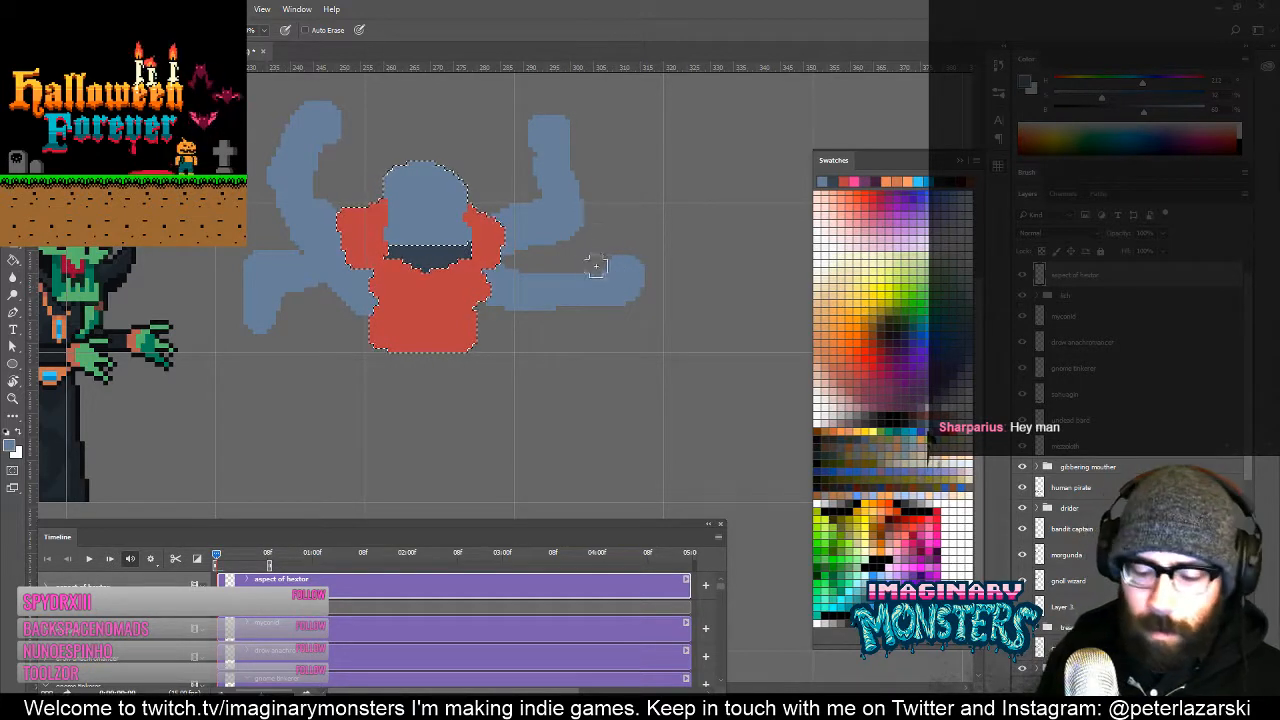
pyautogui.press('m')
pyautogui.moveTo(575, 245); pyautogui.dragTo(682, 347)
pyautogui.press('v')
pyautogui.moveTo(629, 291)
pyautogui.mouseDown()
pyautogui.moveTo(609, 275)
pyautogui.moveTo(617, 267)
pyautogui.moveTo(599, 292)
pyautogui.moveTo(643, 317)
pyautogui.moveTo(620, 289)
pyautogui.moveTo(646, 275)
pyautogui.mouseUp()
pyautogui.press('b')
pyautogui.keyDown('alt'); pyautogui.click(550, 276); pyautogui.keyUp('alt')
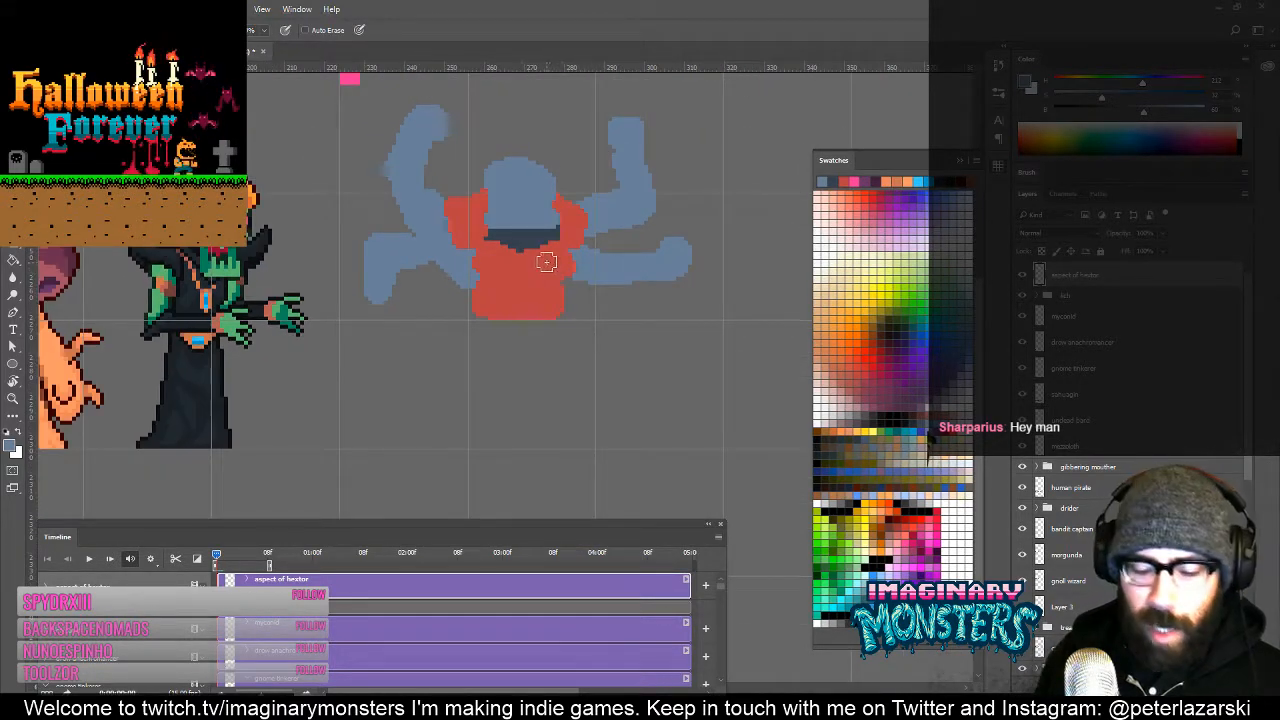
# Step: Sample the torso red, select the slate-blue areas, and paint red bands across both right forearms and the raised left forearm
pyautogui.keyDown('alt'); pyautogui.click(543, 261); pyautogui.keyUp('alt')
pyautogui.hotkey('ctrl', 'space')
pyautogui.keyDown('ctrl'); pyautogui.click(647, 277); pyautogui.keyUp('ctrl')
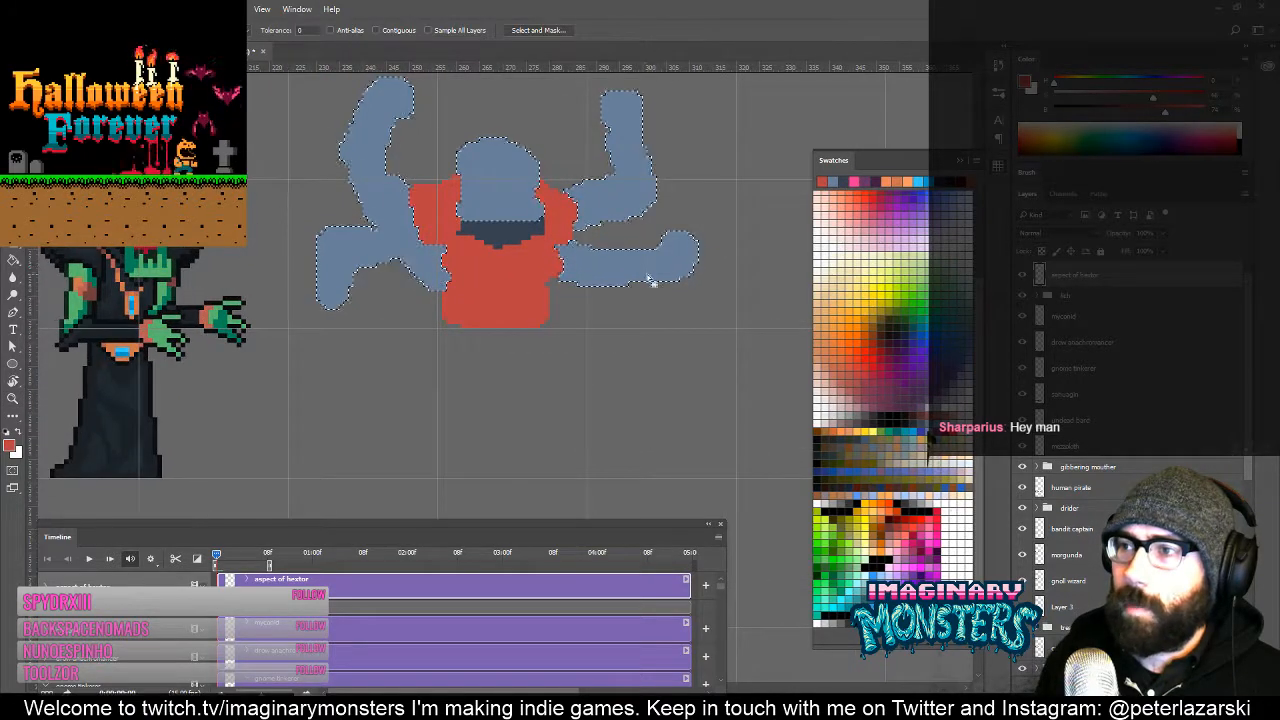
pyautogui.moveTo(652, 266); pyautogui.dragTo(580, 349)
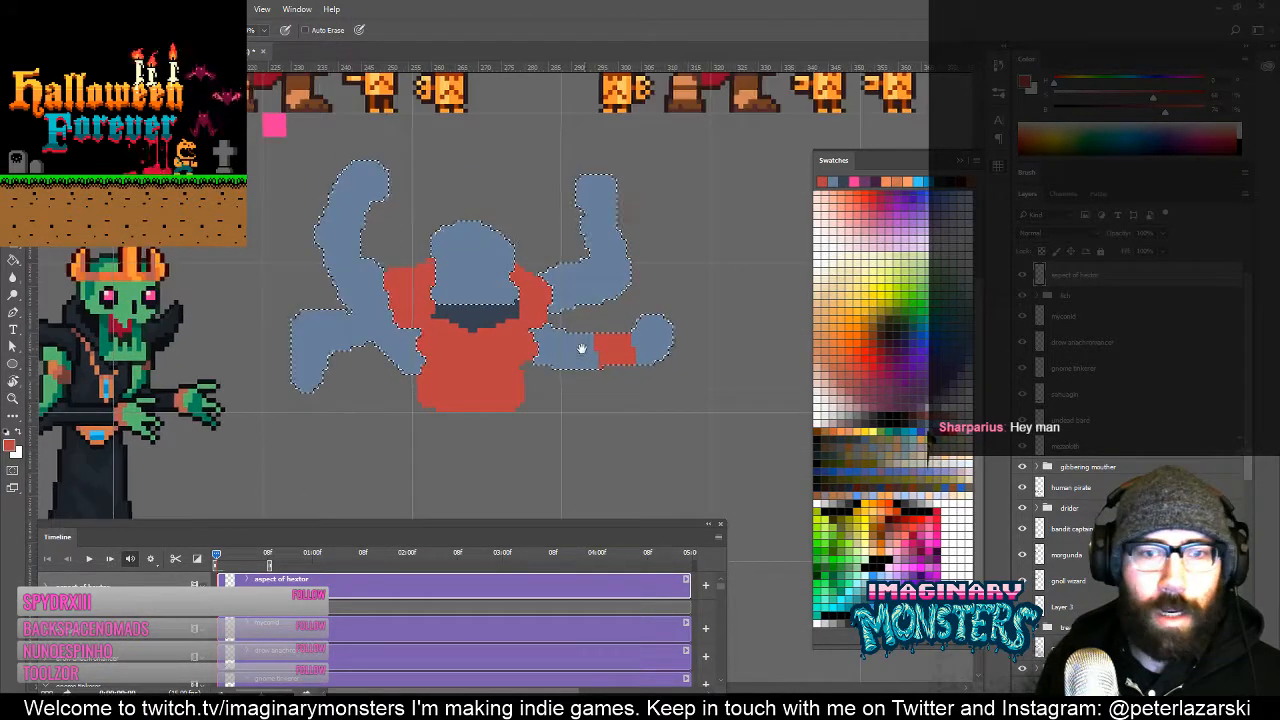
pyautogui.moveTo(588, 224)
pyautogui.mouseDown()
pyautogui.moveTo(624, 225)
pyautogui.moveTo(597, 235)
pyautogui.mouseUp()
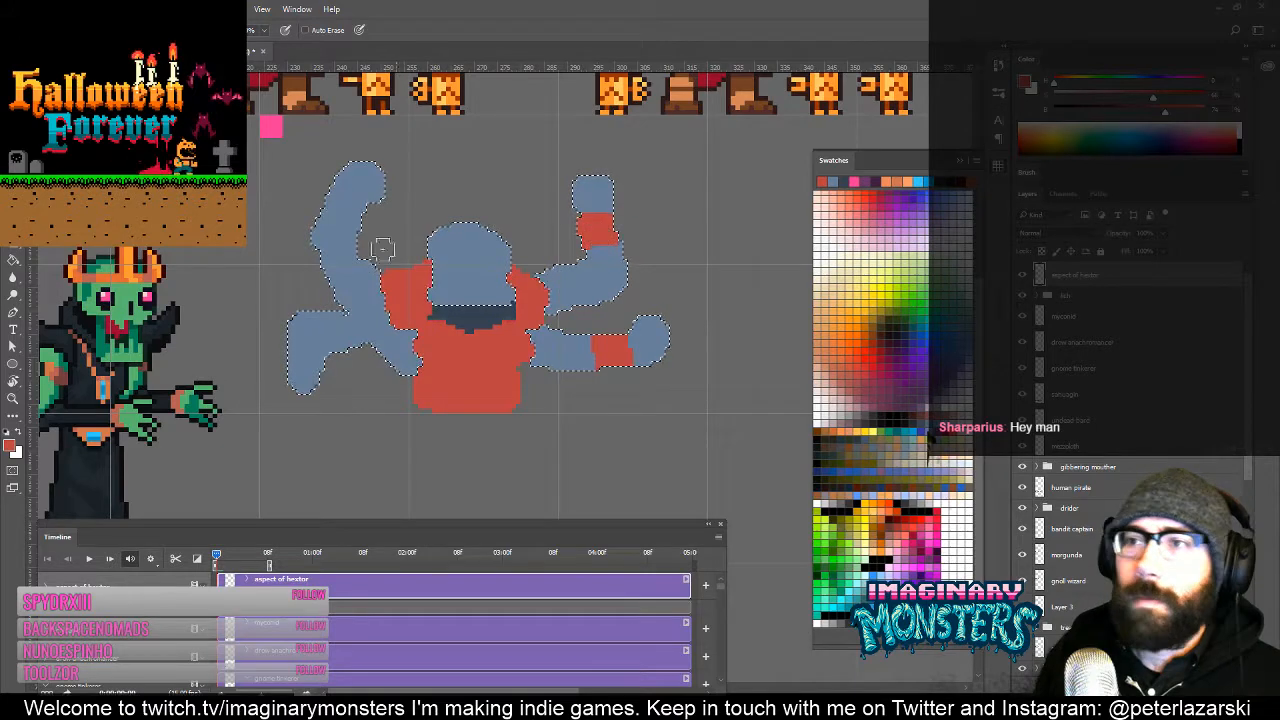
pyautogui.moveTo(369, 232)
pyautogui.mouseDown()
pyautogui.moveTo(414, 248)
pyautogui.moveTo(371, 214)
pyautogui.moveTo(386, 220)
pyautogui.mouseUp()
pyautogui.moveTo(377, 333); pyautogui.dragTo(425, 271)
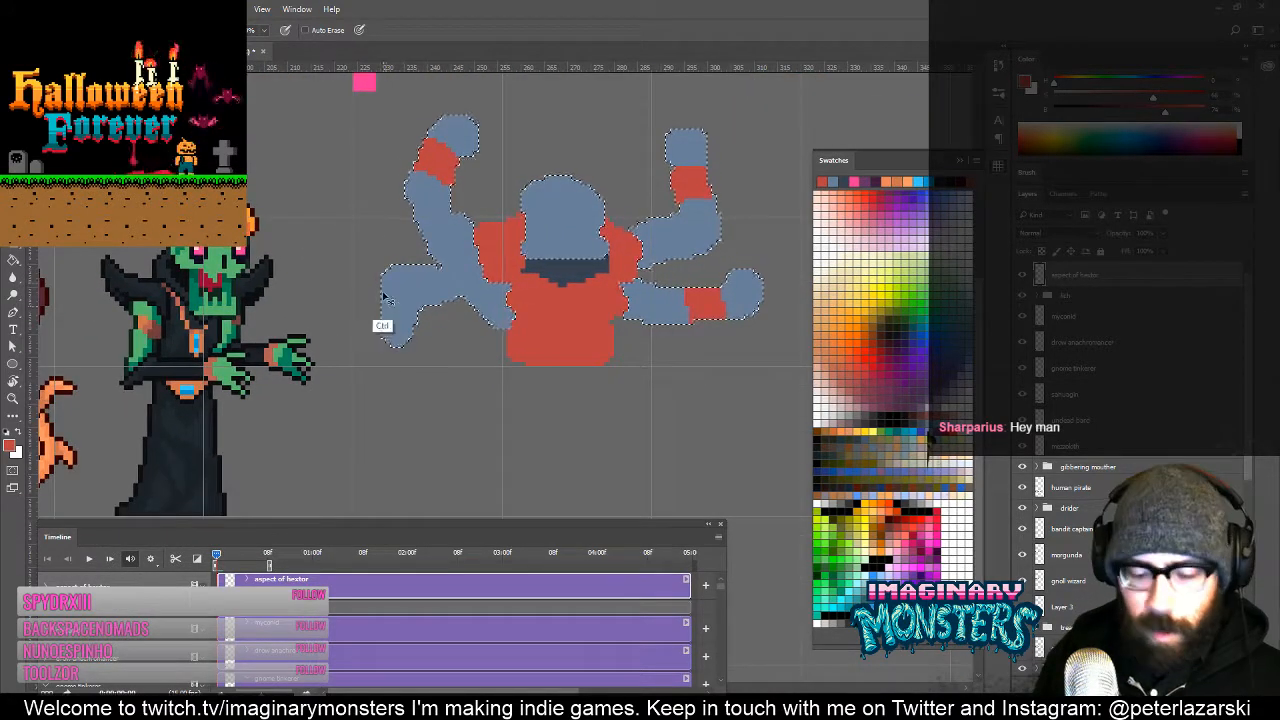
# Step: Paint a red band and slate-blue fist on the lower left arm, and extend another slate-blue arm downward beside the torso
pyautogui.hotkey('ctrl', 'd')
pyautogui.moveTo(398, 345)
pyautogui.mouseDown()
pyautogui.moveTo(394, 334)
pyautogui.moveTo(410, 335)
pyautogui.mouseUp()
pyautogui.moveTo(454, 307); pyautogui.dragTo(471, 259)
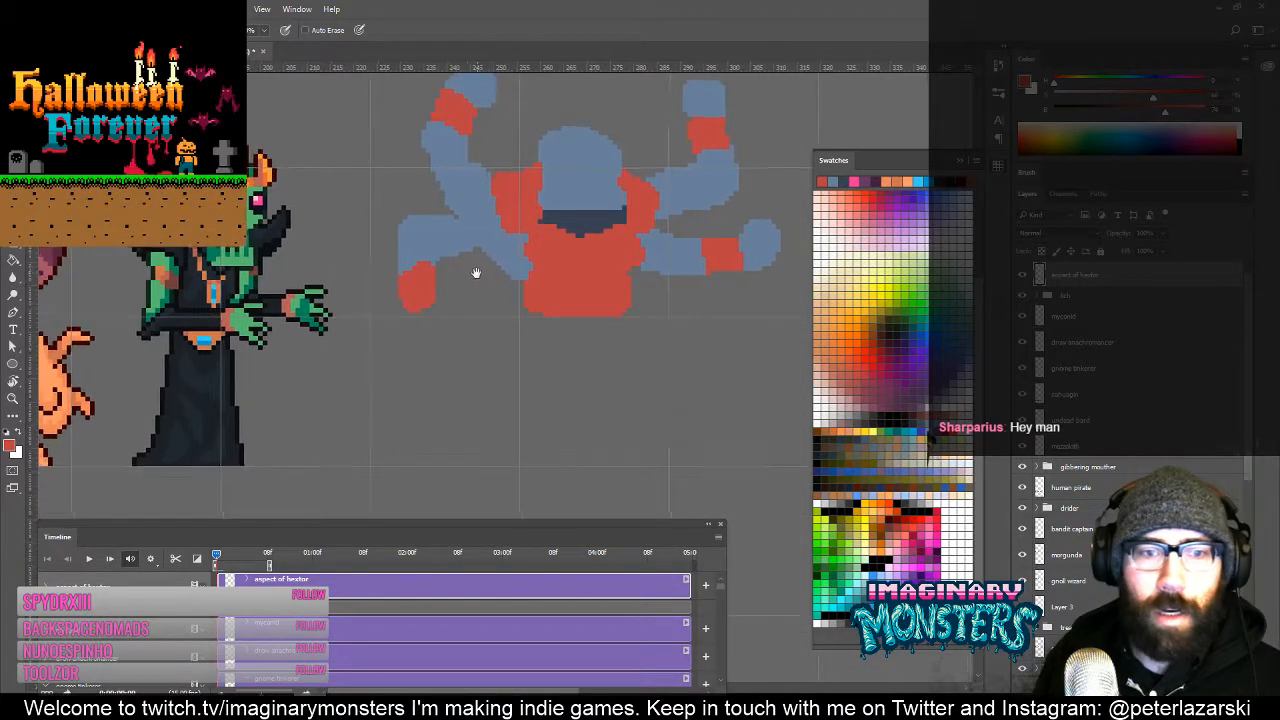
pyautogui.moveTo(416, 317); pyautogui.dragTo(430, 328)
pyautogui.moveTo(567, 366); pyautogui.dragTo(515, 344)
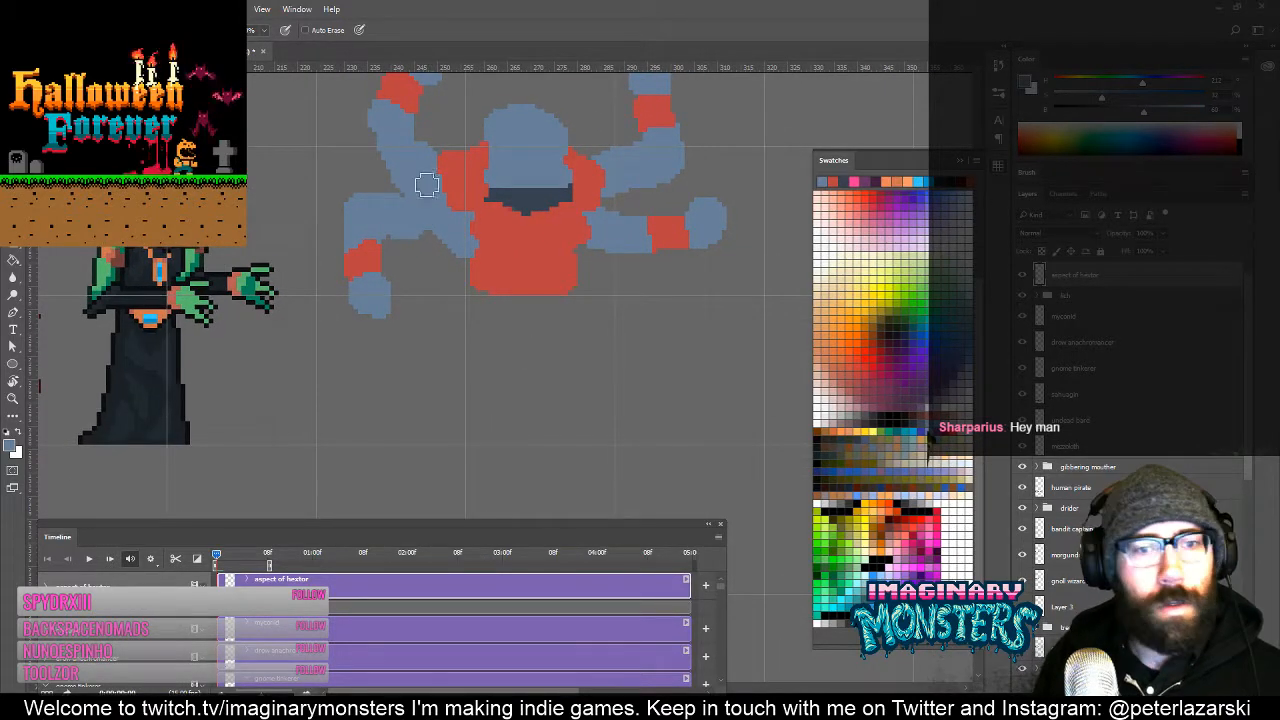
pyautogui.moveTo(457, 286)
pyautogui.mouseDown()
pyautogui.moveTo(443, 257)
pyautogui.moveTo(458, 261)
pyautogui.moveTo(457, 223)
pyautogui.mouseUp()
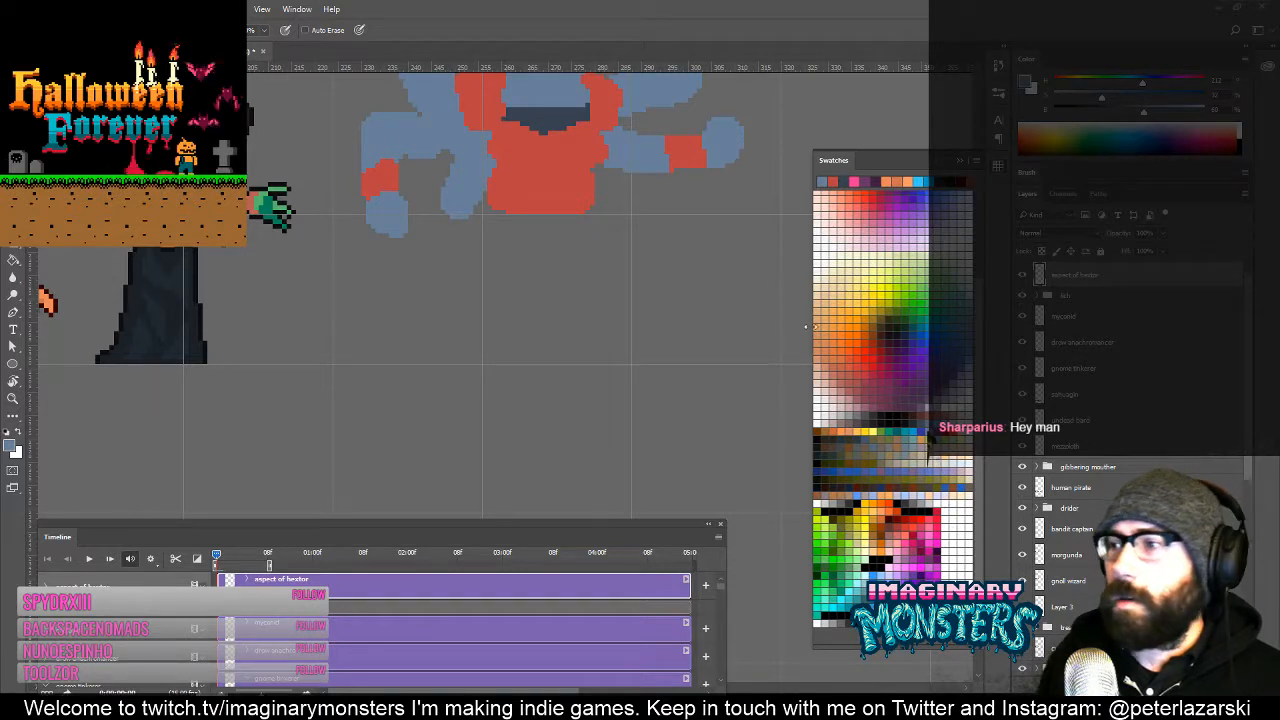
# Step: Pick a muted red and paint two wide-spread, bent legs beneath the torso
pyautogui.click(860, 381)
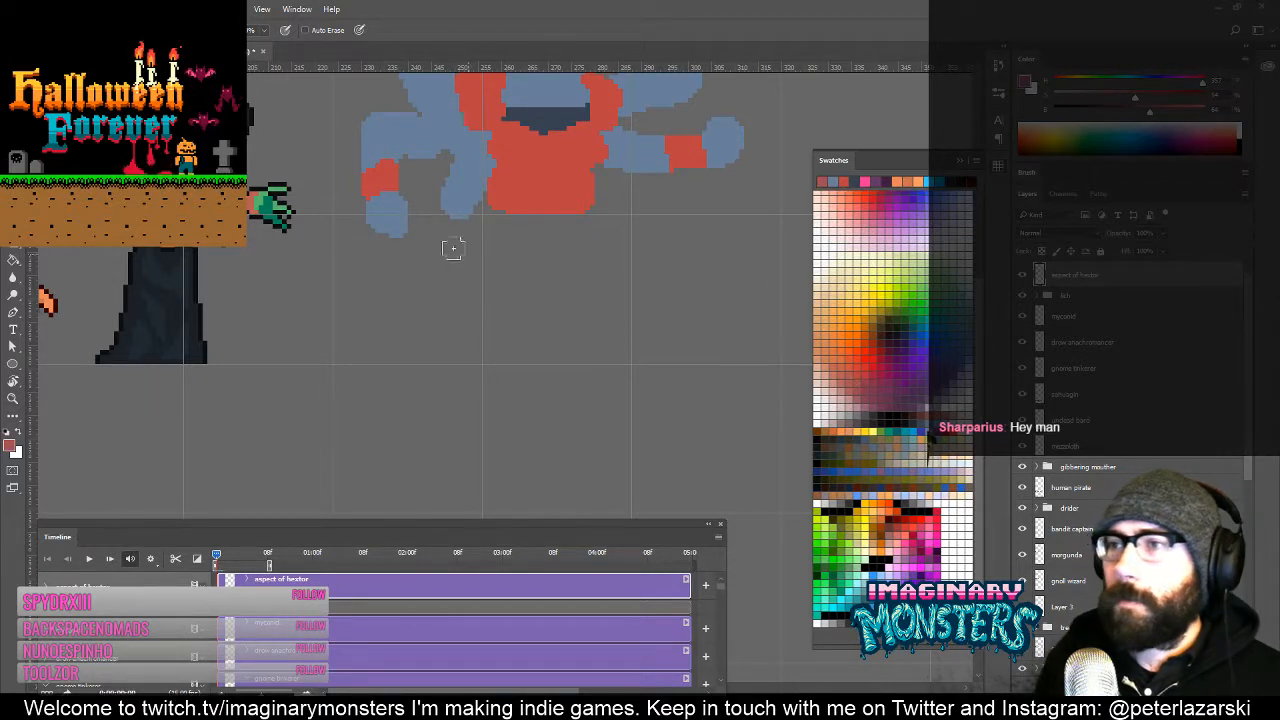
pyautogui.moveTo(497, 246)
pyautogui.mouseDown()
pyautogui.moveTo(481, 292)
pyautogui.moveTo(459, 300)
pyautogui.moveTo(474, 279)
pyautogui.moveTo(486, 296)
pyautogui.moveTo(507, 246)
pyautogui.moveTo(562, 233)
pyautogui.moveTo(593, 245)
pyautogui.moveTo(536, 300)
pyautogui.moveTo(551, 287)
pyautogui.moveTo(545, 270)
pyautogui.moveTo(590, 347)
pyautogui.moveTo(539, 291)
pyautogui.moveTo(580, 354)
pyautogui.moveTo(530, 301)
pyautogui.moveTo(570, 367)
pyautogui.moveTo(584, 365)
pyautogui.moveTo(554, 326)
pyautogui.mouseUp()
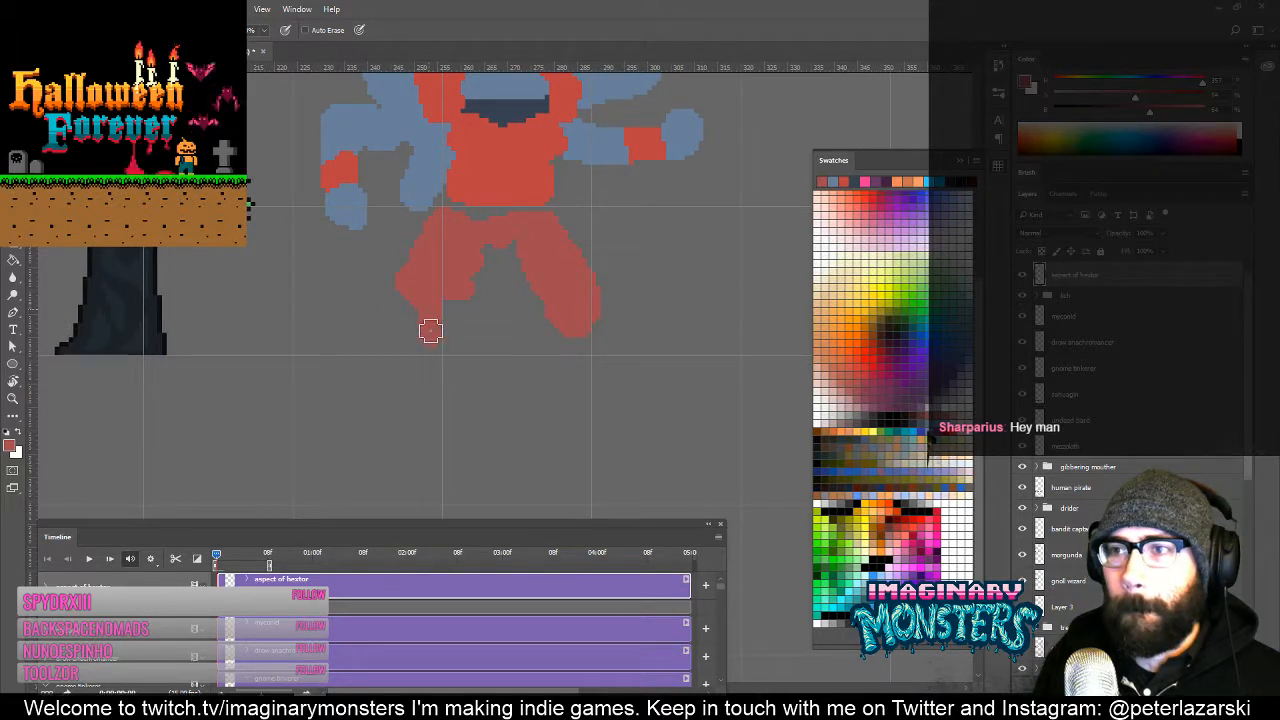
pyautogui.moveTo(430, 331)
pyautogui.mouseDown()
pyautogui.moveTo(426, 346)
pyautogui.moveTo(429, 317)
pyautogui.mouseUp()
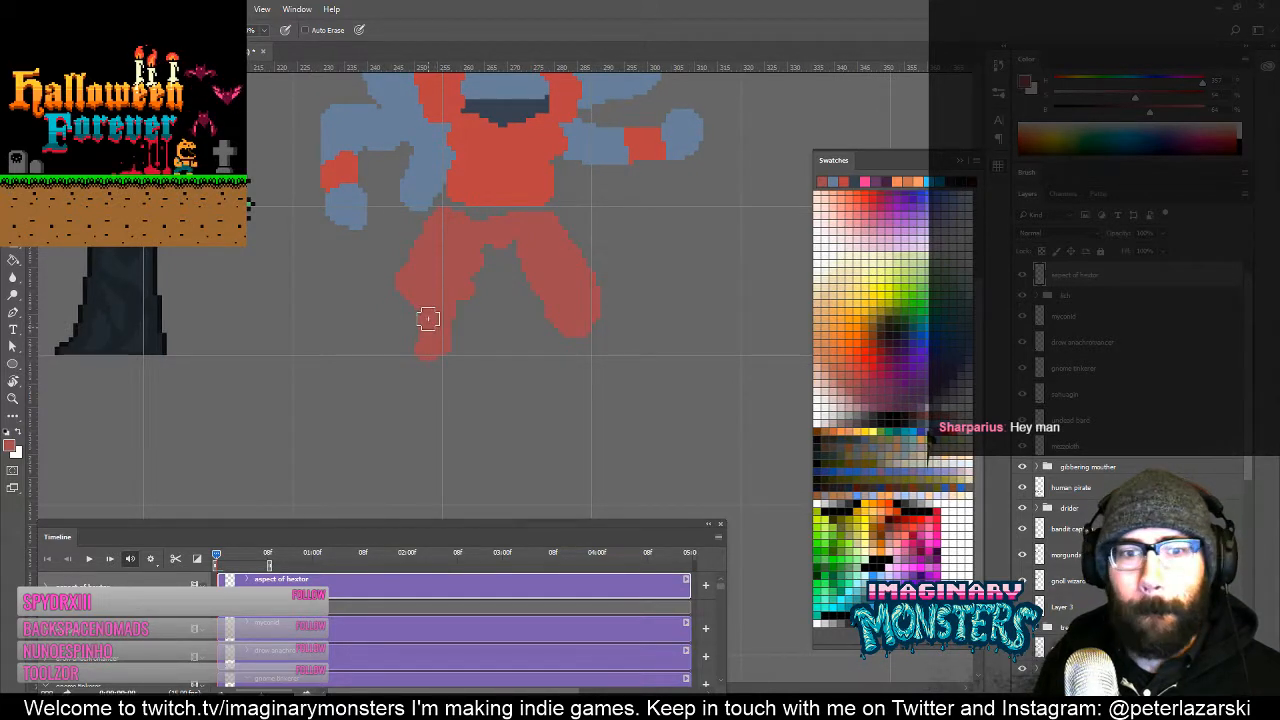
# Step: Sample the slate blue and paint a flat foot under the left leg
pyautogui.keyDown('alt'); pyautogui.click(520, 97); pyautogui.keyUp('alt')
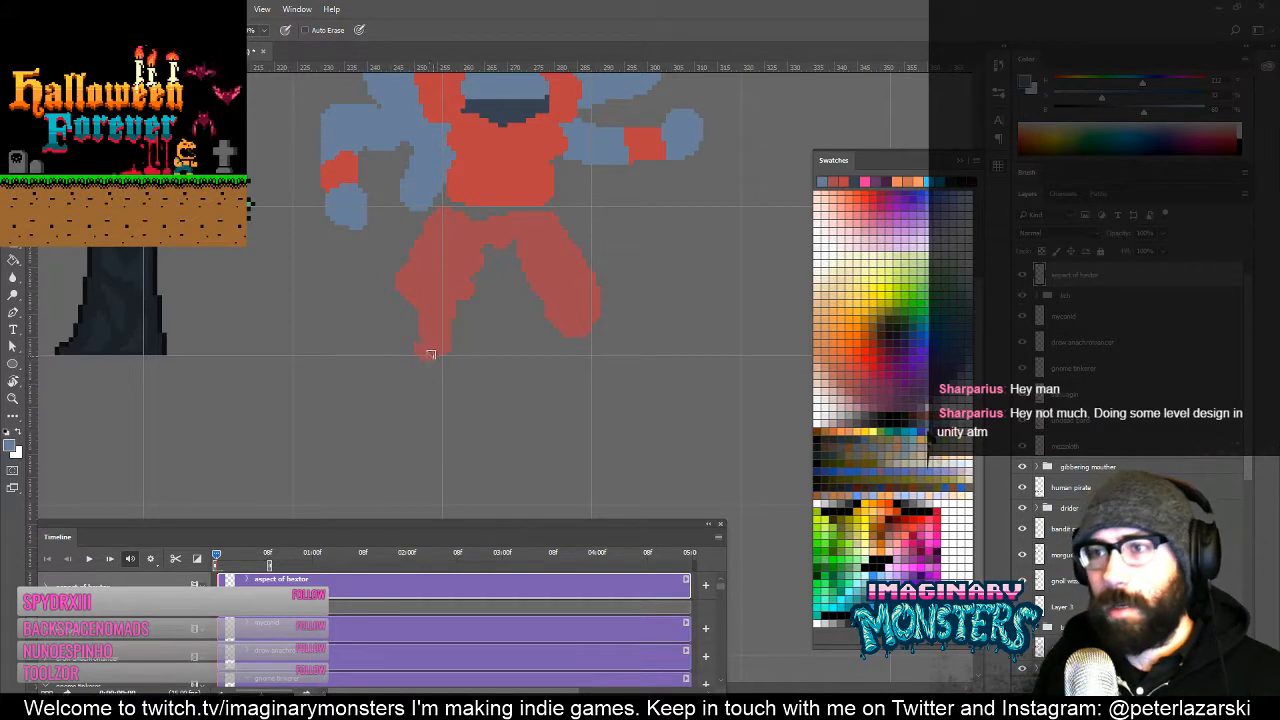
pyautogui.moveTo(441, 357); pyautogui.dragTo(419, 361)
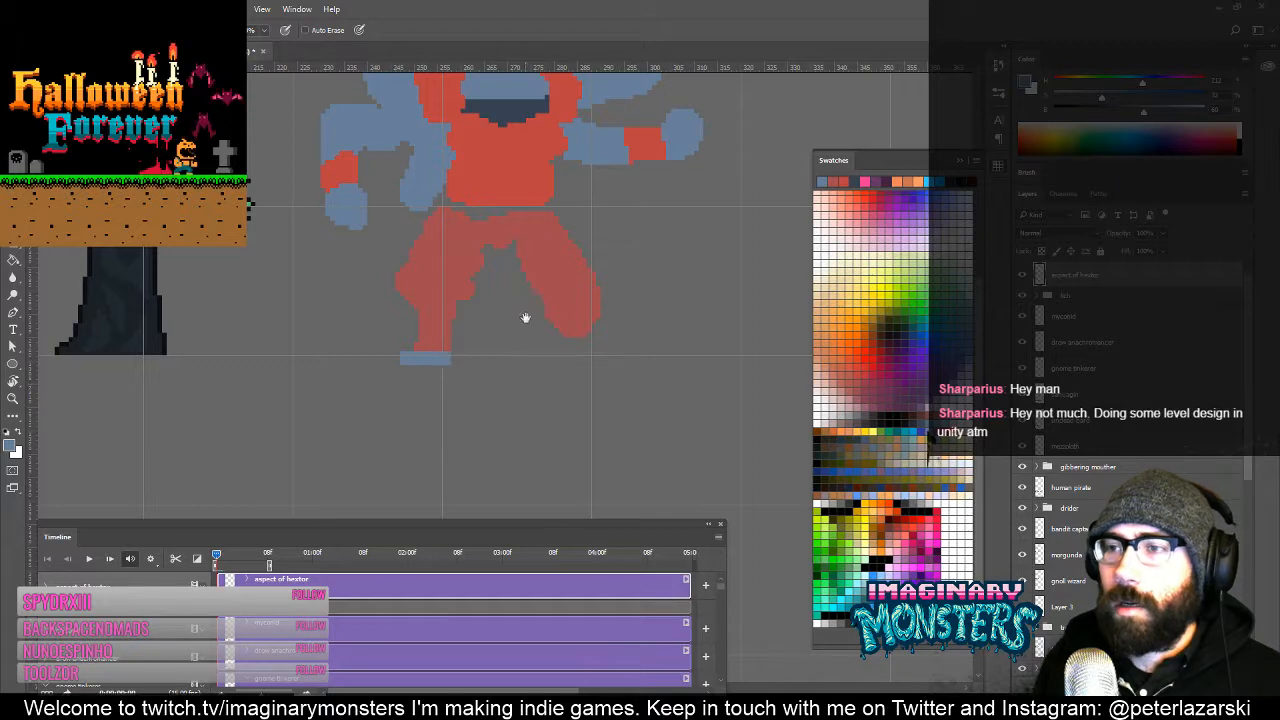
pyautogui.moveTo(525, 317)
pyautogui.mouseDown()
pyautogui.moveTo(477, 383)
pyautogui.moveTo(500, 374)
pyautogui.moveTo(445, 325)
pyautogui.mouseUp()
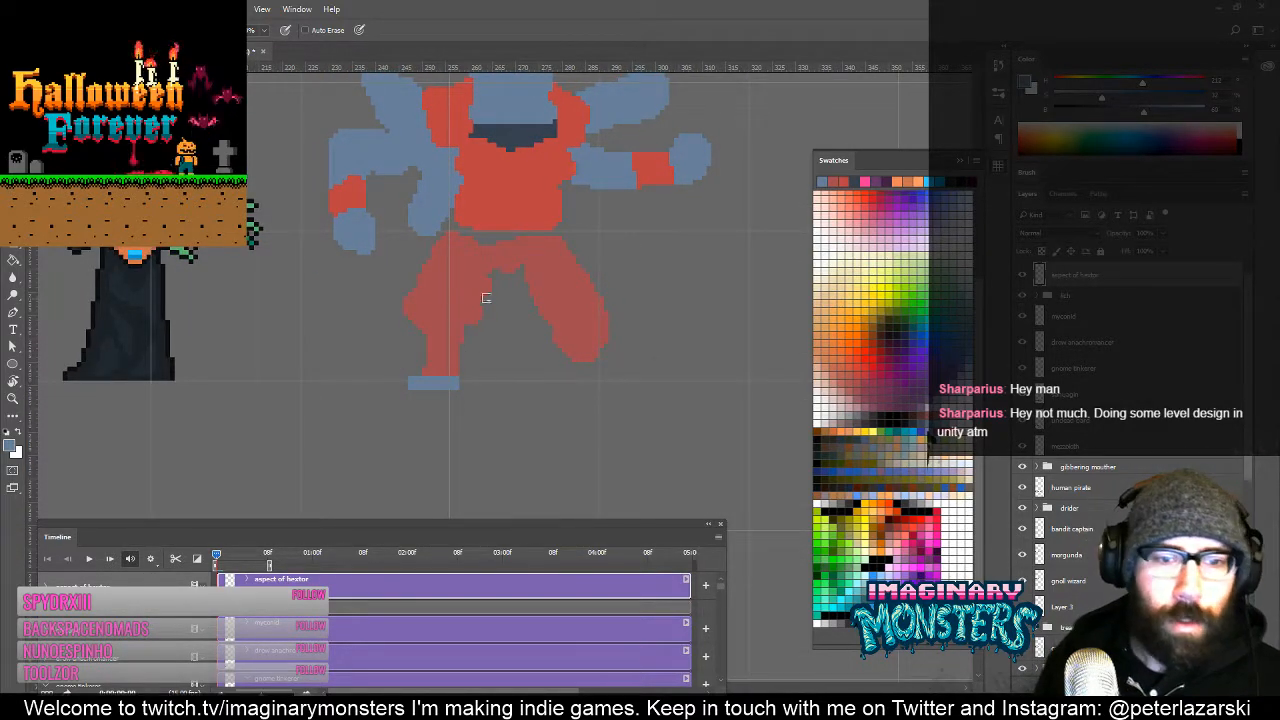
# Step: Paint dusty tan bands around the lower ends of both legs and trim the stray pixels at the right ankle
pyautogui.keyDown('alt'); pyautogui.click(465, 319); pyautogui.keyUp('alt')
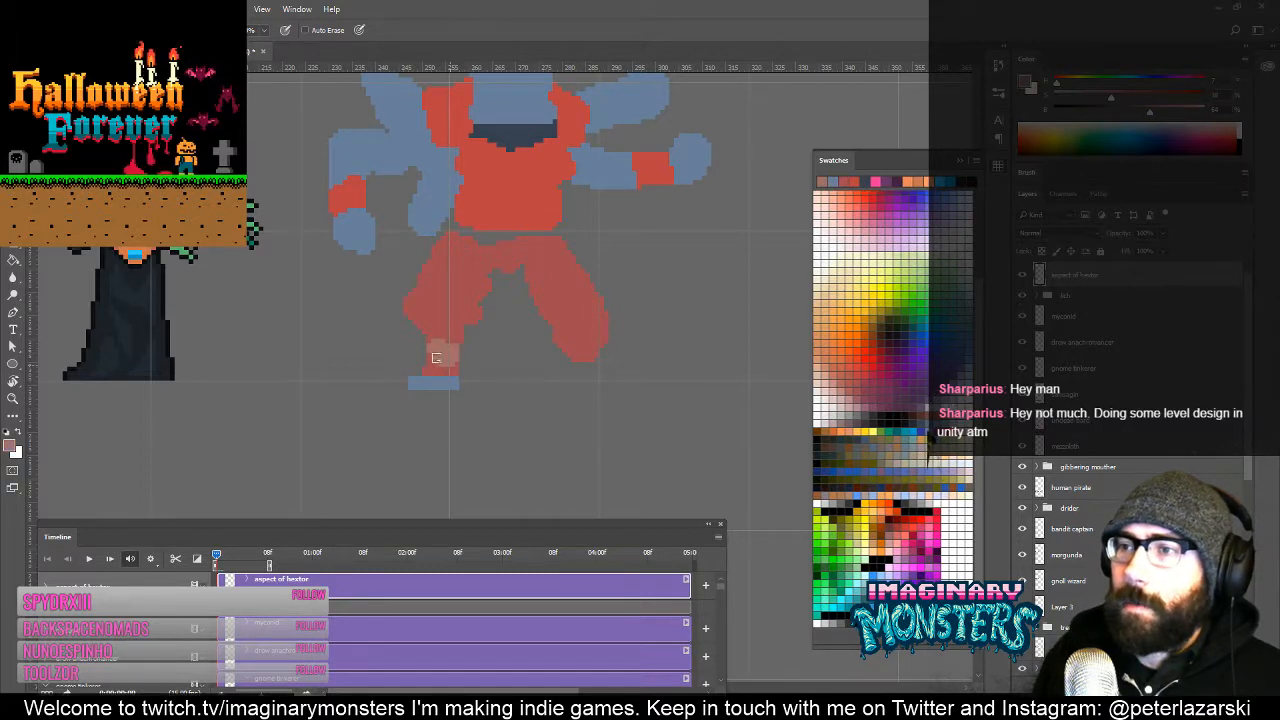
pyautogui.hscroll(3, 451, 360)
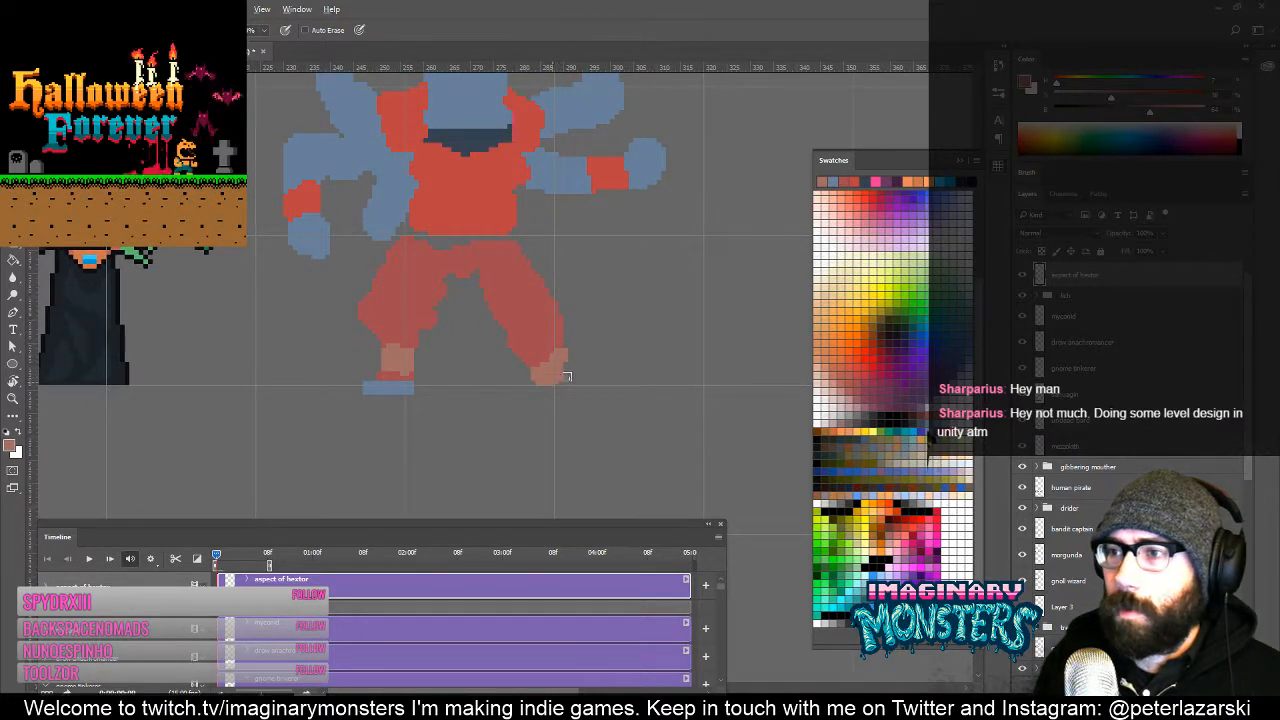
pyautogui.press('e')
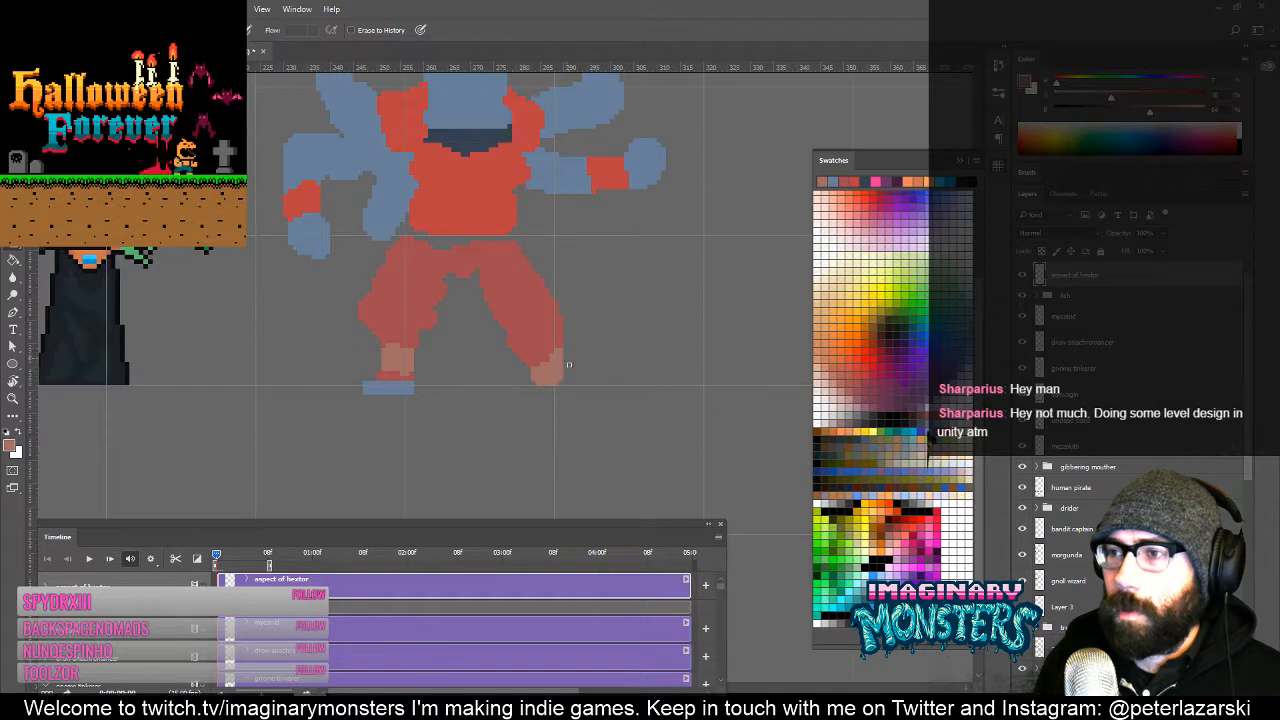
pyautogui.press('b')
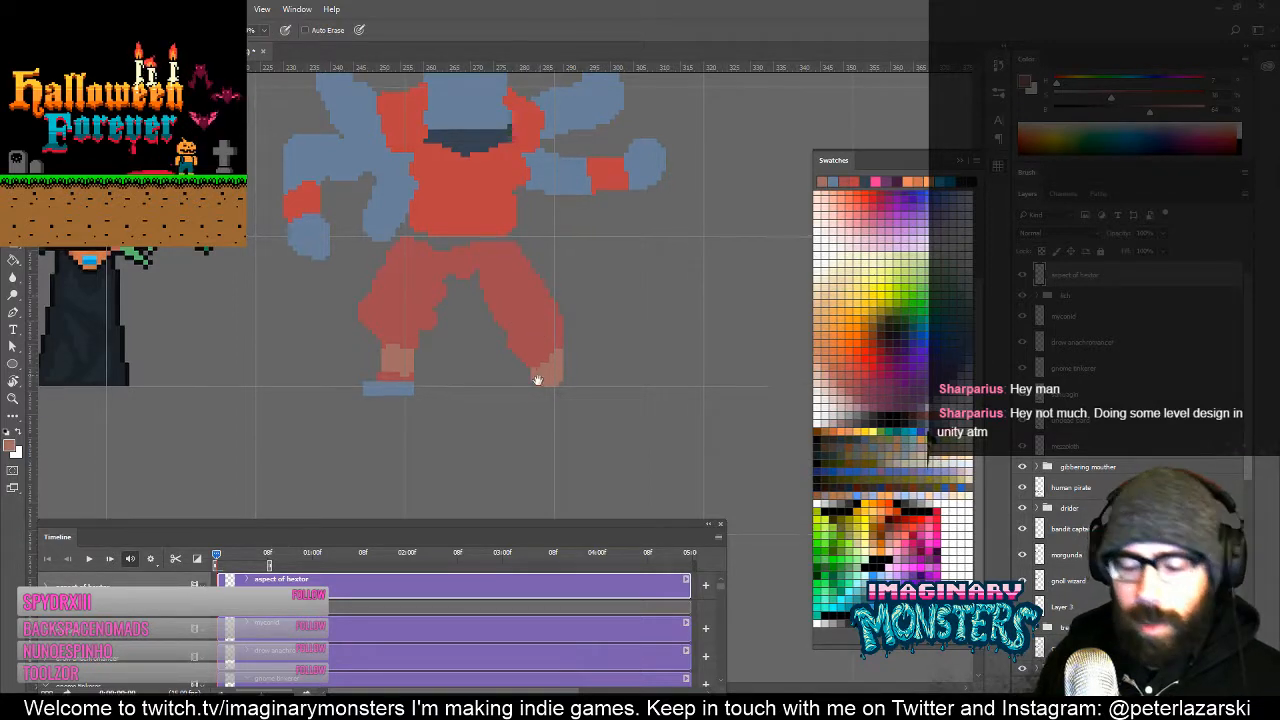
# Step: Lasso the lower part of the right leg, move it slightly up and inward, and clear the selection
pyautogui.moveTo(536, 378); pyautogui.dragTo(533, 425)
pyautogui.press('l')
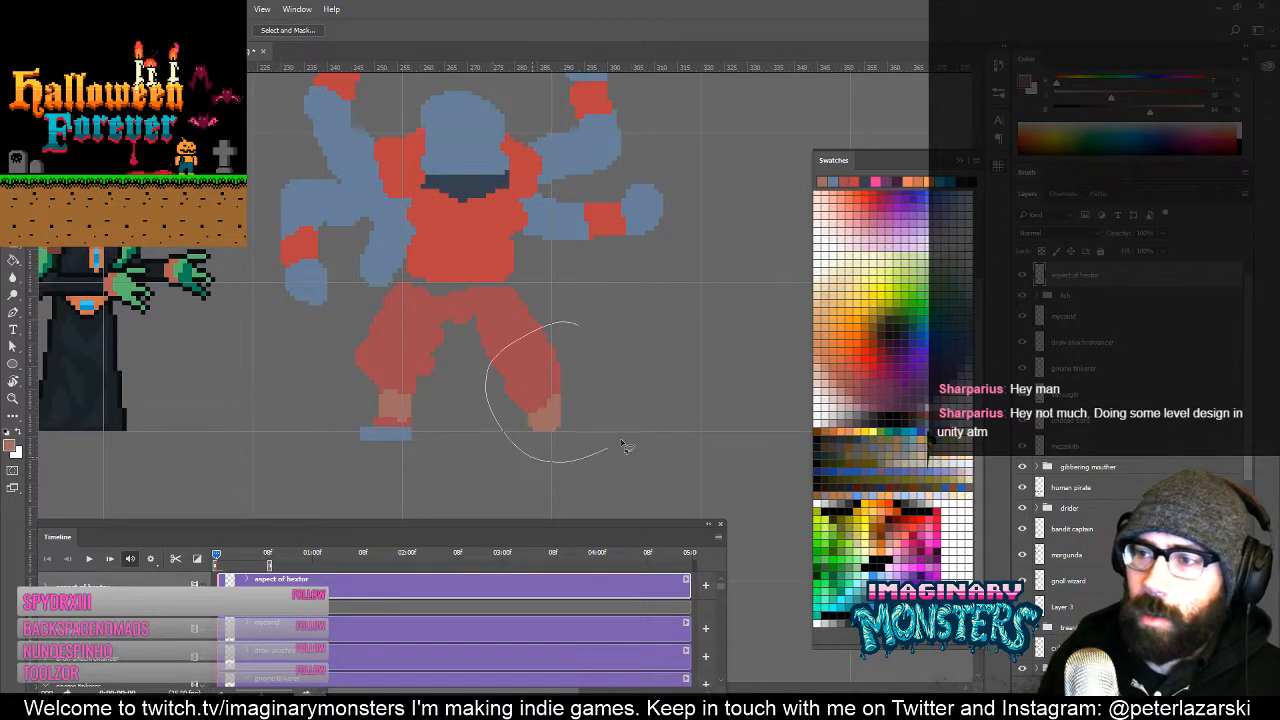
pyautogui.moveTo(621, 446); pyautogui.dragTo(612, 450)
pyautogui.press('v')
pyautogui.moveTo(540, 370); pyautogui.dragTo(524, 358)
pyautogui.hotkey('ctrl', 'd')
# Step: Sample slate blue from the left foot and paint a matching flat foot under the right leg
pyautogui.press('b')
pyautogui.keyDown('alt'); pyautogui.click(398, 432); pyautogui.keyUp('alt')
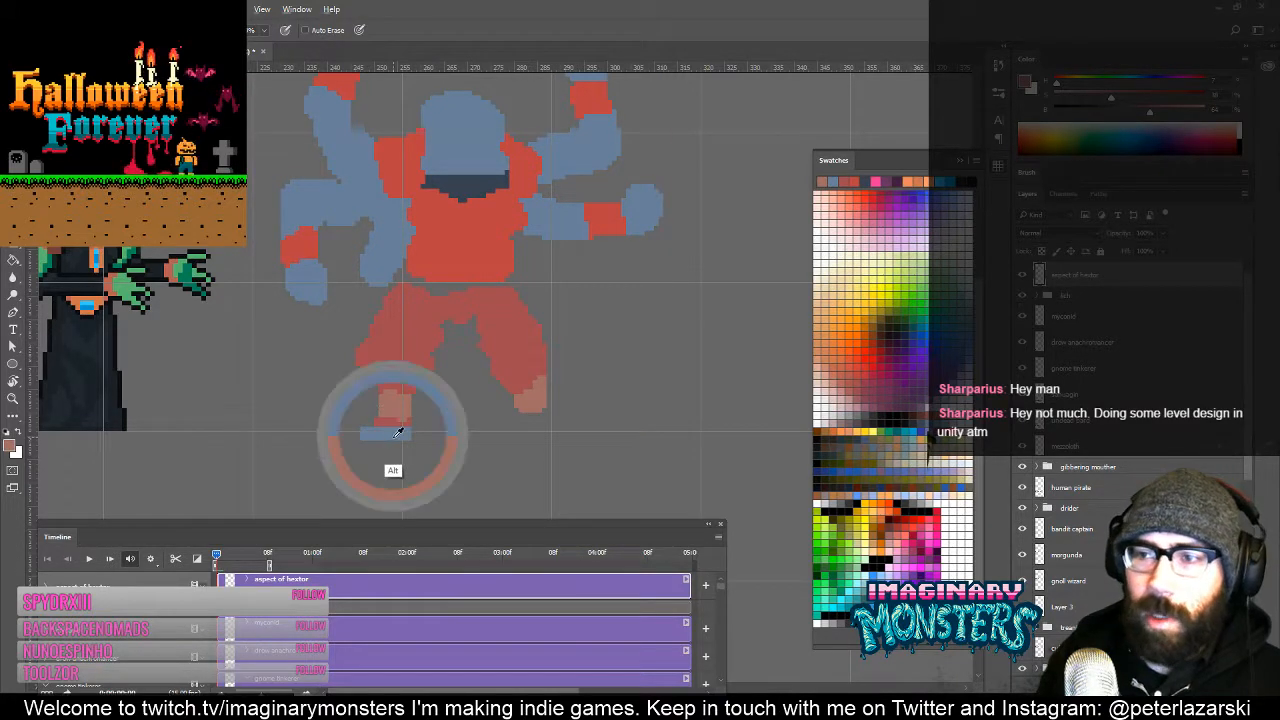
pyautogui.moveTo(533, 403)
pyautogui.mouseDown()
pyautogui.moveTo(493, 388)
pyautogui.moveTo(532, 420)
pyautogui.mouseUp()
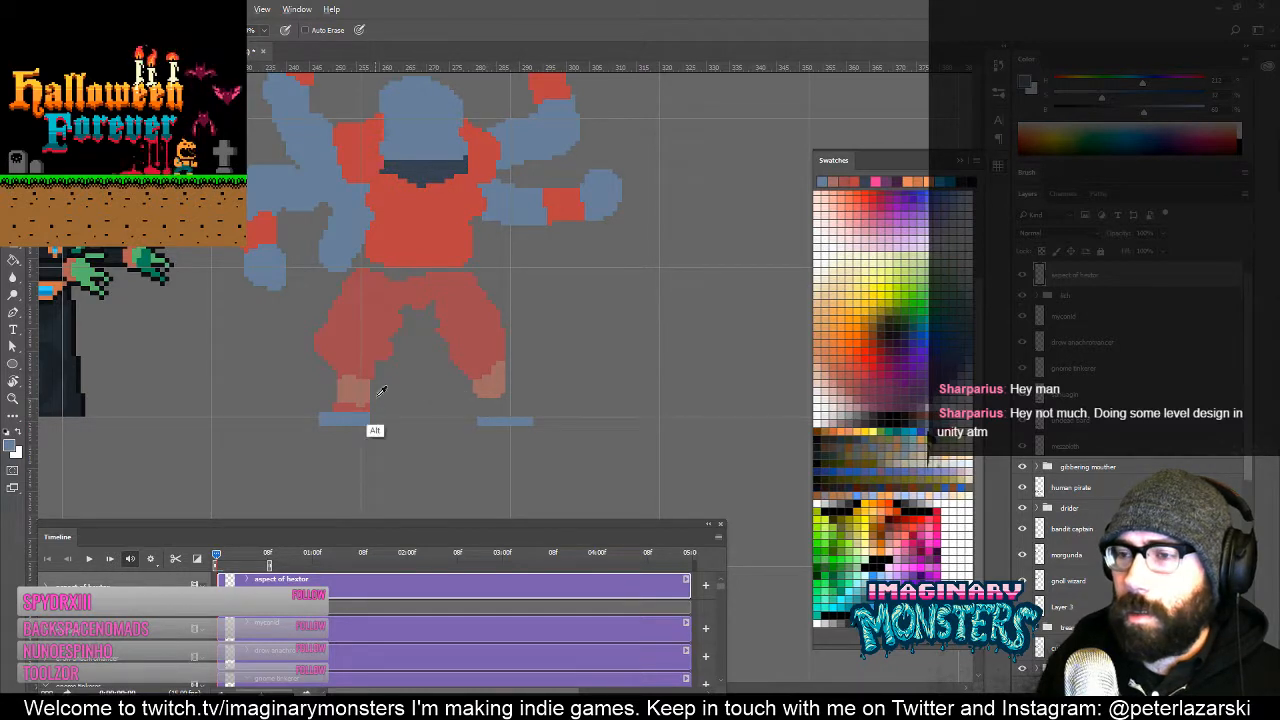
# Step: Sample the leg red and dusty tan to fill the gap above the right foot and reshape the right ankle band
pyautogui.keyDown('alt'); pyautogui.click(486, 368); pyautogui.keyUp('alt')
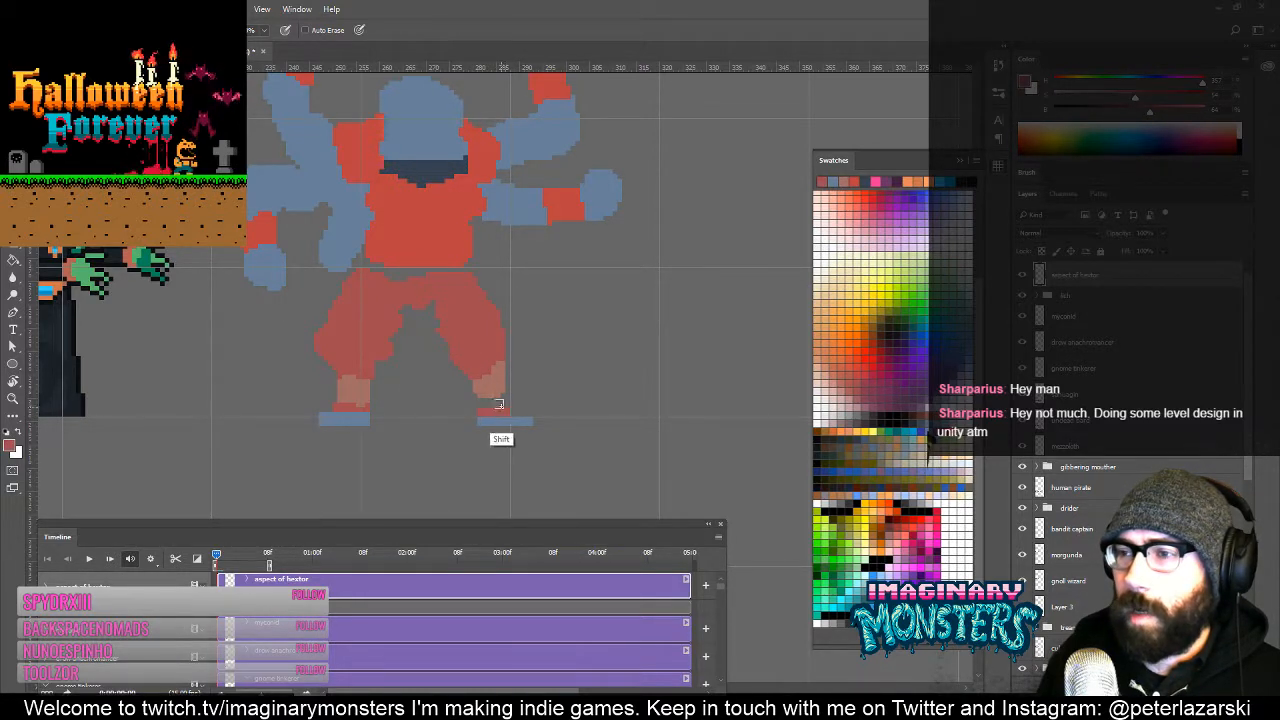
pyautogui.keyDown('alt'); pyautogui.click(494, 400); pyautogui.keyUp('alt')
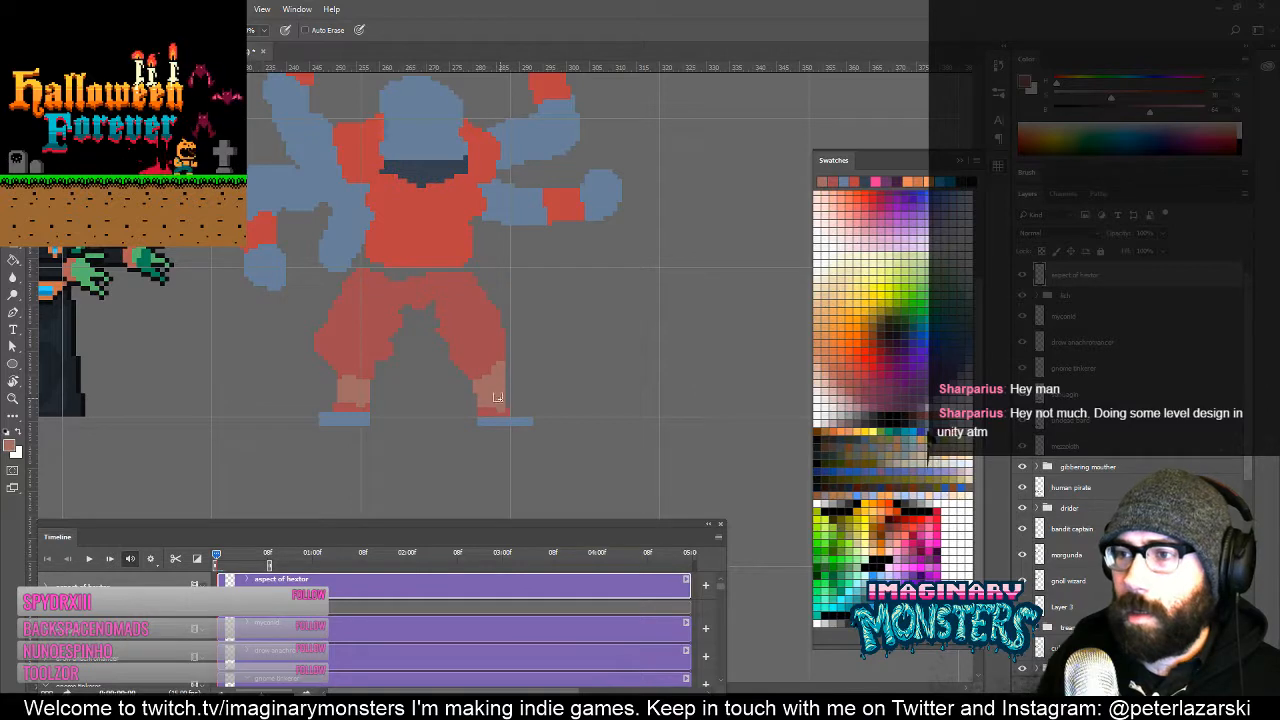
pyautogui.moveTo(498, 386); pyautogui.dragTo(503, 370)
pyautogui.moveTo(514, 414)
pyautogui.mouseDown()
pyautogui.moveTo(497, 383)
pyautogui.moveTo(517, 289)
pyautogui.moveTo(552, 462)
pyautogui.moveTo(534, 288)
pyautogui.mouseUp()
pyautogui.keyDown('alt'); pyautogui.click(475, 377); pyautogui.keyUp('alt')
pyautogui.keyDown('alt'); pyautogui.click(473, 373); pyautogui.keyUp('alt')
# Step: Lasso the right lower leg with its foot, move it outward, rotate it to meet the thigh, and clear the selection
pyautogui.press('l')
pyautogui.press('v')
pyautogui.moveTo(502, 381); pyautogui.dragTo(523, 387)
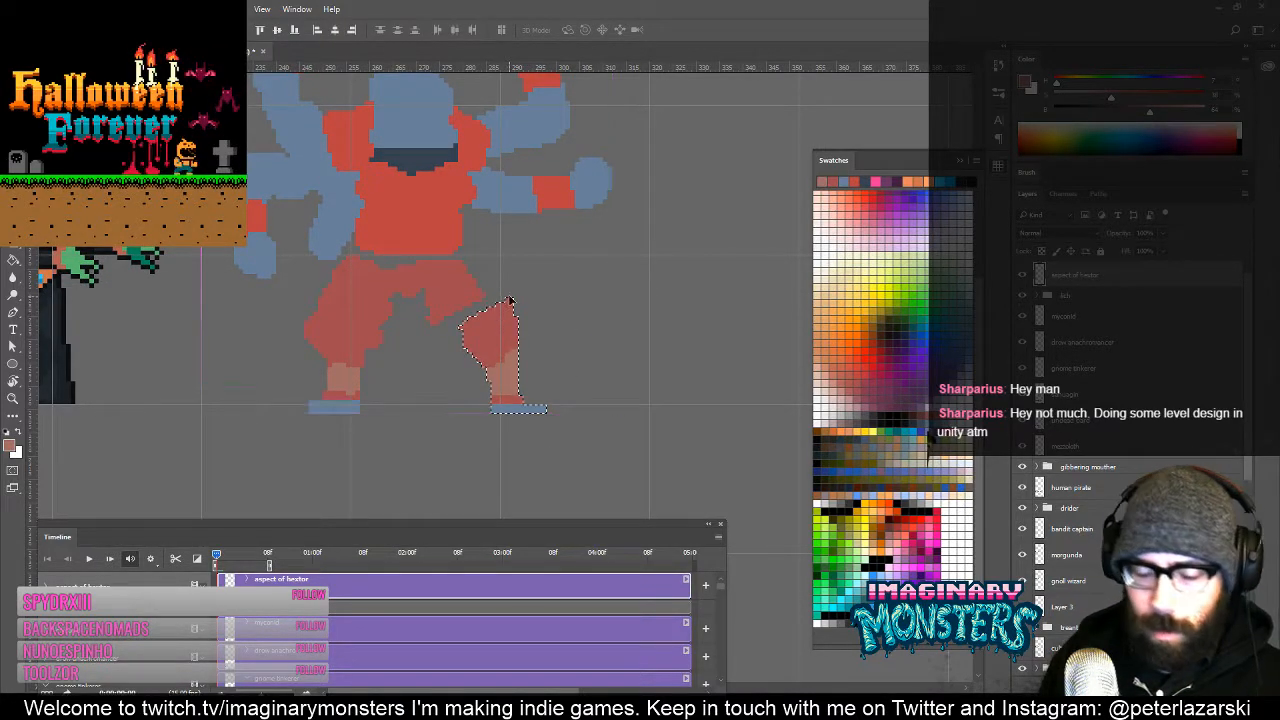
pyautogui.hotkey('ctrl', 't')
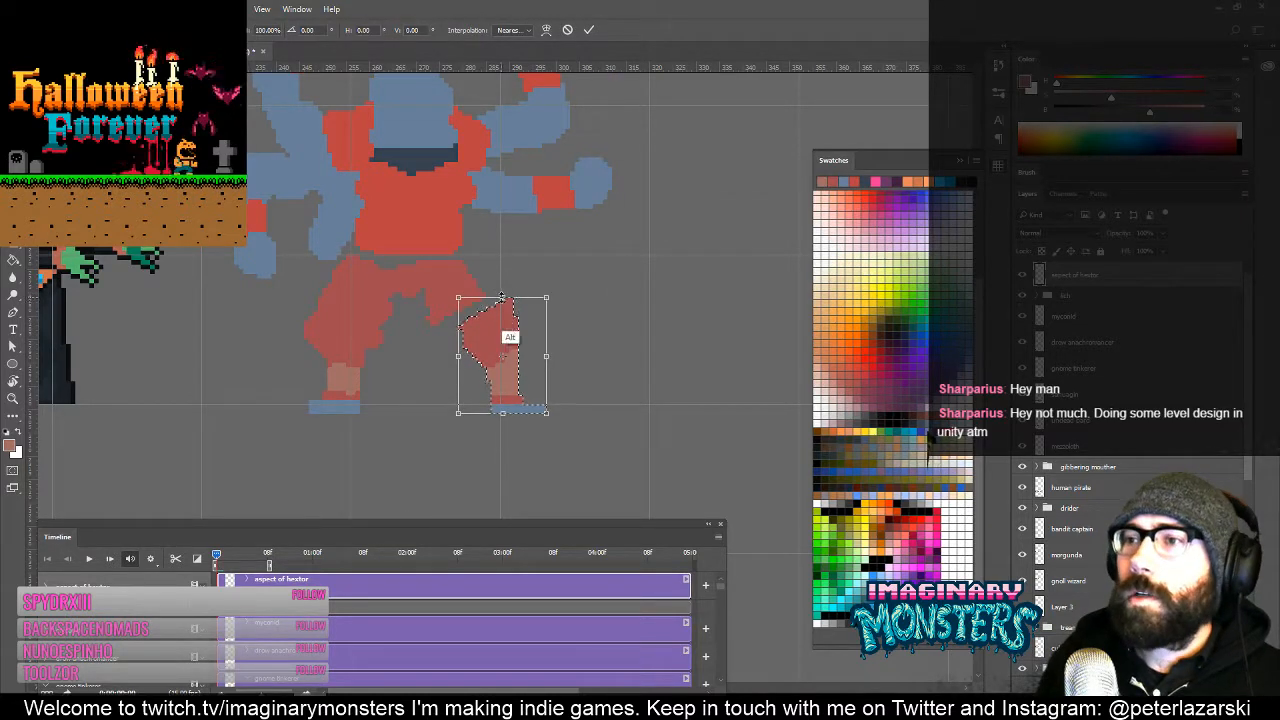
pyautogui.moveTo(503, 299)
pyautogui.mouseDown()
pyautogui.moveTo(450, 291)
pyautogui.moveTo(480, 322)
pyautogui.mouseUp()
pyautogui.press('Return')
pyautogui.hotkey('ctrl', 'd')
# Step: Sample the muted leg red and touch up the right leg where the moved lower part joins the thigh and foot
pyautogui.press('b')
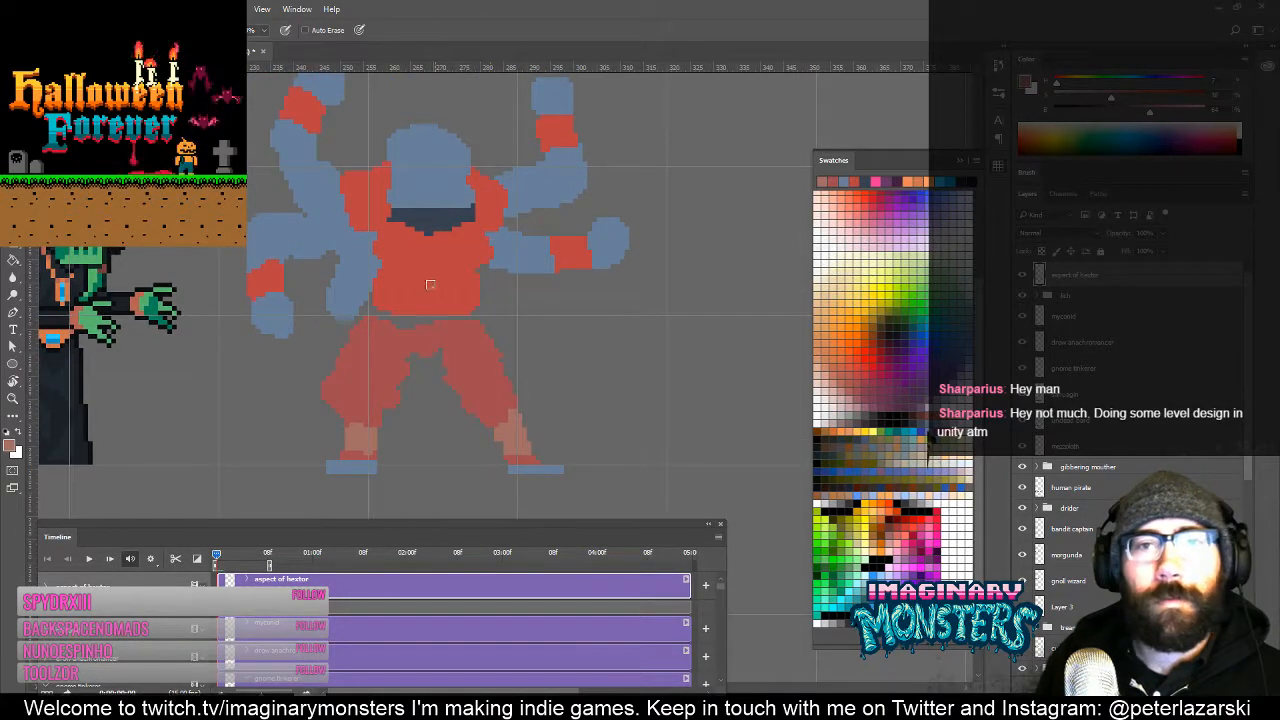
pyautogui.keyDown('alt'); pyautogui.click(449, 371); pyautogui.keyUp('alt')
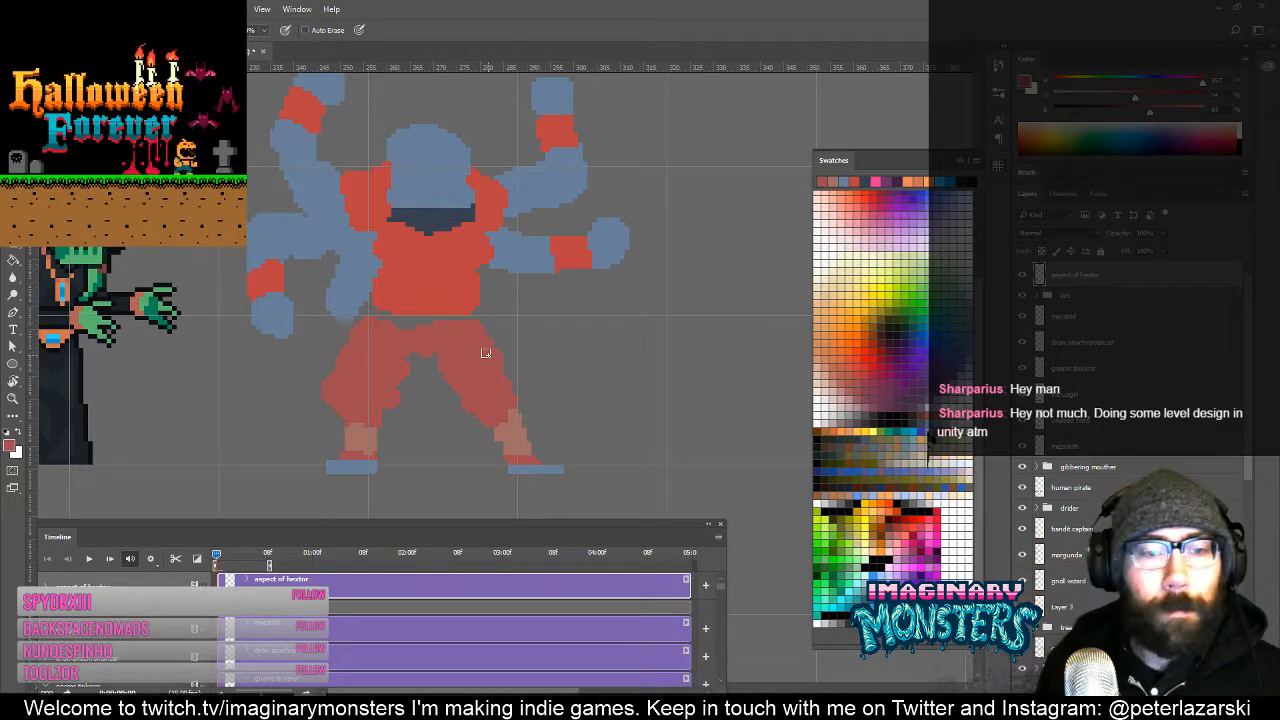
pyautogui.moveTo(487, 303); pyautogui.dragTo(493, 329)
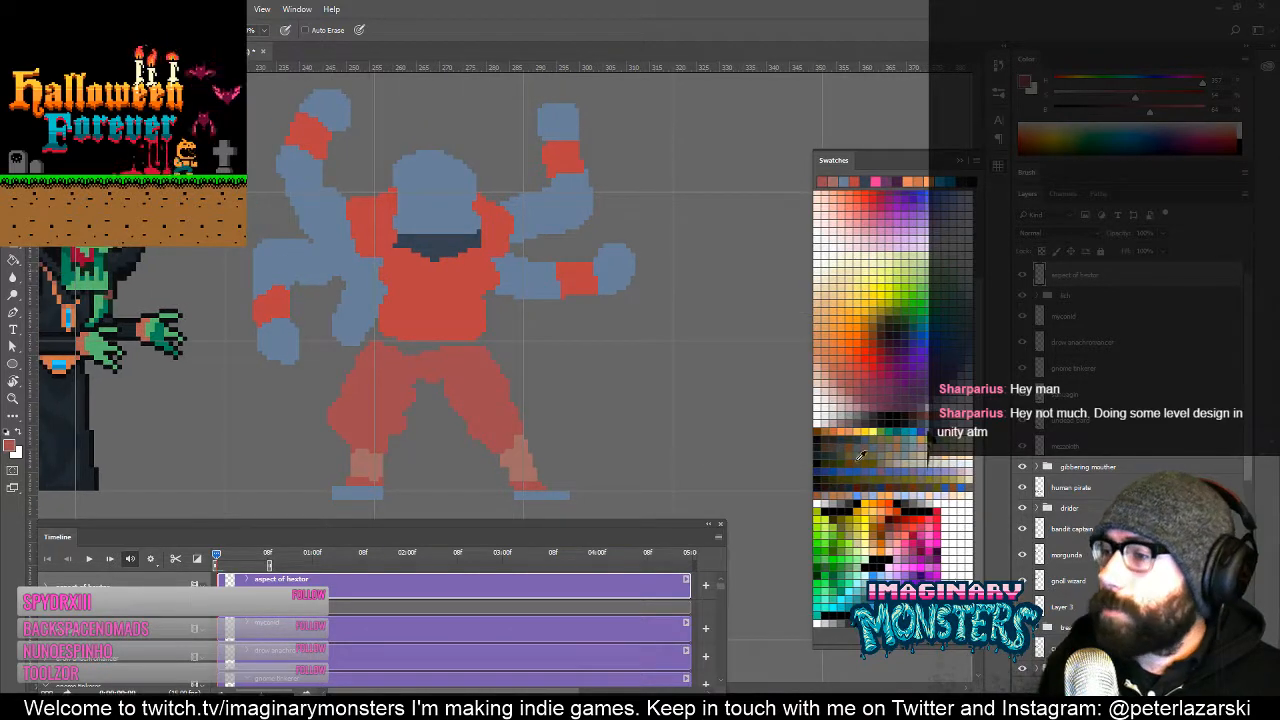
# Step: Pick a pale peach swatch, paint a tapered loincloth panel between the legs, and trim its lower edge
pyautogui.click(873, 549)
pyautogui.moveTo(426, 346); pyautogui.dragTo(434, 350)
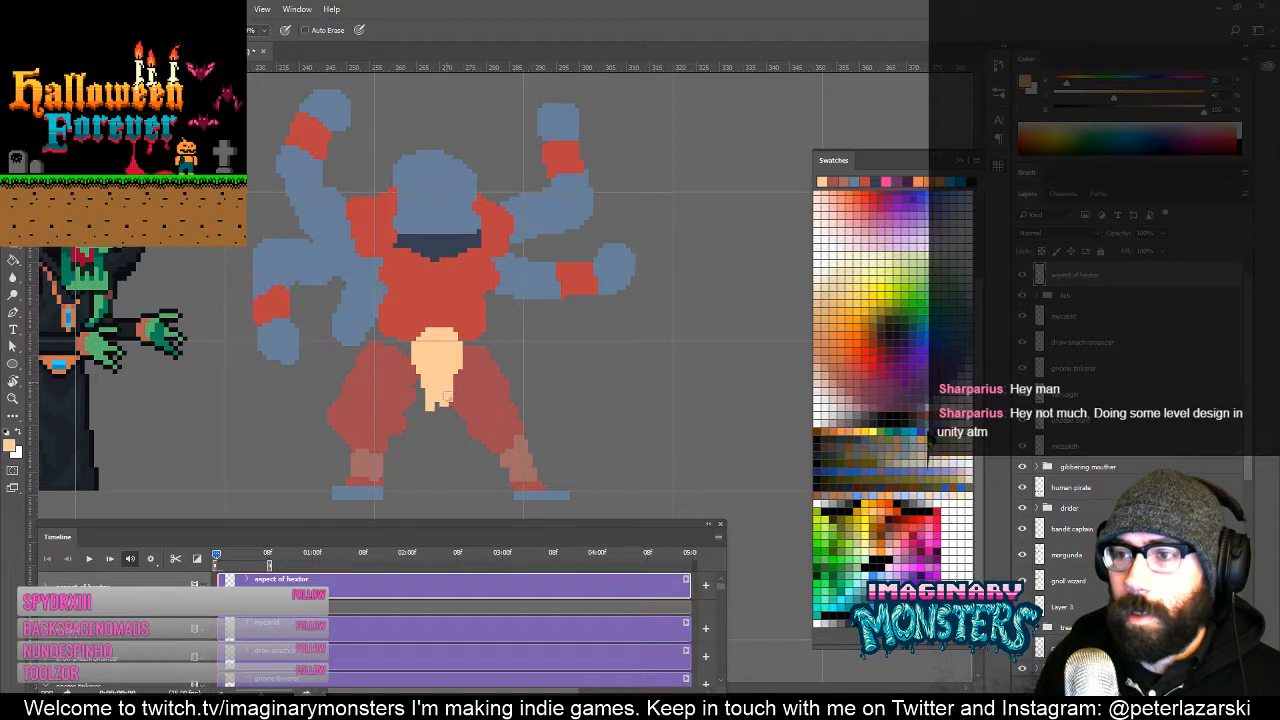
pyautogui.press('e')
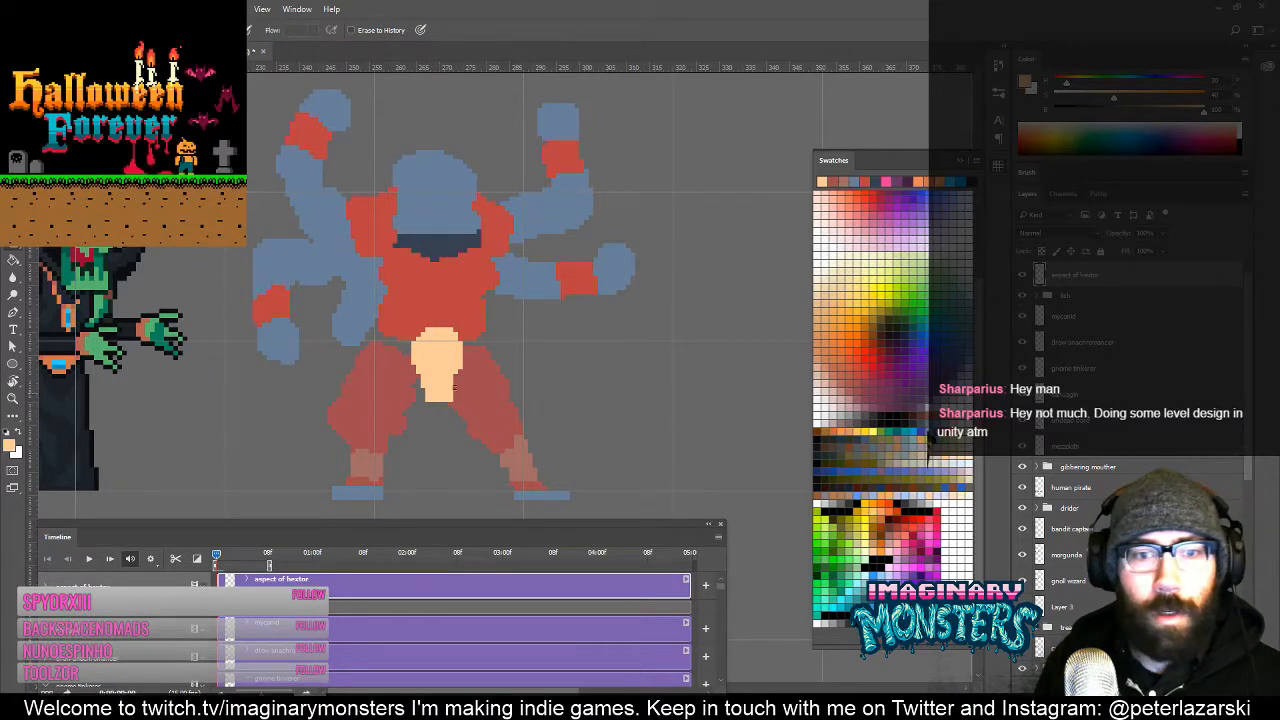
pyautogui.press('b')
pyautogui.moveTo(439, 351)
pyautogui.mouseDown()
pyautogui.moveTo(467, 369)
pyautogui.moveTo(444, 358)
pyautogui.mouseUp()
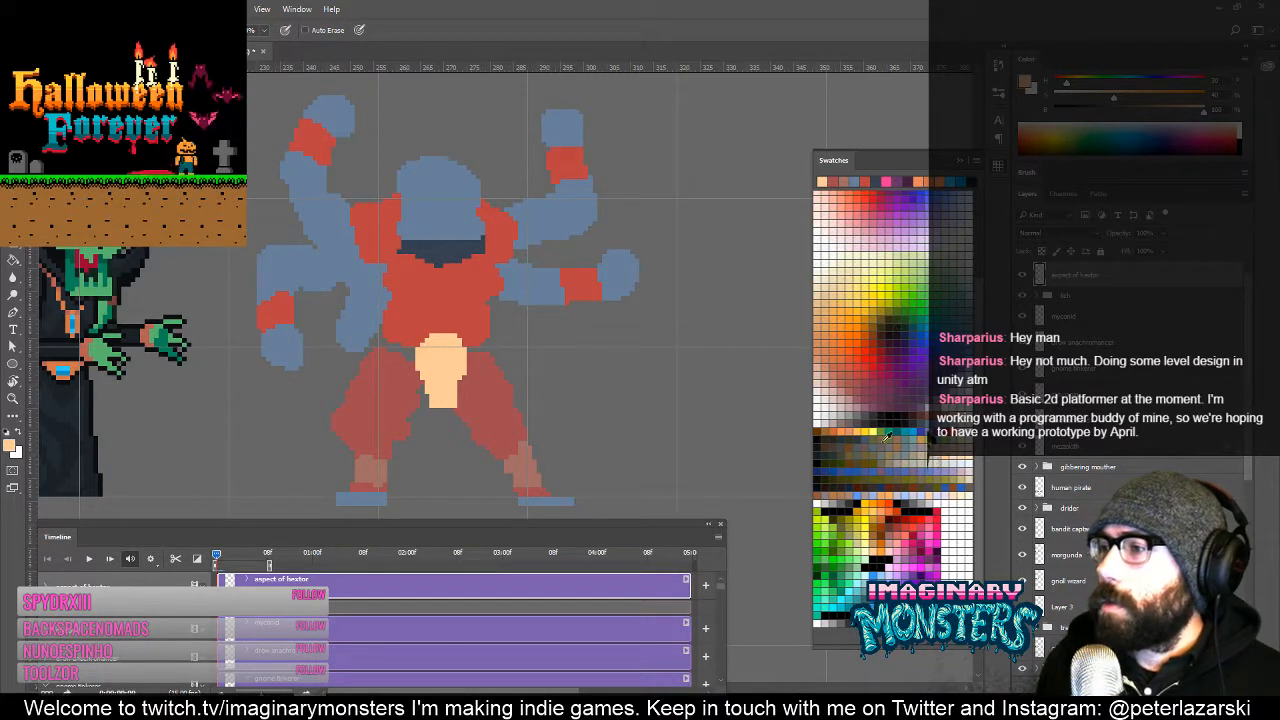
# Step: Paint a dark red border around the peach panel and extend it into the outline of a wider hanging cloth
pyautogui.click(894, 527)
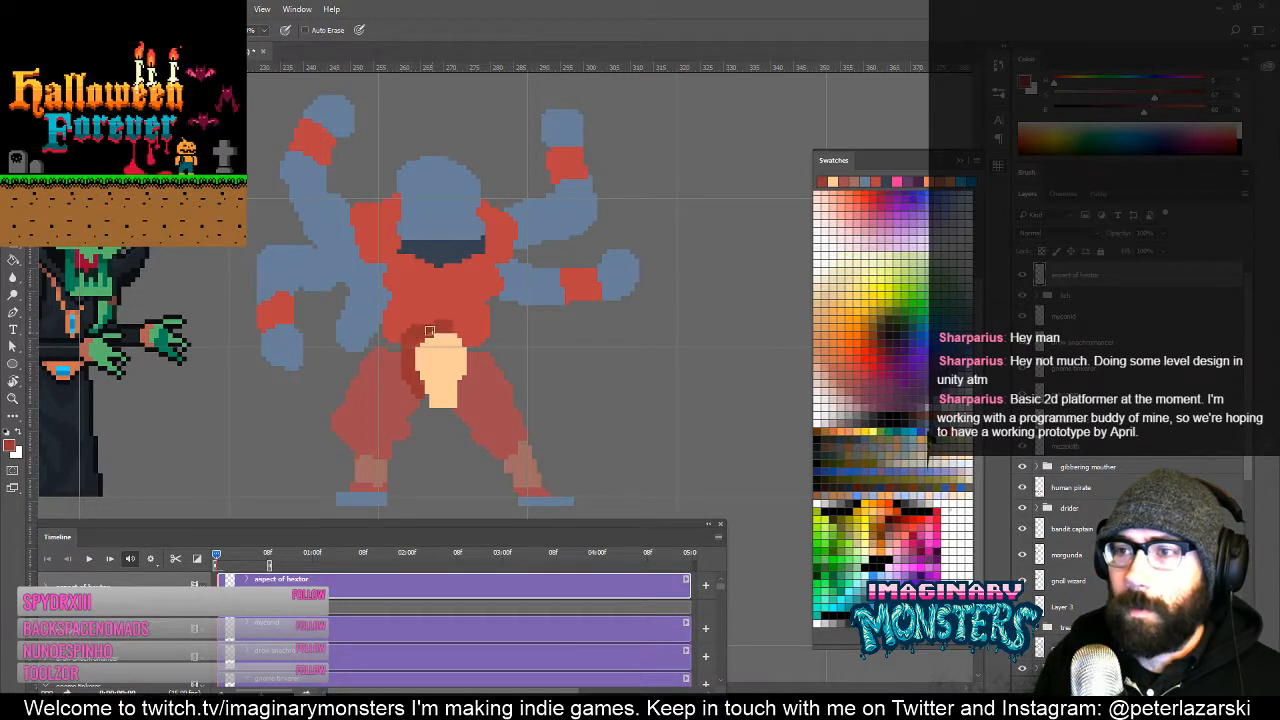
pyautogui.keyDown('alt'); pyautogui.click(460, 373); pyautogui.keyUp('alt')
pyautogui.keyDown('alt'); pyautogui.click(473, 379); pyautogui.keyUp('alt')
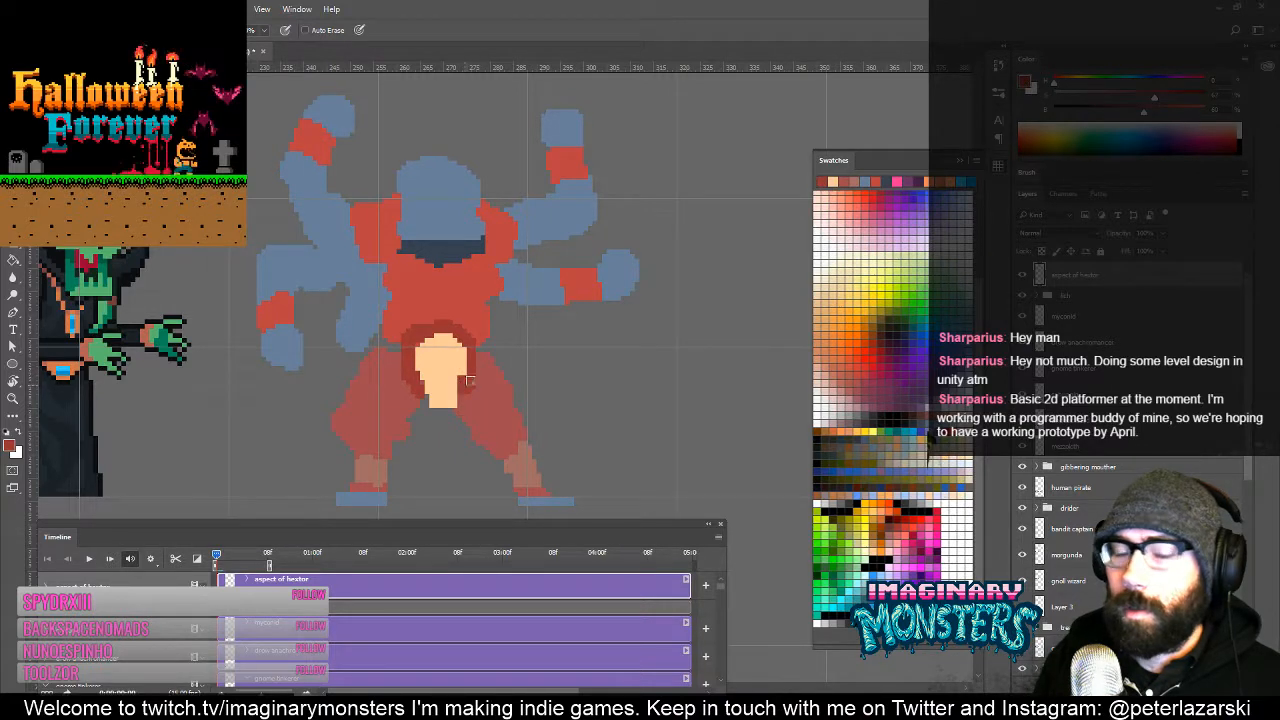
pyautogui.moveTo(446, 396)
pyautogui.mouseDown()
pyautogui.moveTo(468, 361)
pyautogui.moveTo(414, 422)
pyautogui.moveTo(483, 435)
pyautogui.moveTo(487, 321)
pyautogui.moveTo(457, 331)
pyautogui.moveTo(484, 350)
pyautogui.mouseUp()
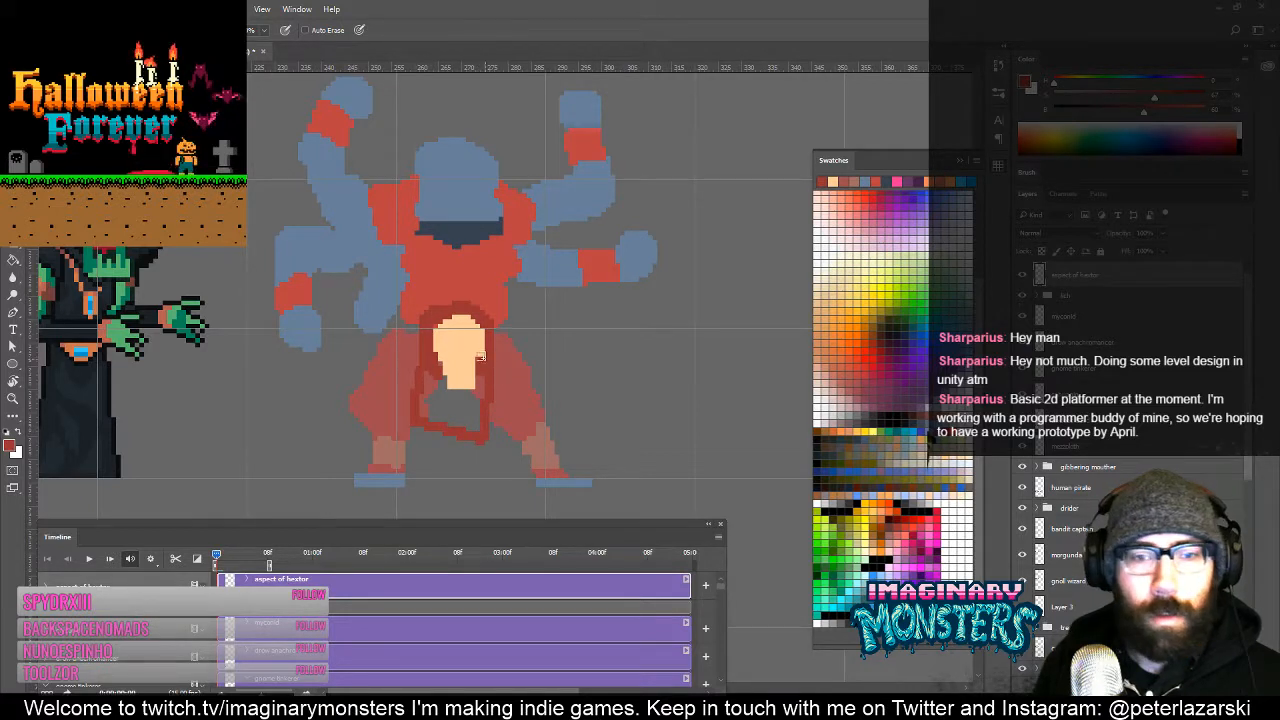
# Step: Fill the inside of the hanging cloth with dark slate blue and touch up the peach panel's edges
pyautogui.click(927, 430)
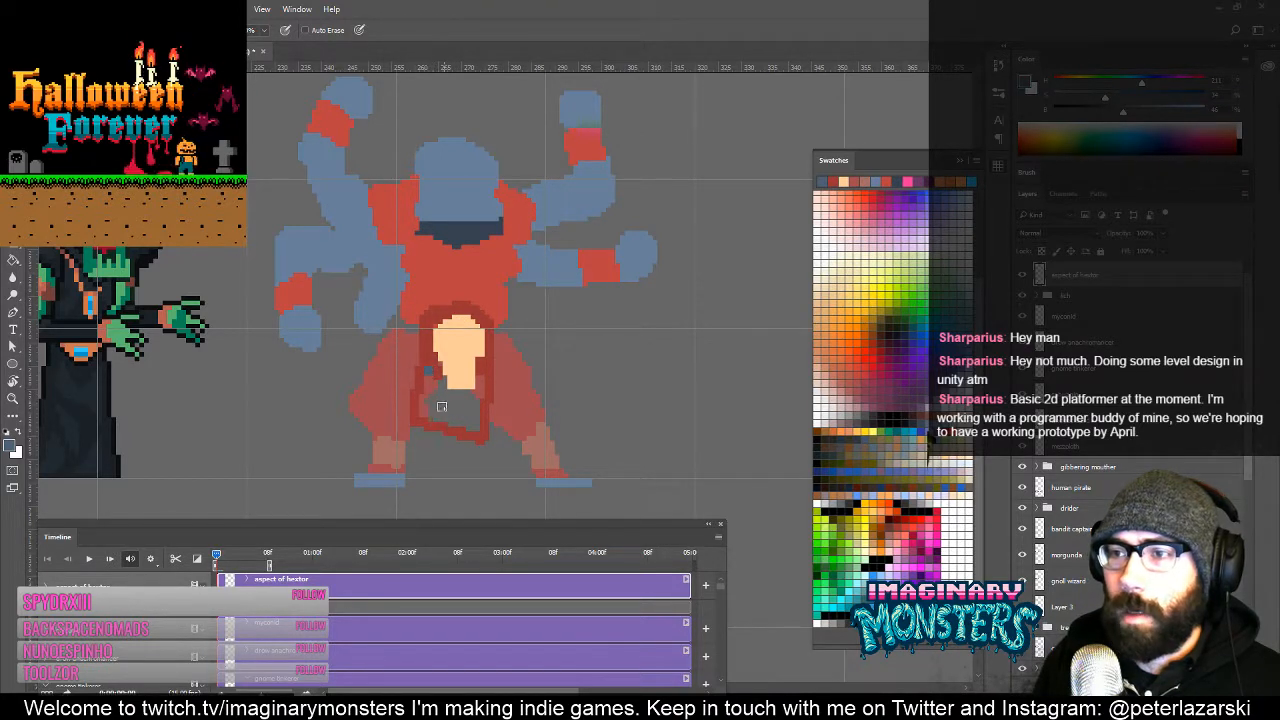
pyautogui.press('g')
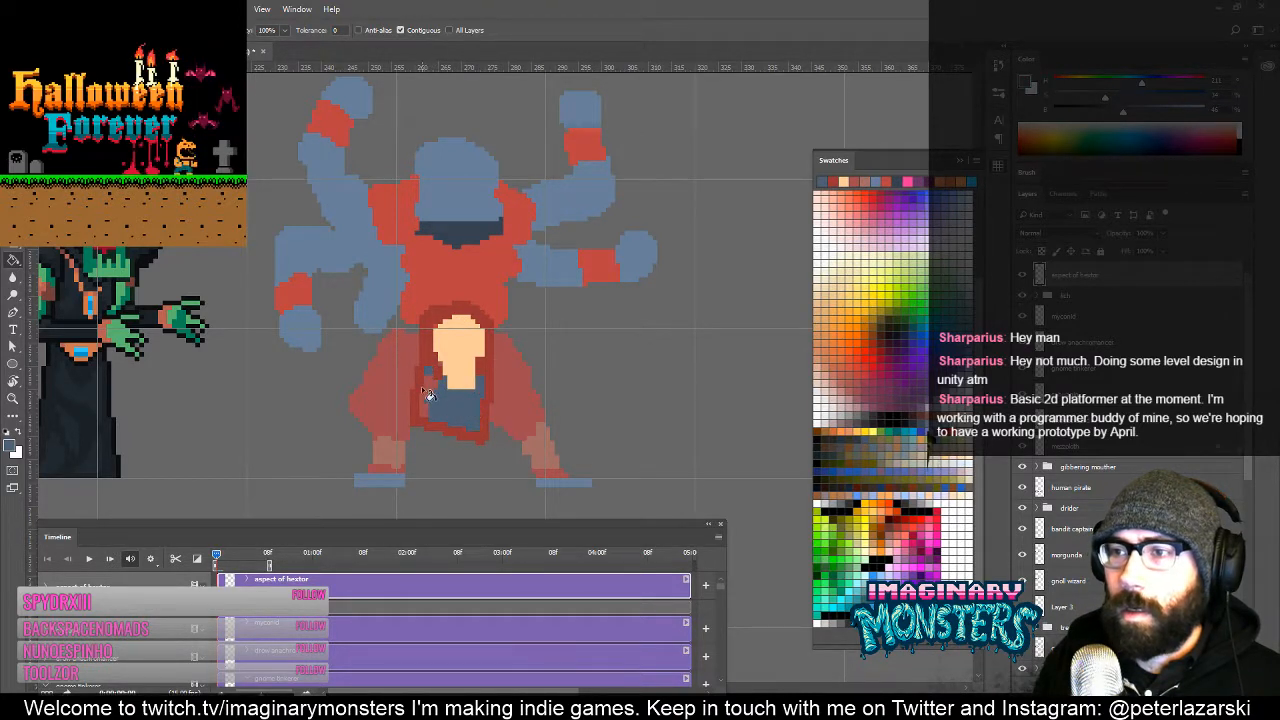
pyautogui.press('b')
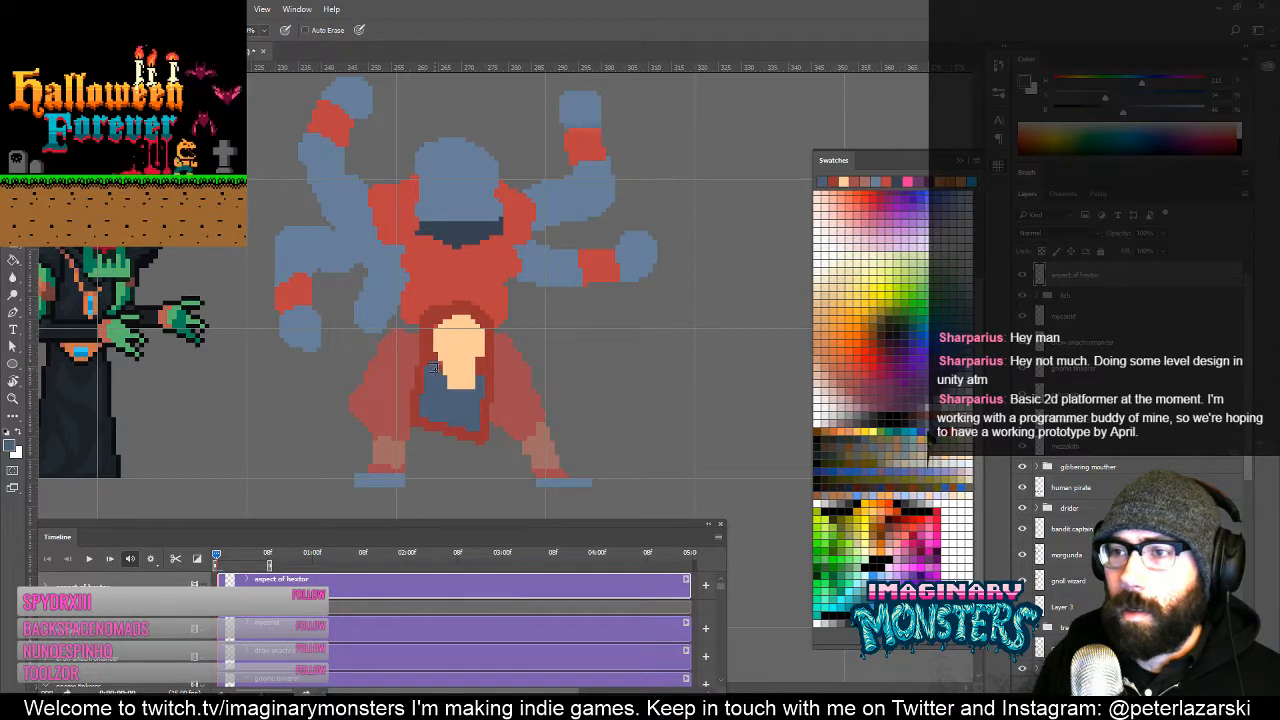
pyautogui.click(481, 373)
pyautogui.keyDown('alt'); pyautogui.click(477, 349); pyautogui.keyUp('alt')
pyautogui.click(484, 356)
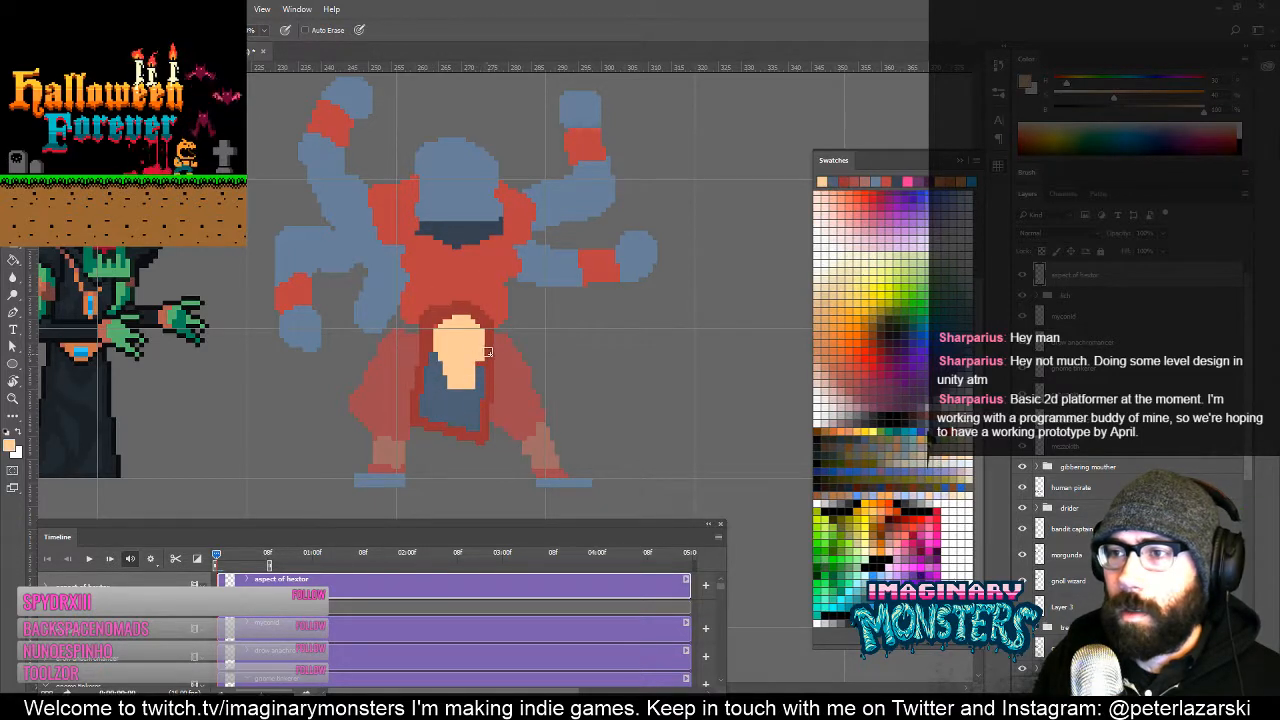
pyautogui.moveTo(470, 328); pyautogui.dragTo(477, 368)
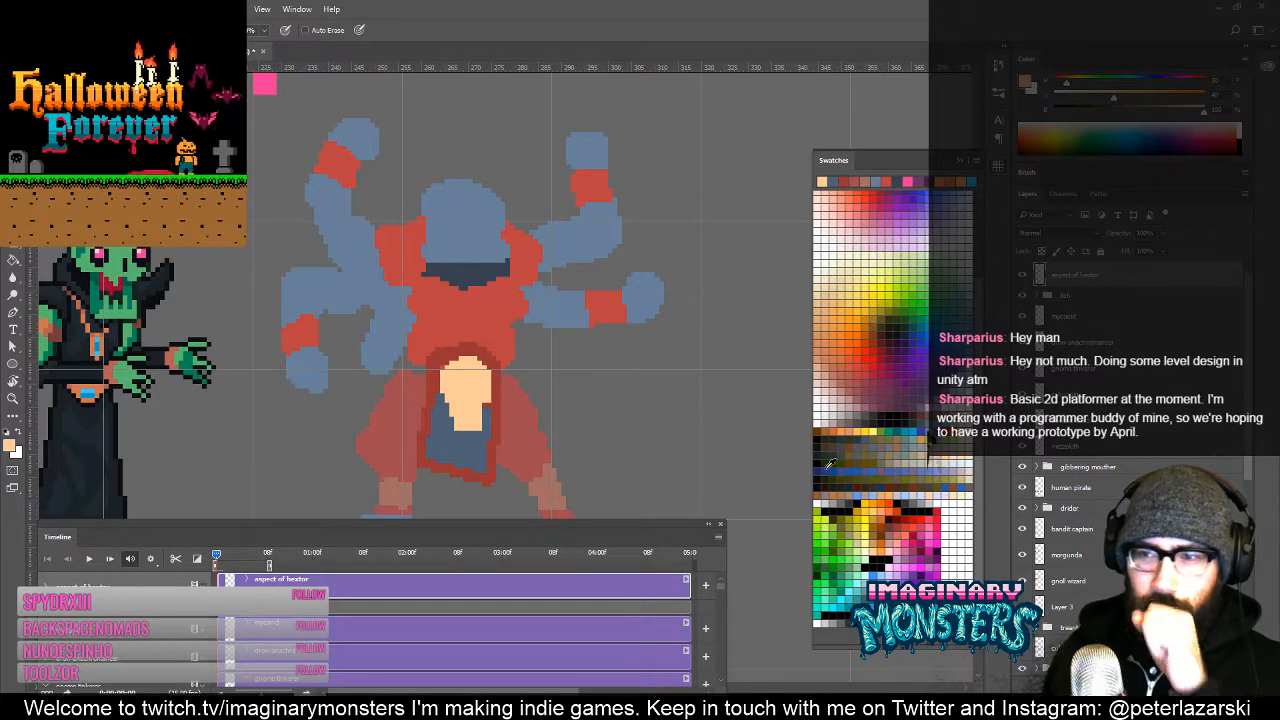
# Step: Extend the inner left arm downward in sampled slate blue and paint a dark red cuff across it
pyautogui.moveTo(391, 368); pyautogui.dragTo(425, 300)
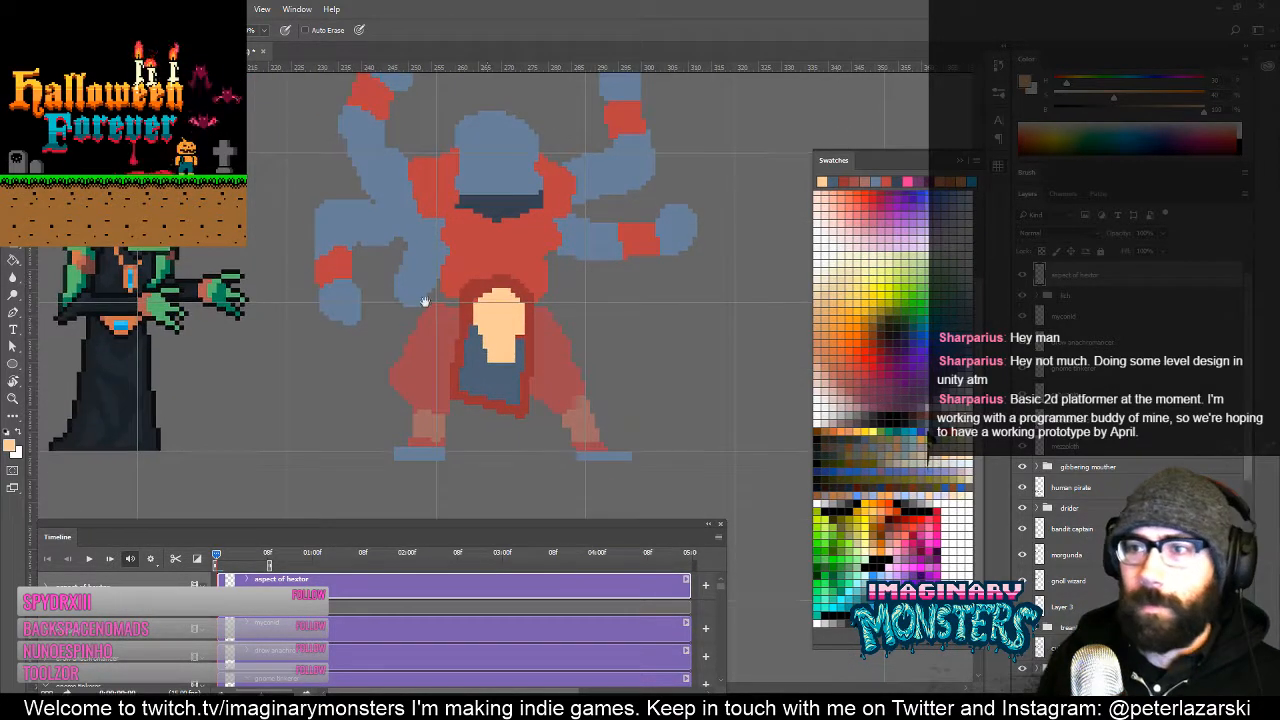
pyautogui.keyDown('alt'); pyautogui.click(400, 286); pyautogui.keyUp('alt')
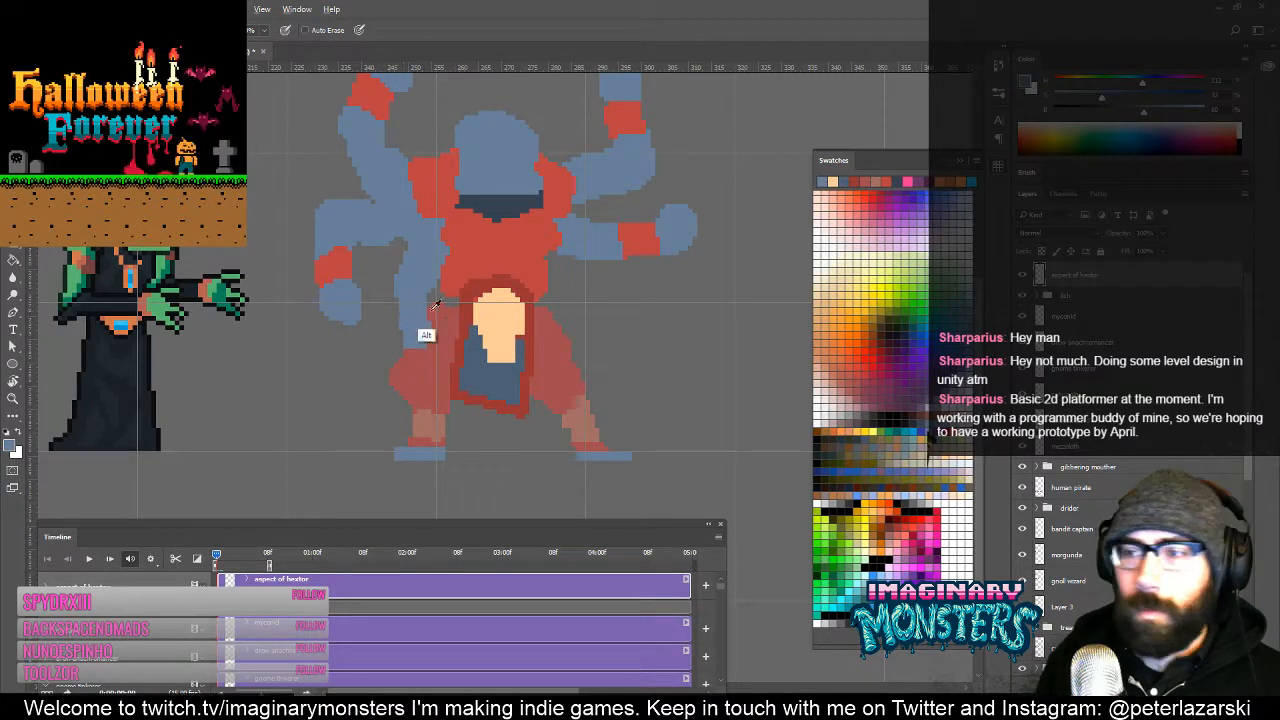
pyautogui.keyDown('alt'); pyautogui.click(465, 350); pyautogui.keyUp('alt')
pyautogui.moveTo(412, 313); pyautogui.dragTo(402, 309)
# Step: Sample the cloth's dark slate blue and recolor the inner left arm below the cuff with it
pyautogui.keyDown('alt'); pyautogui.click(487, 408); pyautogui.keyUp('alt')
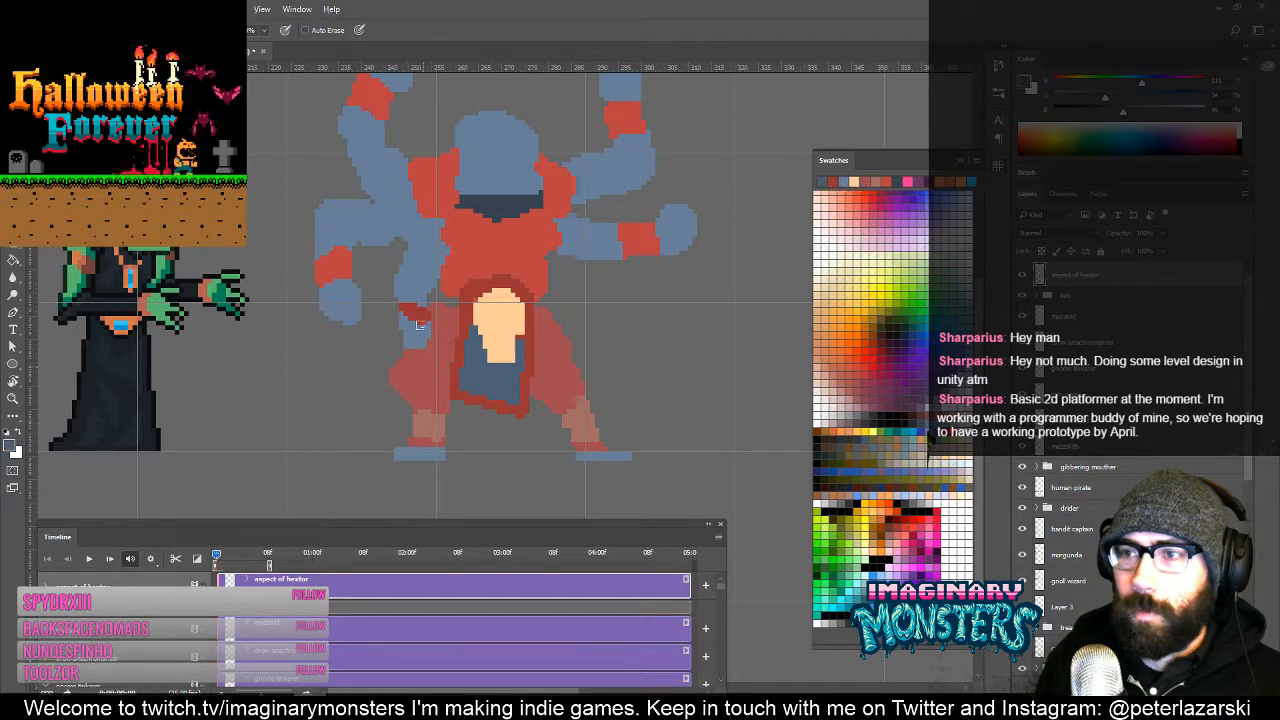
pyautogui.press('g')
pyautogui.press('b')
pyautogui.moveTo(431, 345); pyautogui.dragTo(443, 370)
# Step: Widen the inner left arm's dark red cuff, reshape the area below it, and paint a dark slate patch beside the right hip
pyautogui.keyDown('alt'); pyautogui.click(417, 331); pyautogui.keyUp('alt')
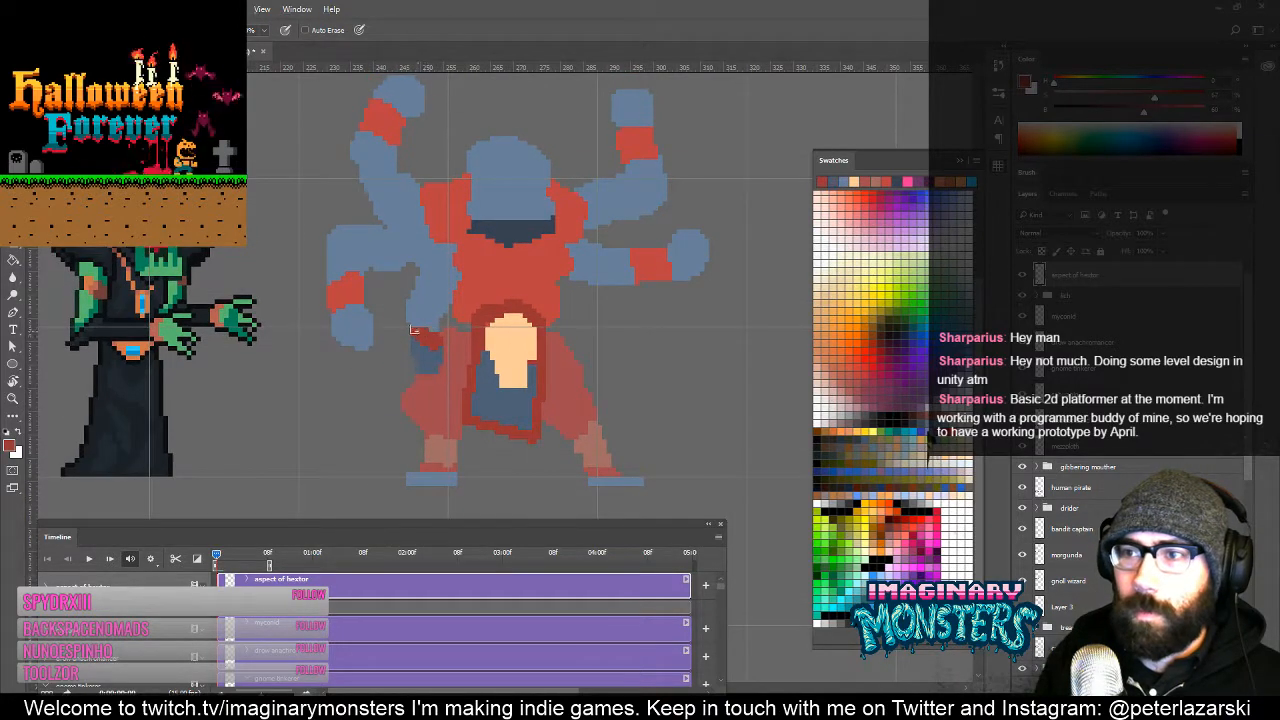
pyautogui.moveTo(413, 327)
pyautogui.mouseDown()
pyautogui.moveTo(402, 321)
pyautogui.moveTo(404, 434)
pyautogui.moveTo(488, 331)
pyautogui.mouseUp()
pyautogui.keyDown('alt'); pyautogui.click(415, 345); pyautogui.keyUp('alt')
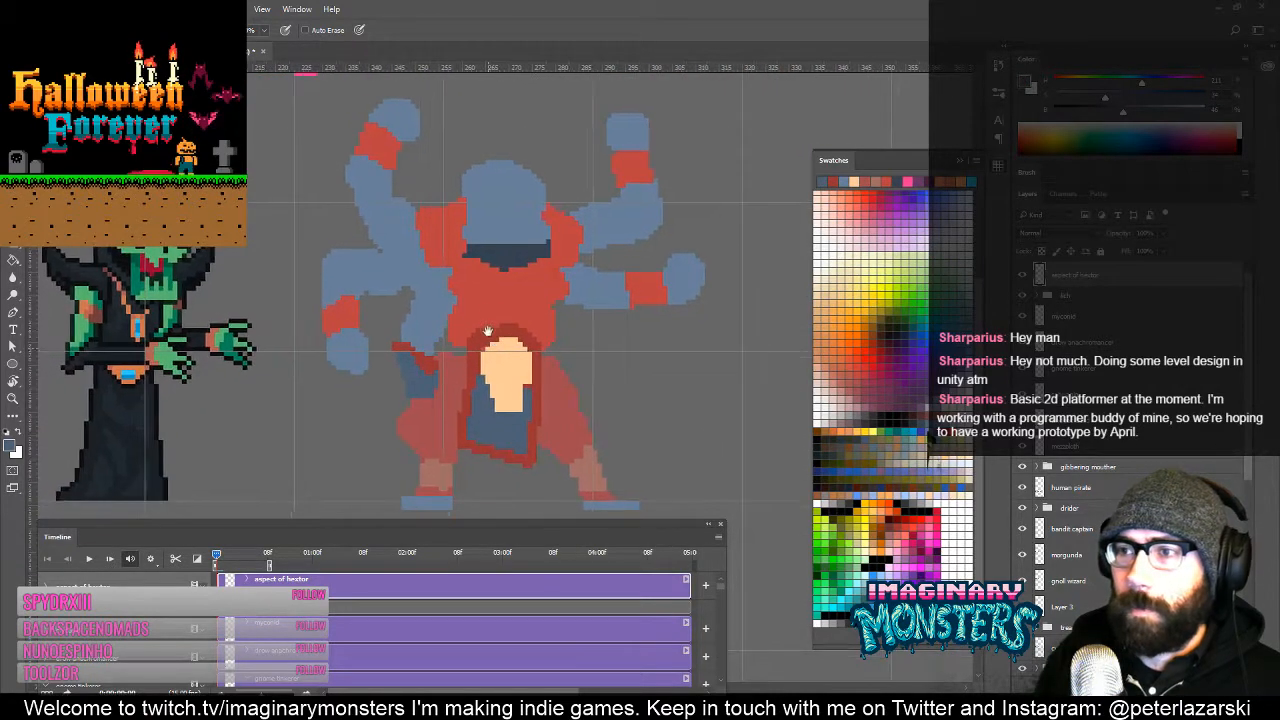
pyautogui.moveTo(572, 311); pyautogui.dragTo(547, 366)
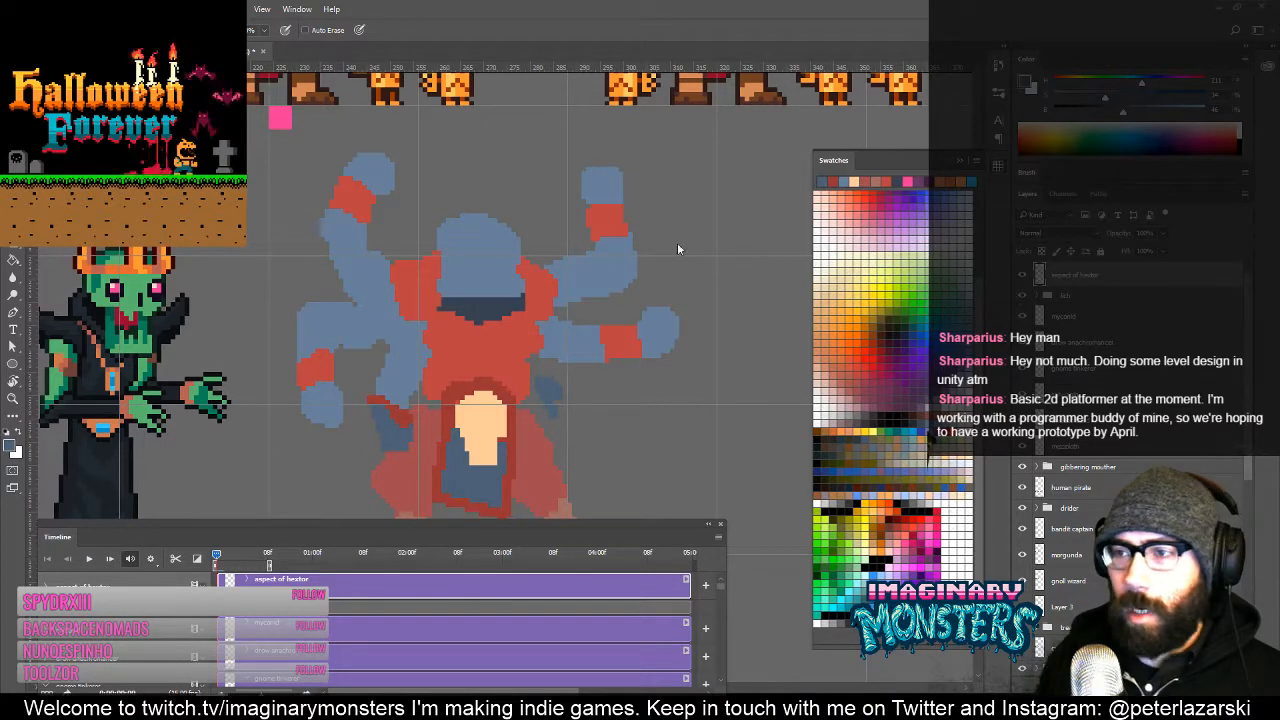
# Step: Add a new layer above the sprite layer and group the two layers together
pyautogui.press('e')
pyautogui.scroll(1, 608, 385)
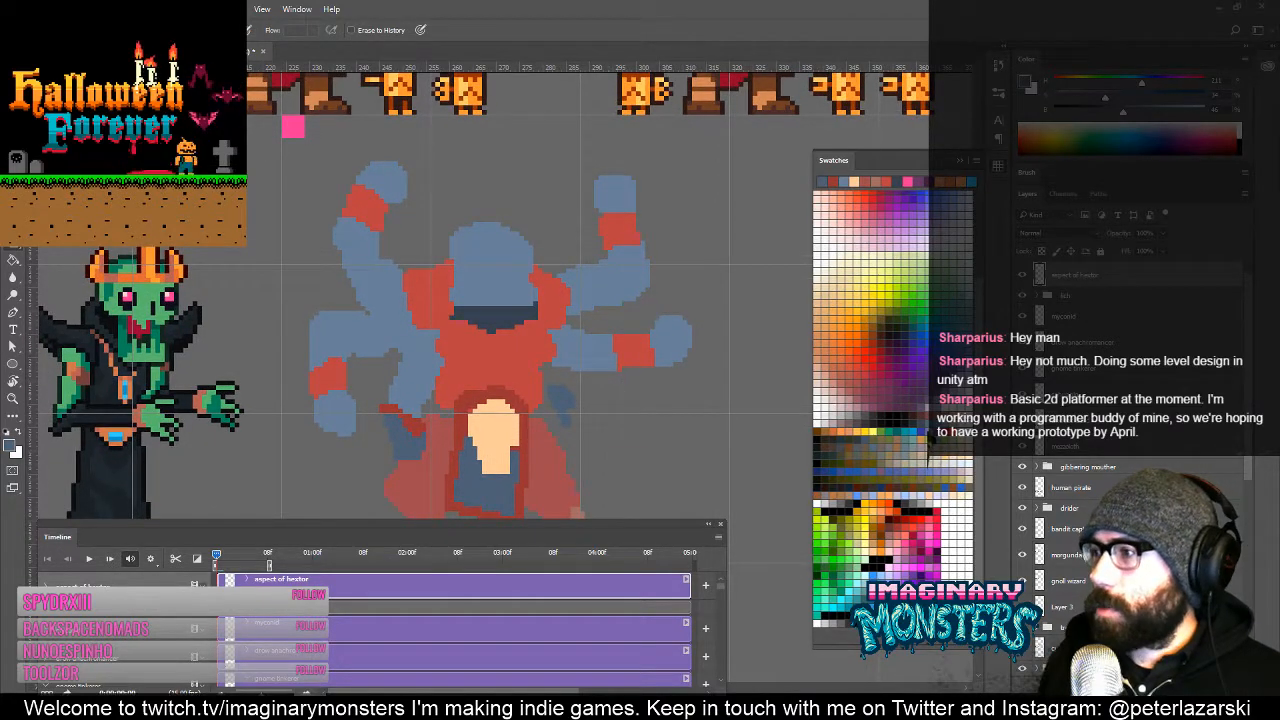
pyautogui.click(1173, 686)
pyautogui.keyDown('shift'); pyautogui.click(1061, 304); pyautogui.keyUp('shift')
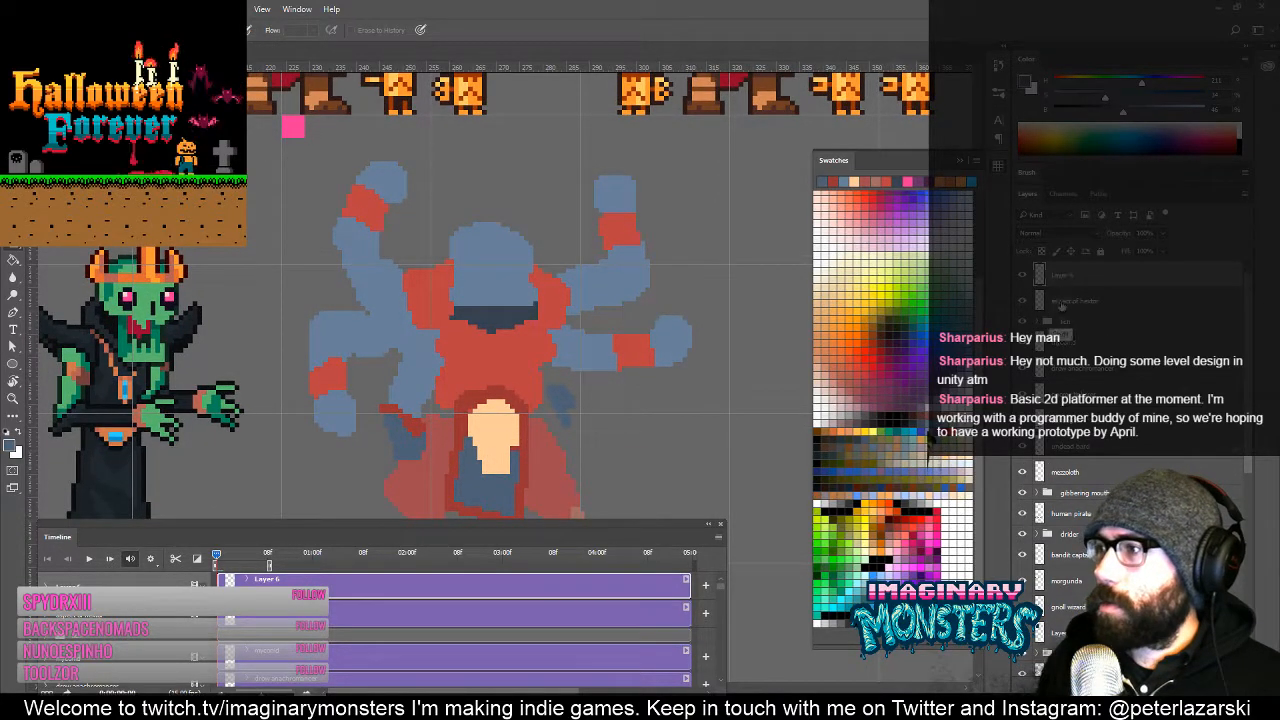
pyautogui.hotkey('ctrl', 'g')
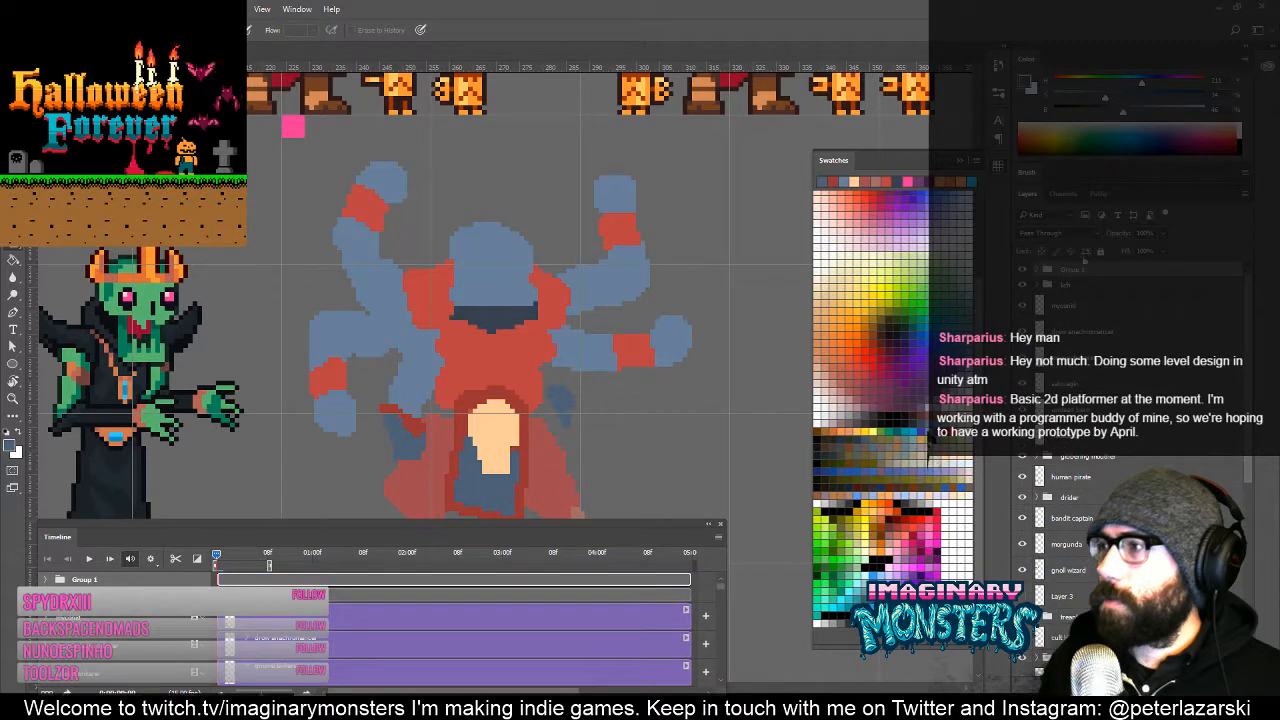
# Step: Rename the new layer group as "aspect of hextor" and expand it
pyautogui.doubleClick(1072, 269)
pyautogui.write('as')
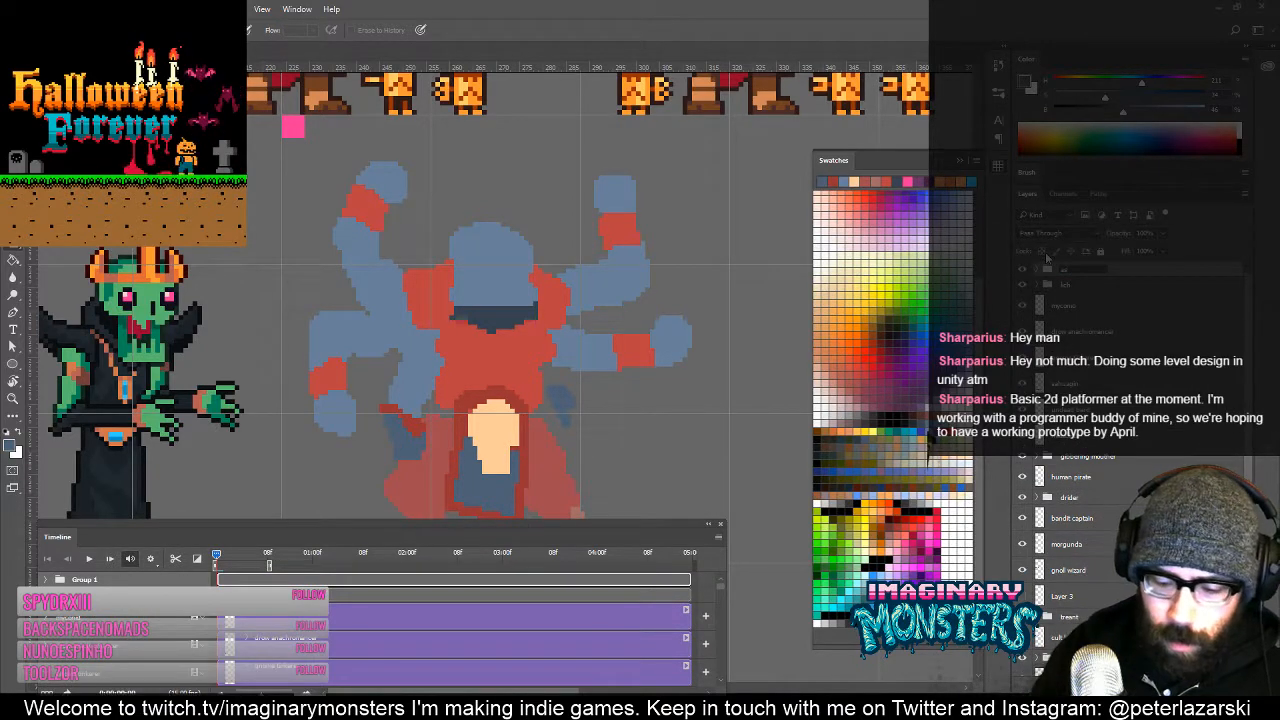
pyautogui.write('pect of hext')
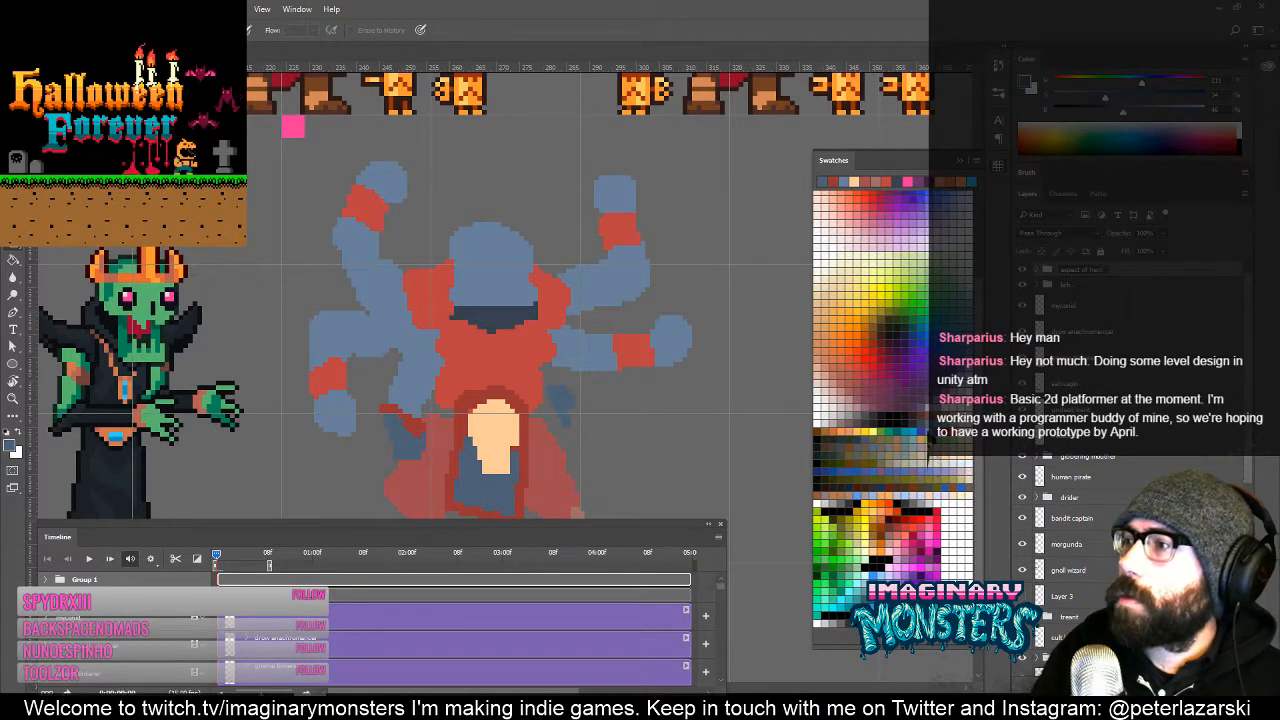
pyautogui.write('or')
pyautogui.press('Return')
pyautogui.click(1037, 270)
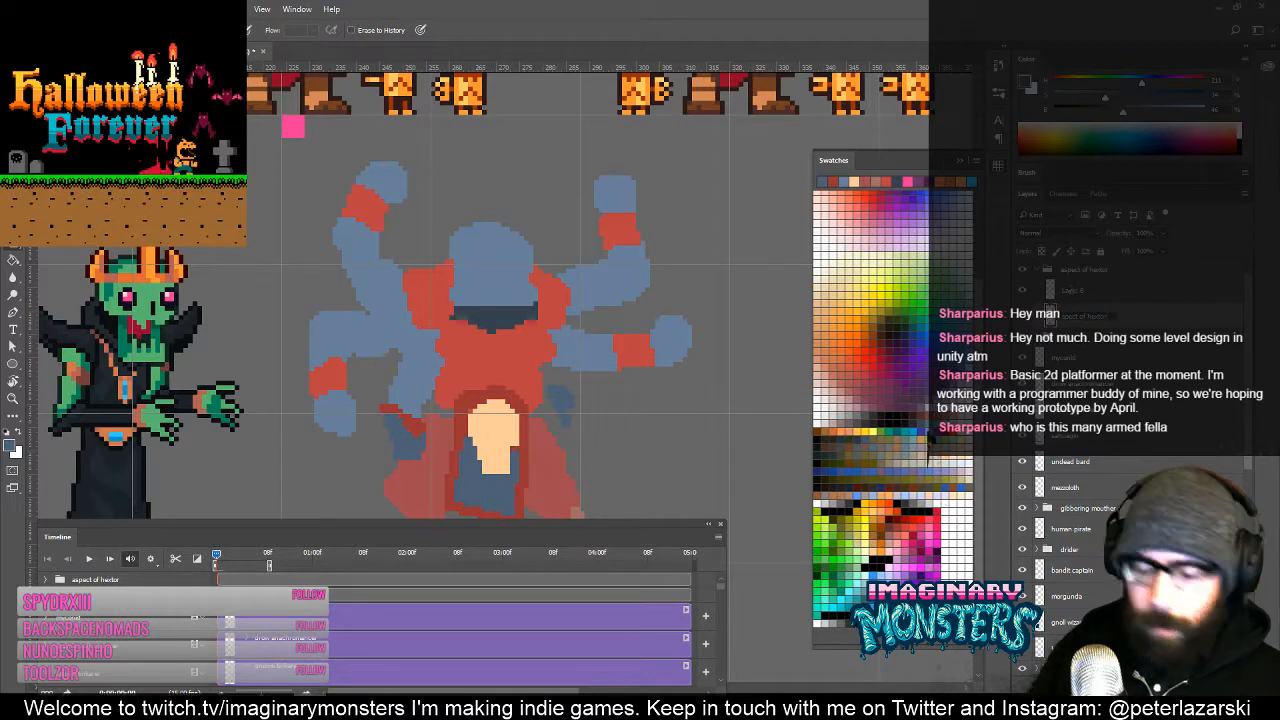
# Step: Select the aspect of hextor group and try the Eraser on the sprite's waist
pyautogui.press('Return')
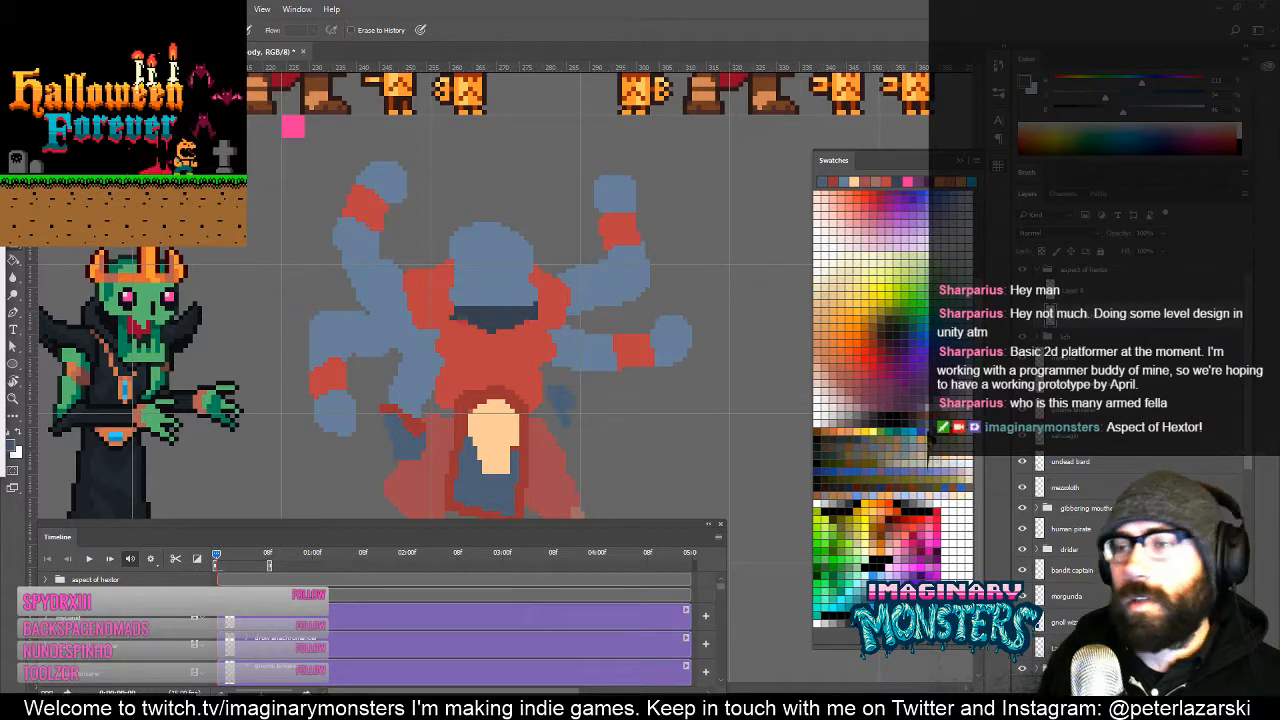
pyautogui.scroll(3, 612, 357)
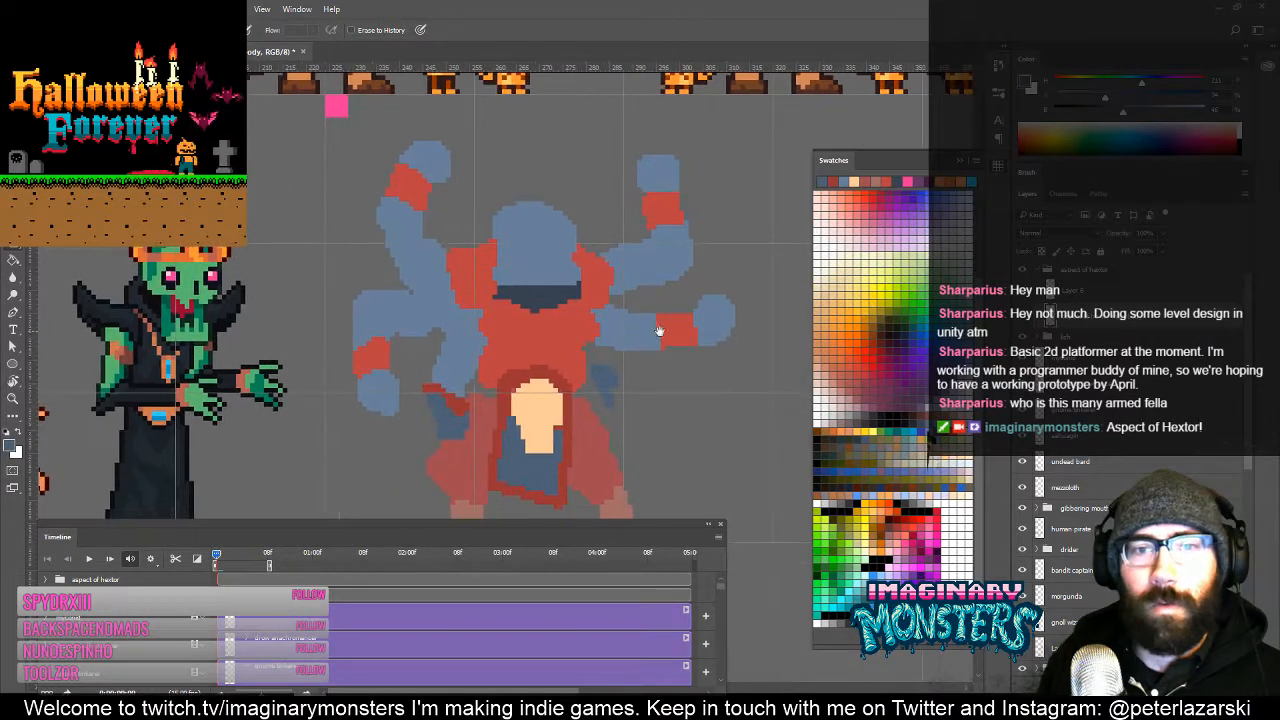
pyautogui.scroll(-3, 612, 357)
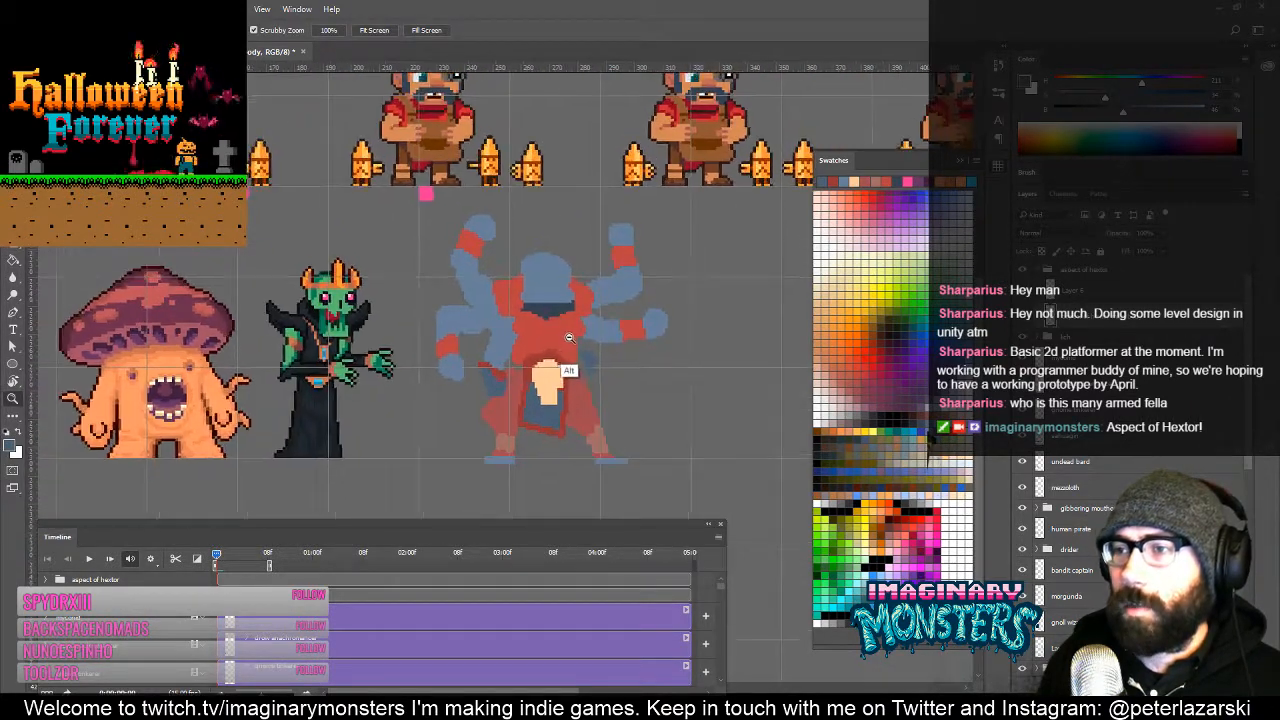
pyautogui.click(1062, 269)
pyautogui.press('e')
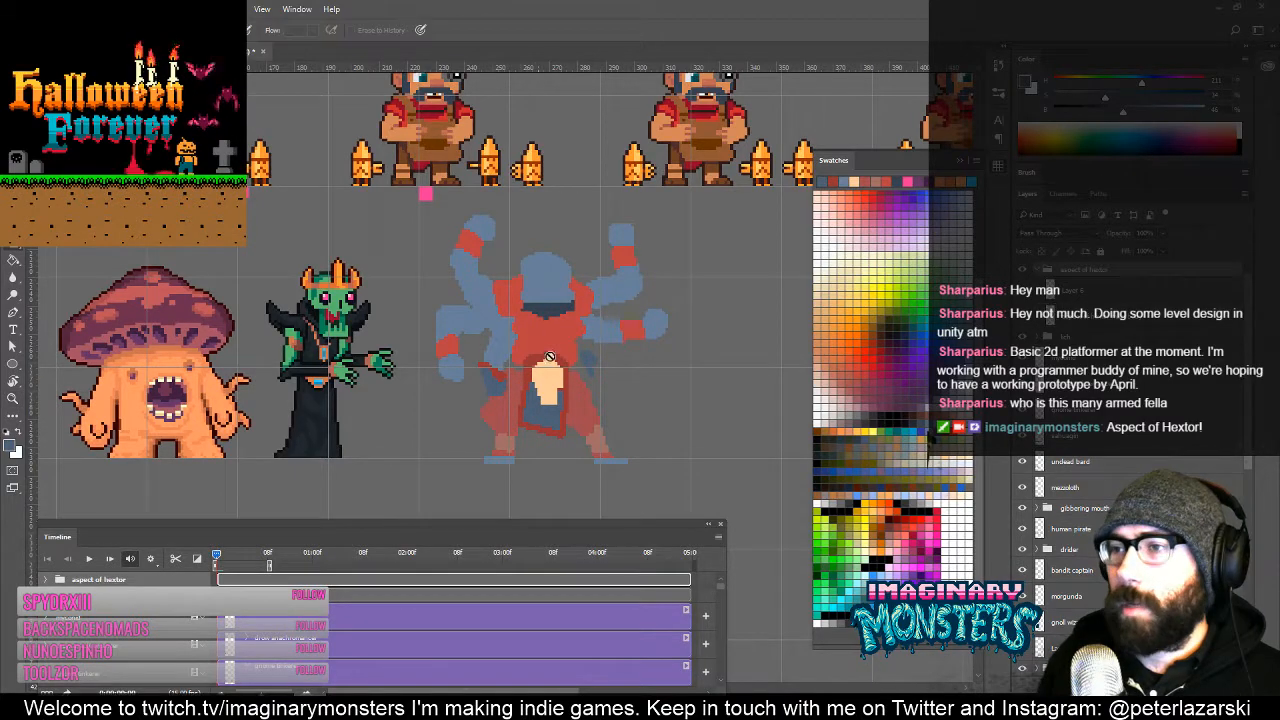
pyautogui.click(552, 351)
pyautogui.press('Return')
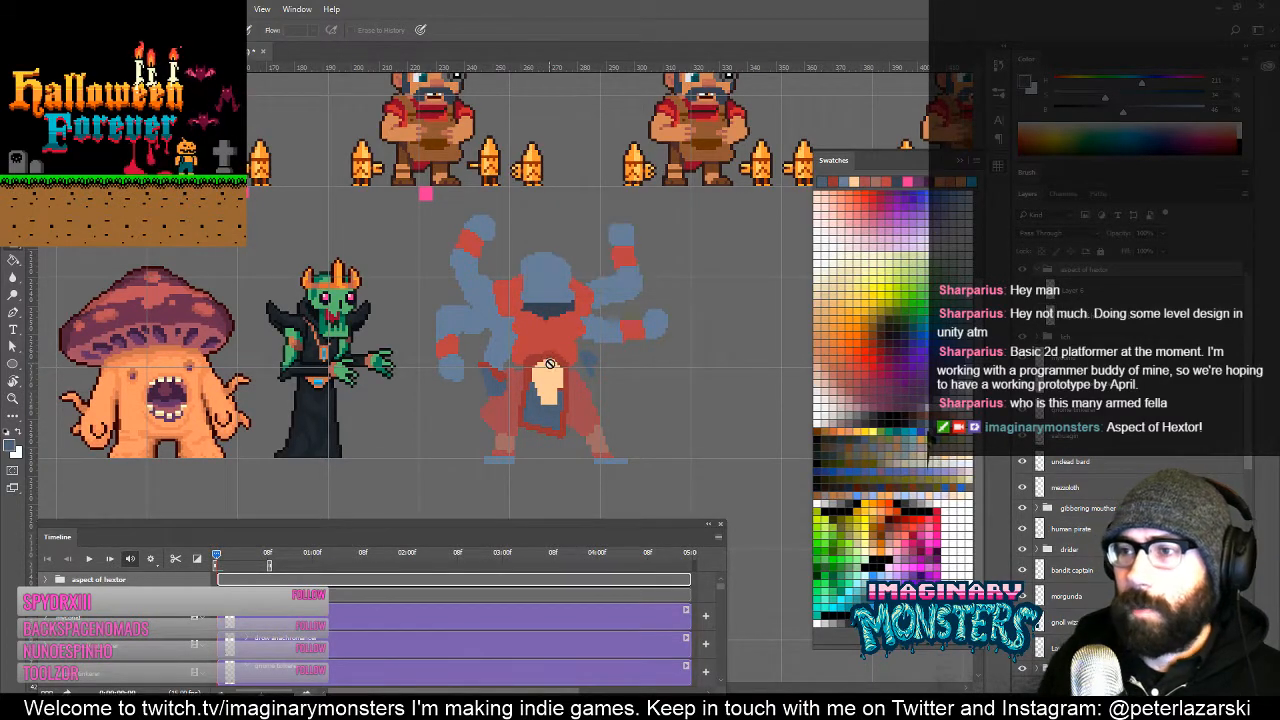
# Step: Move the aspect of hextor group up slightly on the canvas
pyautogui.press('v')
pyautogui.moveTo(559, 384); pyautogui.dragTo(562, 377)
pyautogui.press('z')
pyautogui.click(543, 270)
pyautogui.press('v')
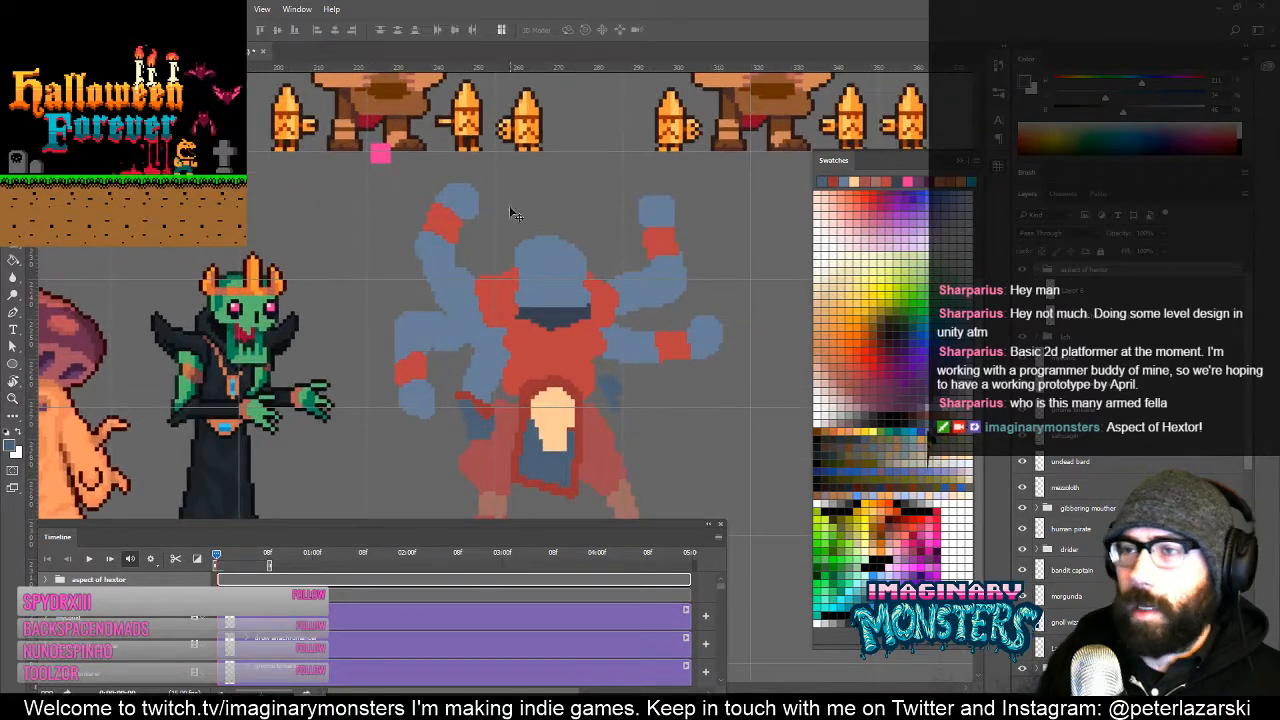
# Step: Select the pink marker square above the sprite, move it down to sit just below the guide line, and deselect
pyautogui.press('z')
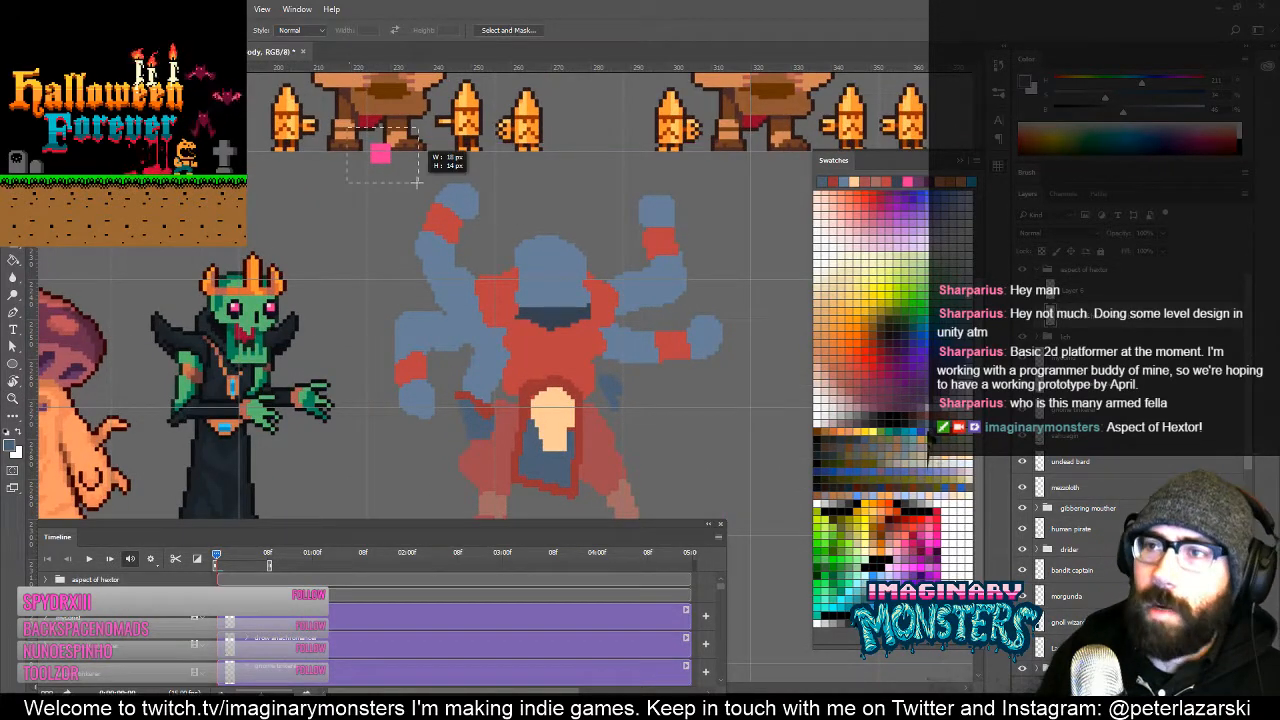
pyautogui.moveTo(375, 140); pyautogui.dragTo(431, 124)
pyautogui.press('v')
pyautogui.moveTo(384, 164); pyautogui.dragTo(376, 179)
pyautogui.hotkey('ctrl', 'd')
pyautogui.press('z')
pyautogui.keyDown('alt'); pyautogui.click(634, 269); pyautogui.keyUp('alt')
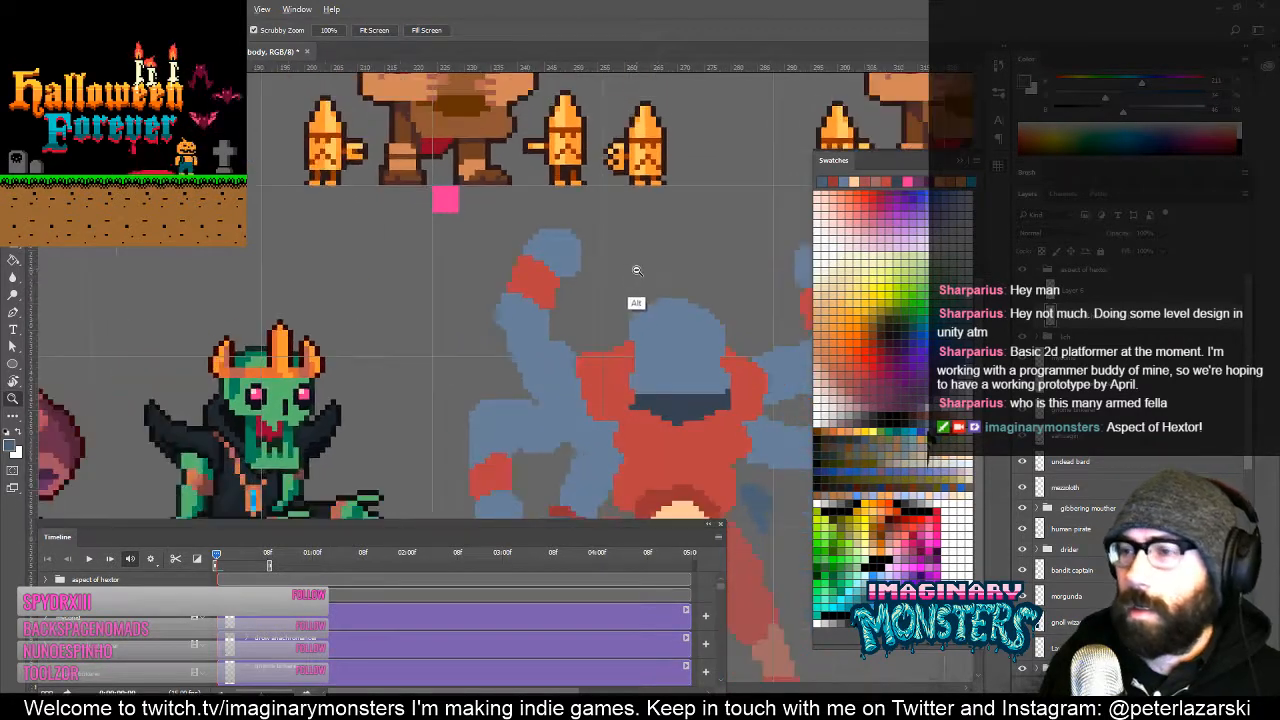
pyautogui.keyDown('alt'); pyautogui.click(634, 269); pyautogui.keyUp('alt')
pyautogui.keyDown('alt'); pyautogui.click(634, 269); pyautogui.keyUp('alt')
pyautogui.moveTo(598, 332); pyautogui.dragTo(506, 305)
pyautogui.click(477, 317)
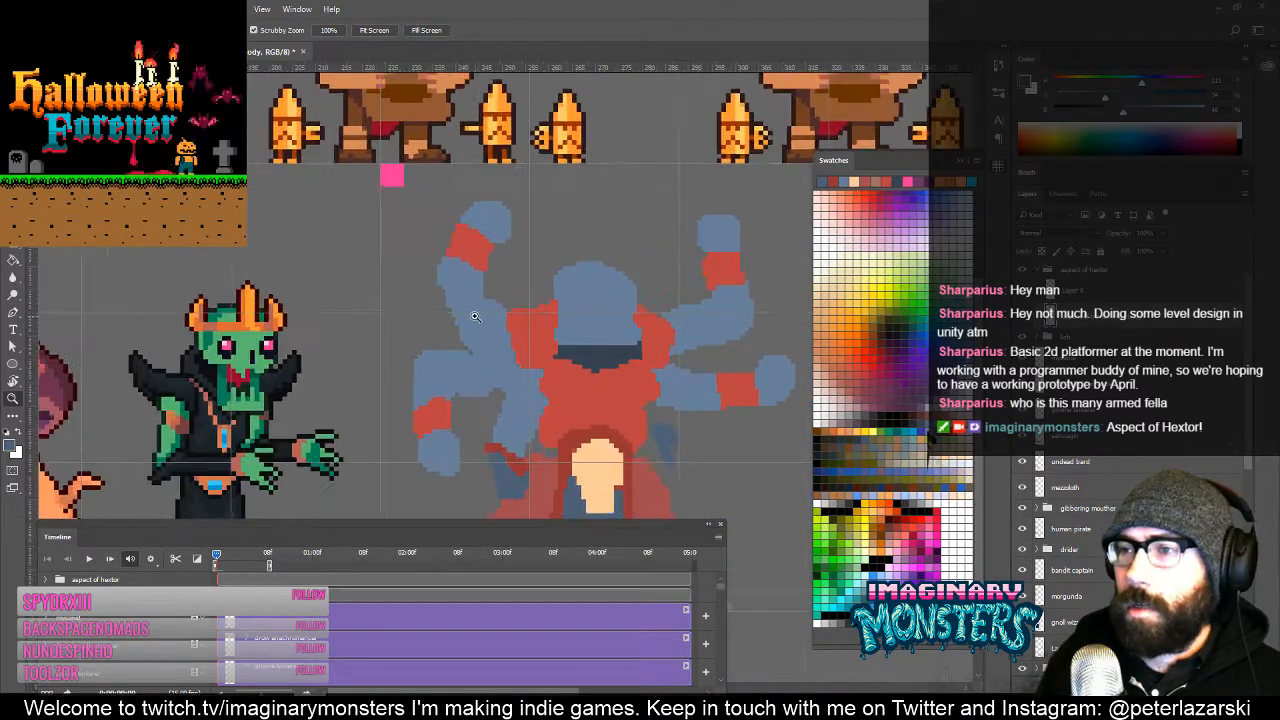
pyautogui.click(480, 322)
pyautogui.press('c')
pyautogui.press('v')
pyautogui.moveTo(480, 323); pyautogui.dragTo(482, 325)
# Step: Extend the dark slate shadow under the head upward along the jaw's left edge with the Pencil
pyautogui.press('b')
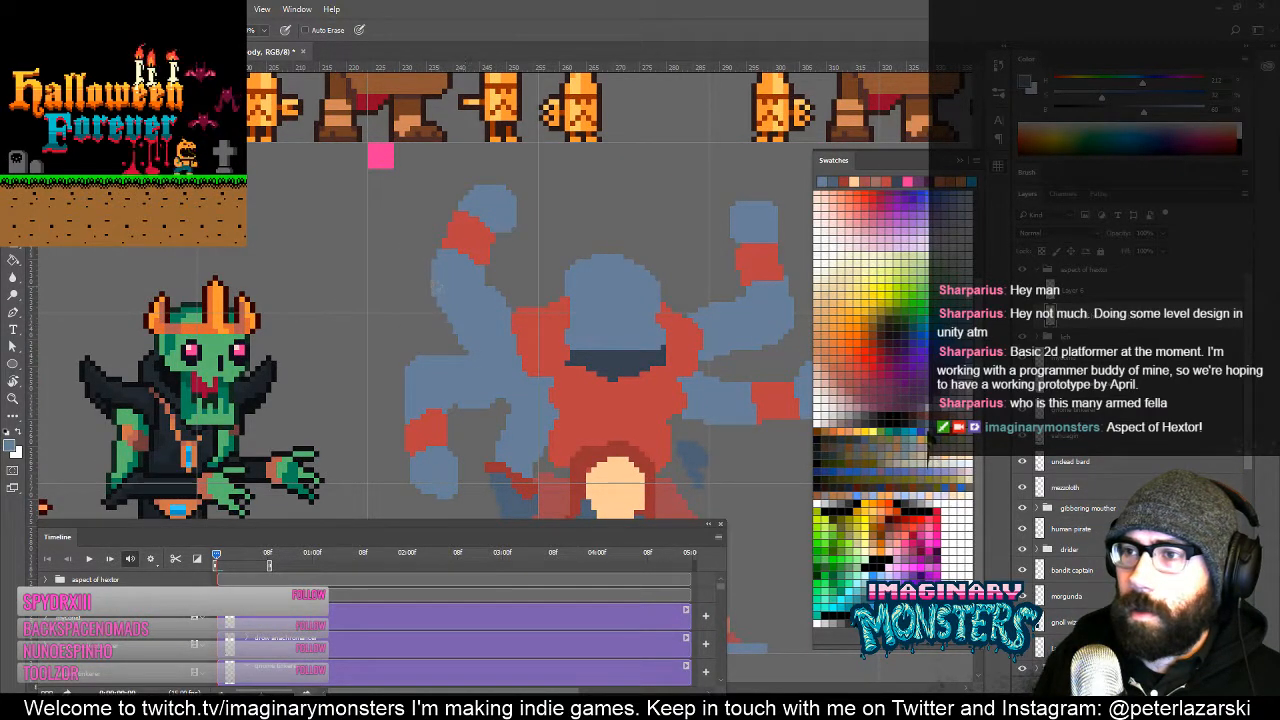
pyautogui.hotkey('ctrl', '=')
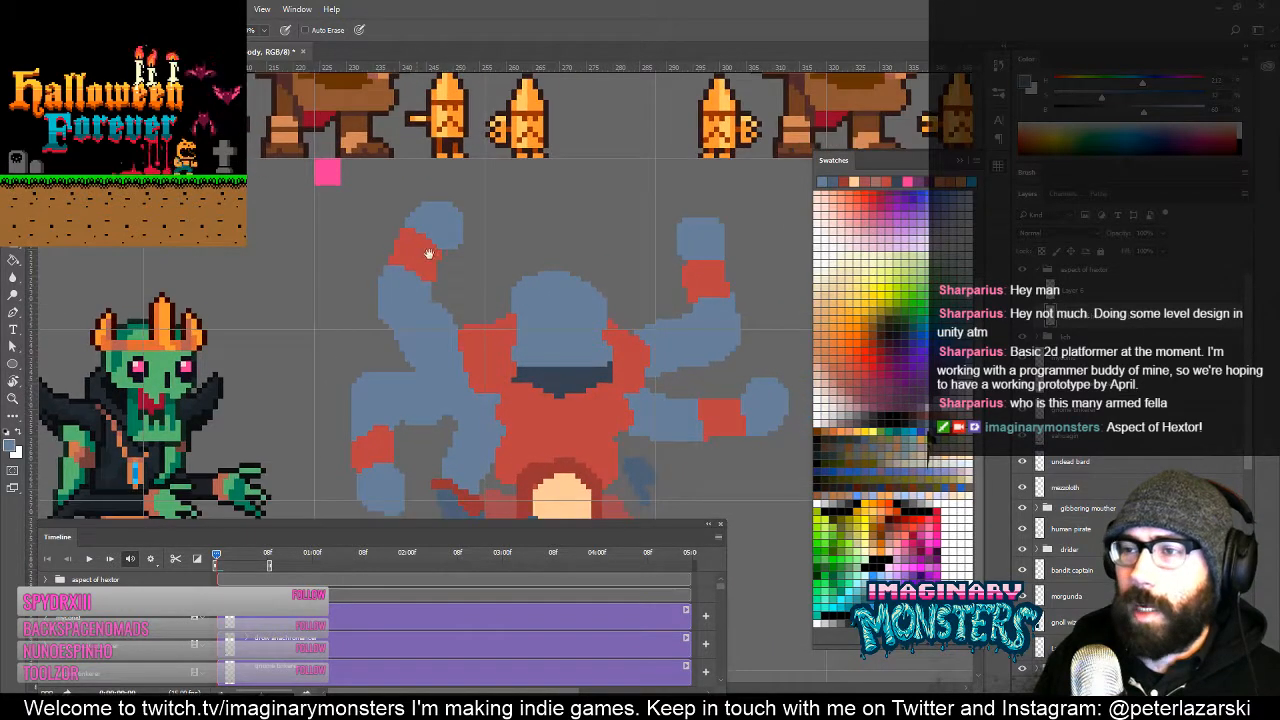
pyautogui.press('e')
pyautogui.hotkey('ctrl', '=')
pyautogui.press('b')
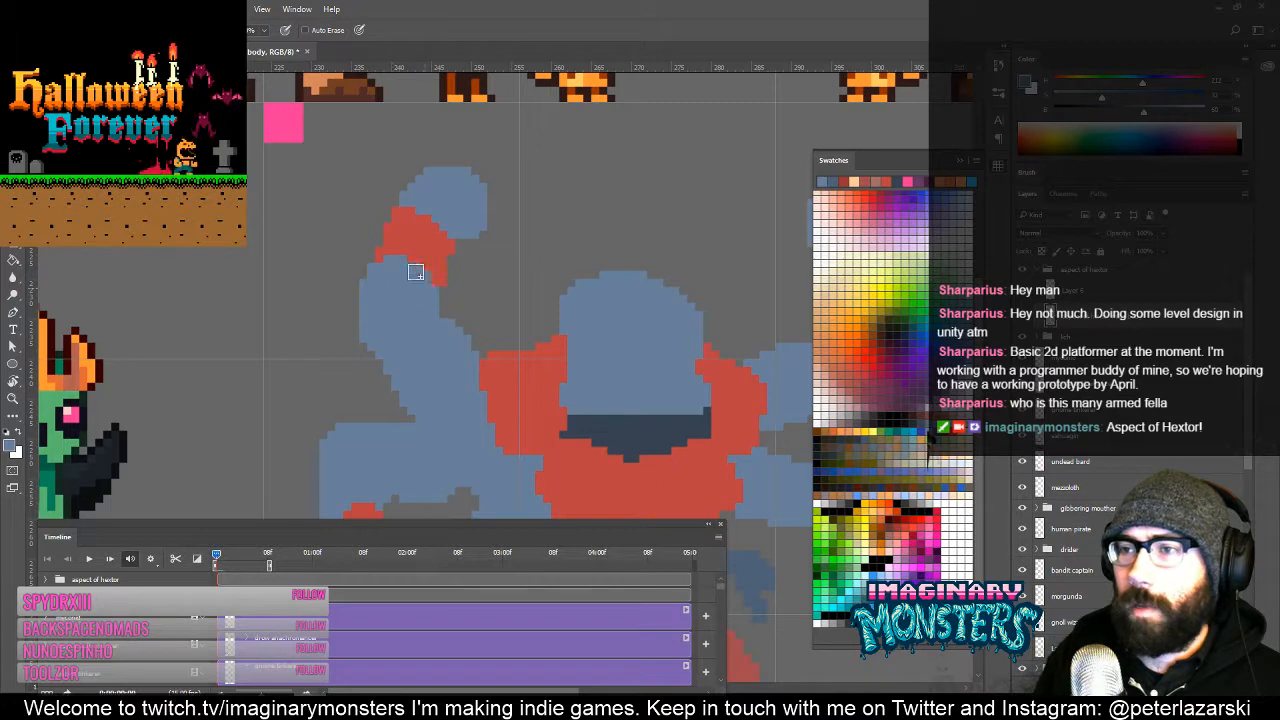
pyautogui.moveTo(431, 290); pyautogui.dragTo(358, 314)
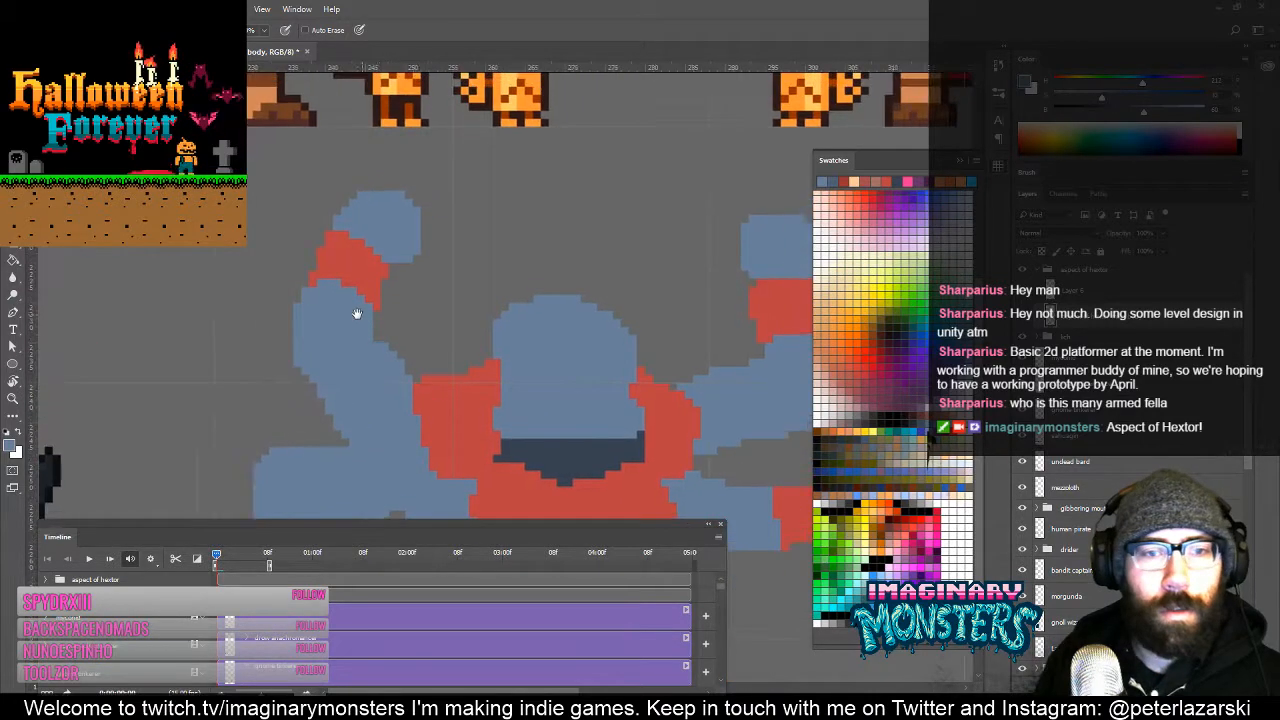
pyautogui.moveTo(446, 436)
pyautogui.mouseDown()
pyautogui.moveTo(480, 273)
pyautogui.moveTo(485, 282)
pyautogui.moveTo(525, 278)
pyautogui.mouseUp()
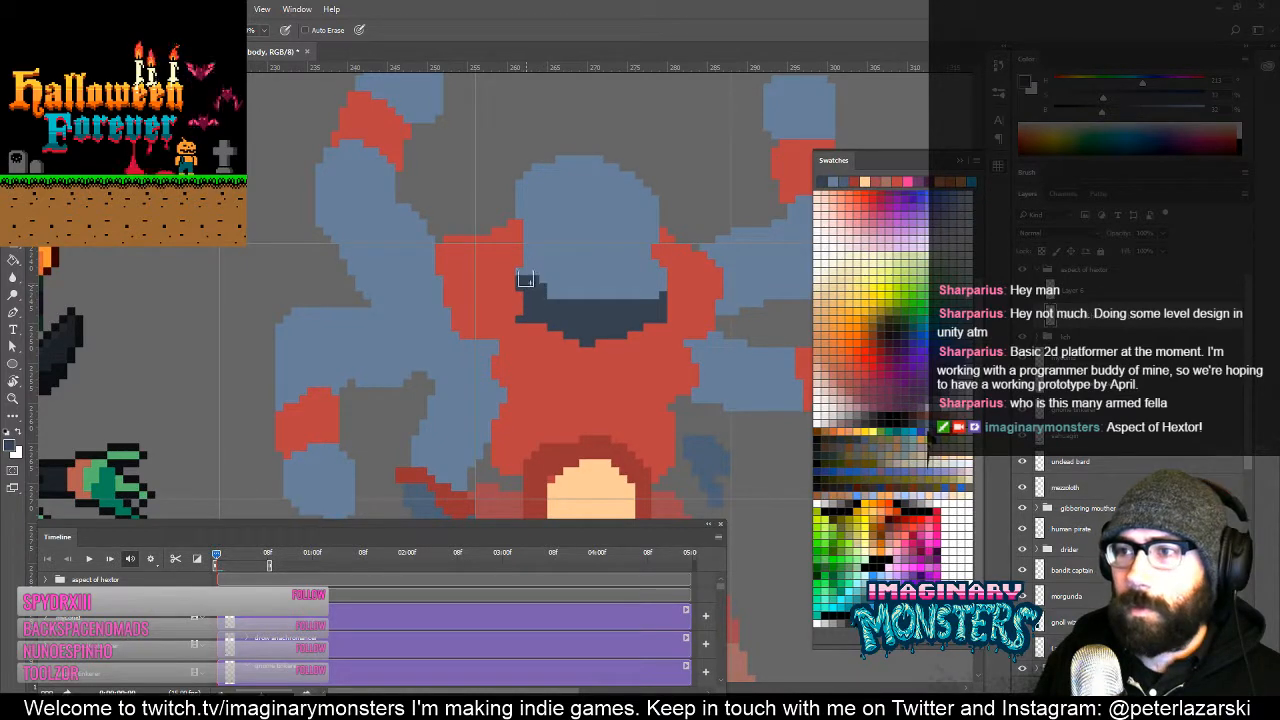
# Step: Paint a peach tusk on each side of the lower face and join them with a row of peach teeth
pyautogui.moveTo(629, 306); pyautogui.dragTo(544, 324)
pyautogui.moveTo(474, 298); pyautogui.dragTo(470, 270)
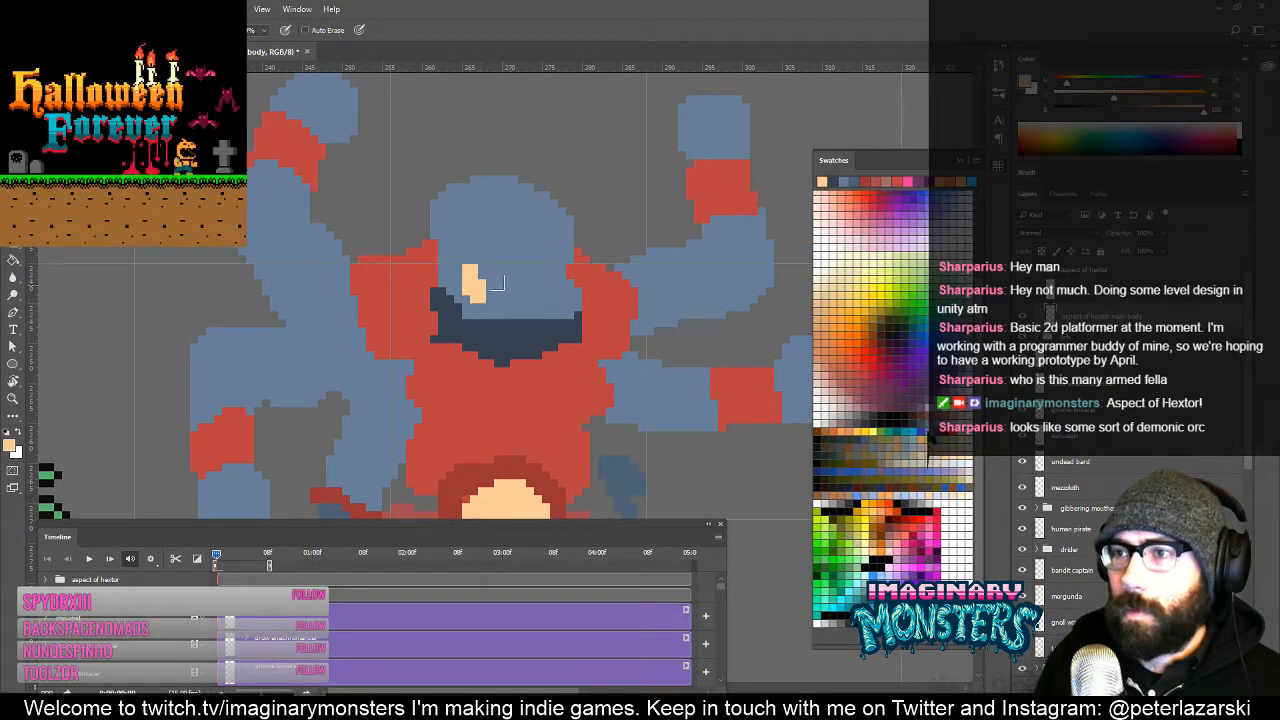
pyautogui.moveTo(566, 290); pyautogui.dragTo(574, 272)
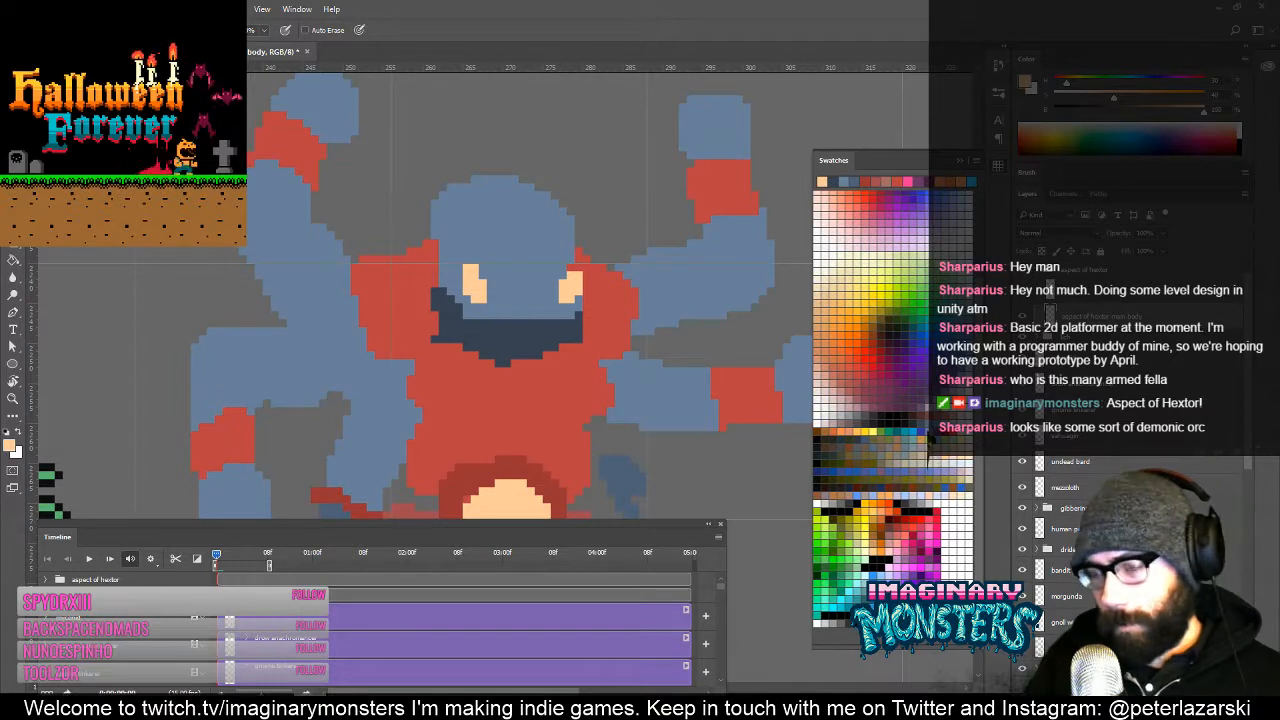
pyautogui.moveTo(502, 297)
pyautogui.mouseDown()
pyautogui.moveTo(547, 297)
pyautogui.moveTo(490, 292)
pyautogui.mouseUp()
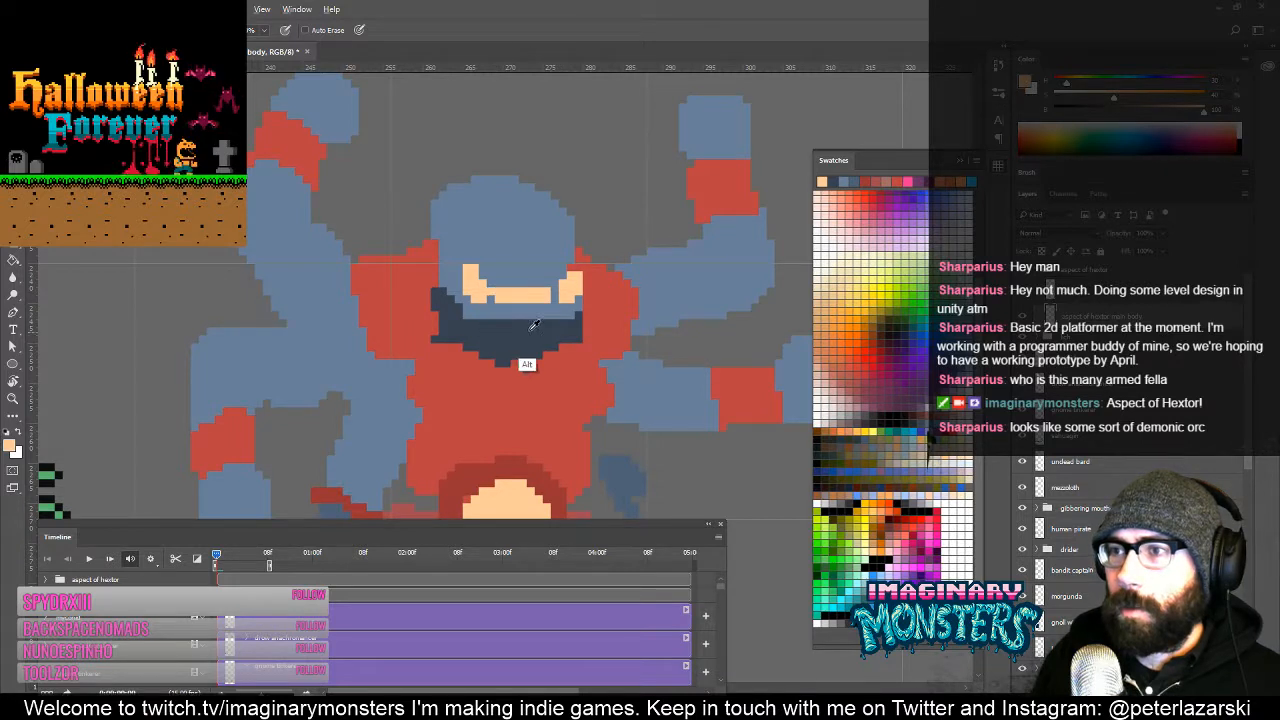
# Step: Add black pixel gaps along the tooth row and paint brown pixels between the gaps in its upper row
pyautogui.click(853, 506)
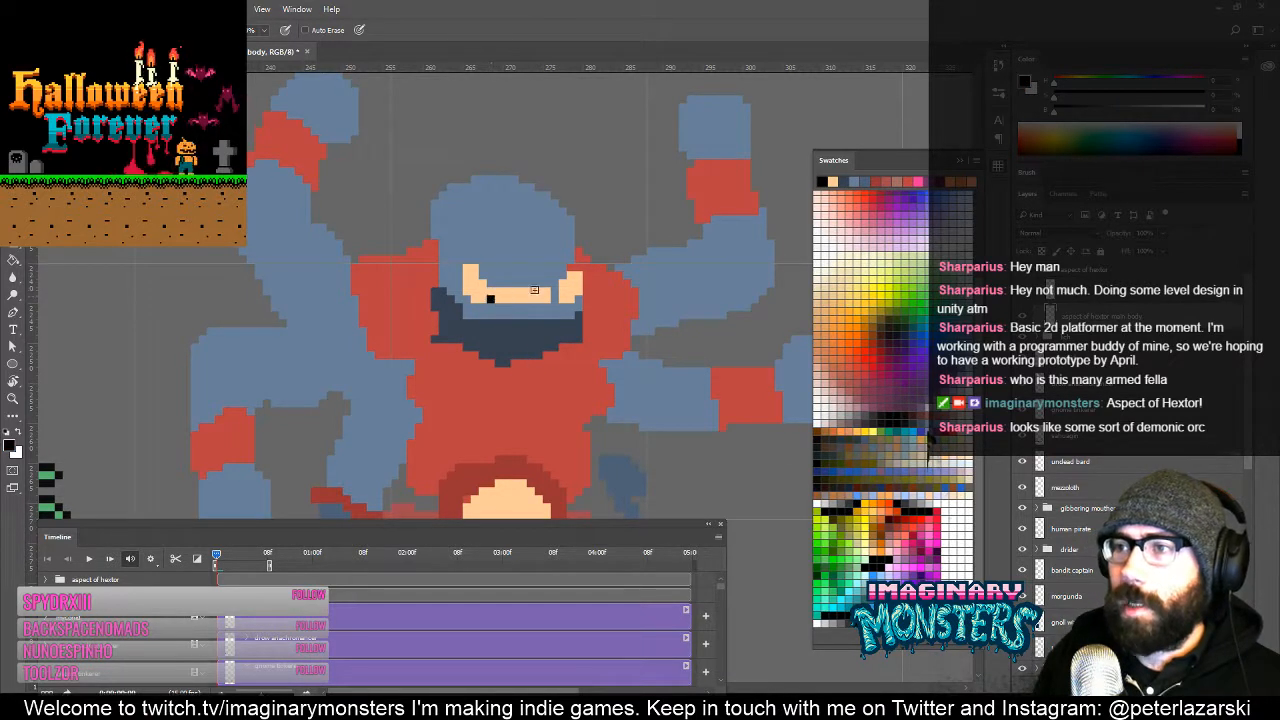
pyautogui.moveTo(519, 257); pyautogui.dragTo(484, 290)
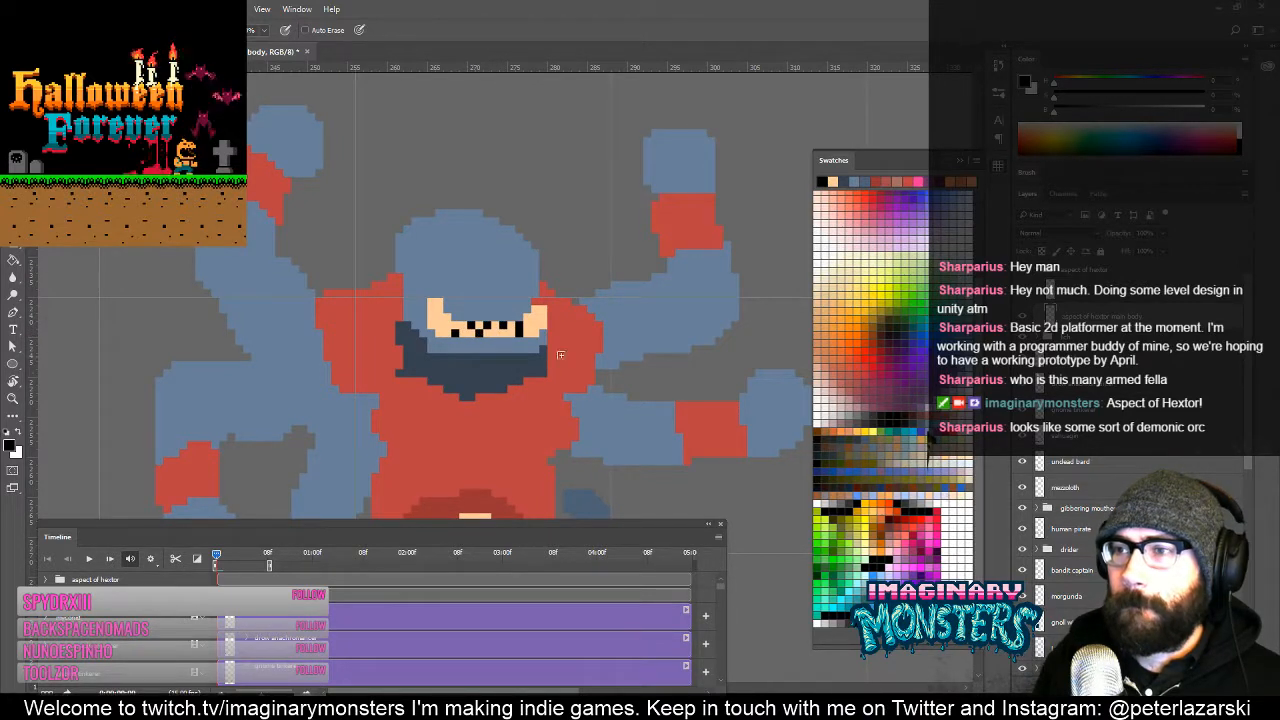
pyautogui.click(840, 488)
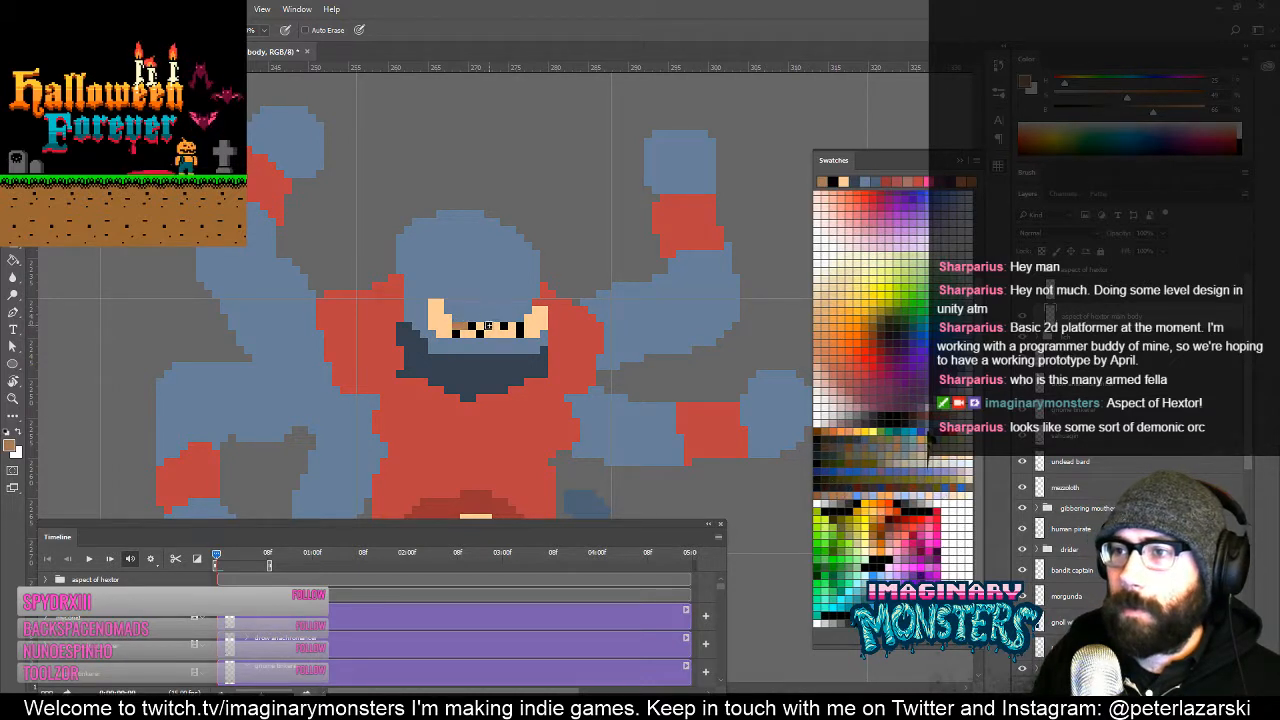
pyautogui.moveTo(524, 310)
pyautogui.mouseDown()
pyautogui.moveTo(608, 363)
pyautogui.moveTo(536, 361)
pyautogui.moveTo(580, 371)
pyautogui.moveTo(560, 370)
pyautogui.mouseUp()
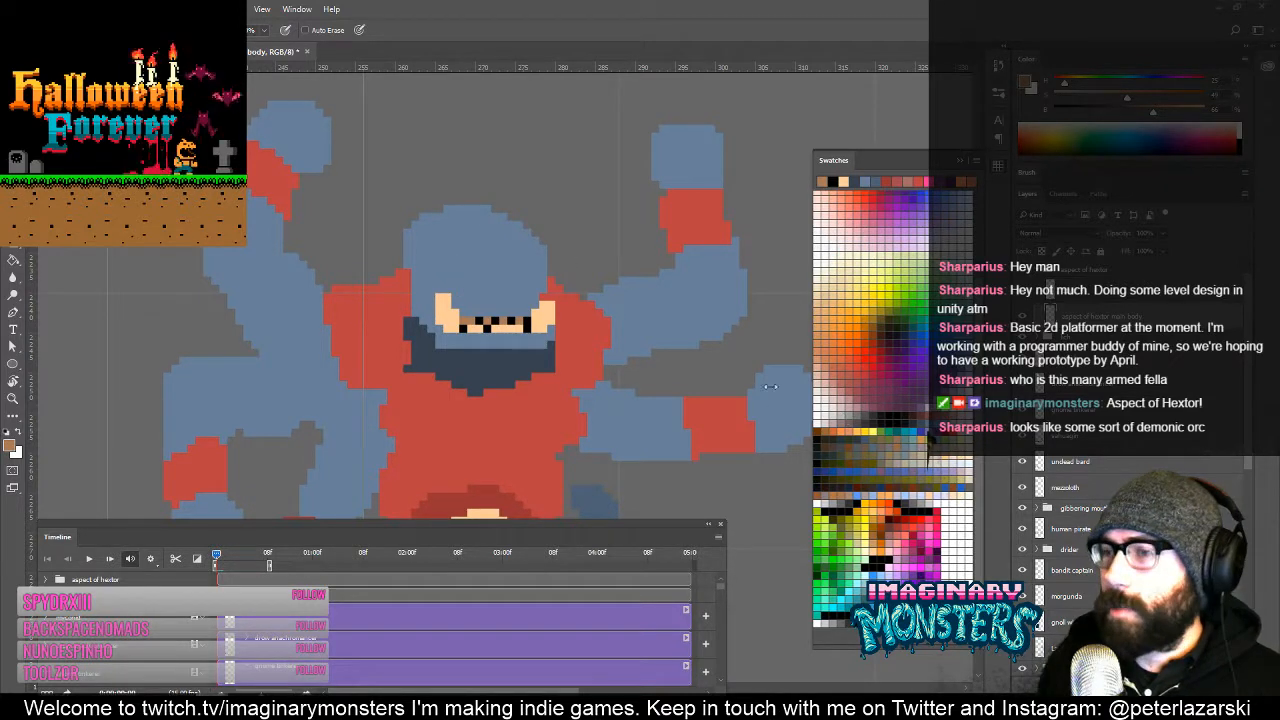
# Step: Taper the tips of both tusks using the sampled blue skin and peach tusk colors
pyautogui.keyDown('alt'); pyautogui.click(453, 283); pyautogui.keyUp('alt')
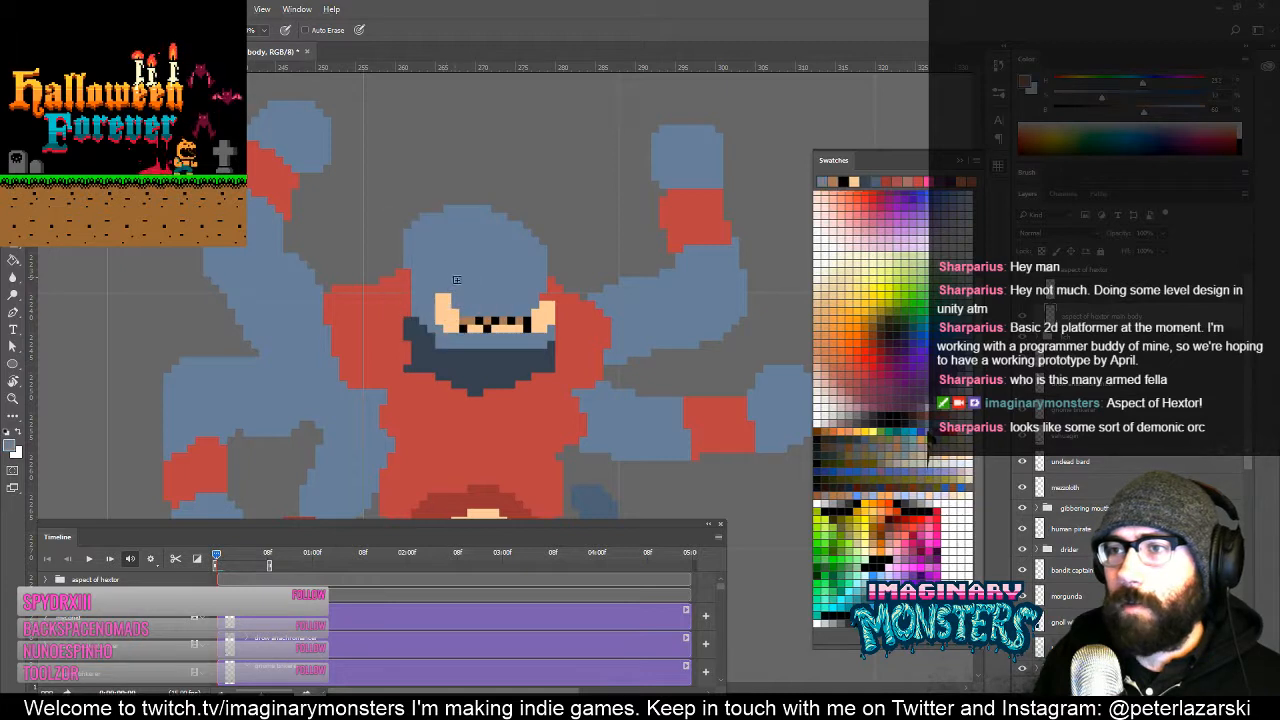
pyautogui.scroll(1, 560, 335)
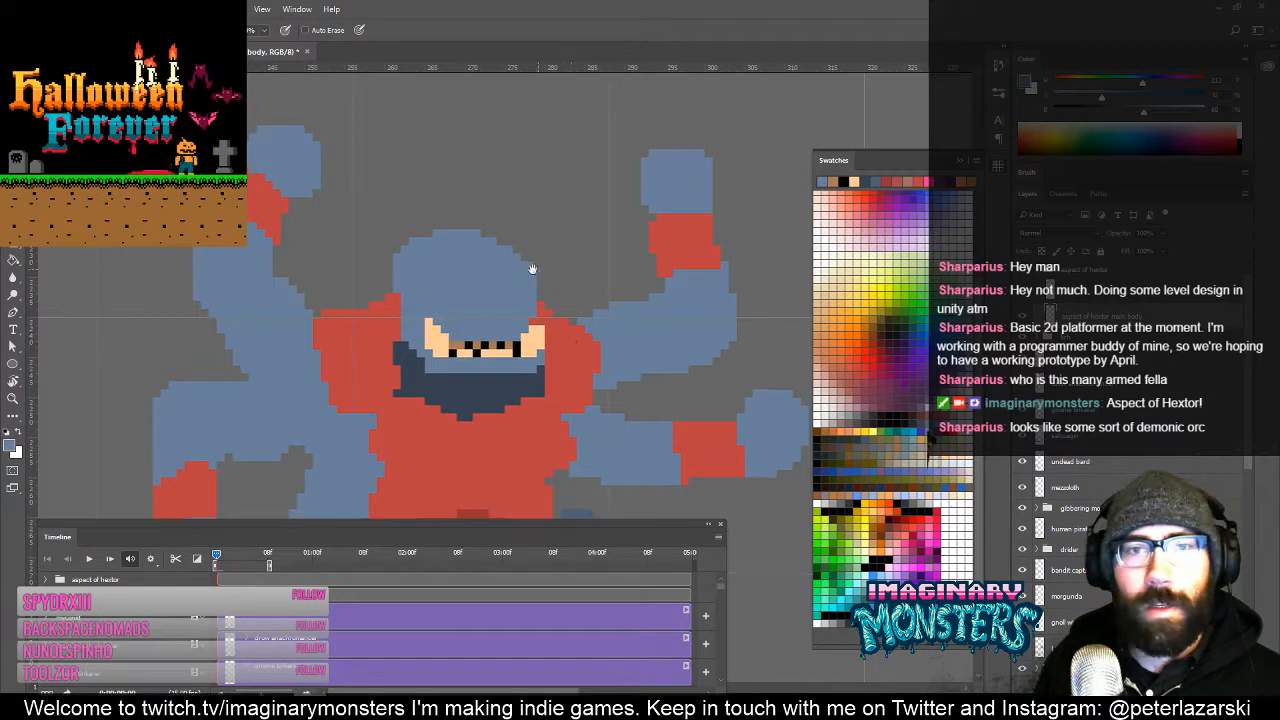
pyautogui.keyDown('alt'); pyautogui.click(541, 323); pyautogui.keyUp('alt')
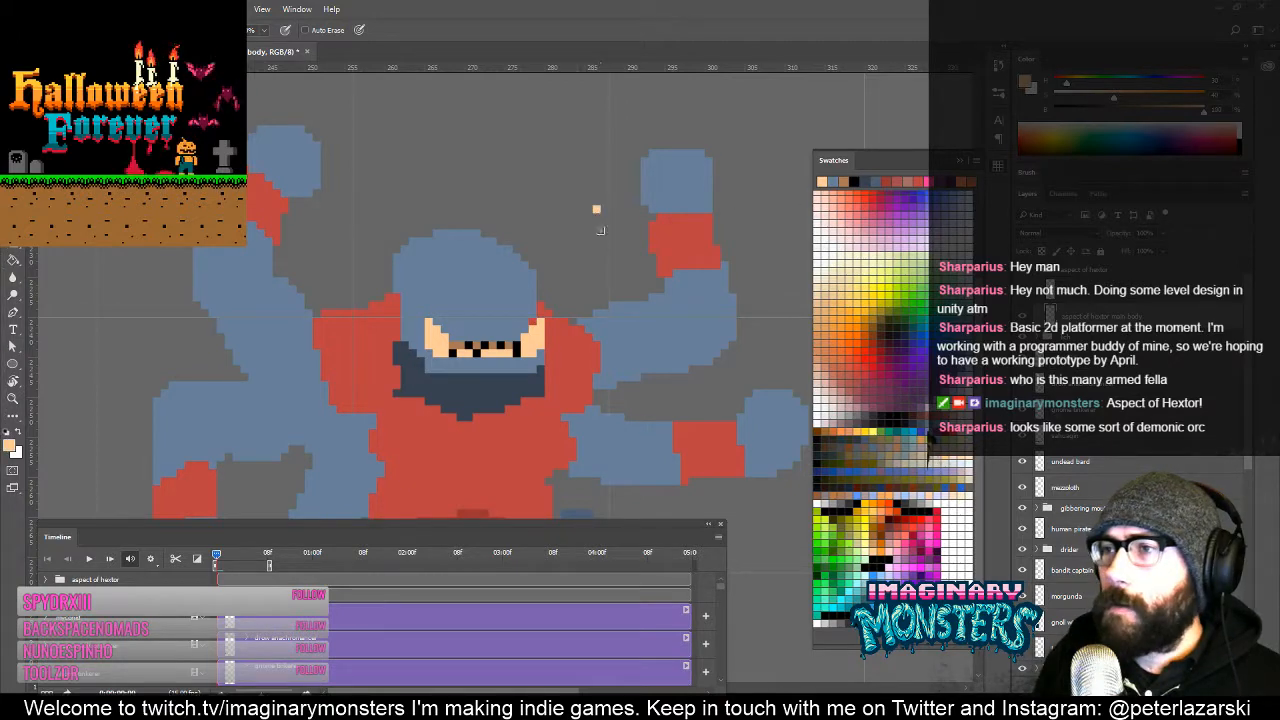
pyautogui.moveTo(563, 314); pyautogui.dragTo(559, 248)
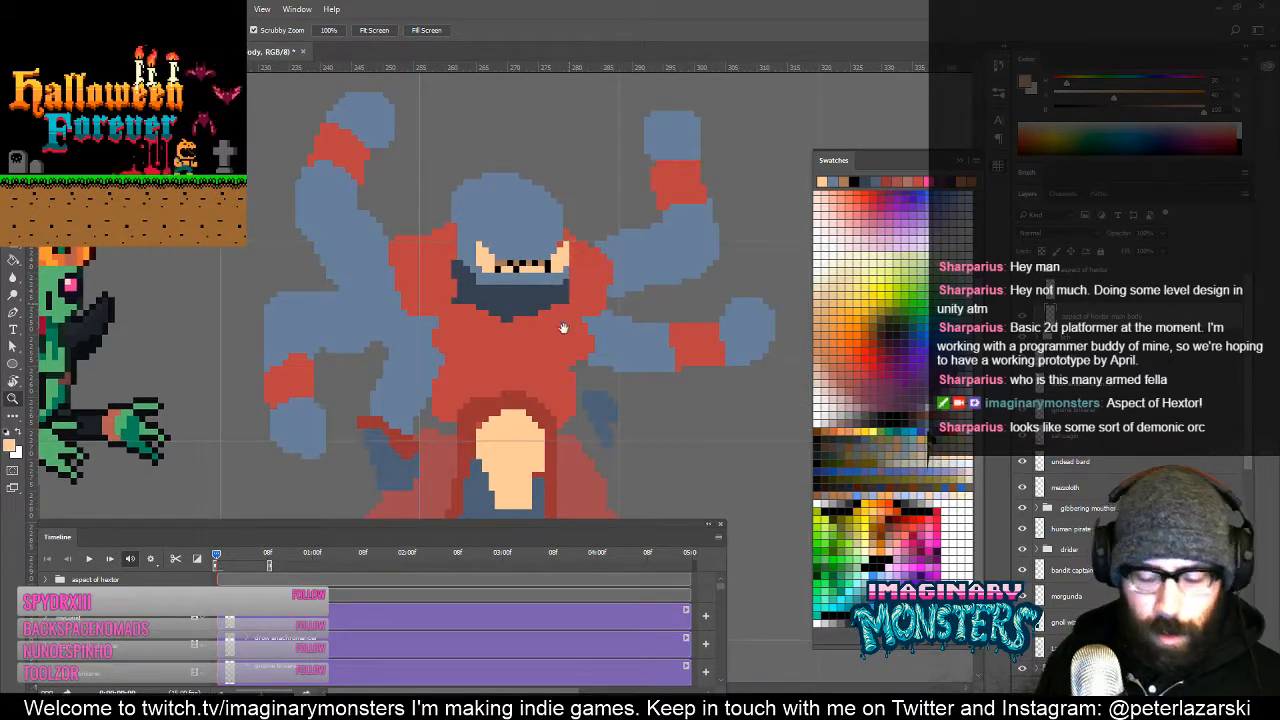
# Step: Paint two square bright blue eyes on the head above the tusks
pyautogui.moveTo(563, 326)
pyautogui.mouseDown()
pyautogui.moveTo(557, 356)
pyautogui.moveTo(640, 380)
pyautogui.mouseUp()
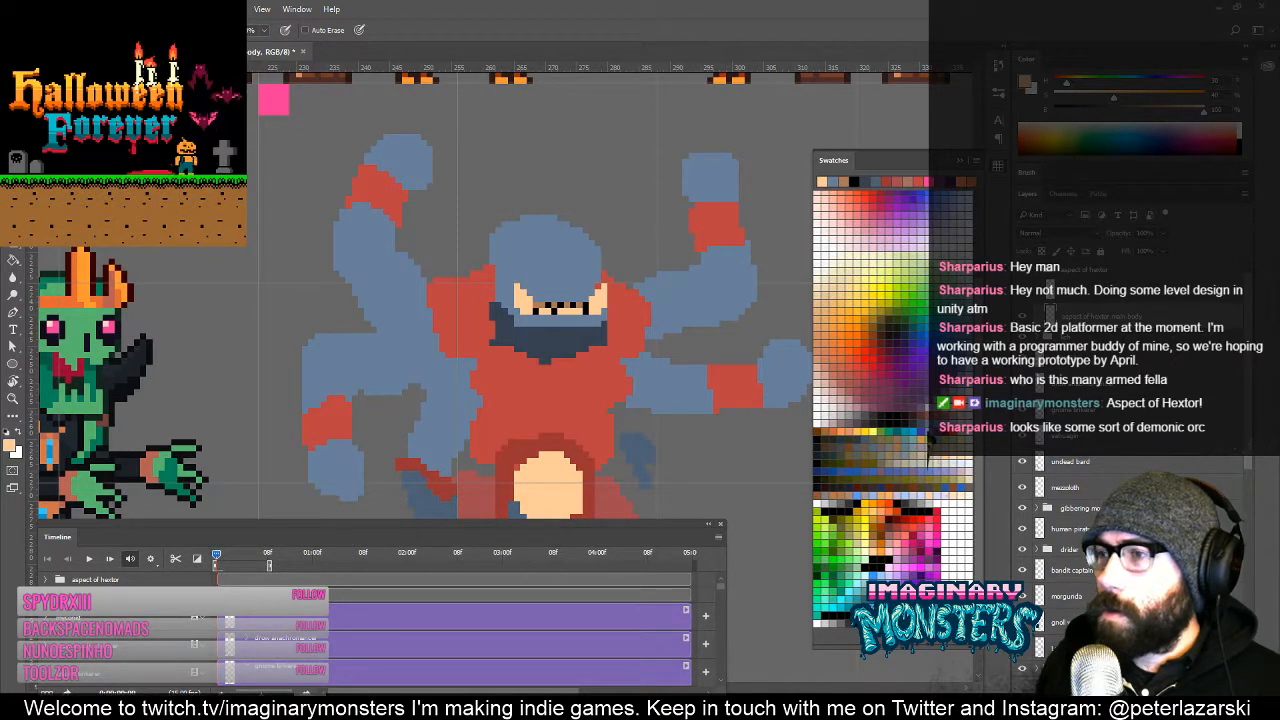
pyautogui.keyDown('alt'); pyautogui.click(531, 280); pyautogui.keyUp('alt')
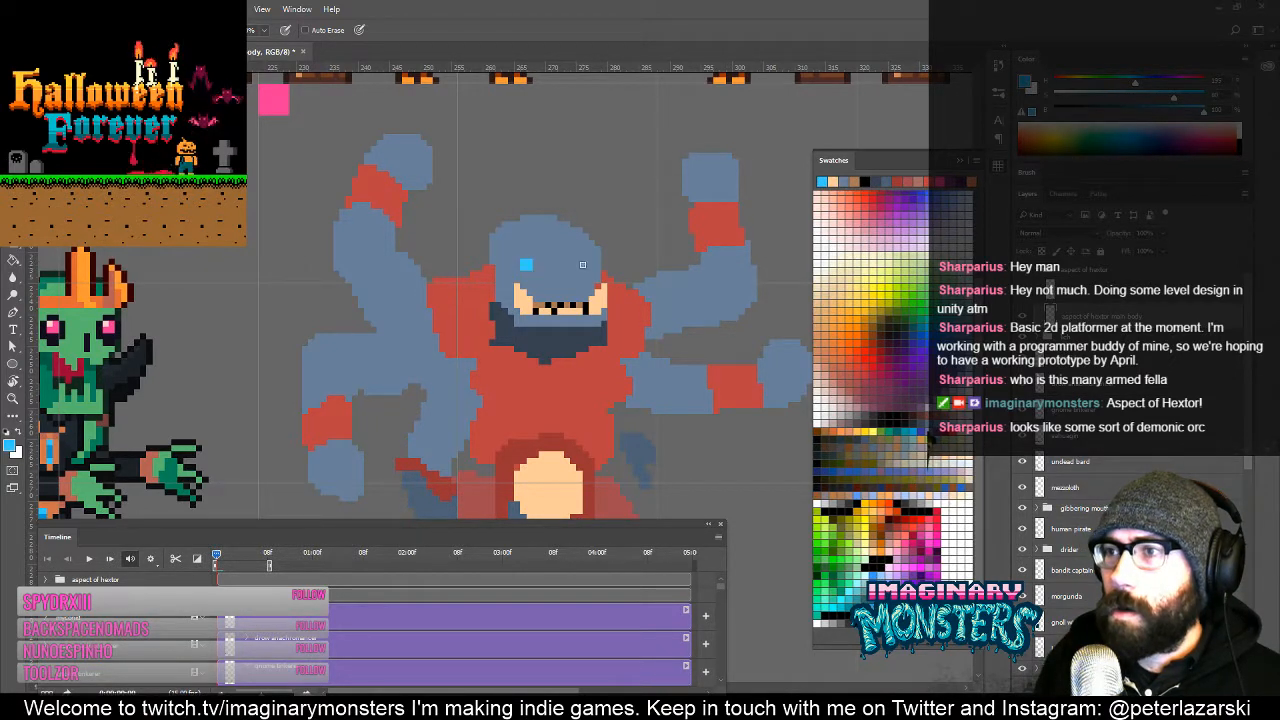
pyautogui.keyDown('ctrl'); pyautogui.click(585, 269); pyautogui.keyUp('ctrl')
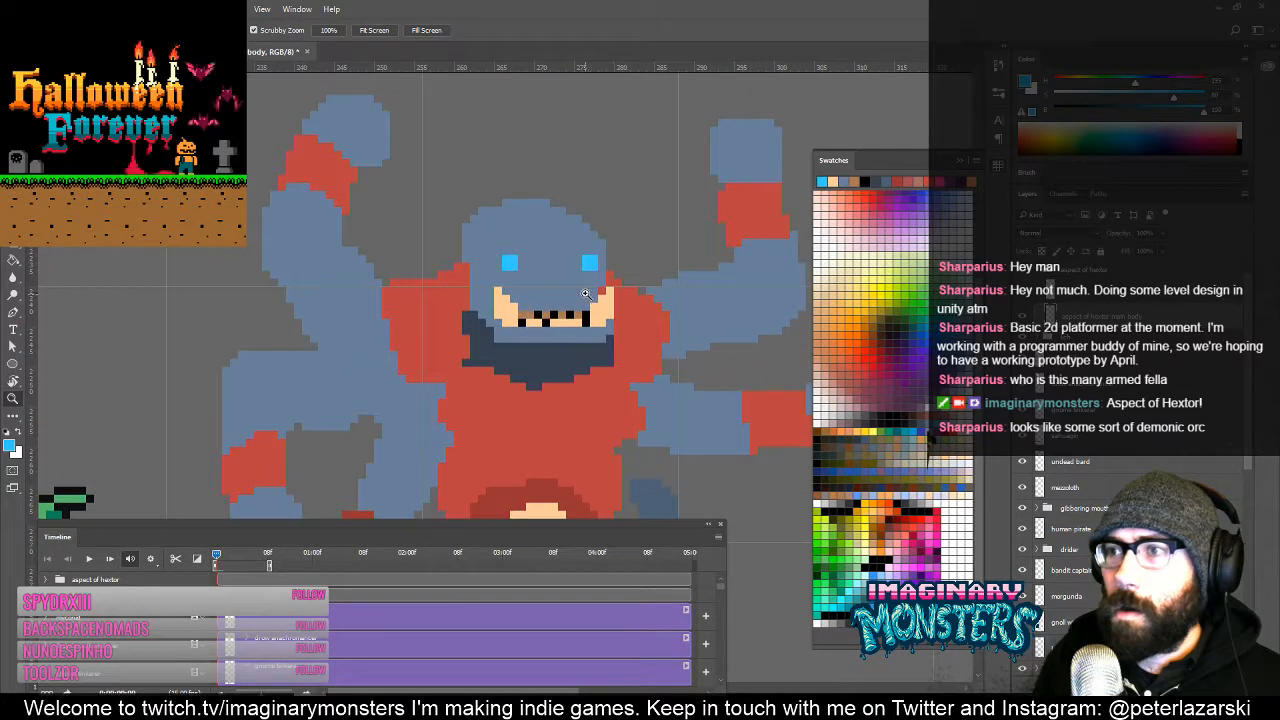
# Step: Darken the sampled skin blue and paint a small nose between the eyes and the teeth
pyautogui.moveTo(562, 300); pyautogui.dragTo(517, 334)
pyautogui.keyDown('alt'); pyautogui.click(568, 366); pyautogui.keyUp('alt')
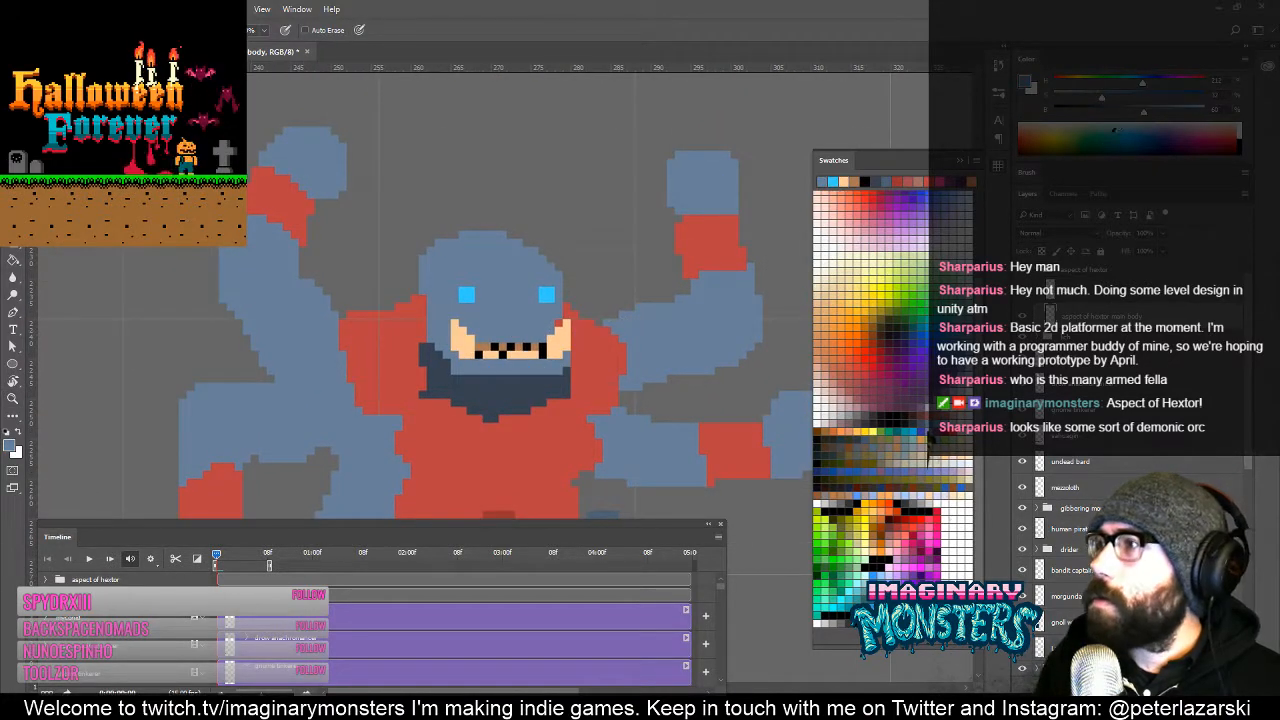
pyautogui.keyDown('alt'); pyautogui.click(546, 278); pyautogui.keyUp('alt')
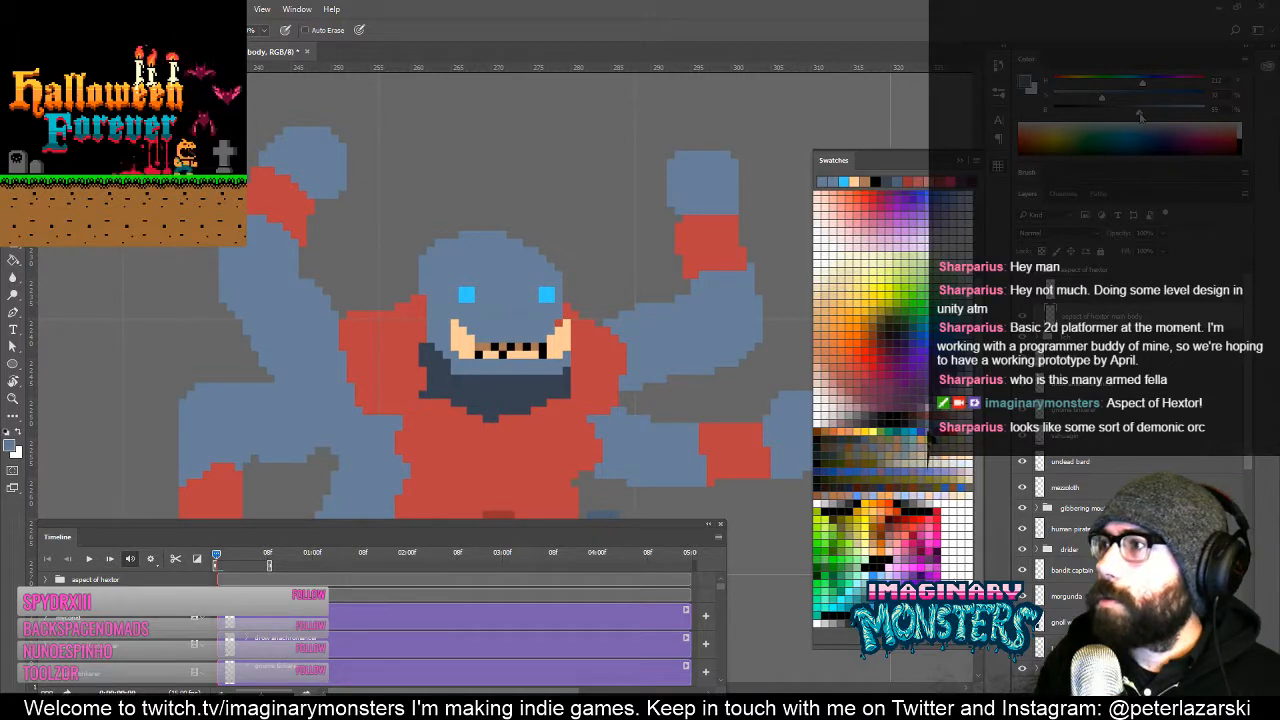
pyautogui.keyDown('ctrl'); pyautogui.click(542, 302); pyautogui.keyUp('ctrl')
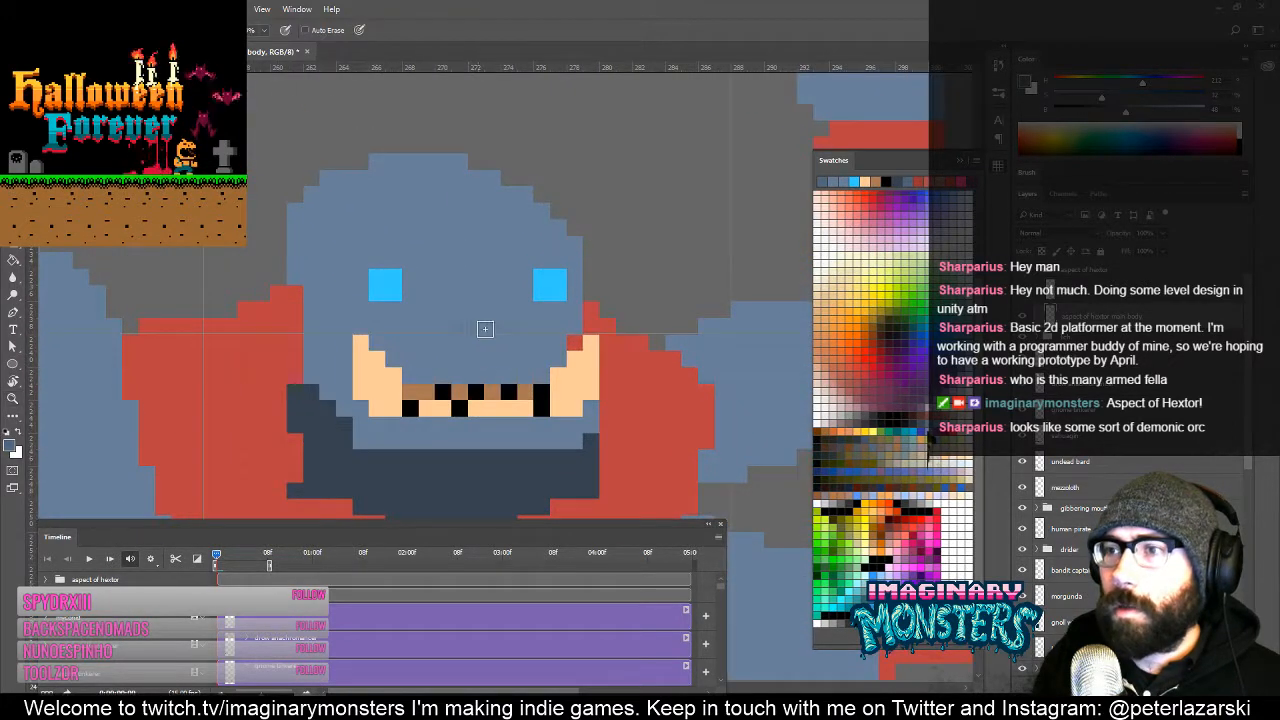
pyautogui.press('g')
pyautogui.click(488, 328)
pyautogui.press('b')
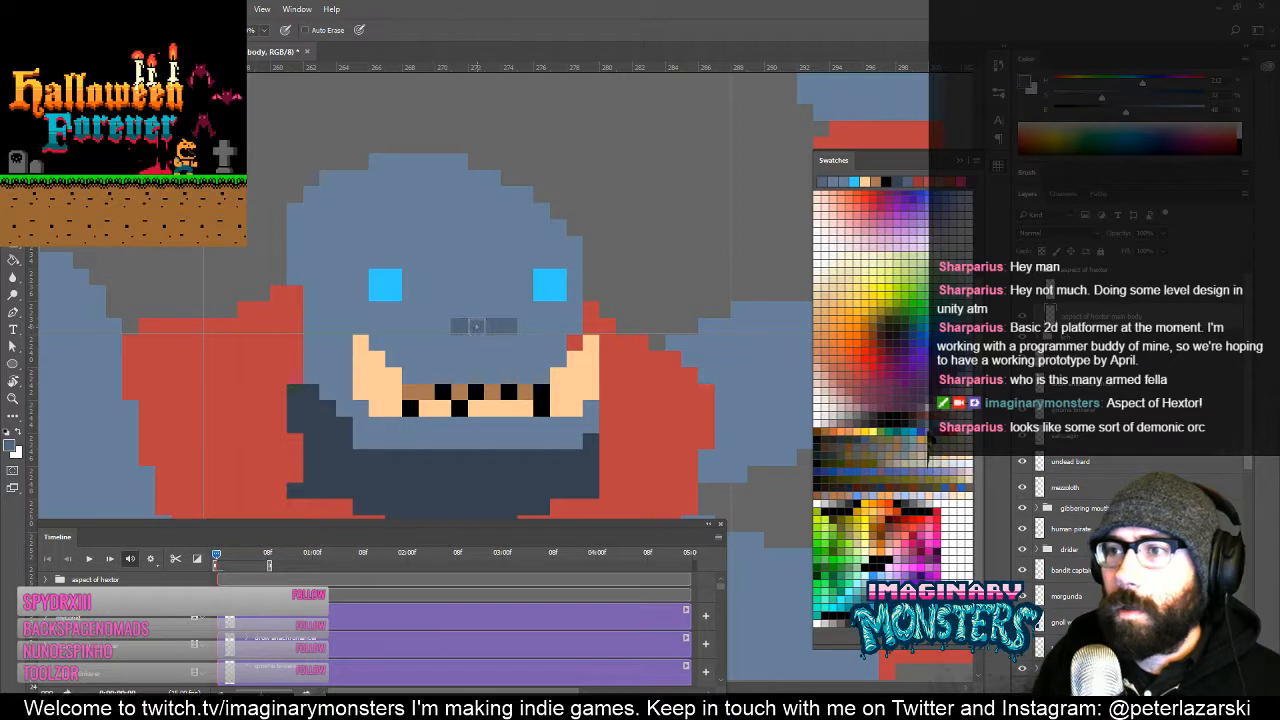
pyautogui.moveTo(477, 340); pyautogui.dragTo(502, 356)
# Step: Paint darker blue eye sockets around both bright blue eyes
pyautogui.moveTo(421, 343)
pyautogui.mouseDown()
pyautogui.moveTo(384, 325)
pyautogui.moveTo(392, 304)
pyautogui.moveTo(382, 316)
pyautogui.moveTo(439, 326)
pyautogui.moveTo(438, 301)
pyautogui.moveTo(392, 295)
pyautogui.moveTo(454, 326)
pyautogui.mouseUp()
pyautogui.click(438, 326)
pyautogui.moveTo(553, 327)
pyautogui.mouseDown()
pyautogui.moveTo(563, 295)
pyautogui.moveTo(549, 292)
pyautogui.moveTo(588, 293)
pyautogui.mouseUp()
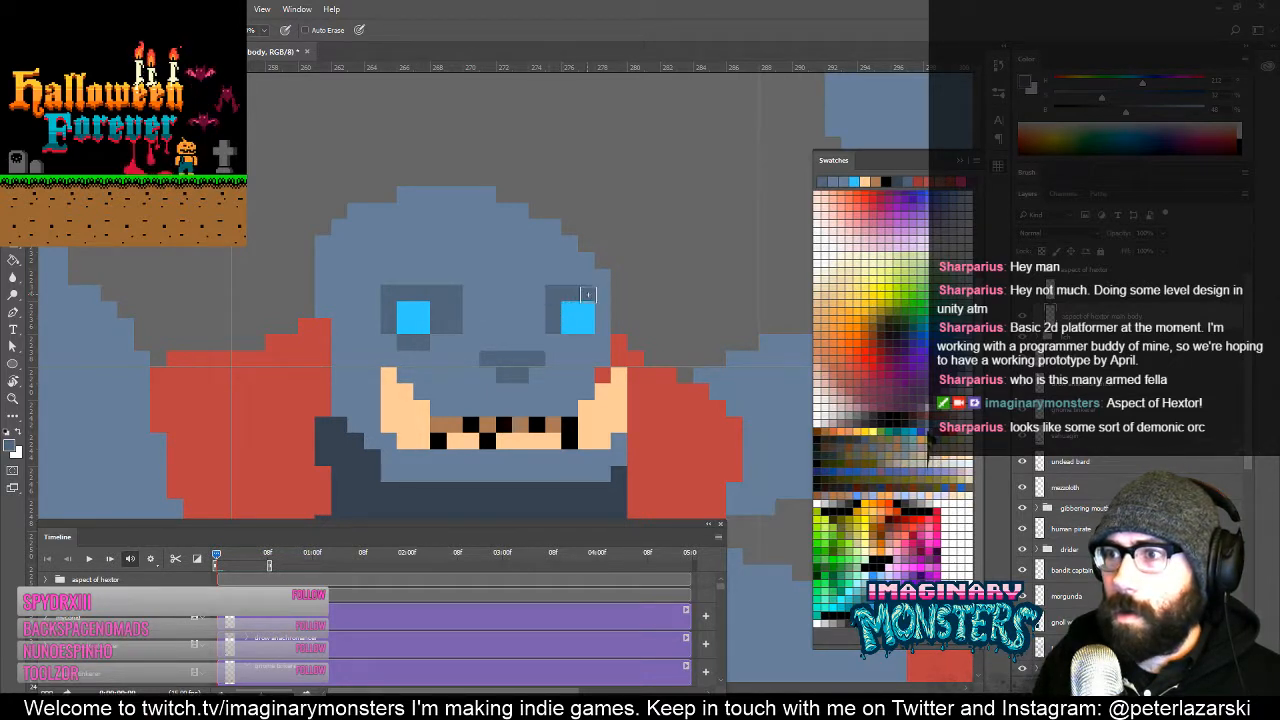
pyautogui.moveTo(568, 342); pyautogui.dragTo(586, 342)
pyautogui.moveTo(602, 329)
pyautogui.mouseDown()
pyautogui.moveTo(602, 309)
pyautogui.moveTo(621, 320)
pyautogui.mouseUp()
# Step: Lighten the skin blue and paint highlights on the left cheek, the nose bridge and the brows above both eyes
pyautogui.hotkey('alt', 'space')
pyautogui.moveTo(552, 288)
pyautogui.mouseDown()
pyautogui.moveTo(487, 361)
pyautogui.moveTo(512, 342)
pyautogui.moveTo(397, 313)
pyautogui.mouseUp()
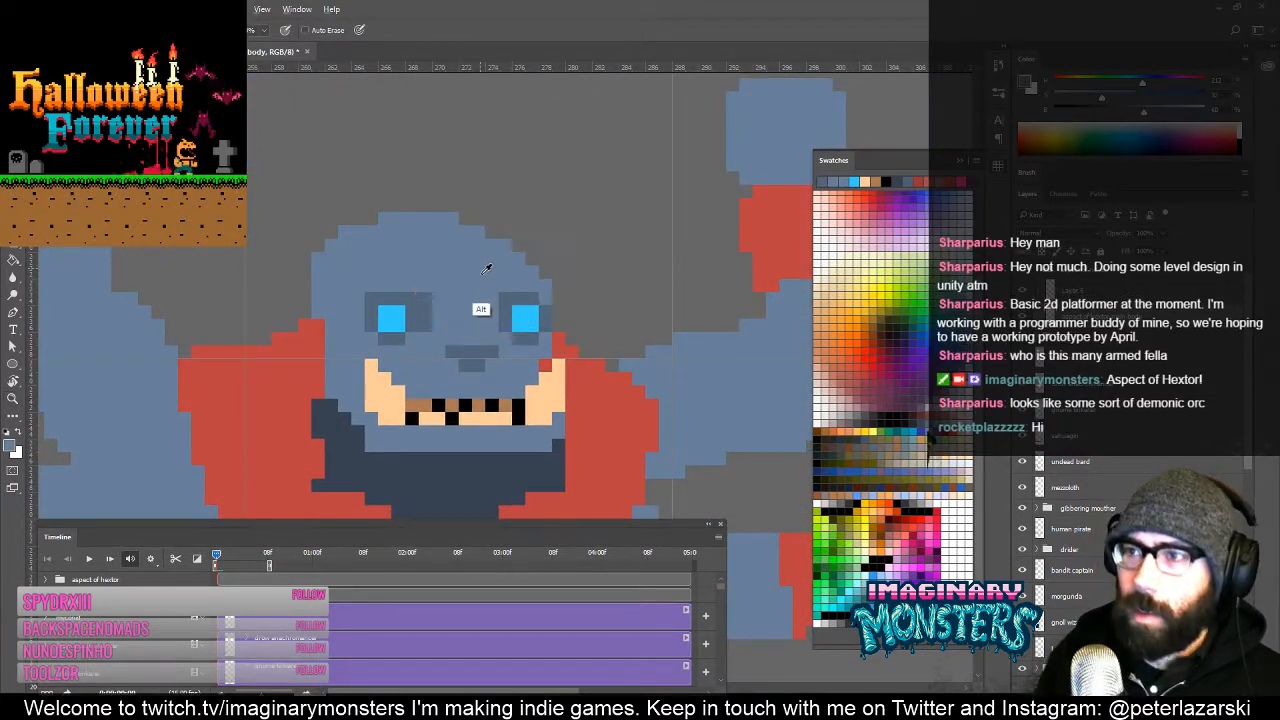
pyautogui.moveTo(600, 354); pyautogui.dragTo(684, 323)
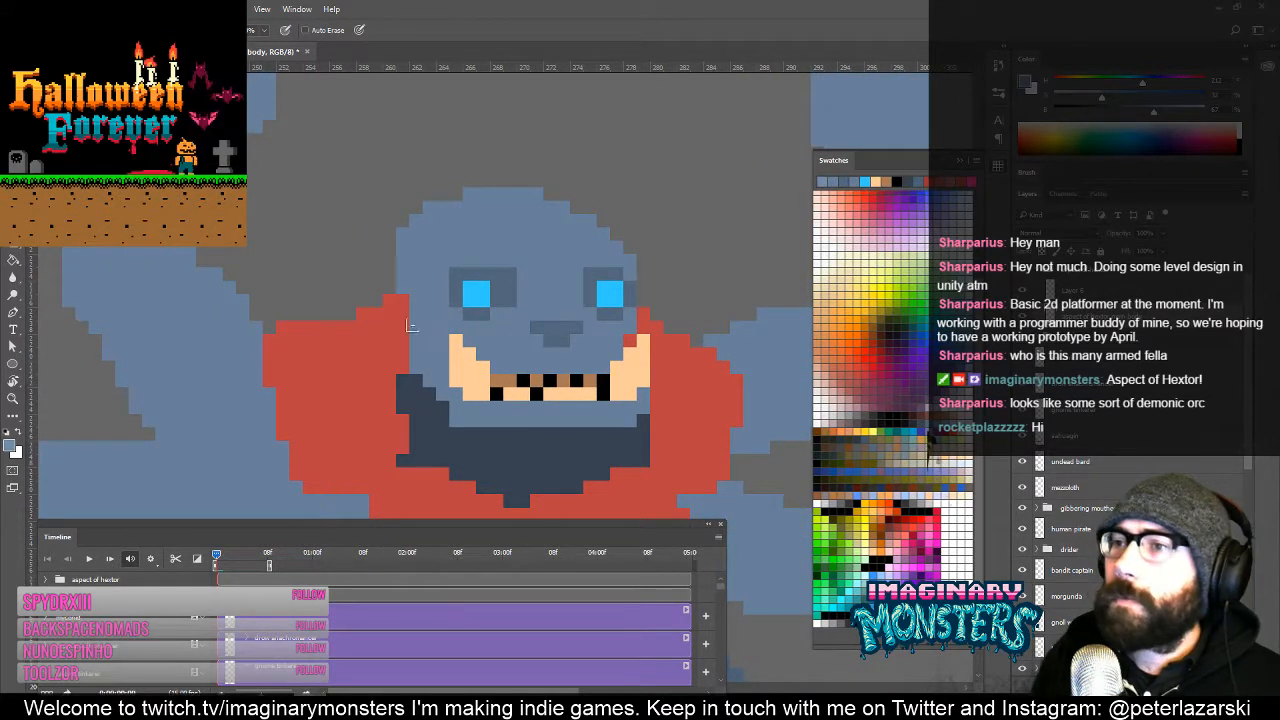
pyautogui.moveTo(467, 324)
pyautogui.mouseDown()
pyautogui.moveTo(508, 322)
pyautogui.moveTo(556, 292)
pyautogui.moveTo(540, 277)
pyautogui.mouseUp()
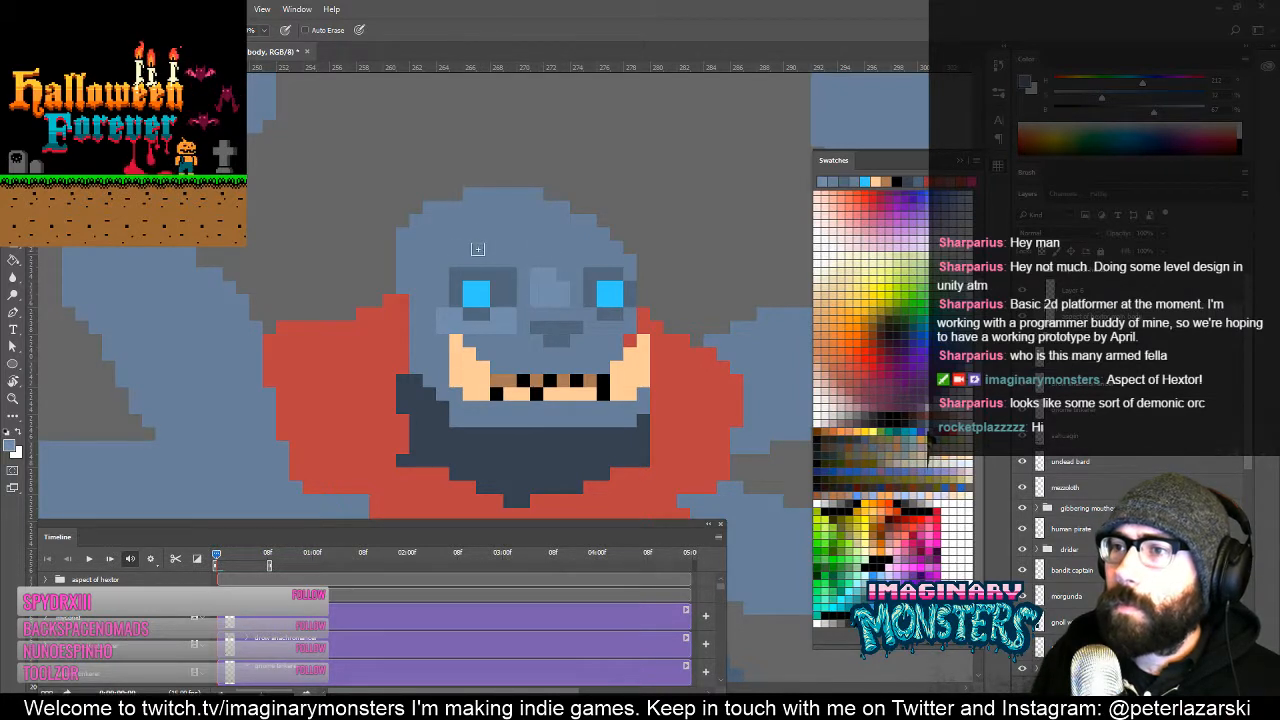
pyautogui.moveTo(460, 249); pyautogui.dragTo(508, 254)
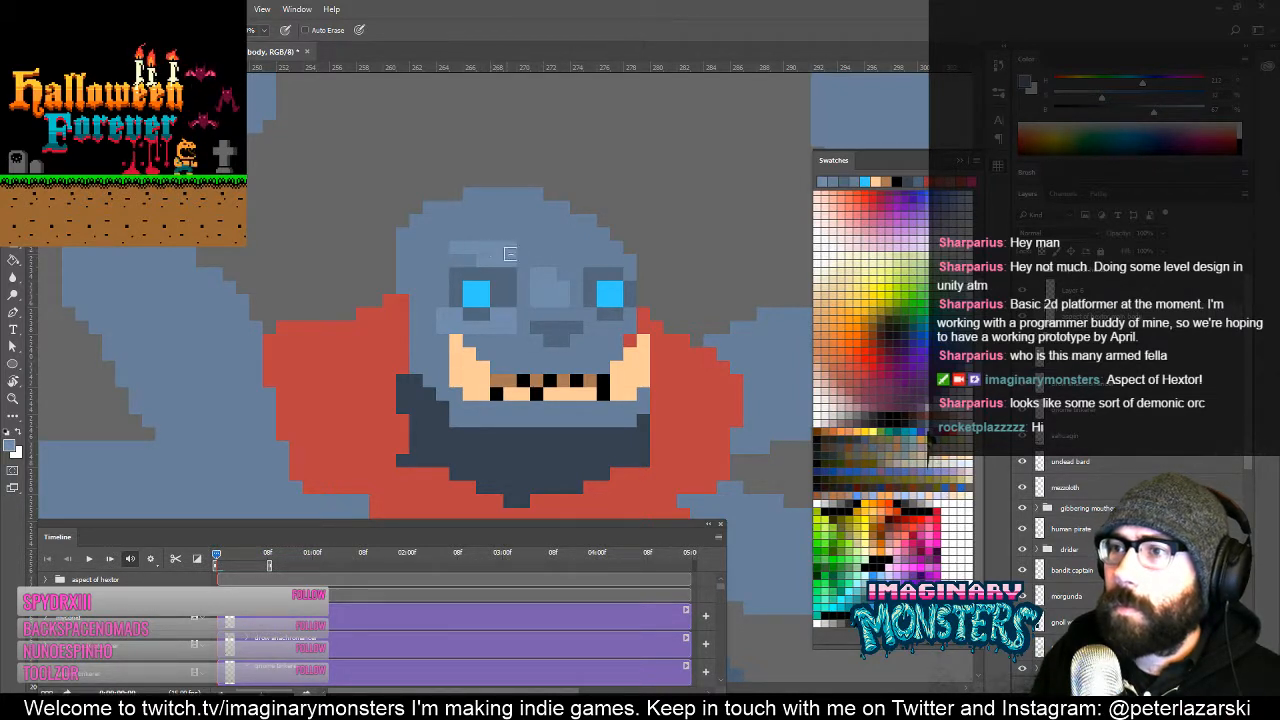
pyautogui.moveTo(590, 247); pyautogui.dragTo(578, 261)
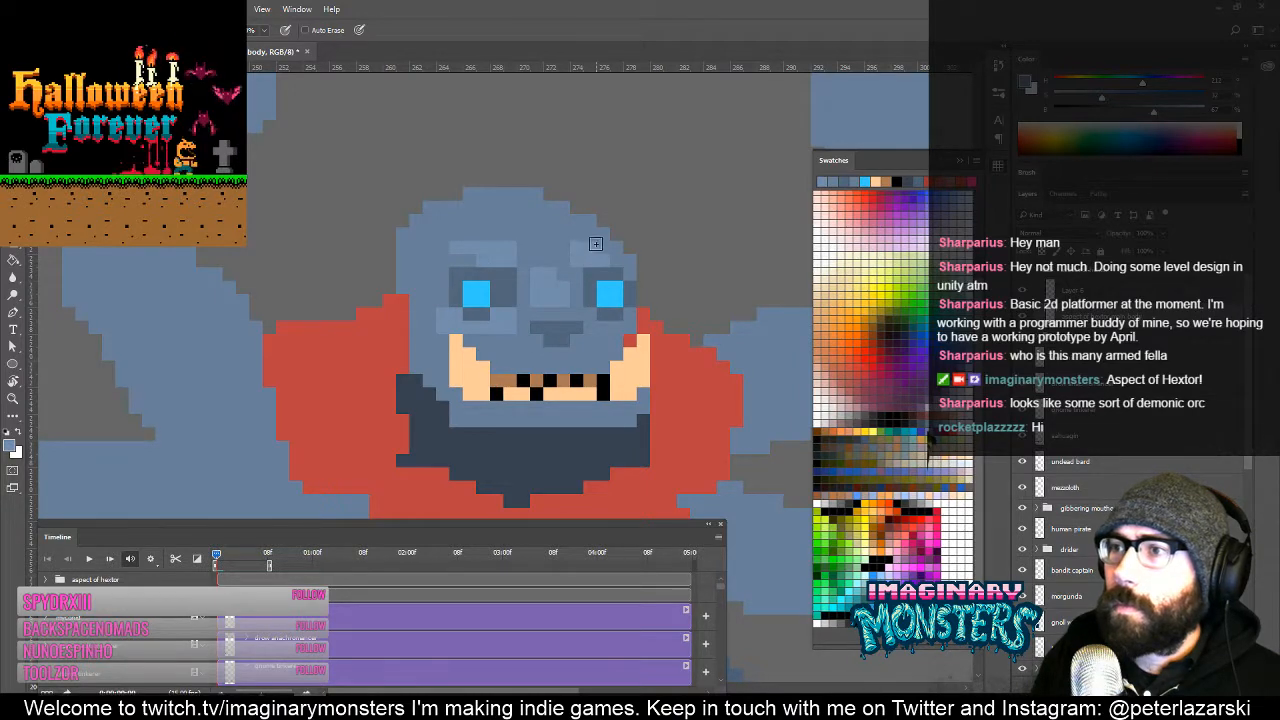
pyautogui.press('z')
pyautogui.keyDown('alt'); pyautogui.click(570, 330); pyautogui.keyUp('alt')
pyautogui.keyDown('alt'); pyautogui.click(567, 340); pyautogui.keyUp('alt')
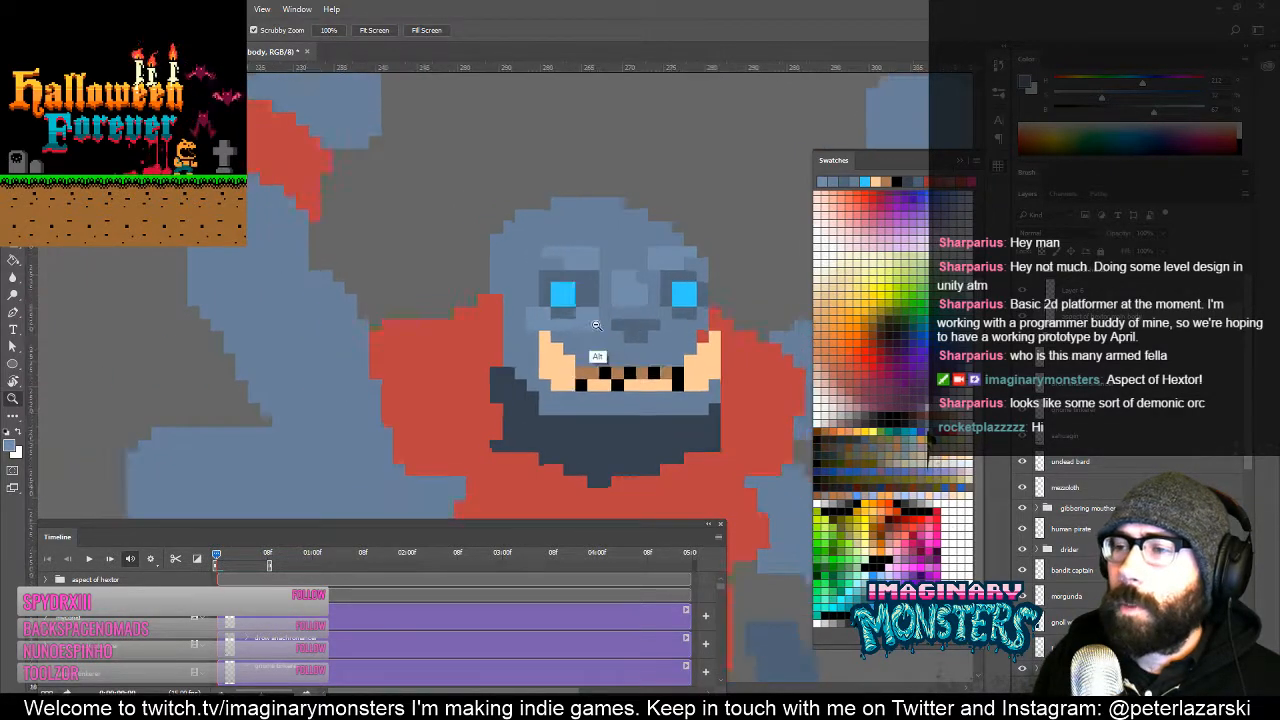
pyautogui.keyDown('alt'); pyautogui.click(565, 350); pyautogui.keyUp('alt')
pyautogui.moveTo(565, 350); pyautogui.dragTo(648, 280)
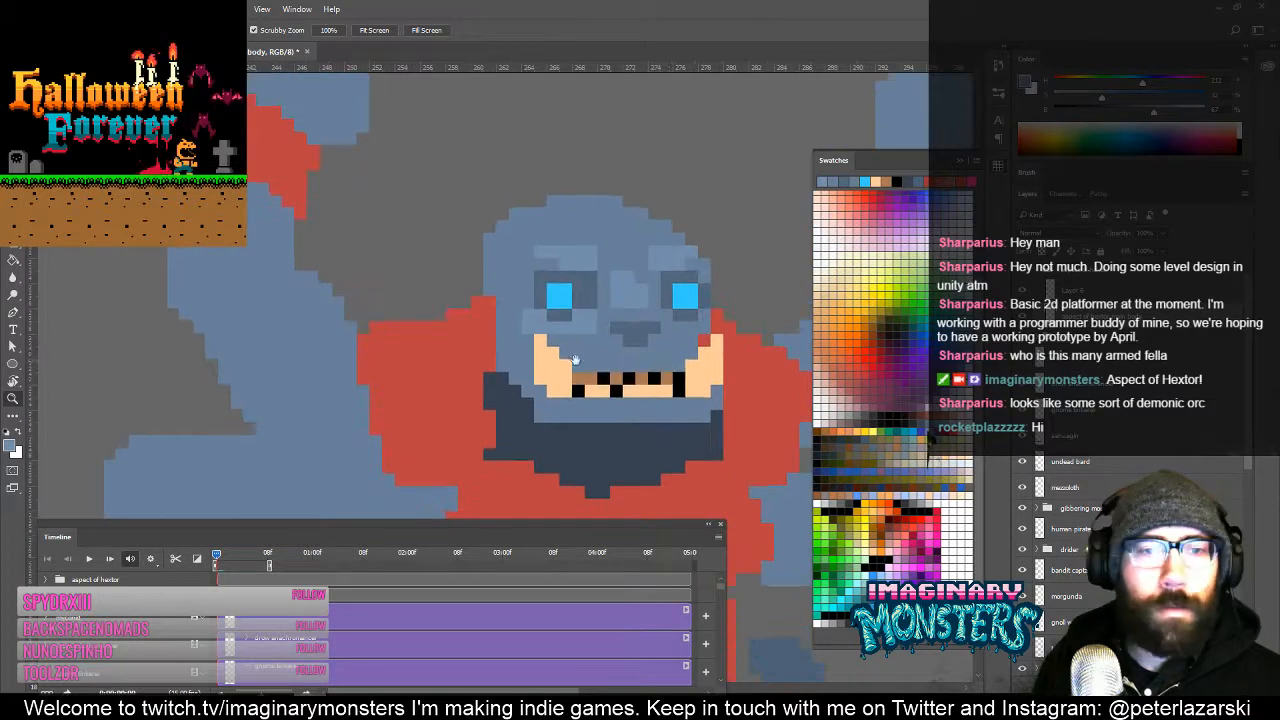
# Step: Paint light blue highlights along the upper lip above the teeth and the lower lip beneath them
pyautogui.moveTo(672, 330); pyautogui.dragTo(535, 329)
pyautogui.press('b')
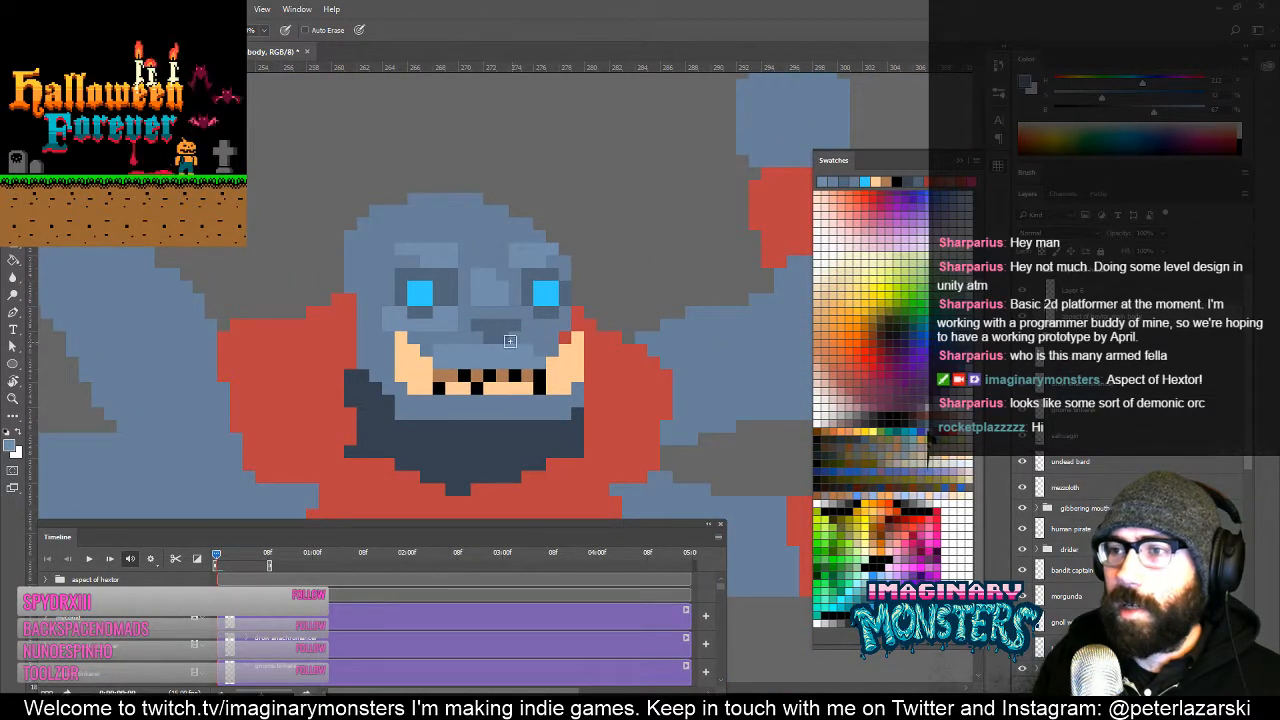
pyautogui.moveTo(592, 370); pyautogui.dragTo(553, 381)
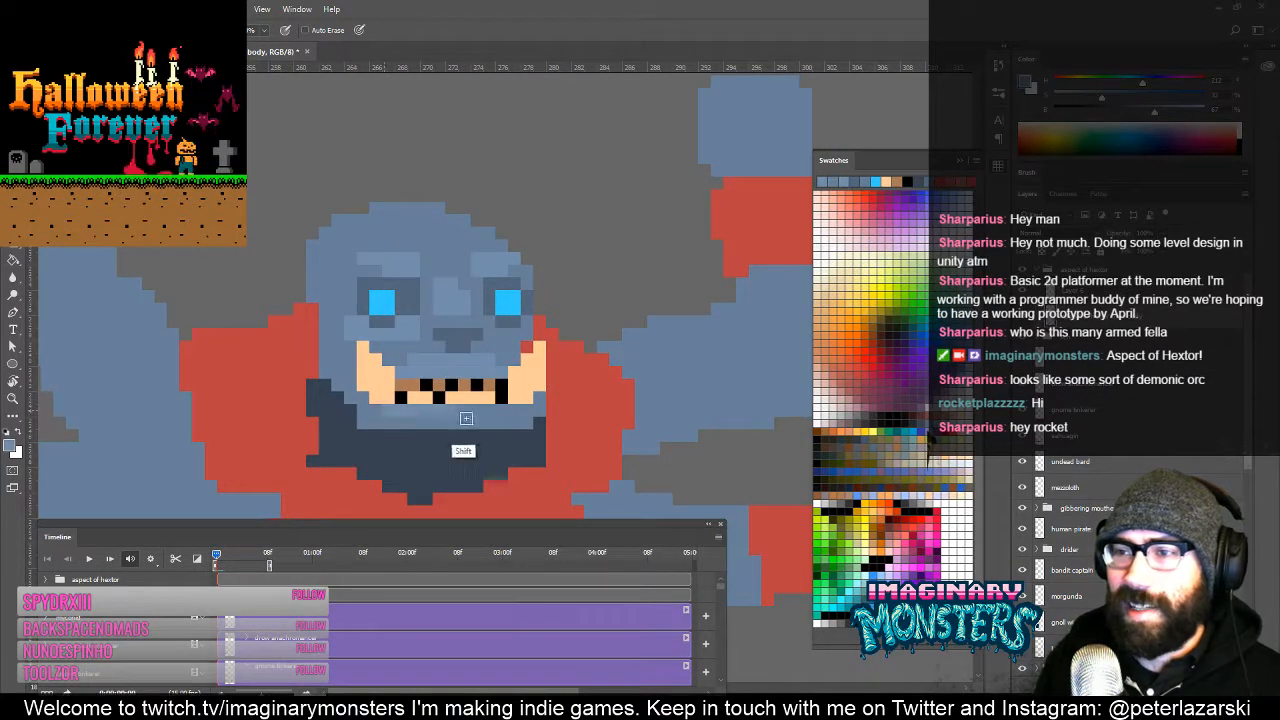
pyautogui.moveTo(546, 386); pyautogui.dragTo(509, 361)
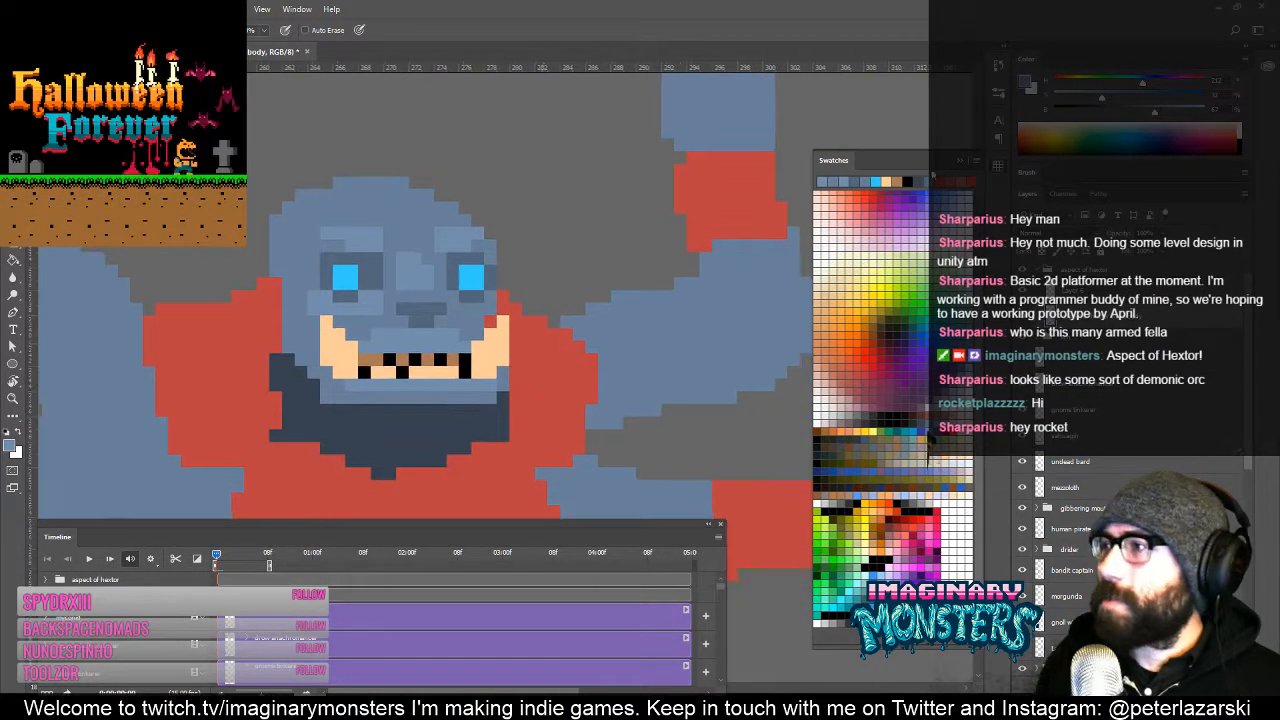
# Step: Lighten the skin blue further and paint a brighter strip along the lower lip
pyautogui.moveTo(1161, 119); pyautogui.dragTo(1156, 119)
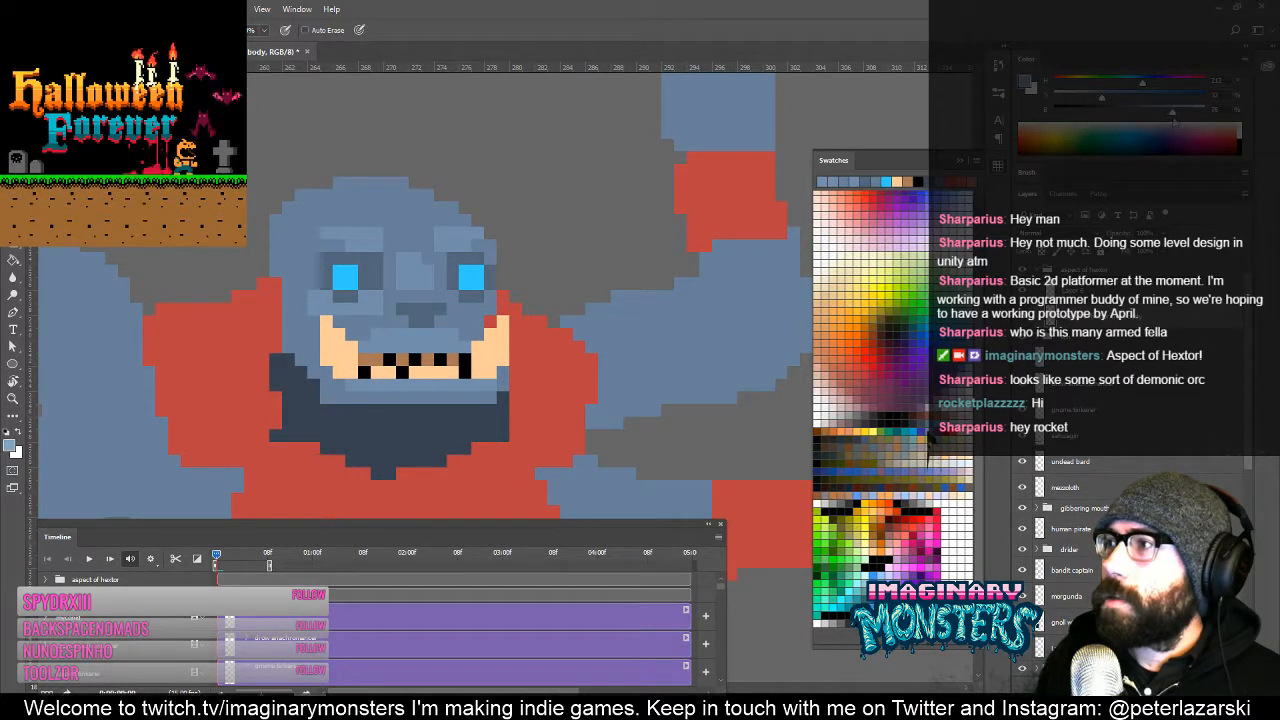
pyautogui.moveTo(1174, 120); pyautogui.dragTo(1175, 120)
pyautogui.moveTo(378, 385)
pyautogui.mouseDown()
pyautogui.moveTo(493, 383)
pyautogui.moveTo(379, 381)
pyautogui.moveTo(463, 386)
pyautogui.mouseUp()
pyautogui.keyDown('alt'); pyautogui.click(375, 385); pyautogui.keyUp('alt')
pyautogui.keyDown('alt'); pyautogui.click(352, 386); pyautogui.keyUp('alt')
pyautogui.click(340, 385)
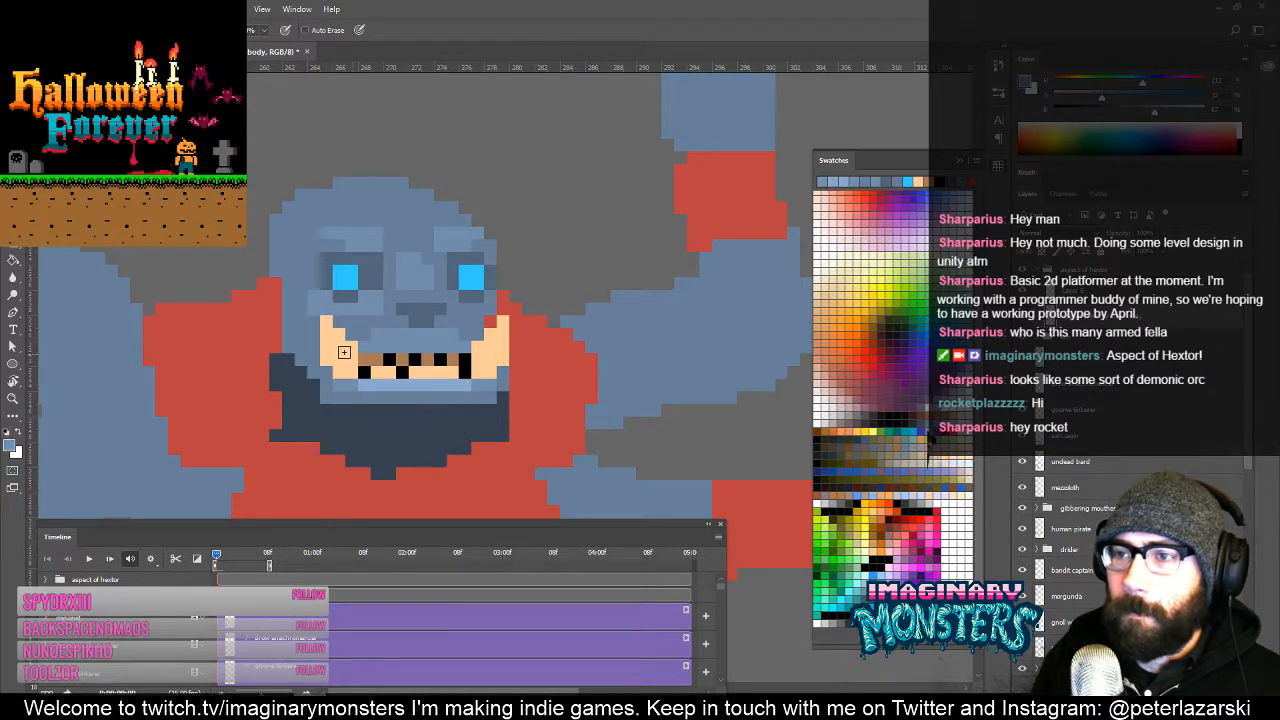
# Step: Paint brighter blue highlights on the left brow, the nose and the left cheek
pyautogui.moveTo(359, 366)
pyautogui.mouseDown()
pyautogui.moveTo(417, 392)
pyautogui.moveTo(489, 372)
pyautogui.mouseUp()
pyautogui.keyDown('alt'); pyautogui.click(448, 409); pyautogui.keyUp('alt')
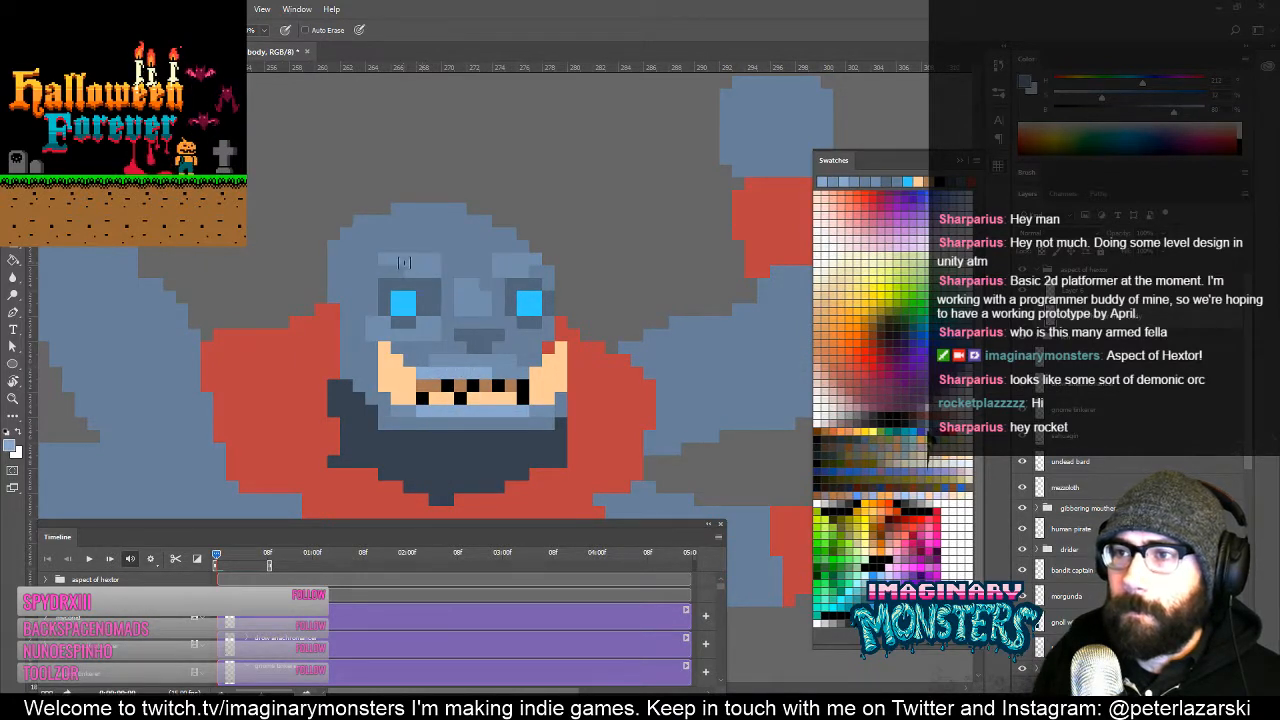
pyautogui.moveTo(390, 258); pyautogui.dragTo(440, 262)
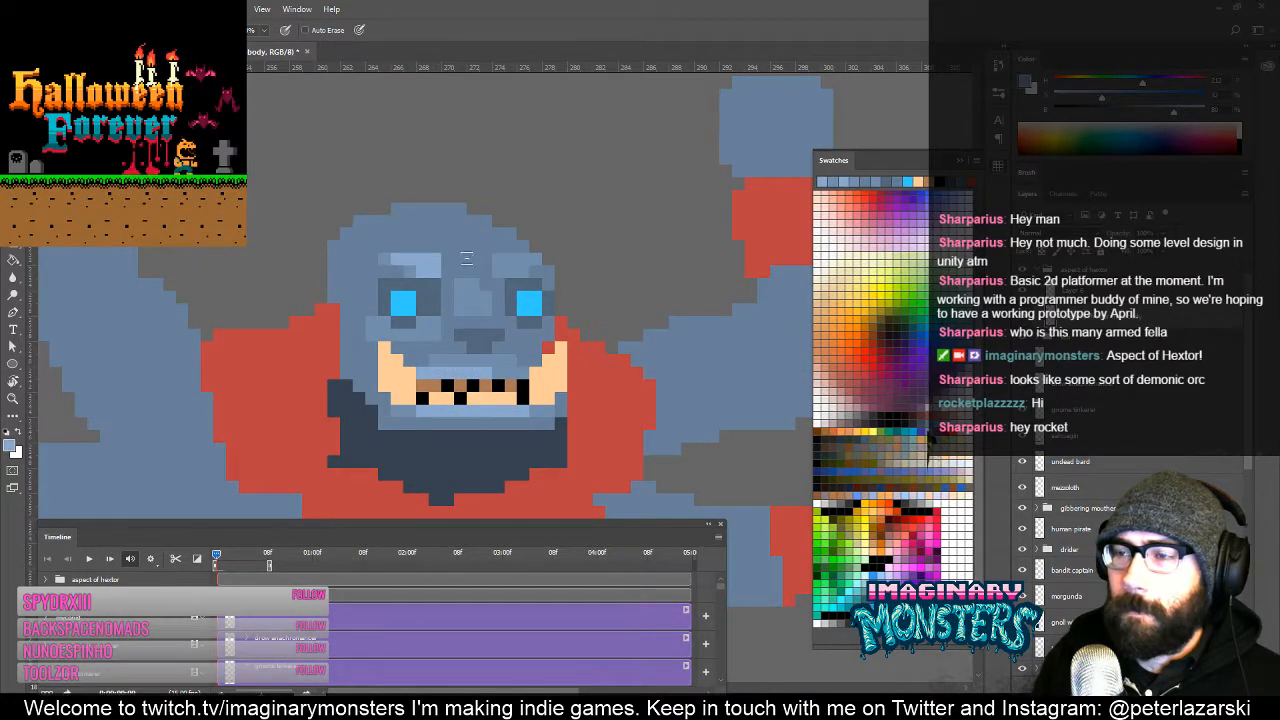
pyautogui.moveTo(476, 321)
pyautogui.mouseDown()
pyautogui.moveTo(492, 321)
pyautogui.moveTo(469, 321)
pyautogui.mouseUp()
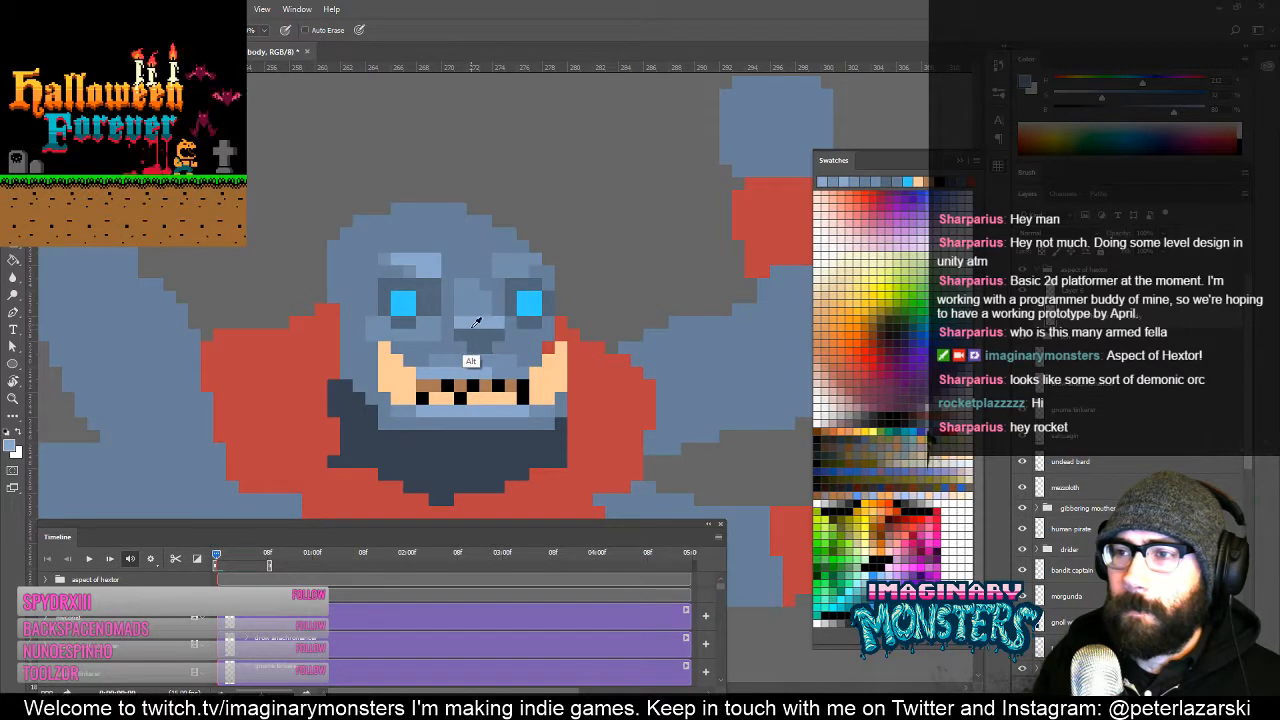
pyautogui.moveTo(395, 334)
pyautogui.mouseDown()
pyautogui.moveTo(410, 335)
pyautogui.moveTo(372, 321)
pyautogui.mouseUp()
pyautogui.click(266, 14)
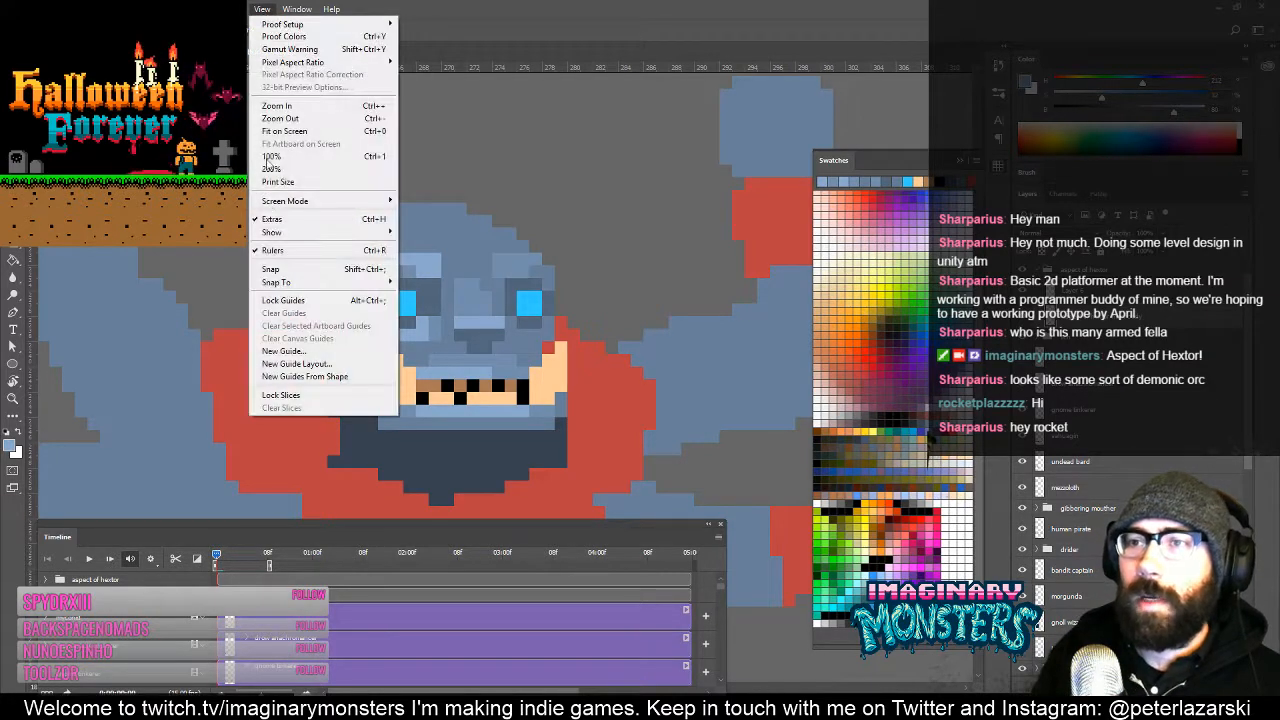
pyautogui.click(473, 296)
pyautogui.keyDown('alt'); pyautogui.click(430, 364); pyautogui.keyUp('alt')
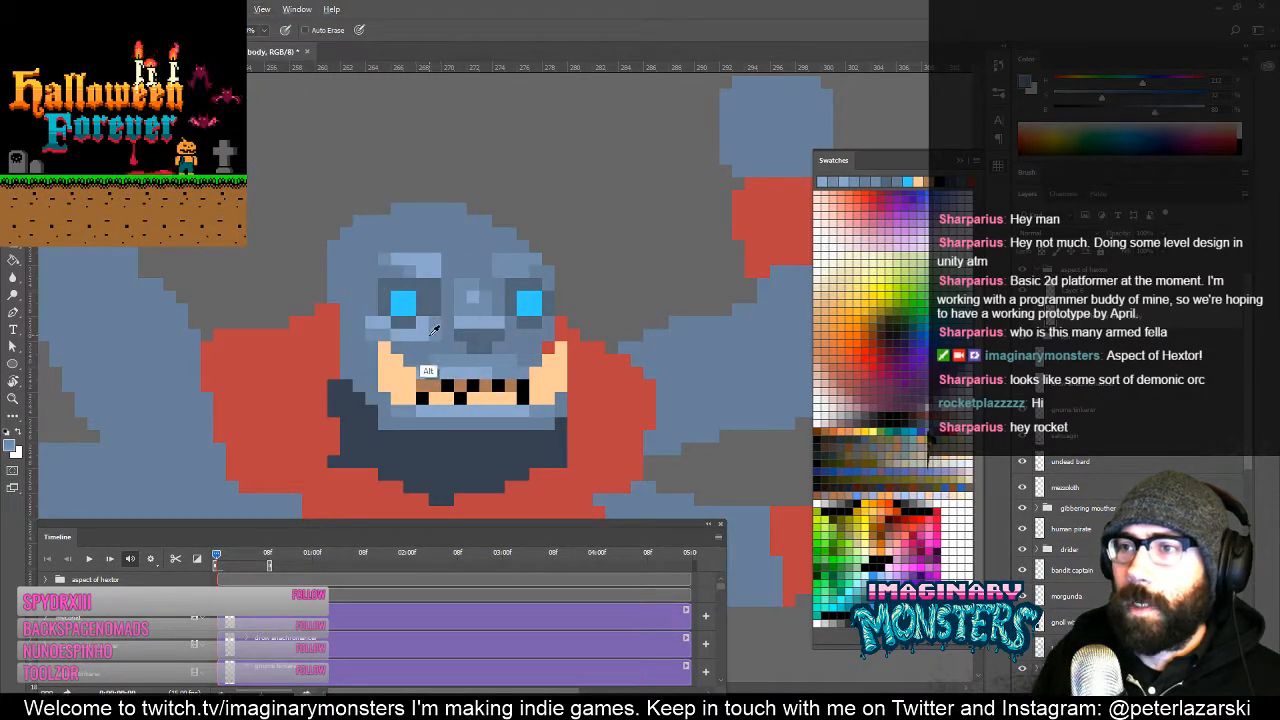
pyautogui.click(424, 335)
# Step: Hide the swatches and refine the highlight pixels on the outer left cheek with sampled skin blues
pyautogui.click(1037, 185)
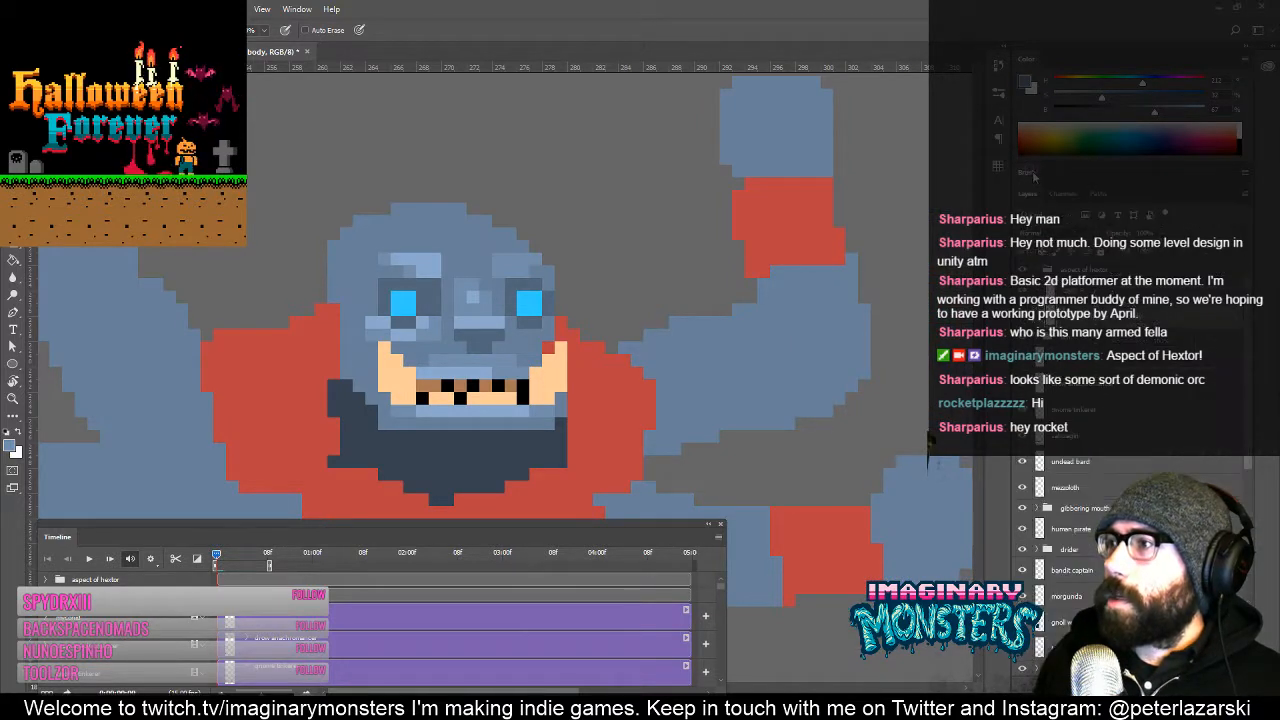
pyautogui.click(1032, 182)
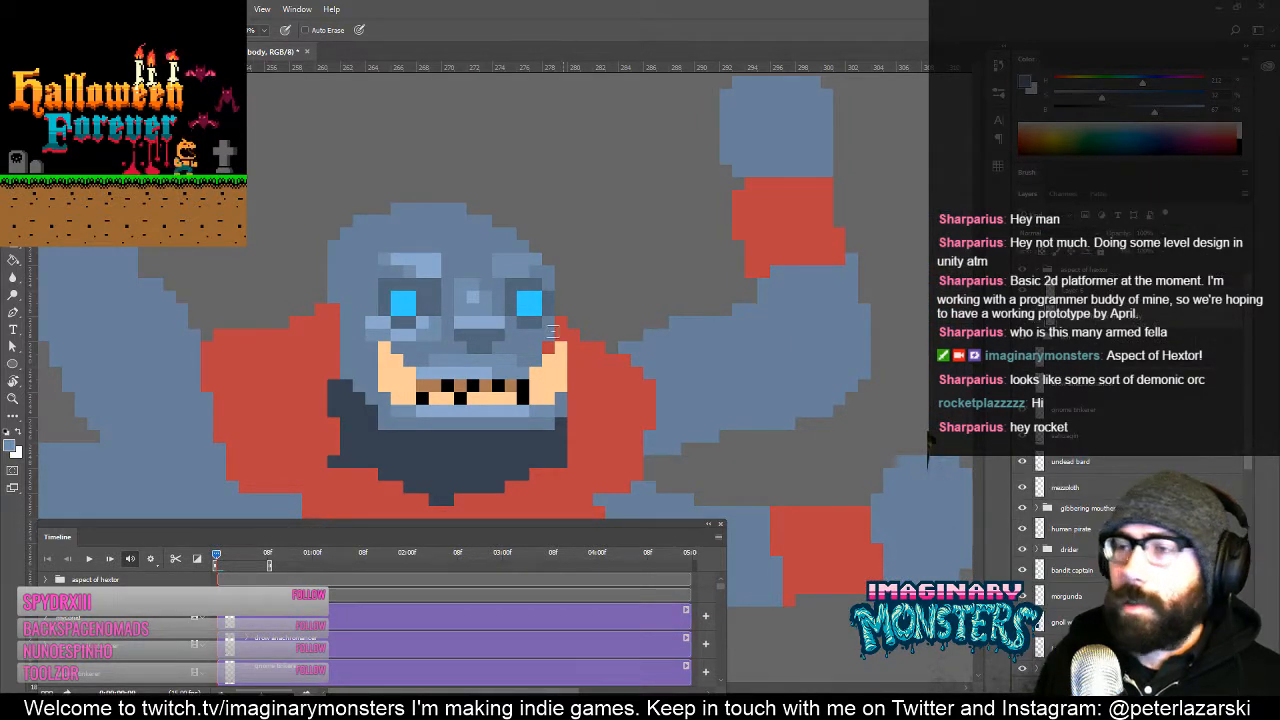
pyautogui.moveTo(488, 333); pyautogui.dragTo(540, 340)
pyautogui.keyDown('alt'); pyautogui.click(466, 374); pyautogui.keyUp('alt')
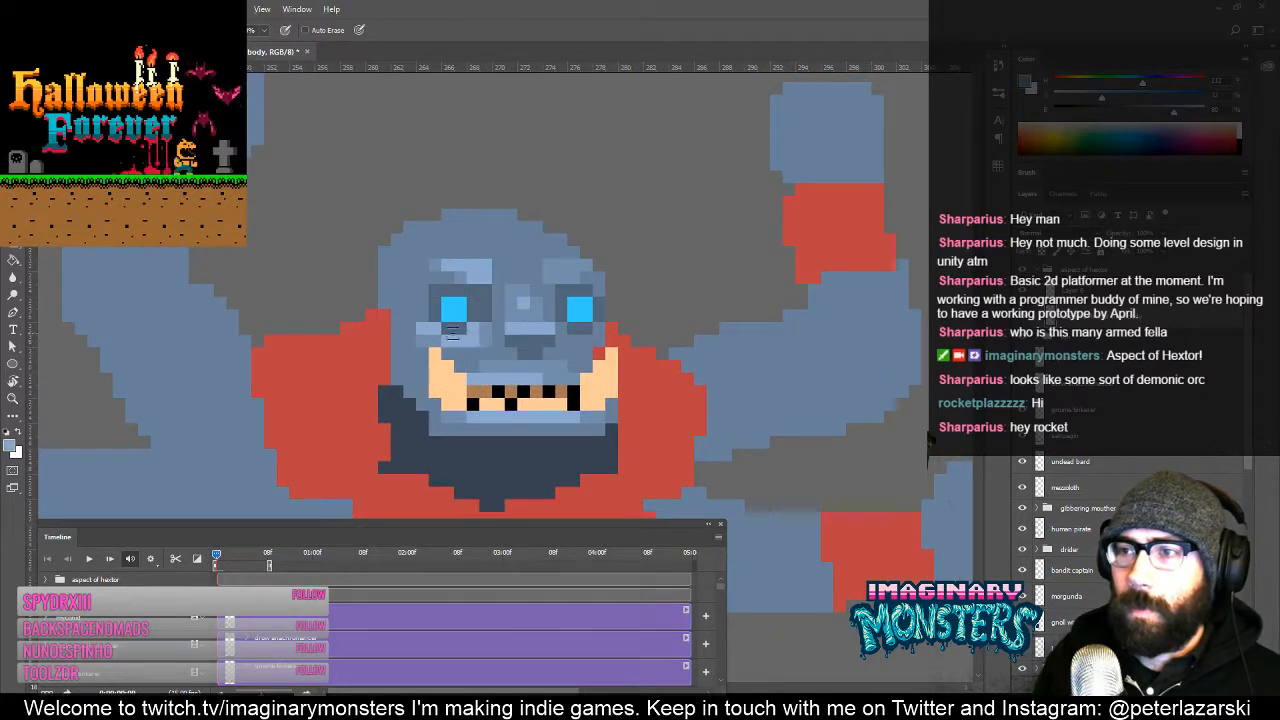
pyautogui.click(422, 316)
pyautogui.keyDown('alt'); pyautogui.click(424, 335); pyautogui.keyUp('alt')
pyautogui.click(422, 328)
pyautogui.keyDown('alt'); pyautogui.click(435, 329); pyautogui.keyUp('alt')
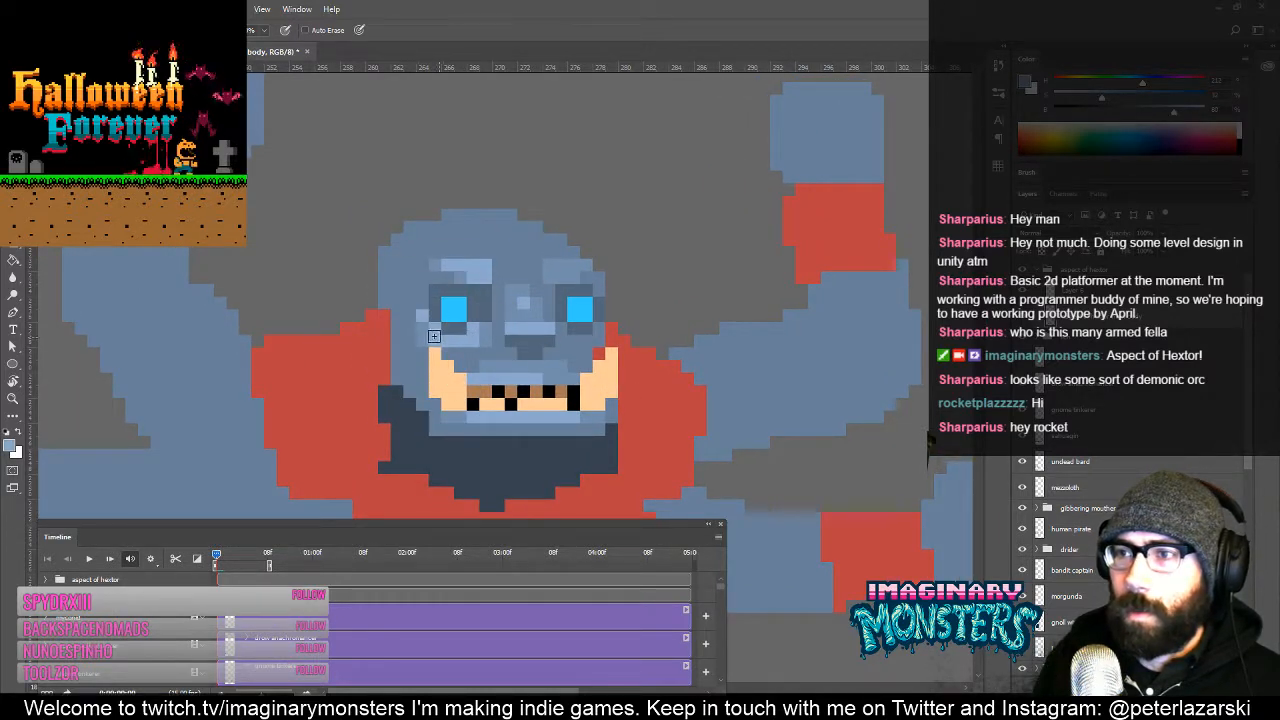
pyautogui.click(422, 328)
# Step: Paint highlights on the right cheek and brighten the nose bridge with sampled light blues
pyautogui.moveTo(518, 358); pyautogui.dragTo(472, 378)
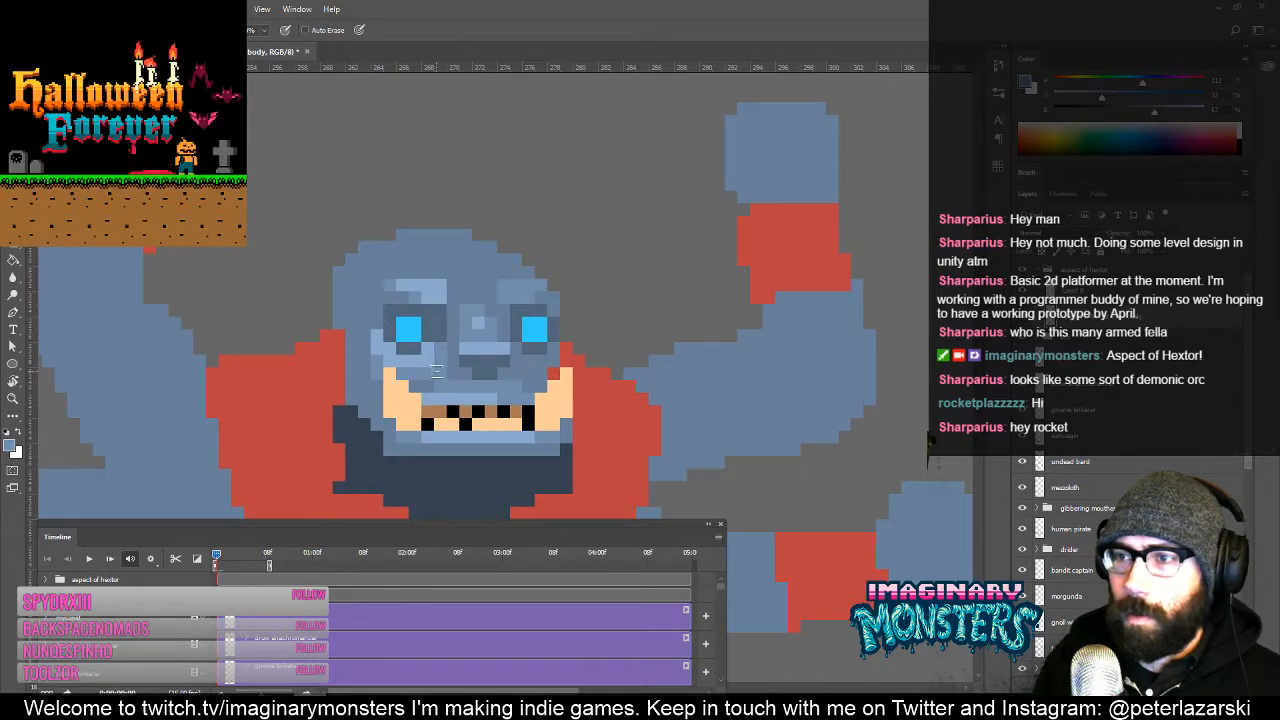
pyautogui.moveTo(498, 388); pyautogui.dragTo(428, 380)
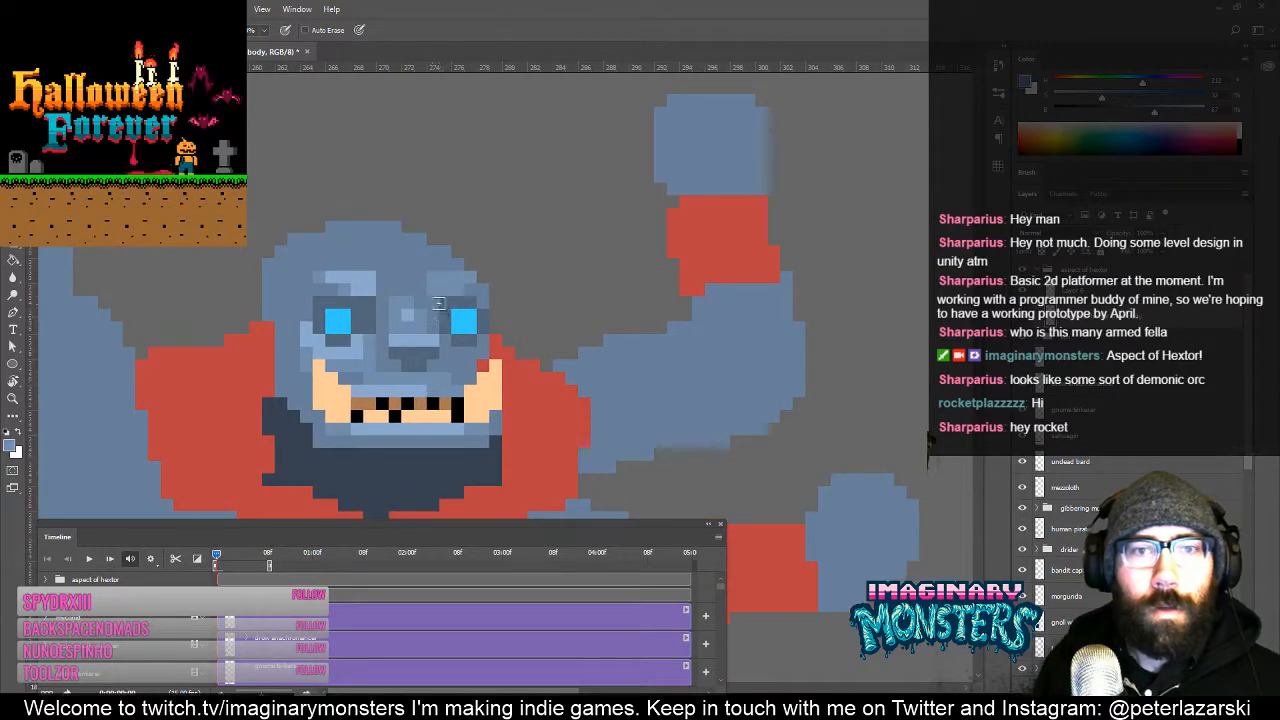
pyautogui.keyDown('alt'); pyautogui.click(368, 340); pyautogui.keyUp('alt')
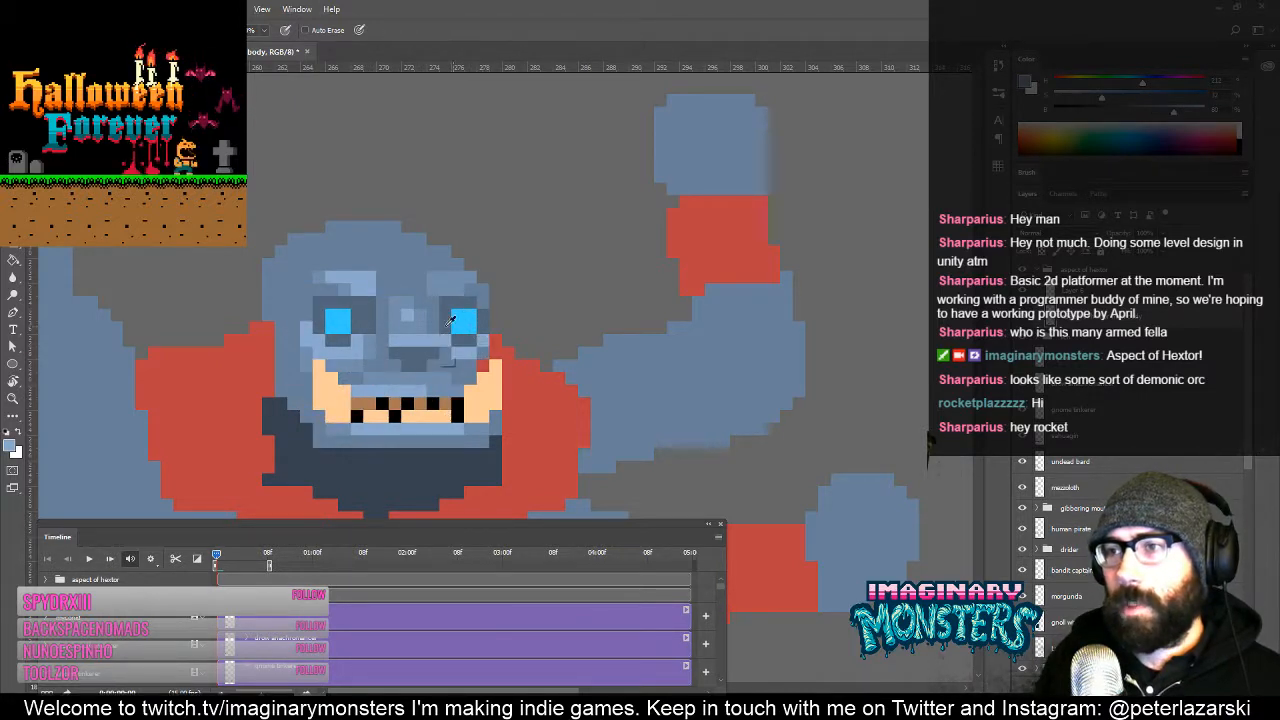
pyautogui.keyDown('alt'); pyautogui.click(438, 335); pyautogui.keyUp('alt')
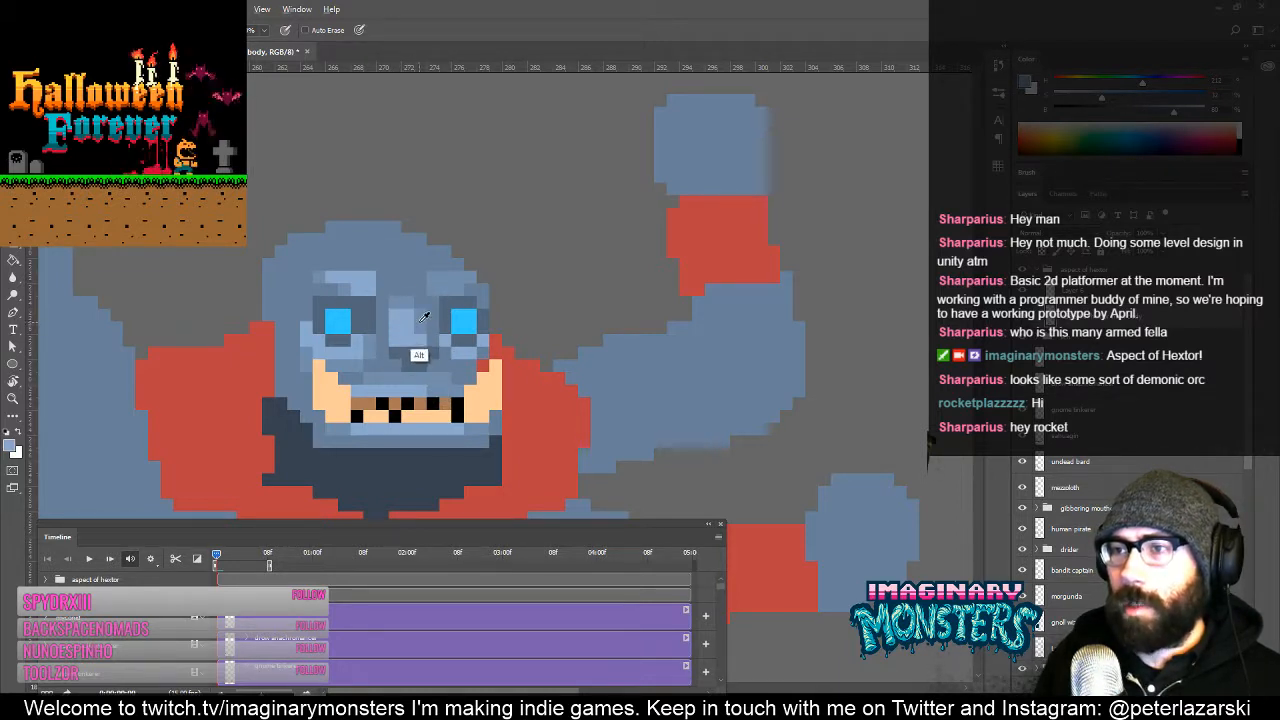
# Step: Sample the dark eye socket blue and paint vertical frown furrows between the brows
pyautogui.hscroll(-3, 432, 312)
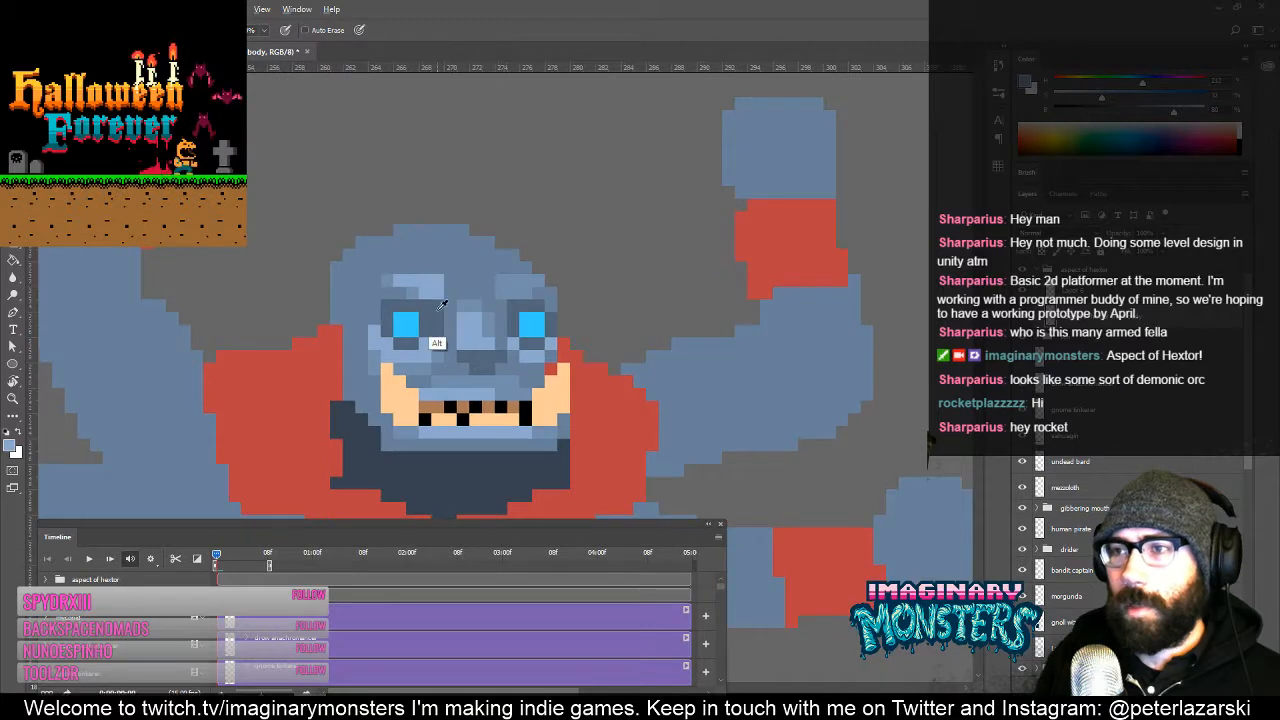
pyautogui.keyDown('alt'); pyautogui.click(438, 312); pyautogui.keyUp('alt')
pyautogui.moveTo(450, 294)
pyautogui.mouseDown()
pyautogui.moveTo(450, 281)
pyautogui.moveTo(518, 318)
pyautogui.moveTo(491, 332)
pyautogui.mouseUp()
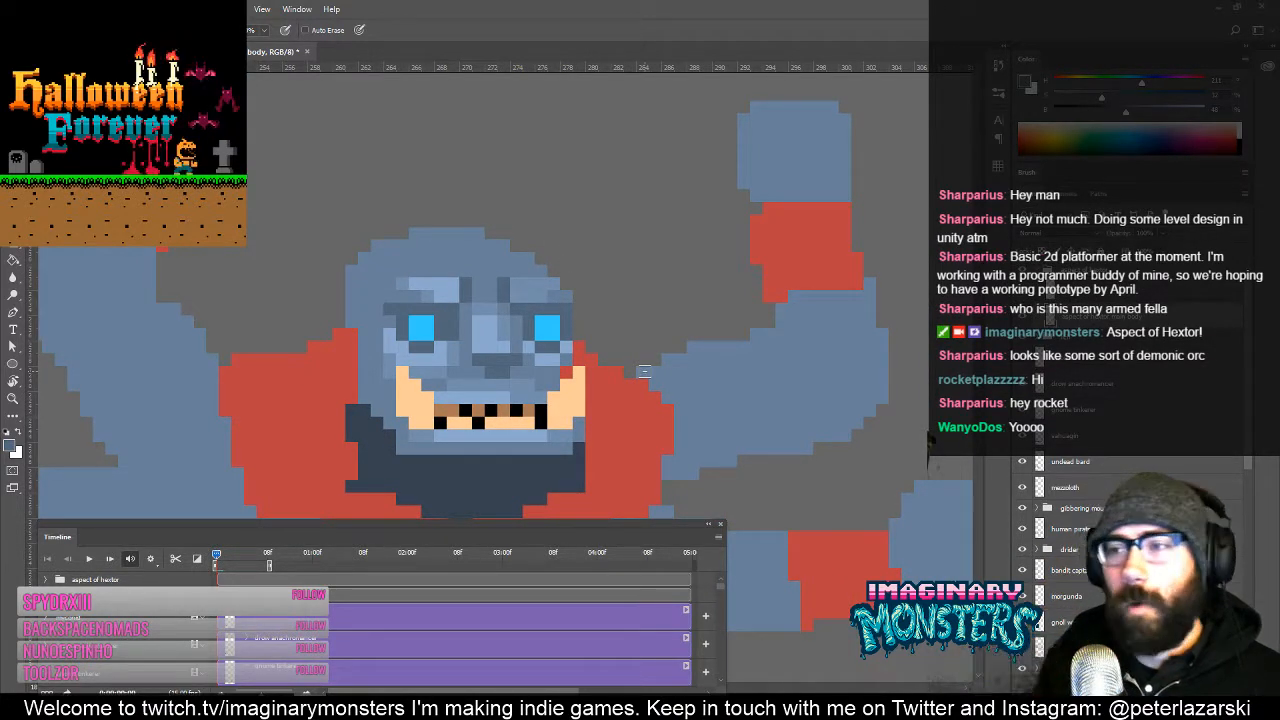
# Step: Pick a much darker blue from the artwork and paint heavy brow lines above both eyes and dark inner-brow accents
pyautogui.keyDown('alt'); pyautogui.click(515, 392); pyautogui.keyUp('alt')
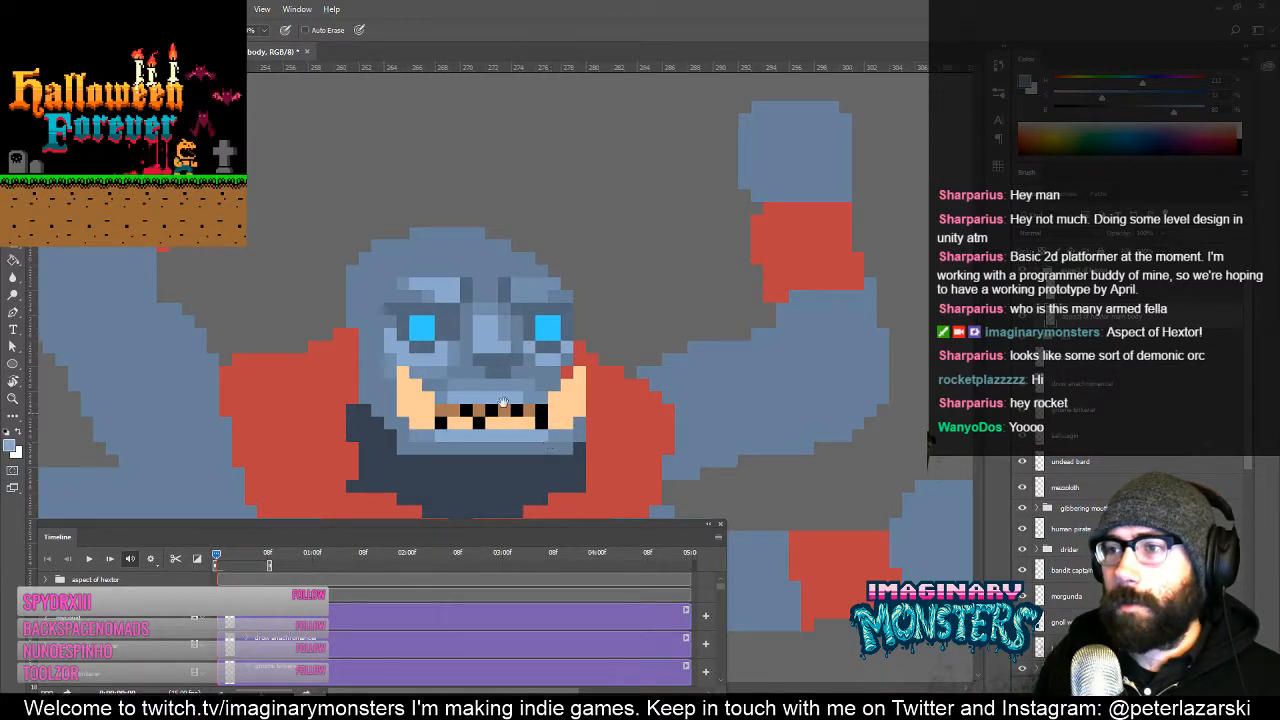
pyautogui.moveTo(606, 413); pyautogui.dragTo(618, 389)
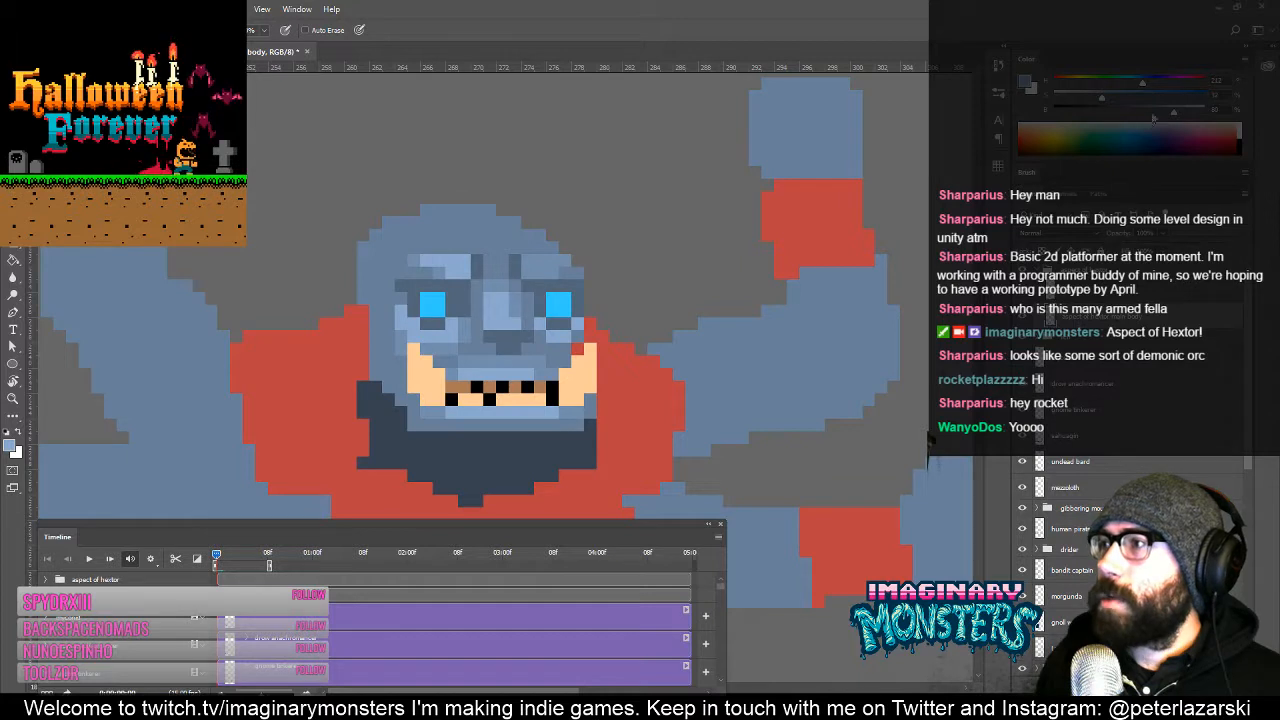
pyautogui.moveTo(1154, 118); pyautogui.dragTo(1122, 117)
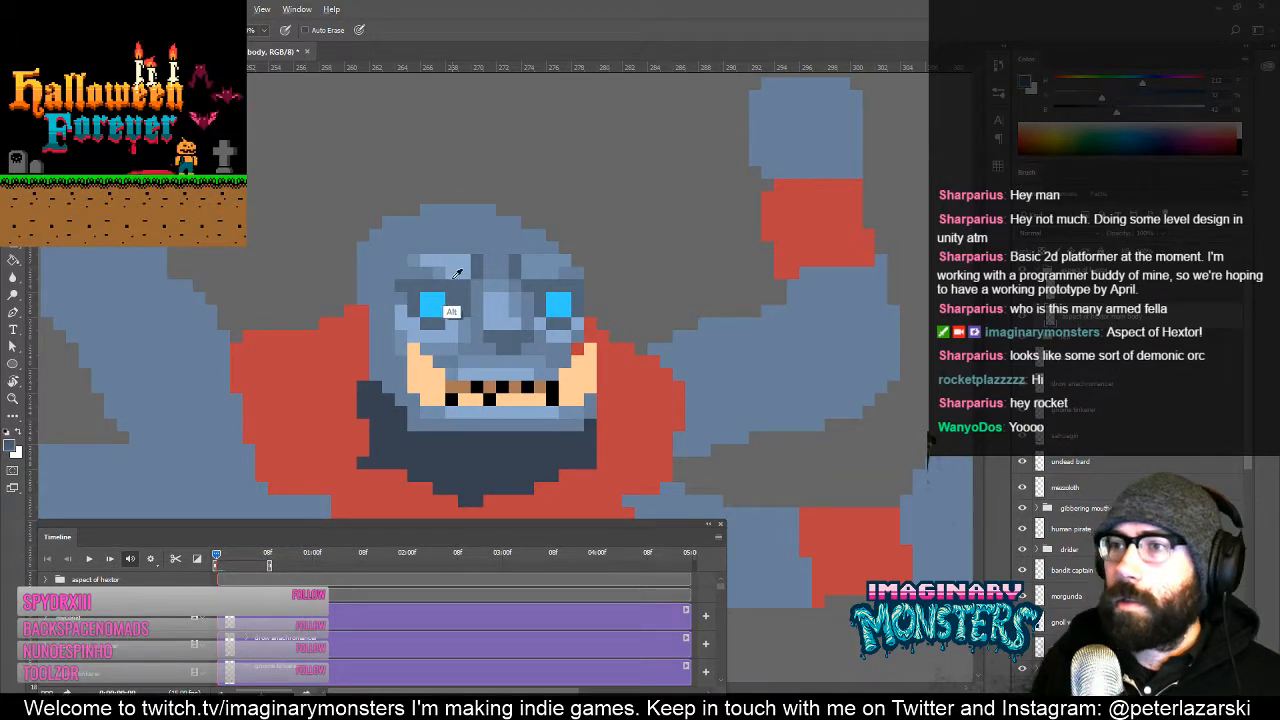
pyautogui.click(997, 170)
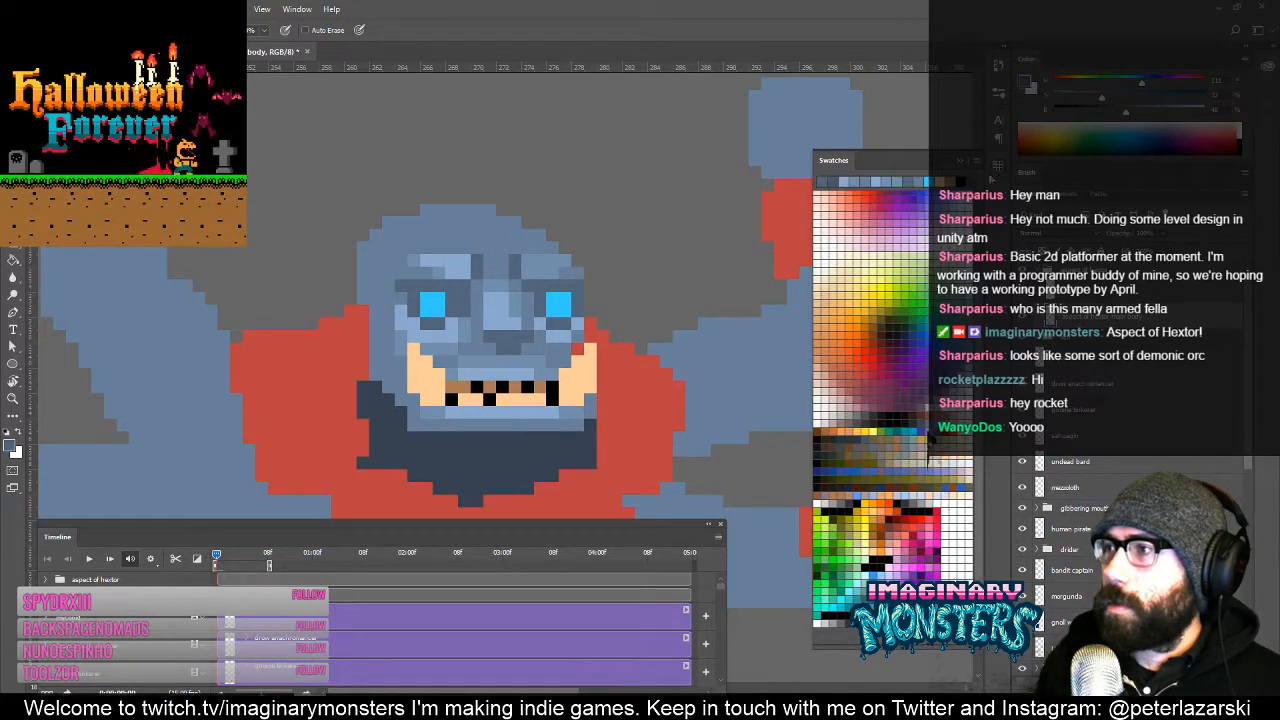
pyautogui.click(918, 418)
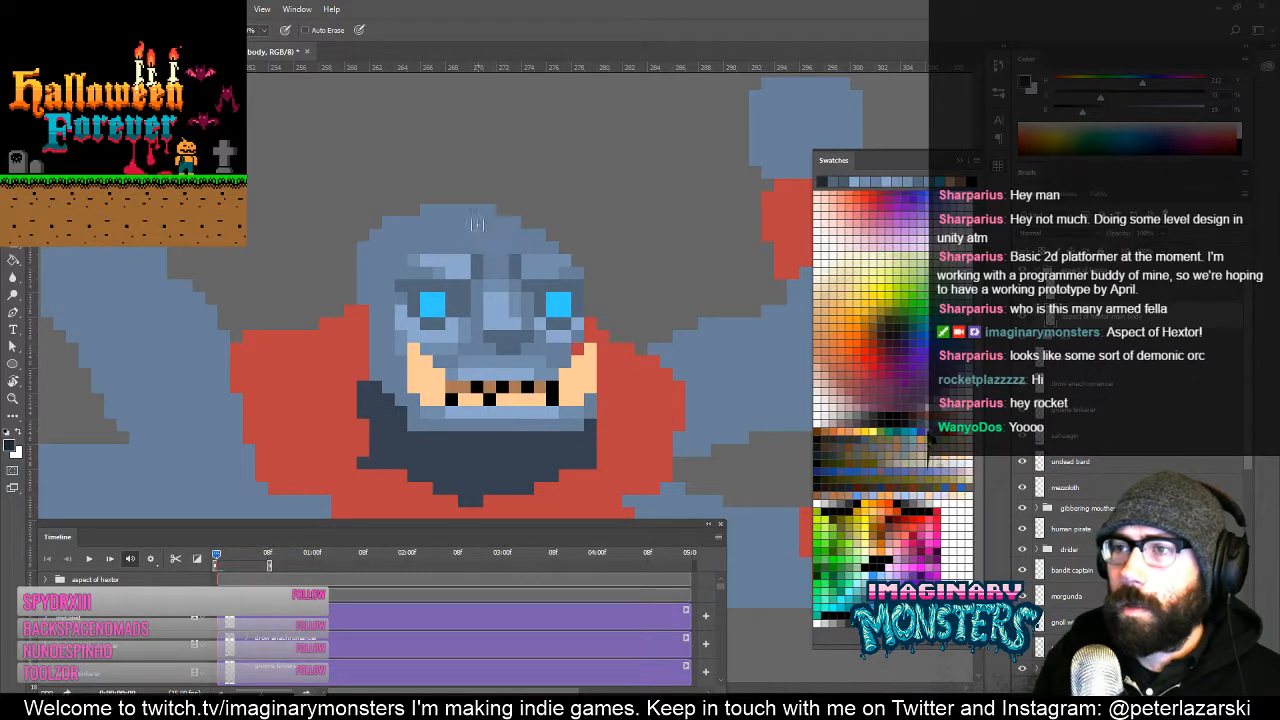
pyautogui.keyDown('alt'); pyautogui.click(426, 303); pyautogui.keyUp('alt')
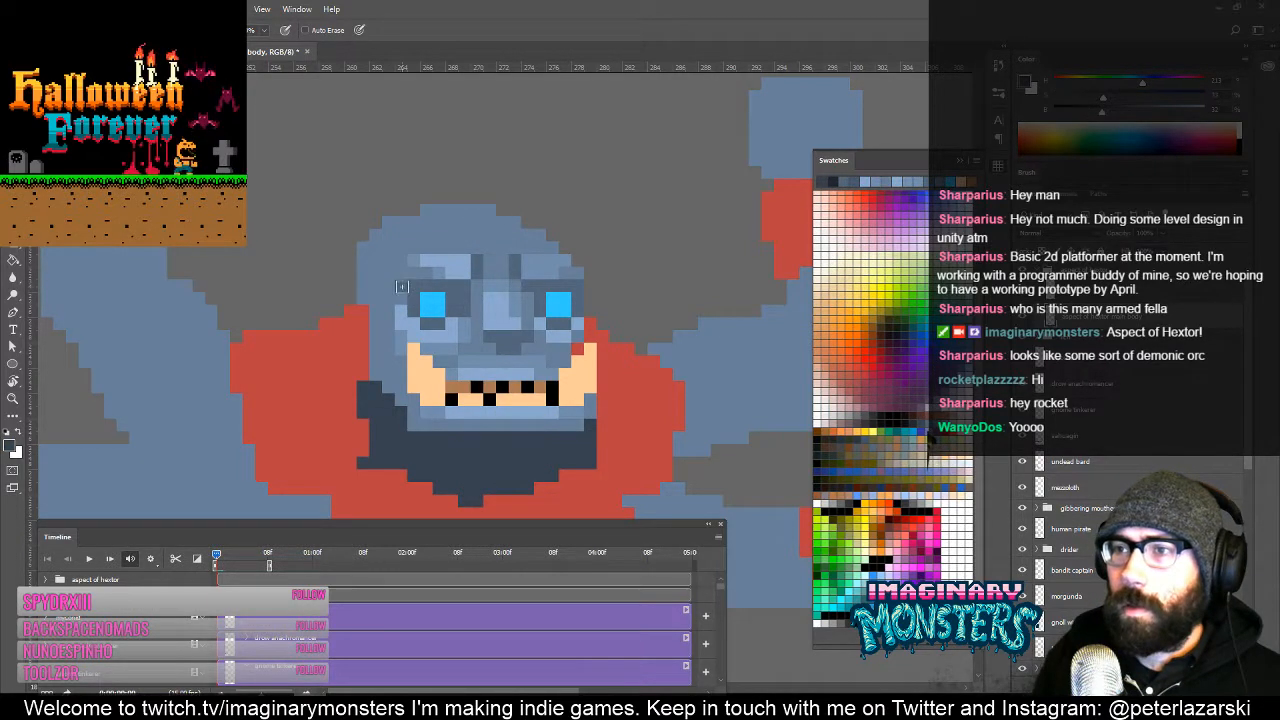
pyautogui.moveTo(398, 285); pyautogui.dragTo(450, 289)
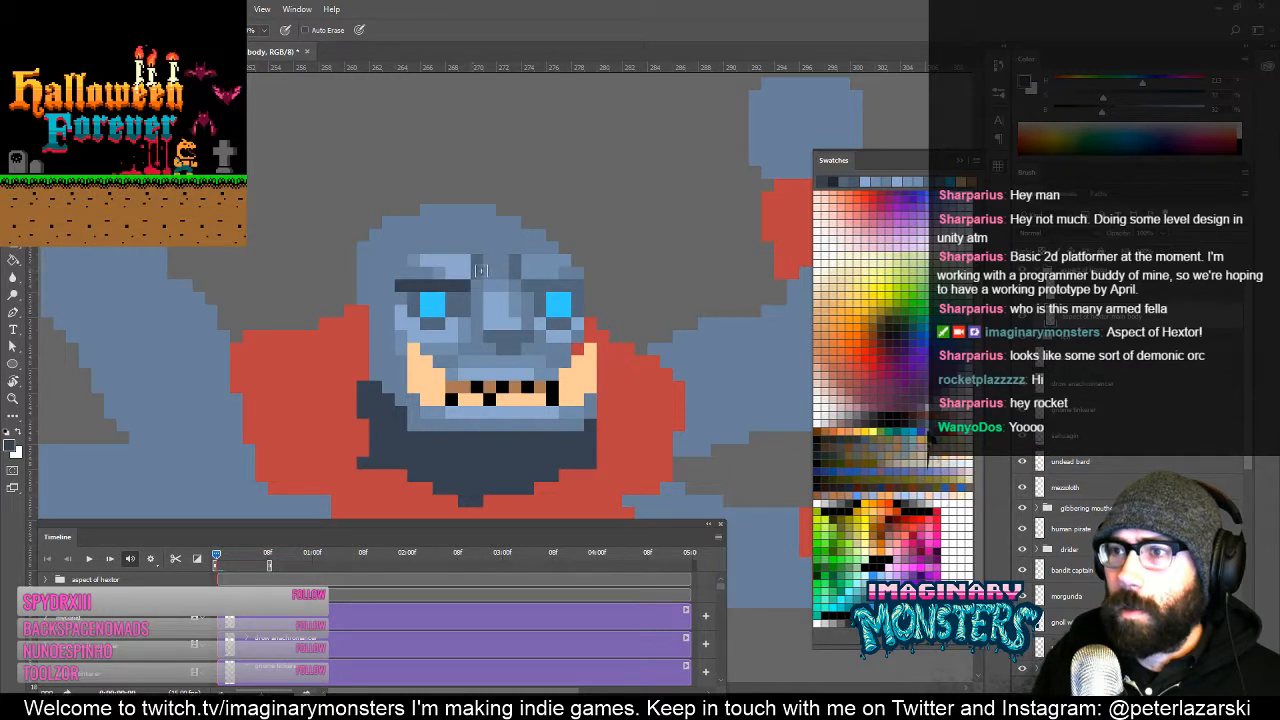
pyautogui.moveTo(520, 285); pyautogui.dragTo(572, 286)
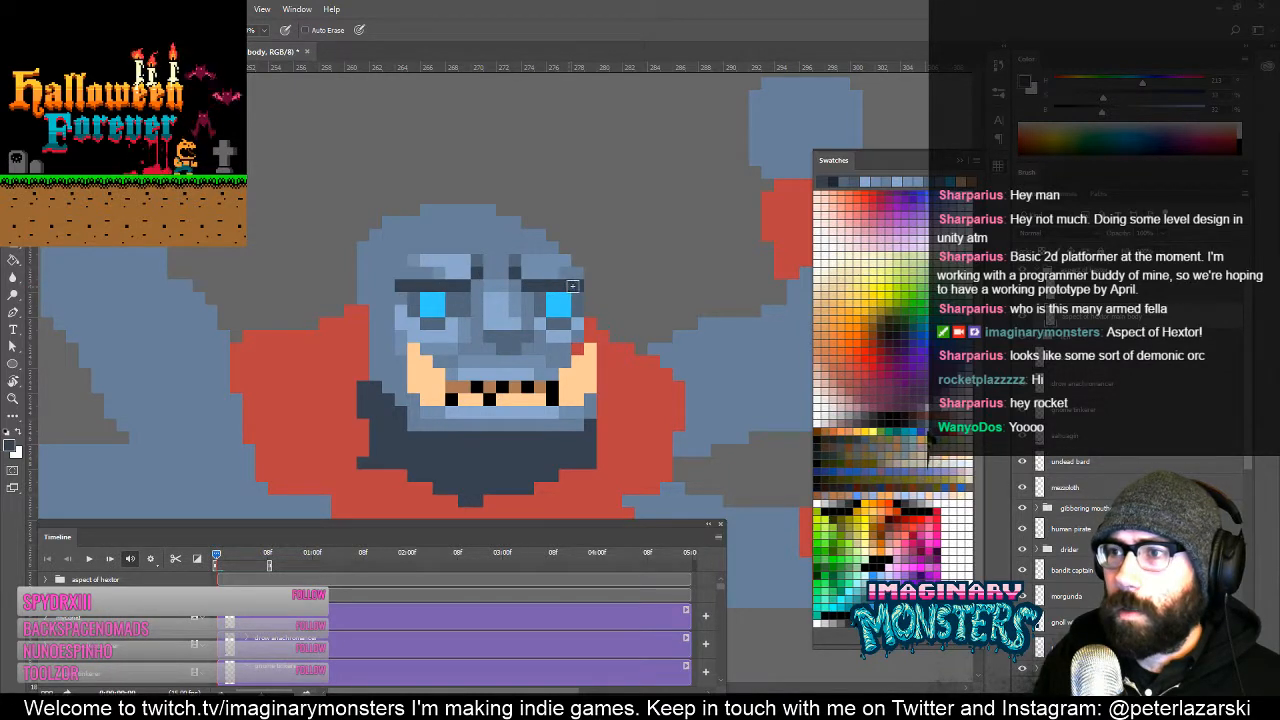
# Step: Sample the eye blue, lighten it for eye highlights, and add white glints to both eyes
pyautogui.moveTo(537, 338); pyautogui.dragTo(592, 312)
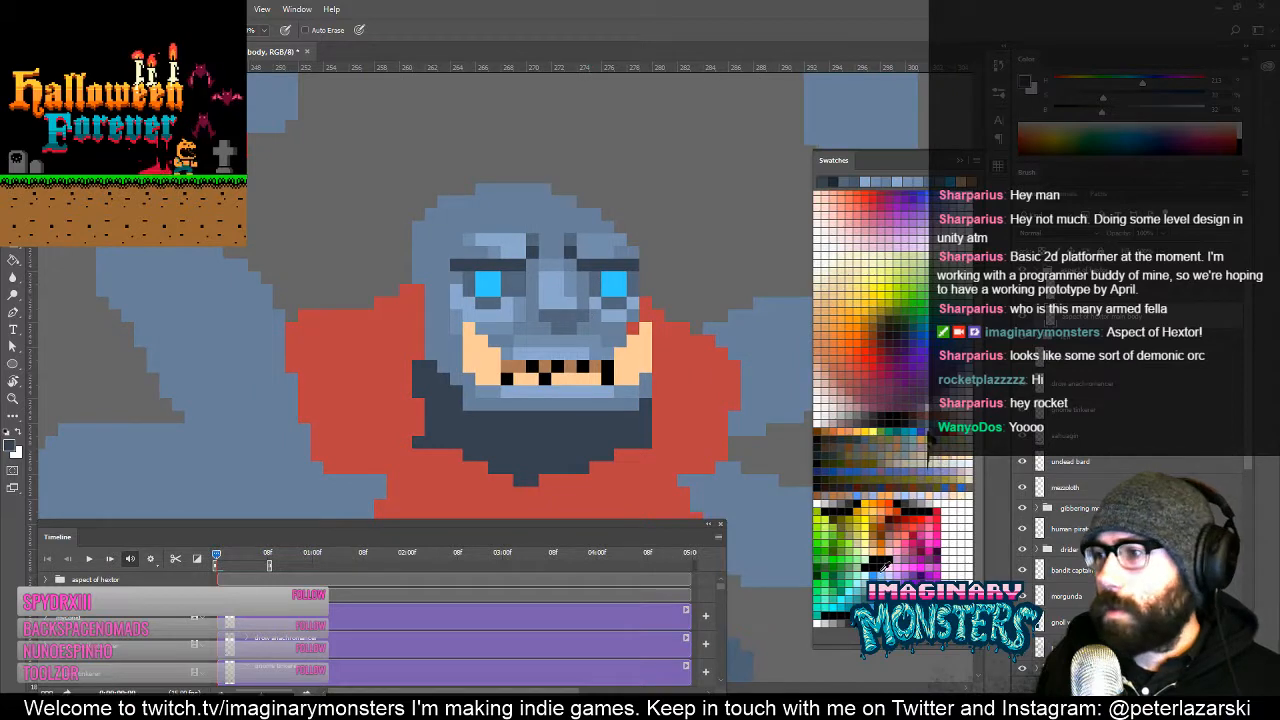
pyautogui.keyDown('alt'); pyautogui.click(488, 284); pyautogui.keyUp('alt')
pyautogui.click(1144, 97)
pyautogui.click(482, 278)
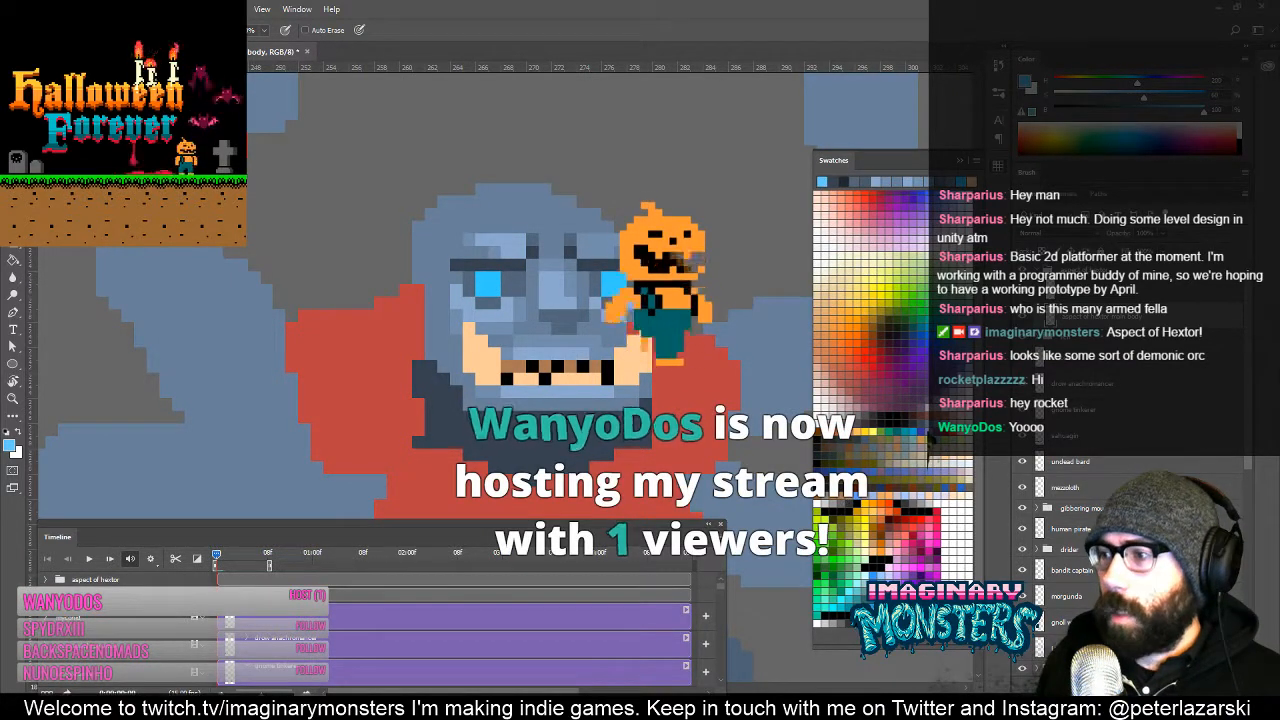
pyautogui.click(1055, 97)
pyautogui.press('z')
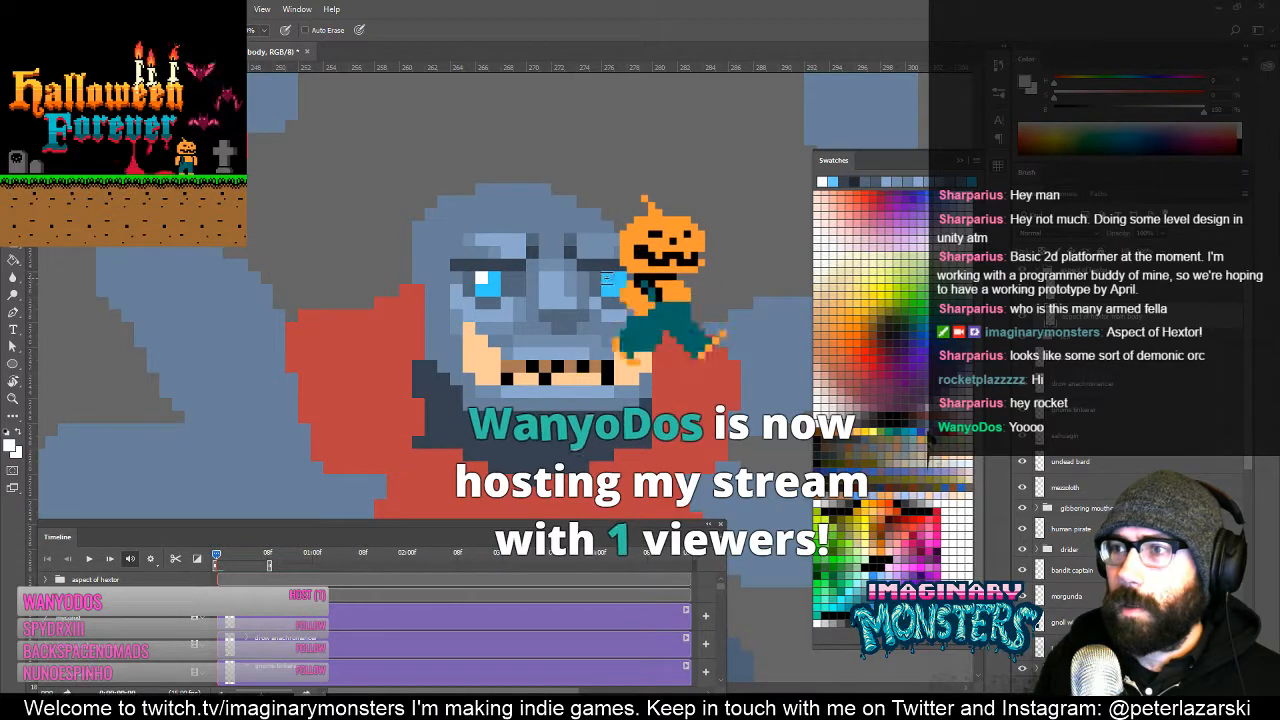
pyautogui.moveTo(640, 304); pyautogui.dragTo(655, 253)
pyautogui.press('v')
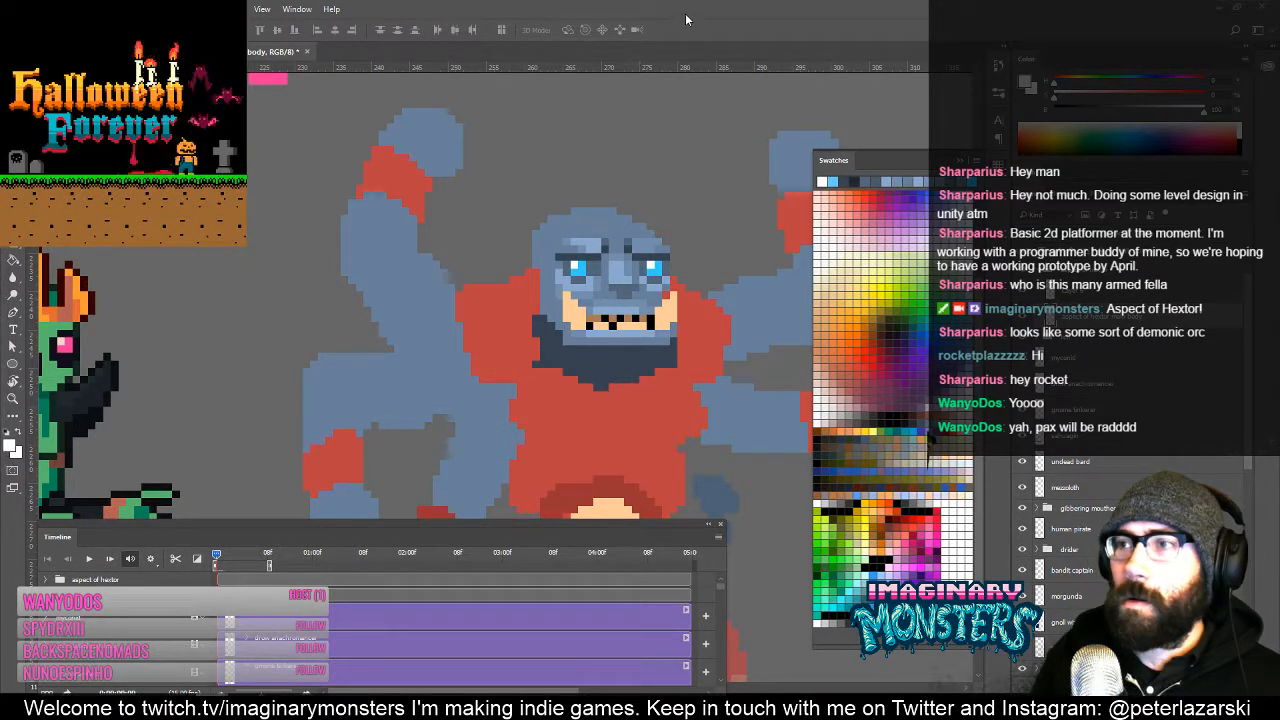
# Step: Sample the dark beard blue and paint thin shadow lines running from the beard beneath both red shoulders, touching up with sampled red
pyautogui.press('z')
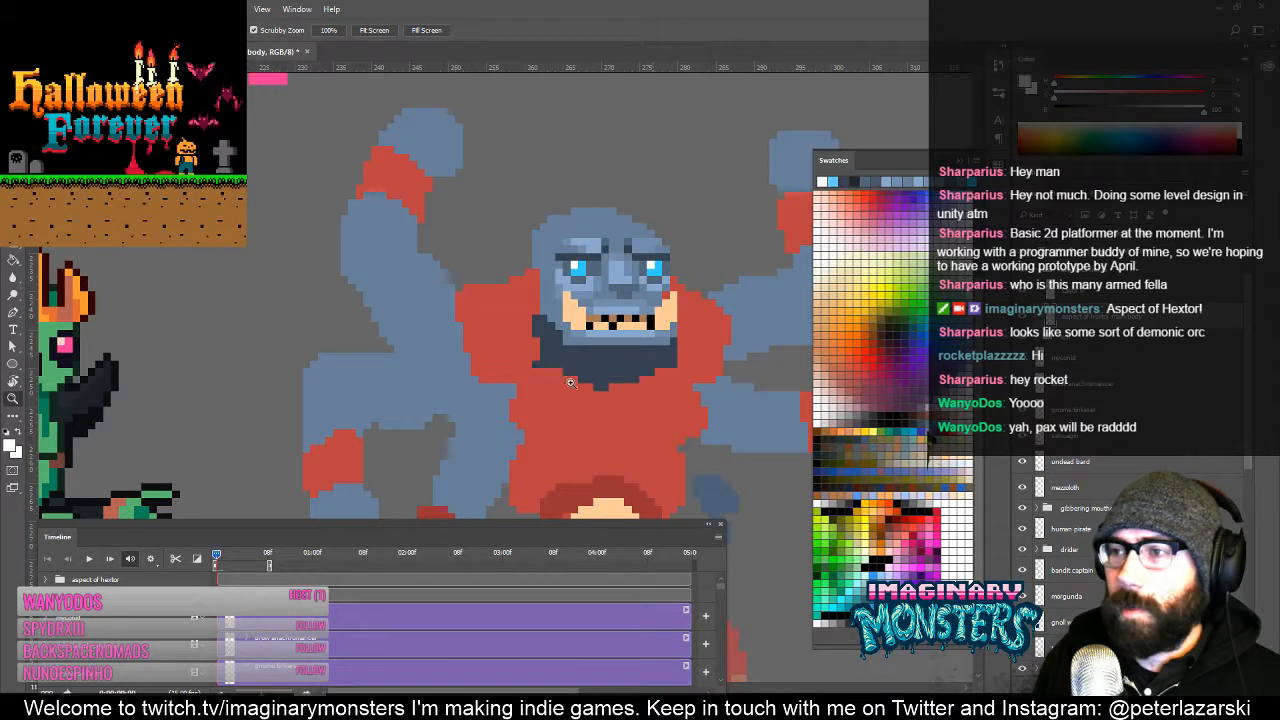
pyautogui.moveTo(589, 343); pyautogui.dragTo(616, 324)
pyautogui.moveTo(533, 371)
pyautogui.mouseDown()
pyautogui.moveTo(388, 409)
pyautogui.moveTo(477, 410)
pyautogui.moveTo(403, 312)
pyautogui.moveTo(469, 322)
pyautogui.moveTo(394, 352)
pyautogui.mouseUp()
pyautogui.press('b')
pyautogui.keyDown('alt'); pyautogui.click(401, 379); pyautogui.keyUp('alt')
pyautogui.keyDown('alt'); pyautogui.click(436, 338); pyautogui.keyUp('alt')
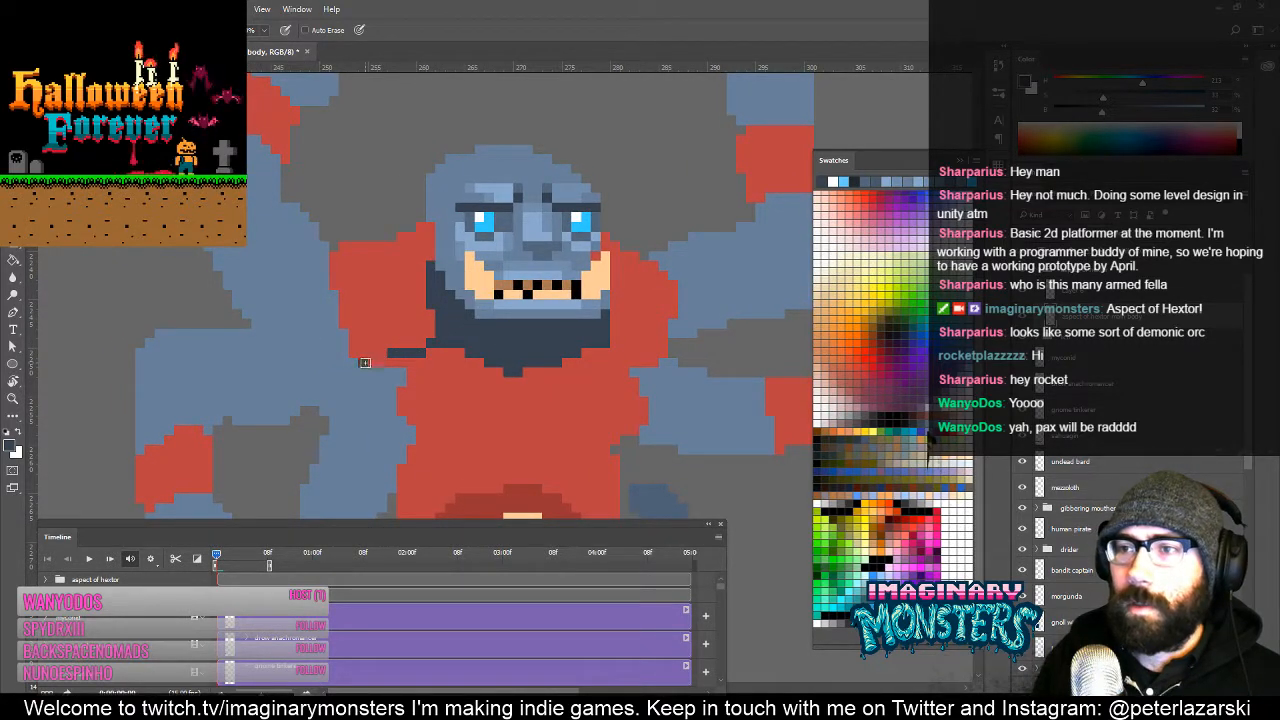
pyautogui.keyDown('alt'); pyautogui.click(410, 321); pyautogui.keyUp('alt')
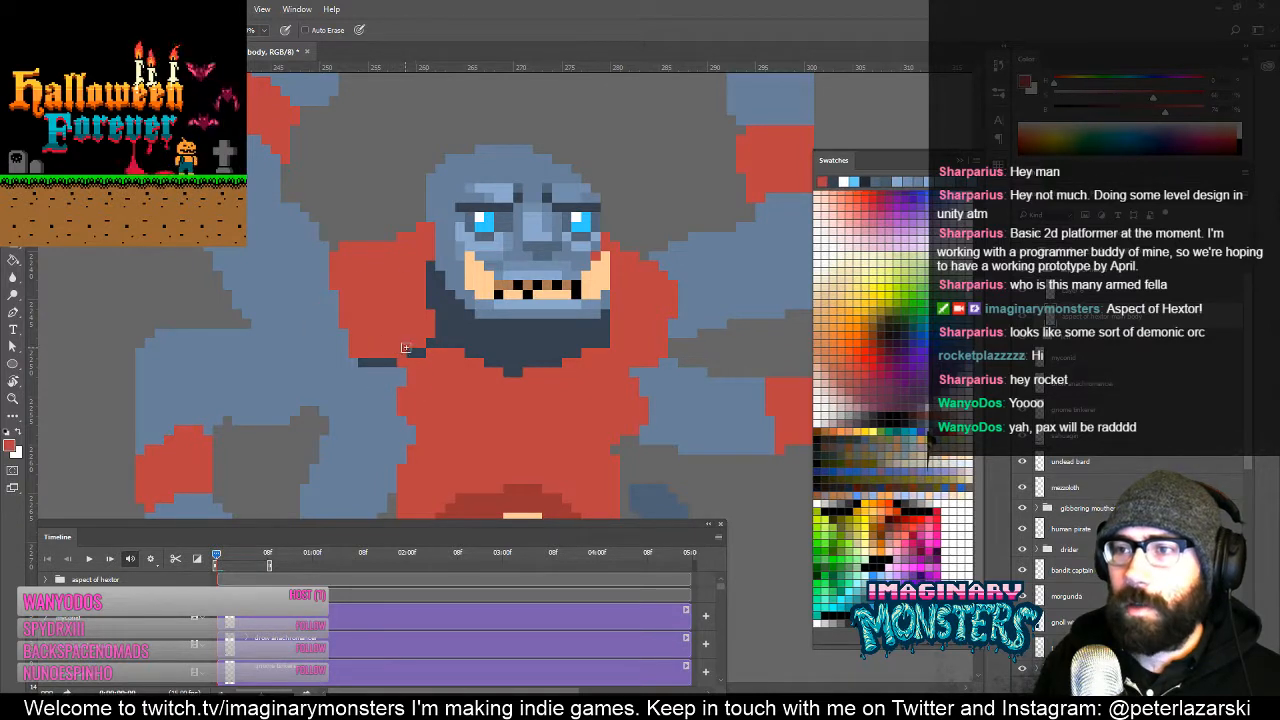
pyautogui.keyDown('alt'); pyautogui.click(417, 350); pyautogui.keyUp('alt')
pyautogui.click(402, 352)
pyautogui.moveTo(507, 402); pyautogui.dragTo(418, 392)
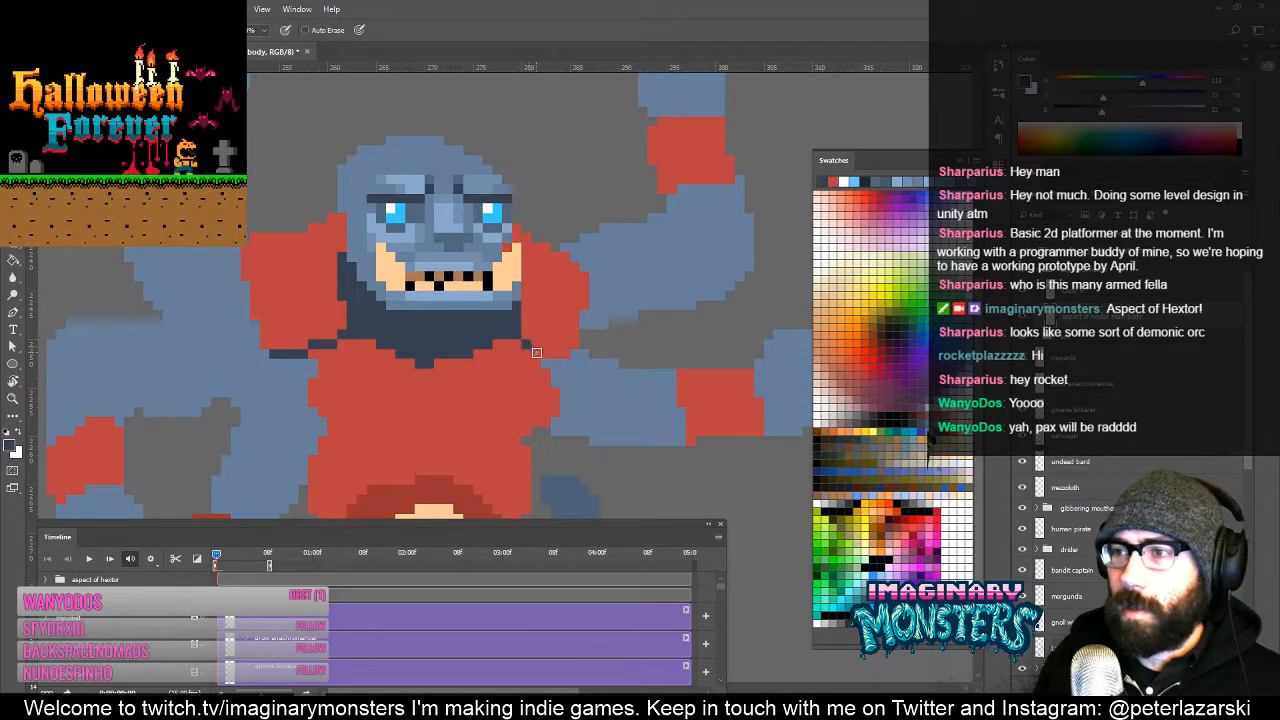
pyautogui.moveTo(562, 364); pyautogui.dragTo(613, 445)
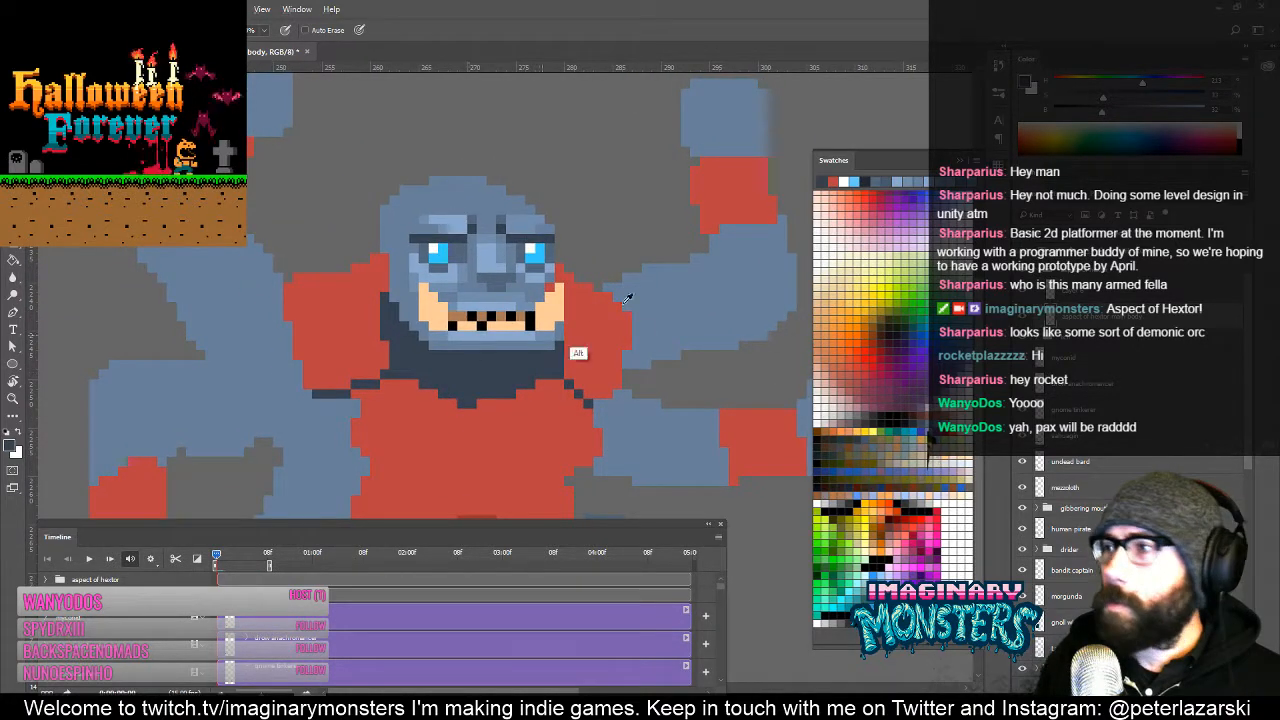
# Step: Lighten the dark beard blue slightly and paint textured lighter tufts across the beard below the chin
pyautogui.moveTo(1116, 117); pyautogui.dragTo(1117, 117)
pyautogui.moveTo(463, 371); pyautogui.dragTo(451, 372)
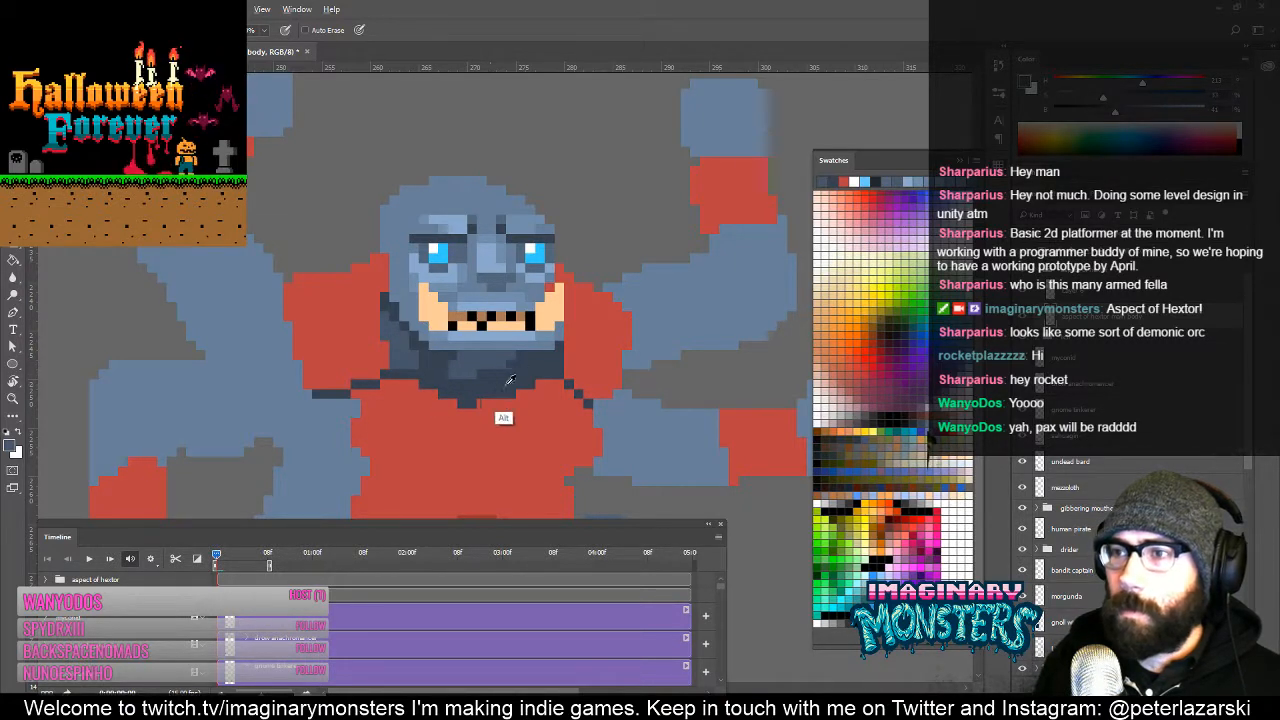
pyautogui.moveTo(522, 357)
pyautogui.mouseDown()
pyautogui.moveTo(451, 355)
pyautogui.moveTo(499, 368)
pyautogui.moveTo(469, 391)
pyautogui.mouseUp()
pyautogui.keyDown('alt'); pyautogui.click(468, 369); pyautogui.keyUp('alt')
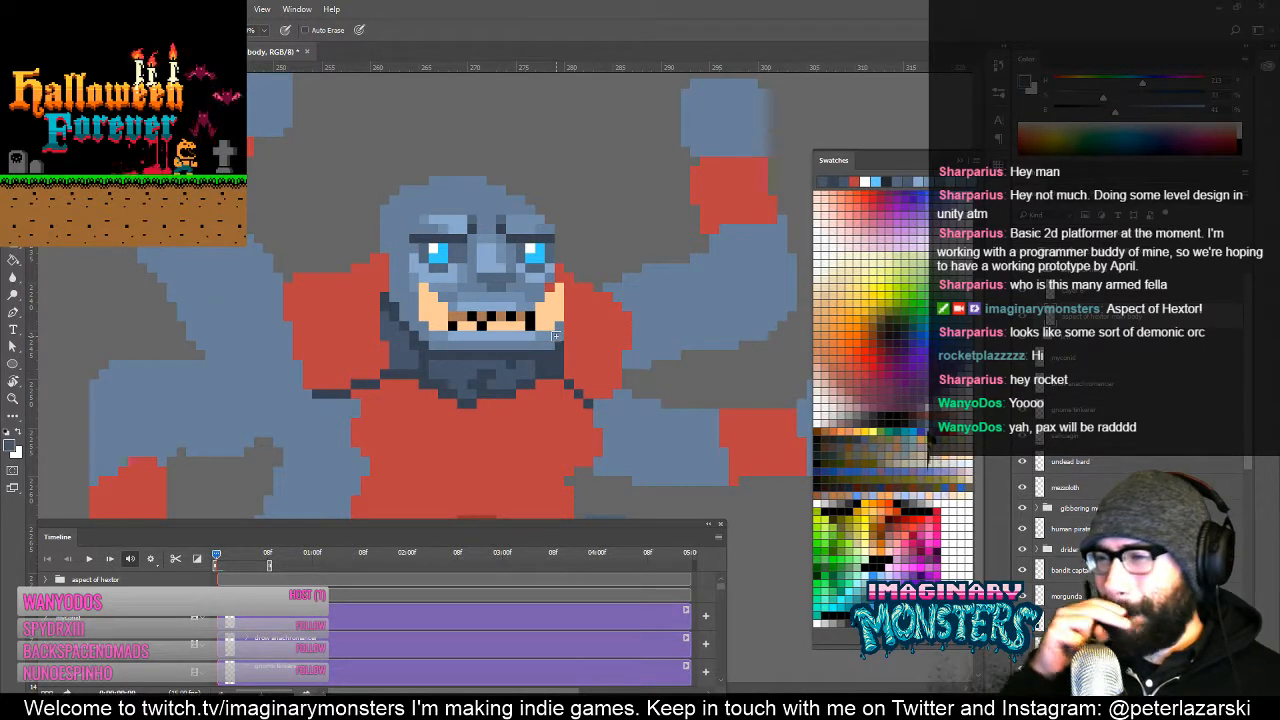
pyautogui.moveTo(556, 336); pyautogui.dragTo(521, 331)
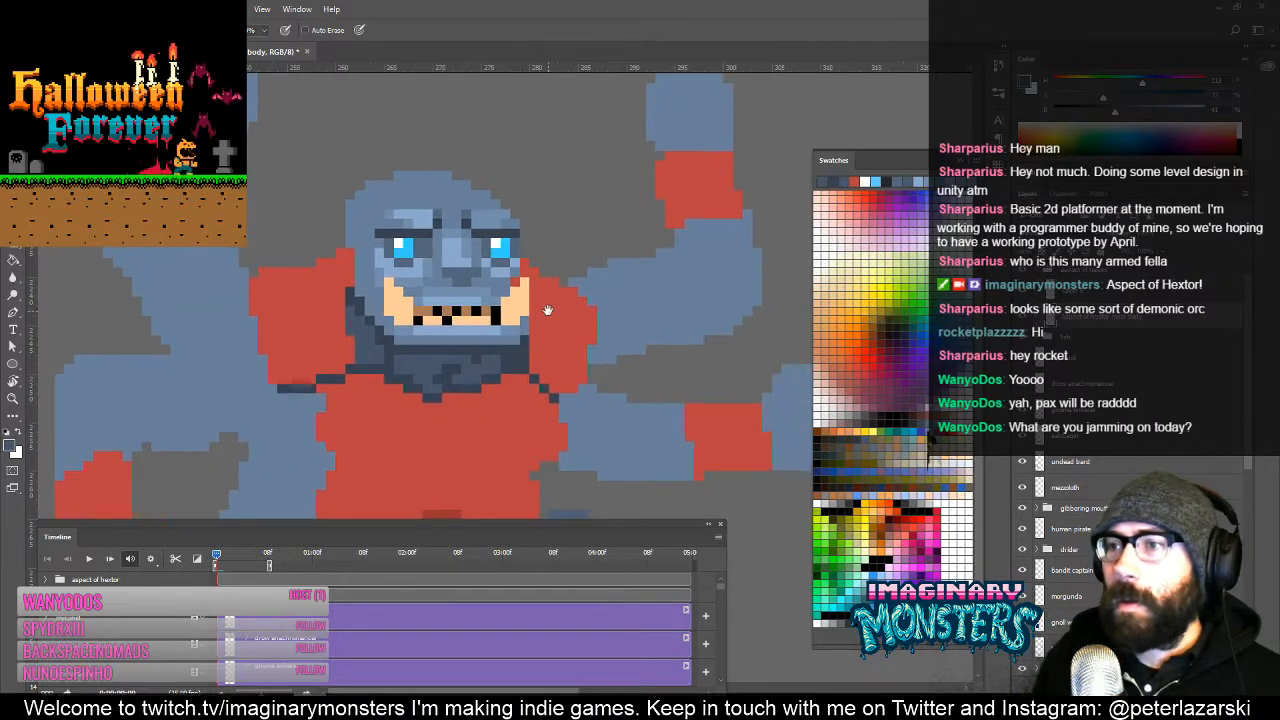
# Step: Sample the shoulder red, darken it, and paint a dark red shadow on the right shoulder beside the tusk and cheek
pyautogui.keyDown('alt'); pyautogui.click(550, 330); pyautogui.keyUp('alt')
pyautogui.moveTo(574, 286)
pyautogui.mouseDown()
pyautogui.moveTo(603, 301)
pyautogui.moveTo(600, 322)
pyautogui.moveTo(609, 306)
pyautogui.moveTo(555, 285)
pyautogui.mouseUp()
pyautogui.press('e')
pyautogui.press('b')
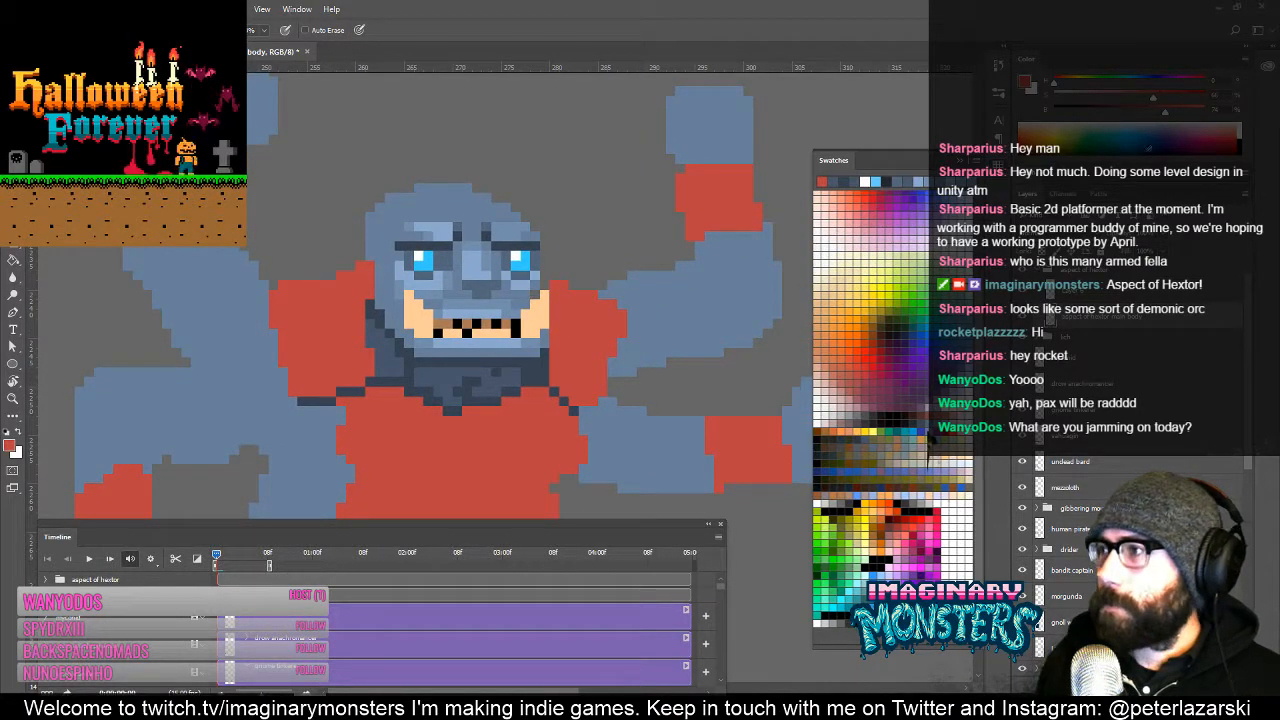
pyautogui.moveTo(1156, 115); pyautogui.dragTo(1119, 114)
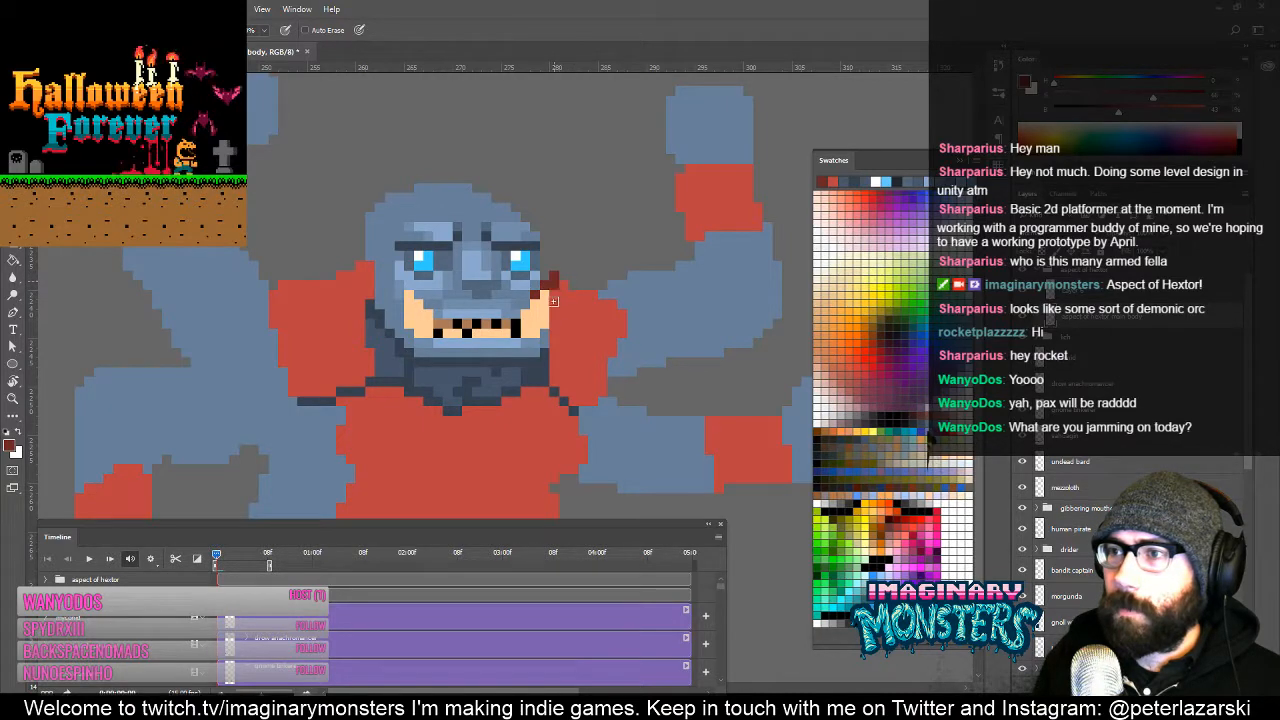
pyautogui.moveTo(562, 298)
pyautogui.mouseDown()
pyautogui.moveTo(550, 352)
pyautogui.moveTo(579, 403)
pyautogui.mouseUp()
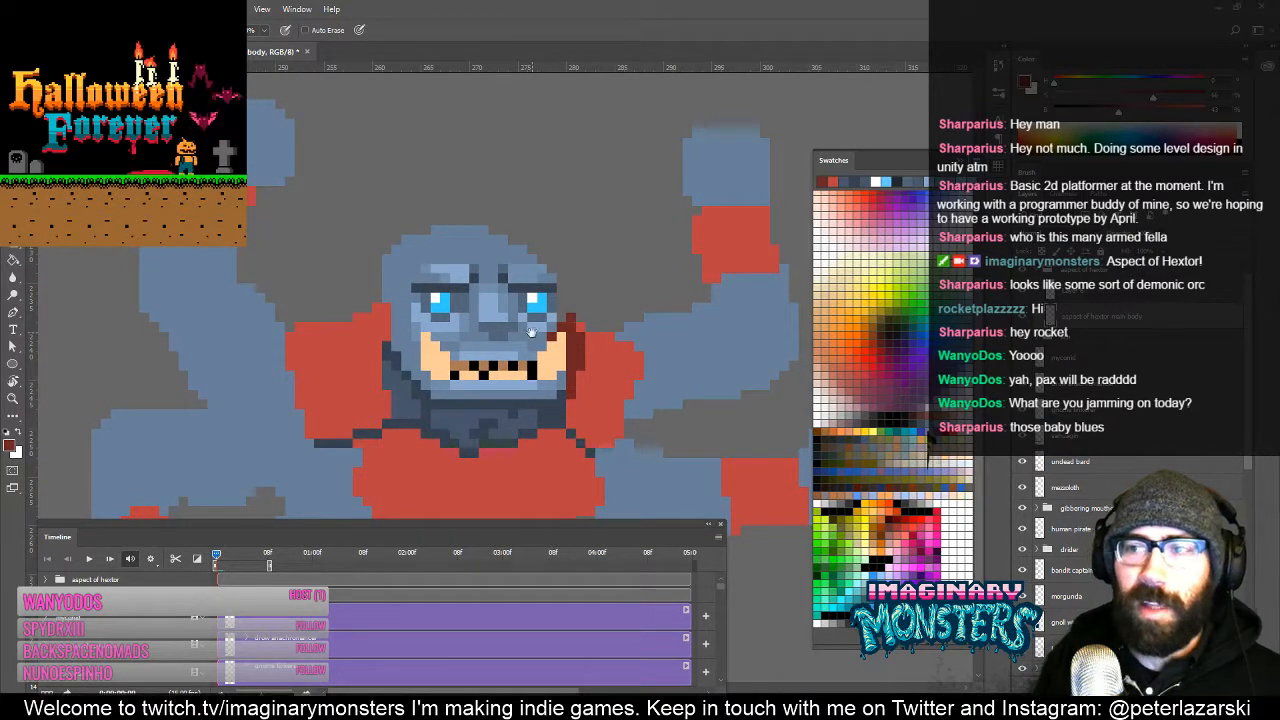
# Step: Sample blues from the artwork to touch up the area beside the left eye and paint dark nostrils under the nose
pyautogui.moveTo(392, 257); pyautogui.dragTo(450, 255)
pyautogui.keyDown('alt'); pyautogui.click(515, 350); pyautogui.keyUp('alt')
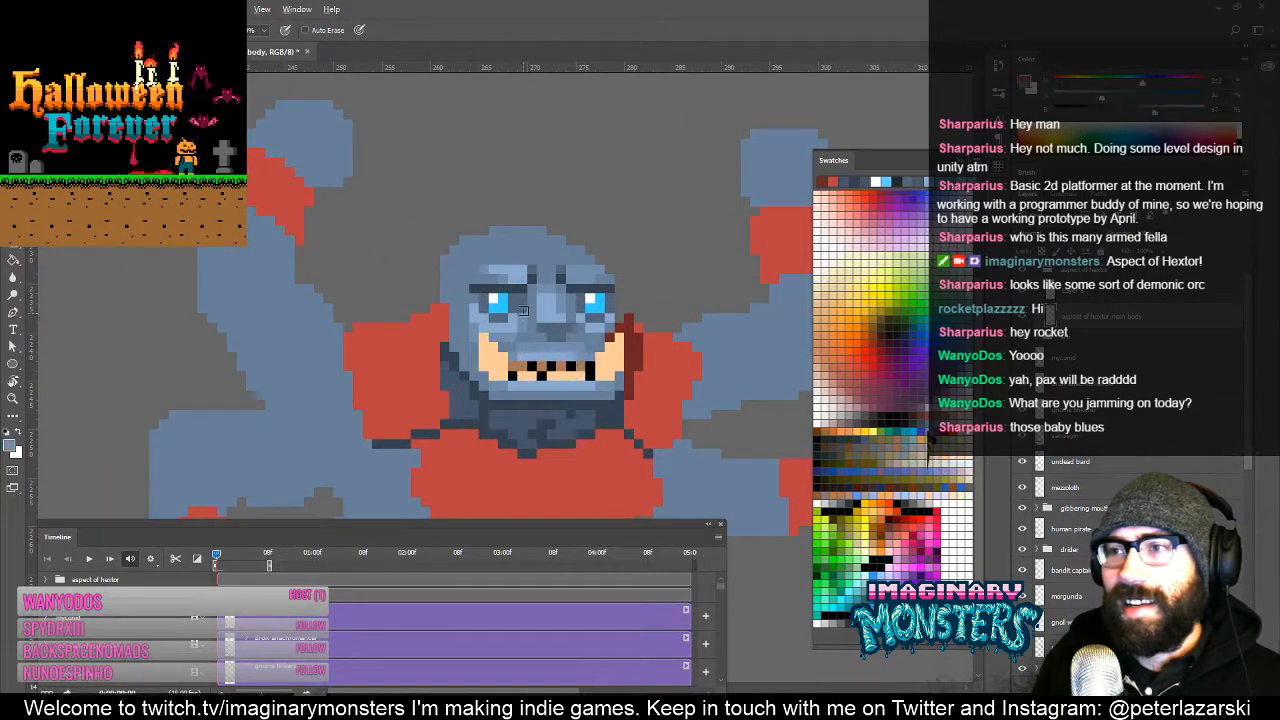
pyautogui.click(523, 310)
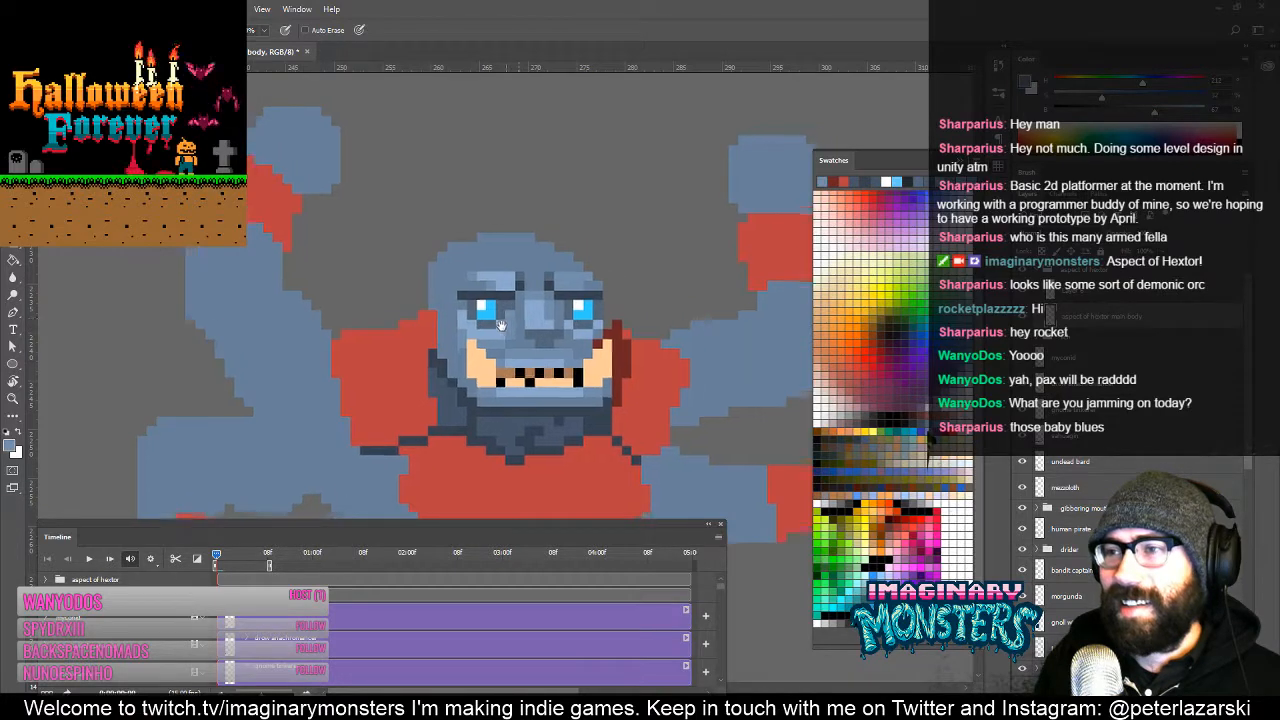
pyautogui.moveTo(517, 317); pyautogui.dragTo(507, 326)
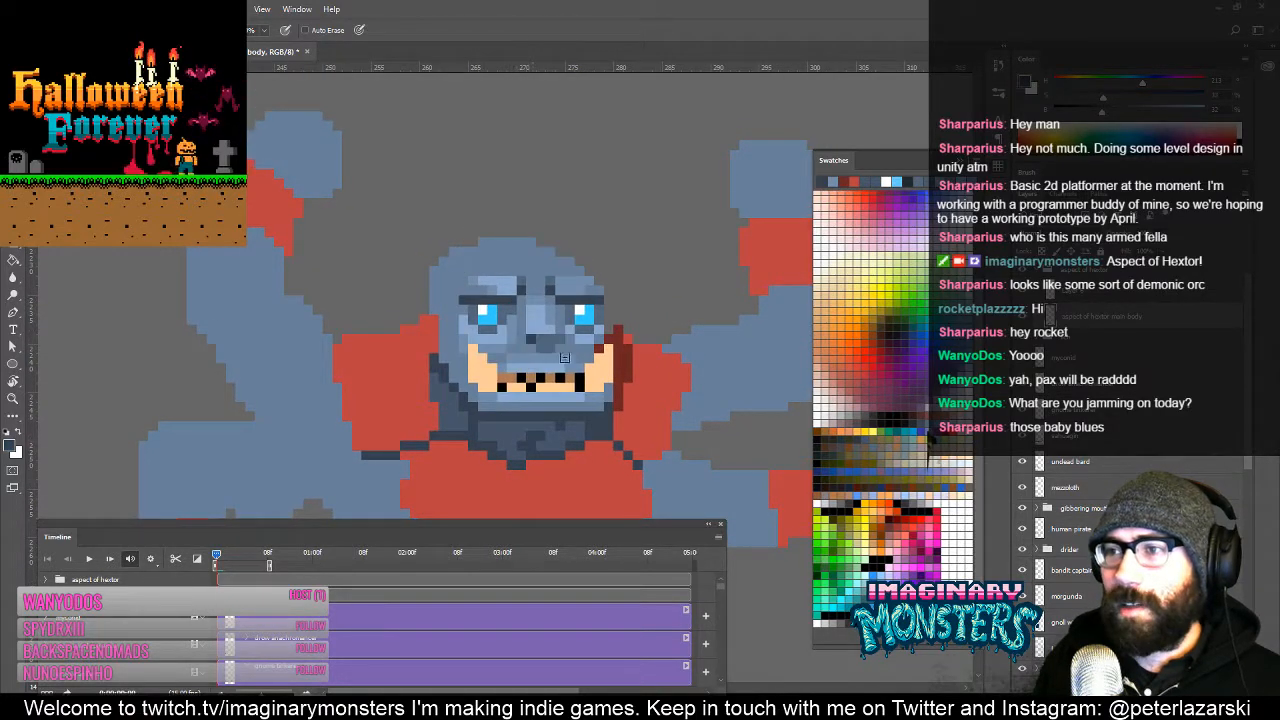
pyautogui.moveTo(580, 395); pyautogui.dragTo(600, 373)
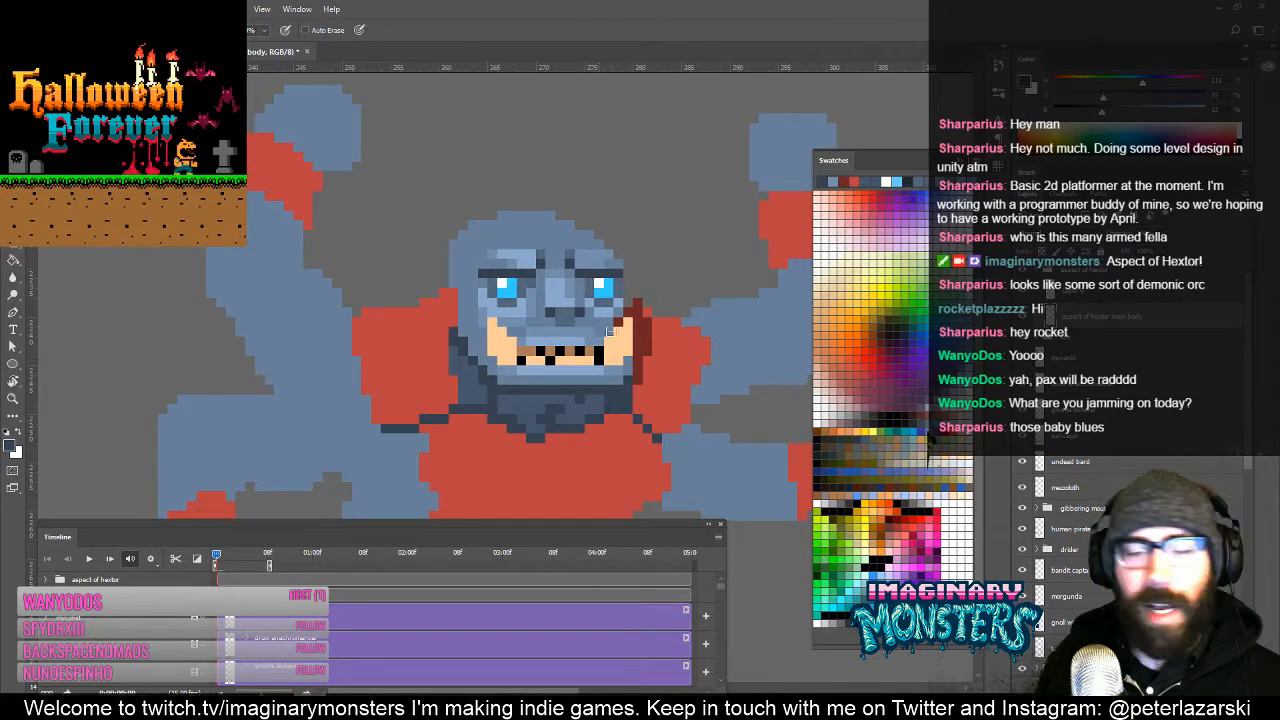
pyautogui.moveTo(537, 325); pyautogui.dragTo(583, 357)
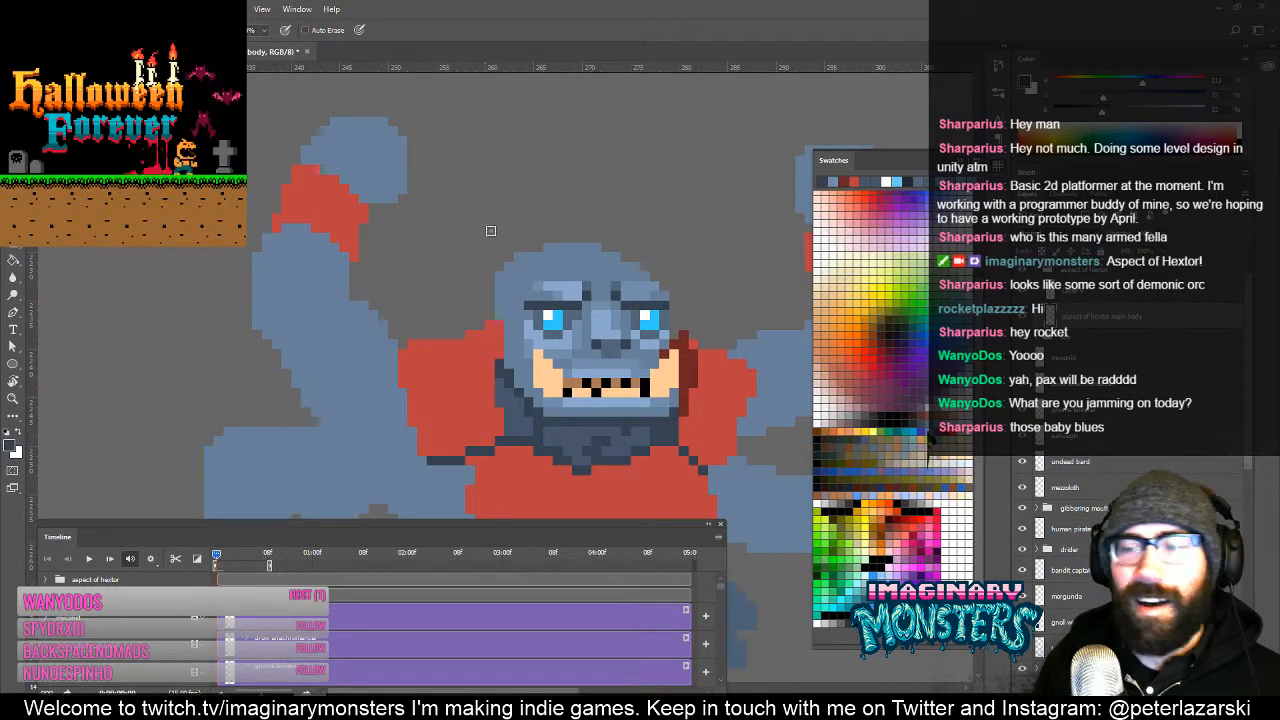
# Step: Sample the light cheek blue and paint a broad highlight across the top of the bald head
pyautogui.keyDown('alt'); pyautogui.click(544, 357); pyautogui.keyUp('alt')
pyautogui.moveTo(567, 266)
pyautogui.mouseDown()
pyautogui.moveTo(538, 266)
pyautogui.moveTo(575, 257)
pyautogui.moveTo(560, 254)
pyautogui.moveTo(587, 264)
pyautogui.mouseUp()
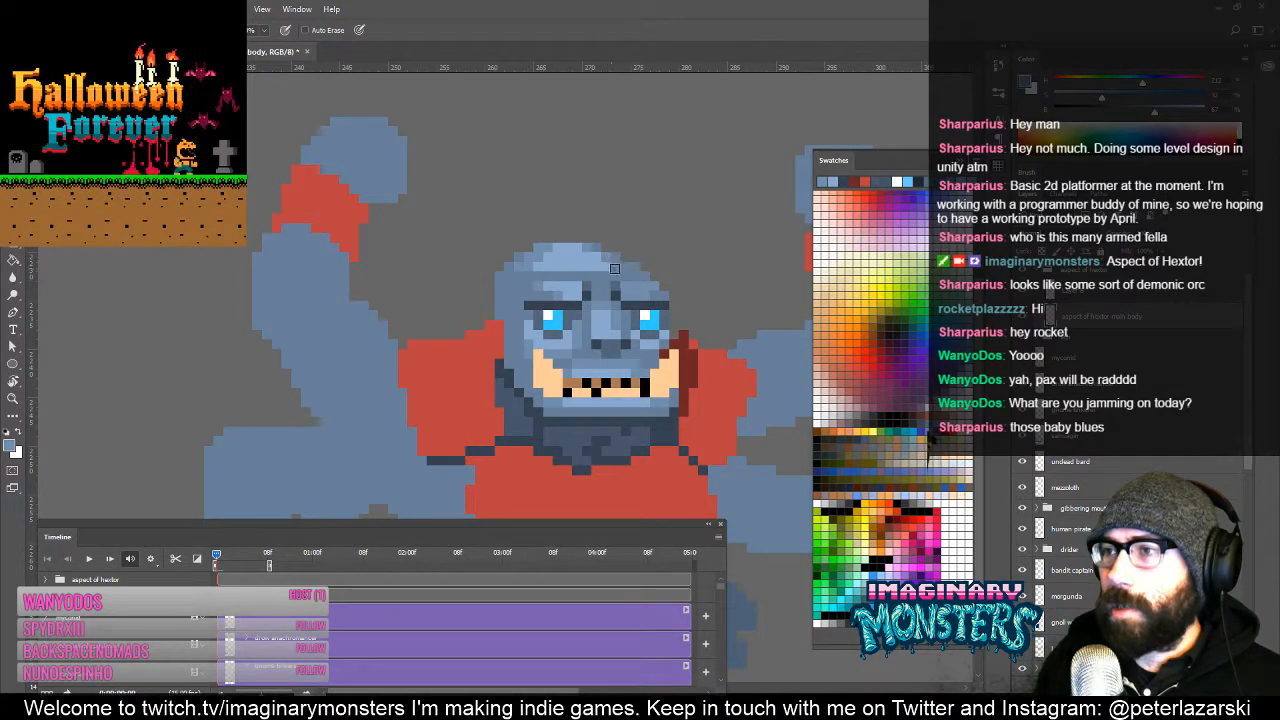
pyautogui.moveTo(618, 296); pyautogui.dragTo(586, 300)
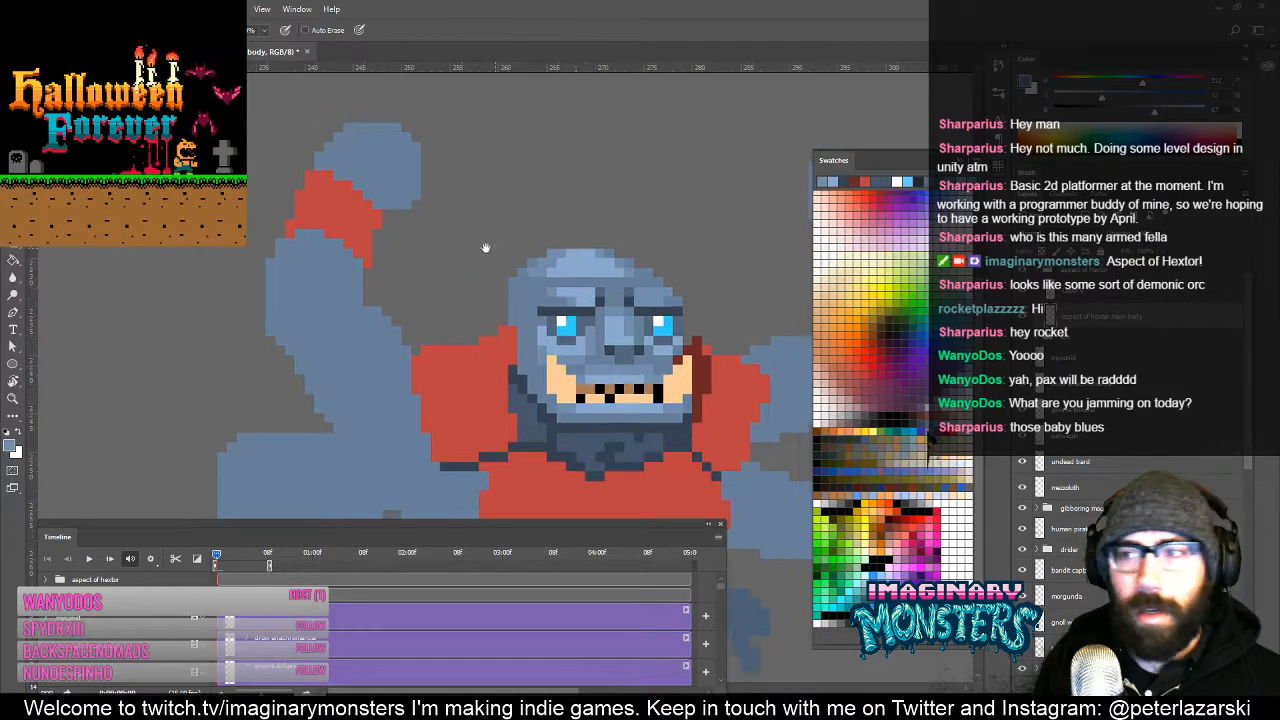
# Step: Sample the head blue to paint an ear on the left side of the head, and shade its inside with dark blue
pyautogui.keyDown('alt'); pyautogui.click(517, 290); pyautogui.keyUp('alt')
pyautogui.moveTo(497, 269); pyautogui.dragTo(517, 320)
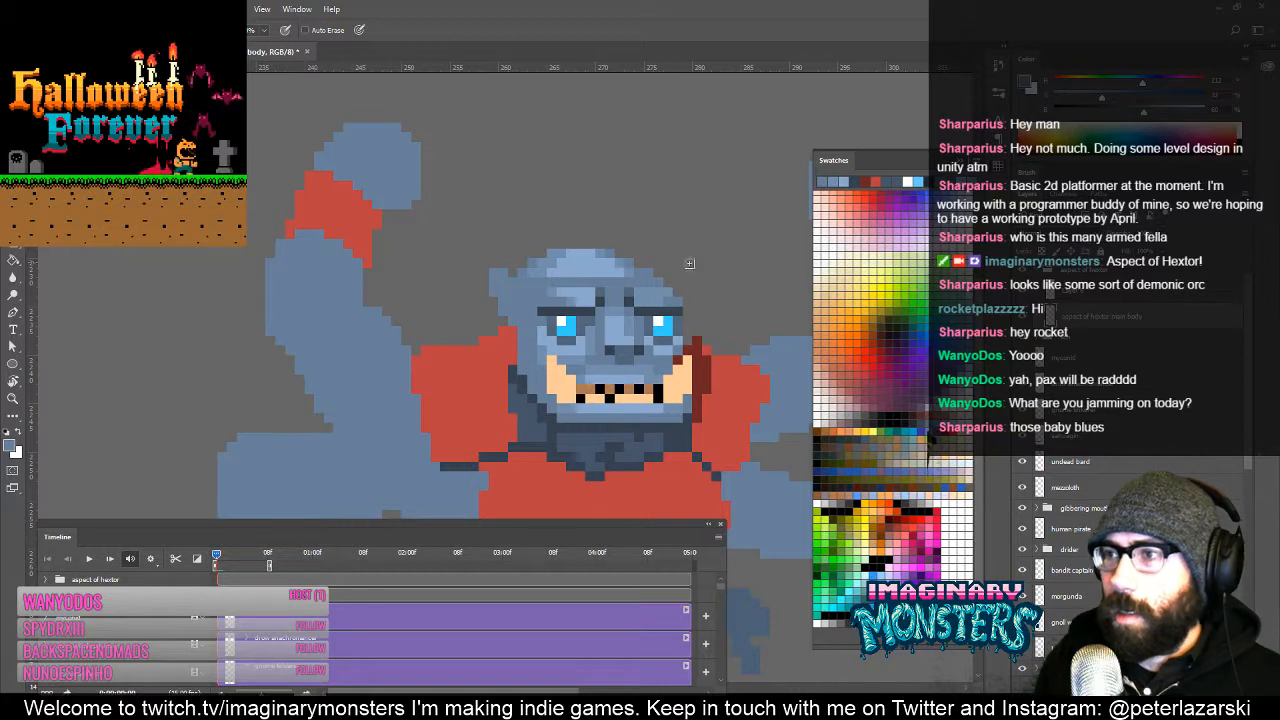
pyautogui.moveTo(648, 306); pyautogui.dragTo(654, 310)
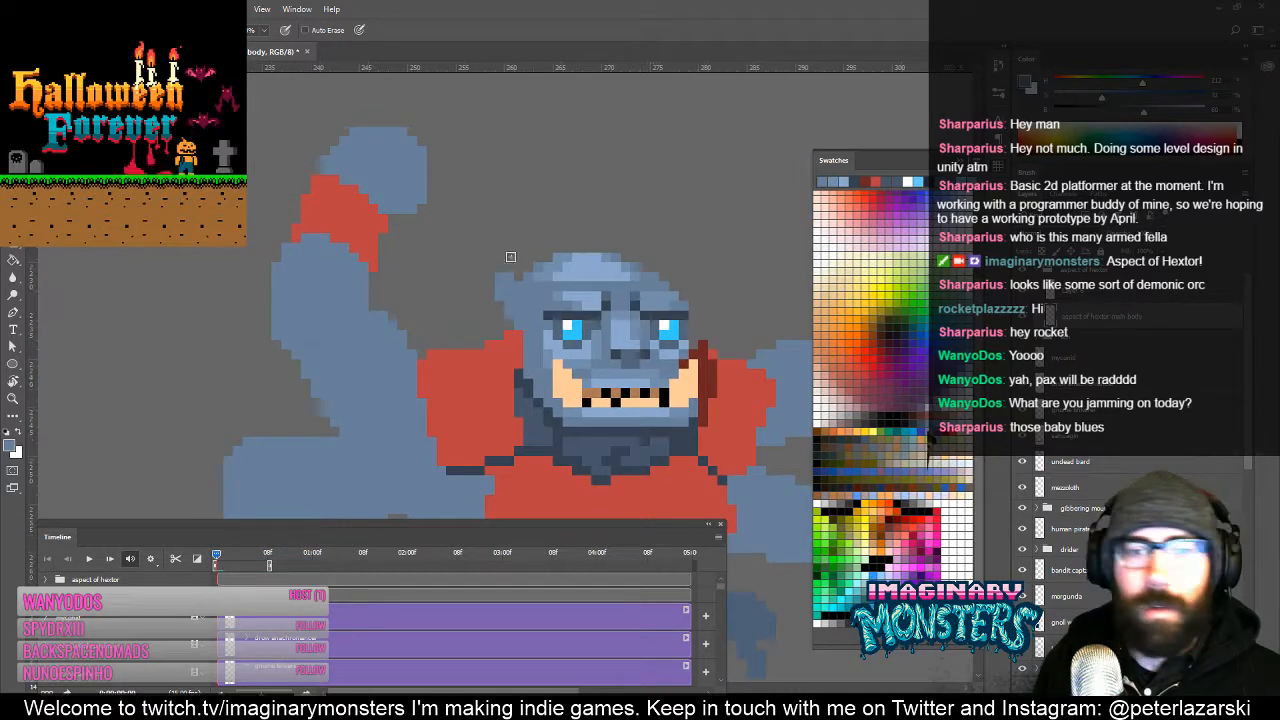
pyautogui.keyDown('alt'); pyautogui.click(552, 317); pyautogui.keyUp('alt')
pyautogui.moveTo(499, 286); pyautogui.dragTo(510, 299)
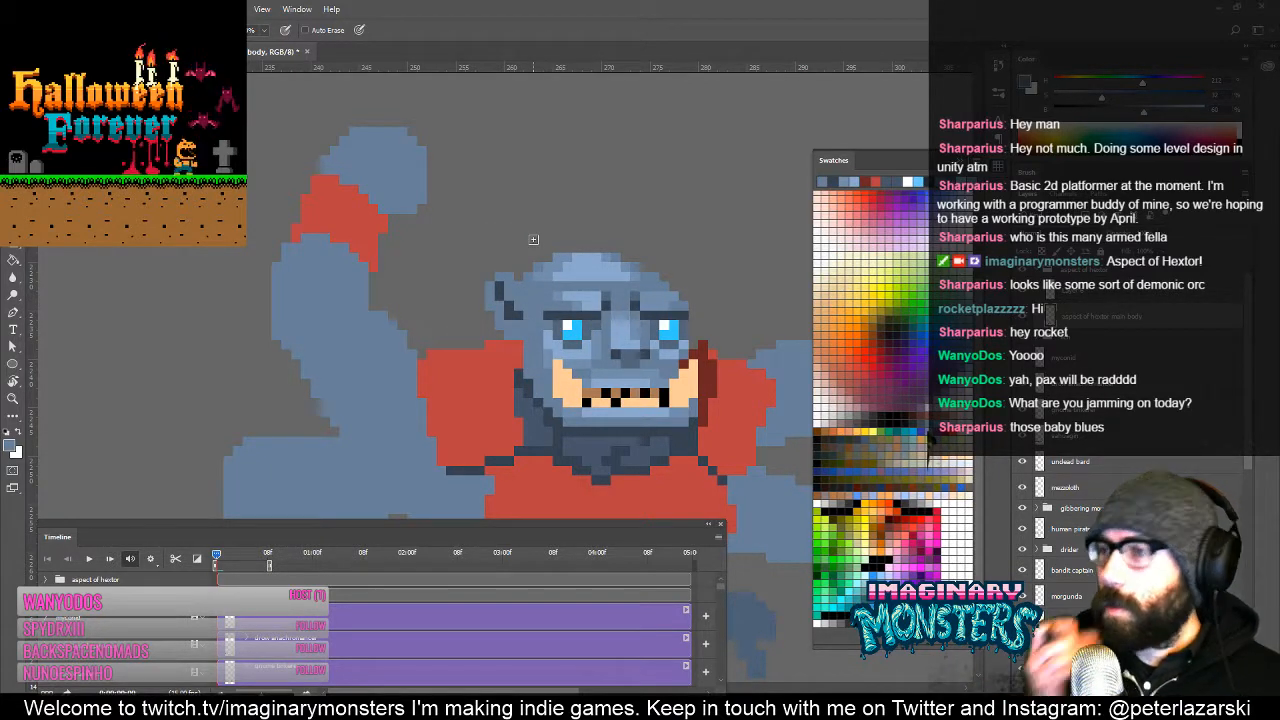
# Step: Paint a small pointed ear in darker blue on the right side of the head
pyautogui.moveTo(476, 240); pyautogui.dragTo(460, 272)
pyautogui.moveTo(590, 383); pyautogui.dragTo(490, 341)
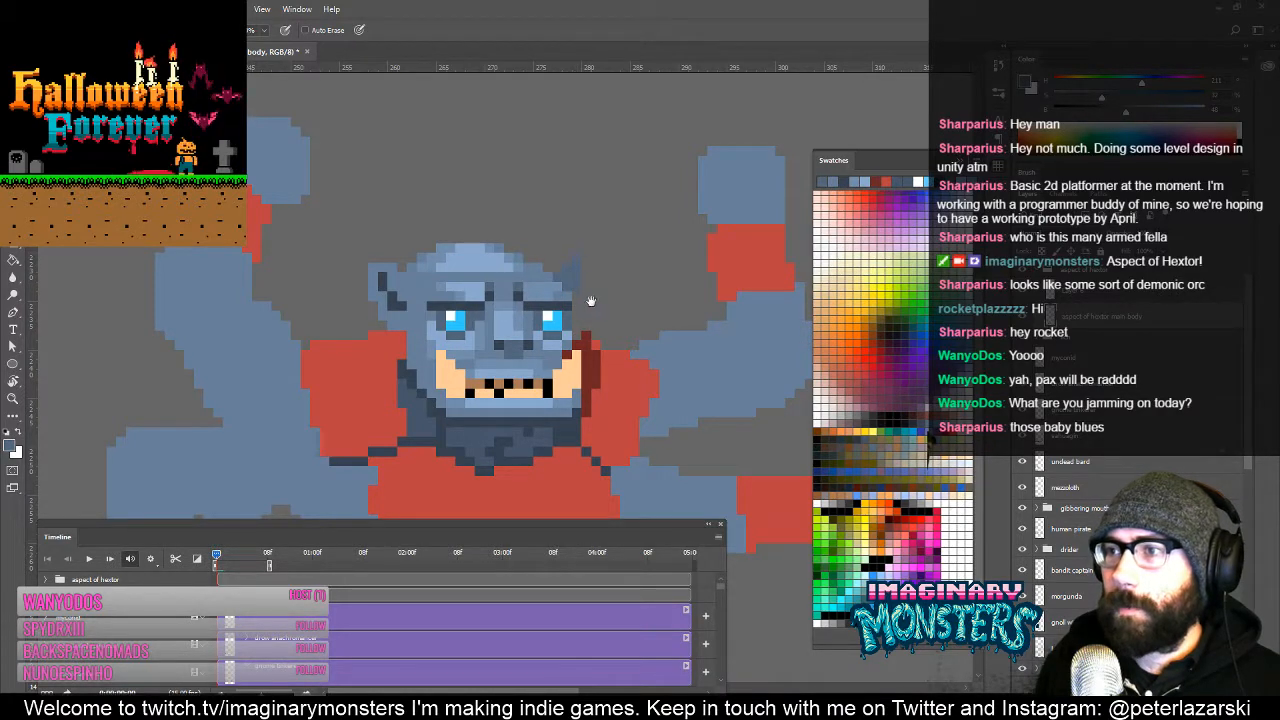
pyautogui.moveTo(591, 301); pyautogui.dragTo(605, 287)
# Step: Show the green background layer behind the sprites and save the document
pyautogui.scroll(-5, 1237, 402)
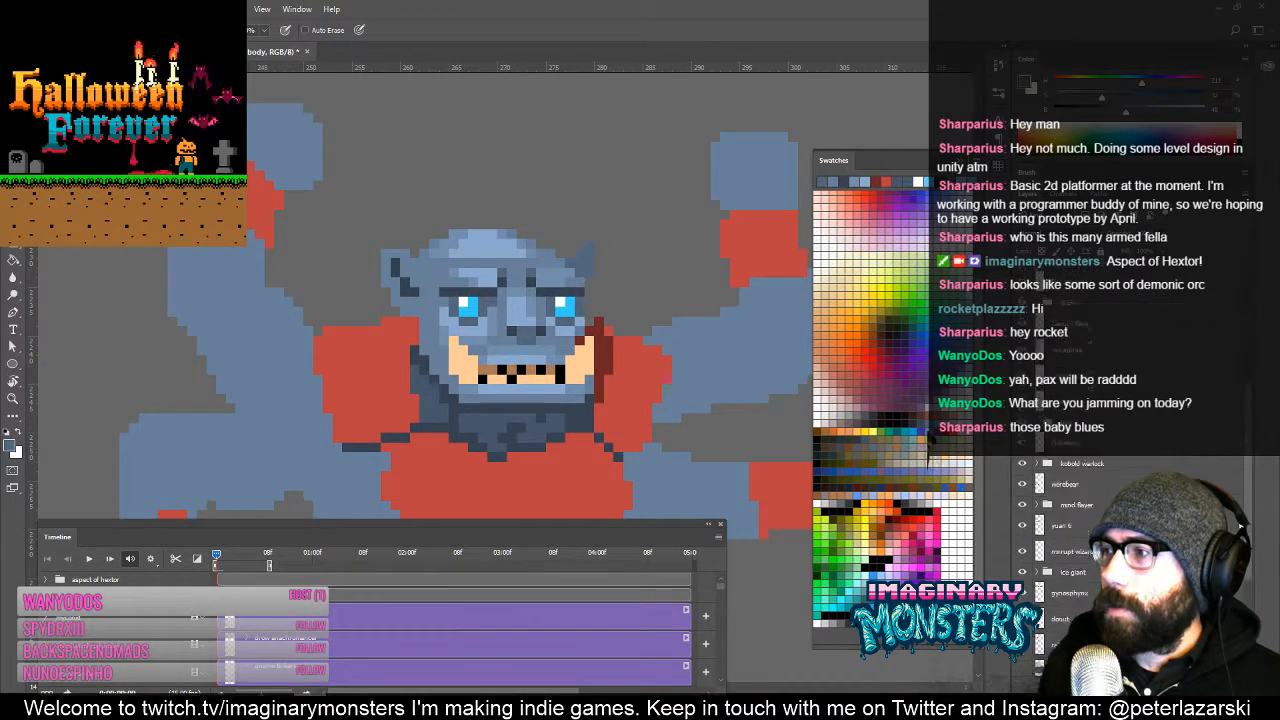
pyautogui.click(1022, 663)
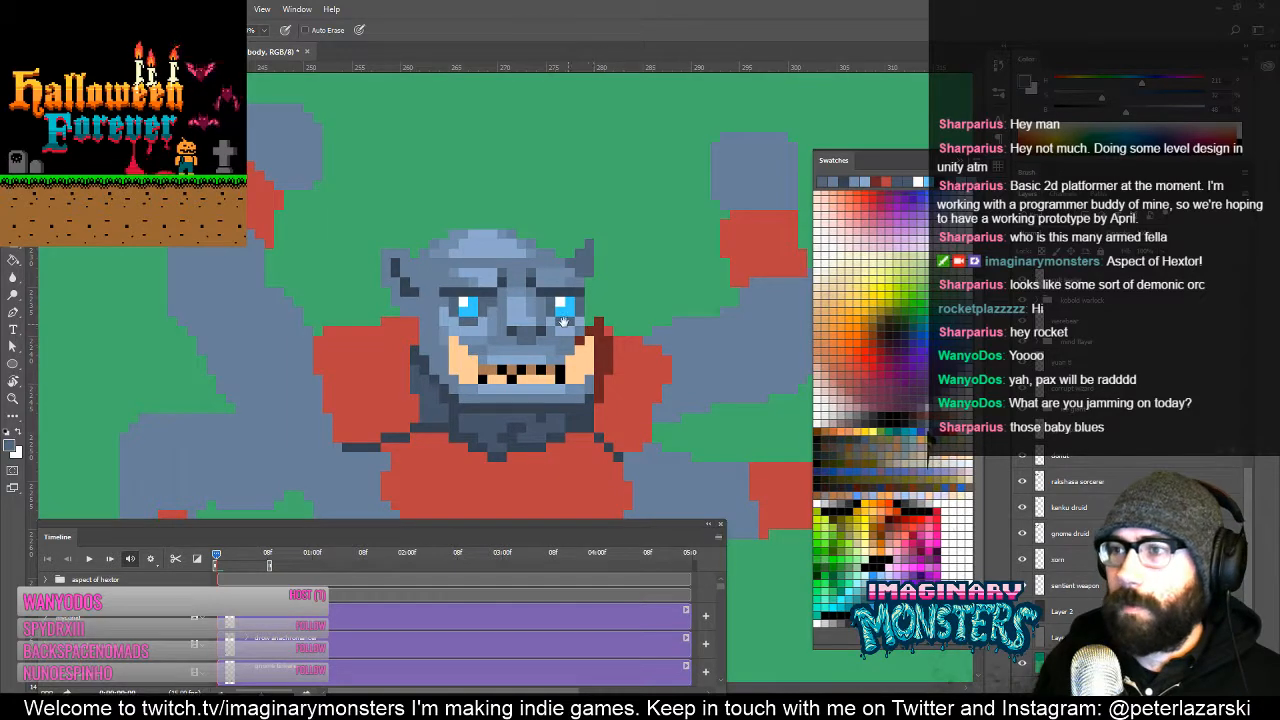
pyautogui.moveTo(565, 322); pyautogui.dragTo(589, 344)
pyautogui.hotkey('ctrl', 's')
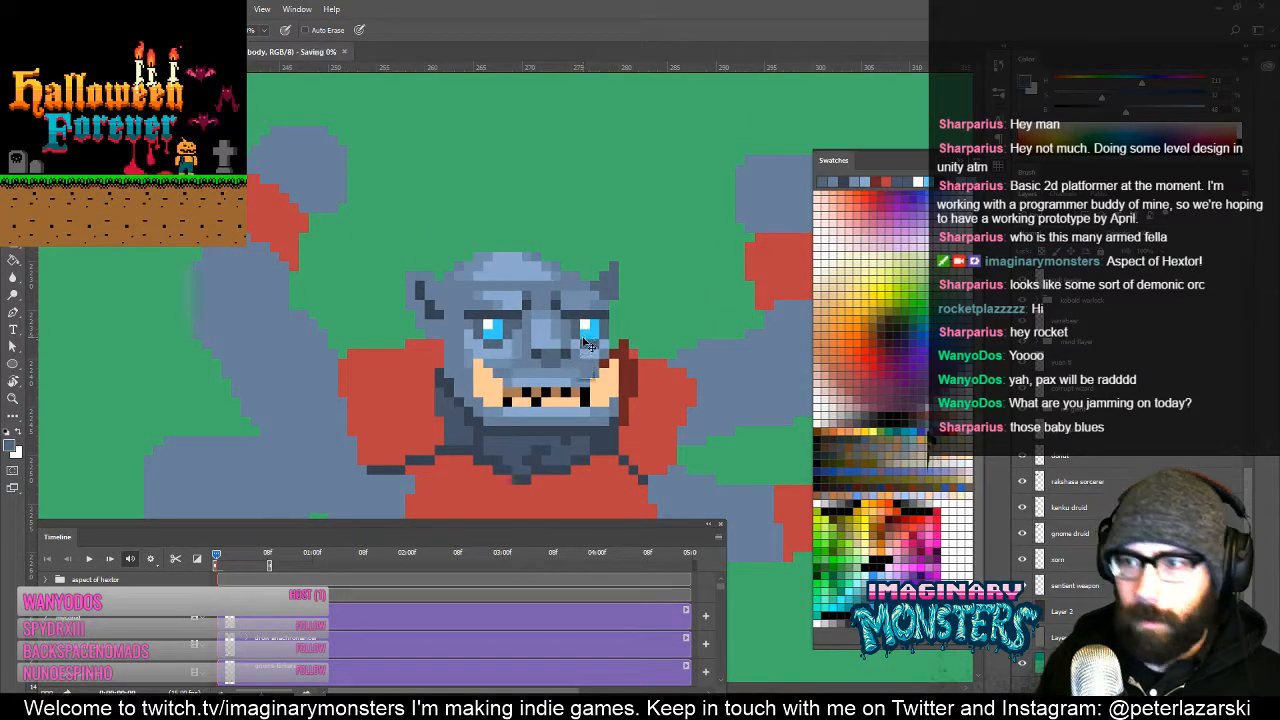
# Step: Examine the sprite's head and whole body against the green background at several magnifications, beside the neighbouring monsters
pyautogui.scroll(-2, 620, 350)
pyautogui.scroll(3, 682, 320)
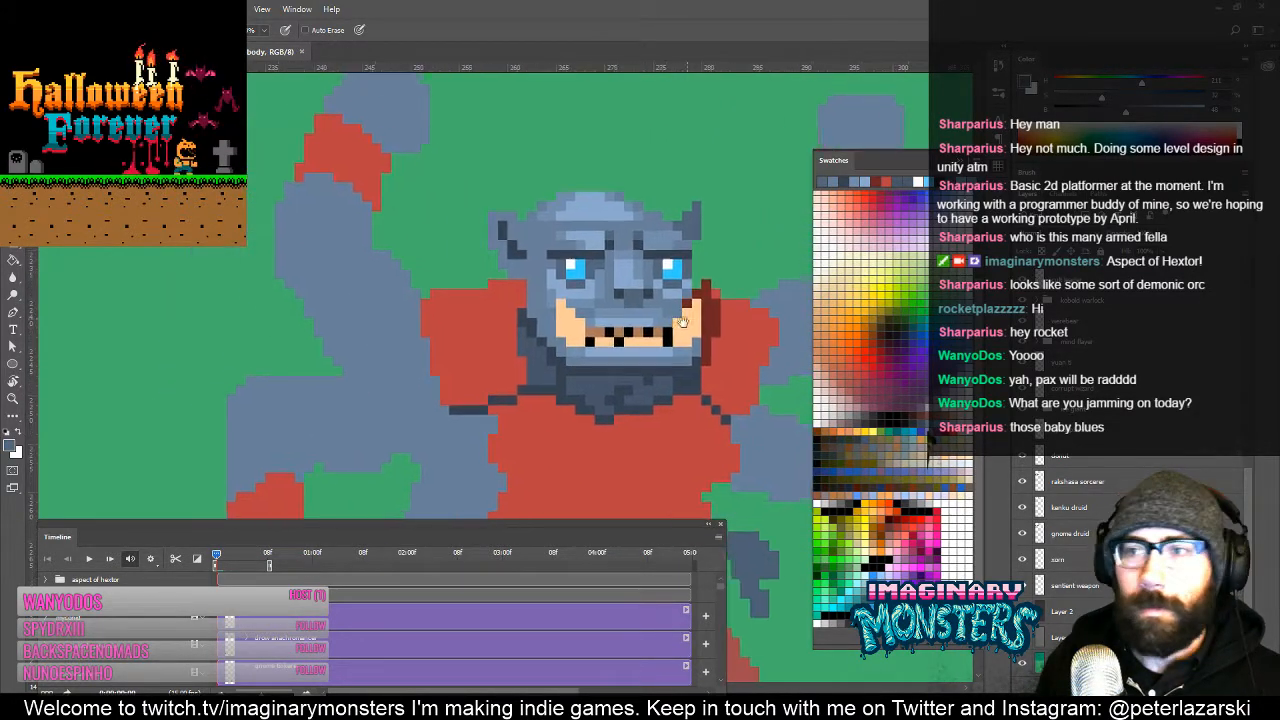
pyautogui.scroll(-2, 682, 320)
pyautogui.scroll(2, 519, 292)
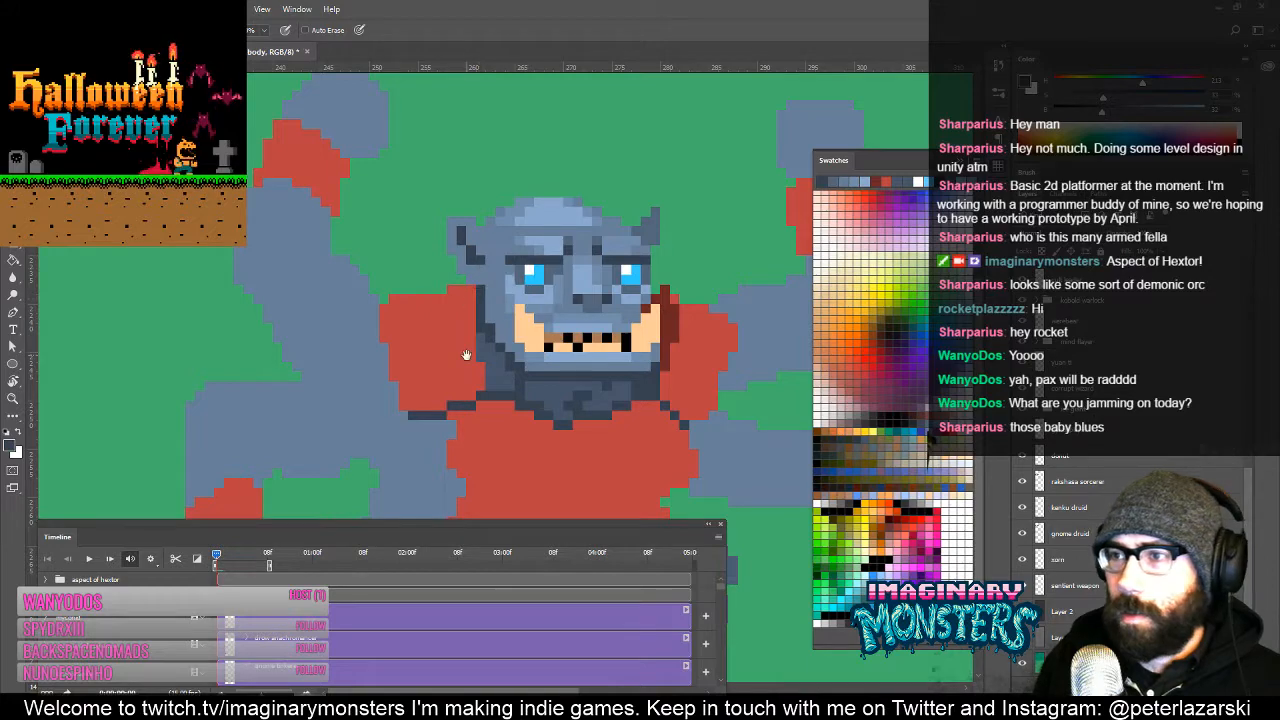
pyautogui.moveTo(466, 355); pyautogui.dragTo(483, 254)
pyautogui.keyDown('alt'); pyautogui.click(495, 305); pyautogui.keyUp('alt')
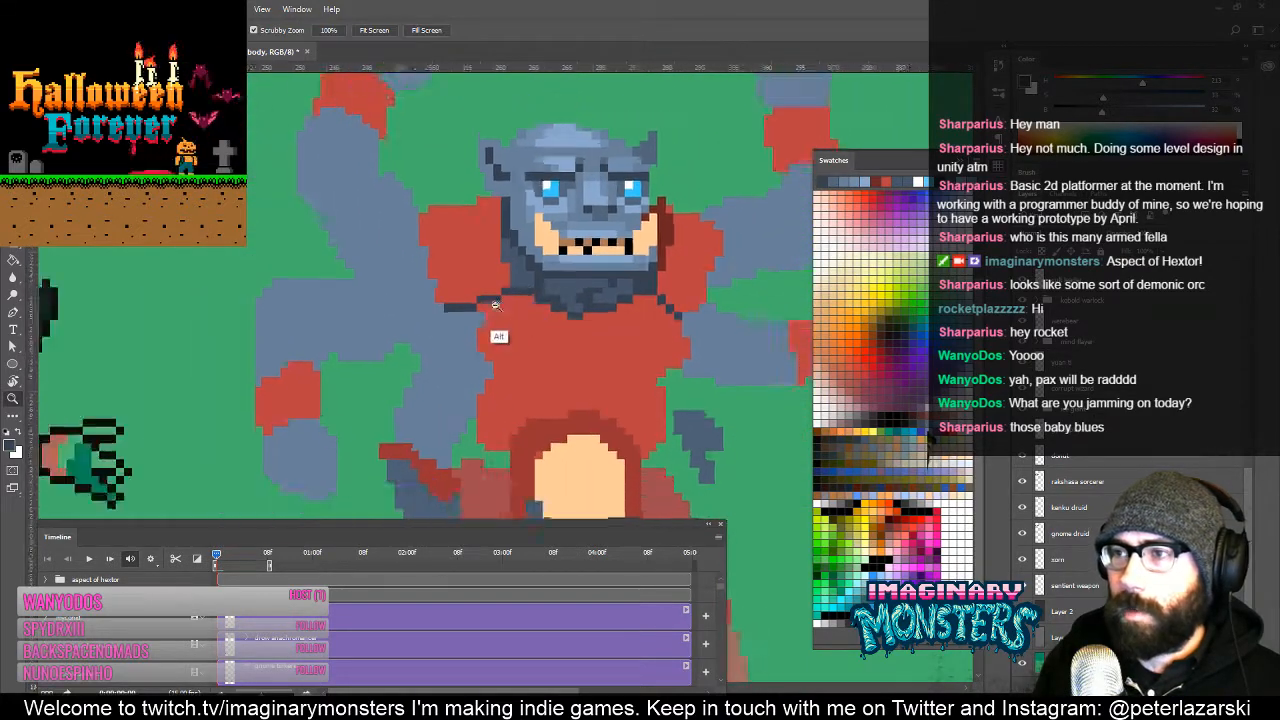
pyautogui.scroll(-3, 495, 305)
pyautogui.scroll(2, 495, 305)
pyautogui.scroll(-1, 493, 306)
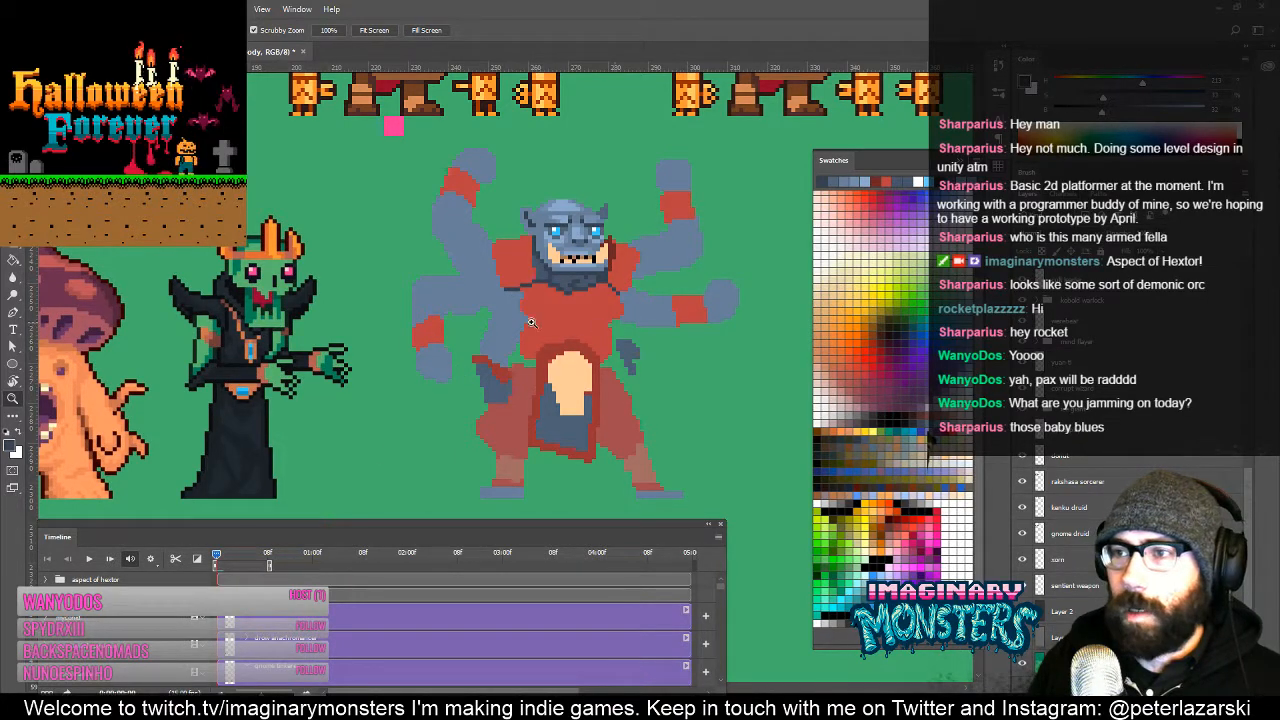
pyautogui.press('b')
pyautogui.press('z')
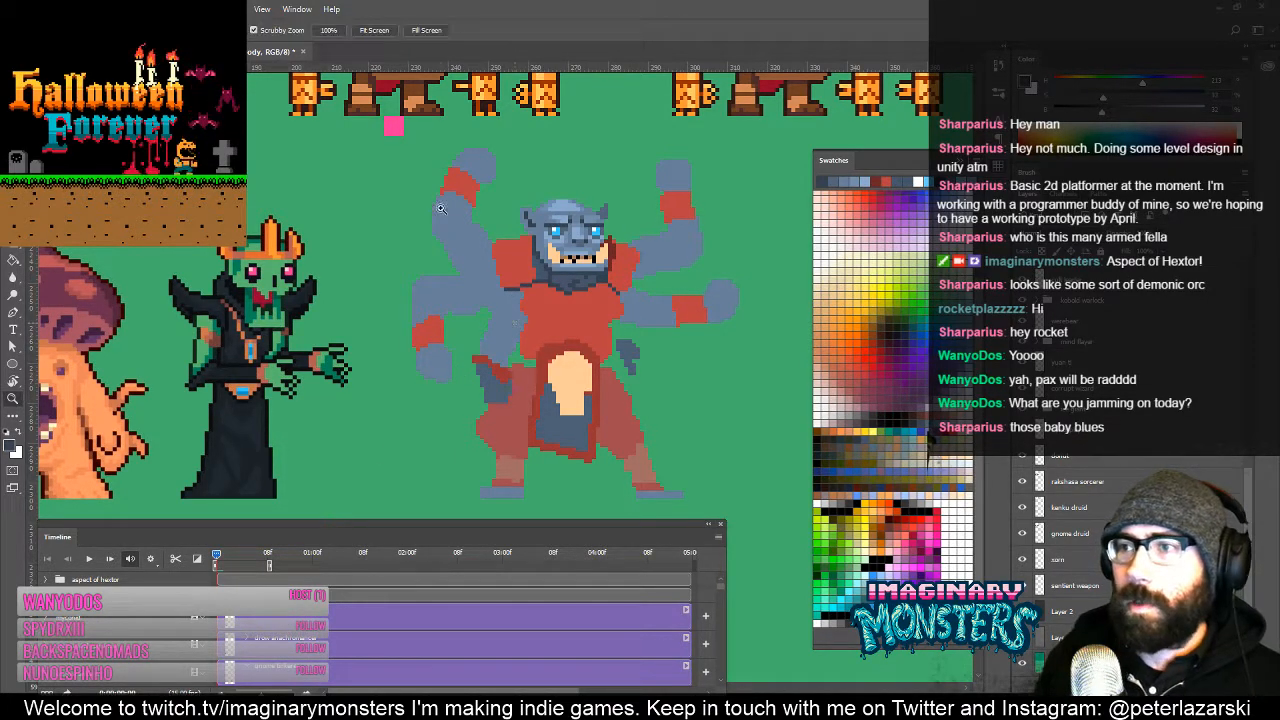
pyautogui.click(517, 261)
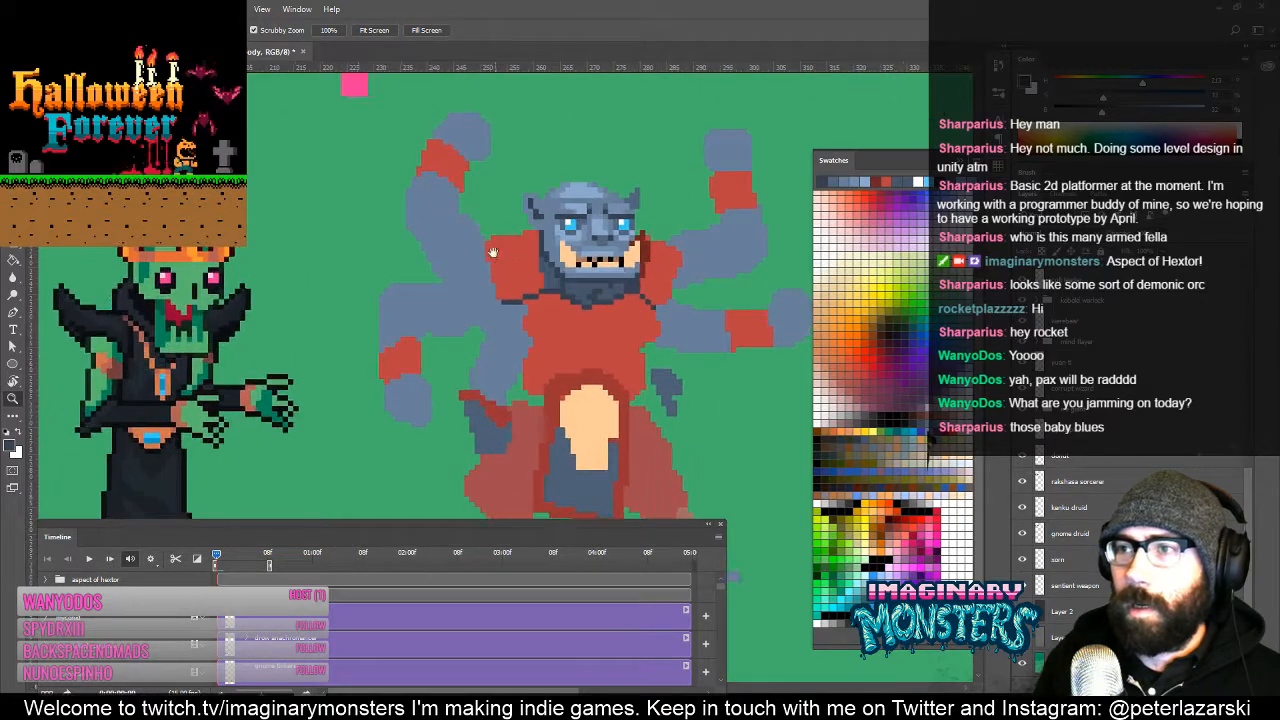
pyautogui.click(495, 290)
pyautogui.click(484, 318)
pyautogui.press('b')
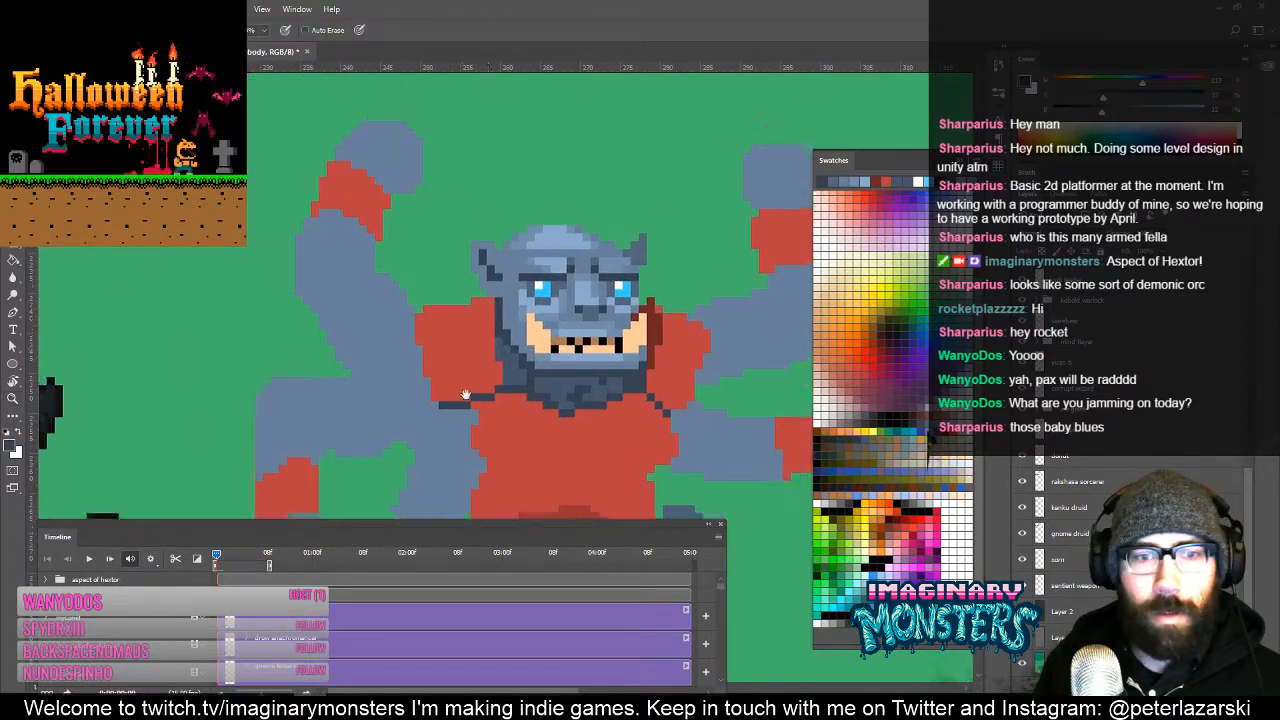
pyautogui.scroll(2, 598, 414)
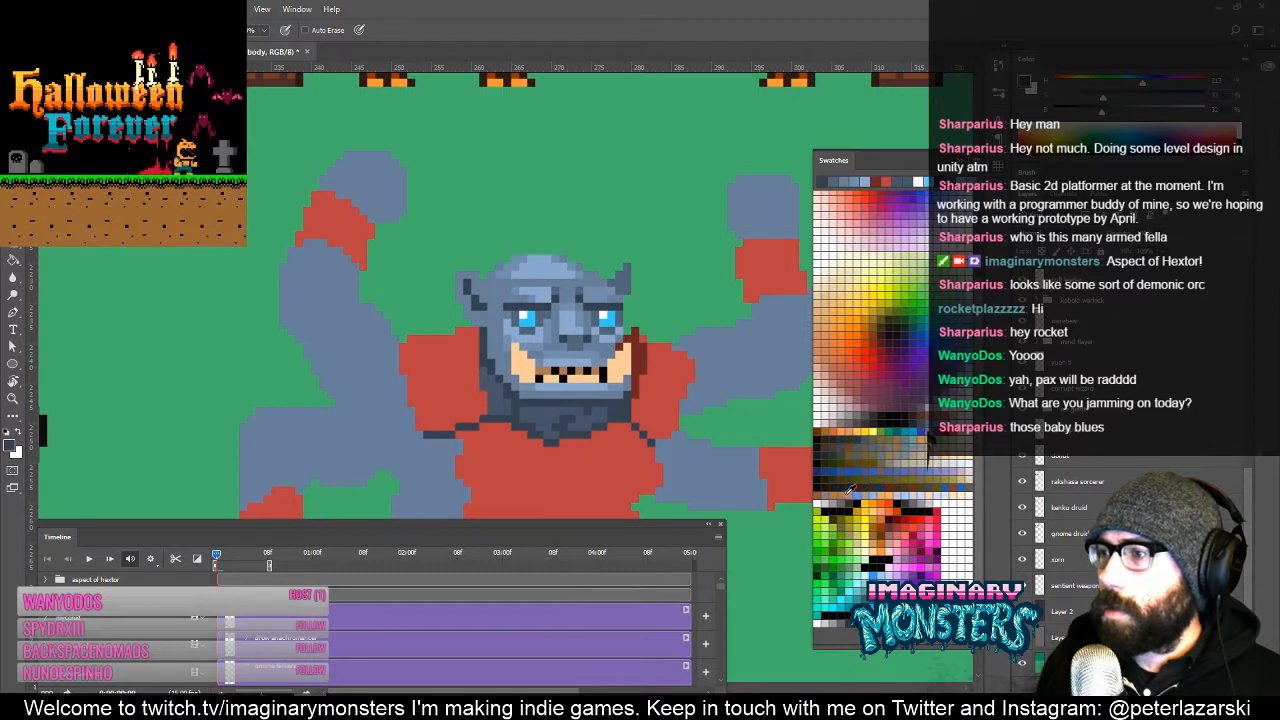
# Step: Select the sprite's red areas and paint a brown panel inside each shoulder pad, leaving red borders, then clear the selection
pyautogui.press('w')
pyautogui.click(459, 414)
pyautogui.moveTo(459, 414); pyautogui.dragTo(436, 324)
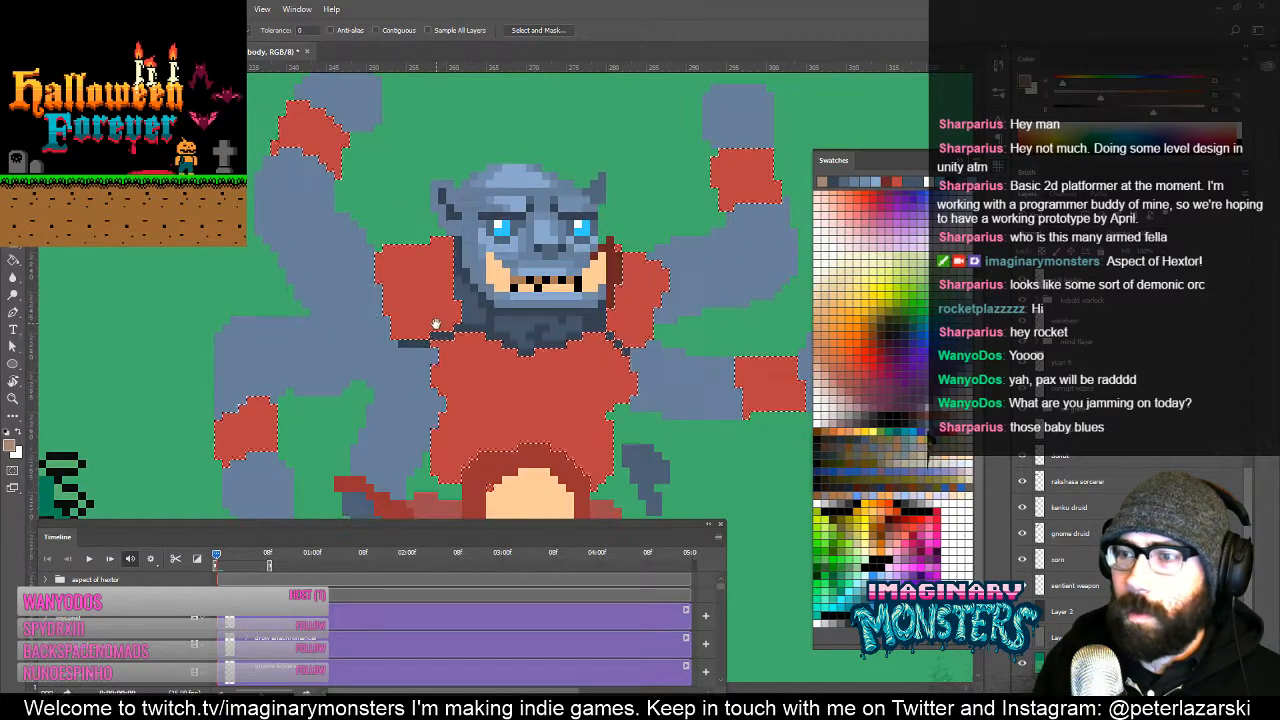
pyautogui.press('b')
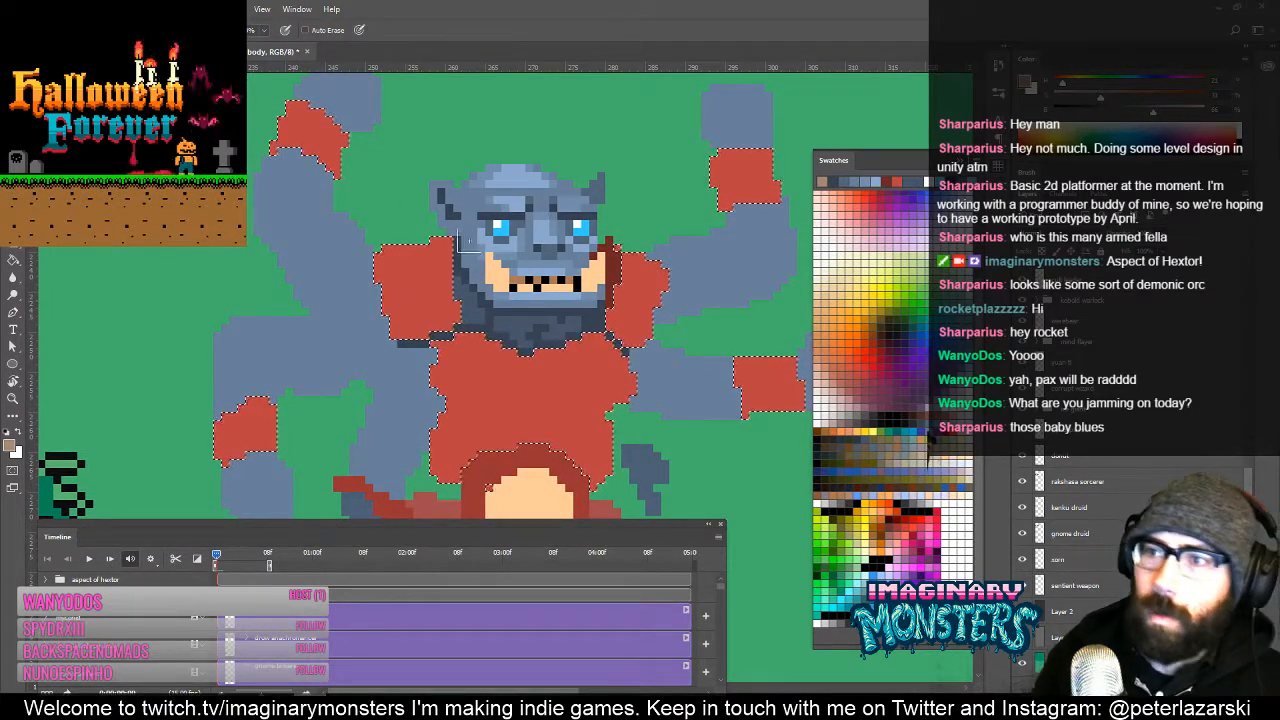
pyautogui.moveTo(410, 258)
pyautogui.mouseDown()
pyautogui.moveTo(430, 310)
pyautogui.moveTo(417, 310)
pyautogui.moveTo(412, 252)
pyautogui.mouseUp()
pyautogui.moveTo(626, 318); pyautogui.dragTo(636, 264)
pyautogui.hotkey('ctrl', 'd')
pyautogui.moveTo(622, 333); pyautogui.dragTo(560, 361)
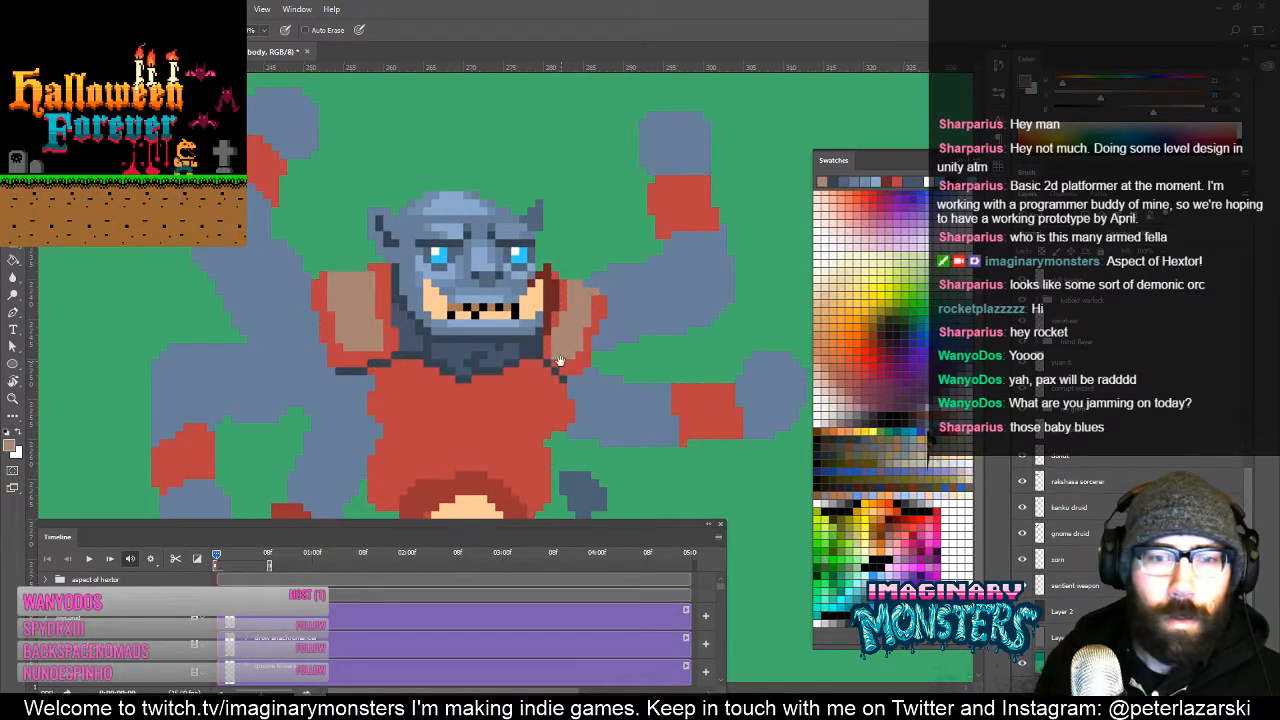
# Step: Paint brown patches inside the armbands of both raised arms, keeping within the selected red areas
pyautogui.moveTo(660, 210); pyautogui.dragTo(716, 206)
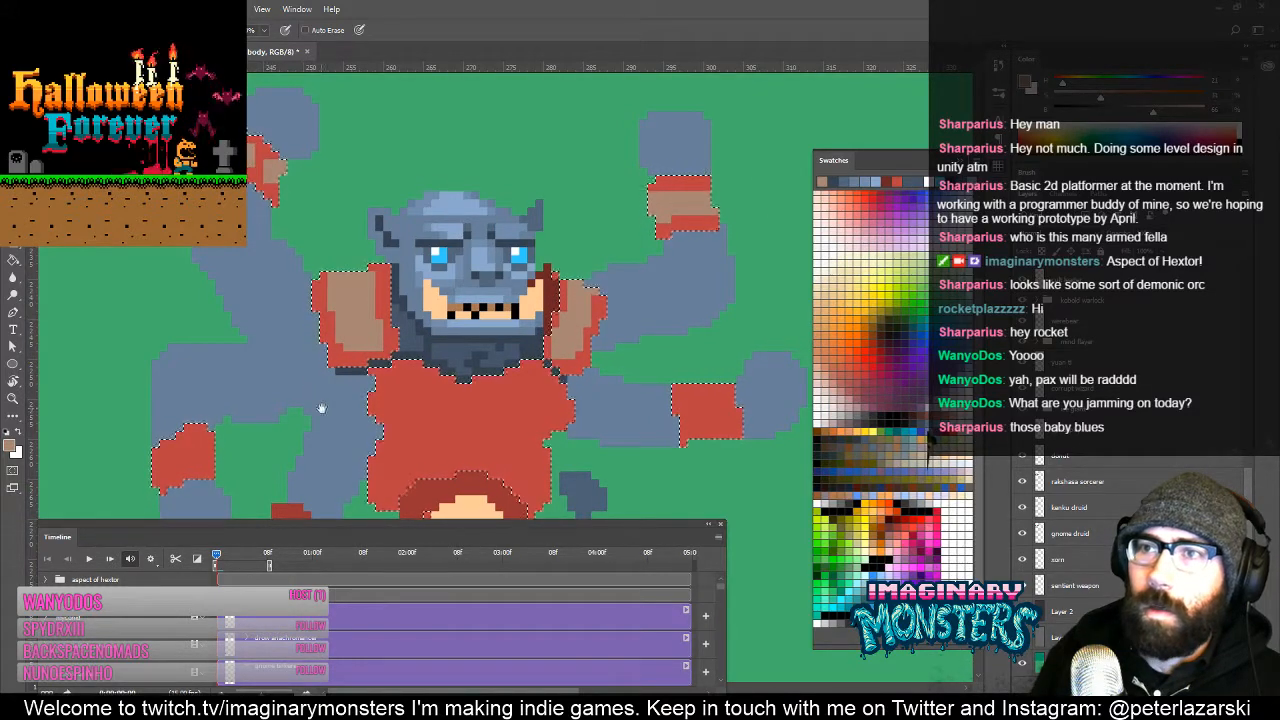
pyautogui.moveTo(321, 408); pyautogui.dragTo(348, 418)
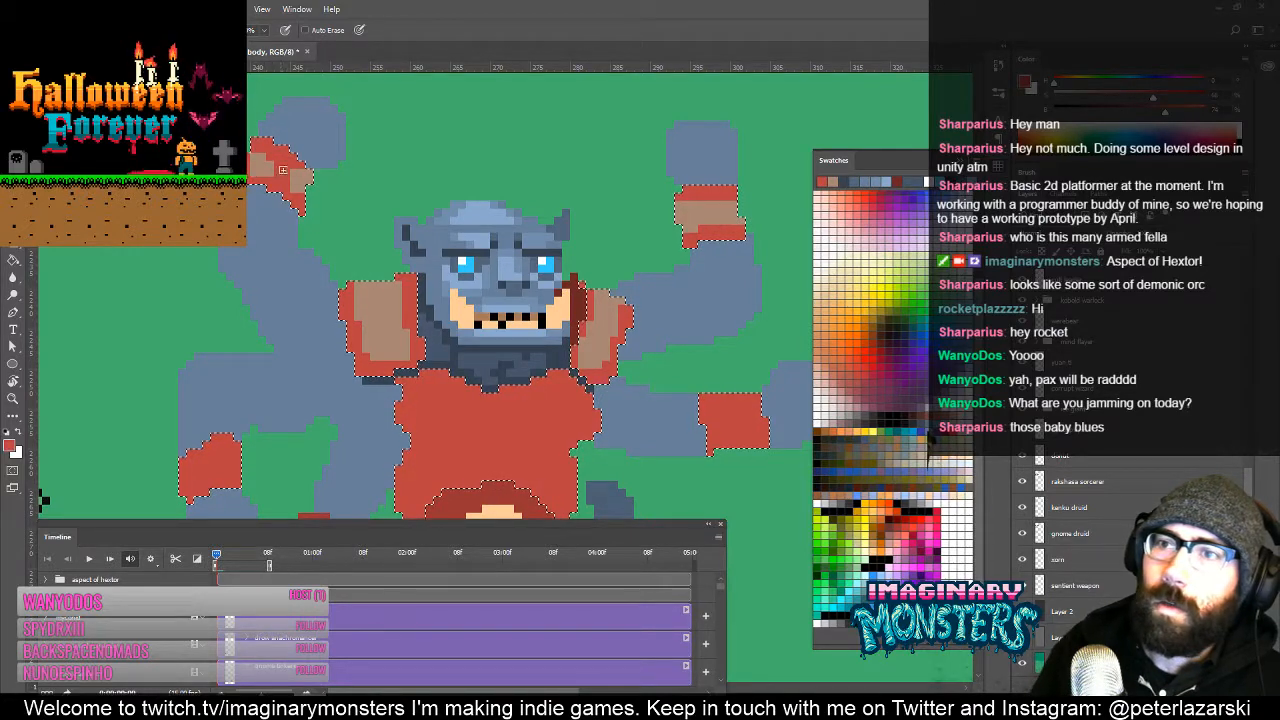
pyautogui.keyDown('alt'); pyautogui.click(283, 170); pyautogui.keyUp('alt')
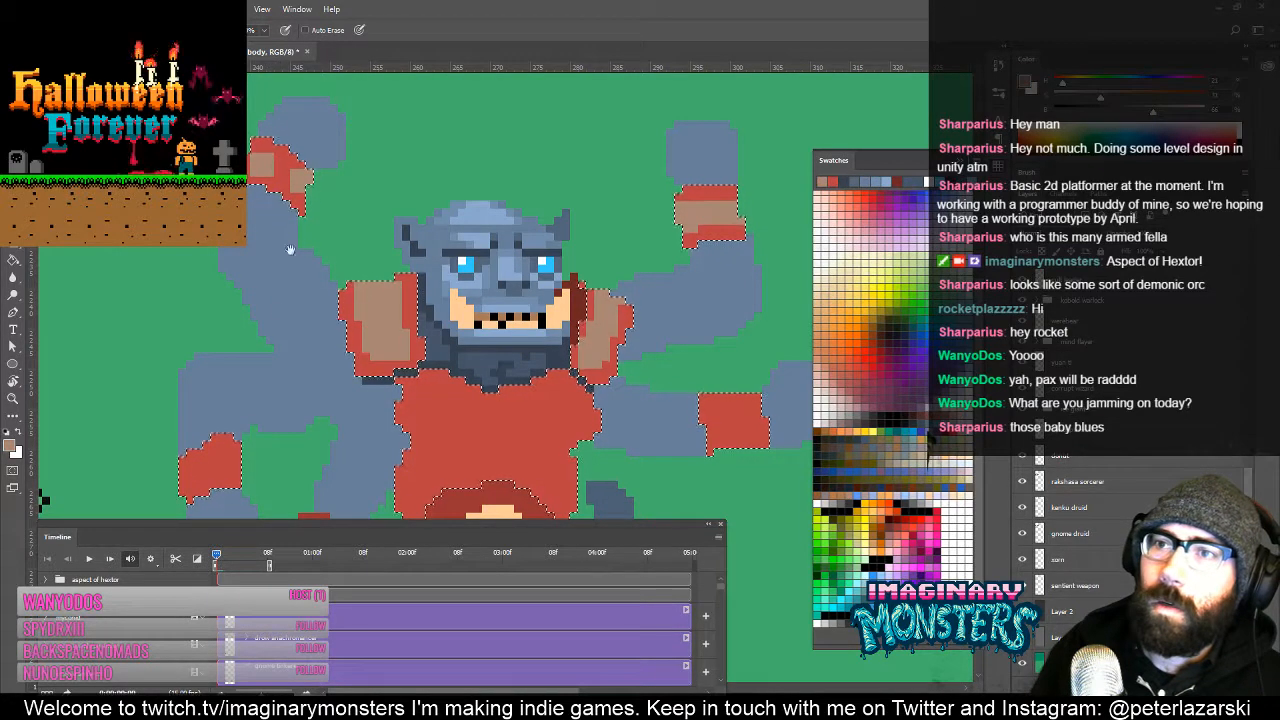
# Step: Paint brown panels on the chest and belly of the torso, leaving a red border around each one
pyautogui.moveTo(290, 250); pyautogui.dragTo(246, 159)
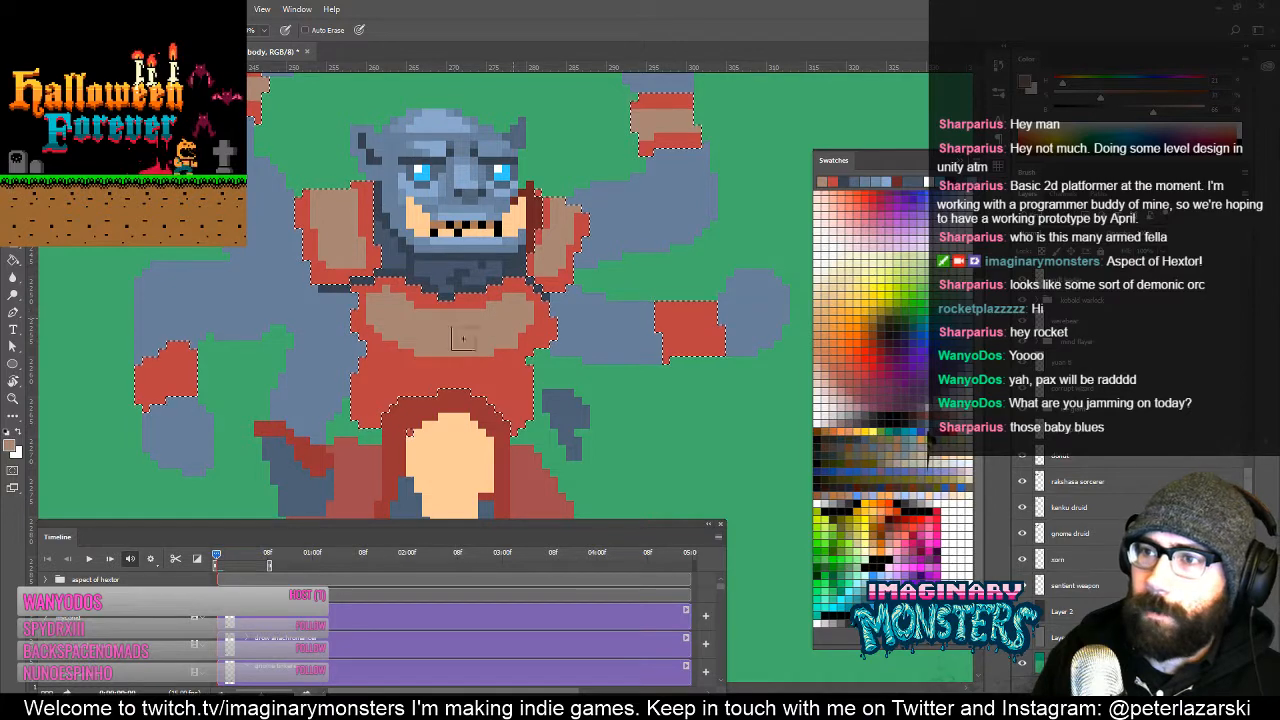
pyautogui.moveTo(461, 336); pyautogui.dragTo(423, 288)
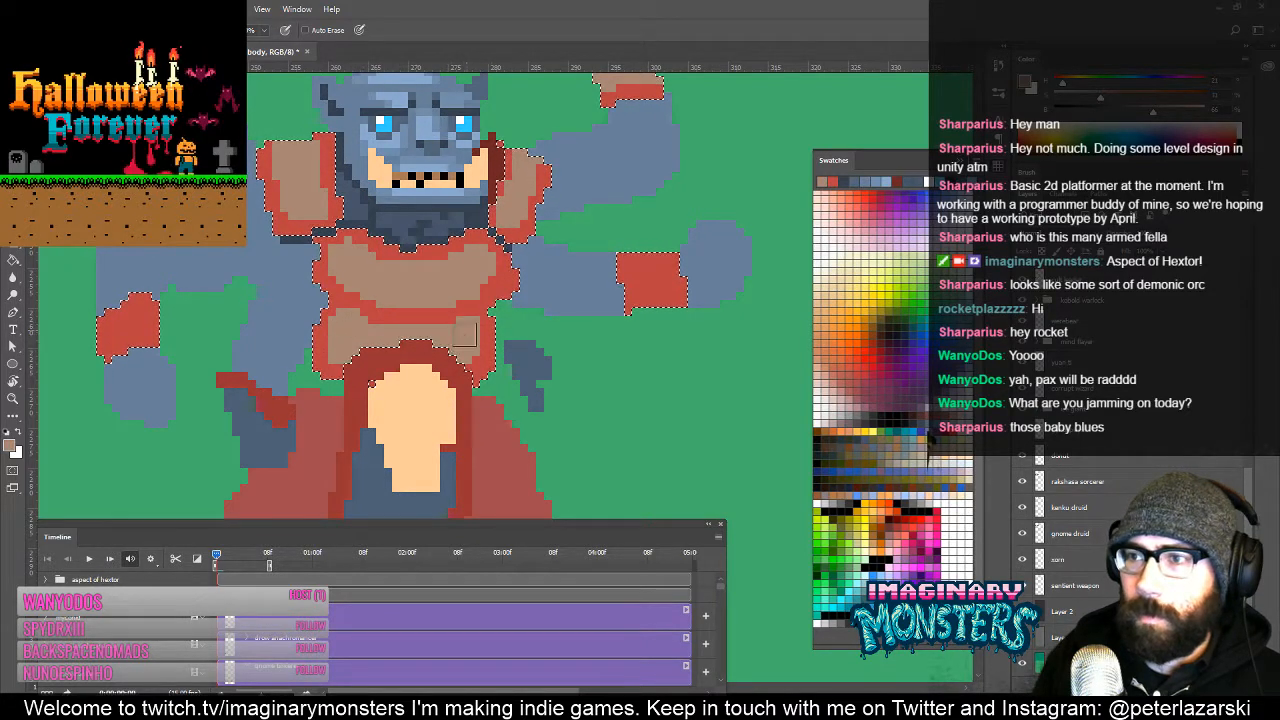
pyautogui.moveTo(440, 317)
pyautogui.mouseDown()
pyautogui.moveTo(471, 313)
pyautogui.moveTo(429, 329)
pyautogui.moveTo(450, 317)
pyautogui.mouseUp()
# Step: Paint a peach rectangle in the middle of the chest, deselect, and widen the chest plate's upper left edge in red
pyautogui.keyDown('alt'); pyautogui.click(432, 429); pyautogui.keyUp('alt')
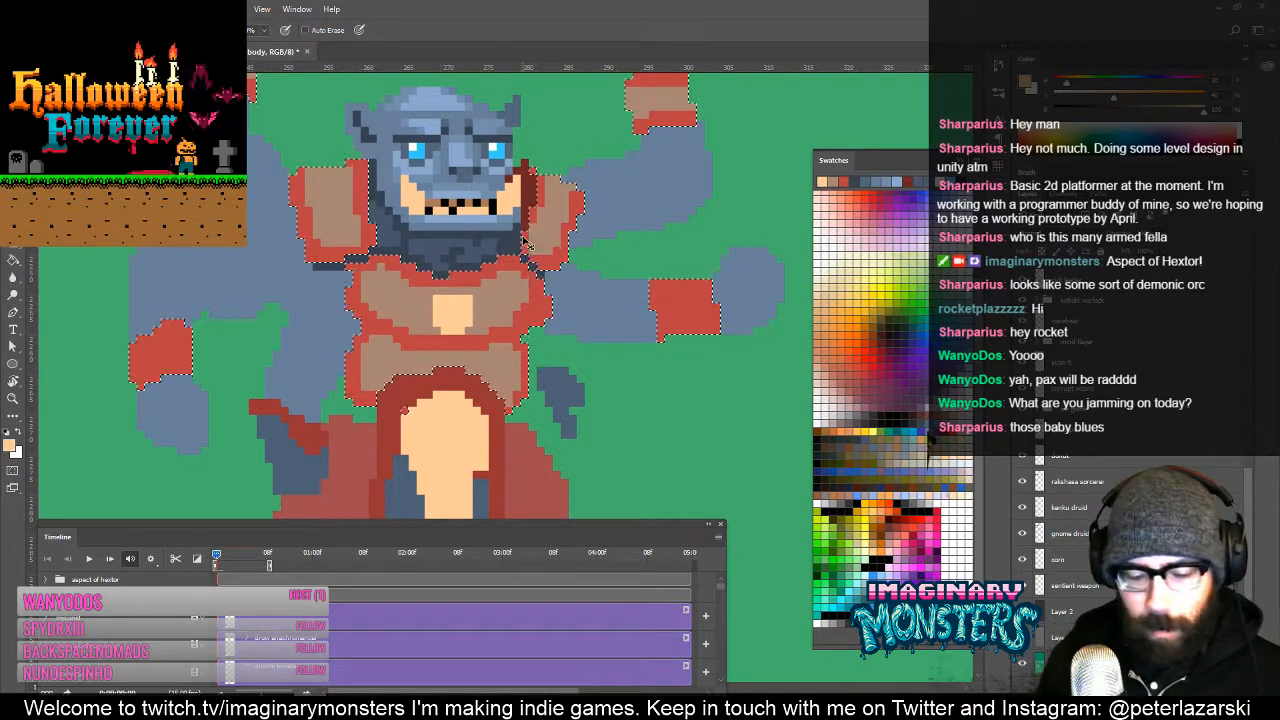
pyautogui.hotkey('ctrl', 'd')
pyautogui.moveTo(399, 270); pyautogui.dragTo(446, 290)
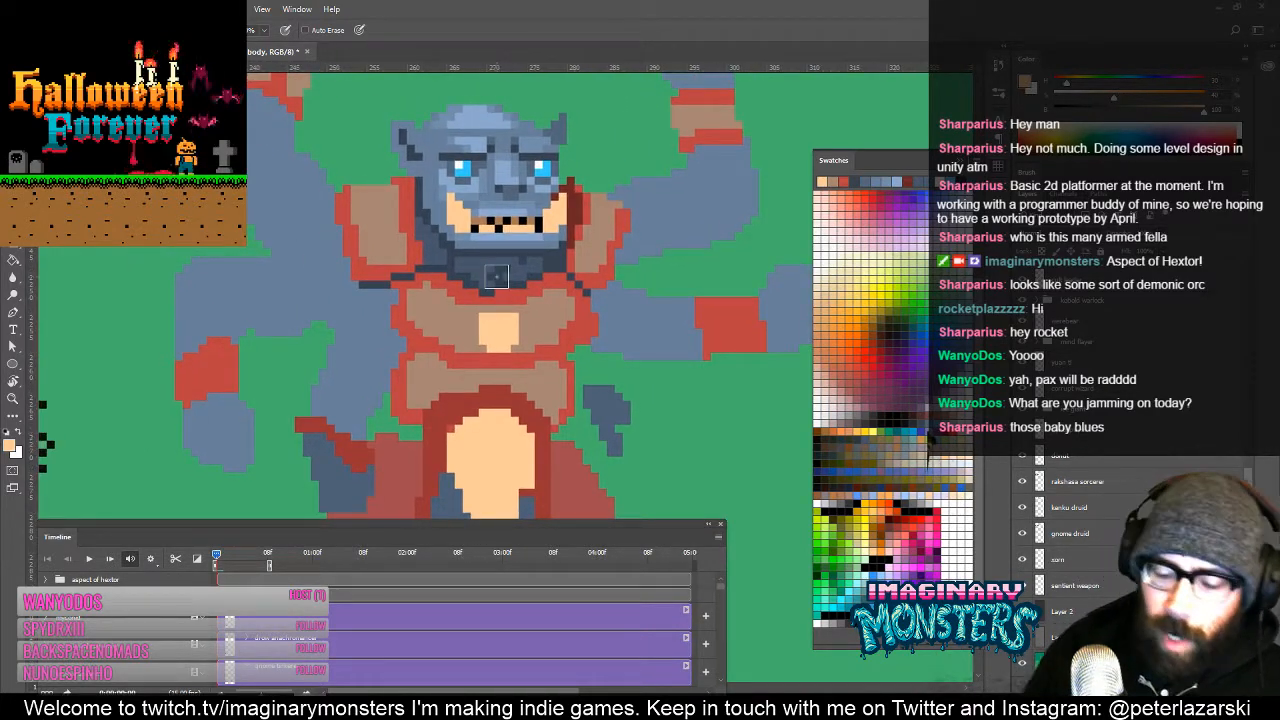
pyautogui.keyDown('alt'); pyautogui.click(402, 319); pyautogui.keyUp('alt')
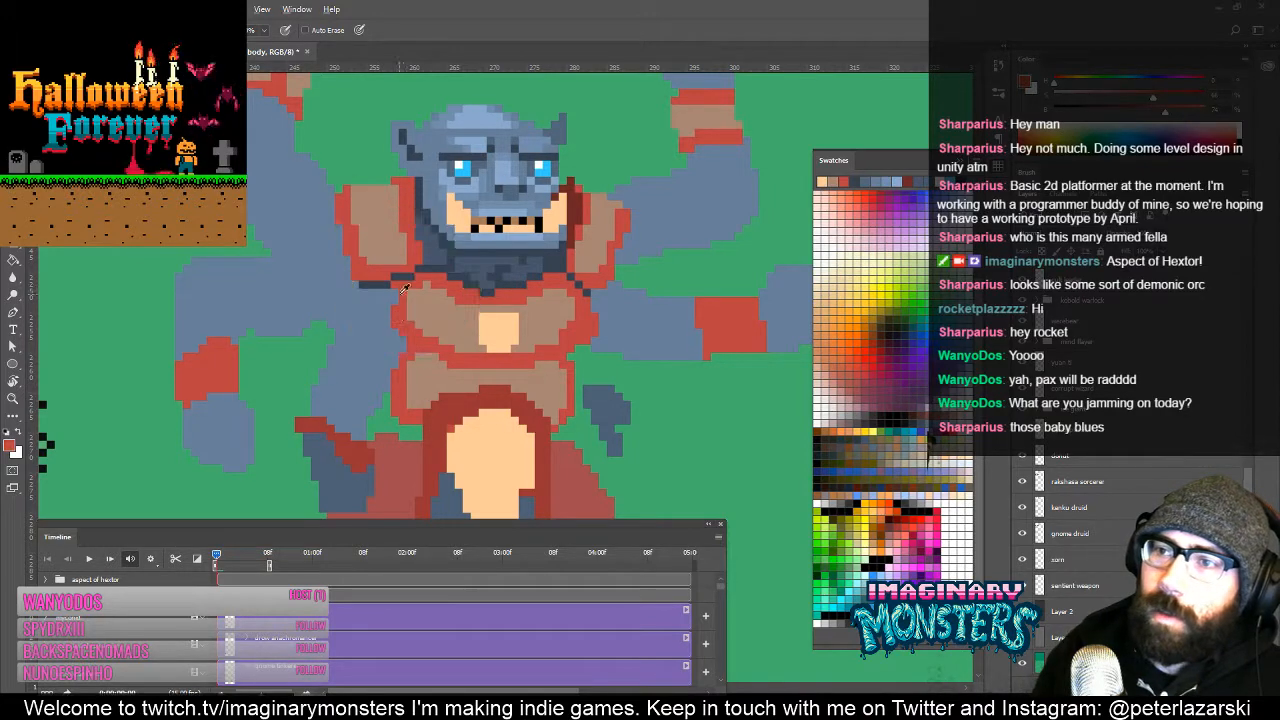
pyautogui.moveTo(402, 290); pyautogui.dragTo(395, 305)
pyautogui.moveTo(467, 333)
pyautogui.mouseDown()
pyautogui.moveTo(459, 365)
pyautogui.moveTo(430, 312)
pyautogui.mouseUp()
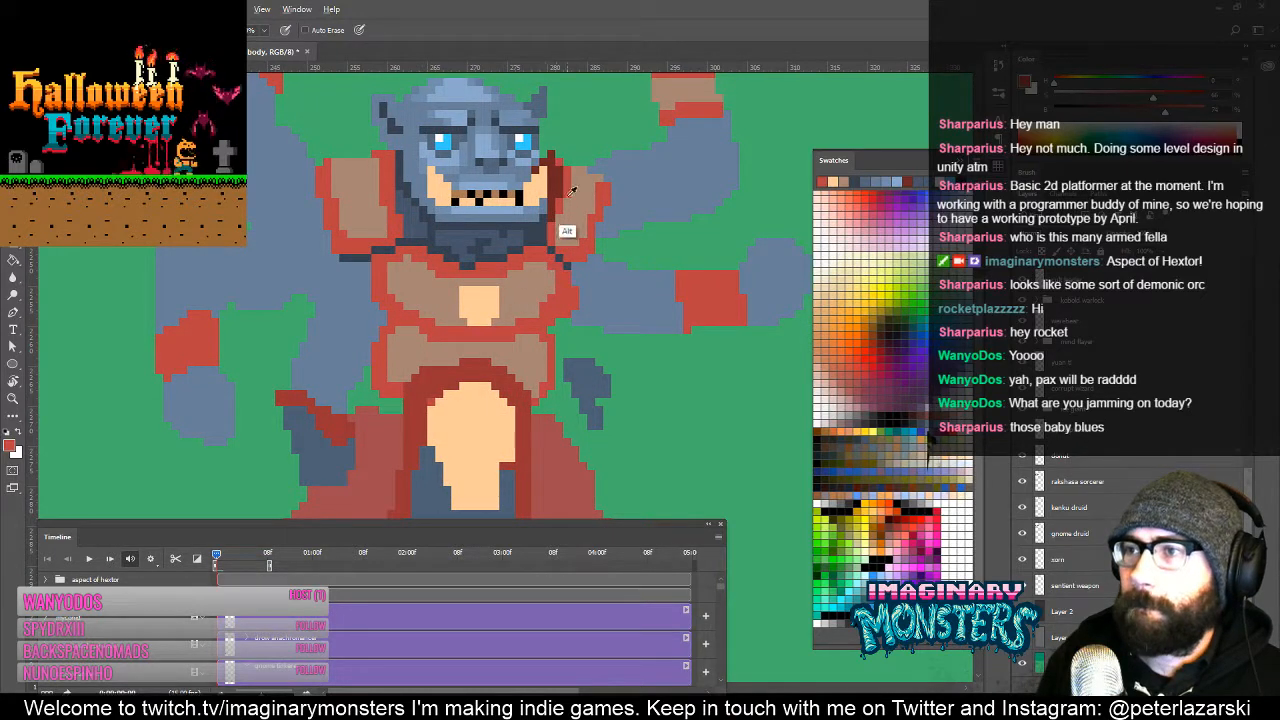
# Step: Sample the dark red beside the head and paint a curved shadow line along the chest plate's lower edge
pyautogui.keyDown('alt'); pyautogui.click(550, 220); pyautogui.keyUp('alt')
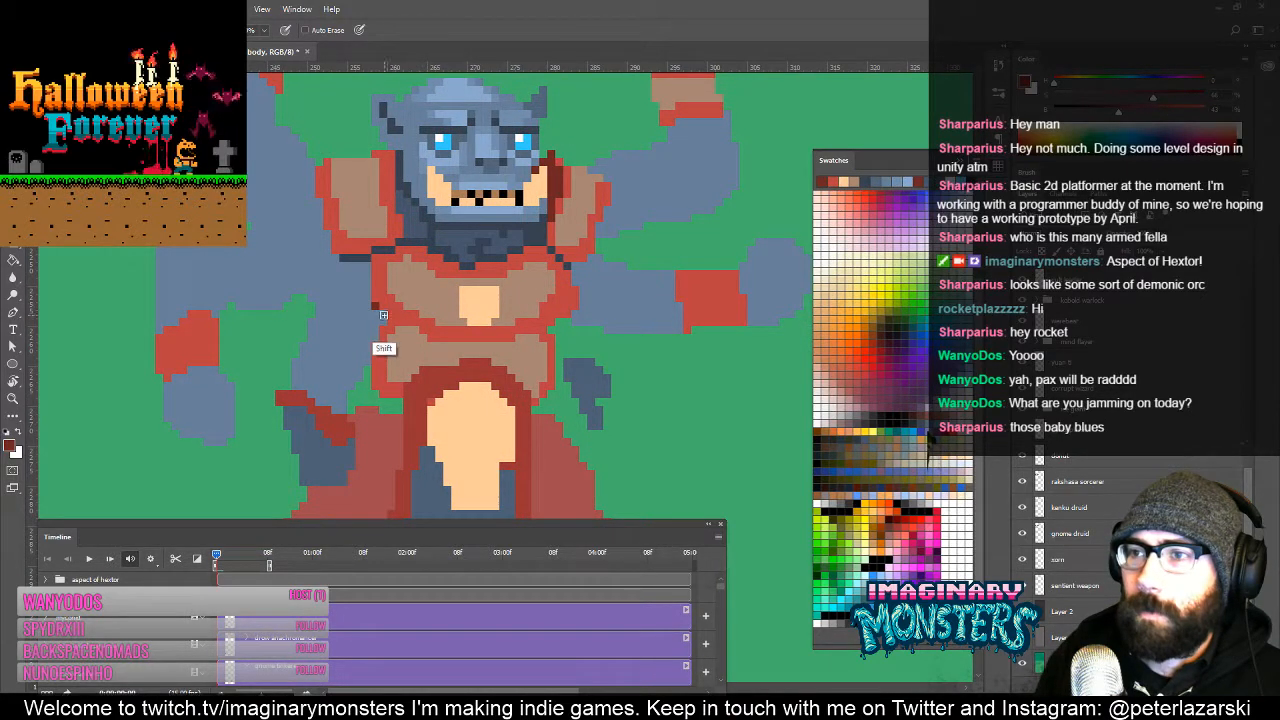
pyautogui.click(384, 315)
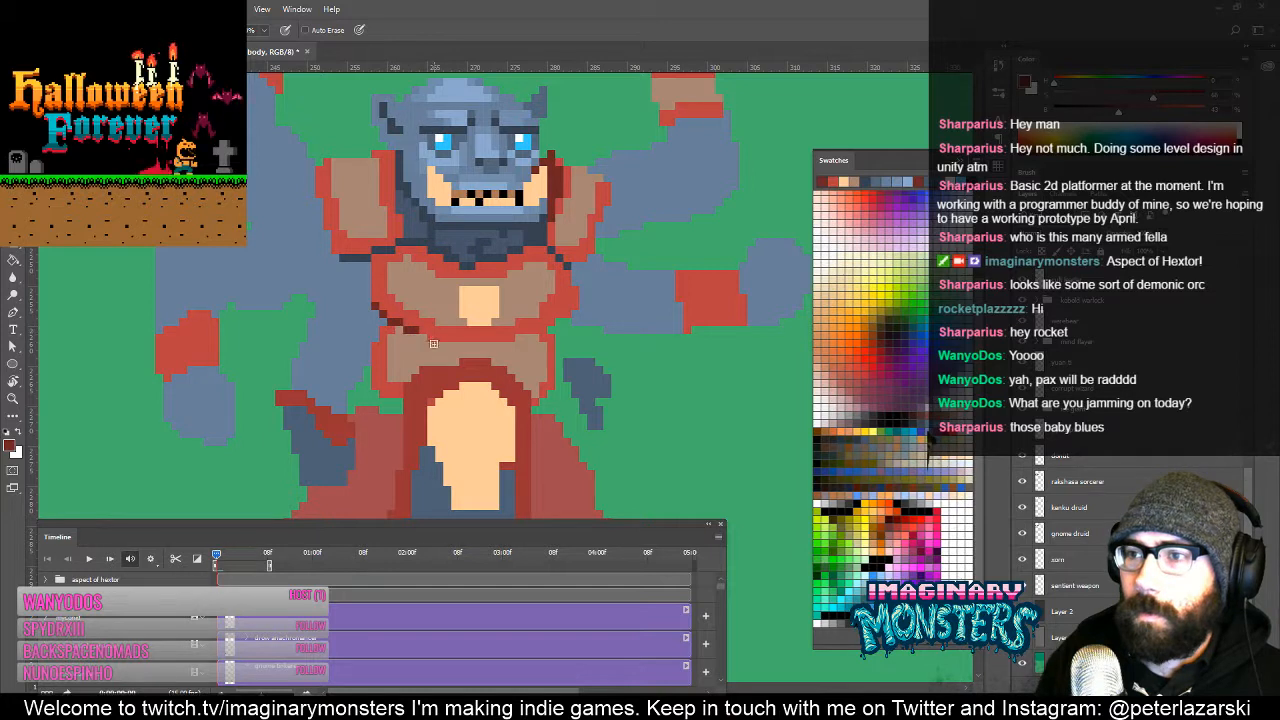
pyautogui.moveTo(441, 346); pyautogui.dragTo(535, 338)
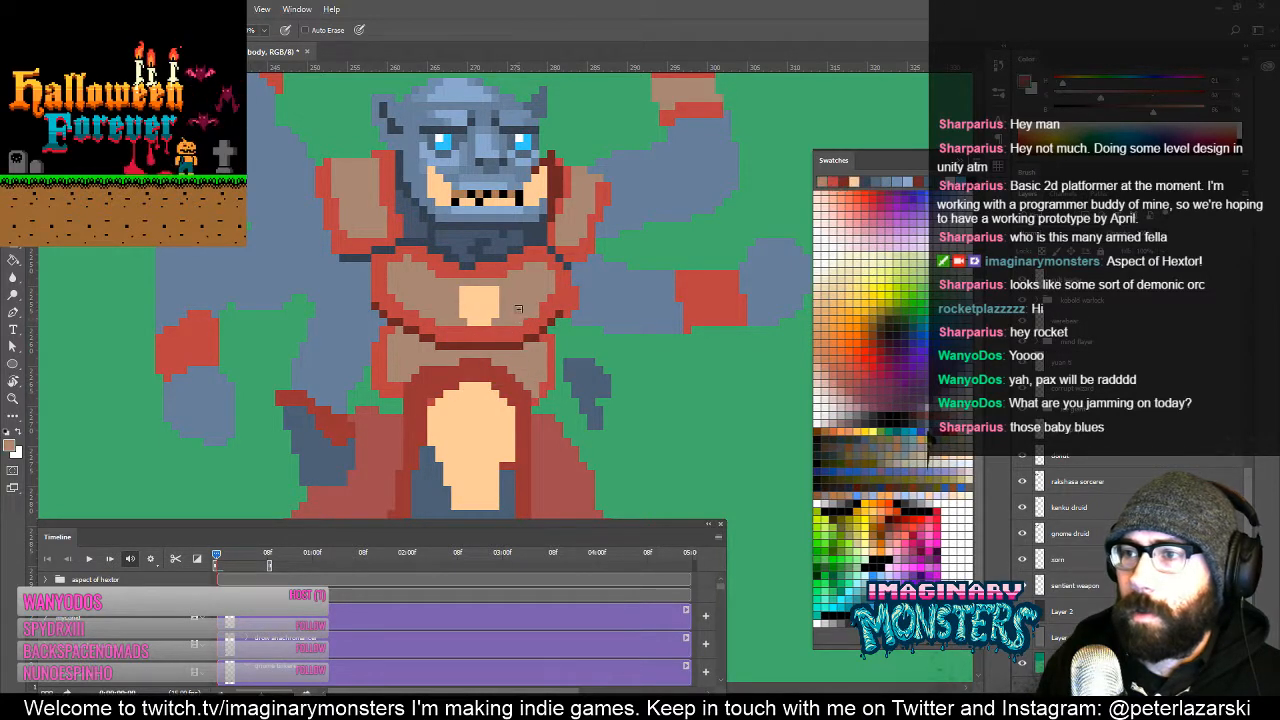
pyautogui.moveTo(553, 340); pyautogui.dragTo(482, 315)
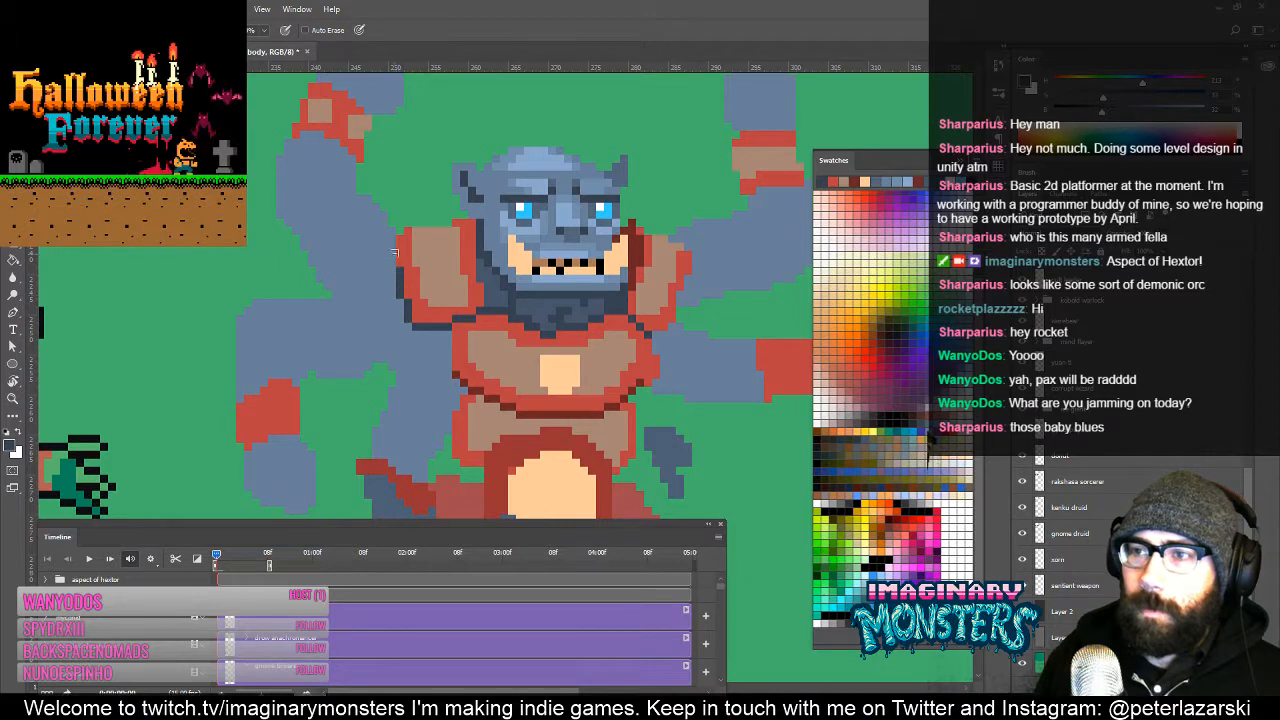
# Step: Paint a dark blue shadow along the outside of the left shoulder pad, with spikes reaching onto the raised arm
pyautogui.moveTo(382, 215); pyautogui.dragTo(377, 317)
pyautogui.moveTo(410, 358)
pyautogui.mouseDown()
pyautogui.moveTo(381, 330)
pyautogui.moveTo(397, 348)
pyautogui.moveTo(347, 330)
pyautogui.moveTo(393, 349)
pyautogui.mouseUp()
pyautogui.moveTo(609, 324)
pyautogui.mouseDown()
pyautogui.moveTo(530, 372)
pyautogui.moveTo(578, 326)
pyautogui.moveTo(526, 252)
pyautogui.mouseUp()
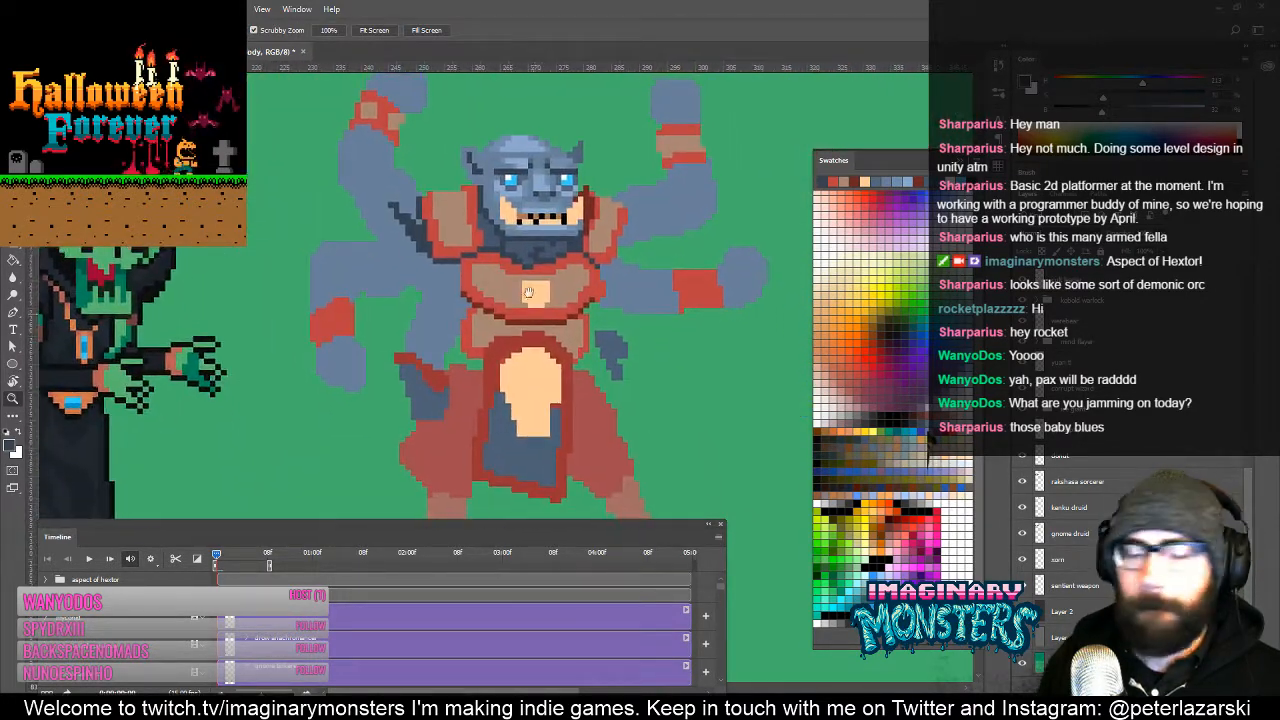
pyautogui.press('b')
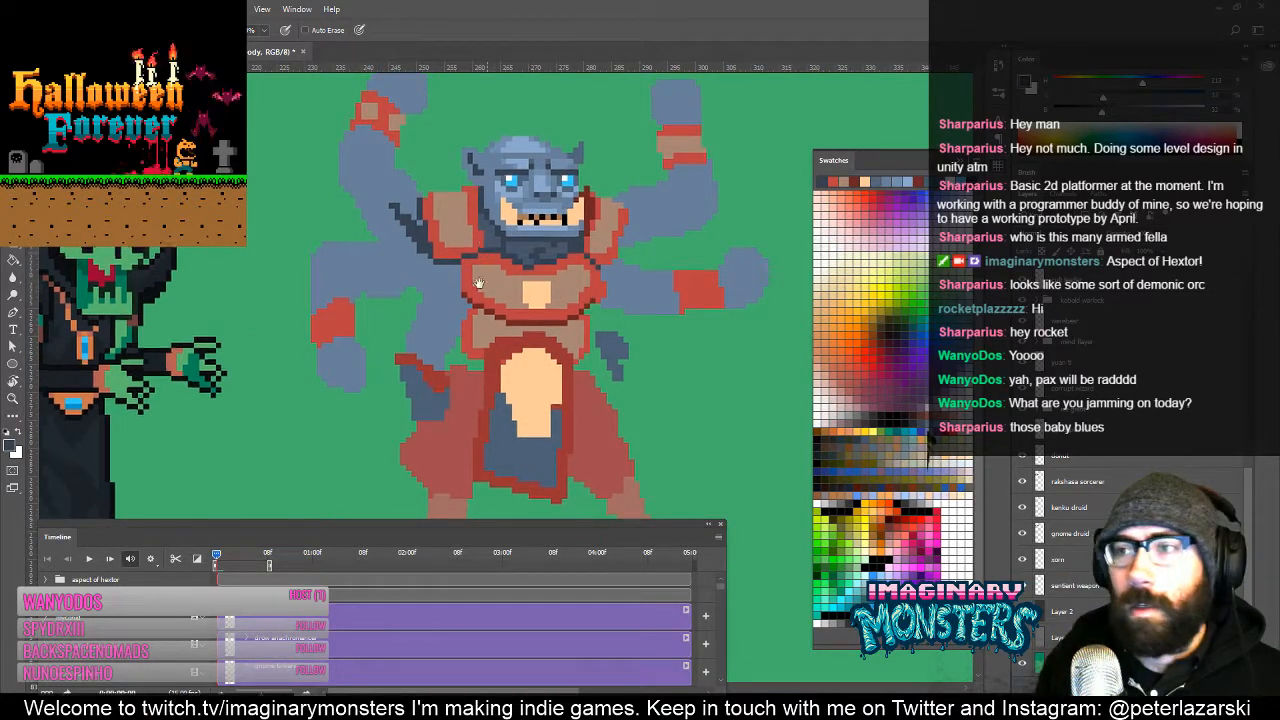
pyautogui.moveTo(523, 297)
pyautogui.mouseDown()
pyautogui.moveTo(488, 354)
pyautogui.moveTo(486, 320)
pyautogui.mouseUp()
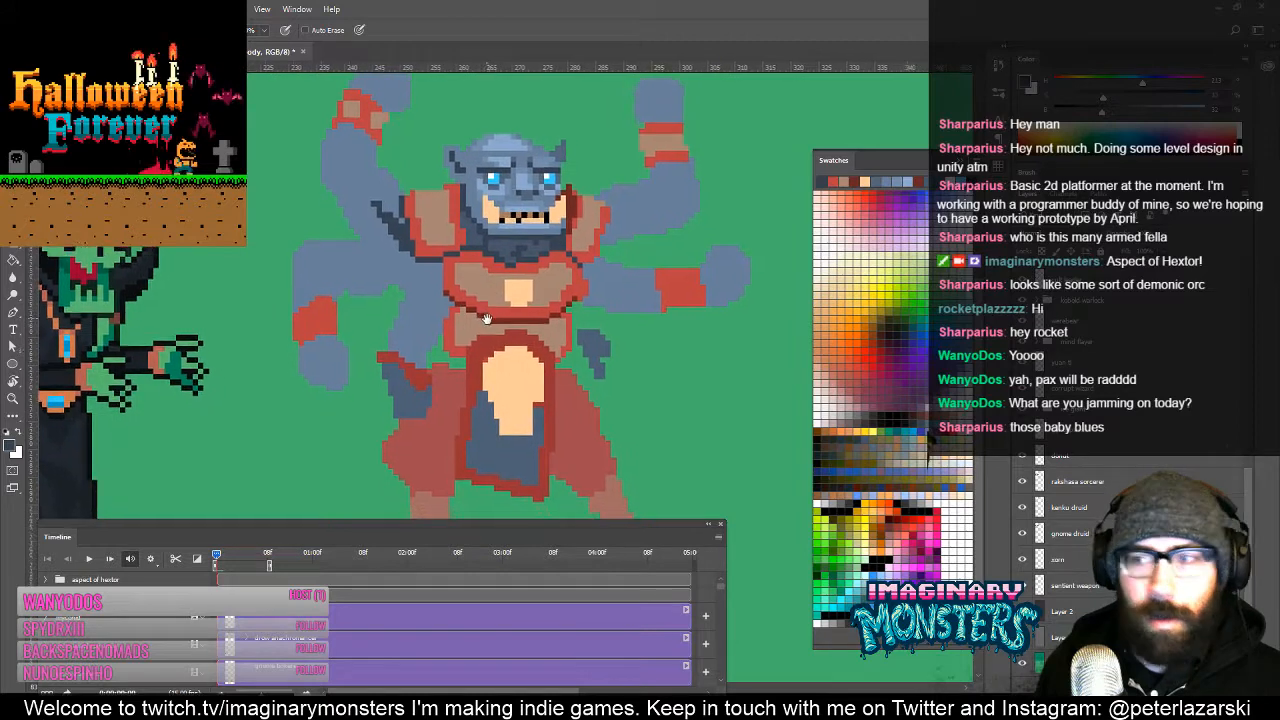
# Step: Sample a mid blue from the head and shade the base of the raised arm behind the left shoulder pad
pyautogui.press('z')
pyautogui.click(406, 249)
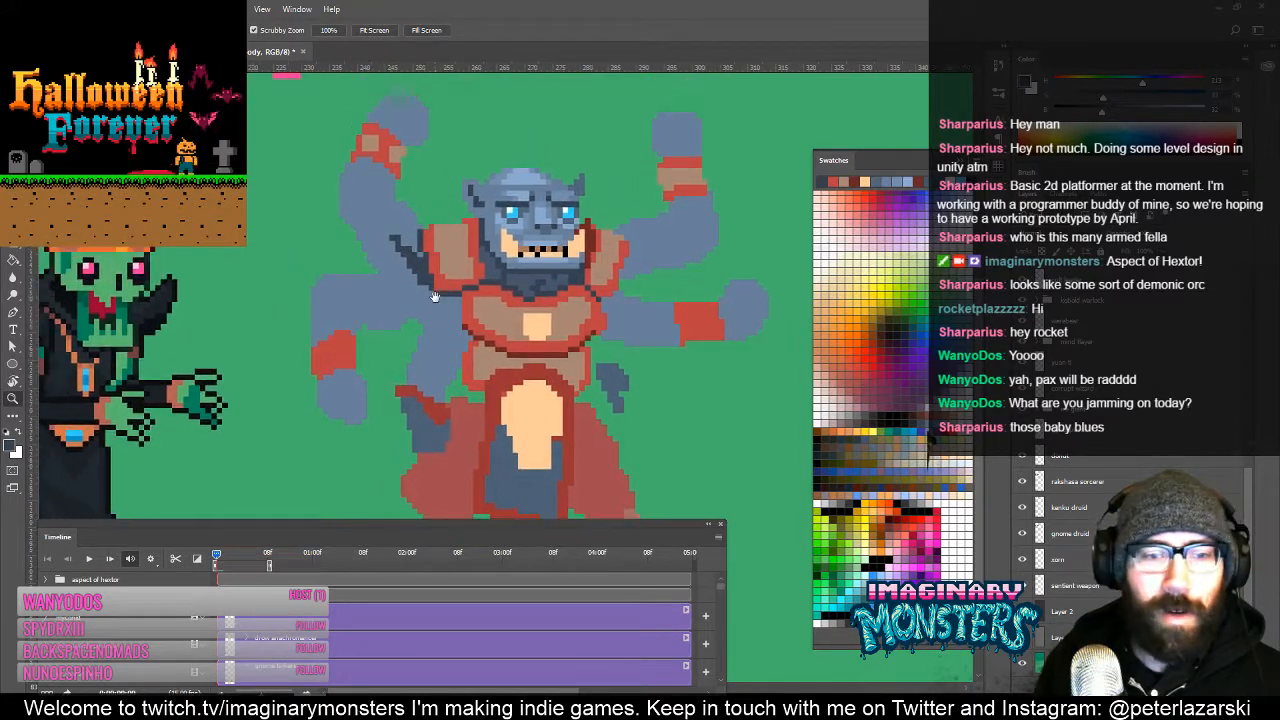
pyautogui.click(409, 242)
pyautogui.click(409, 242)
pyautogui.press('b')
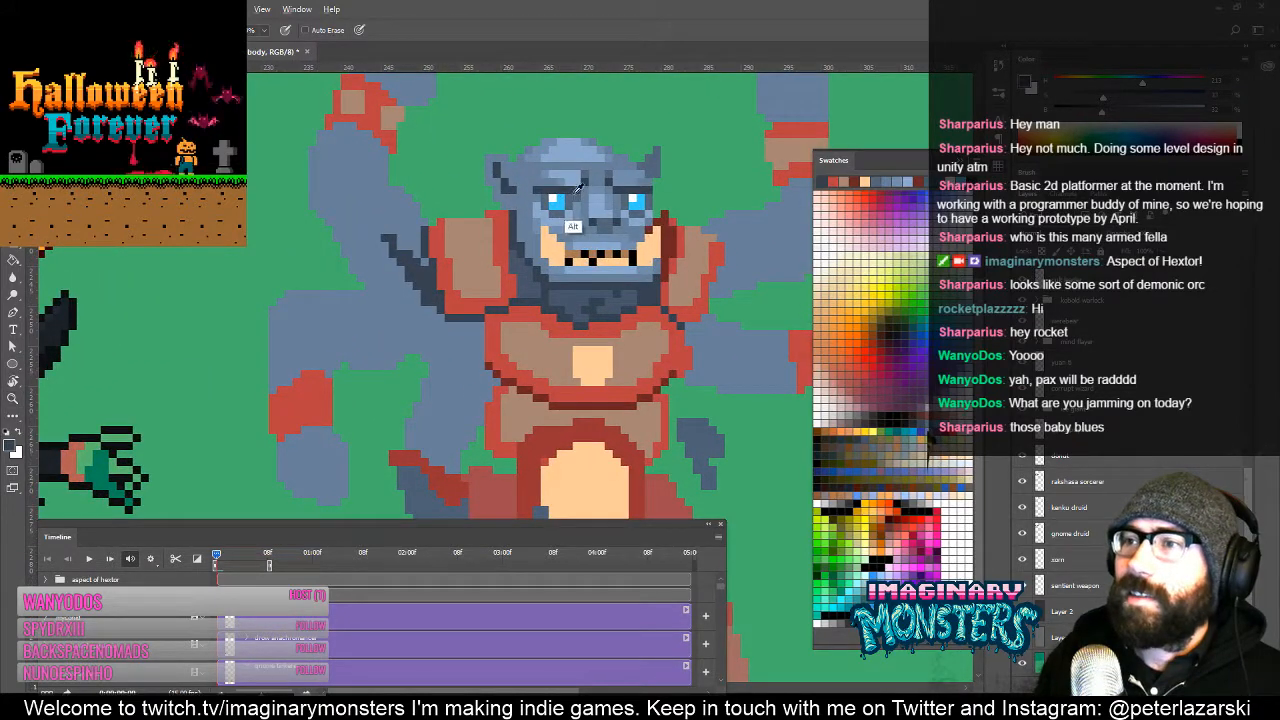
pyautogui.moveTo(363, 245)
pyautogui.mouseDown()
pyautogui.moveTo(401, 281)
pyautogui.moveTo(393, 271)
pyautogui.moveTo(373, 287)
pyautogui.moveTo(410, 293)
pyautogui.moveTo(357, 262)
pyautogui.mouseUp()
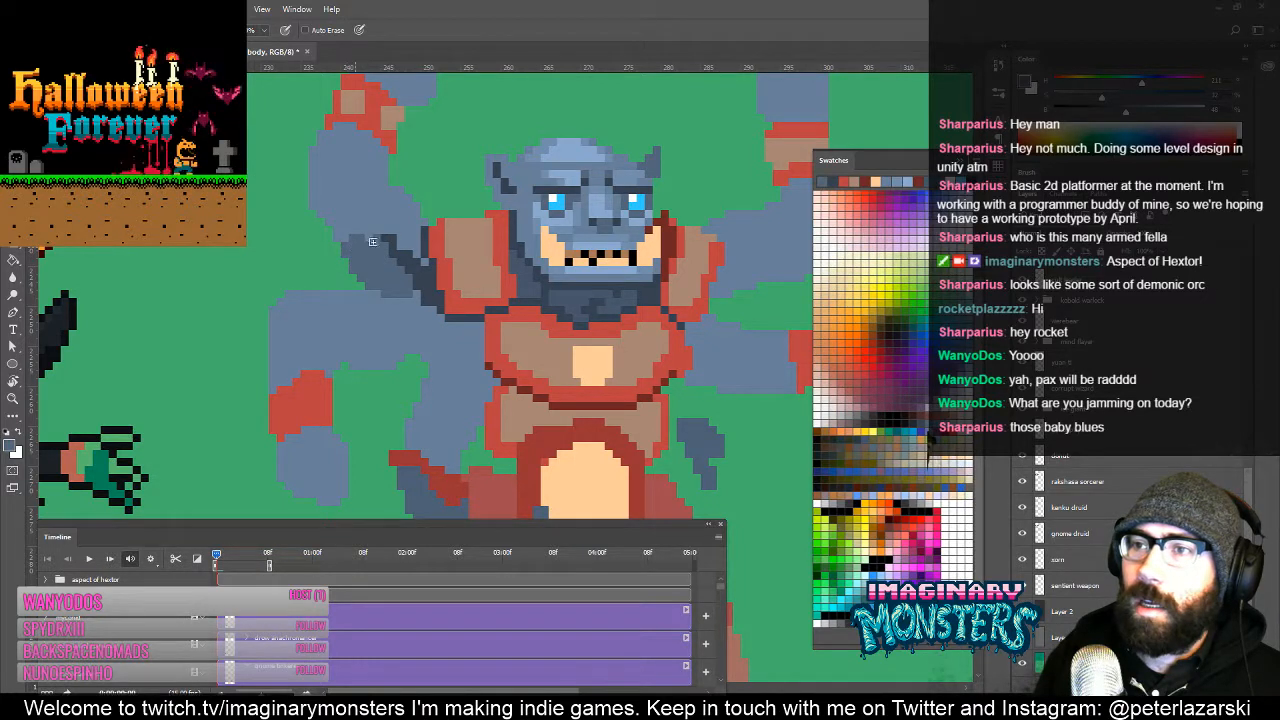
pyautogui.moveTo(398, 238)
pyautogui.mouseDown()
pyautogui.moveTo(412, 216)
pyautogui.moveTo(423, 226)
pyautogui.mouseUp()
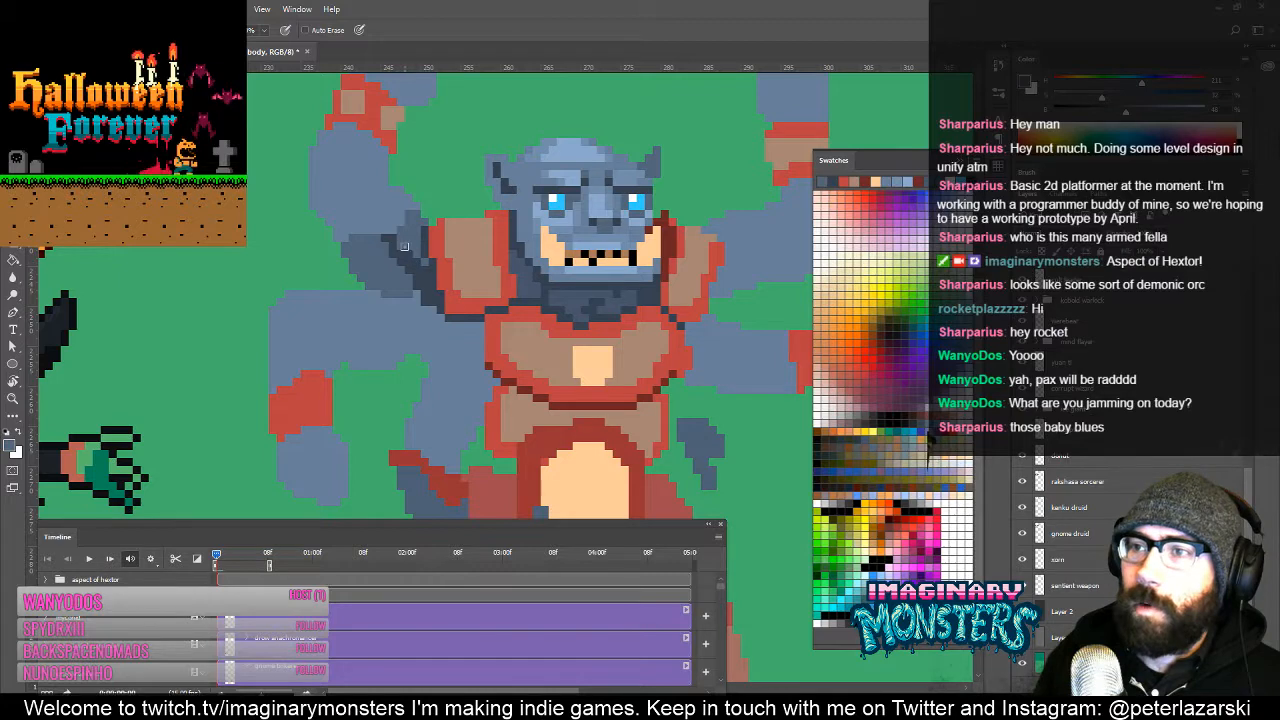
# Step: Raise the top of the left shoulder pad by extending its red borders and brown panel upward
pyautogui.press('z')
pyautogui.keyDown('alt'); pyautogui.click(448, 252); pyautogui.keyUp('alt')
pyautogui.keyDown('alt'); pyautogui.click(450, 252); pyautogui.keyUp('alt')
pyautogui.keyDown('alt'); pyautogui.click(452, 250); pyautogui.keyUp('alt')
pyautogui.keyDown('alt'); pyautogui.click(458, 238); pyautogui.keyUp('alt')
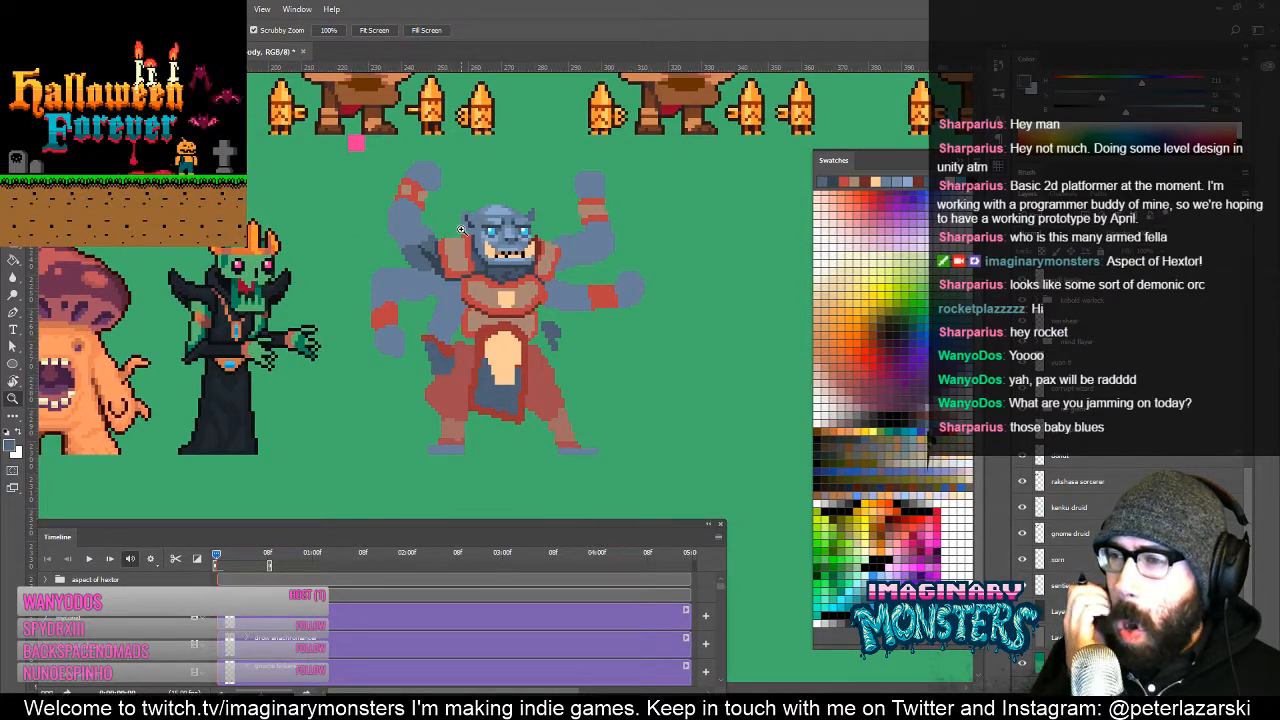
pyautogui.press('b')
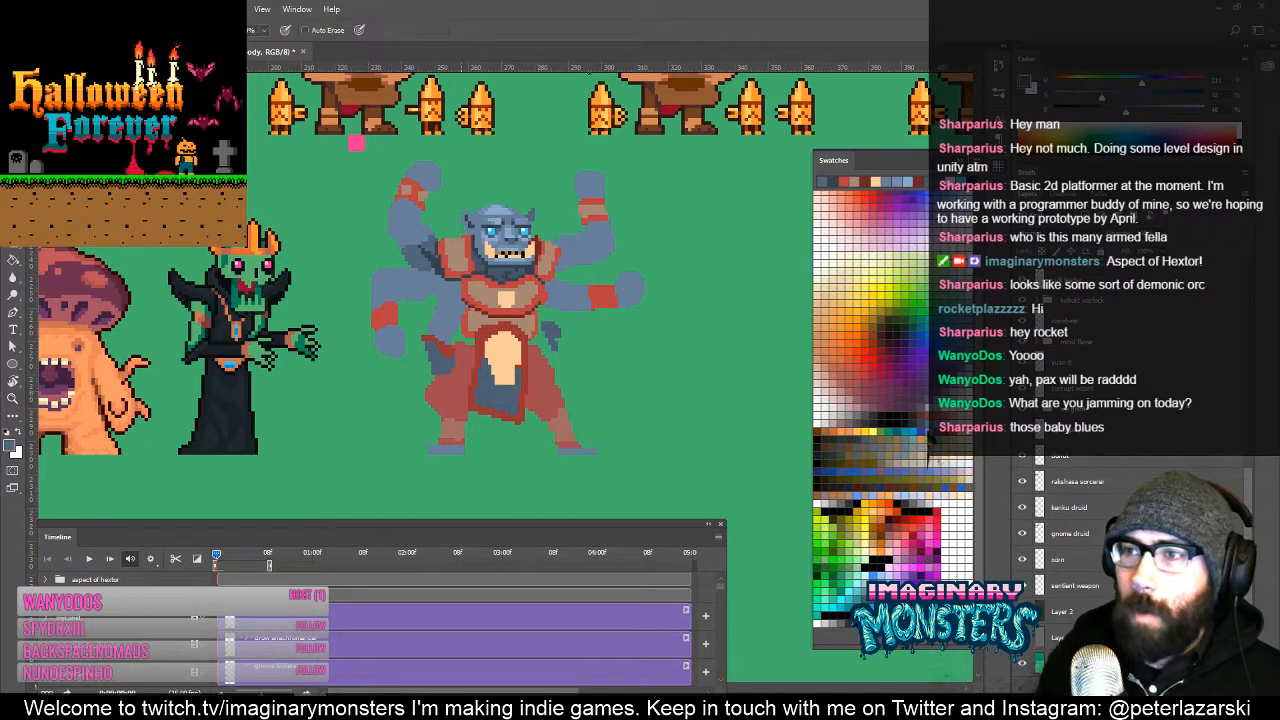
pyautogui.scroll(5, 470, 250)
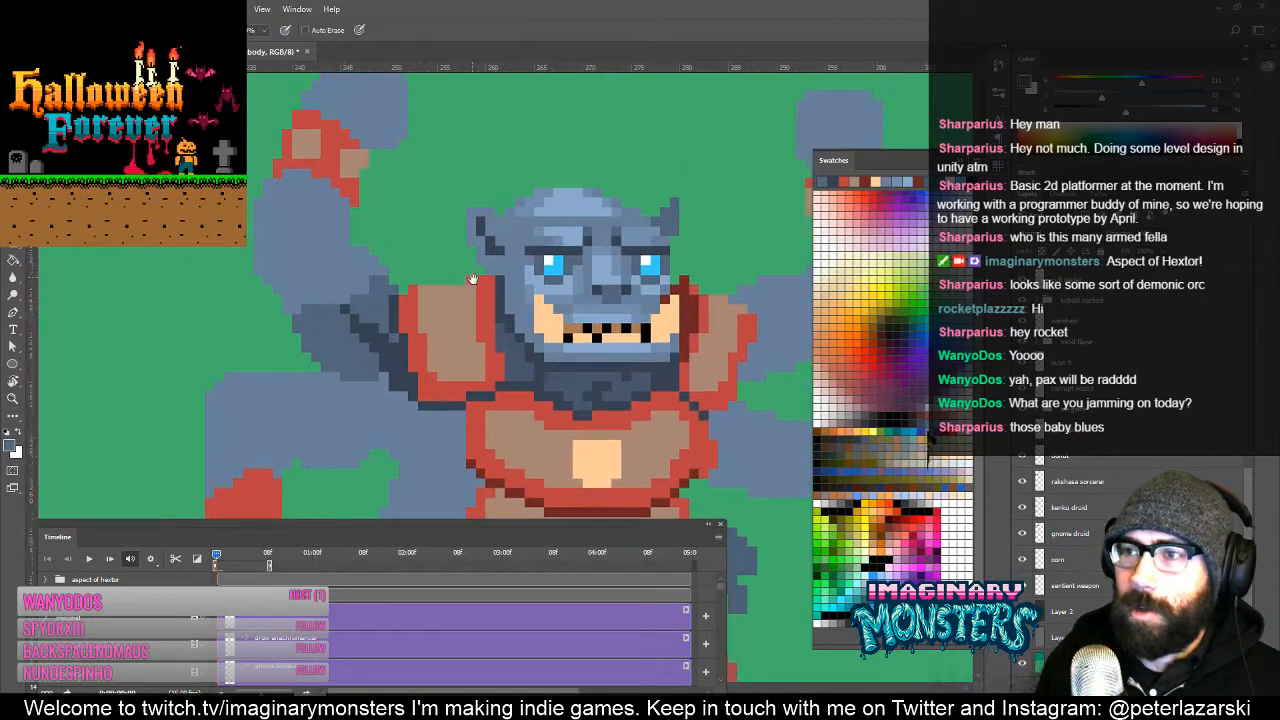
pyautogui.keyDown('alt'); pyautogui.click(479, 274); pyautogui.keyUp('alt')
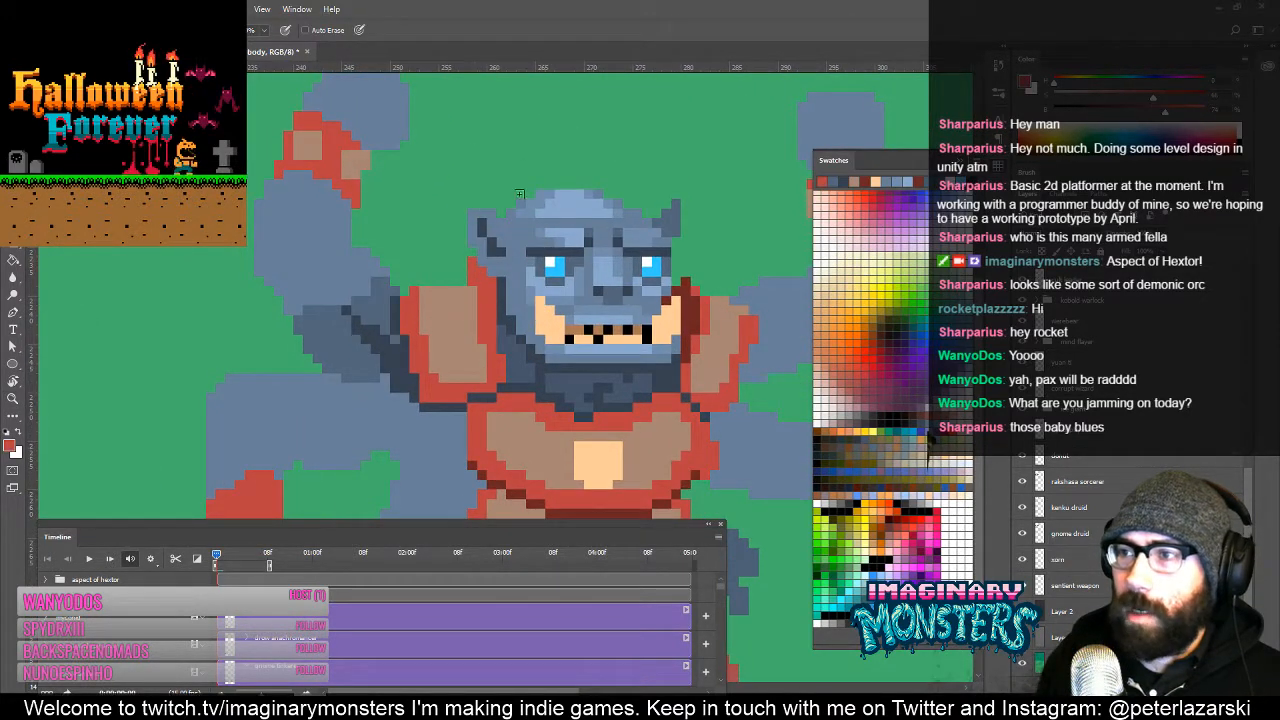
pyautogui.keyDown('alt'); pyautogui.click(445, 326); pyautogui.keyUp('alt')
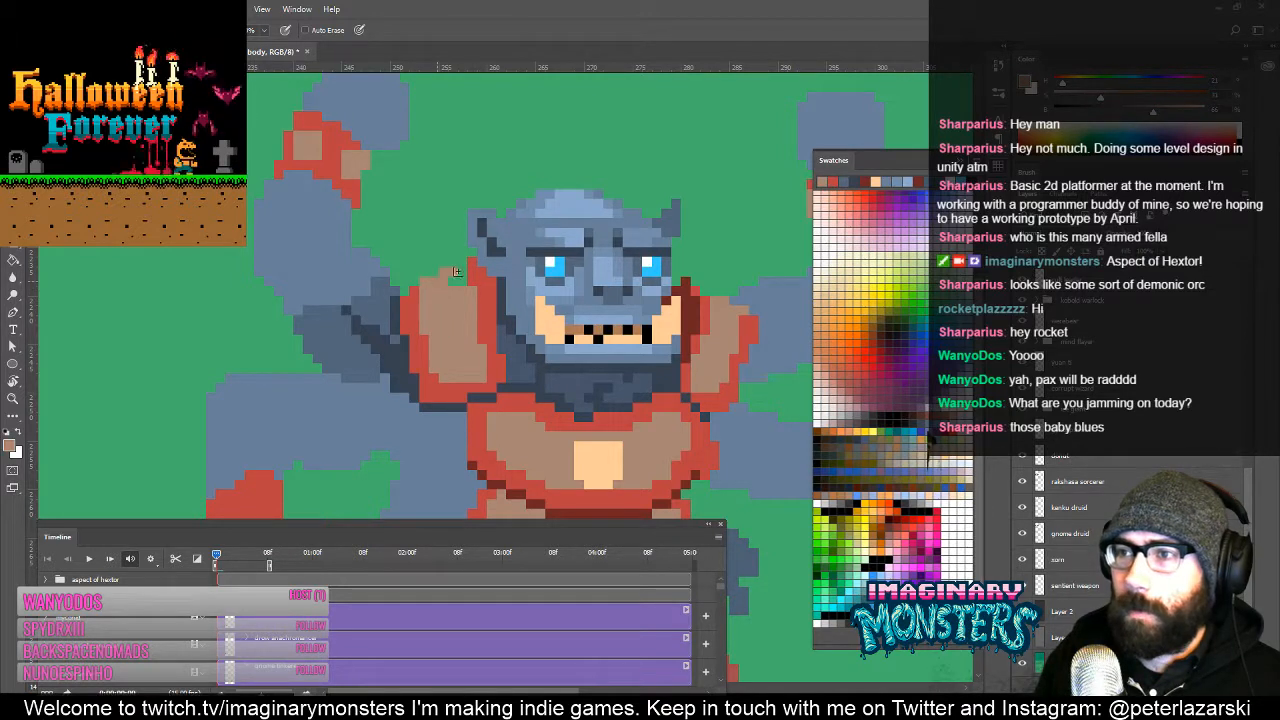
pyautogui.keyDown('alt'); pyautogui.click(409, 295); pyautogui.keyUp('alt')
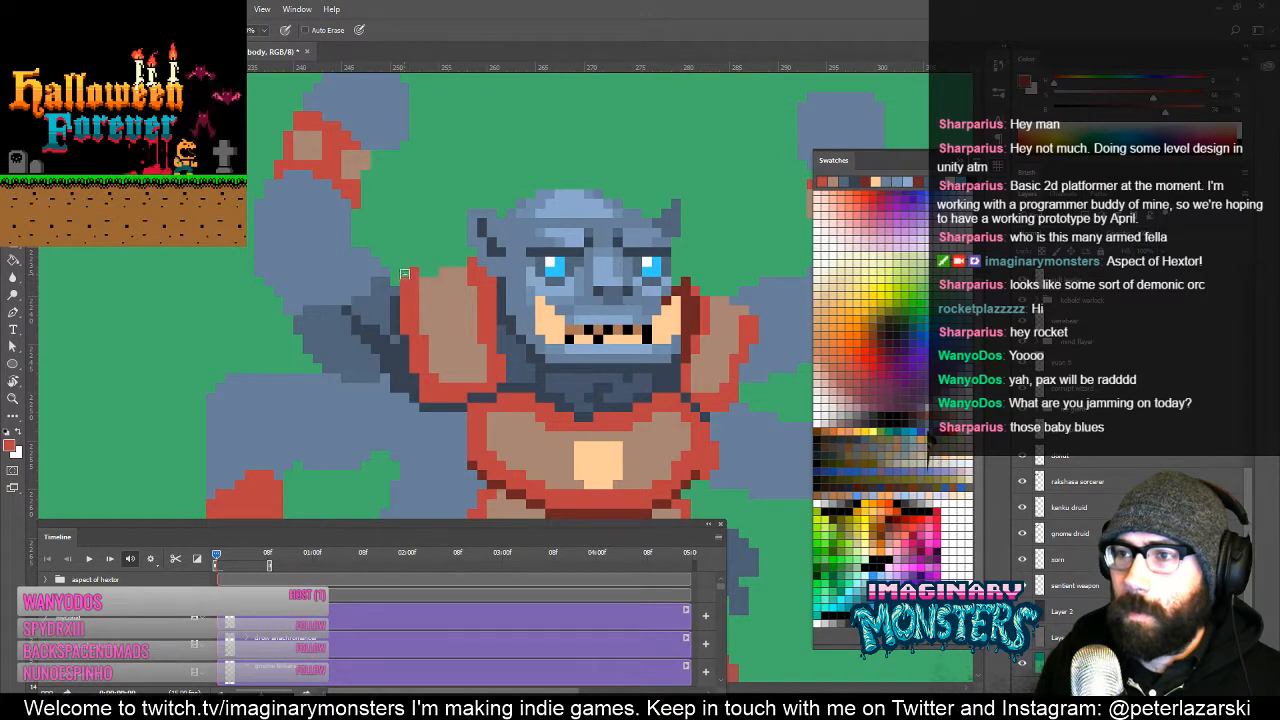
# Step: Extend the inner edge of the right shoulder pad upward in dark red and red, and raise its brown panel
pyautogui.moveTo(668, 322); pyautogui.dragTo(497, 301)
pyautogui.keyDown('alt'); pyautogui.click(507, 260); pyautogui.keyUp('alt')
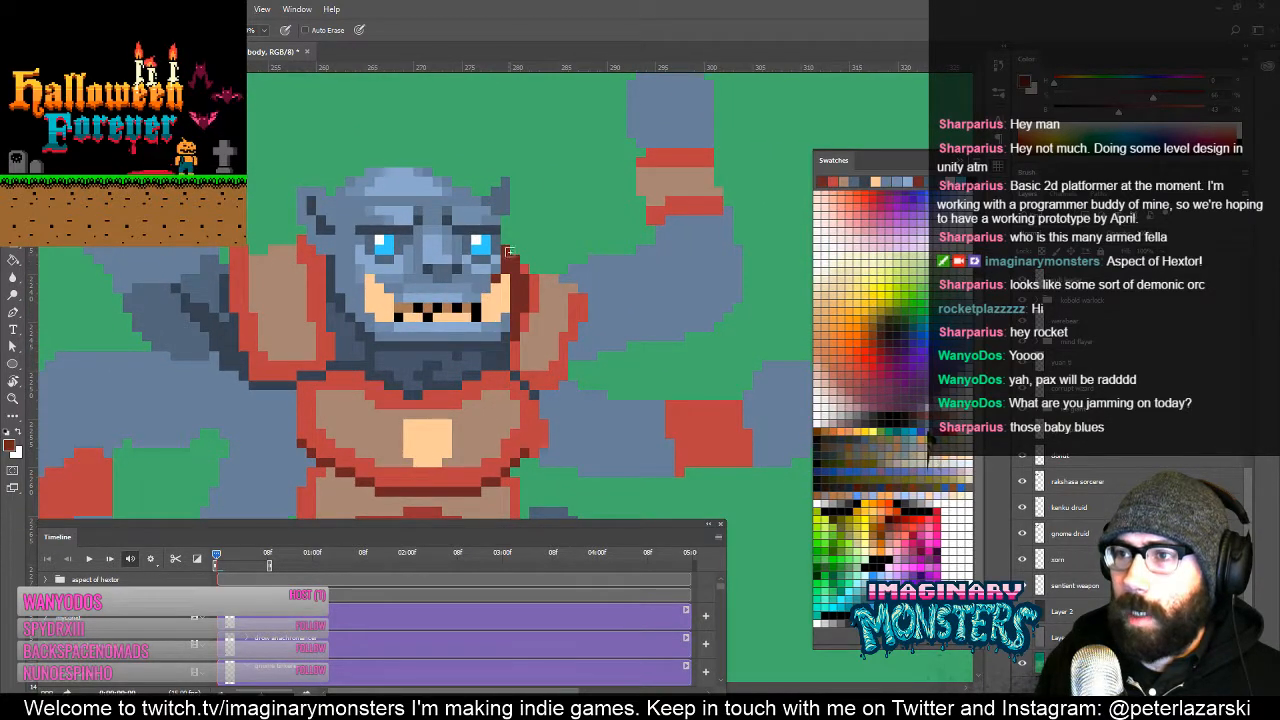
pyautogui.keyDown('alt'); pyautogui.click(521, 252); pyautogui.keyUp('alt')
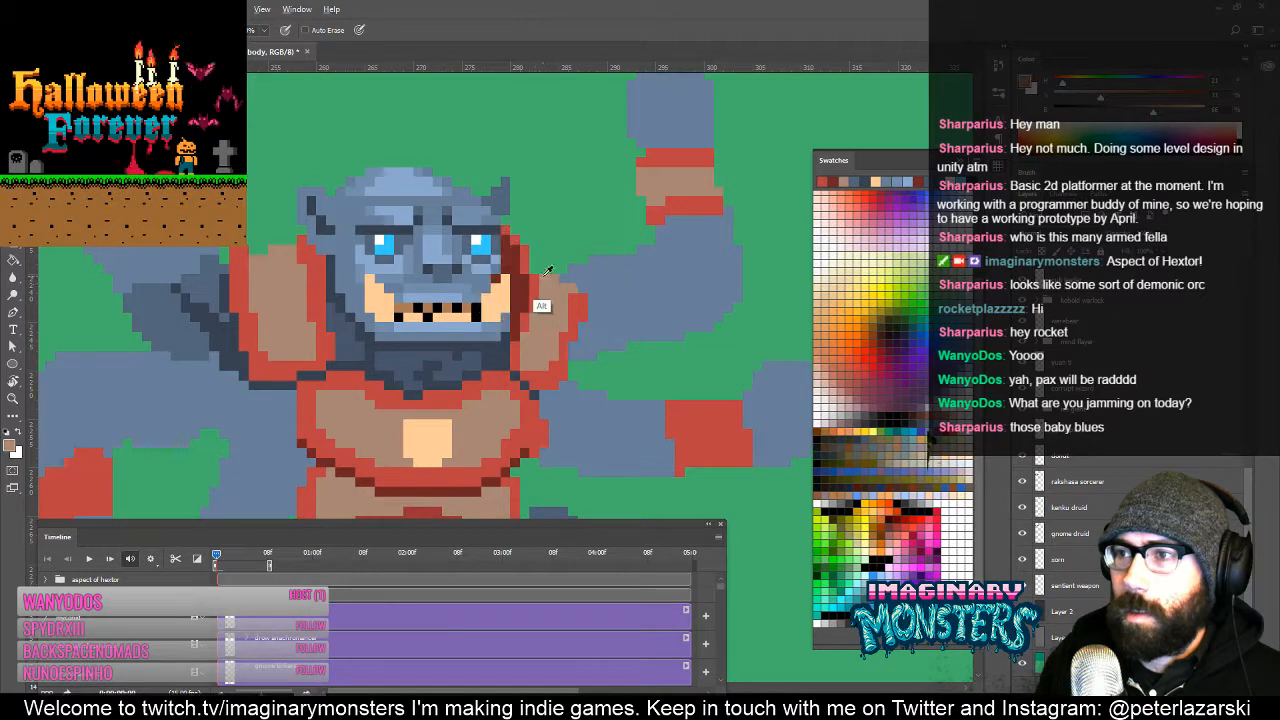
pyautogui.keyDown('alt'); pyautogui.click(537, 262); pyautogui.keyUp('alt')
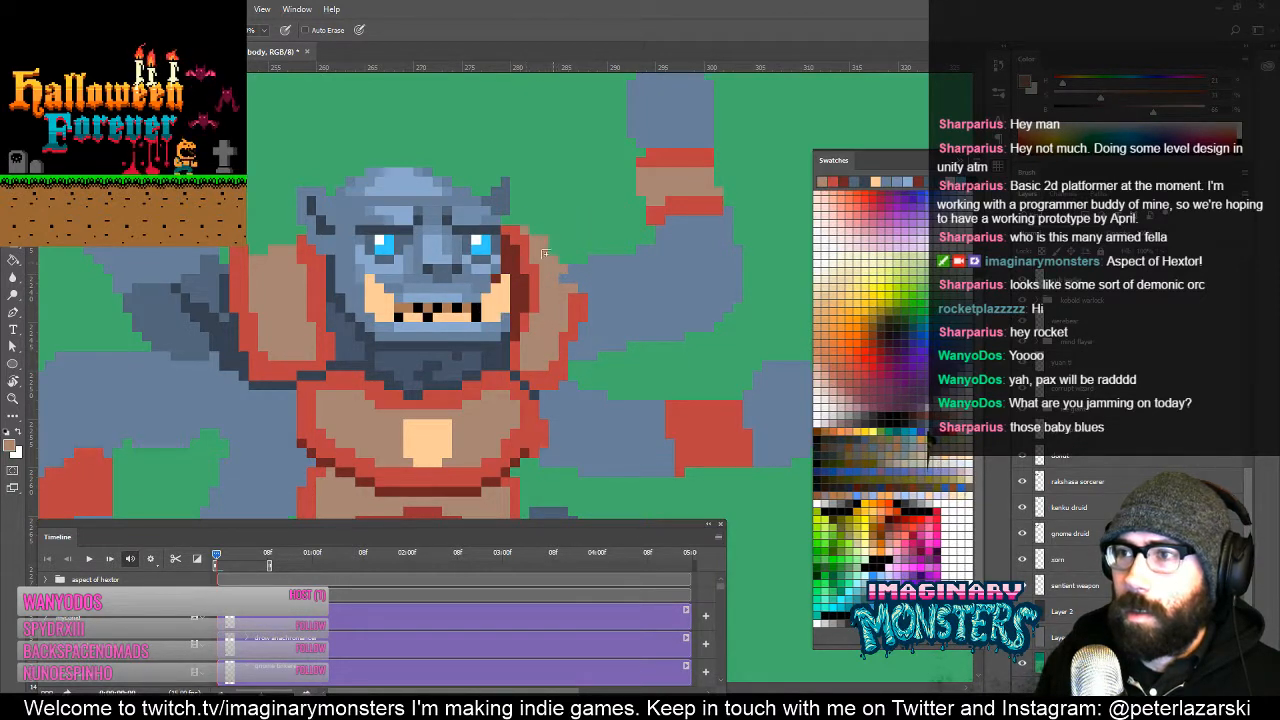
# Step: Extend the right shoulder pad's outer red border upward and fill the gap beside it with brown
pyautogui.keyDown('alt'); pyautogui.click(577, 332); pyautogui.keyUp('alt')
pyautogui.moveTo(574, 271); pyautogui.dragTo(584, 291)
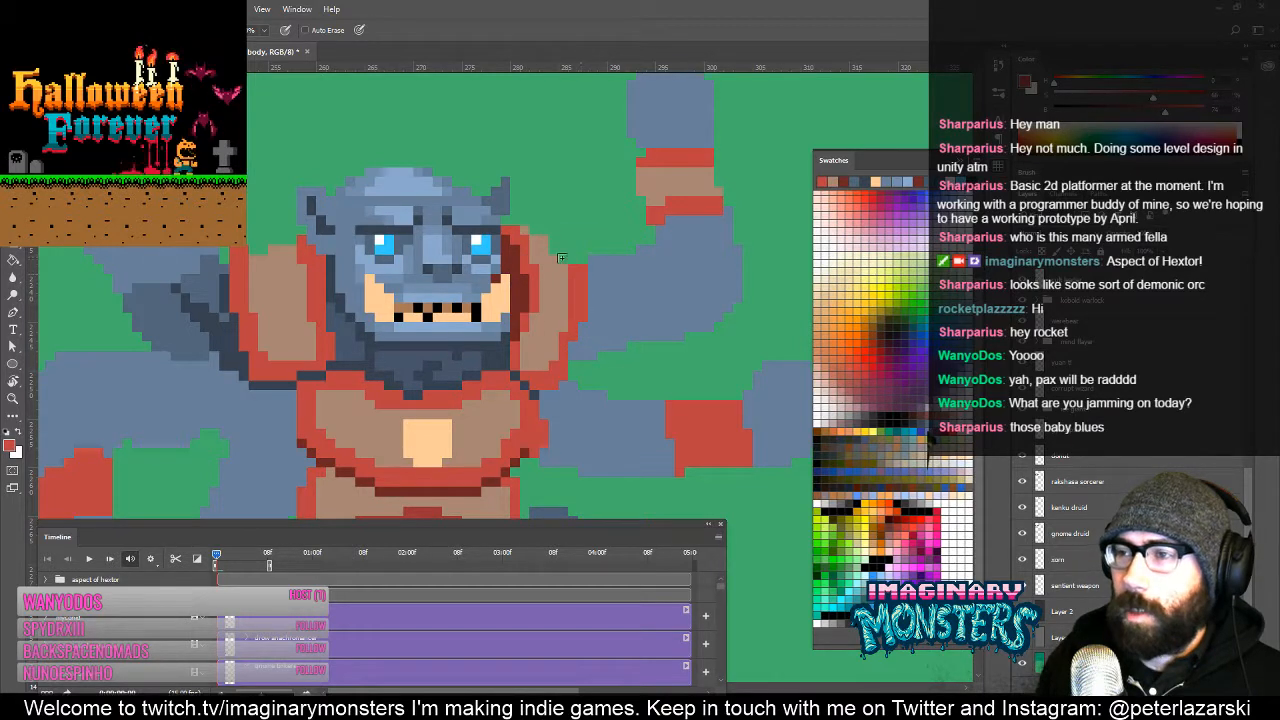
pyautogui.keyDown('alt'); pyautogui.click(560, 259); pyautogui.keyUp('alt')
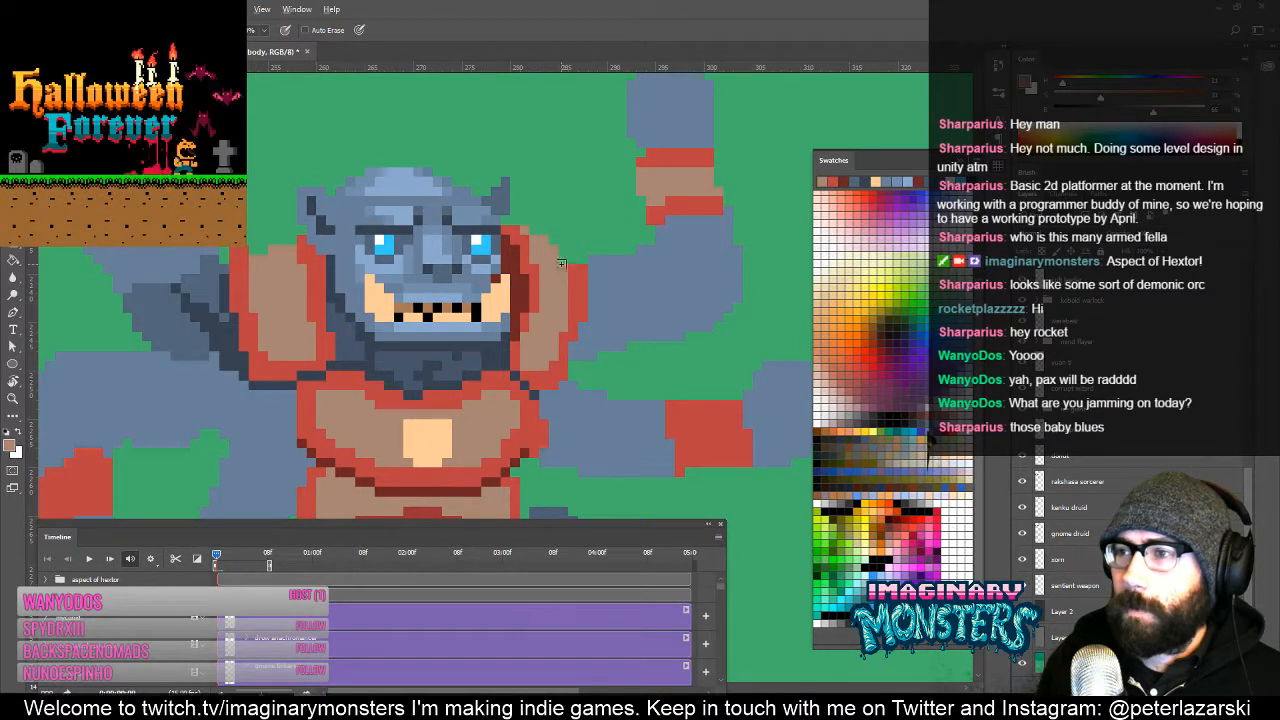
pyautogui.keyDown('alt'); pyautogui.click(573, 264); pyautogui.keyUp('alt')
pyautogui.click(580, 262)
pyautogui.hotkey('ctrl', 'space')
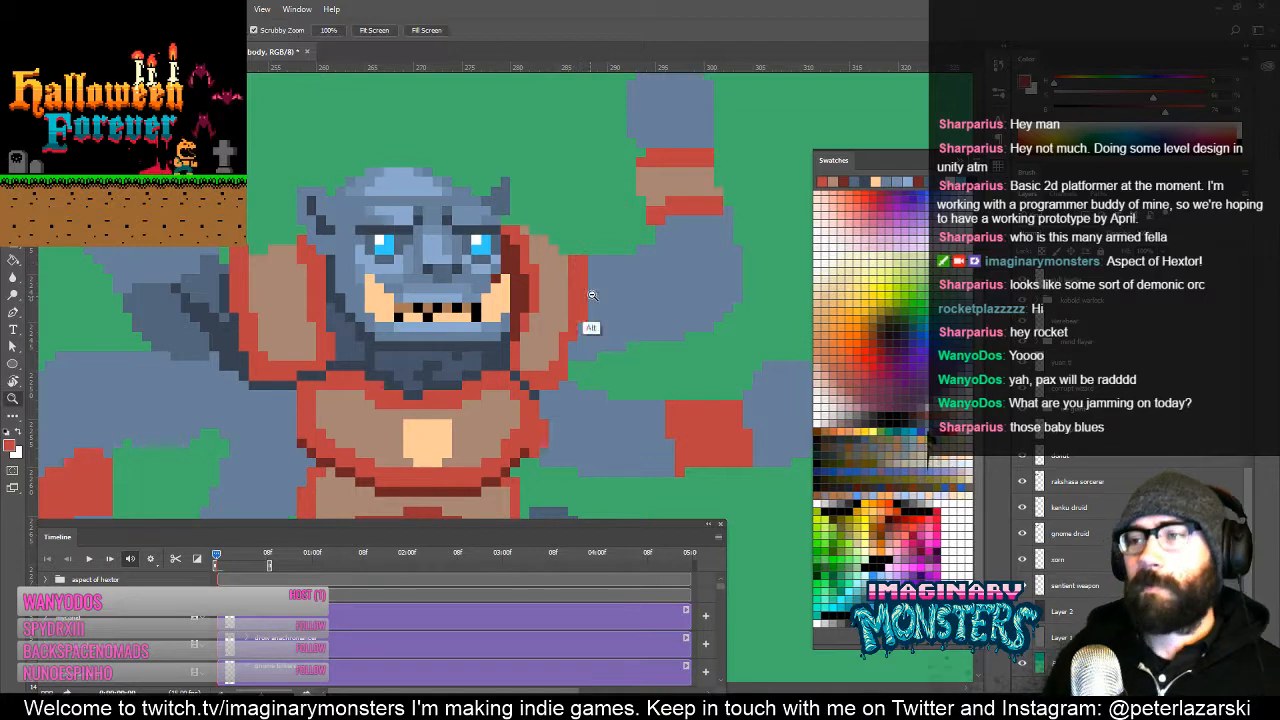
# Step: Sample the arm's mid blue and fill out the elbow of the raised right arm
pyautogui.moveTo(593, 293); pyautogui.dragTo(535, 300)
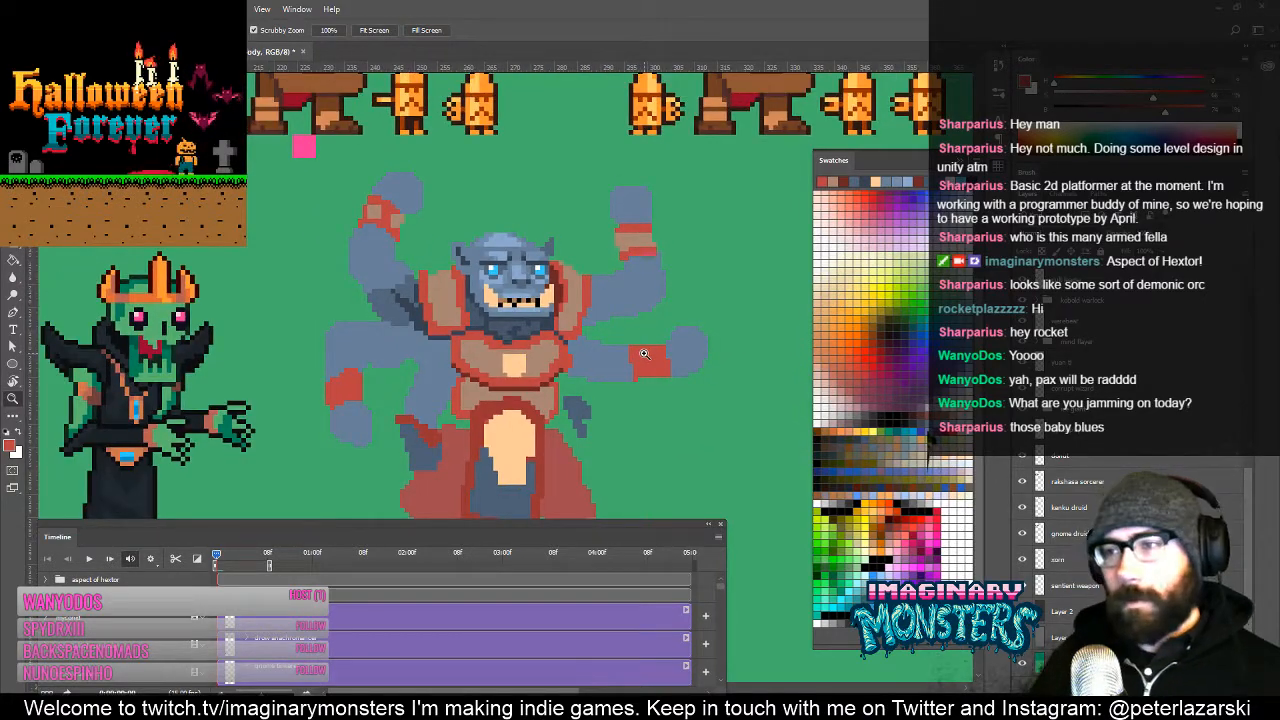
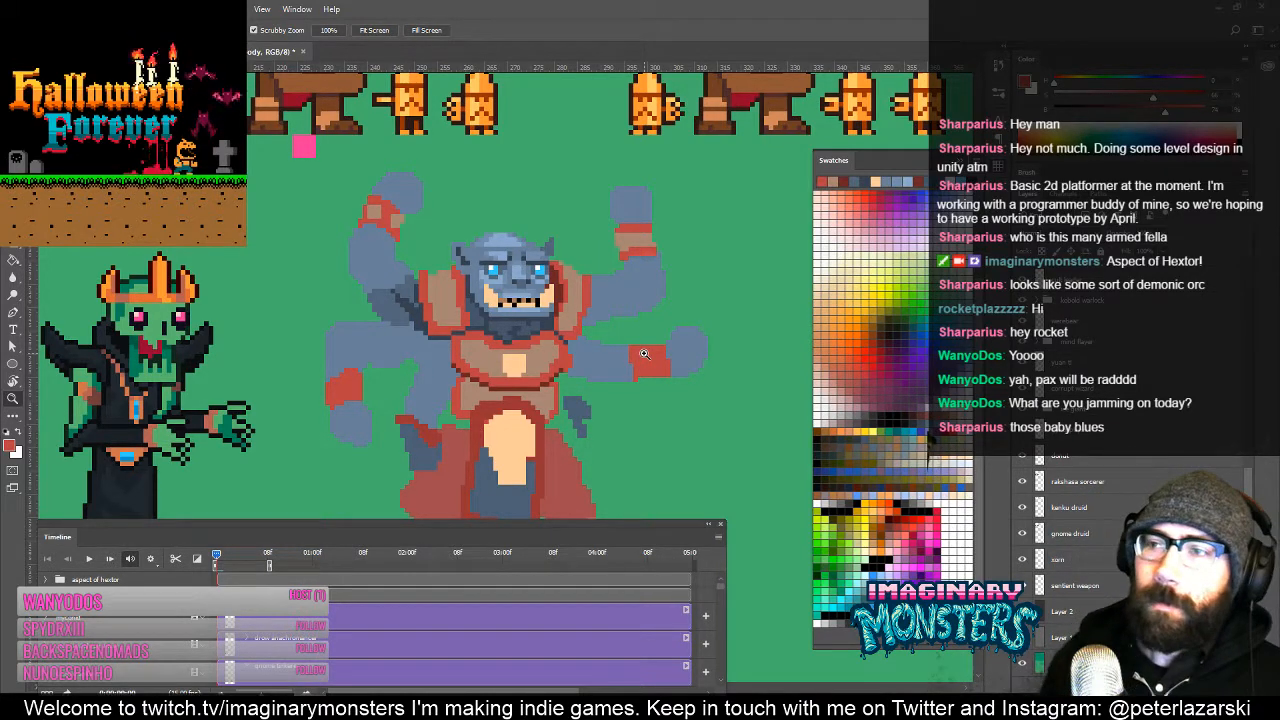
pyautogui.scroll(3, 622, 214)
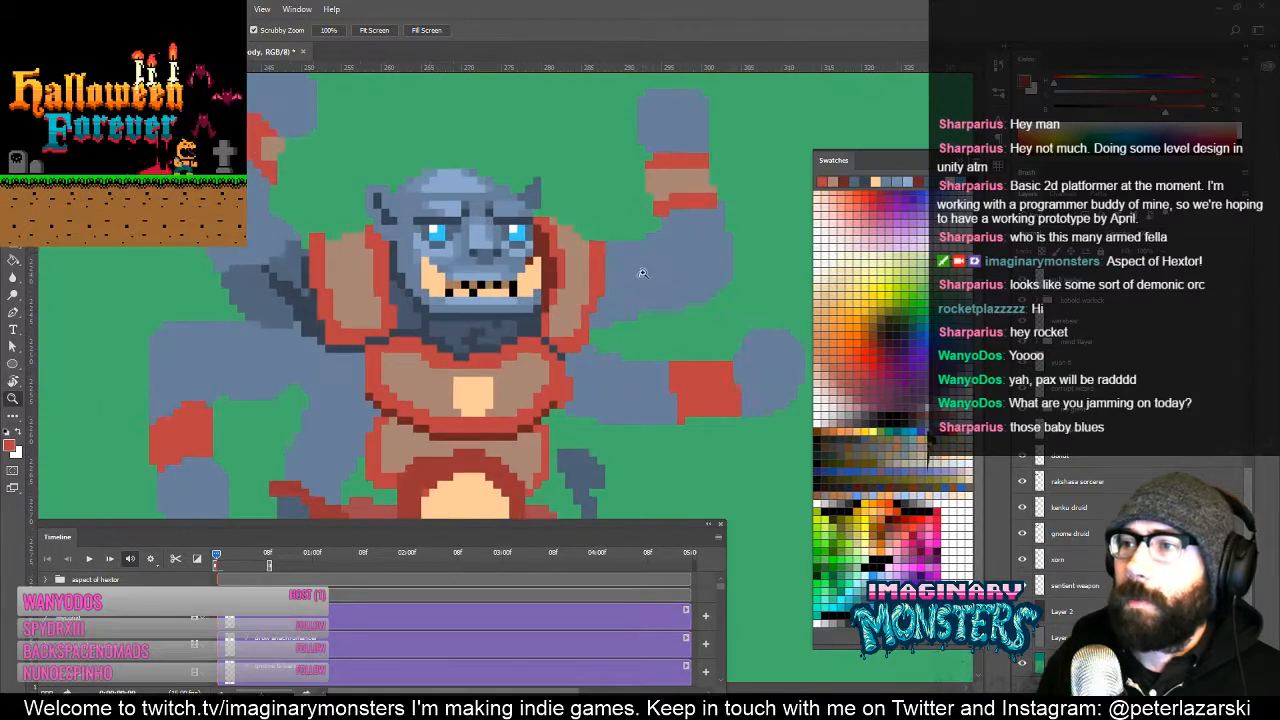
pyautogui.keyDown('alt'); pyautogui.click(650, 283); pyautogui.keyUp('alt')
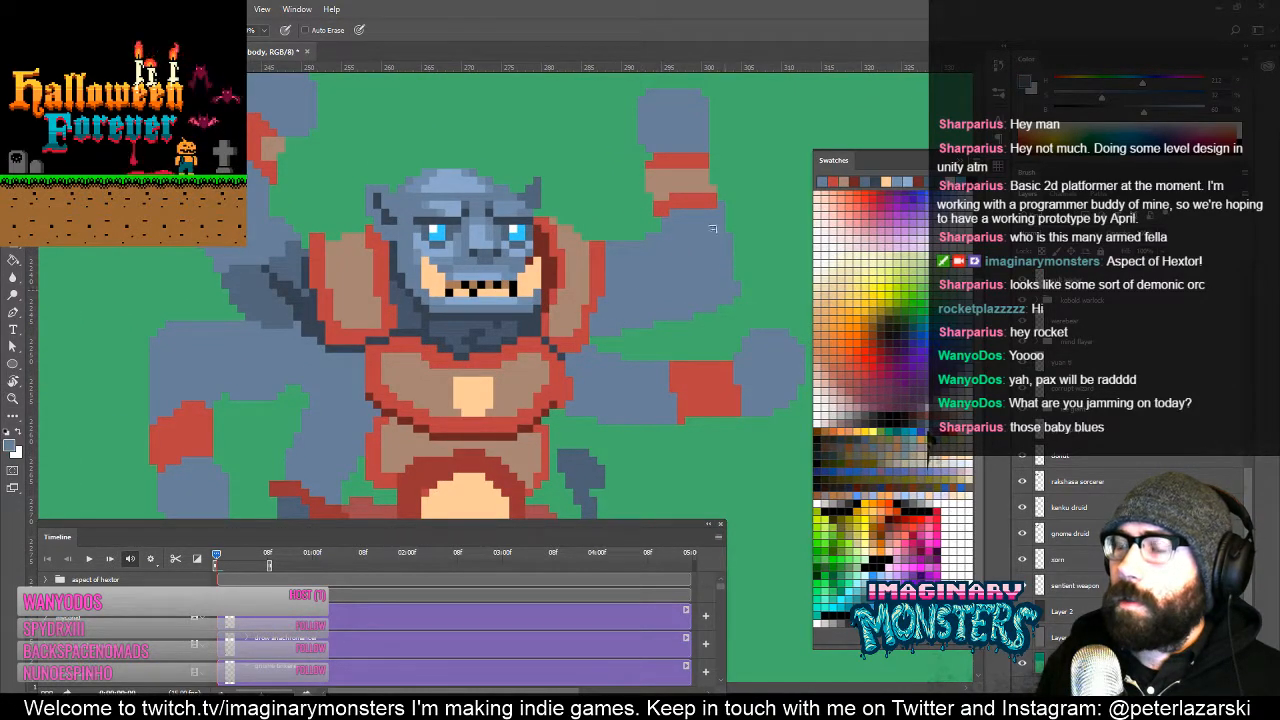
# Step: Sample the red and brown of the raised right arm's armband and extend its bands at both edges
pyautogui.keyDown('alt'); pyautogui.click(710, 160); pyautogui.keyUp('alt')
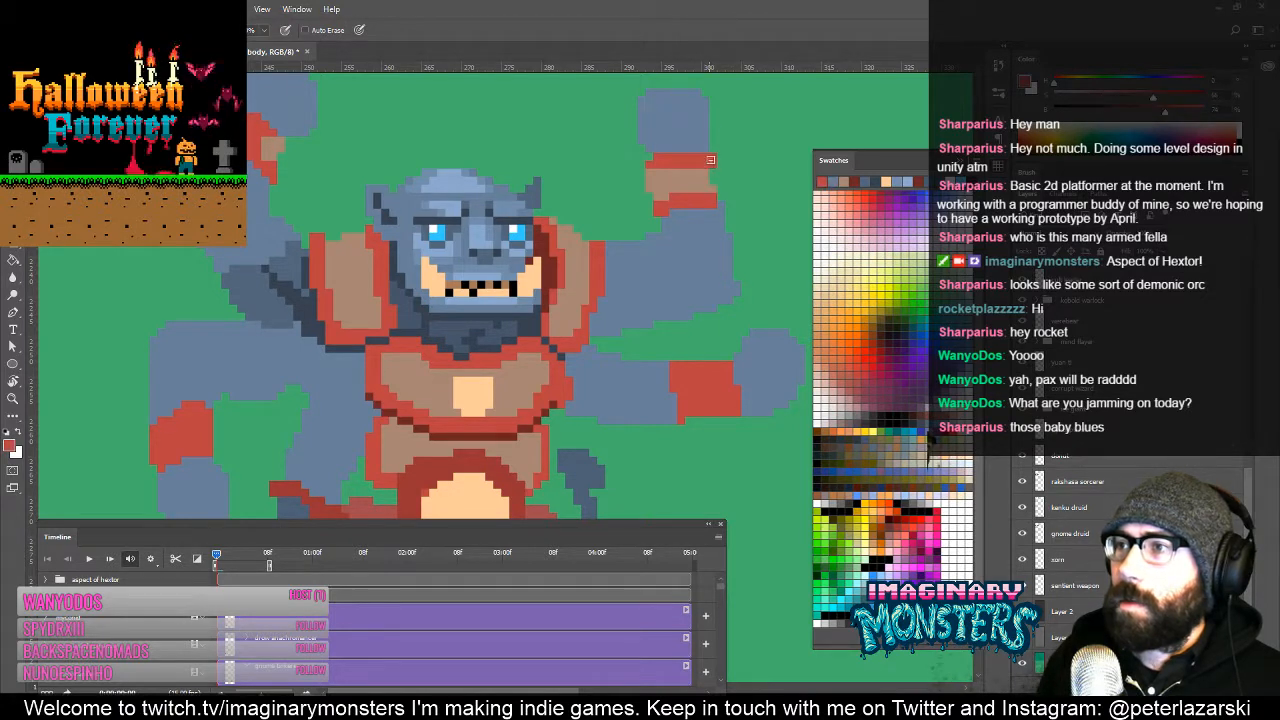
pyautogui.keyDown('alt'); pyautogui.click(709, 180); pyautogui.keyUp('alt')
pyautogui.click(714, 181)
pyautogui.keyDown('alt'); pyautogui.click(714, 197); pyautogui.keyUp('alt')
pyautogui.moveTo(722, 198); pyautogui.dragTo(666, 262)
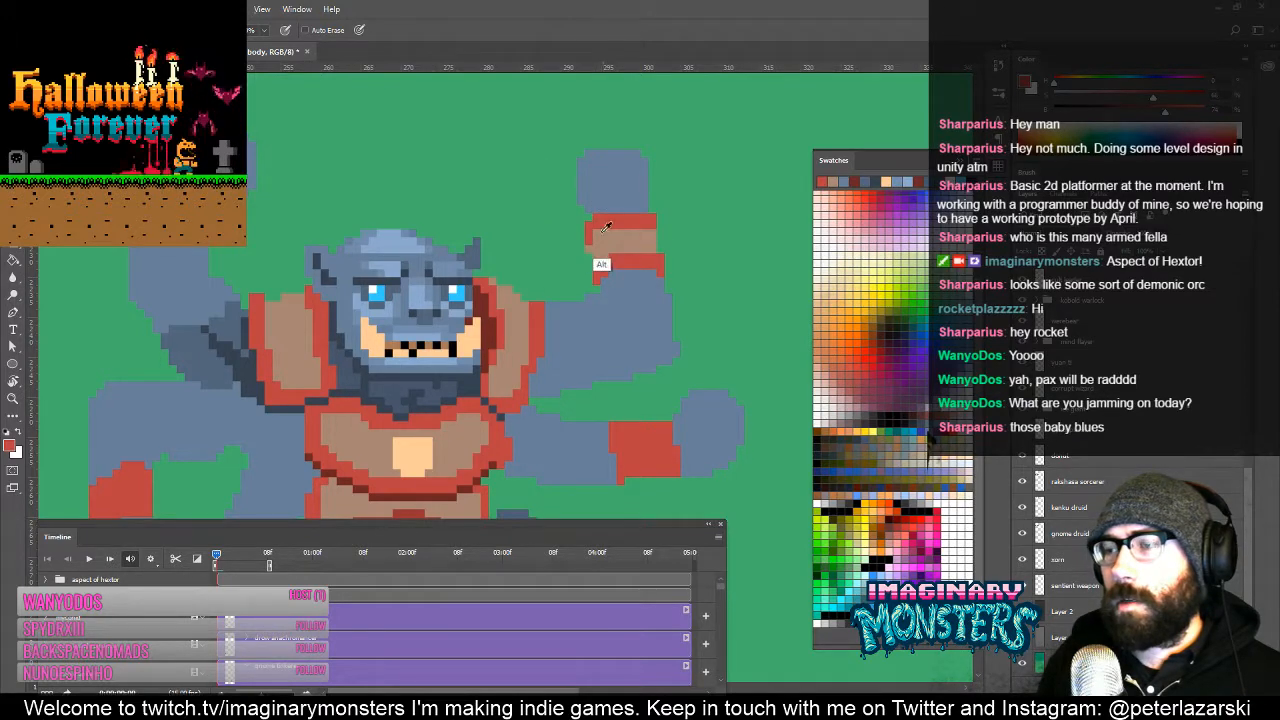
pyautogui.keyDown('alt'); pyautogui.click(602, 235); pyautogui.keyUp('alt')
pyautogui.keyDown('alt'); pyautogui.click(595, 228); pyautogui.keyUp('alt')
pyautogui.moveTo(655, 275); pyautogui.dragTo(666, 245)
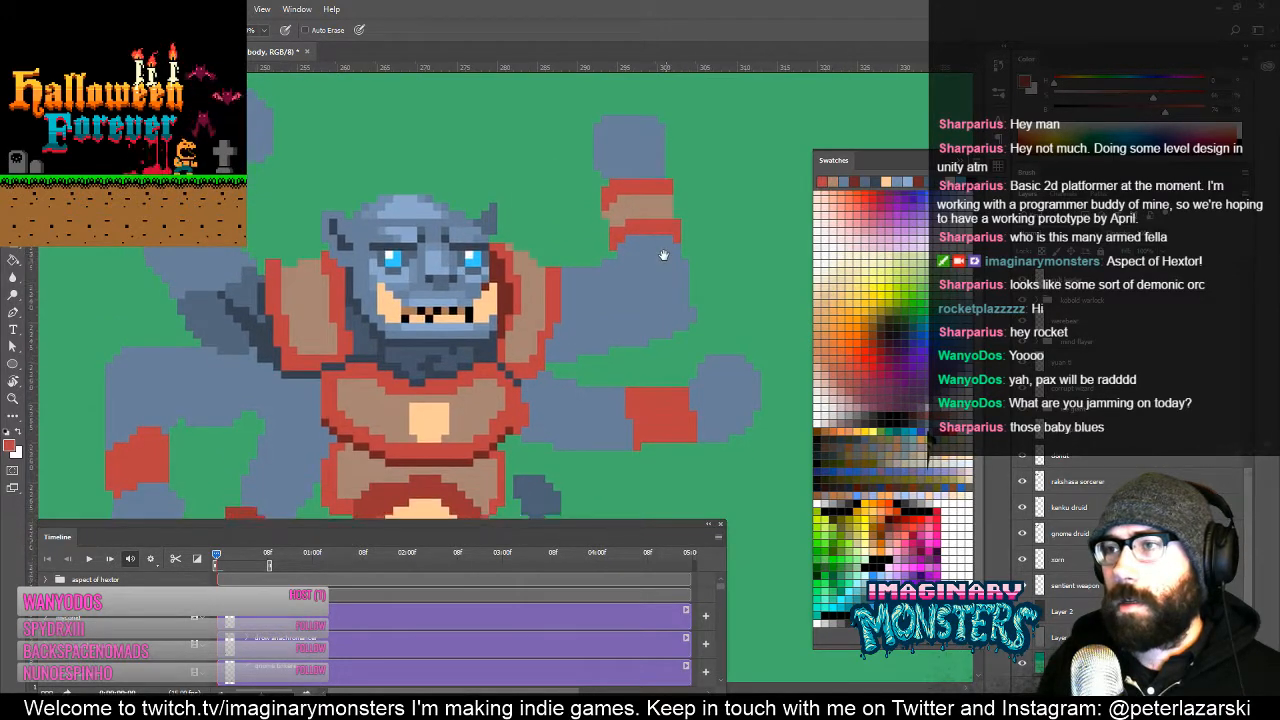
# Step: Cut out the lowest left arm with the Lasso, paste it, and move it to the empty area right of the legs
pyautogui.moveTo(594, 314); pyautogui.dragTo(565, 212)
pyautogui.moveTo(628, 289); pyautogui.dragTo(621, 330)
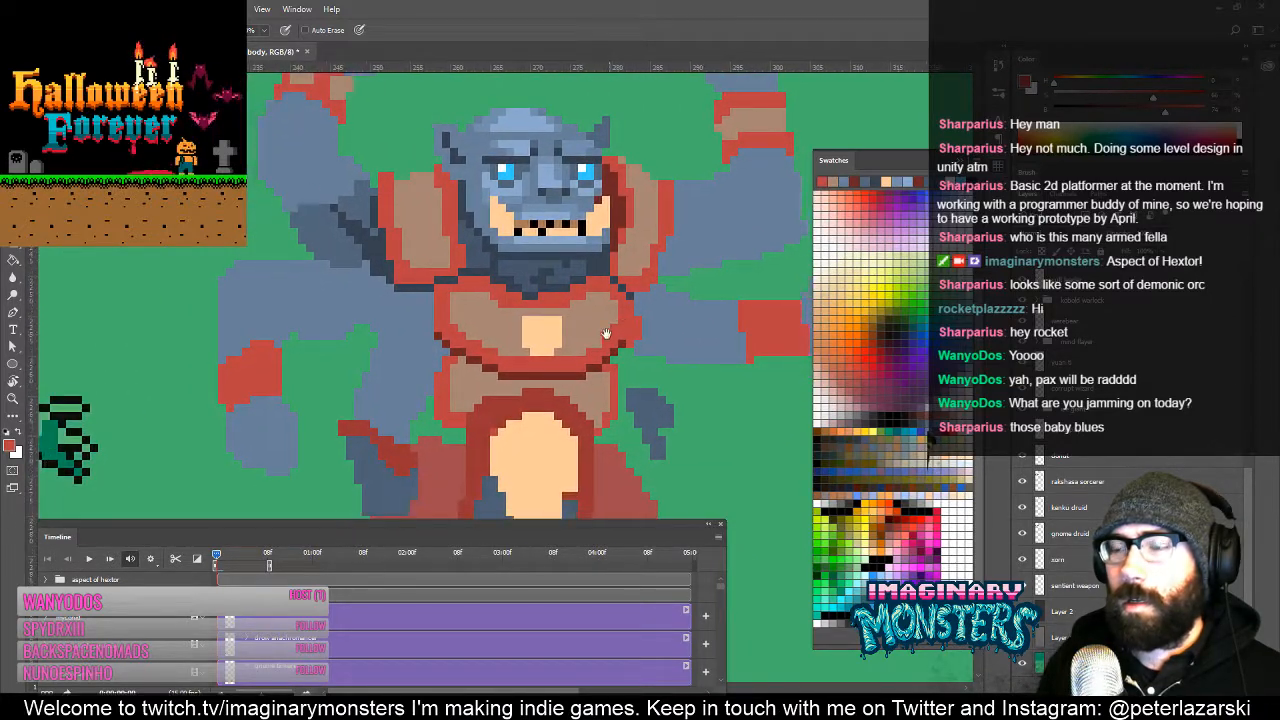
pyautogui.moveTo(428, 374)
pyautogui.mouseDown()
pyautogui.moveTo(466, 371)
pyautogui.moveTo(420, 362)
pyautogui.mouseUp()
pyautogui.press('e')
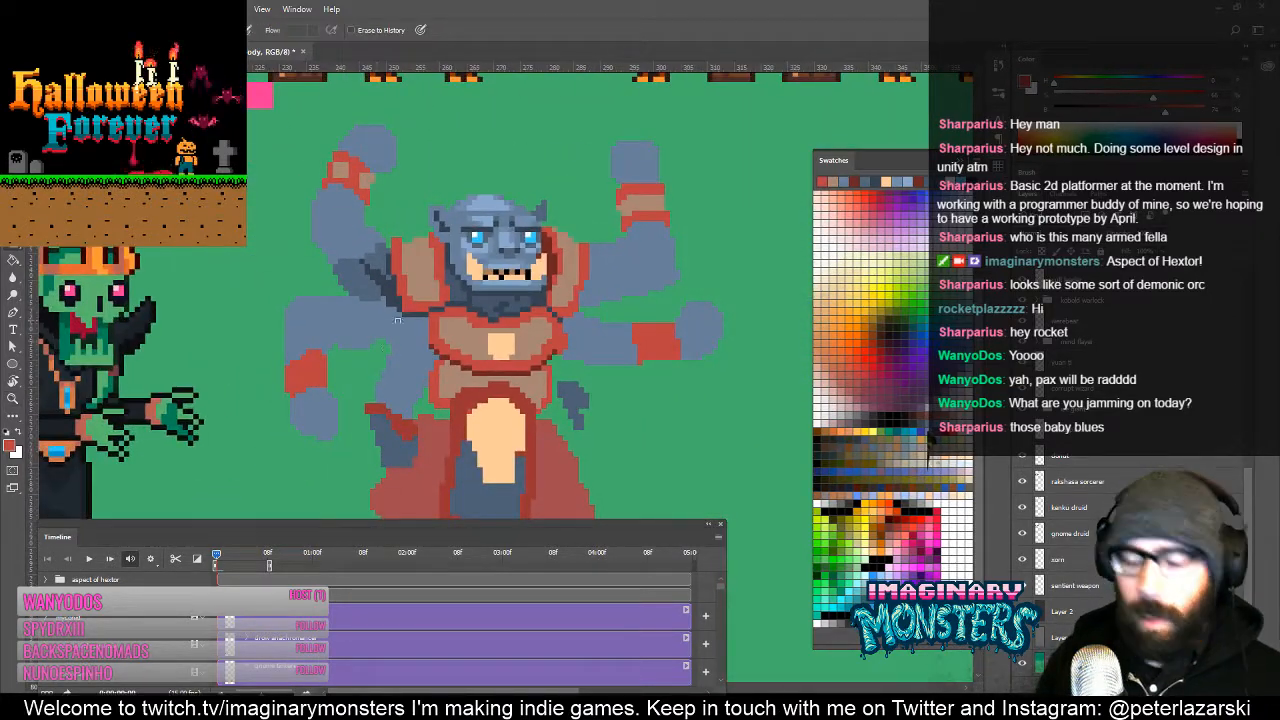
pyautogui.press('l')
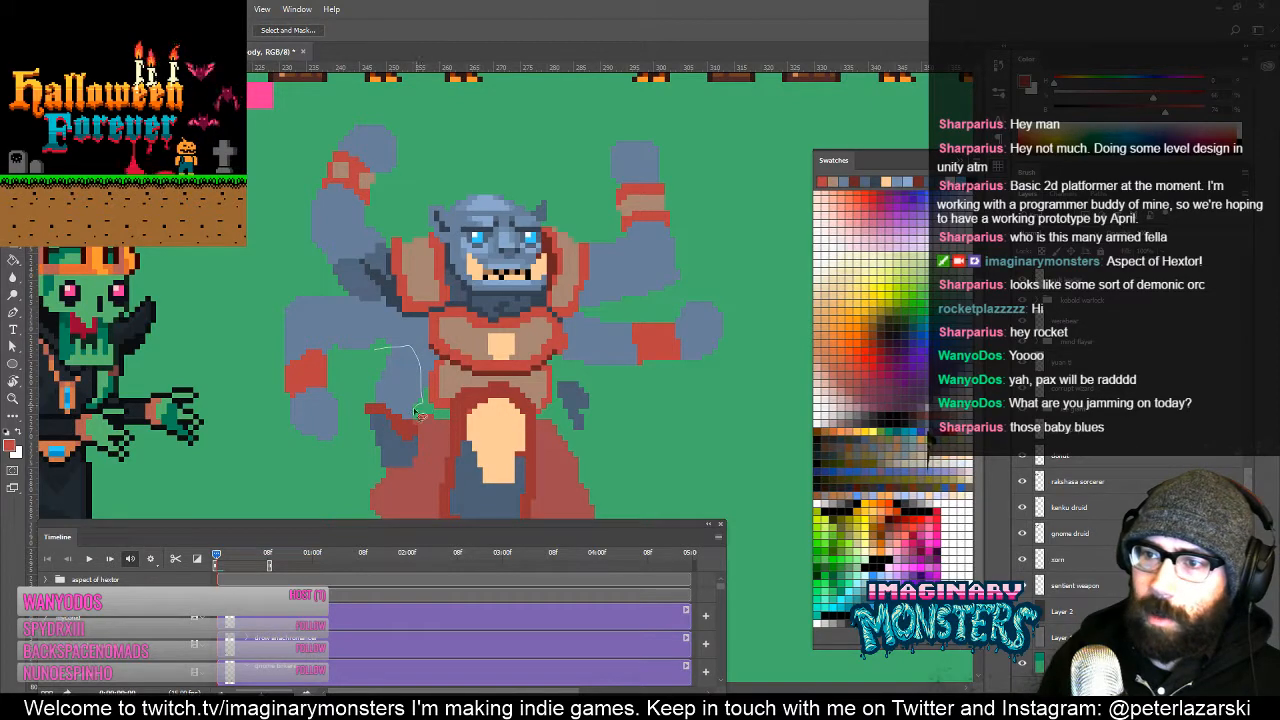
pyautogui.moveTo(355, 460); pyautogui.dragTo(349, 443)
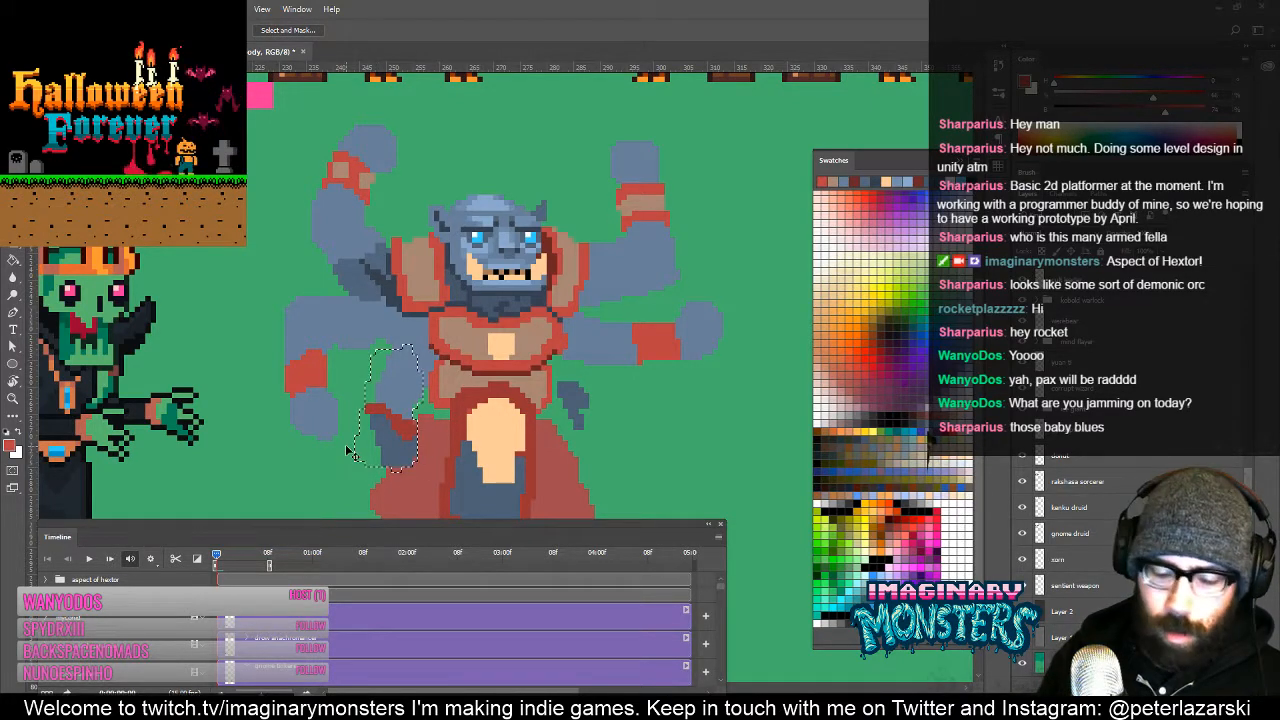
pyautogui.press('Delete')
pyautogui.hotkey('ctrl', 'v')
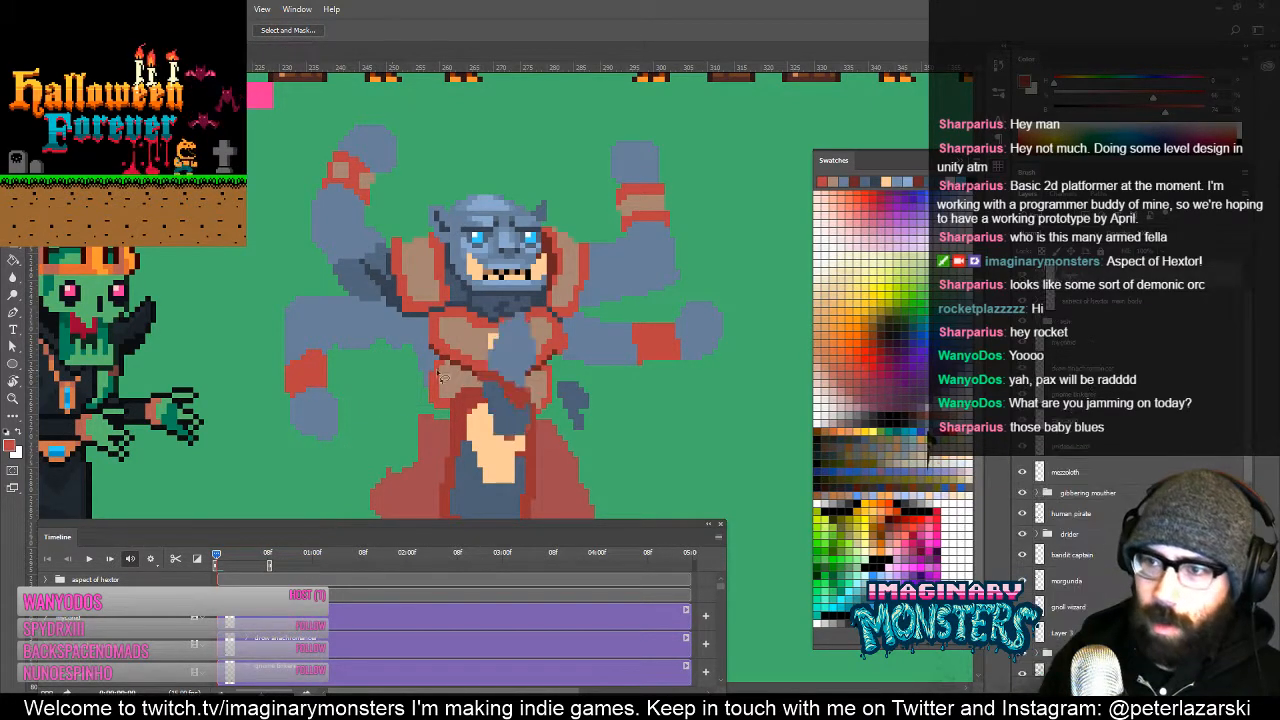
pyautogui.press('v')
pyautogui.moveTo(544, 388); pyautogui.dragTo(744, 463)
# Step: Sample the arm's mid blue and paint the left side of the waist from the armpit down to the hip
pyautogui.press('z')
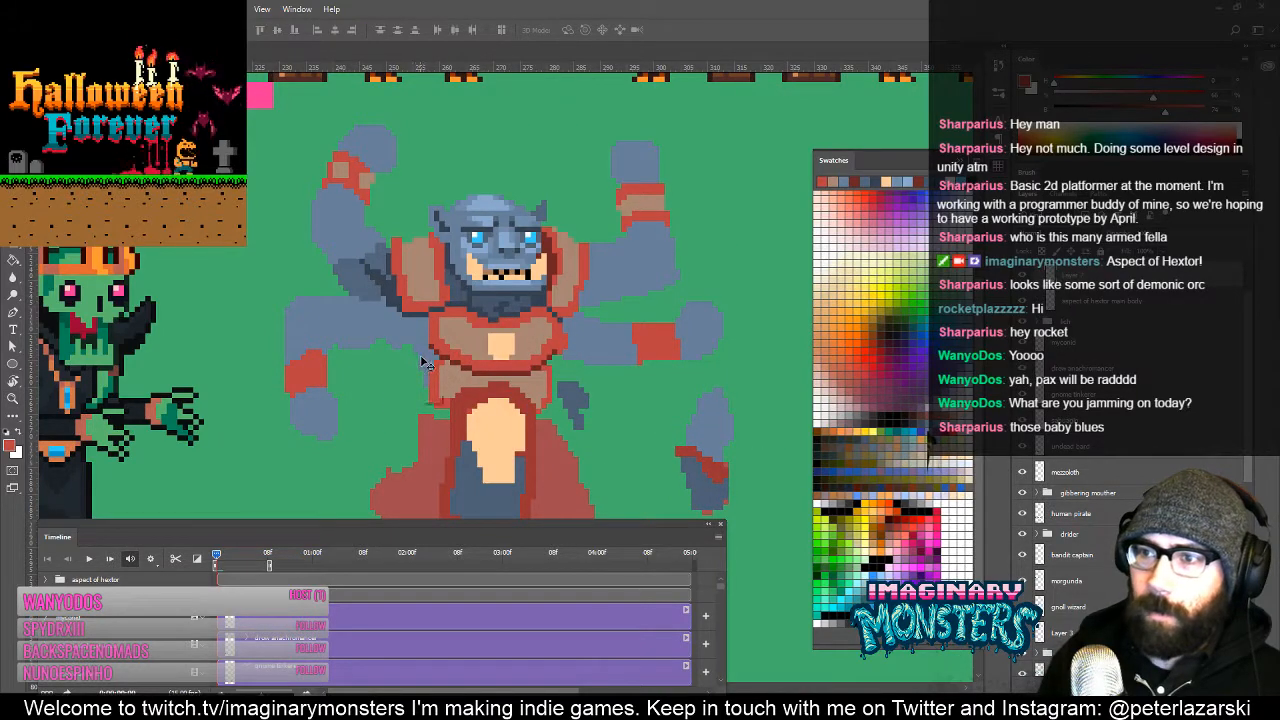
pyautogui.moveTo(408, 358); pyautogui.dragTo(412, 296)
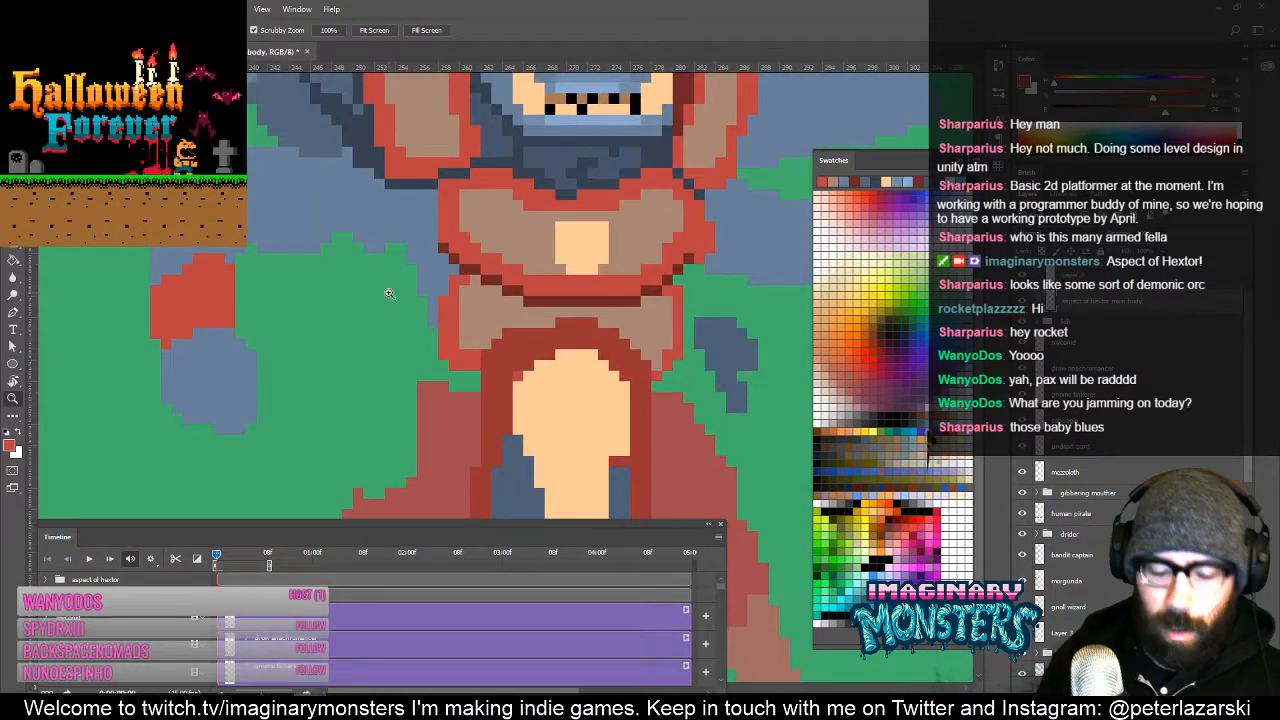
pyautogui.press('b')
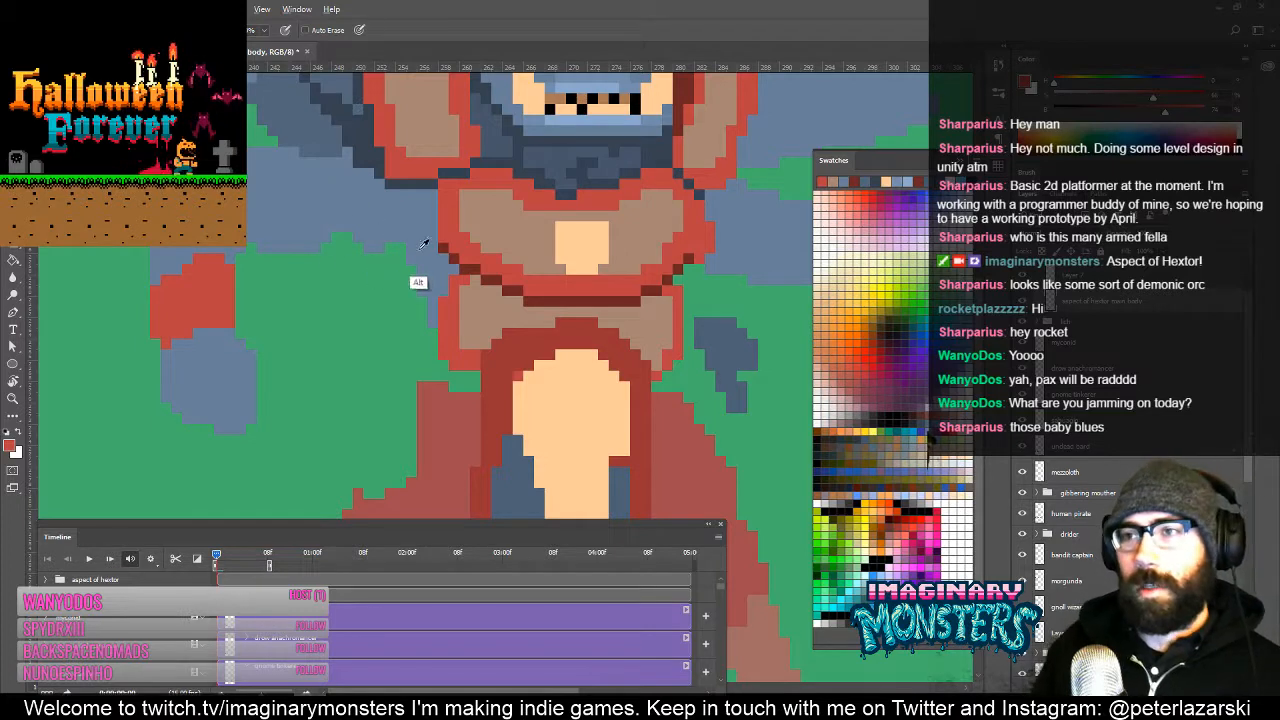
pyautogui.keyDown('alt'); pyautogui.click(428, 243); pyautogui.keyUp('alt')
pyautogui.moveTo(395, 260)
pyautogui.mouseDown()
pyautogui.moveTo(406, 337)
pyautogui.moveTo(404, 288)
pyautogui.moveTo(424, 363)
pyautogui.moveTo(413, 335)
pyautogui.moveTo(415, 355)
pyautogui.moveTo(472, 383)
pyautogui.mouseUp()
pyautogui.press('w')
pyautogui.click(393, 412)
pyautogui.press('b')
pyautogui.hotkey('ctrl', 'd')
# Step: Paint the right side of the waist in the same mid blue, from under the arm down to the hip
pyautogui.moveTo(565, 316)
pyautogui.mouseDown()
pyautogui.moveTo(441, 381)
pyautogui.moveTo(311, 381)
pyautogui.mouseUp()
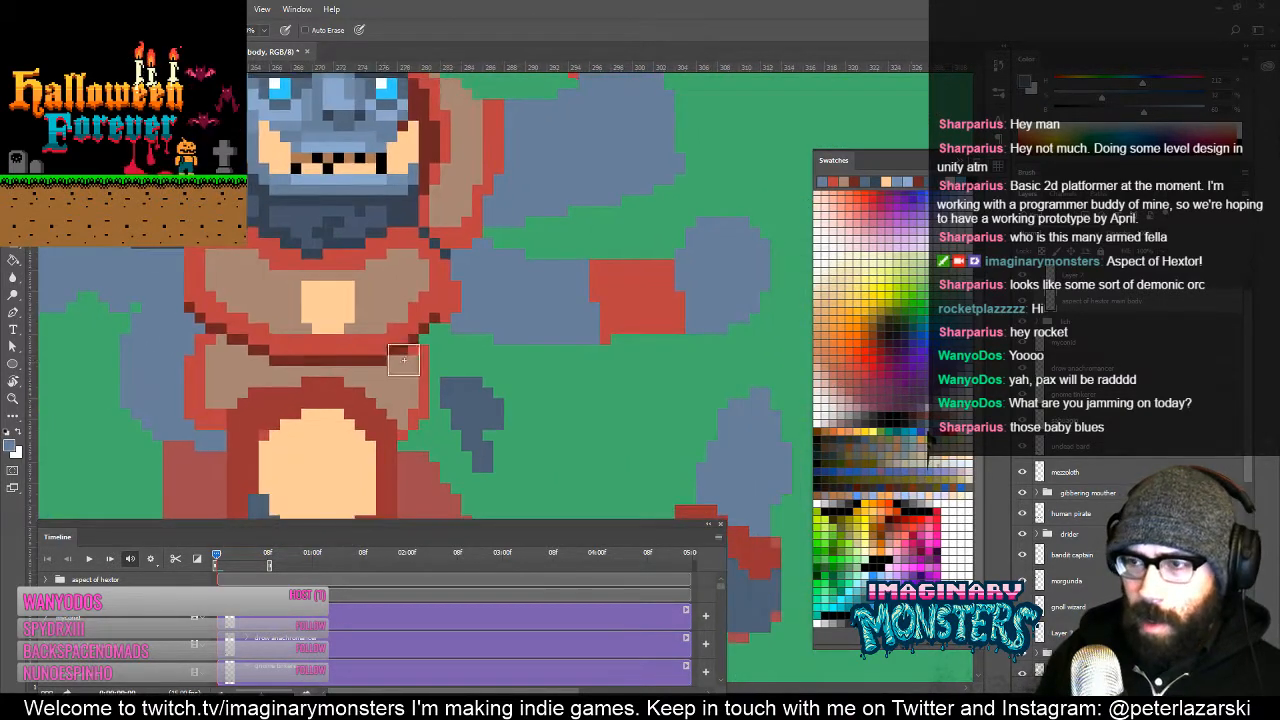
pyautogui.moveTo(487, 392)
pyautogui.mouseDown()
pyautogui.moveTo(527, 360)
pyautogui.moveTo(470, 332)
pyautogui.moveTo(464, 397)
pyautogui.mouseUp()
pyautogui.press('w')
pyautogui.click(517, 342)
pyautogui.press('b')
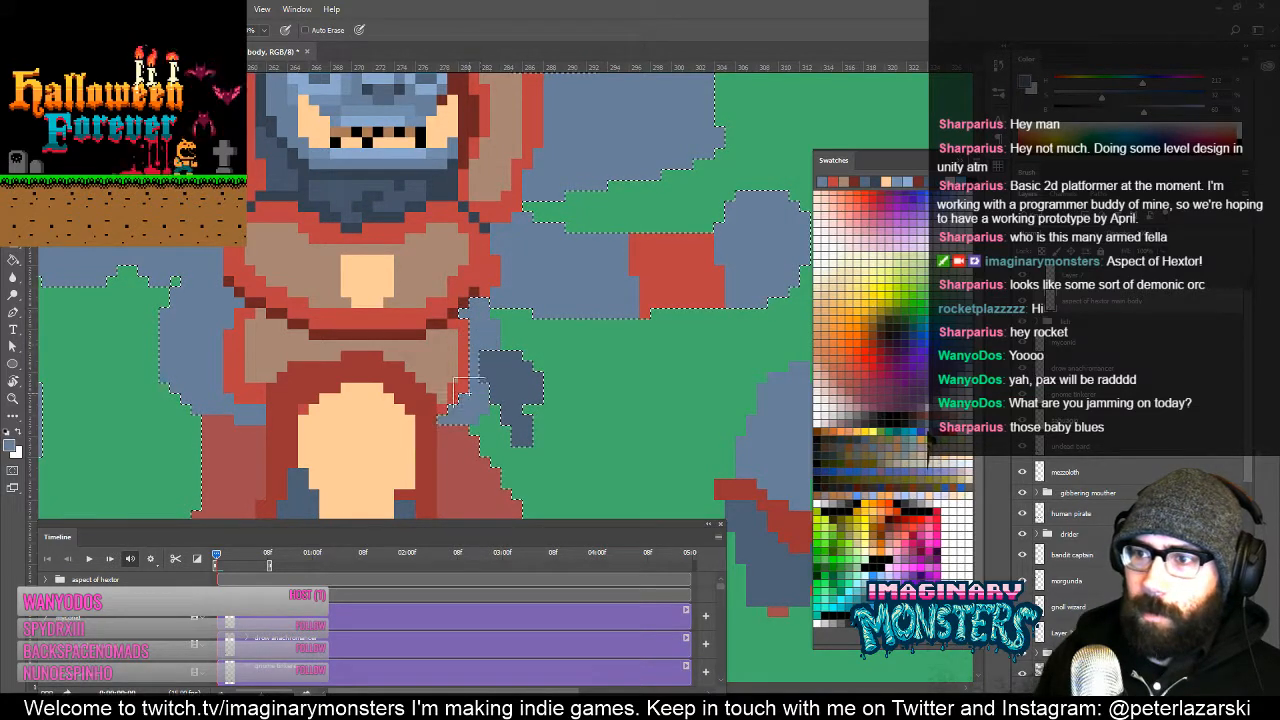
pyautogui.hotkey('ctrl', 'd')
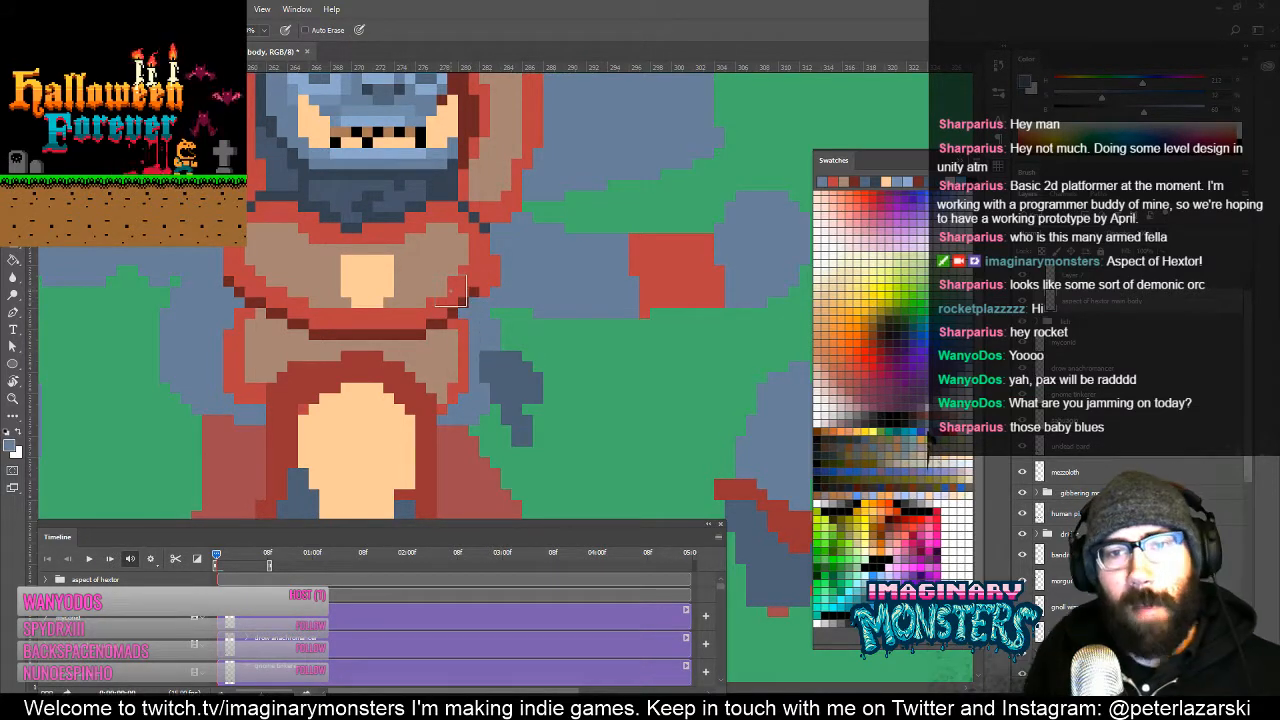
# Step: Erase the dark blue arm remnant beside the right side of the waist
pyautogui.press('e')
pyautogui.moveTo(517, 377)
pyautogui.mouseDown()
pyautogui.moveTo(505, 392)
pyautogui.moveTo(532, 382)
pyautogui.mouseUp()
pyautogui.press('b')
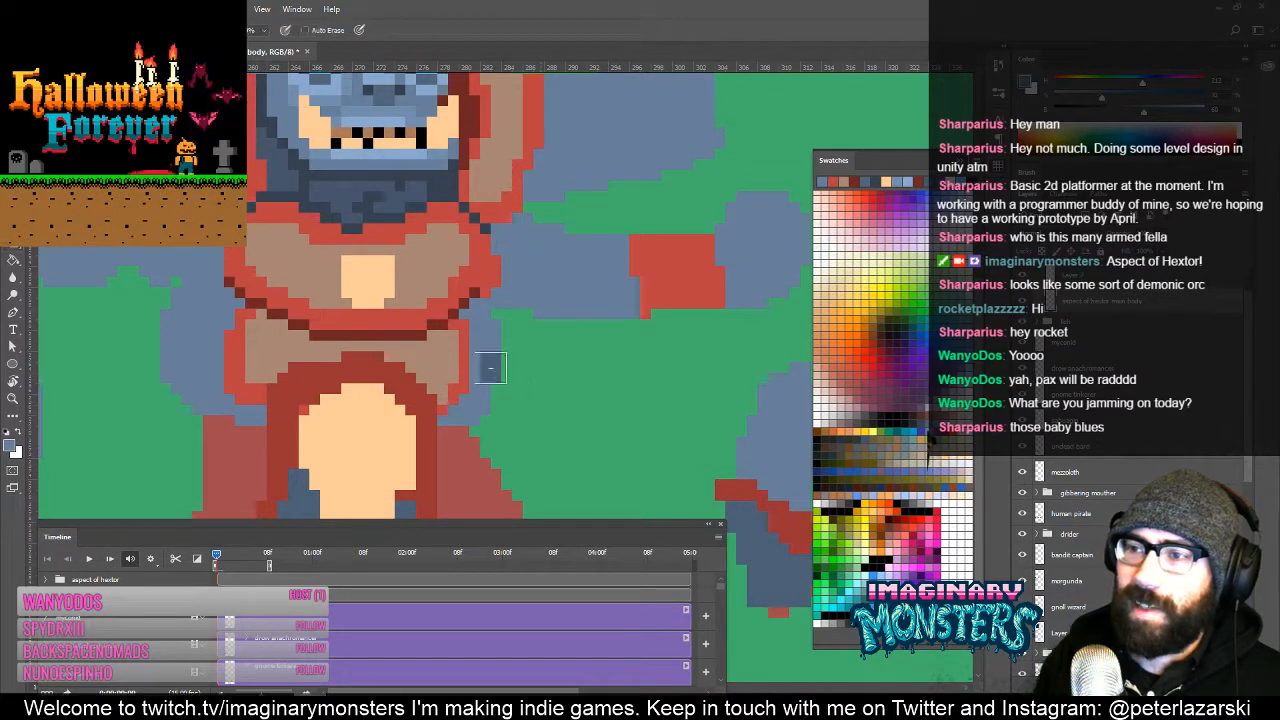
pyautogui.keyDown('alt'); pyautogui.click(518, 354); pyautogui.keyUp('alt')
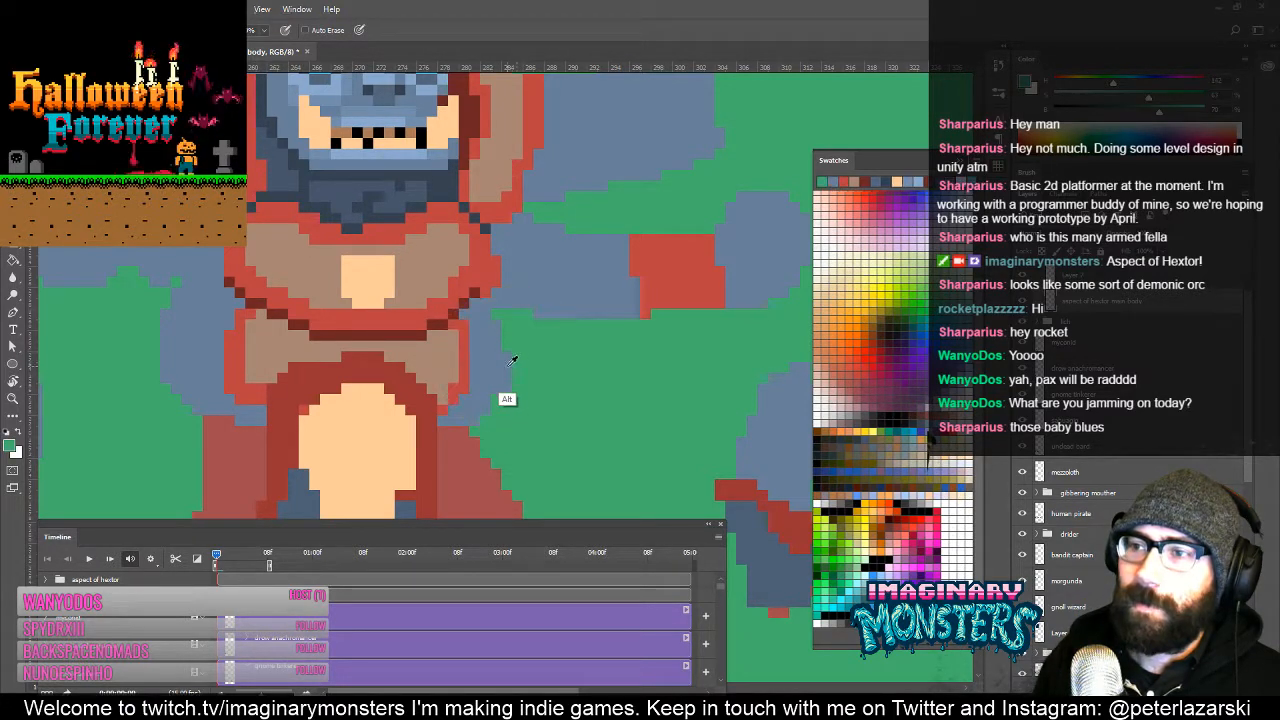
pyautogui.press('e')
# Step: Sample the loincloth border's dark red and paint flared skirt flaps running down the outer side of both thighs
pyautogui.press('z')
pyautogui.click(525, 373)
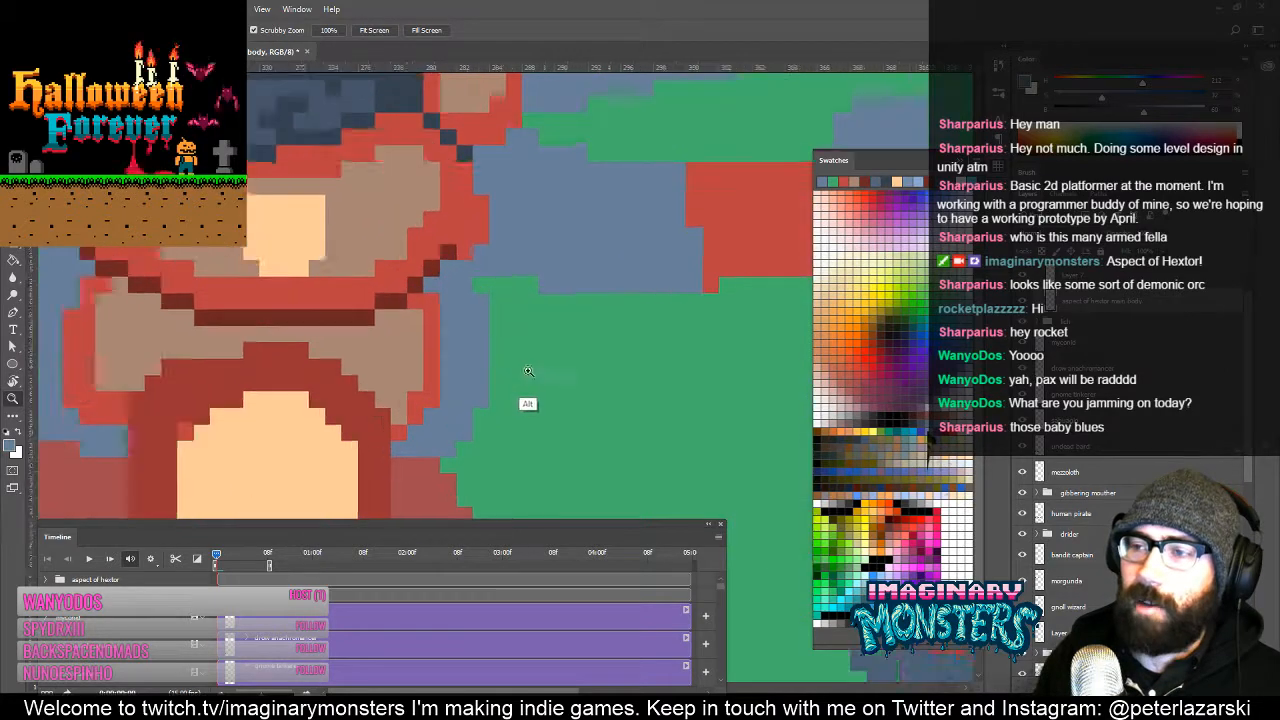
pyautogui.keyDown('alt'); pyautogui.click(527, 374); pyautogui.keyUp('alt')
pyautogui.keyDown('alt'); pyautogui.click(529, 377); pyautogui.keyUp('alt')
pyautogui.keyDown('alt'); pyautogui.click(531, 379); pyautogui.keyUp('alt')
pyautogui.keyDown('alt'); pyautogui.click(532, 381); pyautogui.keyUp('alt')
pyautogui.keyDown('alt'); pyautogui.click(534, 383); pyautogui.keyUp('alt')
pyautogui.moveTo(534, 383)
pyautogui.mouseDown()
pyautogui.moveTo(567, 387)
pyautogui.moveTo(666, 287)
pyautogui.mouseUp()
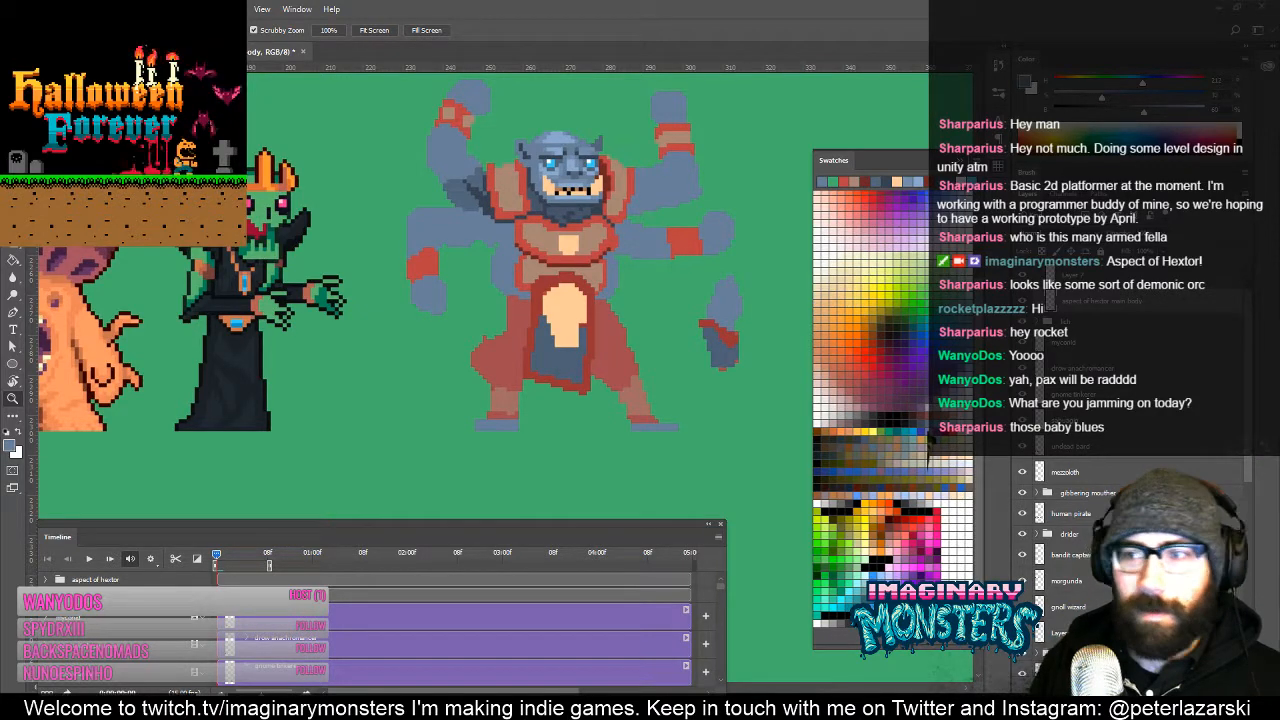
pyautogui.click(538, 320)
pyautogui.click(529, 331)
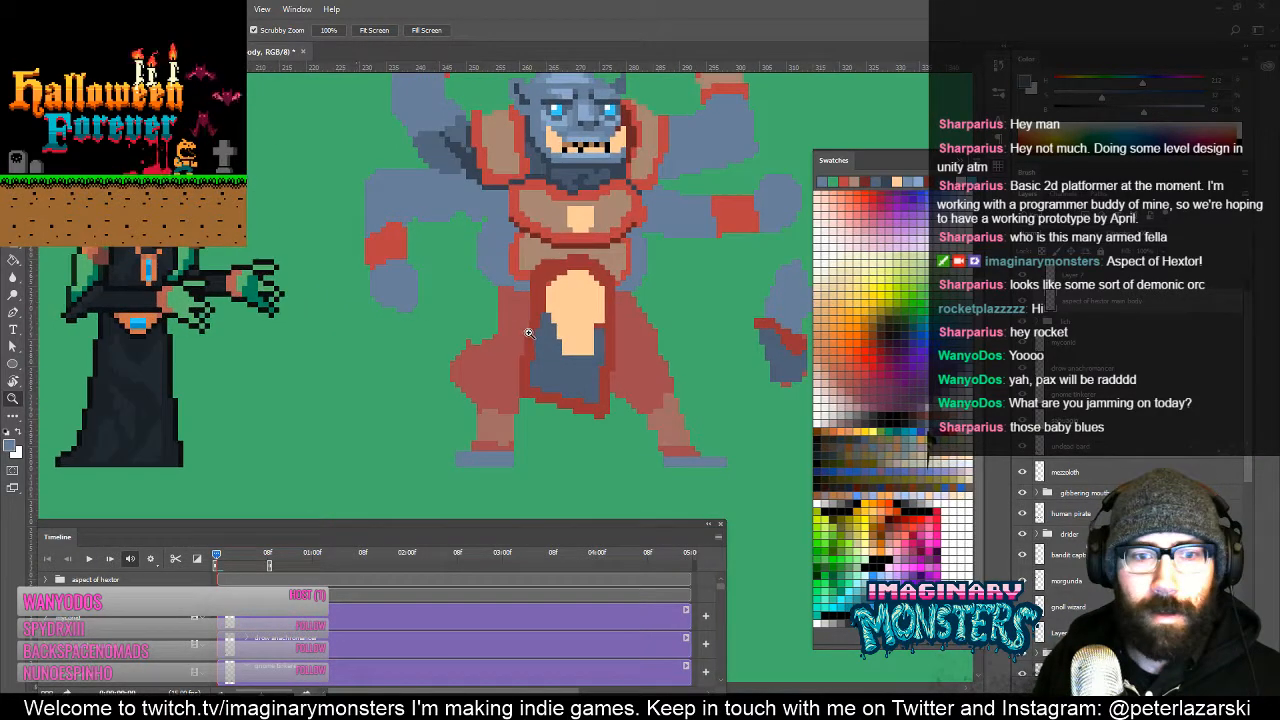
pyautogui.press('b')
pyautogui.moveTo(527, 294)
pyautogui.mouseDown()
pyautogui.moveTo(499, 343)
pyautogui.moveTo(422, 412)
pyautogui.mouseUp()
pyautogui.keyDown('alt'); pyautogui.click(513, 348); pyautogui.keyUp('alt')
pyautogui.moveTo(467, 354)
pyautogui.mouseDown()
pyautogui.moveTo(410, 430)
pyautogui.moveTo(457, 356)
pyautogui.moveTo(403, 316)
pyautogui.mouseUp()
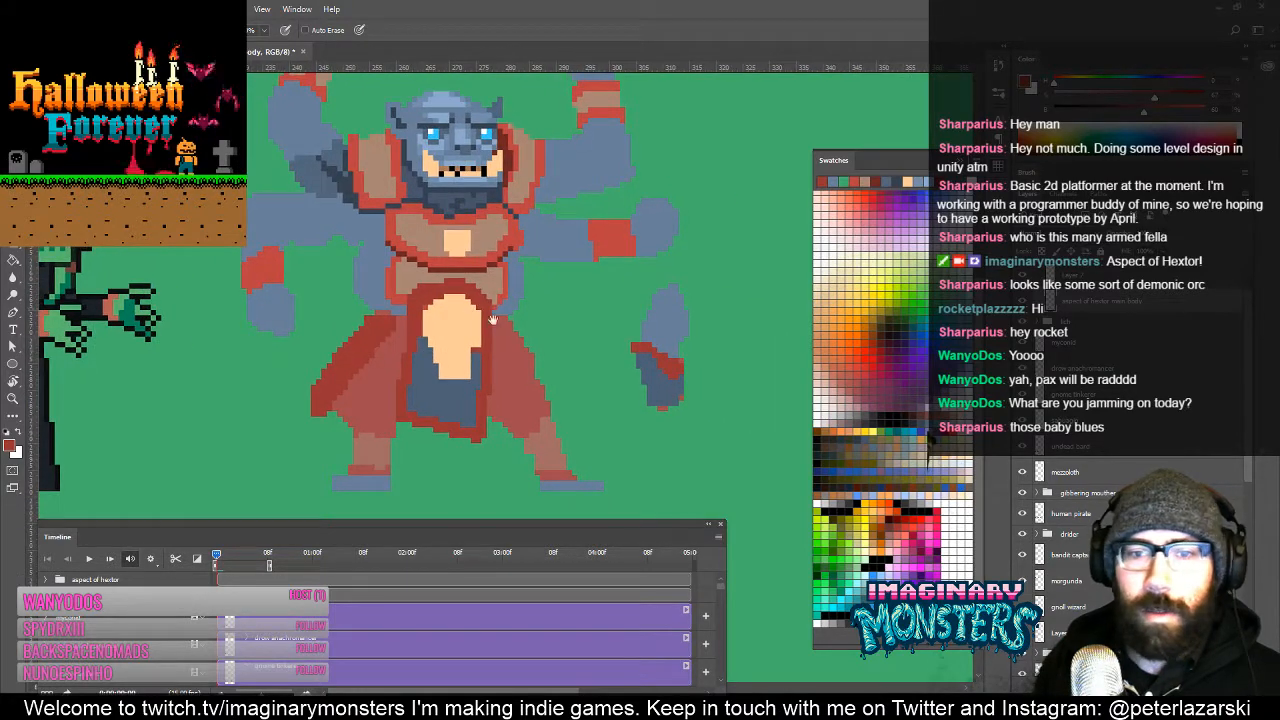
pyautogui.moveTo(515, 322); pyautogui.dragTo(568, 405)
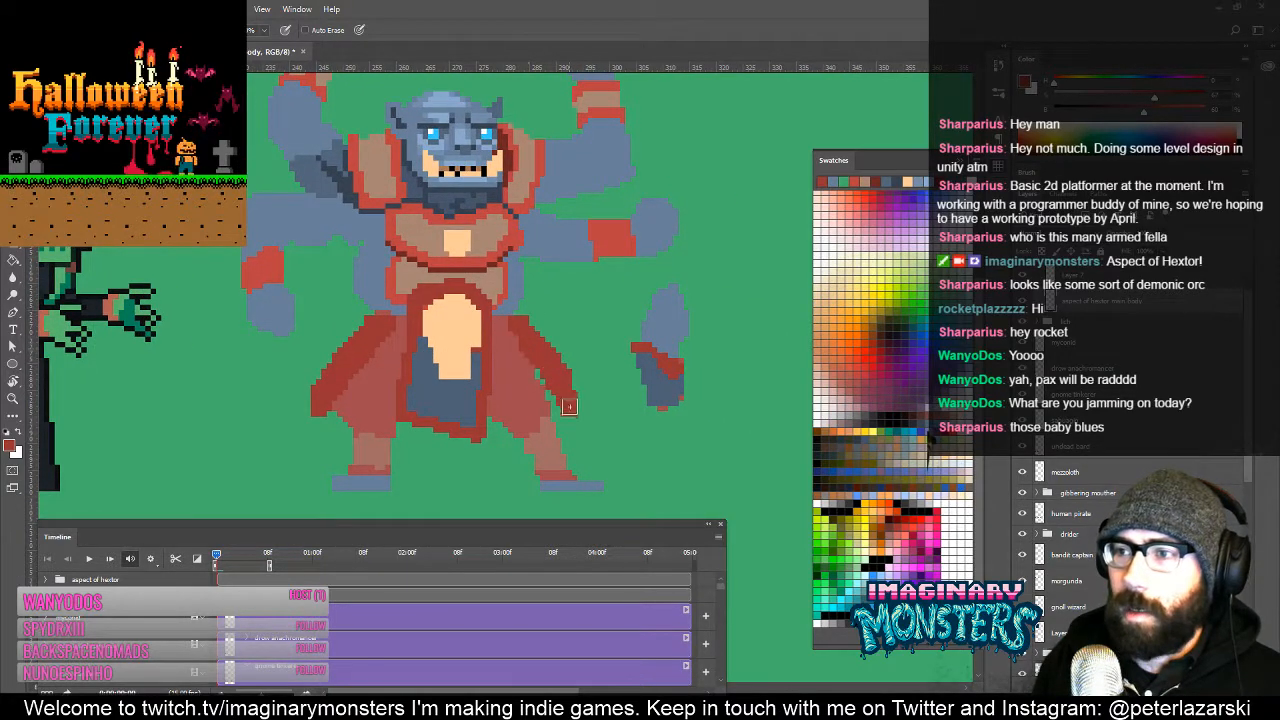
pyautogui.hotkey('ctrl', 'z')
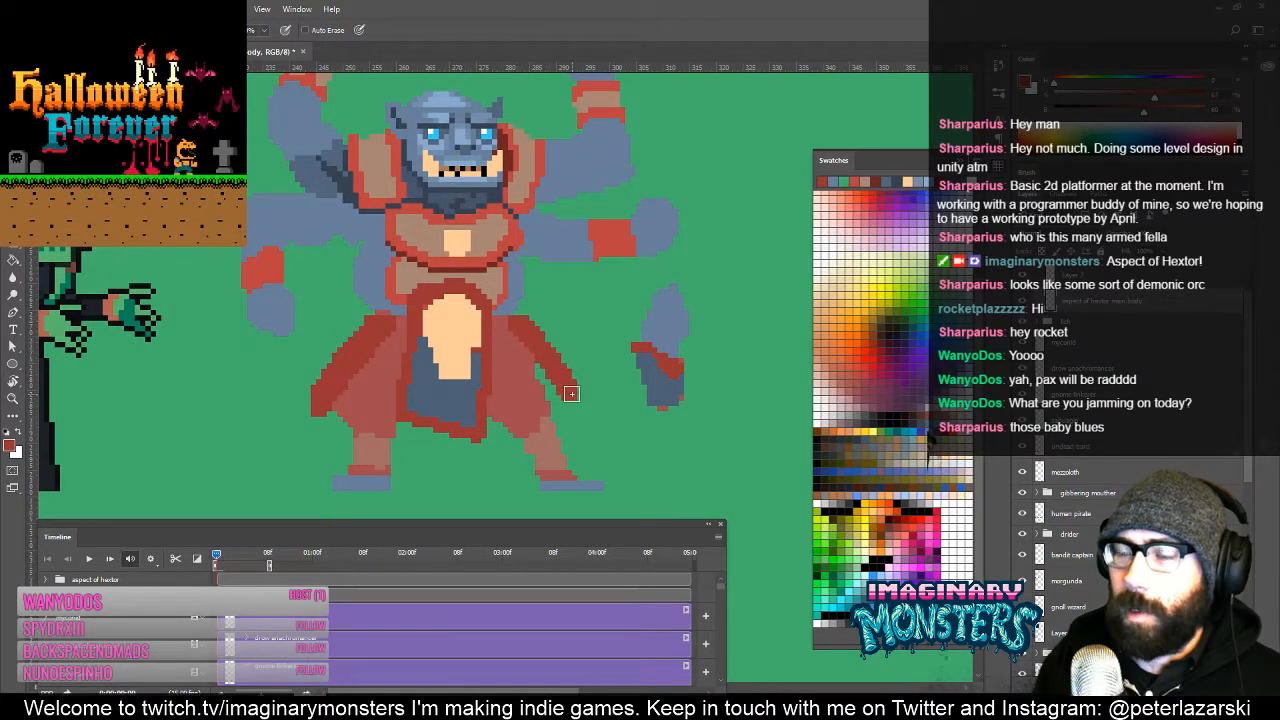
# Step: Select the left lower leg and foot with a marquee and nudge a copy left to widen them
pyautogui.press('z')
pyautogui.click(541, 373)
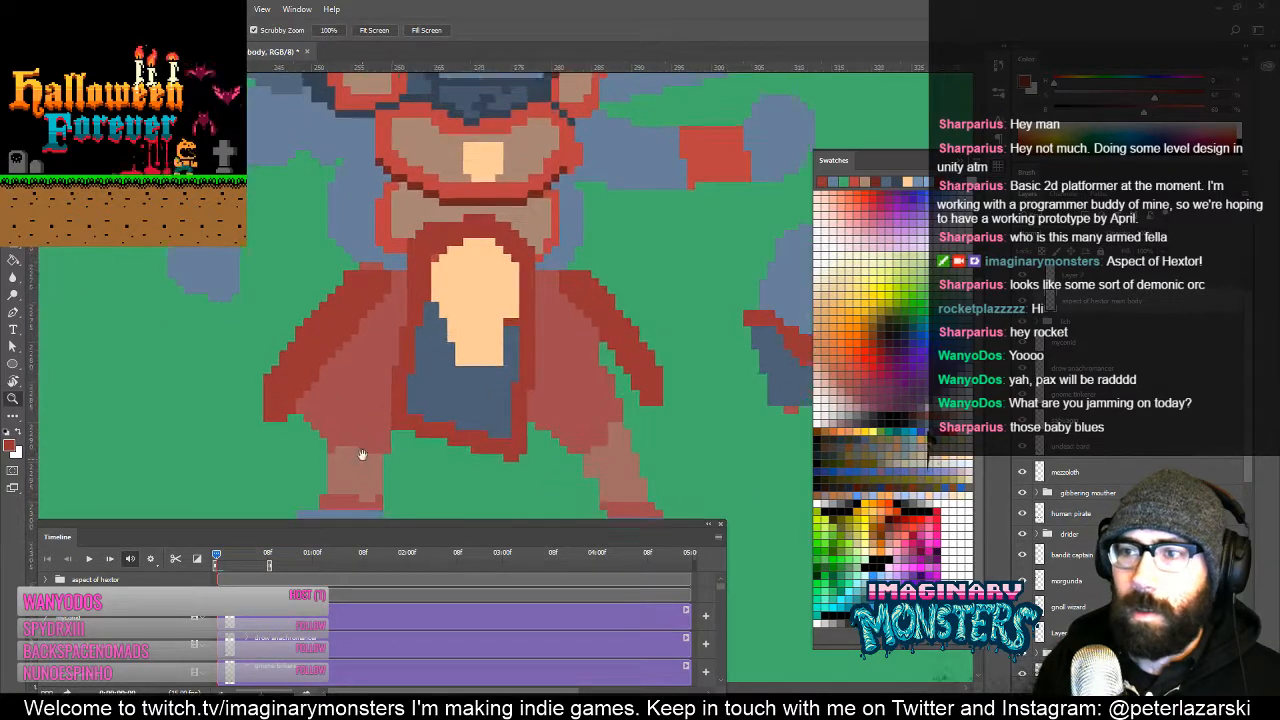
pyautogui.moveTo(363, 451); pyautogui.dragTo(430, 292)
pyautogui.press('m')
pyautogui.moveTo(345, 288); pyautogui.dragTo(447, 393)
pyautogui.press('v')
pyautogui.press('Left')
pyautogui.press('Left')
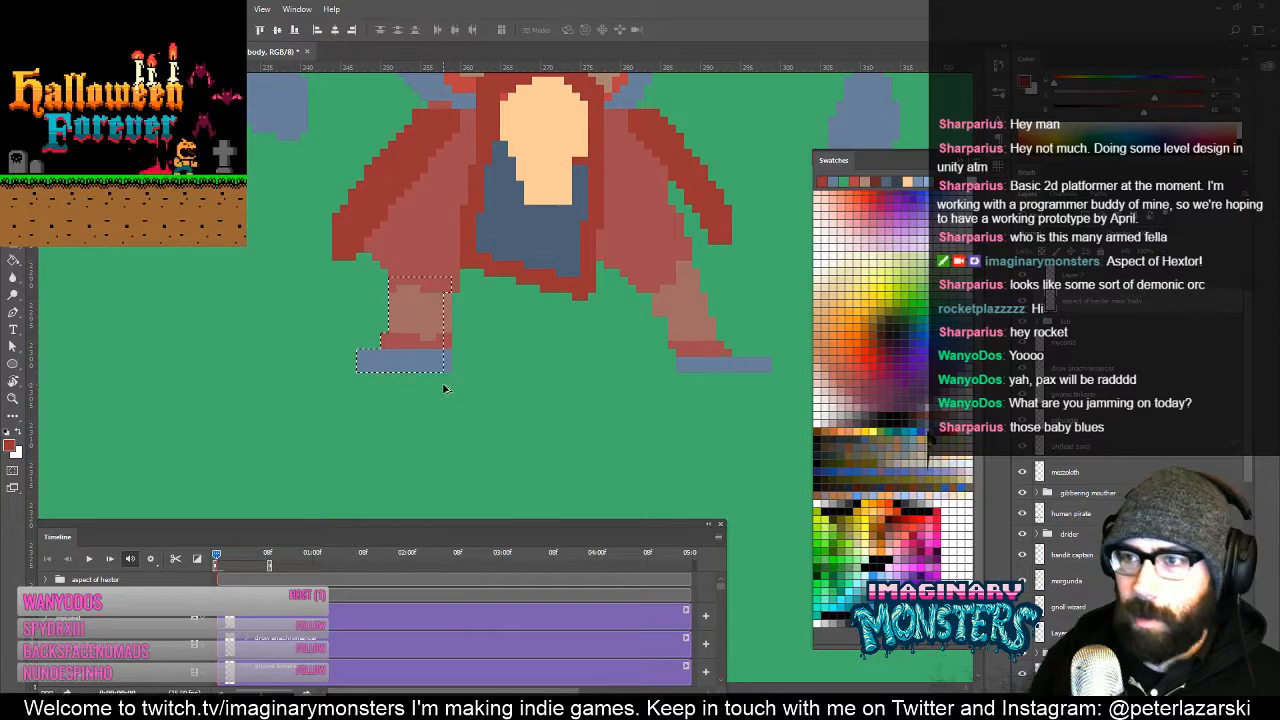
# Step: Lasso the inner part of the right lower leg and foot, nudge a copy left to widen them, and deselect
pyautogui.moveTo(443, 384); pyautogui.dragTo(323, 401)
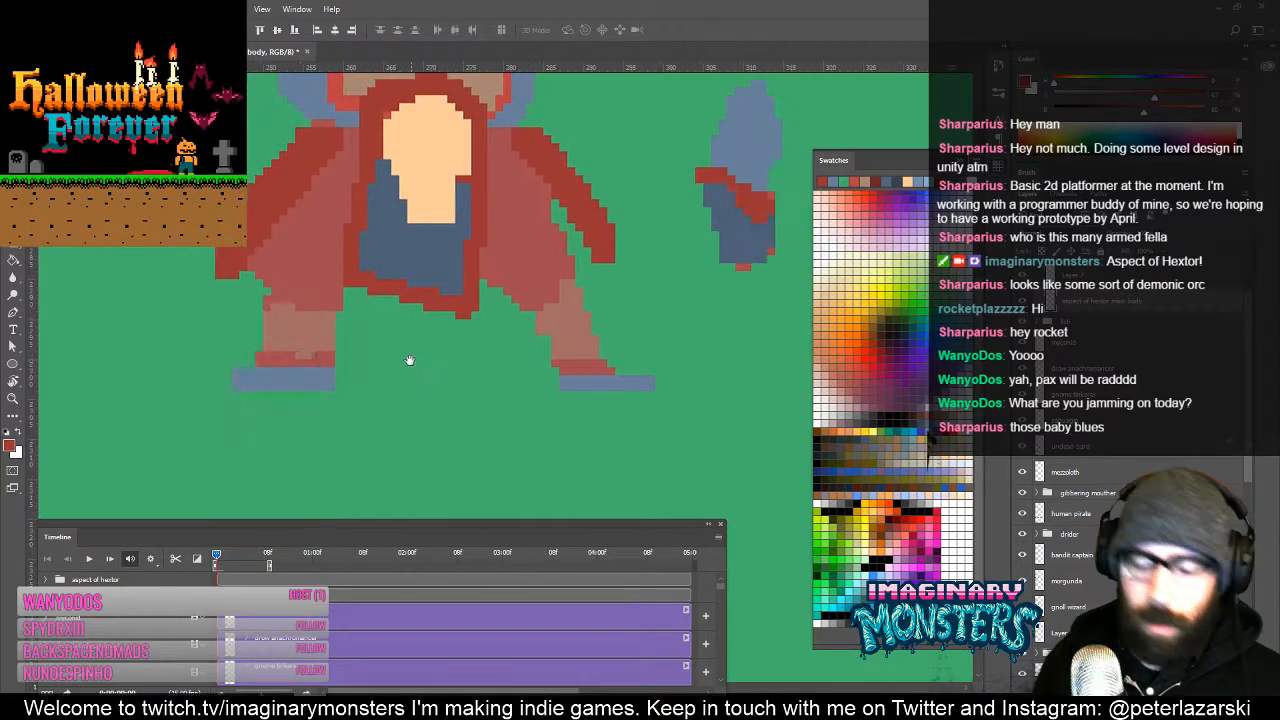
pyautogui.press('m')
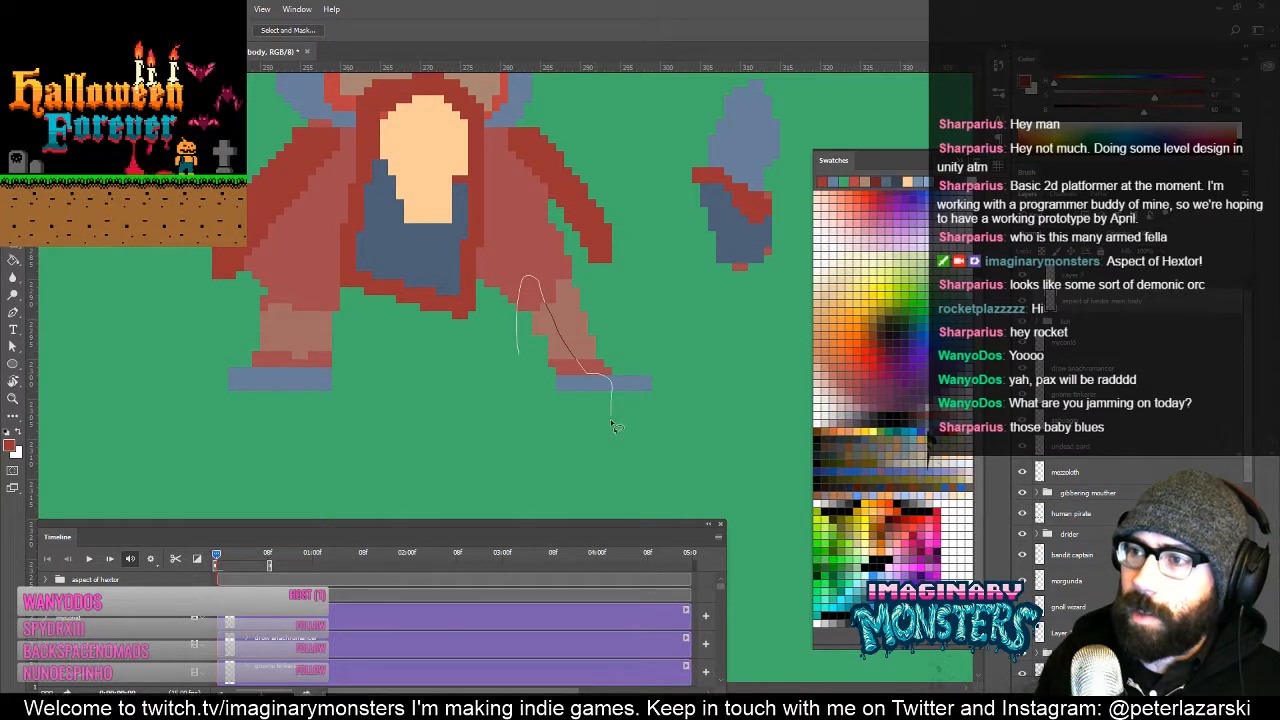
pyautogui.moveTo(614, 426); pyautogui.dragTo(612, 426)
pyautogui.press('v')
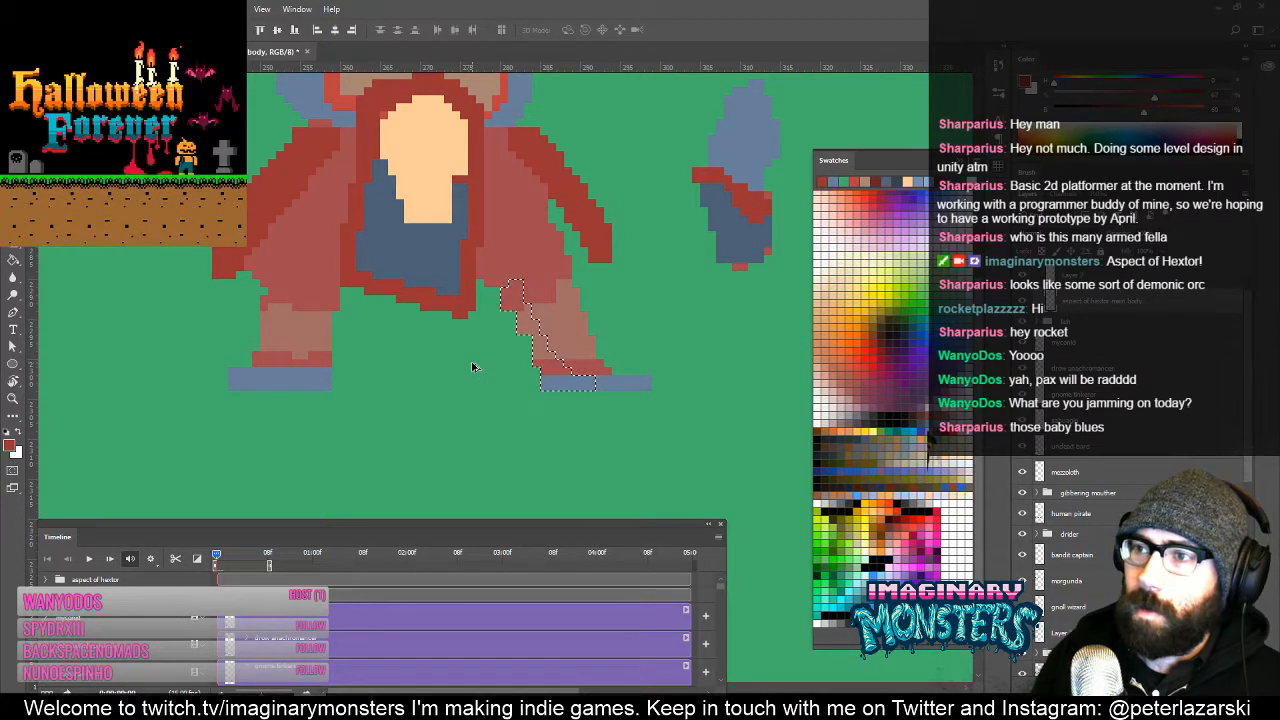
pyautogui.press('Left')
pyautogui.hotkey('ctrl', 'd')
# Step: Widen the red band on the left middle arm and thicken the arm's underside using the sampled red and blue
pyautogui.press('z')
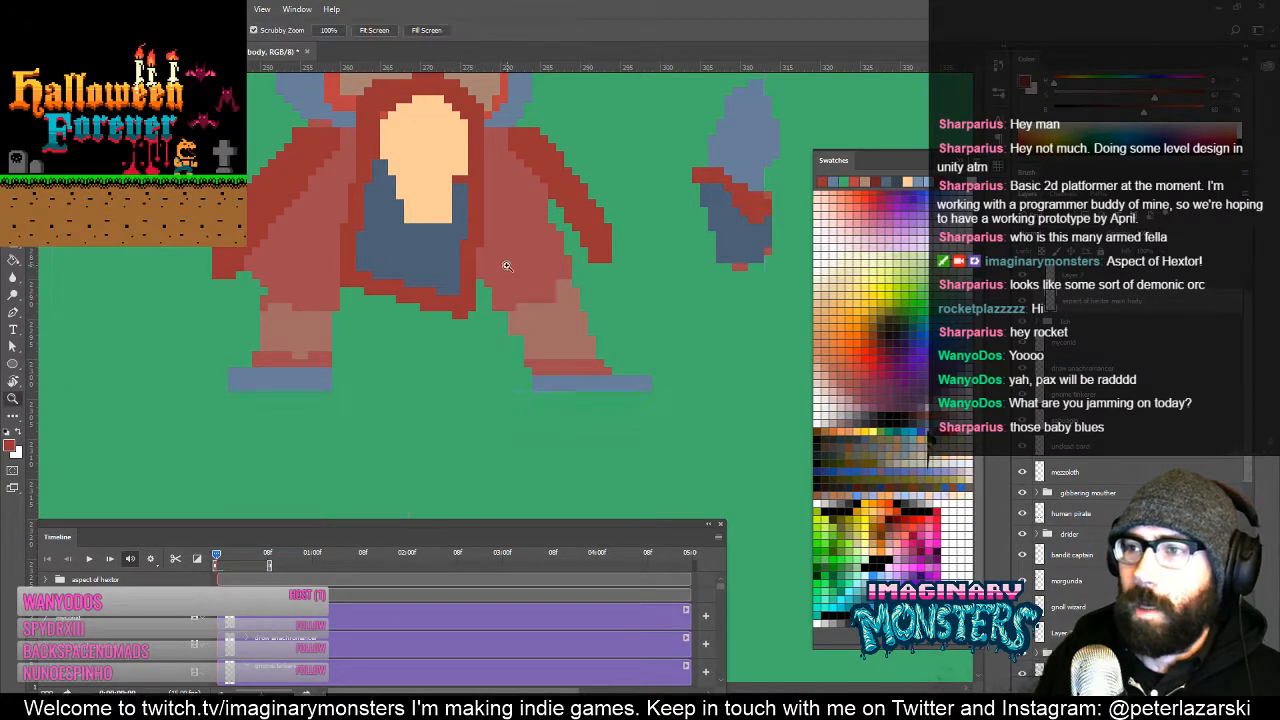
pyautogui.keyDown('alt'); pyautogui.click(525, 300); pyautogui.keyUp('alt')
pyautogui.keyDown('alt'); pyautogui.click(526, 300); pyautogui.keyUp('alt')
pyautogui.keyDown('alt'); pyautogui.click(528, 302); pyautogui.keyUp('alt')
pyautogui.keyDown('alt'); pyautogui.click(530, 302); pyautogui.keyUp('alt')
pyautogui.moveTo(538, 243); pyautogui.dragTo(496, 365)
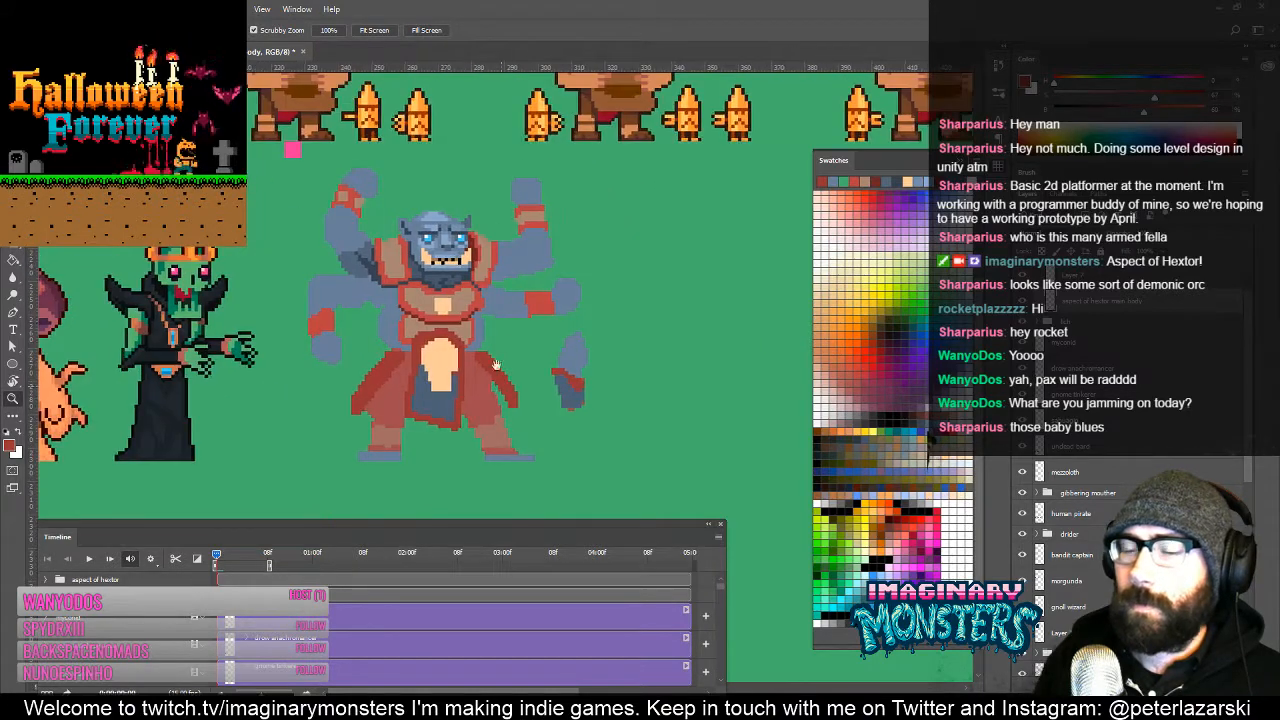
pyautogui.click(440, 328)
pyautogui.click(440, 328)
pyautogui.click(440, 328)
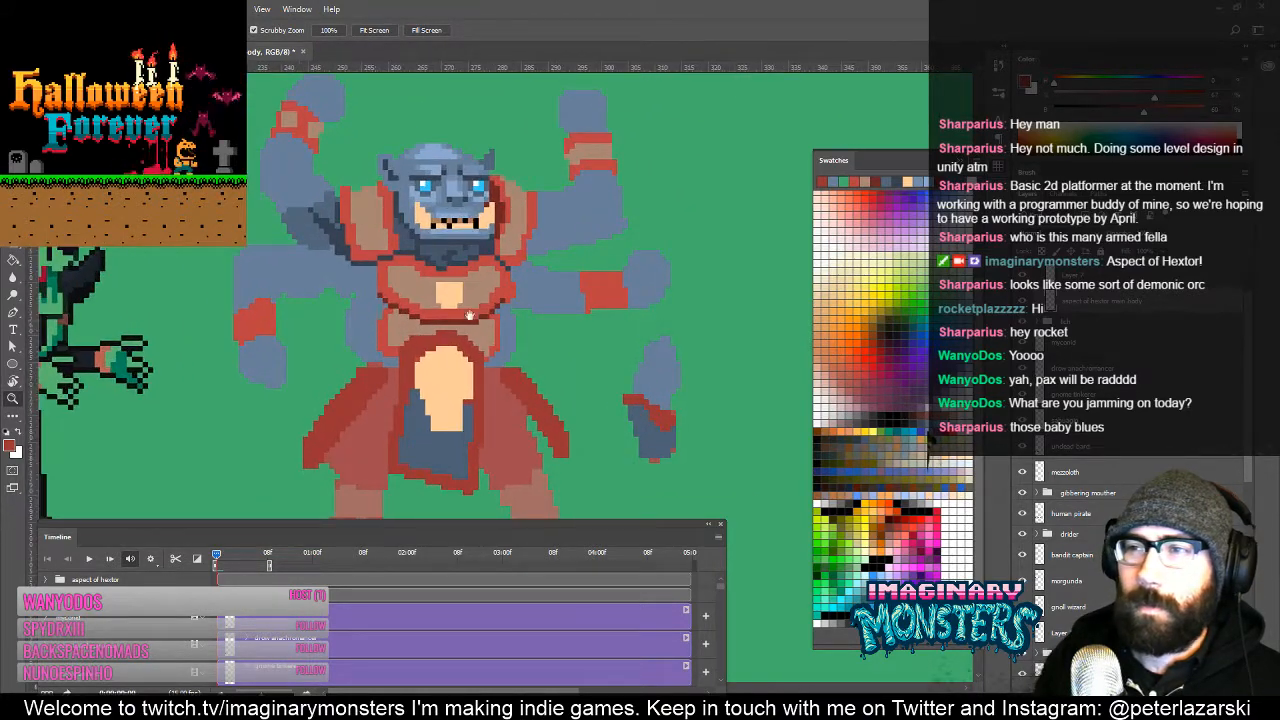
pyautogui.moveTo(358, 331); pyautogui.dragTo(469, 328)
pyautogui.click(441, 279)
pyautogui.press('b')
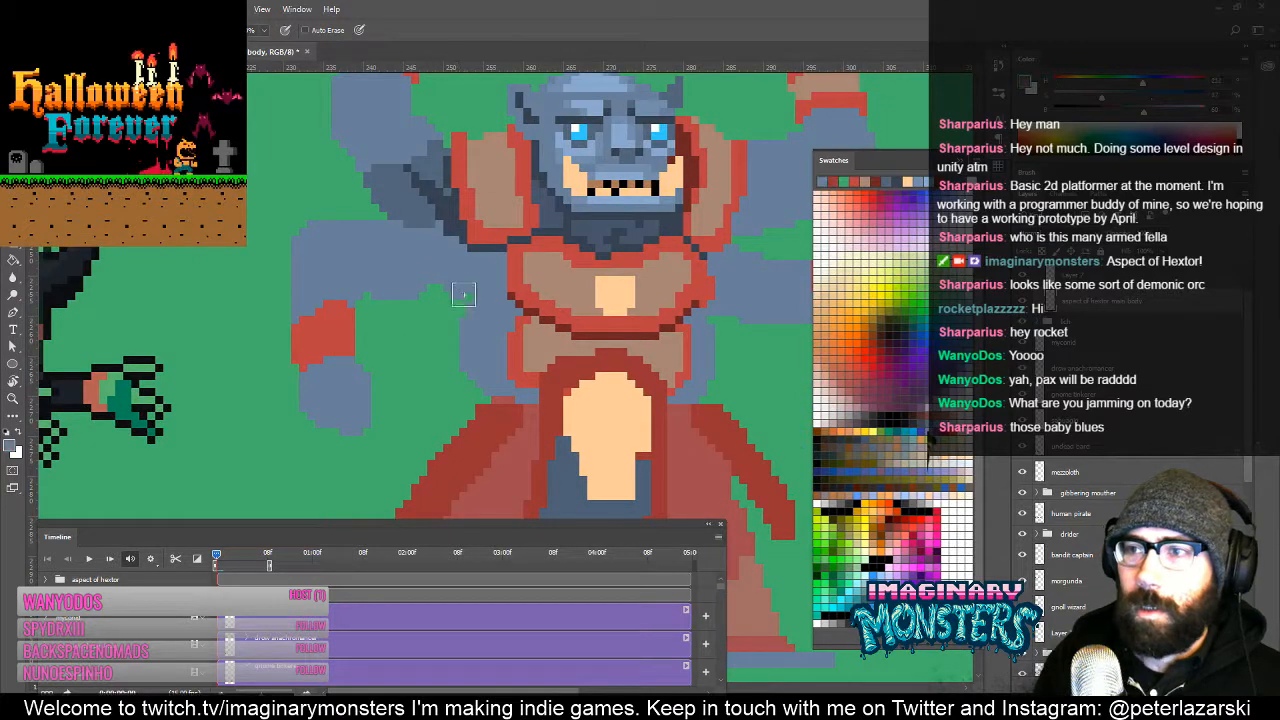
pyautogui.keyDown('alt'); pyautogui.click(335, 345); pyautogui.keyUp('alt')
pyautogui.moveTo(352, 312); pyautogui.dragTo(361, 349)
pyautogui.keyDown('alt'); pyautogui.click(370, 285); pyautogui.keyUp('alt')
pyautogui.click(361, 299)
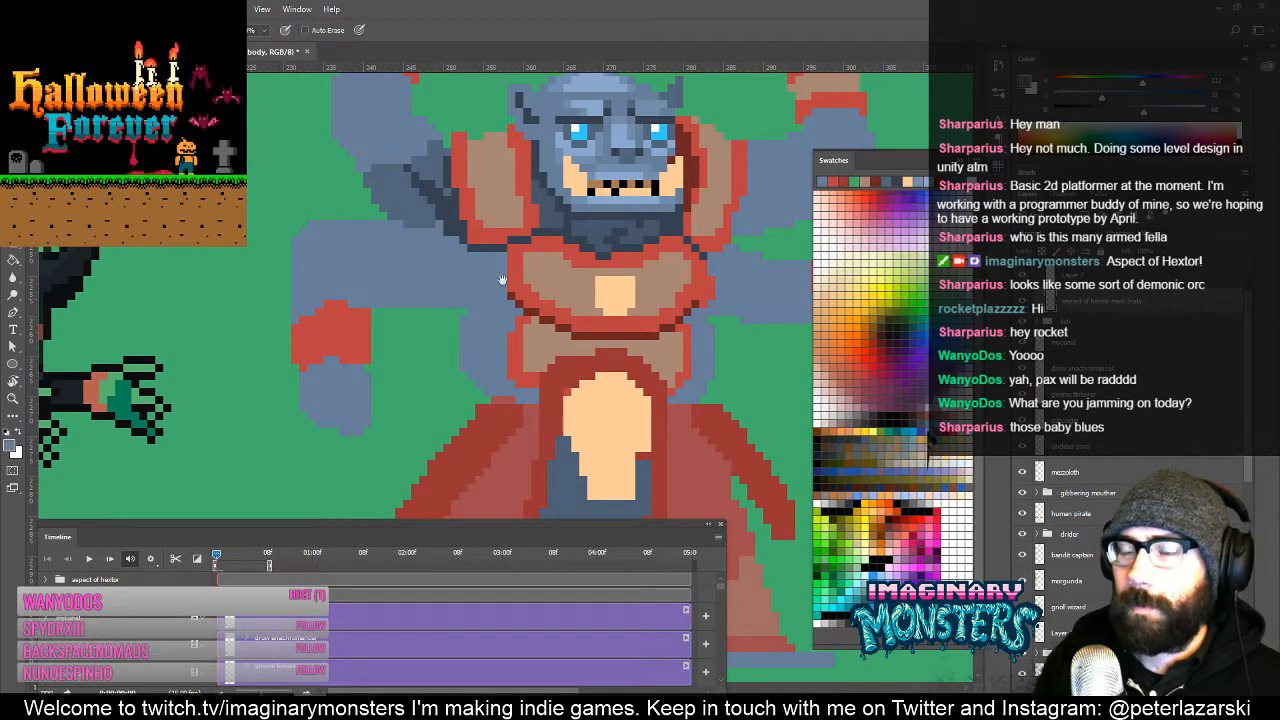
# Step: Thicken the underside of the right middle arm in blue and extend its red band downward with the sampled red
pyautogui.moveTo(612, 306)
pyautogui.mouseDown()
pyautogui.moveTo(436, 322)
pyautogui.moveTo(484, 342)
pyautogui.mouseUp()
pyautogui.press('e')
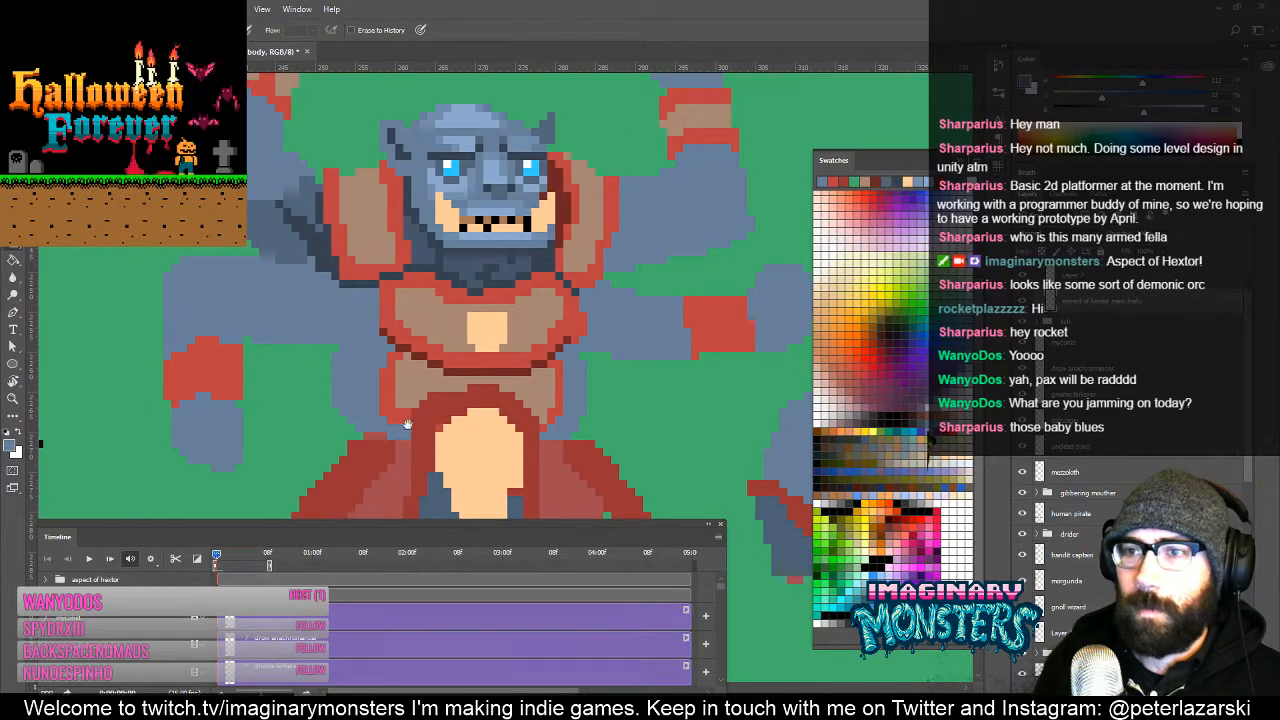
pyautogui.moveTo(407, 424); pyautogui.dragTo(245, 376)
pyautogui.press('b')
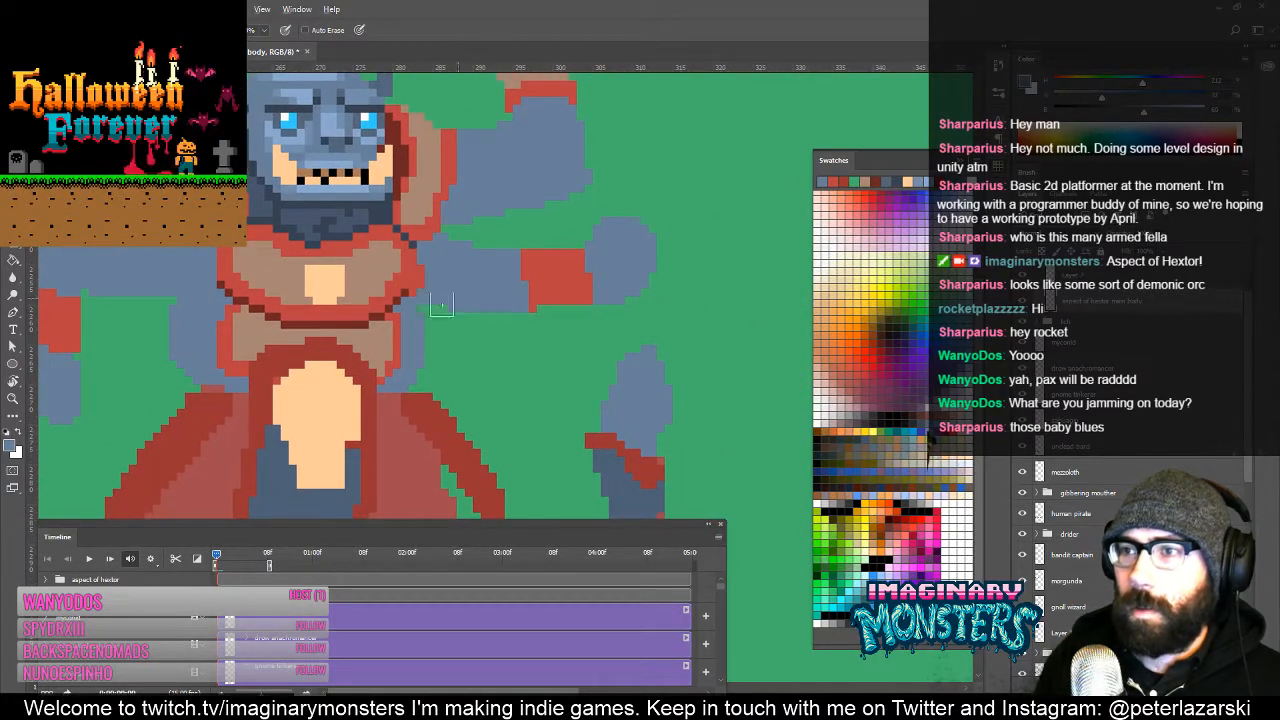
pyautogui.keyDown('alt'); pyautogui.click(542, 302); pyautogui.keyUp('alt')
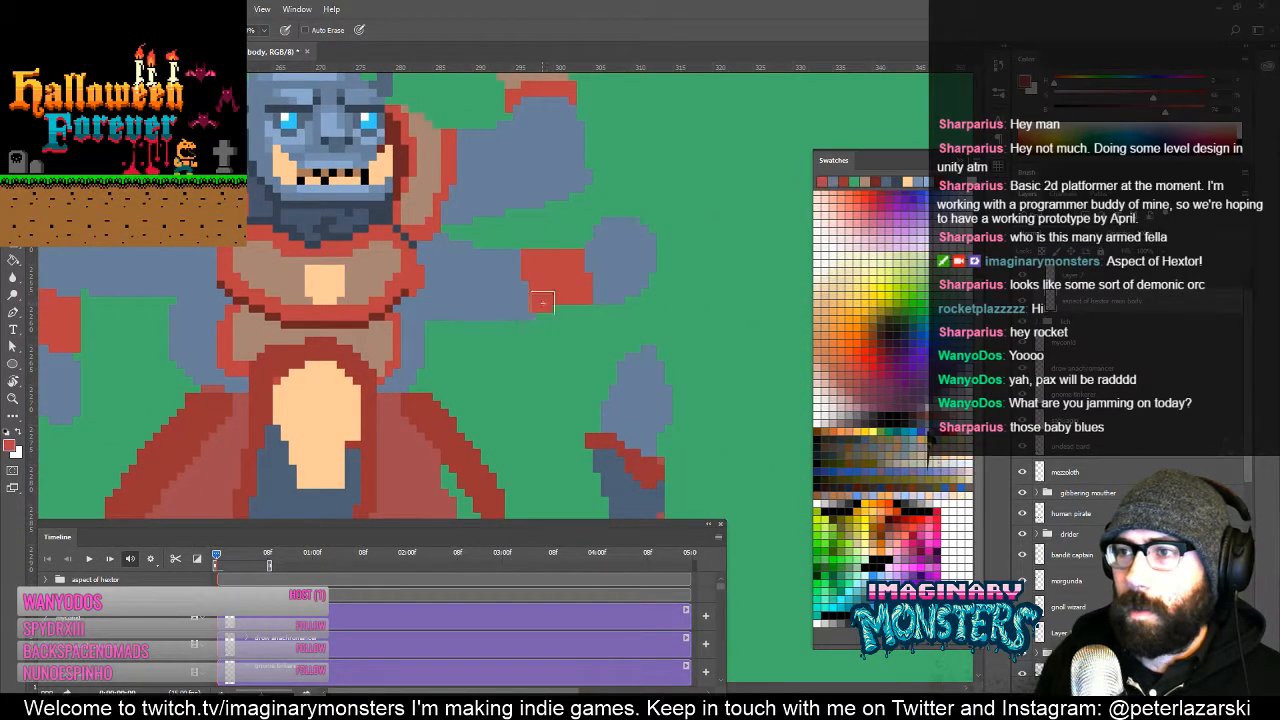
pyautogui.moveTo(542, 302); pyautogui.dragTo(594, 310)
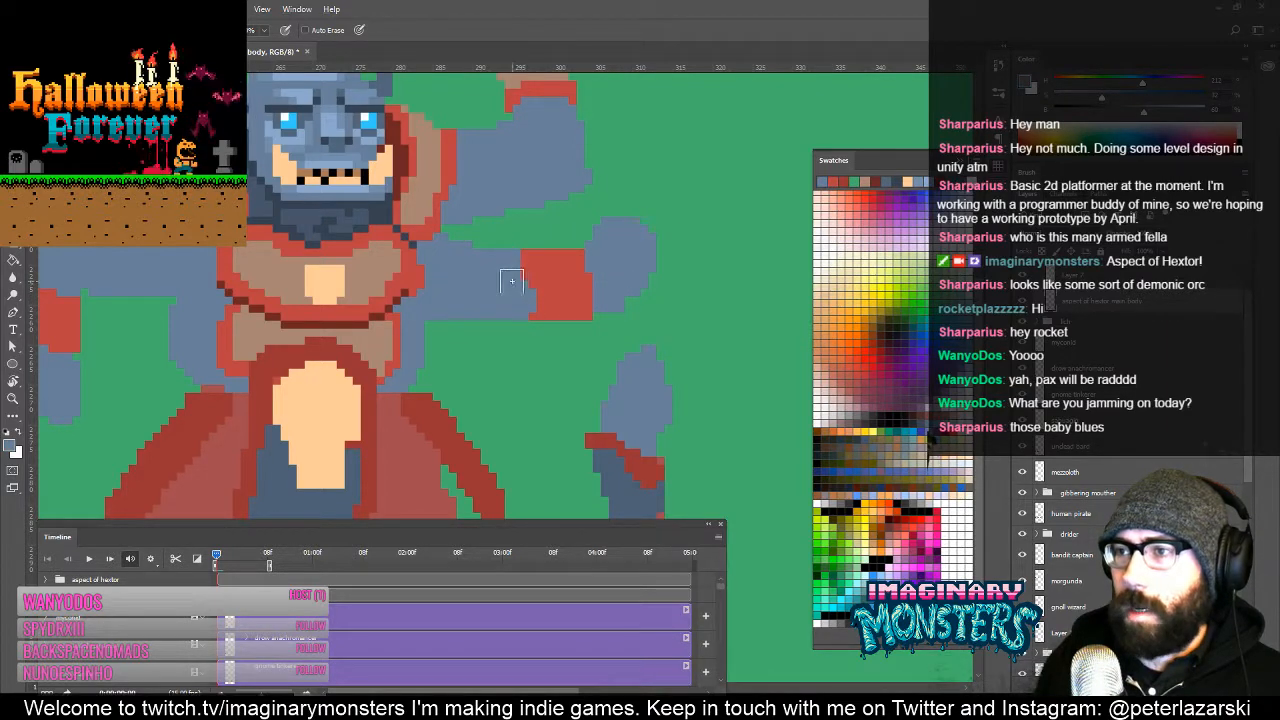
pyautogui.scroll(-5, 522, 303)
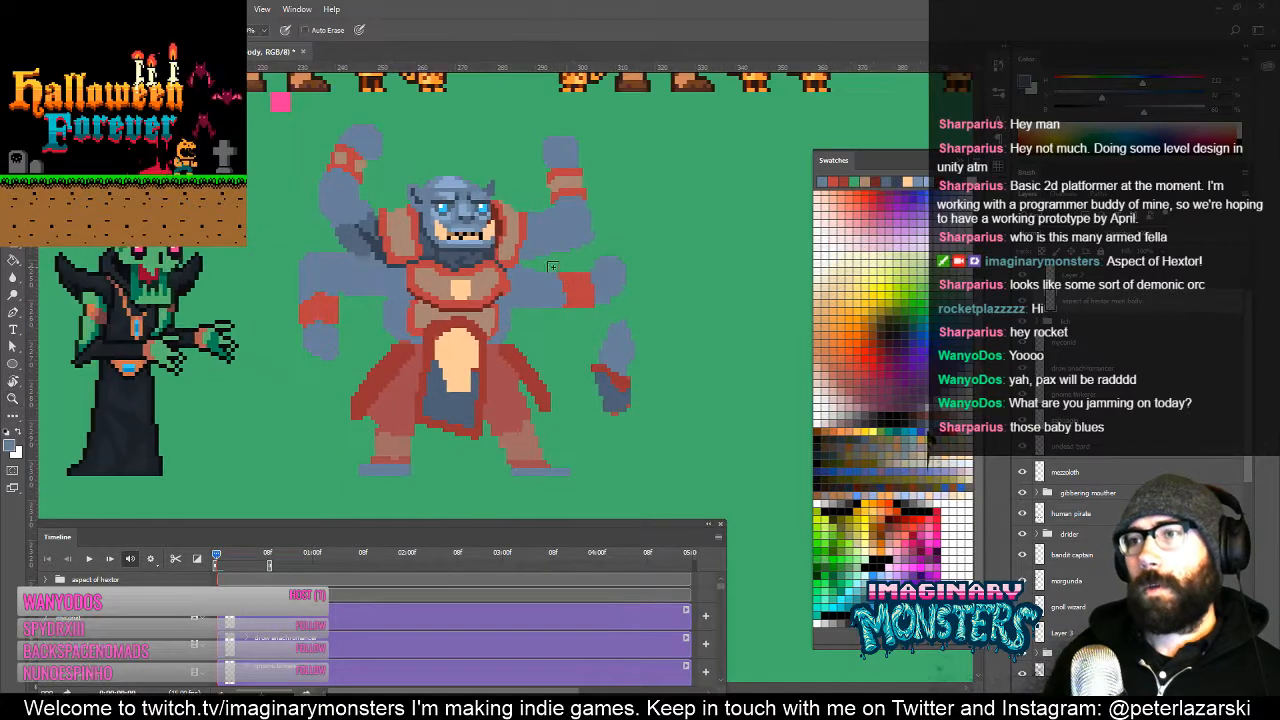
pyautogui.scroll(5, 548, 271)
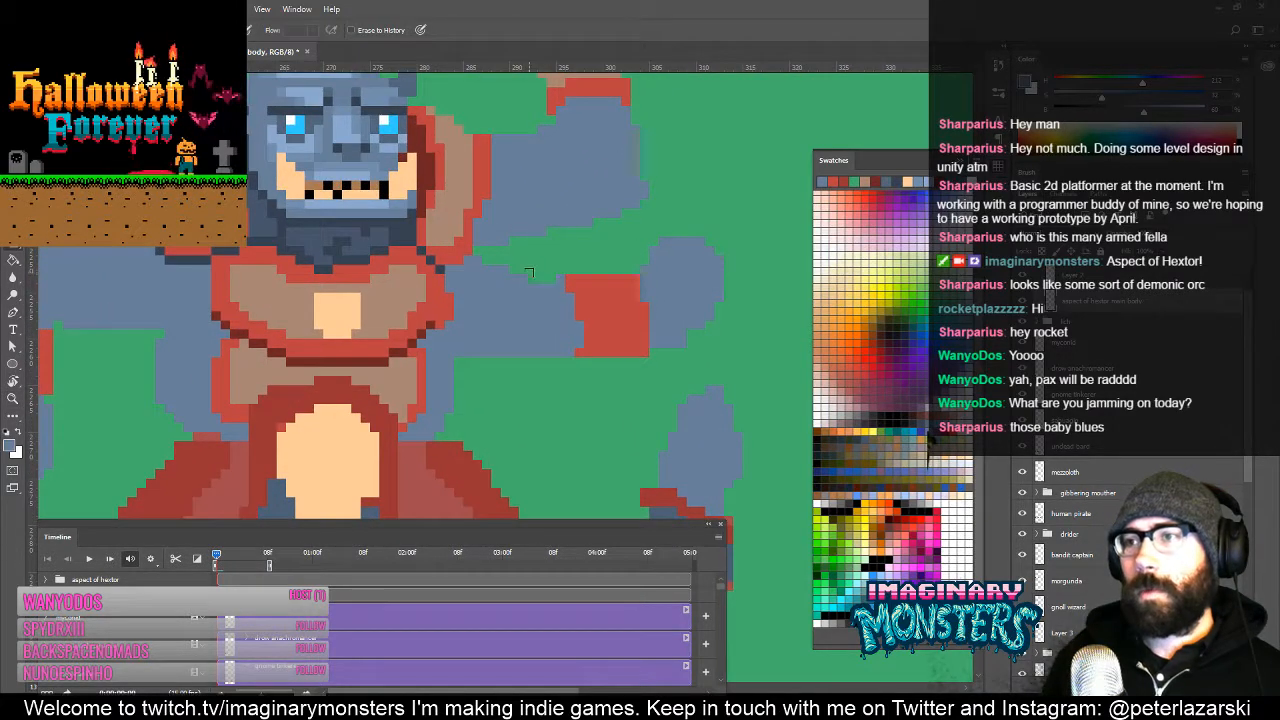
pyautogui.press('b')
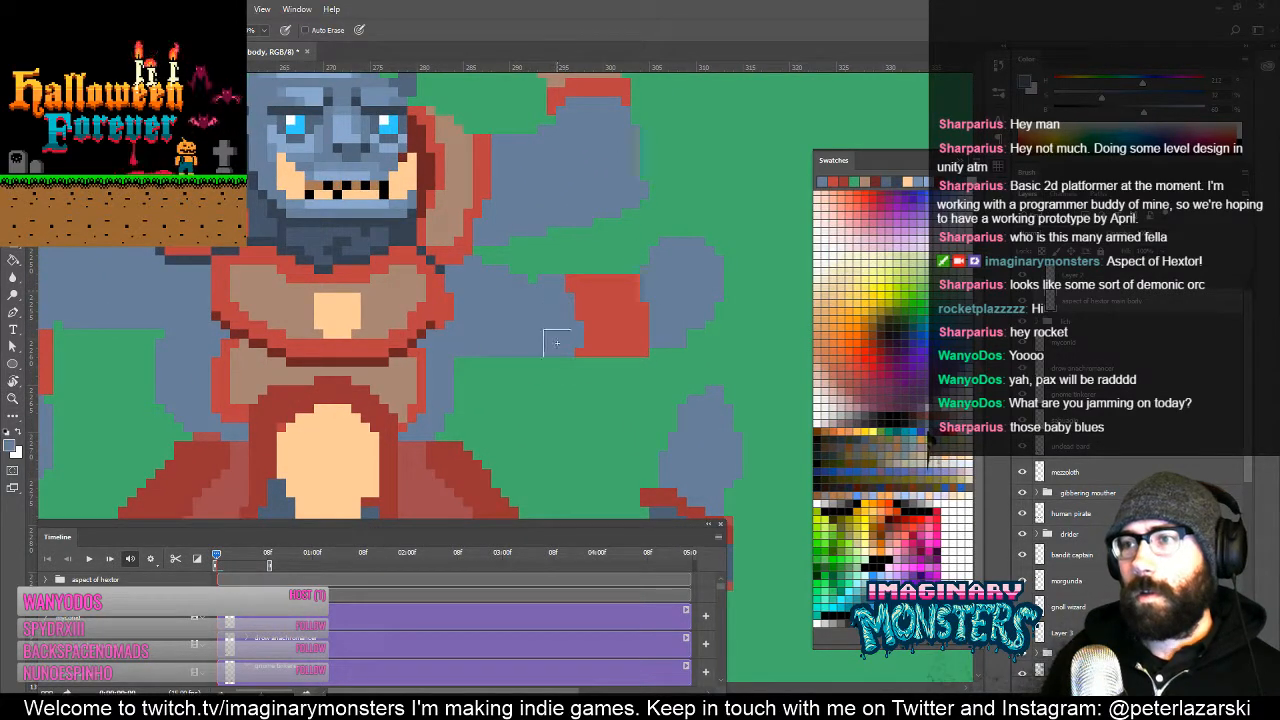
pyautogui.scroll(-4, 557, 340)
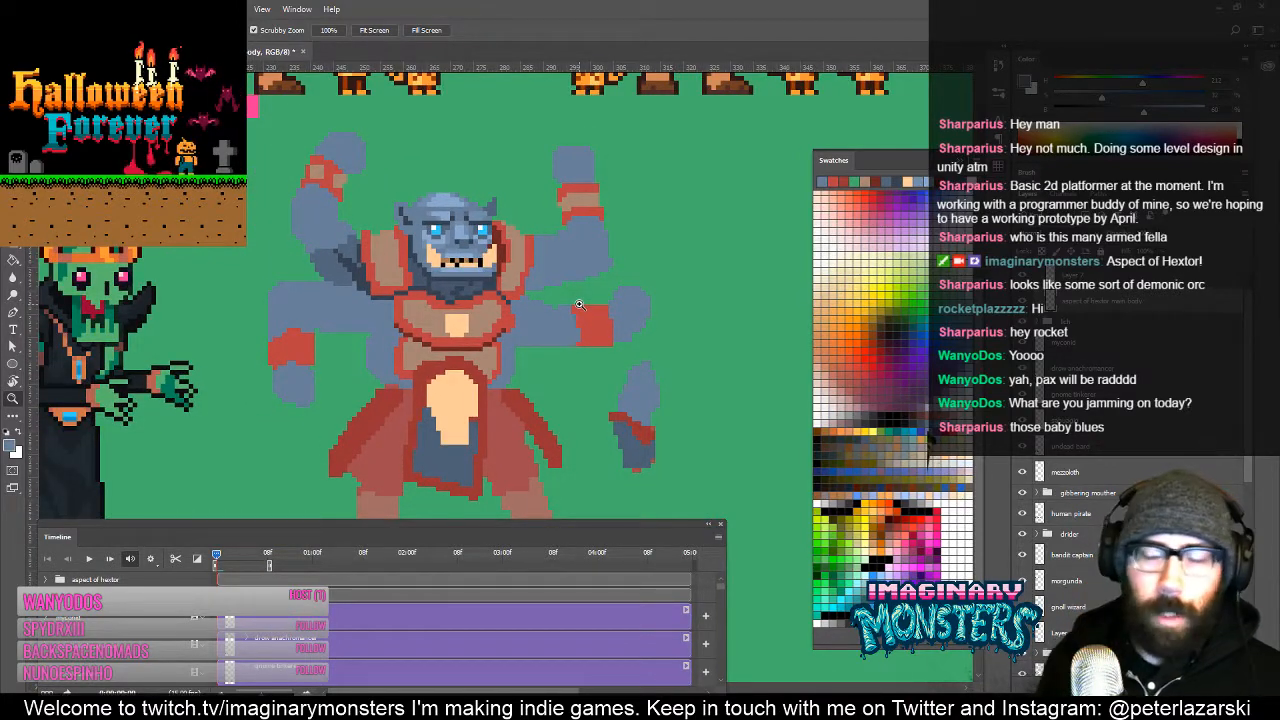
pyautogui.scroll(-1, 563, 190)
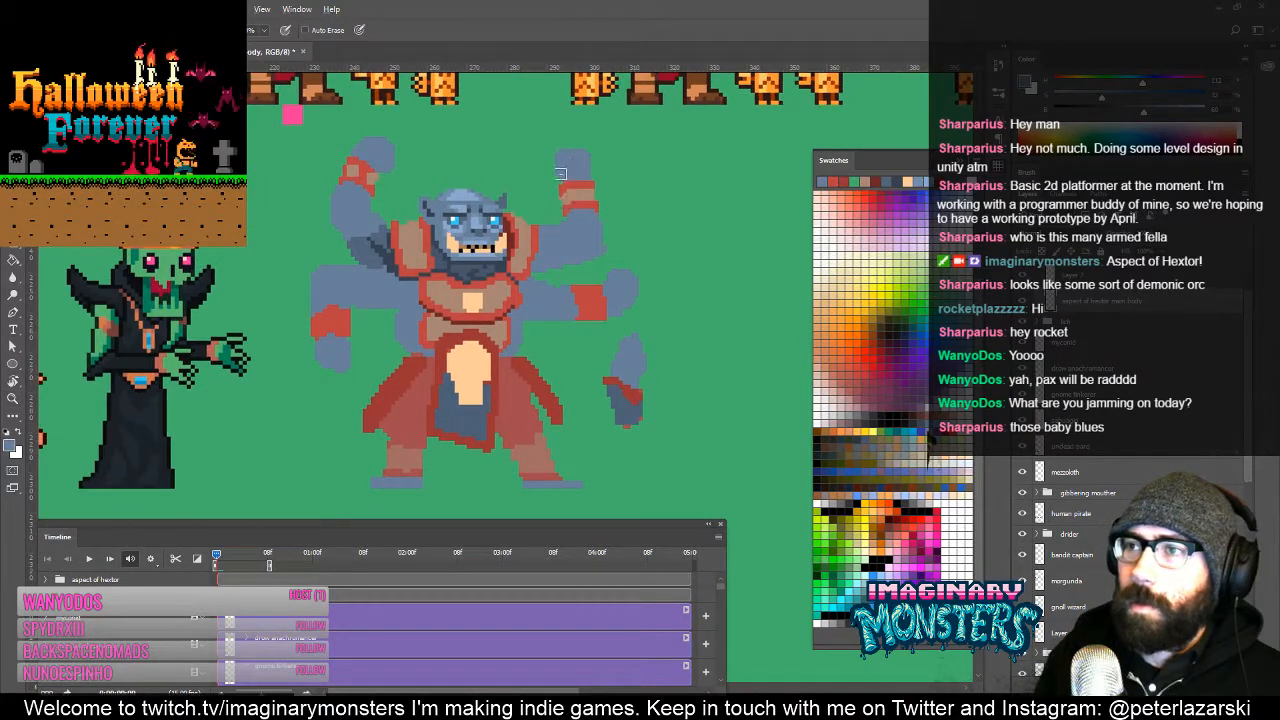
# Step: Move the detached arm piece across the figure to the empty area between it and the robed sprite
pyautogui.moveTo(588, 270)
pyautogui.mouseDown()
pyautogui.moveTo(584, 297)
pyautogui.moveTo(605, 269)
pyautogui.moveTo(558, 257)
pyautogui.mouseUp()
pyautogui.press('v')
pyautogui.moveTo(640, 366)
pyautogui.mouseDown()
pyautogui.moveTo(411, 350)
pyautogui.moveTo(281, 420)
pyautogui.mouseUp()
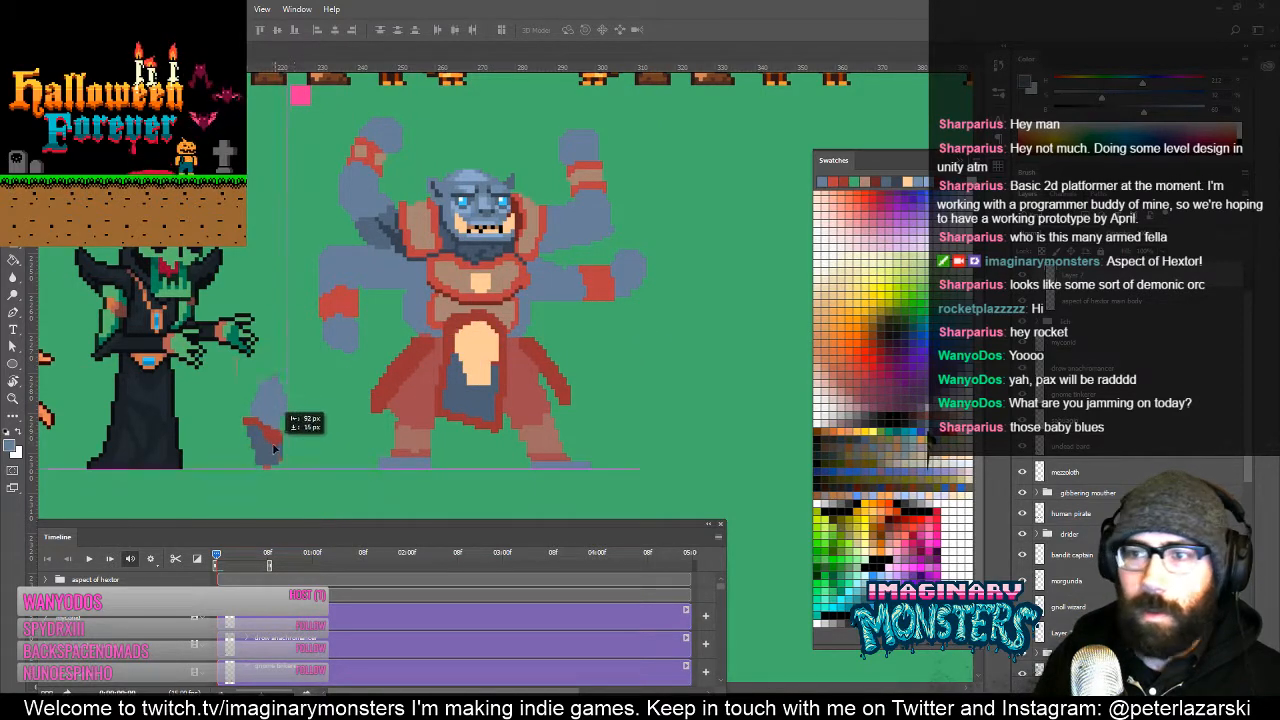
# Step: Shade the inner side of the detached arm's blue upper section with a darker blue sampled from the figure, and clear the selection
pyautogui.press('b')
pyautogui.press('alt')
pyautogui.keyDown('alt'); pyautogui.click(373, 233); pyautogui.keyUp('alt')
pyautogui.press('e')
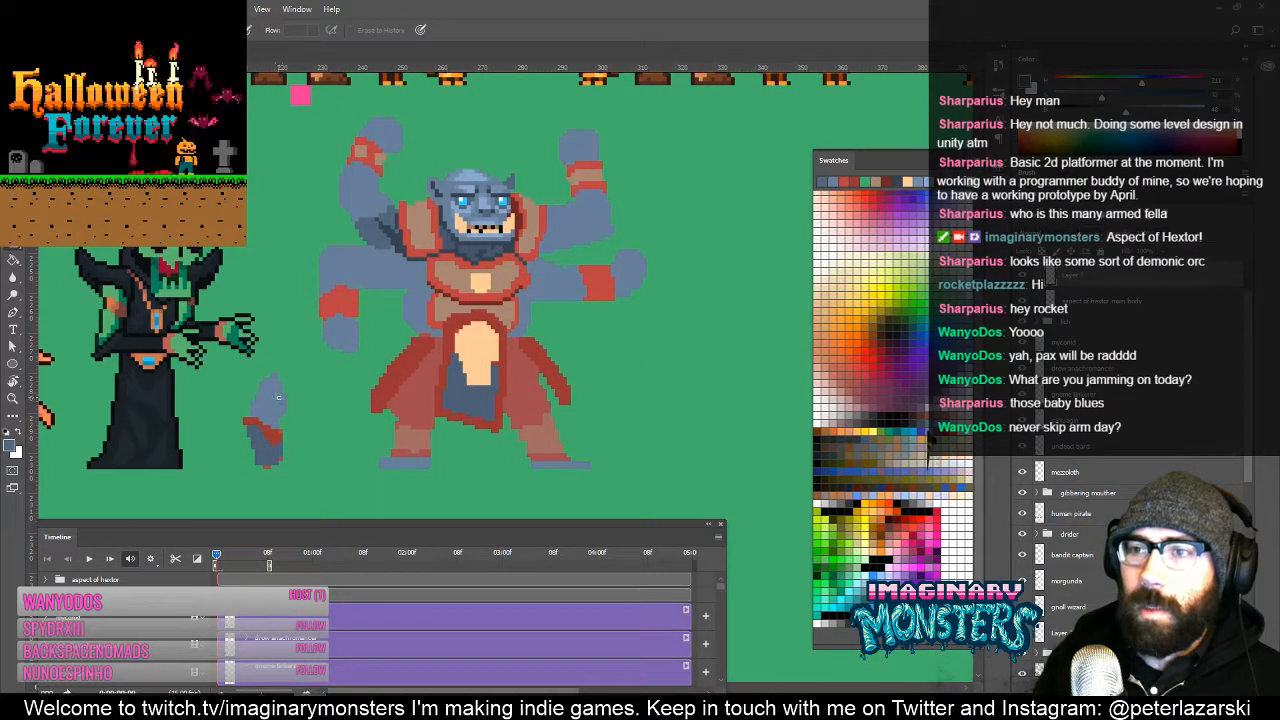
pyautogui.press('b')
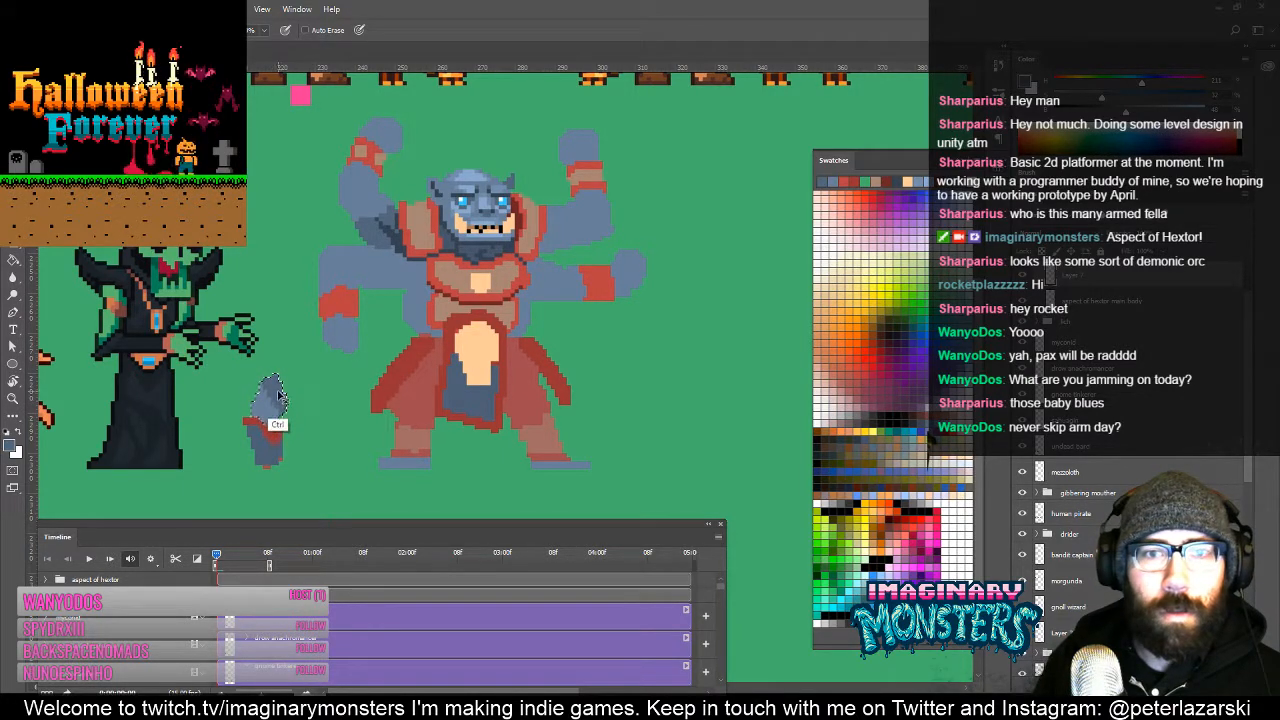
pyautogui.hotkey('ctrl', 'd')
pyautogui.press('v')
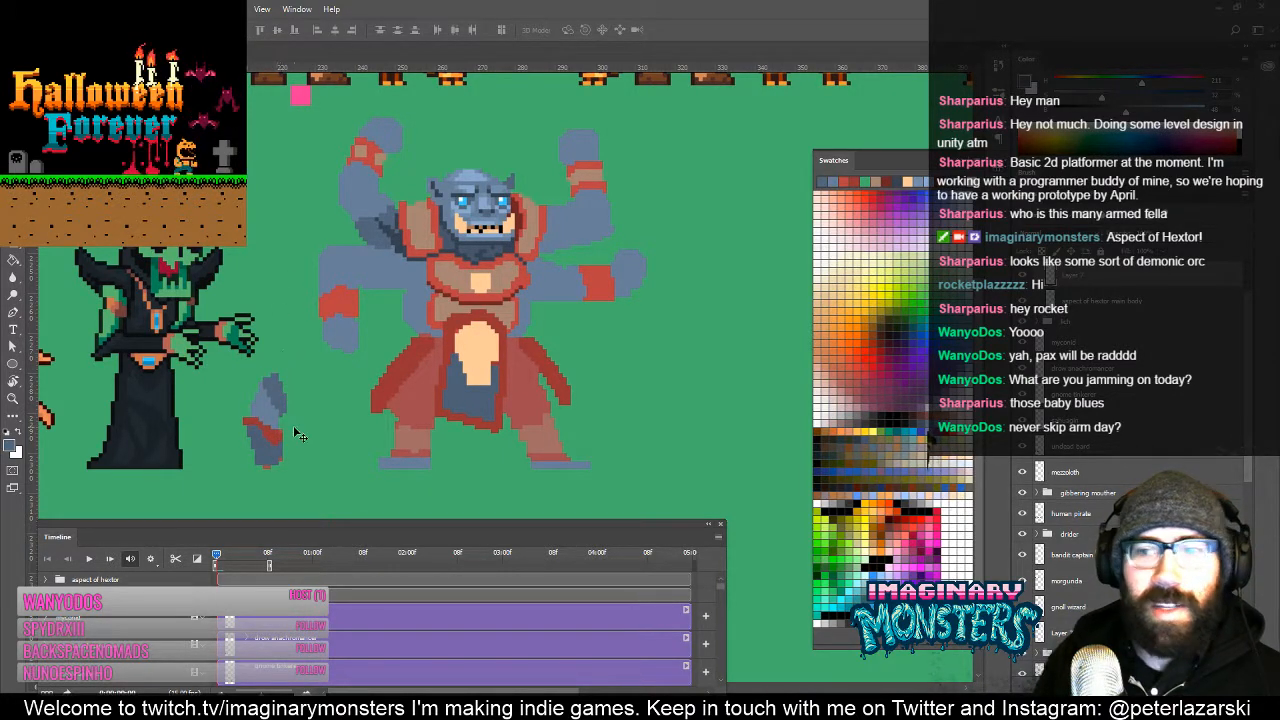
# Step: Test the detached arm against the side of the torso, and return it to the empty area beside the figure
pyautogui.moveTo(294, 428)
pyautogui.mouseDown()
pyautogui.moveTo(329, 388)
pyautogui.moveTo(406, 346)
pyautogui.moveTo(450, 354)
pyautogui.moveTo(485, 275)
pyautogui.mouseUp()
pyautogui.press('z')
pyautogui.press('b')
pyautogui.moveTo(502, 328)
pyautogui.mouseDown()
pyautogui.moveTo(542, 301)
pyautogui.moveTo(536, 312)
pyautogui.mouseUp()
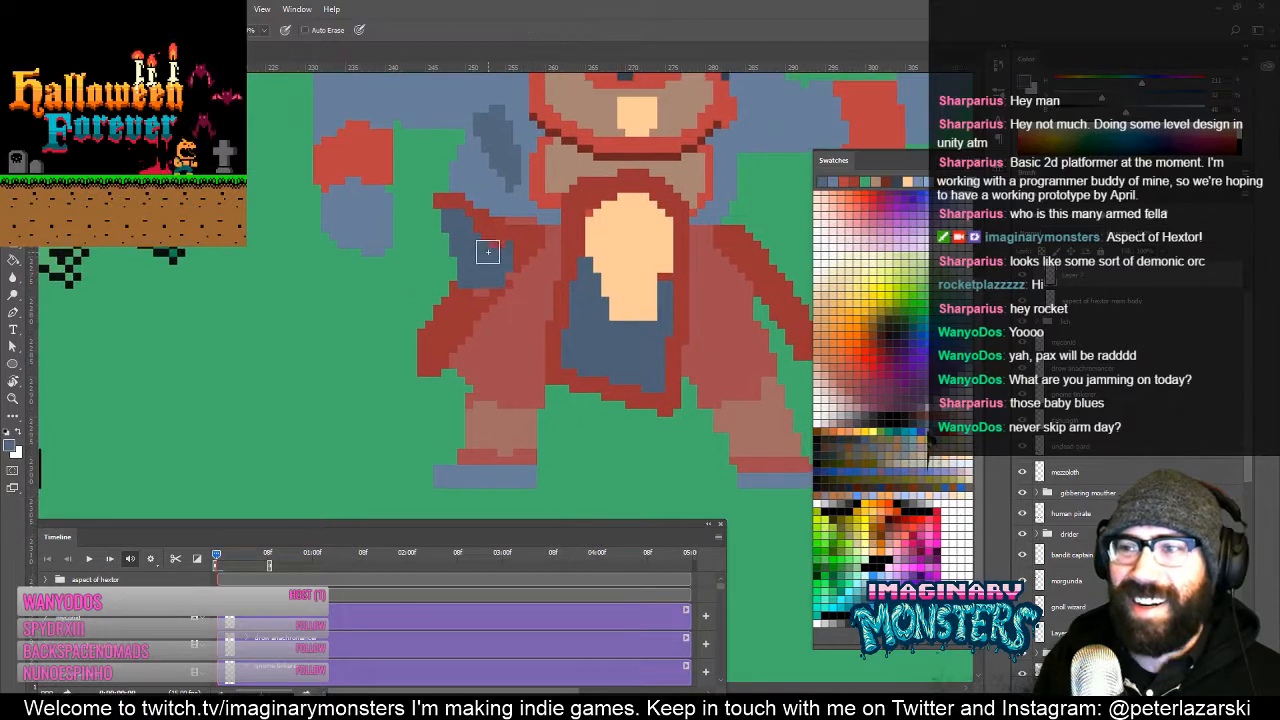
pyautogui.press('v')
pyautogui.moveTo(491, 263); pyautogui.dragTo(248, 407)
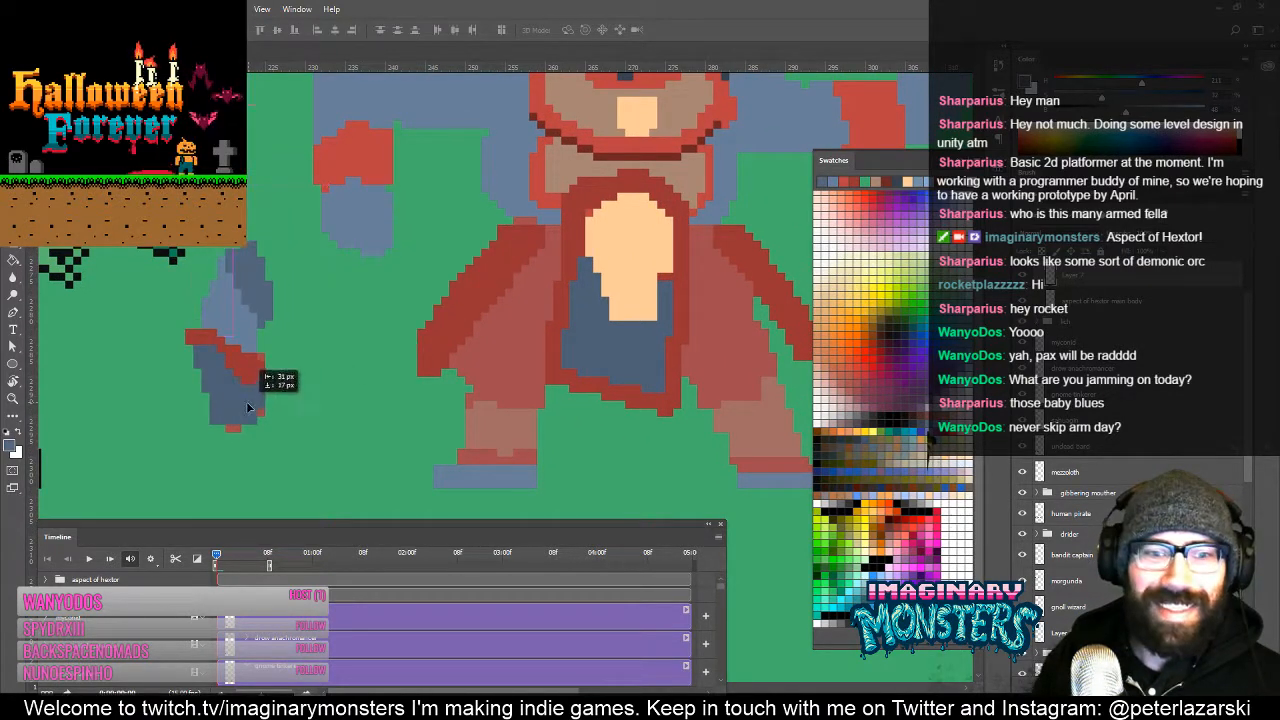
# Step: Fill the detached arm's forearm with the armor's tan color and extend its lower end with the Pencil
pyautogui.press('b')
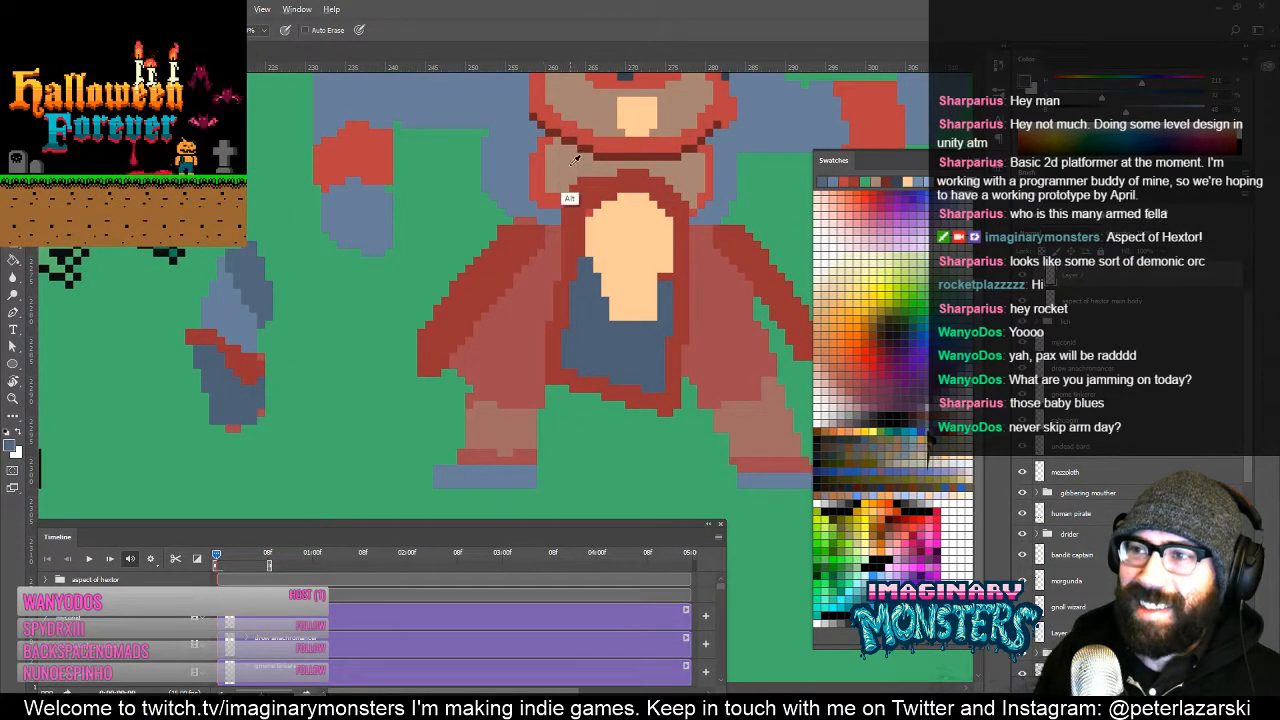
pyautogui.press('g')
pyautogui.click(243, 412)
pyautogui.press('b')
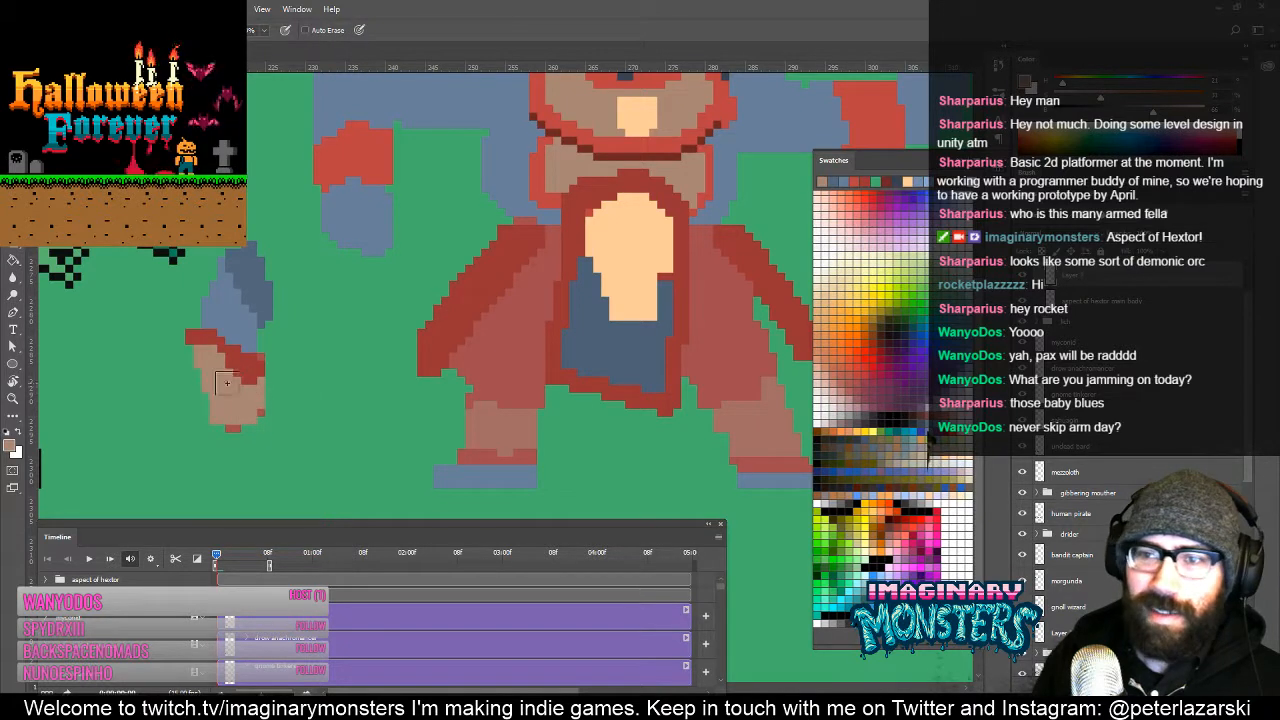
pyautogui.moveTo(260, 418); pyautogui.dragTo(237, 432)
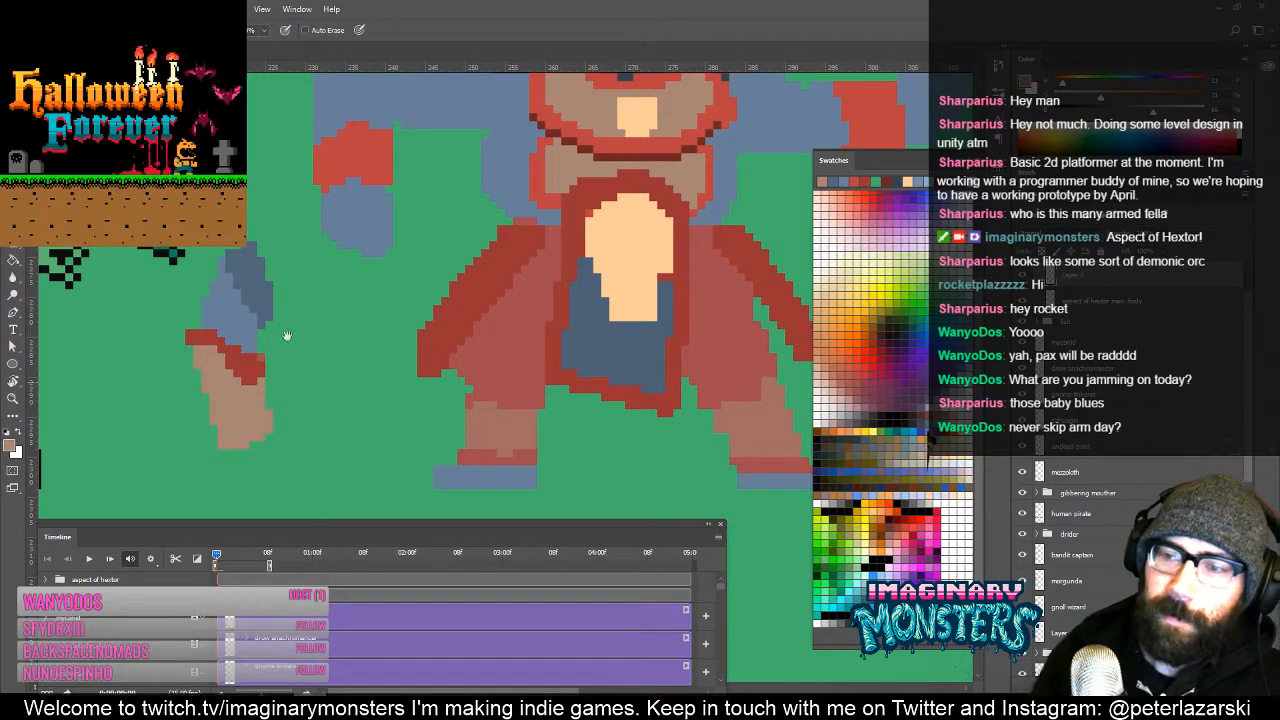
# Step: Refine the edge between the blue upper arm and the dark red elbow band using colors sampled from the arm
pyautogui.moveTo(286, 335); pyautogui.dragTo(395, 283)
pyautogui.keyDown('alt'); pyautogui.click(365, 300); pyautogui.keyUp('alt')
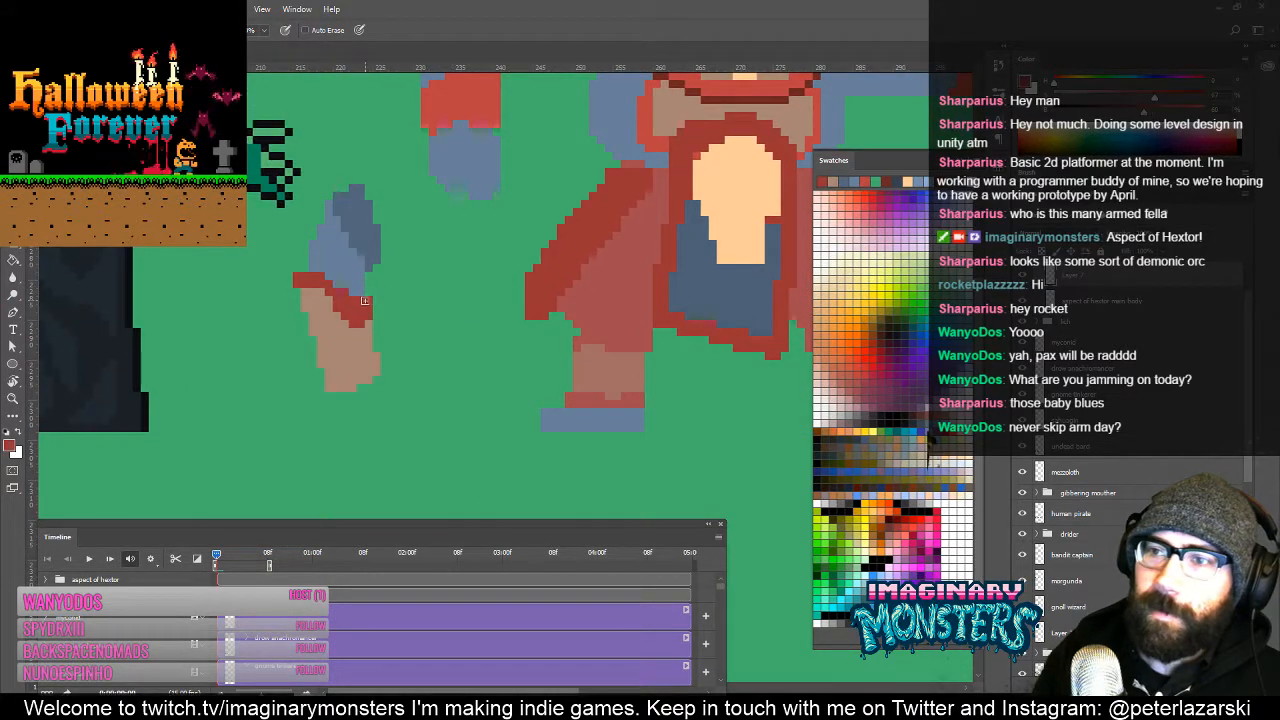
pyautogui.keyDown('alt'); pyautogui.click(353, 268); pyautogui.keyUp('alt')
pyautogui.keyDown('alt'); pyautogui.click(347, 316); pyautogui.keyUp('alt')
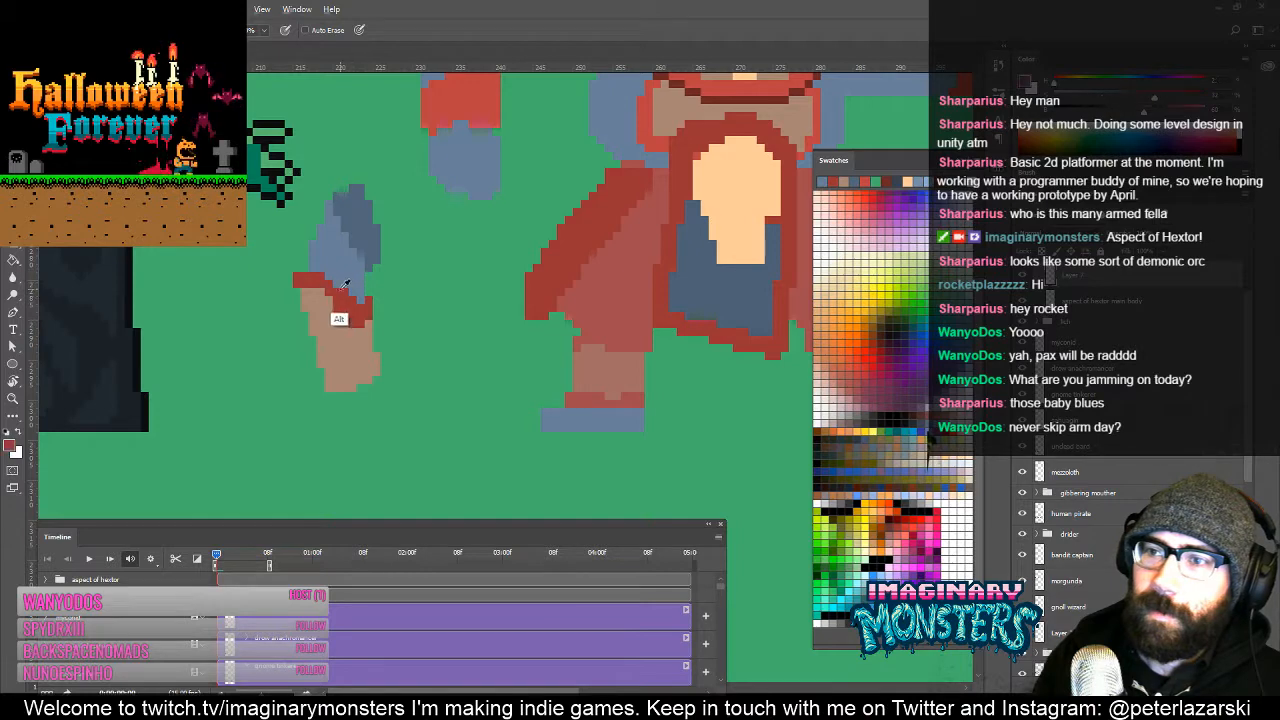
pyautogui.click(338, 319)
pyautogui.moveTo(400, 255); pyautogui.dragTo(399, 260)
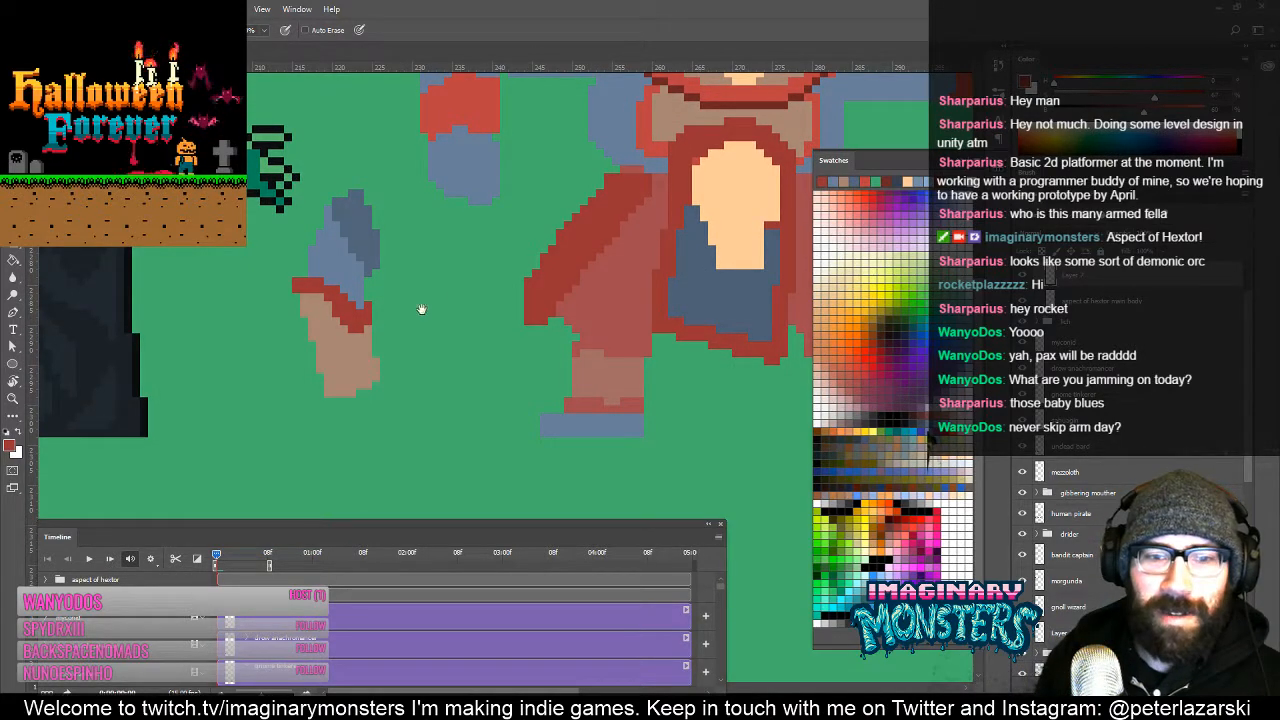
pyautogui.moveTo(421, 309); pyautogui.dragTo(439, 259)
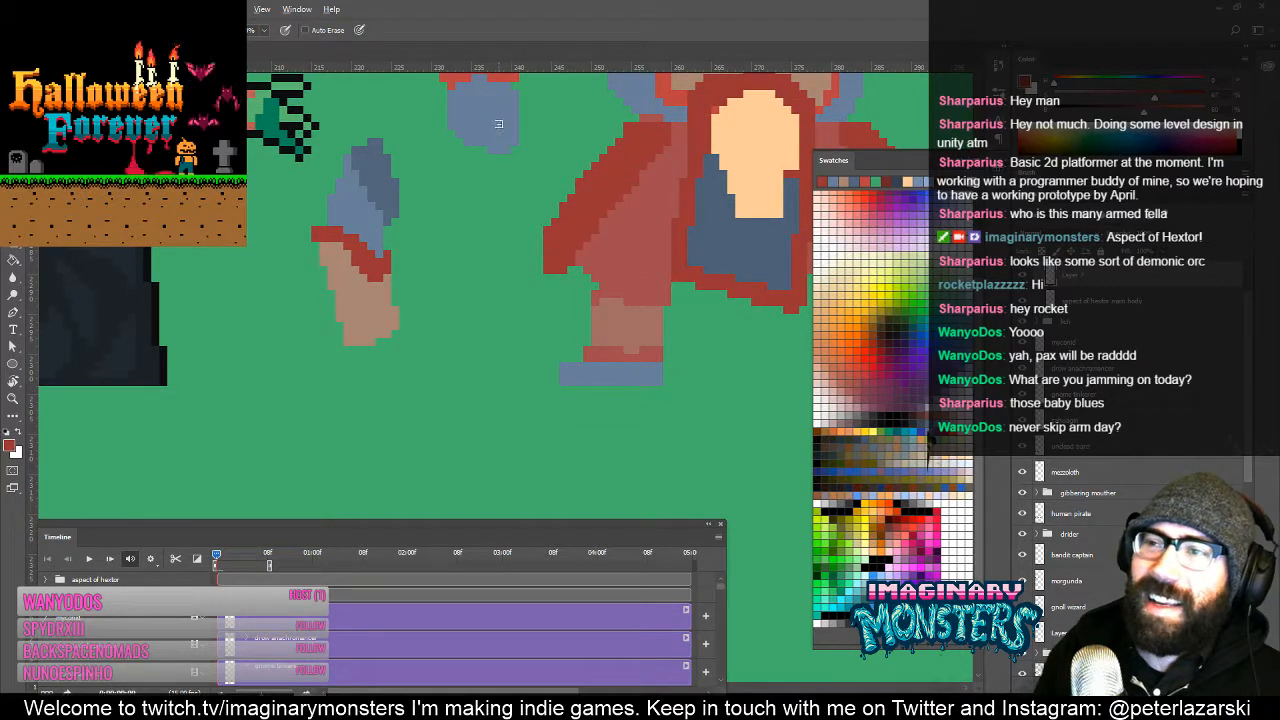
# Step: Paint a bright red band across the lower end of the tan forearm
pyautogui.moveTo(498, 124); pyautogui.dragTo(434, 248)
pyautogui.keyDown('alt'); pyautogui.click(595, 214); pyautogui.keyUp('alt')
pyautogui.moveTo(390, 373); pyautogui.dragTo(464, 302)
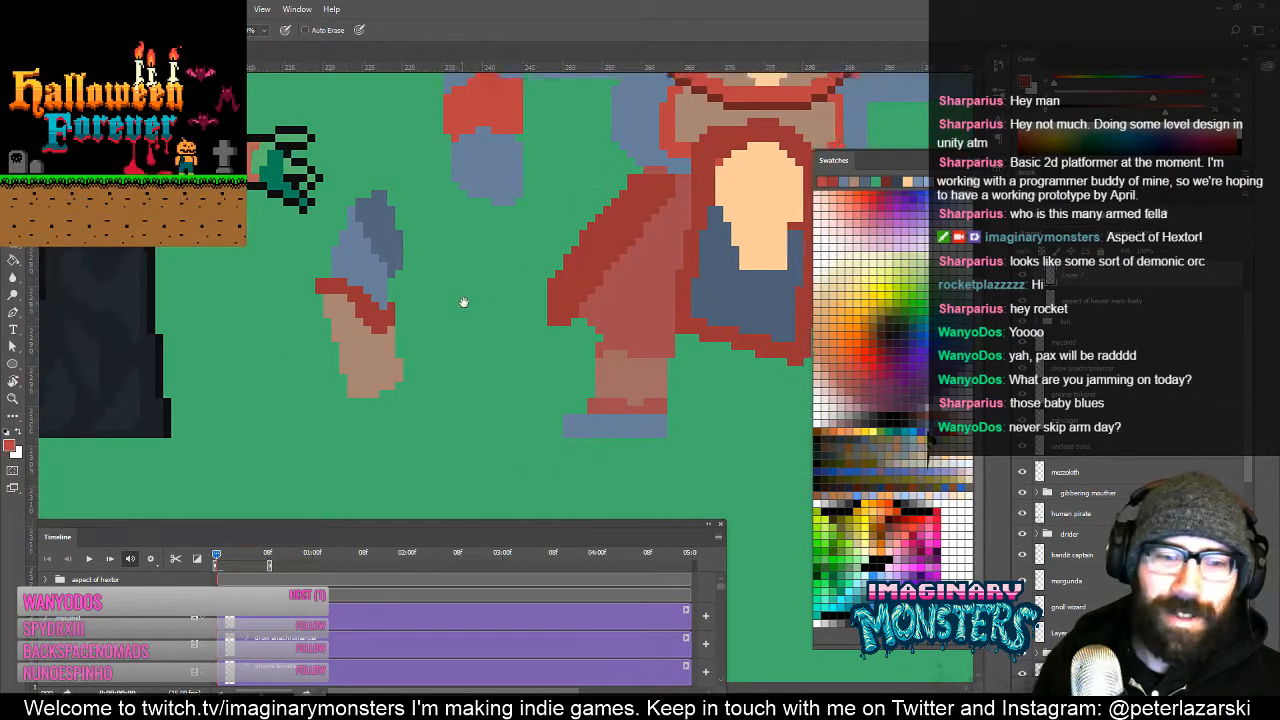
pyautogui.moveTo(385, 377); pyautogui.dragTo(351, 388)
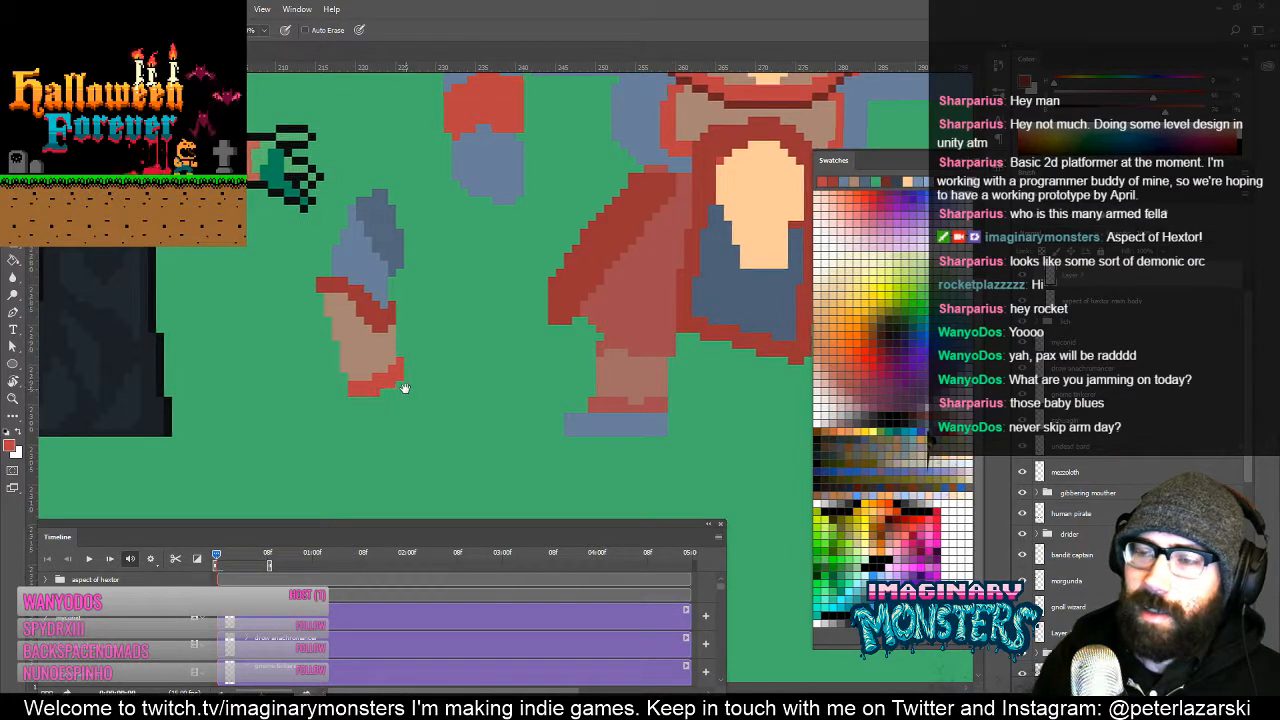
# Step: Extend the forearm below the bright red band with a section in the sampled tan
pyautogui.moveTo(377, 350); pyautogui.dragTo(360, 306)
pyautogui.keyDown('alt'); pyautogui.click(350, 314); pyautogui.keyUp('alt')
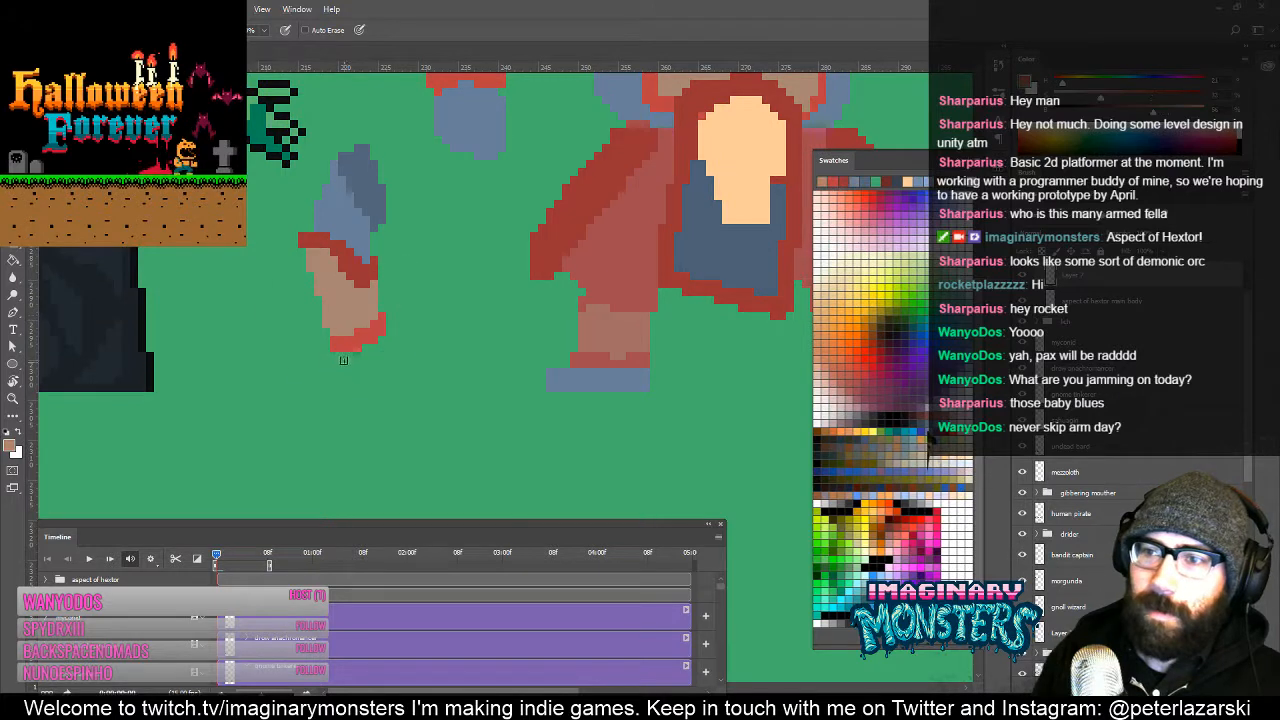
pyautogui.click(342, 356)
pyautogui.keyDown('shift'); pyautogui.click(350, 381); pyautogui.keyUp('shift')
pyautogui.keyDown('shift'); pyautogui.click(360, 380); pyautogui.keyUp('shift')
pyautogui.keyDown('shift'); pyautogui.click(383, 369); pyautogui.keyUp('shift')
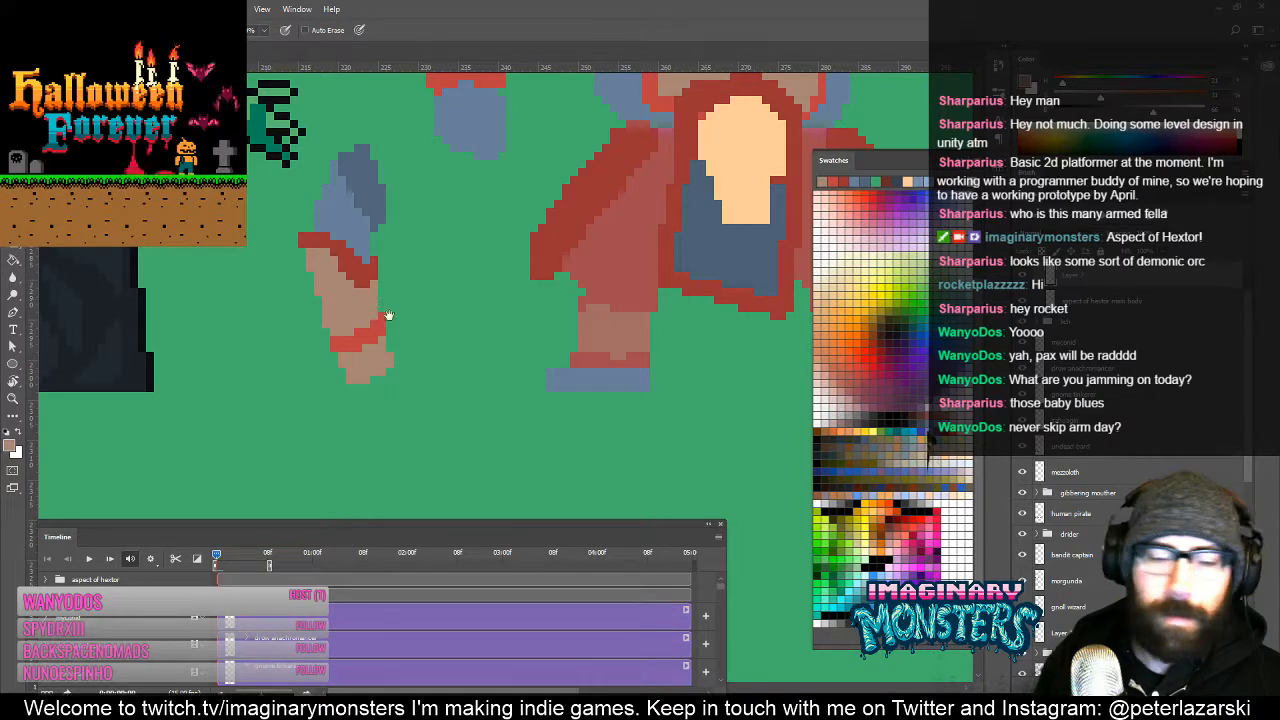
# Step: Paint a dark red cuff at the wrist and a blue fist beneath it
pyautogui.moveTo(388, 316); pyautogui.dragTo(381, 328)
pyautogui.keyDown('alt'); pyautogui.click(368, 349); pyautogui.keyUp('alt')
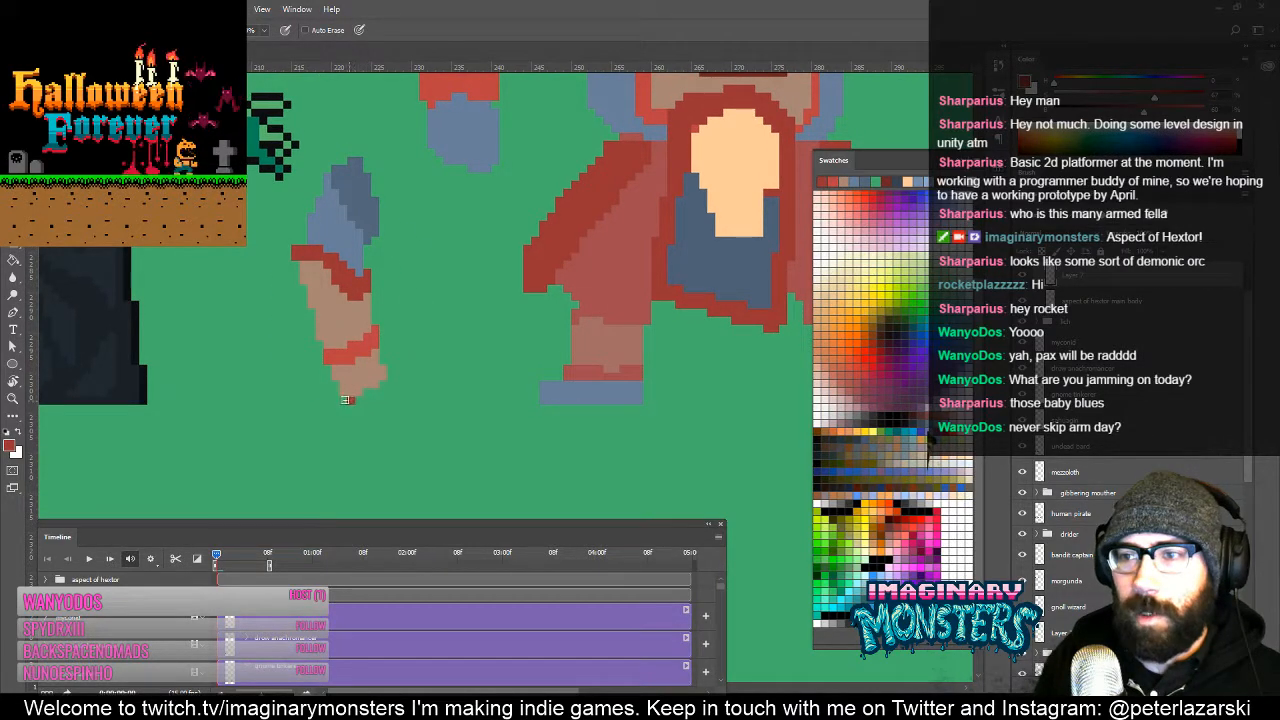
pyautogui.moveTo(380, 390)
pyautogui.mouseDown()
pyautogui.moveTo(348, 406)
pyautogui.moveTo(385, 399)
pyautogui.moveTo(399, 351)
pyautogui.mouseUp()
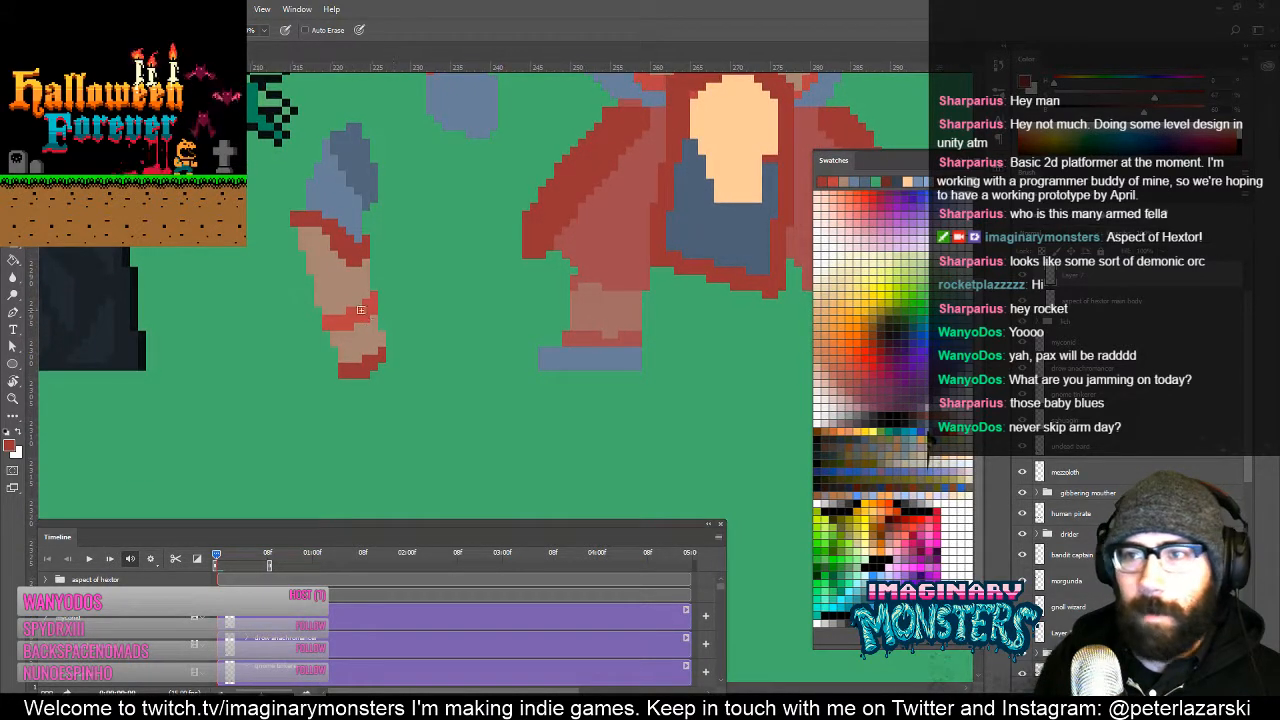
pyautogui.keyDown('alt'); pyautogui.click(348, 212); pyautogui.keyUp('alt')
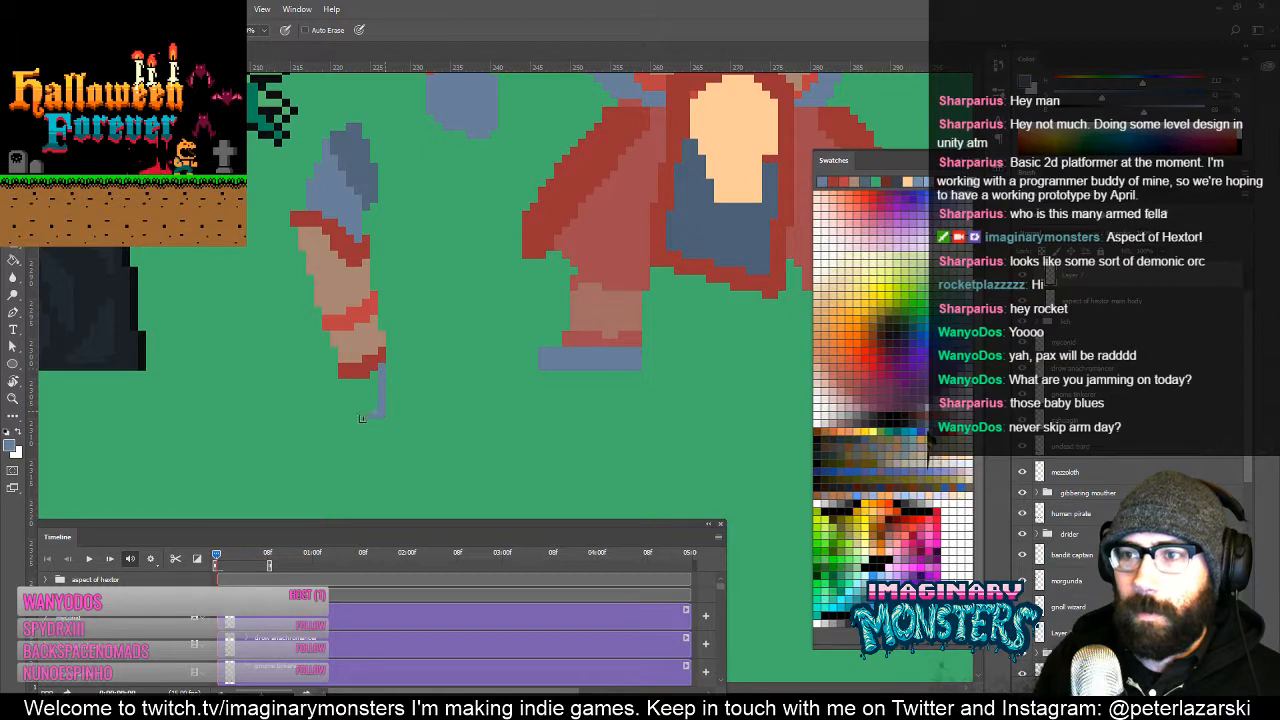
pyautogui.moveTo(362, 418)
pyautogui.mouseDown()
pyautogui.moveTo(342, 388)
pyautogui.moveTo(356, 409)
pyautogui.moveTo(397, 396)
pyautogui.mouseUp()
# Step: Move the detached arm onto the figure, aligning its shoulder with the side of the torso
pyautogui.press('z')
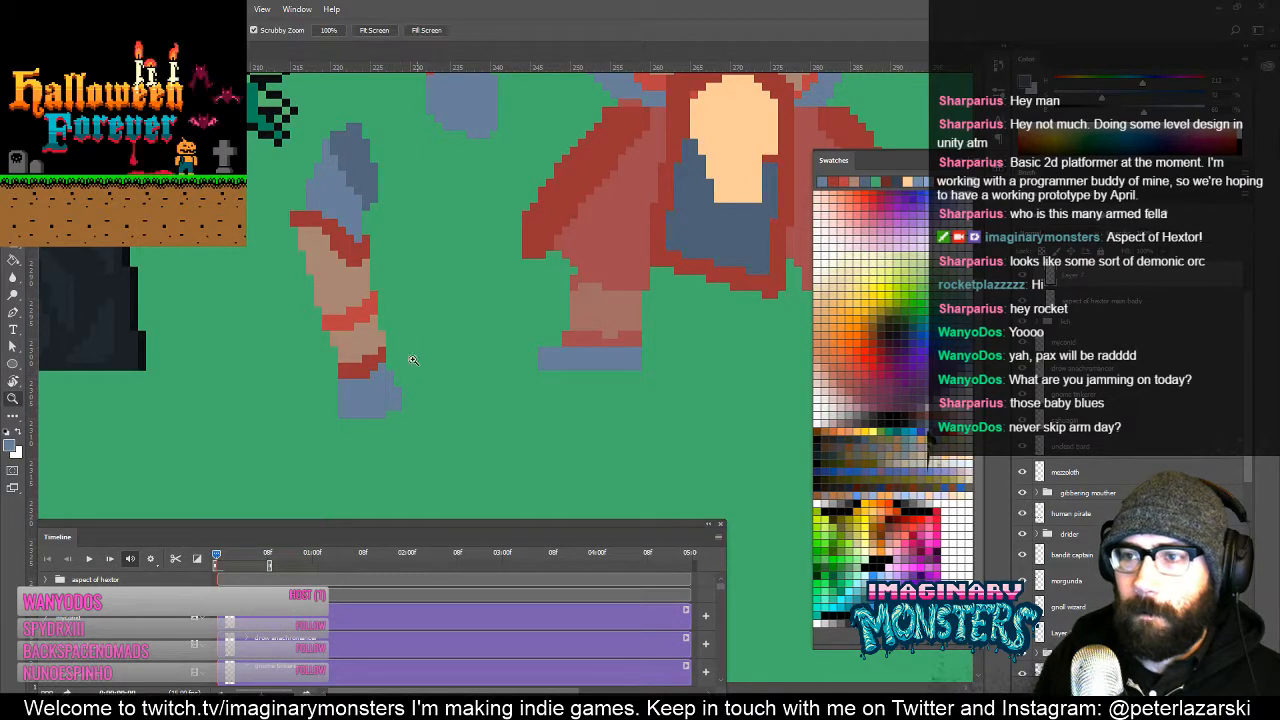
pyautogui.keyDown('alt'); pyautogui.click(409, 357); pyautogui.keyUp('alt')
pyautogui.moveTo(434, 271); pyautogui.dragTo(358, 368)
pyautogui.press('v')
pyautogui.moveTo(325, 412)
pyautogui.mouseDown()
pyautogui.moveTo(492, 295)
pyautogui.moveTo(510, 300)
pyautogui.moveTo(501, 326)
pyautogui.moveTo(389, 380)
pyautogui.moveTo(328, 368)
pyautogui.moveTo(340, 533)
pyautogui.moveTo(415, 357)
pyautogui.mouseUp()
# Step: Lasso the lower forearm and fist, nudge them up to shorten the arm, and sample the tan to touch up the forearm
pyautogui.press('z')
pyautogui.click(382, 341)
pyautogui.press('l')
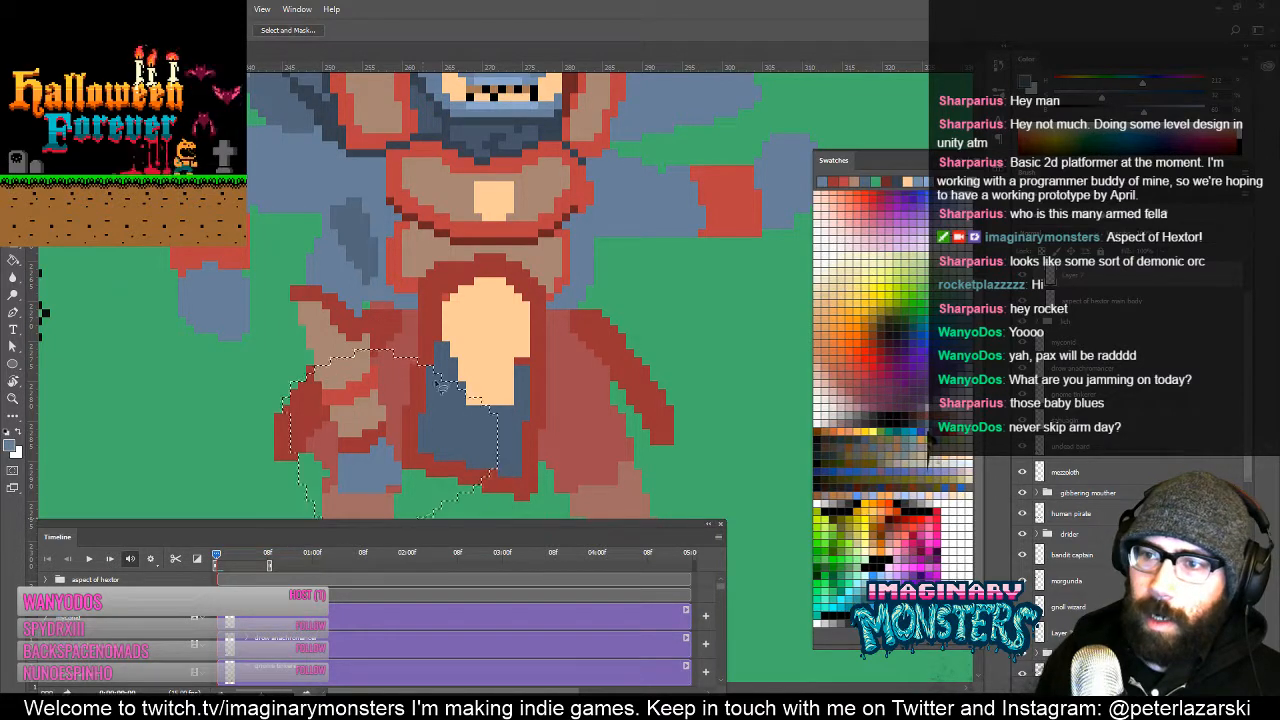
pyautogui.press('v')
pyautogui.press('Up')
pyautogui.hotkey('ctrl', 'd')
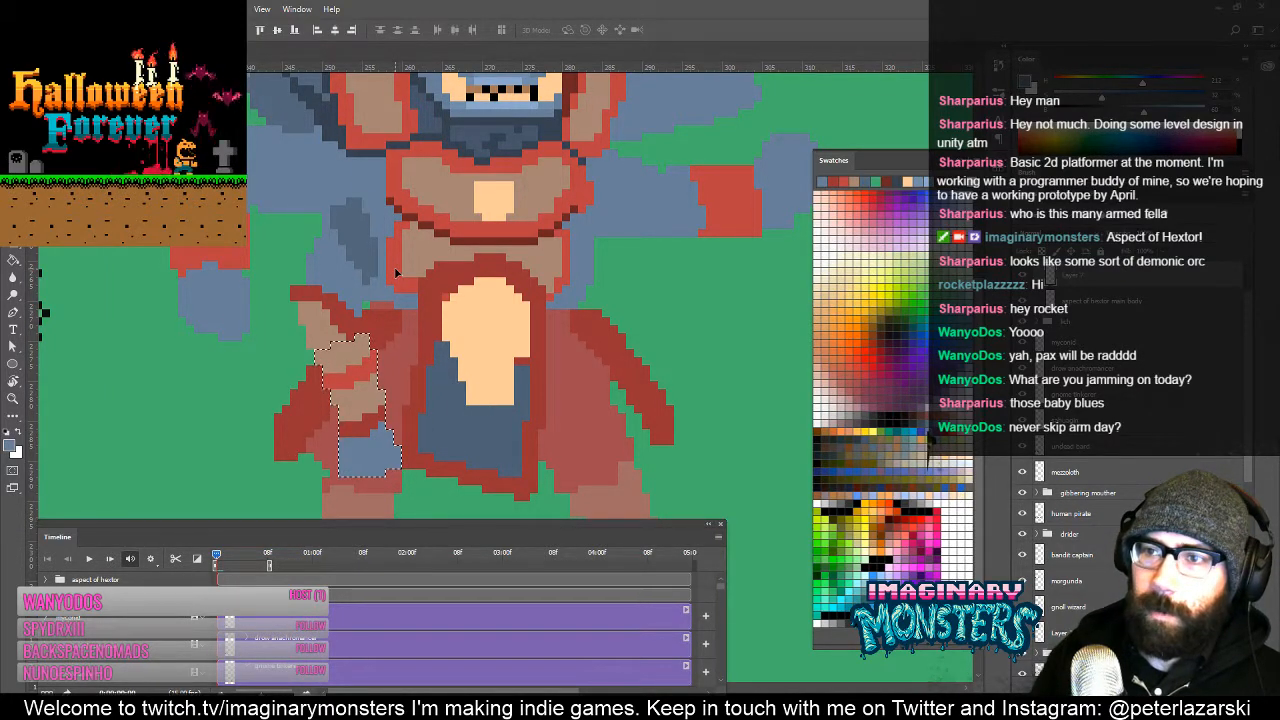
pyautogui.press('b')
pyautogui.press('v')
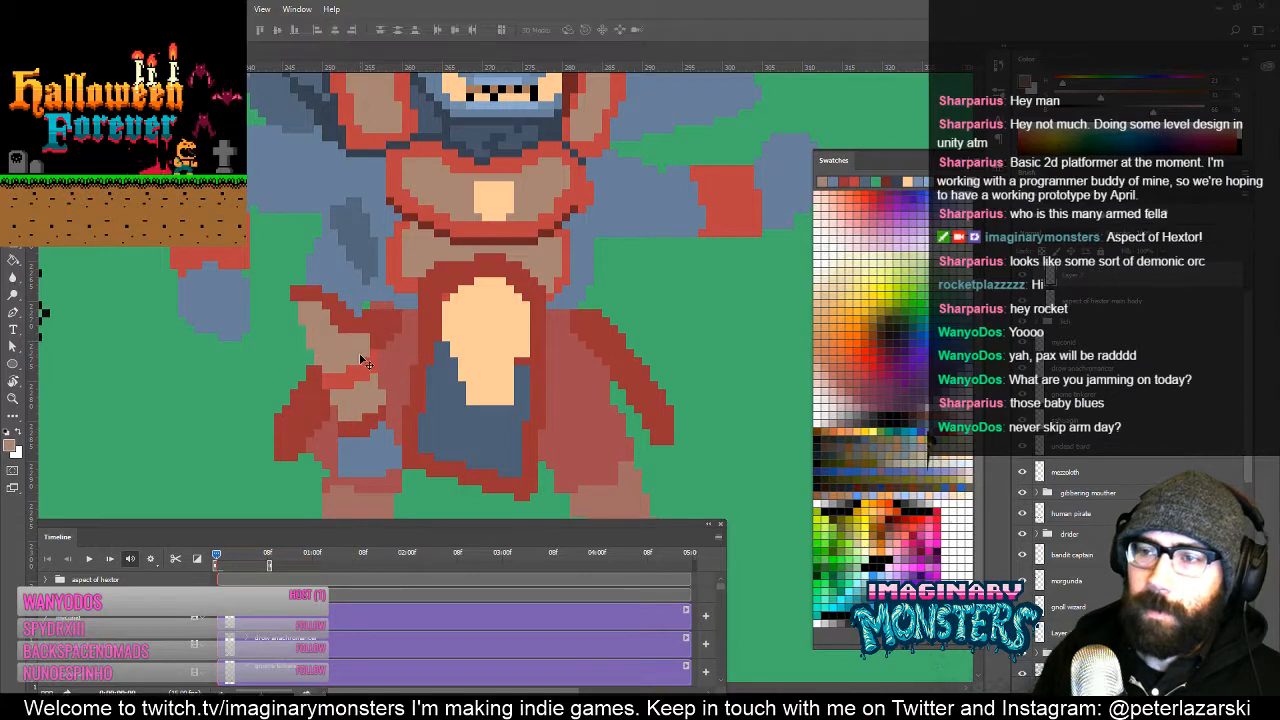
# Step: Move the arm back beside the figure and shift its wrist cuff and fist up closer to the bright red band
pyautogui.moveTo(357, 355)
pyautogui.mouseDown()
pyautogui.moveTo(156, 418)
pyautogui.moveTo(355, 283)
pyautogui.moveTo(266, 519)
pyautogui.moveTo(376, 374)
pyautogui.mouseUp()
pyautogui.press('l')
pyautogui.press('v')
pyautogui.moveTo(319, 439); pyautogui.dragTo(316, 425)
pyautogui.hotkey('ctrl', 'd')
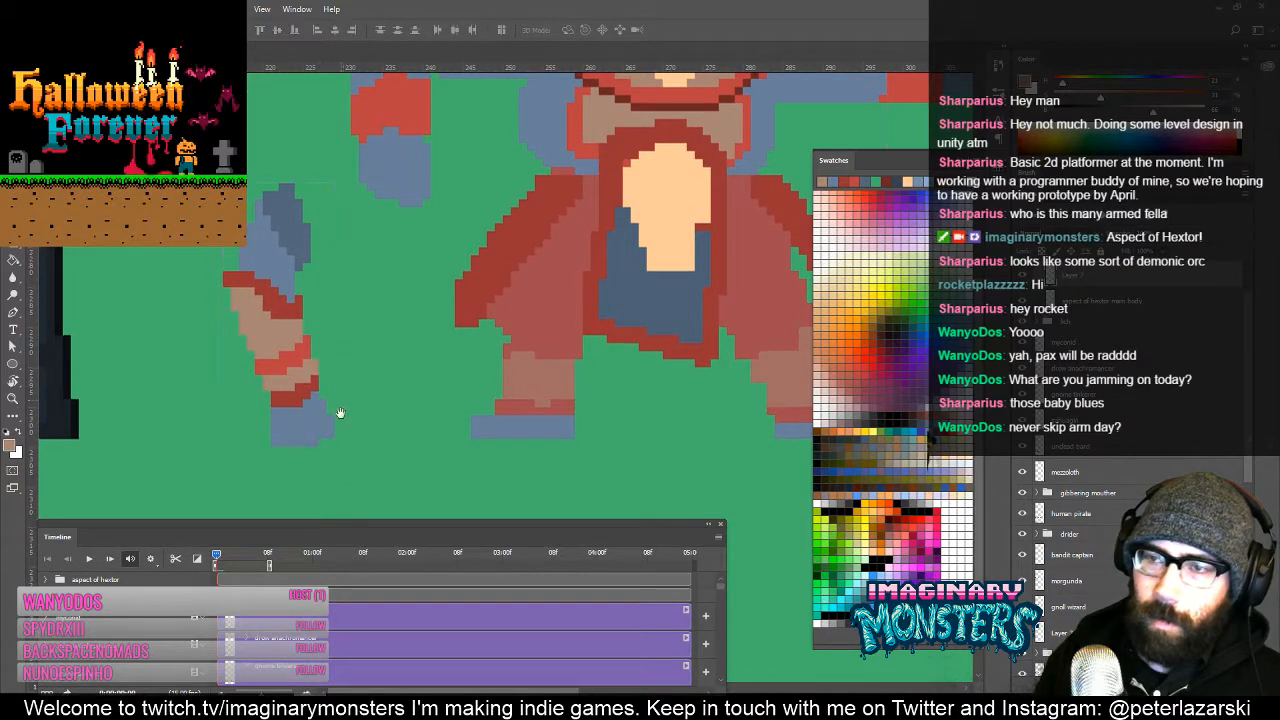
# Step: Touch up the elbow band with the sampled dark red
pyautogui.scroll(2, 325, 405)
pyautogui.press('b')
pyautogui.keyDown('alt'); pyautogui.click(260, 352); pyautogui.keyUp('alt')
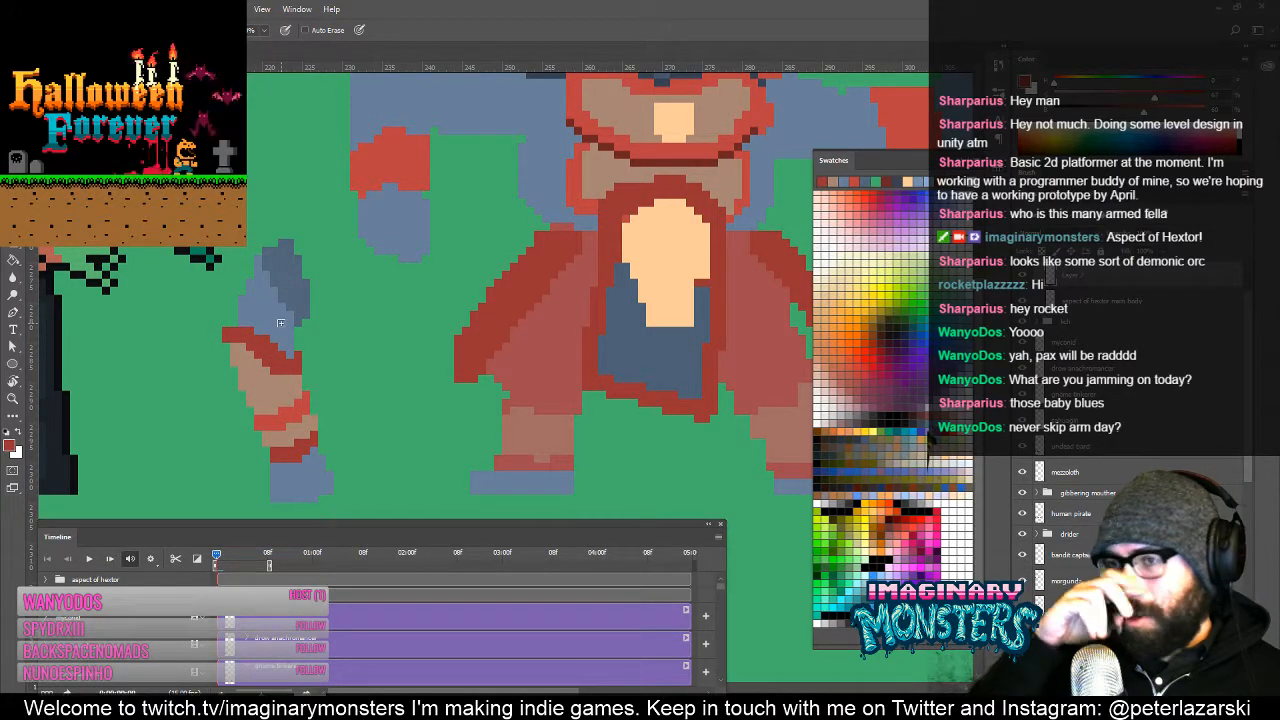
pyautogui.moveTo(362, 232); pyautogui.dragTo(418, 261)
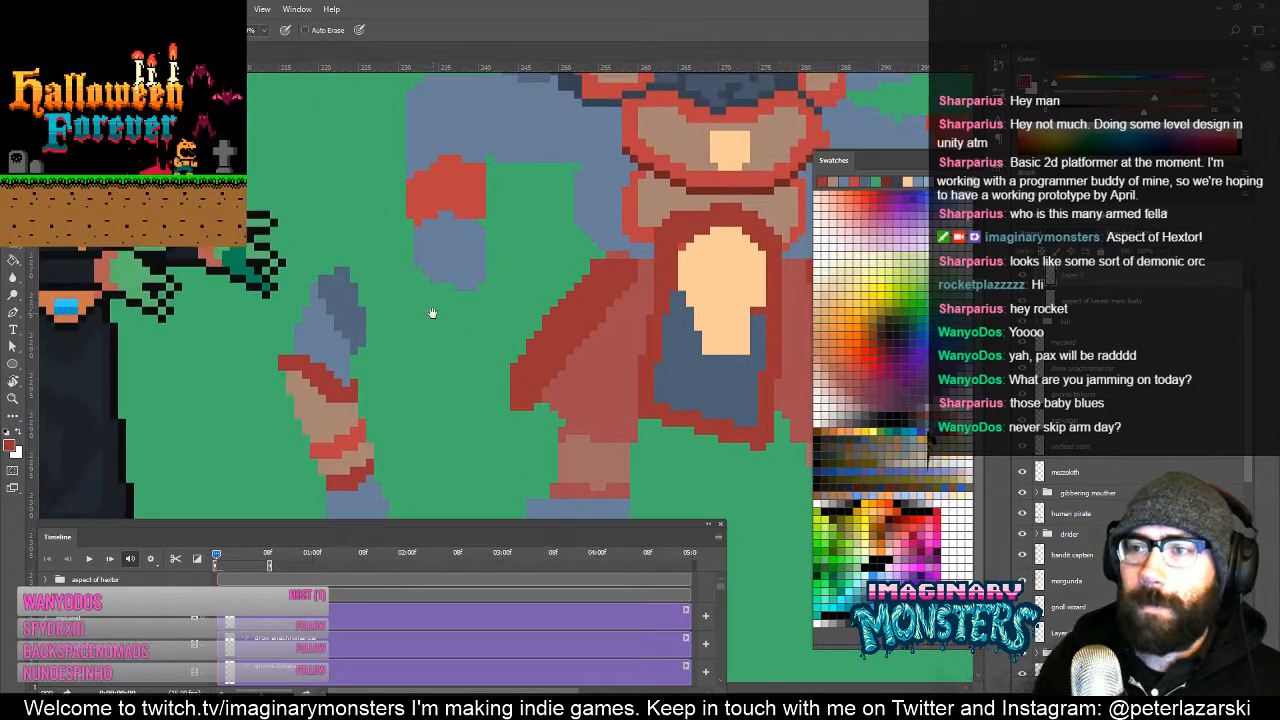
# Step: Refine the dark blue shading on the detached arm's upper section
pyautogui.keyDown('alt'); pyautogui.click(328, 286); pyautogui.keyUp('alt')
pyautogui.click(331, 272)
pyautogui.moveTo(351, 320); pyautogui.dragTo(338, 263)
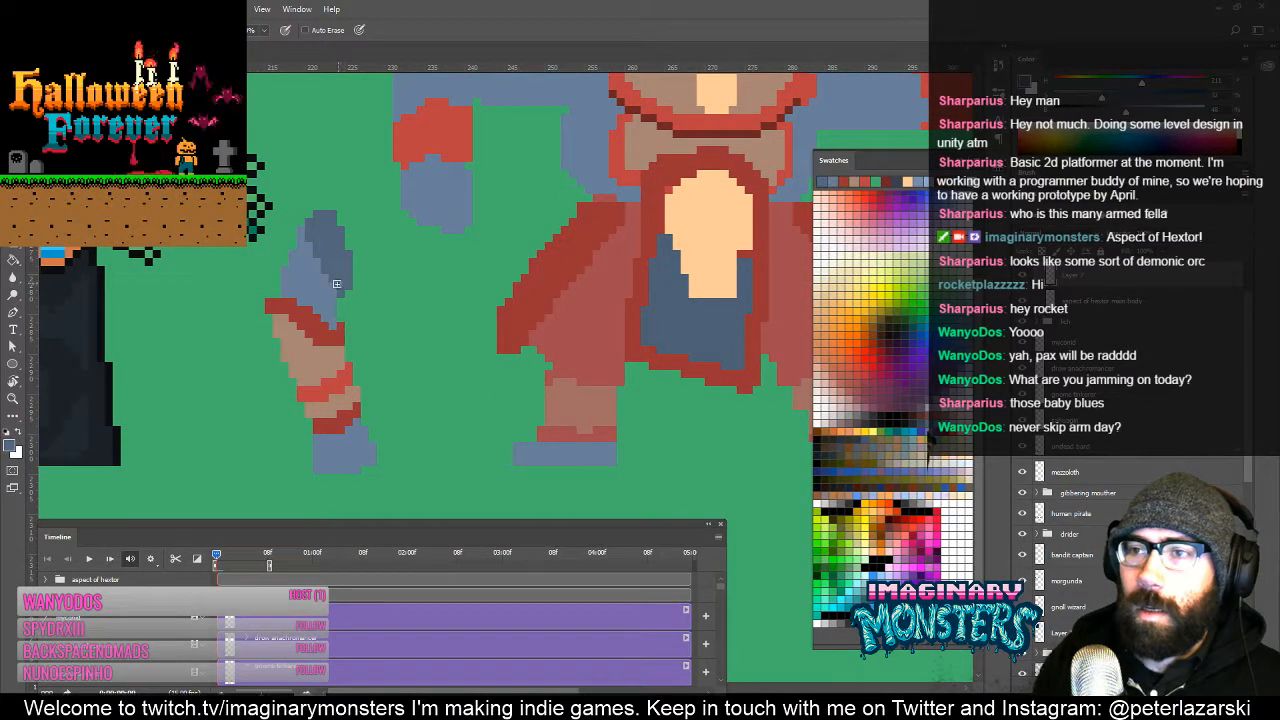
pyautogui.moveTo(340, 317)
pyautogui.mouseDown()
pyautogui.moveTo(318, 348)
pyautogui.moveTo(590, 248)
pyautogui.moveTo(248, 404)
pyautogui.moveTo(386, 404)
pyautogui.moveTo(251, 347)
pyautogui.moveTo(286, 289)
pyautogui.moveTo(285, 256)
pyautogui.mouseUp()
# Step: Draw a horizontal dark reddish-brown weapon handle through the fist, and repaint the blue fingers over it
pyautogui.press('v')
pyautogui.press('b')
pyautogui.press('v')
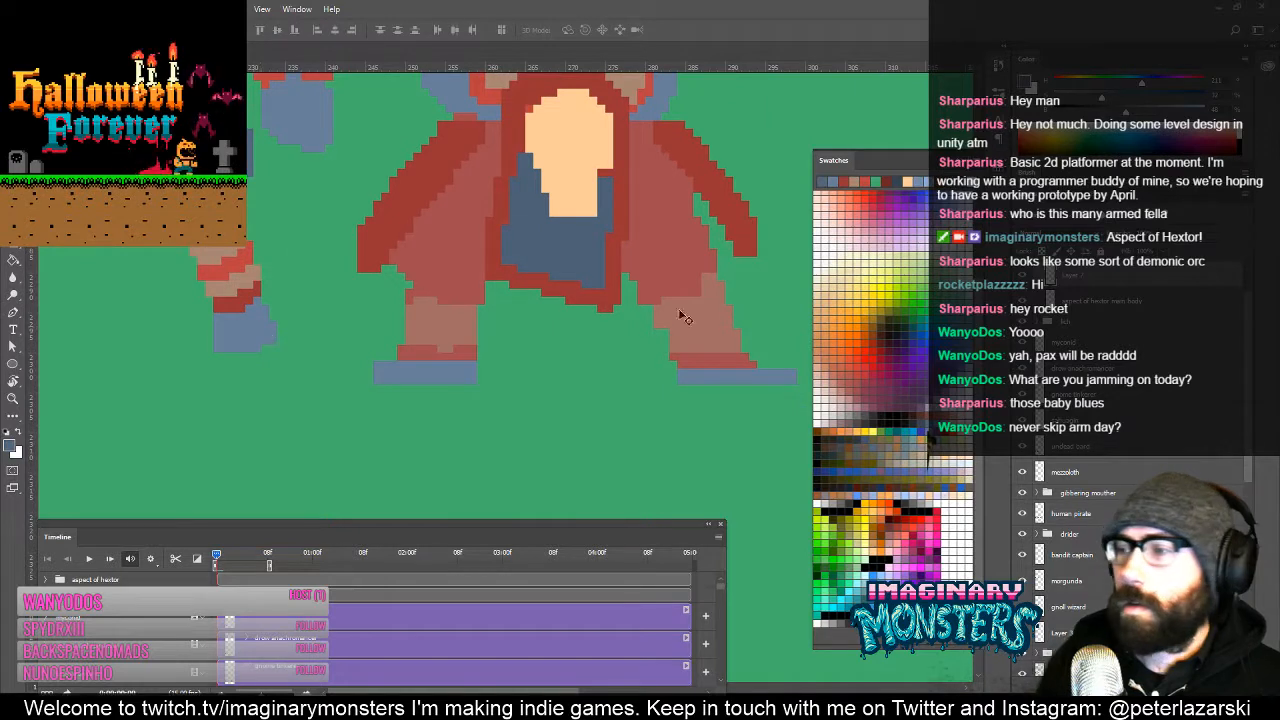
pyautogui.click(925, 416)
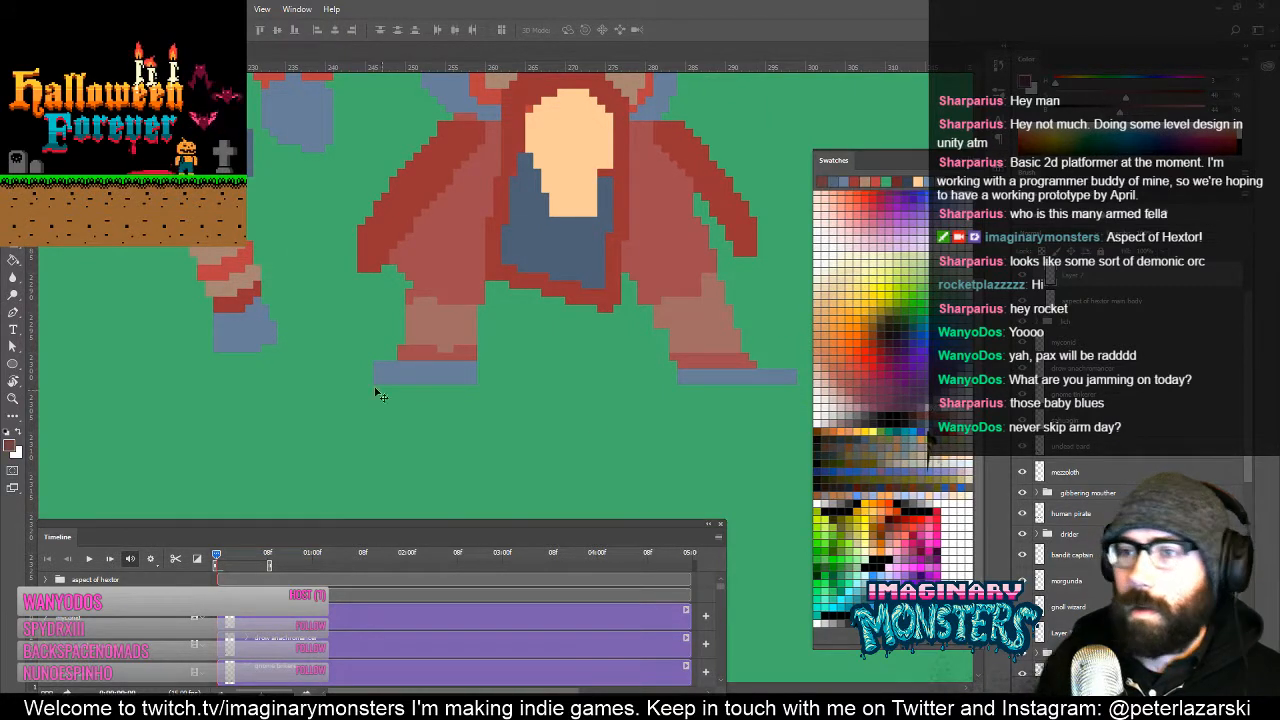
pyautogui.press('b')
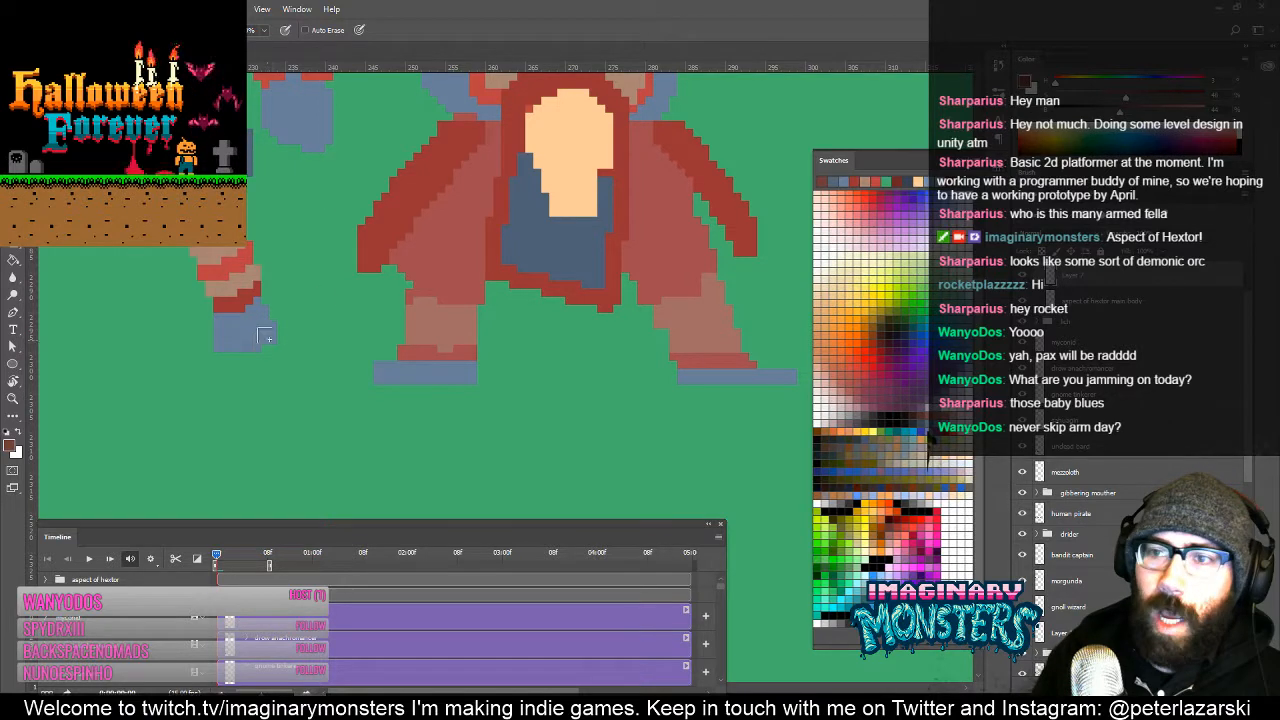
pyautogui.moveTo(268, 337)
pyautogui.mouseDown()
pyautogui.moveTo(340, 337)
pyautogui.moveTo(186, 338)
pyautogui.mouseUp()
pyautogui.keyDown('alt'); pyautogui.click(250, 342); pyautogui.keyUp('alt')
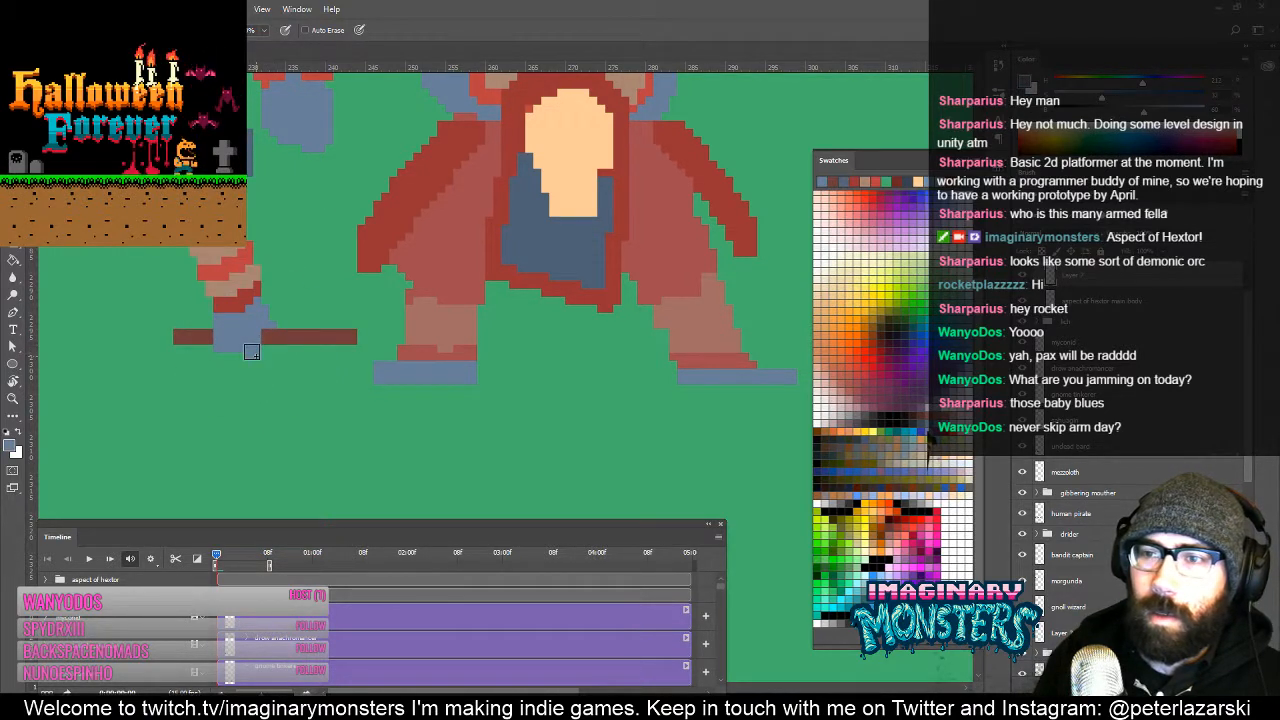
pyautogui.moveTo(327, 357); pyautogui.dragTo(369, 368)
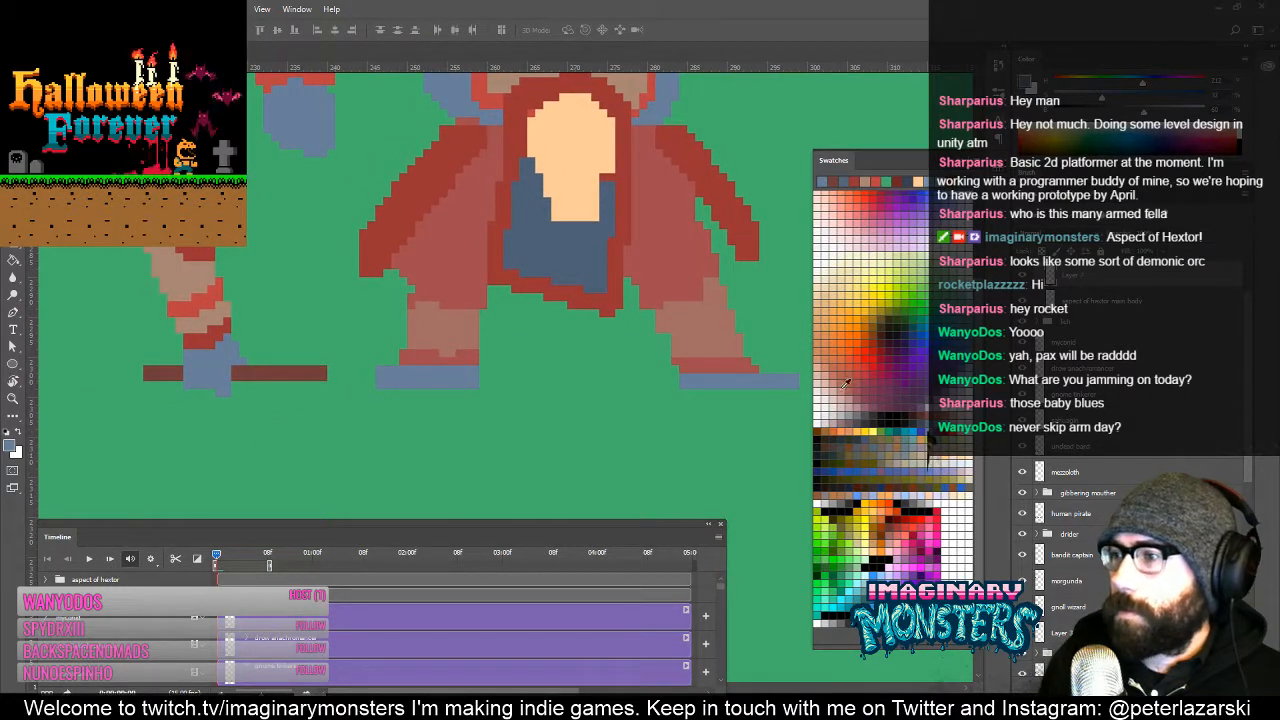
# Step: Paint a gray collar and a spiked gray mace head on the end of the weapon handle nearest the figure
pyautogui.press('b')
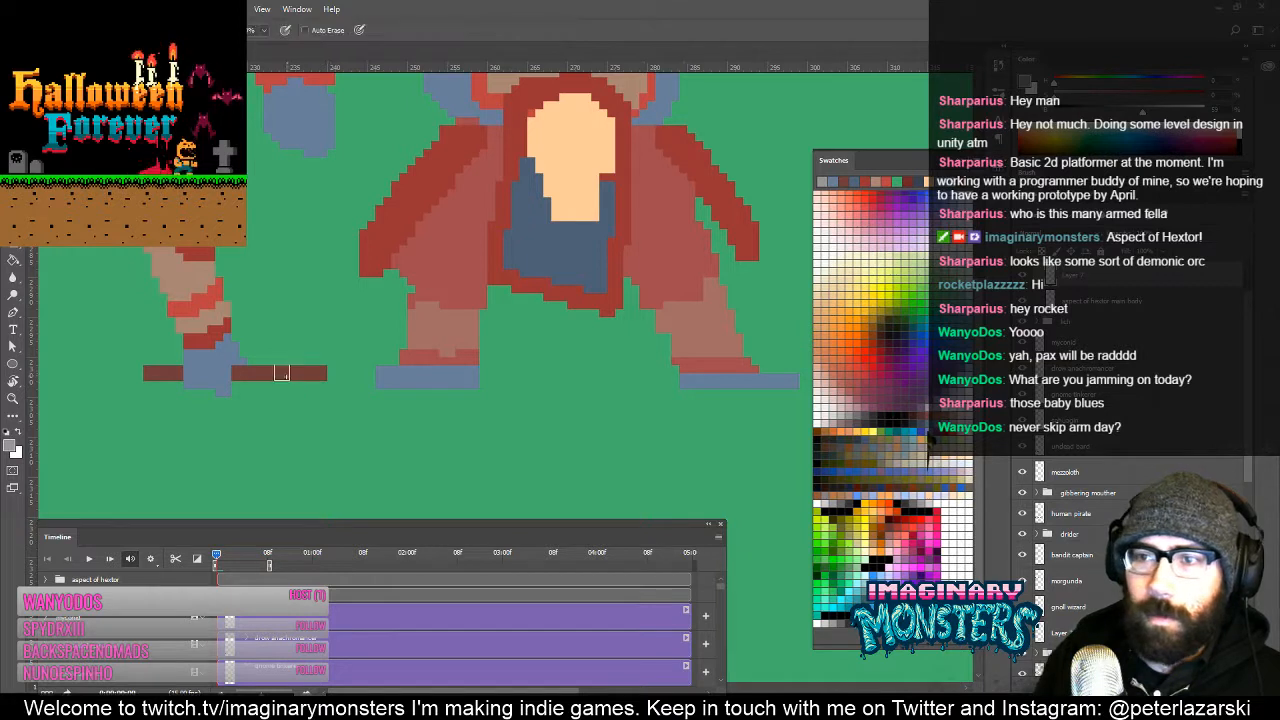
pyautogui.moveTo(307, 370); pyautogui.dragTo(364, 368)
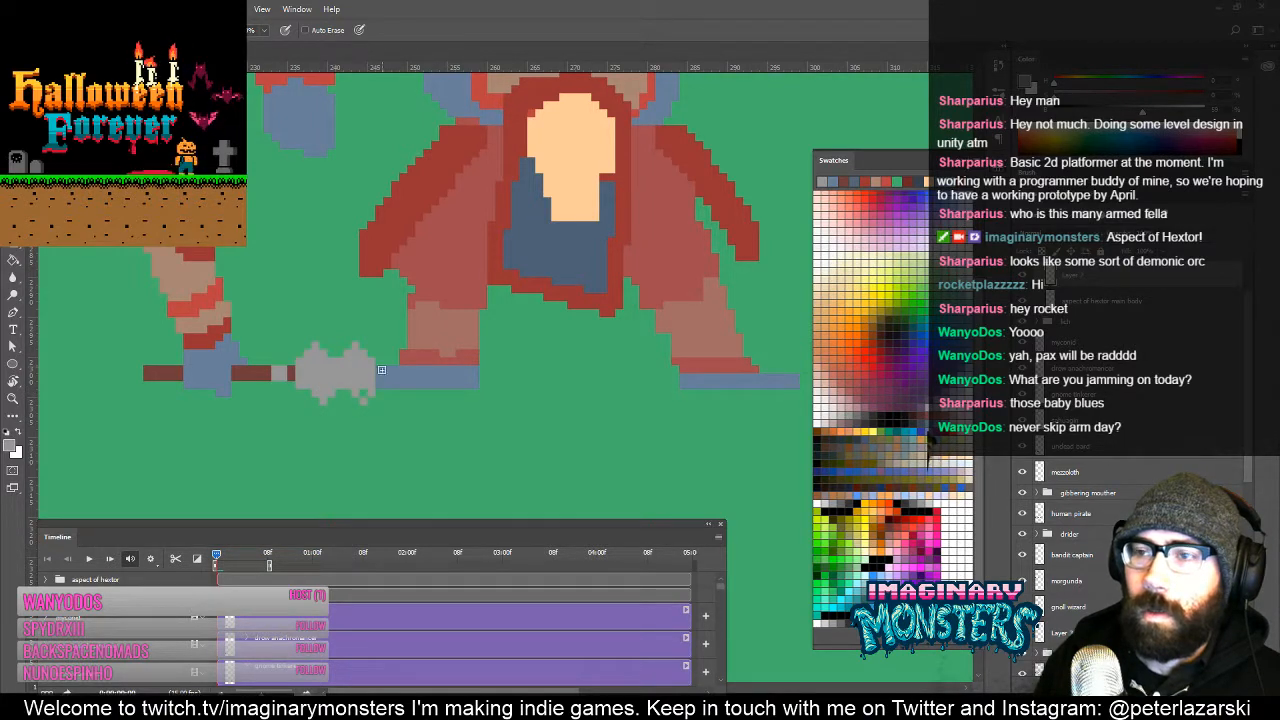
# Step: Move the detached mace arm outward and slightly down, clear of the figure's foot
pyautogui.press('v')
pyautogui.moveTo(367, 383)
pyautogui.mouseDown()
pyautogui.moveTo(288, 407)
pyautogui.moveTo(392, 392)
pyautogui.mouseUp()
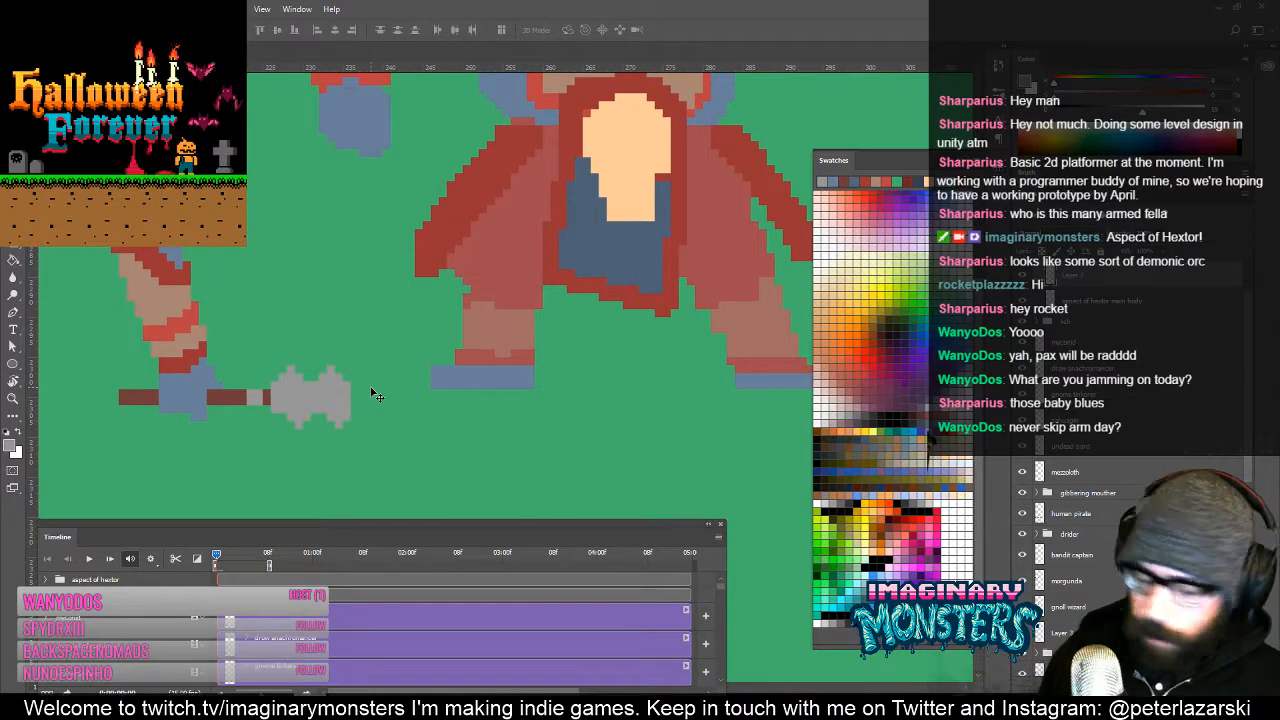
pyautogui.press('b')
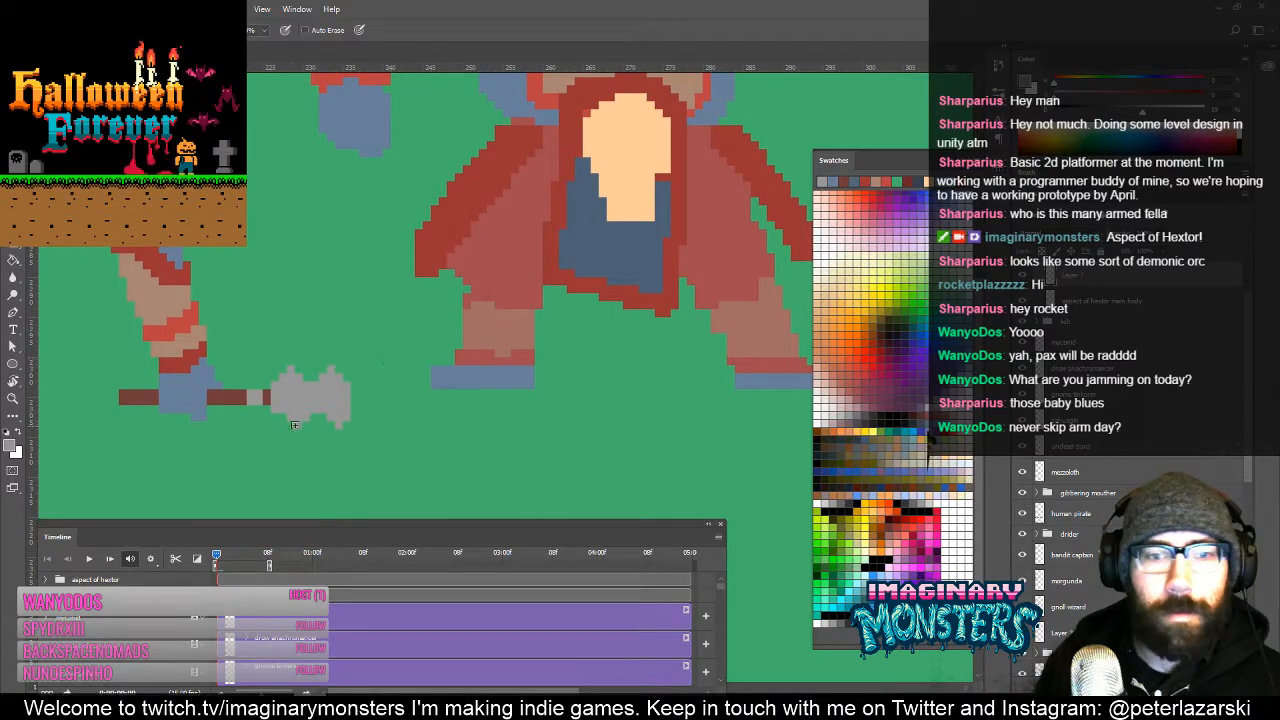
pyautogui.moveTo(346, 439)
pyautogui.mouseDown()
pyautogui.moveTo(350, 381)
pyautogui.moveTo(353, 400)
pyautogui.mouseUp()
pyautogui.press('v')
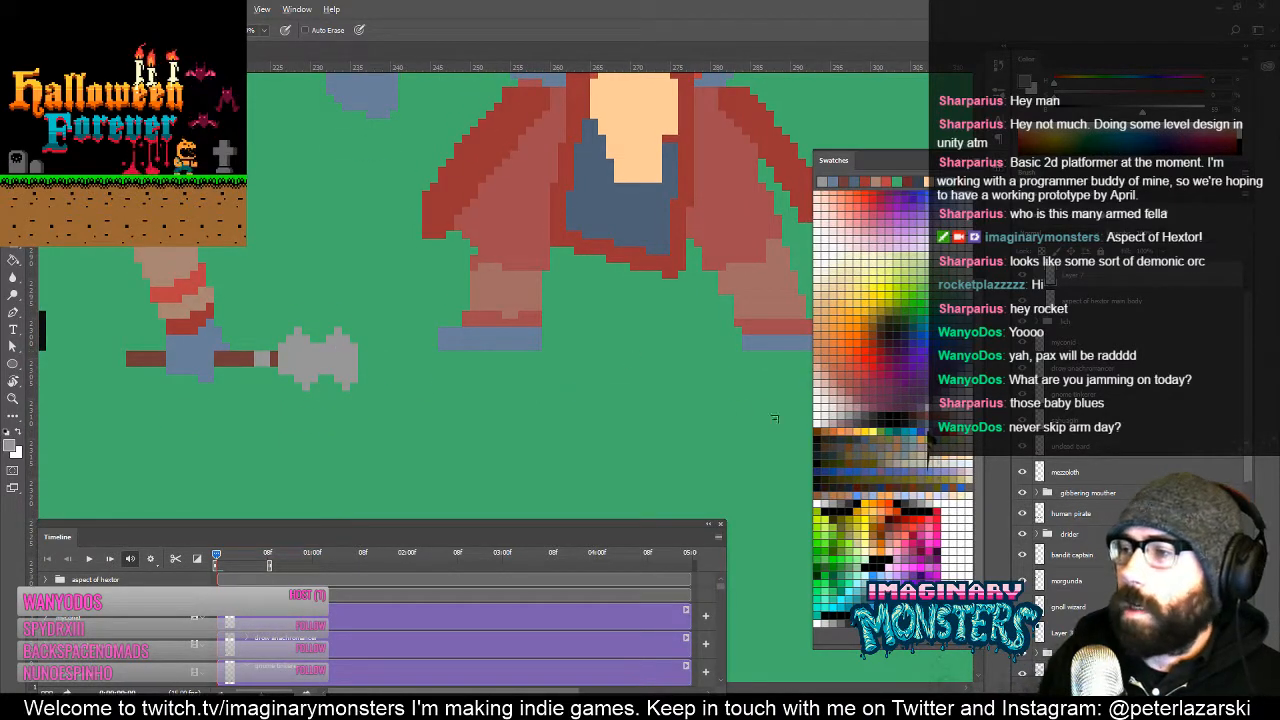
pyautogui.rightClick(250, 414)
pyautogui.click(258, 371)
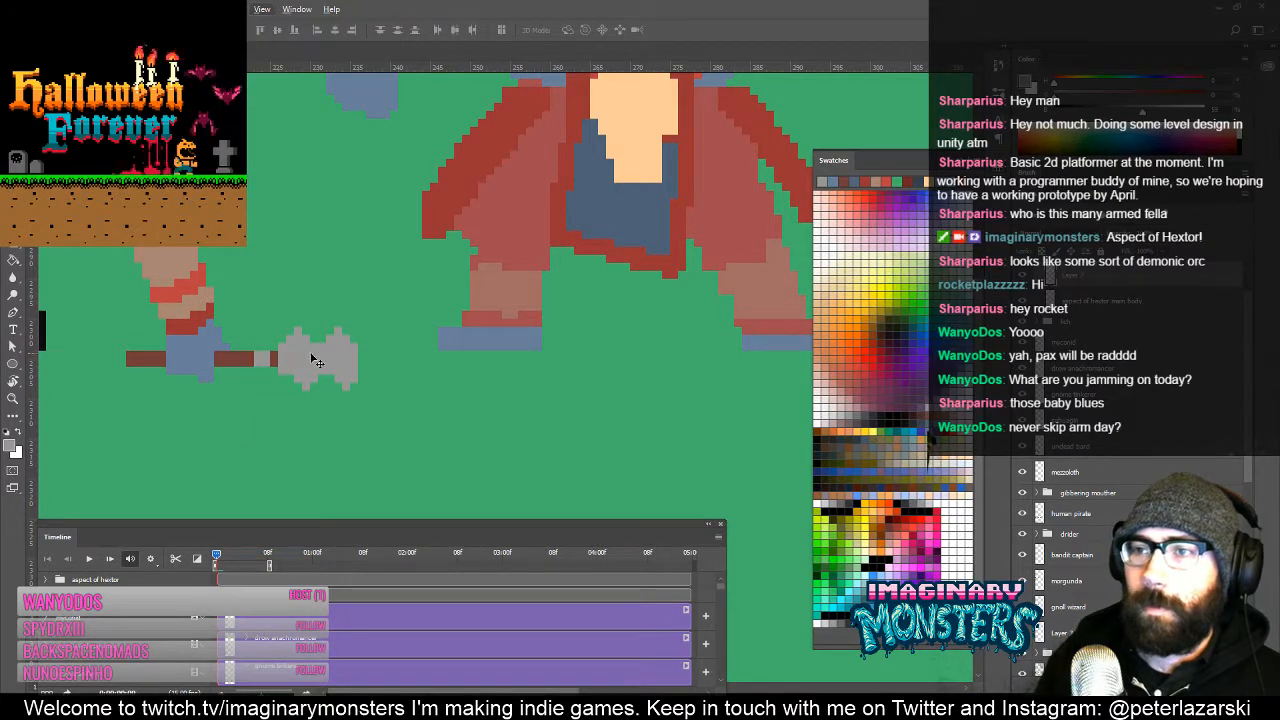
# Step: Try the mace arm closer to the figure, and undo the stray gray stroke across the loincloth
pyautogui.moveTo(311, 358); pyautogui.dragTo(528, 312)
pyautogui.moveTo(560, 270)
pyautogui.mouseDown()
pyautogui.moveTo(411, 448)
pyautogui.moveTo(568, 333)
pyautogui.mouseUp()
pyautogui.press('b')
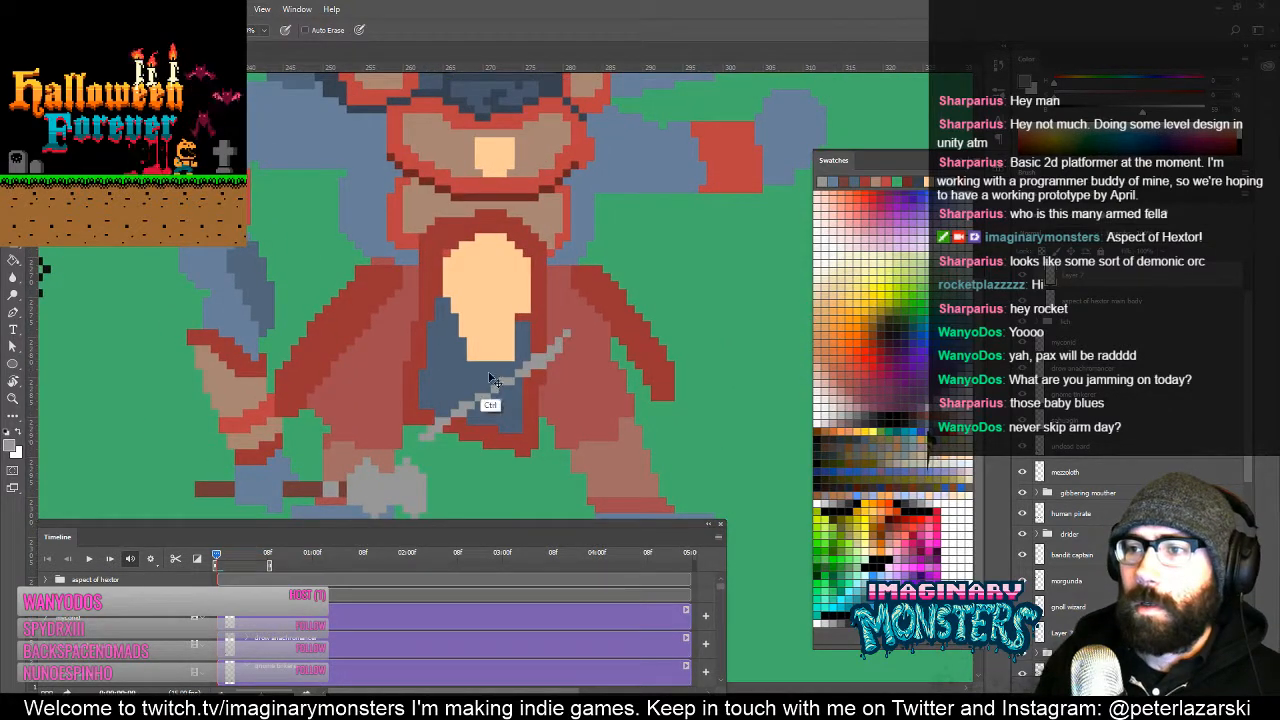
pyautogui.hotkey('ctrl', 'z')
# Step: Move the mace arm back out beside the figure and lower it into the empty green area
pyautogui.moveTo(423, 456); pyautogui.dragTo(249, 510)
pyautogui.moveTo(358, 440); pyautogui.dragTo(606, 323)
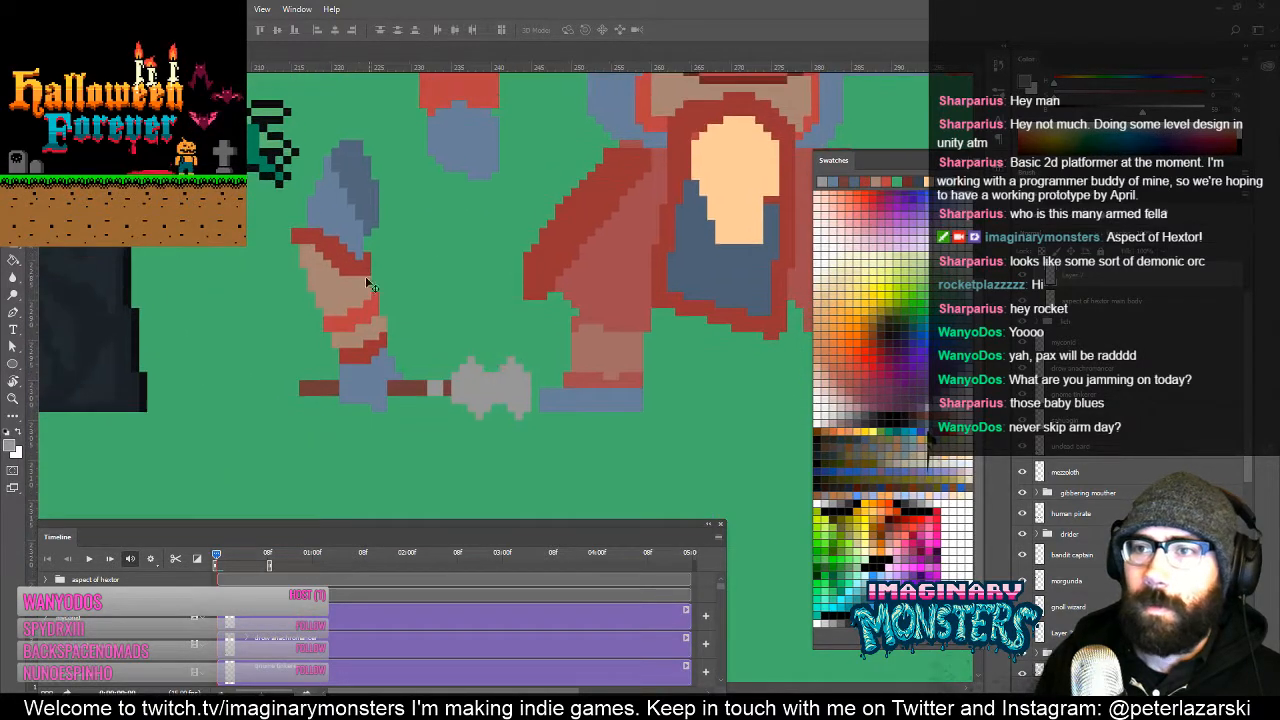
pyautogui.moveTo(354, 293); pyautogui.dragTo(345, 350)
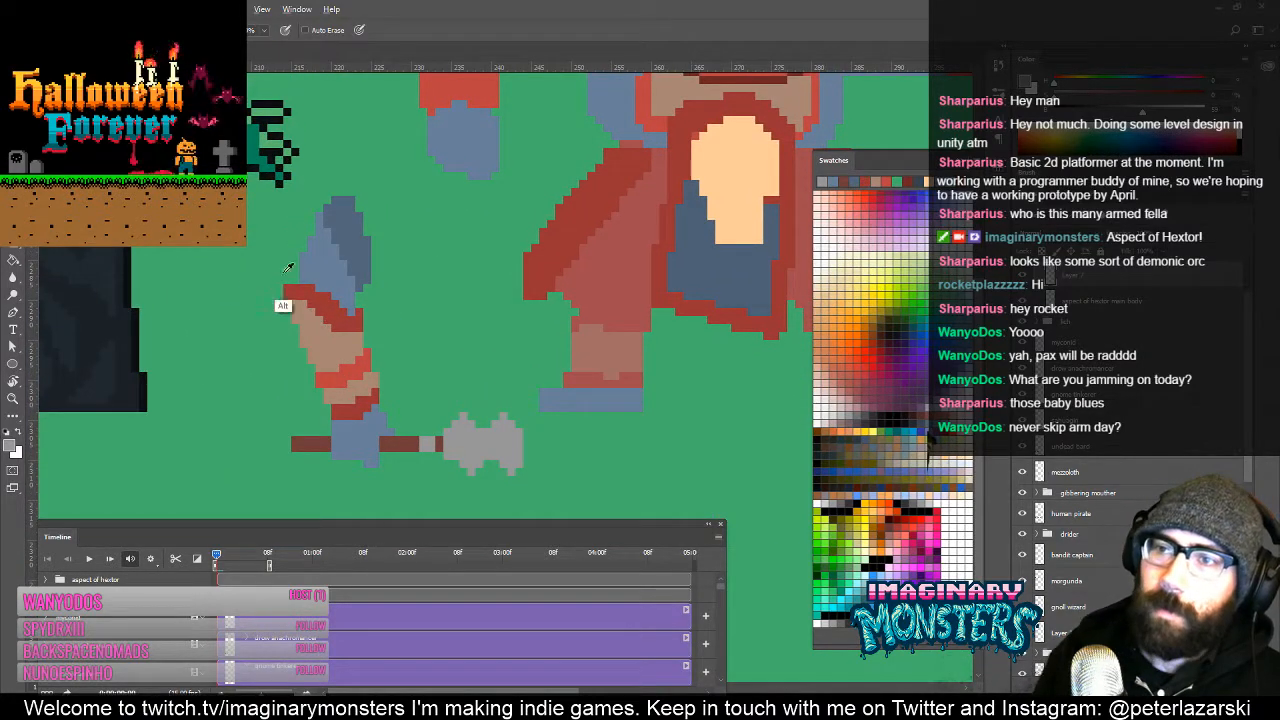
# Step: Widen the detached arm's upper section with sampled blues, and extend the dark red elbow band and tan bracer to match
pyautogui.moveTo(290, 272); pyautogui.dragTo(302, 242)
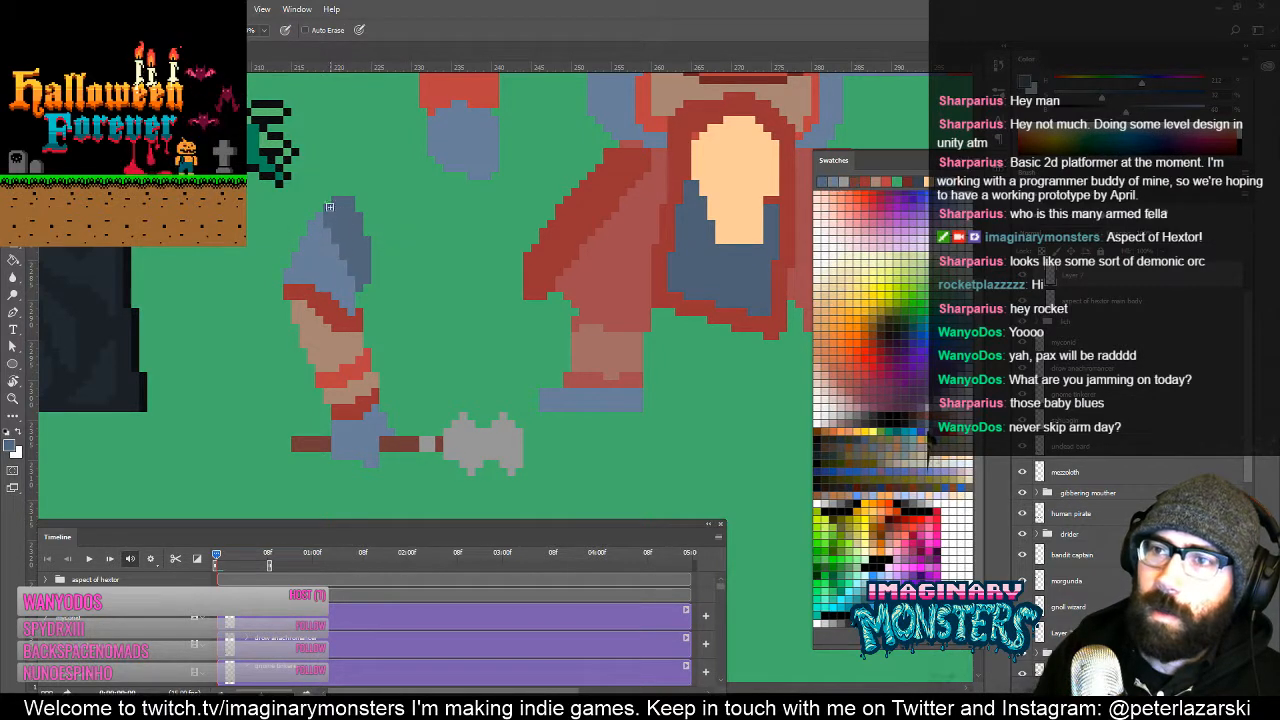
pyautogui.click(333, 193)
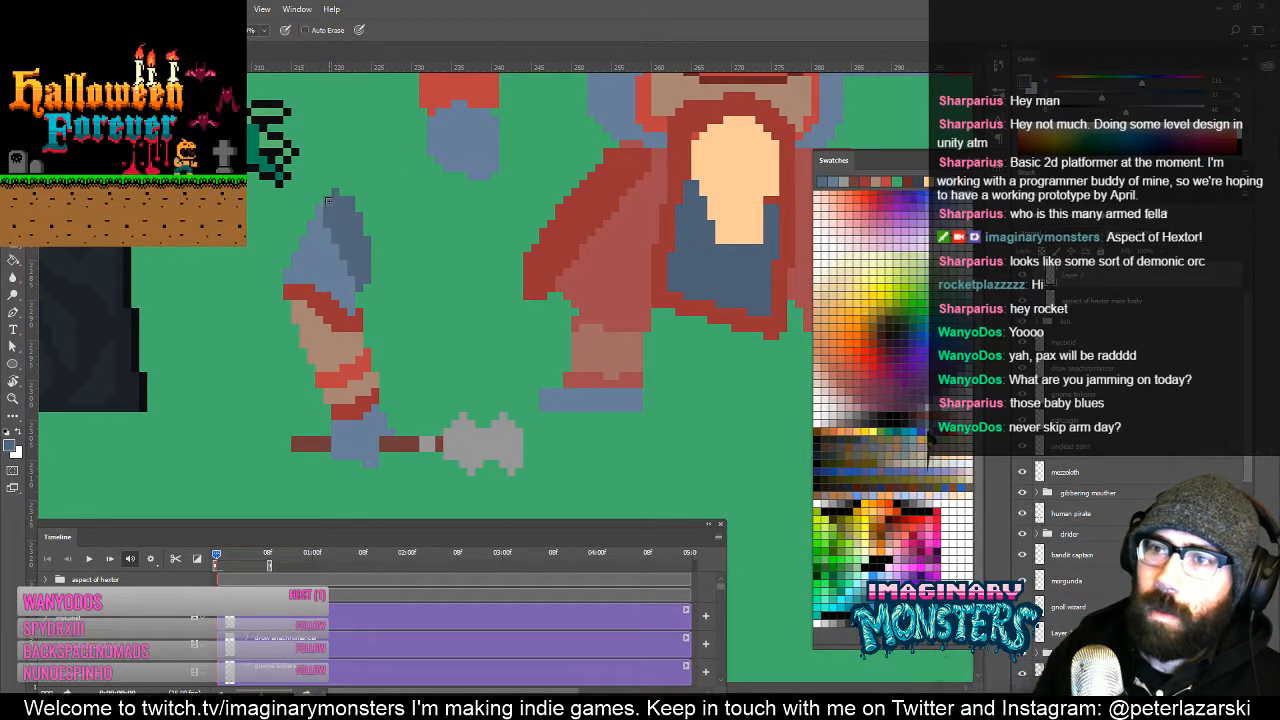
pyautogui.moveTo(309, 277); pyautogui.dragTo(337, 251)
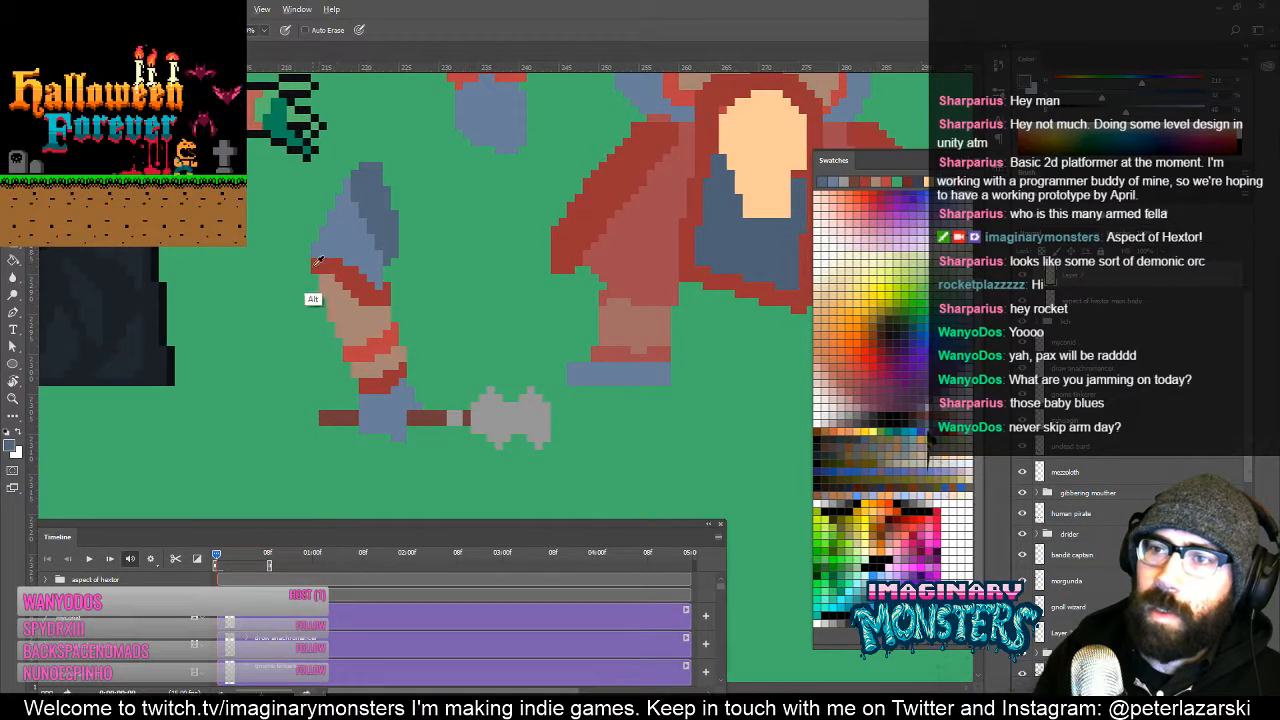
pyautogui.keyDown('alt'); pyautogui.click(312, 268); pyautogui.keyUp('alt')
pyautogui.keyDown('alt'); pyautogui.click(330, 280); pyautogui.keyUp('alt')
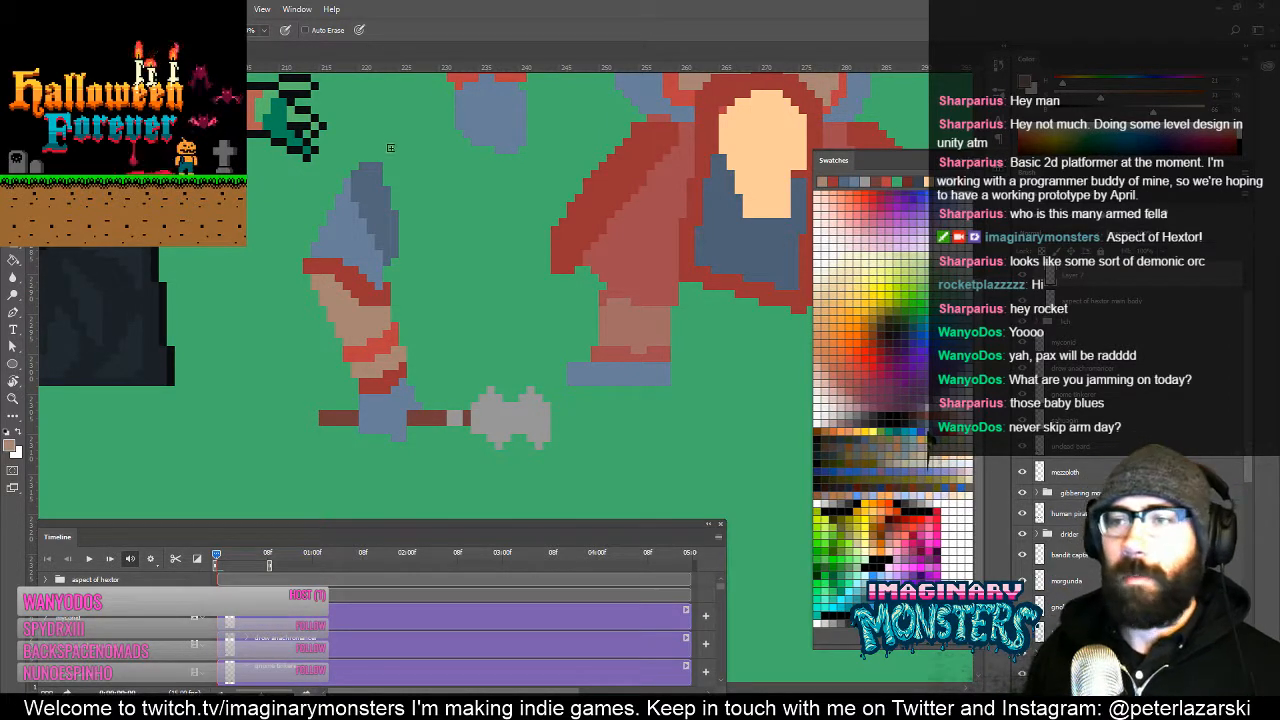
# Step: Position the mace arm on the figure's left-hand shoulder so that the mace overlaps the loincloth
pyautogui.press('z')
pyautogui.moveTo(431, 278); pyautogui.dragTo(498, 327)
pyautogui.press('v')
pyautogui.moveTo(580, 178); pyautogui.dragTo(442, 316)
pyautogui.moveTo(538, 282); pyautogui.dragTo(626, 224)
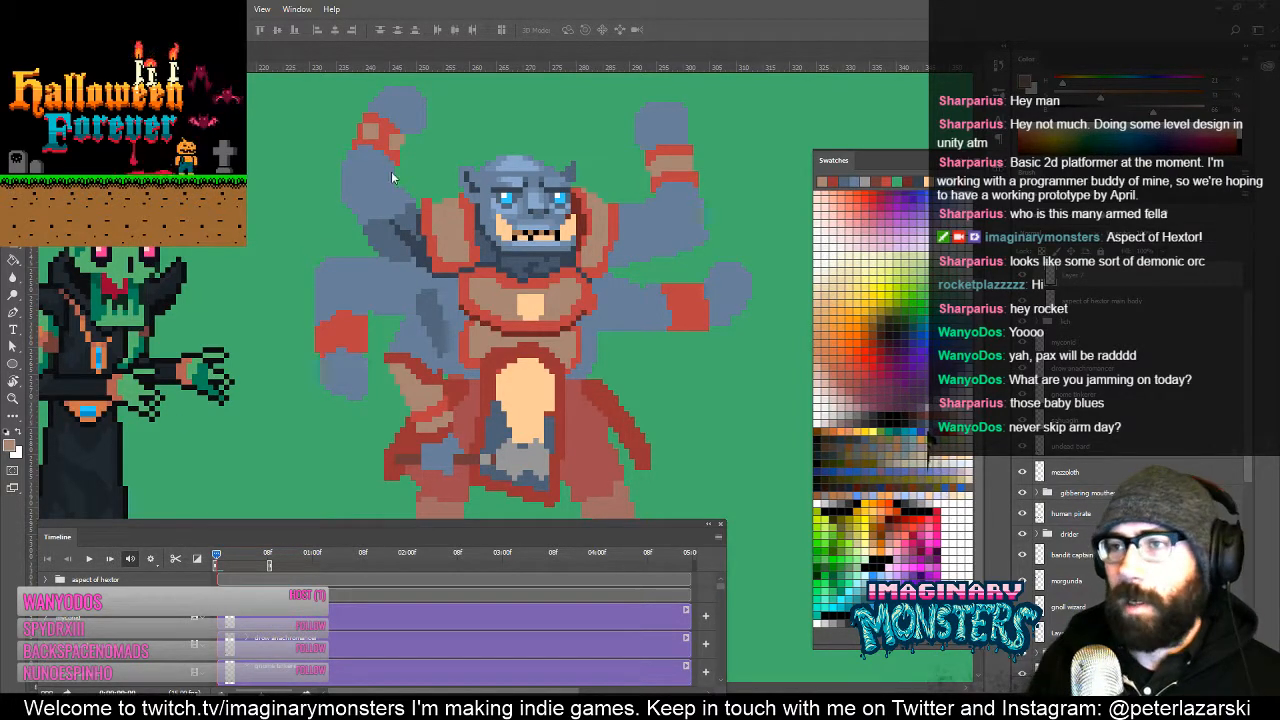
# Step: On the main body layer, shade the elbow and inner bend of the left-hand raised arm with the sampled dark blue
pyautogui.scroll(4, 395, 197)
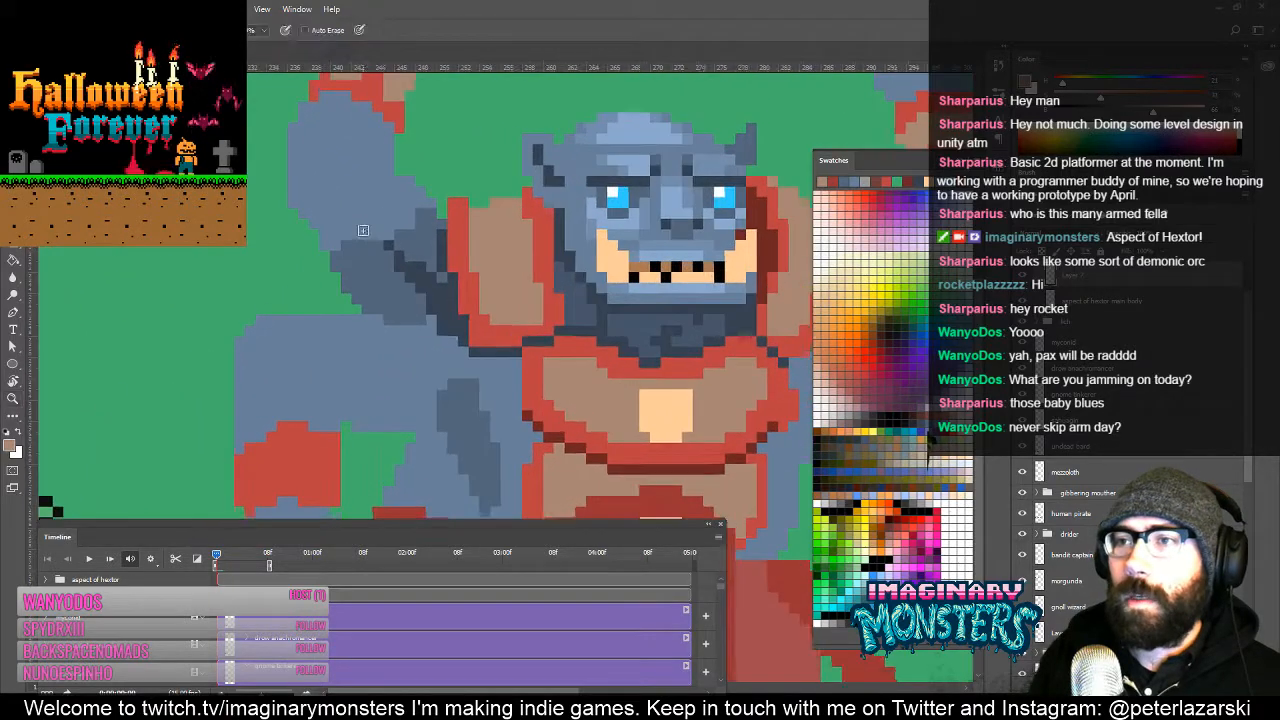
pyautogui.keyDown('ctrl'); pyautogui.click(374, 248); pyautogui.keyUp('ctrl')
pyautogui.keyDown('alt'); pyautogui.click(377, 246); pyautogui.keyUp('alt')
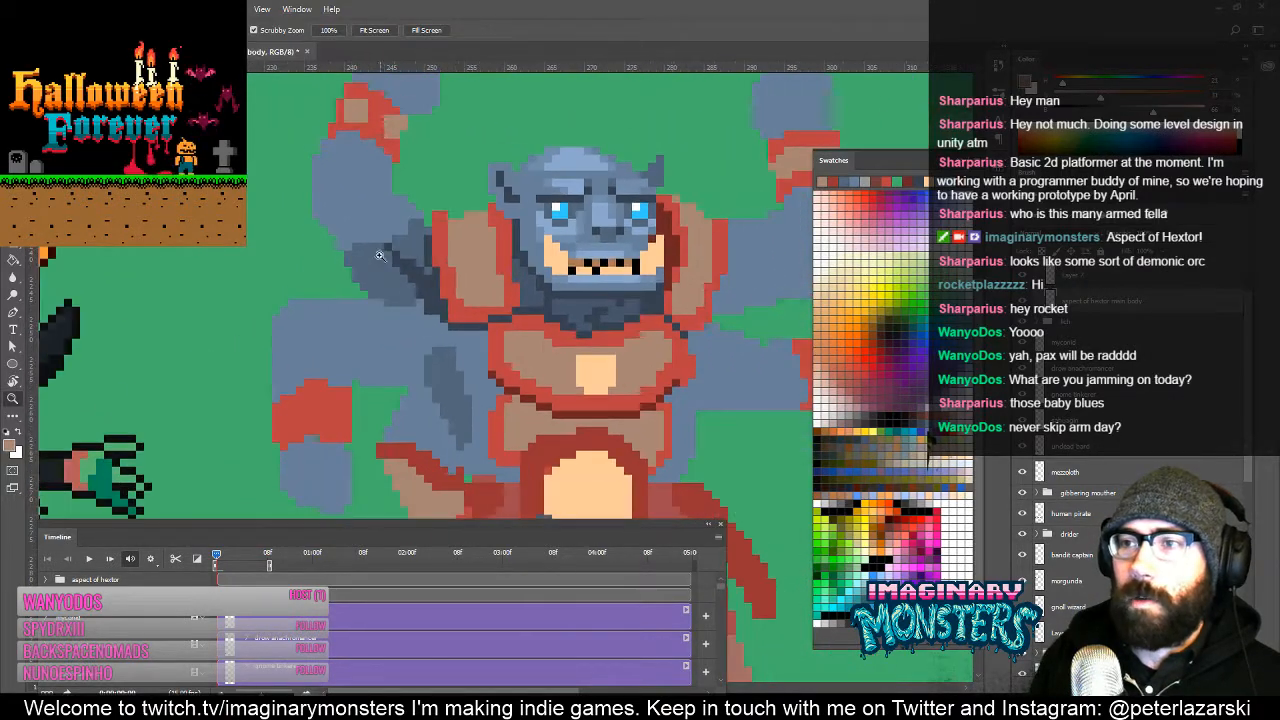
pyautogui.moveTo(378, 254); pyautogui.dragTo(365, 308)
pyautogui.keyDown('alt'); pyautogui.click(359, 300); pyautogui.keyUp('alt')
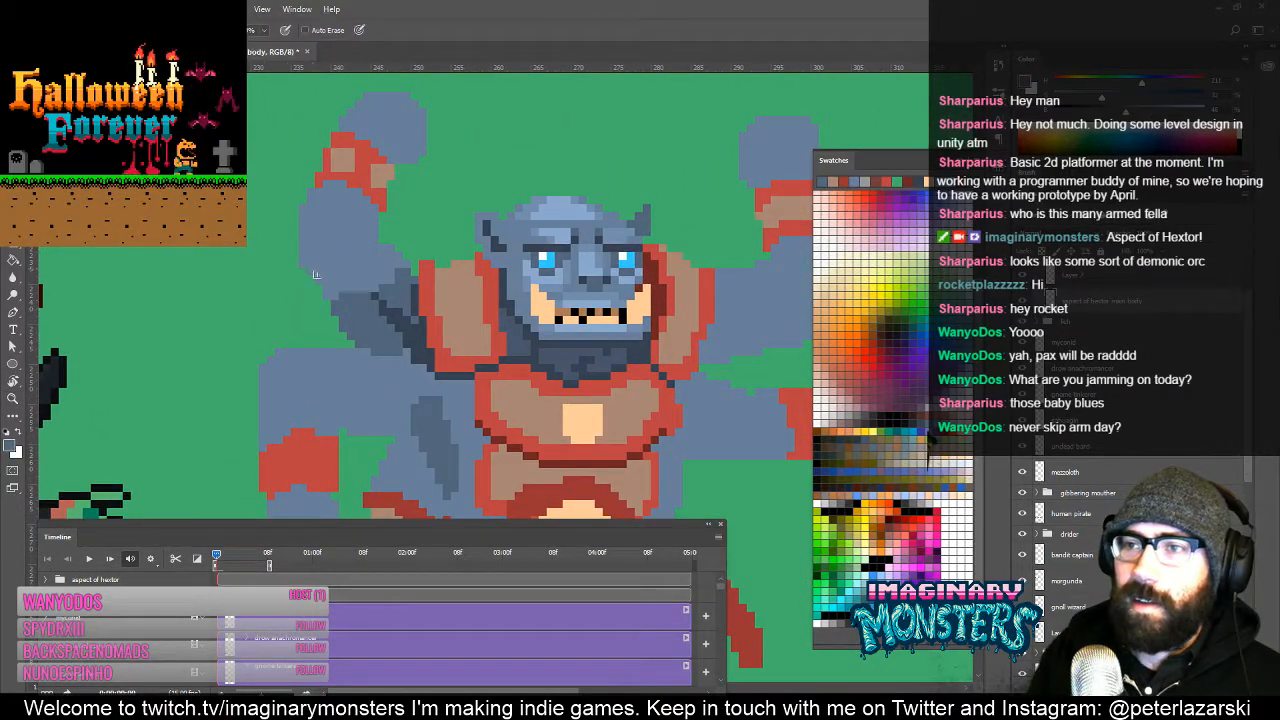
pyautogui.moveTo(316, 274); pyautogui.dragTo(330, 280)
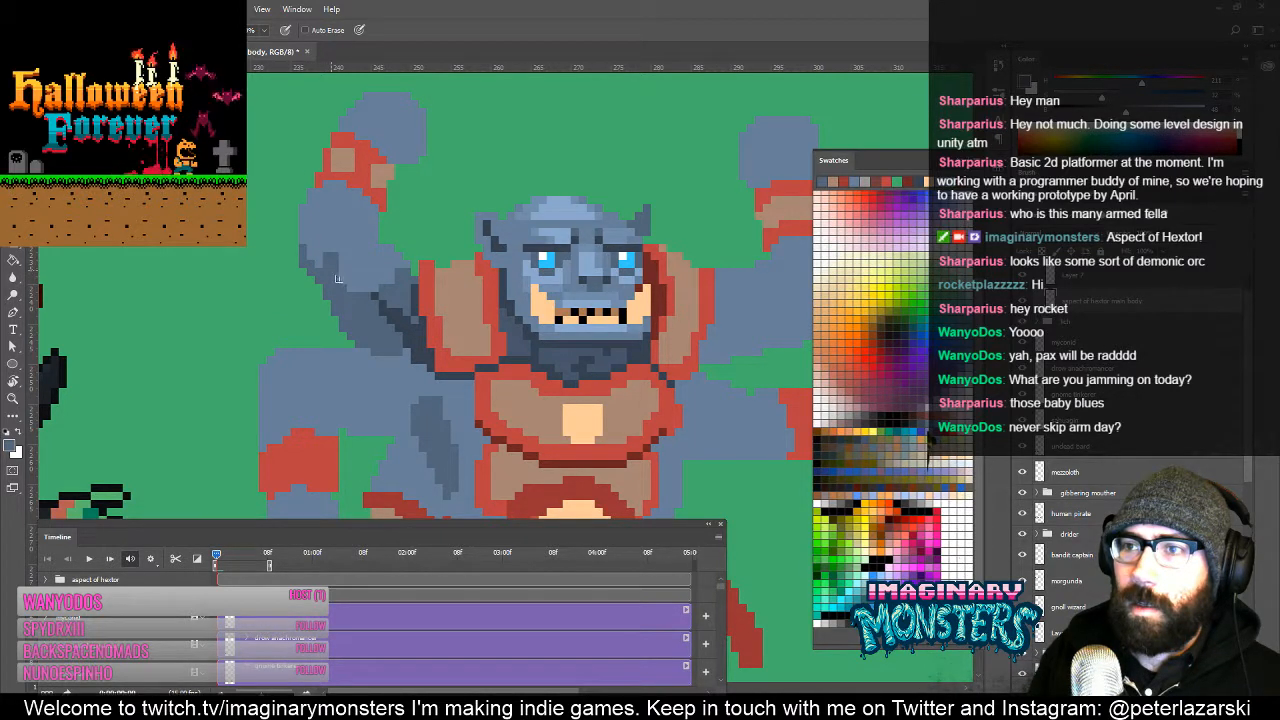
pyautogui.moveTo(338, 279); pyautogui.dragTo(367, 290)
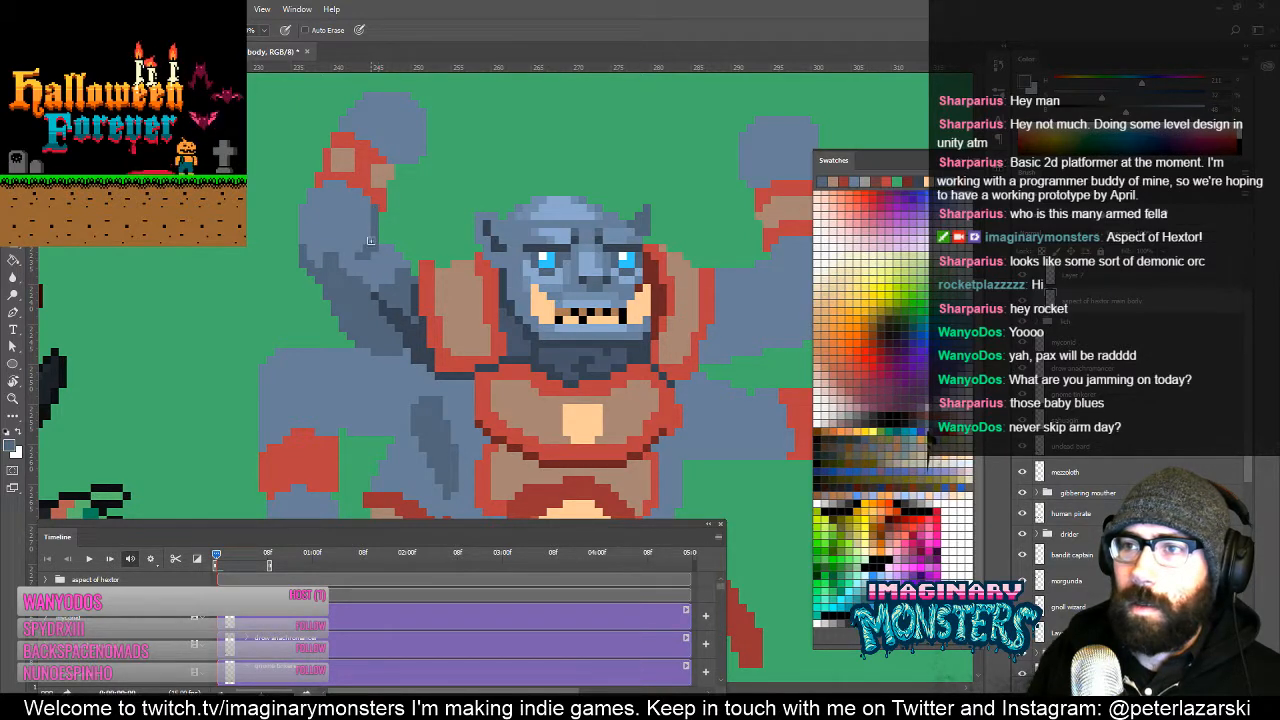
# Step: Add a dark blue shadow along the raised arm just below its red armband
pyautogui.moveTo(385, 209); pyautogui.dragTo(363, 283)
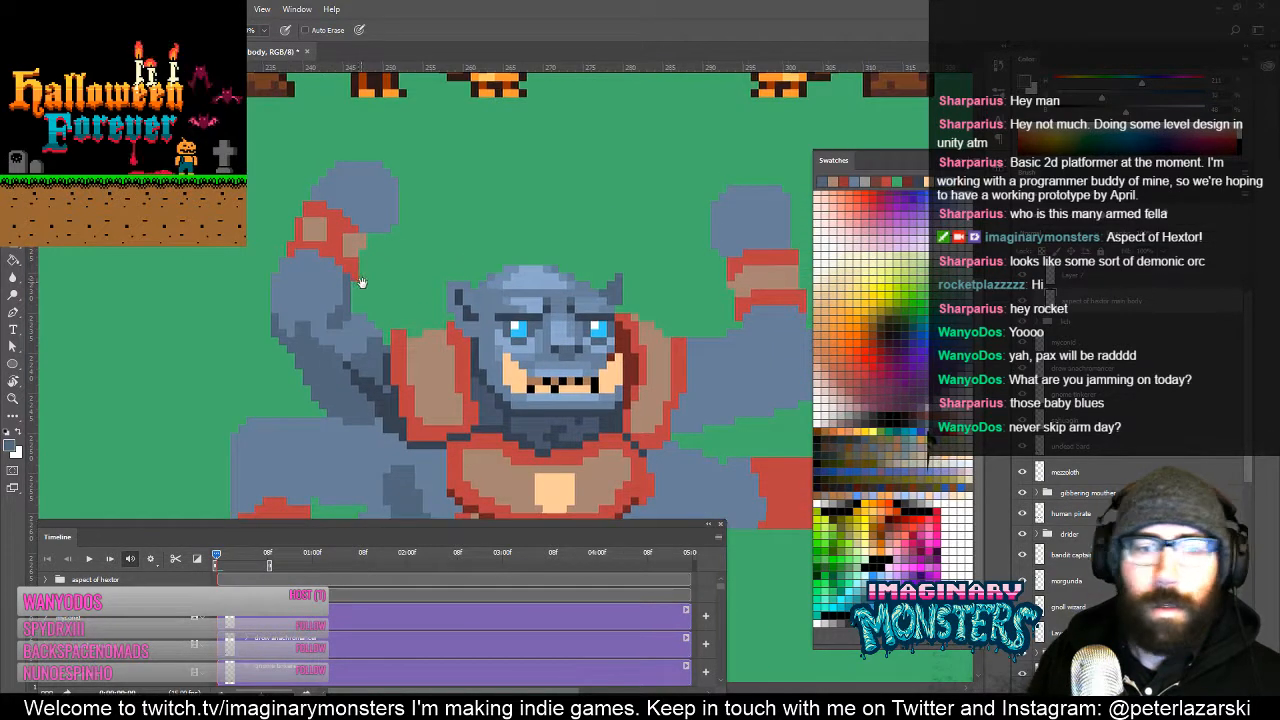
pyautogui.moveTo(361, 382); pyautogui.dragTo(420, 332)
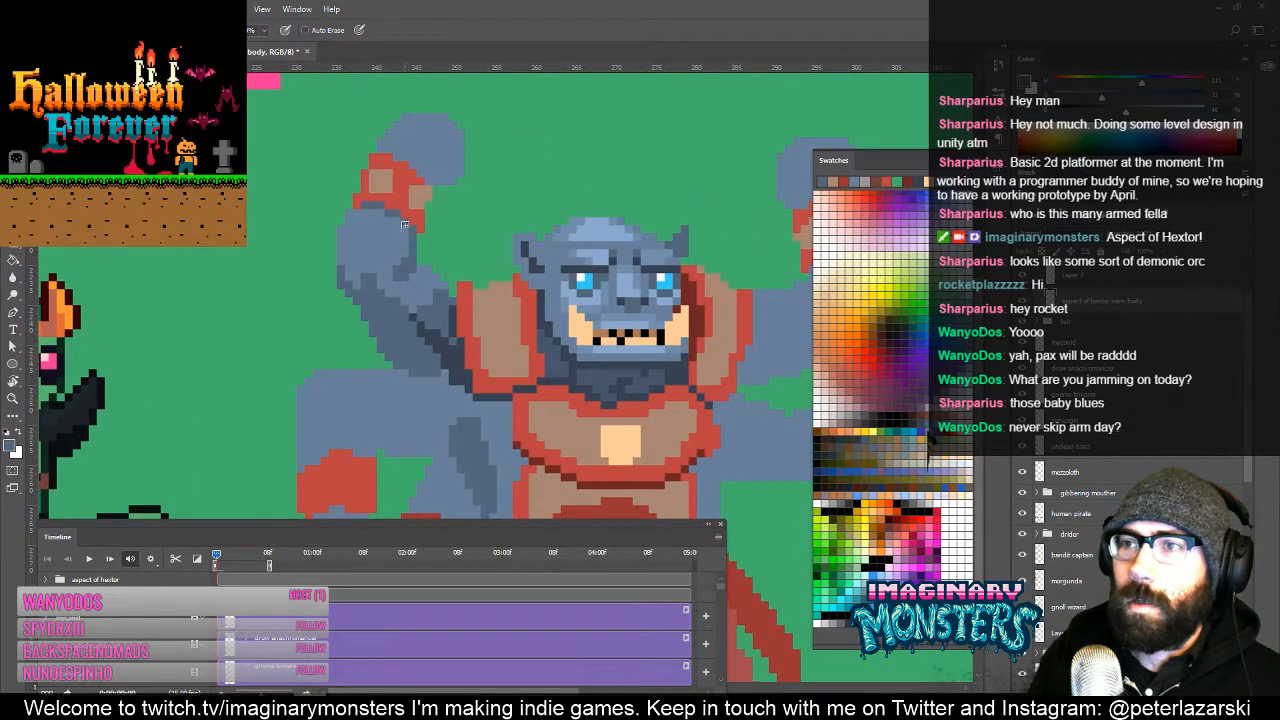
pyautogui.moveTo(404, 224); pyautogui.dragTo(389, 119)
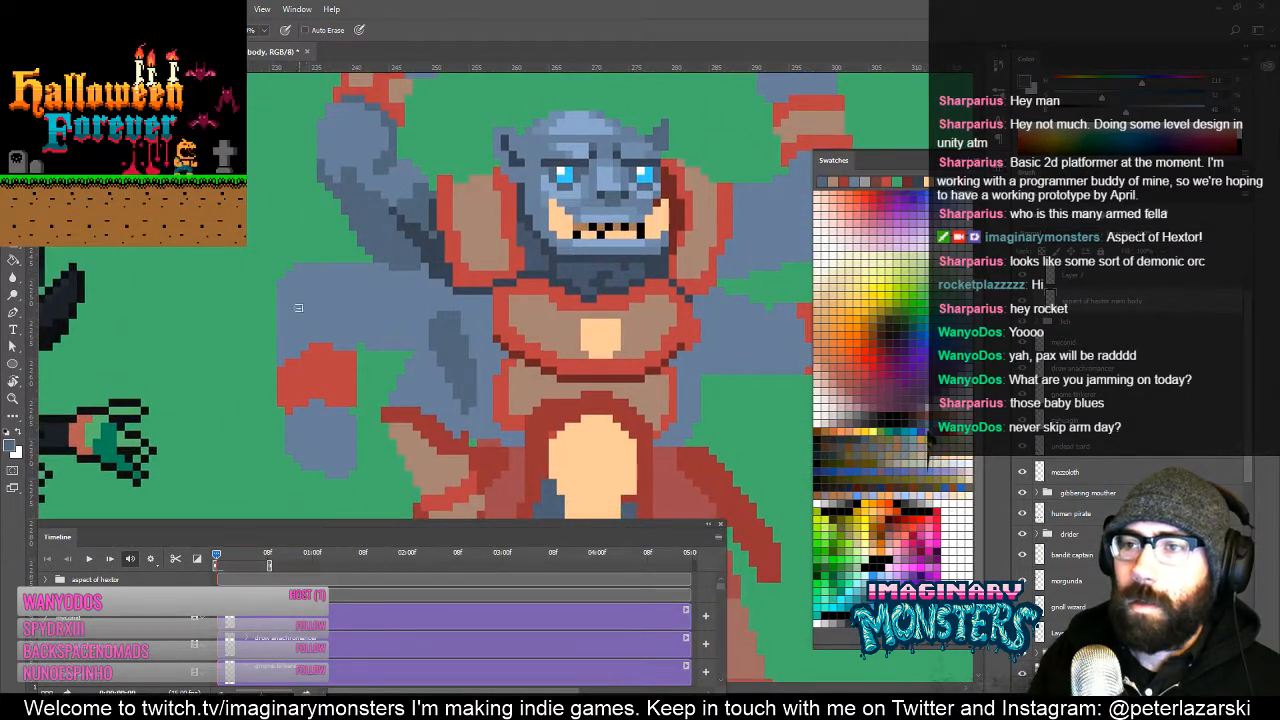
# Step: Lasso the outer edge of the left-hand middle arm's forearm and fist, nudge it one pixel inward, and deselect
pyautogui.moveTo(290, 342)
pyautogui.mouseDown()
pyautogui.moveTo(308, 291)
pyautogui.moveTo(296, 308)
pyautogui.moveTo(279, 286)
pyautogui.mouseUp()
pyautogui.press('l')
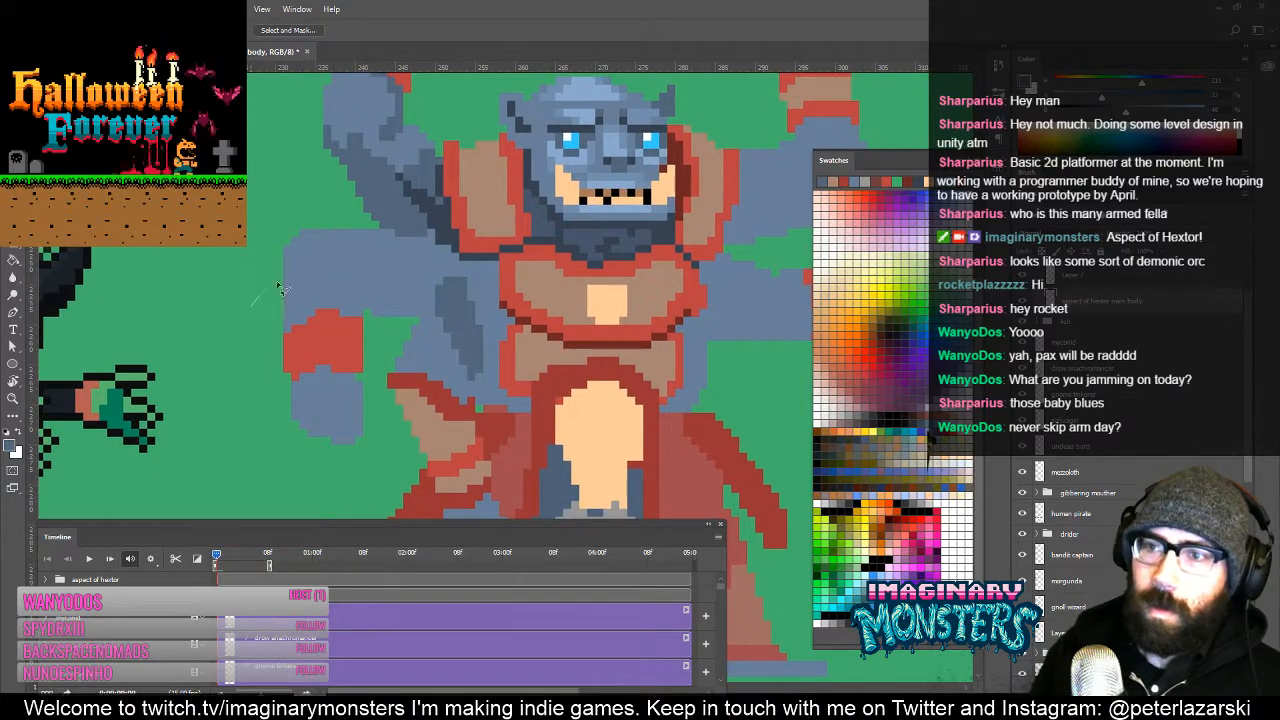
pyautogui.moveTo(309, 339)
pyautogui.mouseDown()
pyautogui.moveTo(301, 467)
pyautogui.moveTo(210, 368)
pyautogui.mouseUp()
pyautogui.hotkey('ctrl', 'Right')
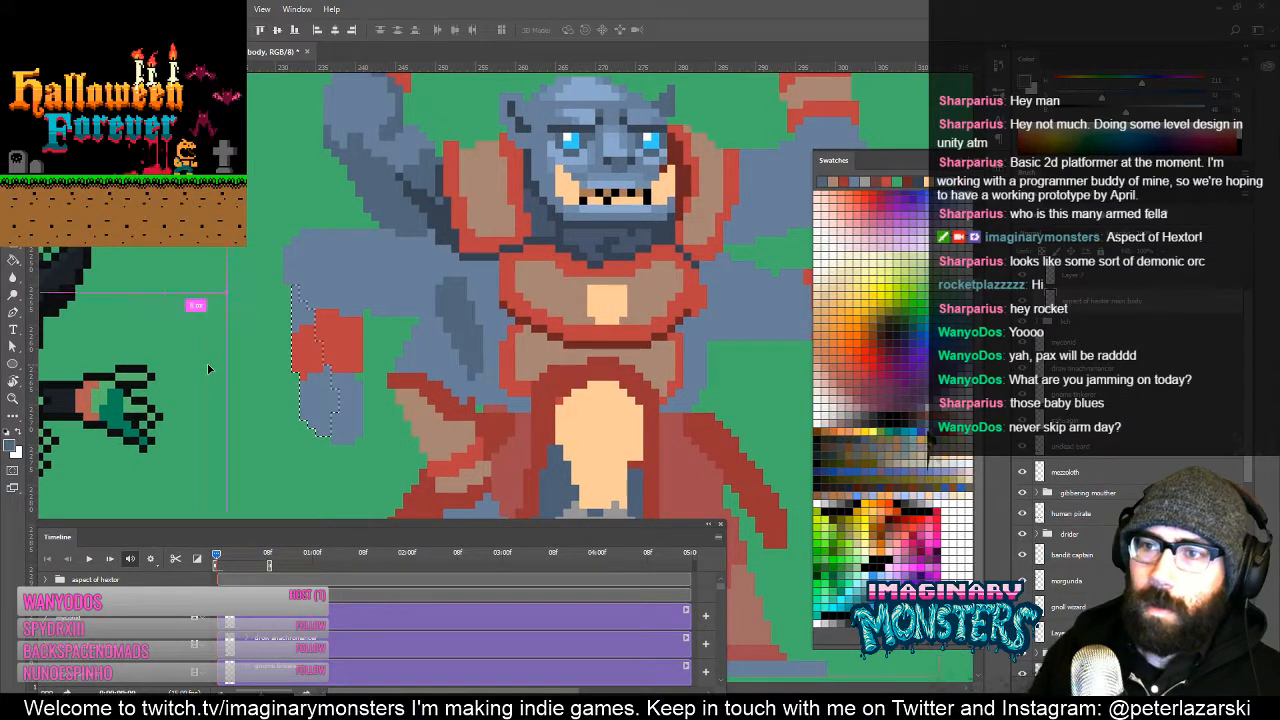
pyautogui.hotkey('ctrl', 'd')
# Step: Paint dark blue muscle shading from the middle arm's inner elbow along its upper arm
pyautogui.press('b')
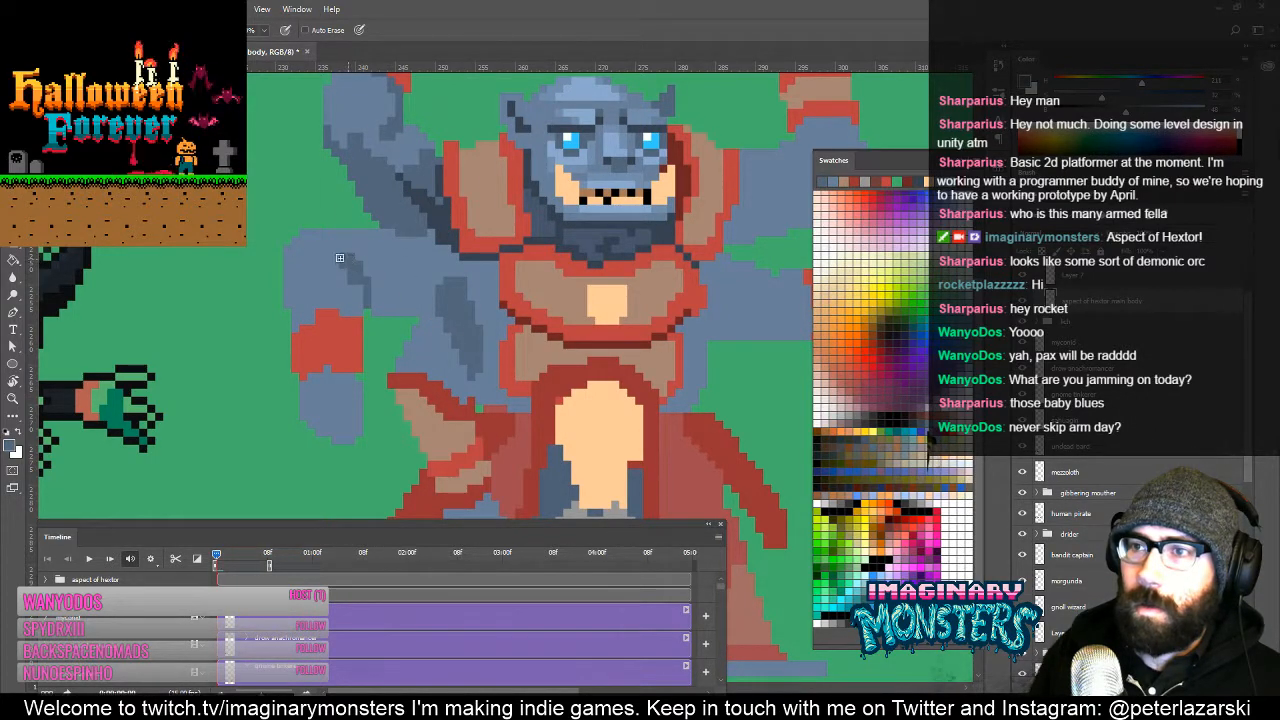
pyautogui.moveTo(378, 298)
pyautogui.mouseDown()
pyautogui.moveTo(418, 310)
pyautogui.moveTo(400, 302)
pyautogui.moveTo(431, 291)
pyautogui.moveTo(354, 256)
pyautogui.mouseUp()
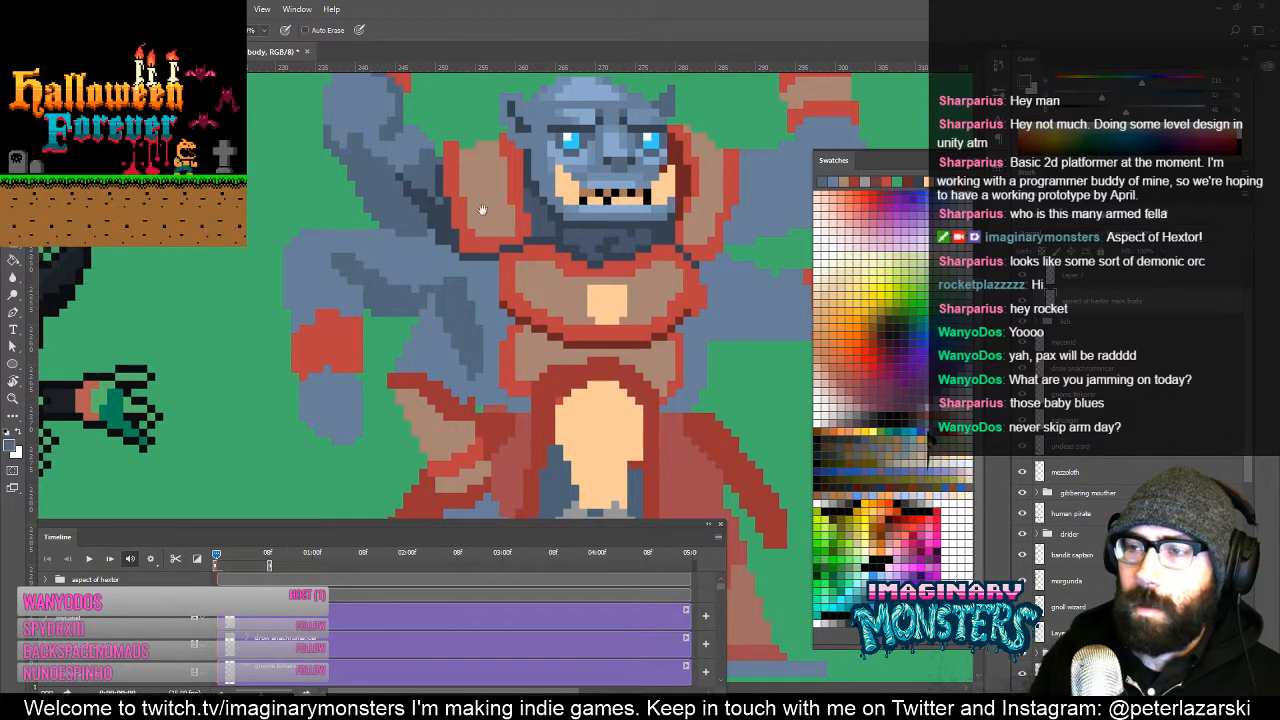
pyautogui.moveTo(481, 209); pyautogui.dragTo(387, 231)
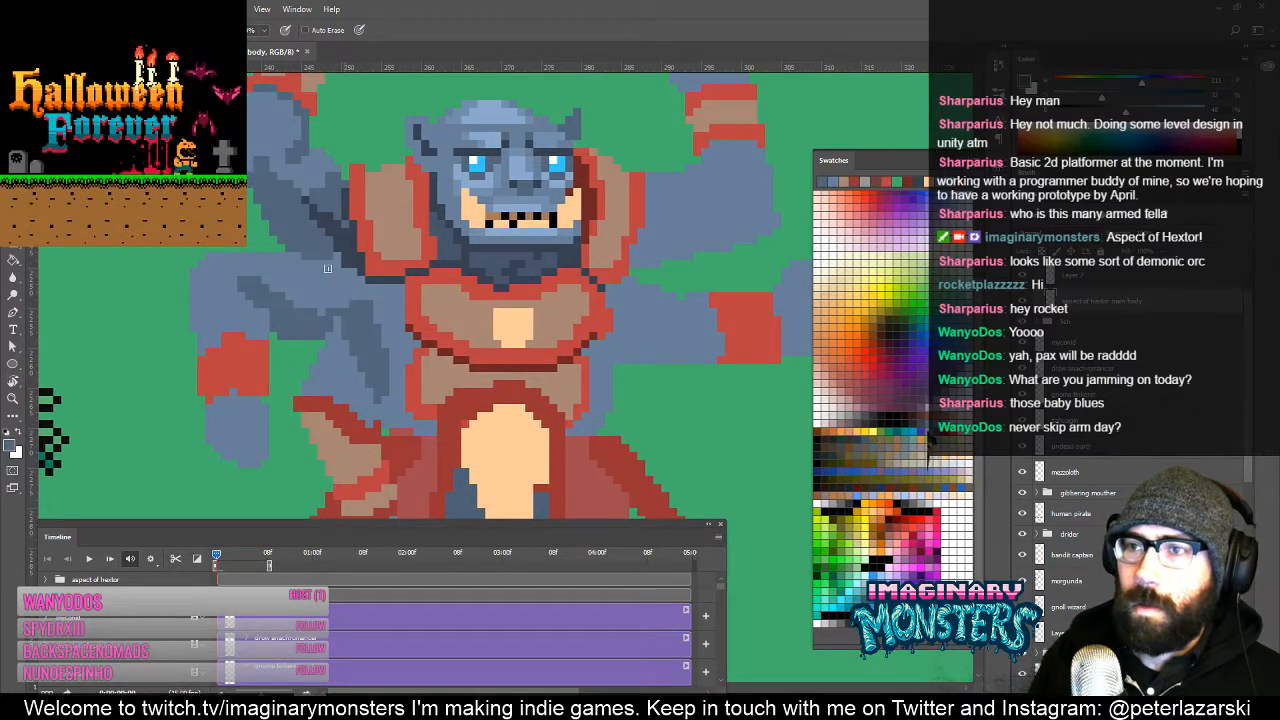
# Step: Refine the shading where the middle and raised arms meet the shoulder, using sampled lighter and darker blues
pyautogui.moveTo(317, 265); pyautogui.dragTo(343, 292)
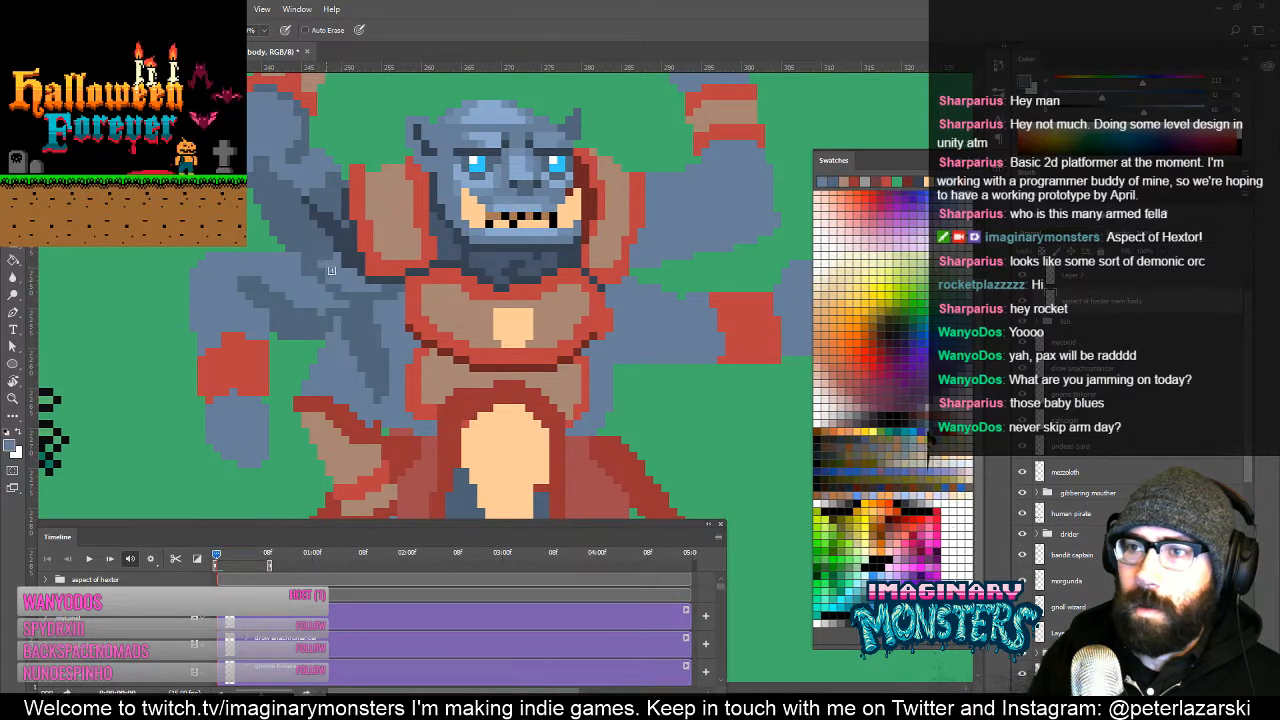
pyautogui.keyDown('alt'); pyautogui.click(310, 248); pyautogui.keyUp('alt')
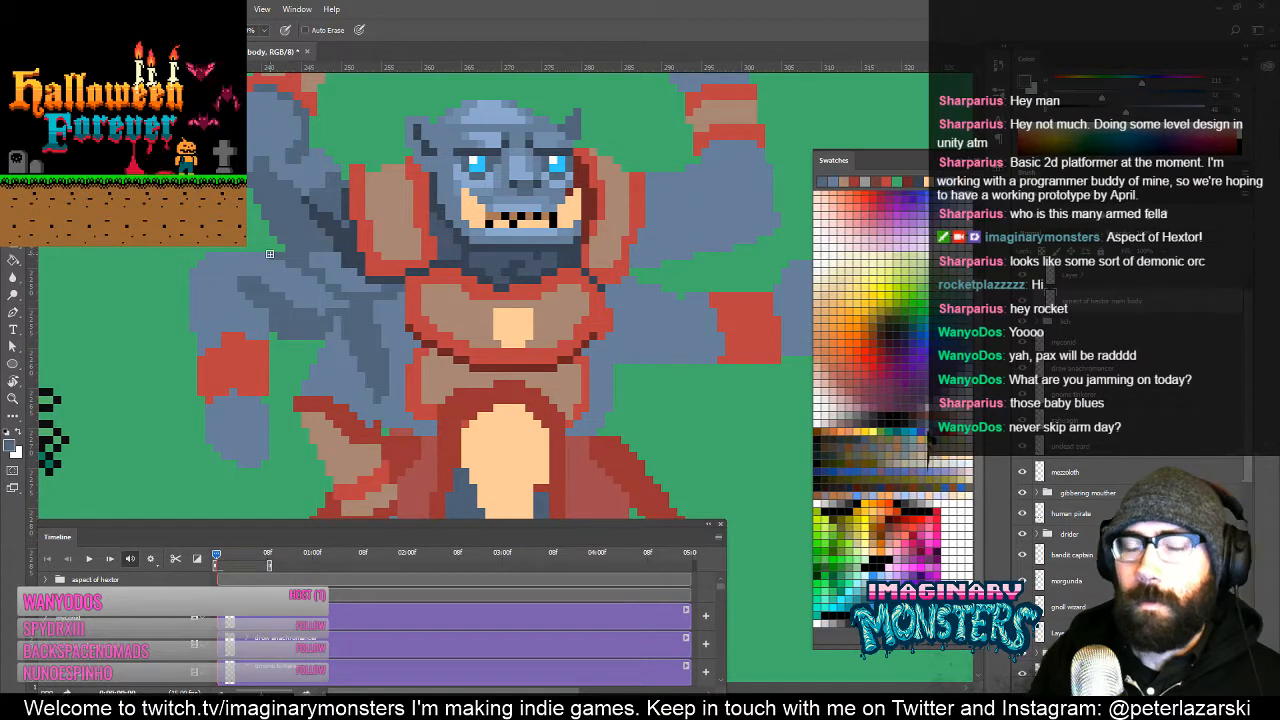
pyautogui.moveTo(313, 276); pyautogui.dragTo(402, 301)
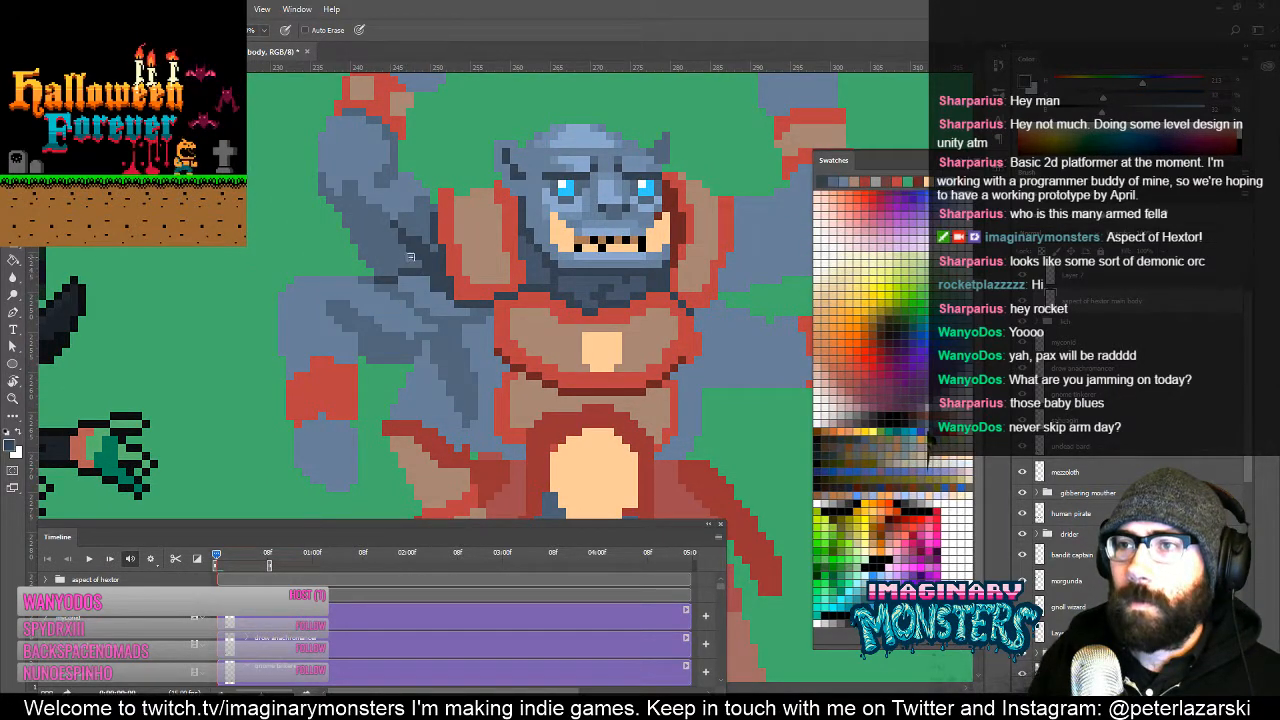
pyautogui.moveTo(460, 254)
pyautogui.mouseDown()
pyautogui.moveTo(411, 292)
pyautogui.moveTo(387, 335)
pyautogui.moveTo(354, 348)
pyautogui.moveTo(346, 372)
pyautogui.mouseUp()
pyautogui.keyDown('alt'); pyautogui.click(376, 353); pyautogui.keyUp('alt')
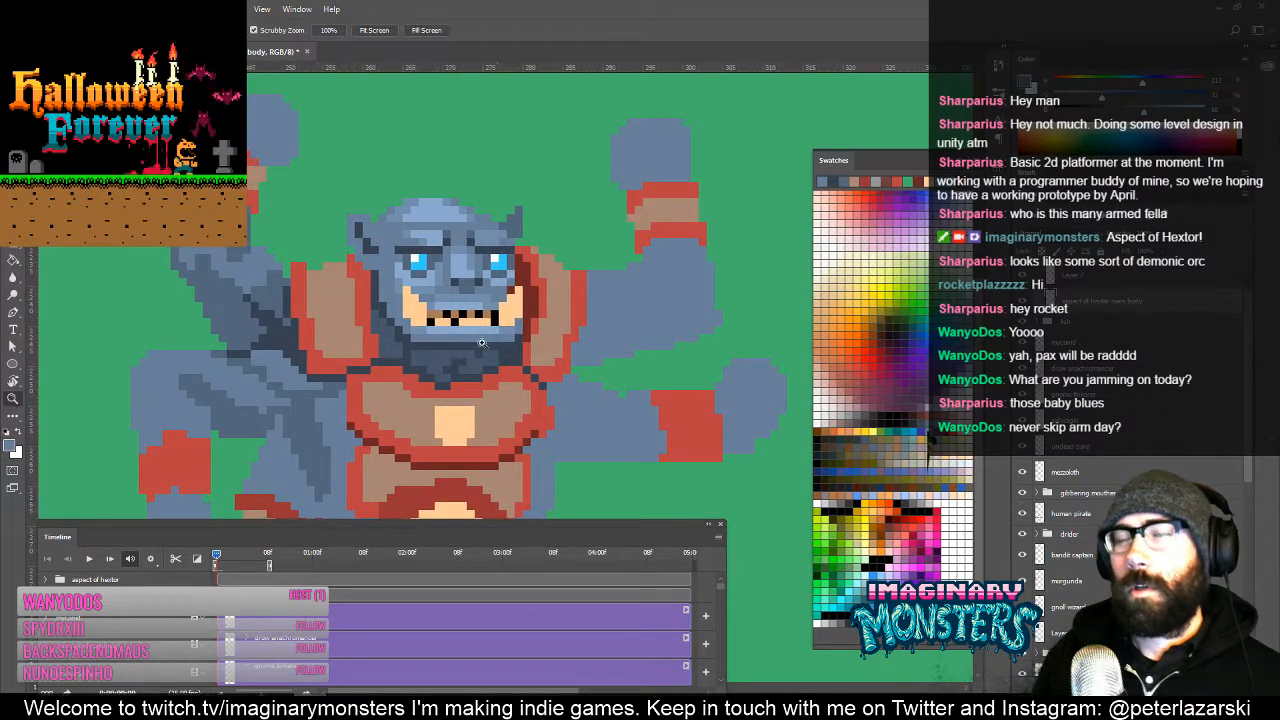
# Step: Touch up the blue shading around the head and shoulder with a sampled skin tone
pyautogui.moveTo(490, 335); pyautogui.dragTo(441, 344)
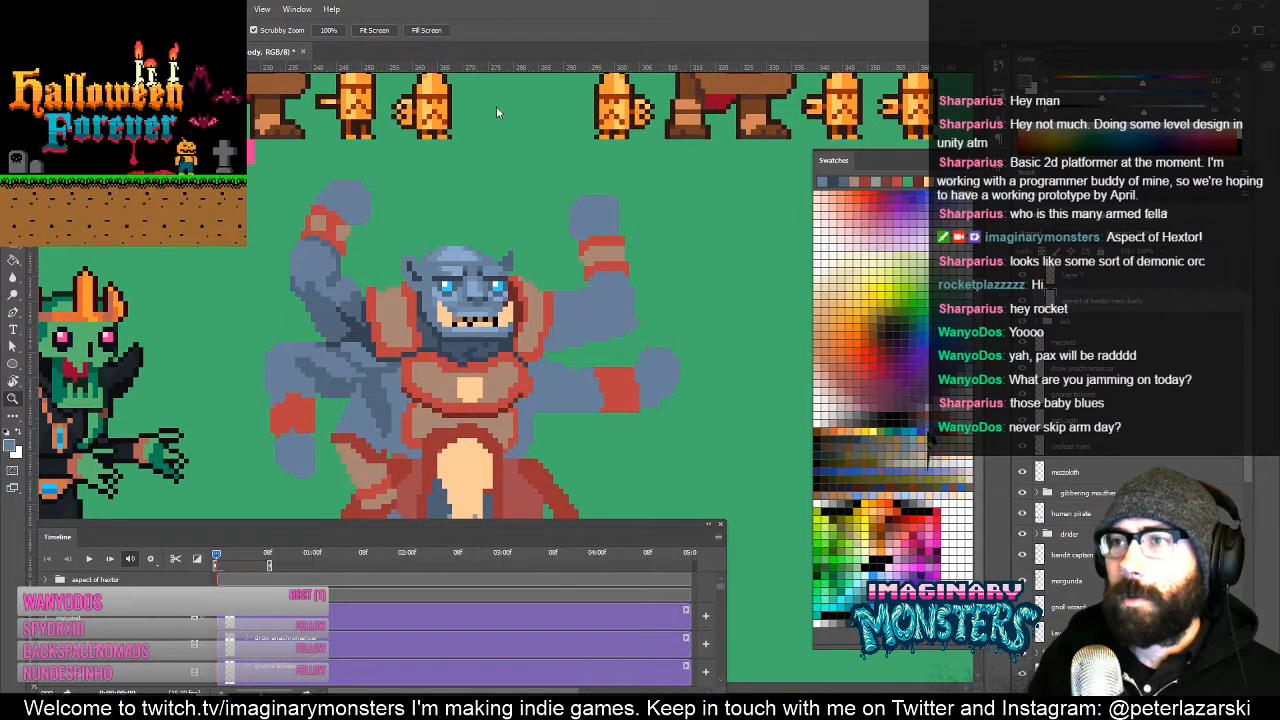
pyautogui.press('e')
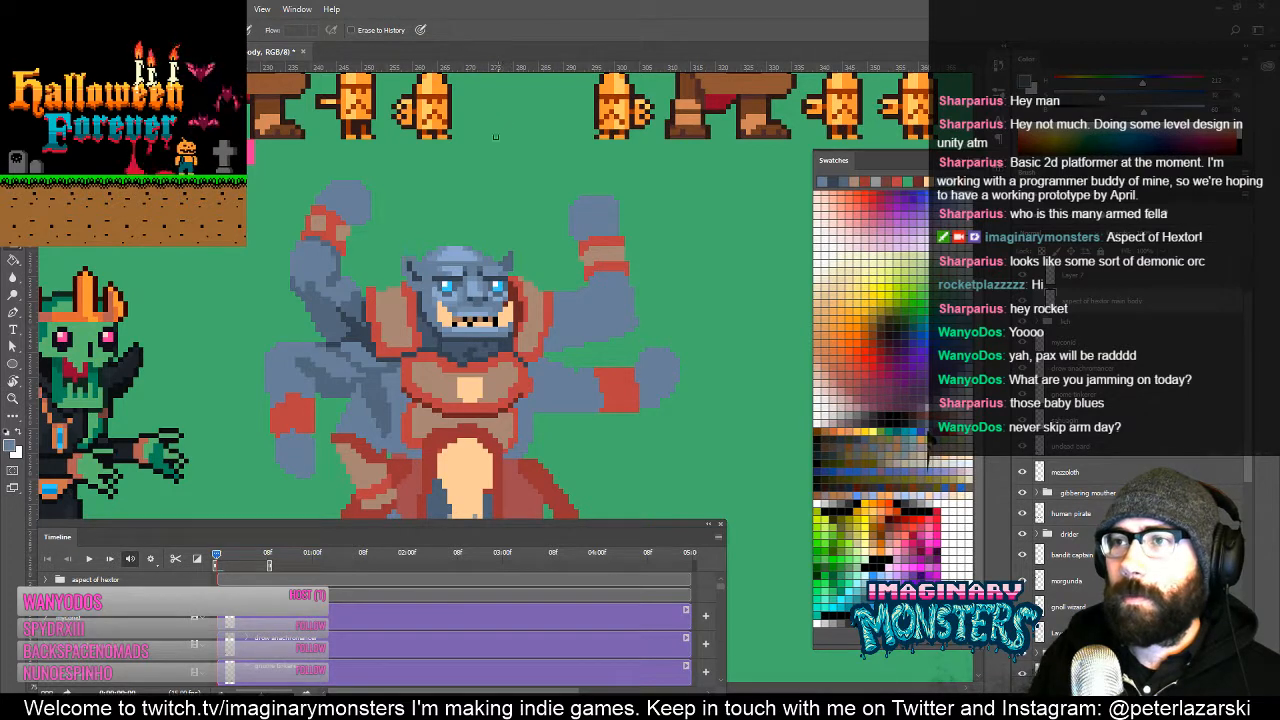
pyautogui.press('z')
pyautogui.moveTo(460, 300)
pyautogui.mouseDown()
pyautogui.moveTo(494, 300)
pyautogui.moveTo(485, 308)
pyautogui.mouseUp()
pyautogui.press('b')
pyautogui.moveTo(466, 376); pyautogui.dragTo(414, 344)
pyautogui.keyDown('alt'); pyautogui.click(338, 300); pyautogui.keyUp('alt')
pyautogui.moveTo(339, 285); pyautogui.dragTo(366, 324)
pyautogui.moveTo(428, 361); pyautogui.dragTo(451, 346)
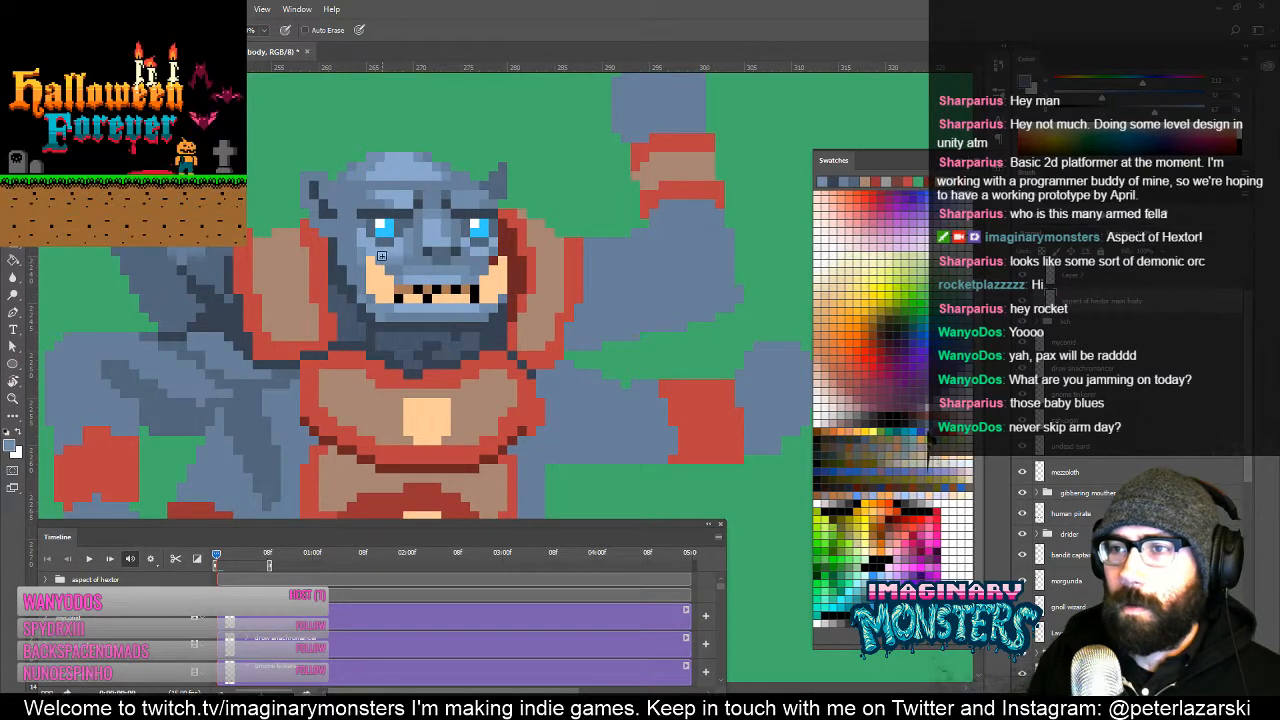
# Step: Clean up the blue pixels on the cheek and jaw beside the left-hand tusk
pyautogui.press('z')
pyautogui.moveTo(378, 313); pyautogui.dragTo(386, 313)
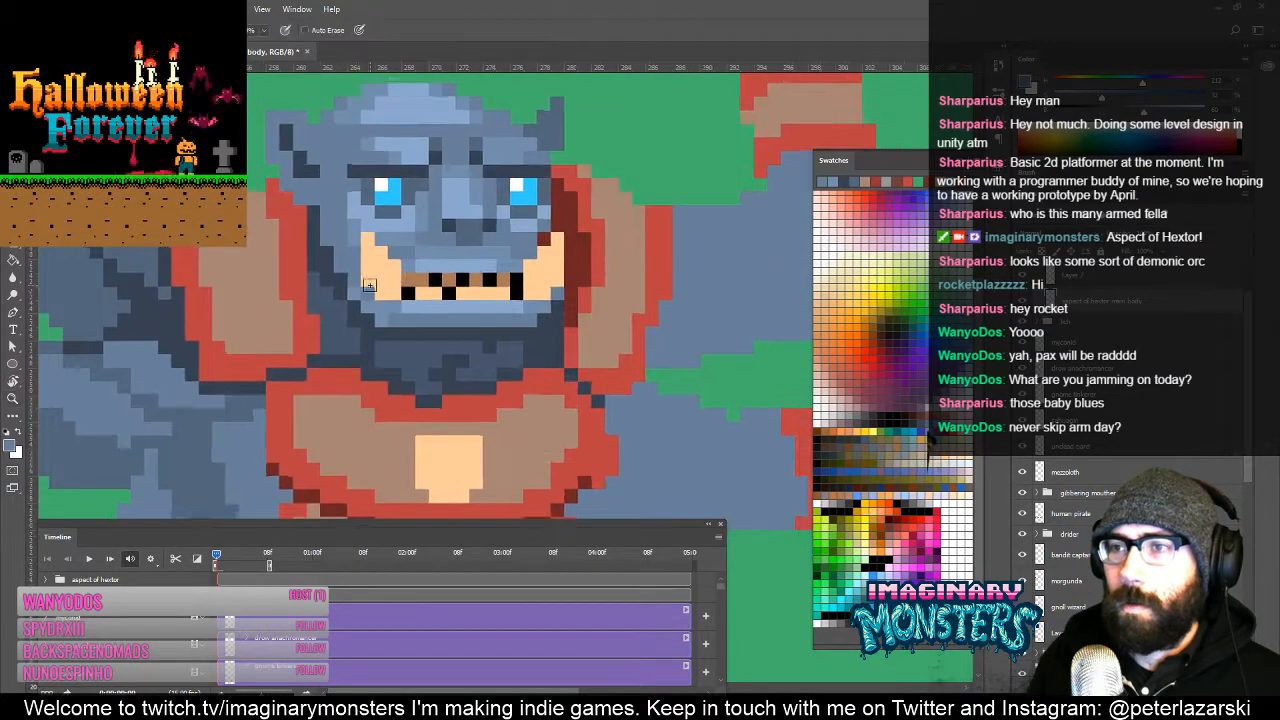
pyautogui.press('b')
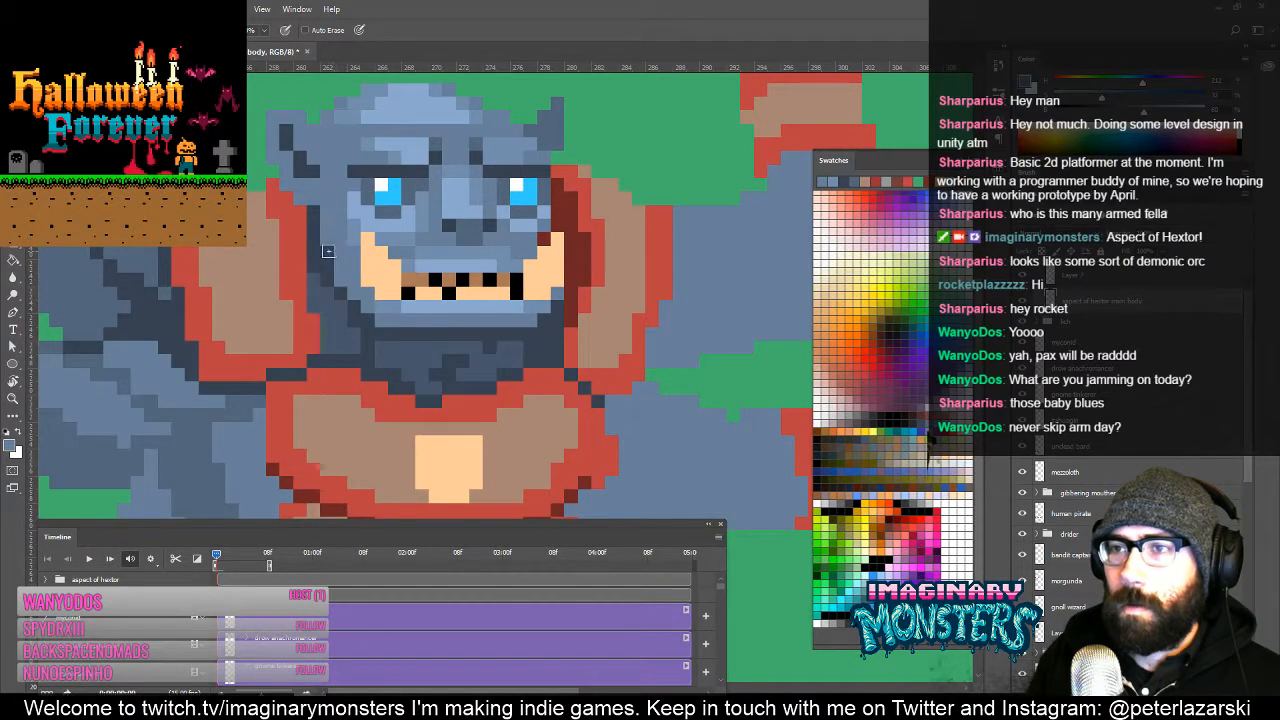
pyautogui.press('z')
pyautogui.moveTo(382, 293); pyautogui.dragTo(345, 296)
pyautogui.moveTo(520, 368)
pyautogui.mouseDown()
pyautogui.moveTo(473, 224)
pyautogui.moveTo(491, 294)
pyautogui.mouseUp()
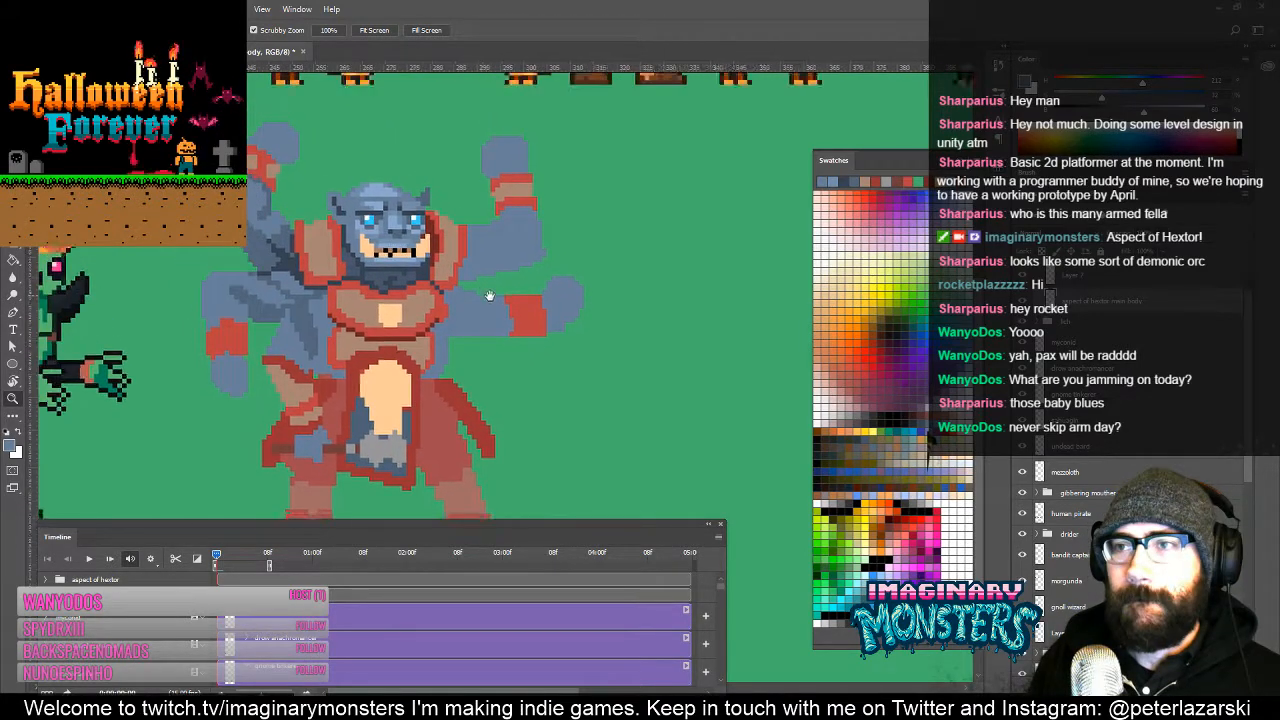
# Step: Paint a black pixel into the mouth's left-hand corner beside the teeth with the sampled black
pyautogui.click(402, 258)
pyautogui.press('b')
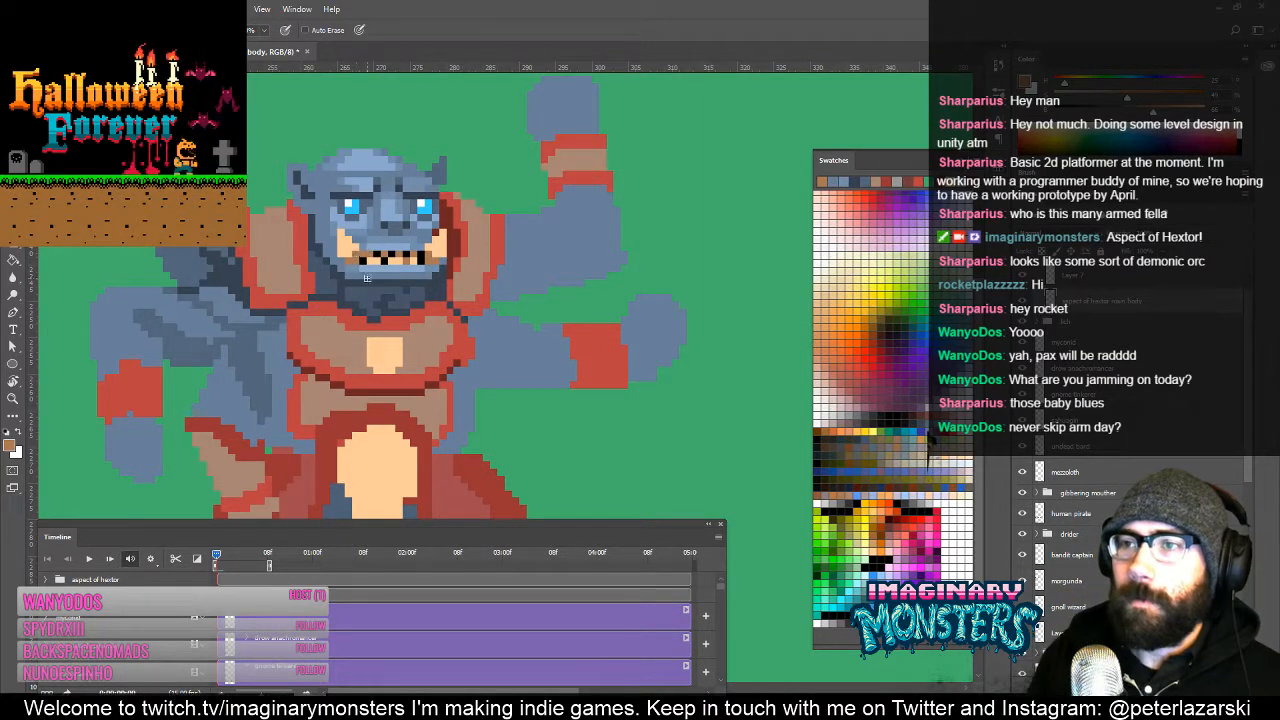
pyautogui.keyDown('alt'); pyautogui.click(364, 260); pyautogui.keyUp('alt')
pyautogui.click(362, 256)
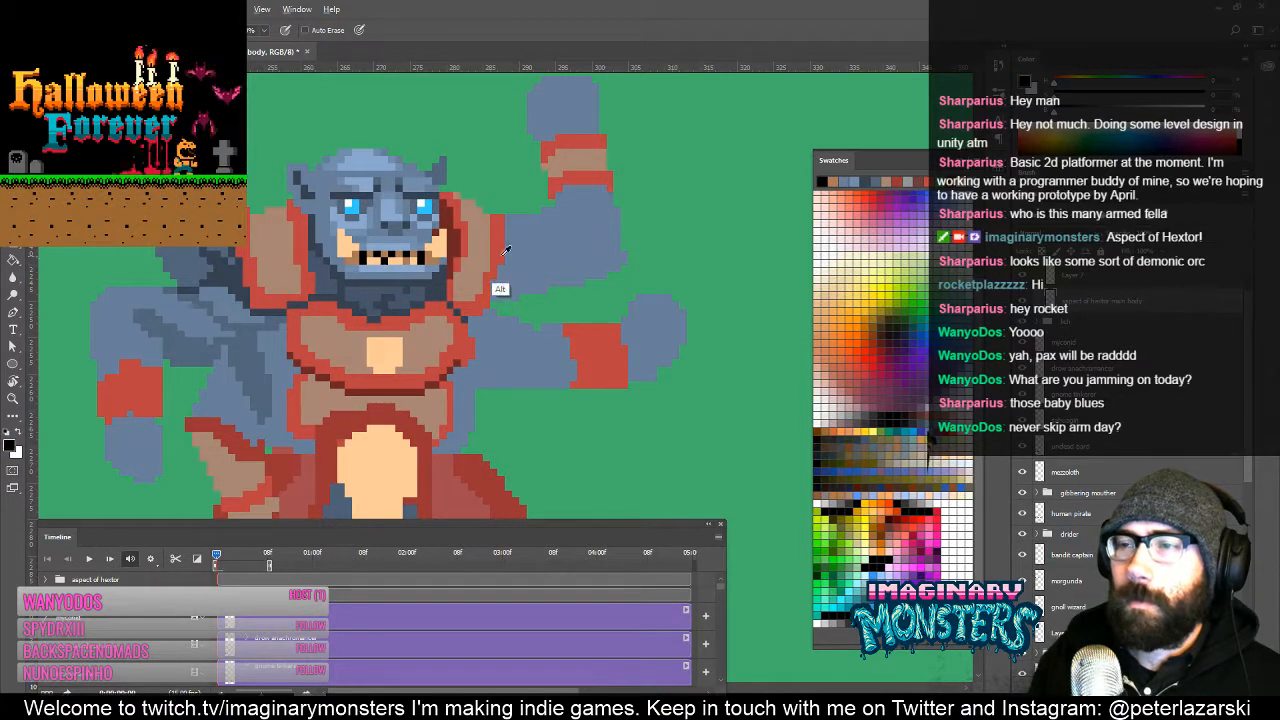
pyautogui.scroll(-3, 413, 318)
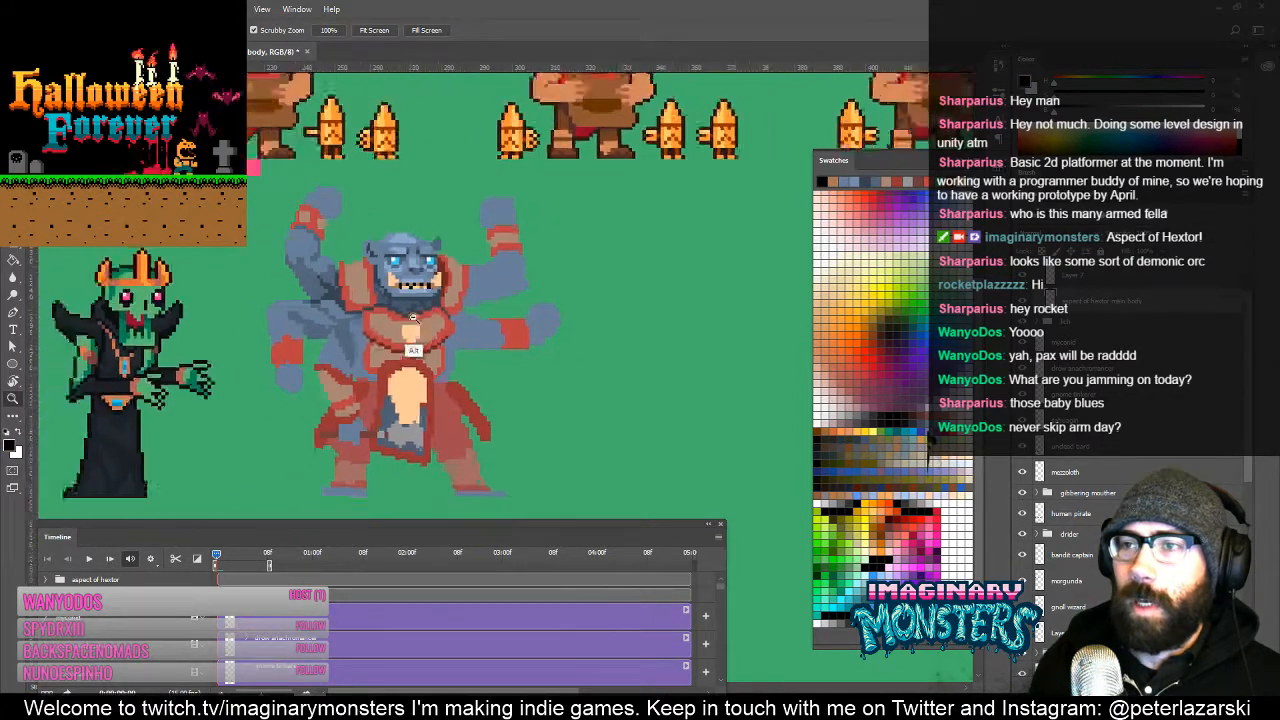
pyautogui.scroll(-2, 413, 318)
pyautogui.scroll(-1, 506, 350)
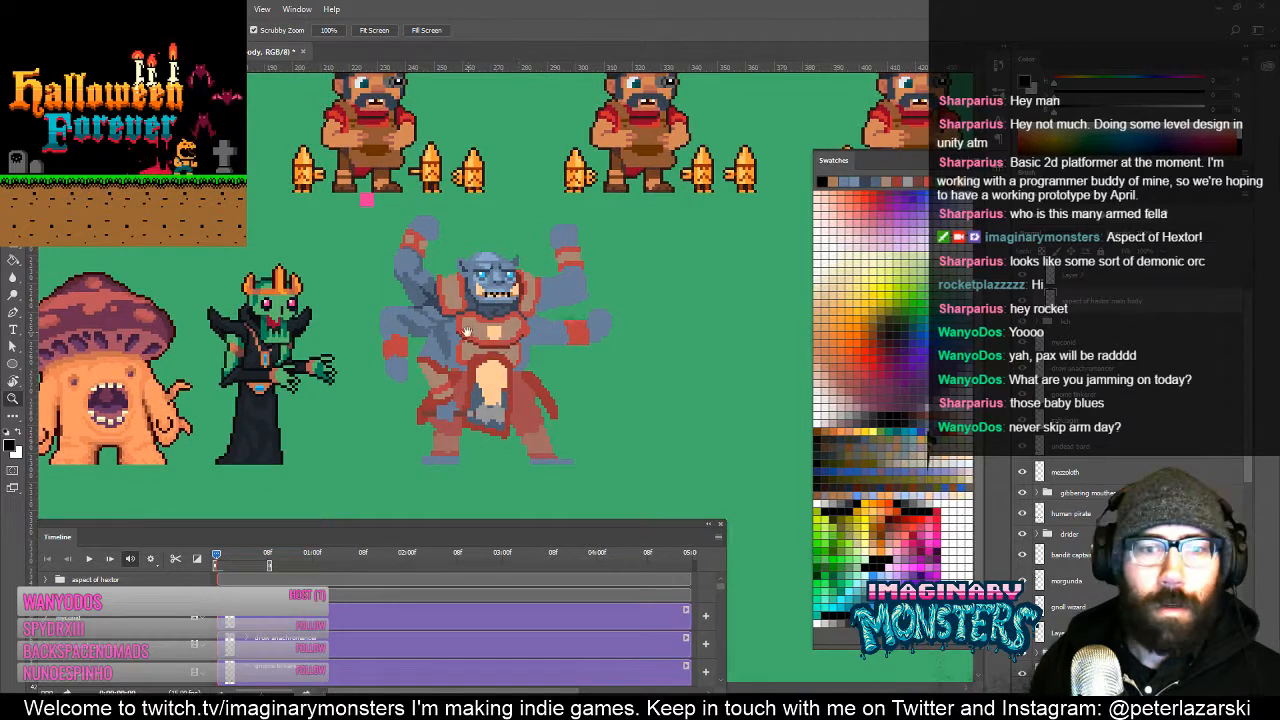
pyautogui.press('b')
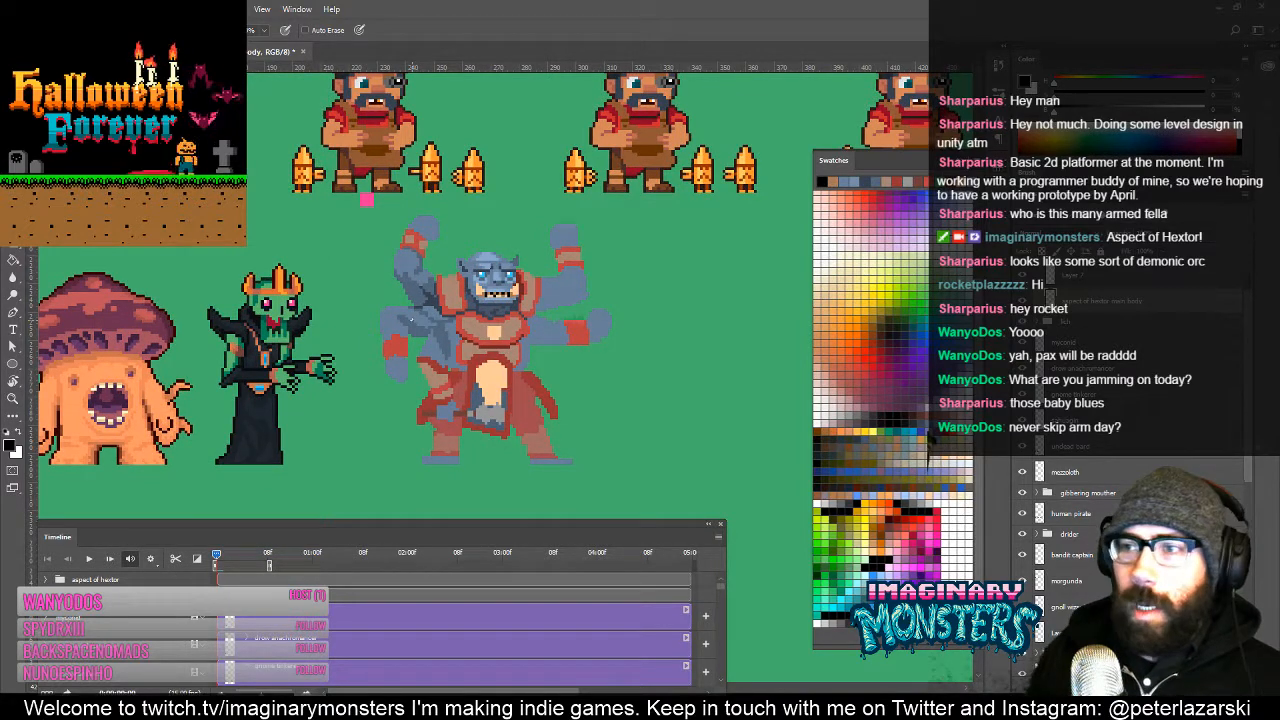
# Step: Trim the left-hand border of the waist plate using sampled armor red and skin blue
pyautogui.press('z')
pyautogui.scroll(3, 503, 366)
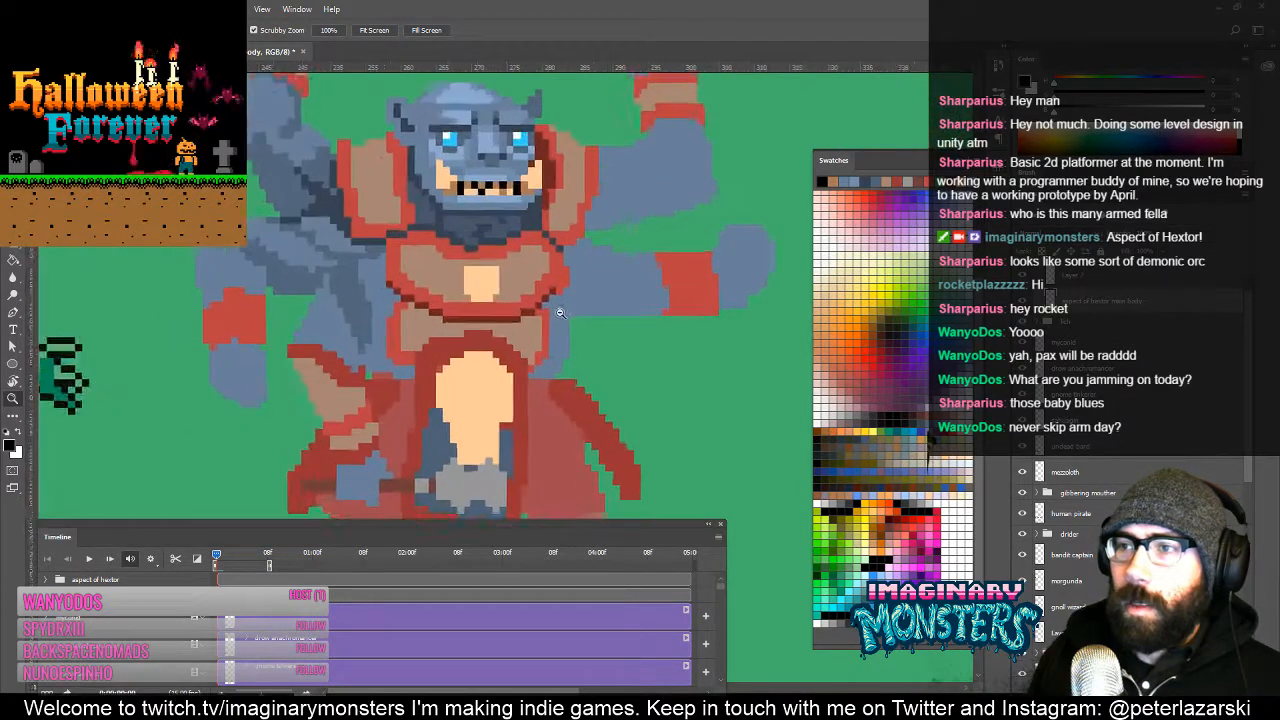
pyautogui.press('b')
pyautogui.scroll(1, 475, 302)
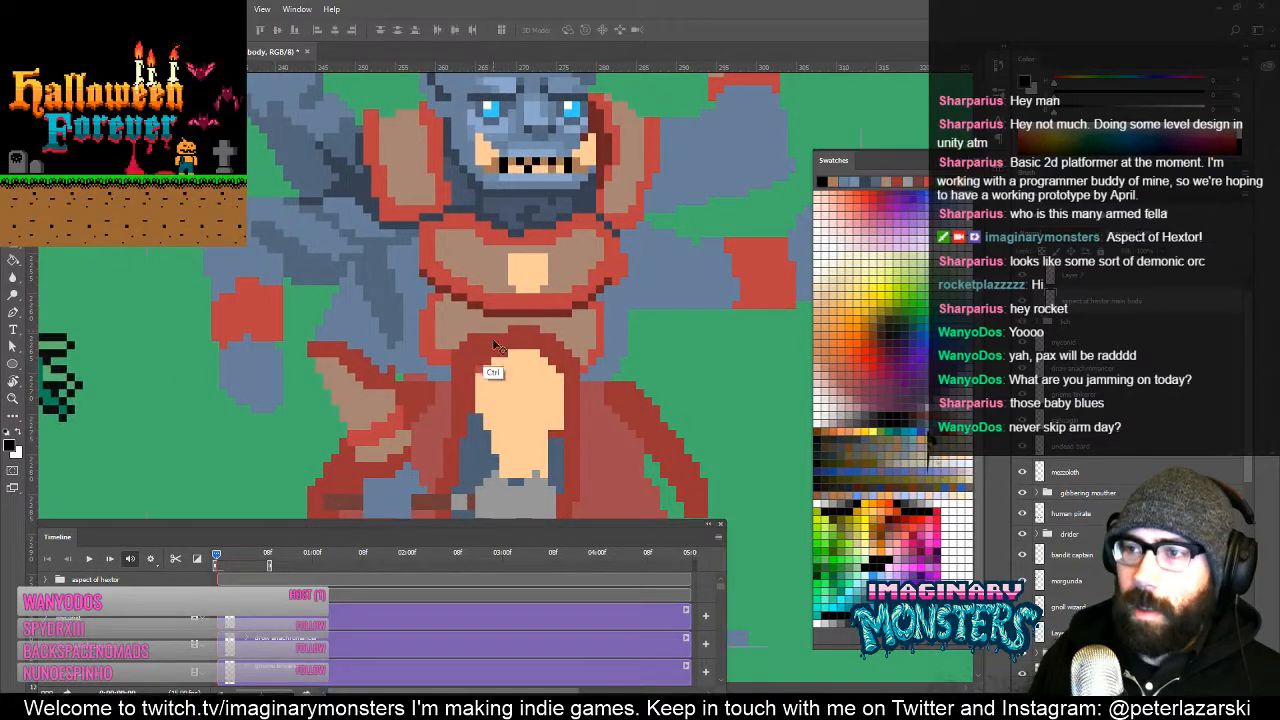
pyautogui.moveTo(470, 362); pyautogui.dragTo(460, 382)
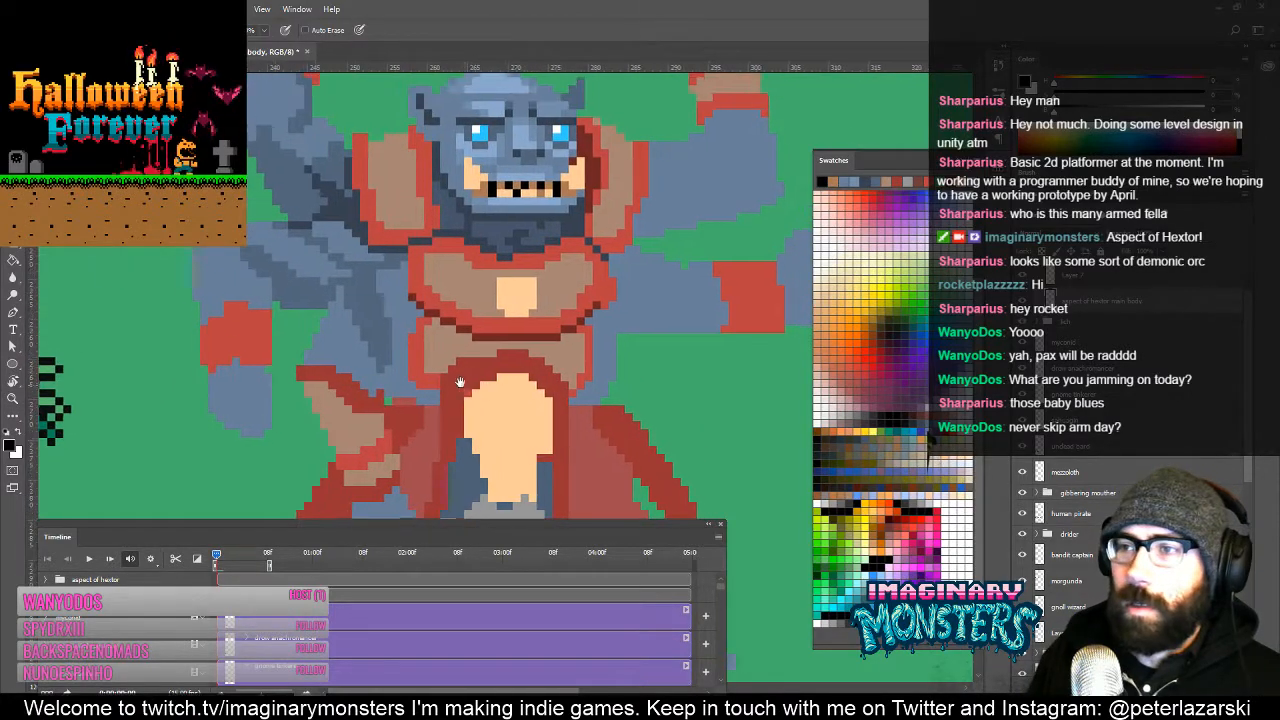
pyautogui.keyDown('alt'); pyautogui.click(418, 318); pyautogui.keyUp('alt')
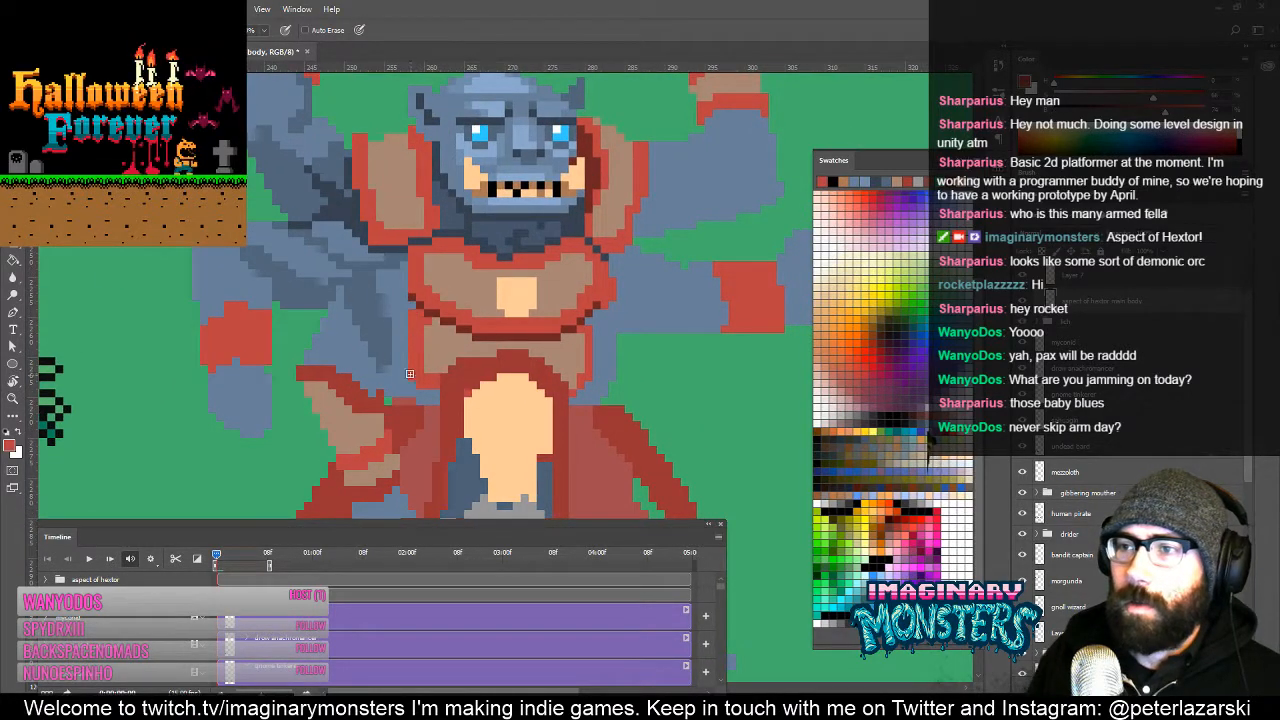
pyautogui.keyDown('alt'); pyautogui.click(408, 415); pyautogui.keyUp('alt')
pyautogui.moveTo(423, 376); pyautogui.dragTo(425, 362)
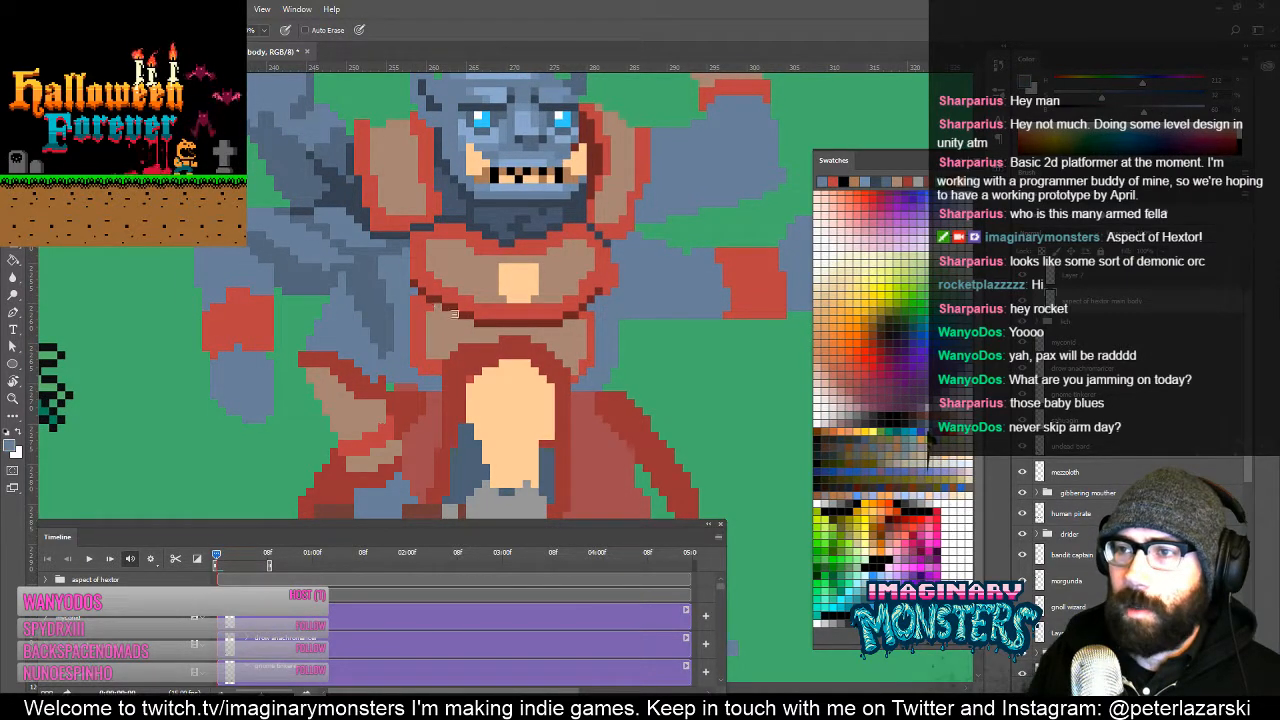
pyautogui.keyDown('alt'); pyautogui.click(417, 297); pyautogui.keyUp('alt')
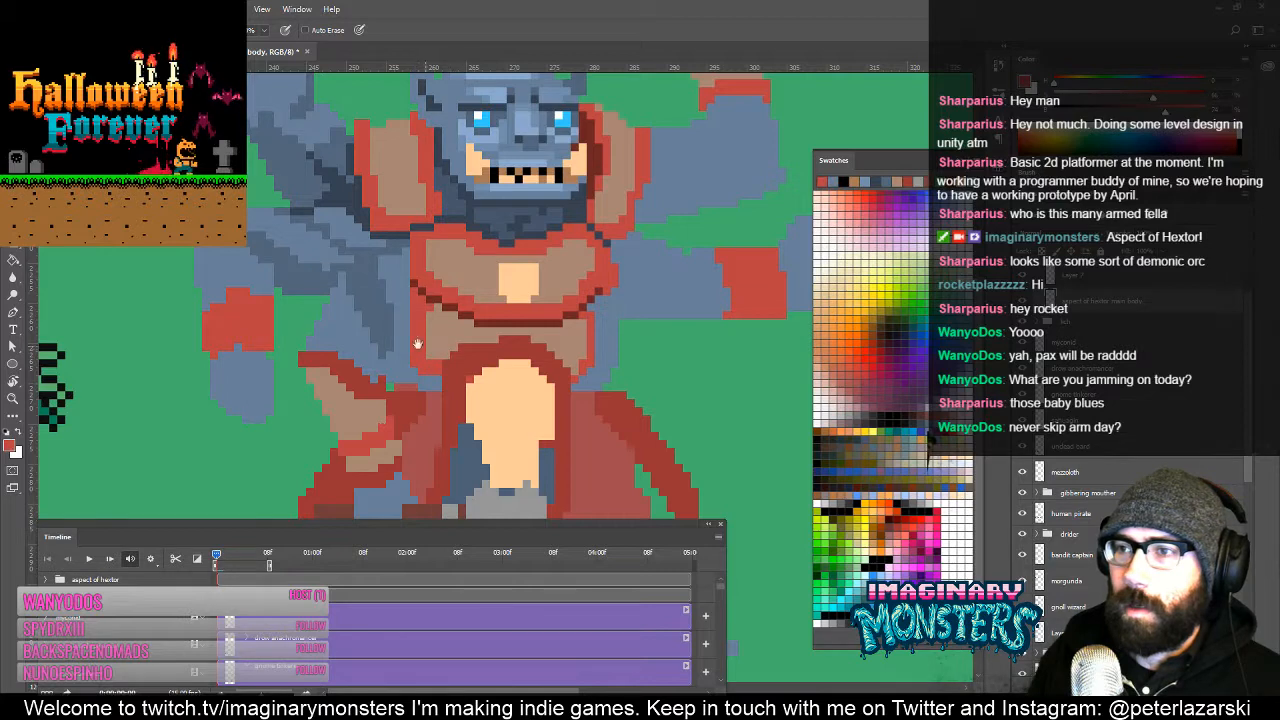
pyautogui.moveTo(417, 344); pyautogui.dragTo(384, 339)
pyautogui.press('e')
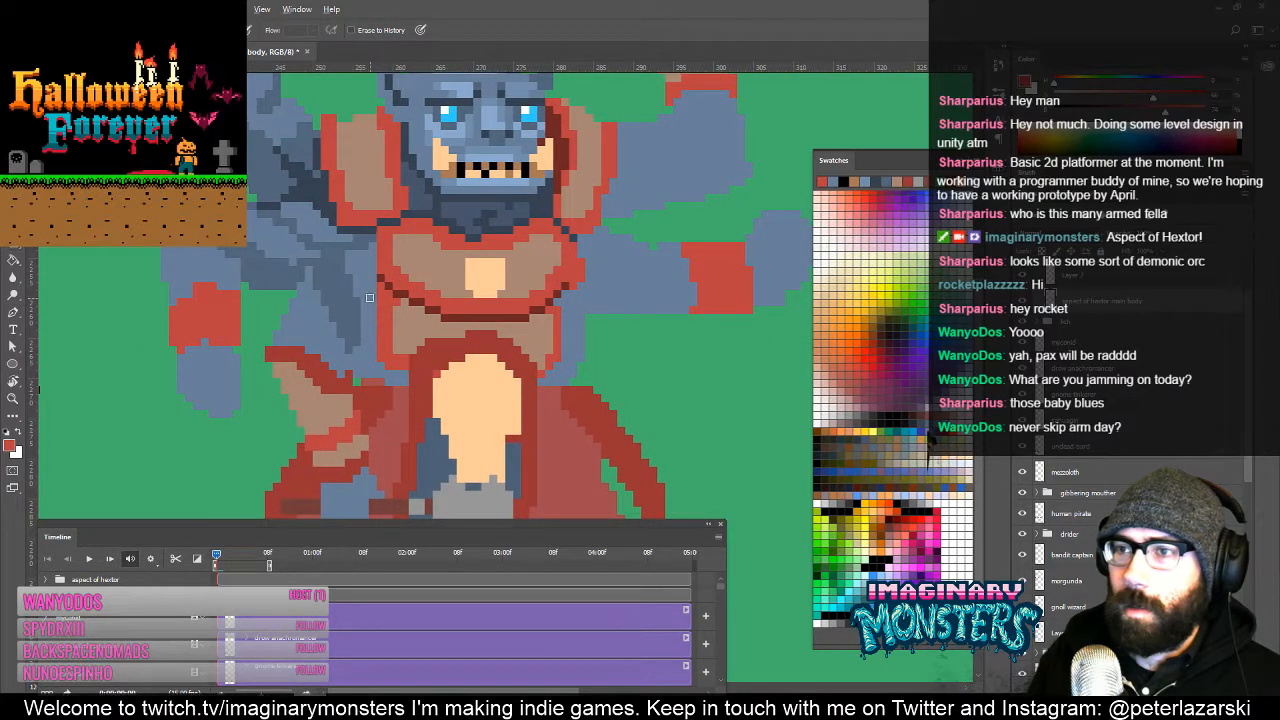
pyautogui.press('b')
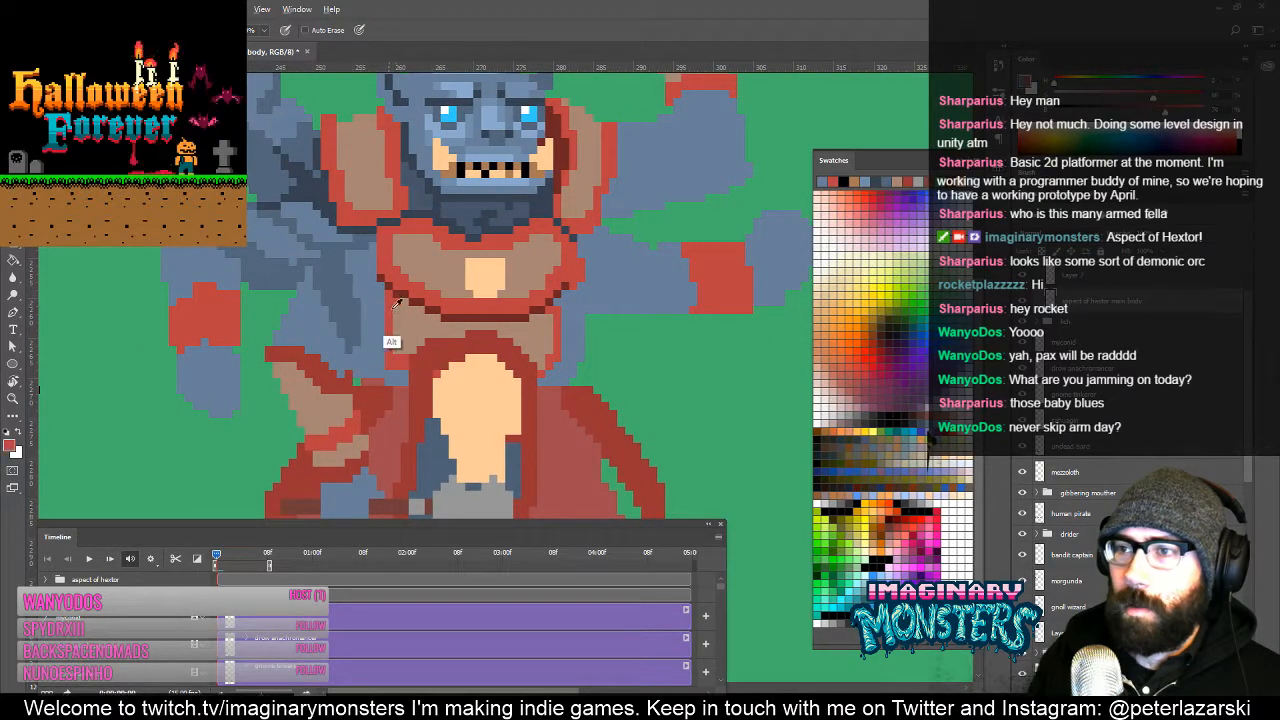
pyautogui.keyDown('alt'); pyautogui.click(393, 348); pyautogui.keyUp('alt')
pyautogui.keyDown('alt'); pyautogui.click(378, 357); pyautogui.keyUp('alt')
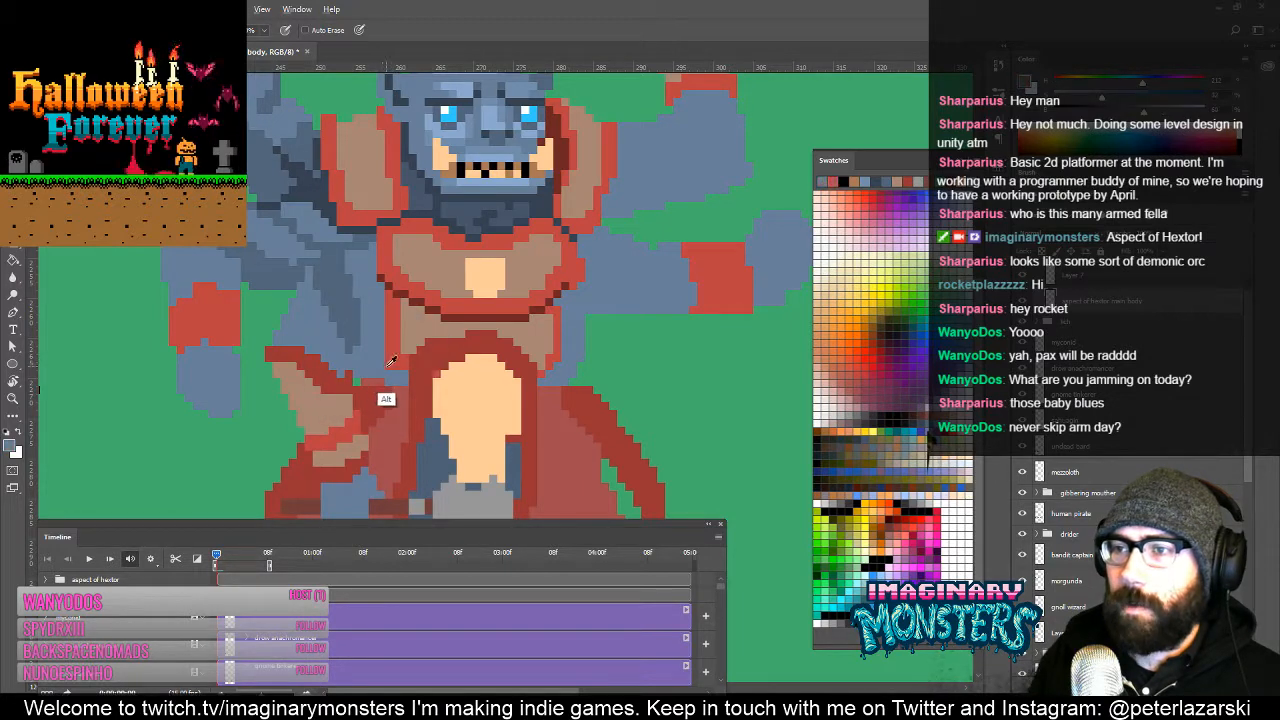
# Step: Reshape the right-hand edges of the chest and waist plates using sampled red, dark red and skin blue
pyautogui.moveTo(540, 360); pyautogui.dragTo(465, 337)
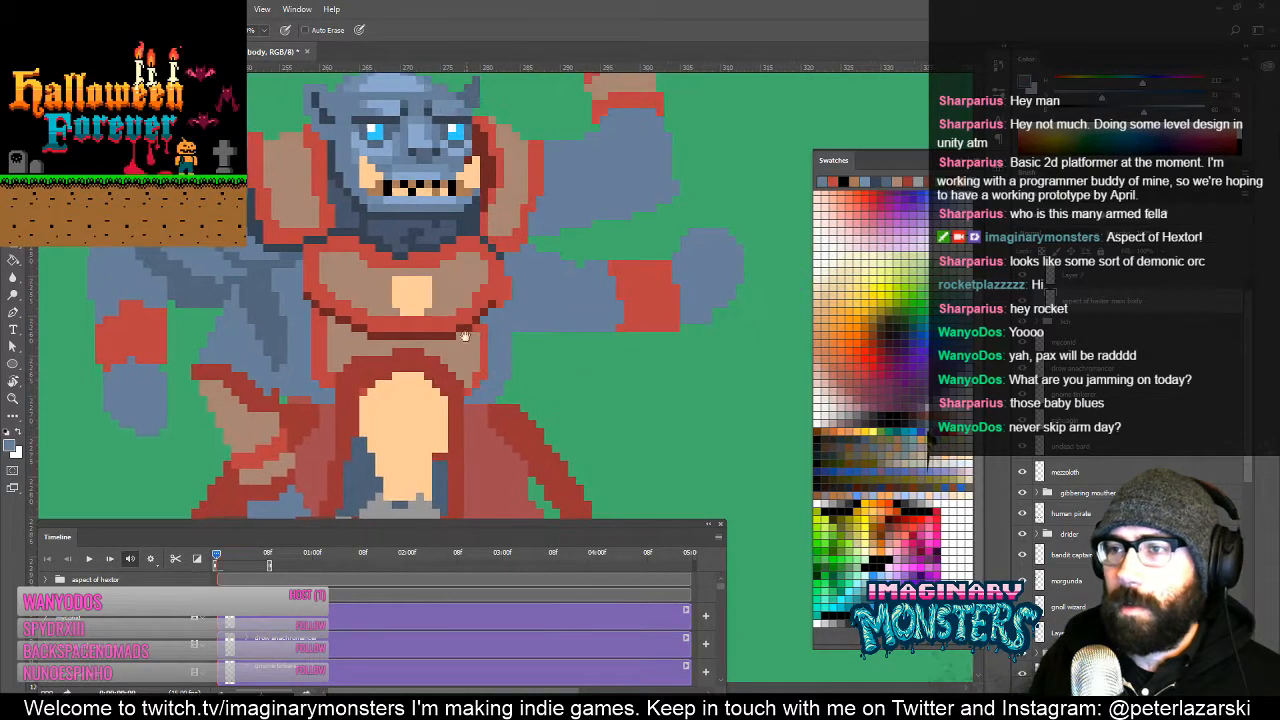
pyautogui.keyDown('alt'); pyautogui.click(482, 321); pyautogui.keyUp('alt')
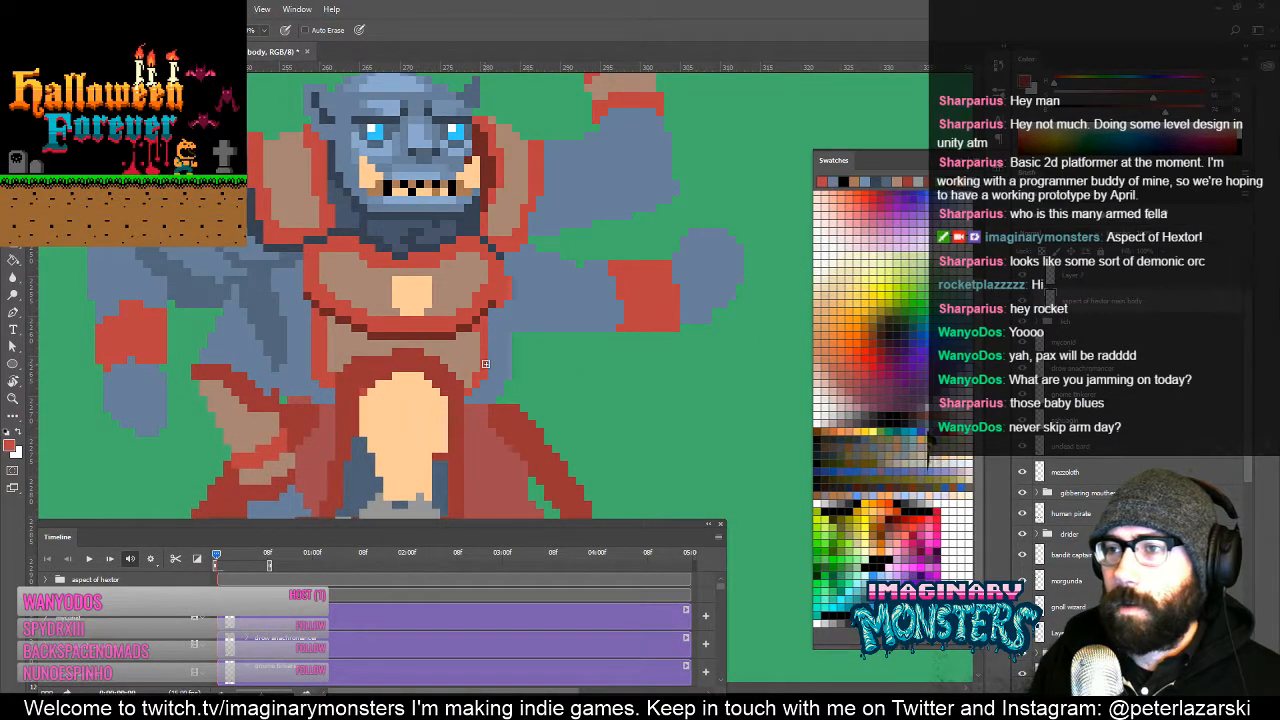
pyautogui.keyDown('alt'); pyautogui.click(486, 333); pyautogui.keyUp('alt')
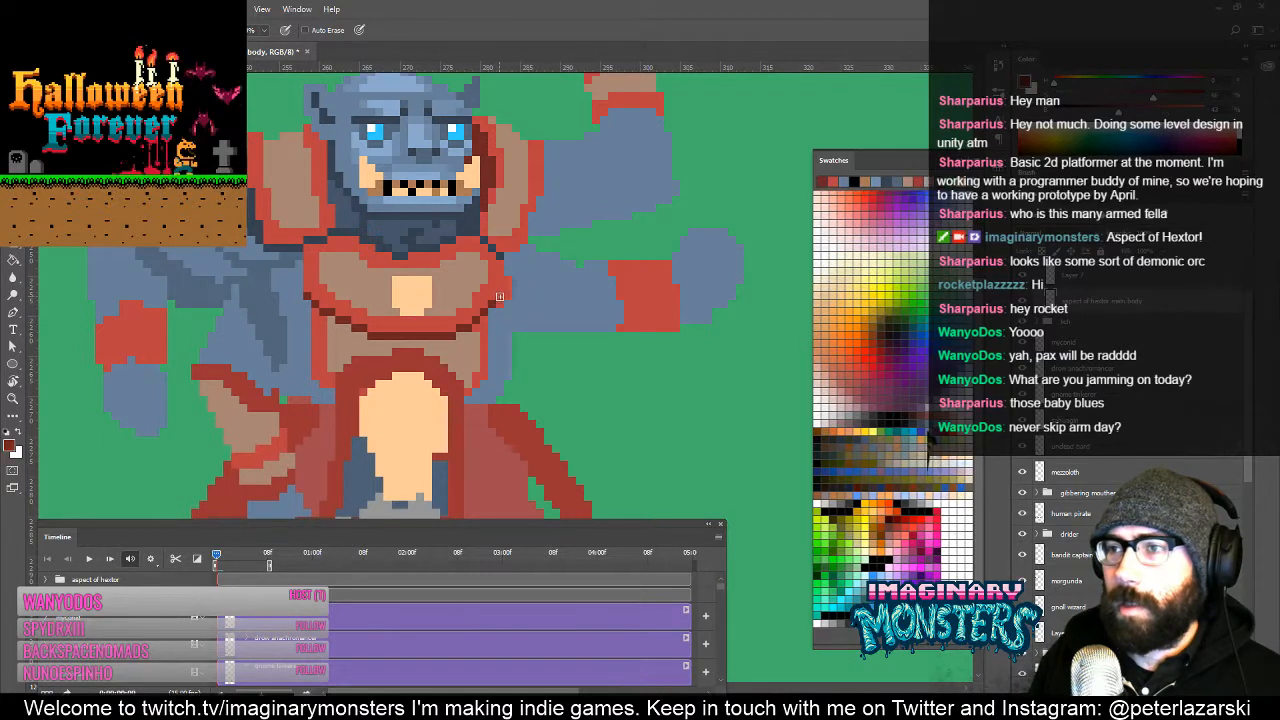
pyautogui.keyDown('alt'); pyautogui.click(497, 309); pyautogui.keyUp('alt')
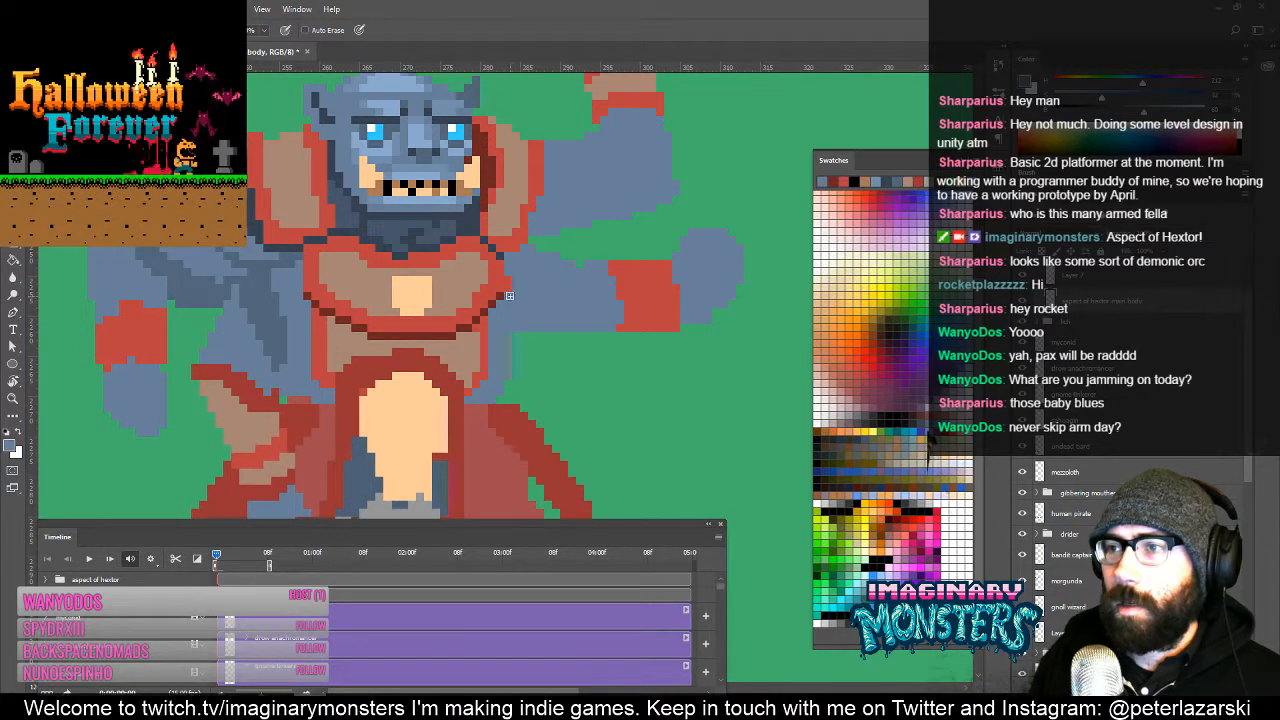
pyautogui.keyDown('alt'); pyautogui.click(486, 325); pyautogui.keyUp('alt')
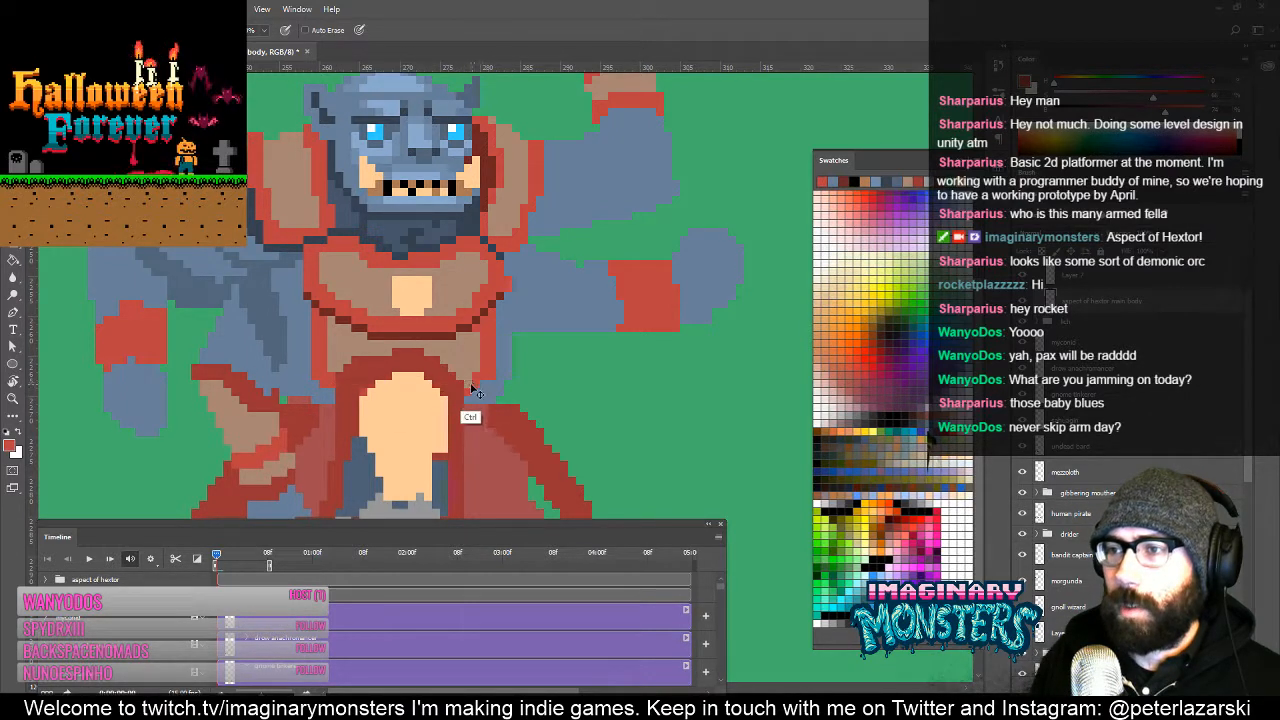
pyautogui.keyDown('alt'); pyautogui.click(468, 392); pyautogui.keyUp('alt')
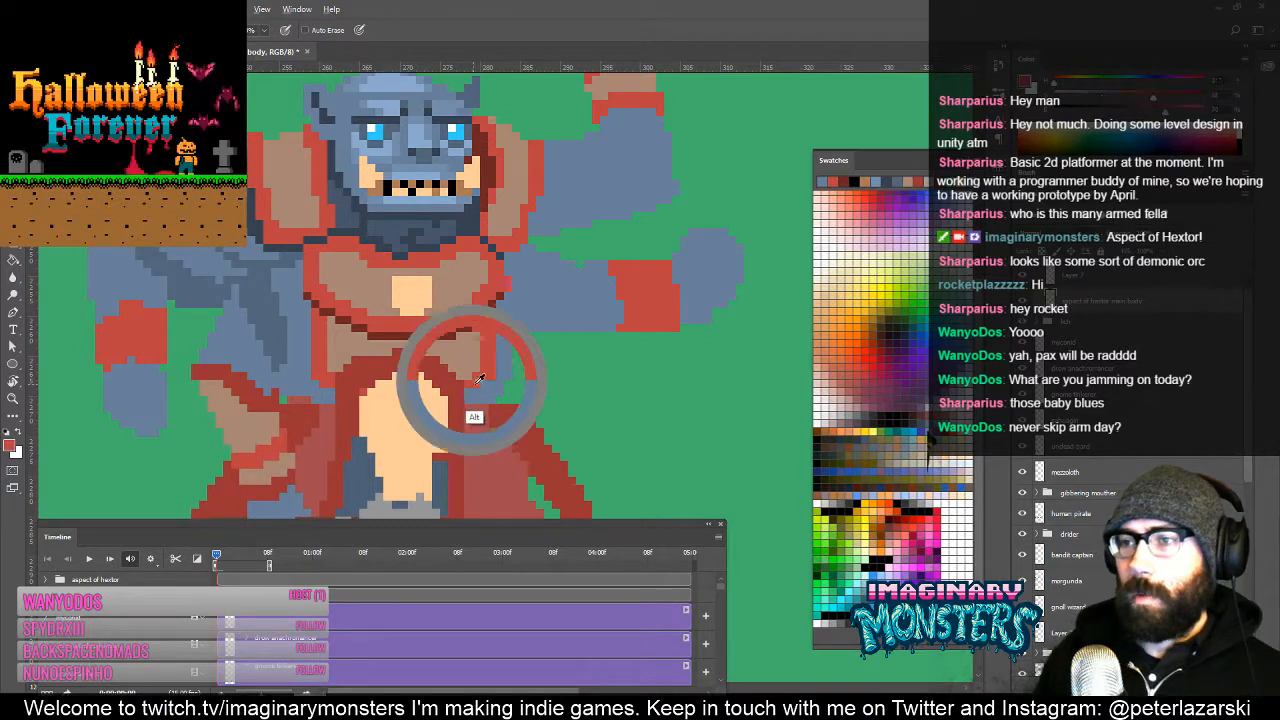
# Step: Widen the loincloth by selecting its right-hand half and shifting it one pixel outward
pyautogui.scroll(-3, 464, 347)
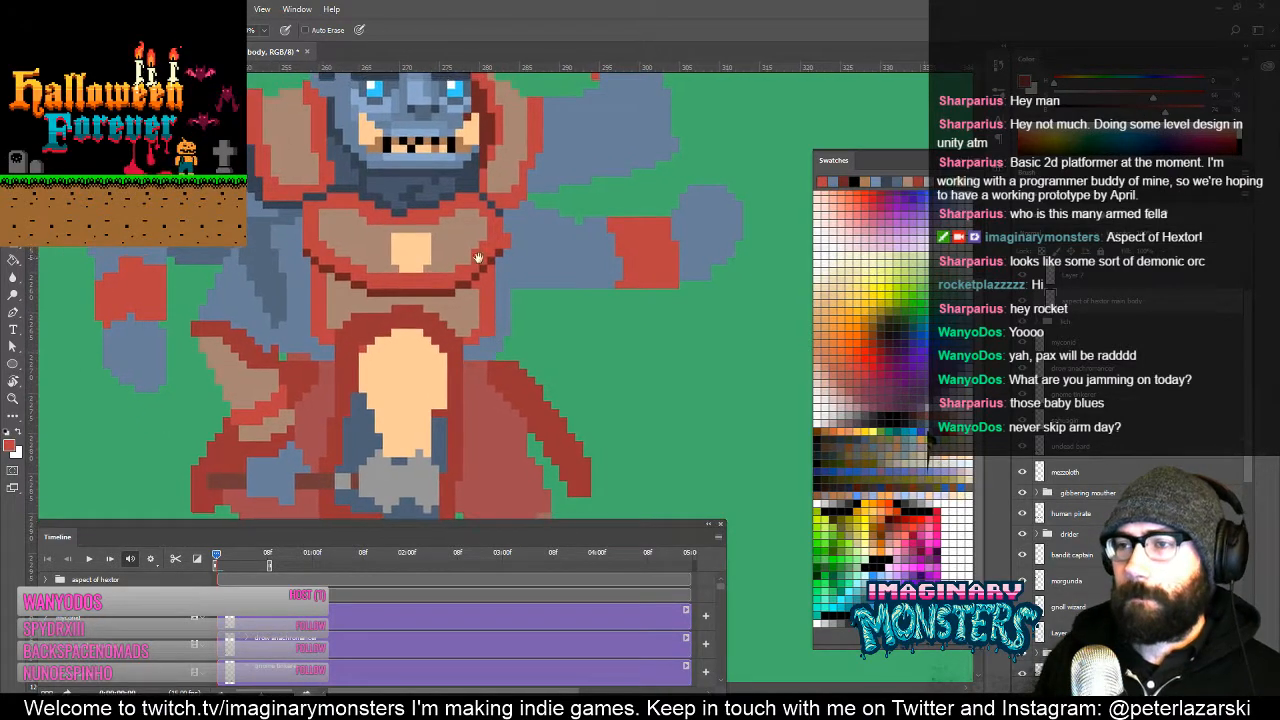
pyautogui.moveTo(527, 321)
pyautogui.mouseDown()
pyautogui.moveTo(537, 309)
pyautogui.moveTo(530, 337)
pyautogui.mouseUp()
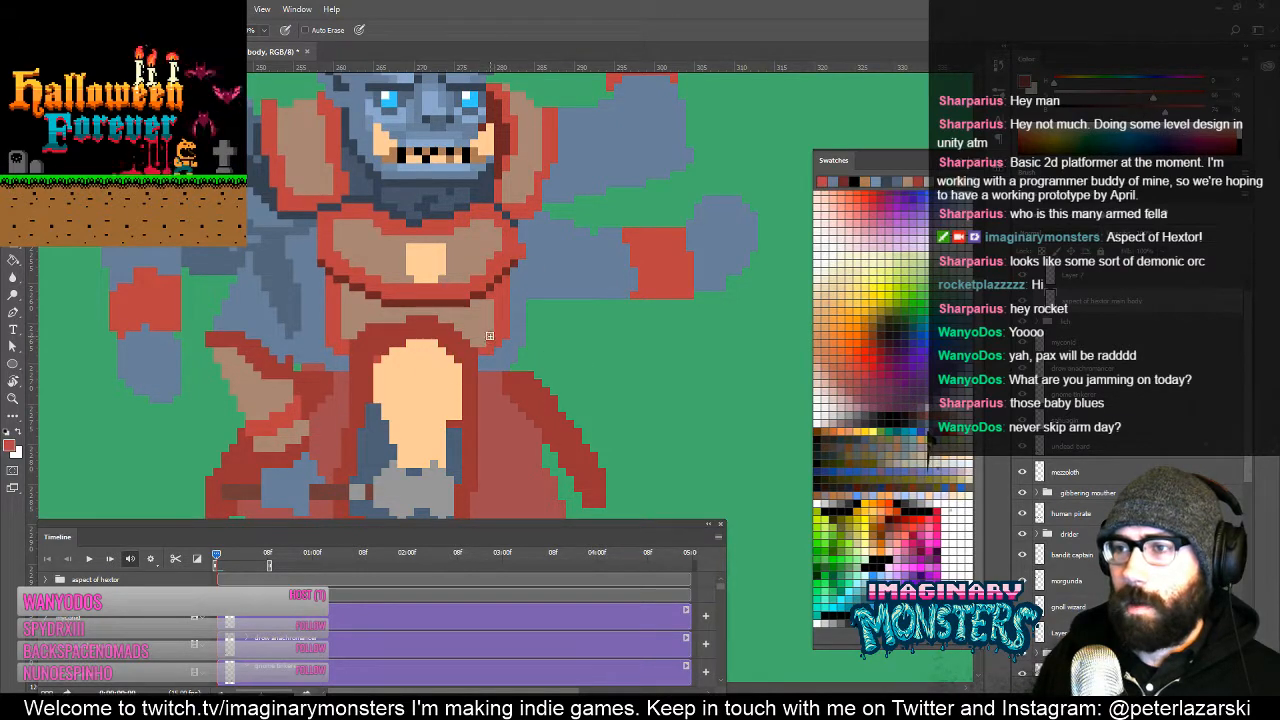
pyautogui.moveTo(490, 393); pyautogui.dragTo(453, 286)
pyautogui.press('z')
pyautogui.press('l')
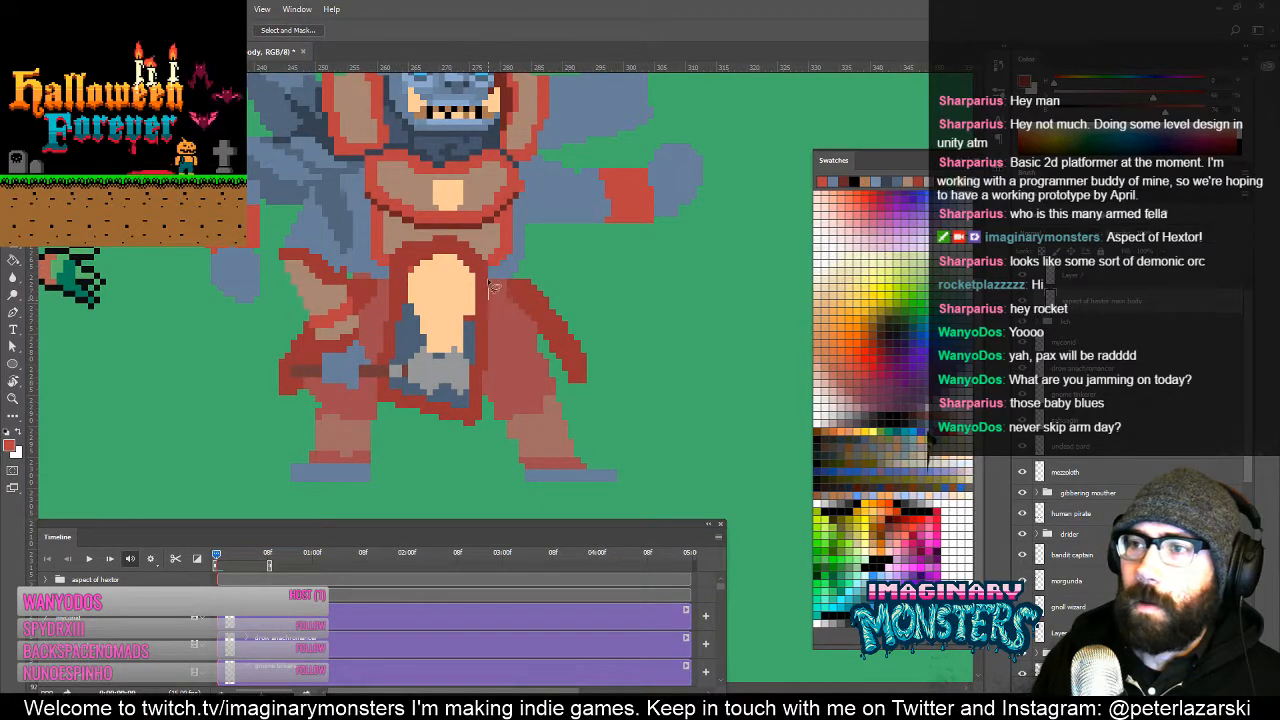
pyautogui.moveTo(443, 263)
pyautogui.mouseDown()
pyautogui.moveTo(432, 437)
pyautogui.moveTo(478, 455)
pyautogui.mouseUp()
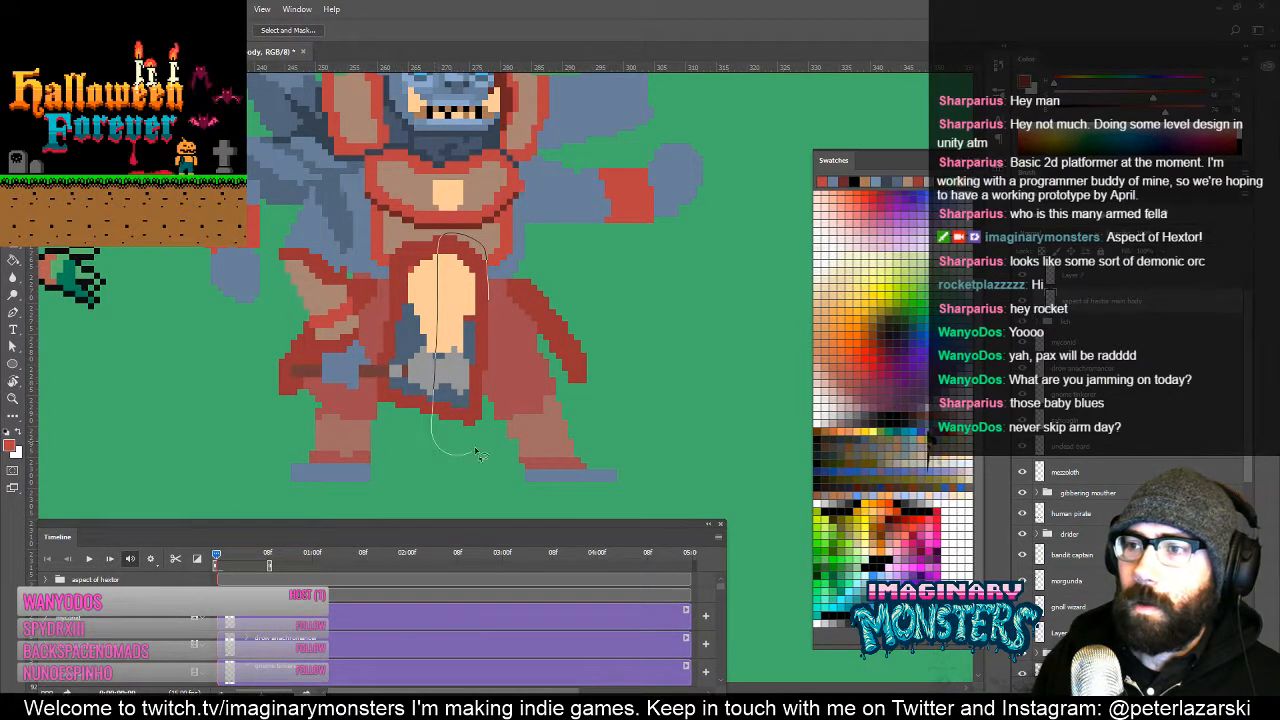
pyautogui.moveTo(492, 376); pyautogui.dragTo(474, 443)
pyautogui.press('v')
pyautogui.hotkey('ctrl', 'd')
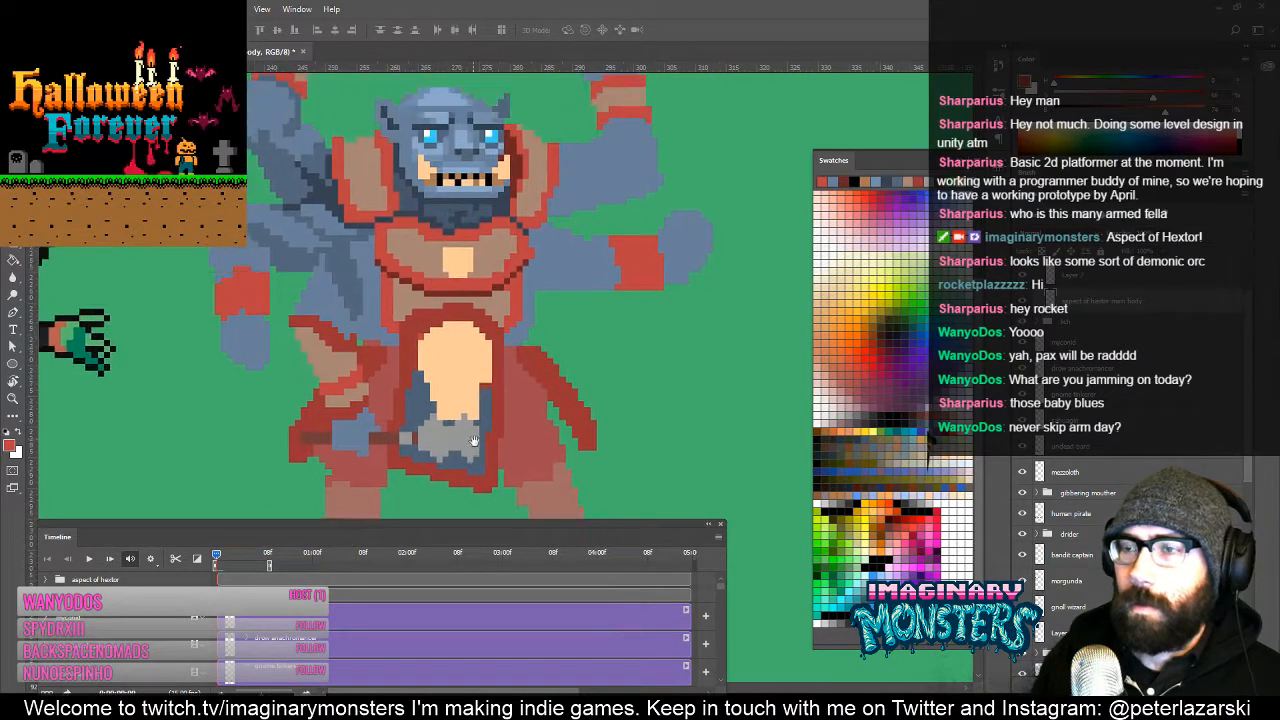
# Step: Refine the beard shading above the chest plate with a sampled dark blue
pyautogui.moveTo(463, 263); pyautogui.dragTo(436, 277)
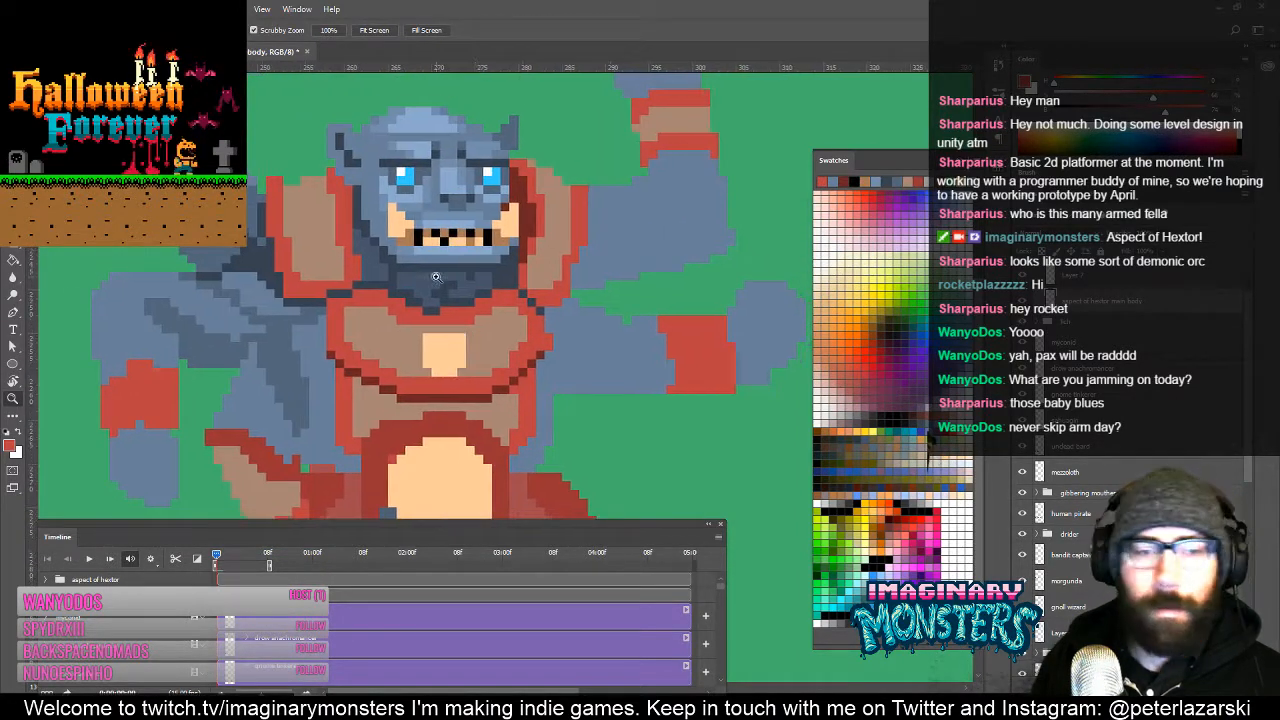
pyautogui.press('b')
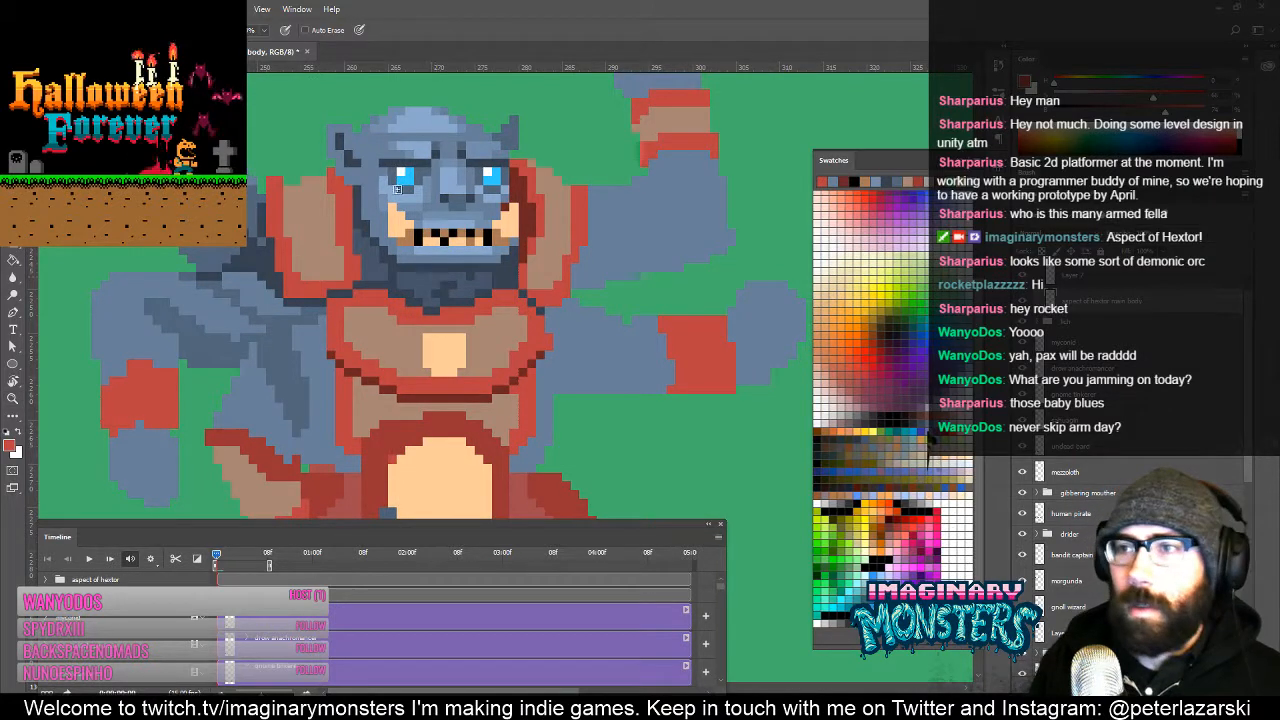
pyautogui.click(436, 280)
pyautogui.moveTo(480, 278)
pyautogui.mouseDown()
pyautogui.moveTo(455, 296)
pyautogui.moveTo(486, 354)
pyautogui.moveTo(448, 319)
pyautogui.mouseUp()
pyautogui.keyDown('alt'); pyautogui.click(454, 279); pyautogui.keyUp('alt')
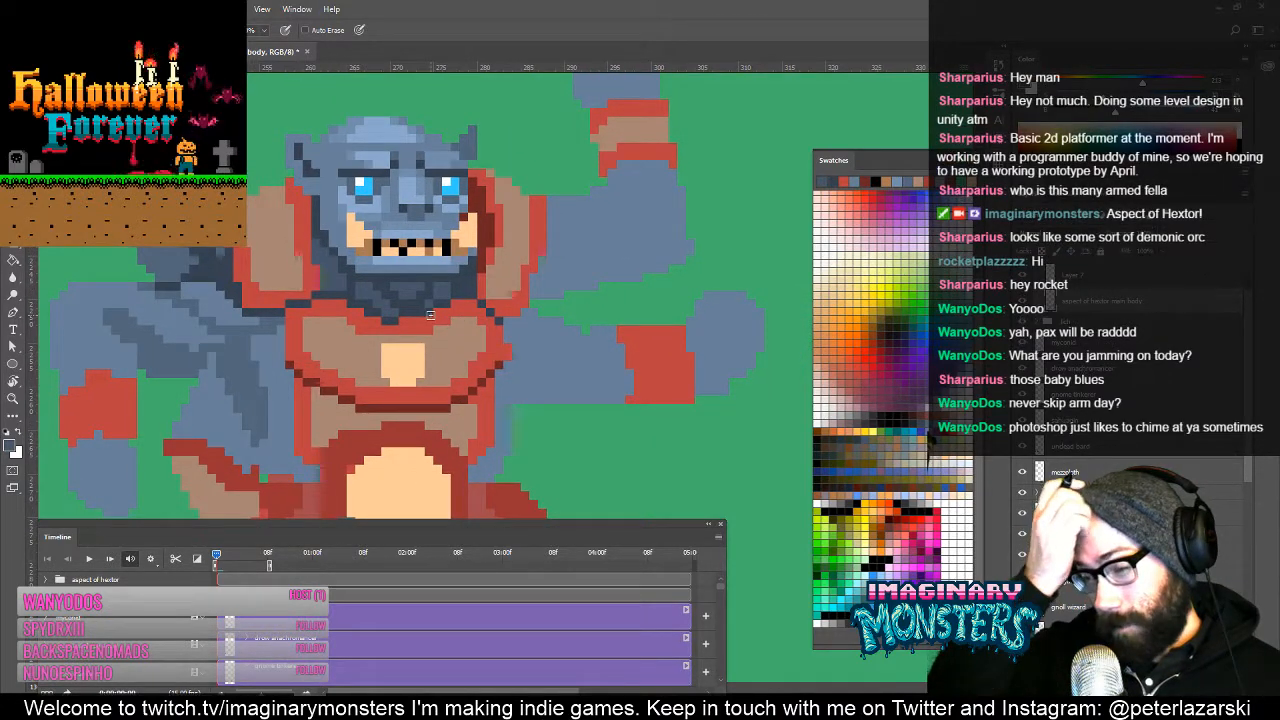
pyautogui.moveTo(430, 315); pyautogui.dragTo(506, 323)
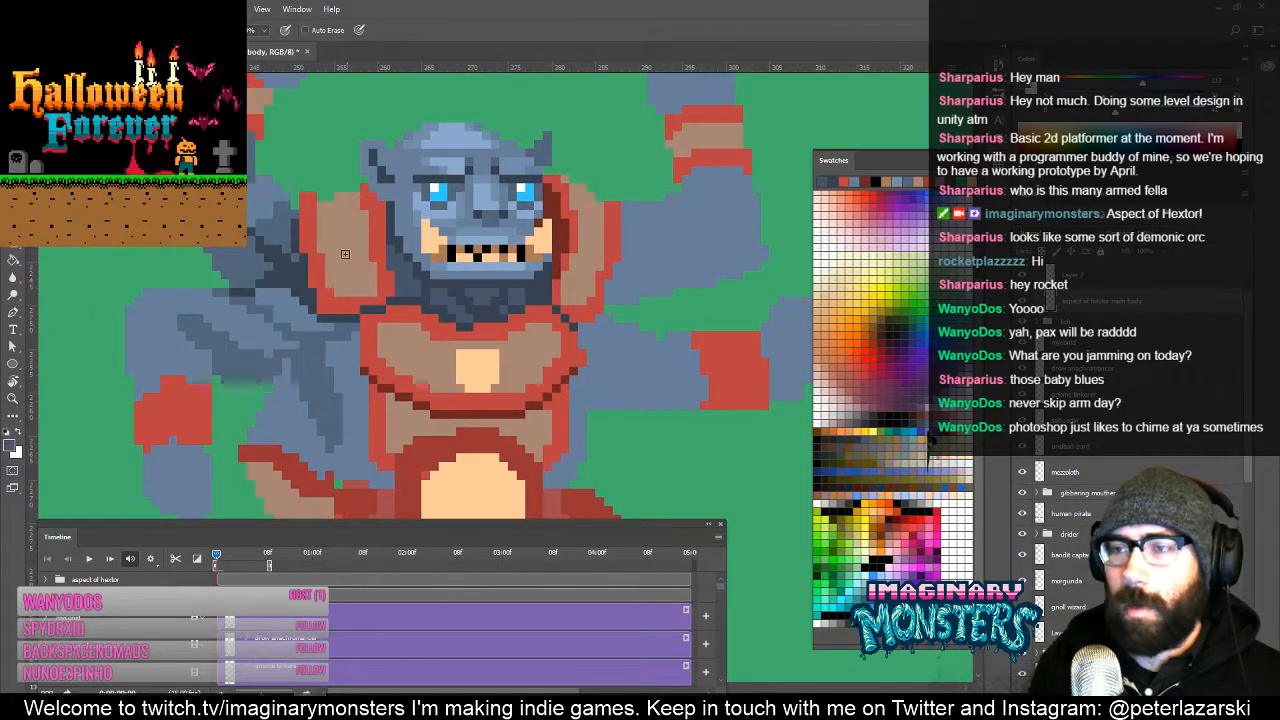
# Step: Touch up the chest plate's neckline around the beard with sampled armor red and dark blue
pyautogui.keyDown('alt'); pyautogui.click(348, 302); pyautogui.keyUp('alt')
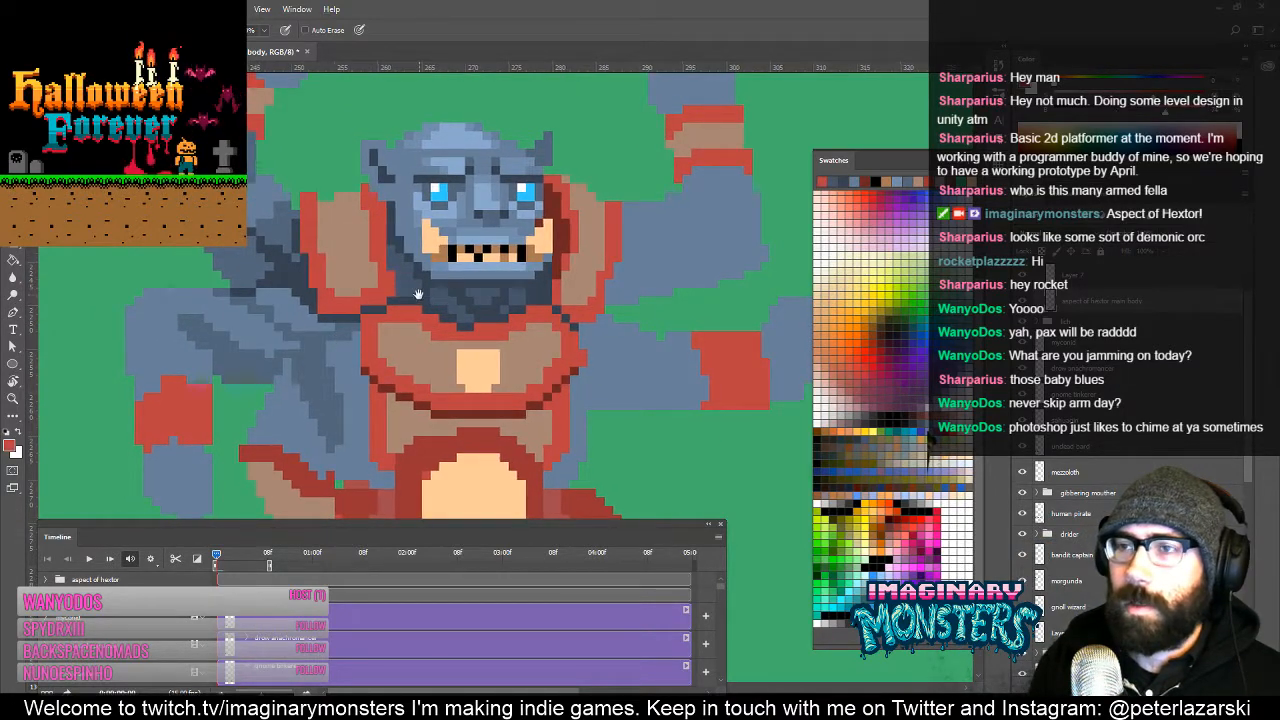
pyautogui.moveTo(408, 298)
pyautogui.mouseDown()
pyautogui.moveTo(426, 299)
pyautogui.moveTo(391, 285)
pyautogui.mouseUp()
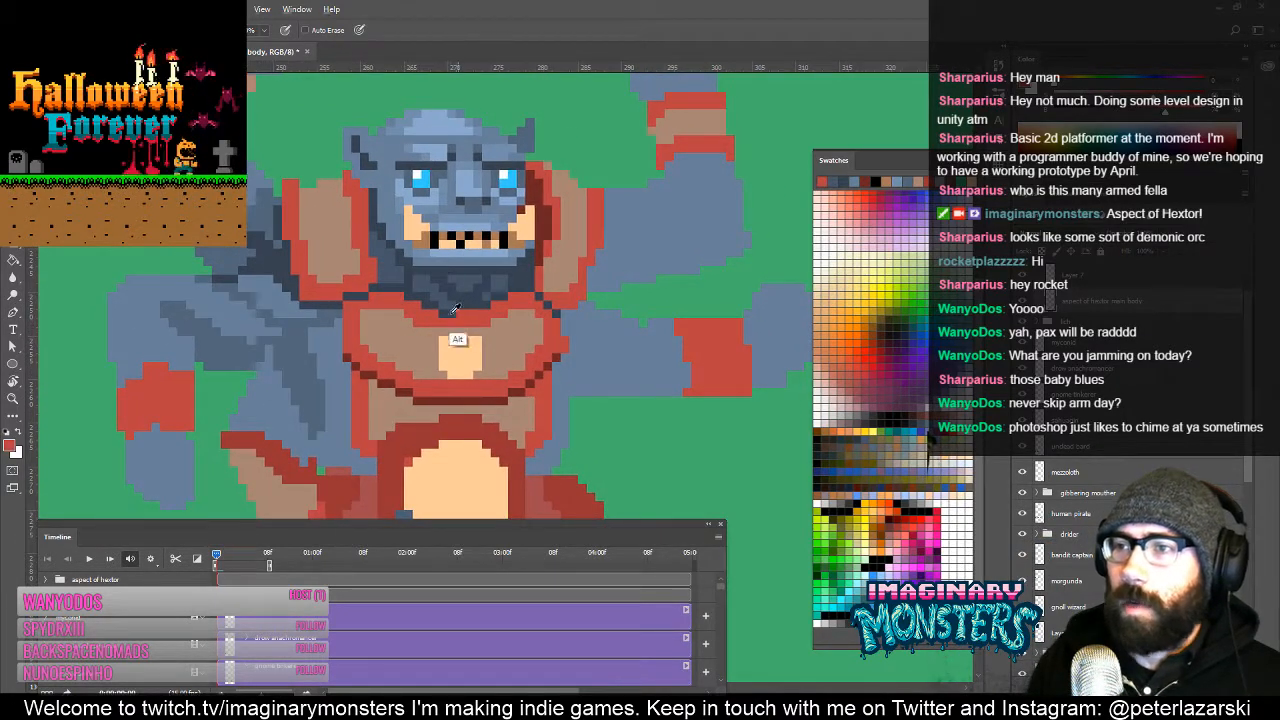
pyautogui.moveTo(525, 334); pyautogui.dragTo(444, 297)
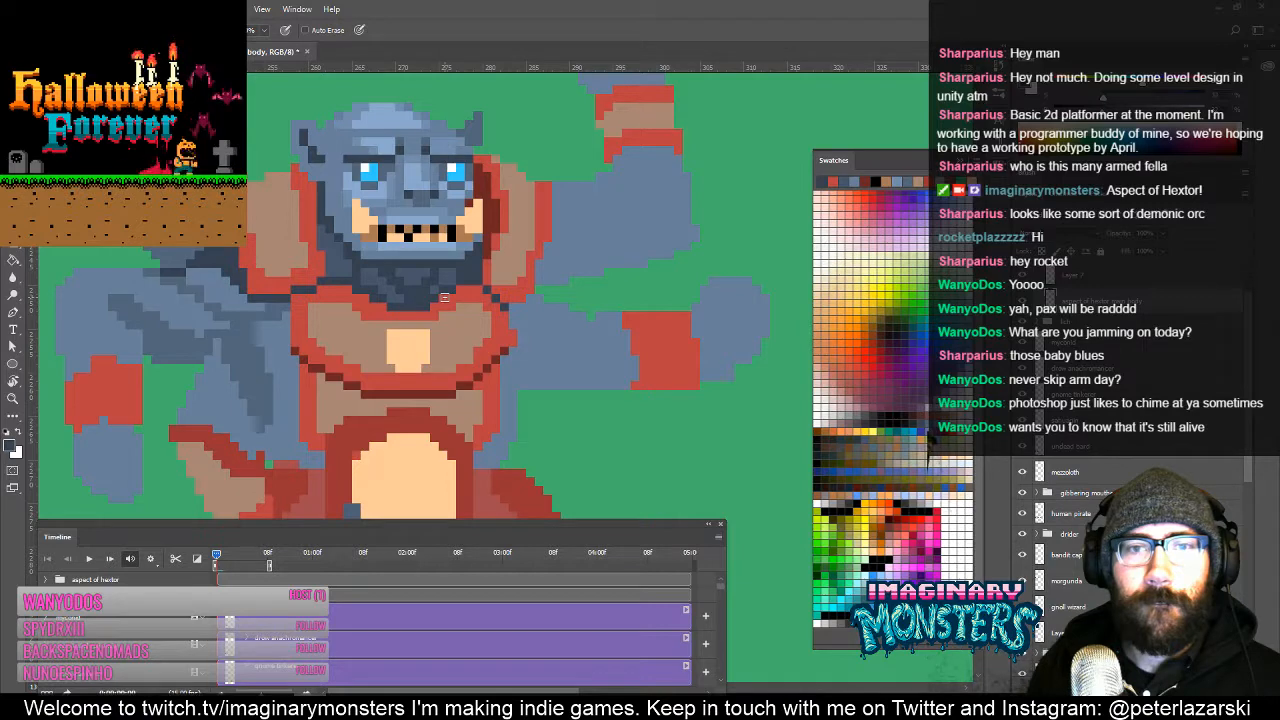
pyautogui.moveTo(506, 306)
pyautogui.mouseDown()
pyautogui.moveTo(535, 307)
pyautogui.moveTo(479, 312)
pyautogui.mouseUp()
pyautogui.keyDown('alt'); pyautogui.click(469, 304); pyautogui.keyUp('alt')
pyautogui.click(470, 314)
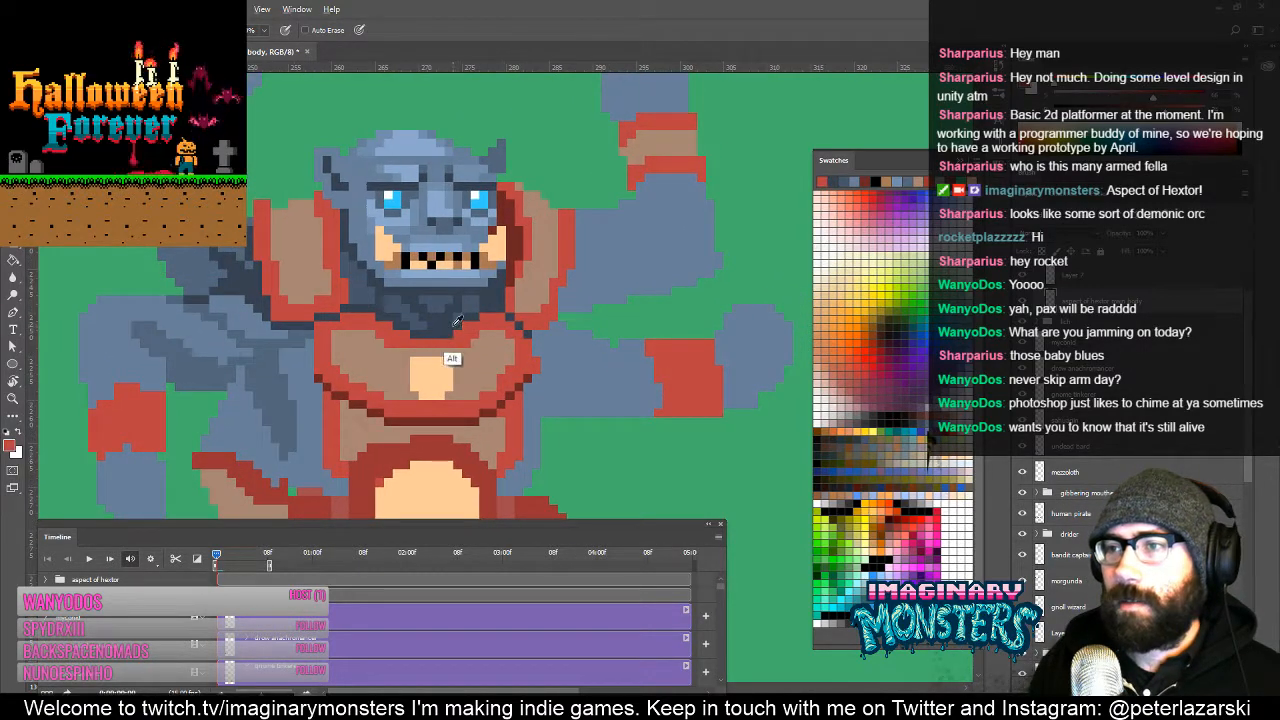
# Step: Outline the bottom edges of both shoulder pads with dark red sampled from the armor
pyautogui.moveTo(495, 365); pyautogui.dragTo(547, 372)
pyautogui.keyDown('alt'); pyautogui.click(537, 334); pyautogui.keyUp('alt')
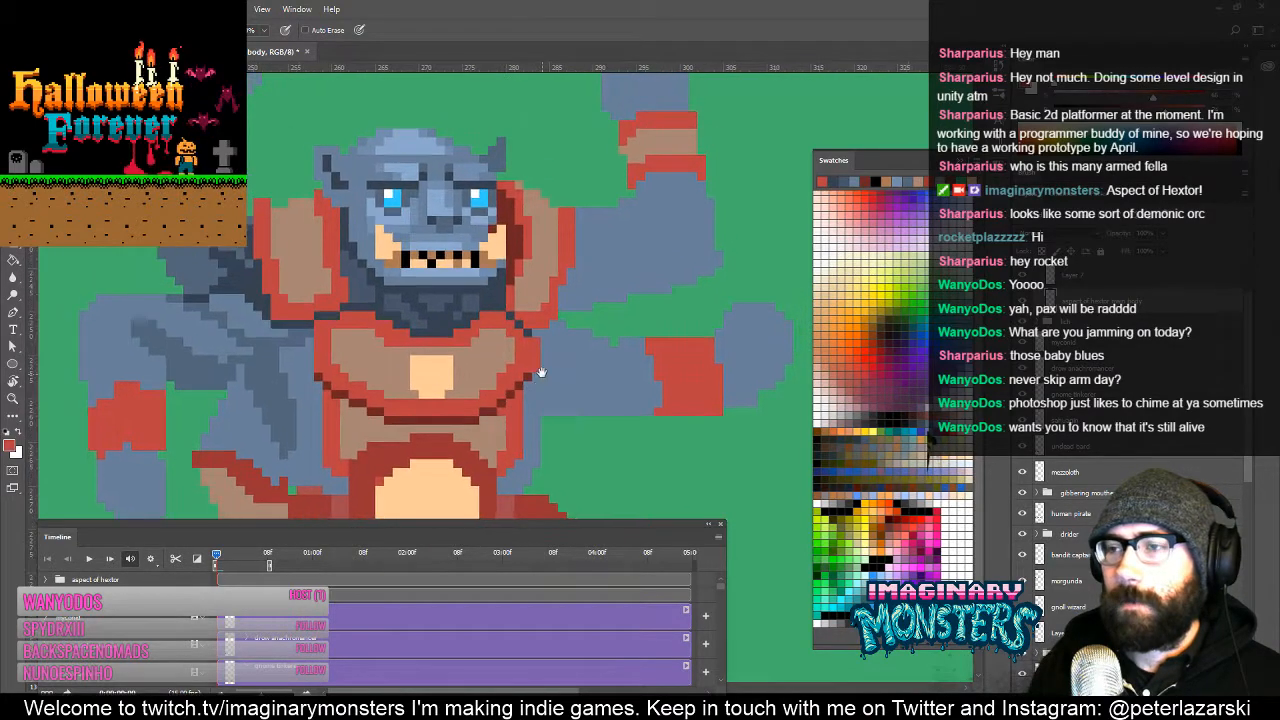
pyautogui.moveTo(389, 338); pyautogui.dragTo(415, 339)
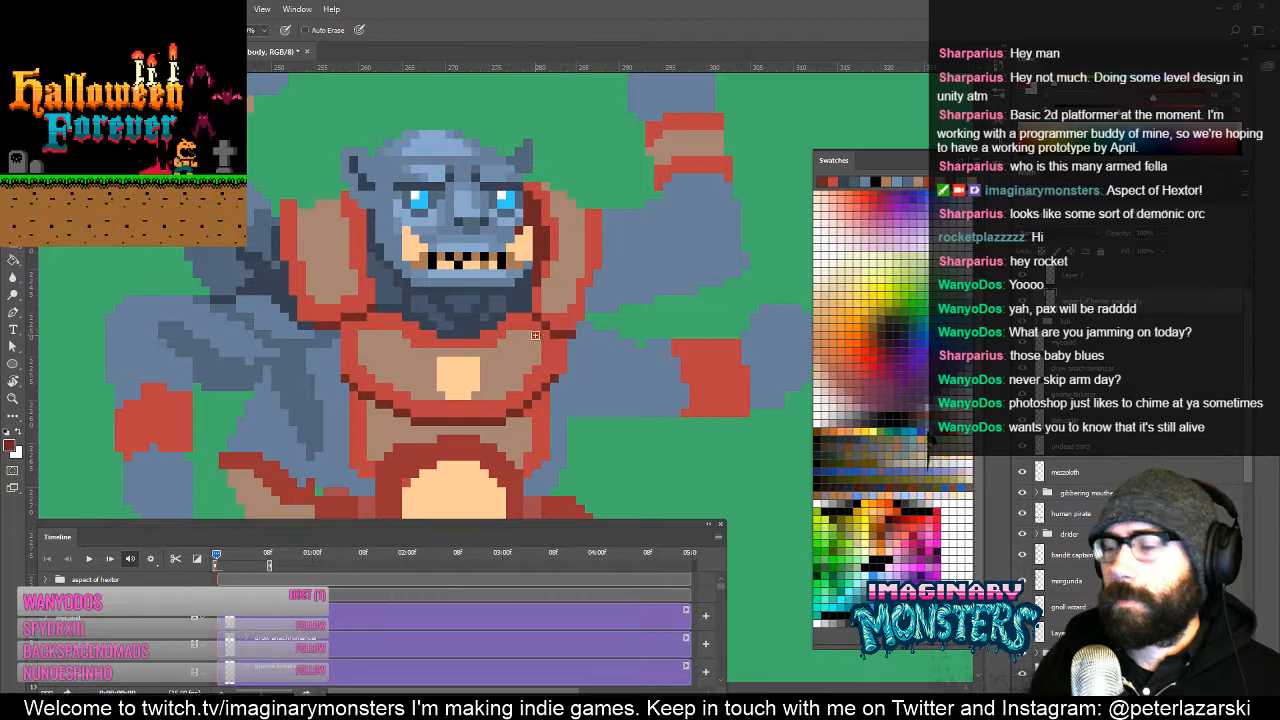
pyautogui.moveTo(307, 317); pyautogui.dragTo(350, 297)
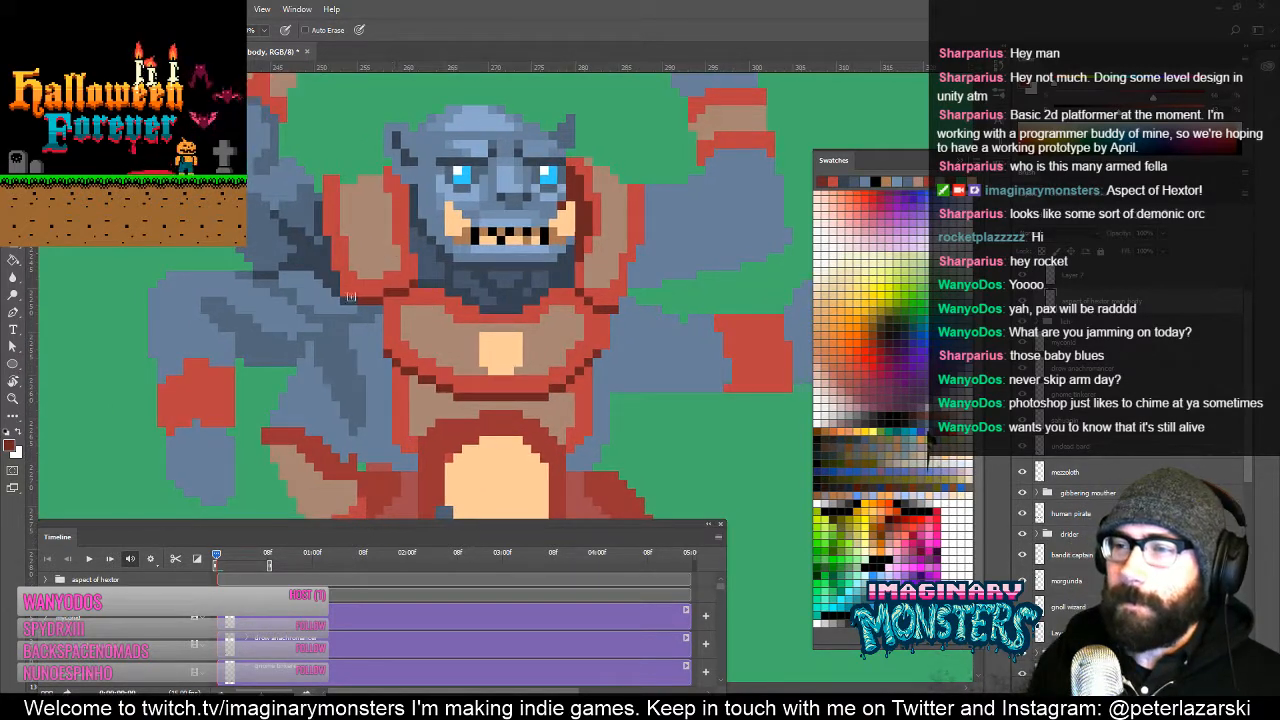
pyautogui.moveTo(617, 326)
pyautogui.mouseDown()
pyautogui.moveTo(575, 330)
pyautogui.moveTo(632, 342)
pyautogui.moveTo(612, 326)
pyautogui.mouseUp()
pyautogui.keyDown('alt'); pyautogui.click(606, 302); pyautogui.keyUp('alt')
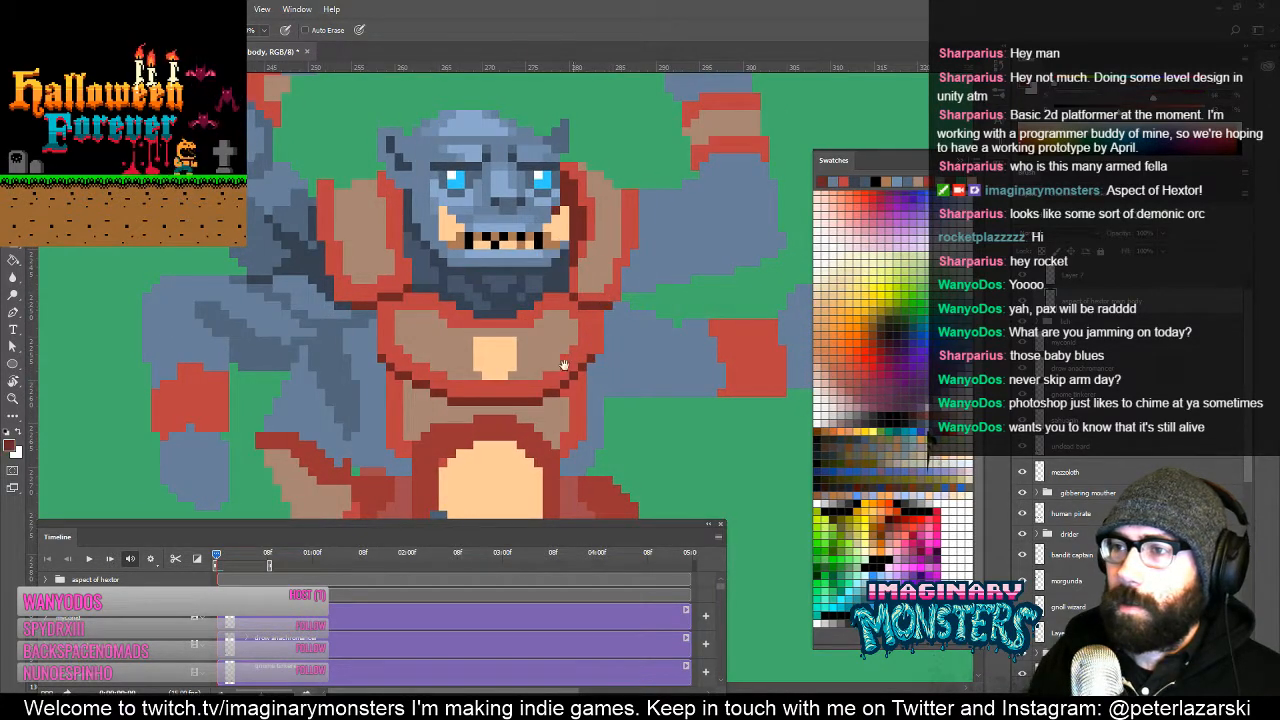
# Step: Turn the light tan block on the chest plate into a skull emblem with brown eye sockets, a nose and widened sides
pyautogui.scroll(-1, 560, 325)
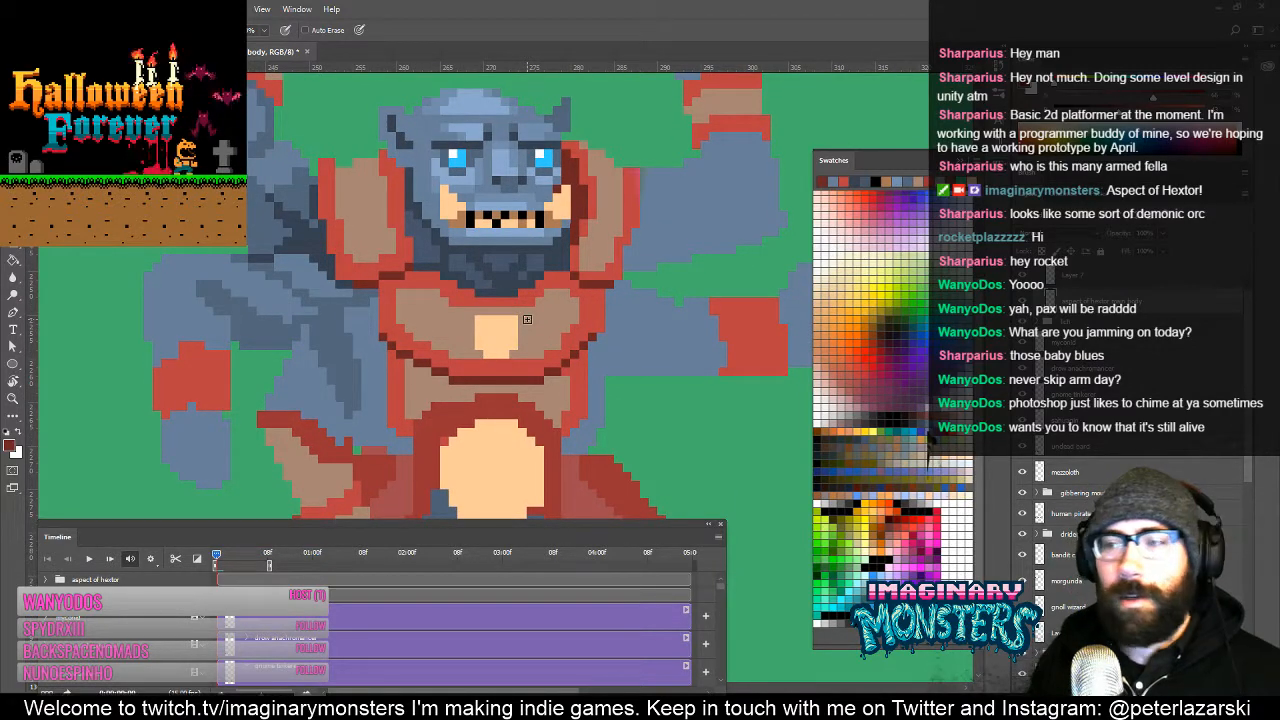
pyautogui.moveTo(509, 346); pyautogui.dragTo(484, 332)
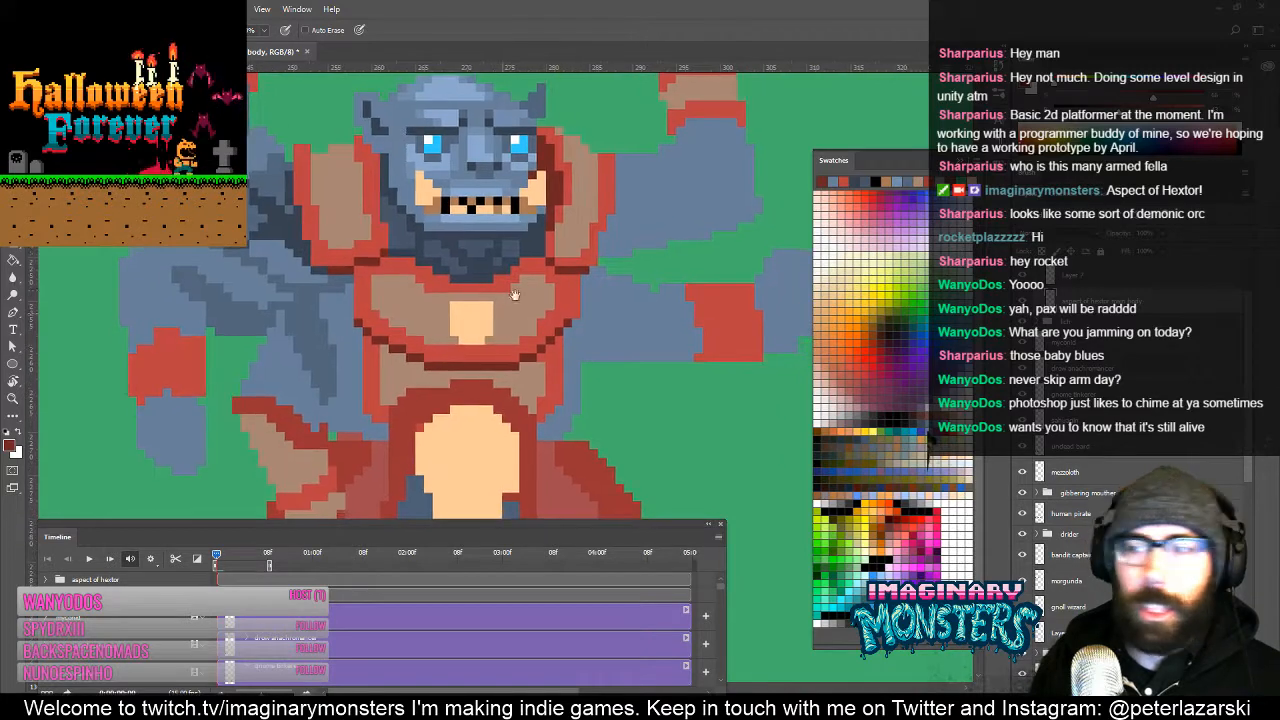
pyautogui.keyDown('alt'); pyautogui.click(519, 205); pyautogui.keyUp('alt')
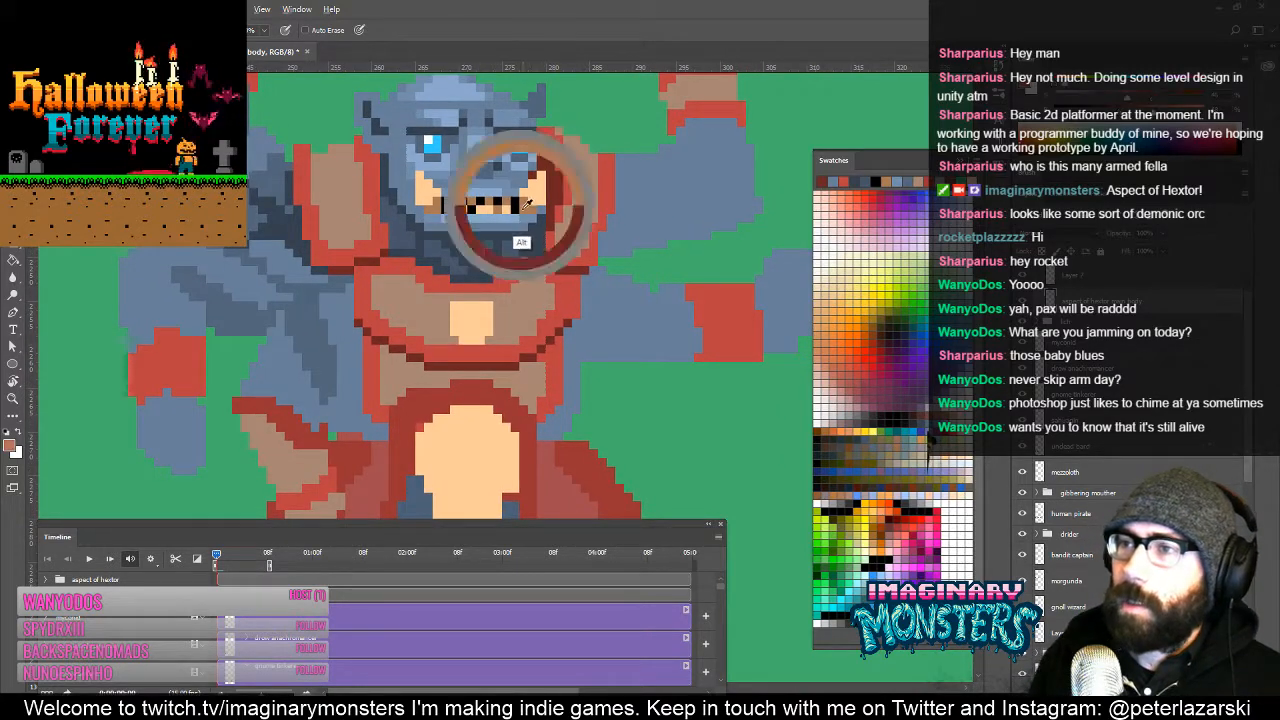
pyautogui.click(457, 320)
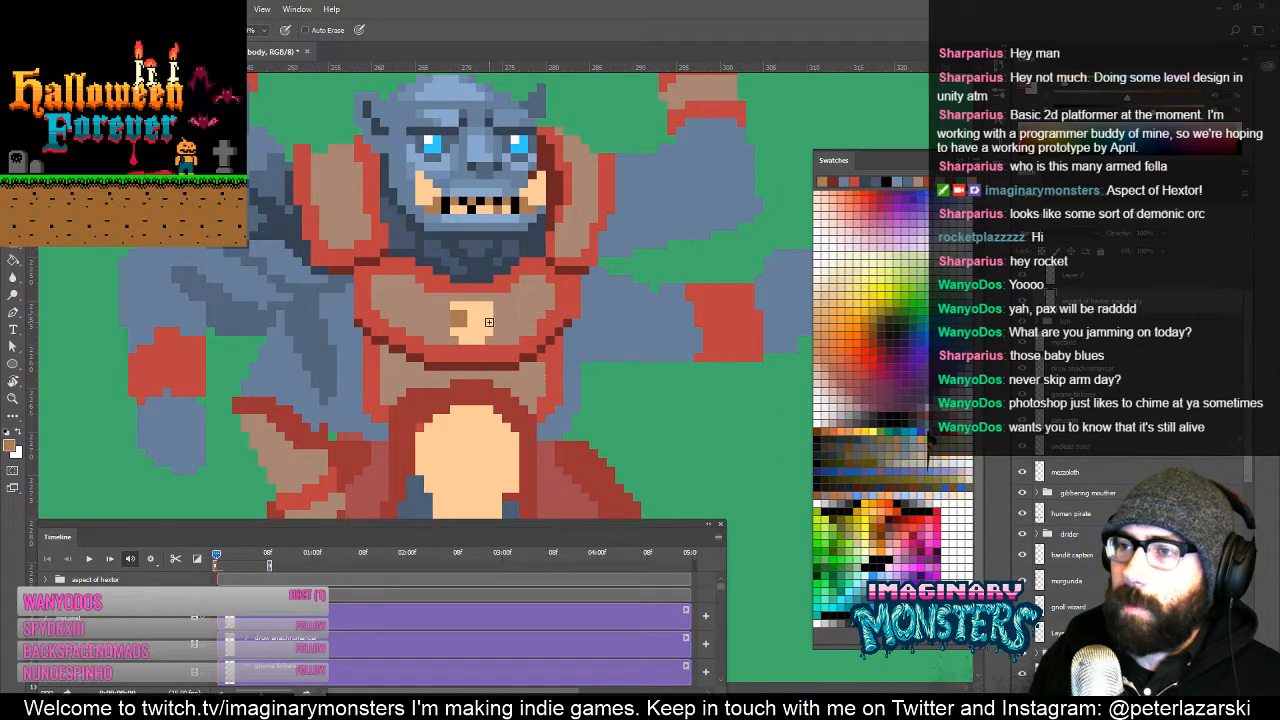
pyautogui.click(472, 330)
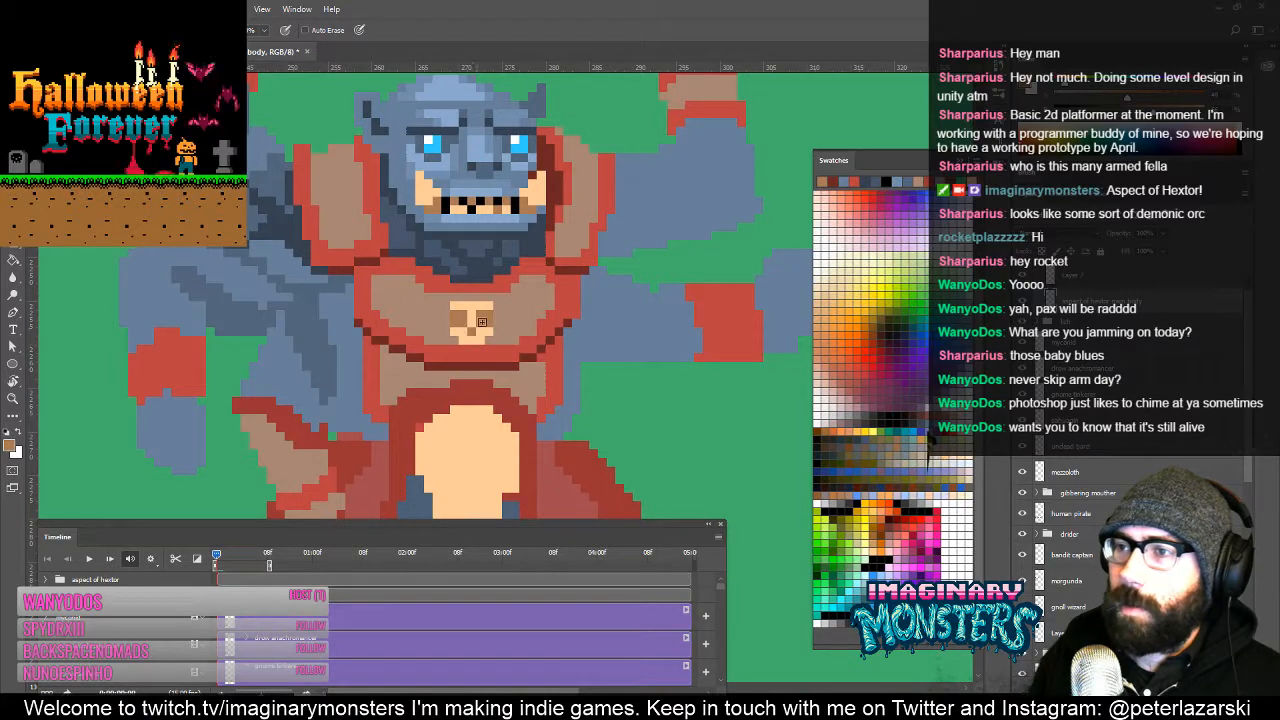
pyautogui.moveTo(496, 310); pyautogui.dragTo(507, 329)
pyautogui.keyDown('alt'); pyautogui.click(470, 340); pyautogui.keyUp('alt')
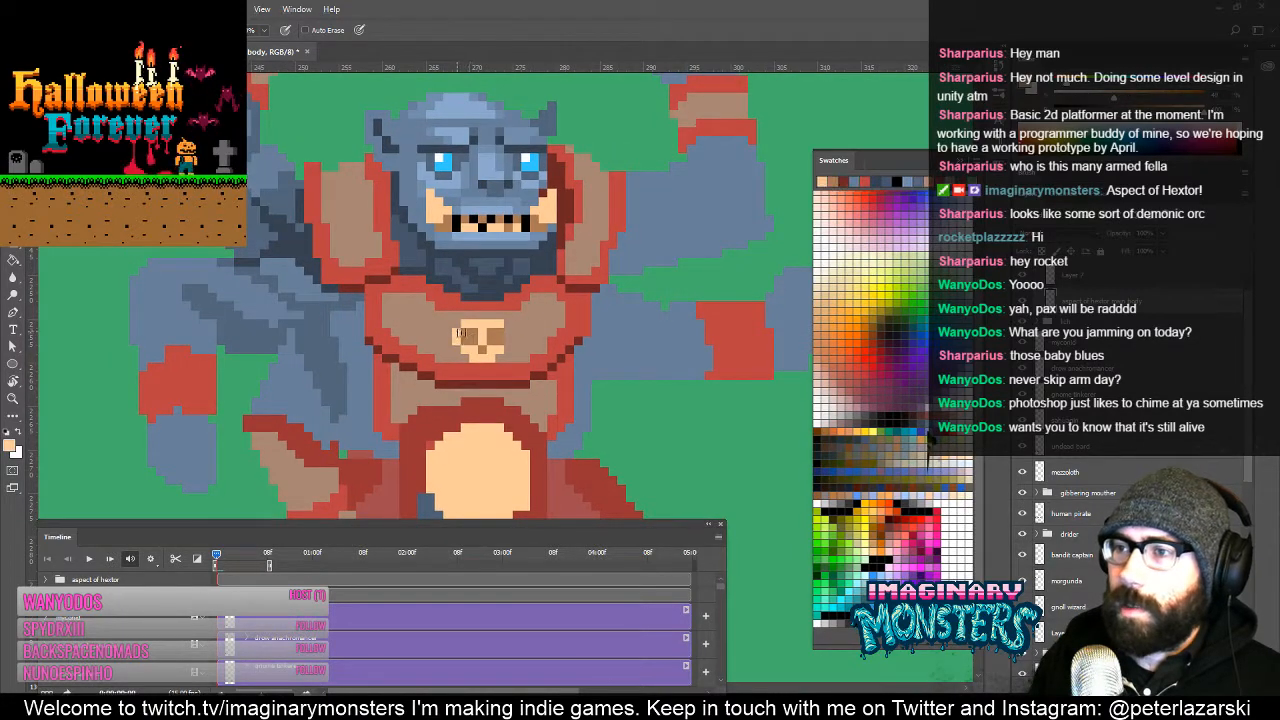
pyautogui.moveTo(538, 361)
pyautogui.mouseDown()
pyautogui.moveTo(499, 326)
pyautogui.moveTo(496, 346)
pyautogui.mouseUp()
# Step: Select the skull emblem on the chest plate and shift it one pixel to the right
pyautogui.press('m')
pyautogui.moveTo(402, 297)
pyautogui.mouseDown()
pyautogui.moveTo(470, 330)
pyautogui.moveTo(480, 356)
pyautogui.mouseUp()
pyautogui.press('v')
pyautogui.press('Right')
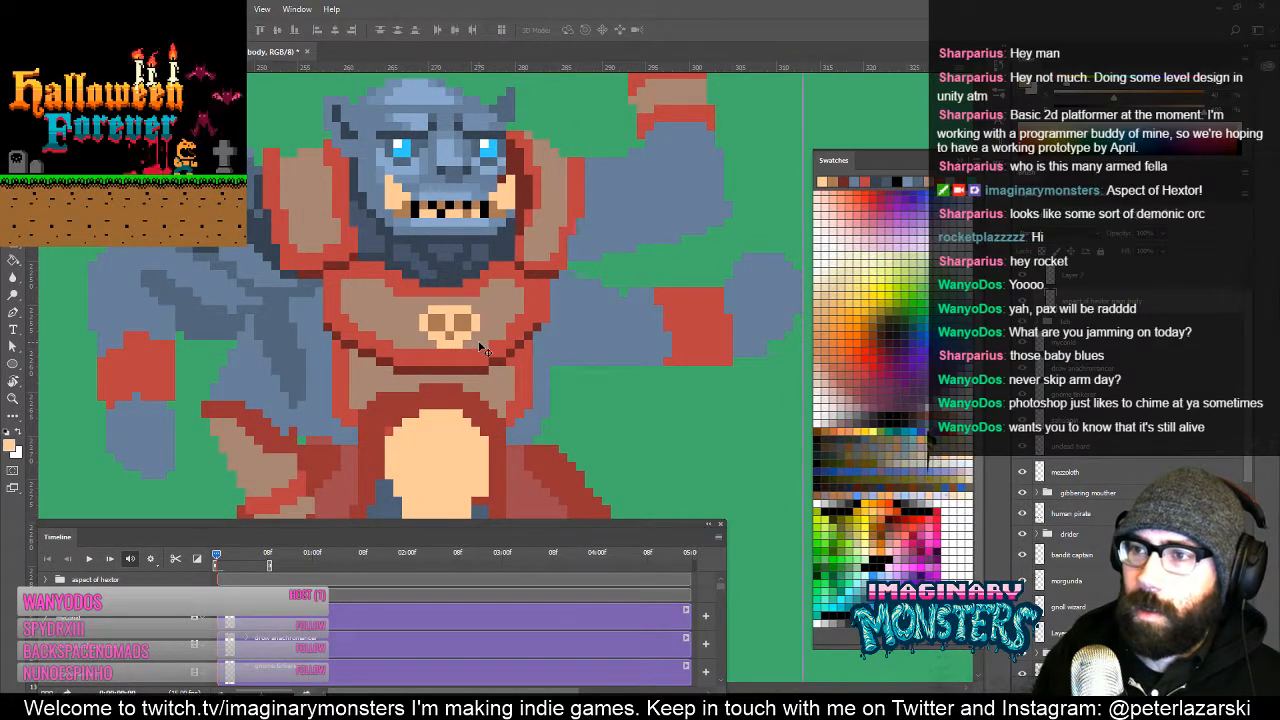
pyautogui.moveTo(622, 334); pyautogui.dragTo(606, 316)
# Step: Deepen the skull's eye sockets with dark brown, keeping lighter brown pixels in them for shading
pyautogui.press('b')
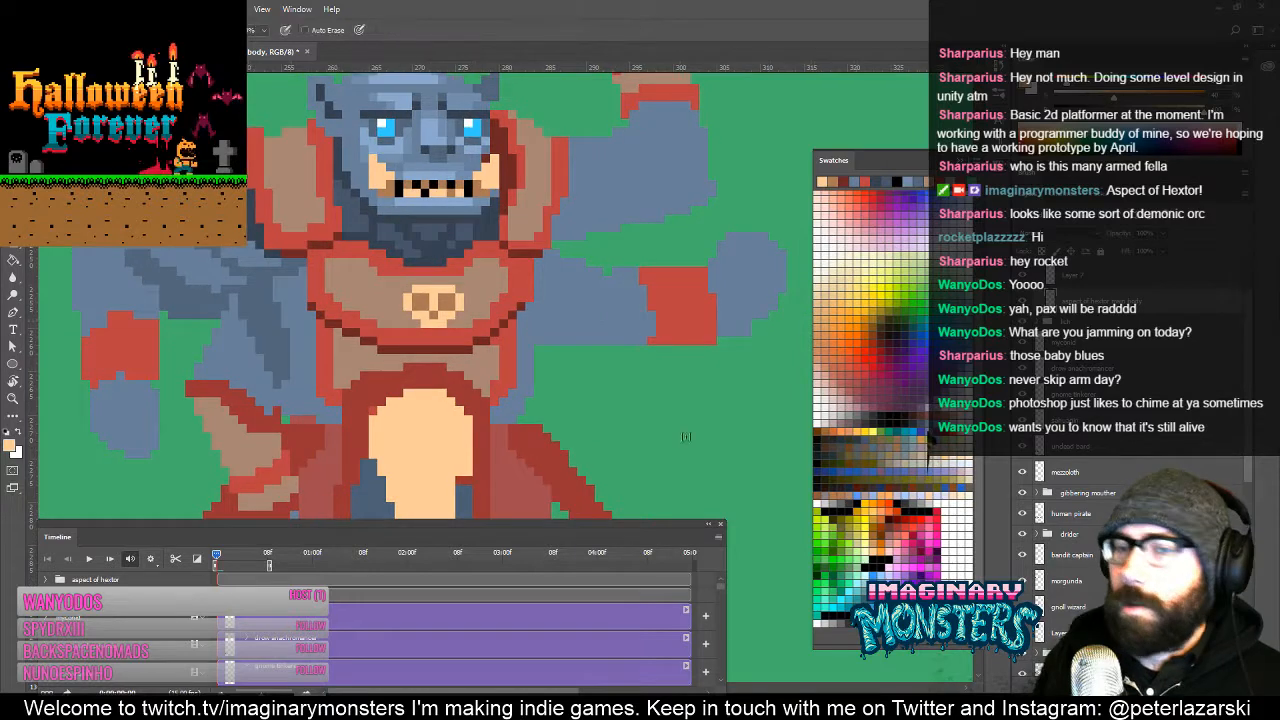
pyautogui.moveTo(596, 440); pyautogui.dragTo(580, 432)
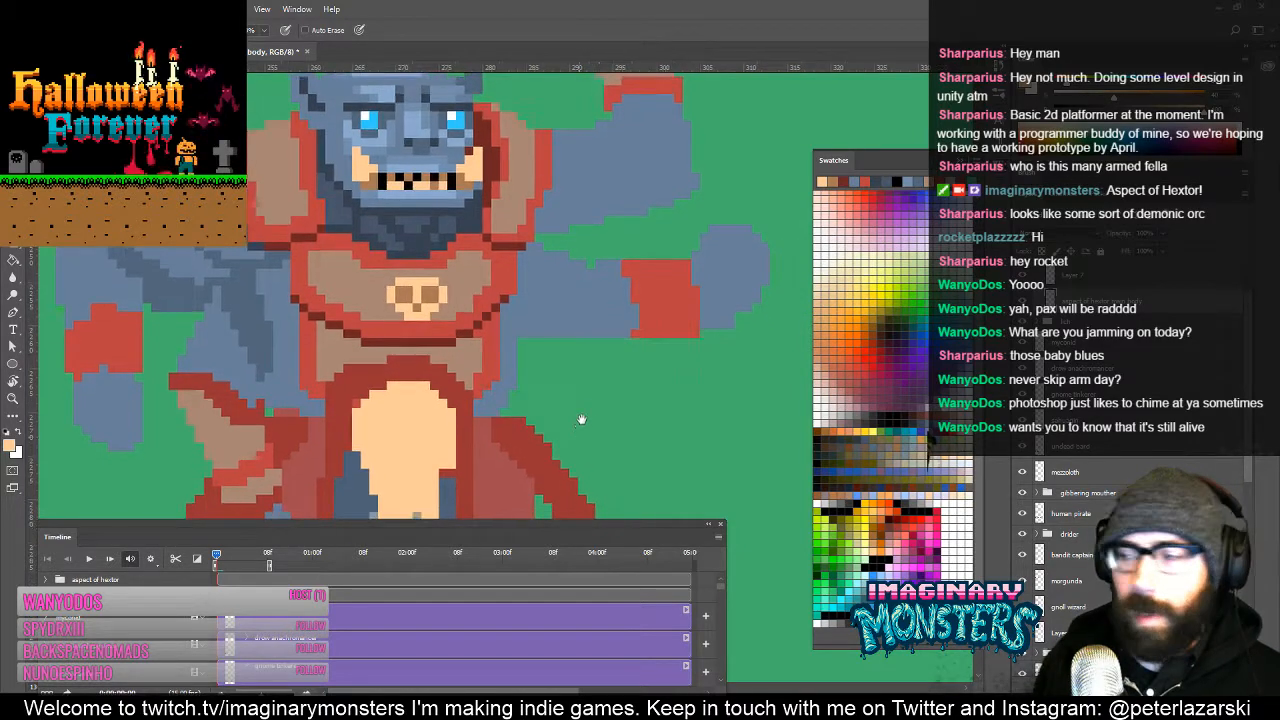
pyautogui.click(879, 540)
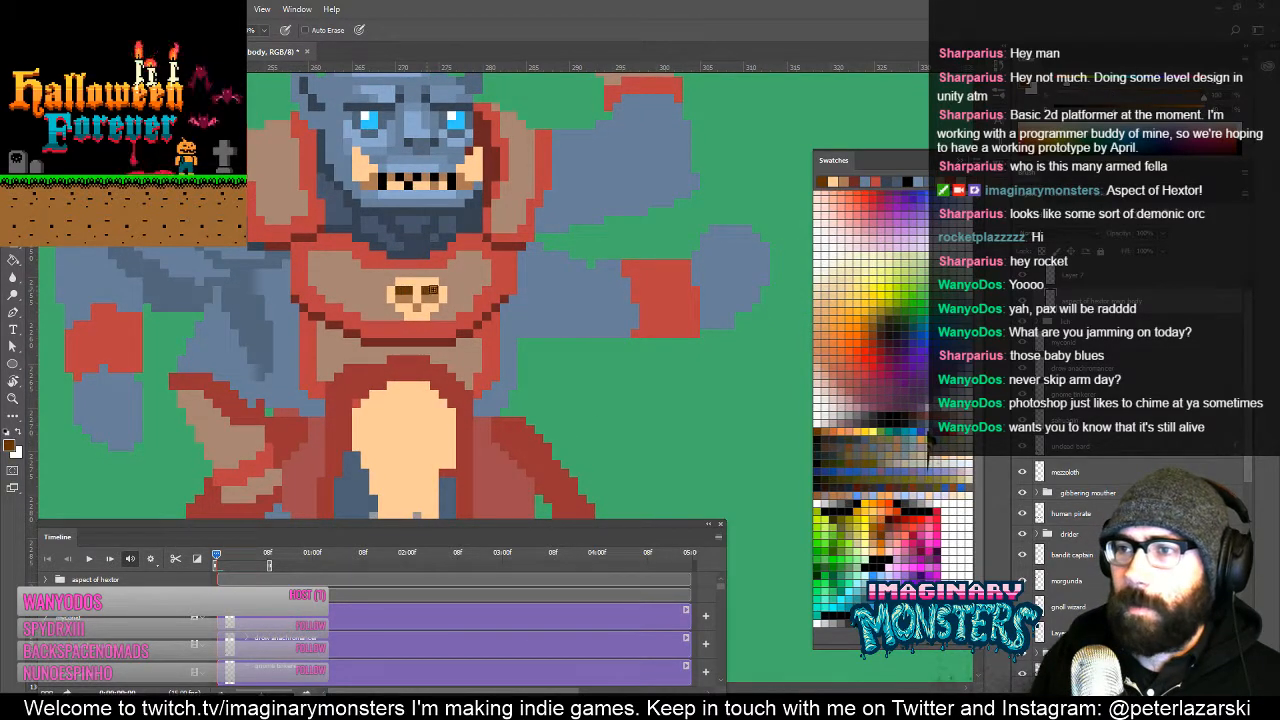
pyautogui.moveTo(430, 292); pyautogui.dragTo(433, 308)
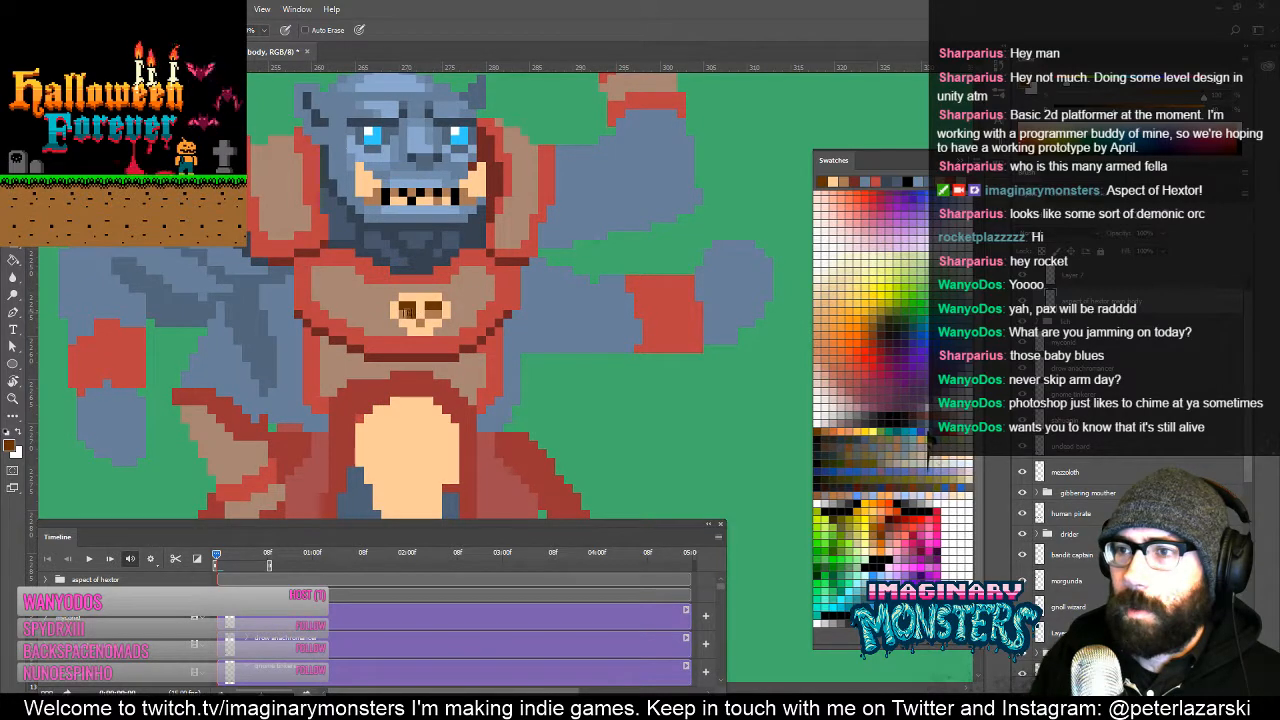
pyautogui.keyDown('alt'); pyautogui.click(434, 315); pyautogui.keyUp('alt')
pyautogui.click(412, 314)
pyautogui.click(412, 306)
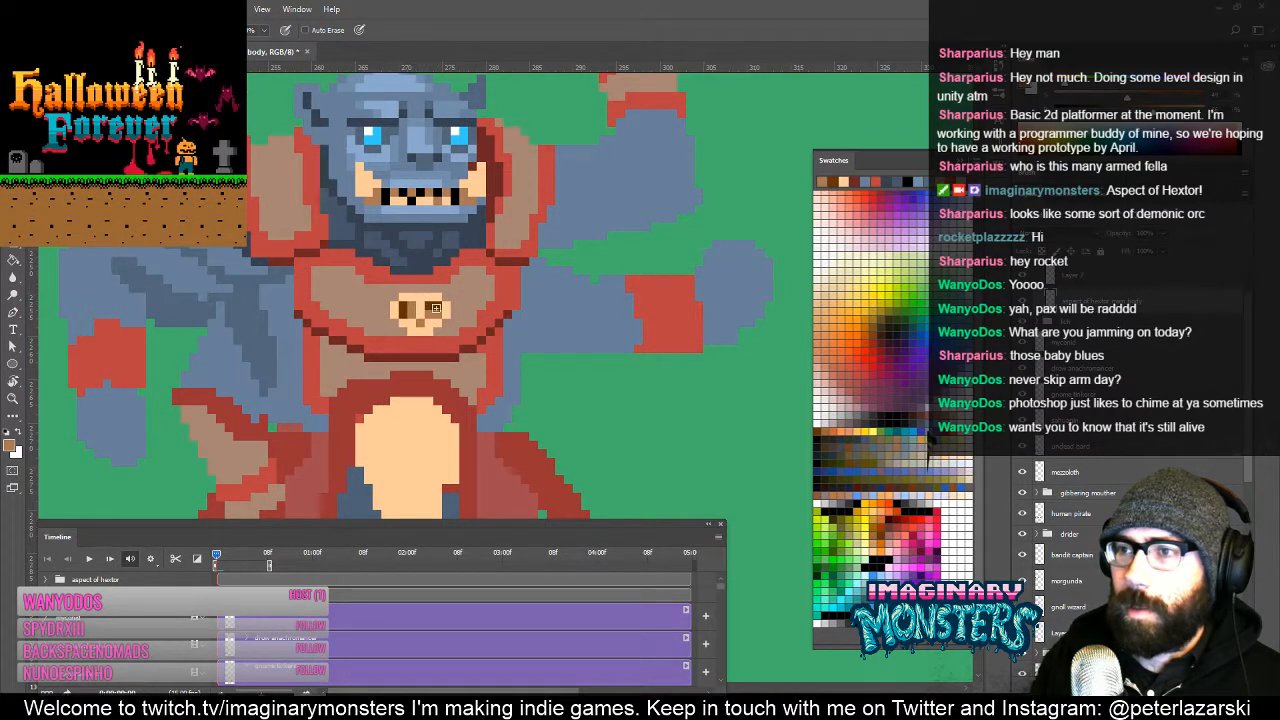
pyautogui.moveTo(472, 349)
pyautogui.mouseDown()
pyautogui.moveTo(552, 383)
pyautogui.moveTo(529, 333)
pyautogui.moveTo(518, 355)
pyautogui.moveTo(448, 304)
pyautogui.mouseUp()
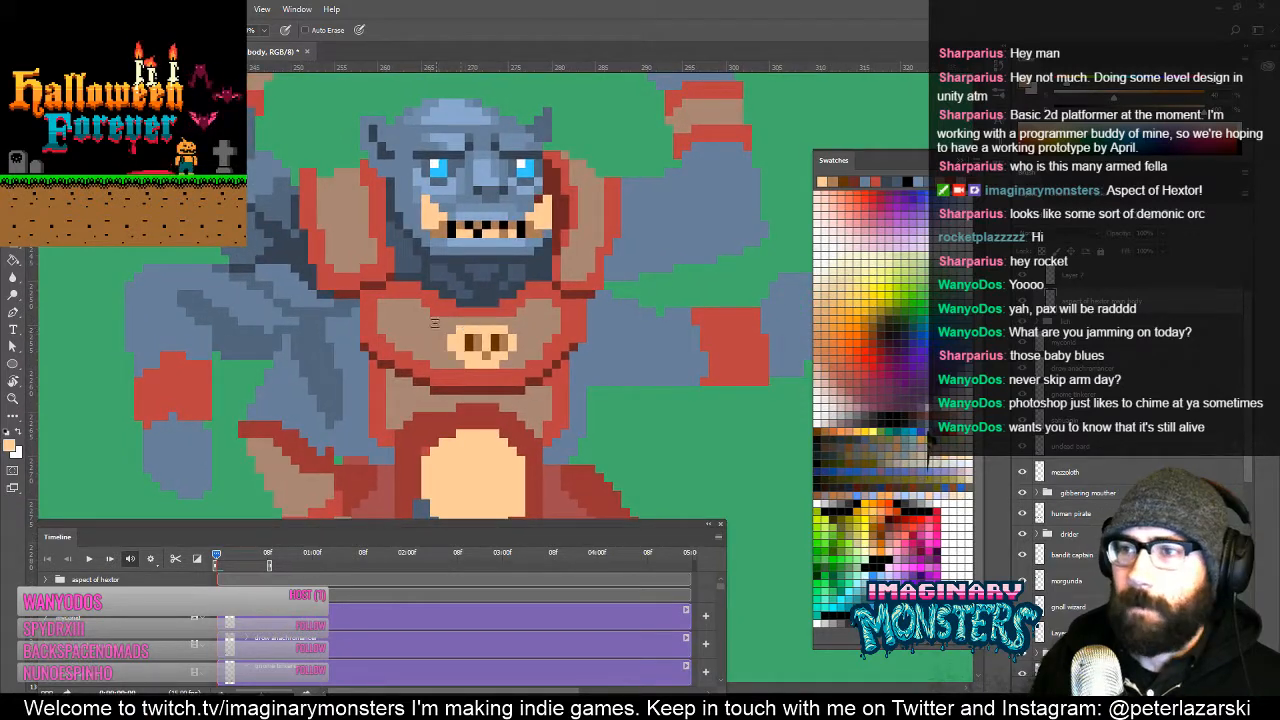
# Step: Shade the chest plate around the skull emblem's edges with a darker tone of the plate's brown
pyautogui.keyDown('alt'); pyautogui.click(485, 358); pyautogui.keyUp('alt')
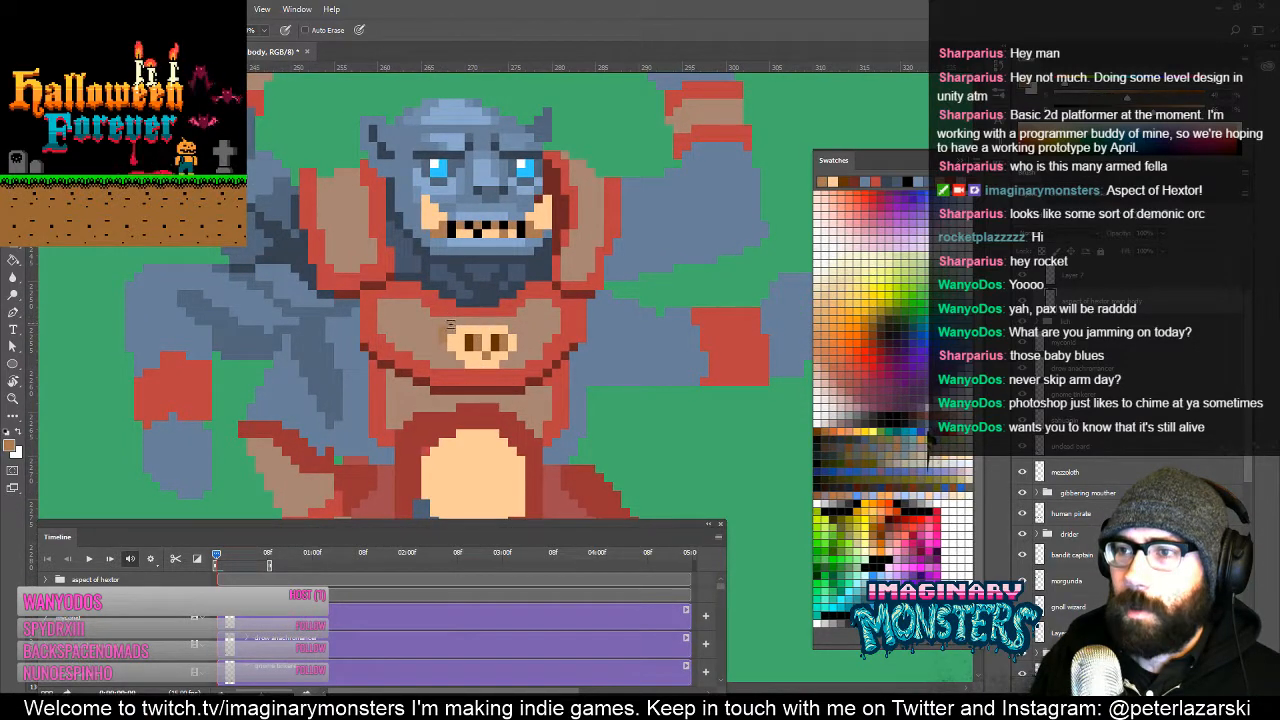
pyautogui.keyDown('alt'); pyautogui.click(440, 352); pyautogui.keyUp('alt')
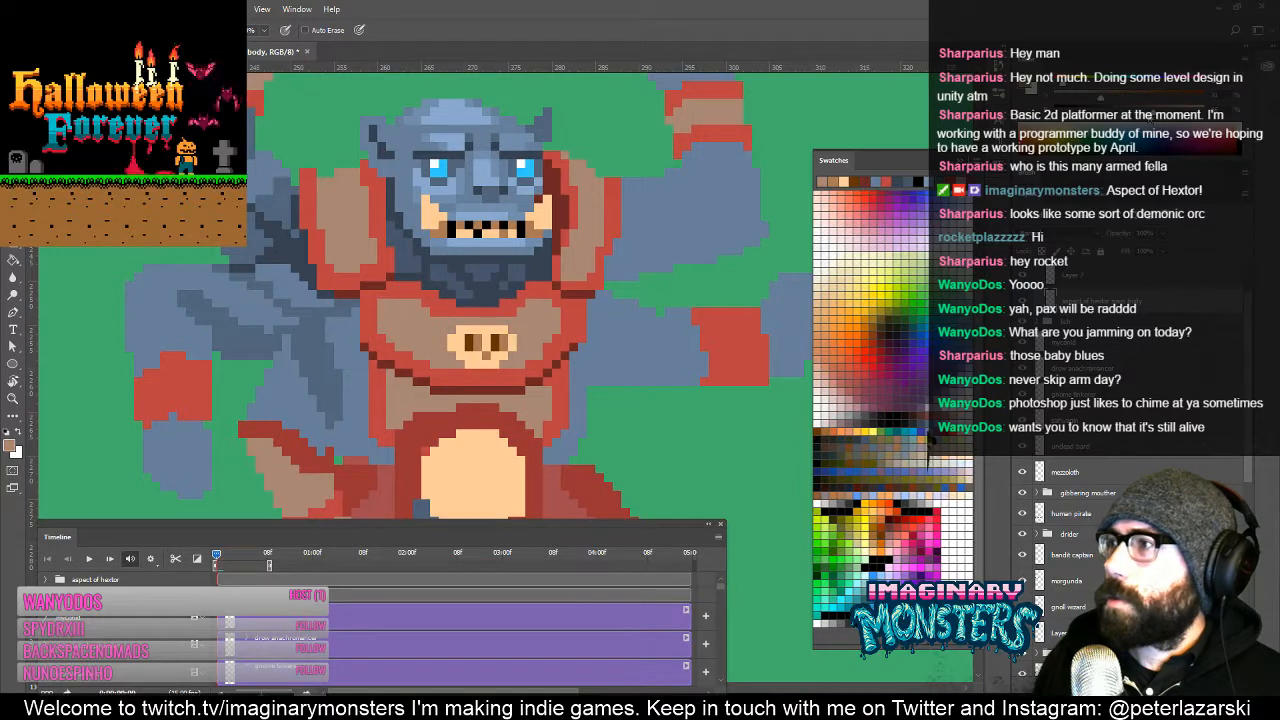
pyautogui.click(440, 303)
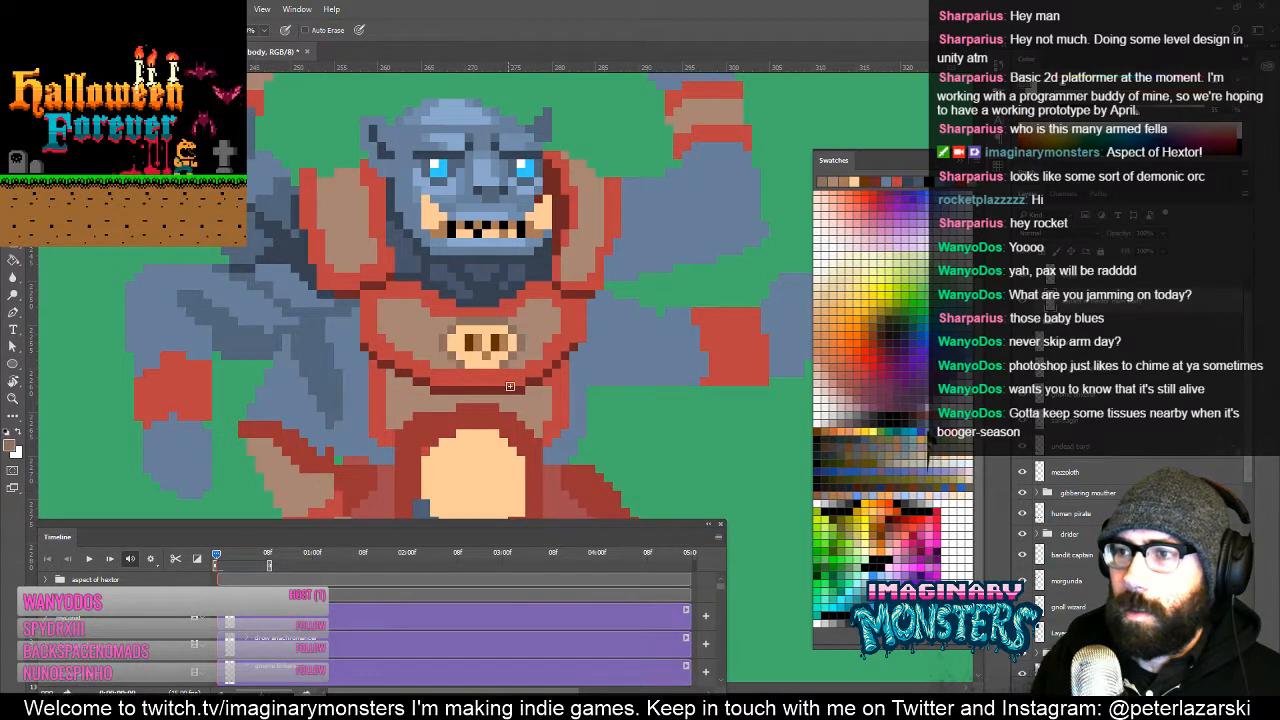
pyautogui.moveTo(510, 386); pyautogui.dragTo(437, 360)
# Step: Extend the chest plate's left corner up over the shoulder pad in armor red and outline it in dark red
pyautogui.moveTo(389, 289); pyautogui.dragTo(449, 304)
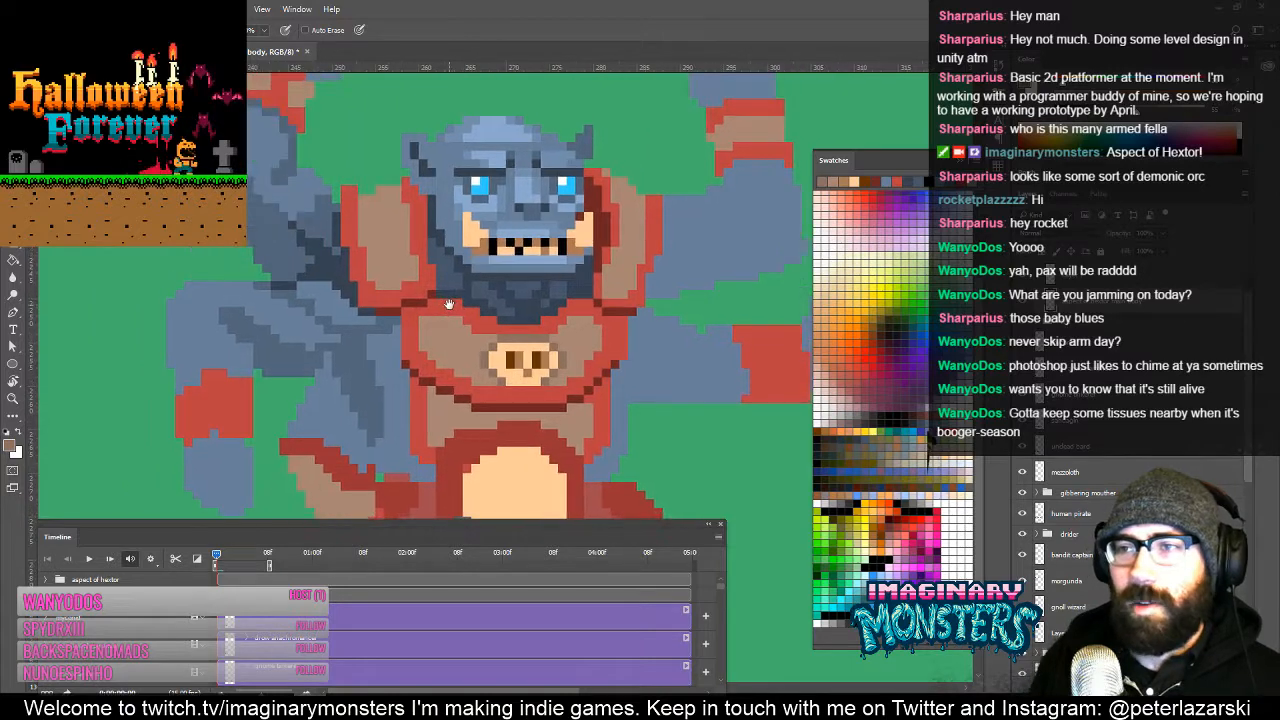
pyautogui.moveTo(370, 238); pyautogui.dragTo(383, 275)
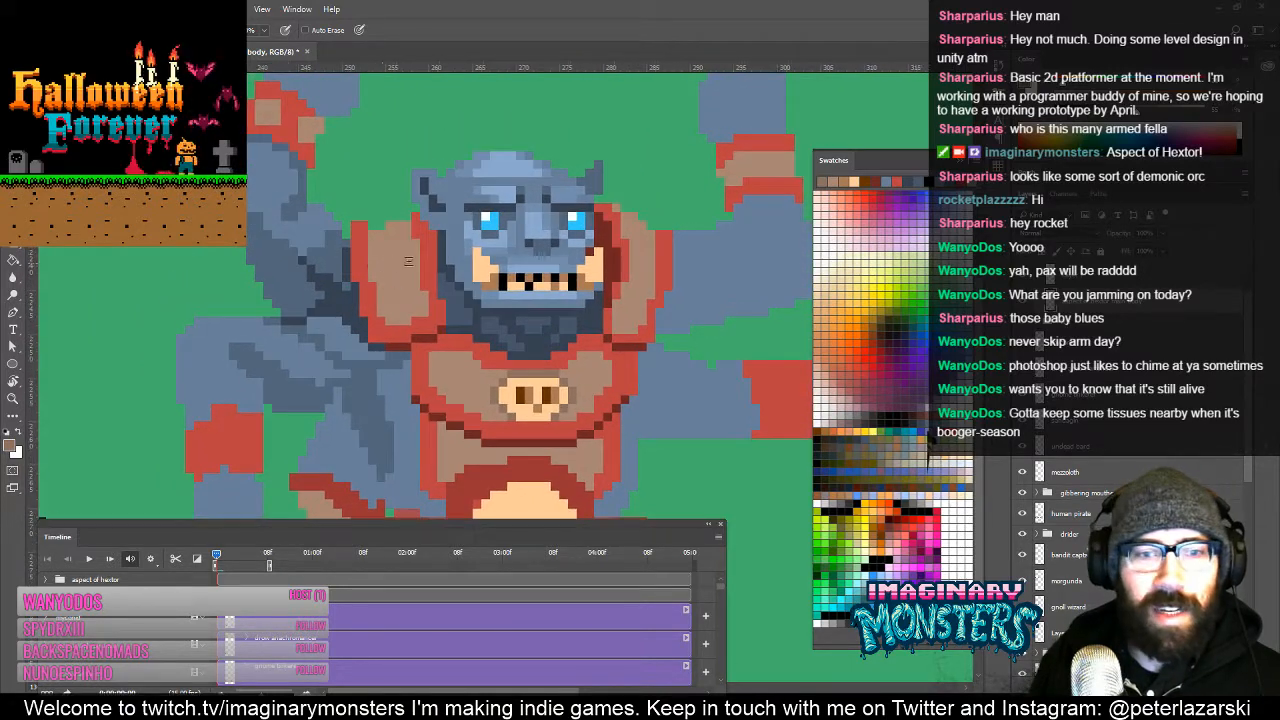
pyautogui.keyDown('alt'); pyautogui.click(438, 348); pyautogui.keyUp('alt')
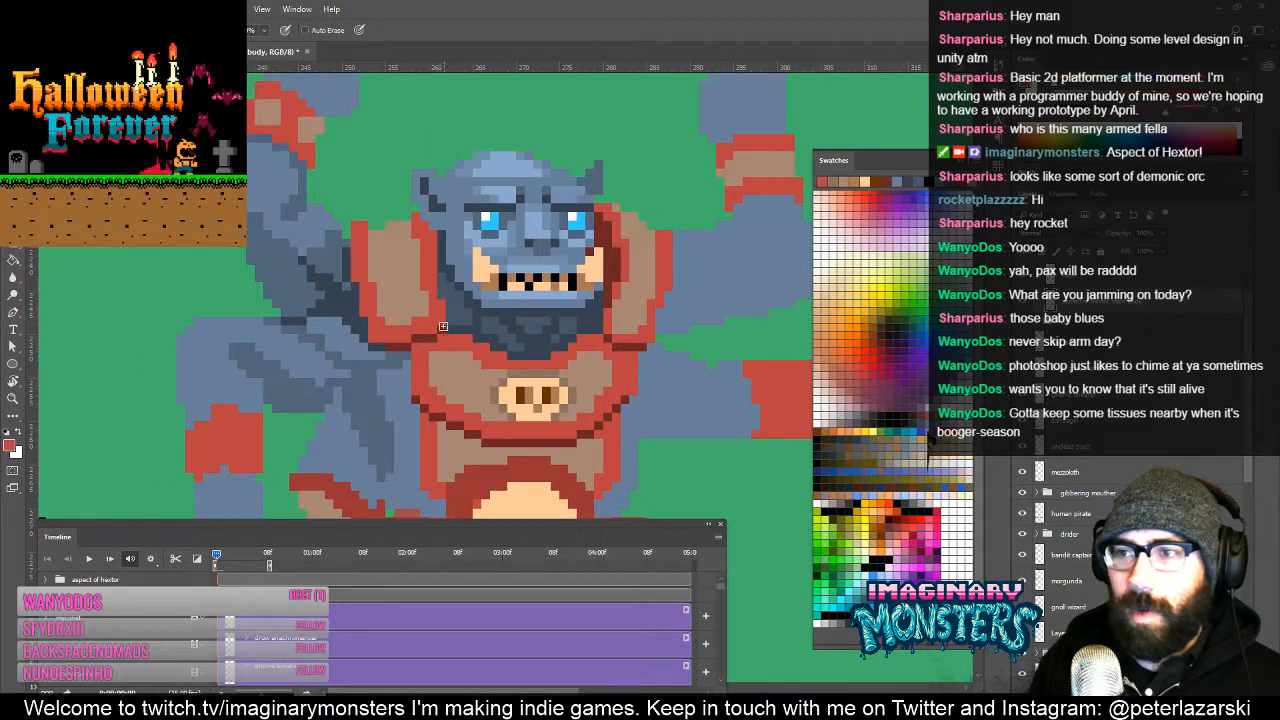
pyautogui.moveTo(407, 354); pyautogui.dragTo(409, 379)
pyautogui.keyDown('alt'); pyautogui.click(395, 345); pyautogui.keyUp('alt')
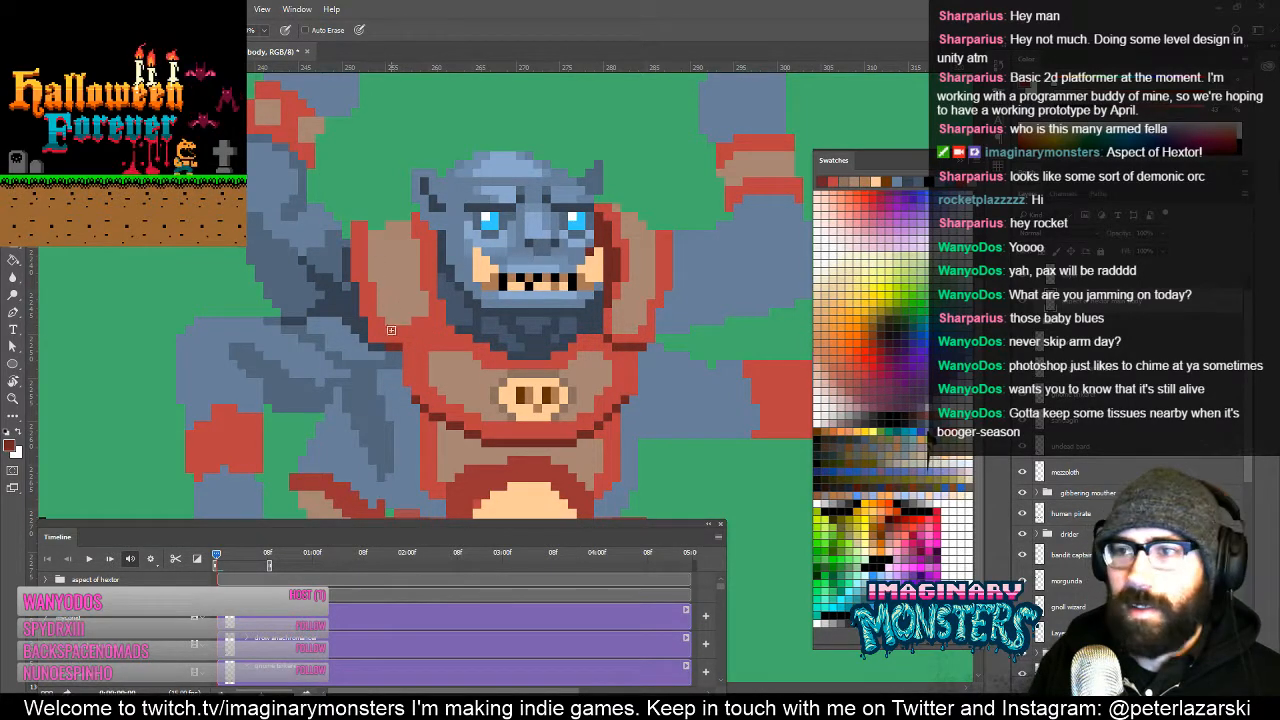
pyautogui.moveTo(398, 341)
pyautogui.mouseDown()
pyautogui.moveTo(409, 309)
pyautogui.moveTo(403, 321)
pyautogui.moveTo(440, 315)
pyautogui.mouseUp()
# Step: Extend the chest plate's brown inner panel into the raised left corner and clean up its red border
pyautogui.keyDown('alt'); pyautogui.click(403, 319); pyautogui.keyUp('alt')
pyautogui.keyDown('alt'); pyautogui.click(406, 327); pyautogui.keyUp('alt')
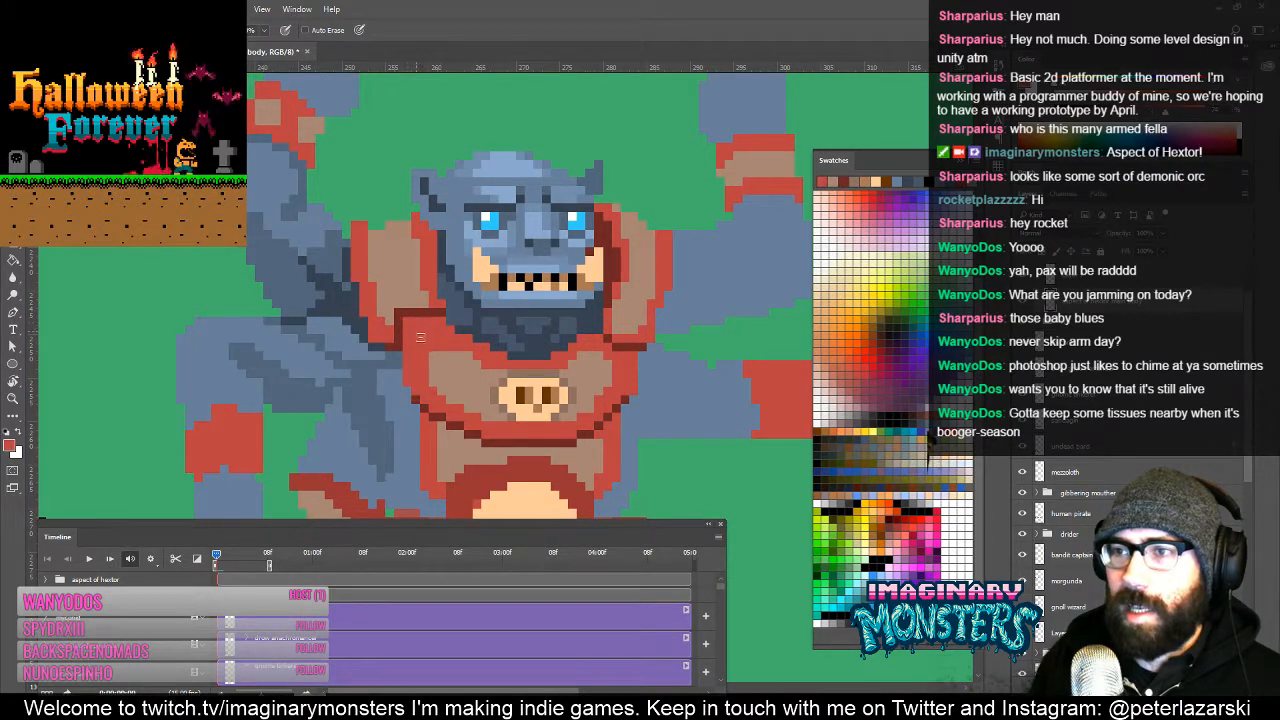
pyautogui.keyDown('alt'); pyautogui.click(438, 363); pyautogui.keyUp('alt')
pyautogui.moveTo(427, 367)
pyautogui.mouseDown()
pyautogui.moveTo(418, 331)
pyautogui.moveTo(436, 339)
pyautogui.moveTo(414, 370)
pyautogui.moveTo(440, 346)
pyautogui.mouseUp()
pyautogui.keyDown('alt'); pyautogui.click(418, 360); pyautogui.keyUp('alt')
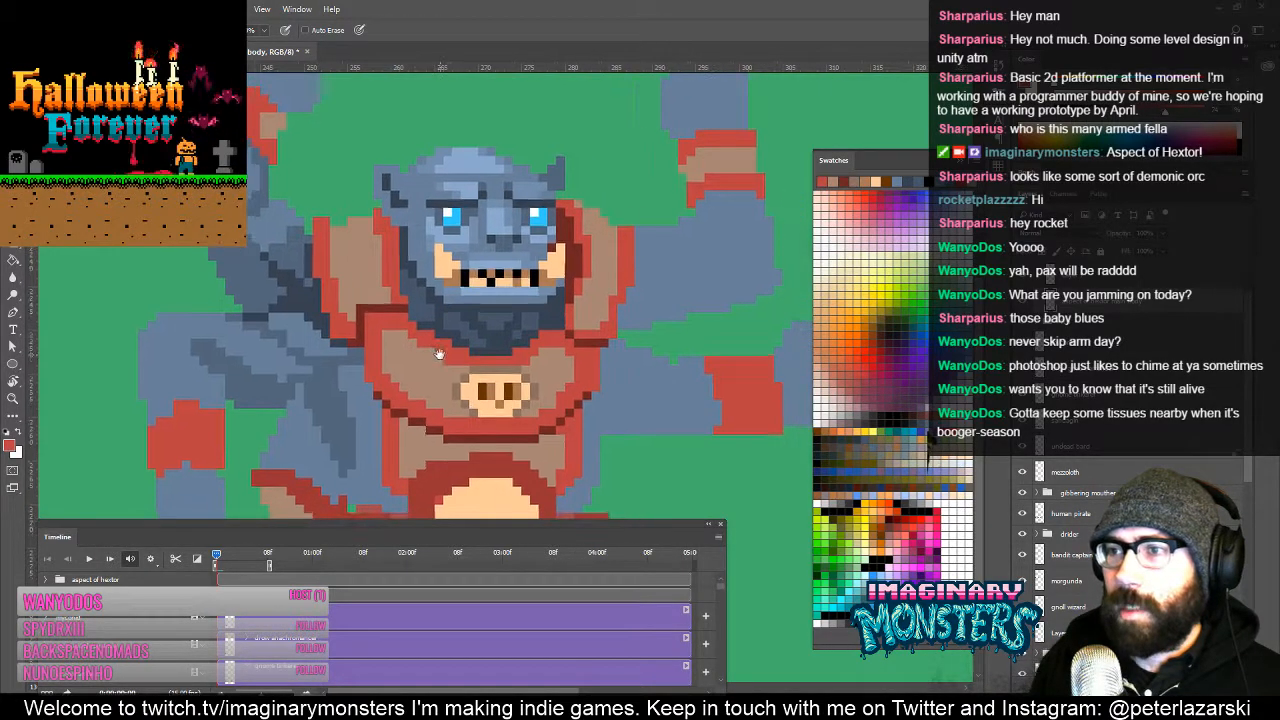
# Step: Build the matching raised right corner of the chest plate with sampled dark blue, dark red, armor red and brown
pyautogui.keyDown('alt'); pyautogui.click(560, 315); pyautogui.keyUp('alt')
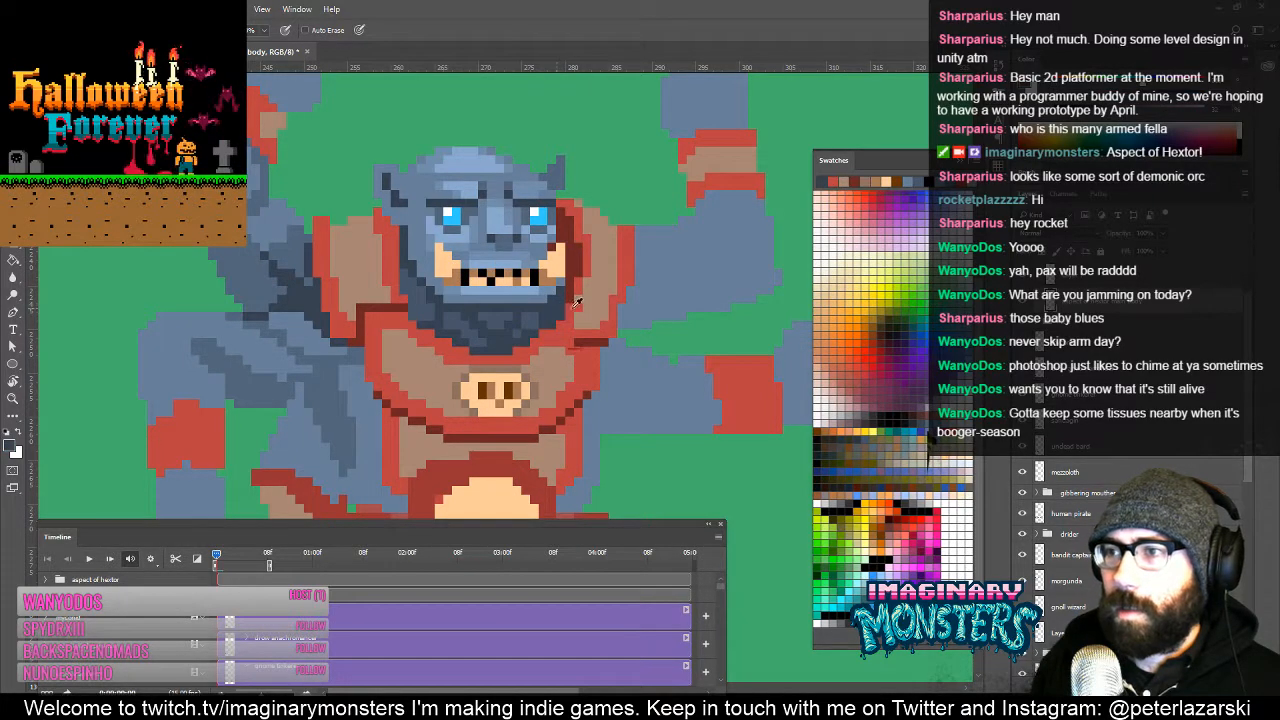
pyautogui.keyDown('alt'); pyautogui.click(574, 332); pyautogui.keyUp('alt')
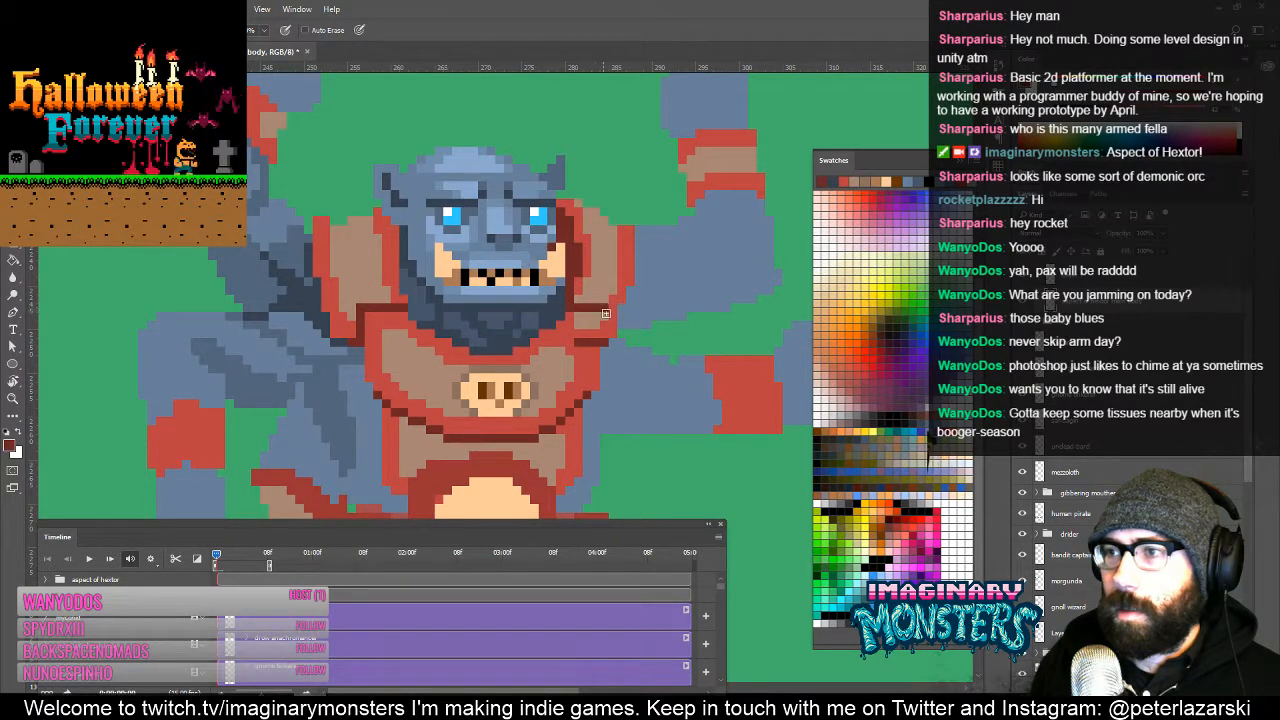
pyautogui.keyDown('alt'); pyautogui.click(595, 342); pyautogui.keyUp('alt')
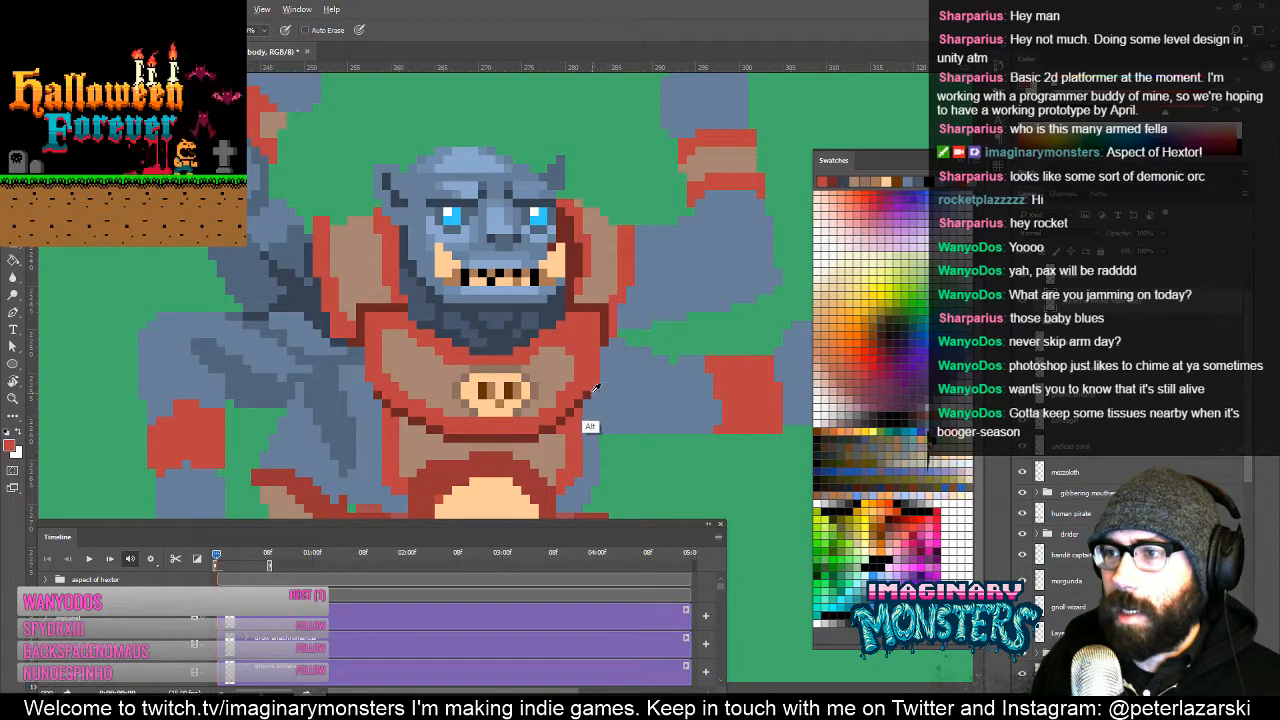
pyautogui.keyDown('alt'); pyautogui.click(588, 418); pyautogui.keyUp('alt')
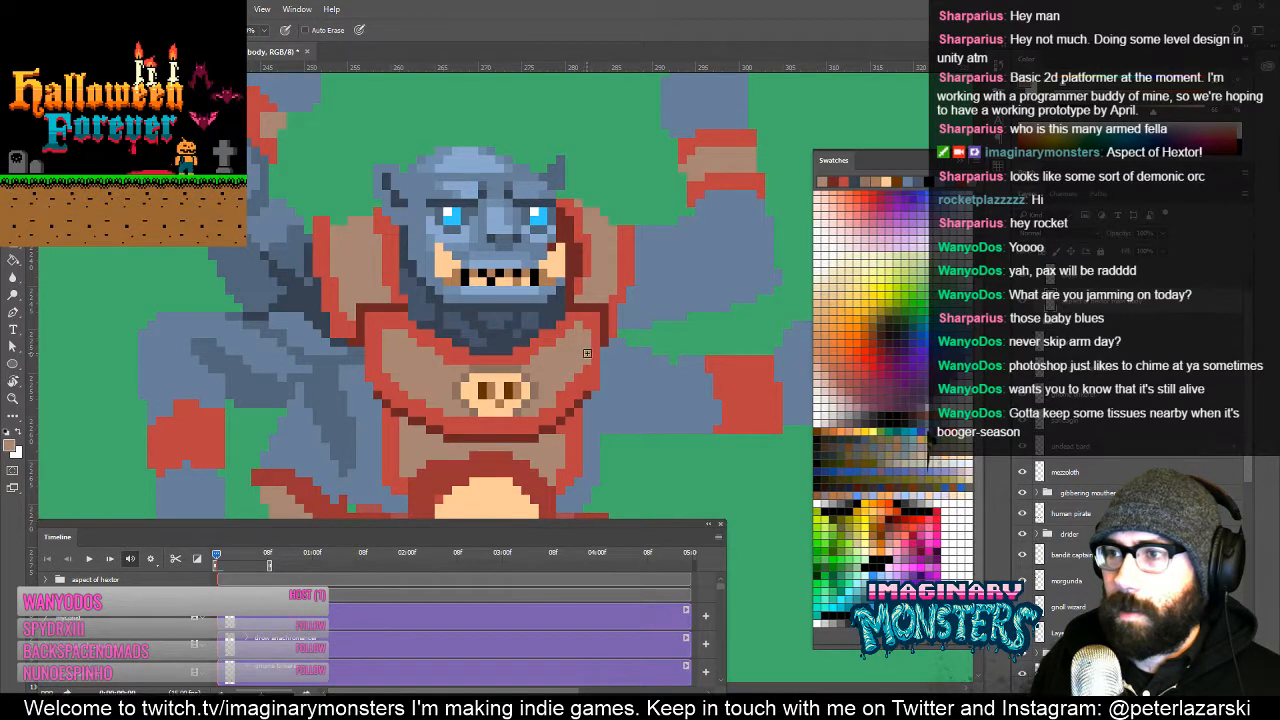
# Step: Add an orange stud to each upper corner of the chest plate
pyautogui.moveTo(543, 332); pyautogui.dragTo(565, 304)
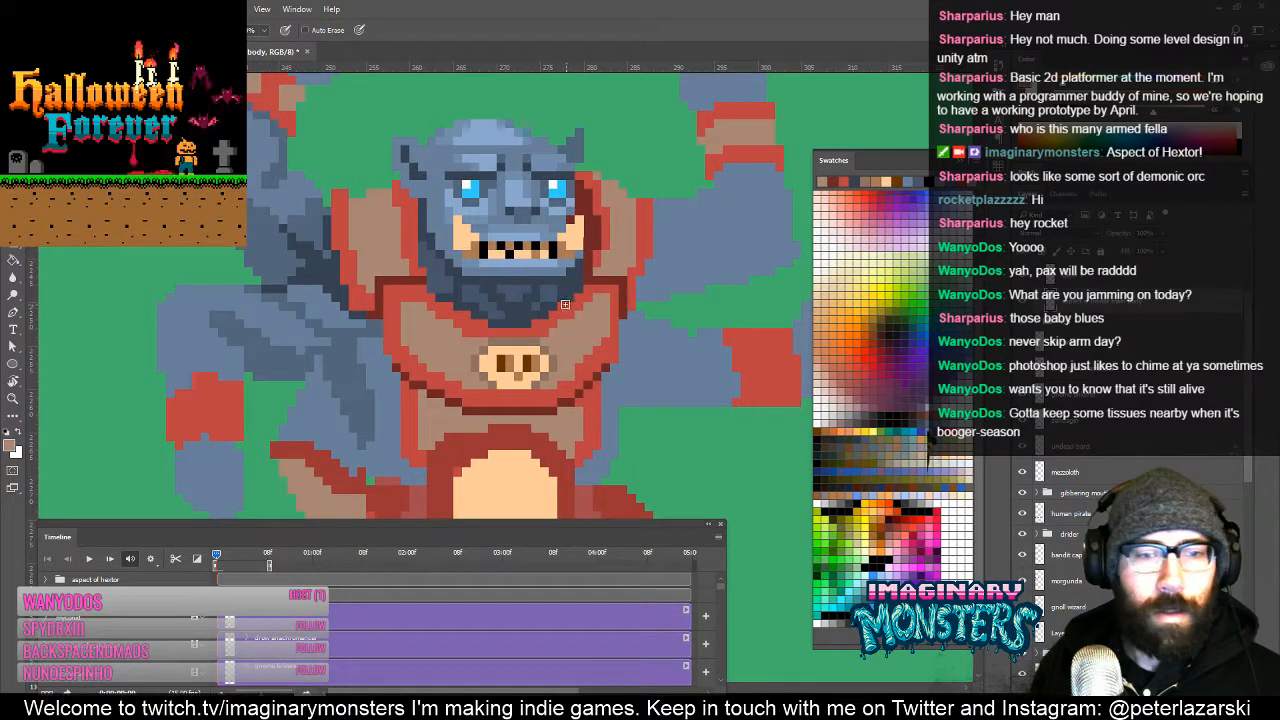
pyautogui.click(884, 541)
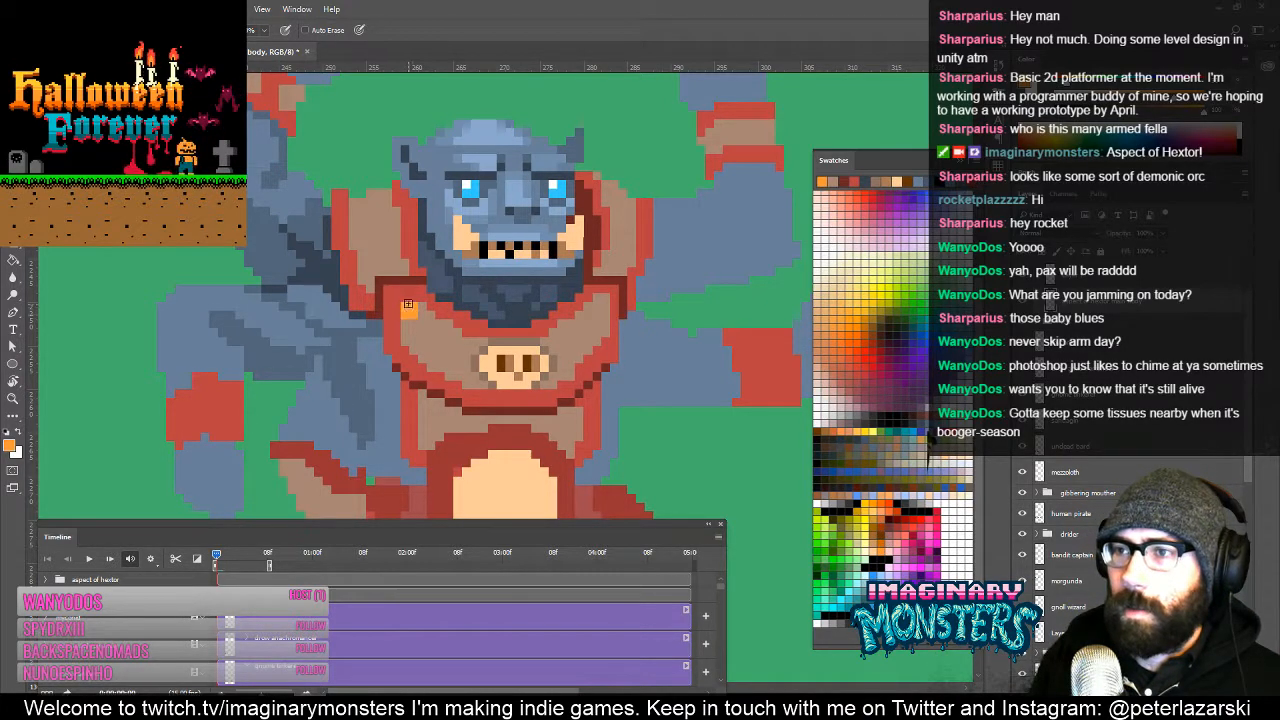
pyautogui.click(400, 301)
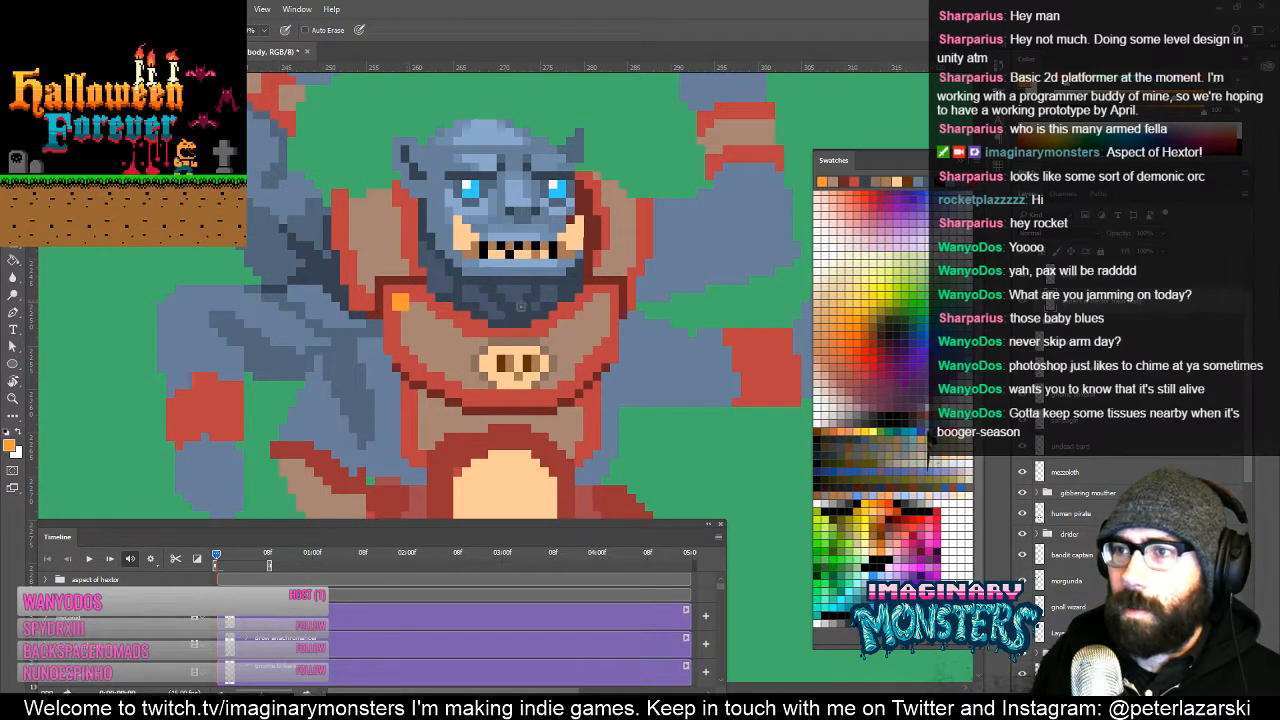
pyautogui.click(610, 301)
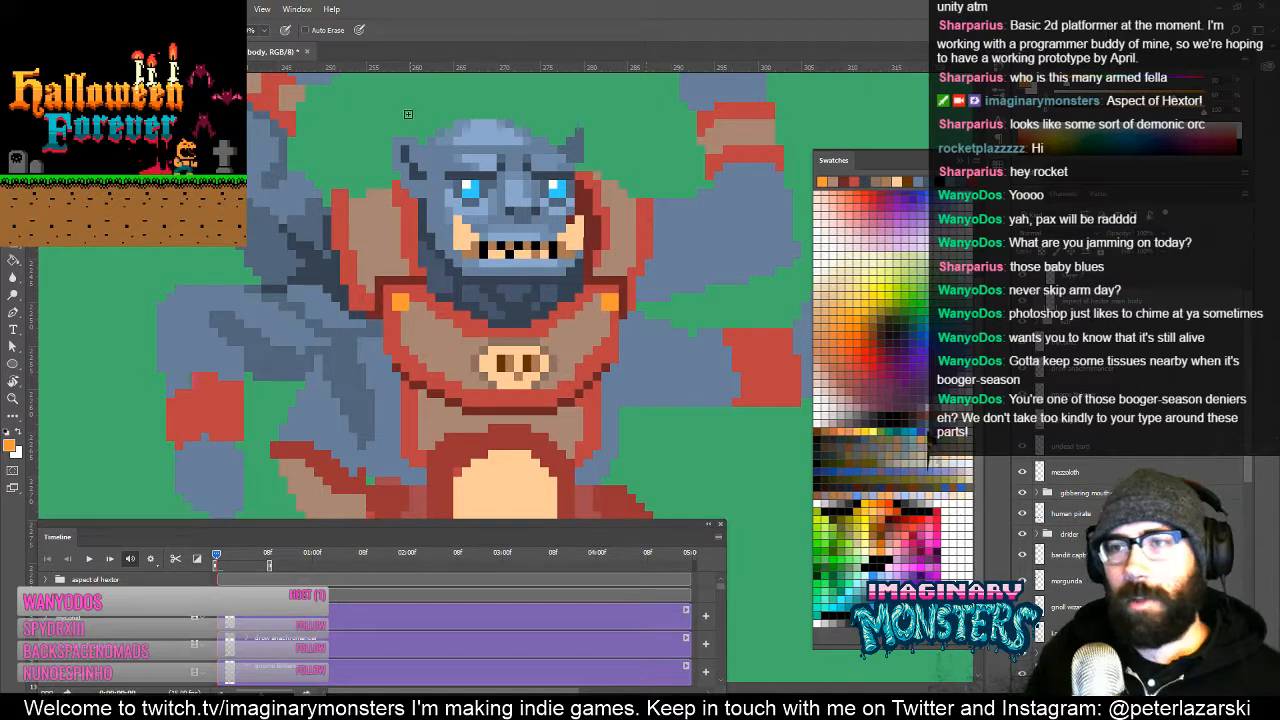
pyautogui.moveTo(384, 222); pyautogui.dragTo(404, 254)
pyautogui.moveTo(356, 340); pyautogui.dragTo(382, 206)
pyautogui.moveTo(490, 435); pyautogui.dragTo(491, 343)
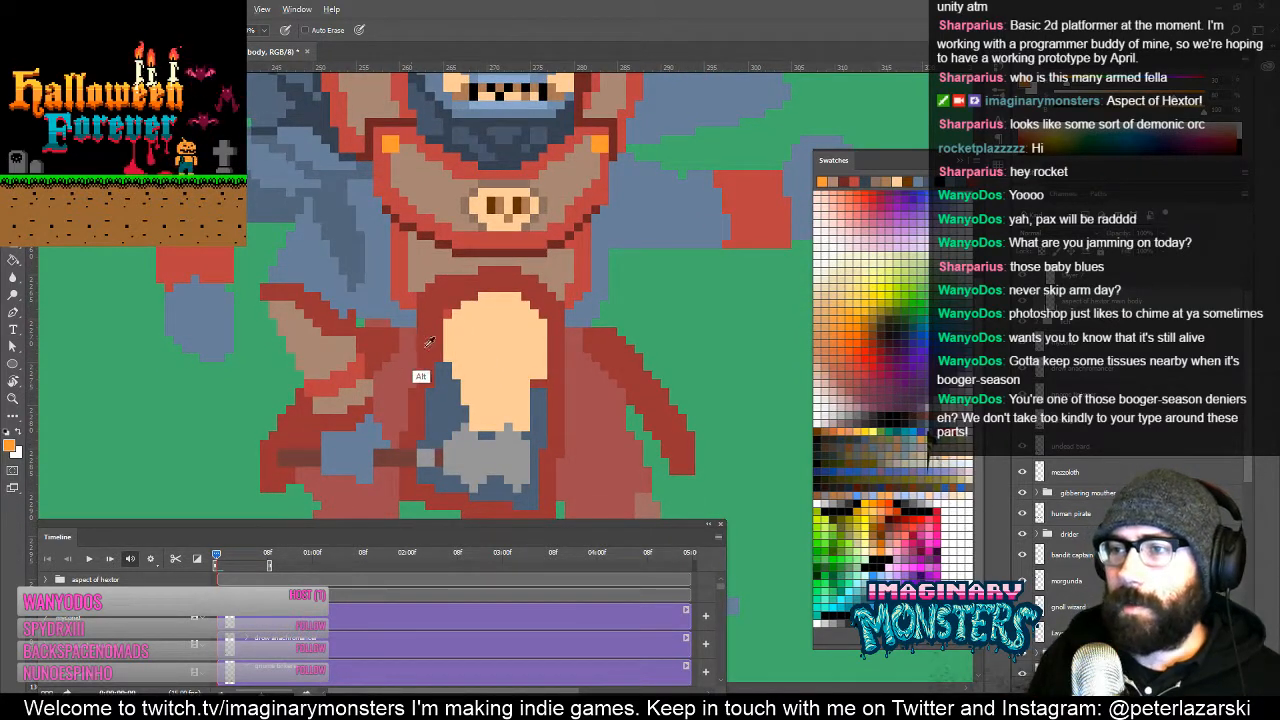
# Step: Reshape the tabard skull's left side and squared jaw using sampled slate blue and the pale bone color
pyautogui.keyDown('alt'); pyautogui.click(456, 390); pyautogui.keyUp('alt')
pyautogui.keyDown('alt'); pyautogui.click(450, 391); pyautogui.keyUp('alt')
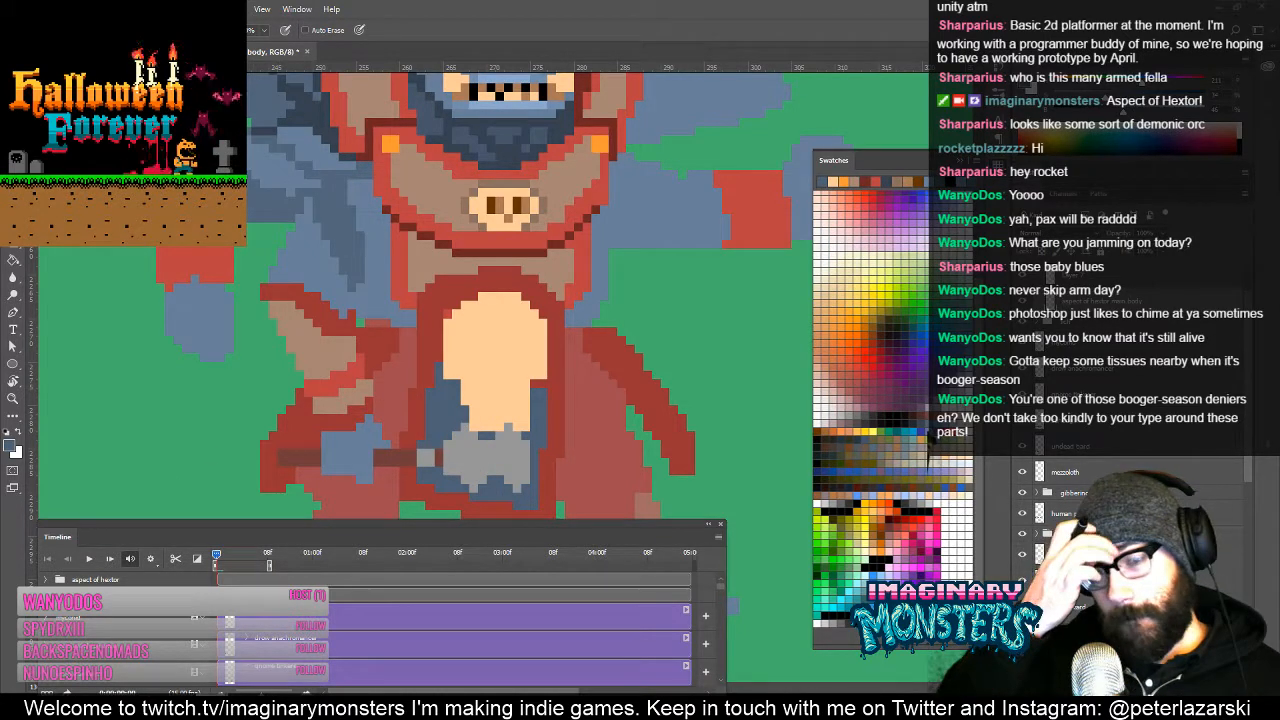
pyautogui.moveTo(512, 357); pyautogui.dragTo(450, 357)
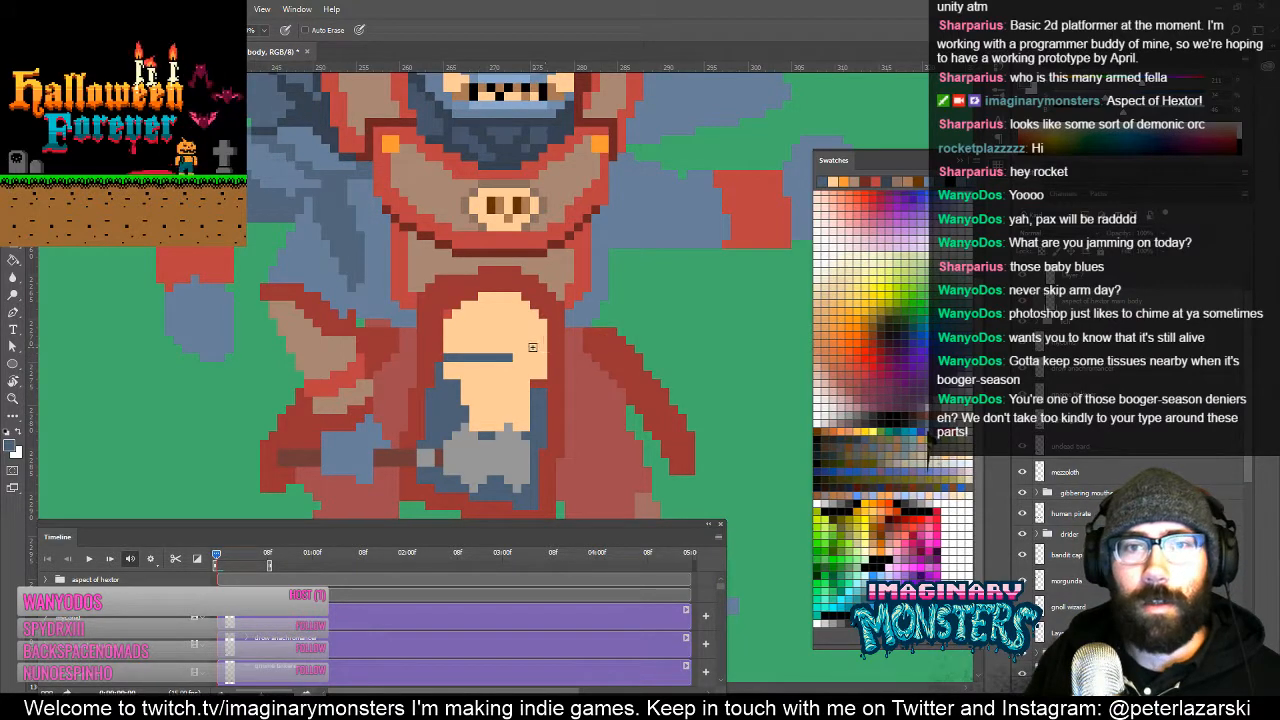
pyautogui.hotkey('ctrl', 'z')
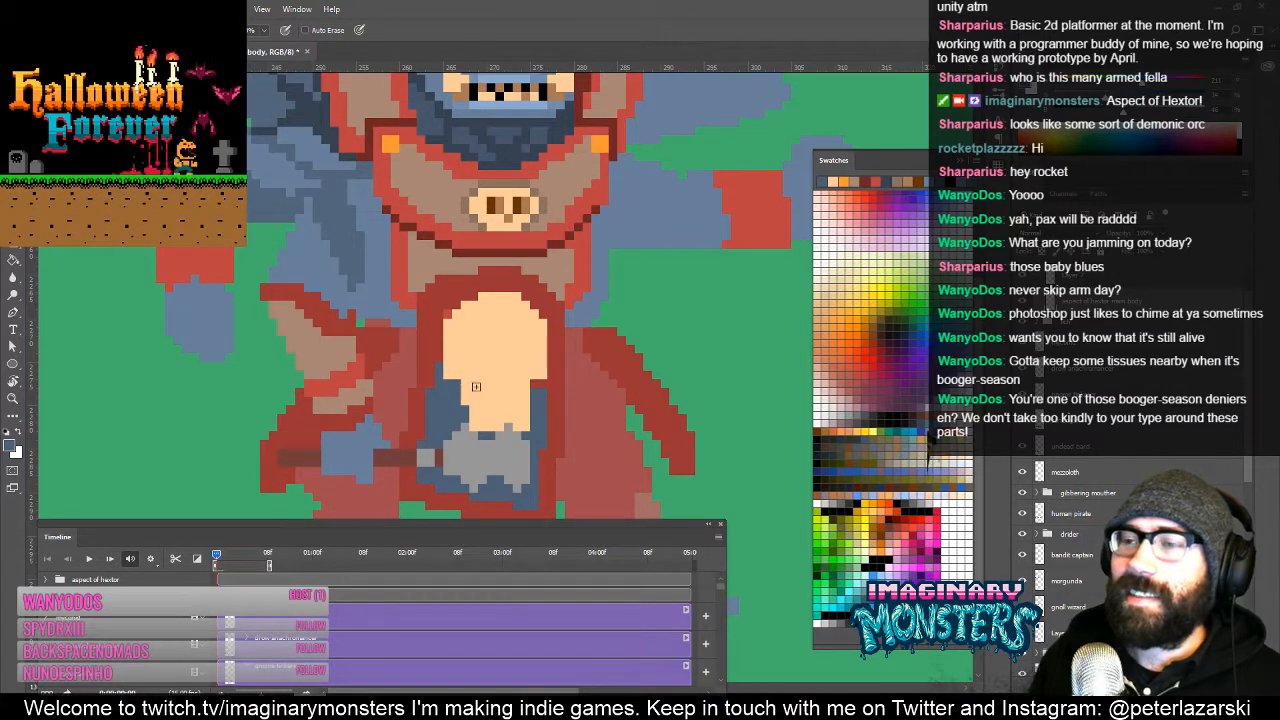
pyautogui.moveTo(487, 361); pyautogui.dragTo(470, 343)
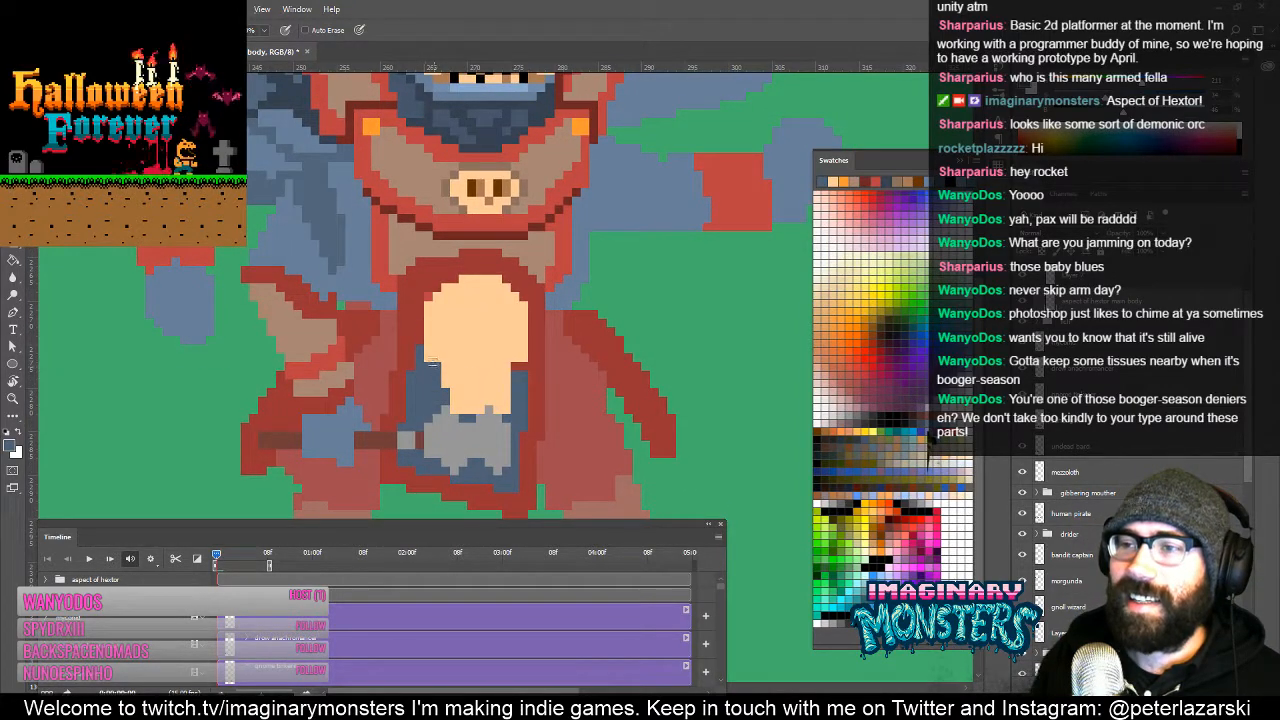
pyautogui.moveTo(409, 316); pyautogui.dragTo(428, 344)
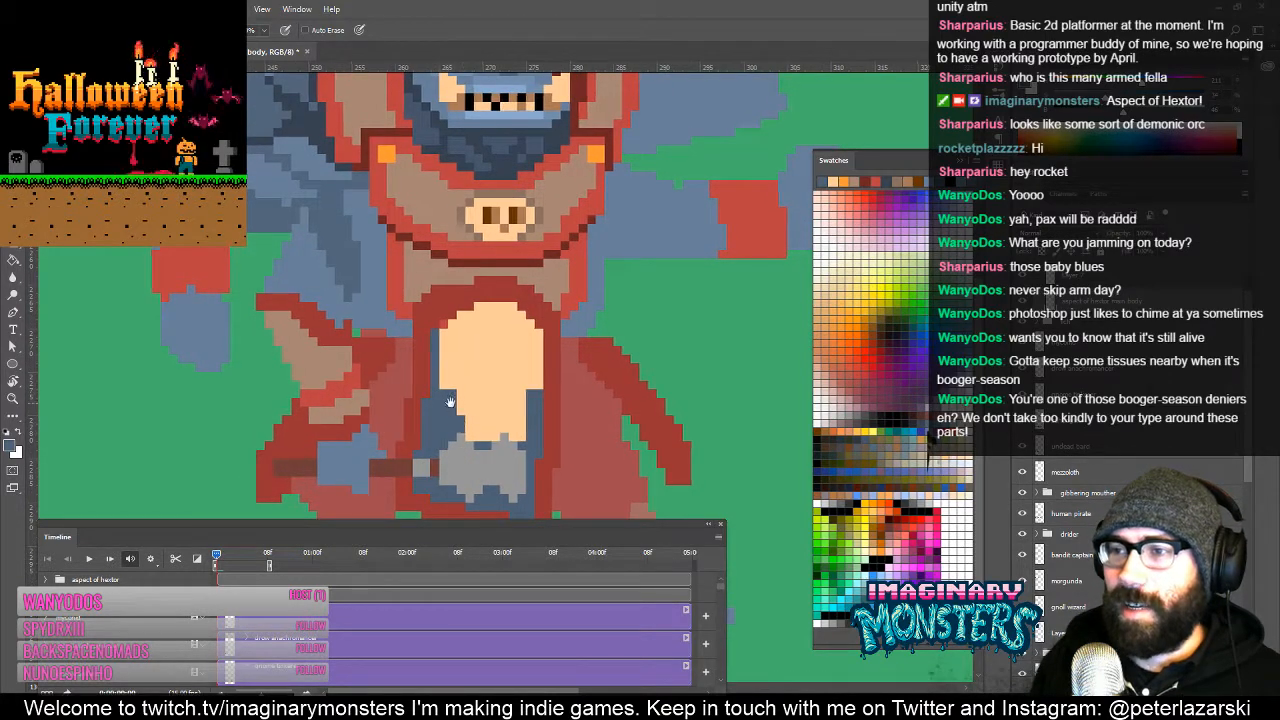
pyautogui.moveTo(457, 409)
pyautogui.mouseDown()
pyautogui.moveTo(445, 397)
pyautogui.moveTo(447, 428)
pyautogui.moveTo(449, 381)
pyautogui.mouseUp()
pyautogui.moveTo(500, 420); pyautogui.dragTo(508, 385)
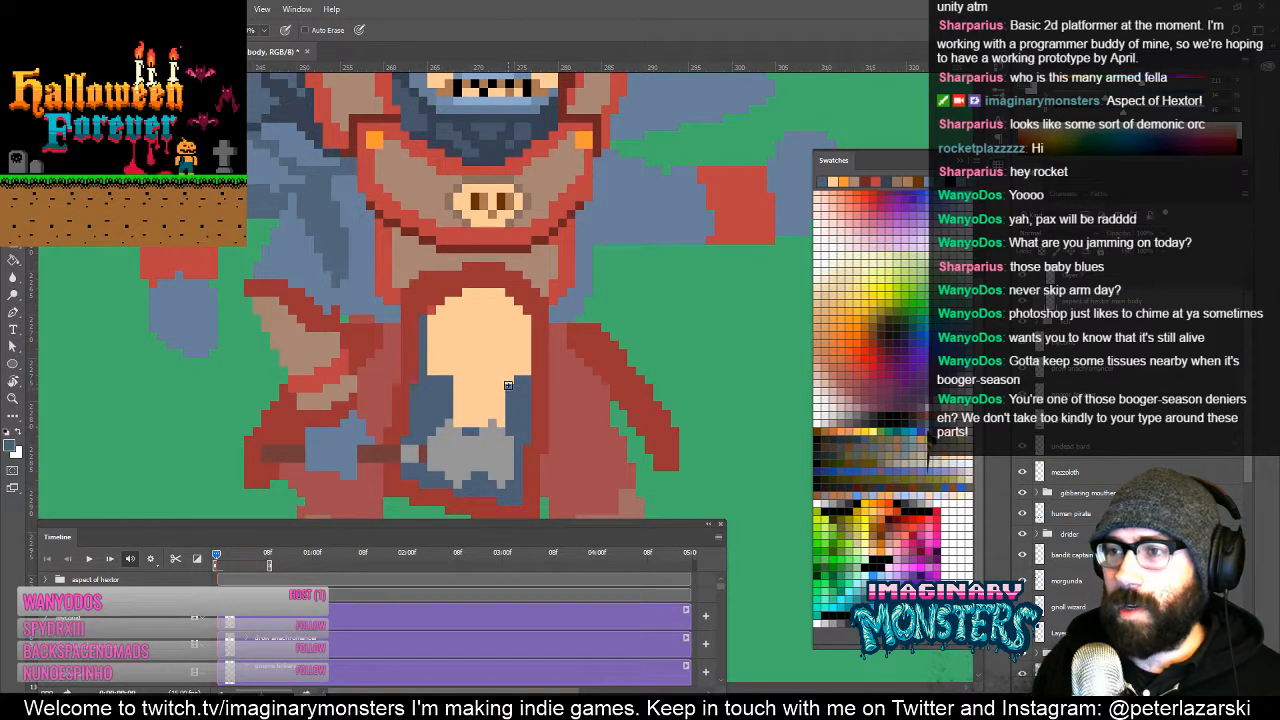
pyautogui.moveTo(435, 407)
pyautogui.mouseDown()
pyautogui.moveTo(444, 424)
pyautogui.moveTo(505, 420)
pyautogui.moveTo(501, 435)
pyautogui.moveTo(490, 436)
pyautogui.moveTo(498, 422)
pyautogui.moveTo(481, 426)
pyautogui.mouseUp()
pyautogui.keyDown('alt'); pyautogui.click(470, 406); pyautogui.keyUp('alt')
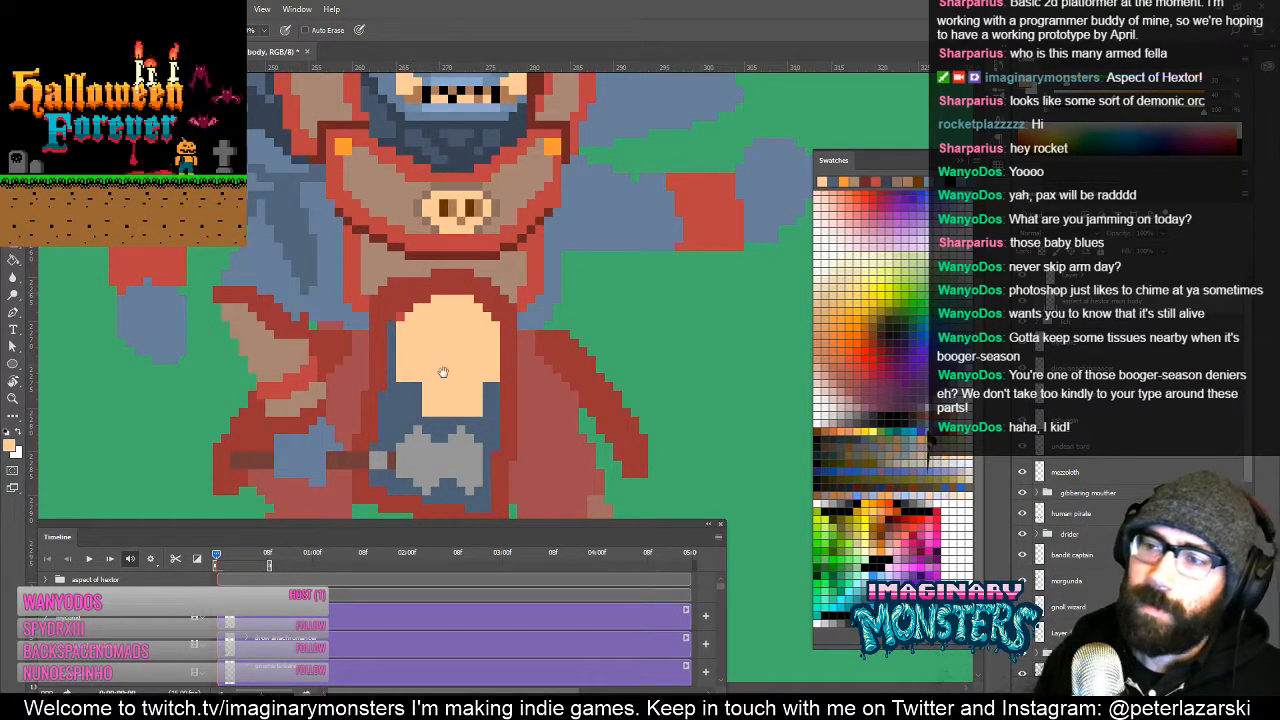
# Step: Draw the tabard skull's angled eyes and small nose in dark brown sampled from the chest emblem
pyautogui.moveTo(442, 372); pyautogui.dragTo(428, 362)
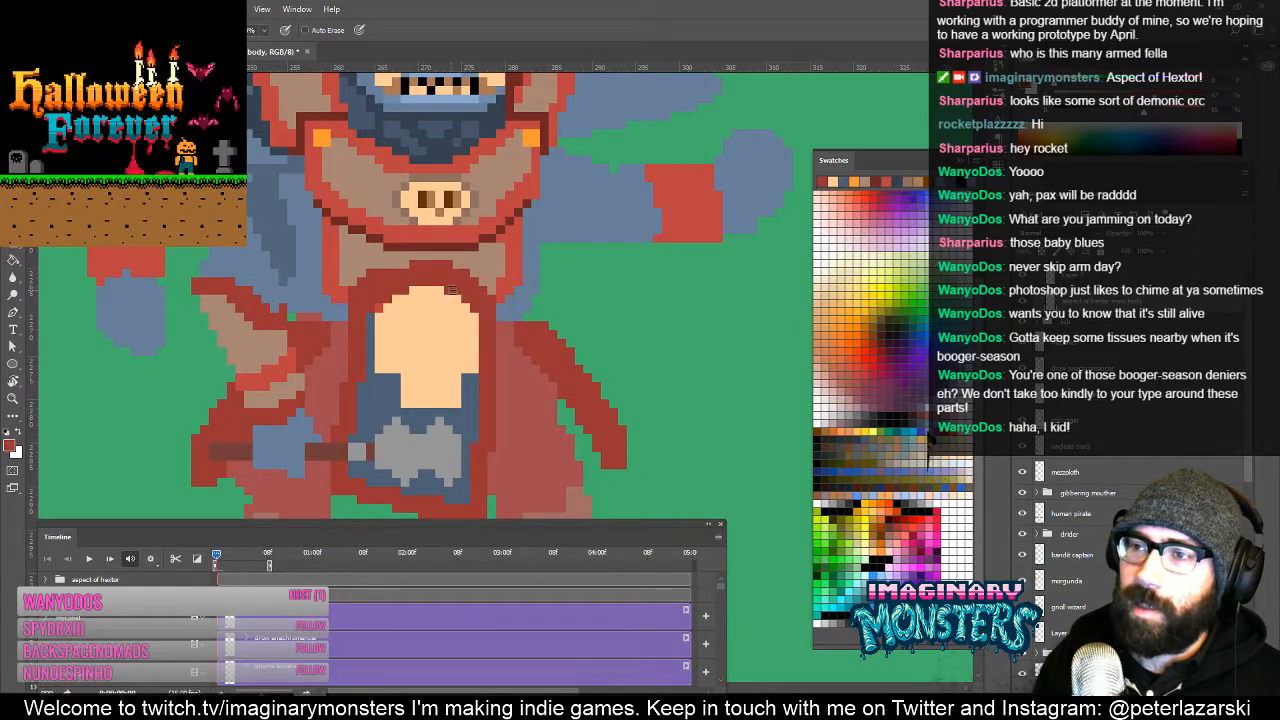
pyautogui.moveTo(476, 322); pyautogui.dragTo(490, 337)
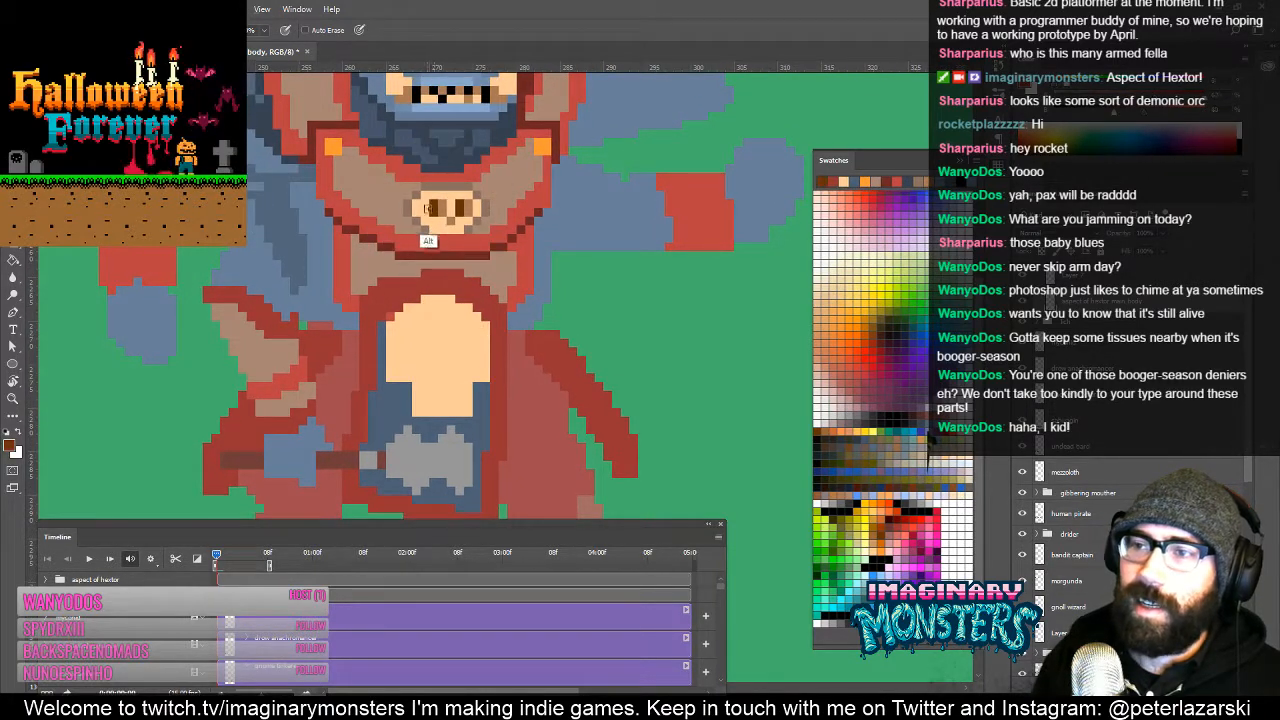
pyautogui.moveTo(409, 360)
pyautogui.mouseDown()
pyautogui.moveTo(471, 359)
pyautogui.moveTo(420, 368)
pyautogui.mouseUp()
pyautogui.keyDown('alt'); pyautogui.click(444, 231); pyautogui.keyUp('alt')
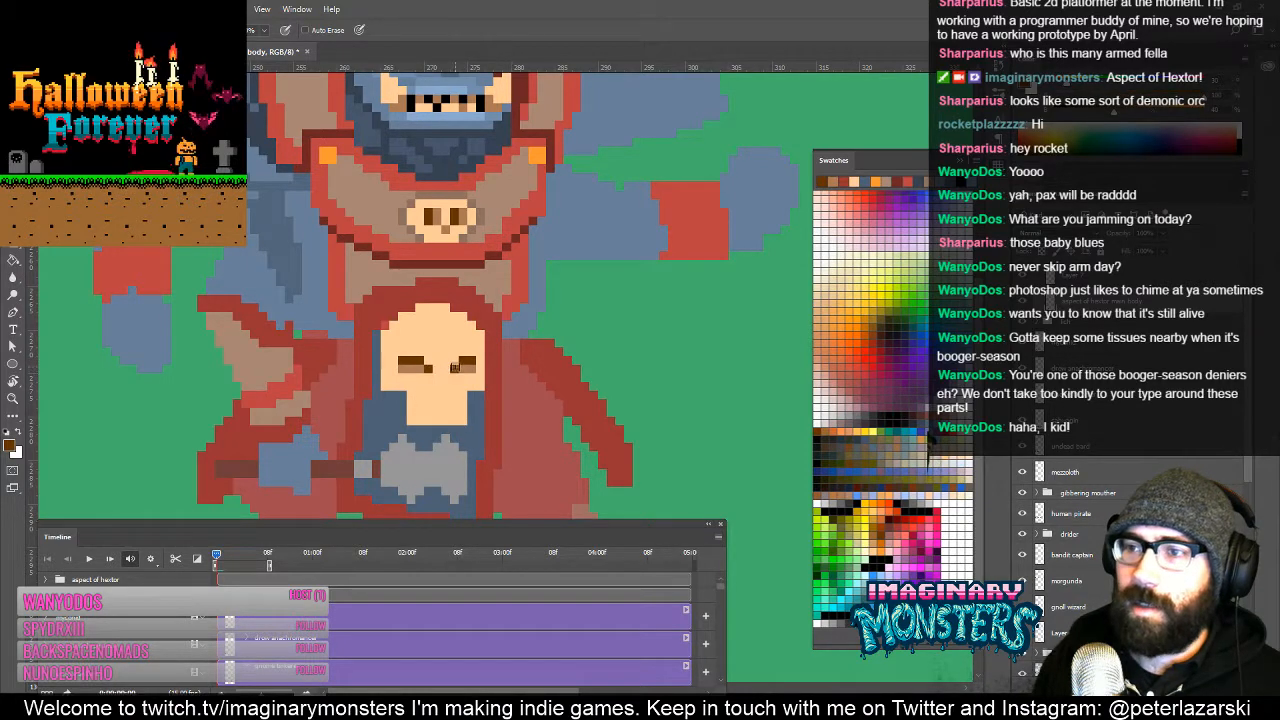
pyautogui.moveTo(421, 359); pyautogui.dragTo(411, 347)
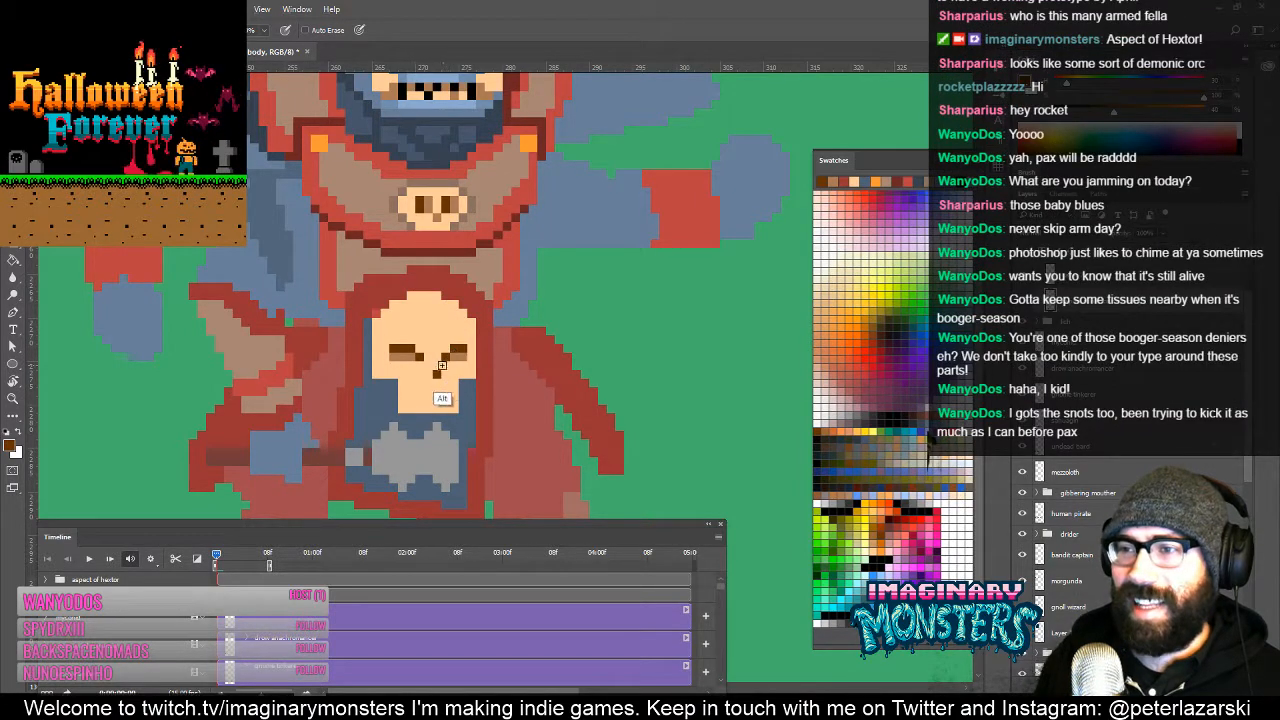
# Step: Shade beneath both eyes of the tabard skull in tan and refine the sockets with dark brown
pyautogui.moveTo(448, 408); pyautogui.dragTo(428, 395)
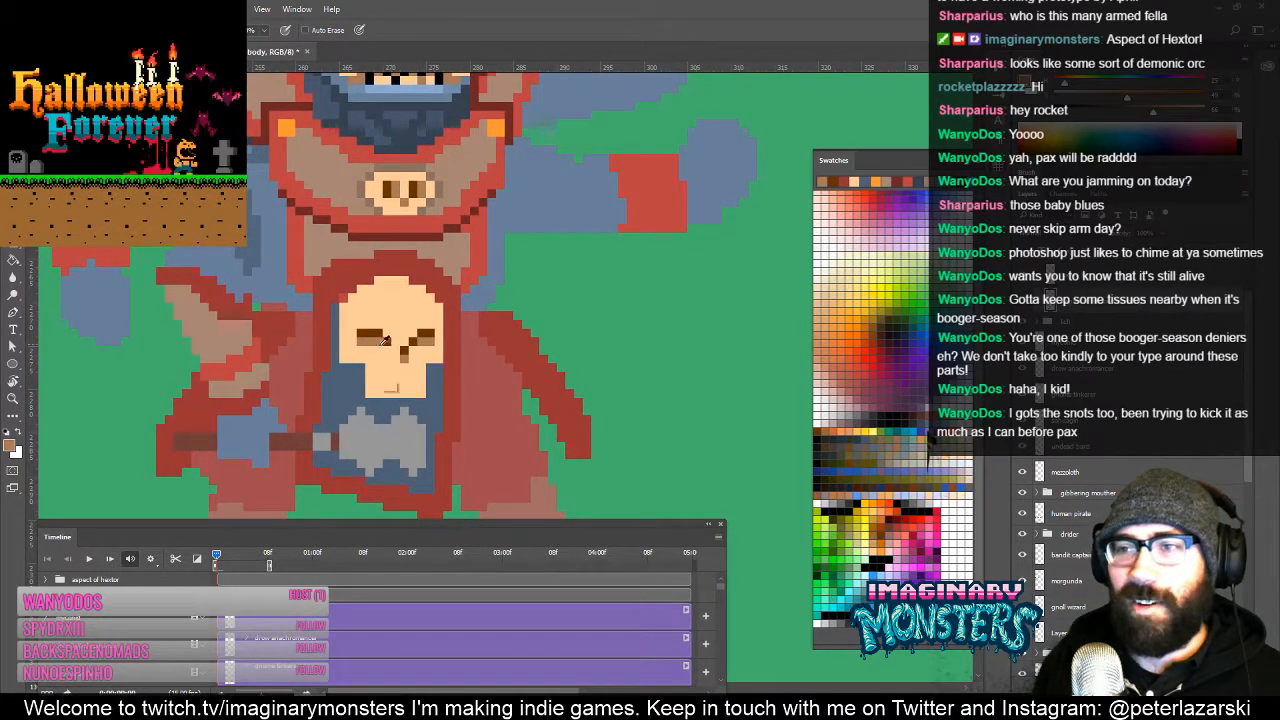
pyautogui.moveTo(384, 340); pyautogui.dragTo(355, 340)
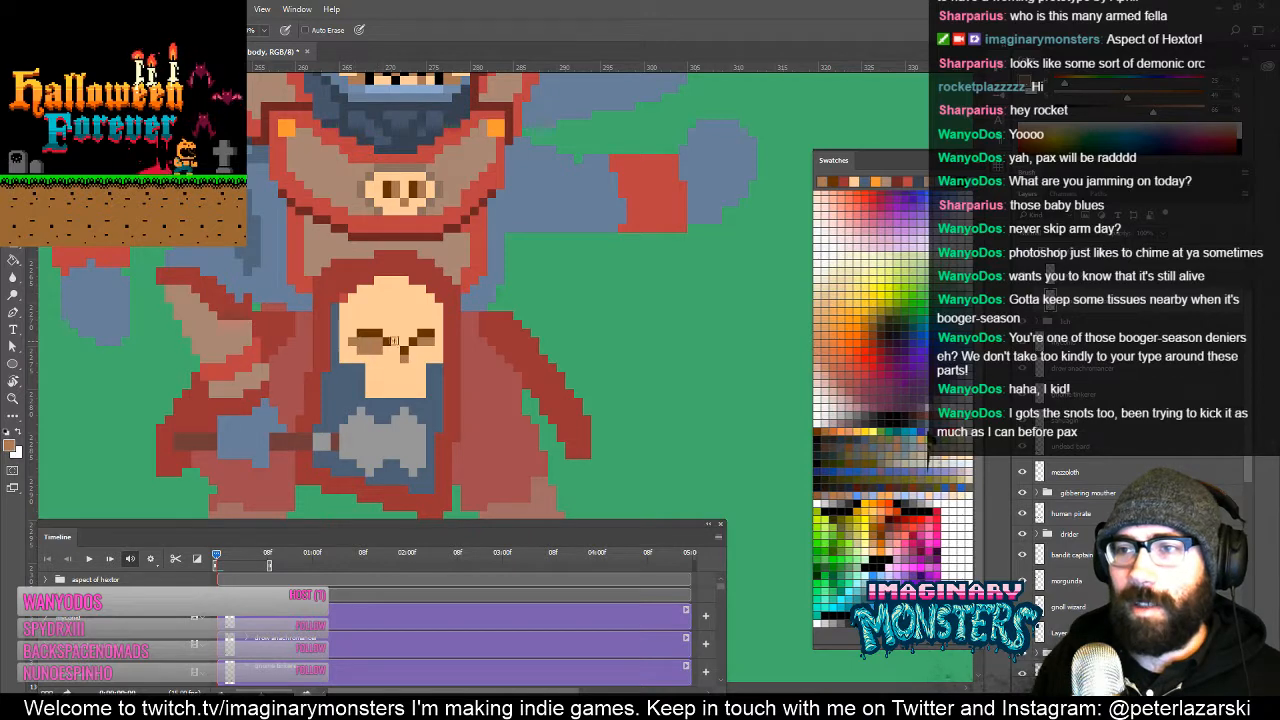
pyautogui.keyDown('alt'); pyautogui.click(374, 331); pyautogui.keyUp('alt')
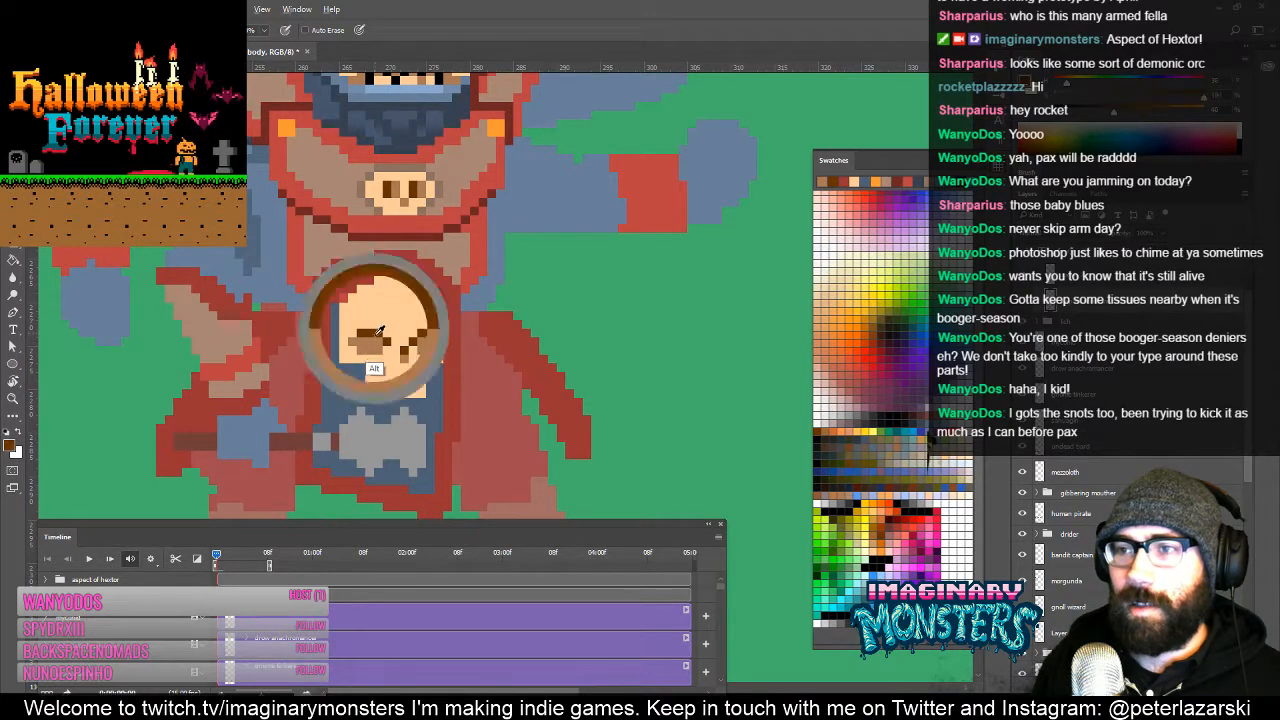
pyautogui.click(370, 340)
pyautogui.keyDown('alt'); pyautogui.click(364, 342); pyautogui.keyUp('alt')
pyautogui.click(379, 342)
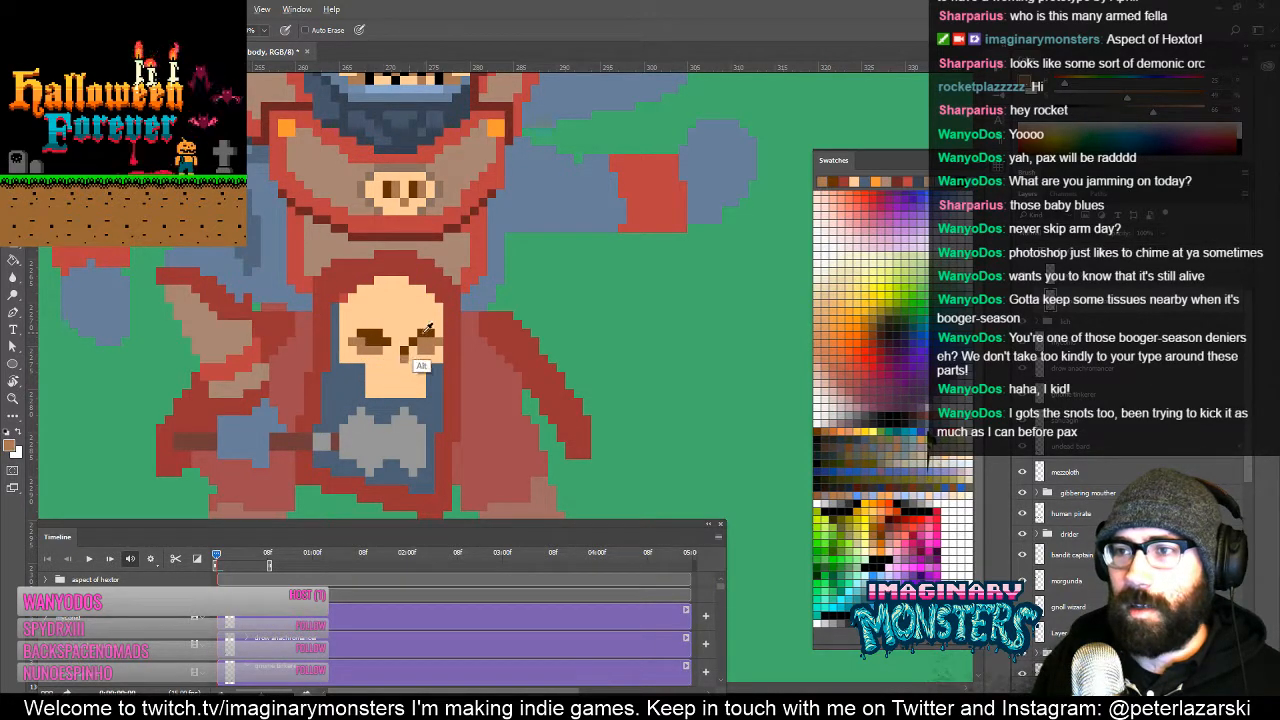
pyautogui.moveTo(432, 344)
pyautogui.mouseDown()
pyautogui.moveTo(452, 368)
pyautogui.moveTo(443, 325)
pyautogui.mouseUp()
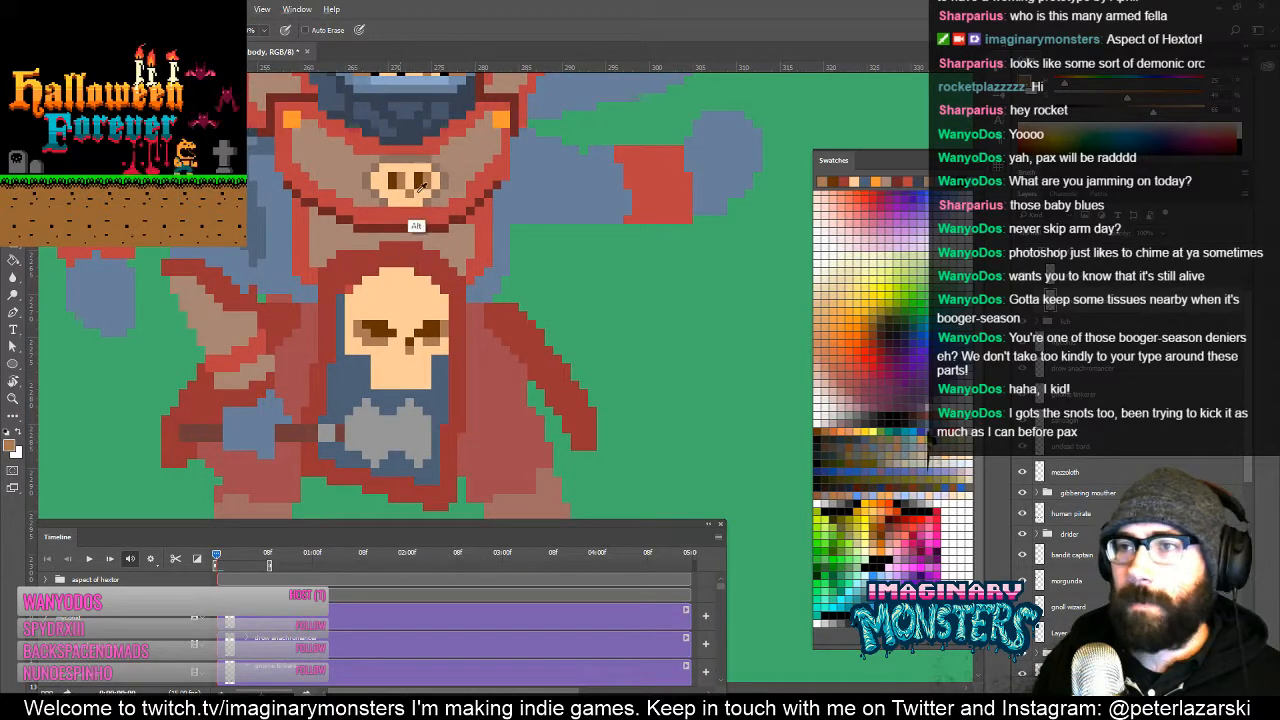
# Step: Form the tabard skull's teeth with tan vertical lines, bone-colored touch-ups and dark brown gaps
pyautogui.moveTo(409, 384)
pyautogui.mouseDown()
pyautogui.moveTo(409, 367)
pyautogui.moveTo(392, 366)
pyautogui.moveTo(426, 365)
pyautogui.mouseUp()
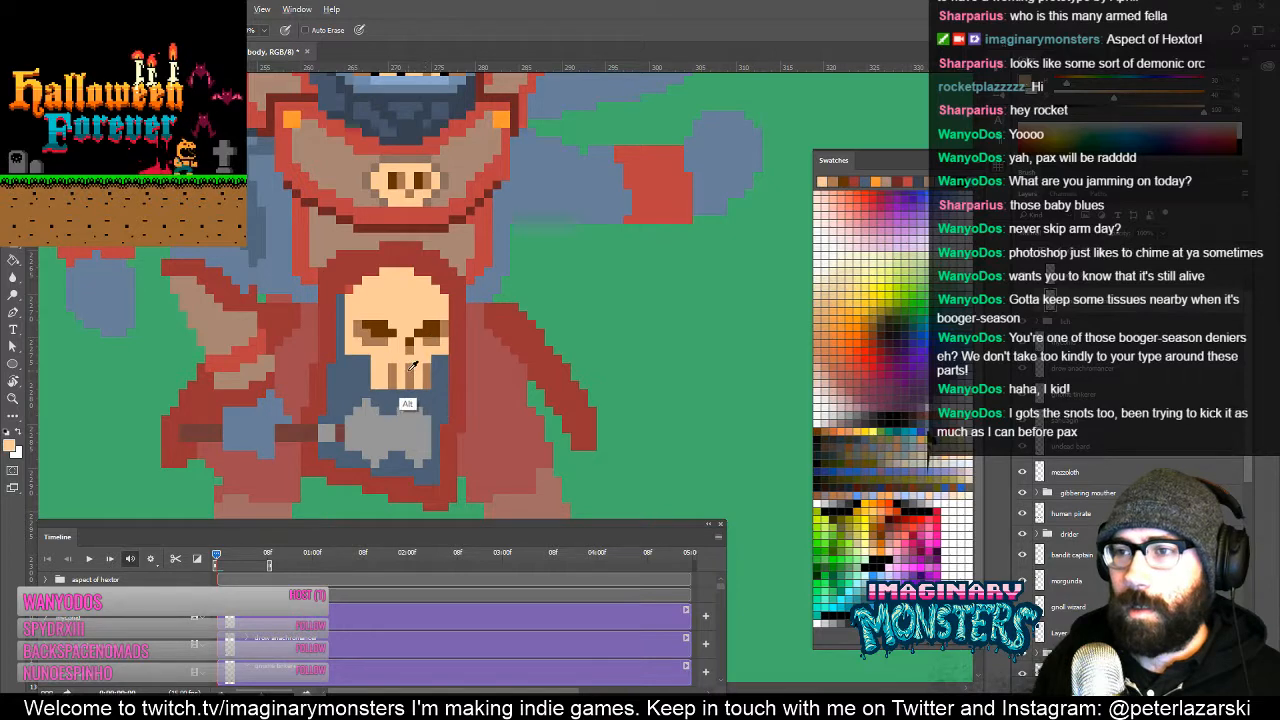
pyautogui.moveTo(375, 384)
pyautogui.mouseDown()
pyautogui.moveTo(366, 366)
pyautogui.moveTo(438, 364)
pyautogui.mouseUp()
pyautogui.keyDown('alt'); pyautogui.click(373, 357); pyautogui.keyUp('alt')
pyautogui.moveTo(395, 264)
pyautogui.mouseDown()
pyautogui.moveTo(404, 312)
pyautogui.moveTo(417, 308)
pyautogui.moveTo(428, 257)
pyautogui.mouseUp()
pyautogui.moveTo(450, 368); pyautogui.dragTo(449, 330)
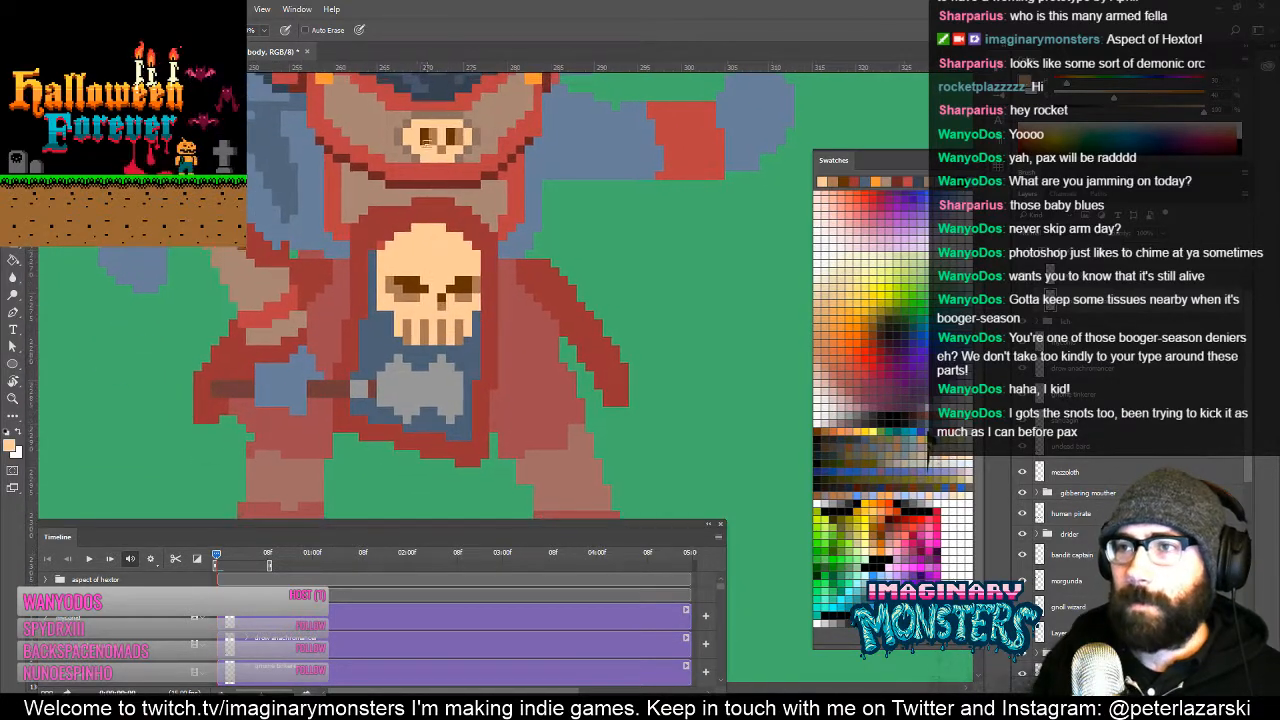
pyautogui.keyDown('alt'); pyautogui.click(427, 133); pyautogui.keyUp('alt')
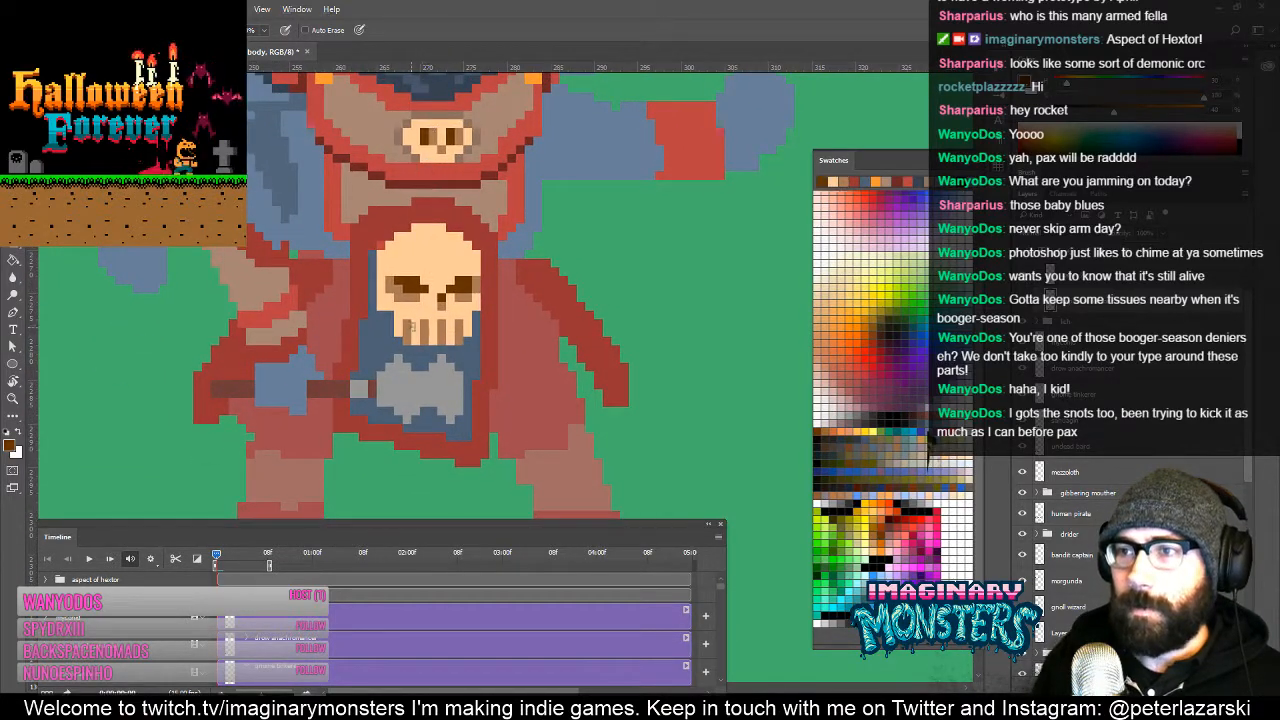
pyautogui.click(444, 327)
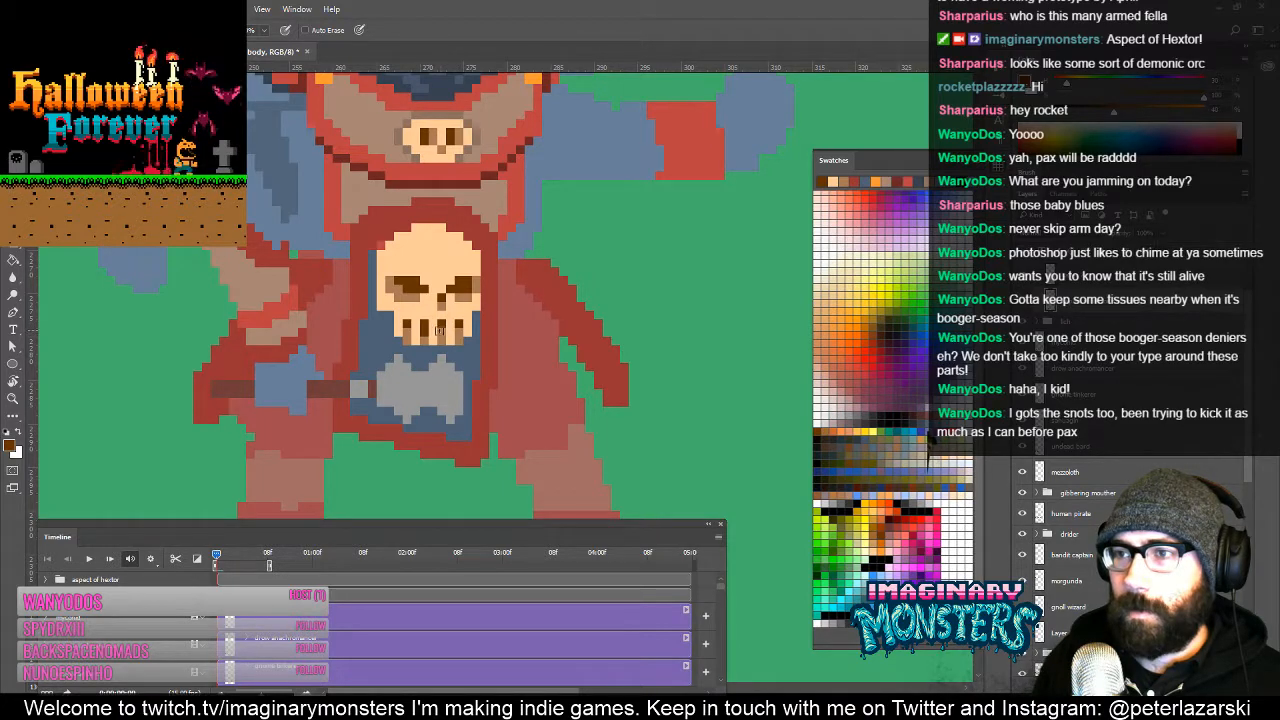
# Step: Check the whole sprite at a smaller scale, and add tan shading between the tabard skull's eyes
pyautogui.press('z')
pyautogui.keyDown('alt'); pyautogui.click(508, 318); pyautogui.keyUp('alt')
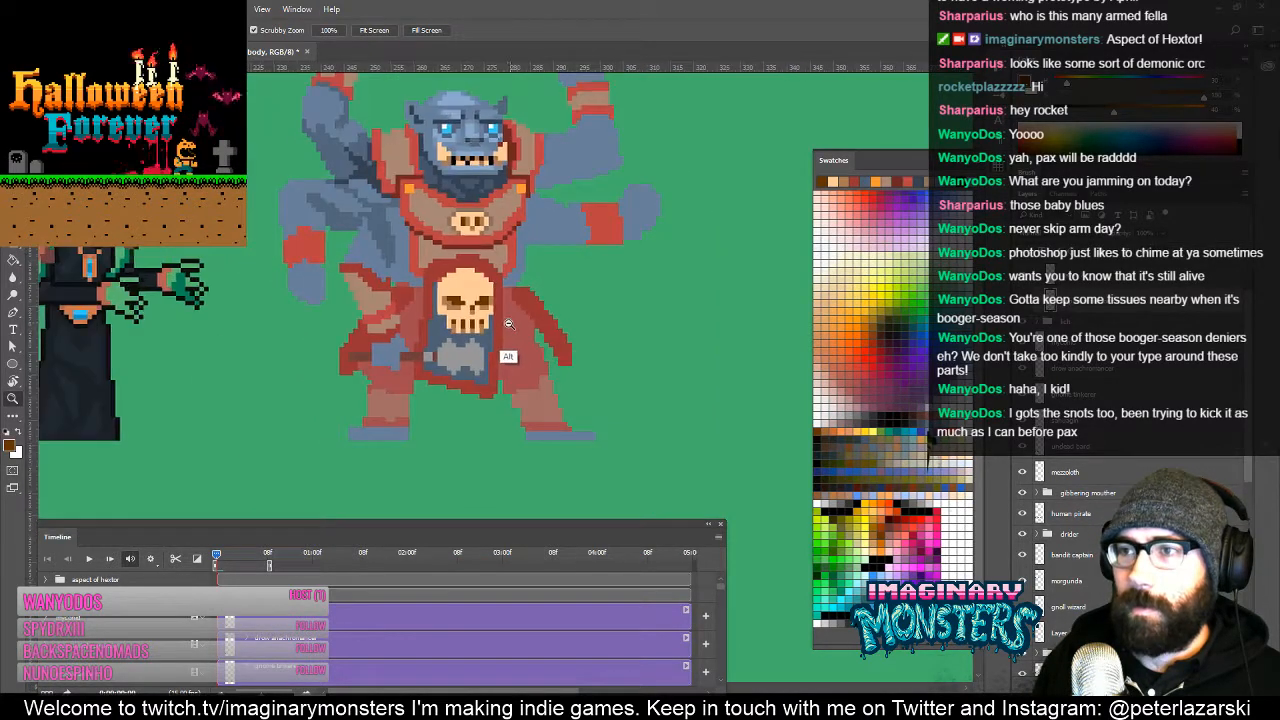
pyautogui.keyDown('alt'); pyautogui.click(514, 317); pyautogui.keyUp('alt')
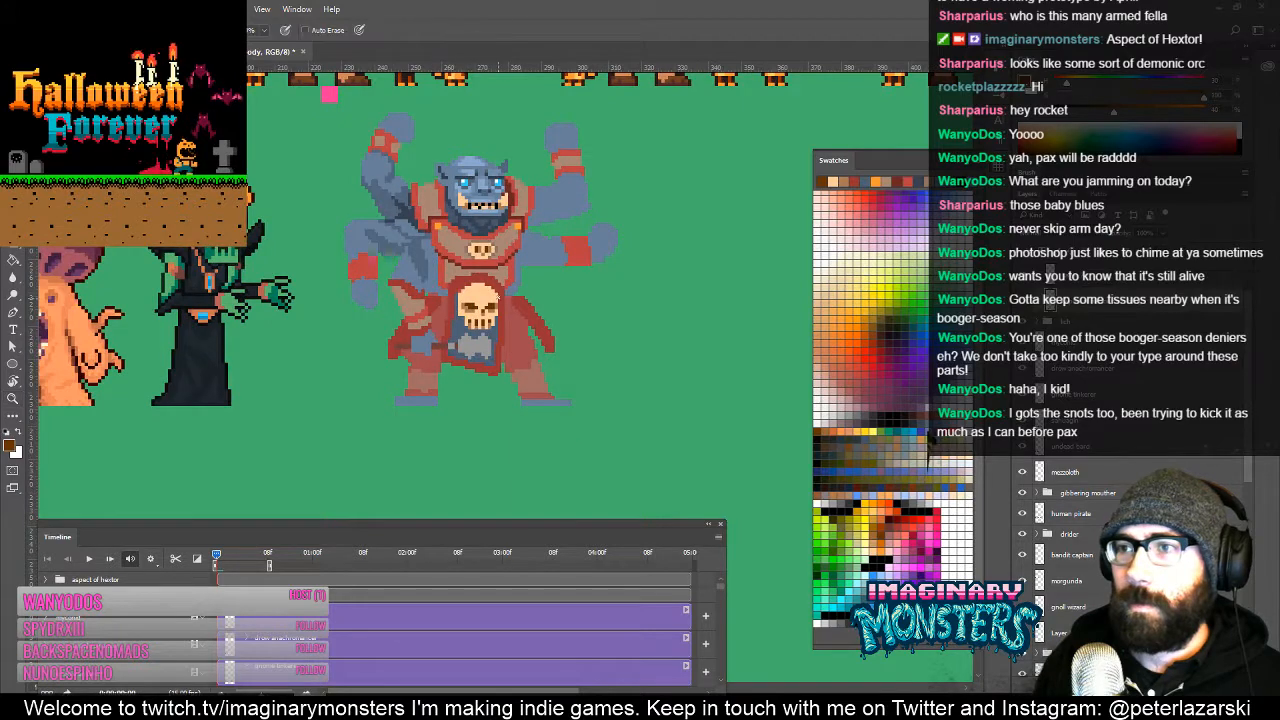
pyautogui.moveTo(487, 302); pyautogui.dragTo(527, 240)
pyautogui.press('b')
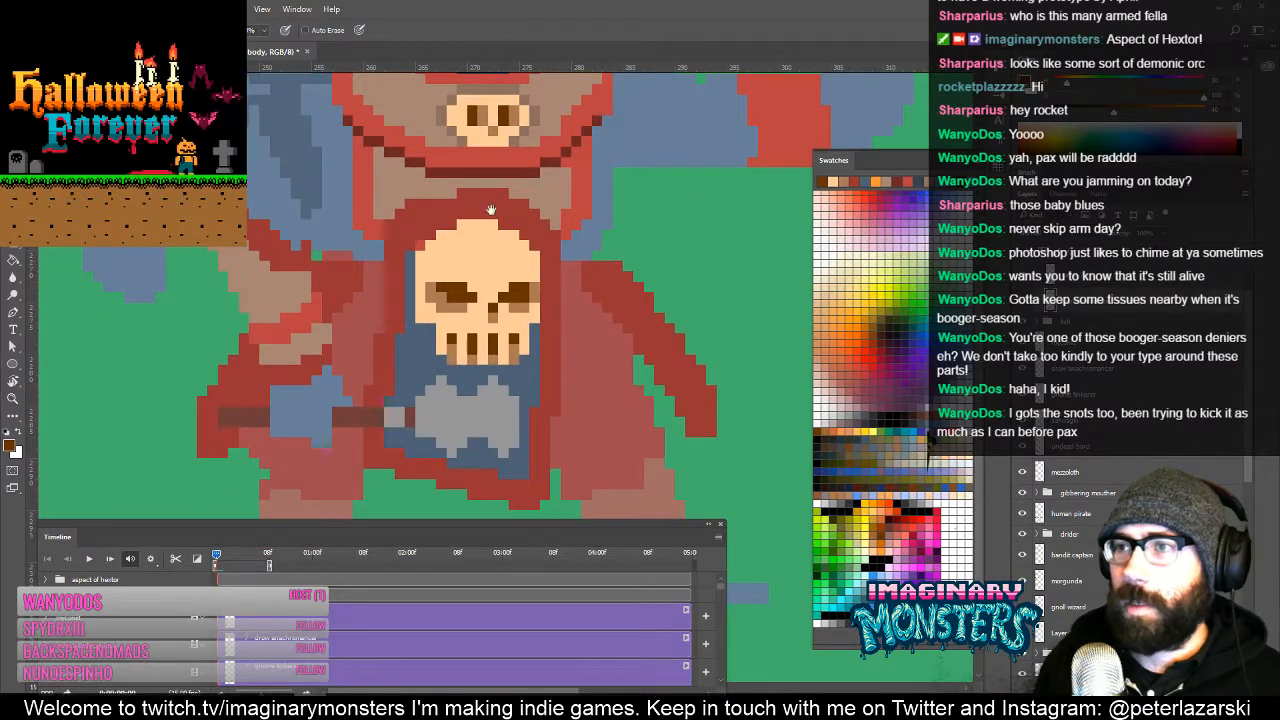
pyautogui.moveTo(469, 292)
pyautogui.mouseDown()
pyautogui.moveTo(441, 362)
pyautogui.moveTo(466, 362)
pyautogui.mouseUp()
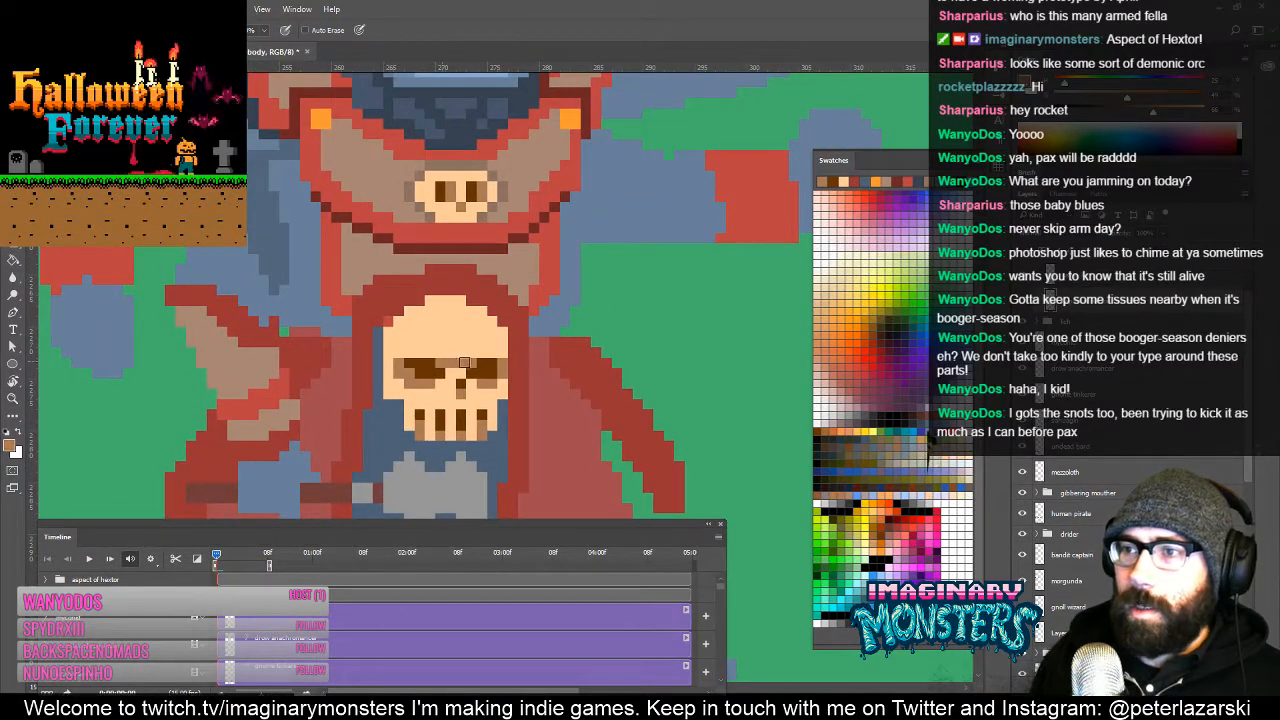
pyautogui.click(457, 373)
# Step: Paint sampled dark red over the blue strip beside the tabard skull and clean up the border around its upper left edge
pyautogui.moveTo(471, 311)
pyautogui.mouseDown()
pyautogui.moveTo(422, 290)
pyautogui.moveTo(426, 310)
pyautogui.moveTo(437, 303)
pyautogui.mouseUp()
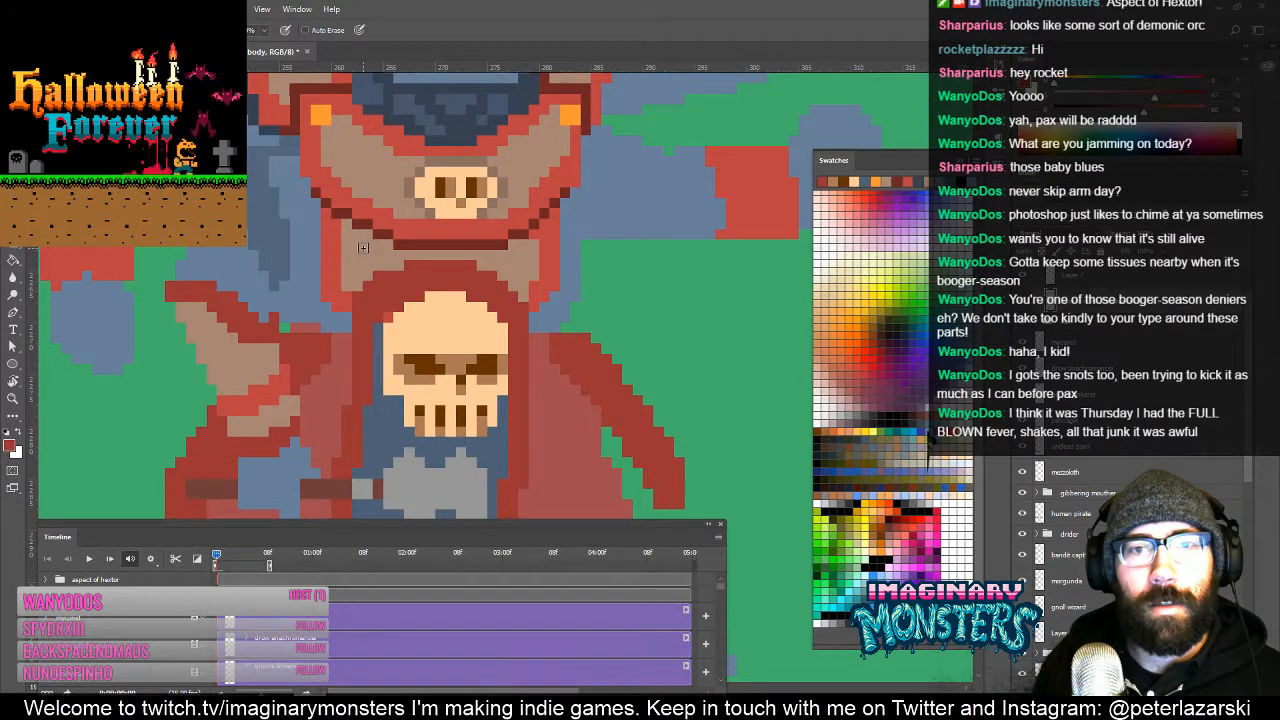
pyautogui.scroll(-2, 388, 280)
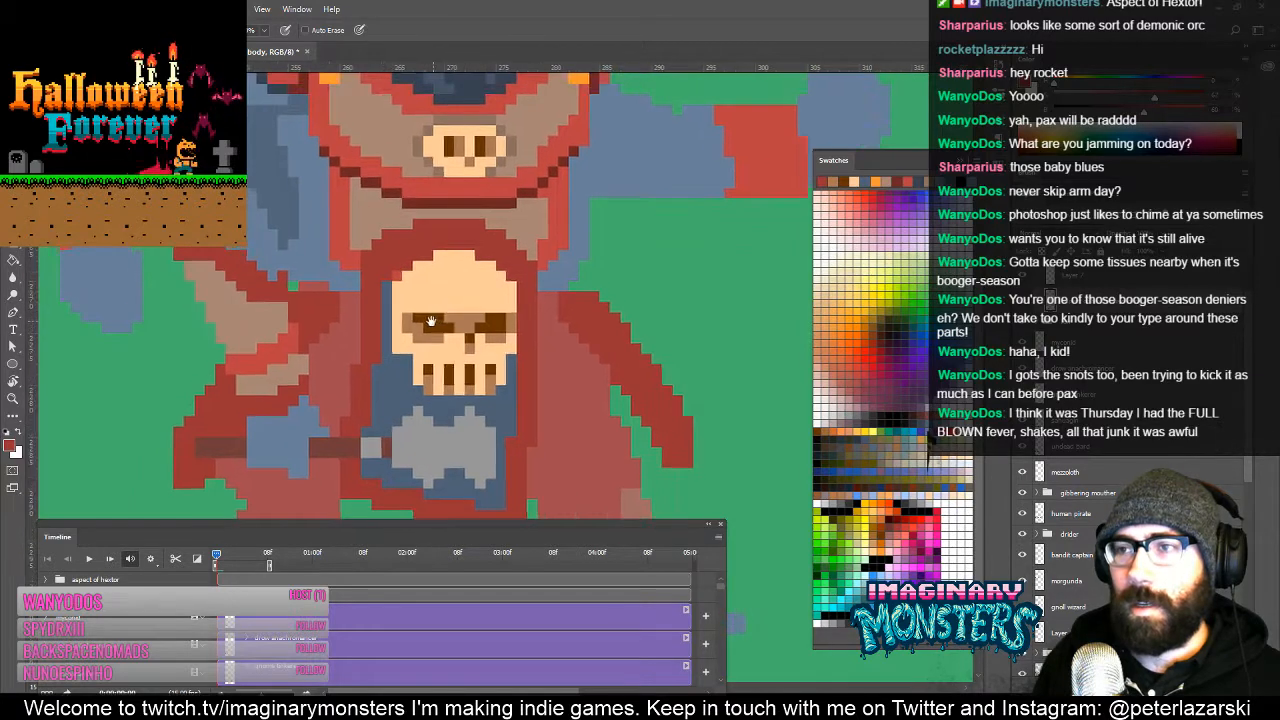
pyautogui.keyDown('alt'); pyautogui.click(381, 287); pyautogui.keyUp('alt')
pyautogui.moveTo(400, 244); pyautogui.dragTo(378, 268)
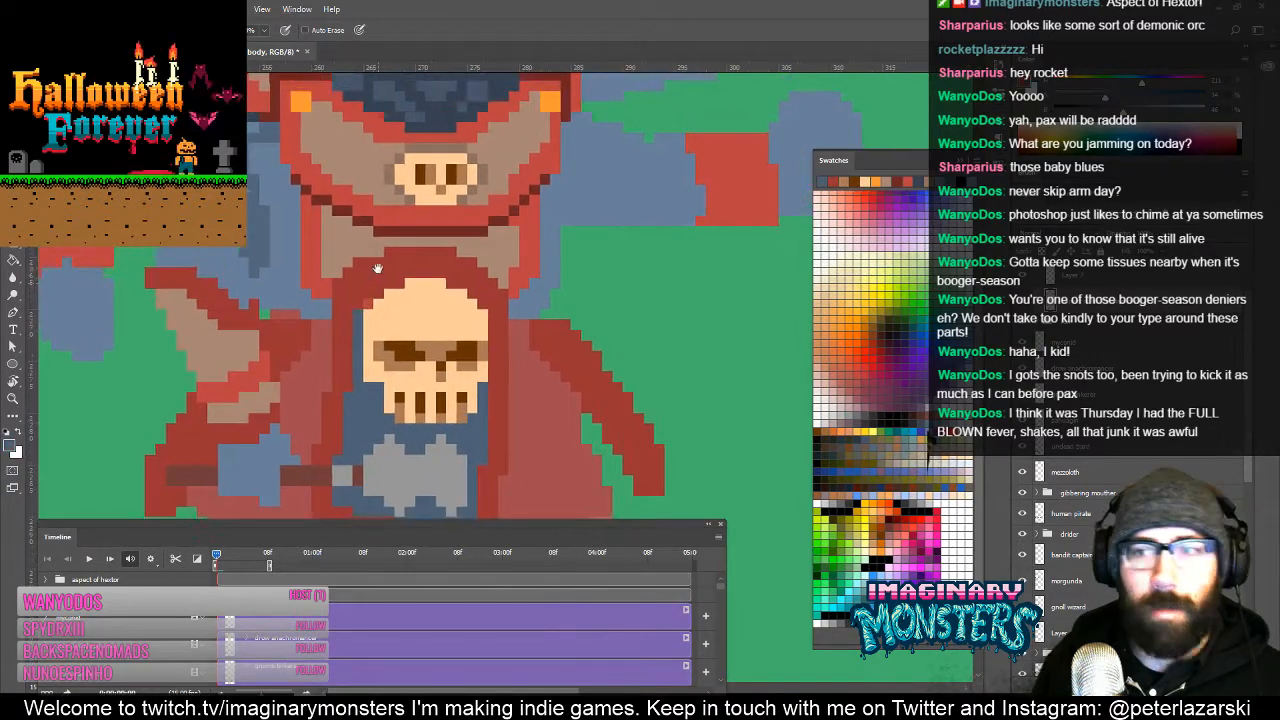
pyautogui.keyDown('alt'); pyautogui.click(356, 313); pyautogui.keyUp('alt')
pyautogui.moveTo(356, 313); pyautogui.dragTo(354, 379)
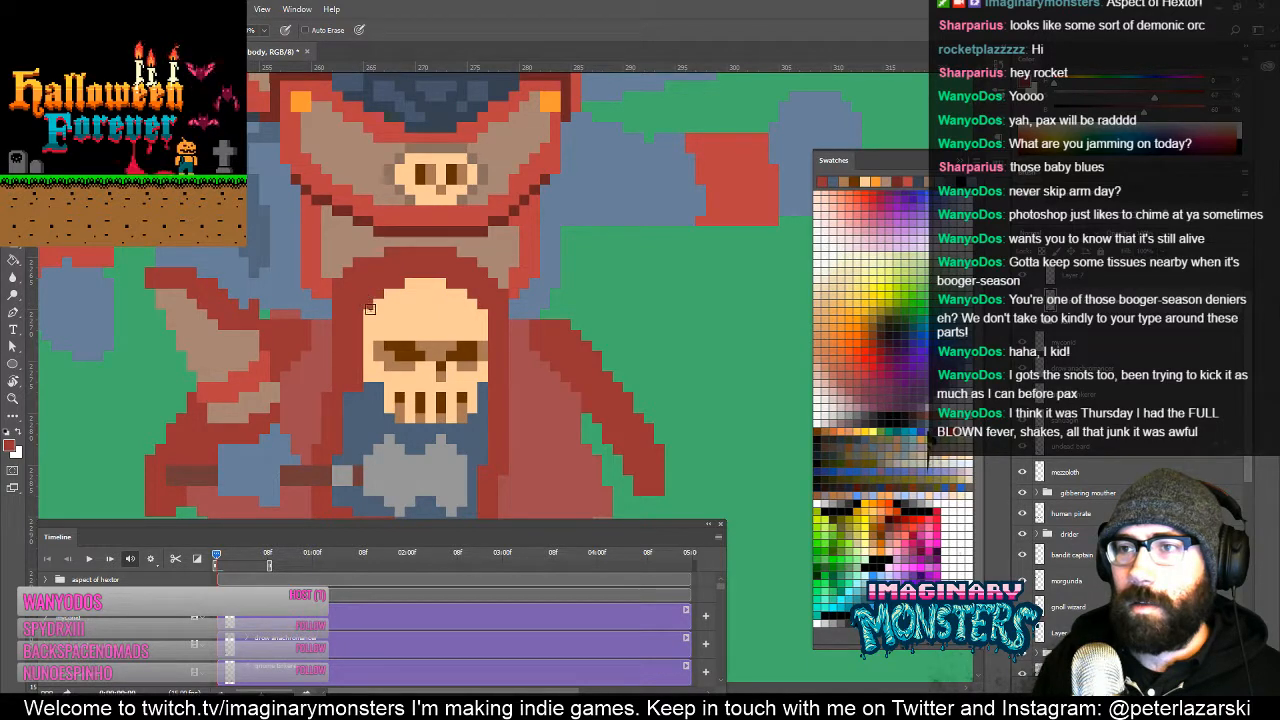
pyautogui.moveTo(366, 302); pyautogui.dragTo(392, 289)
# Step: Touch up the lower left corner of the torso armor beside the tabard with sampled brown and armor red
pyautogui.keyDown('alt'); pyautogui.click(381, 252); pyautogui.keyUp('alt')
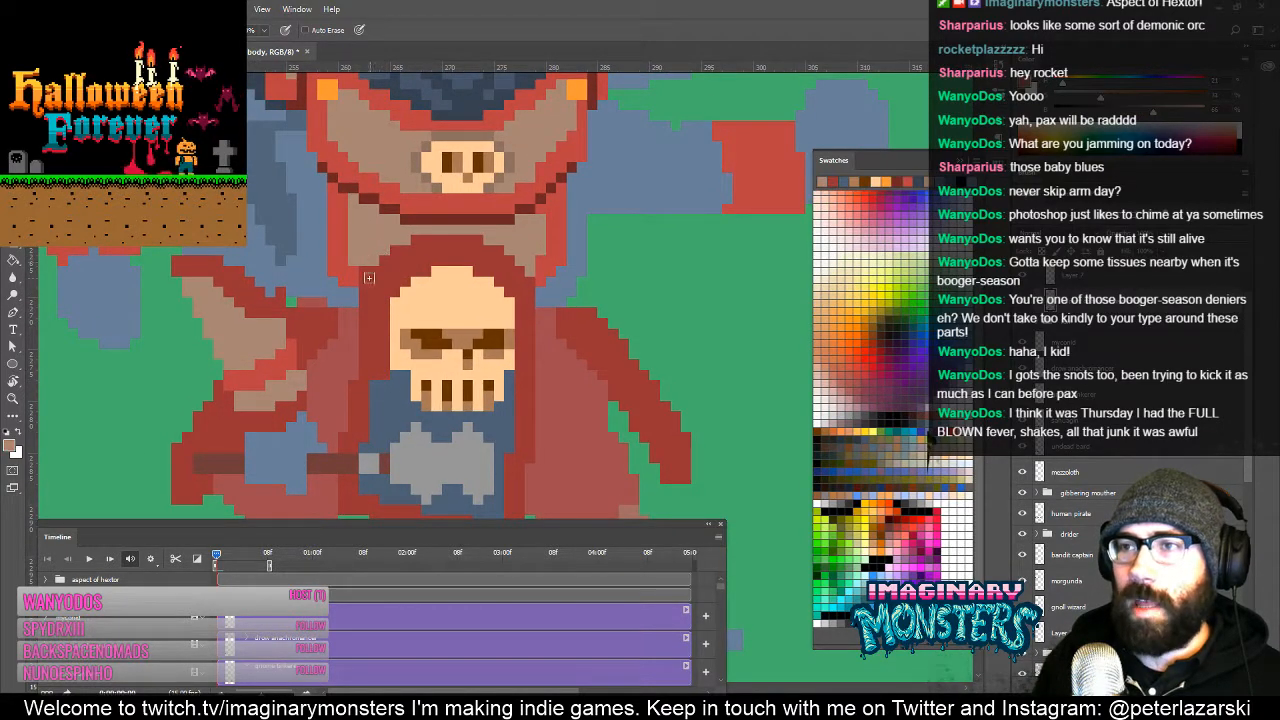
pyautogui.keyDown('alt'); pyautogui.click(351, 277); pyautogui.keyUp('alt')
pyautogui.click(361, 275)
# Step: Trim the tabard's lower left edge near the axe handle by erasing its outermost red pixels
pyautogui.moveTo(394, 335); pyautogui.dragTo(390, 325)
pyautogui.moveTo(491, 291); pyautogui.dragTo(489, 259)
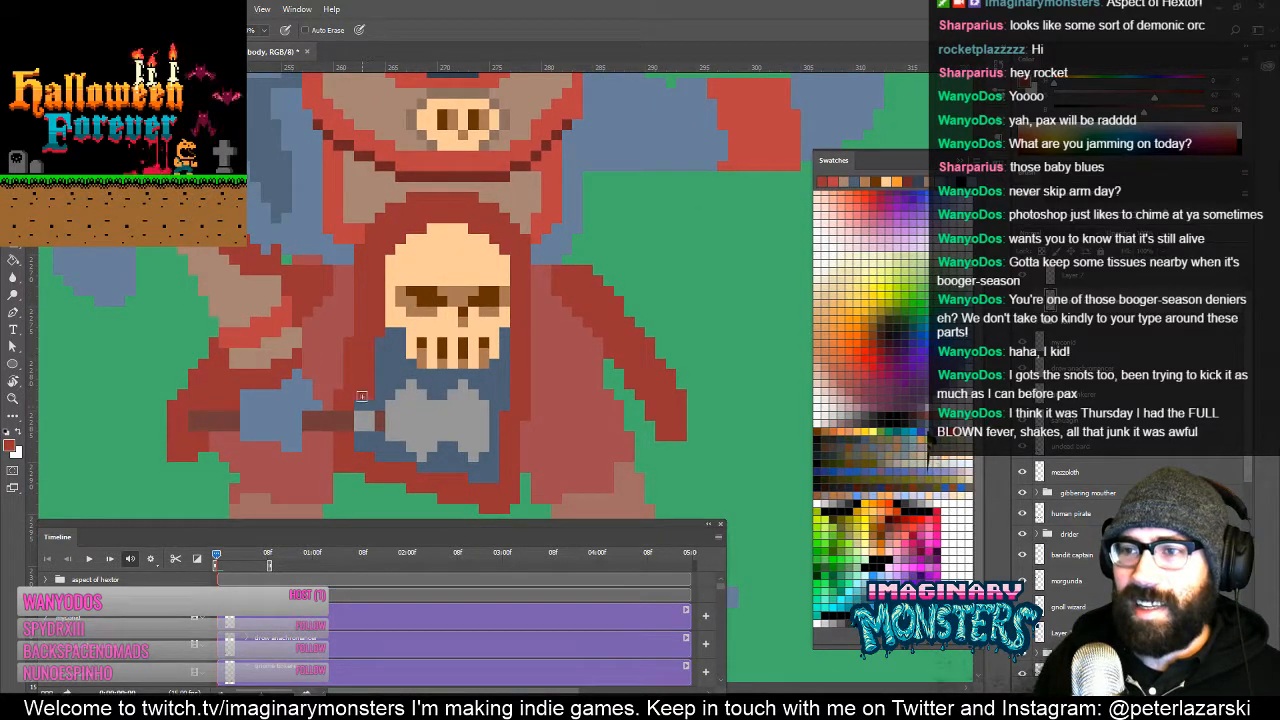
pyautogui.moveTo(343, 417); pyautogui.dragTo(321, 381)
pyautogui.moveTo(288, 336); pyautogui.dragTo(294, 317)
pyautogui.press('e')
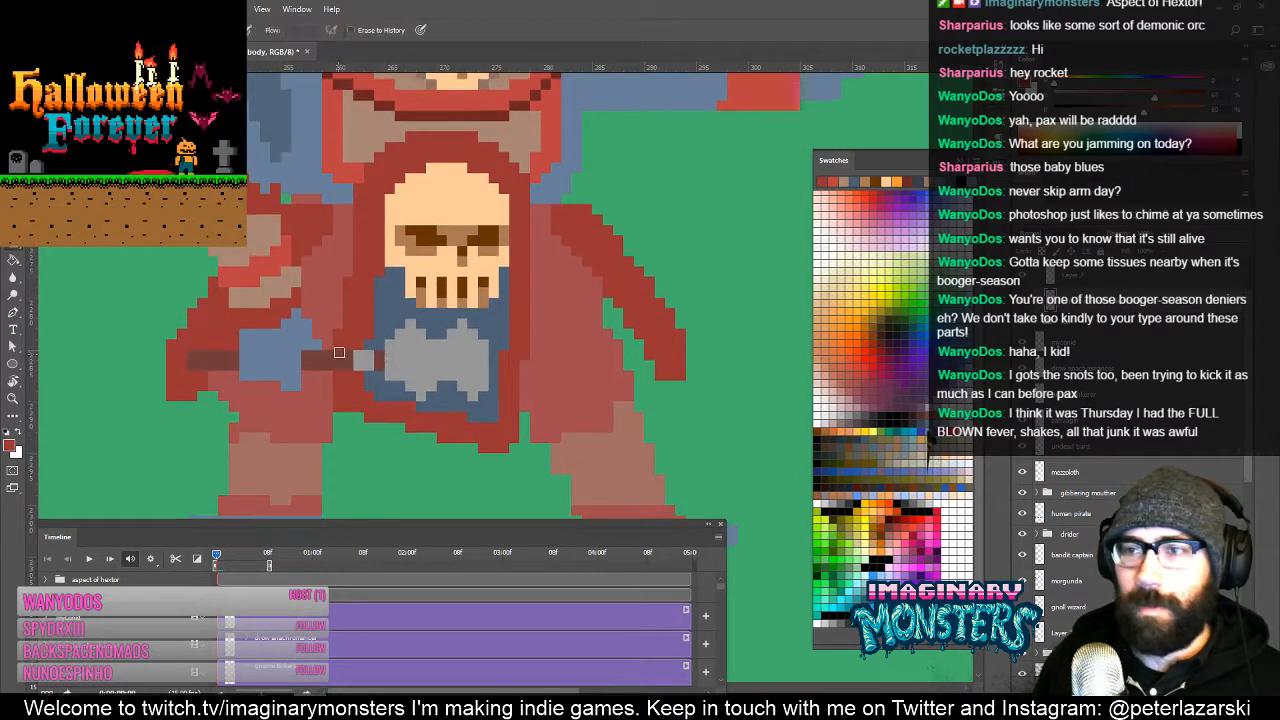
pyautogui.press('b')
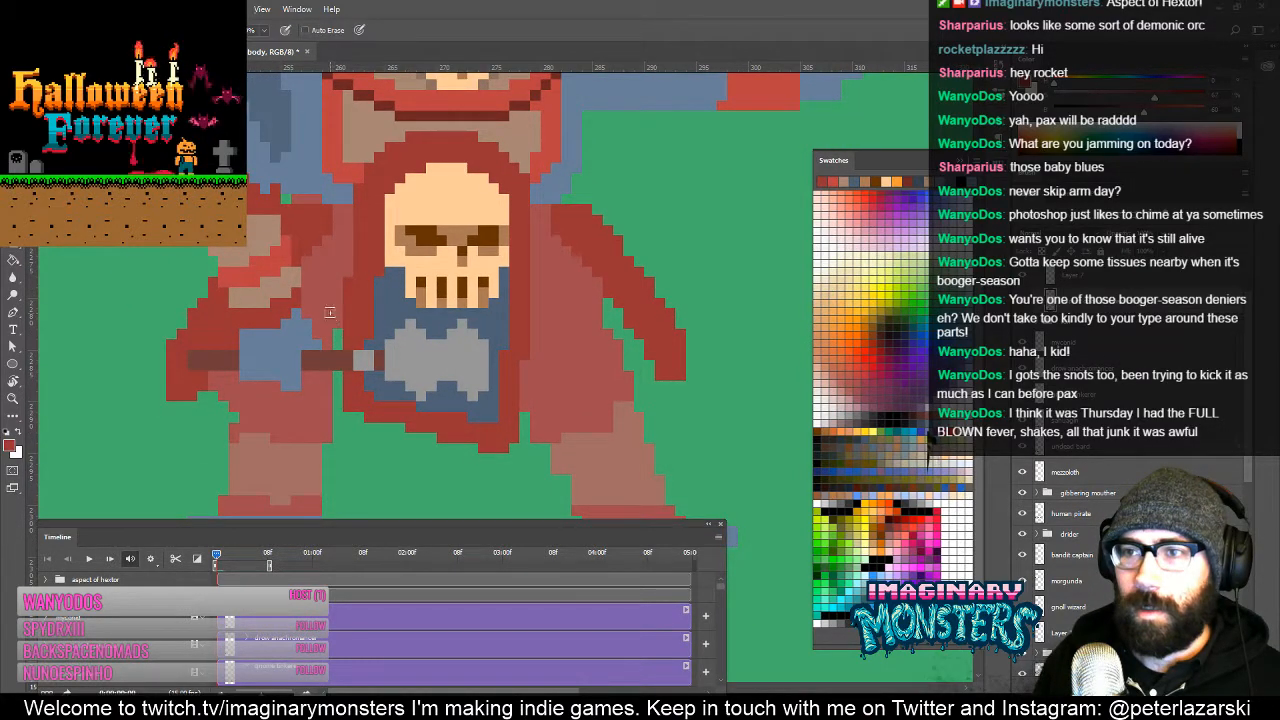
# Step: Touch up the tabard's inner field below the axe head with sampled slate blue
pyautogui.moveTo(511, 334); pyautogui.dragTo(411, 354)
pyautogui.keyDown('alt'); pyautogui.click(427, 368); pyautogui.keyUp('alt')
pyautogui.click(426, 414)
pyautogui.moveTo(421, 399)
pyautogui.mouseDown()
pyautogui.moveTo(446, 363)
pyautogui.moveTo(453, 425)
pyautogui.mouseUp()
pyautogui.click(439, 431)
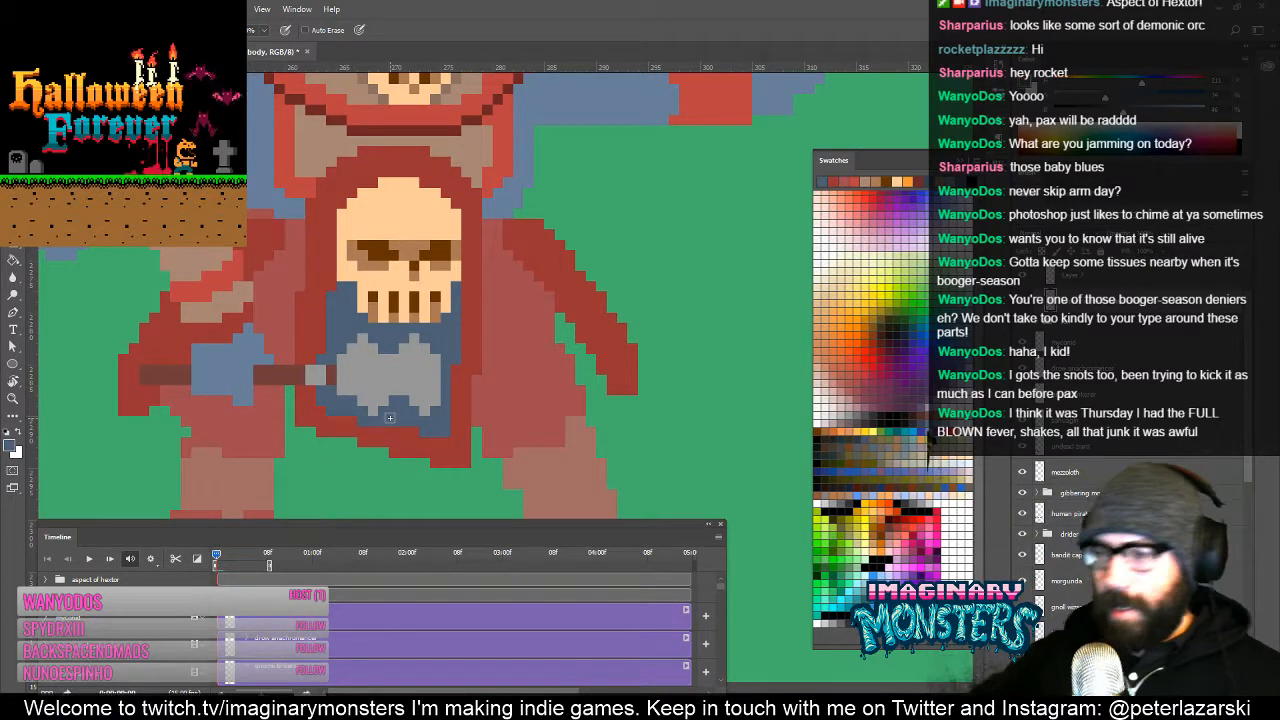
# Step: Touch up the tabard's lower border with sampled dark red
pyautogui.keyDown('alt'); pyautogui.click(371, 441); pyautogui.keyUp('alt')
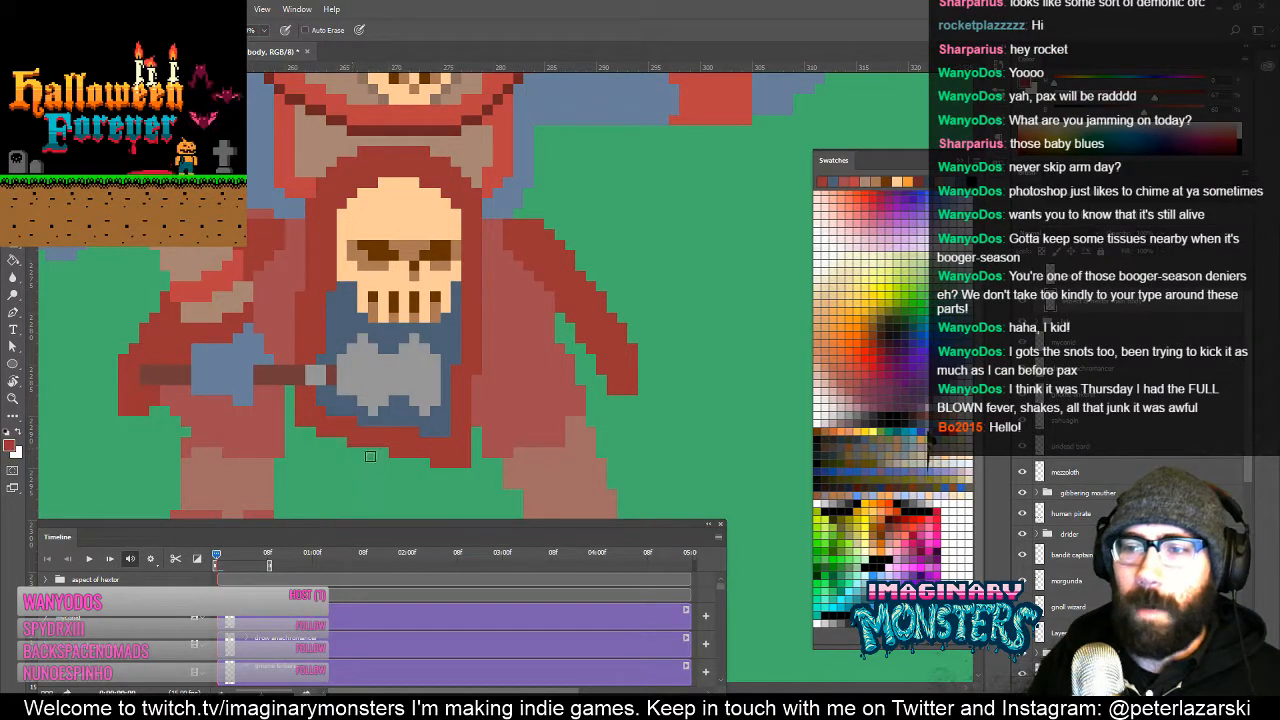
pyautogui.moveTo(423, 456)
pyautogui.mouseDown()
pyautogui.moveTo(391, 446)
pyautogui.moveTo(381, 422)
pyautogui.mouseUp()
pyautogui.moveTo(302, 386); pyautogui.dragTo(338, 393)
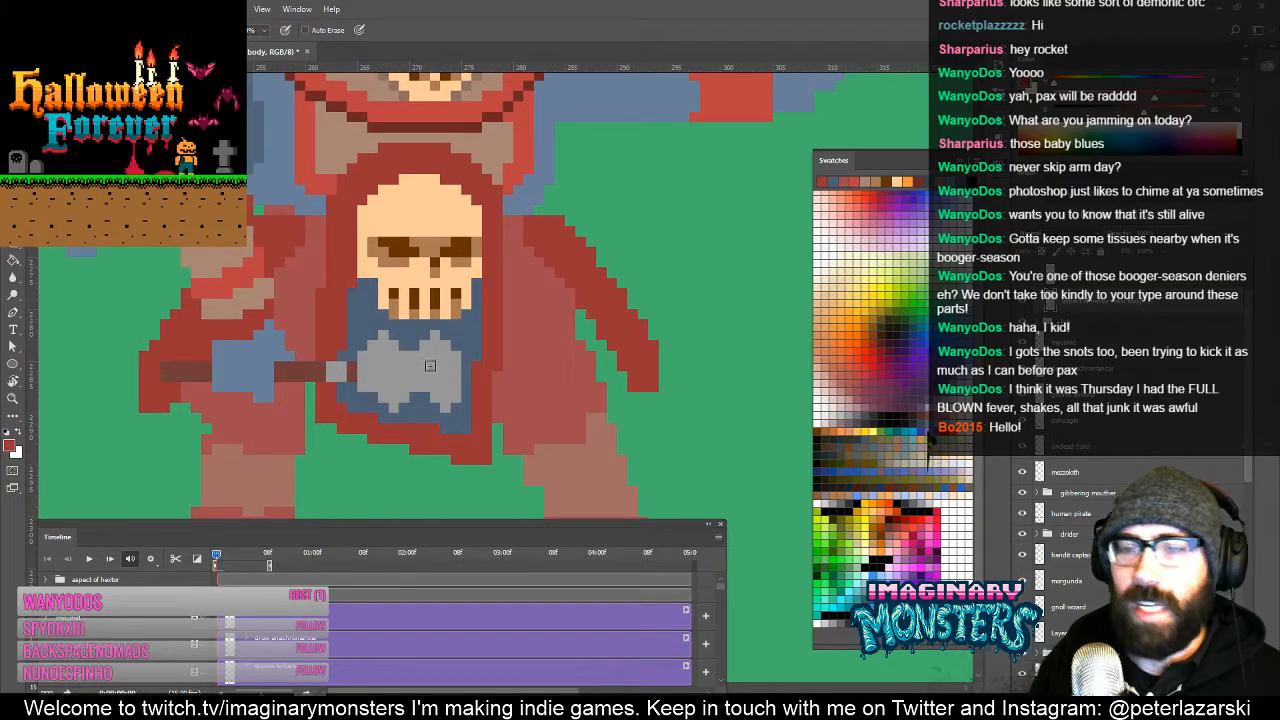
# Step: Touch up the tabard's inner field along its lower left edge above the axe handle with sampled slate blue
pyautogui.moveTo(438, 420); pyautogui.dragTo(413, 375)
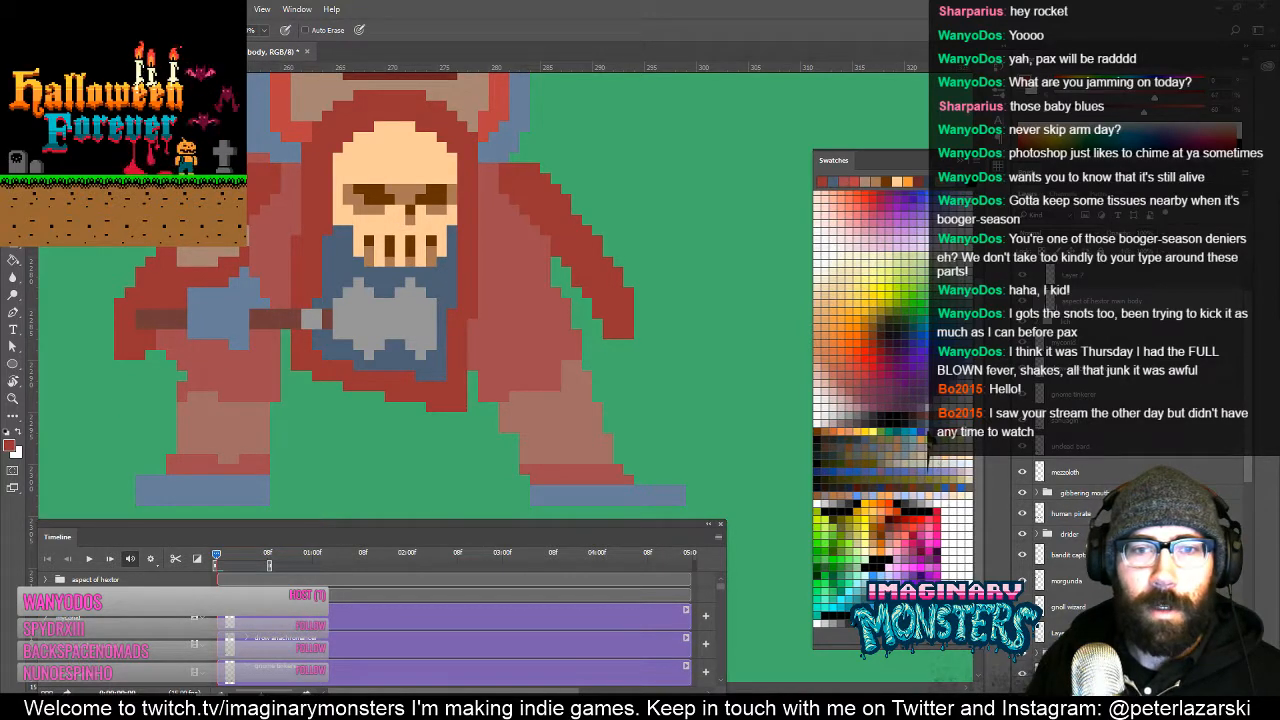
pyautogui.moveTo(406, 387); pyautogui.dragTo(510, 443)
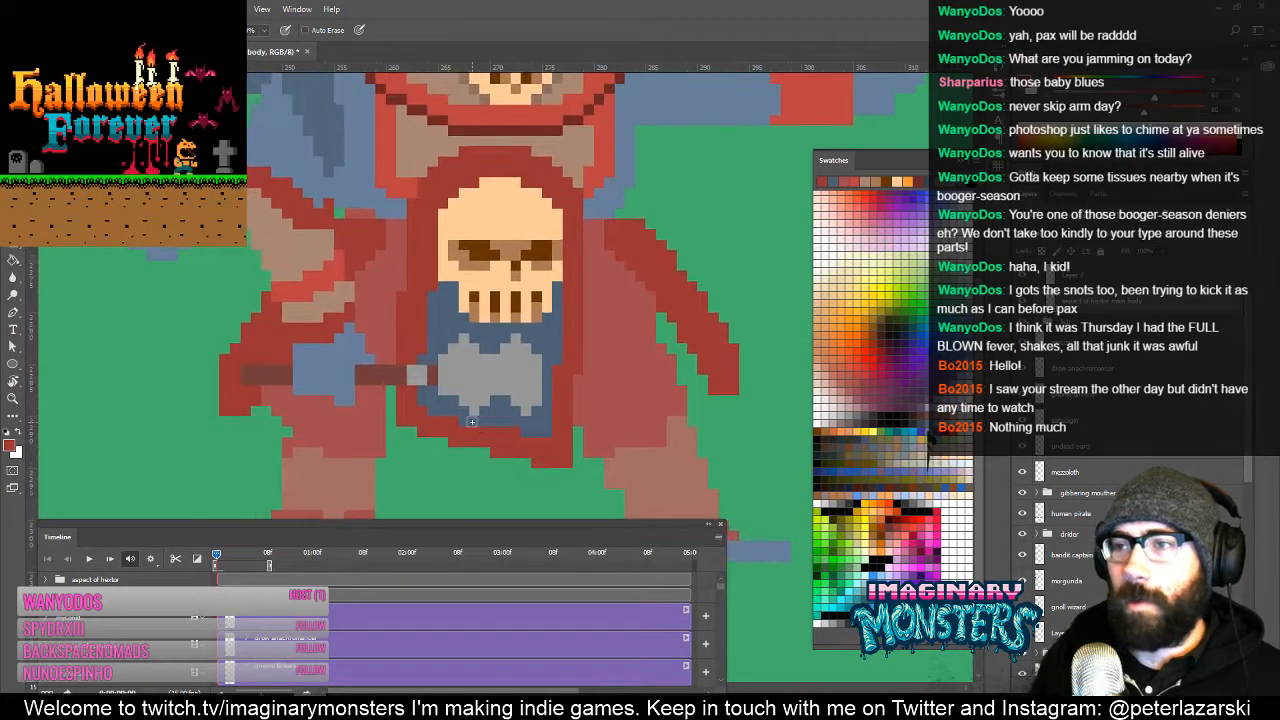
pyautogui.moveTo(410, 329); pyautogui.dragTo(398, 346)
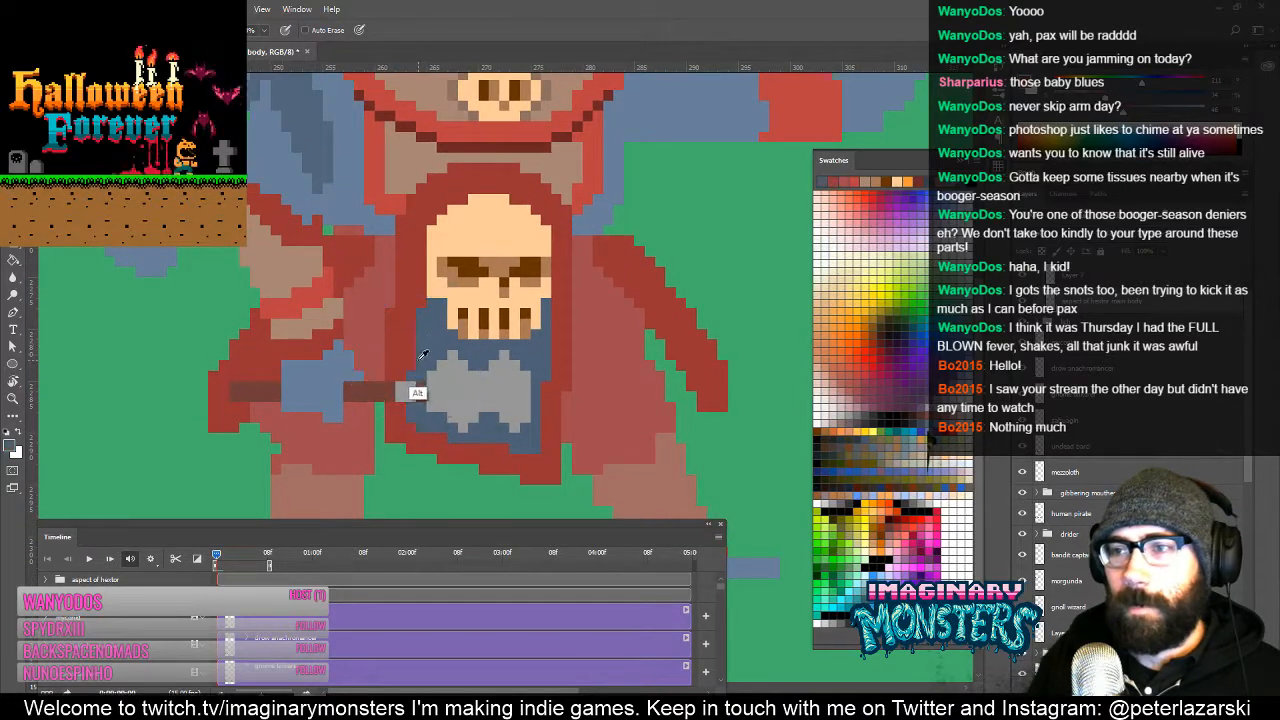
pyautogui.keyDown('alt'); pyautogui.click(427, 351); pyautogui.keyUp('alt')
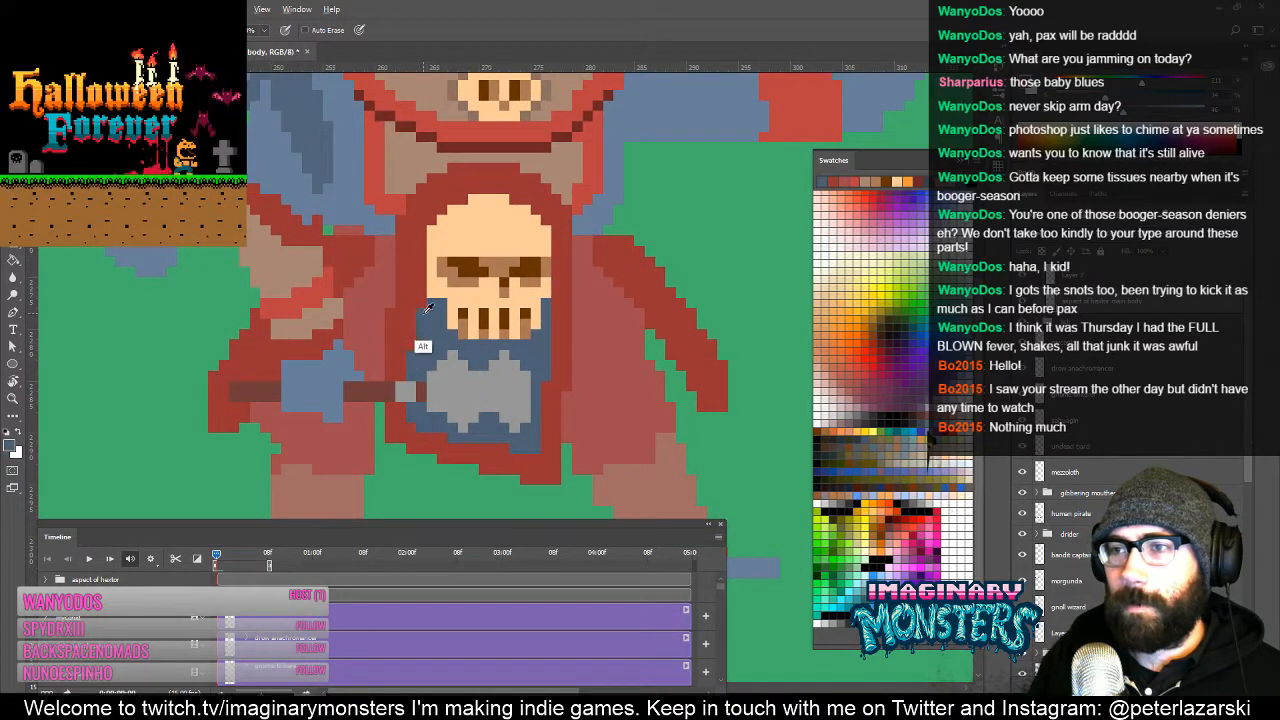
pyautogui.moveTo(457, 323)
pyautogui.mouseDown()
pyautogui.moveTo(340, 392)
pyautogui.moveTo(334, 348)
pyautogui.mouseUp()
# Step: Highlight the lower stretches of the tabard's left and right borders with sampled bright armor red
pyautogui.keyDown('alt'); pyautogui.click(336, 310); pyautogui.keyUp('alt')
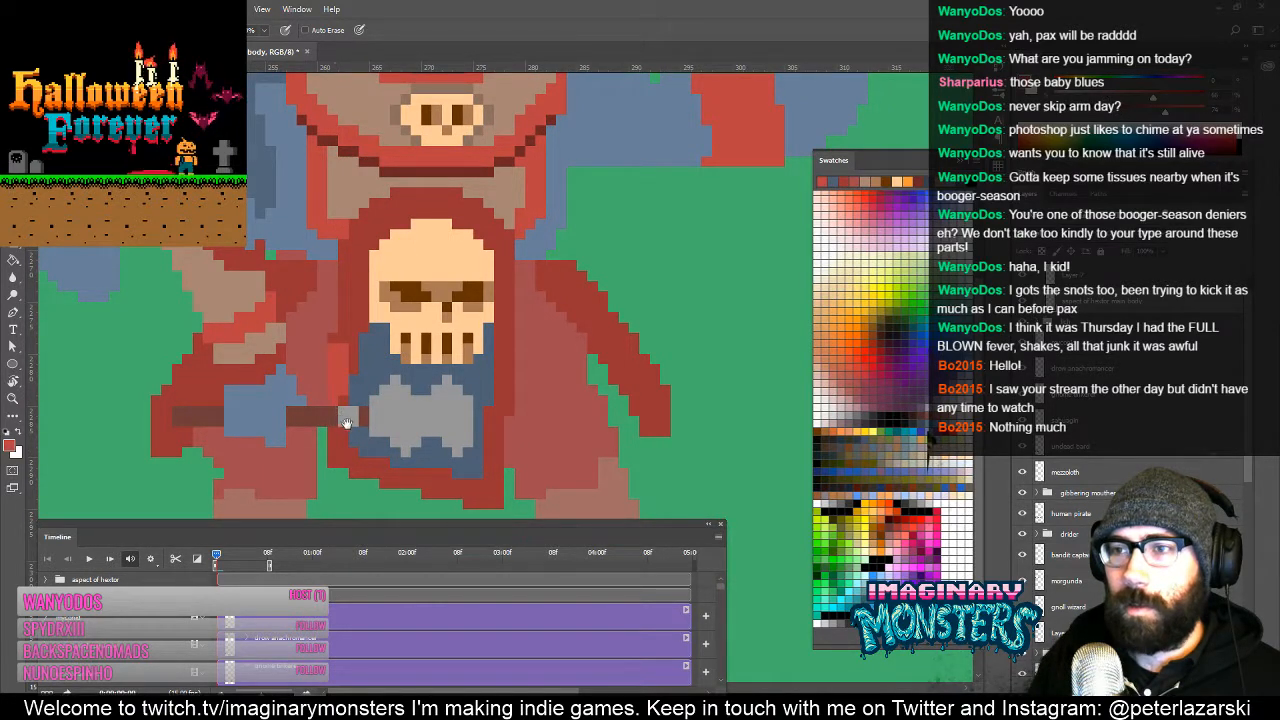
pyautogui.moveTo(349, 392); pyautogui.dragTo(361, 337)
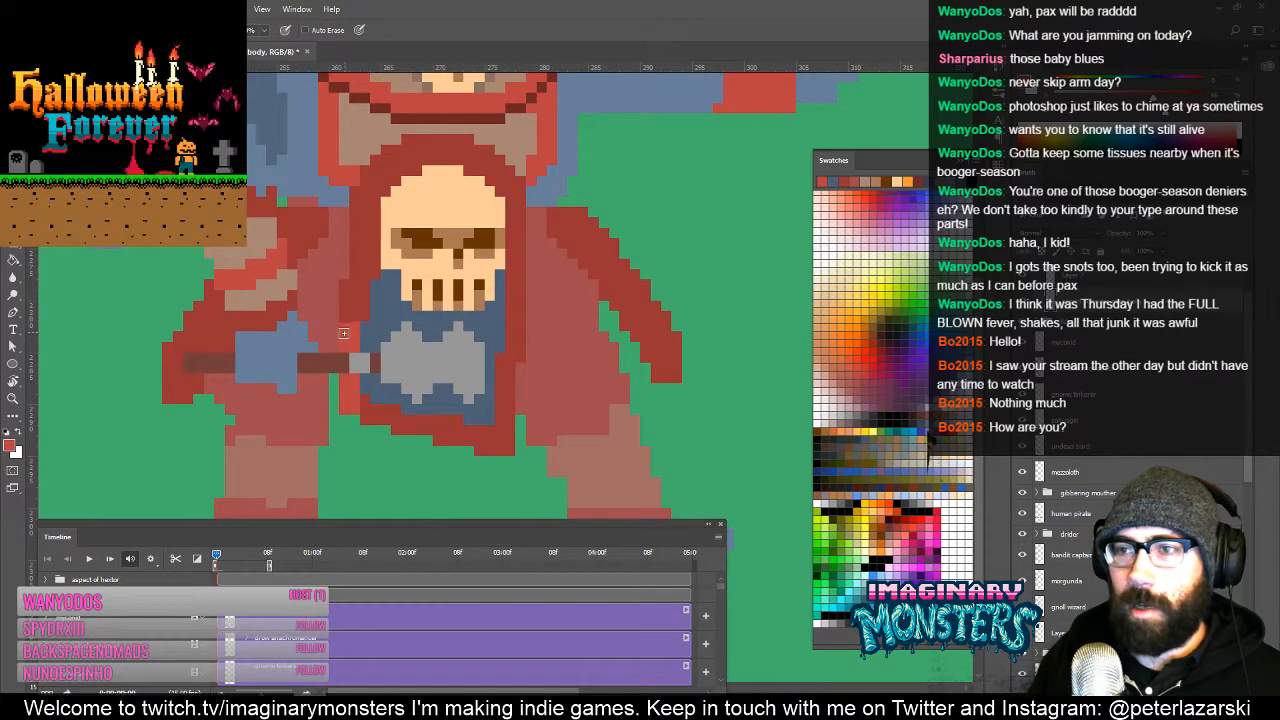
pyautogui.moveTo(350, 288); pyautogui.dragTo(327, 328)
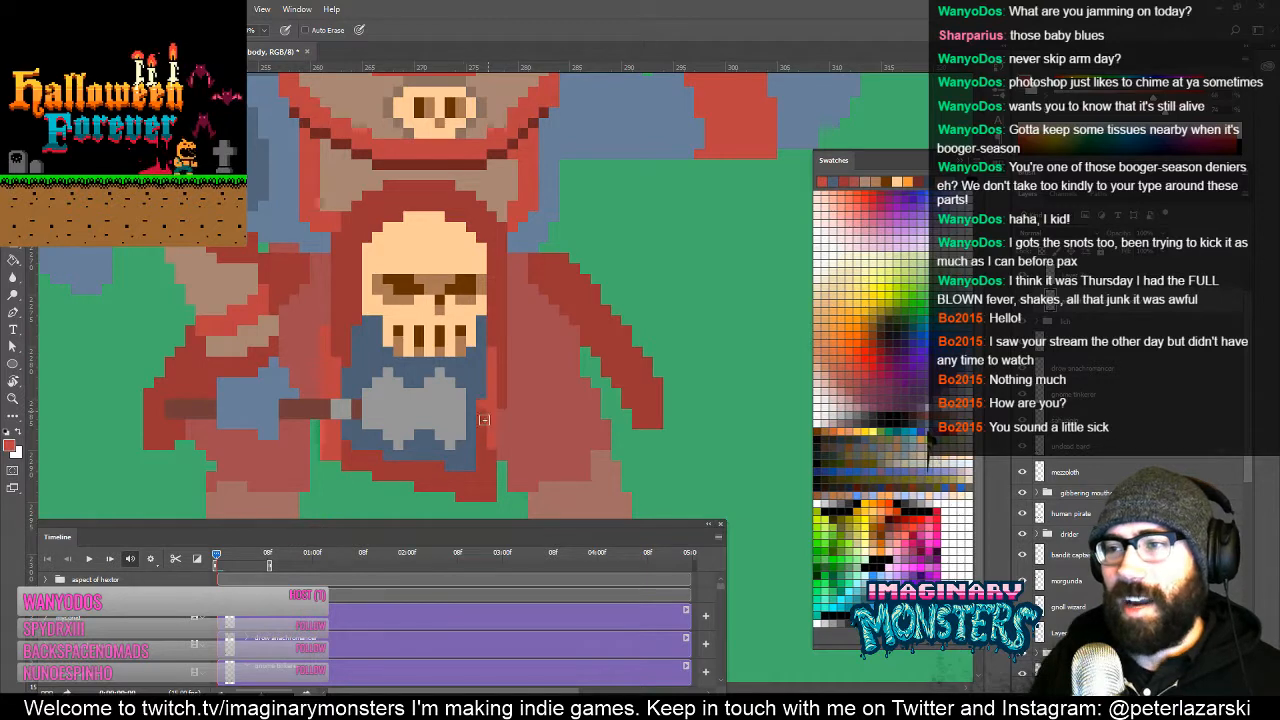
pyautogui.moveTo(484, 488); pyautogui.dragTo(490, 474)
pyautogui.moveTo(483, 376); pyautogui.dragTo(492, 421)
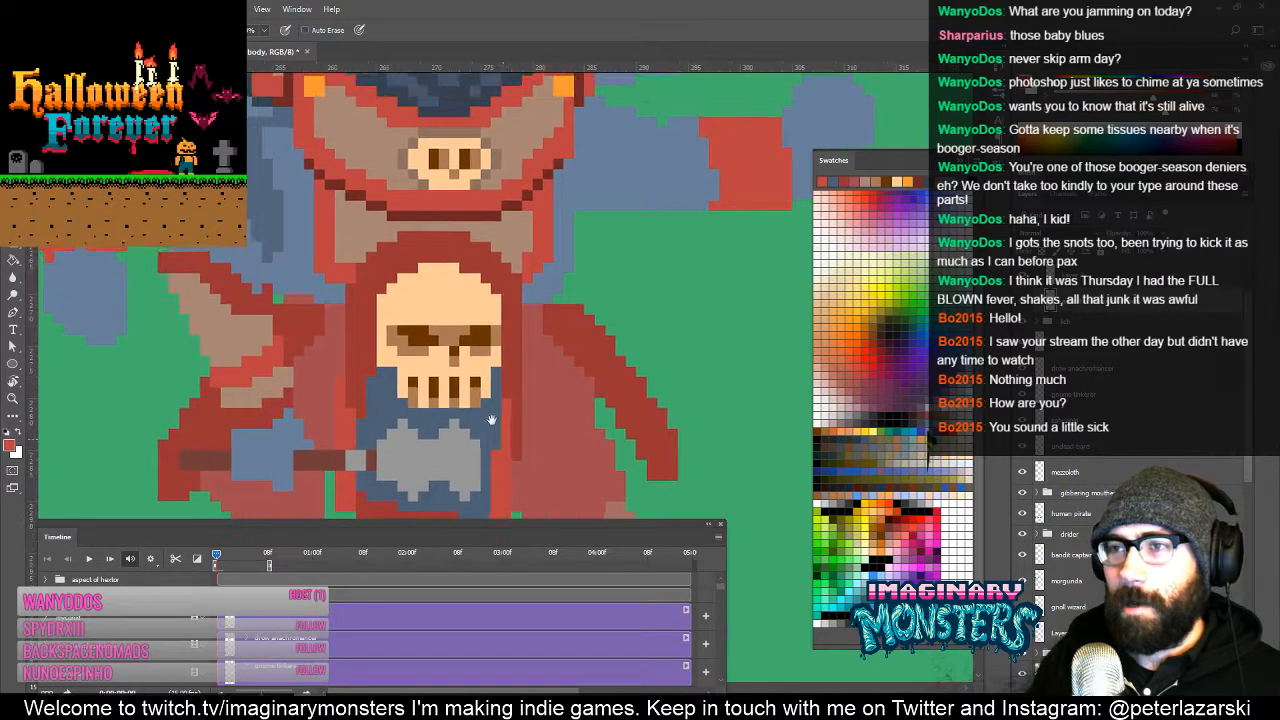
# Step: Draw dark maroon shadow lines down the outer left and right sides of the tabard, against the robe and legs
pyautogui.moveTo(398, 205); pyautogui.dragTo(386, 185)
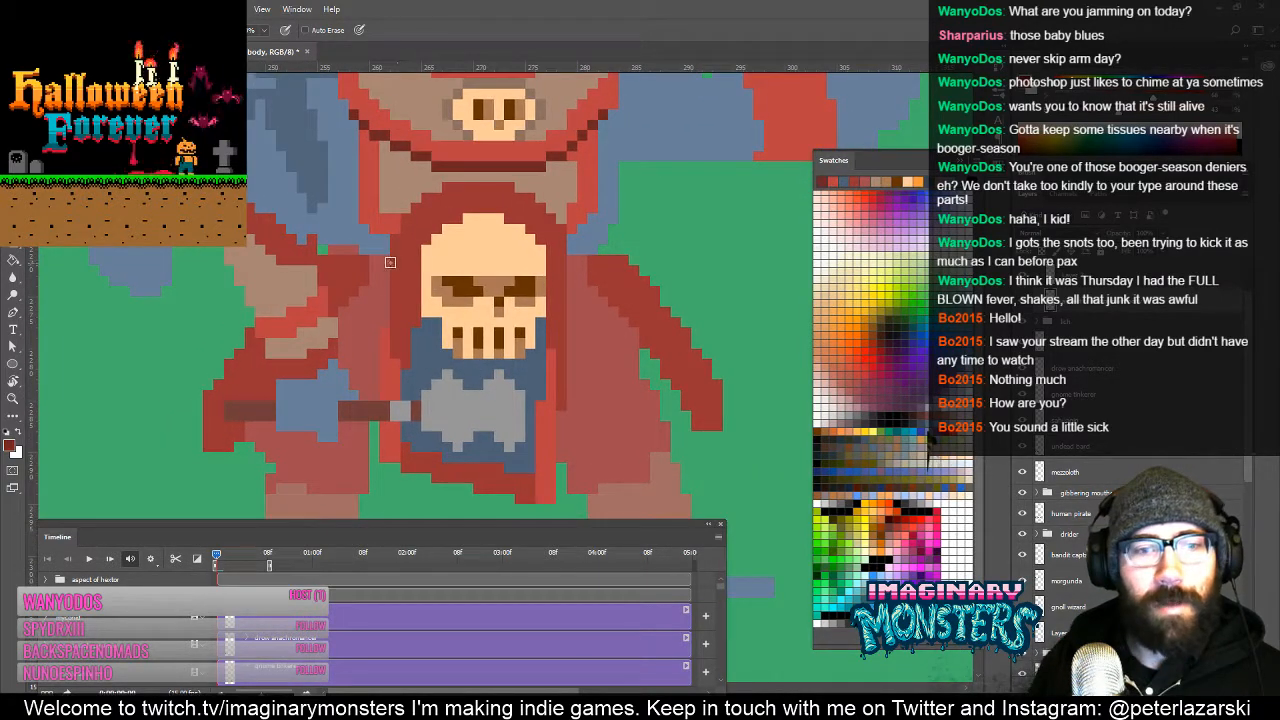
pyautogui.moveTo(353, 355); pyautogui.dragTo(435, 305)
pyautogui.moveTo(404, 237); pyautogui.dragTo(404, 291)
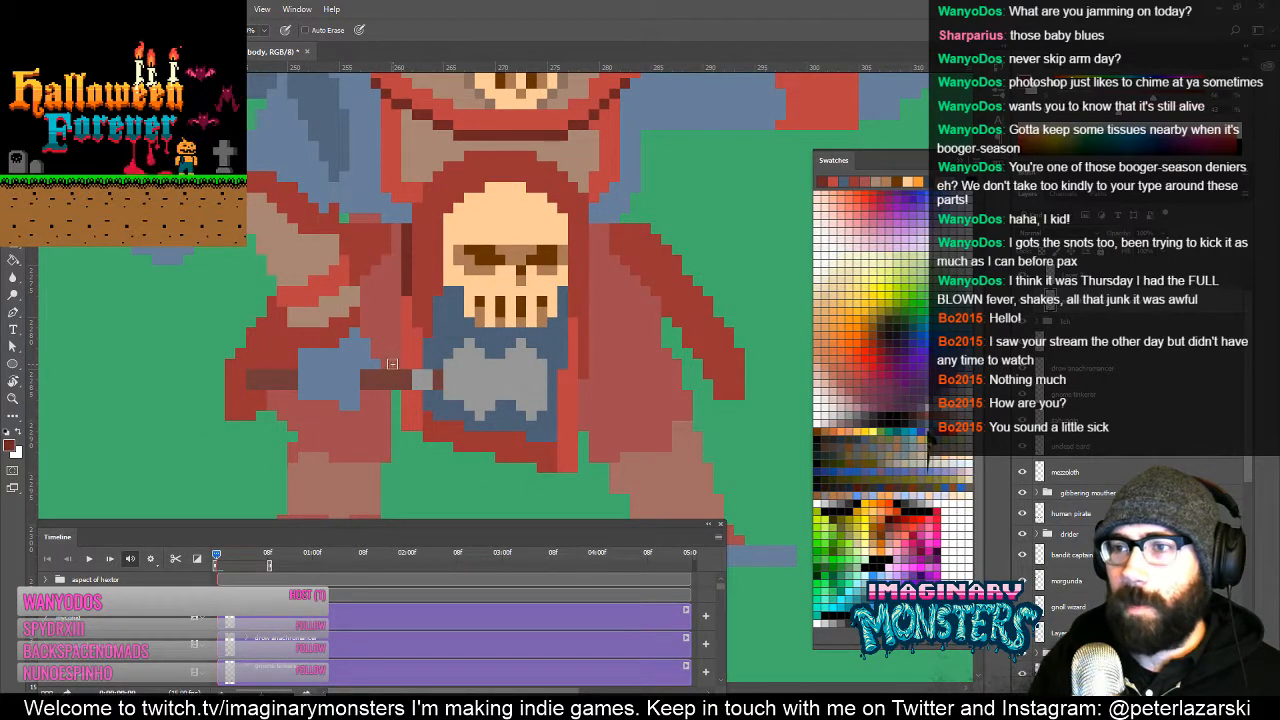
pyautogui.moveTo(393, 366); pyautogui.dragTo(394, 298)
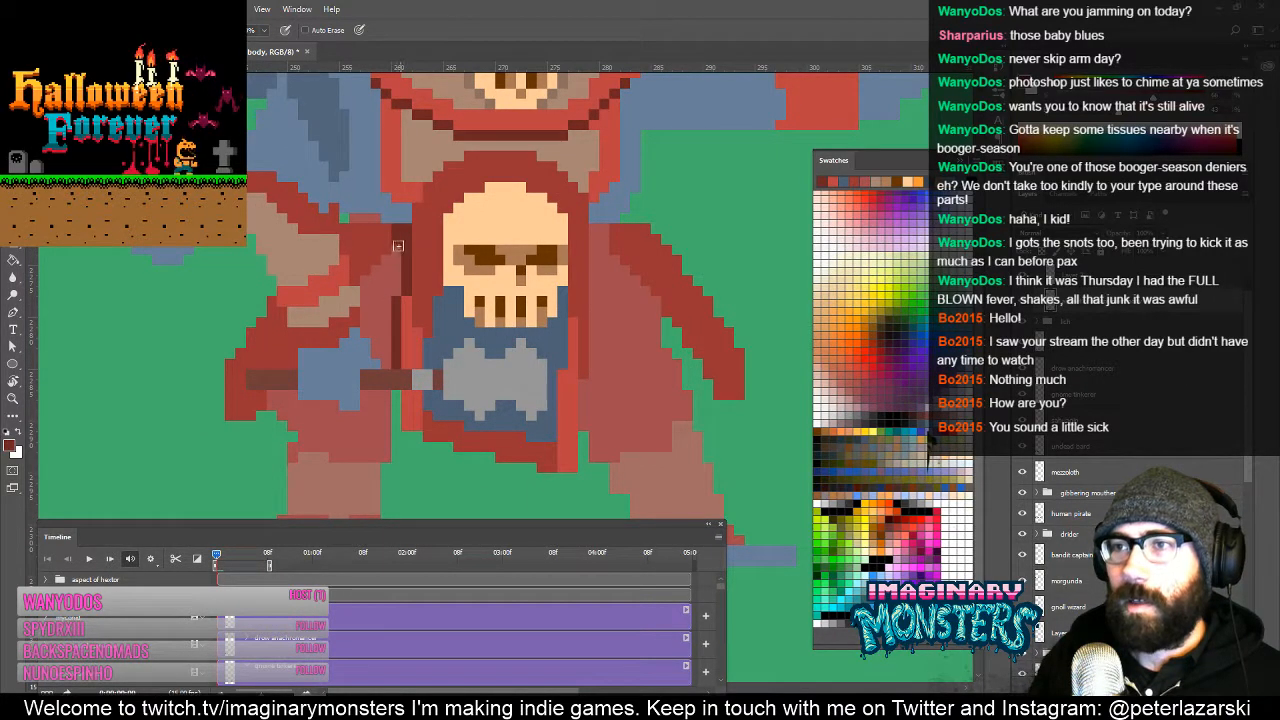
pyautogui.moveTo(603, 247); pyautogui.dragTo(538, 291)
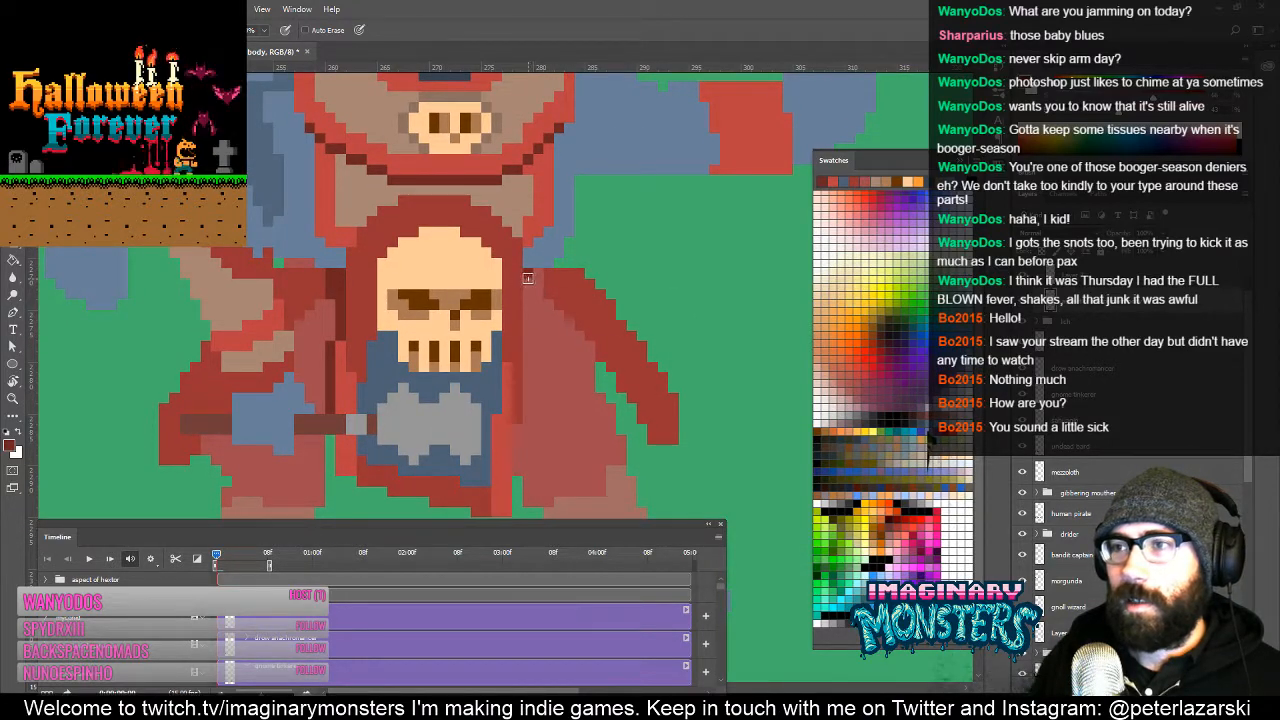
pyautogui.scroll(-2, 527, 278)
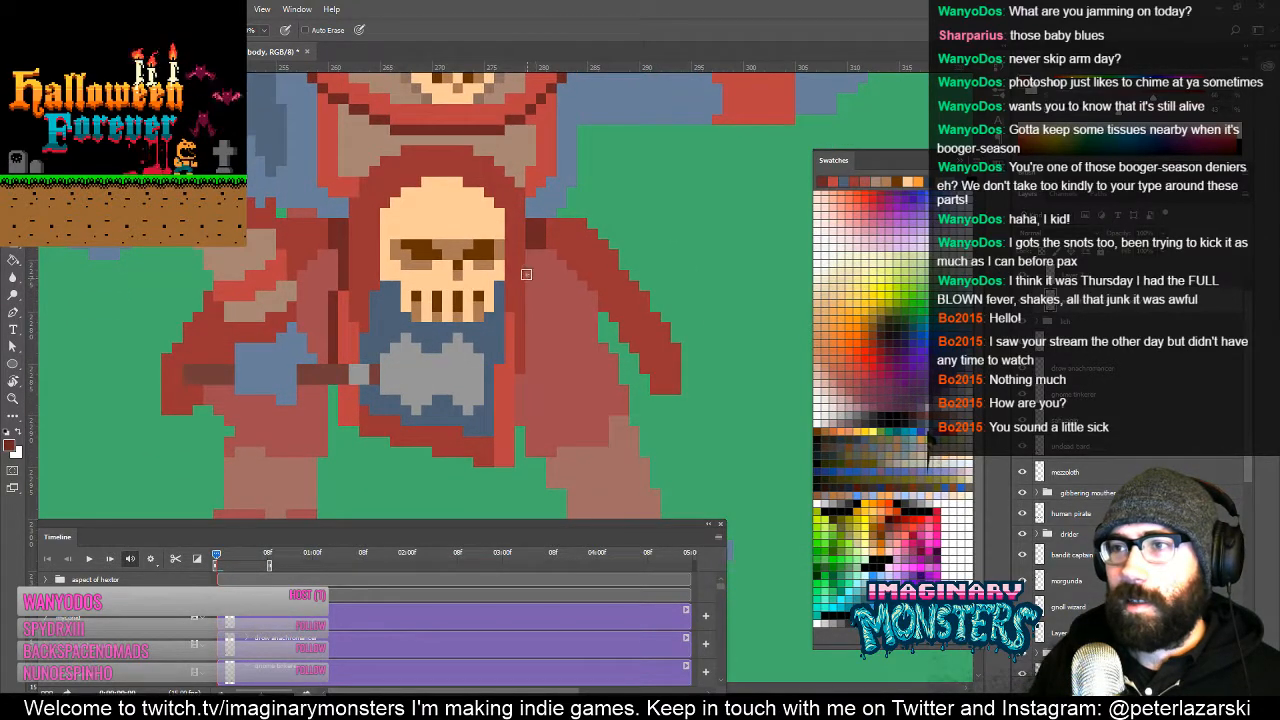
pyautogui.moveTo(527, 248); pyautogui.dragTo(522, 413)
# Step: Check the whole sprite with the axe-holding arm shown and hidden, leaving that arm's layer hidden to expose the tabard and legs
pyautogui.press('z')
pyautogui.keyDown('alt'); pyautogui.click(523, 411); pyautogui.keyUp('alt')
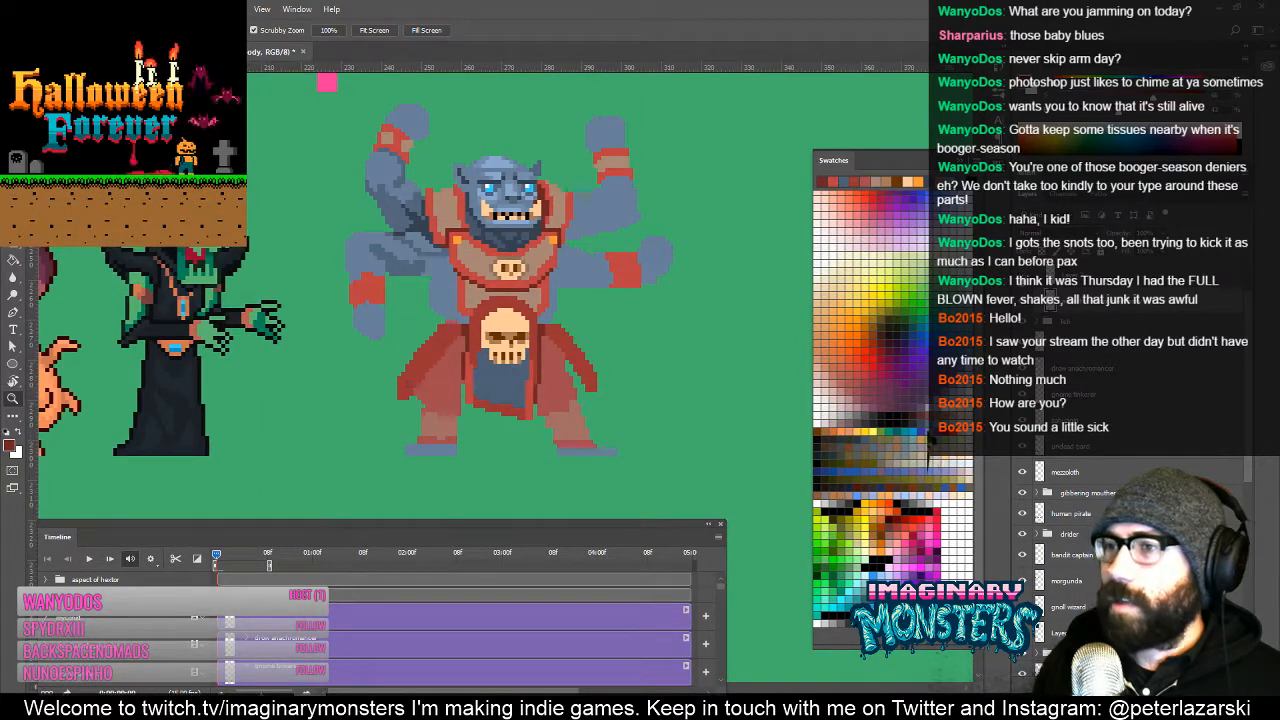
pyautogui.click(1022, 274)
pyautogui.press('b')
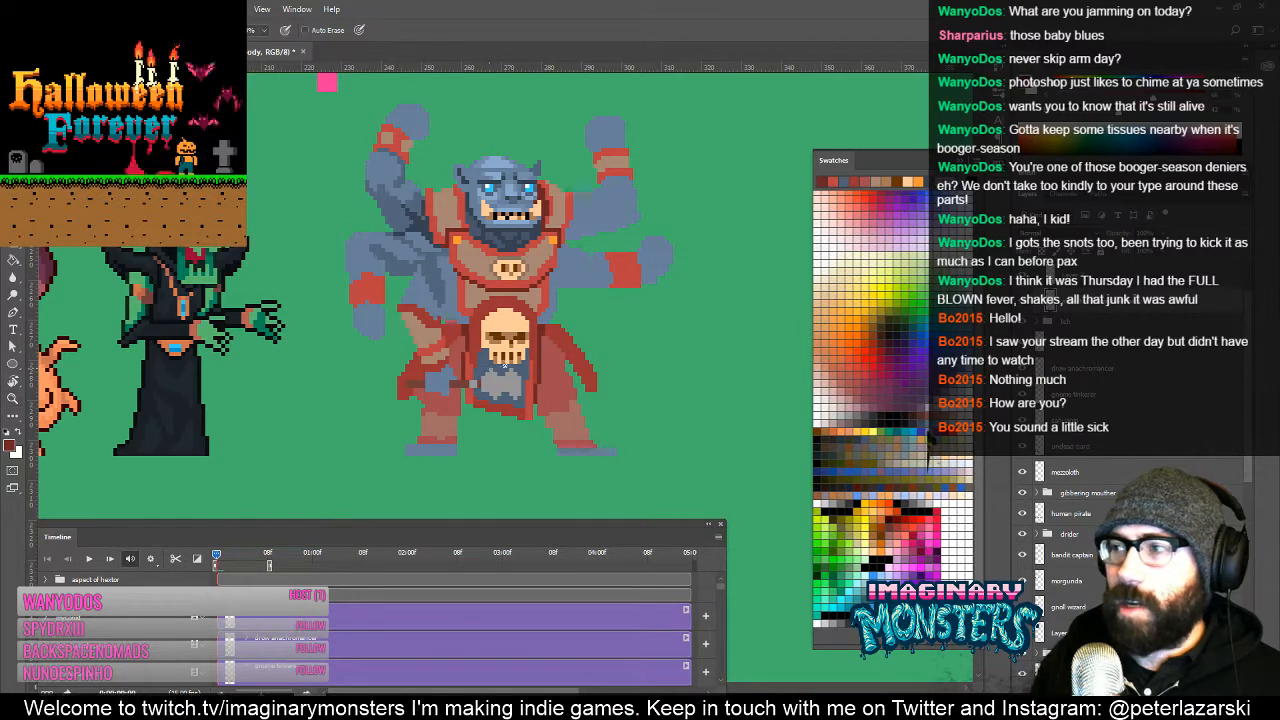
pyautogui.hotkey('ctrl', '+')
pyautogui.hotkey('ctrl', '+')
pyautogui.hotkey('ctrl', '+')
pyautogui.hotkey('ctrl', '+')
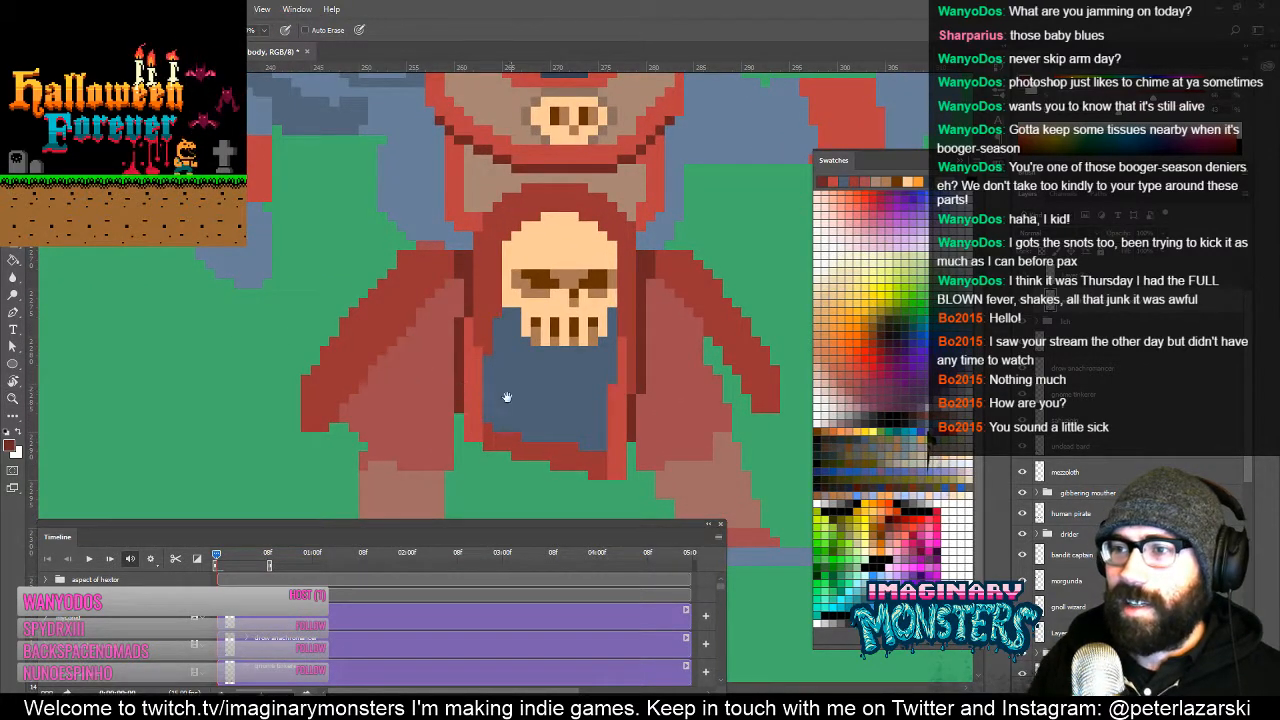
# Step: Shade the left thigh's inner fold beside the tabard and its hem above the knee with dark maroon
pyautogui.moveTo(507, 397); pyautogui.dragTo(455, 330)
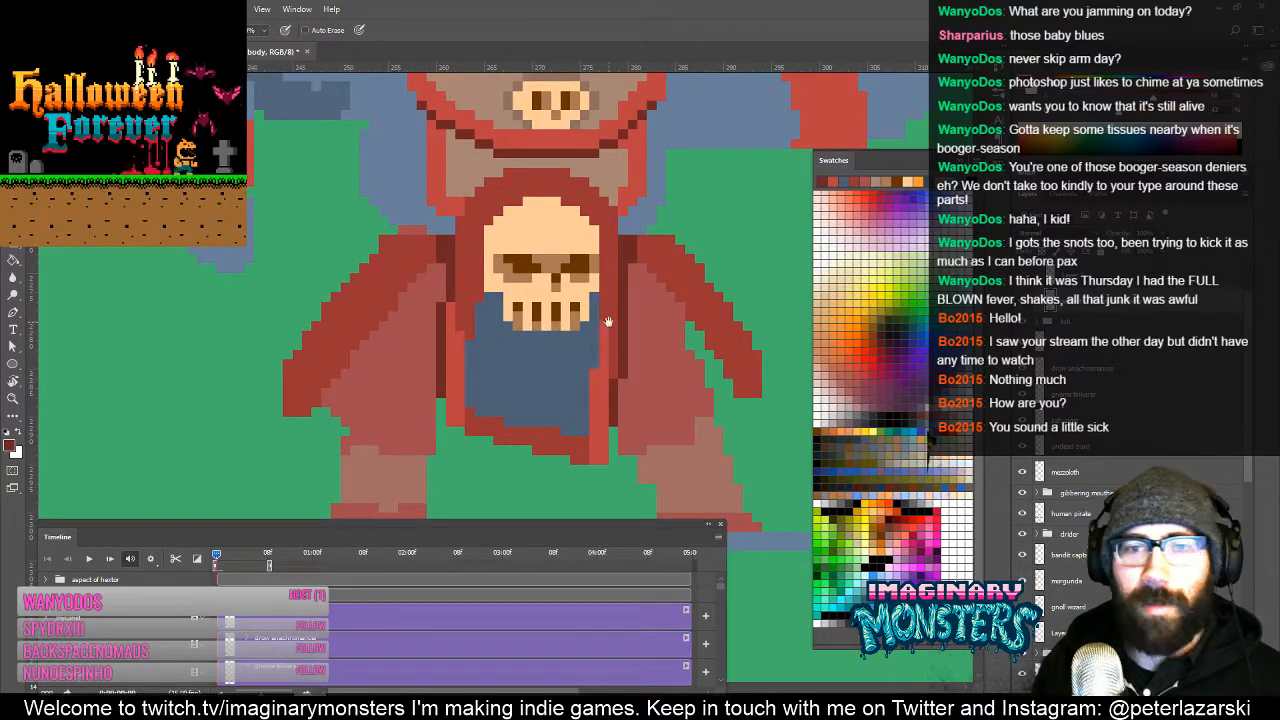
pyautogui.moveTo(530, 422); pyautogui.dragTo(591, 351)
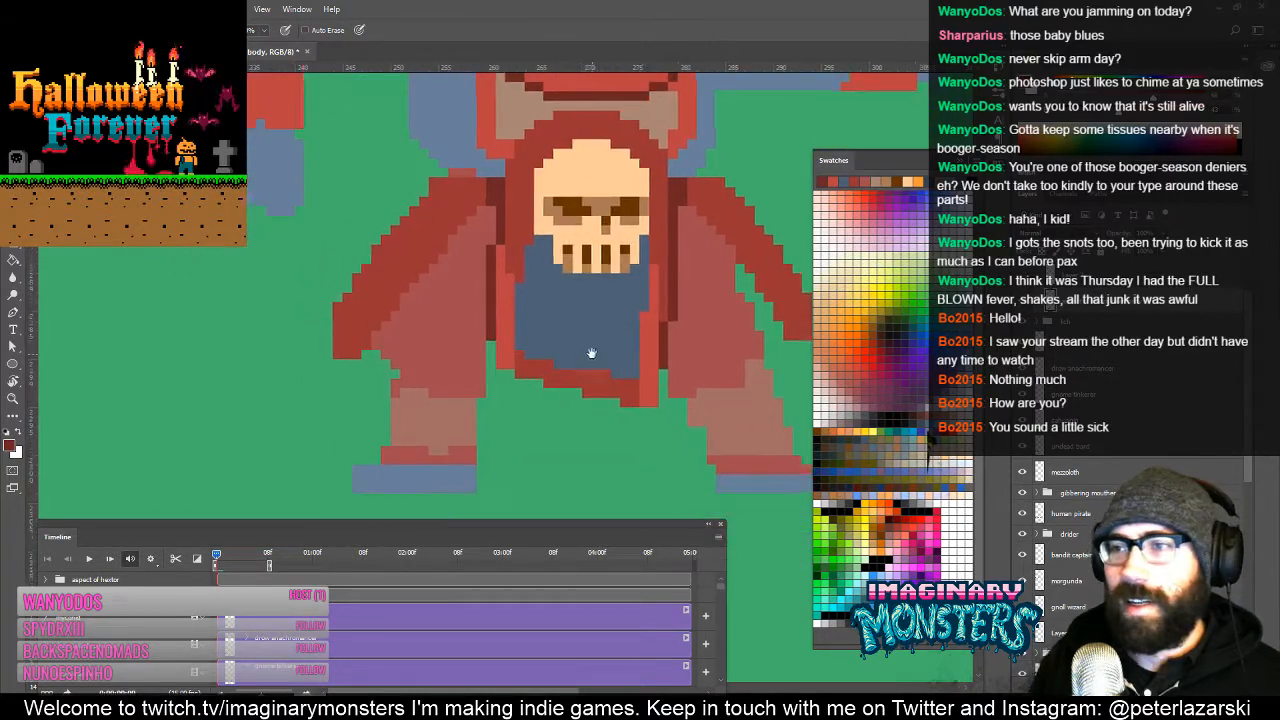
pyautogui.click(478, 310)
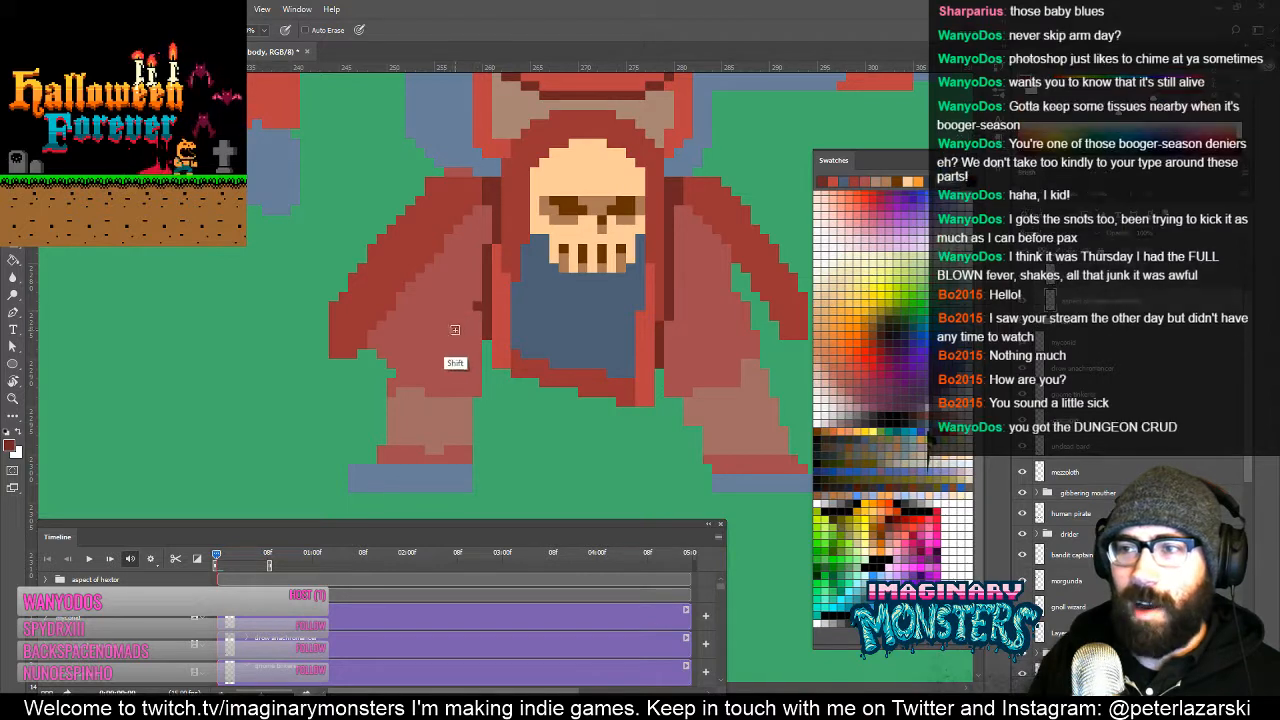
pyautogui.keyDown('shift'); pyautogui.click(438, 335); pyautogui.keyUp('shift')
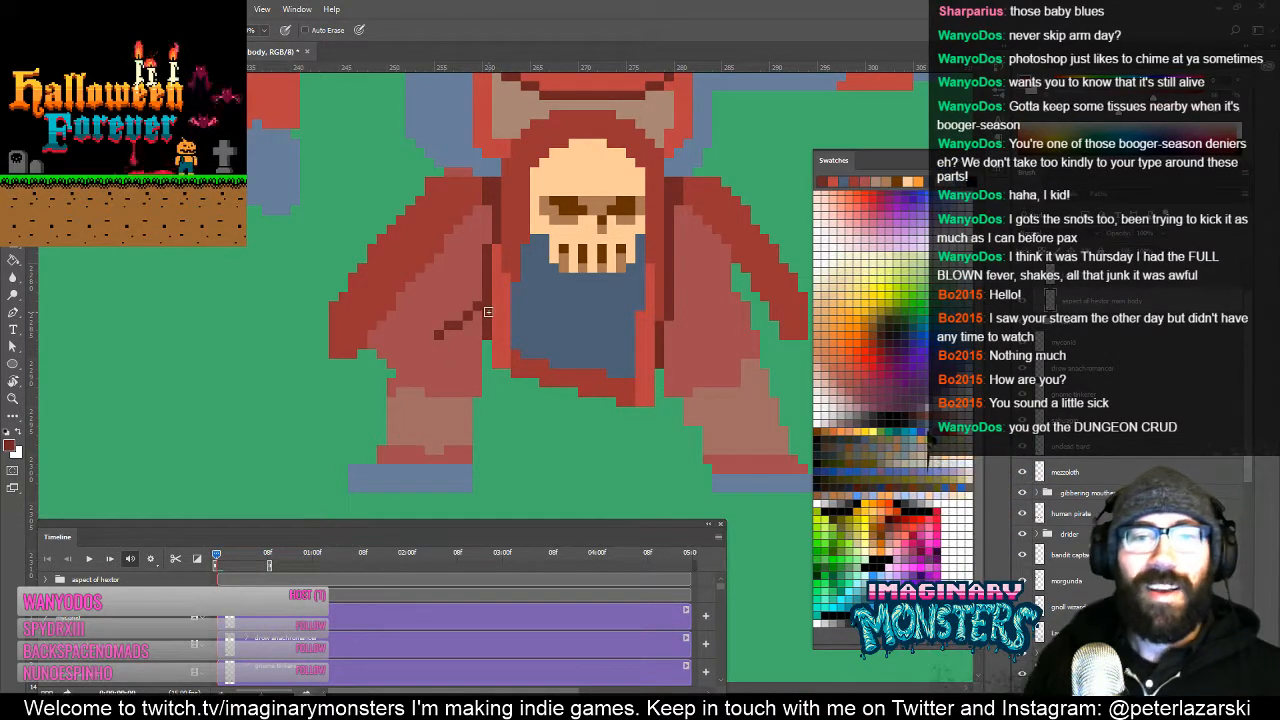
pyautogui.moveTo(433, 377); pyautogui.dragTo(405, 357)
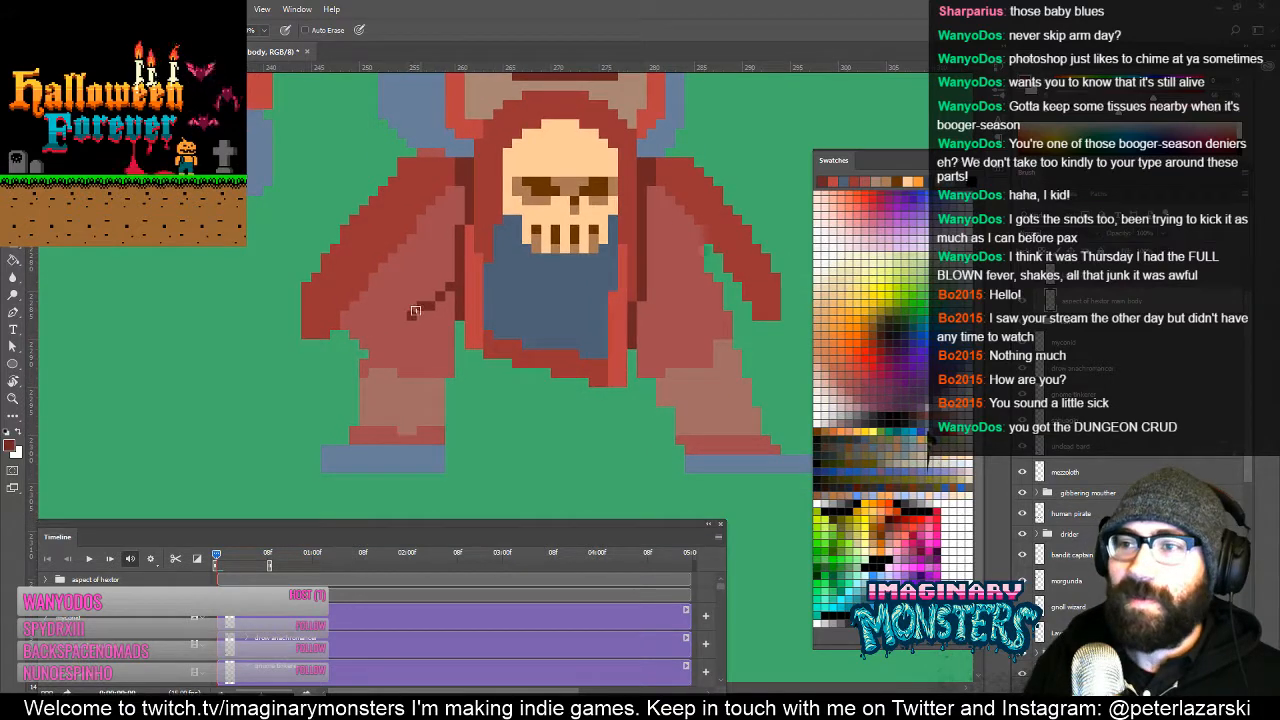
pyautogui.moveTo(426, 313)
pyautogui.mouseDown()
pyautogui.moveTo(452, 344)
pyautogui.moveTo(432, 312)
pyautogui.moveTo(449, 299)
pyautogui.moveTo(414, 382)
pyautogui.moveTo(427, 396)
pyautogui.moveTo(400, 388)
pyautogui.moveTo(434, 389)
pyautogui.moveTo(368, 403)
pyautogui.moveTo(432, 413)
pyautogui.moveTo(436, 396)
pyautogui.moveTo(354, 411)
pyautogui.moveTo(368, 369)
pyautogui.mouseUp()
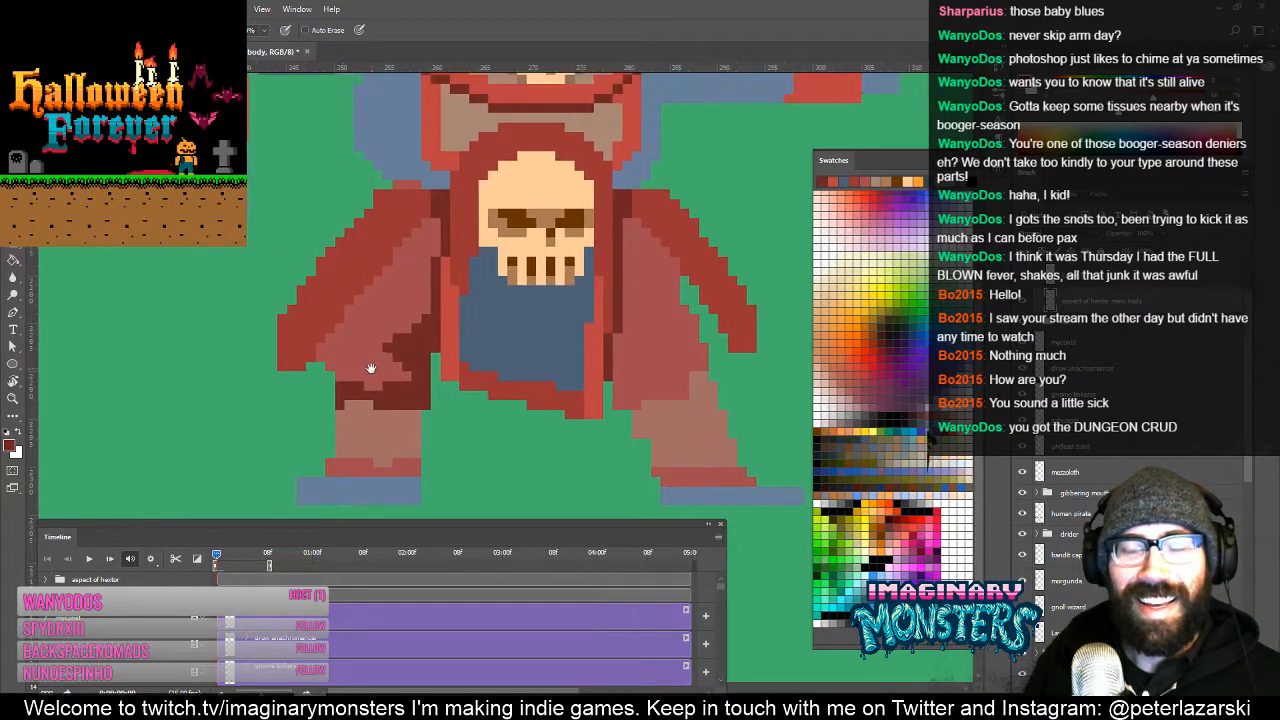
pyautogui.moveTo(453, 374)
pyautogui.mouseDown()
pyautogui.moveTo(457, 318)
pyautogui.moveTo(407, 417)
pyautogui.mouseUp()
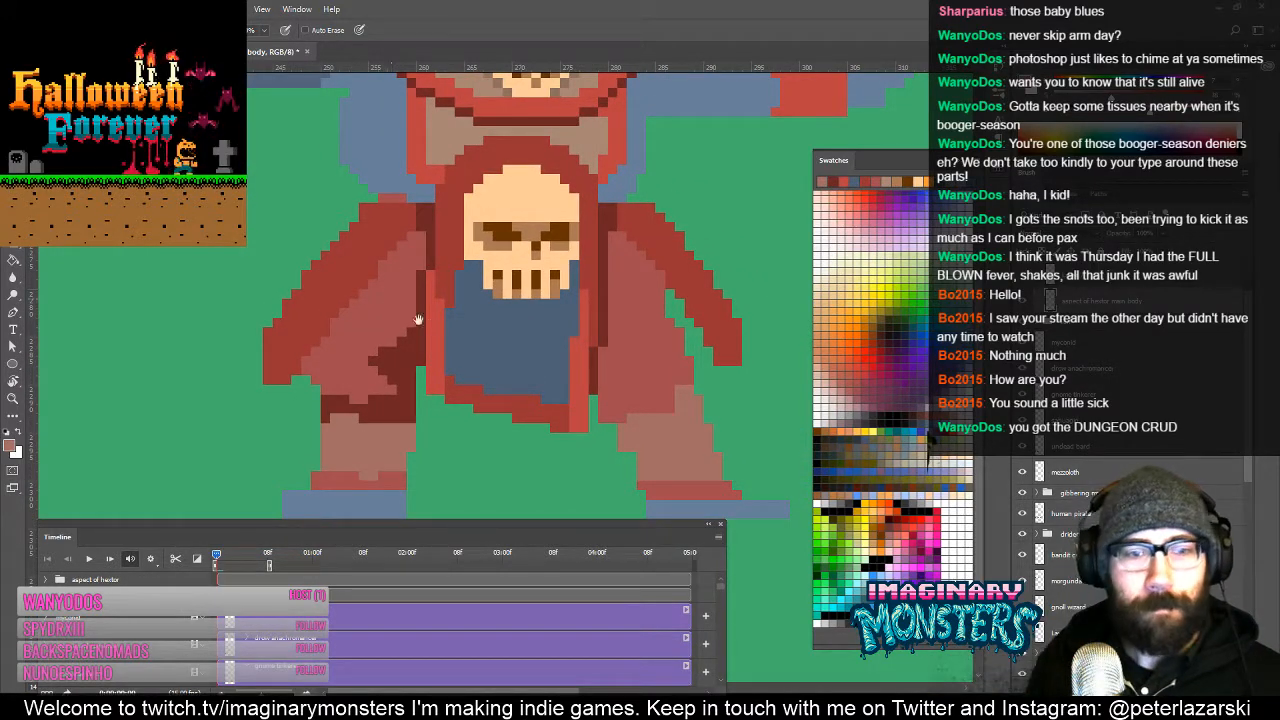
pyautogui.moveTo(418, 320); pyautogui.dragTo(451, 335)
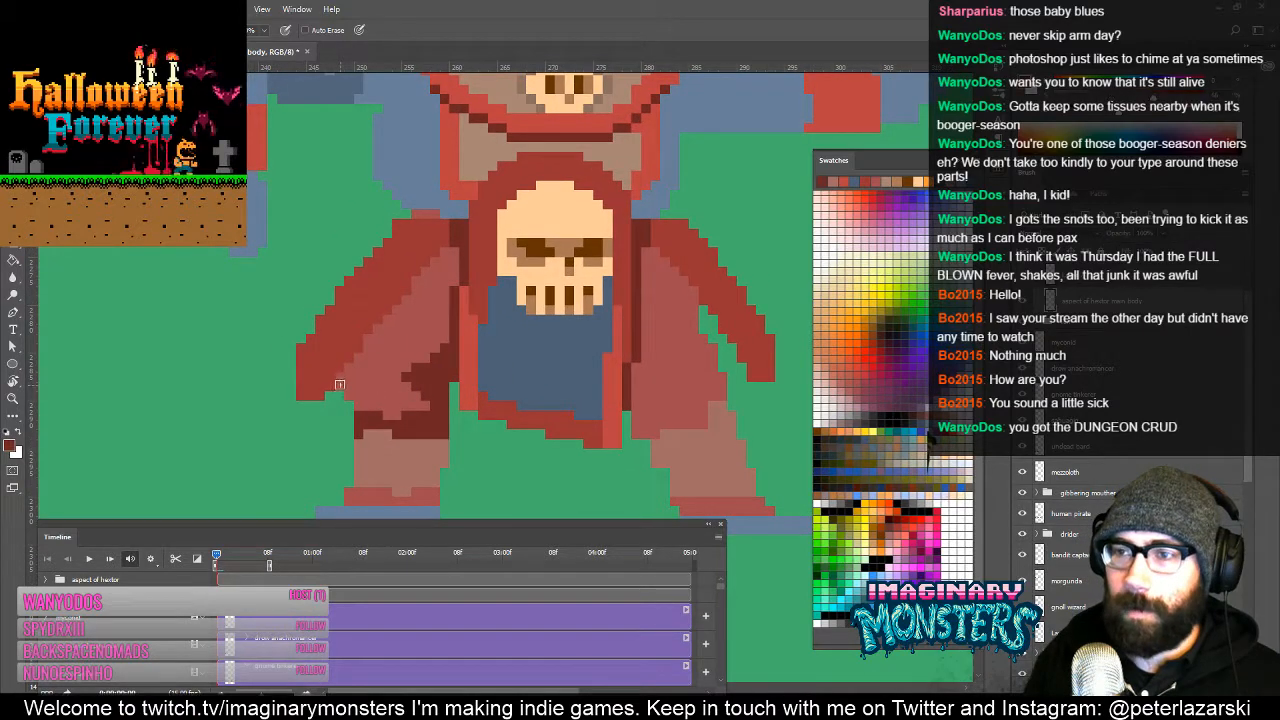
# Step: Outline the inner edge of the left robe flap with a stepped dark maroon diagonal from its lower tip up to the tabard
pyautogui.click(340, 385)
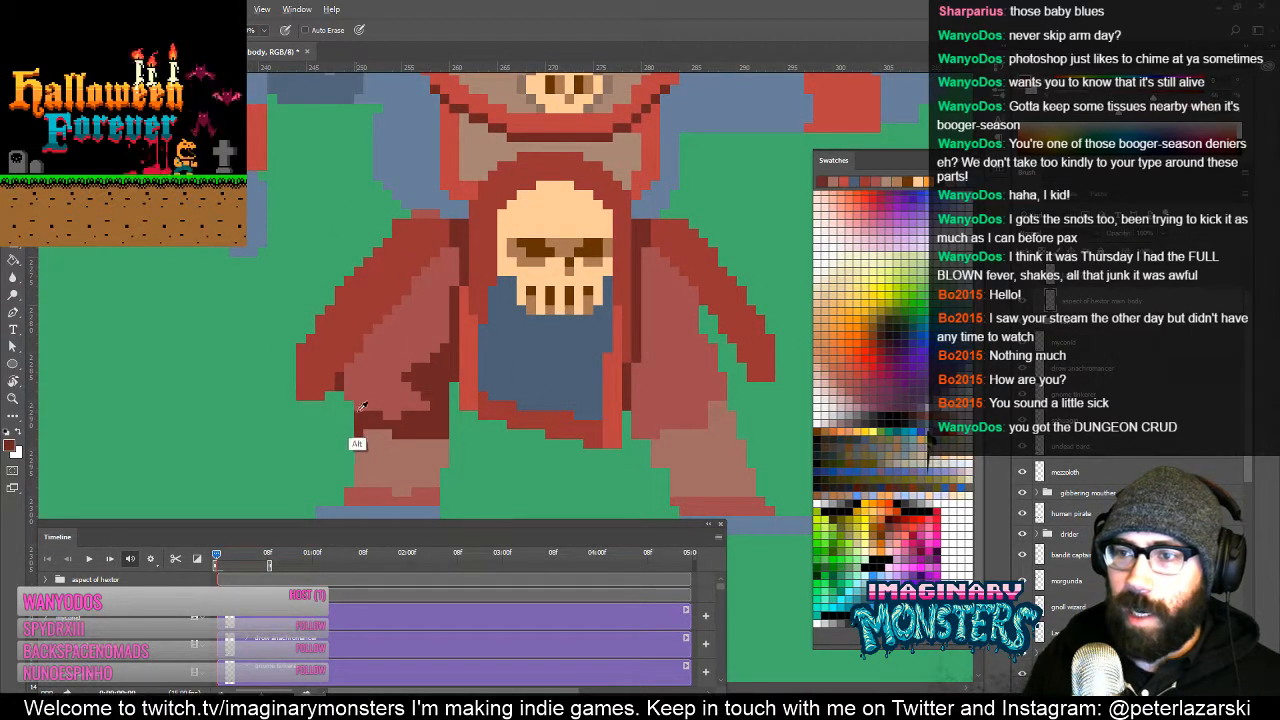
pyautogui.moveTo(342, 310); pyautogui.dragTo(334, 367)
pyautogui.keyDown('alt'); pyautogui.click(341, 429); pyautogui.keyUp('alt')
pyautogui.click(343, 421)
pyautogui.keyDown('shift'); pyautogui.click(362, 400); pyautogui.keyUp('shift')
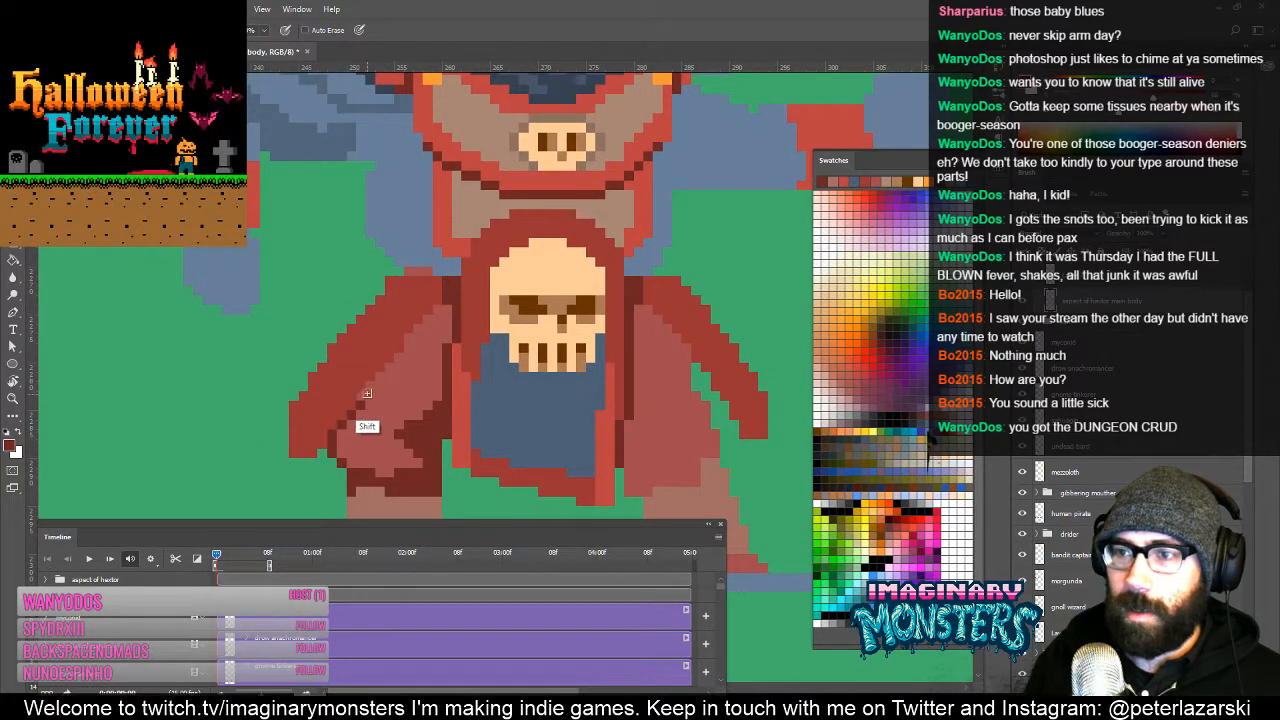
pyautogui.click(371, 386)
pyautogui.keyDown('shift'); pyautogui.click(398, 360); pyautogui.keyUp('shift')
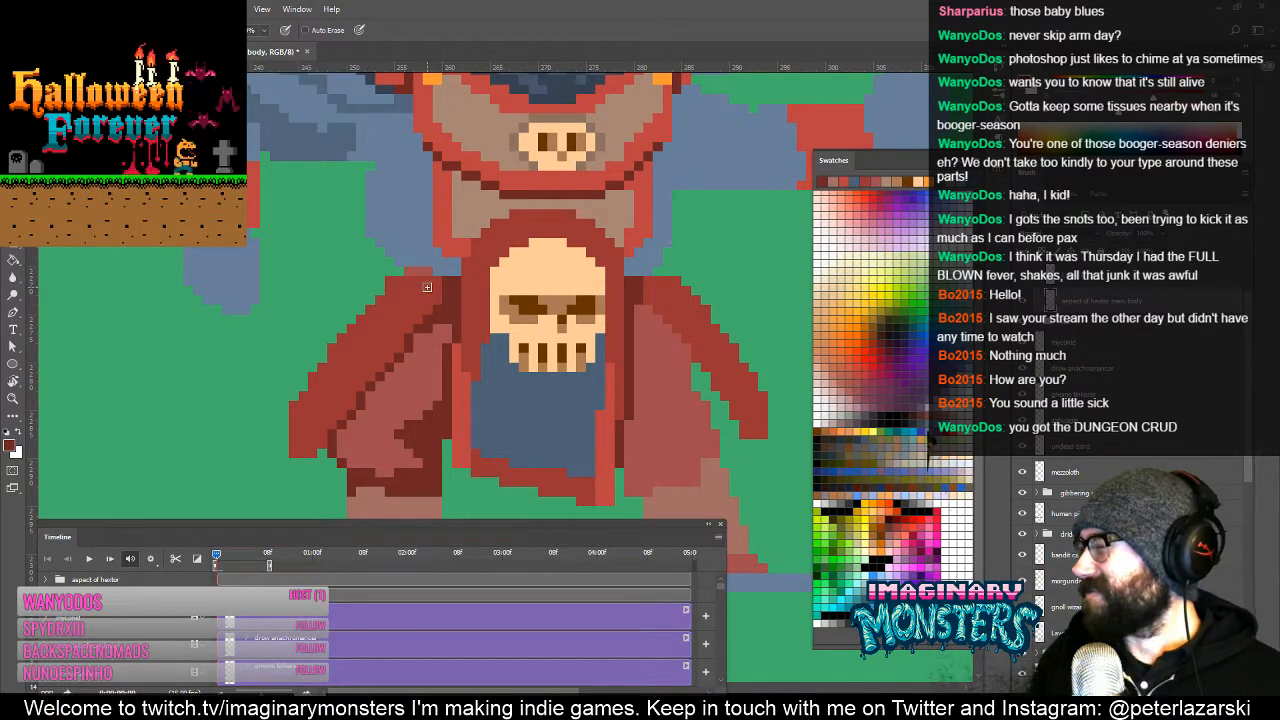
pyautogui.moveTo(400, 326); pyautogui.dragTo(446, 280)
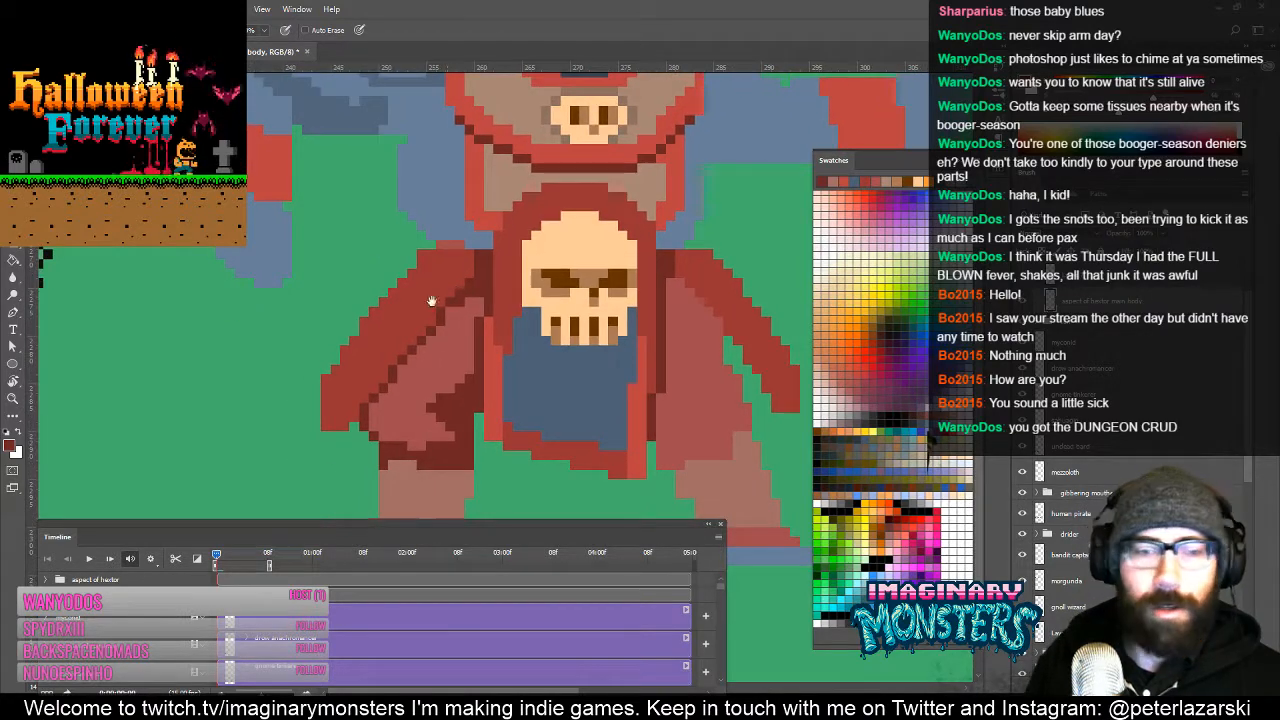
# Step: Fill the light red area of the left thigh with a darker red that still contrasts with the maroon shadows
pyautogui.moveTo(464, 374); pyautogui.dragTo(422, 346)
pyautogui.keyDown('alt'); pyautogui.click(421, 385); pyautogui.keyUp('alt')
pyautogui.click(432, 379)
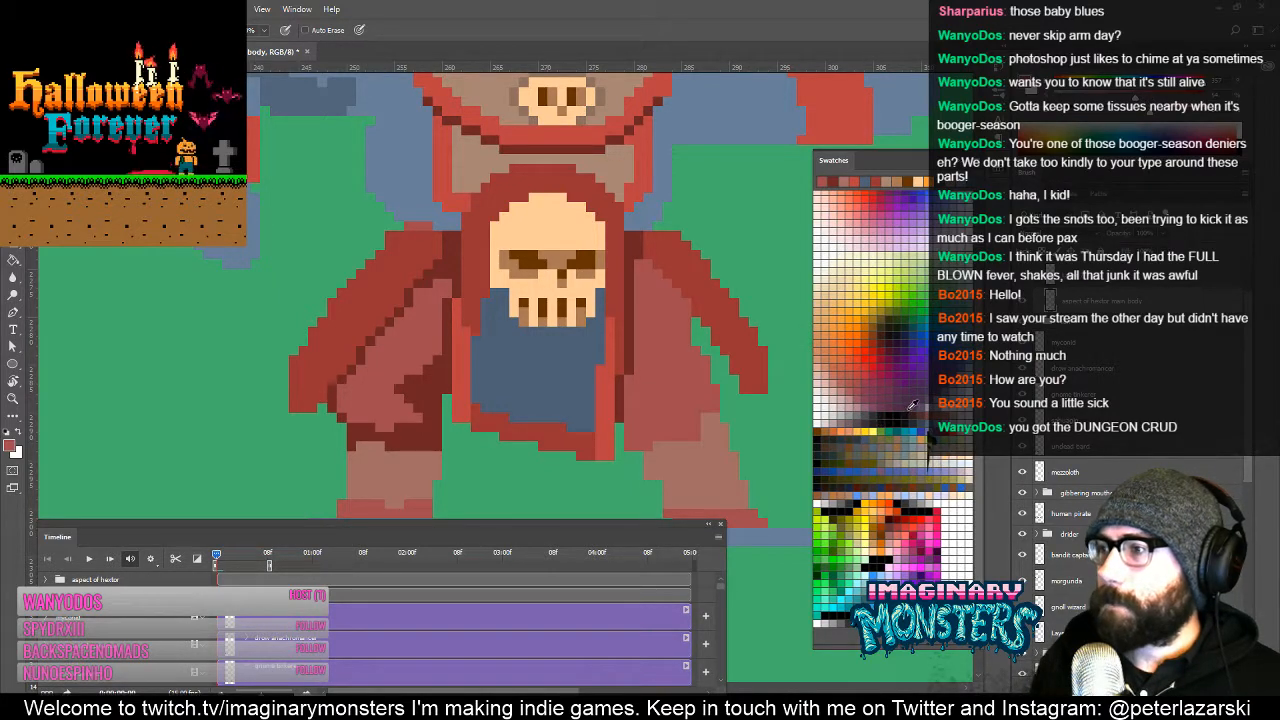
pyautogui.keyDown('alt'); pyautogui.click(430, 390); pyautogui.keyUp('alt')
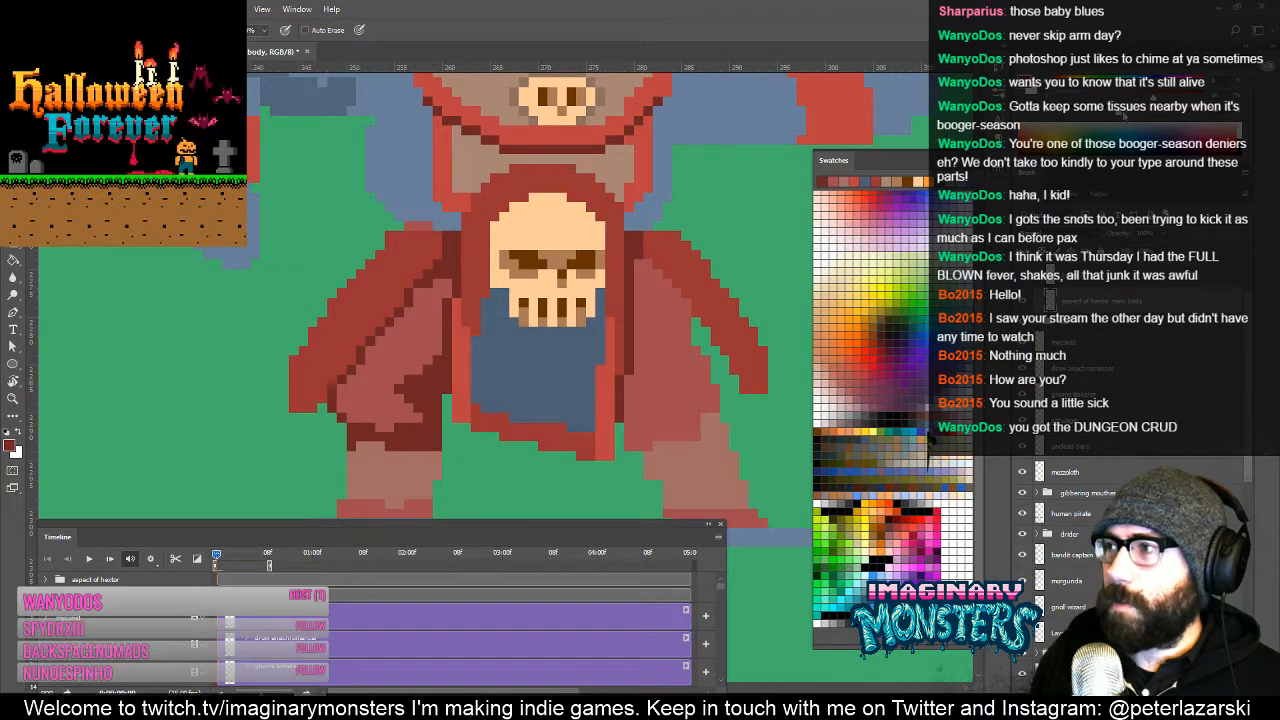
pyautogui.press('g')
pyautogui.click(410, 356)
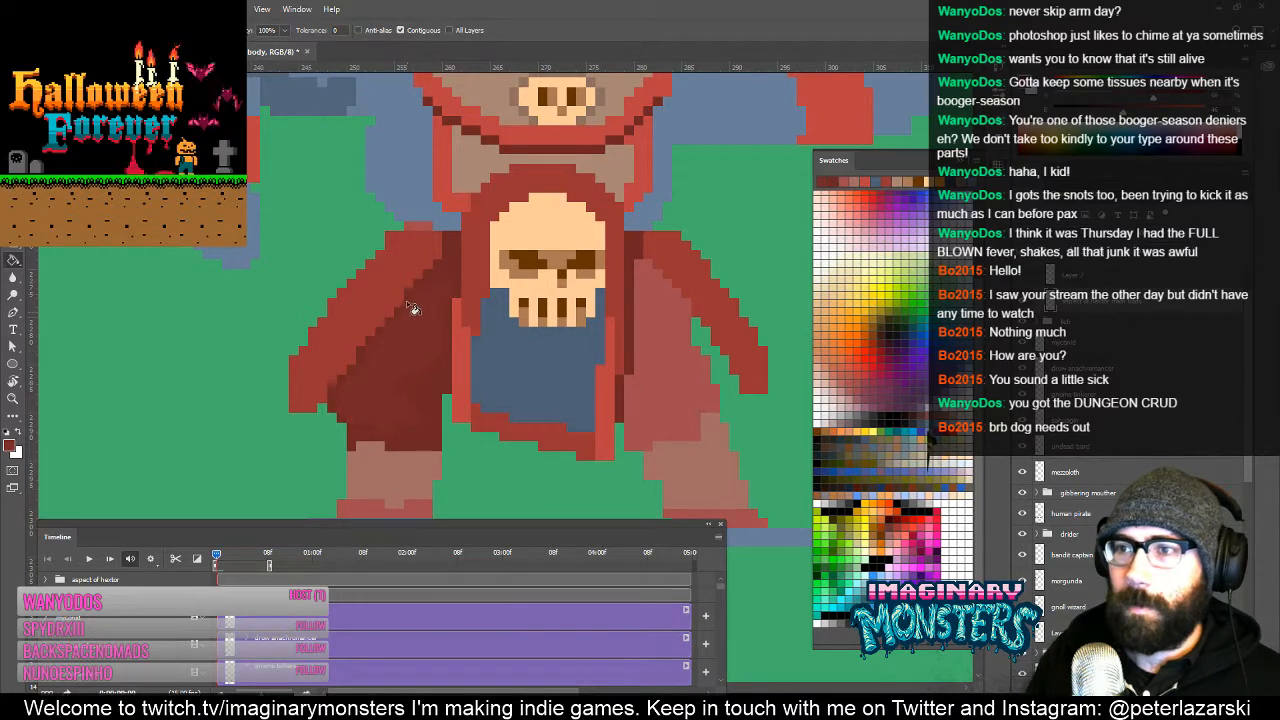
pyautogui.hotkey('ctrl', 'z')
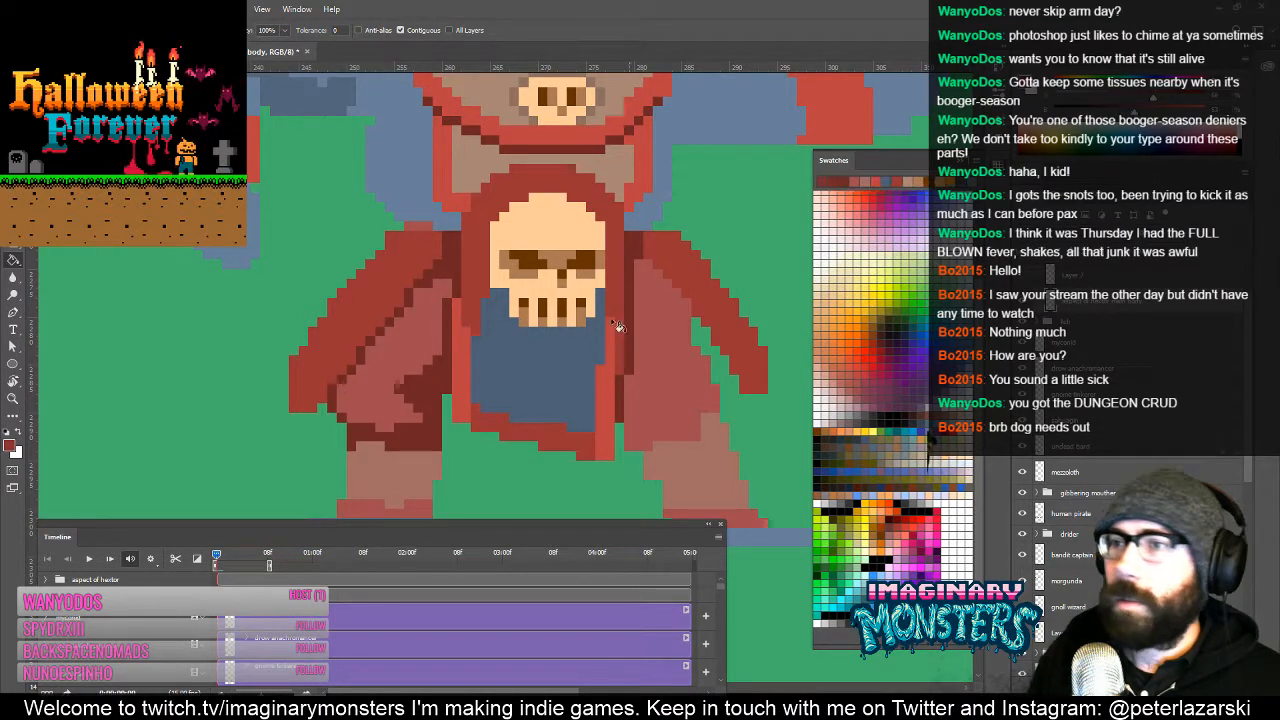
pyautogui.click(410, 354)
pyautogui.moveTo(446, 408); pyautogui.dragTo(426, 362)
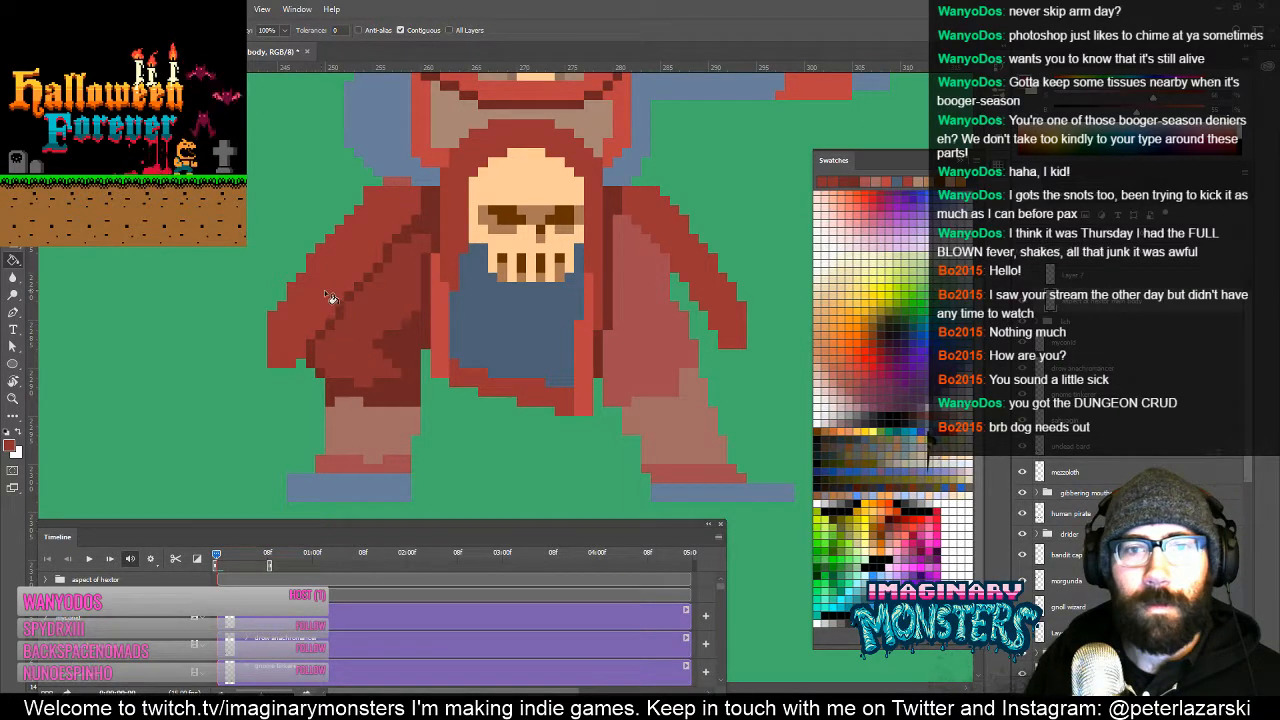
pyautogui.moveTo(390, 328)
pyautogui.mouseDown()
pyautogui.moveTo(438, 370)
pyautogui.moveTo(449, 331)
pyautogui.moveTo(436, 324)
pyautogui.mouseUp()
# Step: Recolor the light pixels at the left robe flap's top to match its red and erase the stray pixels along its upper edge
pyautogui.press('b')
pyautogui.moveTo(395, 254); pyautogui.dragTo(414, 297)
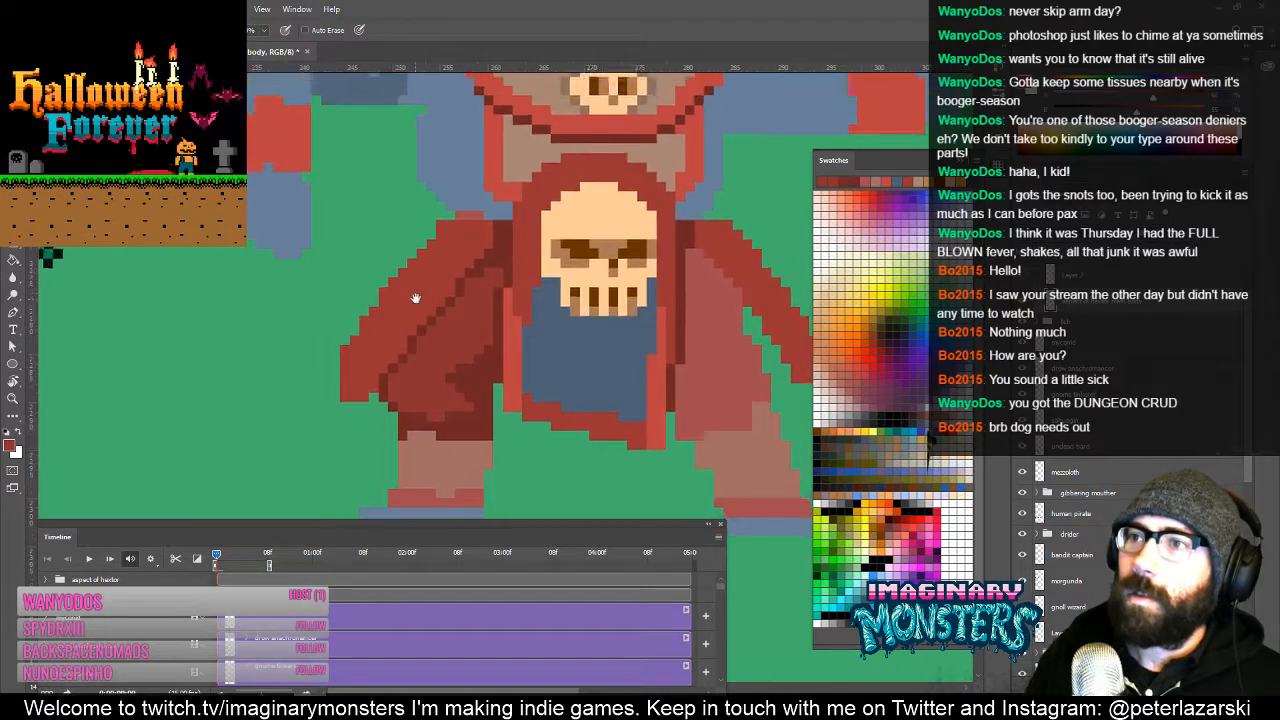
pyautogui.keyDown('alt'); pyautogui.click(519, 163); pyautogui.keyUp('alt')
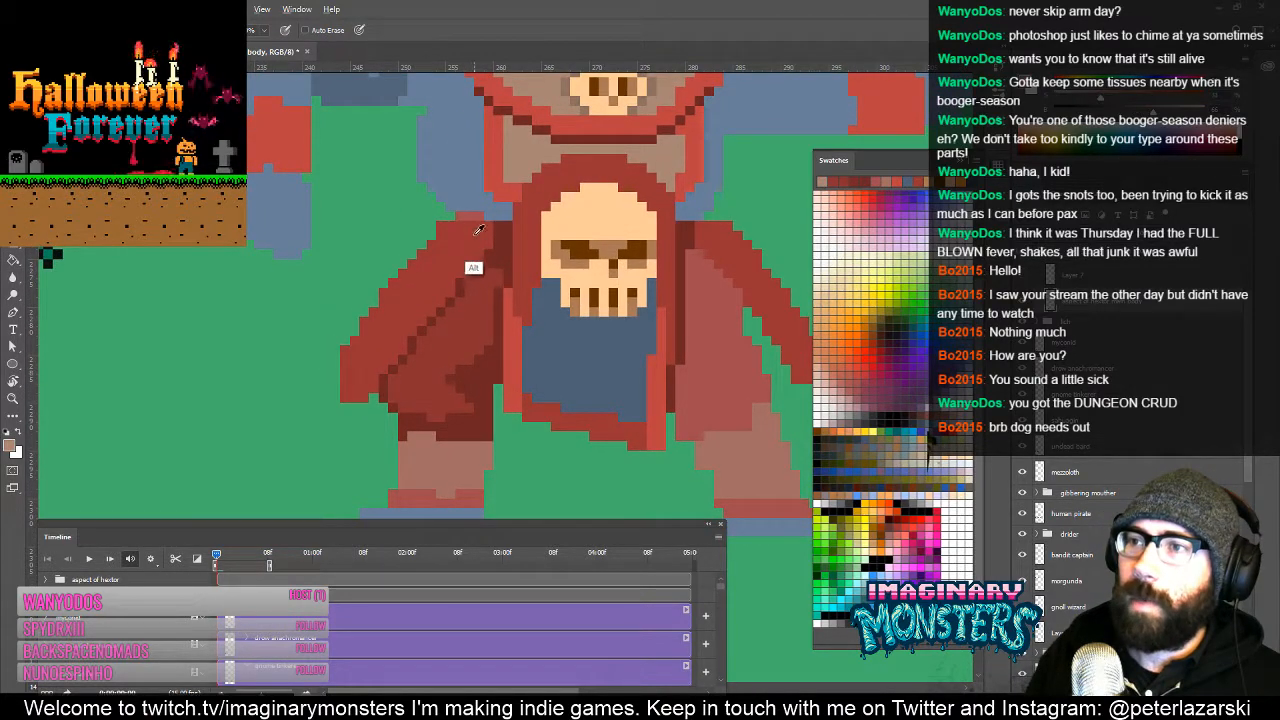
pyautogui.keyDown('alt'); pyautogui.click(467, 224); pyautogui.keyUp('alt')
pyautogui.press('e')
pyautogui.click(443, 224)
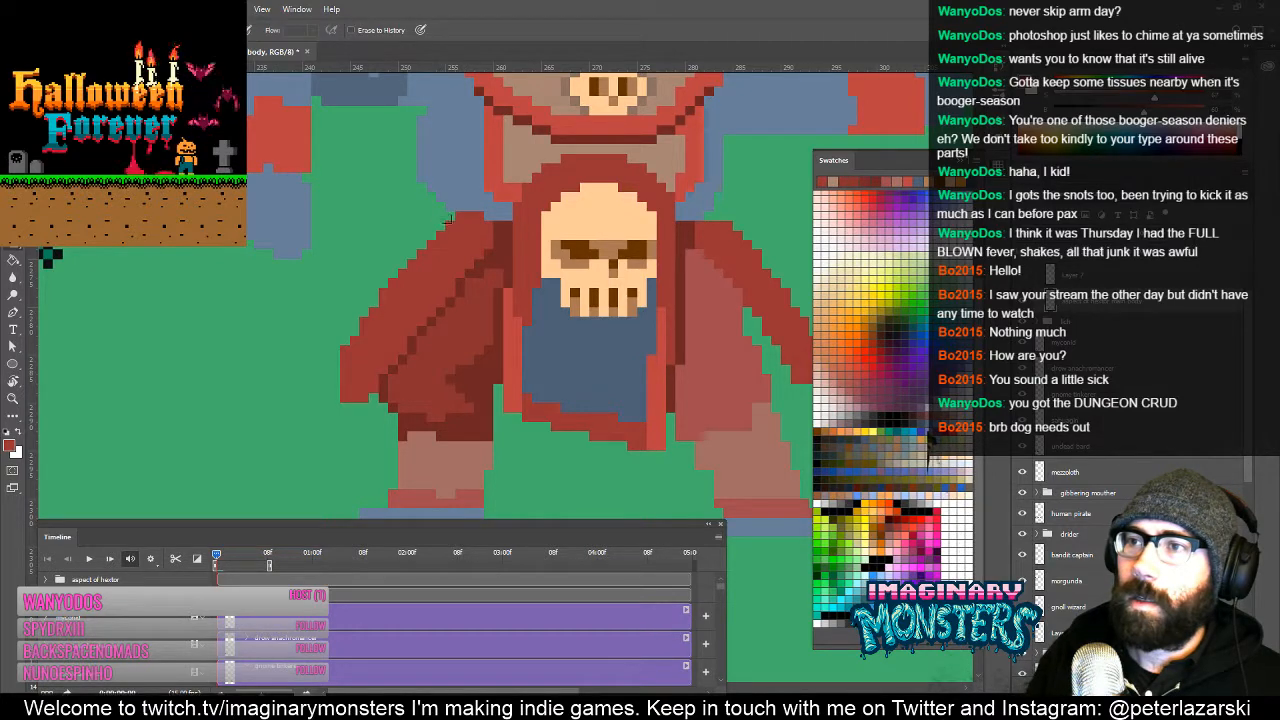
# Step: Draw a stepped tan diagonal down the left robe flap and fill its outer part tan, leaving a red inner border
pyautogui.press('b')
pyautogui.keyDown('alt'); pyautogui.click(518, 169); pyautogui.keyUp('alt')
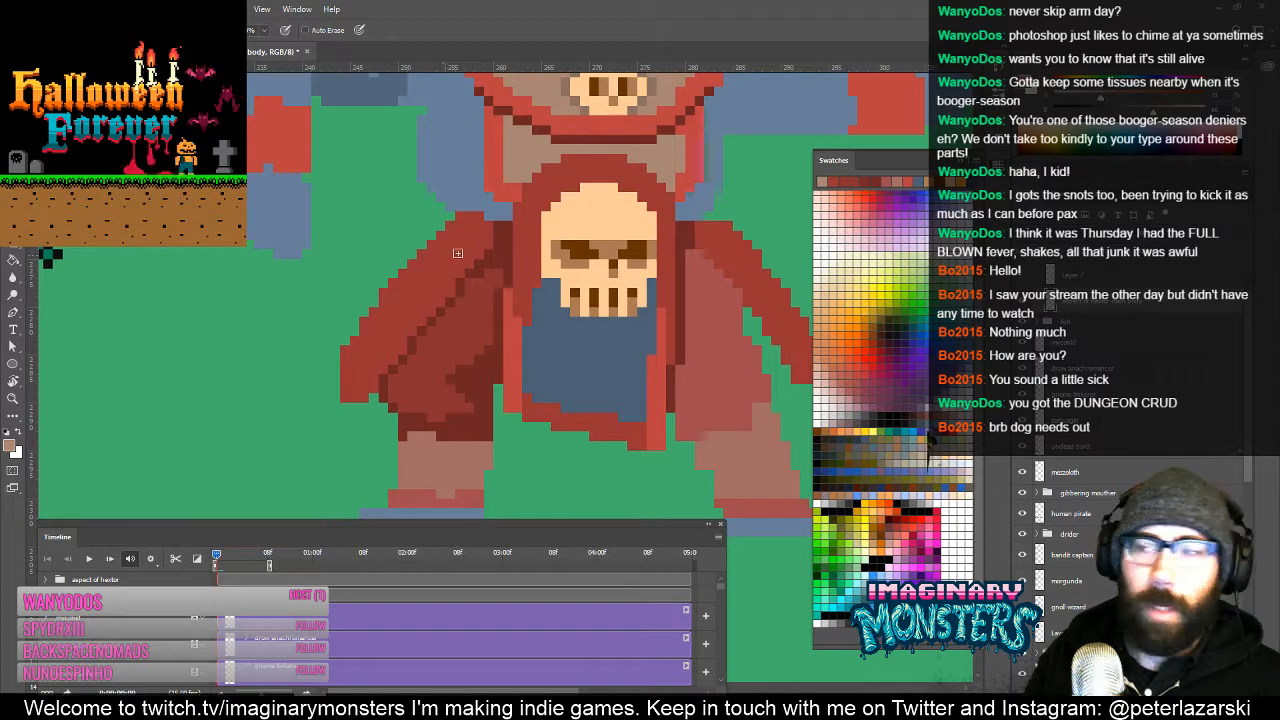
pyautogui.keyDown('shift'); pyautogui.click(414, 300); pyautogui.keyUp('shift')
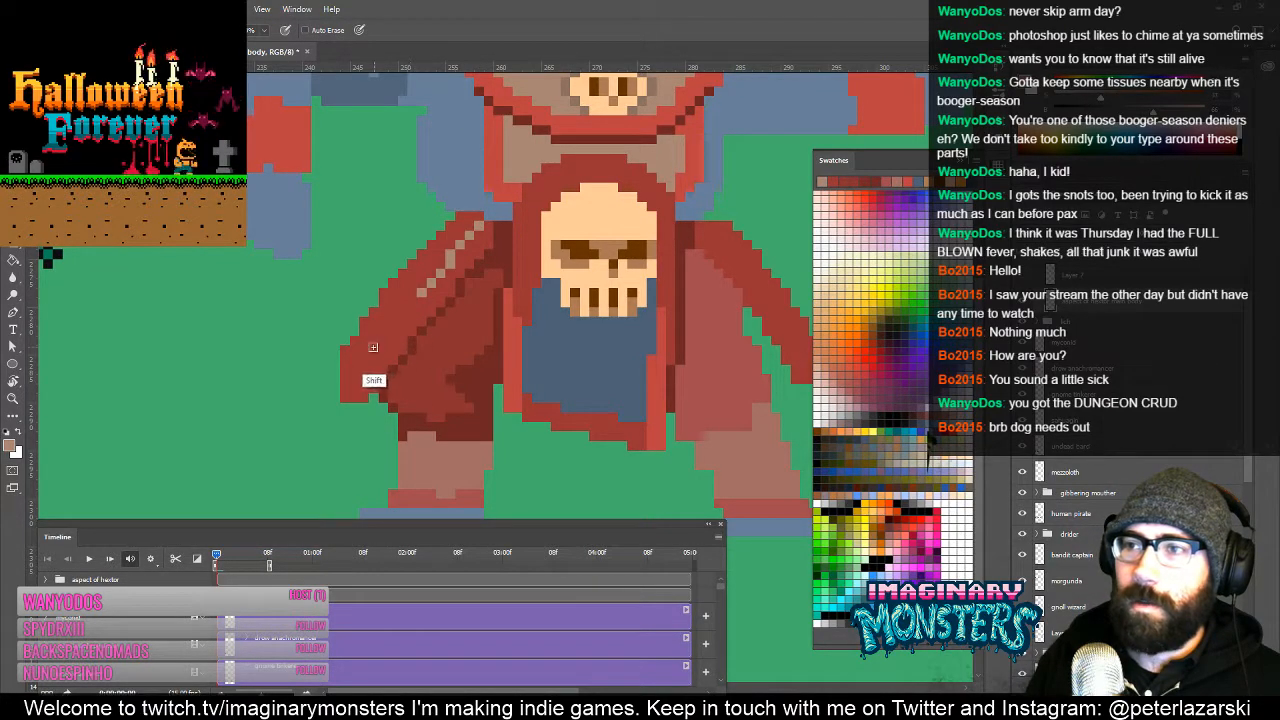
pyautogui.keyDown('shift'); pyautogui.click(362, 362); pyautogui.keyUp('shift')
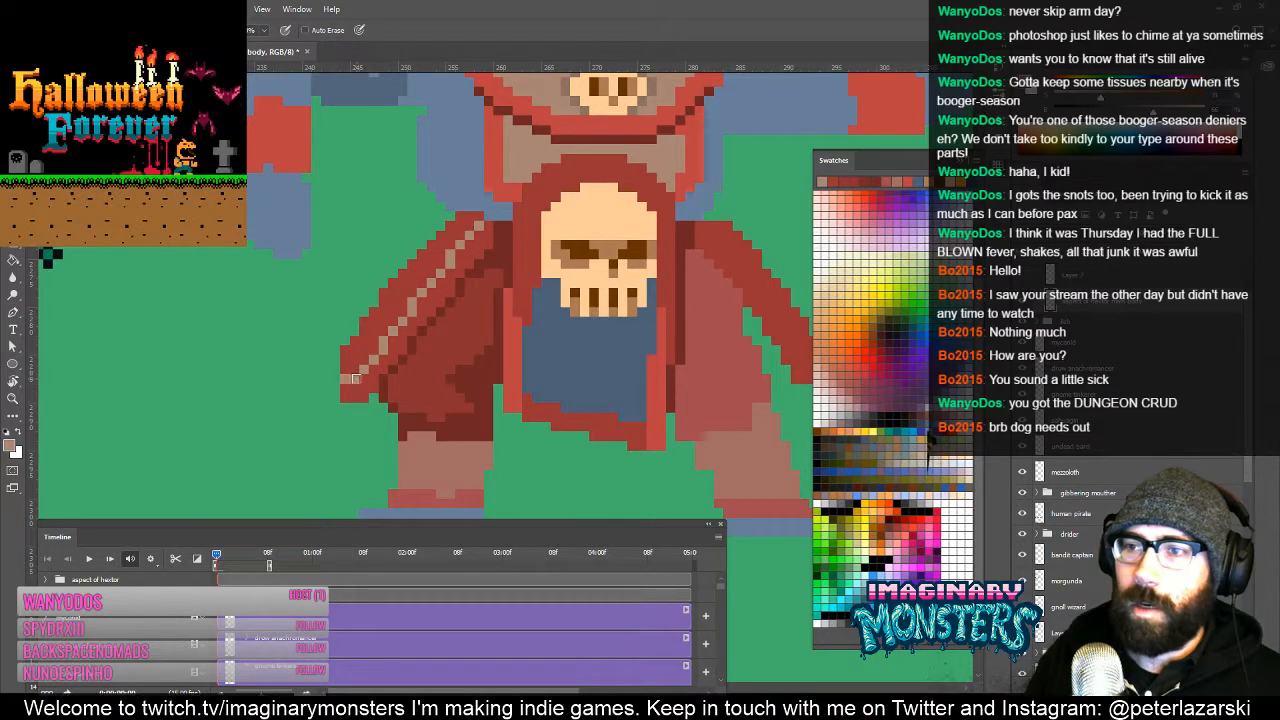
pyautogui.press('g')
pyautogui.click(384, 321)
pyautogui.moveTo(445, 293)
pyautogui.mouseDown()
pyautogui.moveTo(406, 350)
pyautogui.moveTo(407, 401)
pyautogui.moveTo(409, 354)
pyautogui.moveTo(455, 393)
pyautogui.moveTo(451, 315)
pyautogui.mouseUp()
pyautogui.press('b')
pyautogui.keyDown('alt'); pyautogui.click(470, 318); pyautogui.keyUp('alt')
pyautogui.click(465, 322)
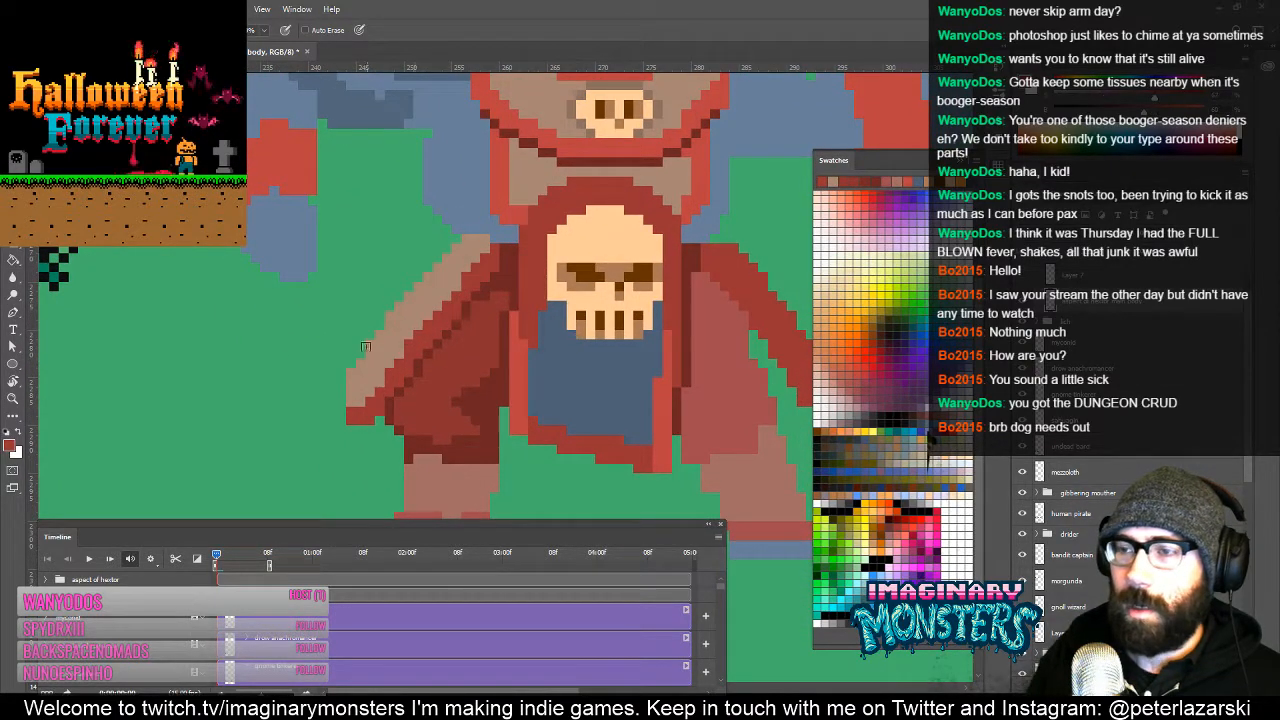
pyautogui.moveTo(335, 404); pyautogui.dragTo(288, 398)
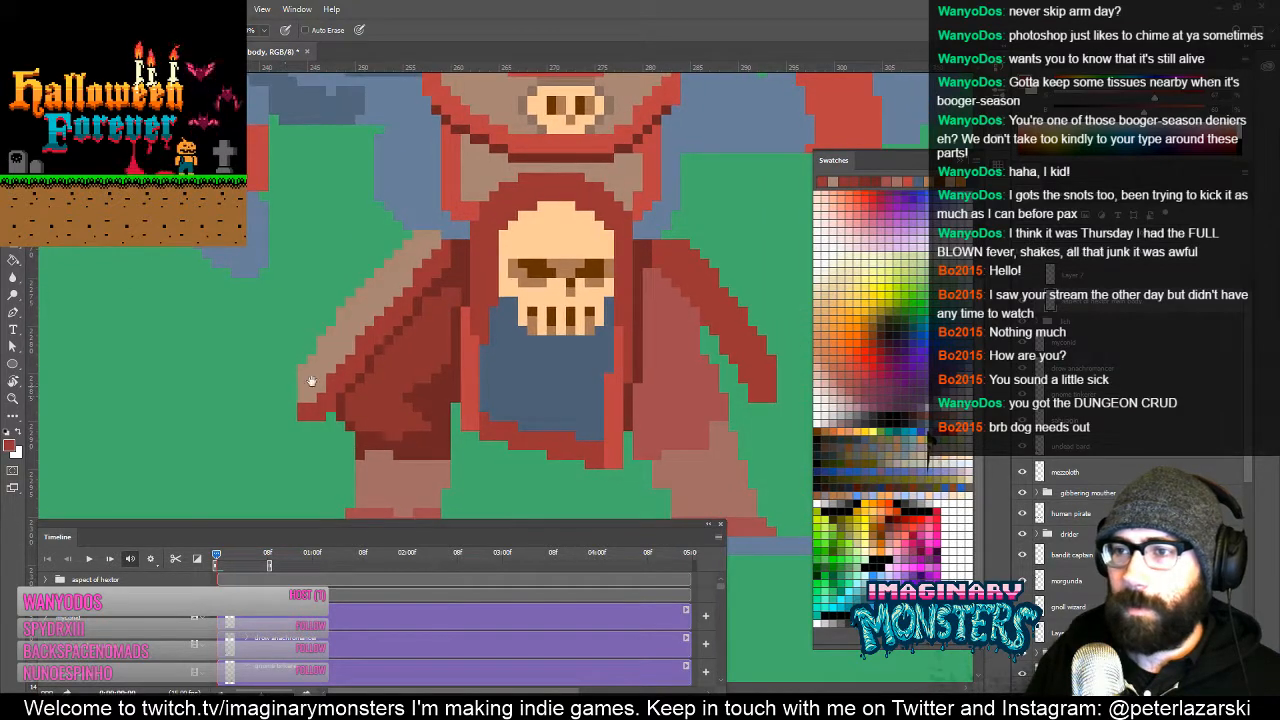
pyautogui.moveTo(378, 389); pyautogui.dragTo(369, 449)
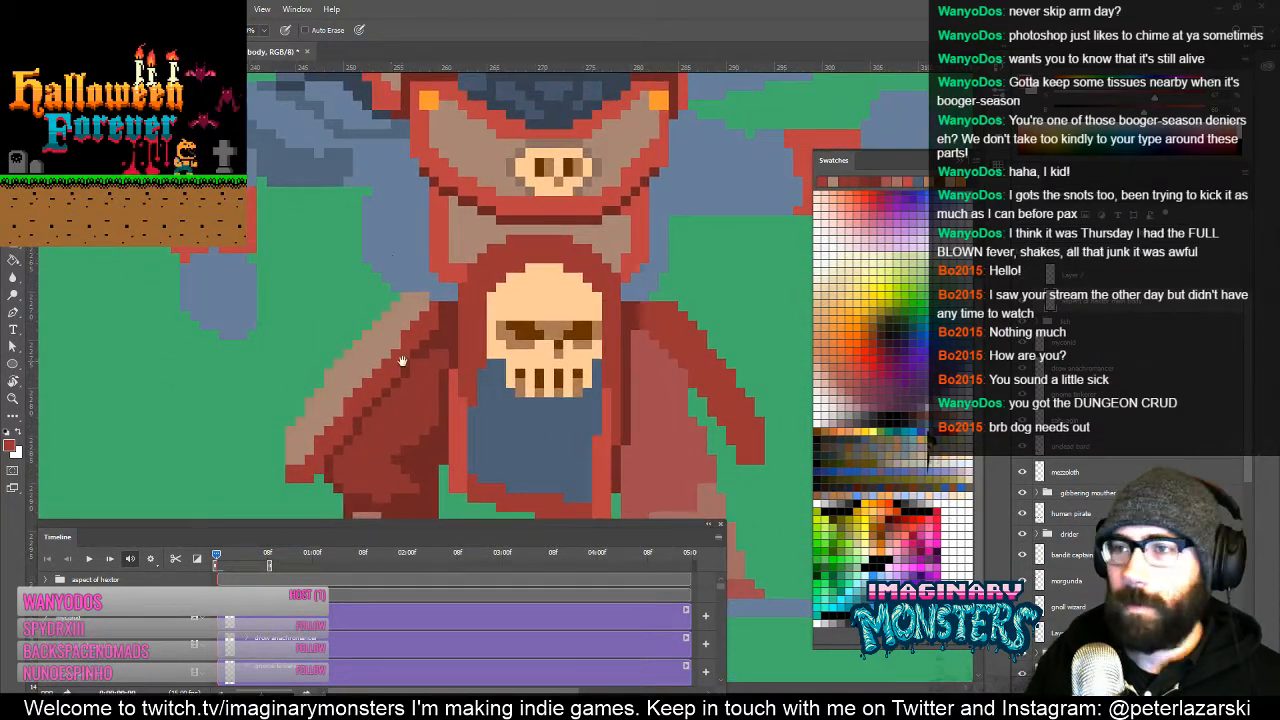
# Step: Outline a shadow on the left side of the waist in darker blue-grey and fill it down to the left robe flap
pyautogui.moveTo(388, 318); pyautogui.dragTo(434, 323)
pyautogui.keyDown('alt'); pyautogui.click(392, 214); pyautogui.keyUp('alt')
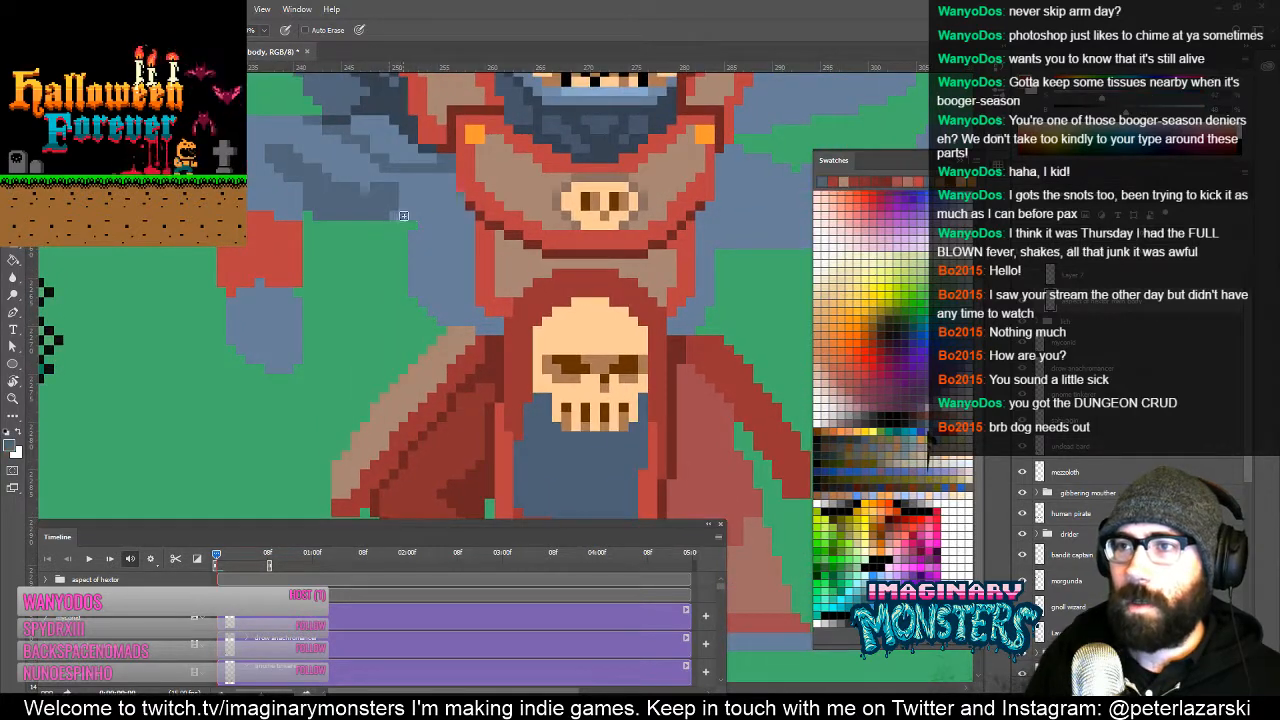
pyautogui.press('g')
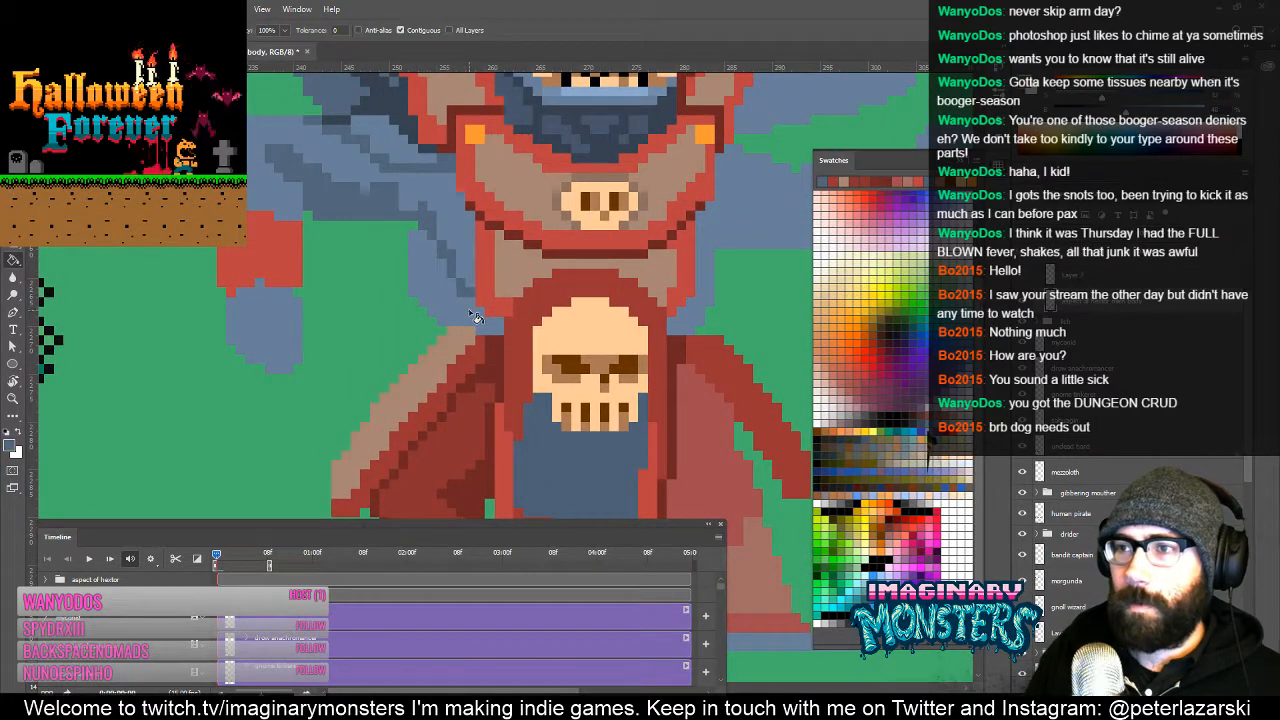
pyautogui.click(471, 314)
pyautogui.press('b')
# Step: Touch up the belly plate's lower right corner using its tan and trim red
pyautogui.moveTo(441, 405)
pyautogui.mouseDown()
pyautogui.moveTo(431, 363)
pyautogui.moveTo(431, 383)
pyautogui.moveTo(402, 394)
pyautogui.mouseUp()
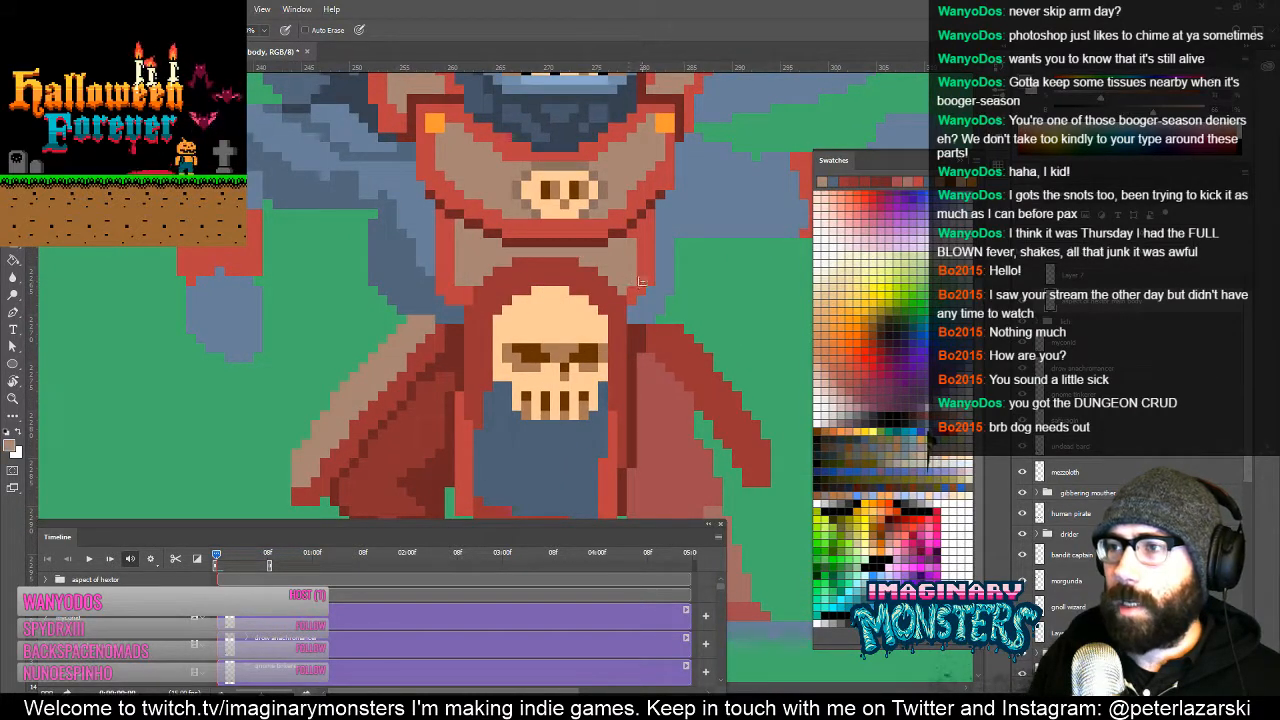
pyautogui.moveTo(641, 281); pyautogui.dragTo(607, 306)
pyautogui.keyDown('alt'); pyautogui.click(607, 305); pyautogui.keyUp('alt')
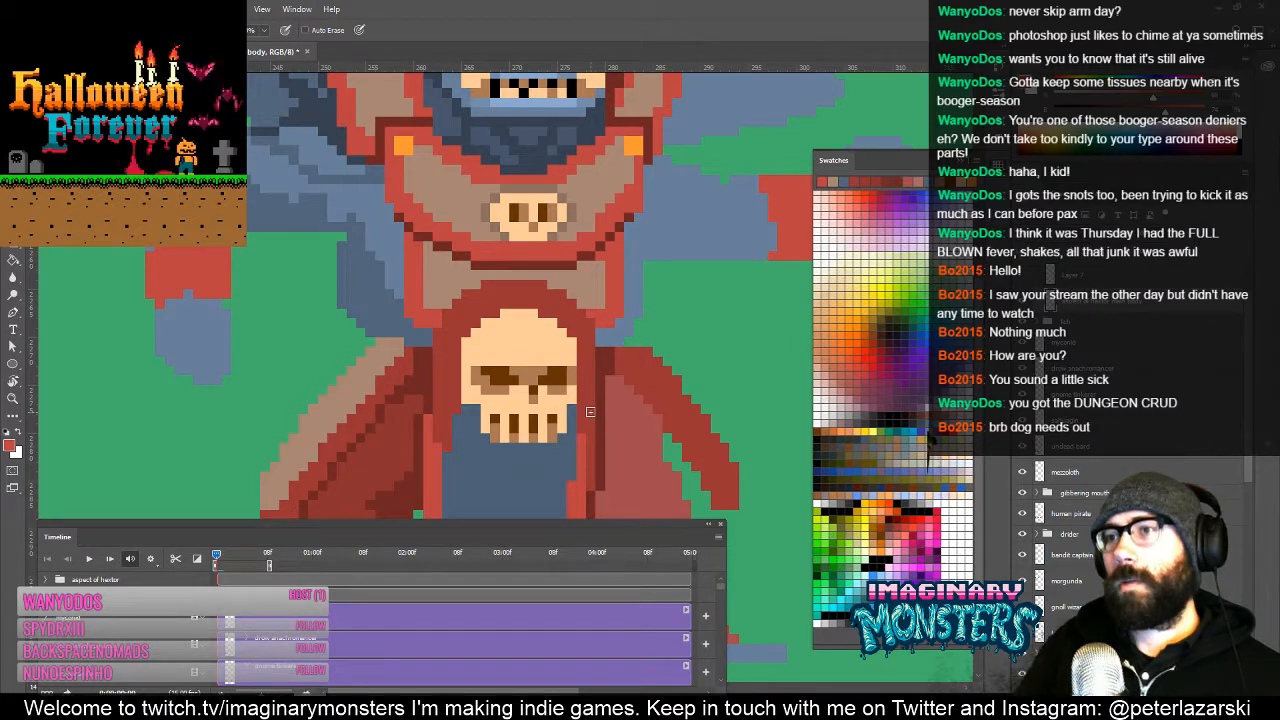
pyautogui.keyDown('alt'); pyautogui.click(603, 297); pyautogui.keyUp('alt')
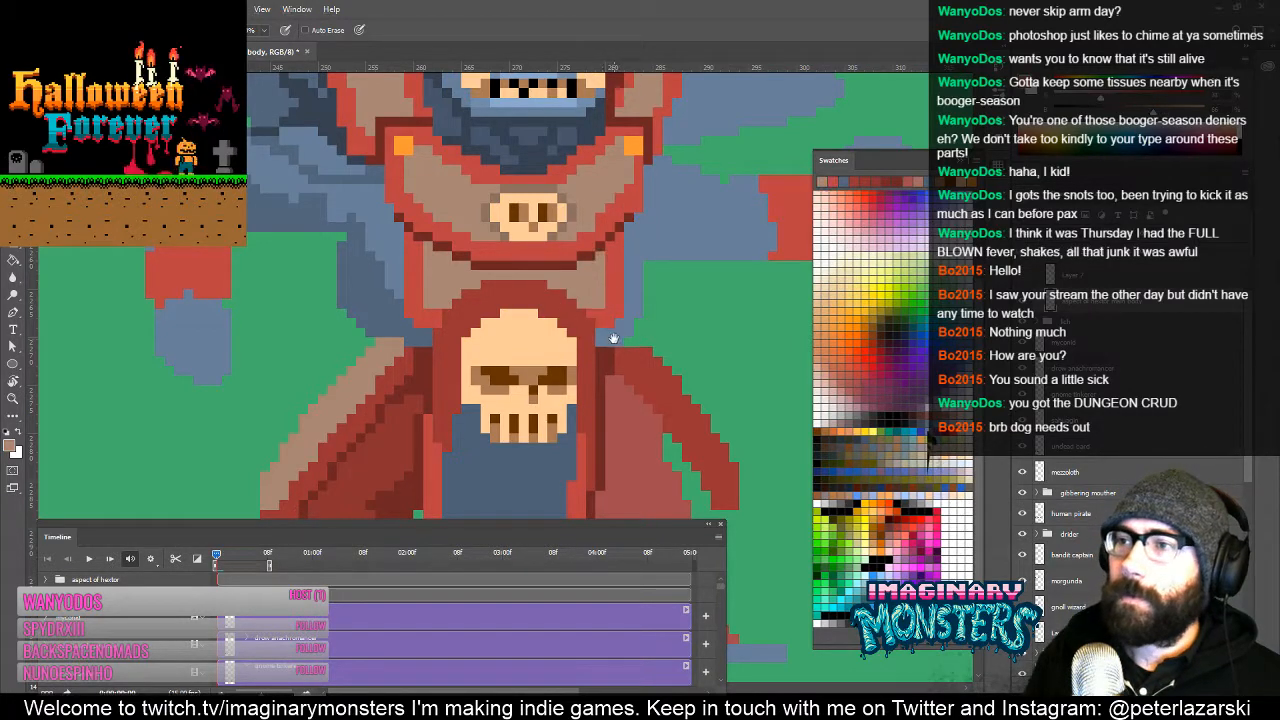
pyautogui.moveTo(614, 338); pyautogui.dragTo(689, 237)
# Step: Paint dark maroon shadows across the tops of both robe flaps where they meet the waist and the skull tabard
pyautogui.moveTo(427, 284); pyautogui.dragTo(447, 314)
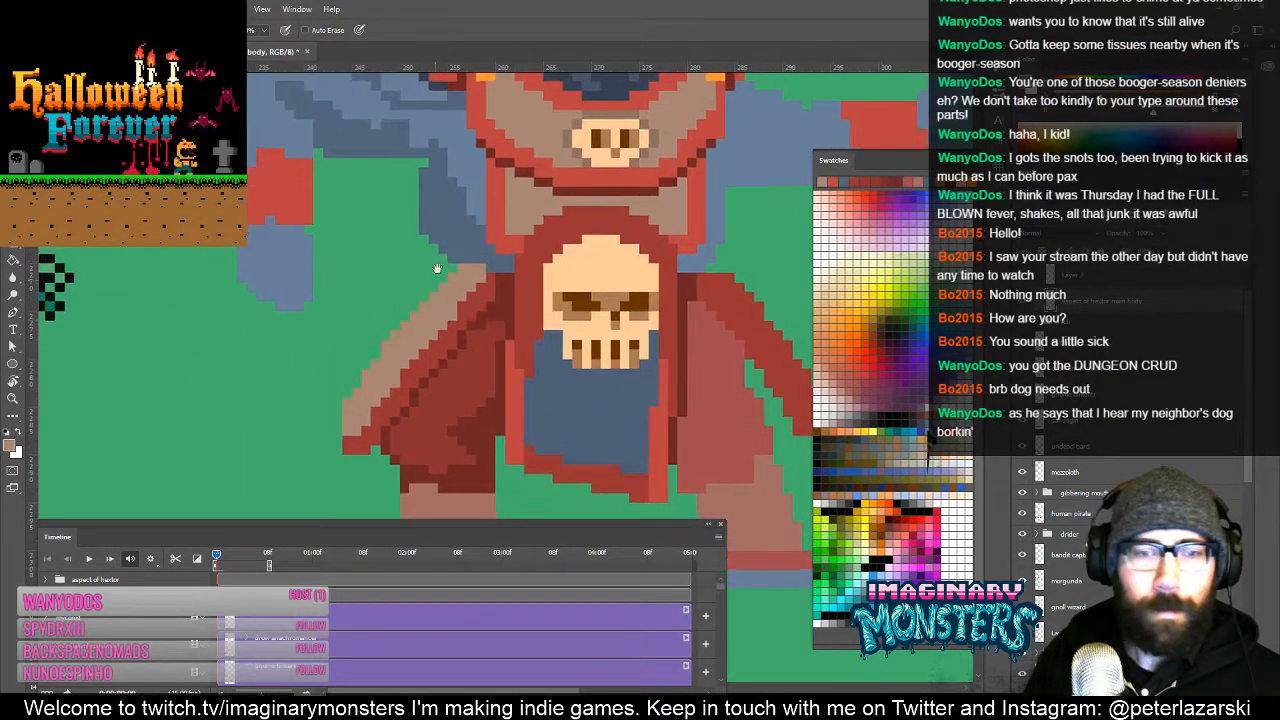
pyautogui.keyDown('alt'); pyautogui.click(507, 279); pyautogui.keyUp('alt')
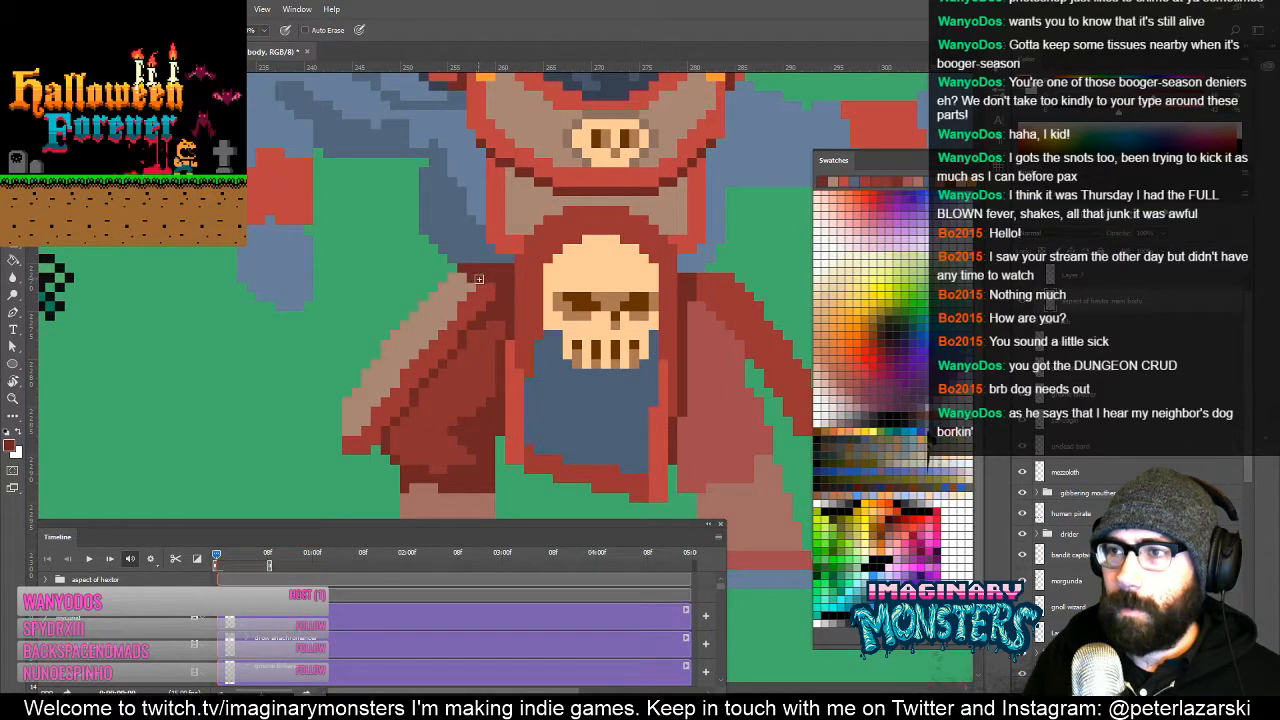
pyautogui.moveTo(465, 266)
pyautogui.mouseDown()
pyautogui.moveTo(410, 310)
pyautogui.moveTo(420, 305)
pyautogui.mouseUp()
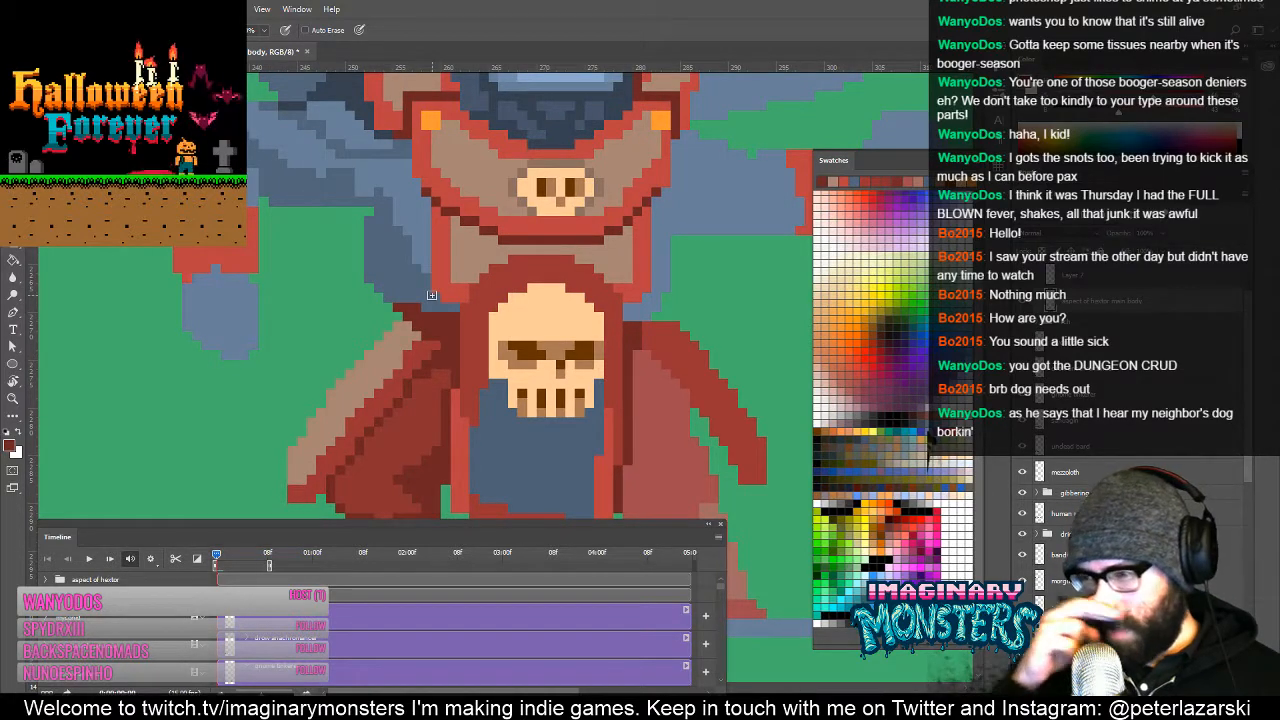
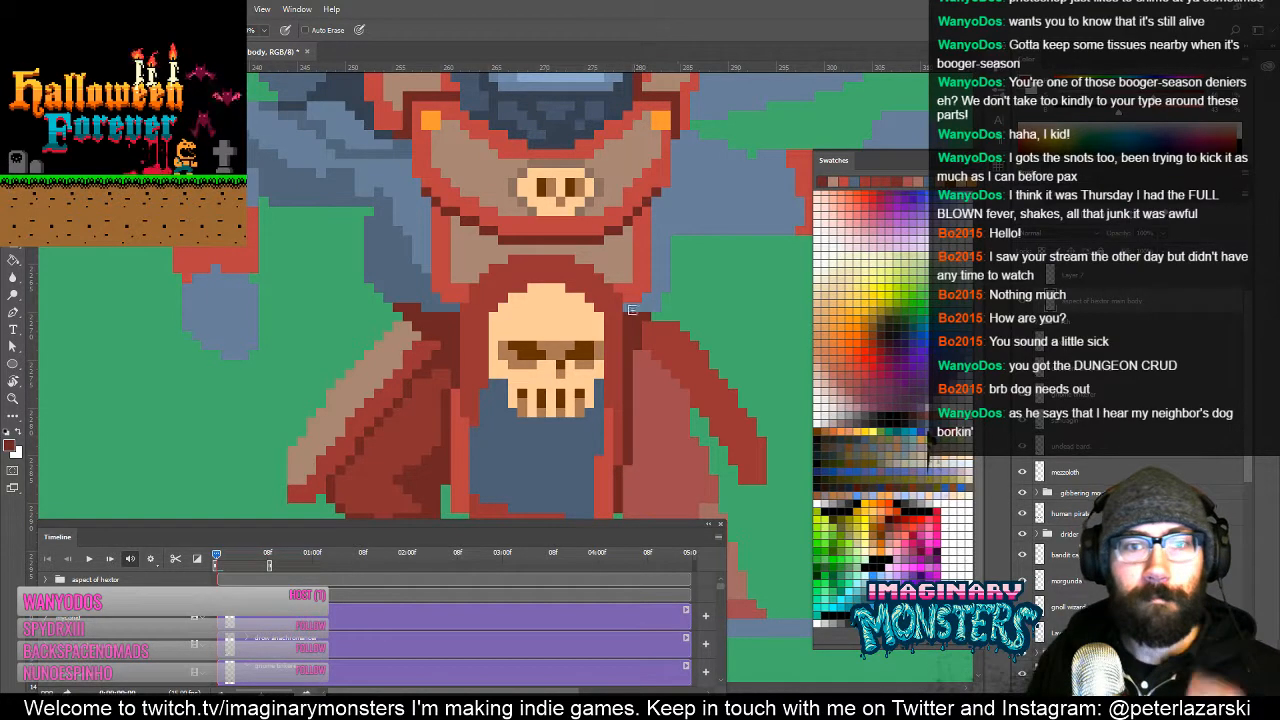
pyautogui.moveTo(404, 393); pyautogui.dragTo(484, 270)
pyautogui.keyDown('alt'); pyautogui.click(484, 278); pyautogui.keyUp('alt')
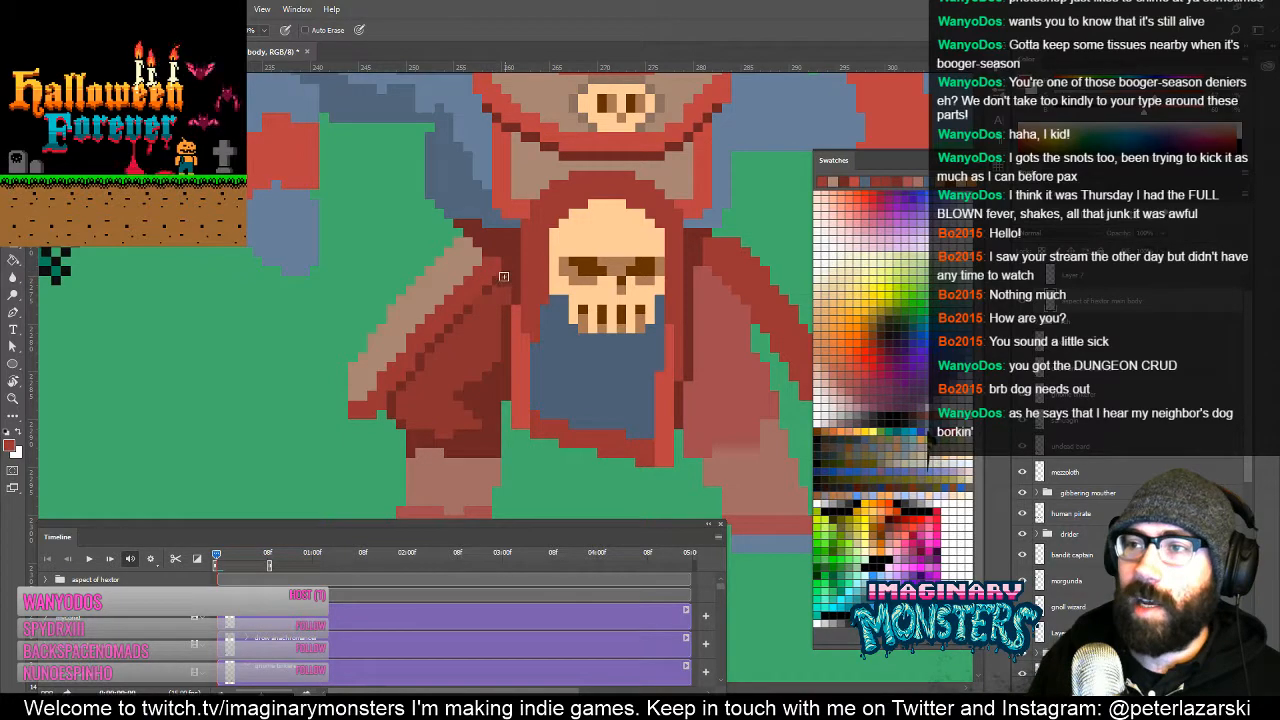
pyautogui.keyDown('alt'); pyautogui.click(489, 324); pyautogui.keyUp('alt')
pyautogui.moveTo(499, 287); pyautogui.dragTo(511, 286)
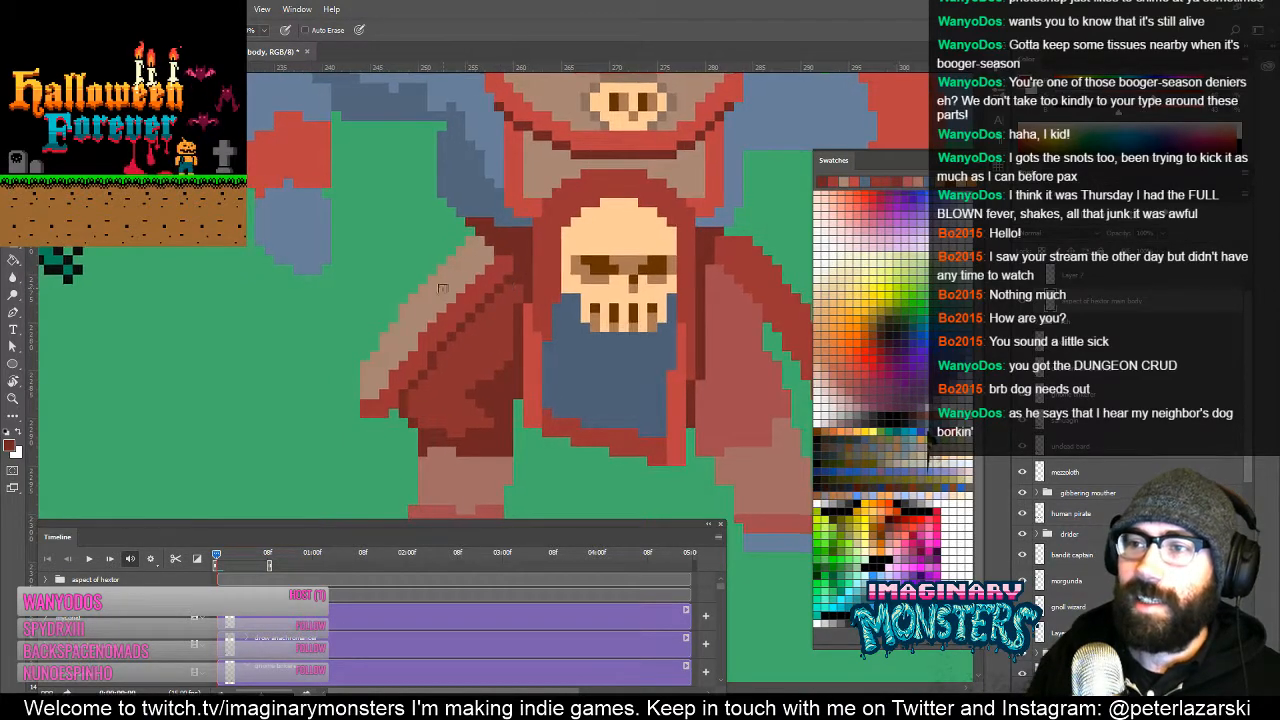
# Step: Thicken the left robe flap's red inner border near the bottom, extend its tip downward in red, and adjust the maroon shadow beside it
pyautogui.moveTo(403, 303); pyautogui.dragTo(421, 291)
pyautogui.keyDown('alt'); pyautogui.click(443, 336); pyautogui.keyUp('alt')
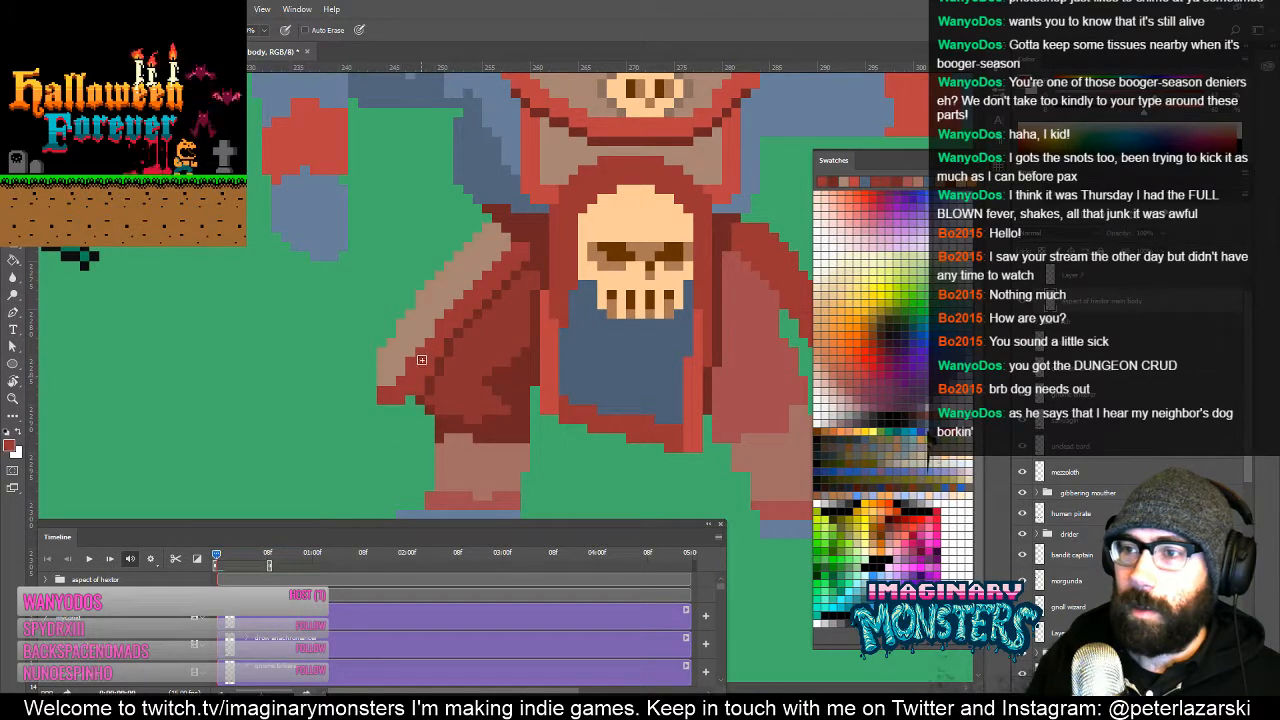
pyautogui.moveTo(414, 384); pyautogui.dragTo(437, 366)
pyautogui.keyDown('alt'); pyautogui.click(447, 381); pyautogui.keyUp('alt')
pyautogui.click(448, 392)
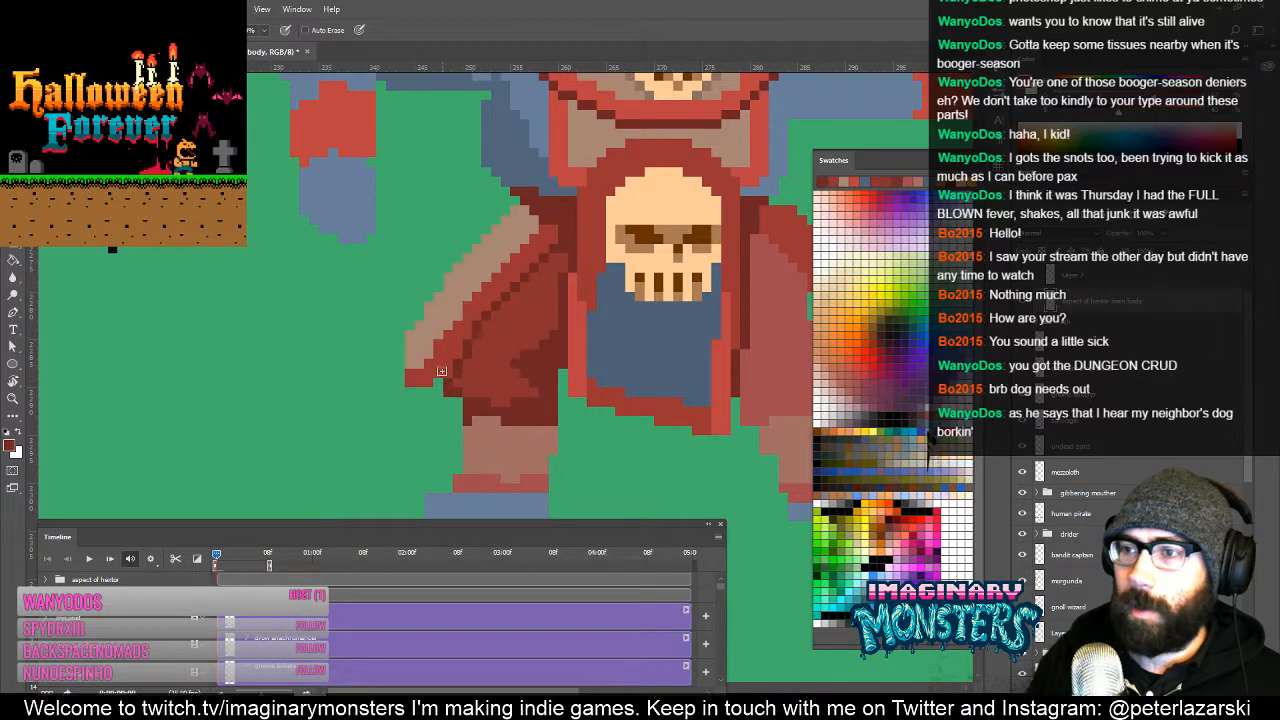
pyautogui.keyDown('alt'); pyautogui.click(443, 368); pyautogui.keyUp('alt')
pyautogui.click(437, 380)
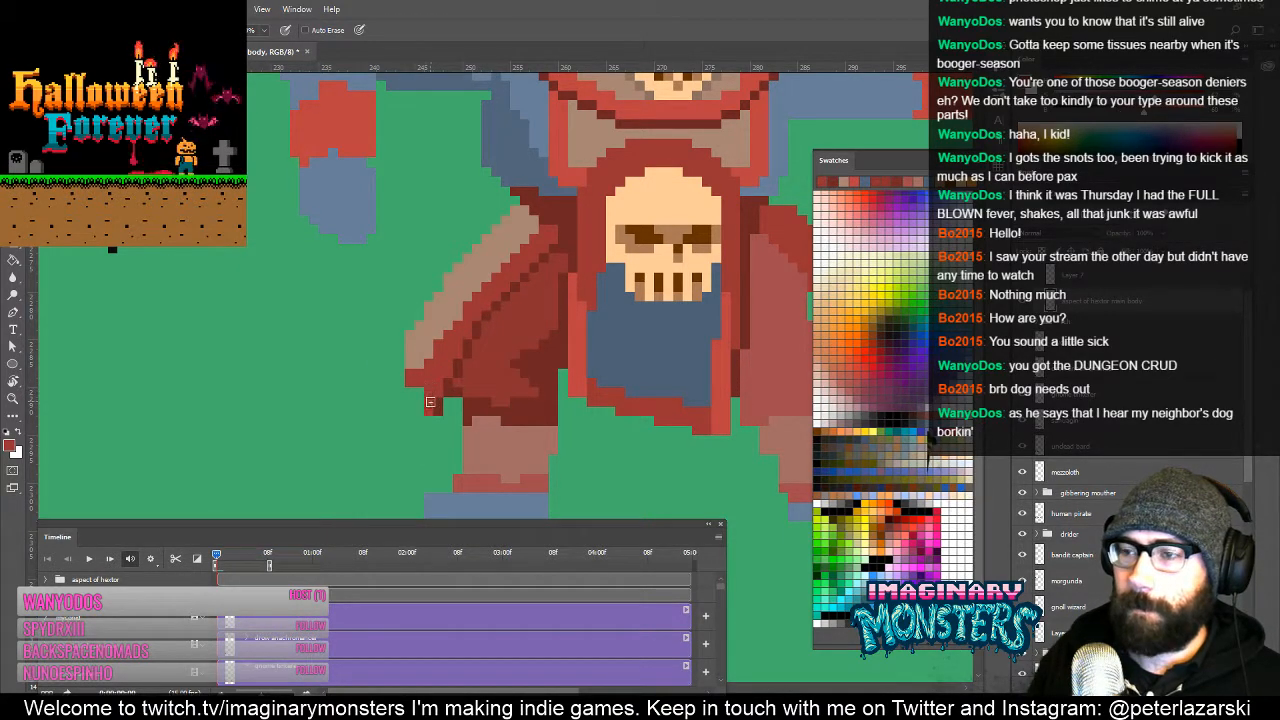
# Step: Extend the left robe flap's tan outer band down toward the tip and smooth its stepped boundary with the red border
pyautogui.keyDown('alt'); pyautogui.click(420, 357); pyautogui.keyUp('alt')
pyautogui.moveTo(410, 370); pyautogui.dragTo(410, 381)
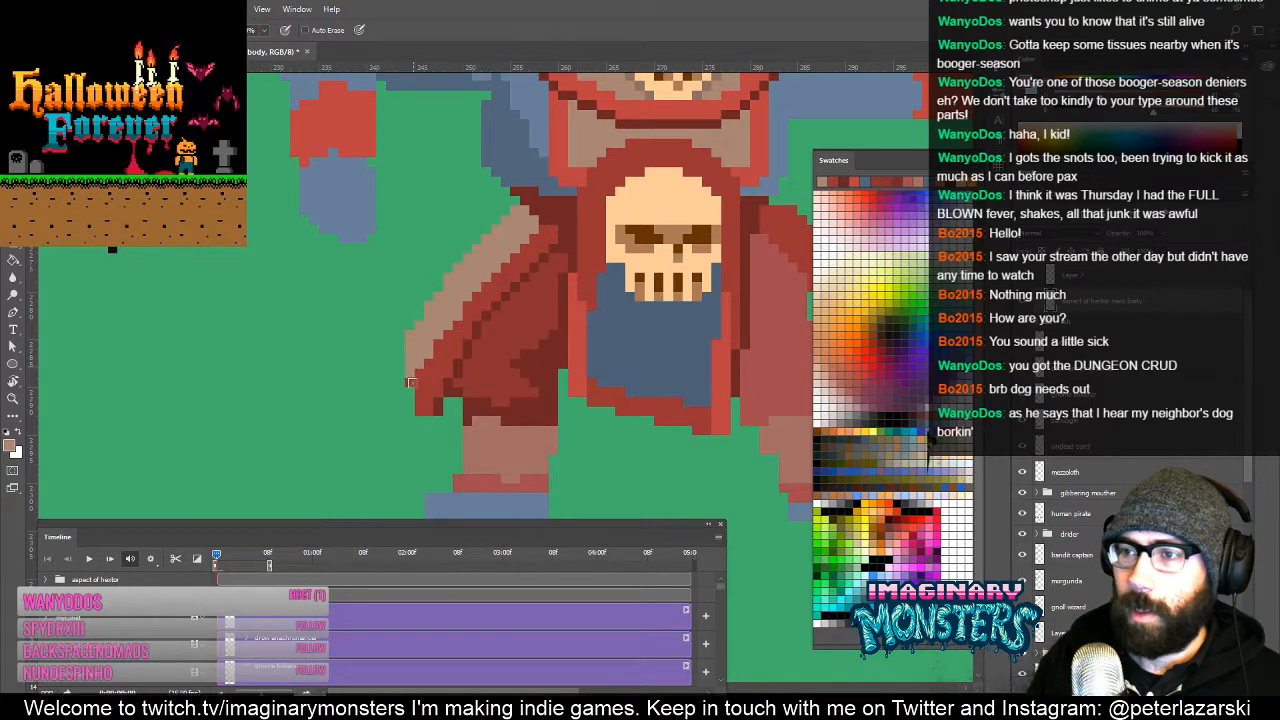
pyautogui.moveTo(472, 329); pyautogui.dragTo(415, 384)
pyautogui.keyDown('alt'); pyautogui.click(412, 384); pyautogui.keyUp('alt')
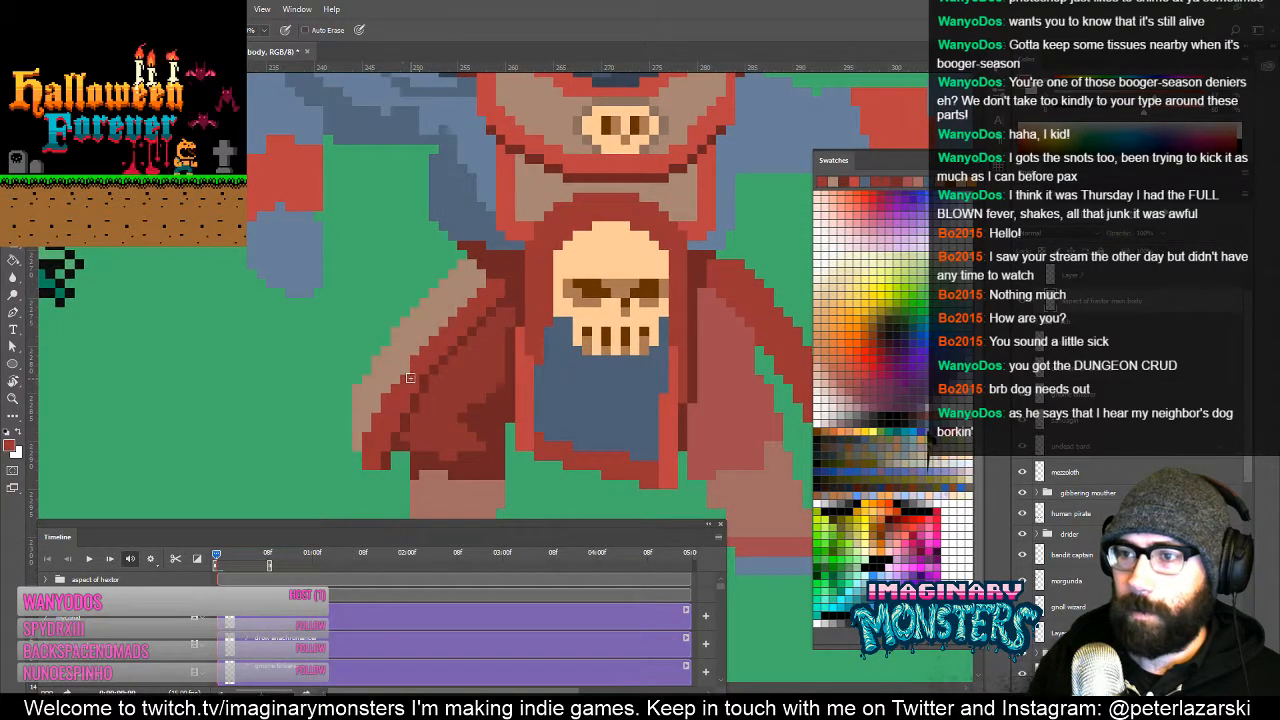
pyautogui.moveTo(412, 387); pyautogui.dragTo(432, 394)
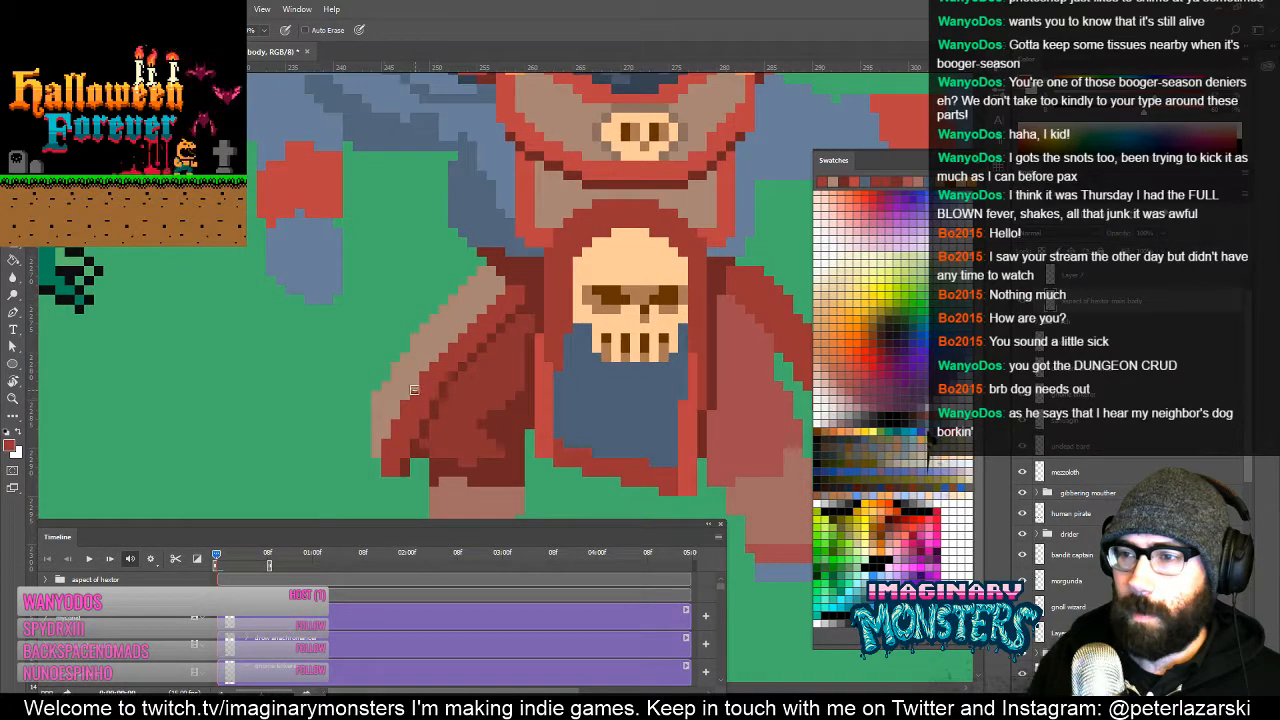
pyautogui.moveTo(409, 345); pyautogui.dragTo(371, 322)
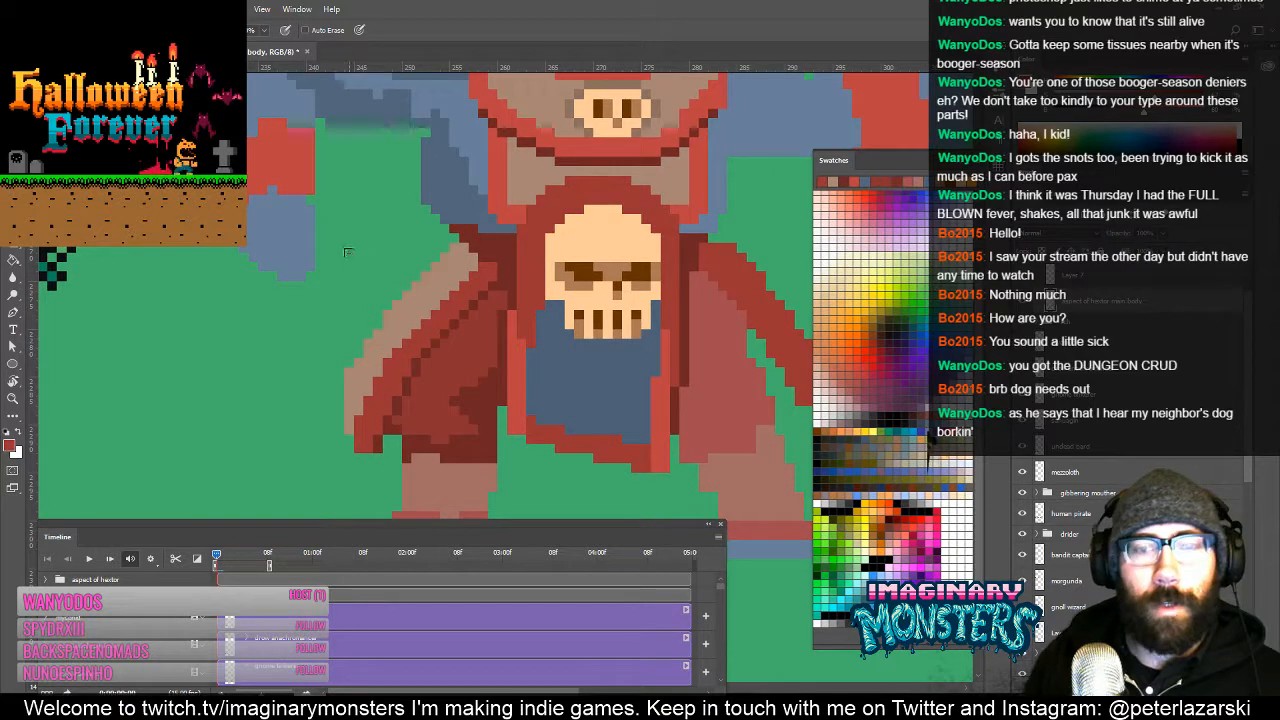
pyautogui.keyDown('alt'); pyautogui.click(395, 337); pyautogui.keyUp('alt')
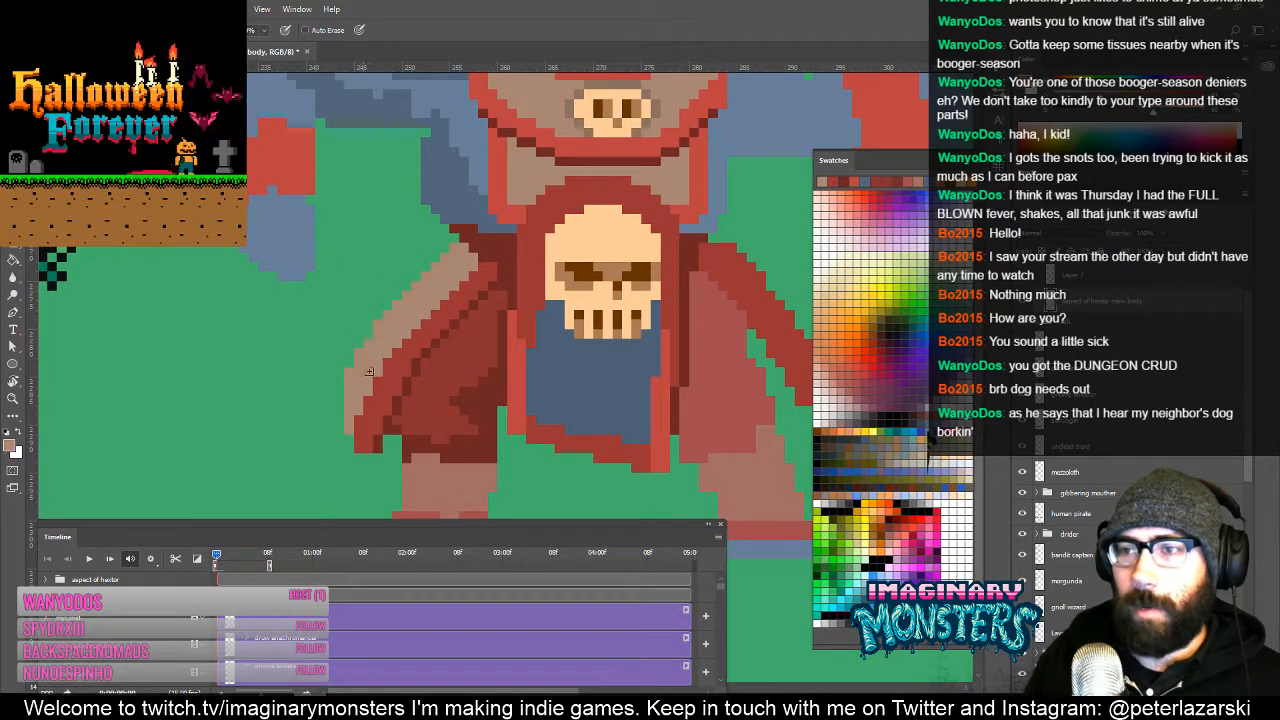
pyautogui.moveTo(399, 323); pyautogui.dragTo(346, 348)
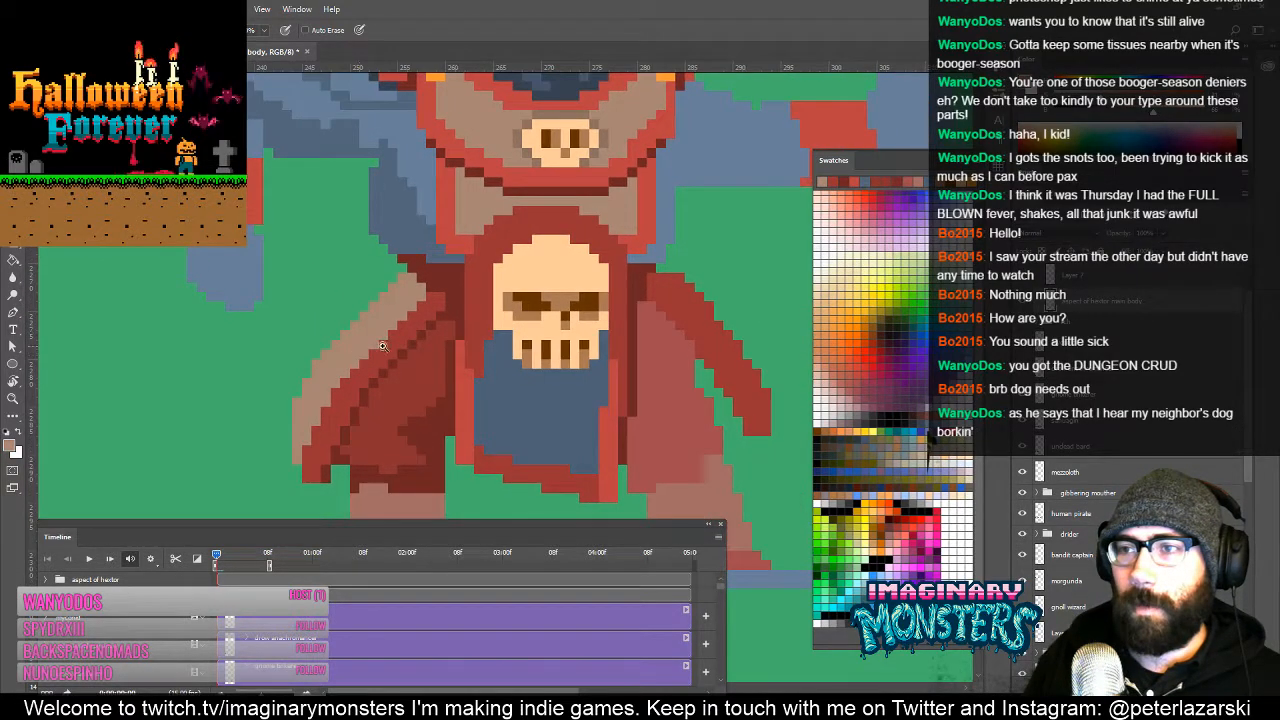
pyautogui.keyDown('alt'); pyautogui.click(405, 341); pyautogui.keyUp('alt')
pyautogui.keyDown('alt'); pyautogui.click(418, 347); pyautogui.keyUp('alt')
pyautogui.keyDown('alt'); pyautogui.click(419, 347); pyautogui.keyUp('alt')
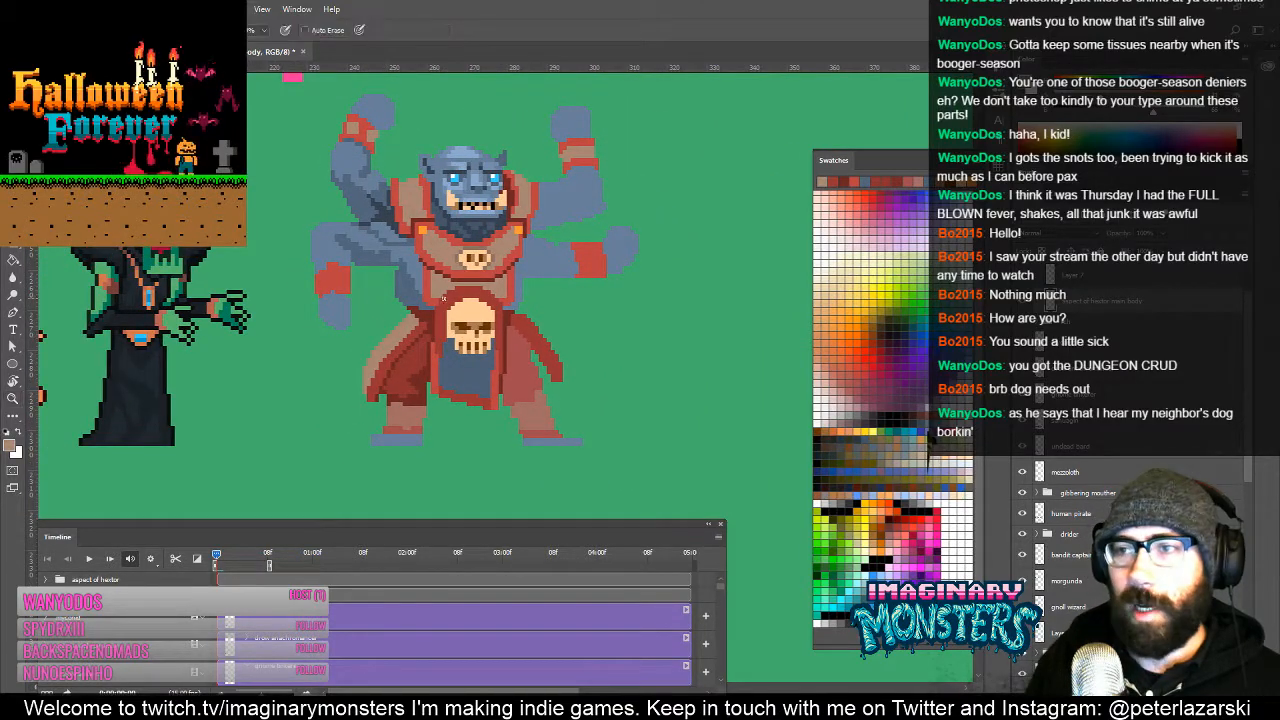
# Step: Deepen the shadow on the left side of the waist with dark navy and refine its edge with mid blue-grey
pyautogui.moveTo(405, 355); pyautogui.dragTo(465, 281)
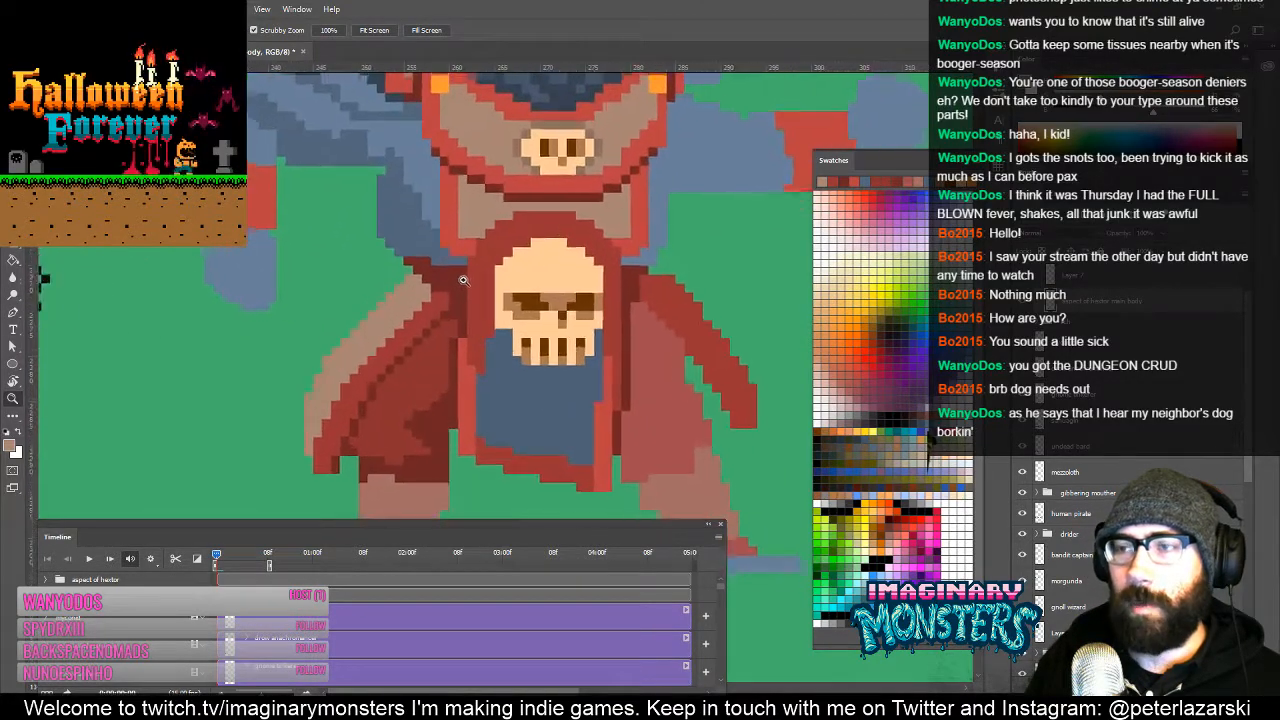
pyautogui.moveTo(499, 229)
pyautogui.mouseDown()
pyautogui.moveTo(559, 341)
pyautogui.moveTo(508, 341)
pyautogui.mouseUp()
pyautogui.moveTo(405, 250)
pyautogui.mouseDown()
pyautogui.moveTo(423, 340)
pyautogui.moveTo(405, 304)
pyautogui.moveTo(408, 359)
pyautogui.moveTo(428, 395)
pyautogui.moveTo(402, 367)
pyautogui.moveTo(456, 425)
pyautogui.mouseUp()
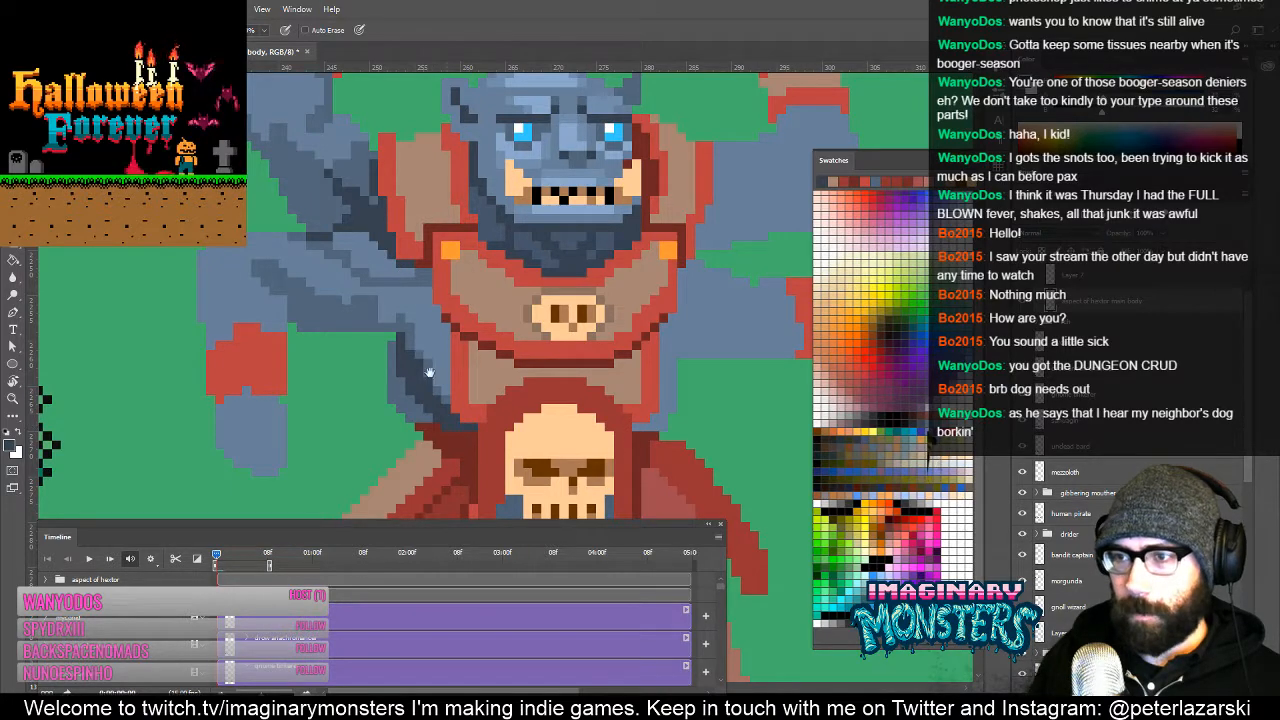
pyautogui.moveTo(430, 372); pyautogui.dragTo(456, 402)
pyautogui.keyDown('alt'); pyautogui.click(440, 390); pyautogui.keyUp('alt')
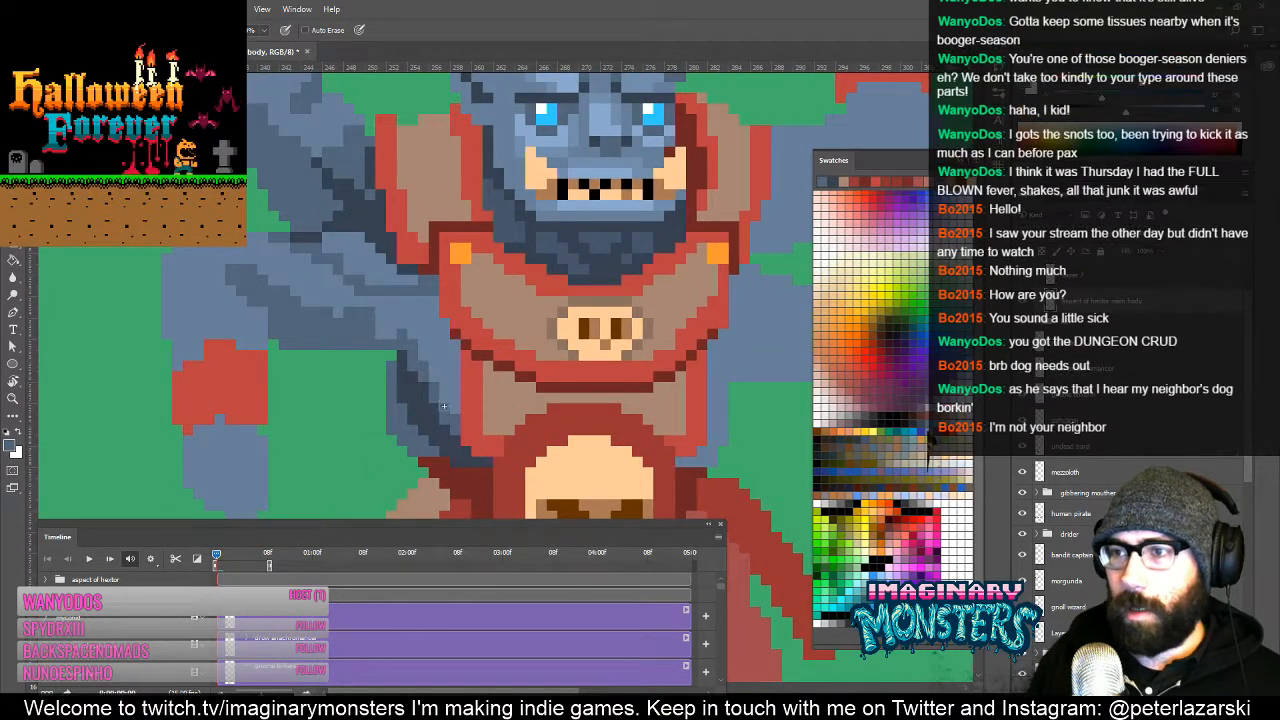
pyautogui.moveTo(457, 415); pyautogui.dragTo(437, 359)
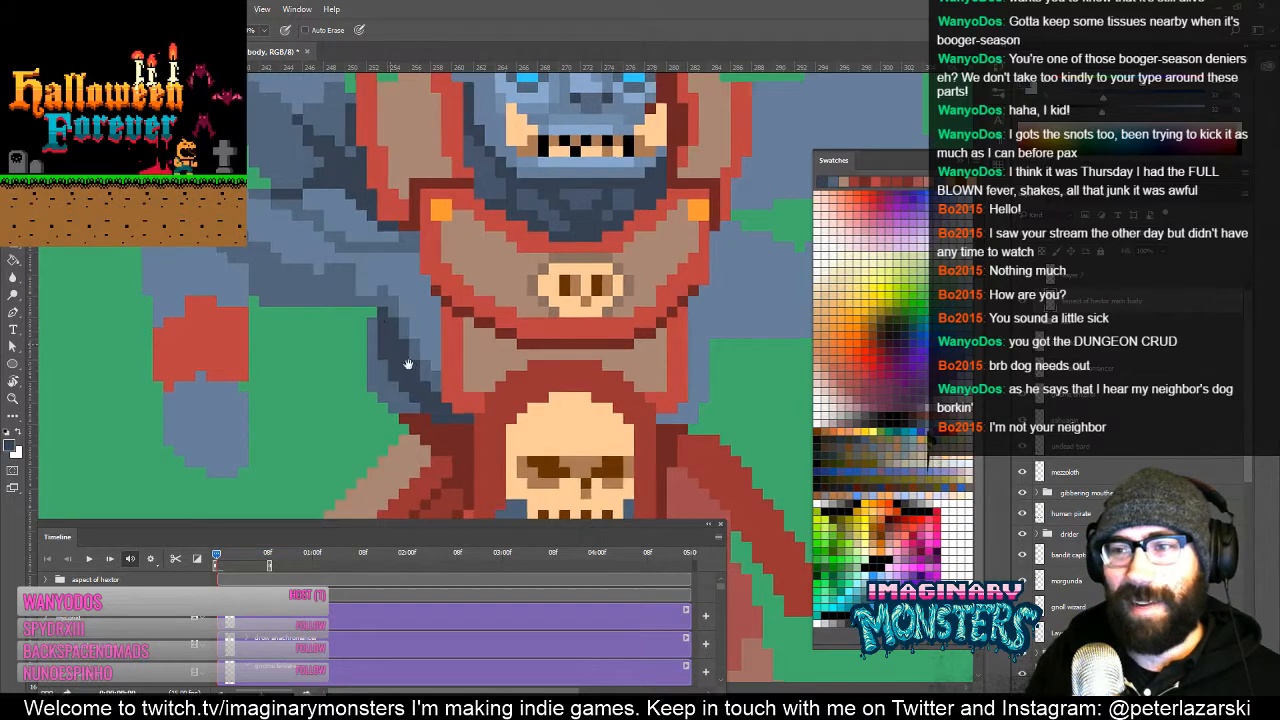
pyautogui.moveTo(407, 364); pyautogui.dragTo(429, 386)
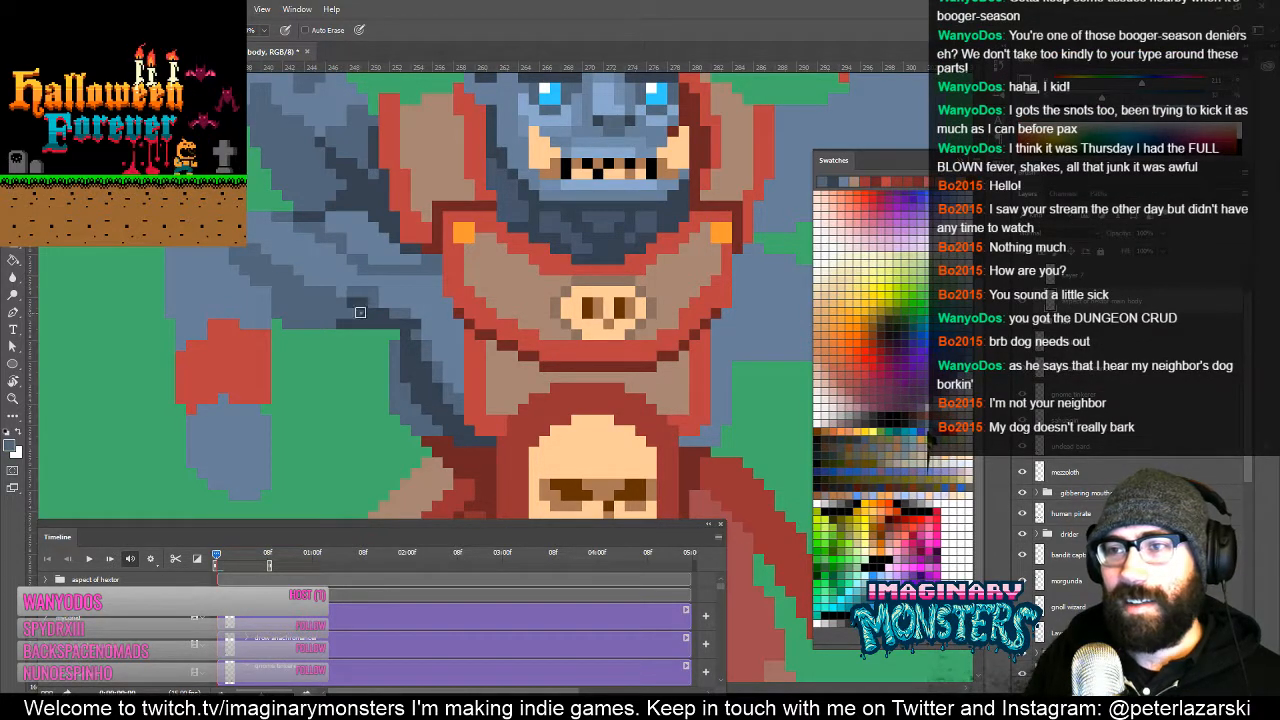
# Step: Refine the dark navy and mid blue-grey shading where the lower left arm meets the side of the waist
pyautogui.keyDown('alt'); pyautogui.click(374, 314); pyautogui.keyUp('alt')
pyautogui.keyDown('alt'); pyautogui.click(405, 331); pyautogui.keyUp('alt')
pyautogui.keyDown('alt'); pyautogui.click(405, 334); pyautogui.keyUp('alt')
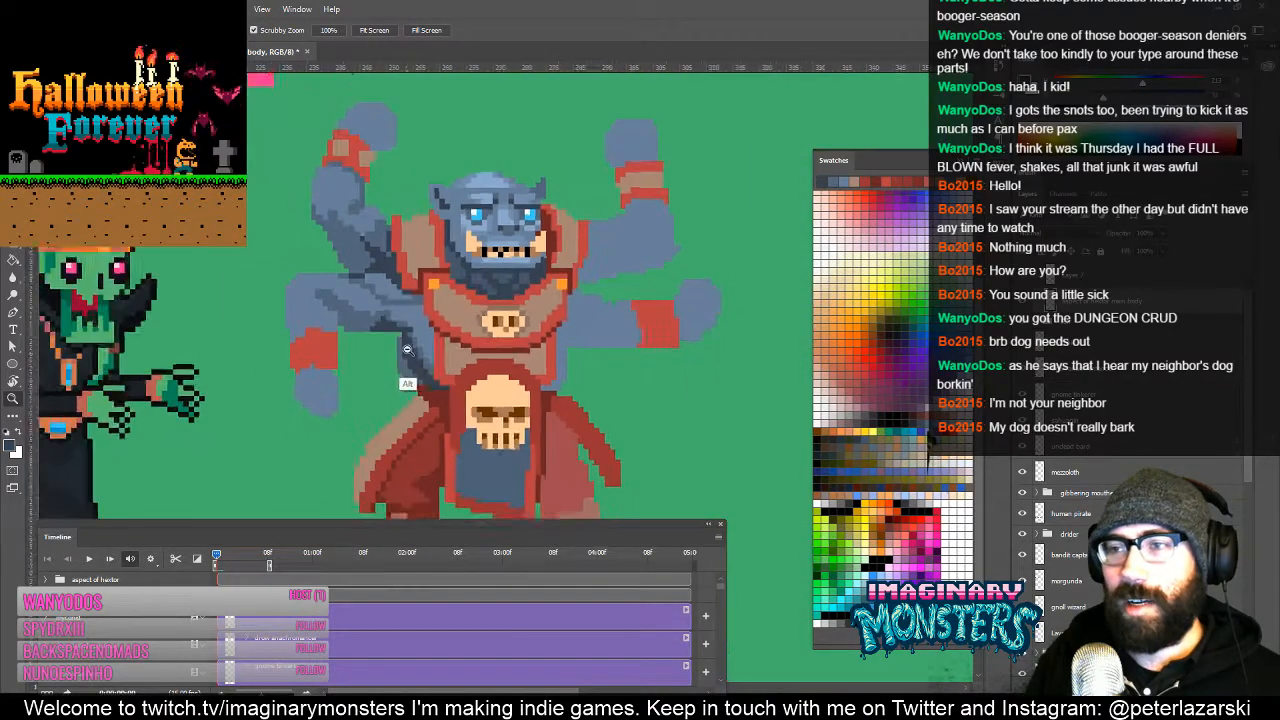
pyautogui.keyDown('alt'); pyautogui.click(407, 338); pyautogui.keyUp('alt')
pyautogui.moveTo(503, 301); pyautogui.dragTo(517, 265)
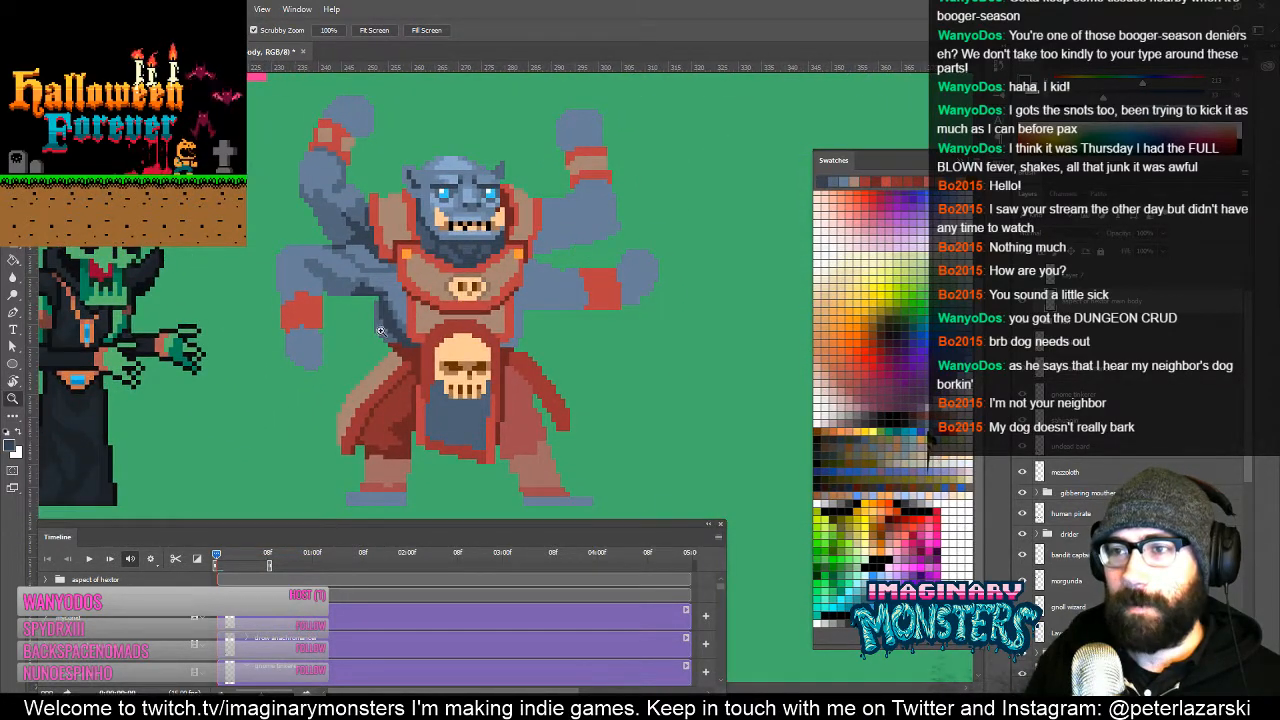
pyautogui.click(406, 298)
pyautogui.press('b')
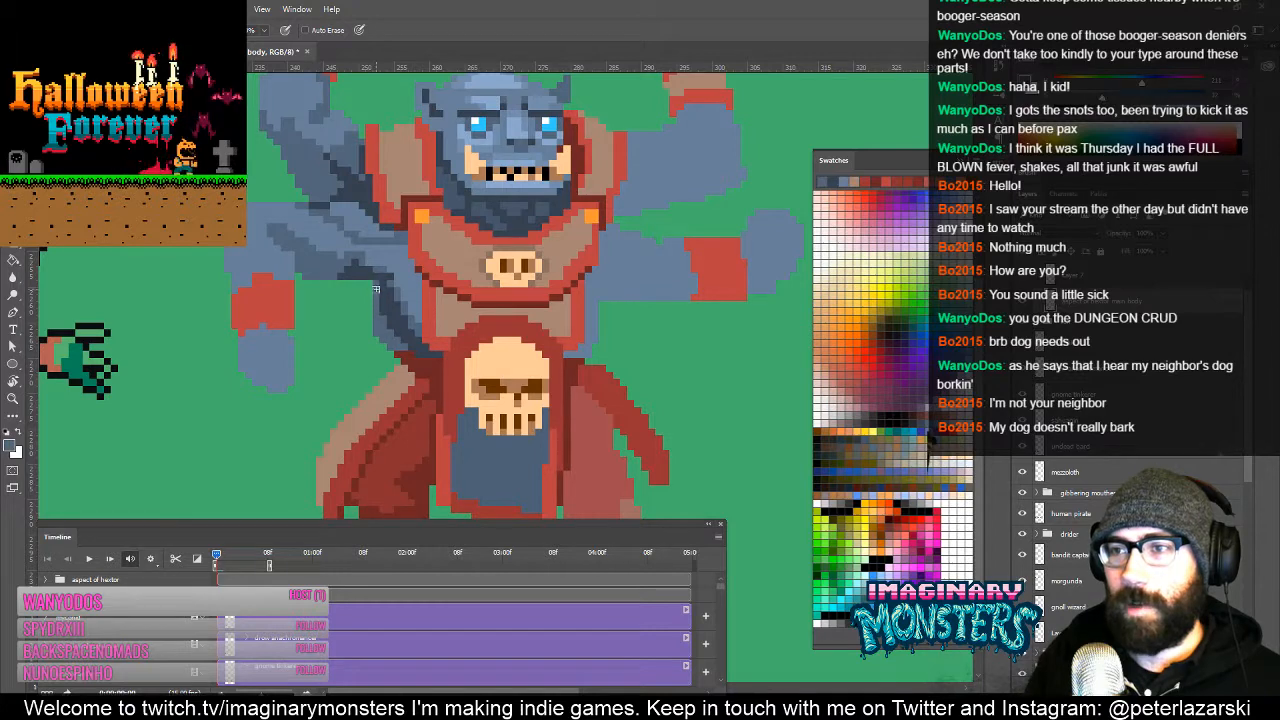
pyautogui.moveTo(376, 289)
pyautogui.mouseDown()
pyautogui.moveTo(391, 348)
pyautogui.moveTo(361, 306)
pyautogui.moveTo(377, 352)
pyautogui.moveTo(465, 462)
pyautogui.moveTo(465, 339)
pyautogui.moveTo(519, 298)
pyautogui.mouseUp()
pyautogui.press('b')
pyautogui.keyDown('alt'); pyautogui.click(389, 322); pyautogui.keyUp('alt')
pyautogui.moveTo(440, 258); pyautogui.dragTo(455, 423)
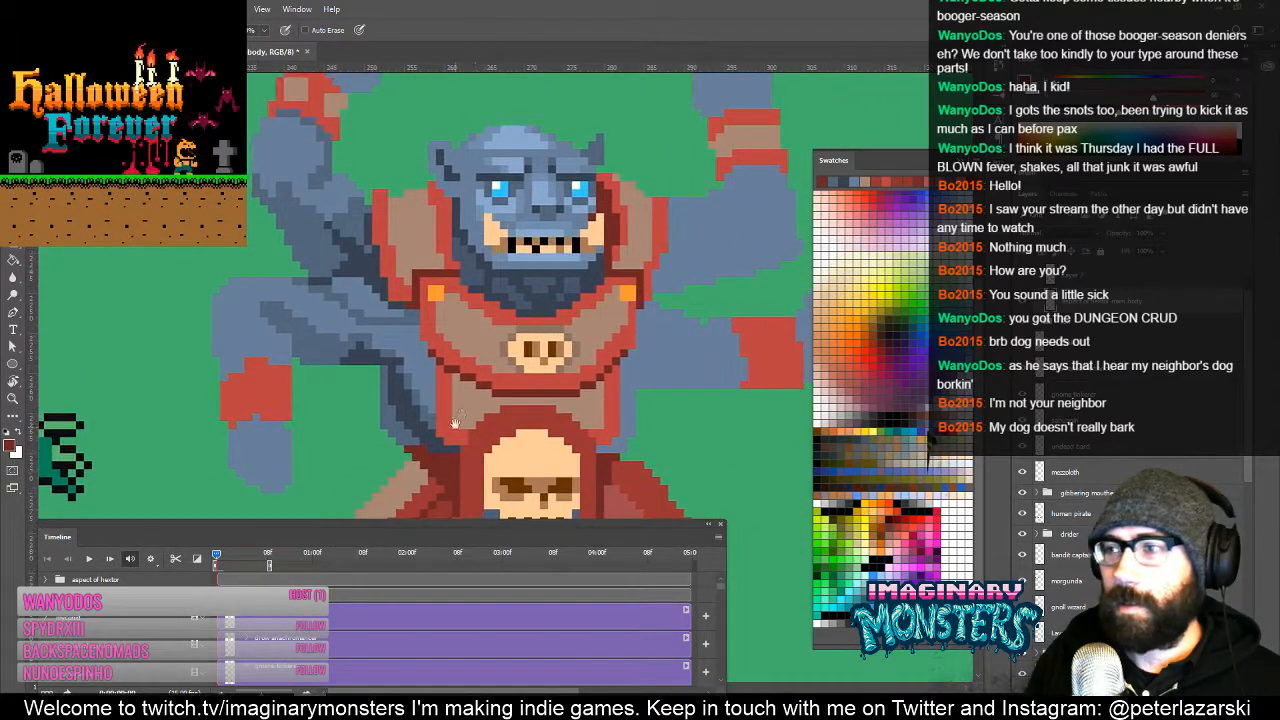
# Step: Paint light cream highlights on the tan areas of both shoulder pads and the raised left arm's bracer
pyautogui.click(830, 298)
pyautogui.press('Return')
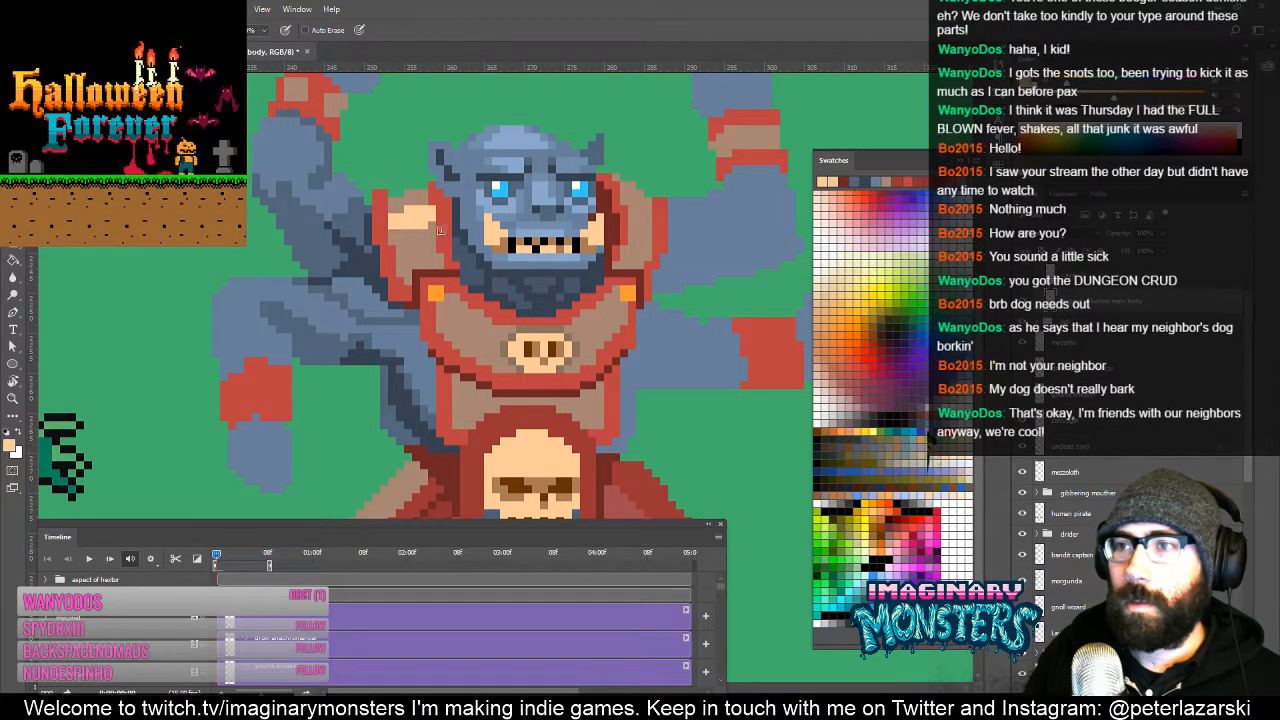
pyautogui.moveTo(628, 203); pyautogui.dragTo(641, 212)
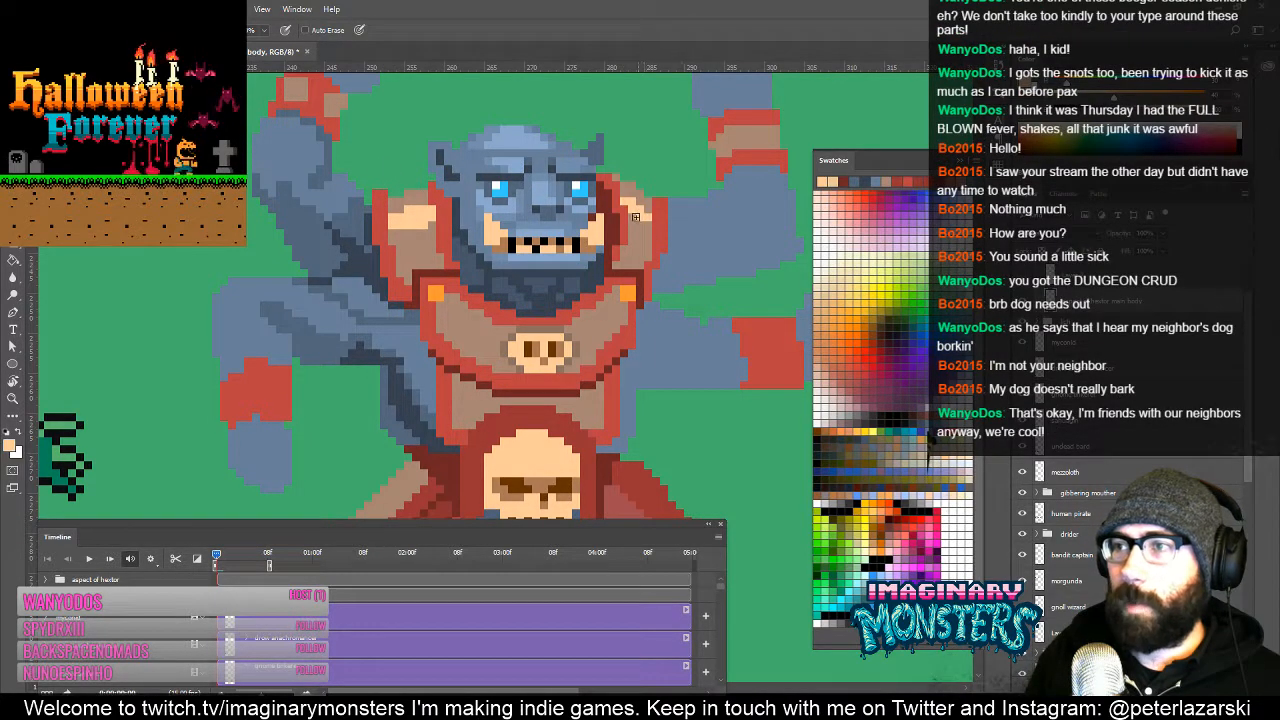
pyautogui.moveTo(452, 142); pyautogui.dragTo(521, 236)
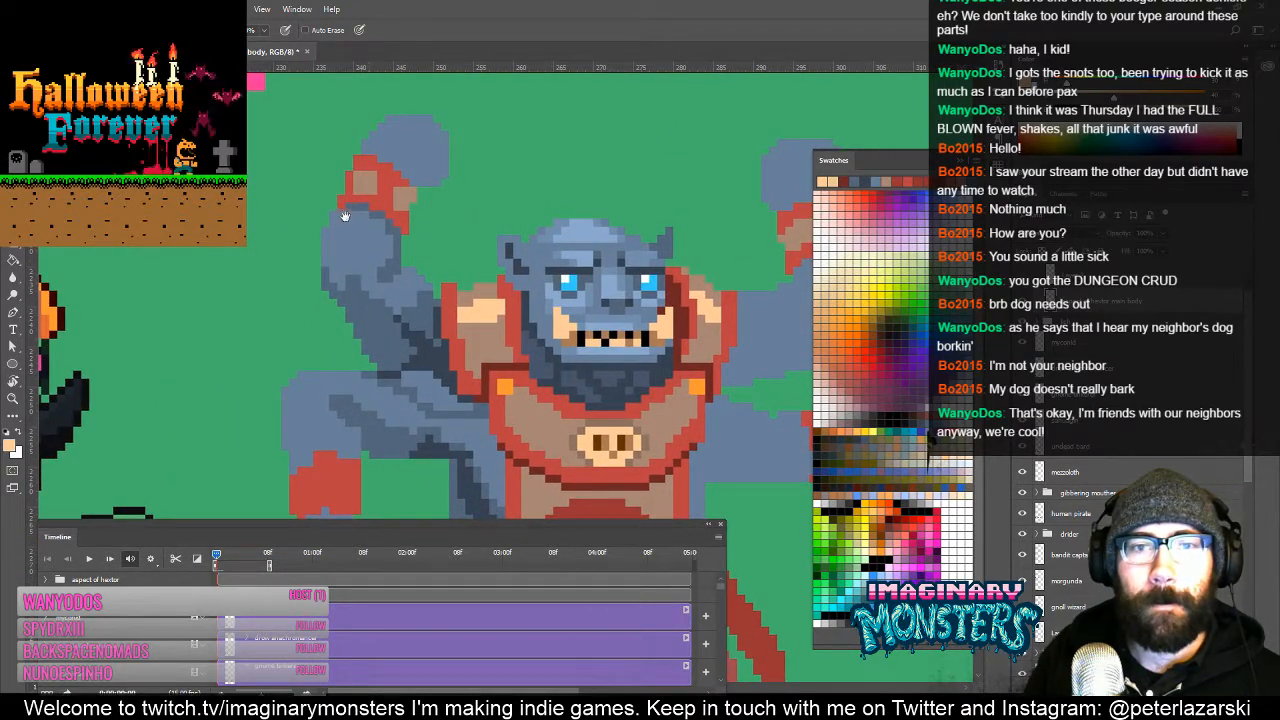
pyautogui.moveTo(369, 174); pyautogui.dragTo(412, 191)
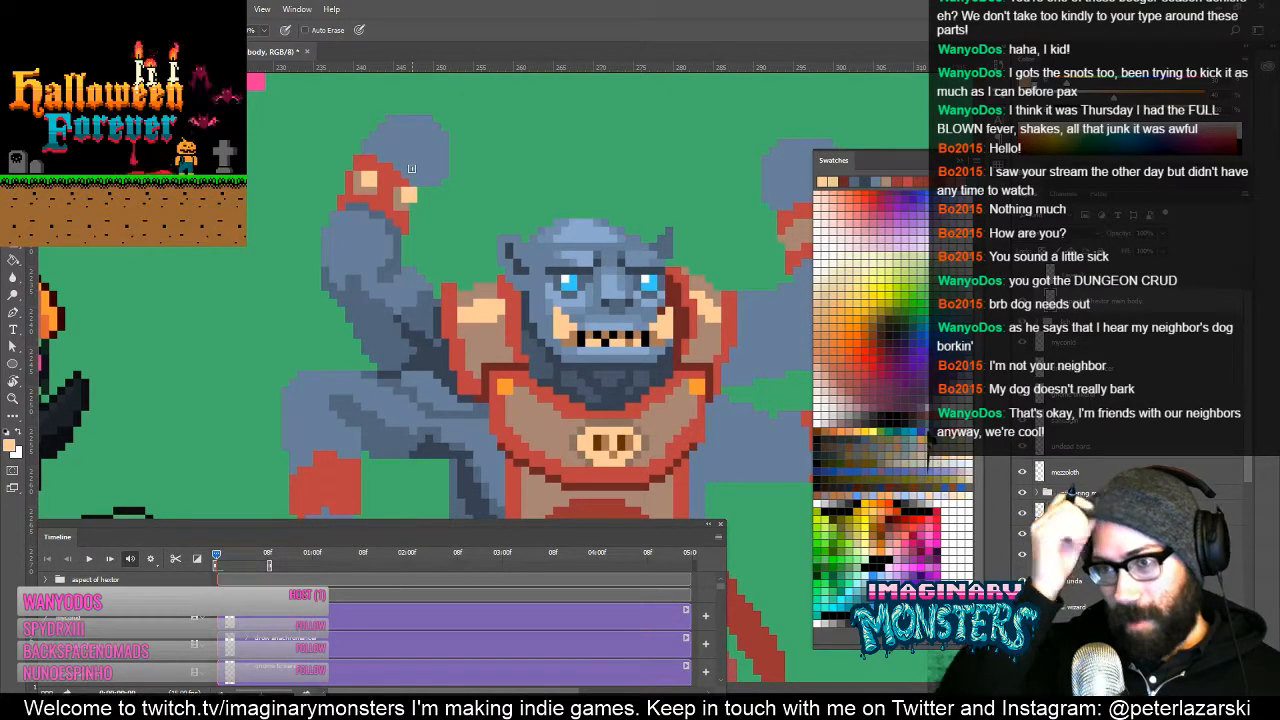
# Step: Shade the raised left fist with mid blue-grey, suggesting the folds of the curled fingers
pyautogui.moveTo(415, 284); pyautogui.dragTo(432, 308)
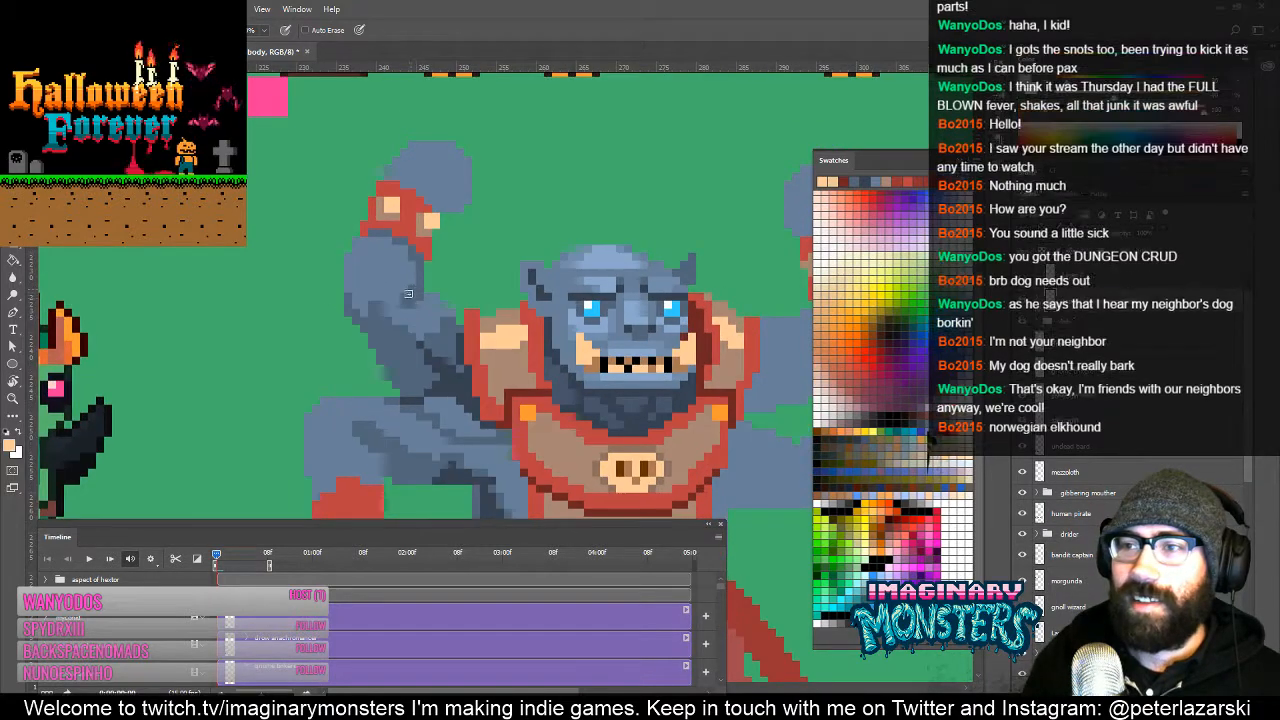
pyautogui.keyDown('alt'); pyautogui.click(409, 334); pyautogui.keyUp('alt')
pyautogui.moveTo(454, 358); pyautogui.dragTo(402, 402)
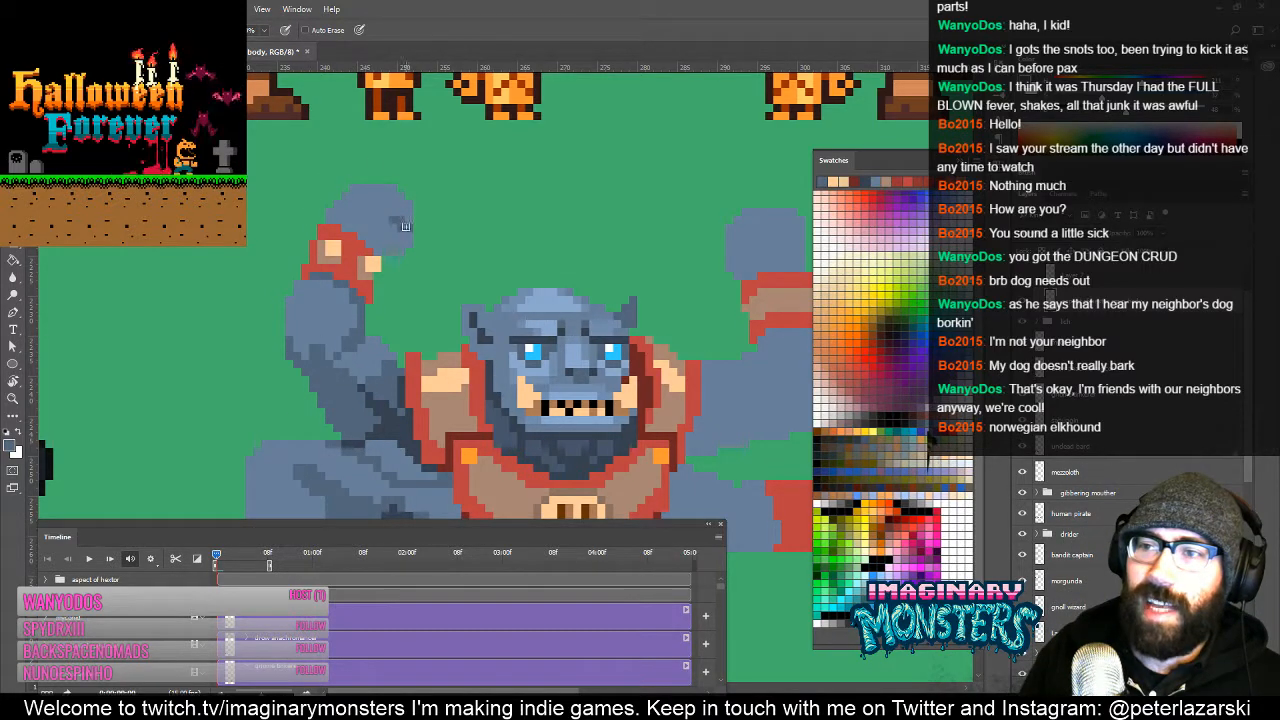
pyautogui.moveTo(383, 213); pyautogui.dragTo(378, 220)
pyautogui.click(379, 240)
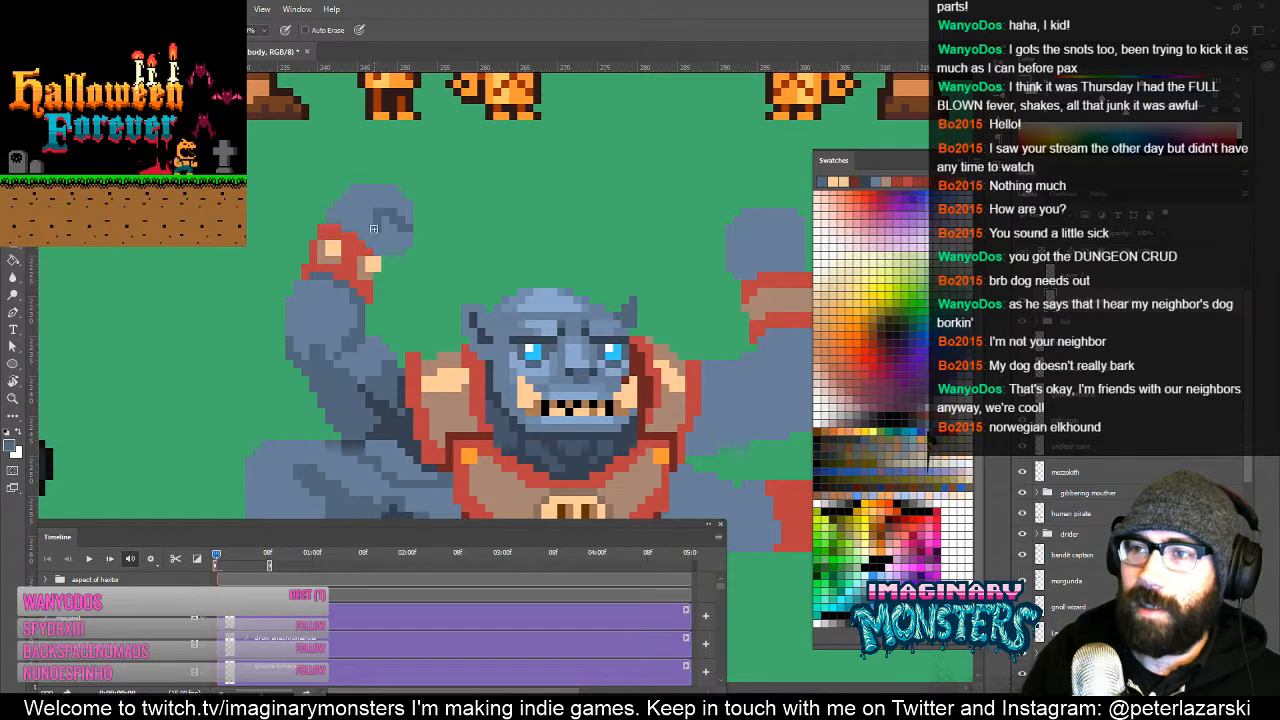
pyautogui.click(384, 243)
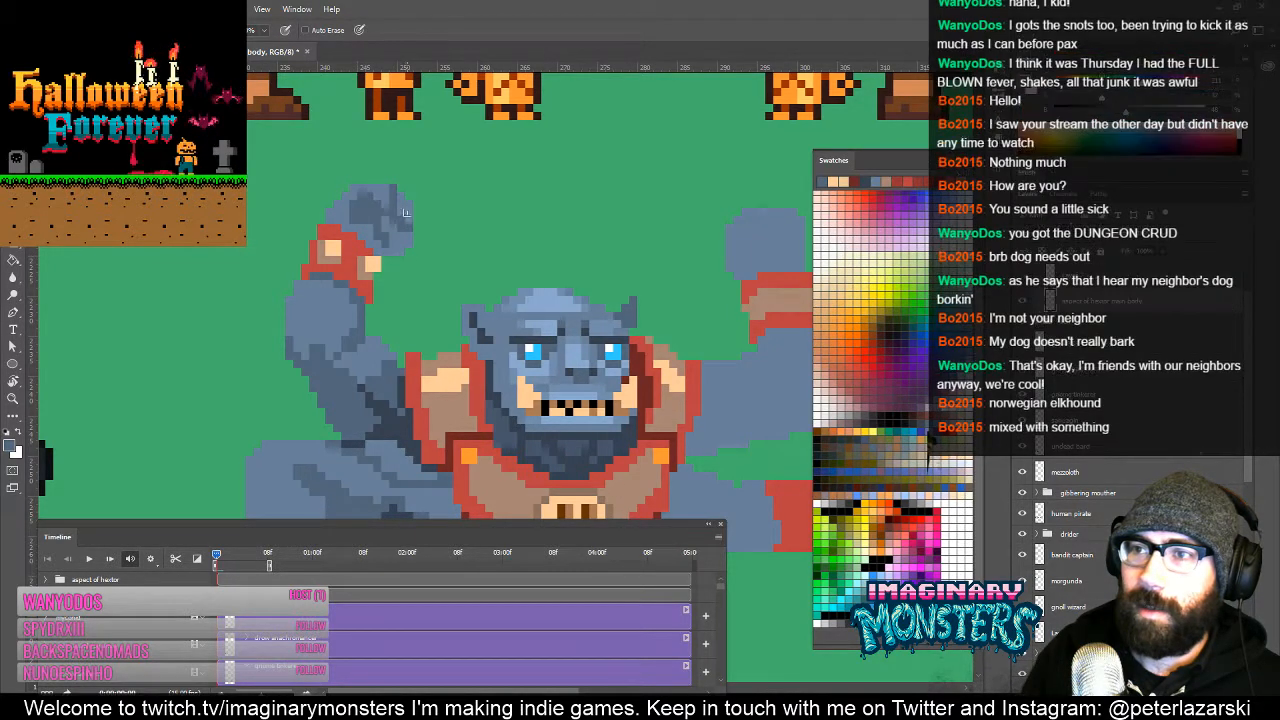
# Step: Touch up the edge of the cream highlight on the left shoulder pad
pyautogui.moveTo(410, 291); pyautogui.dragTo(350, 238)
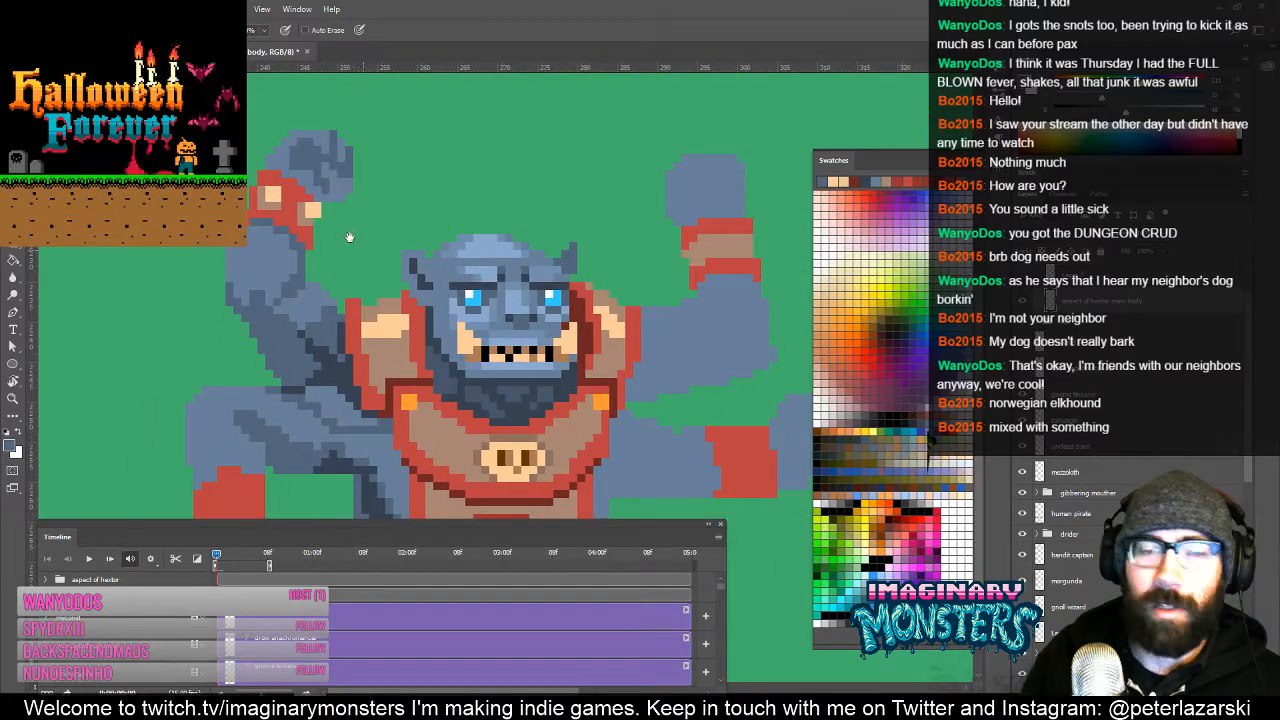
pyautogui.moveTo(410, 278); pyautogui.dragTo(398, 298)
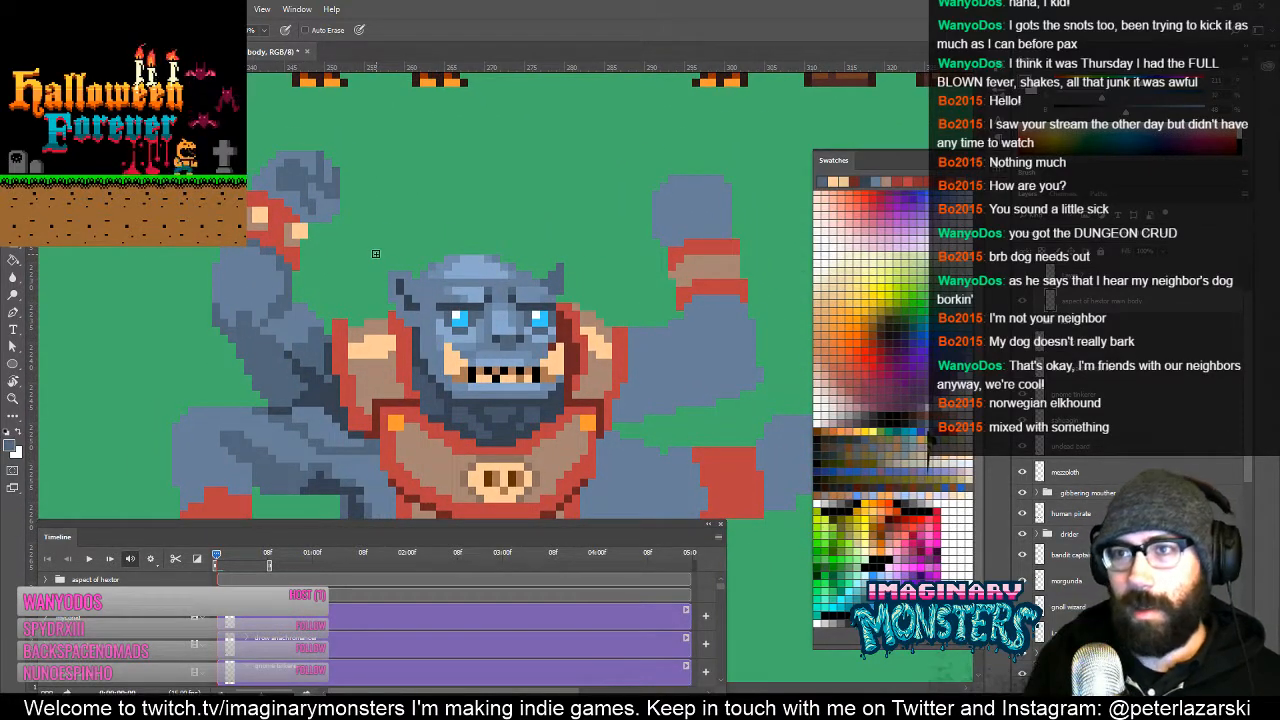
pyautogui.moveTo(376, 254); pyautogui.dragTo(415, 249)
pyautogui.moveTo(472, 324); pyautogui.dragTo(426, 234)
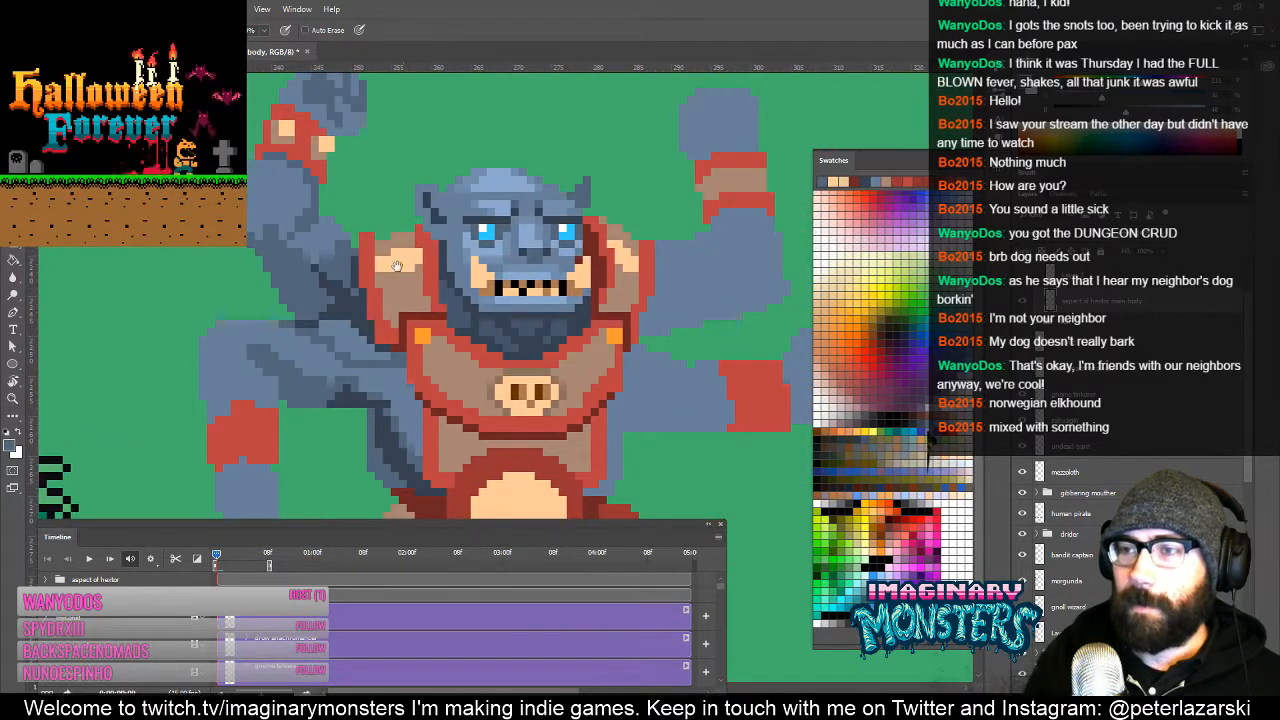
pyautogui.keyDown('alt'); pyautogui.click(393, 269); pyautogui.keyUp('alt')
pyautogui.moveTo(380, 276); pyautogui.dragTo(397, 272)
pyautogui.moveTo(418, 295); pyautogui.dragTo(446, 283)
# Step: Fill the green gap between the right robe flap and the right thigh with dark maroon
pyautogui.keyDown('alt'); pyautogui.click(605, 209); pyautogui.keyUp('alt')
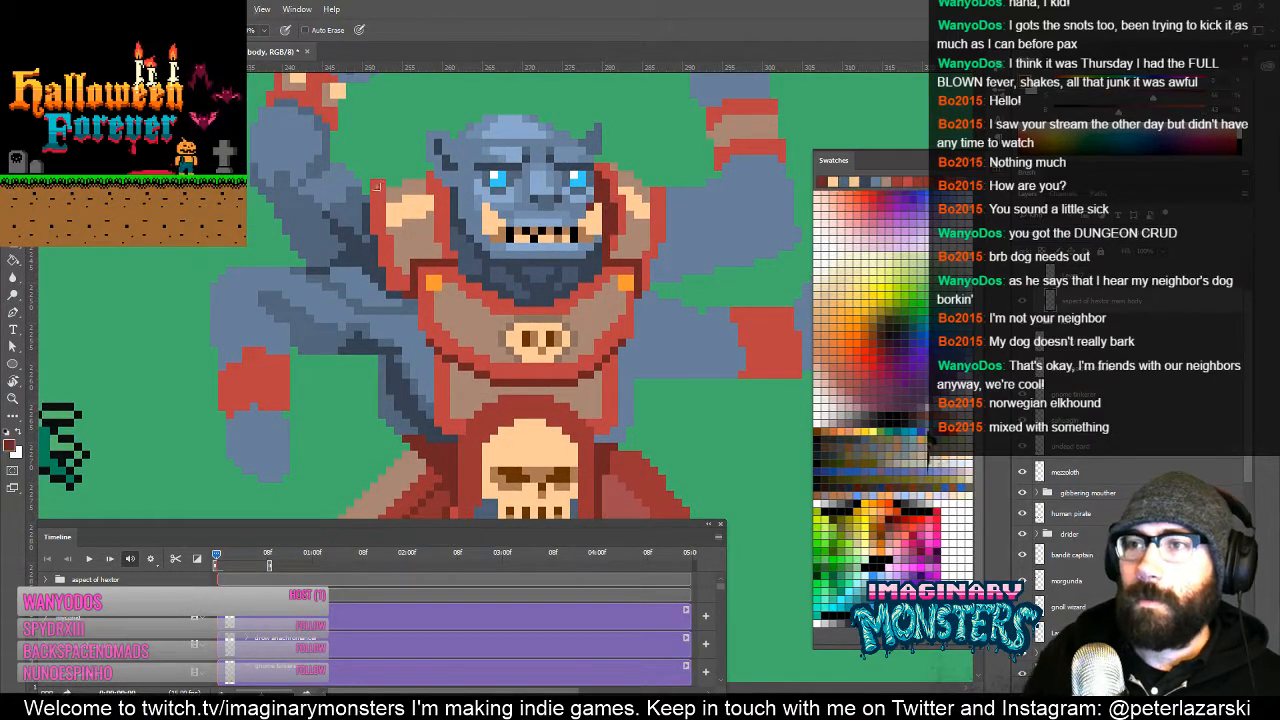
pyautogui.moveTo(430, 407); pyautogui.dragTo(310, 318)
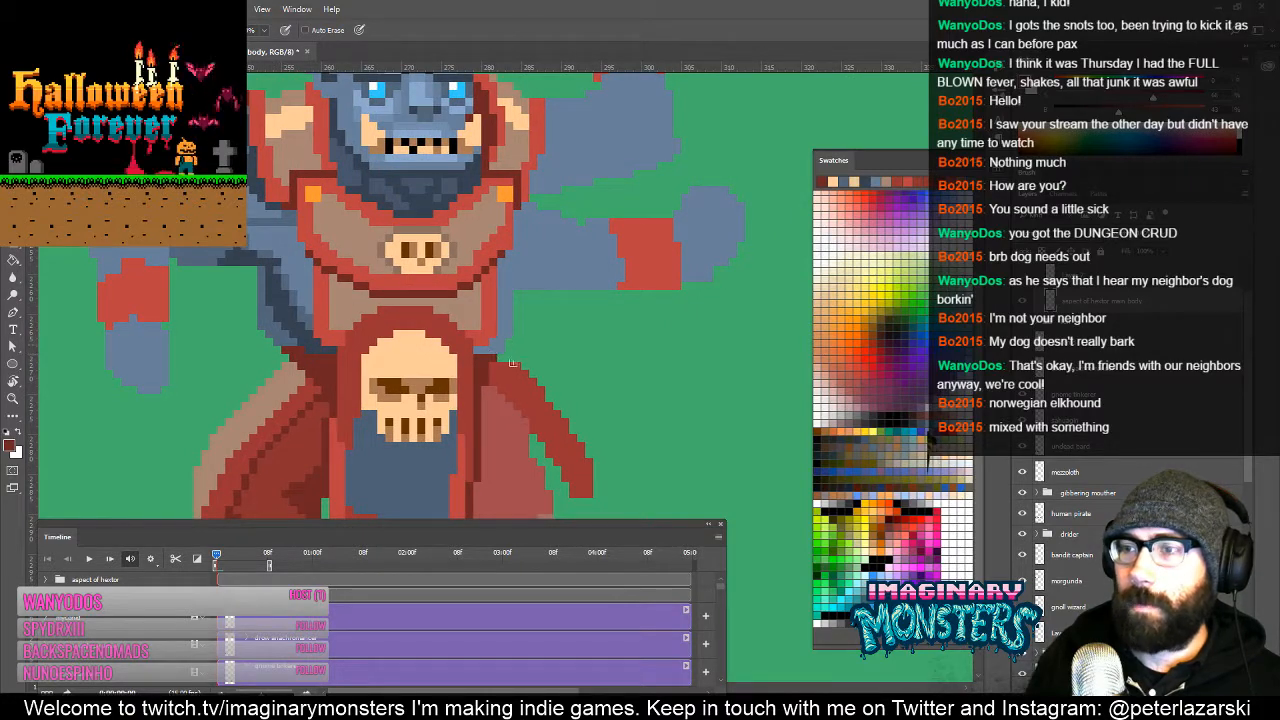
pyautogui.moveTo(507, 401); pyautogui.dragTo(483, 274)
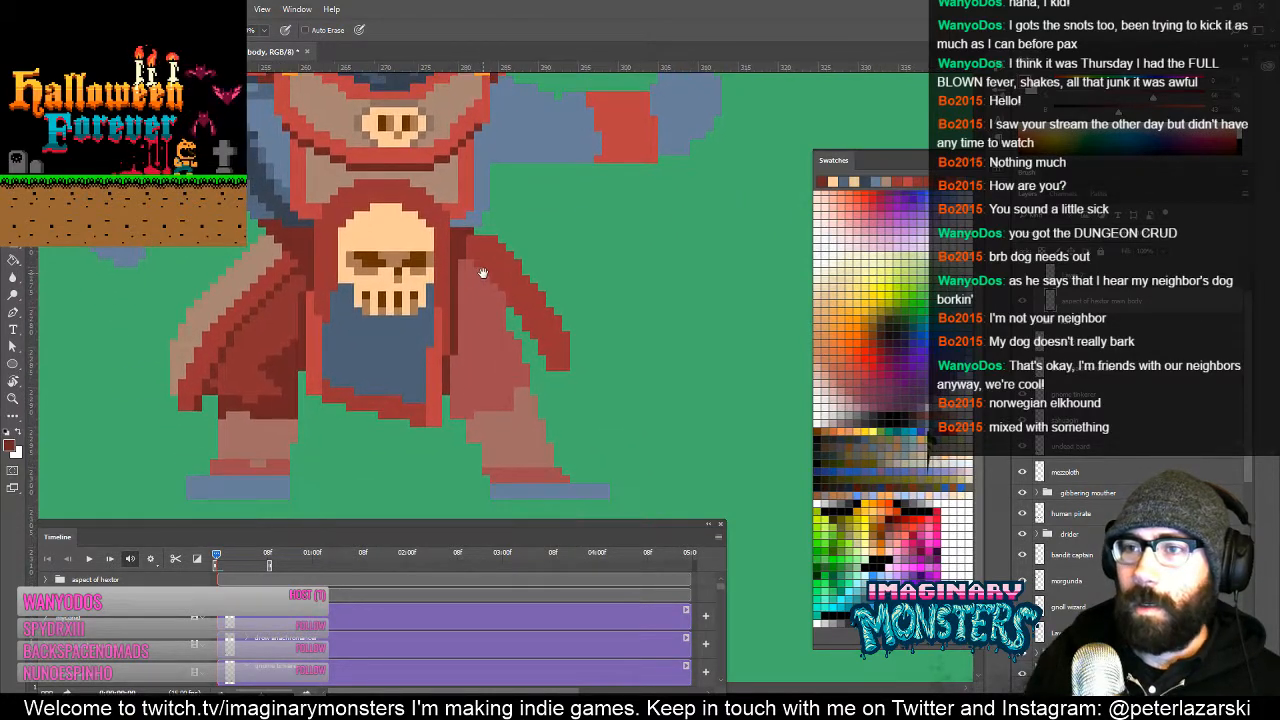
pyautogui.press('g')
pyautogui.click(527, 349)
pyautogui.press('b')
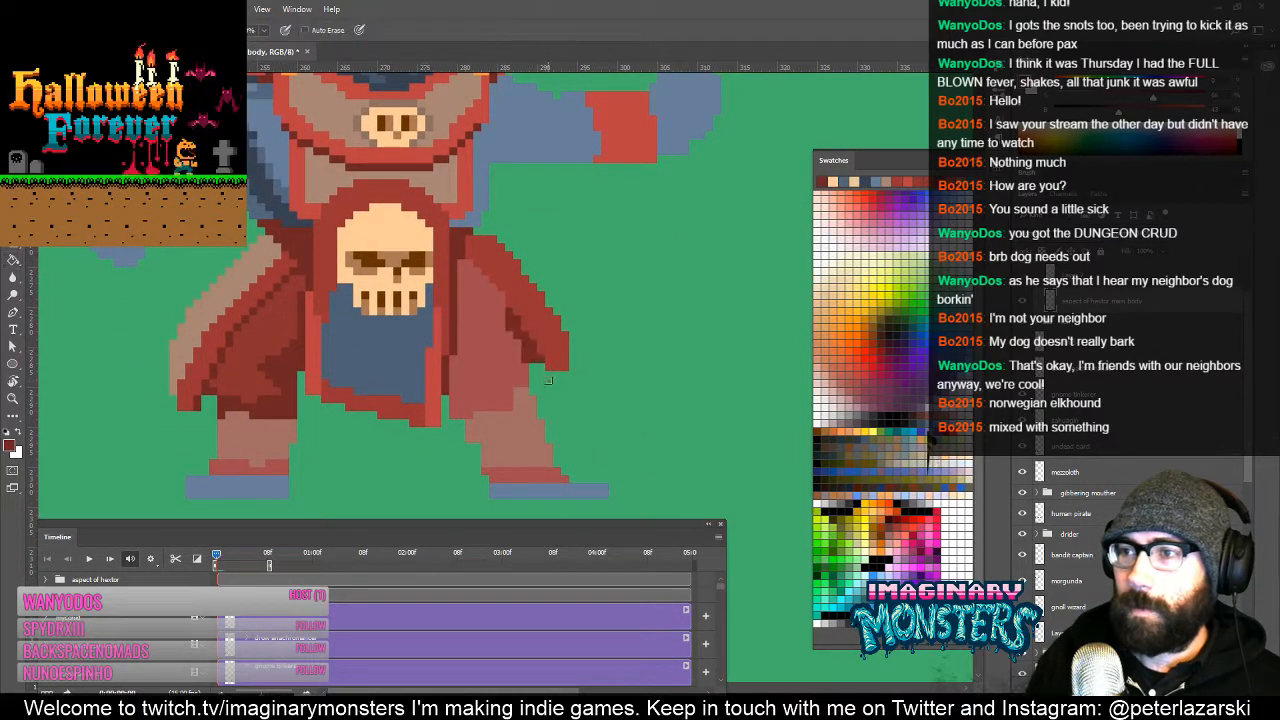
pyautogui.moveTo(553, 366); pyautogui.dragTo(512, 395)
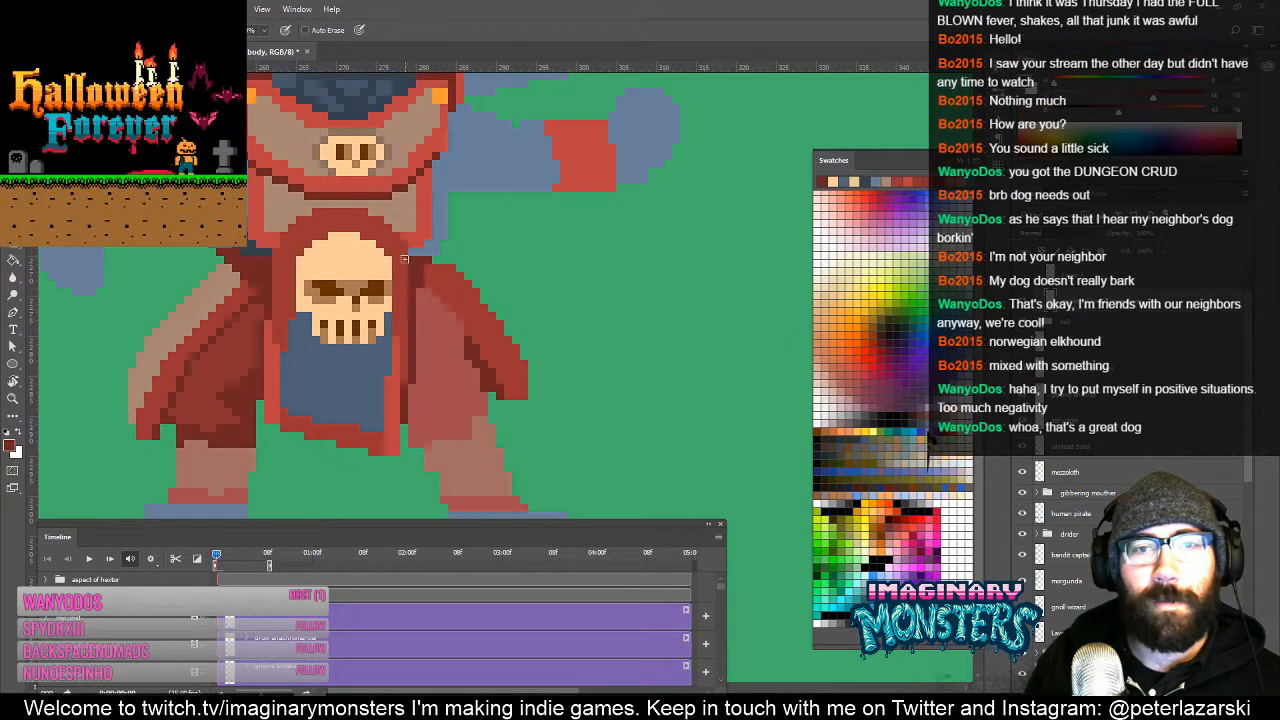
# Step: Recolor the right thigh's pinkish-red area with the deeper red used on the left side of the robe
pyautogui.moveTo(486, 362); pyautogui.dragTo(526, 386)
pyautogui.keyDown('alt'); pyautogui.click(479, 343); pyautogui.keyUp('alt')
pyautogui.keyDown('alt'); pyautogui.click(281, 350); pyautogui.keyUp('alt')
pyautogui.press('g')
pyautogui.click(512, 366)
pyautogui.press('b')
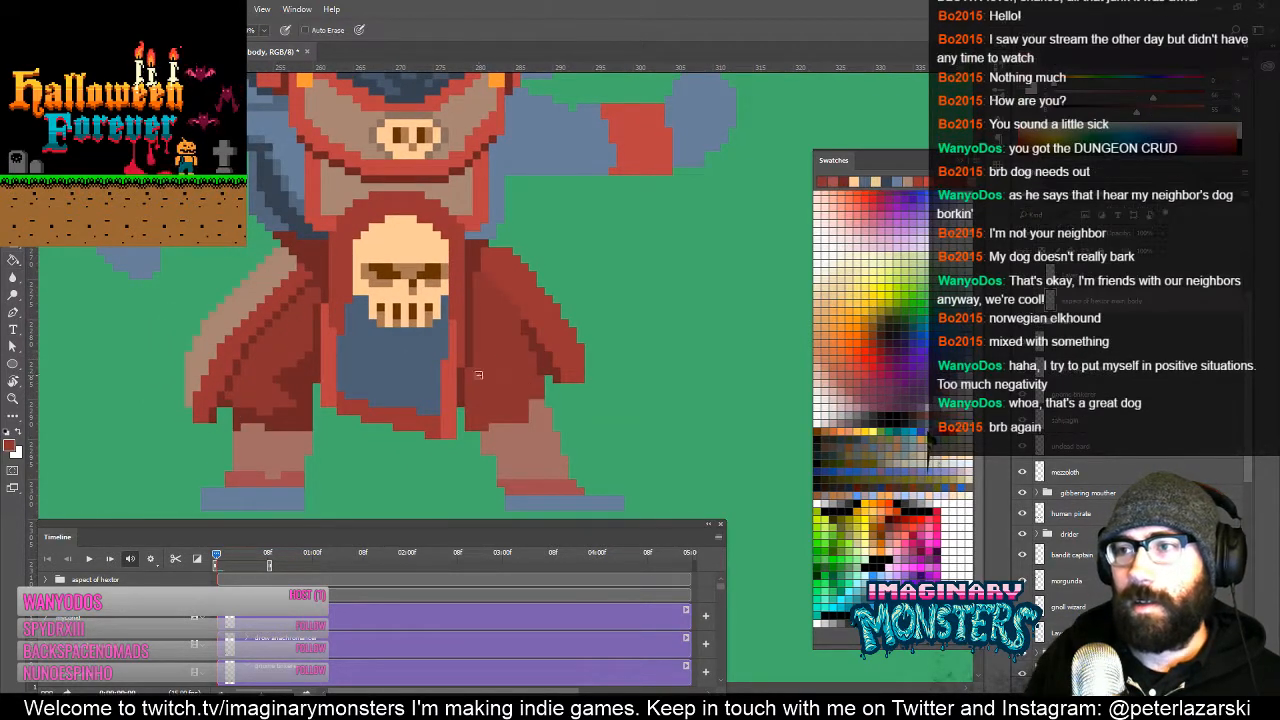
# Step: Paint dark maroon shadows along the right thigh's inner side and lower hem, with a fold beside the robe flap
pyautogui.keyDown('alt'); pyautogui.click(530, 328); pyautogui.keyUp('alt')
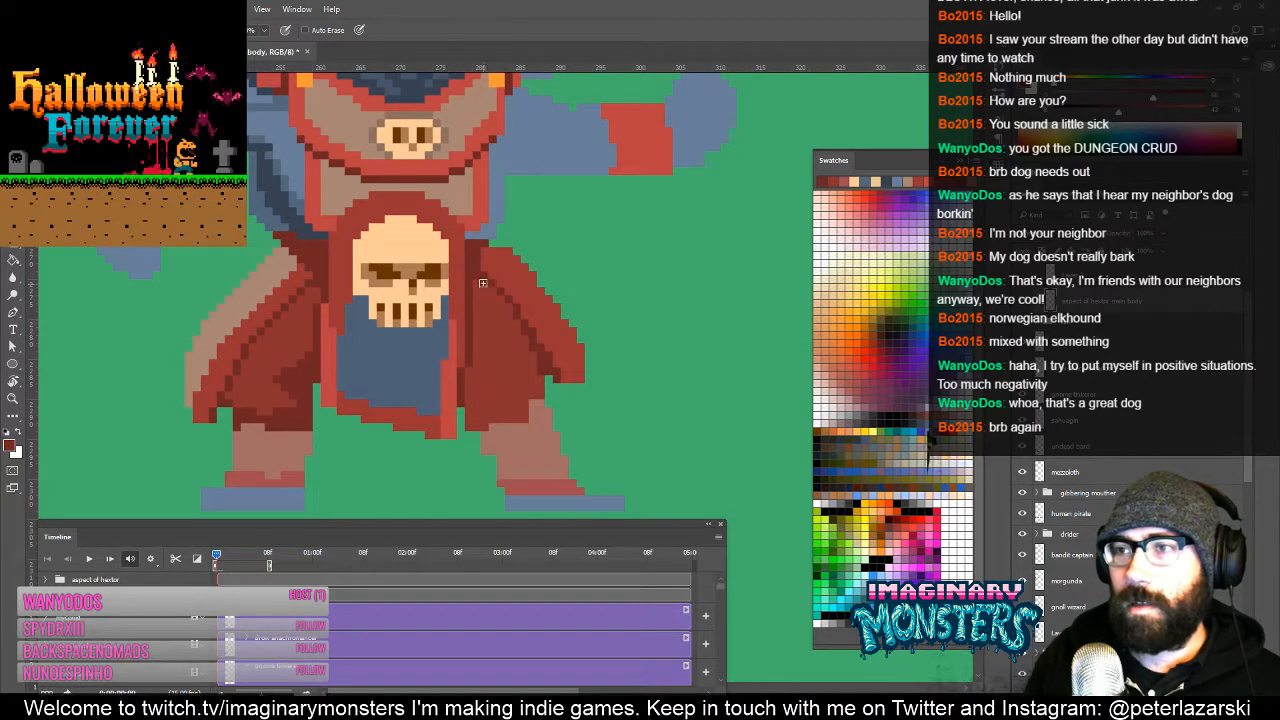
pyautogui.moveTo(552, 370); pyautogui.dragTo(510, 345)
pyautogui.moveTo(457, 309); pyautogui.dragTo(479, 291)
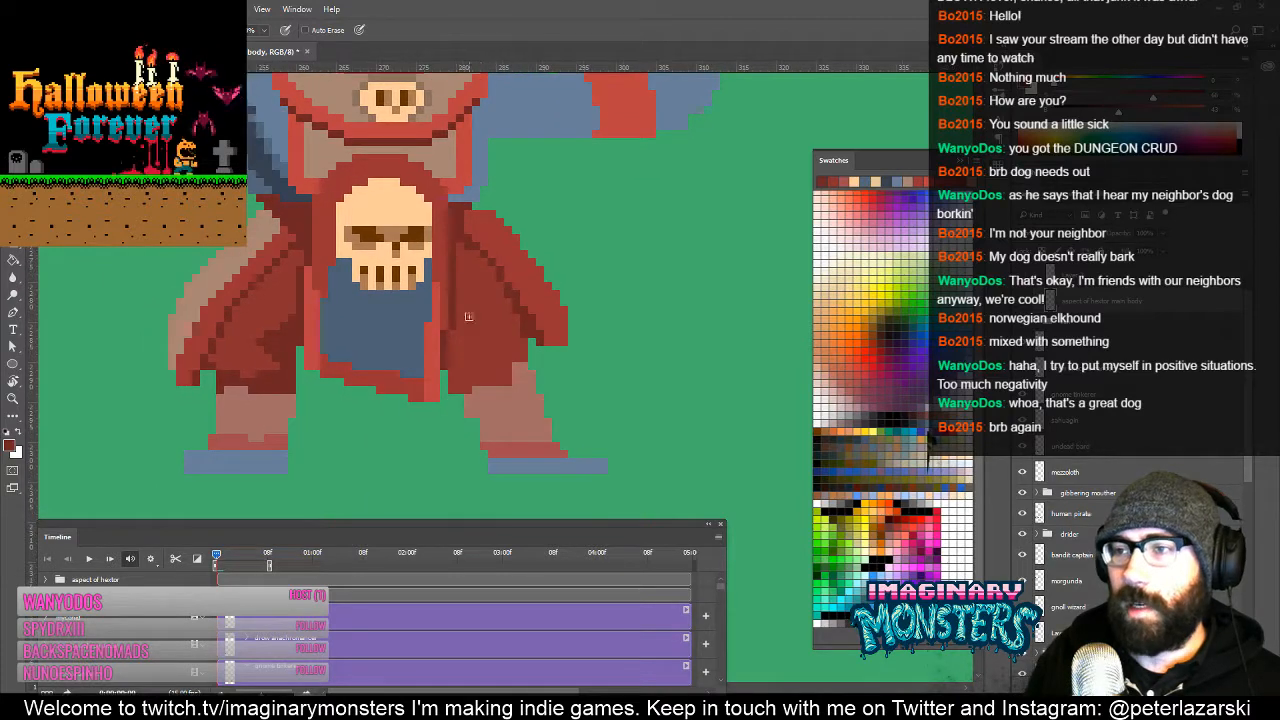
pyautogui.keyDown('shift'); pyautogui.click(478, 378); pyautogui.keyUp('shift')
pyautogui.keyDown('shift'); pyautogui.click(505, 380); pyautogui.keyUp('shift')
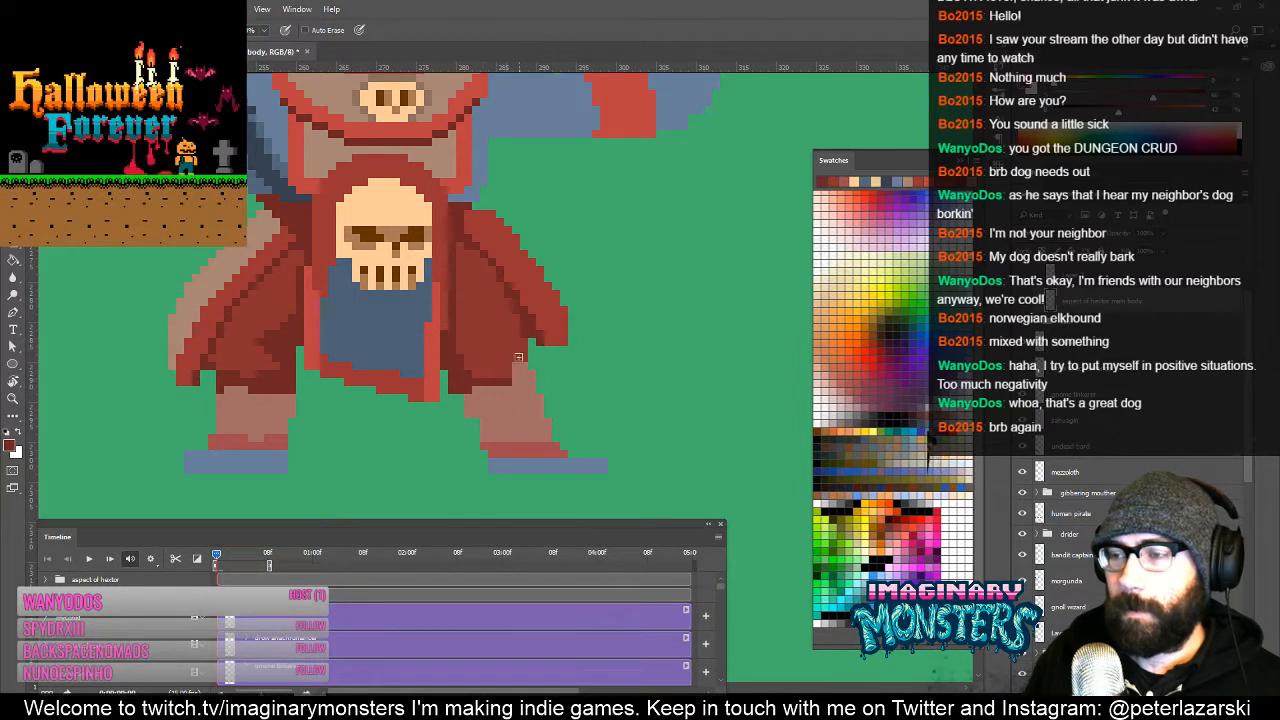
pyautogui.keyDown('shift'); pyautogui.click(502, 334); pyautogui.keyUp('shift')
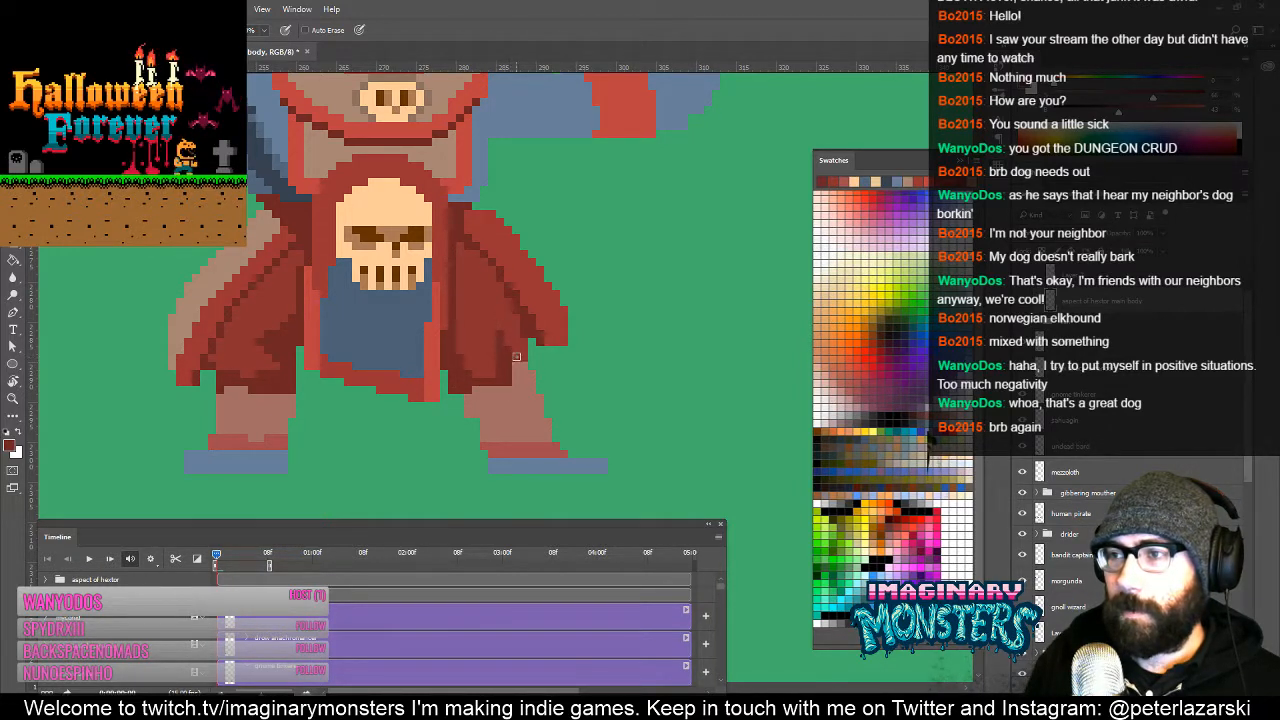
pyautogui.moveTo(505, 350)
pyautogui.mouseDown()
pyautogui.moveTo(557, 363)
pyautogui.moveTo(574, 339)
pyautogui.moveTo(478, 327)
pyautogui.moveTo(492, 362)
pyautogui.mouseUp()
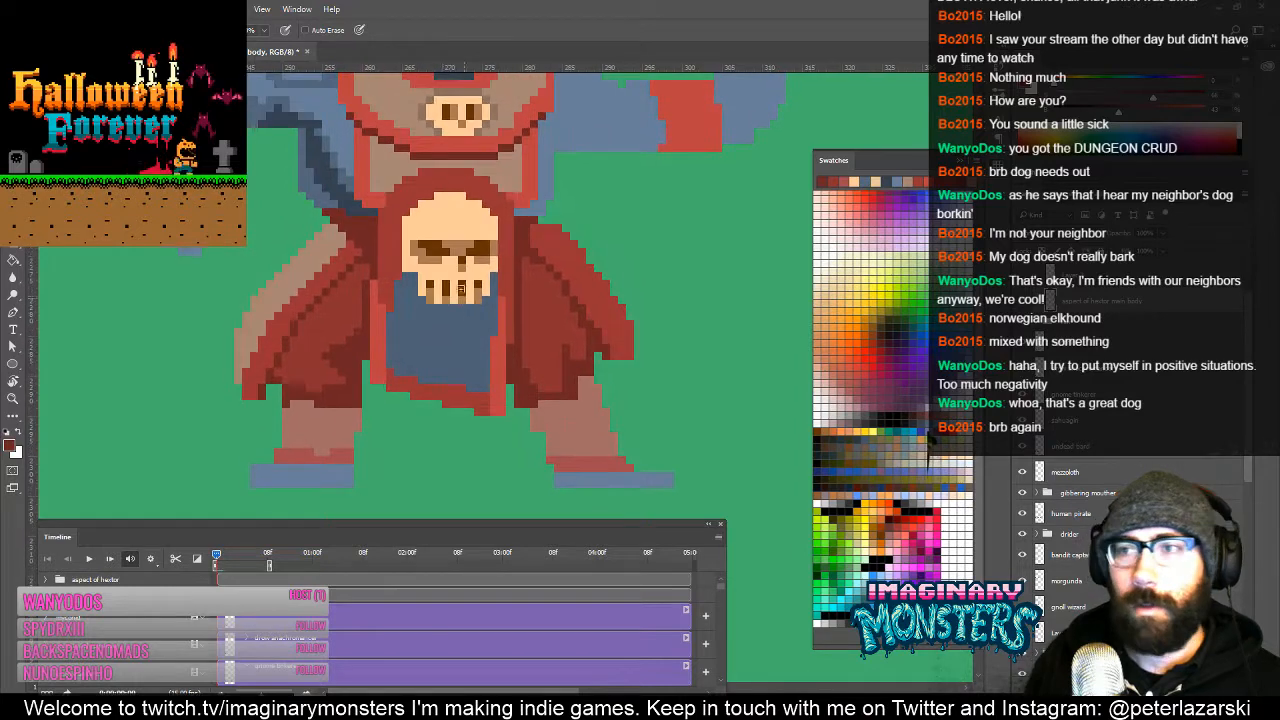
# Step: Mix a lighter tan-pink from the leg color and paint highlights down both lower legs
pyautogui.keyDown('alt'); pyautogui.click(428, 217); pyautogui.keyUp('alt')
pyautogui.moveTo(407, 292); pyautogui.dragTo(456, 379)
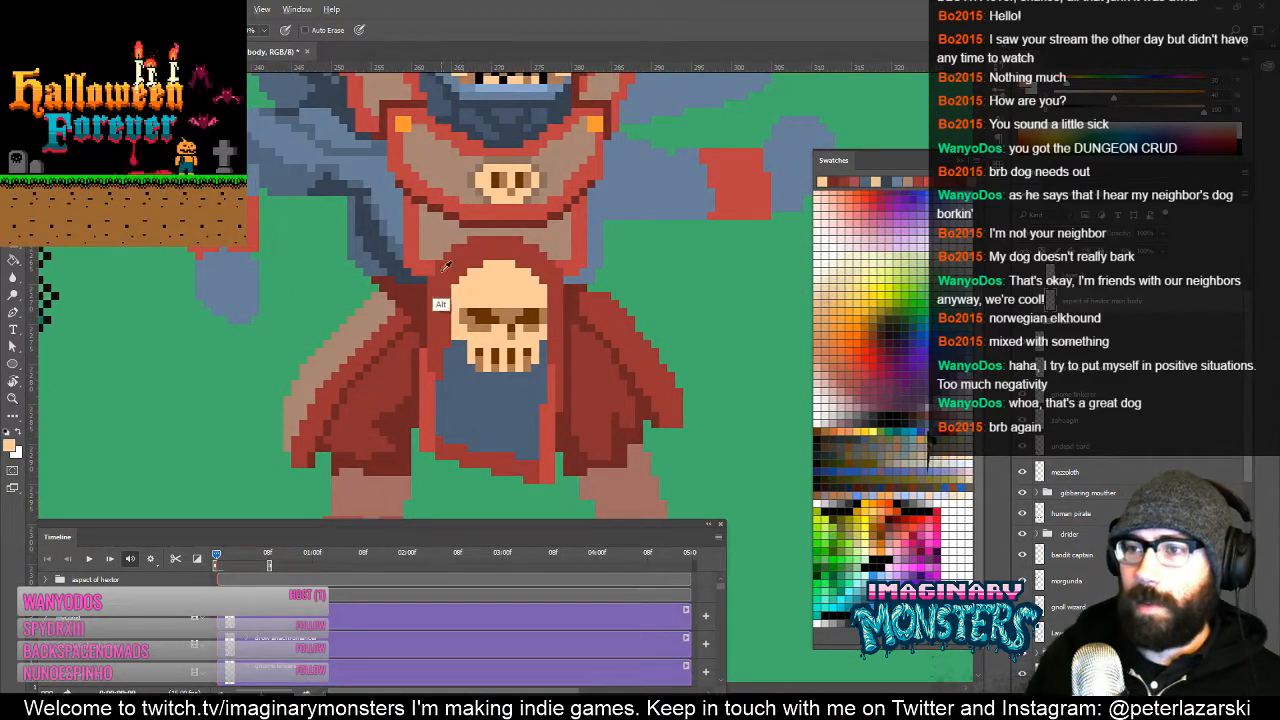
pyautogui.keyDown('alt'); pyautogui.click(392, 470); pyautogui.keyUp('alt')
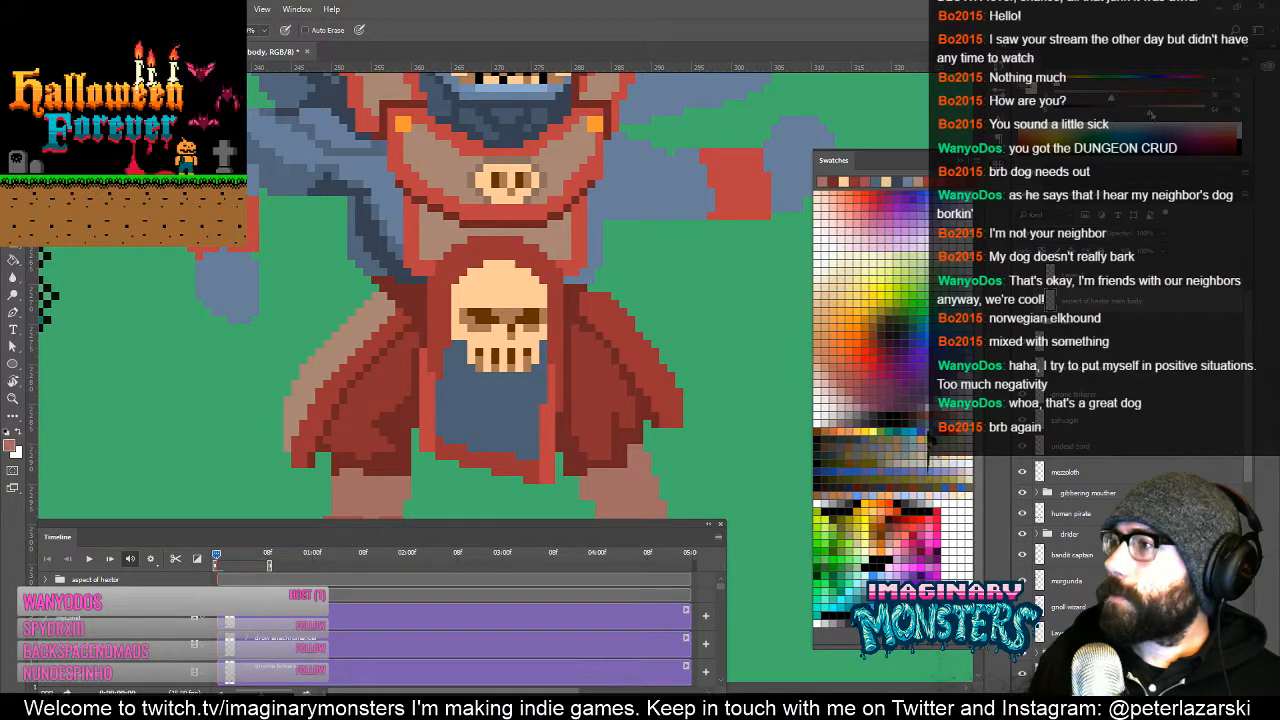
pyautogui.moveTo(374, 425); pyautogui.dragTo(478, 300)
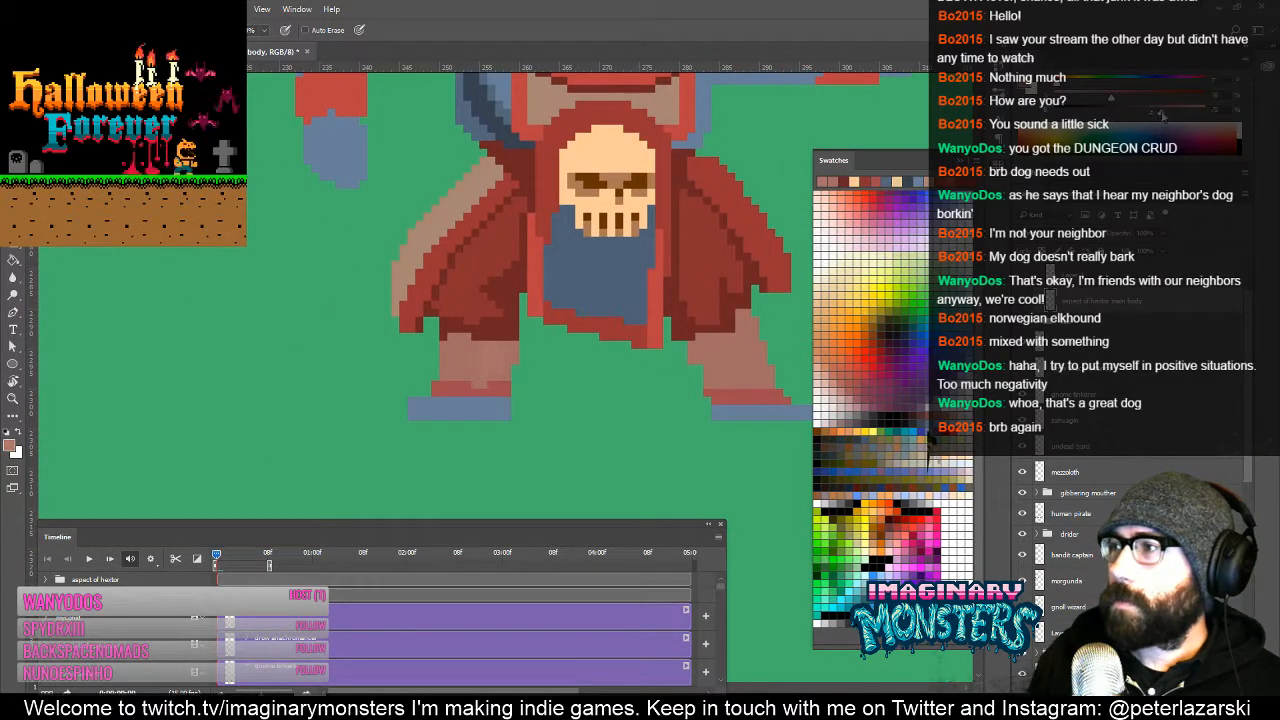
pyautogui.click(549, 314)
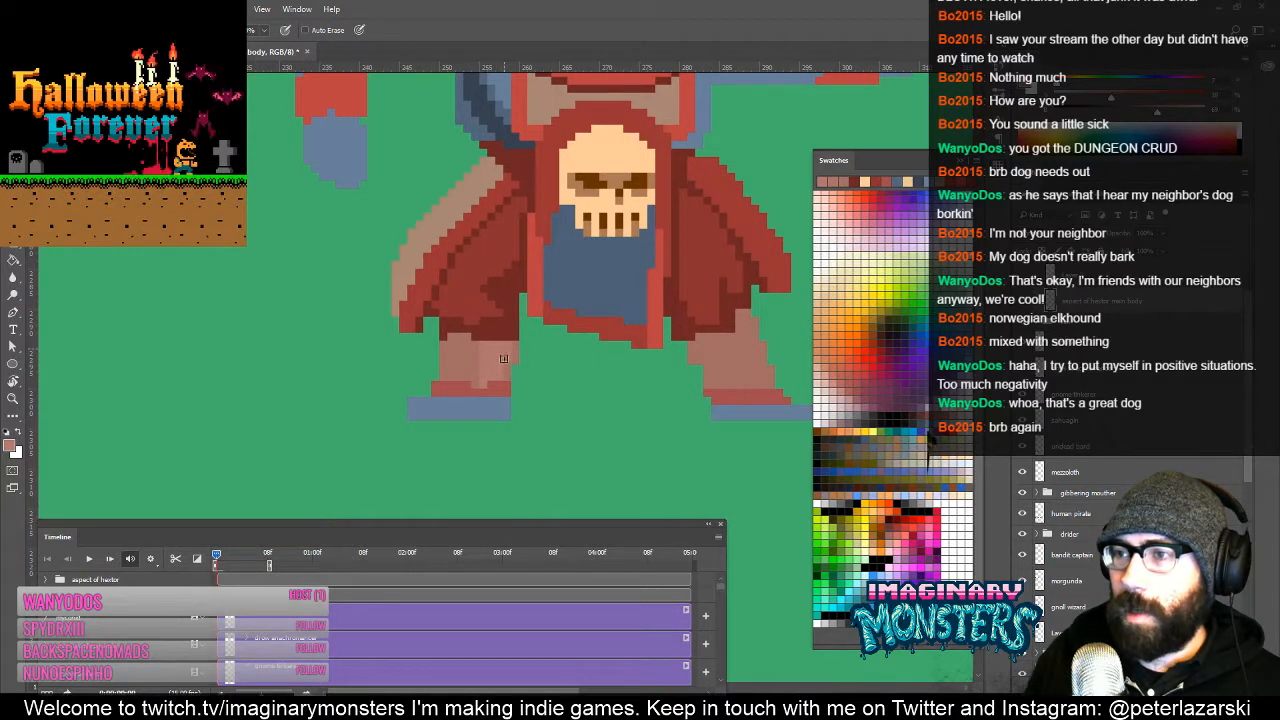
pyautogui.moveTo(657, 305); pyautogui.dragTo(425, 374)
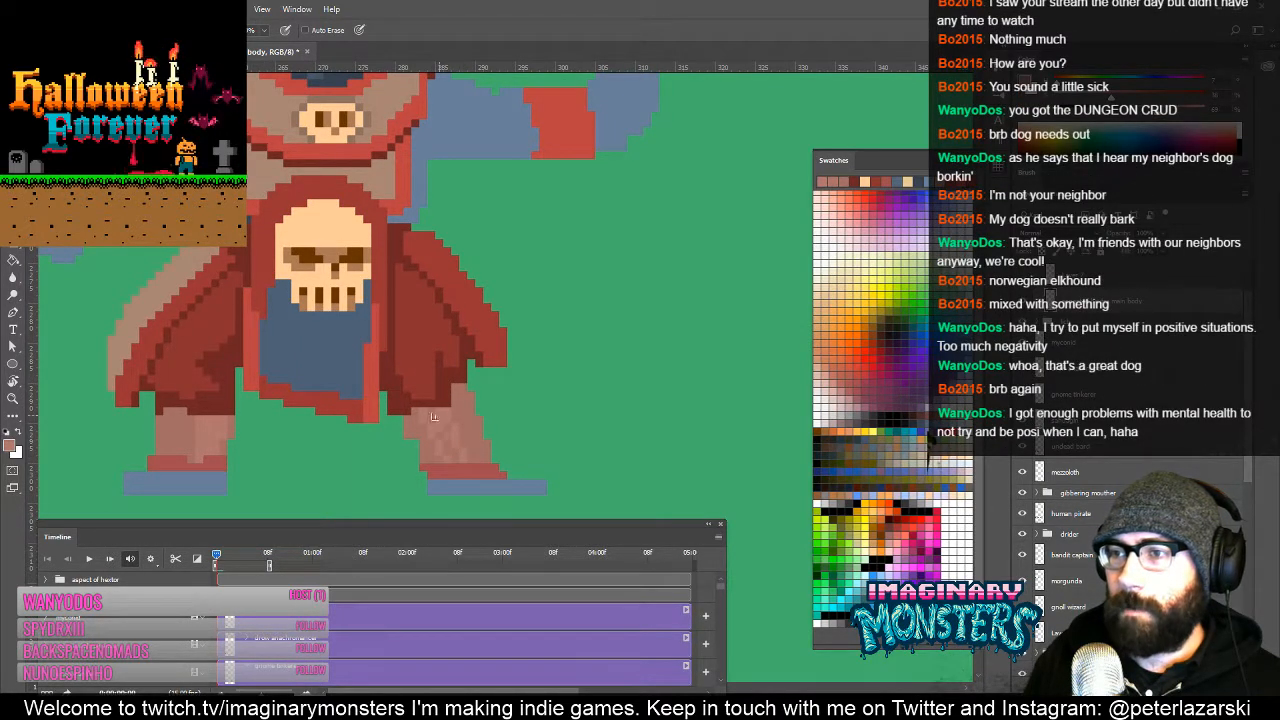
pyautogui.click(415, 450)
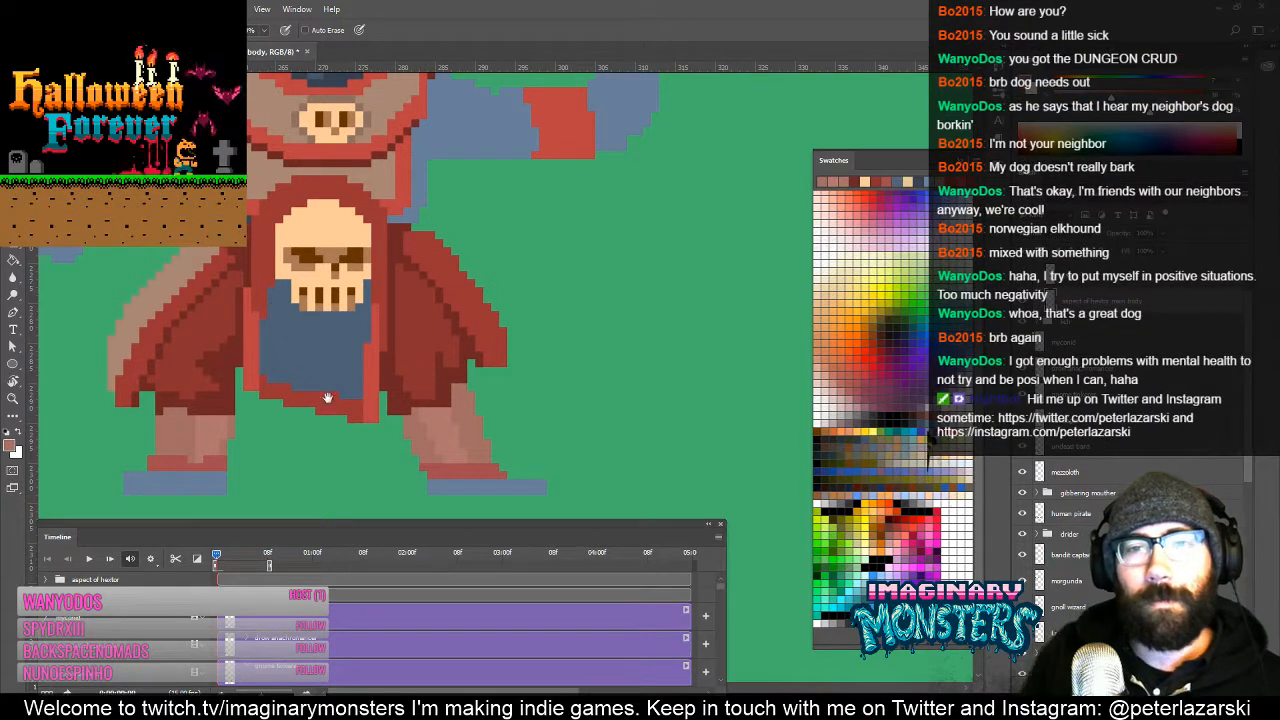
# Step: Adjust the leg color's shade and paint horizontal wrap bands across both lower legs
pyautogui.moveTo(328, 398); pyautogui.dragTo(399, 360)
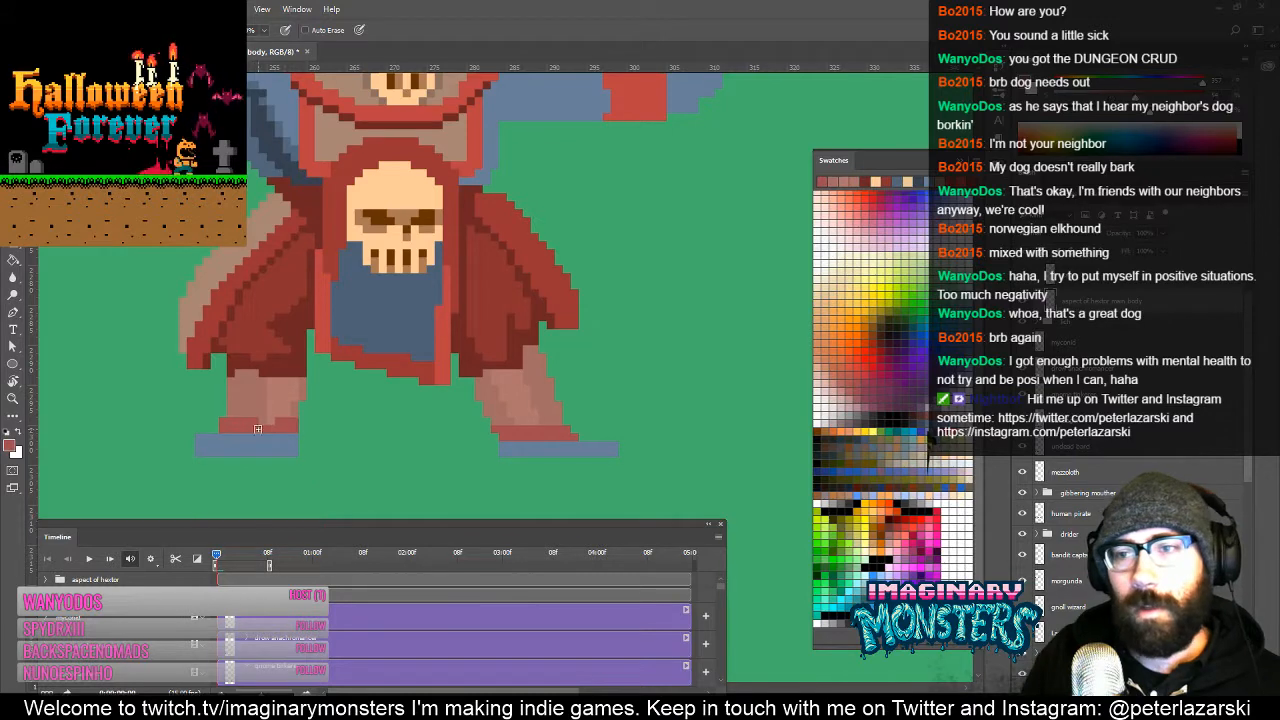
pyautogui.moveTo(283, 420)
pyautogui.mouseDown()
pyautogui.moveTo(225, 439)
pyautogui.moveTo(268, 429)
pyautogui.mouseUp()
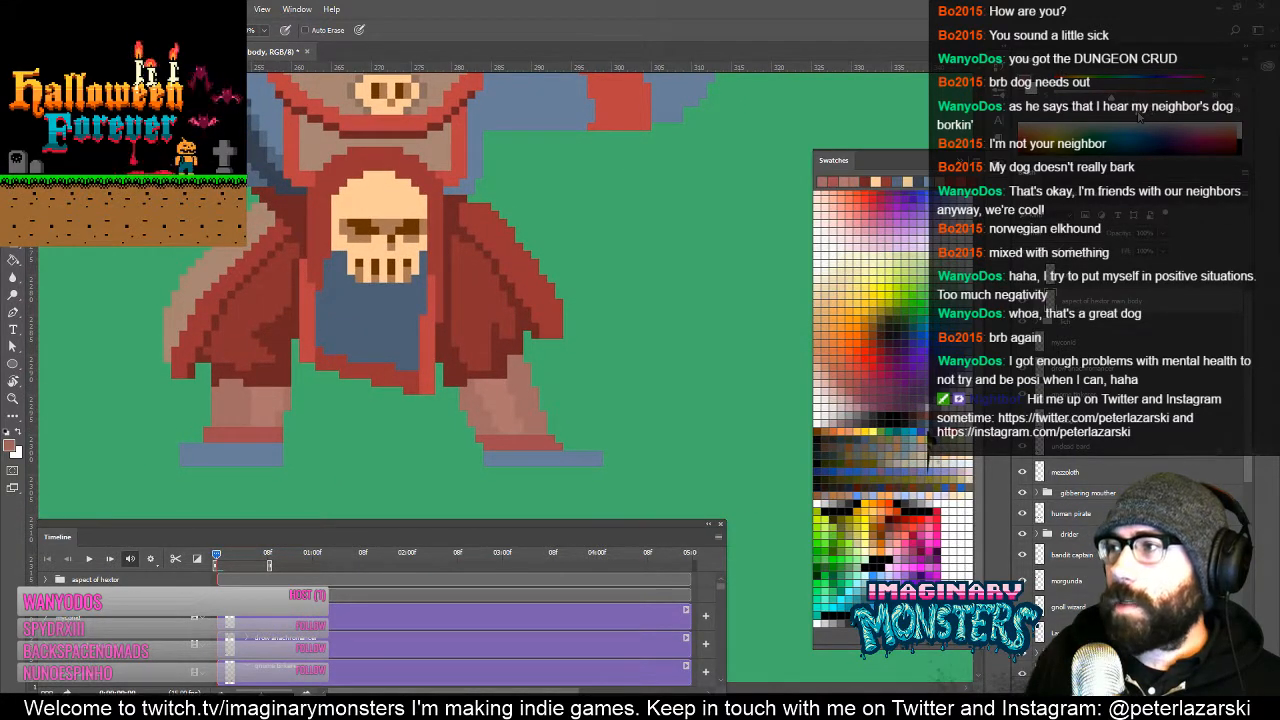
pyautogui.click(1138, 117)
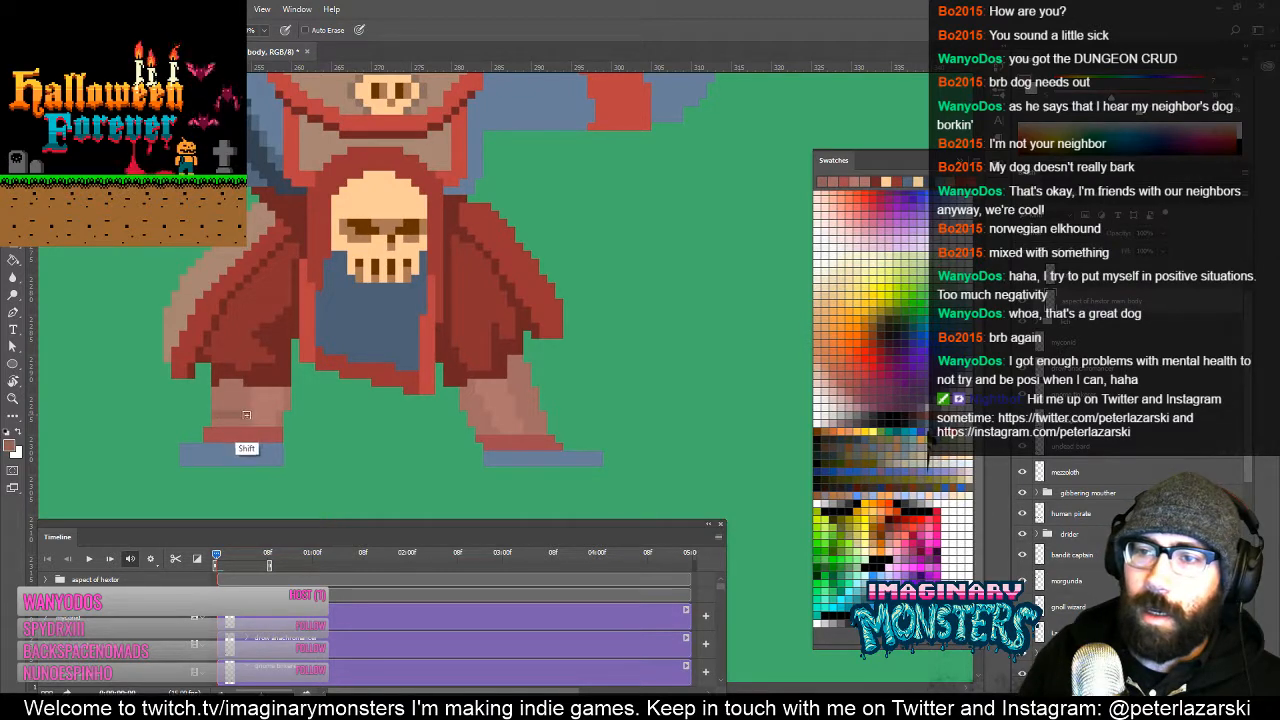
pyautogui.moveTo(215, 396); pyautogui.dragTo(246, 397)
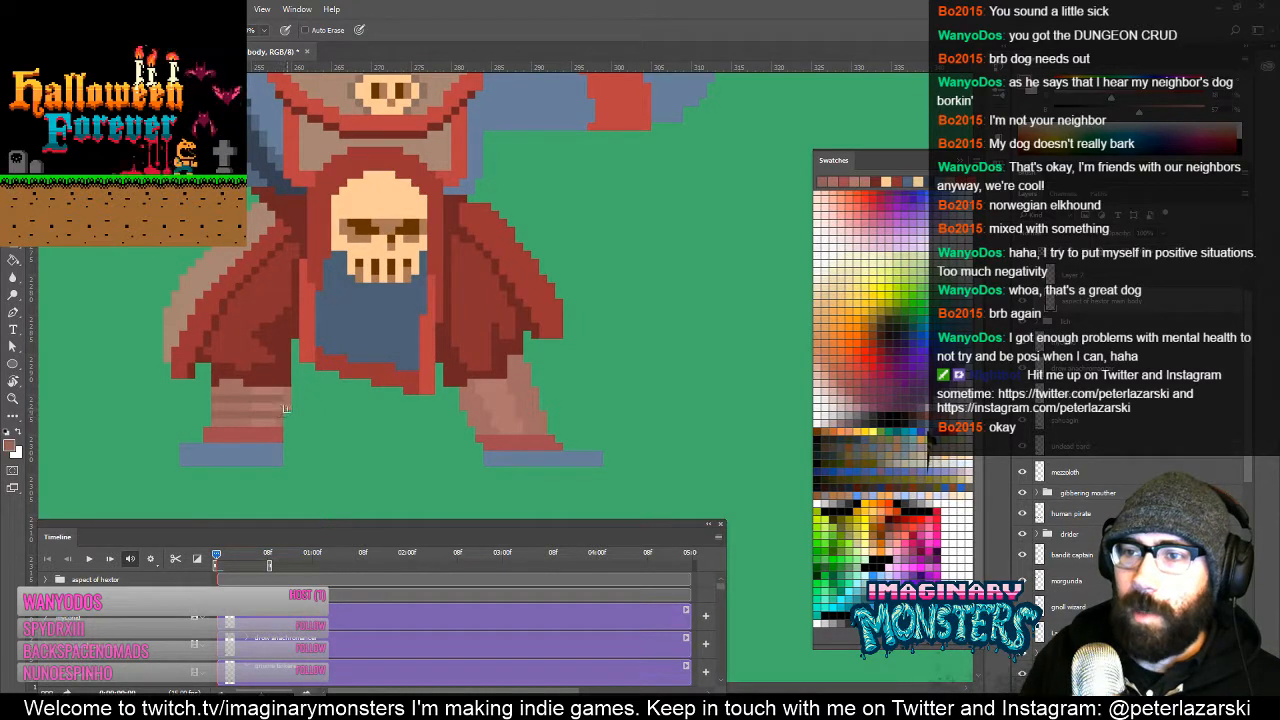
pyautogui.moveTo(476, 411)
pyautogui.mouseDown()
pyautogui.moveTo(393, 401)
pyautogui.moveTo(459, 396)
pyautogui.mouseUp()
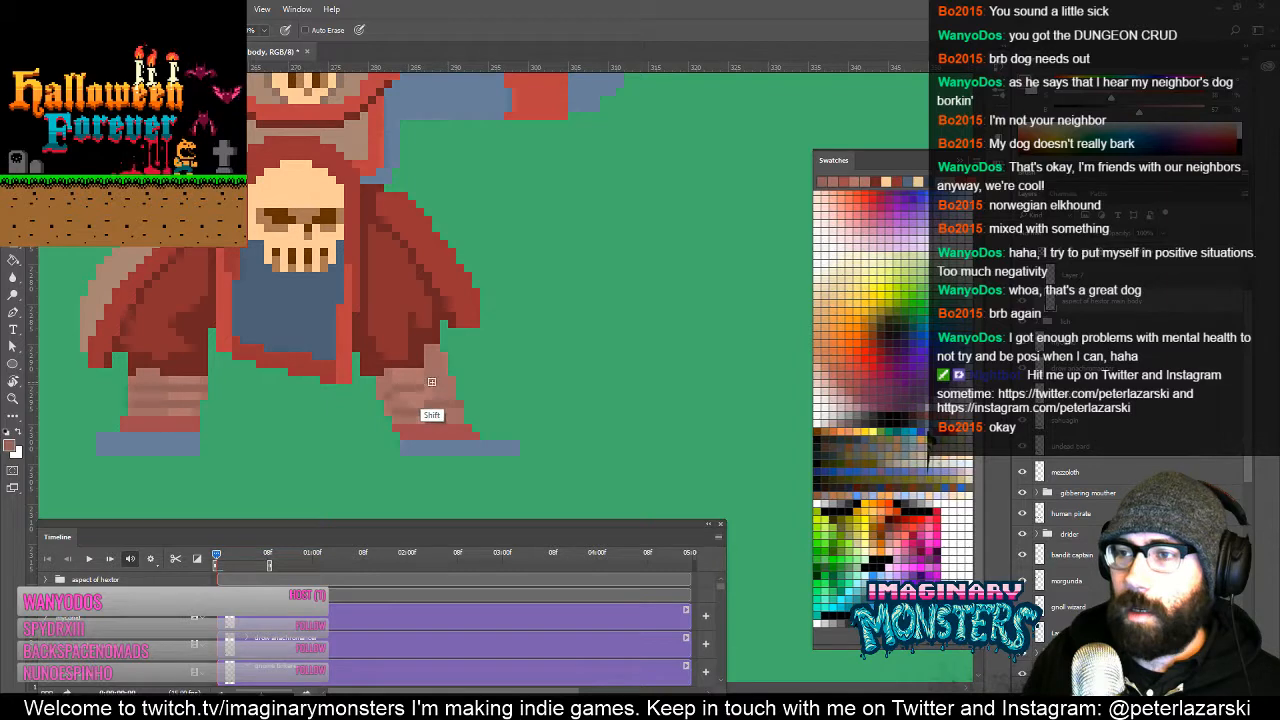
pyautogui.moveTo(448, 378)
pyautogui.mouseDown()
pyautogui.moveTo(443, 406)
pyautogui.moveTo(438, 361)
pyautogui.mouseUp()
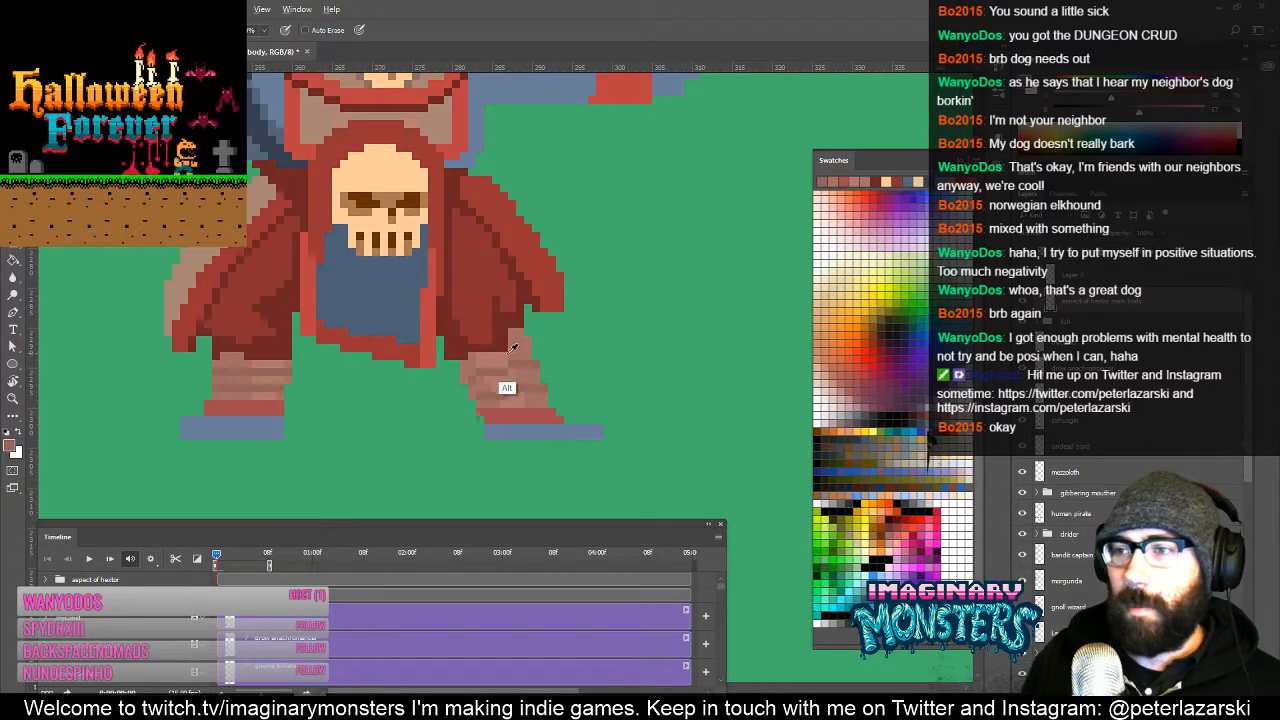
# Step: Touch up the thighs' lower hems with dark maroon where they meet the lower legs
pyautogui.moveTo(520, 332); pyautogui.dragTo(559, 314)
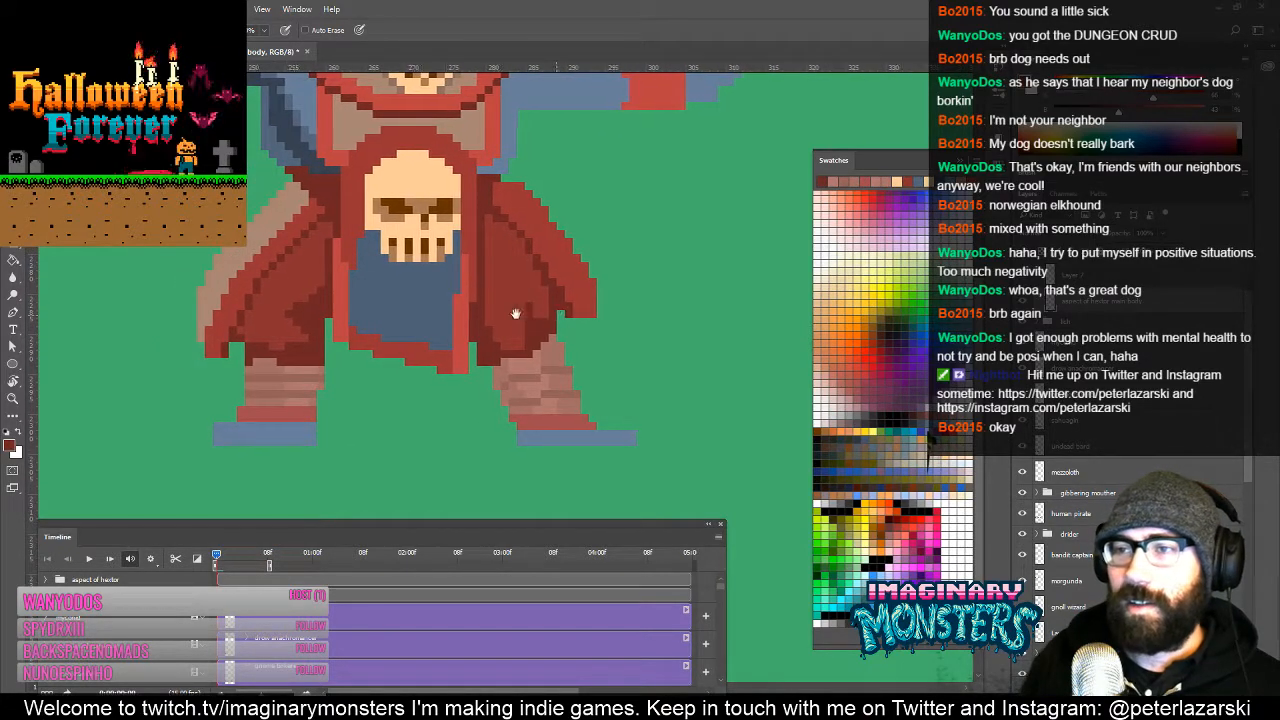
pyautogui.keyDown('alt'); pyautogui.click(259, 360); pyautogui.keyUp('alt')
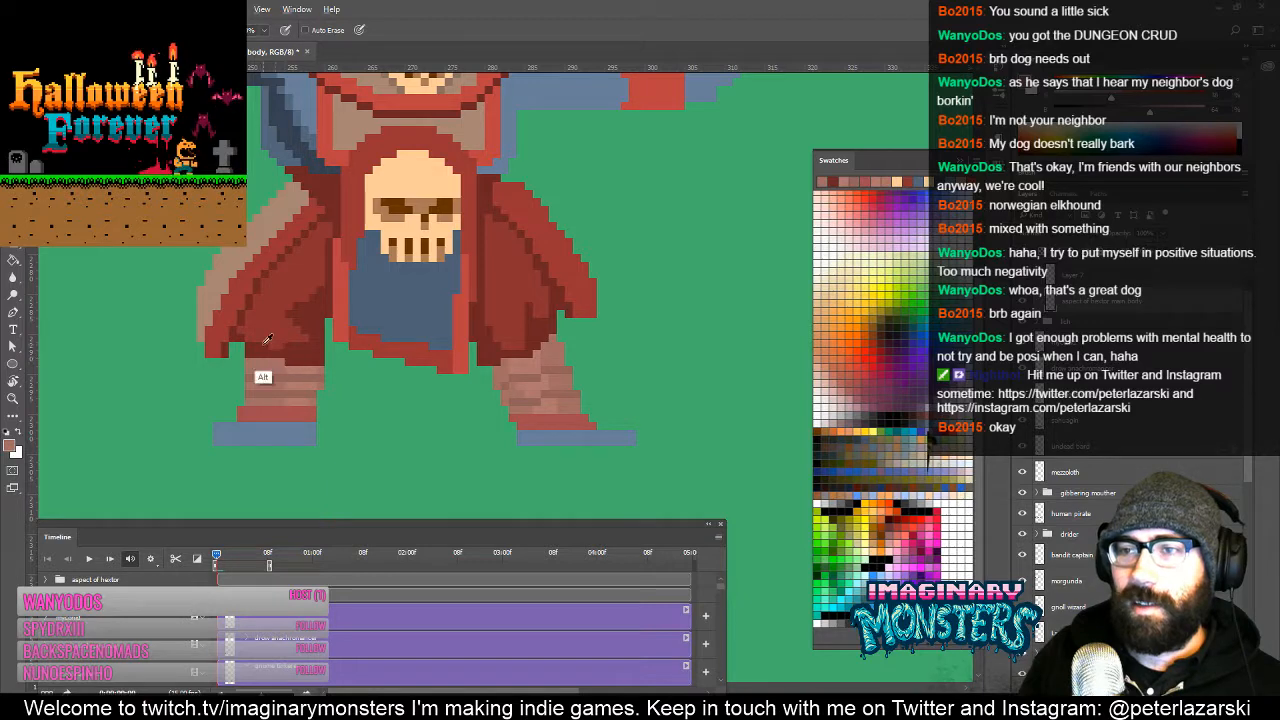
pyautogui.keyDown('alt'); pyautogui.click(240, 347); pyautogui.keyUp('alt')
pyautogui.moveTo(315, 353)
pyautogui.mouseDown()
pyautogui.moveTo(317, 368)
pyautogui.moveTo(369, 363)
pyautogui.mouseUp()
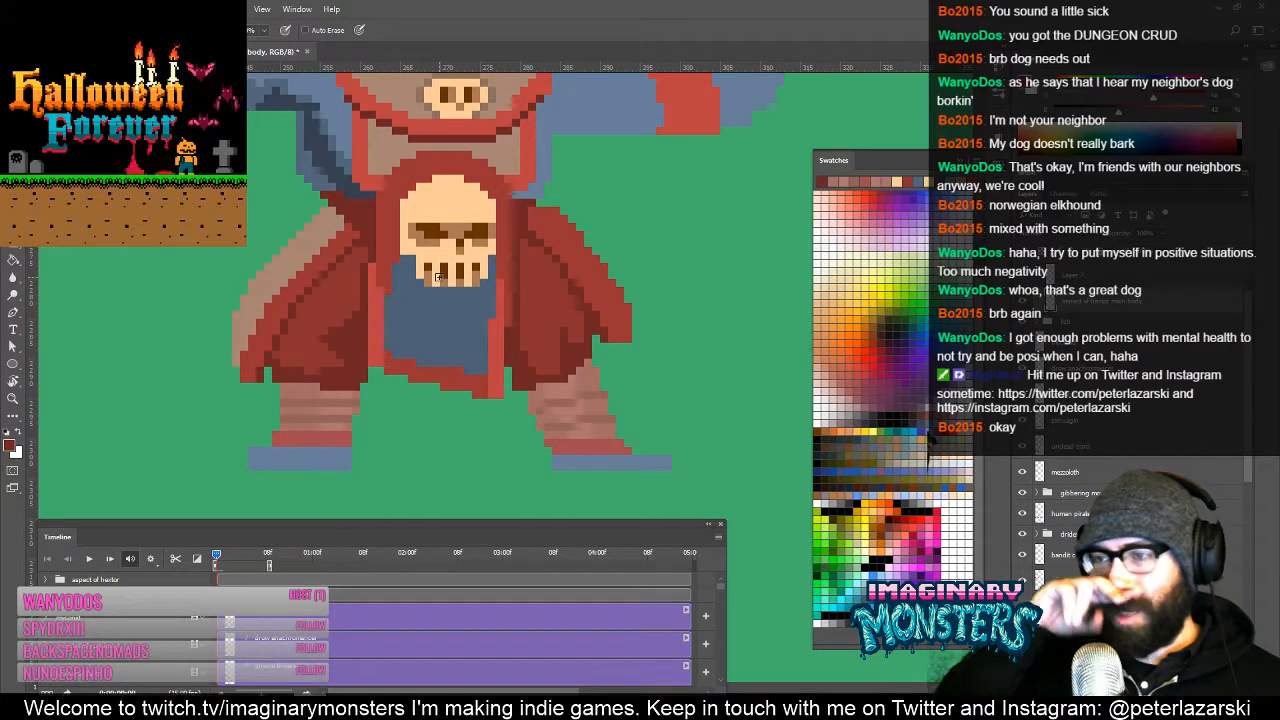
# Step: Clean up the central robe flap's lower border with deep red and run a brighter red highlight along it
pyautogui.press('alt')
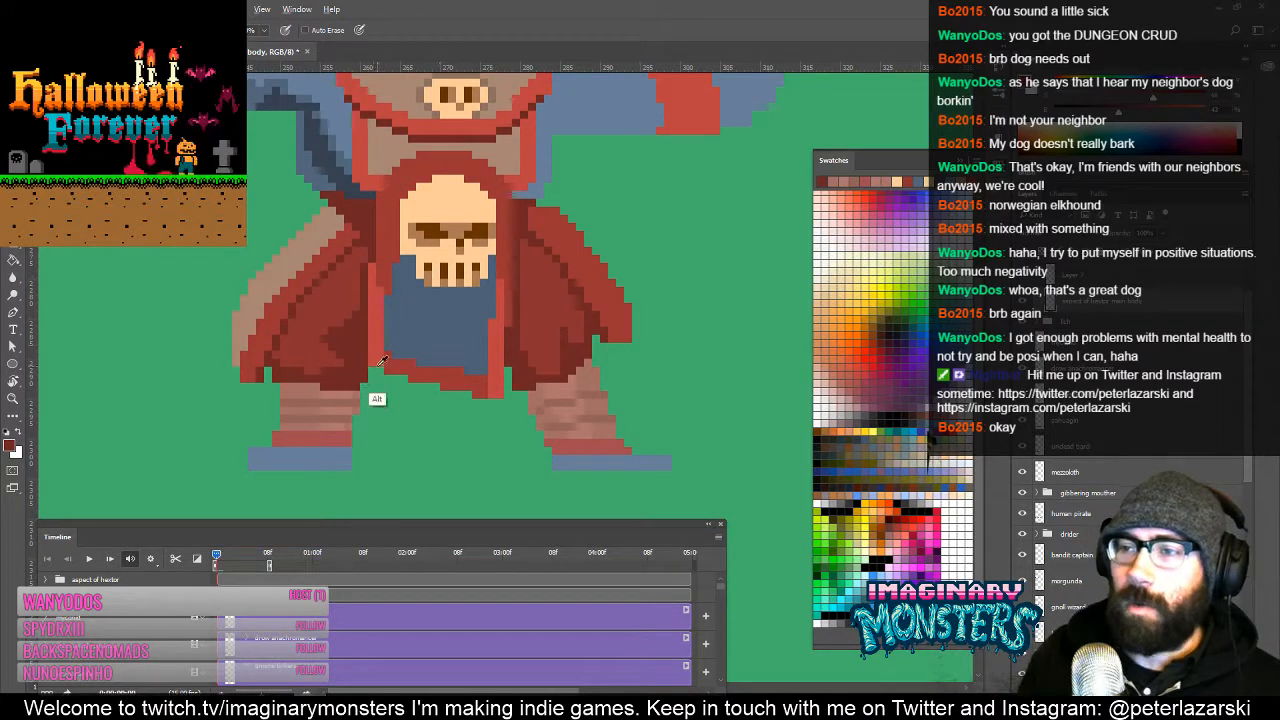
pyautogui.keyDown('alt'); pyautogui.click(378, 364); pyautogui.keyUp('alt')
pyautogui.moveTo(373, 370); pyautogui.dragTo(403, 377)
pyautogui.keyDown('alt'); pyautogui.click(400, 372); pyautogui.keyUp('alt')
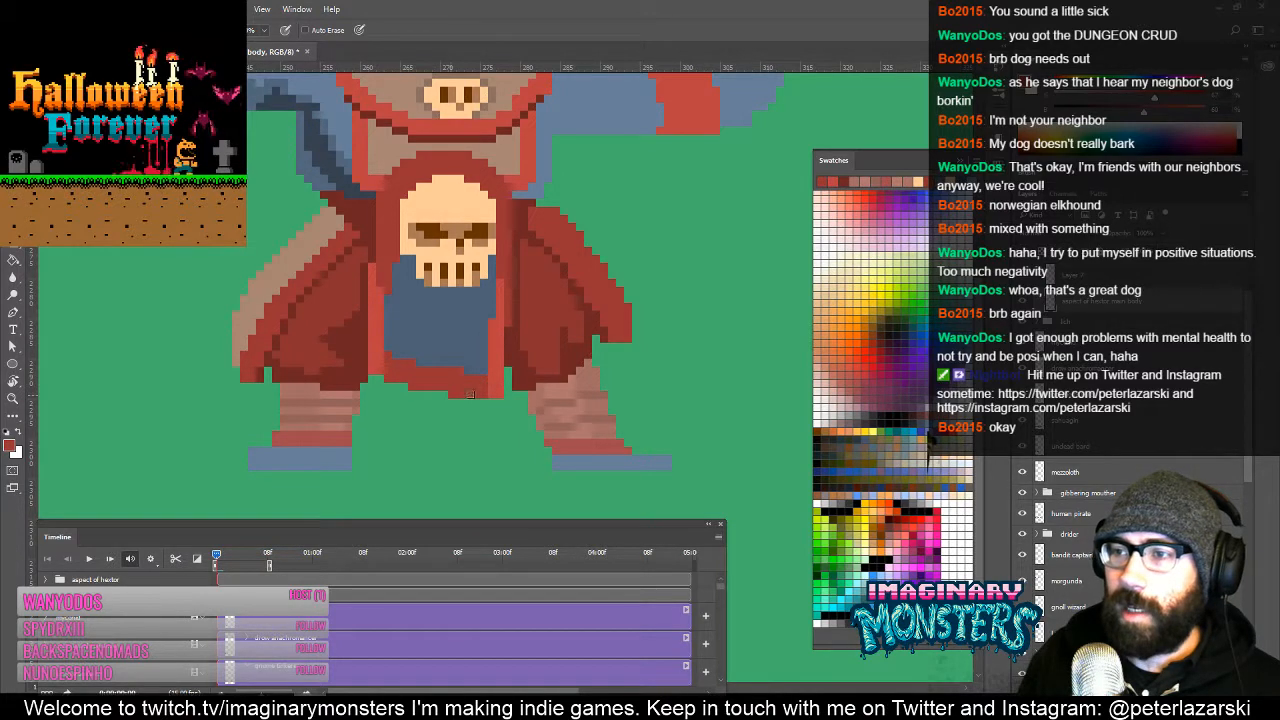
pyautogui.keyDown('alt'); pyautogui.click(488, 389); pyautogui.keyUp('alt')
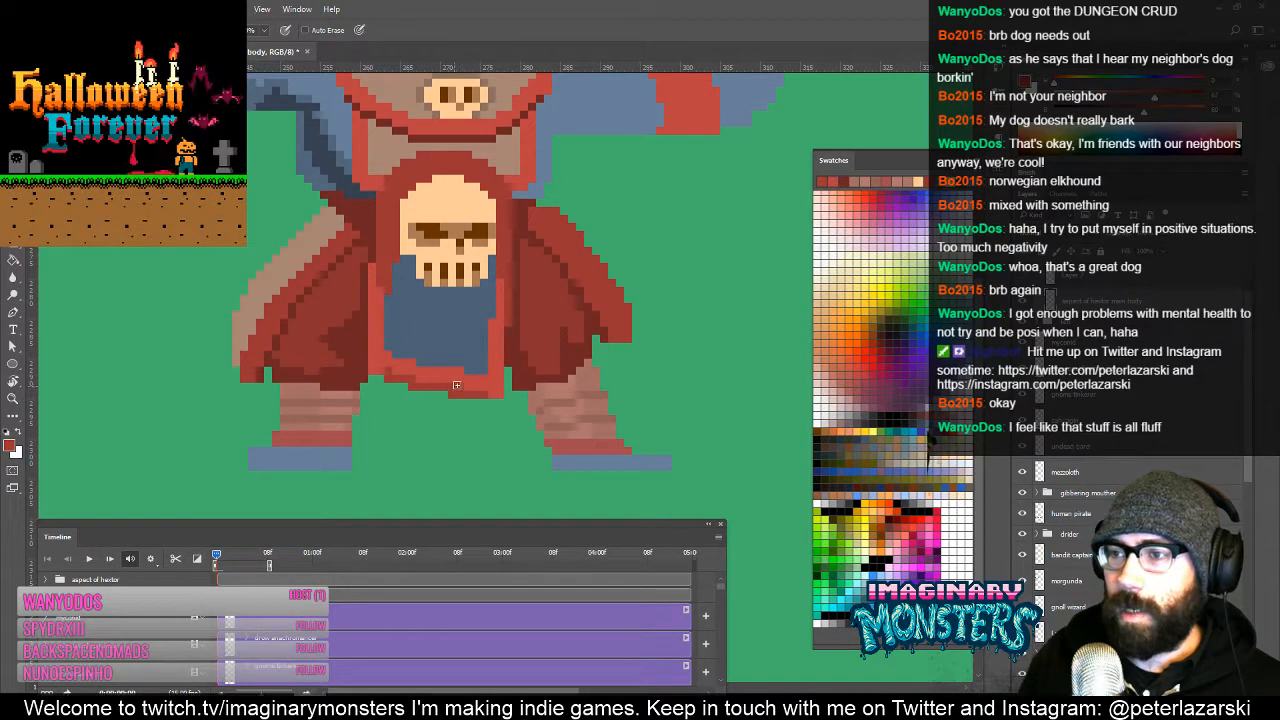
# Step: Add orange studs to the two lower corners of the central flap's panel, using the chest armor's stud color
pyautogui.moveTo(457, 386); pyautogui.dragTo(457, 426)
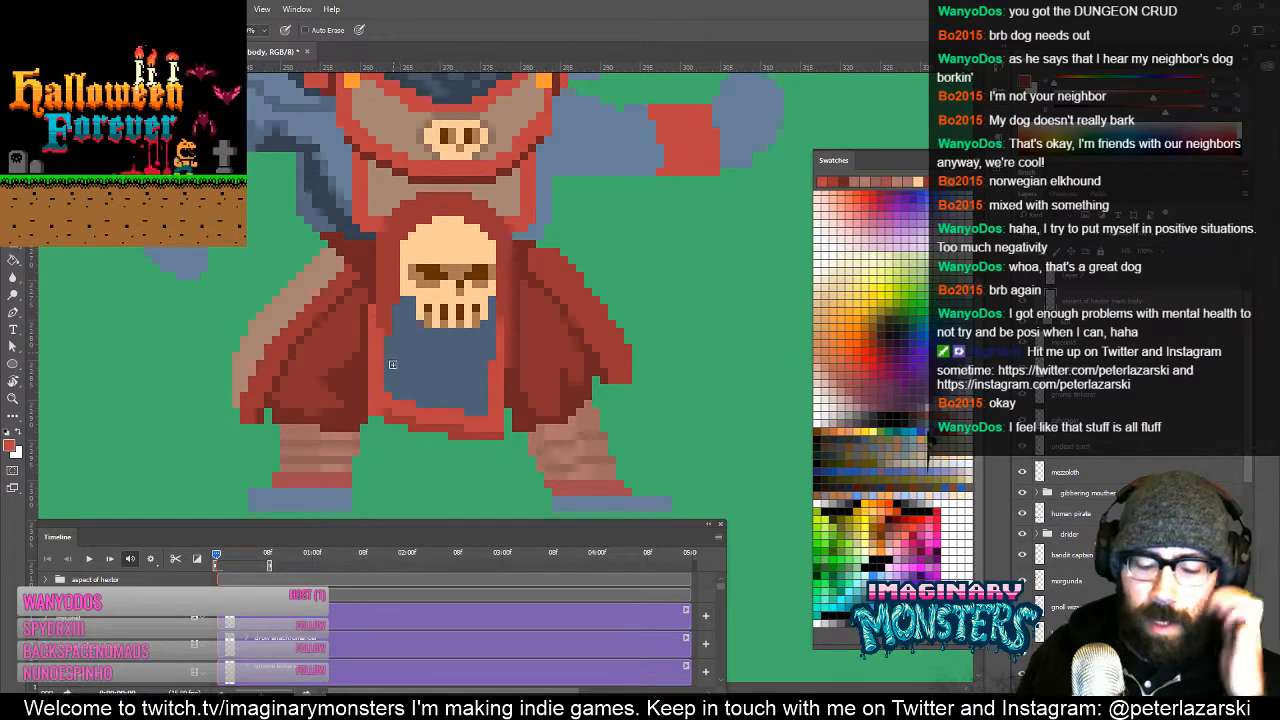
pyautogui.keyDown('alt'); pyautogui.click(352, 80); pyautogui.keyUp('alt')
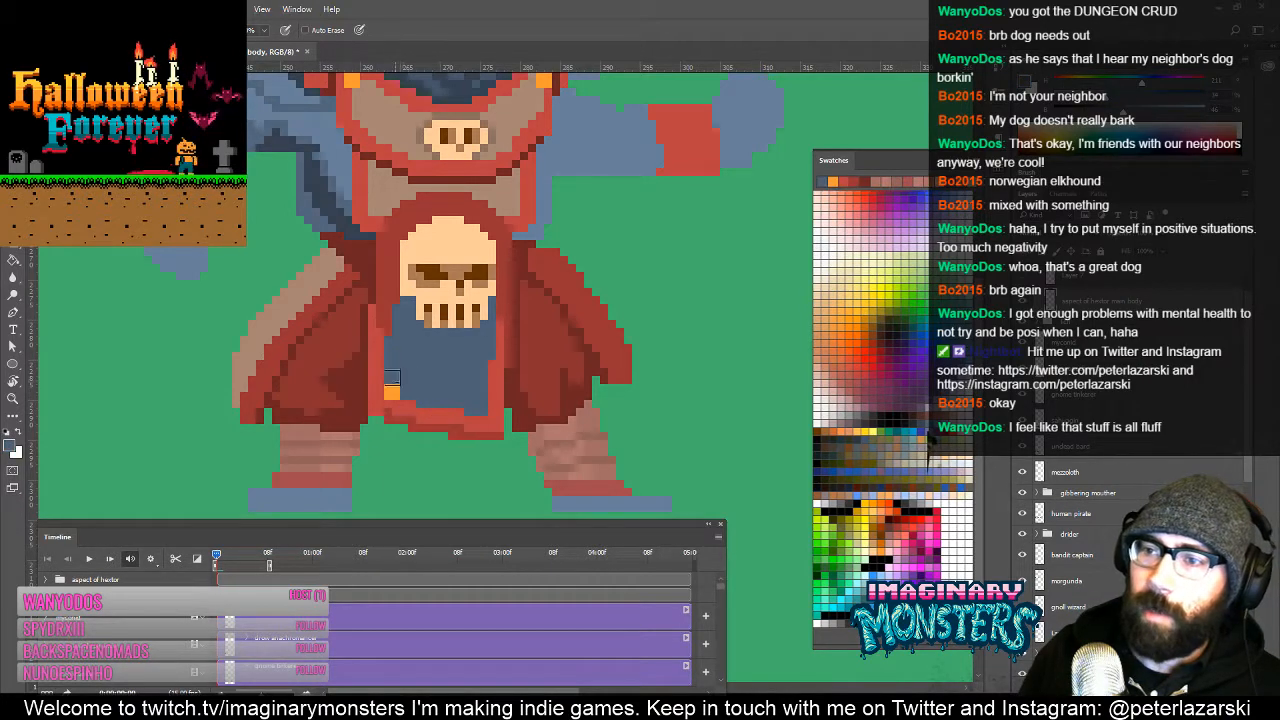
pyautogui.click(391, 392)
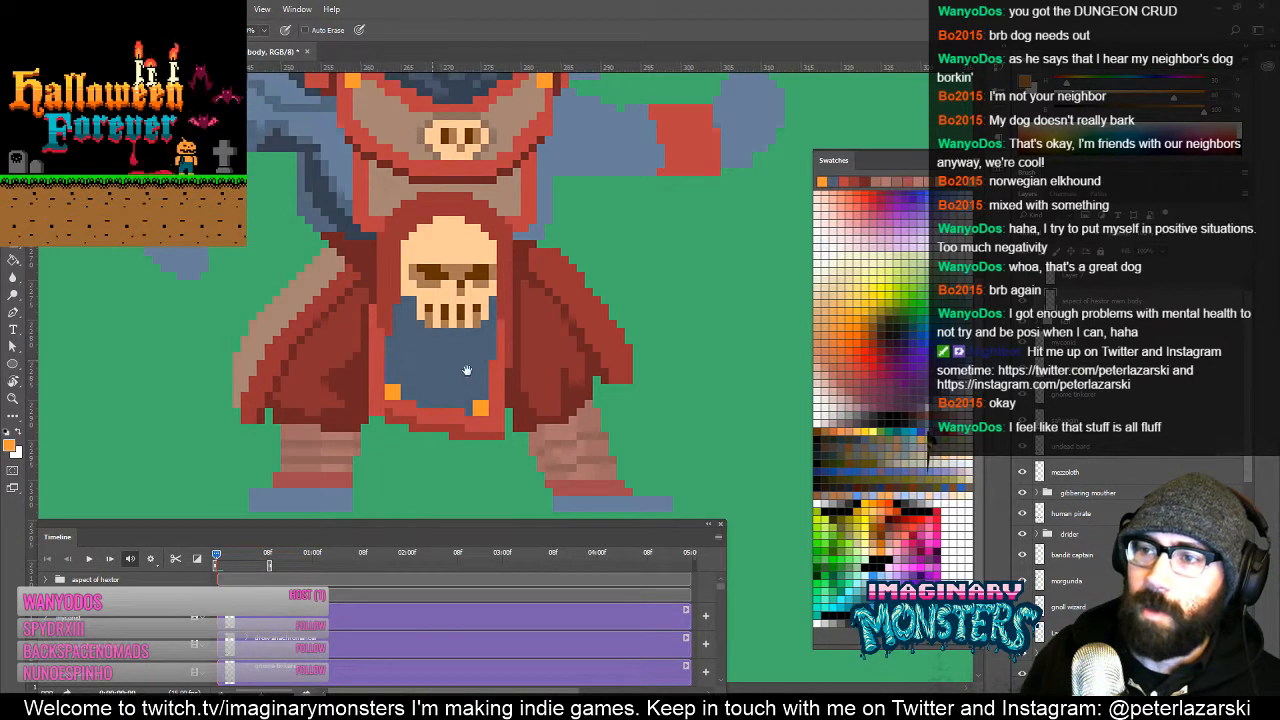
# Step: Recolor the blue panel below the large skull with the tan from the robe's outer edge
pyautogui.moveTo(381, 327)
pyautogui.mouseDown()
pyautogui.moveTo(418, 335)
pyautogui.moveTo(417, 414)
pyautogui.moveTo(361, 370)
pyautogui.moveTo(416, 379)
pyautogui.moveTo(409, 428)
pyautogui.moveTo(414, 404)
pyautogui.mouseUp()
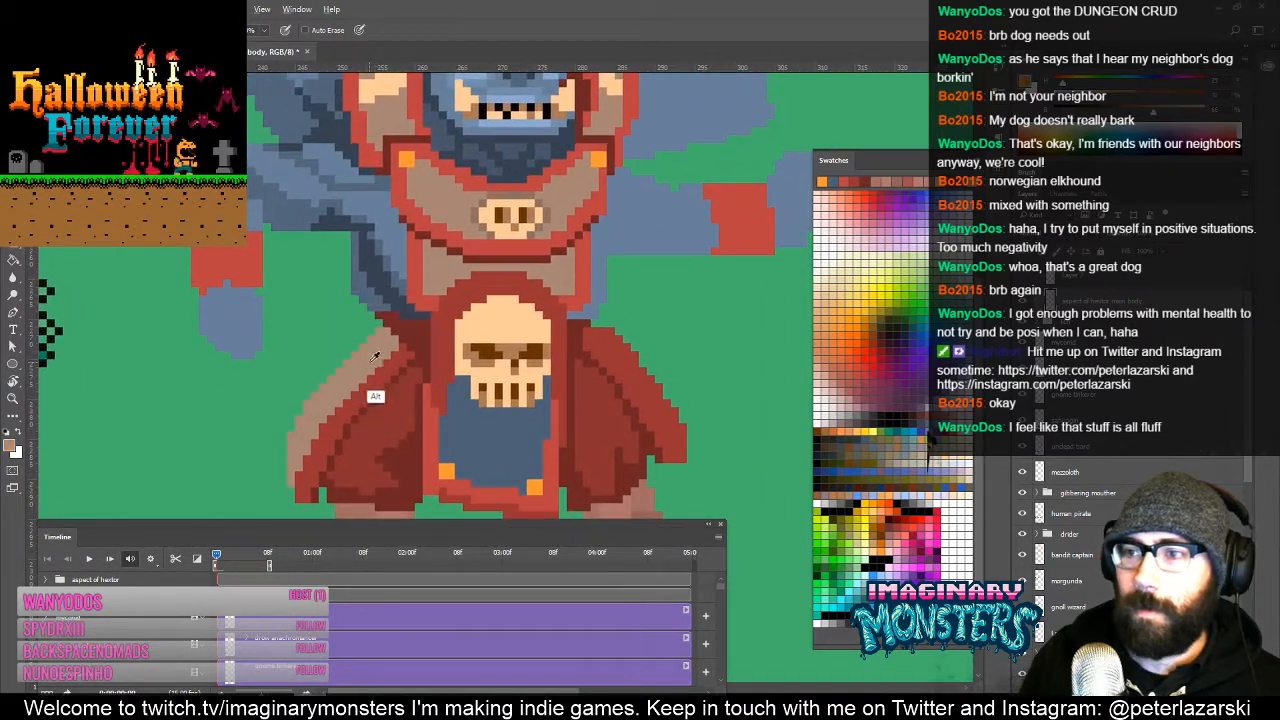
pyautogui.press('z')
pyautogui.keyDown('alt'); pyautogui.click(530, 438); pyautogui.keyUp('alt')
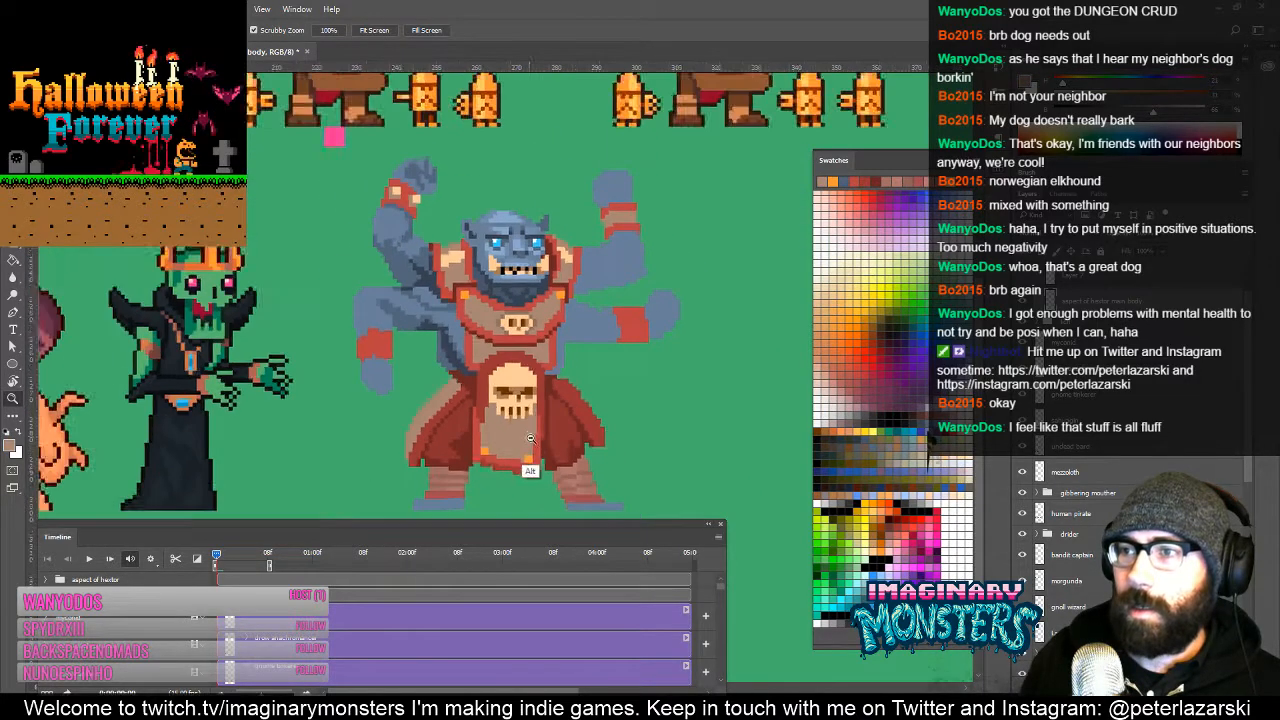
pyautogui.keyDown('alt'); pyautogui.click(530, 438); pyautogui.keyUp('alt')
pyautogui.moveTo(519, 459); pyautogui.dragTo(454, 405)
pyautogui.click(450, 388)
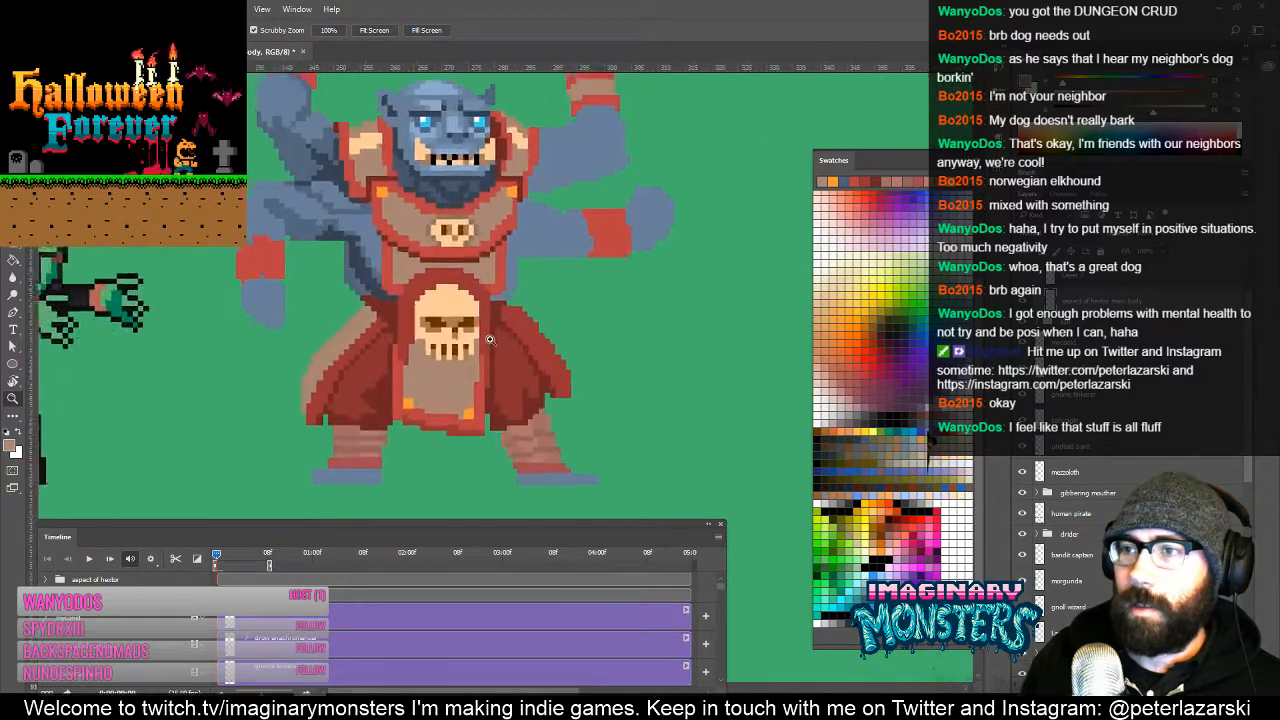
pyautogui.click(450, 388)
pyautogui.click(450, 388)
pyautogui.press('b')
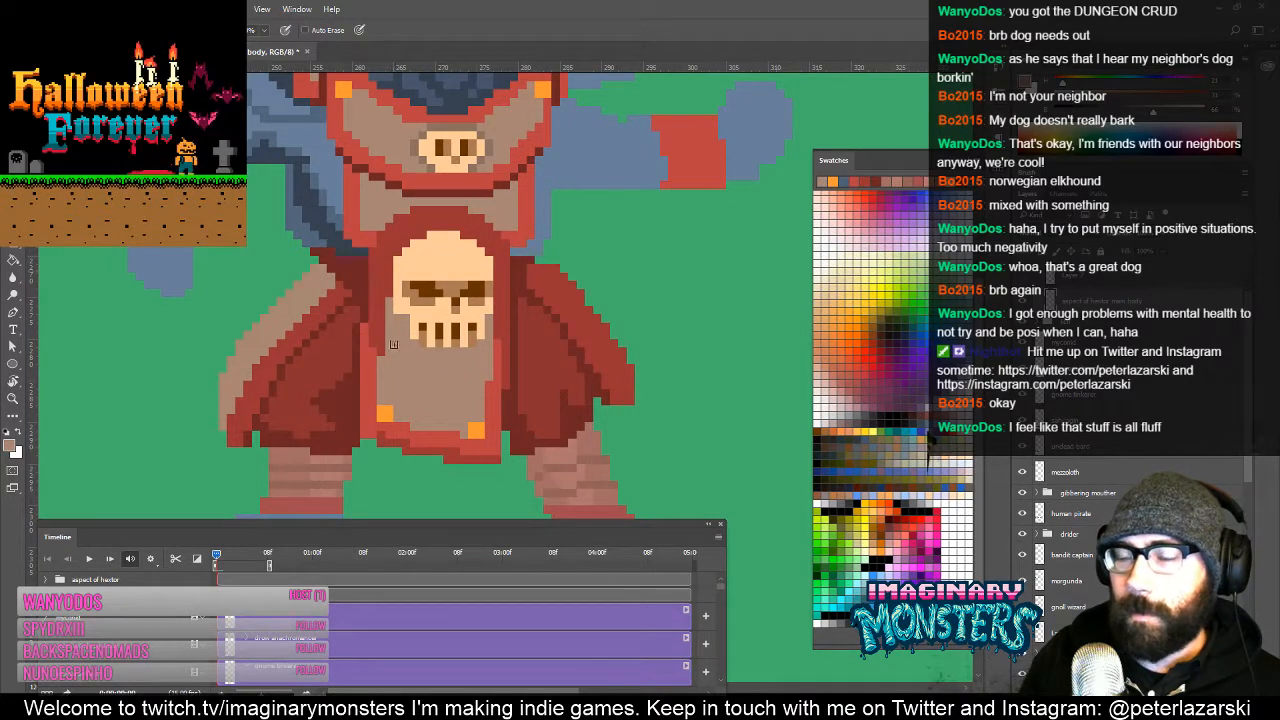
# Step: Select the deep red robe areas and paint a tan band along the right robe flap's outer edge, then deselect
pyautogui.moveTo(502, 355); pyautogui.dragTo(420, 314)
pyautogui.press('w')
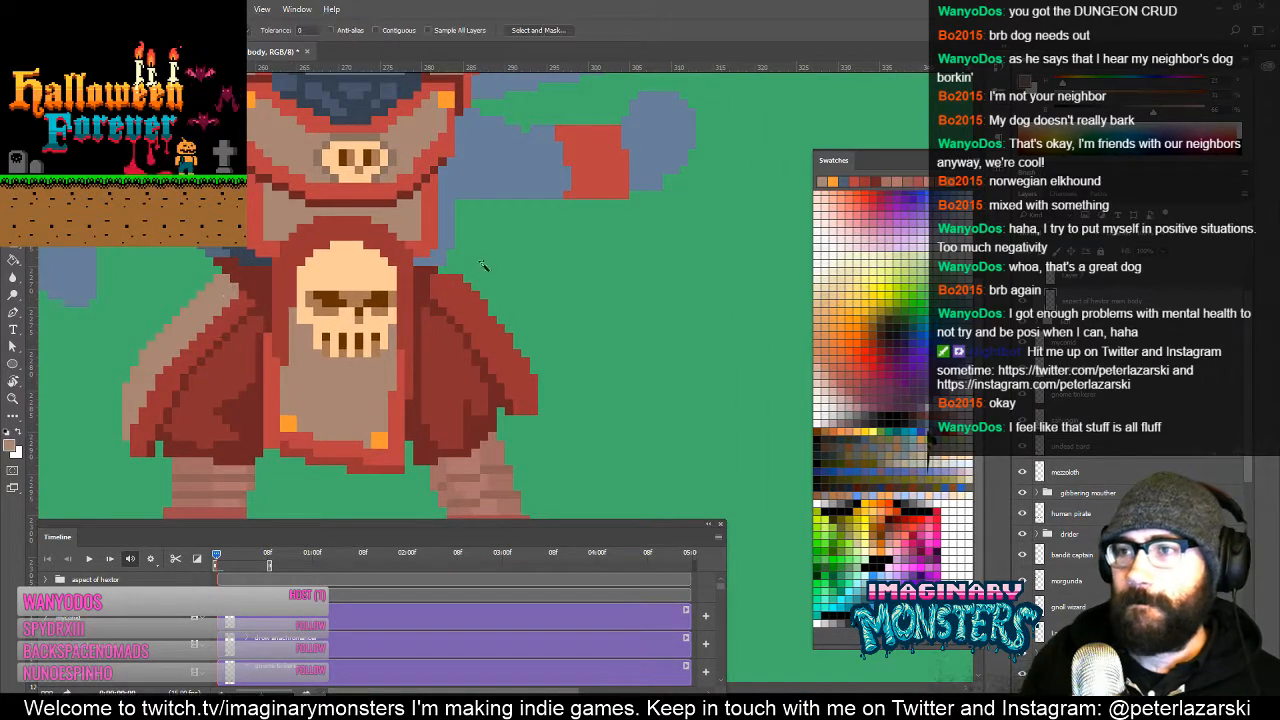
pyautogui.press('b')
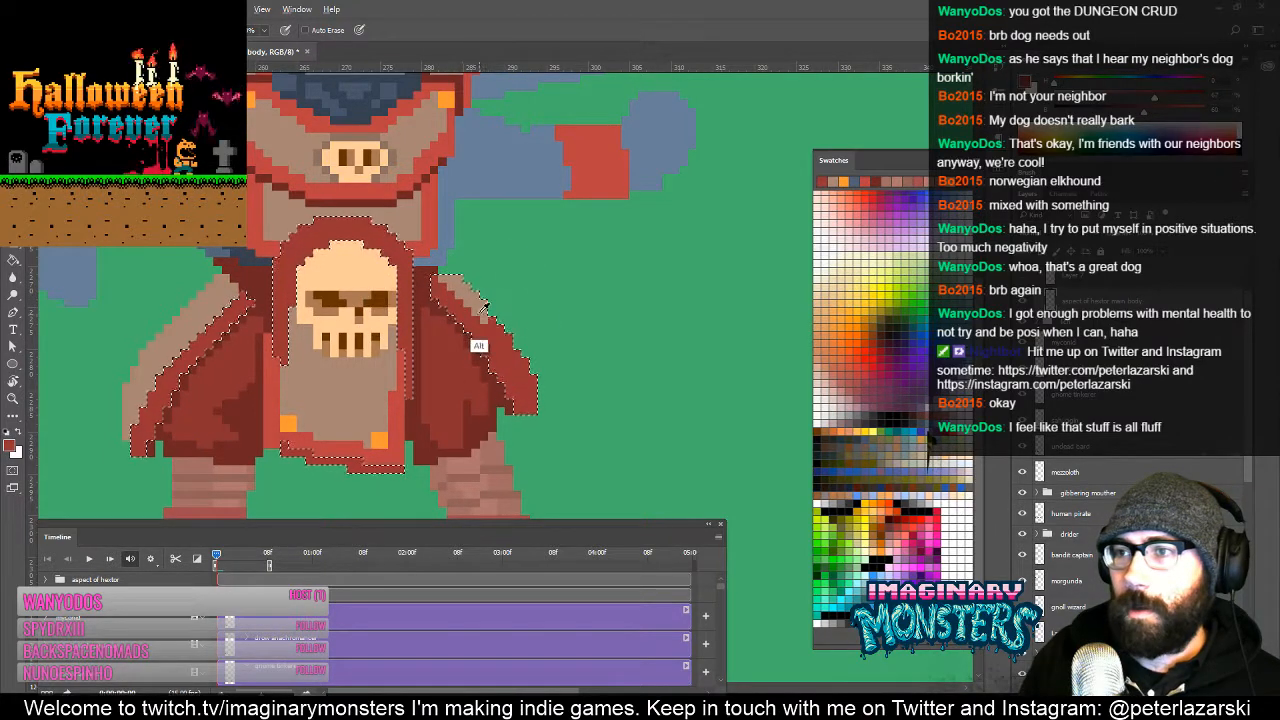
pyautogui.moveTo(490, 322)
pyautogui.mouseDown()
pyautogui.moveTo(533, 395)
pyautogui.moveTo(509, 349)
pyautogui.mouseUp()
pyautogui.hotkey('ctrl', 'd')
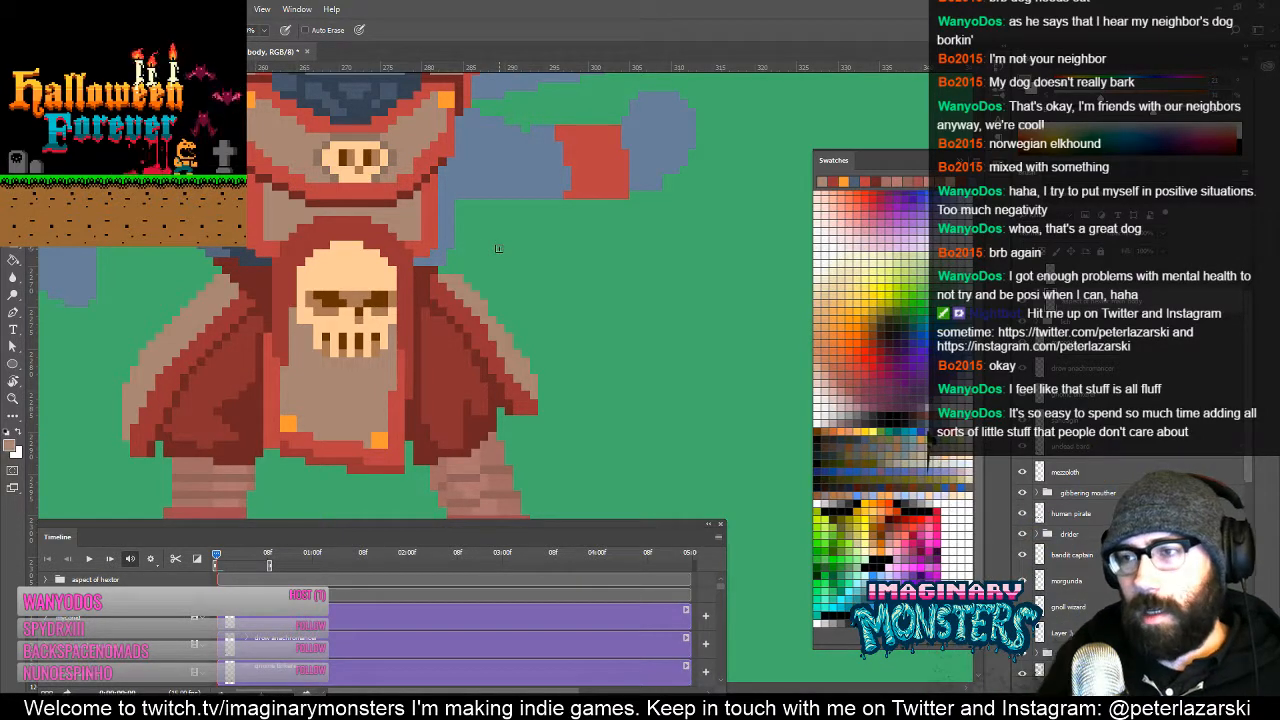
# Step: Paint dark maroon shadow pixels at the top of the right robe flap, just below the waist
pyautogui.moveTo(529, 404)
pyautogui.mouseDown()
pyautogui.moveTo(566, 338)
pyautogui.moveTo(549, 380)
pyautogui.moveTo(584, 377)
pyautogui.mouseUp()
pyautogui.keyDown('alt'); pyautogui.click(557, 356); pyautogui.keyUp('alt')
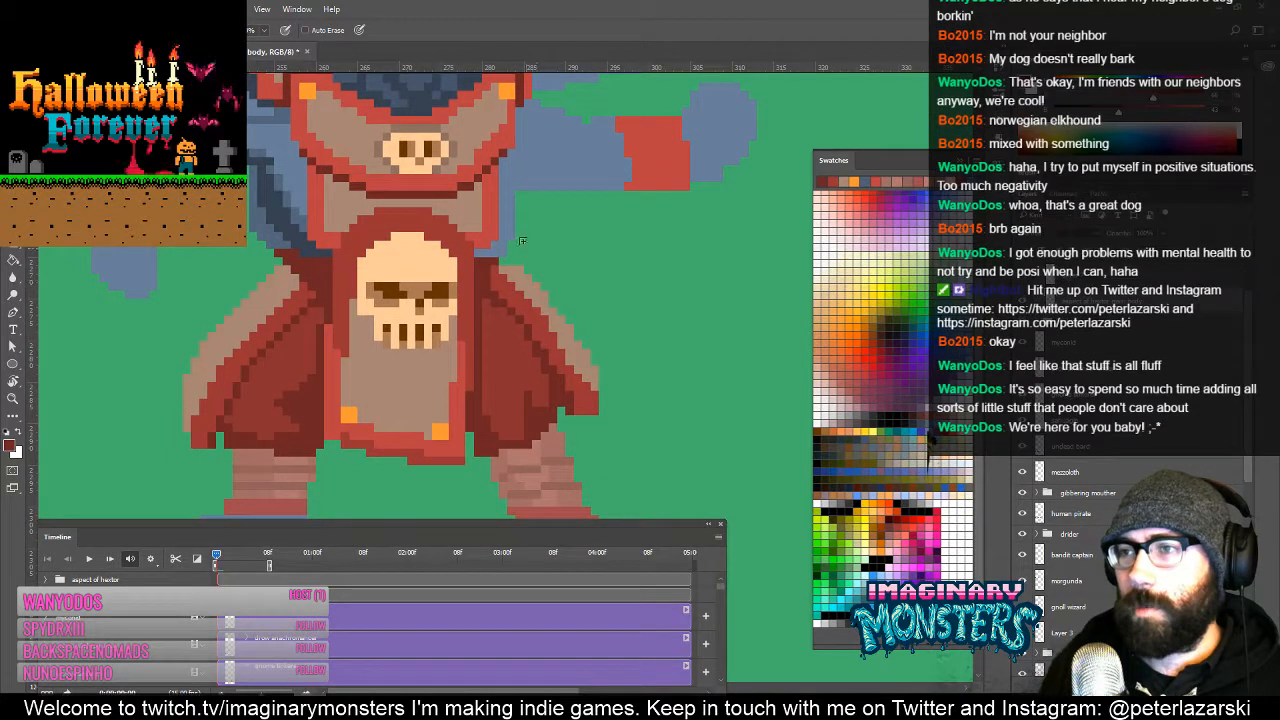
pyautogui.moveTo(475, 255); pyautogui.dragTo(440, 318)
pyautogui.moveTo(456, 318)
pyautogui.mouseDown()
pyautogui.moveTo(473, 310)
pyautogui.moveTo(464, 347)
pyautogui.mouseUp()
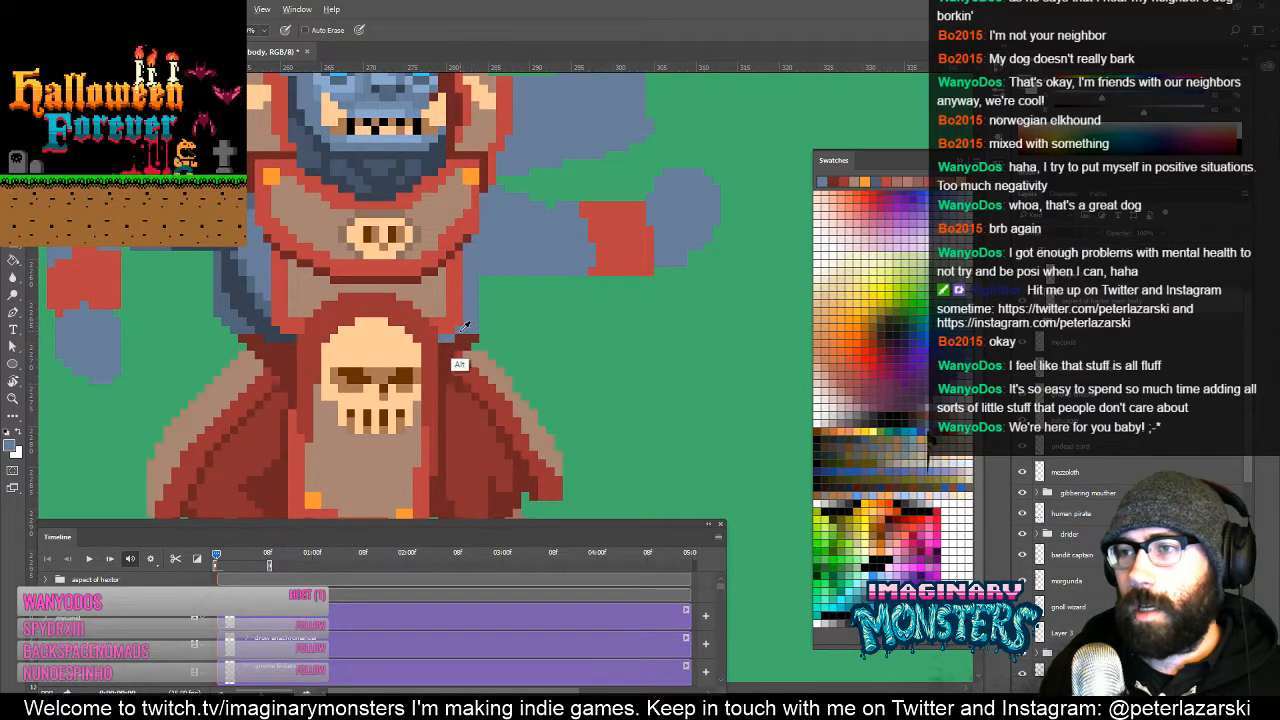
# Step: Paint darker blue-grey shadows down the right side of the waist and into the base of the lower right arm
pyautogui.keyDown('alt'); pyautogui.click(462, 336); pyautogui.keyUp('alt')
pyautogui.scroll(-5, 462, 336)
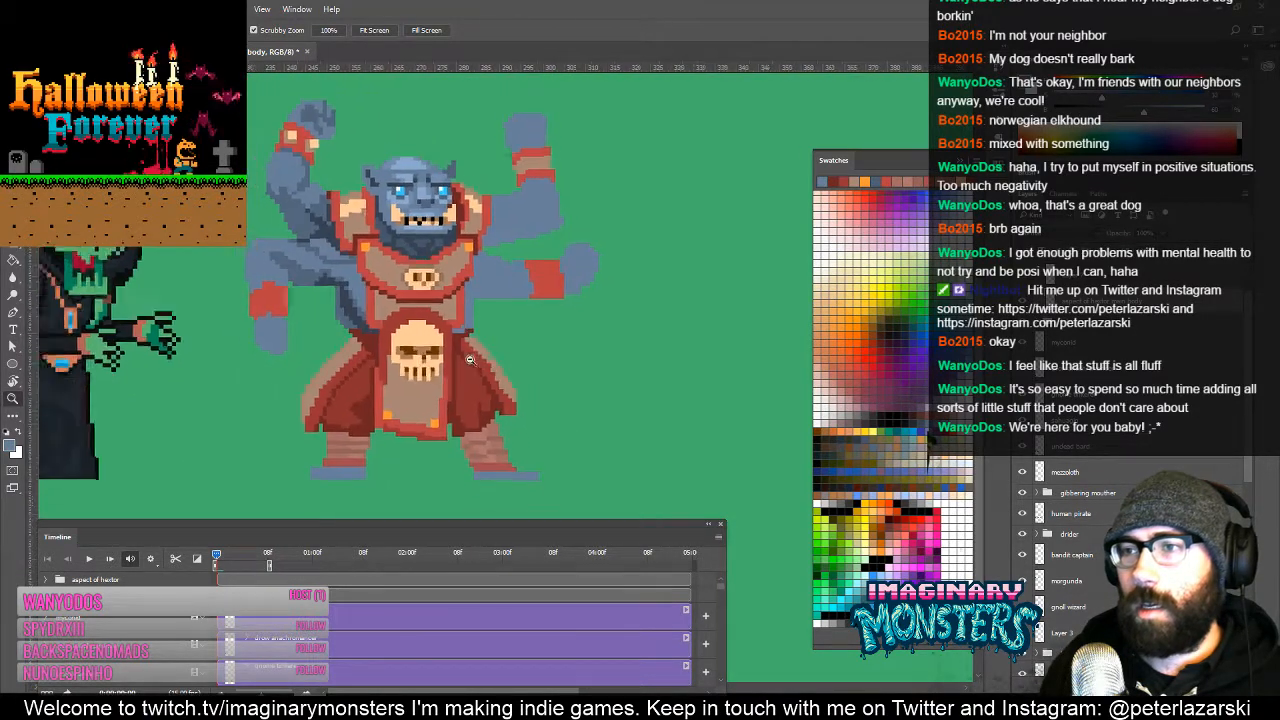
pyautogui.press('z')
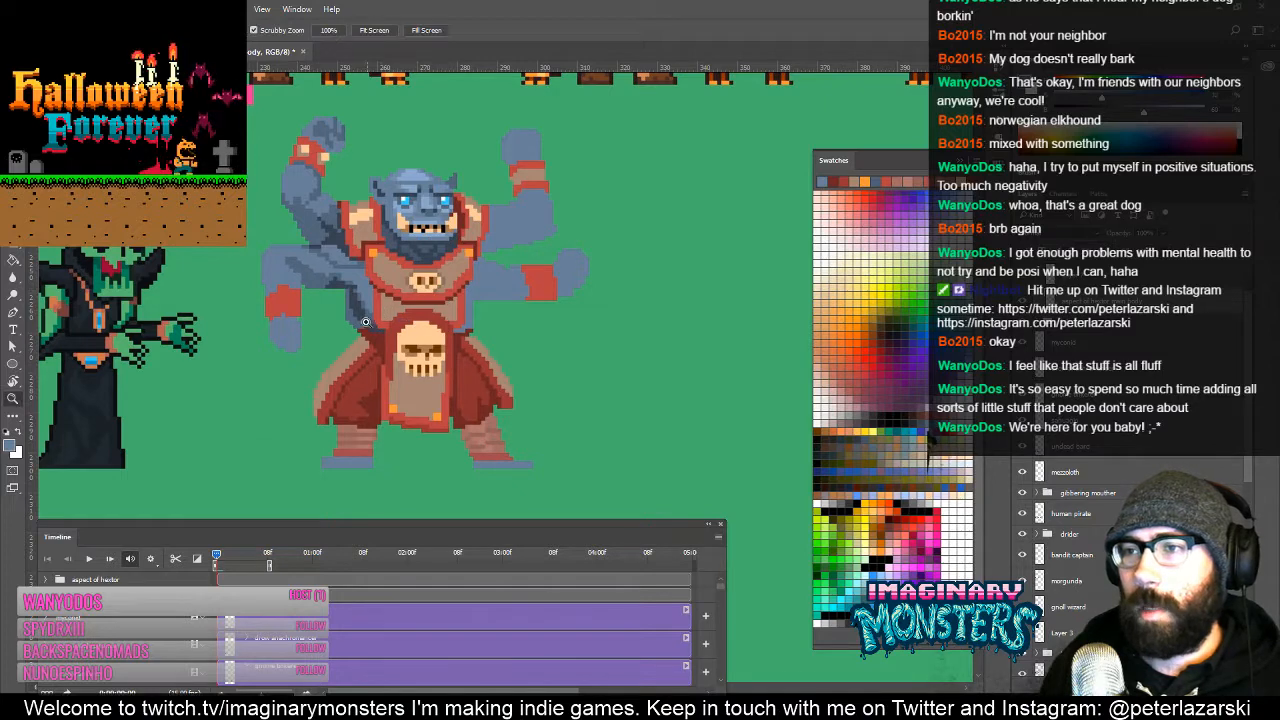
pyautogui.moveTo(367, 322); pyautogui.dragTo(420, 240)
pyautogui.press('b')
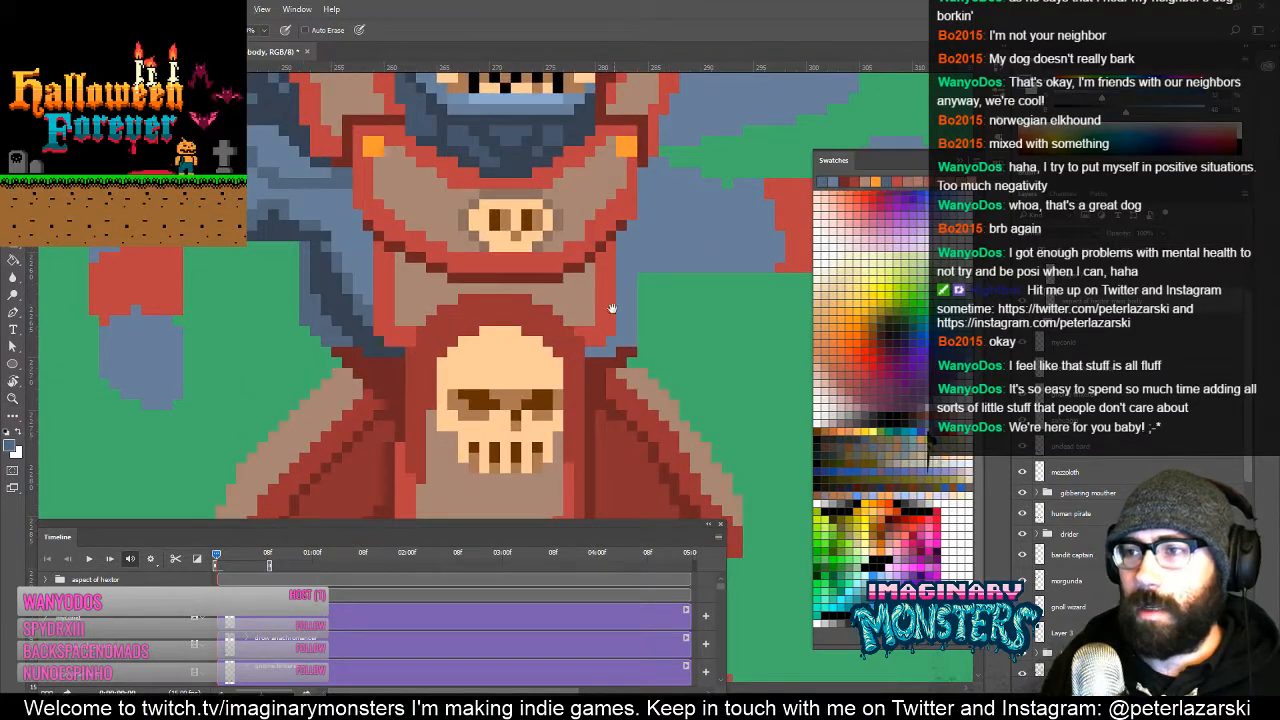
pyautogui.moveTo(591, 350); pyautogui.dragTo(451, 405)
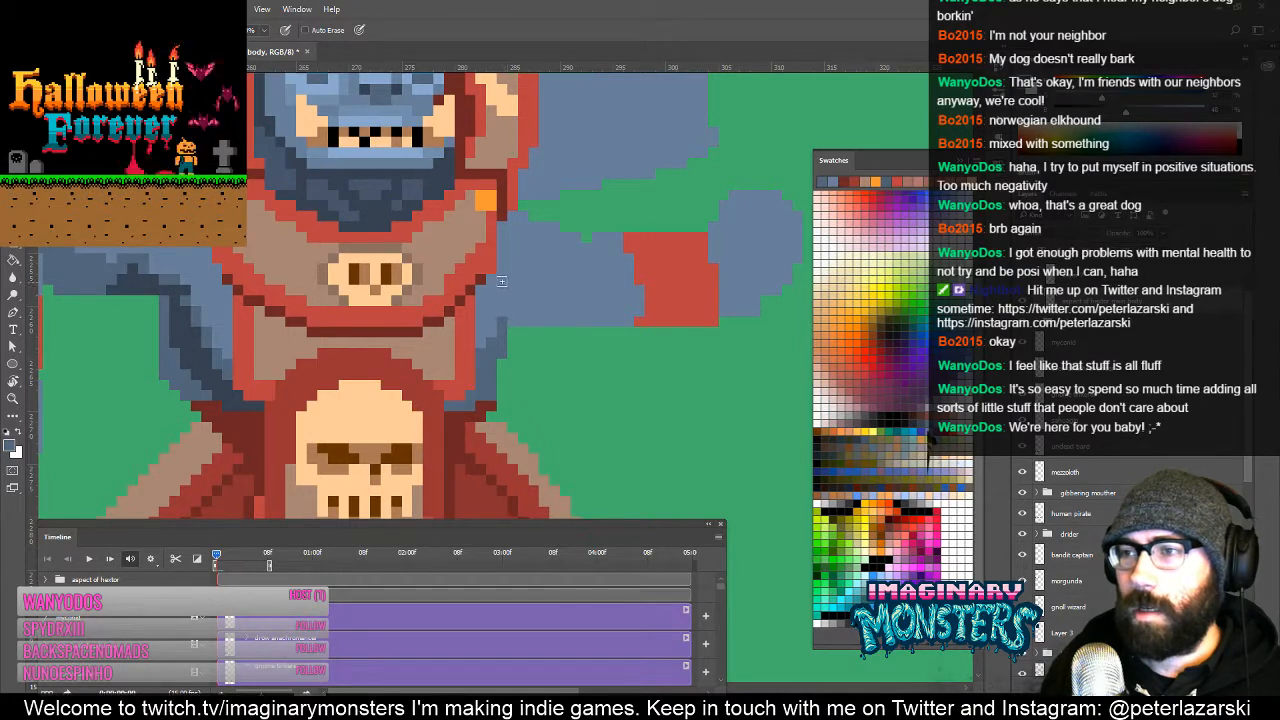
pyautogui.scroll(2, 503, 298)
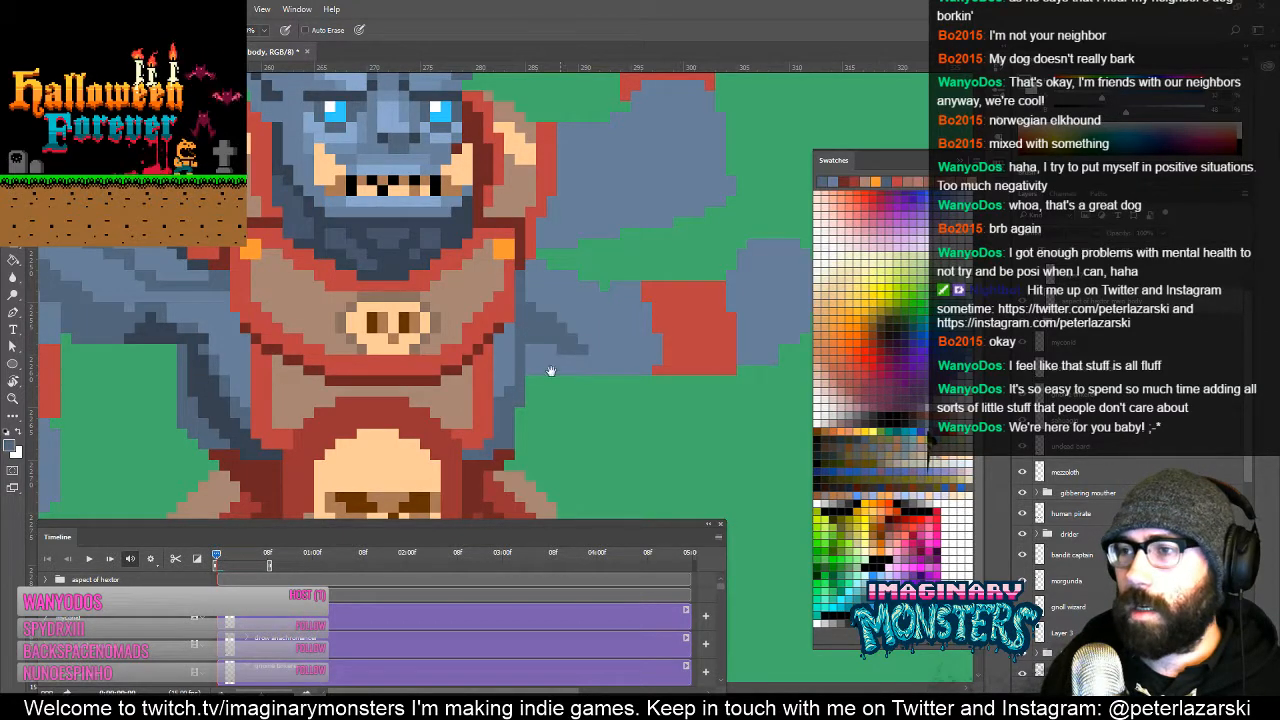
# Step: Touch up the shading on the torso's right side with blue-greys sampled from its left side
pyautogui.moveTo(551, 371); pyautogui.dragTo(607, 363)
pyautogui.keyDown('alt'); pyautogui.click(296, 347); pyautogui.keyUp('alt')
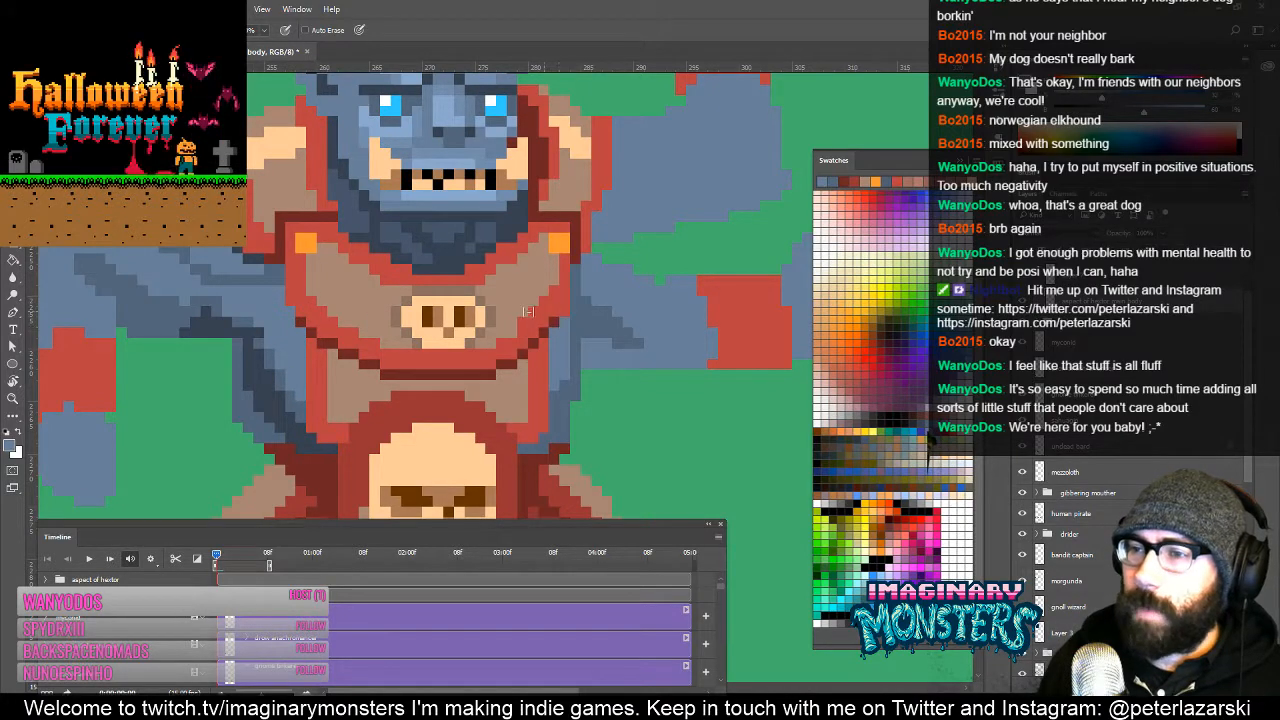
pyautogui.keyDown('alt'); pyautogui.click(298, 401); pyautogui.keyUp('alt')
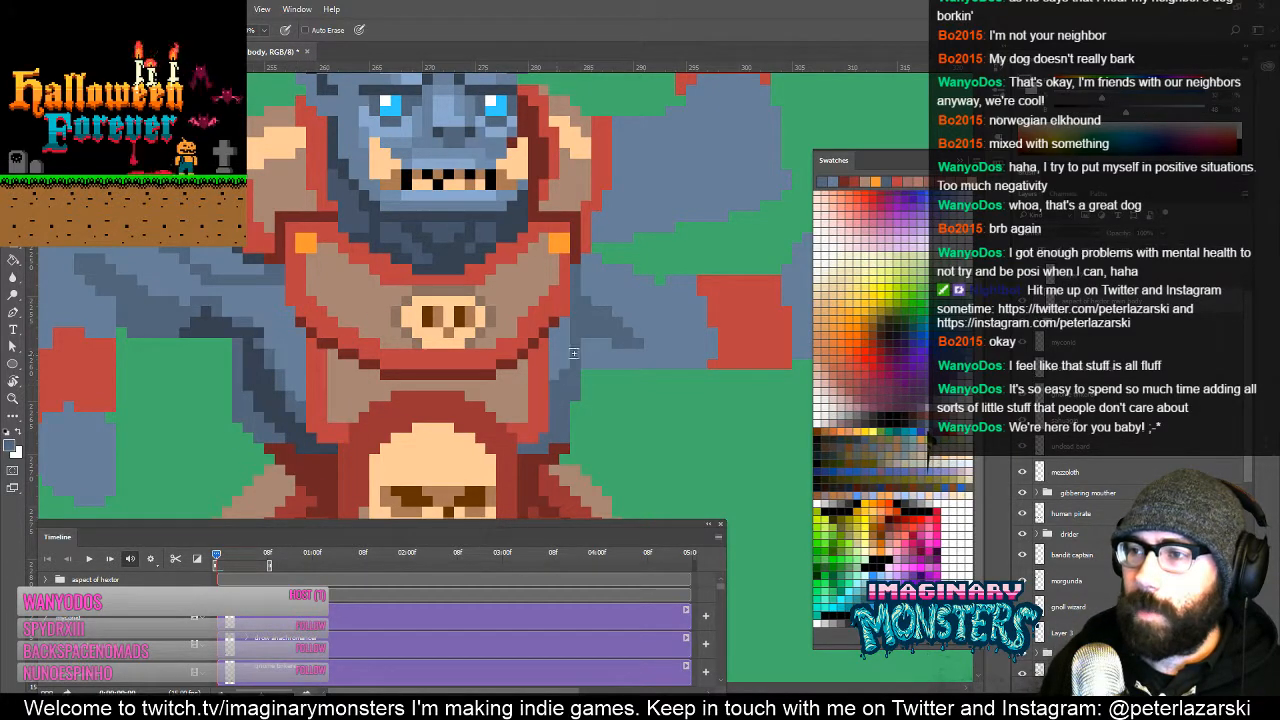
pyautogui.moveTo(574, 335); pyautogui.dragTo(578, 377)
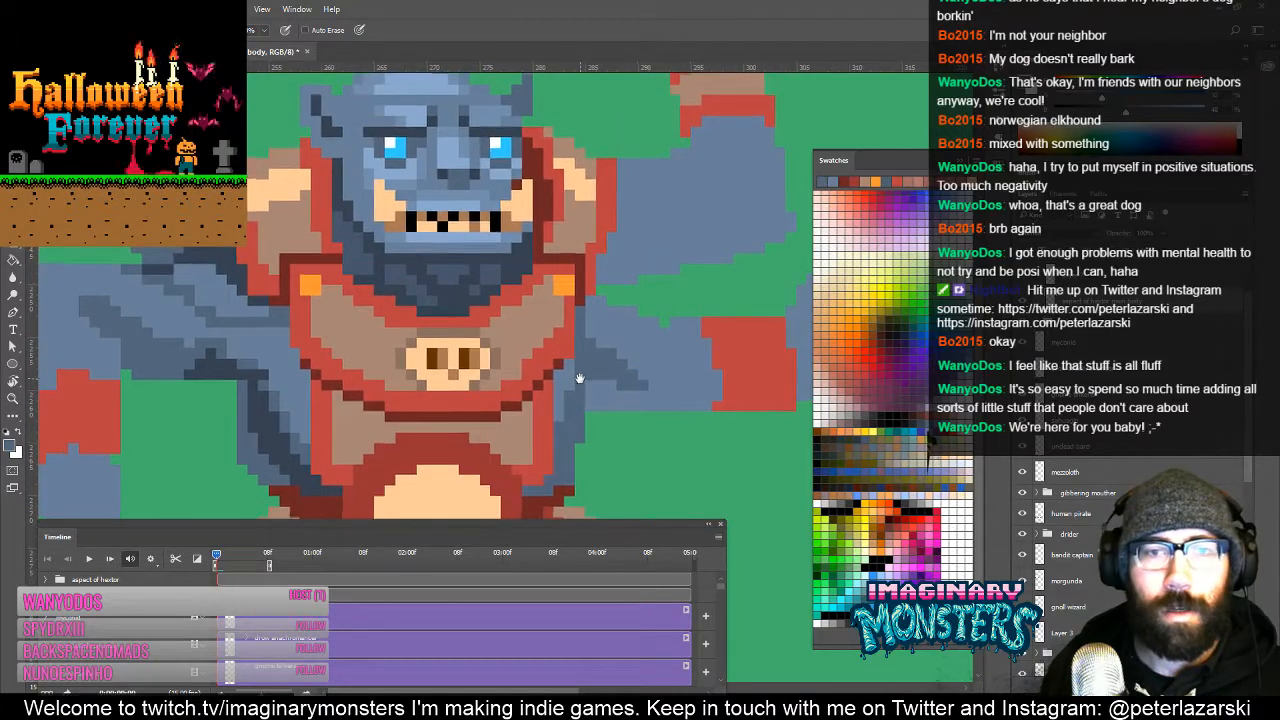
# Step: Refine the shadows where the lower left arm meets the torso and chest armor, using blue-greys sampled from the arm and torso
pyautogui.moveTo(484, 374); pyautogui.dragTo(534, 359)
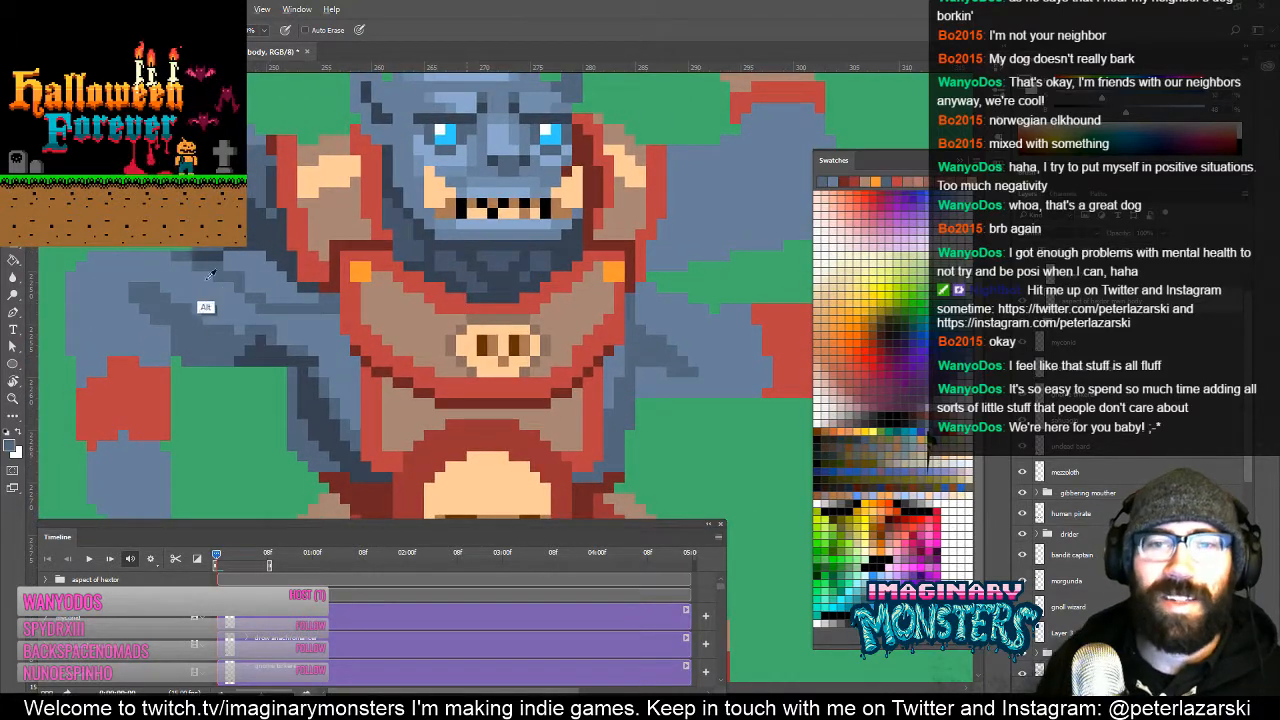
pyautogui.moveTo(314, 316); pyautogui.dragTo(367, 305)
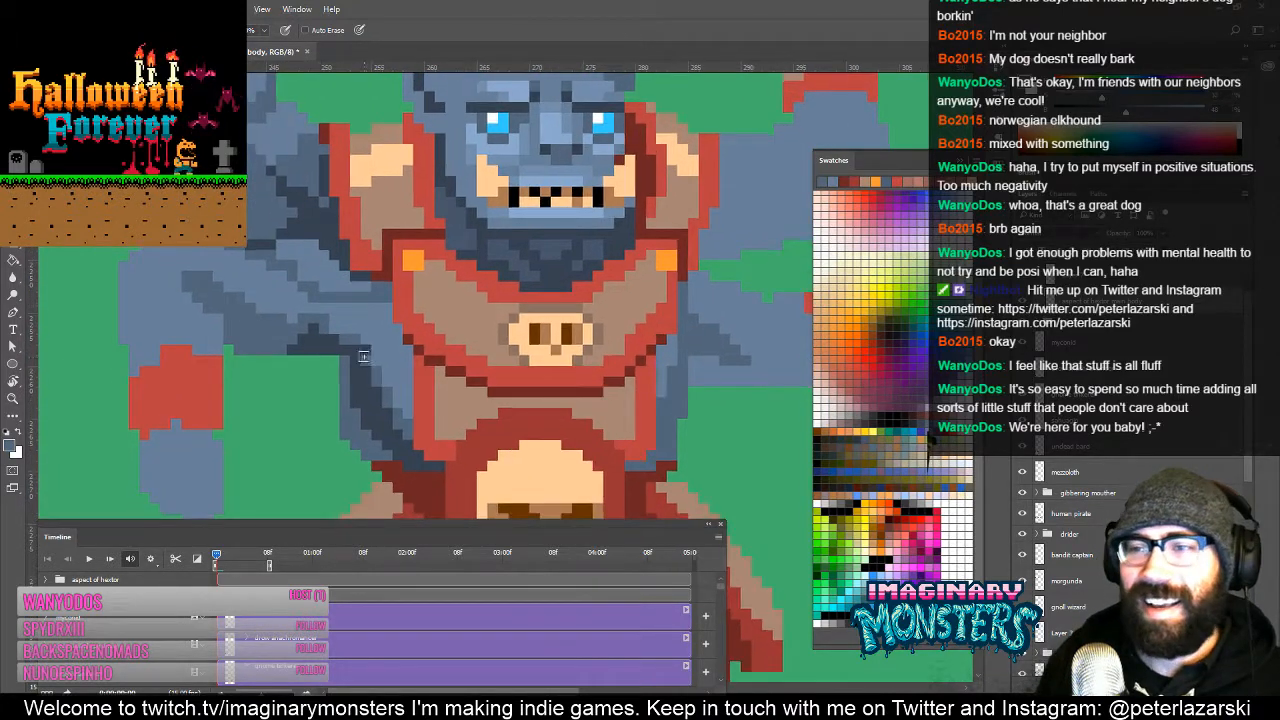
pyautogui.keyDown('alt'); pyautogui.click(370, 353); pyautogui.keyUp('alt')
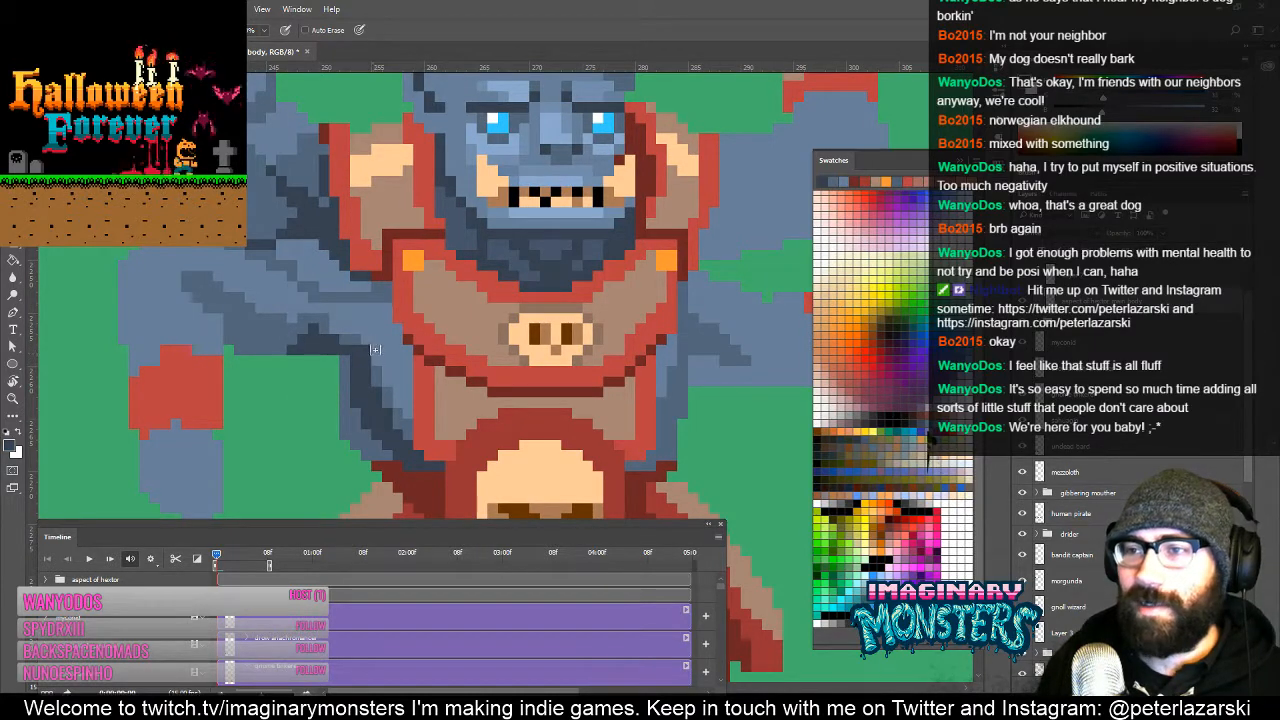
pyautogui.keyDown('alt'); pyautogui.click(355, 336); pyautogui.keyUp('alt')
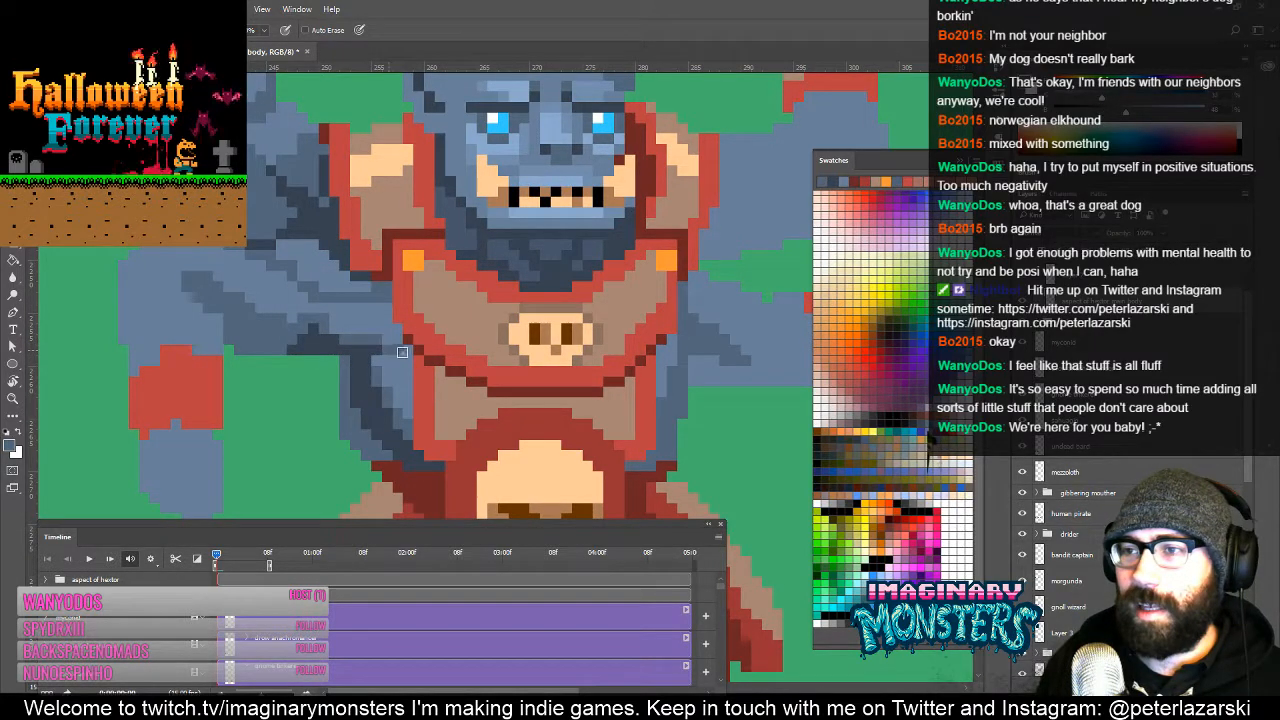
pyautogui.press('z')
pyautogui.keyDown('alt'); pyautogui.click(505, 382); pyautogui.keyUp('alt')
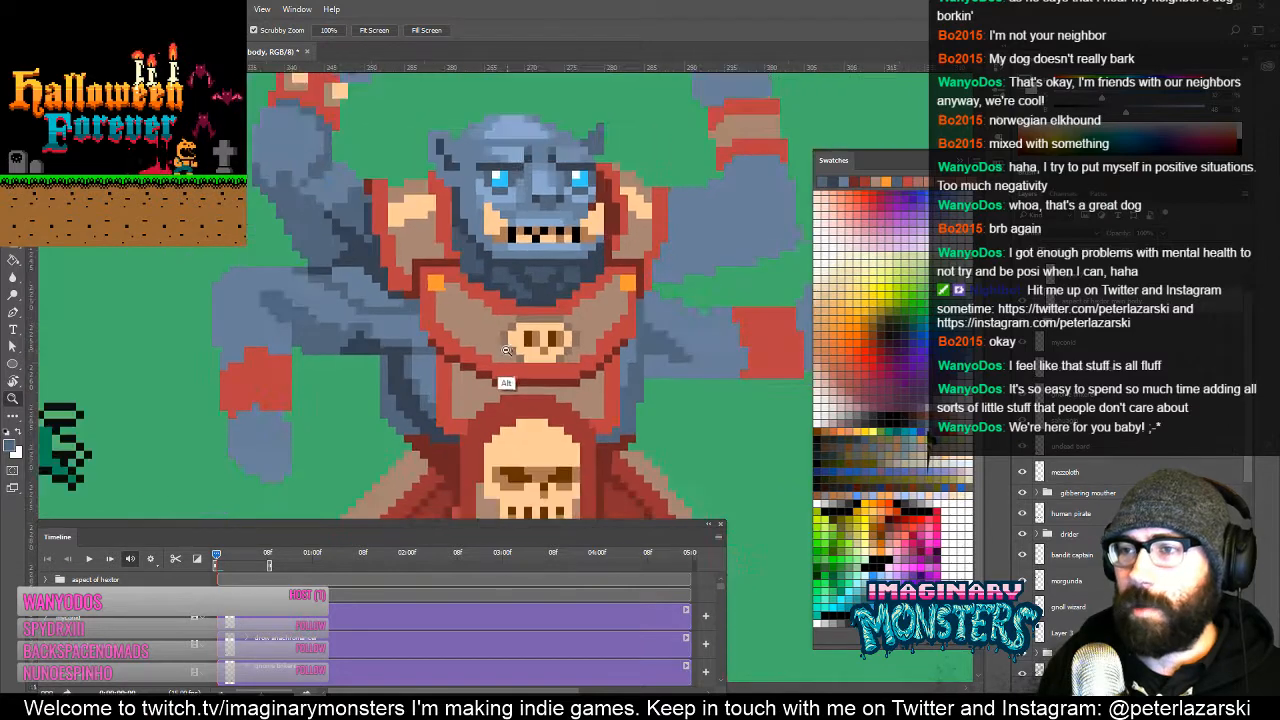
pyautogui.keyDown('alt'); pyautogui.click(513, 362); pyautogui.keyUp('alt')
pyautogui.moveTo(514, 360); pyautogui.dragTo(486, 406)
pyautogui.keyDown('ctrl'); pyautogui.click(406, 379); pyautogui.keyUp('ctrl')
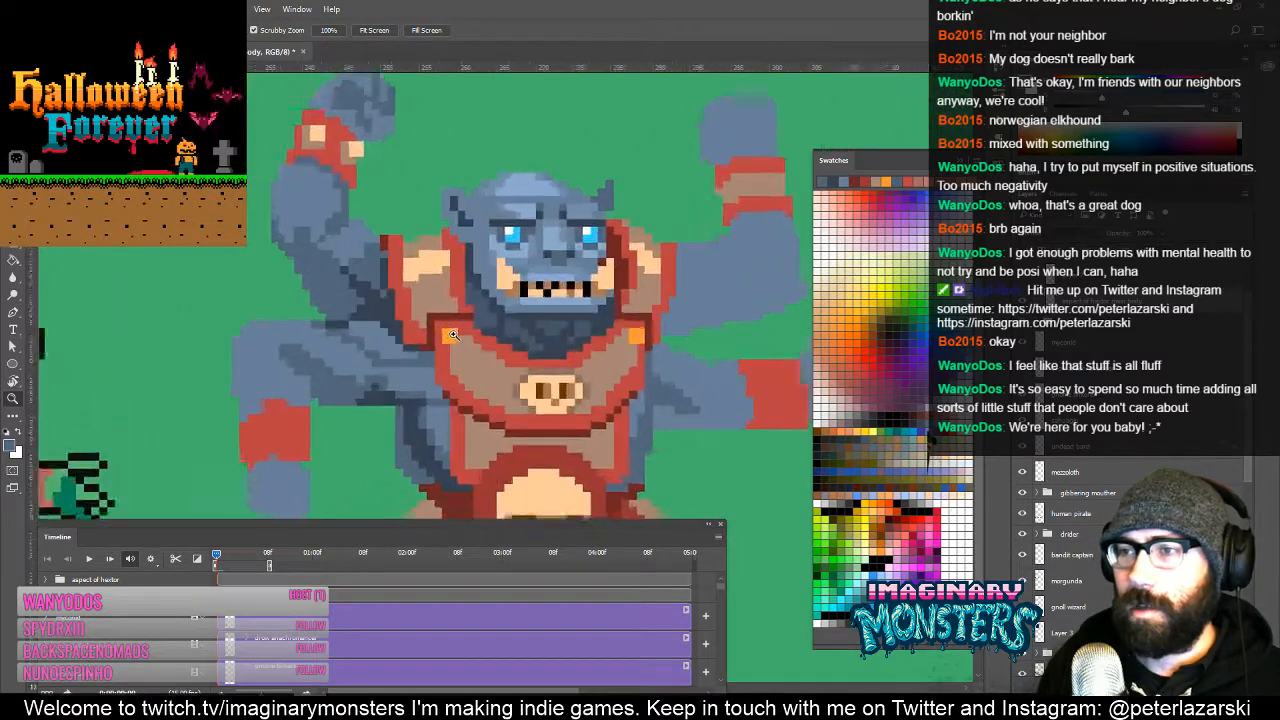
pyautogui.keyDown('ctrl'); pyautogui.click(408, 381); pyautogui.keyUp('ctrl')
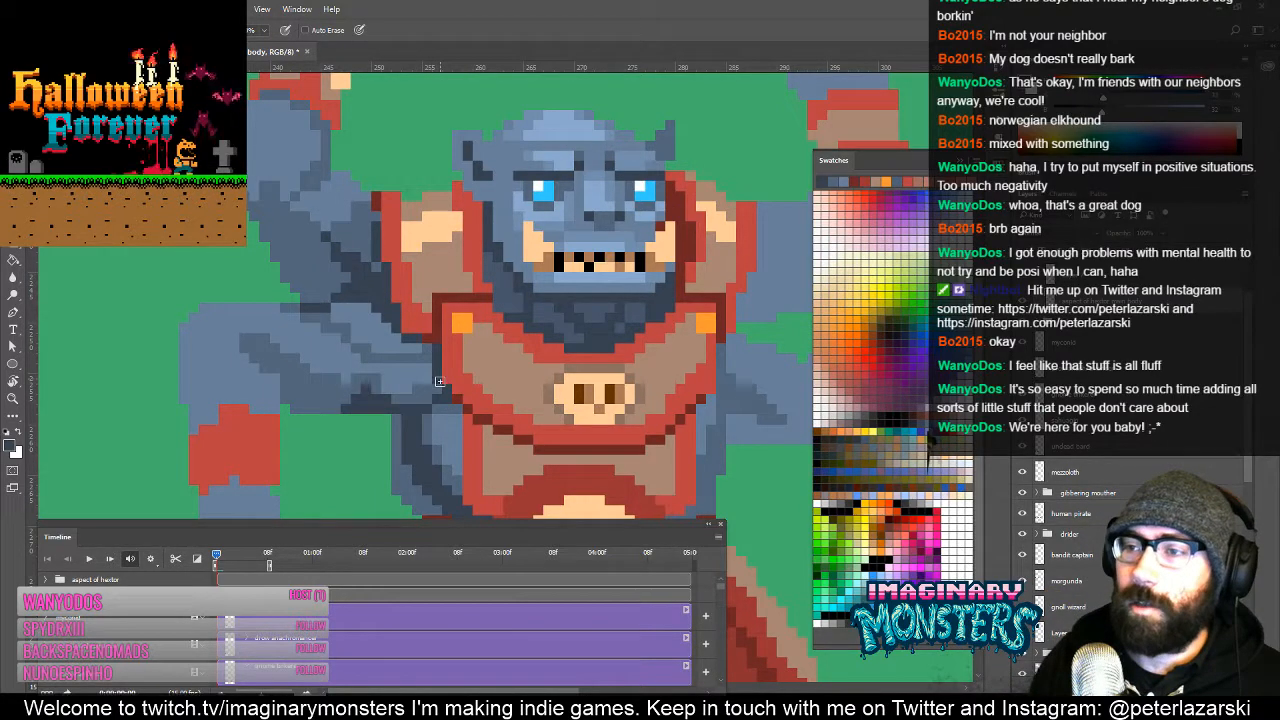
# Step: Shade the elbow and bent forearm of the lower left arm with mid and darker blue-grey pixels above the red wristband
pyautogui.scroll(-3, 429, 349)
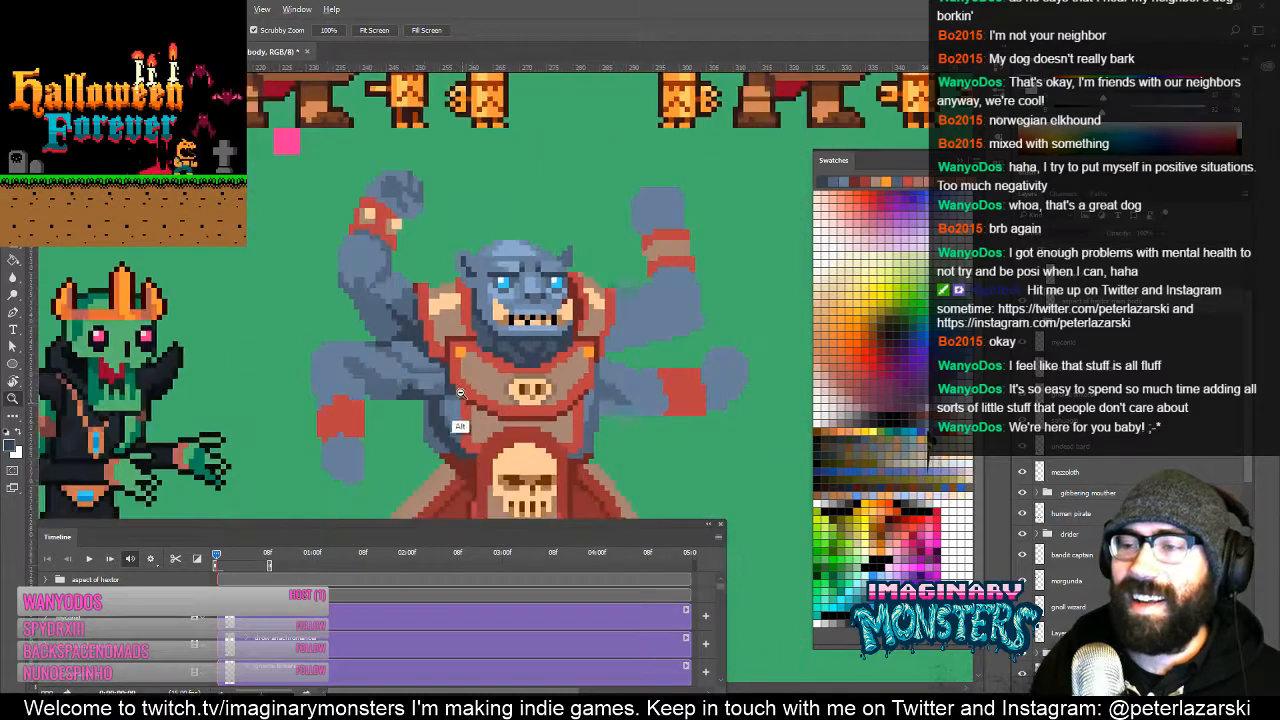
pyautogui.scroll(3, 441, 385)
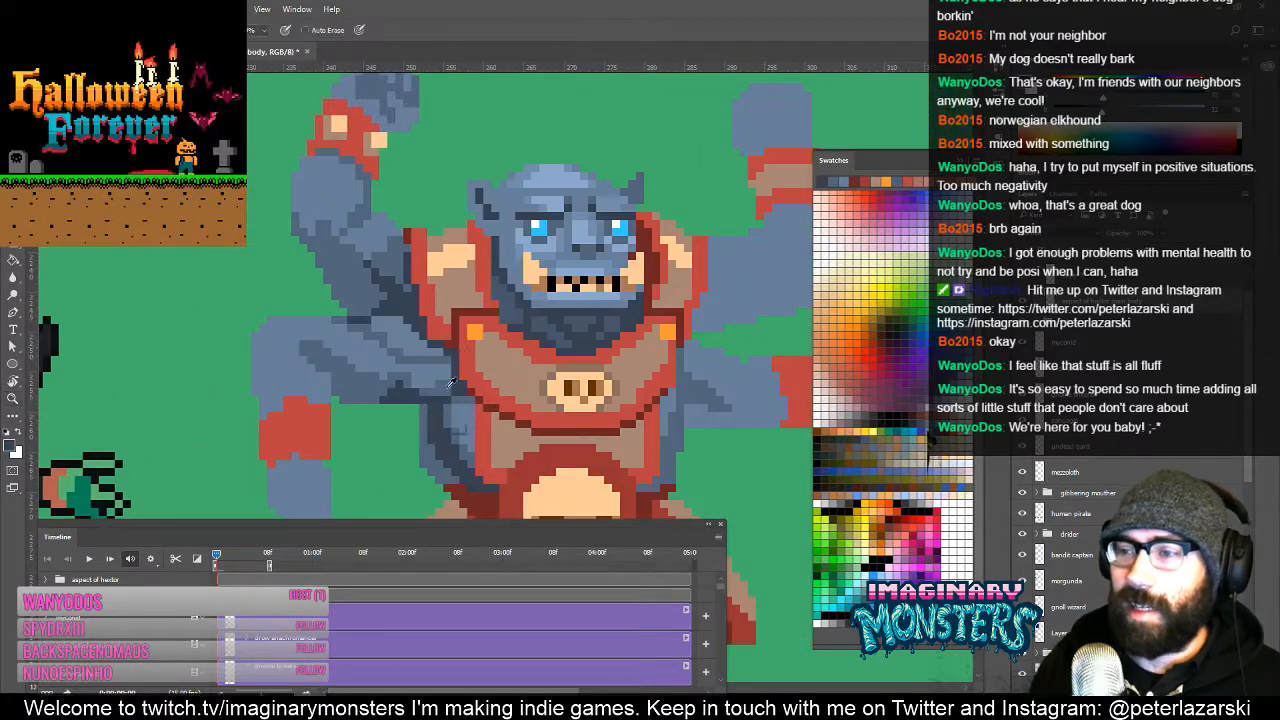
pyautogui.moveTo(401, 388); pyautogui.dragTo(398, 330)
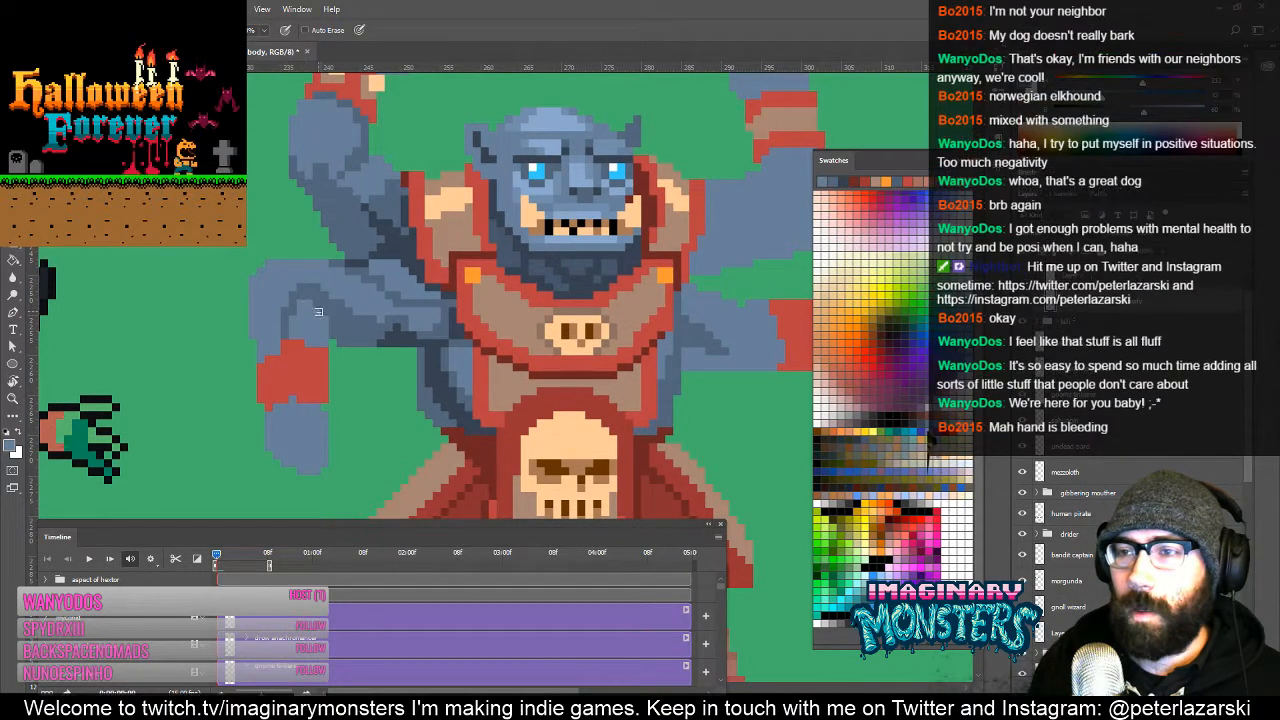
pyautogui.moveTo(305, 283); pyautogui.dragTo(352, 317)
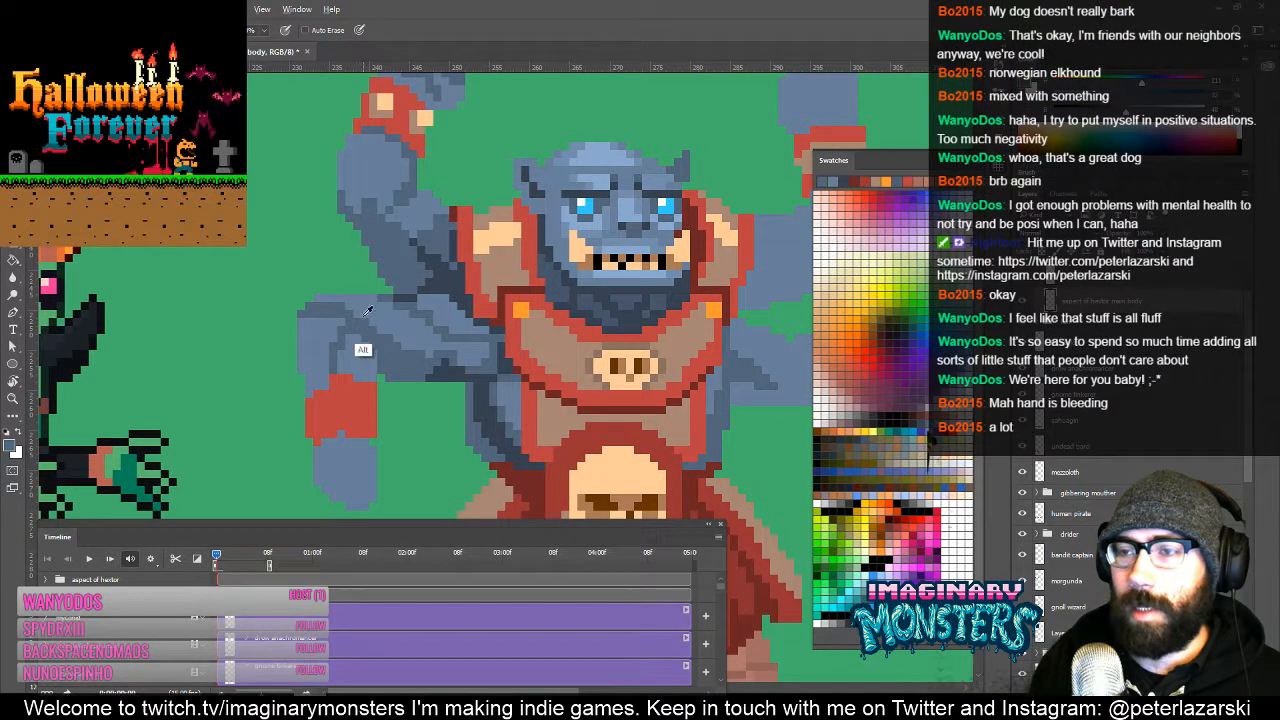
pyautogui.moveTo(389, 334); pyautogui.dragTo(317, 363)
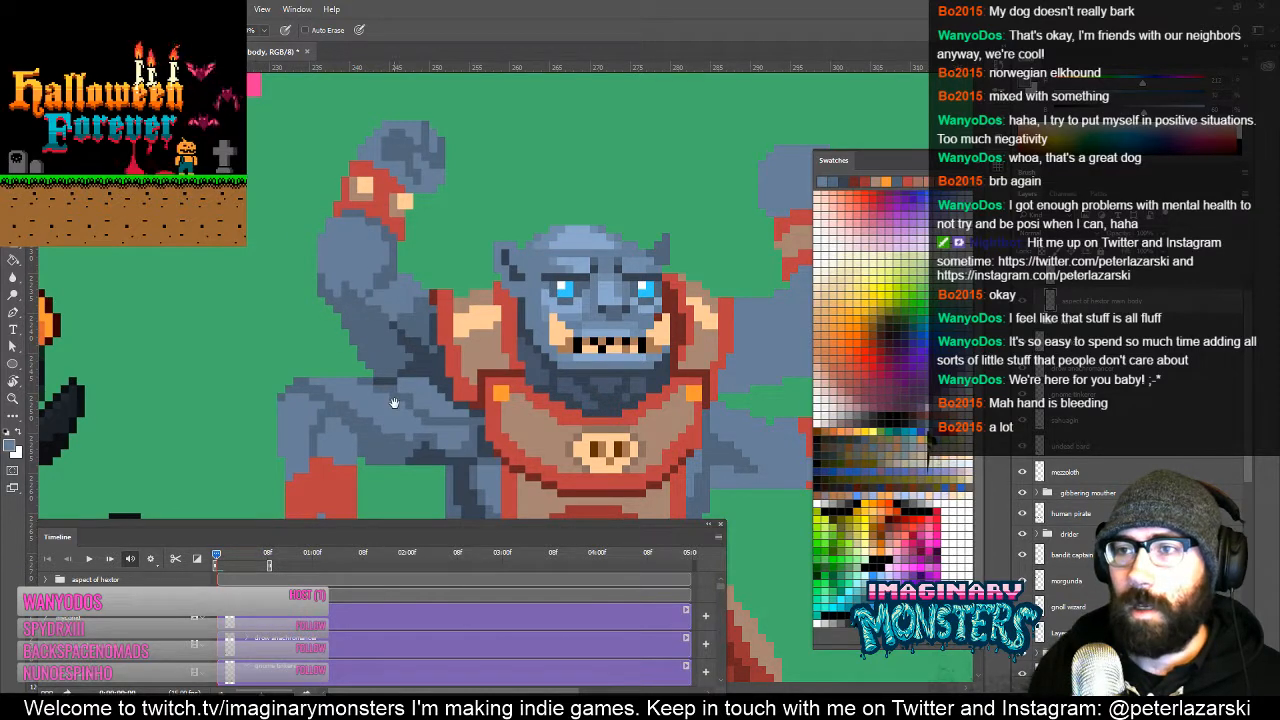
pyautogui.moveTo(394, 403)
pyautogui.mouseDown()
pyautogui.moveTo(385, 412)
pyautogui.moveTo(372, 398)
pyautogui.moveTo(391, 388)
pyautogui.mouseUp()
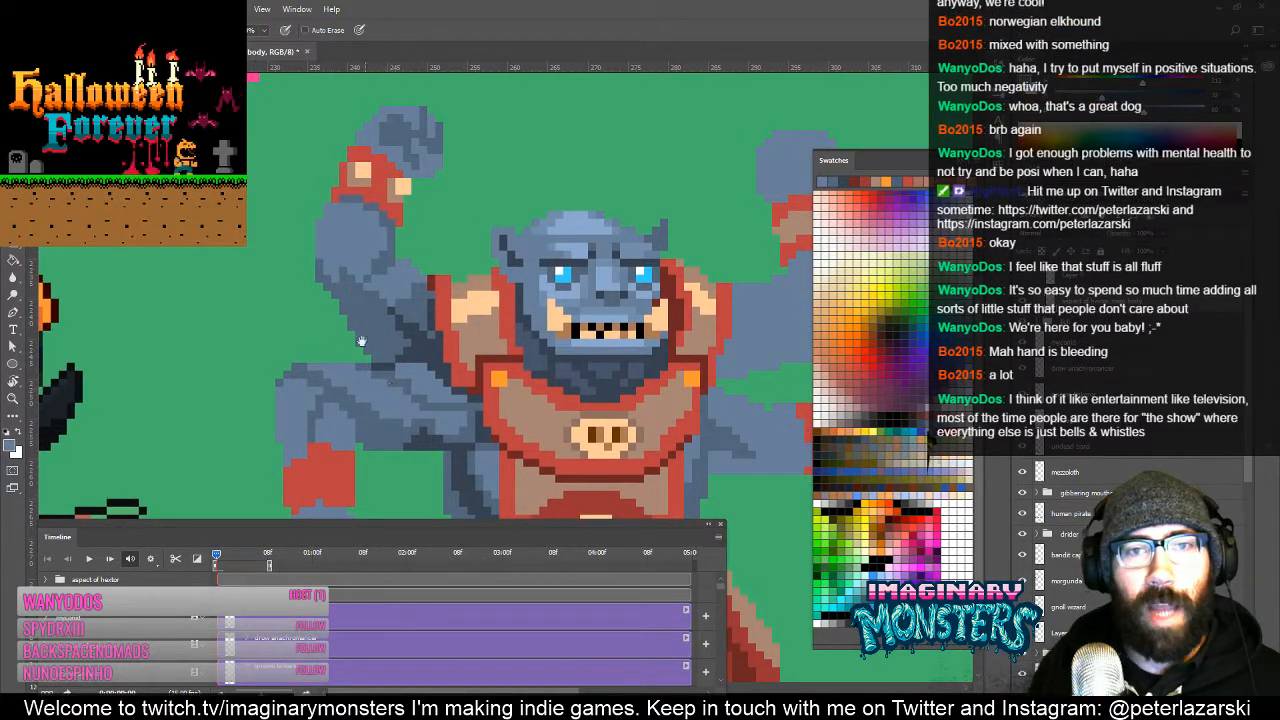
pyautogui.moveTo(372, 446); pyautogui.dragTo(377, 344)
pyautogui.moveTo(404, 425); pyautogui.dragTo(348, 396)
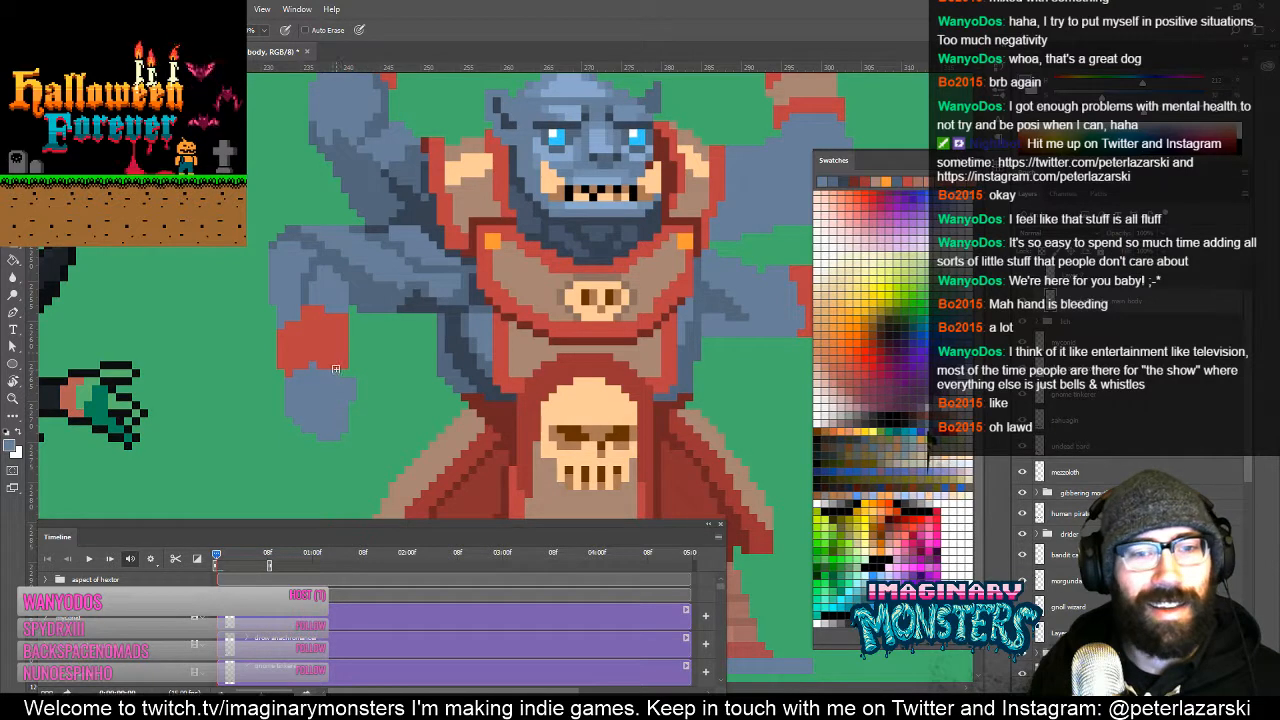
pyautogui.moveTo(356, 422); pyautogui.dragTo(388, 412)
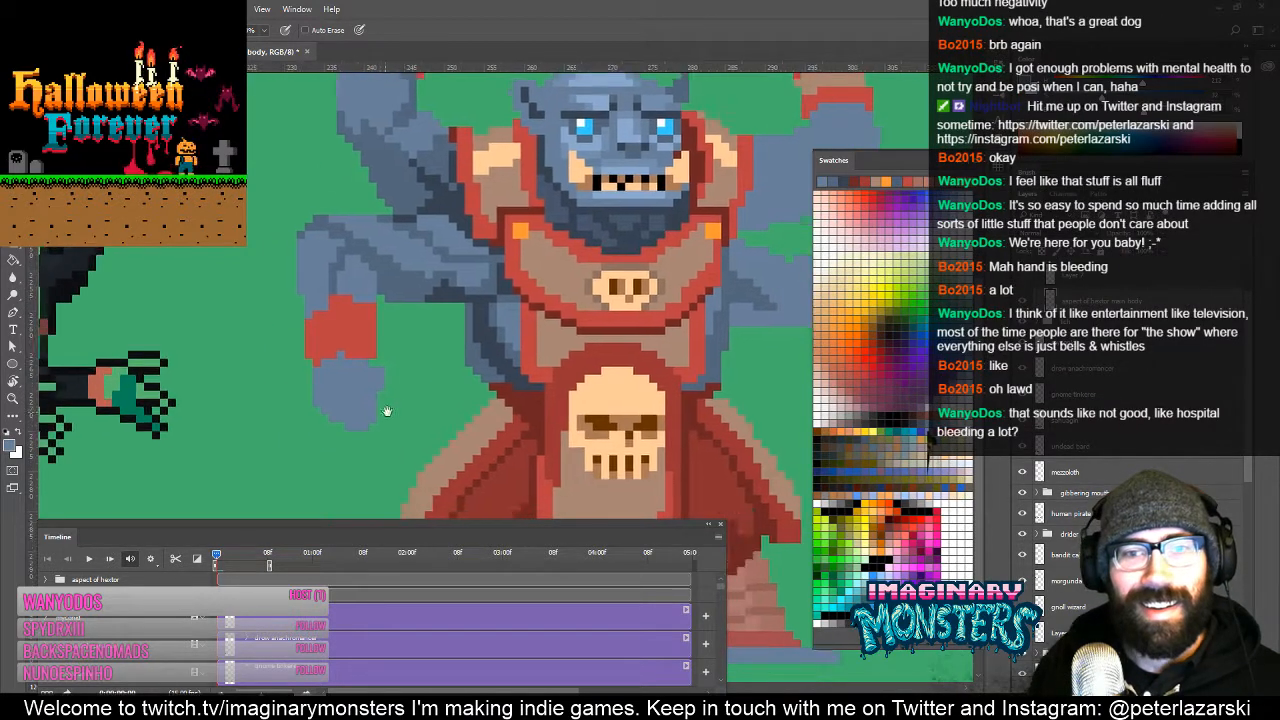
# Step: Clean up the edges of the lower-left arm's red wristband and hand, sampling the wristband's red for the Pencil
pyautogui.press('e')
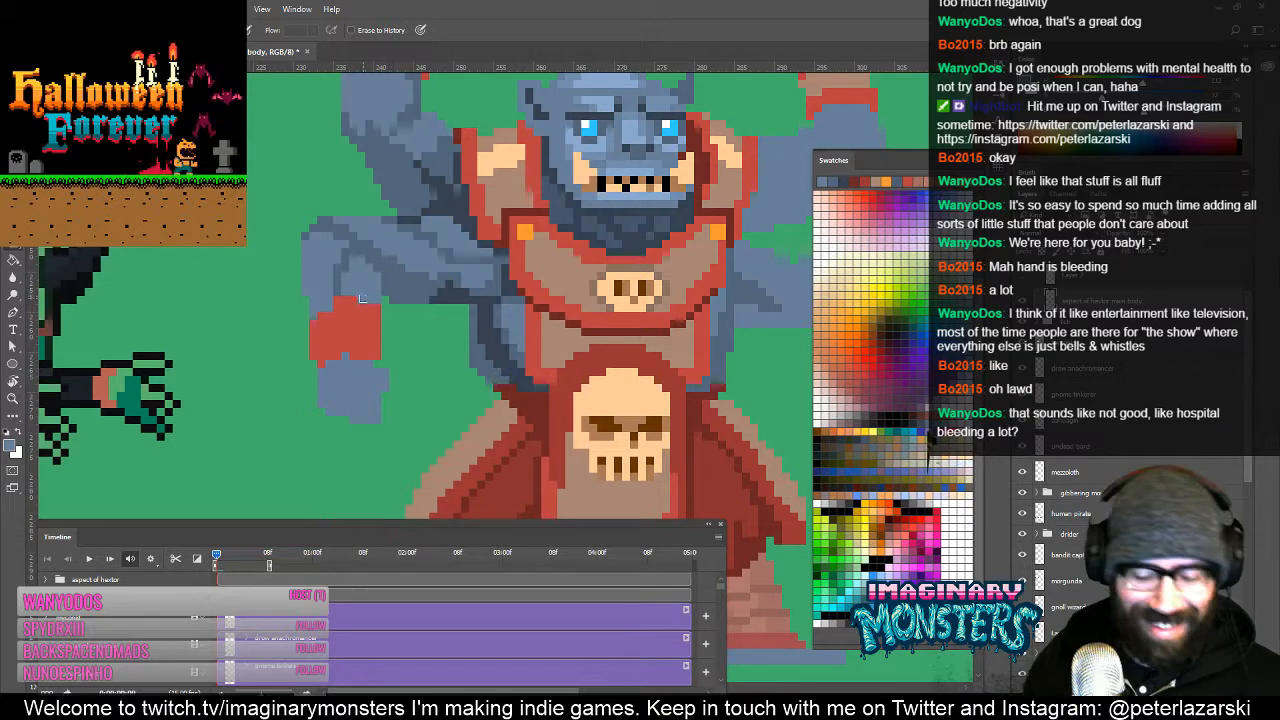
pyautogui.press('b')
pyautogui.keyDown('alt'); pyautogui.click(372, 356); pyautogui.keyUp('alt')
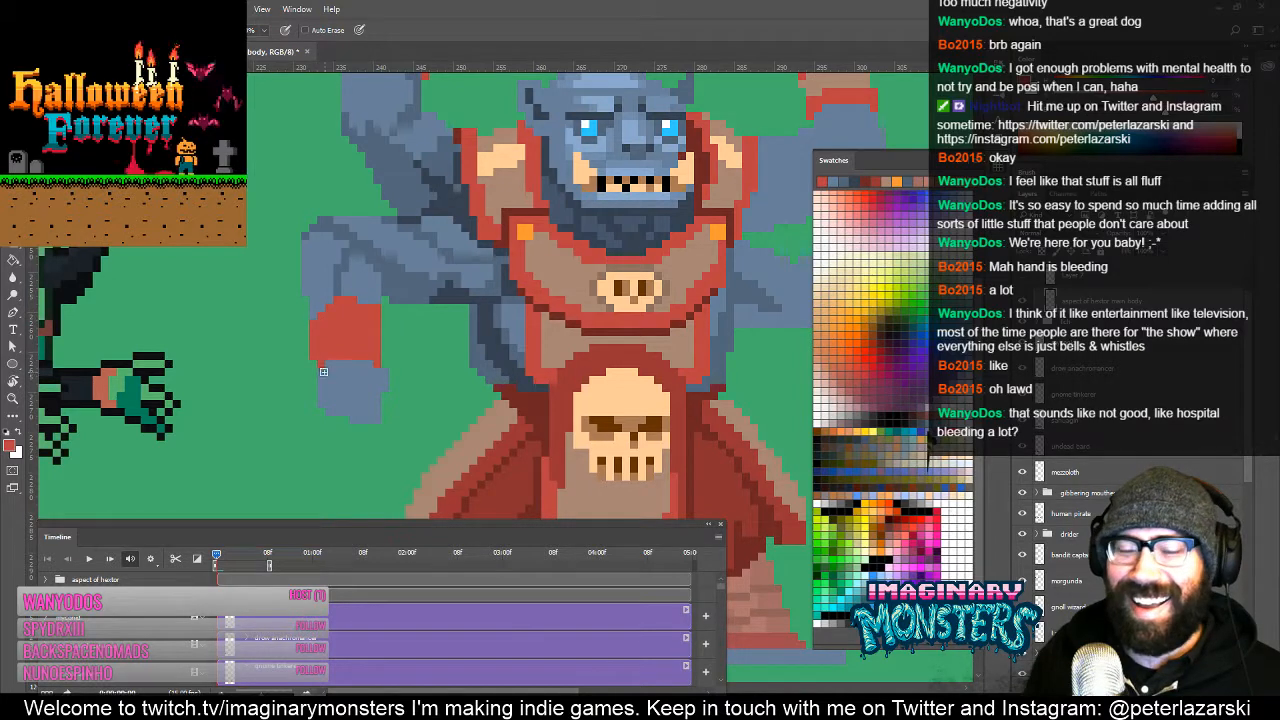
pyautogui.moveTo(387, 318); pyautogui.dragTo(343, 381)
pyautogui.moveTo(339, 330); pyautogui.dragTo(282, 371)
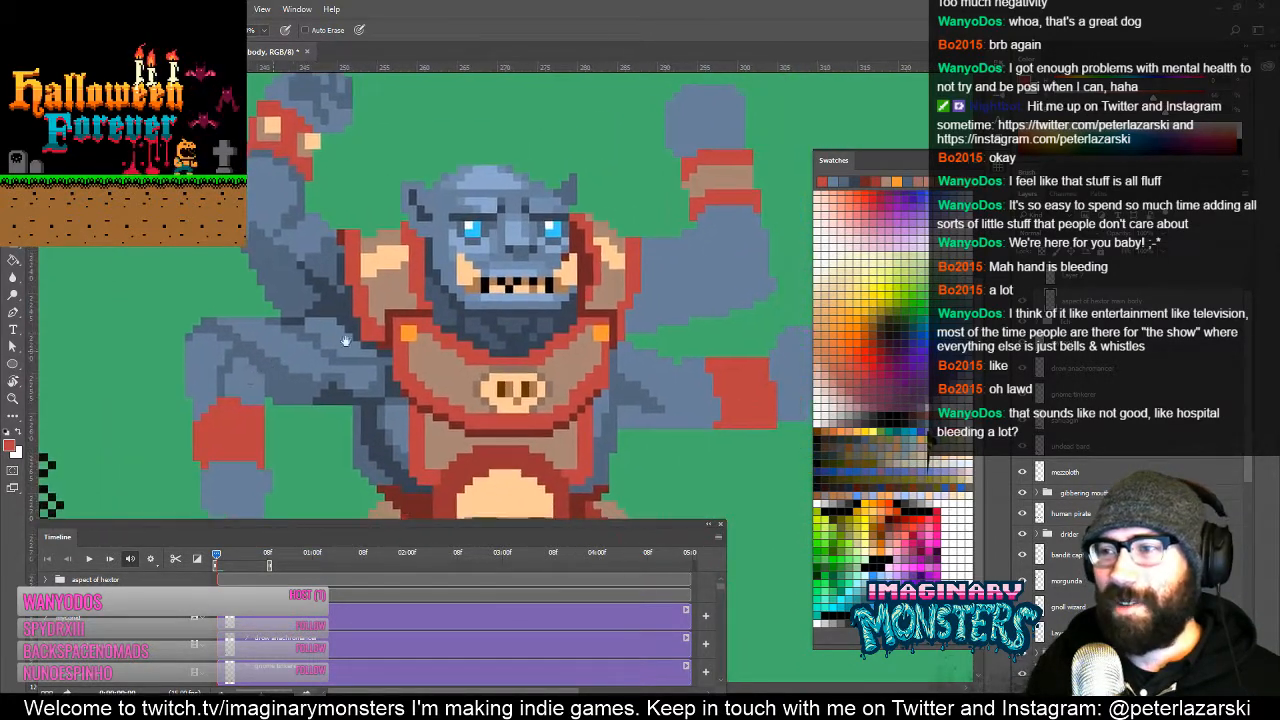
# Step: Paint a brown band across the middle of the lower-left arm's red wristband, using the brown sampled from the upper-right wristband
pyautogui.moveTo(637, 355); pyautogui.dragTo(444, 371)
pyautogui.keyDown('alt'); pyautogui.click(535, 185); pyautogui.keyUp('alt')
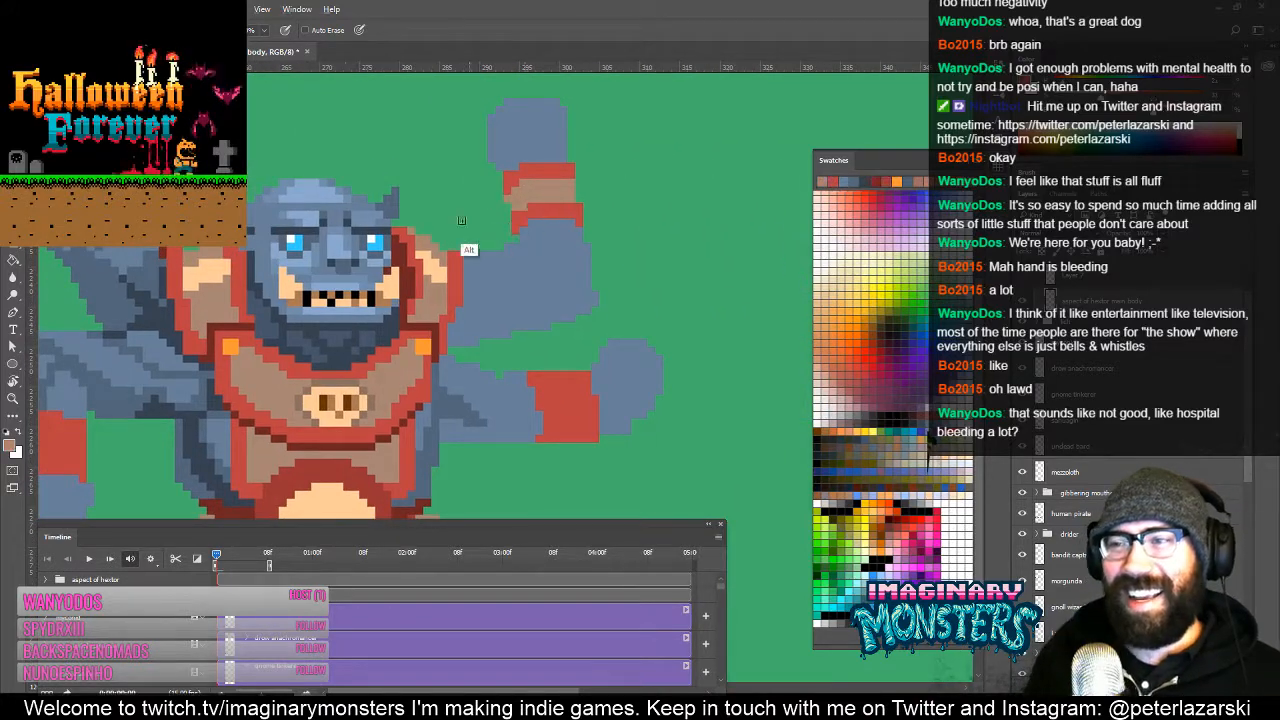
pyautogui.moveTo(248, 322); pyautogui.dragTo(386, 244)
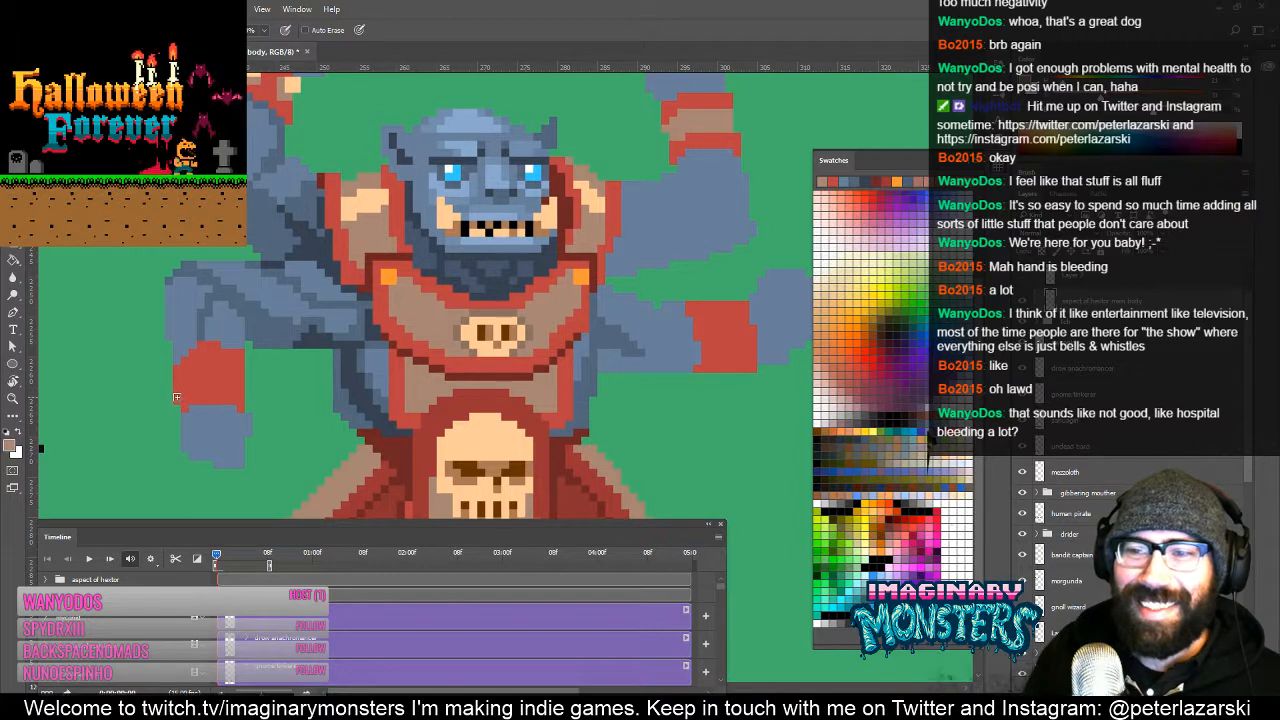
pyautogui.moveTo(194, 383); pyautogui.dragTo(240, 390)
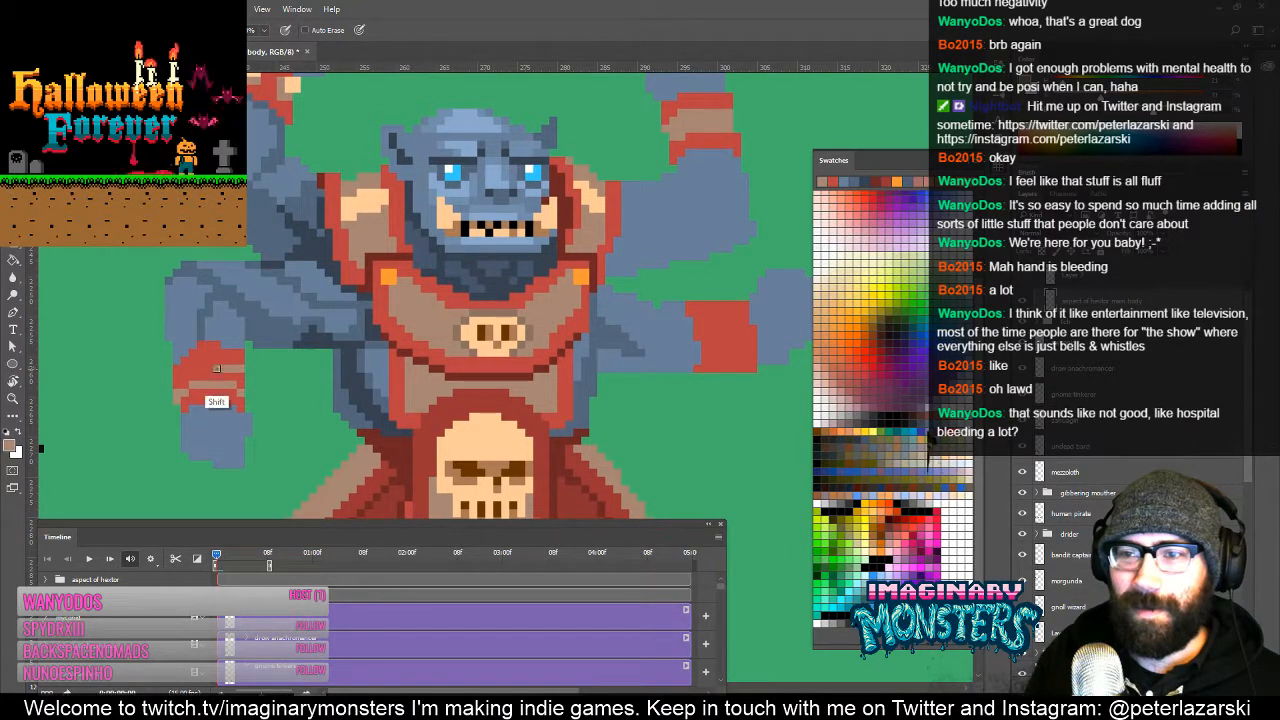
pyautogui.moveTo(203, 364); pyautogui.dragTo(196, 368)
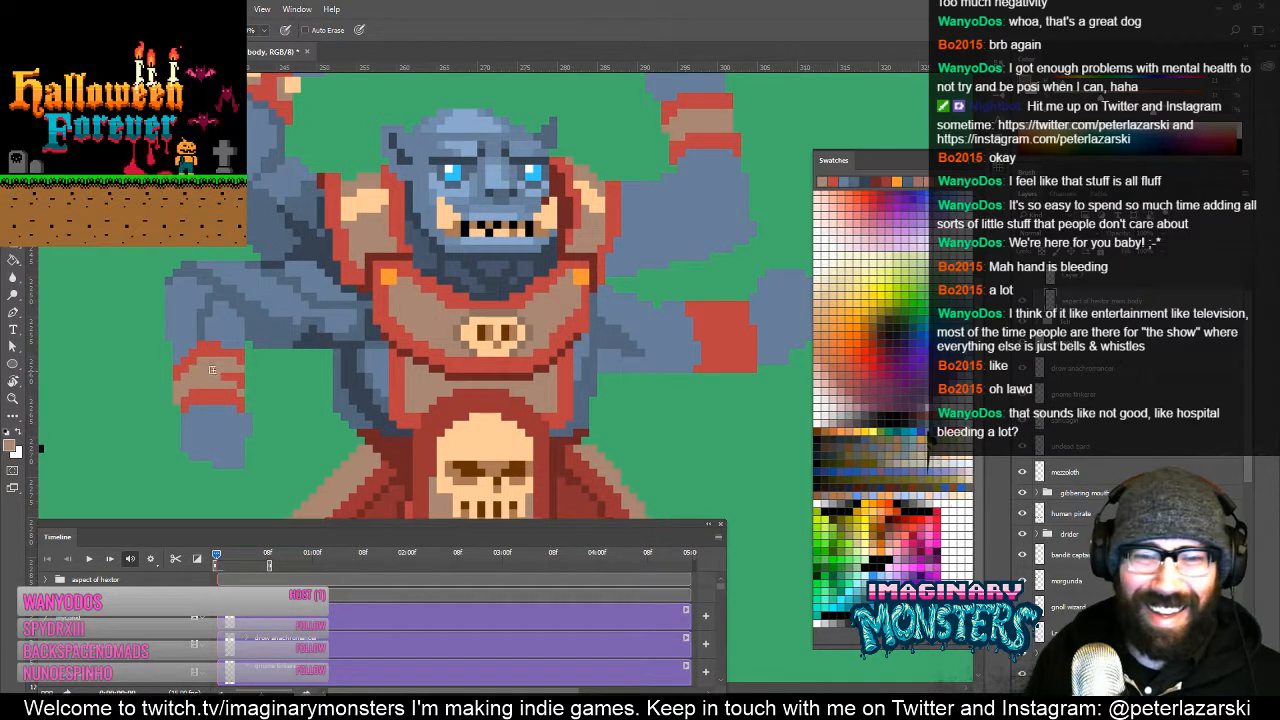
pyautogui.moveTo(229, 375); pyautogui.dragTo(308, 400)
pyautogui.keyDown('alt'); pyautogui.click(209, 391); pyautogui.keyUp('alt')
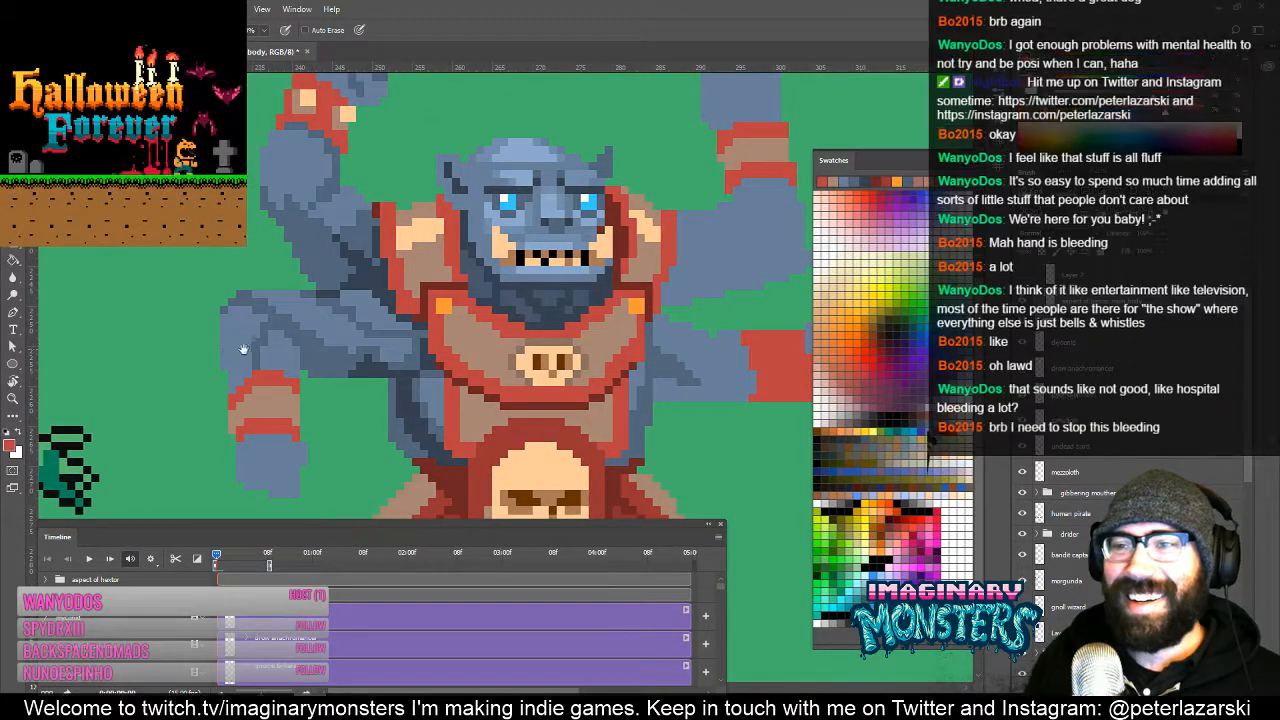
pyautogui.moveTo(237, 350); pyautogui.dragTo(233, 385)
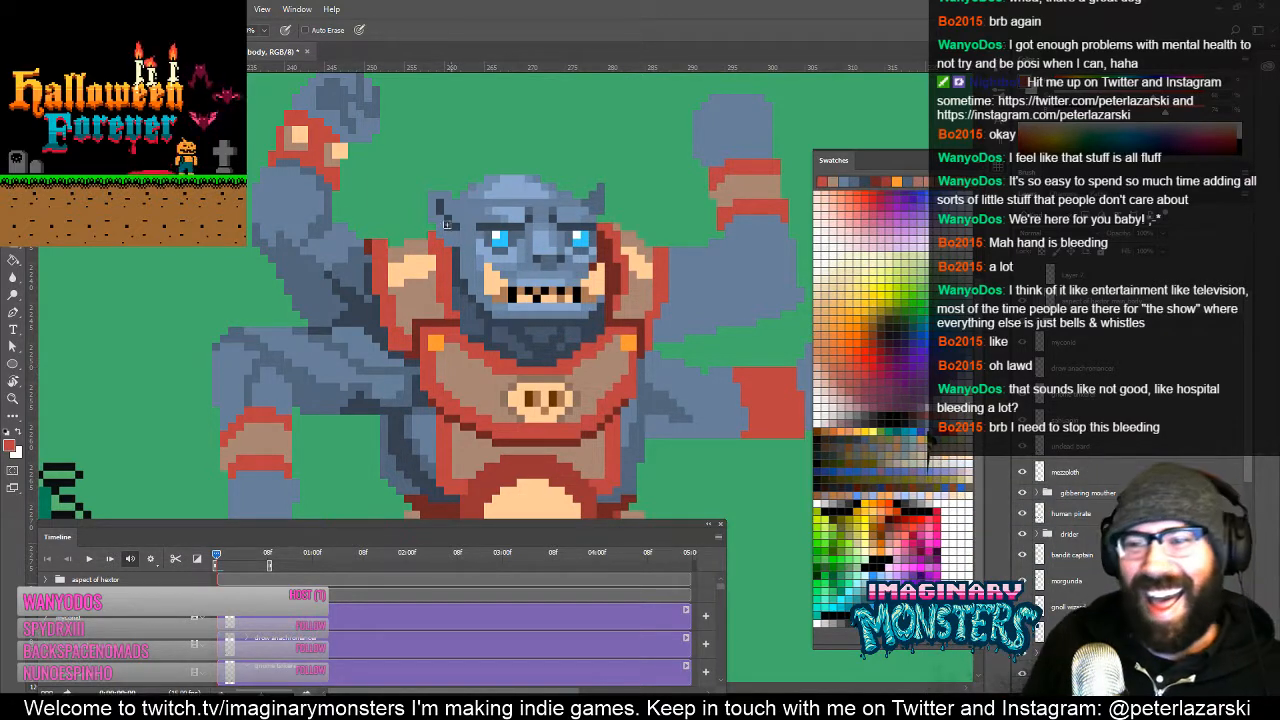
# Step: Shade the underside of the raised left arm near the shoulder armor with sampled darker blue-grey tones
pyautogui.moveTo(320, 380); pyautogui.dragTo(315, 296)
pyautogui.keyDown('alt'); pyautogui.click(311, 358); pyautogui.keyUp('alt')
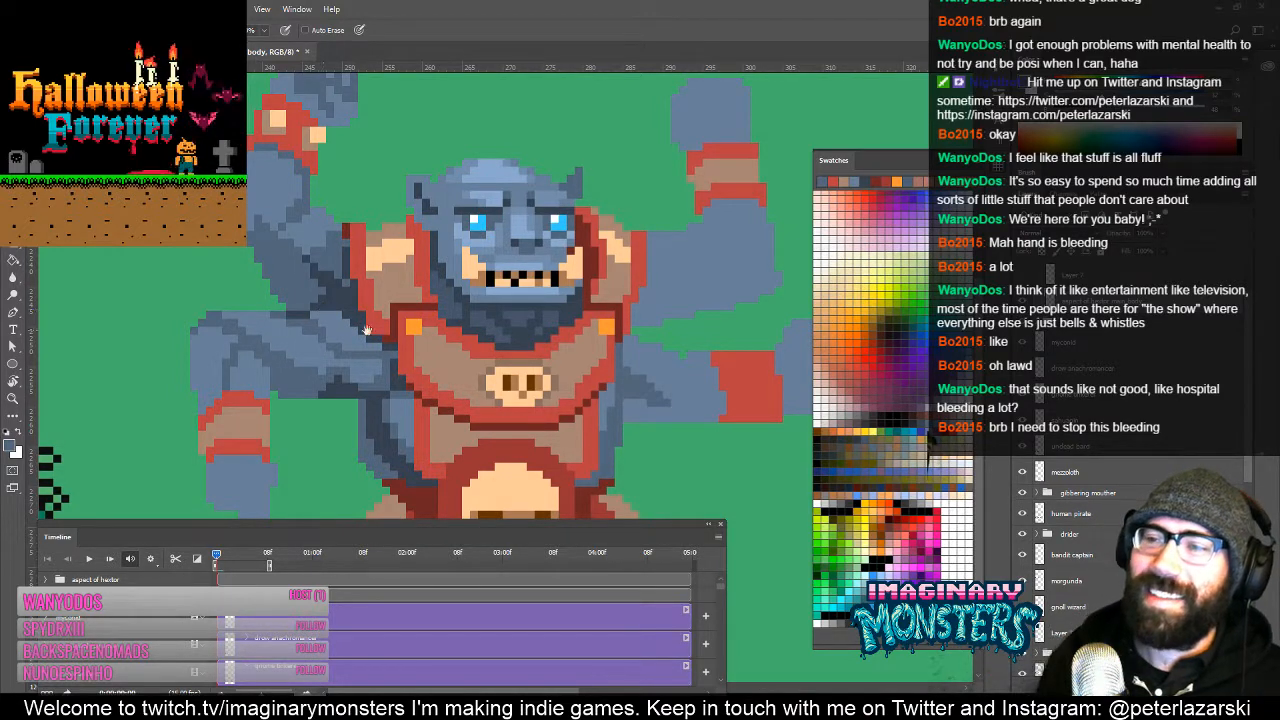
pyautogui.moveTo(367, 330); pyautogui.dragTo(449, 338)
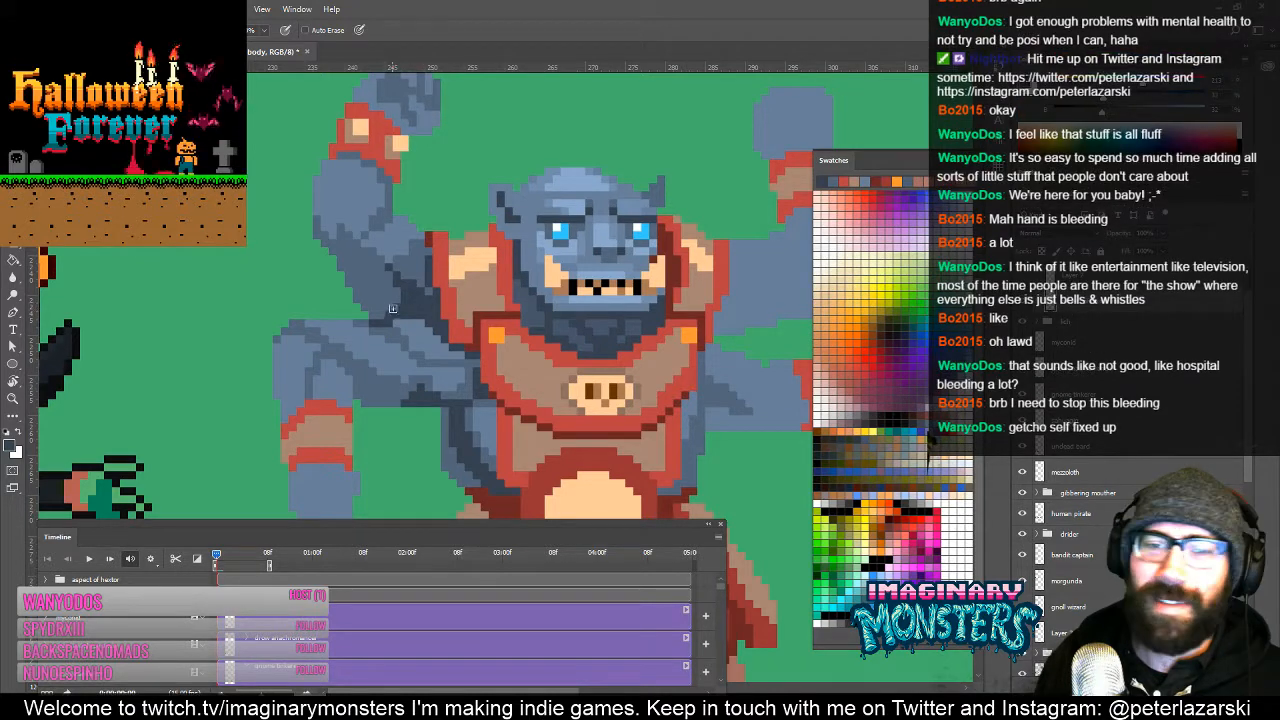
pyautogui.moveTo(409, 304); pyautogui.dragTo(394, 309)
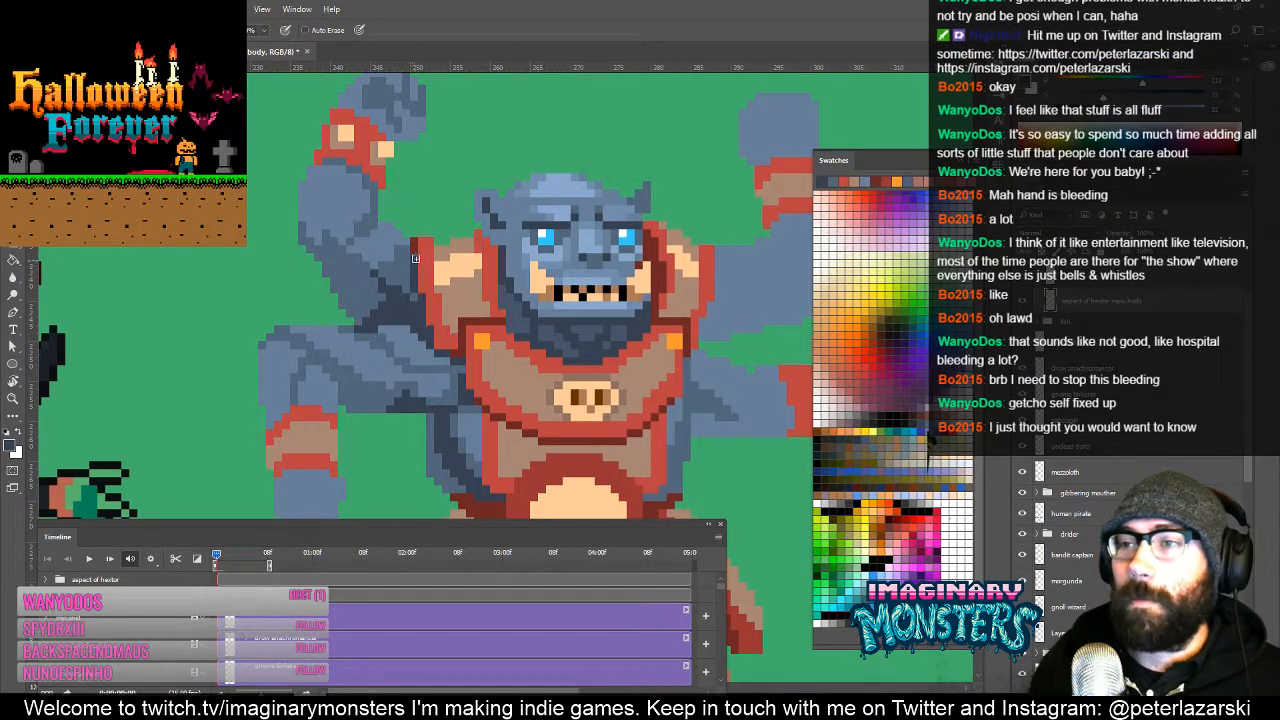
pyautogui.moveTo(430, 303); pyautogui.dragTo(379, 295)
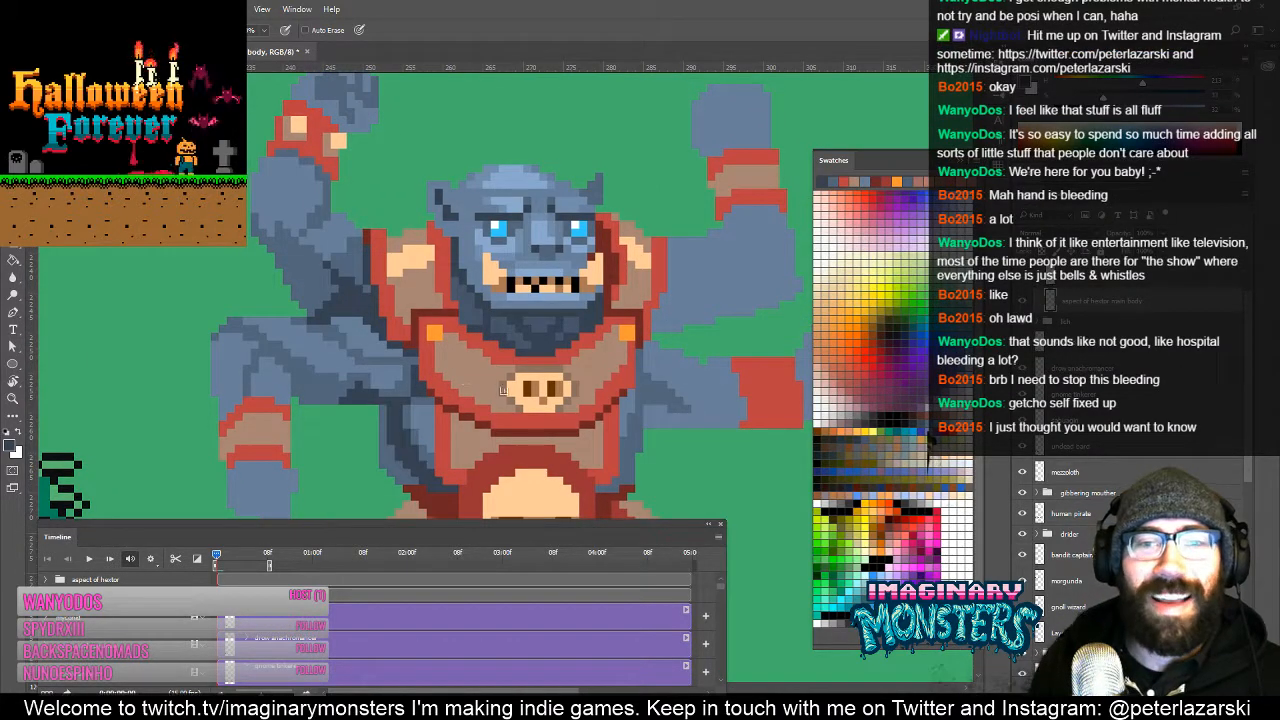
pyautogui.moveTo(503, 395); pyautogui.dragTo(427, 409)
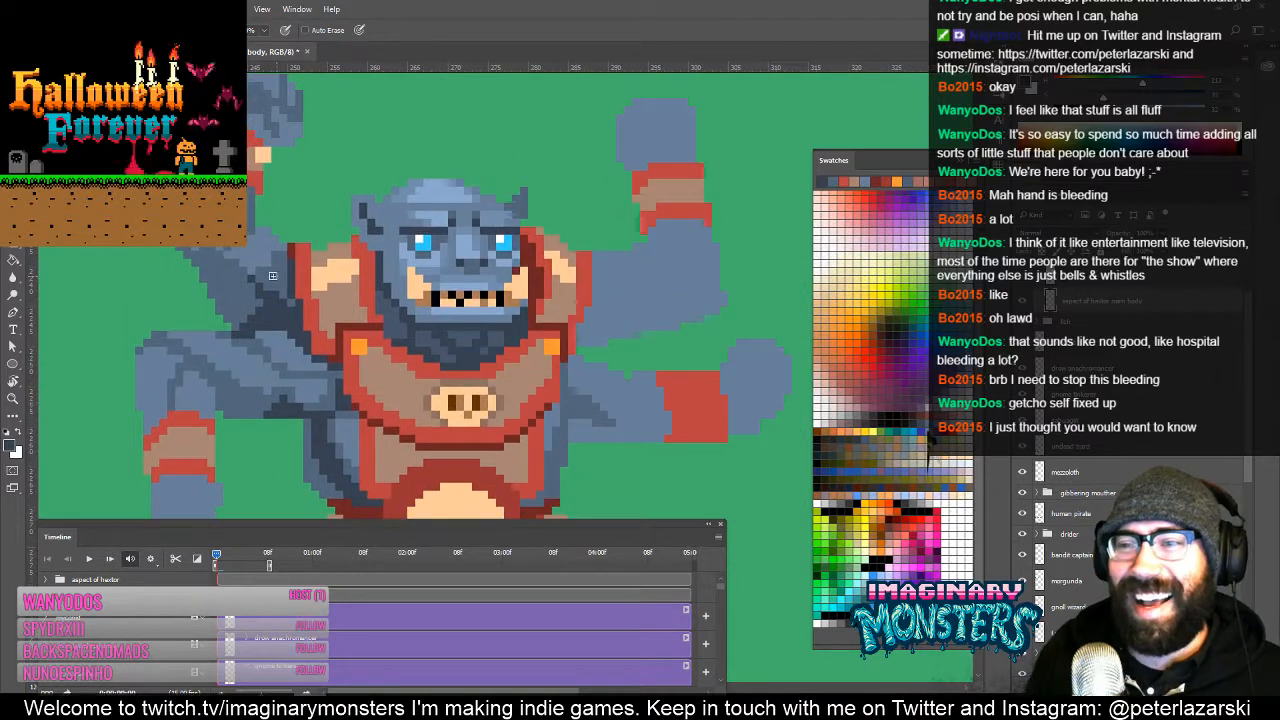
pyautogui.keyDown('alt'); pyautogui.click(283, 280); pyautogui.keyUp('alt')
pyautogui.moveTo(396, 299)
pyautogui.mouseDown()
pyautogui.moveTo(350, 303)
pyautogui.moveTo(438, 314)
pyautogui.moveTo(423, 368)
pyautogui.moveTo(367, 375)
pyautogui.mouseUp()
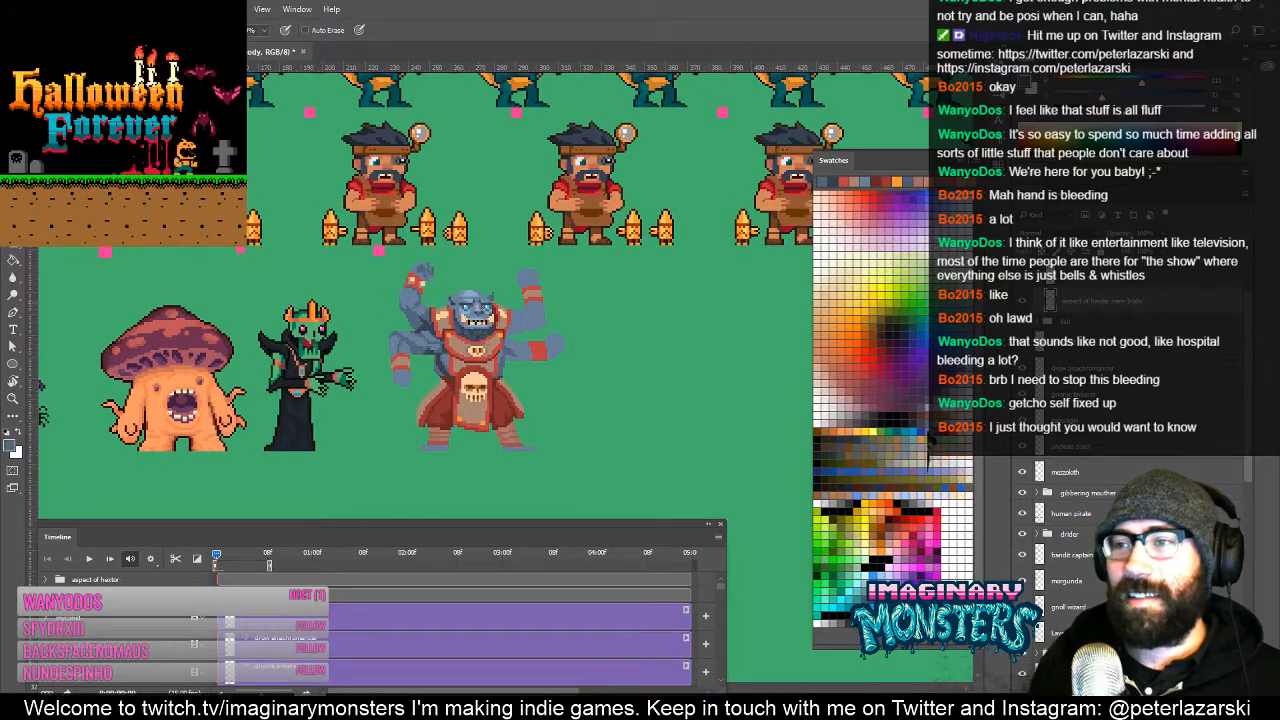
pyautogui.moveTo(482, 305); pyautogui.dragTo(516, 241)
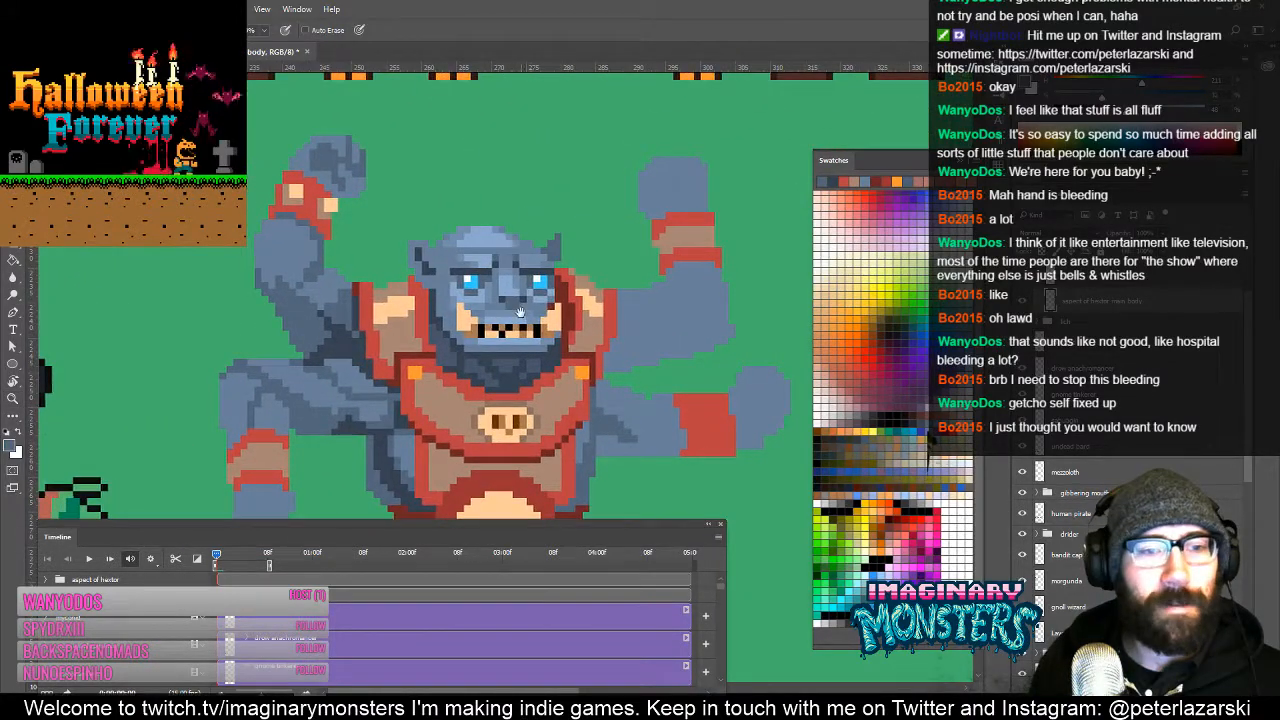
# Step: Rework the pixels of the ogre's left-side eye with sampled bright blue and blue-grey skin colors
pyautogui.moveTo(522, 292); pyautogui.dragTo(450, 318)
pyautogui.keyDown('alt'); pyautogui.click(404, 304); pyautogui.keyUp('alt')
pyautogui.click(407, 308)
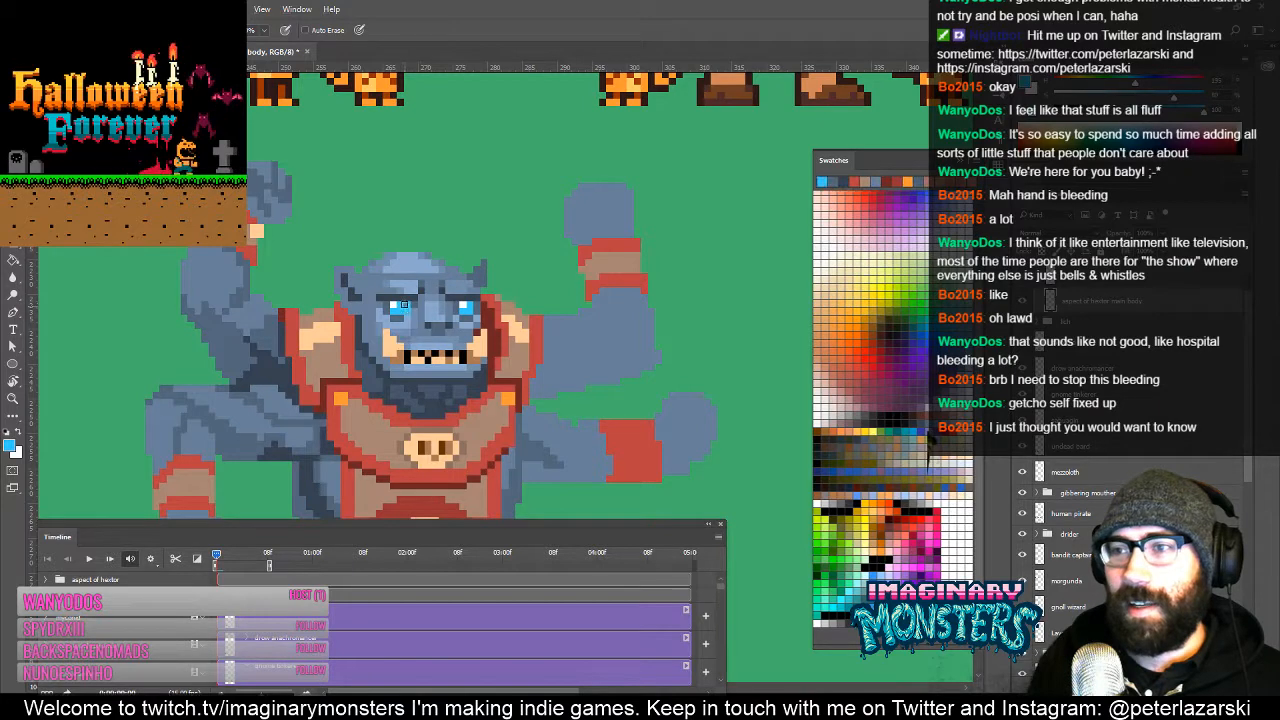
pyautogui.keyDown('alt'); pyautogui.click(400, 317); pyautogui.keyUp('alt')
pyautogui.click(412, 304)
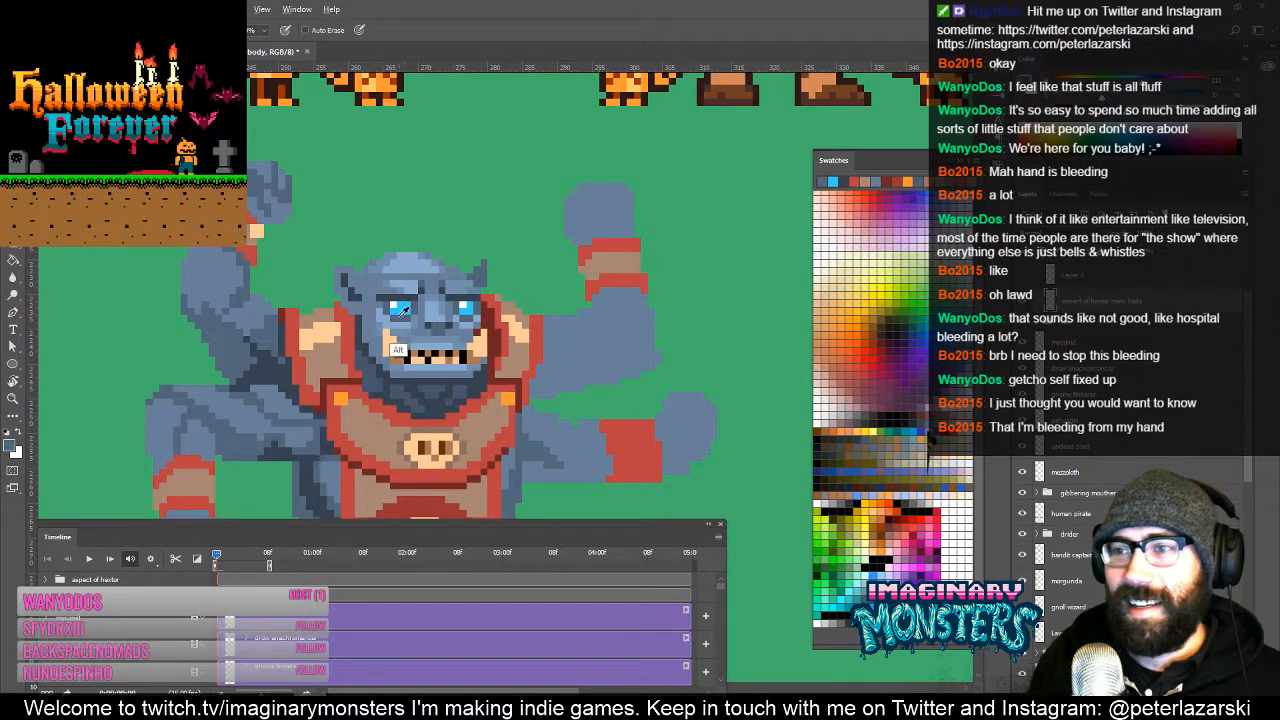
pyautogui.keyDown('alt'); pyautogui.click(400, 315); pyautogui.keyUp('alt')
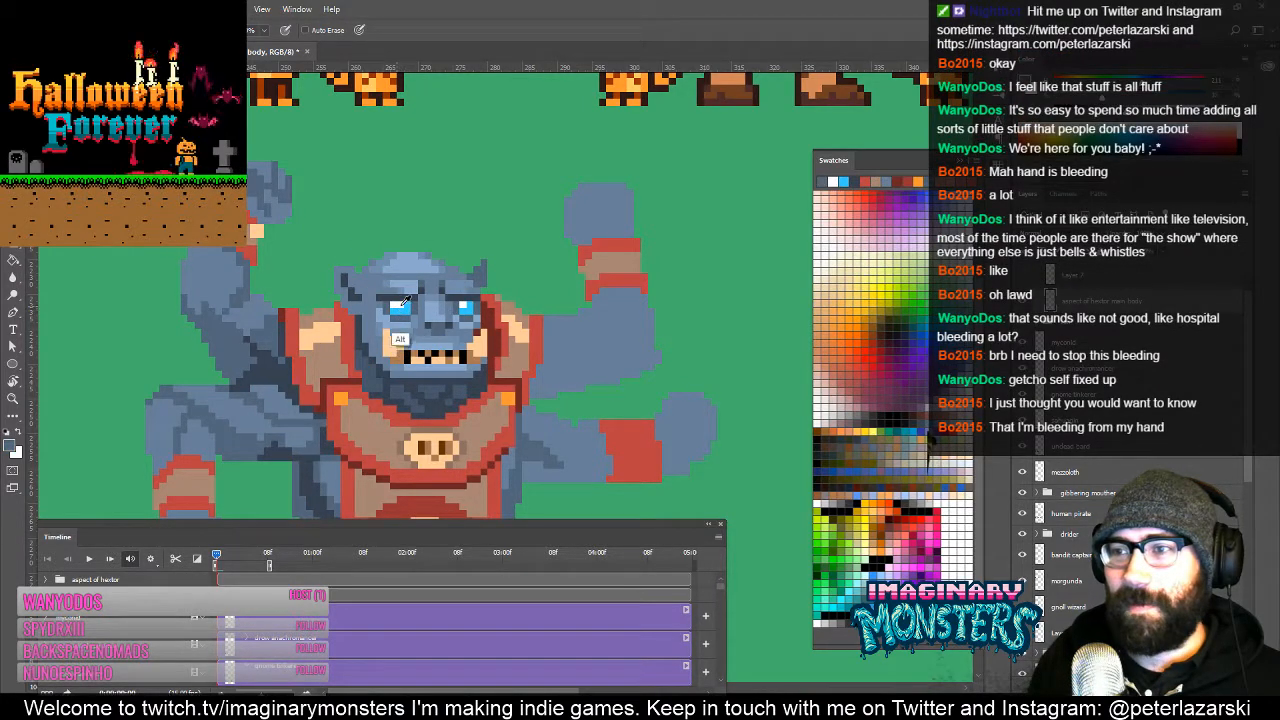
pyautogui.keyDown('alt'); pyautogui.click(395, 314); pyautogui.keyUp('alt')
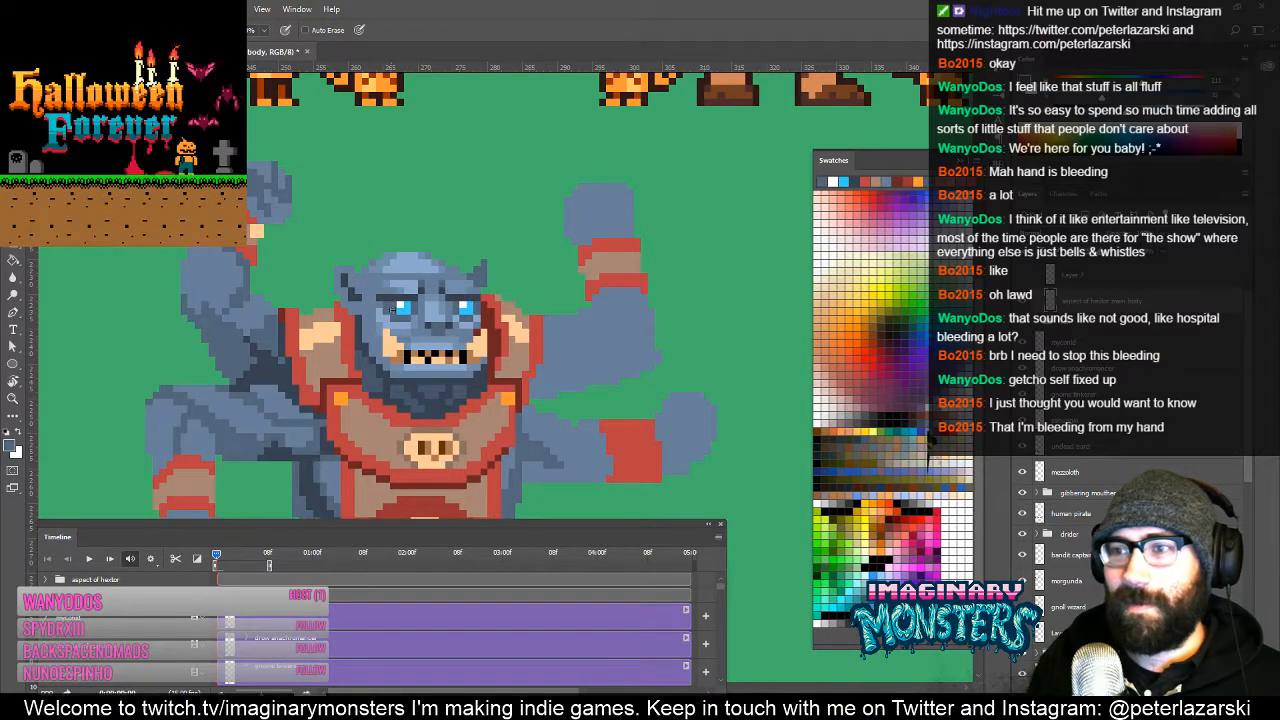
# Step: Refine the shading of the raised left fist and arm with sampled blue-grey skin tones
pyautogui.moveTo(452, 358); pyautogui.dragTo(396, 328)
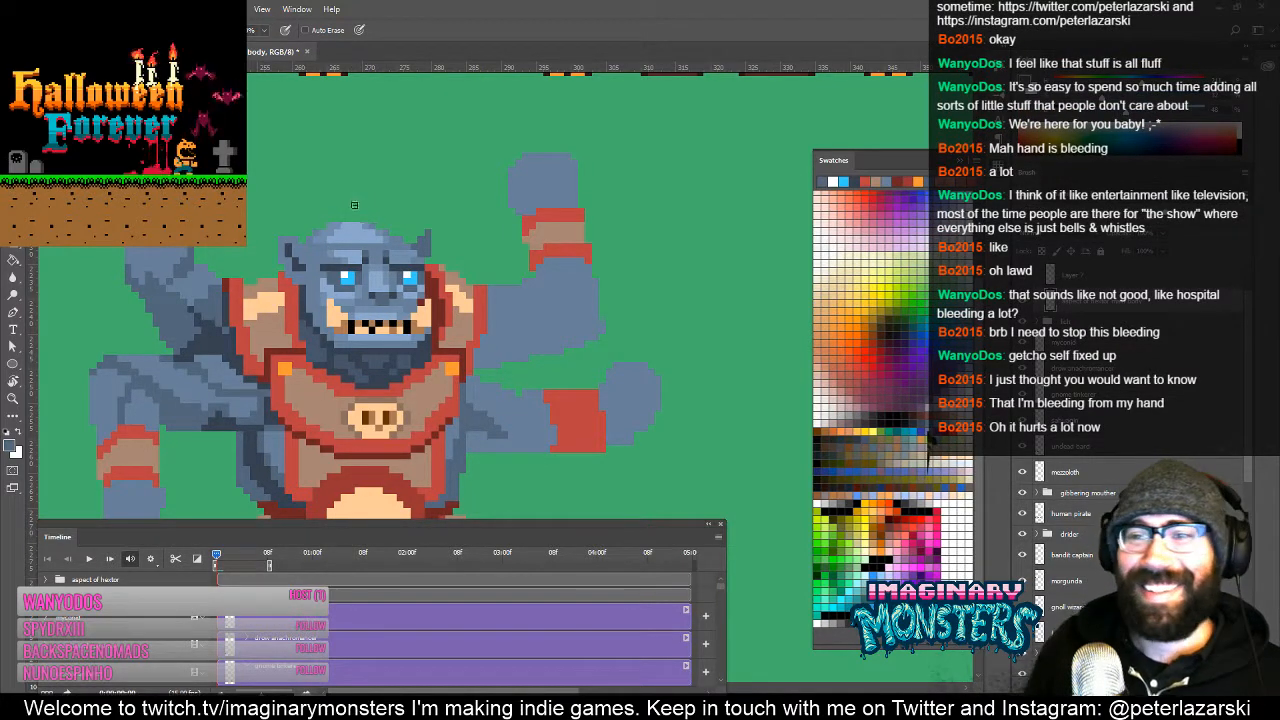
pyautogui.moveTo(391, 289); pyautogui.dragTo(472, 306)
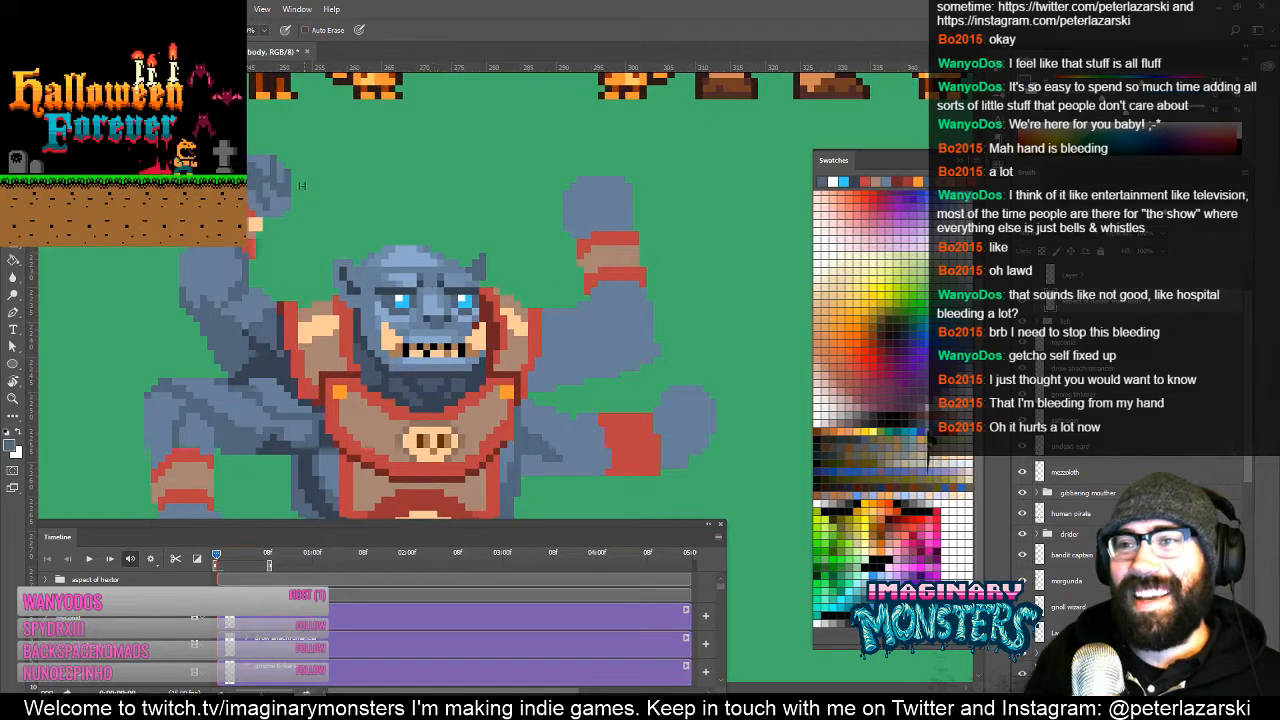
pyautogui.keyDown('alt'); pyautogui.click(279, 211); pyautogui.keyUp('alt')
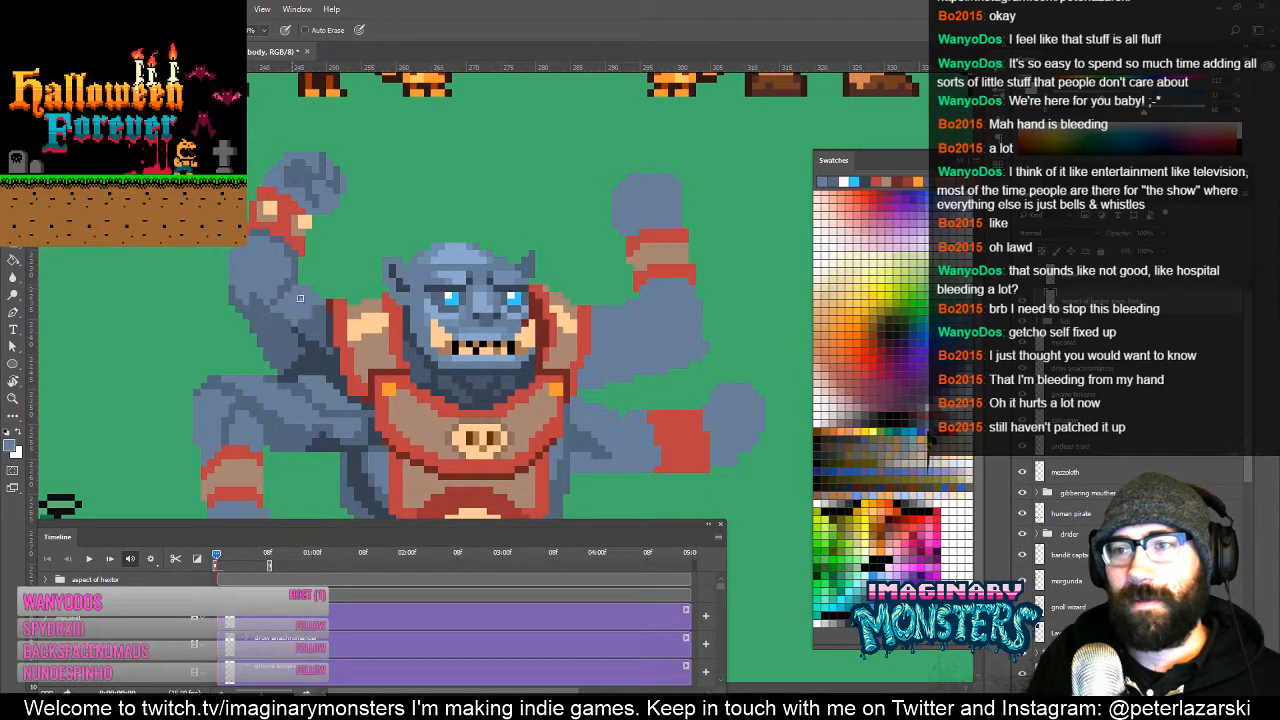
pyautogui.moveTo(335, 345); pyautogui.dragTo(277, 339)
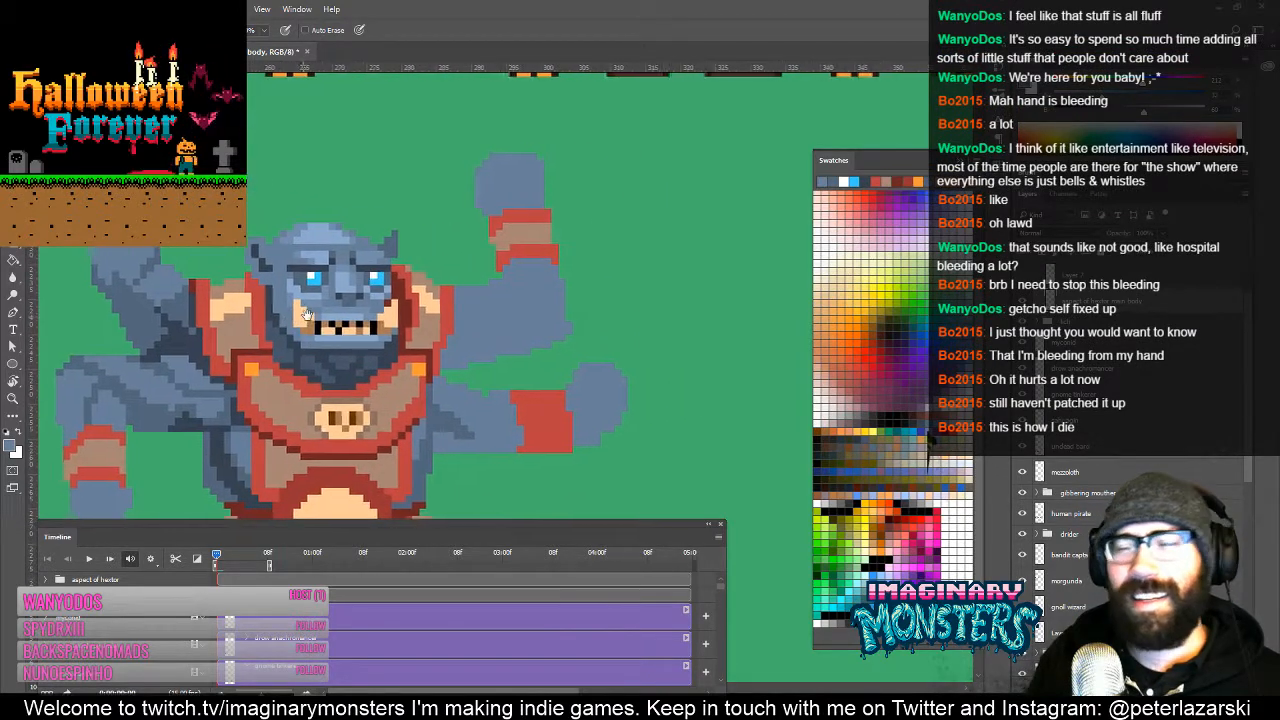
# Step: Refine the dark blue-grey shadows between the two left arms, next to the shoulder armor
pyautogui.moveTo(402, 320); pyautogui.dragTo(462, 289)
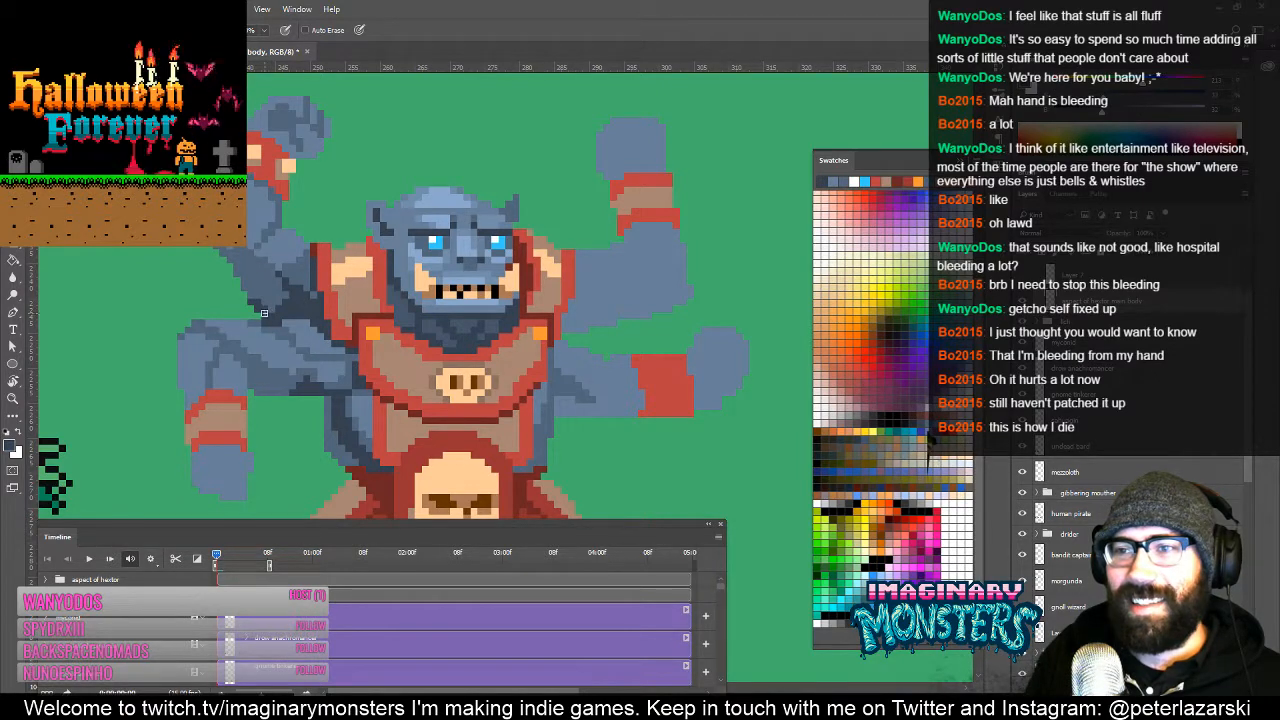
pyautogui.moveTo(420, 341); pyautogui.dragTo(347, 314)
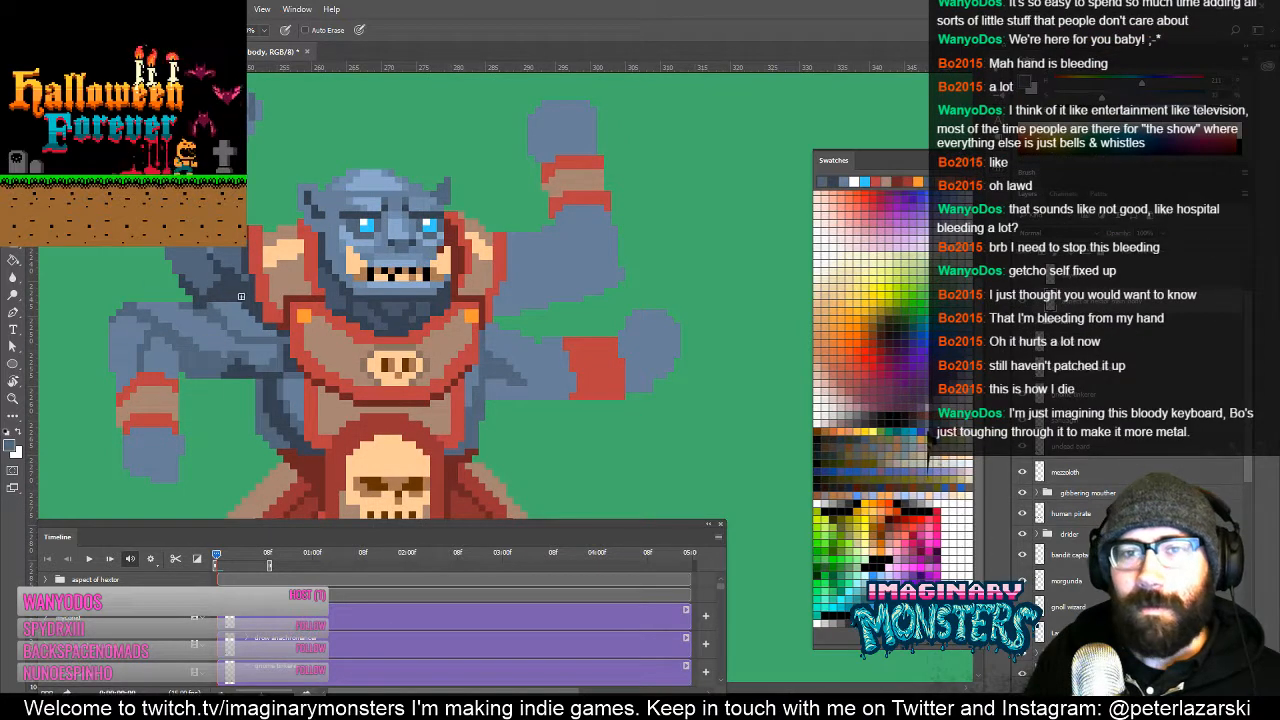
pyautogui.moveTo(246, 290); pyautogui.dragTo(264, 280)
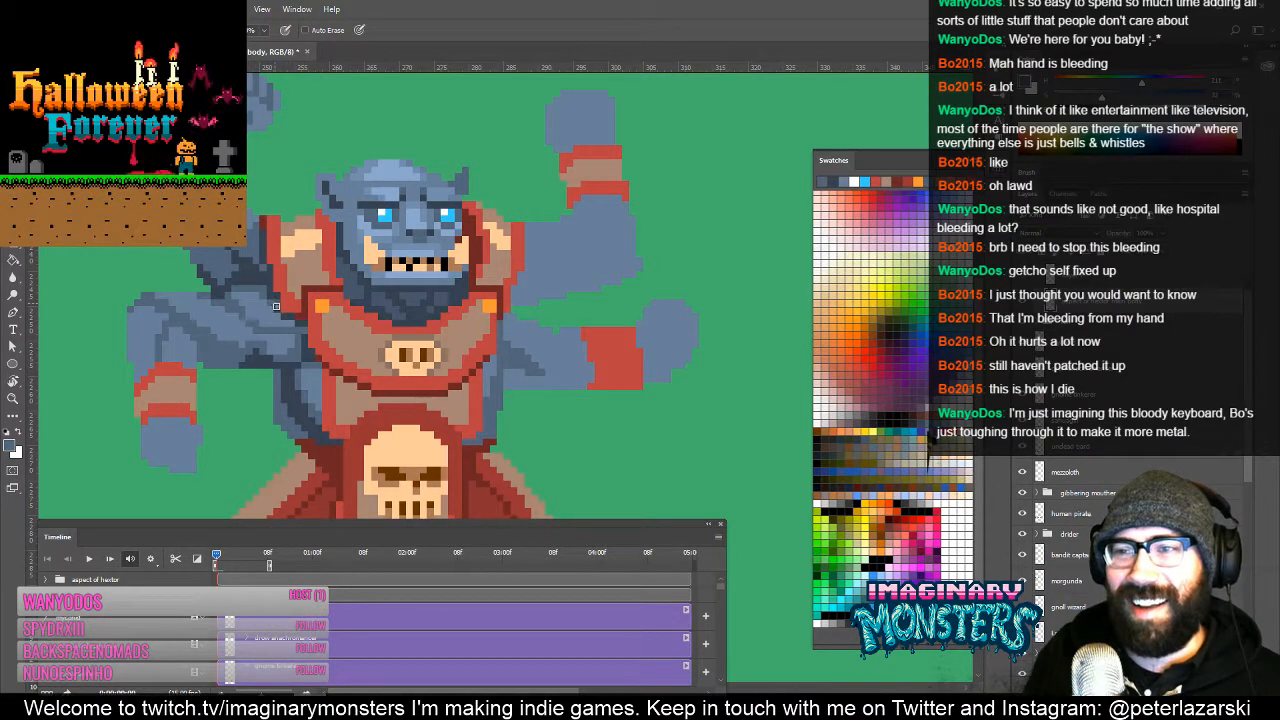
pyautogui.moveTo(314, 364); pyautogui.dragTo(316, 352)
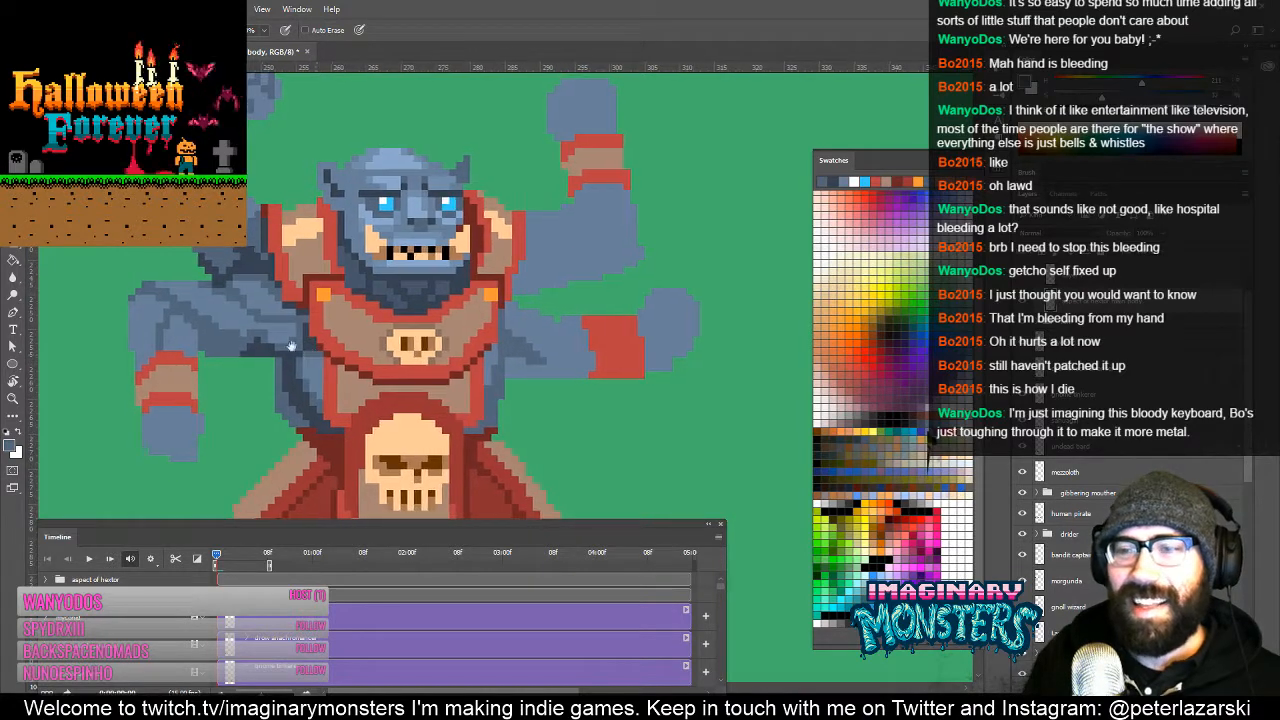
# Step: Touch up the muscle shading on the lower-left arm with the lighter blue-grey sampled from it
pyautogui.moveTo(238, 348); pyautogui.dragTo(317, 355)
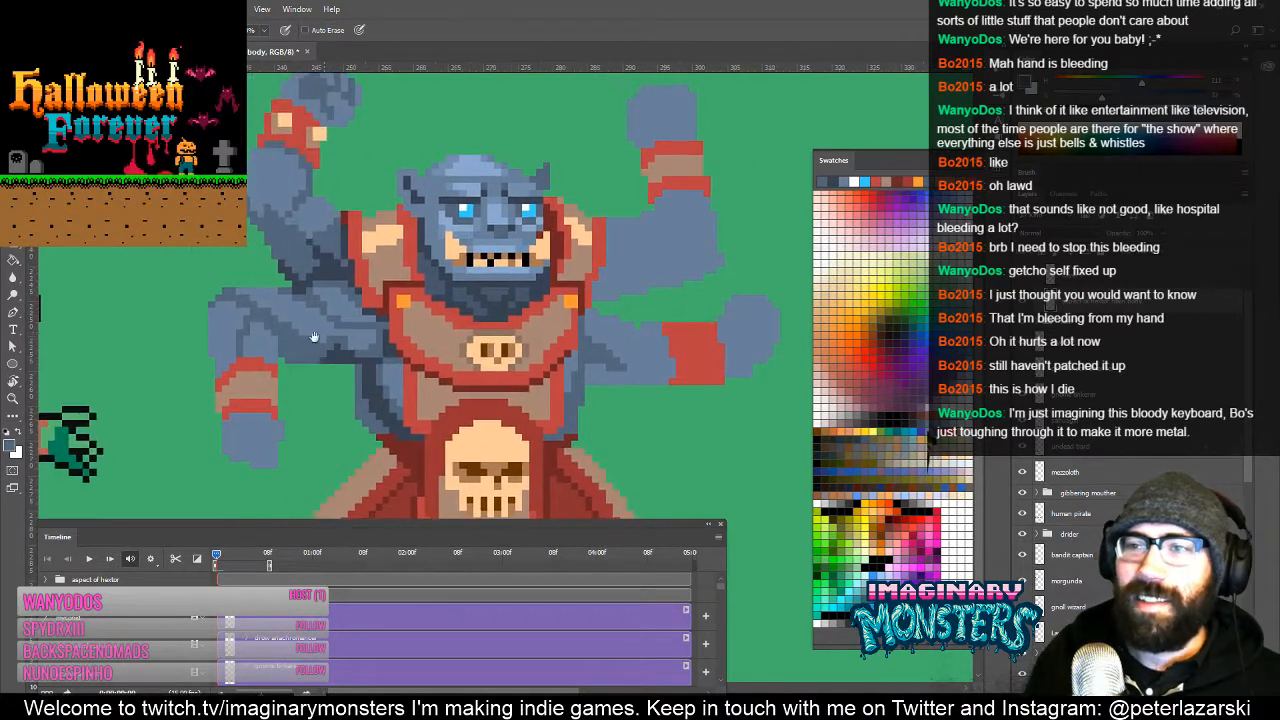
pyautogui.keyDown('alt'); pyautogui.click(315, 341); pyautogui.keyUp('alt')
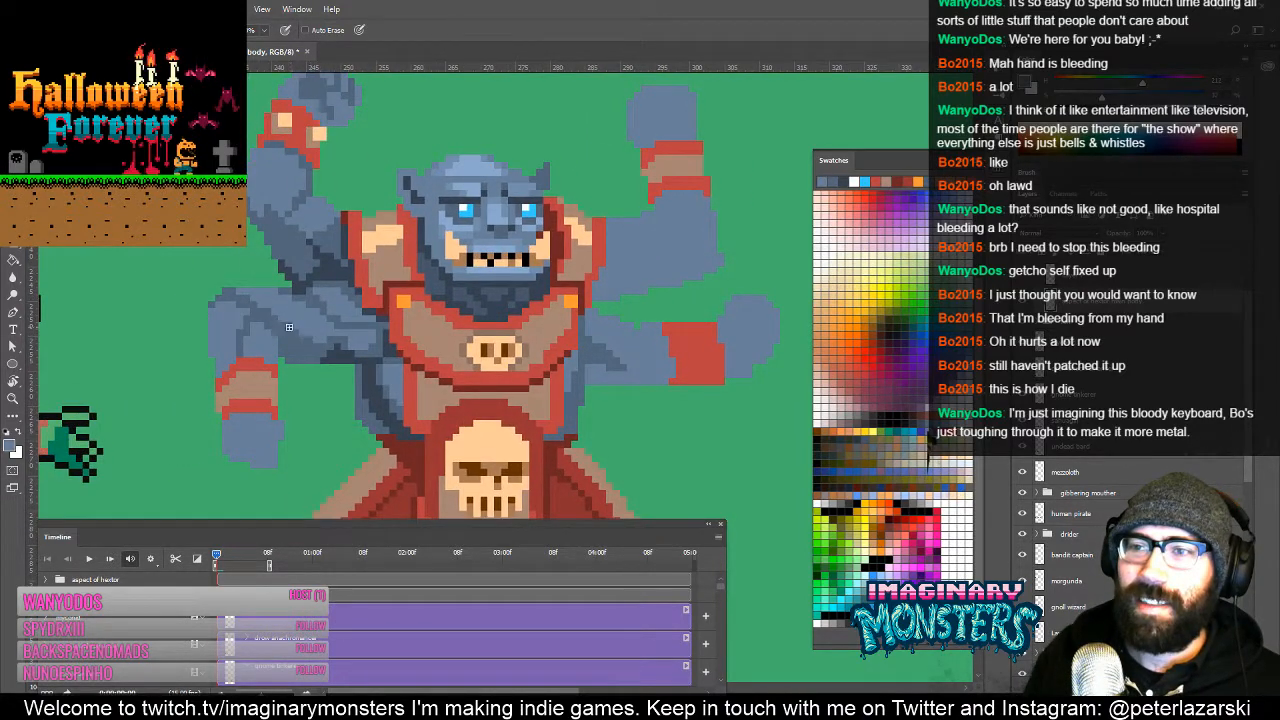
pyautogui.moveTo(354, 343); pyautogui.dragTo(323, 354)
pyautogui.moveTo(462, 313); pyautogui.dragTo(450, 369)
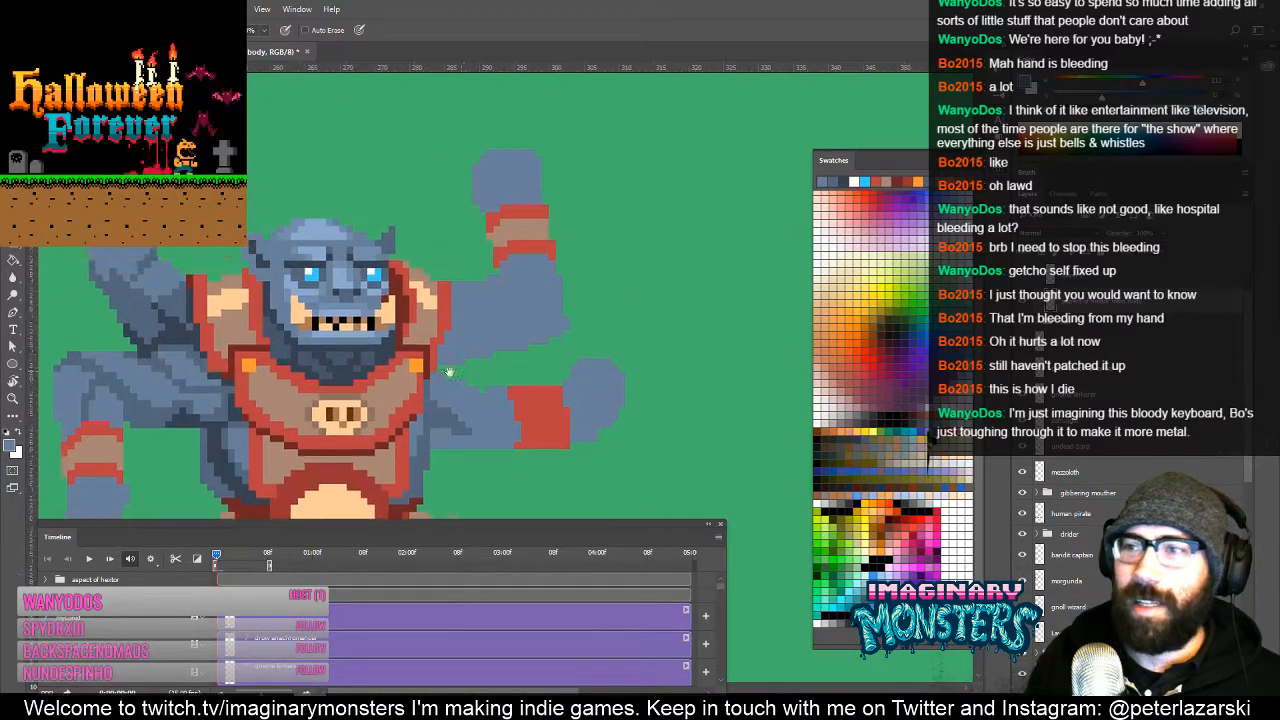
pyautogui.moveTo(611, 283); pyautogui.dragTo(654, 237)
# Step: Shade the inner edge of the red frame around the top of the robe's large skull with sampled dark red
pyautogui.press('z')
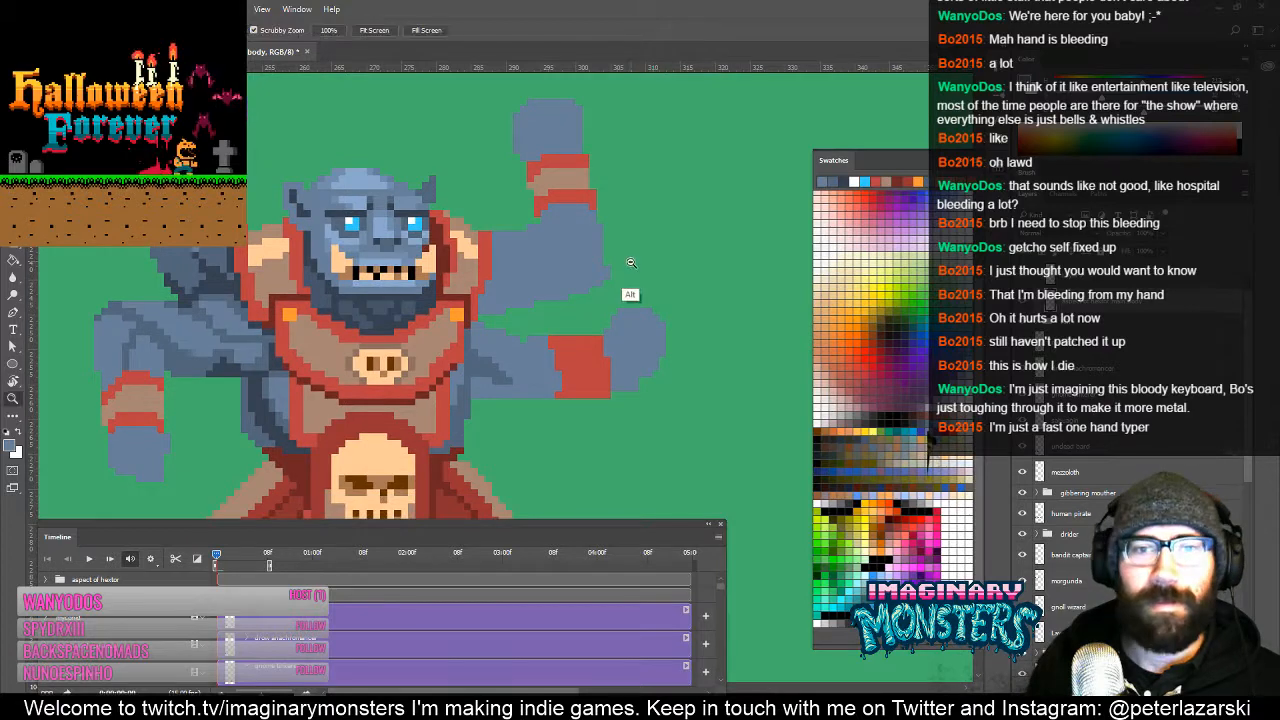
pyautogui.keyDown('alt'); pyautogui.click(617, 269); pyautogui.keyUp('alt')
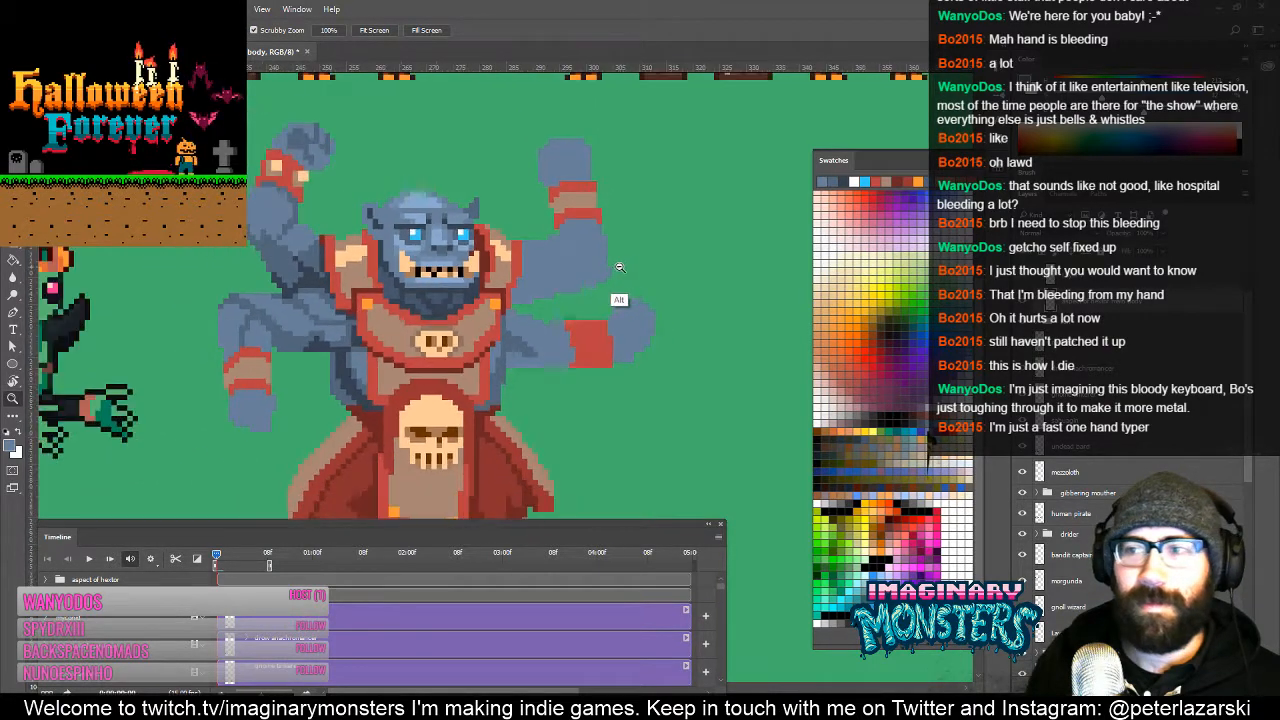
pyautogui.keyDown('alt'); pyautogui.click(617, 269); pyautogui.keyUp('alt')
pyautogui.keyDown('alt'); pyautogui.click(617, 269); pyautogui.keyUp('alt')
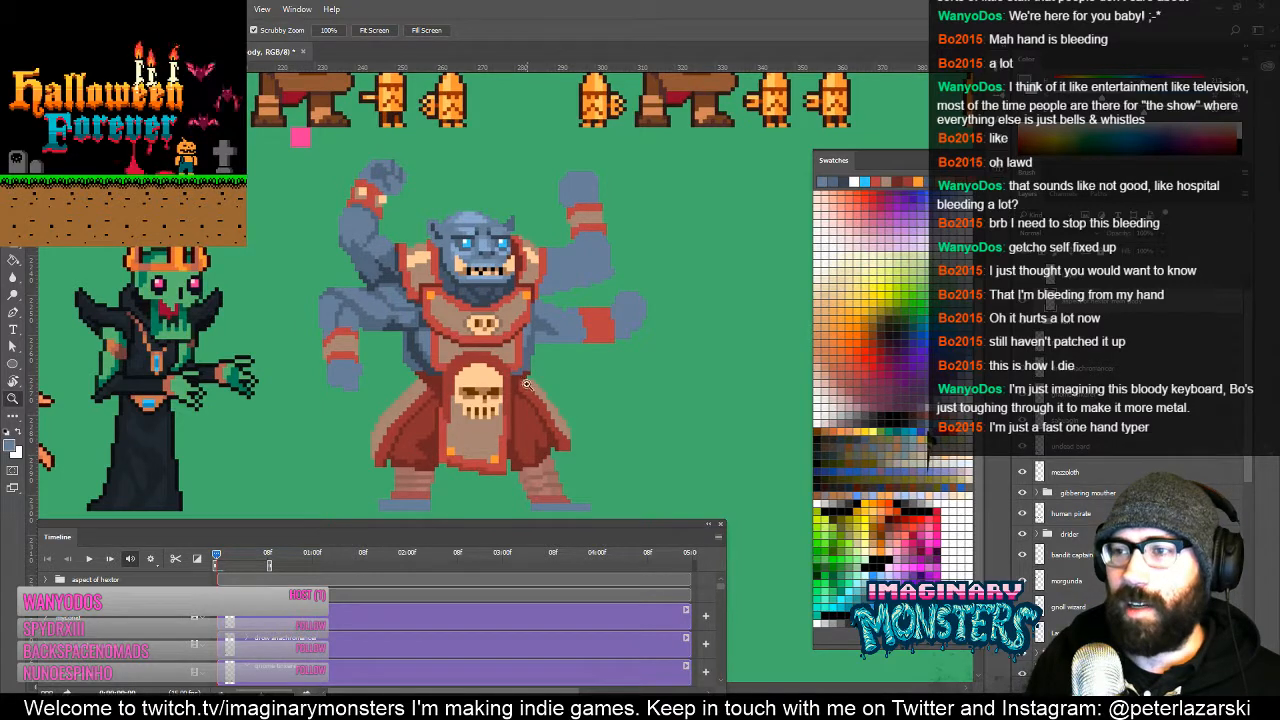
pyautogui.click(513, 390)
pyautogui.press('b')
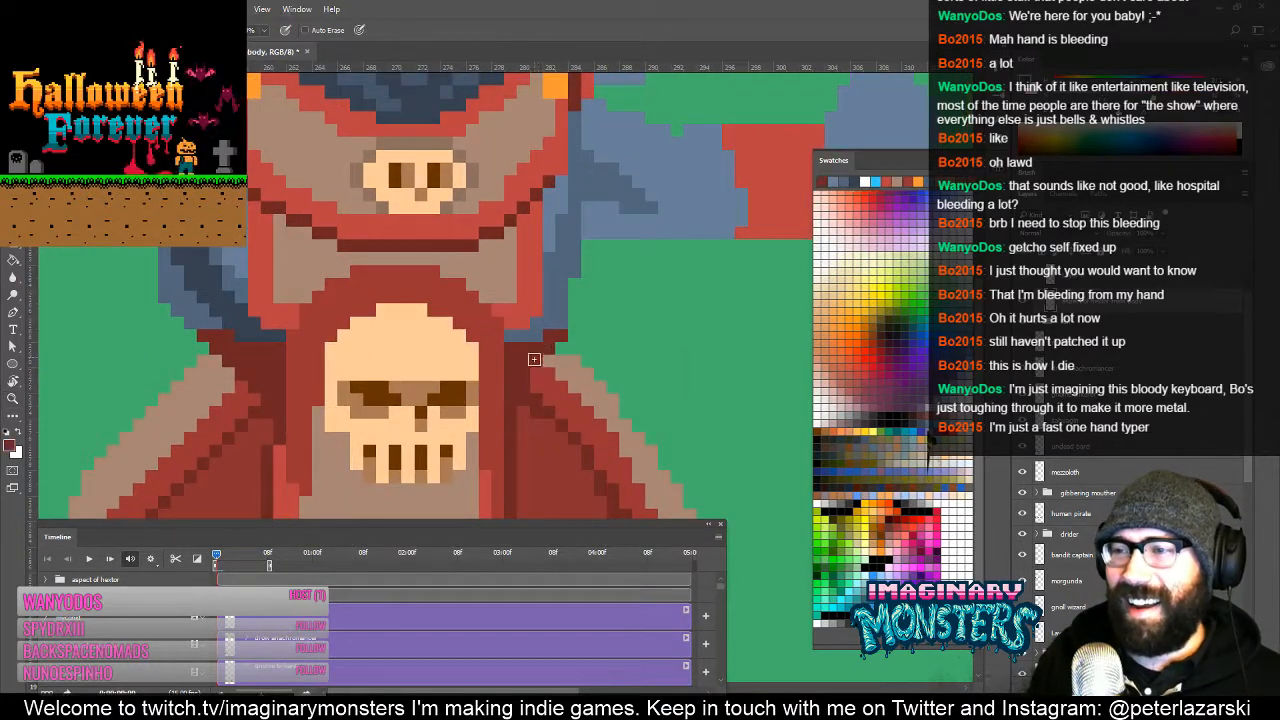
pyautogui.moveTo(562, 363); pyautogui.dragTo(622, 348)
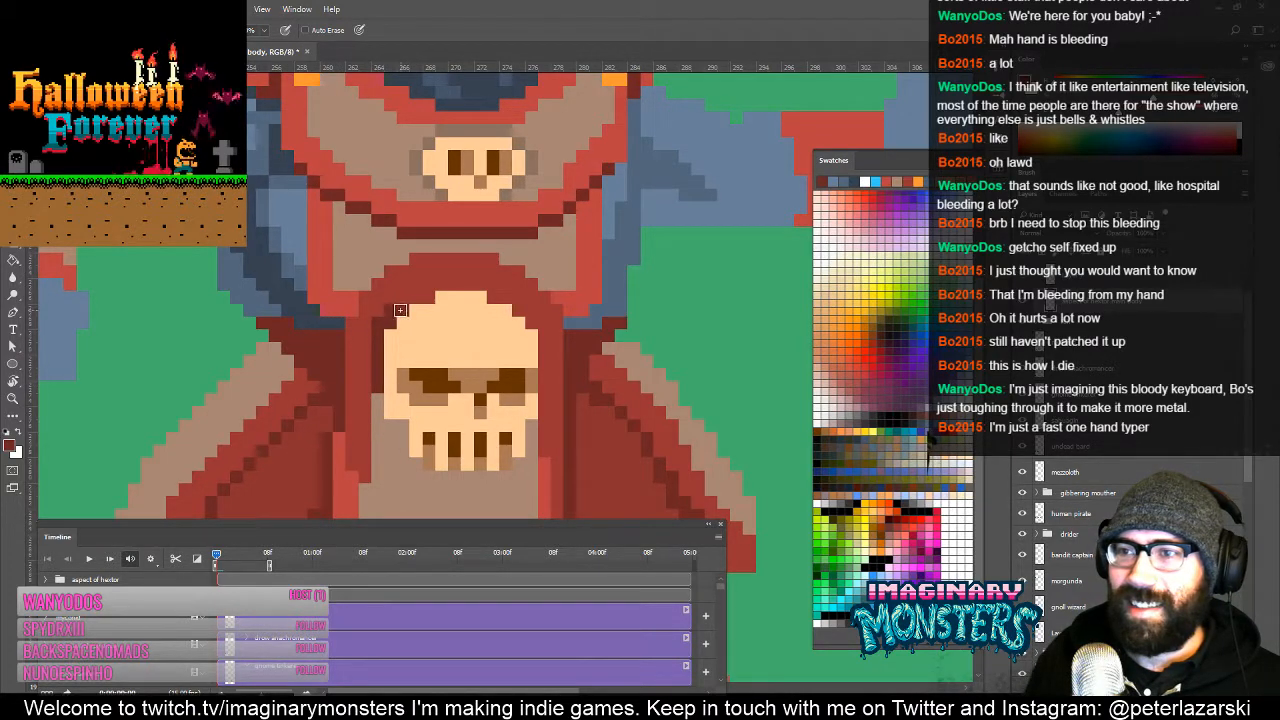
pyautogui.moveTo(409, 299)
pyautogui.mouseDown()
pyautogui.moveTo(437, 287)
pyautogui.moveTo(513, 298)
pyautogui.moveTo(541, 317)
pyautogui.moveTo(547, 445)
pyautogui.moveTo(517, 349)
pyautogui.moveTo(547, 272)
pyautogui.mouseUp()
pyautogui.keyDown('shift'); pyautogui.click(478, 286); pyautogui.keyUp('shift')
pyautogui.click(493, 299)
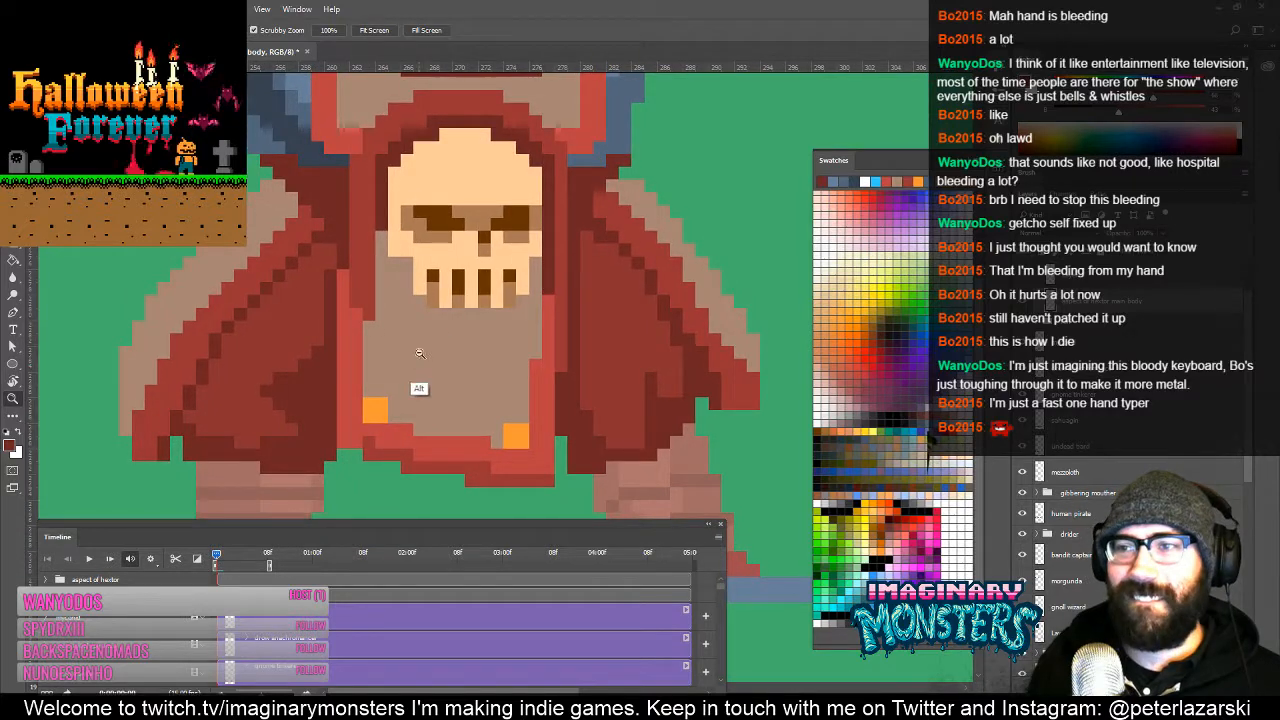
# Step: Paint a darker brown shadow along the side and underside of the large skull on the tan front cloth
pyautogui.scroll(5, 427, 416)
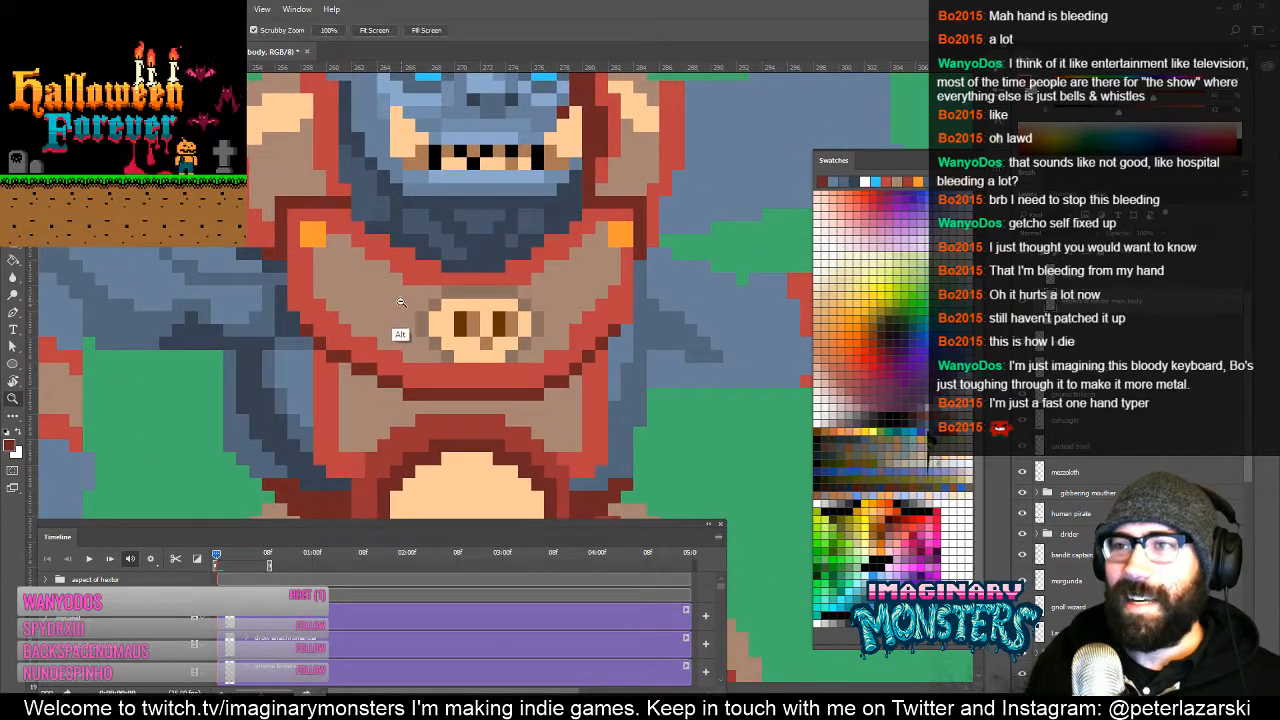
pyautogui.keyDown('alt'); pyautogui.click(398, 305); pyautogui.keyUp('alt')
pyautogui.keyDown('alt'); pyautogui.click(400, 305); pyautogui.keyUp('alt')
pyautogui.moveTo(412, 408); pyautogui.dragTo(430, 346)
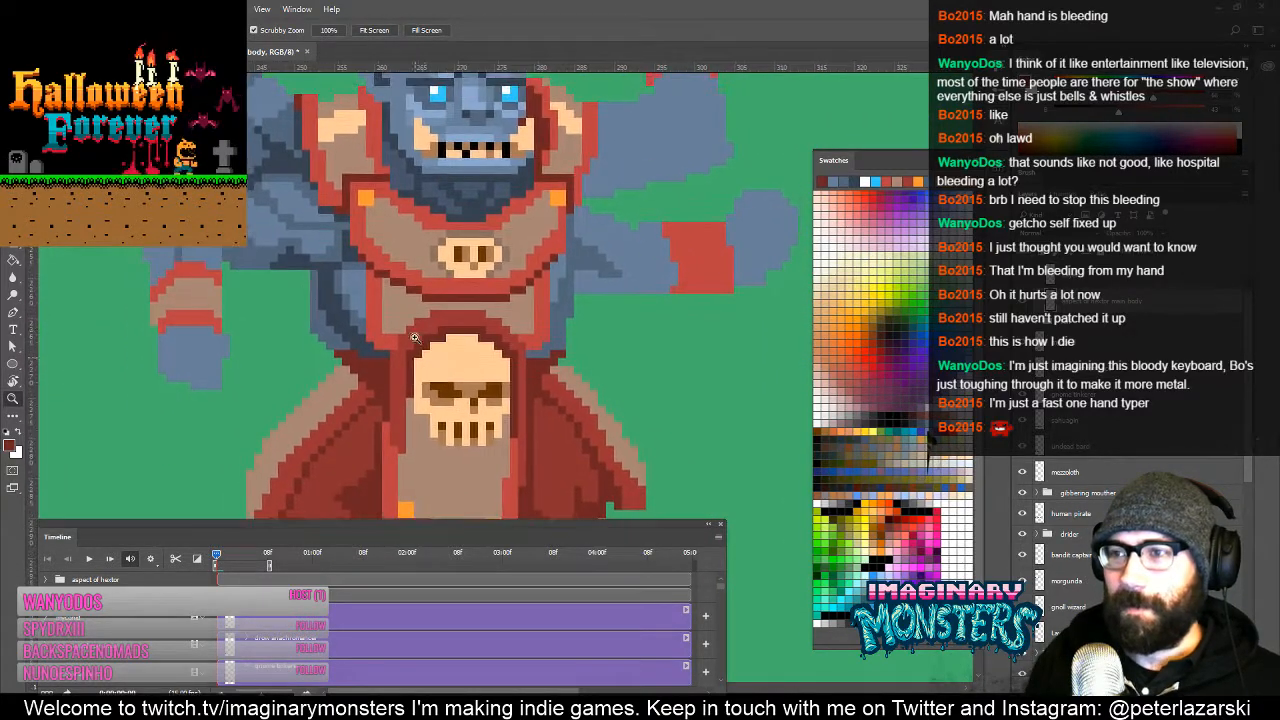
pyautogui.click(450, 317)
pyautogui.moveTo(453, 428); pyautogui.dragTo(437, 261)
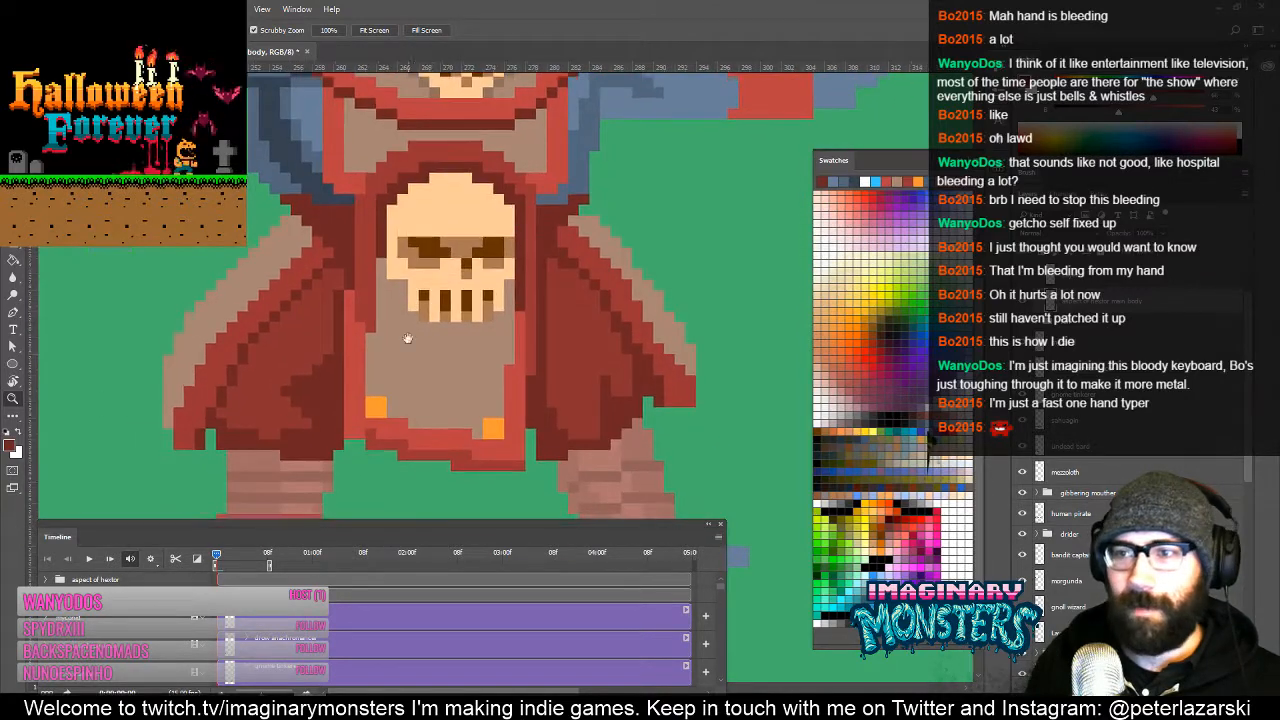
pyautogui.press('b')
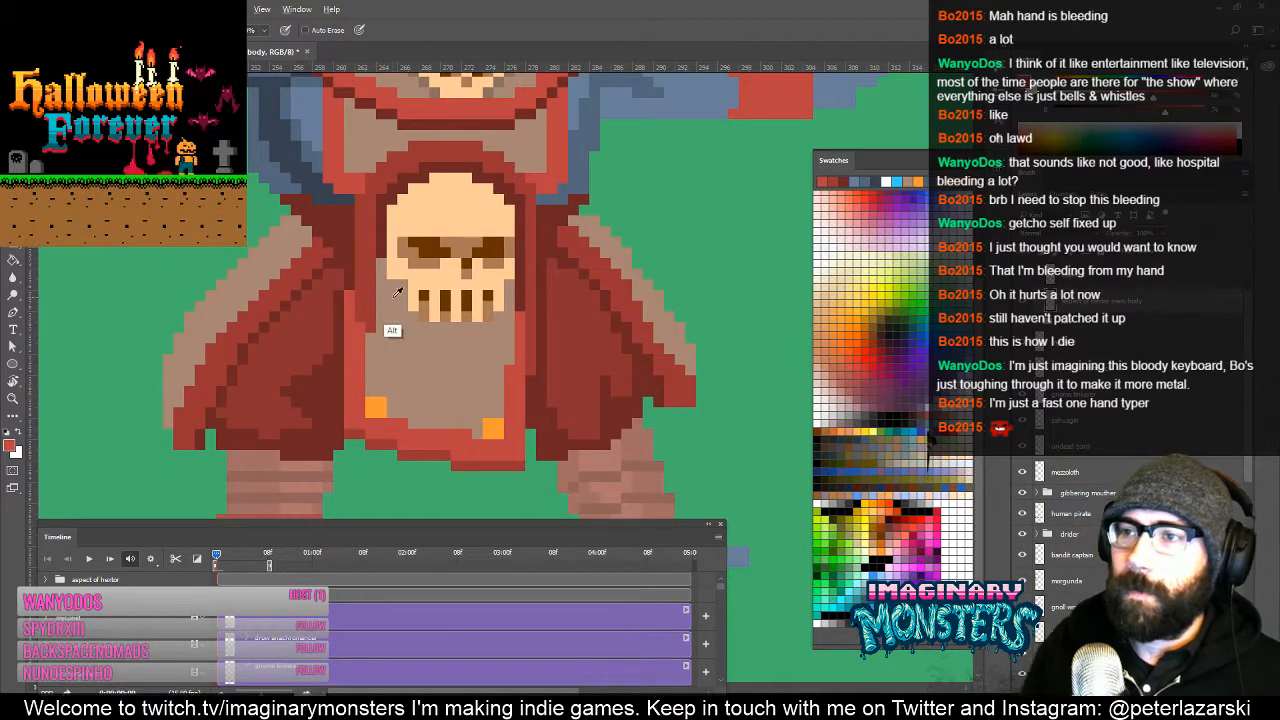
pyautogui.keyDown('alt'); pyautogui.click(404, 335); pyautogui.keyUp('alt')
pyautogui.keyDown('alt'); pyautogui.click(380, 311); pyautogui.keyUp('alt')
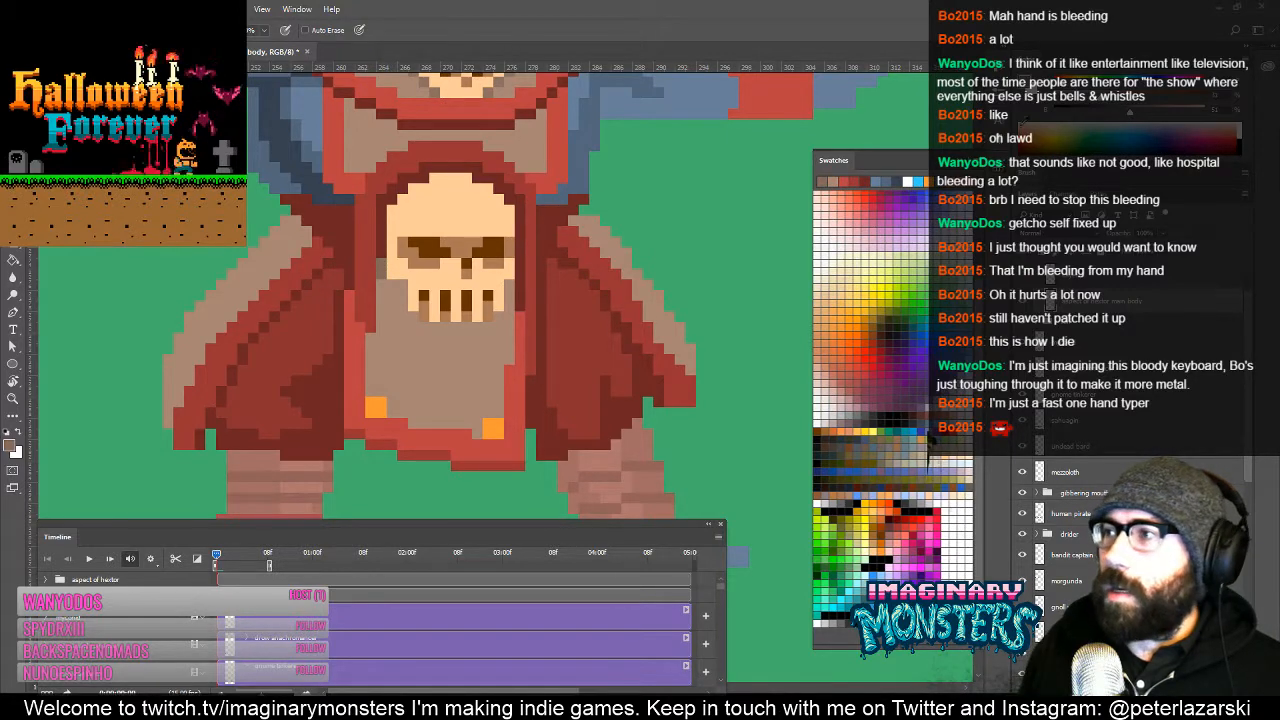
pyautogui.click(1122, 118)
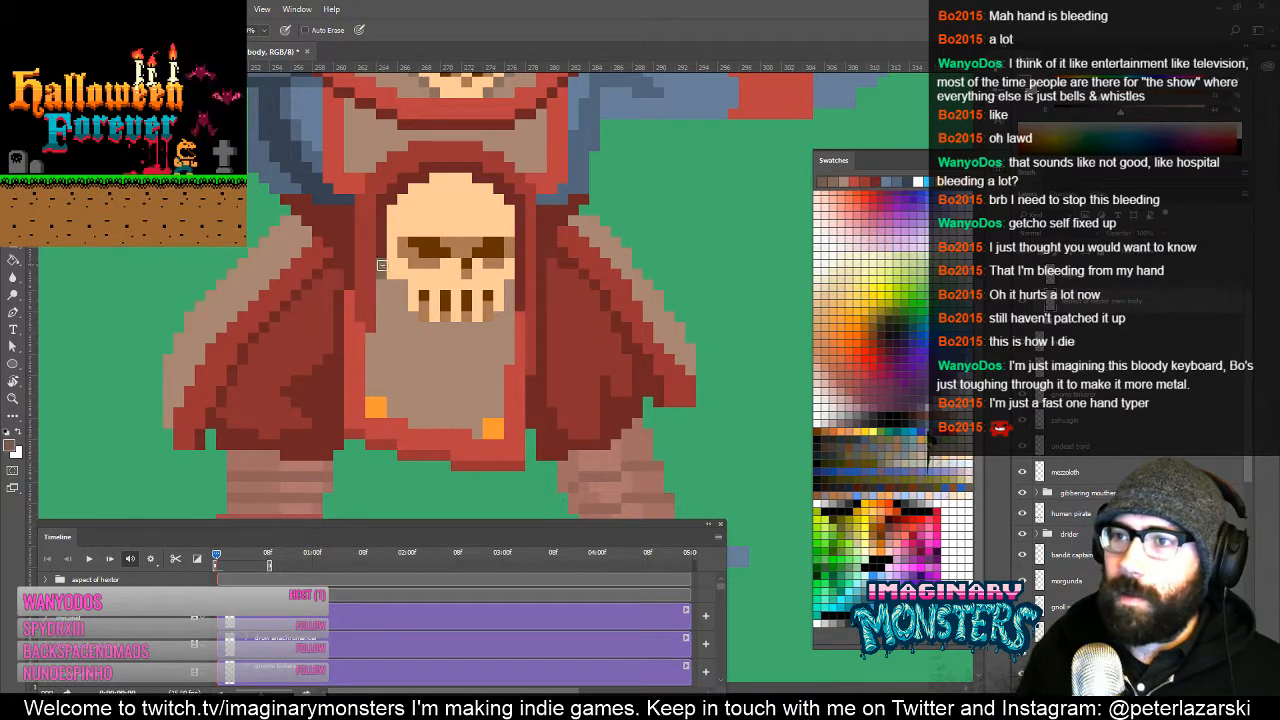
pyautogui.moveTo(381, 280); pyautogui.dragTo(402, 307)
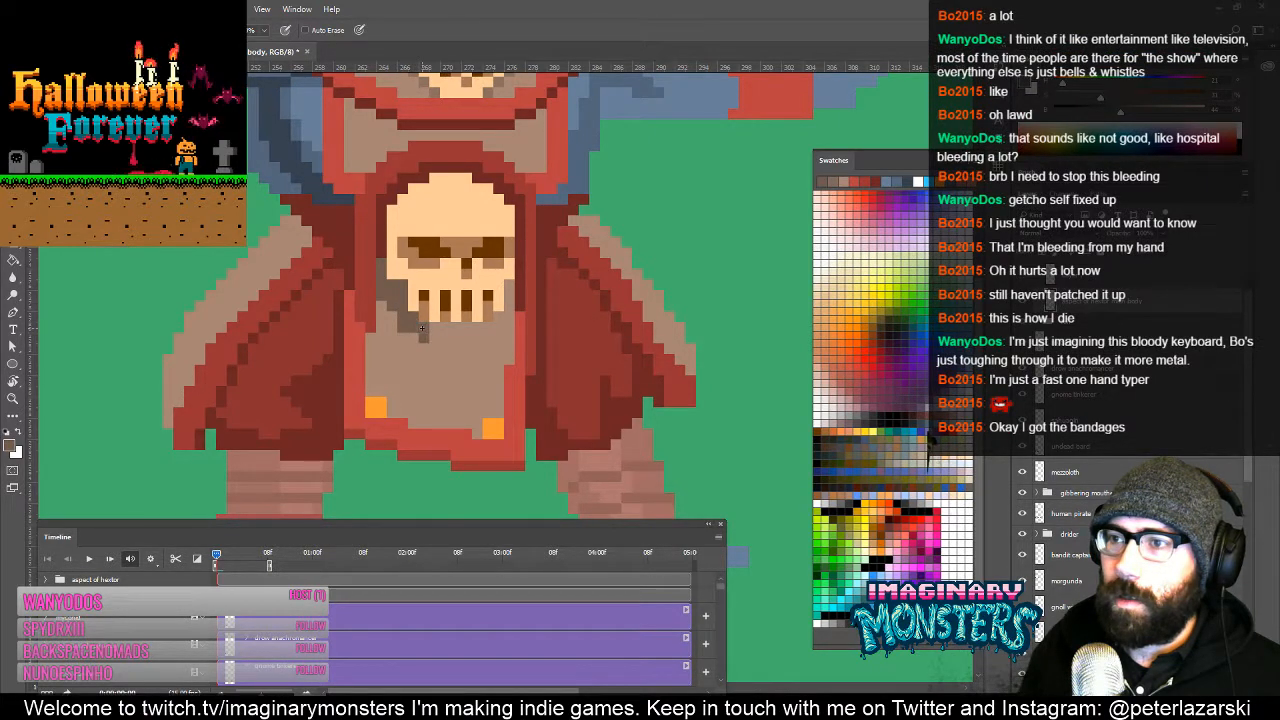
pyautogui.moveTo(427, 332)
pyautogui.mouseDown()
pyautogui.moveTo(484, 332)
pyautogui.moveTo(432, 336)
pyautogui.mouseUp()
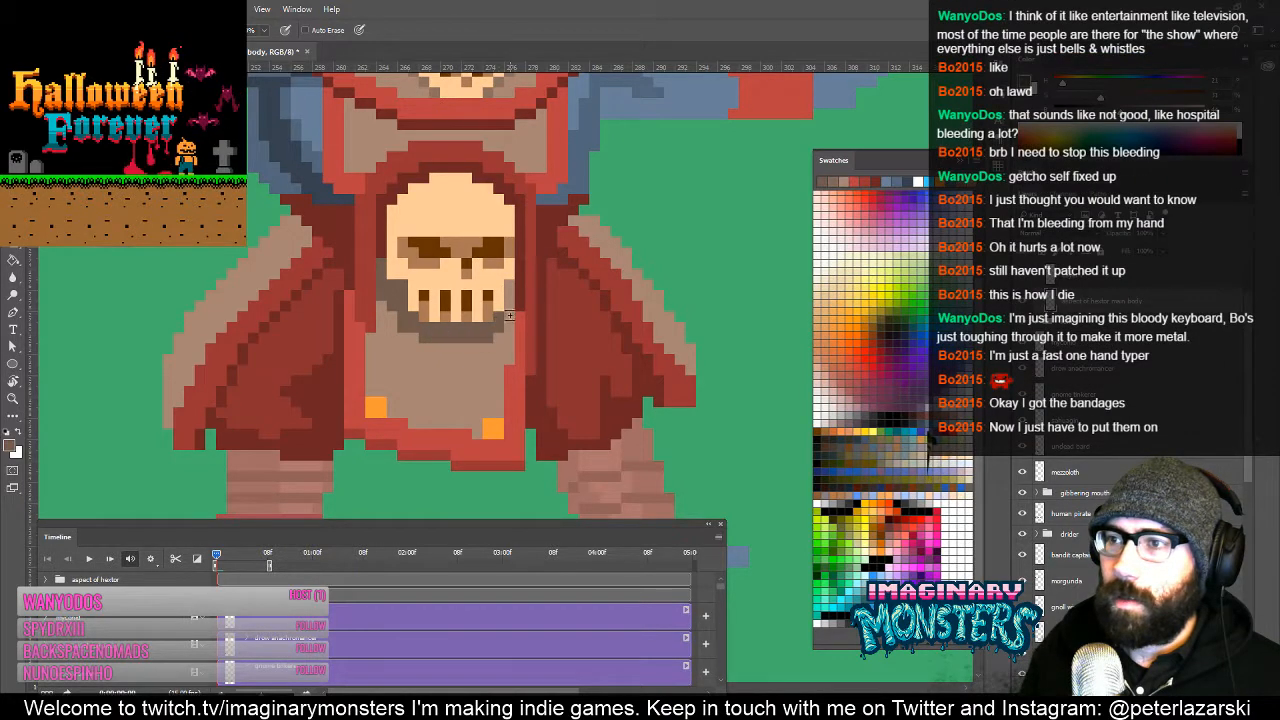
# Step: Shade the tan belly plate beneath the chest armor's lower edge with the darker brown, using a selection of the tan areas
pyautogui.press('z')
pyautogui.keyDown('alt'); pyautogui.click(483, 337); pyautogui.keyUp('alt')
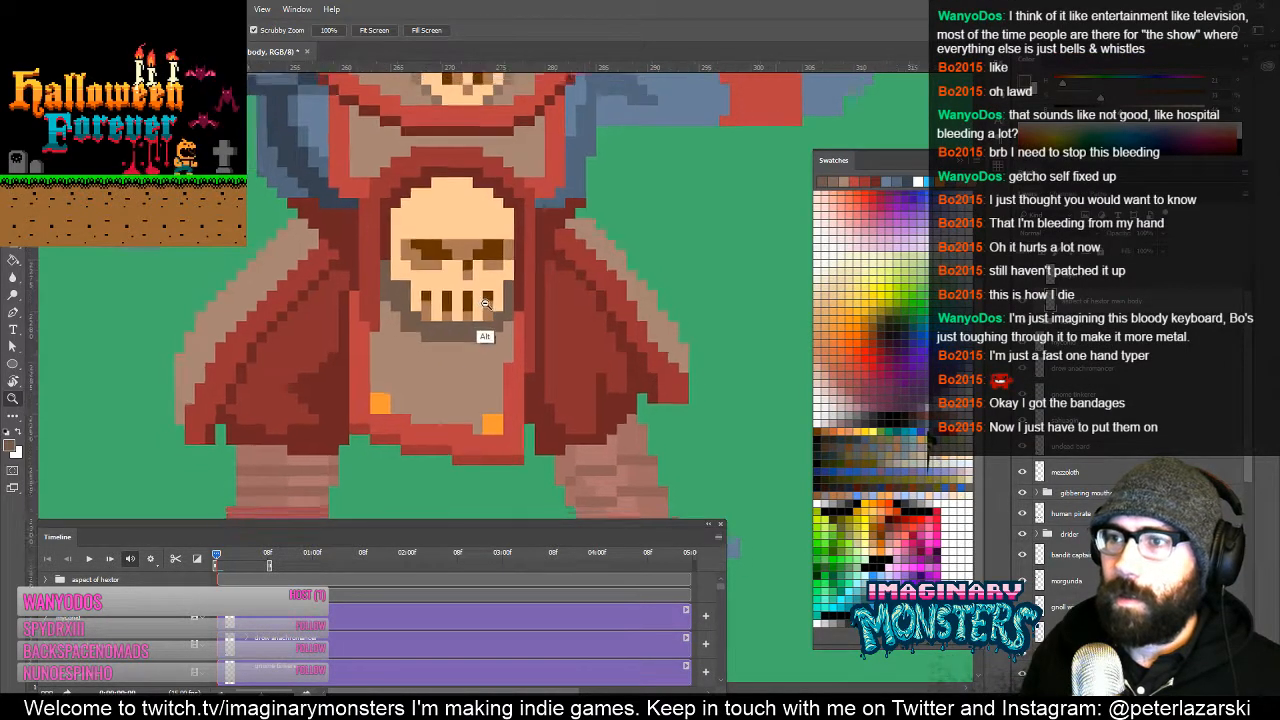
pyautogui.keyDown('alt'); pyautogui.click(488, 343); pyautogui.keyUp('alt')
pyautogui.keyDown('alt'); pyautogui.click(494, 351); pyautogui.keyUp('alt')
pyautogui.moveTo(493, 312); pyautogui.dragTo(451, 379)
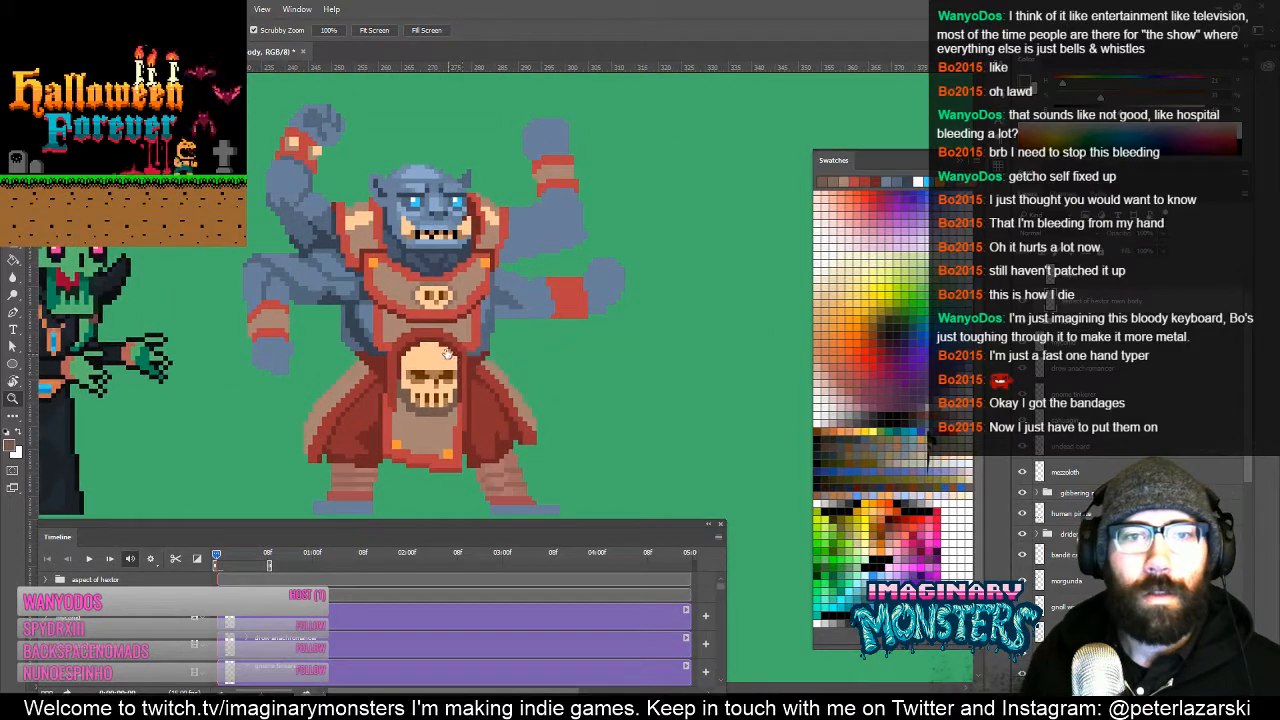
pyautogui.click(398, 315)
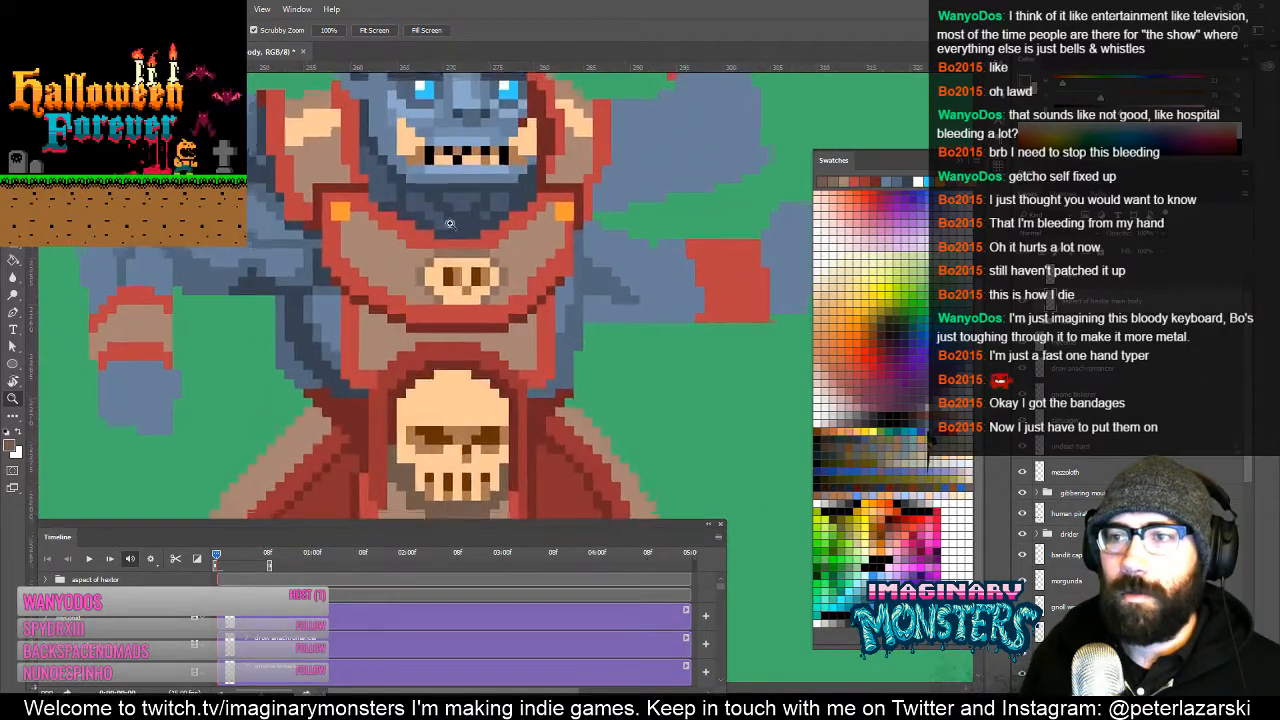
pyautogui.click(360, 337)
pyautogui.press('b')
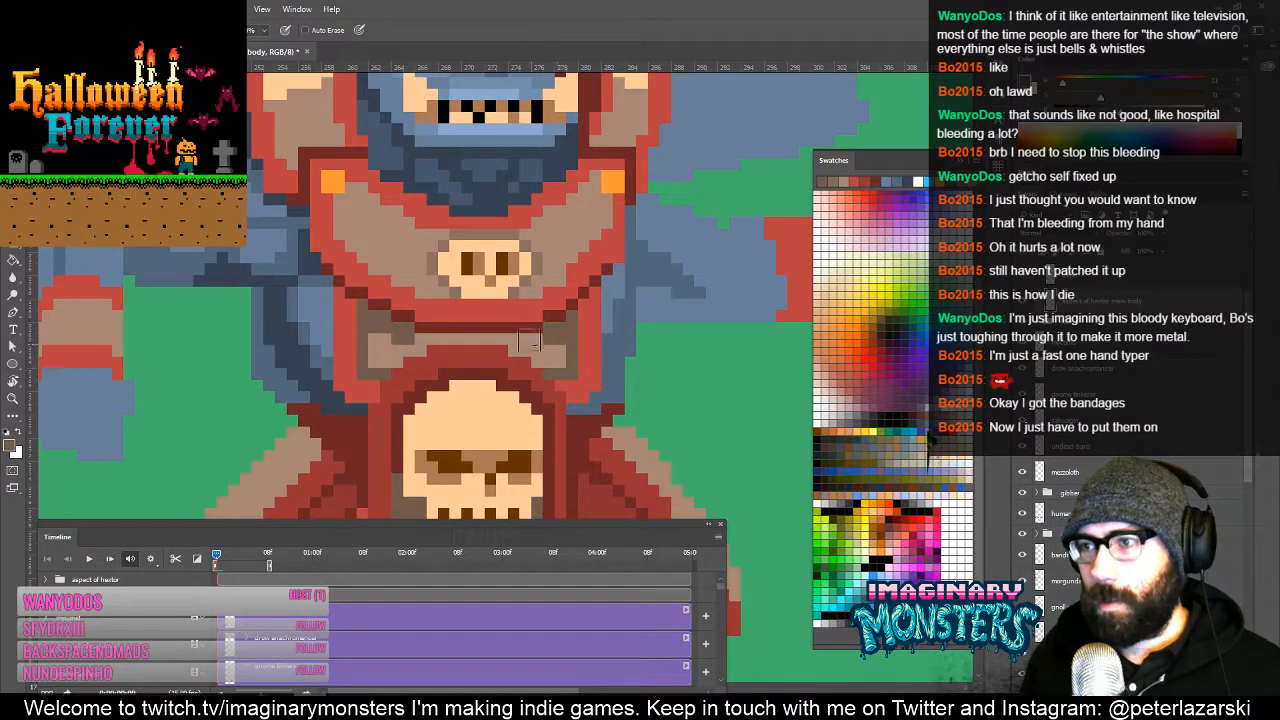
pyautogui.press('w')
pyautogui.click(534, 348)
pyautogui.press('b')
pyautogui.moveTo(534, 341)
pyautogui.mouseDown()
pyautogui.moveTo(427, 337)
pyautogui.moveTo(531, 343)
pyautogui.mouseUp()
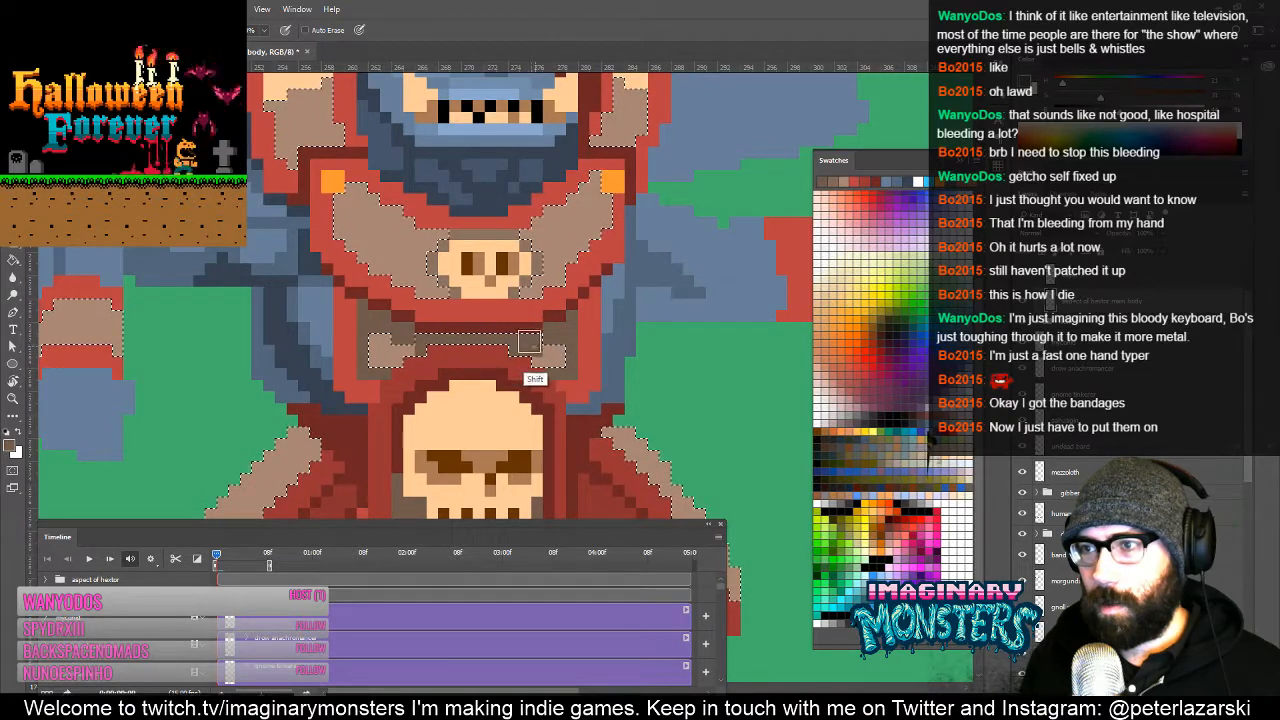
pyautogui.hotkey('ctrl', 'd')
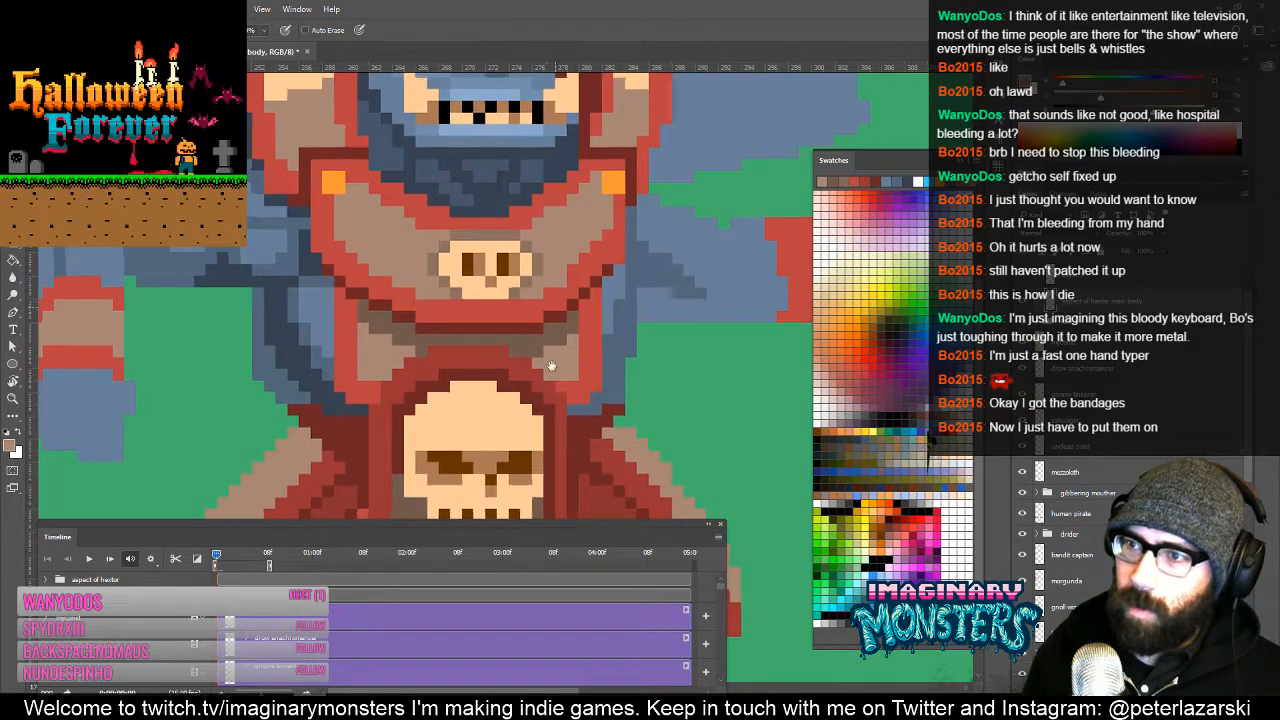
# Step: Shade the tan chest plate along its upper red trim and around the small skull emblem with darker brown
pyautogui.scroll(3, 560, 368)
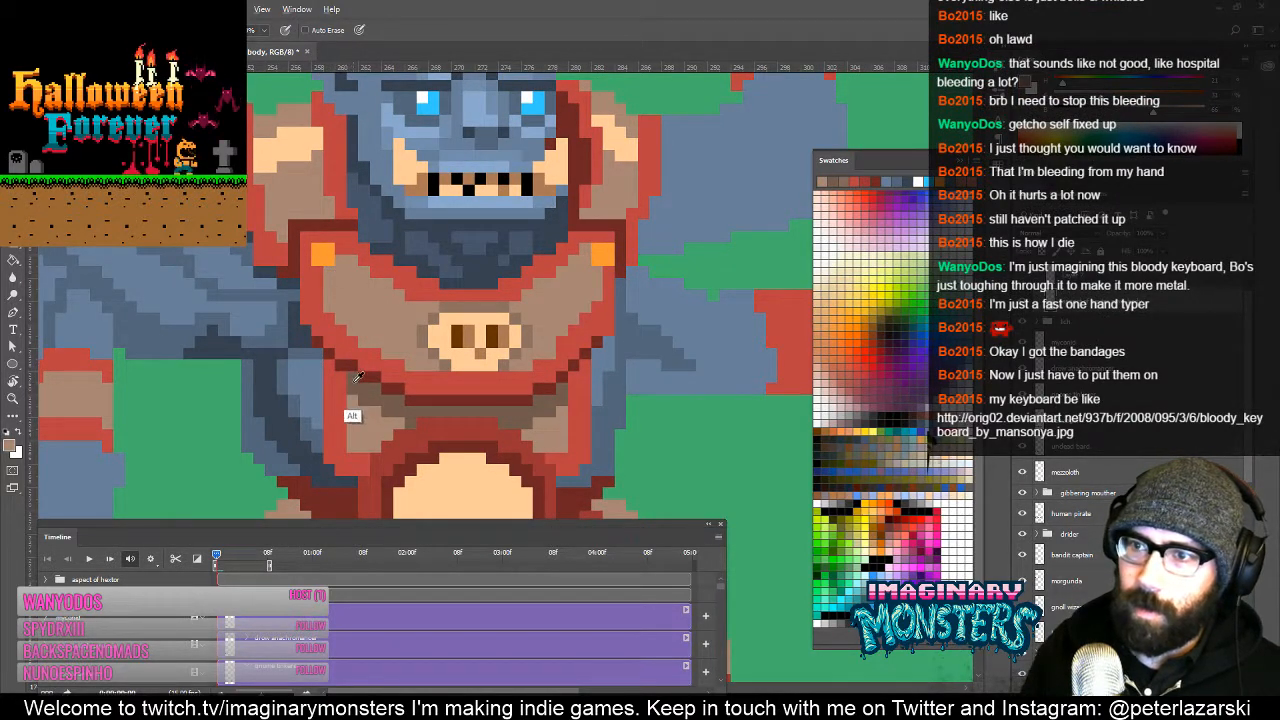
pyautogui.click(361, 275)
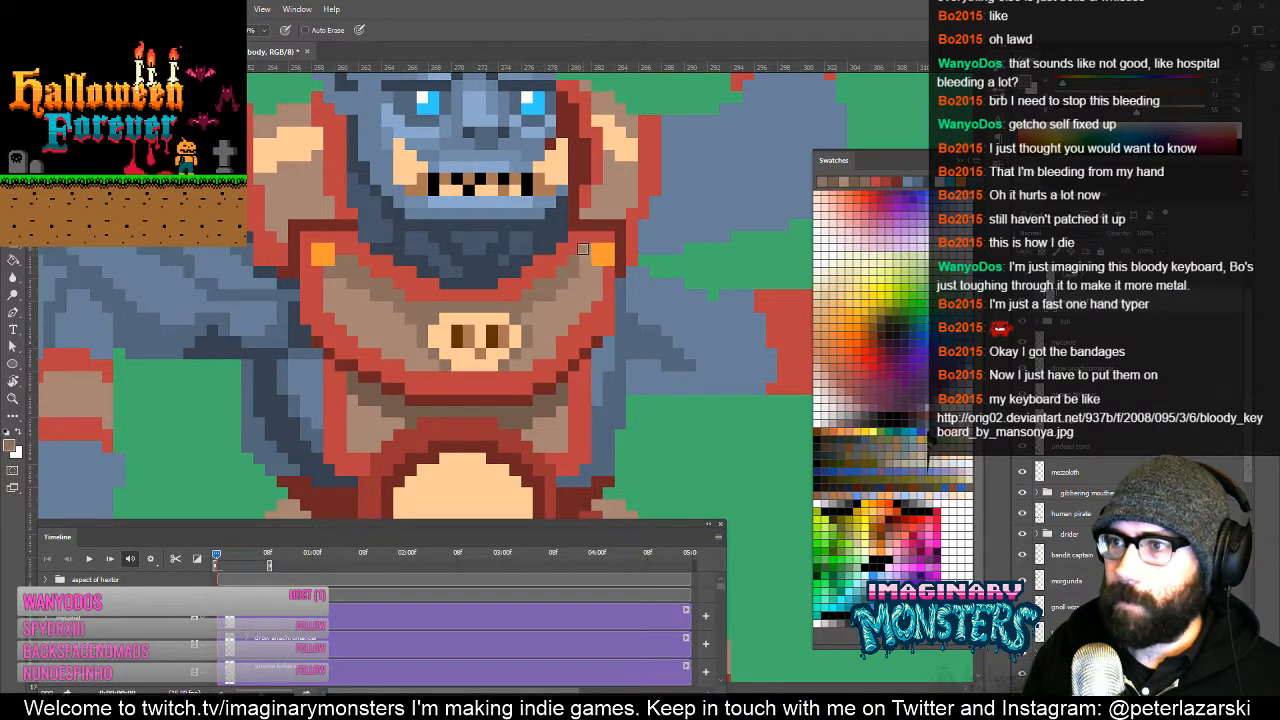
pyautogui.moveTo(534, 330); pyautogui.dragTo(486, 349)
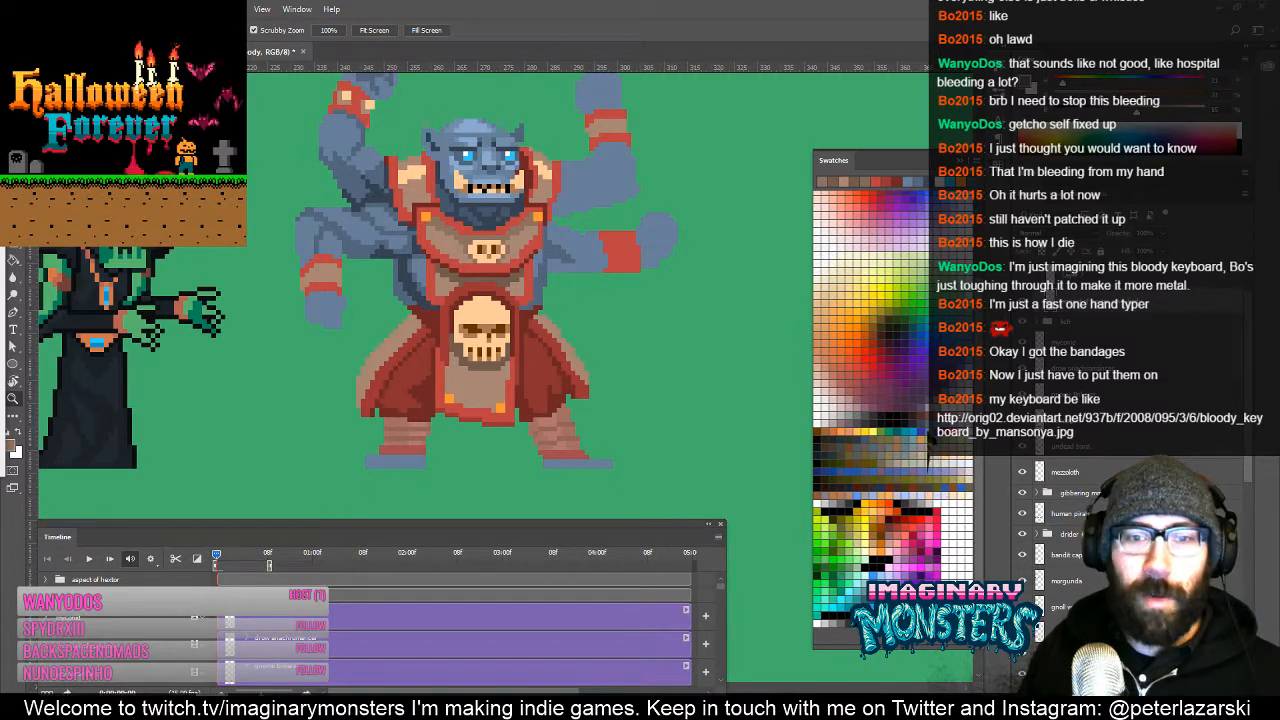
# Step: Try to fill the shadow beneath the large skull with the current brown
pyautogui.click(486, 263)
pyautogui.click(488, 272)
pyautogui.press('b')
pyautogui.moveTo(465, 425)
pyautogui.mouseDown()
pyautogui.moveTo(432, 383)
pyautogui.moveTo(430, 462)
pyautogui.mouseUp()
pyautogui.press('g')
pyautogui.click(416, 439)
pyautogui.hotkey('ctrl', 'z')
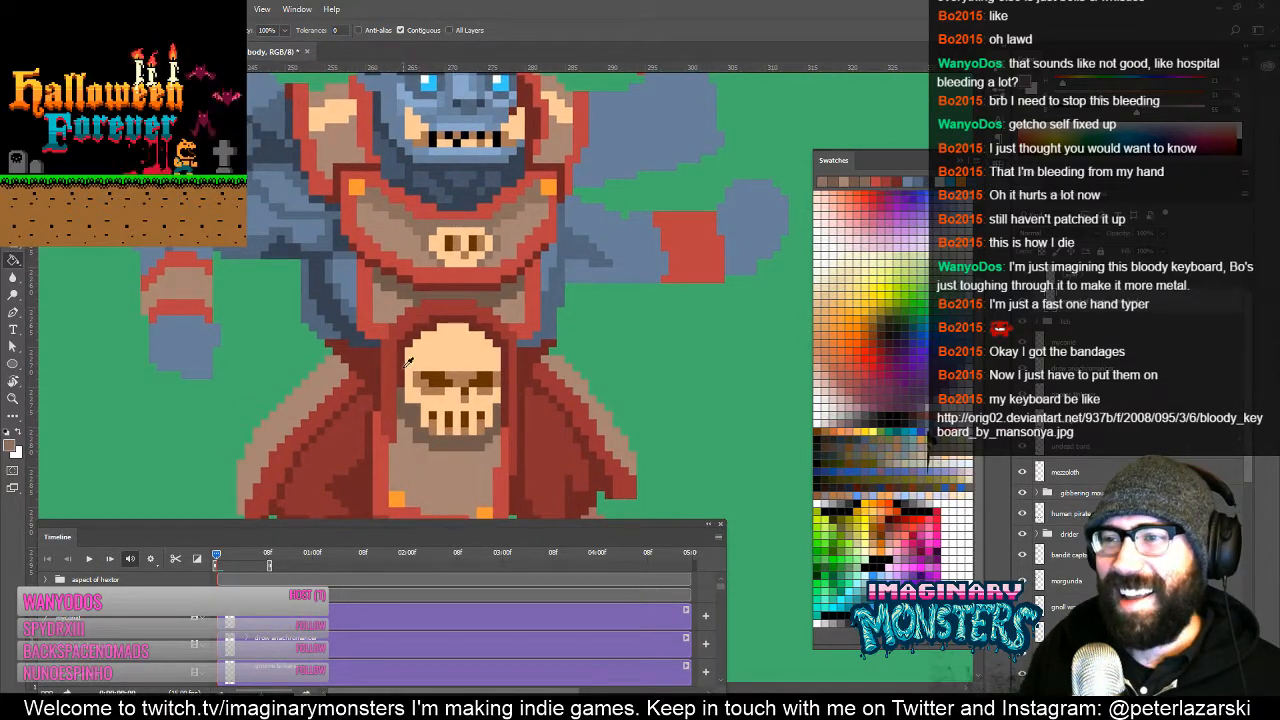
# Step: Fill the shadow around the chest plate's small skull emblem with the darker brown
pyautogui.click(437, 247)
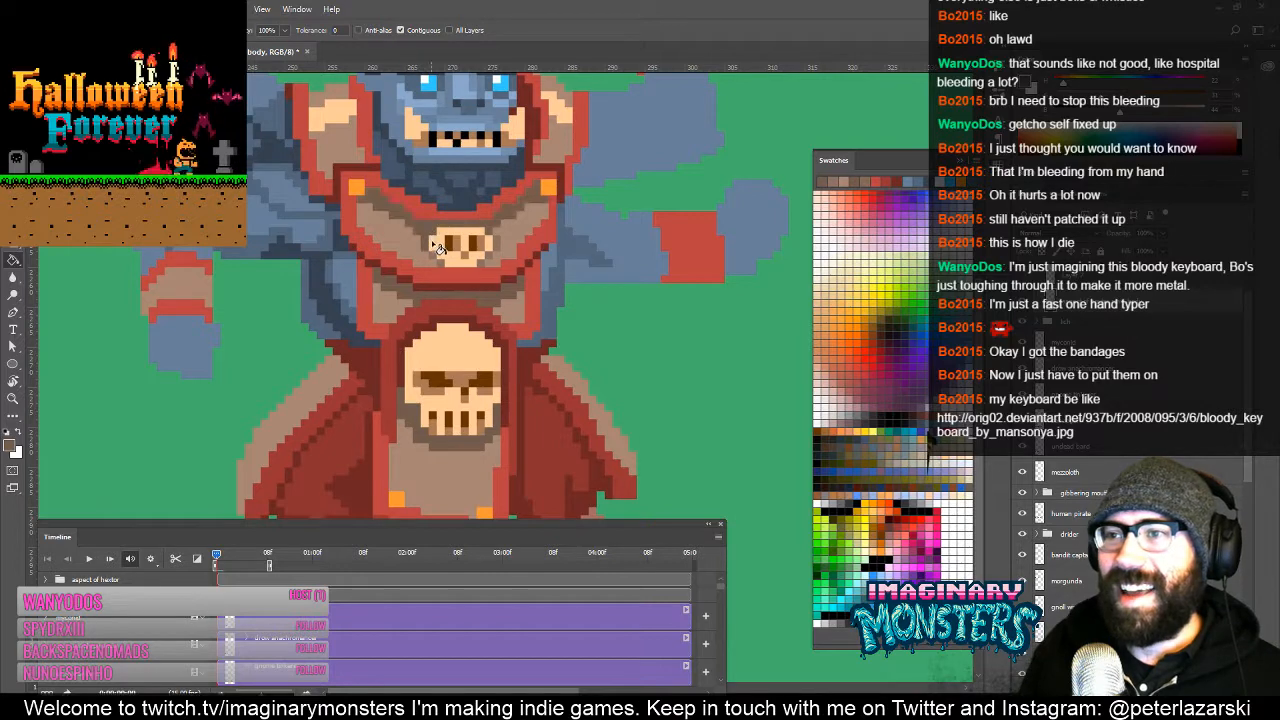
pyautogui.press('b')
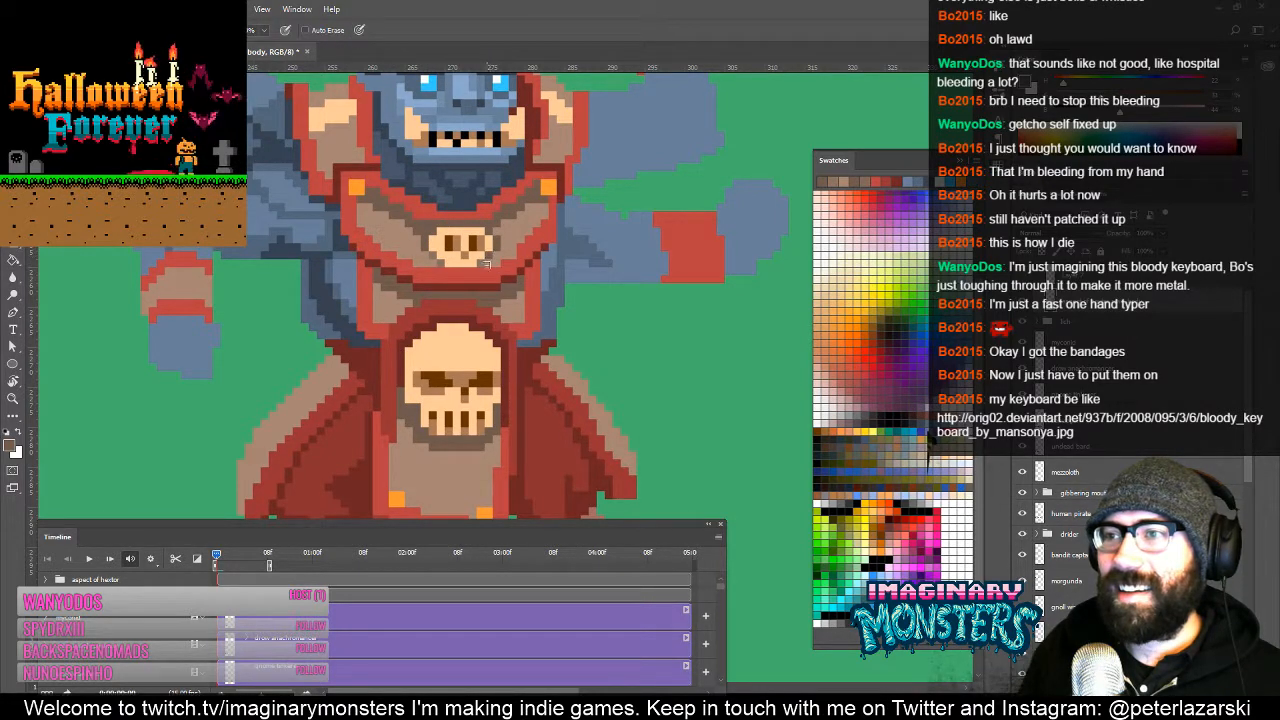
pyautogui.scroll(2, 443, 265)
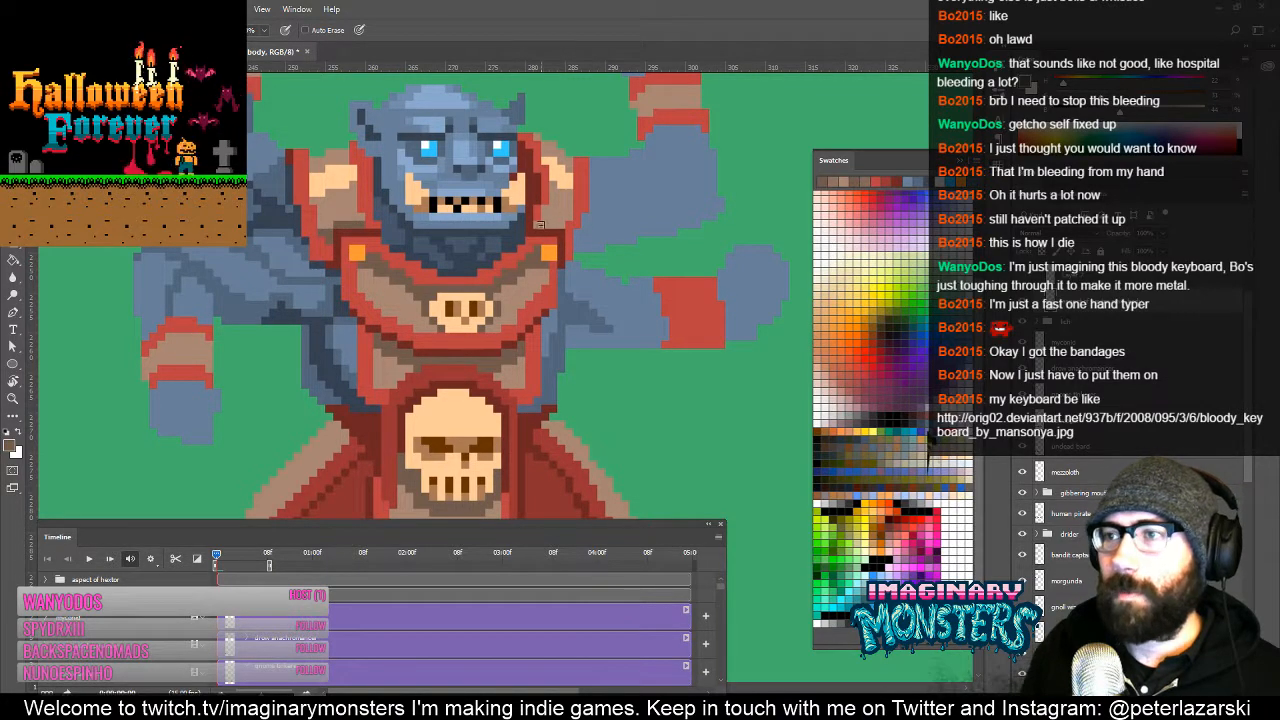
# Step: Touch up the trim between the right-side shoulder armor and the chest plate's corner with sampled dark red
pyautogui.scroll(1, 535, 245)
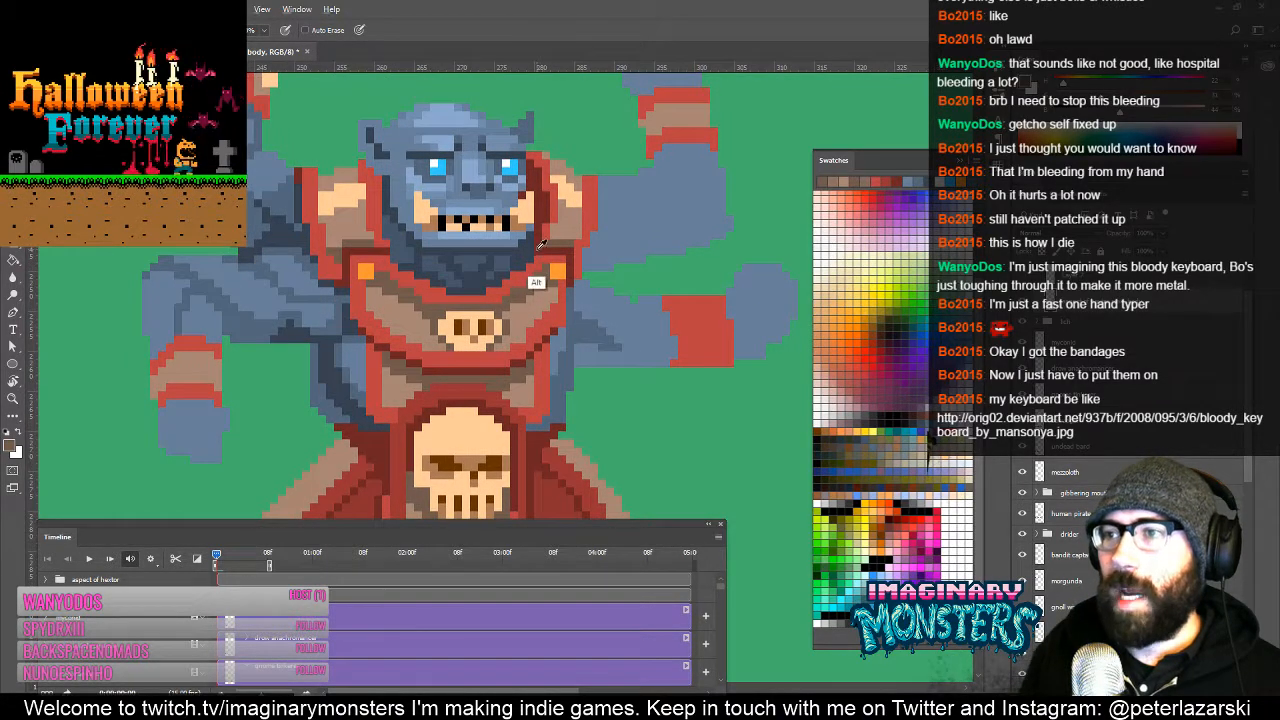
pyautogui.keyDown('alt'); pyautogui.click(540, 244); pyautogui.keyUp('alt')
pyautogui.moveTo(540, 287); pyautogui.dragTo(538, 296)
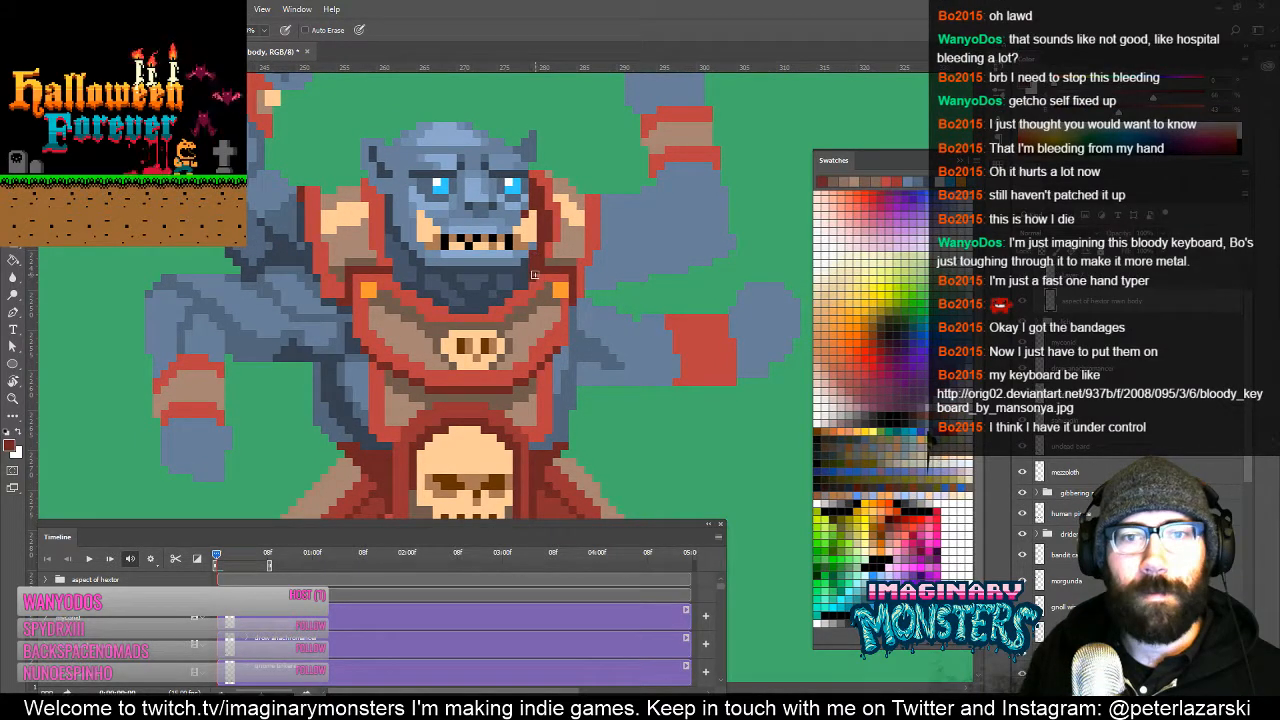
pyautogui.moveTo(533, 274)
pyautogui.mouseDown()
pyautogui.moveTo(491, 274)
pyautogui.moveTo(533, 275)
pyautogui.mouseUp()
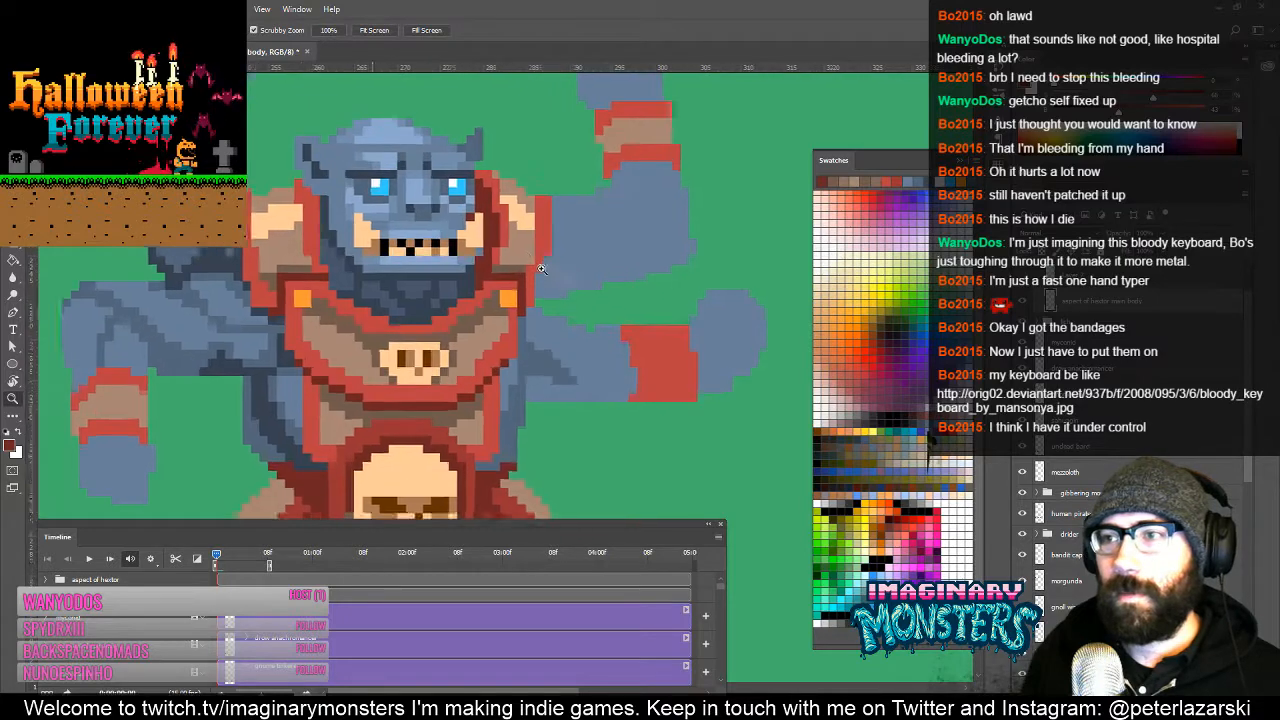
# Step: Refine the lower edge of the right-side shoulder armor with the bright red and brown sampled from the armor
pyautogui.keyDown('ctrl'); pyautogui.click(532, 275); pyautogui.keyUp('ctrl')
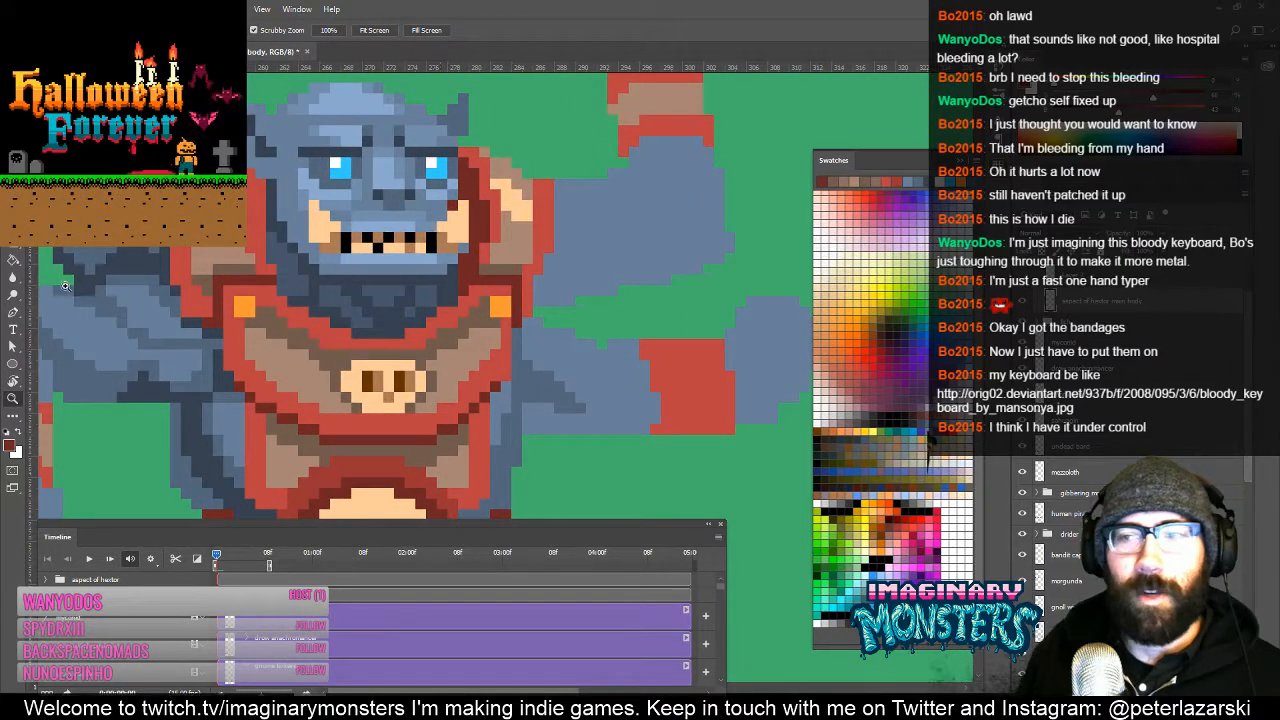
pyautogui.press('b')
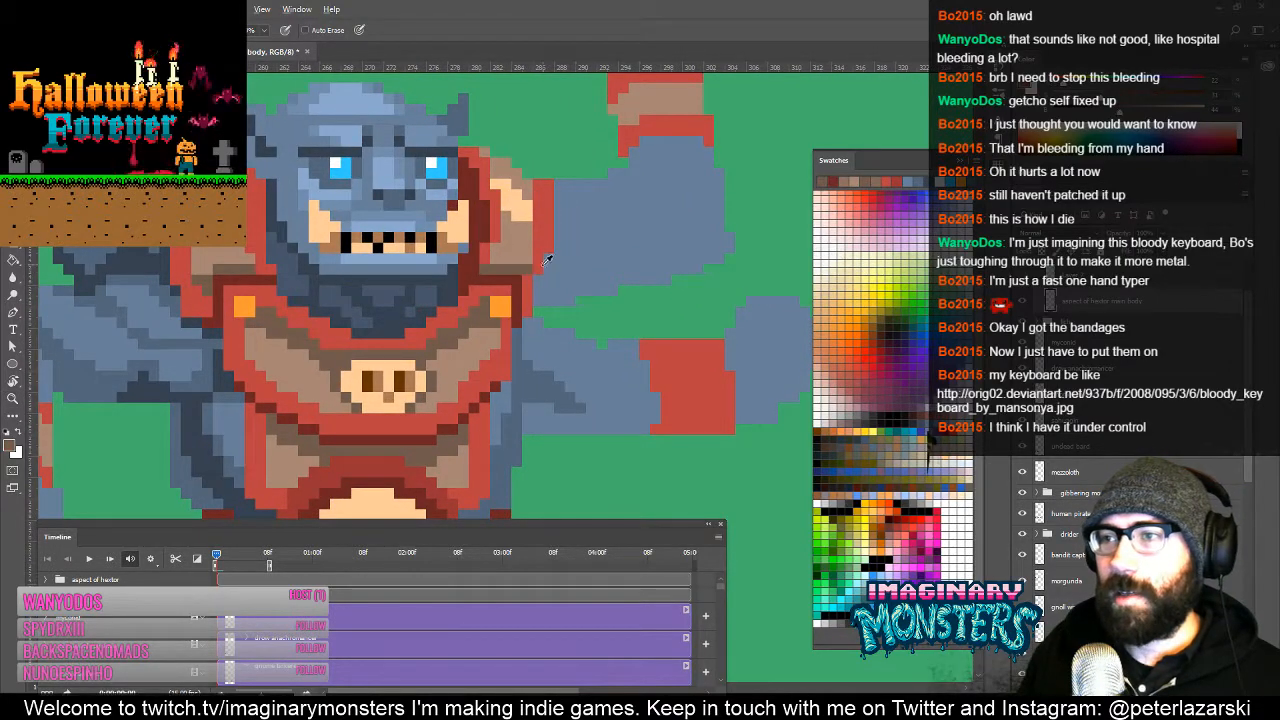
pyautogui.keyDown('alt'); pyautogui.click(544, 261); pyautogui.keyUp('alt')
pyautogui.scroll(3, 560, 256)
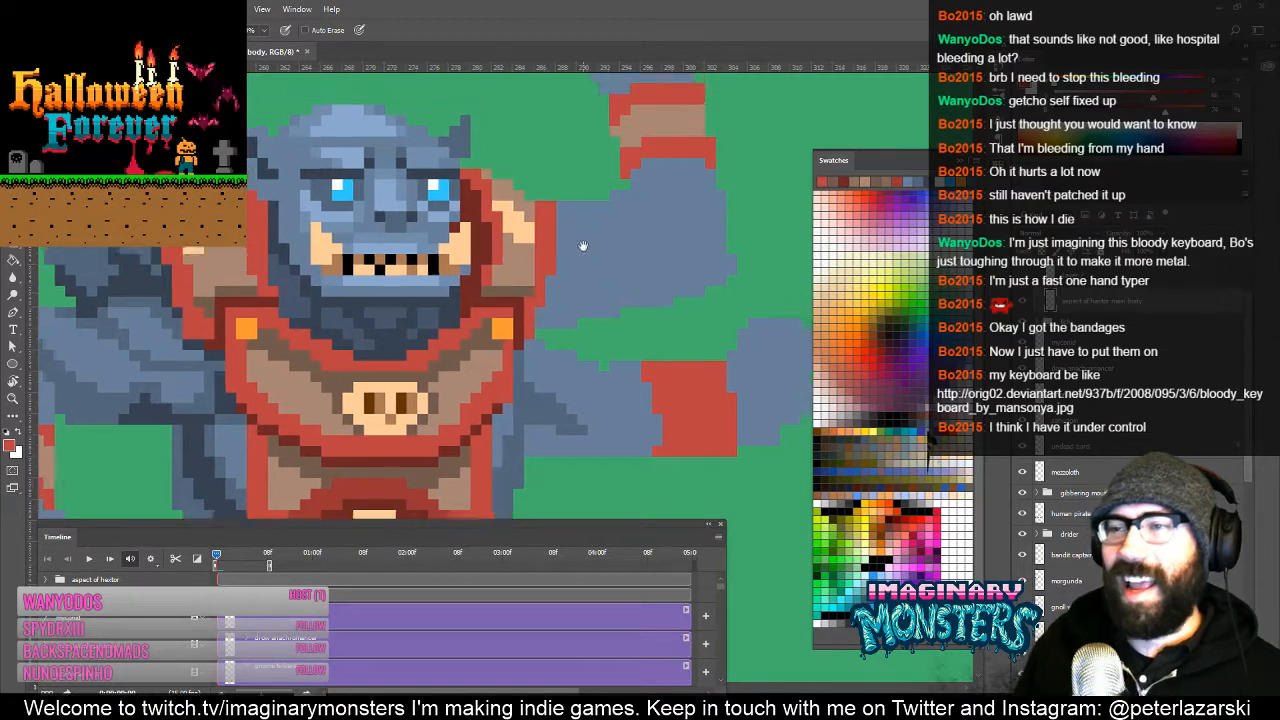
pyautogui.keyDown('alt'); pyautogui.click(484, 316); pyautogui.keyUp('alt')
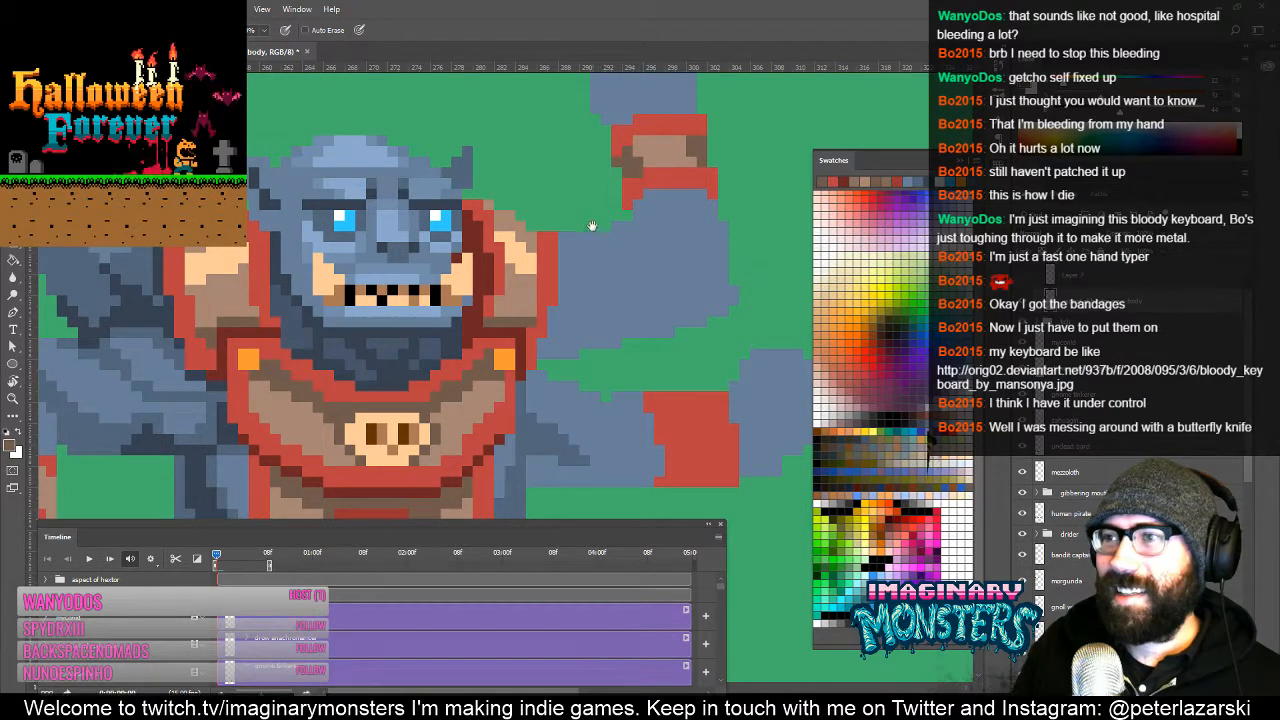
pyautogui.moveTo(592, 226); pyautogui.dragTo(613, 256)
pyautogui.moveTo(642, 380); pyautogui.dragTo(529, 327)
pyautogui.moveTo(463, 380); pyautogui.dragTo(441, 297)
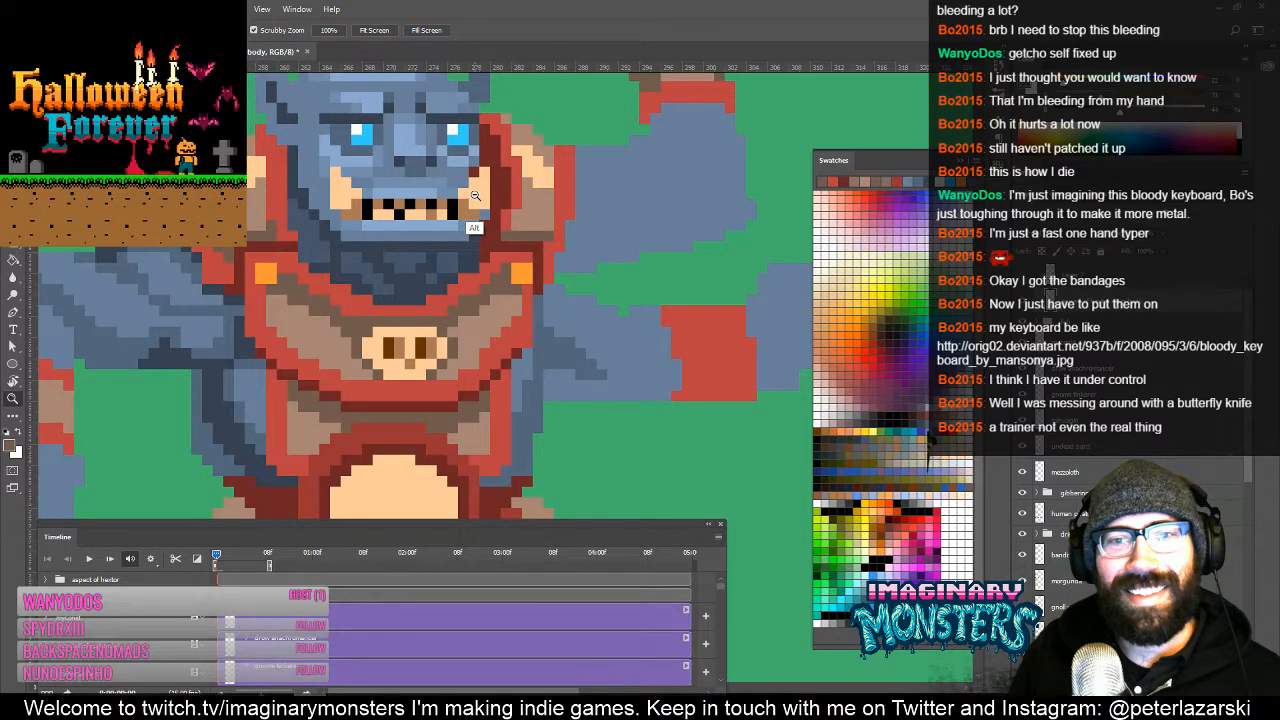
# Step: Touch up the shading around the ogre's brow and eyes with blues sampled from the face
pyautogui.moveTo(465, 190); pyautogui.dragTo(455, 232)
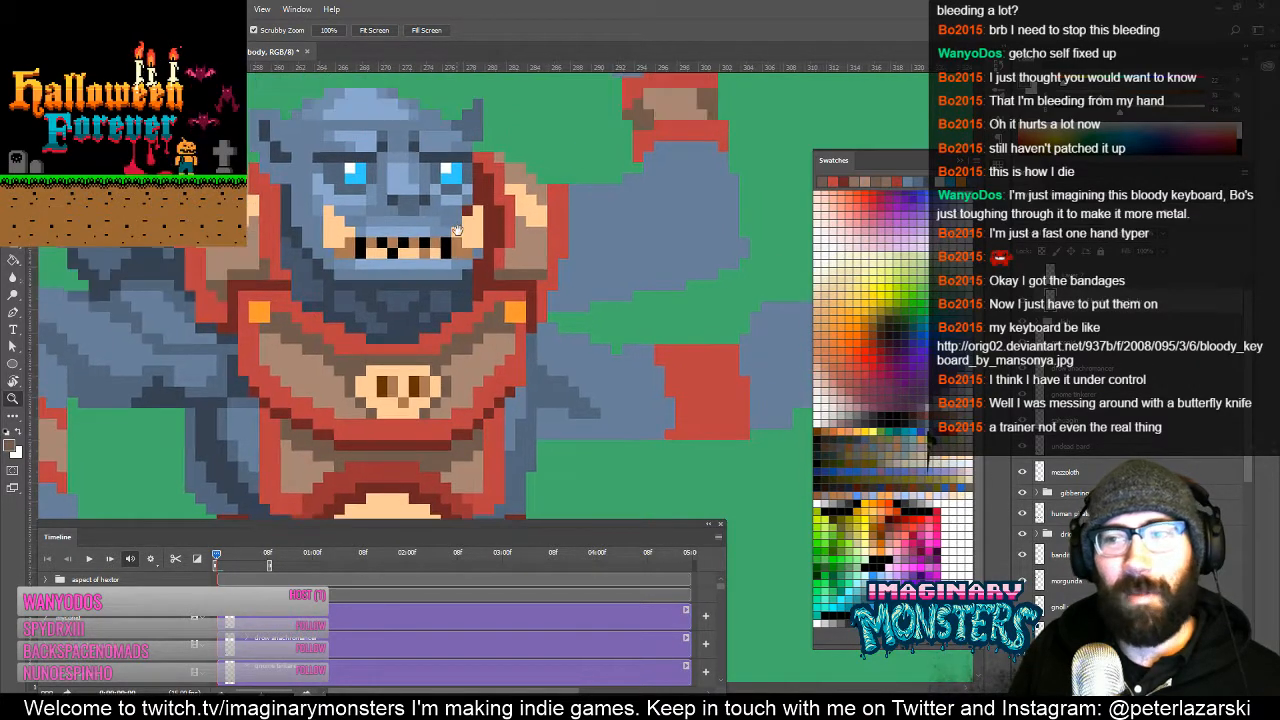
pyautogui.moveTo(362, 209)
pyautogui.mouseDown()
pyautogui.moveTo(415, 252)
pyautogui.moveTo(389, 281)
pyautogui.mouseUp()
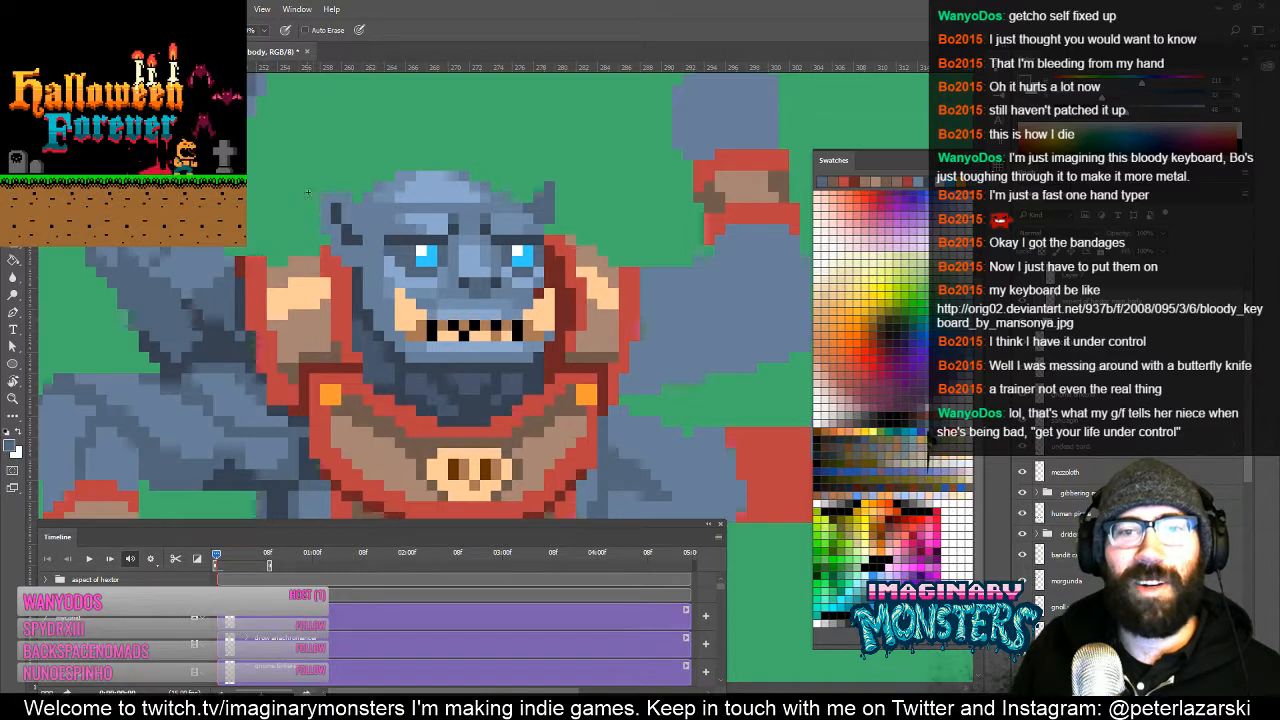
pyautogui.press('alt')
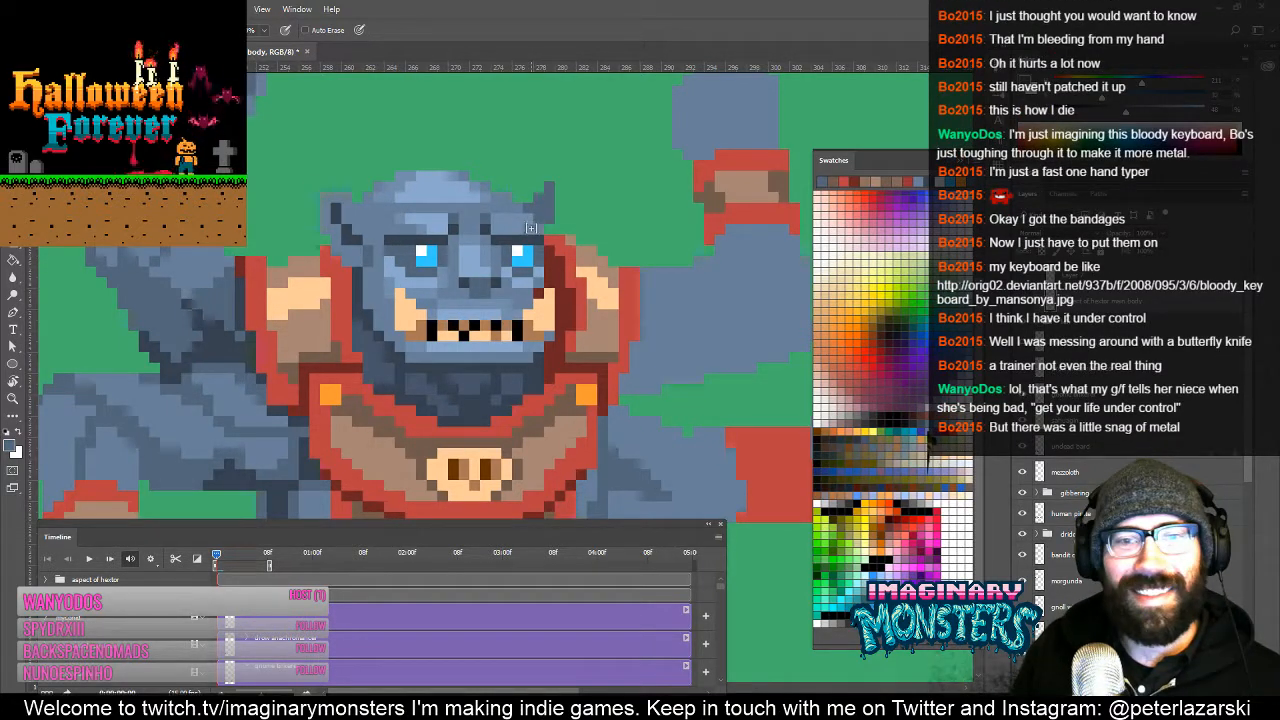
pyautogui.moveTo(517, 249); pyautogui.dragTo(535, 238)
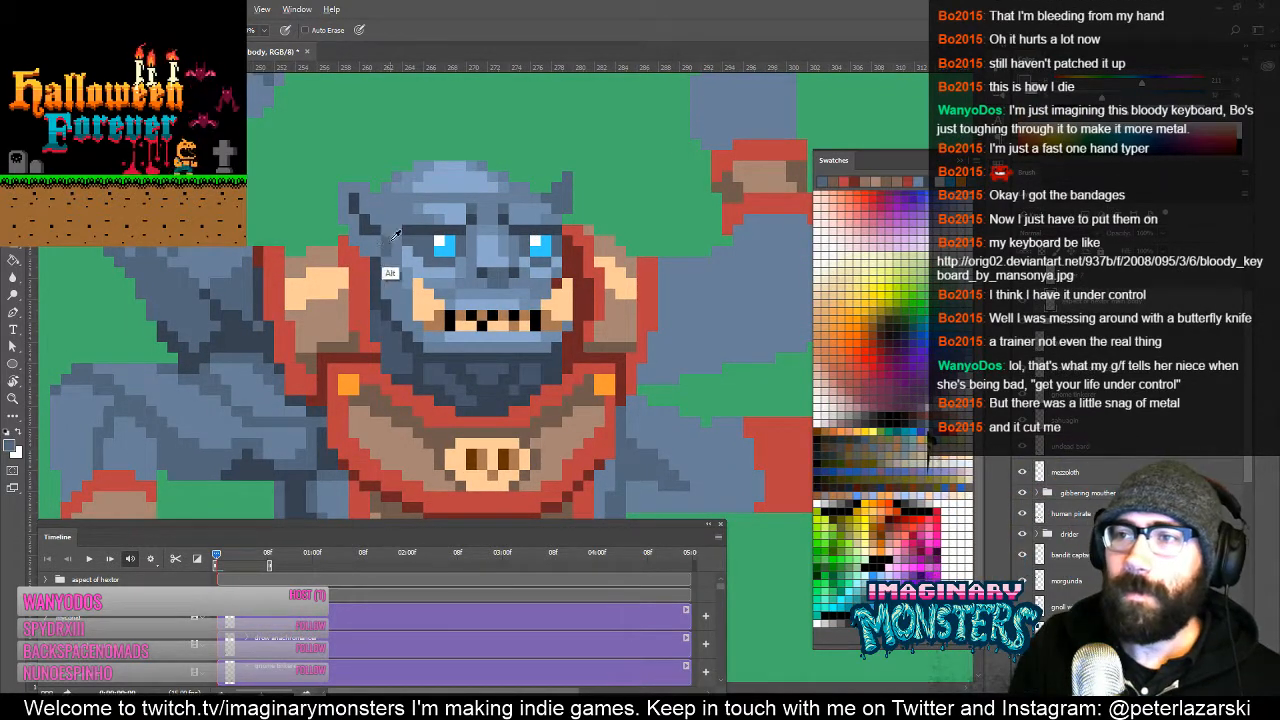
pyautogui.scroll(1, 396, 230)
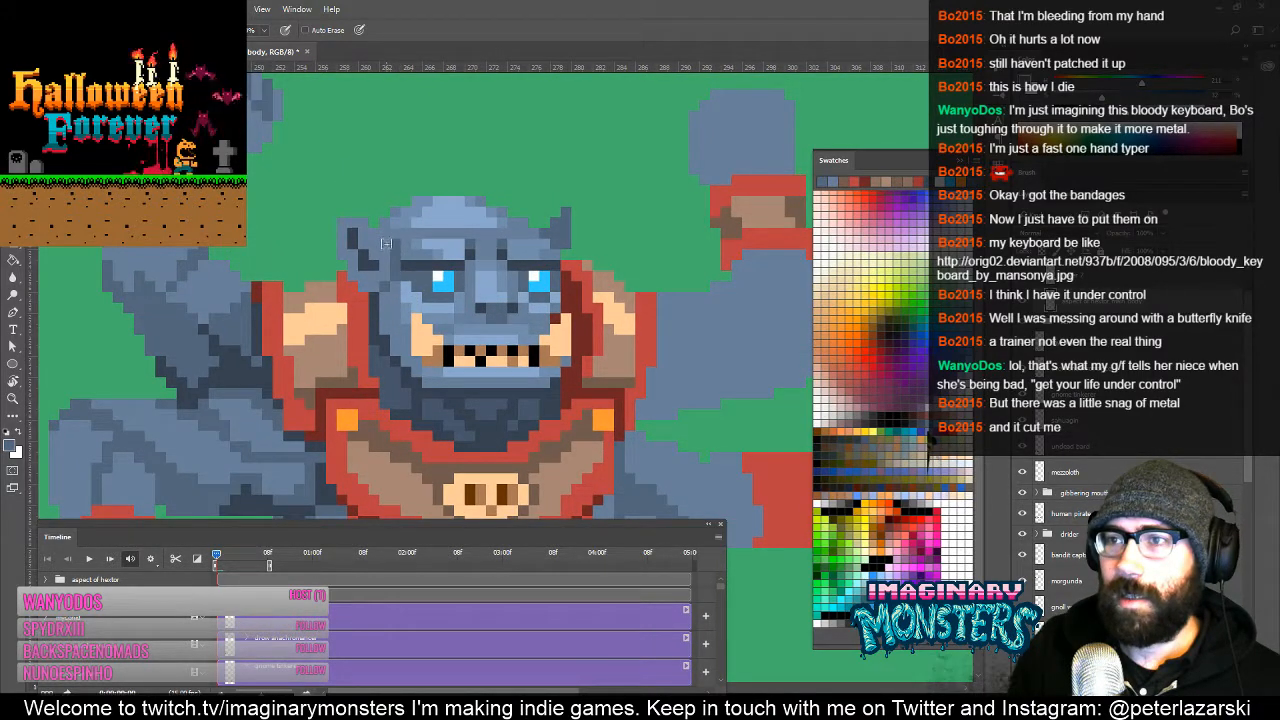
pyautogui.keyDown('alt'); pyautogui.click(398, 236); pyautogui.keyUp('alt')
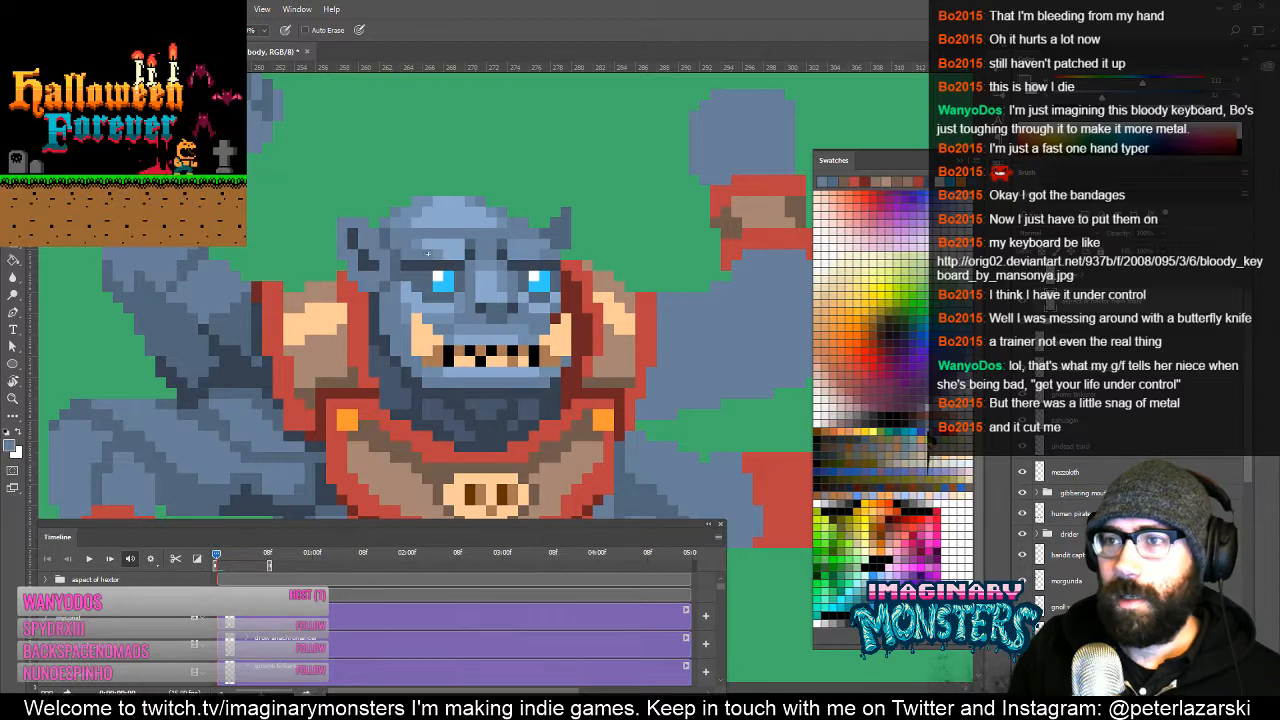
pyautogui.moveTo(497, 247); pyautogui.dragTo(463, 257)
# Step: Examine the overall sprite from head to robe, comparing the arms, chest armor and skull emblems
pyautogui.press('z')
pyautogui.keyDown('alt'); pyautogui.click(466, 259); pyautogui.keyUp('alt')
pyautogui.keyDown('alt'); pyautogui.click(467, 260); pyautogui.keyUp('alt')
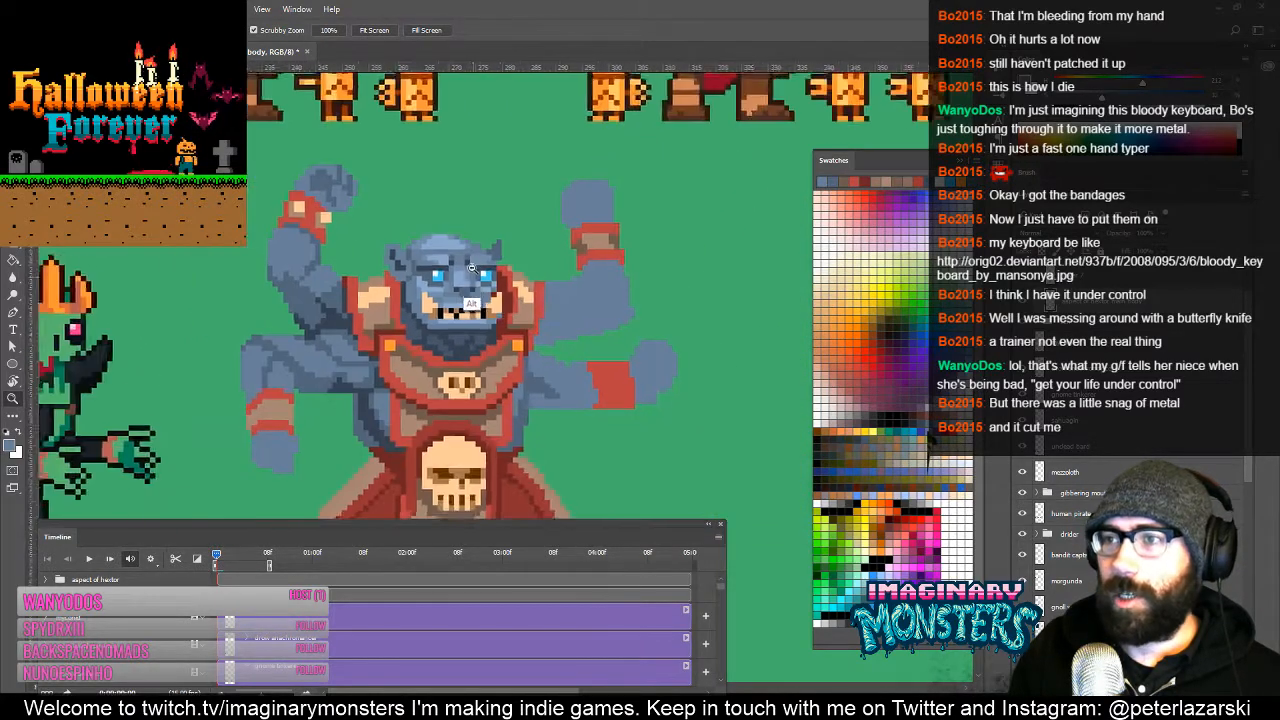
pyautogui.keyDown('alt'); pyautogui.click(467, 260); pyautogui.keyUp('alt')
pyautogui.moveTo(466, 338); pyautogui.dragTo(413, 276)
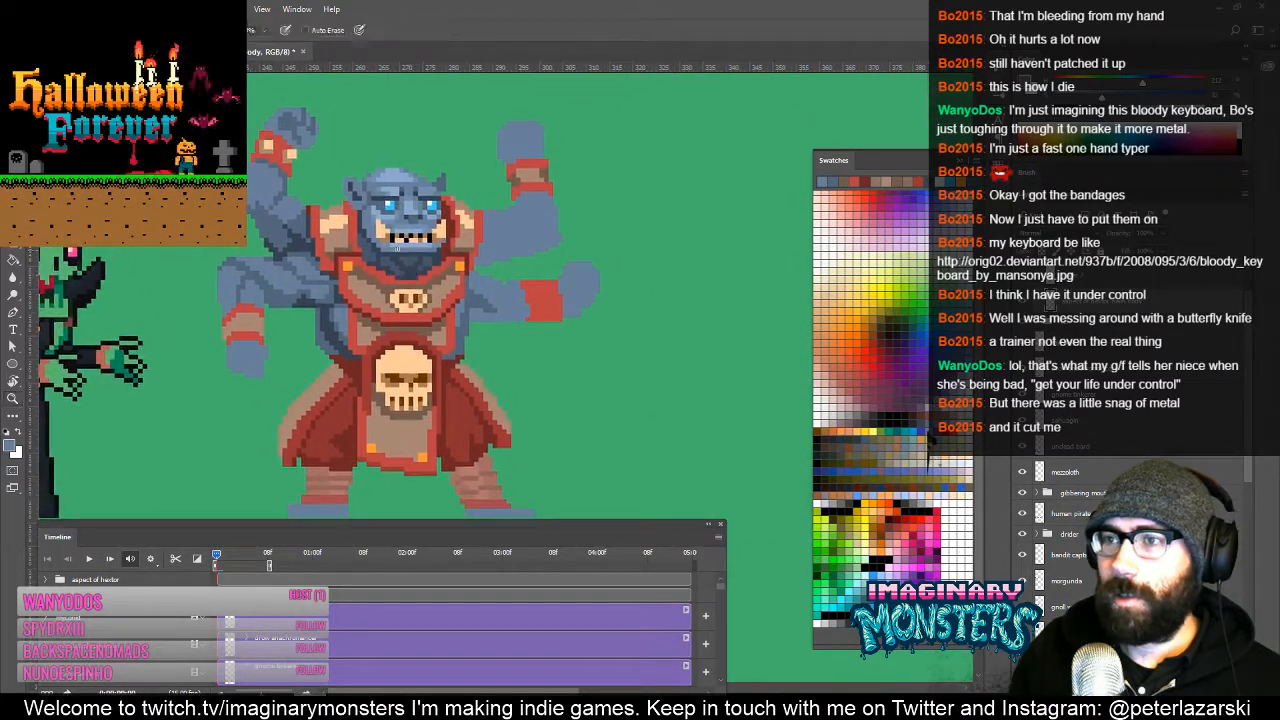
pyautogui.click(478, 286)
pyautogui.click(478, 286)
pyautogui.moveTo(337, 372); pyautogui.dragTo(437, 334)
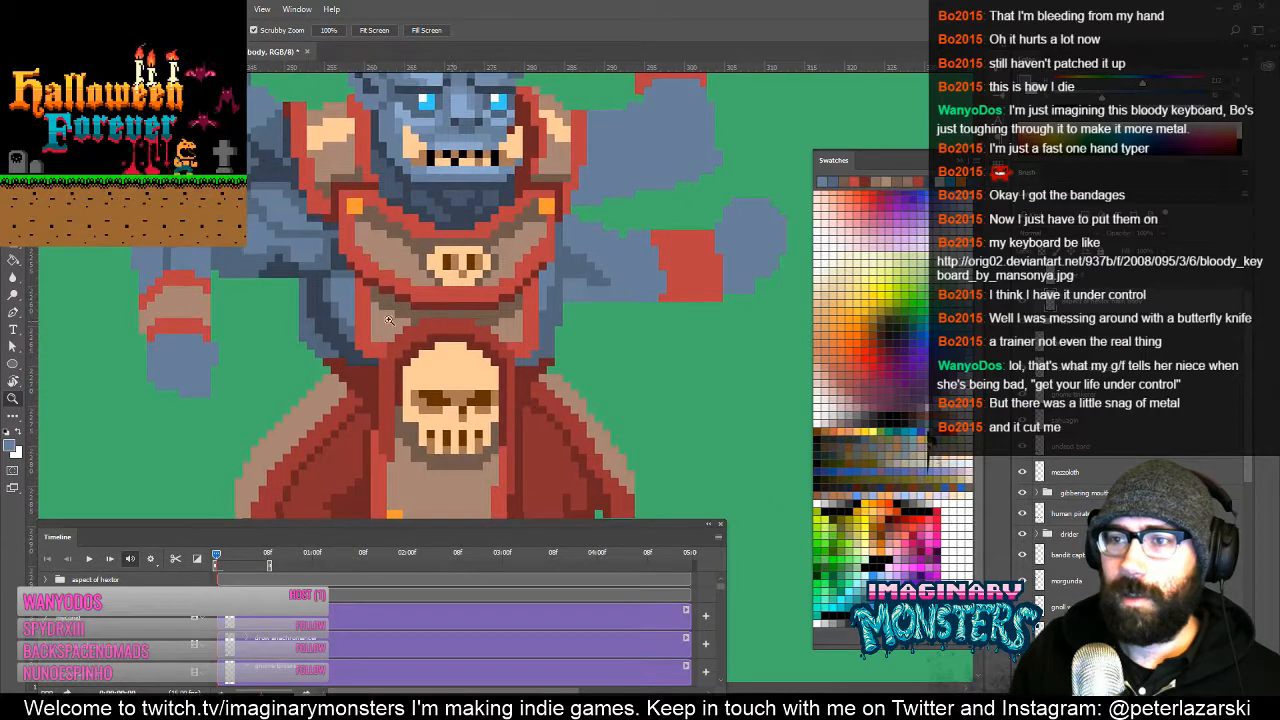
pyautogui.click(305, 340)
pyautogui.keyDown('alt'); pyautogui.click(415, 364); pyautogui.keyUp('alt')
pyautogui.keyDown('alt'); pyautogui.click(415, 364); pyautogui.keyUp('alt')
pyautogui.keyDown('alt'); pyautogui.click(415, 364); pyautogui.keyUp('alt')
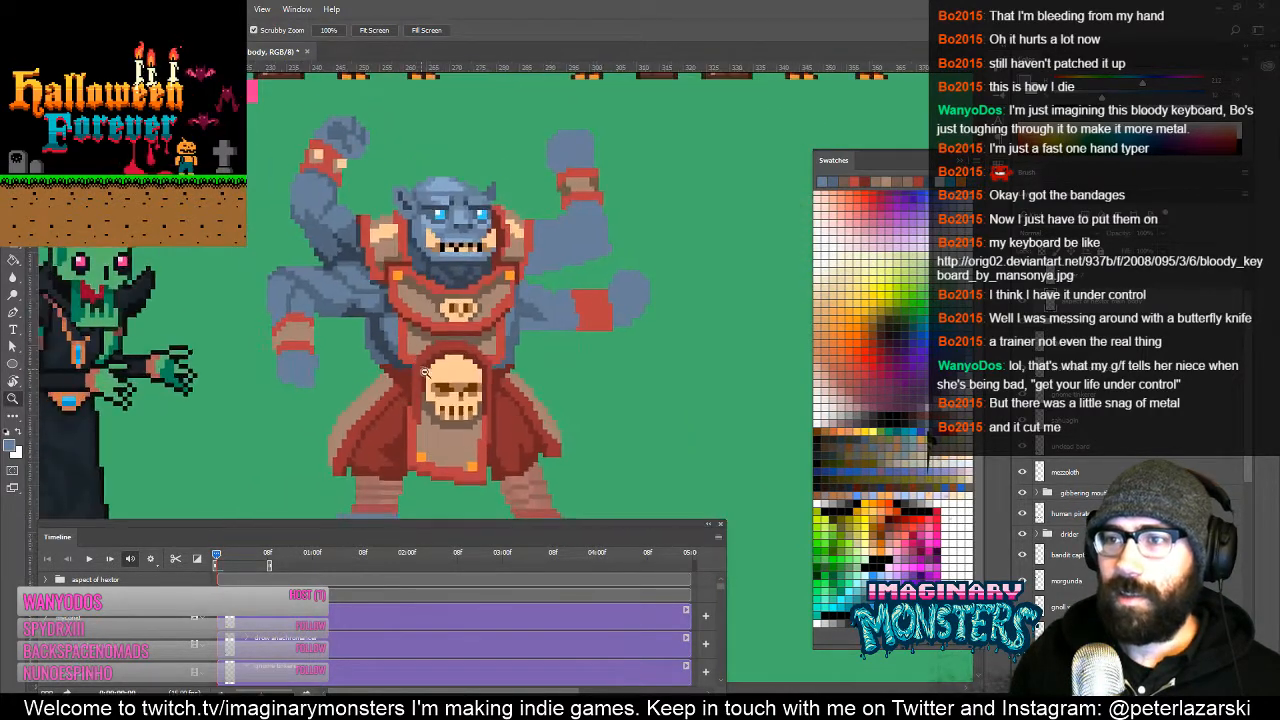
pyautogui.click(502, 332)
pyautogui.moveTo(502, 328); pyautogui.dragTo(443, 351)
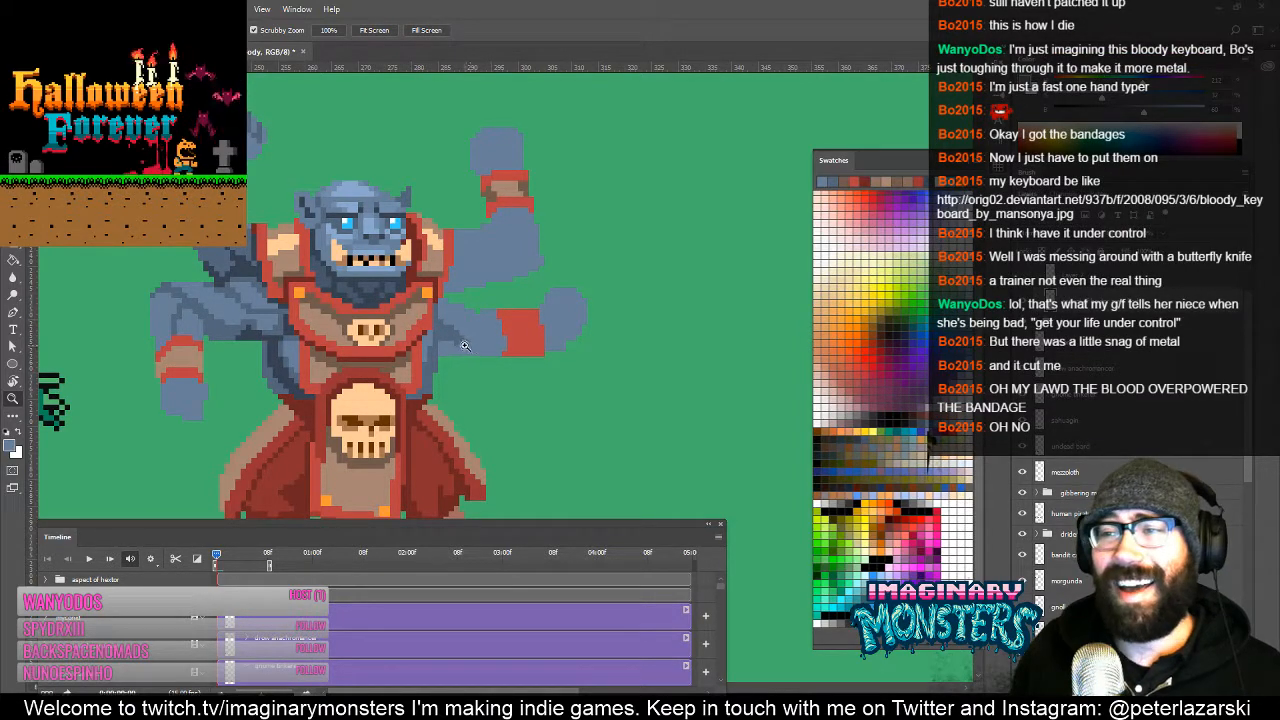
pyautogui.moveTo(252, 416)
pyautogui.mouseDown()
pyautogui.moveTo(350, 405)
pyautogui.moveTo(369, 423)
pyautogui.mouseUp()
# Step: Shade the lower left-side arm's bracer with the armor's darker brown and add a vertical cream highlight sampled from the shoulder armor
pyautogui.scroll(2, 305, 427)
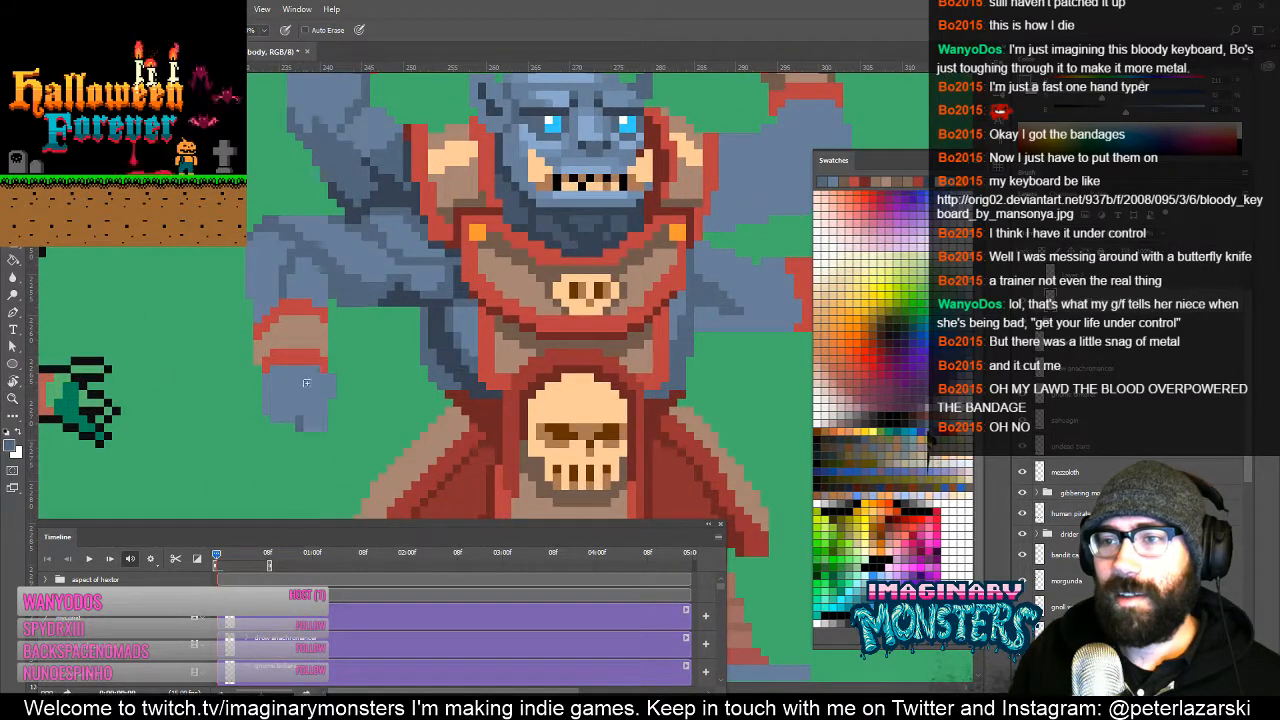
pyautogui.moveTo(363, 346)
pyautogui.mouseDown()
pyautogui.moveTo(326, 423)
pyautogui.moveTo(301, 412)
pyautogui.moveTo(485, 383)
pyautogui.moveTo(491, 437)
pyautogui.mouseUp()
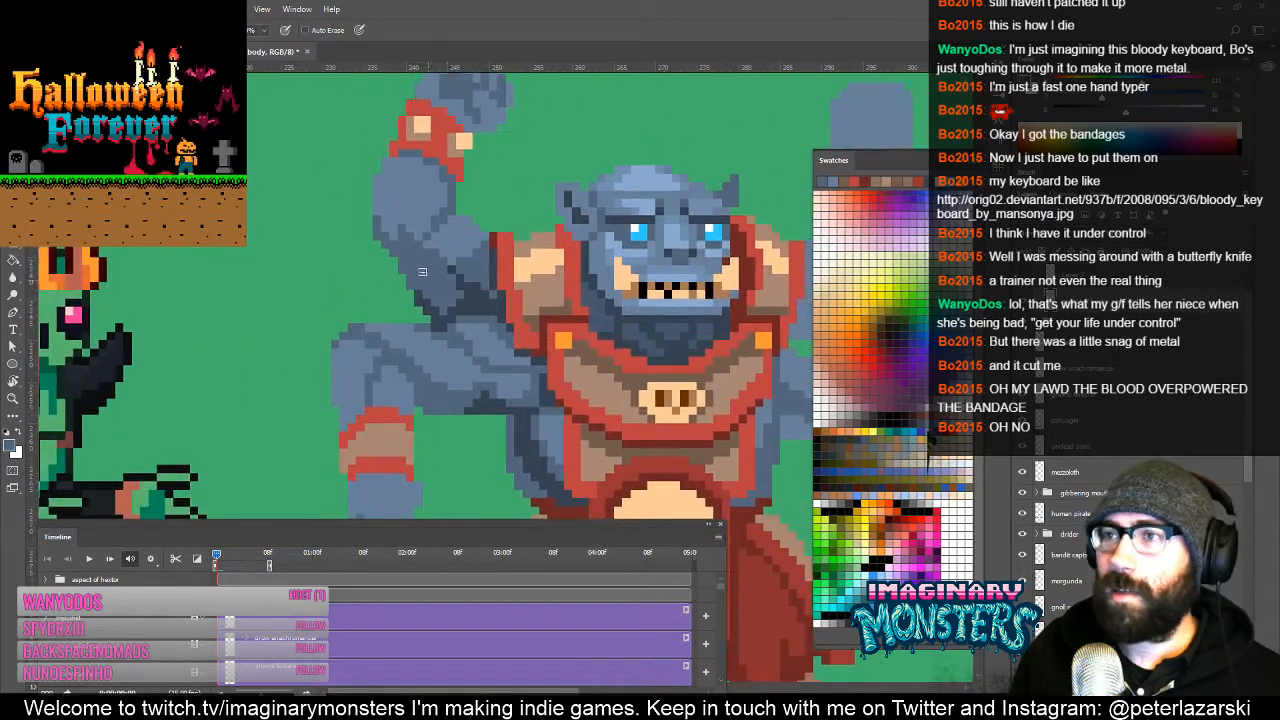
pyautogui.moveTo(535, 302); pyautogui.dragTo(545, 247)
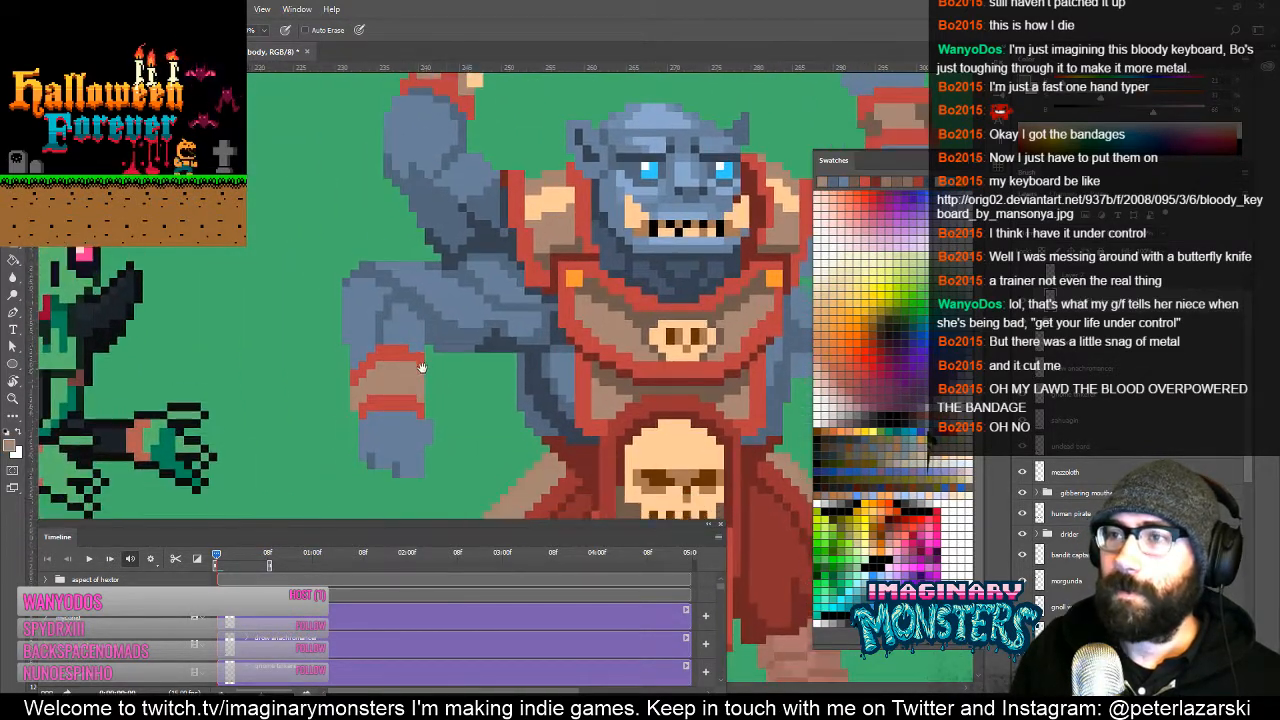
pyautogui.keyDown('alt'); pyautogui.click(570, 250); pyautogui.keyUp('alt')
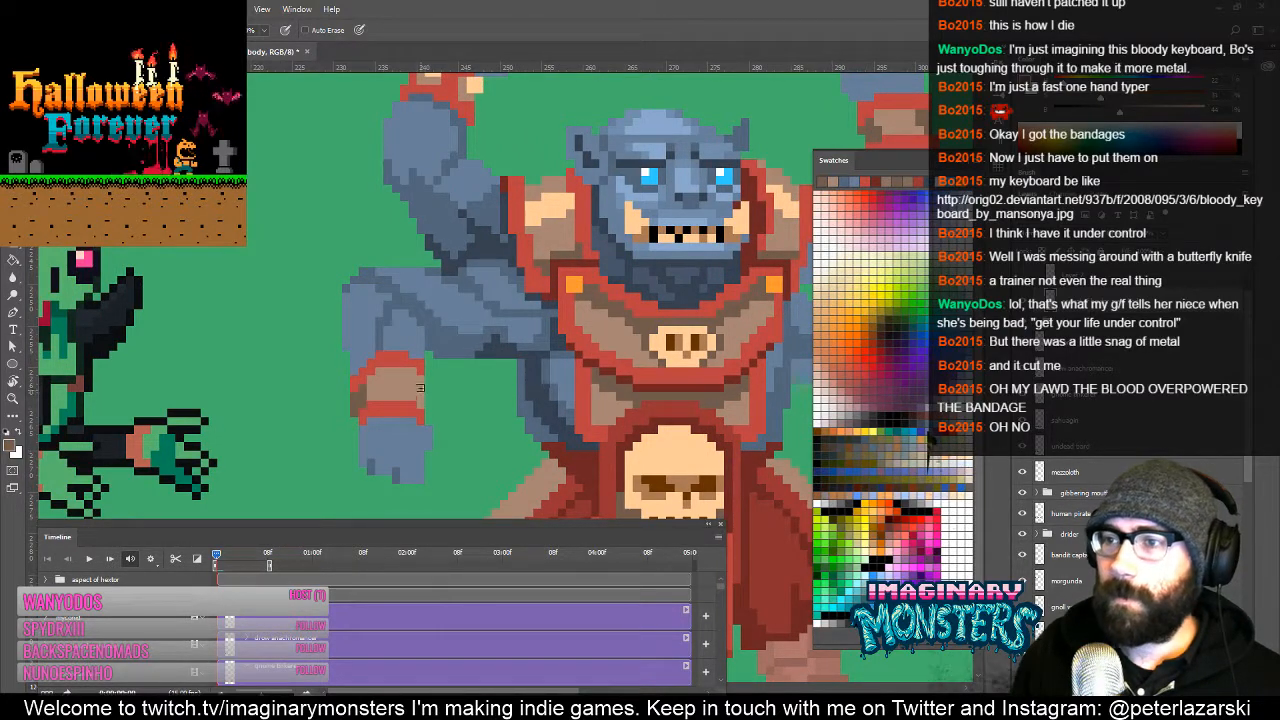
pyautogui.keyDown('alt'); pyautogui.click(533, 244); pyautogui.keyUp('alt')
pyautogui.click(398, 380)
pyautogui.click(394, 373)
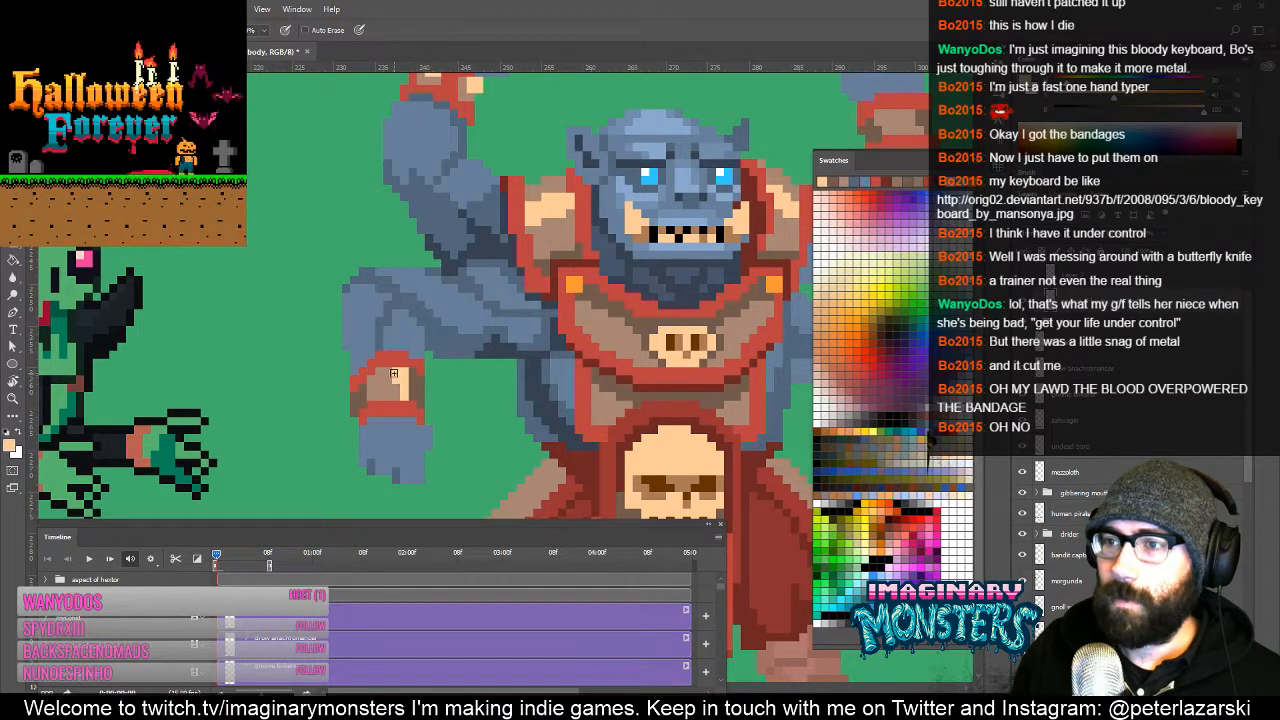
pyautogui.moveTo(488, 404)
pyautogui.mouseDown()
pyautogui.moveTo(436, 449)
pyautogui.moveTo(277, 349)
pyautogui.moveTo(291, 434)
pyautogui.mouseUp()
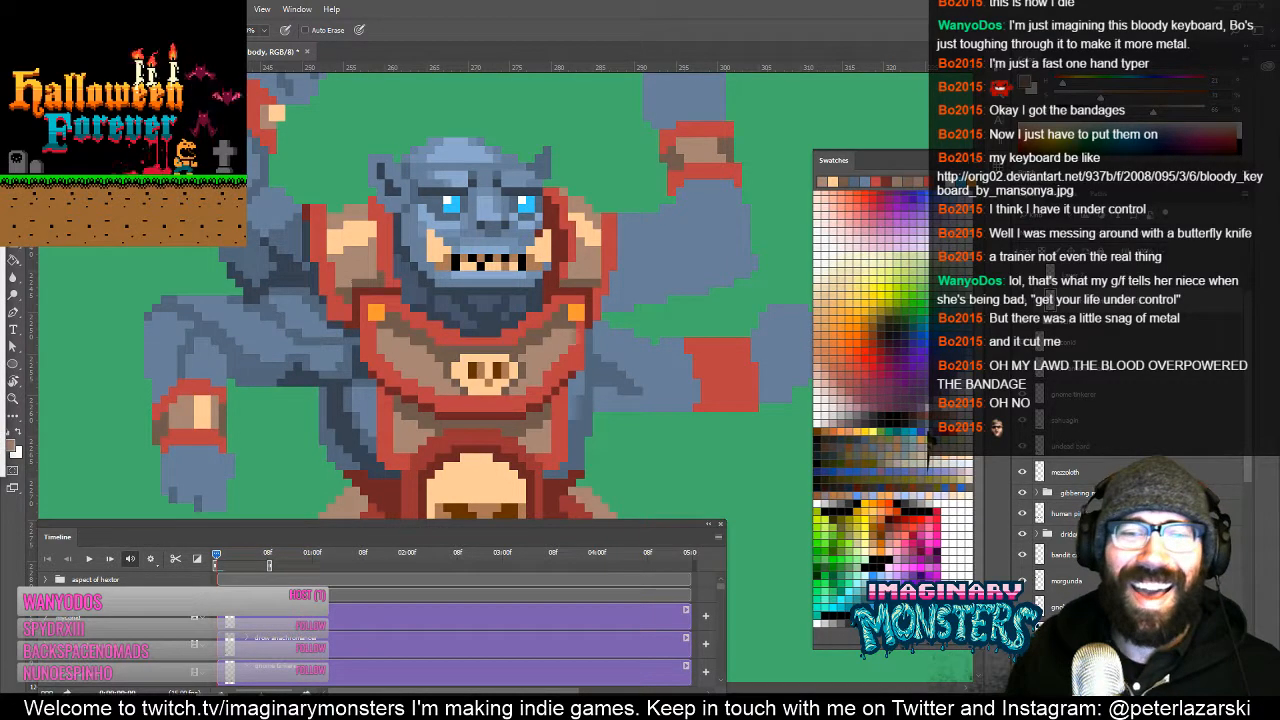
# Step: Refine the muscle shading on the lower left-side arm with blues sampled from the skin
pyautogui.moveTo(370, 296); pyautogui.dragTo(503, 299)
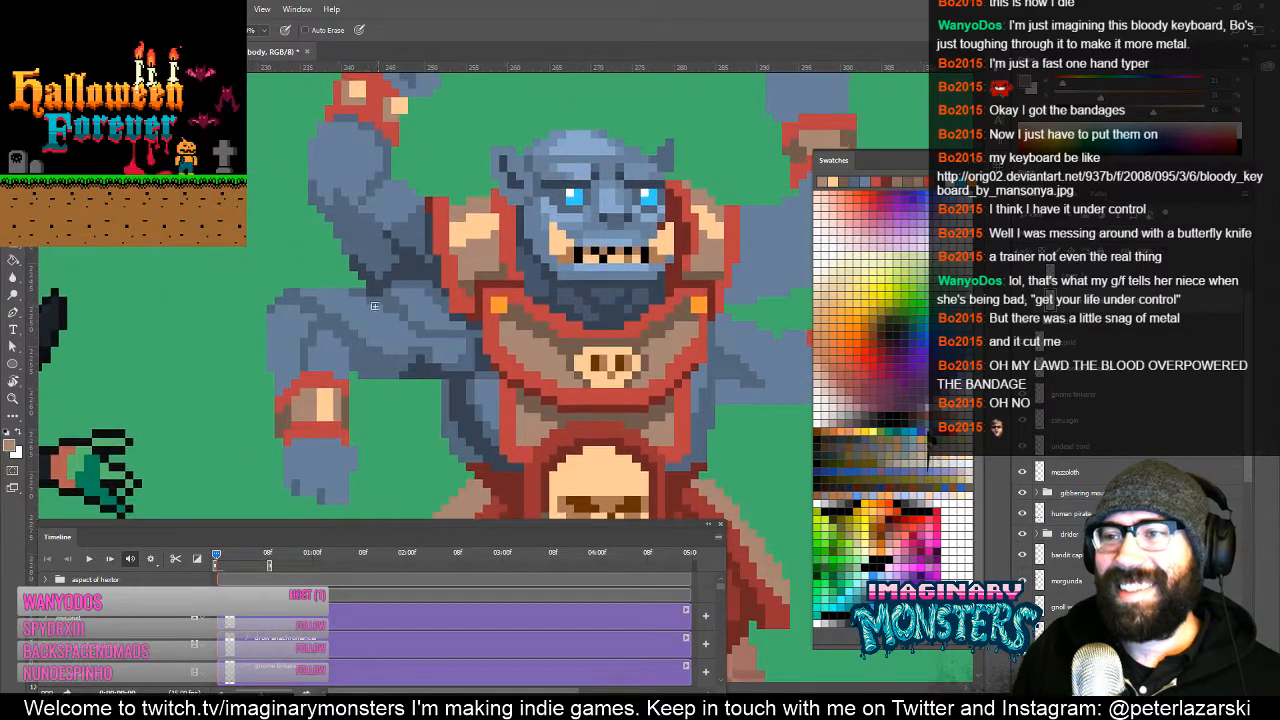
pyautogui.keyDown('alt'); pyautogui.click(422, 345); pyautogui.keyUp('alt')
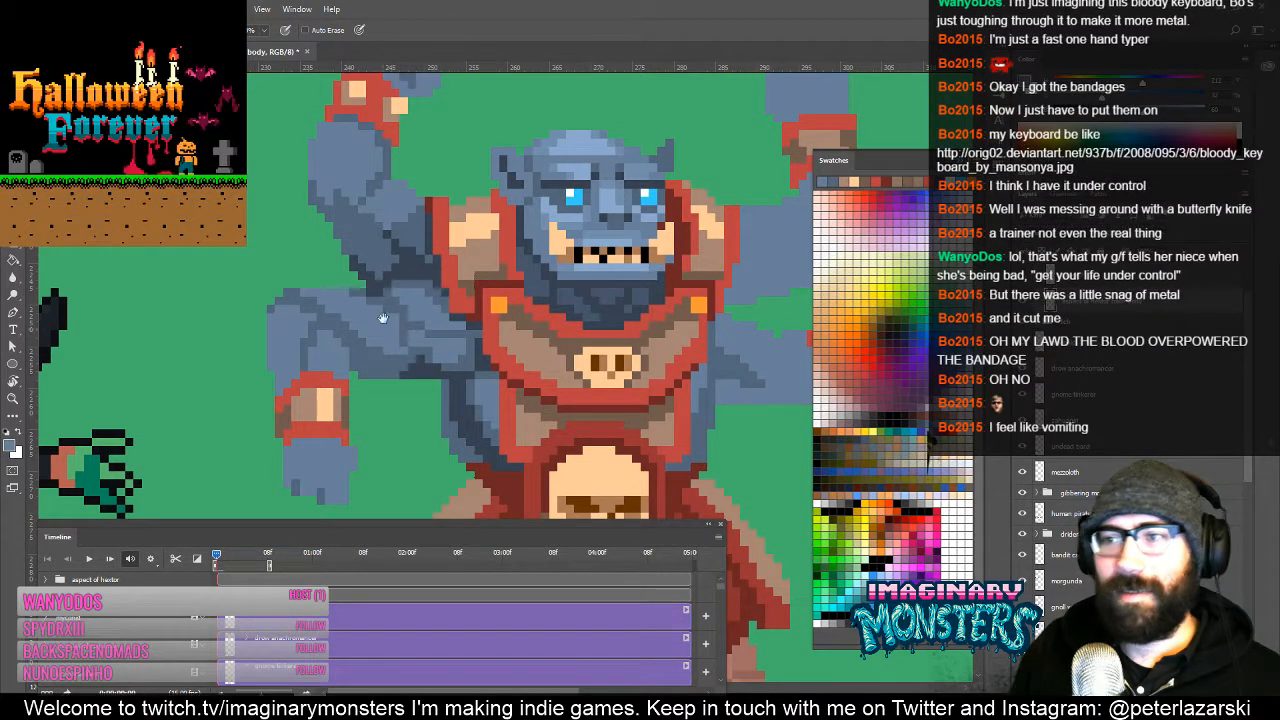
pyautogui.moveTo(383, 318); pyautogui.dragTo(352, 316)
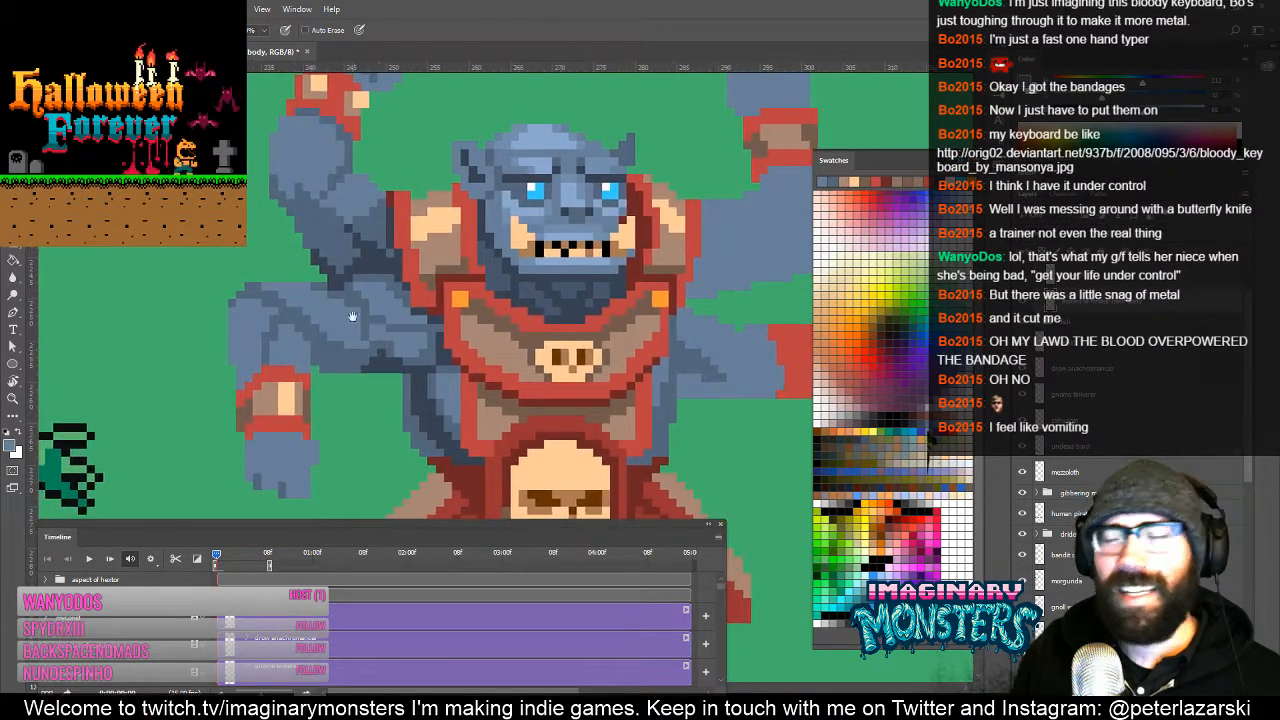
pyautogui.moveTo(396, 382); pyautogui.dragTo(334, 349)
pyautogui.press('alt')
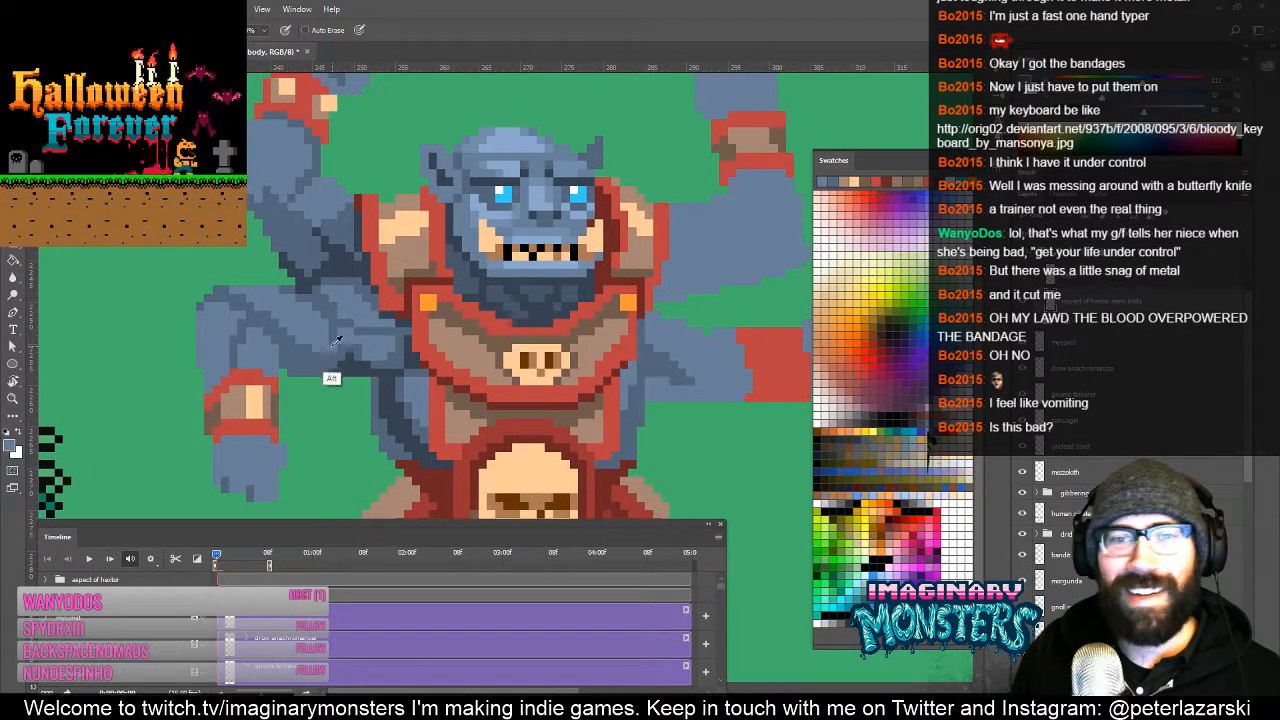
pyautogui.keyDown('alt'); pyautogui.click(329, 347); pyautogui.keyUp('alt')
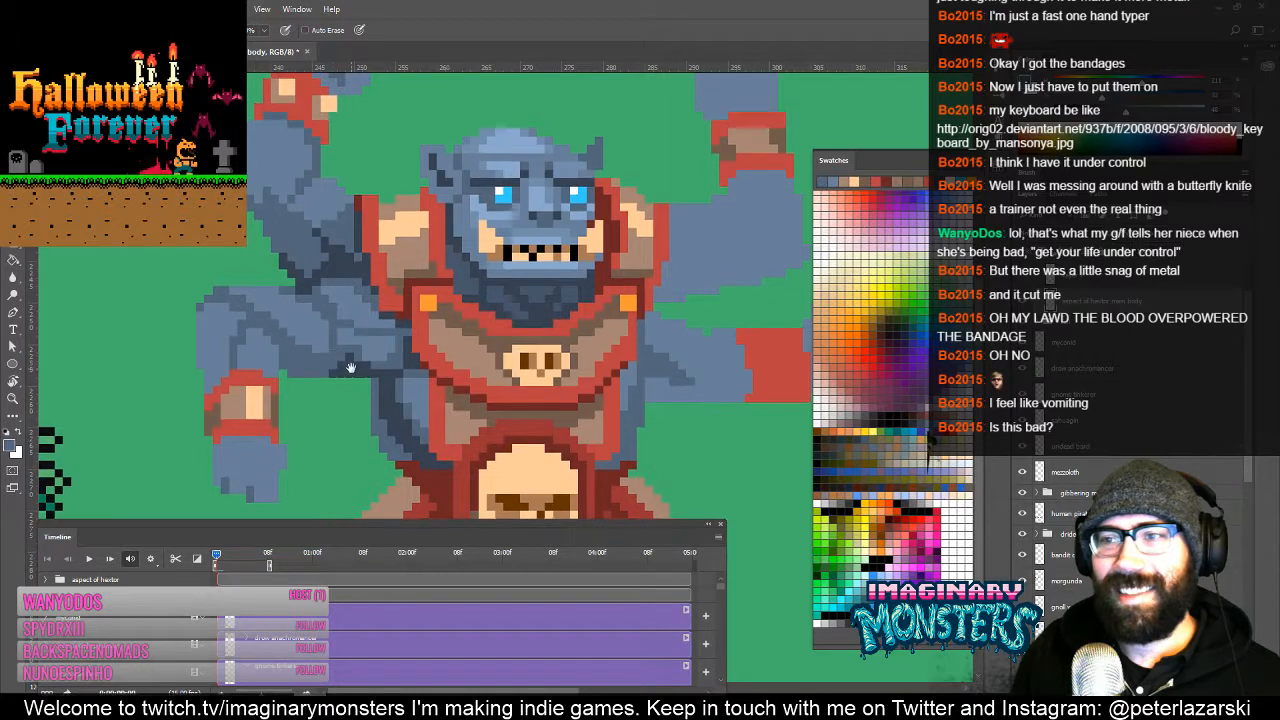
pyautogui.moveTo(300, 370); pyautogui.dragTo(370, 368)
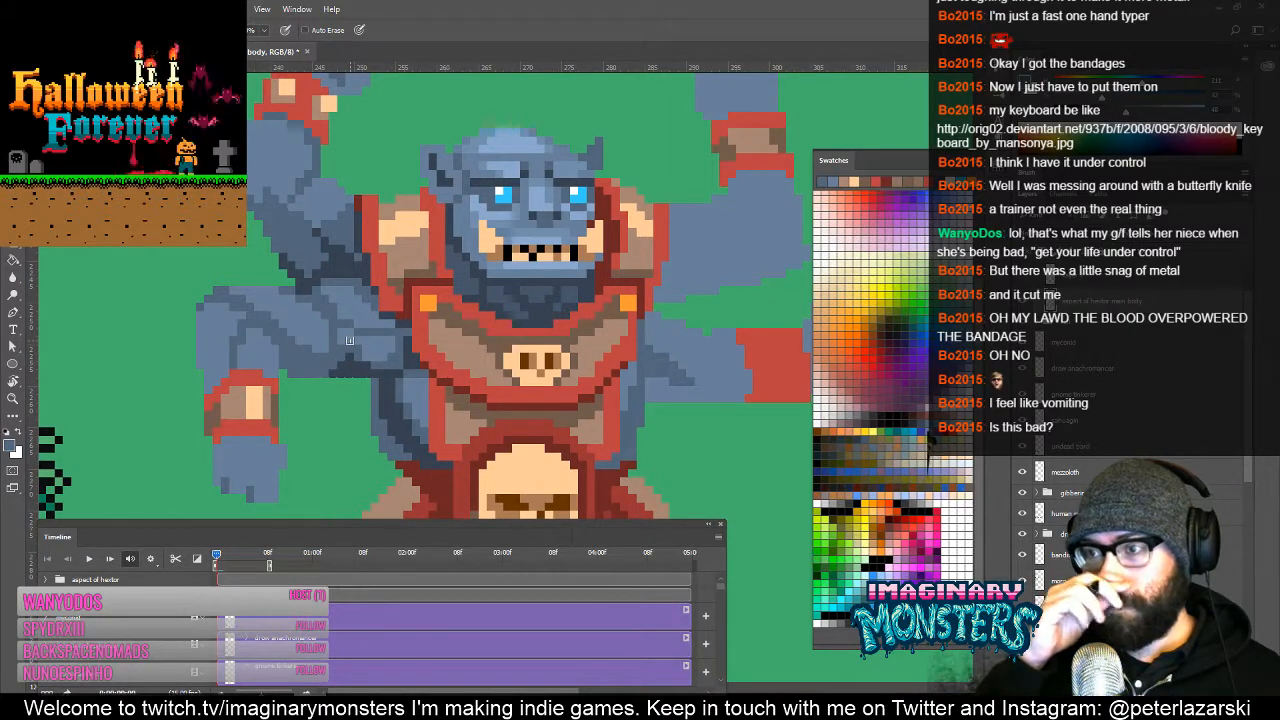
pyautogui.moveTo(370, 409); pyautogui.dragTo(431, 366)
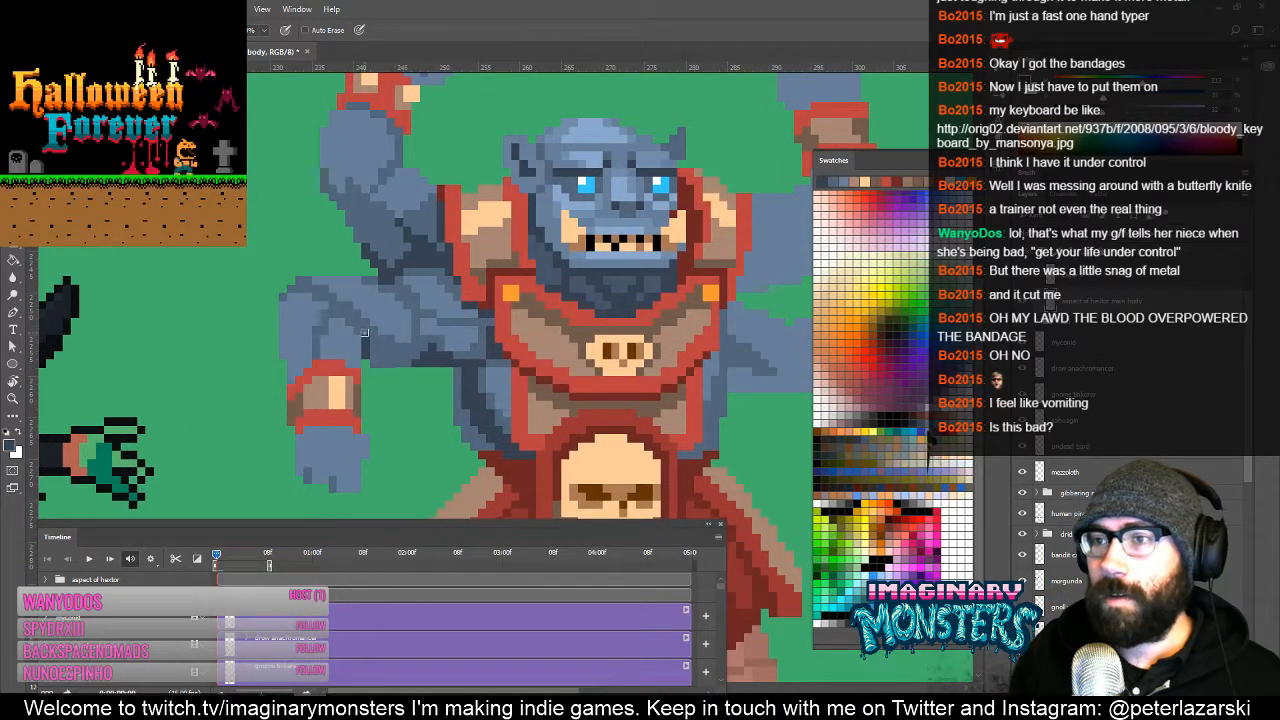
pyautogui.moveTo(408, 392); pyautogui.dragTo(308, 448)
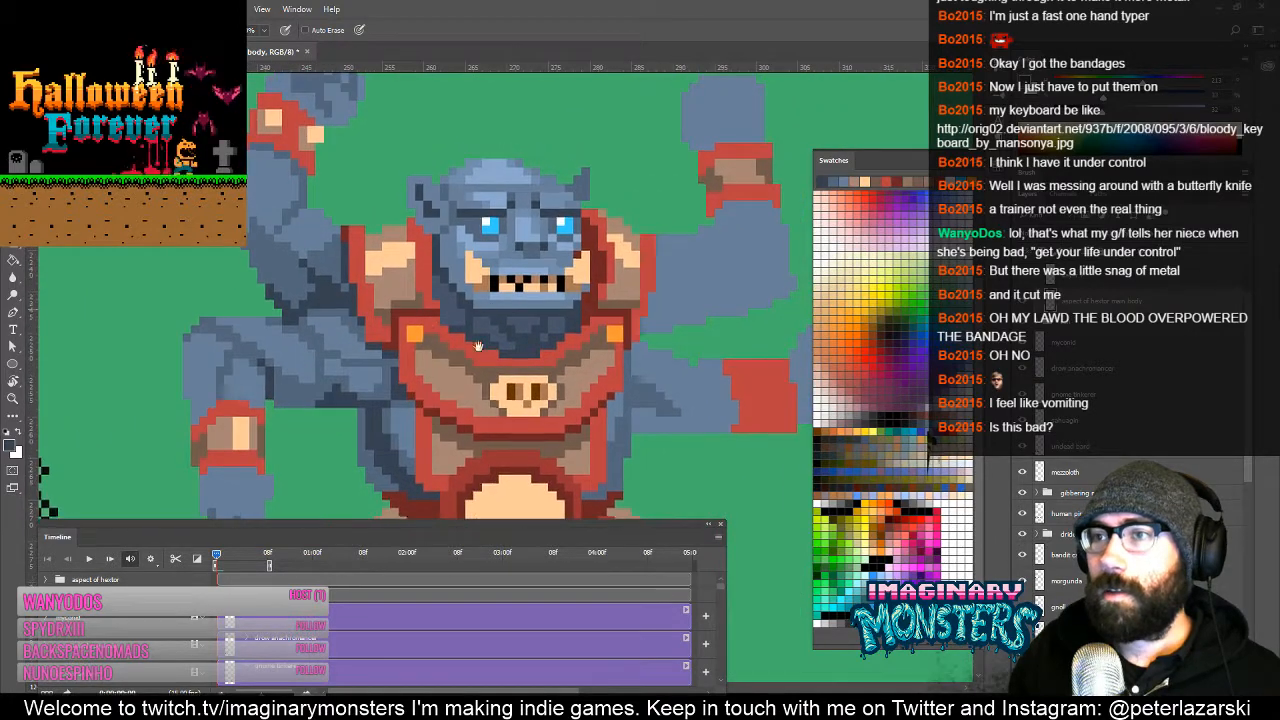
# Step: Darken the elbow crease and underside of the raised left-side arm with the dark blue
pyautogui.moveTo(477, 345); pyautogui.dragTo(410, 420)
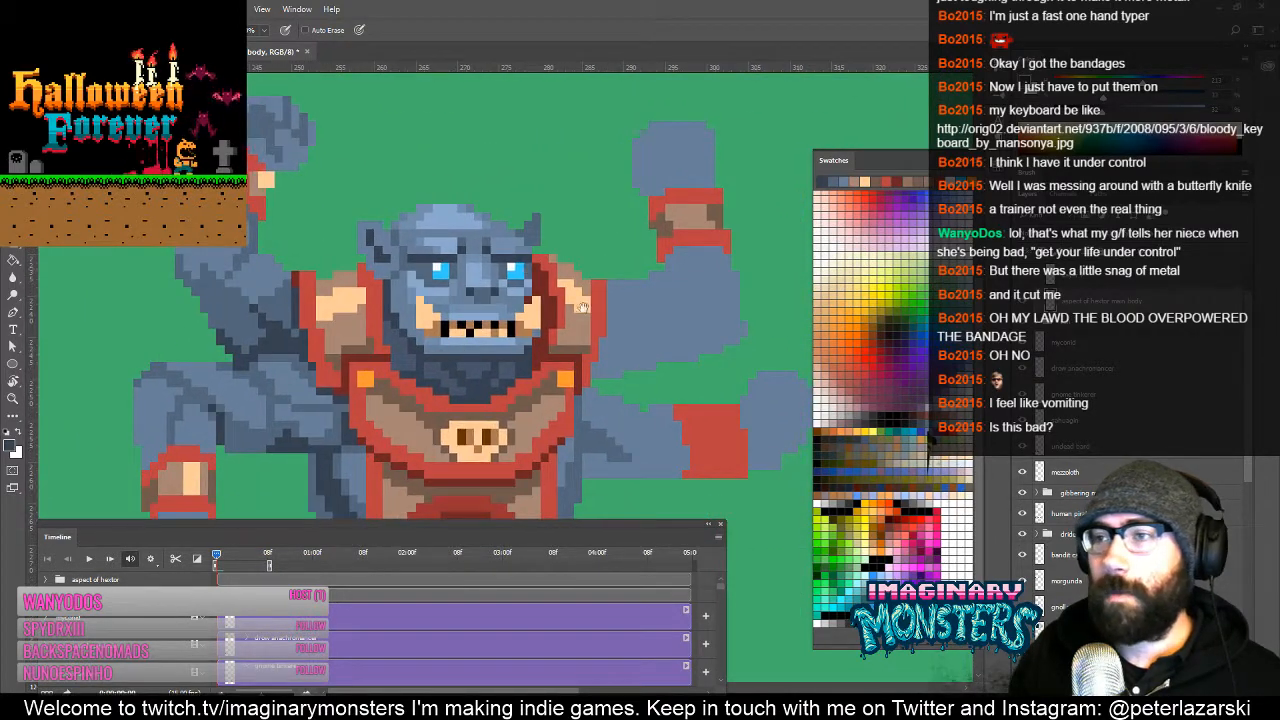
pyautogui.moveTo(638, 378); pyautogui.dragTo(559, 265)
pyautogui.moveTo(430, 232); pyautogui.dragTo(480, 207)
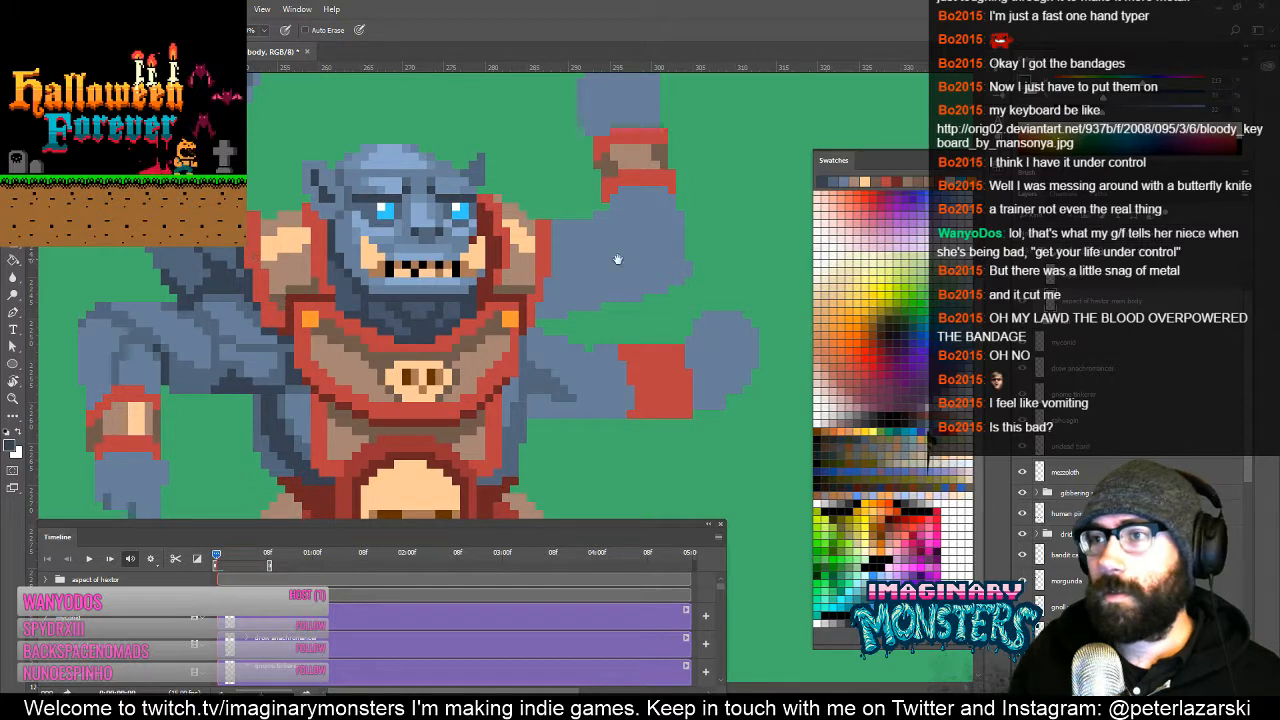
pyautogui.moveTo(618, 260); pyautogui.dragTo(560, 308)
pyautogui.moveTo(329, 250); pyautogui.dragTo(460, 246)
pyautogui.moveTo(632, 280); pyautogui.dragTo(574, 313)
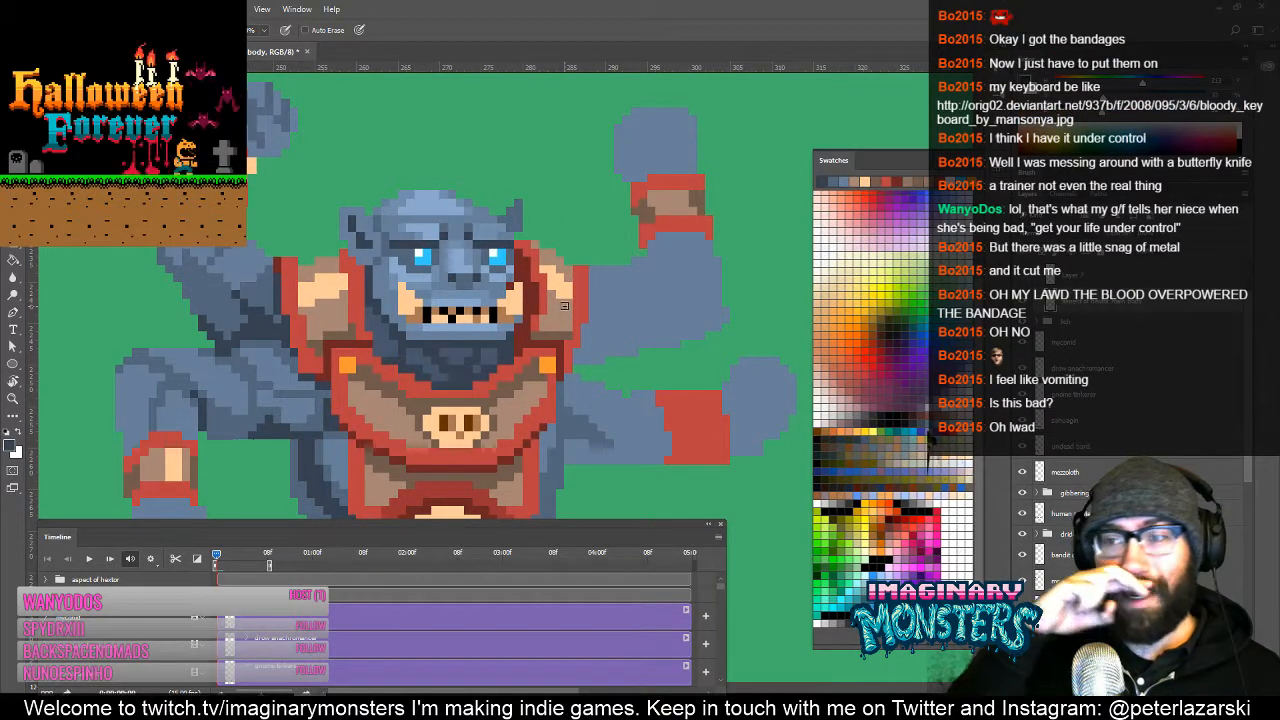
pyautogui.moveTo(273, 261); pyautogui.dragTo(334, 327)
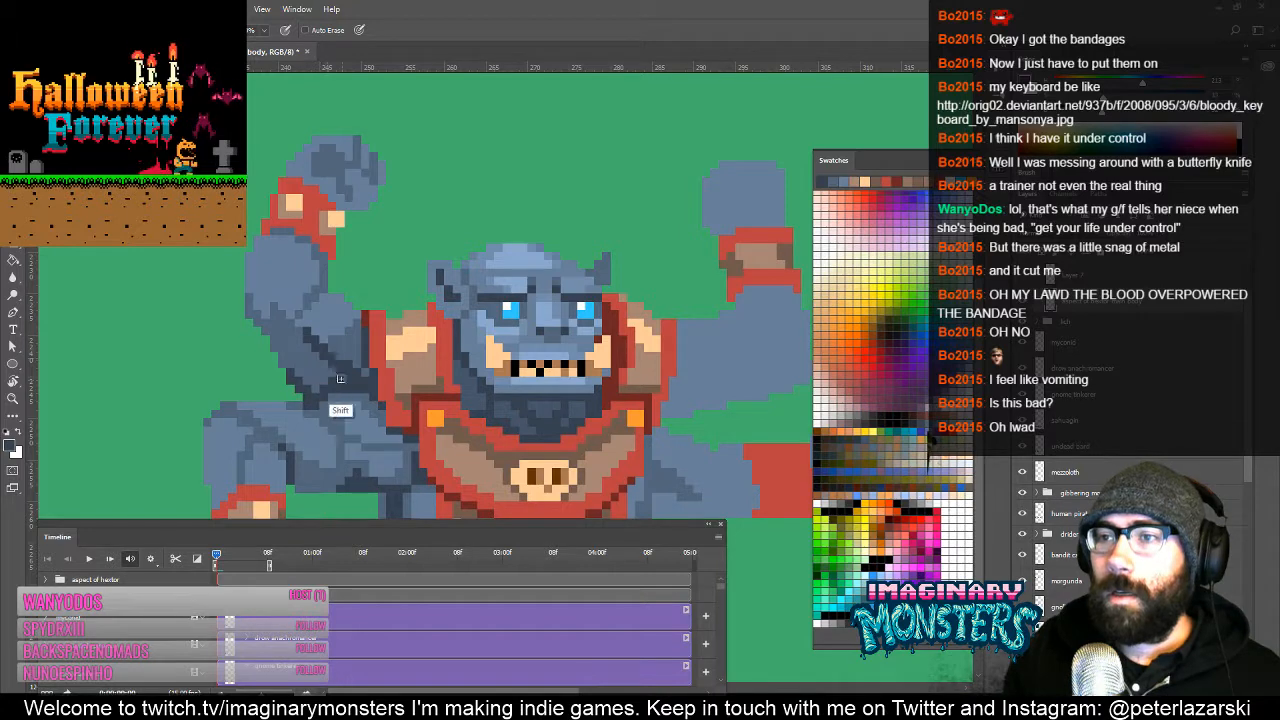
pyautogui.moveTo(351, 378); pyautogui.dragTo(375, 397)
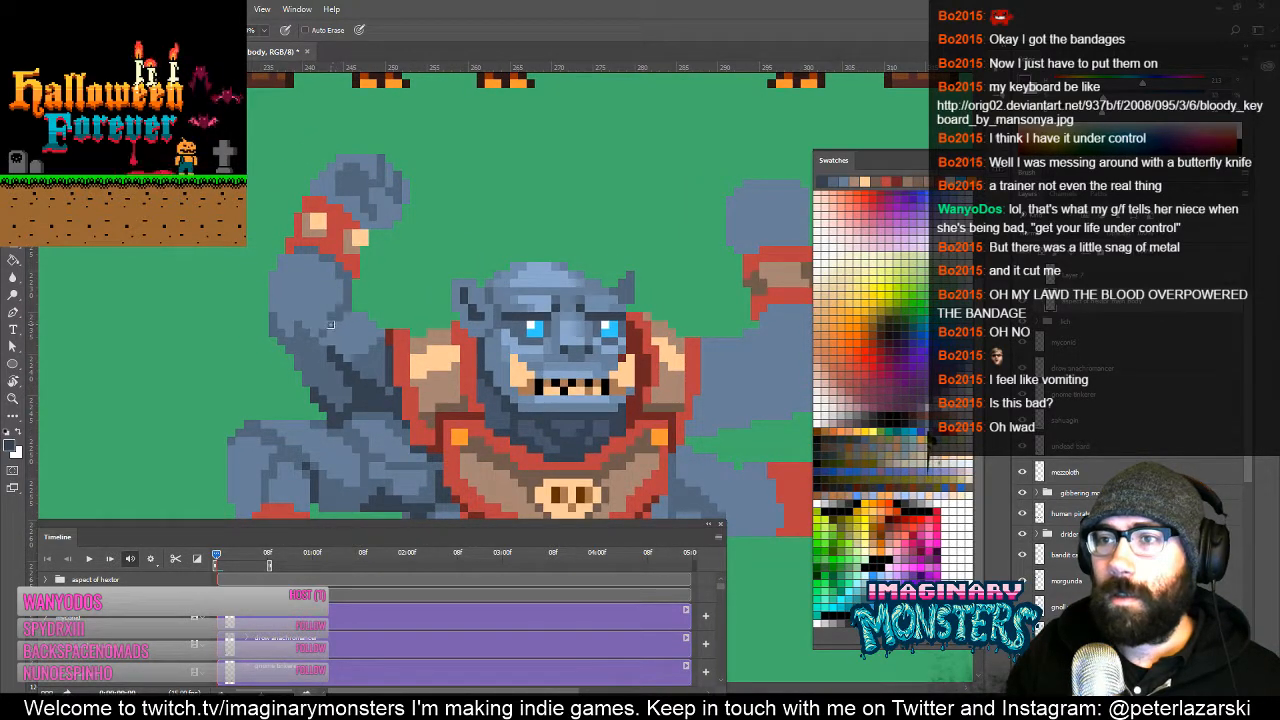
# Step: Extend the bracer shading beneath the upper red trim on the lower left-side arm with the sampled darker brown
pyautogui.press('z')
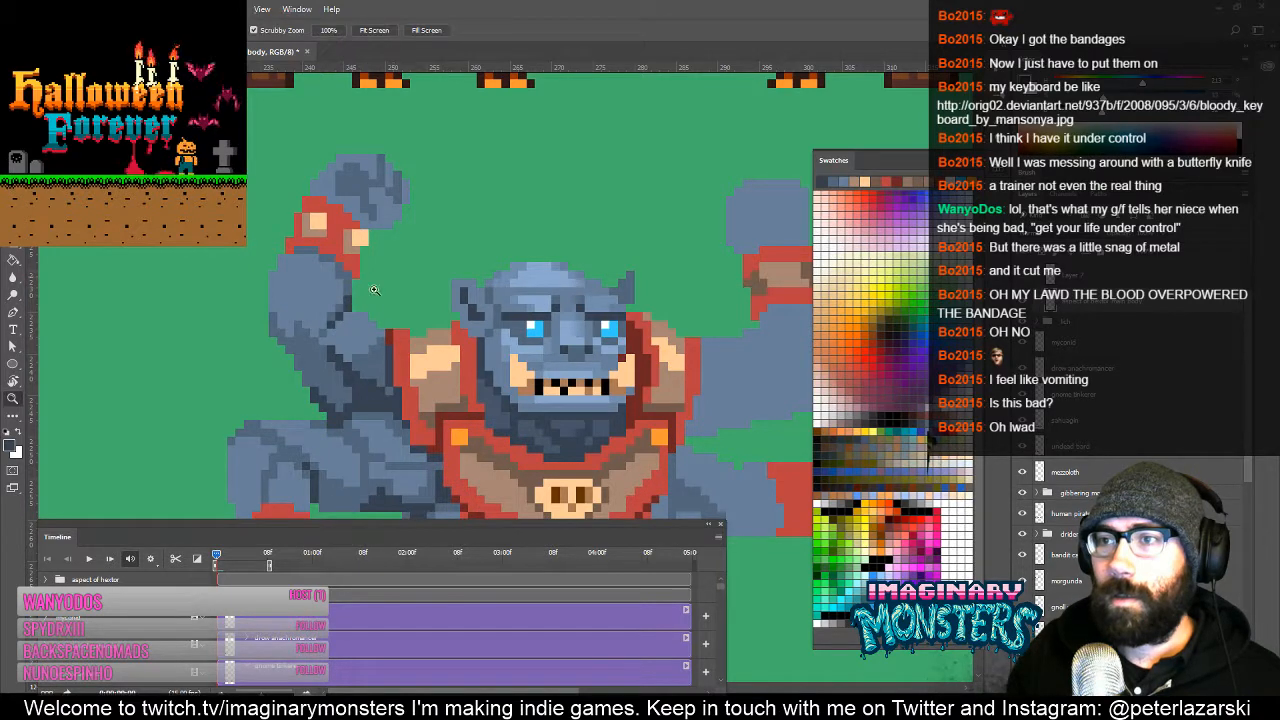
pyautogui.moveTo(397, 341); pyautogui.dragTo(345, 341)
pyautogui.moveTo(541, 335)
pyautogui.mouseDown()
pyautogui.moveTo(557, 348)
pyautogui.moveTo(482, 297)
pyautogui.mouseUp()
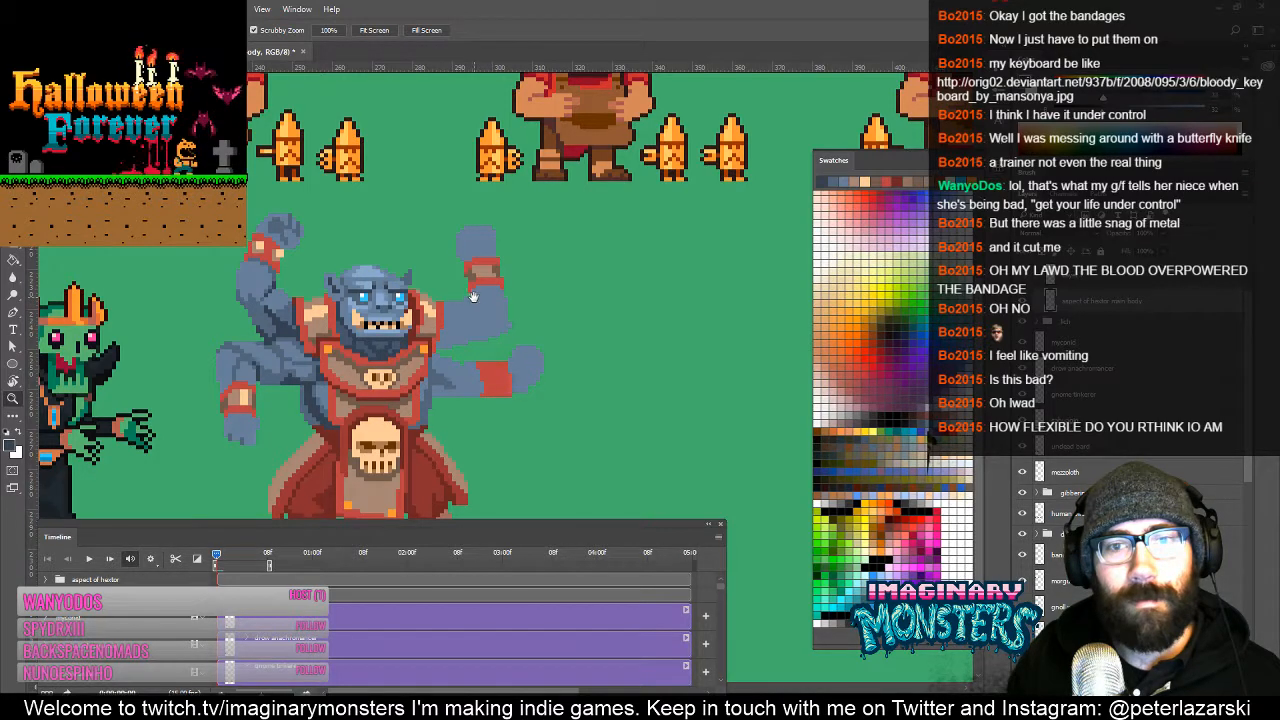
pyautogui.moveTo(398, 301); pyautogui.dragTo(466, 331)
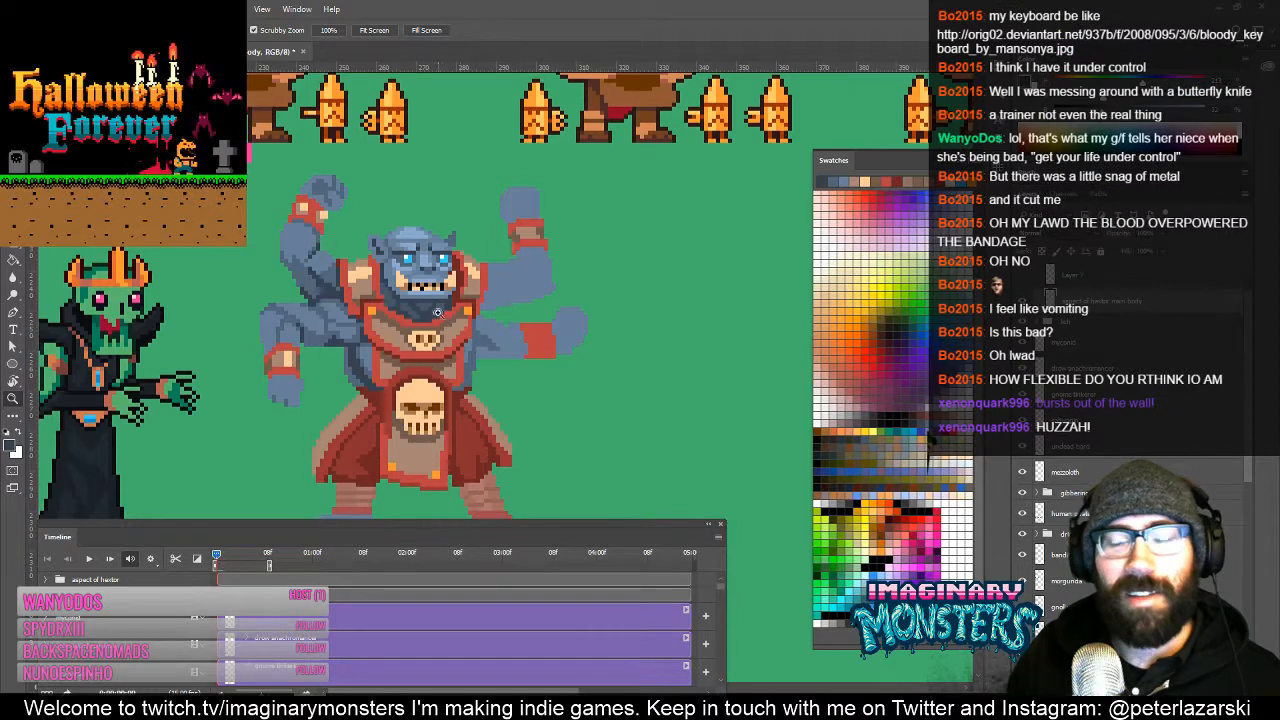
pyautogui.moveTo(312, 354); pyautogui.dragTo(349, 356)
pyautogui.press('b')
pyautogui.keyDown('alt'); pyautogui.click(269, 369); pyautogui.keyUp('alt')
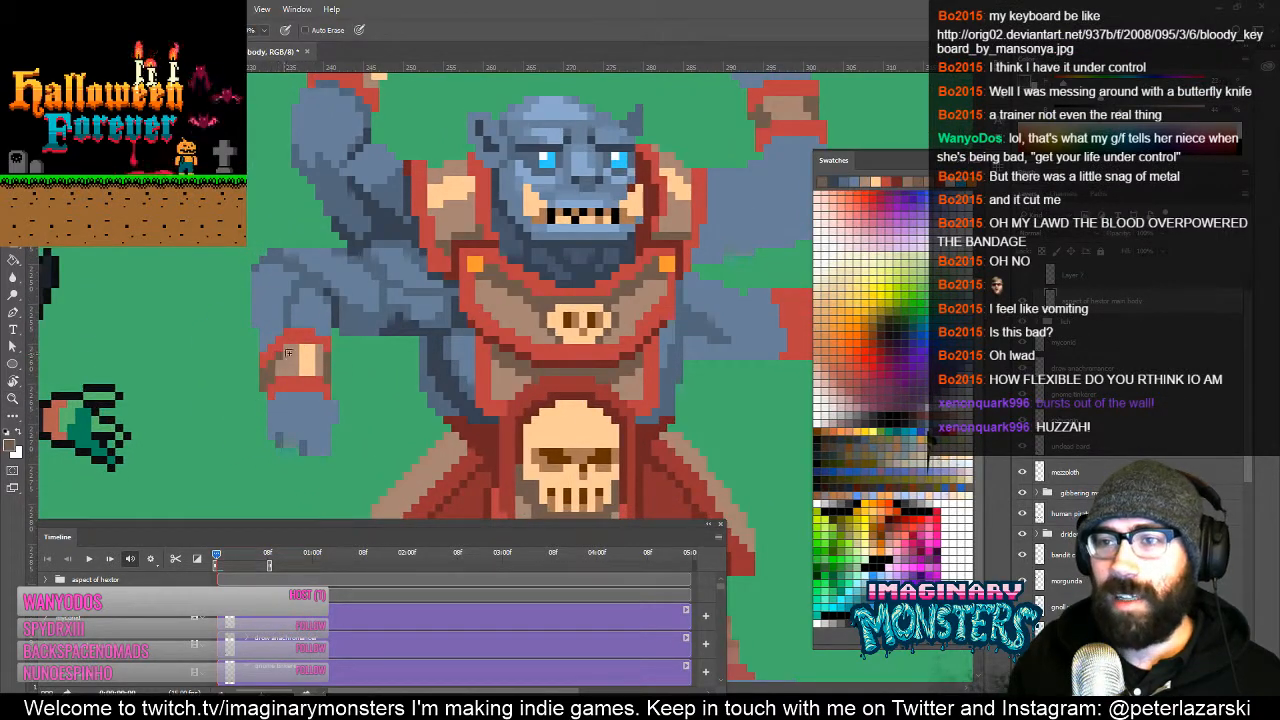
pyautogui.click(292, 347)
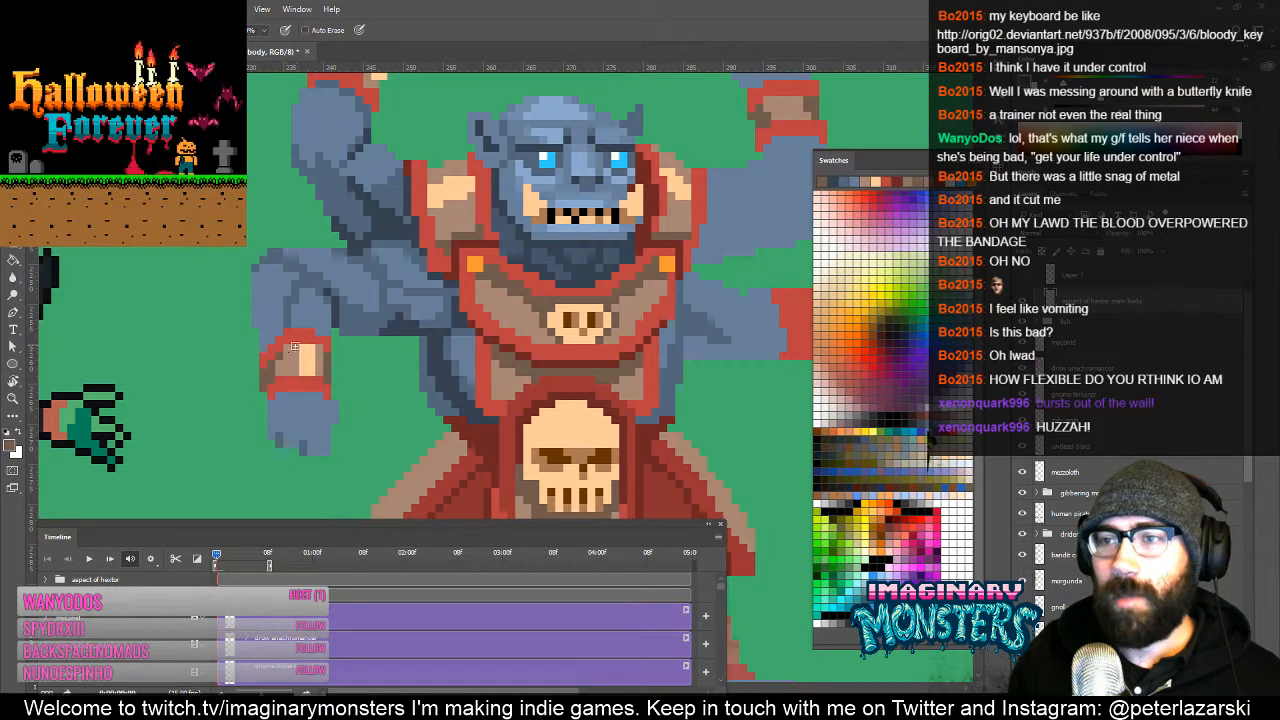
# Step: Darken the skin where the lower left-side arm meets the chest armor with the sampled dark blue
pyautogui.moveTo(420, 363); pyautogui.dragTo(320, 355)
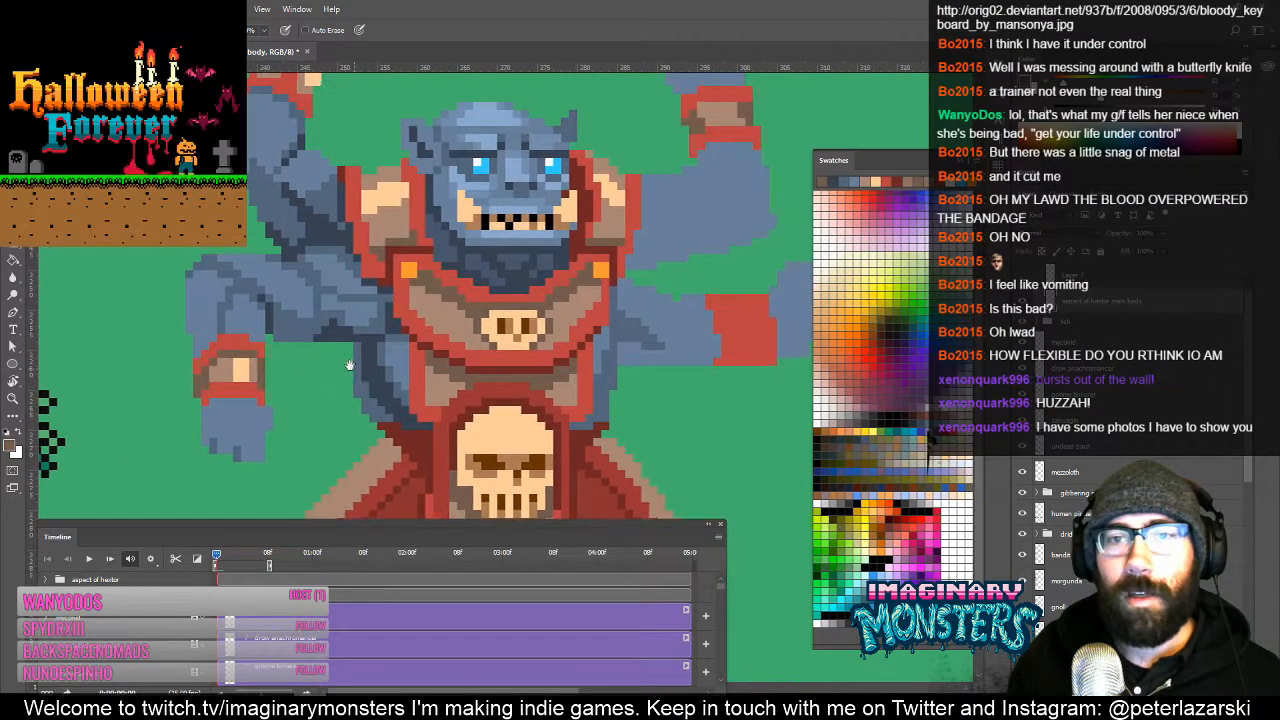
pyautogui.moveTo(534, 318); pyautogui.dragTo(426, 358)
pyautogui.keyDown('alt'); pyautogui.click(279, 333); pyautogui.keyUp('alt')
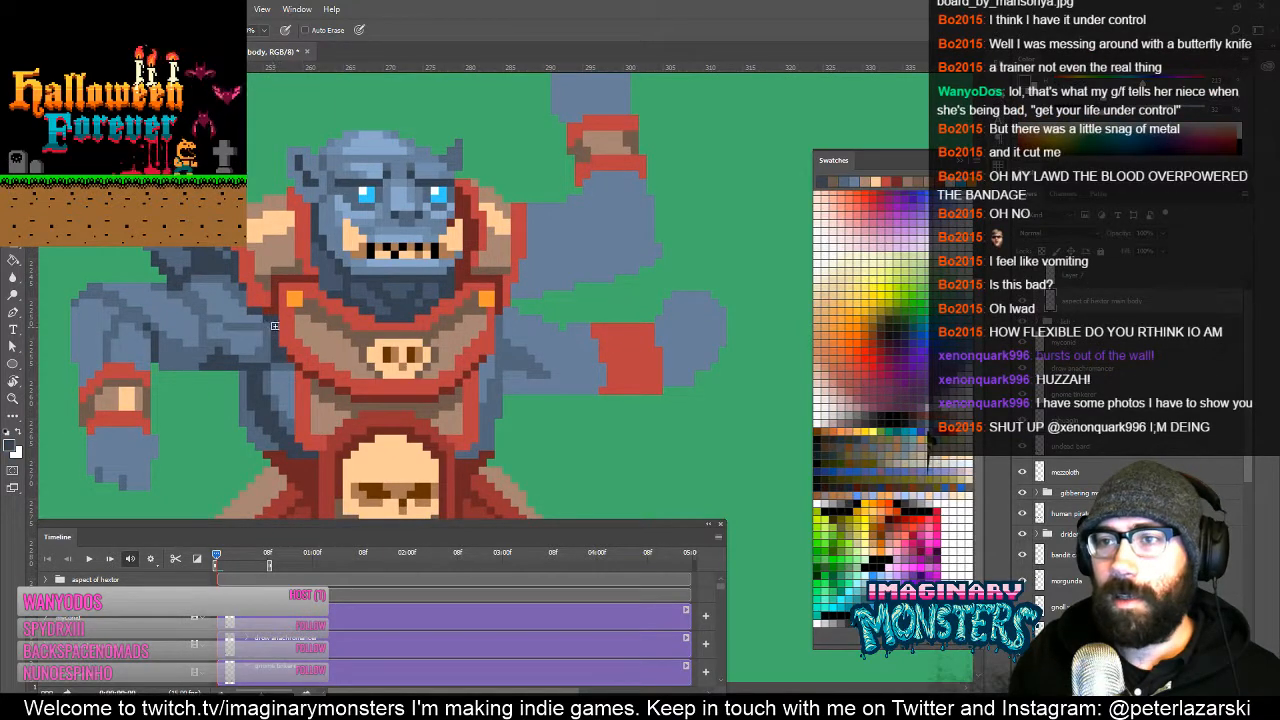
pyautogui.moveTo(286, 352); pyautogui.dragTo(321, 358)
pyautogui.moveTo(344, 412); pyautogui.dragTo(365, 405)
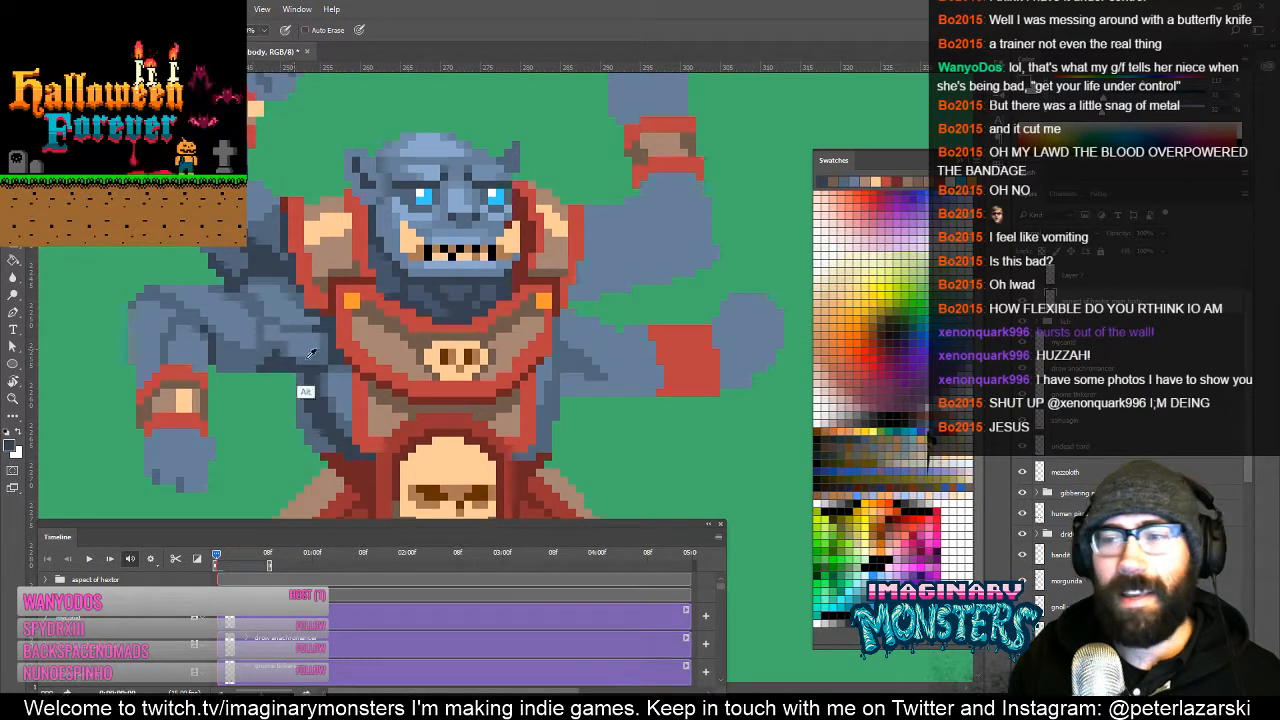
pyautogui.moveTo(326, 398)
pyautogui.mouseDown()
pyautogui.moveTo(306, 378)
pyautogui.moveTo(330, 362)
pyautogui.mouseUp()
# Step: Copy the raised left-side arm's fist, bracer and forearm to the empty area beside the right-side arms
pyautogui.moveTo(463, 378); pyautogui.dragTo(363, 363)
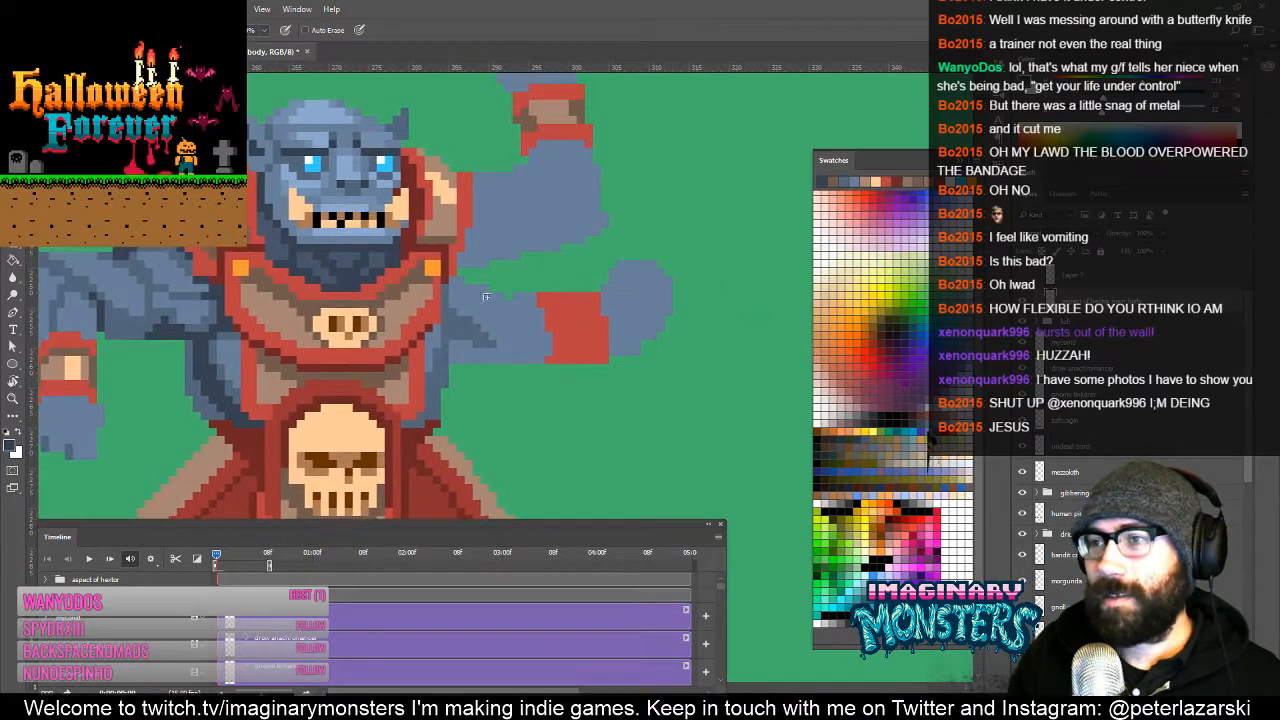
pyautogui.moveTo(522, 323)
pyautogui.mouseDown()
pyautogui.moveTo(563, 357)
pyautogui.moveTo(520, 342)
pyautogui.mouseUp()
pyautogui.moveTo(520, 286); pyautogui.dragTo(557, 340)
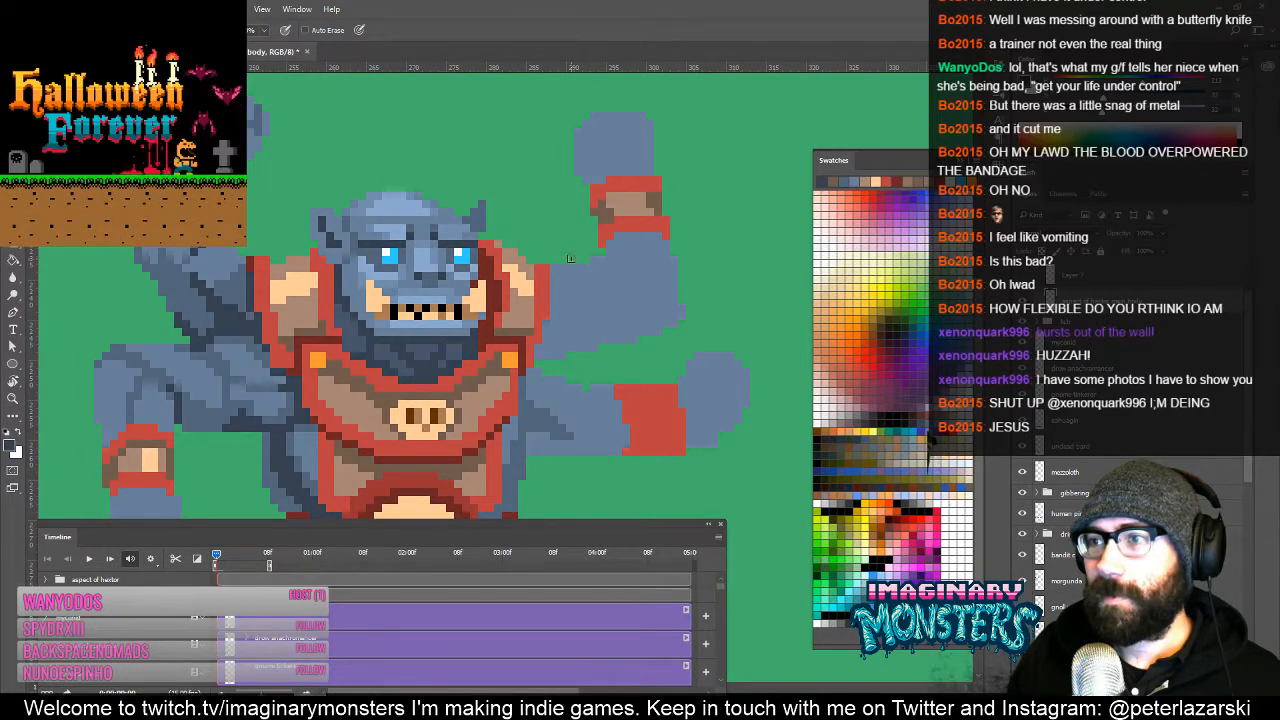
pyautogui.press('z')
pyautogui.keyDown('alt'); pyautogui.click(583, 291); pyautogui.keyUp('alt')
pyautogui.keyDown('alt'); pyautogui.click(583, 291); pyautogui.keyUp('alt')
pyautogui.moveTo(583, 350); pyautogui.dragTo(564, 310)
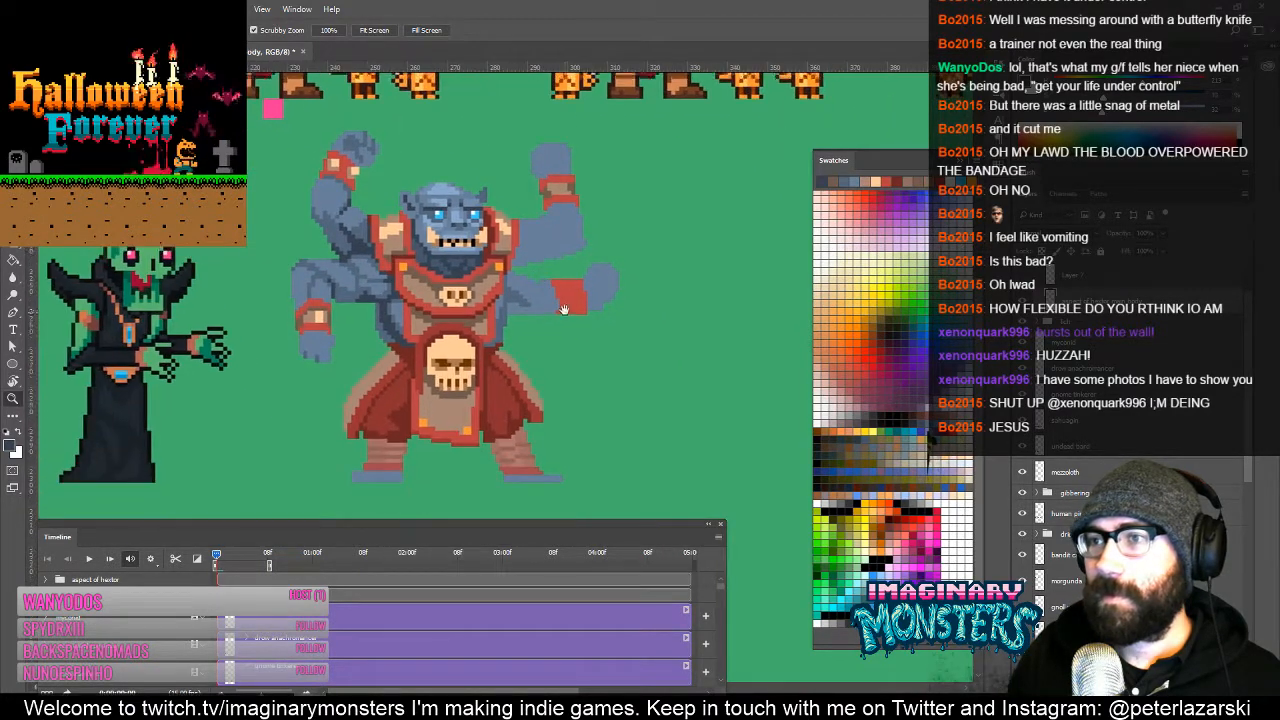
pyautogui.press('b')
pyautogui.press('l')
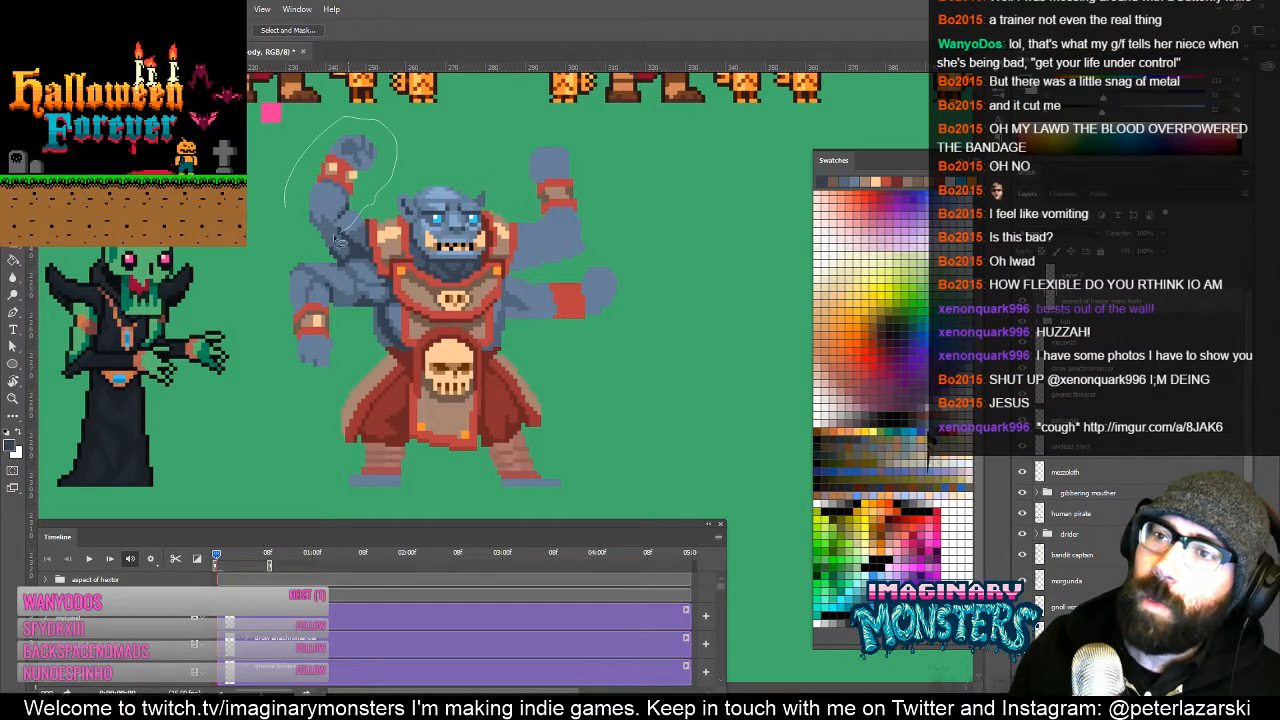
pyautogui.moveTo(337, 239); pyautogui.dragTo(284, 212)
pyautogui.press('v')
pyautogui.moveTo(337, 177)
pyautogui.mouseDown()
pyautogui.moveTo(568, 134)
pyautogui.moveTo(643, 154)
pyautogui.moveTo(643, 176)
pyautogui.moveTo(663, 160)
pyautogui.moveTo(575, 203)
pyautogui.mouseUp()
pyautogui.hotkey('ctrl', 'd')
pyautogui.press('z')
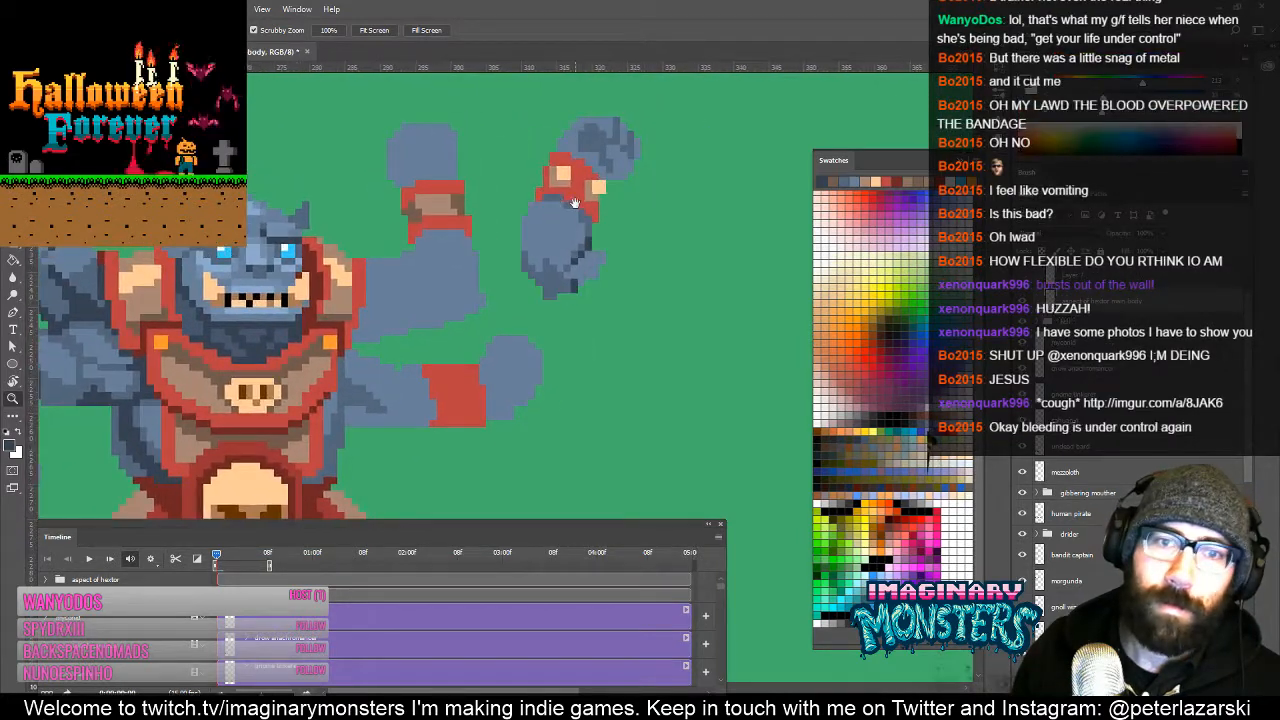
# Step: Flip the copied forearm horizontally, try it over the raised right-side arm, and discard the copy
pyautogui.hotkey('ctrl', 'z')
pyautogui.hotkey('ctrl', 't')
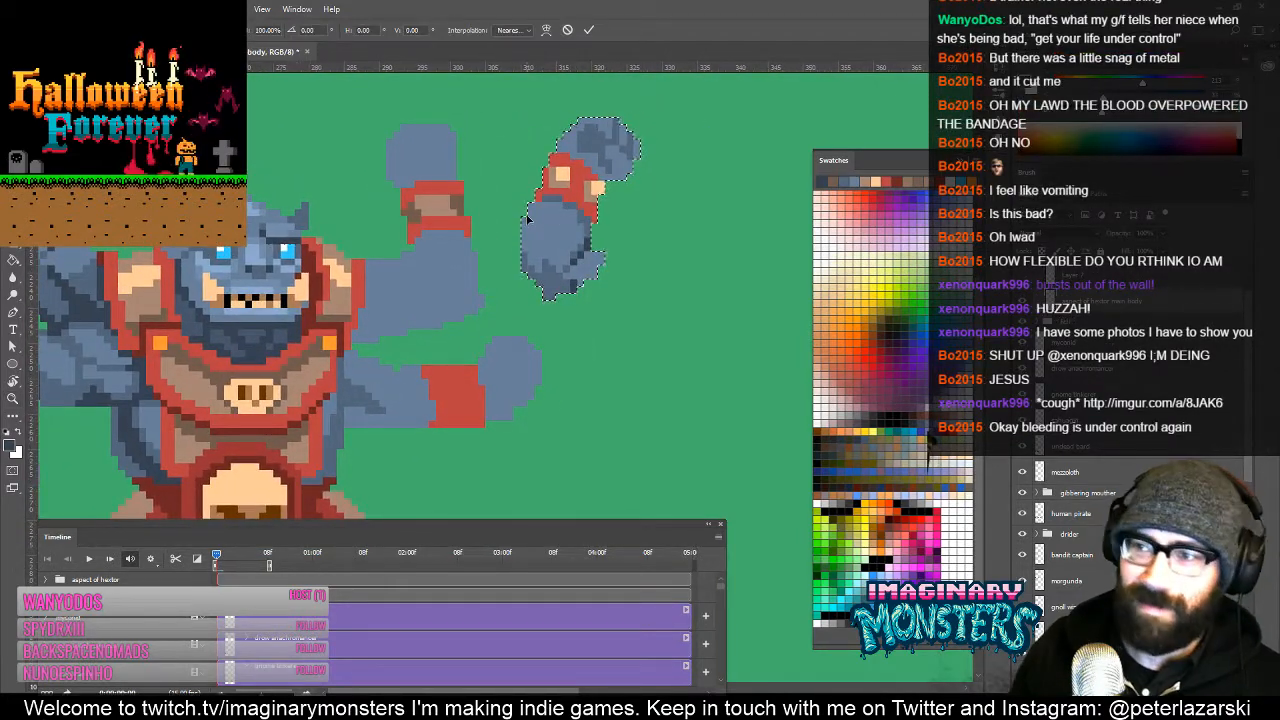
pyautogui.rightClick(558, 214)
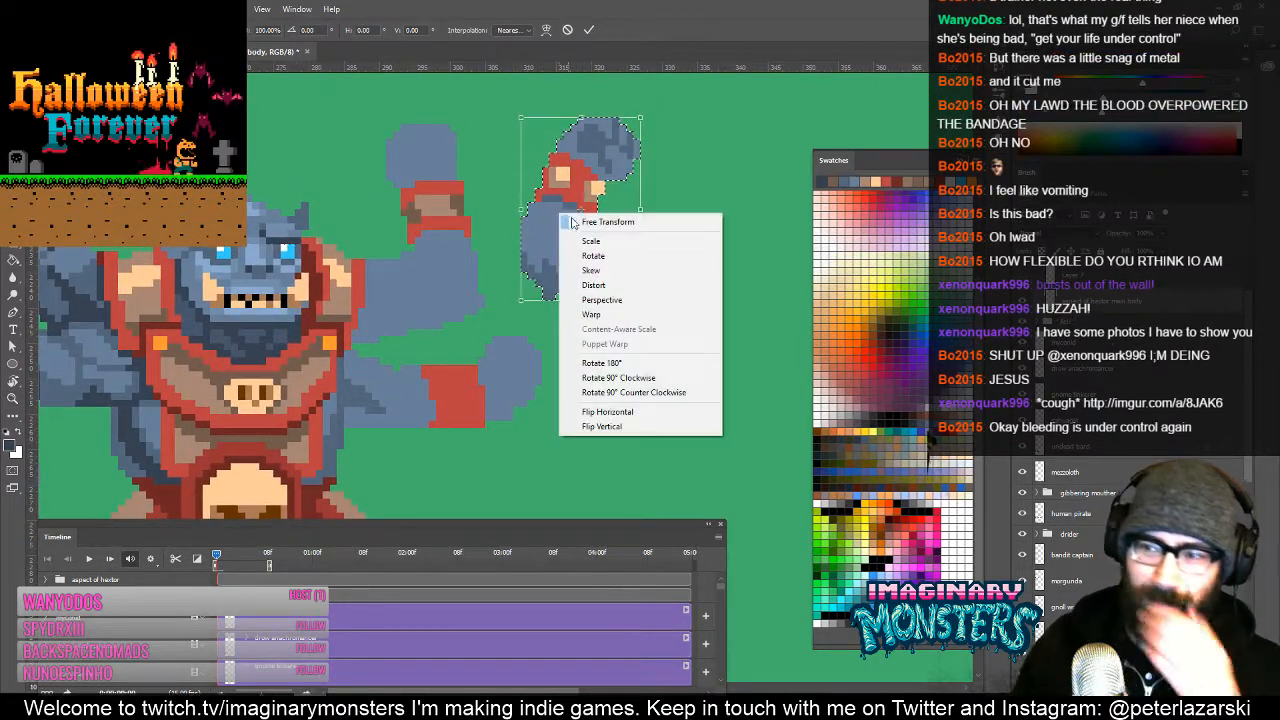
pyautogui.click(608, 411)
pyautogui.press('Return')
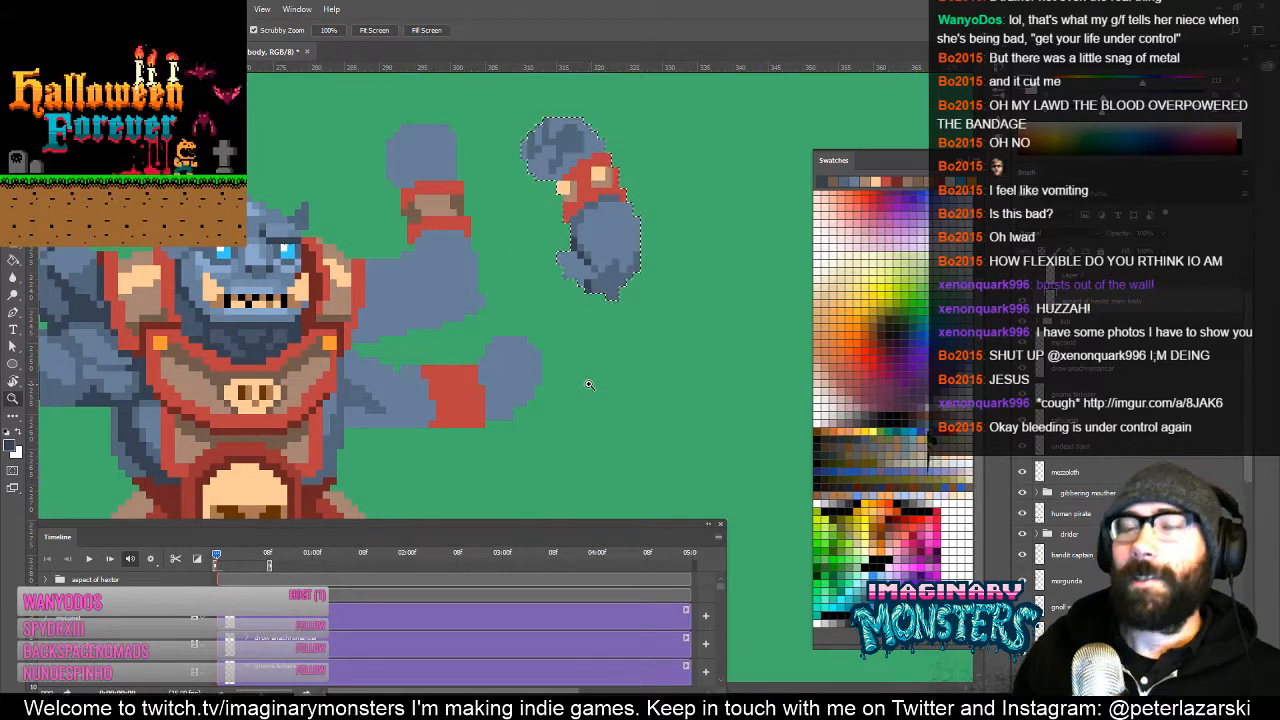
pyautogui.moveTo(500, 200); pyautogui.dragTo(657, 231)
pyautogui.press('v')
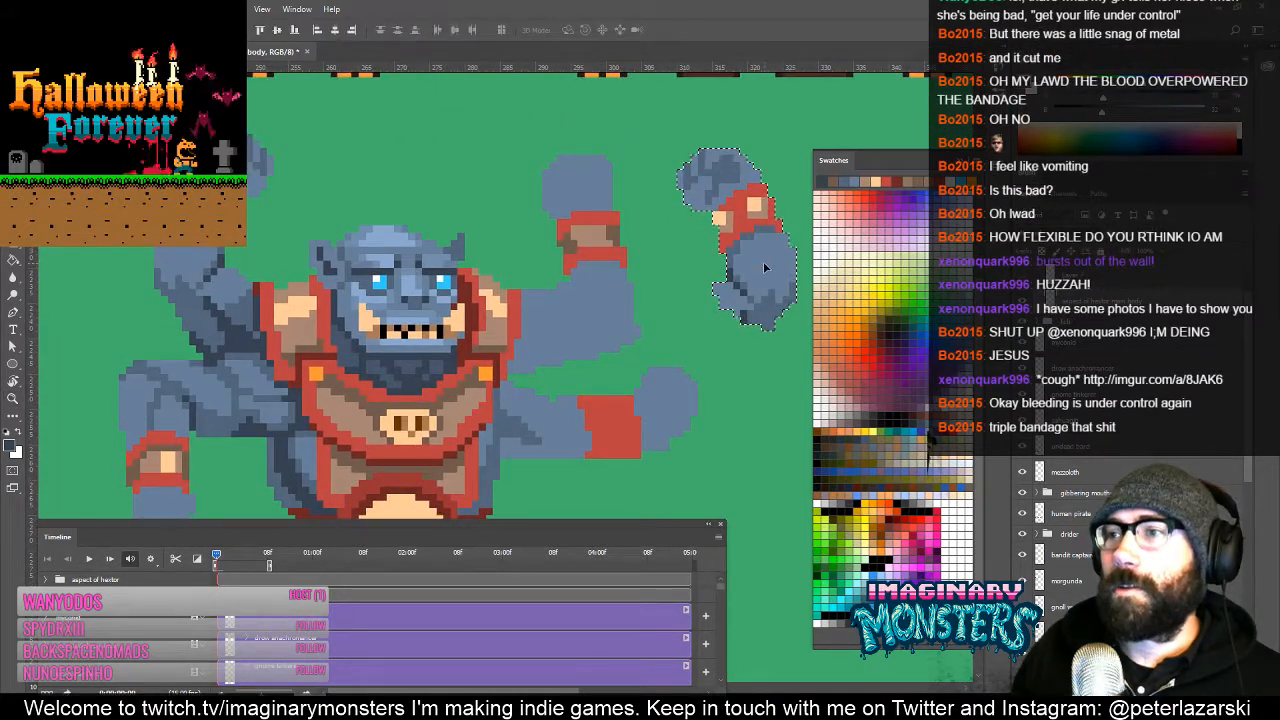
pyautogui.moveTo(764, 268); pyautogui.dragTo(607, 275)
pyautogui.moveTo(598, 271); pyautogui.dragTo(731, 251)
pyautogui.hotkey('ctrl', 'd')
pyautogui.press('Delete')
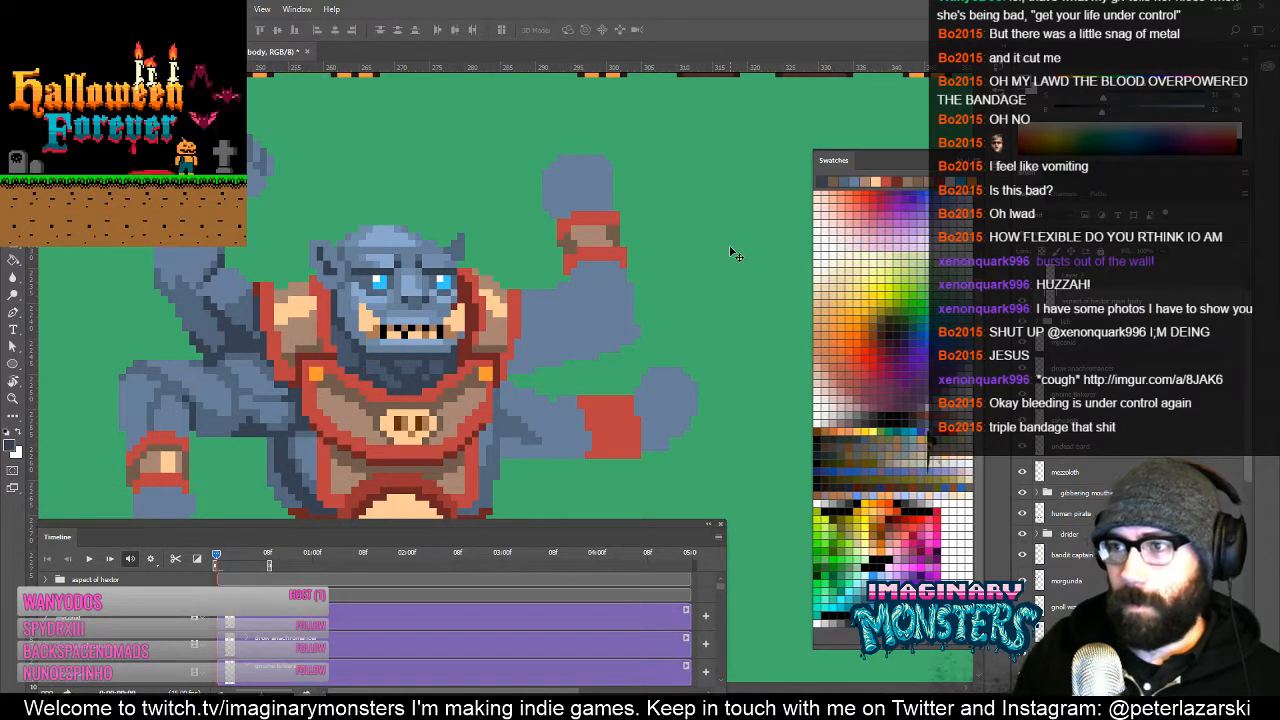
# Step: Delete the unshaded raised right-side arm, from its fist to the edge of the shoulder armor
pyautogui.moveTo(533, 259); pyautogui.dragTo(487, 233)
pyautogui.press('m')
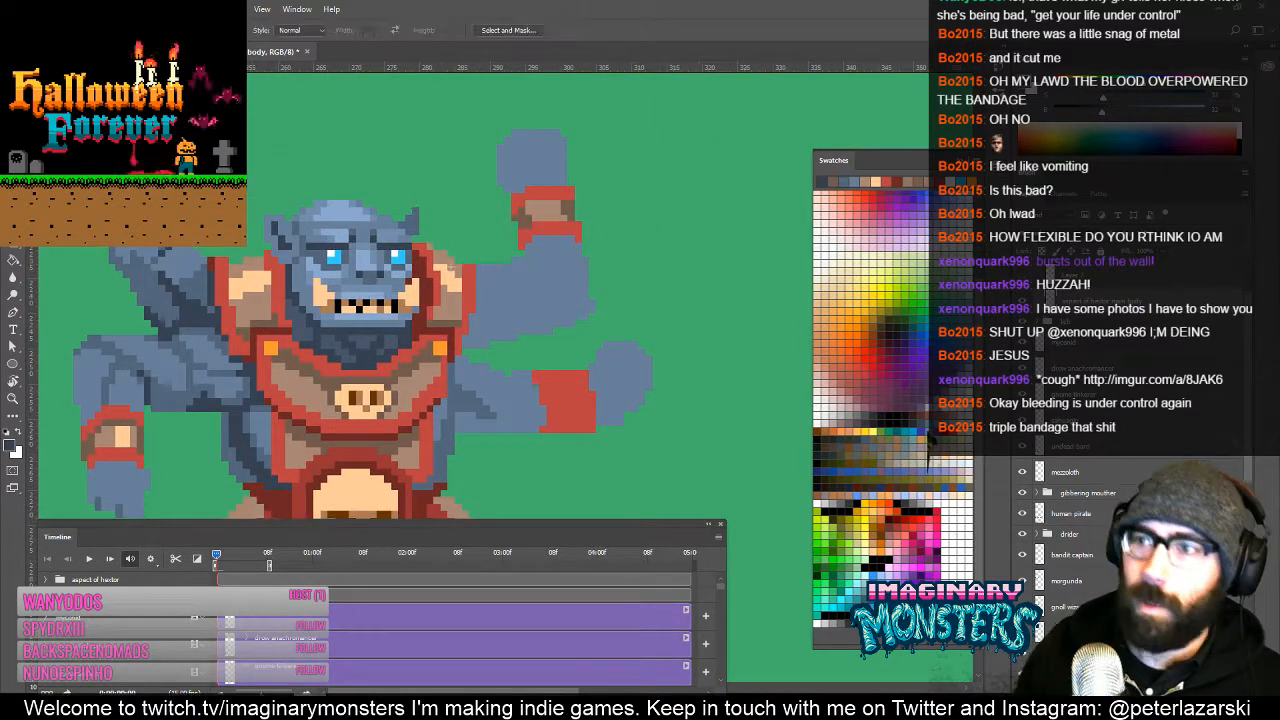
pyautogui.moveTo(477, 355); pyautogui.dragTo(593, 106)
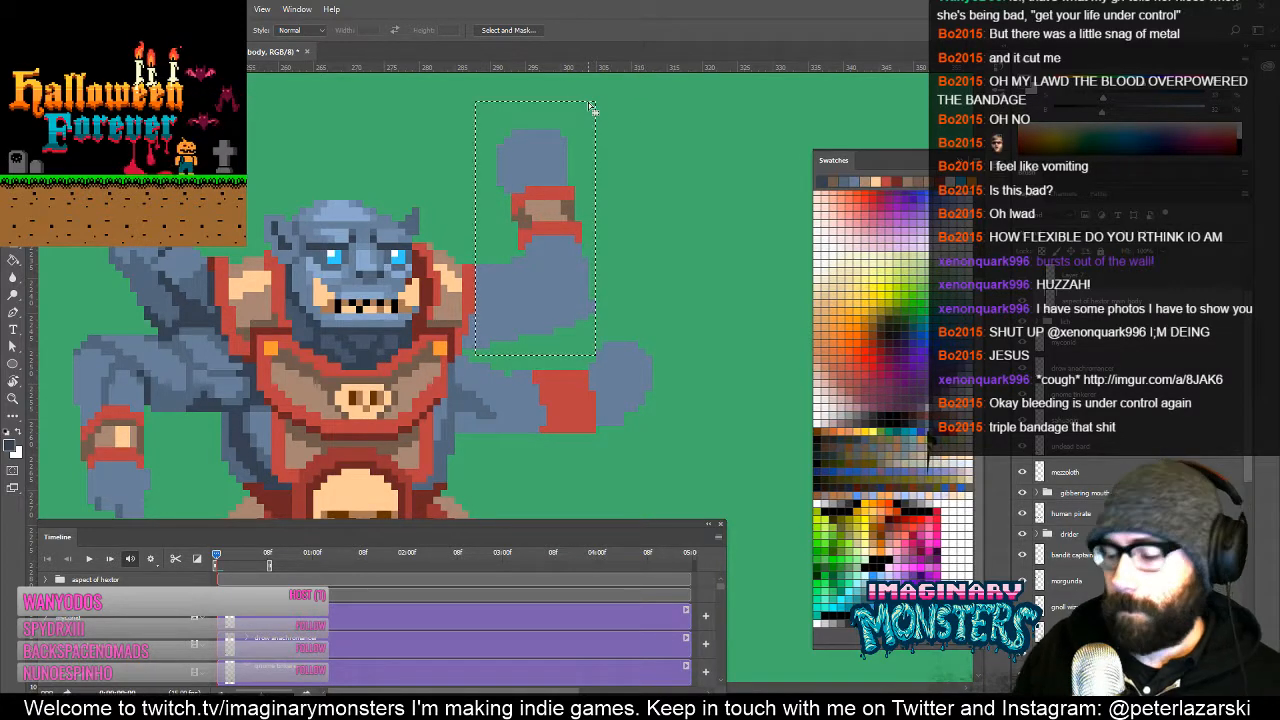
pyautogui.press('Delete')
pyautogui.hotkey('ctrl', 'd')
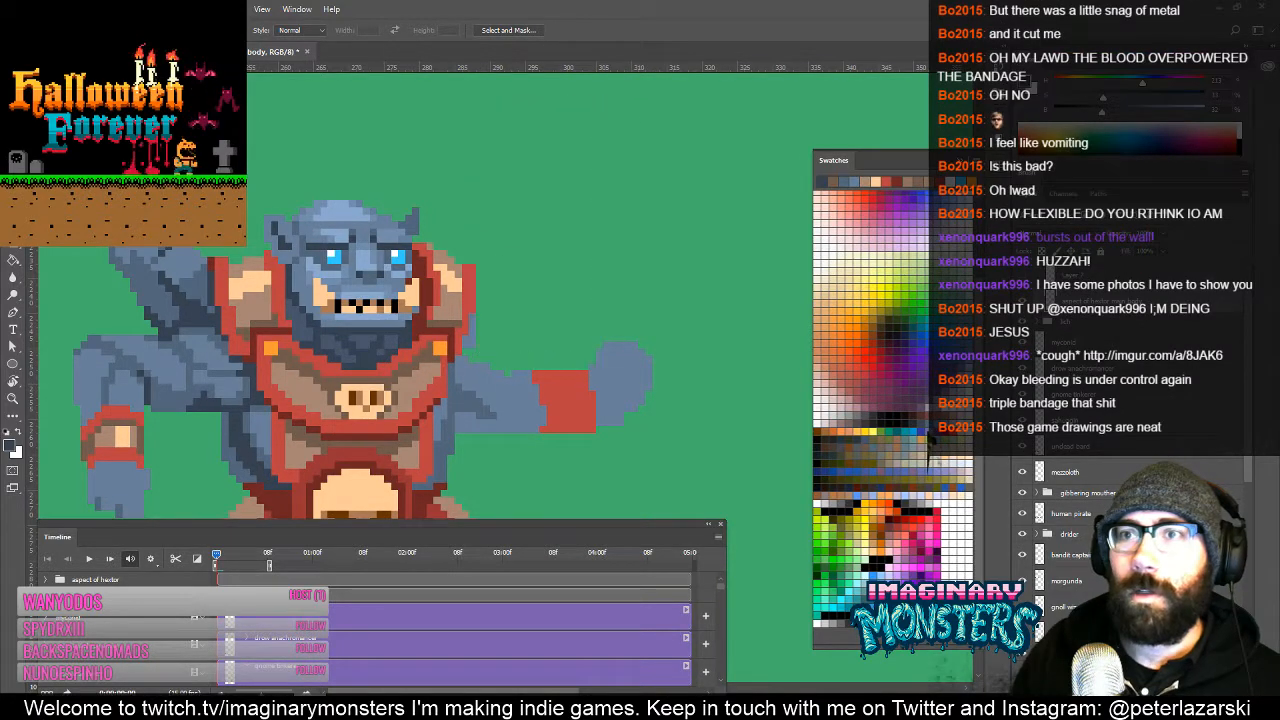
# Step: Copy the entire raised left-side arm to the ogre's right side and flip the copy horizontally
pyautogui.moveTo(81, 94); pyautogui.dragTo(187, 323)
pyautogui.press('v')
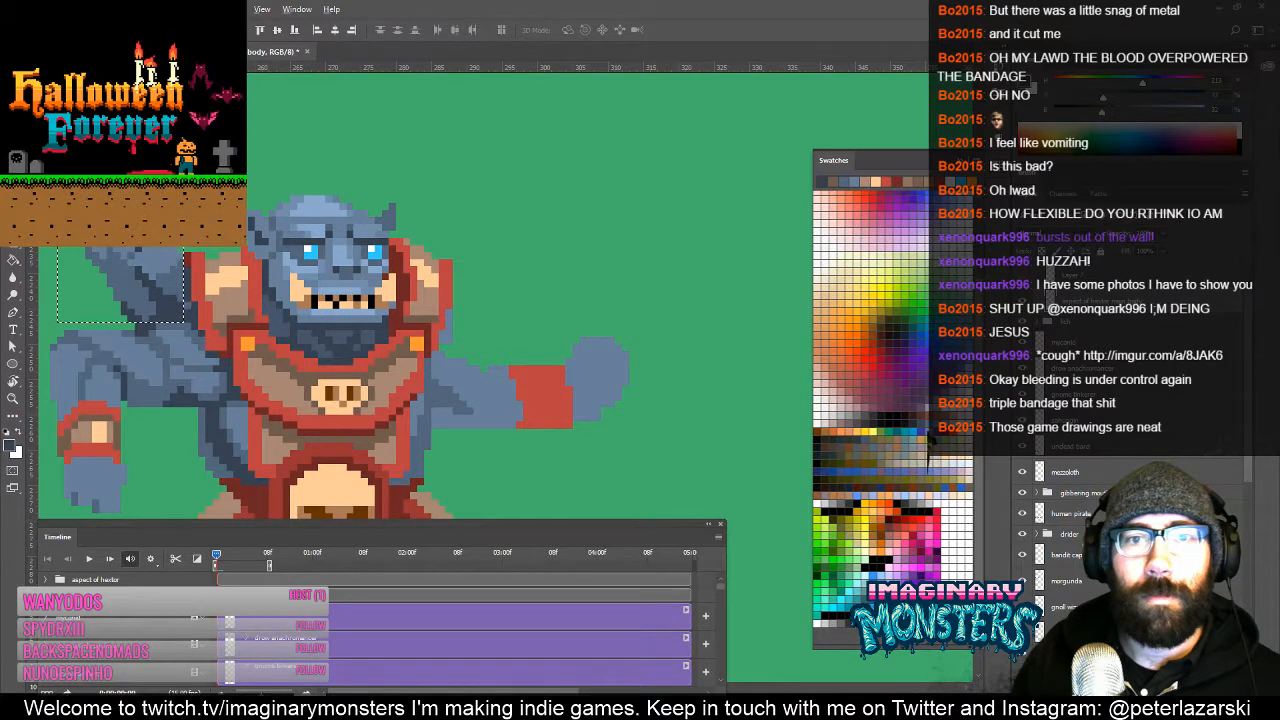
pyautogui.moveTo(399, 128); pyautogui.dragTo(499, 140)
pyautogui.hotkey('ctrl', 't')
pyautogui.rightClick(516, 164)
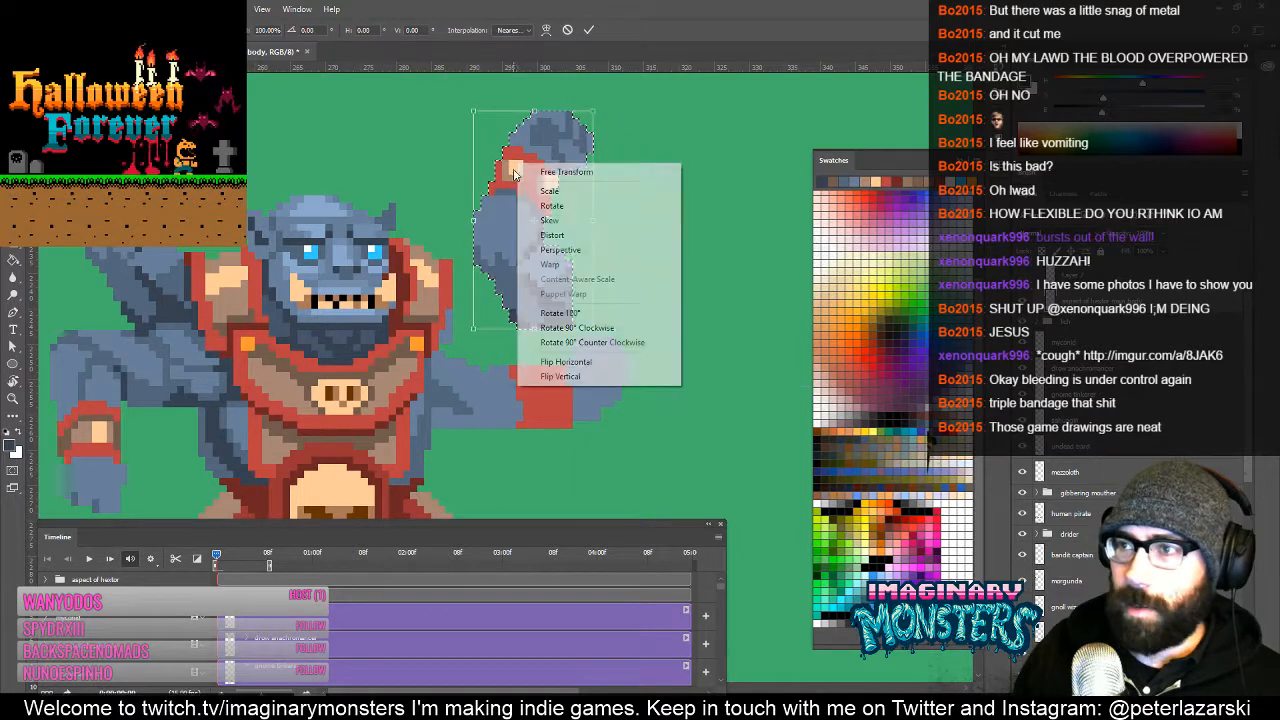
pyautogui.click(606, 362)
pyautogui.press('Return')
# Step: Nudge the mirrored arm inward and down until it joins the right-side shoulder armor, and deselect it
pyautogui.press('Left')
pyautogui.press('Left')
pyautogui.press('Left')
pyautogui.press('Left')
pyautogui.press('Left')
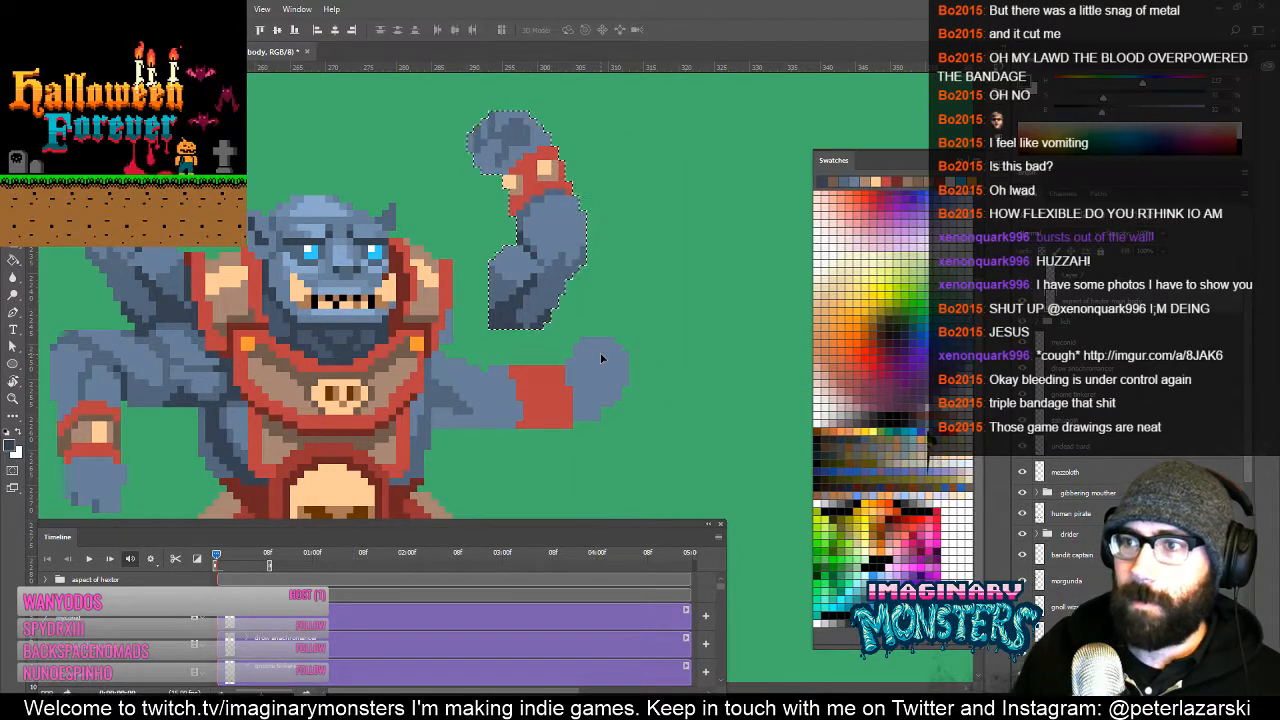
pyautogui.press('Down')
pyautogui.hotkey('ctrl', 'd')
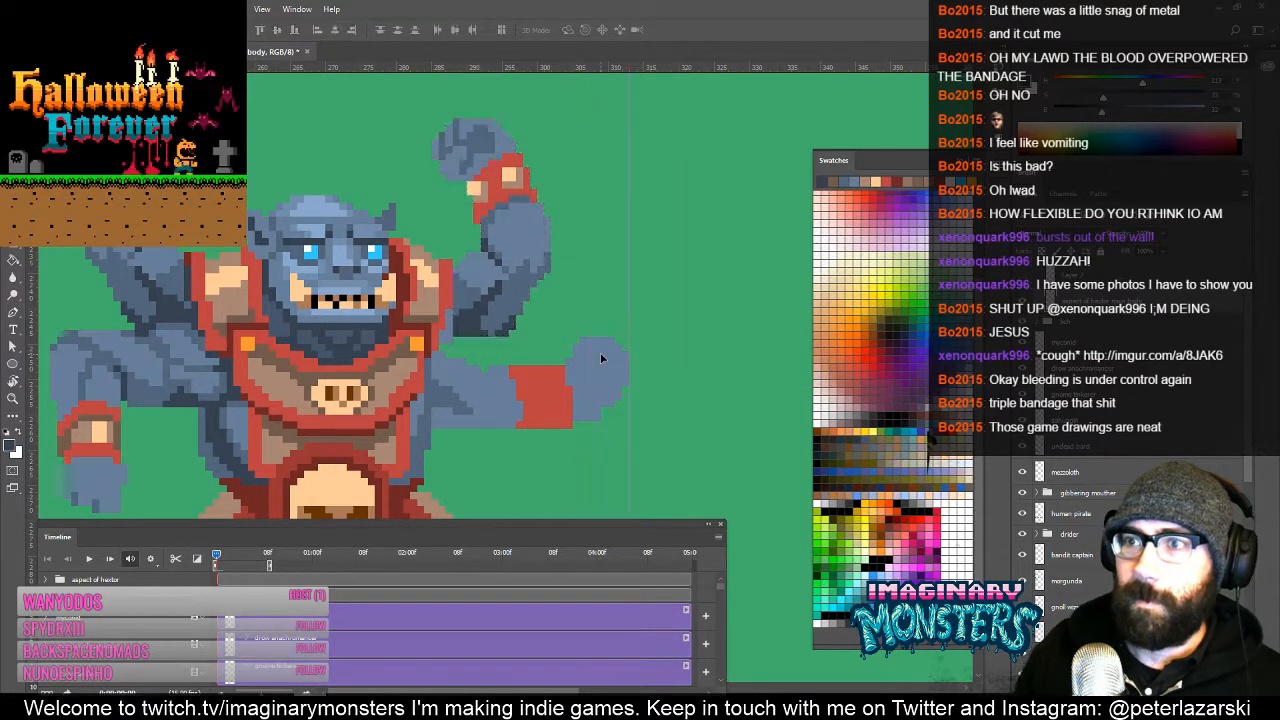
pyautogui.moveTo(466, 355); pyautogui.dragTo(640, 355)
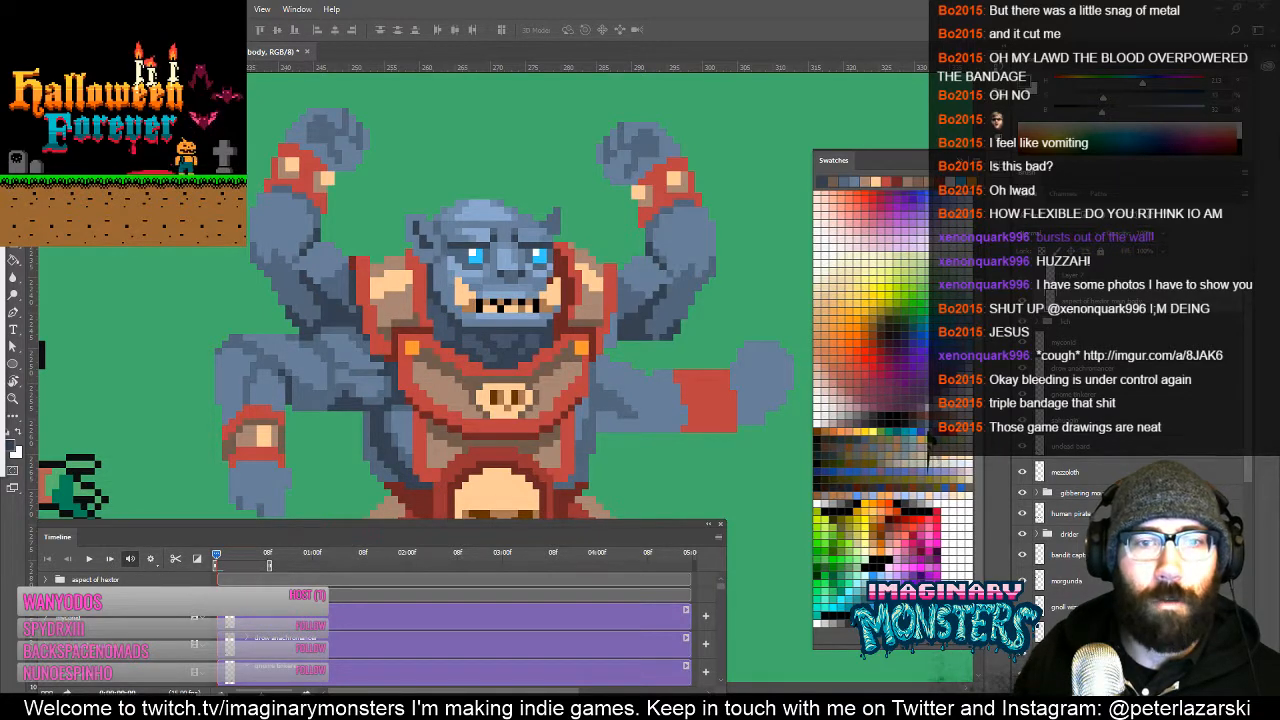
# Step: Switch to the browser, examine the hand-drawn game sketches in the Imgur post, and close the window
pyautogui.moveTo(2, 230); pyautogui.dragTo(357, 123)
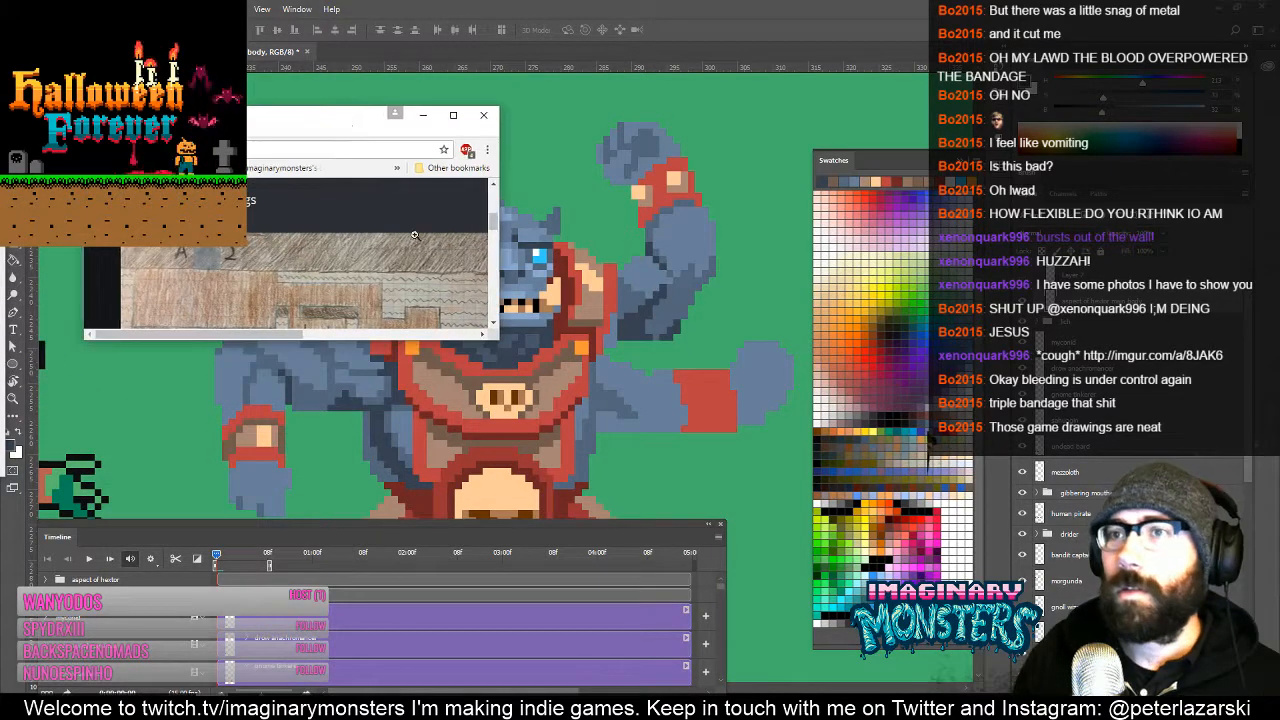
pyautogui.moveTo(497, 341)
pyautogui.mouseDown()
pyautogui.moveTo(714, 480)
pyautogui.moveTo(808, 657)
pyautogui.moveTo(777, 637)
pyautogui.moveTo(713, 633)
pyautogui.moveTo(822, 611)
pyautogui.moveTo(737, 612)
pyautogui.moveTo(696, 593)
pyautogui.mouseUp()
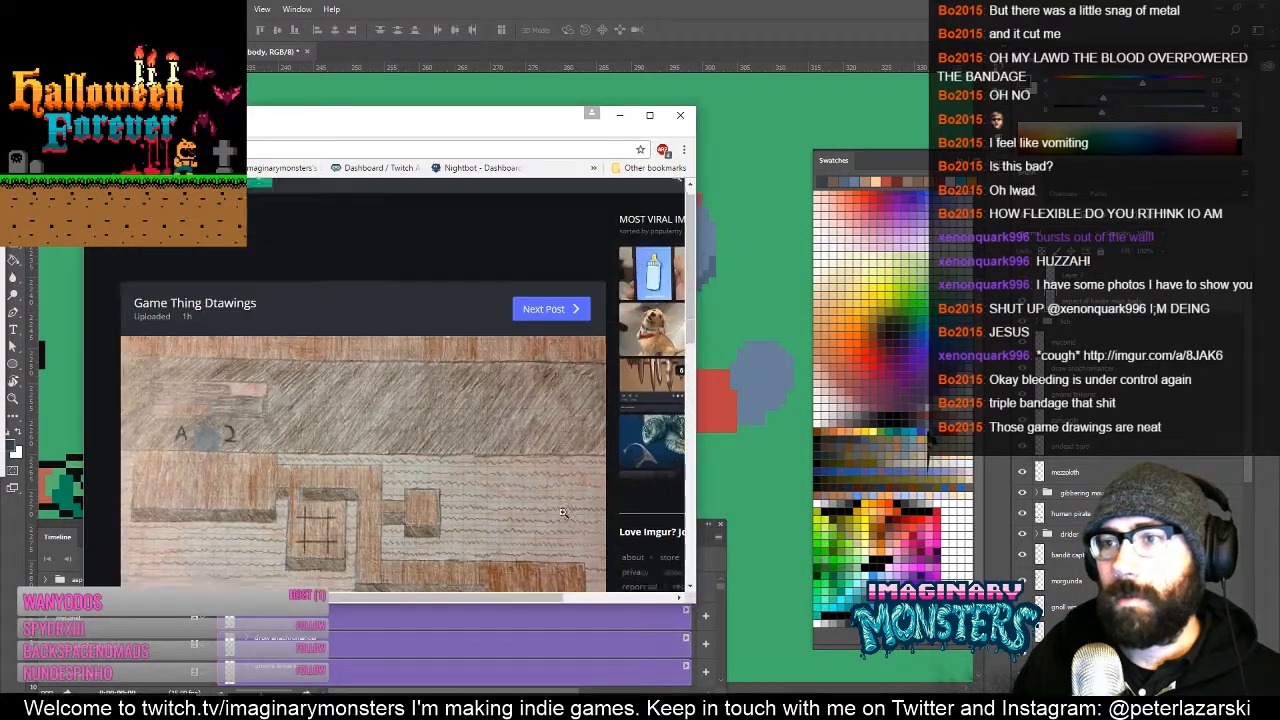
pyautogui.scroll(-5, 561, 511)
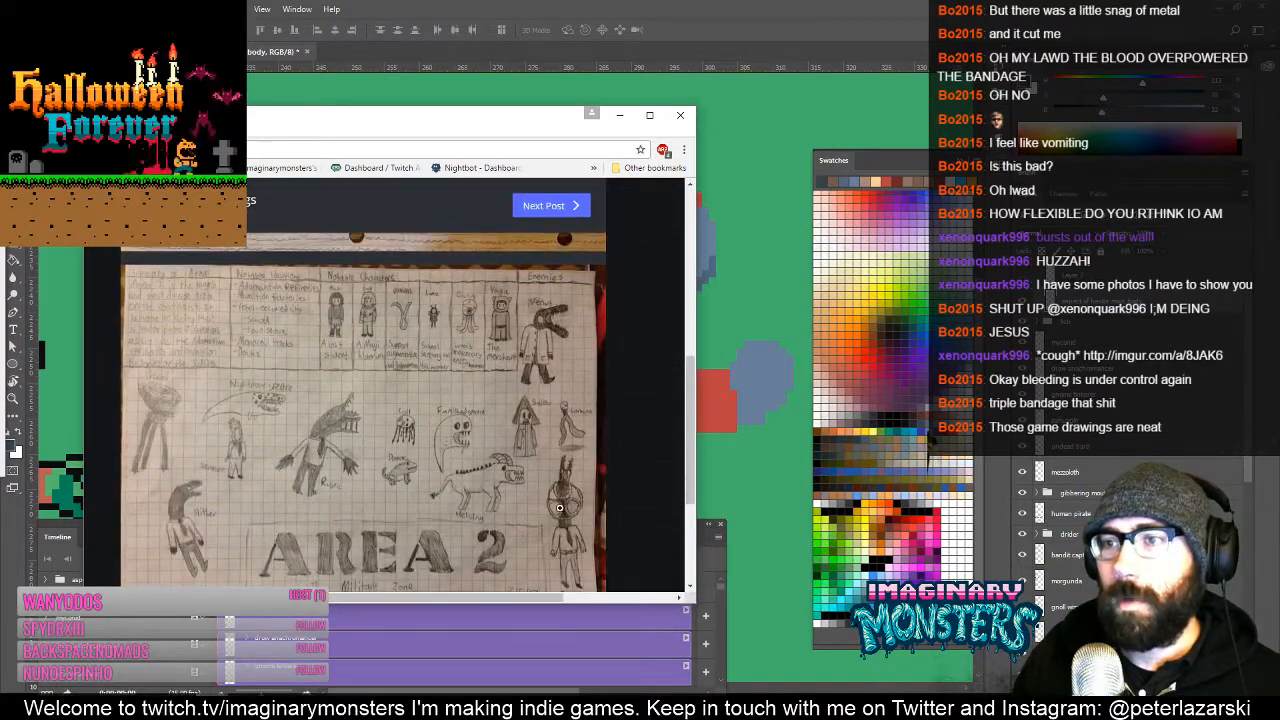
pyautogui.scroll(2, 483, 495)
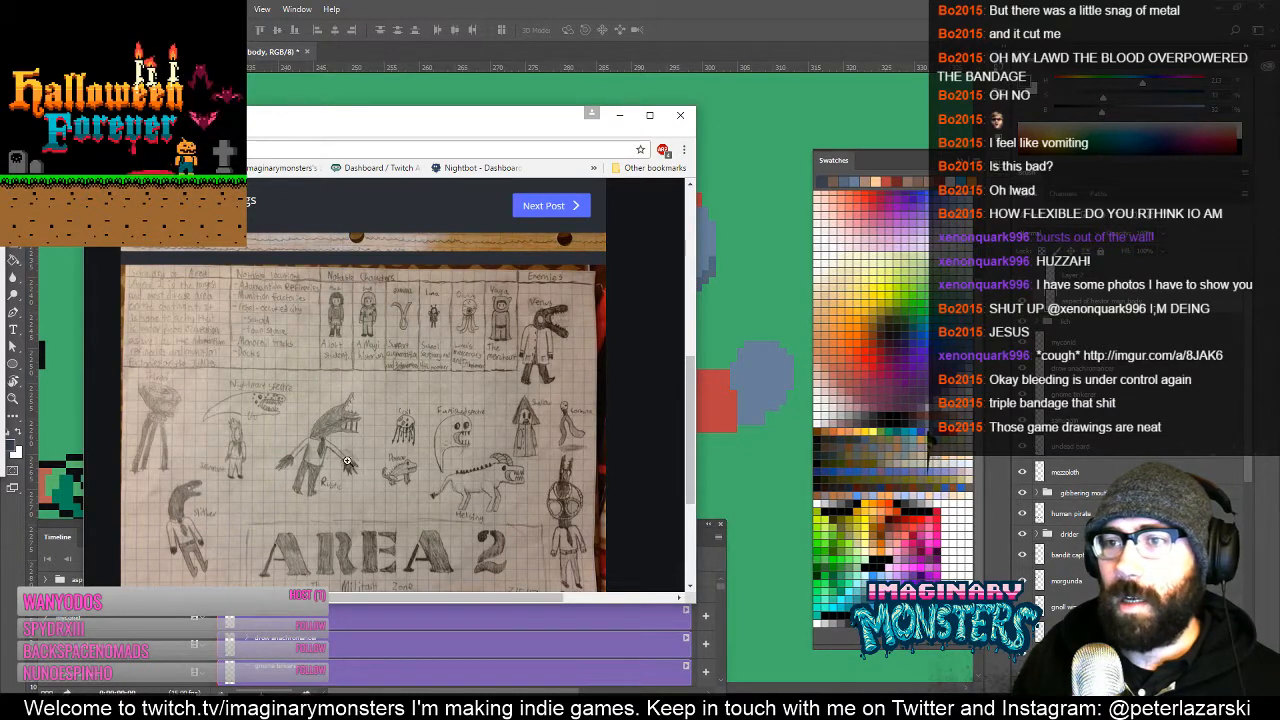
pyautogui.click(502, 496)
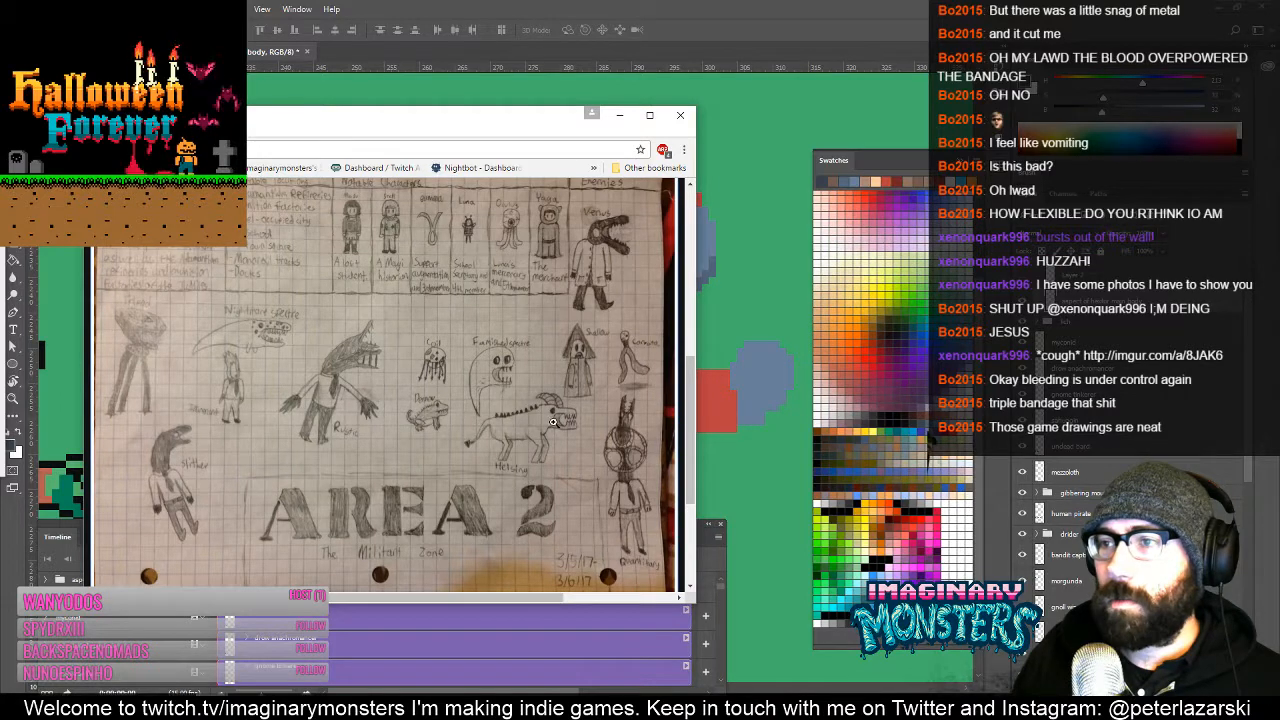
pyautogui.scroll(-2, 566, 437)
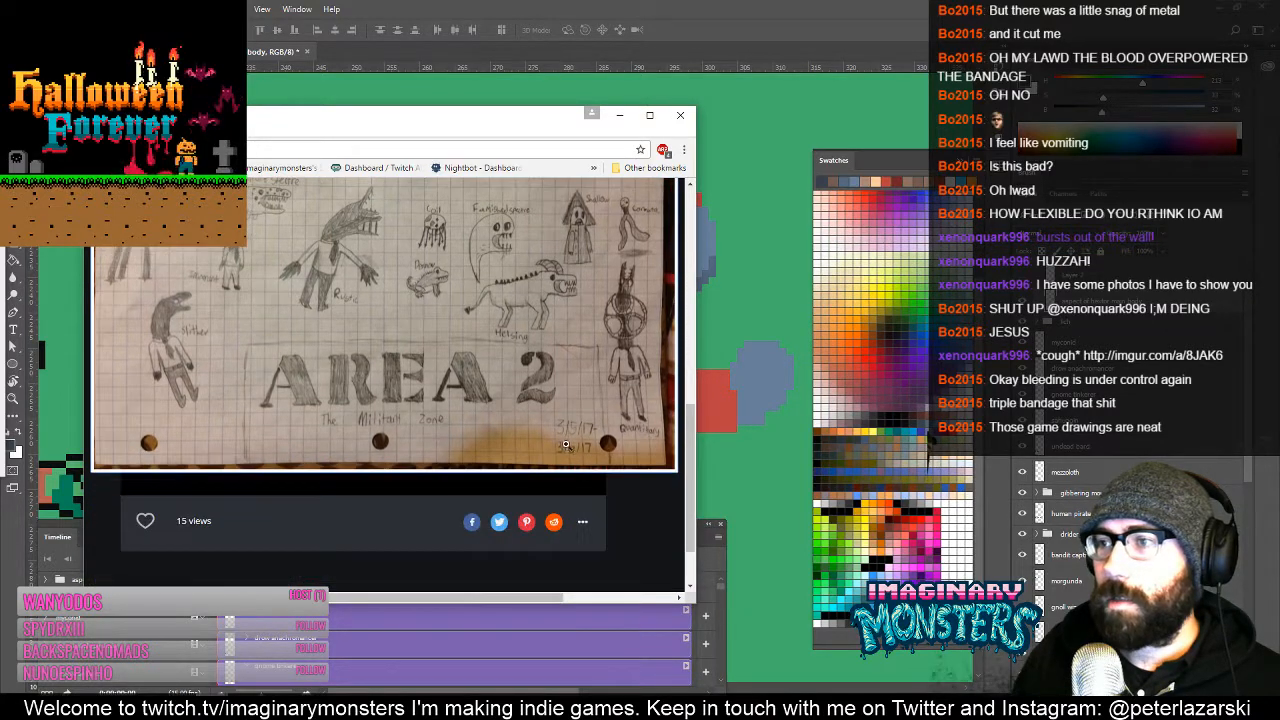
pyautogui.click(680, 115)
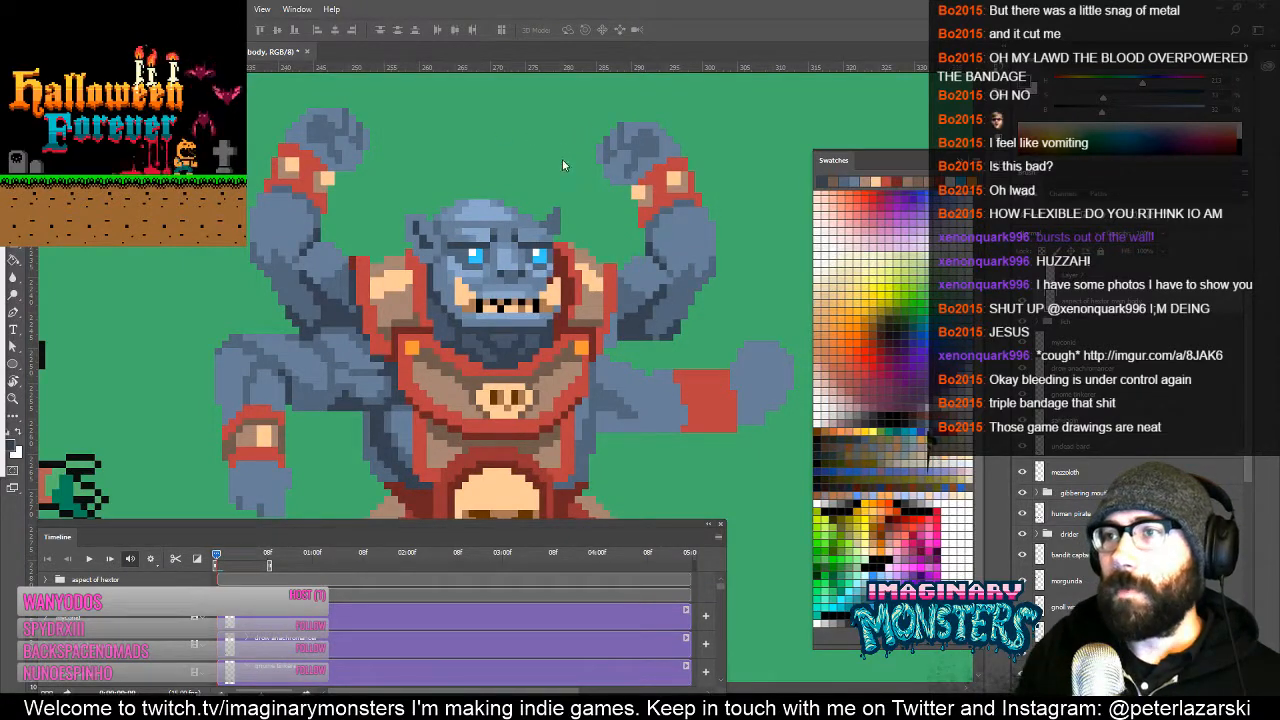
# Step: Clean up the underside of the mirrored raised arm beside the shoulder armor with the sampled dark blue
pyautogui.moveTo(650, 289); pyautogui.dragTo(614, 269)
pyautogui.press('b')
pyautogui.keyDown('alt'); pyautogui.click(638, 312); pyautogui.keyUp('alt')
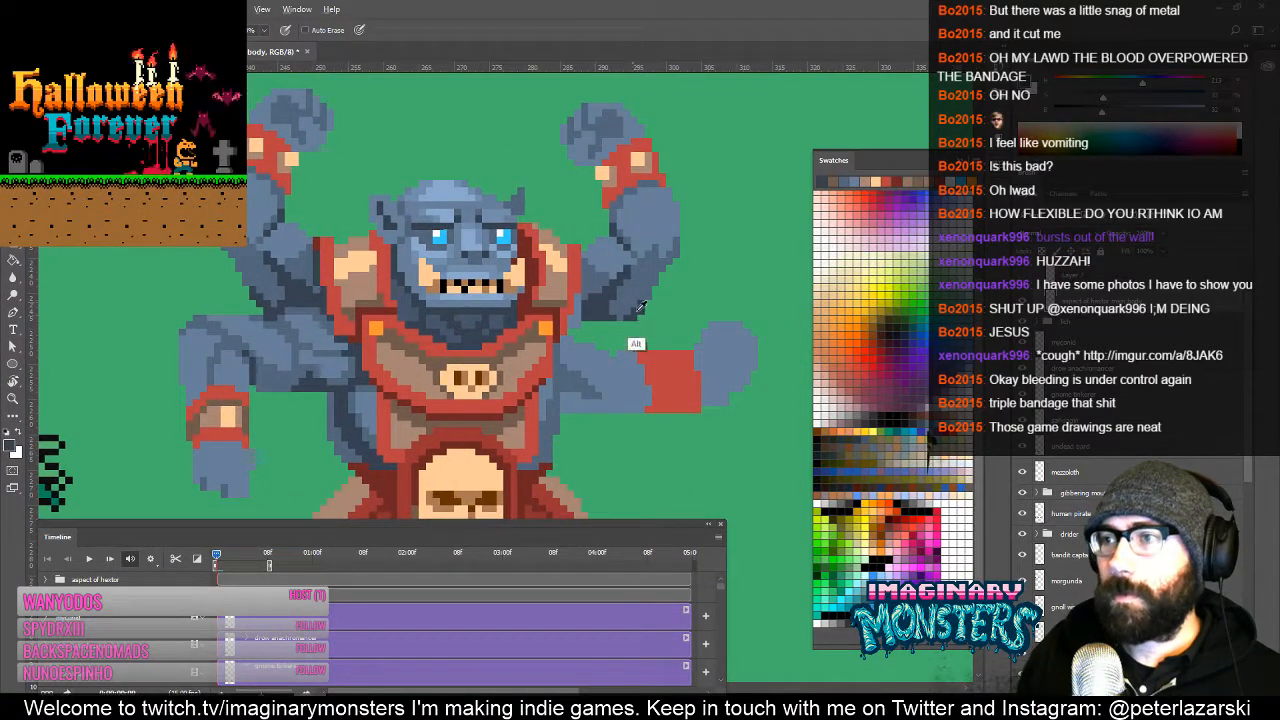
pyautogui.click(640, 358)
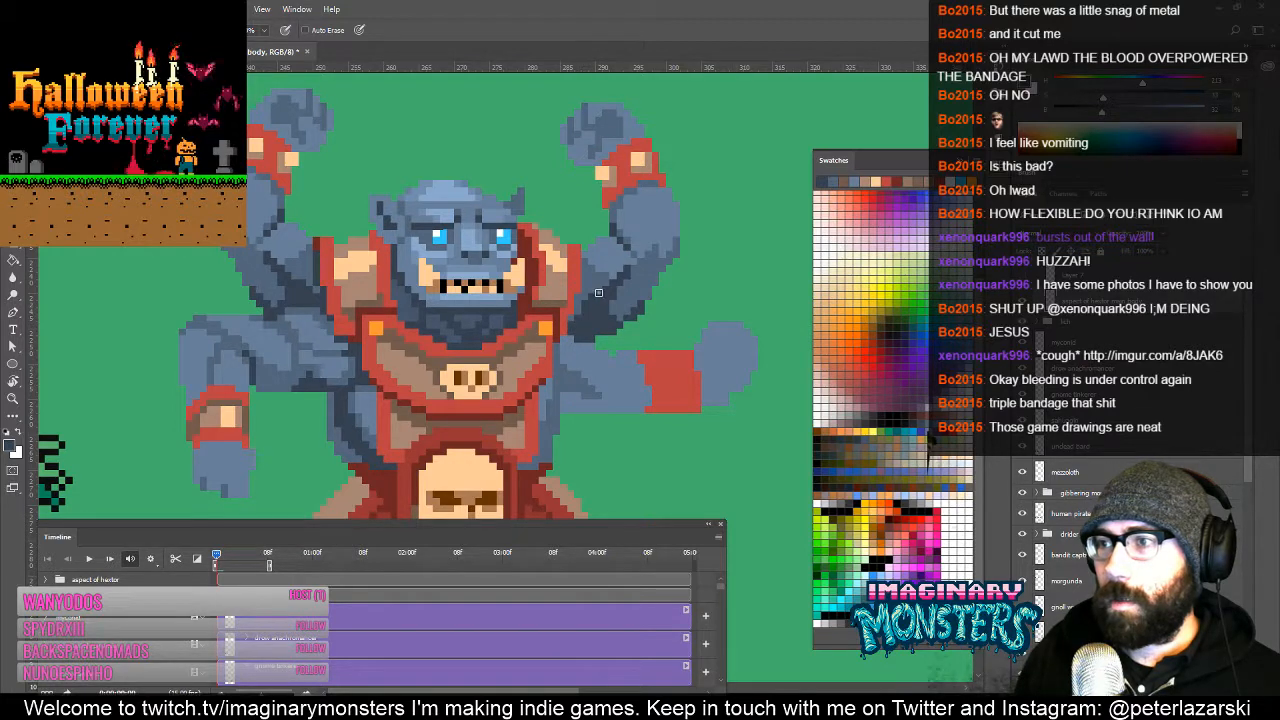
pyautogui.press('z')
pyautogui.keyDown('alt'); pyautogui.click(571, 320); pyautogui.keyUp('alt')
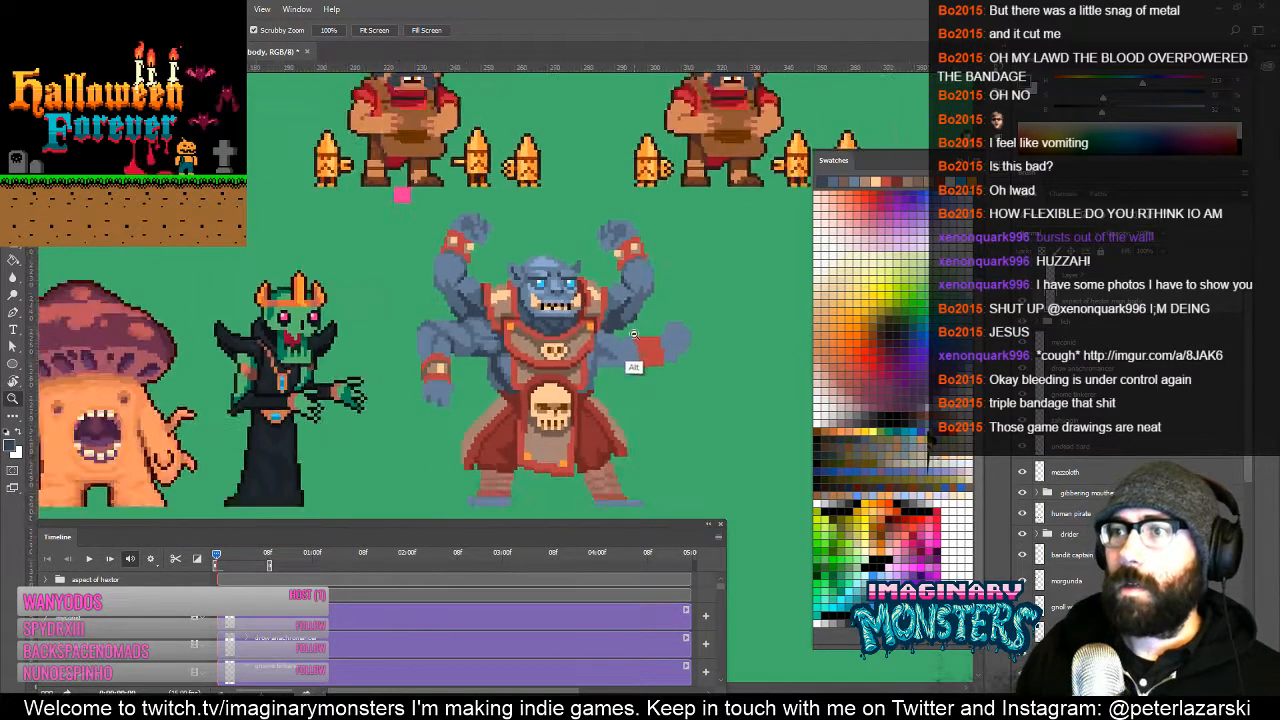
pyautogui.moveTo(672, 404); pyautogui.dragTo(579, 384)
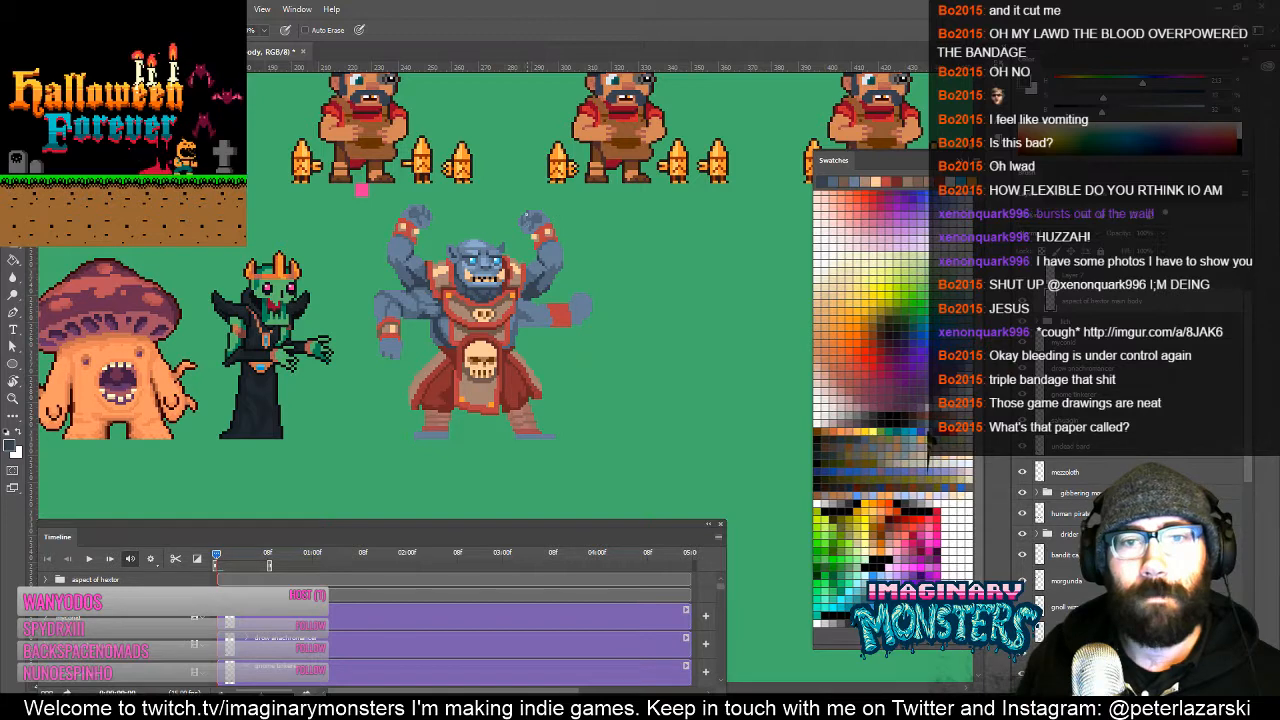
# Step: Lasso the forearm, wristband and fist of the lower right-side arm, shift them outward and slightly down, and deselect them
pyautogui.press('z')
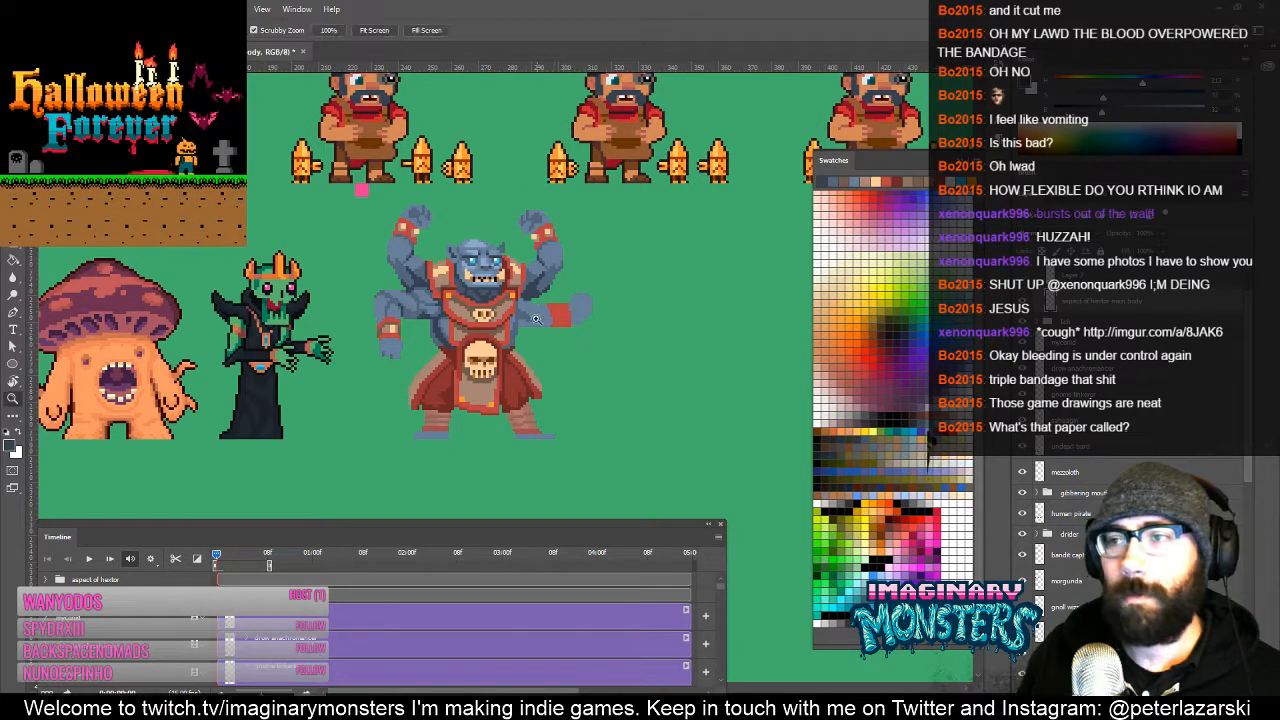
pyautogui.moveTo(547, 208)
pyautogui.mouseDown()
pyautogui.moveTo(587, 278)
pyautogui.moveTo(587, 377)
pyautogui.moveTo(579, 385)
pyautogui.moveTo(507, 328)
pyautogui.mouseUp()
pyautogui.press('b')
pyautogui.press('v')
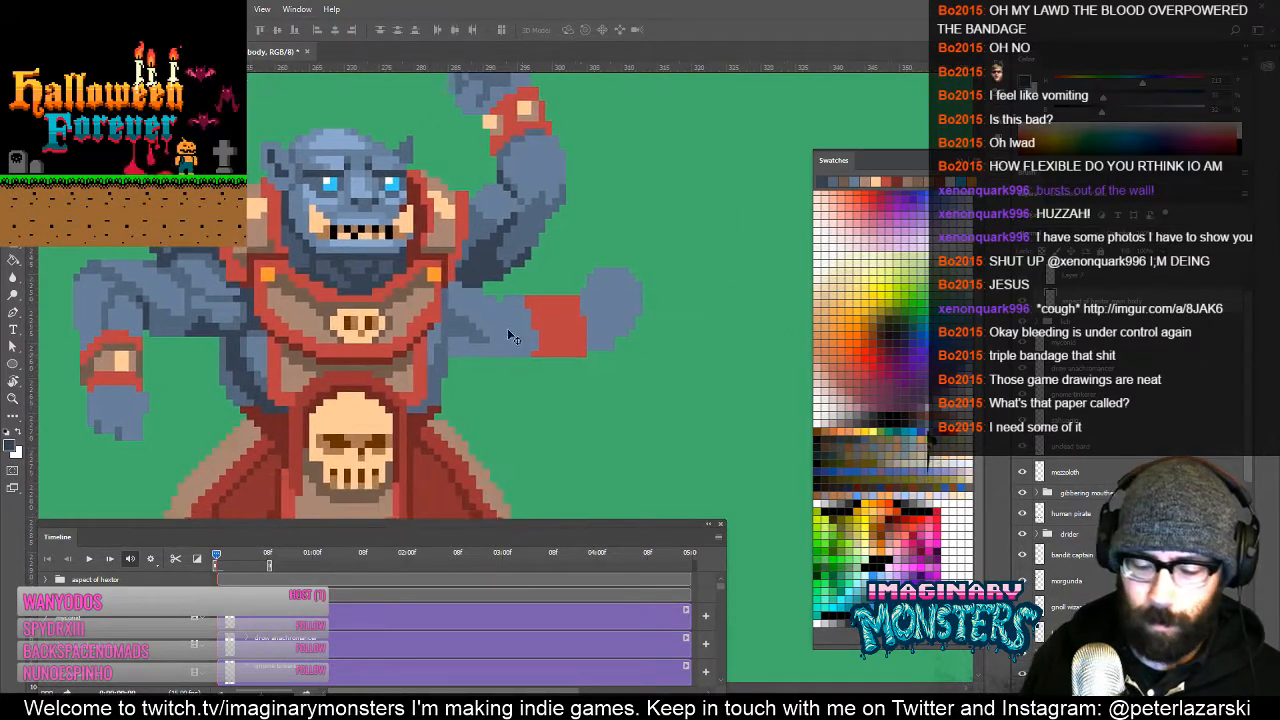
pyautogui.press('l')
pyautogui.moveTo(626, 248)
pyautogui.mouseDown()
pyautogui.moveTo(625, 313)
pyautogui.moveTo(520, 370)
pyautogui.moveTo(600, 445)
pyautogui.moveTo(740, 360)
pyautogui.moveTo(698, 285)
pyautogui.mouseUp()
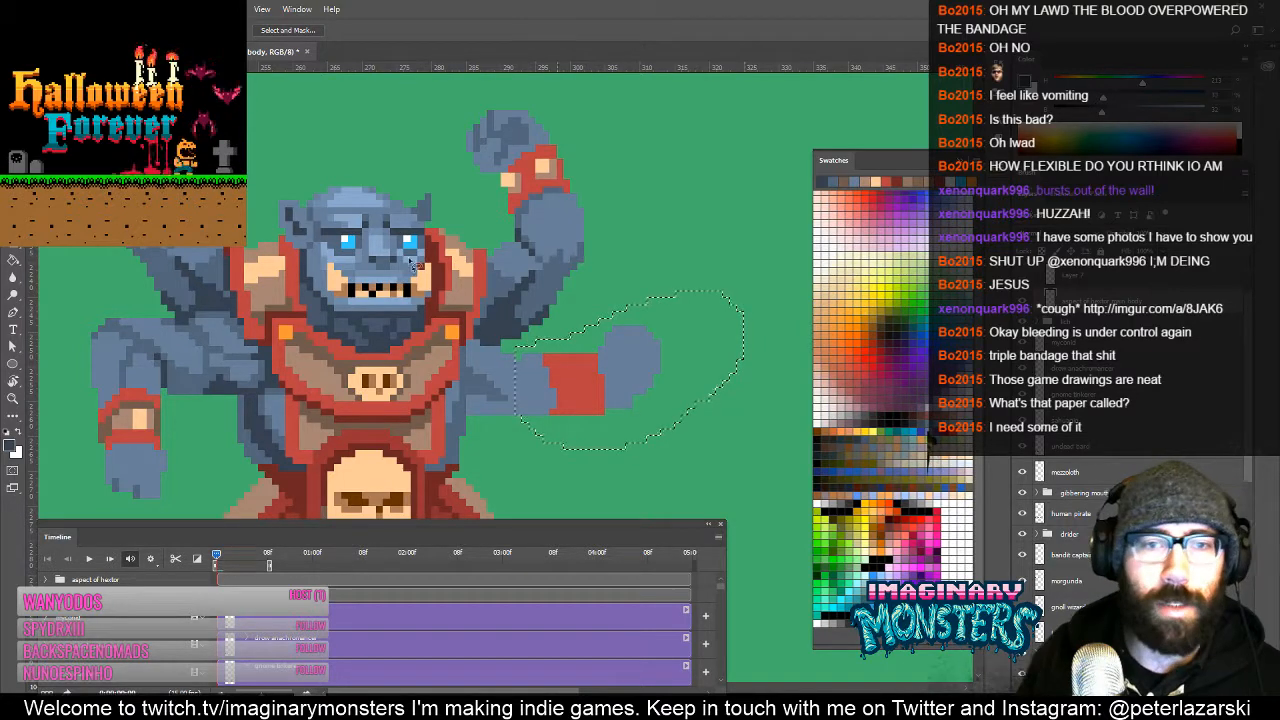
pyautogui.hotkey('ctrl', 'd')
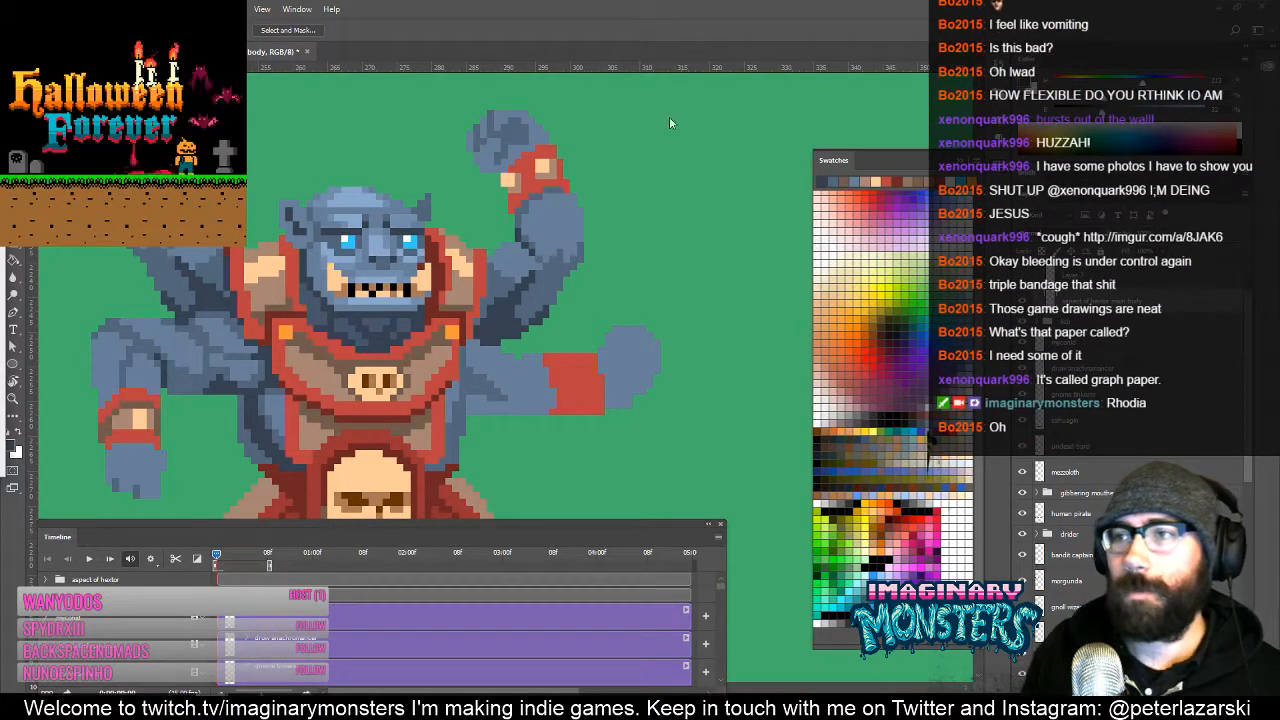
pyautogui.moveTo(572, 330)
pyautogui.mouseDown()
pyautogui.moveTo(626, 273)
pyautogui.moveTo(577, 286)
pyautogui.moveTo(547, 316)
pyautogui.mouseUp()
pyautogui.hotkey('ctrl', 'z')
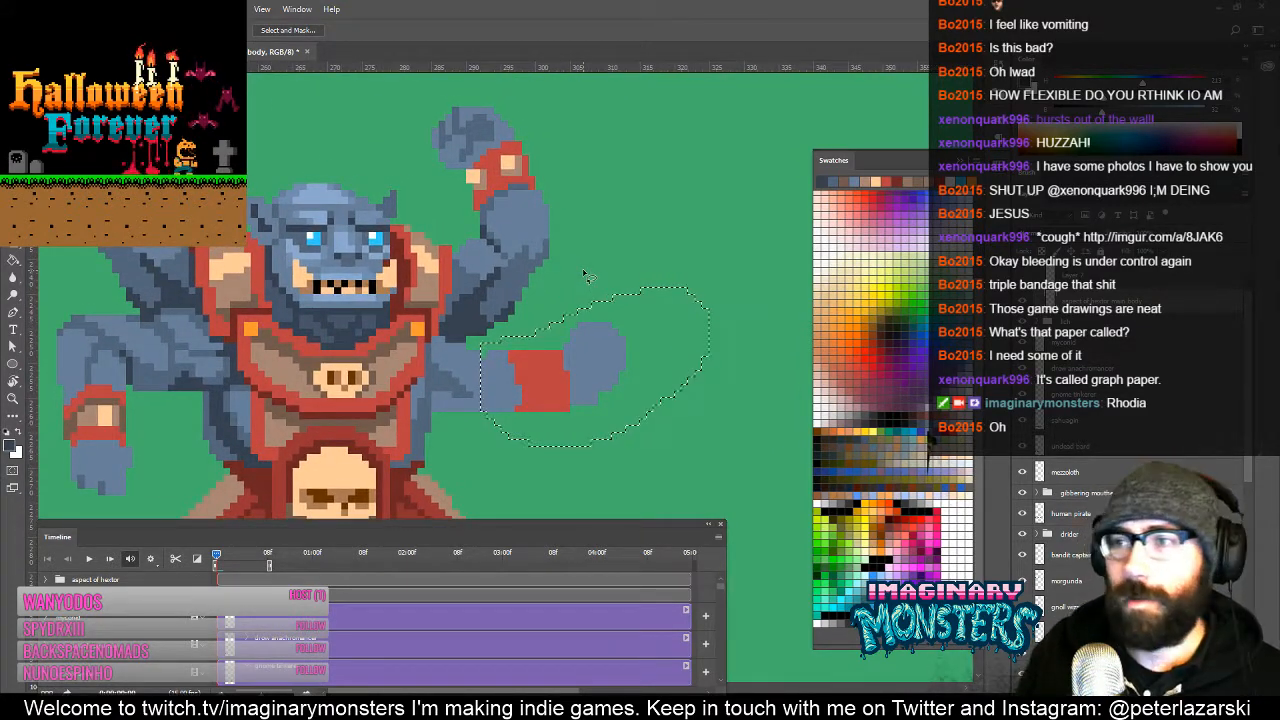
pyautogui.press('v')
pyautogui.press('Right')
pyautogui.press('Right')
pyautogui.press('Right')
pyautogui.press('Right')
pyautogui.press('Right')
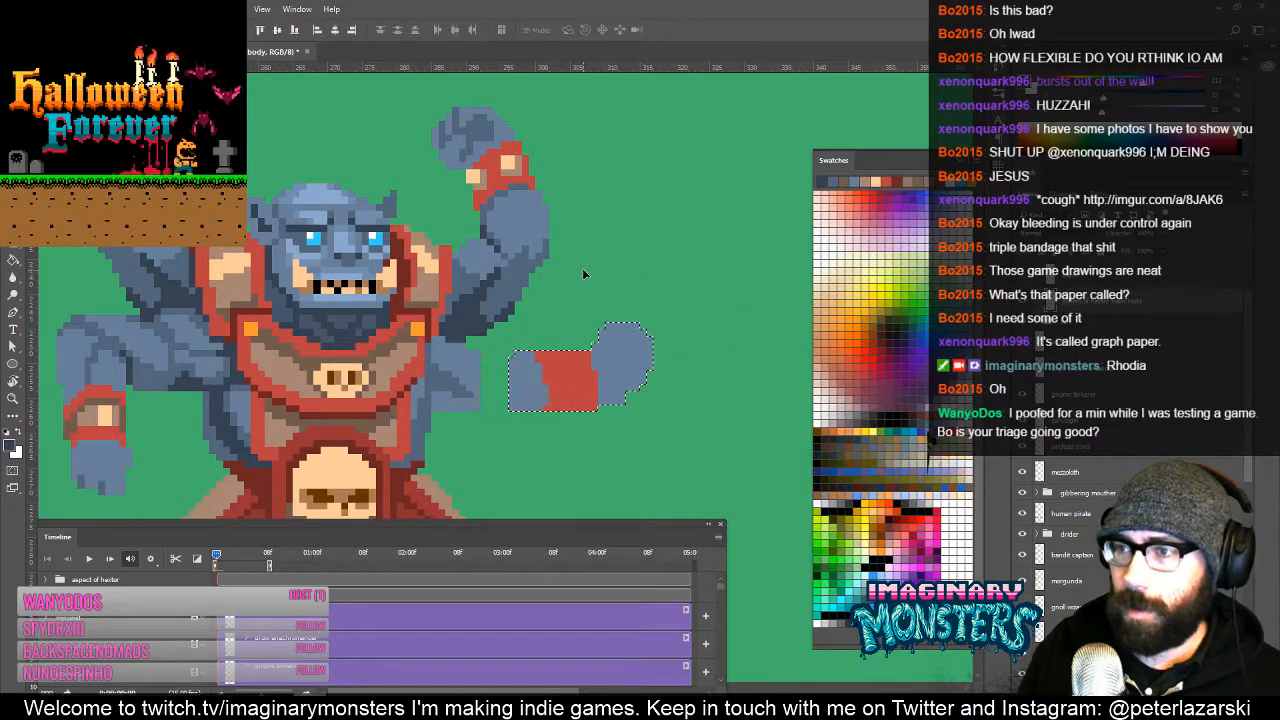
pyautogui.press('Down')
pyautogui.press('Down')
pyautogui.hotkey('ctrl', 'd')
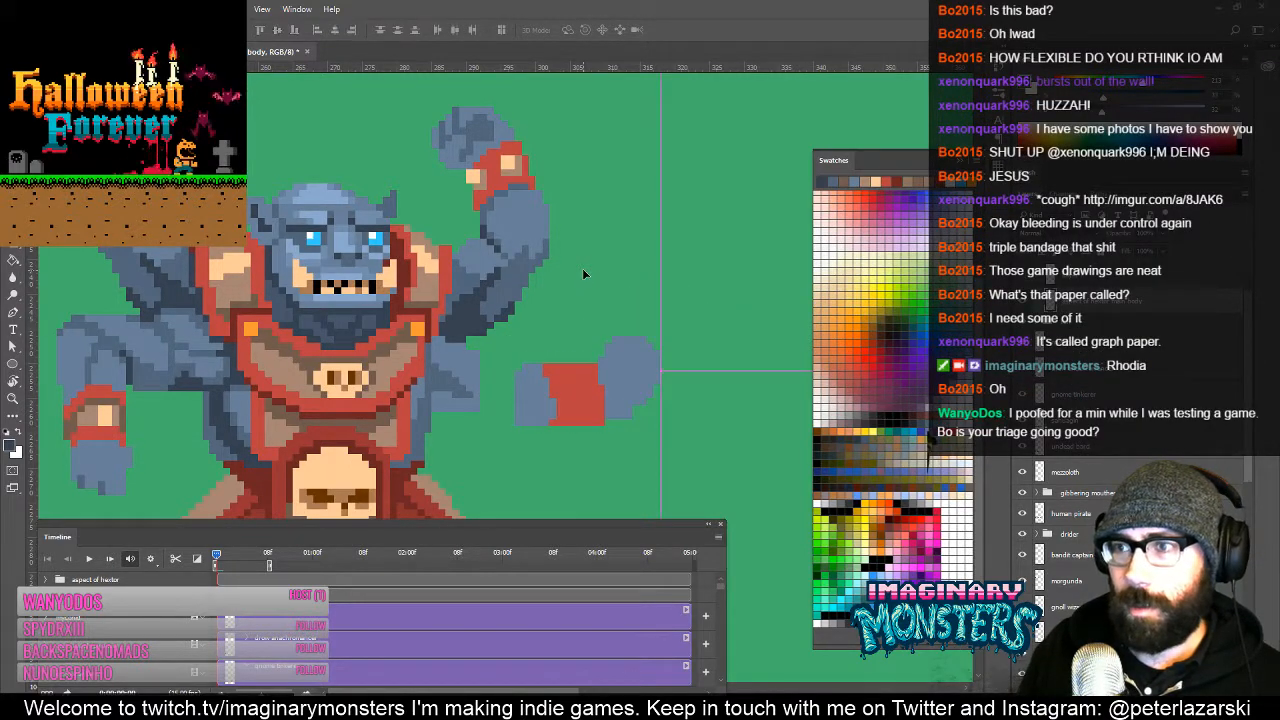
# Step: Bridge the gap between the upper arm and forearm of the lower right-side arm with blue pixels and tidy its outline
pyautogui.press('b')
pyautogui.moveTo(537, 358)
pyautogui.mouseDown()
pyautogui.moveTo(591, 331)
pyautogui.moveTo(560, 348)
pyautogui.mouseUp()
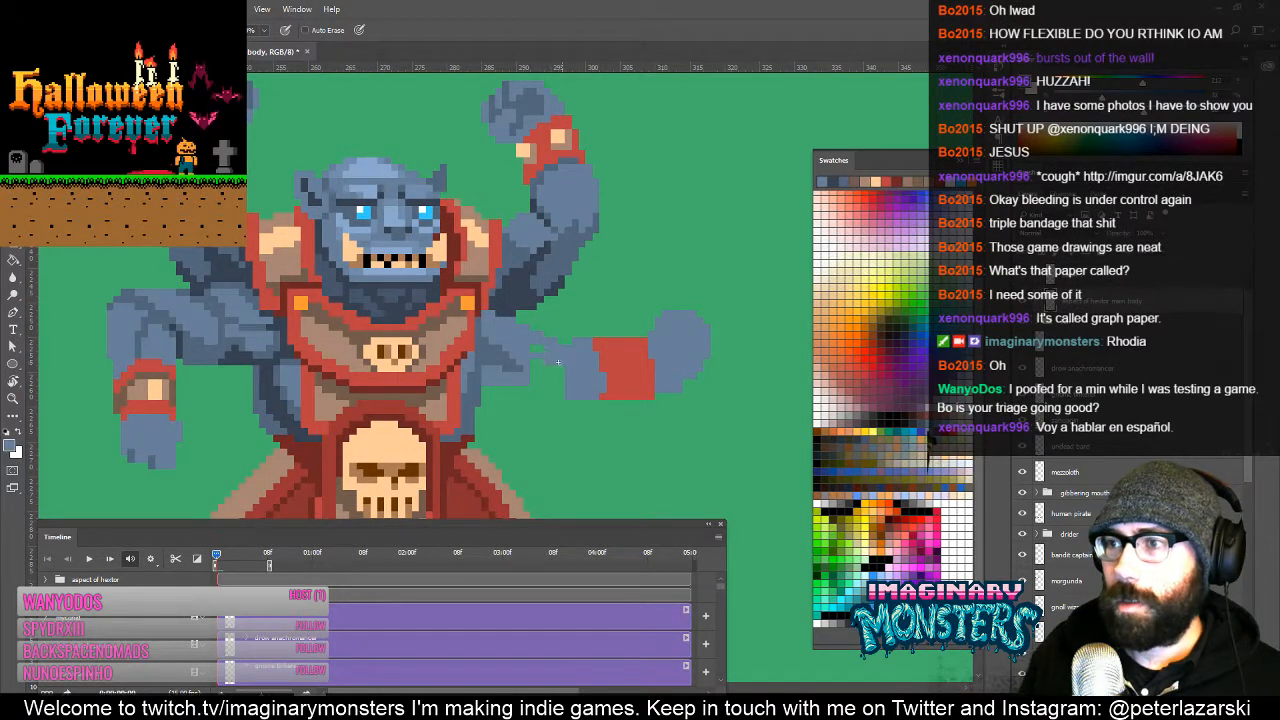
pyautogui.moveTo(532, 364); pyautogui.dragTo(563, 372)
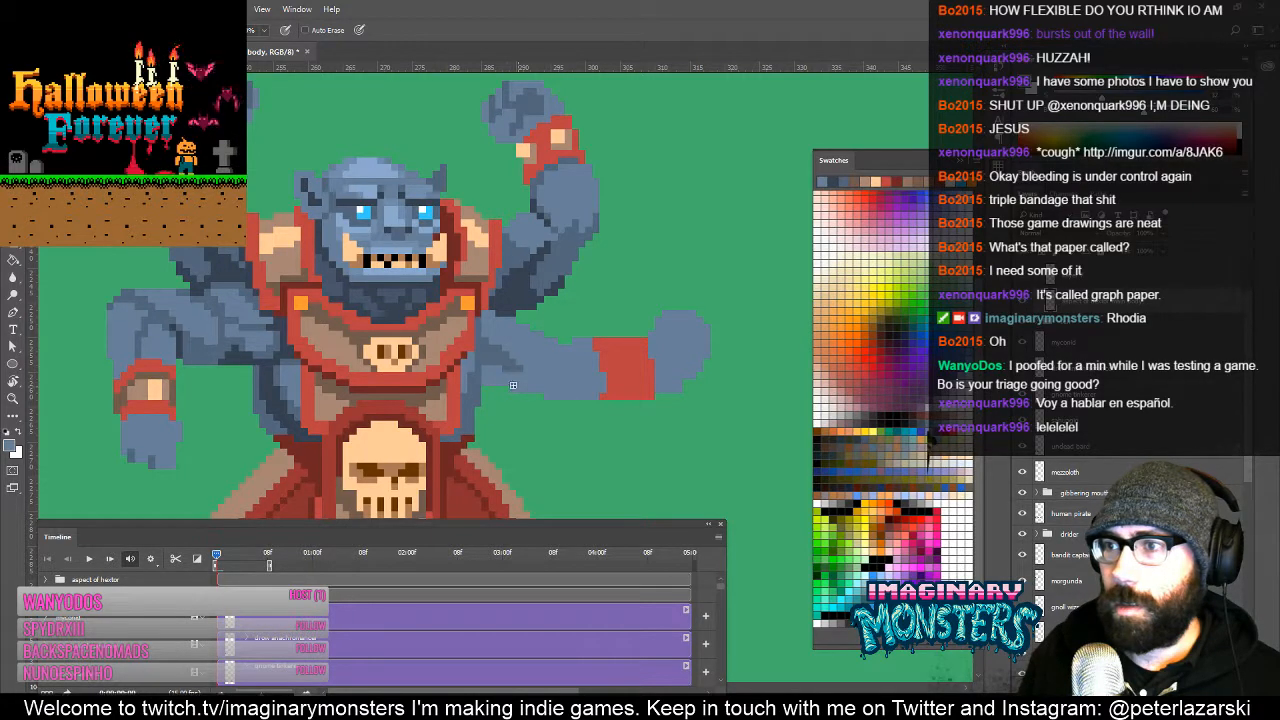
pyautogui.moveTo(497, 385); pyautogui.dragTo(452, 366)
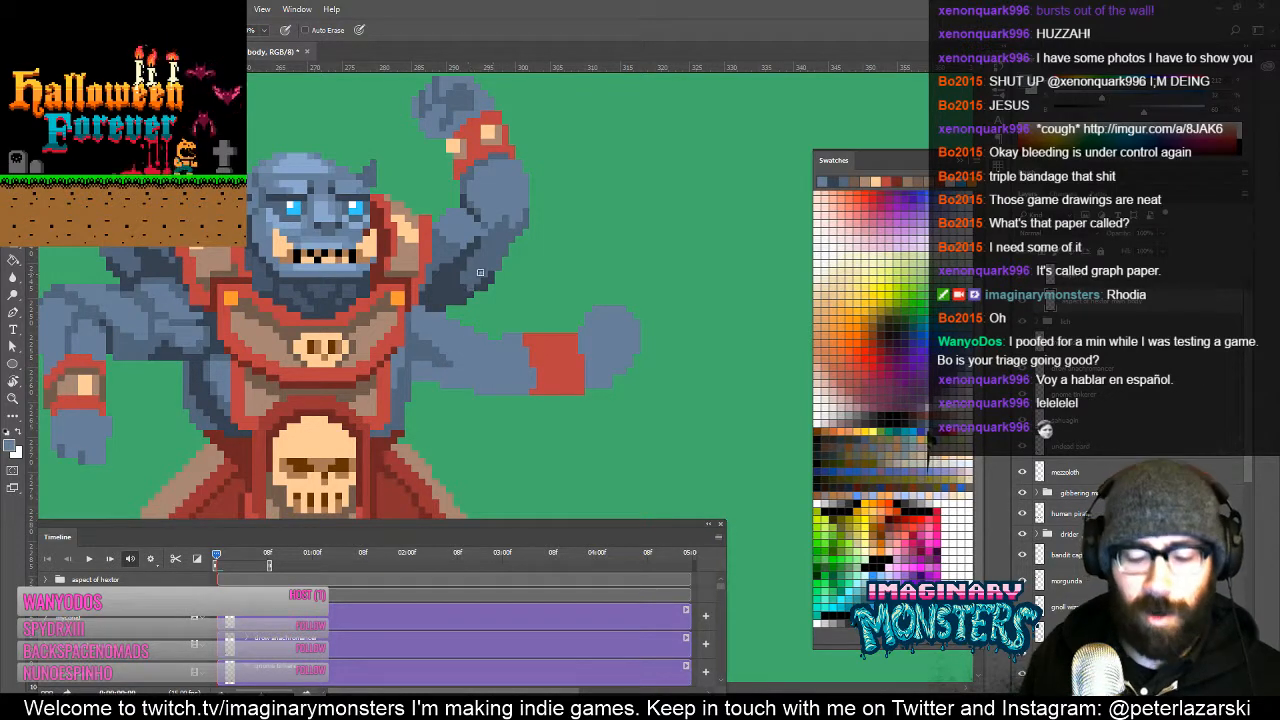
pyautogui.moveTo(521, 355)
pyautogui.mouseDown()
pyautogui.moveTo(559, 348)
pyautogui.moveTo(500, 374)
pyautogui.moveTo(513, 334)
pyautogui.mouseUp()
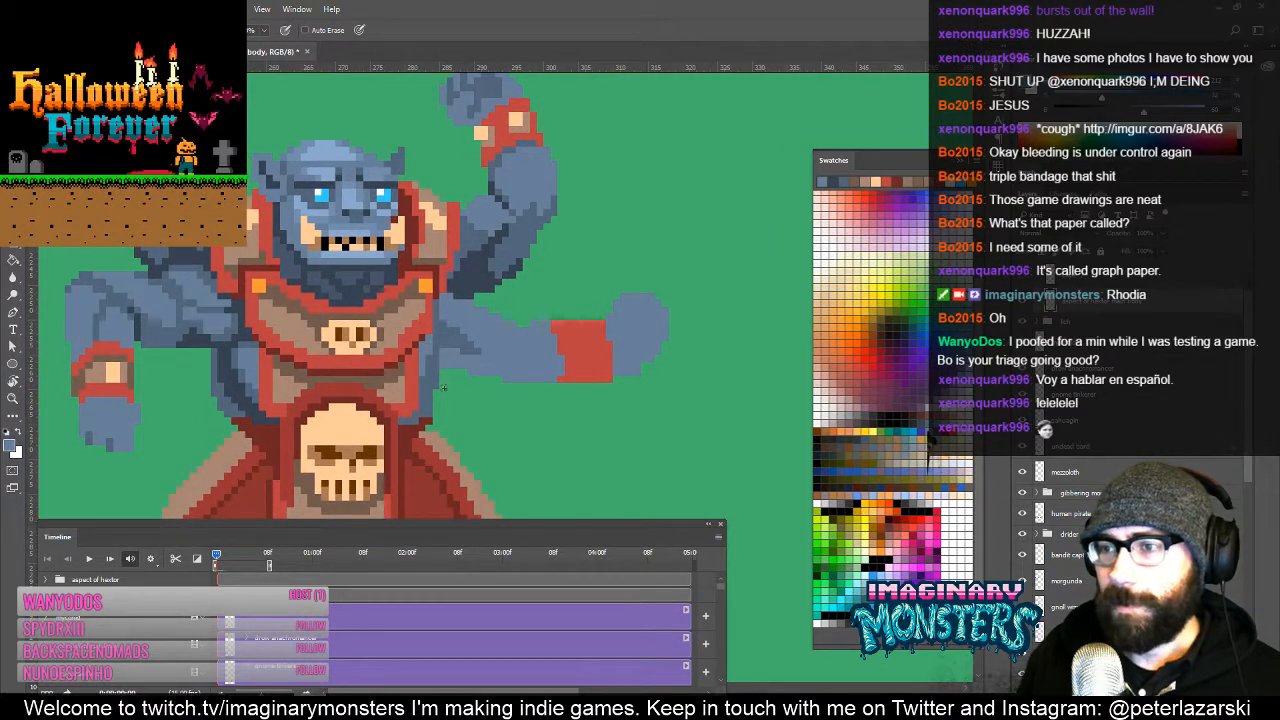
pyautogui.press('e')
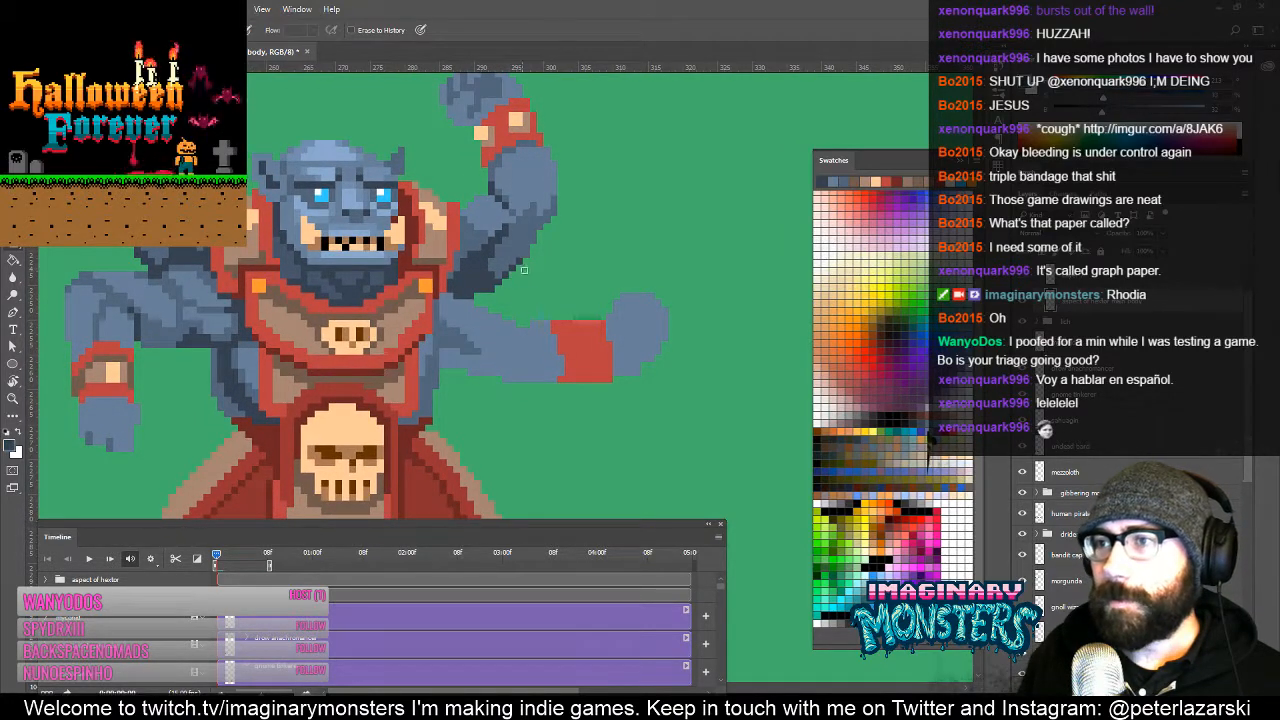
pyautogui.moveTo(498, 301); pyautogui.dragTo(513, 331)
pyautogui.press('b')
pyautogui.moveTo(512, 391); pyautogui.dragTo(486, 380)
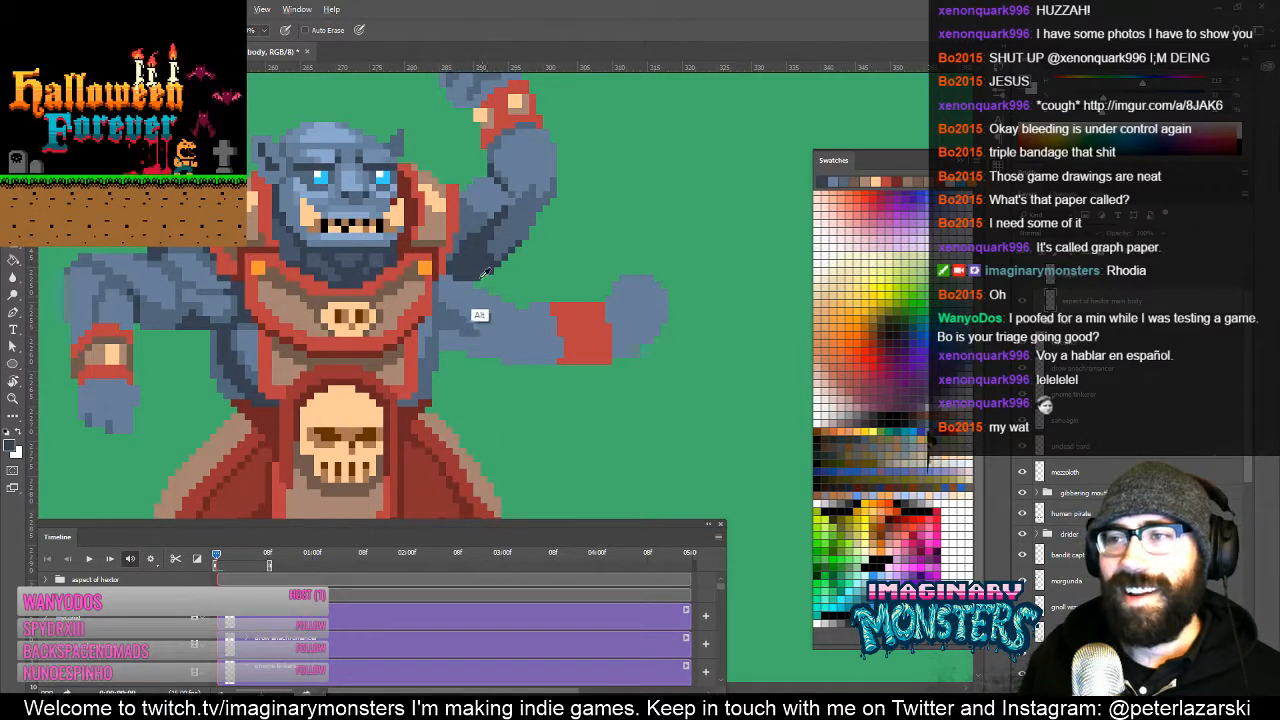
# Step: Paint dark blue shadow where the lower right-side arm meets the torso, using blues sampled from the sprite
pyautogui.press('alt')
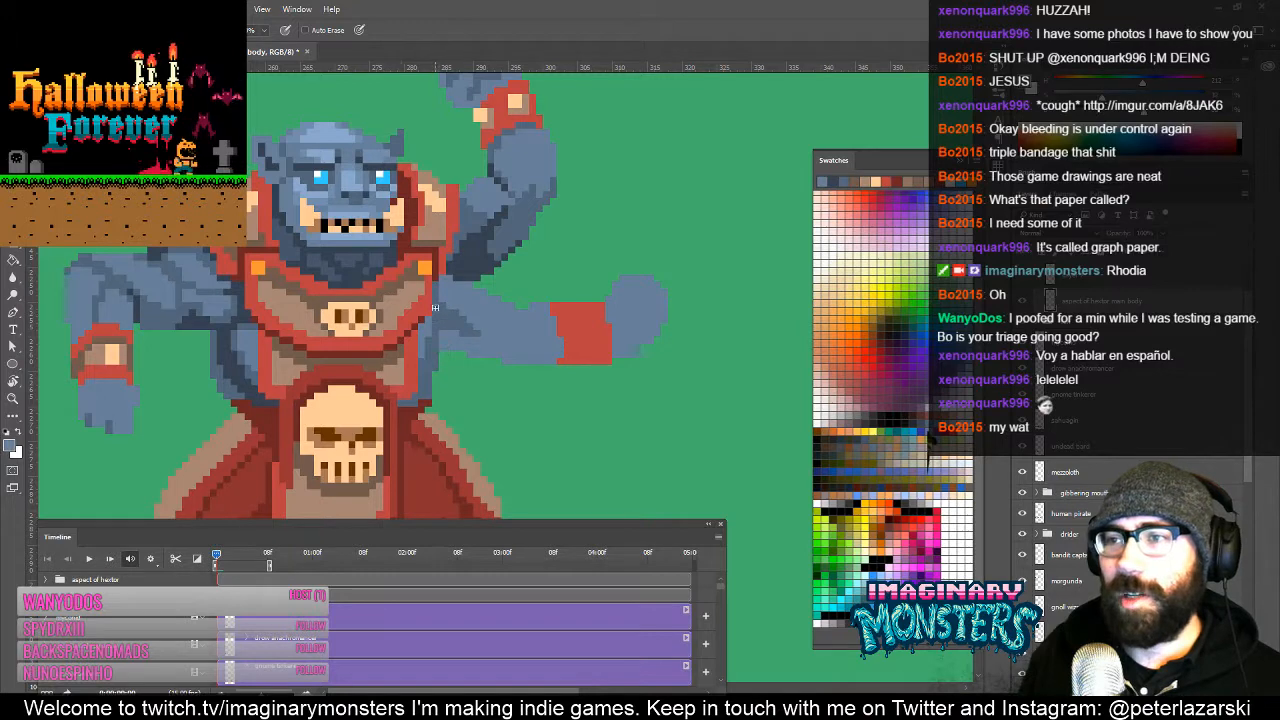
pyautogui.keyDown('alt'); pyautogui.click(440, 308); pyautogui.keyUp('alt')
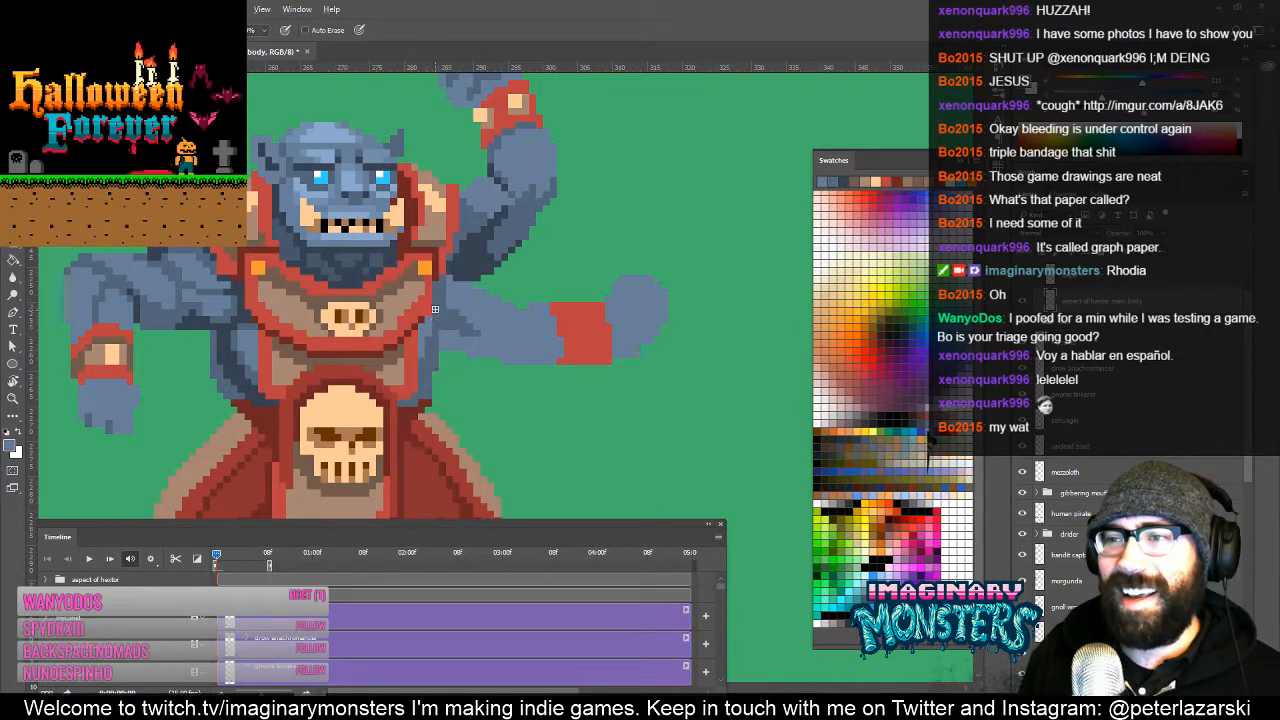
pyautogui.moveTo(450, 290); pyautogui.dragTo(458, 275)
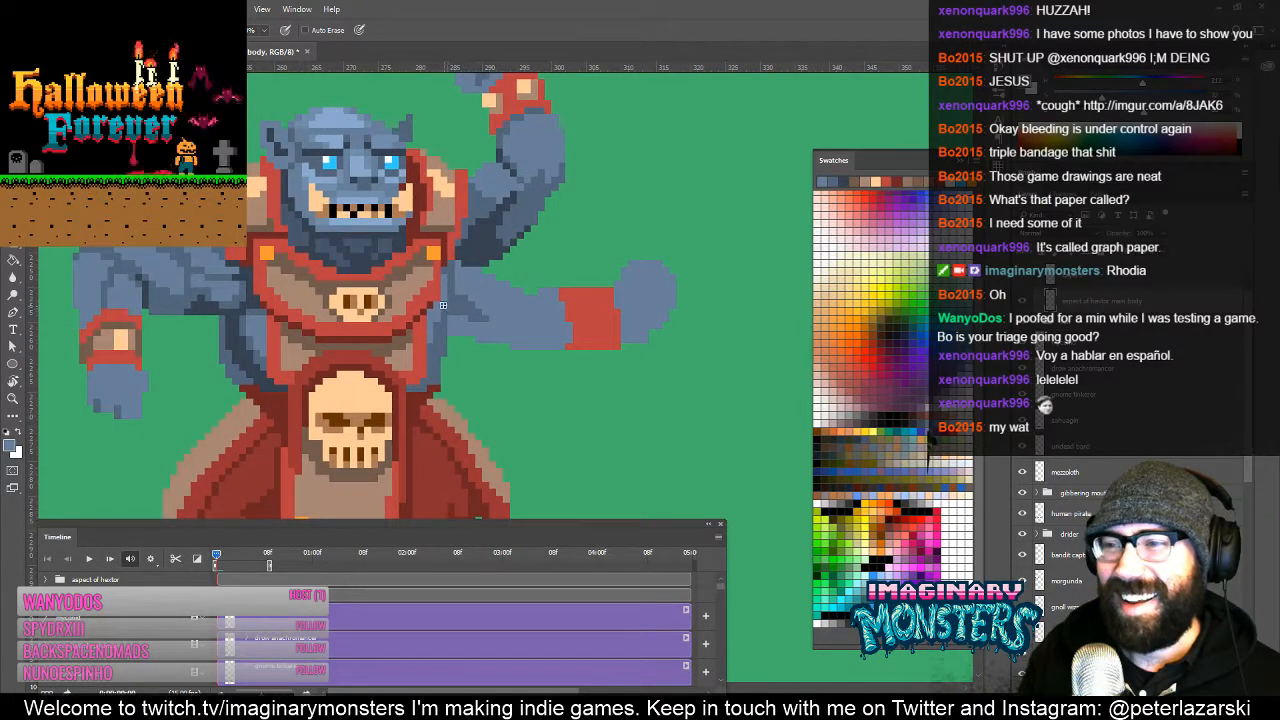
pyautogui.moveTo(446, 353); pyautogui.dragTo(426, 379)
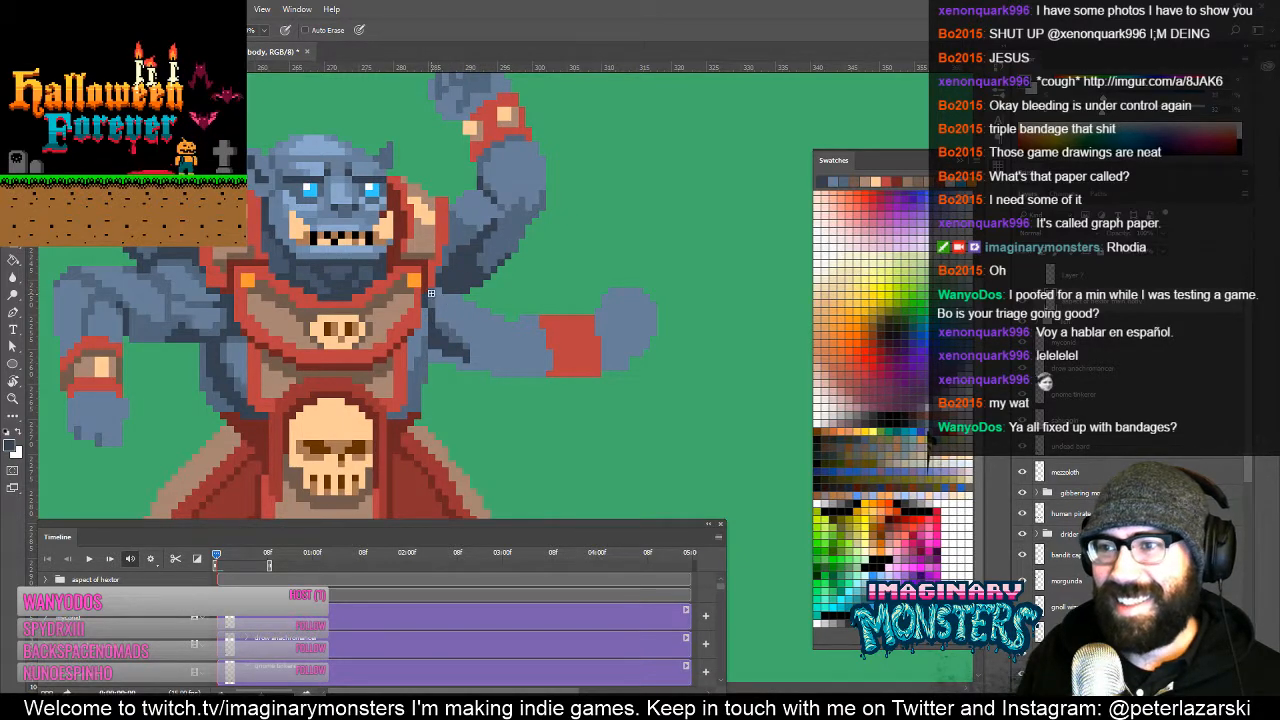
pyautogui.moveTo(467, 324); pyautogui.dragTo(526, 367)
pyautogui.keyDown('alt'); pyautogui.click(460, 364); pyautogui.keyUp('alt')
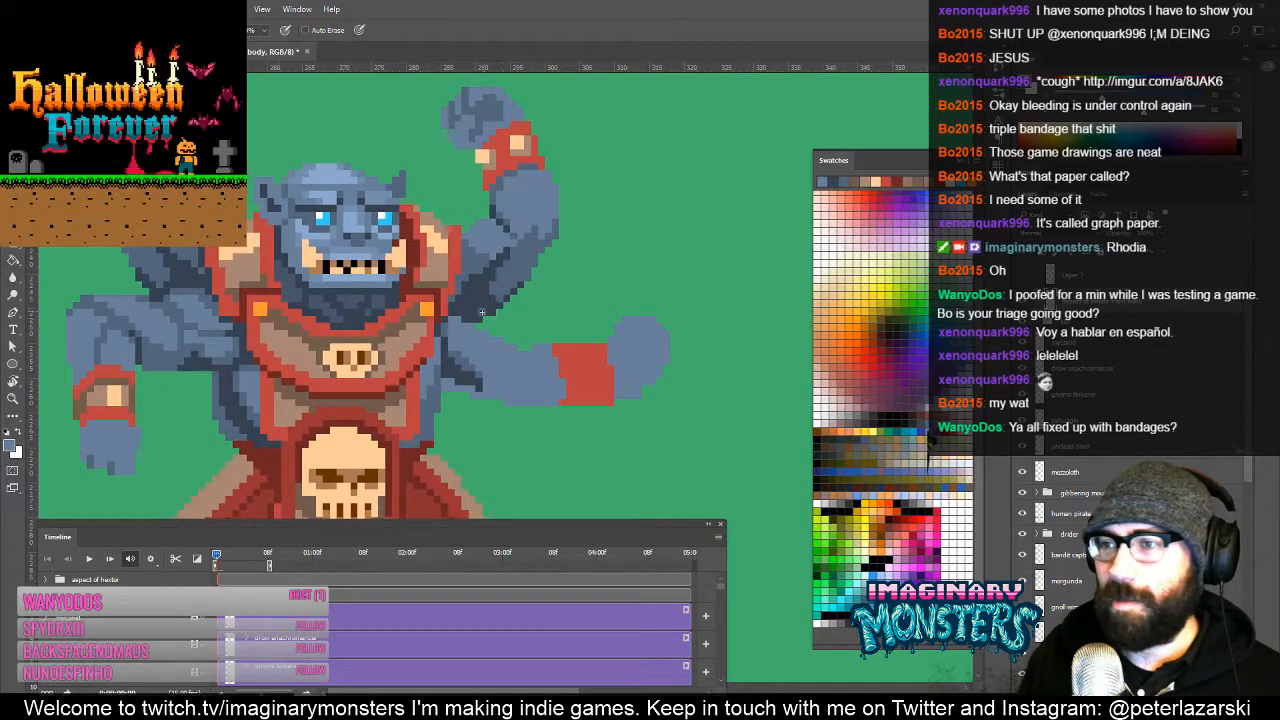
# Step: Shade the underside, elbow and forearm of the lower right-side arm with sampled dark and mid blues
pyautogui.keyDown('alt'); pyautogui.click(484, 364); pyautogui.keyUp('alt')
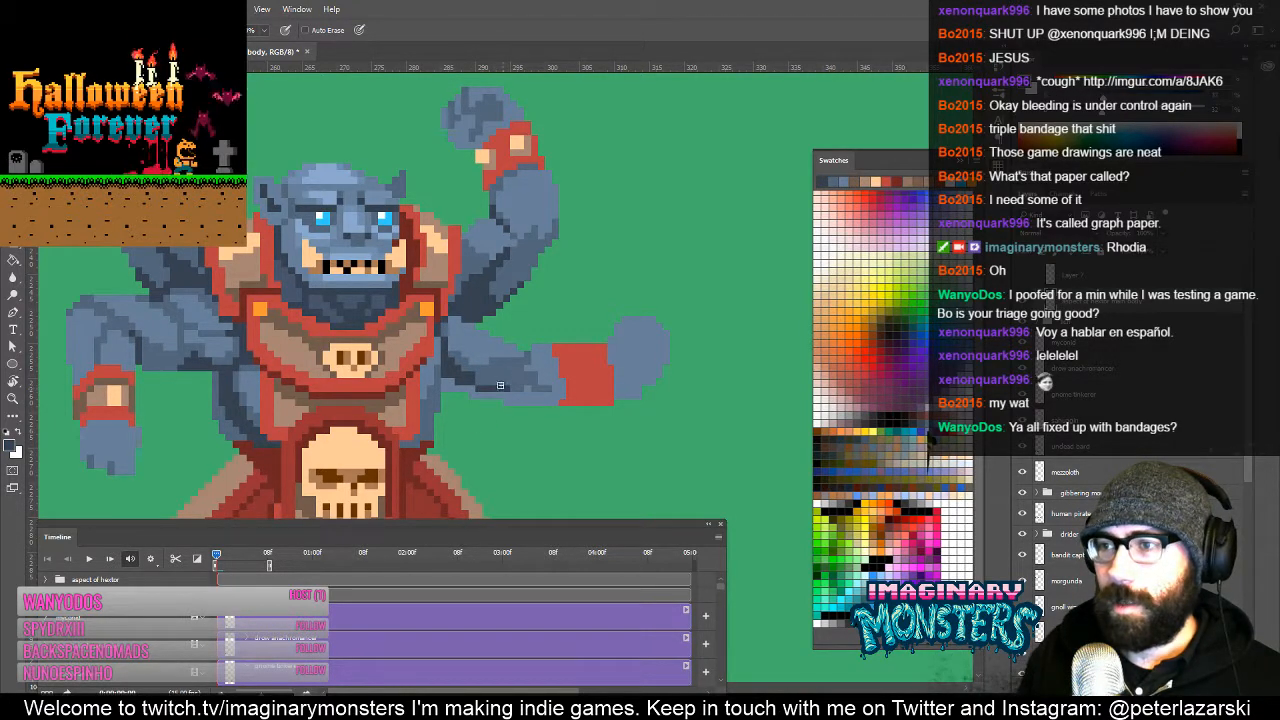
pyautogui.keyDown('alt'); pyautogui.click(470, 378); pyautogui.keyUp('alt')
pyautogui.keyDown('alt'); pyautogui.click(516, 358); pyautogui.keyUp('alt')
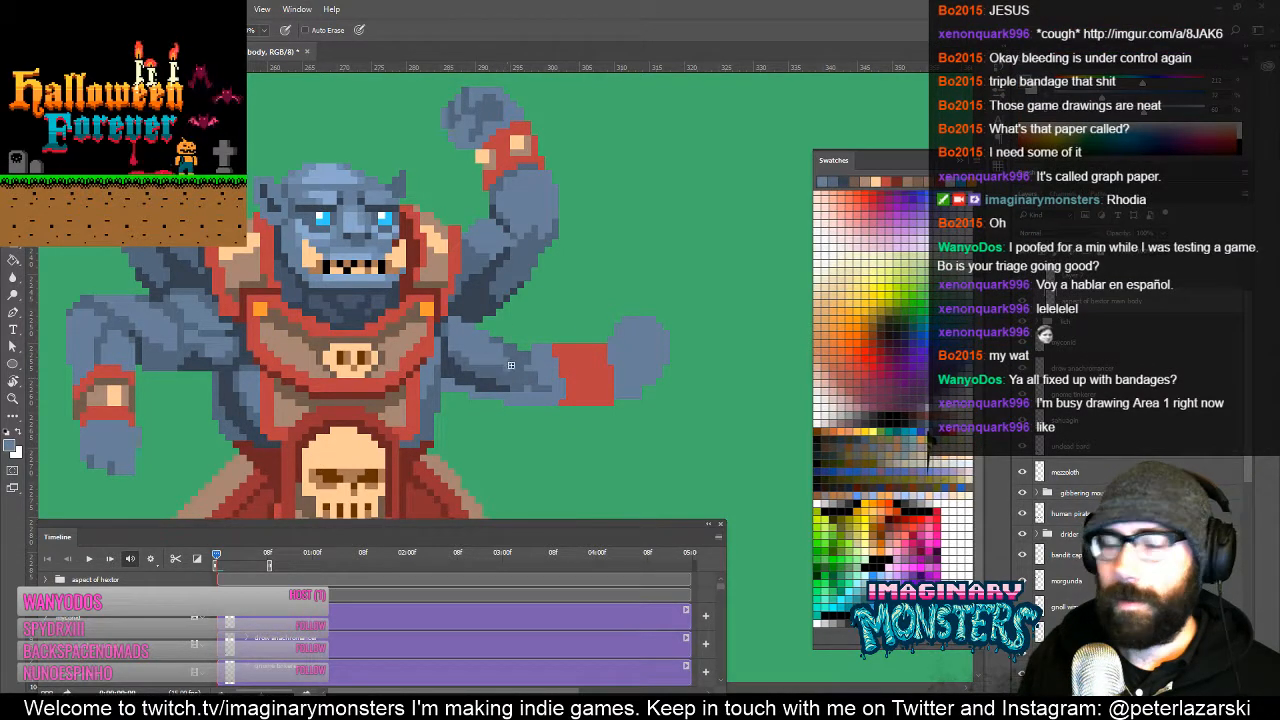
pyautogui.moveTo(523, 377); pyautogui.dragTo(502, 328)
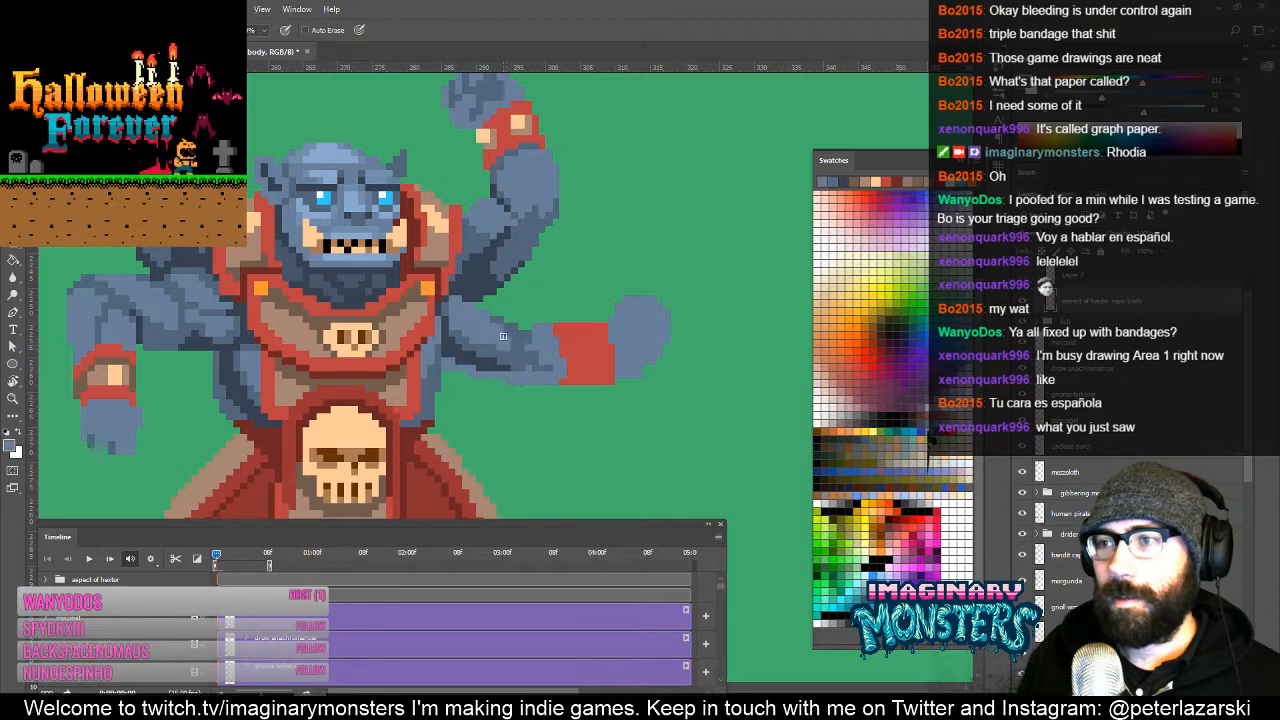
pyautogui.moveTo(510, 352); pyautogui.dragTo(530, 346)
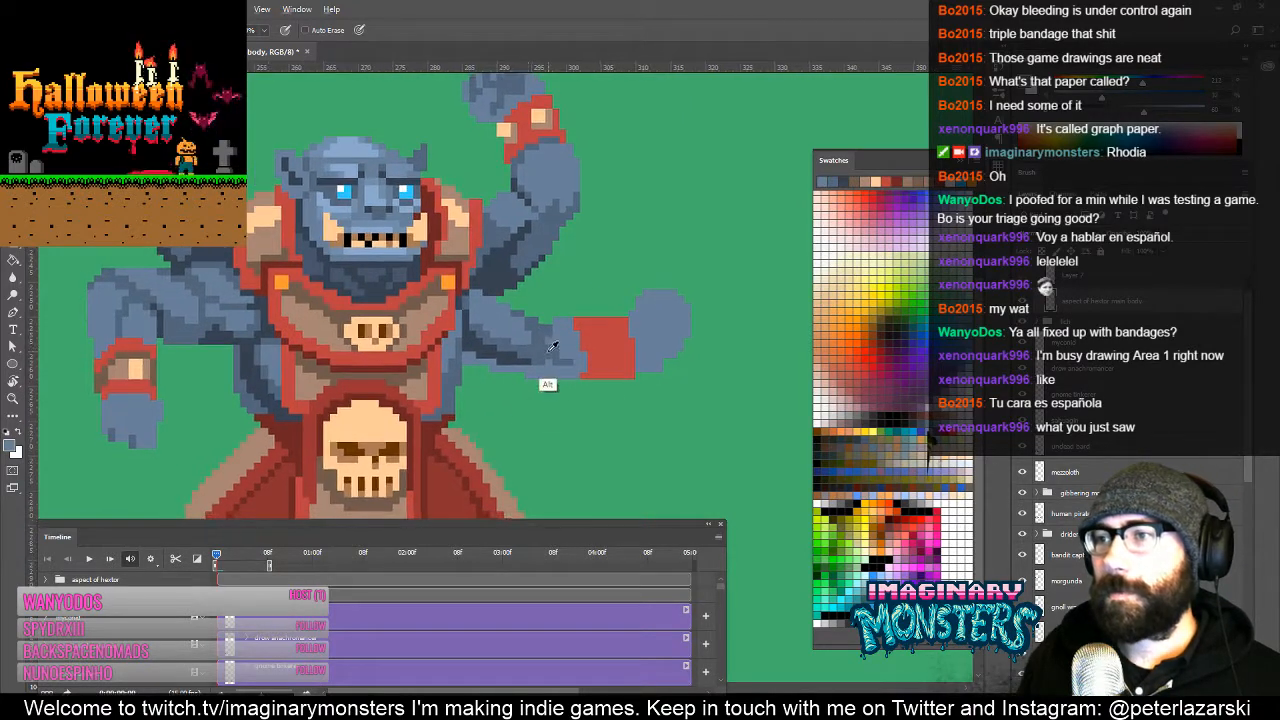
pyautogui.keyDown('alt'); pyautogui.click(549, 381); pyautogui.keyUp('alt')
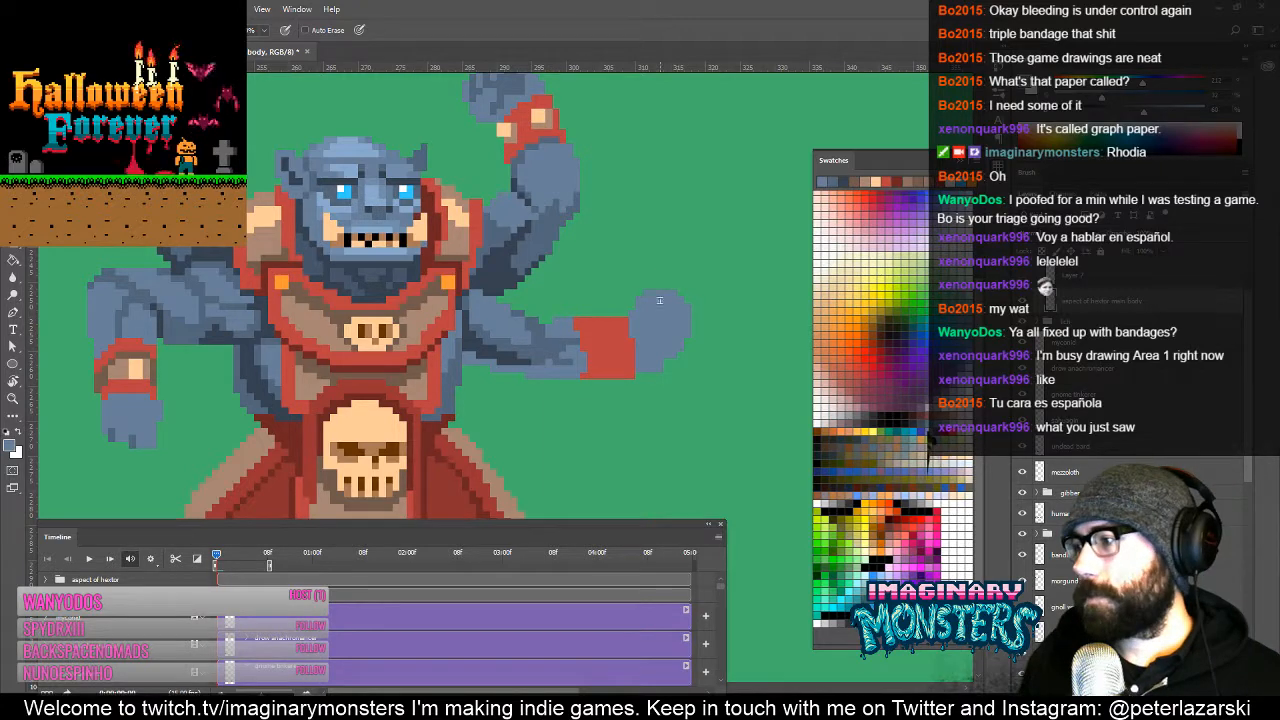
# Step: Draw darker finger and knuckle shading on the lower right-side fist and refine the forearm shading with sampled blue
pyautogui.moveTo(659, 300); pyautogui.dragTo(602, 305)
pyautogui.keyDown('alt'); pyautogui.click(505, 340); pyautogui.keyUp('alt')
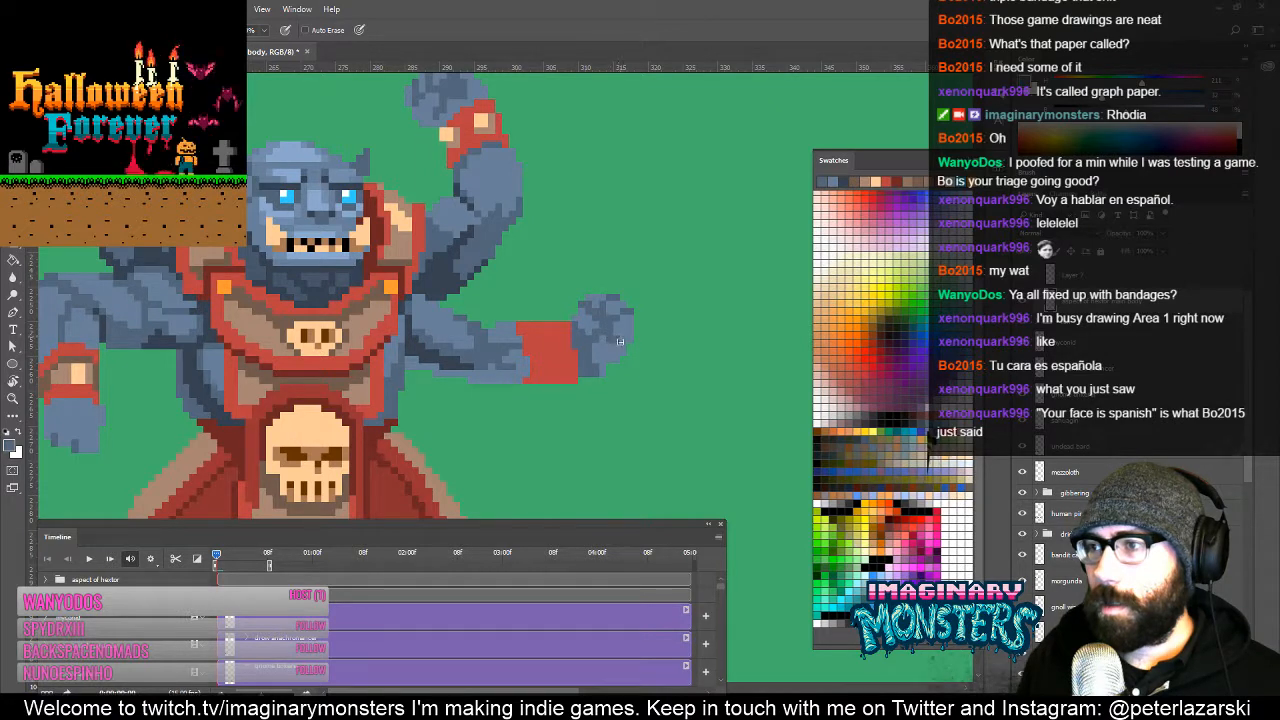
pyautogui.moveTo(525, 307); pyautogui.dragTo(499, 353)
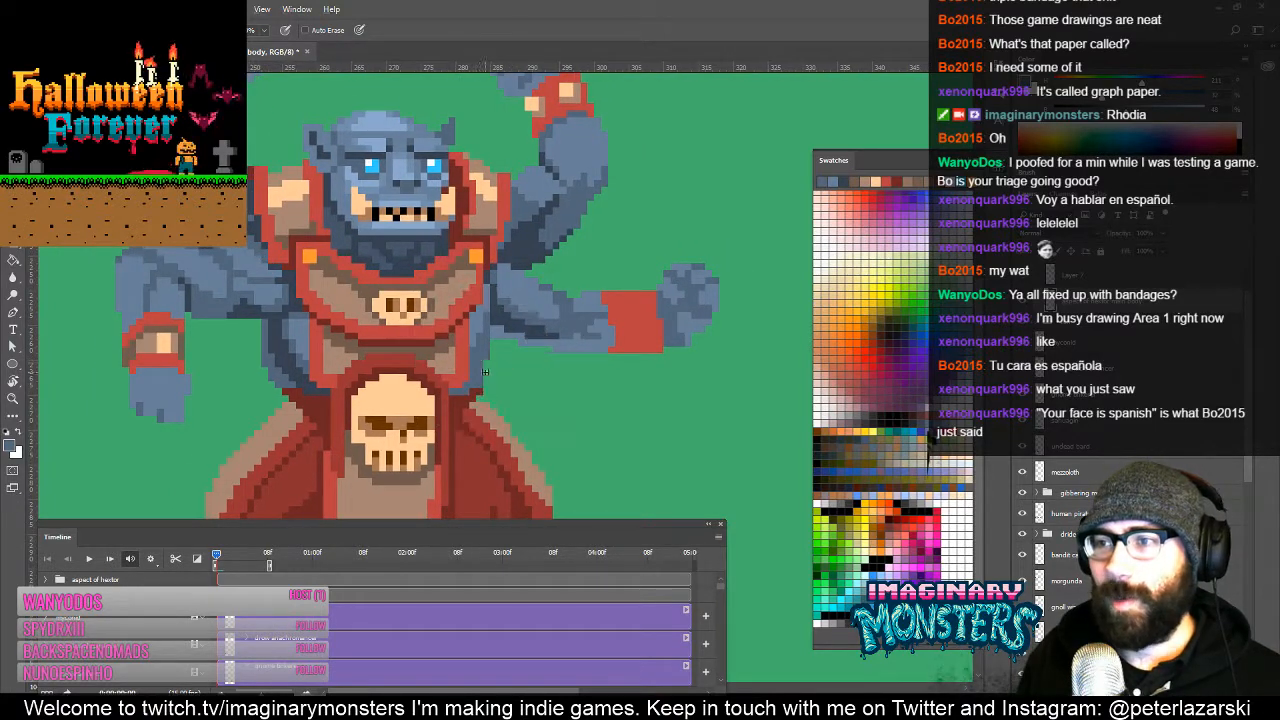
pyautogui.moveTo(516, 345); pyautogui.dragTo(553, 351)
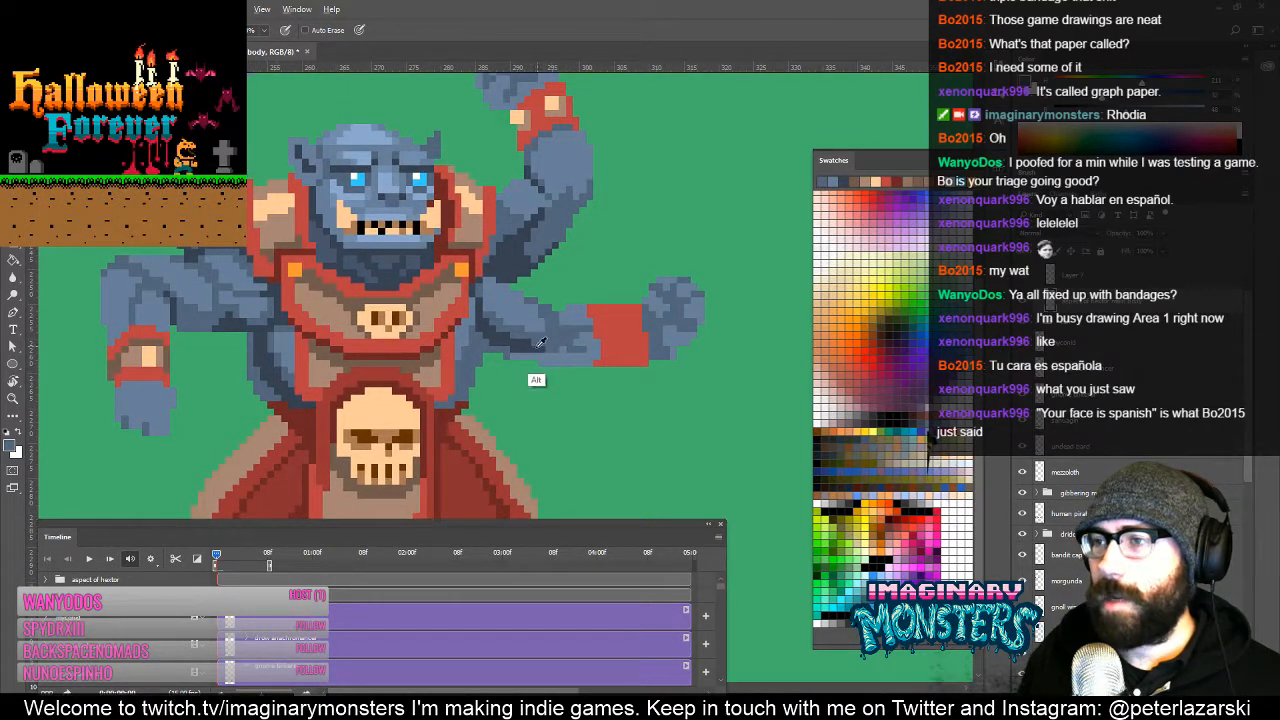
pyautogui.keyDown('alt'); pyautogui.click(538, 344); pyautogui.keyUp('alt')
# Step: Paint a tan band between the red edges of the lower right-side wristband, using colors sampled from the existing wristbands
pyautogui.keyDown('alt'); pyautogui.click(135, 362); pyautogui.keyUp('alt')
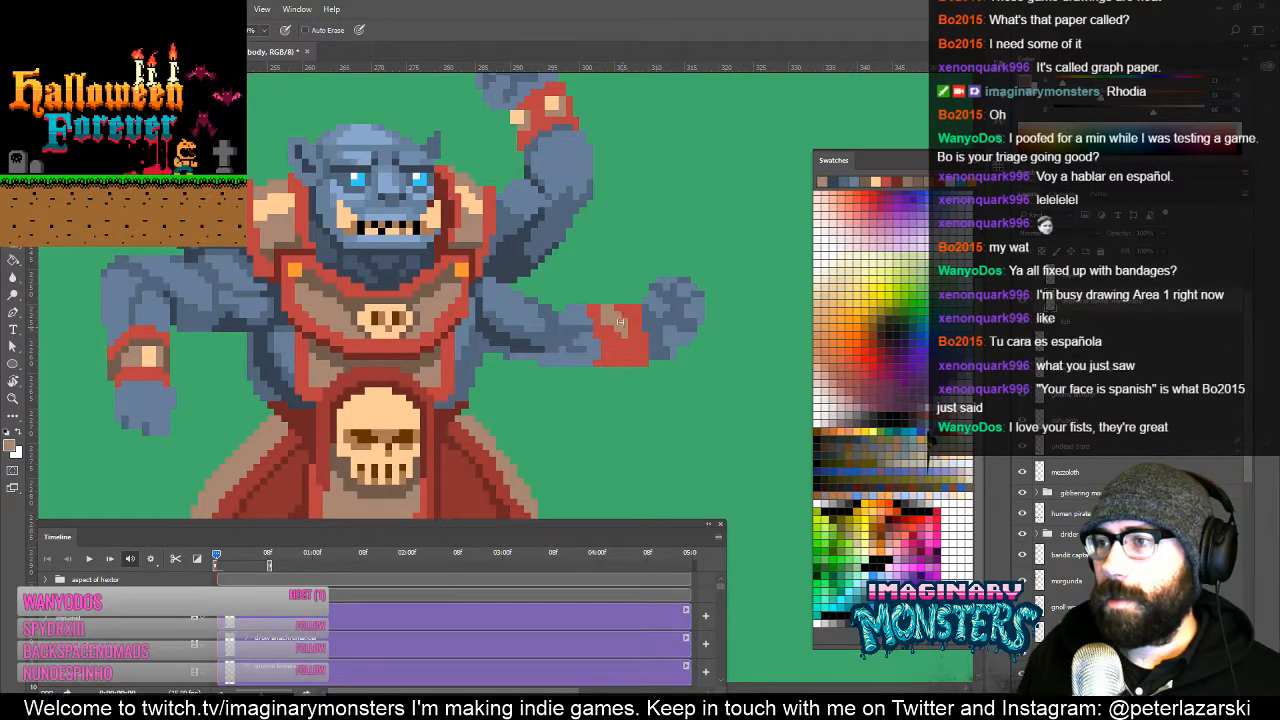
pyautogui.moveTo(620, 360); pyautogui.dragTo(631, 336)
pyautogui.press('e')
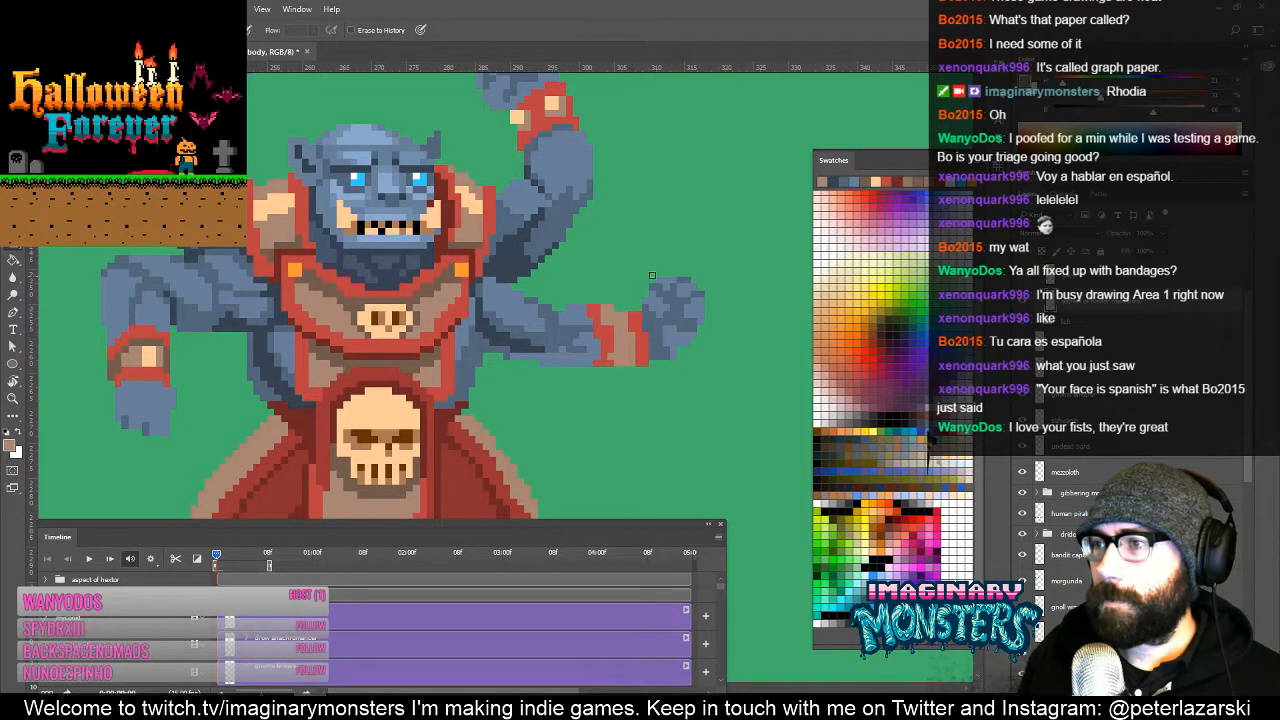
pyautogui.press('b')
pyautogui.keyDown('alt'); pyautogui.click(609, 351); pyautogui.keyUp('alt')
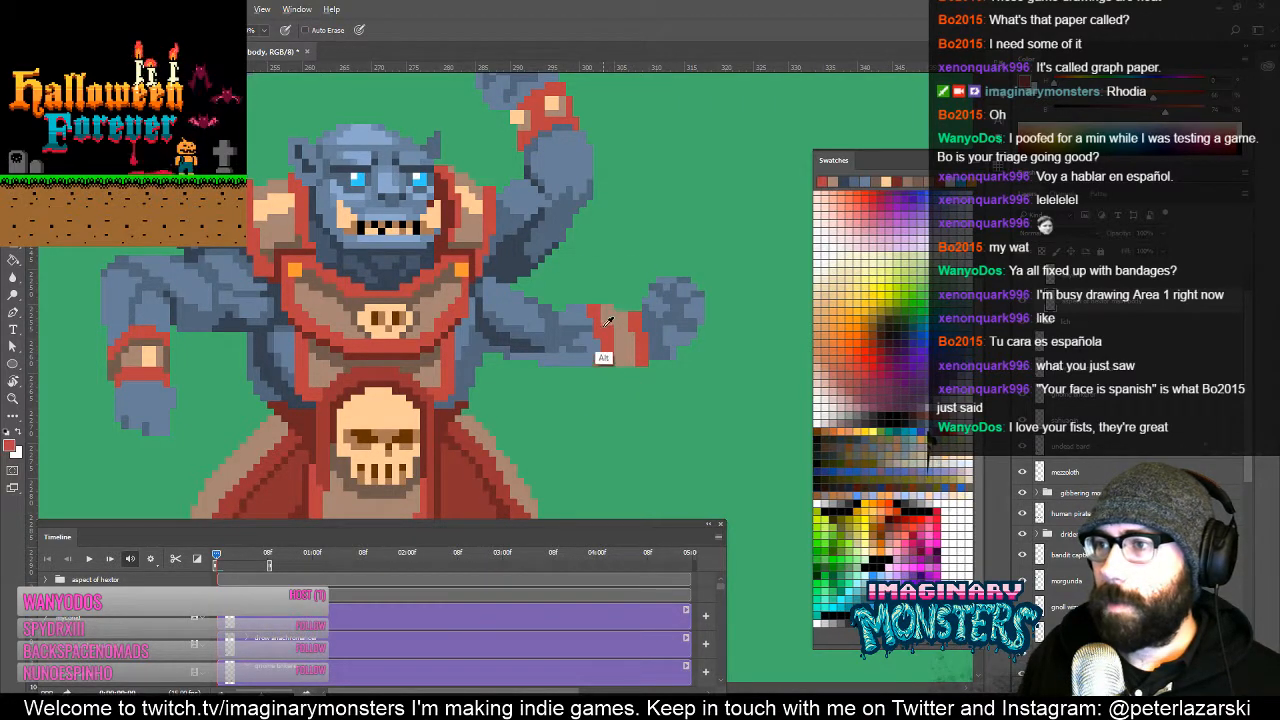
pyautogui.click(608, 321)
pyautogui.keyDown('alt'); pyautogui.click(627, 336); pyautogui.keyUp('alt')
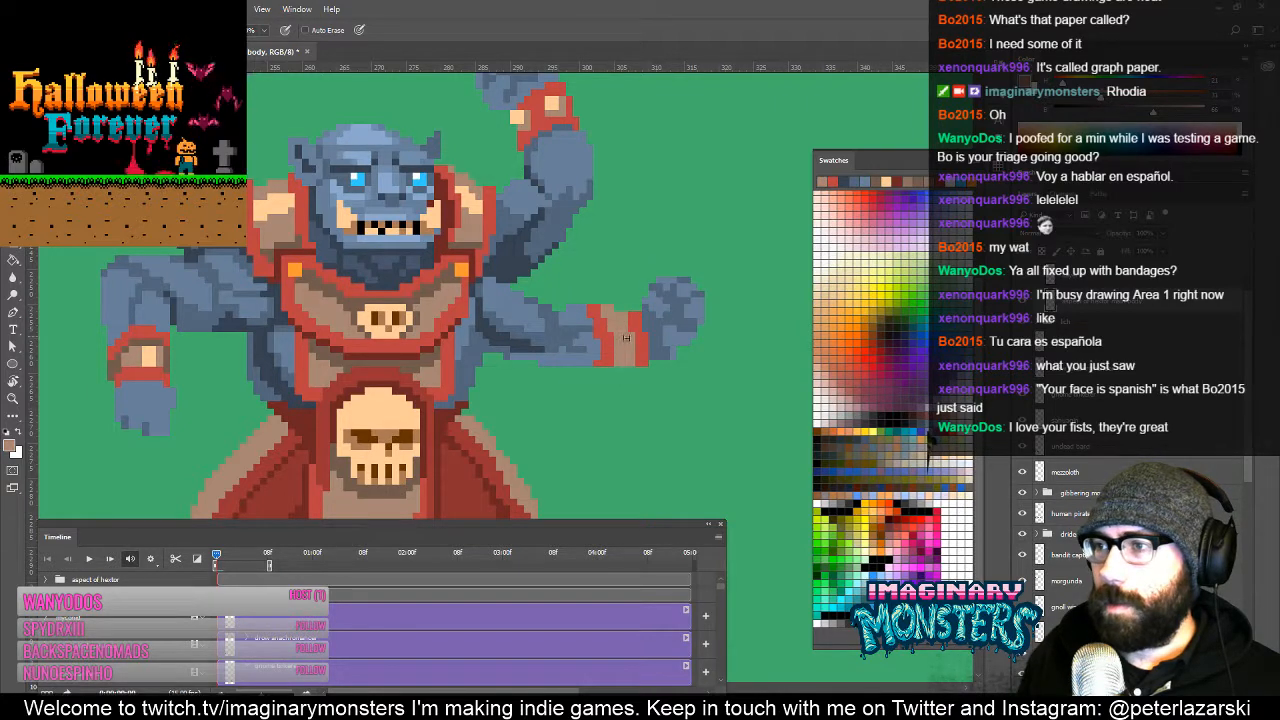
pyautogui.moveTo(625, 355)
pyautogui.mouseDown()
pyautogui.moveTo(611, 389)
pyautogui.moveTo(610, 375)
pyautogui.mouseUp()
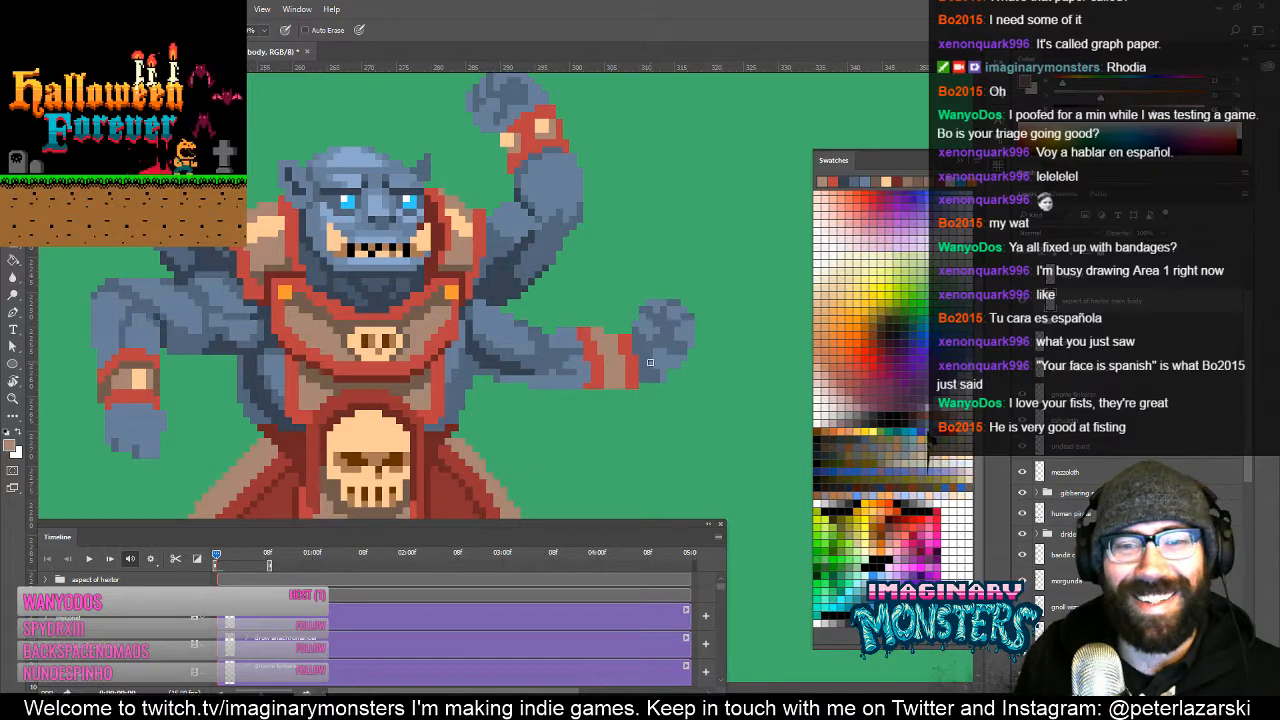
# Step: Touch up the shading where the right-side arms meet the shoulder armor with sampled dark blue
pyautogui.moveTo(520, 275); pyautogui.dragTo(593, 305)
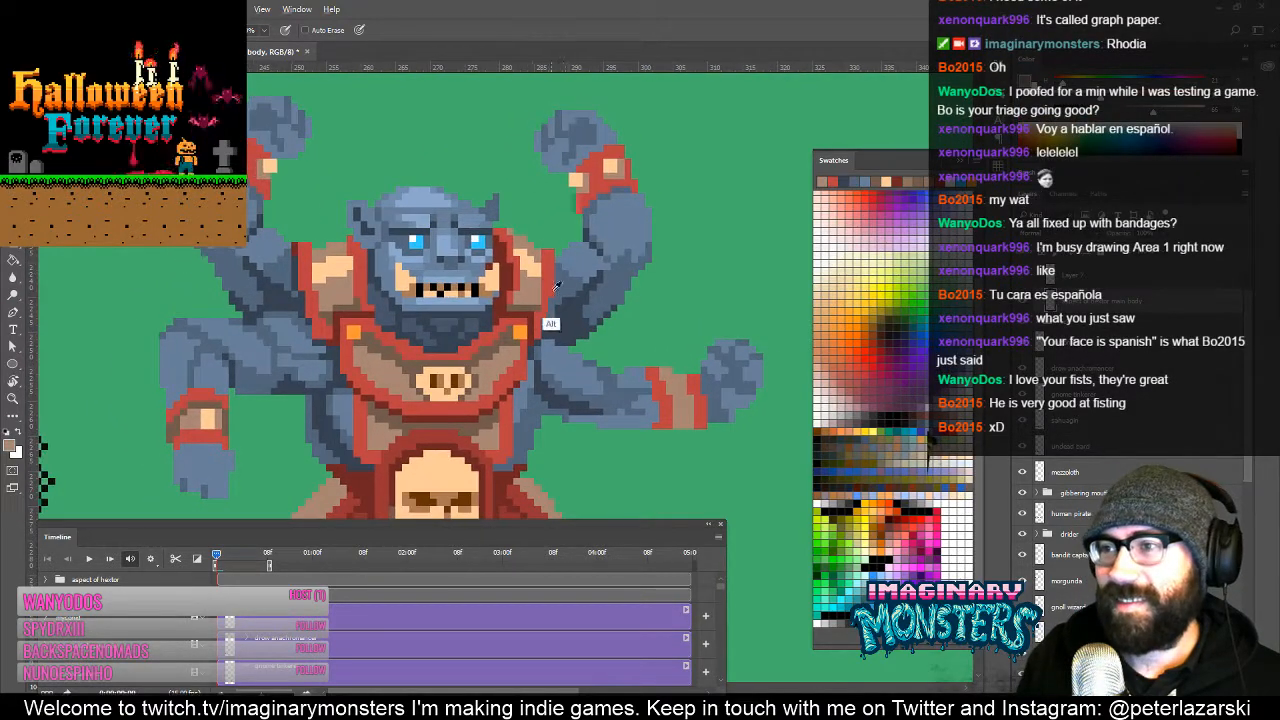
pyautogui.keyDown('alt'); pyautogui.click(568, 294); pyautogui.keyUp('alt')
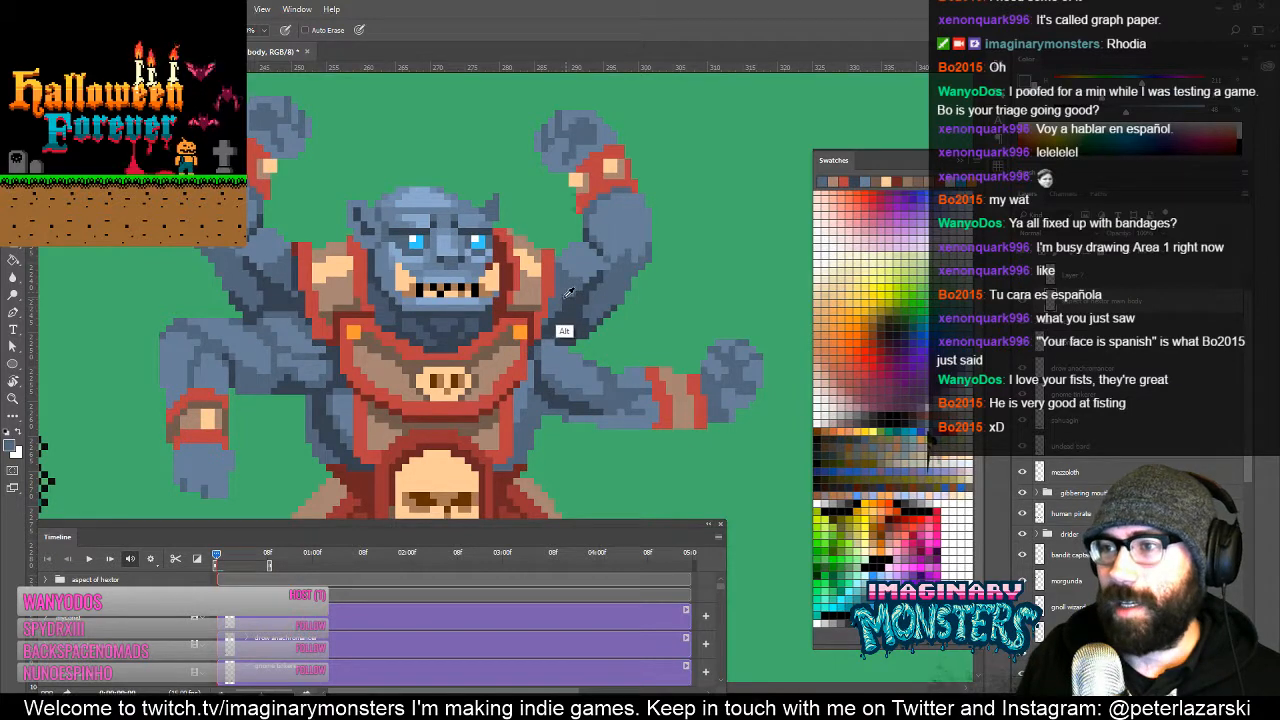
pyautogui.moveTo(611, 362)
pyautogui.mouseDown()
pyautogui.moveTo(551, 349)
pyautogui.moveTo(620, 346)
pyautogui.mouseUp()
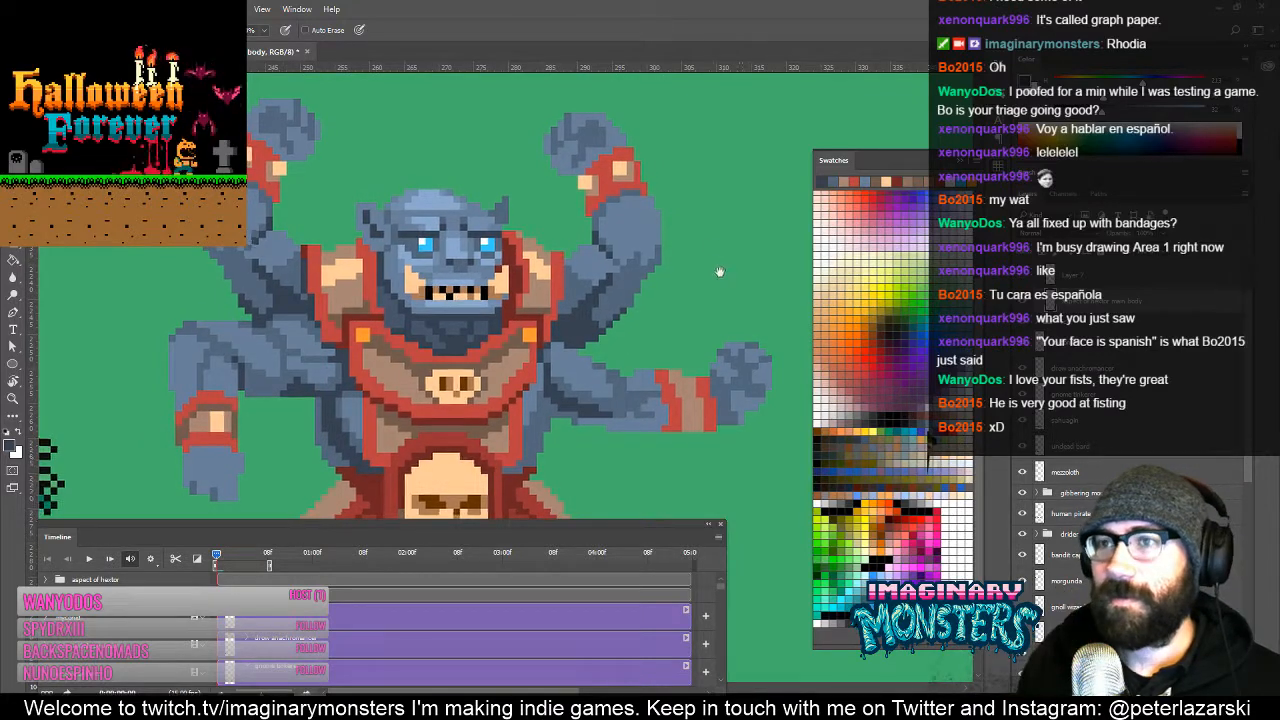
pyautogui.moveTo(720, 272); pyautogui.dragTo(728, 231)
pyautogui.moveTo(450, 368); pyautogui.dragTo(563, 316)
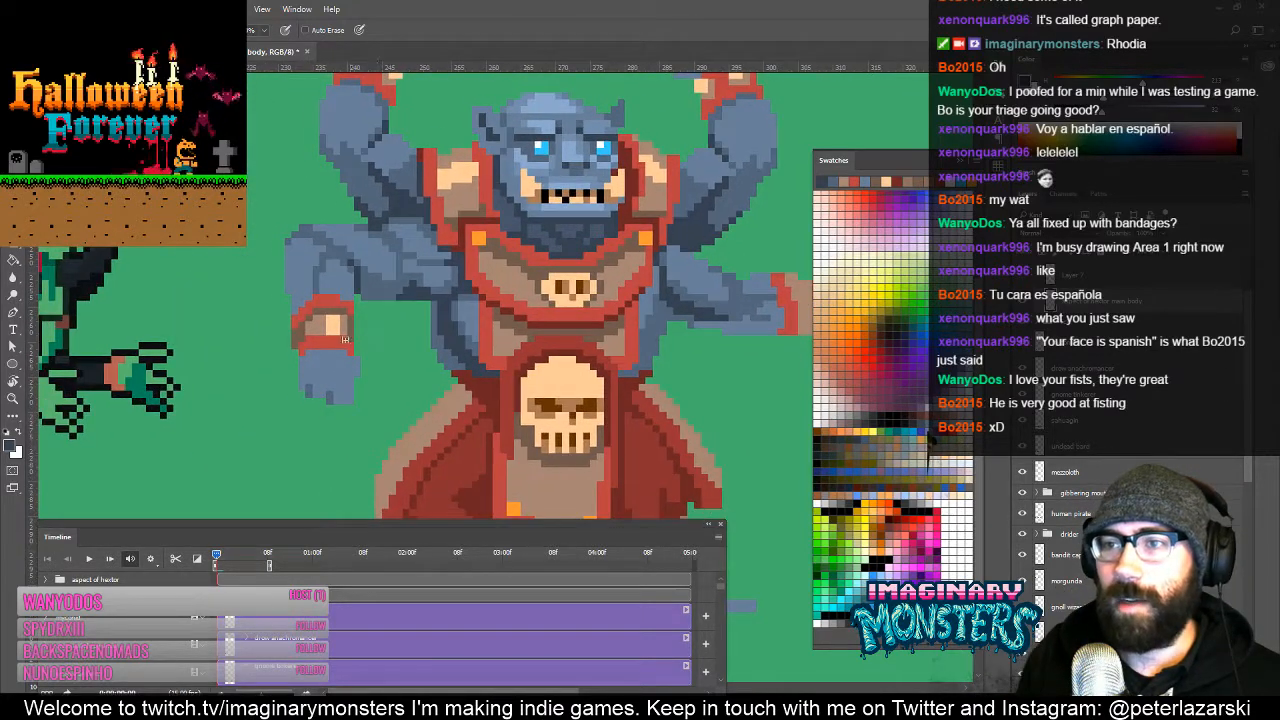
# Step: Select the lower right-side fist with a freehand lasso, nudge it one pixel down and clear the selection
pyautogui.moveTo(333, 333); pyautogui.dragTo(371, 312)
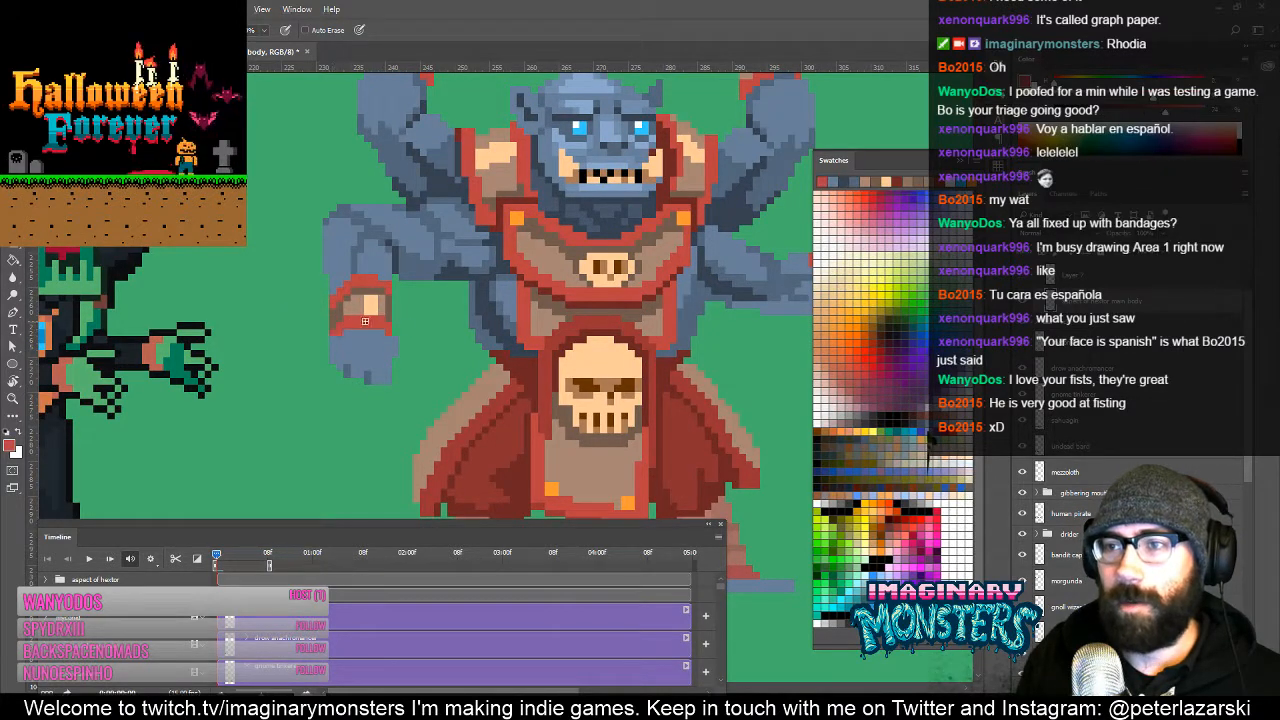
pyautogui.moveTo(503, 283); pyautogui.dragTo(421, 306)
pyautogui.moveTo(531, 403); pyautogui.dragTo(451, 378)
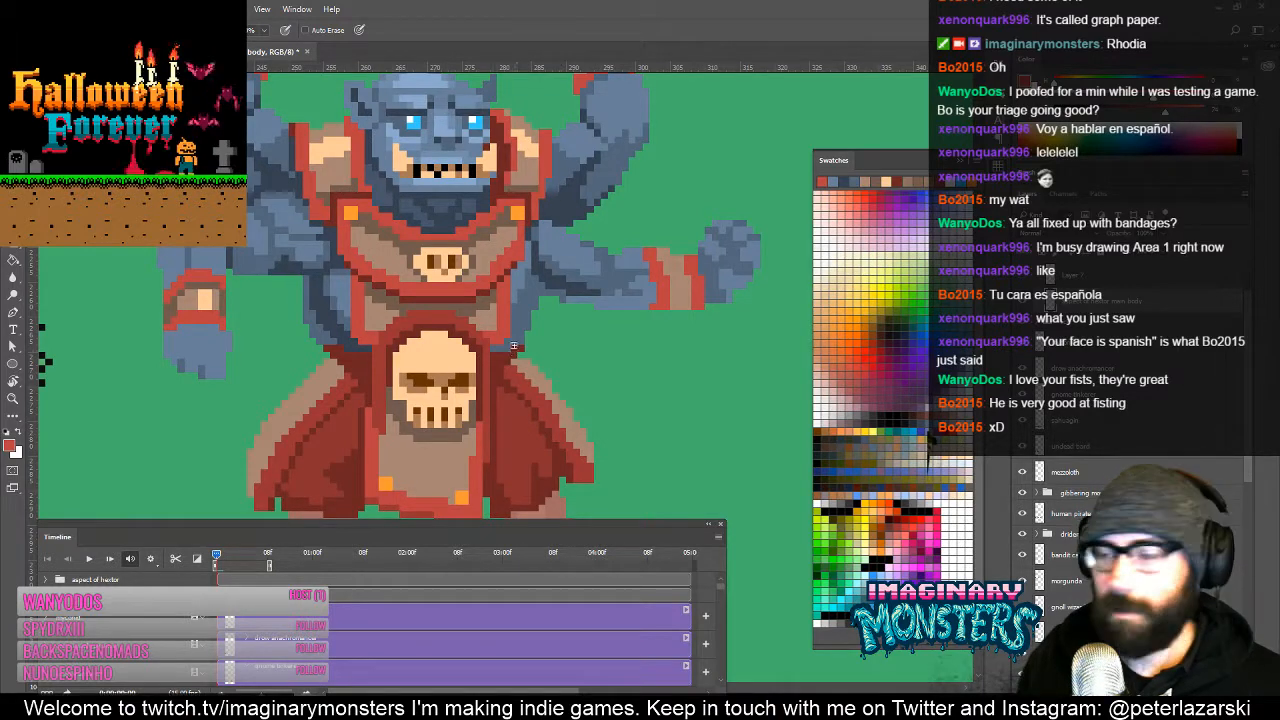
pyautogui.moveTo(664, 360); pyautogui.dragTo(528, 363)
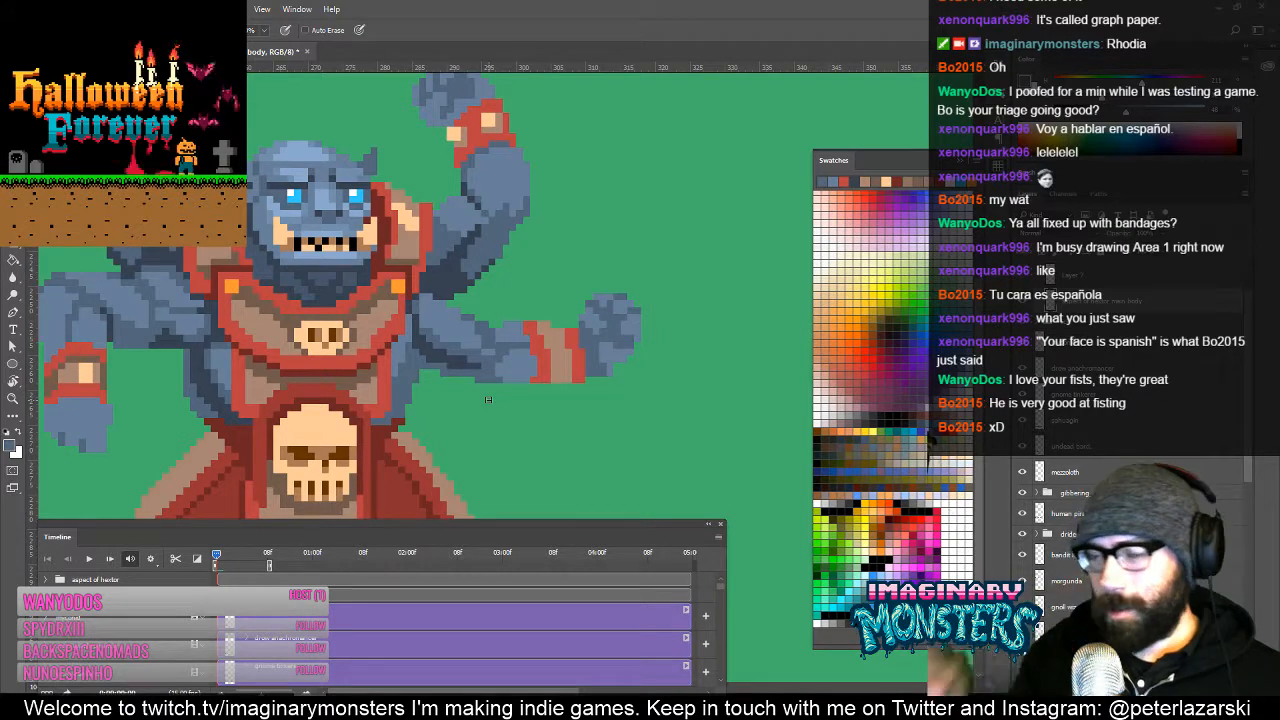
pyautogui.moveTo(594, 349); pyautogui.dragTo(631, 322)
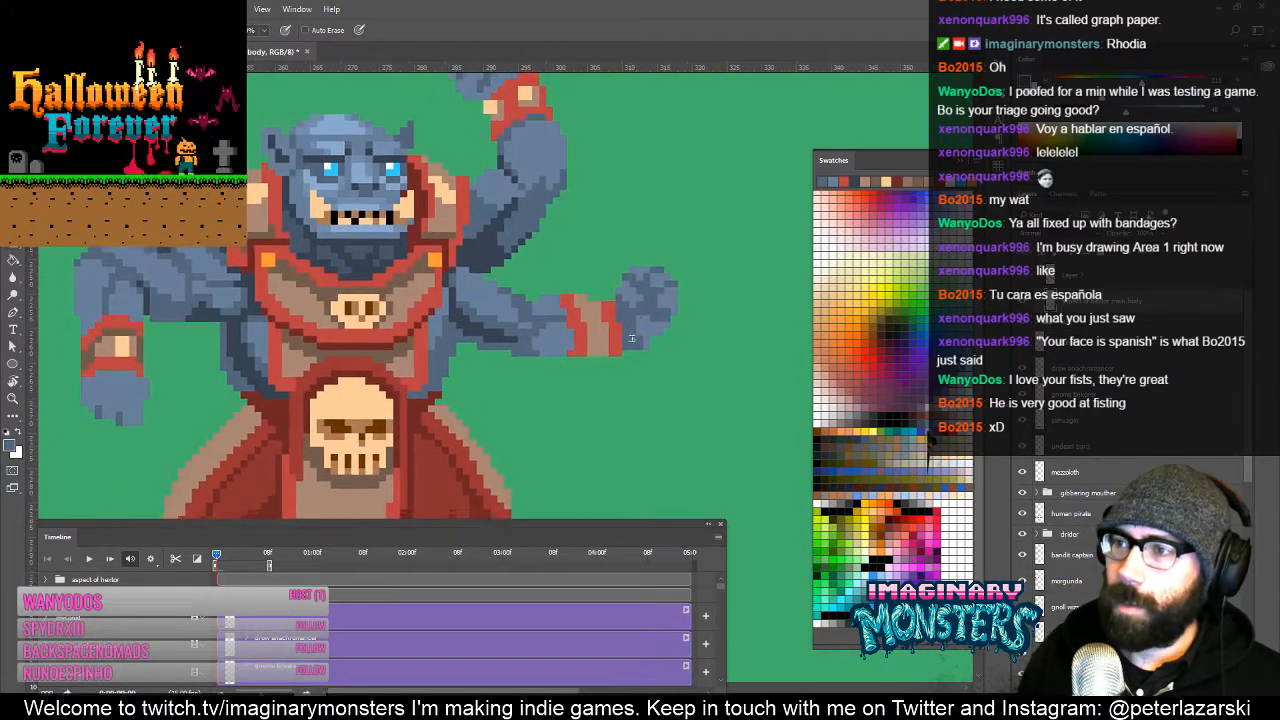
pyautogui.press('e')
pyautogui.press('z')
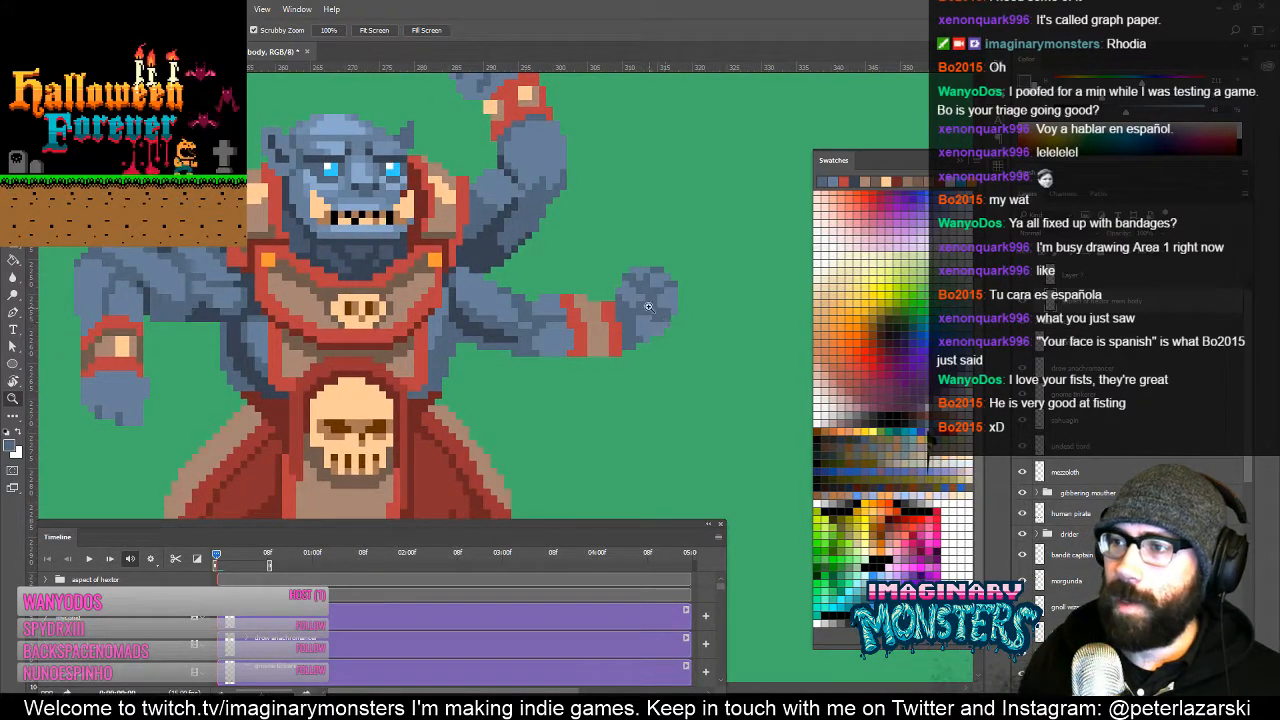
pyautogui.press('l')
pyautogui.moveTo(636, 243); pyautogui.dragTo(612, 285)
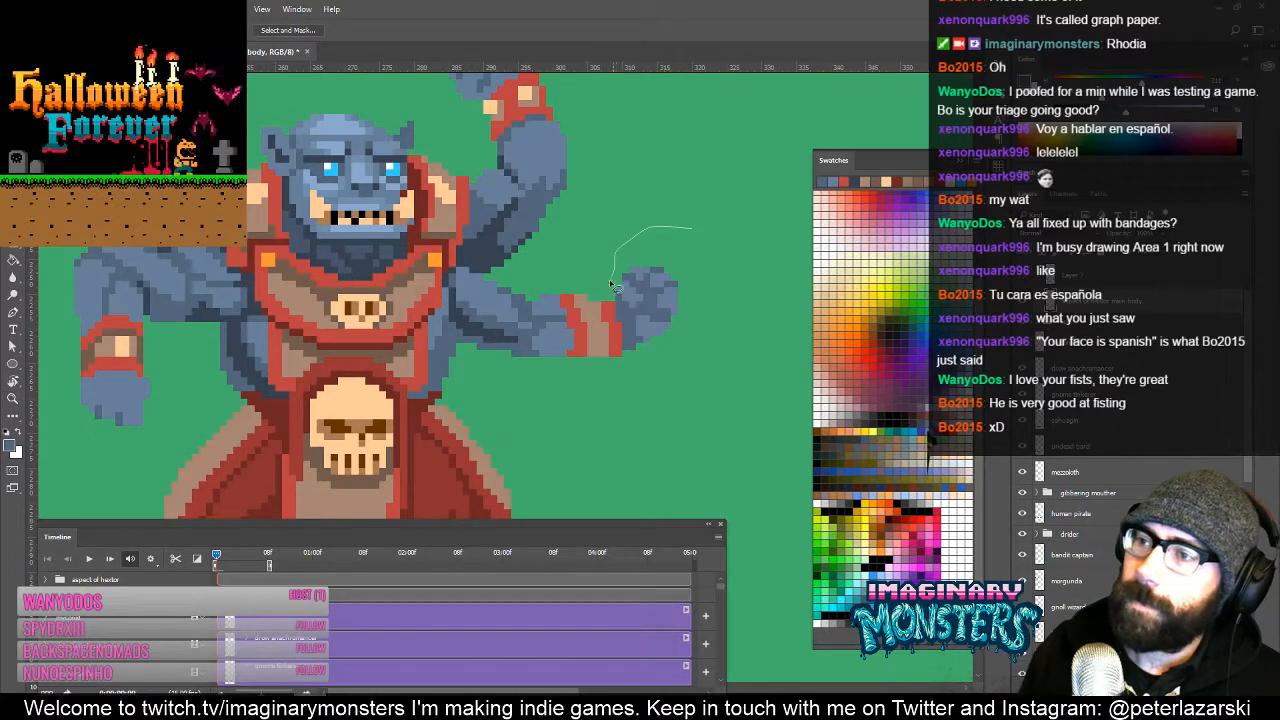
pyautogui.moveTo(637, 341); pyautogui.dragTo(640, 345)
pyautogui.press('v')
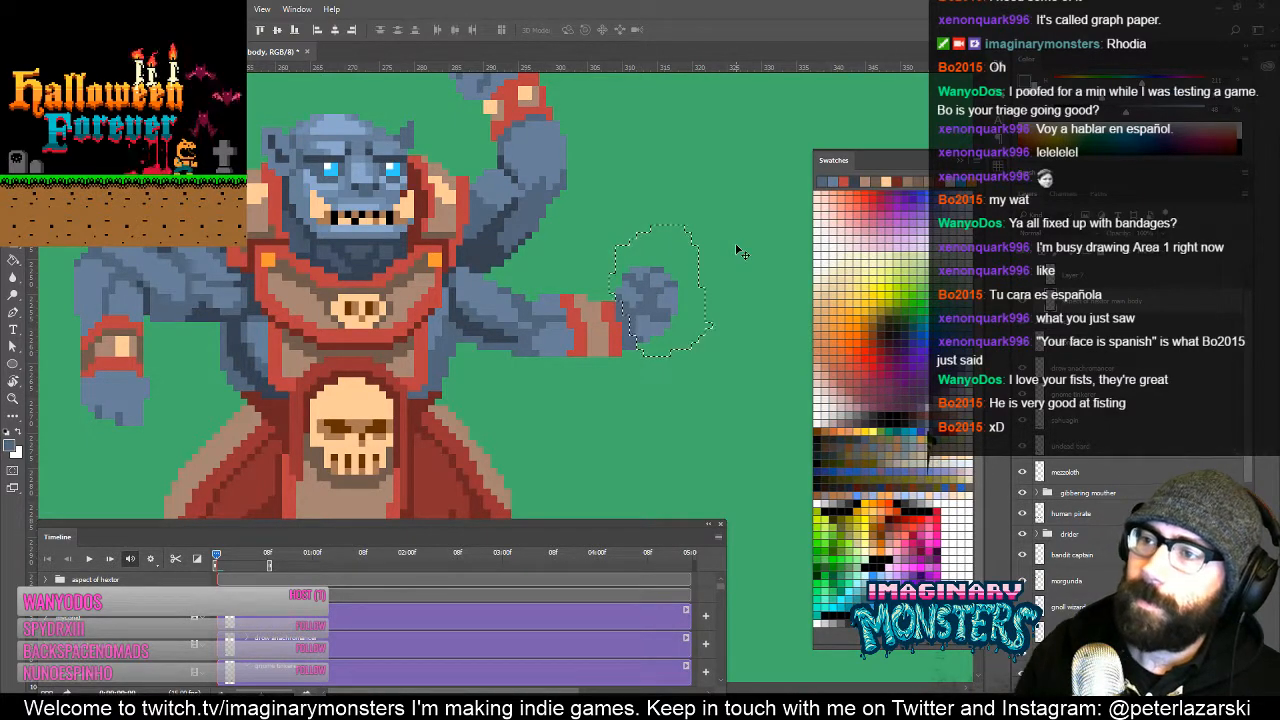
pyautogui.press('Down')
pyautogui.hotkey('ctrl', 'd')
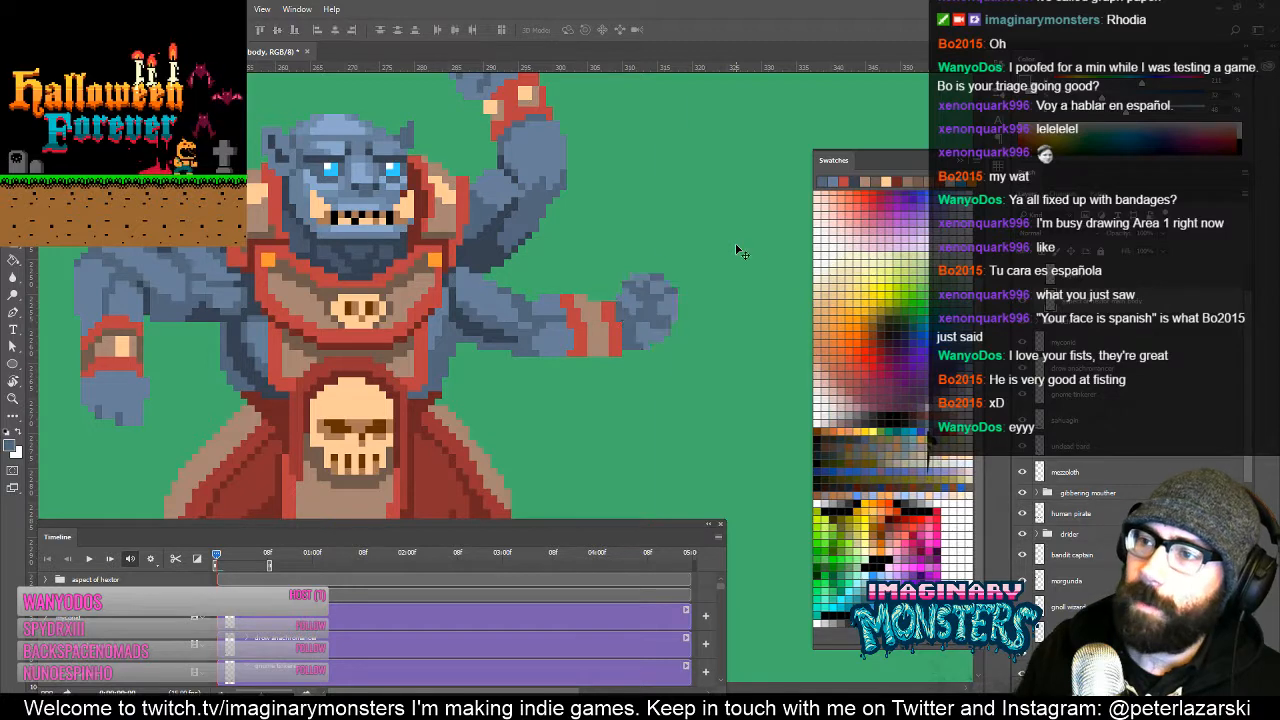
# Step: Draw two short vertical toe lines on each foot with dark blue sampled from the sprite
pyautogui.press('z')
pyautogui.keyDown('alt'); pyautogui.click(568, 335); pyautogui.keyUp('alt')
pyautogui.keyDown('alt'); pyautogui.click(568, 335); pyautogui.keyUp('alt')
pyautogui.keyDown('alt'); pyautogui.click(568, 335); pyautogui.keyUp('alt')
pyautogui.moveTo(578, 398); pyautogui.dragTo(543, 362)
pyautogui.click(403, 440)
pyautogui.click(403, 440)
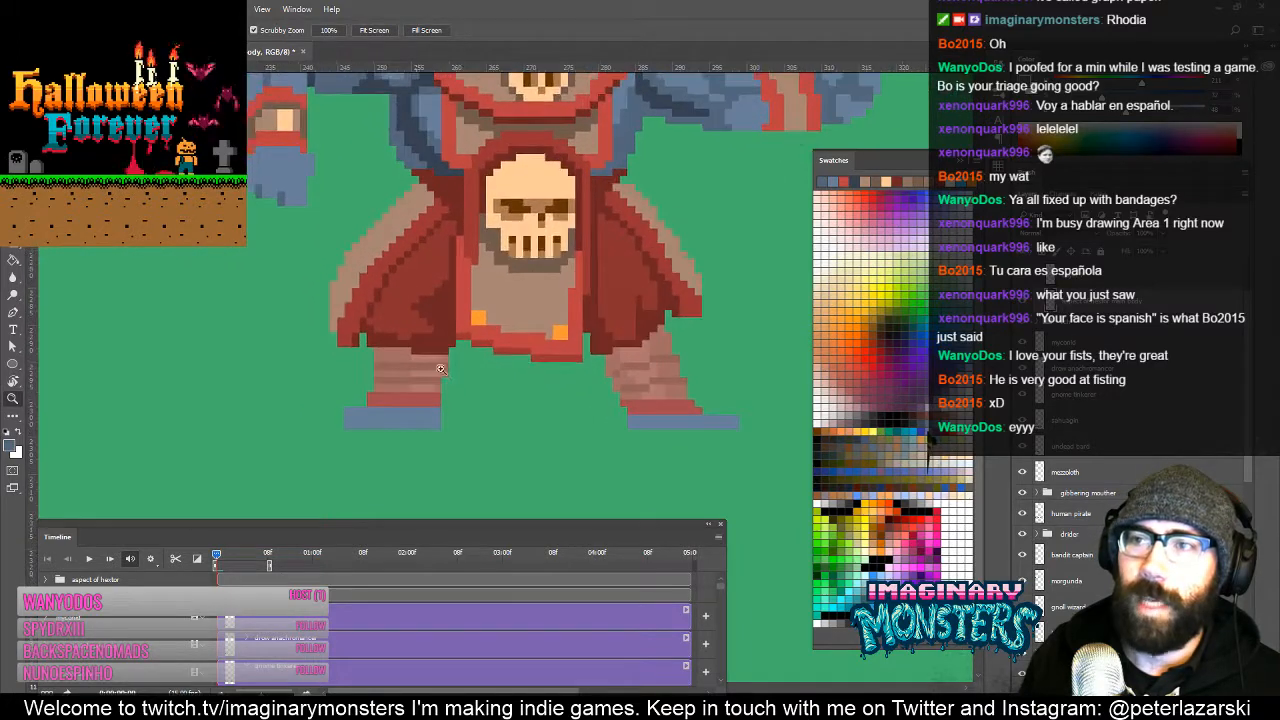
pyautogui.press('b')
pyautogui.keyDown('alt'); pyautogui.click(415, 158); pyautogui.keyUp('alt')
pyautogui.scroll(3, 393, 427)
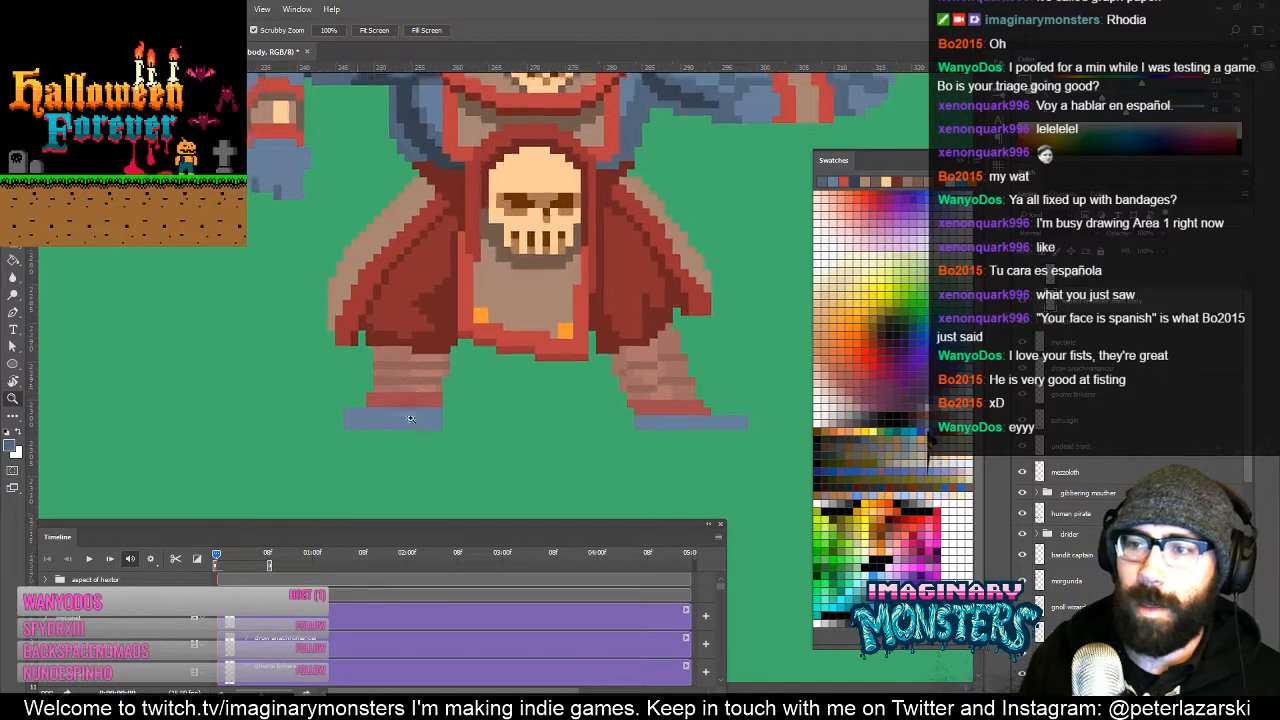
pyautogui.moveTo(393, 428)
pyautogui.mouseDown()
pyautogui.moveTo(393, 417)
pyautogui.moveTo(349, 417)
pyautogui.mouseUp()
pyautogui.moveTo(615, 403); pyautogui.dragTo(350, 420)
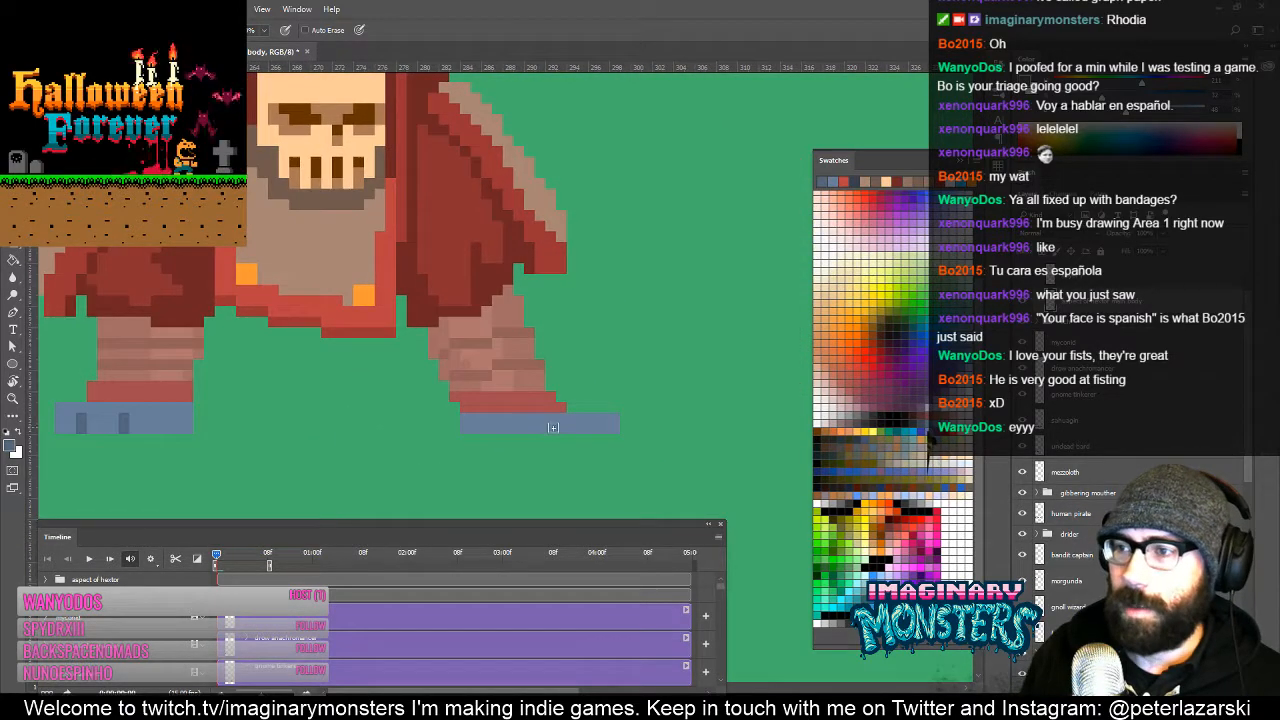
pyautogui.moveTo(595, 428); pyautogui.dragTo(595, 417)
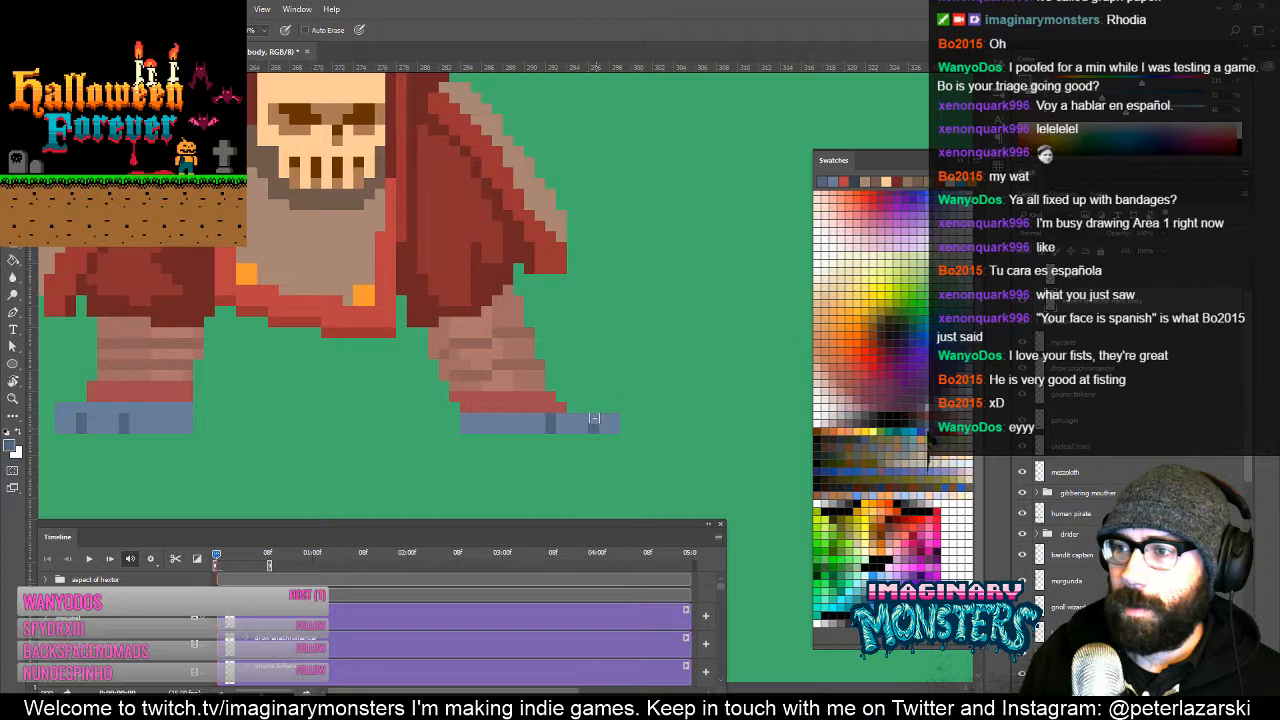
# Step: Extend the right-side ankle band upward with sampled red, and reshape both feet with sampled lighter blue, making the right-side foot one row taller
pyautogui.keyDown('alt'); pyautogui.click(471, 402); pyautogui.keyUp('alt')
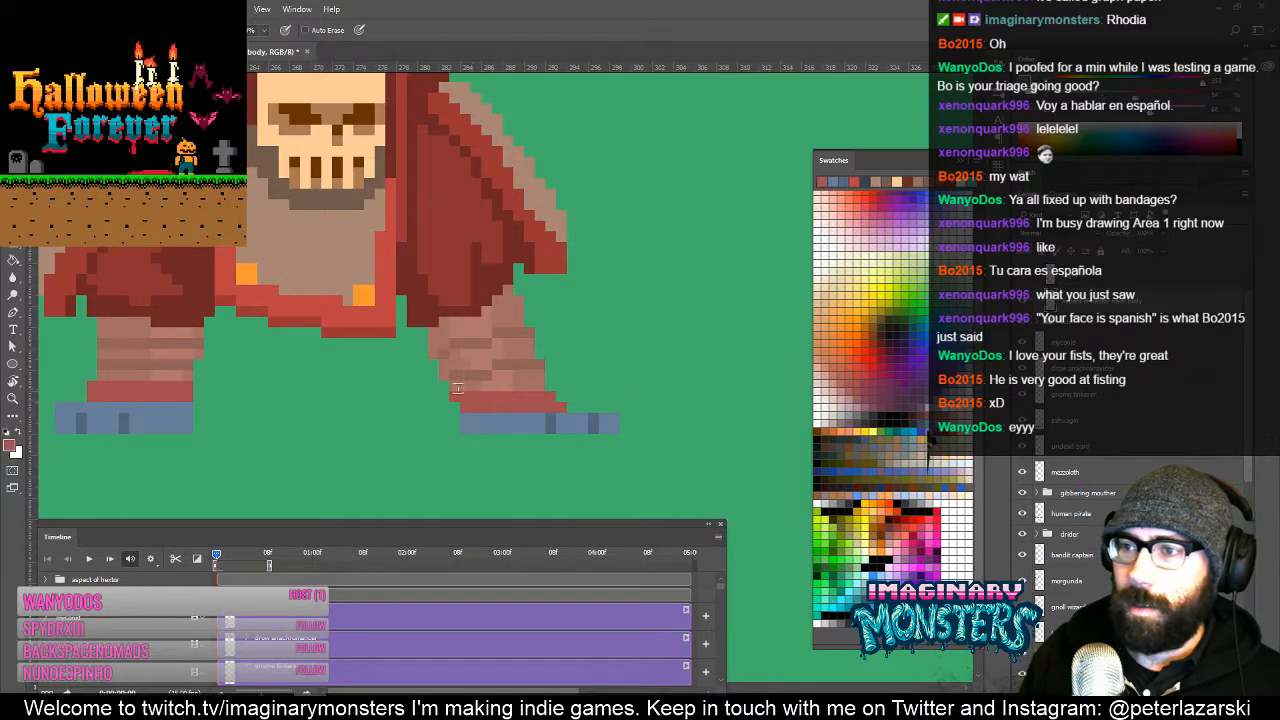
pyautogui.moveTo(455, 387); pyautogui.dragTo(536, 387)
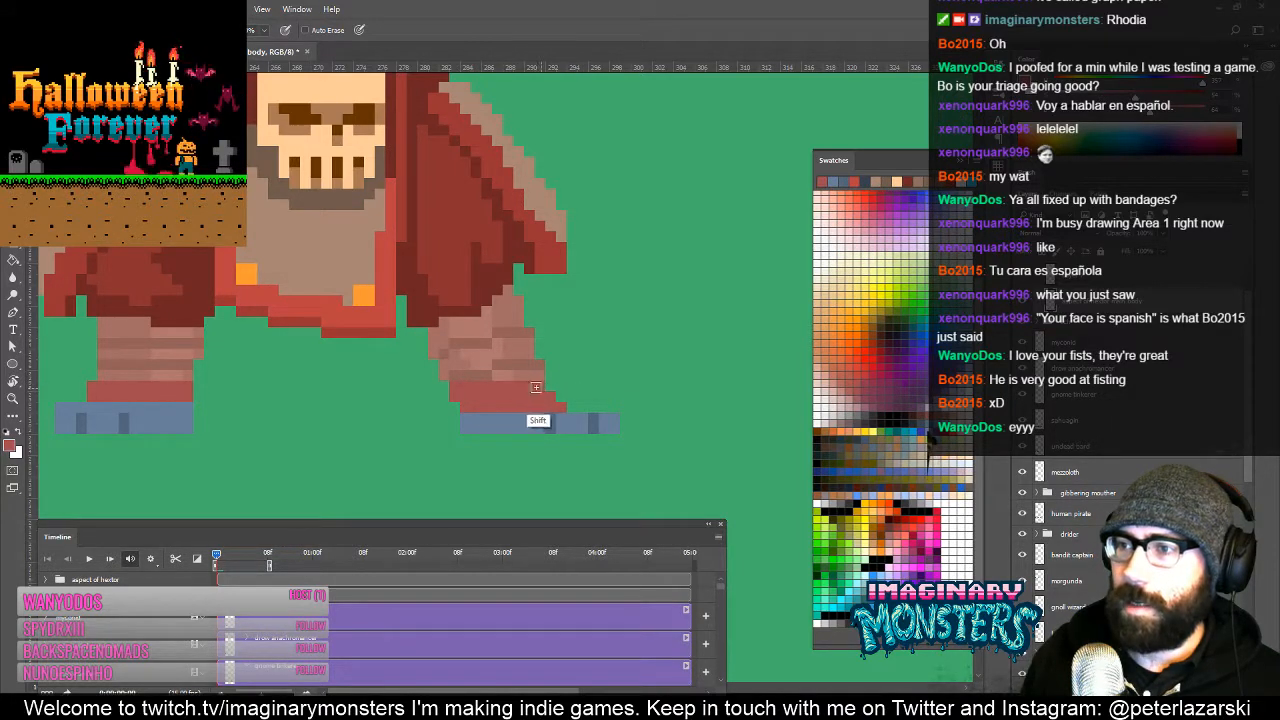
pyautogui.keyDown('alt'); pyautogui.click(497, 423); pyautogui.keyUp('alt')
pyautogui.moveTo(466, 408); pyautogui.dragTo(598, 402)
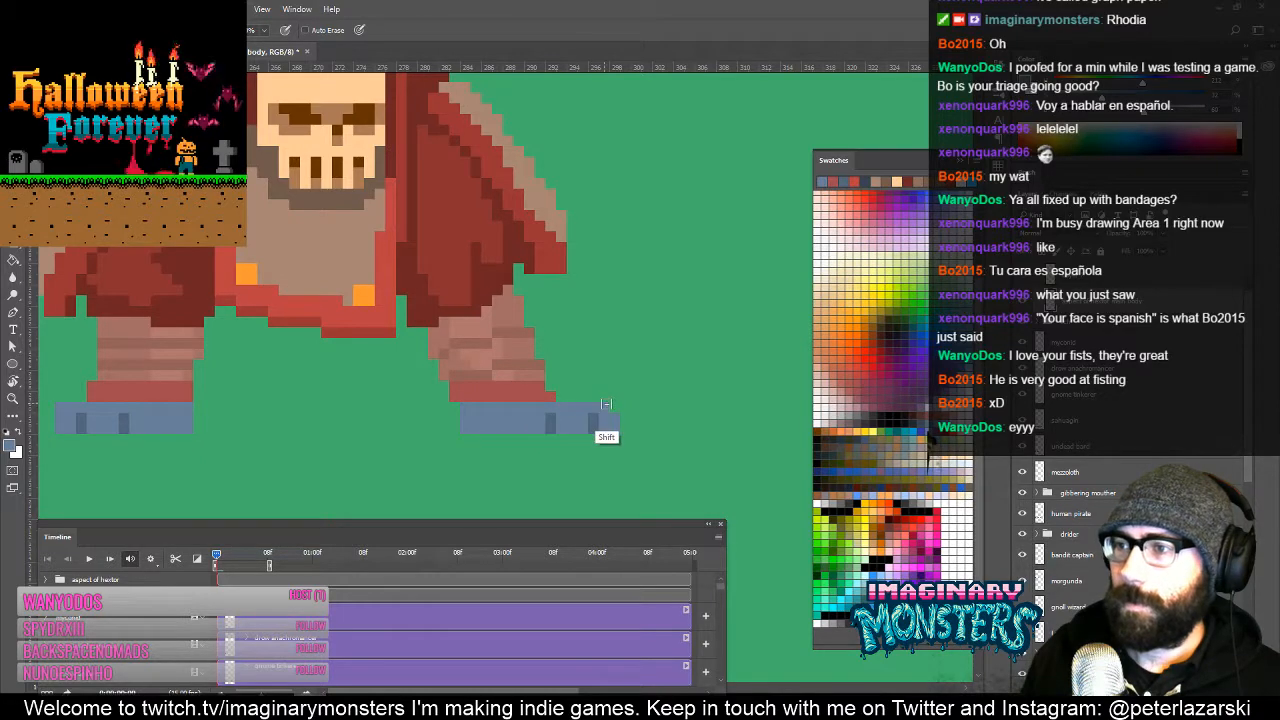
pyautogui.moveTo(419, 416); pyautogui.dragTo(552, 410)
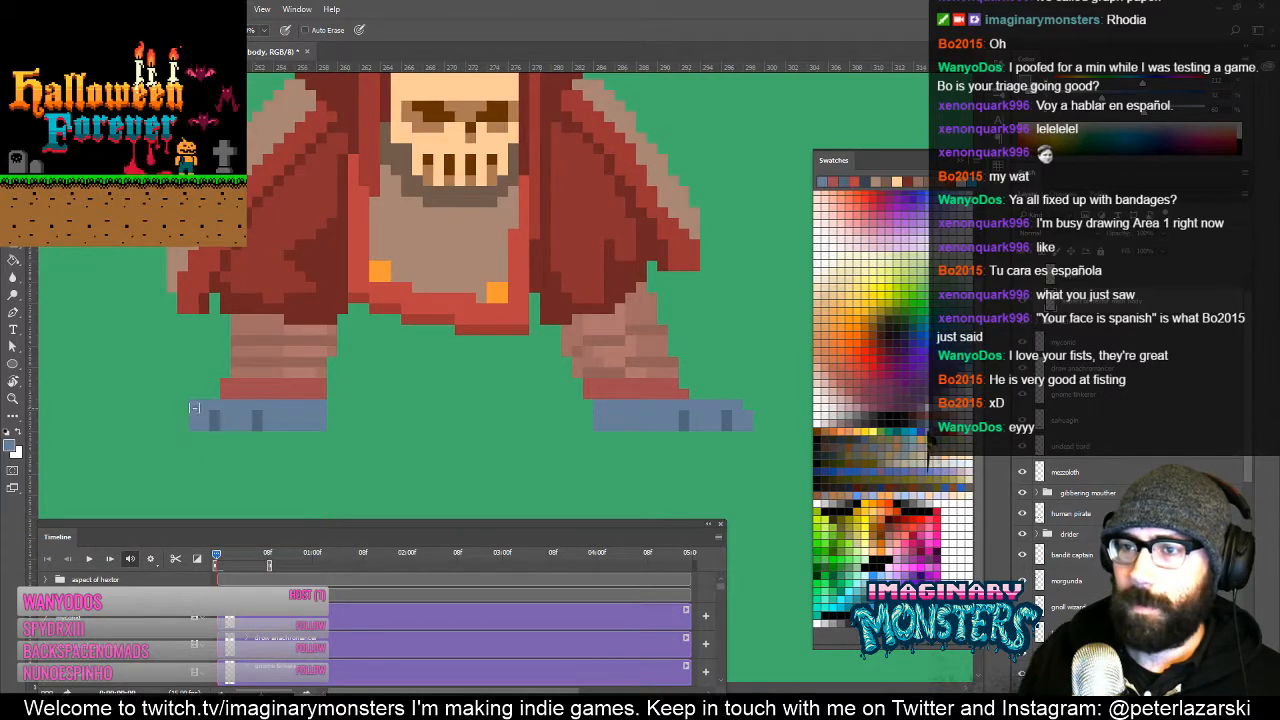
pyautogui.moveTo(183, 406); pyautogui.dragTo(183, 428)
# Step: Examine the whole sprite's proportions, and inspect the feet, leg wraps and robe hem up close
pyautogui.press('z')
pyautogui.keyDown('alt'); pyautogui.click(379, 391); pyautogui.keyUp('alt')
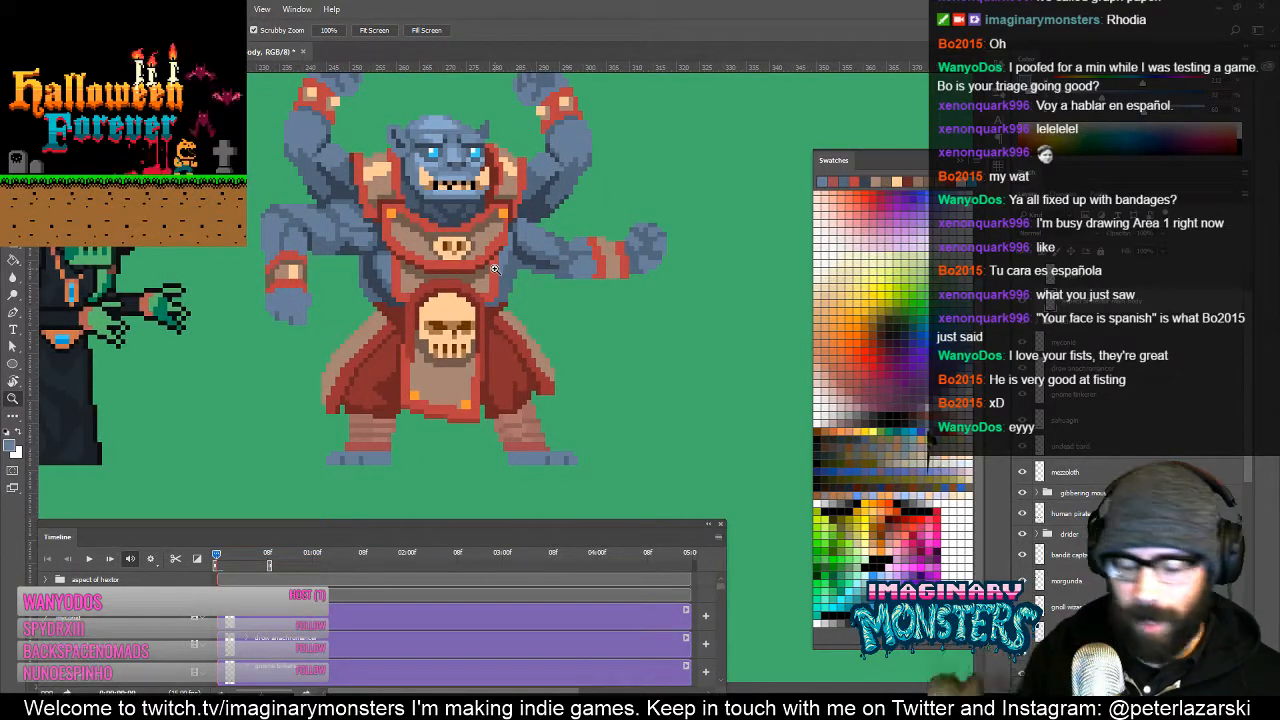
pyautogui.press('b')
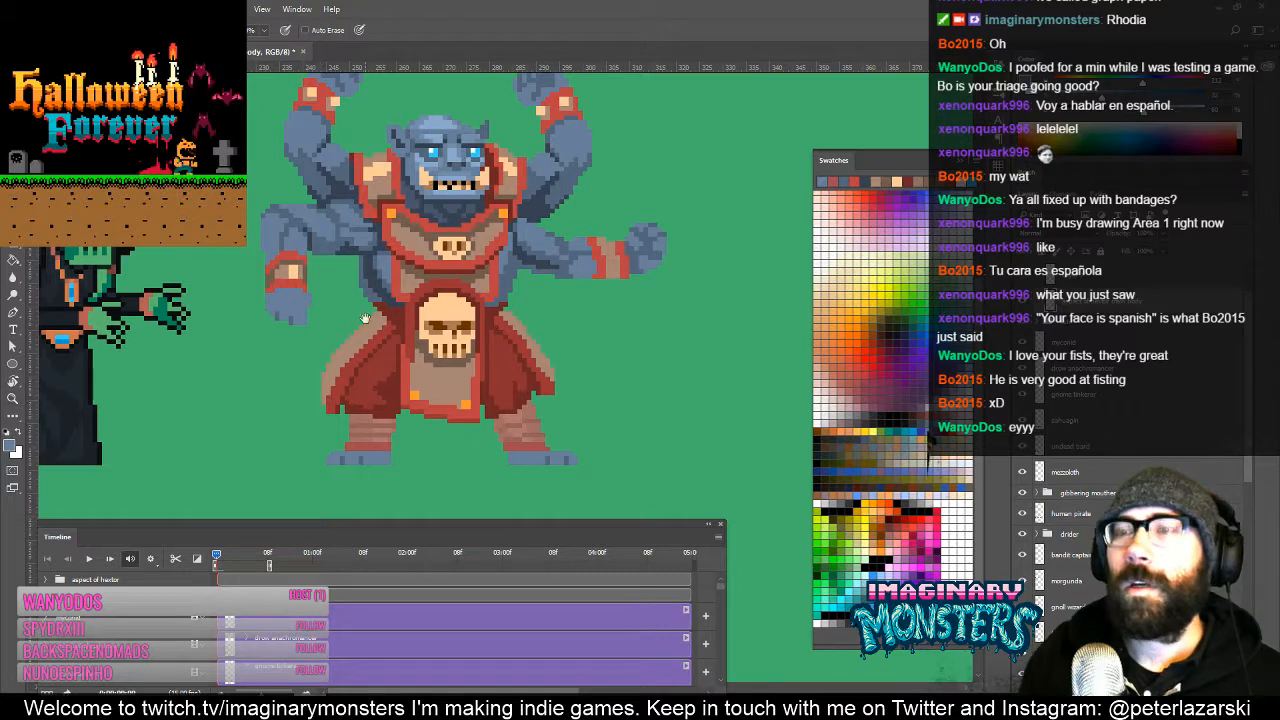
pyautogui.moveTo(365, 318)
pyautogui.mouseDown()
pyautogui.moveTo(425, 393)
pyautogui.moveTo(368, 300)
pyautogui.moveTo(362, 309)
pyautogui.mouseUp()
pyautogui.press('z')
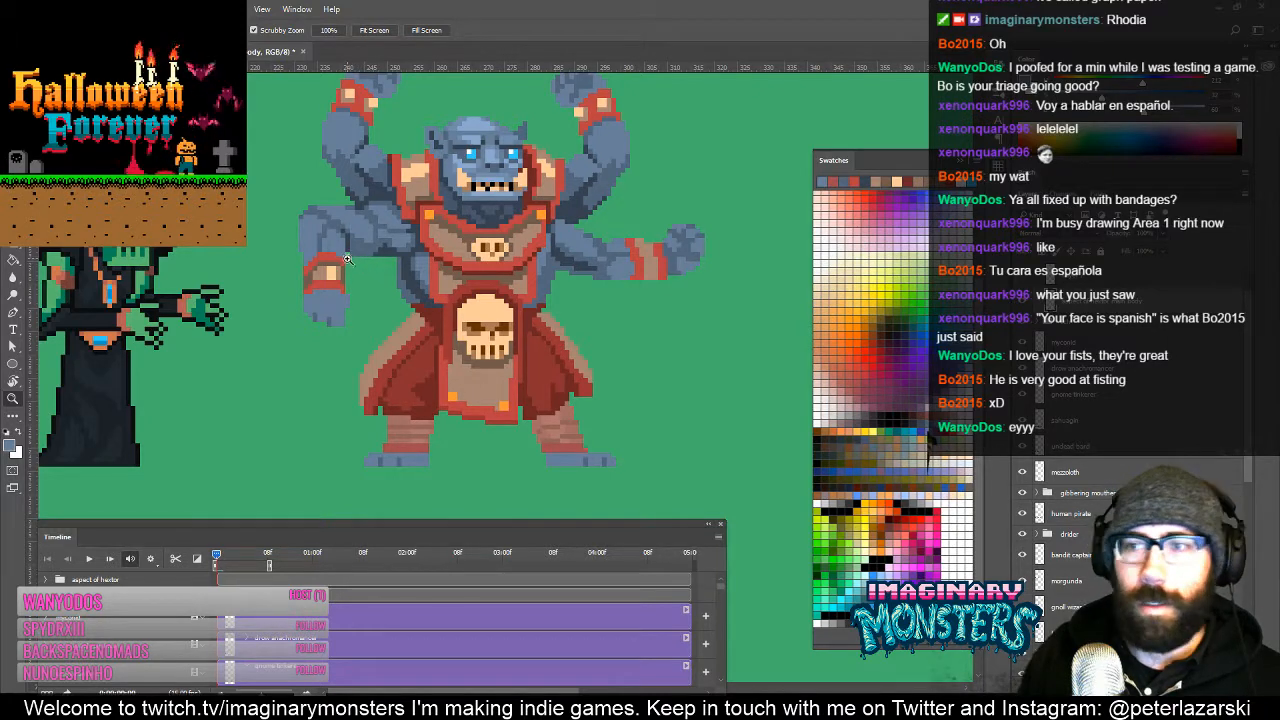
pyautogui.click(386, 323)
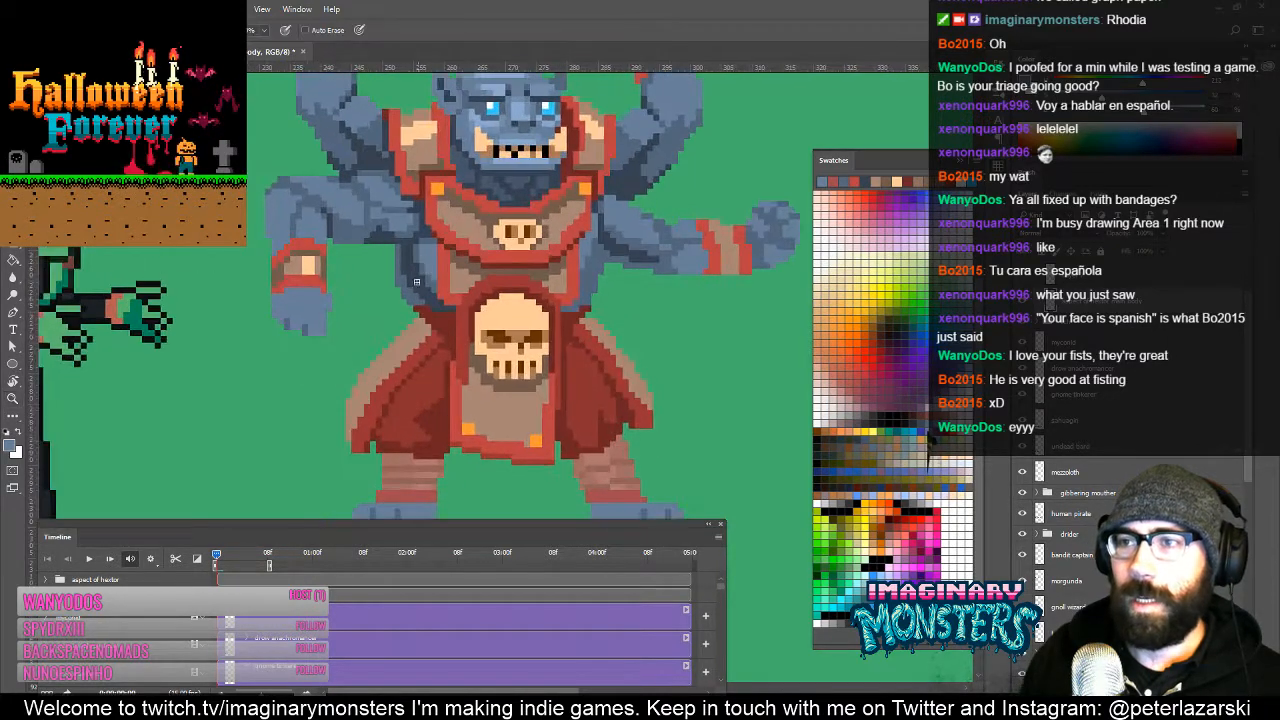
pyautogui.press('b')
pyautogui.moveTo(414, 475); pyautogui.dragTo(404, 361)
pyautogui.press('z')
pyautogui.click(409, 378)
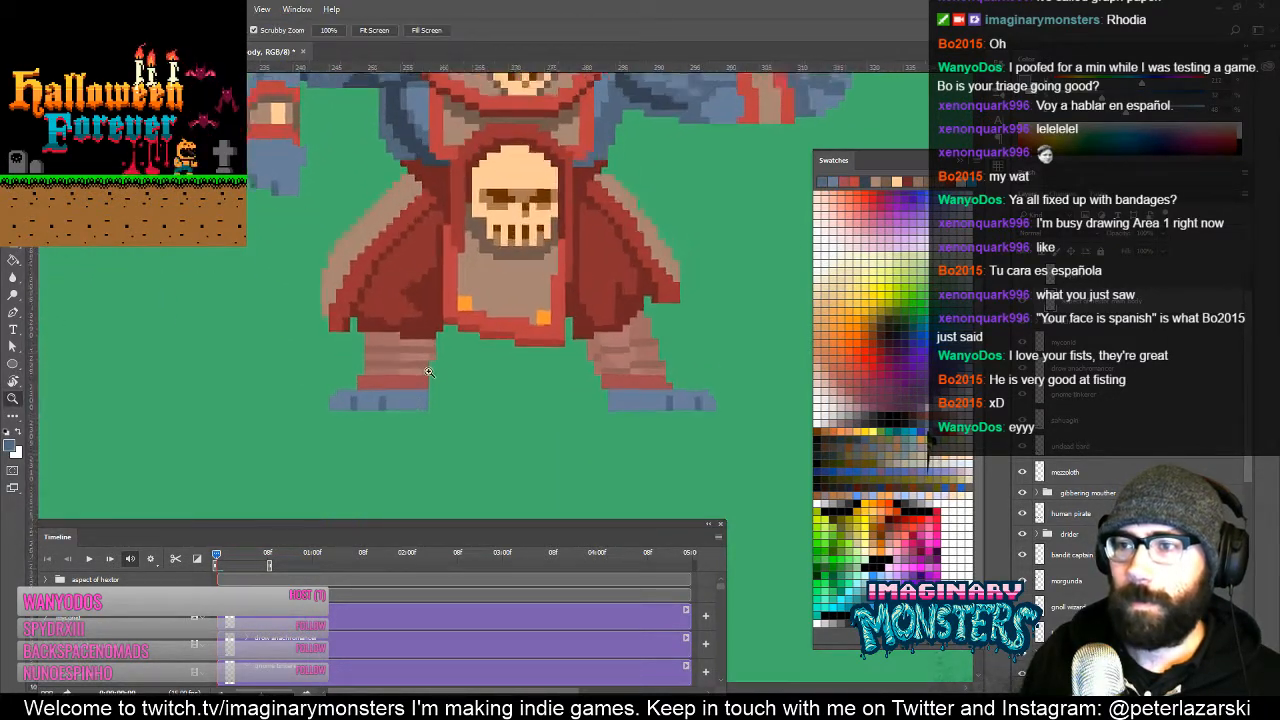
pyautogui.press('b')
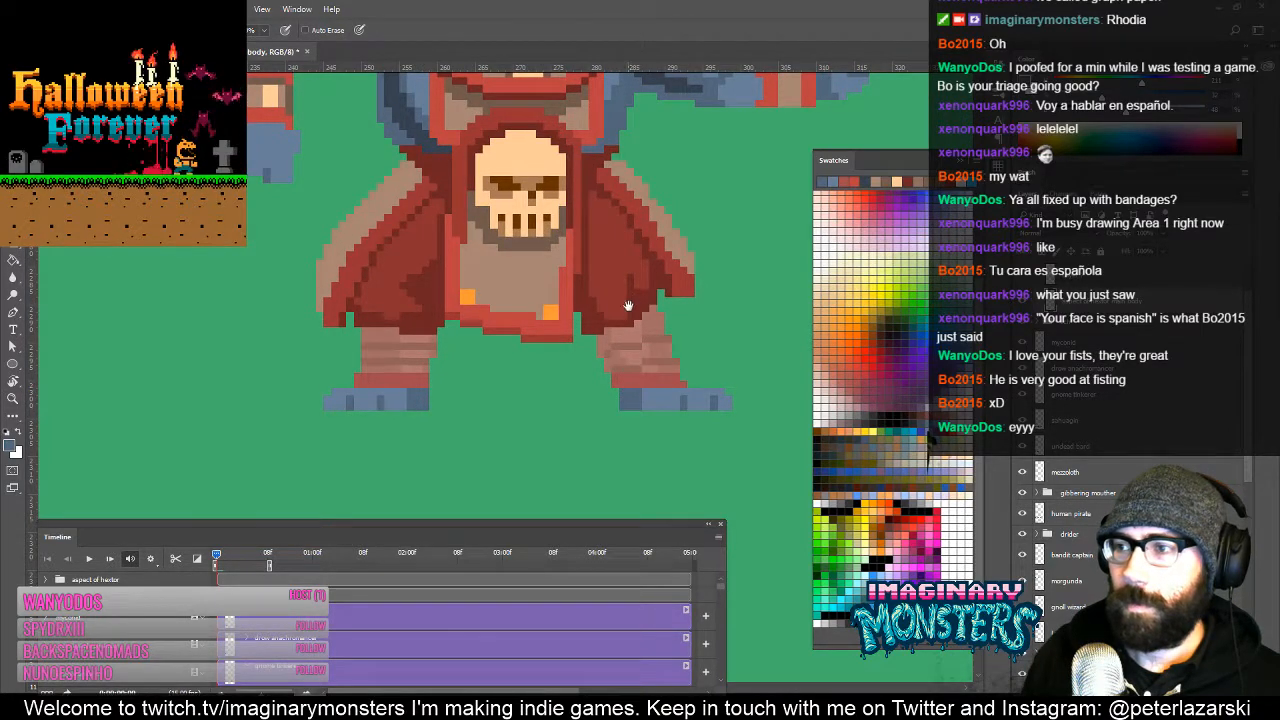
pyautogui.moveTo(628, 305)
pyautogui.mouseDown()
pyautogui.moveTo(631, 416)
pyautogui.moveTo(657, 393)
pyautogui.mouseUp()
pyautogui.press('z')
pyautogui.keyDown('alt'); pyautogui.click(574, 387); pyautogui.keyUp('alt')
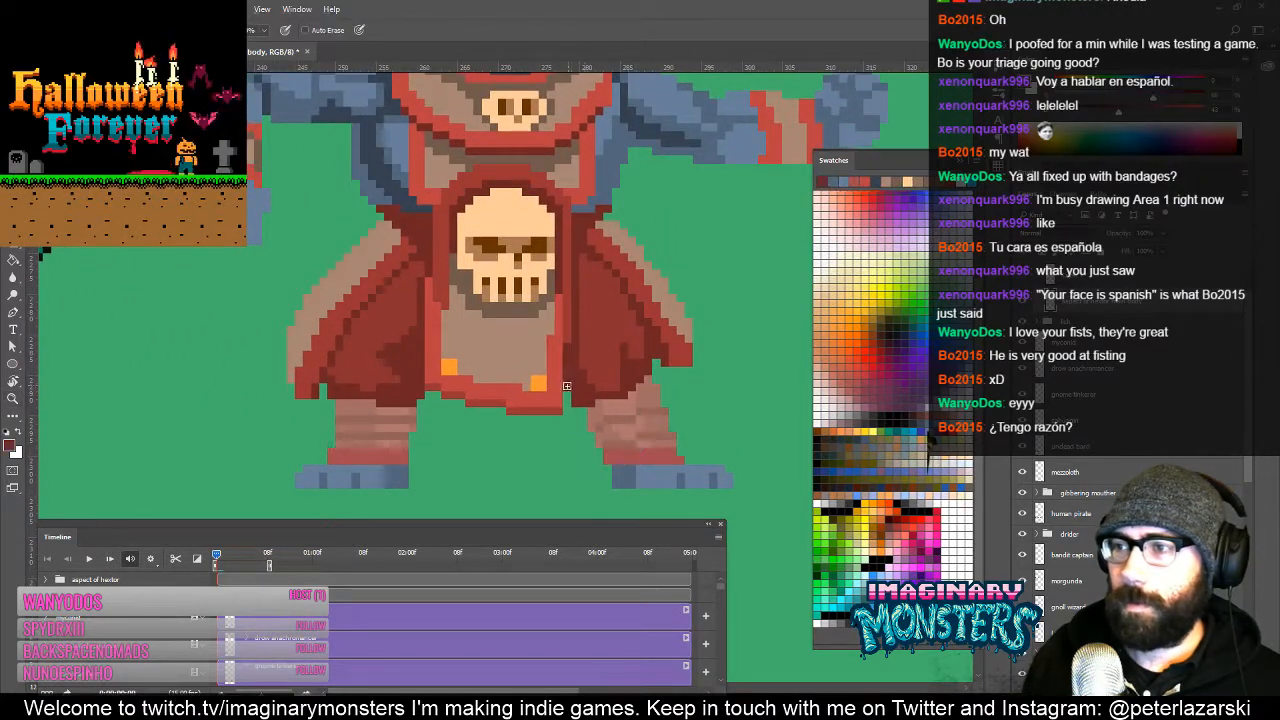
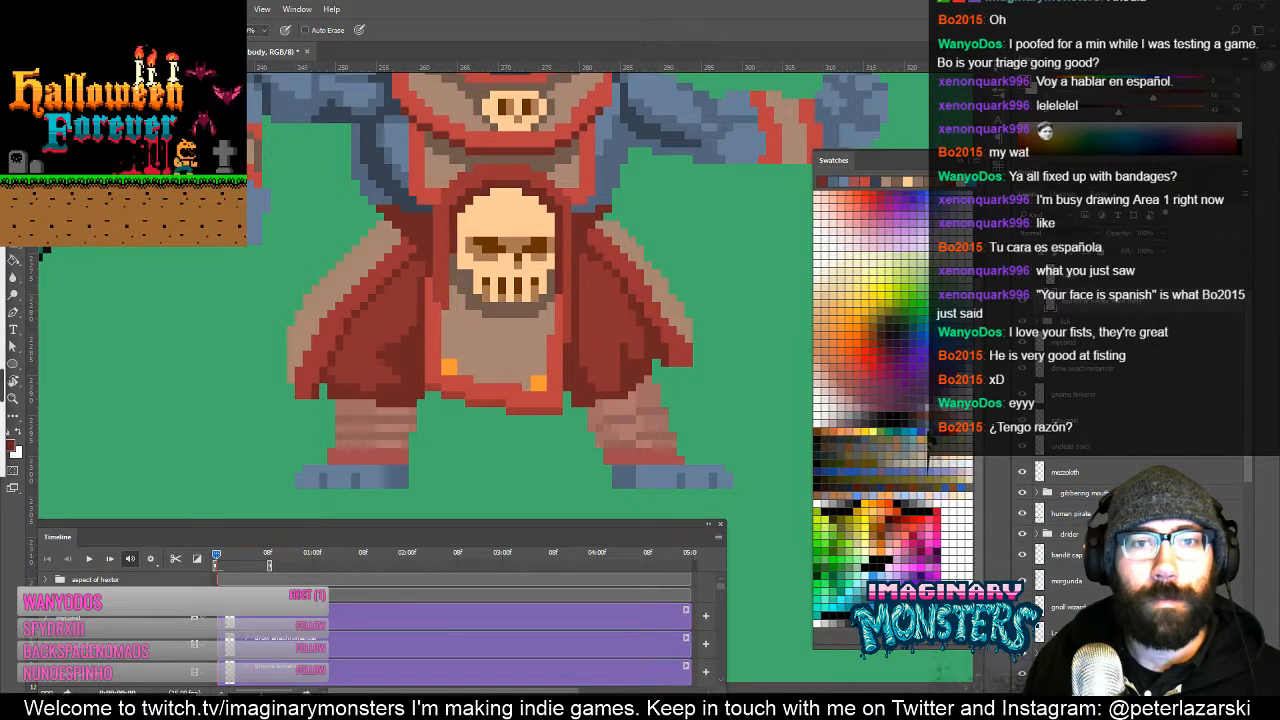
# Step: Duplicate the lower left-side forearm with its wristband and fist, and place the copy beside the hip over the robe
pyautogui.scroll(3, 284, 344)
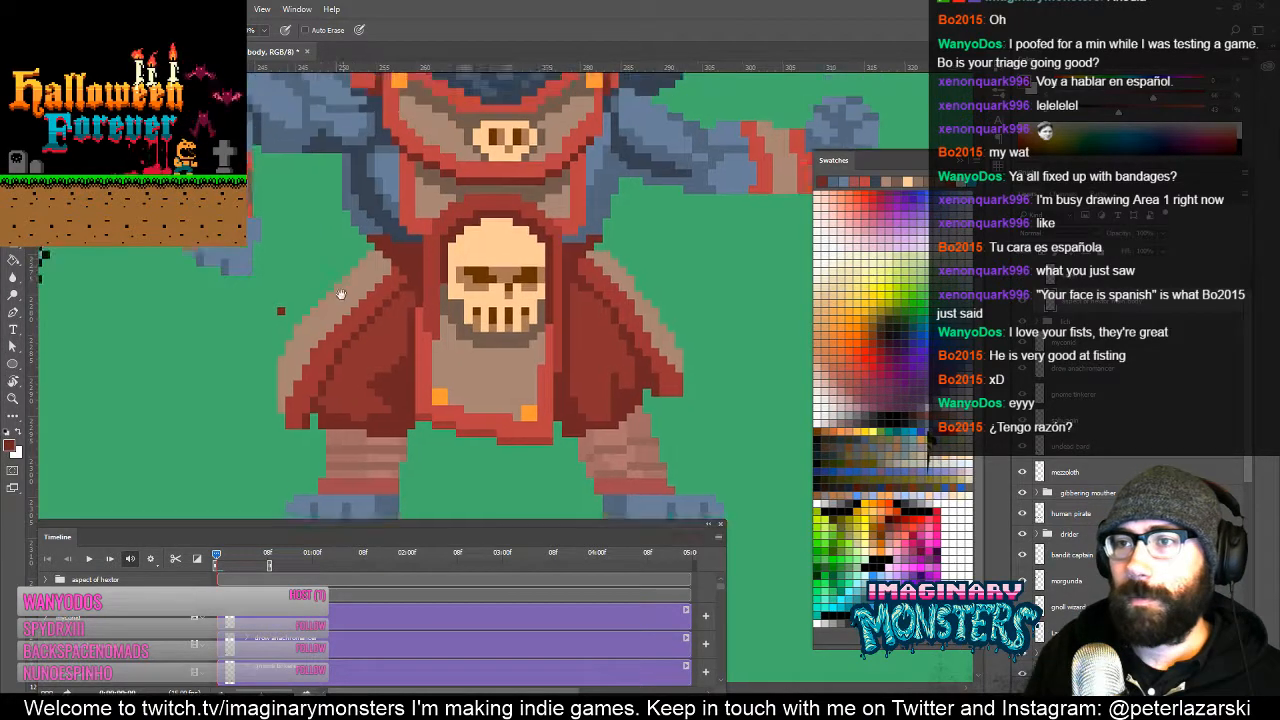
pyautogui.press('e')
pyautogui.press('z')
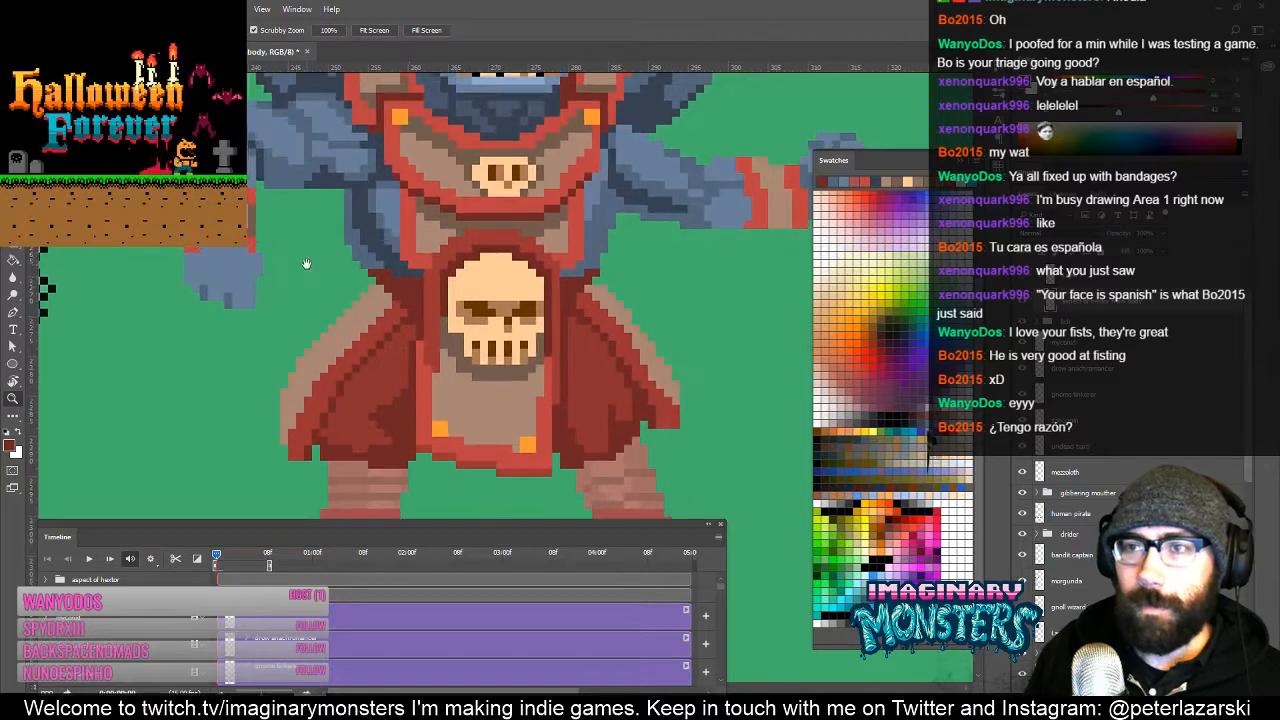
pyautogui.moveTo(305, 258); pyautogui.dragTo(411, 278)
pyautogui.keyDown('alt'); pyautogui.click(410, 279); pyautogui.keyUp('alt')
pyautogui.press('m')
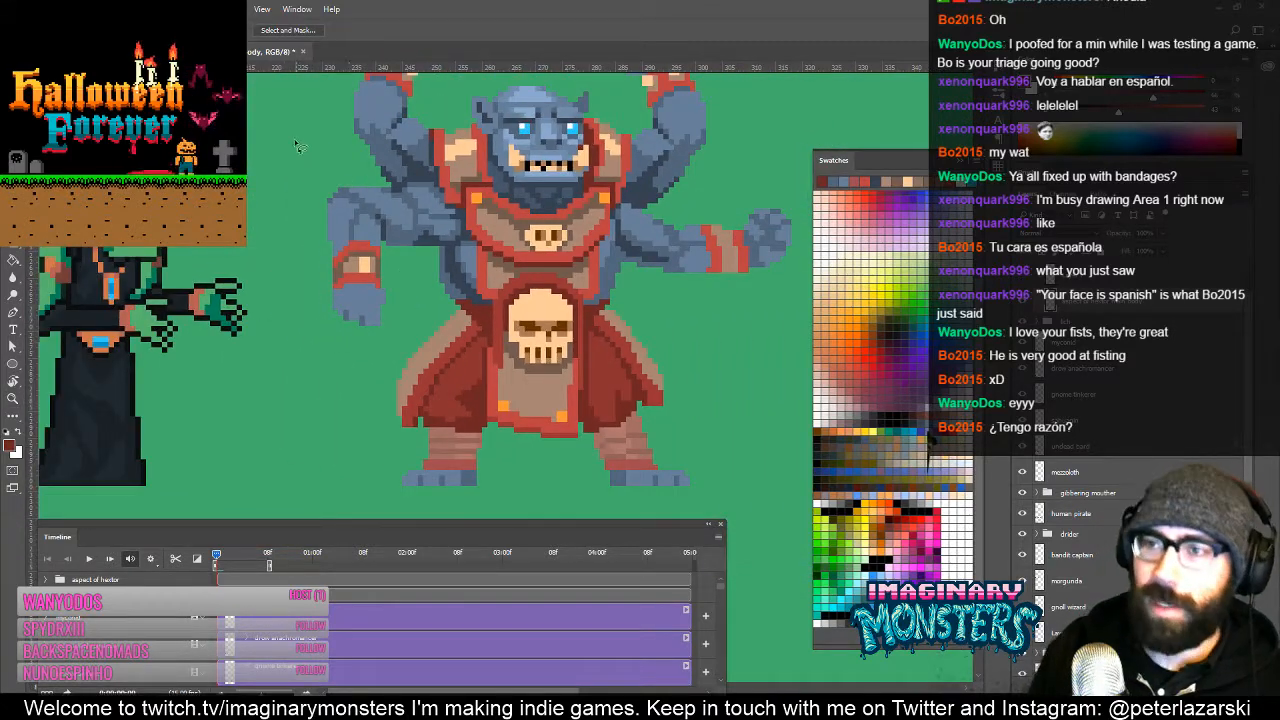
pyautogui.moveTo(312, 193)
pyautogui.mouseDown()
pyautogui.moveTo(381, 205)
pyautogui.moveTo(404, 320)
pyautogui.moveTo(300, 240)
pyautogui.mouseUp()
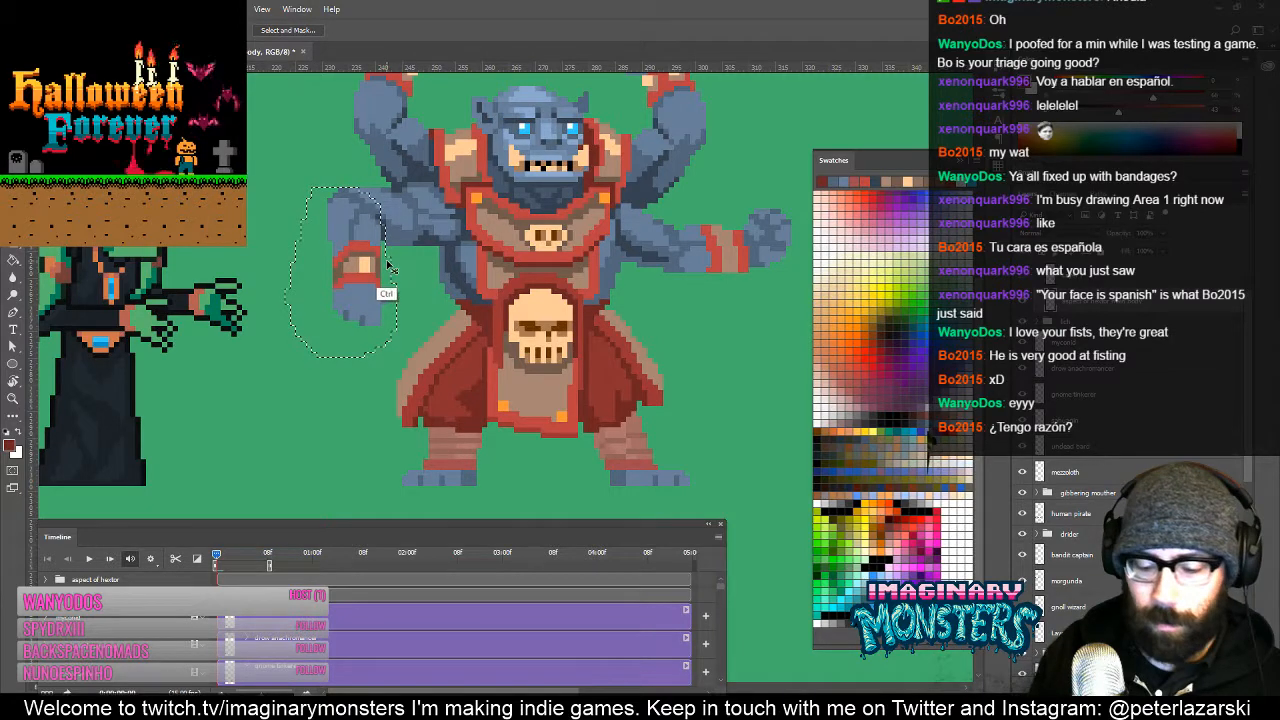
pyautogui.moveTo(390, 265)
pyautogui.mouseDown()
pyautogui.moveTo(495, 388)
pyautogui.moveTo(366, 360)
pyautogui.moveTo(403, 284)
pyautogui.moveTo(421, 289)
pyautogui.moveTo(367, 332)
pyautogui.mouseUp()
pyautogui.keyDown('ctrl'); pyautogui.click(361, 309); pyautogui.keyUp('ctrl')
pyautogui.keyDown('ctrl'); pyautogui.click(361, 309); pyautogui.keyUp('ctrl')
# Step: Paint an upper arm joining the copied forearm to the torso, with a sampled dark blue outer edge and lighter blue fill
pyautogui.keyDown('alt'); pyautogui.click(310, 290); pyautogui.keyUp('alt')
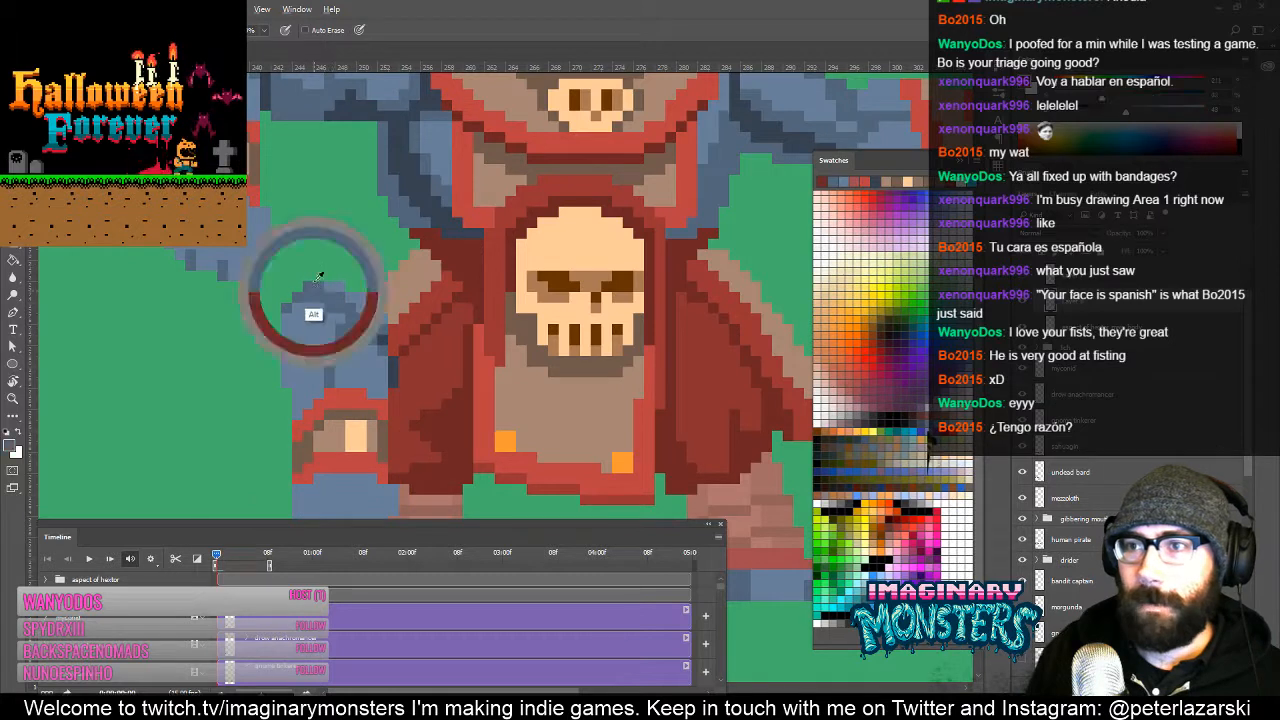
pyautogui.moveTo(310, 290)
pyautogui.mouseDown()
pyautogui.moveTo(344, 182)
pyautogui.moveTo(328, 236)
pyautogui.mouseUp()
pyautogui.keyDown('alt'); pyautogui.click(341, 320); pyautogui.keyUp('alt')
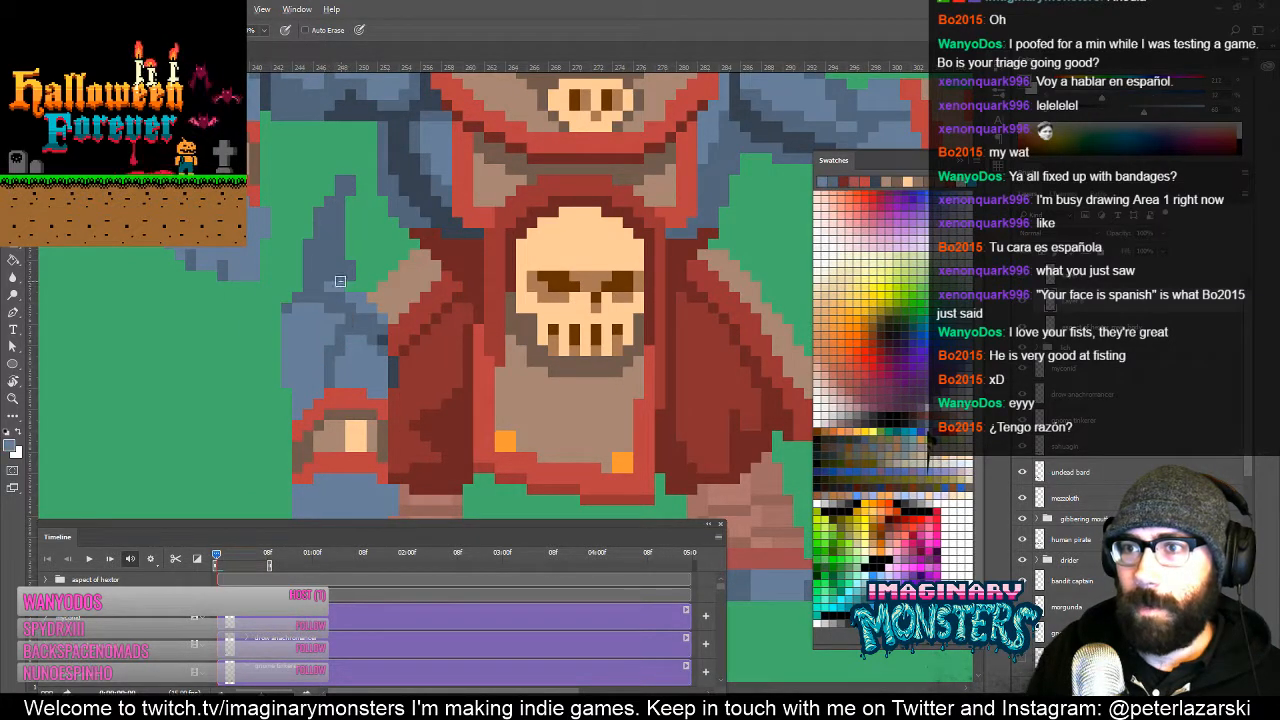
pyautogui.moveTo(340, 284)
pyautogui.mouseDown()
pyautogui.moveTo(347, 246)
pyautogui.moveTo(362, 275)
pyautogui.moveTo(373, 265)
pyautogui.mouseUp()
pyautogui.moveTo(385, 312); pyautogui.dragTo(381, 237)
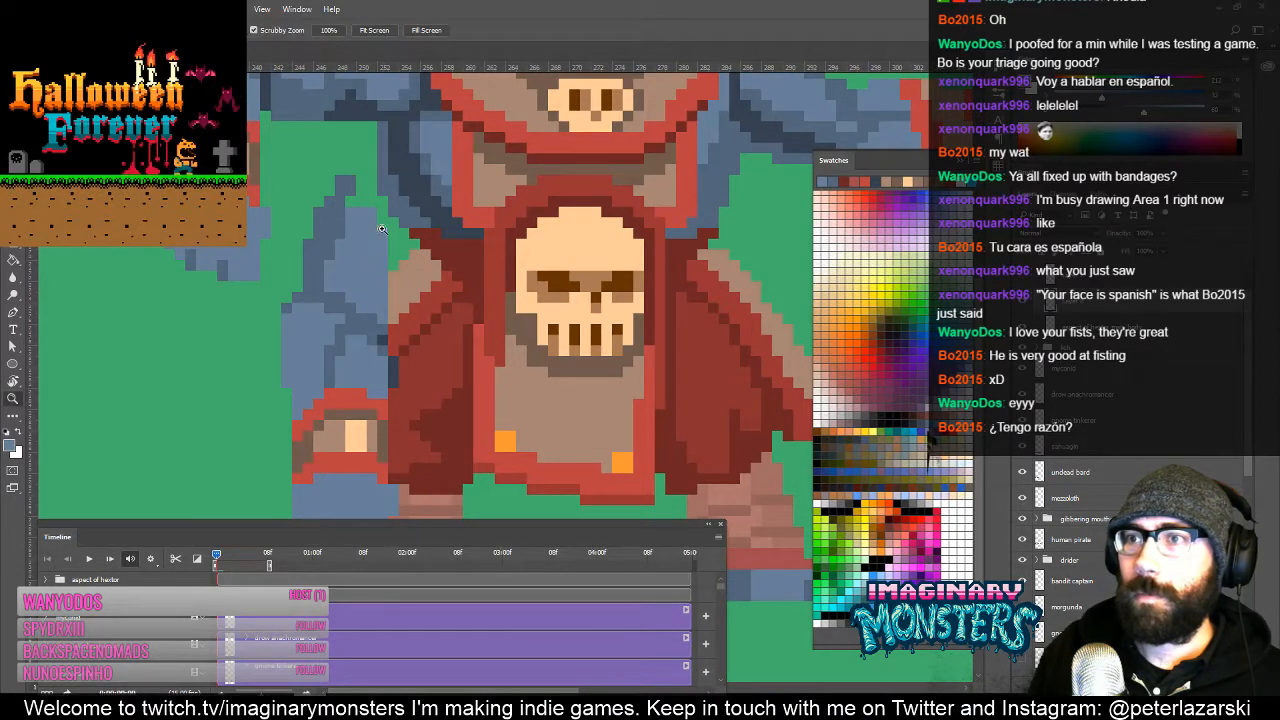
pyautogui.scroll(-3, 380, 240)
pyautogui.moveTo(395, 244); pyautogui.dragTo(395, 238)
pyautogui.moveTo(485, 211); pyautogui.dragTo(446, 294)
# Step: Separate the new upper arm from the torso with a thin line in sampled darker blue along the arm's inner edge
pyautogui.press('z')
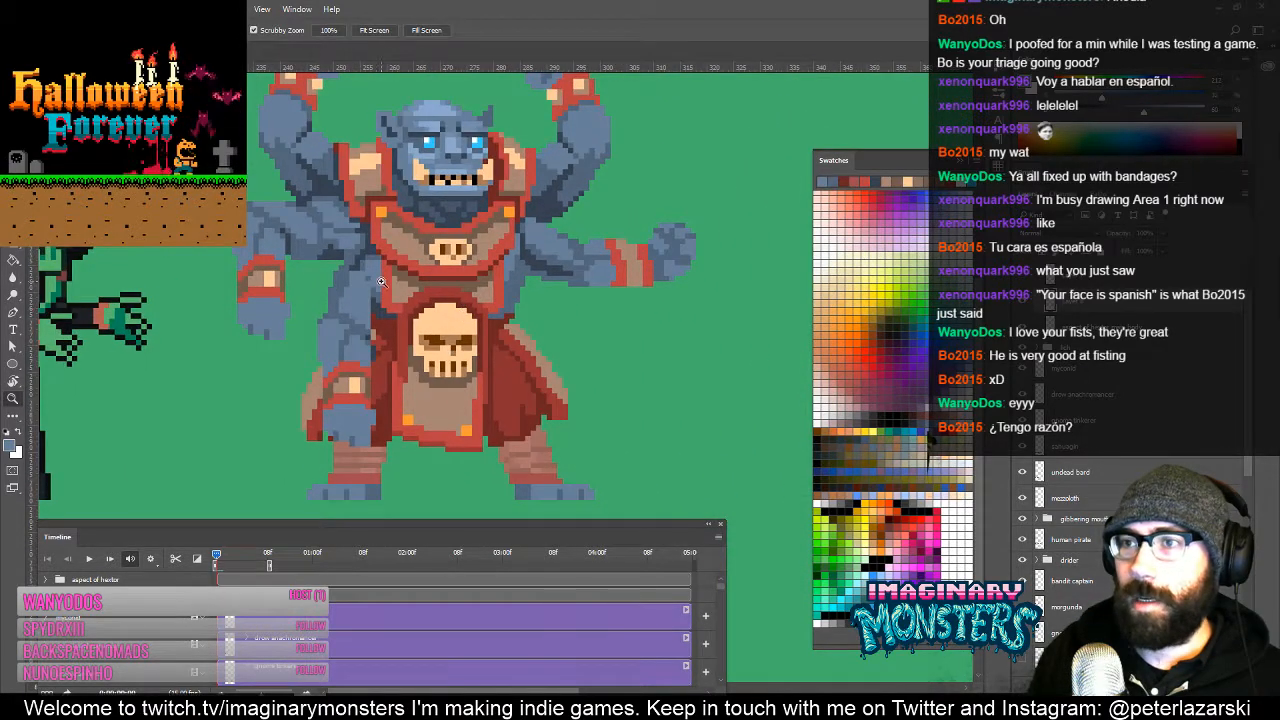
pyautogui.click(384, 283)
pyautogui.click(384, 283)
pyautogui.moveTo(337, 253); pyautogui.dragTo(384, 240)
pyautogui.press('b')
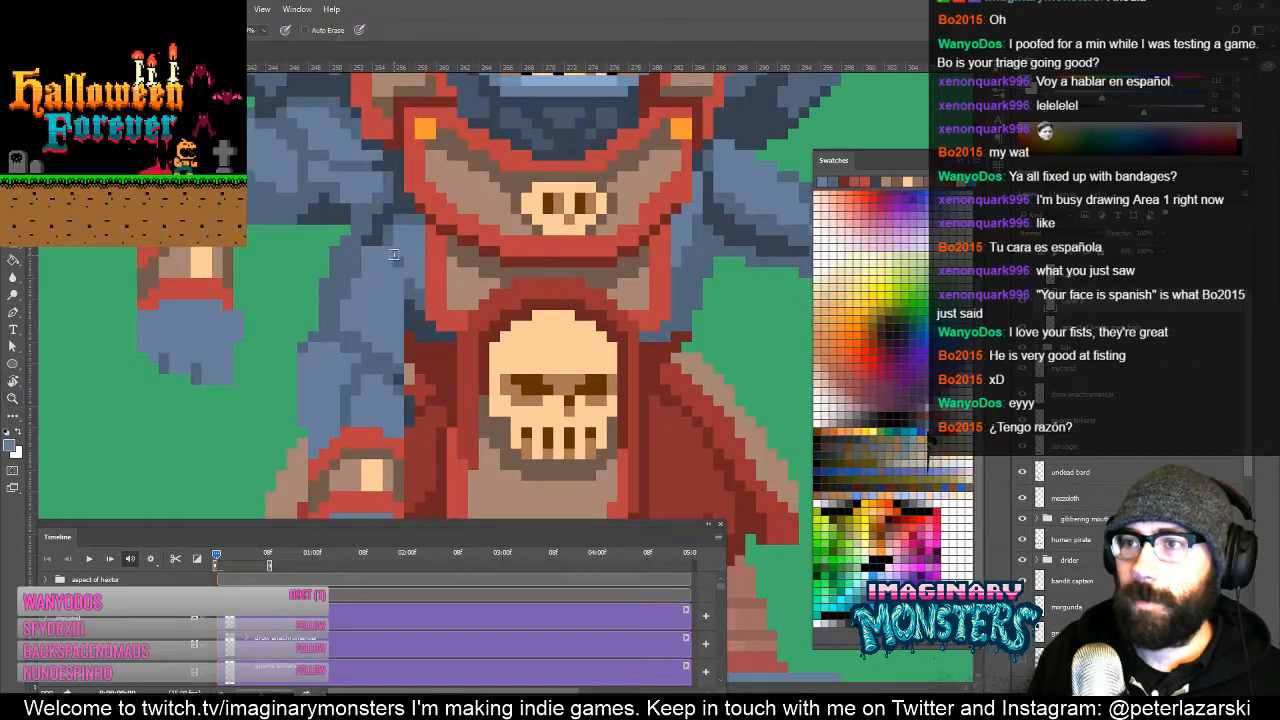
pyautogui.press('e')
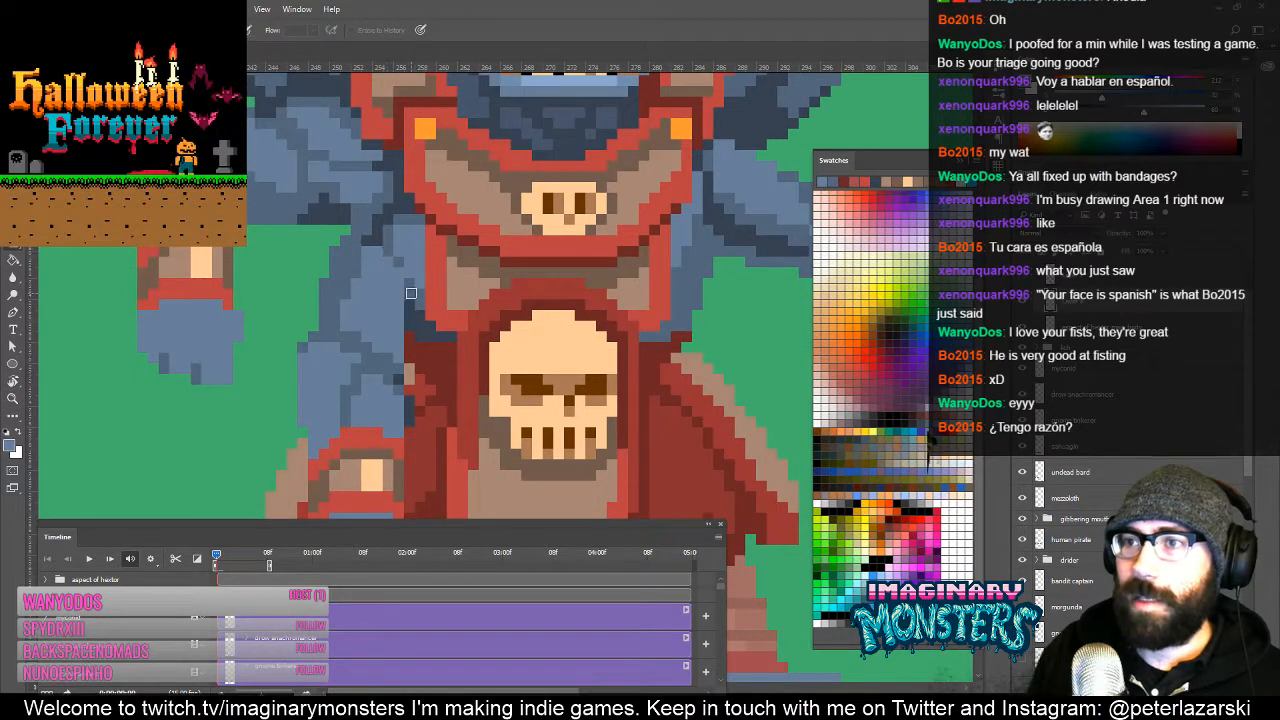
pyautogui.moveTo(448, 322); pyautogui.dragTo(468, 290)
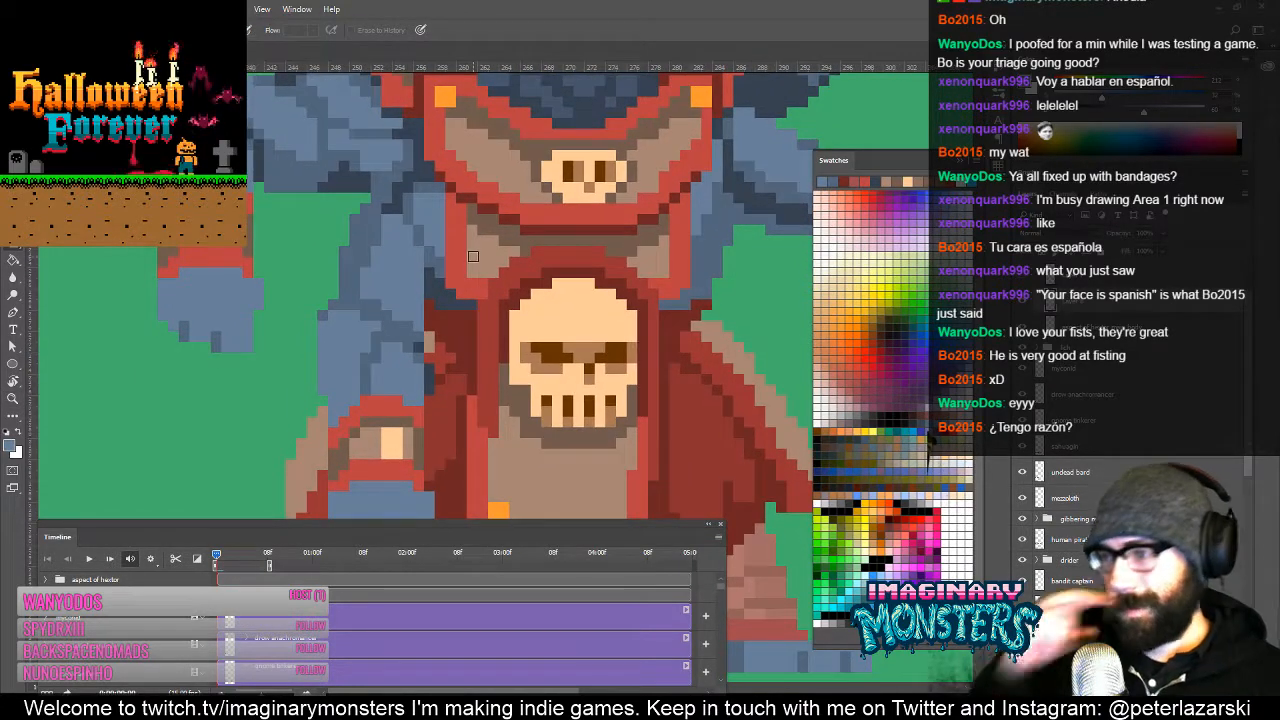
pyautogui.press('b')
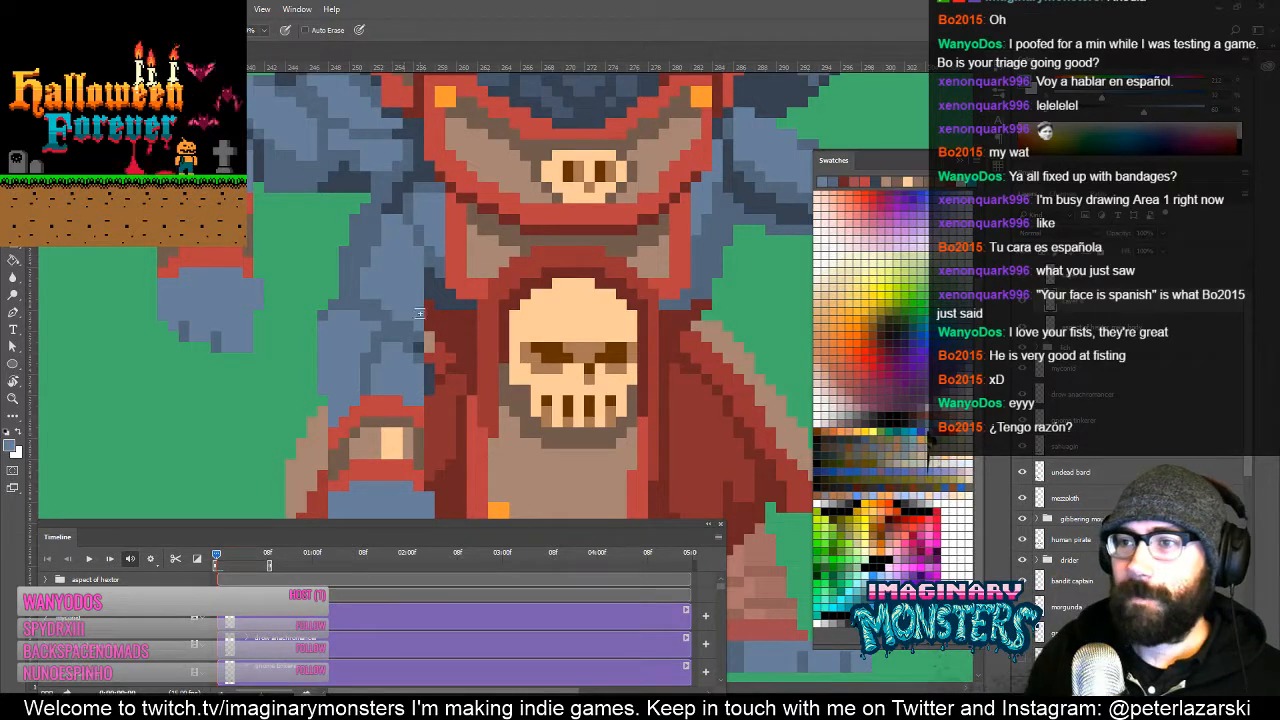
pyautogui.moveTo(422, 330); pyautogui.dragTo(472, 393)
pyautogui.keyDown('alt'); pyautogui.click(418, 287); pyautogui.keyUp('alt')
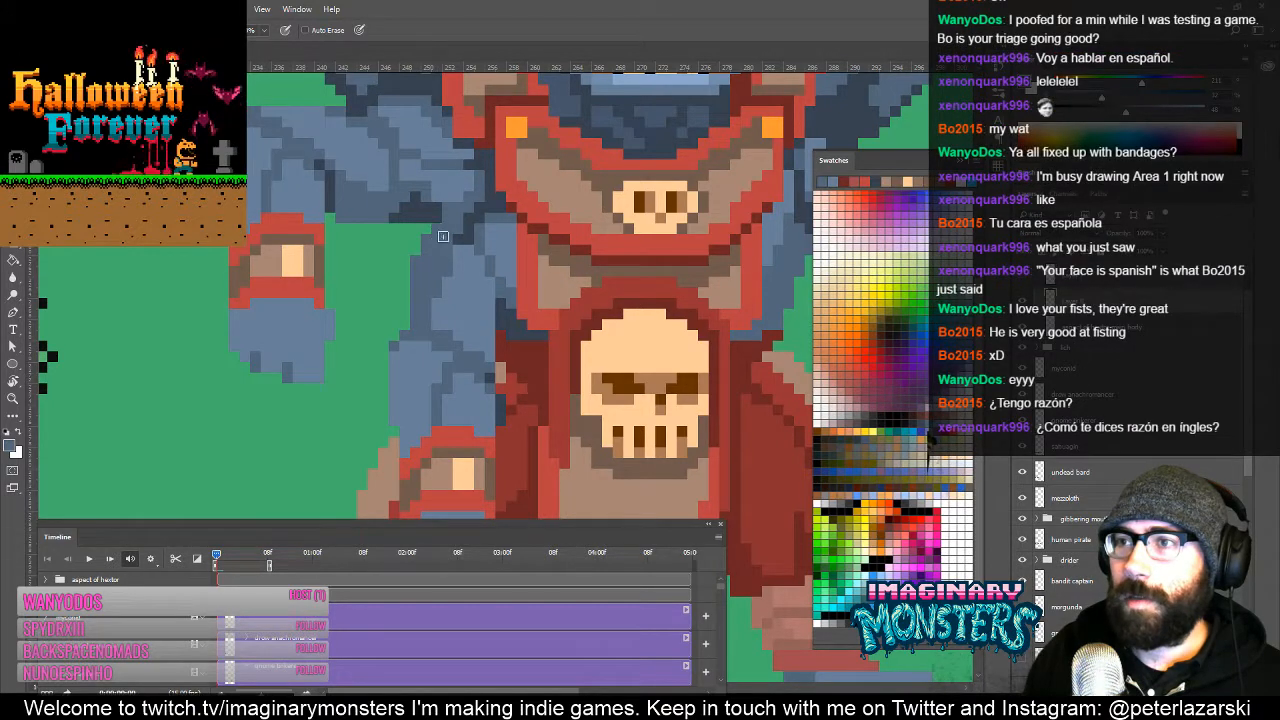
pyautogui.moveTo(490, 230); pyautogui.dragTo(459, 273)
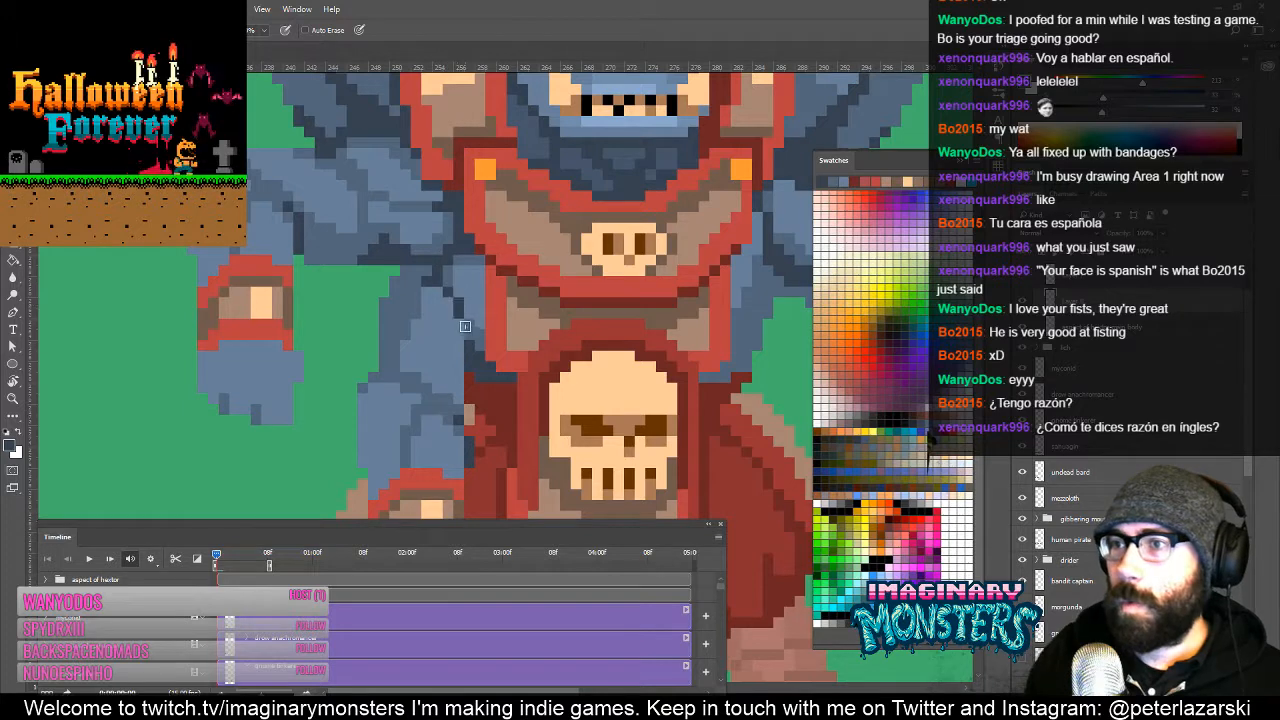
# Step: Touch up the shading where the new upper arm tucks under the arm above it, using sampled mid and dark blues
pyautogui.keyDown('alt'); pyautogui.click(441, 306); pyautogui.keyUp('alt')
pyautogui.keyDown('alt'); pyautogui.click(418, 291); pyautogui.keyUp('alt')
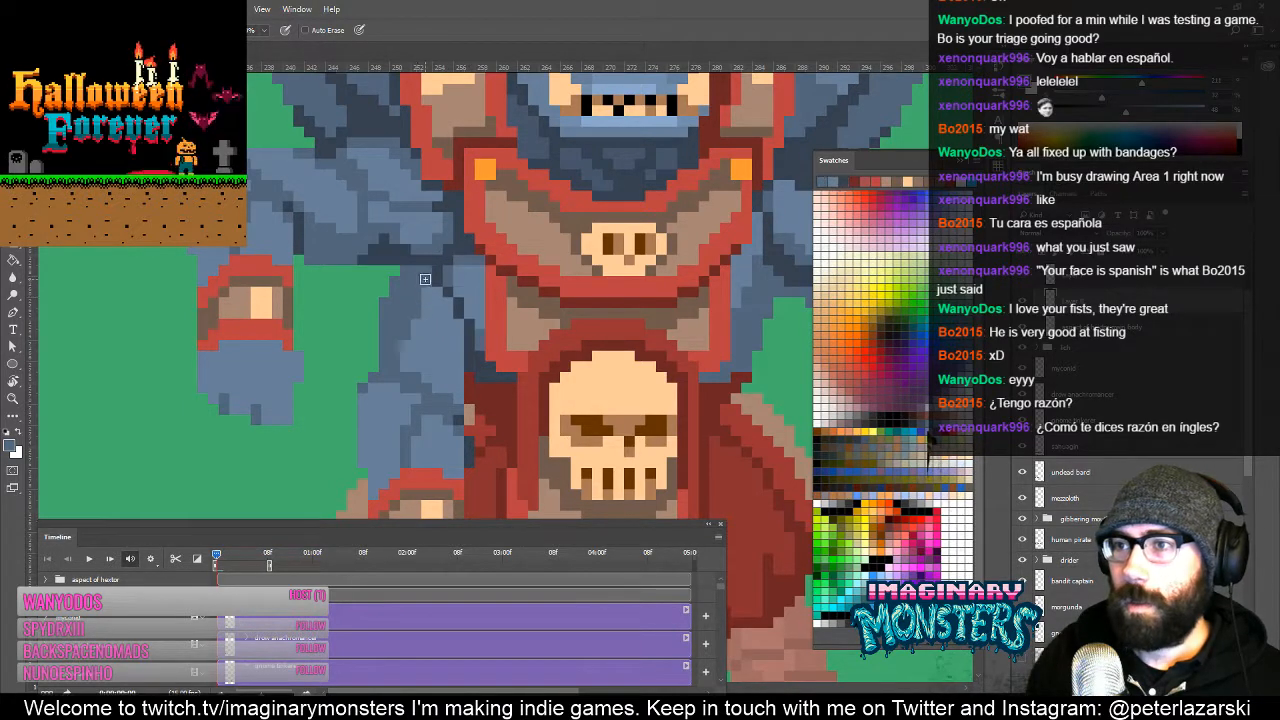
pyautogui.click(425, 279)
pyautogui.press('z')
pyautogui.keyDown('alt'); pyautogui.click(462, 293); pyautogui.keyUp('alt')
pyautogui.keyDown('alt'); pyautogui.click(462, 293); pyautogui.keyUp('alt')
pyautogui.keyDown('alt'); pyautogui.click(462, 293); pyautogui.keyUp('alt')
pyautogui.press('b')
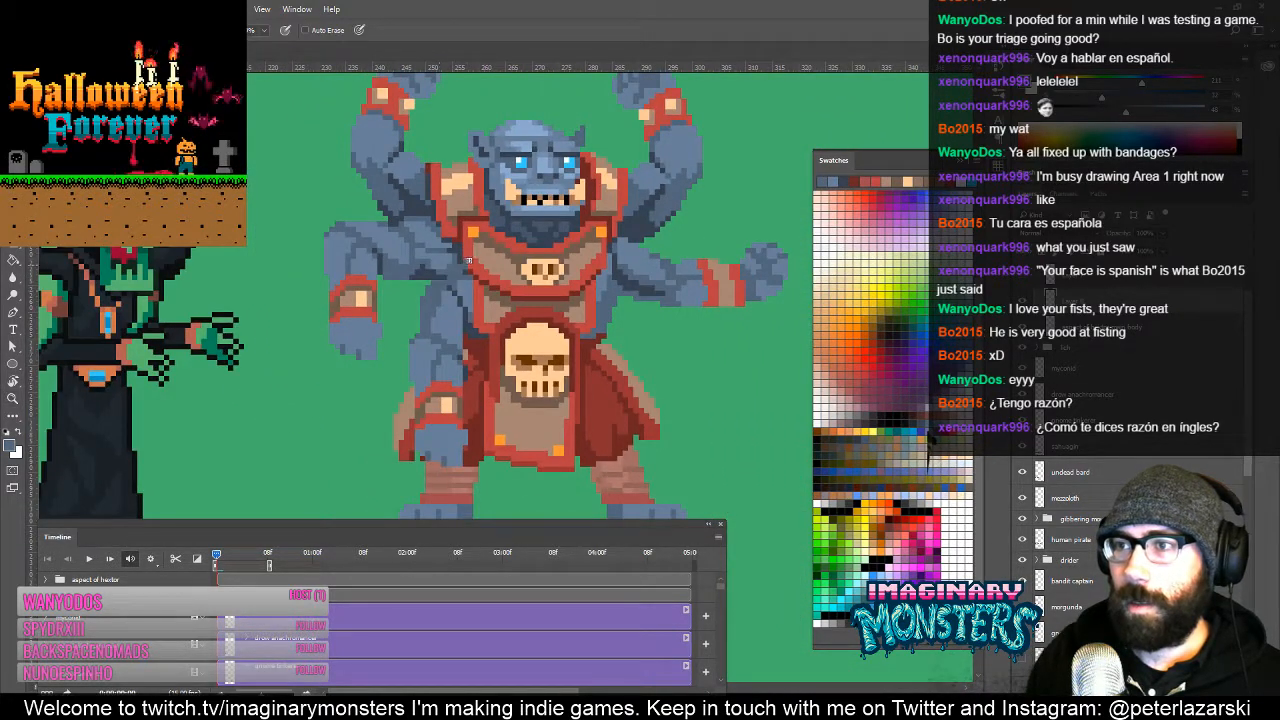
pyautogui.press('z')
pyautogui.click(458, 266)
pyautogui.press('b')
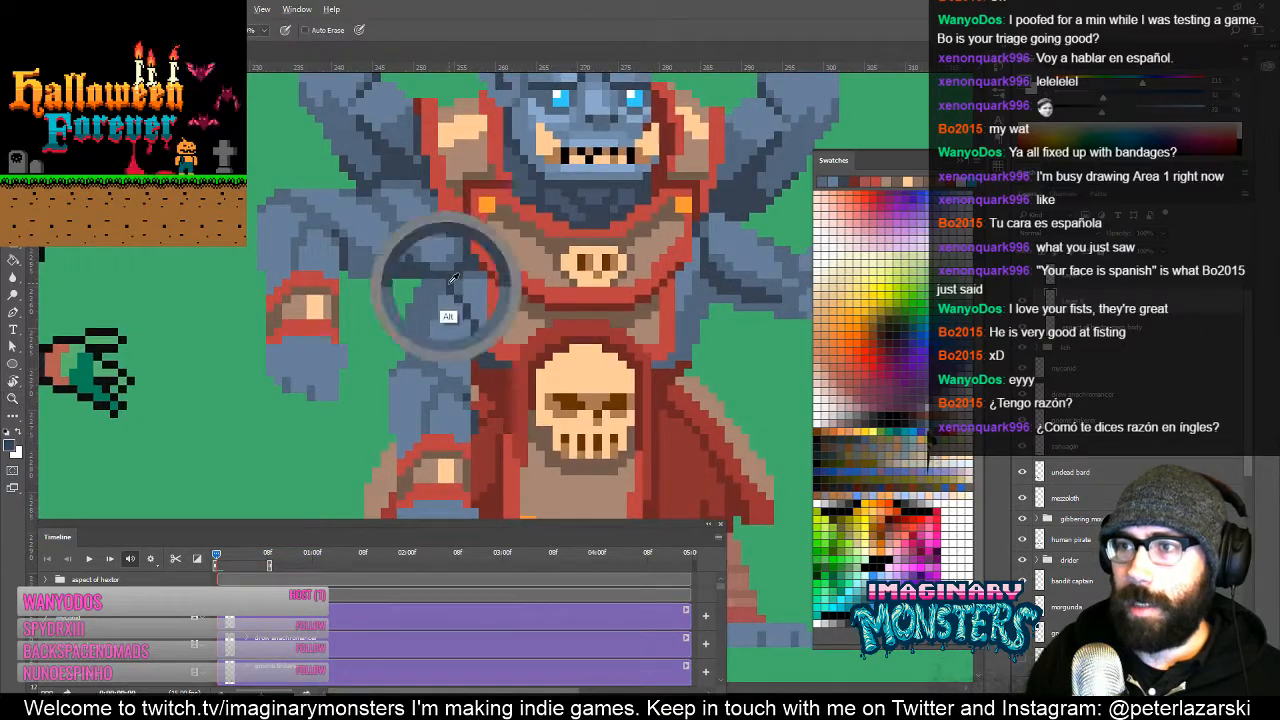
pyautogui.press('z')
pyautogui.keyDown('alt'); pyautogui.click(470, 303); pyautogui.keyUp('alt')
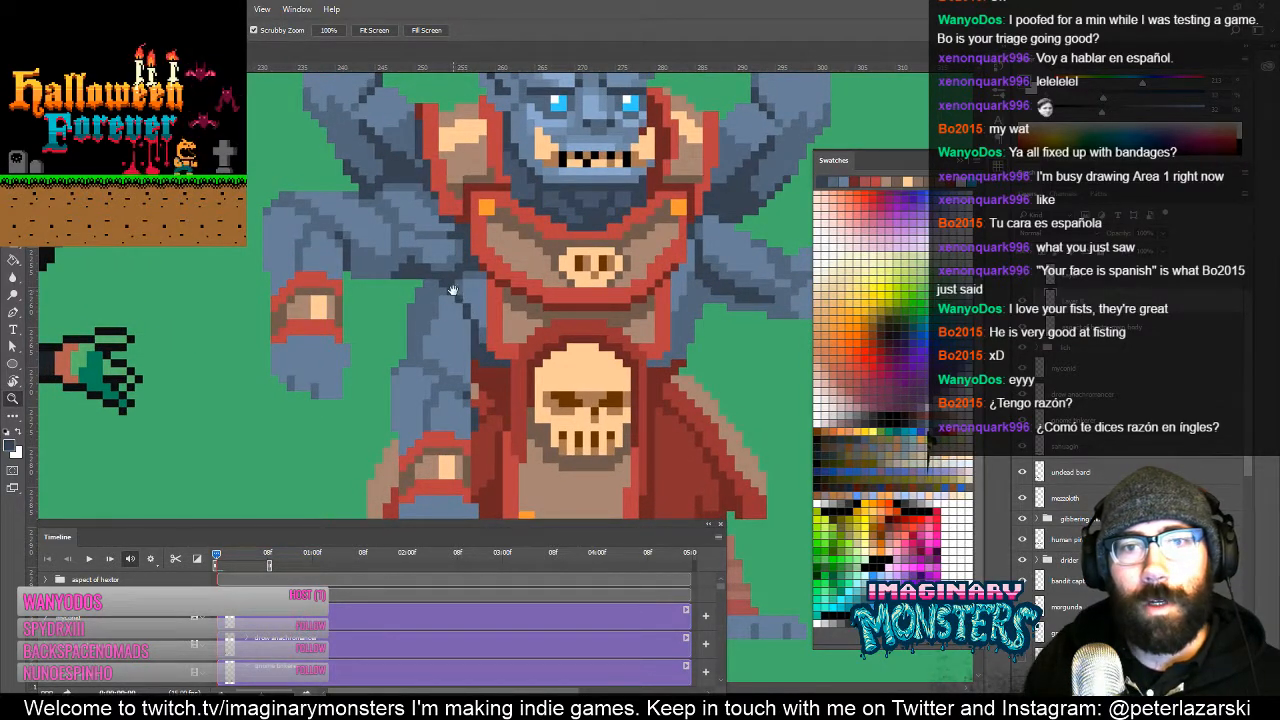
pyautogui.moveTo(469, 320); pyautogui.dragTo(370, 280)
pyautogui.press('b')
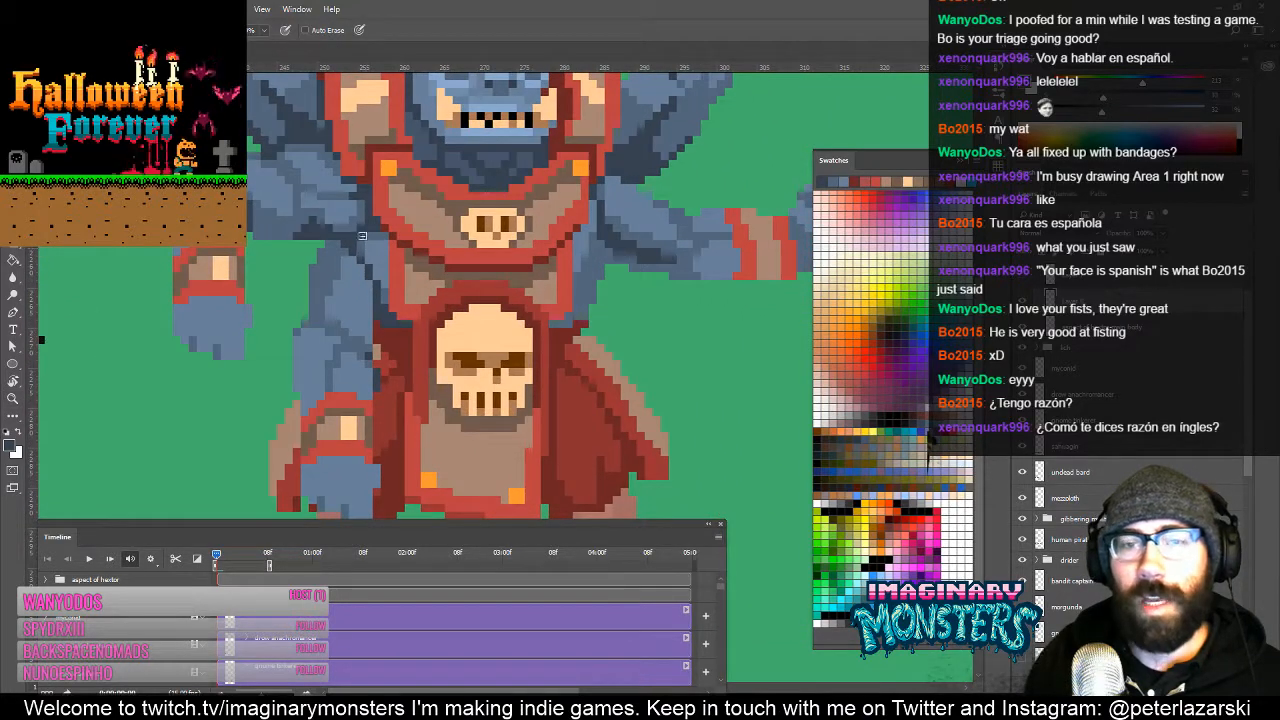
# Step: Examine how the new lower arm sits against the torso and robe, both across the whole sprite and up close
pyautogui.press('z')
pyautogui.keyDown('alt'); pyautogui.click(387, 337); pyautogui.keyUp('alt')
pyautogui.keyDown('alt'); pyautogui.click(393, 349); pyautogui.keyUp('alt')
pyautogui.keyDown('alt'); pyautogui.click(396, 351); pyautogui.keyUp('alt')
pyautogui.press('b')
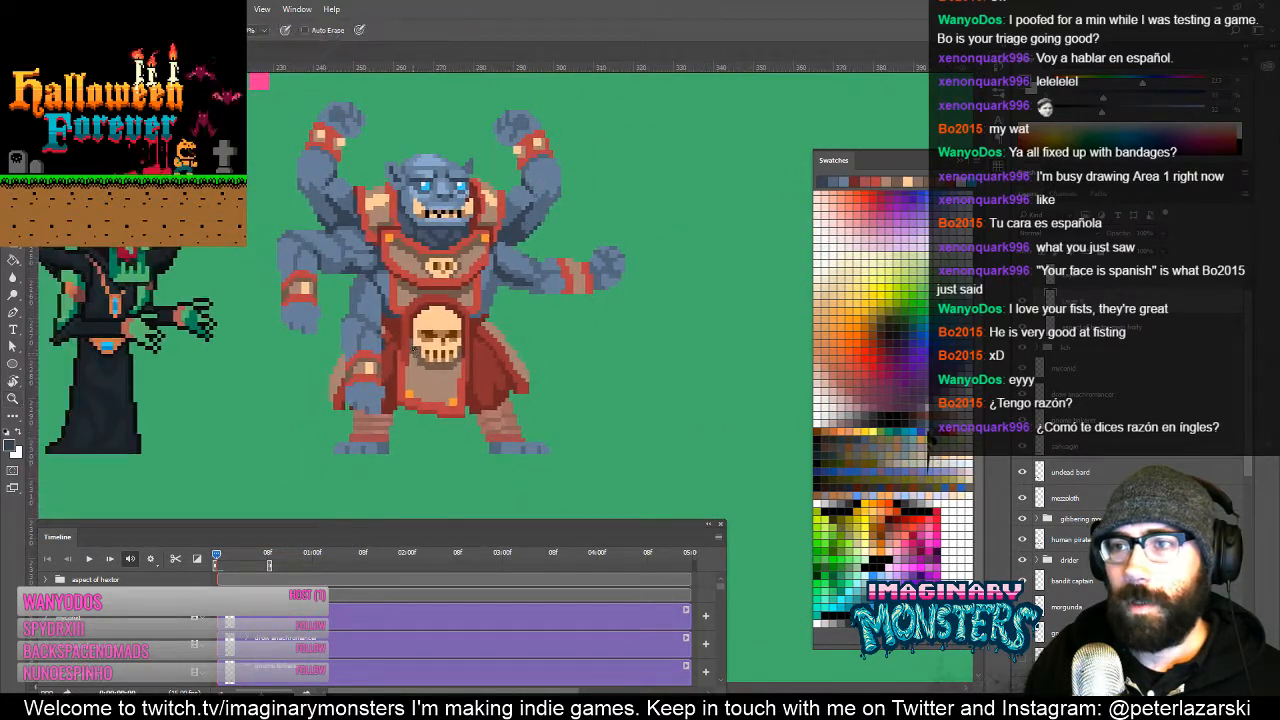
pyautogui.press('z')
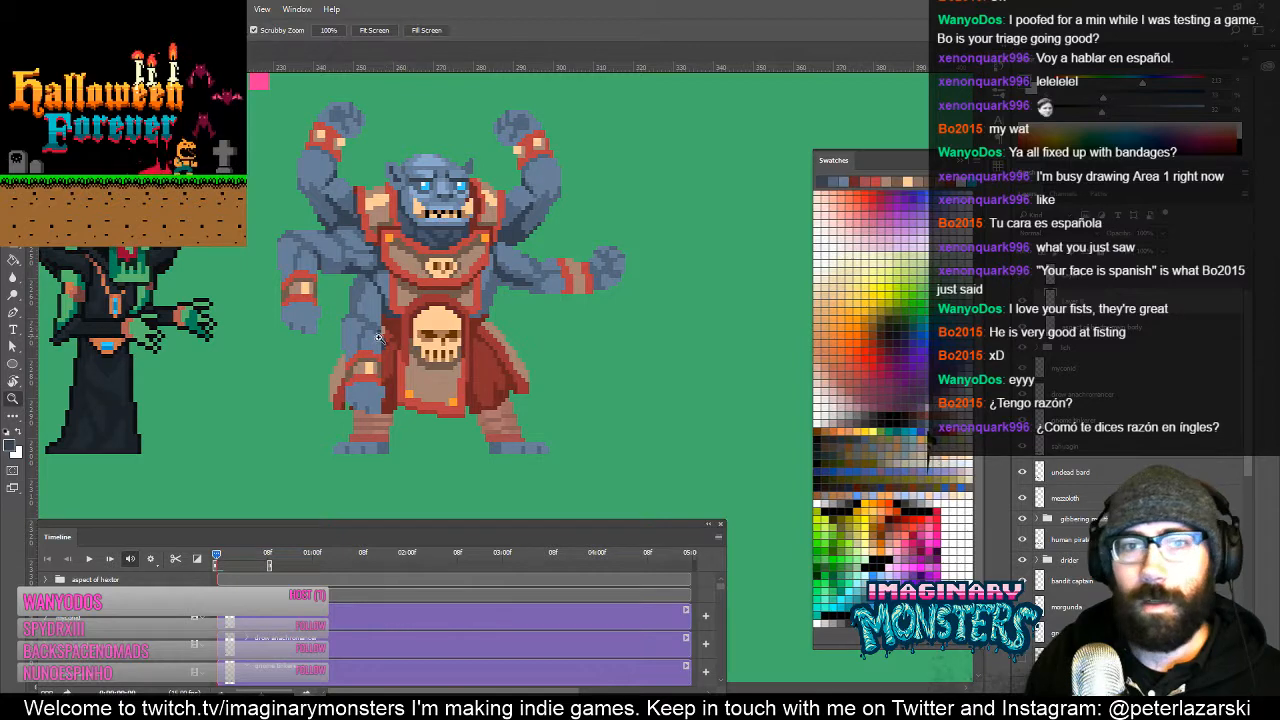
pyautogui.click(384, 340)
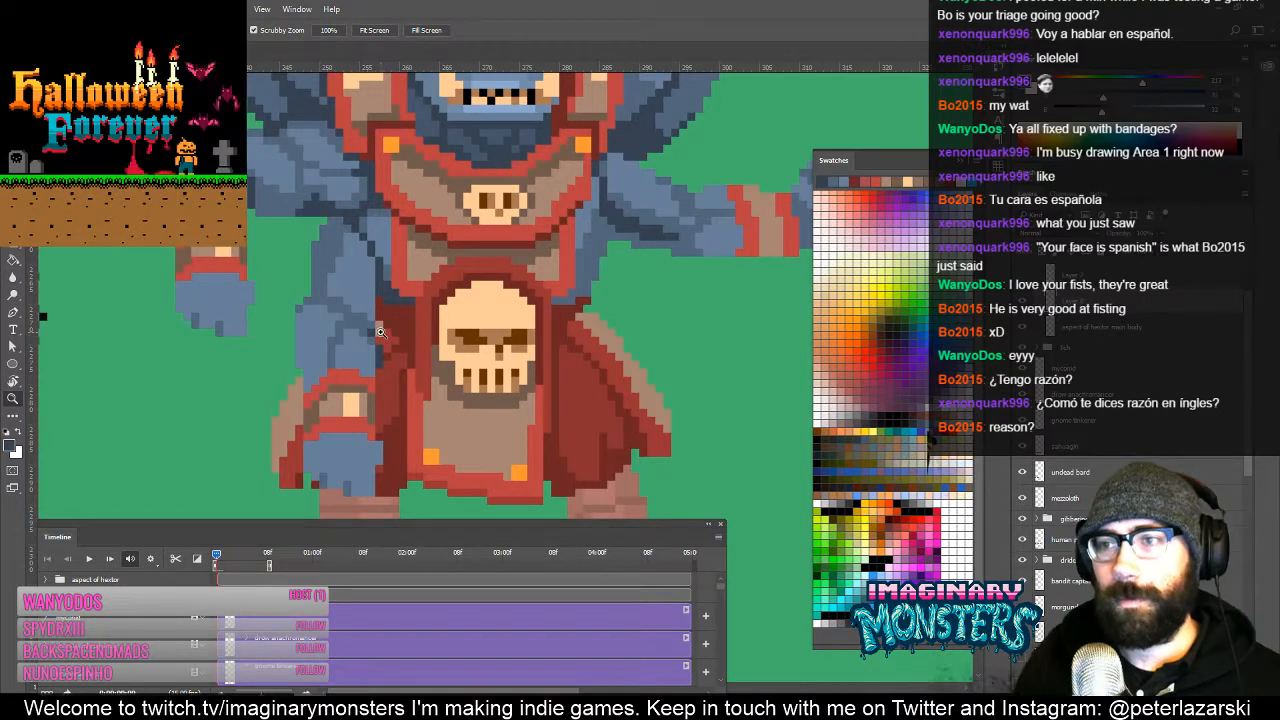
pyautogui.moveTo(380, 332)
pyautogui.mouseDown()
pyautogui.moveTo(380, 378)
pyautogui.moveTo(412, 343)
pyautogui.moveTo(432, 359)
pyautogui.moveTo(401, 374)
pyautogui.mouseUp()
pyautogui.press('b')
pyautogui.press('x')
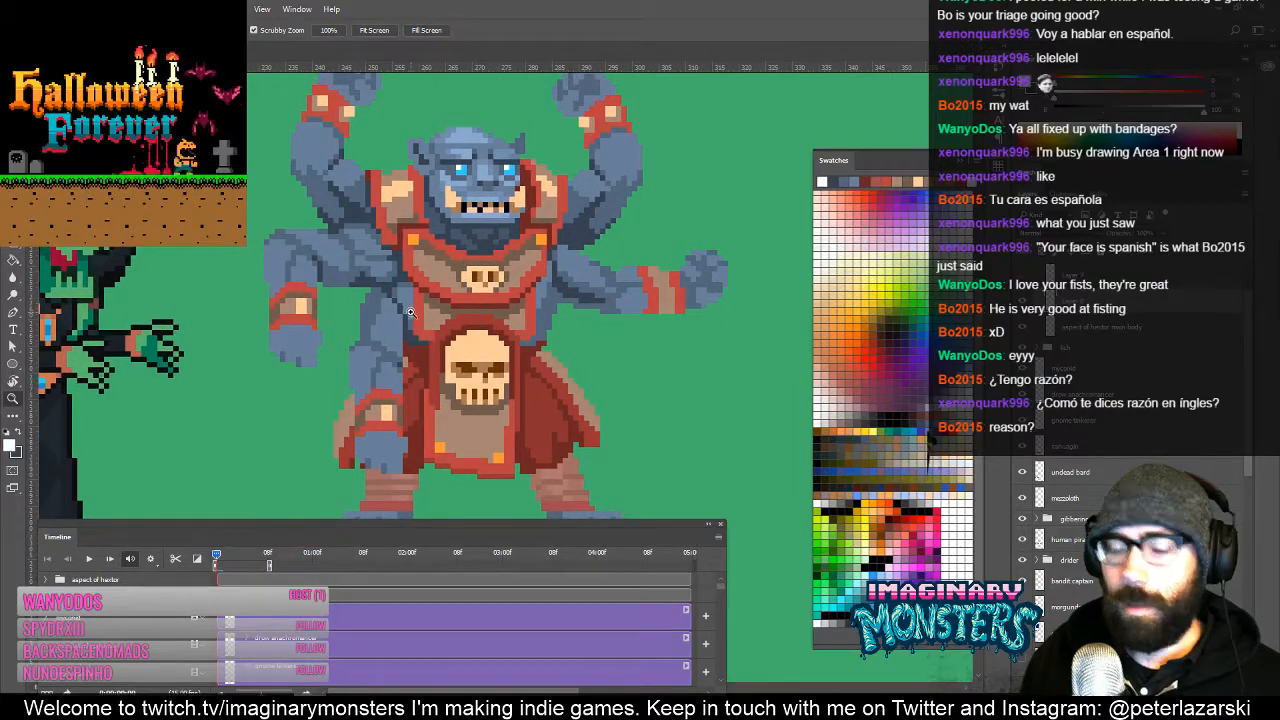
pyautogui.moveTo(401, 308)
pyautogui.mouseDown()
pyautogui.moveTo(416, 295)
pyautogui.moveTo(397, 298)
pyautogui.mouseUp()
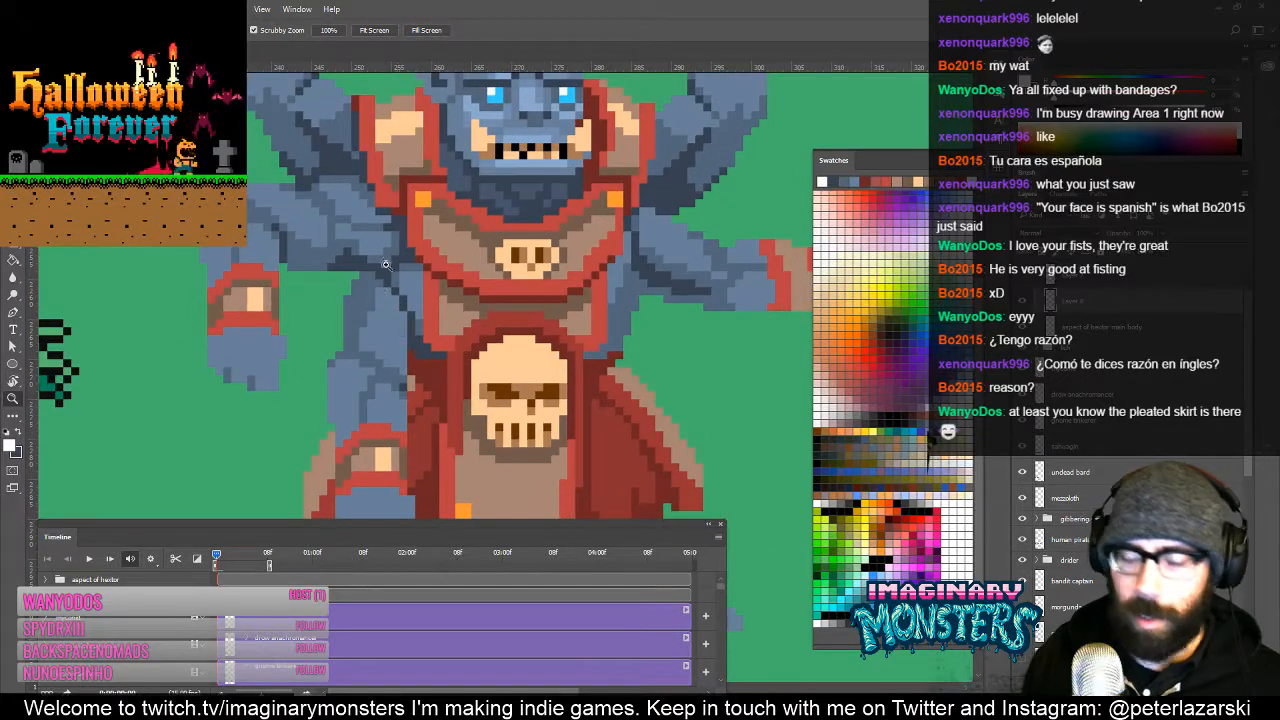
# Step: Touch up the torso's flank beside the new arm on the main body layer with a sampled mid blue
pyautogui.press('b')
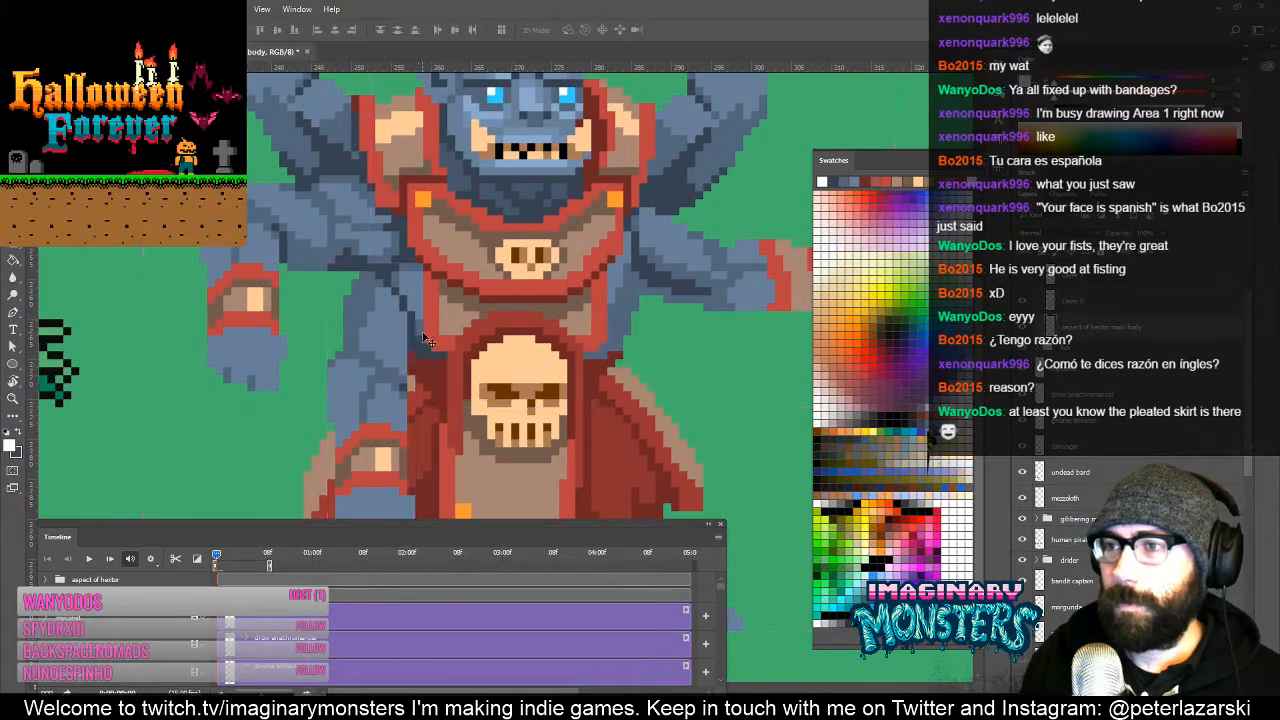
pyautogui.keyDown('alt'); pyautogui.click(418, 317); pyautogui.keyUp('alt')
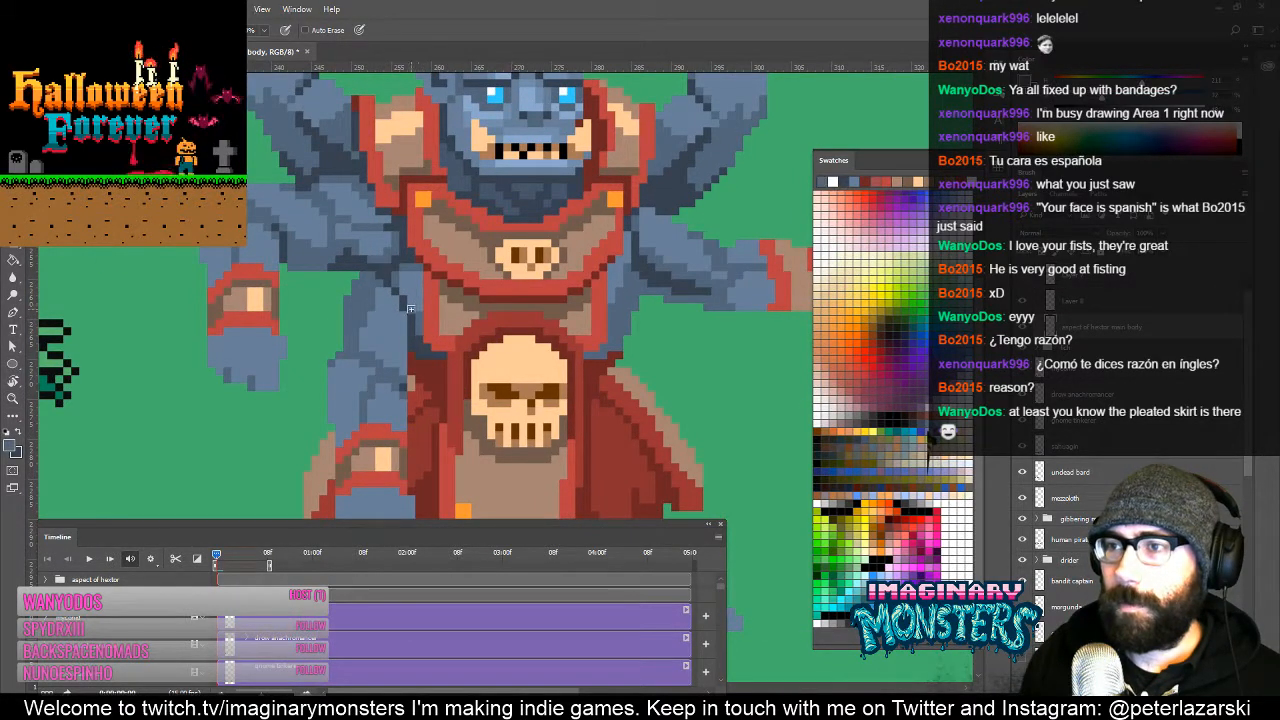
pyautogui.moveTo(430, 350); pyautogui.dragTo(367, 349)
pyautogui.keyDown('ctrl'); pyautogui.keyDown('alt'); pyautogui.click(418, 350); pyautogui.keyUp('alt'); pyautogui.keyUp('ctrl')
pyautogui.keyDown('ctrl'); pyautogui.keyDown('alt'); pyautogui.click(421, 361); pyautogui.keyUp('alt'); pyautogui.keyUp('ctrl')
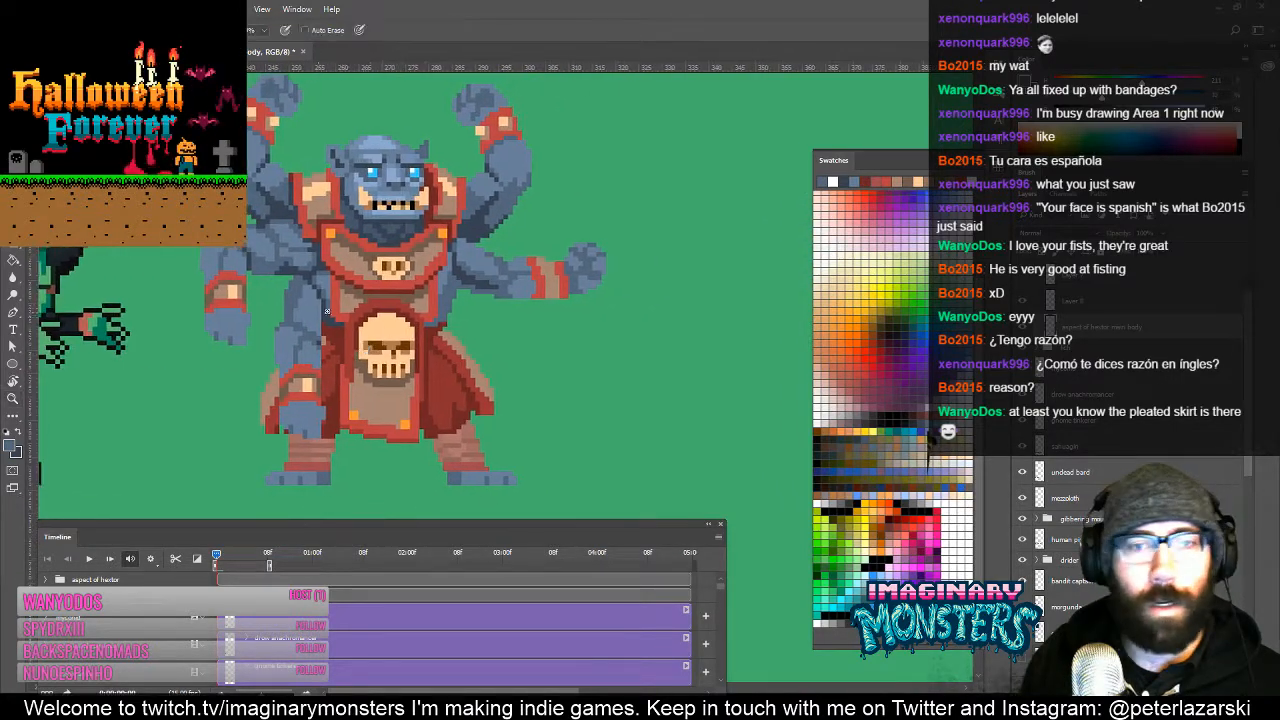
# Step: Duplicate the new lower arm onto the right-side hip, flip the copy horizontally, and place it beneath the outstretched arm, clear of the robe
pyautogui.keyDown('ctrl'); pyautogui.click(313, 376); pyautogui.keyUp('ctrl')
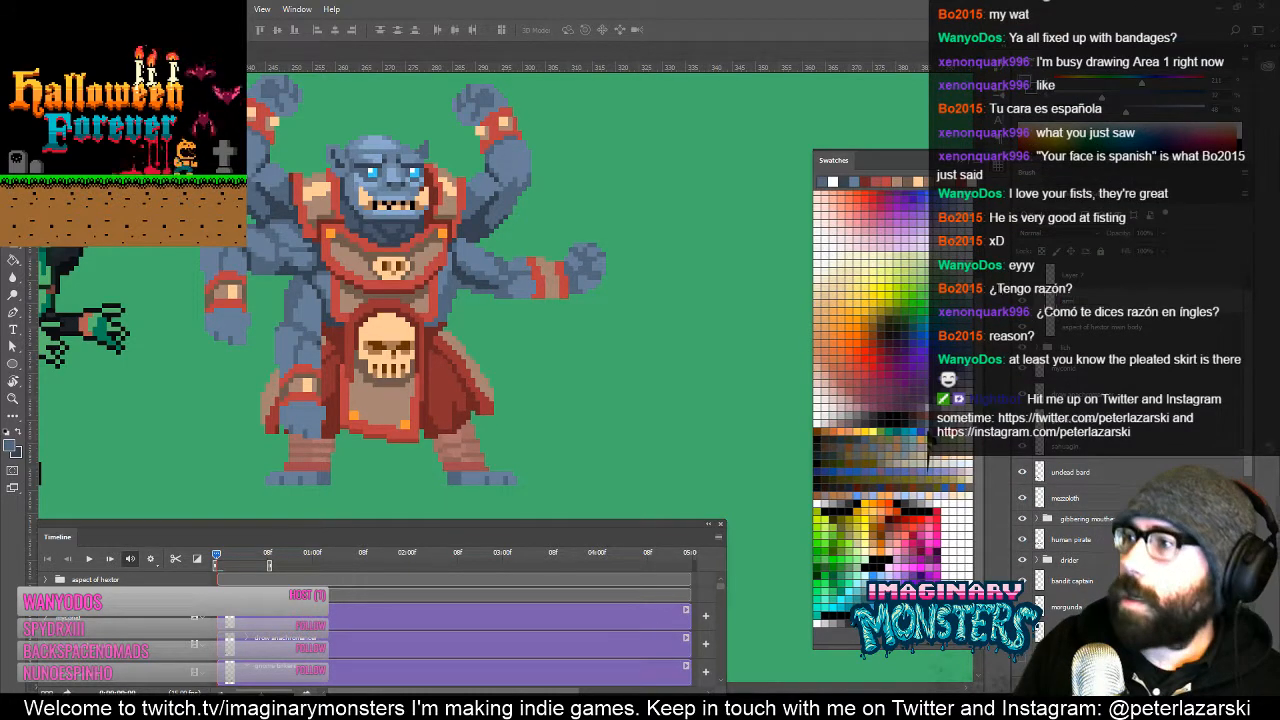
pyautogui.moveTo(332, 352); pyautogui.dragTo(473, 318)
pyautogui.hotkey('ctrl', 't')
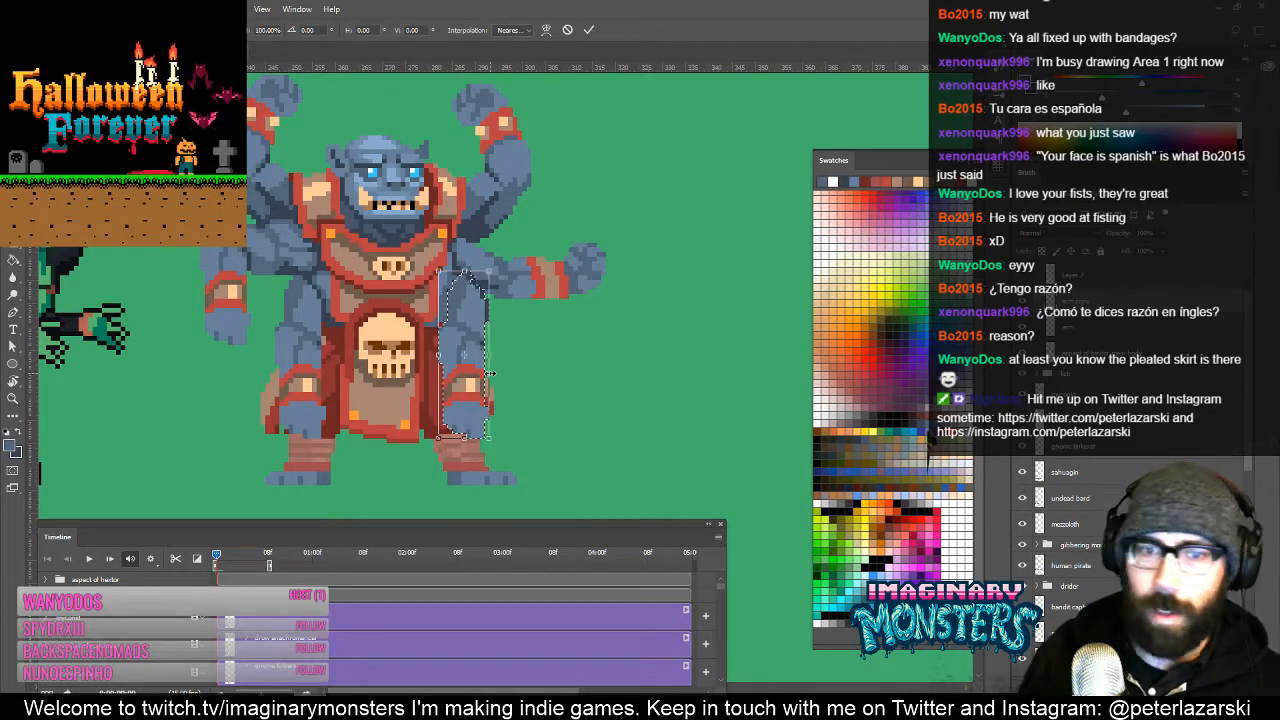
pyautogui.rightClick(446, 361)
pyautogui.click(540, 548)
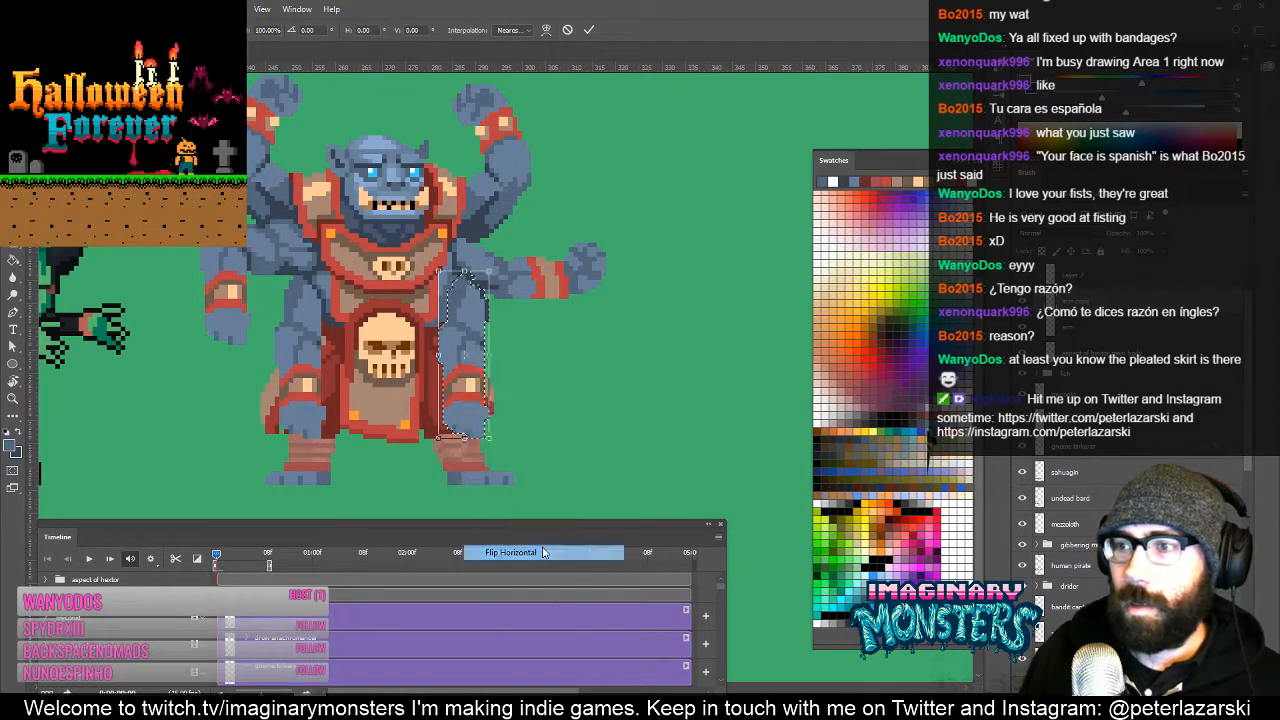
pyautogui.press('Return')
pyautogui.hotkey('ctrl', 'd')
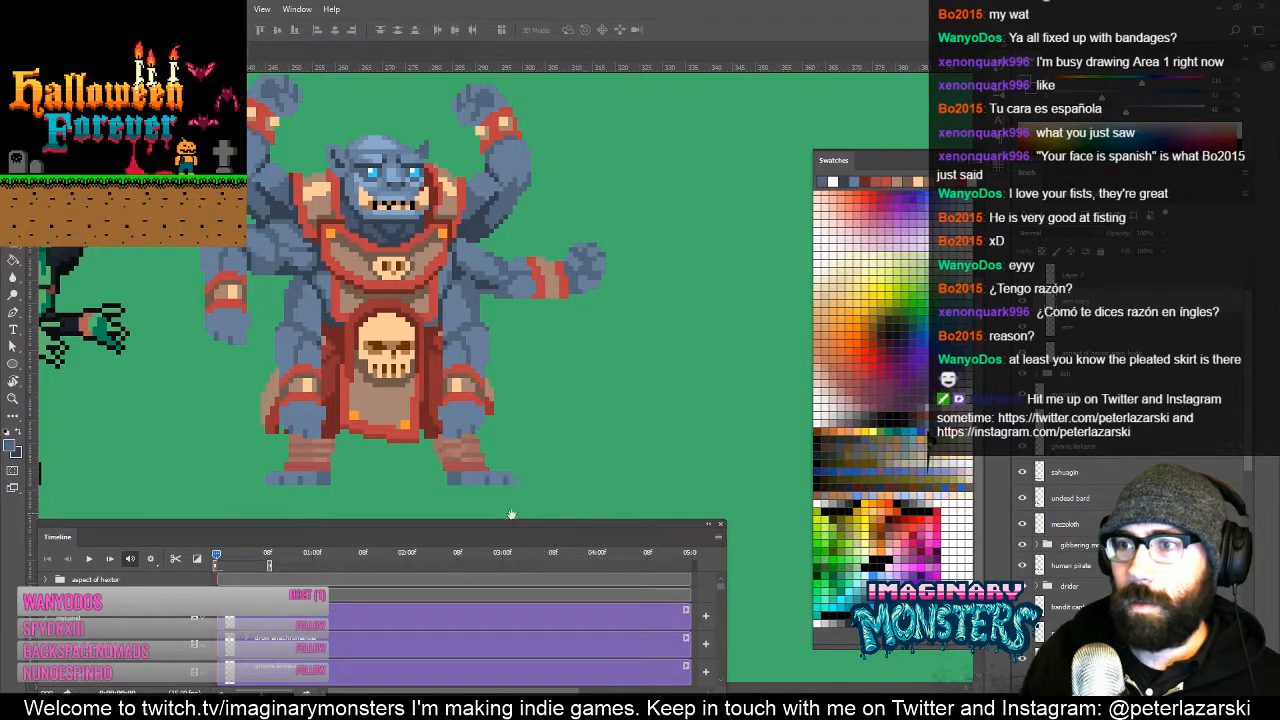
pyautogui.moveTo(504, 279); pyautogui.dragTo(444, 288)
pyautogui.scroll(2, 419, 372)
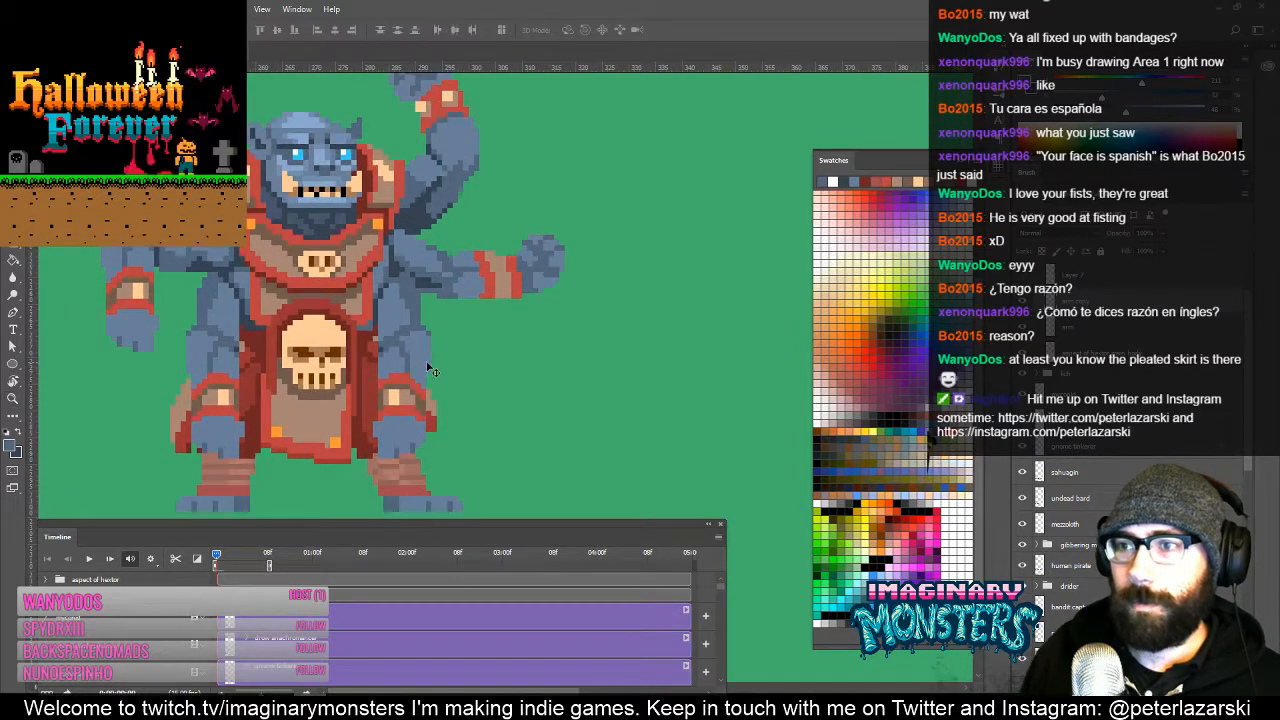
pyautogui.moveTo(430, 370); pyautogui.dragTo(463, 337)
# Step: Rotate the copied arm's forearm, wristband and fist 90° clockwise, and attach them below the elbow so the fist points at the robe
pyautogui.press('m')
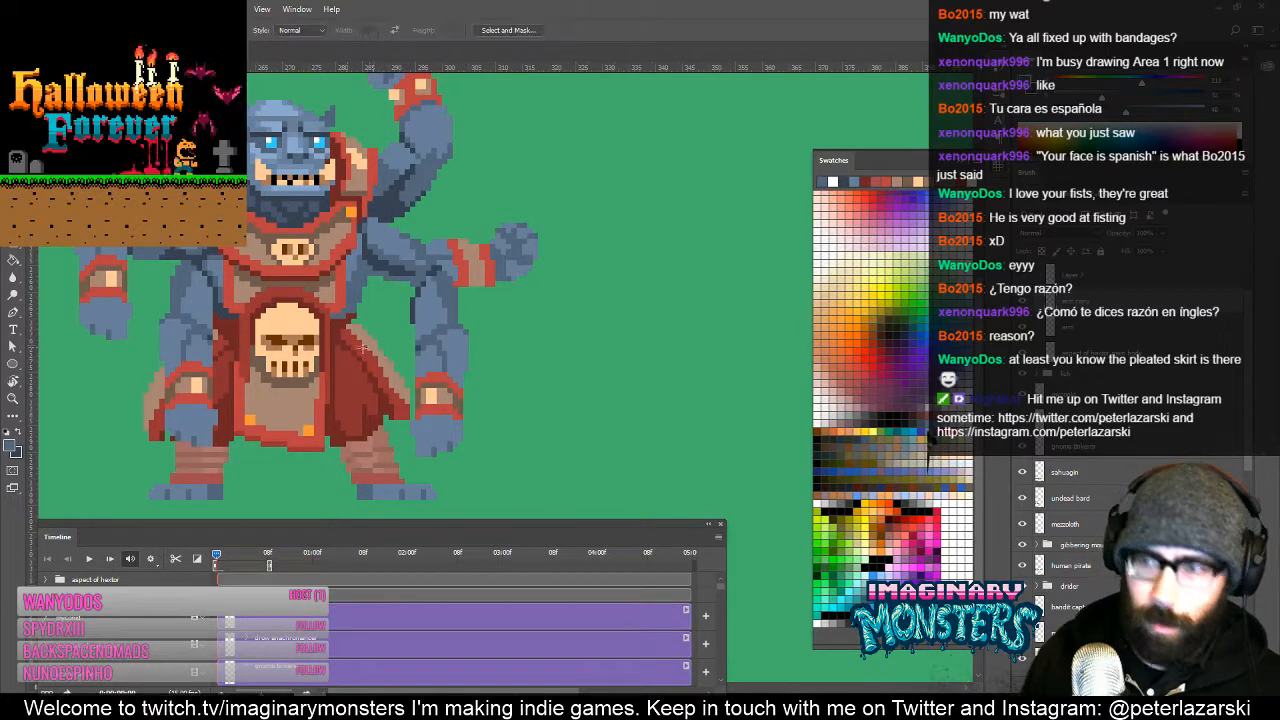
pyautogui.moveTo(521, 511); pyautogui.dragTo(460, 376)
pyautogui.press('v')
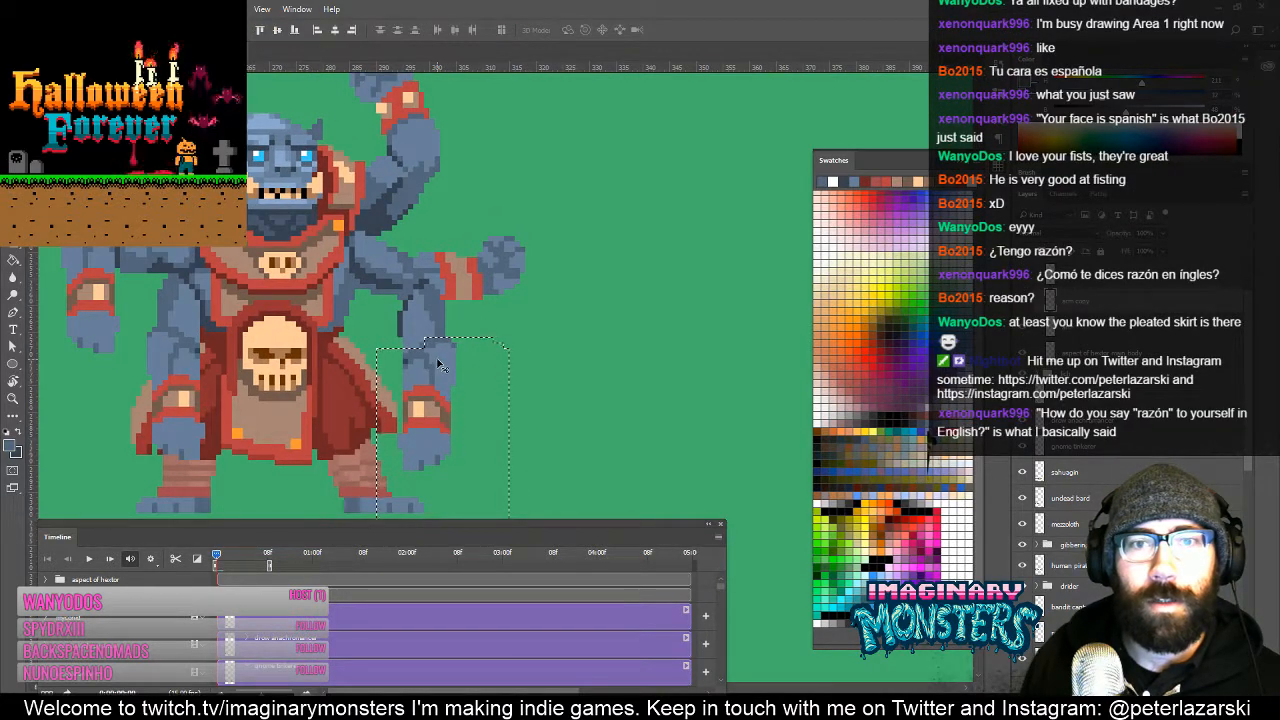
pyautogui.moveTo(420, 365); pyautogui.dragTo(429, 349)
pyautogui.hotkey('ctrl', 't')
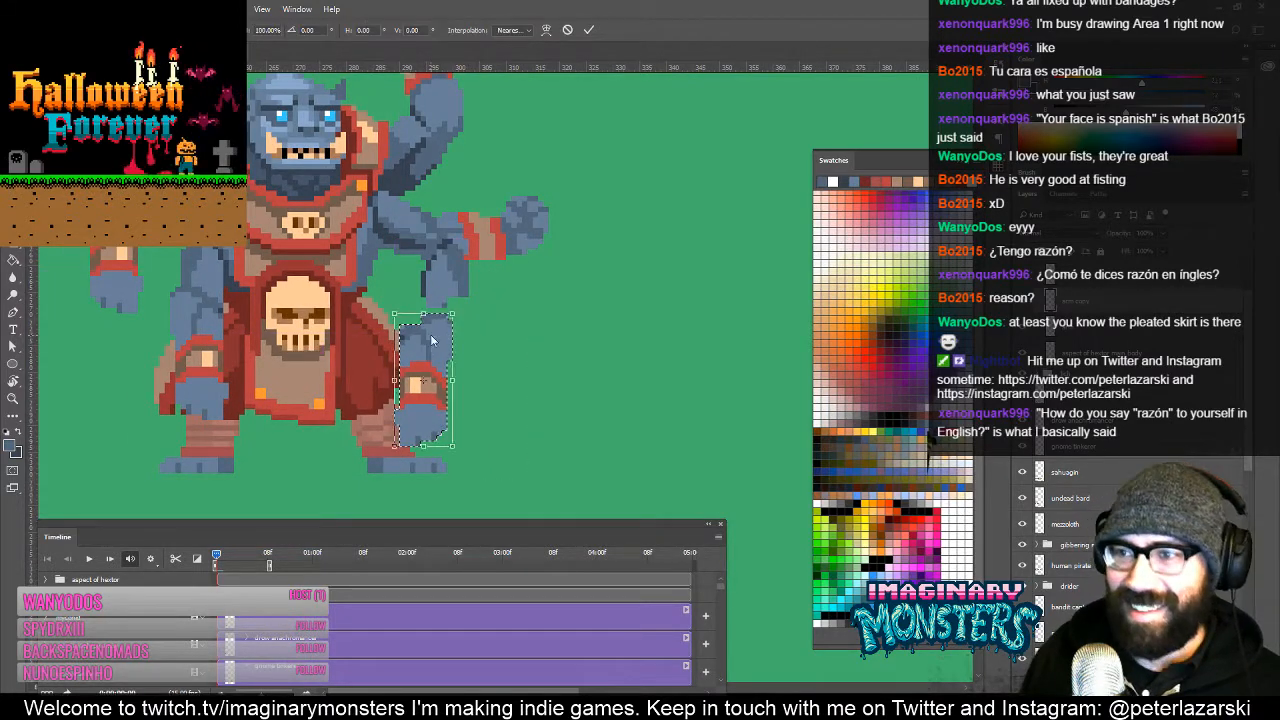
pyautogui.rightClick(430, 334)
pyautogui.click(495, 500)
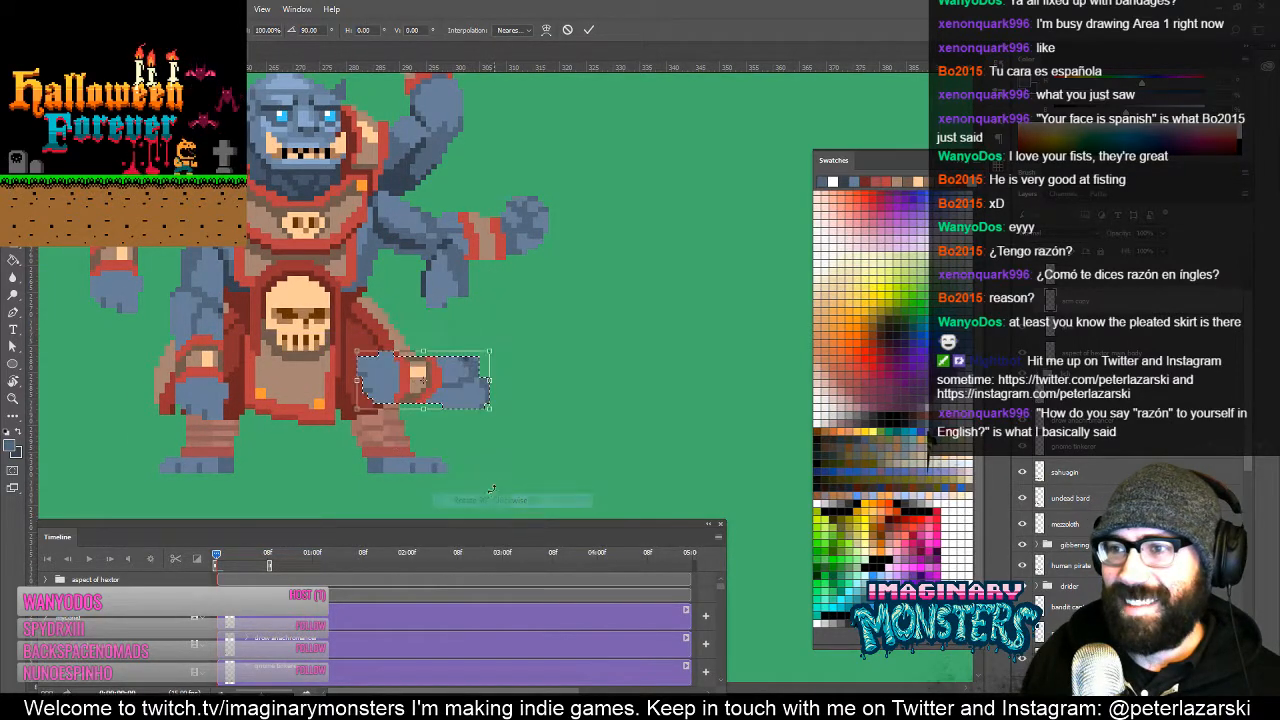
pyautogui.press('Return')
pyautogui.moveTo(480, 346); pyautogui.dragTo(506, 422)
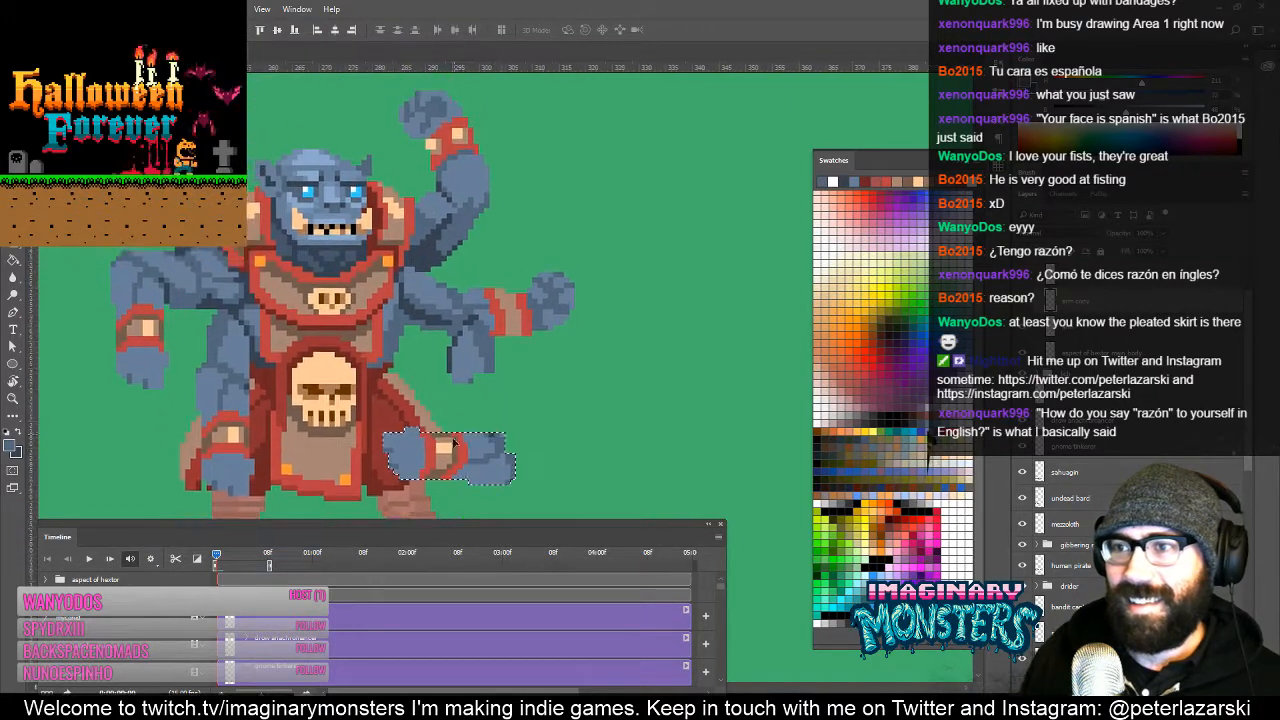
pyautogui.moveTo(454, 461); pyautogui.dragTo(439, 398)
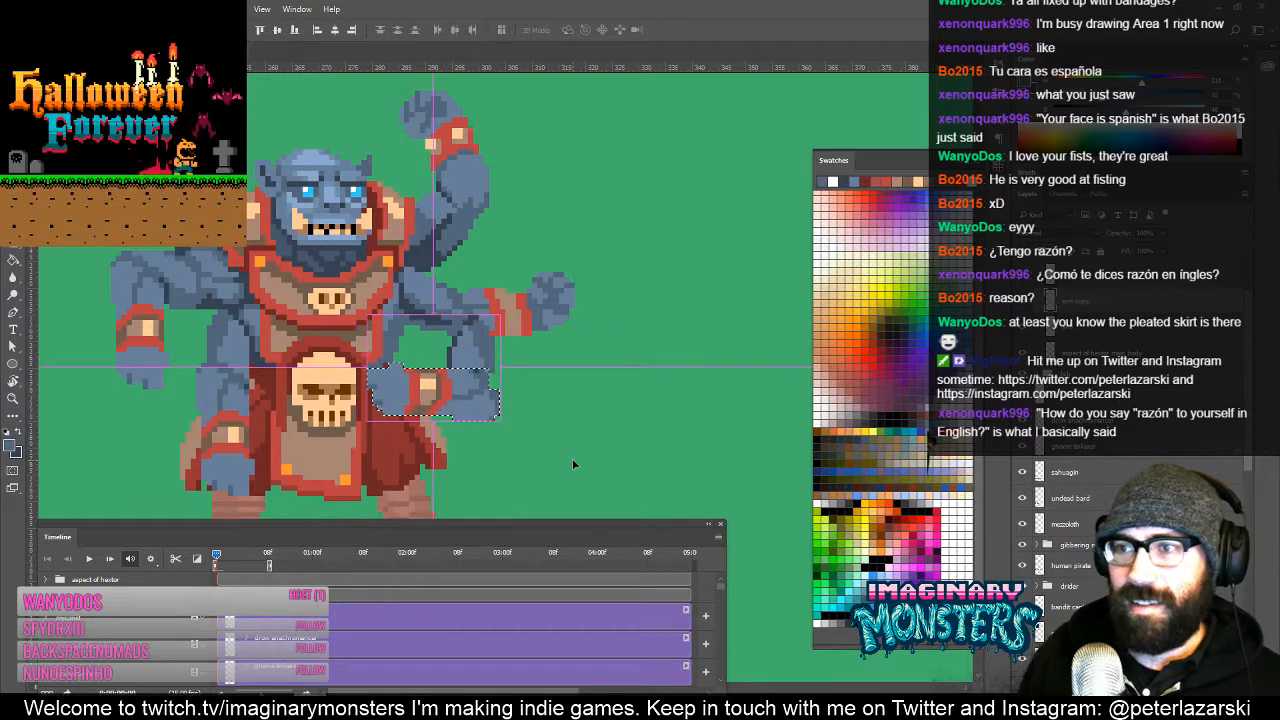
pyautogui.hotkey('ctrl', 'd')
# Step: Move the whole bent arm copy off the body onto the empty green canvas beside the sprite
pyautogui.press('z')
pyautogui.click(462, 384)
pyautogui.press('v')
pyautogui.moveTo(468, 404); pyautogui.dragTo(380, 381)
pyautogui.moveTo(478, 376); pyautogui.dragTo(560, 289)
pyautogui.press('z')
pyautogui.doubleClick(456, 304)
pyautogui.moveTo(568, 351); pyautogui.dragTo(628, 322)
pyautogui.press('v')
pyautogui.press('z')
pyautogui.moveTo(487, 310); pyautogui.dragTo(496, 322)
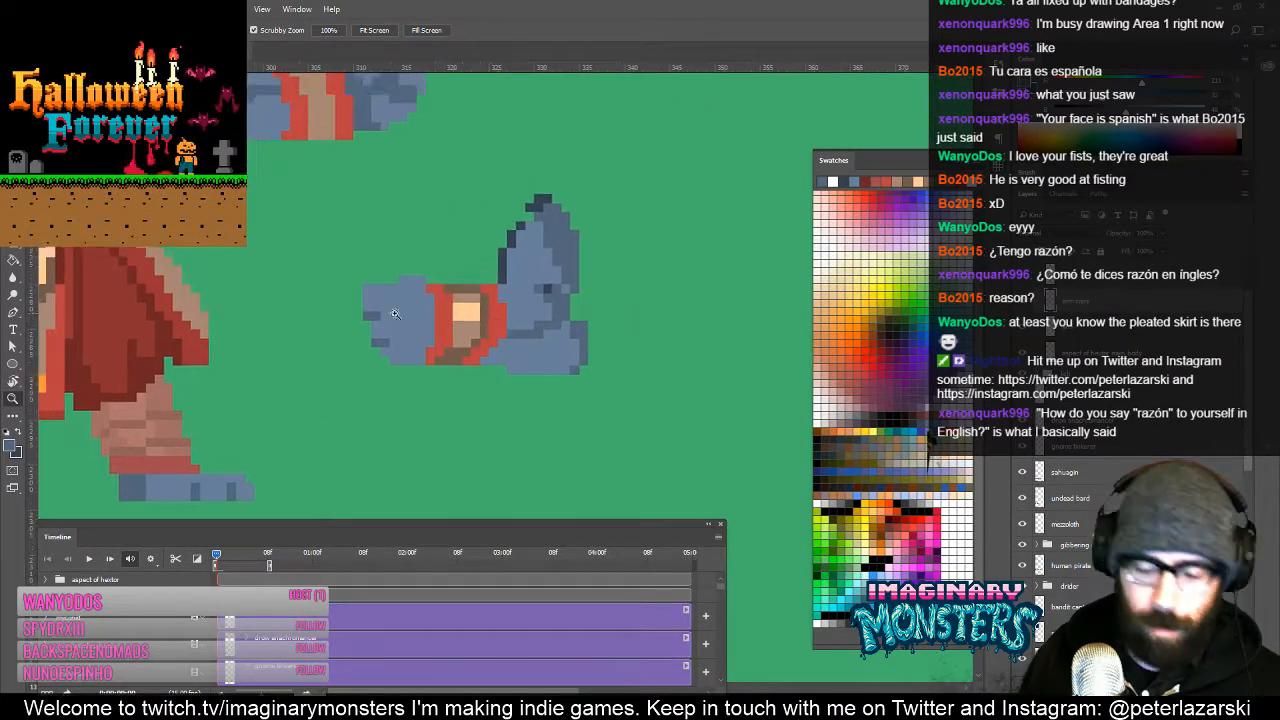
# Step: Shorten the bent forearm by shifting the fist and wristband edge one pixel, and the fist with the whole wristband three pixels, toward the elbow
pyautogui.press('m')
pyautogui.moveTo(337, 291); pyautogui.dragTo(453, 381)
pyautogui.press('v')
pyautogui.press('m')
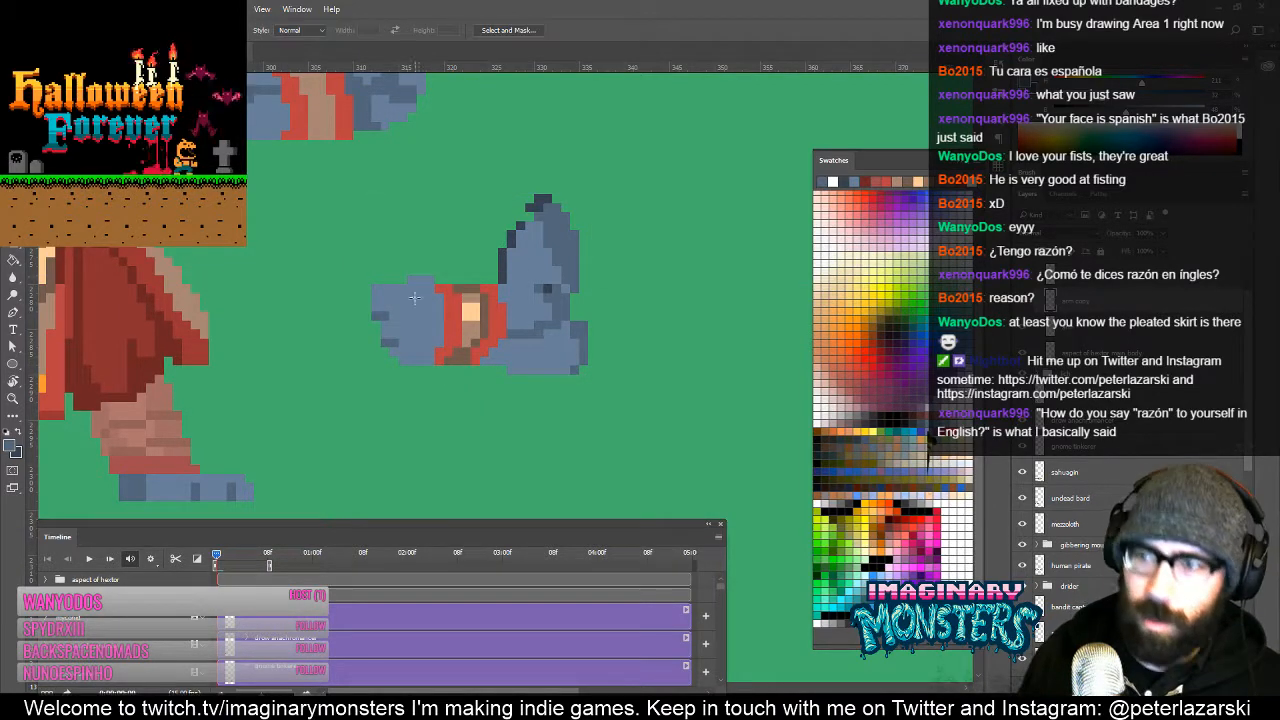
pyautogui.moveTo(362, 266); pyautogui.dragTo(498, 401)
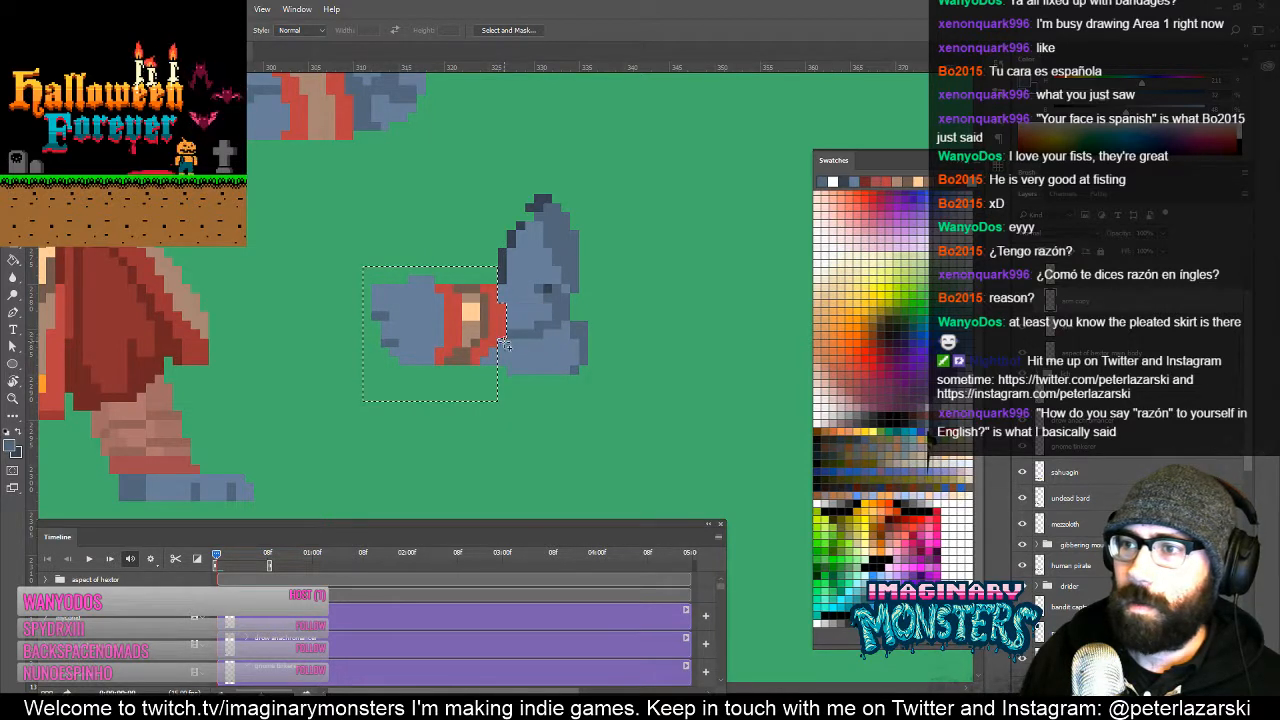
pyautogui.press('v')
pyautogui.press('Right')
pyautogui.press('Right')
pyautogui.press('Right')
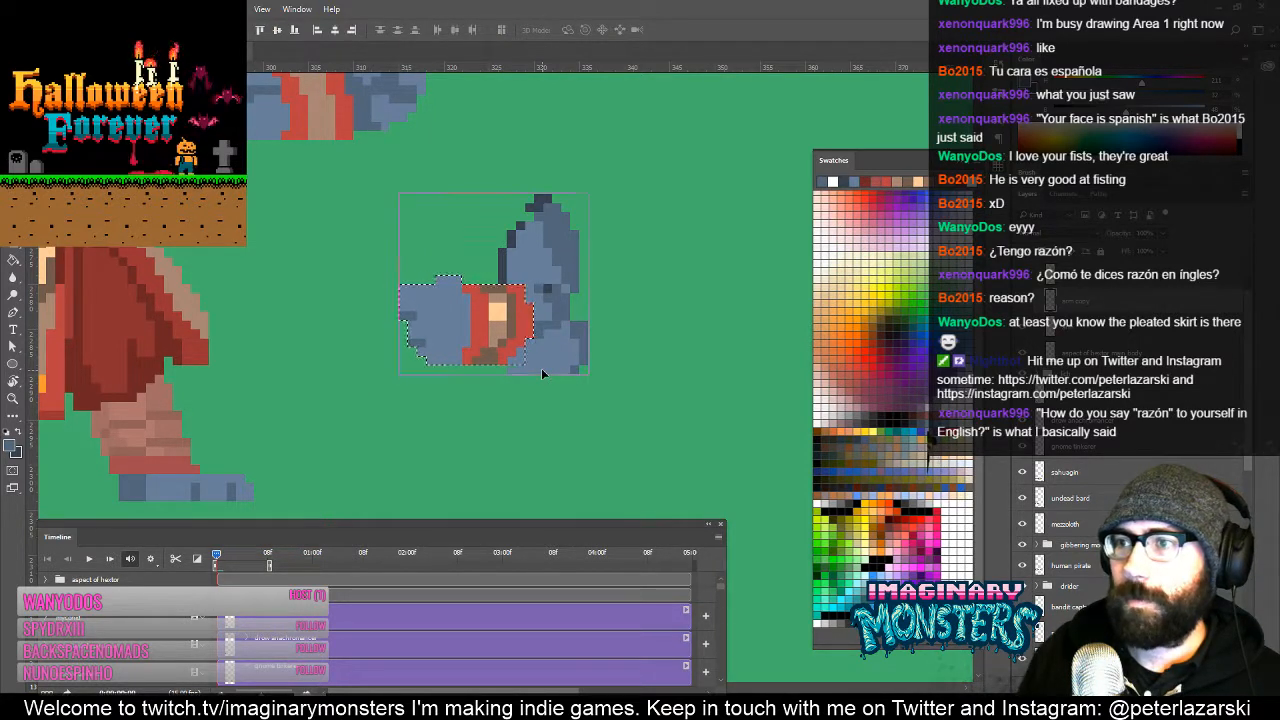
# Step: Clean up the bent arm's elbow by shading its lower and outer edges in darker blue and erasing the protruding outer pixels
pyautogui.press('b')
pyautogui.keyDown('alt'); pyautogui.click(527, 278); pyautogui.keyUp('alt')
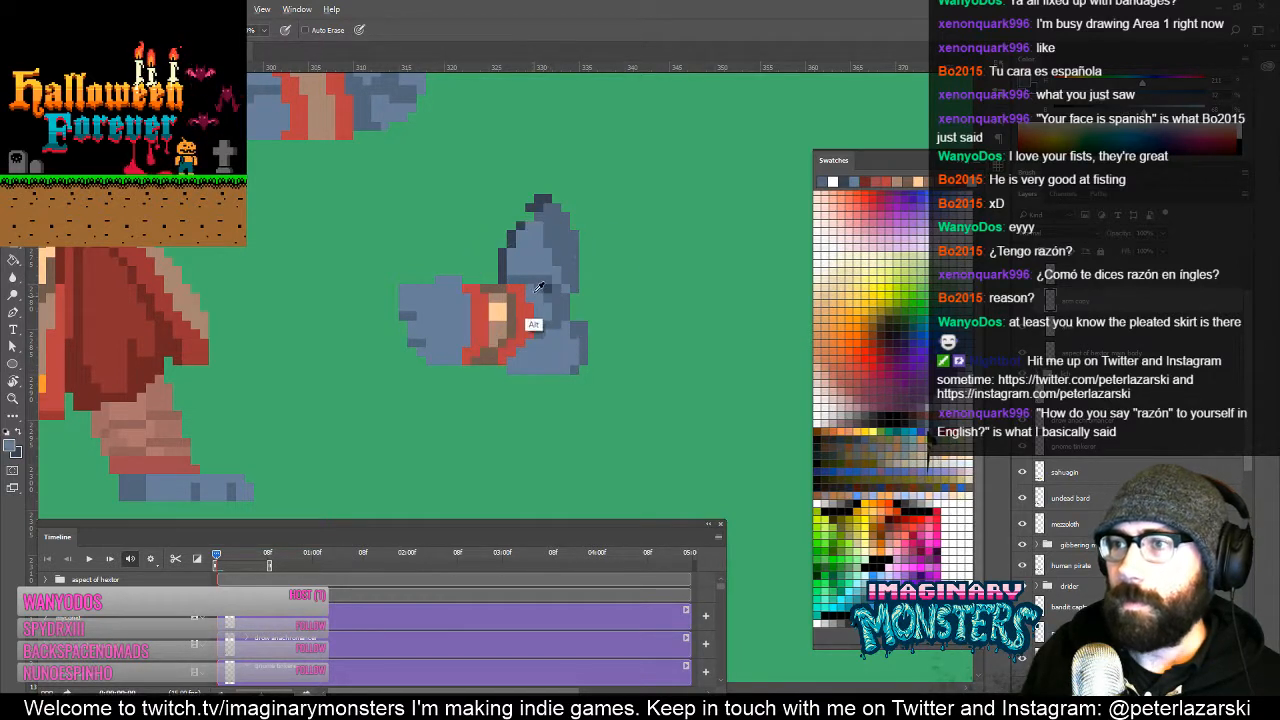
pyautogui.click(535, 327)
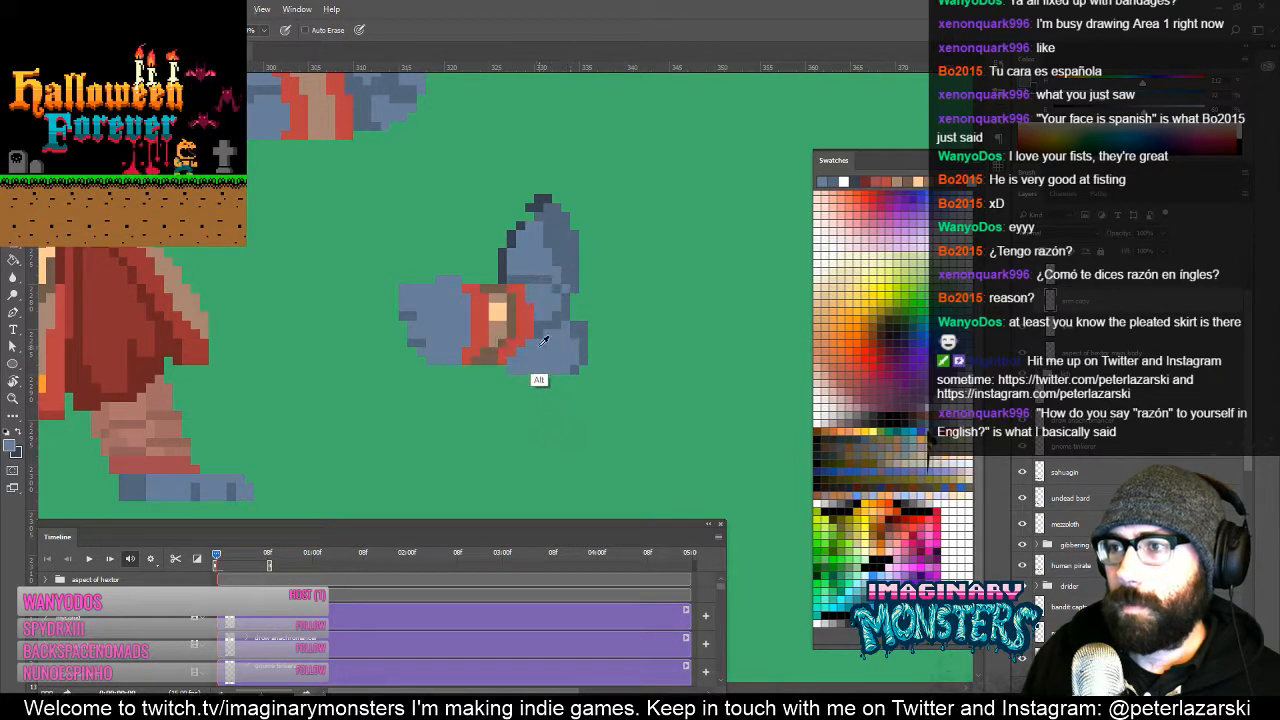
pyautogui.keyDown('alt'); pyautogui.click(585, 347); pyautogui.keyUp('alt')
pyautogui.moveTo(517, 368); pyautogui.dragTo(568, 366)
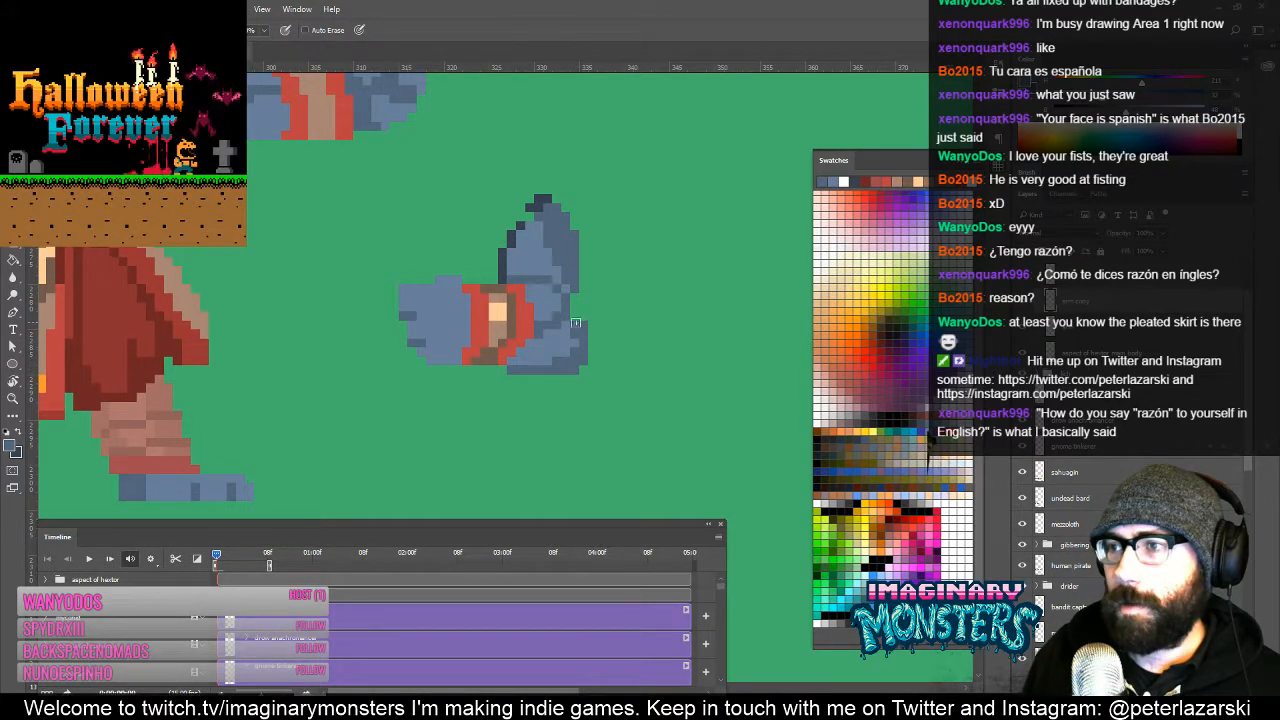
pyautogui.keyDown('alt'); pyautogui.click(574, 322); pyautogui.keyUp('alt')
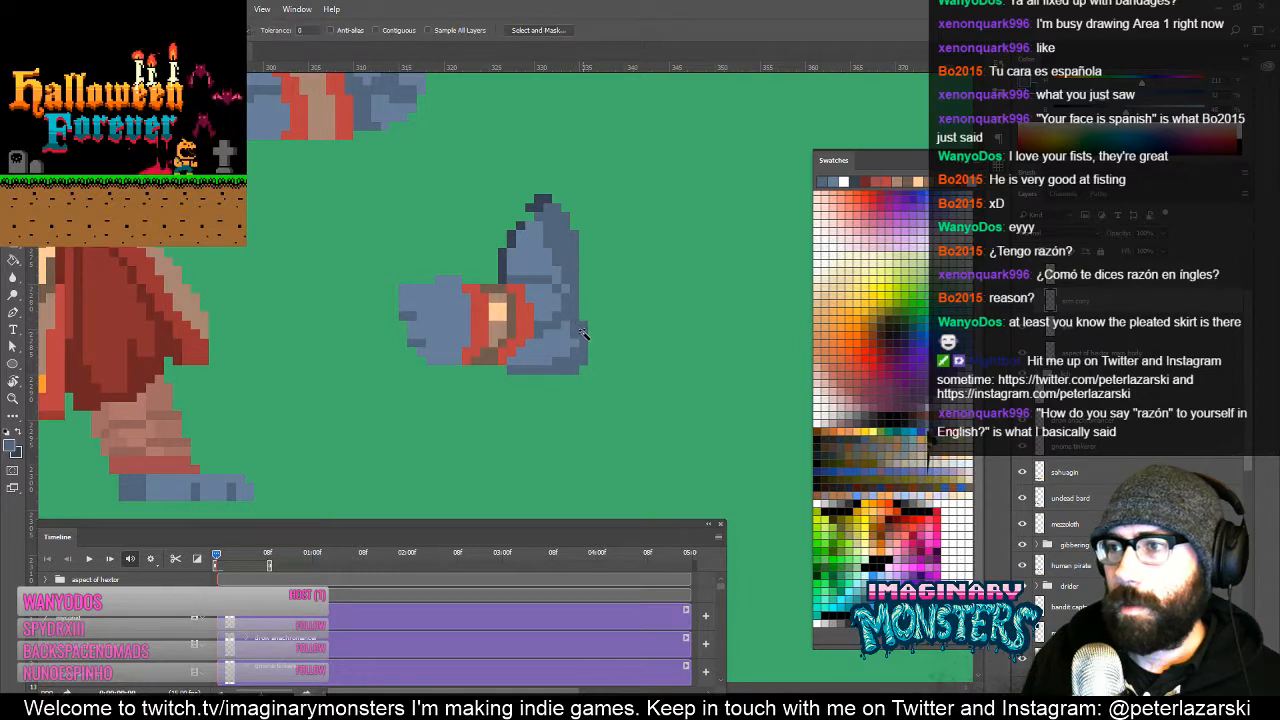
pyautogui.press('e')
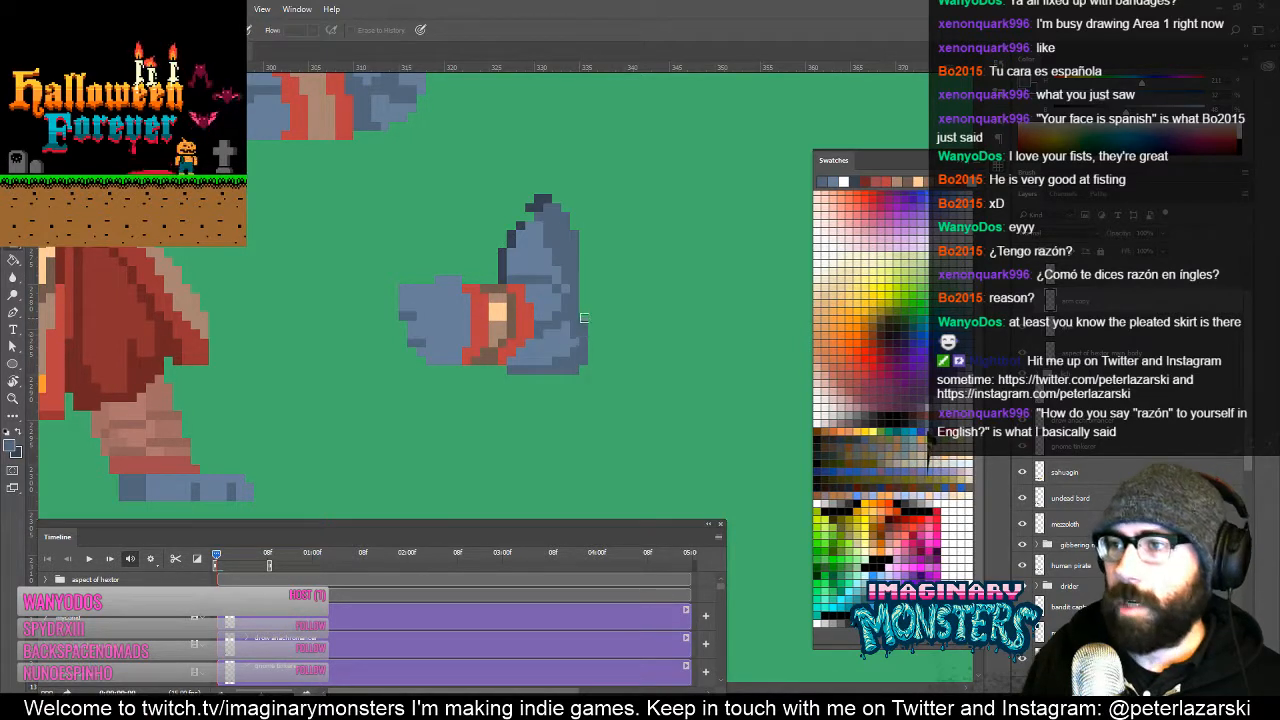
pyautogui.moveTo(584, 318); pyautogui.dragTo(561, 406)
pyautogui.press('b')
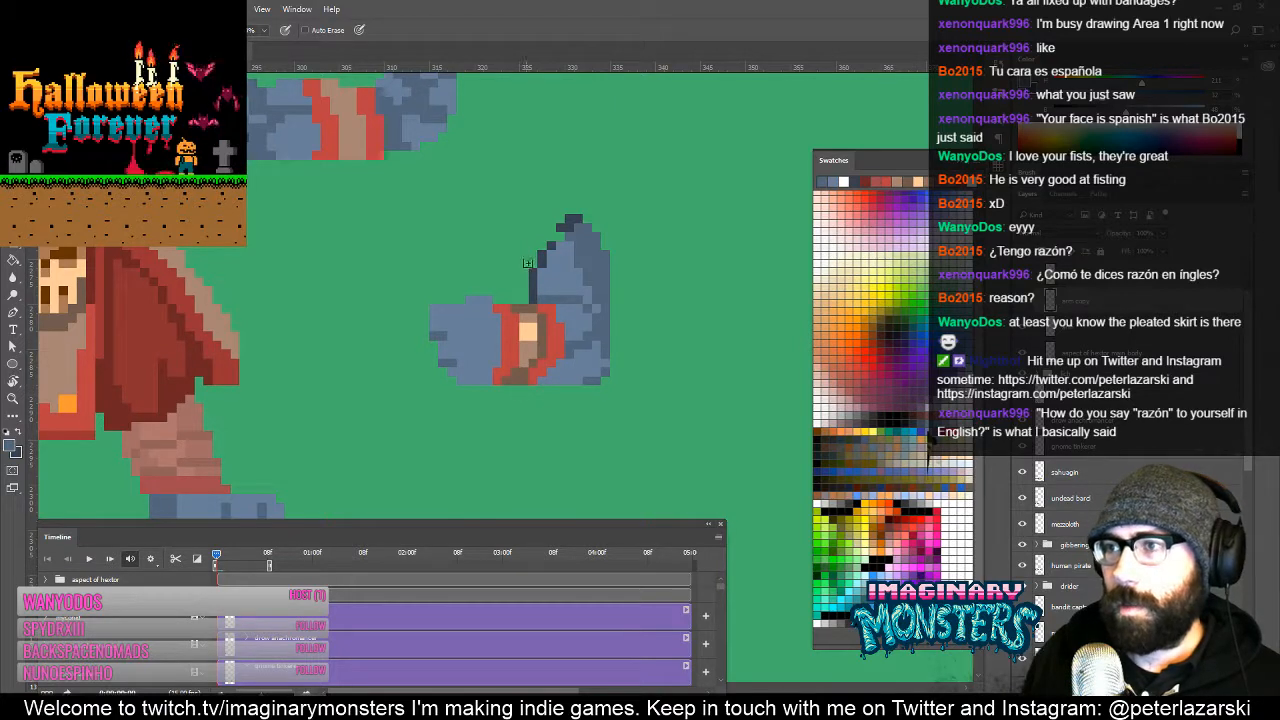
# Step: Try the bent arm against the torso to check its fit, and return it to the empty canvas beside the sprite
pyautogui.moveTo(556, 255)
pyautogui.mouseDown()
pyautogui.moveTo(596, 298)
pyautogui.moveTo(561, 315)
pyautogui.moveTo(426, 279)
pyautogui.moveTo(685, 351)
pyautogui.mouseUp()
pyautogui.press('v')
pyautogui.moveTo(676, 335); pyautogui.dragTo(459, 291)
pyautogui.moveTo(536, 282); pyautogui.dragTo(548, 318)
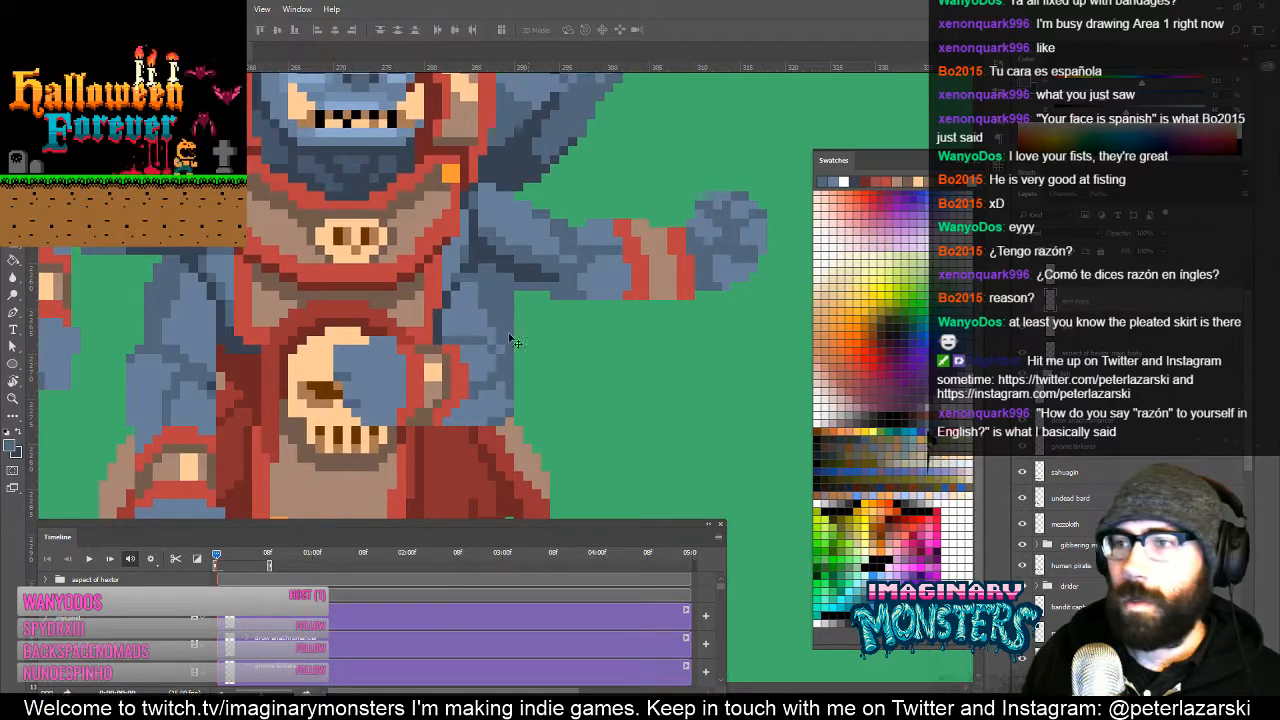
pyautogui.moveTo(463, 362); pyautogui.dragTo(445, 334)
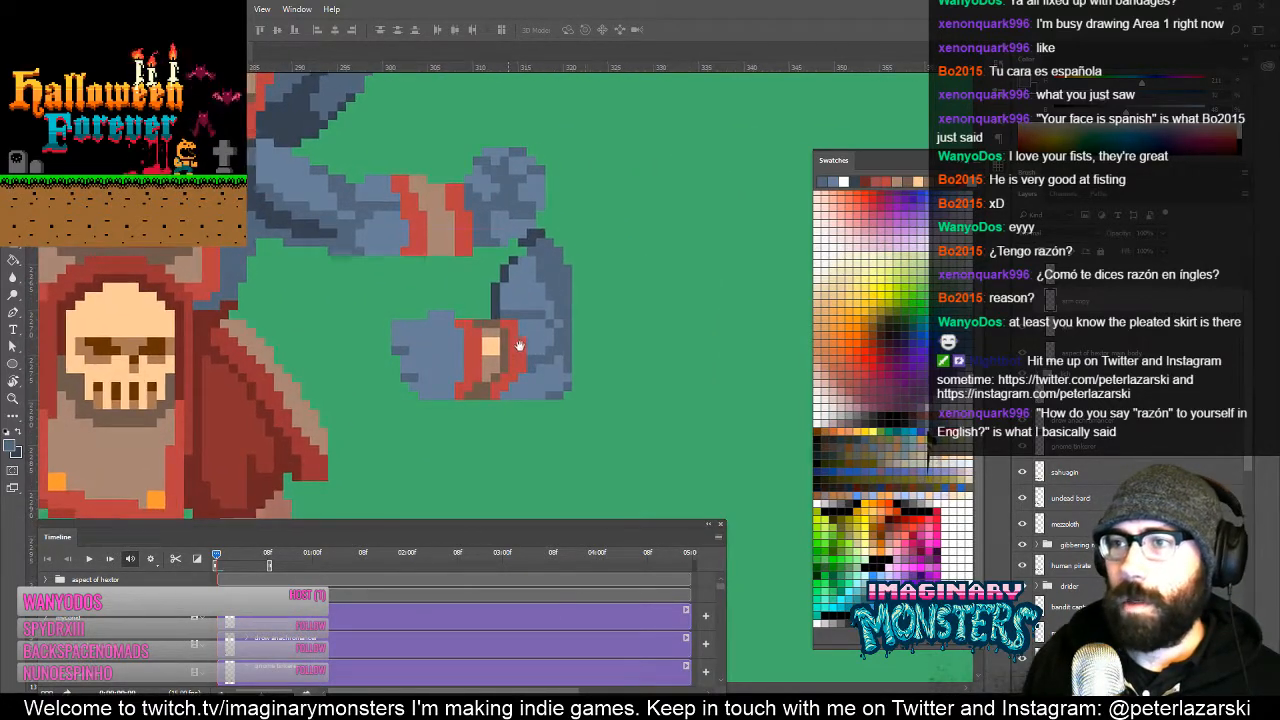
pyautogui.moveTo(535, 350); pyautogui.dragTo(571, 368)
# Step: Shift the bent arm's fist and wristband two more pixels toward the elbow
pyautogui.press('m')
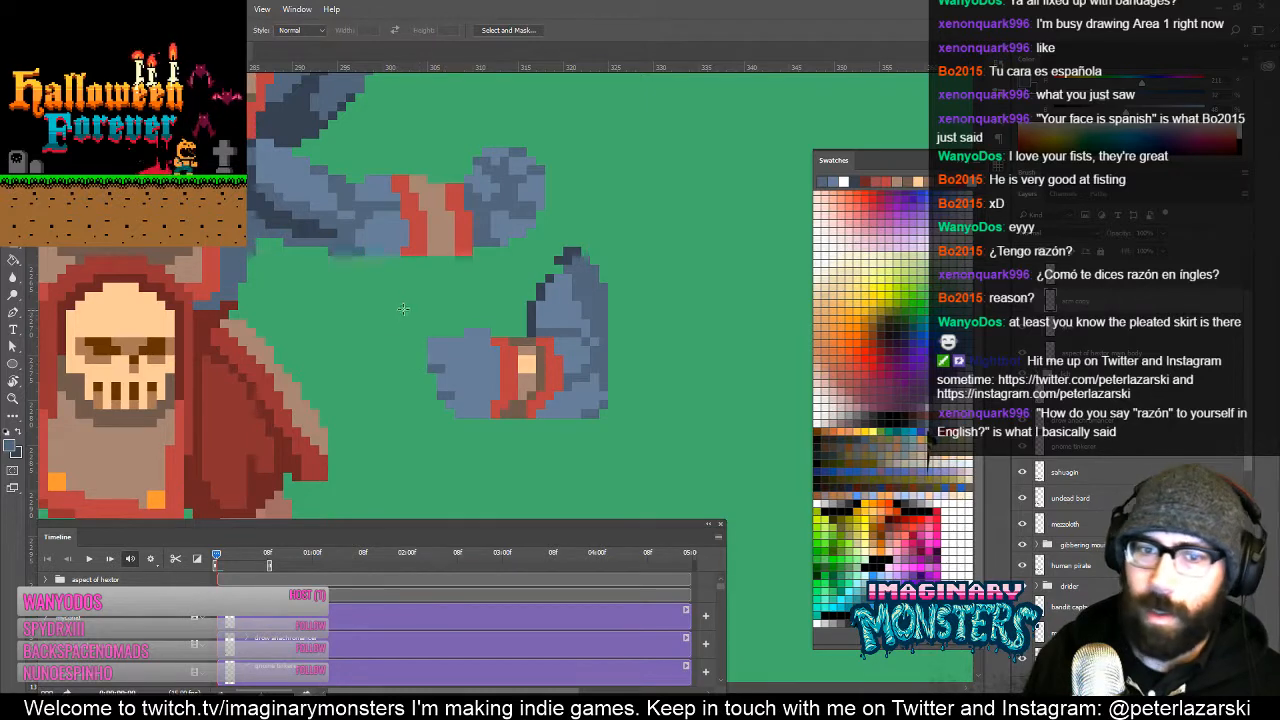
pyautogui.moveTo(412, 301); pyautogui.dragTo(498, 436)
pyautogui.moveTo(492, 339)
pyautogui.mouseDown()
pyautogui.moveTo(559, 421)
pyautogui.moveTo(541, 397)
pyautogui.mouseUp()
pyautogui.press('v')
pyautogui.hotkey('ctrl', 'd')
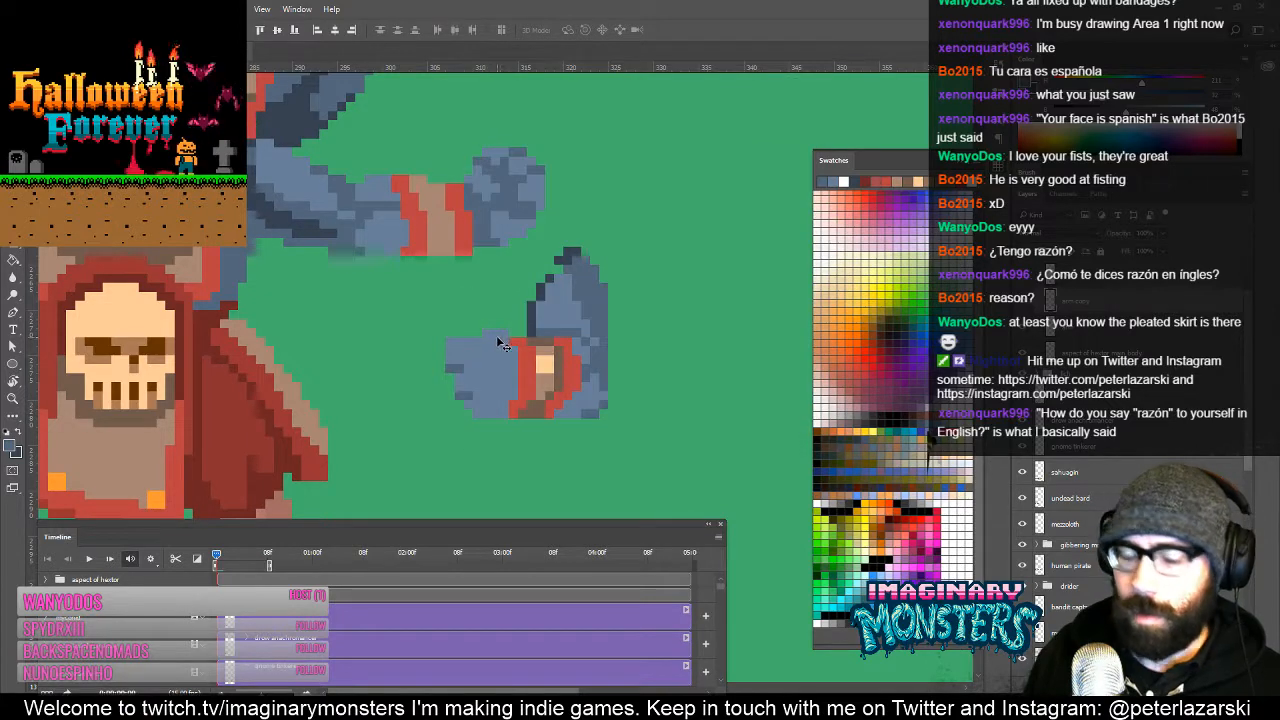
# Step: Trim the outer edge of the bent arm's fist and draw its finger lines in darker blue
pyautogui.press('e')
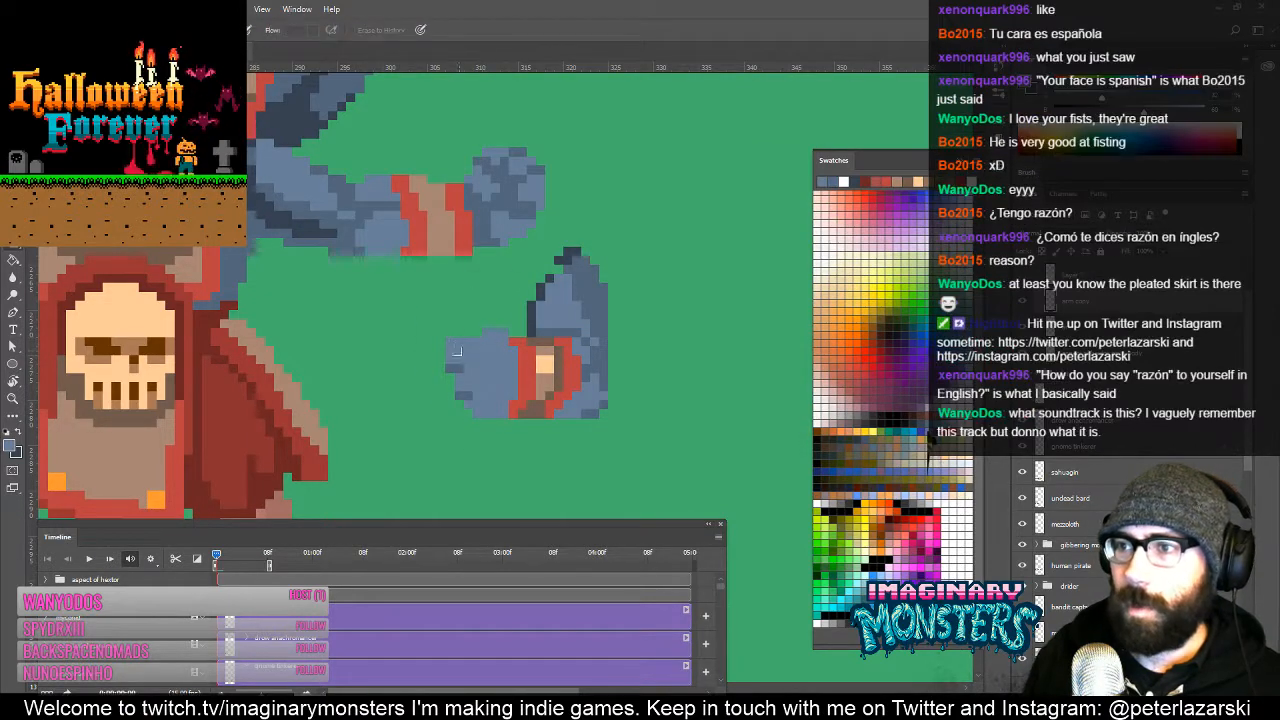
pyautogui.moveTo(456, 350); pyautogui.dragTo(464, 409)
pyautogui.press('b')
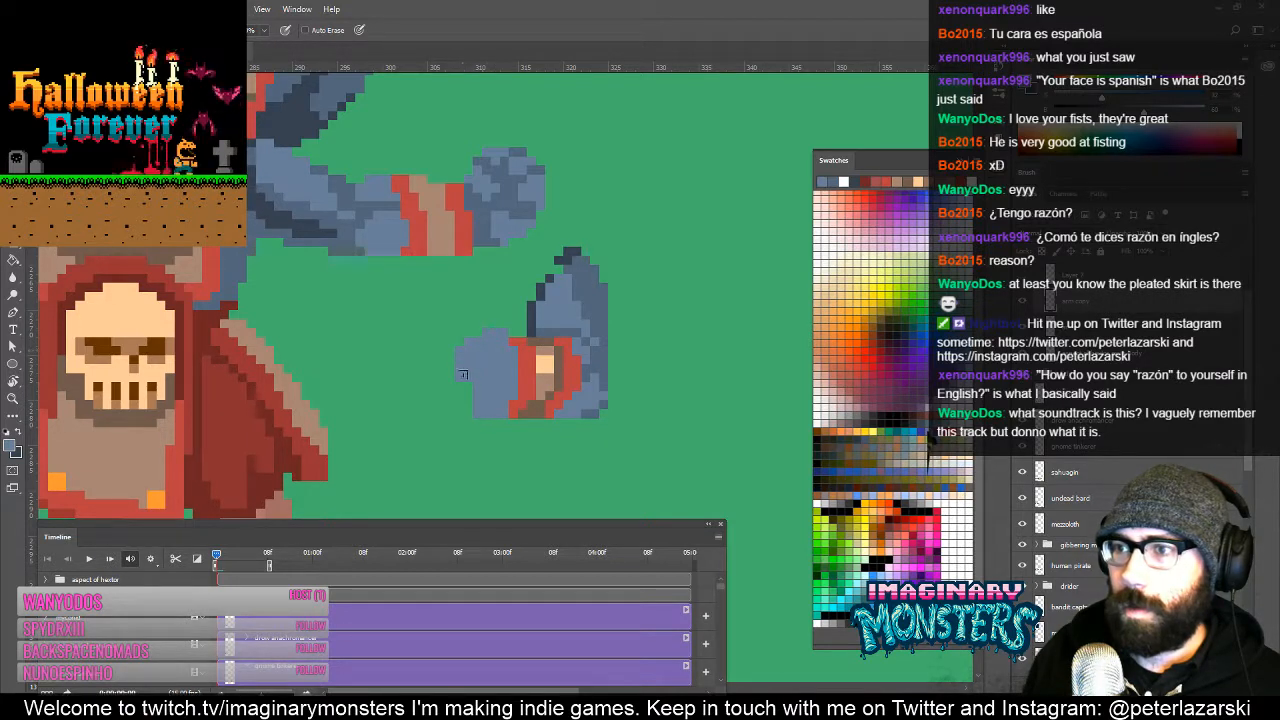
pyautogui.keyDown('alt'); pyautogui.click(558, 322); pyautogui.keyUp('alt')
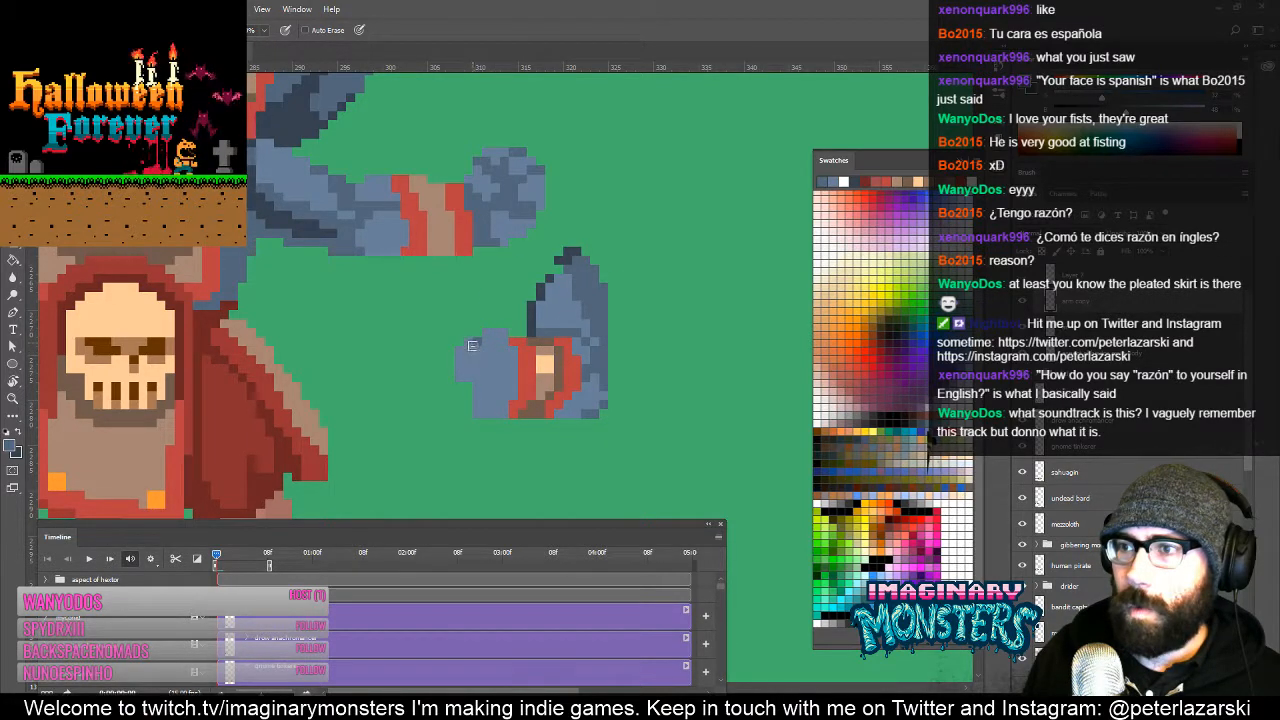
pyautogui.moveTo(472, 366); pyautogui.dragTo(497, 364)
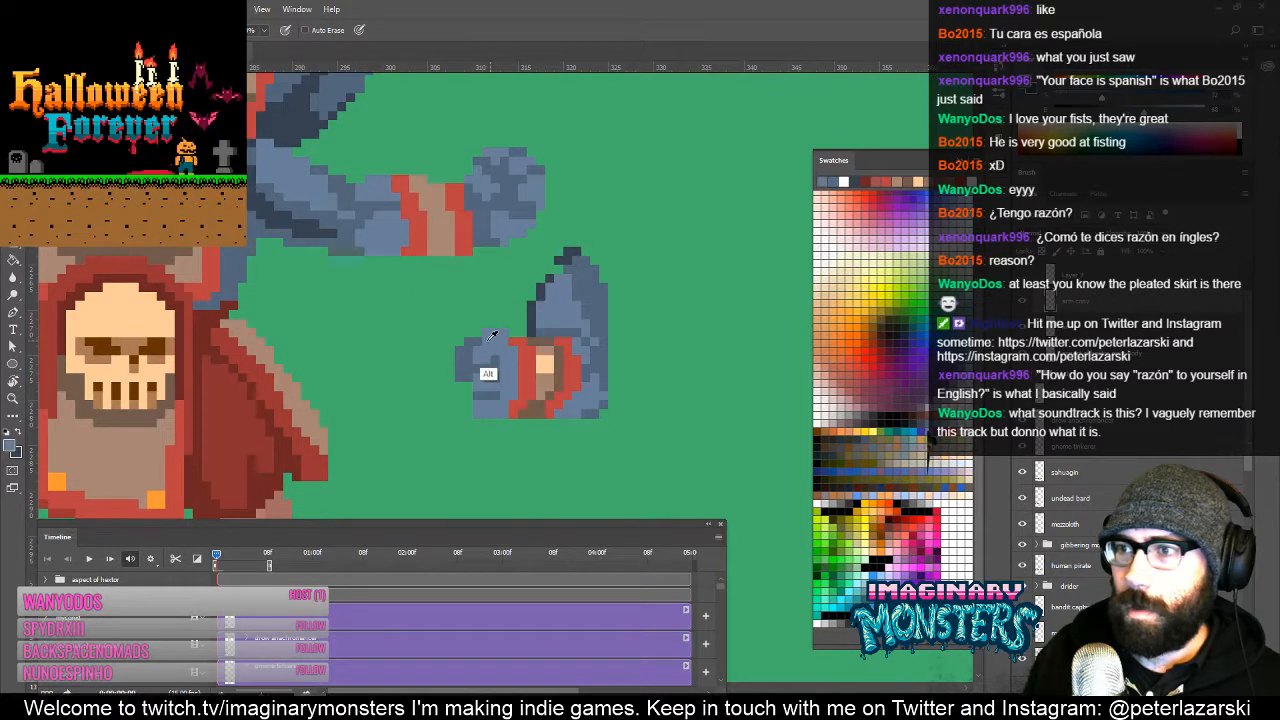
pyautogui.press('e')
# Step: Move the finished bent arm onto the body beneath the outstretched arm, with its fist beside the large skull
pyautogui.press('z')
pyautogui.moveTo(486, 332); pyautogui.dragTo(531, 345)
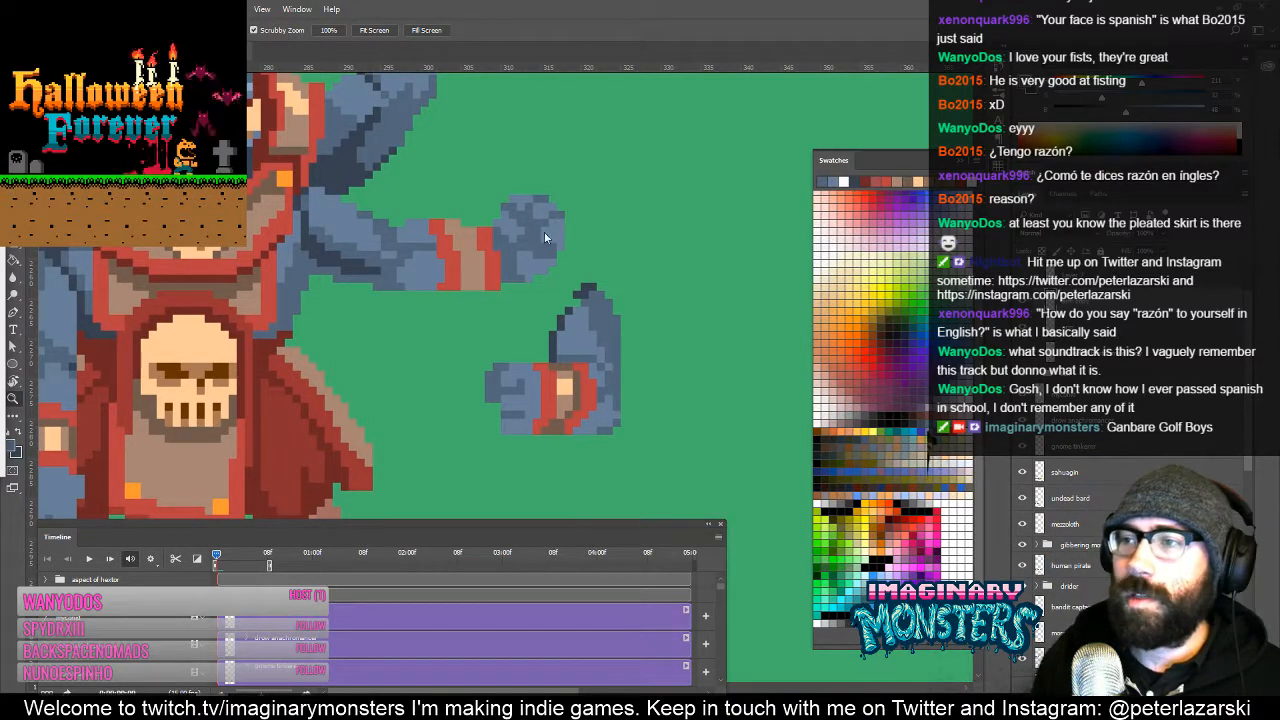
pyautogui.click(594, 320)
pyautogui.moveTo(577, 337); pyautogui.dragTo(569, 380)
pyautogui.keyDown('alt'); pyautogui.click(708, 347); pyautogui.keyUp('alt')
pyautogui.press('z')
pyautogui.click(575, 351)
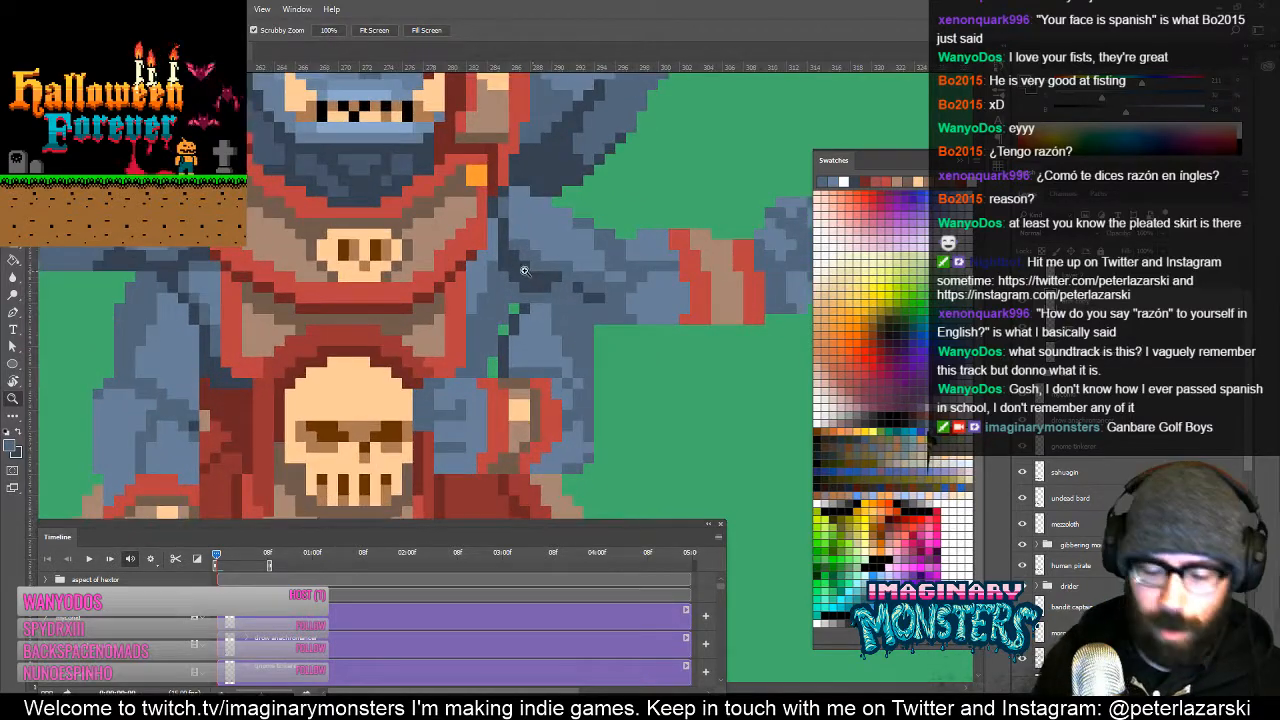
# Step: Shift the upper part of the bent arm two pixels toward the torso and touch up its outer edge in blue
pyautogui.press('m')
pyautogui.moveTo(466, 251); pyautogui.dragTo(670, 378)
pyautogui.press('v')
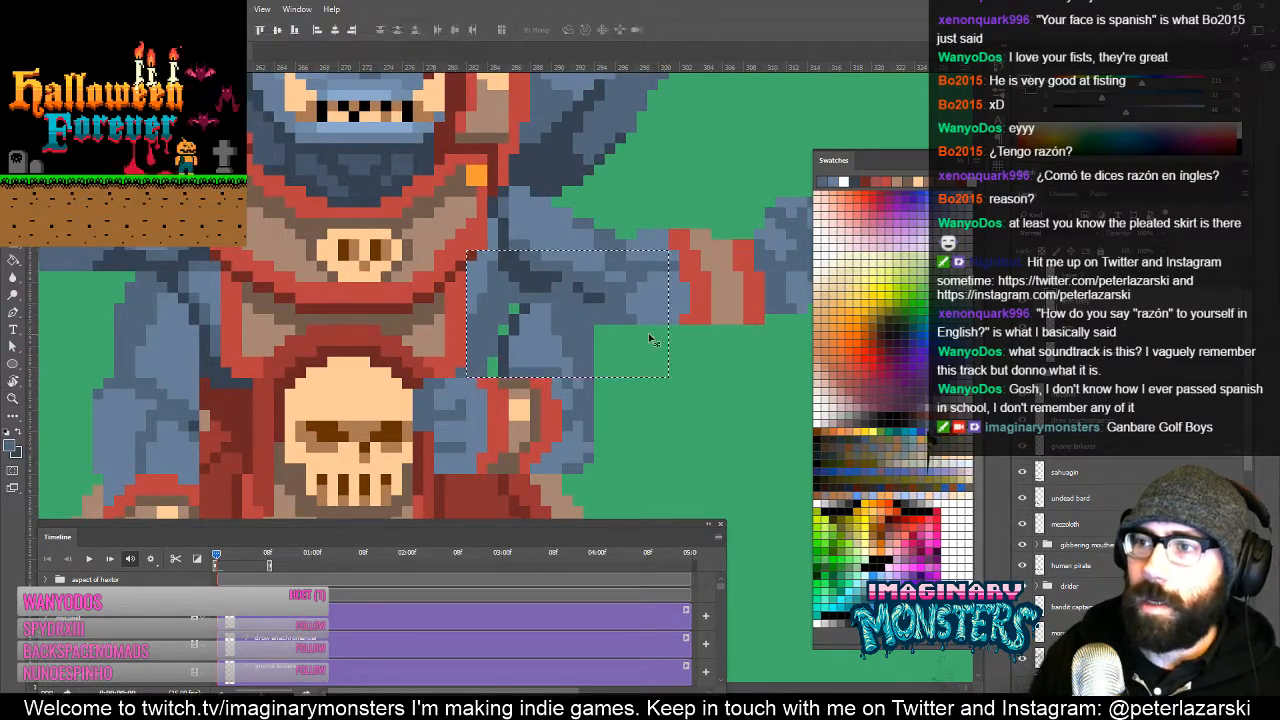
pyautogui.press('Left')
pyautogui.press('Left')
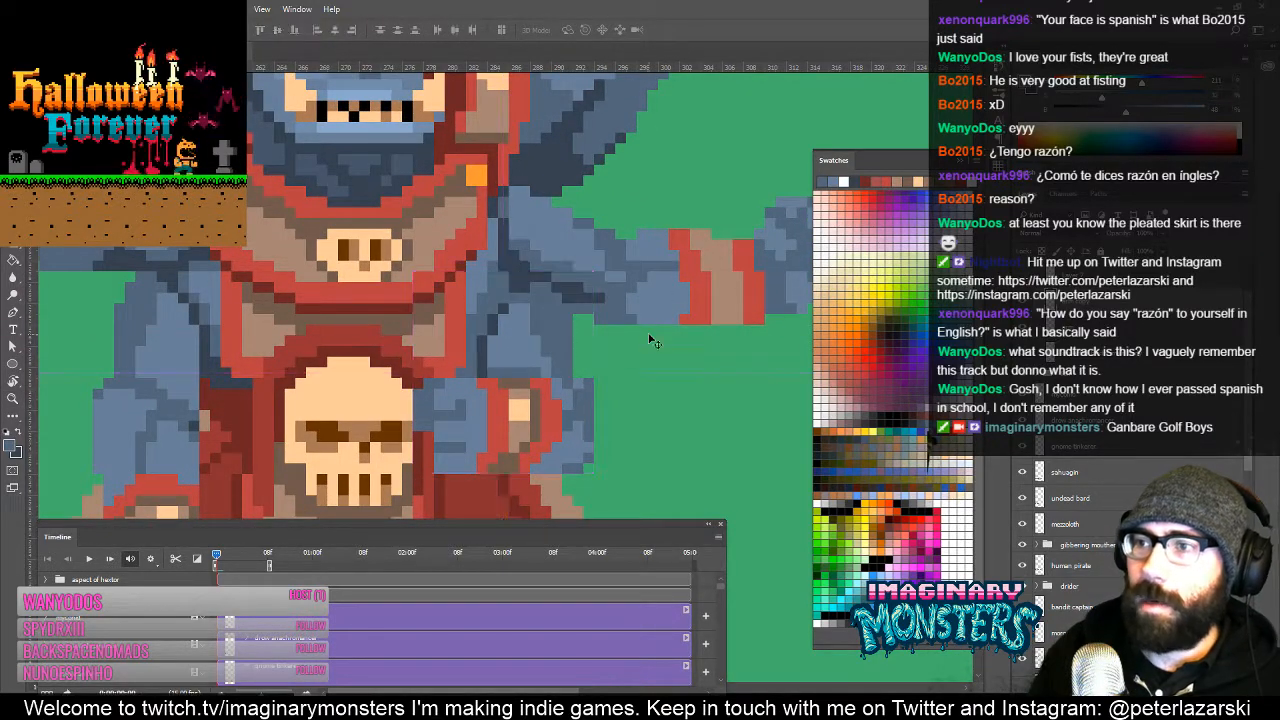
pyautogui.press('b')
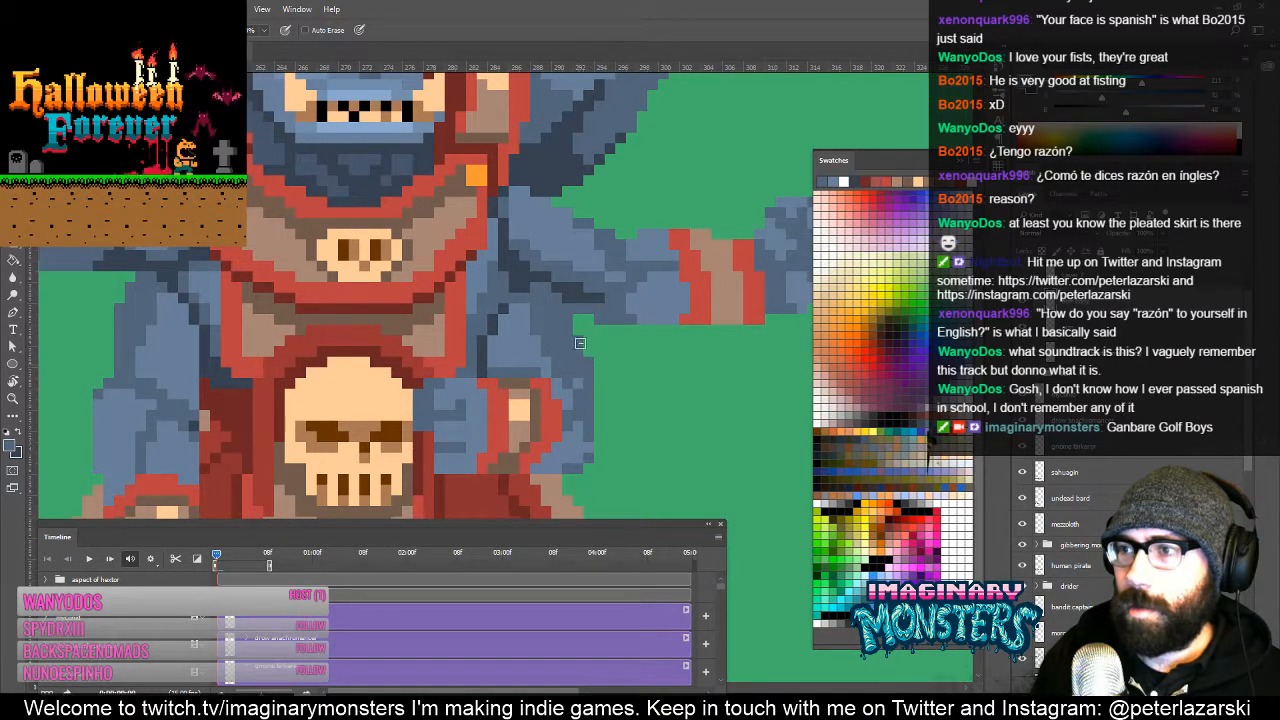
pyautogui.moveTo(564, 364); pyautogui.dragTo(608, 366)
pyautogui.keyDown('alt'); pyautogui.click(528, 350); pyautogui.keyUp('alt')
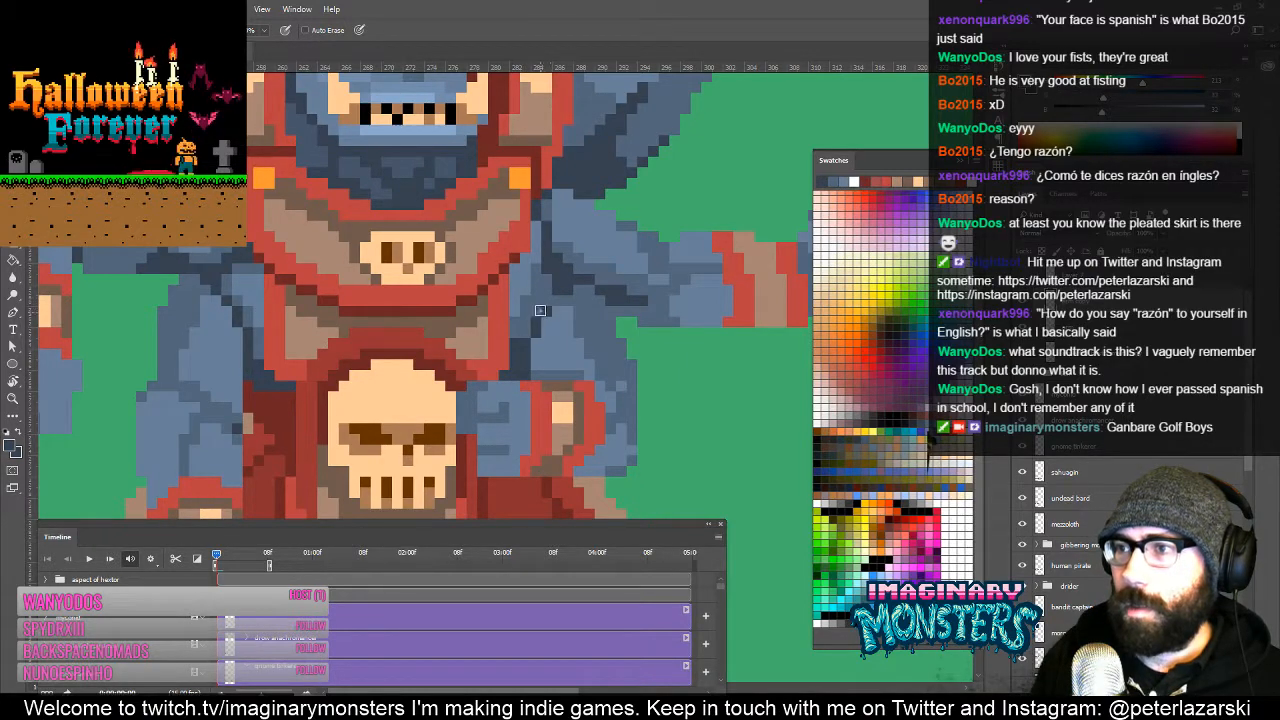
# Step: Examine the whole ogre sprite with the bent arm attached, checking the balance of all its arms
pyautogui.press('z')
pyautogui.keyDown('alt'); pyautogui.click(609, 298); pyautogui.keyUp('alt')
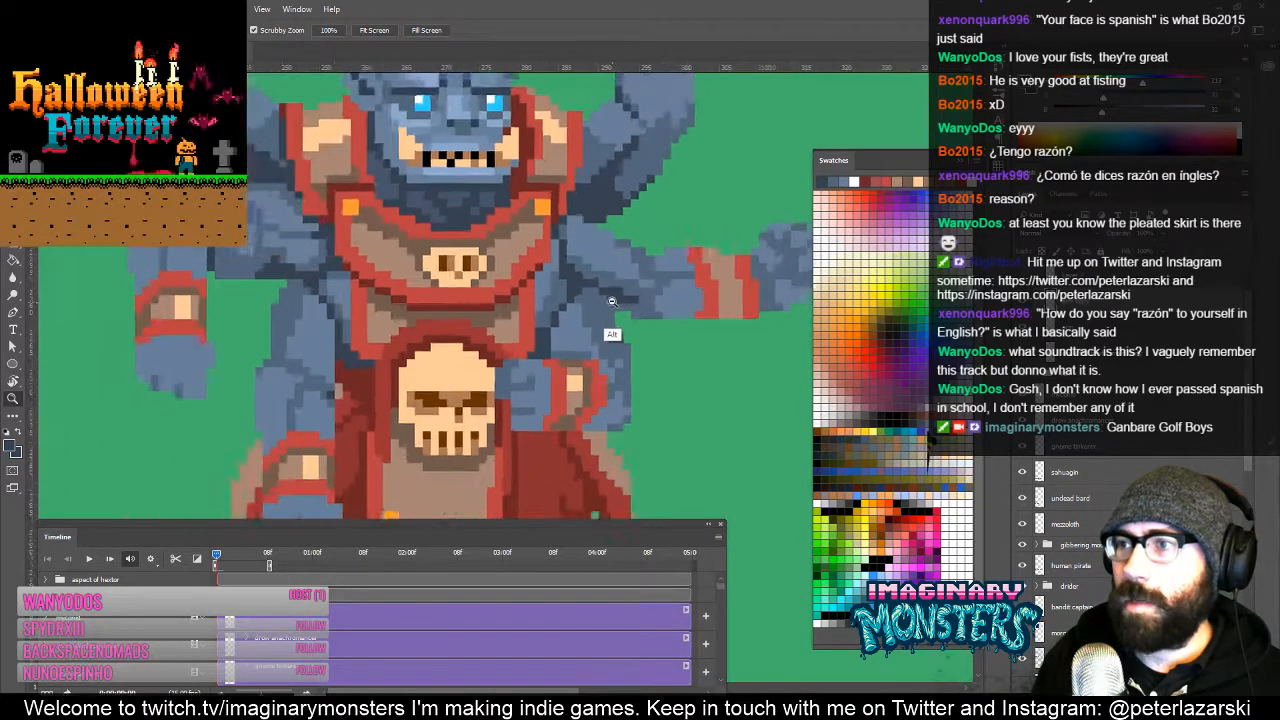
pyautogui.keyDown('alt'); pyautogui.click(610, 298); pyautogui.keyUp('alt')
pyautogui.keyDown('alt'); pyautogui.click(676, 328); pyautogui.keyUp('alt')
pyautogui.keyDown('alt'); pyautogui.click(675, 358); pyautogui.keyUp('alt')
pyautogui.moveTo(620, 356); pyautogui.dragTo(528, 394)
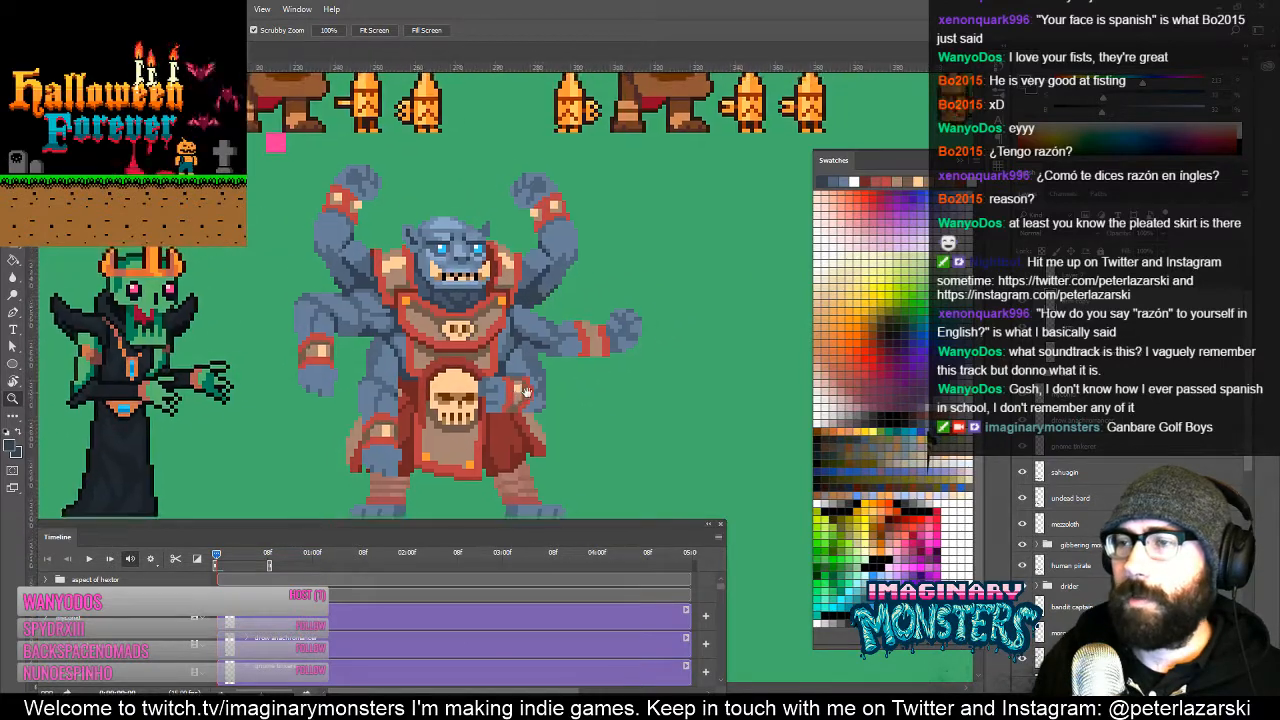
pyautogui.press('b')
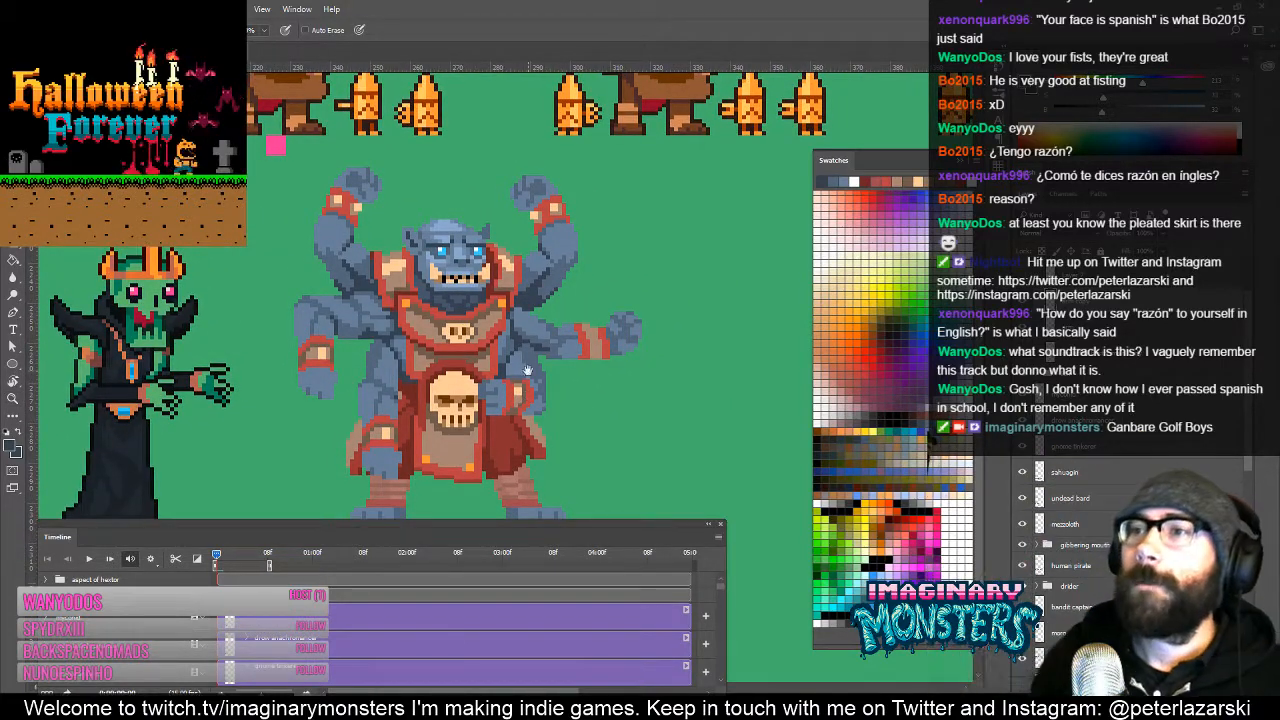
pyautogui.moveTo(459, 275); pyautogui.dragTo(481, 250)
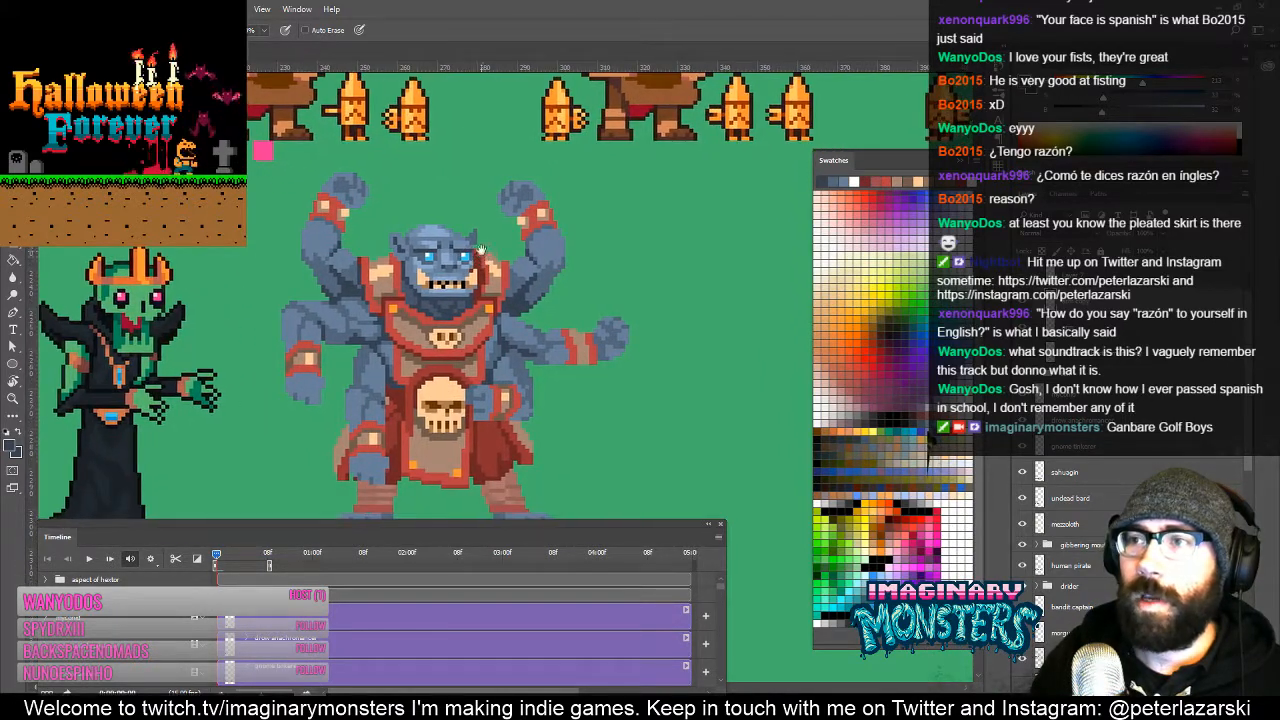
pyautogui.moveTo(541, 289); pyautogui.dragTo(506, 234)
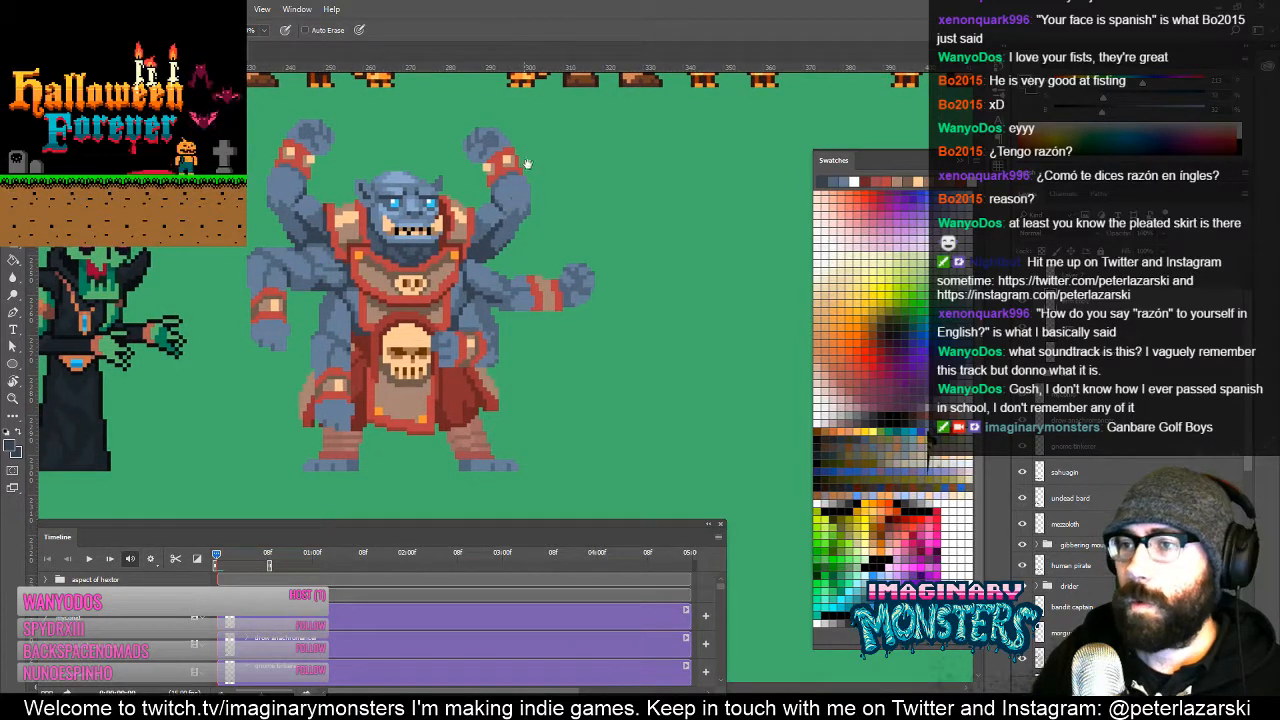
pyautogui.moveTo(527, 163); pyautogui.dragTo(553, 208)
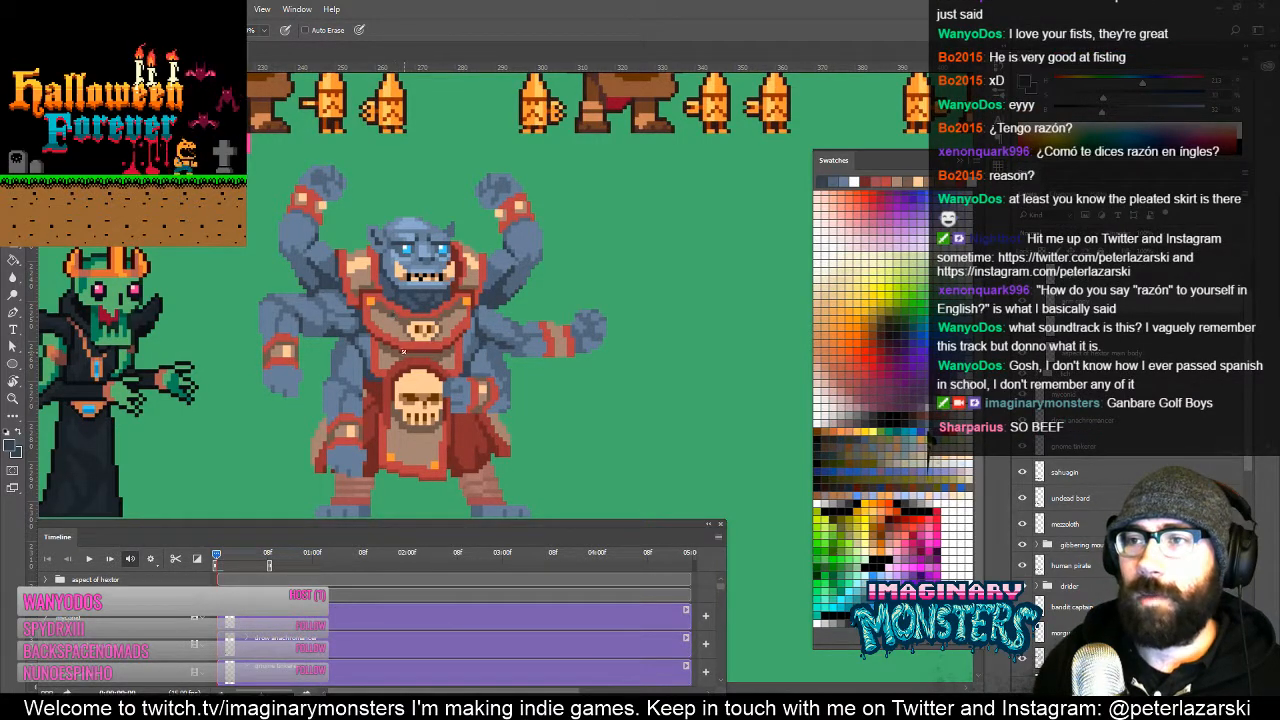
# Step: Make the ogre's main body layer active for drawing near the hanging left-side fist
pyautogui.press('z')
pyautogui.press('v')
pyautogui.keyDown('ctrl'); pyautogui.click(396, 355); pyautogui.keyUp('ctrl')
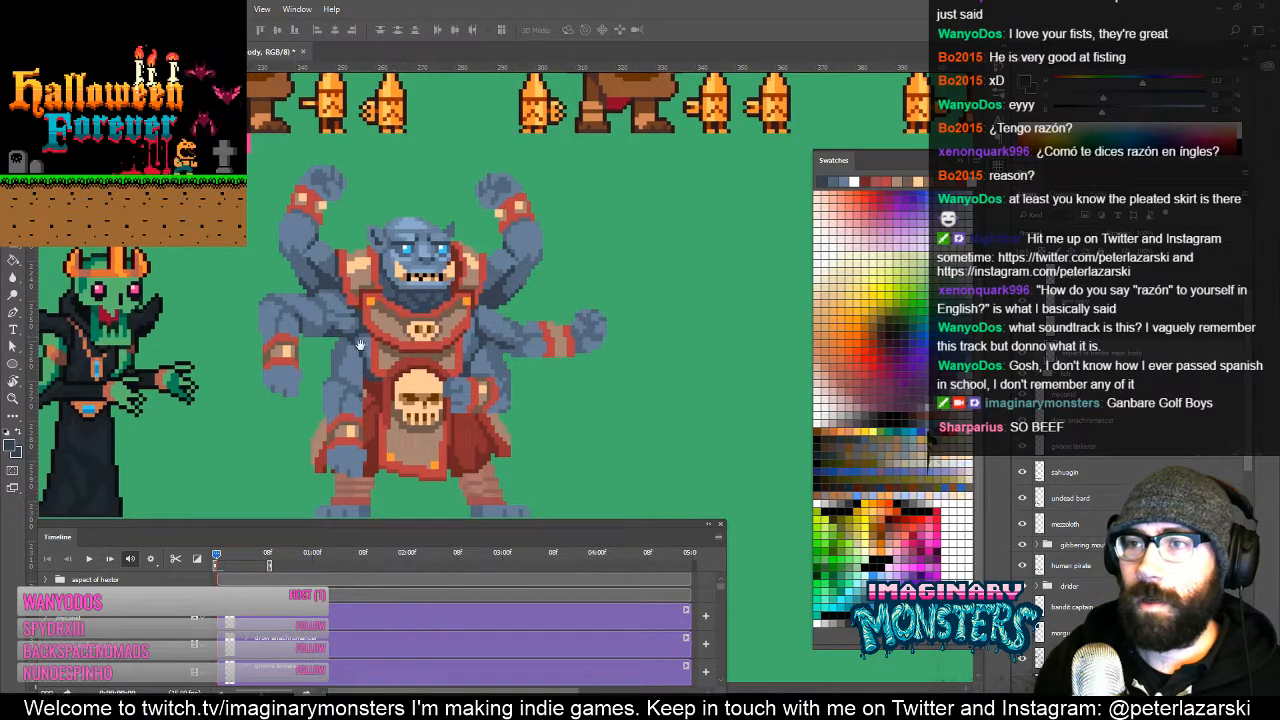
pyautogui.moveTo(360, 345); pyautogui.dragTo(483, 293)
pyautogui.keyDown('ctrl'); pyautogui.click(431, 329); pyautogui.keyUp('ctrl')
pyautogui.keyDown('ctrl'); pyautogui.click(431, 329); pyautogui.keyUp('ctrl')
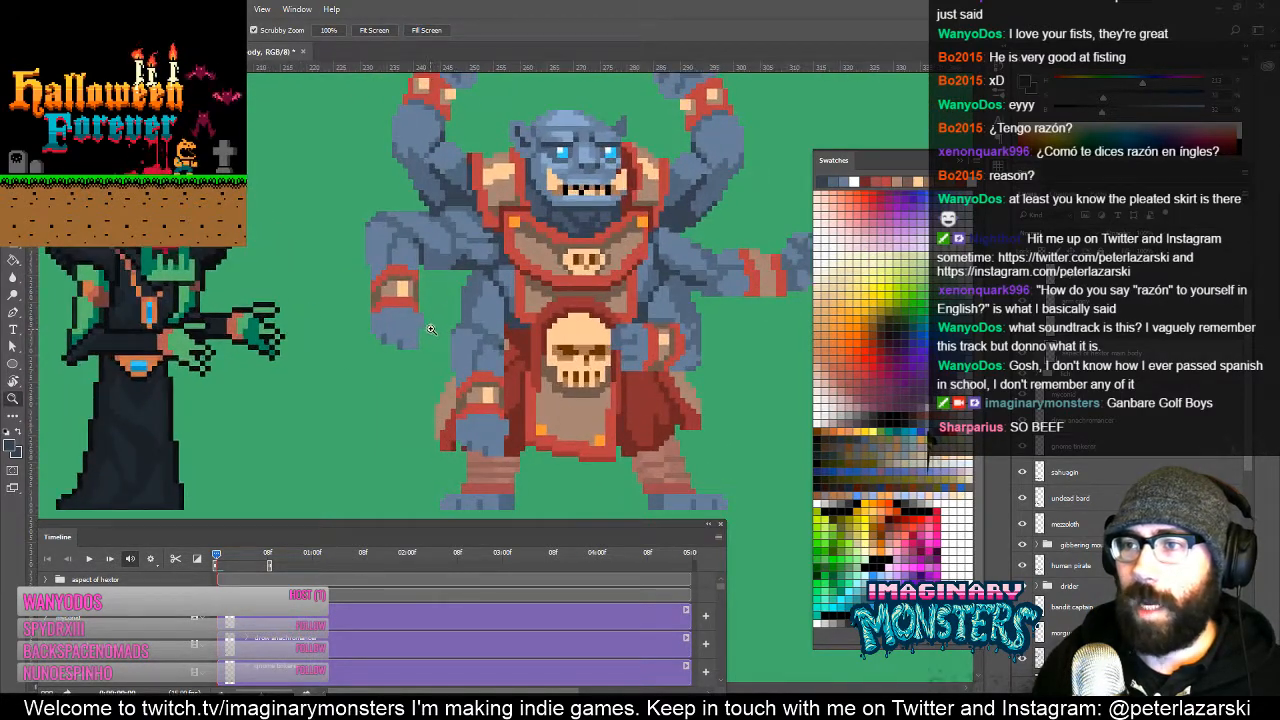
pyautogui.moveTo(431, 329); pyautogui.dragTo(540, 301)
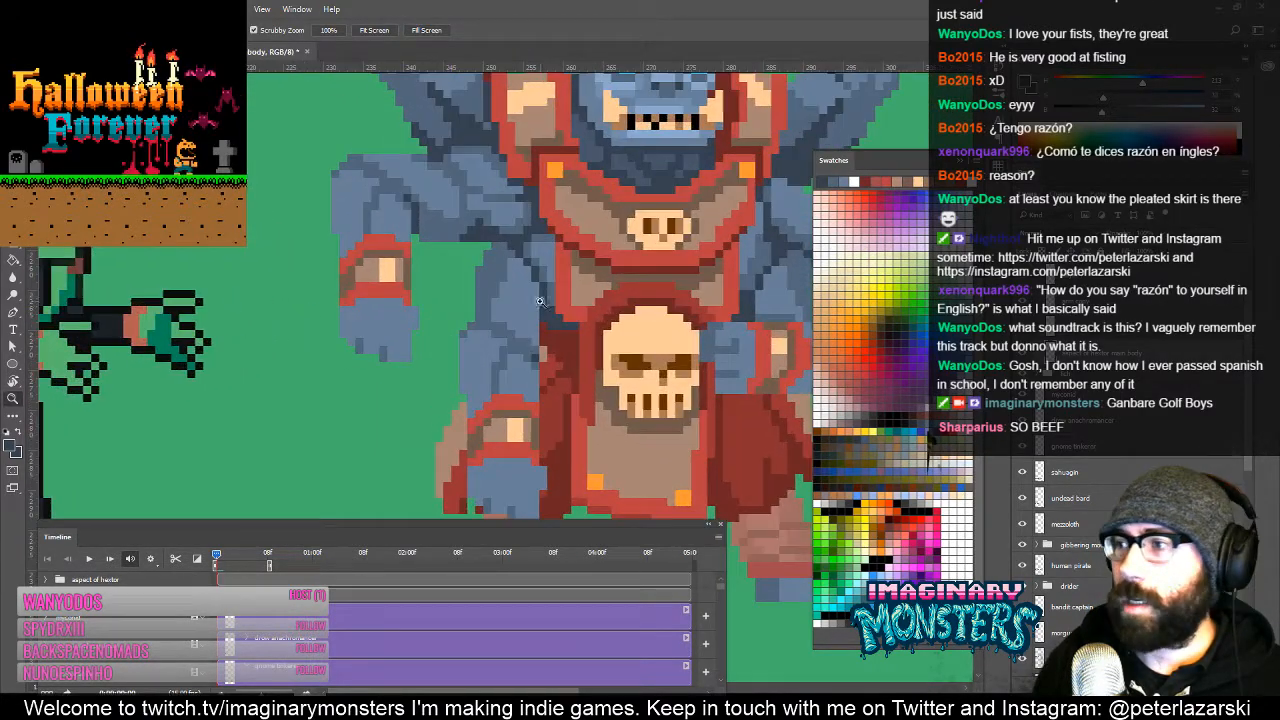
# Step: Sketch a brown handle through the hanging left-side fist, straight on the outer side and curving downward on the body side
pyautogui.click(846, 490)
pyautogui.press('b')
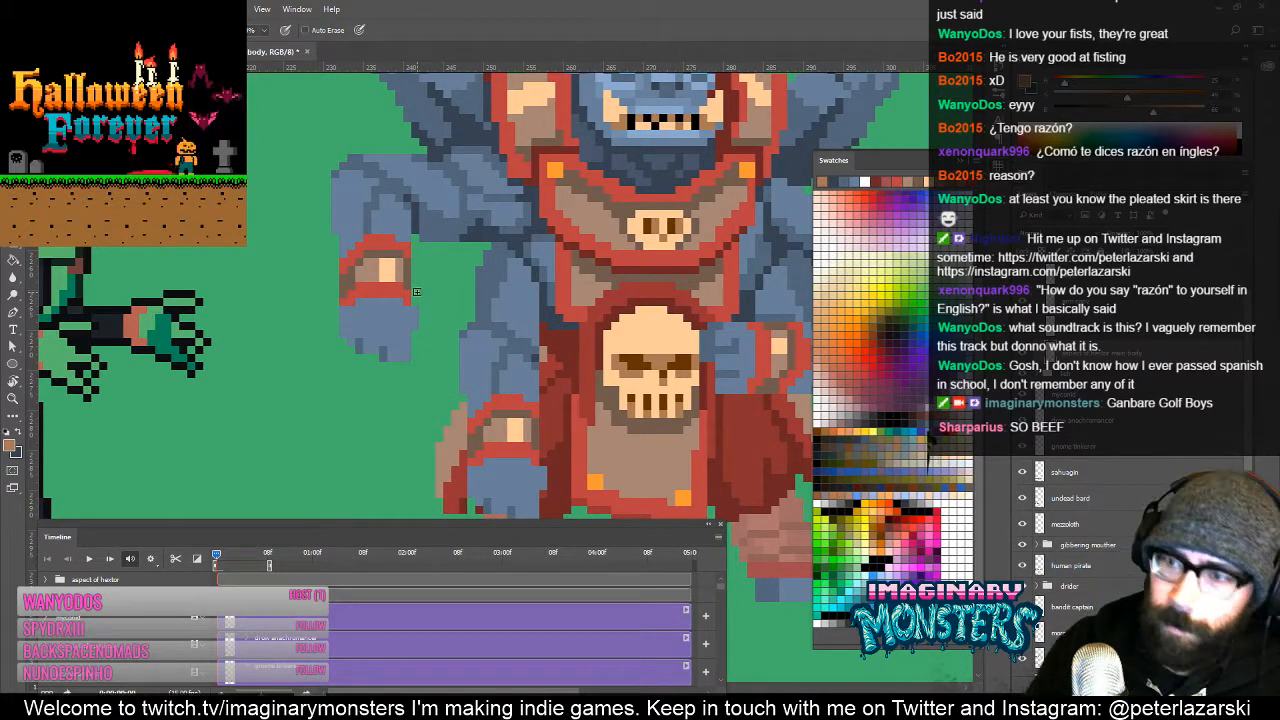
pyautogui.keyDown('shift'); pyautogui.click(433, 347); pyautogui.keyUp('shift')
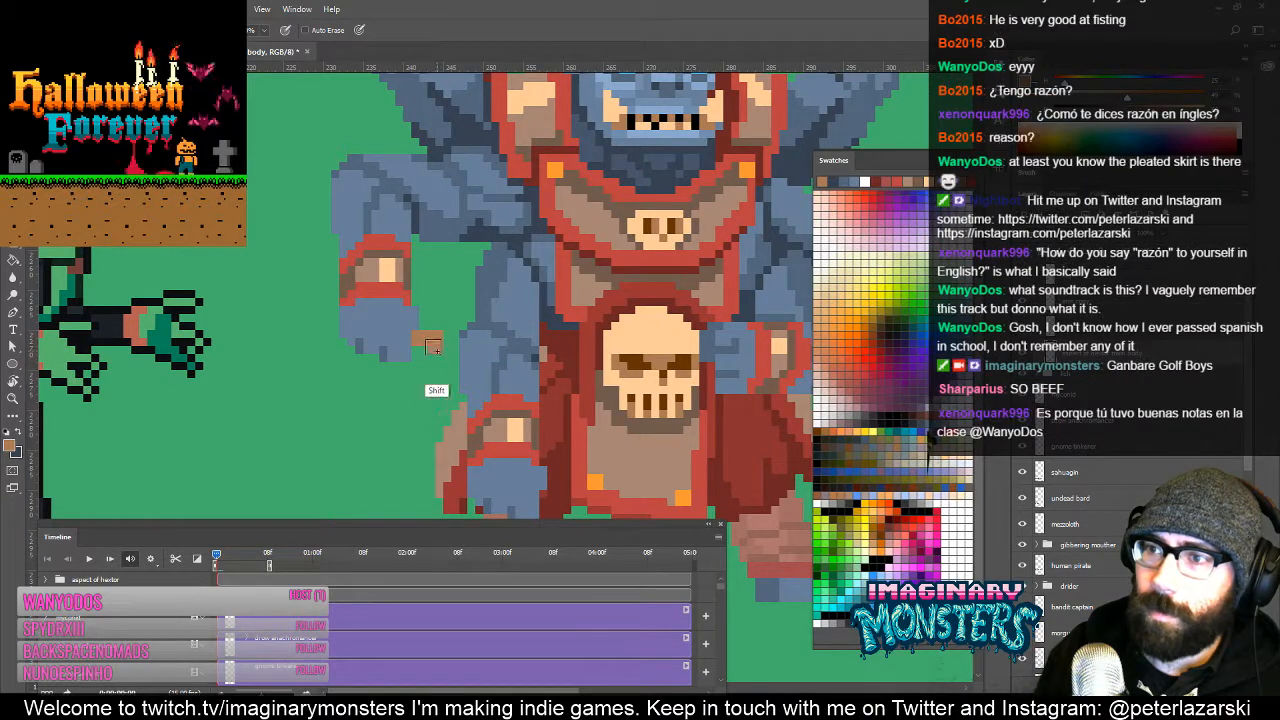
pyautogui.keyDown('shift'); pyautogui.click(433, 387); pyautogui.keyUp('shift')
pyautogui.moveTo(427, 400); pyautogui.dragTo(417, 424)
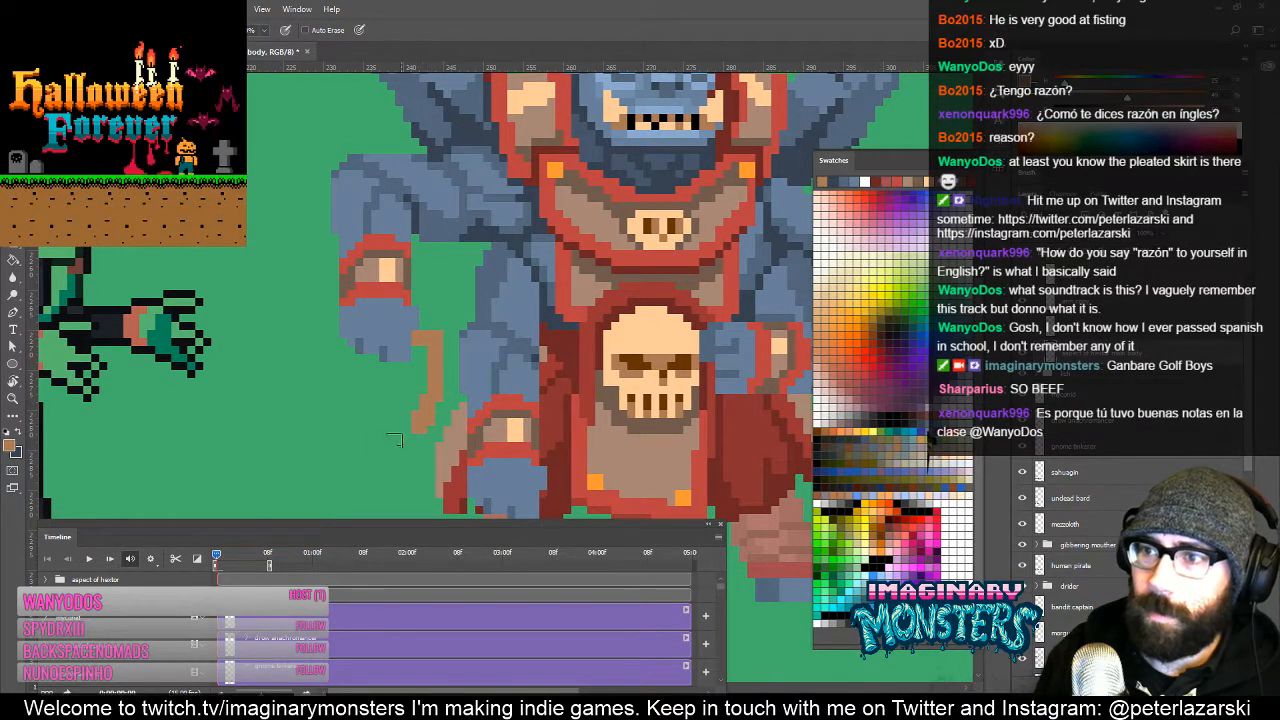
pyautogui.moveTo(340, 330); pyautogui.dragTo(300, 330)
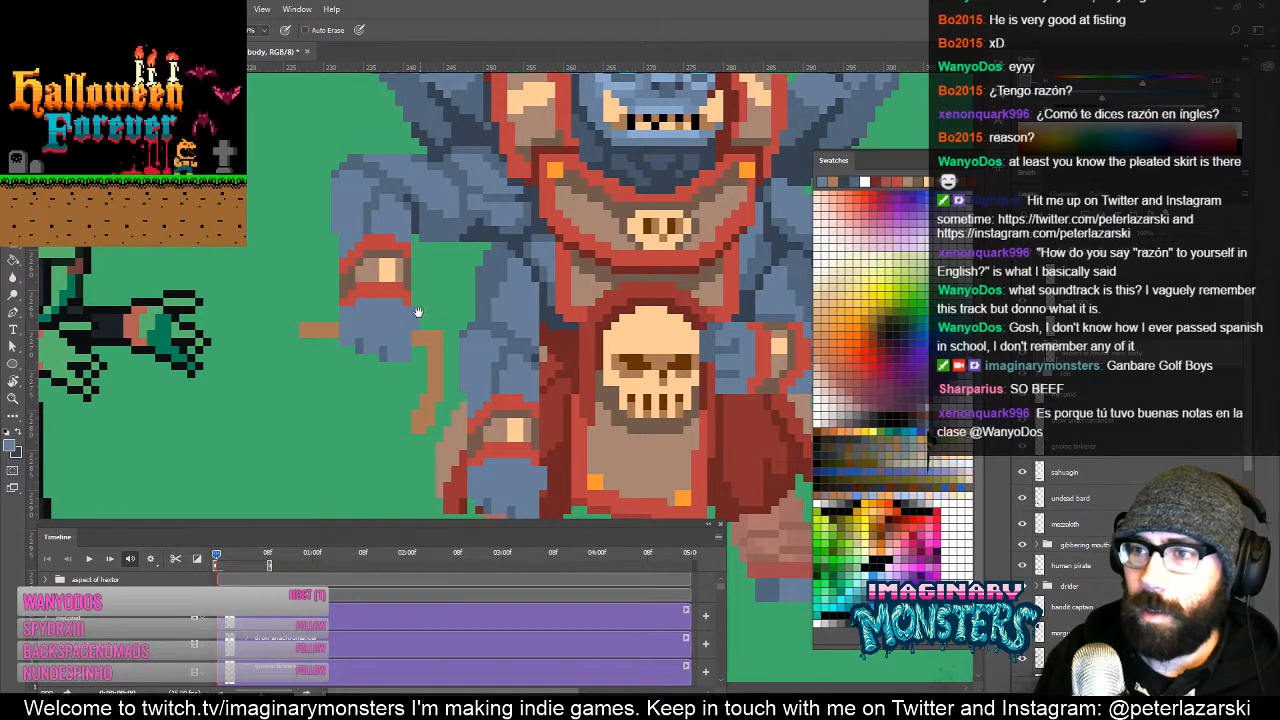
pyautogui.moveTo(418, 312); pyautogui.dragTo(406, 346)
pyautogui.moveTo(448, 383); pyautogui.dragTo(434, 350)
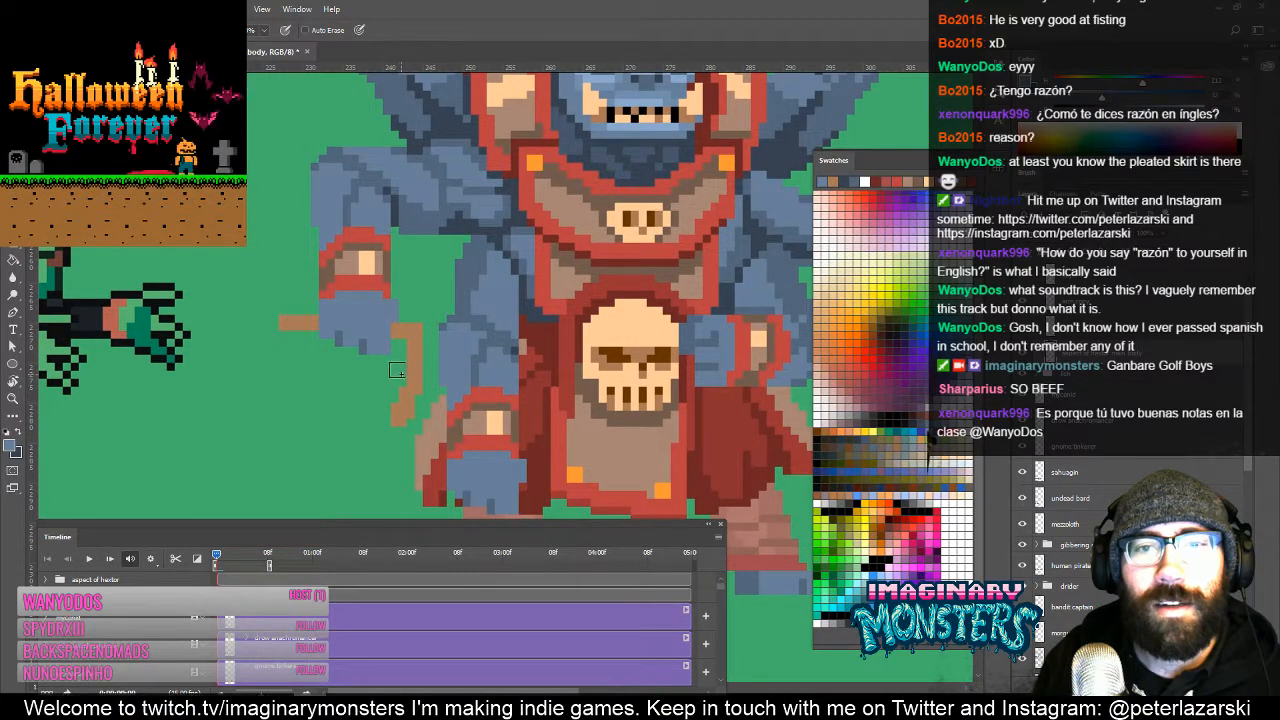
pyautogui.moveTo(360, 395); pyautogui.dragTo(331, 362)
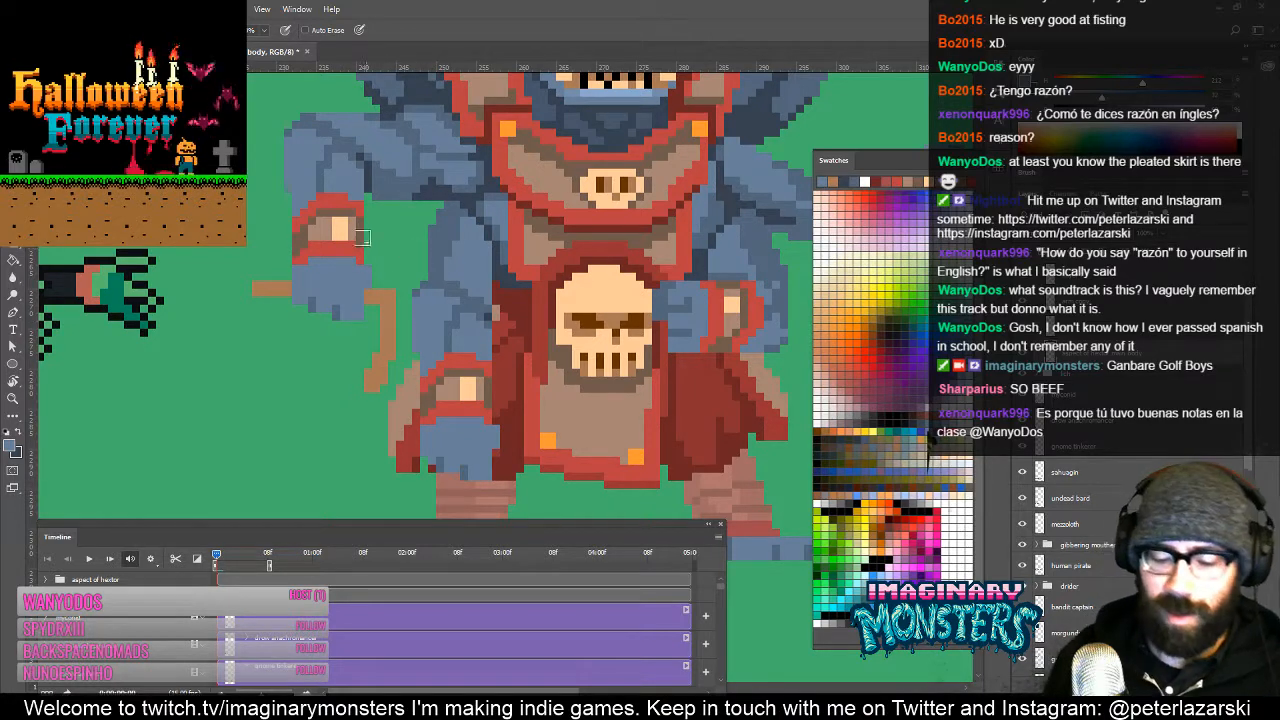
# Step: Widen the downward part of the held object in brown on the fist side into a solid axe-blade shape
pyautogui.press('e')
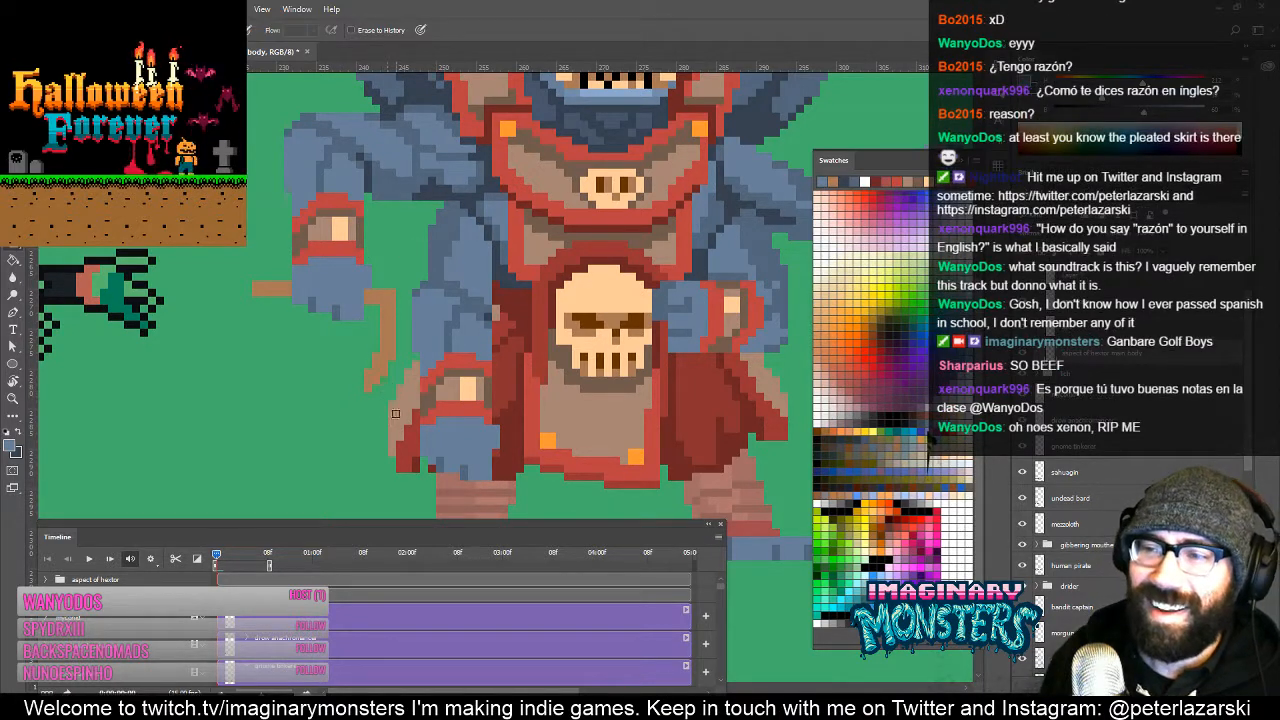
pyautogui.scroll(1, 390, 412)
pyautogui.press('b')
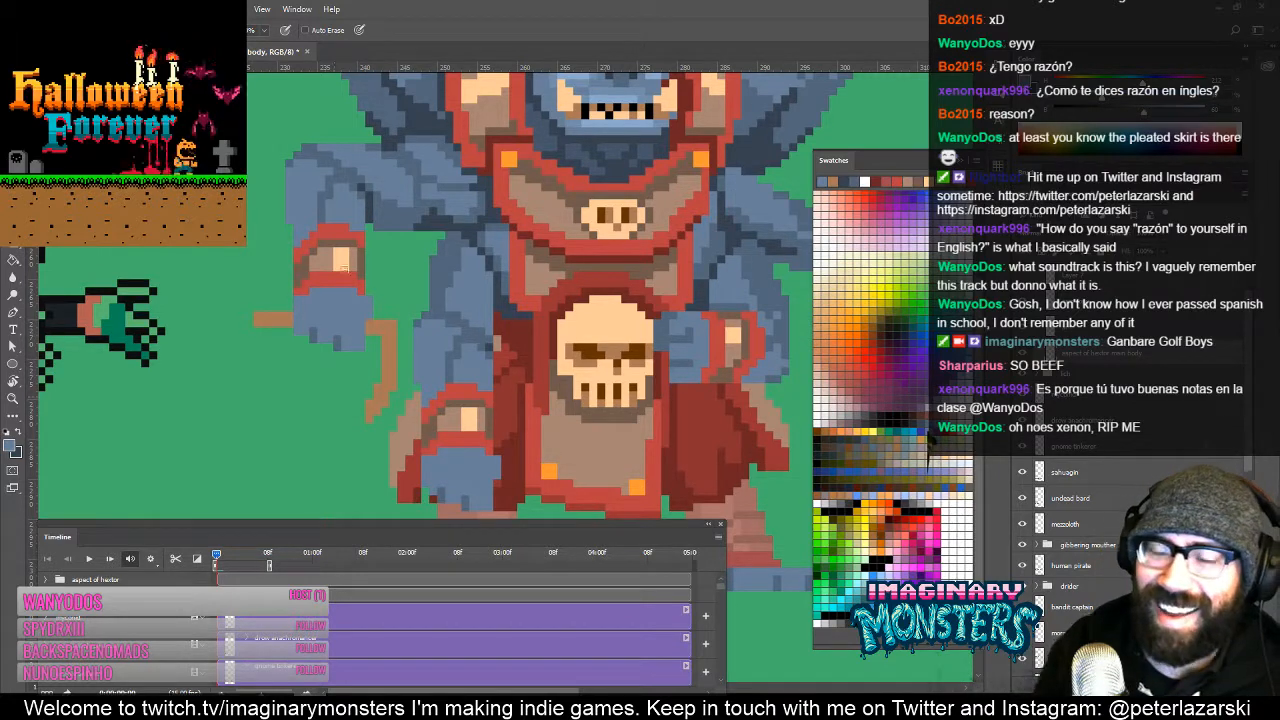
pyautogui.moveTo(375, 389); pyautogui.dragTo(370, 400)
pyautogui.keyDown('alt'); pyautogui.click(382, 407); pyautogui.keyUp('alt')
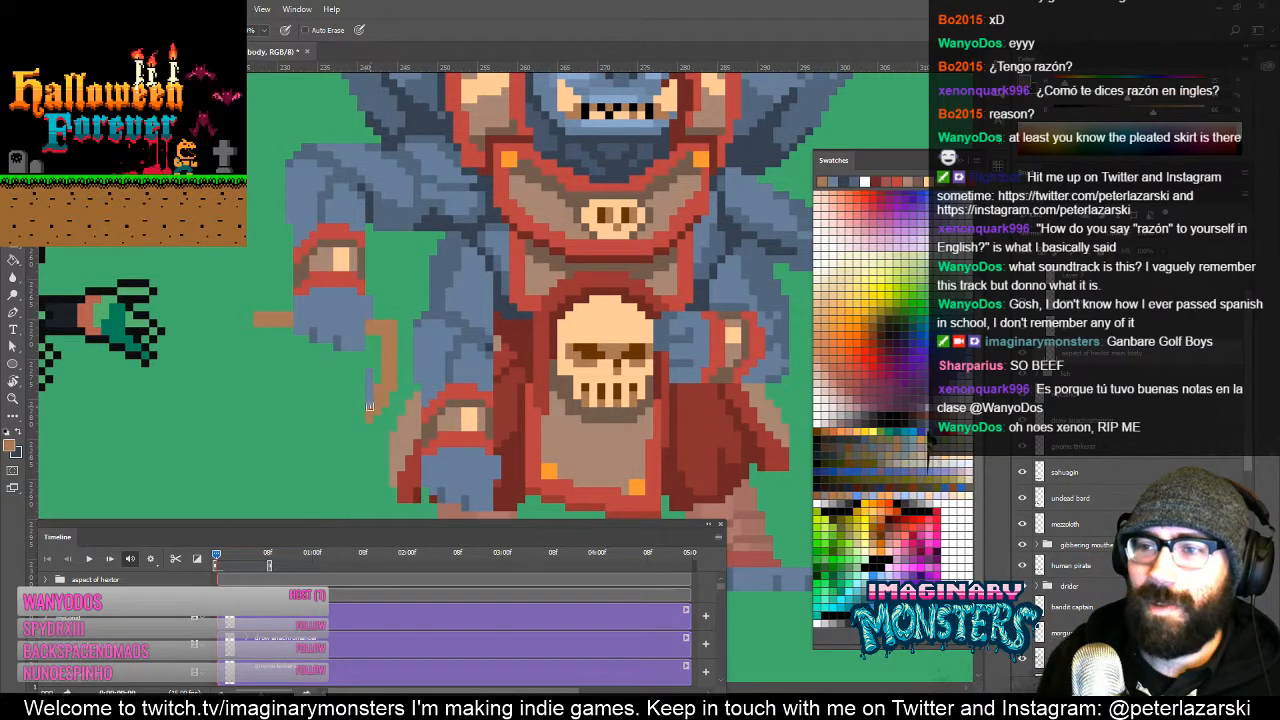
pyautogui.press('e')
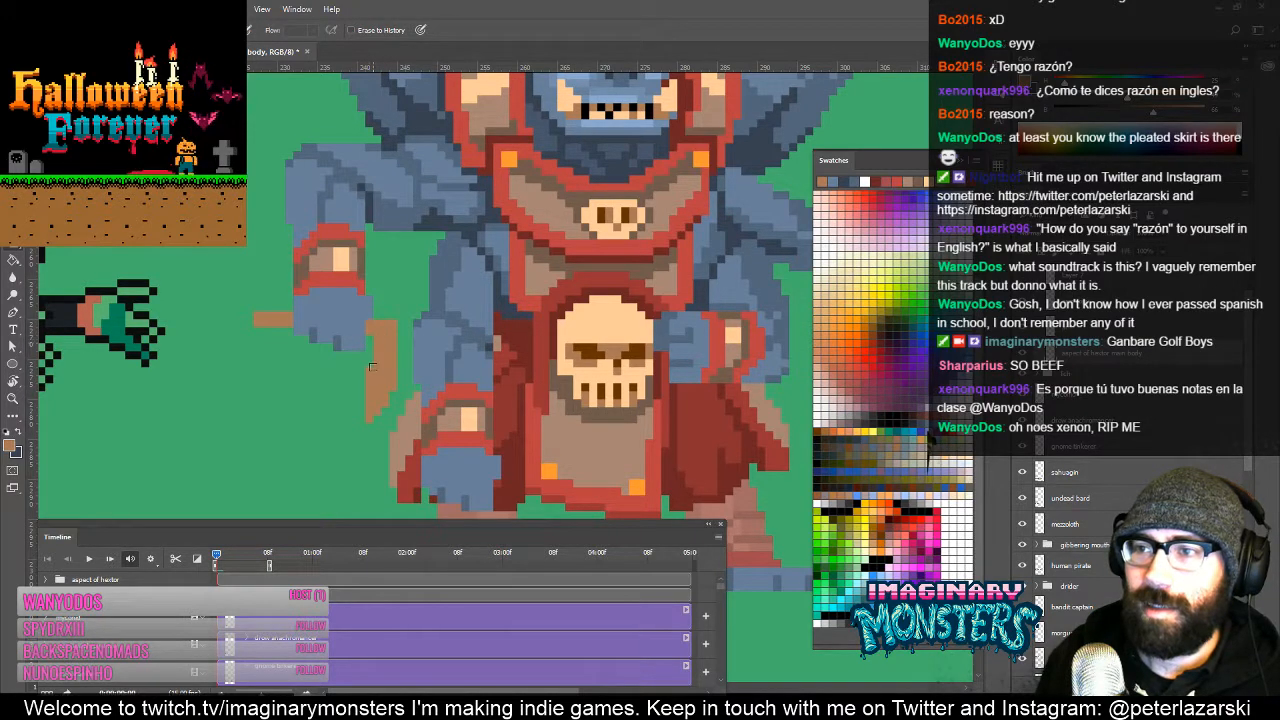
pyautogui.press('b')
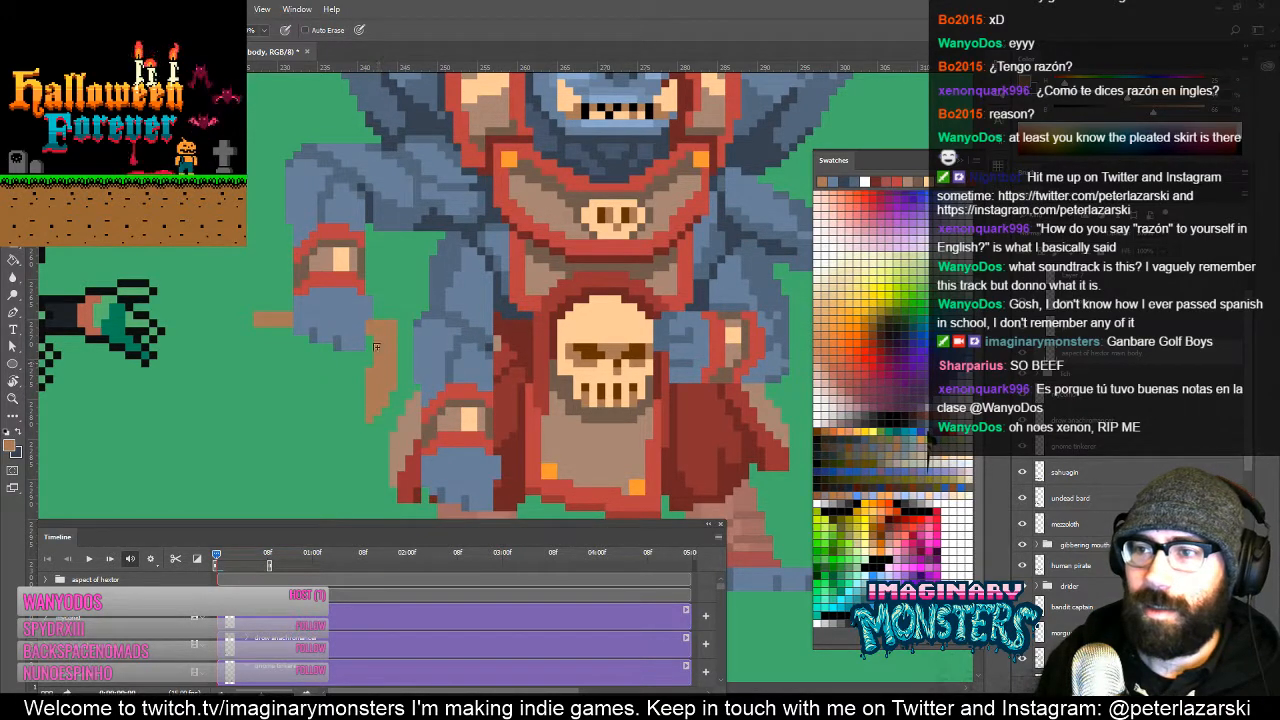
pyautogui.moveTo(388, 341); pyautogui.dragTo(371, 356)
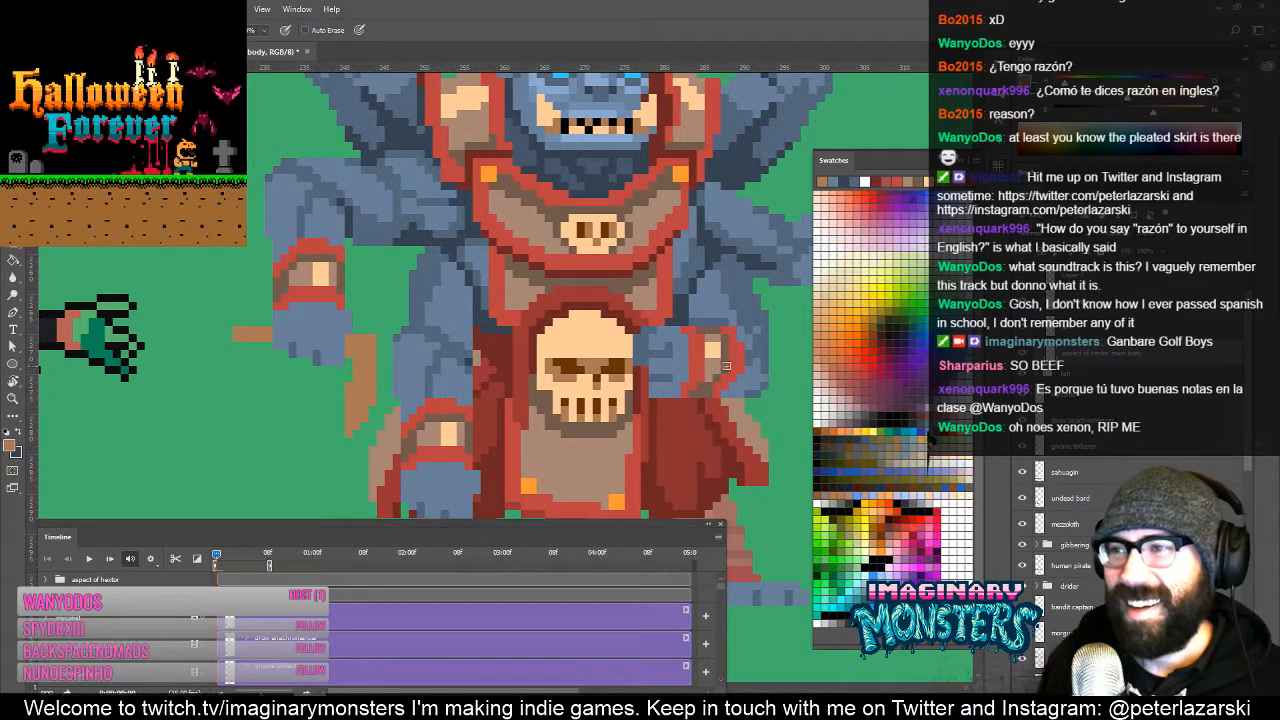
# Step: Recolor the axe blade mid grey and paint a light grey highlight along its middle
pyautogui.click(918, 493)
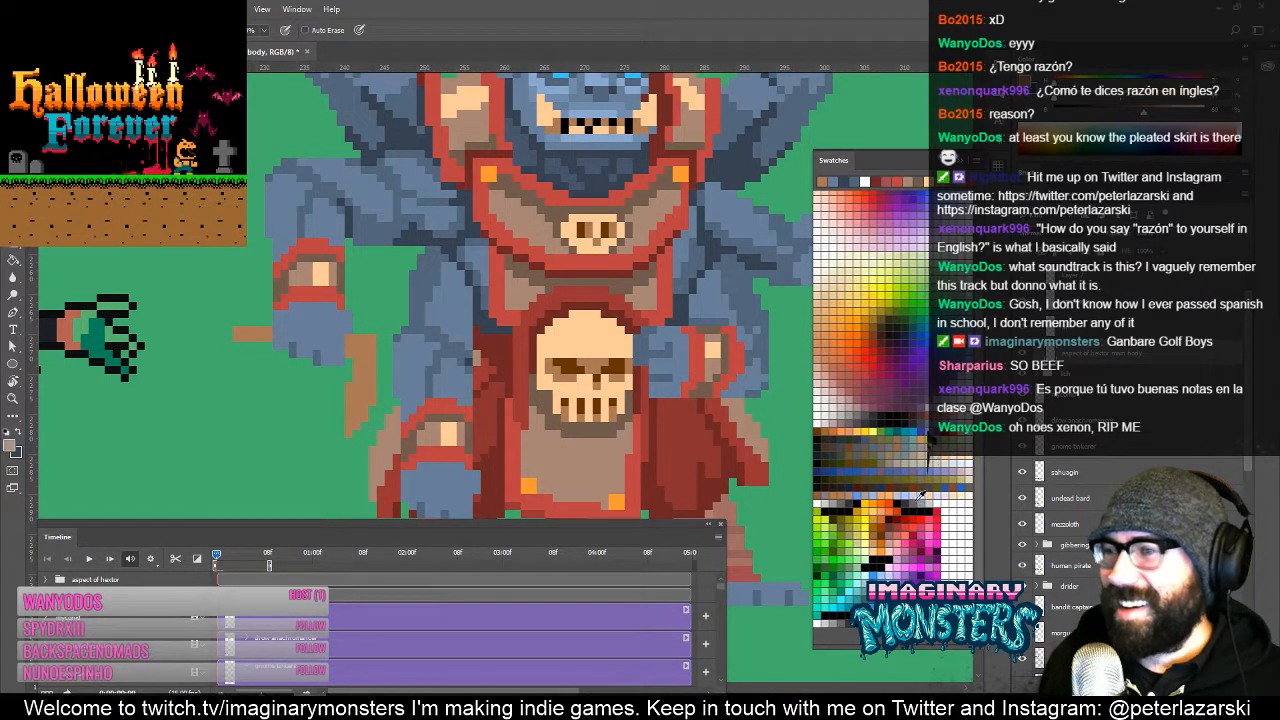
pyautogui.moveTo(357, 341)
pyautogui.mouseDown()
pyautogui.moveTo(370, 341)
pyautogui.moveTo(363, 411)
pyautogui.moveTo(349, 417)
pyautogui.mouseUp()
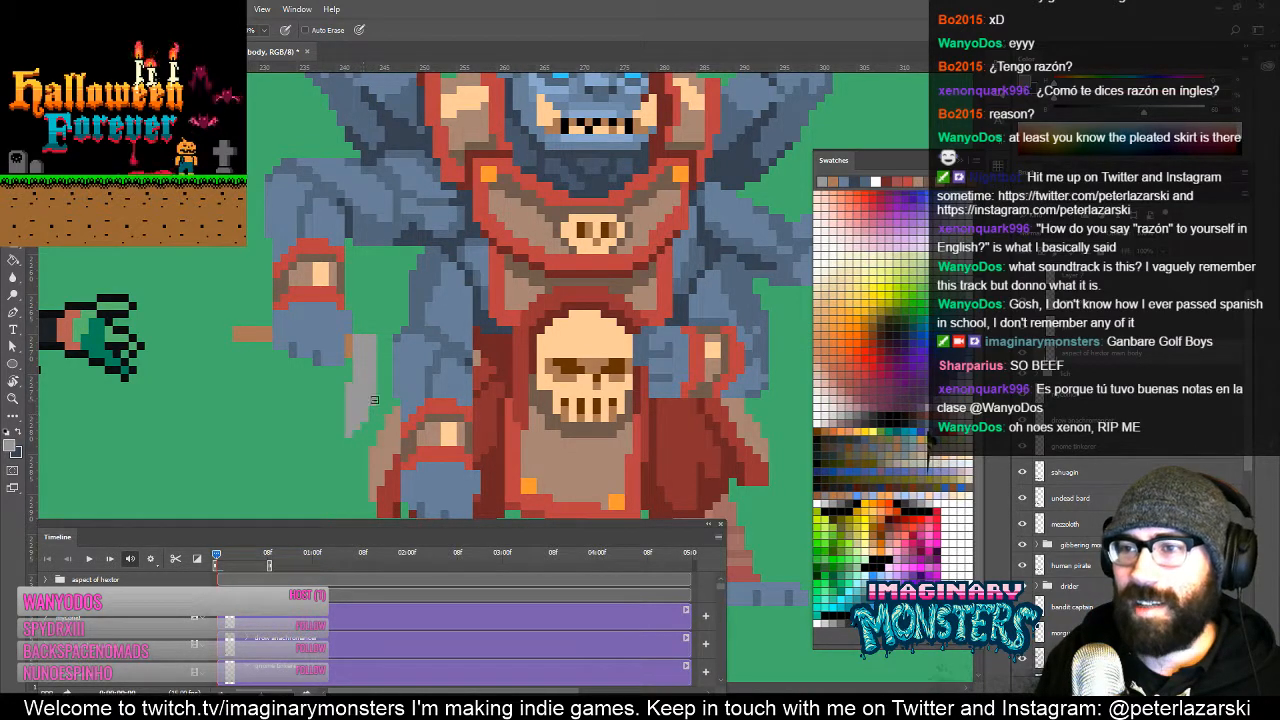
pyautogui.moveTo(470, 402); pyautogui.dragTo(497, 381)
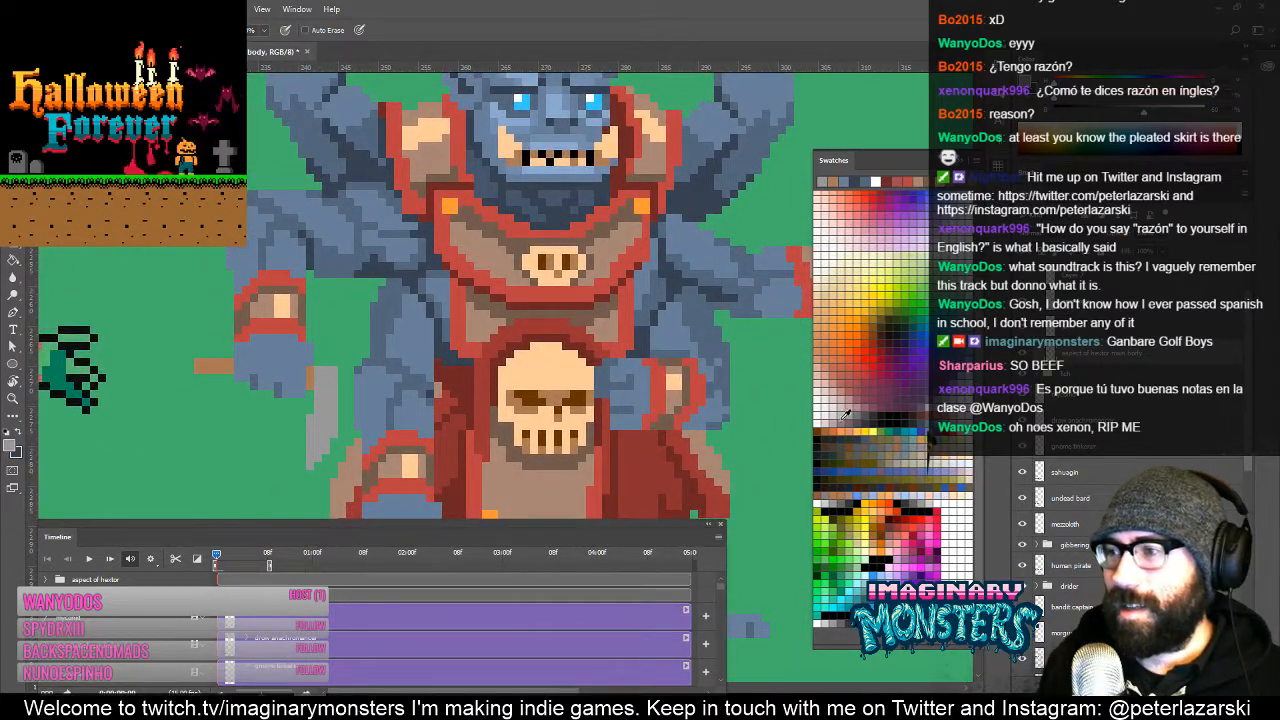
pyautogui.click(933, 500)
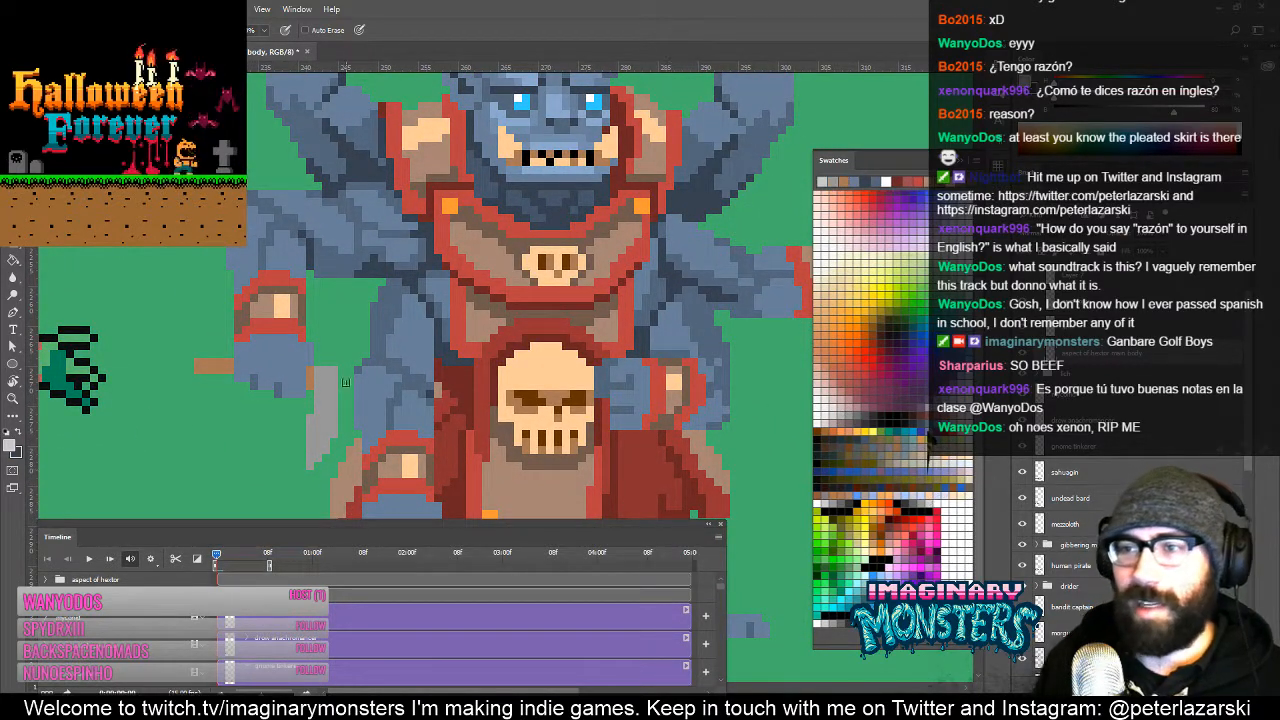
pyautogui.moveTo(322, 399)
pyautogui.mouseDown()
pyautogui.moveTo(332, 412)
pyautogui.moveTo(312, 423)
pyautogui.mouseUp()
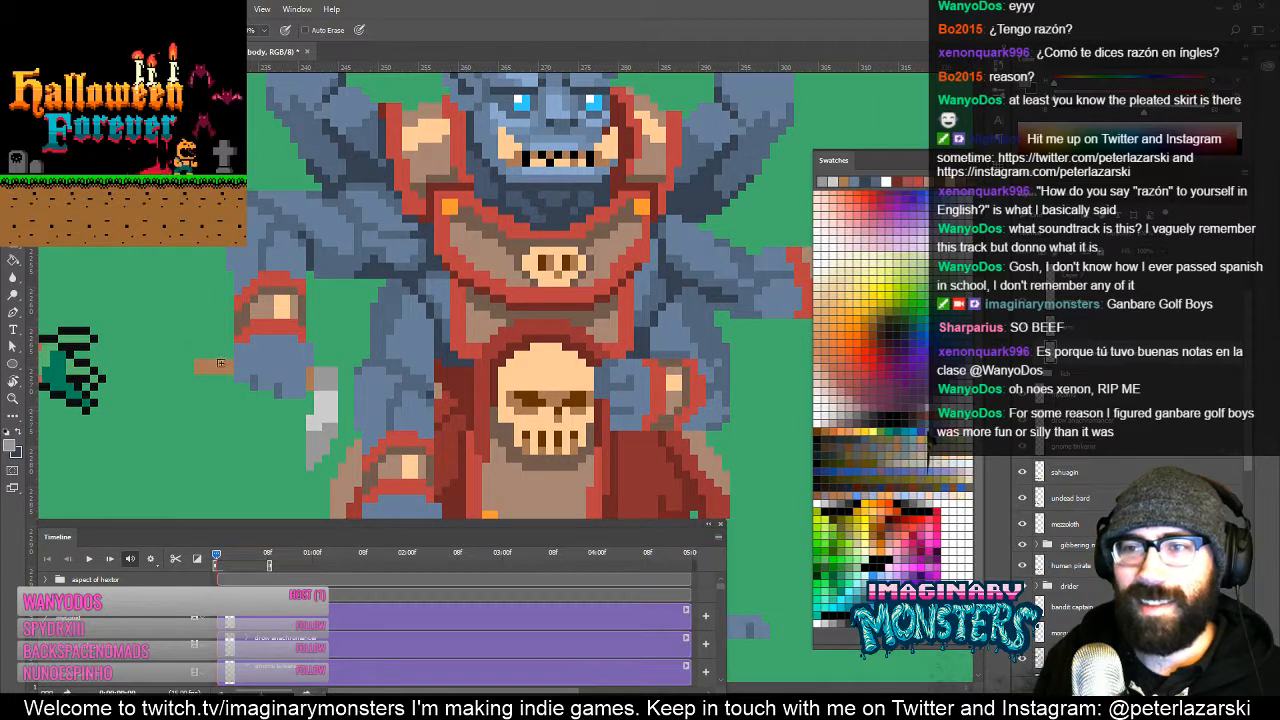
# Step: Paint the brown handle end showing through the upper part of the grey axe head
pyautogui.keyDown('alt'); pyautogui.click(220, 363); pyautogui.keyUp('alt')
pyautogui.moveTo(459, 402); pyautogui.dragTo(498, 387)
pyautogui.keyDown('alt'); pyautogui.click(360, 368); pyautogui.keyUp('alt')
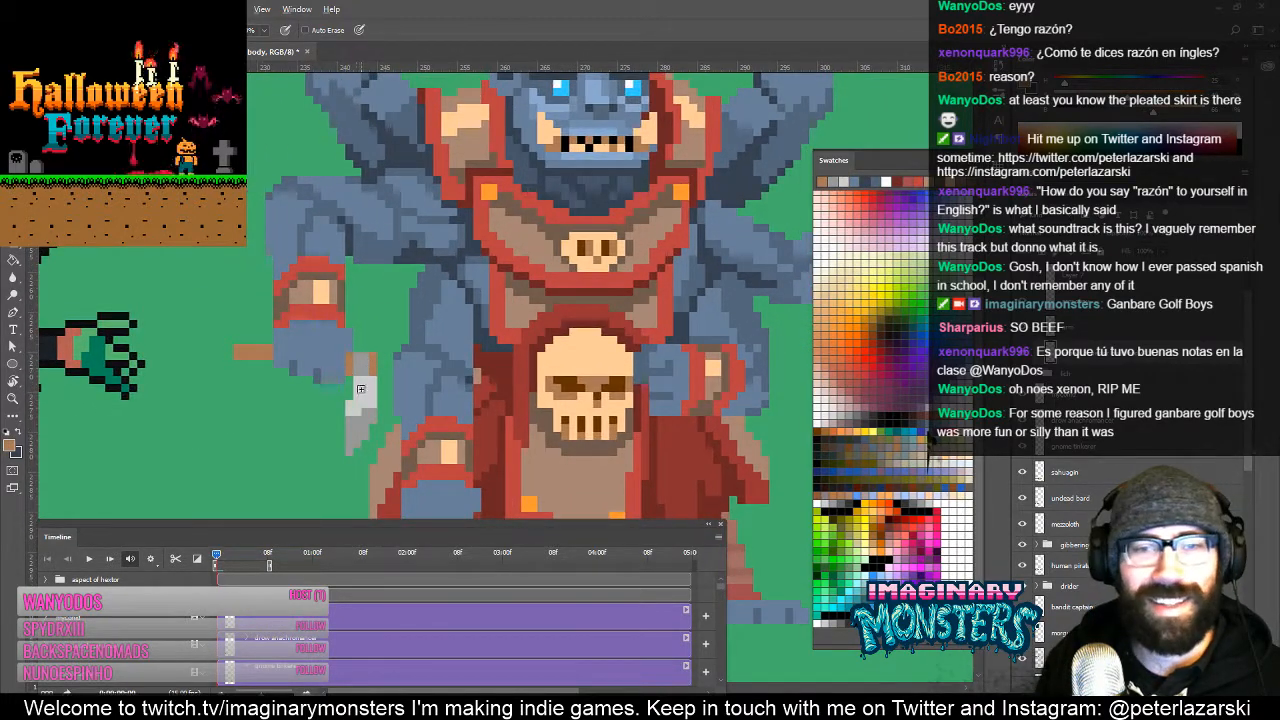
pyautogui.moveTo(362, 402); pyautogui.dragTo(357, 380)
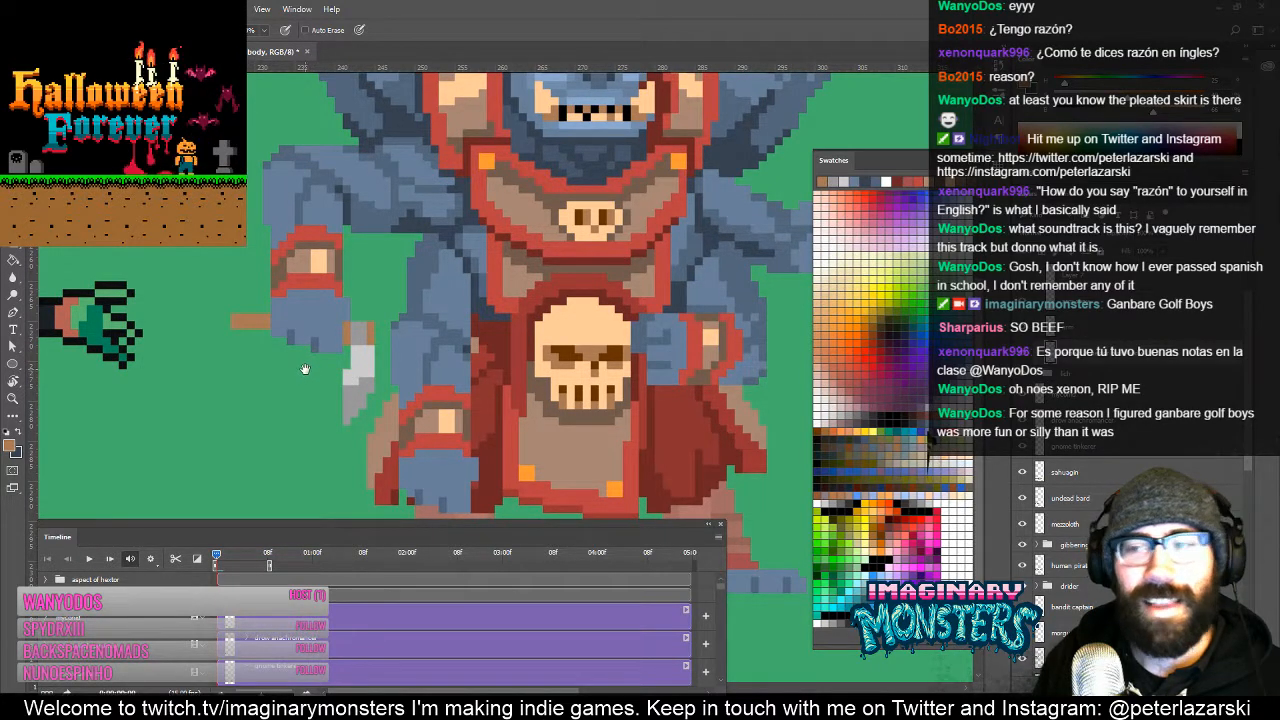
pyautogui.moveTo(305, 369); pyautogui.dragTo(334, 363)
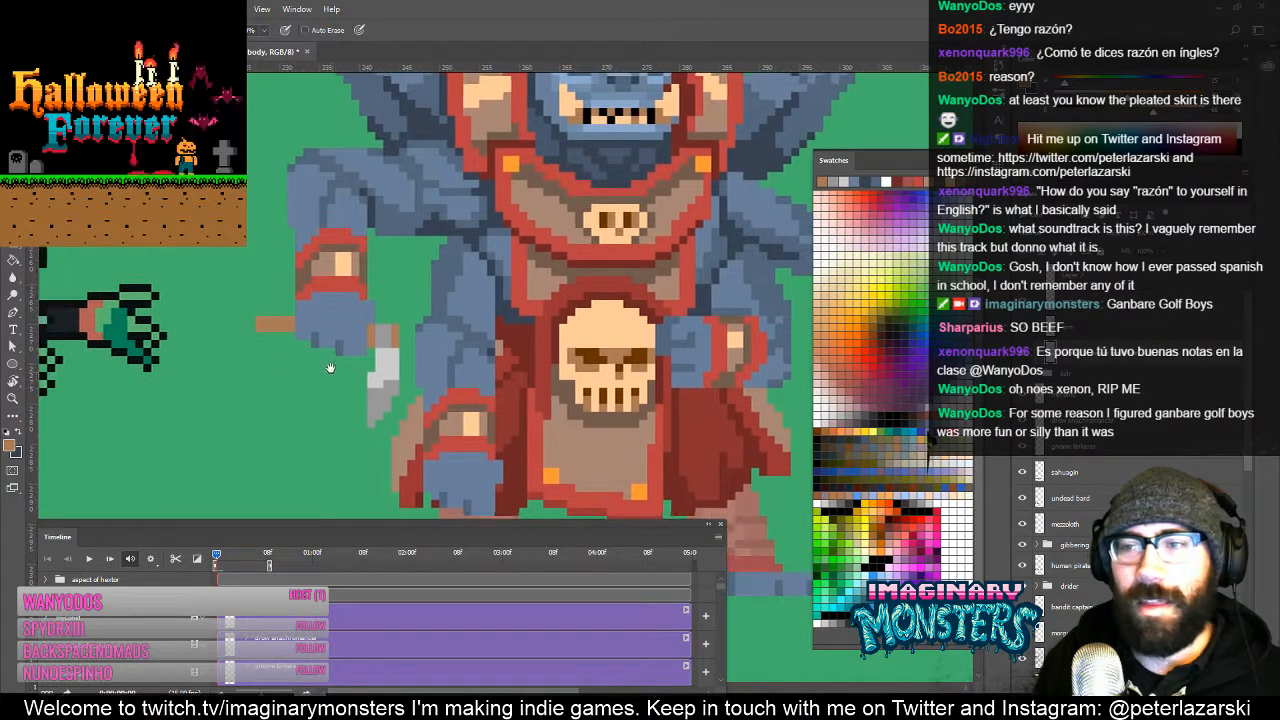
# Step: Shade the narrow neck below the handle in grey and extend the light grey across the blade's full width
pyautogui.keyDown('alt'); pyautogui.click(566, 354); pyautogui.keyUp('alt')
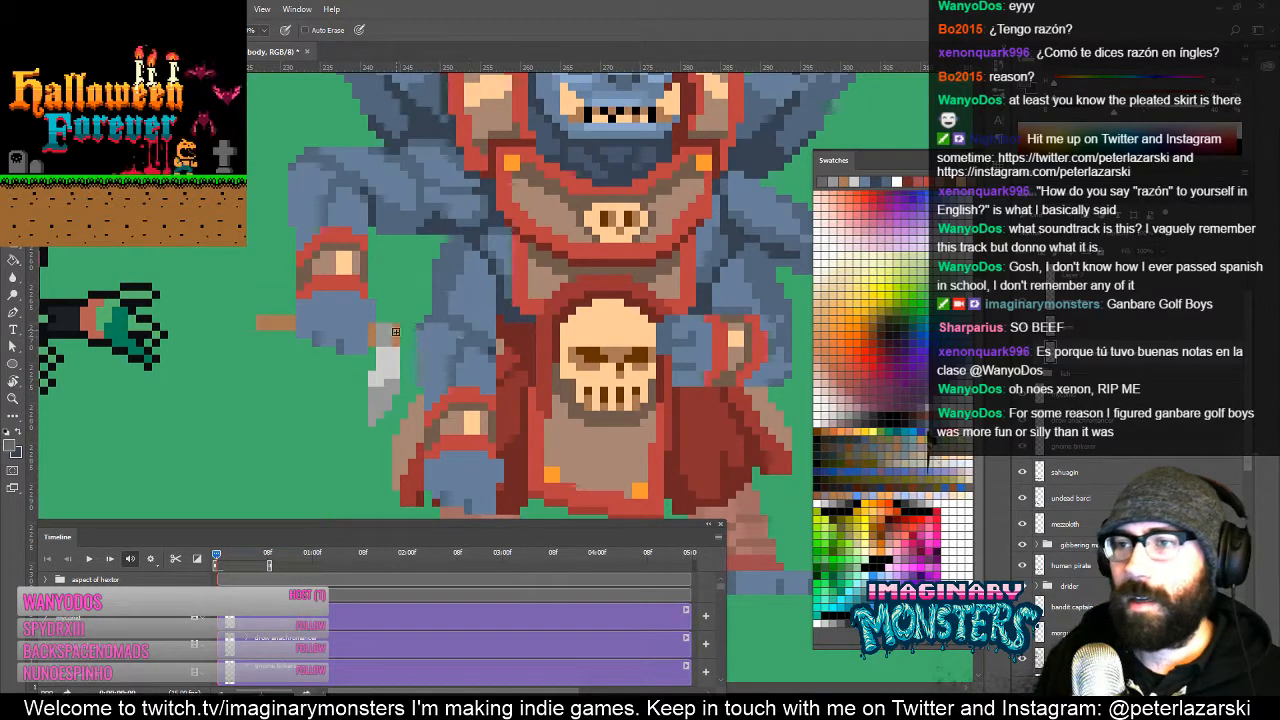
pyautogui.click(396, 331)
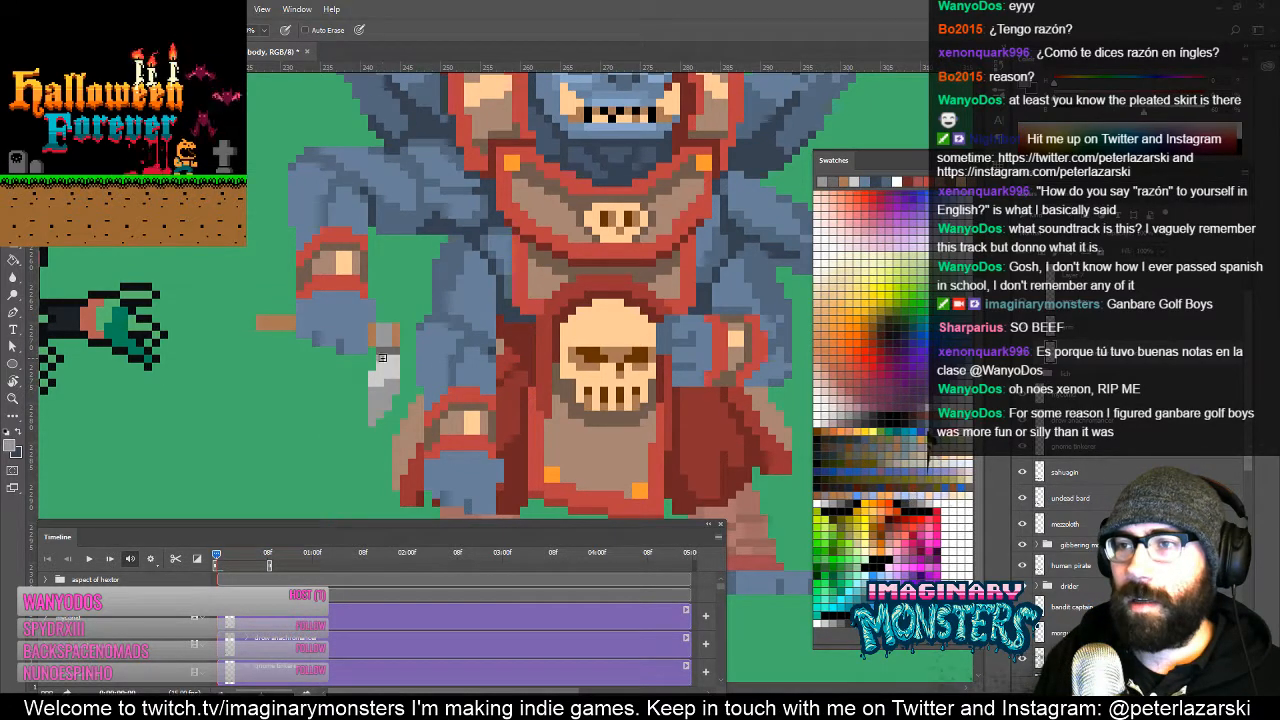
pyautogui.moveTo(382, 358); pyautogui.dragTo(396, 358)
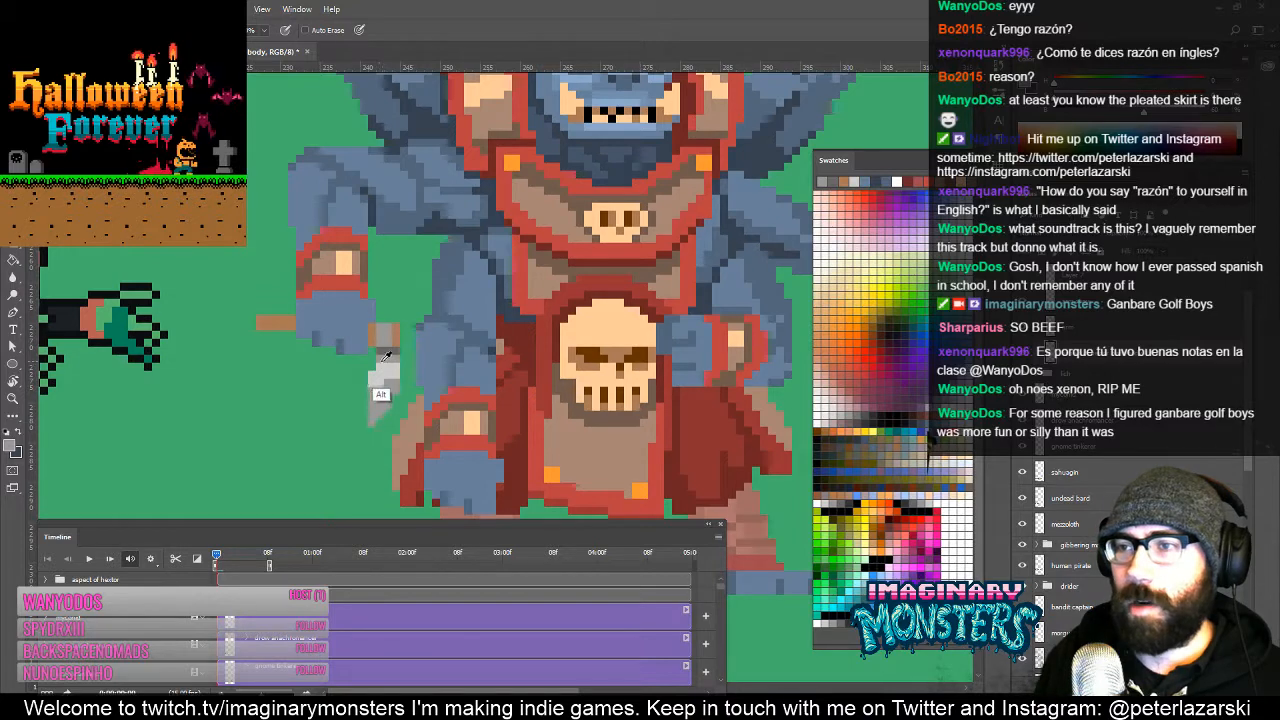
pyautogui.keyDown('alt'); pyautogui.click(381, 380); pyautogui.keyUp('alt')
pyautogui.moveTo(388, 376); pyautogui.dragTo(395, 382)
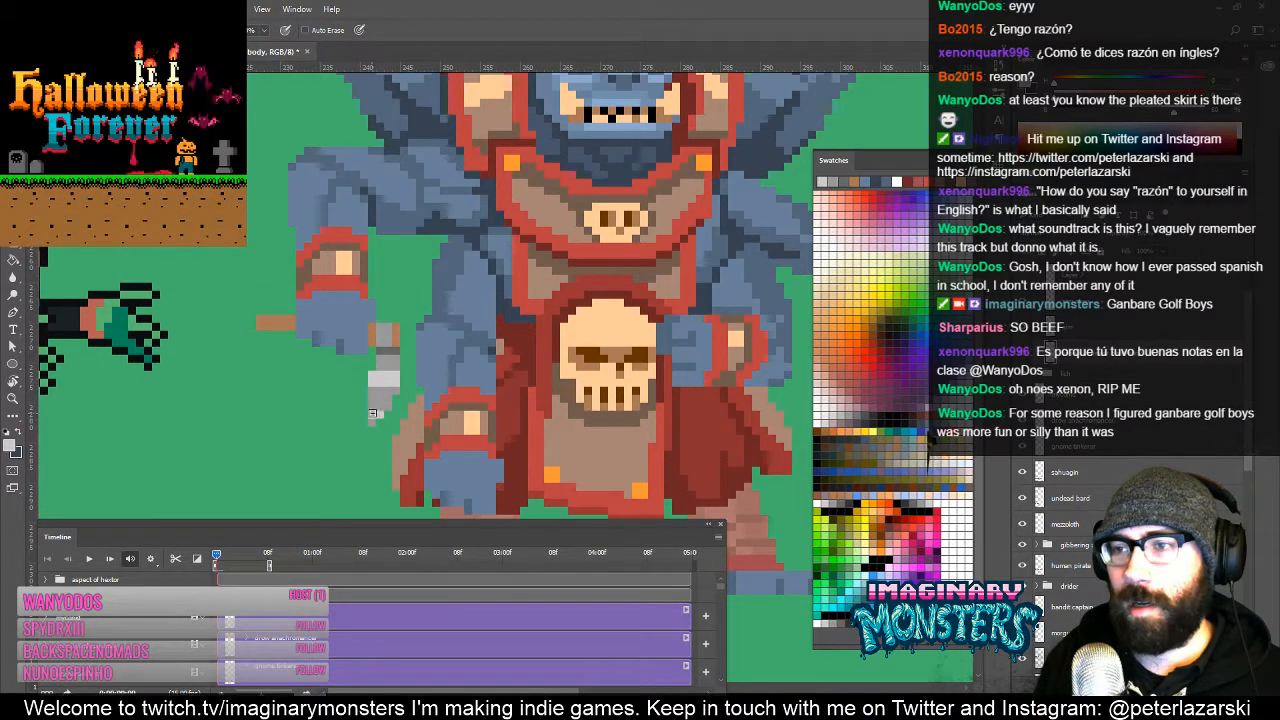
# Step: Check the axe against the whole ogre and touch up the edge of its light blade area with mid grey
pyautogui.press('z')
pyautogui.keyDown('alt'); pyautogui.click(428, 383); pyautogui.keyUp('alt')
pyautogui.keyDown('alt'); pyautogui.click(428, 383); pyautogui.keyUp('alt')
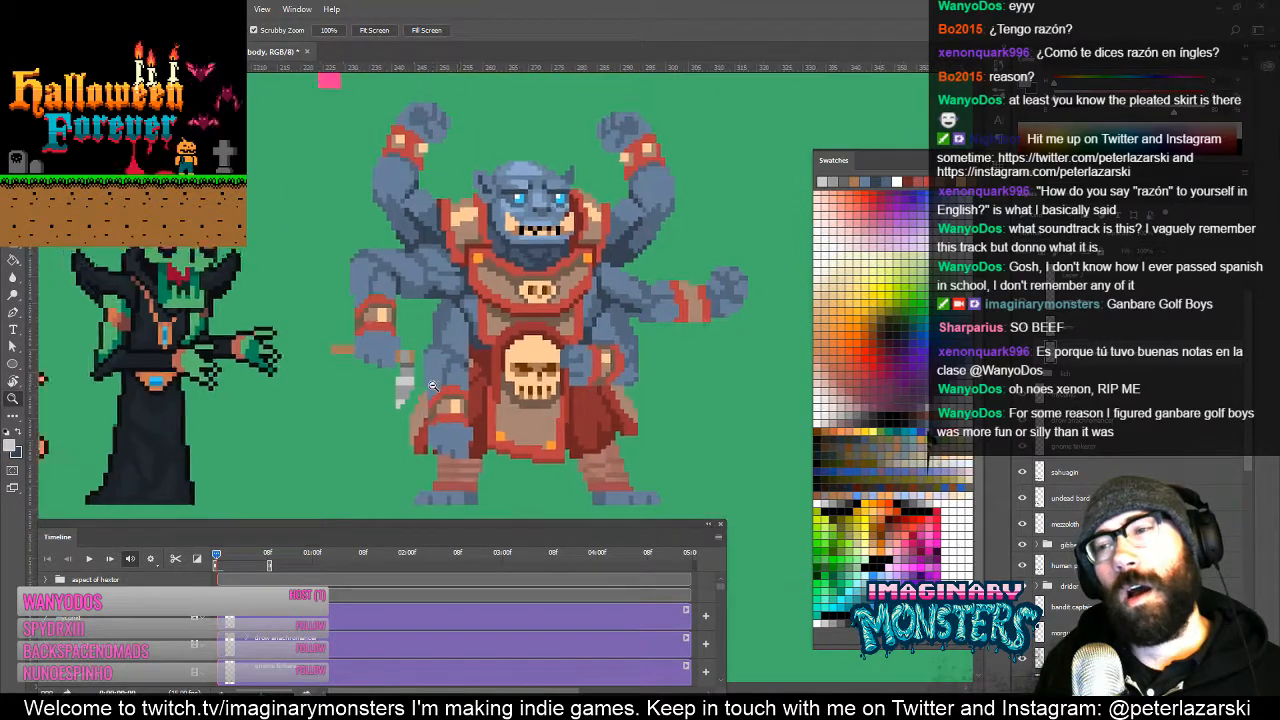
pyautogui.keyDown('alt'); pyautogui.click(428, 383); pyautogui.keyUp('alt')
pyautogui.click(413, 383)
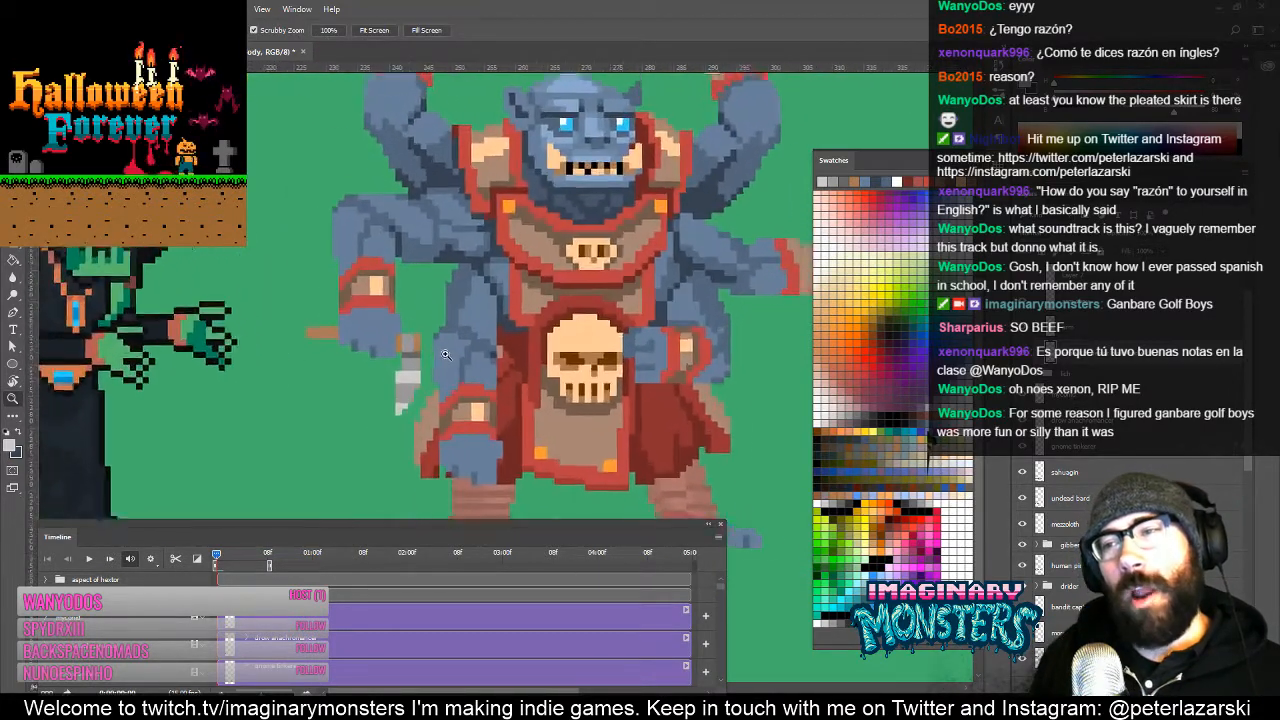
pyautogui.click(413, 383)
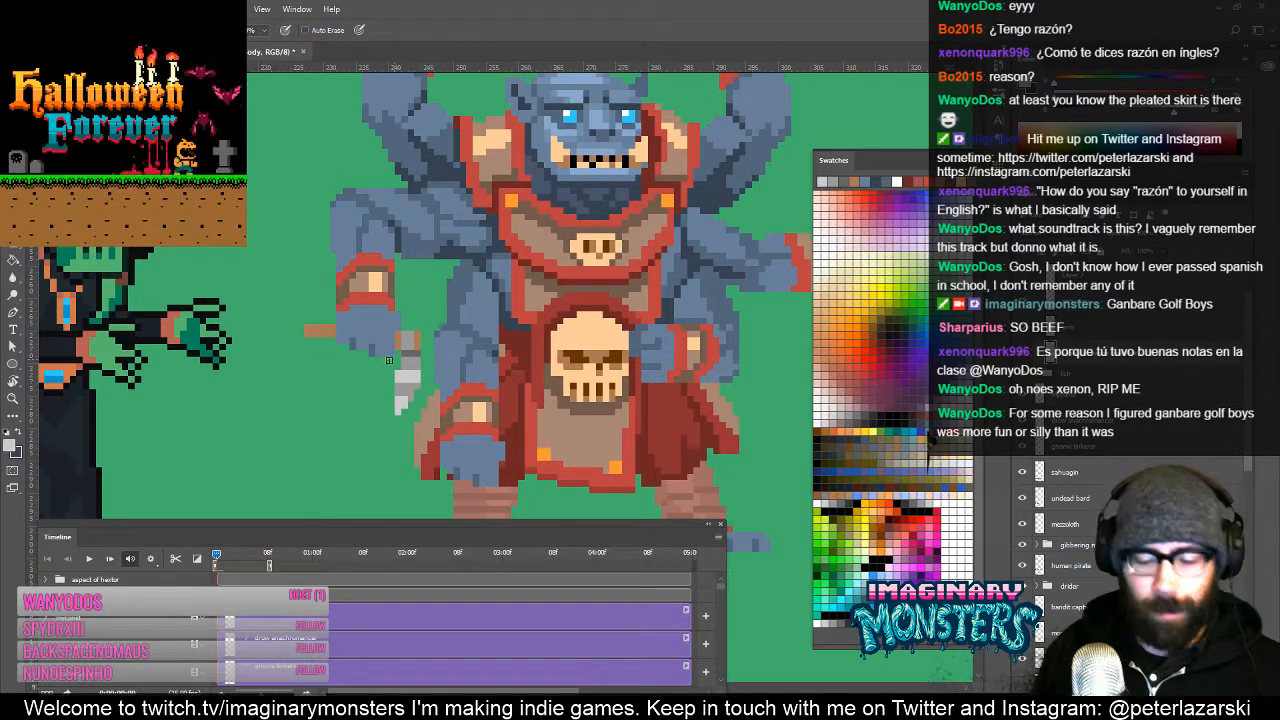
pyautogui.keyDown('alt'); pyautogui.click(406, 362); pyautogui.keyUp('alt')
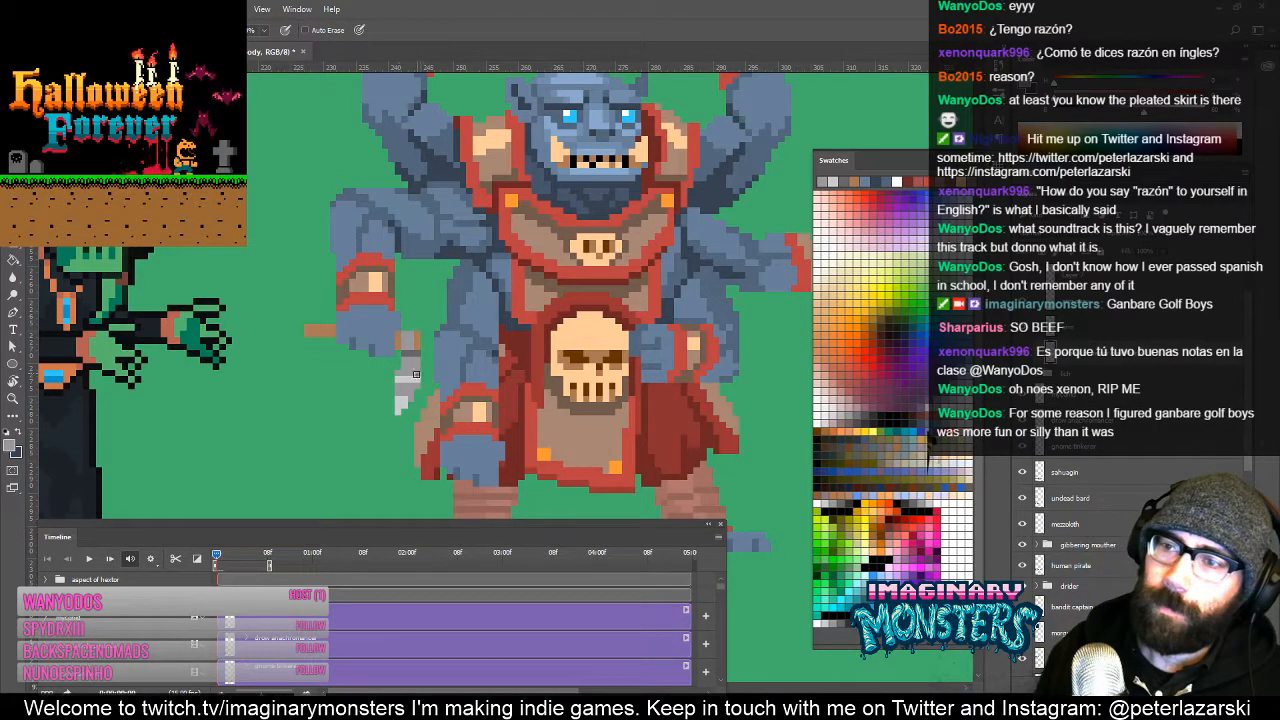
pyautogui.moveTo(465, 263)
pyautogui.mouseDown()
pyautogui.moveTo(404, 364)
pyautogui.moveTo(492, 318)
pyautogui.mouseUp()
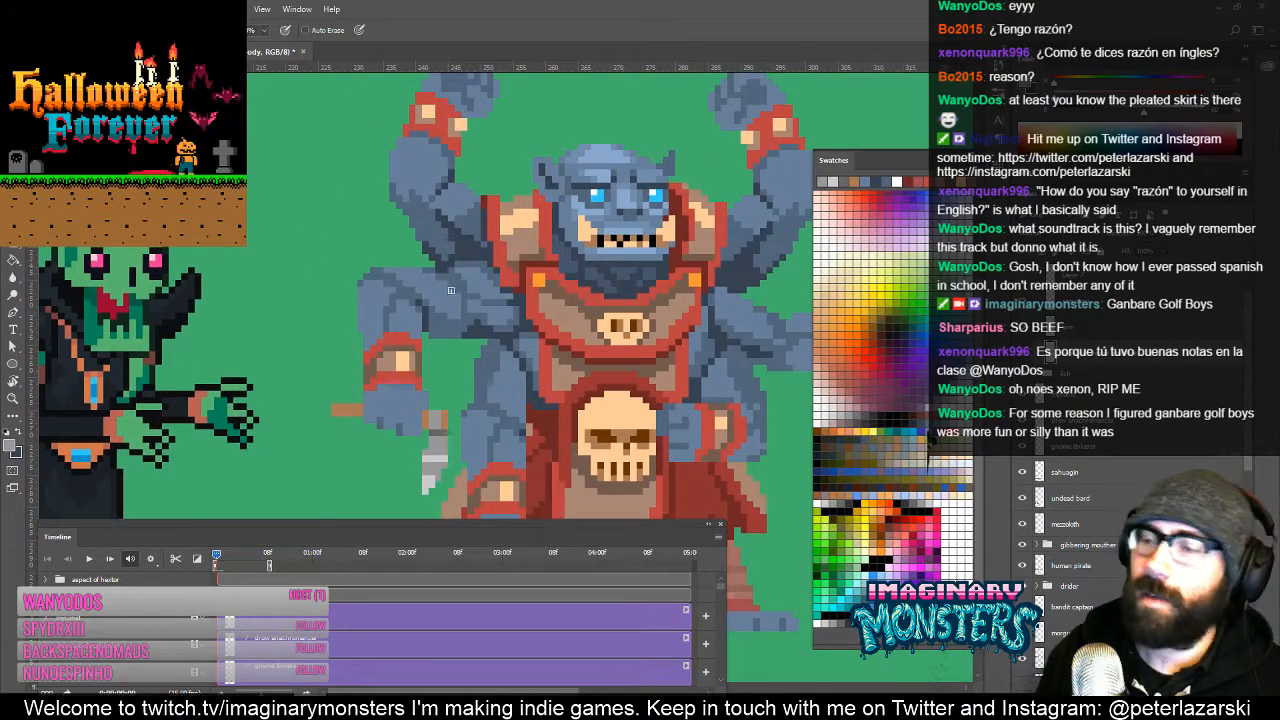
pyautogui.press('v')
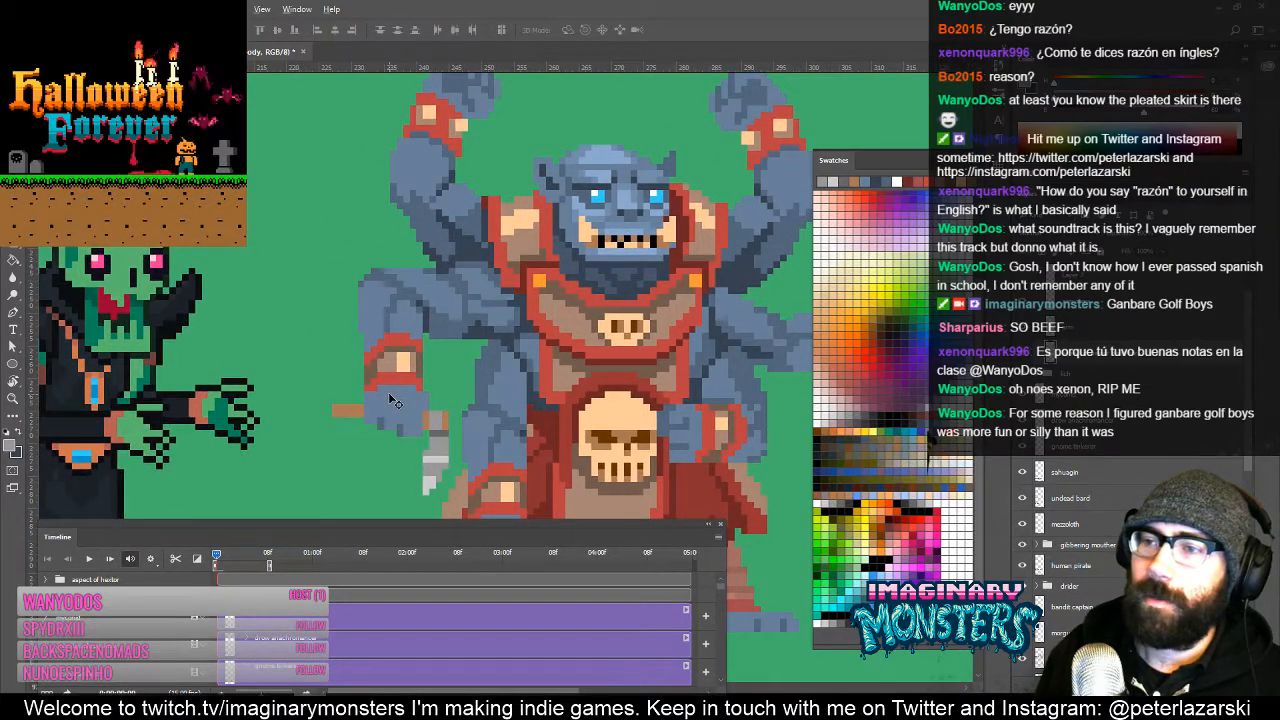
pyautogui.press('b')
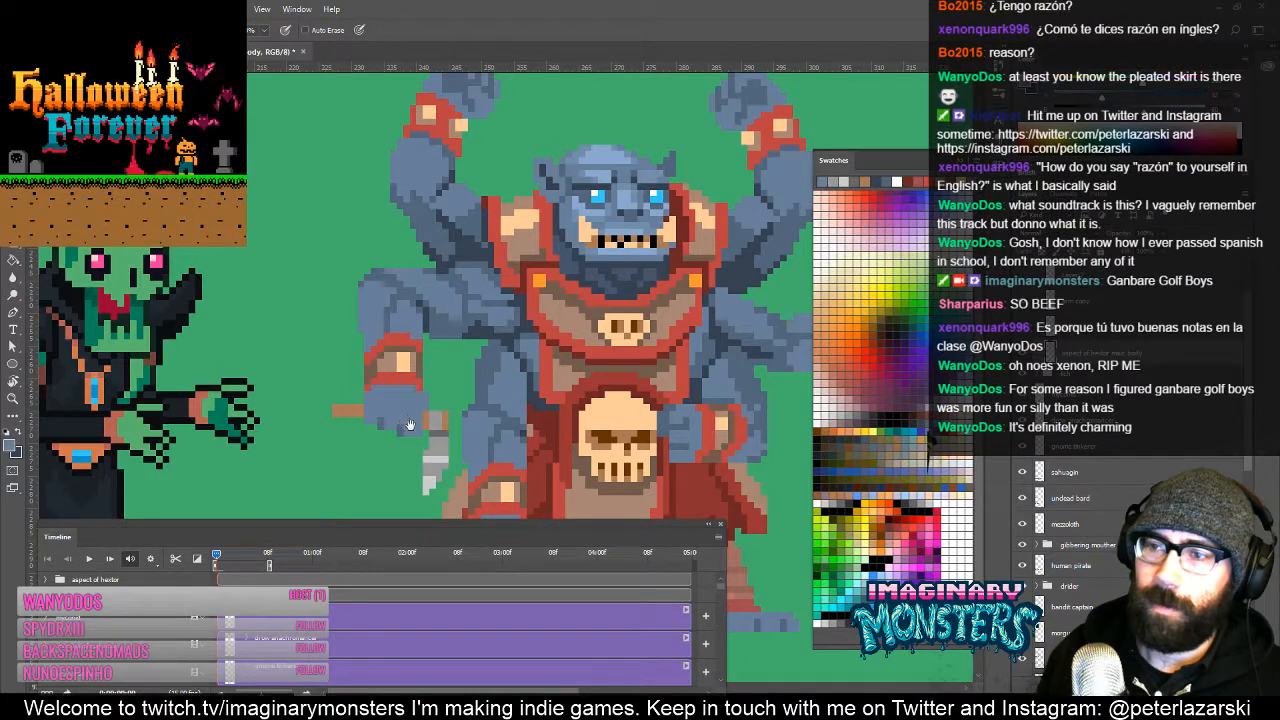
pyautogui.moveTo(409, 425); pyautogui.dragTo(366, 421)
pyautogui.moveTo(362, 368)
pyautogui.mouseDown()
pyautogui.moveTo(335, 378)
pyautogui.moveTo(305, 435)
pyautogui.moveTo(312, 465)
pyautogui.moveTo(344, 399)
pyautogui.mouseUp()
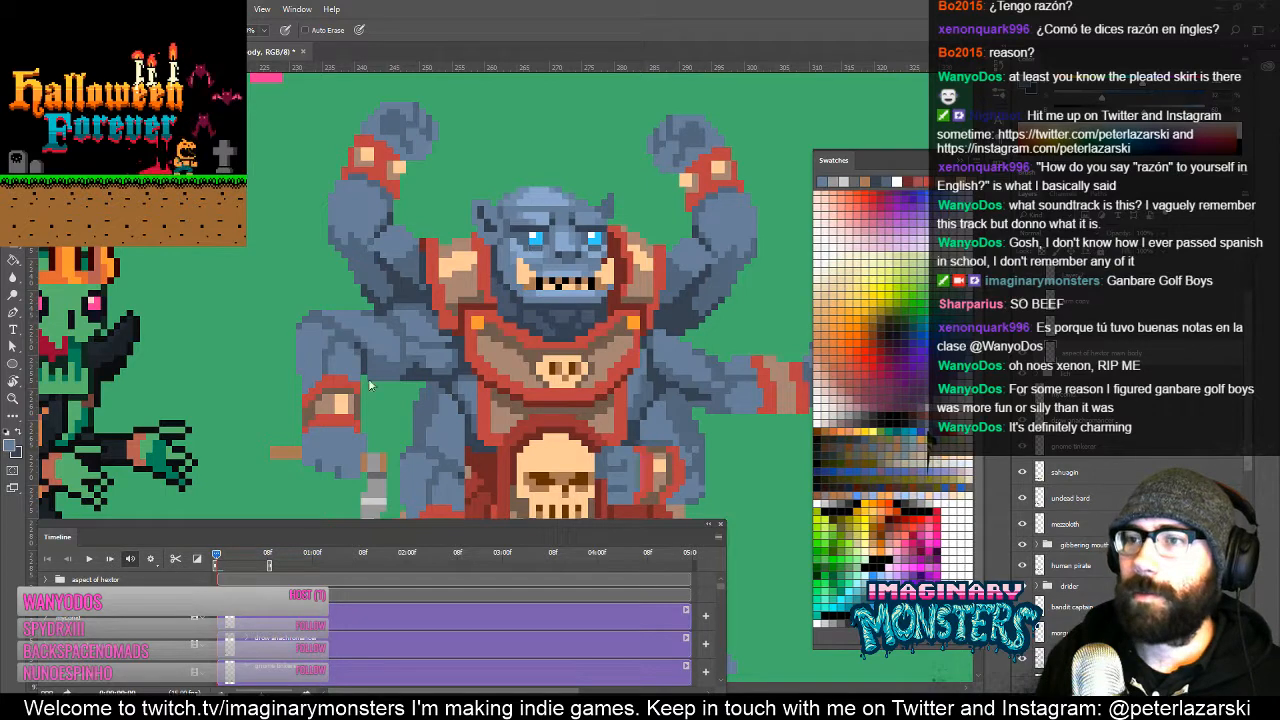
# Step: Shade the axe handle in dark brown on both sides of the hanging fist, keeping its outer end lighter
pyautogui.keyDown('alt'); pyautogui.click(288, 450); pyautogui.keyUp('alt')
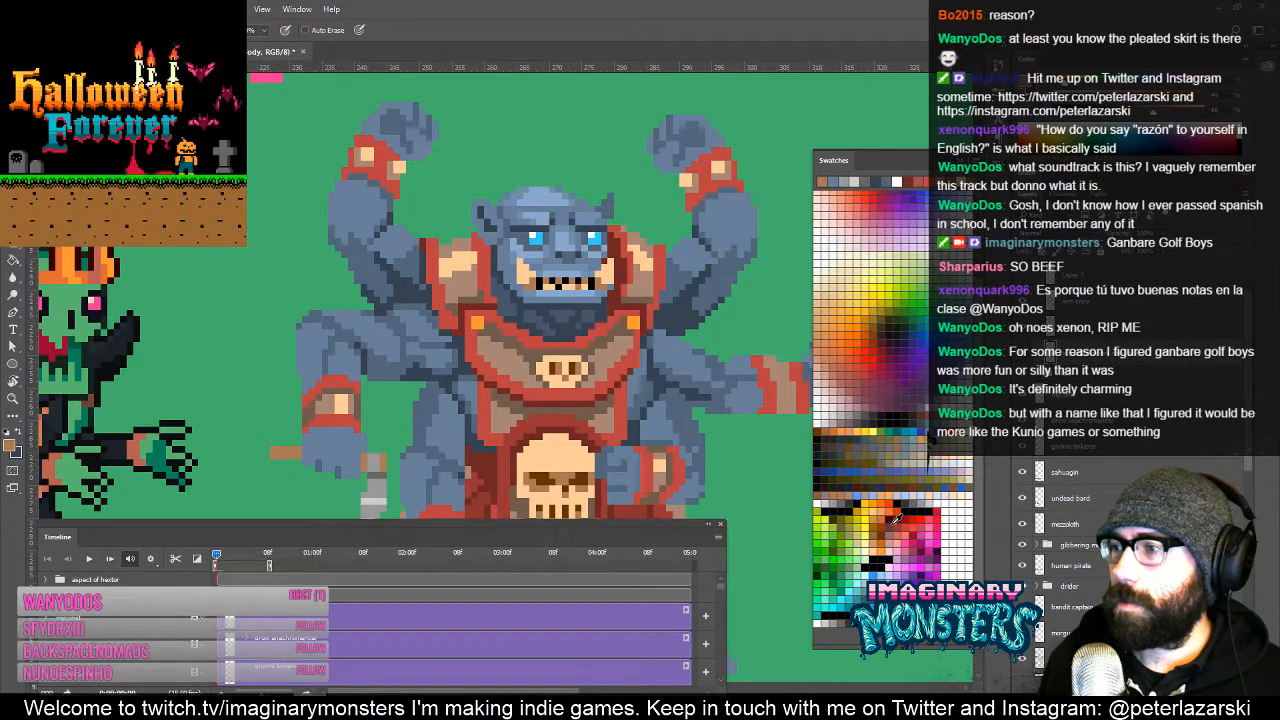
pyautogui.click(896, 517)
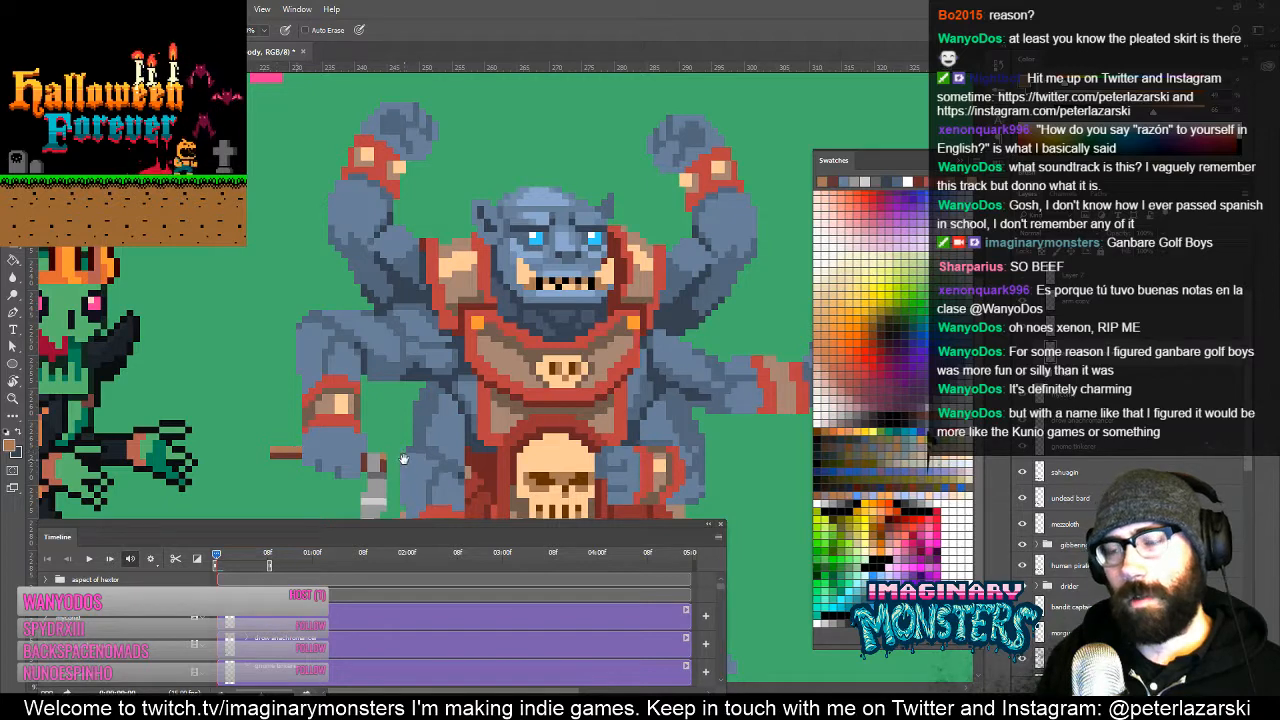
pyautogui.moveTo(403, 458); pyautogui.dragTo(283, 398)
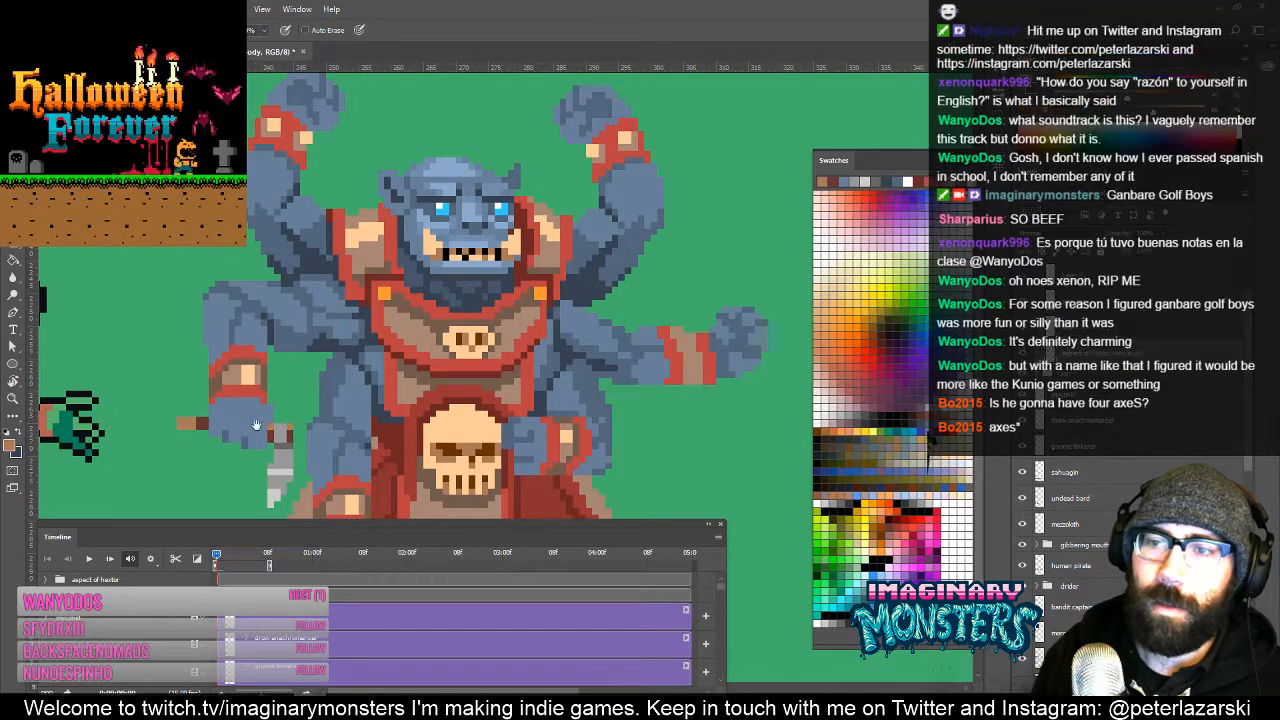
pyautogui.moveTo(254, 429); pyautogui.dragTo(237, 380)
pyautogui.scroll(2, 232, 395)
pyautogui.moveTo(243, 386); pyautogui.dragTo(250, 389)
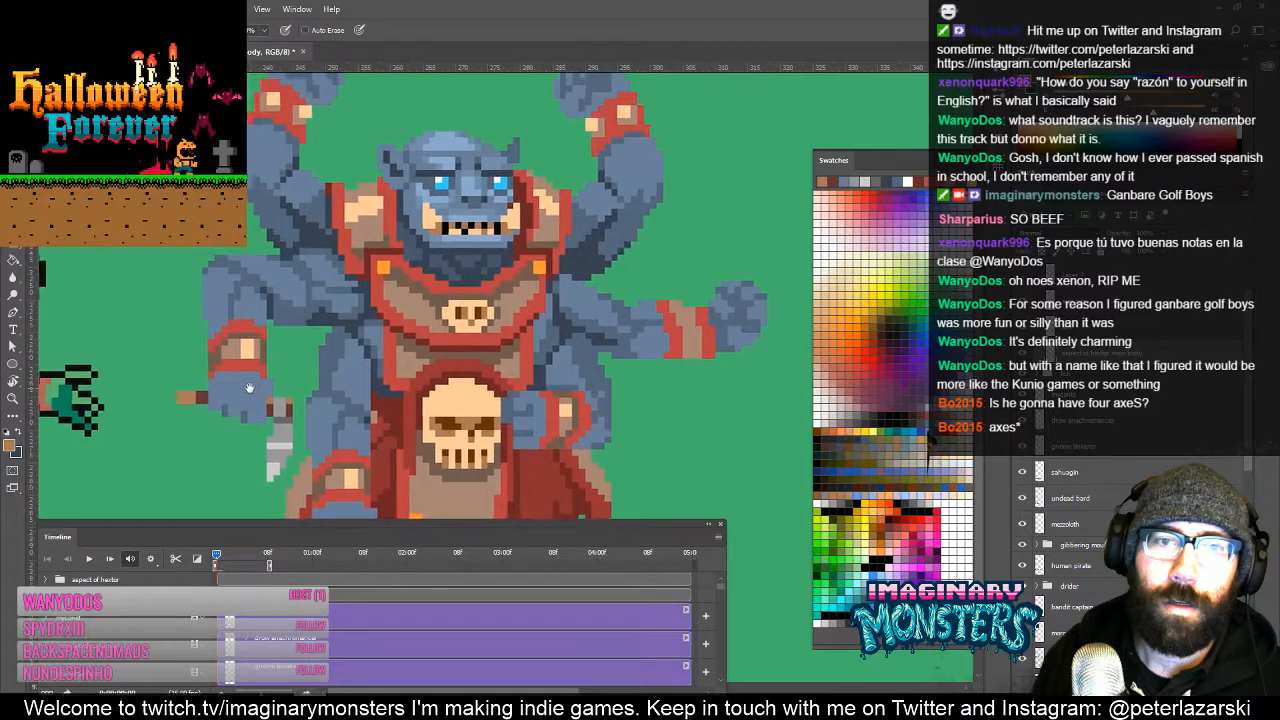
pyautogui.press('alt')
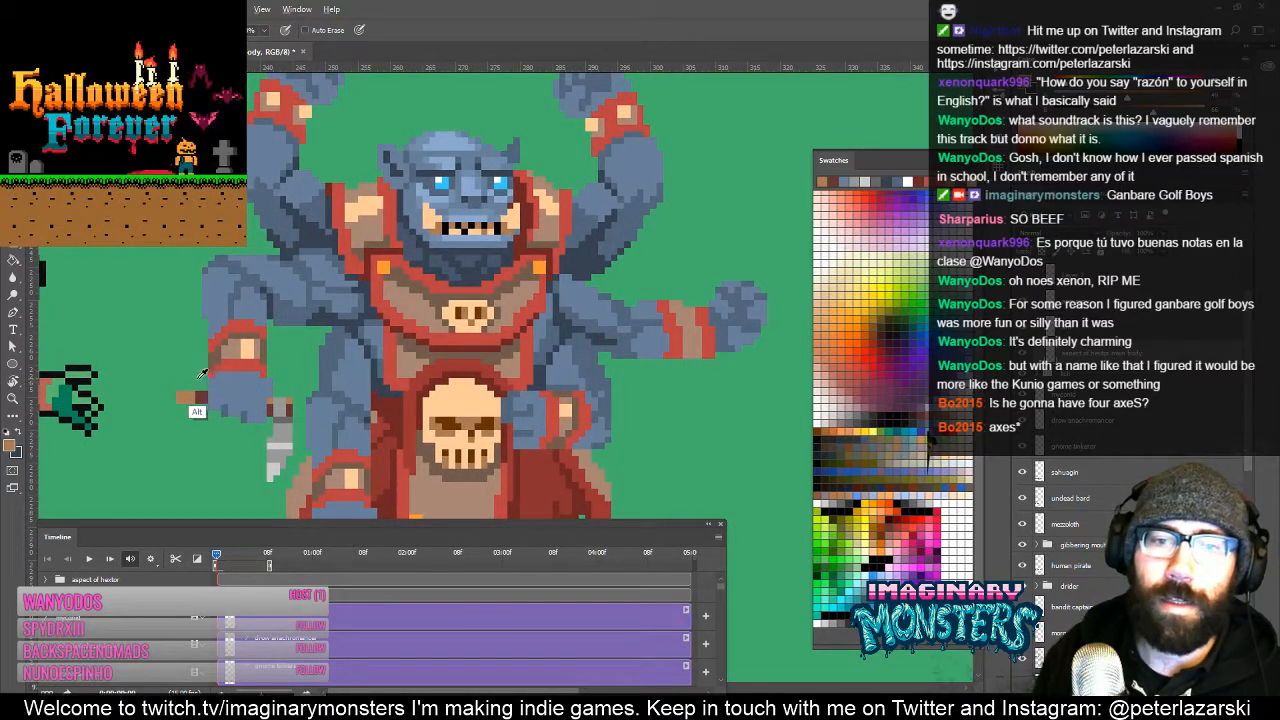
# Step: Retouch the shading of the axe handle beside the hanging left-side fist with brown tones sampled from the sprite
pyautogui.keyDown('alt'); pyautogui.click(207, 385); pyautogui.keyUp('alt')
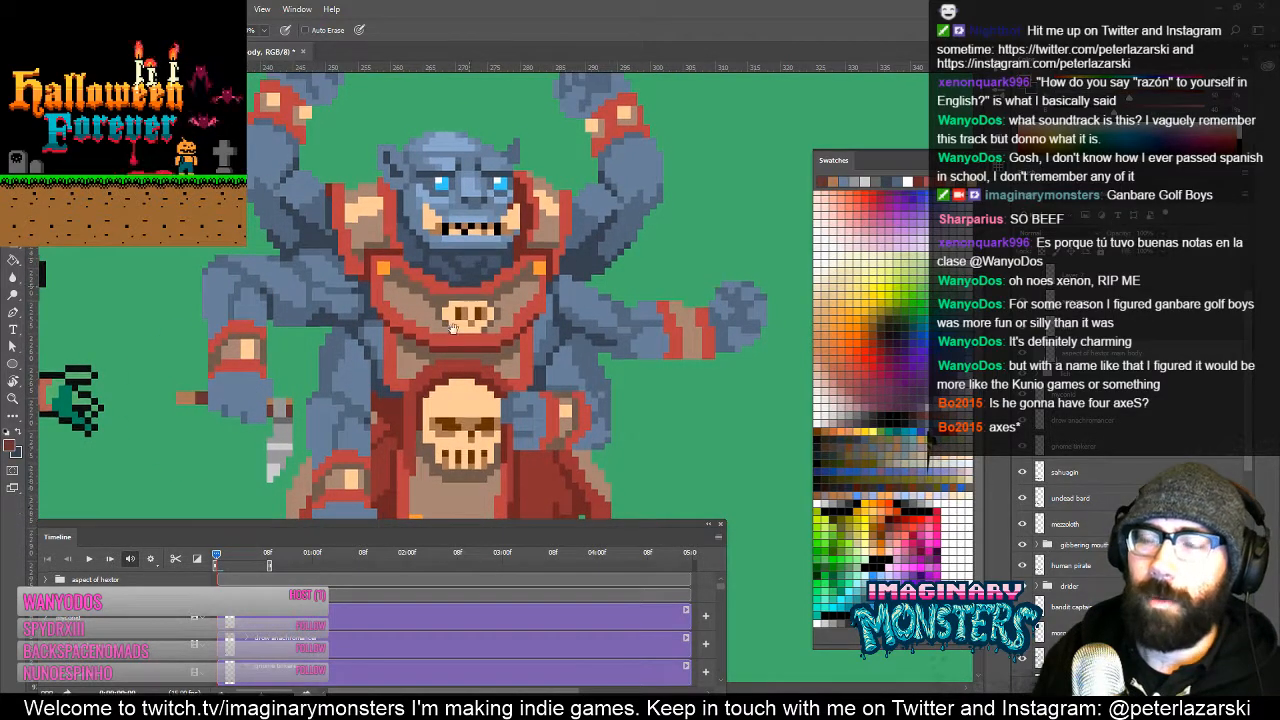
pyautogui.moveTo(525, 149); pyautogui.dragTo(483, 293)
pyautogui.moveTo(521, 238); pyautogui.dragTo(561, 174)
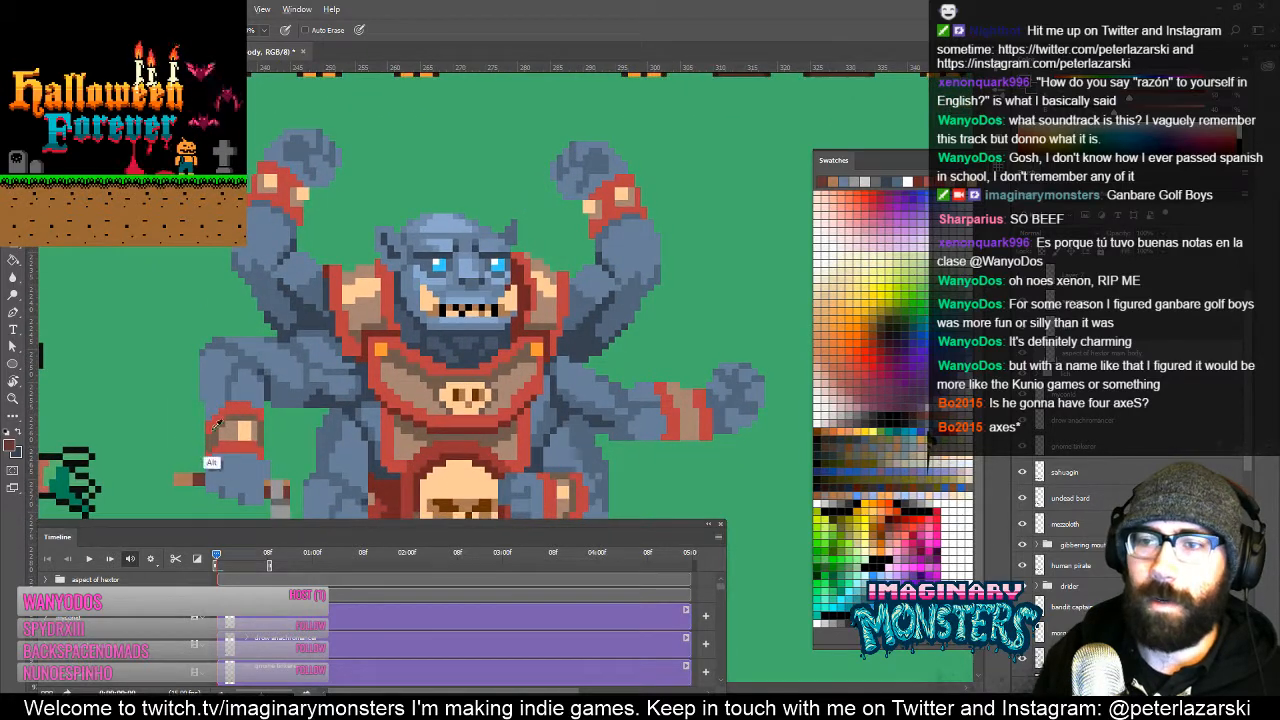
pyautogui.click(194, 480)
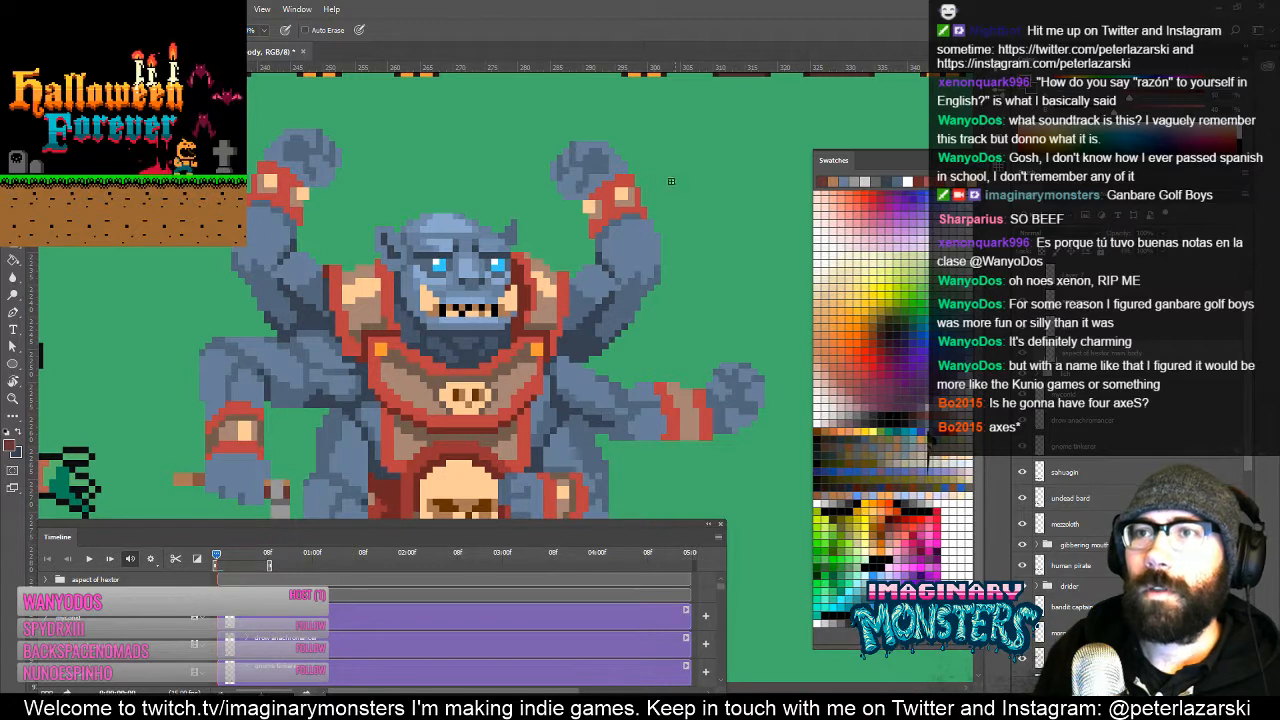
pyautogui.keyDown('alt'); pyautogui.click(194, 472); pyautogui.keyUp('alt')
pyautogui.keyDown('alt'); pyautogui.click(214, 437); pyautogui.keyUp('alt')
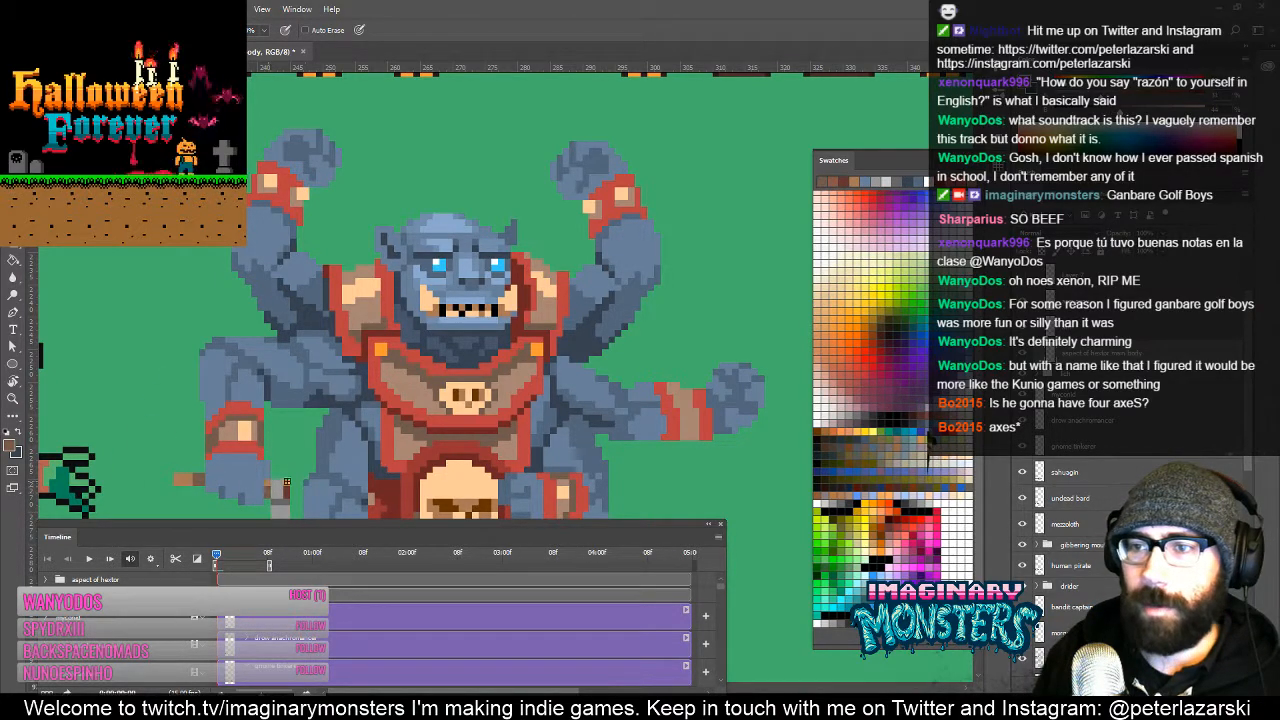
pyautogui.moveTo(380, 367); pyautogui.dragTo(375, 309)
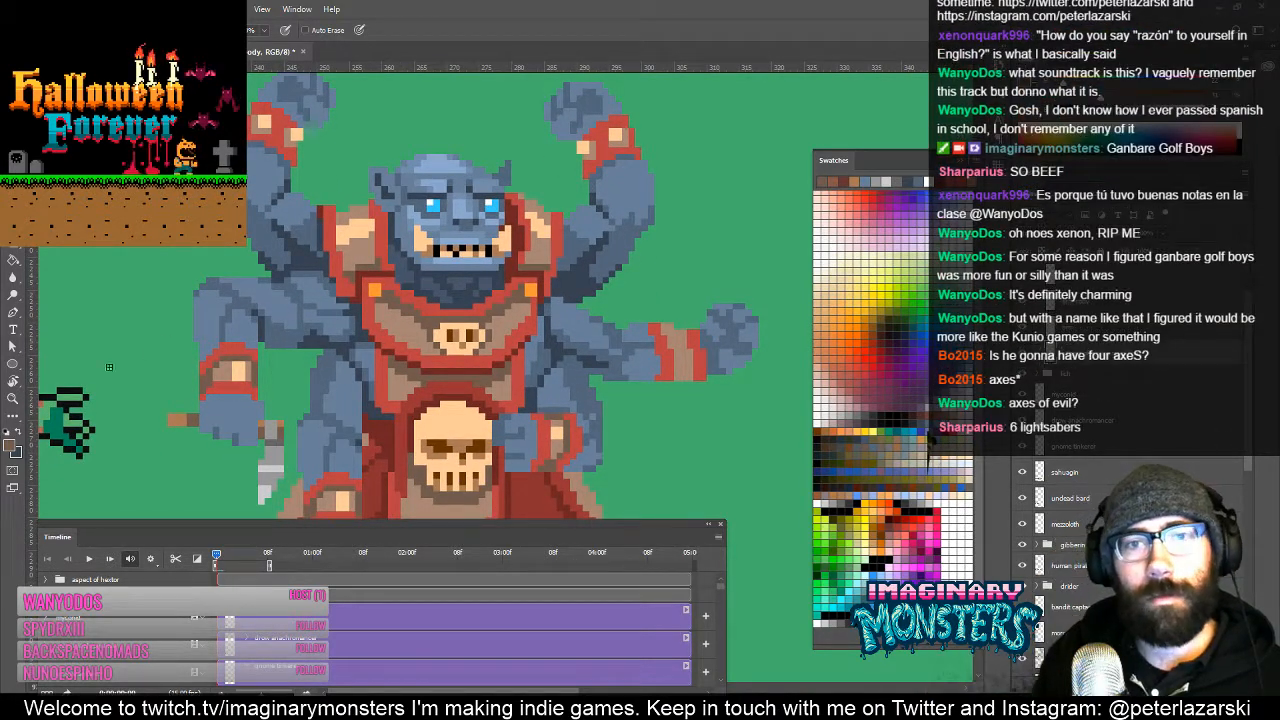
# Step: Draw a light brown diagonal axe handle emerging from both sides of the raised right-side fist
pyautogui.moveTo(468, 262); pyautogui.dragTo(448, 302)
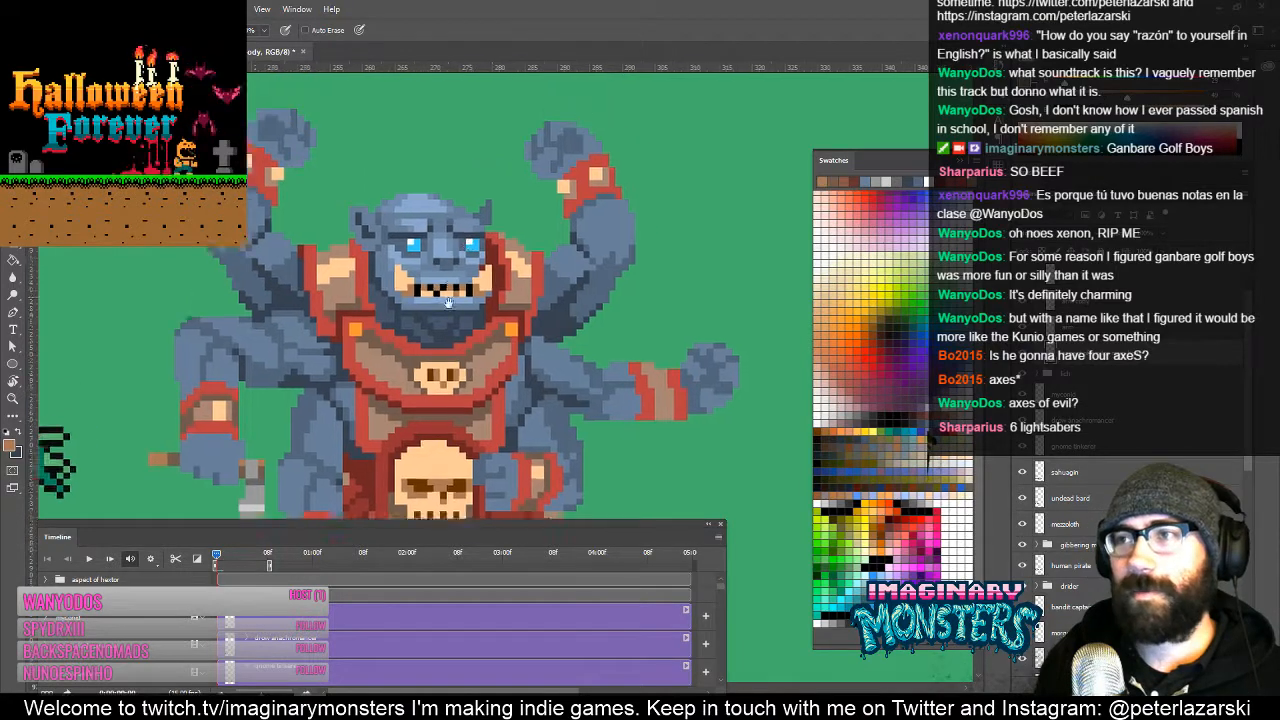
pyautogui.moveTo(468, 192); pyautogui.dragTo(448, 247)
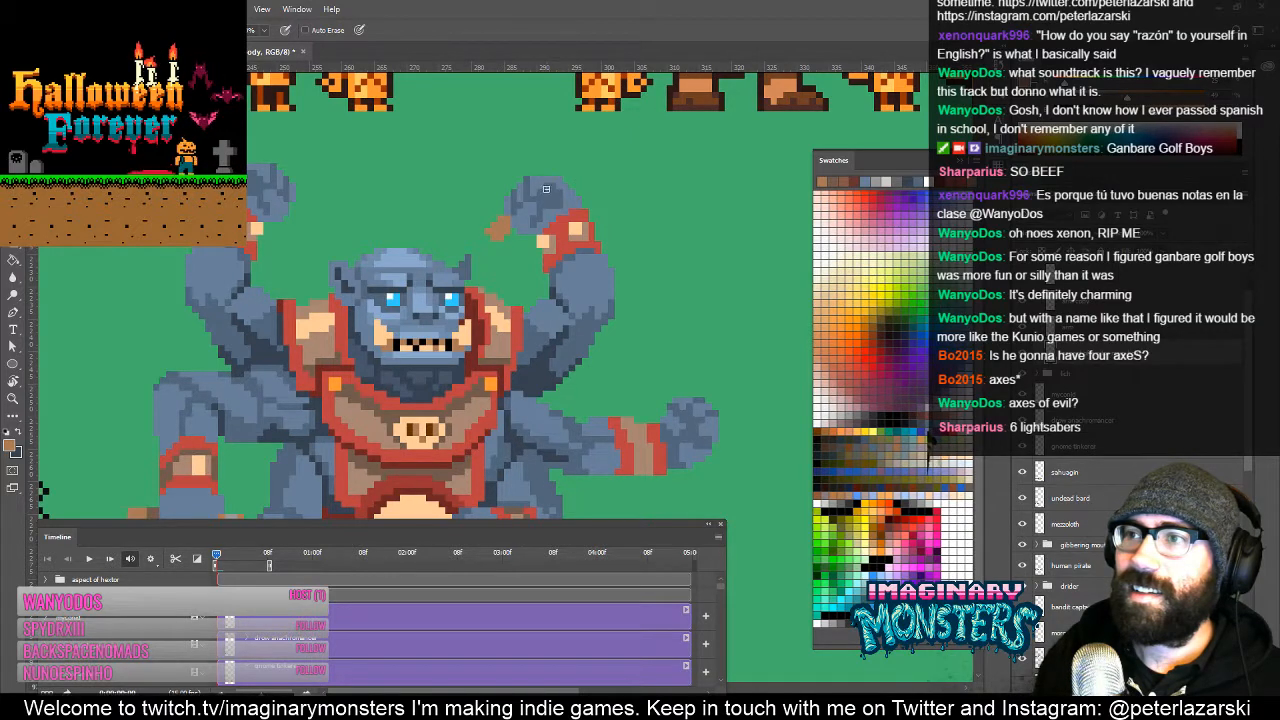
pyautogui.moveTo(546, 188); pyautogui.dragTo(571, 168)
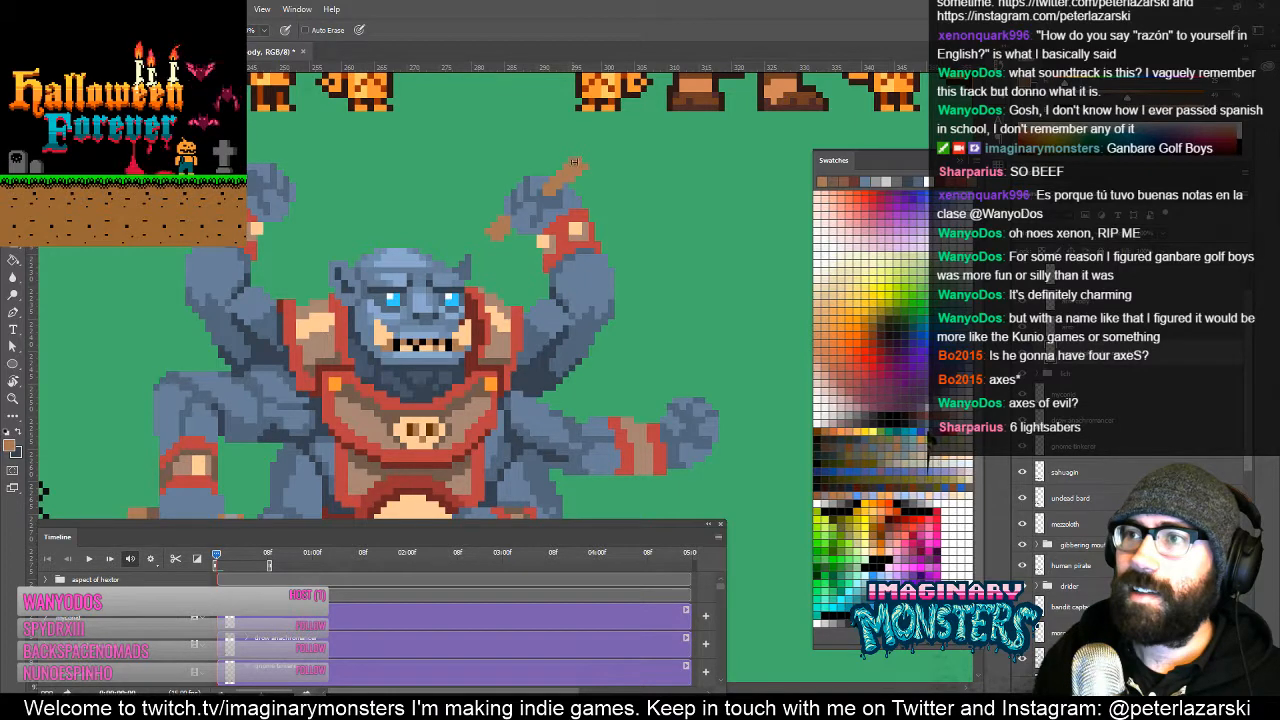
# Step: Paint the base of a second axe head over the handle's lower end, using the first axe's grey
pyautogui.moveTo(384, 282); pyautogui.dragTo(393, 245)
pyautogui.keyDown('alt'); pyautogui.click(247, 488); pyautogui.keyUp('alt')
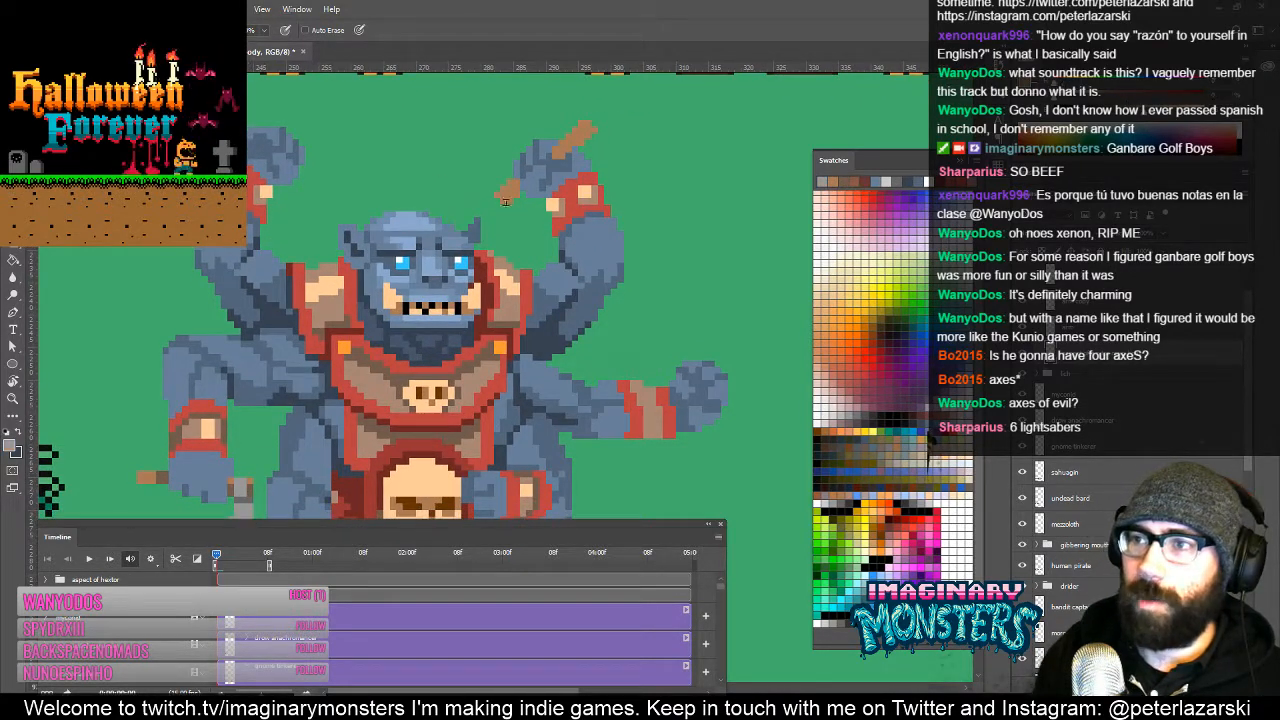
pyautogui.moveTo(509, 190); pyautogui.dragTo(495, 208)
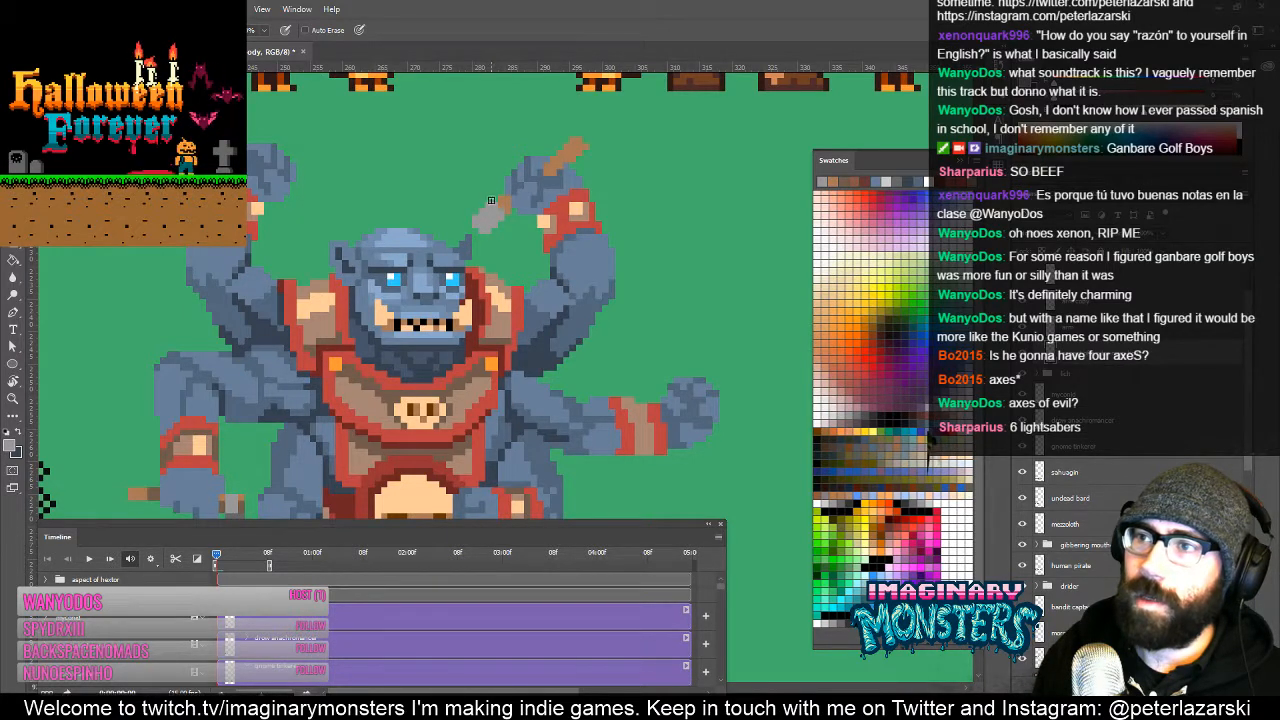
# Step: Outline a broad axe blade extending up and left from the grey base above the ogre's head, and fill it with the same grey
pyautogui.moveTo(466, 194); pyautogui.dragTo(452, 188)
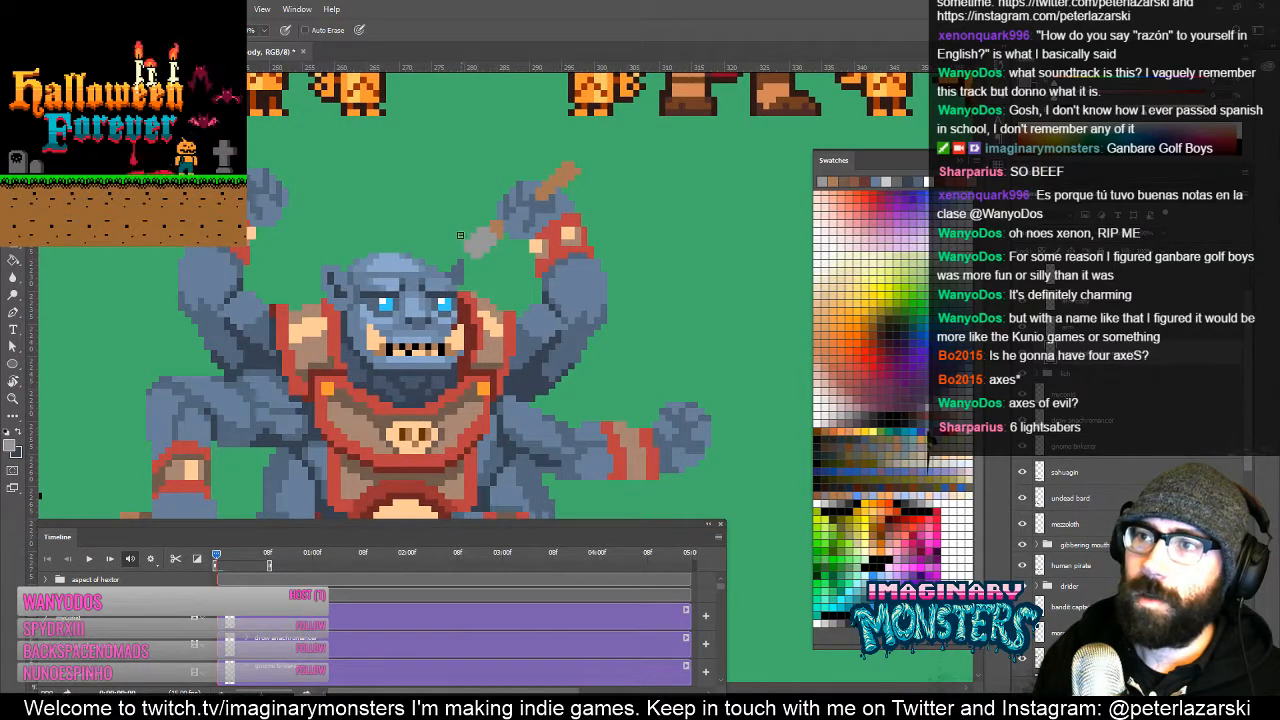
pyautogui.moveTo(460, 236); pyautogui.dragTo(440, 213)
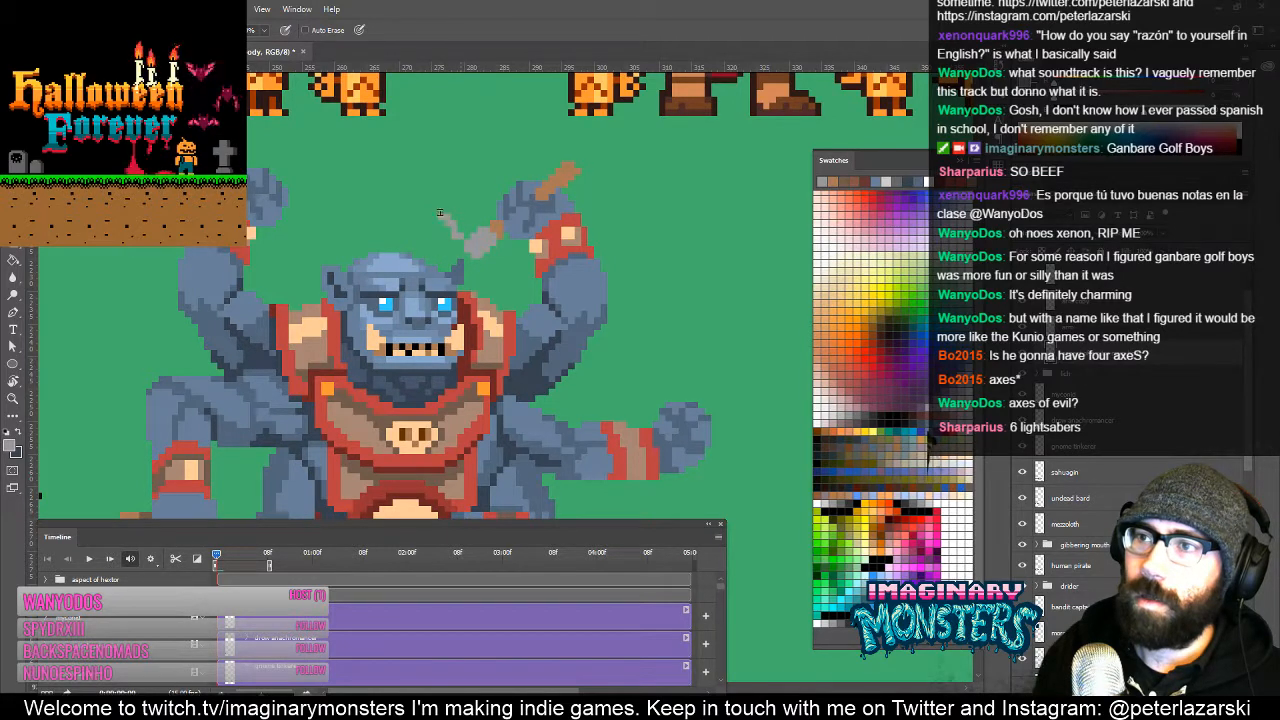
pyautogui.press('e')
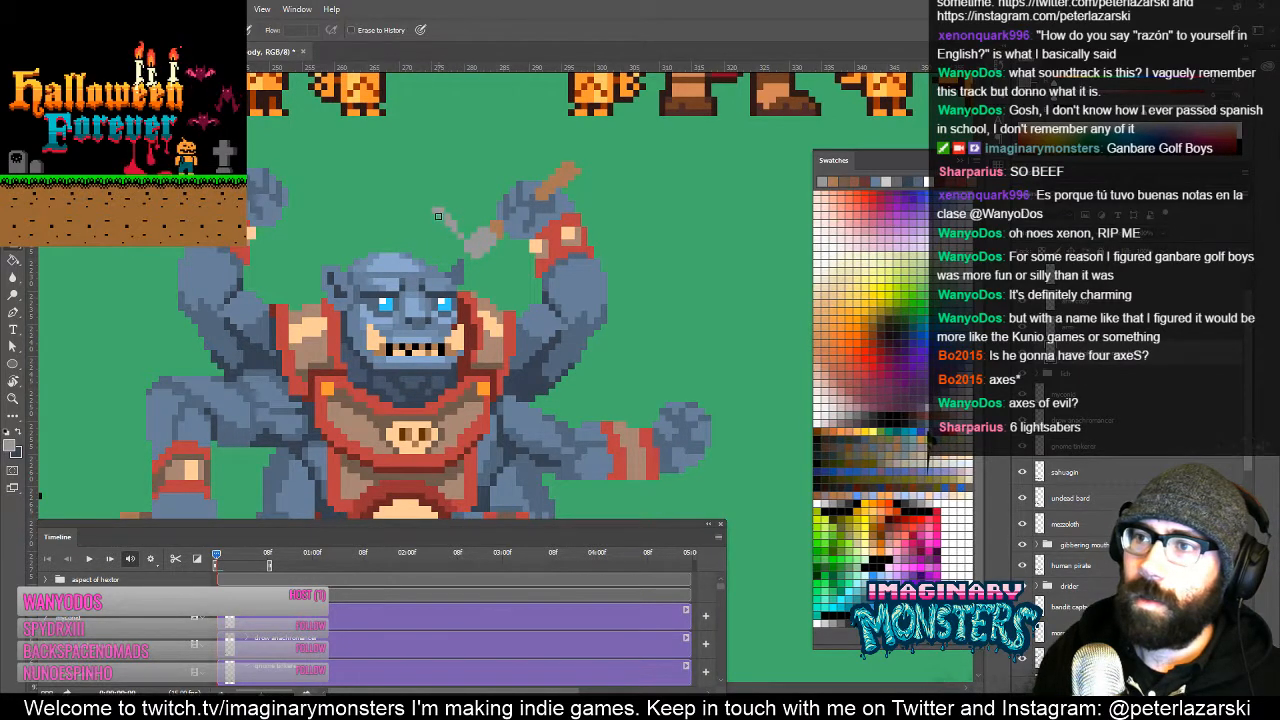
pyautogui.press('b')
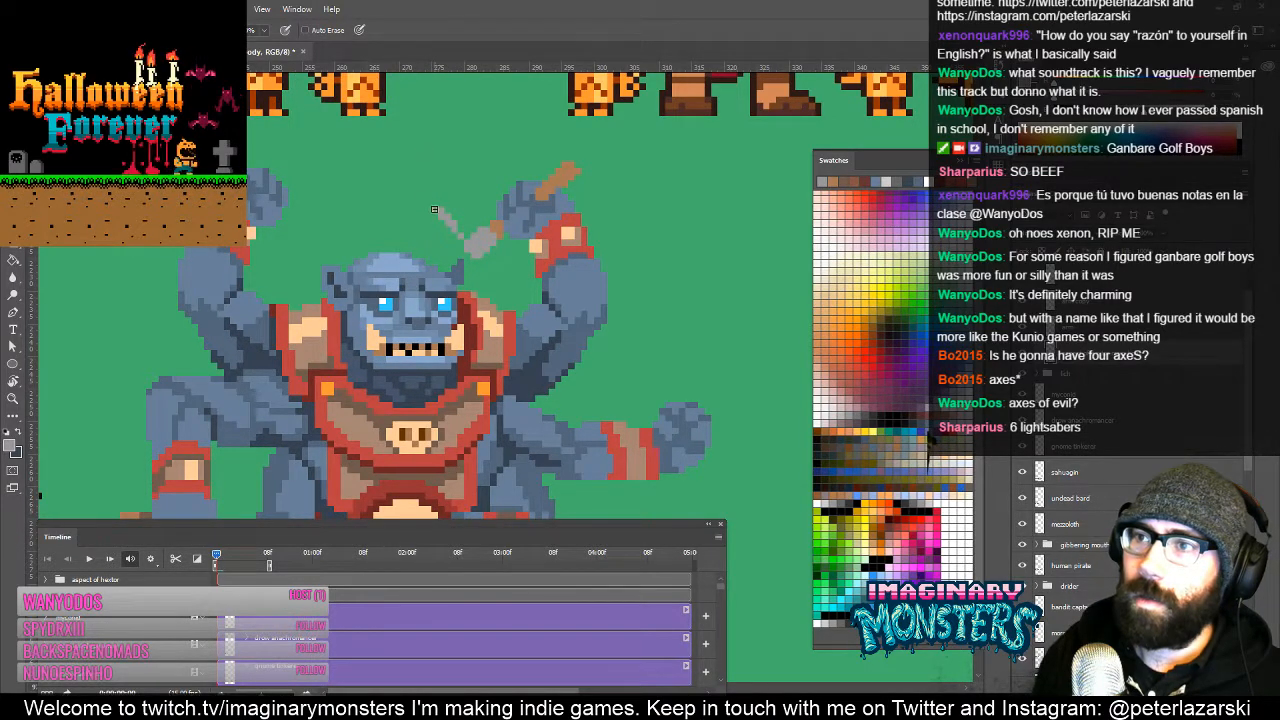
pyautogui.scroll(1, 428, 170)
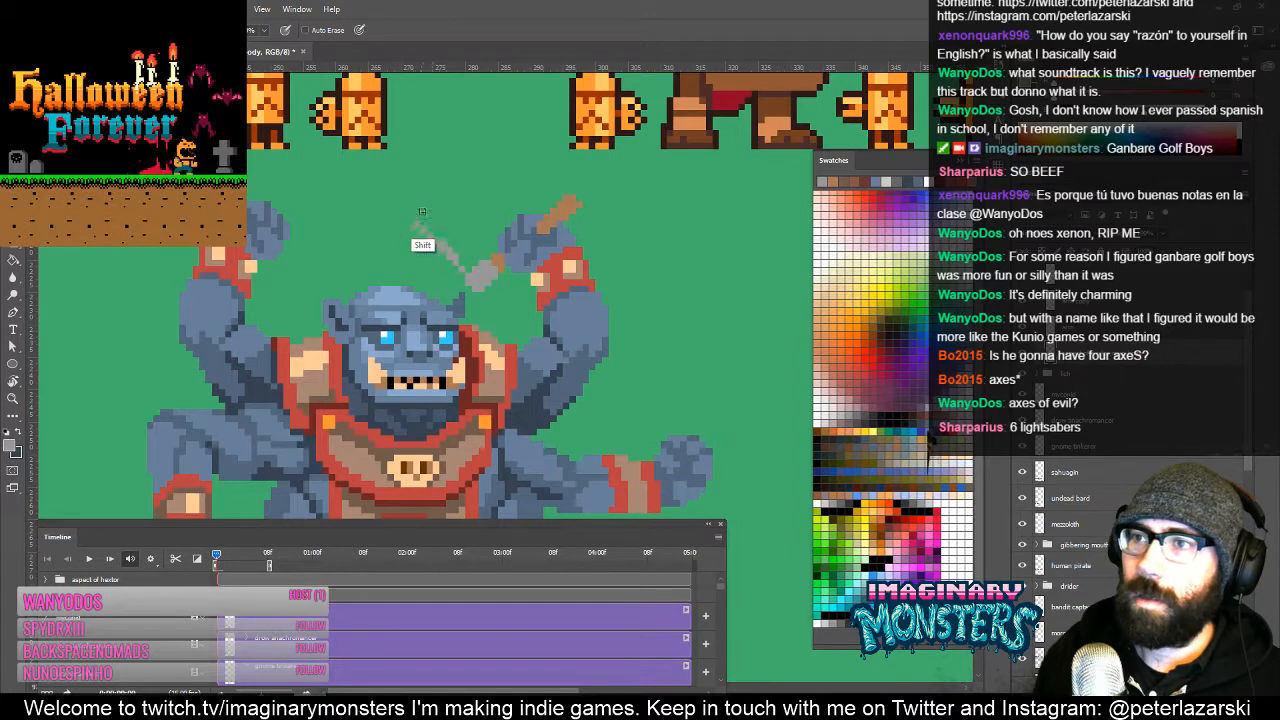
pyautogui.keyDown('shift'); pyautogui.click(453, 193); pyautogui.keyUp('shift')
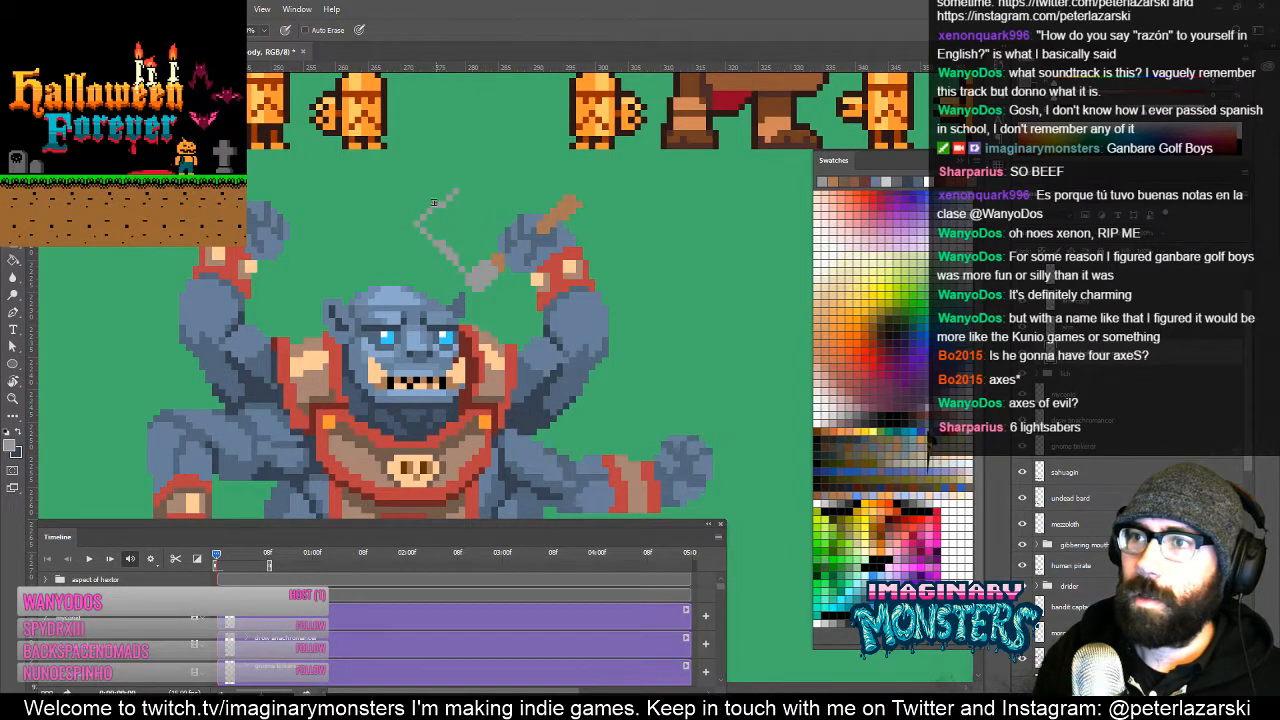
pyautogui.moveTo(461, 185); pyautogui.dragTo(421, 211)
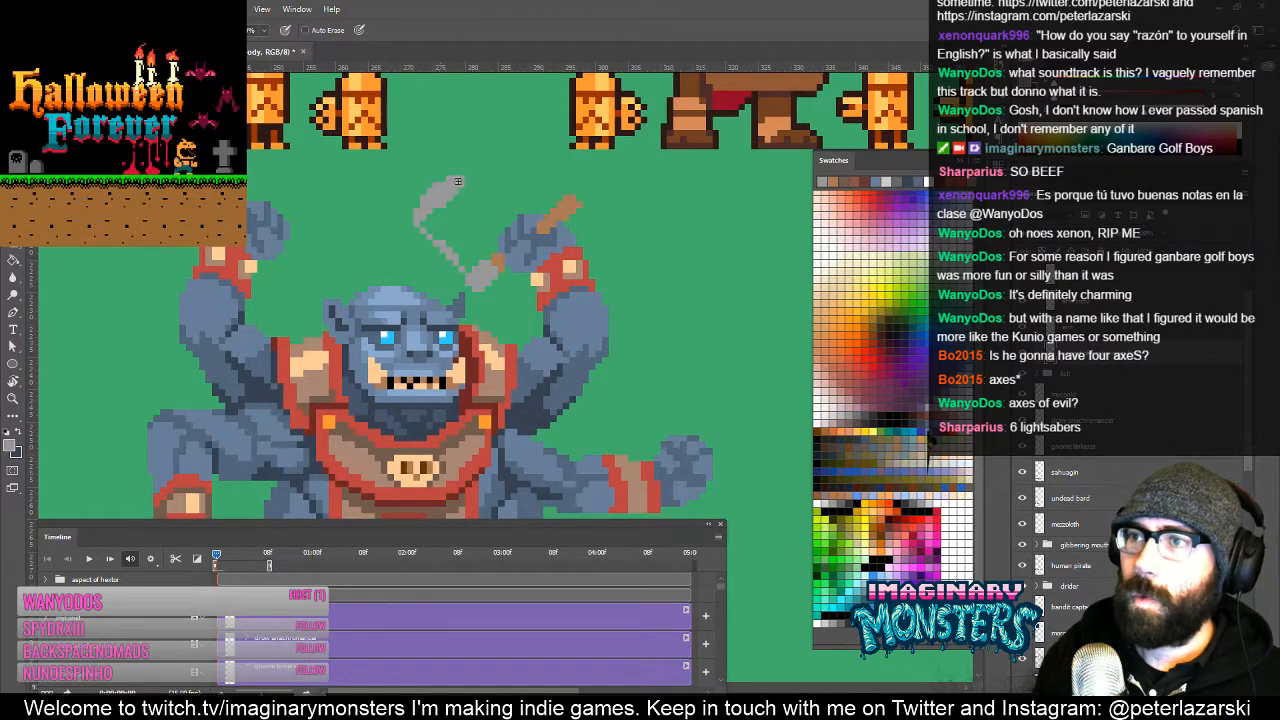
pyautogui.moveTo(453, 196); pyautogui.dragTo(462, 216)
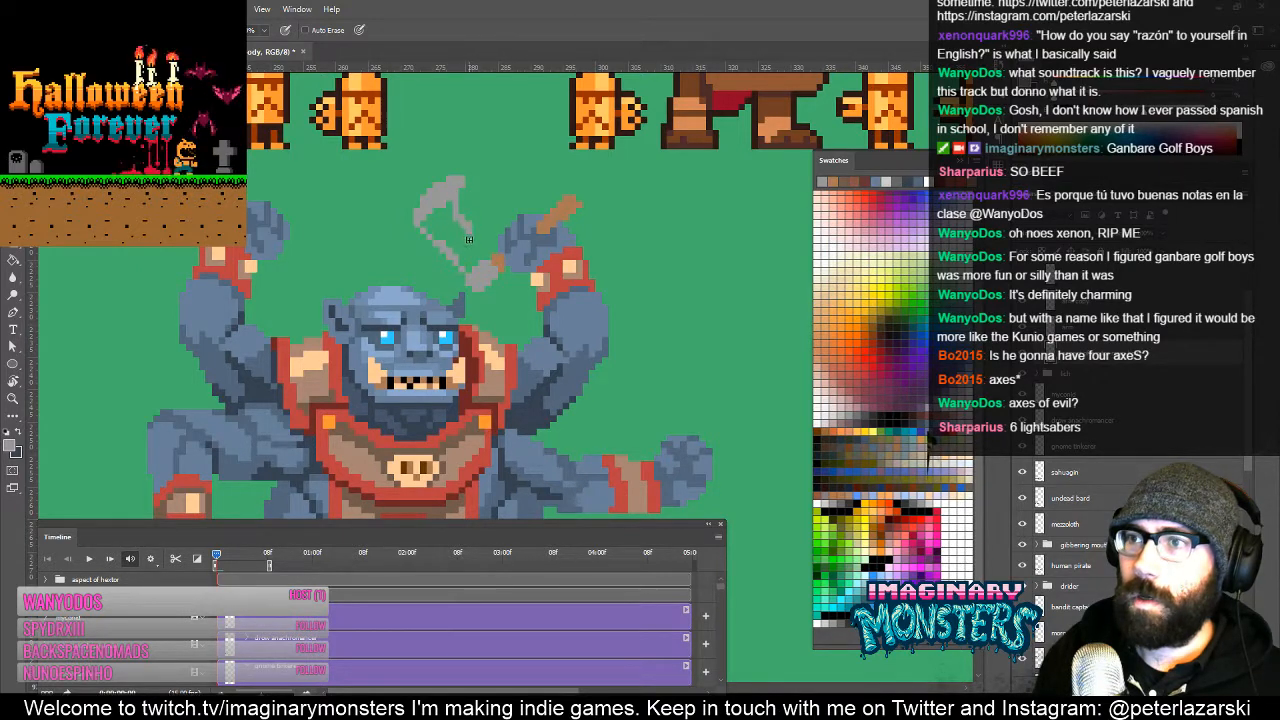
pyautogui.press('g')
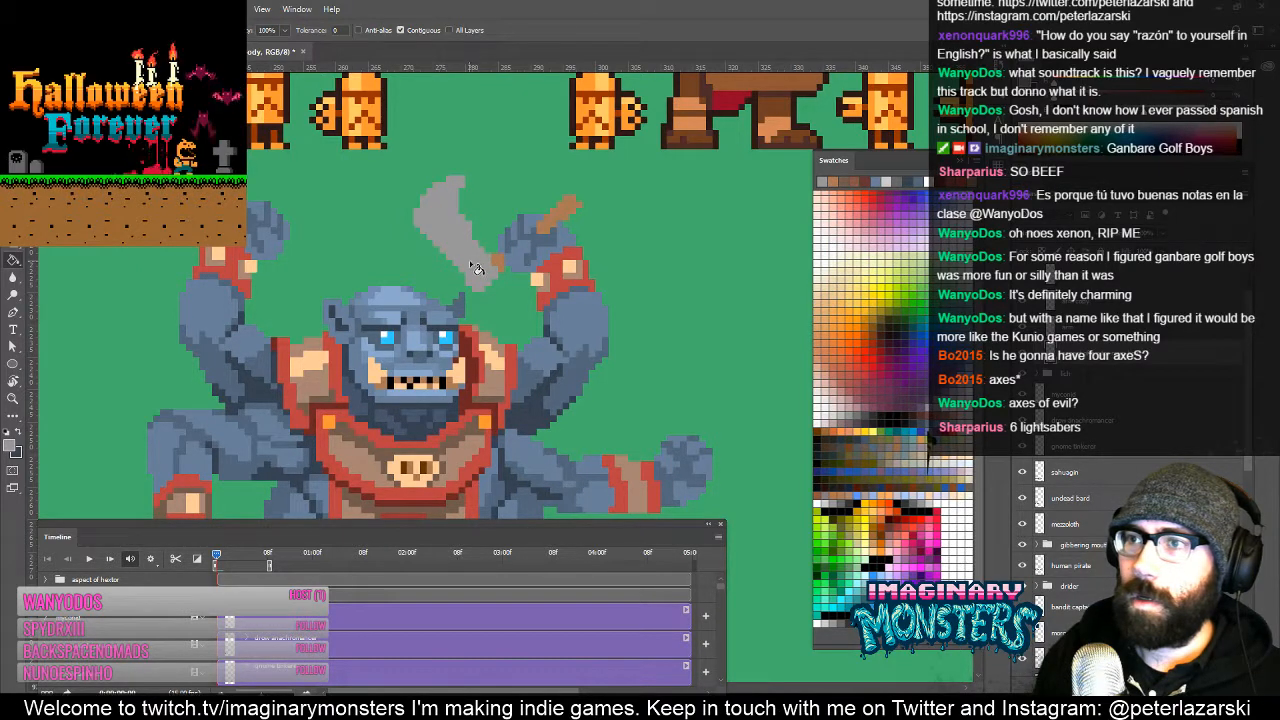
# Step: Select the outer part of the raised axe's grey blade and shift it a couple of pixels right and down
pyautogui.press('e')
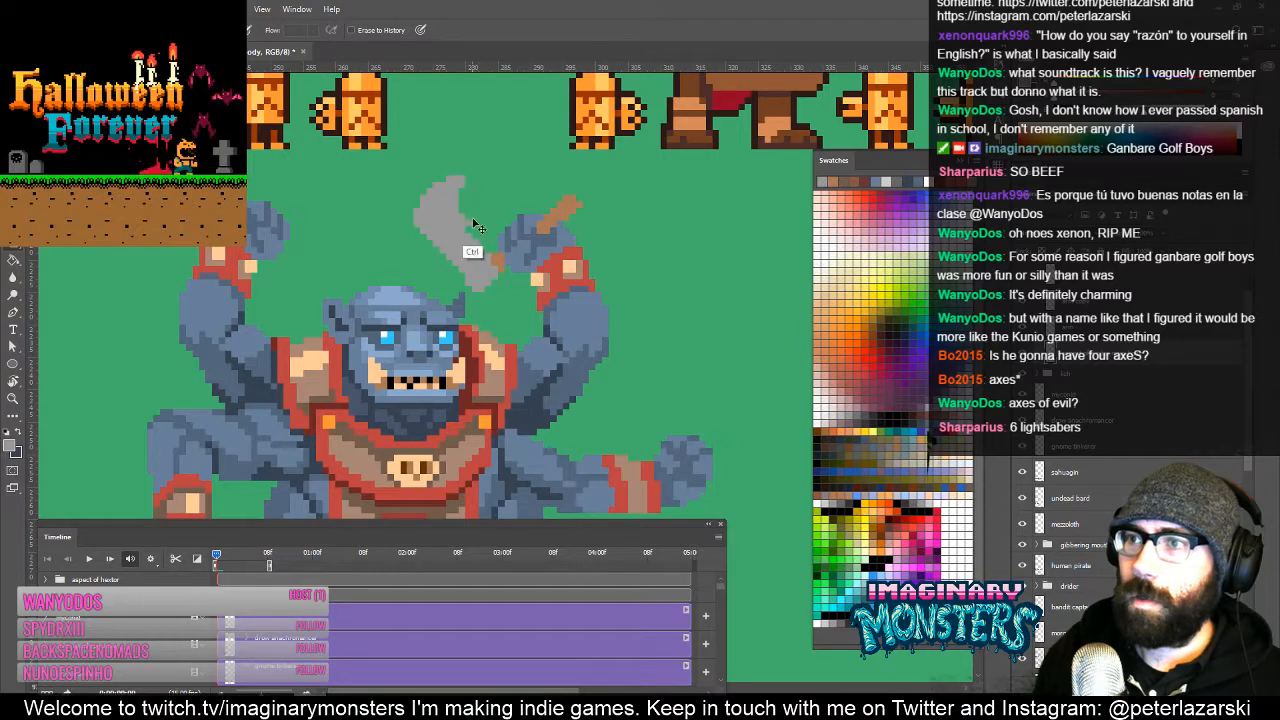
pyautogui.press('z')
pyautogui.keyDown('alt'); pyautogui.click(503, 217); pyautogui.keyUp('alt')
pyautogui.keyDown('alt'); pyautogui.click(503, 217); pyautogui.keyUp('alt')
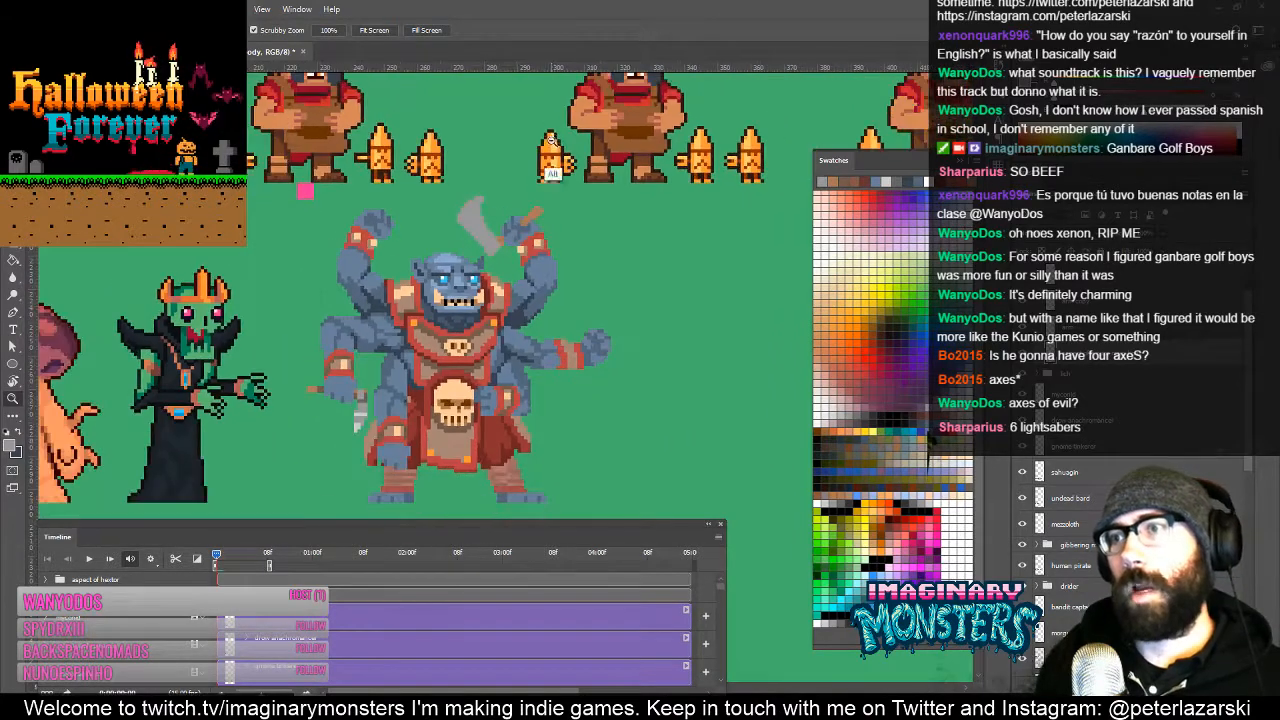
pyautogui.moveTo(523, 191); pyautogui.dragTo(489, 233)
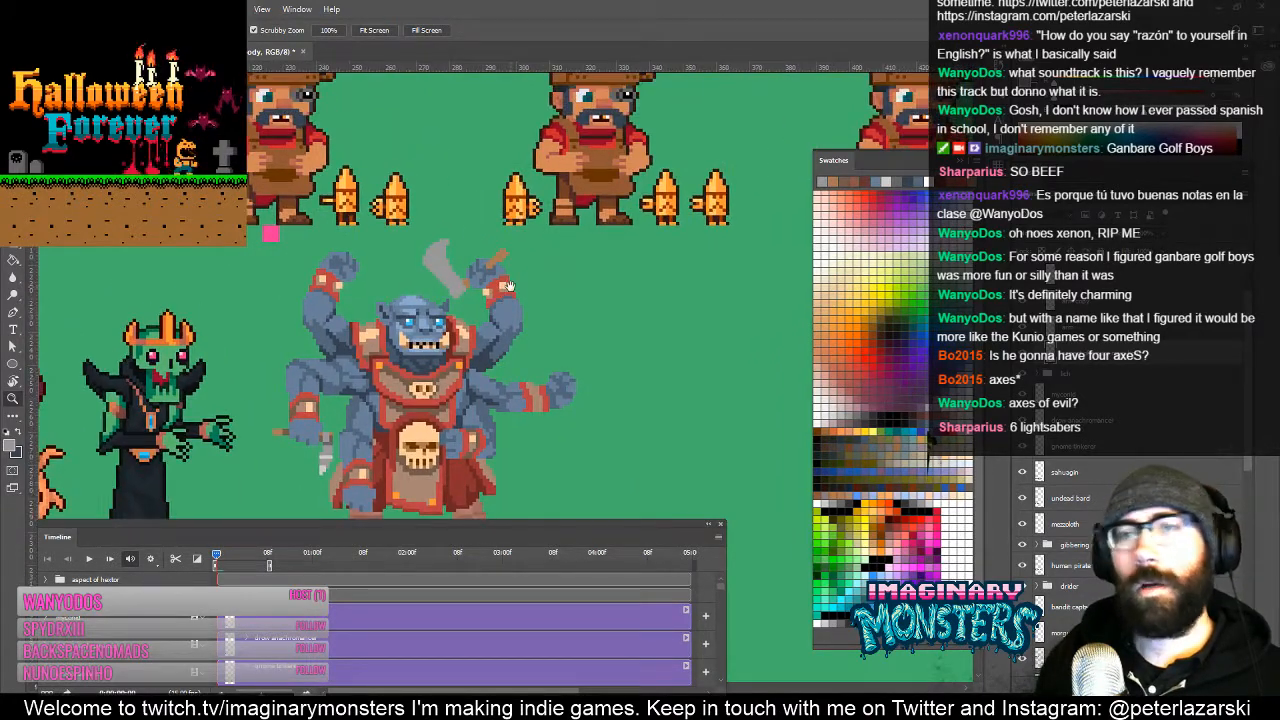
pyautogui.click(437, 261)
pyautogui.press('m')
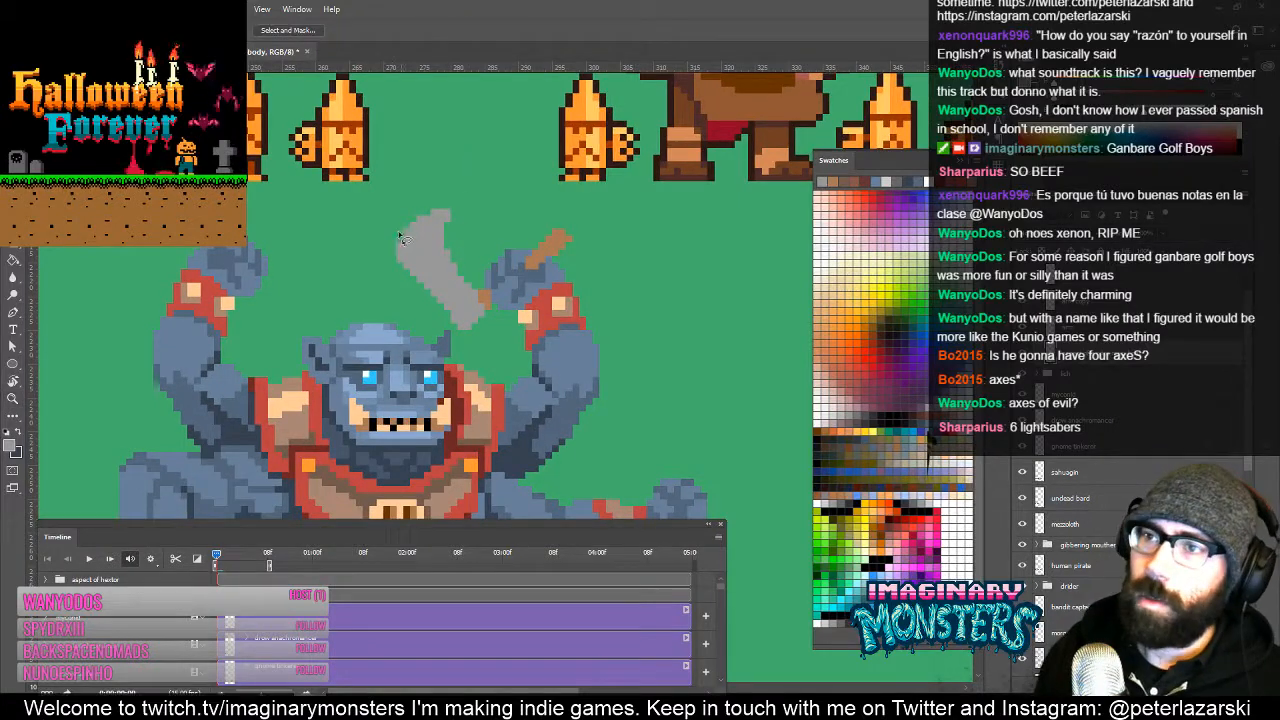
pyautogui.moveTo(374, 250)
pyautogui.mouseDown()
pyautogui.moveTo(466, 195)
pyautogui.moveTo(466, 243)
pyautogui.moveTo(448, 272)
pyautogui.moveTo(397, 292)
pyautogui.moveTo(443, 264)
pyautogui.mouseUp()
pyautogui.press('v')
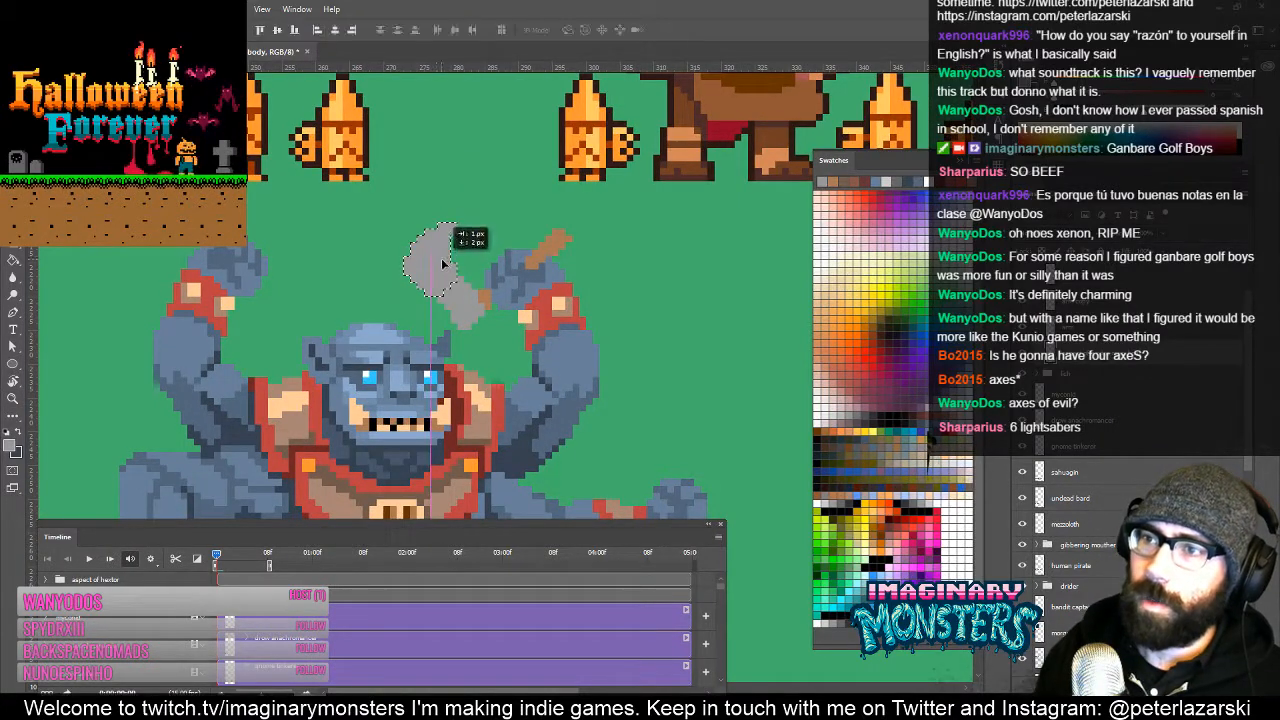
pyautogui.hotkey('ctrl', 'd')
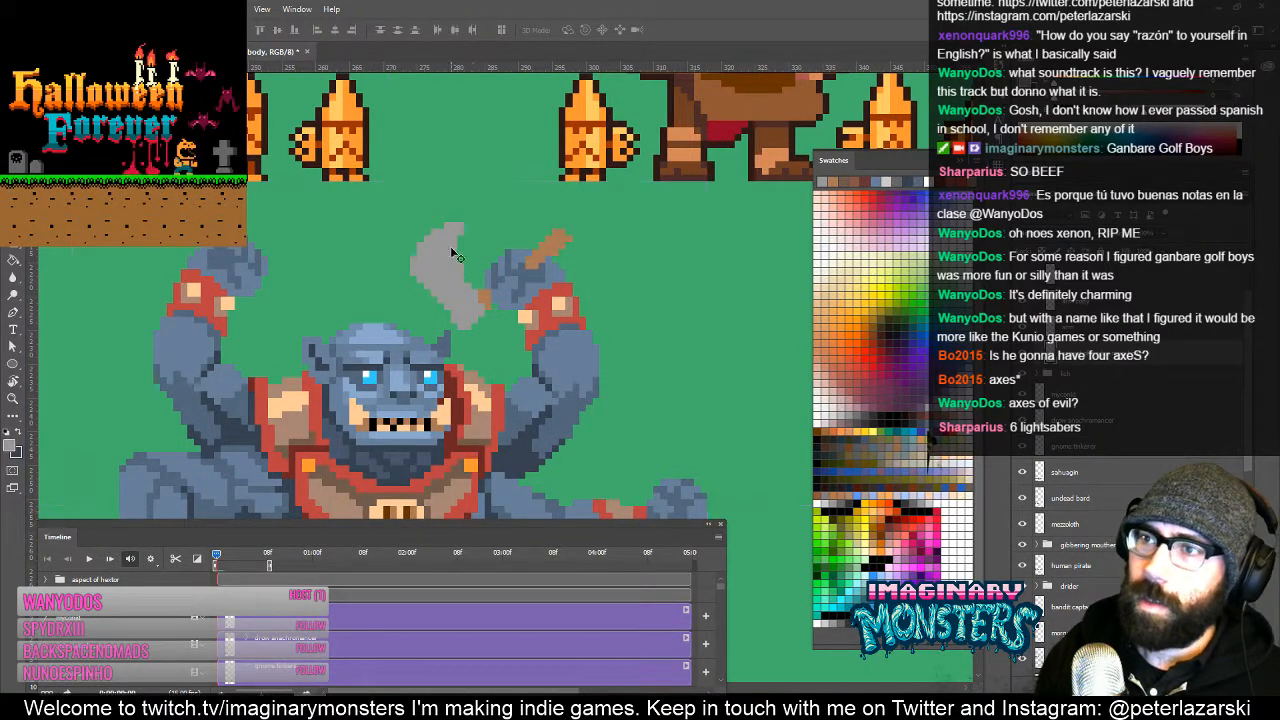
# Step: Paint a short diagonal handle in the outstretched right fist, using the brown sampled from the raised axe's handle
pyautogui.press('z')
pyautogui.hscroll(2, 500, 315)
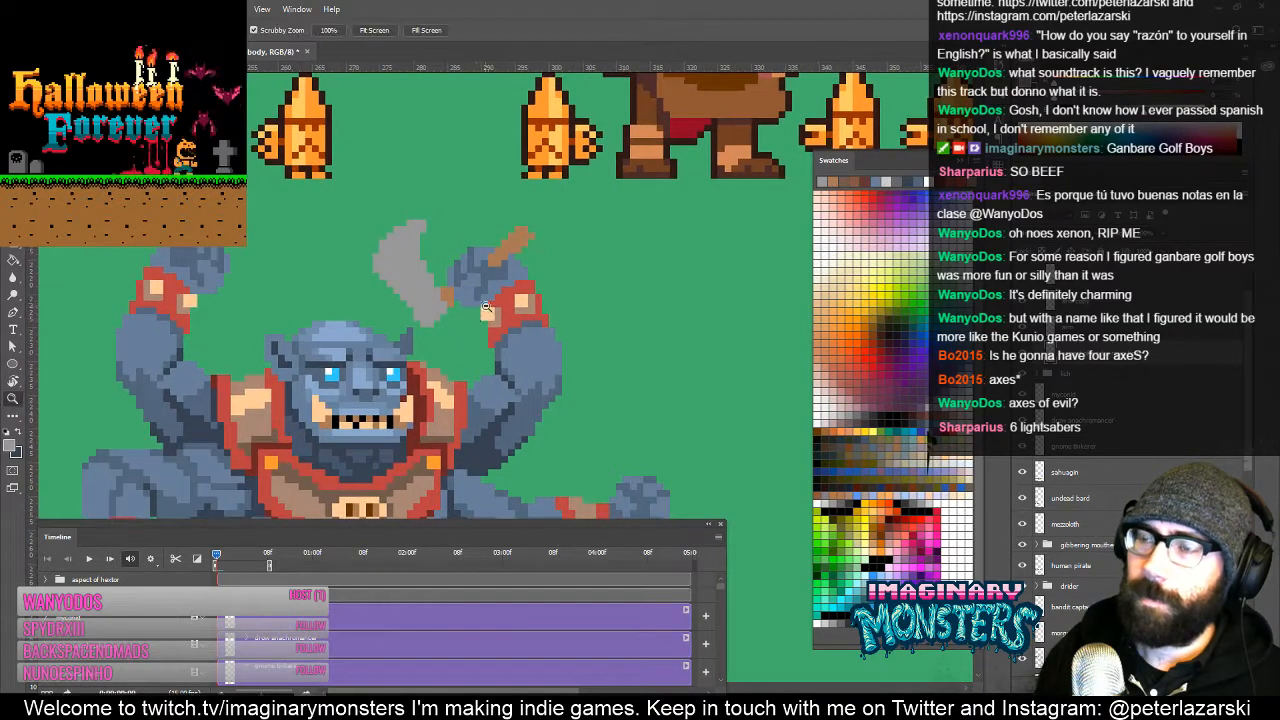
pyautogui.scroll(-3, 487, 310)
pyautogui.press('b')
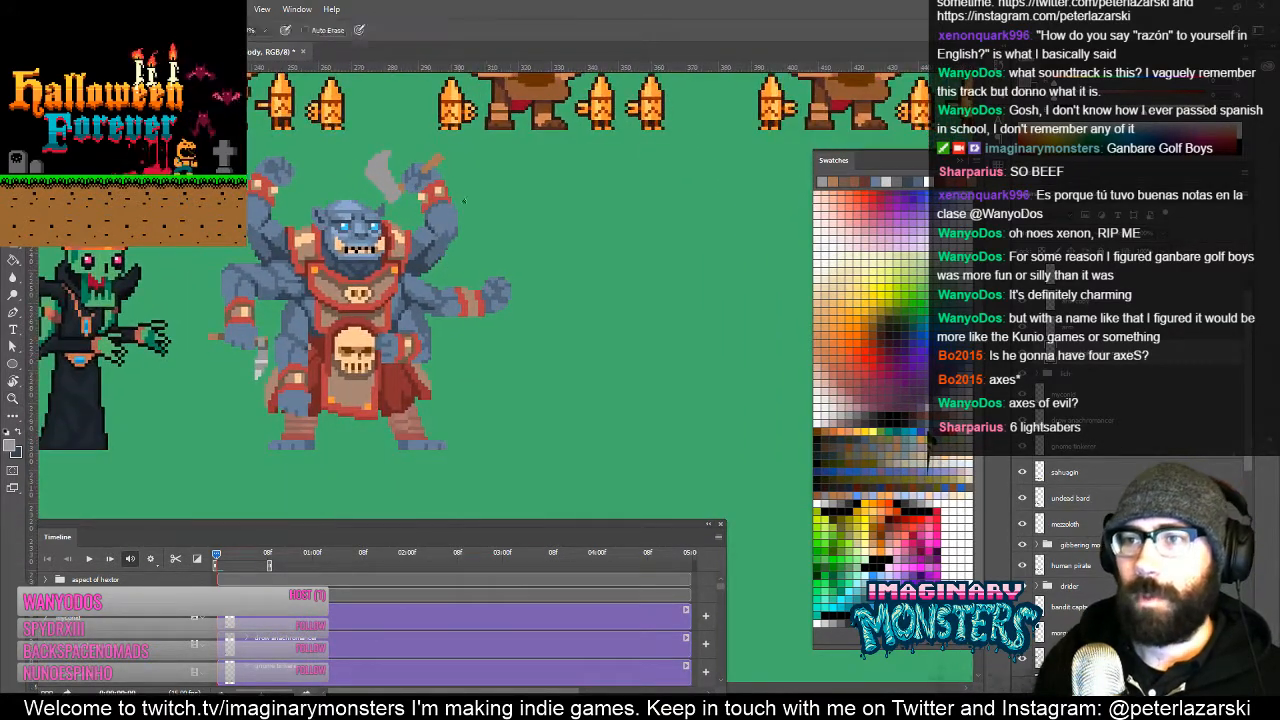
pyautogui.press('z')
pyautogui.scroll(5, 508, 262)
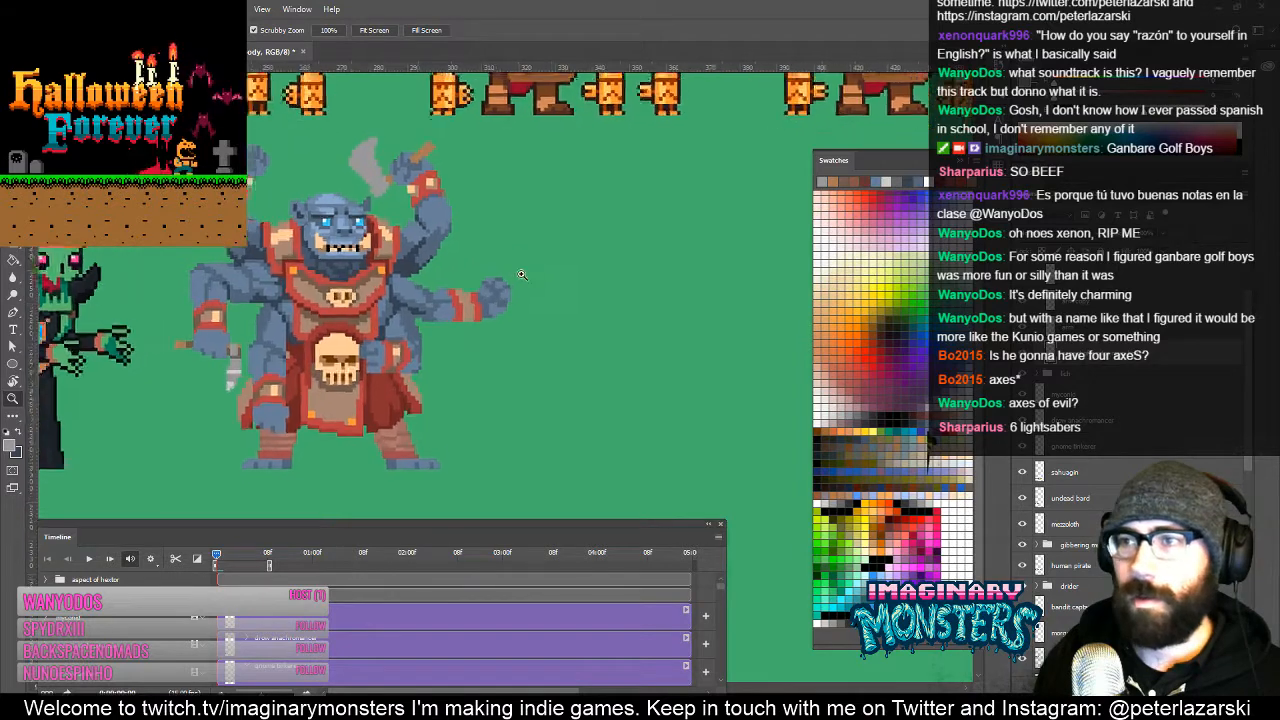
pyautogui.press('b')
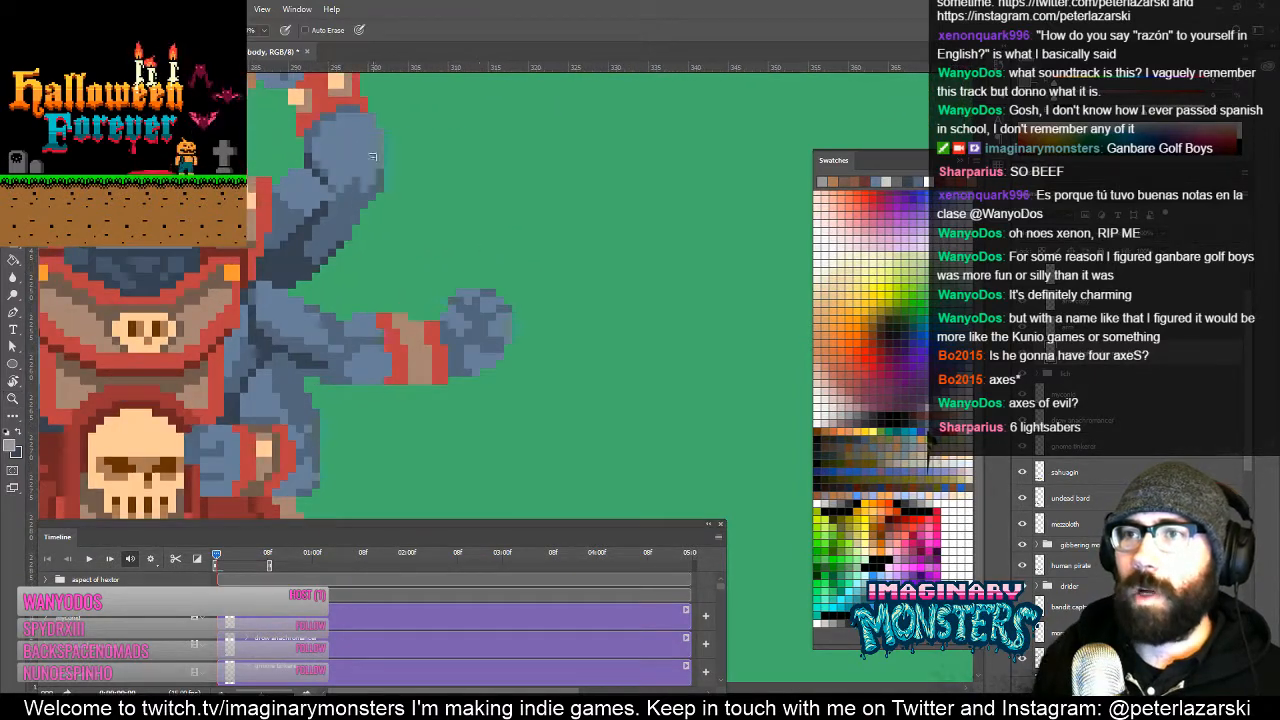
pyautogui.moveTo(386, 176)
pyautogui.mouseDown()
pyautogui.moveTo(403, 283)
pyautogui.moveTo(420, 296)
pyautogui.mouseUp()
pyautogui.keyDown('alt'); pyautogui.click(286, 183); pyautogui.keyUp('alt')
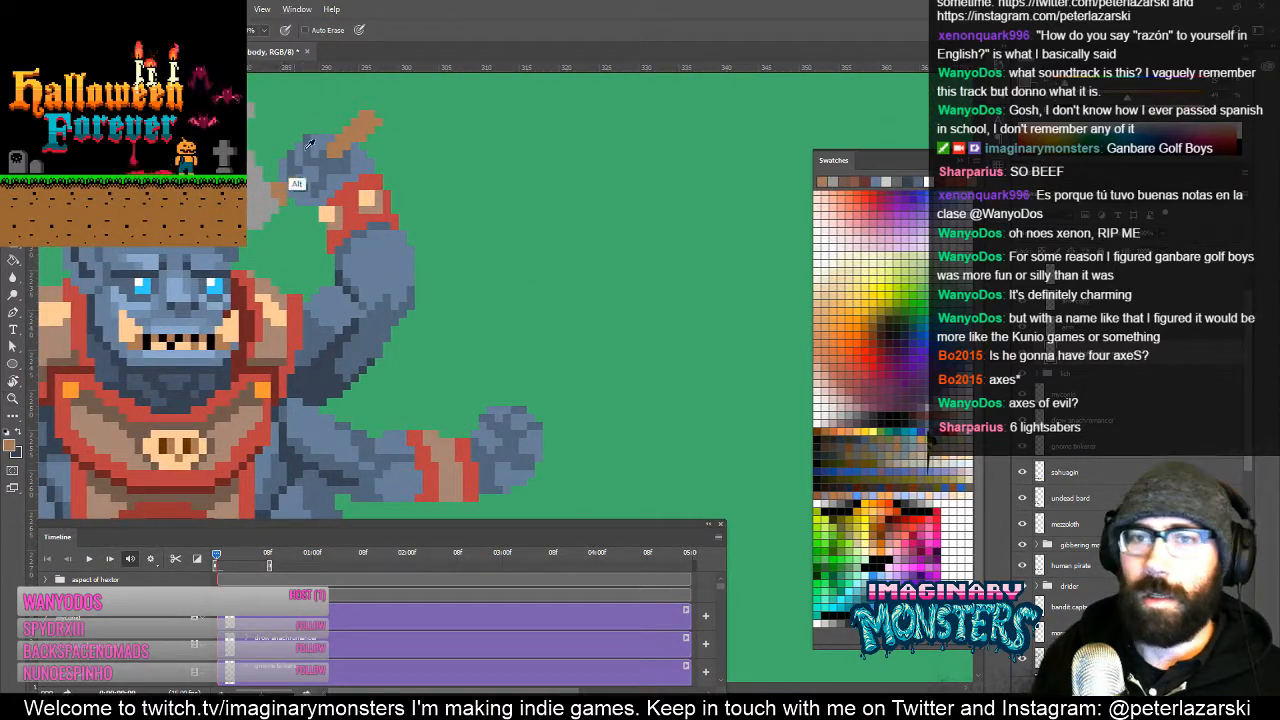
pyautogui.moveTo(480, 357); pyautogui.dragTo(434, 271)
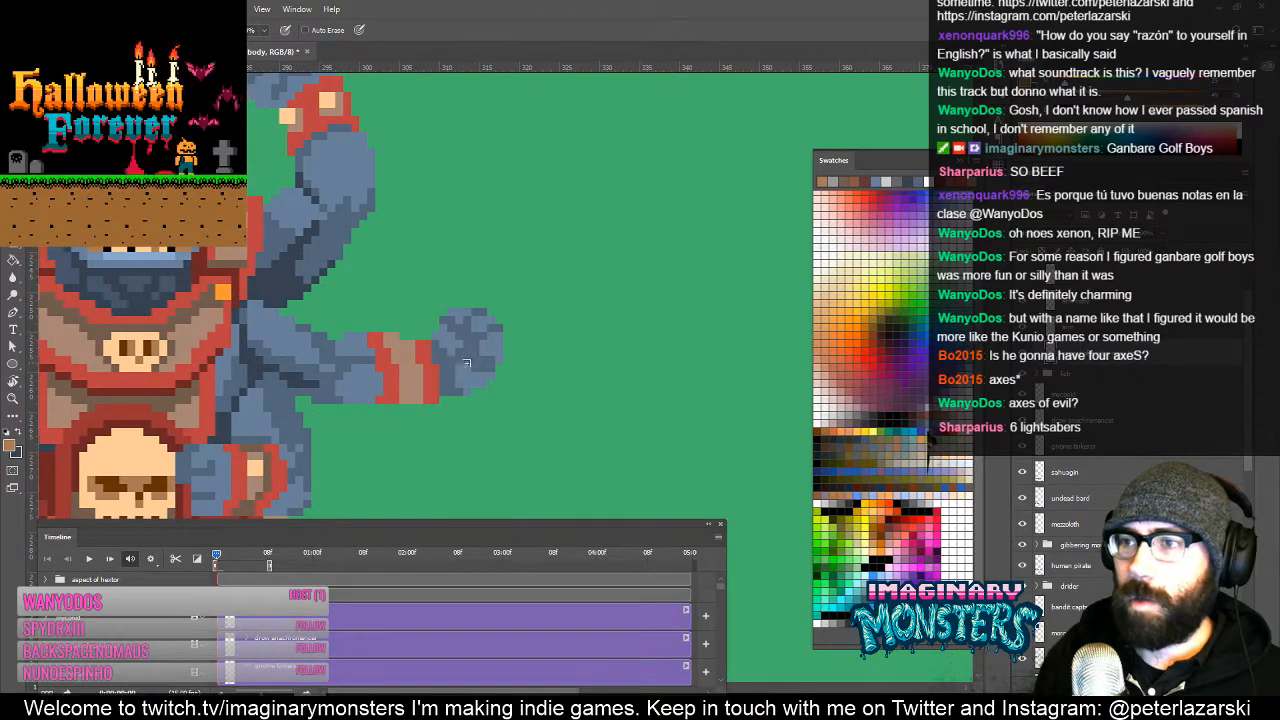
pyautogui.moveTo(469, 360); pyautogui.dragTo(490, 375)
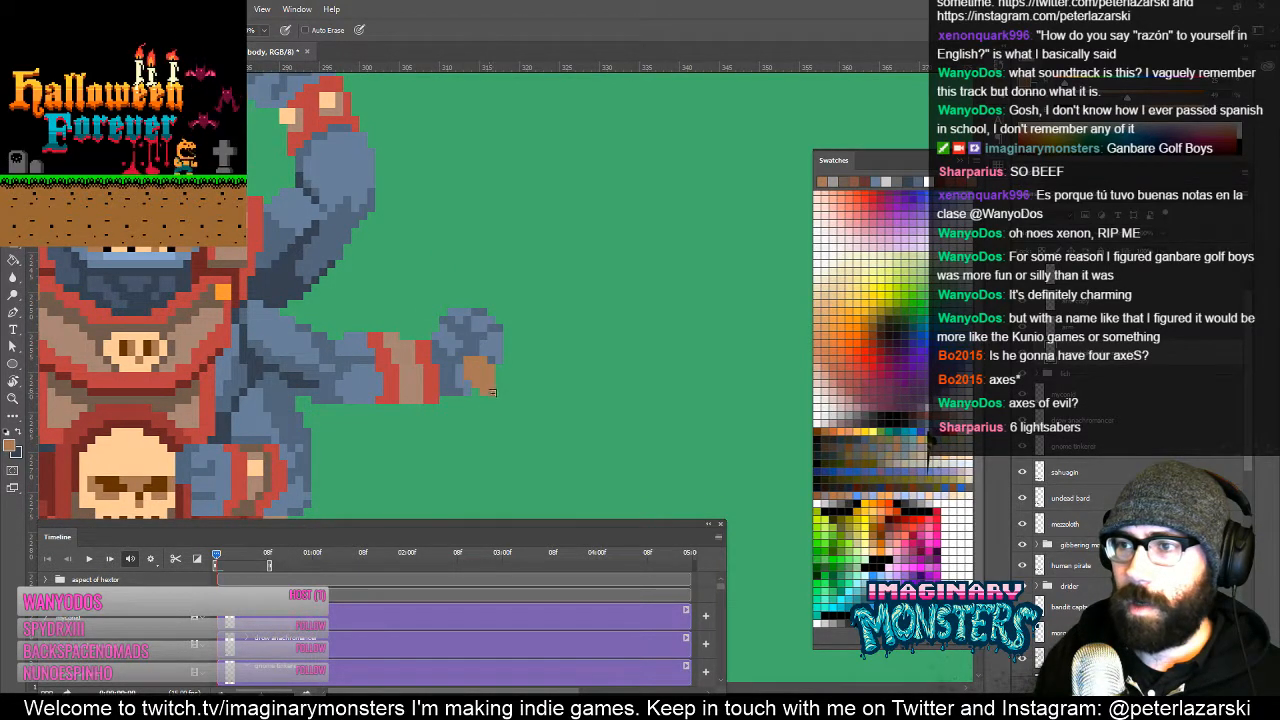
pyautogui.moveTo(497, 400)
pyautogui.mouseDown()
pyautogui.moveTo(494, 385)
pyautogui.moveTo(523, 417)
pyautogui.mouseUp()
pyautogui.press('e')
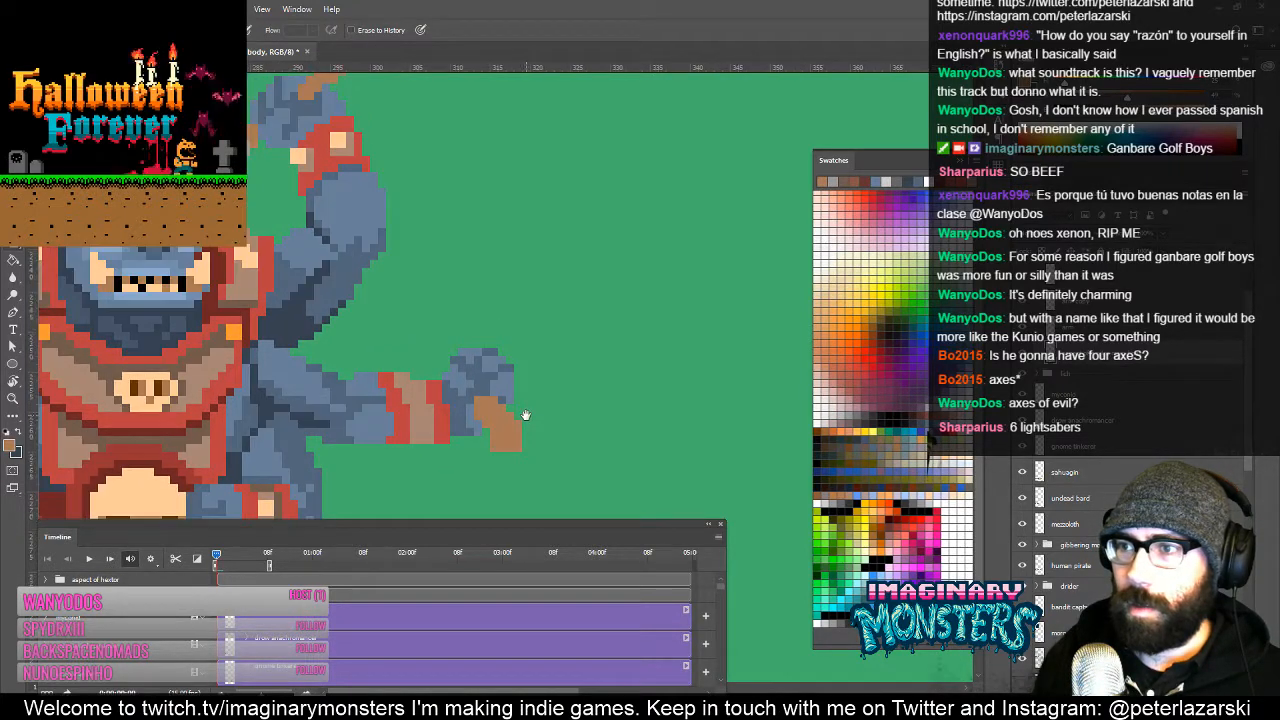
pyautogui.press('b')
# Step: Select the outstretched fist with its brown handle and move it a few pixels away from the wrist cuff
pyautogui.moveTo(454, 269)
pyautogui.mouseDown()
pyautogui.moveTo(534, 274)
pyautogui.moveTo(524, 260)
pyautogui.mouseUp()
pyautogui.moveTo(587, 322); pyautogui.dragTo(658, 344)
pyautogui.moveTo(699, 302); pyautogui.dragTo(614, 311)
pyautogui.moveTo(539, 321); pyautogui.dragTo(521, 311)
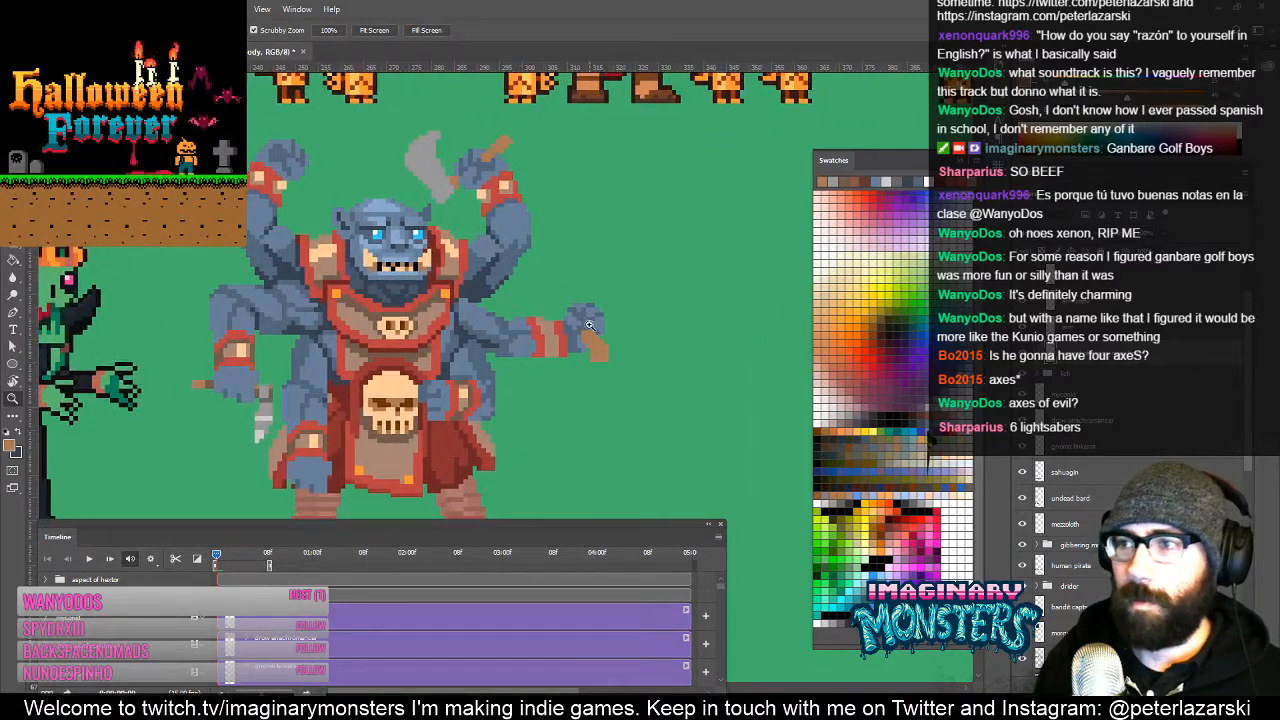
pyautogui.moveTo(591, 341); pyautogui.dragTo(627, 335)
pyautogui.press('m')
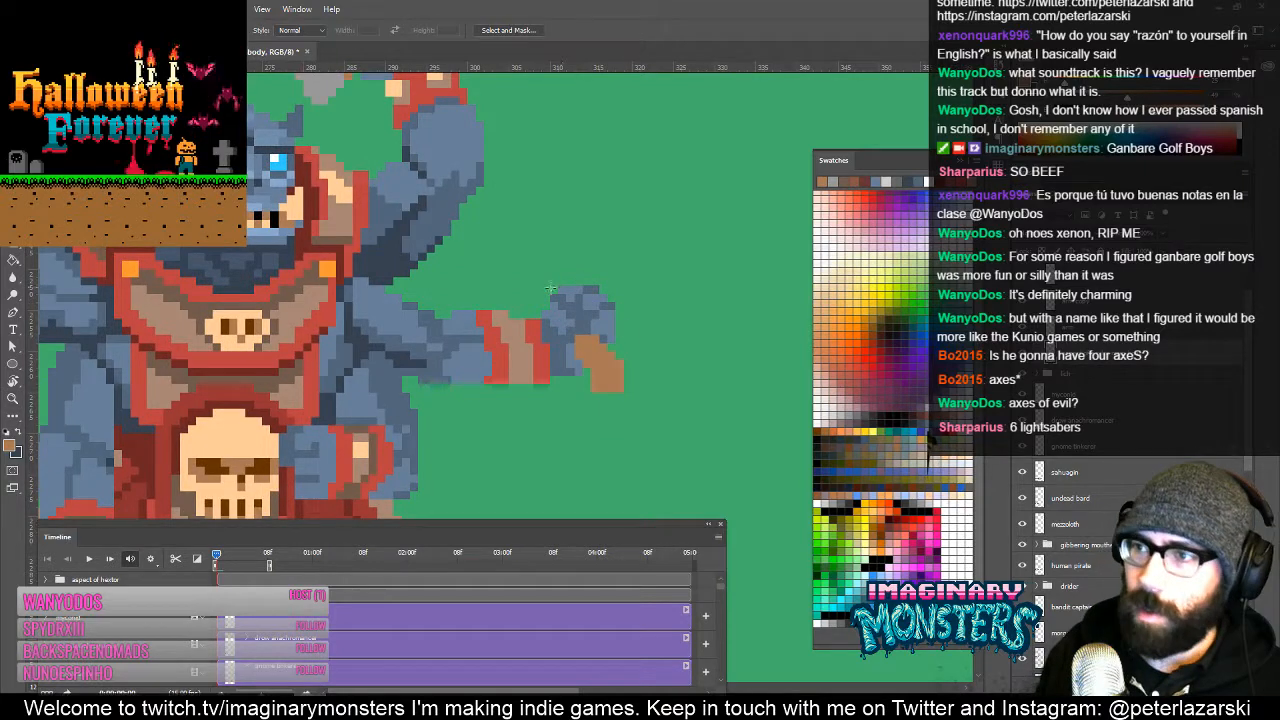
pyautogui.moveTo(542, 270); pyautogui.dragTo(692, 437)
pyautogui.moveTo(530, 344); pyautogui.dragTo(548, 385)
pyautogui.press('v')
pyautogui.moveTo(602, 328)
pyautogui.mouseDown()
pyautogui.moveTo(626, 334)
pyautogui.moveTo(583, 323)
pyautogui.mouseUp()
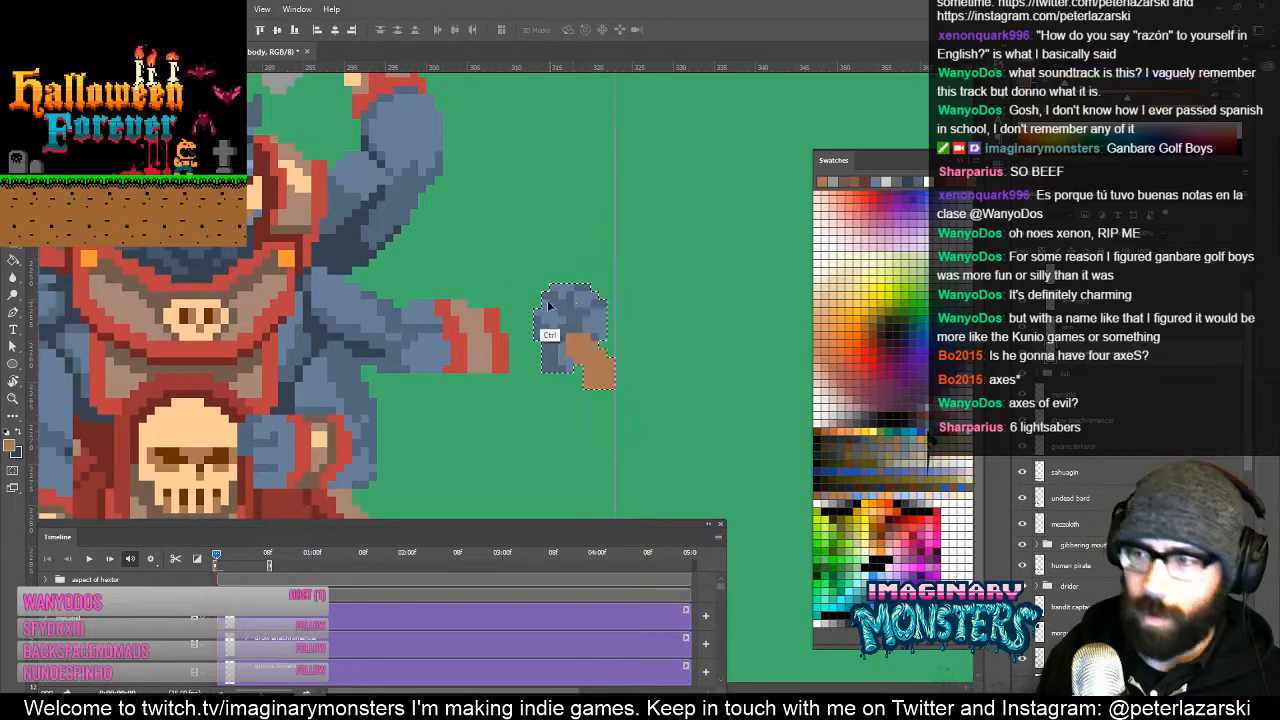
pyautogui.hotkey('ctrl', 'd')
# Step: Repaint the detached fist's shading with blues sampled from it and erase the pixels along its upper edge
pyautogui.press('b')
pyautogui.keyDown('alt'); pyautogui.click(556, 327); pyautogui.keyUp('alt')
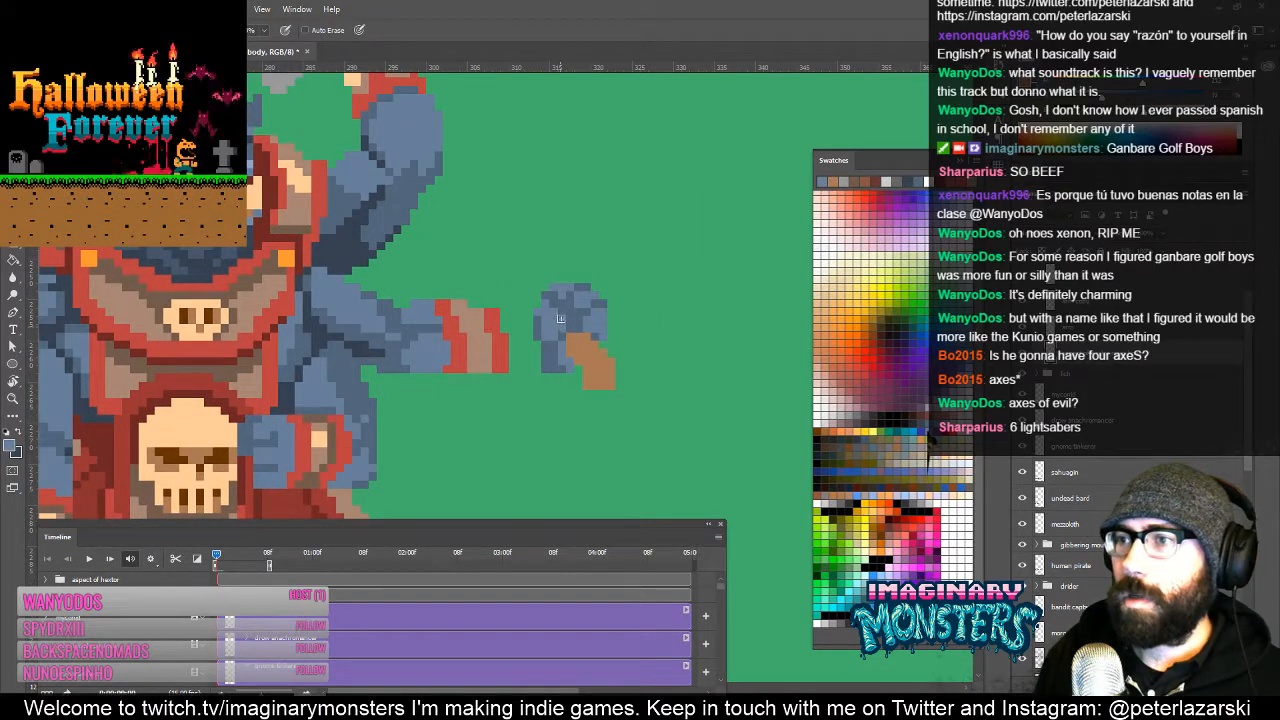
pyautogui.keyDown('alt'); pyautogui.click(554, 338); pyautogui.keyUp('alt')
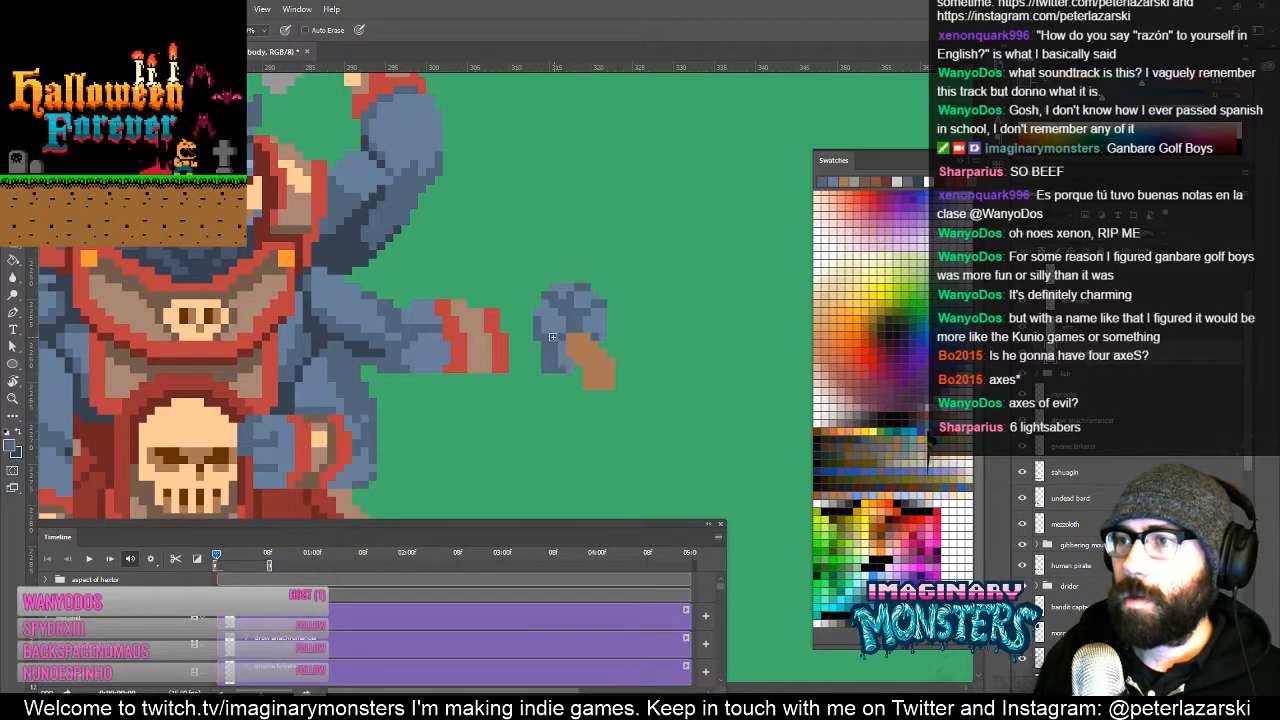
pyautogui.keyDown('alt'); pyautogui.click(591, 325); pyautogui.keyUp('alt')
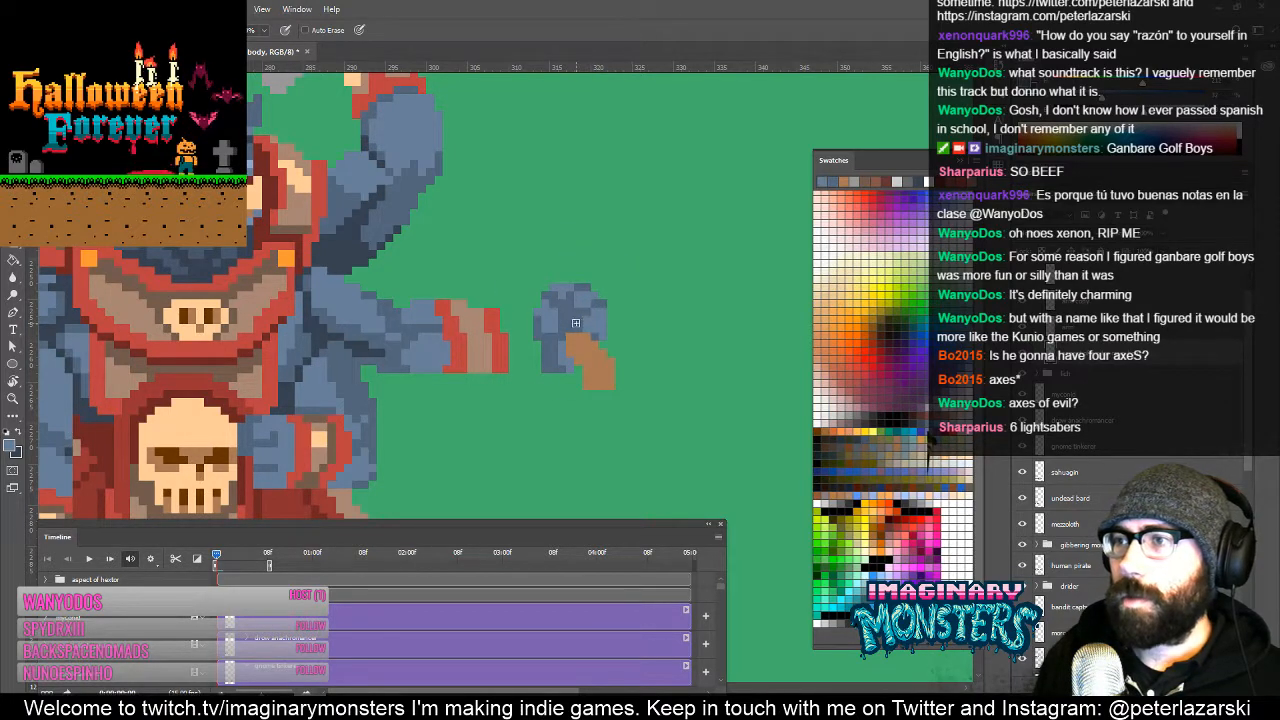
pyautogui.keyDown('alt'); pyautogui.click(589, 343); pyautogui.keyUp('alt')
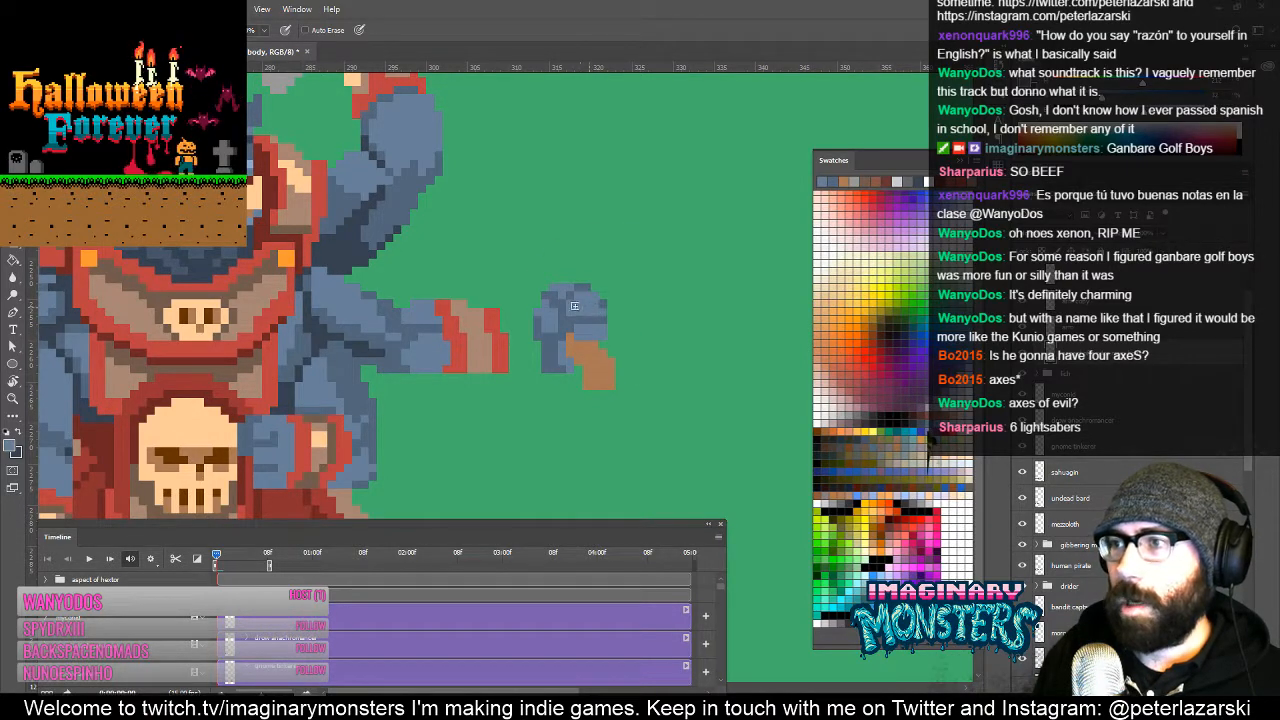
pyautogui.press('e')
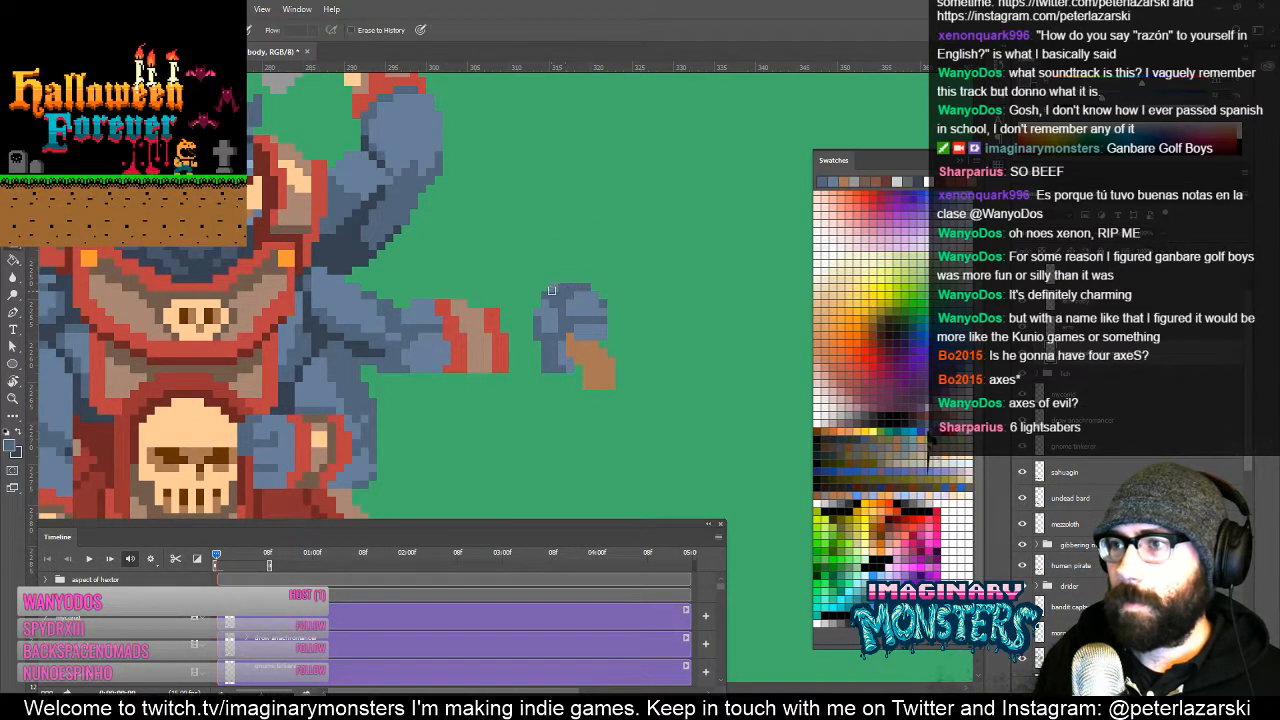
pyautogui.moveTo(555, 291); pyautogui.dragTo(596, 295)
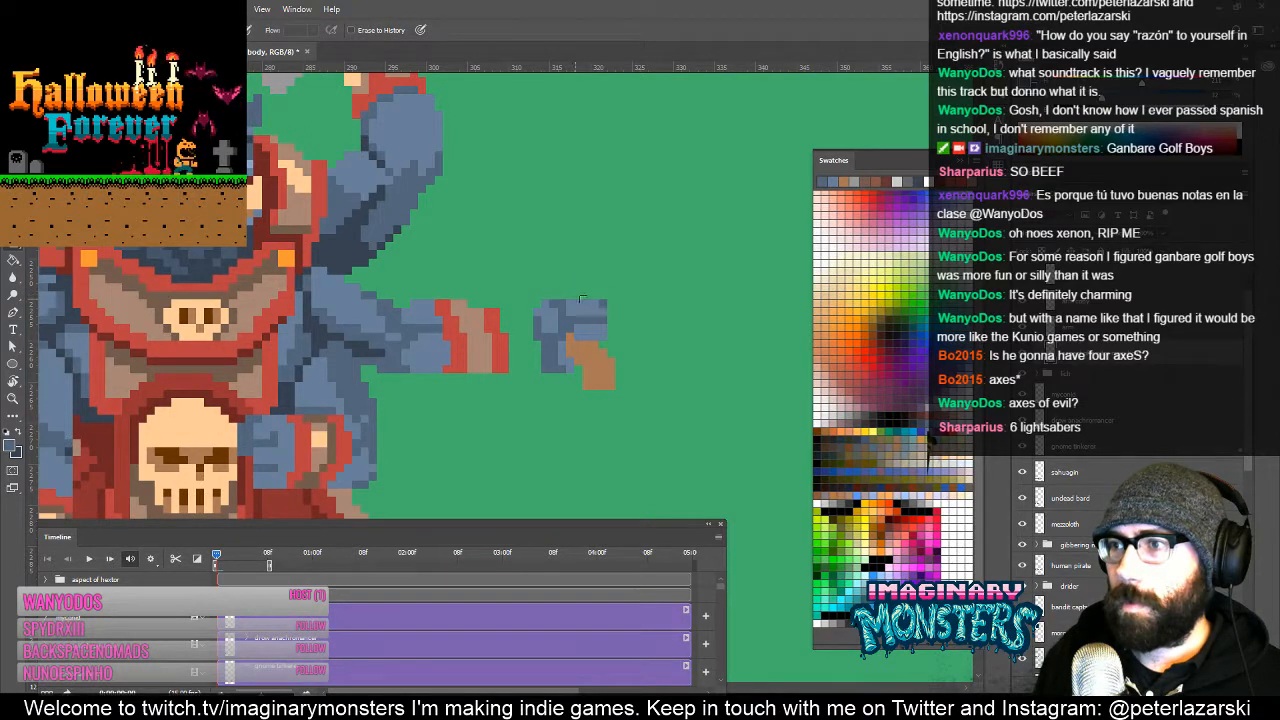
pyautogui.click(604, 303)
# Step: Paint blue fingers over the handle inside the detached fist and erase the leftover brown pixels below it
pyautogui.press('b')
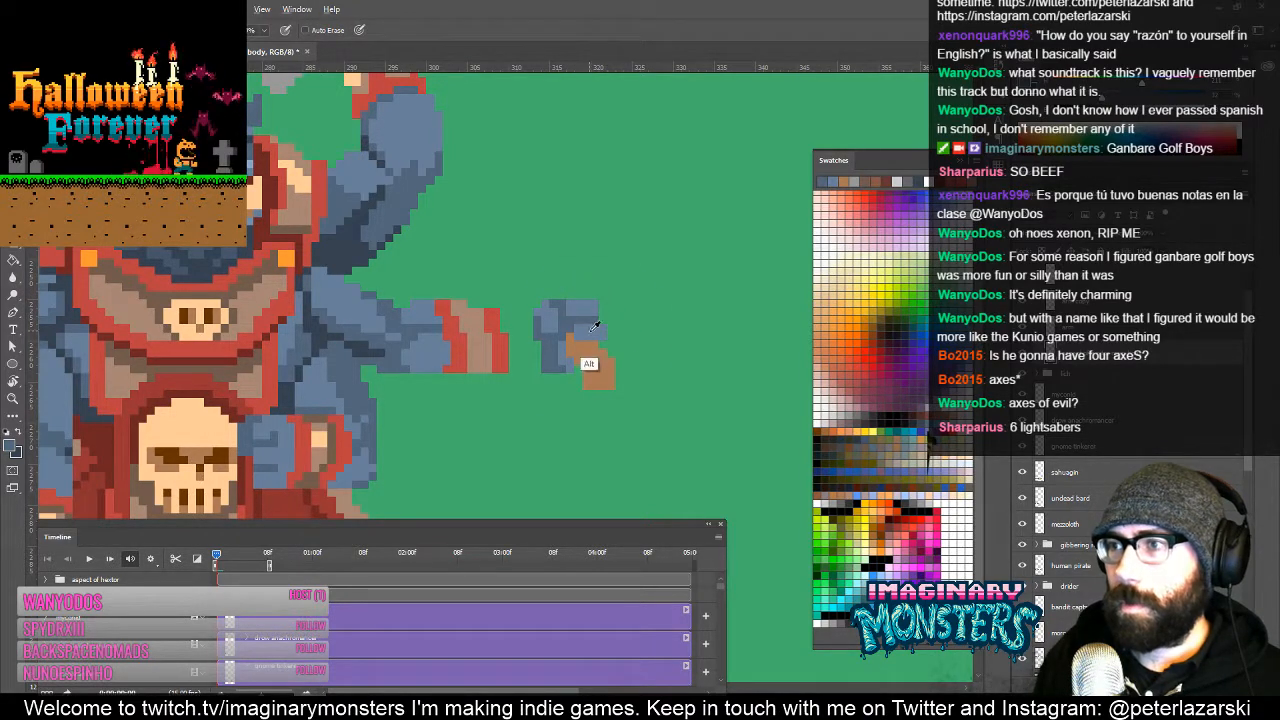
pyautogui.keyDown('alt'); pyautogui.click(583, 332); pyautogui.keyUp('alt')
pyautogui.click(591, 350)
pyautogui.keyDown('alt'); pyautogui.click(567, 364); pyautogui.keyUp('alt')
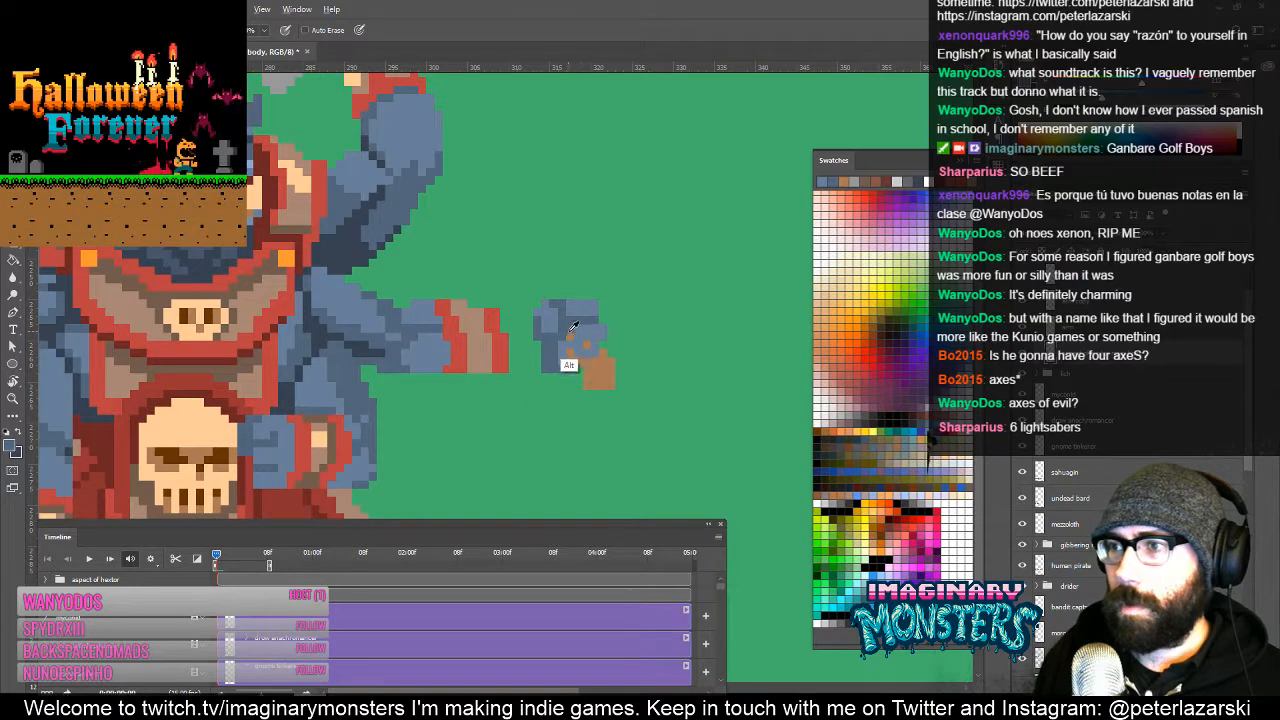
pyautogui.click(570, 338)
pyautogui.moveTo(571, 345); pyautogui.dragTo(590, 344)
pyautogui.keyDown('alt'); pyautogui.click(559, 357); pyautogui.keyUp('alt')
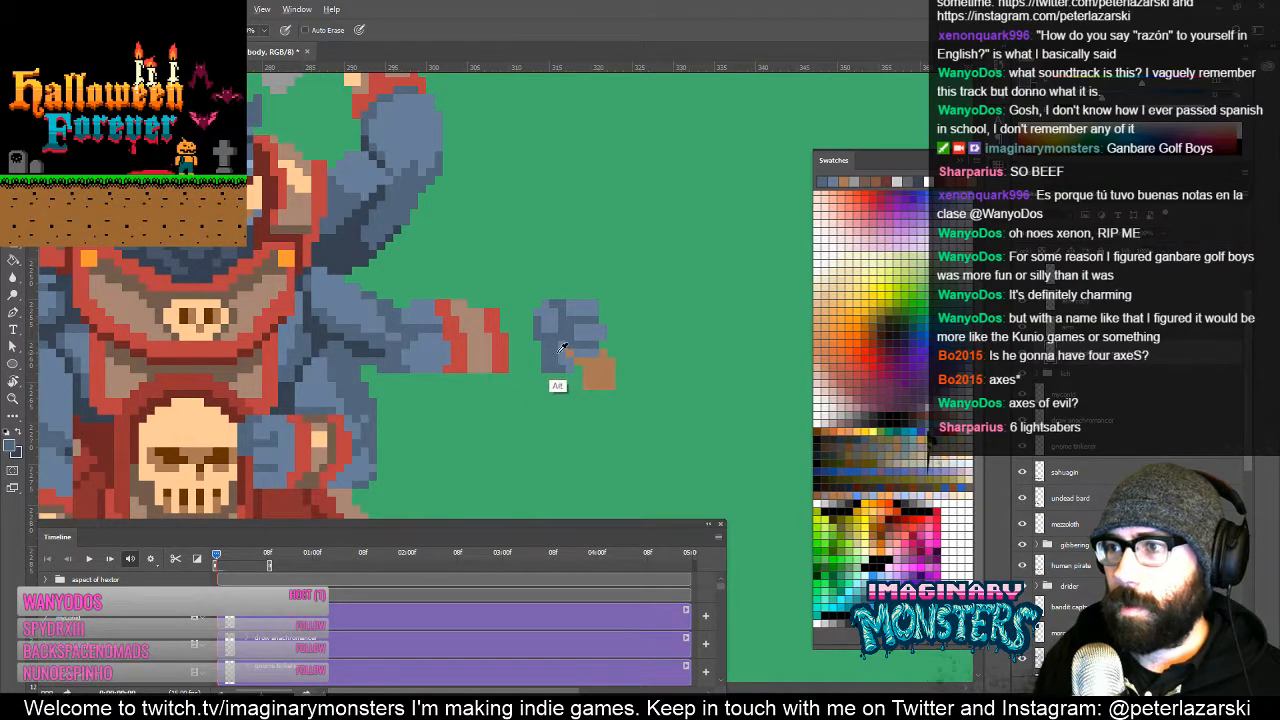
pyautogui.click(571, 354)
pyautogui.click(579, 358)
pyautogui.keyDown('alt'); pyautogui.click(562, 358); pyautogui.keyUp('alt')
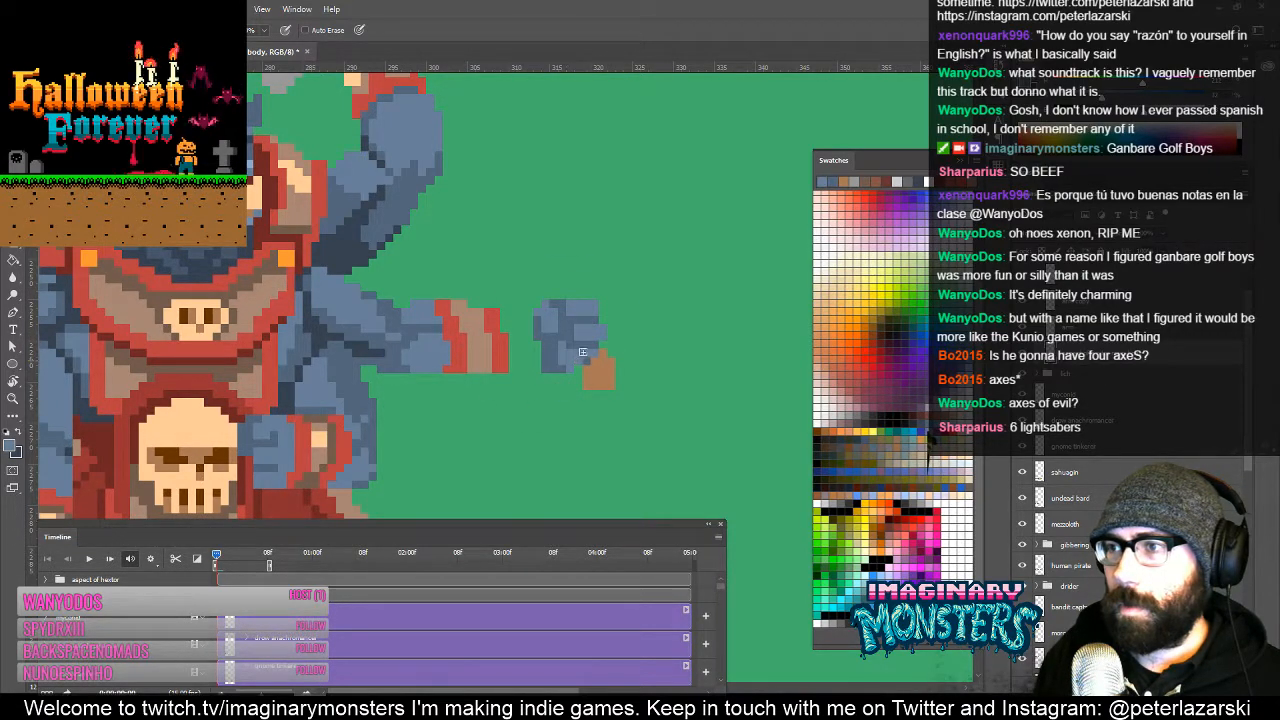
pyautogui.press('e')
pyautogui.moveTo(588, 374)
pyautogui.mouseDown()
pyautogui.moveTo(614, 362)
pyautogui.moveTo(616, 380)
pyautogui.mouseUp()
# Step: Paint a brown hilt on the detached fist in the raised axe handle's colour, with a grip below and a crossguard with upturned ends above
pyautogui.press('b')
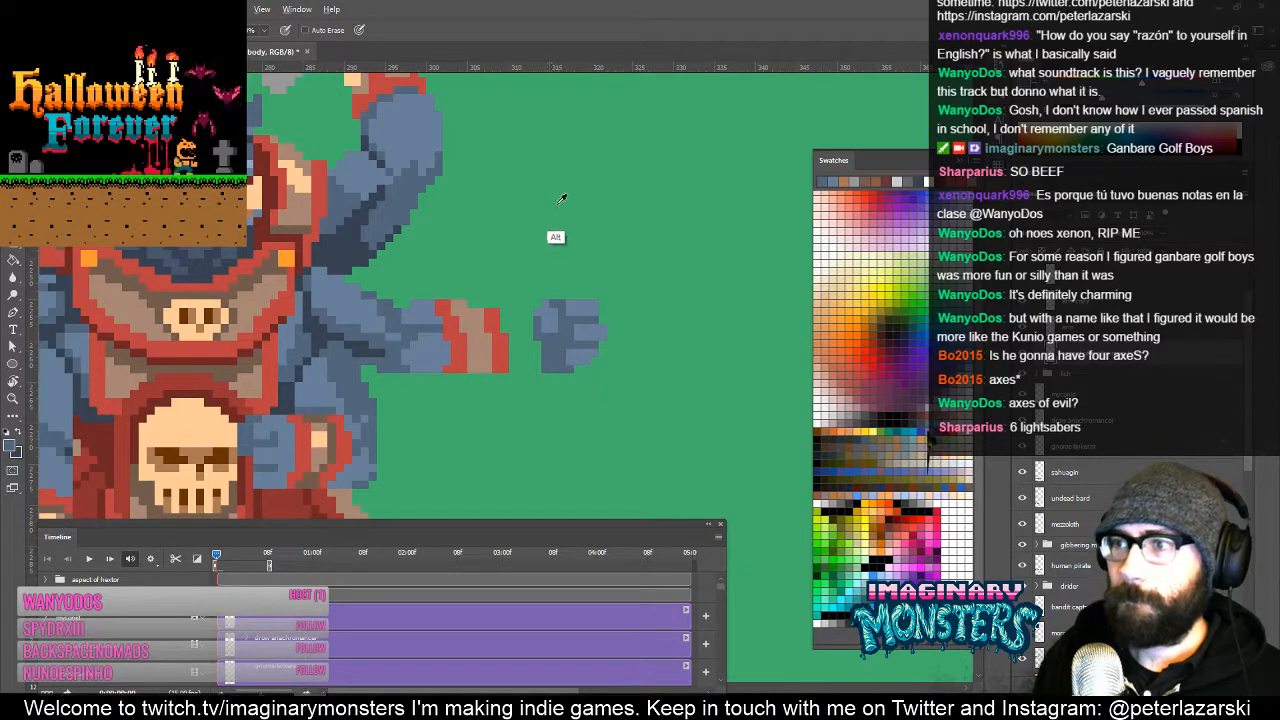
pyautogui.moveTo(496, 231); pyautogui.dragTo(528, 331)
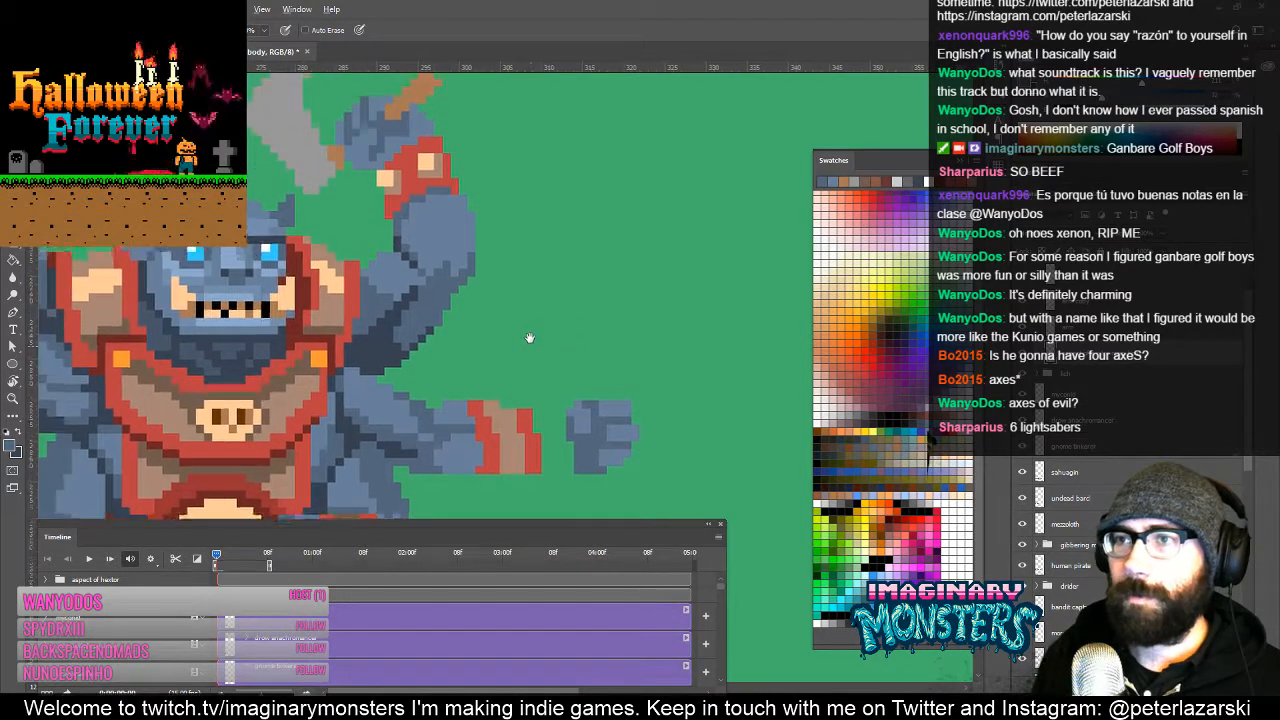
pyautogui.keyDown('alt'); pyautogui.click(405, 107); pyautogui.keyUp('alt')
pyautogui.moveTo(581, 424)
pyautogui.mouseDown()
pyautogui.moveTo(545, 306)
pyautogui.moveTo(555, 358)
pyautogui.moveTo(572, 353)
pyautogui.mouseUp()
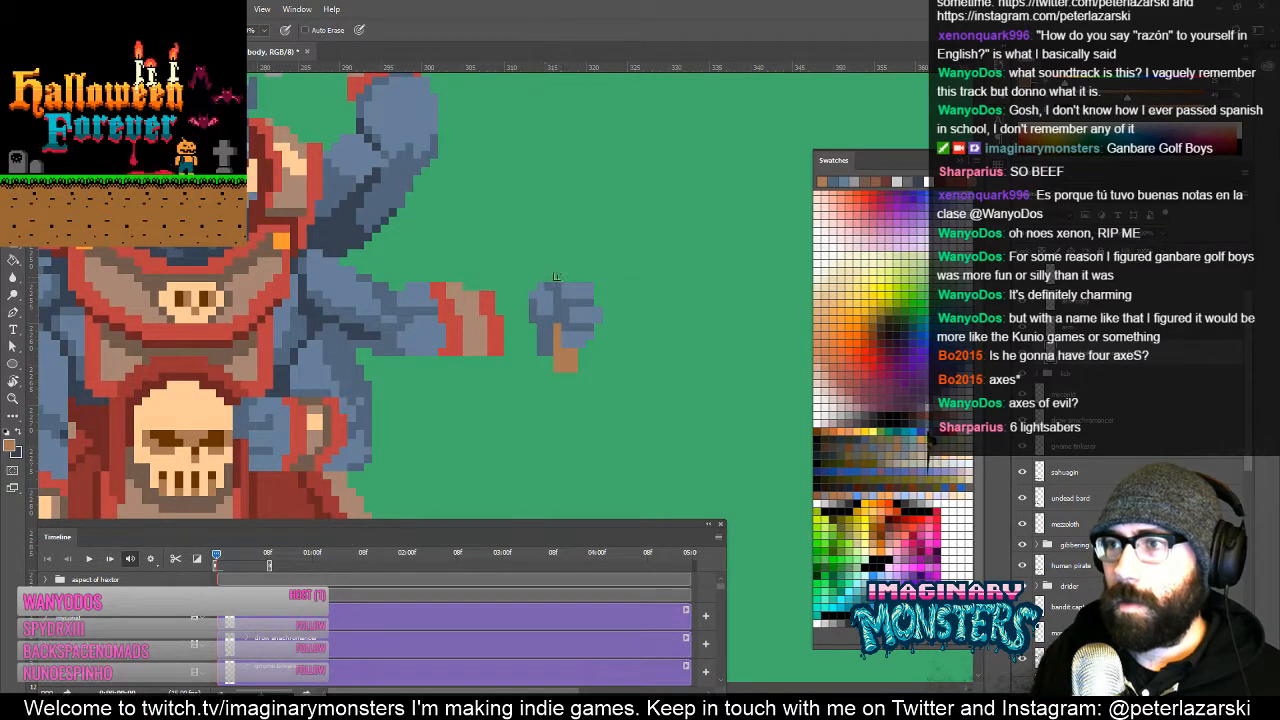
pyautogui.moveTo(526, 277)
pyautogui.mouseDown()
pyautogui.moveTo(596, 276)
pyautogui.moveTo(526, 265)
pyautogui.moveTo(602, 273)
pyautogui.moveTo(608, 243)
pyautogui.moveTo(603, 299)
pyautogui.mouseUp()
# Step: Select the detached fist with its hilt and nudge it 4 px left and 1 px up onto the wrist cuff
pyautogui.press('m')
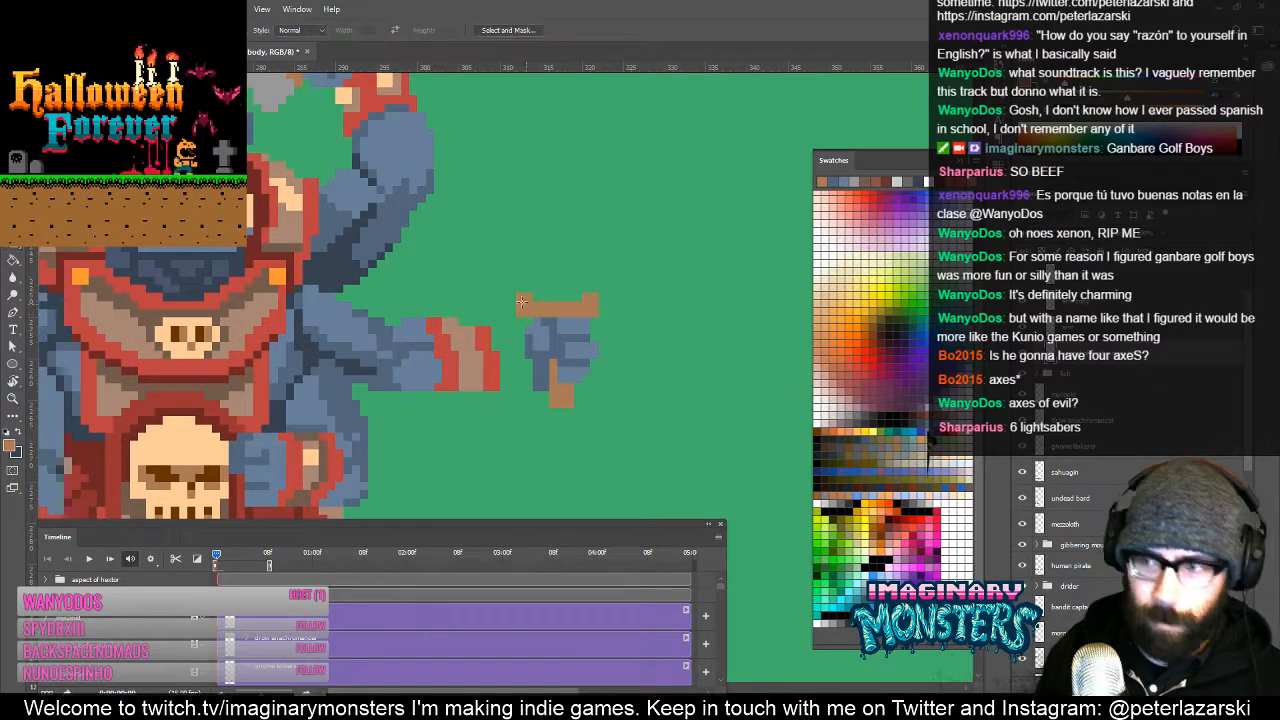
pyautogui.moveTo(508, 277)
pyautogui.mouseDown()
pyautogui.moveTo(690, 392)
pyautogui.moveTo(664, 440)
pyautogui.mouseUp()
pyautogui.press('b')
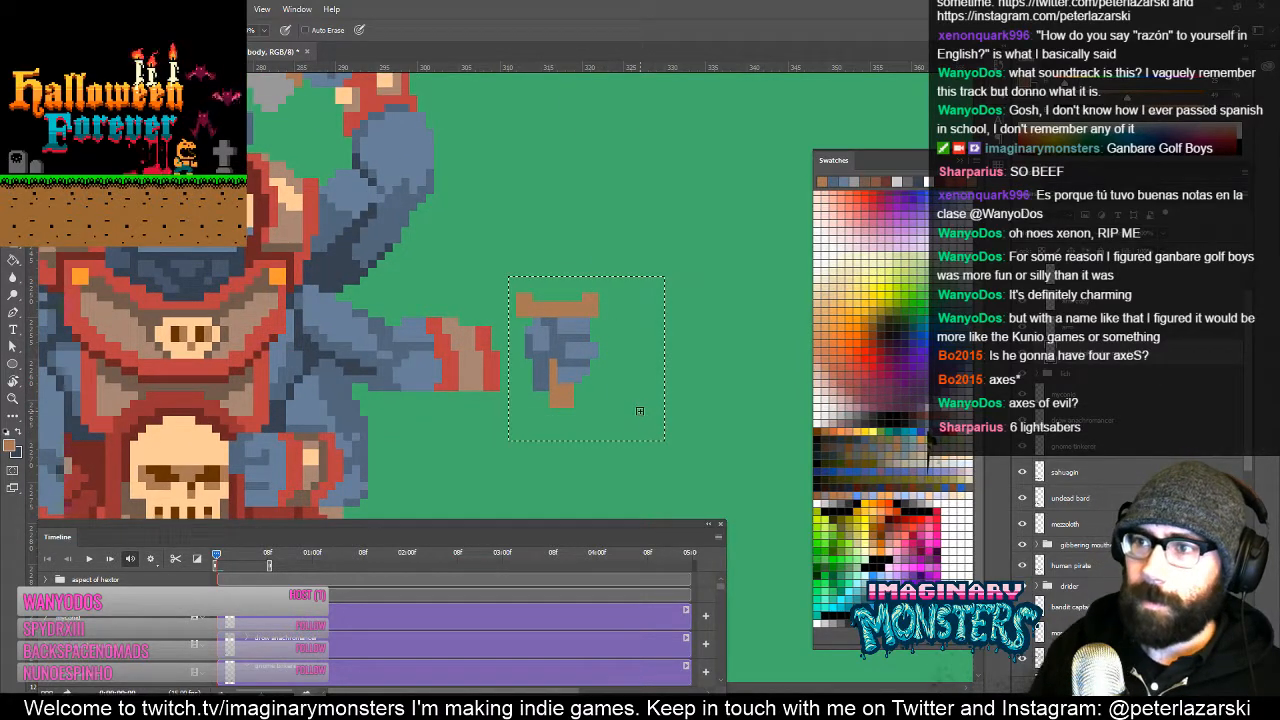
pyautogui.press('v')
pyautogui.press('Left')
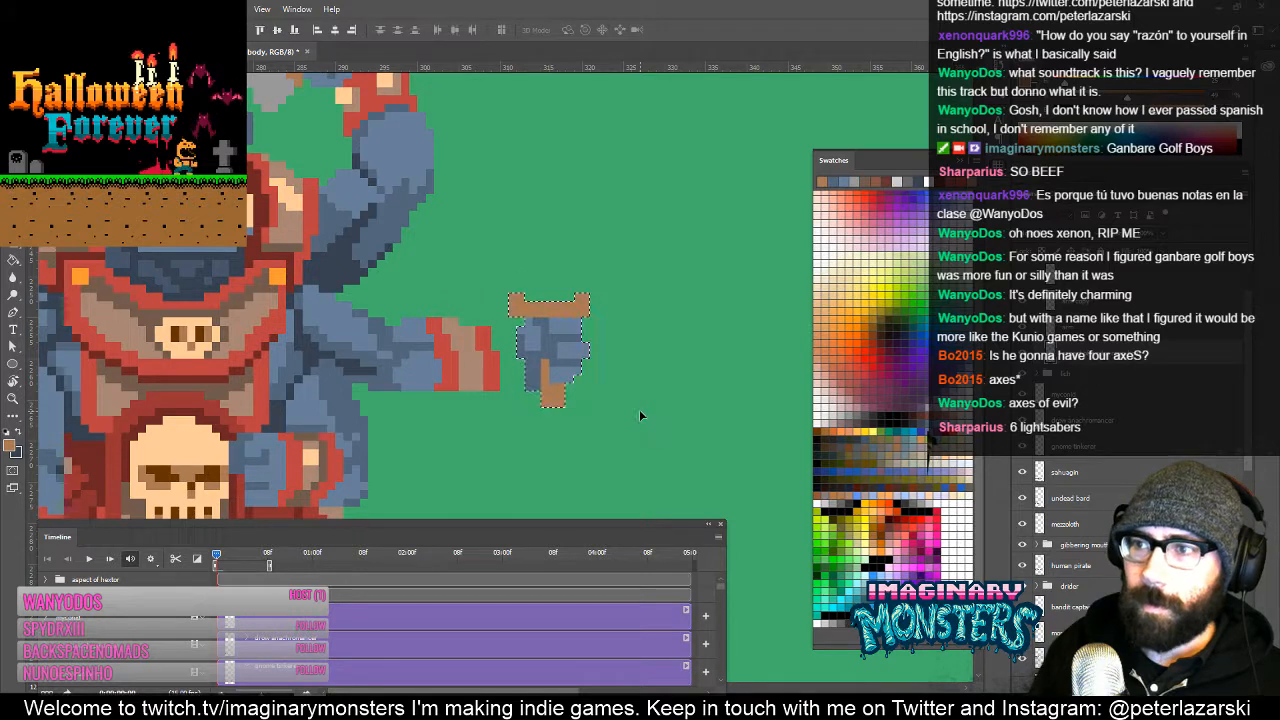
pyautogui.press('Left')
pyautogui.press('Left')
pyautogui.press('Up')
pyautogui.press('Left')
pyautogui.hotkey('ctrl', 'd')
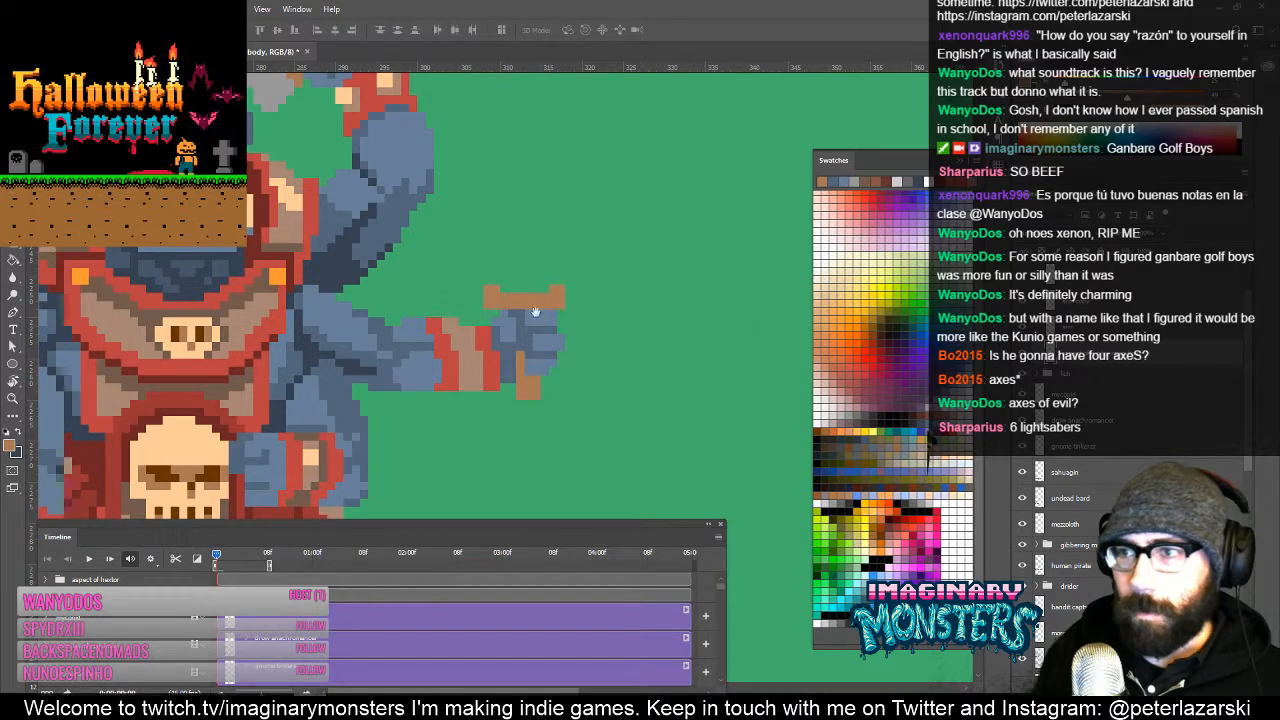
pyautogui.moveTo(535, 312)
pyautogui.mouseDown()
pyautogui.moveTo(555, 318)
pyautogui.moveTo(573, 300)
pyautogui.moveTo(553, 299)
pyautogui.mouseUp()
pyautogui.press('b')
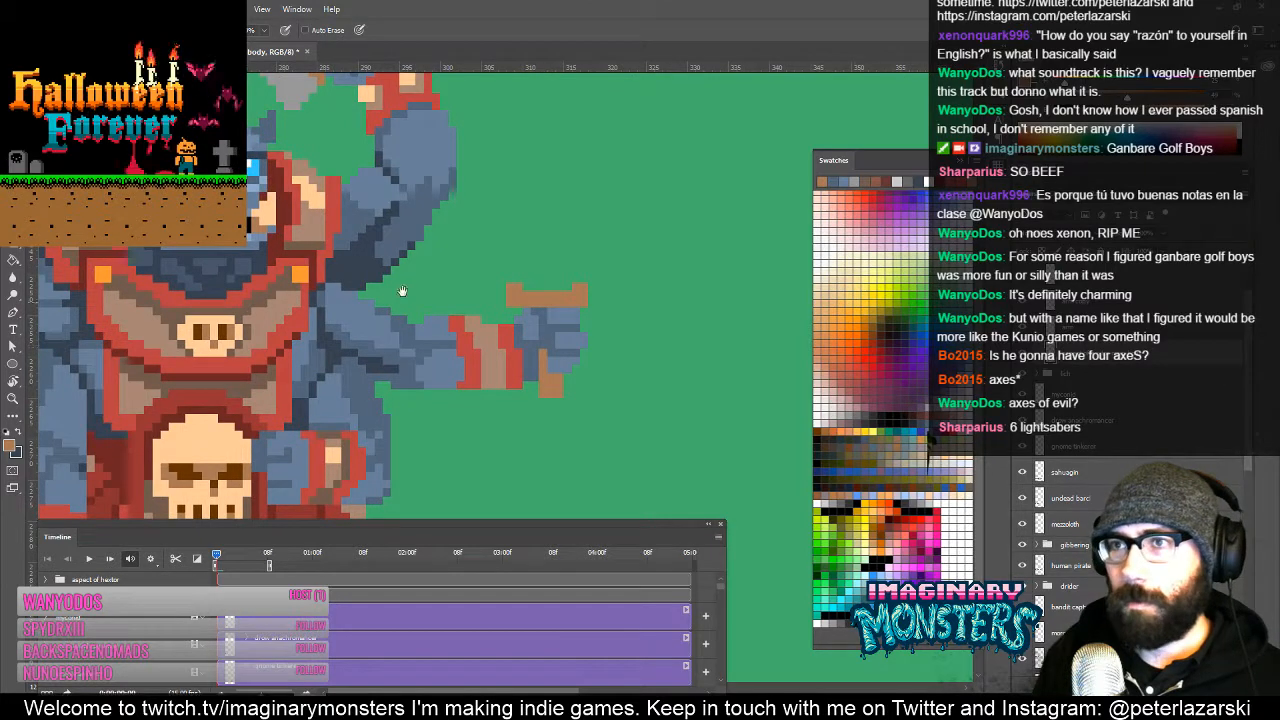
# Step: Draw a grey sword blade rising from the crossguard, 4 px wide and about 27 px tall, with a slanted tip
pyautogui.moveTo(401, 291); pyautogui.dragTo(384, 411)
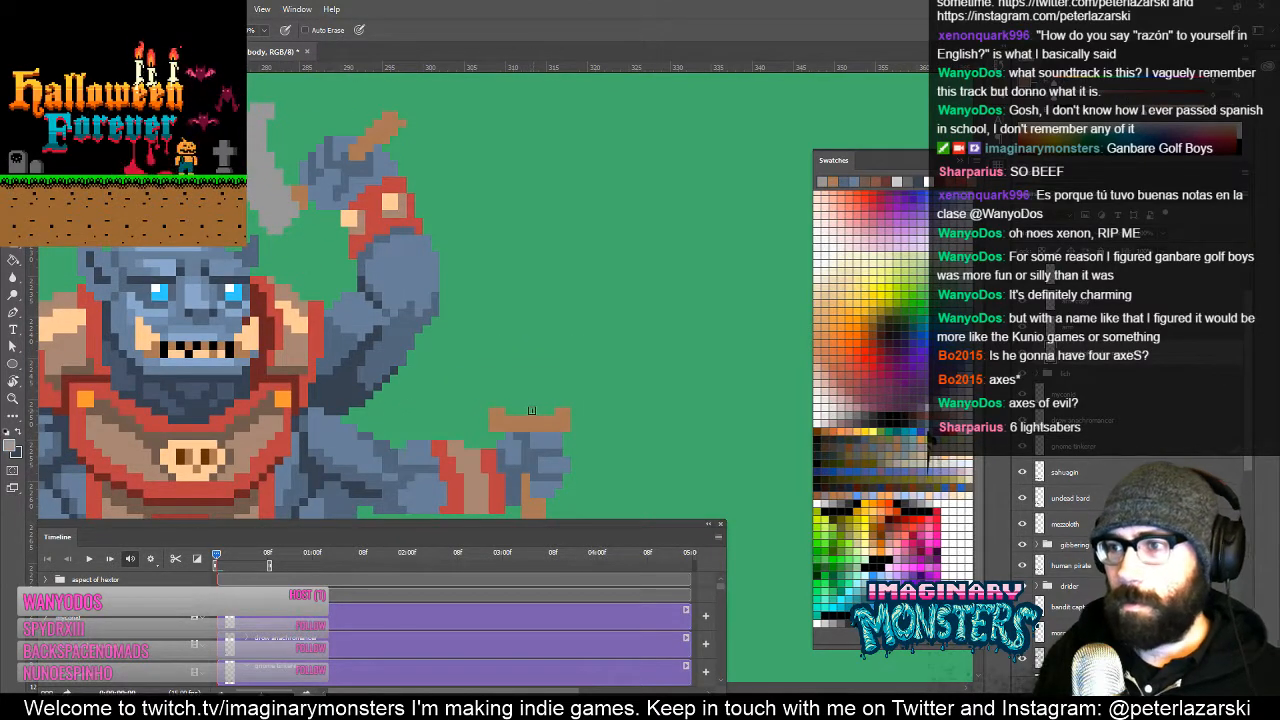
pyautogui.moveTo(533, 411); pyautogui.dragTo(534, 299)
pyautogui.moveTo(526, 373); pyautogui.dragTo(526, 245)
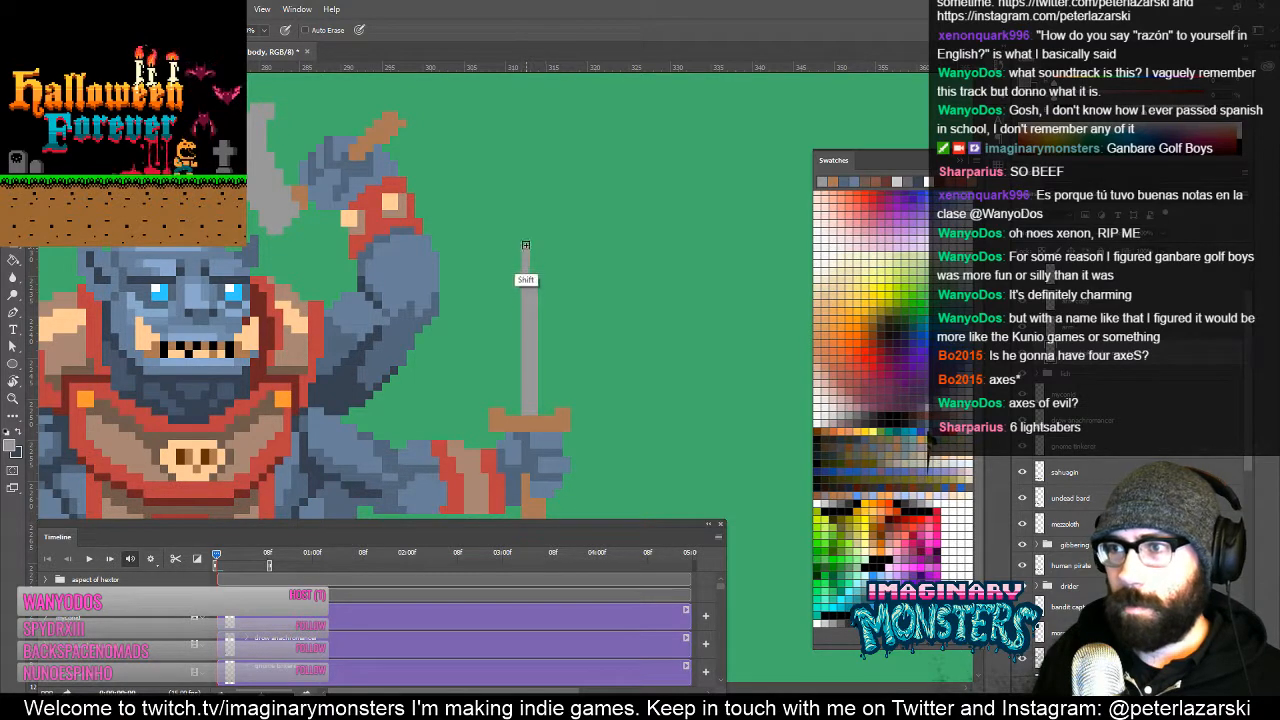
pyautogui.moveTo(533, 312); pyautogui.dragTo(533, 230)
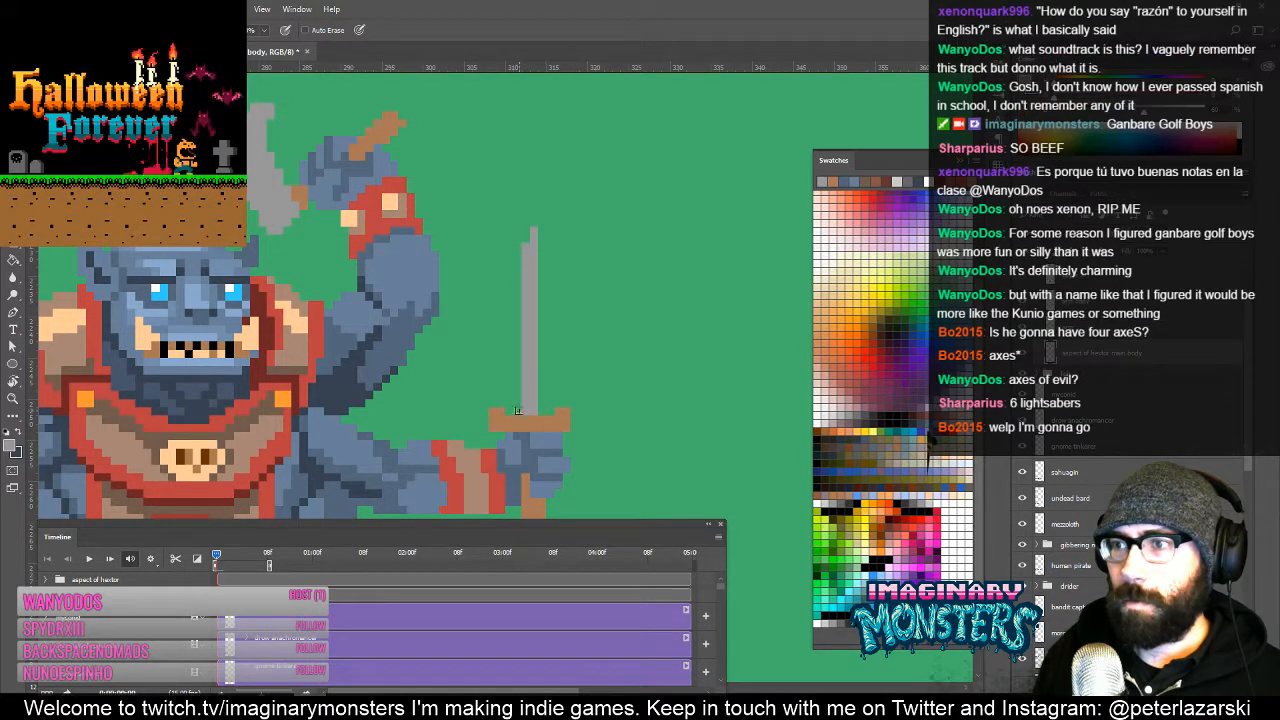
pyautogui.moveTo(518, 411)
pyautogui.mouseDown()
pyautogui.moveTo(530, 234)
pyautogui.moveTo(543, 409)
pyautogui.mouseUp()
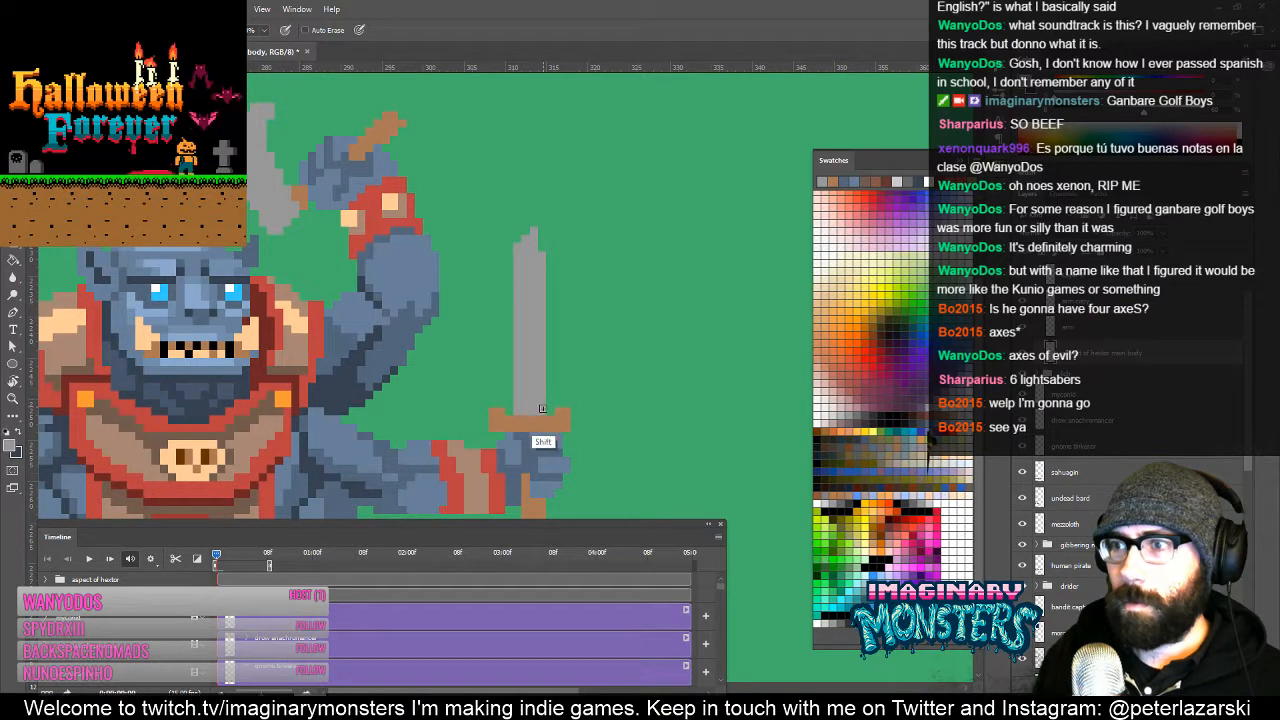
pyautogui.keyDown('shift'); pyautogui.click(541, 212); pyautogui.keyUp('shift')
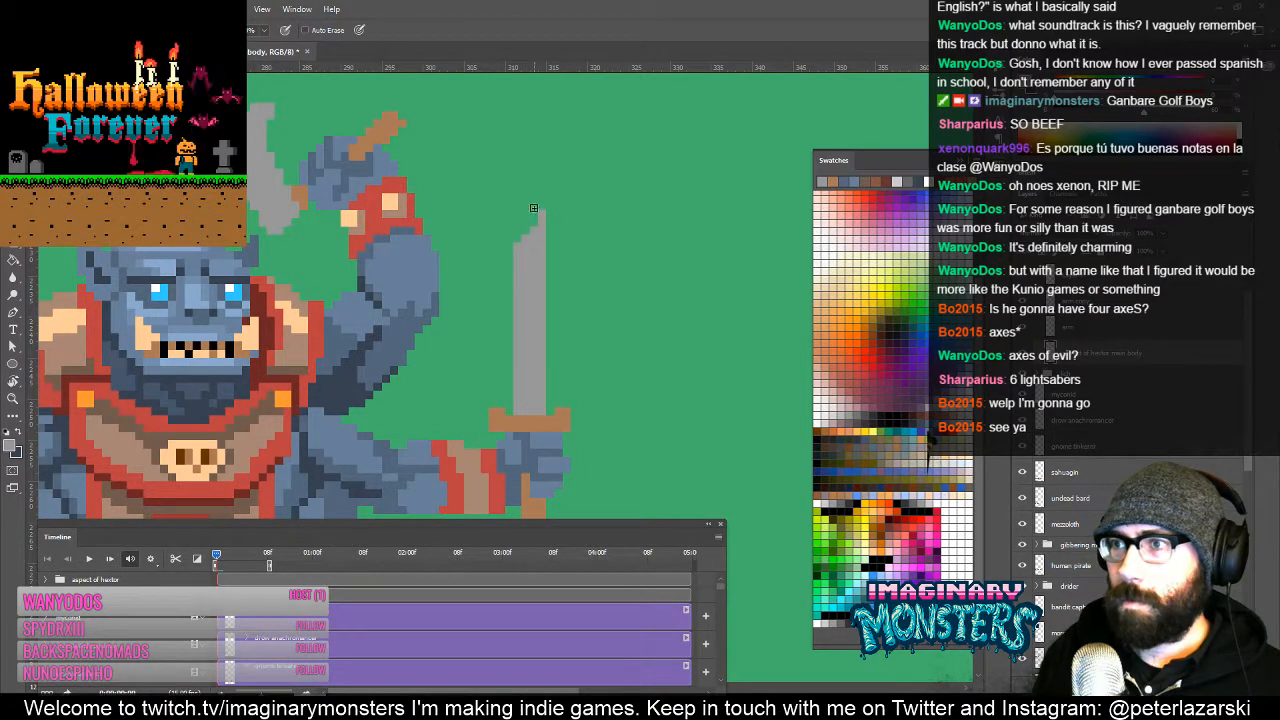
pyautogui.moveTo(526, 226); pyautogui.dragTo(523, 196)
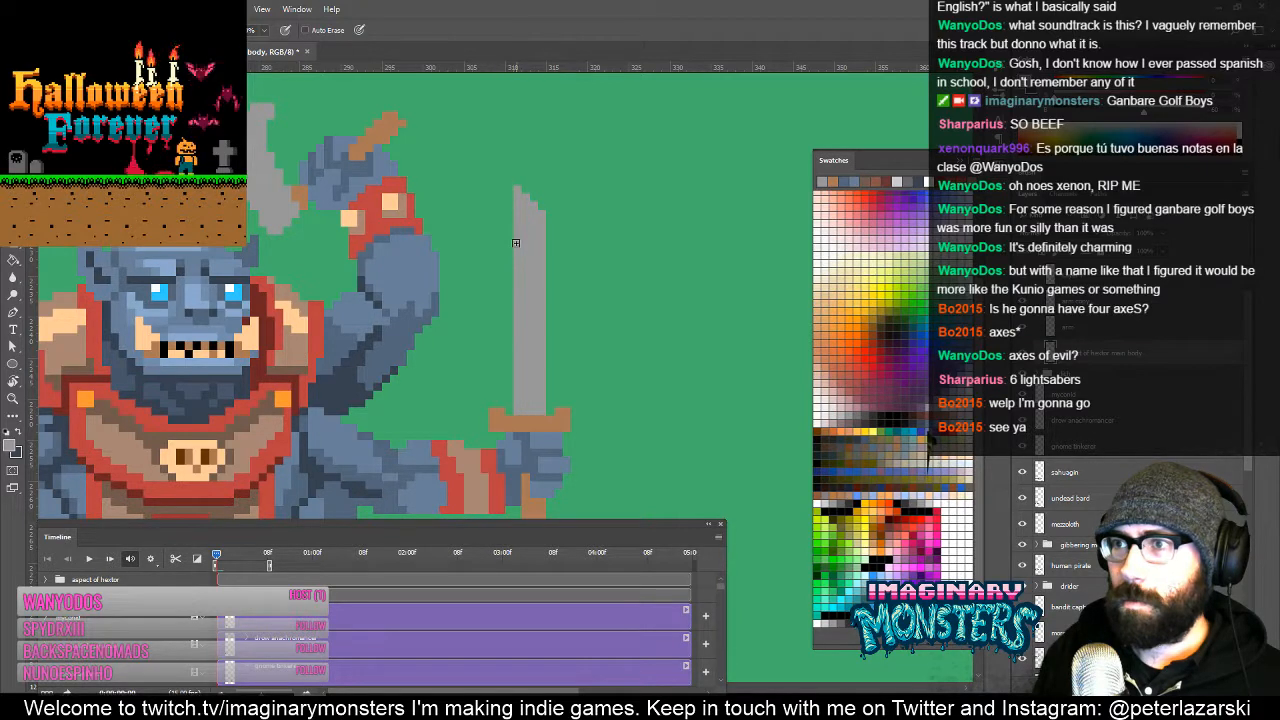
# Step: Examine the new sword's size and shape against the whole ogre sprite
pyautogui.press('z')
pyautogui.keyDown('alt'); pyautogui.click(562, 252); pyautogui.keyUp('alt')
pyautogui.keyDown('alt'); pyautogui.click(562, 252); pyautogui.keyUp('alt')
pyautogui.keyDown('alt'); pyautogui.click(562, 252); pyautogui.keyUp('alt')
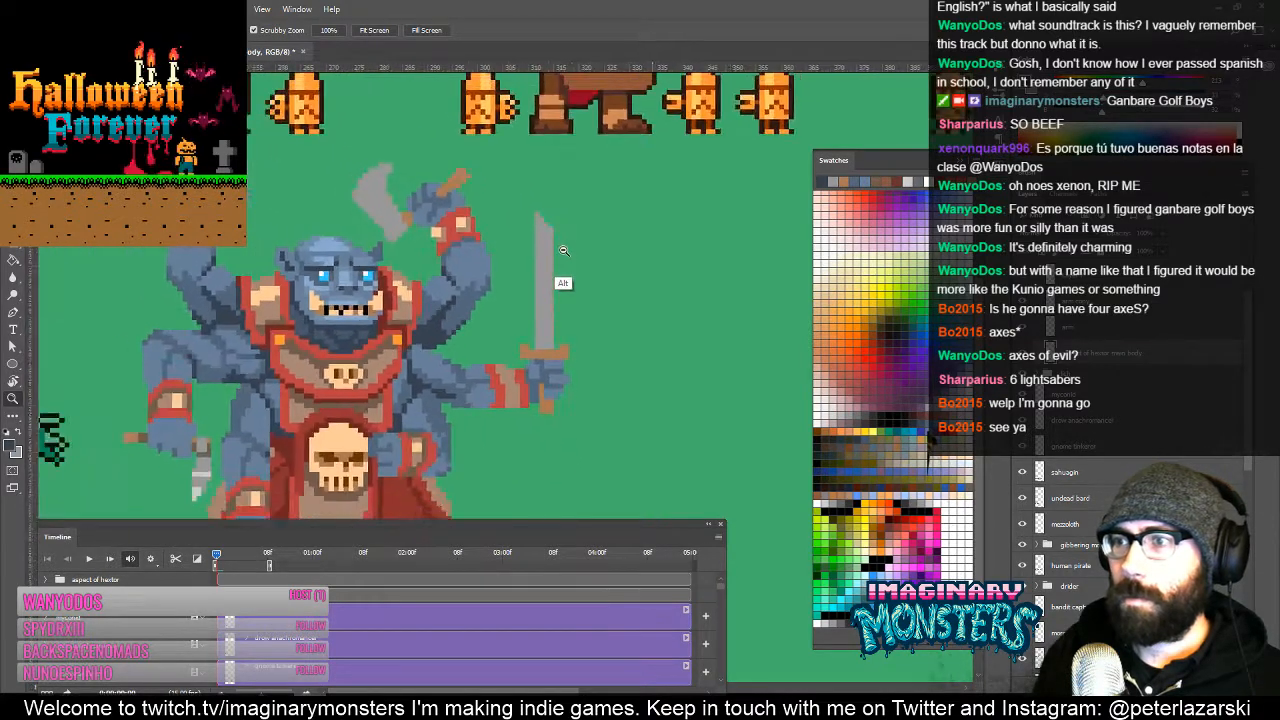
pyautogui.click(562, 253)
pyautogui.moveTo(580, 319); pyautogui.dragTo(598, 277)
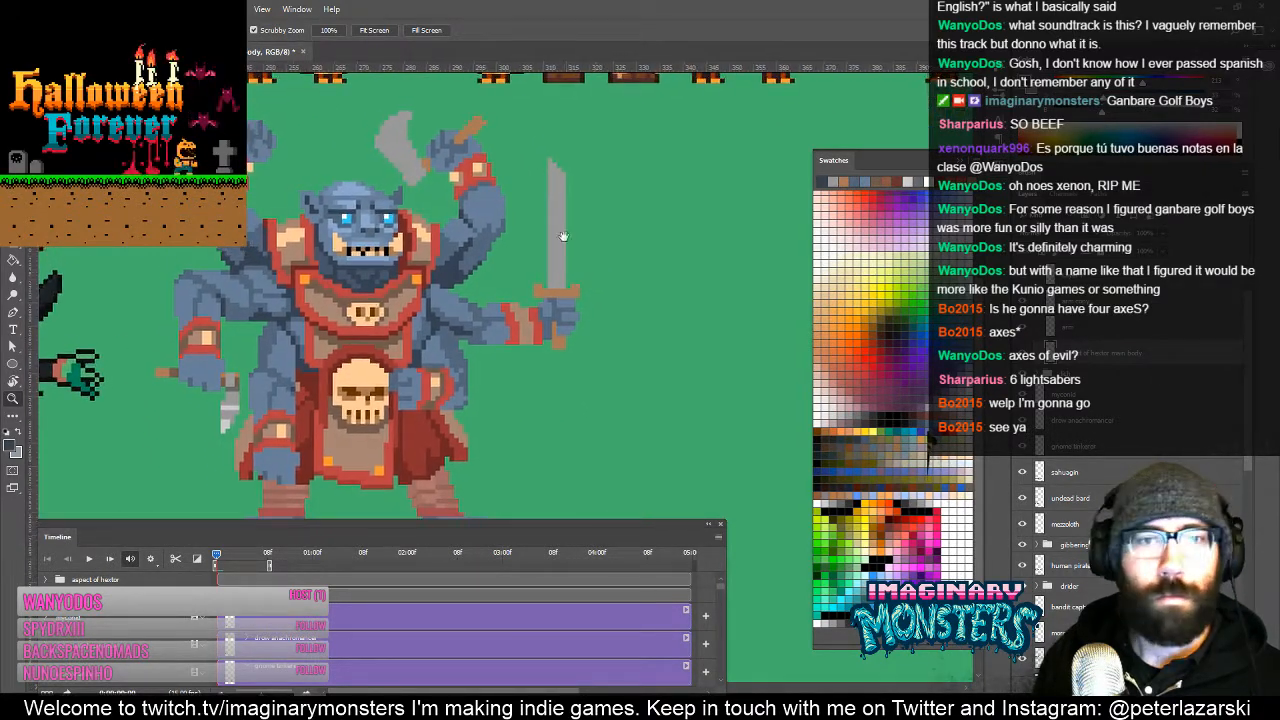
pyautogui.moveTo(613, 322); pyautogui.dragTo(655, 367)
pyautogui.click(619, 325)
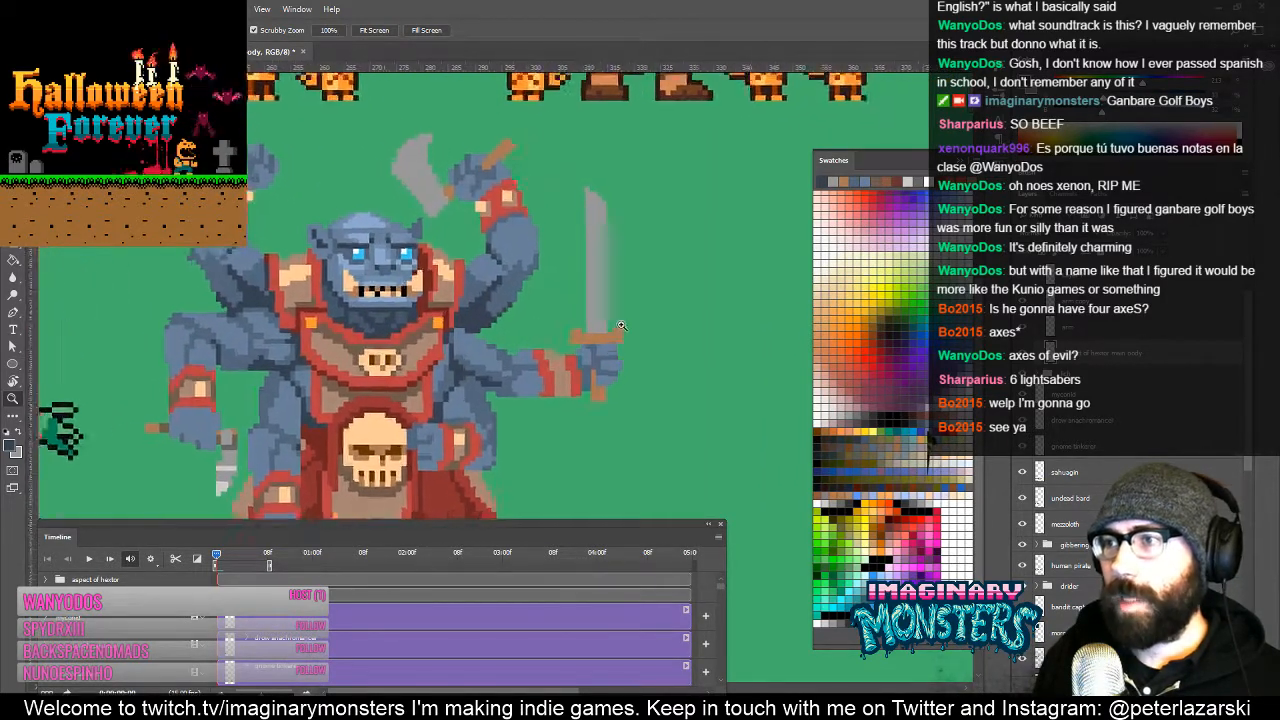
pyautogui.click(619, 325)
pyautogui.click(619, 328)
pyautogui.press('b')
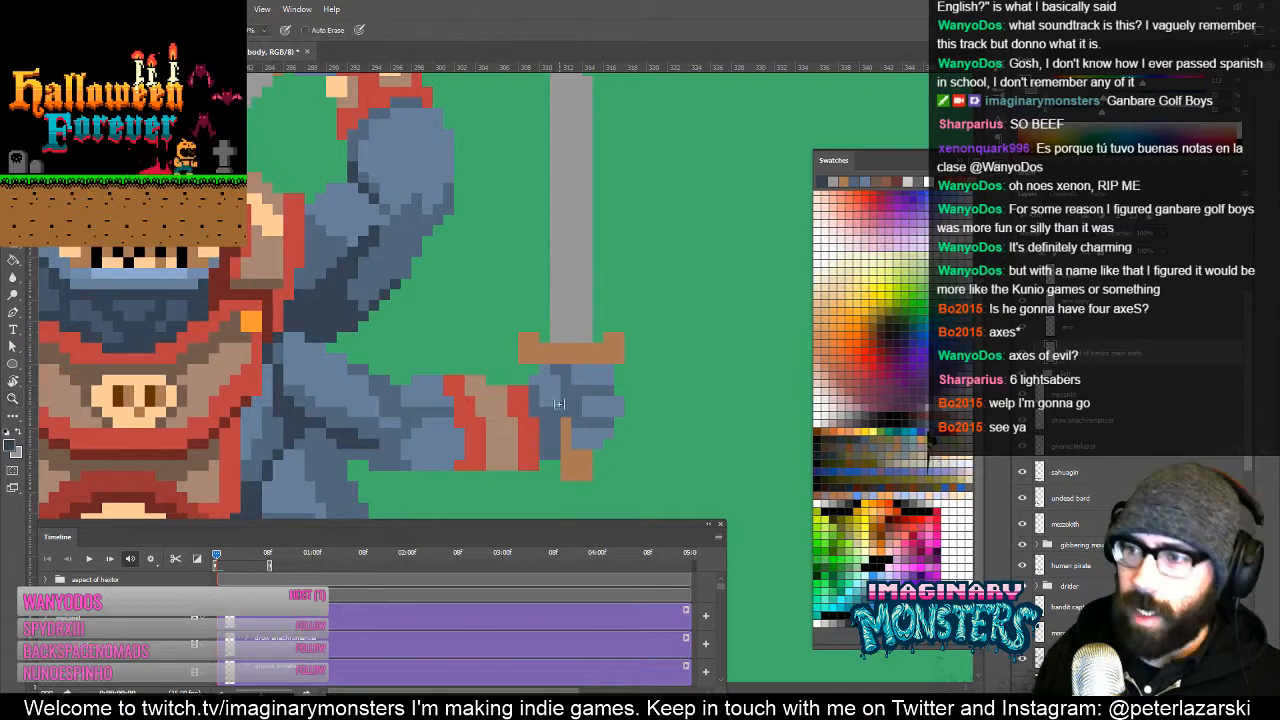
pyautogui.moveTo(556, 427); pyautogui.dragTo(537, 409)
pyautogui.keyDown('alt'); pyautogui.click(555, 321); pyautogui.keyUp('alt')
pyautogui.moveTo(549, 323)
pyautogui.mouseDown()
pyautogui.moveTo(559, 431)
pyautogui.moveTo(559, 320)
pyautogui.mouseUp()
pyautogui.hotkey('ctrl', 'z')
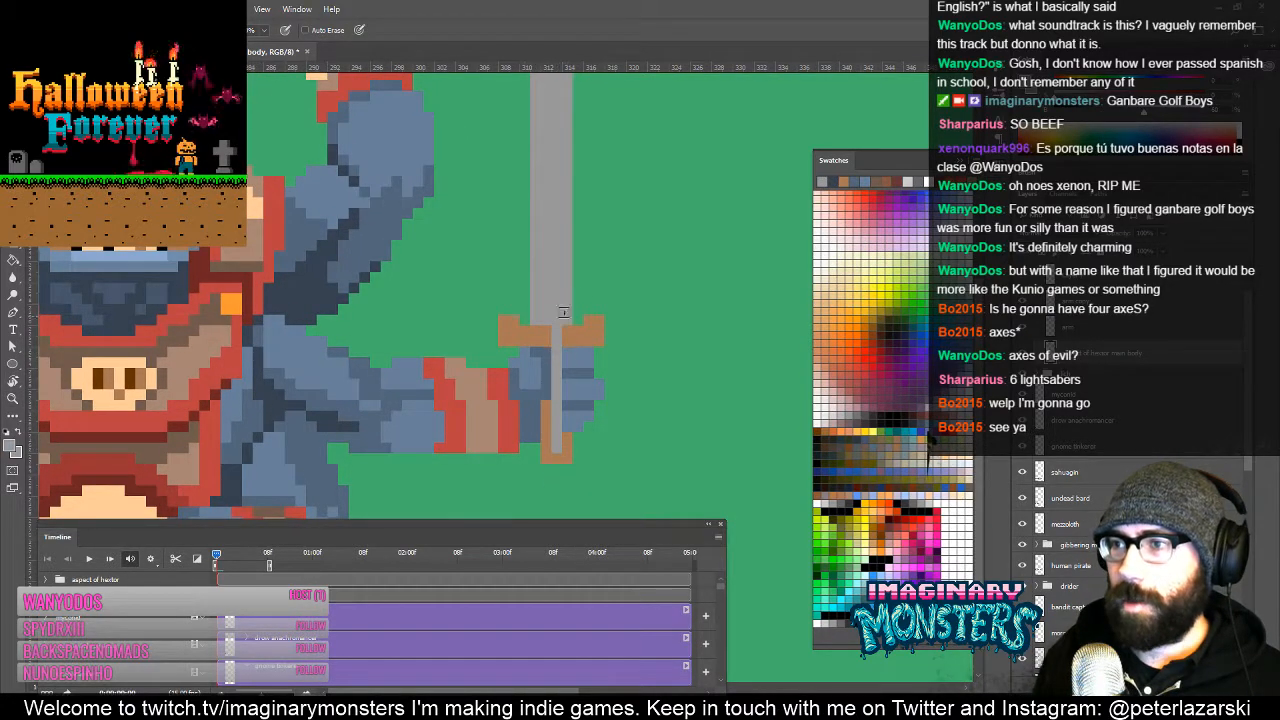
pyautogui.hotkey('ctrl', 'z')
# Step: Select the outer half of the sword's blade and crossguard and nudge it 1 px right
pyautogui.moveTo(565, 247); pyautogui.dragTo(476, 338)
pyautogui.press('m')
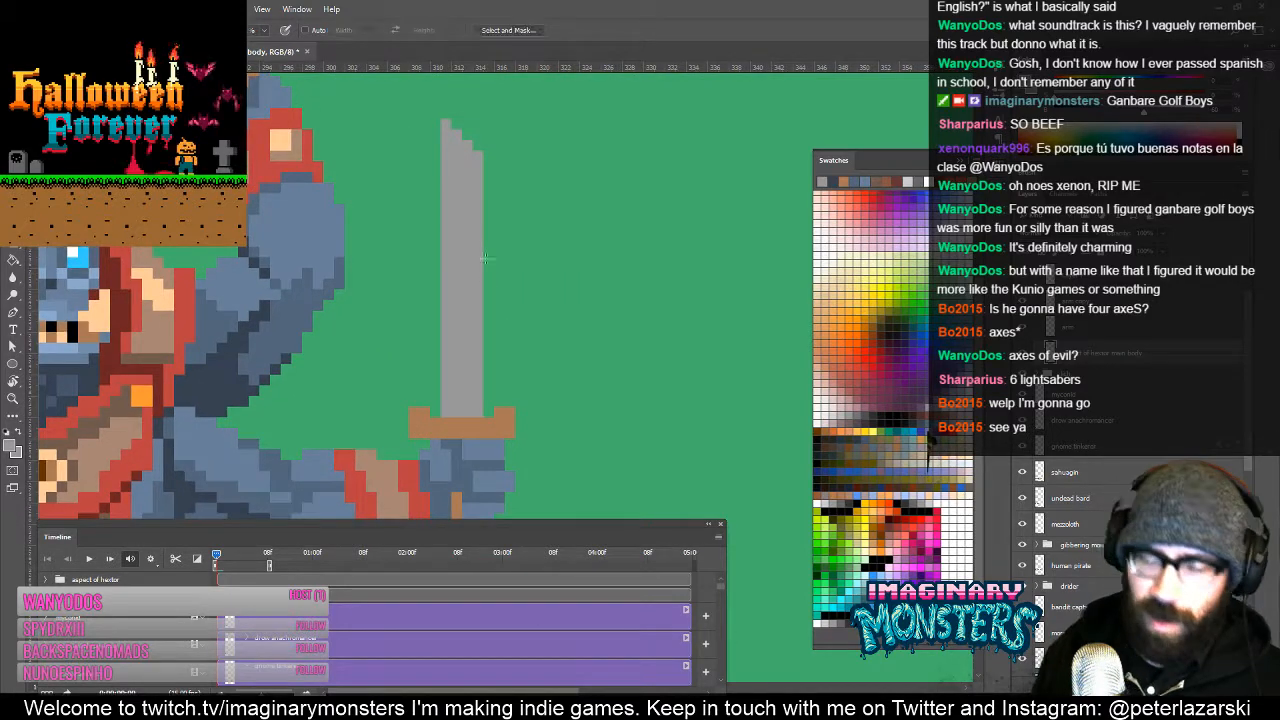
pyautogui.moveTo(462, 119); pyautogui.dragTo(576, 438)
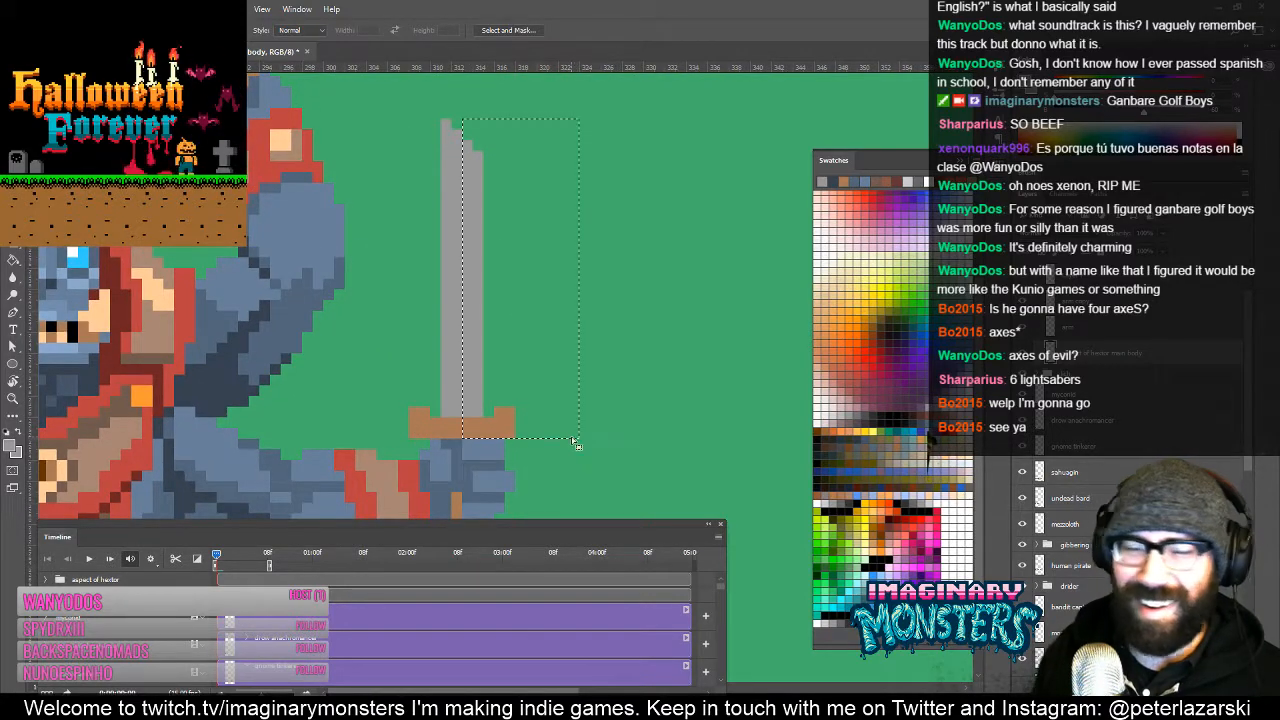
pyautogui.press('v')
pyautogui.press('Right')
pyautogui.hotkey('ctrl', 'd')
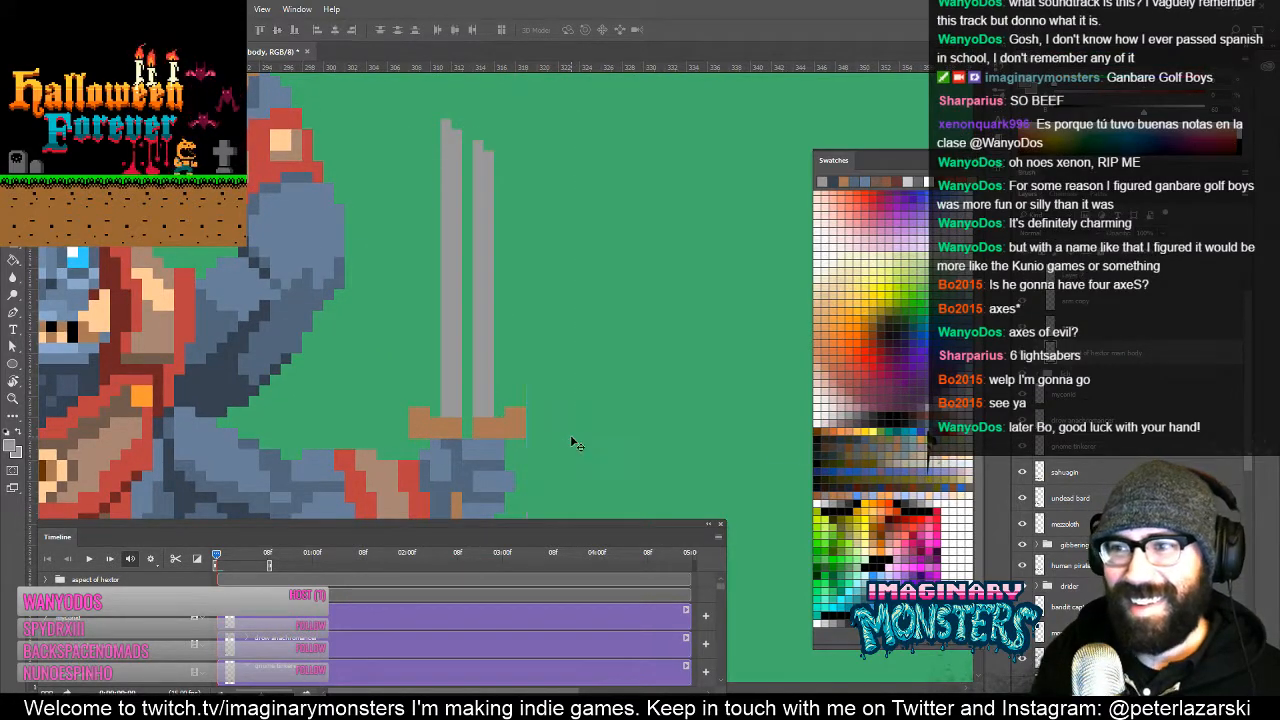
# Step: Fill the gap in the crossguard with brown and in the blade with grey, and reshape the tip into a centred point
pyautogui.press('b')
pyautogui.moveTo(481, 359); pyautogui.dragTo(491, 332)
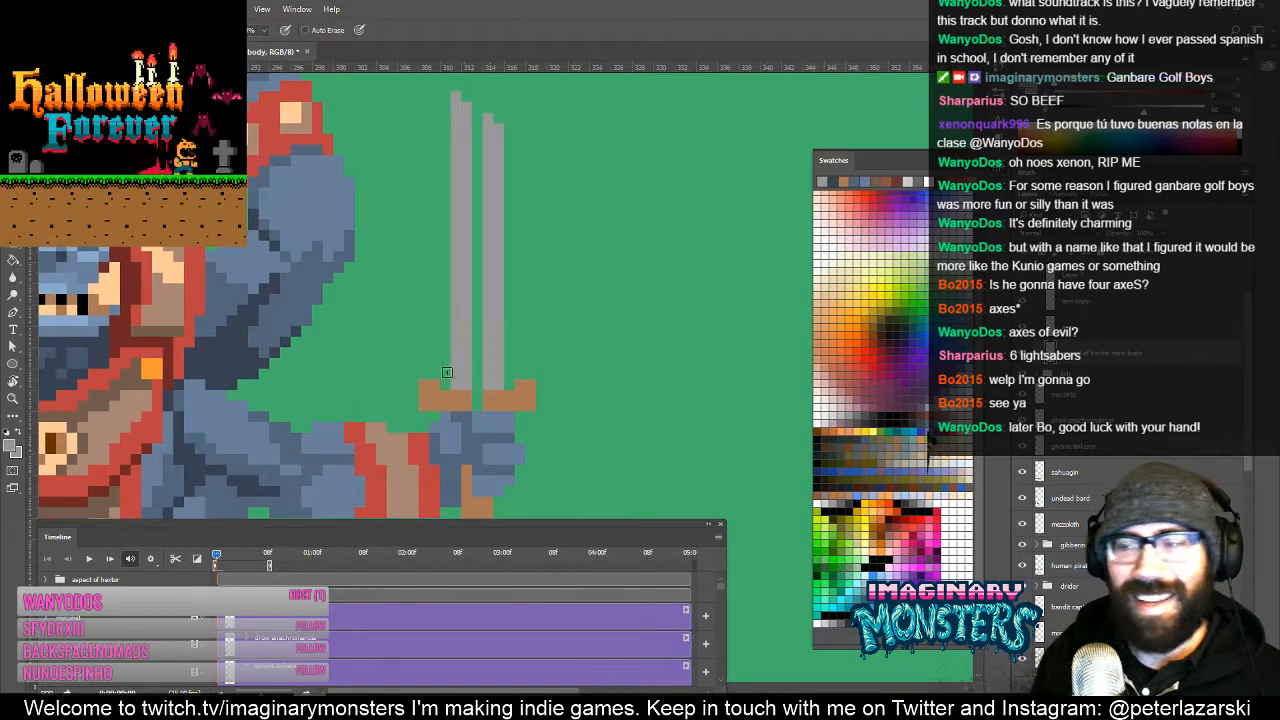
pyautogui.keyDown('alt'); pyautogui.click(495, 399); pyautogui.keyUp('alt')
pyautogui.moveTo(478, 396)
pyautogui.mouseDown()
pyautogui.moveTo(483, 100)
pyautogui.moveTo(458, 88)
pyautogui.moveTo(456, 118)
pyautogui.mouseUp()
pyautogui.keyDown('alt'); pyautogui.click(491, 378); pyautogui.keyUp('alt')
pyautogui.press('e')
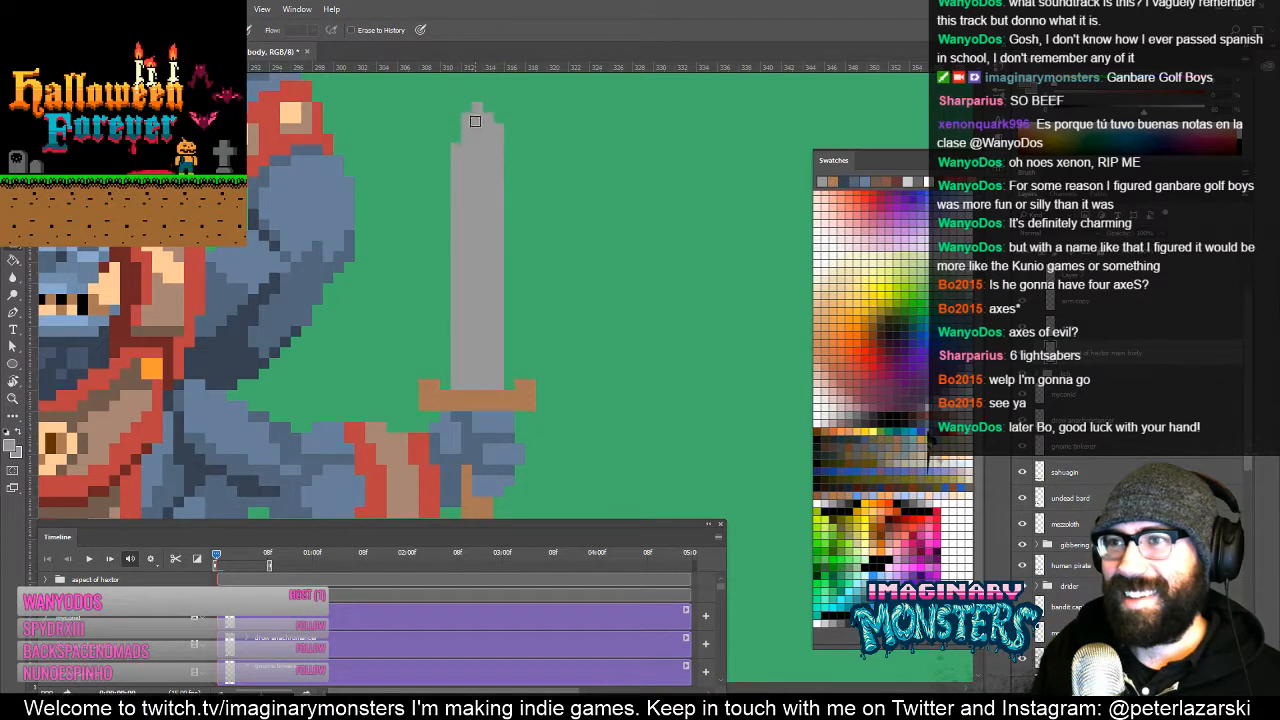
pyautogui.press('b')
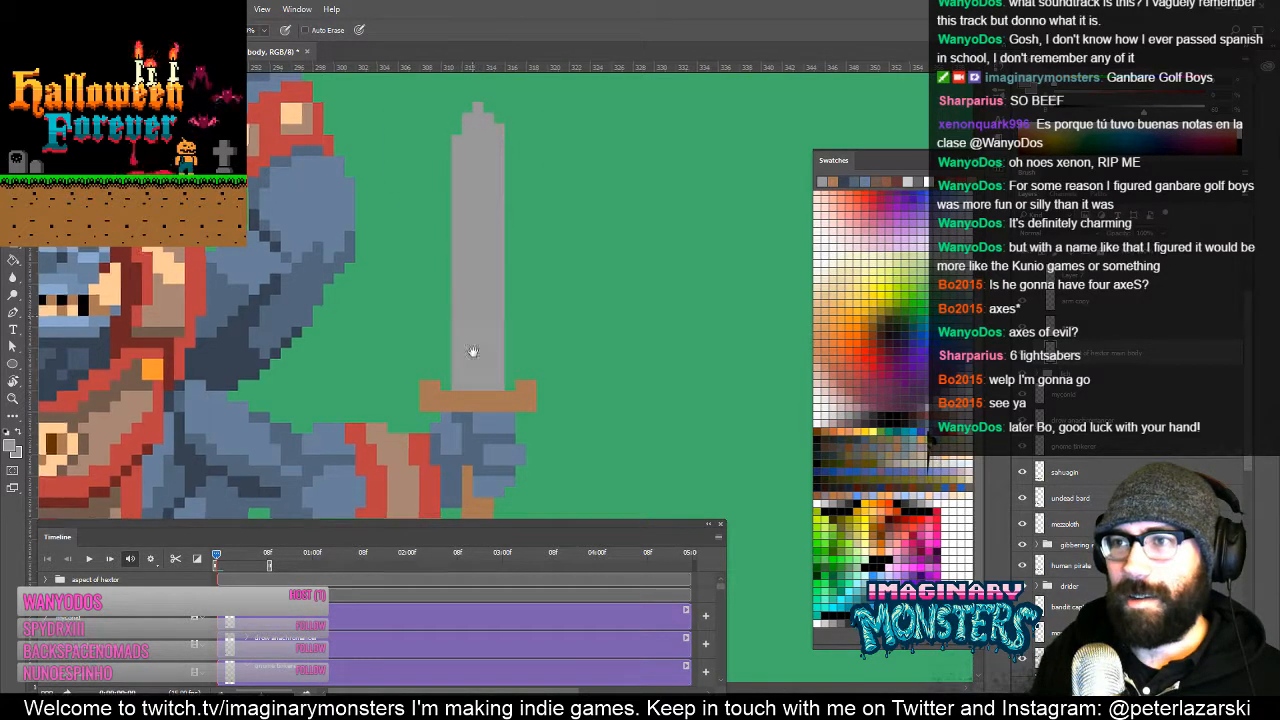
# Step: Try erasing notches into the blade's edges just above the crossguard, and paint them back in grey
pyautogui.moveTo(473, 352); pyautogui.dragTo(489, 397)
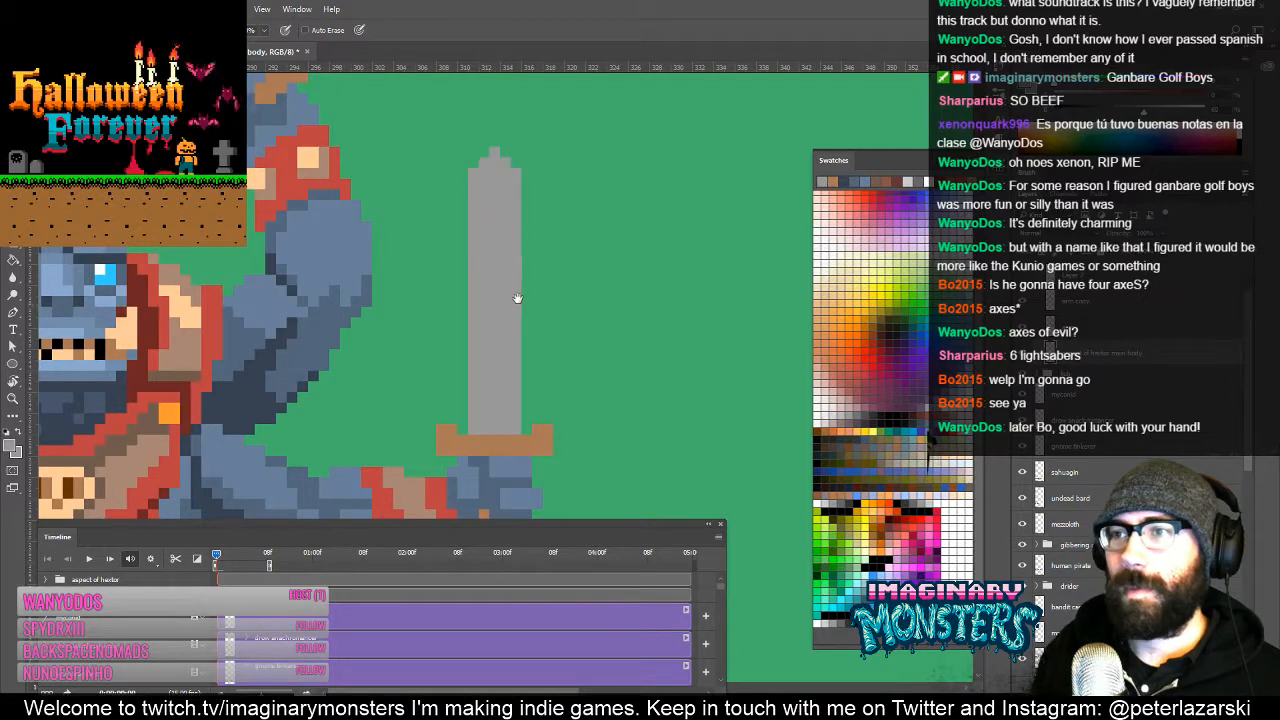
pyautogui.moveTo(517, 298); pyautogui.dragTo(511, 274)
pyautogui.press('e')
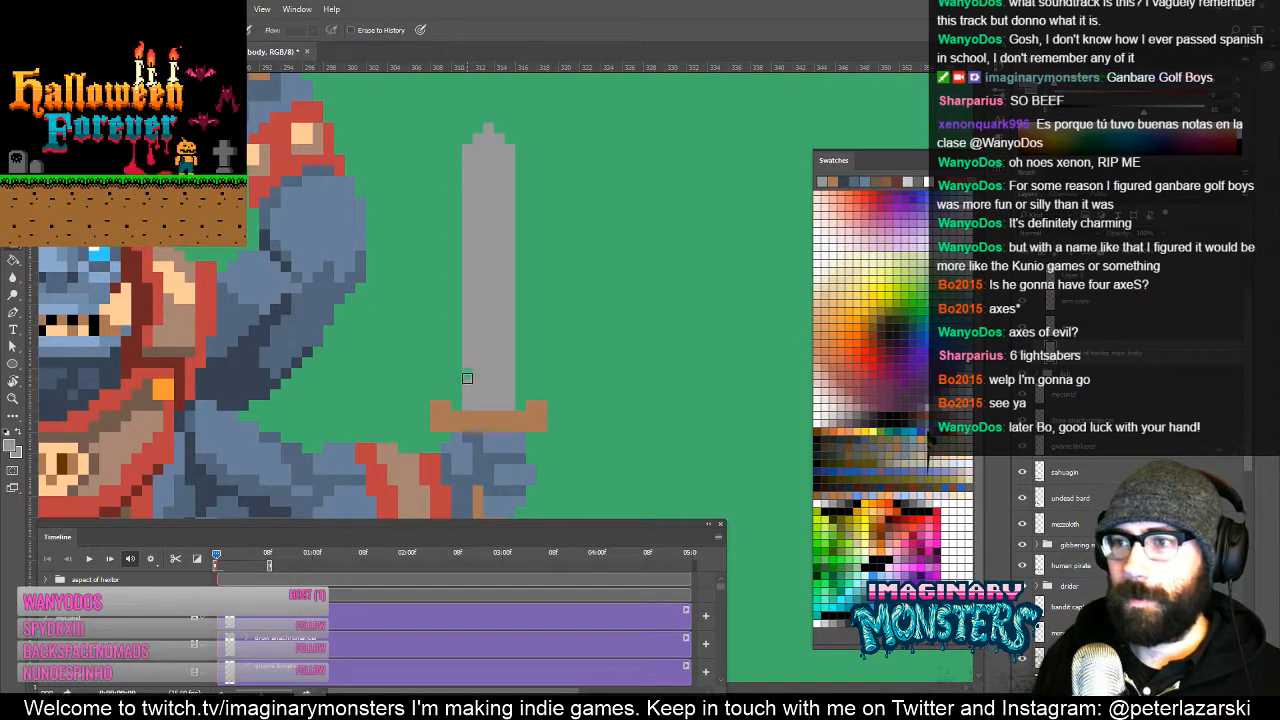
pyautogui.press('z')
pyautogui.keyDown('alt'); pyautogui.click(526, 318); pyautogui.keyUp('alt')
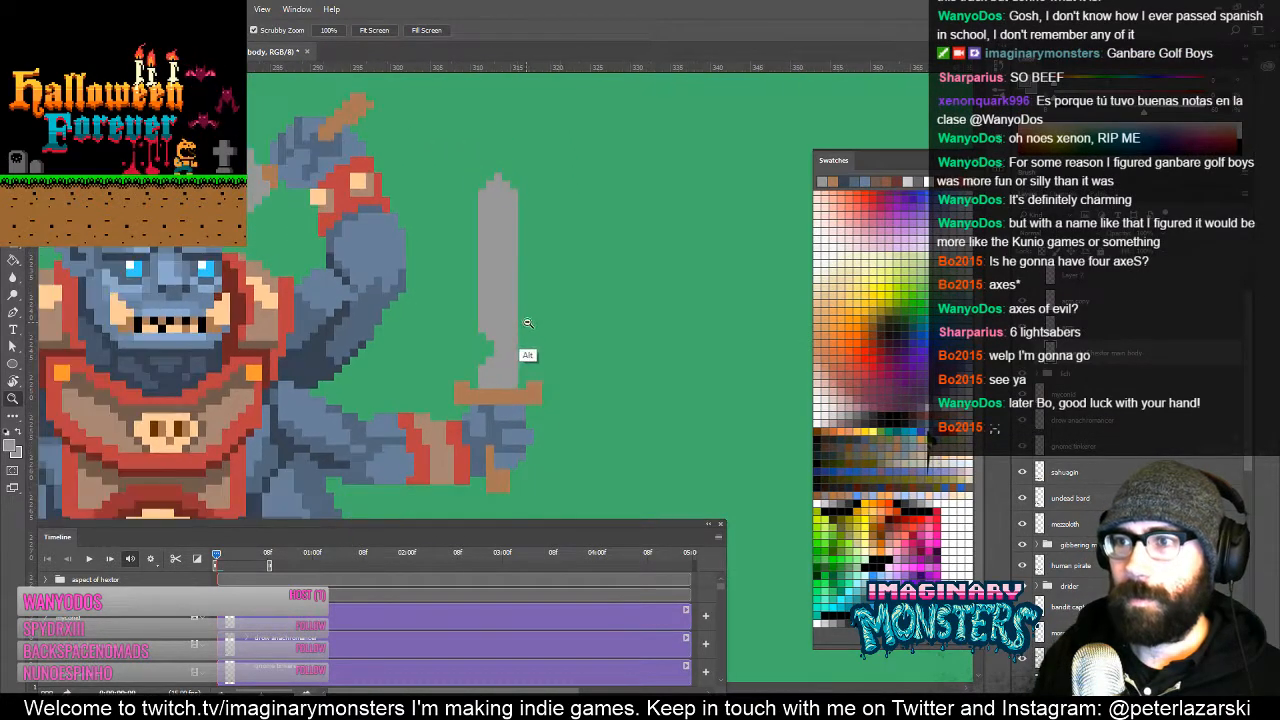
pyautogui.press('e')
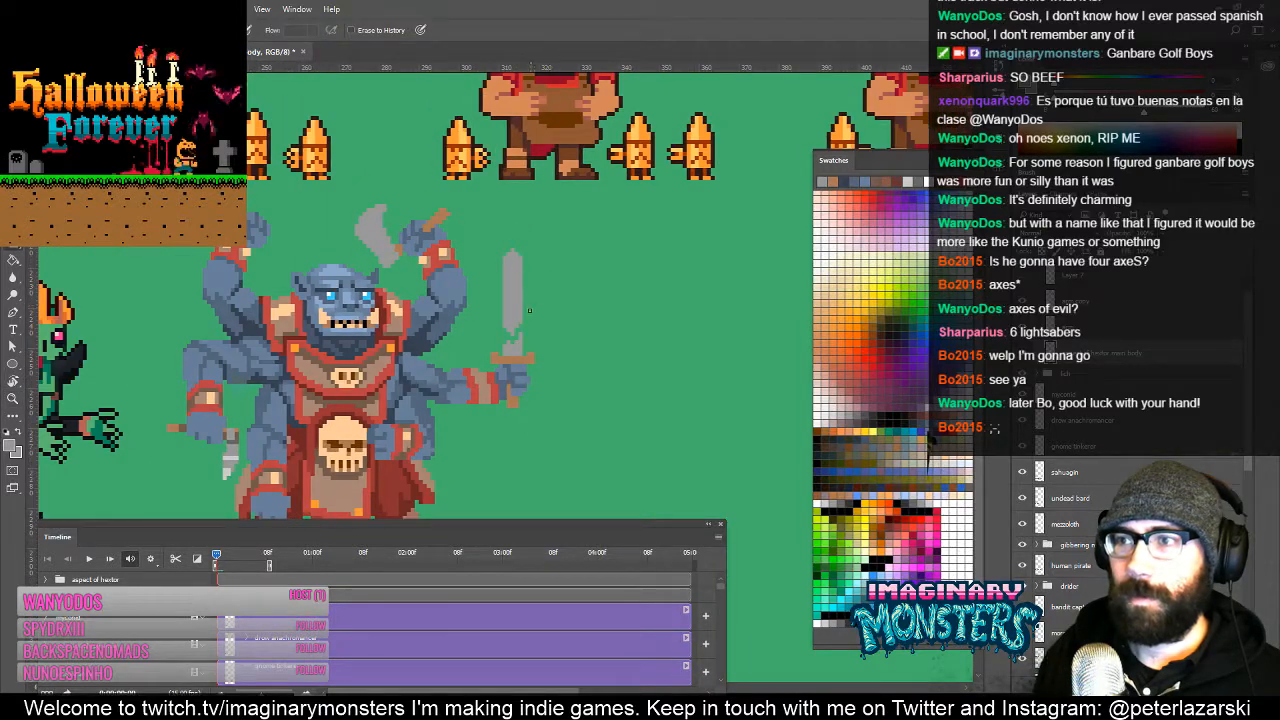
pyautogui.press('b')
pyautogui.scroll(3, 522, 329)
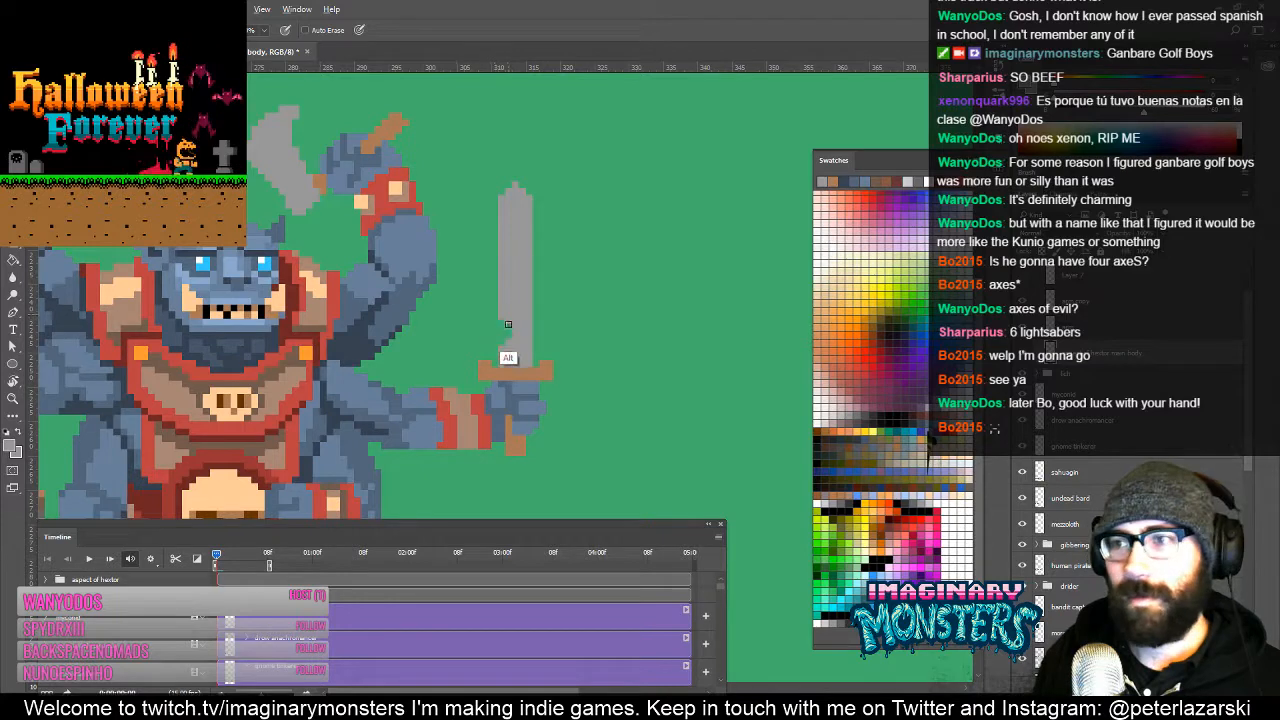
pyautogui.moveTo(510, 357); pyautogui.dragTo(532, 334)
pyautogui.press('z')
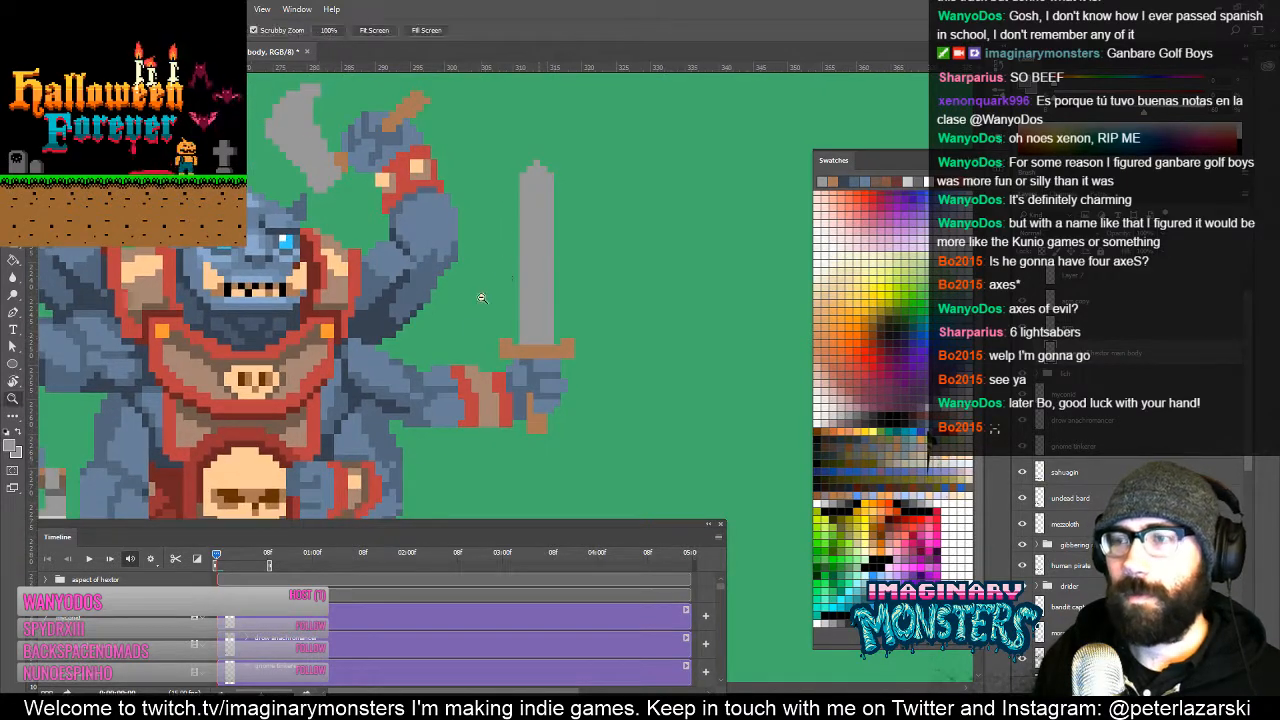
# Step: Retouch the sword-holding fist beside the grip with the Eraser and the hand's blue
pyautogui.scroll(-4, 597, 310)
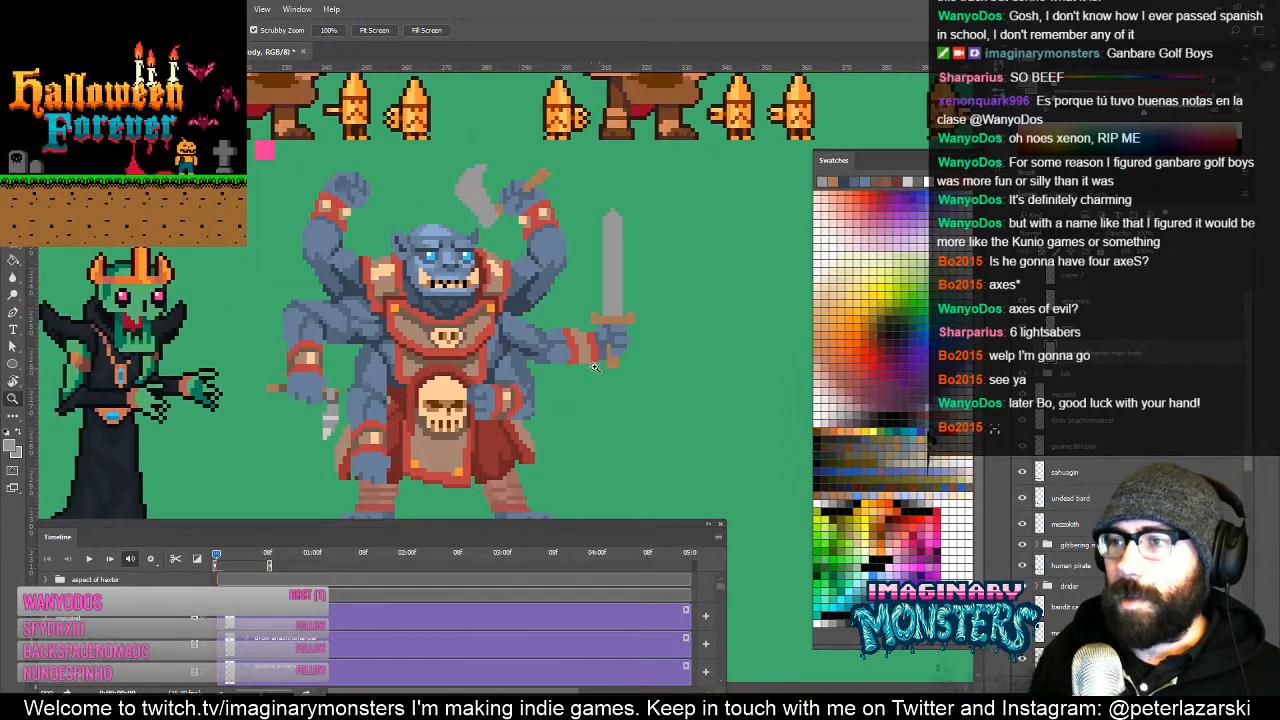
pyautogui.scroll(5, 593, 367)
pyautogui.press('e')
pyautogui.moveTo(620, 366); pyautogui.dragTo(638, 410)
pyautogui.press('b')
pyautogui.press('z')
pyautogui.scroll(-4, 621, 352)
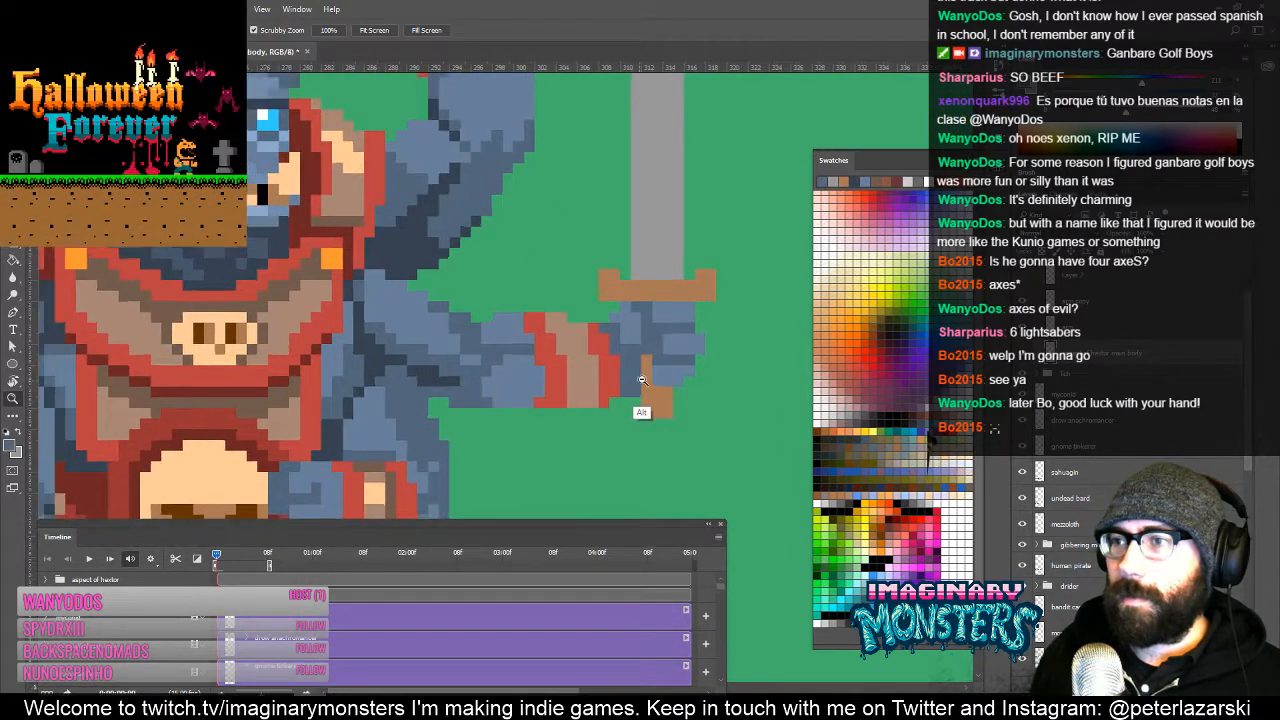
pyautogui.moveTo(634, 370); pyautogui.dragTo(594, 356)
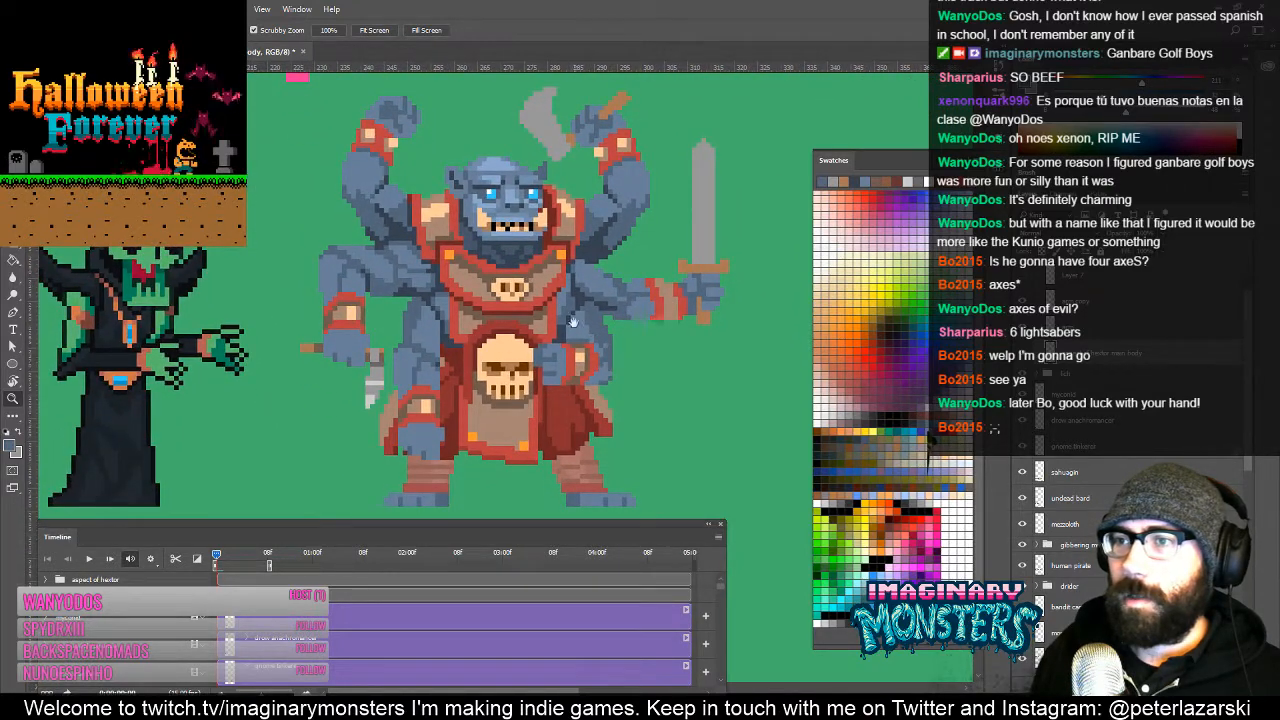
# Step: Lasso the lowered hand with its wrist cuff and small axe and nudge it 1 px left
pyautogui.press('b')
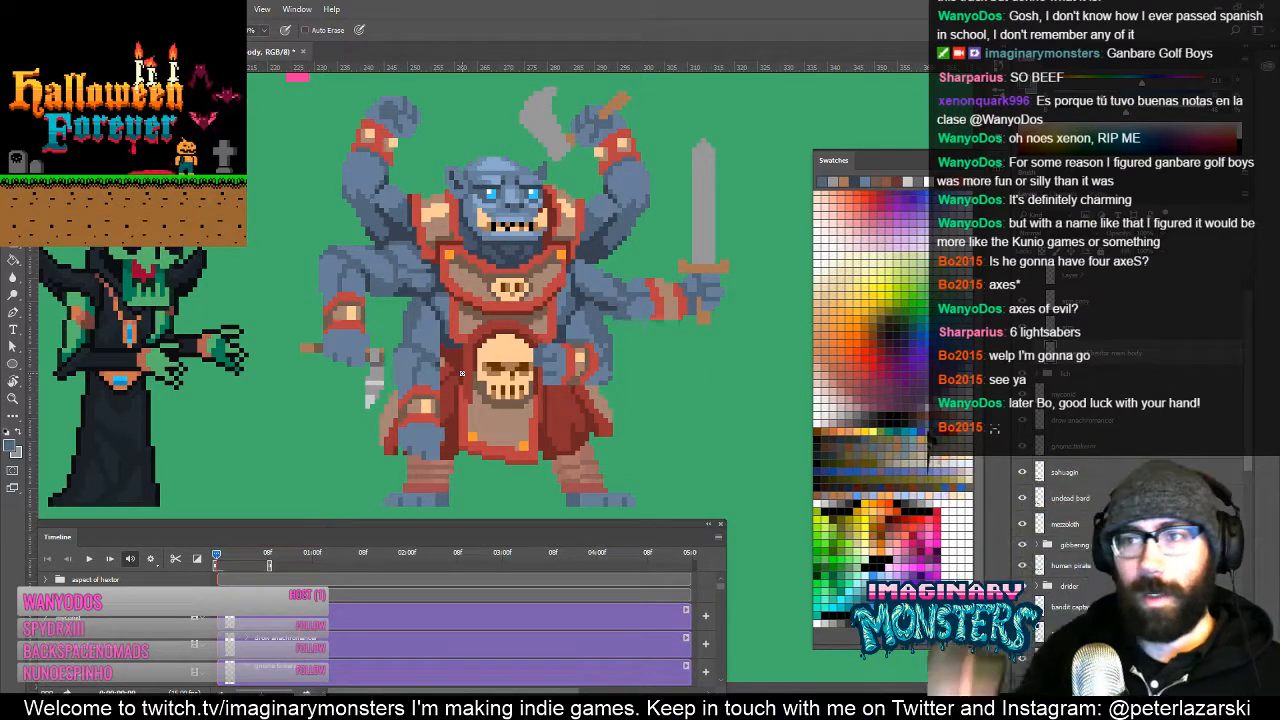
pyautogui.press('z')
pyautogui.click(363, 295)
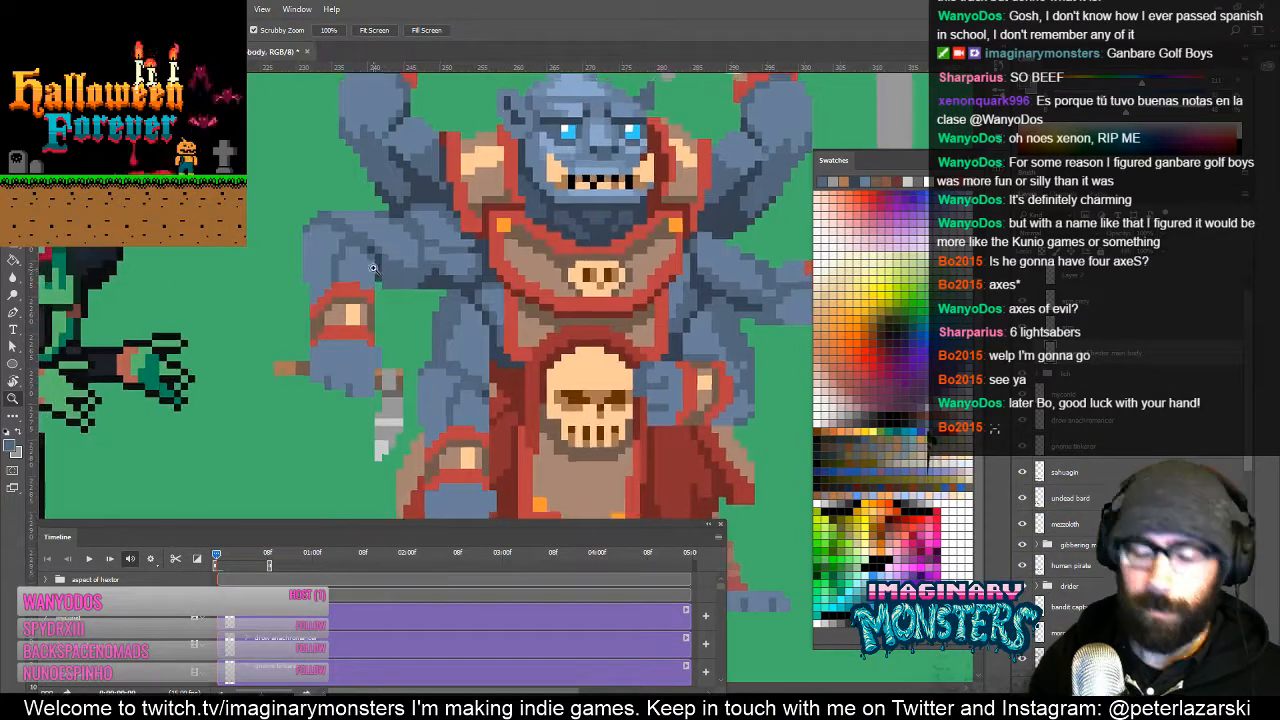
pyautogui.press('m')
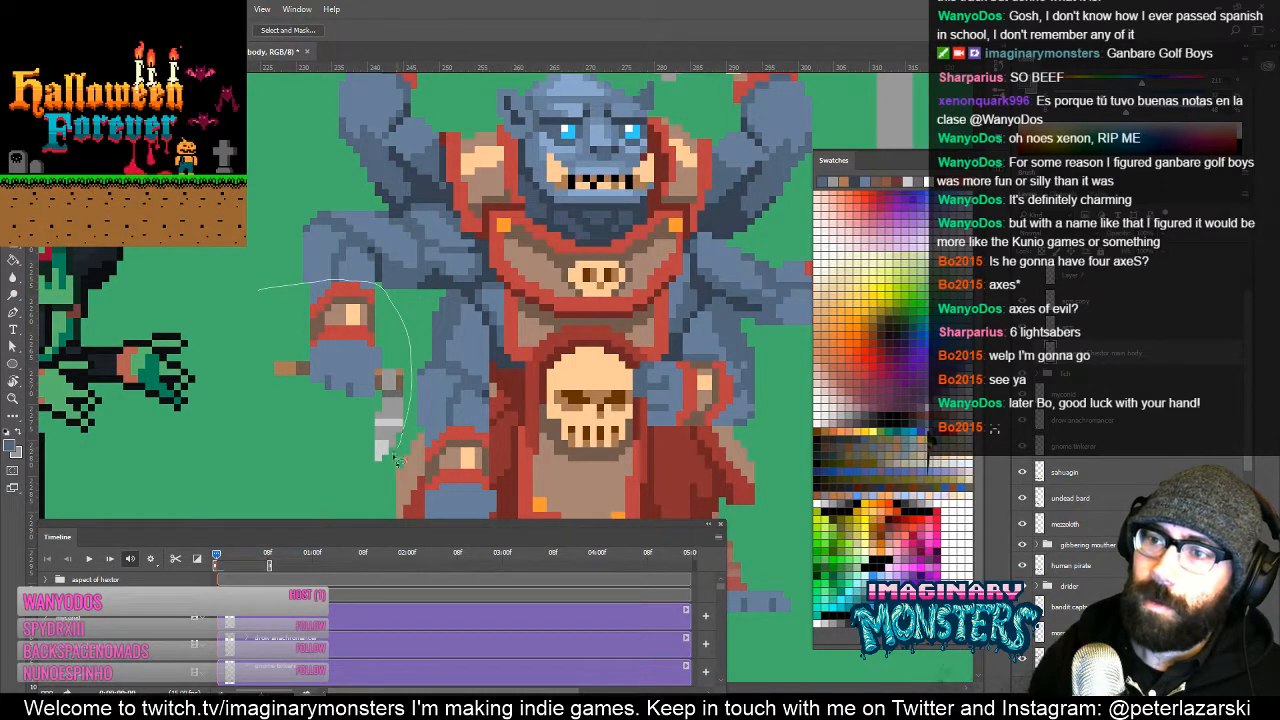
pyautogui.moveTo(264, 443); pyautogui.dragTo(256, 293)
pyautogui.hotkey('ctrl', 'Left')
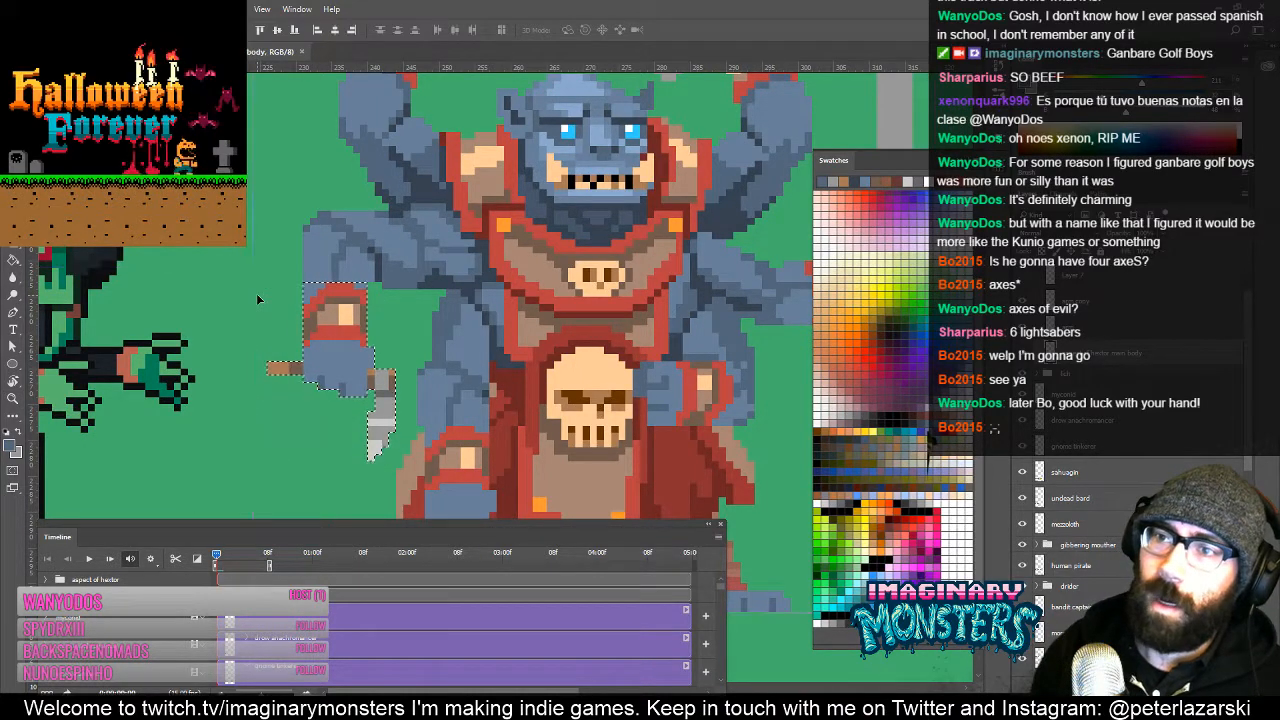
pyautogui.hotkey('ctrl', 'd')
# Step: Lasso the lowered hand's axe head and duplicate it 1 px to the right to widen it
pyautogui.press('b')
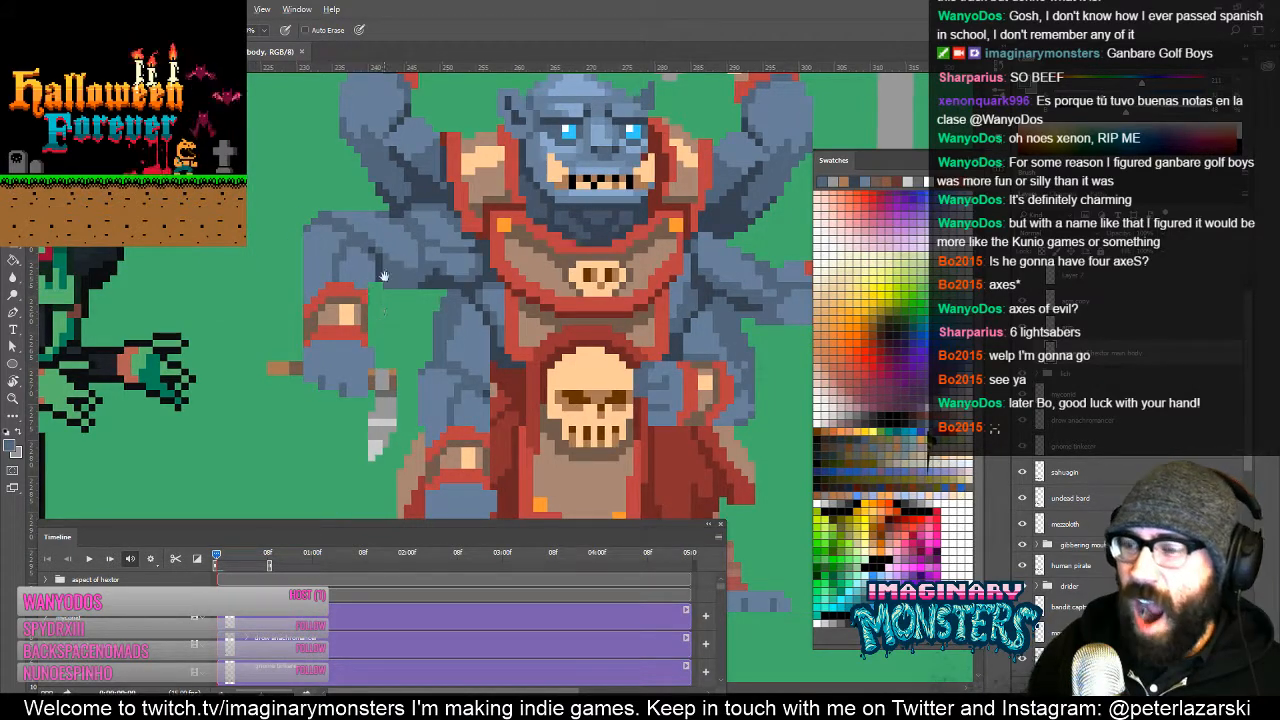
pyautogui.moveTo(362, 334); pyautogui.dragTo(372, 244)
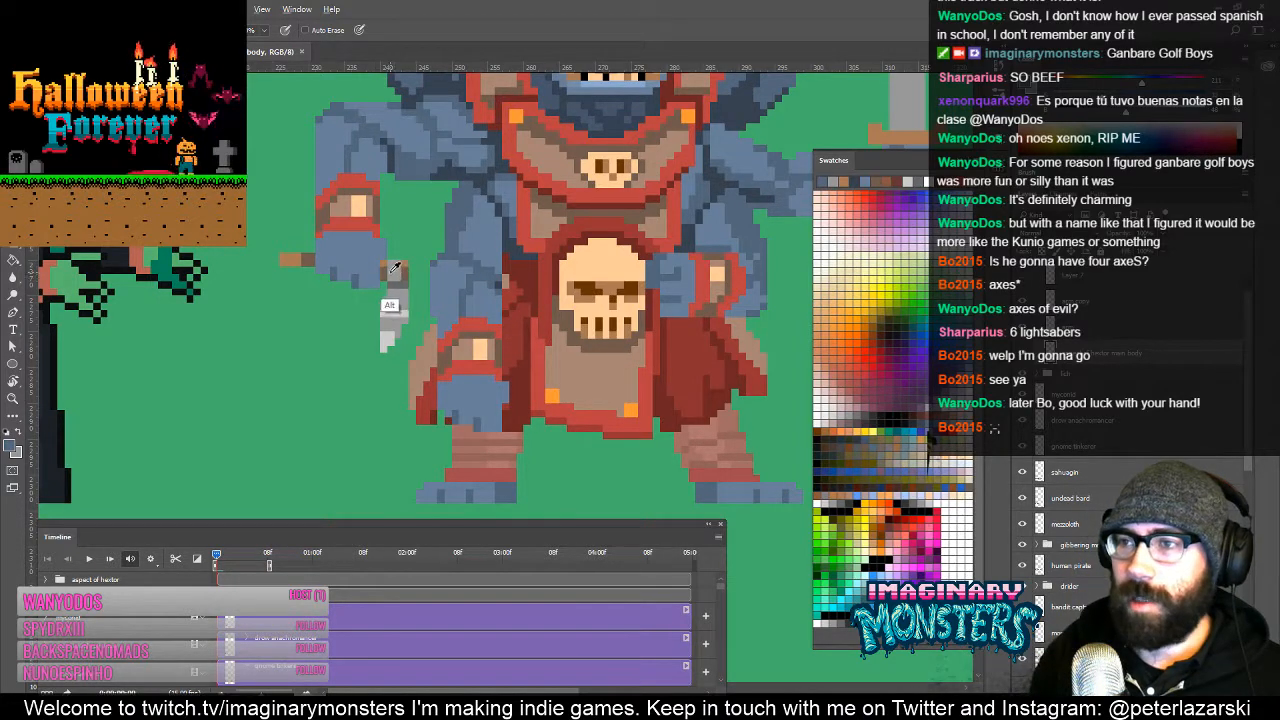
pyautogui.keyDown('alt'); pyautogui.click(395, 268); pyautogui.keyUp('alt')
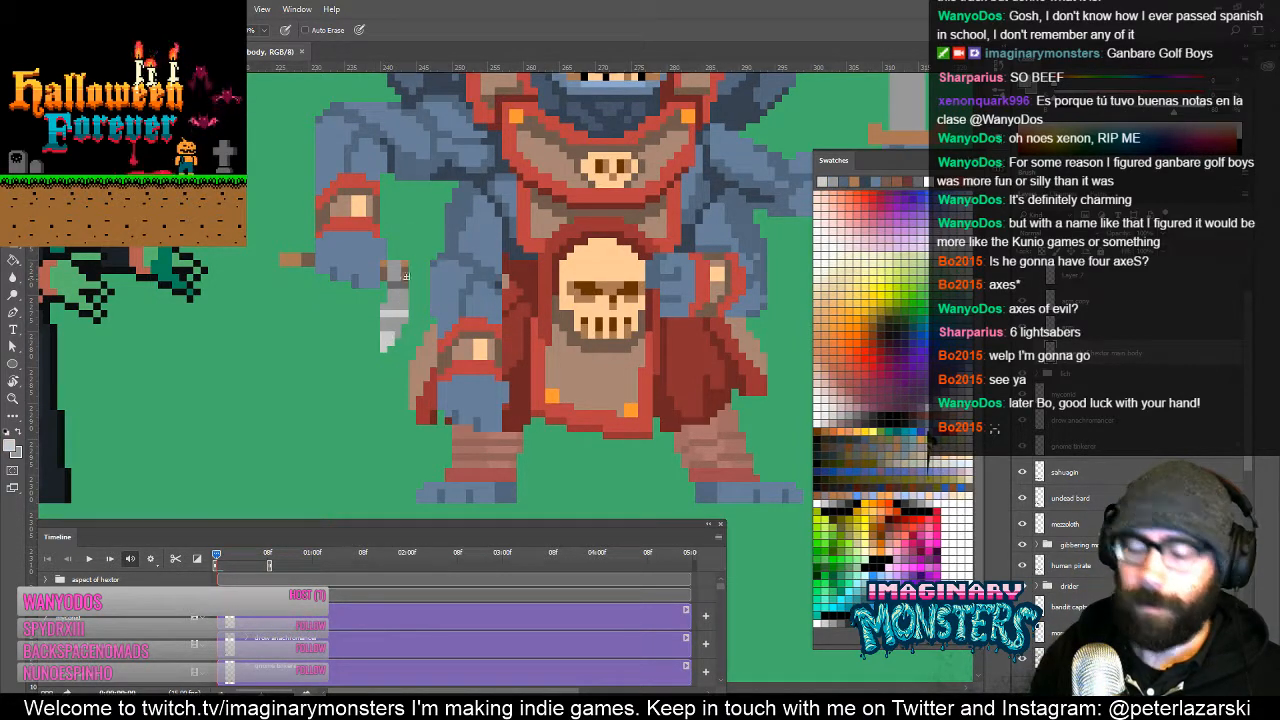
pyautogui.press('l')
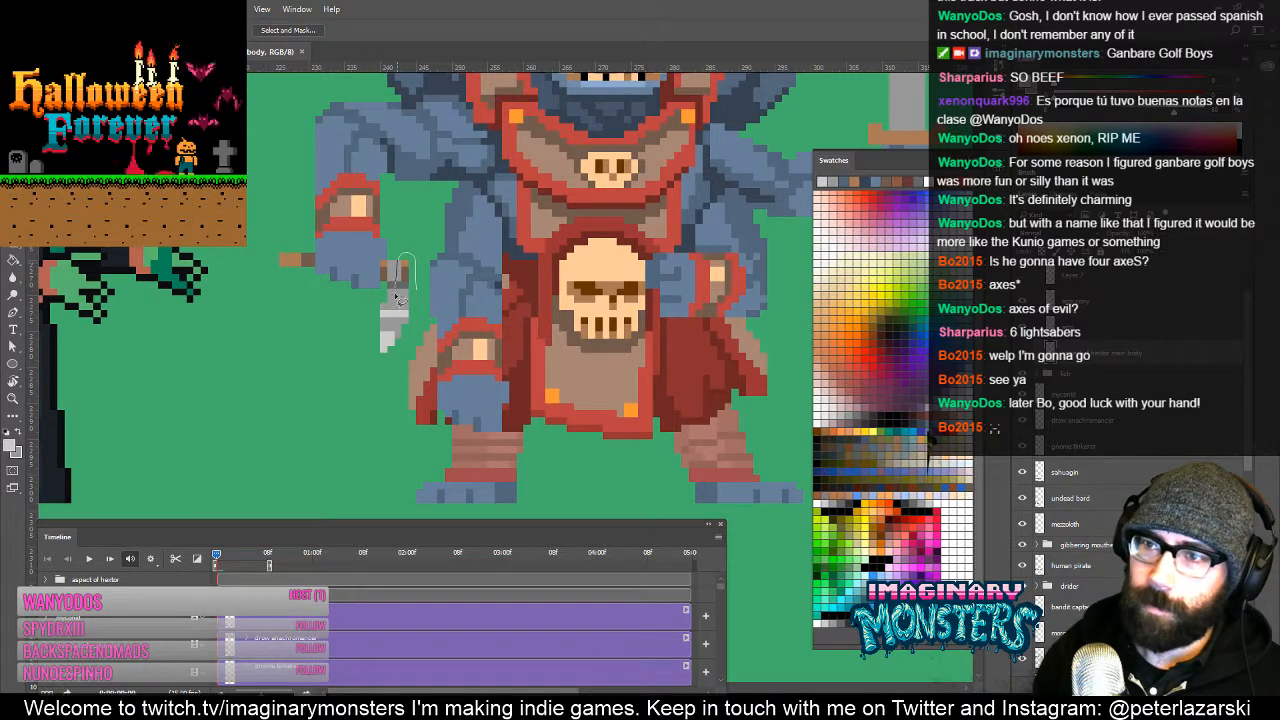
pyautogui.moveTo(385, 345); pyautogui.dragTo(414, 293)
pyautogui.hotkey('ctrl', 'alt', 'Right')
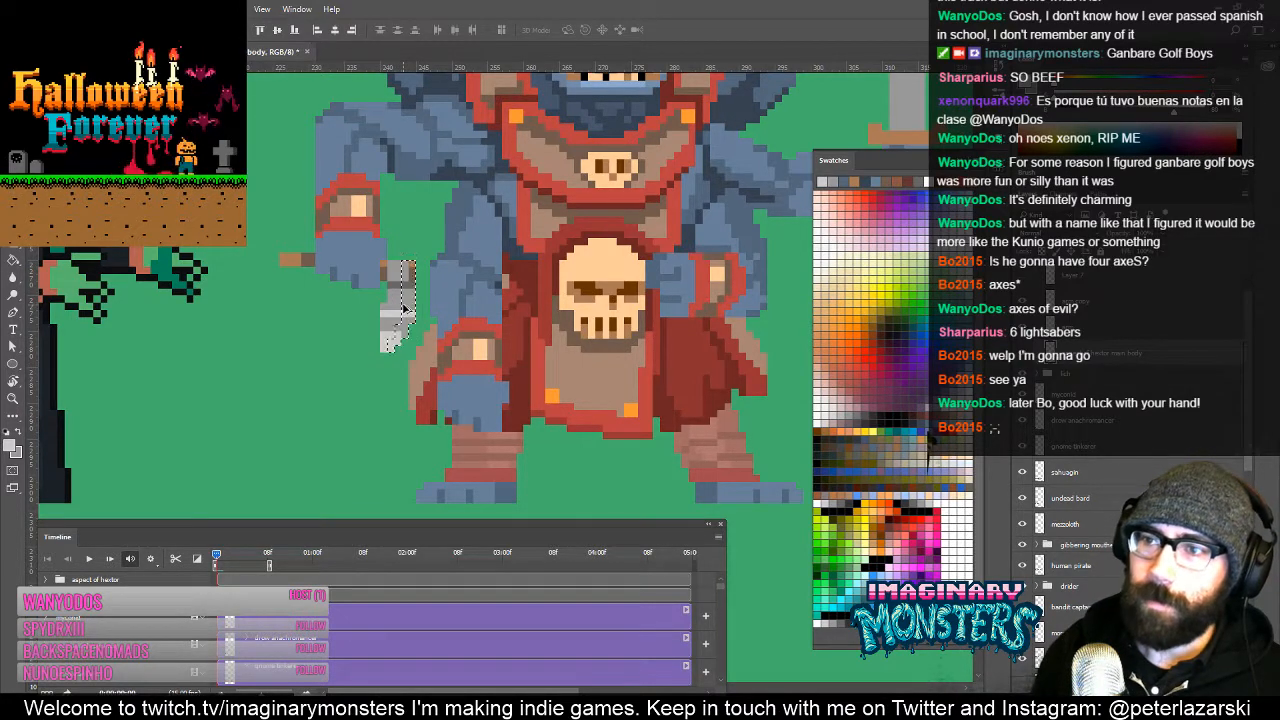
# Step: Lasso the raised axe-holding fist with its handle and place a copy of it over the empty raised fist on the opposite side
pyautogui.hotkey('ctrl', 'd')
pyautogui.scroll(1, 405, 313)
pyautogui.press('e')
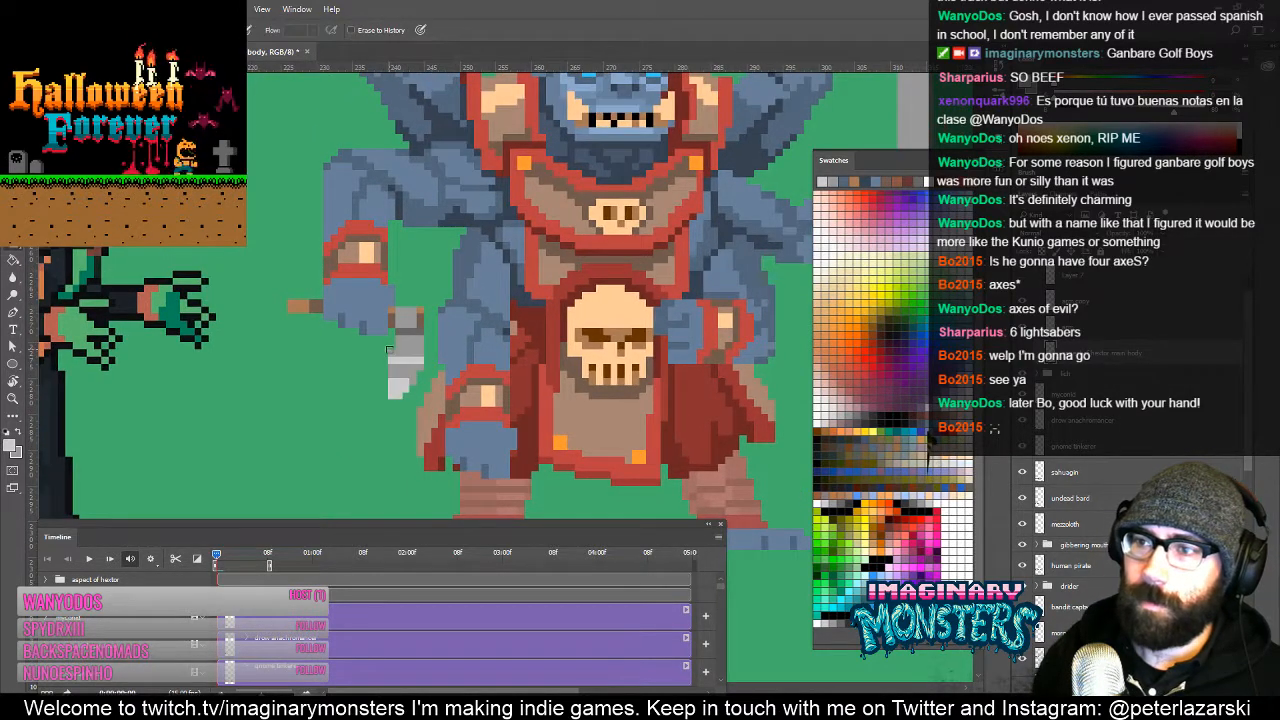
pyautogui.moveTo(393, 379); pyautogui.dragTo(345, 525)
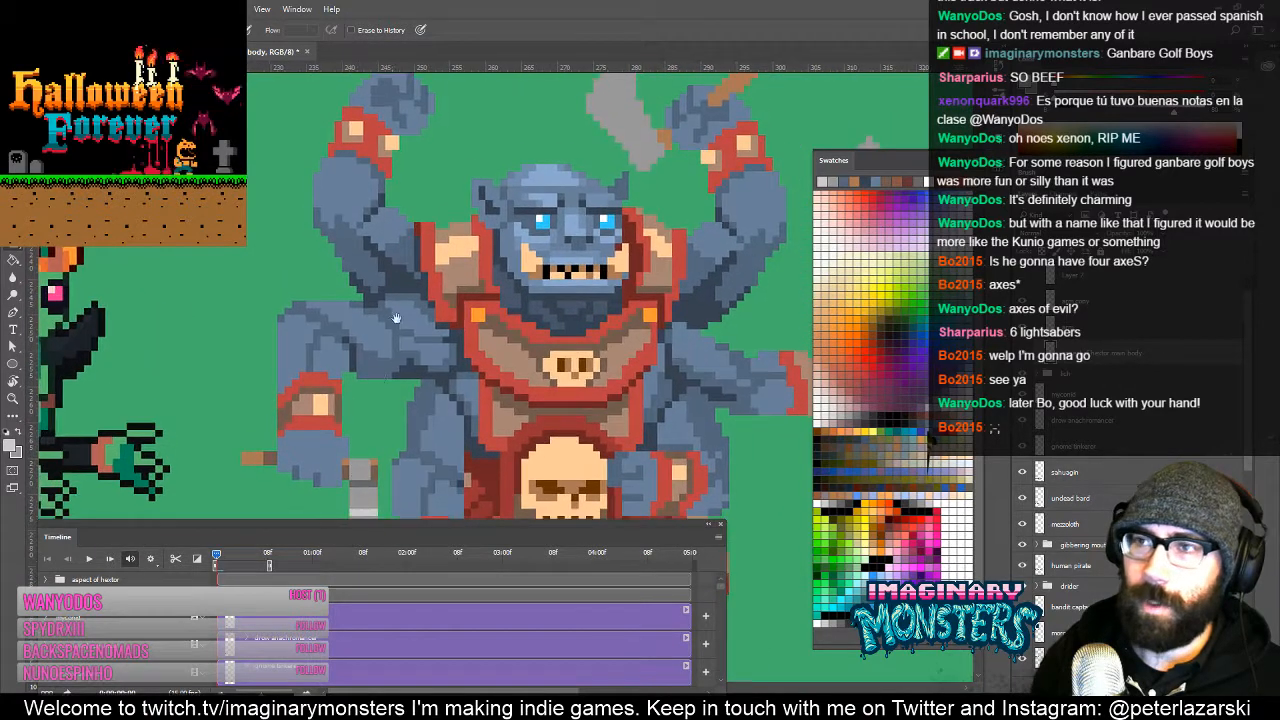
pyautogui.moveTo(392, 332); pyautogui.dragTo(361, 435)
pyautogui.moveTo(397, 279); pyautogui.dragTo(401, 341)
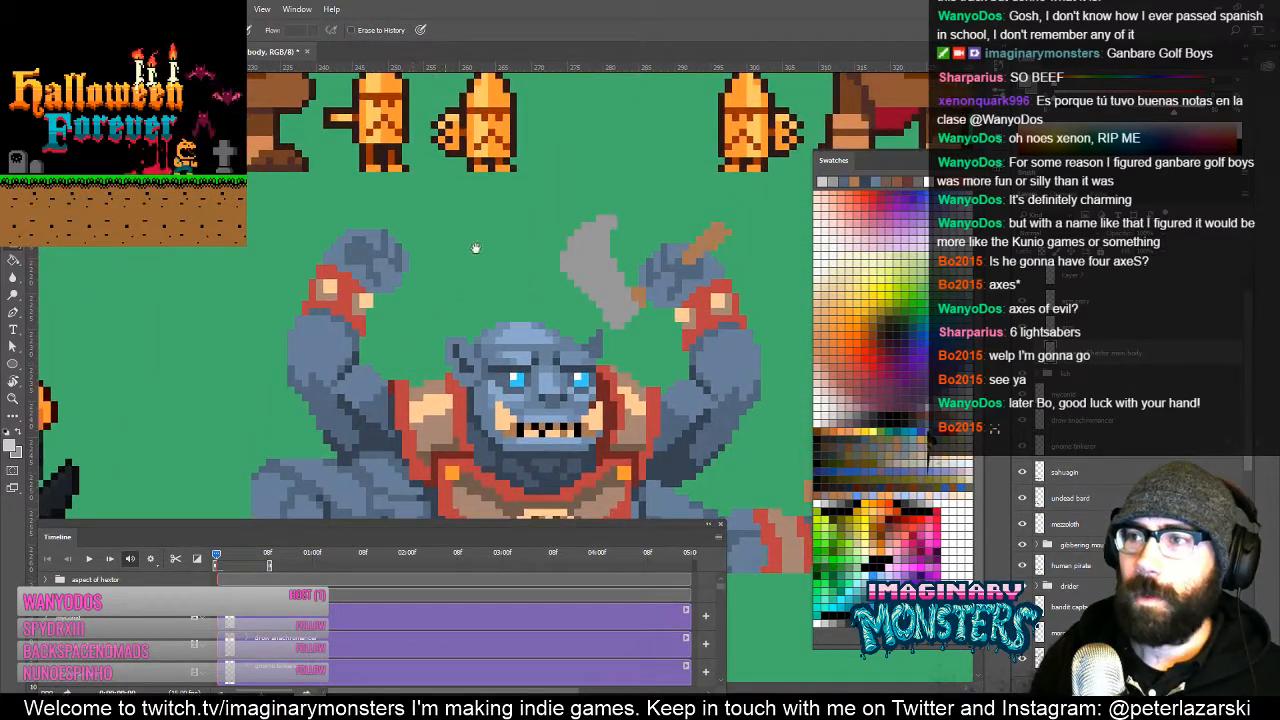
pyautogui.press('b')
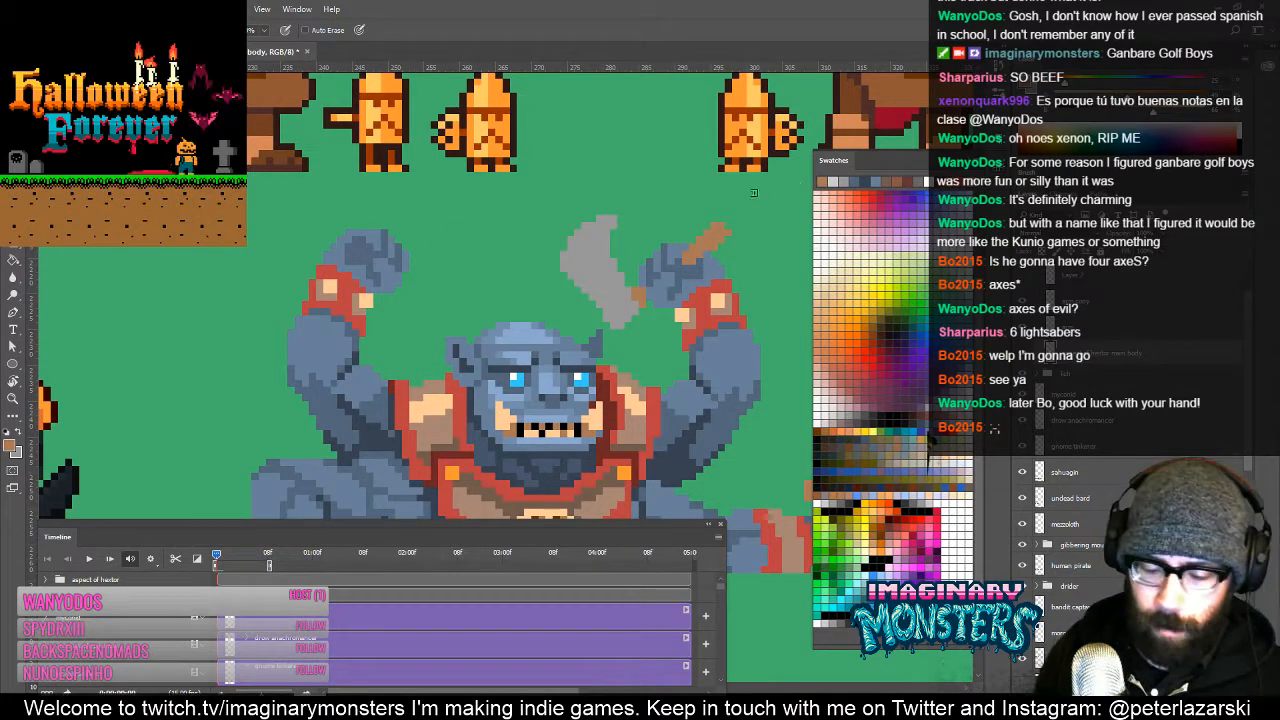
pyautogui.press('l')
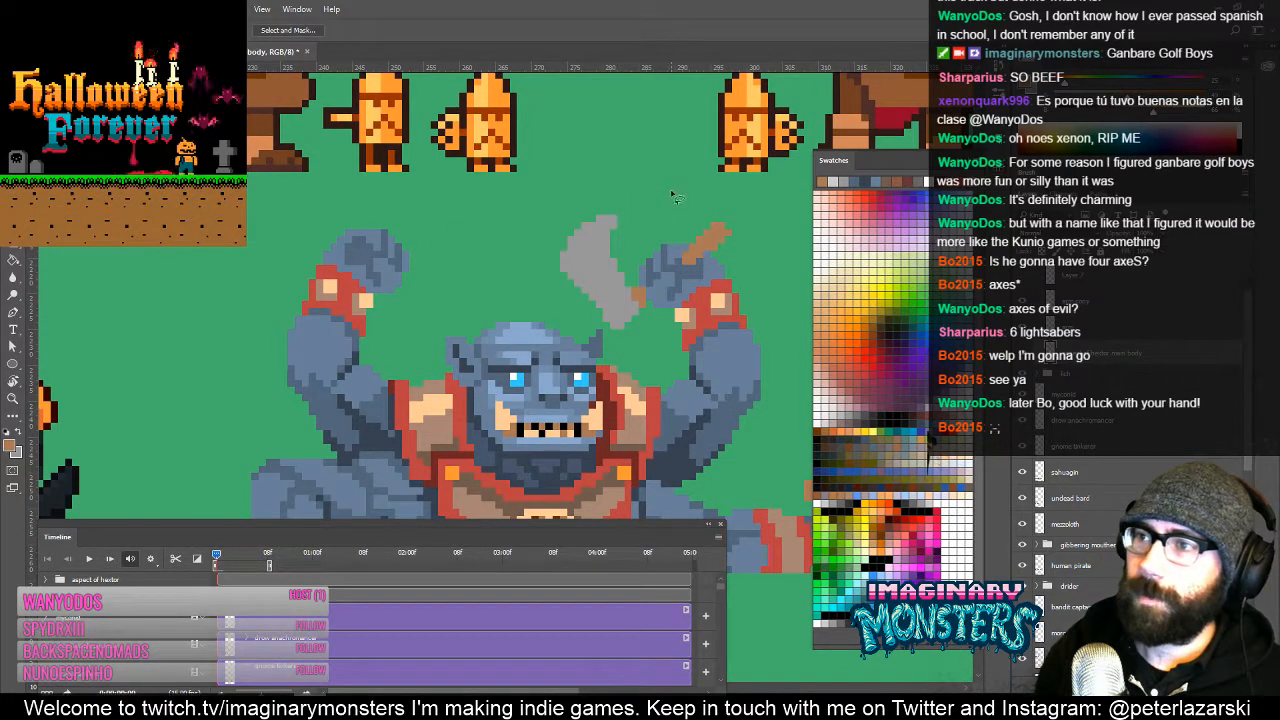
pyautogui.moveTo(675, 195)
pyautogui.mouseDown()
pyautogui.moveTo(622, 272)
pyautogui.moveTo(638, 322)
pyautogui.moveTo(726, 287)
pyautogui.moveTo(753, 228)
pyautogui.moveTo(734, 194)
pyautogui.mouseUp()
pyautogui.moveTo(712, 244); pyautogui.dragTo(425, 199)
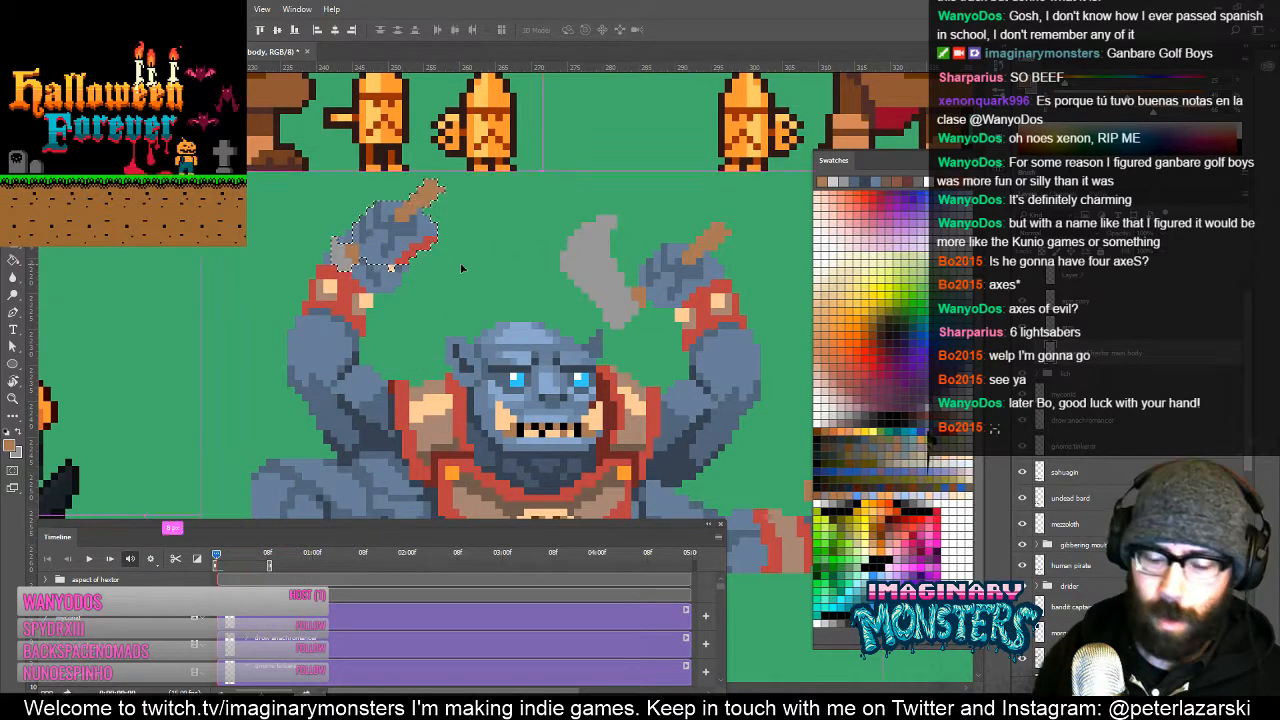
# Step: Flip the copied fist and handle horizontally and nudge them 4 px down and 2 px left onto the raised wrist
pyautogui.hotkey('ctrl', 't')
pyautogui.rightClick(360, 222)
pyautogui.click(478, 430)
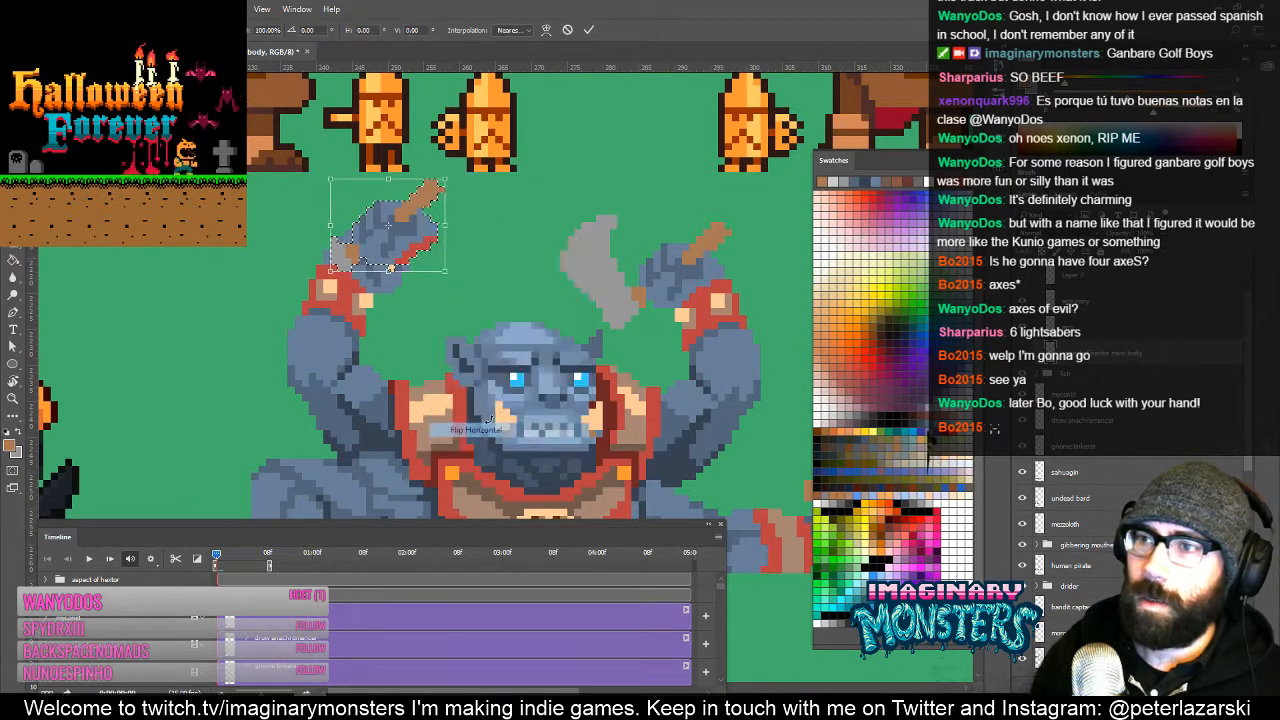
pyautogui.press('Return')
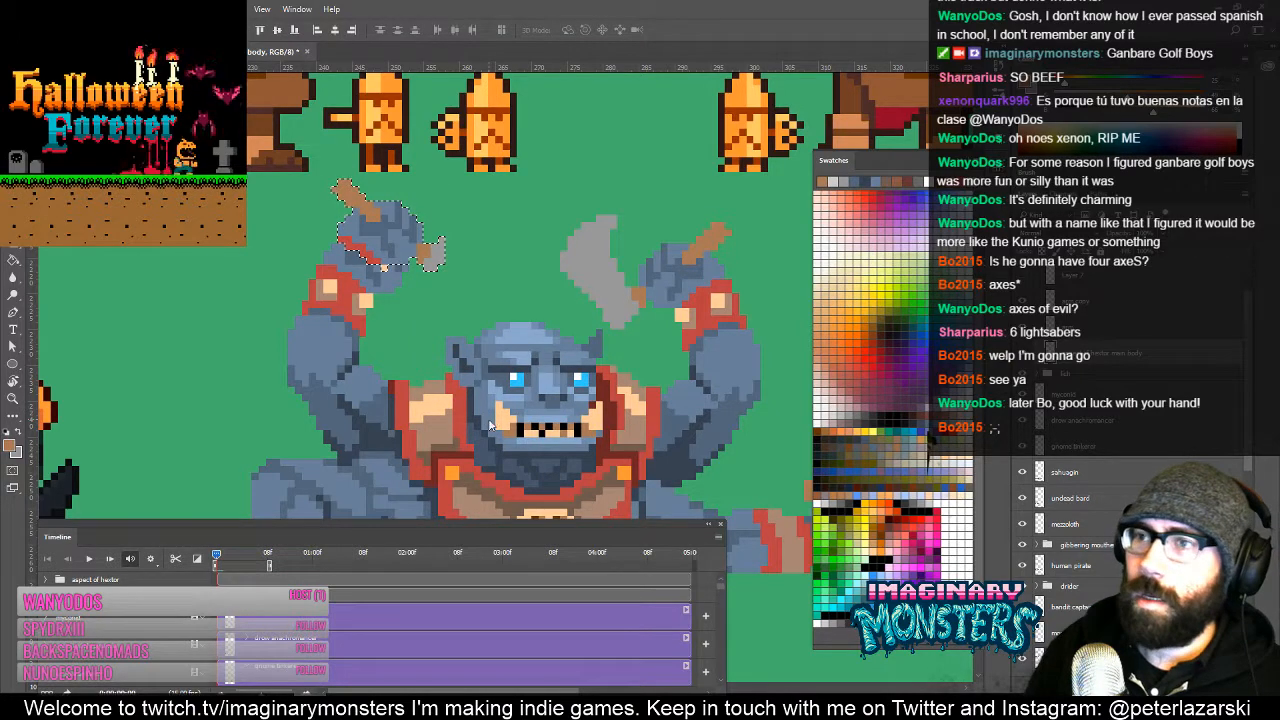
pyautogui.press('Down')
pyautogui.press('Down')
pyautogui.press('Down')
pyautogui.press('Down')
pyautogui.press('Left')
pyautogui.press('Left')
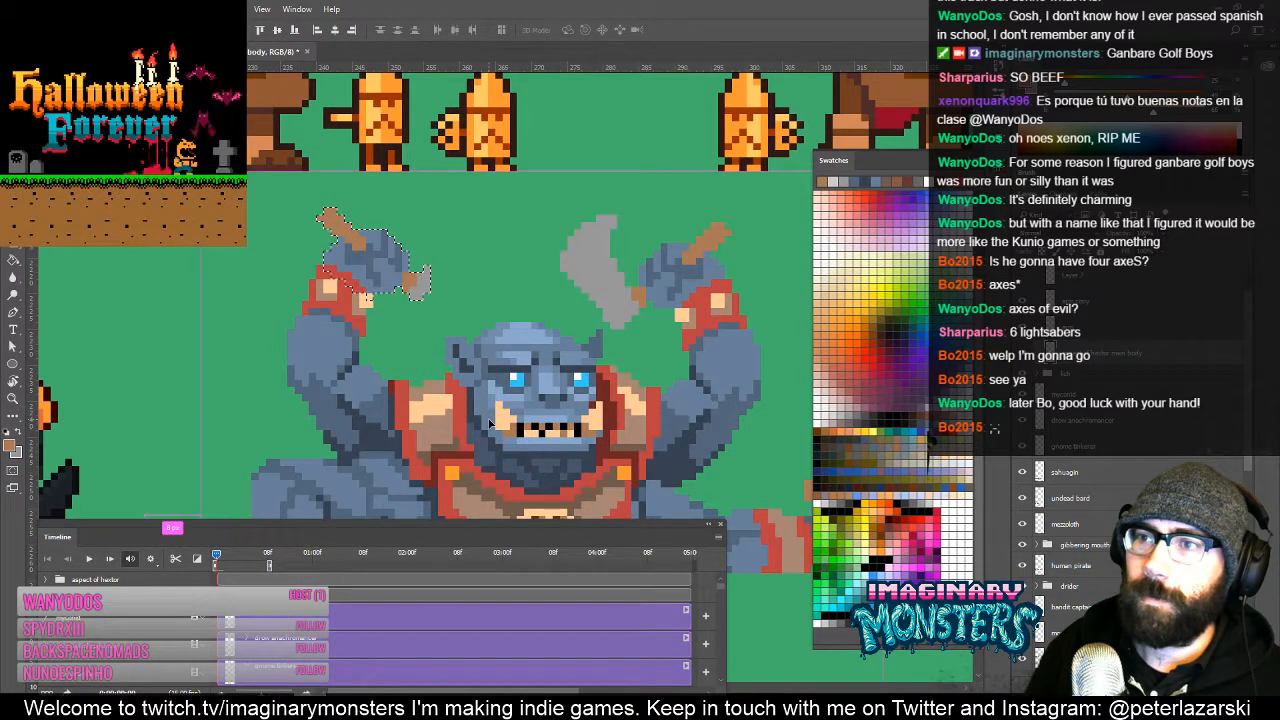
pyautogui.hotkey('ctrl', 'd')
# Step: Erase the small blade on the copied fist's handle and paint a spiked grey mace head at the handle's end
pyautogui.moveTo(377, 338); pyautogui.dragTo(419, 350)
pyautogui.moveTo(398, 284); pyautogui.dragTo(373, 265)
pyautogui.press('b')
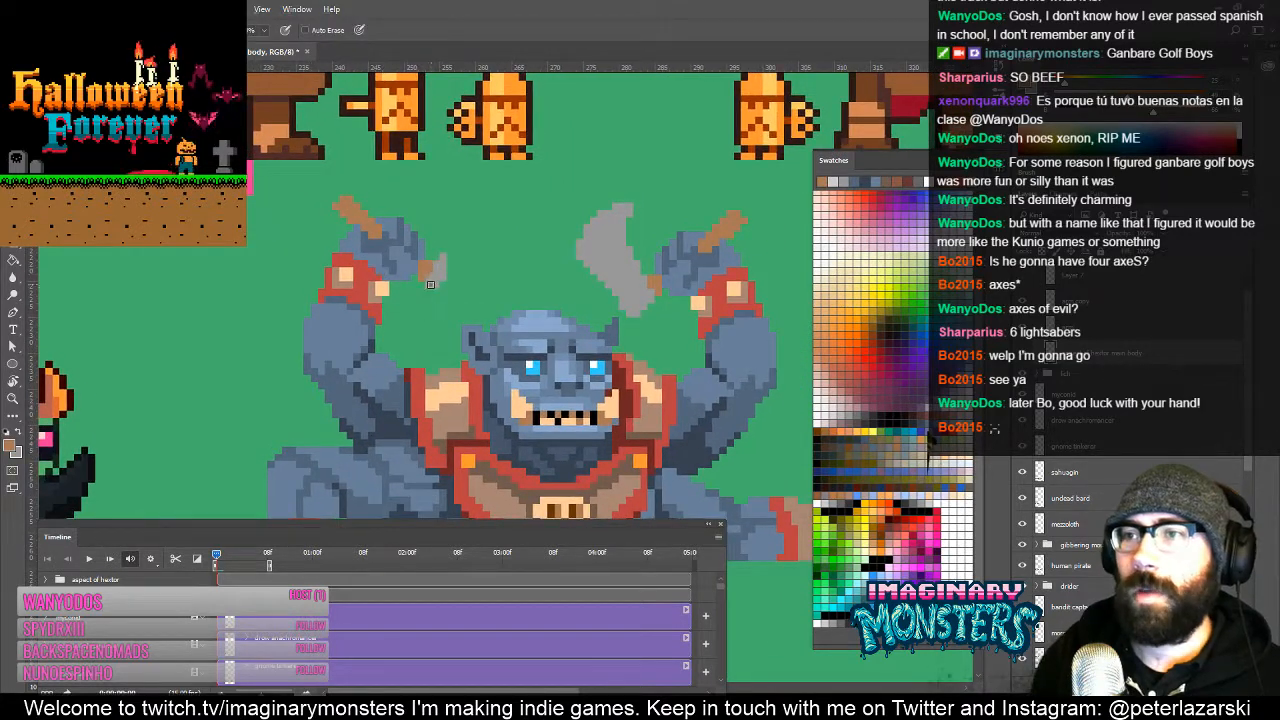
pyautogui.press('e')
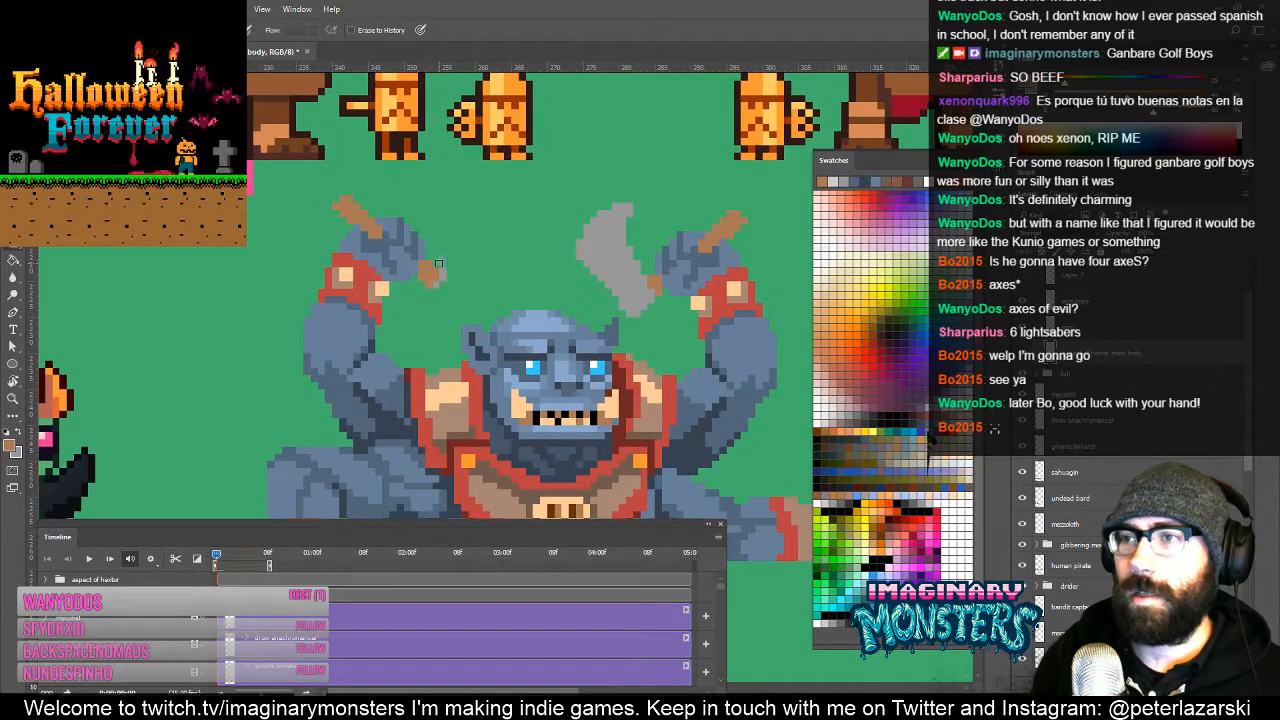
pyautogui.press('b')
pyautogui.press('x')
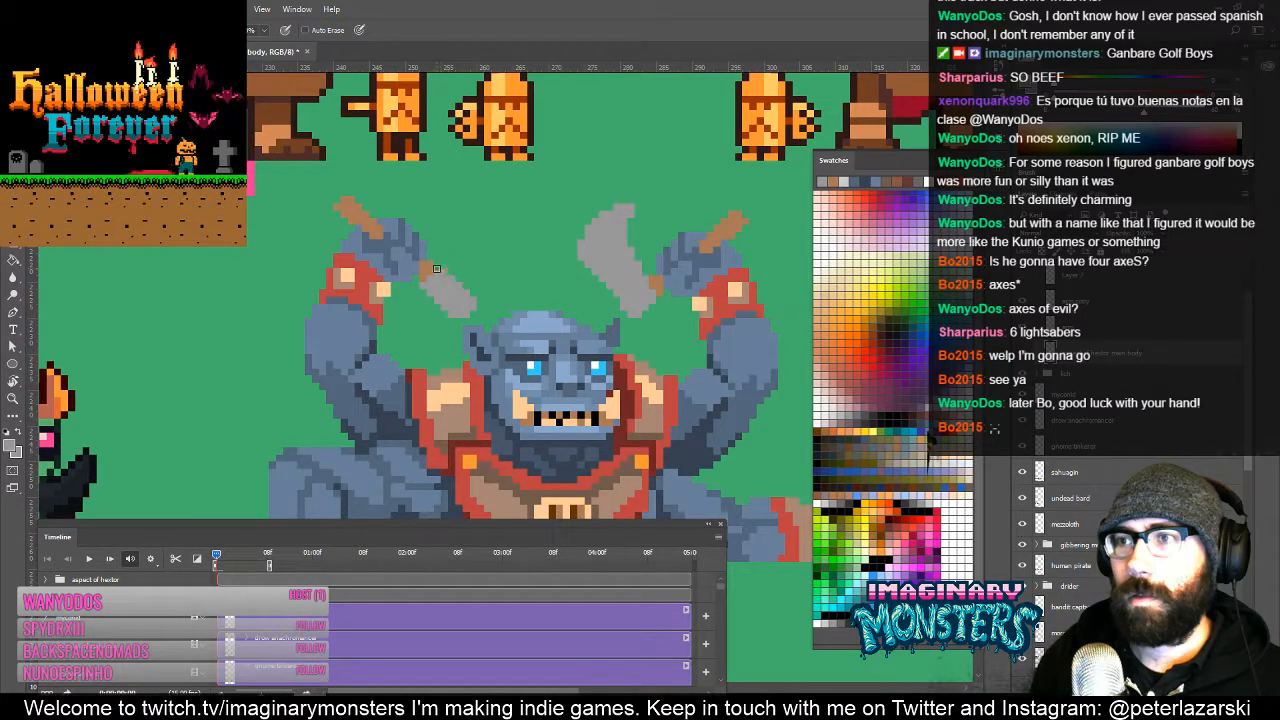
pyautogui.moveTo(457, 315); pyautogui.dragTo(430, 250)
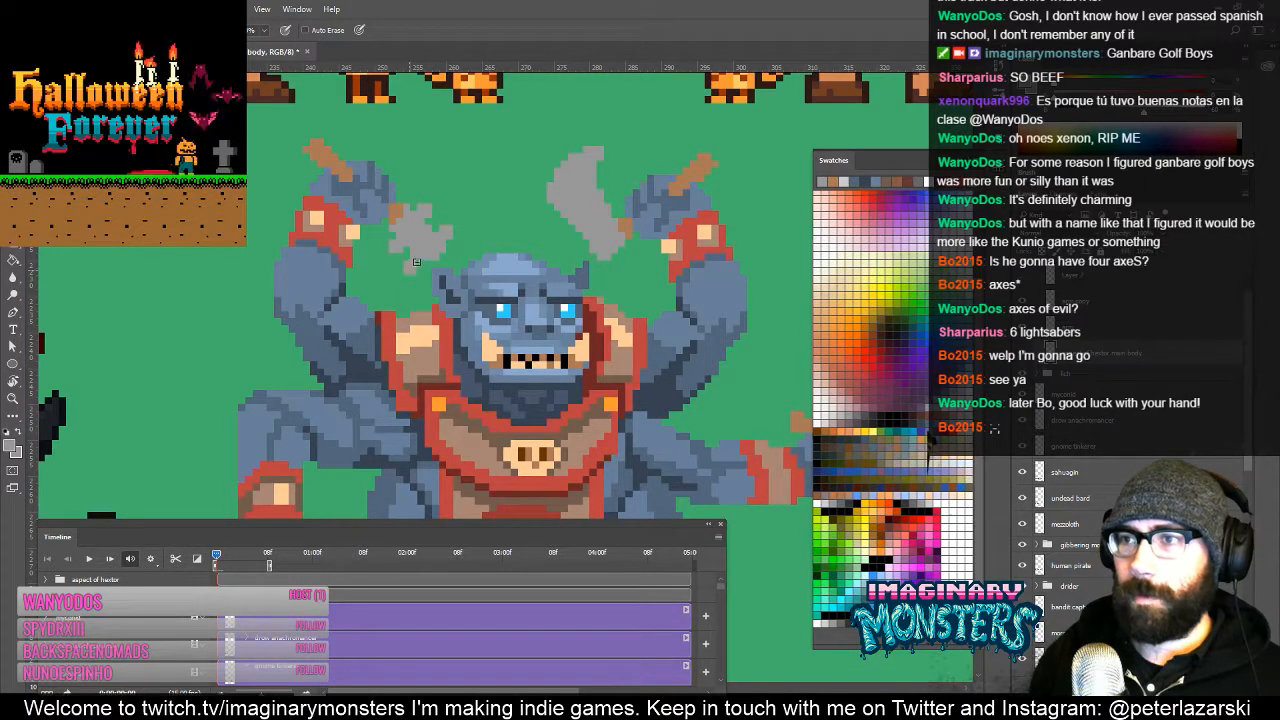
# Step: Show the hidden layer of the spare arm holding a mace and move it to the empty area beside the ogre's feet
pyautogui.press('z')
pyautogui.keyDown('alt'); pyautogui.click(473, 252); pyautogui.keyUp('alt')
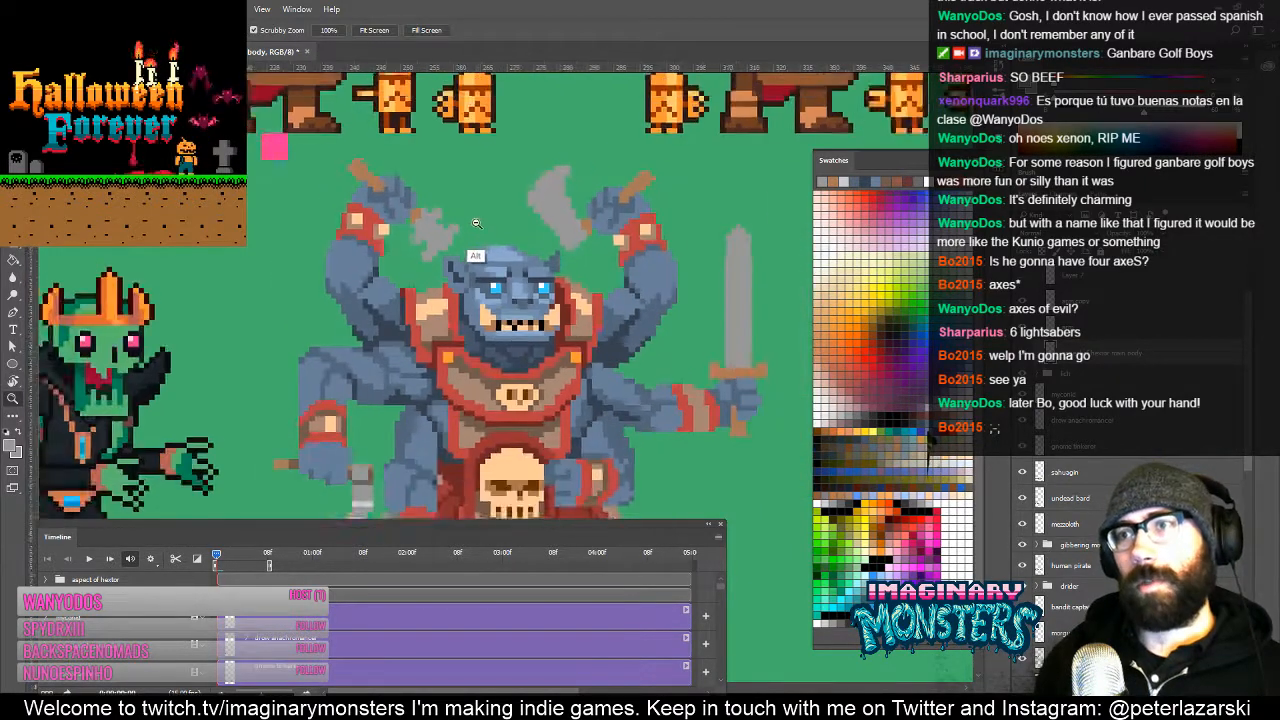
pyautogui.keyDown('alt'); pyautogui.click(474, 253); pyautogui.keyUp('alt')
pyautogui.keyDown('alt'); pyautogui.click(473, 250); pyautogui.keyUp('alt')
pyautogui.moveTo(548, 270)
pyautogui.mouseDown()
pyautogui.moveTo(520, 207)
pyautogui.moveTo(554, 257)
pyautogui.moveTo(528, 215)
pyautogui.mouseUp()
pyautogui.press('b')
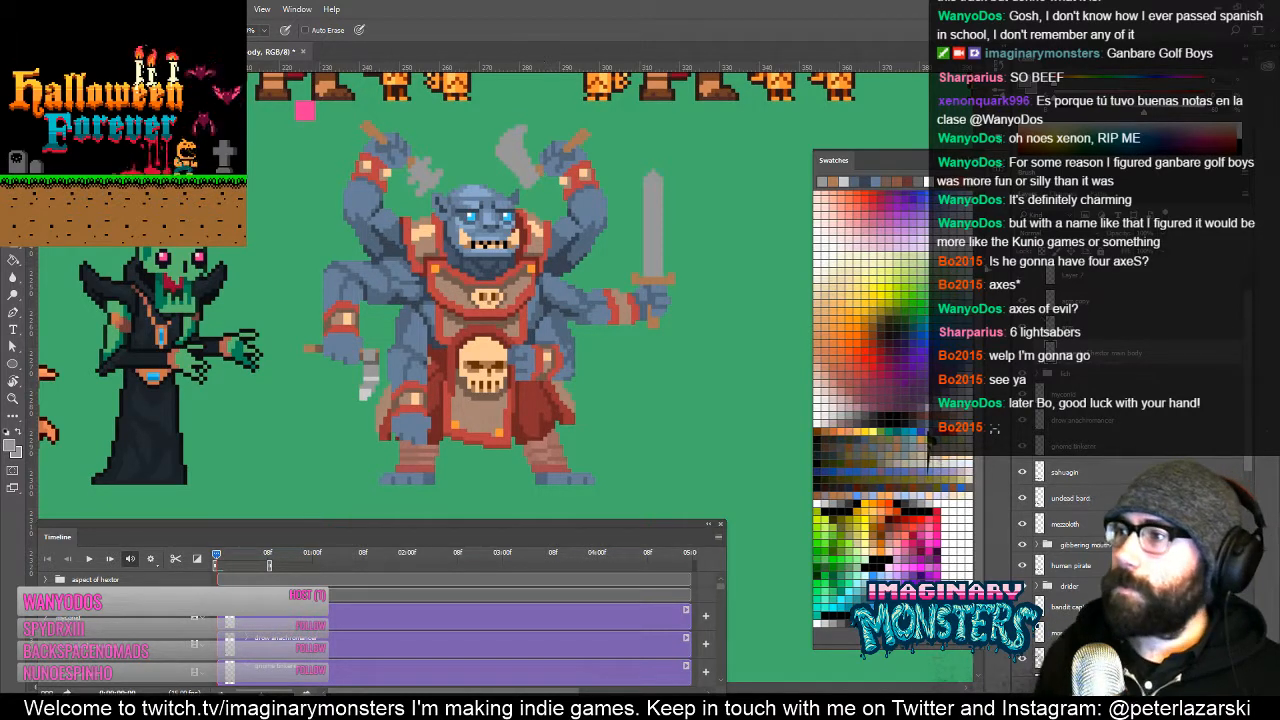
pyautogui.click(1024, 276)
pyautogui.press('v')
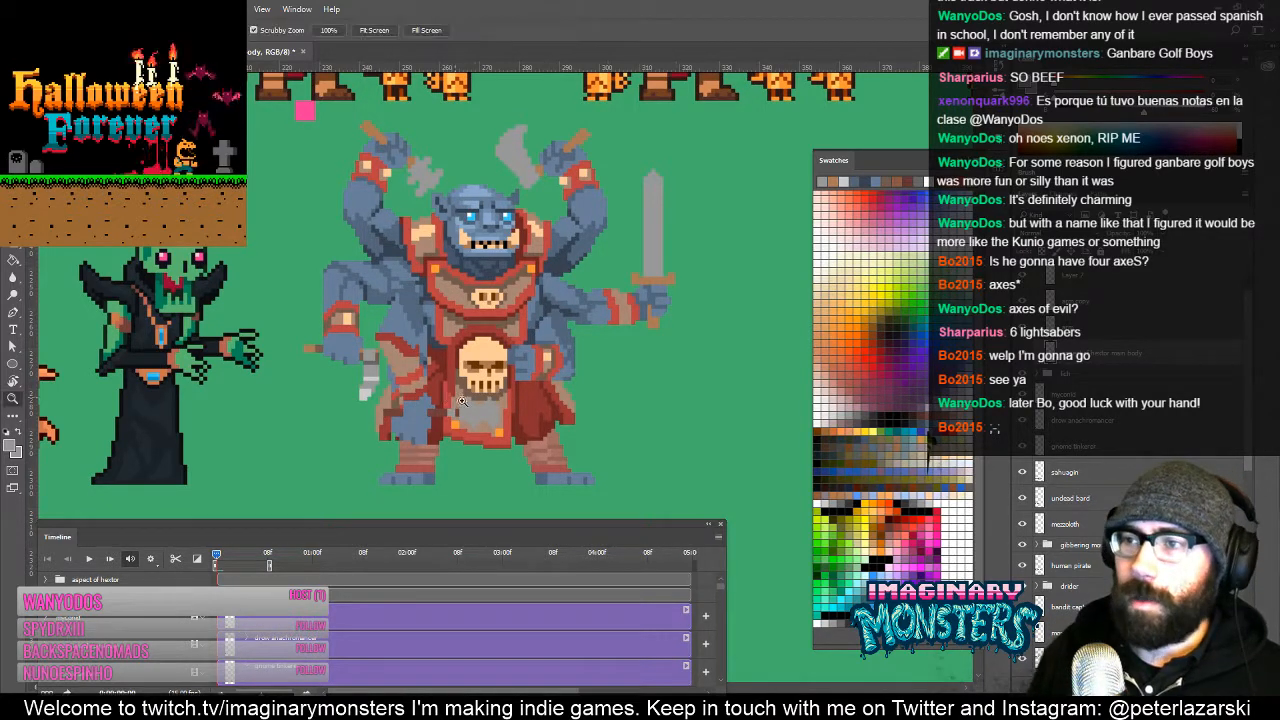
pyautogui.scroll(5, 471, 411)
pyautogui.click(483, 418)
pyautogui.moveTo(483, 418); pyautogui.dragTo(318, 423)
# Step: Delete the spare hand and arm with rectangular selections, keeping only the mace's head and handle pieces
pyautogui.press('m')
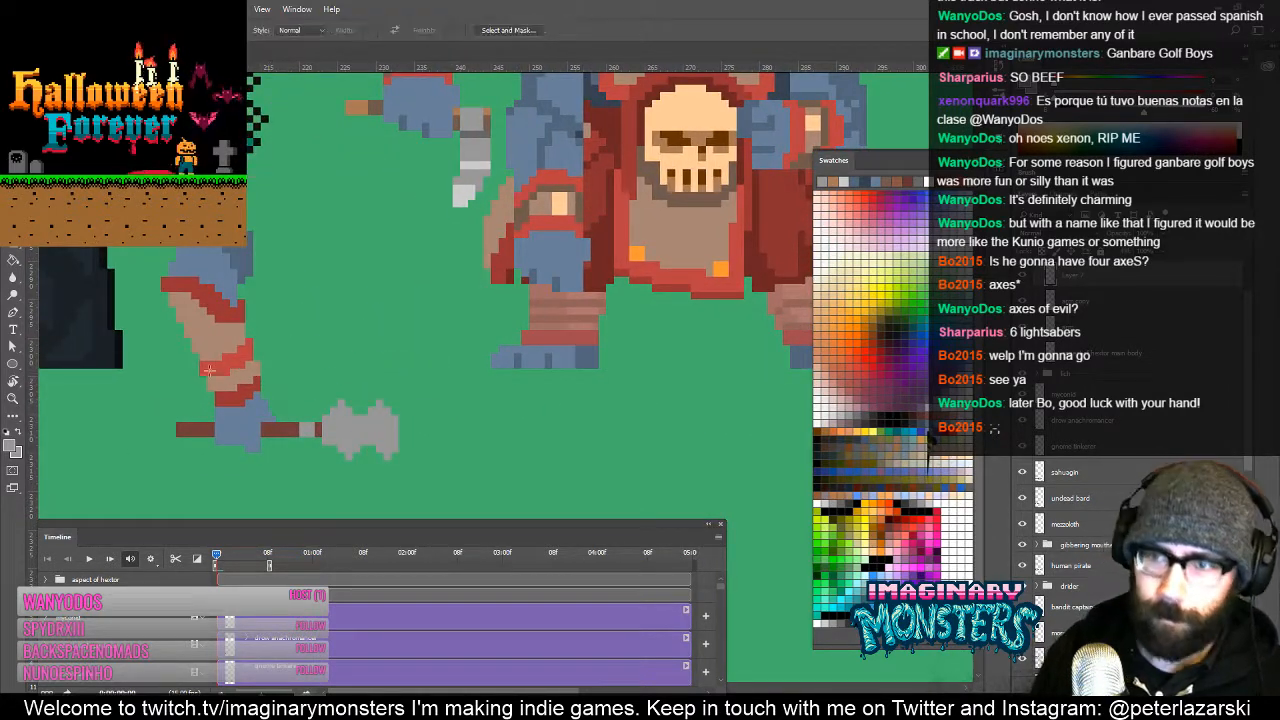
pyautogui.moveTo(216, 459); pyautogui.dragTo(278, 346)
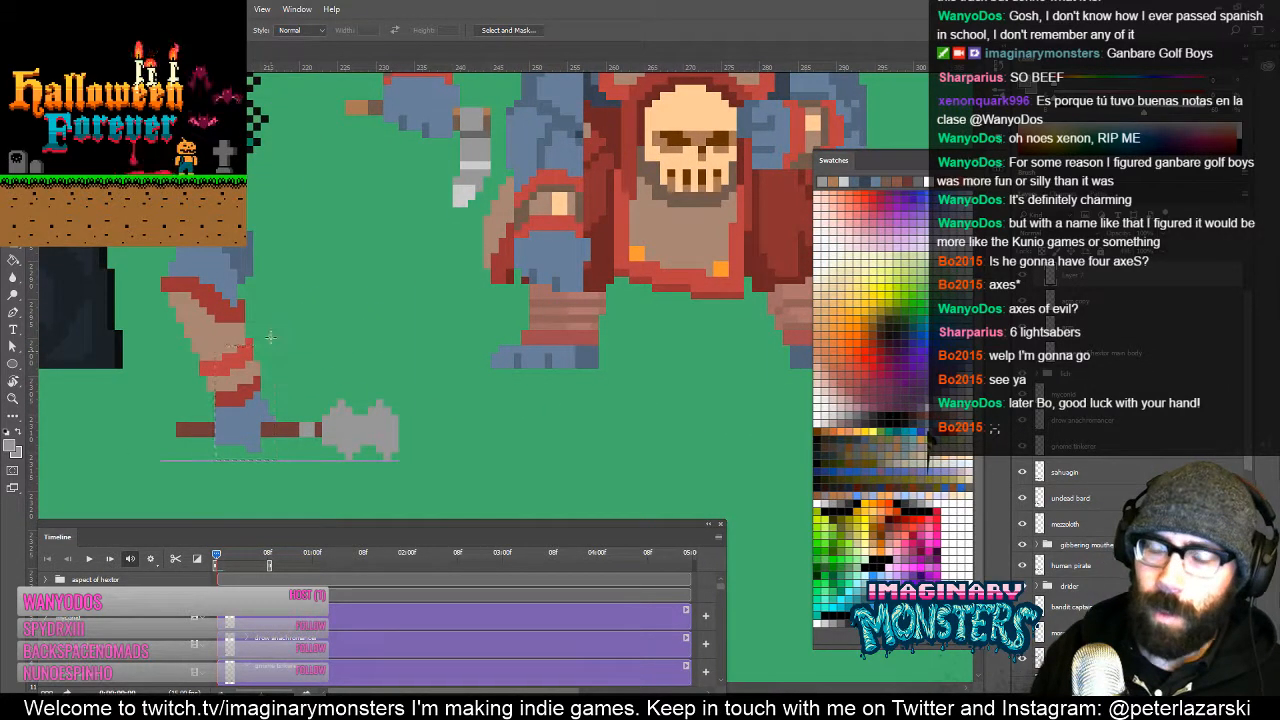
pyautogui.press('Delete')
pyautogui.moveTo(130, 168); pyautogui.dragTo(282, 384)
pyautogui.press('Delete')
pyautogui.hotkey('ctrl', 'd')
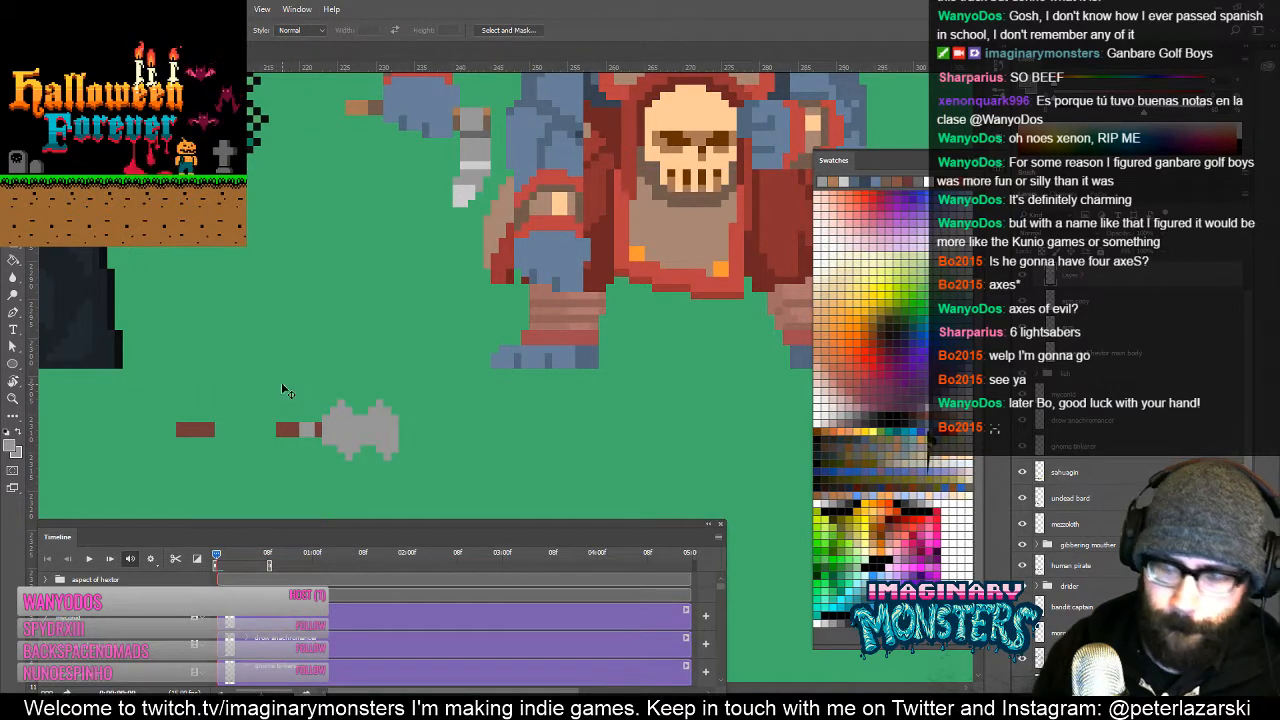
# Step: Move the mace to the ogre's lowest fist so the handle pieces sit on both sides of the grip
pyautogui.press('v')
pyautogui.moveTo(378, 444)
pyautogui.mouseDown()
pyautogui.moveTo(615, 284)
pyautogui.moveTo(680, 282)
pyautogui.mouseUp()
pyautogui.press('e')
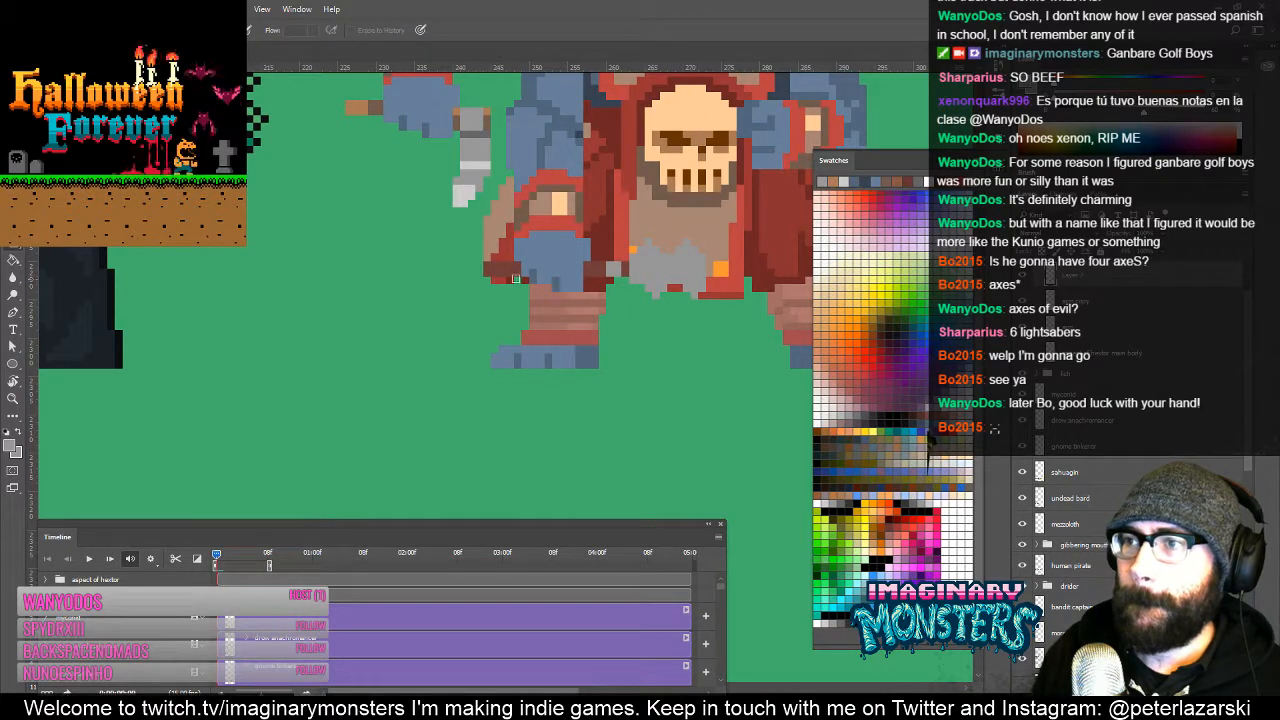
pyautogui.moveTo(535, 283); pyautogui.dragTo(507, 326)
pyautogui.press('z')
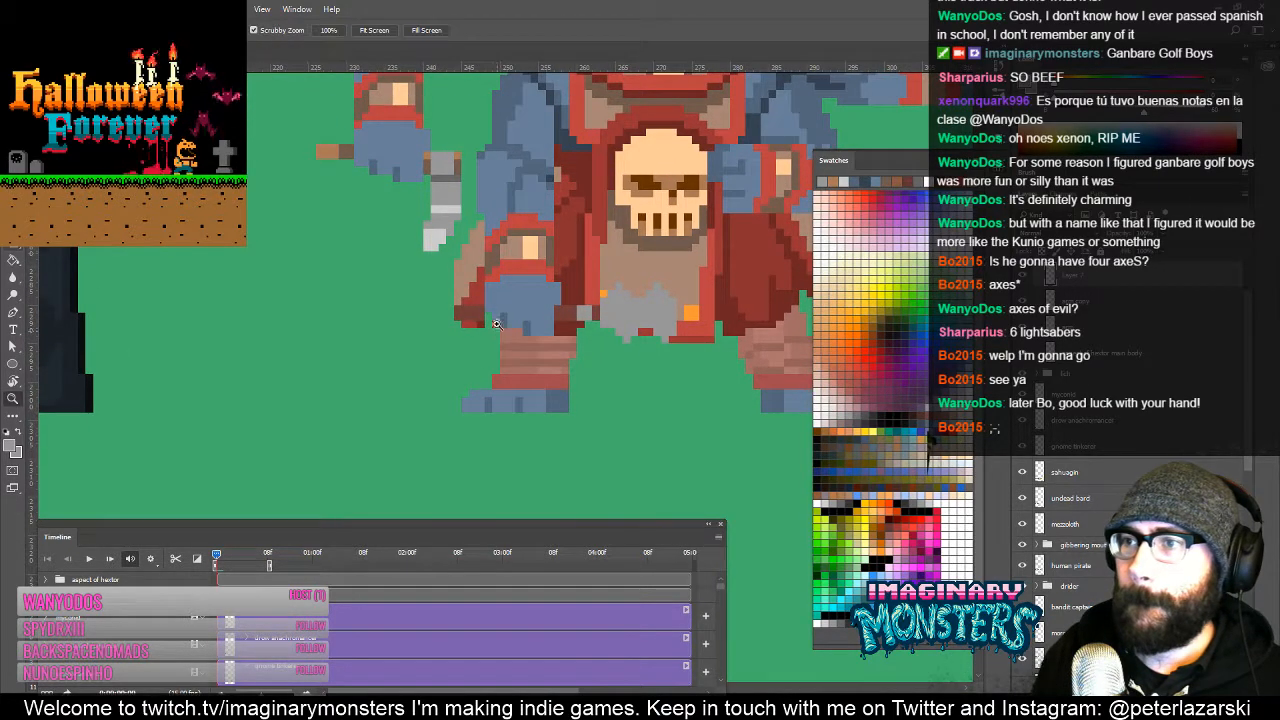
pyautogui.click(491, 314)
# Step: Retouch the lowest fist around the mace handle with blue sampled from the hand
pyautogui.press('b')
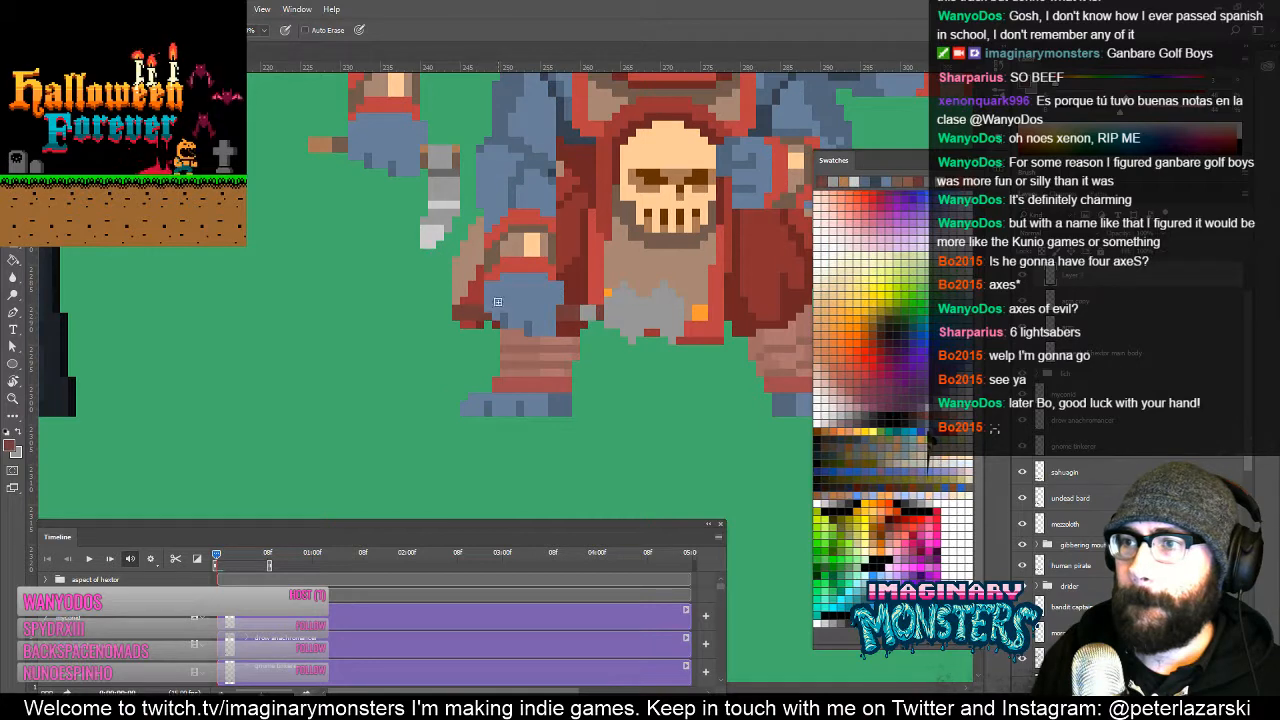
pyautogui.keyDown('alt'); pyautogui.click(497, 302); pyautogui.keyUp('alt')
pyautogui.click(502, 339)
pyautogui.press('v')
pyautogui.moveTo(522, 307); pyautogui.dragTo(472, 342)
# Step: Extend the mace handle outward behind the lowest fist in its reddish brown, and tidy the fist's edge in blue
pyautogui.press('b')
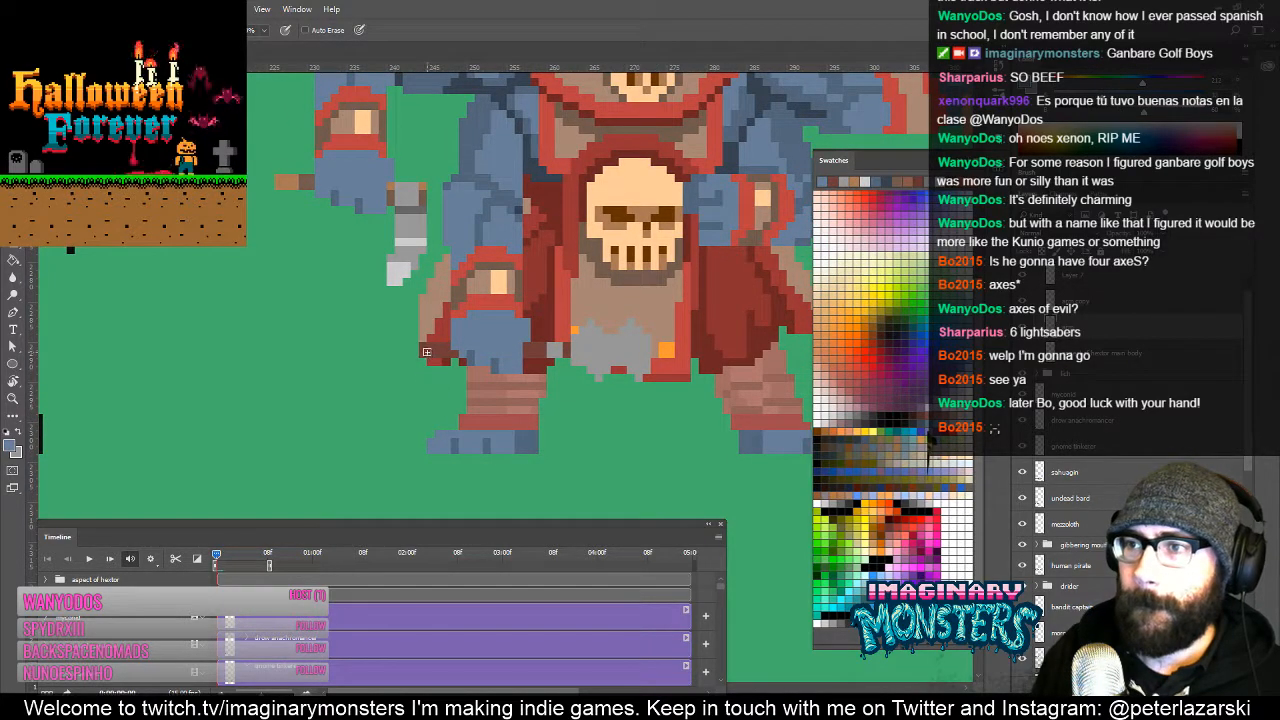
pyautogui.keyDown('ctrl'); pyautogui.click(427, 352); pyautogui.keyUp('ctrl')
pyautogui.keyDown('alt'); pyautogui.click(425, 351); pyautogui.keyUp('alt')
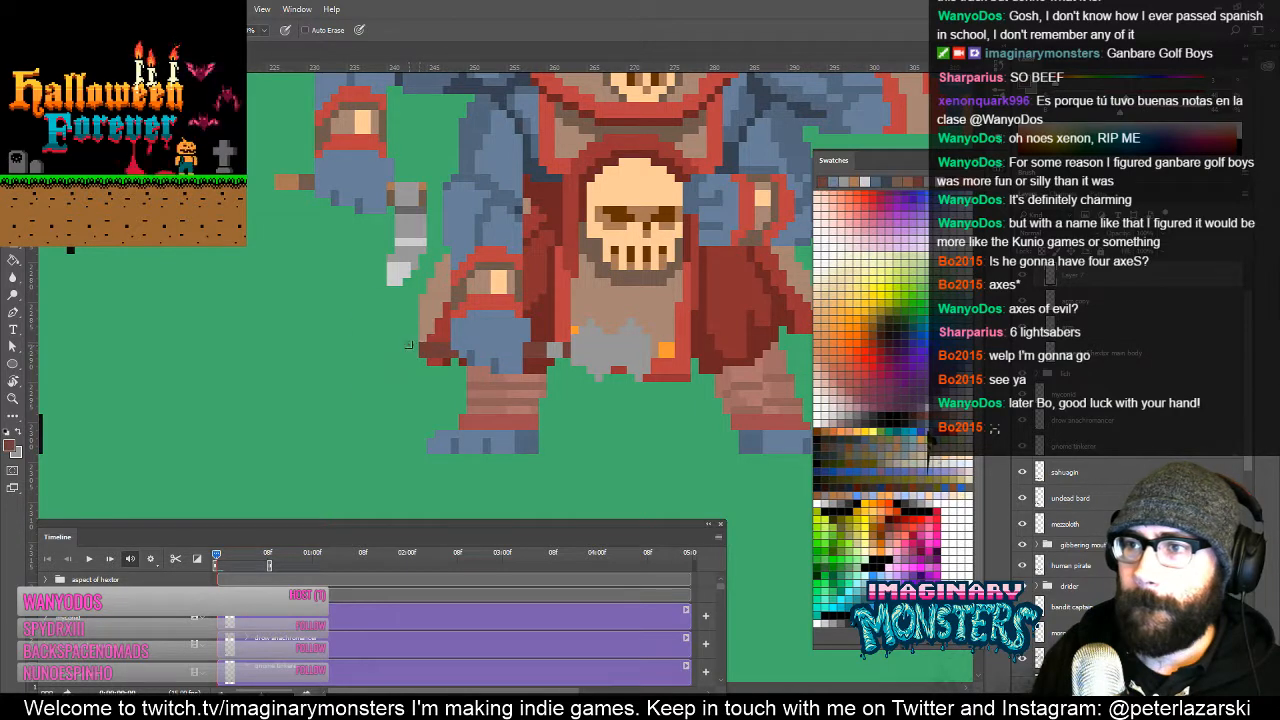
pyautogui.press('v')
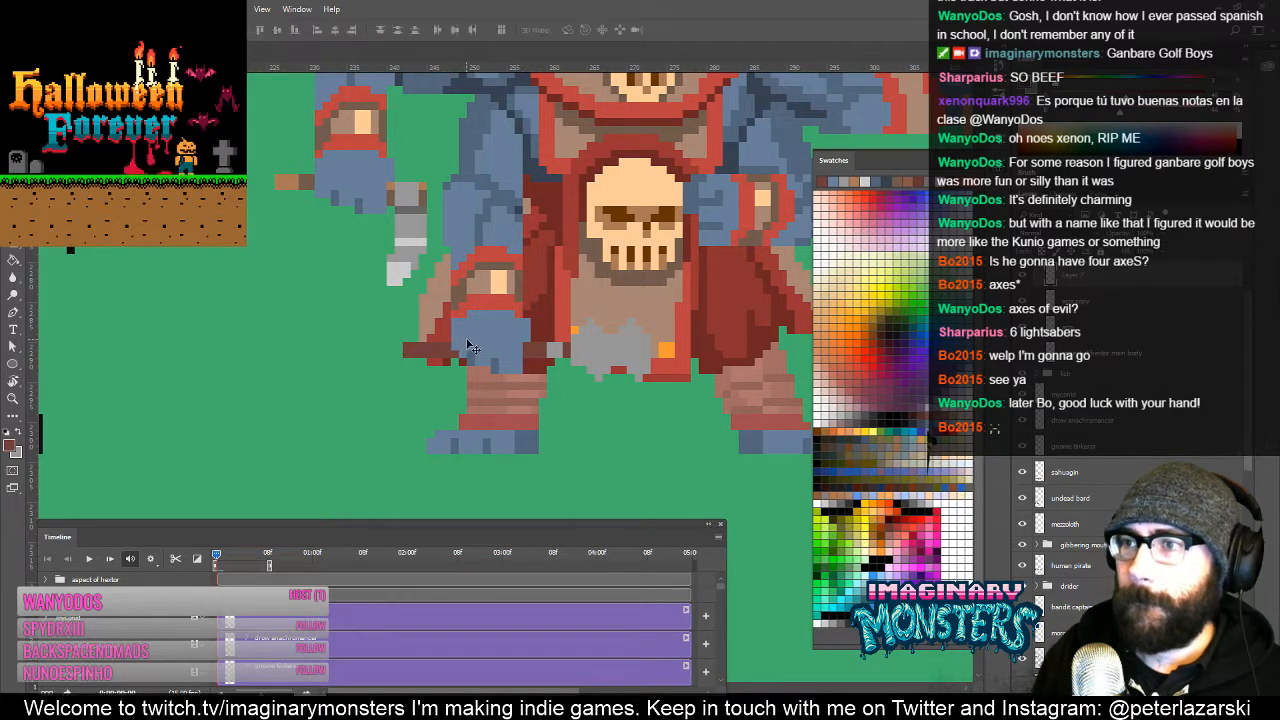
pyautogui.hotkey('alt', 'v')
pyautogui.press('Escape')
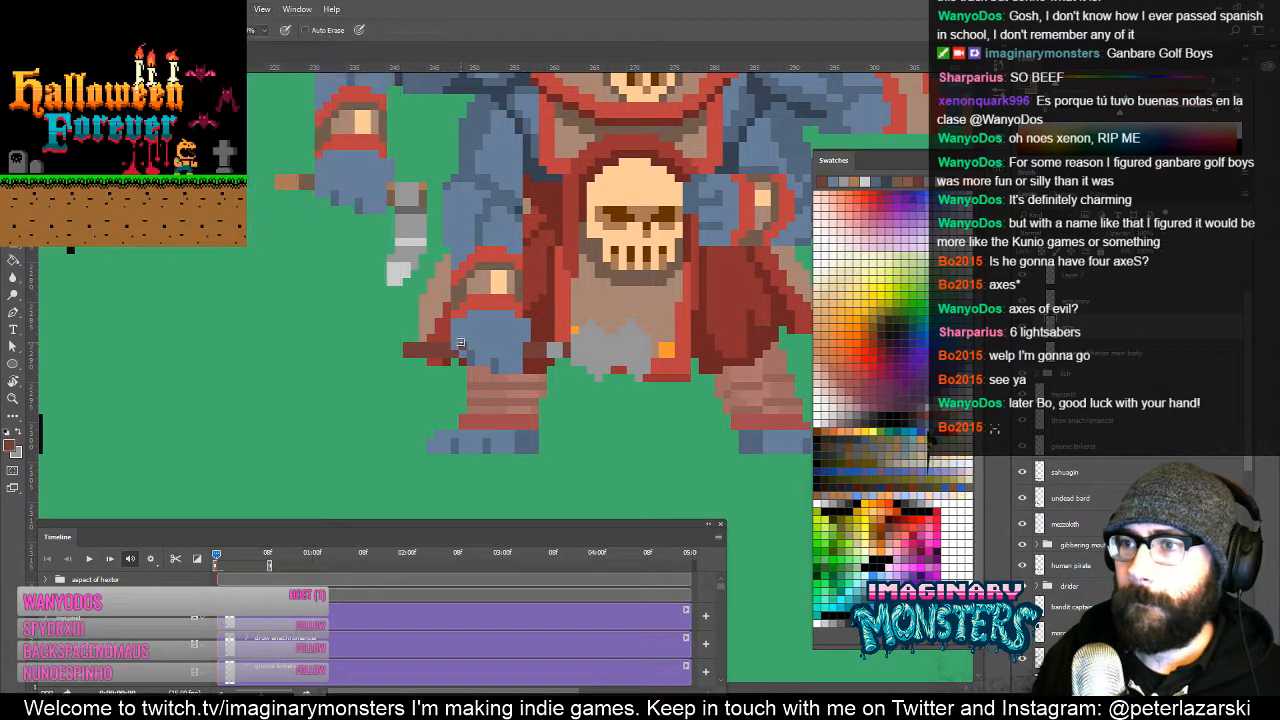
pyautogui.press('b')
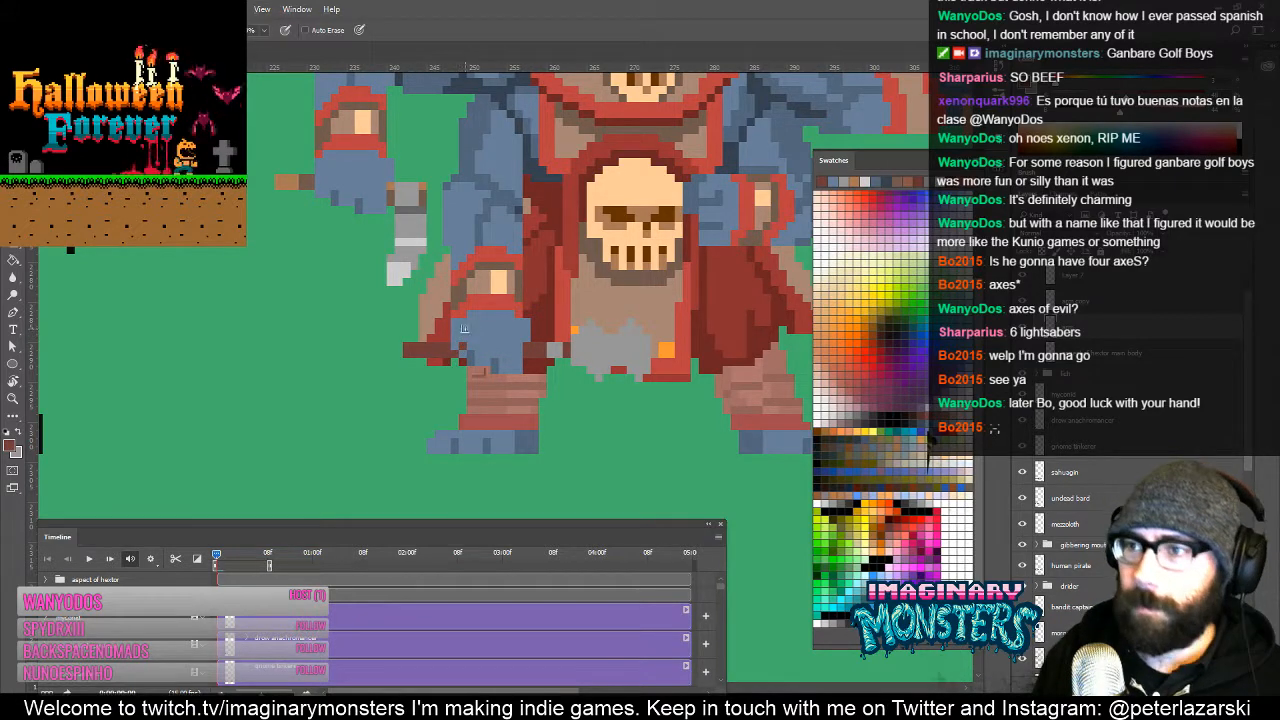
pyautogui.keyDown('alt'); pyautogui.click(461, 349); pyautogui.keyUp('alt')
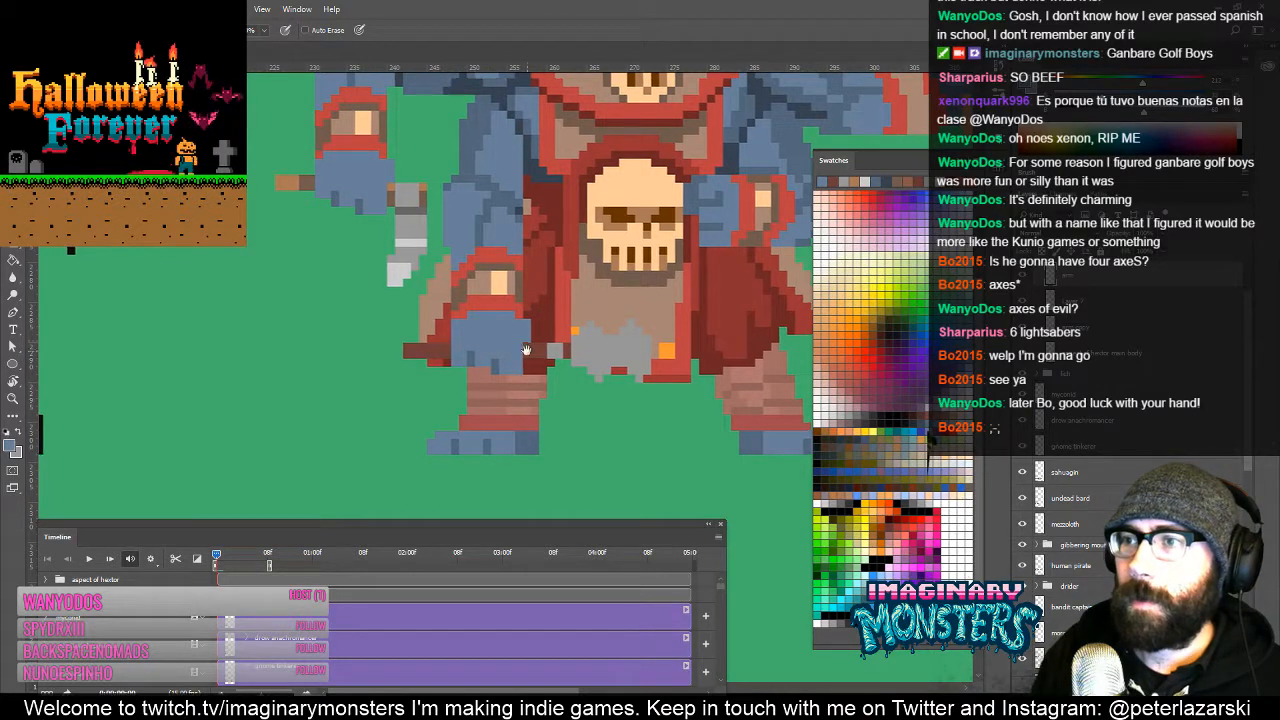
pyautogui.moveTo(525, 340); pyautogui.dragTo(409, 397)
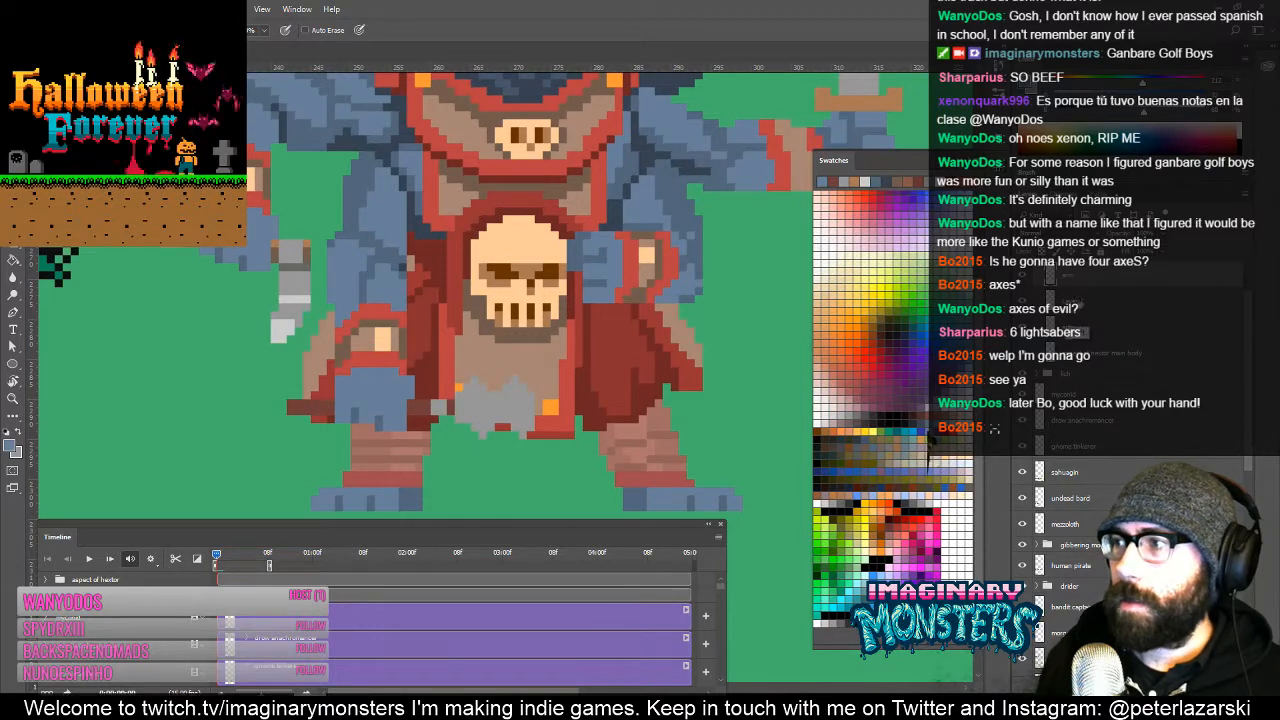
pyautogui.scroll(-1, 1046, 272)
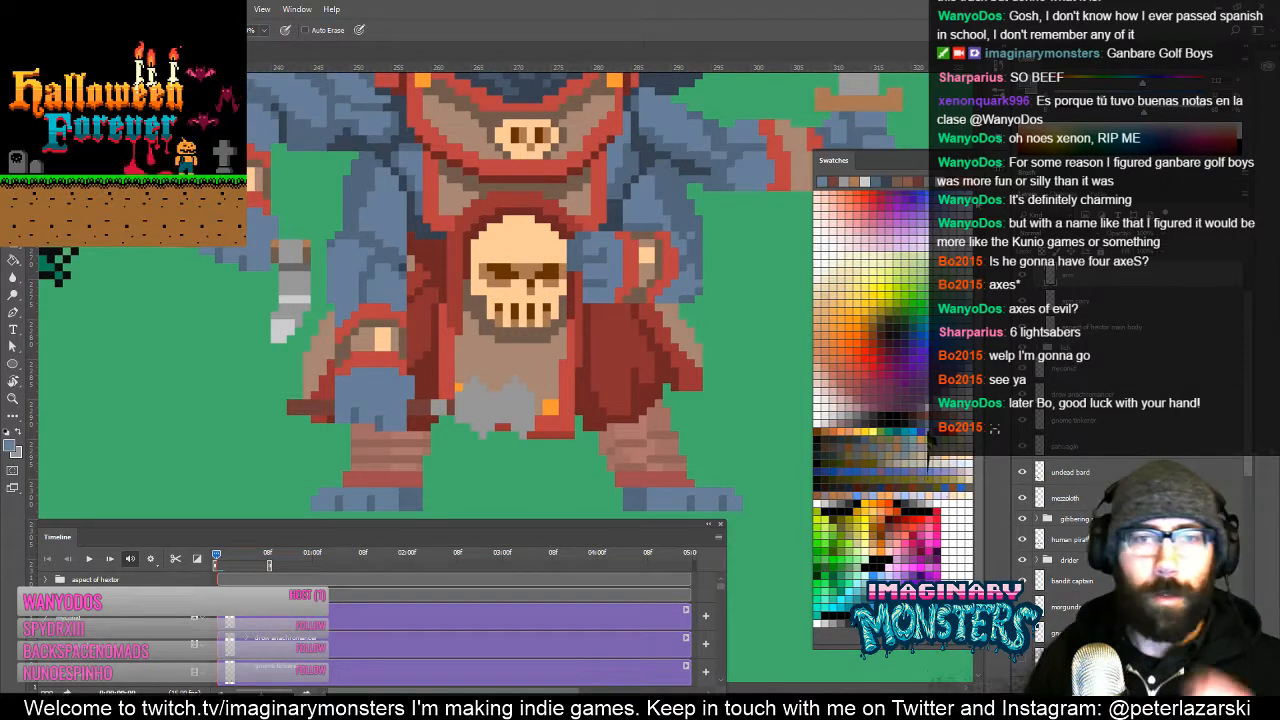
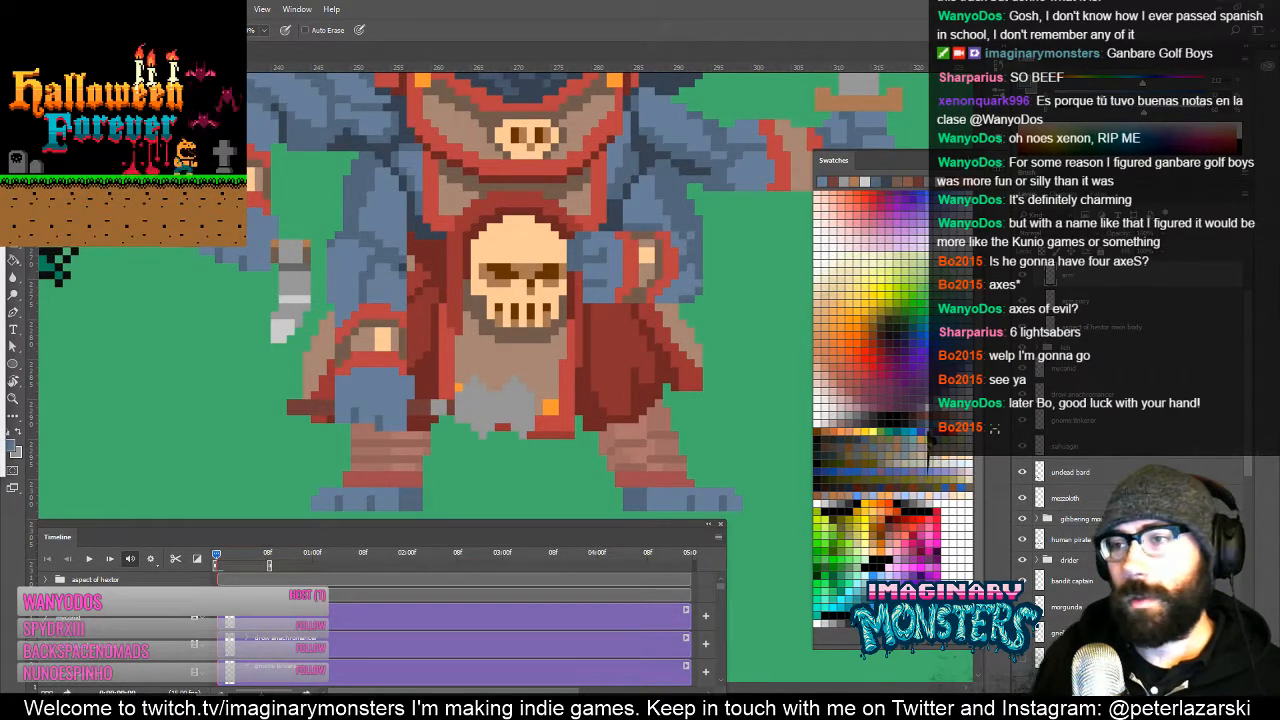
pyautogui.click(516, 349)
pyautogui.moveTo(524, 374); pyautogui.dragTo(482, 378)
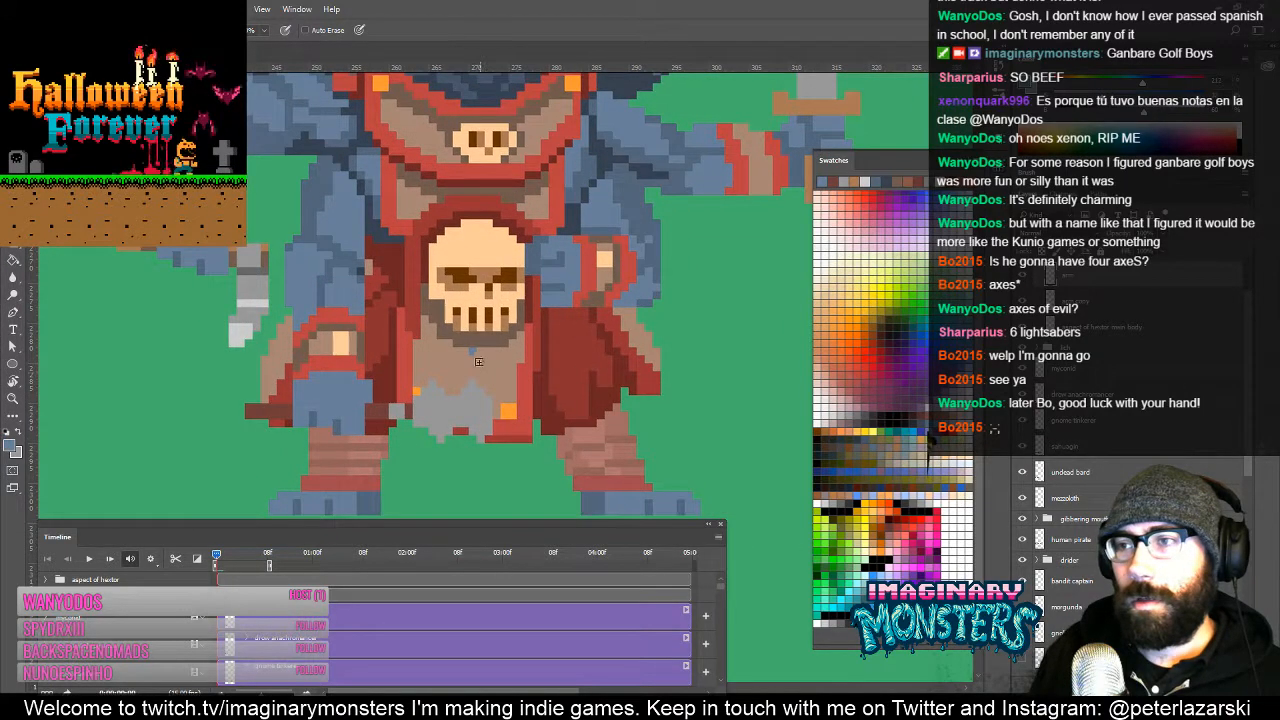
pyautogui.press('e')
pyautogui.moveTo(516, 318); pyautogui.dragTo(456, 359)
pyautogui.press('z')
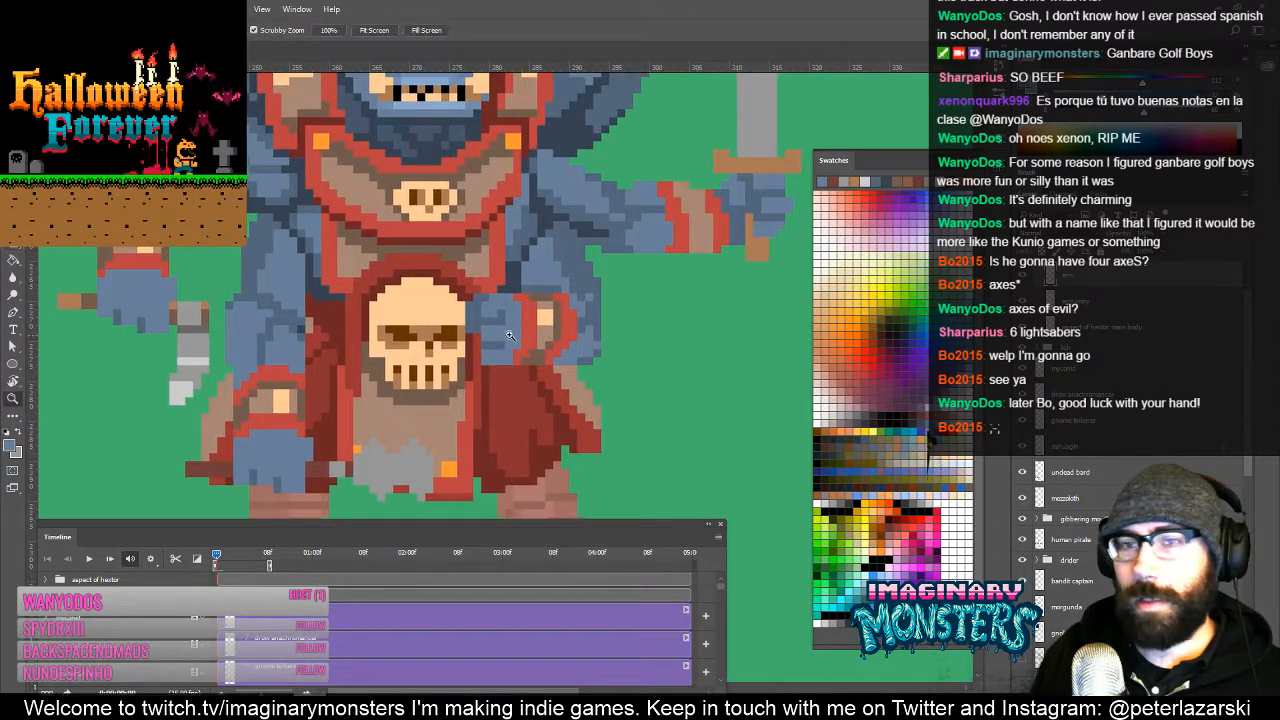
pyautogui.keyDown('alt'); pyautogui.click(520, 364); pyautogui.keyUp('alt')
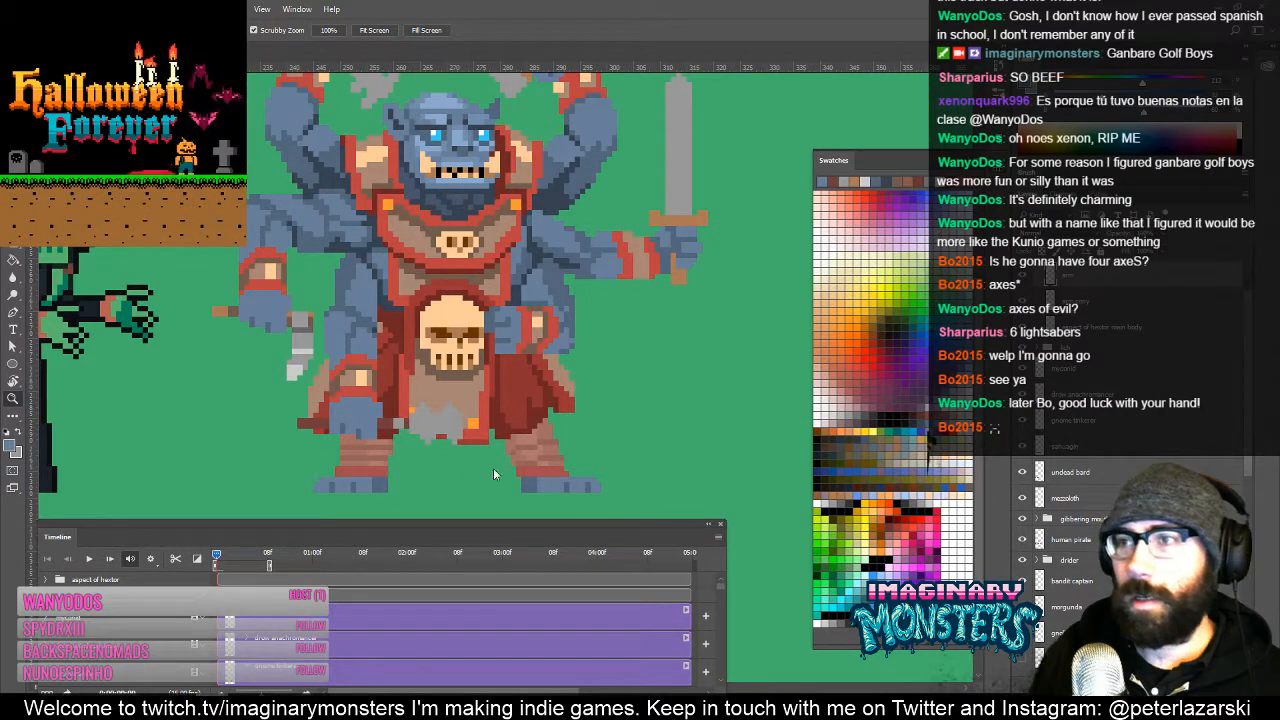
pyautogui.press('e')
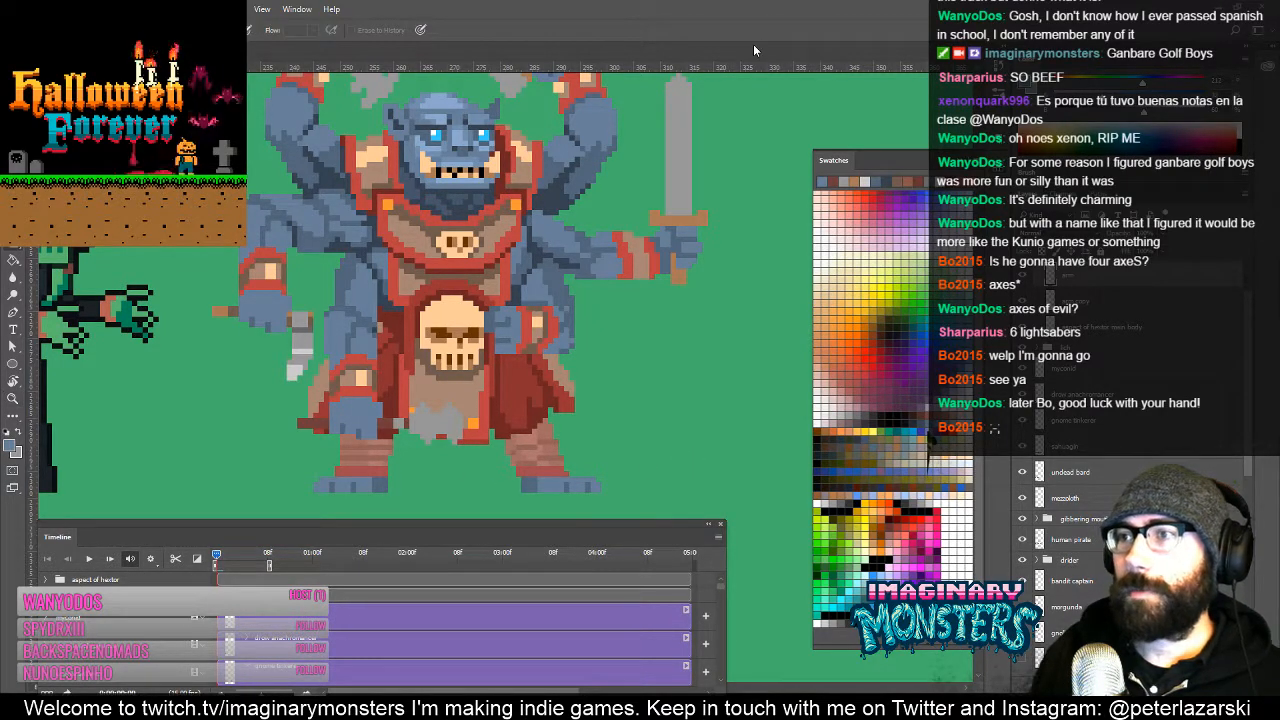
# Step: Copy the sword's lower blade, guard and gripping fist onto a new layer and place the copy below the outstretched arm
pyautogui.press('z')
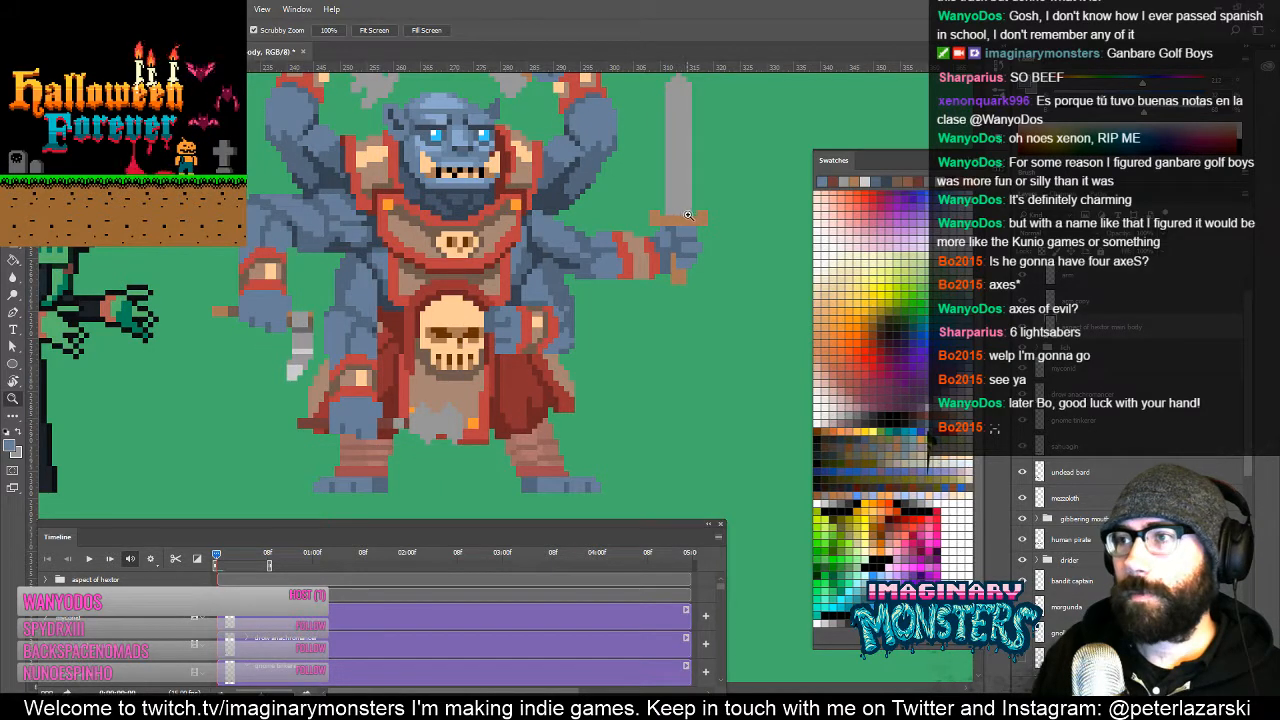
pyautogui.click(700, 200)
pyautogui.moveTo(700, 200); pyautogui.dragTo(619, 267)
pyautogui.press('m')
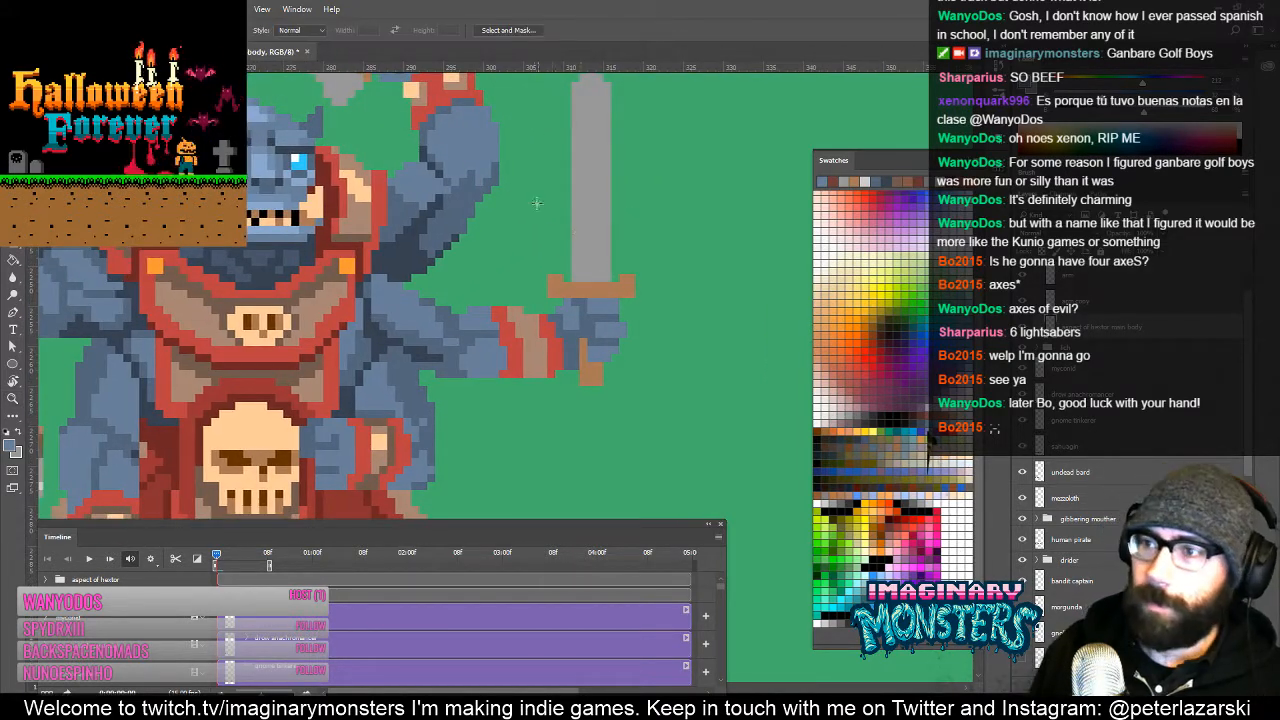
pyautogui.moveTo(531, 202); pyautogui.dragTo(715, 433)
pyautogui.press('ctrl')
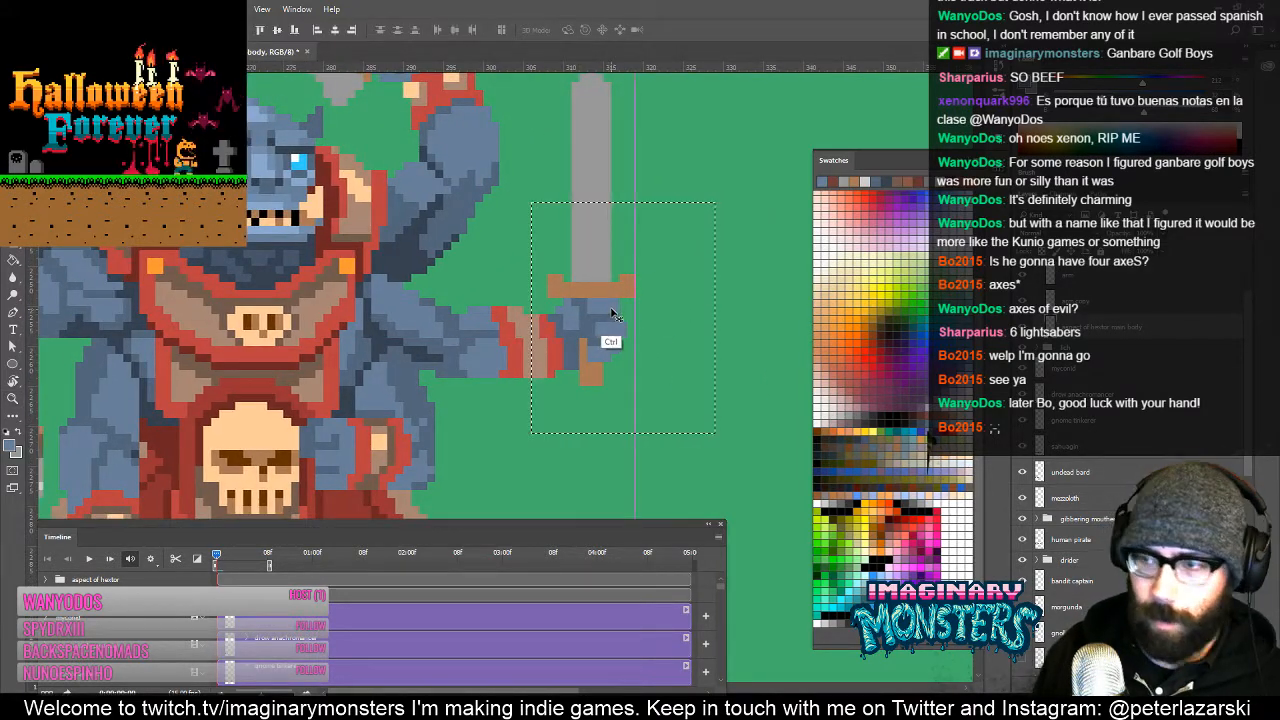
pyautogui.hotkey('ctrl', 'j')
pyautogui.moveTo(612, 312)
pyautogui.mouseDown()
pyautogui.moveTo(652, 336)
pyautogui.moveTo(677, 456)
pyautogui.moveTo(606, 310)
pyautogui.mouseUp()
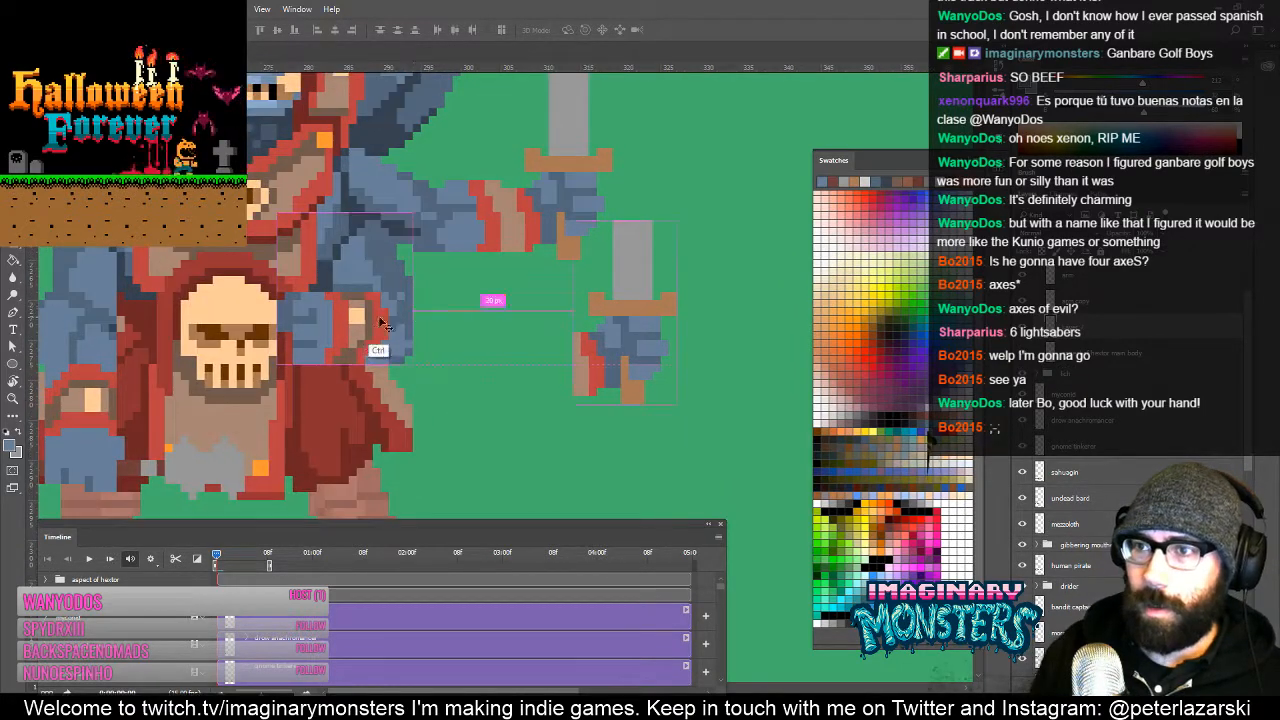
# Step: Erase the hand and wristband from the copied sword, keeping only the blade, guard and pommel pieces
pyautogui.moveTo(380, 320); pyautogui.dragTo(404, 355)
pyautogui.hotkey('ctrl', 'z')
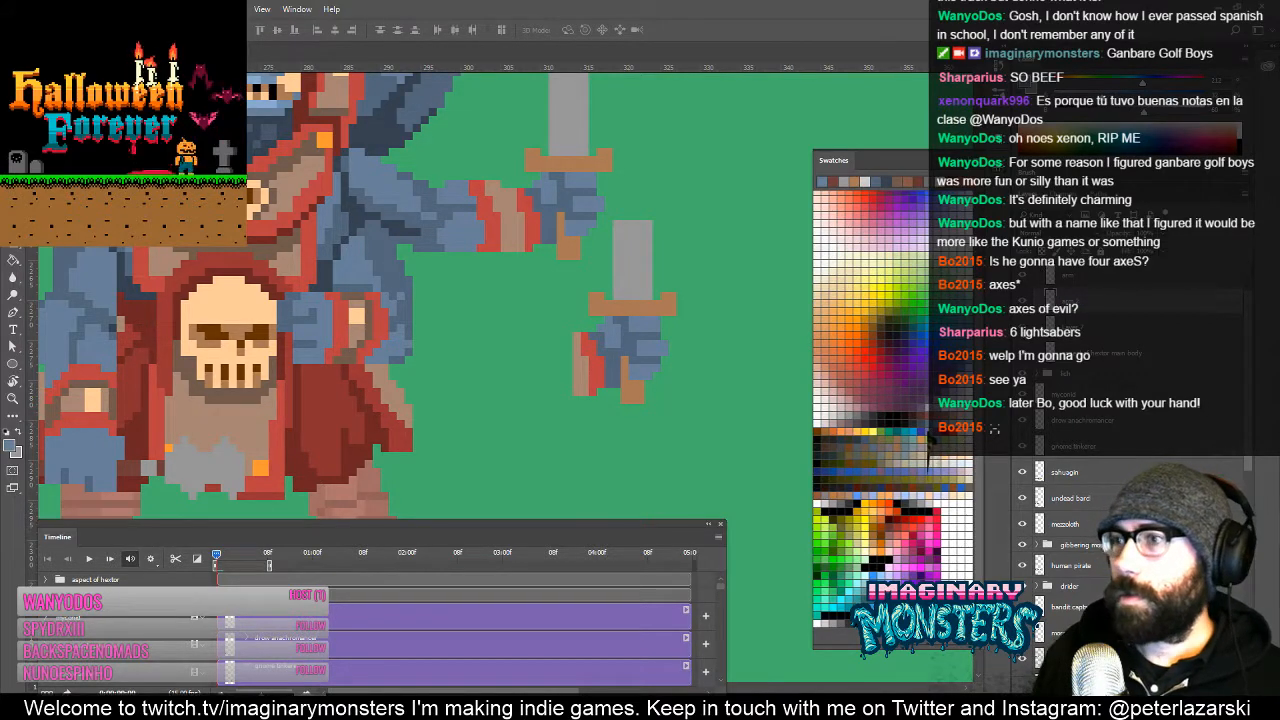
pyautogui.hotkey('ctrl', 'z')
pyautogui.hotkey('ctrl', 'z')
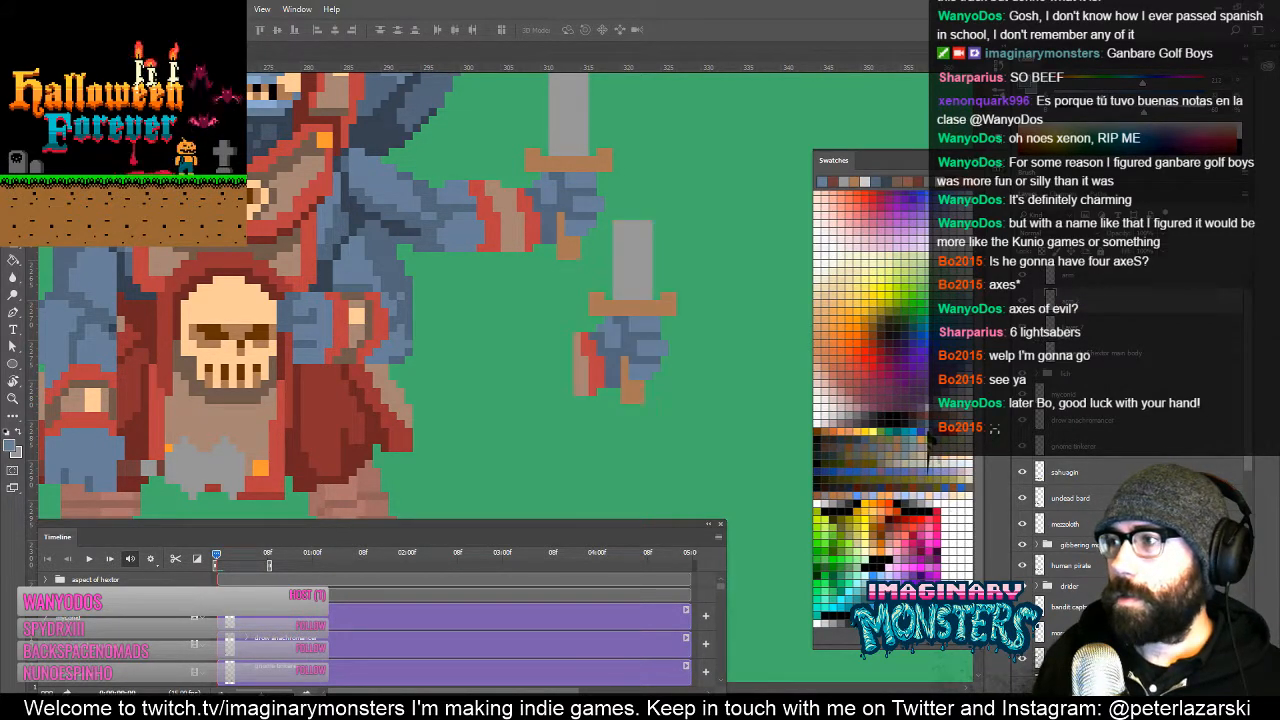
pyautogui.moveTo(637, 360)
pyautogui.mouseDown()
pyautogui.moveTo(572, 425)
pyautogui.moveTo(574, 404)
pyautogui.moveTo(597, 417)
pyautogui.moveTo(603, 372)
pyautogui.moveTo(589, 362)
pyautogui.moveTo(609, 358)
pyautogui.moveTo(598, 352)
pyautogui.moveTo(657, 352)
pyautogui.moveTo(600, 367)
pyautogui.moveTo(618, 382)
pyautogui.moveTo(633, 366)
pyautogui.moveTo(621, 362)
pyautogui.moveTo(658, 377)
pyautogui.moveTo(639, 405)
pyautogui.mouseUp()
pyautogui.press('e')
pyautogui.press('v')
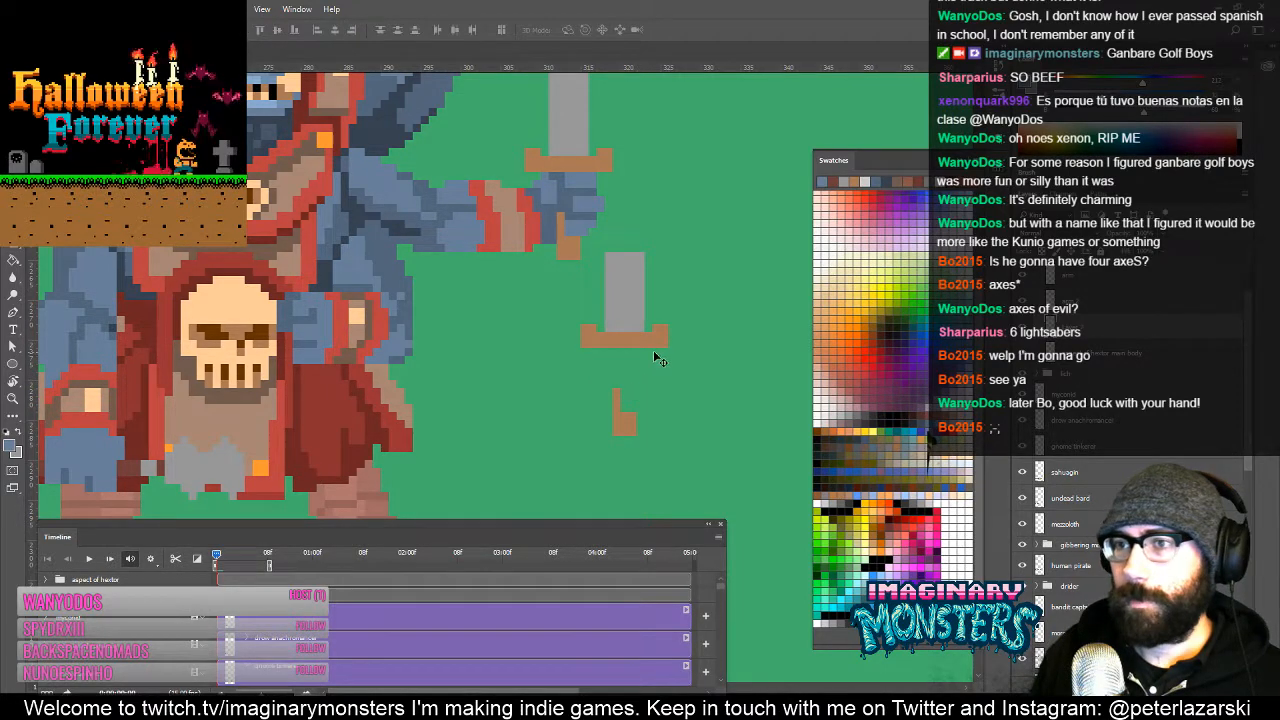
# Step: Move the sword pieces onto the fist beside the large skull and square off the pommel in its own brown
pyautogui.moveTo(653, 350); pyautogui.dragTo(336, 306)
pyautogui.moveTo(333, 363)
pyautogui.mouseDown()
pyautogui.moveTo(332, 232)
pyautogui.moveTo(328, 353)
pyautogui.mouseUp()
pyautogui.press('e')
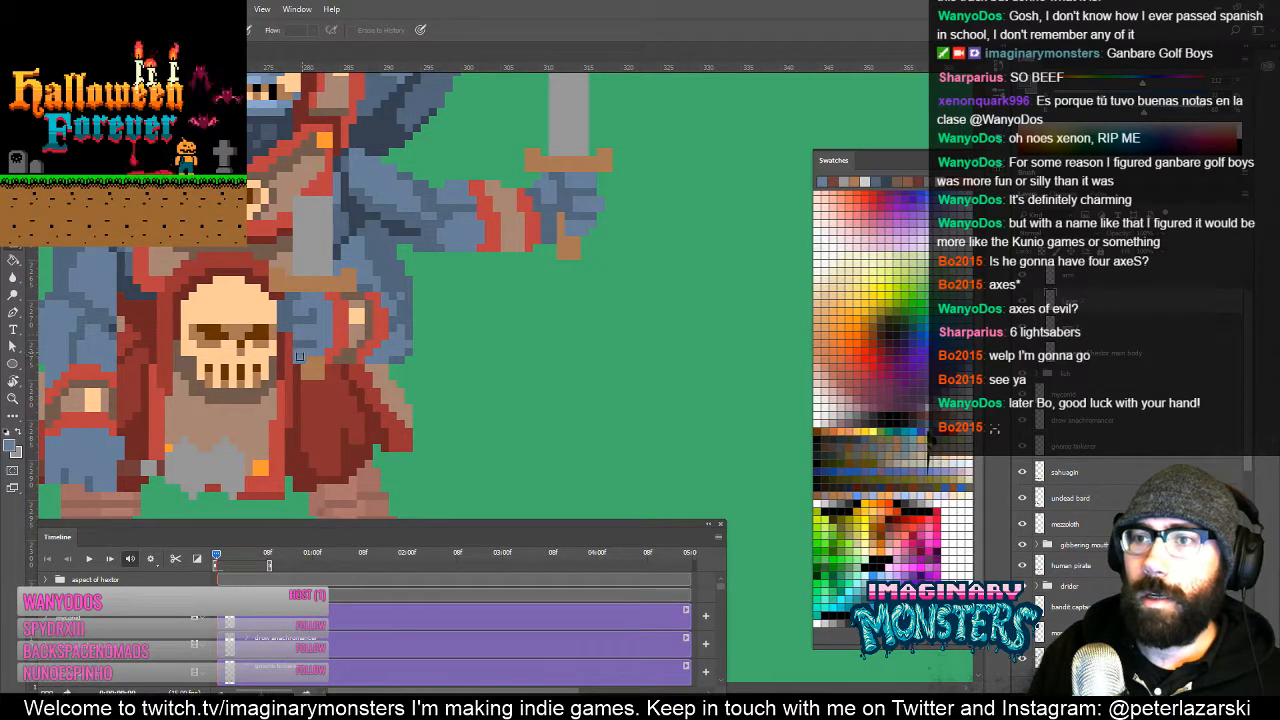
pyautogui.press('b')
pyautogui.keyDown('alt'); pyautogui.click(308, 380); pyautogui.keyUp('alt')
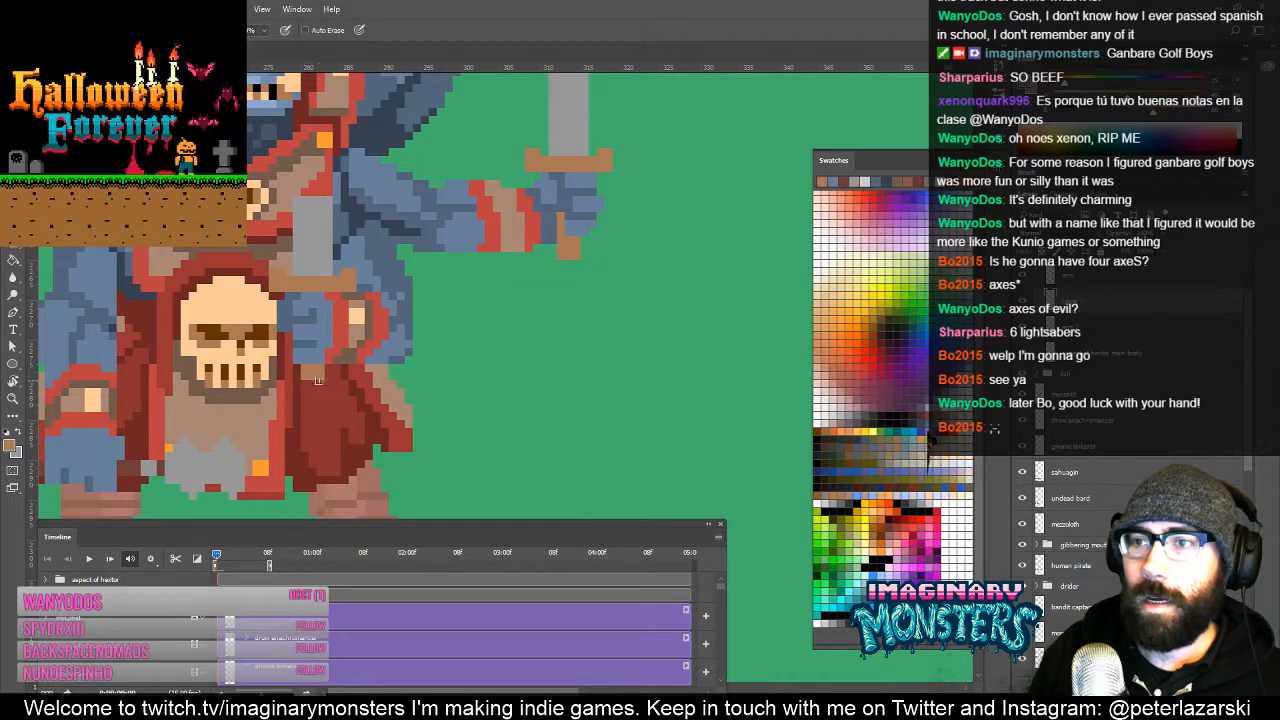
pyautogui.press('ctrl')
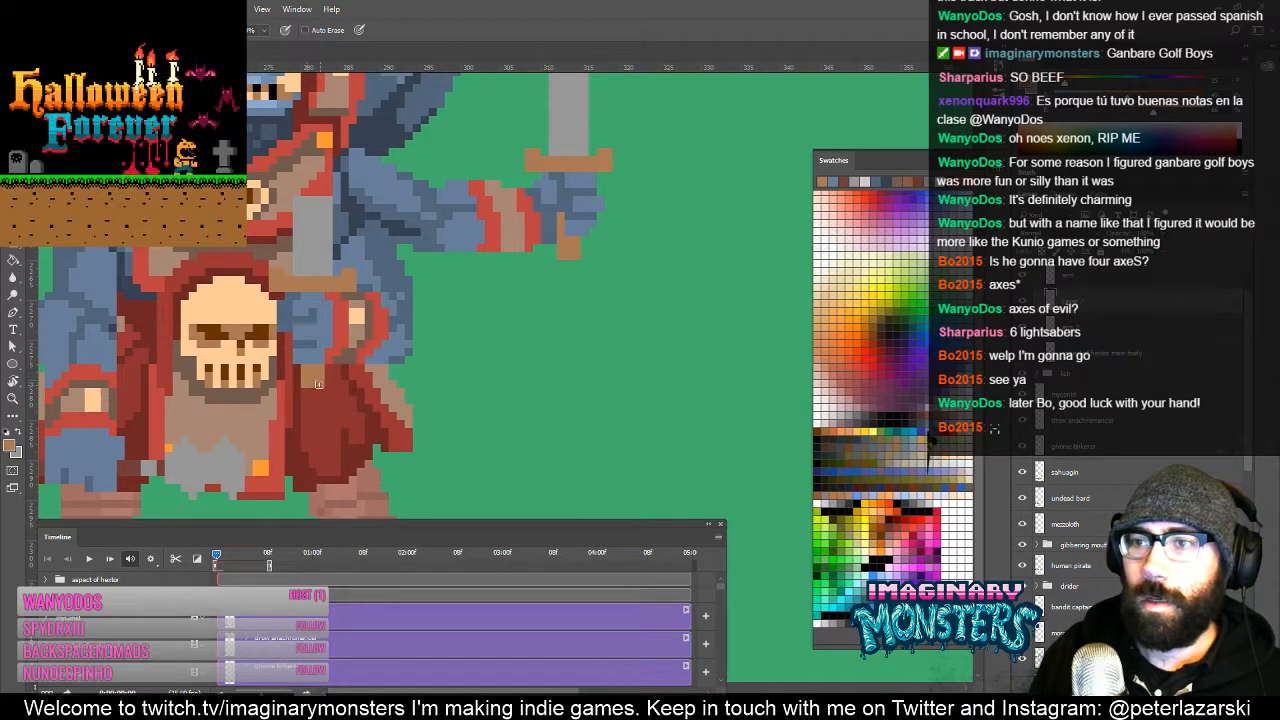
pyautogui.moveTo(322, 357); pyautogui.dragTo(358, 438)
# Step: Move the short sword onto empty background and extend its blade in the sampled gray into a curved, pointed tip
pyautogui.keyDown('ctrl'); pyautogui.moveTo(347, 320); pyautogui.dragTo(770, 336); pyautogui.keyUp('ctrl')
pyautogui.moveTo(638, 343)
pyautogui.mouseDown()
pyautogui.moveTo(508, 369)
pyautogui.moveTo(376, 369)
pyautogui.mouseUp()
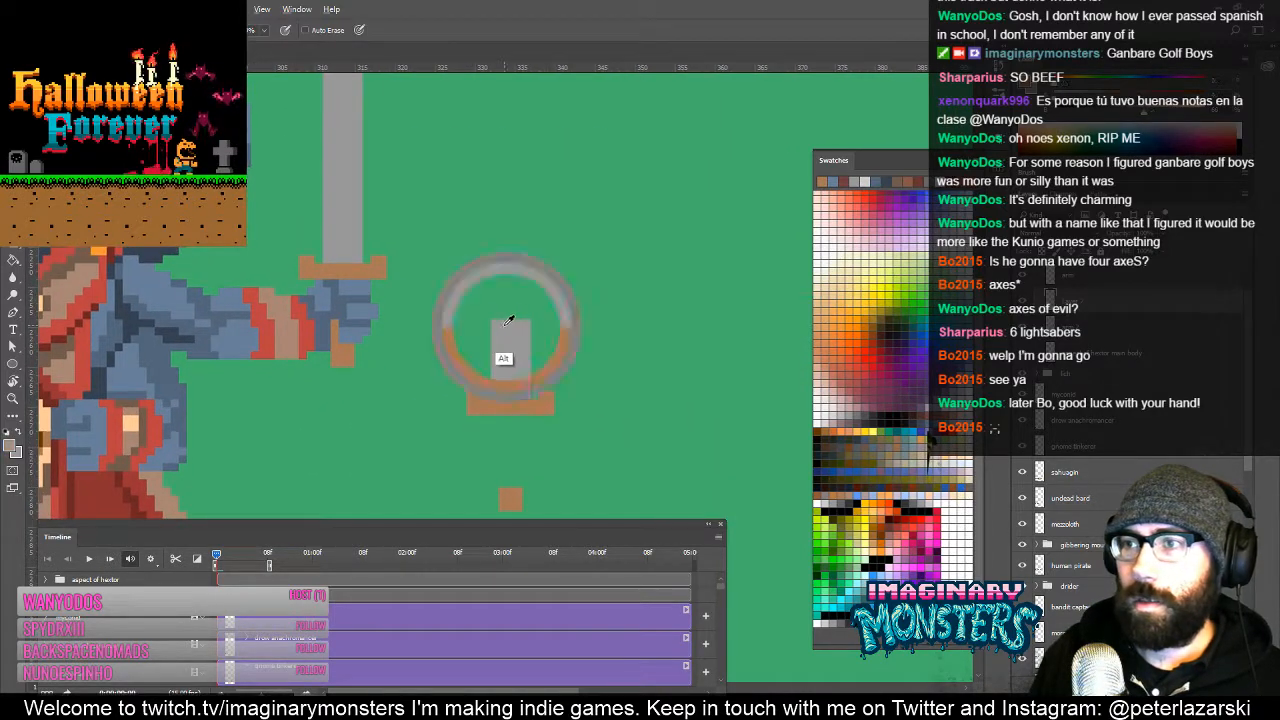
pyautogui.moveTo(503, 320)
pyautogui.mouseDown()
pyautogui.moveTo(516, 283)
pyautogui.moveTo(552, 265)
pyautogui.moveTo(525, 320)
pyautogui.moveTo(520, 278)
pyautogui.mouseUp()
pyautogui.press('e')
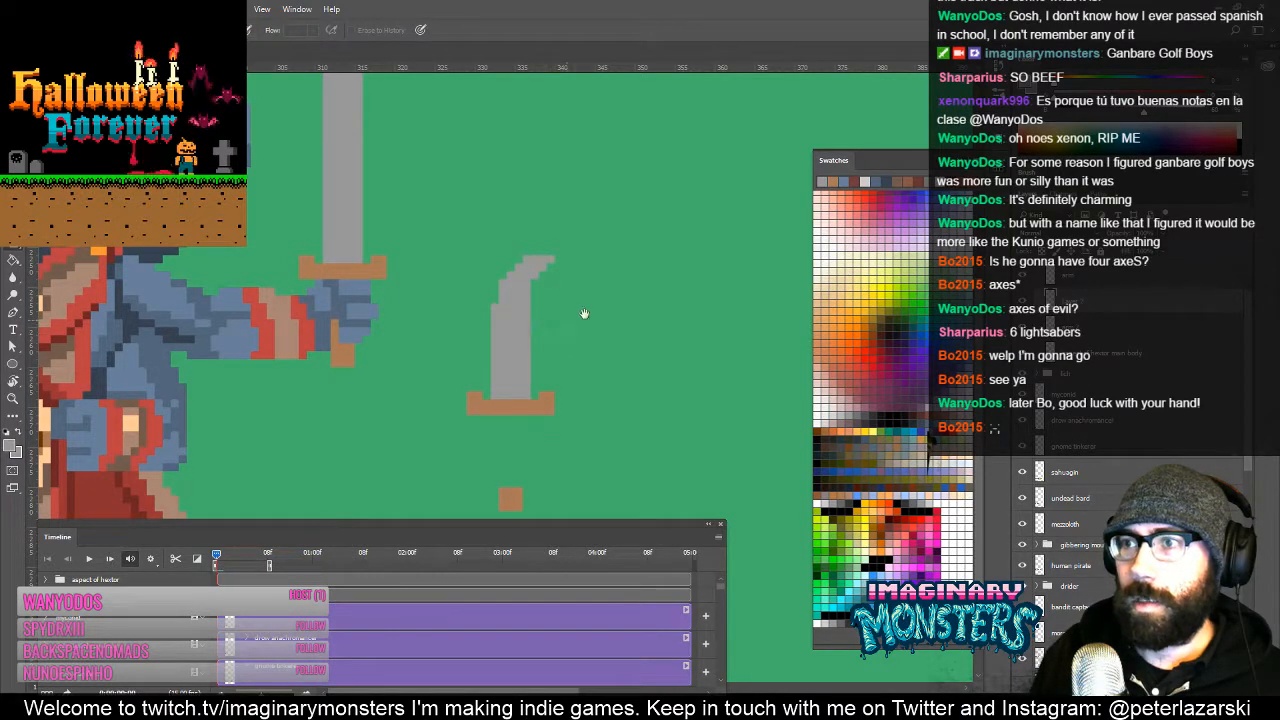
pyautogui.moveTo(584, 314); pyautogui.dragTo(637, 287)
pyautogui.press('b')
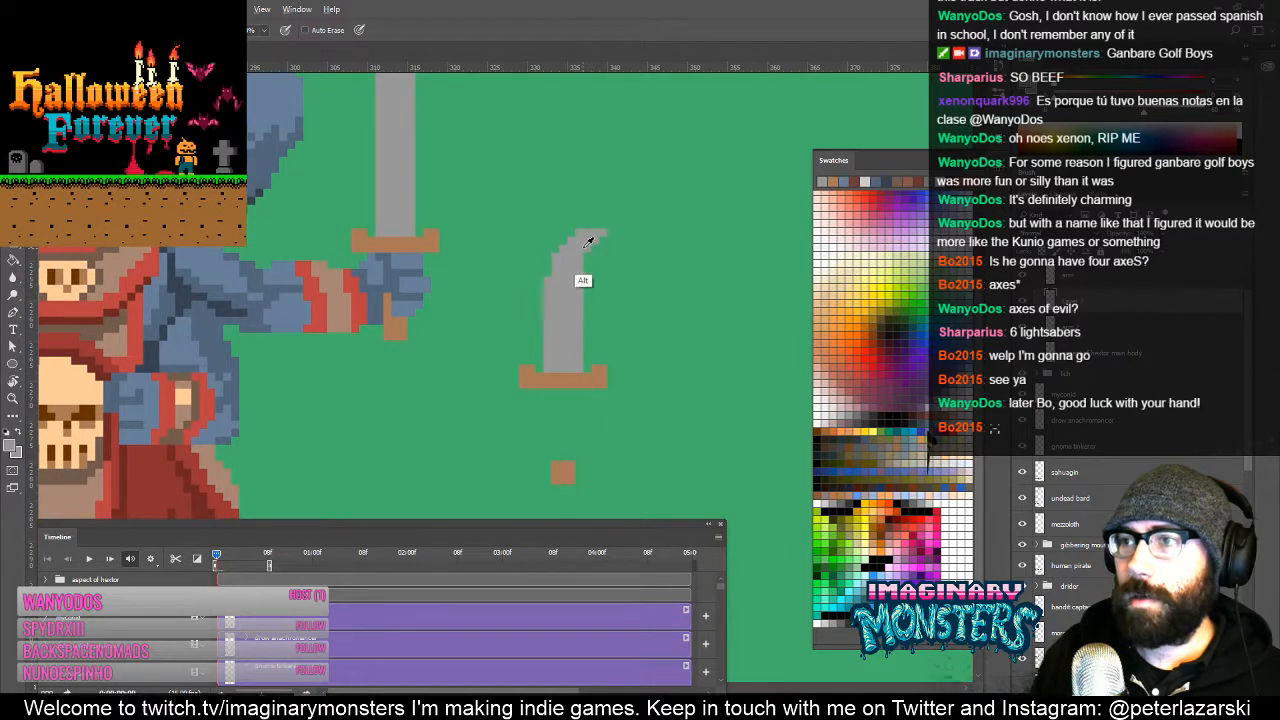
# Step: Return the curved sword to the fist beside the large skull and merge its layer down
pyautogui.moveTo(561, 317); pyautogui.dragTo(186, 313)
pyautogui.press('v')
pyautogui.press('z')
pyautogui.moveTo(271, 324); pyautogui.dragTo(505, 376)
pyautogui.press('v')
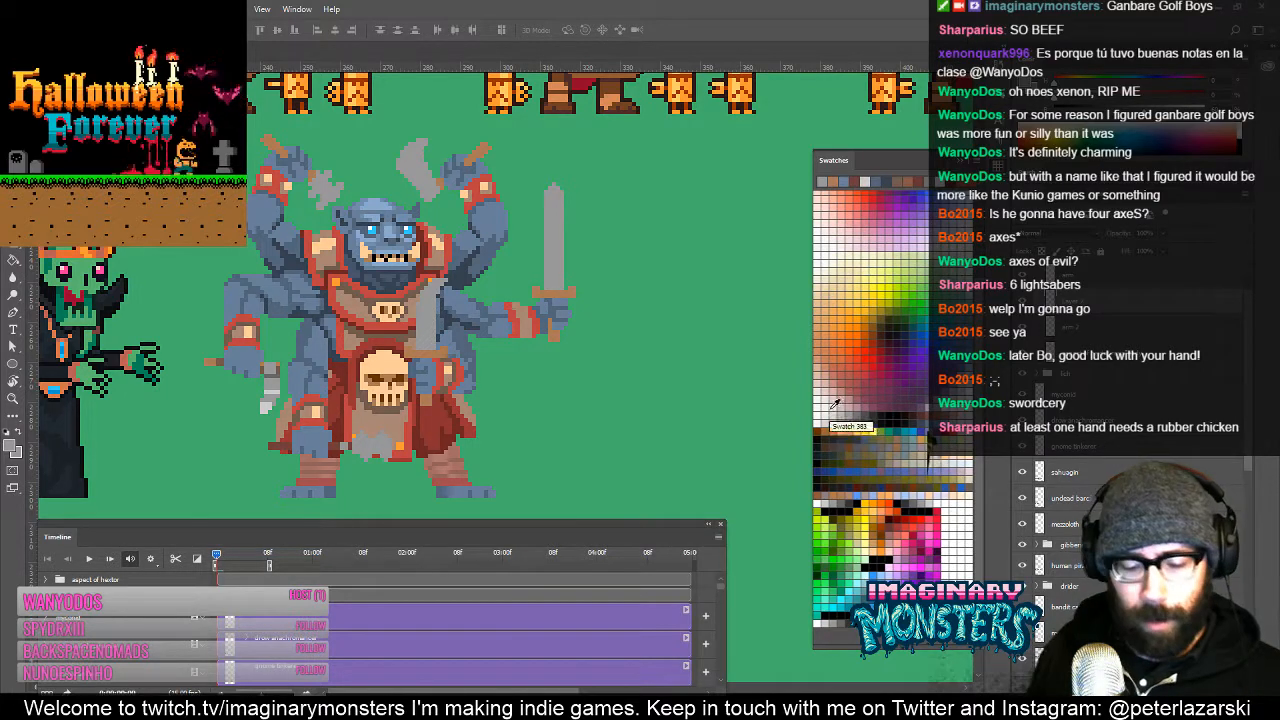
pyautogui.hotkey('ctrl', 'e')
# Step: Sample the dark maroon outline colour from the mushroom monster's cap
pyautogui.press('z')
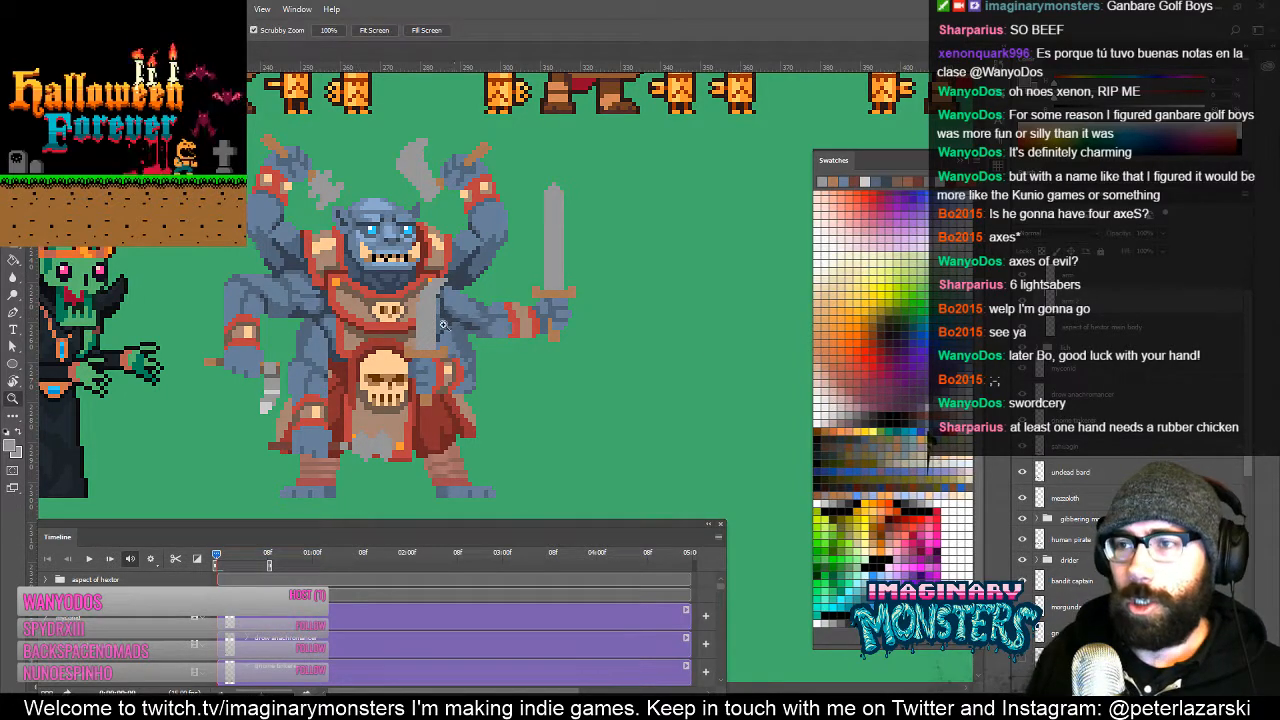
pyautogui.moveTo(446, 326); pyautogui.dragTo(538, 340)
pyautogui.moveTo(393, 309); pyautogui.dragTo(530, 313)
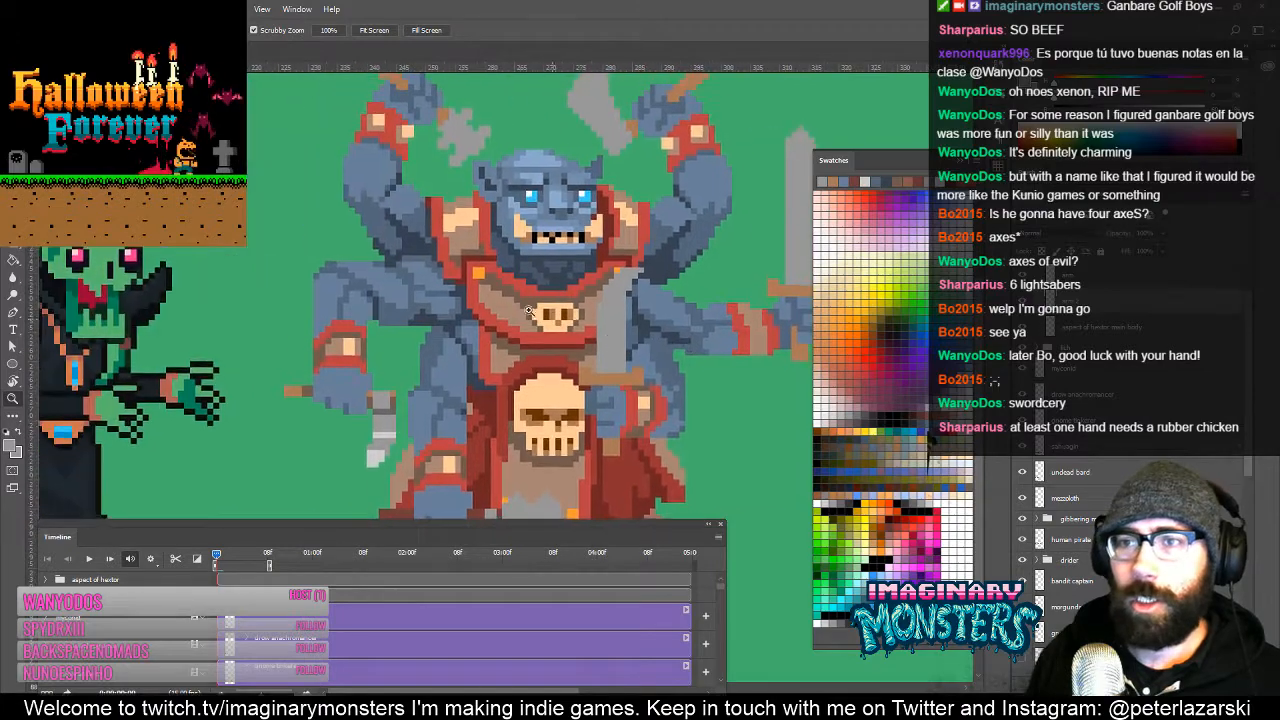
pyautogui.press('b')
pyautogui.moveTo(304, 229); pyautogui.dragTo(497, 346)
pyautogui.moveTo(271, 205); pyautogui.dragTo(523, 265)
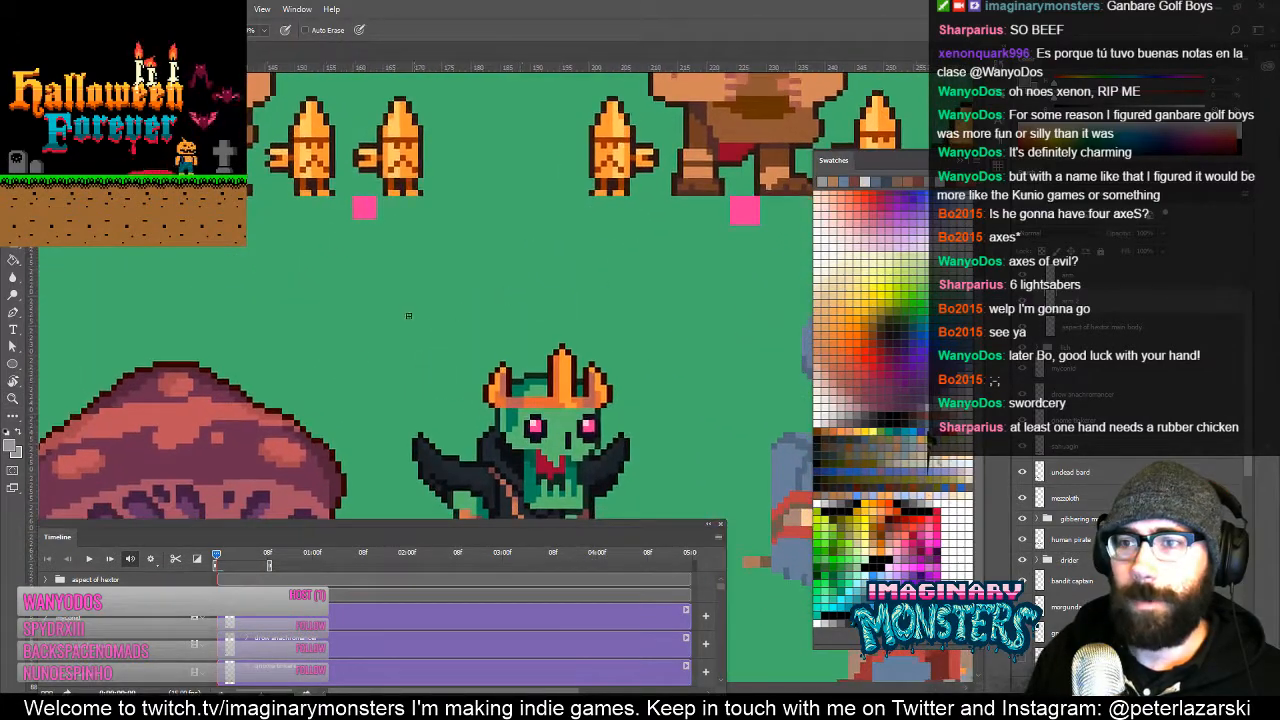
pyautogui.press('z')
pyautogui.moveTo(315, 443); pyautogui.dragTo(366, 346)
pyautogui.press('b')
pyautogui.keyDown('alt'); pyautogui.click(328, 437); pyautogui.keyUp('alt')
# Step: Examine the mushroom monster's outline and shading as a reference for the ogre
pyautogui.press('z')
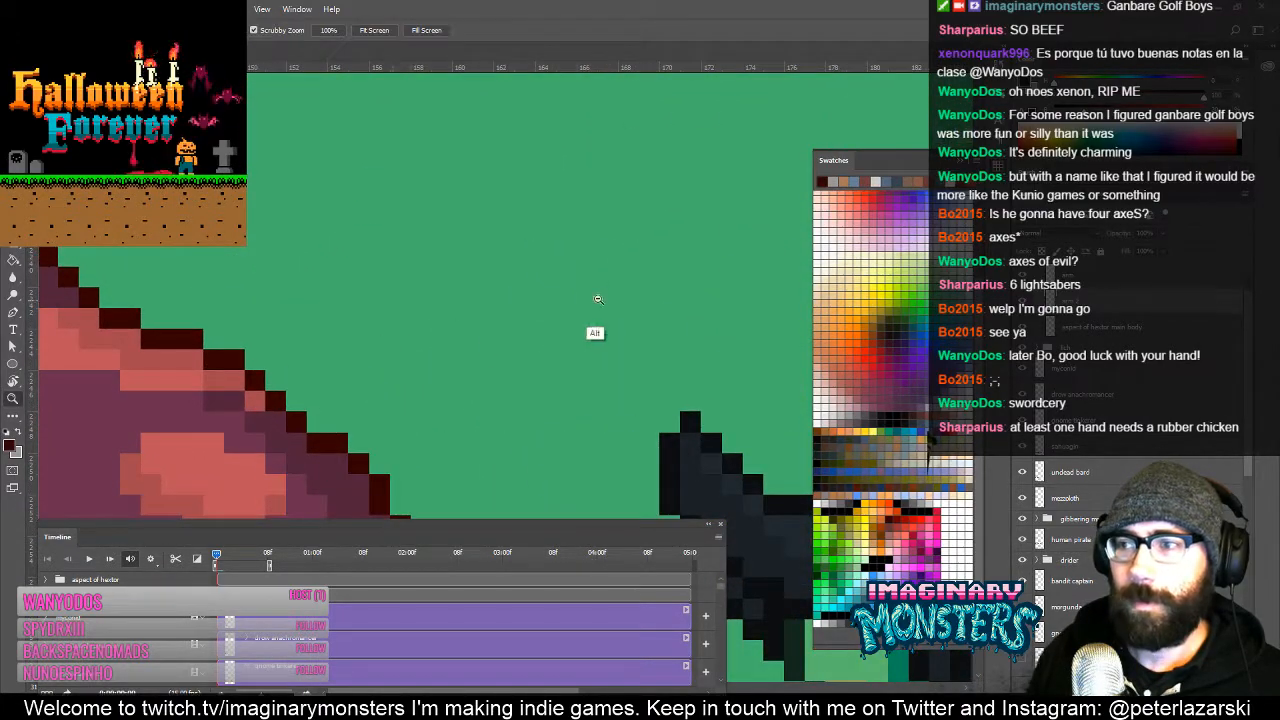
pyautogui.moveTo(597, 297); pyautogui.dragTo(497, 361)
pyautogui.moveTo(734, 393)
pyautogui.mouseDown()
pyautogui.moveTo(543, 297)
pyautogui.moveTo(769, 303)
pyautogui.mouseUp()
pyautogui.press('b')
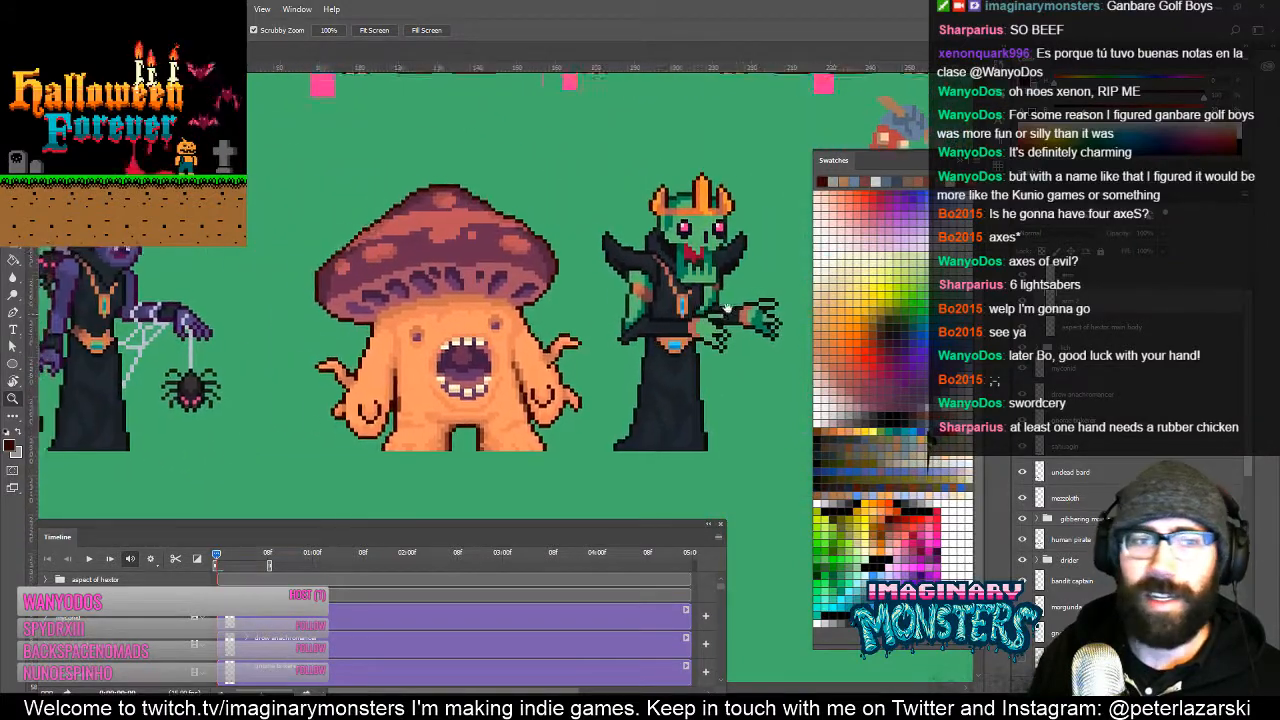
pyautogui.press('z')
pyautogui.moveTo(481, 360)
pyautogui.mouseDown()
pyautogui.moveTo(591, 312)
pyautogui.moveTo(562, 322)
pyautogui.moveTo(629, 263)
pyautogui.mouseUp()
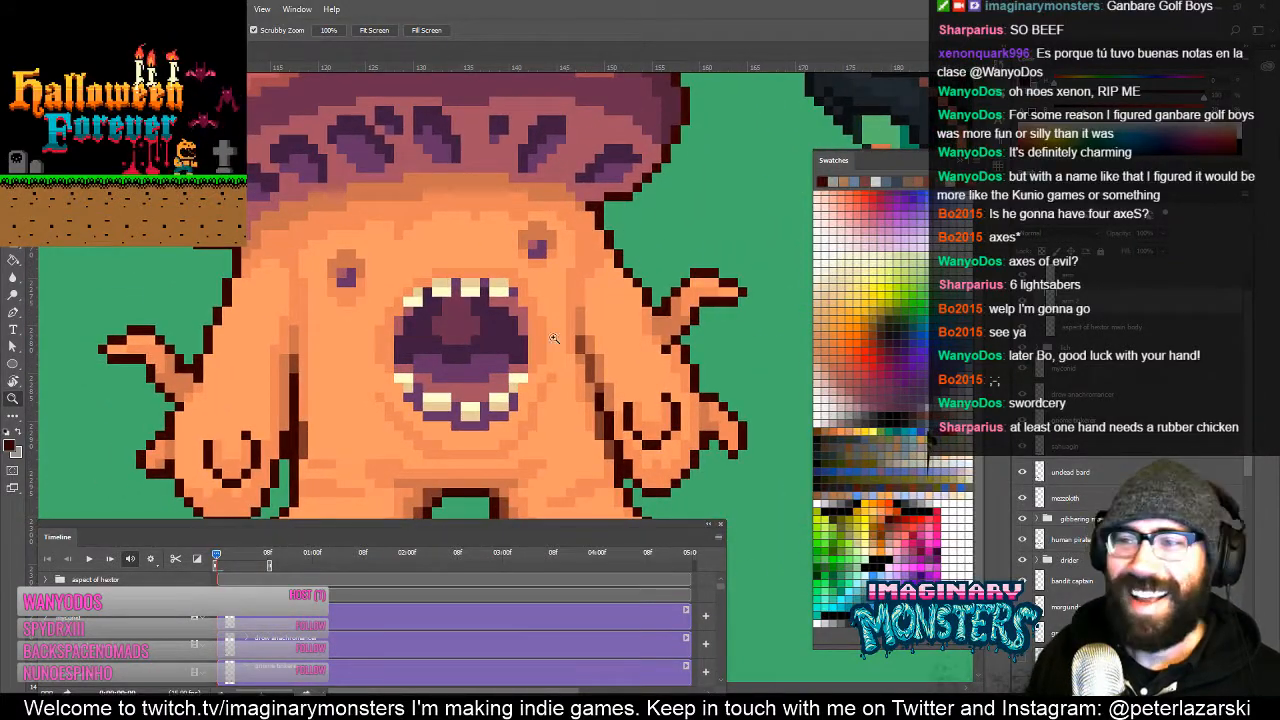
pyautogui.moveTo(668, 398); pyautogui.dragTo(618, 412)
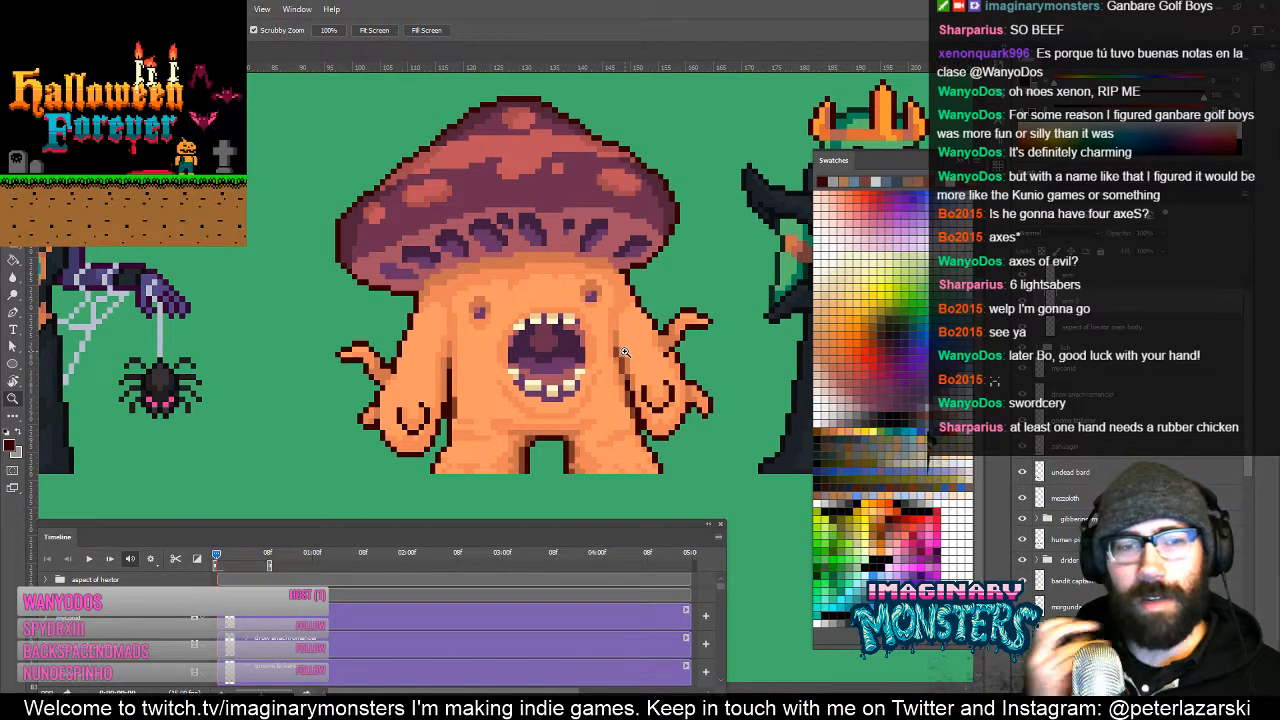
pyautogui.moveTo(402, 385); pyautogui.dragTo(270, 388)
pyautogui.moveTo(790, 384); pyautogui.dragTo(291, 399)
pyautogui.moveTo(700, 380); pyautogui.dragTo(529, 326)
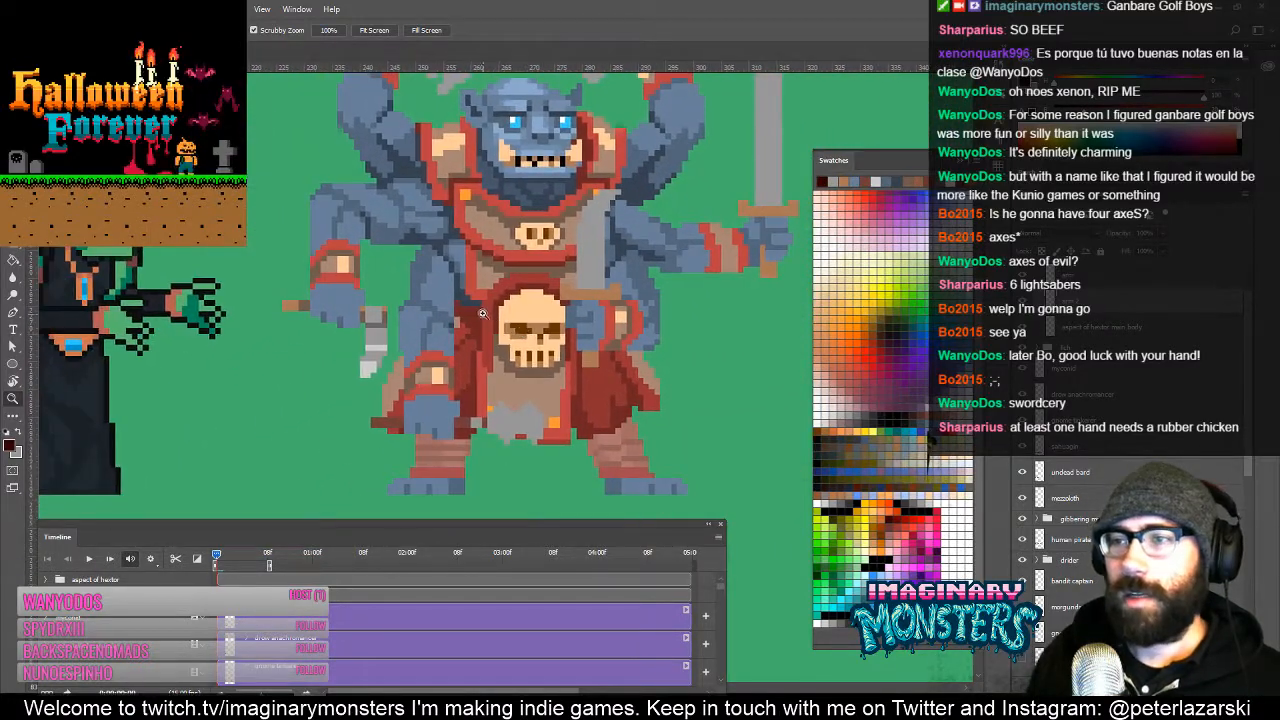
# Step: Outline the lower mace arm's inner edge, the underside of its fist and the spiked mace head in dark maroon
pyautogui.press('v')
pyautogui.press('z')
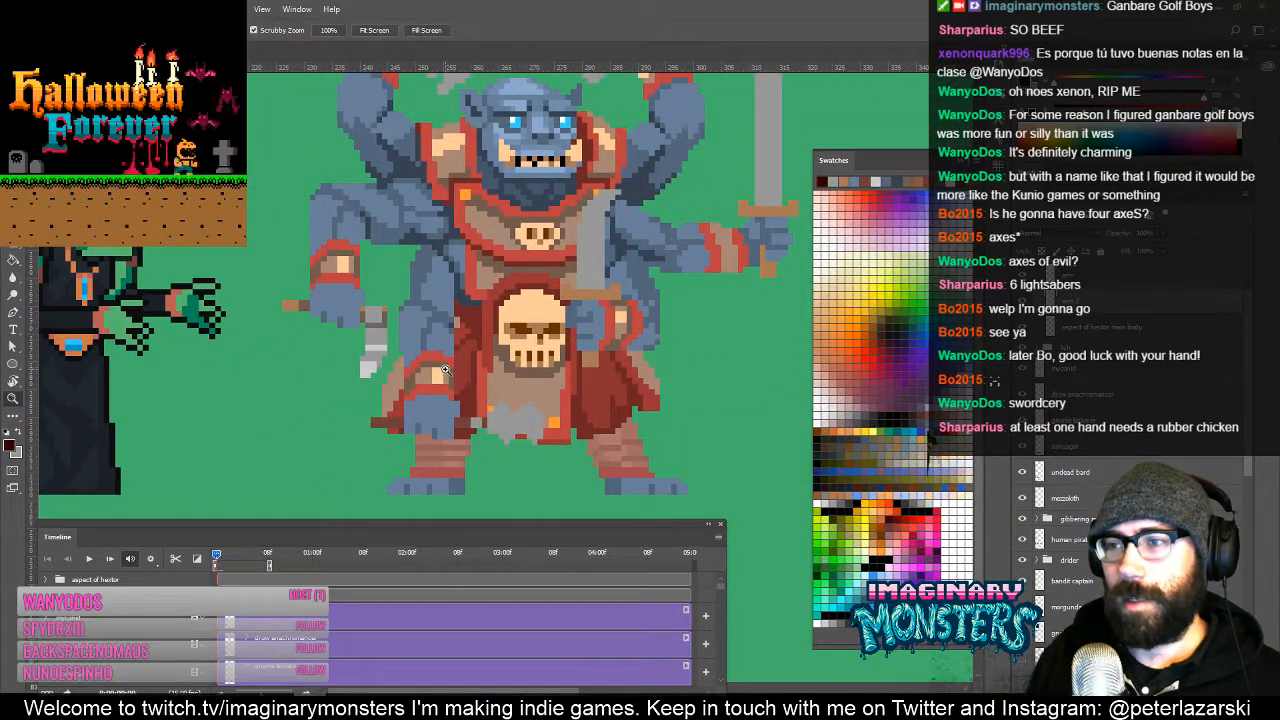
pyautogui.press('b')
pyautogui.scroll(2, 450, 370)
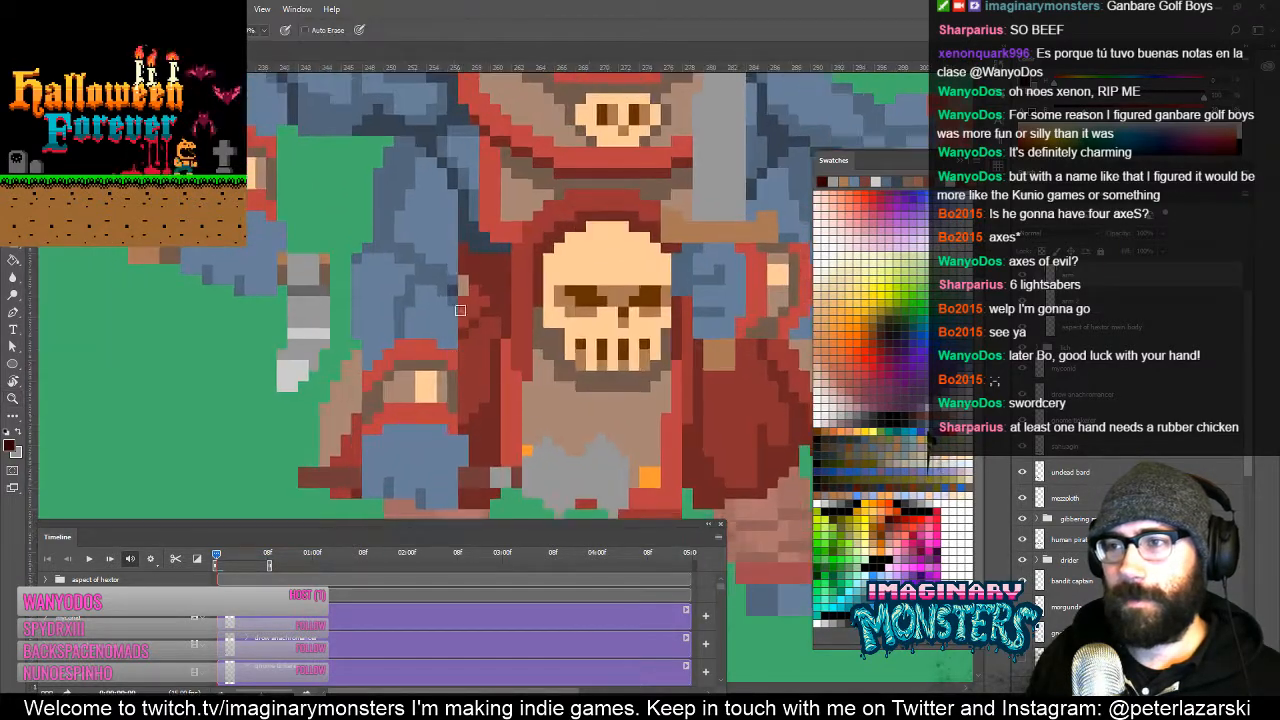
pyautogui.moveTo(459, 253)
pyautogui.mouseDown()
pyautogui.moveTo(497, 427)
pyautogui.moveTo(478, 460)
pyautogui.moveTo(416, 420)
pyautogui.moveTo(403, 348)
pyautogui.mouseUp()
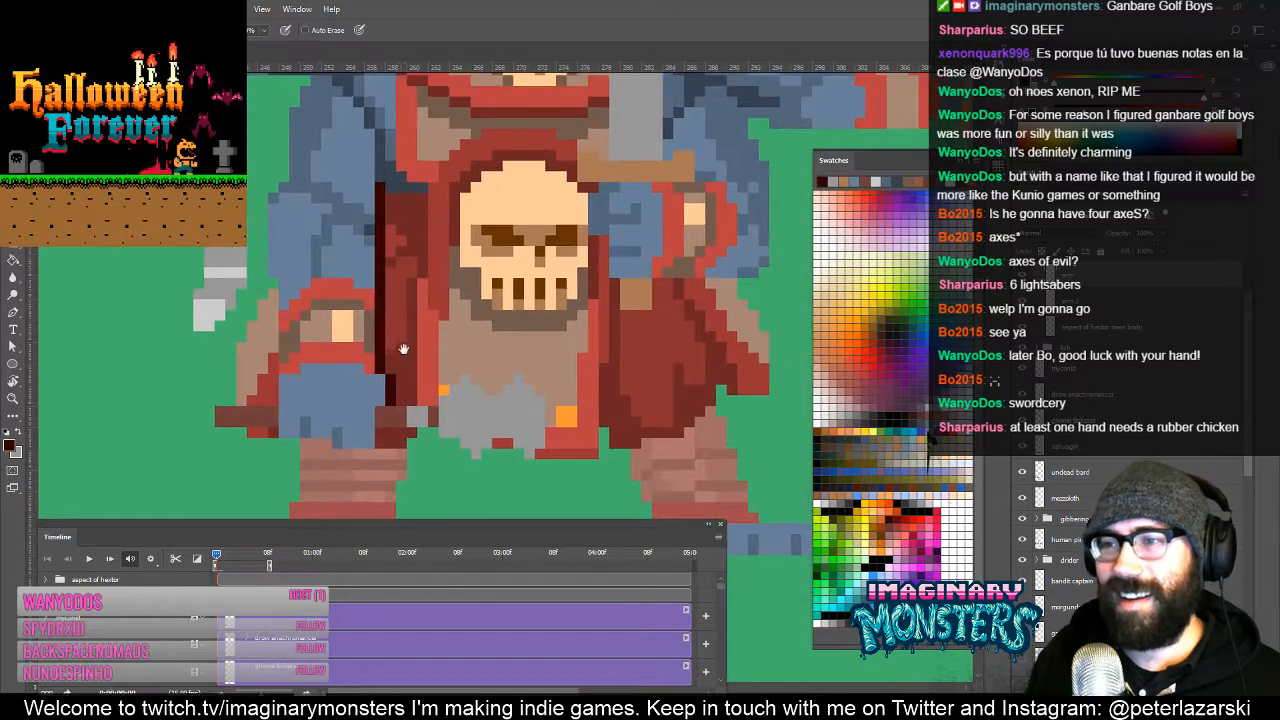
pyautogui.moveTo(402, 396)
pyautogui.mouseDown()
pyautogui.moveTo(434, 398)
pyautogui.moveTo(465, 370)
pyautogui.moveTo(485, 386)
pyautogui.moveTo(522, 368)
pyautogui.moveTo(552, 405)
pyautogui.moveTo(549, 448)
pyautogui.moveTo(523, 459)
pyautogui.moveTo(500, 446)
pyautogui.moveTo(481, 462)
pyautogui.moveTo(432, 432)
pyautogui.moveTo(376, 434)
pyautogui.moveTo(417, 373)
pyautogui.moveTo(440, 416)
pyautogui.moveTo(412, 424)
pyautogui.mouseUp()
pyautogui.moveTo(328, 406); pyautogui.dragTo(356, 404)
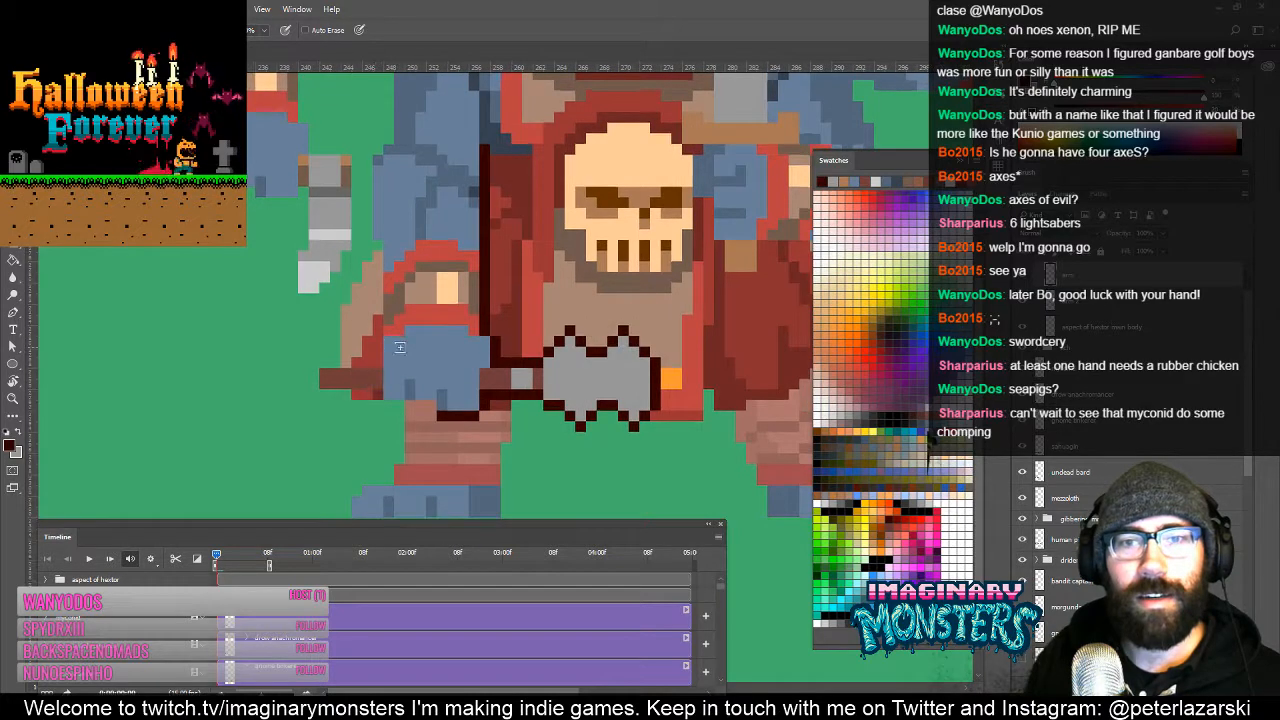
# Step: Outline the mace handle's butt end and the outer edge of the lower mace arm in dark maroon
pyautogui.moveTo(446, 405)
pyautogui.mouseDown()
pyautogui.moveTo(324, 397)
pyautogui.moveTo(312, 382)
pyautogui.moveTo(324, 363)
pyautogui.moveTo(380, 360)
pyautogui.mouseUp()
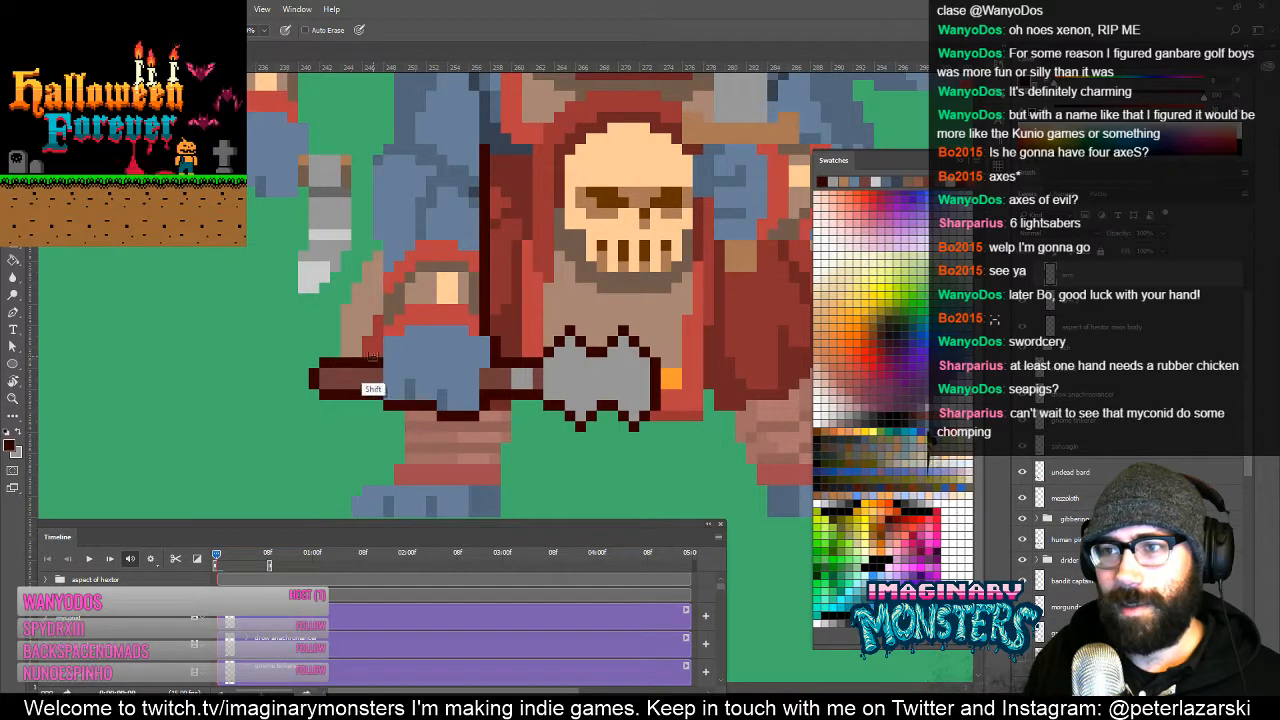
pyautogui.moveTo(400, 305); pyautogui.dragTo(410, 367)
pyautogui.moveTo(388, 428)
pyautogui.mouseDown()
pyautogui.moveTo(393, 317)
pyautogui.moveTo(375, 296)
pyautogui.moveTo(391, 209)
pyautogui.moveTo(406, 294)
pyautogui.moveTo(394, 266)
pyautogui.mouseUp()
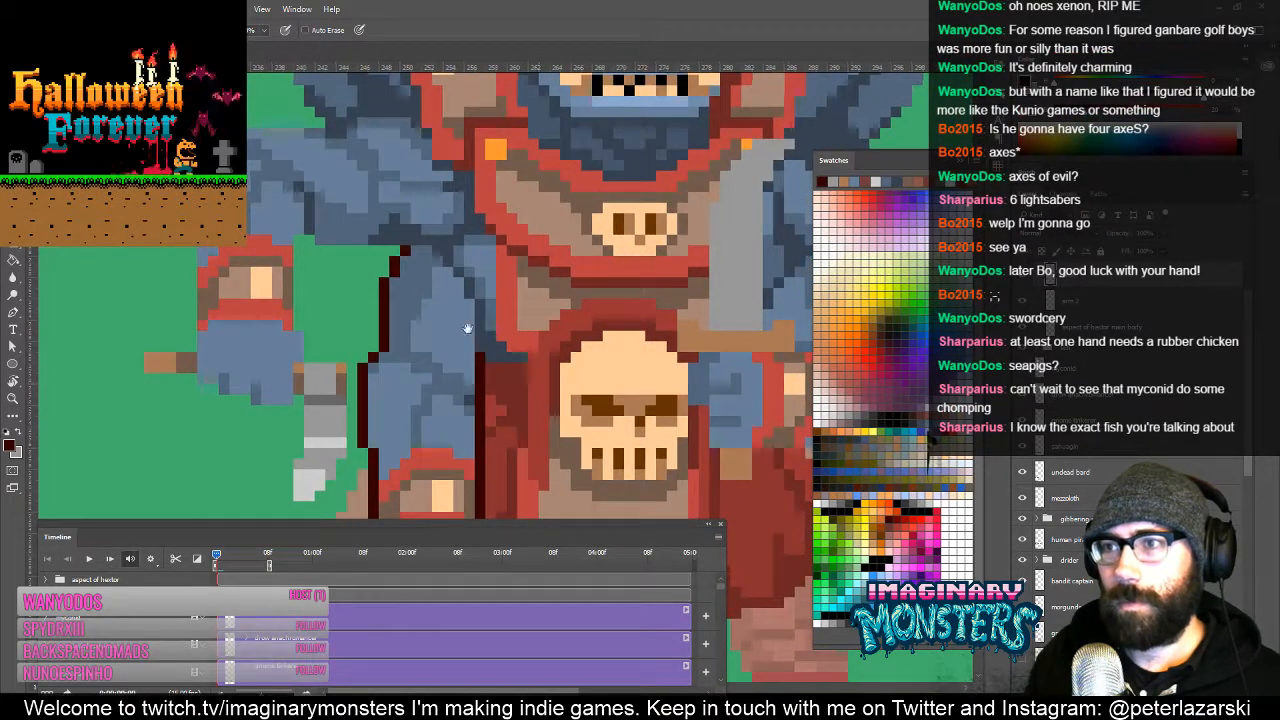
pyautogui.moveTo(508, 390); pyautogui.dragTo(383, 278)
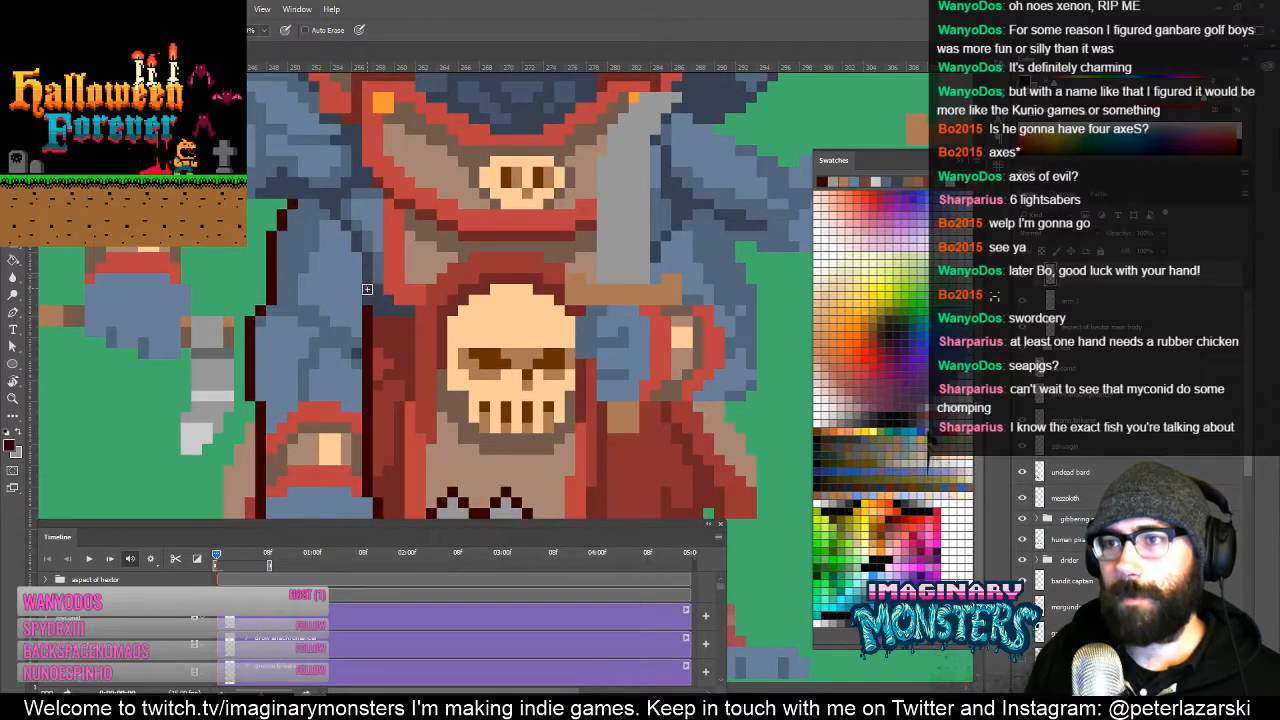
# Step: Draw a straight dark maroon outline up the curved sword blade's edge facing the outstretched arm
pyautogui.moveTo(610, 346); pyautogui.dragTo(558, 297)
pyautogui.keyDown('alt'); pyautogui.click(530, 267); pyautogui.keyUp('alt')
pyautogui.keyDown('alt'); pyautogui.click(530, 267); pyautogui.keyUp('alt')
pyautogui.keyDown('alt'); pyautogui.click(530, 267); pyautogui.keyUp('alt')
pyautogui.keyDown('alt'); pyautogui.click(530, 267); pyautogui.keyUp('alt')
pyautogui.keyDown('alt'); pyautogui.click(530, 267); pyautogui.keyUp('alt')
pyautogui.moveTo(570, 372); pyautogui.dragTo(500, 359)
pyautogui.moveTo(437, 317); pyautogui.dragTo(436, 326)
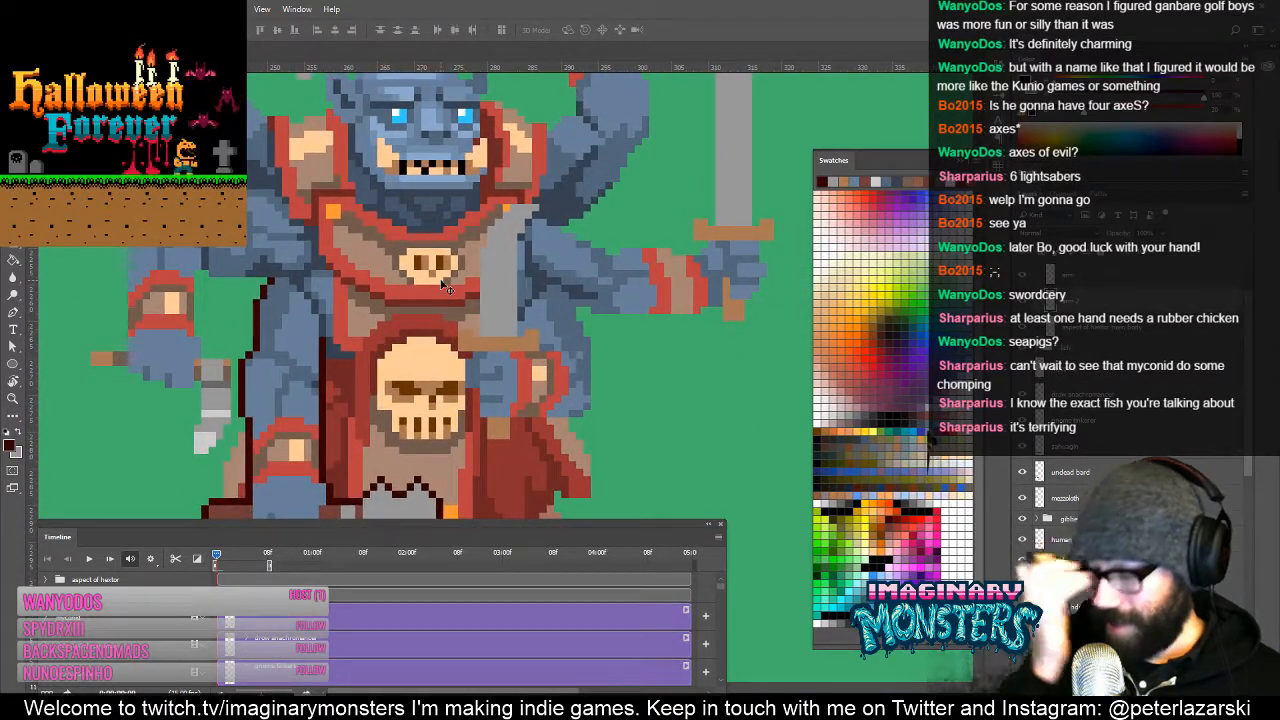
pyautogui.press('z')
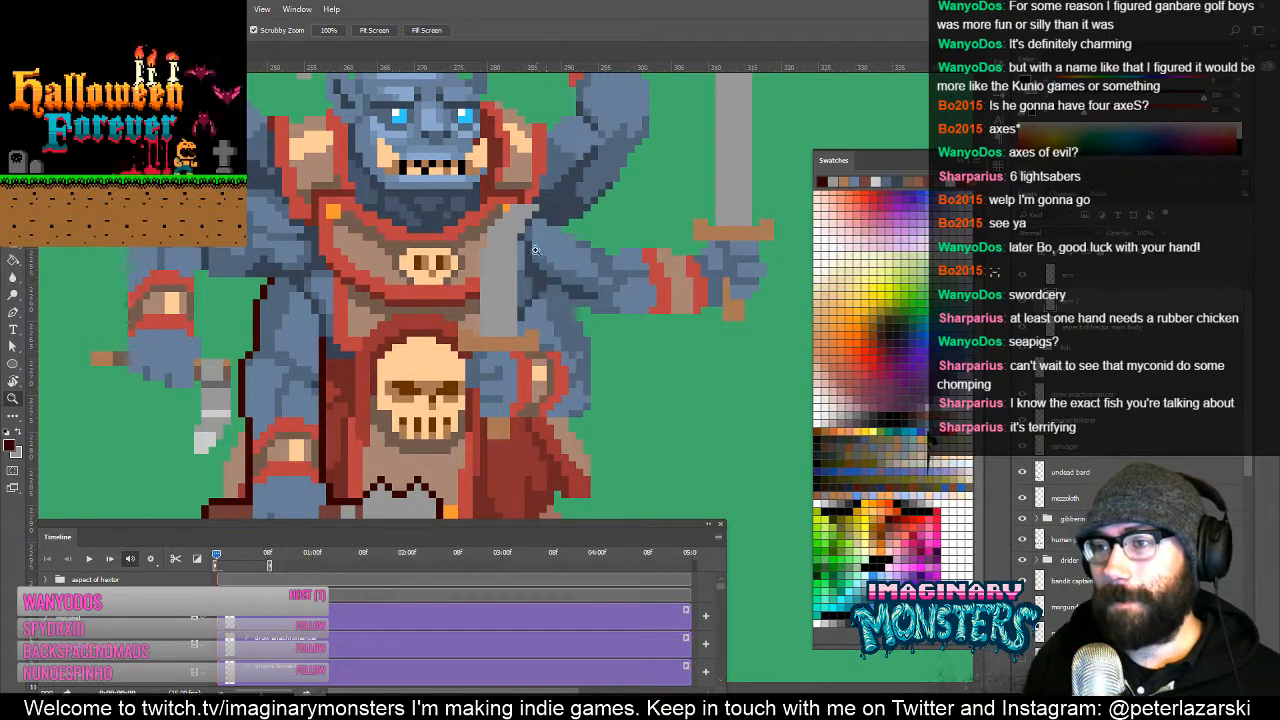
pyautogui.click(532, 267)
pyautogui.press('b')
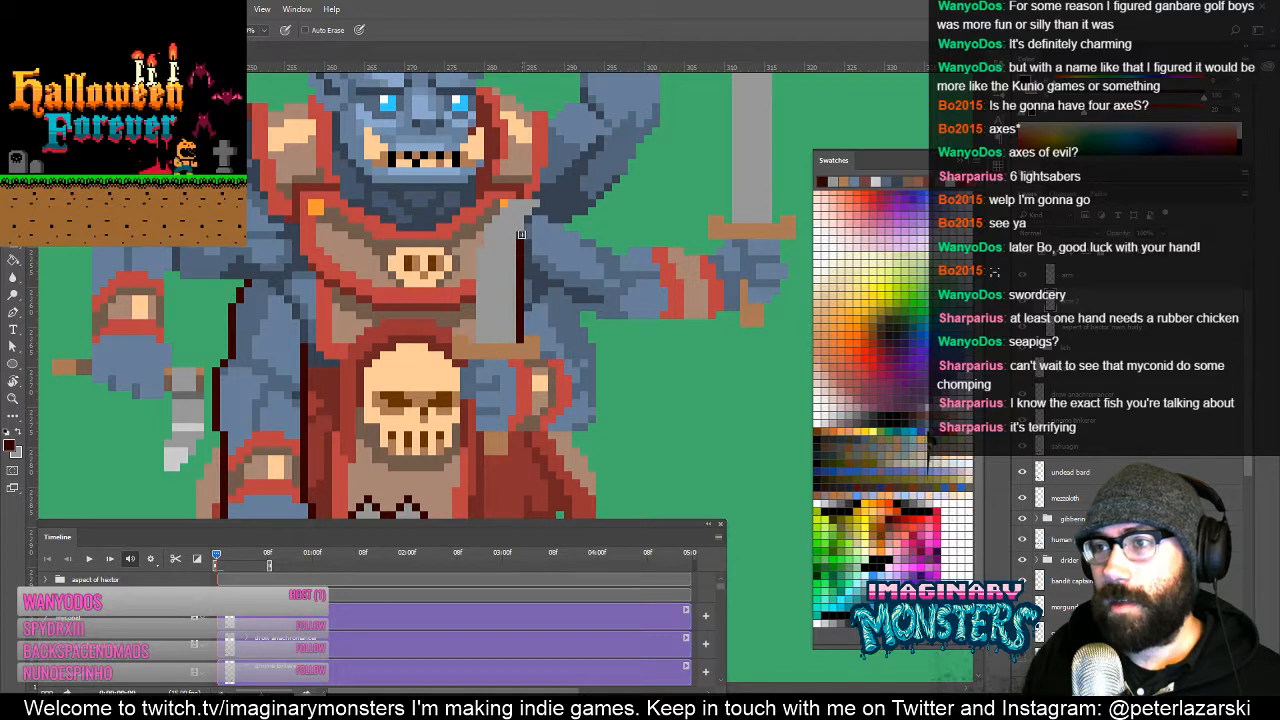
# Step: Continue the dark maroon outline around the blade's curved tip and down its opposite edge to the guard
pyautogui.press('z')
pyautogui.click(541, 214)
pyautogui.press('b')
pyautogui.moveTo(526, 229); pyautogui.dragTo(526, 218)
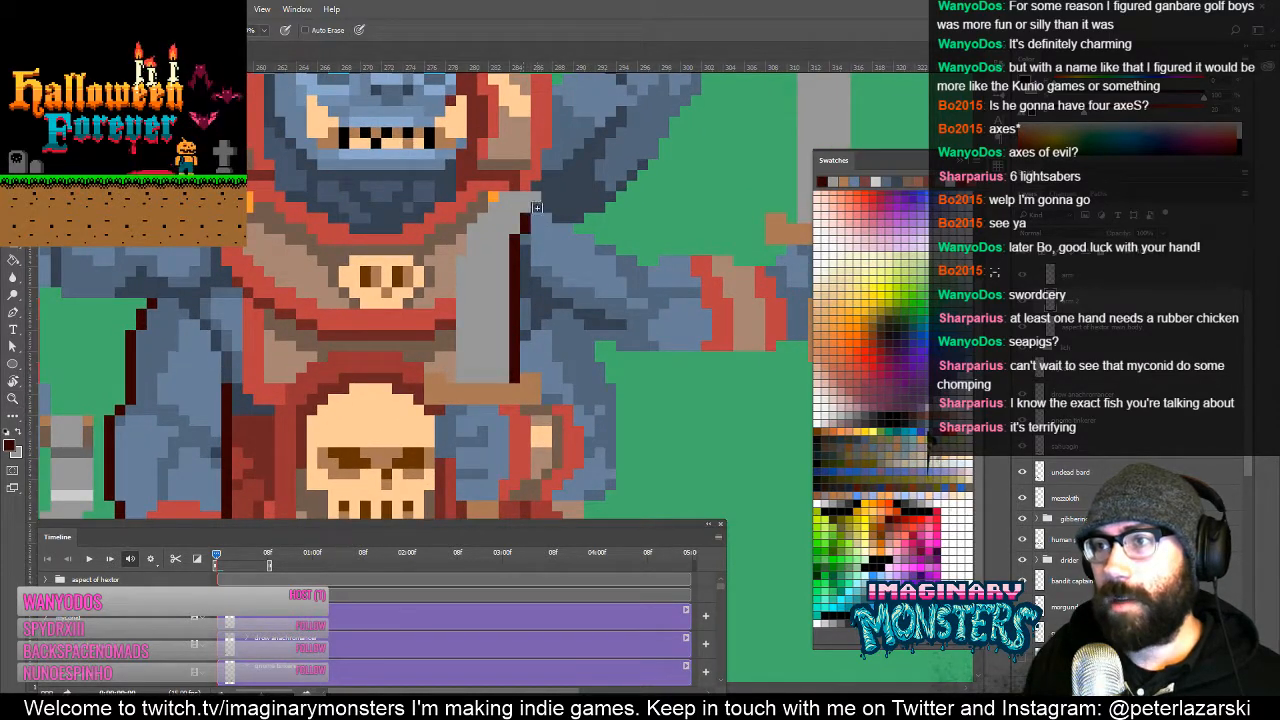
pyautogui.keyDown('shift'); pyautogui.click(506, 186); pyautogui.keyUp('shift')
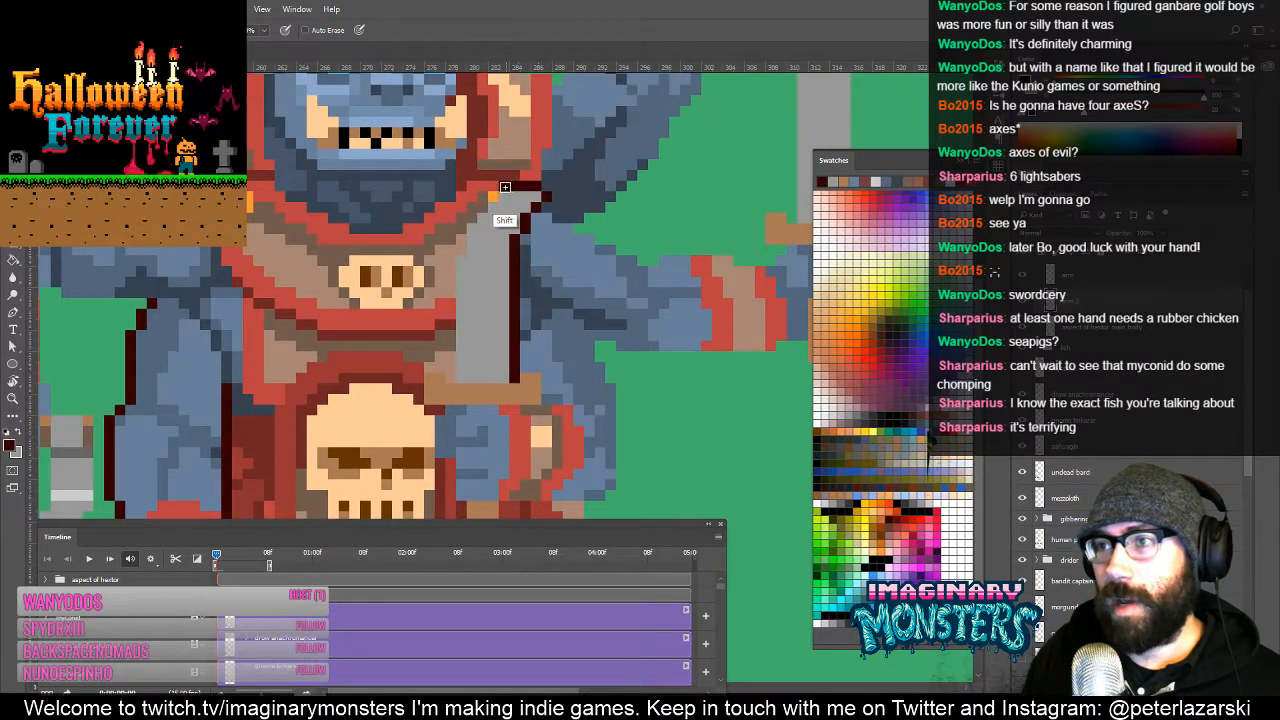
pyautogui.keyDown('shift'); pyautogui.click(462, 230); pyautogui.keyUp('shift')
pyautogui.moveTo(457, 248); pyautogui.dragTo(450, 358)
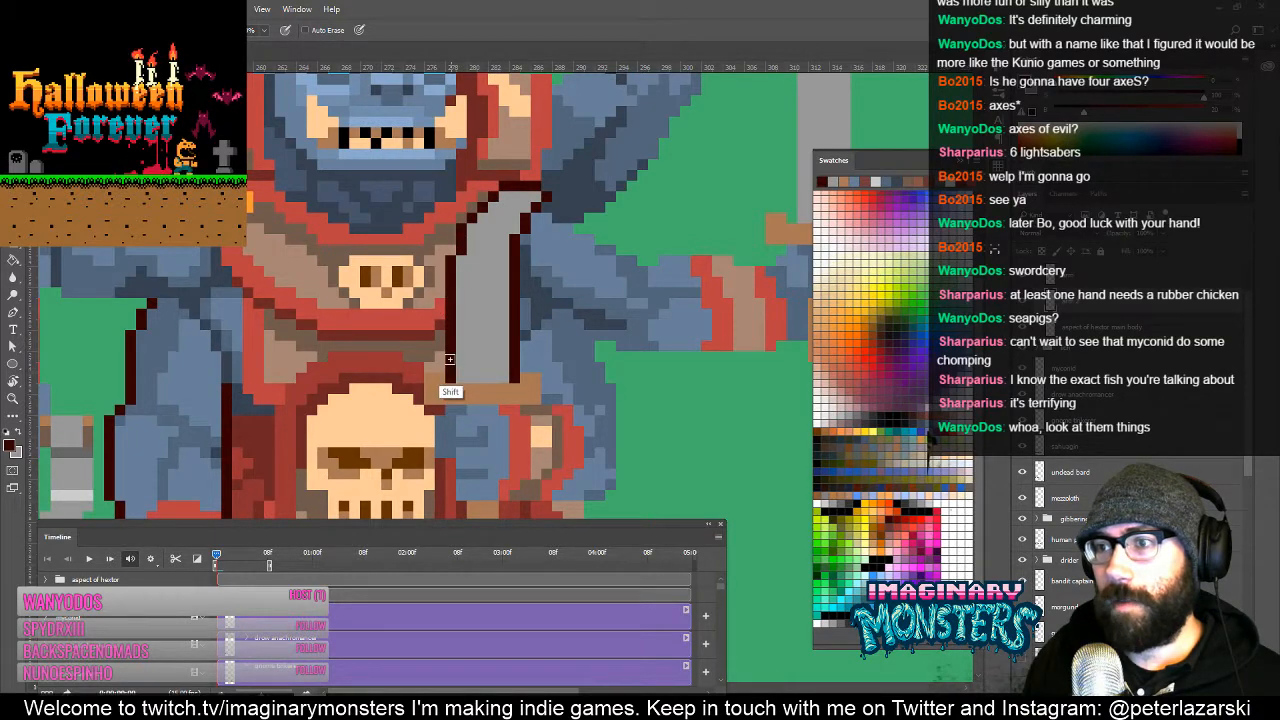
# Step: Outline the end of the curved sword's guard nearest the belly skull in dark maroon
pyautogui.keyDown('shift'); pyautogui.click(419, 401); pyautogui.keyUp('shift')
pyautogui.moveTo(427, 411); pyautogui.dragTo(452, 351)
pyautogui.press('e')
pyautogui.press('b')
# Step: Outline the curved-sword fist's inner edge and underside and the butt of the sword grip in dark maroon
pyautogui.click(452, 352)
pyautogui.keyDown('shift'); pyautogui.click(452, 380); pyautogui.keyUp('shift')
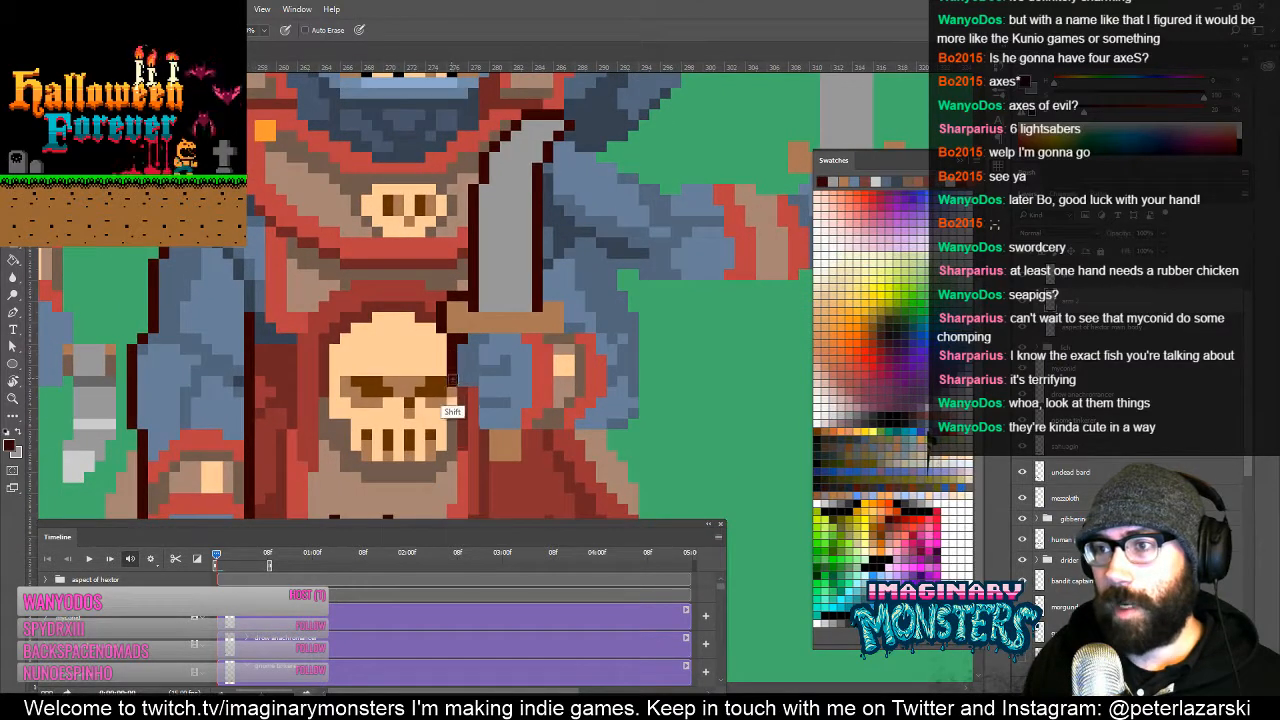
pyautogui.keyDown('shift'); pyautogui.click(473, 429); pyautogui.keyUp('shift')
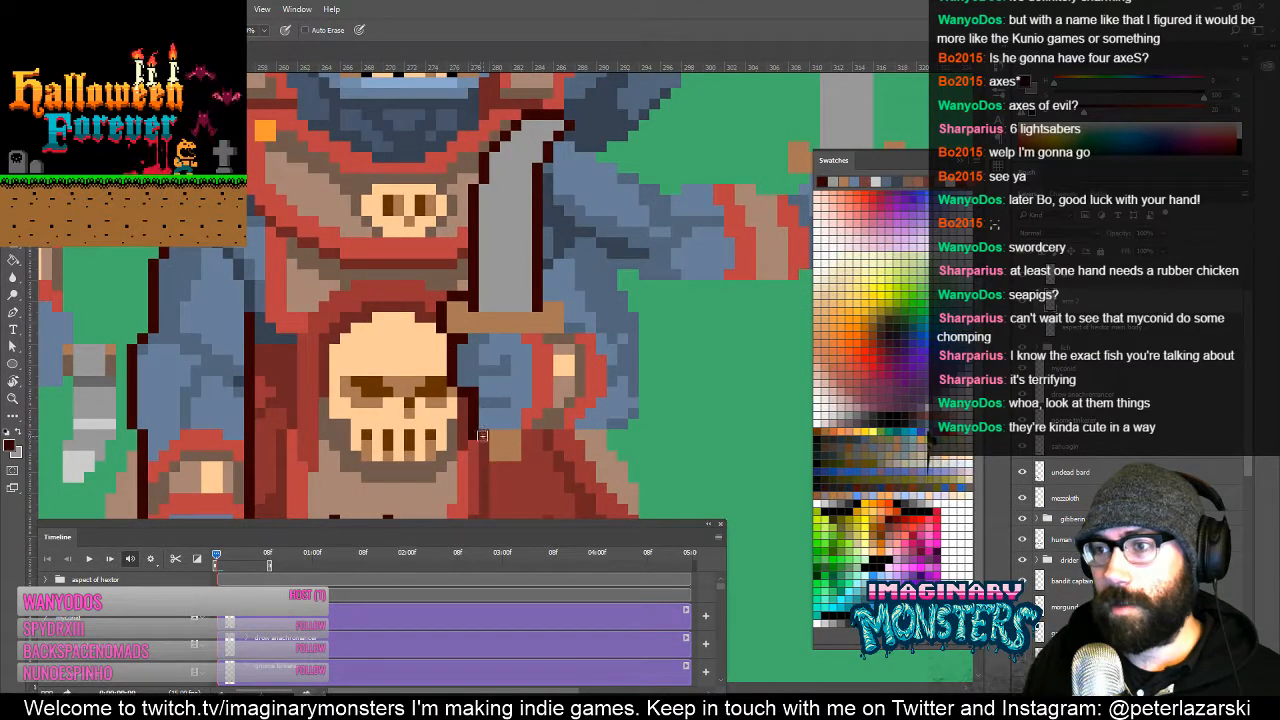
pyautogui.keyDown('shift'); pyautogui.click(481, 437); pyautogui.keyUp('shift')
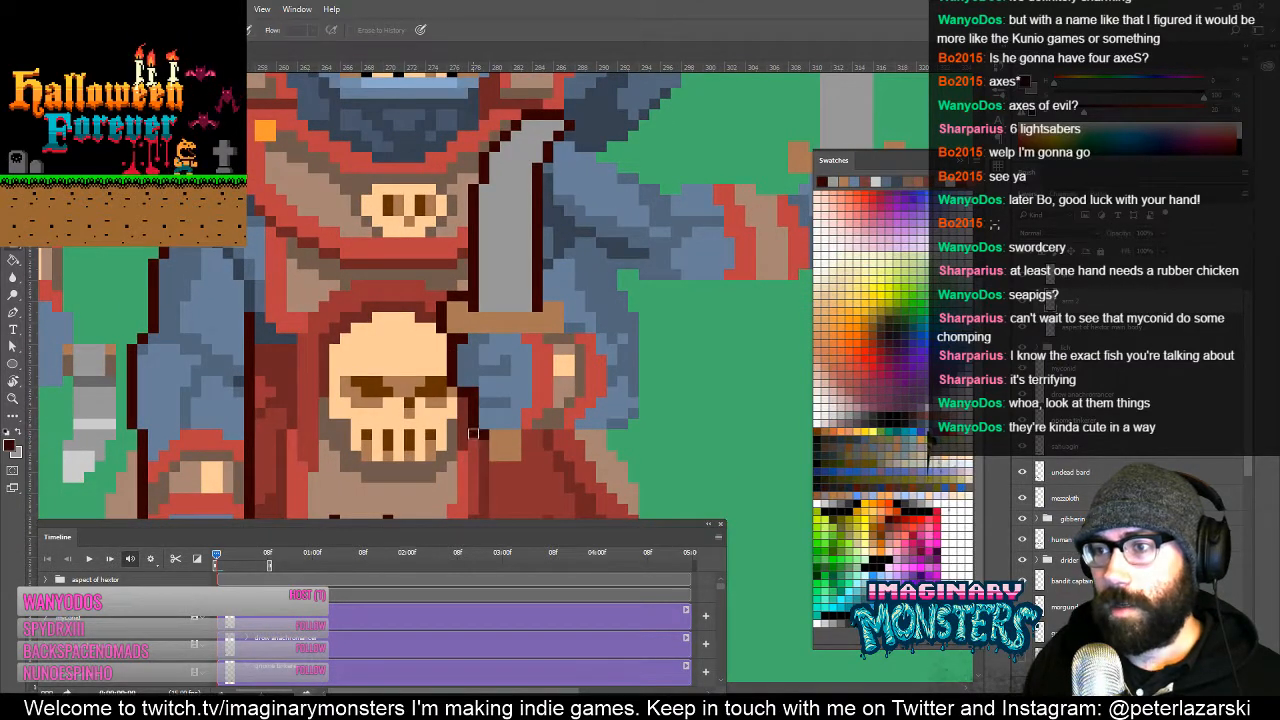
pyautogui.keyDown('shift'); pyautogui.click(522, 466); pyautogui.keyUp('shift')
pyautogui.press('e')
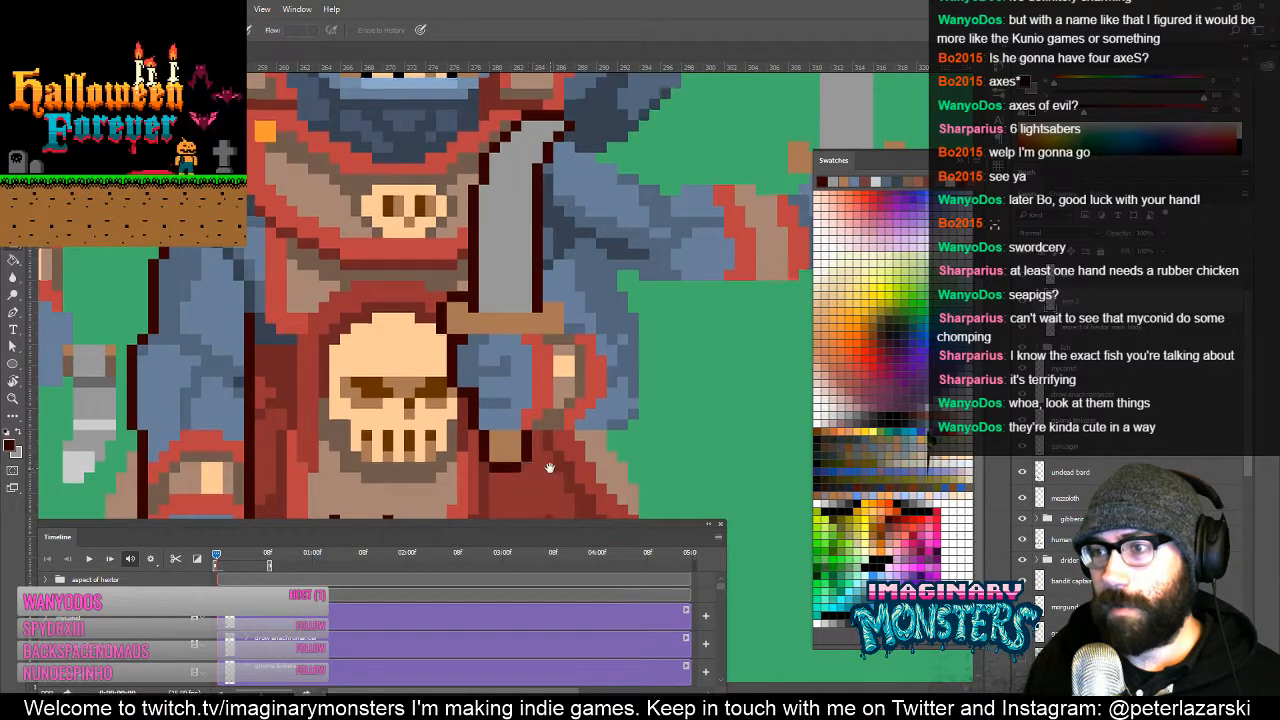
# Step: Move the curved-sword arm clear of the body and outline the forearm's underside and the elbow's outer edge in dark maroon
pyautogui.moveTo(549, 468); pyautogui.dragTo(394, 392)
pyautogui.moveTo(418, 345); pyautogui.dragTo(728, 408)
pyautogui.moveTo(726, 410); pyautogui.dragTo(476, 352)
pyautogui.press('b')
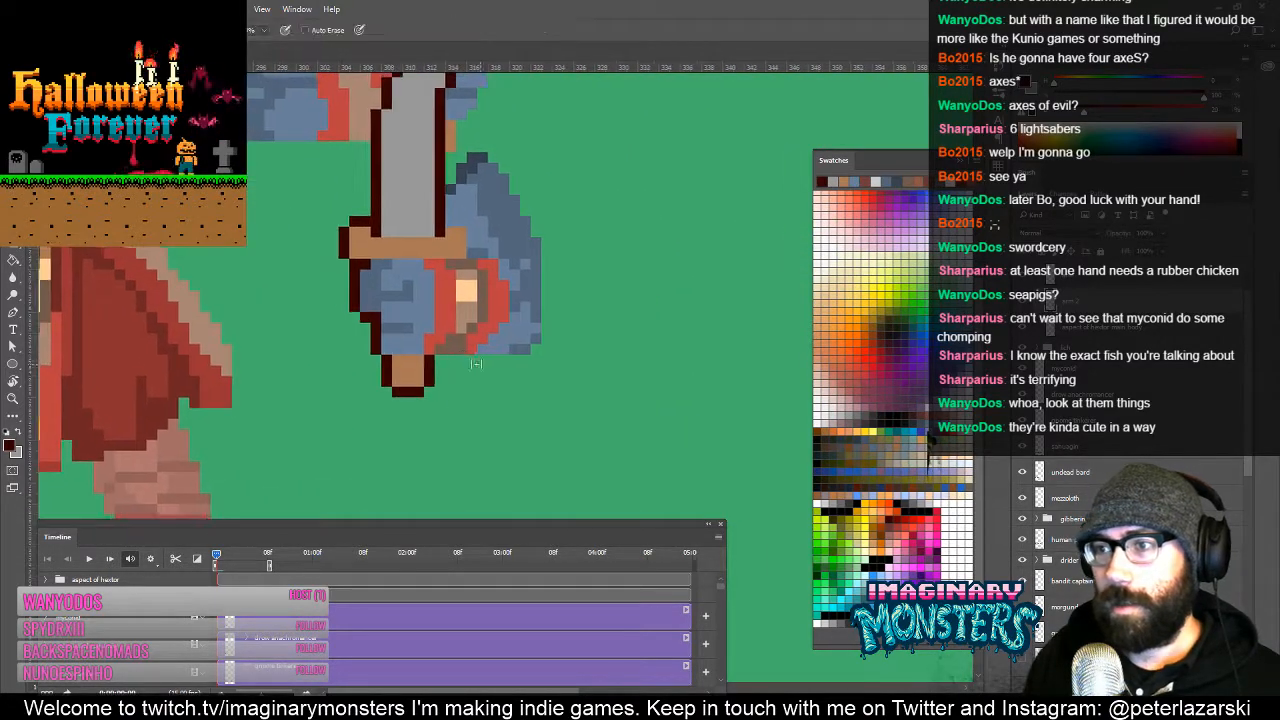
pyautogui.keyDown('shift'); pyautogui.click(510, 358); pyautogui.keyUp('shift')
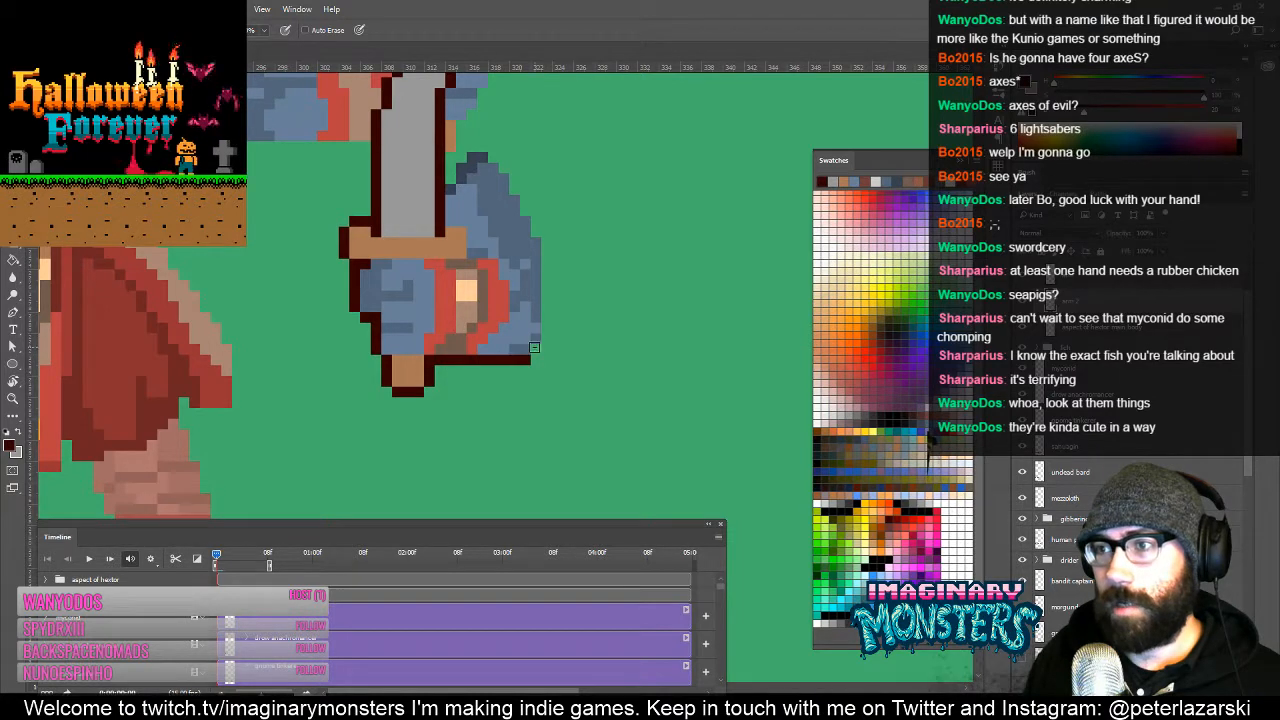
pyautogui.moveTo(545, 338); pyautogui.dragTo(545, 244)
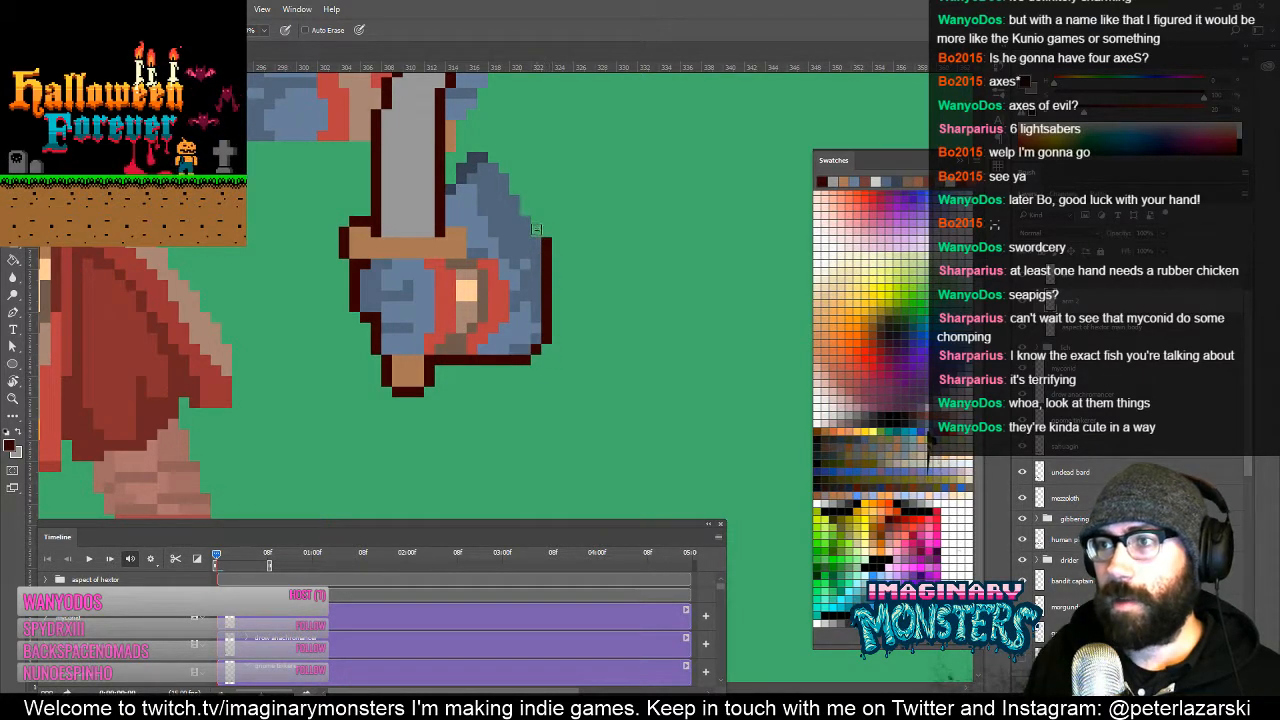
pyautogui.moveTo(479, 198); pyautogui.dragTo(492, 223)
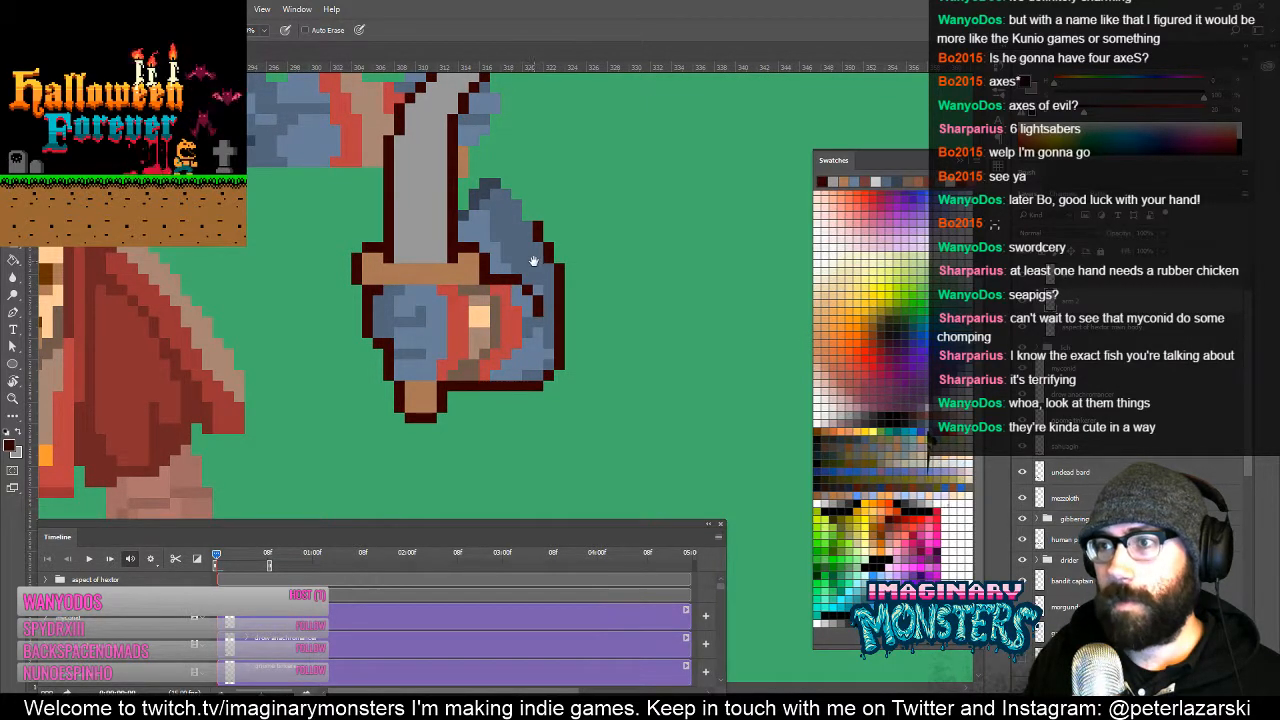
# Step: Move the curved-sword arm back over the body and nudge it a few pixels toward the outstretched sword arm
pyautogui.moveTo(534, 261); pyautogui.dragTo(517, 337)
pyautogui.press('v')
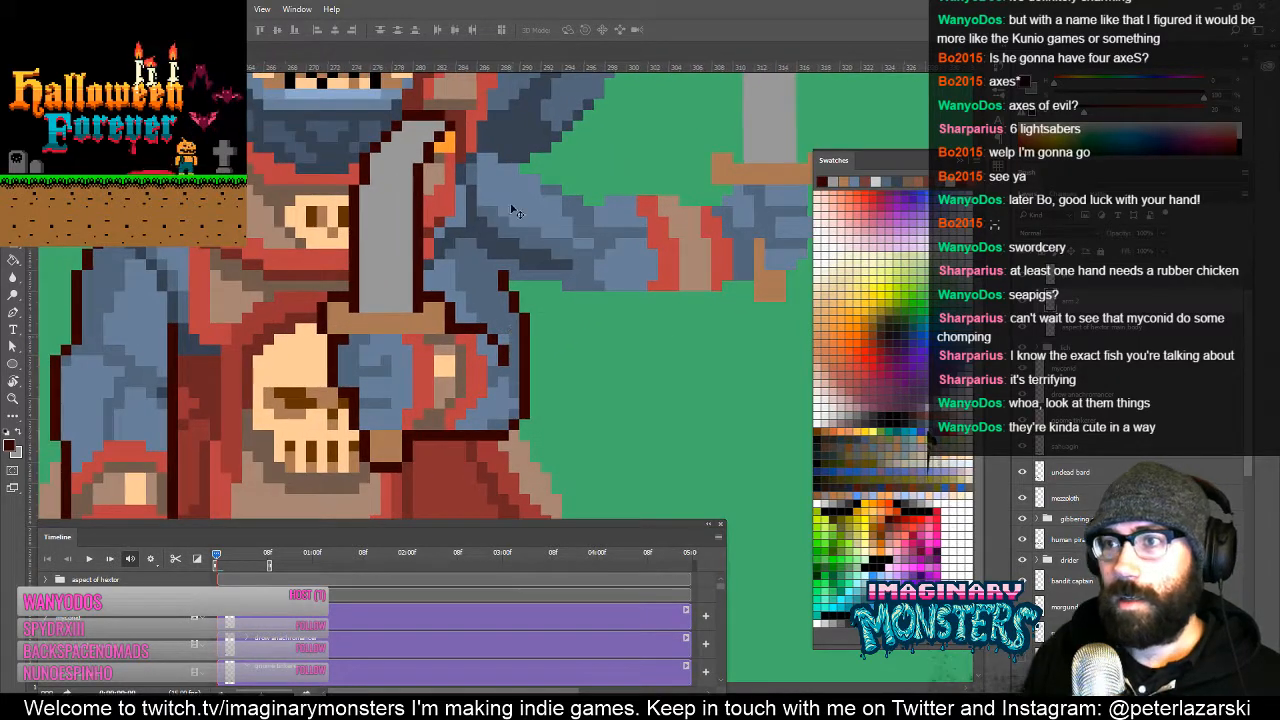
pyautogui.press('Right')
pyautogui.press('Right')
pyautogui.press('Down')
pyautogui.press('Right')
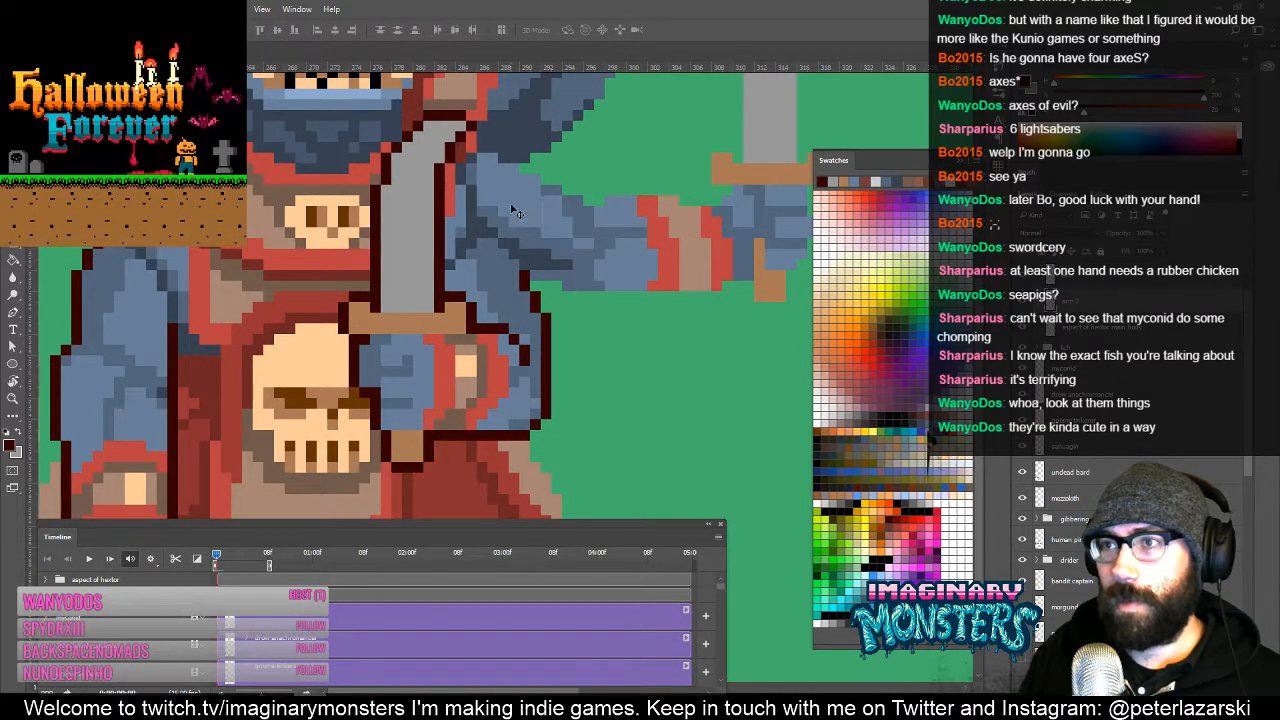
pyautogui.press('Down')
pyautogui.press('Up')
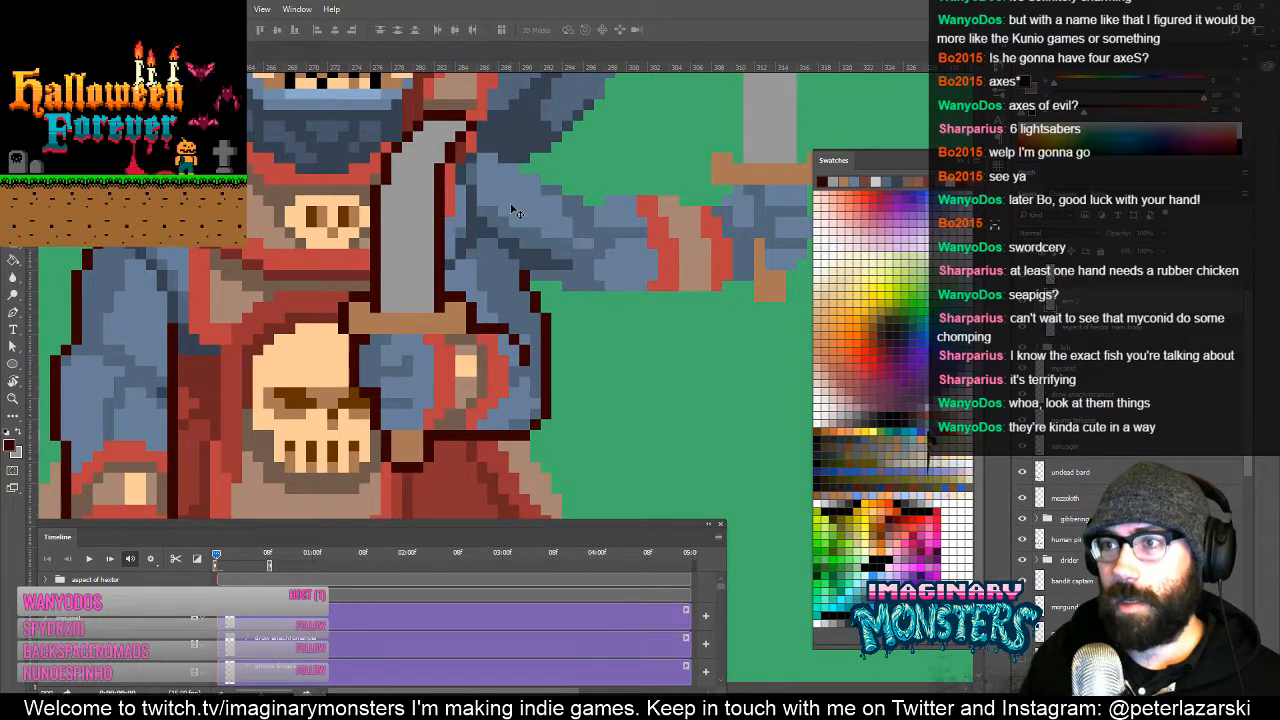
# Step: Extend the dark maroon outline up over the curved-sword arm's shoulder
pyautogui.press('b')
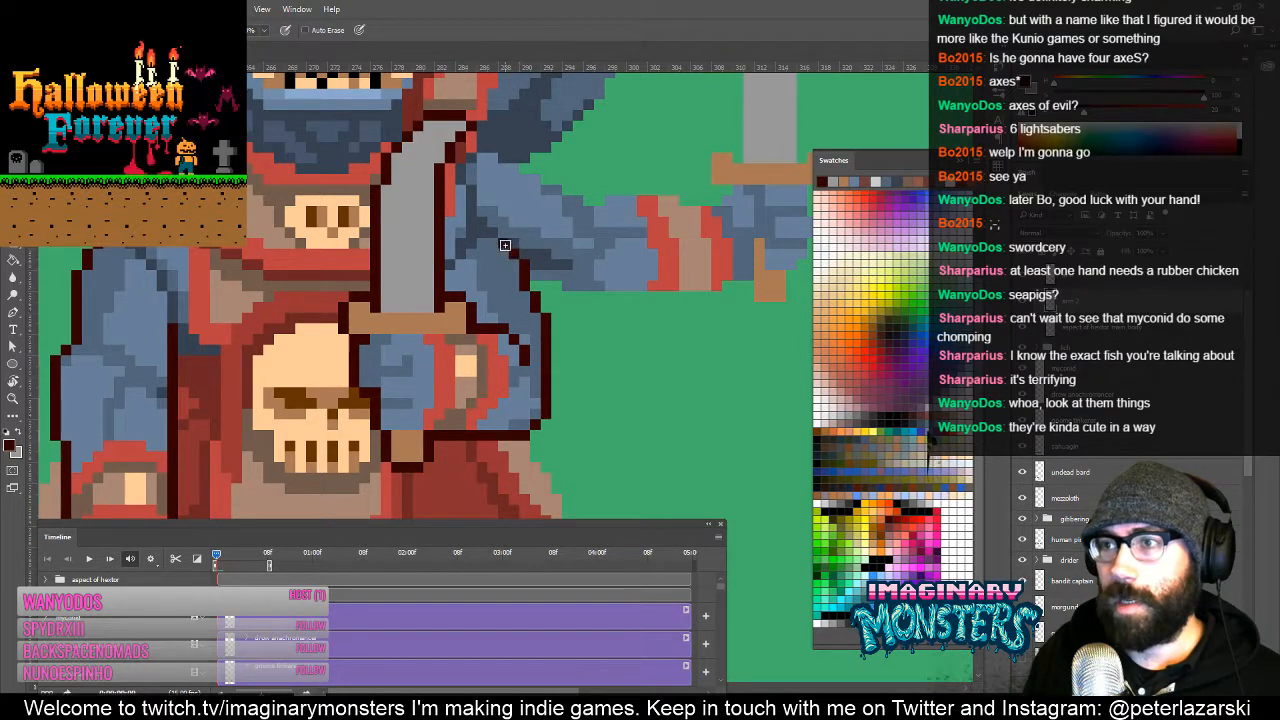
pyautogui.moveTo(515, 213); pyautogui.dragTo(515, 270)
pyautogui.press('v')
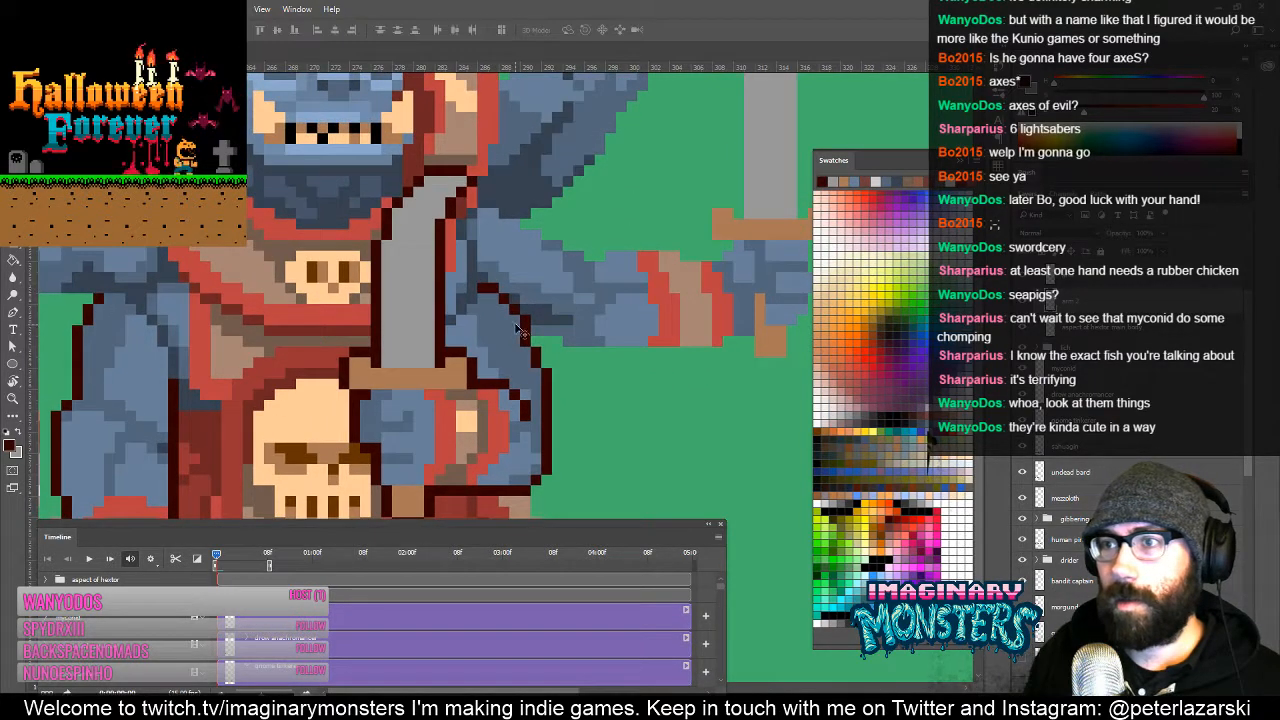
# Step: Move the curved-sword arm off the body into the empty area below the outstretched sword arm
pyautogui.moveTo(515, 323); pyautogui.dragTo(523, 333)
pyautogui.hotkey('ctrl', 'z')
pyautogui.press('Left')
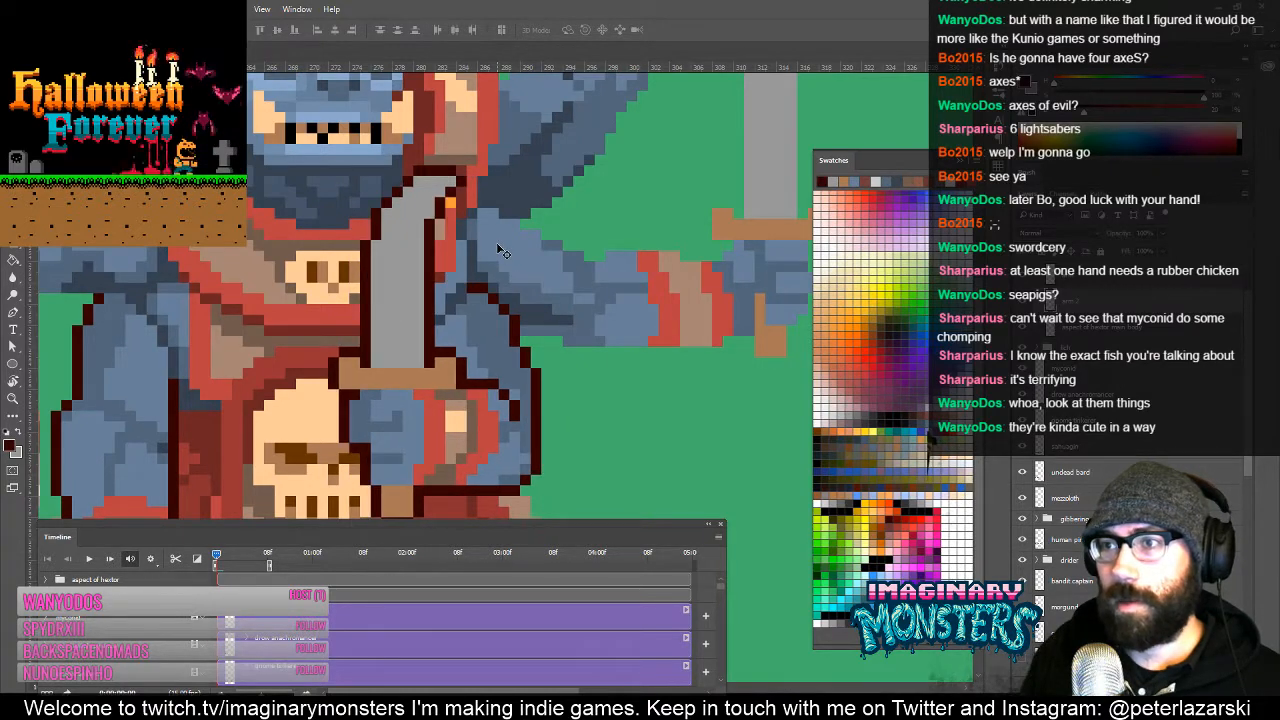
pyautogui.press('Right')
pyautogui.press('Down')
pyautogui.press('Down')
pyautogui.press('Right')
pyautogui.hotkey('shift', 'Right')
pyautogui.hotkey('shift', 'Right')
pyautogui.hotkey('shift', 'Down')
pyautogui.hotkey('shift', 'Down')
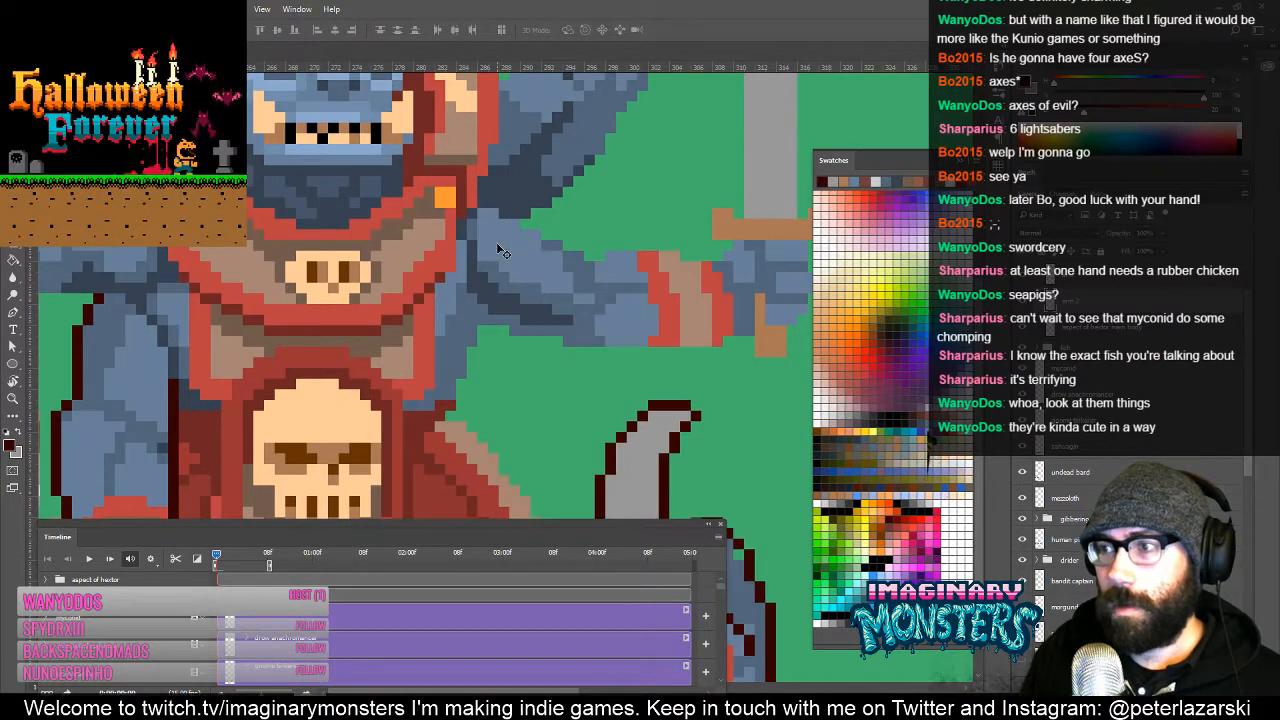
pyautogui.hotkey('shift', 'Up')
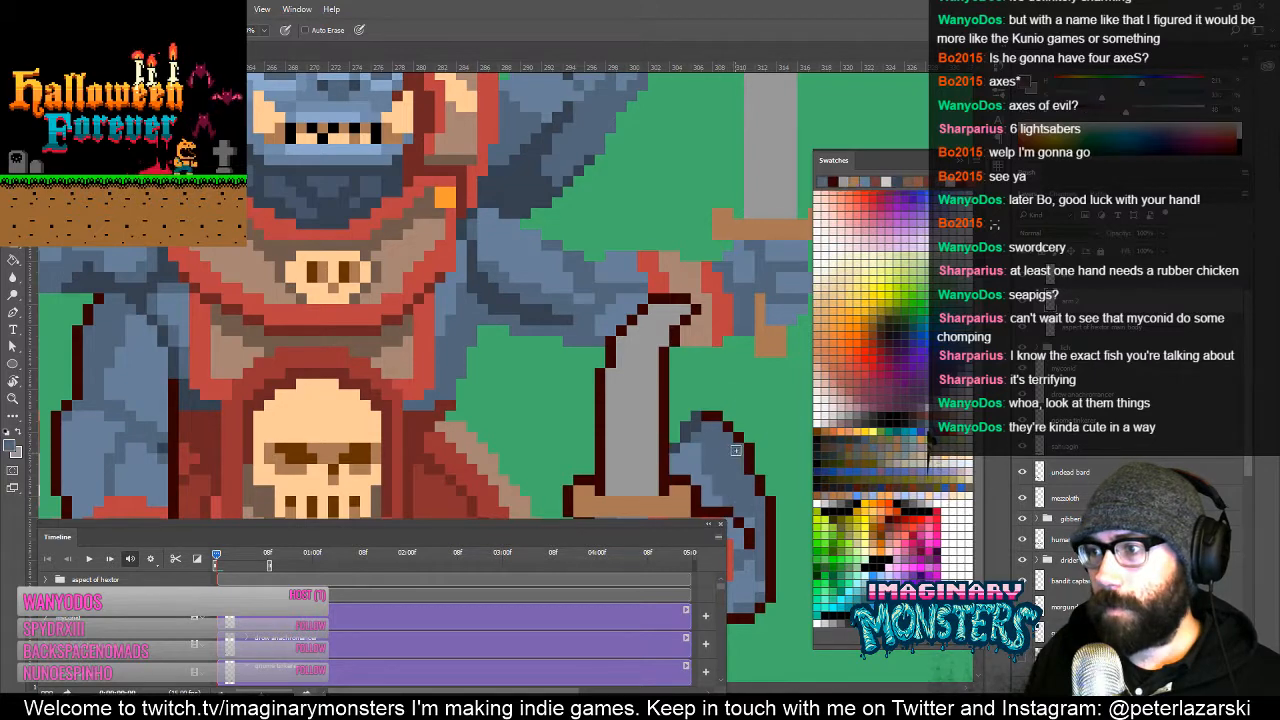
# Step: Place the curved-sword arm back over the body and nudge it two pixels toward the belly skull
pyautogui.moveTo(742, 456); pyautogui.dragTo(528, 335)
pyautogui.keyDown('alt'); pyautogui.click(556, 319); pyautogui.keyUp('alt')
pyautogui.keyDown('alt'); pyautogui.click(558, 318); pyautogui.keyUp('alt')
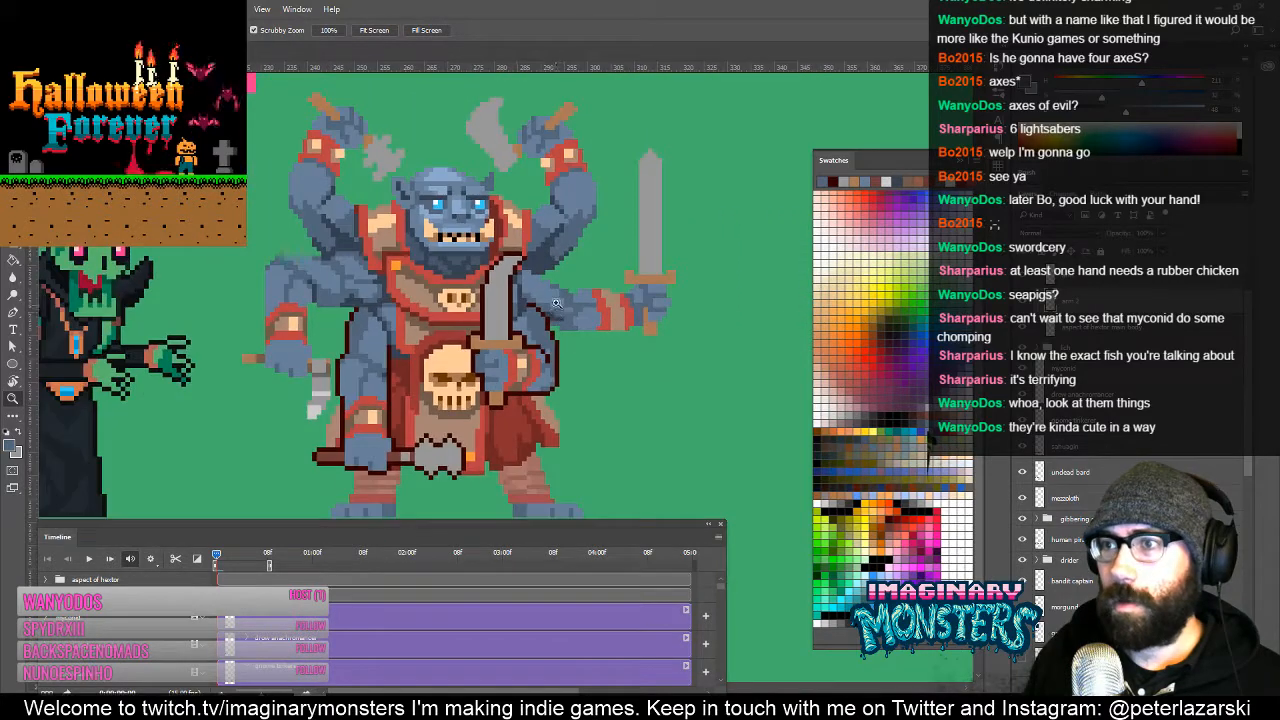
pyautogui.keyDown('alt'); pyautogui.click(590, 326); pyautogui.keyUp('alt')
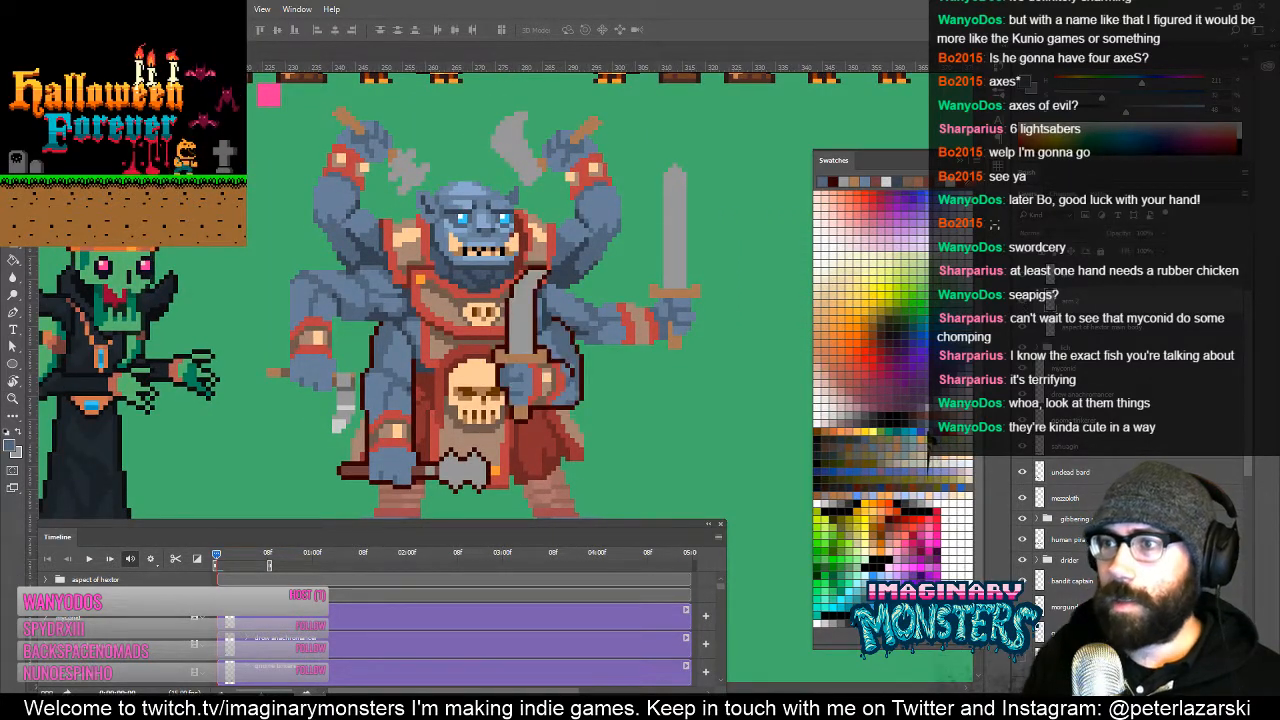
pyautogui.press('Left')
pyautogui.press('Left')
pyautogui.press('Up')
pyautogui.press('Down')
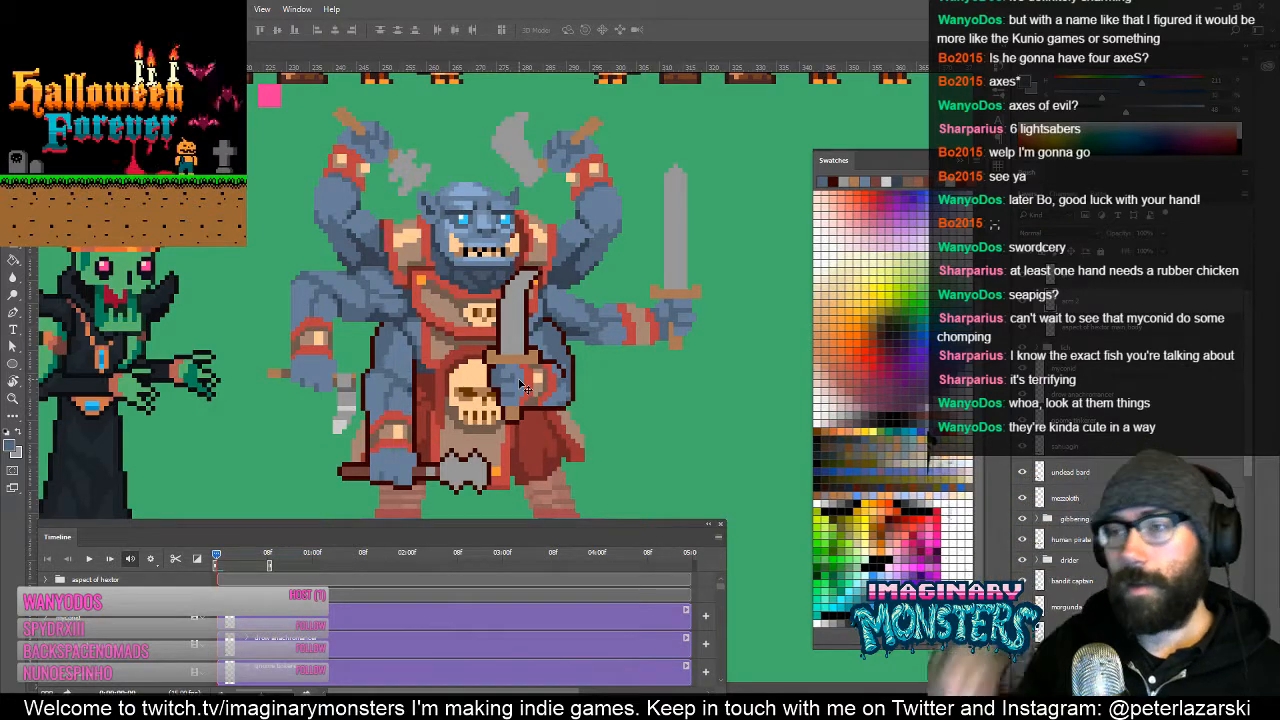
# Step: Duplicate the ogre's main body layer and load the body's silhouette as a selection
pyautogui.moveTo(468, 243); pyautogui.dragTo(486, 279)
pyautogui.press('z')
pyautogui.keyDown('alt'); pyautogui.click(491, 282); pyautogui.keyUp('alt')
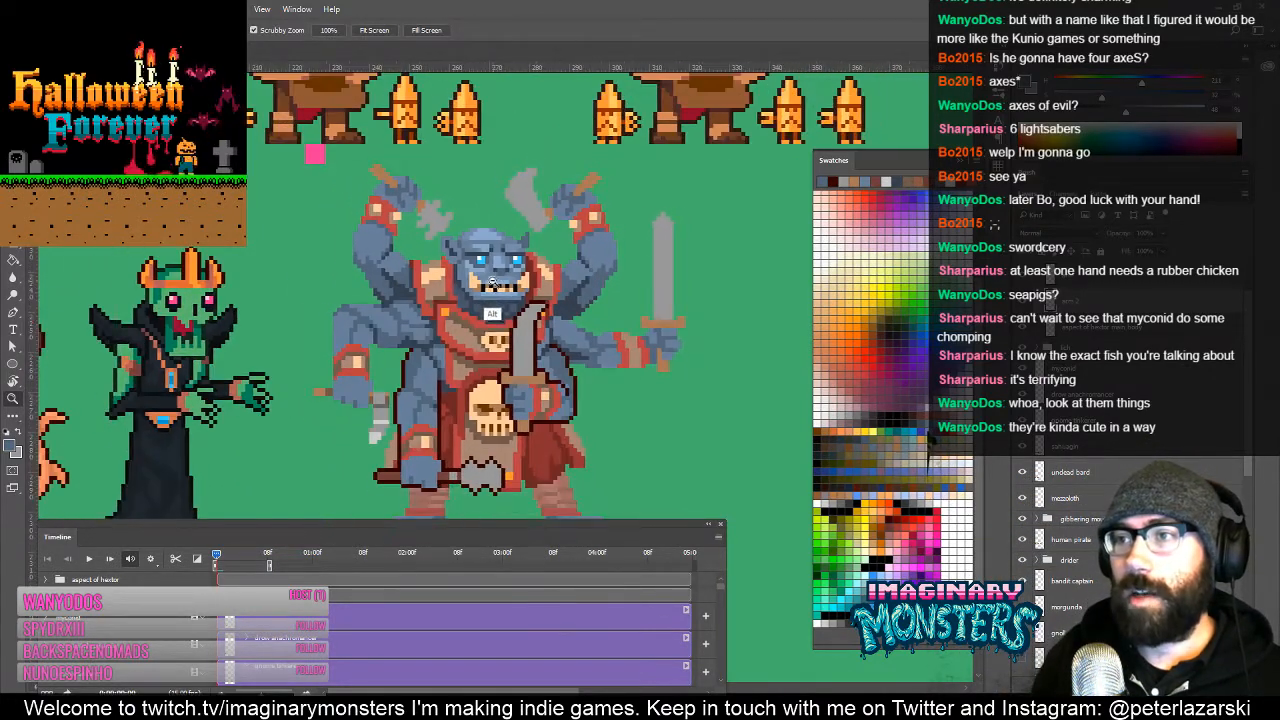
pyautogui.keyDown('alt'); pyautogui.click(491, 280); pyautogui.keyUp('alt')
pyautogui.press('v')
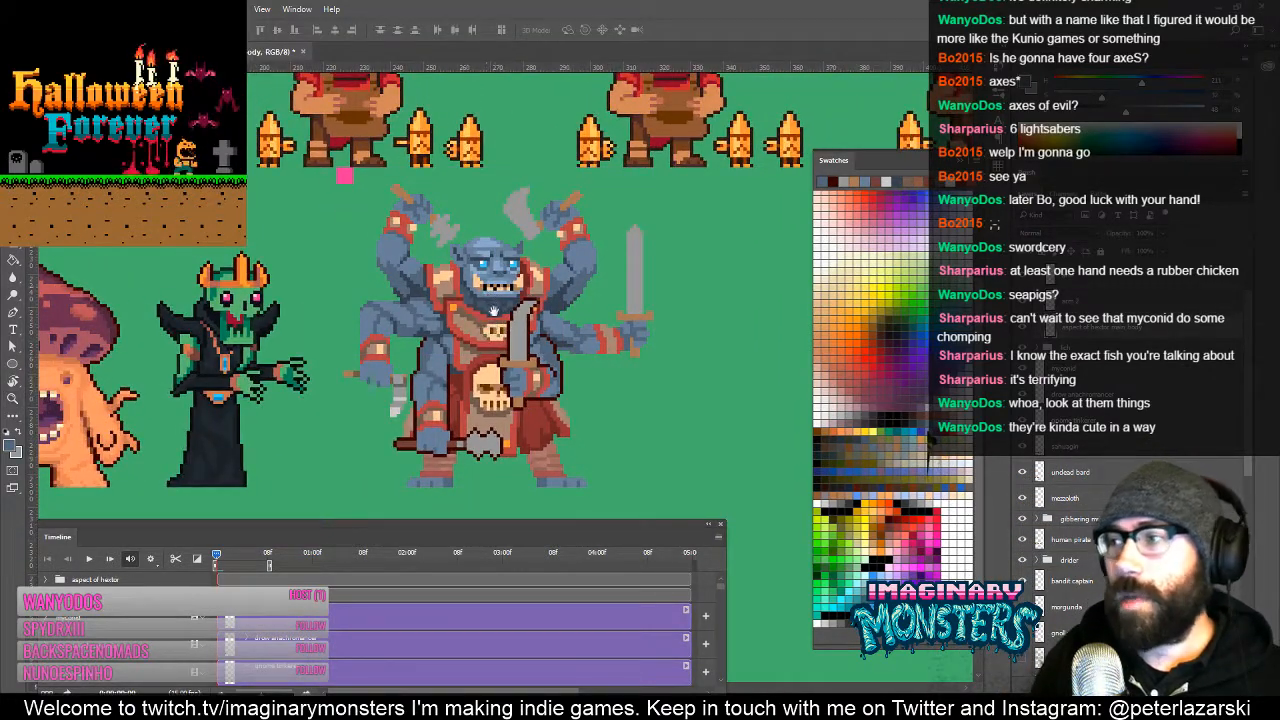
pyautogui.moveTo(493, 312); pyautogui.dragTo(463, 298)
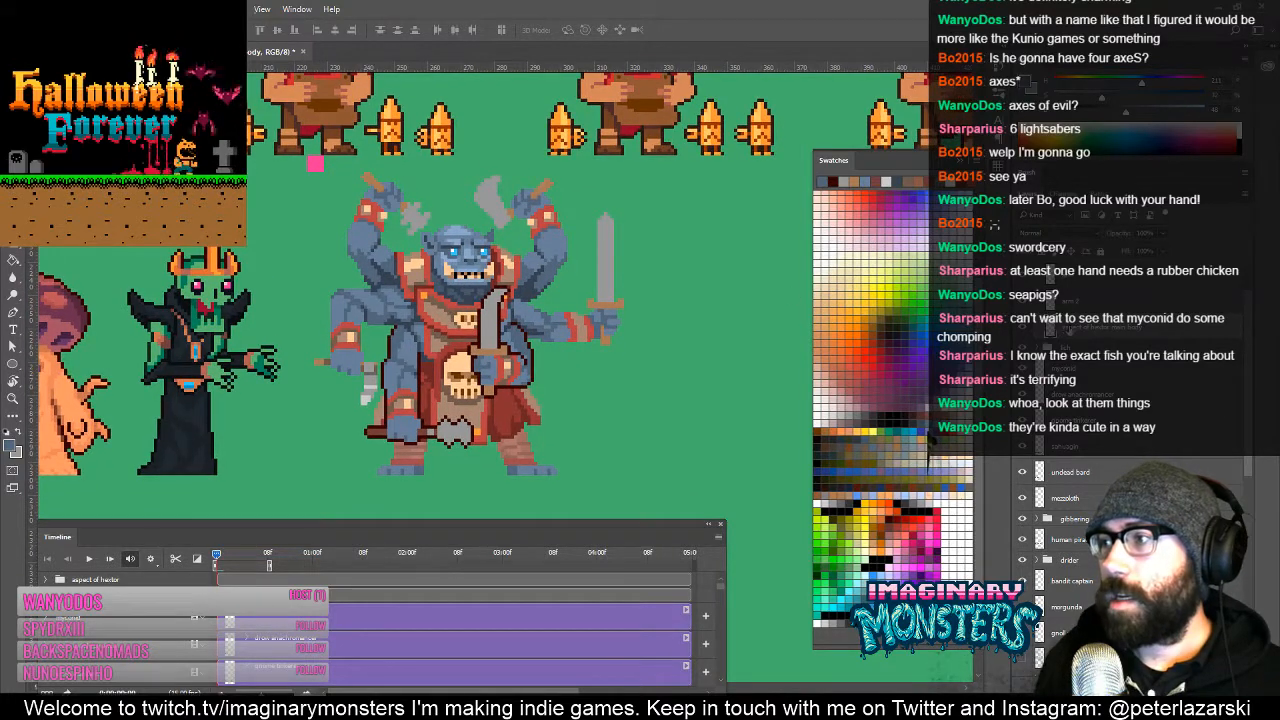
pyautogui.hotkey('ctrl', 'j')
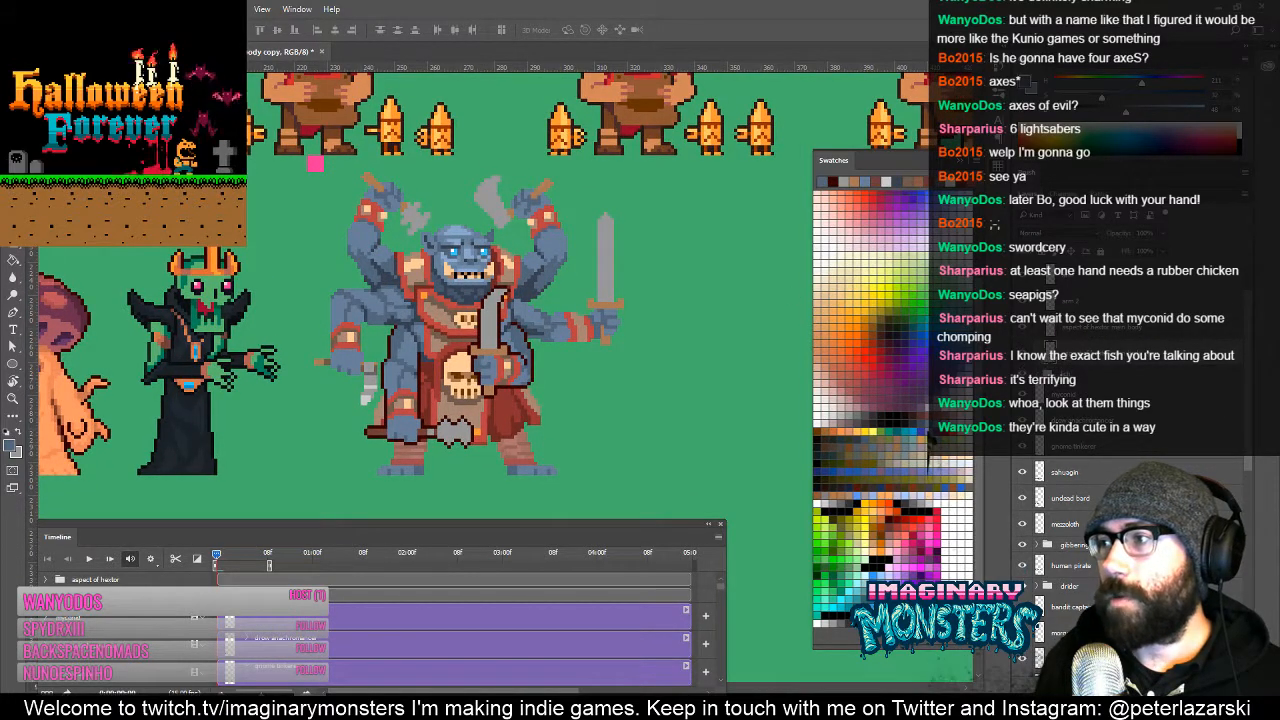
pyautogui.keyDown('ctrl'); pyautogui.click(1052, 355); pyautogui.keyUp('ctrl')
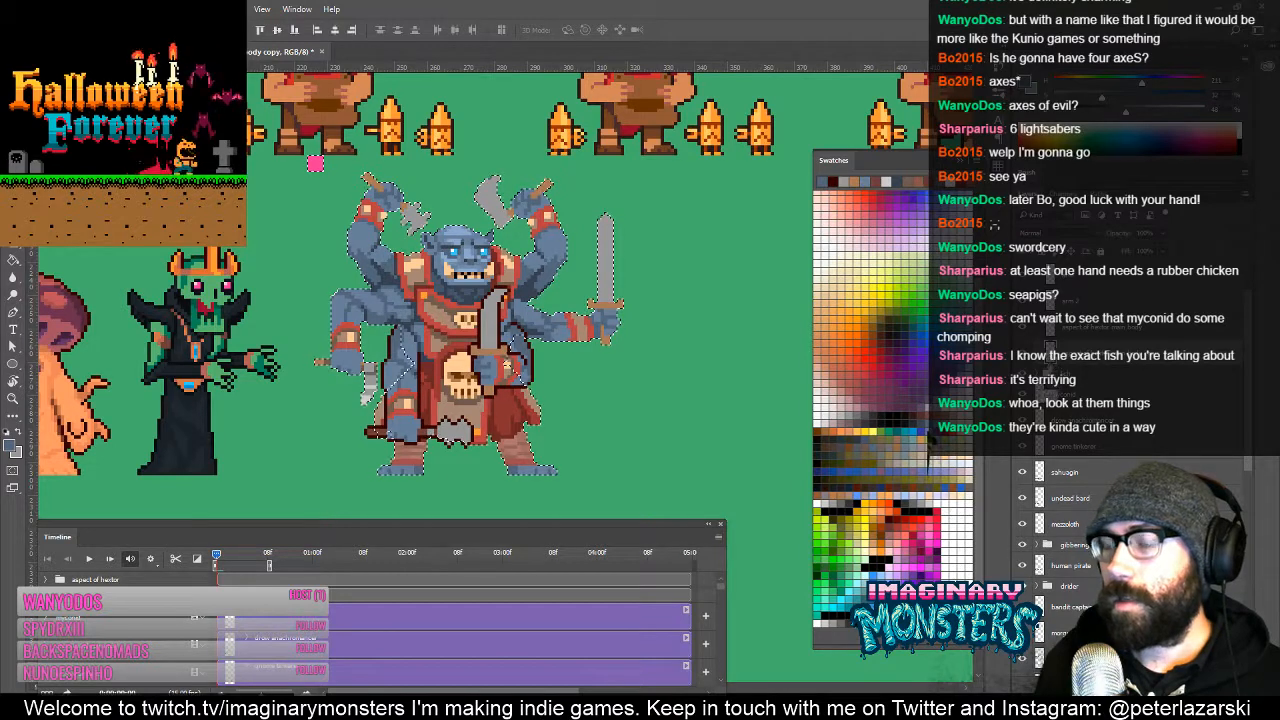
# Step: Pick up the dark maroon of the curved sword's outline as the painting colour
pyautogui.press('z')
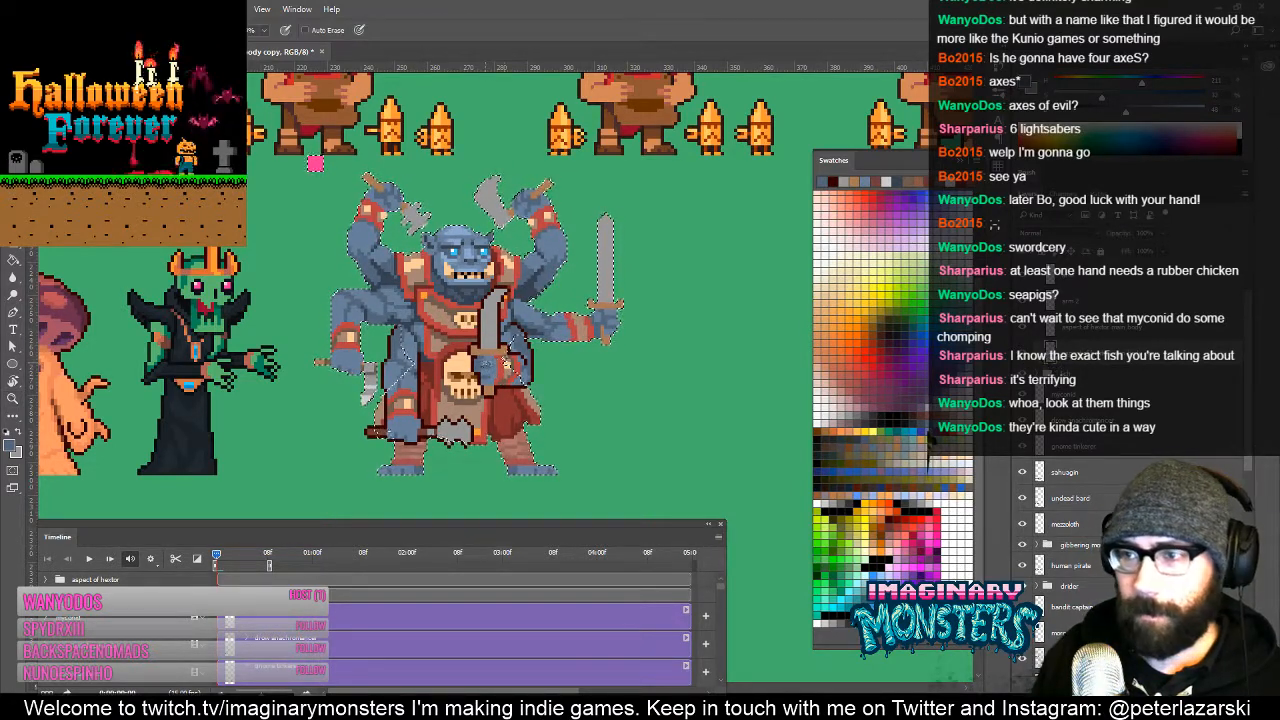
pyautogui.click(485, 362)
pyautogui.press('b')
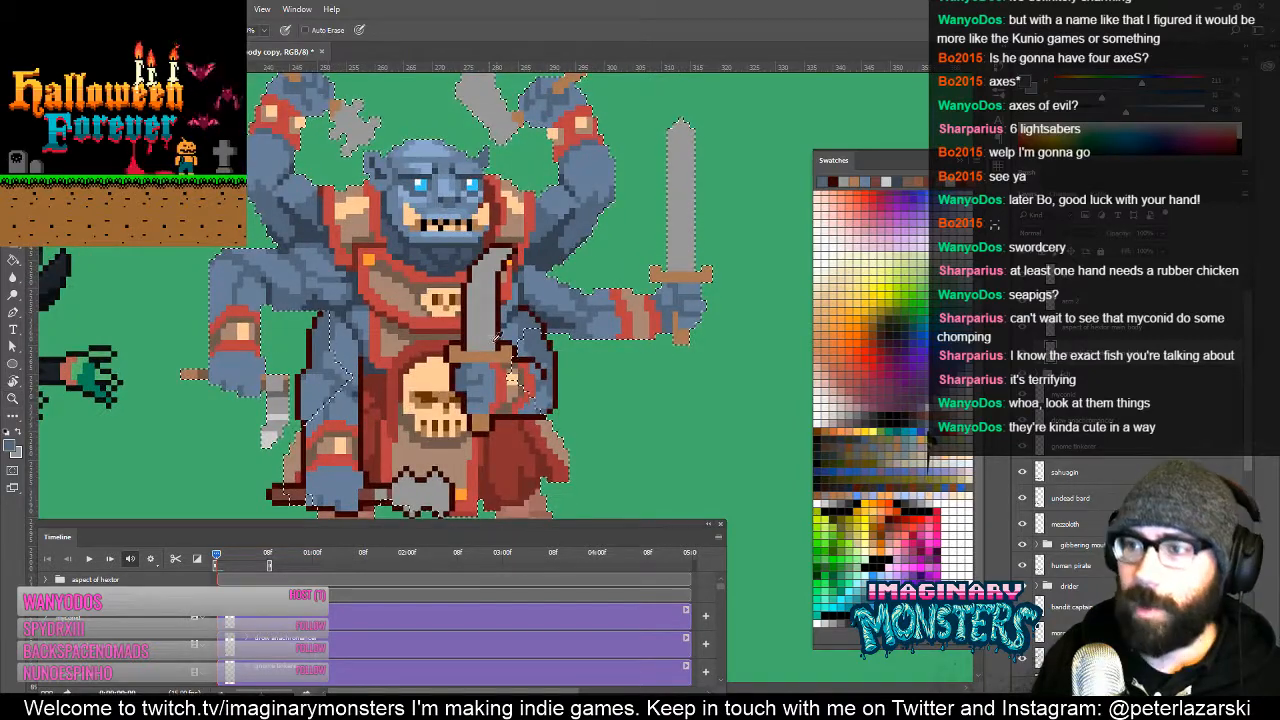
pyautogui.keyDown('alt'); pyautogui.click(467, 318); pyautogui.keyUp('alt')
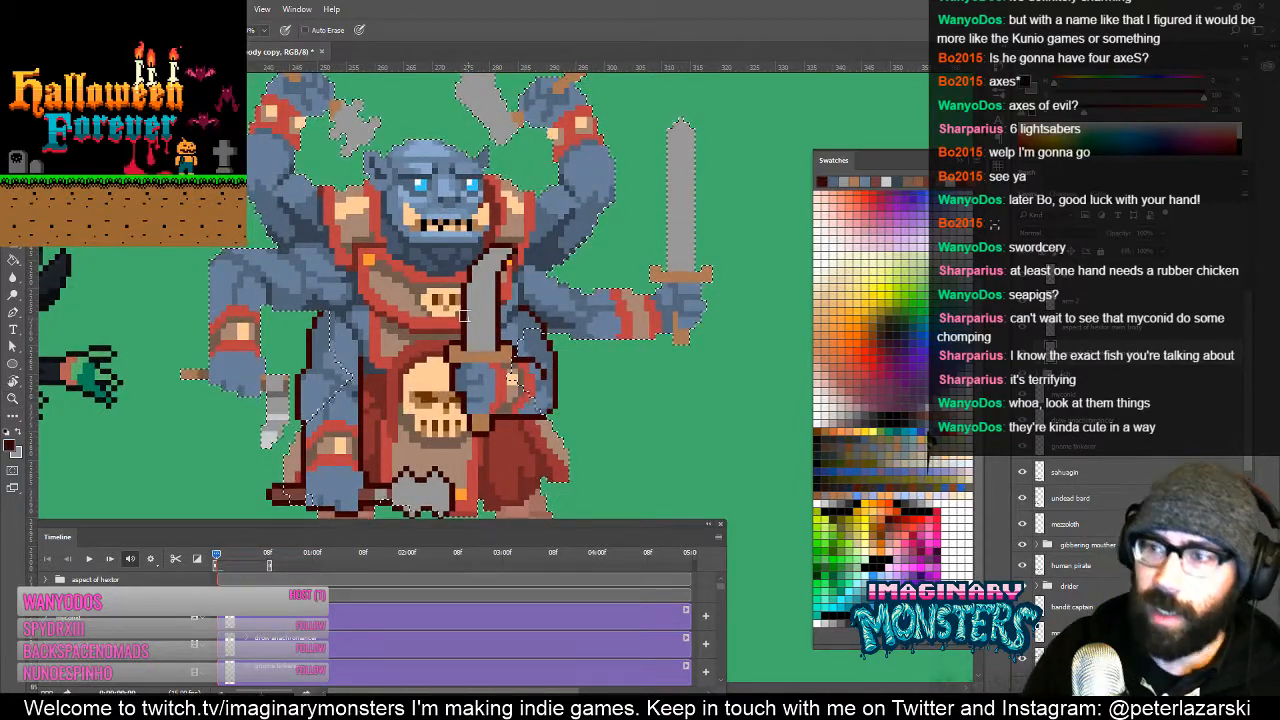
# Step: Shift the body-shaped selection and brush dark maroon beneath the body copy to outline one side of the arms, weapons and legs
pyautogui.press('z')
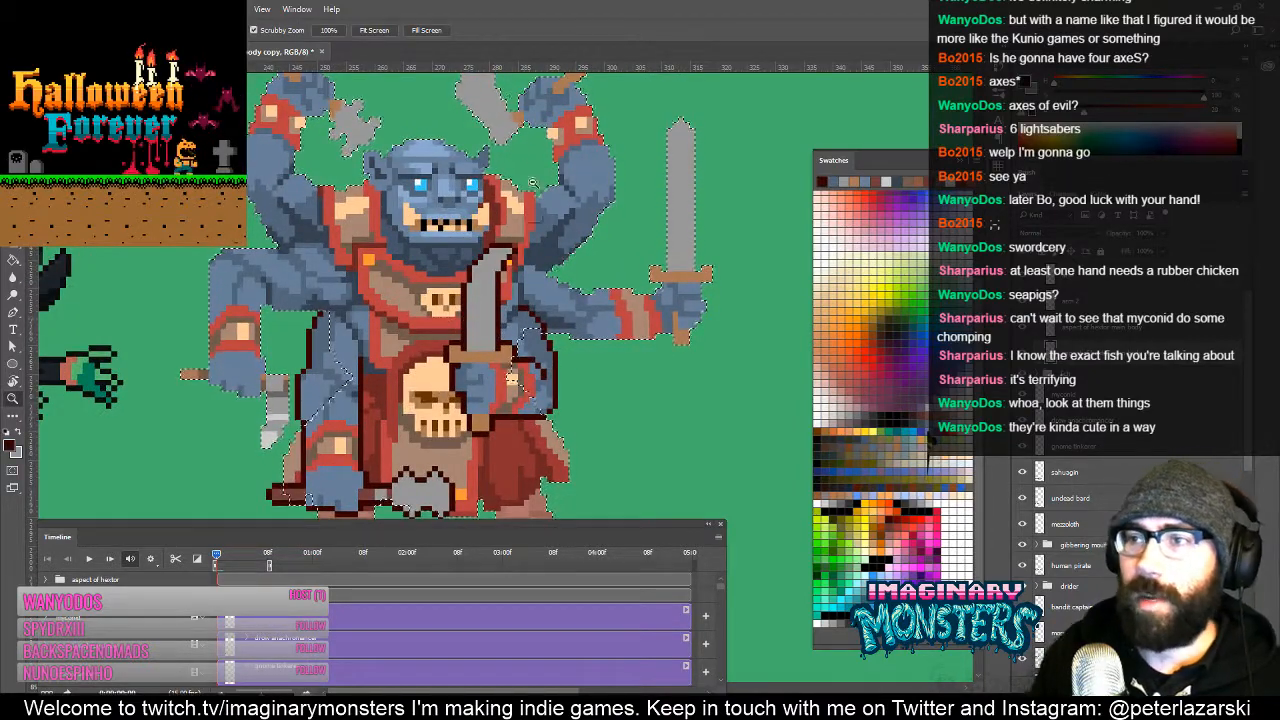
pyautogui.keyDown('alt'); pyautogui.click(564, 272); pyautogui.keyUp('alt')
pyautogui.keyDown('alt'); pyautogui.click(564, 272); pyautogui.keyUp('alt')
pyautogui.keyDown('alt'); pyautogui.click(564, 272); pyautogui.keyUp('alt')
pyautogui.moveTo(564, 272); pyautogui.dragTo(517, 259)
pyautogui.press('m')
pyautogui.press('b')
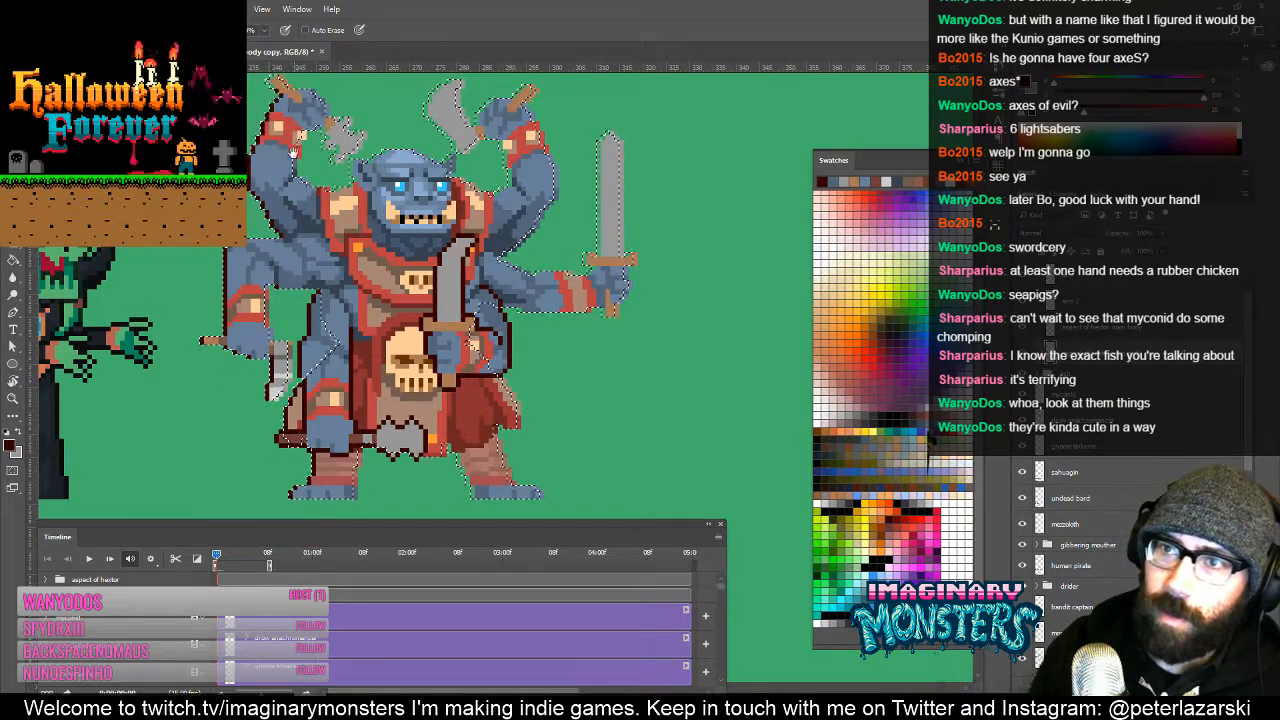
pyautogui.moveTo(292, 152); pyautogui.dragTo(260, 188)
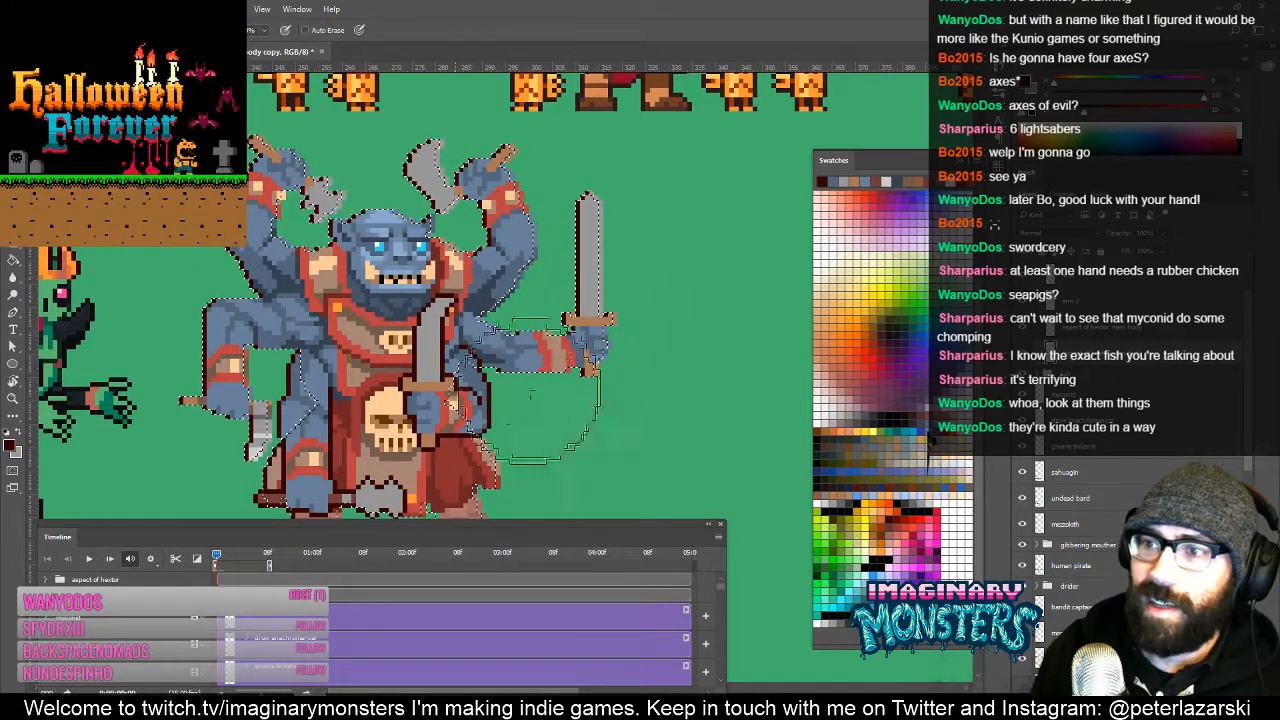
pyautogui.moveTo(428, 424); pyautogui.dragTo(440, 294)
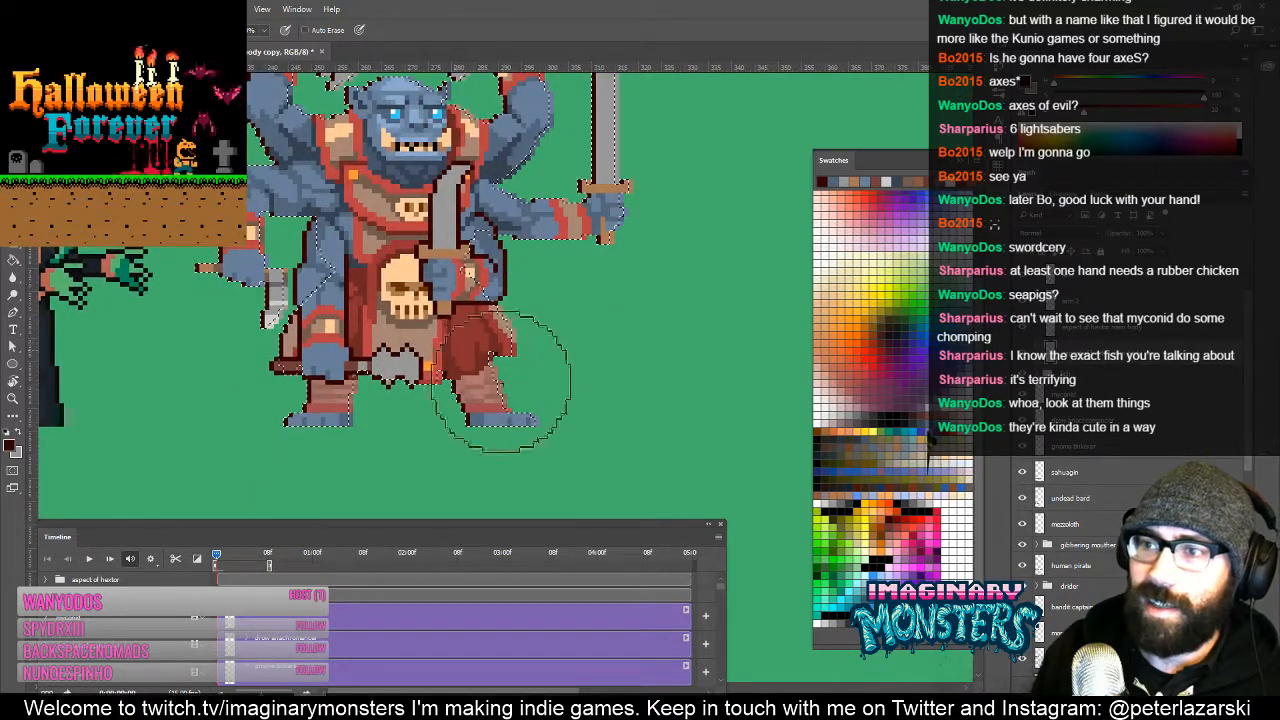
pyautogui.moveTo(453, 214); pyautogui.dragTo(444, 331)
# Step: Shift the body-shaped selection again and brush dark maroon along further sides of the ogre's arms, weapons and legs
pyautogui.press('m')
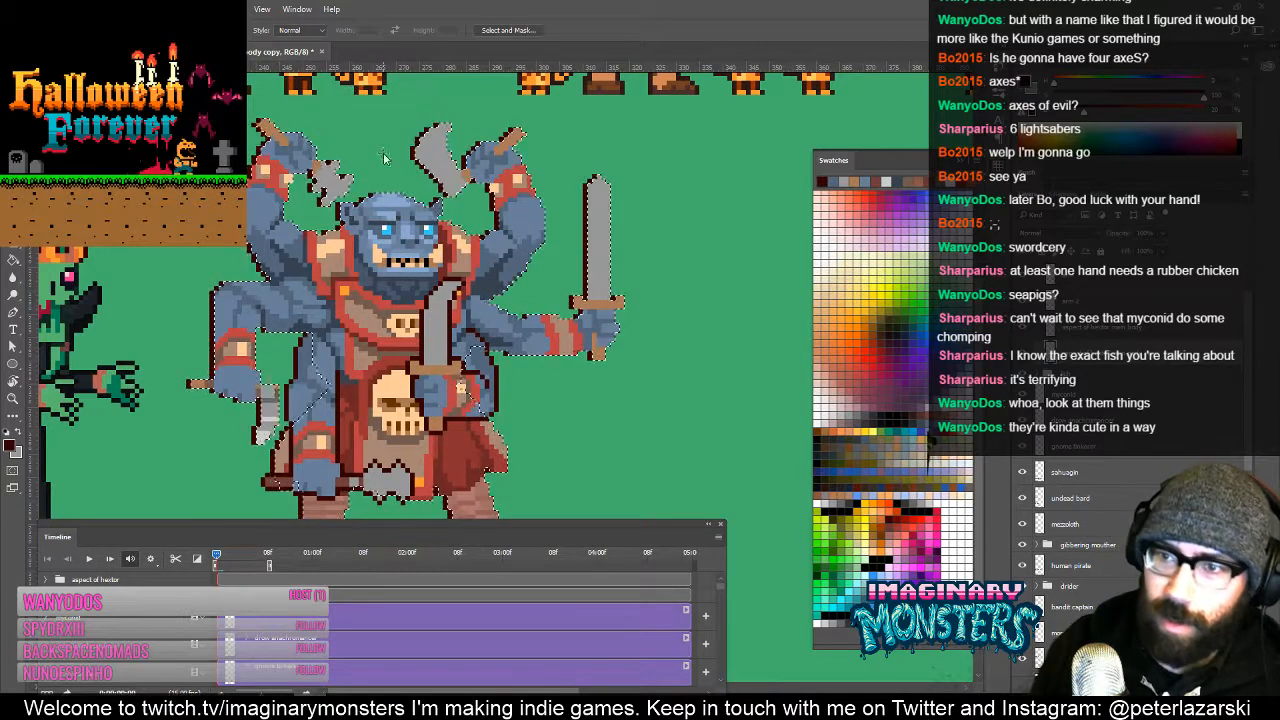
pyautogui.press('b')
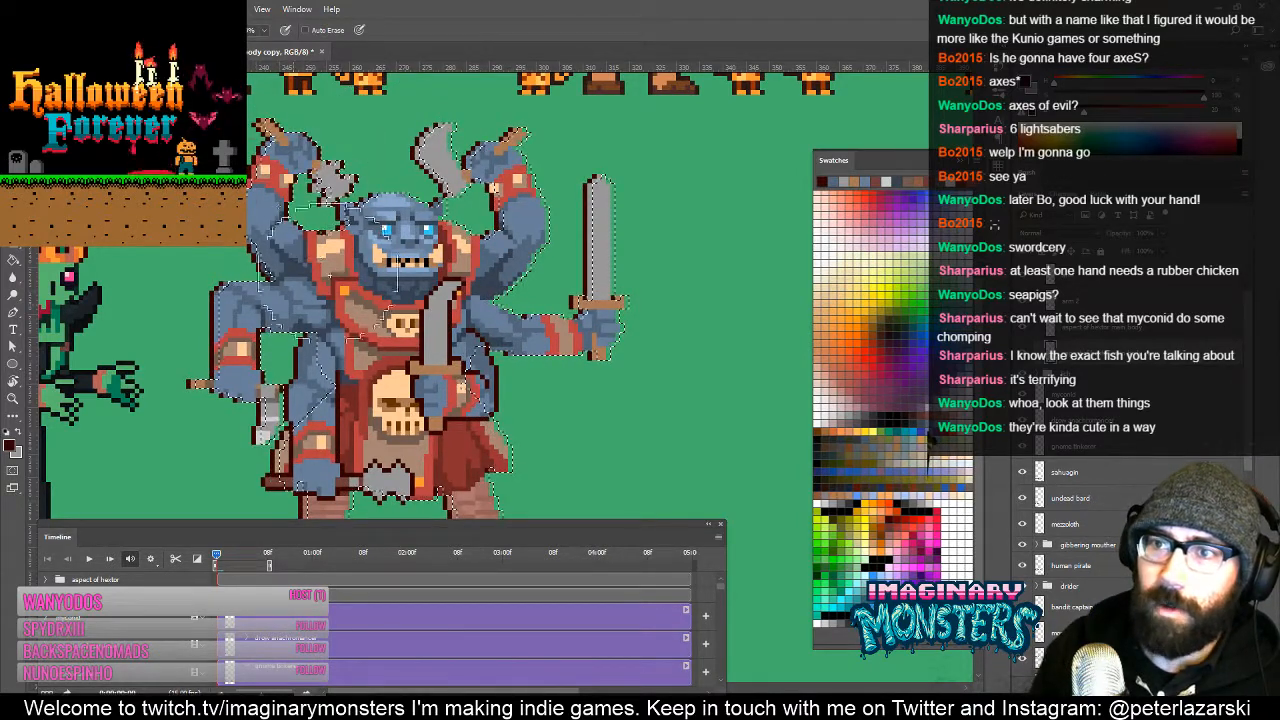
pyautogui.moveTo(305, 497); pyautogui.dragTo(327, 379)
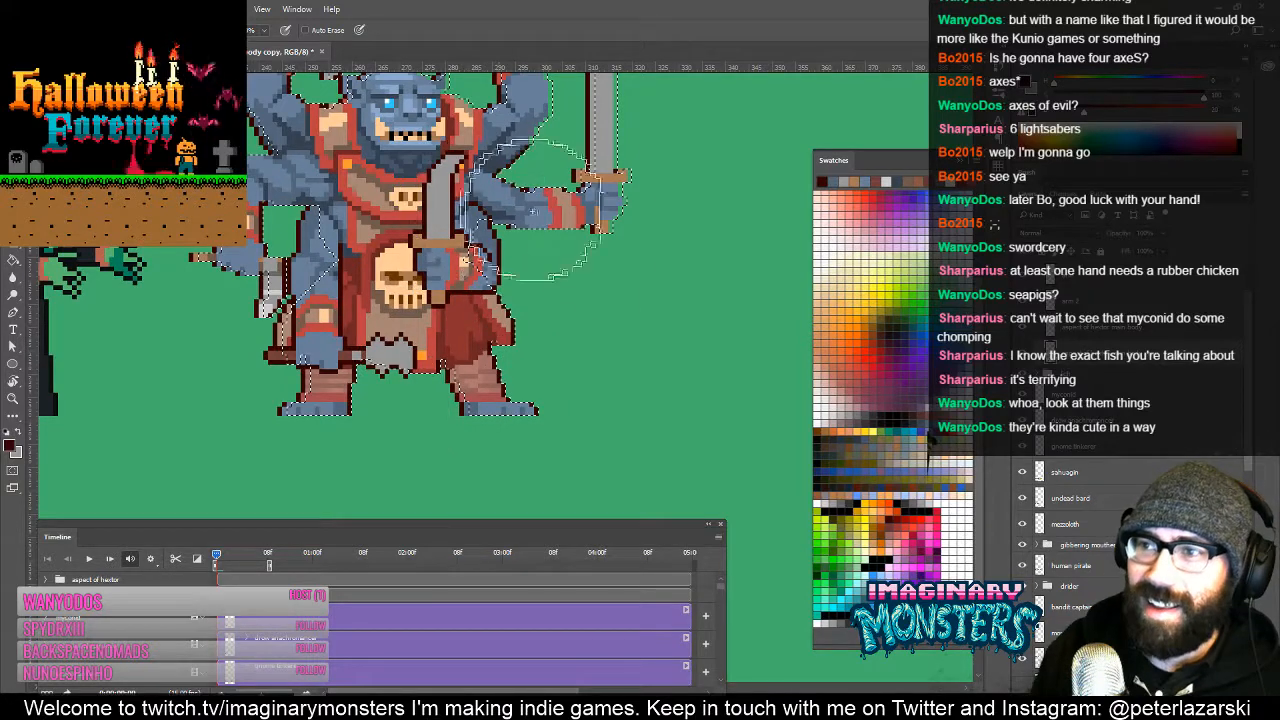
pyautogui.moveTo(637, 195); pyautogui.dragTo(634, 336)
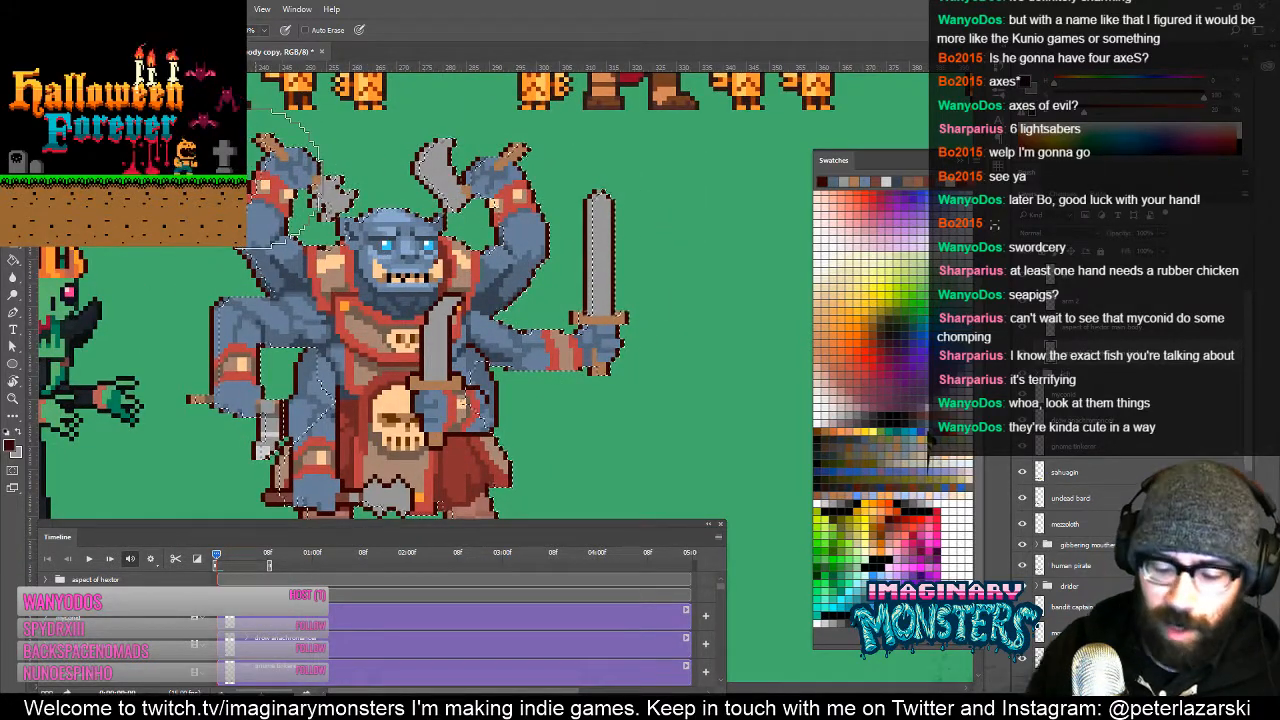
pyautogui.moveTo(389, 372); pyautogui.dragTo(385, 262)
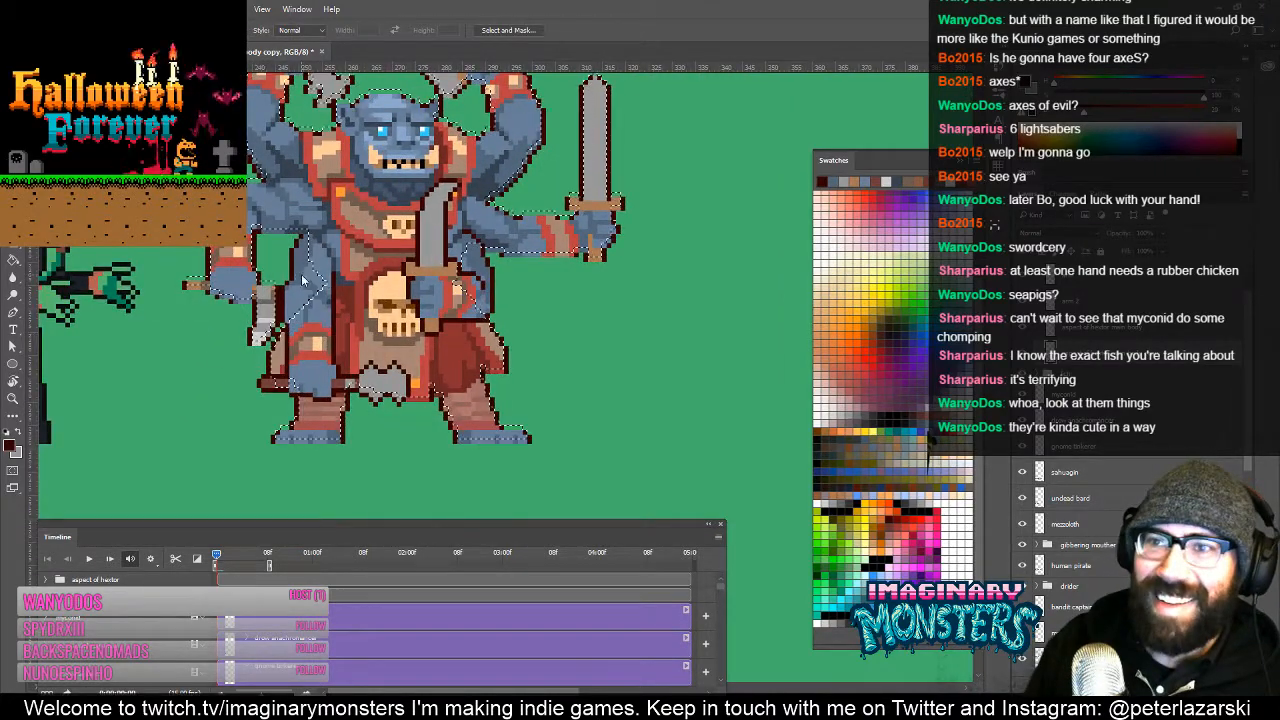
pyautogui.moveTo(315, 222); pyautogui.dragTo(353, 293)
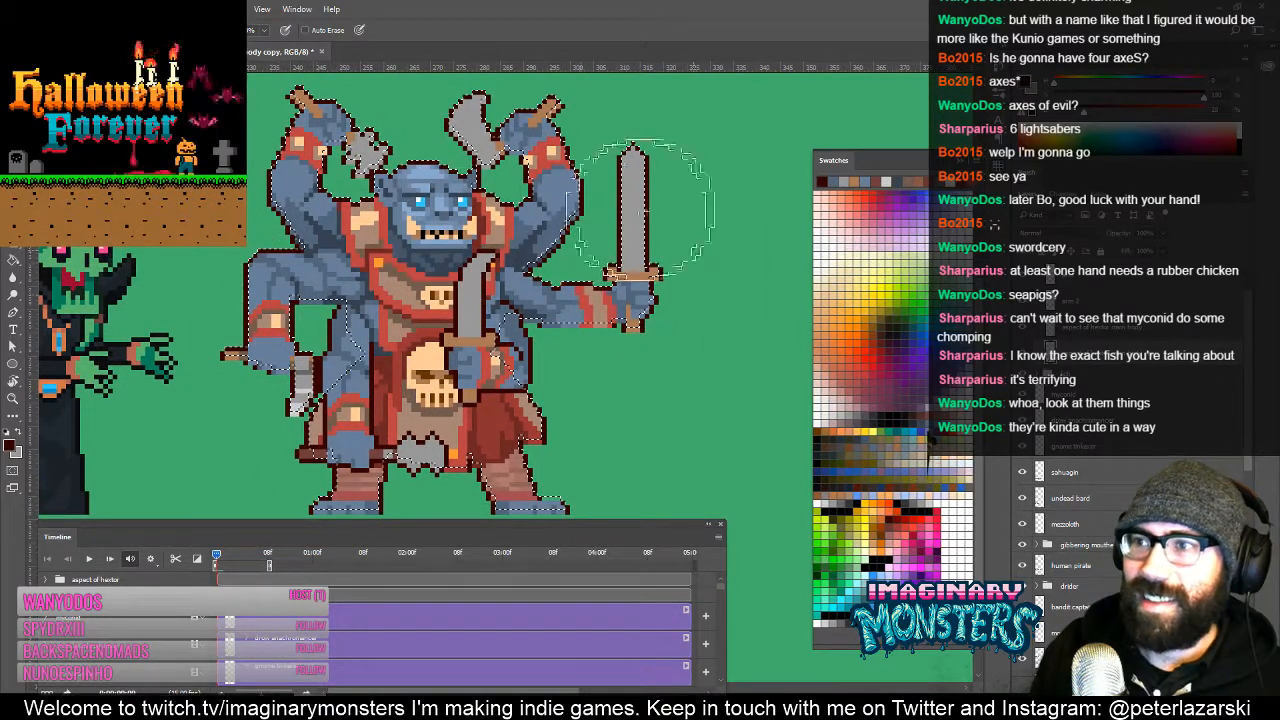
pyautogui.moveTo(466, 318); pyautogui.dragTo(432, 210)
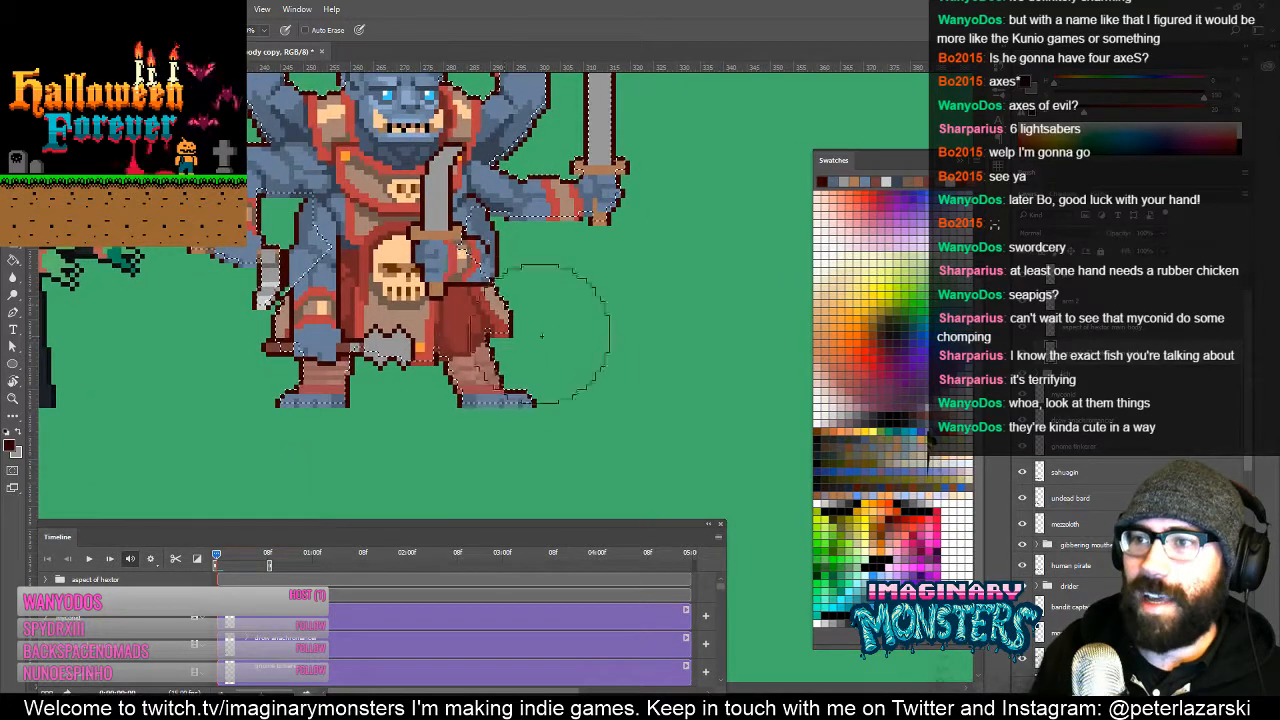
# Step: Offset the silhouette selection once more and brush the remaining dark maroon outline around the head, raised arms and lower body
pyautogui.scroll(3, 545, 225)
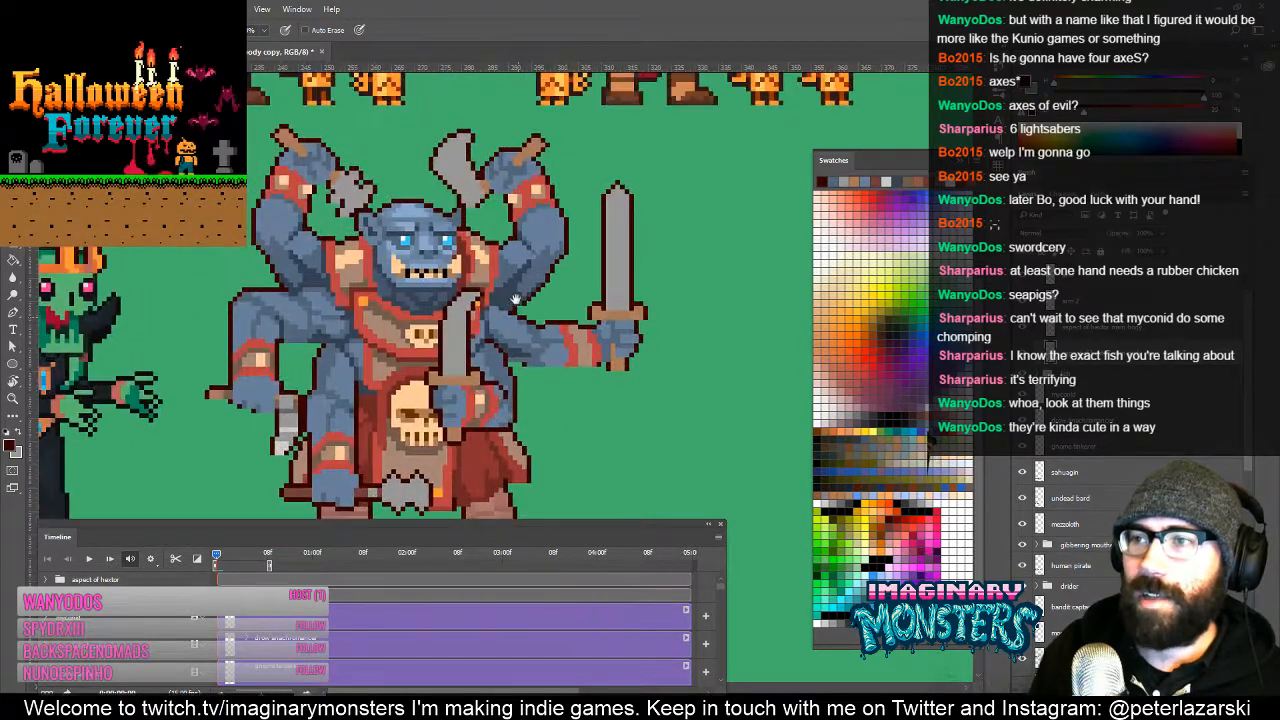
pyautogui.press('m')
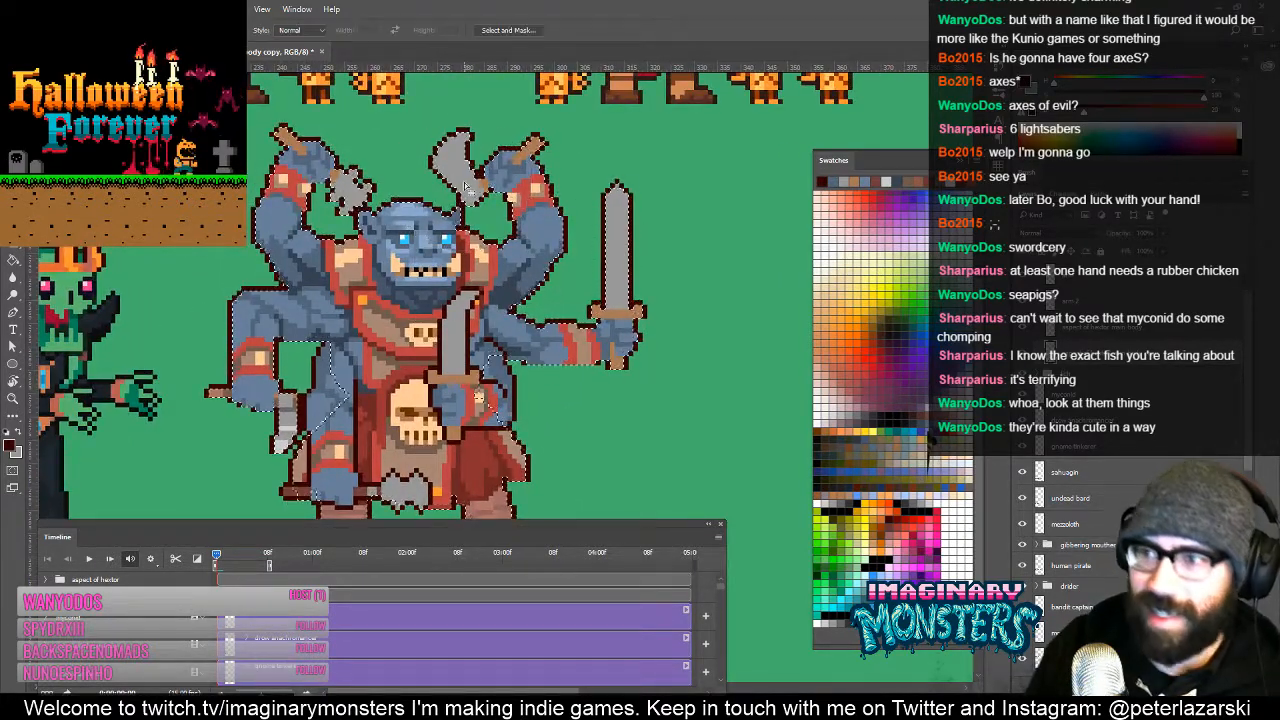
pyautogui.hscroll(-1, 463, 180)
pyautogui.press('b')
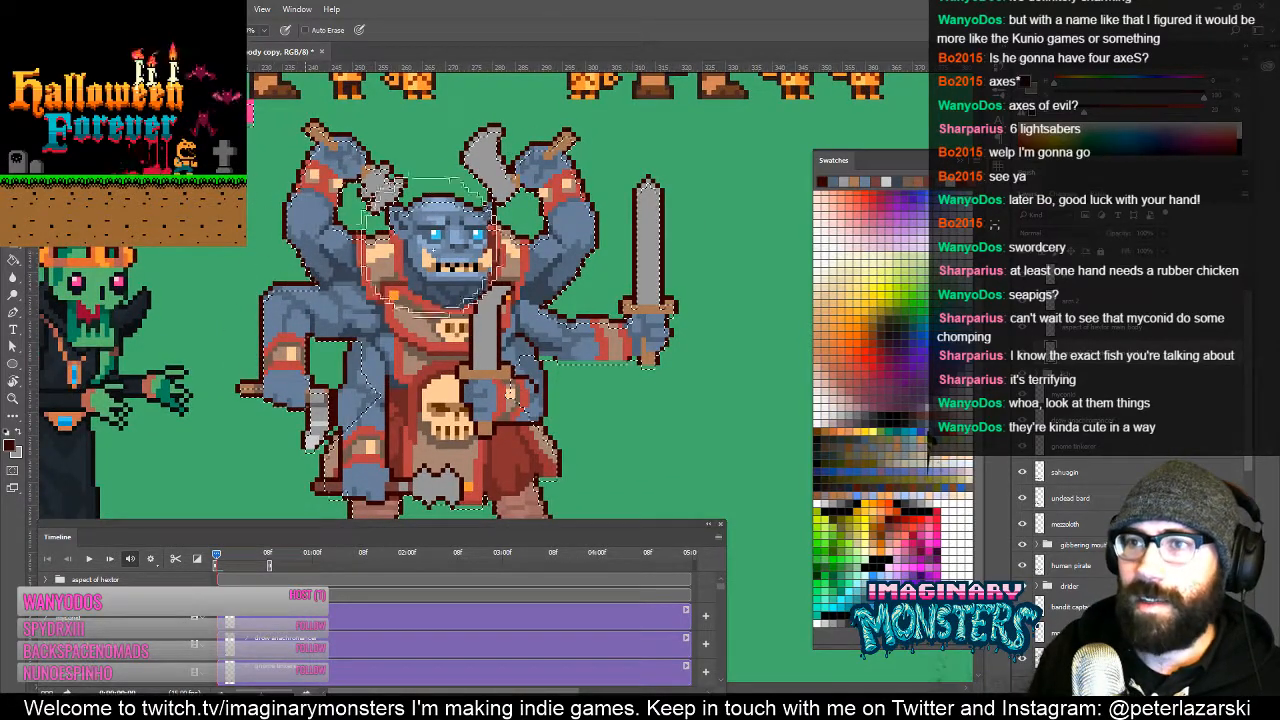
pyautogui.scroll(-3, 605, 318)
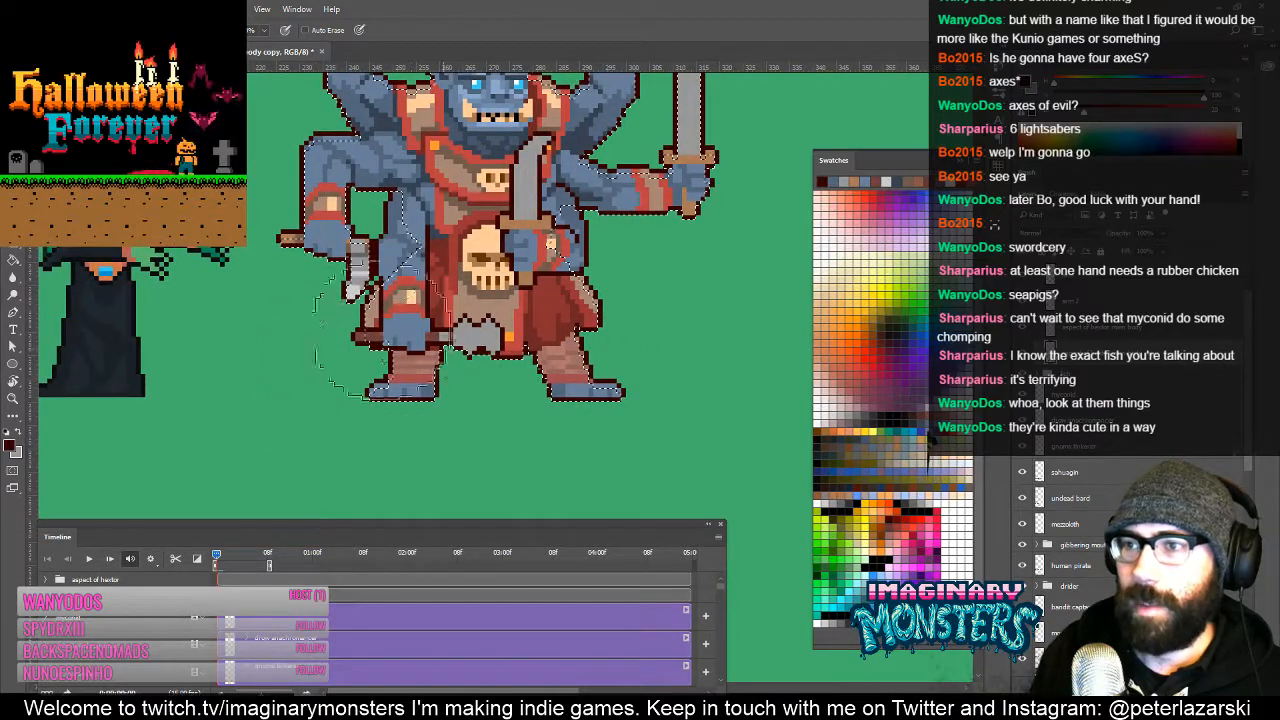
pyautogui.scroll(3, 462, 190)
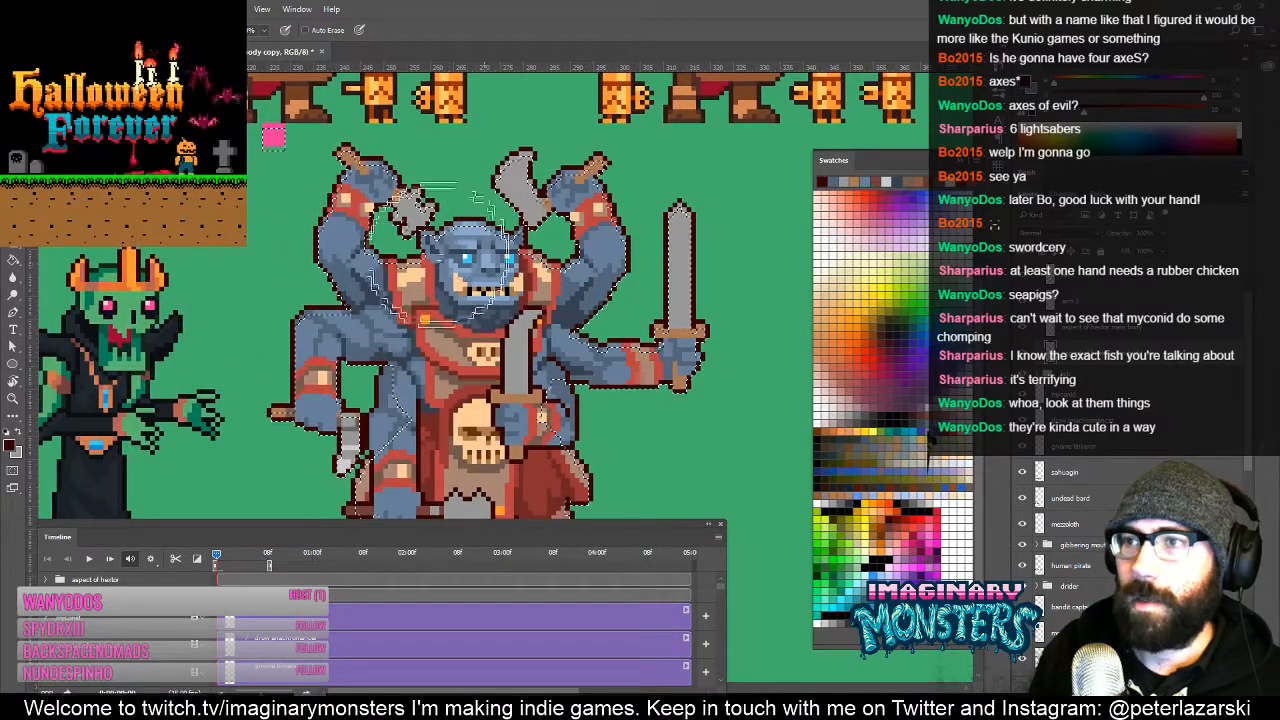
# Step: Erase the dark maroon outline directly beneath both of the ogre's feet
pyautogui.hotkey('ctrl', 'space')
pyautogui.moveTo(590, 316); pyautogui.dragTo(572, 336)
pyautogui.press('space')
pyautogui.moveTo(464, 462); pyautogui.dragTo(505, 305)
pyautogui.hotkey('ctrl', 'space')
pyautogui.moveTo(462, 395); pyautogui.dragTo(540, 398)
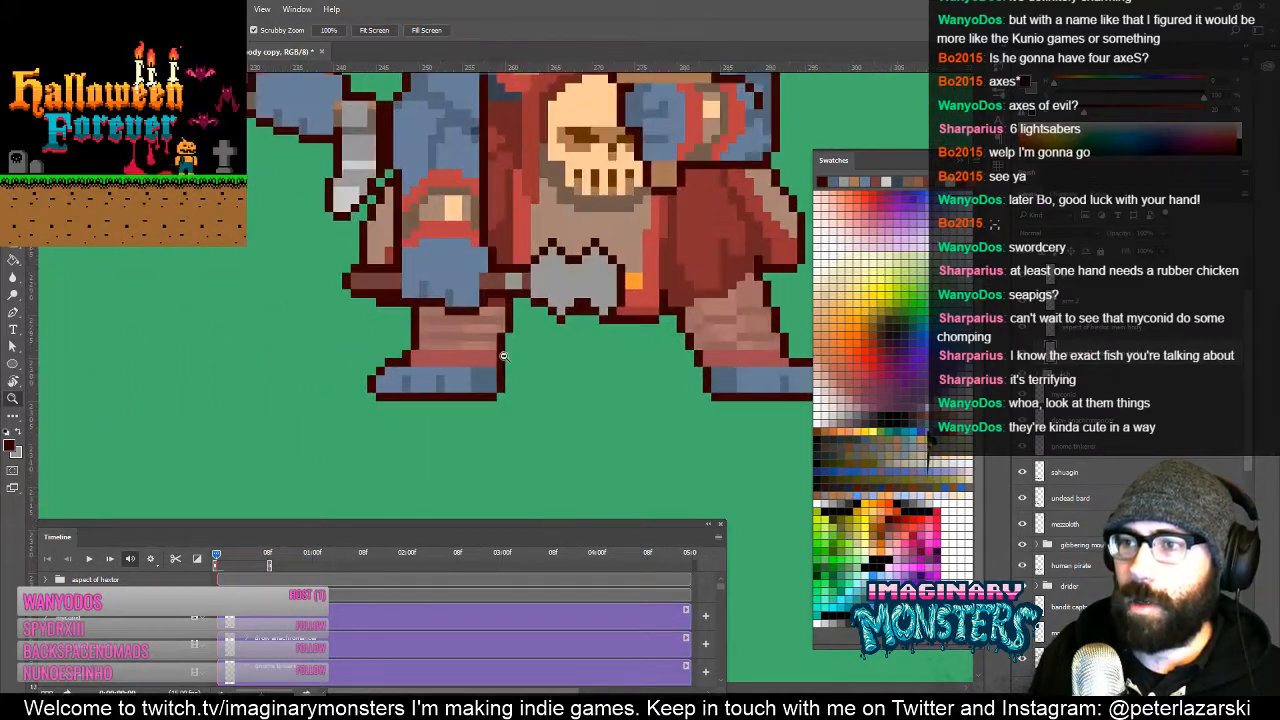
pyautogui.moveTo(448, 402)
pyautogui.mouseDown()
pyautogui.moveTo(901, 424)
pyautogui.moveTo(863, 427)
pyautogui.mouseUp()
pyautogui.press('space')
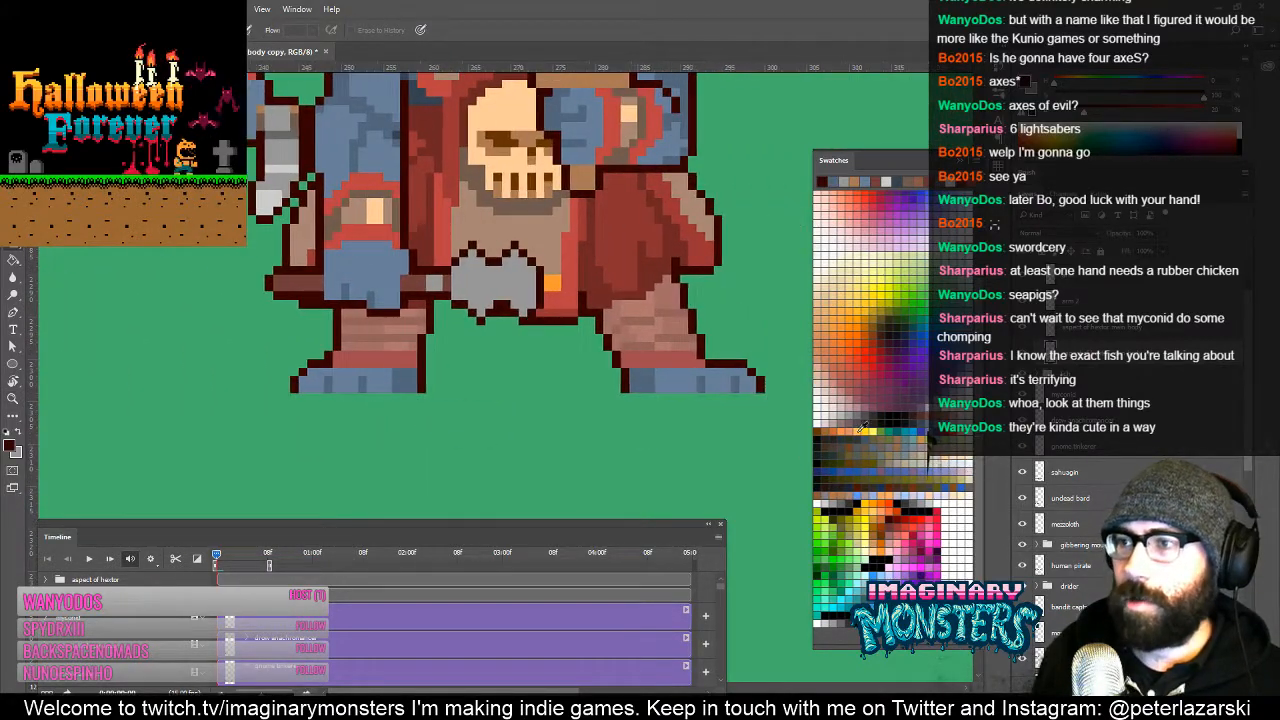
# Step: Examine the finished outline around the whole ogre, from the feet up to the raised weapons
pyautogui.moveTo(545, 350); pyautogui.dragTo(555, 485)
pyautogui.moveTo(541, 145); pyautogui.dragTo(547, 416)
pyautogui.moveTo(538, 366); pyautogui.dragTo(569, 252)
pyautogui.hotkey('alt', 'space')
pyautogui.click(440, 314)
pyautogui.click(440, 314)
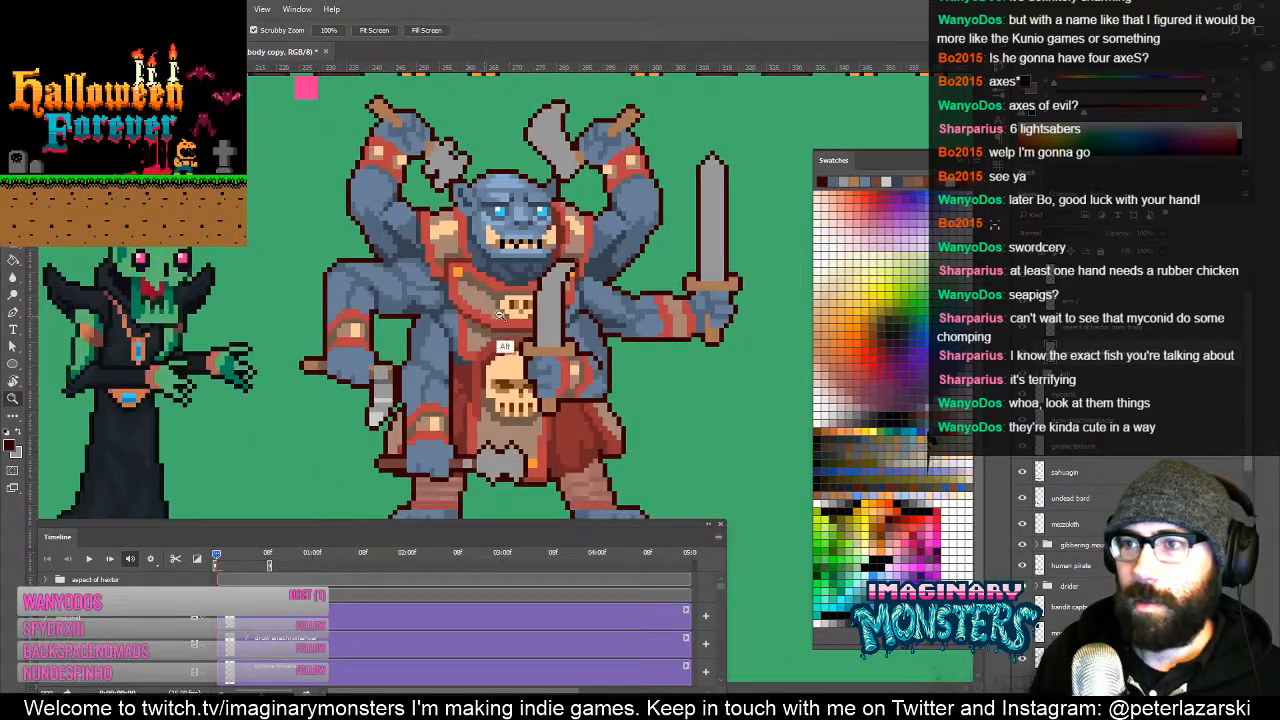
pyautogui.click(440, 314)
pyautogui.moveTo(468, 341); pyautogui.dragTo(451, 303)
# Step: Lasso the lowered knife-holding arm with its outline on the body copy layer and nudge it one pixel away from the body
pyautogui.click(432, 383)
pyautogui.click(412, 348)
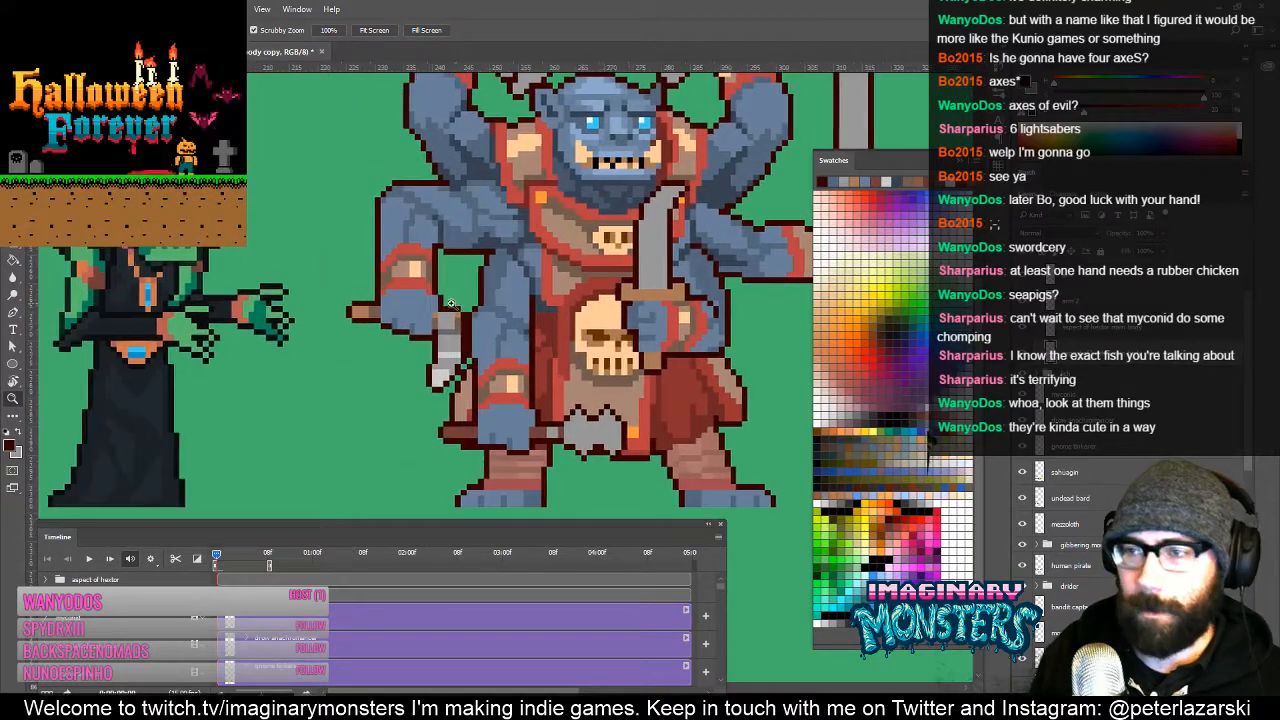
pyautogui.click(458, 309)
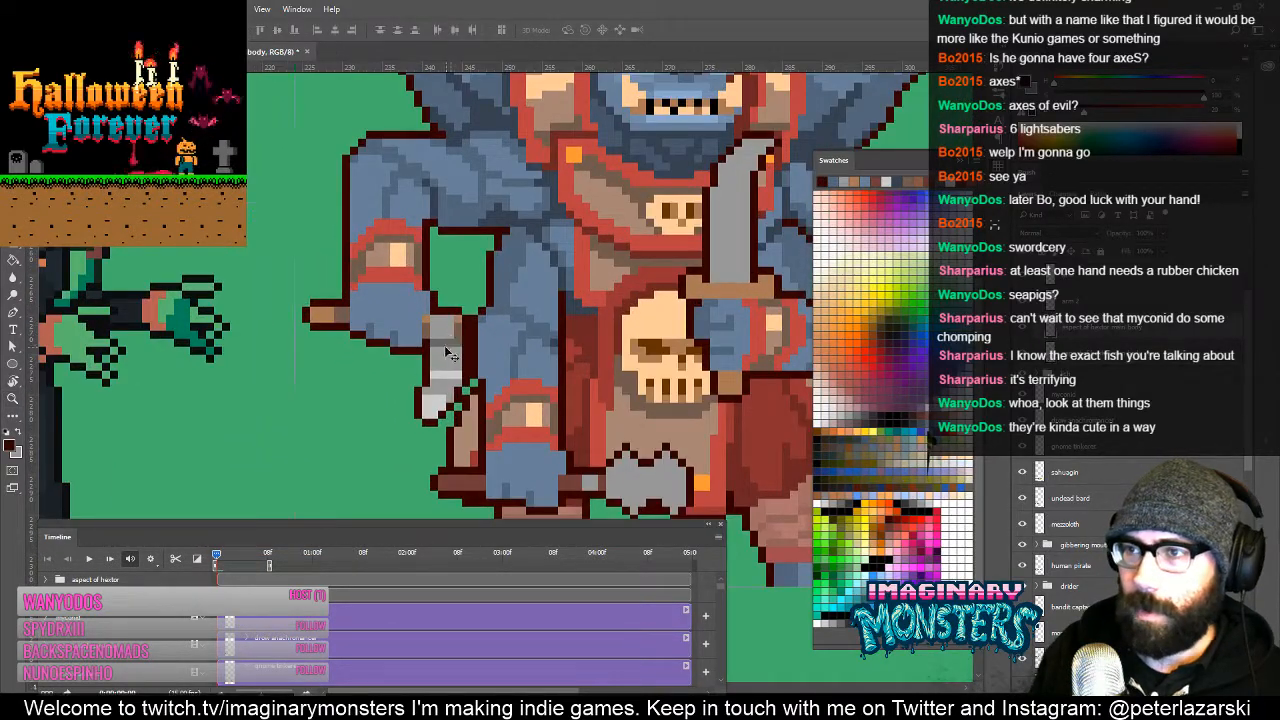
pyautogui.press('m')
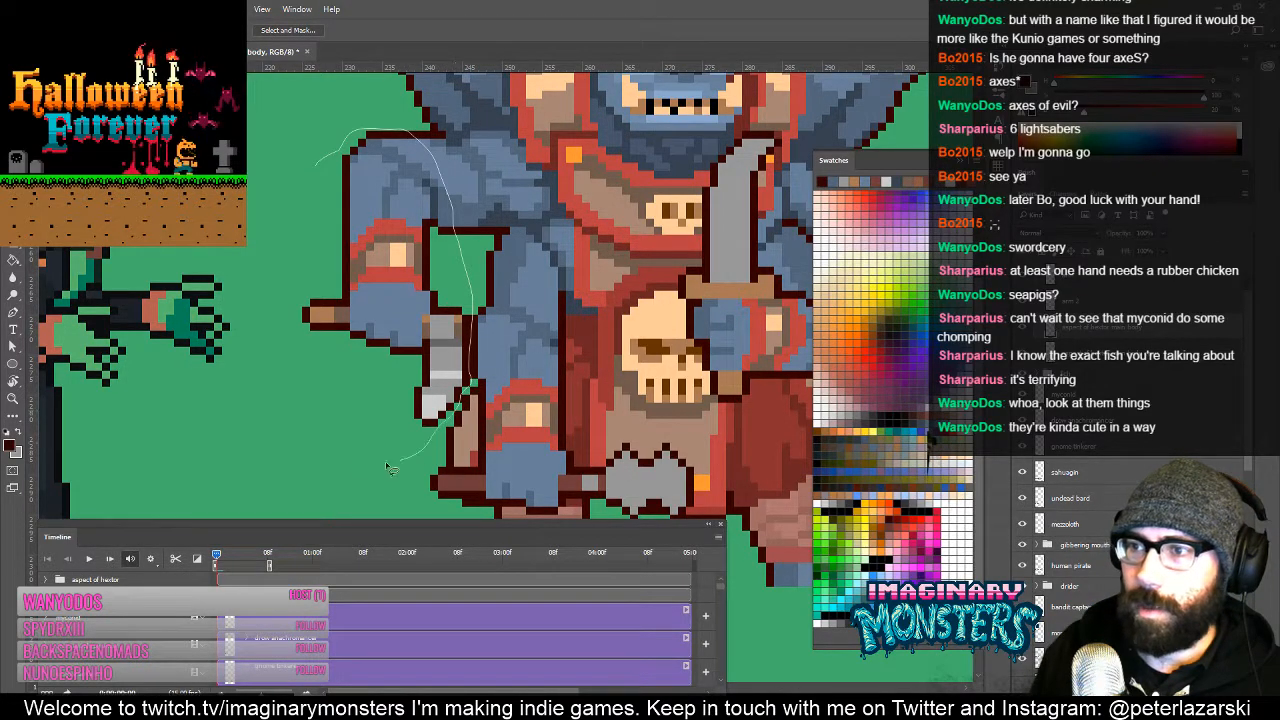
pyautogui.moveTo(390, 468); pyautogui.dragTo(285, 362)
pyautogui.press('v')
pyautogui.press('Left')
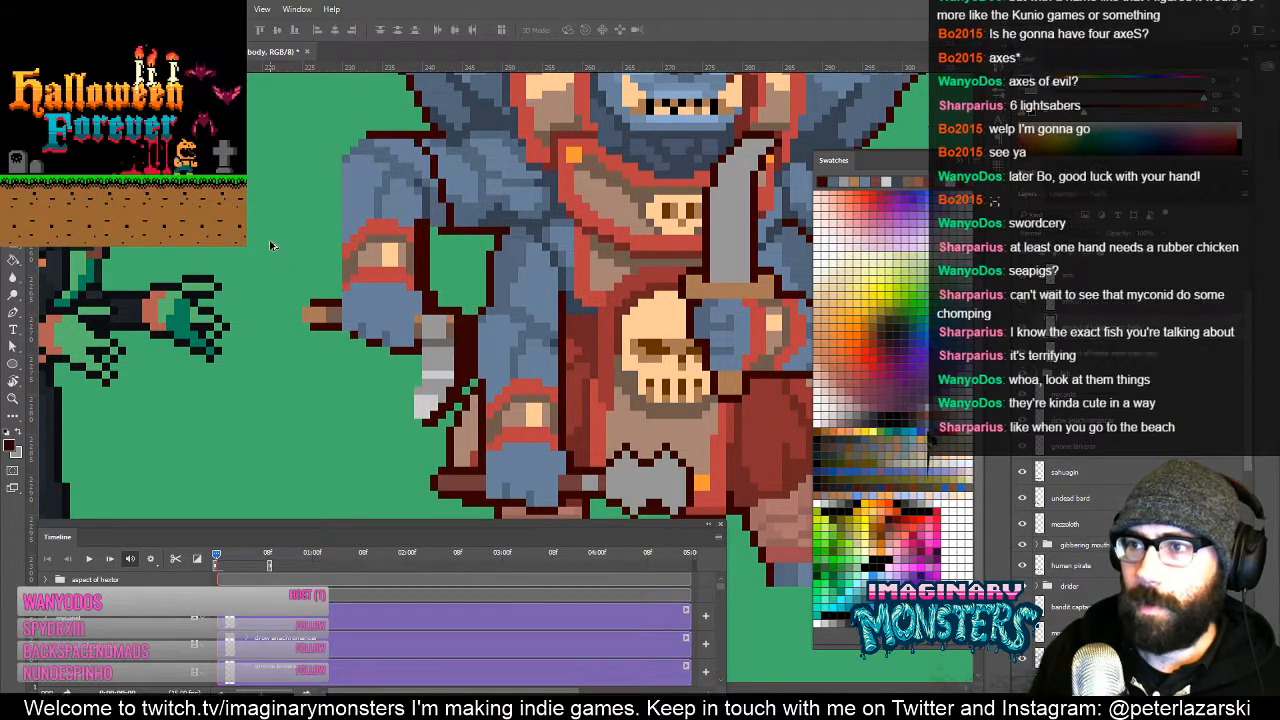
pyautogui.press('Right')
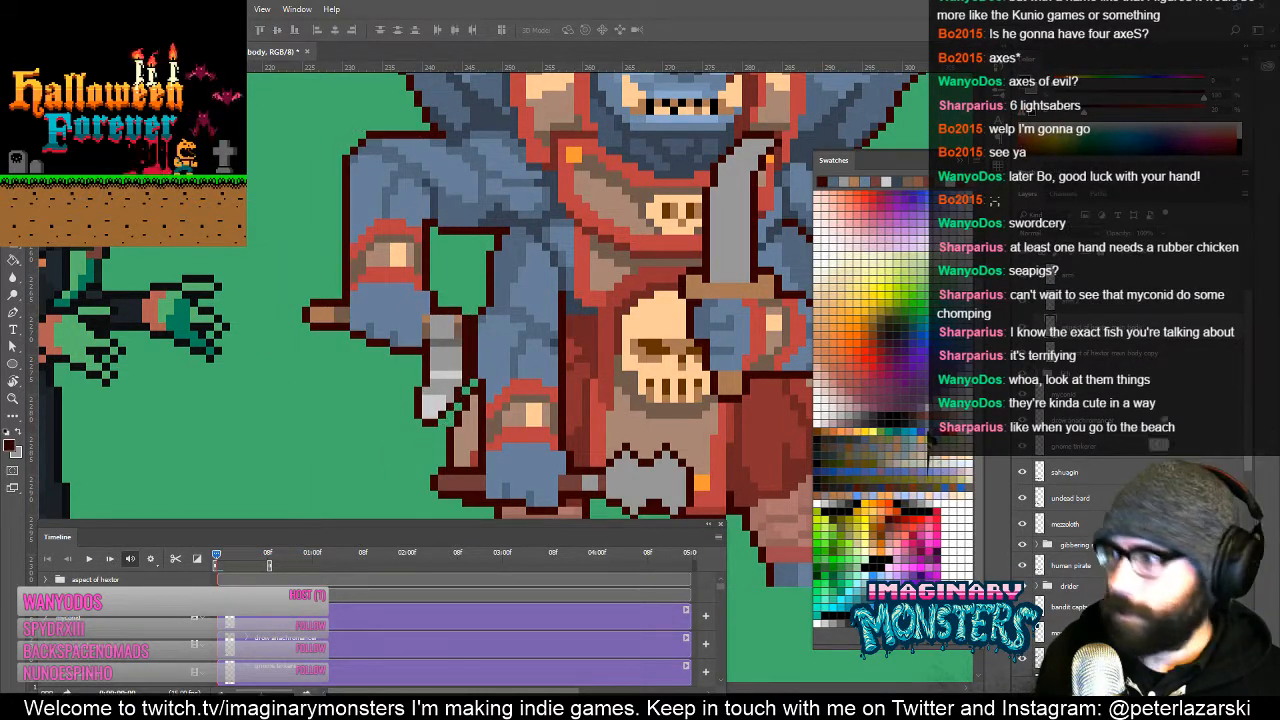
pyautogui.scroll(-1, 1192, 436)
pyautogui.hotkey('ctrl', 'z')
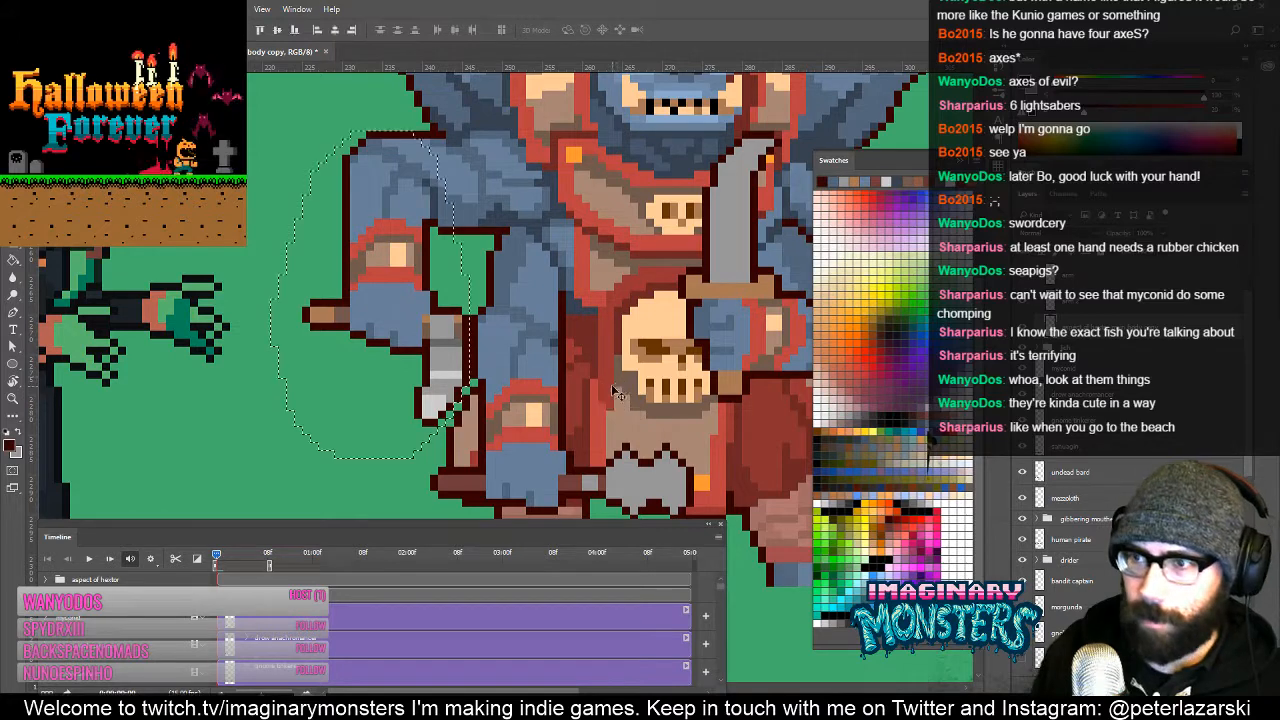
pyautogui.press('Left')
pyautogui.hotkey('ctrl', 'd')
# Step: Shrink the brush to pixel size and reshape the maroon outline under the moved arm's elbow, painting one pixel and erasing another
pyautogui.press('b')
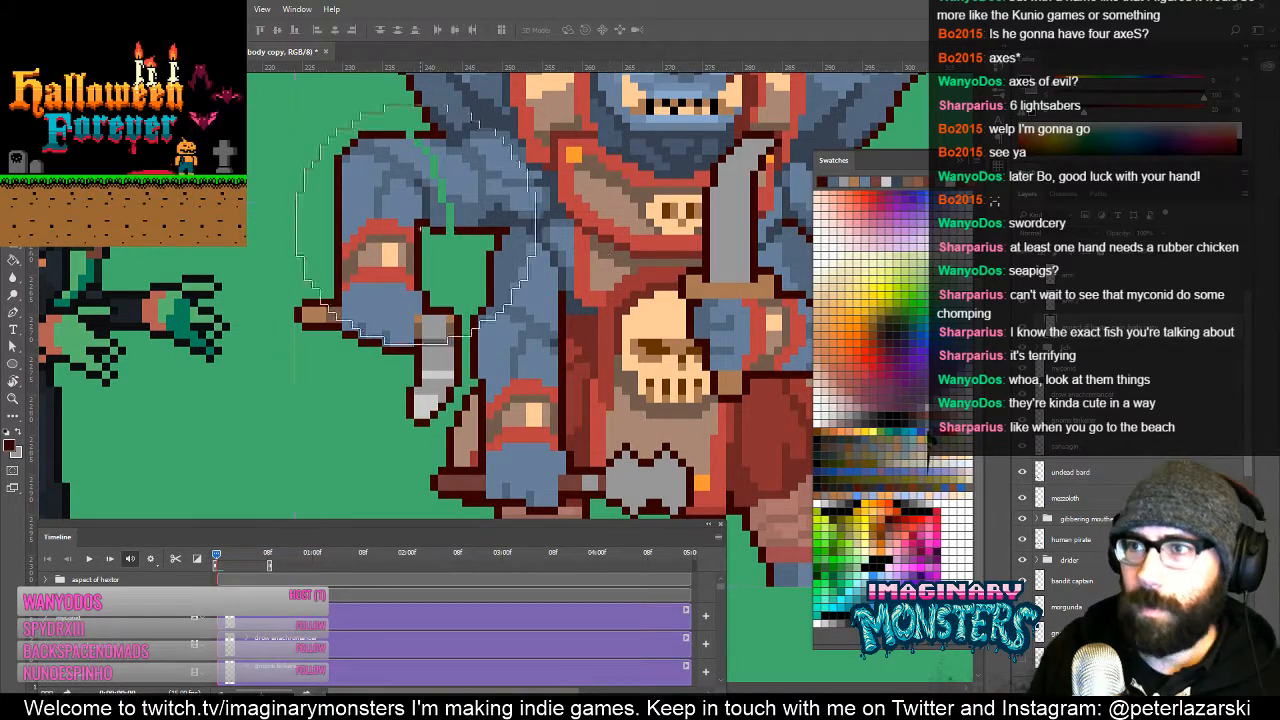
pyautogui.press('[')
pyautogui.press('[')
pyautogui.press('[')
pyautogui.press('[')
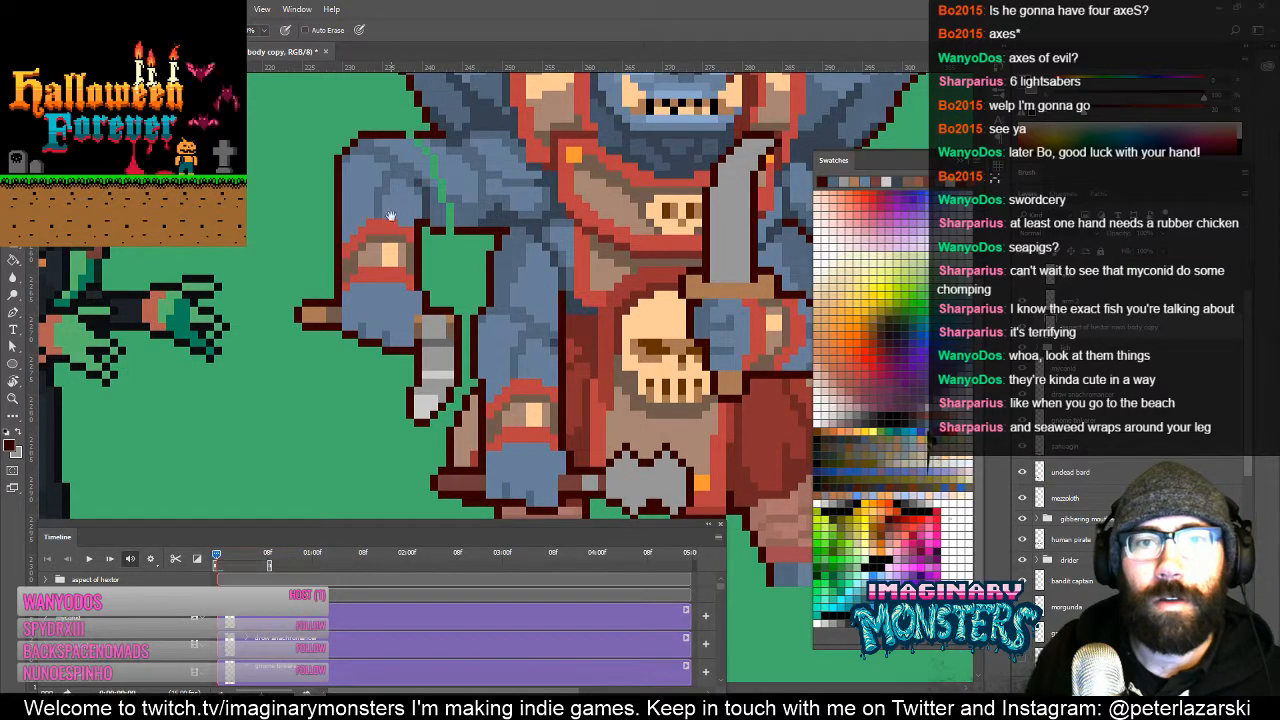
pyautogui.moveTo(453, 267); pyautogui.dragTo(441, 314)
pyautogui.press('z')
pyautogui.moveTo(435, 269); pyautogui.dragTo(452, 261)
pyautogui.keyDown('alt'); pyautogui.click(403, 258); pyautogui.keyUp('alt')
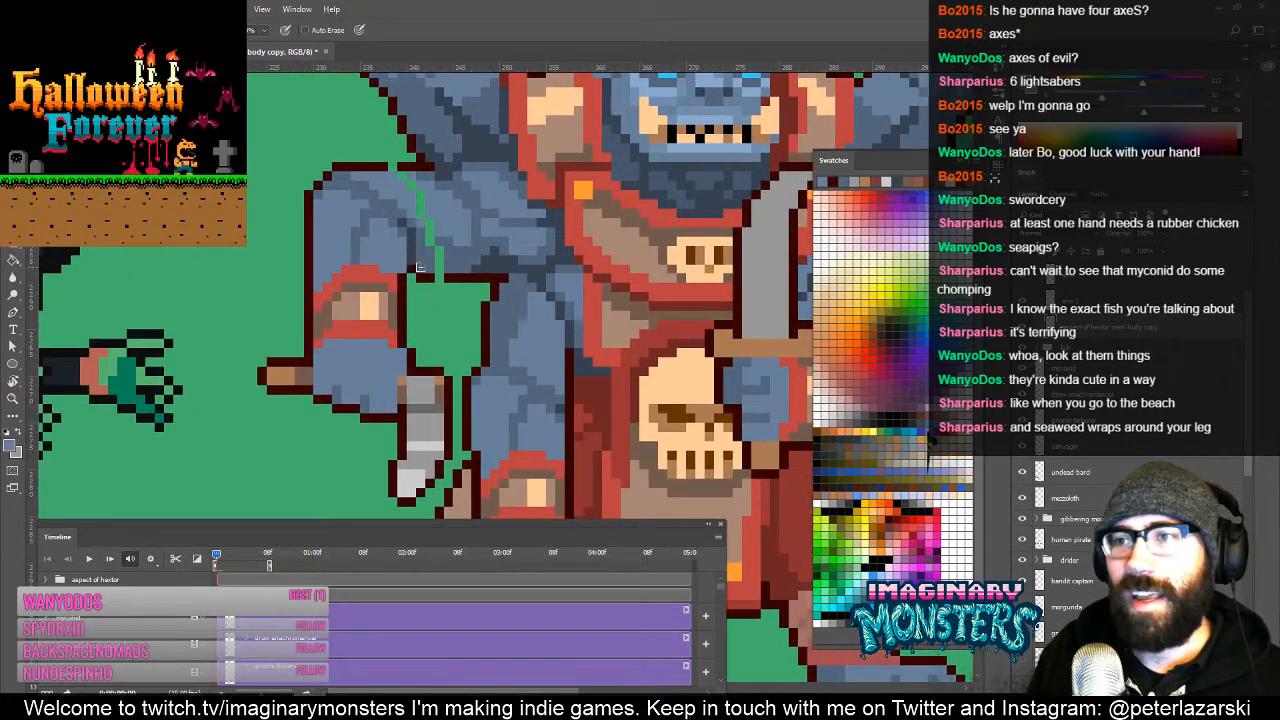
pyautogui.keyDown('alt'); pyautogui.click(427, 277); pyautogui.keyUp('alt')
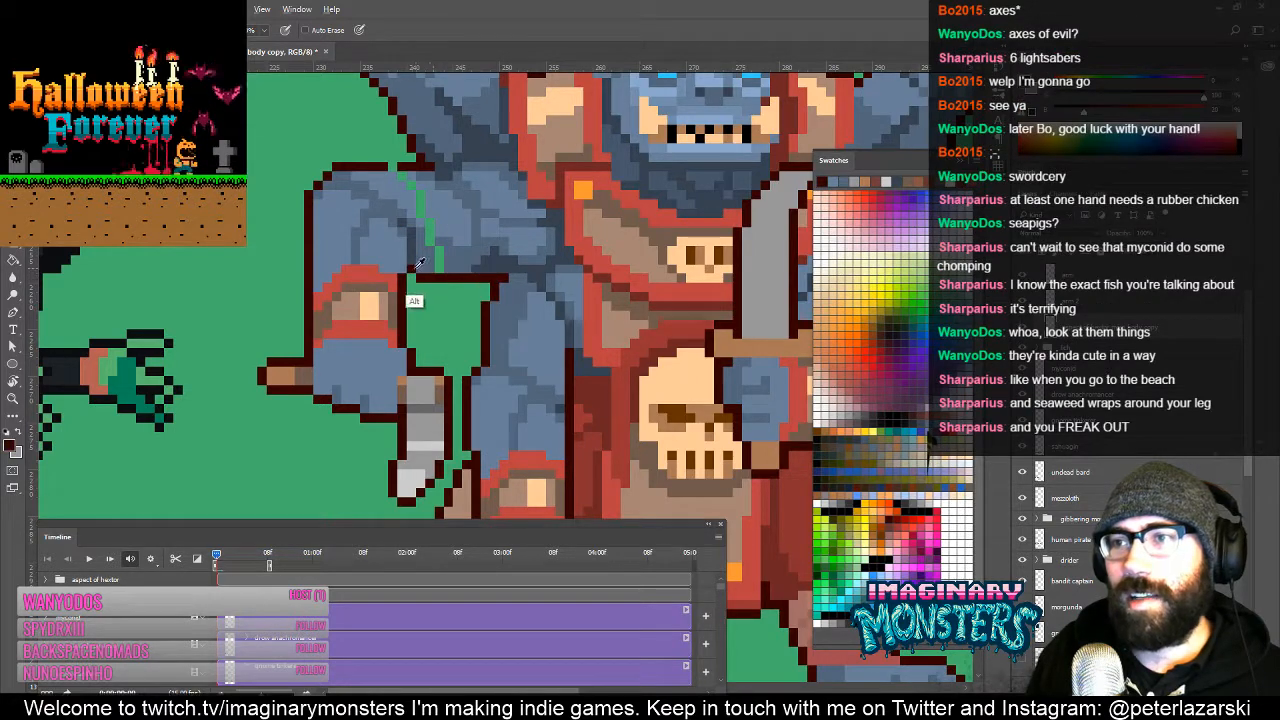
pyautogui.keyDown('alt'); pyautogui.click(416, 268); pyautogui.keyUp('alt')
pyautogui.click(421, 270)
pyautogui.keyDown('alt'); pyautogui.click(426, 276); pyautogui.keyUp('alt')
pyautogui.press('e')
pyautogui.click(421, 279)
pyautogui.press('z')
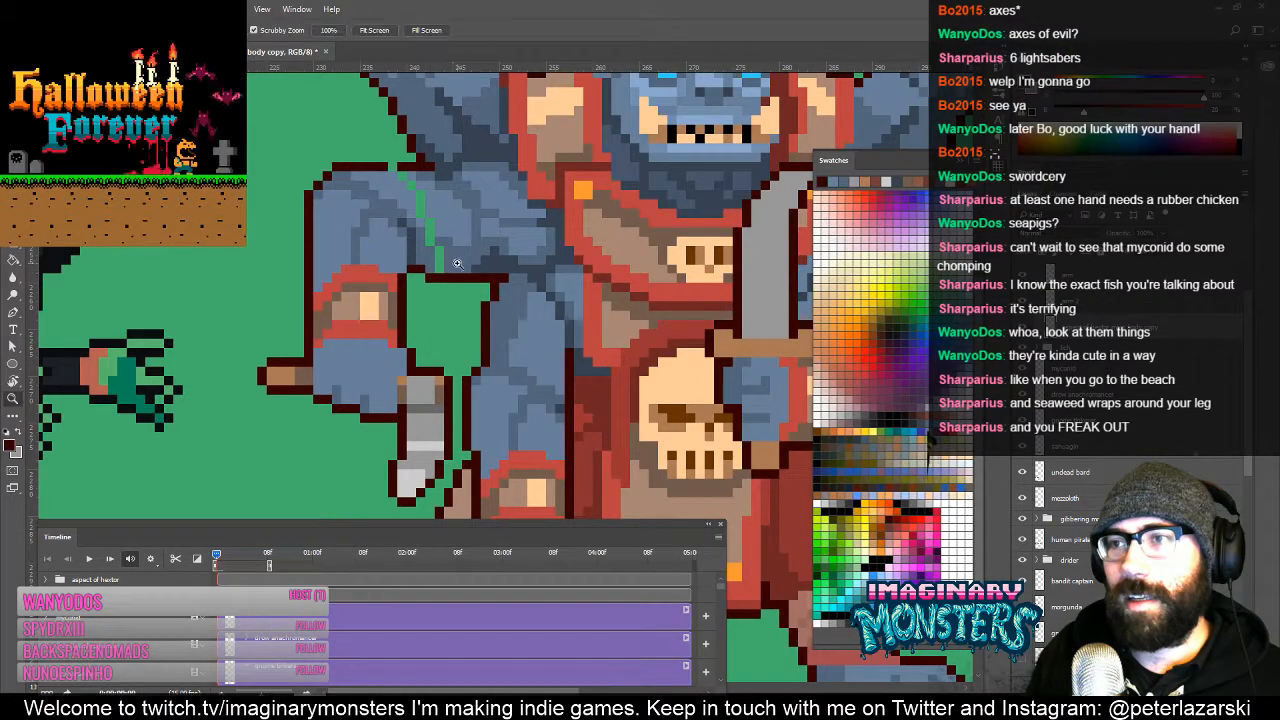
# Step: Fill the green gap across the moved upper arm with its blue skin colour and close the top outline in dark maroon
pyautogui.press('b')
pyautogui.keyDown('alt'); pyautogui.click(446, 266); pyautogui.keyUp('alt')
pyautogui.moveTo(440, 267)
pyautogui.mouseDown()
pyautogui.moveTo(435, 244)
pyautogui.moveTo(448, 289)
pyautogui.mouseUp()
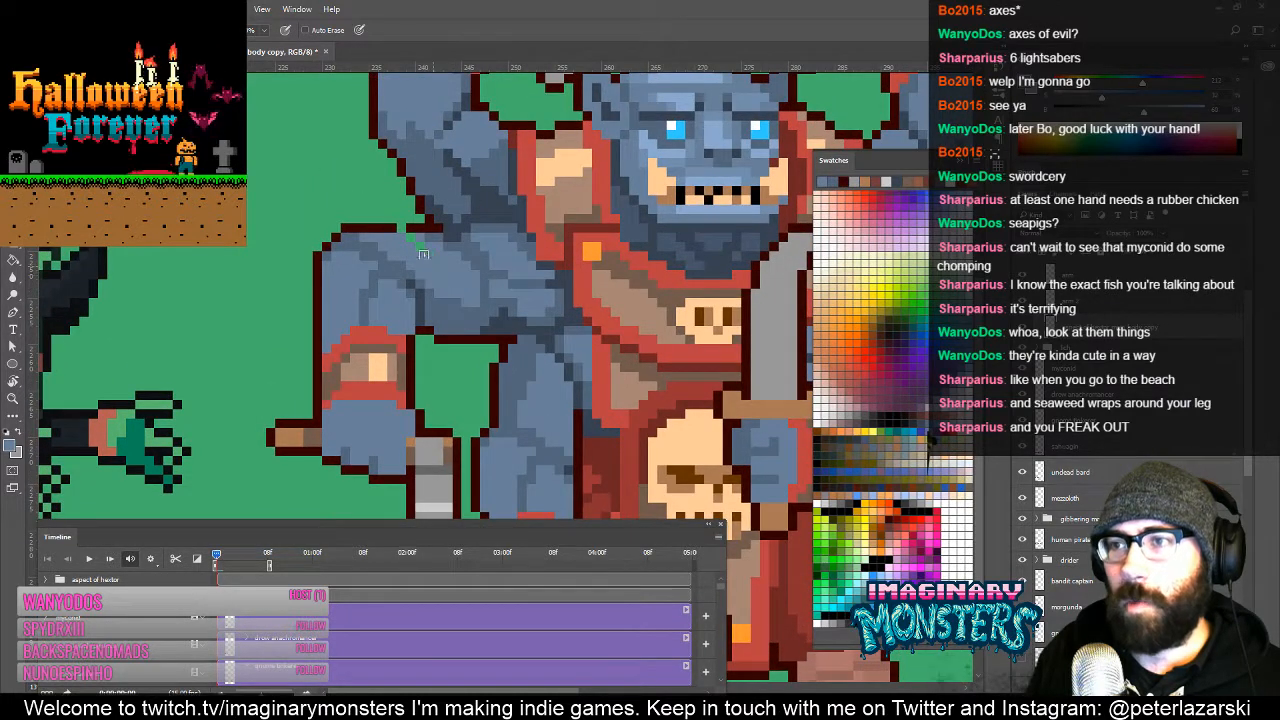
pyautogui.keyDown('alt'); pyautogui.click(403, 227); pyautogui.keyUp('alt')
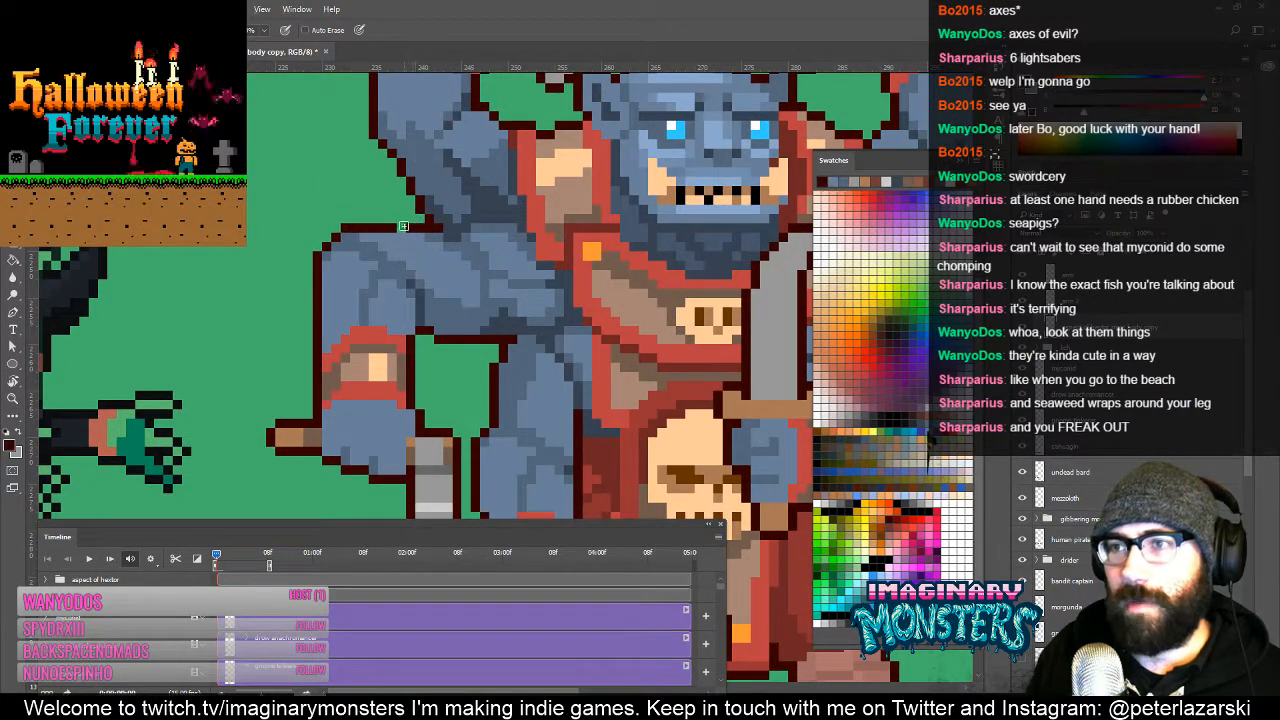
# Step: Round the outer corner of the moved arm's outline by painting an inner maroon pixel and erasing the outer one
pyautogui.press('z')
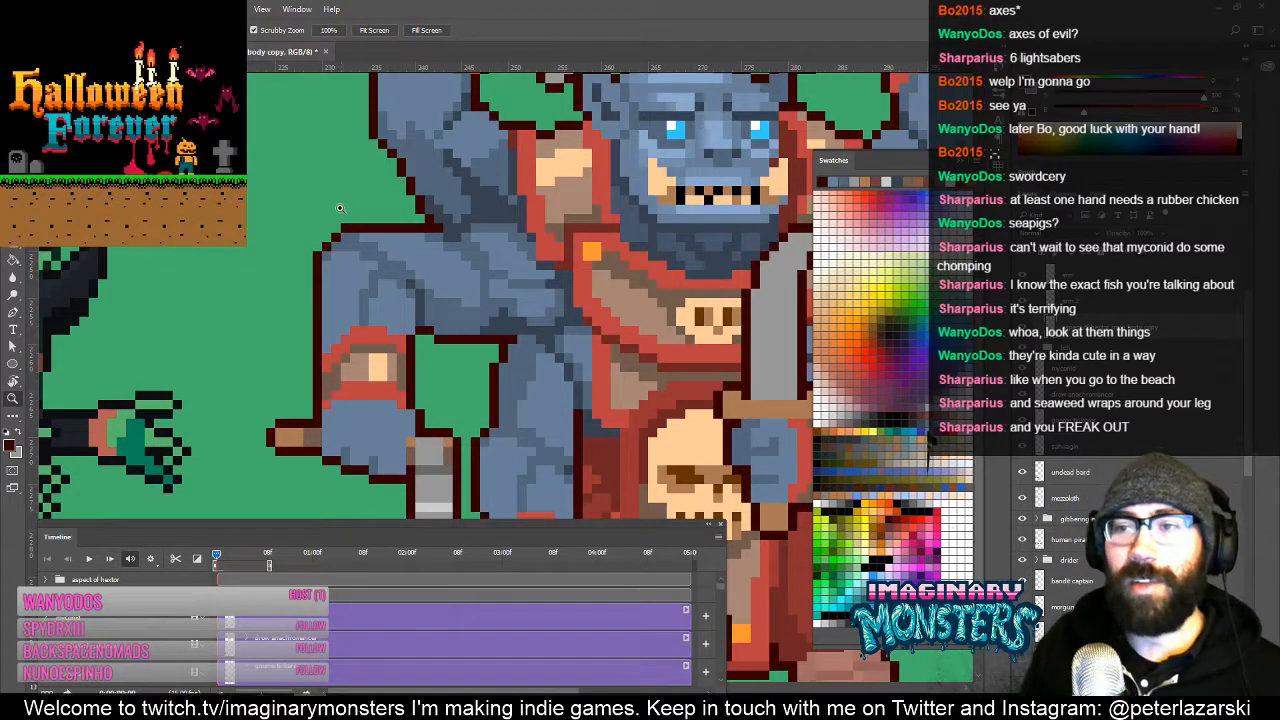
pyautogui.click(327, 267)
pyautogui.press('b')
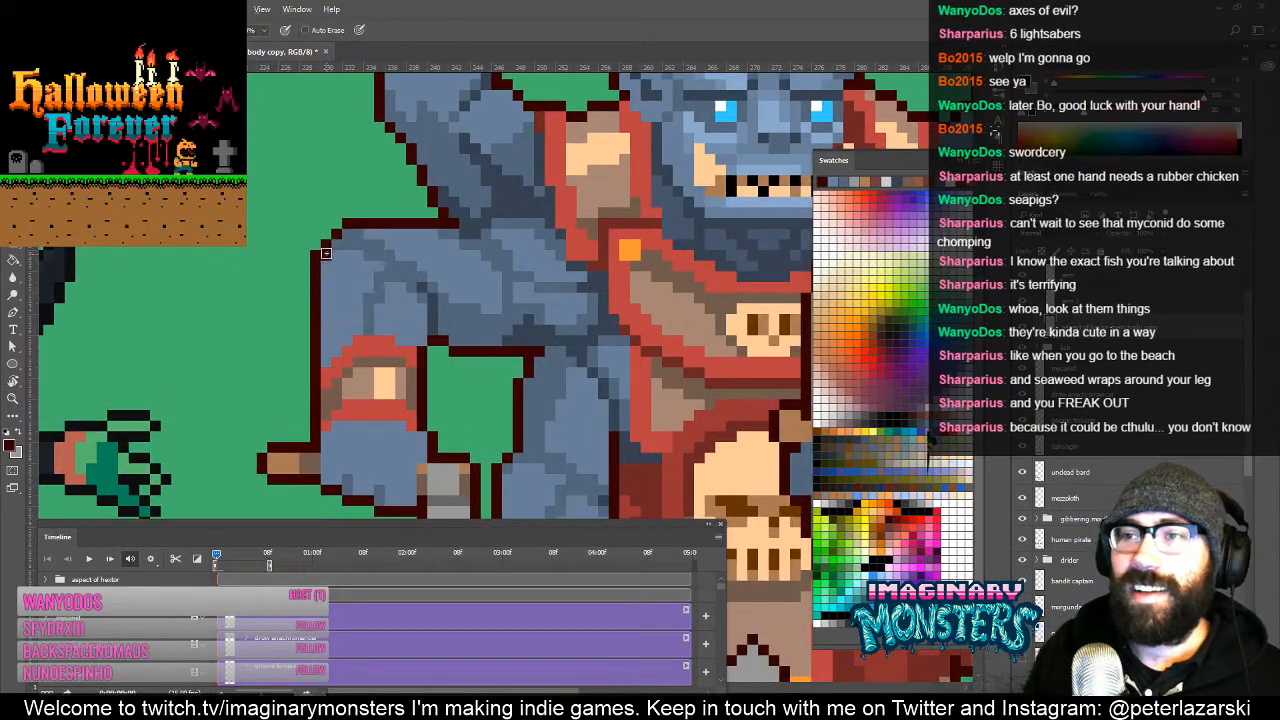
pyautogui.click(326, 254)
pyautogui.press('e')
pyautogui.click(317, 255)
pyautogui.press('z')
pyautogui.keyDown('alt'); pyautogui.click(374, 260); pyautogui.keyUp('alt')
pyautogui.keyDown('alt'); pyautogui.click(375, 262); pyautogui.keyUp('alt')
pyautogui.keyDown('alt'); pyautogui.click(414, 316); pyautogui.keyUp('alt')
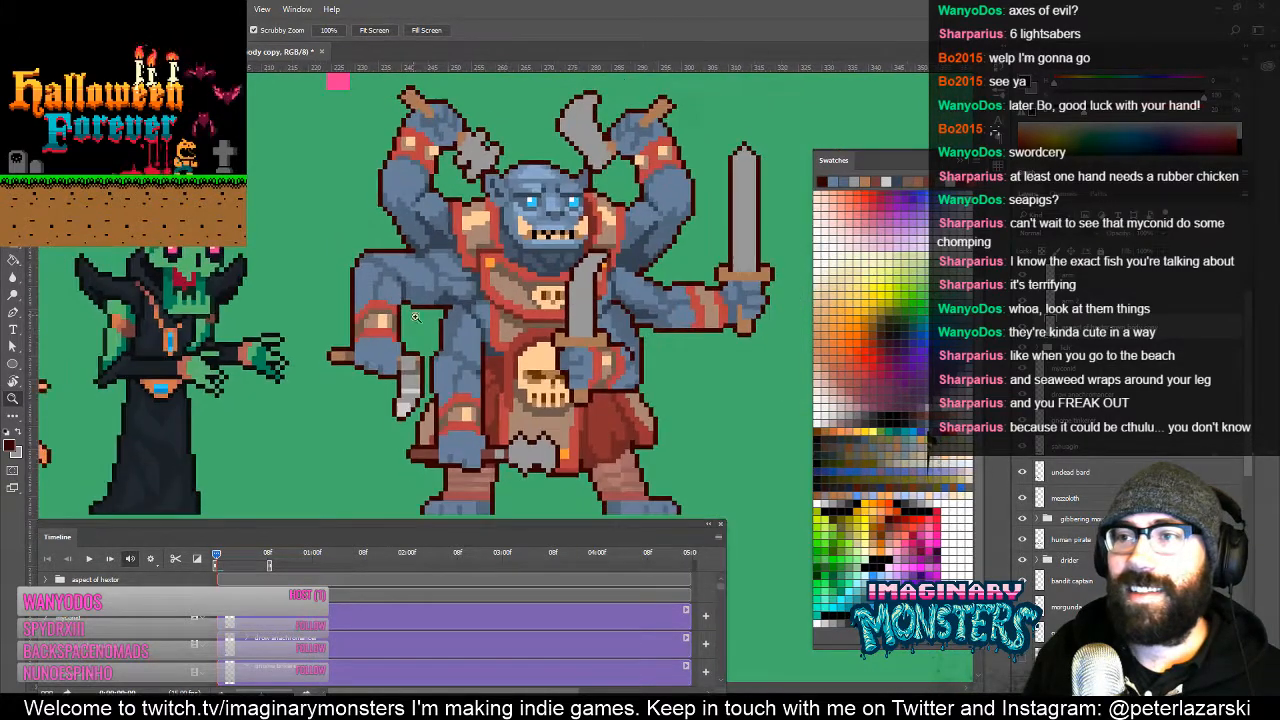
# Step: Pick up the ogre's blue skin colour and hide the curved-sword arm's layer to expose the body behind it
pyautogui.moveTo(457, 289); pyautogui.dragTo(357, 299)
pyautogui.press('e')
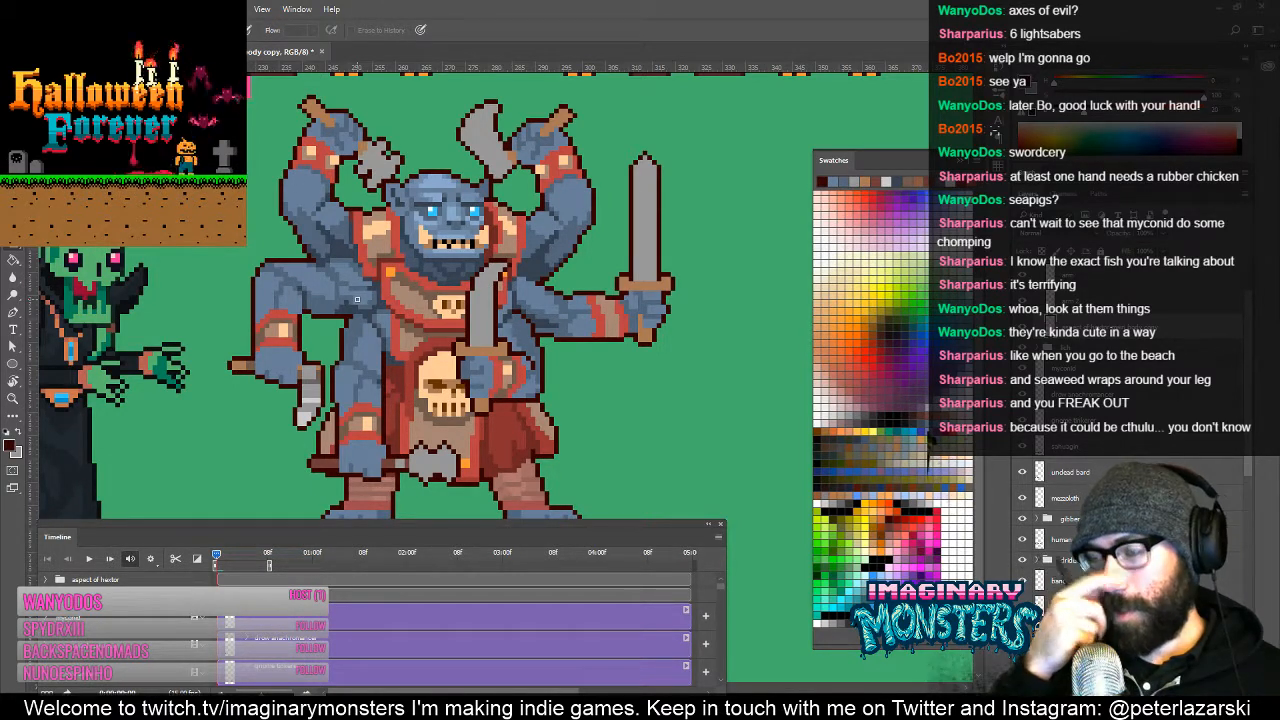
pyautogui.press('z')
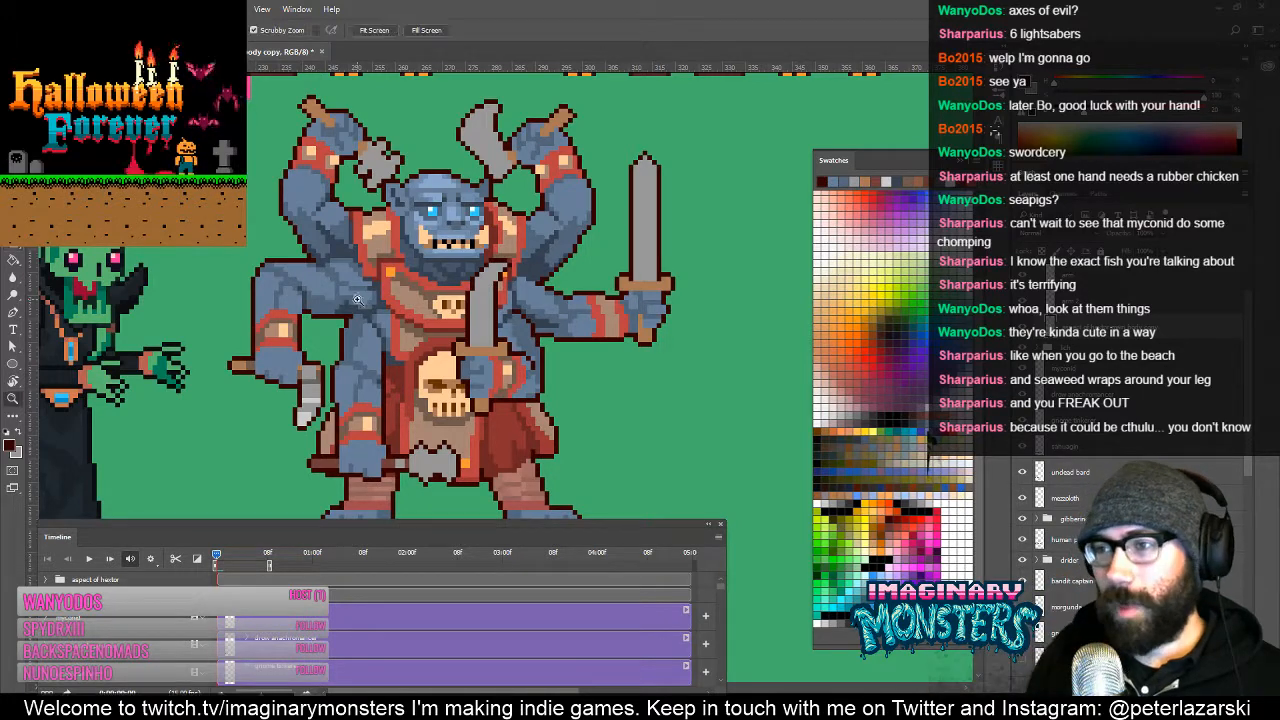
pyautogui.moveTo(554, 342); pyautogui.dragTo(592, 308)
pyautogui.moveTo(526, 391); pyautogui.dragTo(542, 353)
pyautogui.press('b')
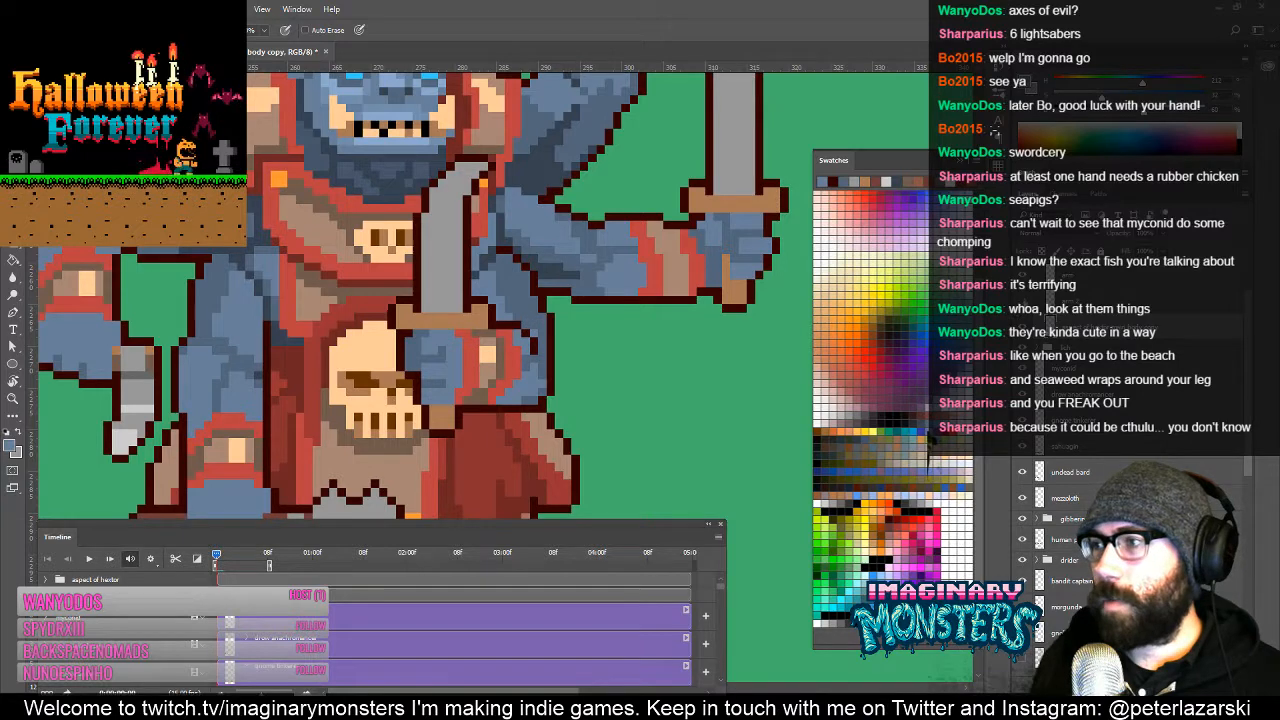
pyautogui.click(1023, 302)
pyautogui.click(1023, 302)
pyautogui.click(1023, 302)
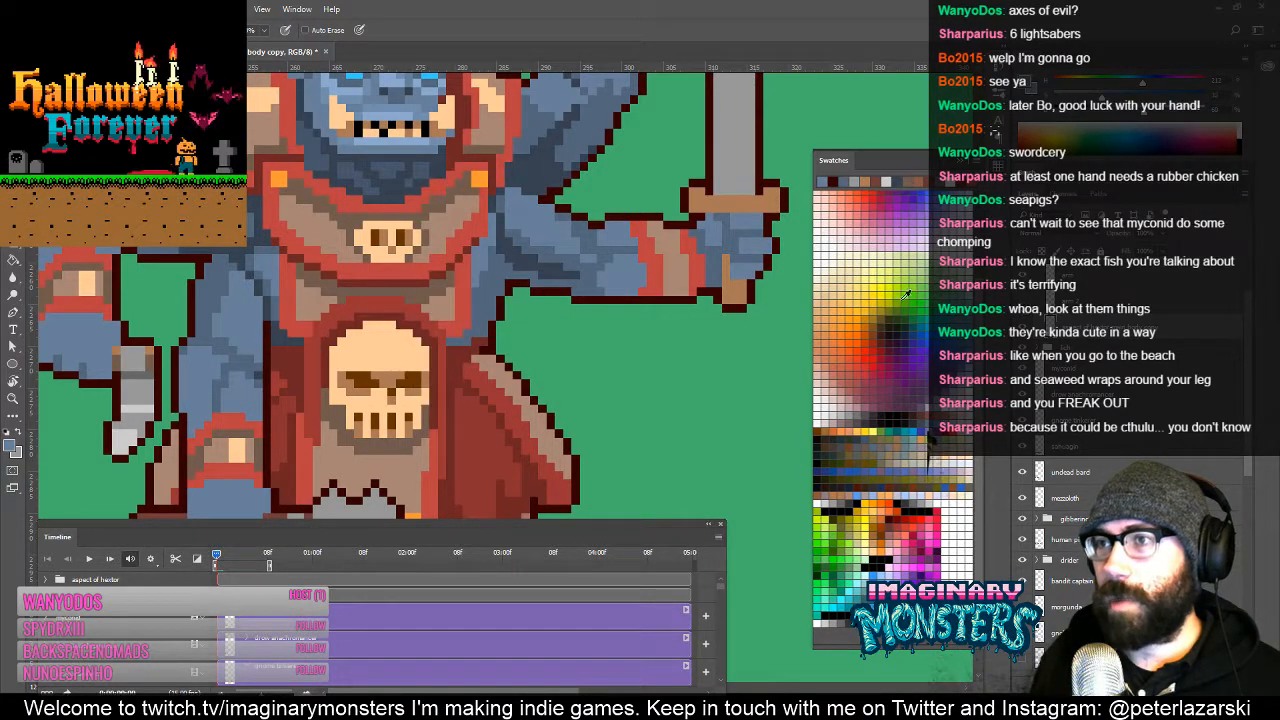
# Step: Show the curved-sword arm's layer again
pyautogui.click(1023, 302)
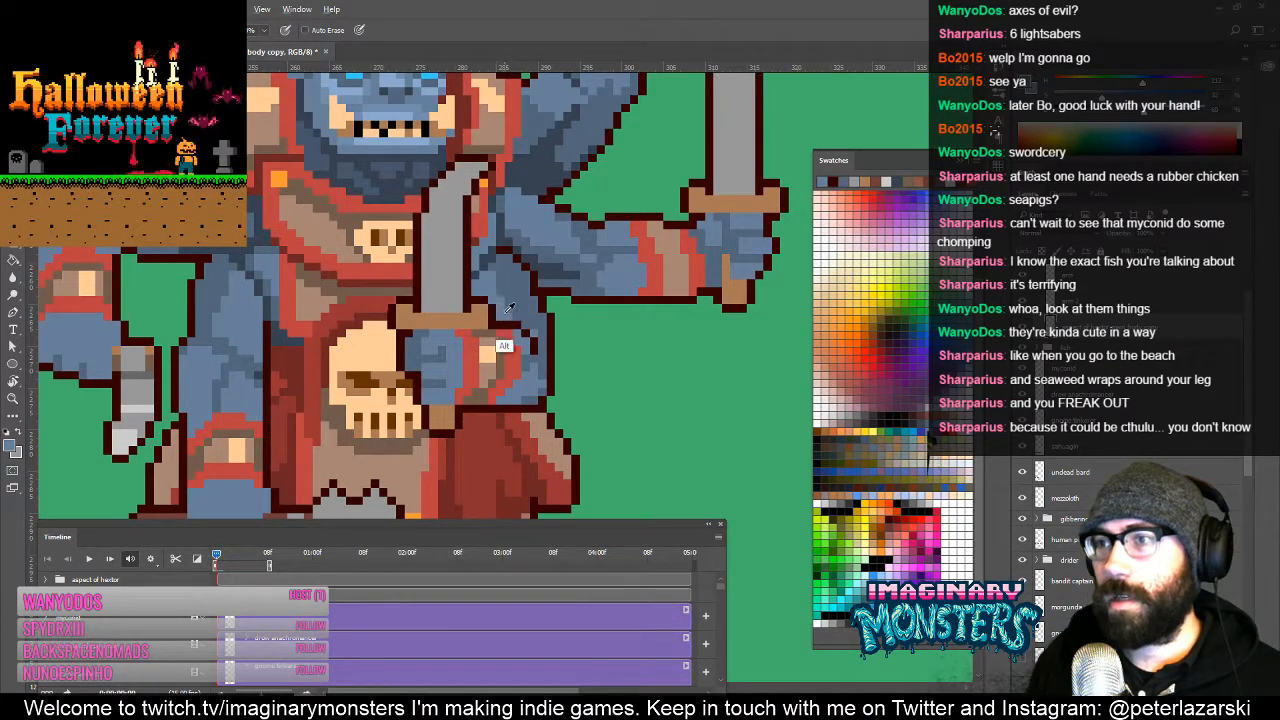
pyautogui.press('v')
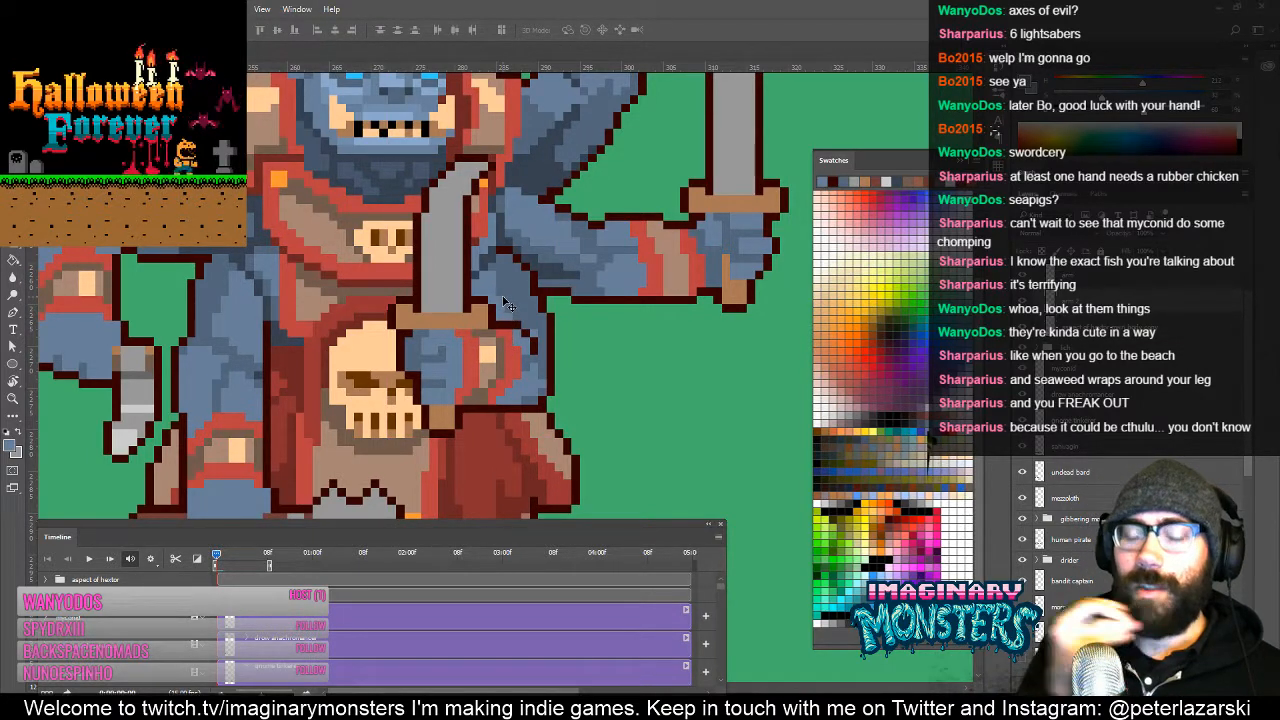
pyautogui.press('b')
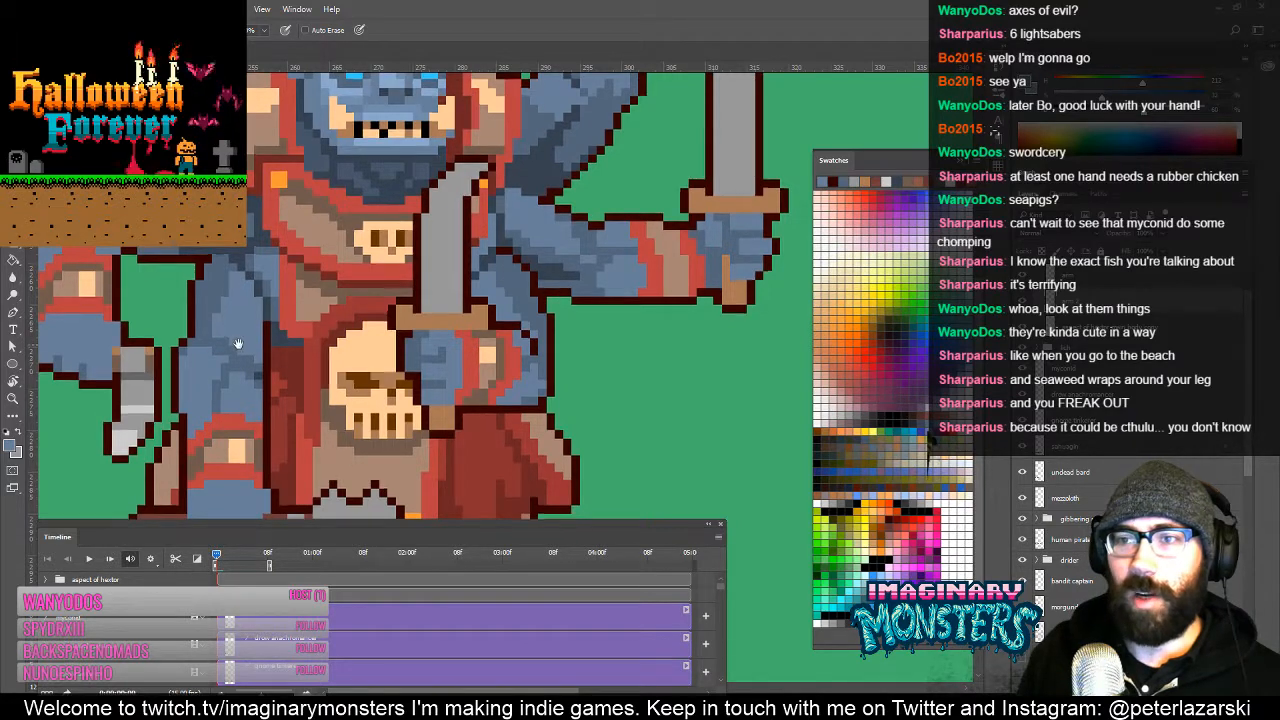
# Step: Try moving the axe-holding lower arm 6 px toward the torso and 3 px up
pyautogui.moveTo(226, 343); pyautogui.dragTo(317, 351)
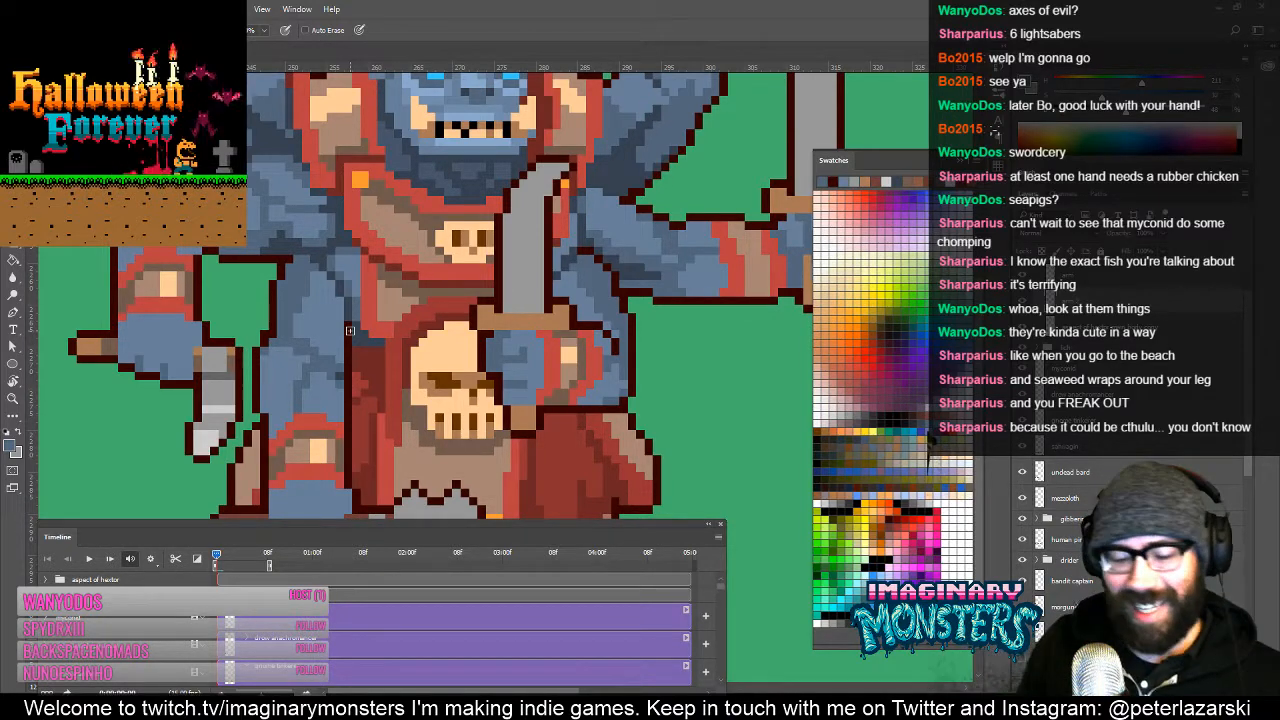
pyautogui.press('e')
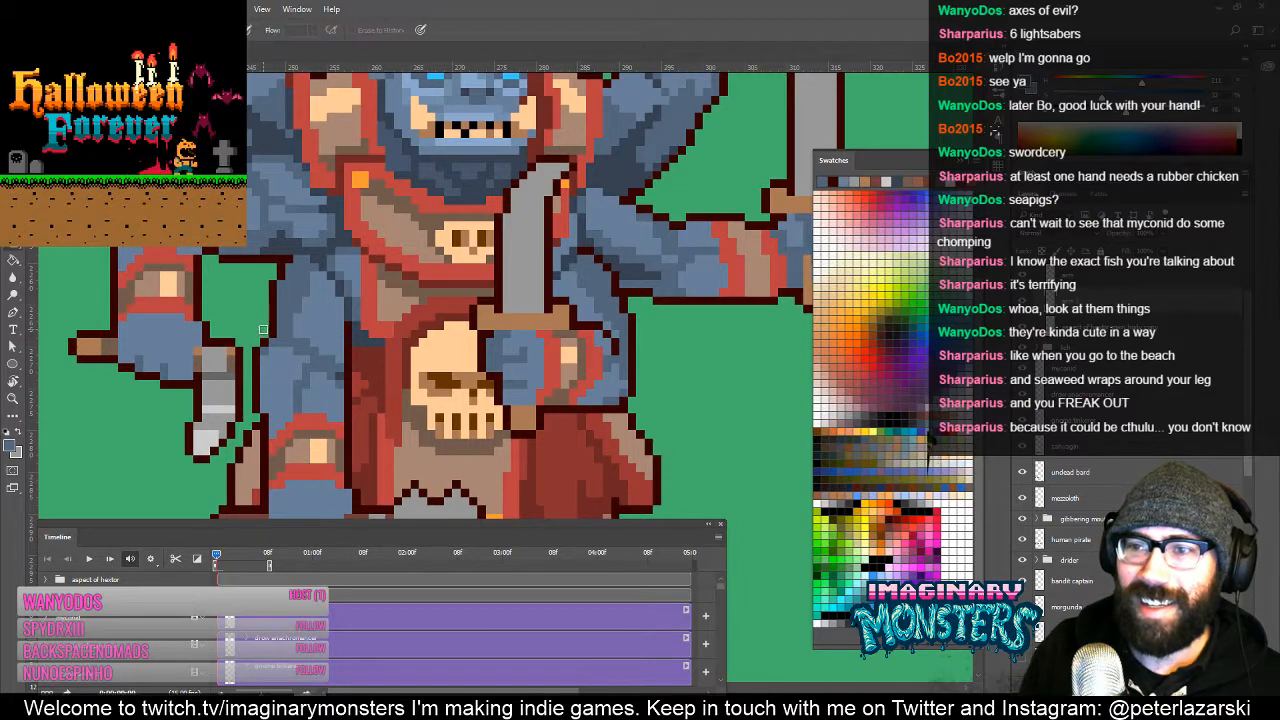
pyautogui.press('ctrl')
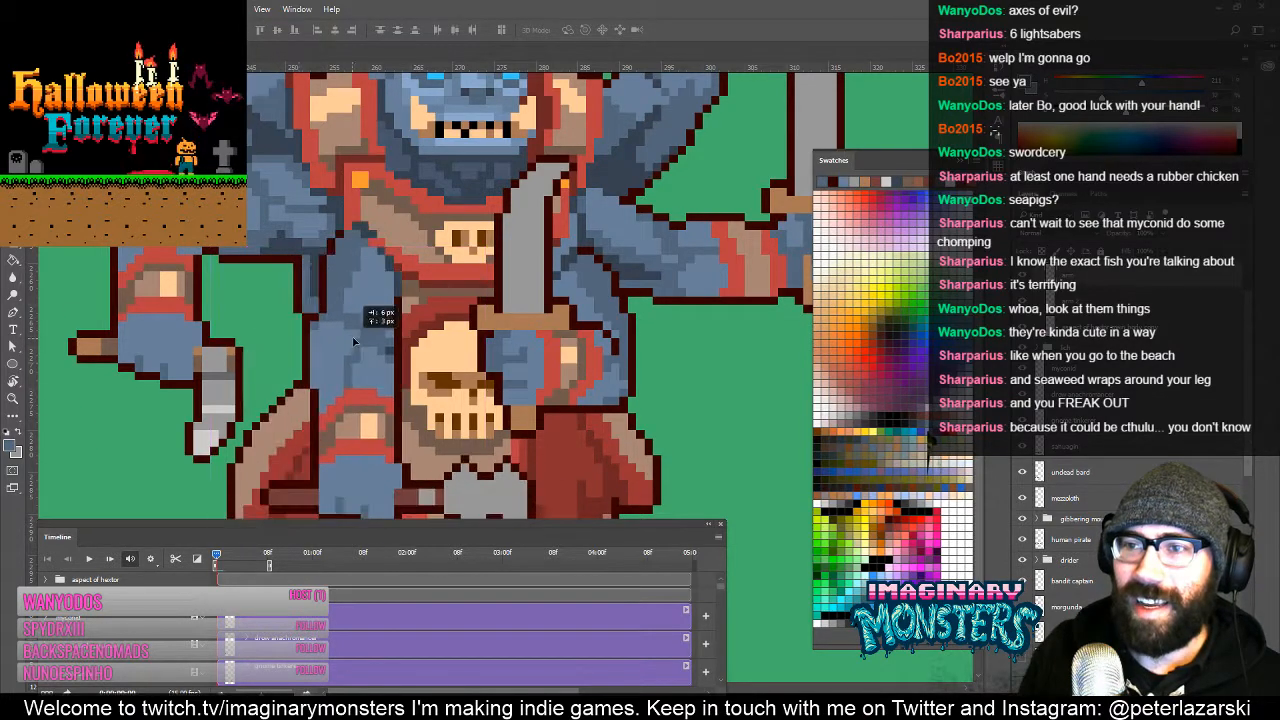
pyautogui.press('b')
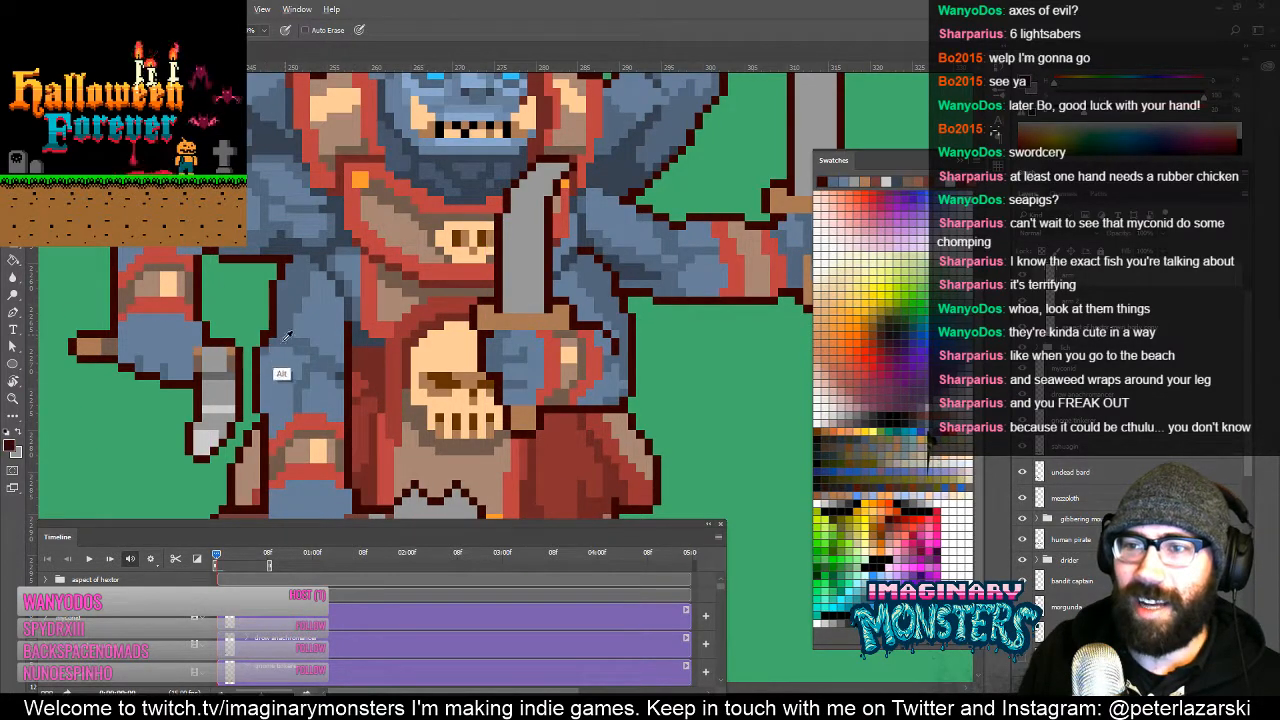
# Step: Extend the curved-sword arm's elbow outward with a dark maroon outline and fill the added area with blue skin colour
pyautogui.moveTo(622, 308); pyautogui.dragTo(508, 323)
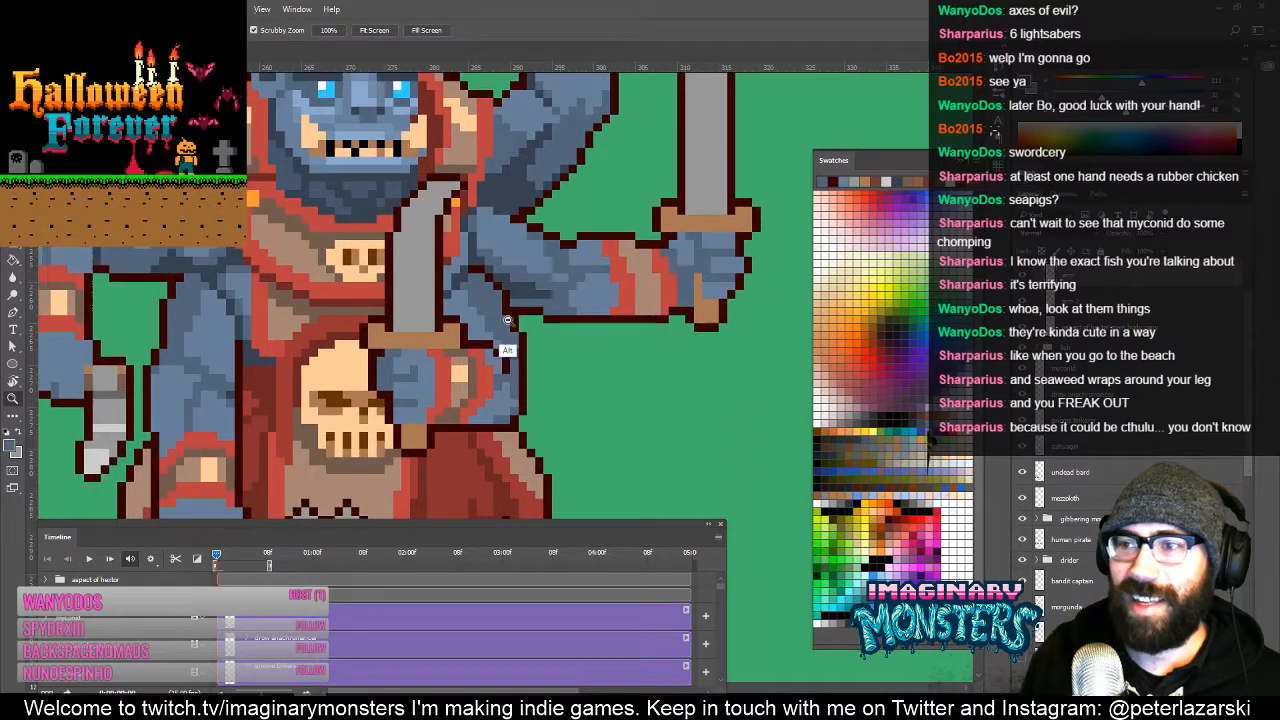
pyautogui.keyDown('alt'); pyautogui.click(518, 338); pyautogui.keyUp('alt')
pyautogui.keyDown('alt'); pyautogui.click(518, 338); pyautogui.keyUp('alt')
pyautogui.click(528, 366)
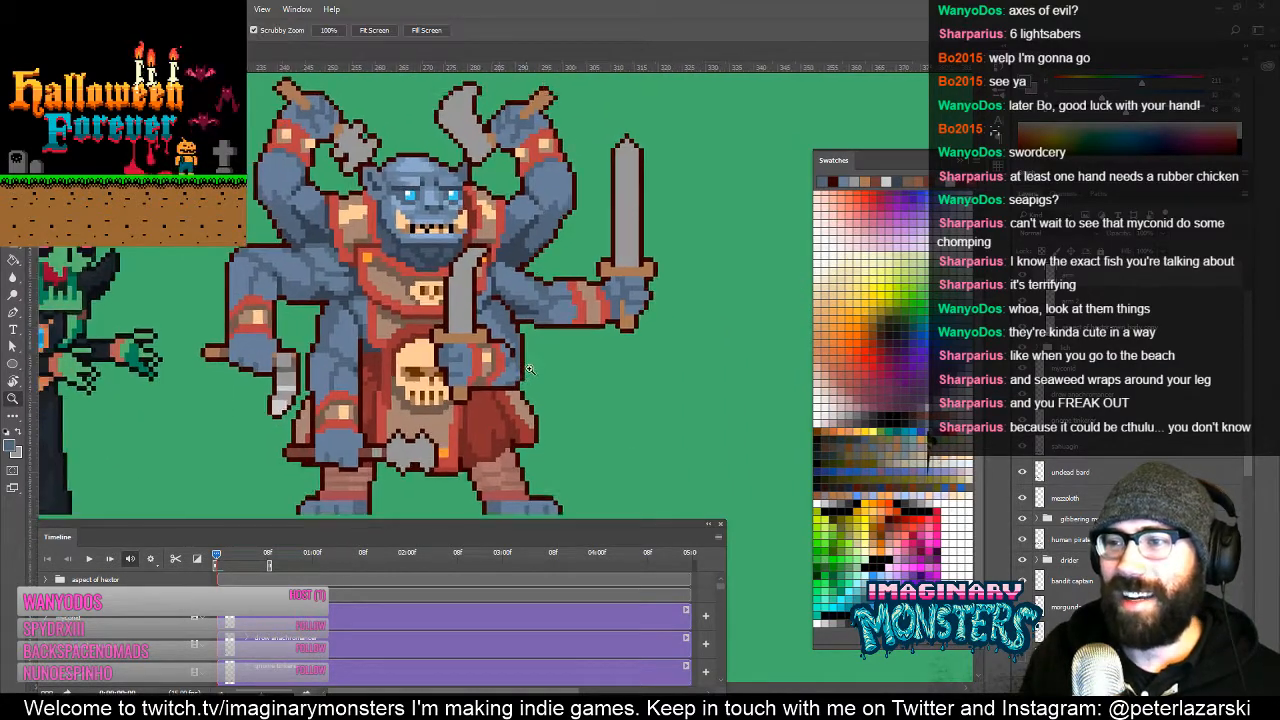
pyautogui.click(529, 366)
pyautogui.click(512, 349)
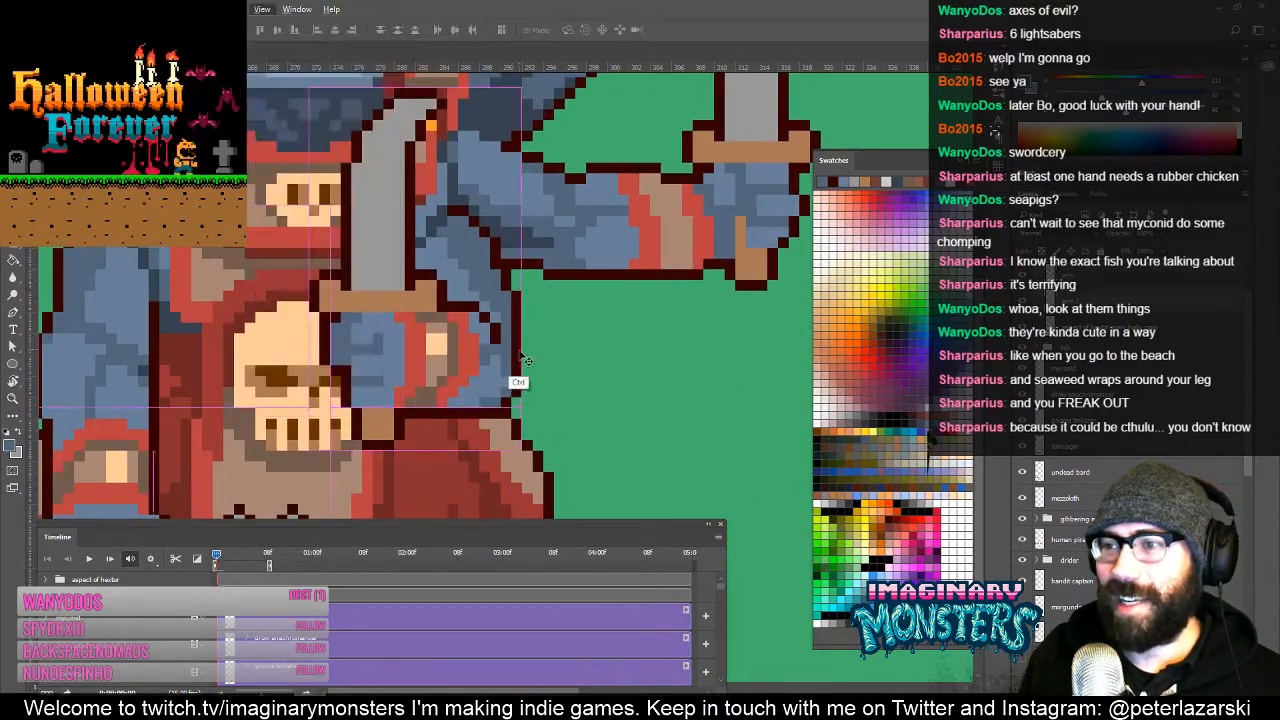
pyautogui.press('b')
pyautogui.moveTo(526, 324)
pyautogui.mouseDown()
pyautogui.moveTo(525, 369)
pyautogui.moveTo(517, 330)
pyautogui.mouseUp()
pyautogui.keyDown('alt'); pyautogui.click(508, 390); pyautogui.keyUp('alt')
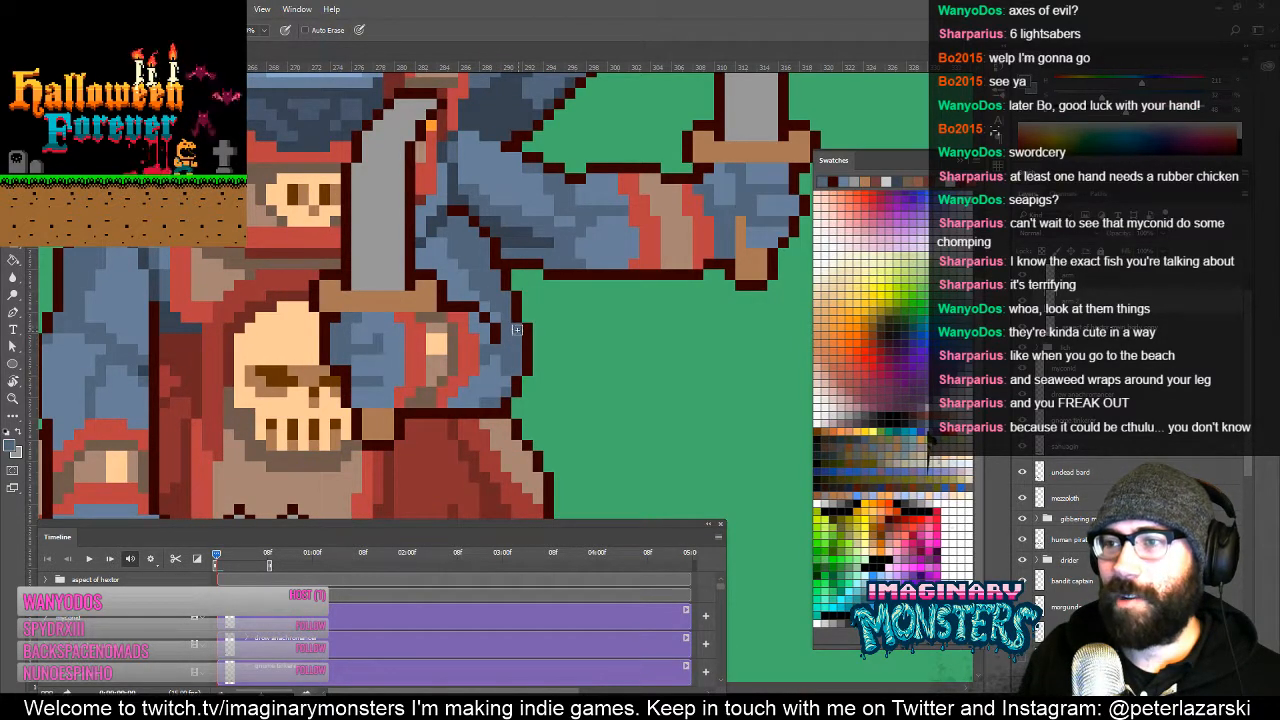
# Step: Sample the ogre's blue skin tones and touch up the shading on the axe-holding lower arm
pyautogui.press('z')
pyautogui.keyDown('alt'); pyautogui.click(549, 346); pyautogui.keyUp('alt')
pyautogui.keyDown('alt'); pyautogui.click(549, 346); pyautogui.keyUp('alt')
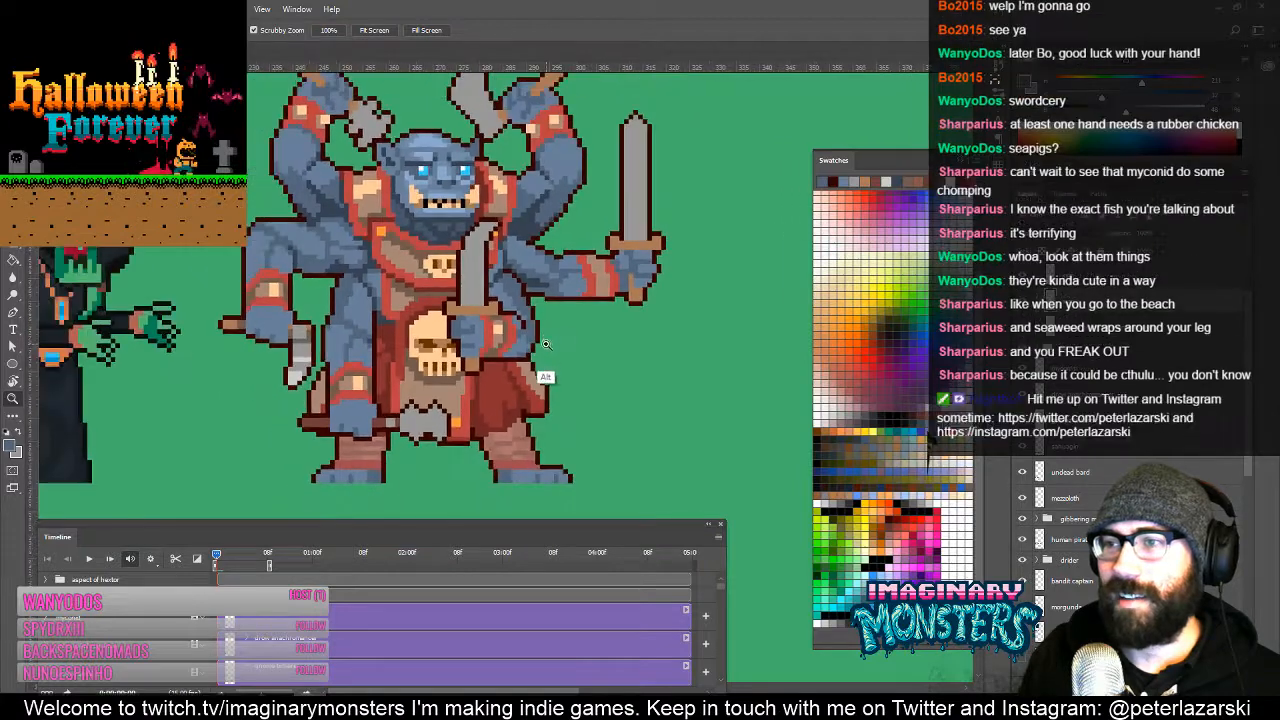
pyautogui.keyDown('alt'); pyautogui.click(549, 346); pyautogui.keyUp('alt')
pyautogui.moveTo(549, 346); pyautogui.dragTo(569, 378)
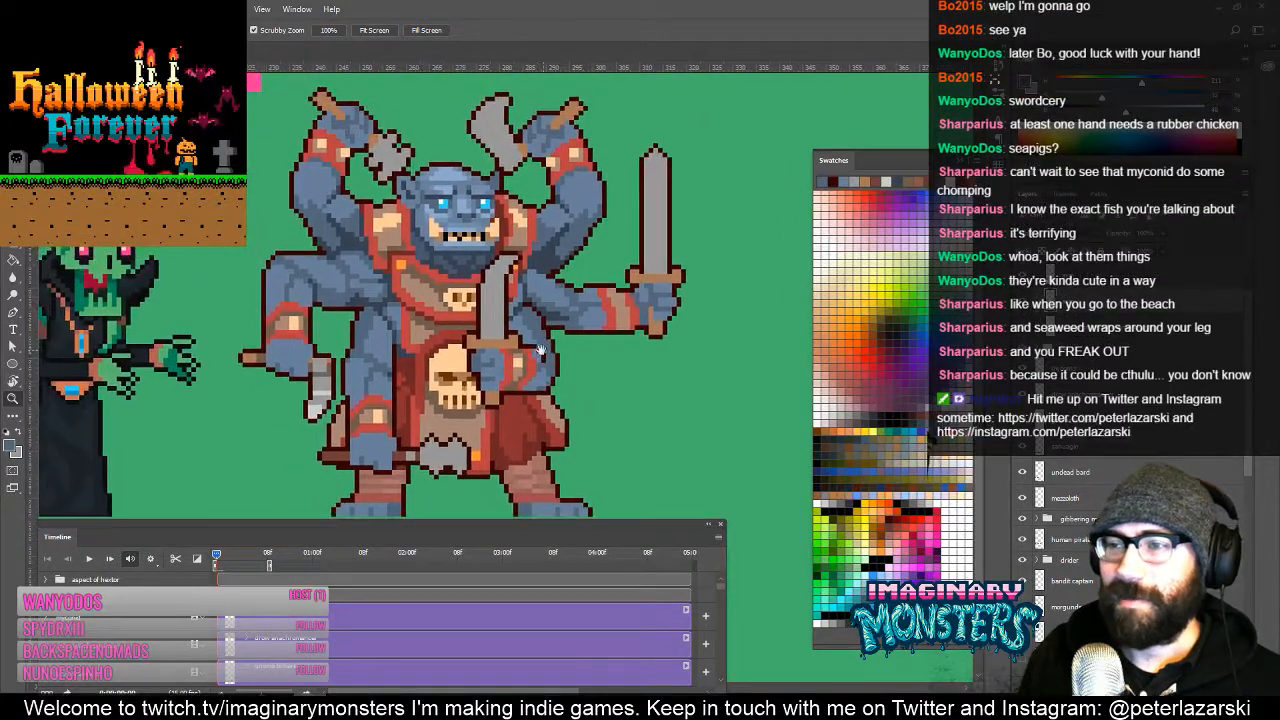
pyautogui.click(374, 345)
pyautogui.click(374, 345)
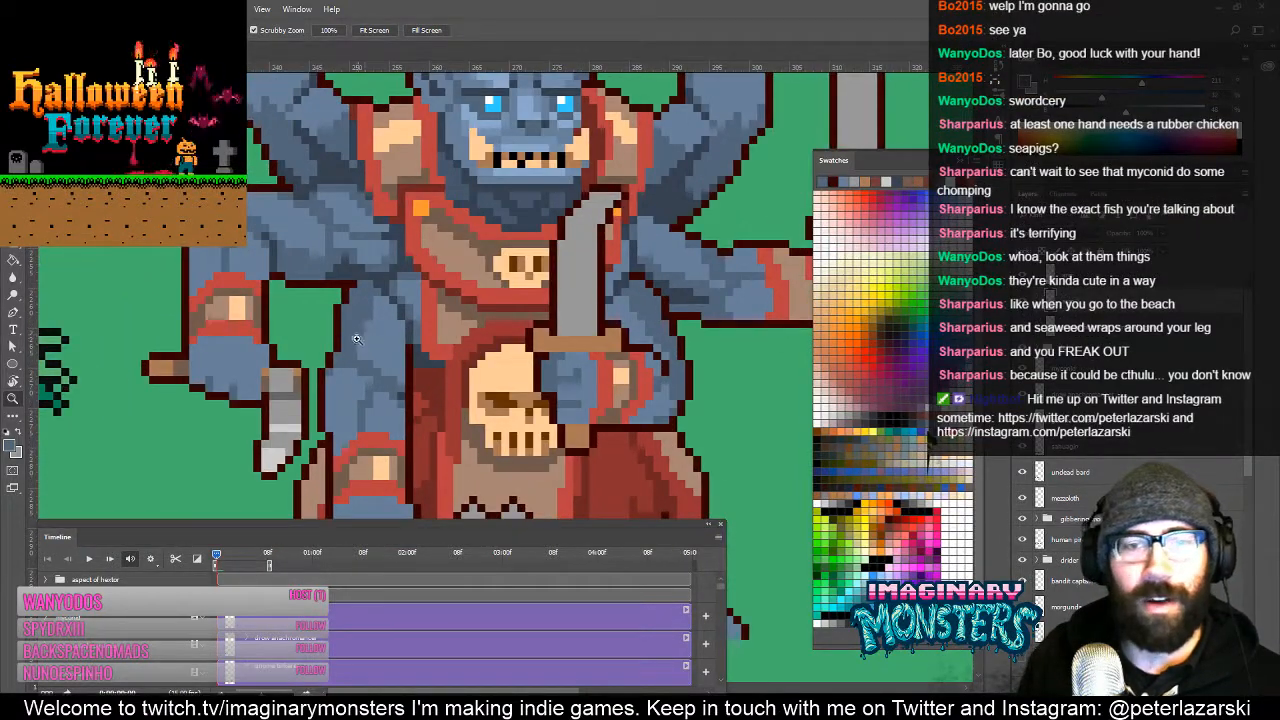
pyautogui.press('b')
pyautogui.moveTo(393, 398); pyautogui.dragTo(431, 378)
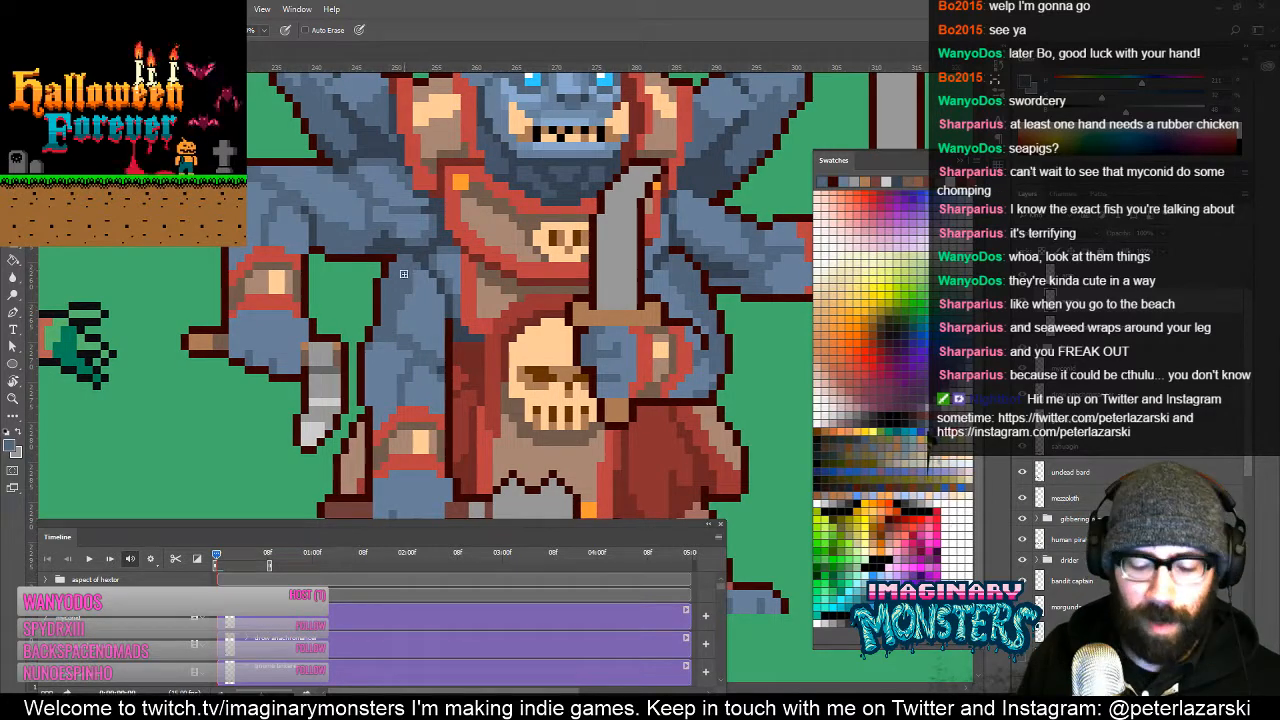
pyautogui.press('v')
pyautogui.press('b')
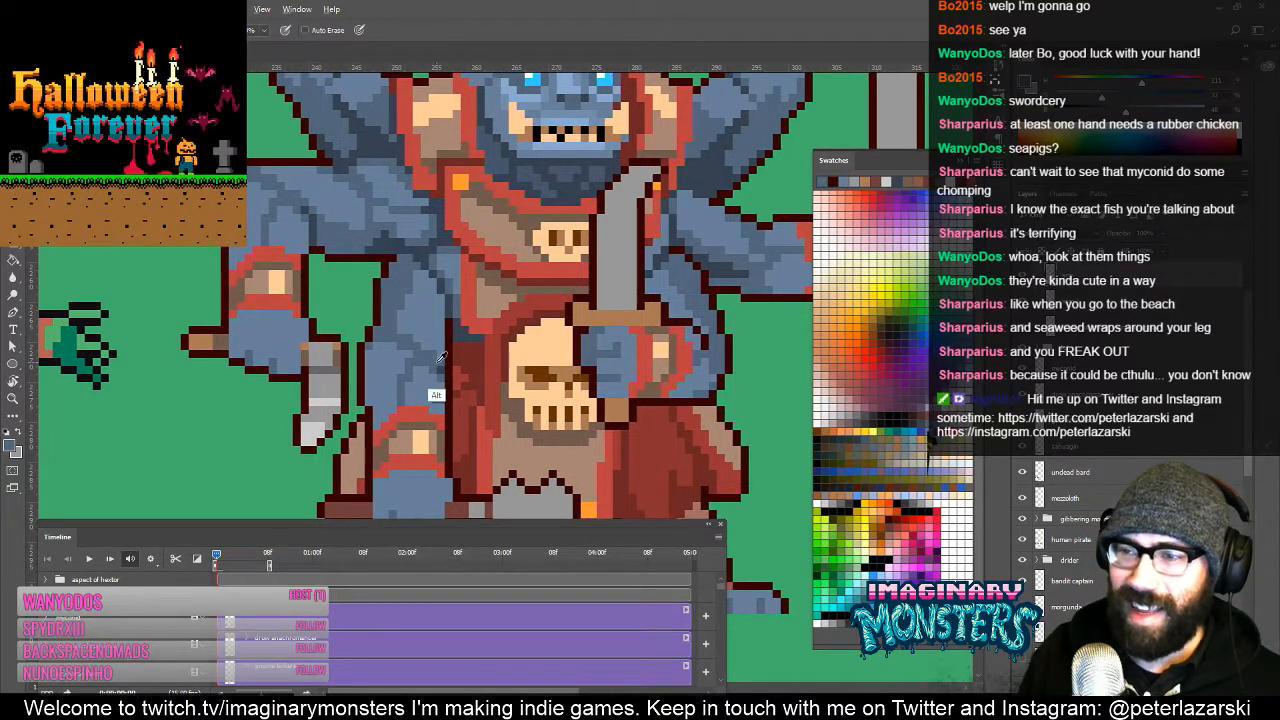
pyautogui.keyDown('alt'); pyautogui.click(446, 360); pyautogui.keyUp('alt')
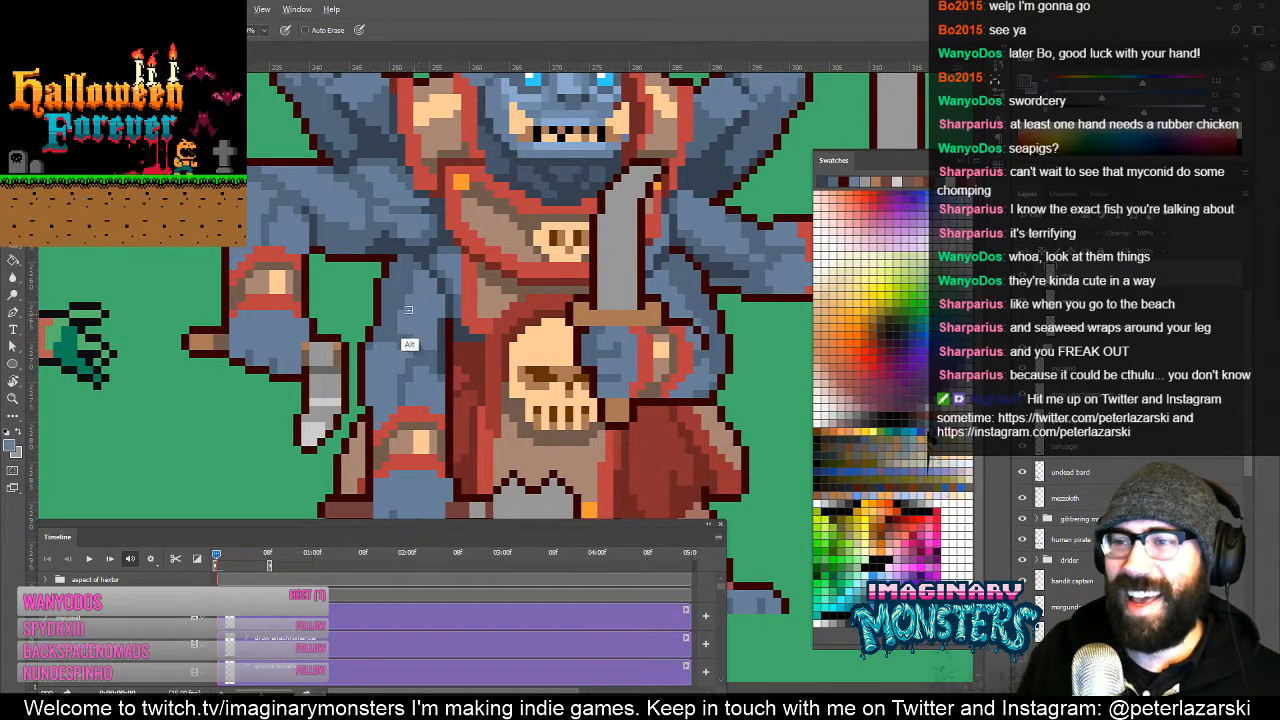
# Step: Examine the shading of the raised arms and shoulders, close up and across the whole six-armed figure
pyautogui.moveTo(467, 358); pyautogui.dragTo(468, 430)
pyautogui.moveTo(578, 198); pyautogui.dragTo(540, 275)
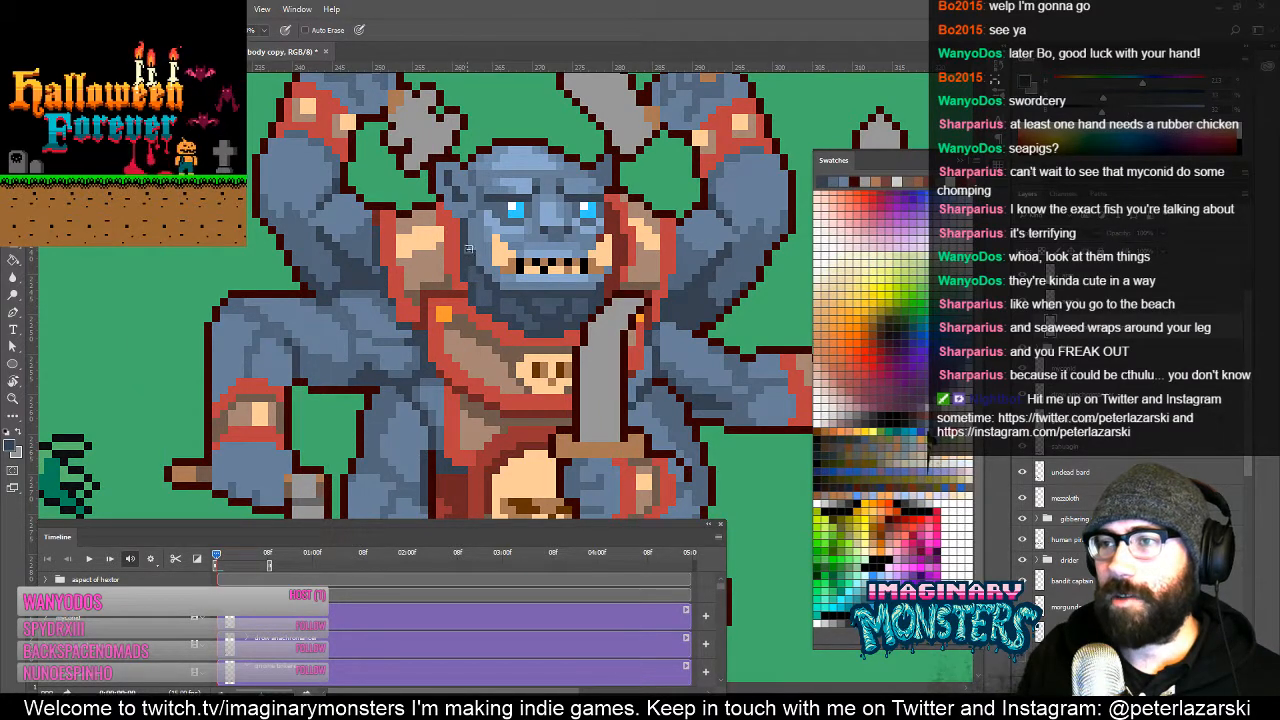
pyautogui.moveTo(527, 309); pyautogui.dragTo(361, 378)
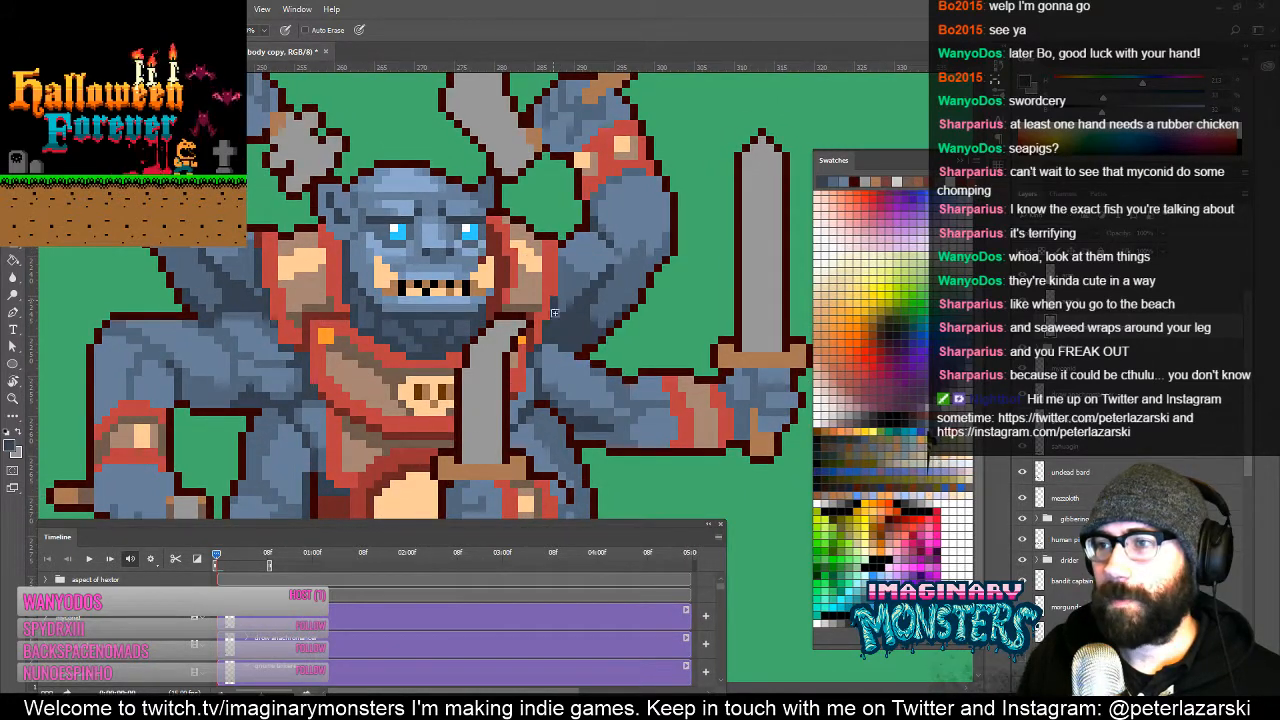
pyautogui.moveTo(446, 292); pyautogui.dragTo(521, 302)
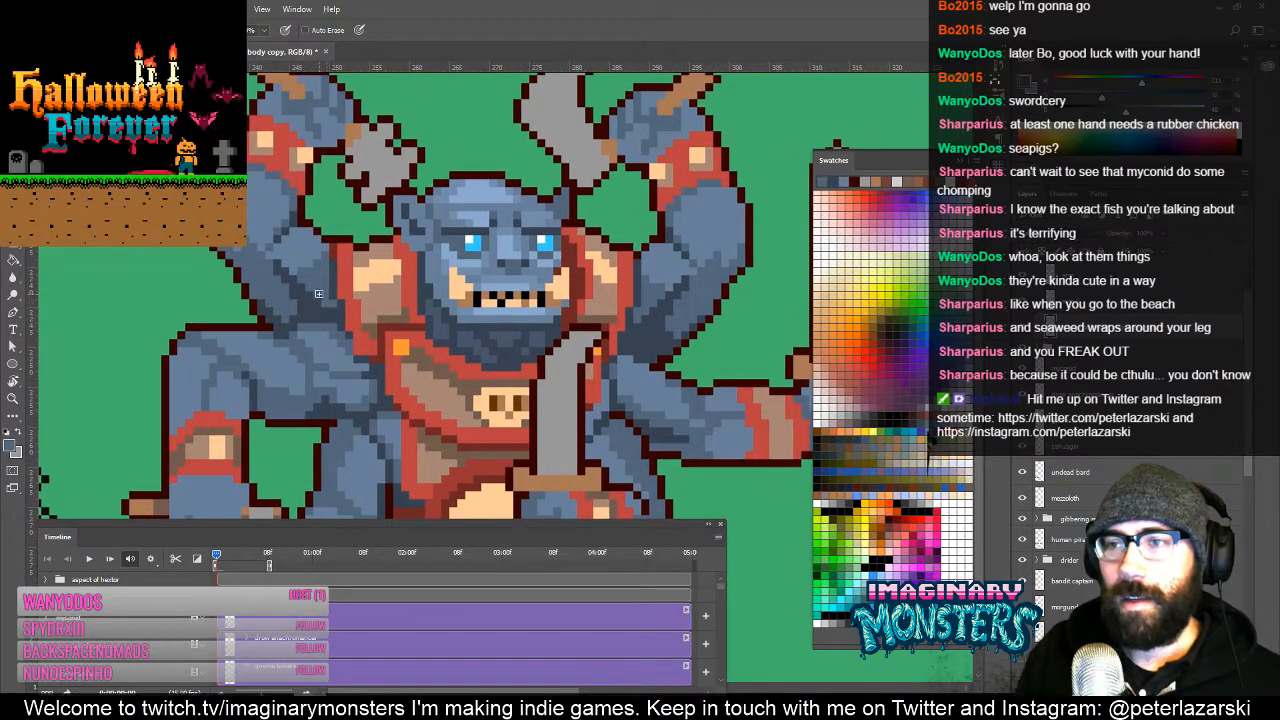
pyautogui.keyDown('alt'); pyautogui.click(442, 180); pyautogui.keyUp('alt')
pyautogui.keyDown('alt'); pyautogui.click(442, 180); pyautogui.keyUp('alt')
pyautogui.moveTo(458, 275); pyautogui.dragTo(437, 358)
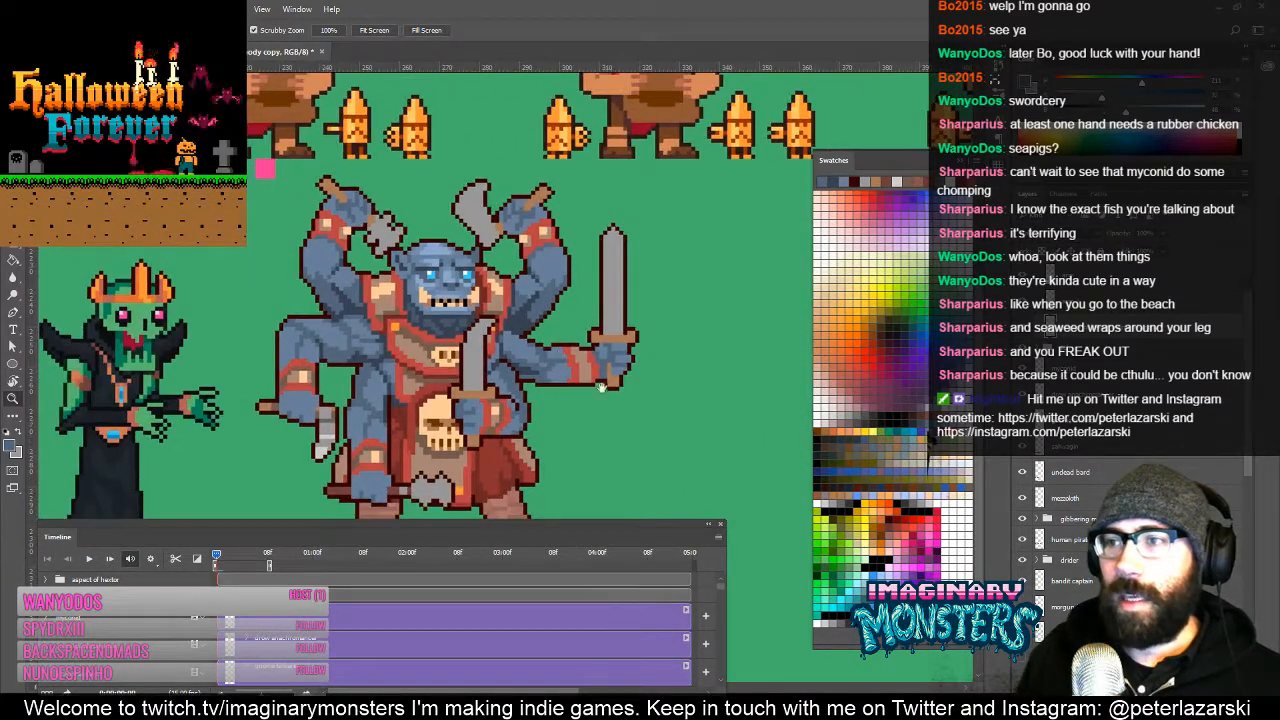
pyautogui.moveTo(600, 388); pyautogui.dragTo(545, 385)
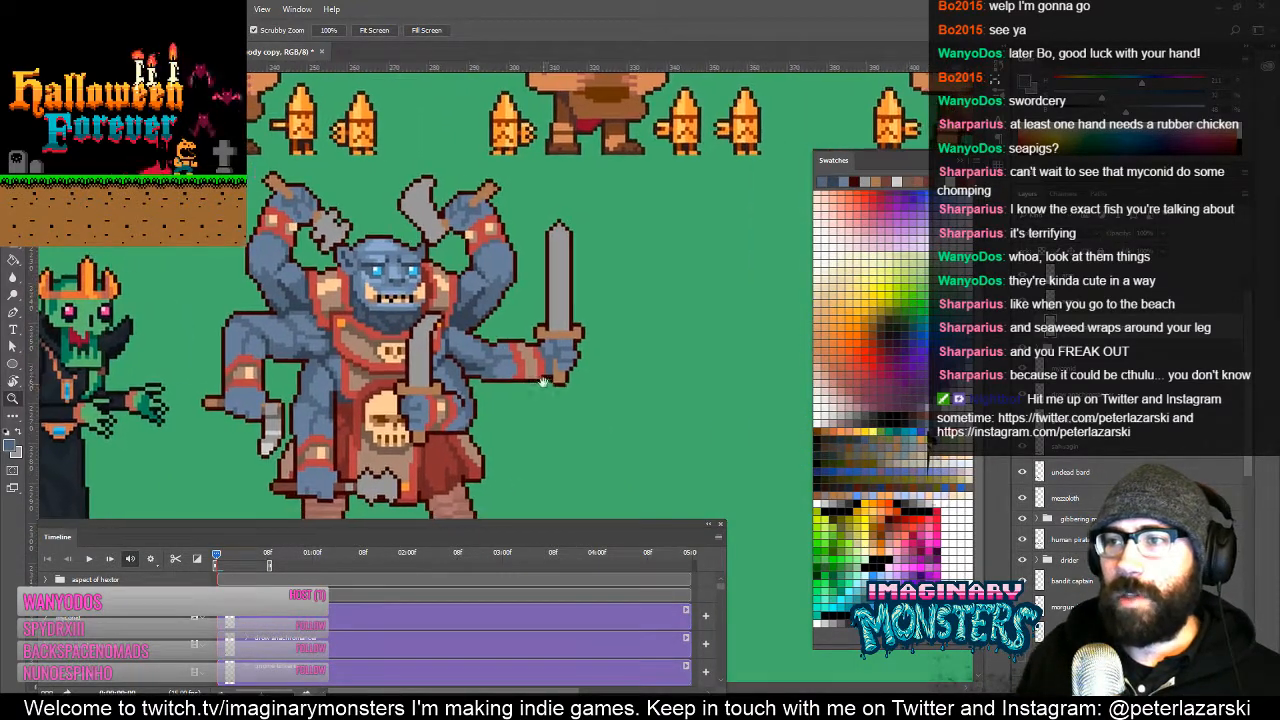
pyautogui.click(485, 290)
pyautogui.click(521, 298)
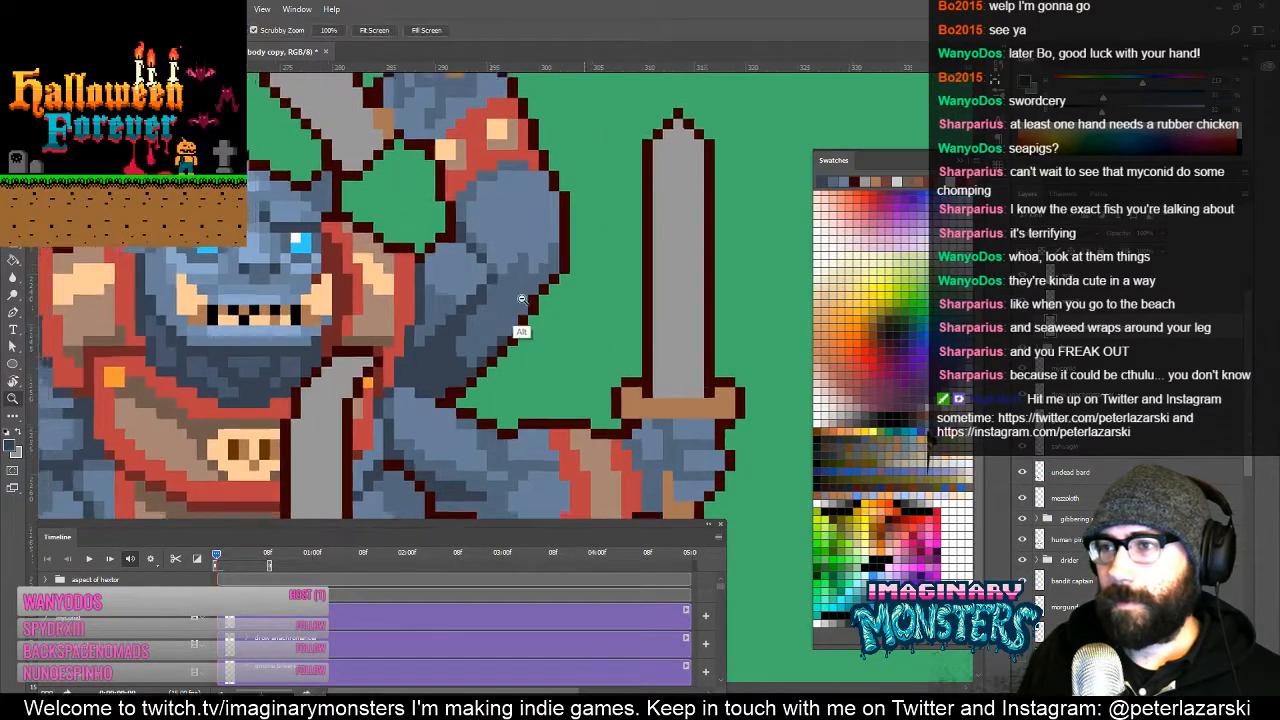
pyautogui.keyDown('alt'); pyautogui.click(522, 299); pyautogui.keyUp('alt')
pyautogui.keyDown('alt'); pyautogui.click(522, 299); pyautogui.keyUp('alt')
pyautogui.keyDown('alt'); pyautogui.click(522, 299); pyautogui.keyUp('alt')
pyautogui.keyDown('alt'); pyautogui.click(522, 299); pyautogui.keyUp('alt')
pyautogui.moveTo(510, 368); pyautogui.dragTo(543, 356)
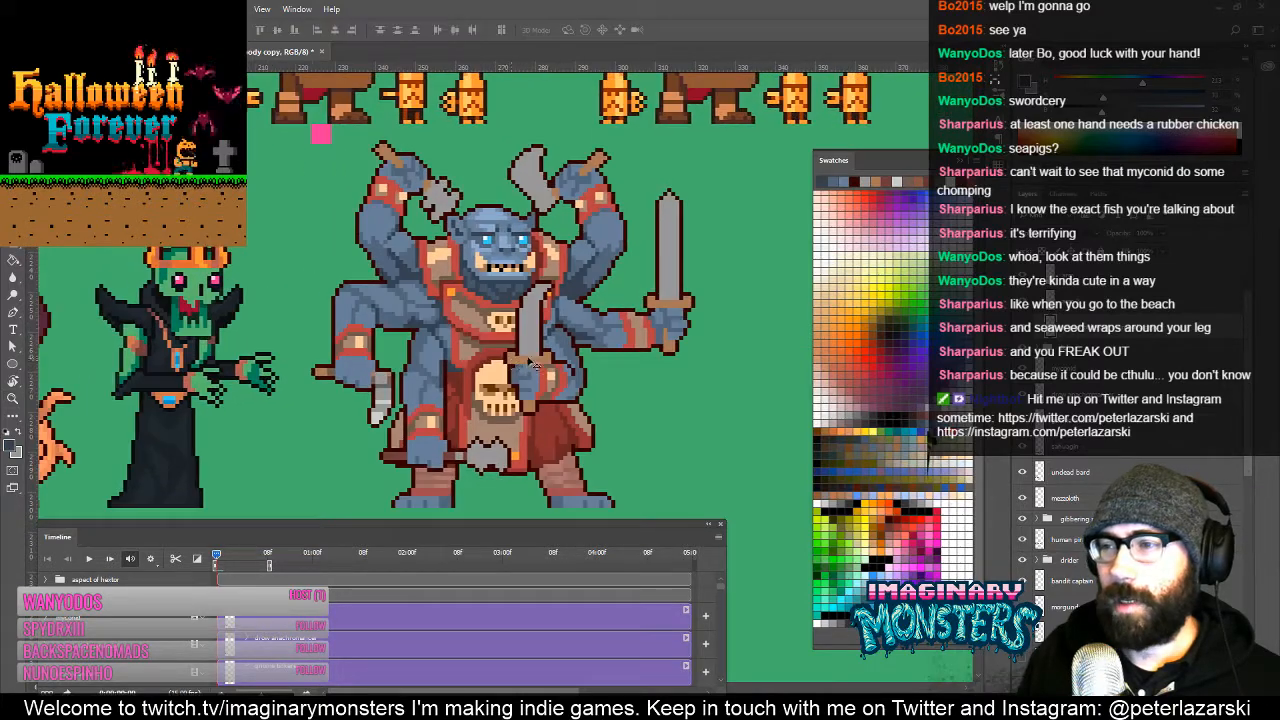
# Step: Pick up the darker grey from the knife blade and shade the curved sword's blade along its inner edge
pyautogui.scroll(3, 533, 342)
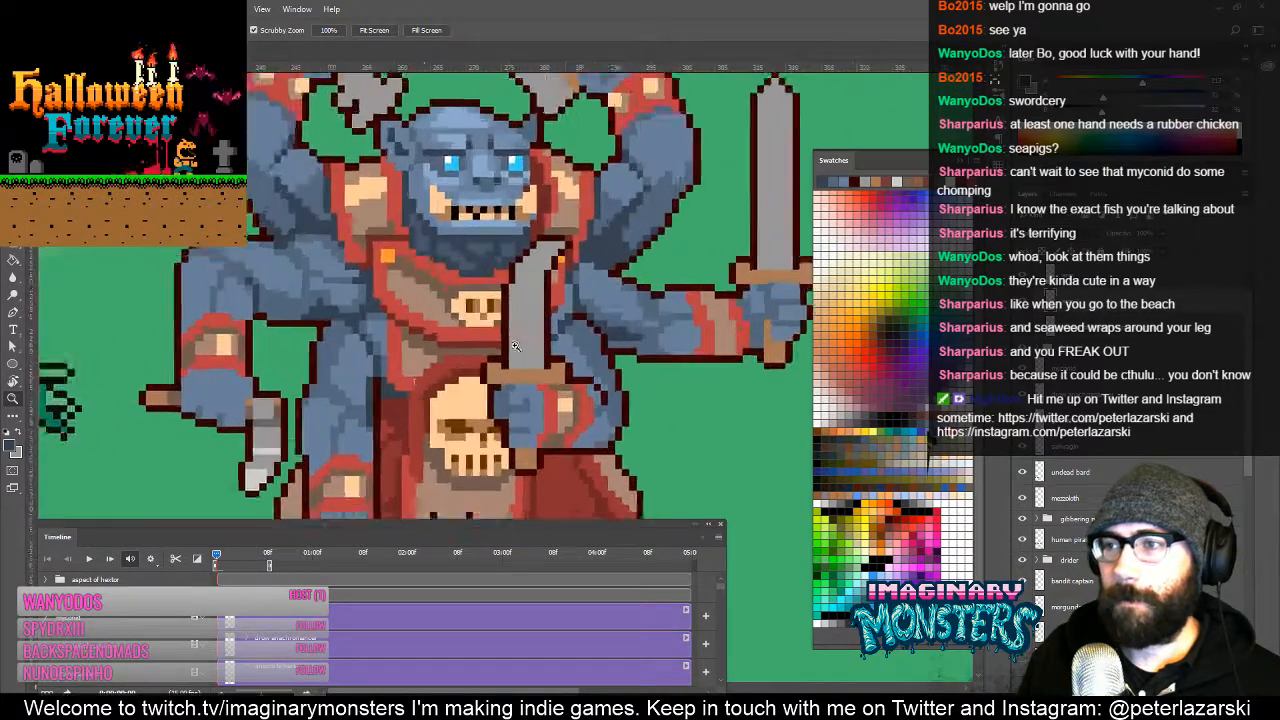
pyautogui.press('b')
pyautogui.keyDown('alt'); pyautogui.click(243, 425); pyautogui.keyUp('alt')
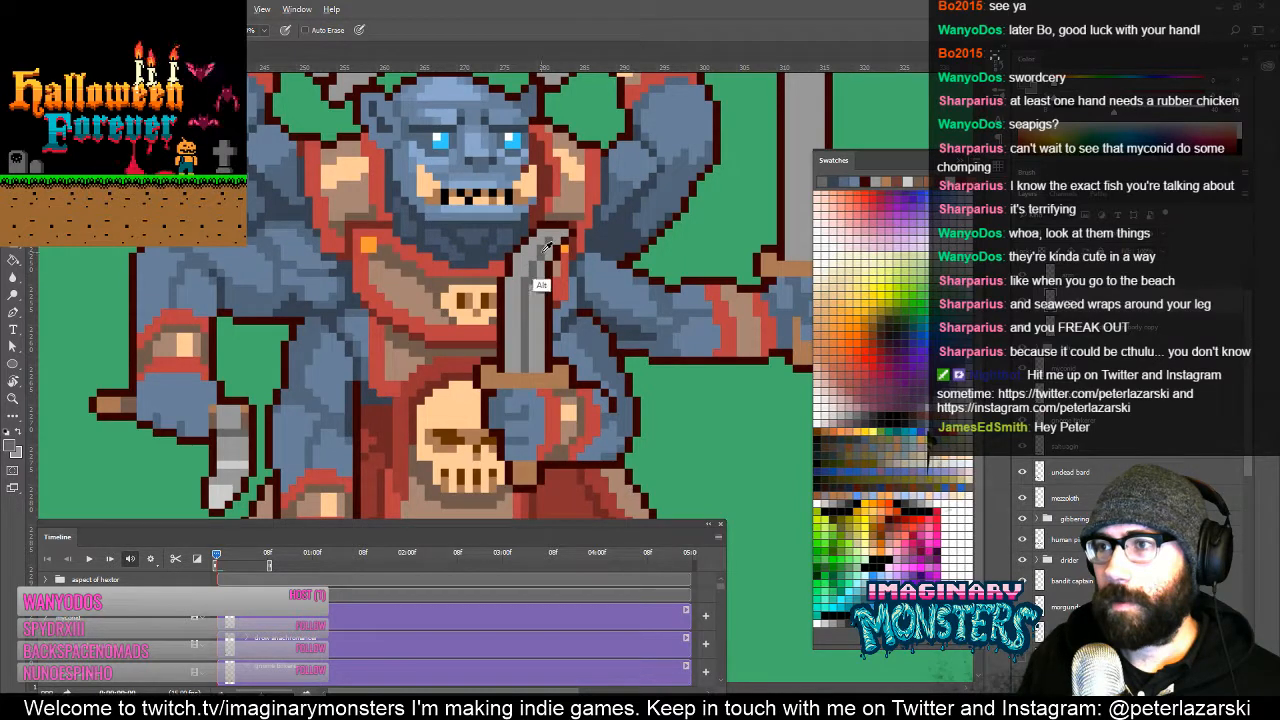
pyautogui.moveTo(537, 301); pyautogui.dragTo(555, 273)
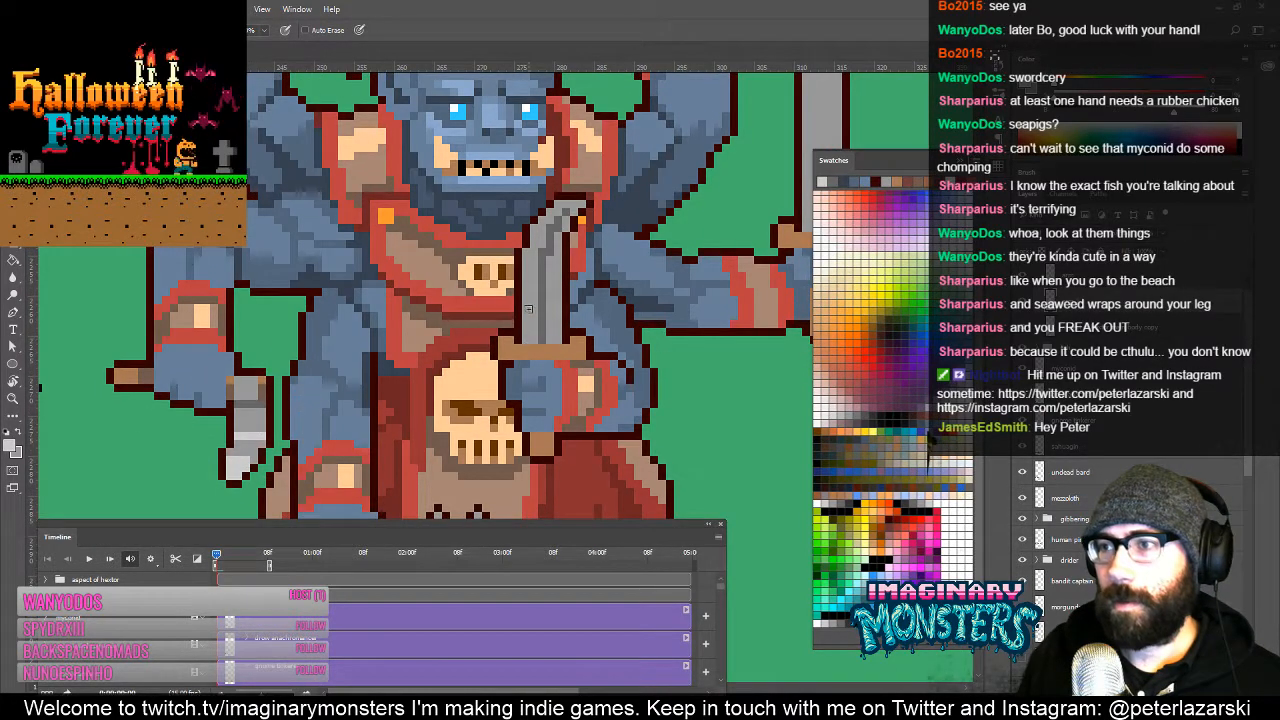
# Step: Paint light grey highlights along the curved sword's outer edge and up to its tip
pyautogui.click(535, 241)
pyautogui.click(538, 240)
pyautogui.moveTo(562, 215); pyautogui.dragTo(555, 243)
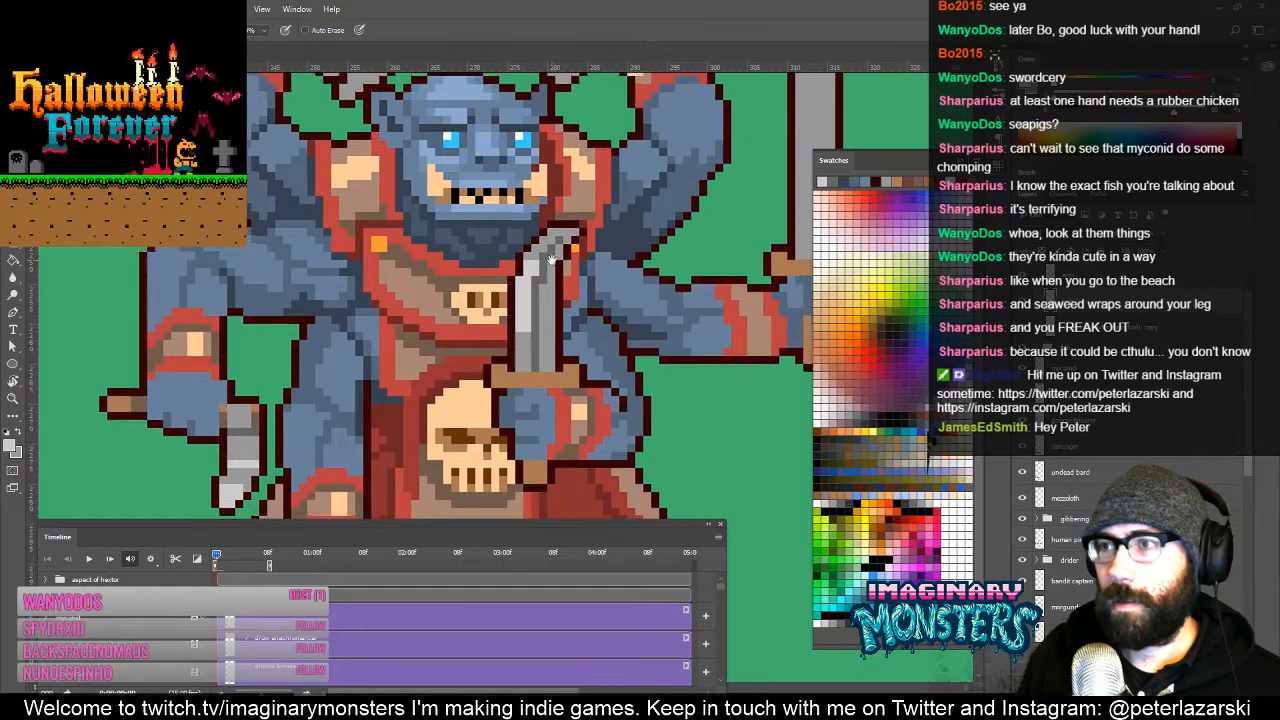
pyautogui.click(541, 244)
pyautogui.keyDown('shift'); pyautogui.click(557, 232); pyautogui.keyUp('shift')
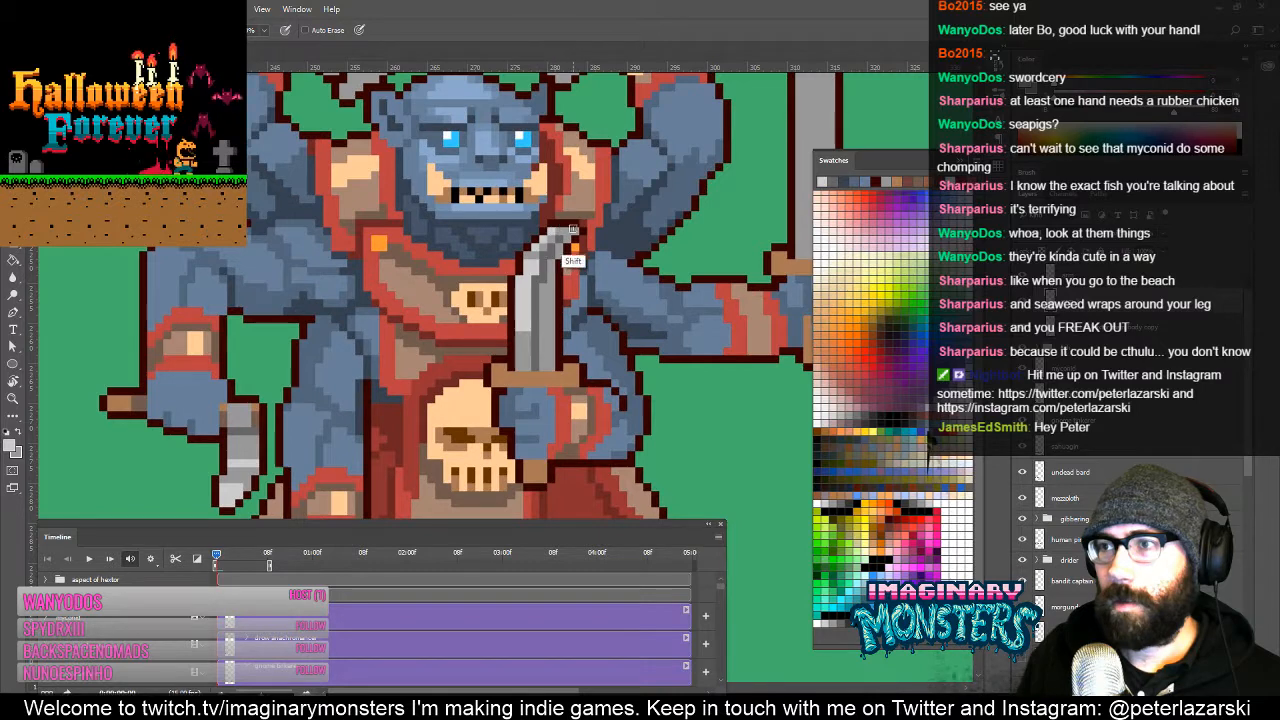
pyautogui.keyDown('shift'); pyautogui.click(572, 232); pyautogui.keyUp('shift')
pyautogui.moveTo(407, 380)
pyautogui.mouseDown()
pyautogui.moveTo(427, 369)
pyautogui.moveTo(380, 352)
pyautogui.mouseUp()
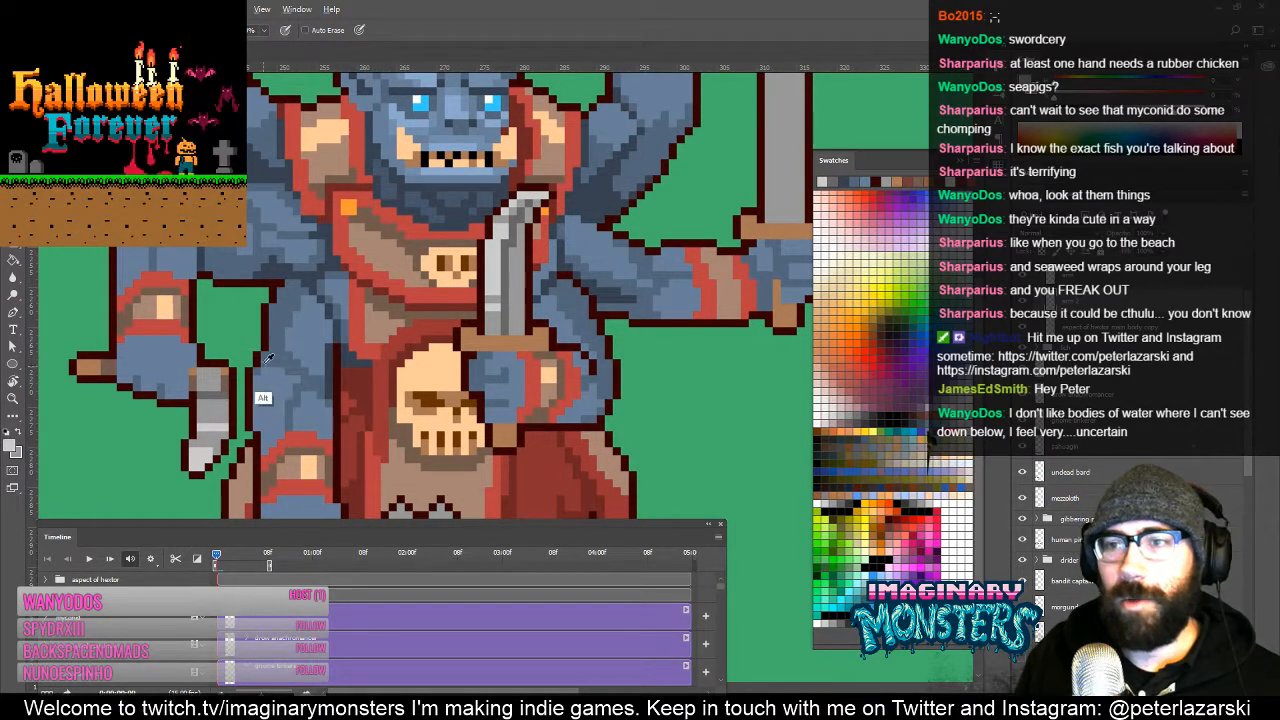
# Step: Darken the curved sword's blade base above the guard in grey and repair the adjoining outline pixel in dark maroon
pyautogui.keyDown('alt'); pyautogui.click(229, 392); pyautogui.keyUp('alt')
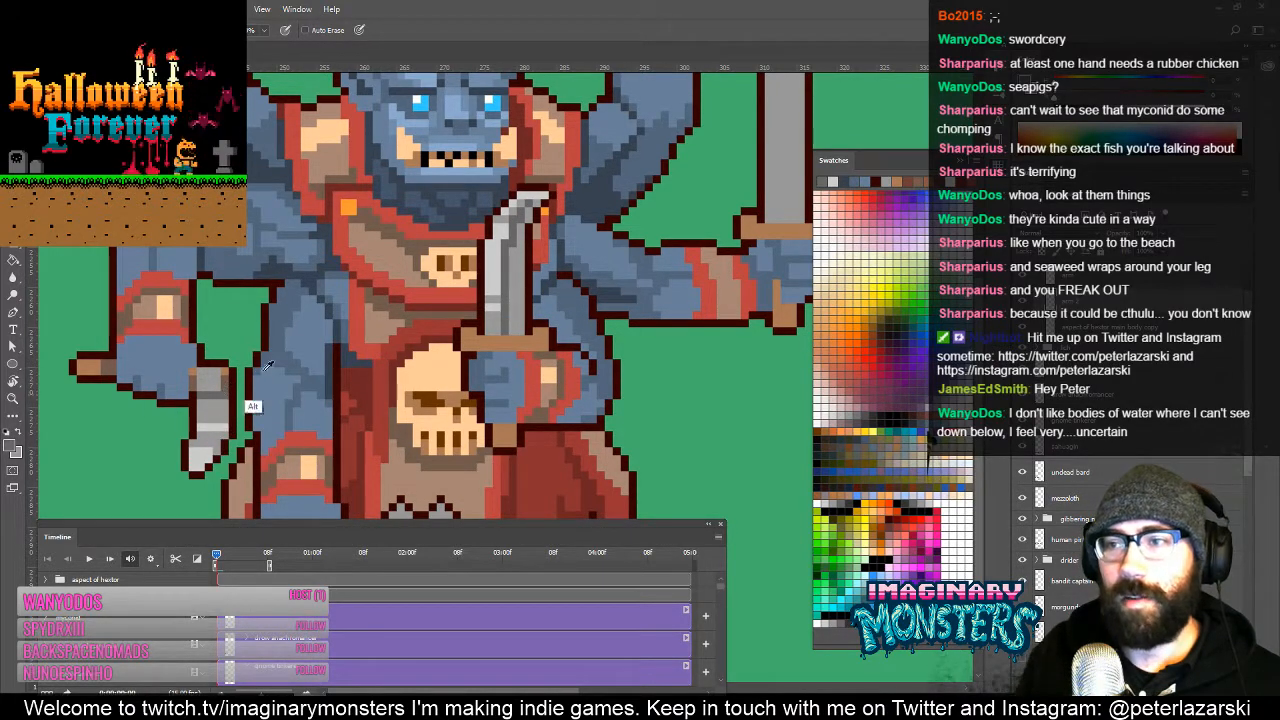
pyautogui.moveTo(484, 331); pyautogui.dragTo(518, 331)
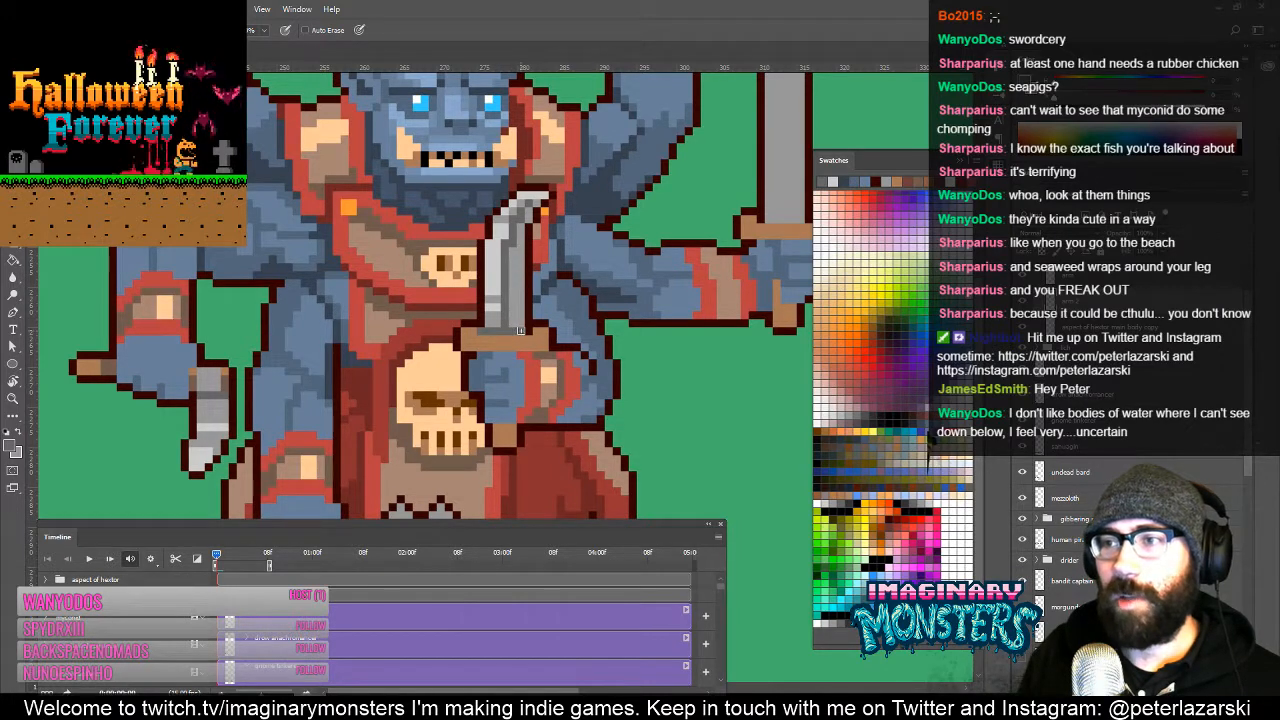
pyautogui.keyDown('alt'); pyautogui.click(469, 361); pyautogui.keyUp('alt')
pyautogui.click(482, 331)
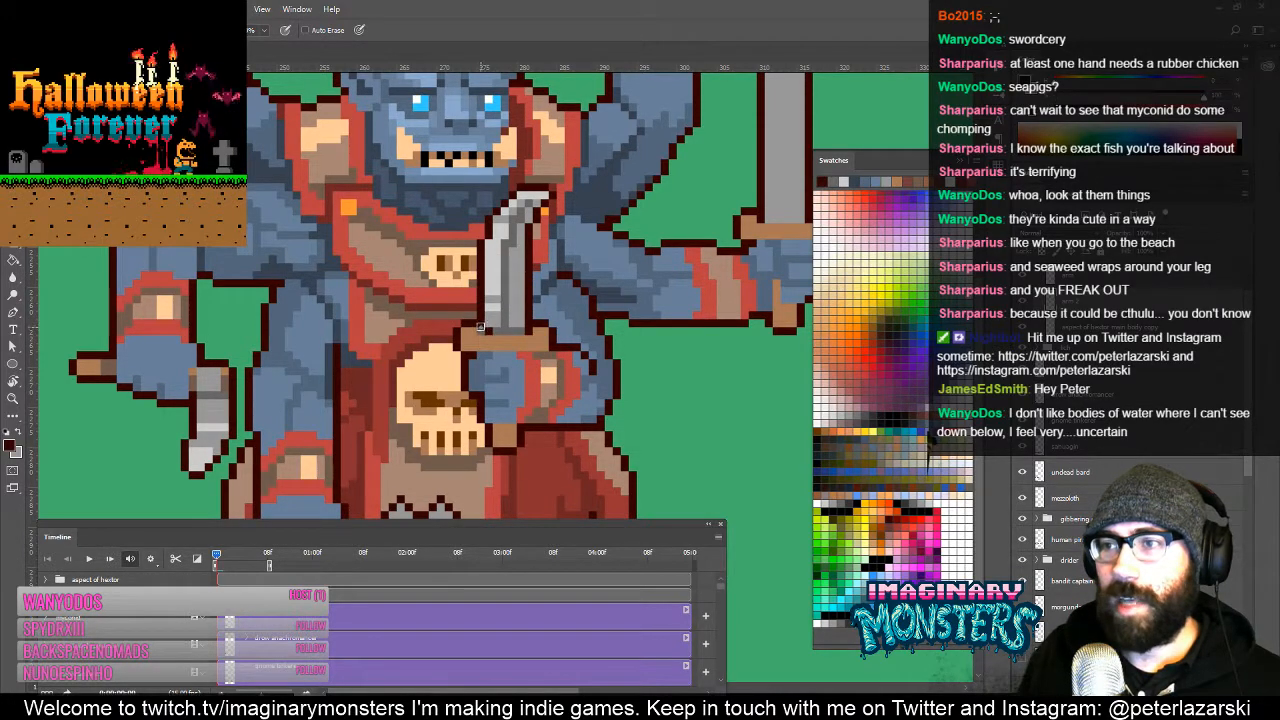
pyautogui.keyDown('alt'); pyautogui.click(492, 361); pyautogui.keyUp('alt')
pyautogui.keyDown('alt'); pyautogui.click(494, 333); pyautogui.keyUp('alt')
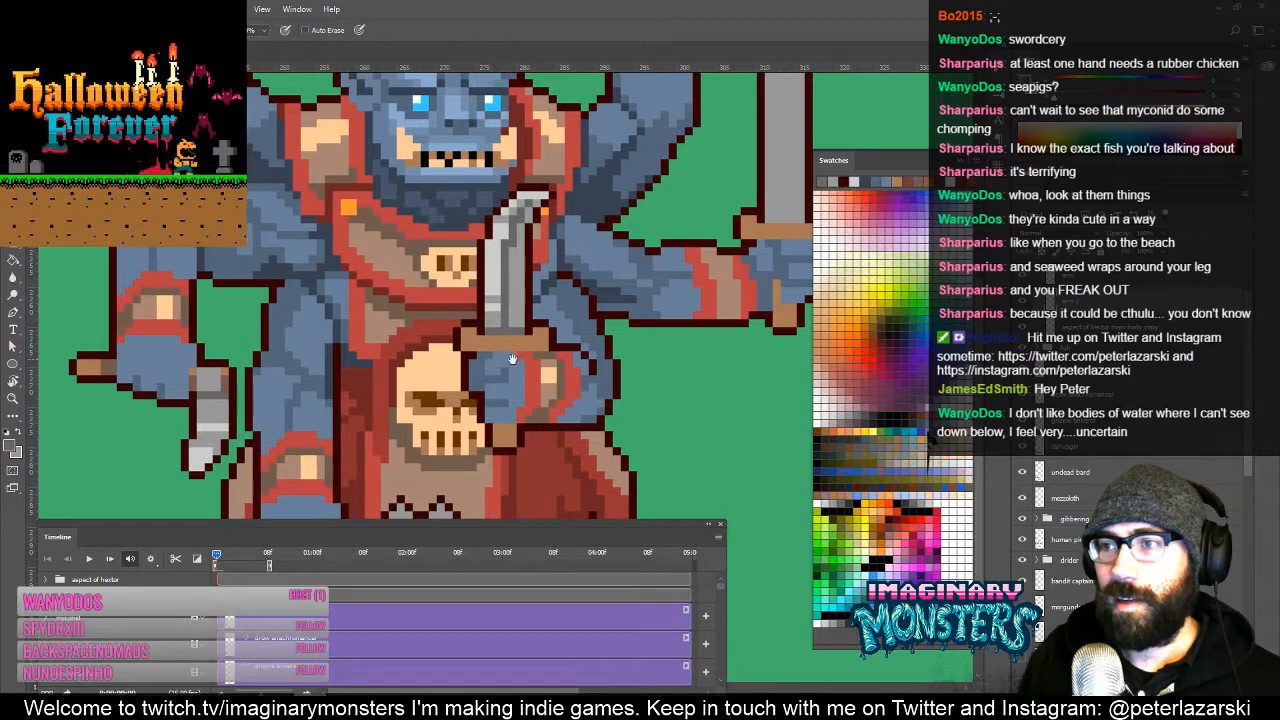
pyautogui.moveTo(510, 358); pyautogui.dragTo(557, 372)
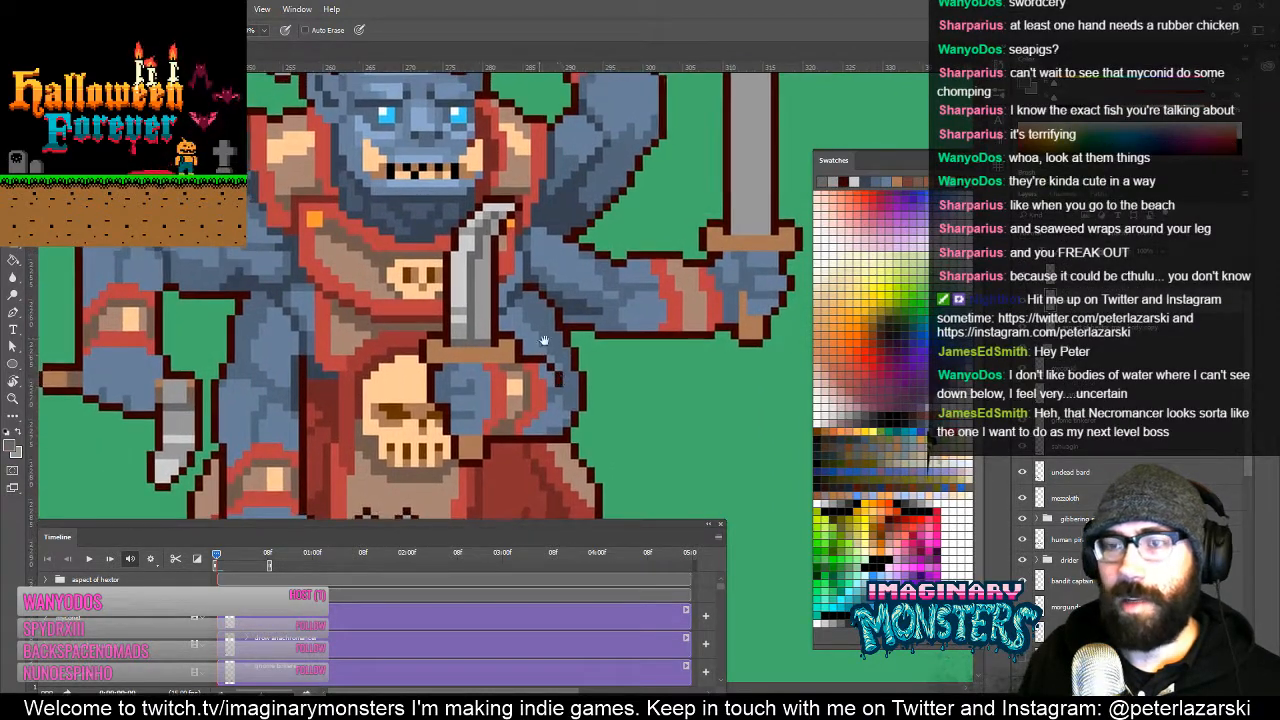
# Step: Pick up the darker brown from the knife handle and shade the curved sword's grip with the two handle browns
pyautogui.keyDown('alt'); pyautogui.click(88, 376); pyautogui.keyUp('alt')
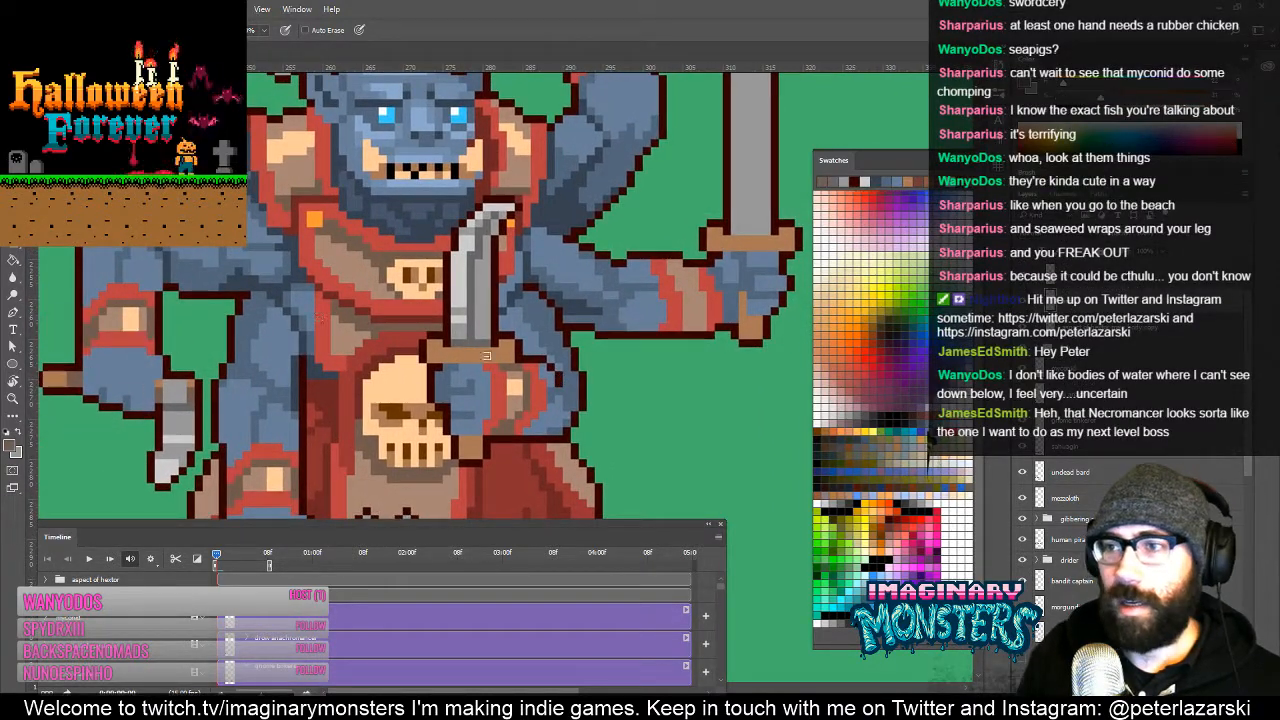
pyautogui.keyDown('alt'); pyautogui.click(475, 452); pyautogui.keyUp('alt')
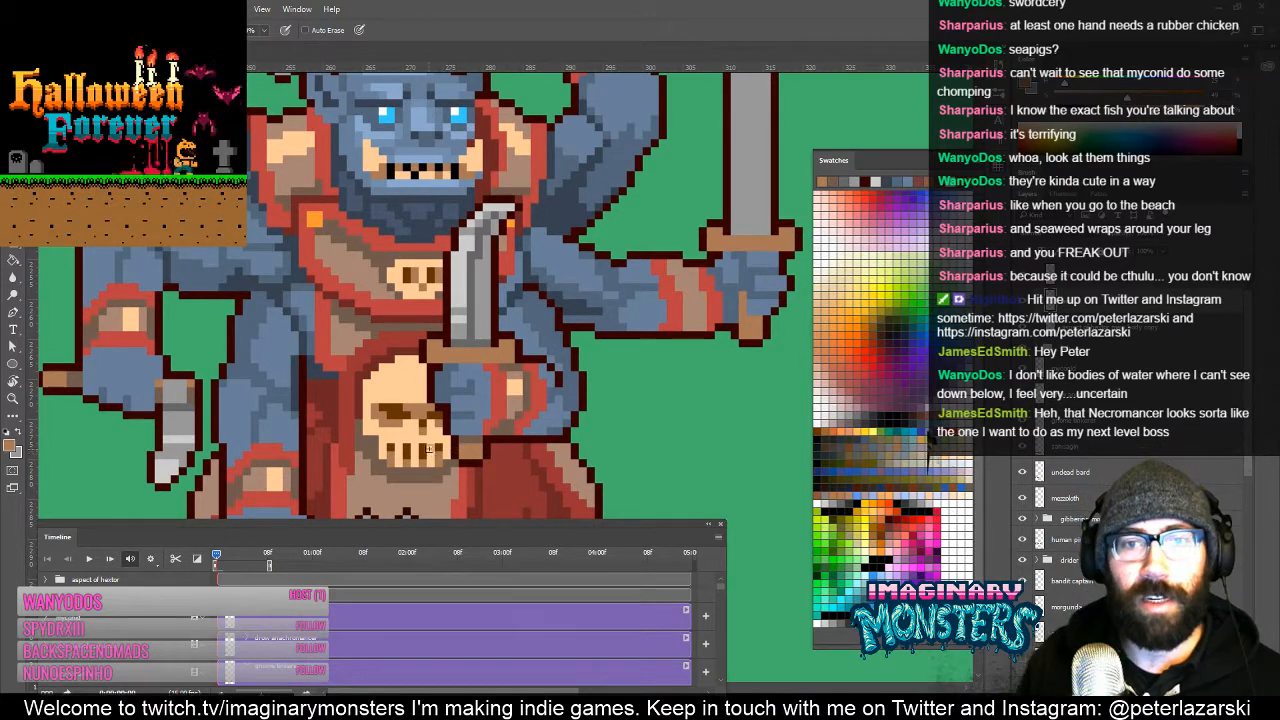
pyautogui.moveTo(442, 388)
pyautogui.mouseDown()
pyautogui.moveTo(562, 390)
pyautogui.moveTo(574, 428)
pyautogui.moveTo(552, 410)
pyautogui.moveTo(524, 413)
pyautogui.moveTo(541, 365)
pyautogui.mouseUp()
# Step: Examine the whole six-armed ogre beside the crowned necromancer sprite, comparing their details and the ogre's weapons close up
pyautogui.press('z')
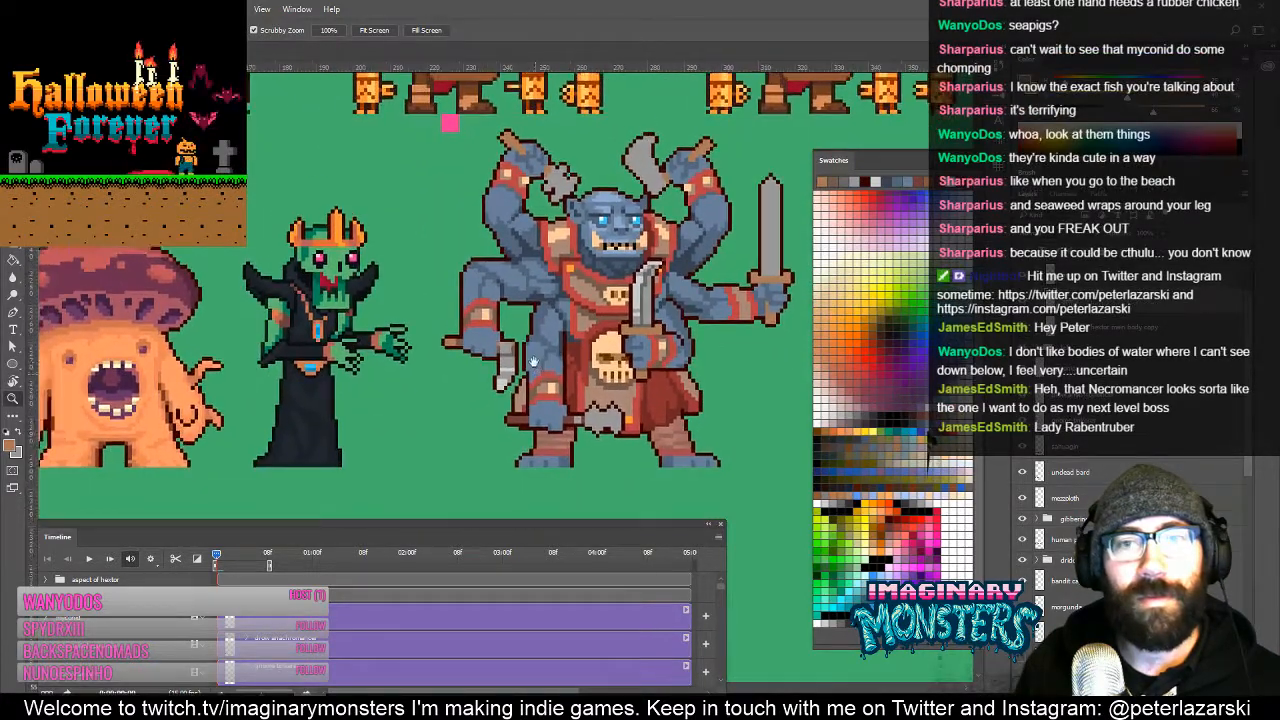
pyautogui.press('b')
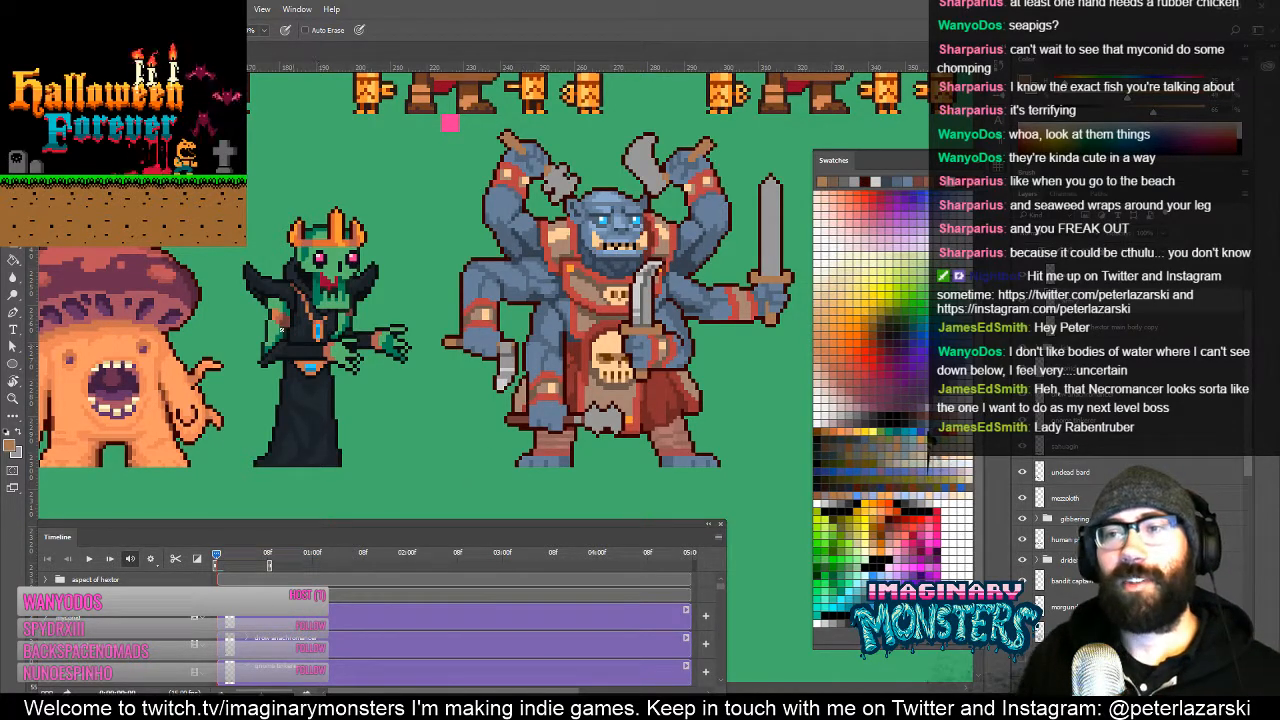
pyautogui.press('z')
pyautogui.moveTo(324, 336); pyautogui.dragTo(543, 301)
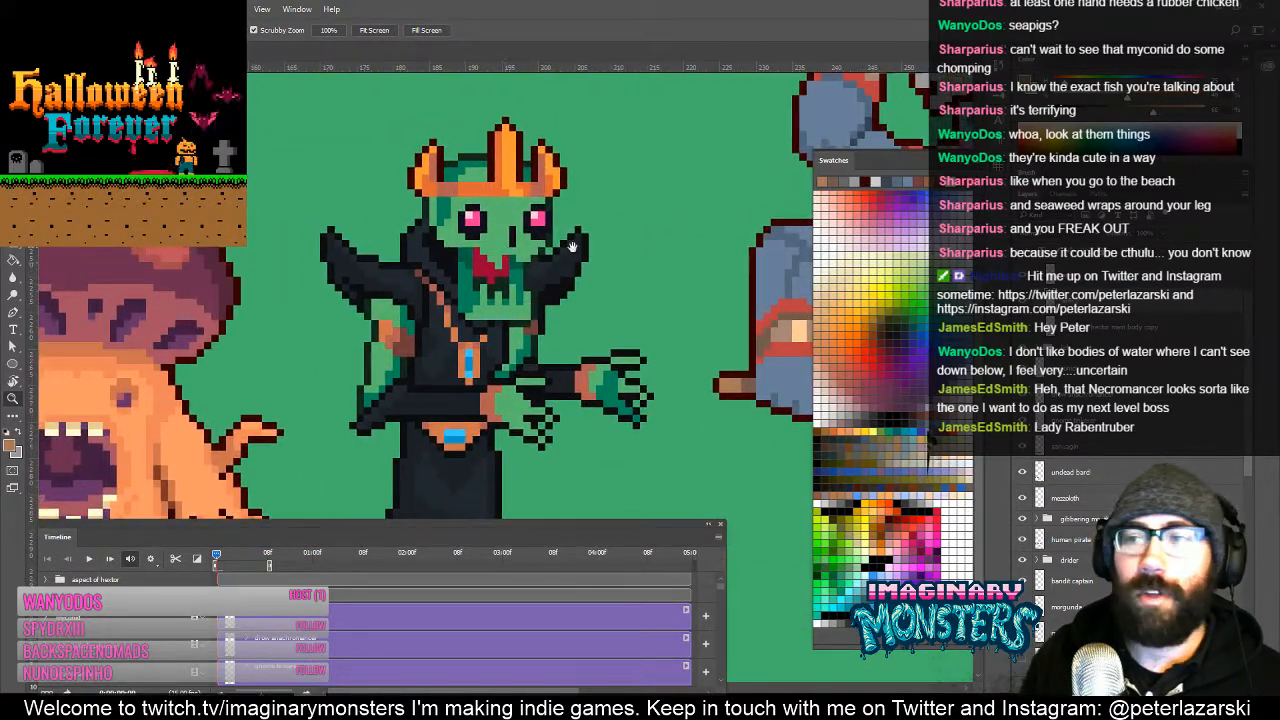
pyautogui.moveTo(617, 365); pyautogui.dragTo(508, 365)
pyautogui.moveTo(591, 400); pyautogui.dragTo(390, 366)
pyautogui.moveTo(638, 291); pyautogui.dragTo(658, 326)
pyautogui.moveTo(572, 364); pyautogui.dragTo(492, 358)
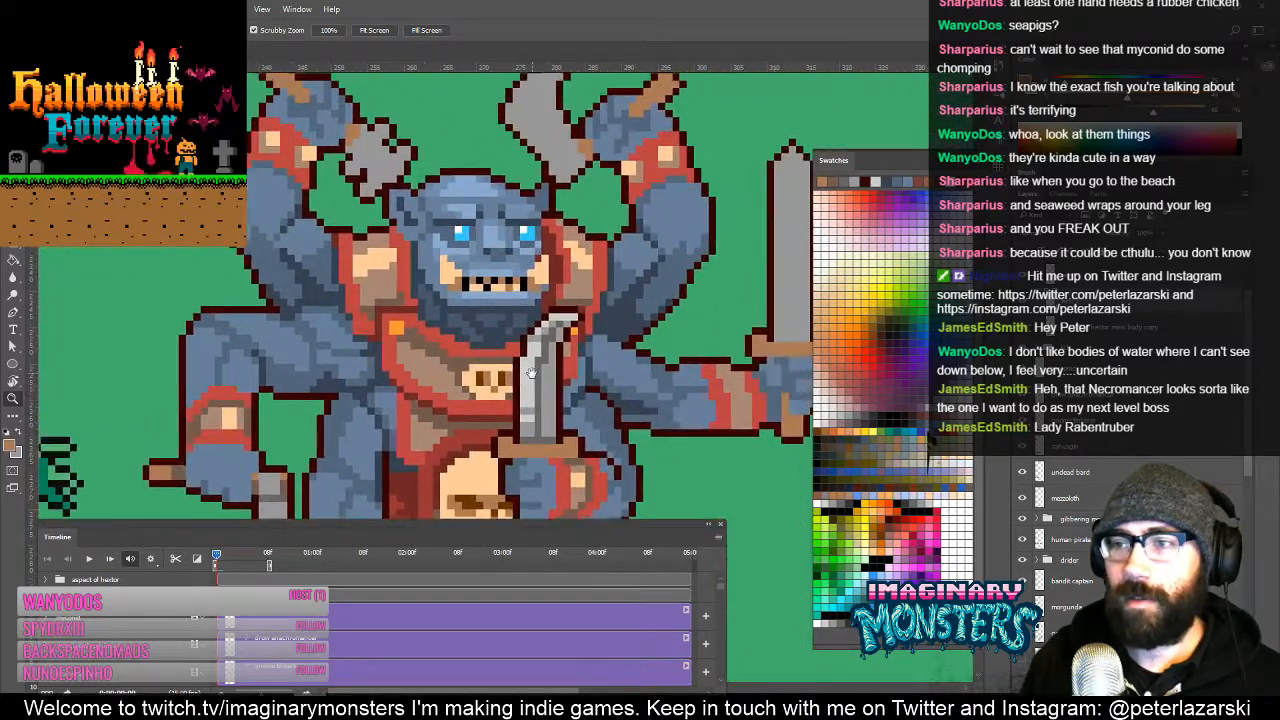
pyautogui.moveTo(432, 440); pyautogui.dragTo(513, 311)
pyautogui.moveTo(583, 368); pyautogui.dragTo(527, 357)
pyautogui.moveTo(517, 313)
pyautogui.mouseDown()
pyautogui.moveTo(549, 284)
pyautogui.moveTo(392, 370)
pyautogui.moveTo(317, 394)
pyautogui.moveTo(322, 451)
pyautogui.moveTo(293, 410)
pyautogui.mouseUp()
# Step: Pick up the greys from the curved sword and shade the straight sword's blade with a dark central groove and light grey highlights
pyautogui.keyDown('alt'); pyautogui.click(319, 364); pyautogui.keyUp('alt')
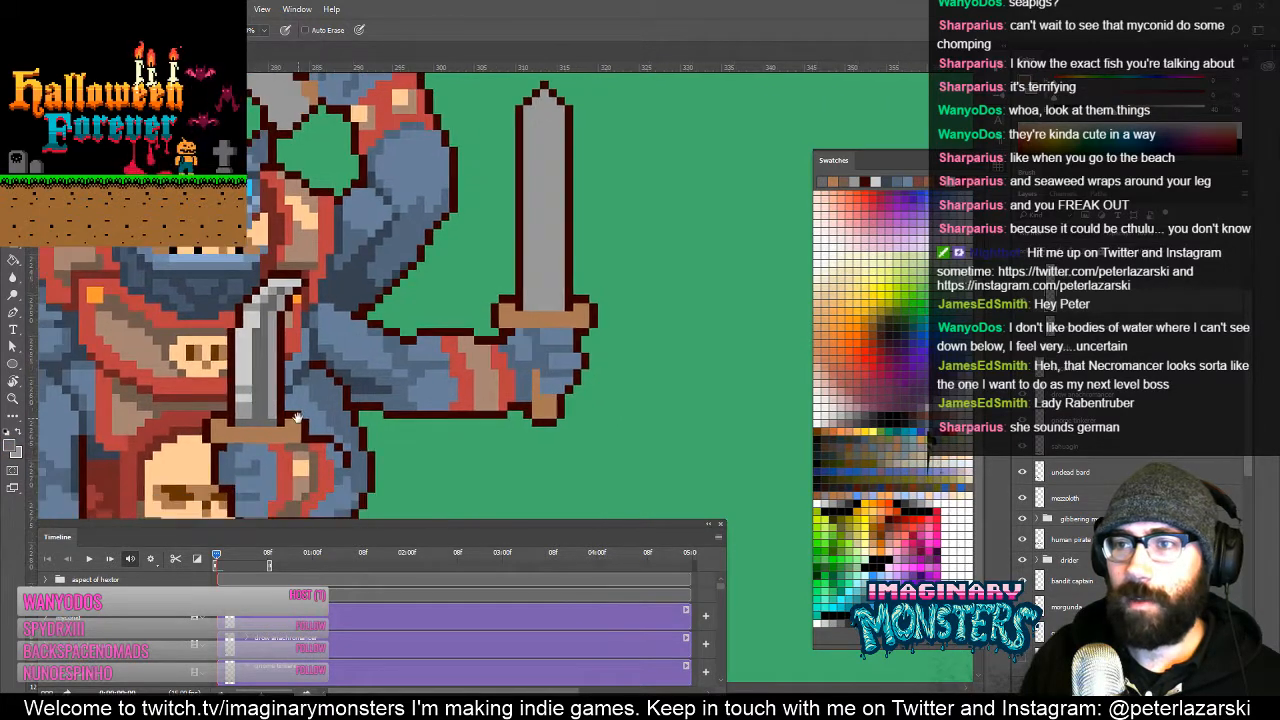
pyautogui.keyDown('alt'); pyautogui.click(267, 363); pyautogui.keyUp('alt')
pyautogui.moveTo(545, 307)
pyautogui.mouseDown()
pyautogui.moveTo(575, 122)
pyautogui.moveTo(553, 117)
pyautogui.moveTo(529, 262)
pyautogui.moveTo(551, 130)
pyautogui.moveTo(560, 160)
pyautogui.mouseUp()
pyautogui.keyDown('alt'); pyautogui.click(249, 411); pyautogui.keyUp('alt')
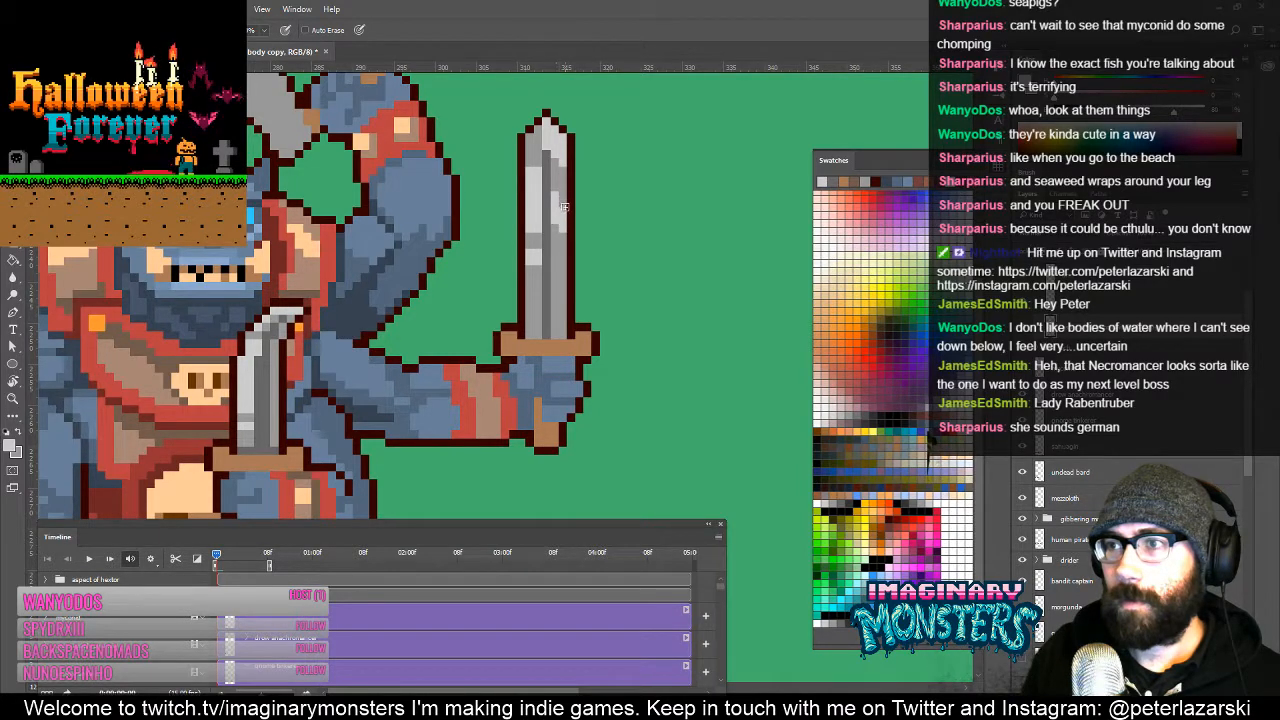
pyautogui.scroll(1, 572, 248)
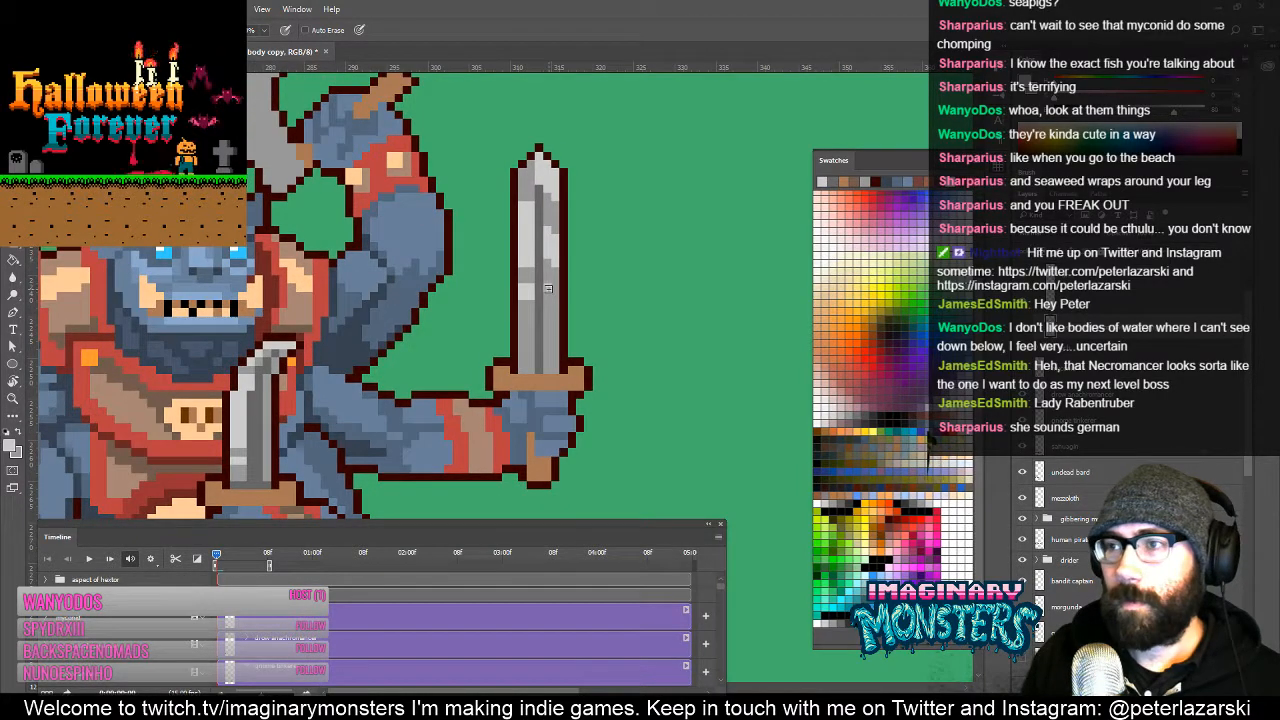
pyautogui.scroll(1, 577, 265)
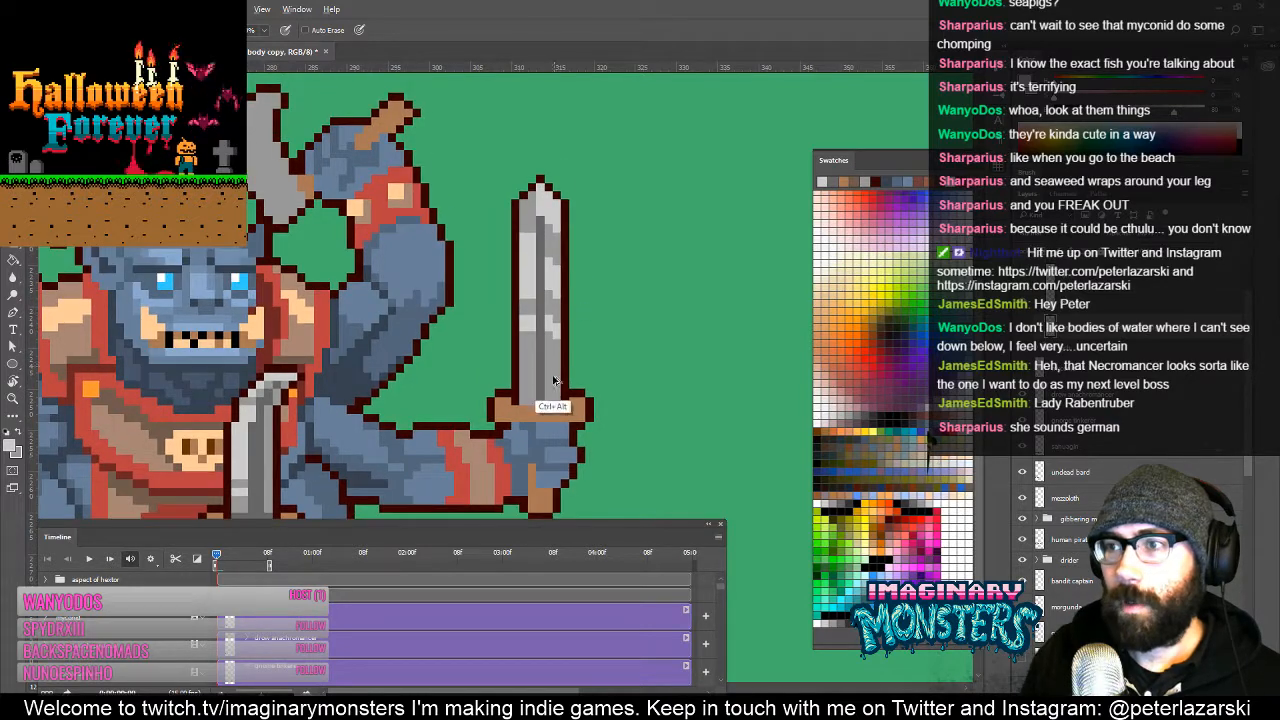
# Step: Refine the highlight band halfway along the straight sword's blade in mid and light grey, and darken its base above the guard
pyautogui.keyDown('alt'); pyautogui.click(555, 344); pyautogui.keyUp('alt')
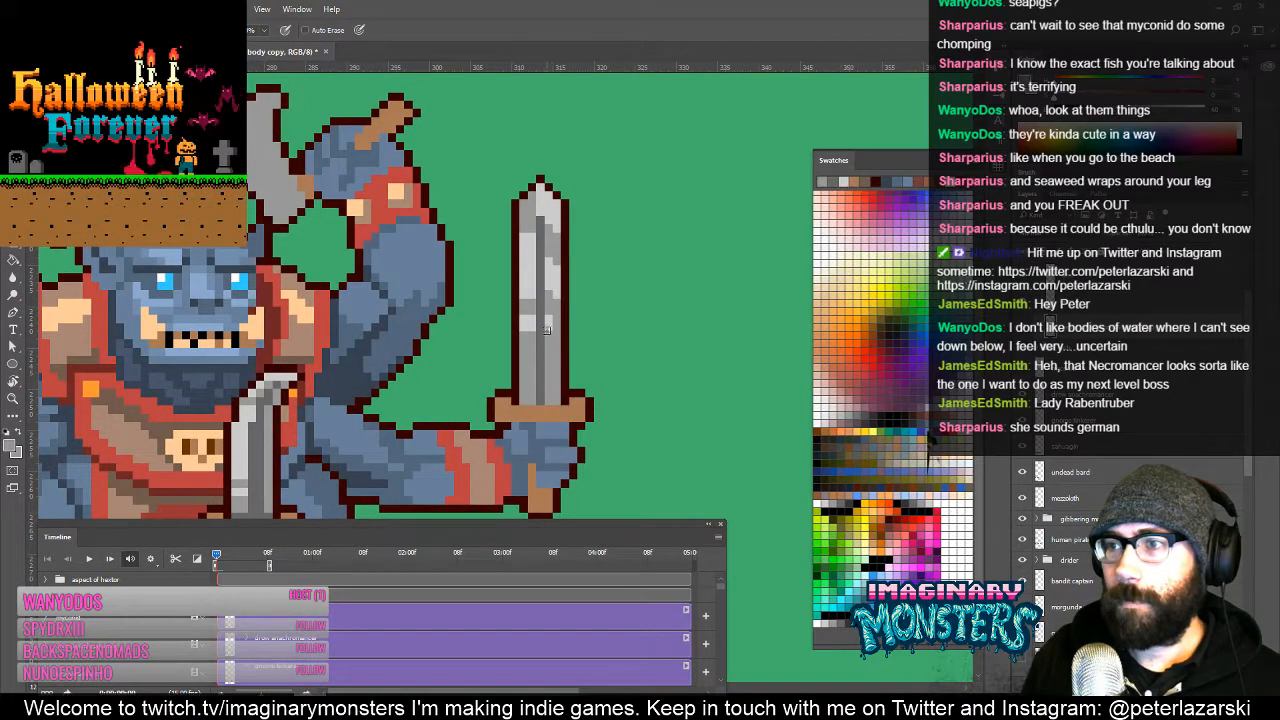
pyautogui.moveTo(549, 319); pyautogui.dragTo(549, 328)
pyautogui.keyDown('alt'); pyautogui.click(534, 324); pyautogui.keyUp('alt')
pyautogui.scroll(-2, 556, 331)
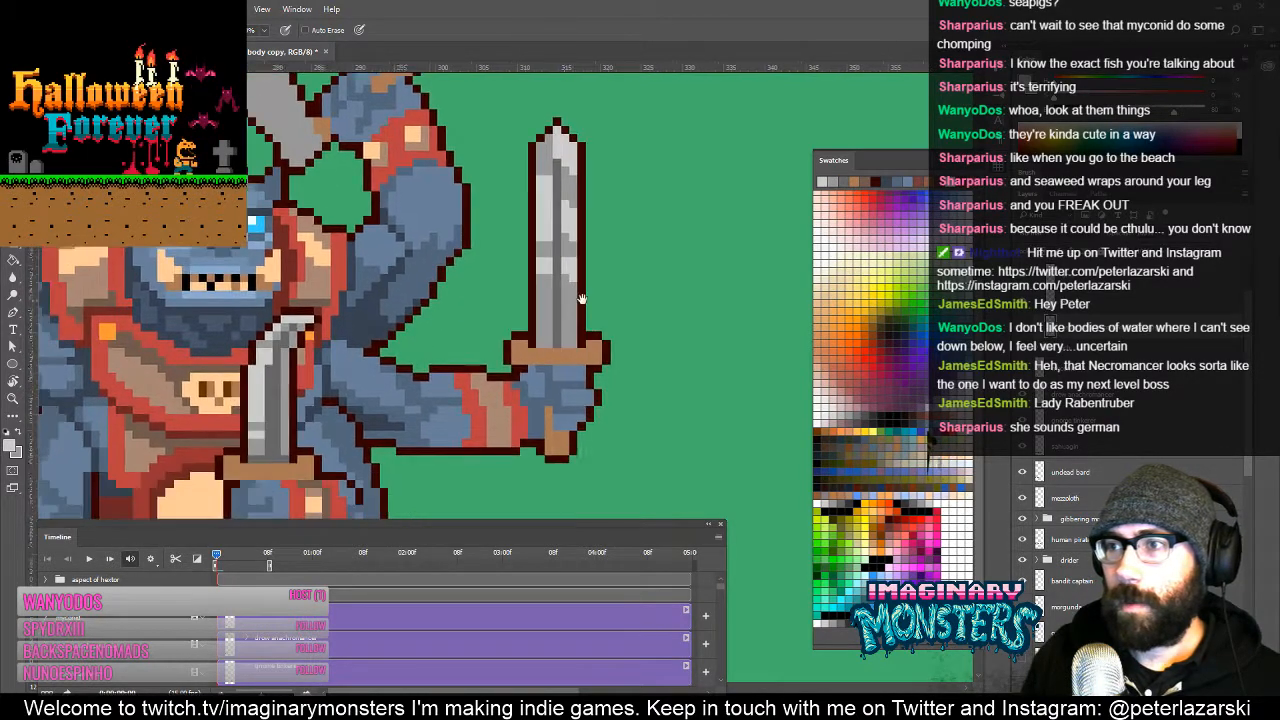
pyautogui.keyDown('alt'); pyautogui.click(563, 327); pyautogui.keyUp('alt')
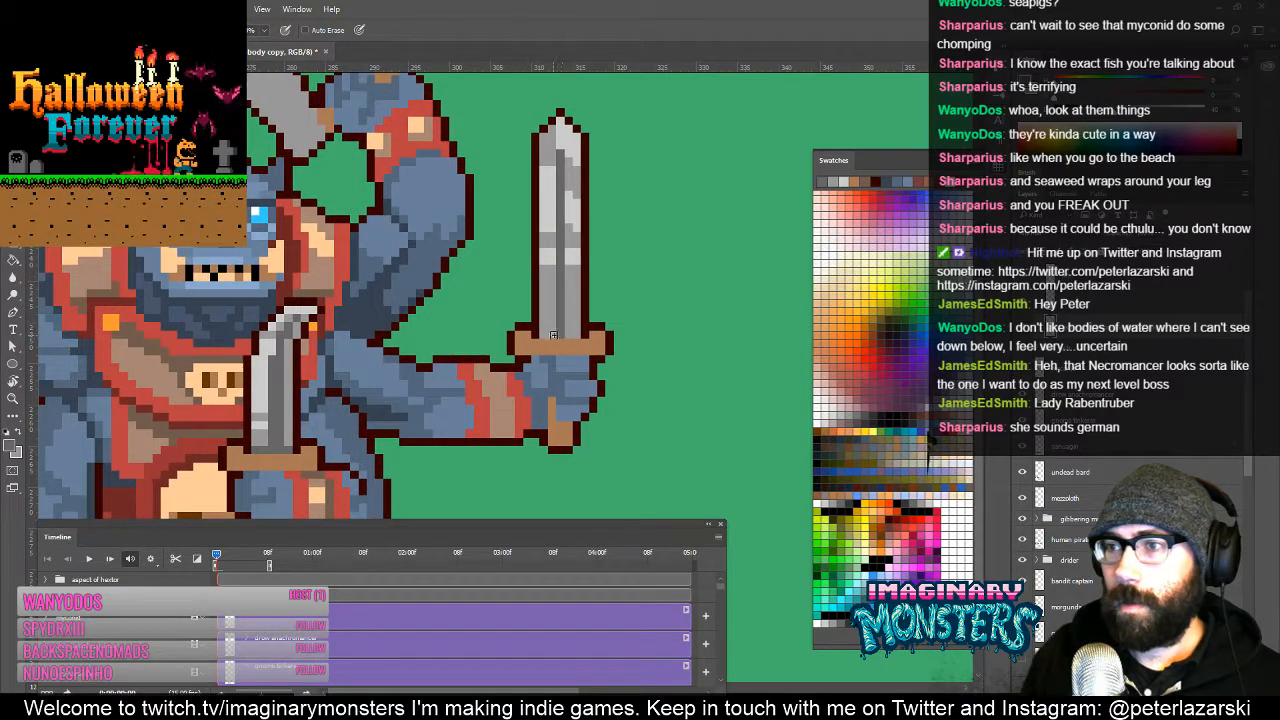
# Step: Shade the straight sword's grip below the fist with the darker brown
pyautogui.scroll(-3, 500, 310)
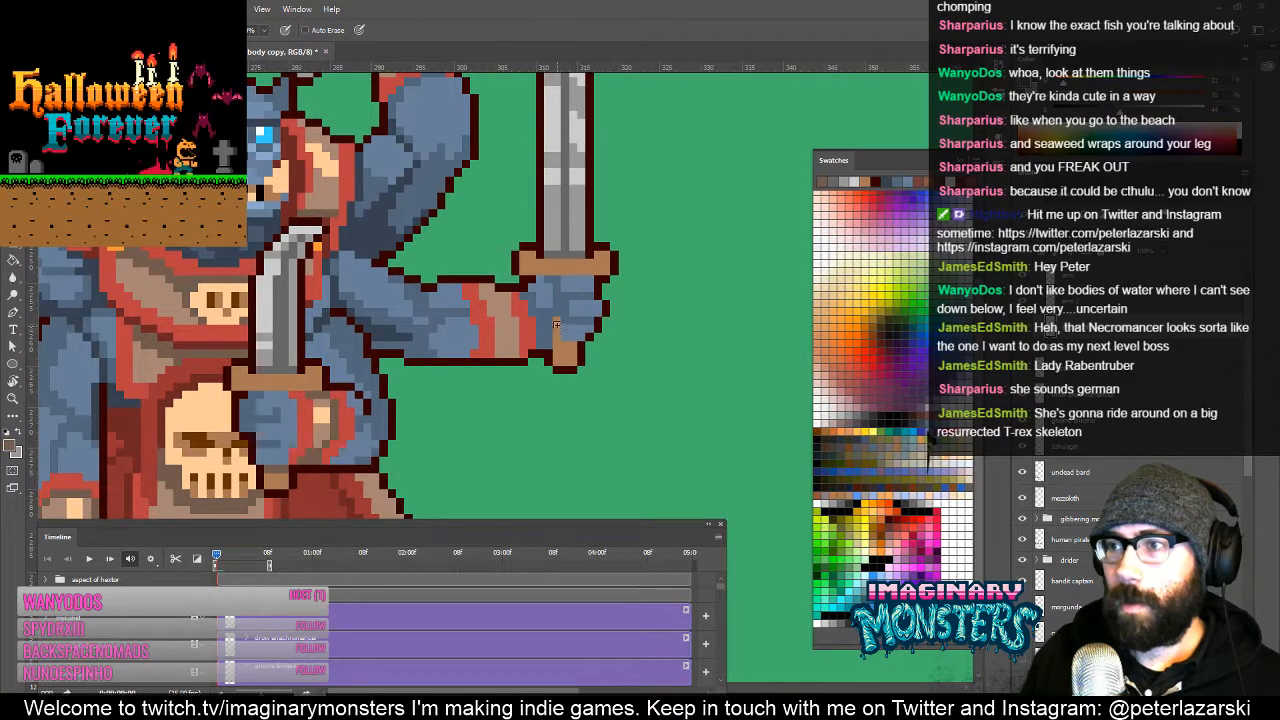
pyautogui.moveTo(577, 298); pyautogui.dragTo(575, 332)
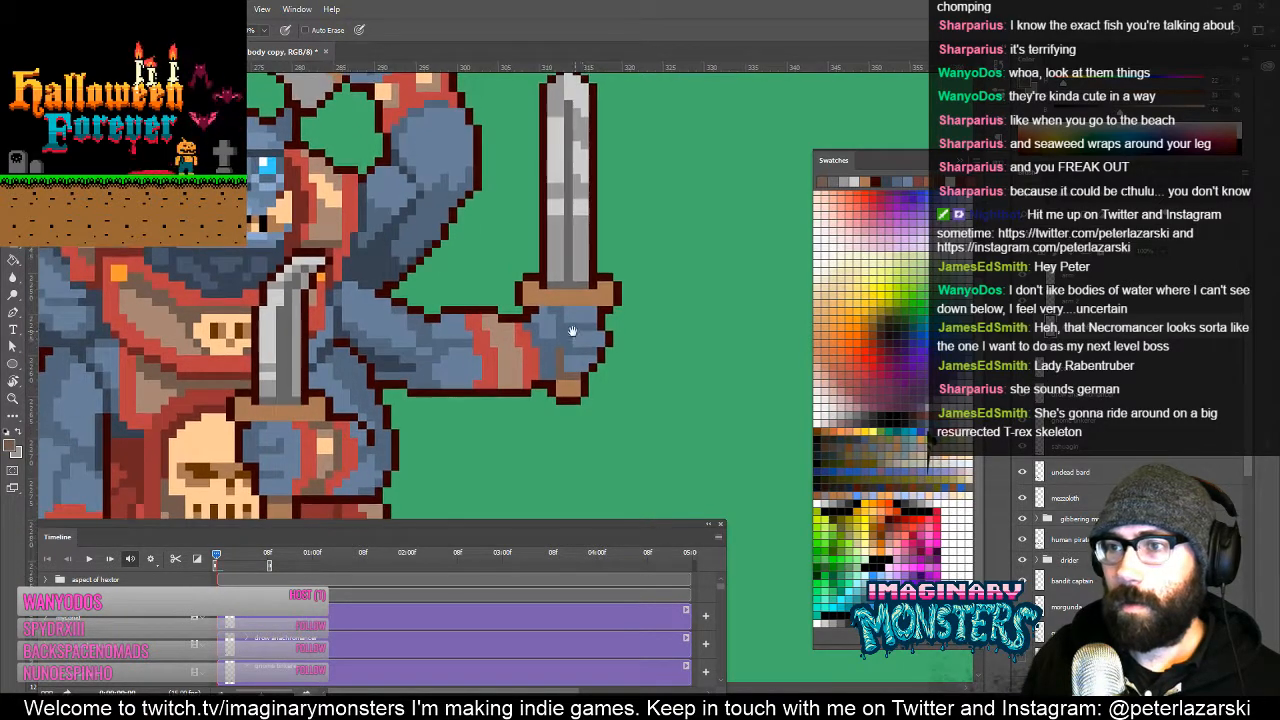
pyautogui.moveTo(346, 380); pyautogui.dragTo(371, 360)
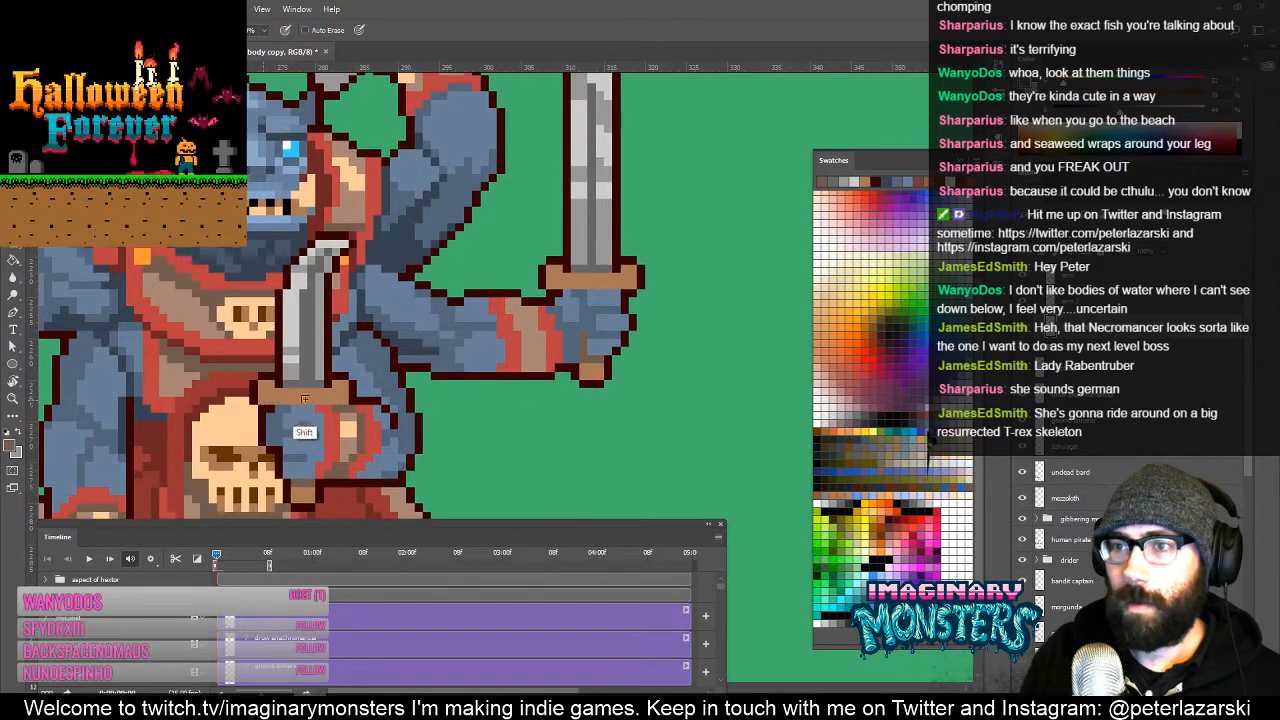
pyautogui.press('v')
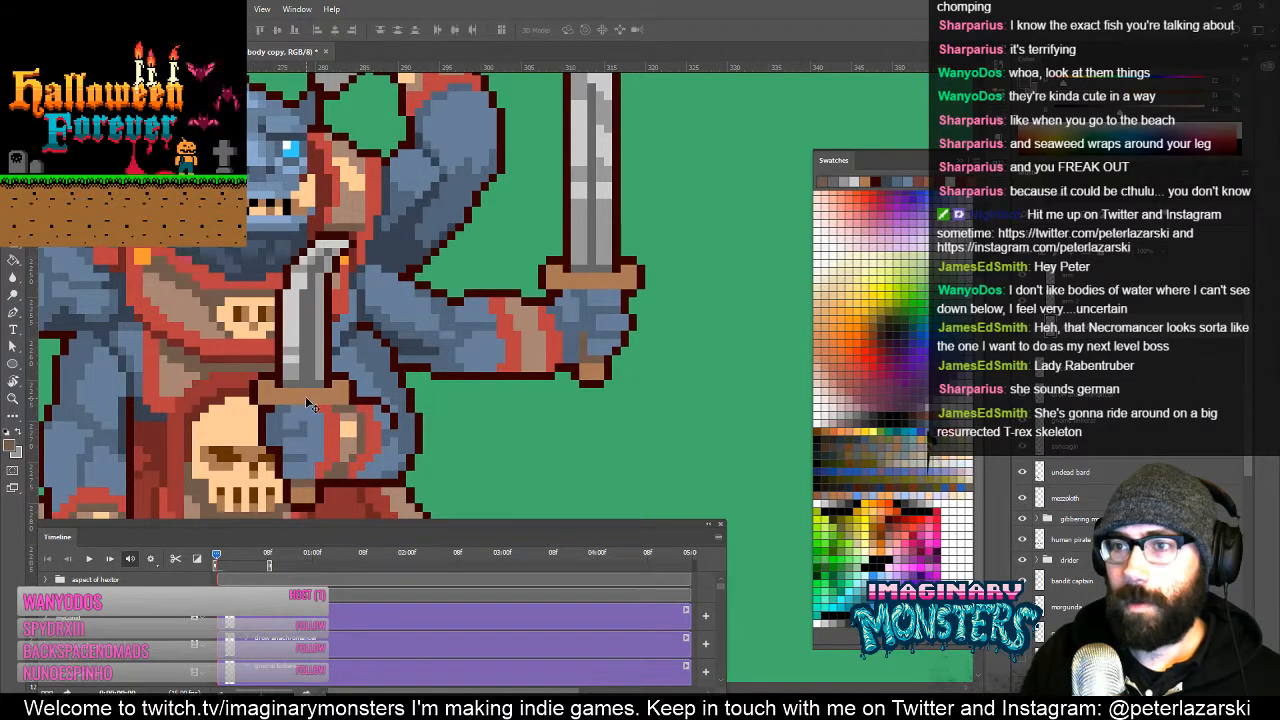
pyautogui.press('b')
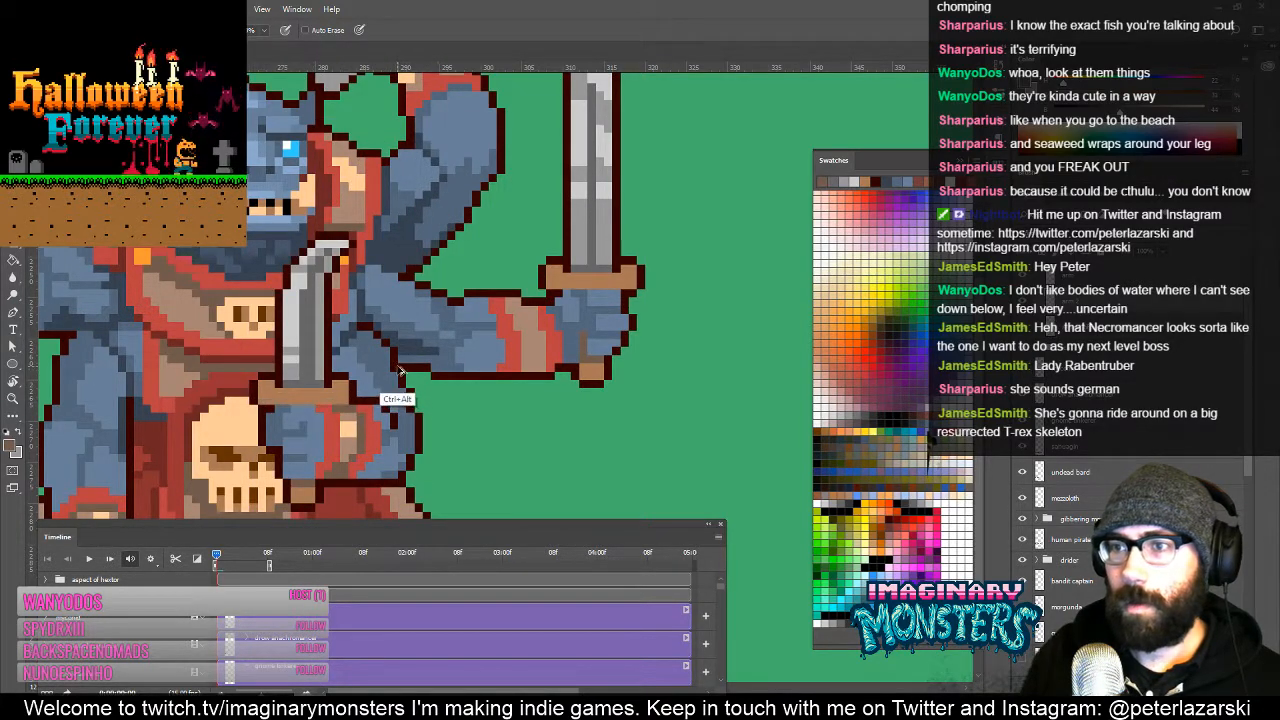
# Step: Darken the base of the raised cleaver's blade beside its handle in dark grey
pyautogui.press('z')
pyautogui.keyDown('alt'); pyautogui.click(493, 335); pyautogui.keyUp('alt')
pyautogui.keyDown('alt'); pyautogui.click(493, 335); pyautogui.keyUp('alt')
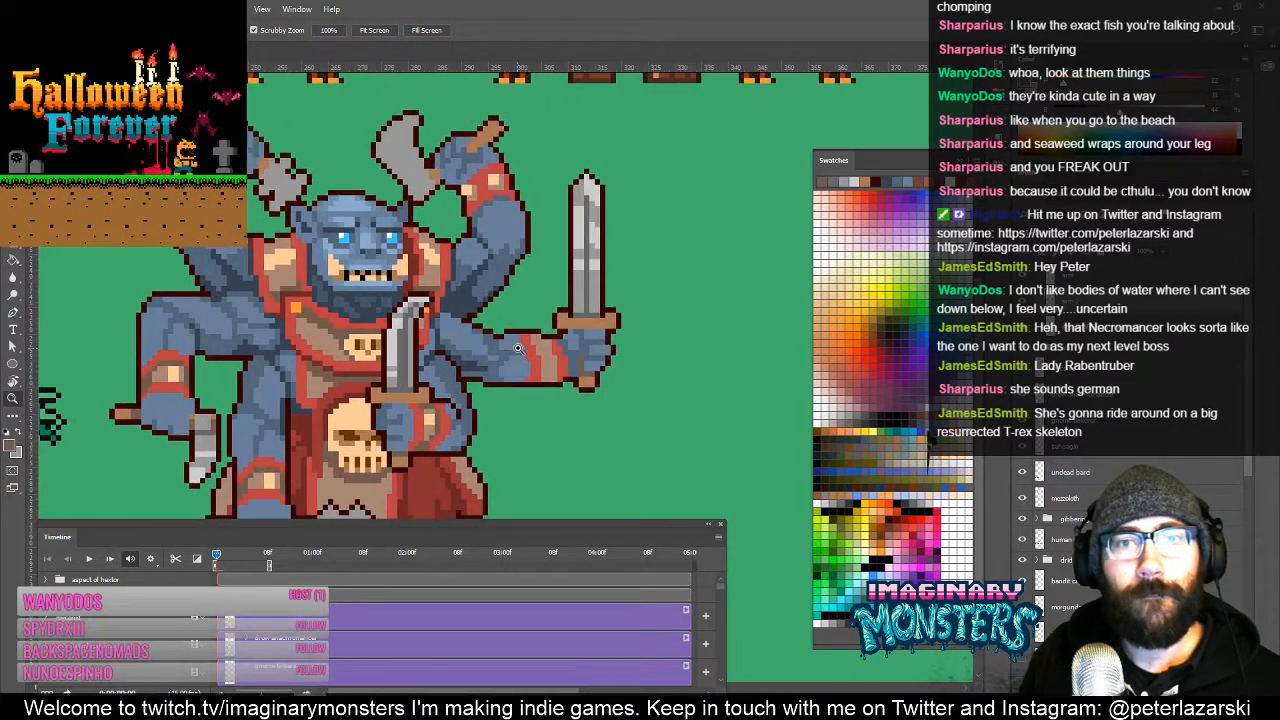
pyautogui.click(485, 287)
pyautogui.press('b')
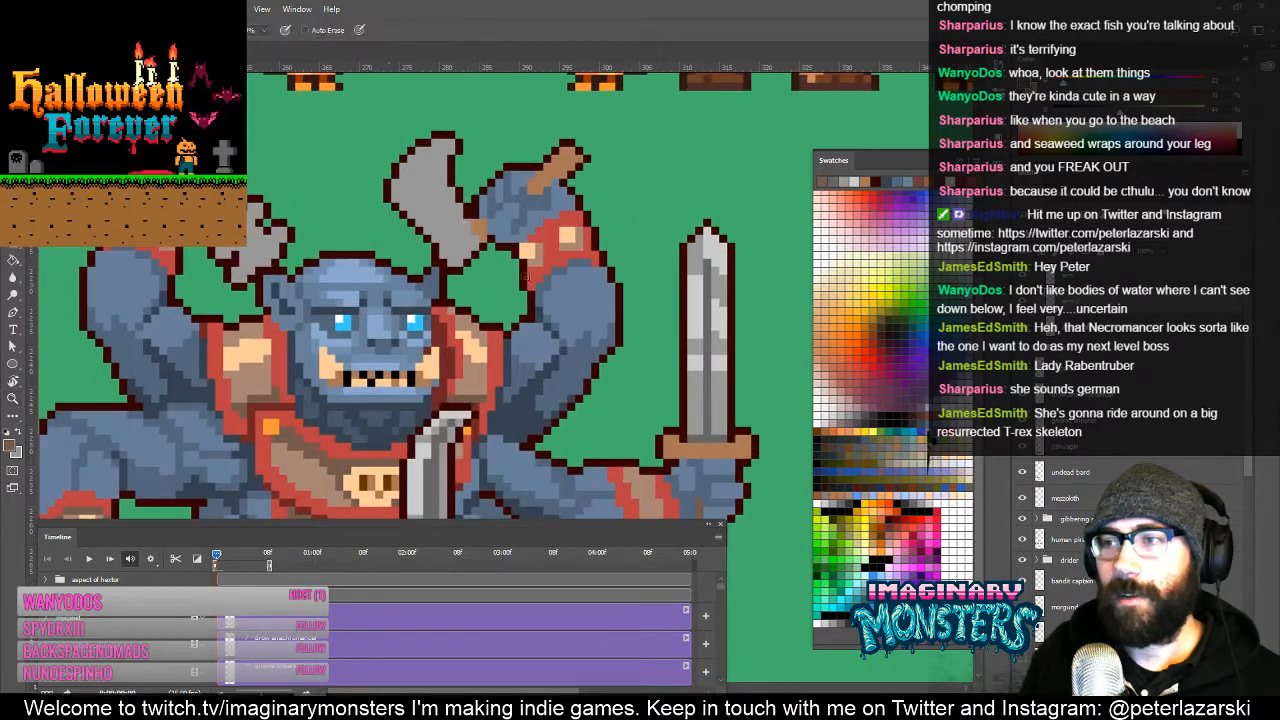
pyautogui.hotkey('alt', 'v')
pyautogui.press('v')
pyautogui.click(463, 275)
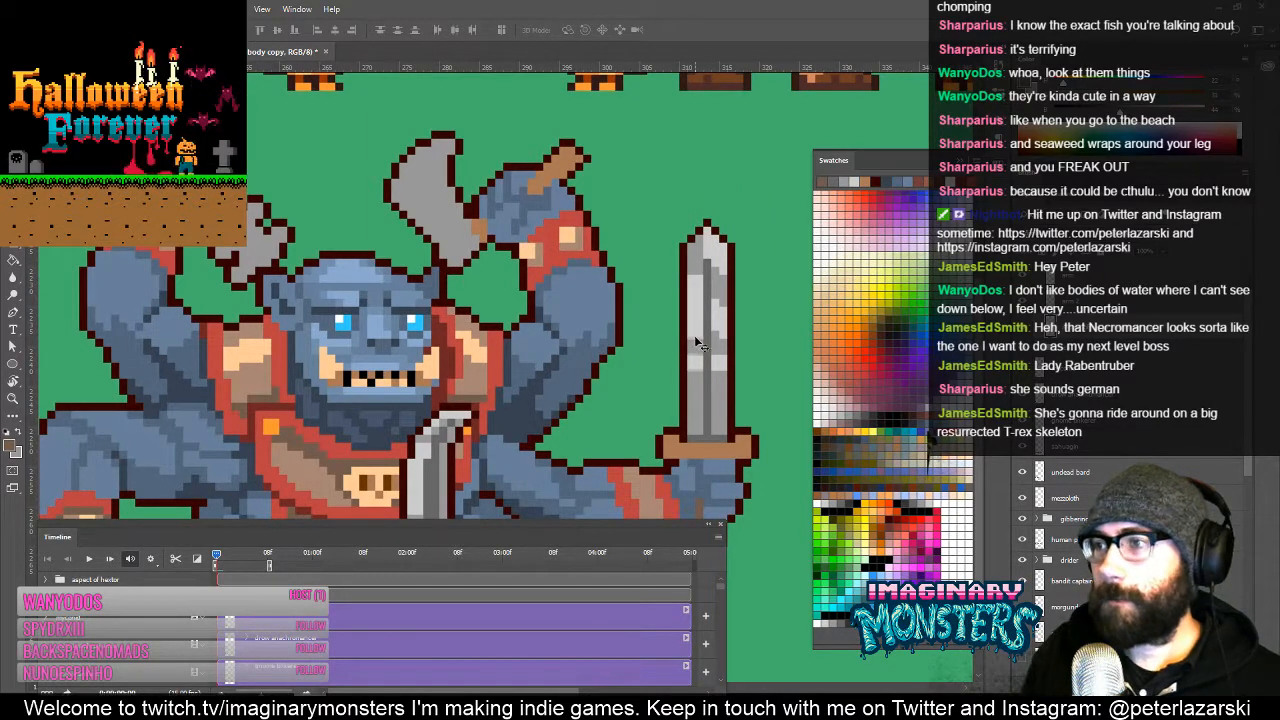
pyautogui.press('b')
pyautogui.press('alt')
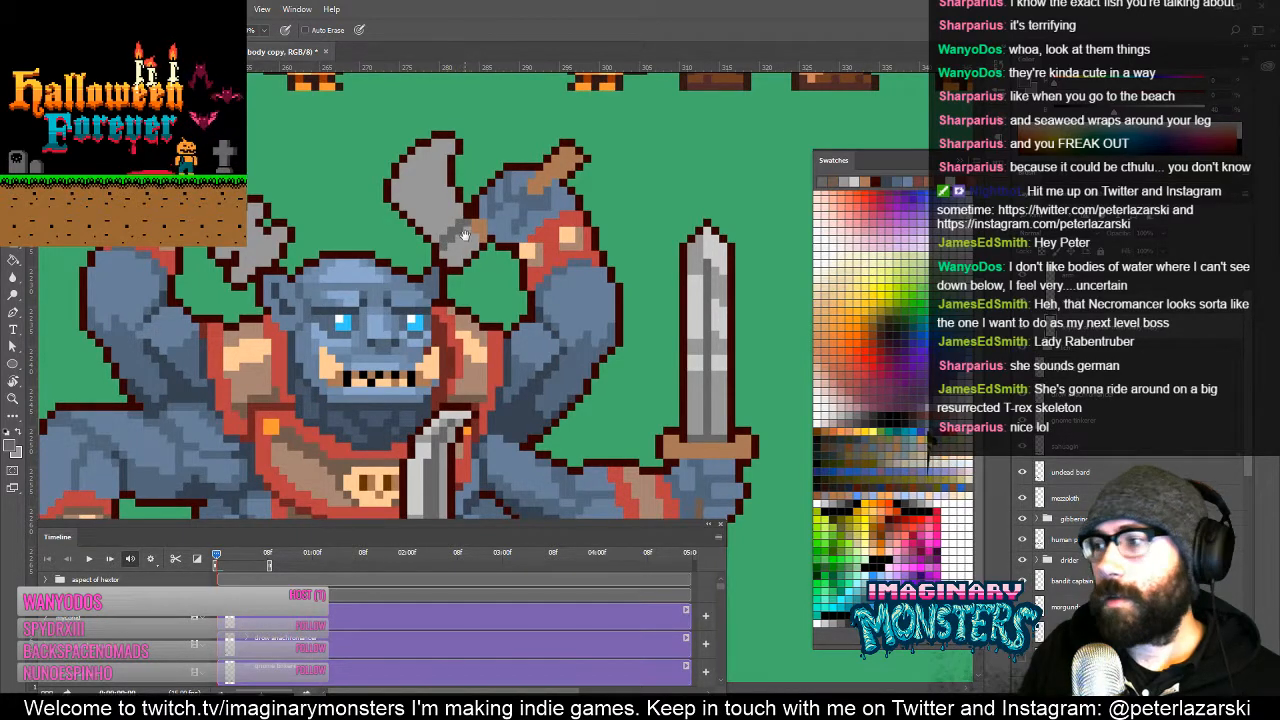
# Step: Paint light grey highlights along the raised cleaver's cutting edge and base, and finish its shadow in darker grey
pyautogui.scroll(1, 463, 234)
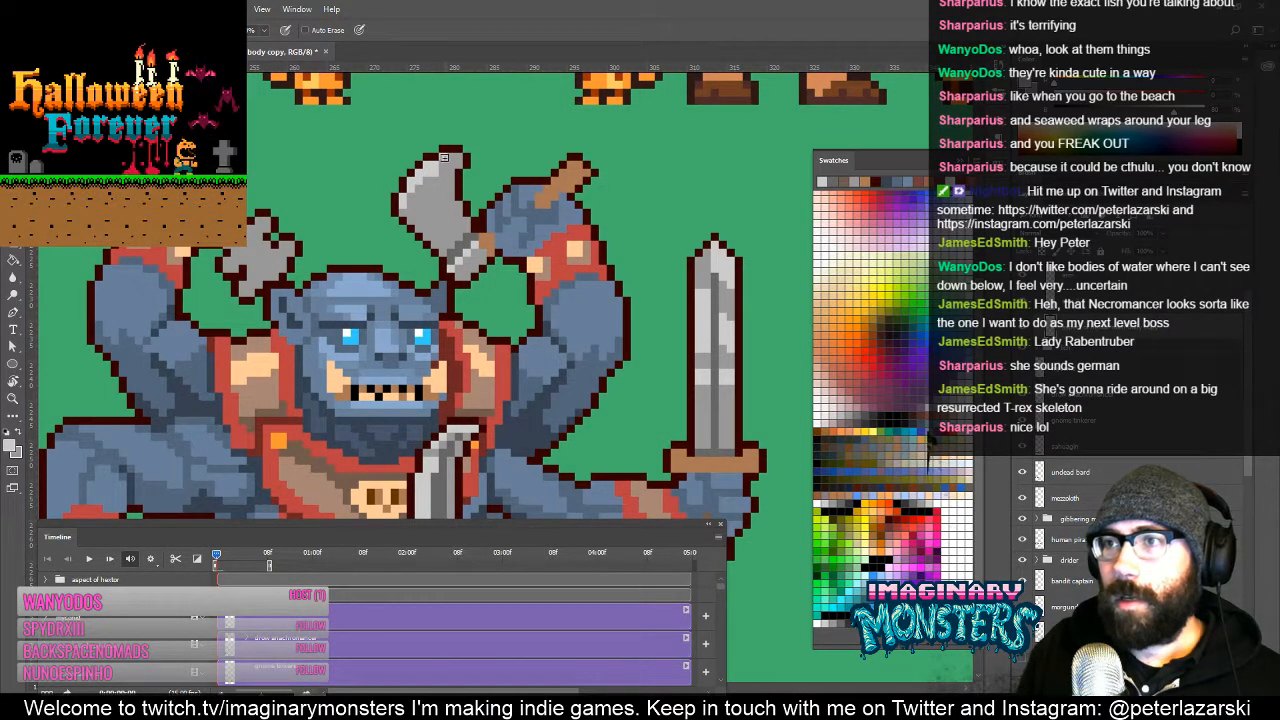
pyautogui.moveTo(486, 244)
pyautogui.mouseDown()
pyautogui.moveTo(542, 229)
pyautogui.moveTo(514, 238)
pyautogui.moveTo(526, 236)
pyautogui.mouseUp()
pyautogui.keyDown('alt'); pyautogui.click(509, 264); pyautogui.keyUp('alt')
pyautogui.moveTo(494, 190)
pyautogui.mouseDown()
pyautogui.moveTo(540, 234)
pyautogui.moveTo(488, 266)
pyautogui.moveTo(530, 263)
pyautogui.moveTo(506, 256)
pyautogui.mouseUp()
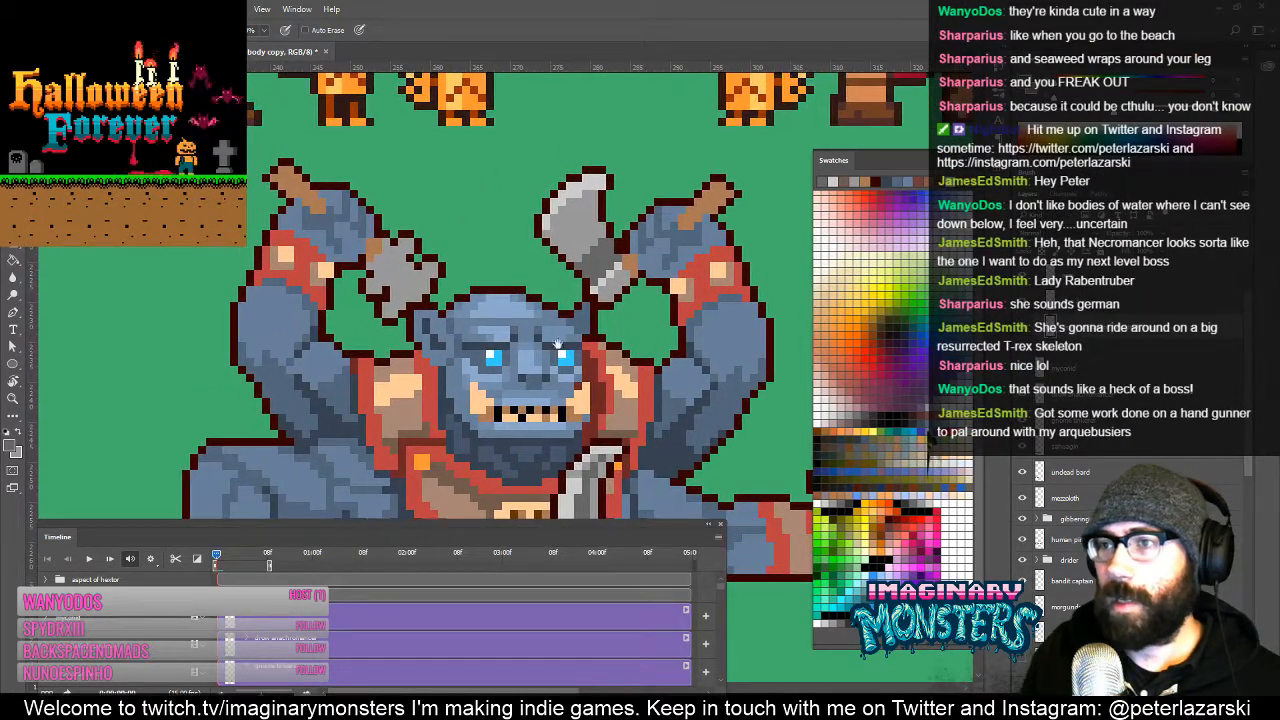
# Step: Highlight the notched weapon head in the other raised hand with light grey strokes across its face
pyautogui.moveTo(558, 344); pyautogui.dragTo(481, 331)
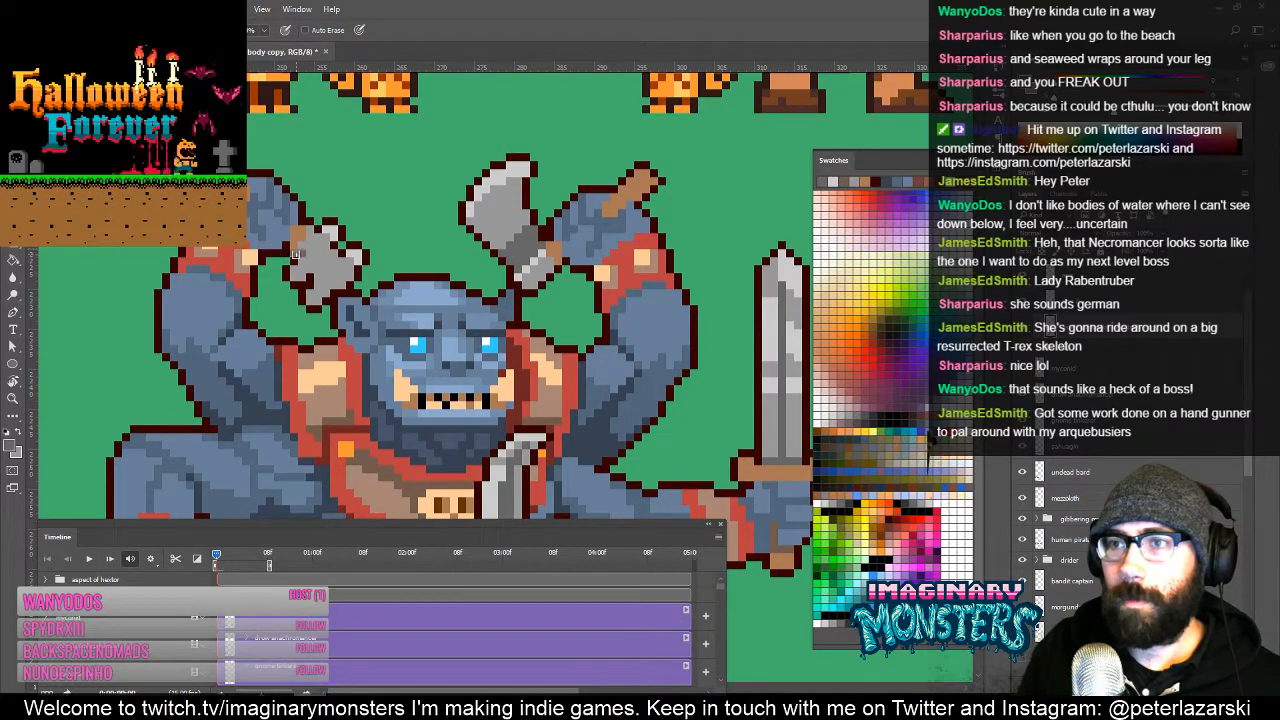
pyautogui.keyDown('alt'); pyautogui.click(336, 231); pyautogui.keyUp('alt')
pyautogui.click(317, 252)
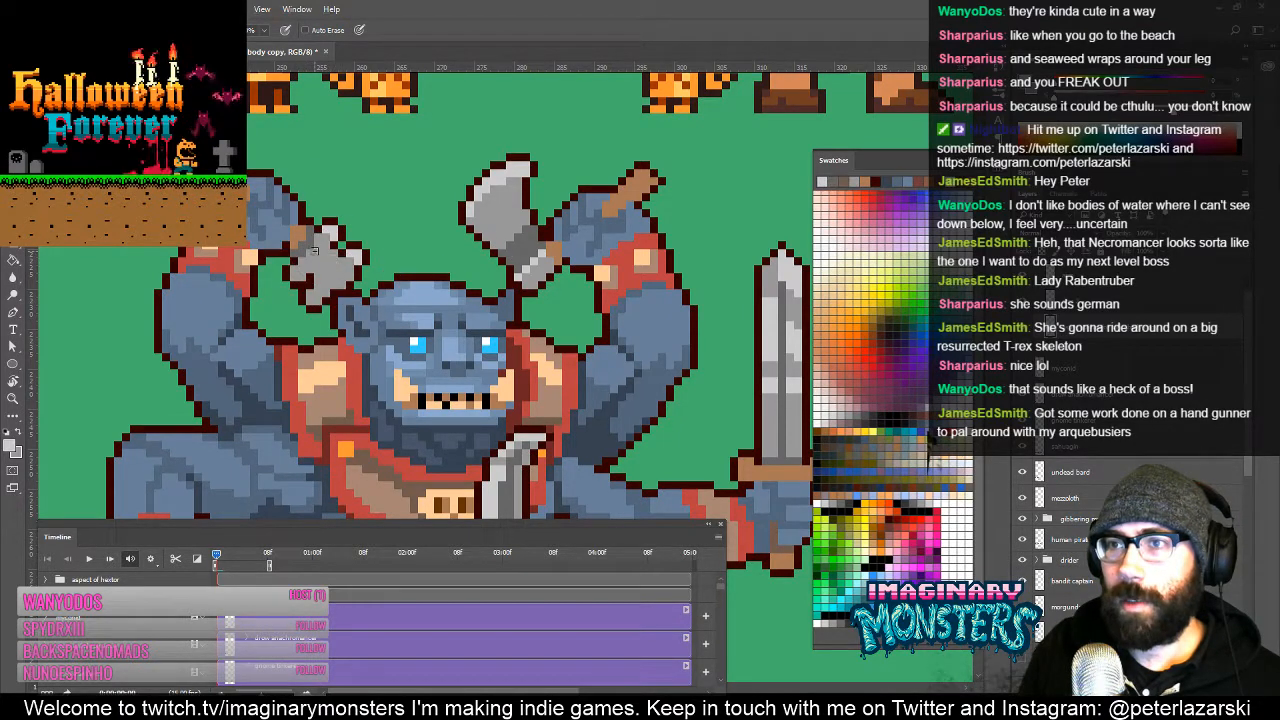
pyautogui.keyDown('shift'); pyautogui.click(334, 269); pyautogui.keyUp('shift')
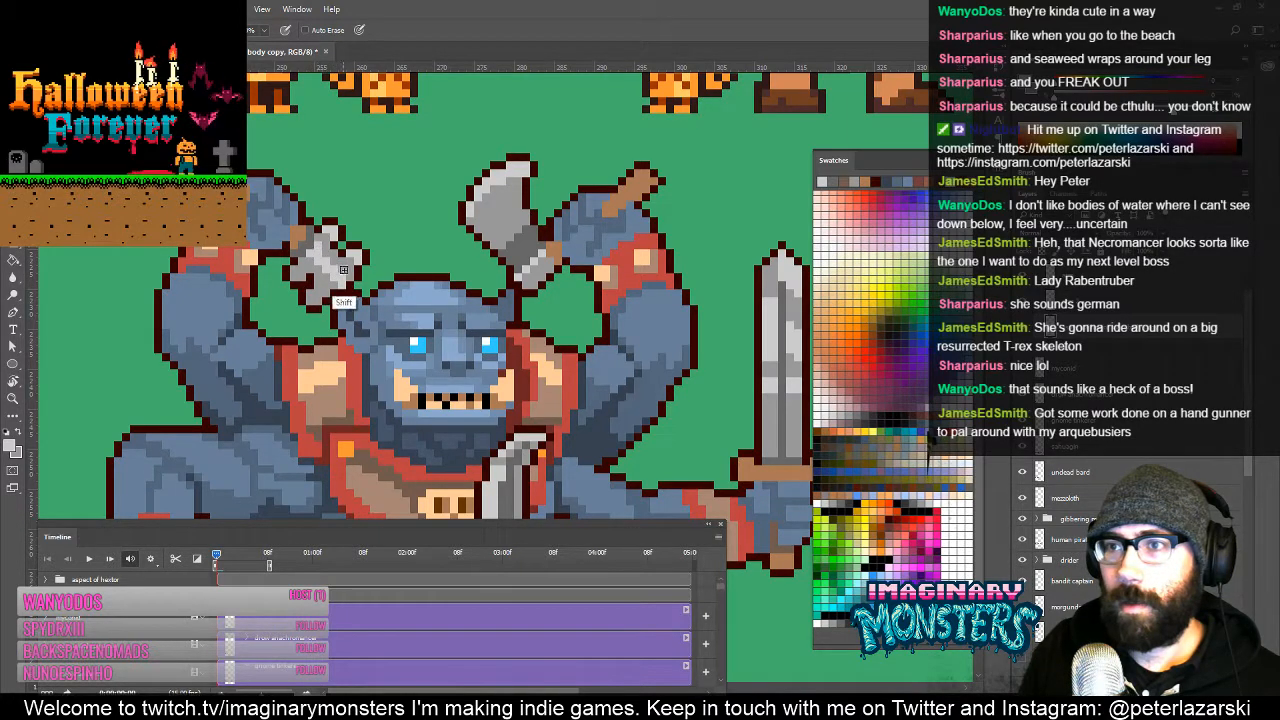
pyautogui.keyDown('alt'); pyautogui.click(338, 245); pyautogui.keyUp('alt')
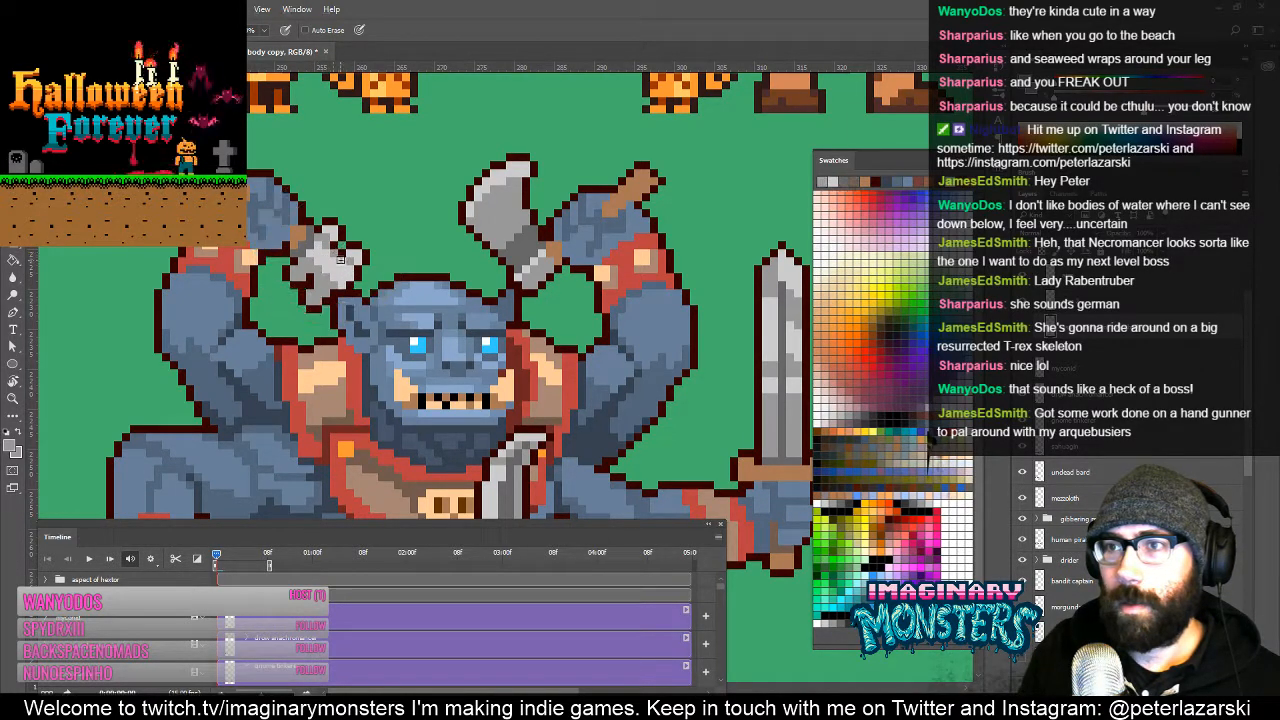
# Step: Shade the lower edge of the notched weapon head in dark grey
pyautogui.scroll(-3, 347, 266)
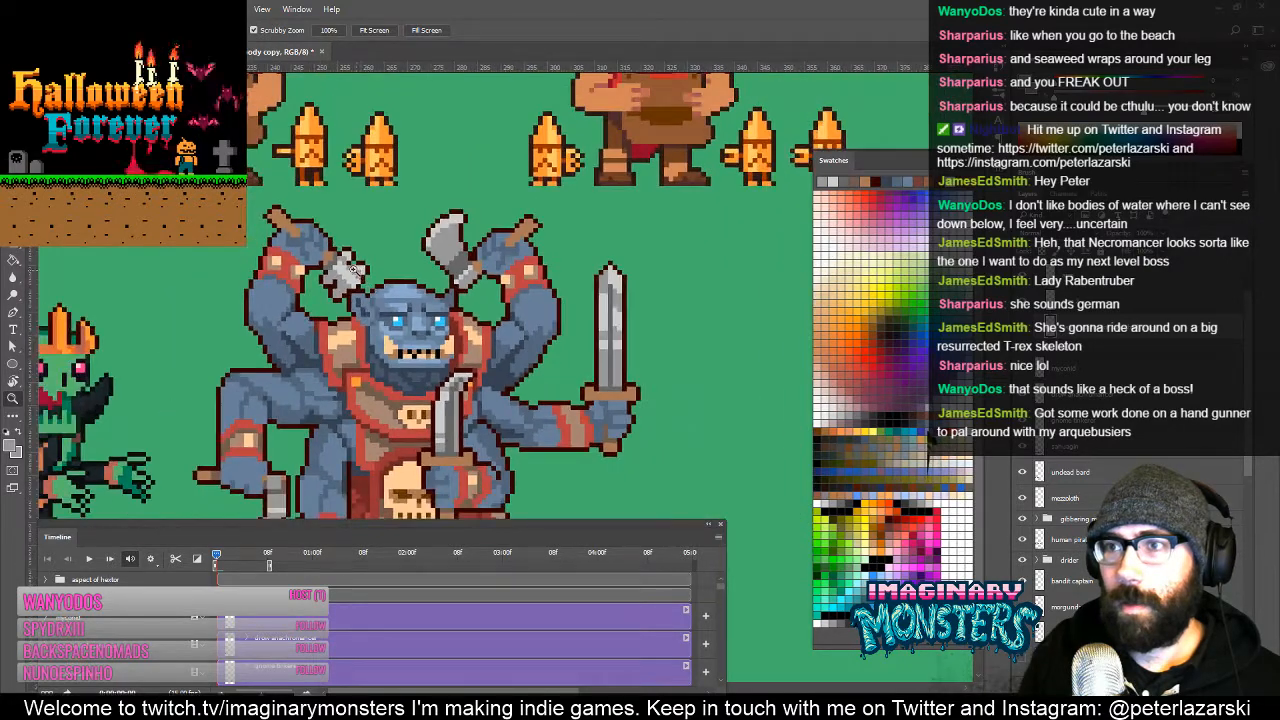
pyautogui.scroll(3, 363, 261)
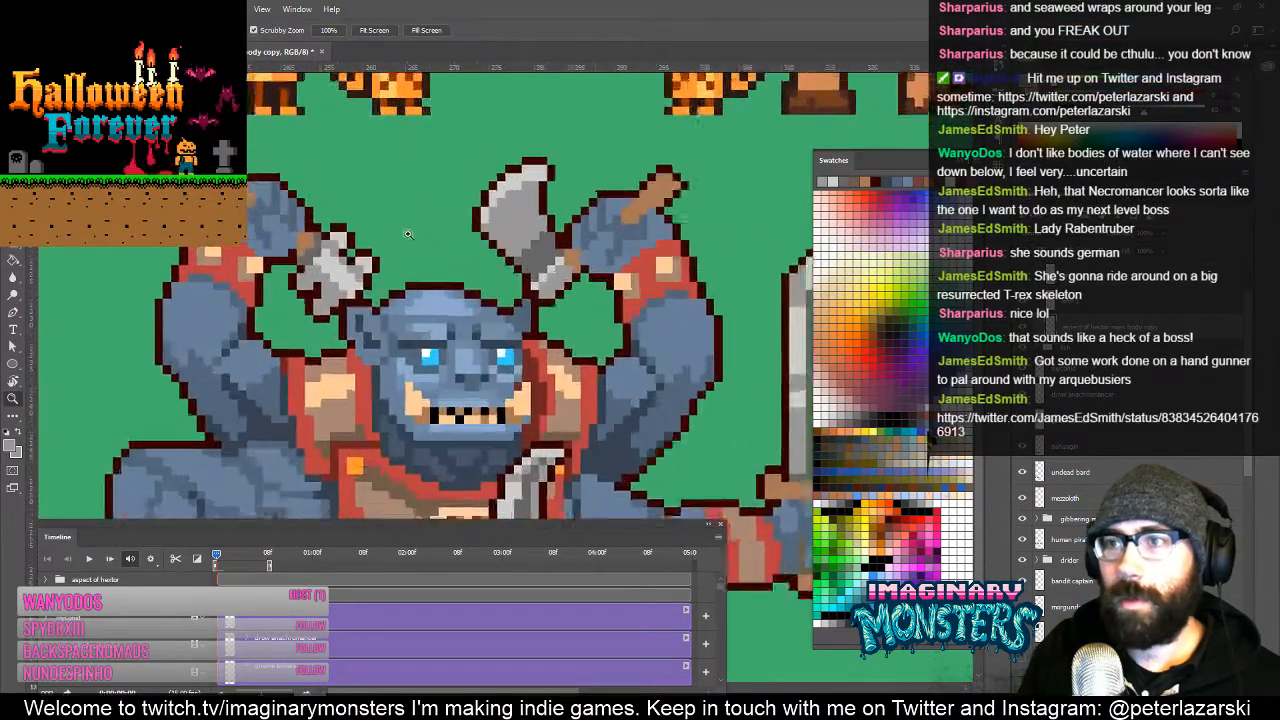
pyautogui.moveTo(351, 298); pyautogui.dragTo(388, 270)
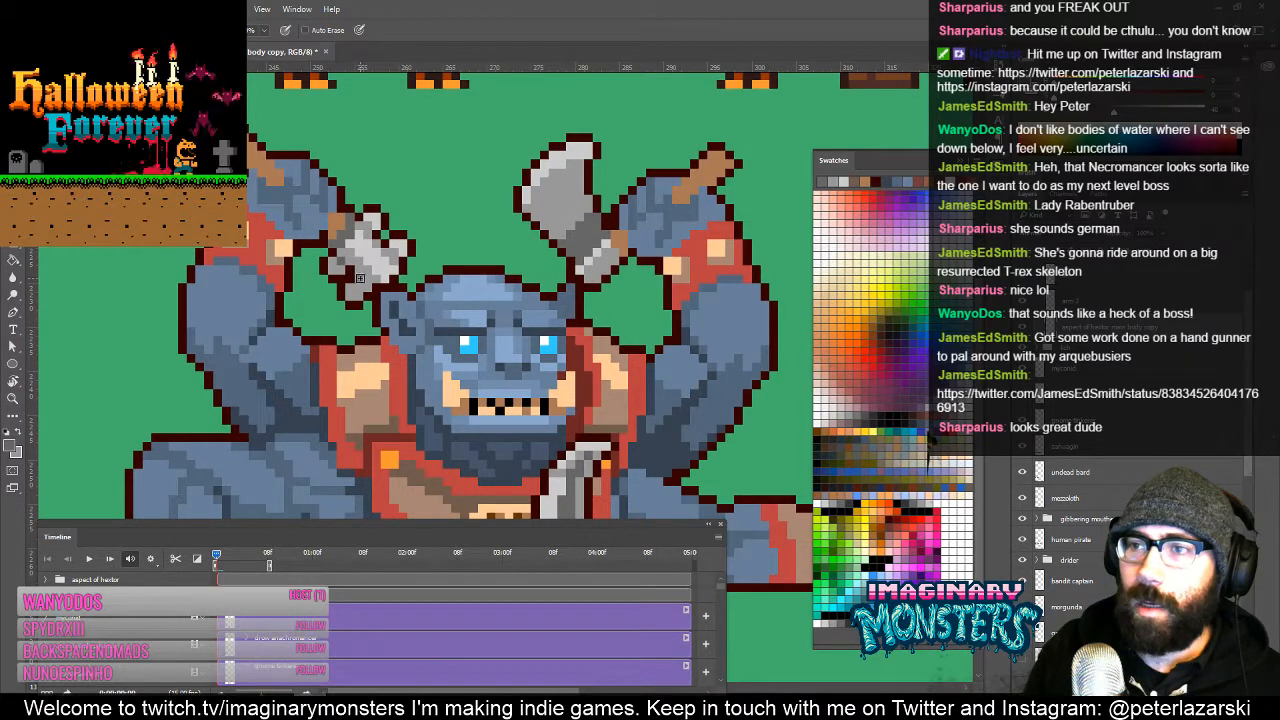
pyautogui.moveTo(396, 248); pyautogui.dragTo(406, 261)
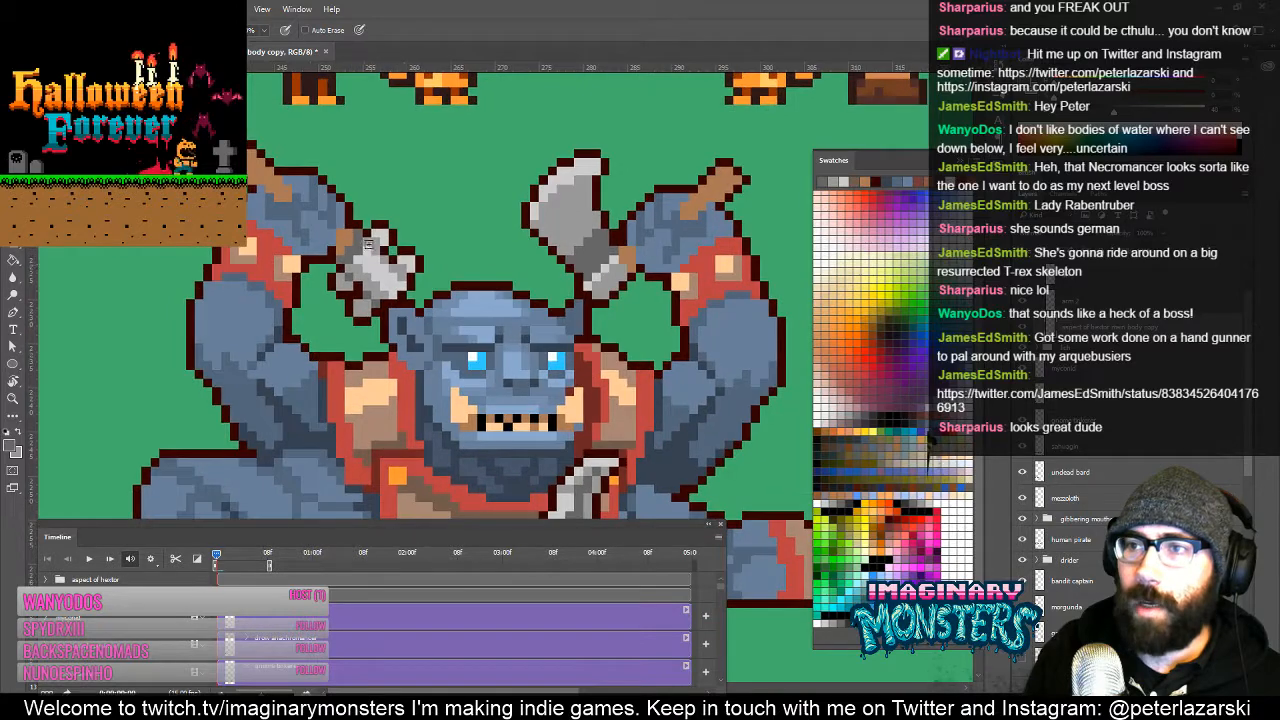
# Step: Draw a small ring pommel below the straight sword's grip, with a dark maroon inner outline and a grey rim
pyautogui.moveTo(437, 335); pyautogui.dragTo(388, 283)
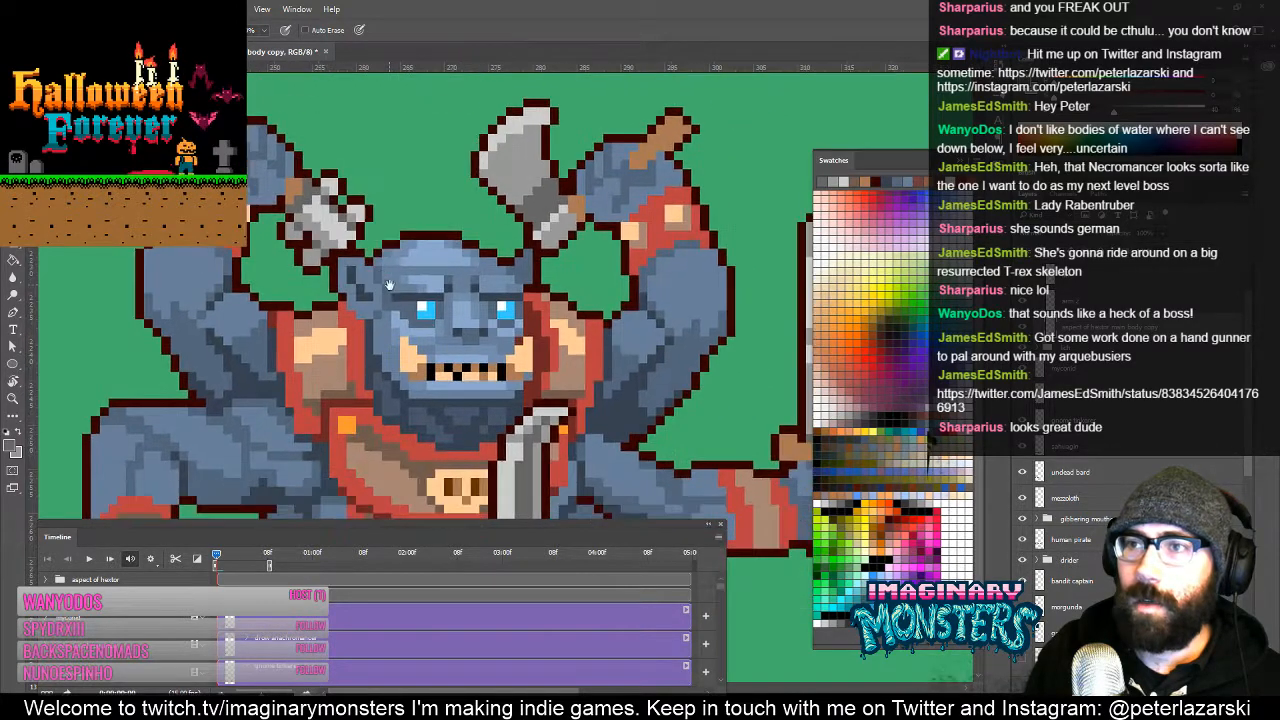
pyautogui.moveTo(564, 297); pyautogui.dragTo(491, 323)
pyautogui.moveTo(684, 416)
pyautogui.mouseDown()
pyautogui.moveTo(574, 356)
pyautogui.moveTo(605, 322)
pyautogui.moveTo(546, 355)
pyautogui.moveTo(566, 360)
pyautogui.moveTo(531, 385)
pyautogui.moveTo(572, 388)
pyautogui.moveTo(578, 350)
pyautogui.moveTo(541, 379)
pyautogui.moveTo(562, 394)
pyautogui.mouseUp()
pyautogui.press('b')
pyautogui.keyDown('alt'); pyautogui.click(547, 344); pyautogui.keyUp('alt')
pyautogui.keyDown('alt'); pyautogui.click(548, 365); pyautogui.keyUp('alt')
pyautogui.keyDown('alt'); pyautogui.click(541, 361); pyautogui.keyUp('alt')
pyautogui.keyDown('alt'); pyautogui.click(531, 383); pyautogui.keyUp('alt')
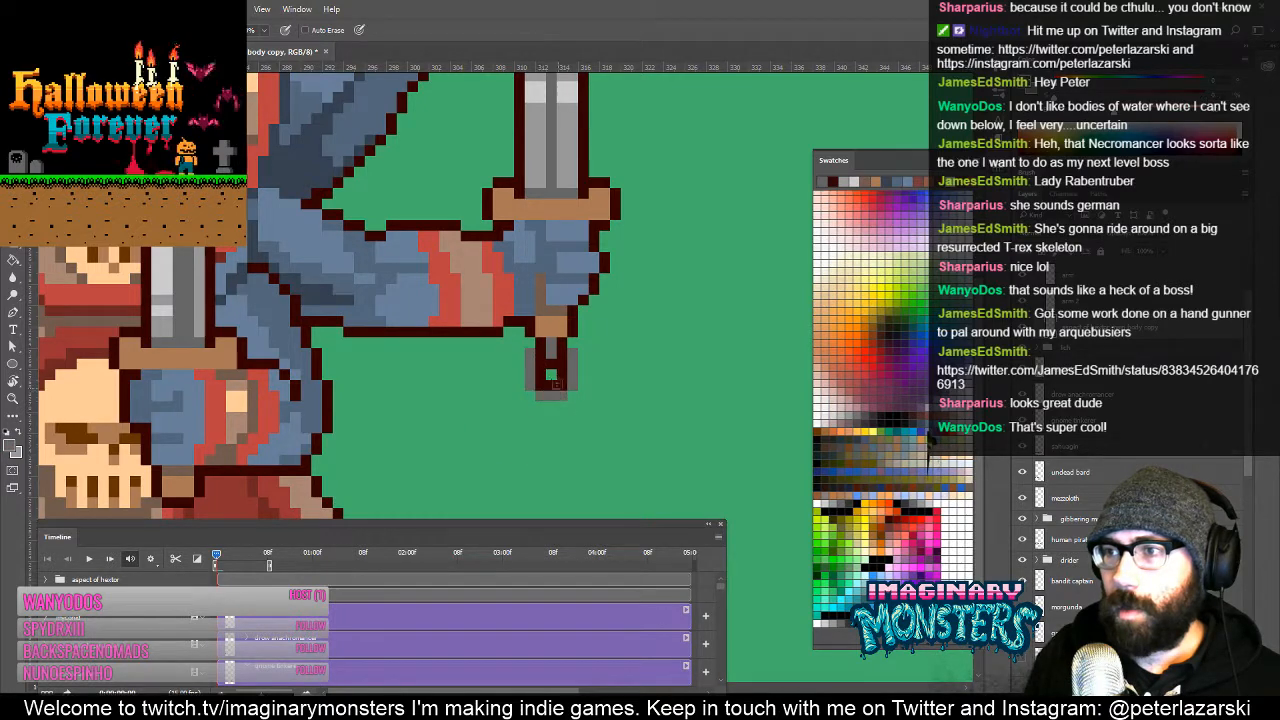
# Step: Outline the outside of the straight sword's ring pommel in dark maroon, from the grip down around its base and back up
pyautogui.keyDown('alt'); pyautogui.click(541, 359); pyautogui.keyUp('alt')
pyautogui.click(531, 343)
pyautogui.click(520, 354)
pyautogui.keyDown('shift'); pyautogui.click(520, 379); pyautogui.keyUp('shift')
pyautogui.keyDown('shift'); pyautogui.click(521, 386); pyautogui.keyUp('shift')
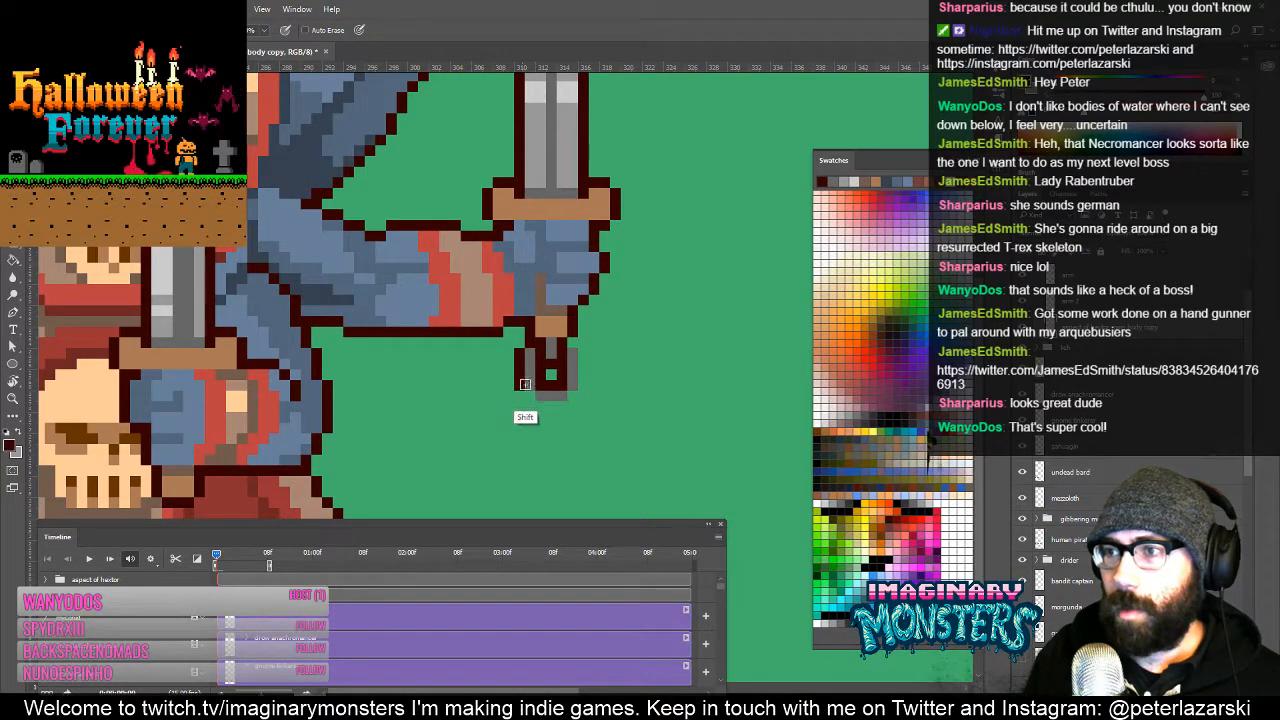
pyautogui.click(530, 394)
pyautogui.keyDown('shift'); pyautogui.click(541, 405); pyautogui.keyUp('shift')
pyautogui.keyDown('shift'); pyautogui.click(561, 405); pyautogui.keyUp('shift')
pyautogui.keyDown('shift'); pyautogui.click(573, 395); pyautogui.keyUp('shift')
pyautogui.keyDown('shift'); pyautogui.click(583, 382); pyautogui.keyUp('shift')
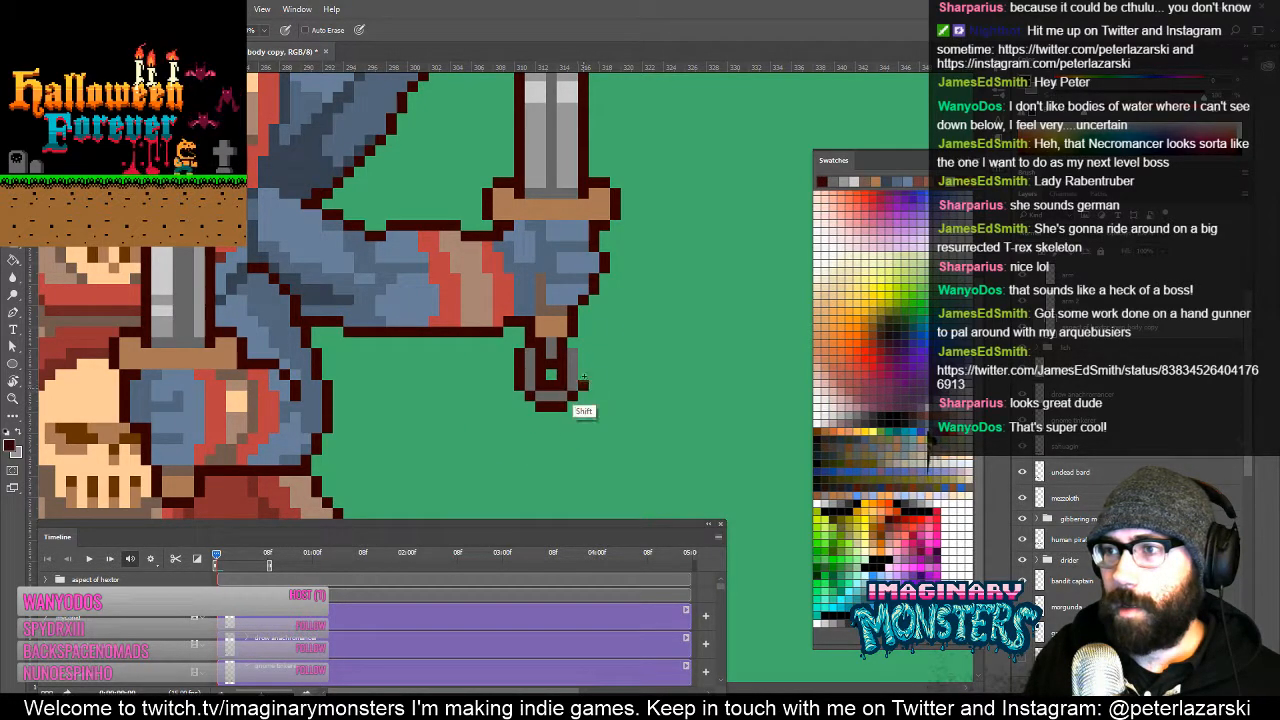
pyautogui.keyDown('shift'); pyautogui.click(582, 353); pyautogui.keyUp('shift')
pyautogui.click(573, 344)
# Step: Examine the straight sword's outlined ring pommel up close and against the whole ogre sprite
pyautogui.press('z')
pyautogui.keyDown('alt'); pyautogui.click(605, 342); pyautogui.keyUp('alt')
pyautogui.keyDown('alt'); pyautogui.click(606, 343); pyautogui.keyUp('alt')
pyautogui.keyDown('alt'); pyautogui.click(609, 354); pyautogui.keyUp('alt')
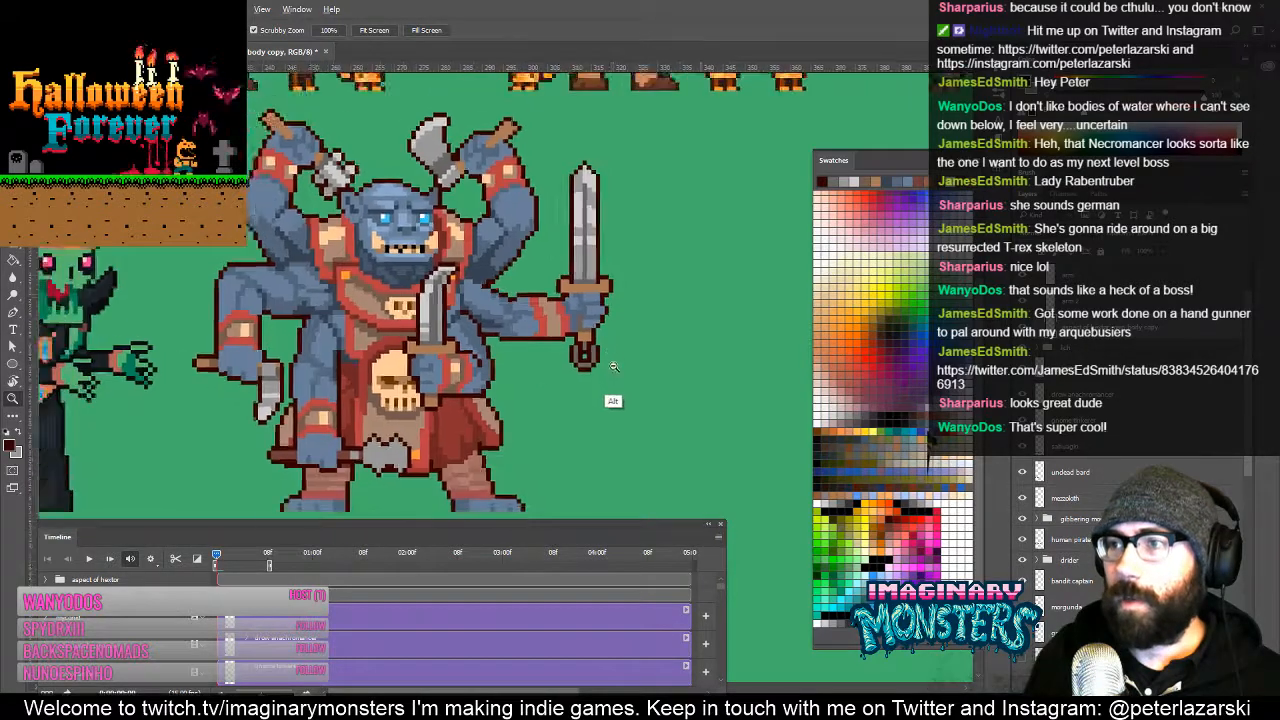
pyautogui.keyDown('alt'); pyautogui.click(611, 367); pyautogui.keyUp('alt')
pyautogui.click(600, 354)
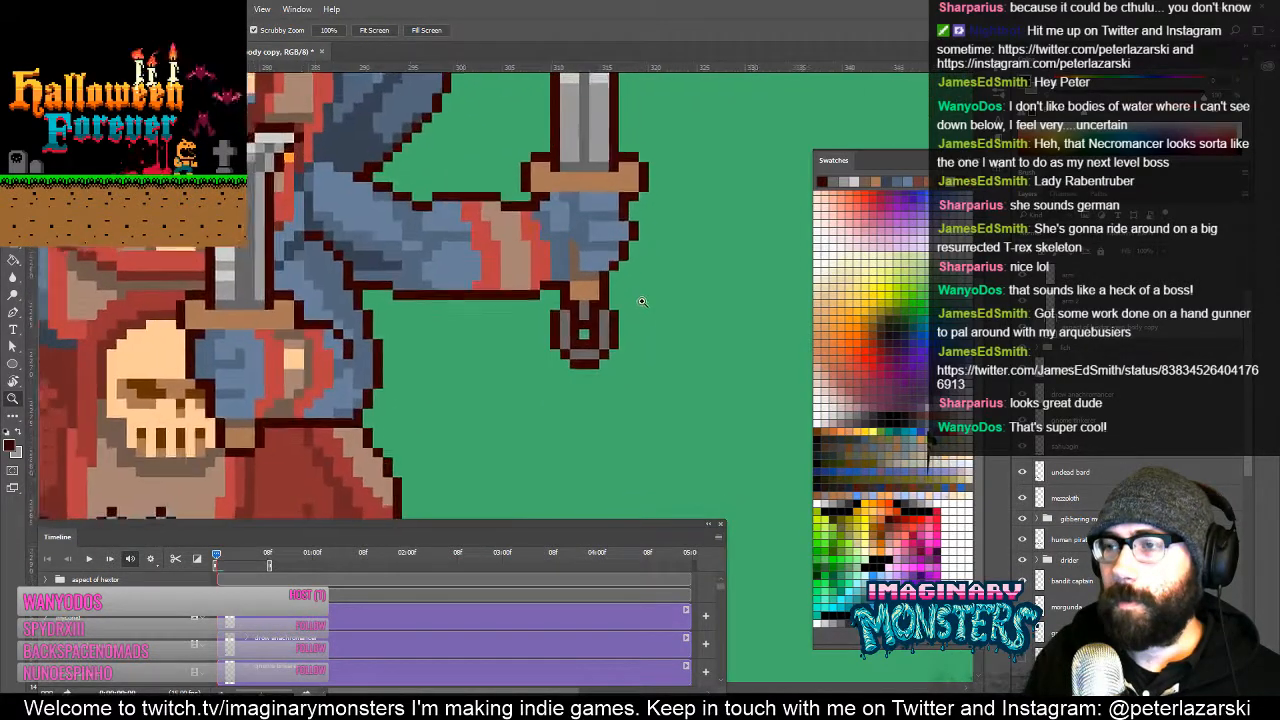
pyautogui.press('b')
pyautogui.press('z')
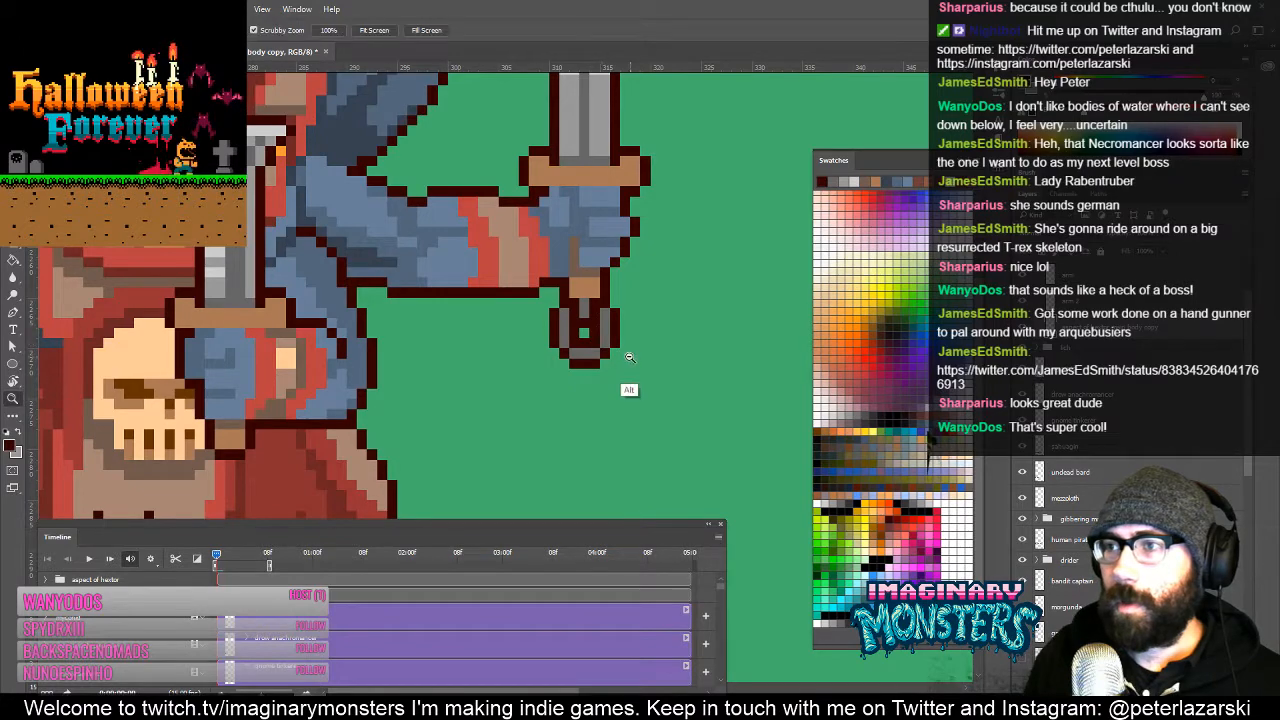
pyautogui.keyDown('alt'); pyautogui.click(626, 389); pyautogui.keyUp('alt')
pyautogui.keyDown('alt'); pyautogui.click(634, 394); pyautogui.keyUp('alt')
pyautogui.keyDown('alt'); pyautogui.click(641, 371); pyautogui.keyUp('alt')
pyautogui.click(641, 371)
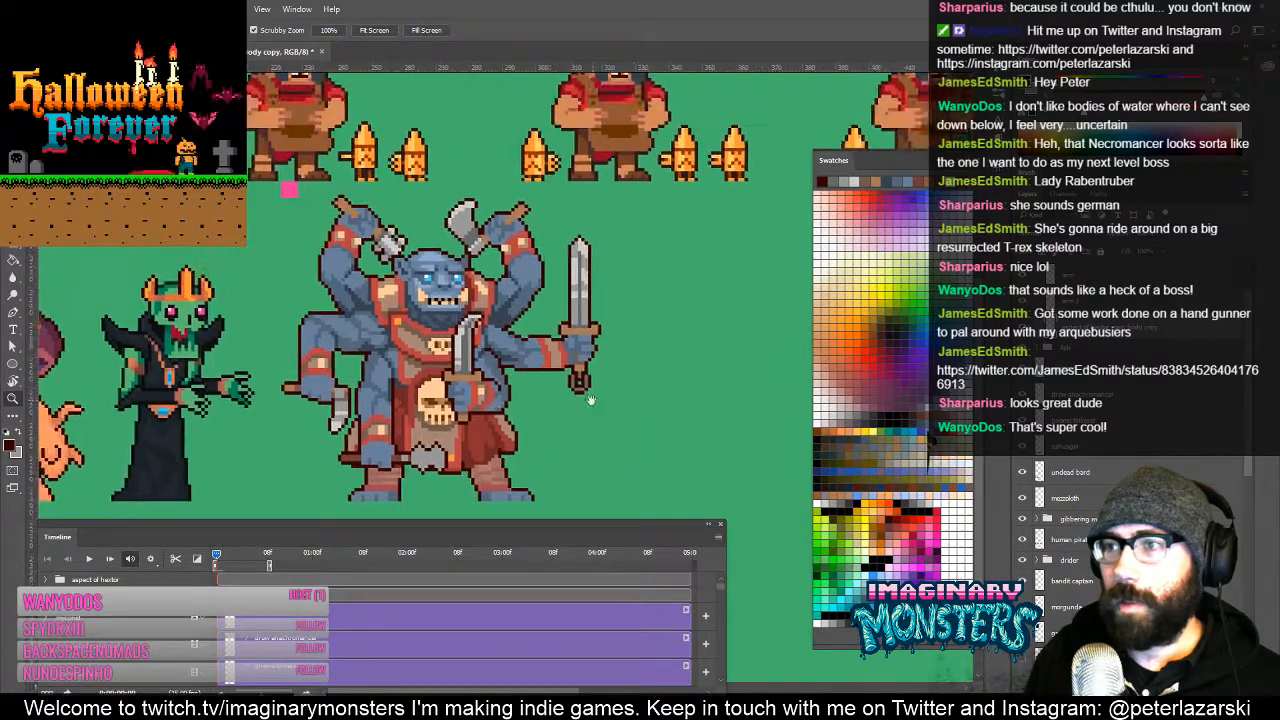
pyautogui.click(596, 340)
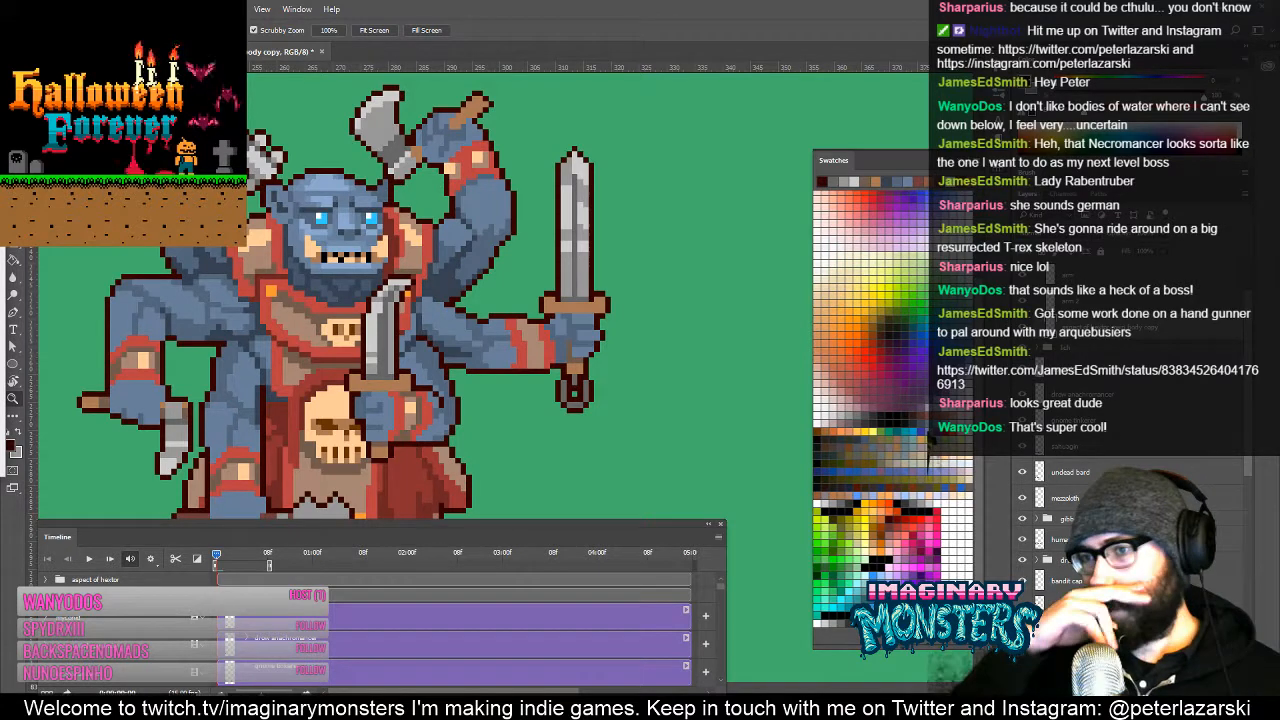
pyautogui.click(551, 274)
# Step: Brighten the straight sword's ring pommel with lighter grey pixels and check it on the full sprite
pyautogui.press('b')
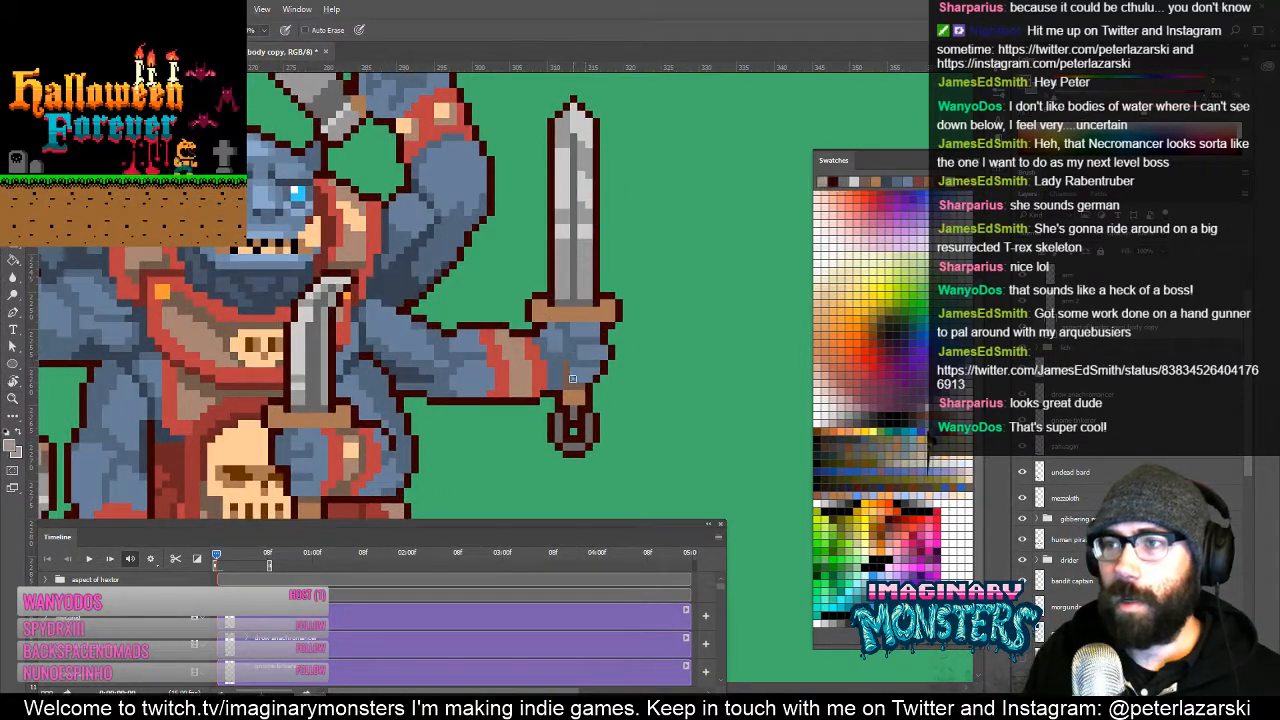
pyautogui.moveTo(574, 432)
pyautogui.mouseDown()
pyautogui.moveTo(544, 332)
pyautogui.moveTo(564, 339)
pyautogui.mouseUp()
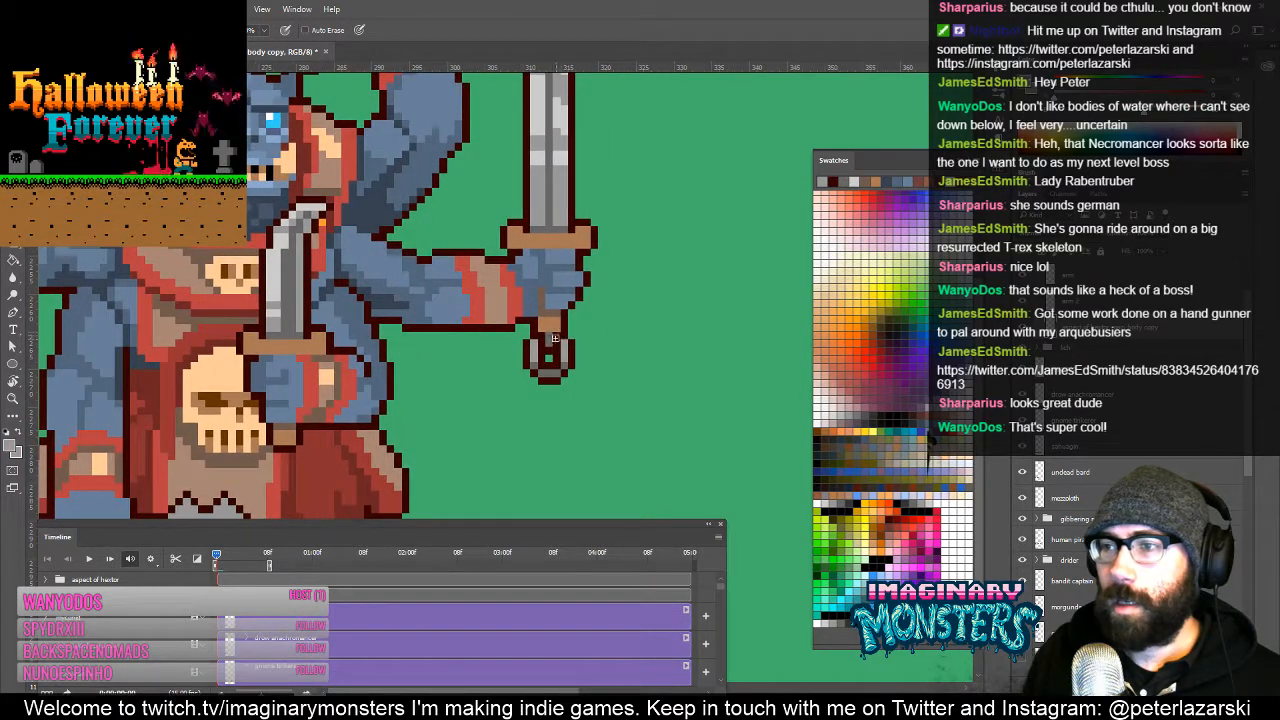
pyautogui.press('z')
pyautogui.keyDown('alt'); pyautogui.click(576, 369); pyautogui.keyUp('alt')
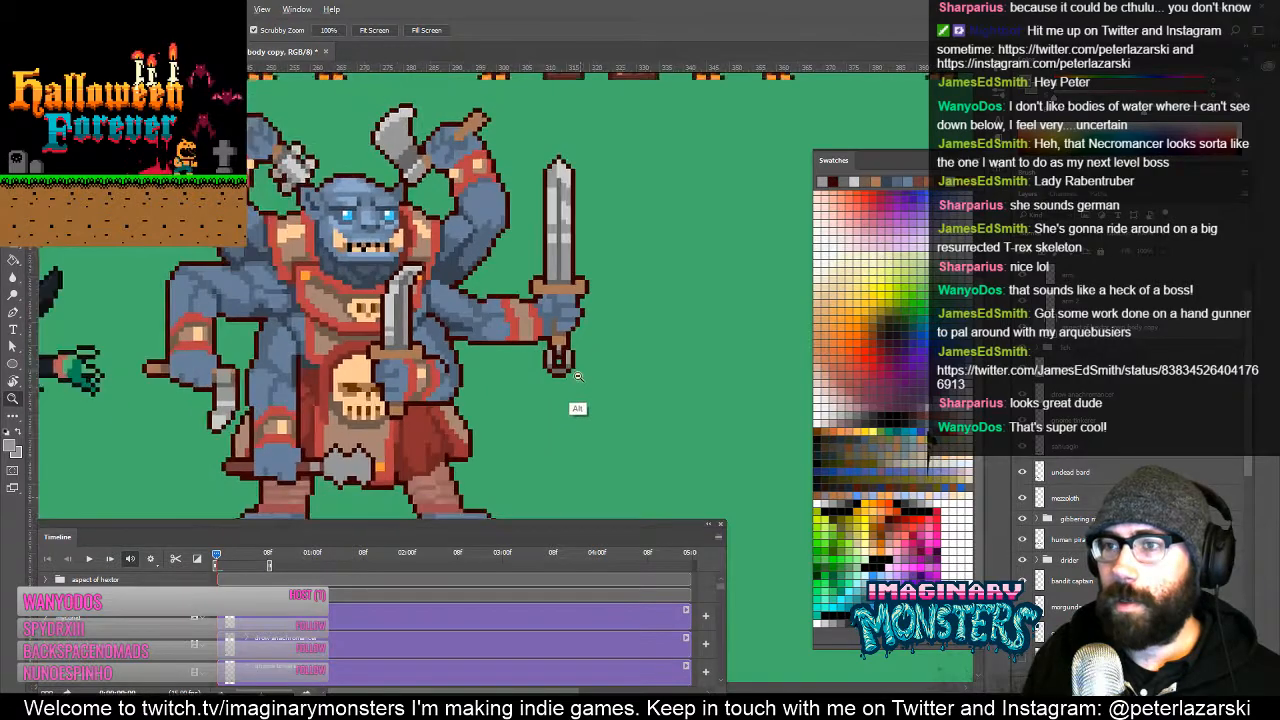
pyautogui.keyDown('alt'); pyautogui.click(576, 369); pyautogui.keyUp('alt')
pyautogui.moveTo(520, 399); pyautogui.dragTo(564, 362)
pyautogui.click(418, 425)
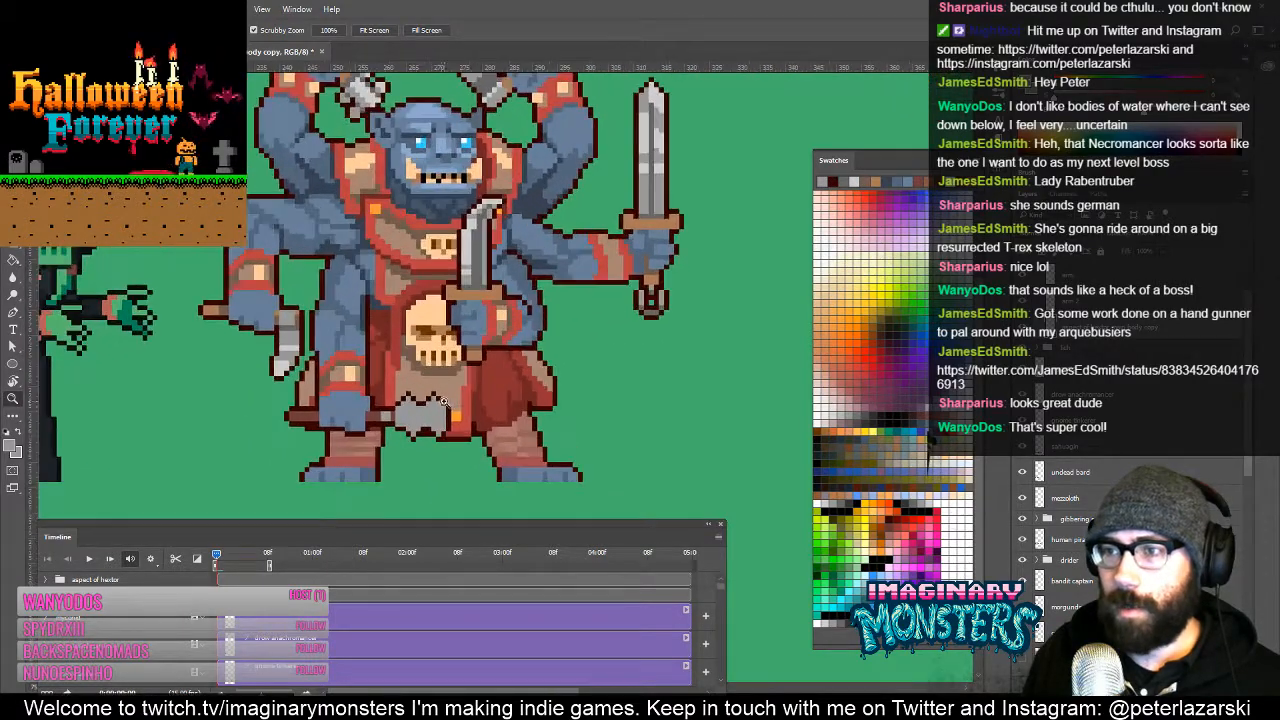
pyautogui.press('v')
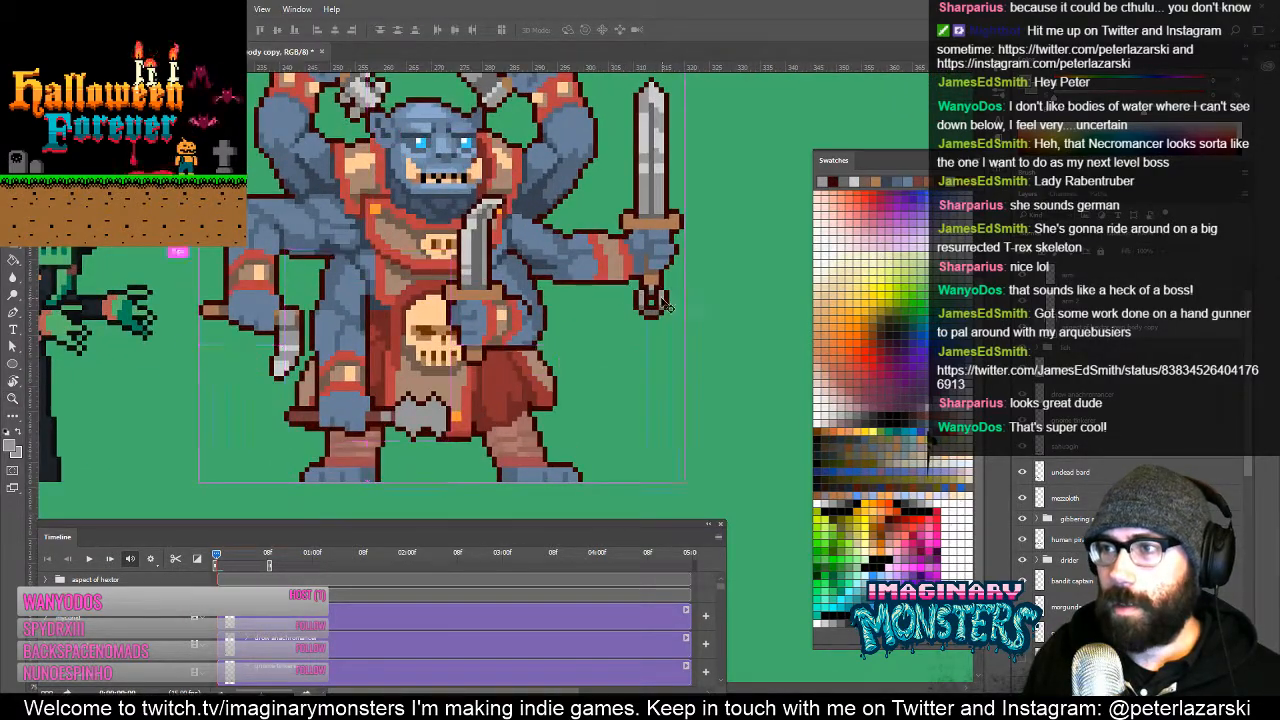
pyautogui.moveTo(660, 290); pyautogui.dragTo(670, 316)
pyautogui.hotkey('ctrl', 'z')
# Step: Shade the lower half of the notched weapon head in front of the loincloth with darker grey
pyautogui.press('z')
pyautogui.moveTo(415, 412); pyautogui.dragTo(474, 314)
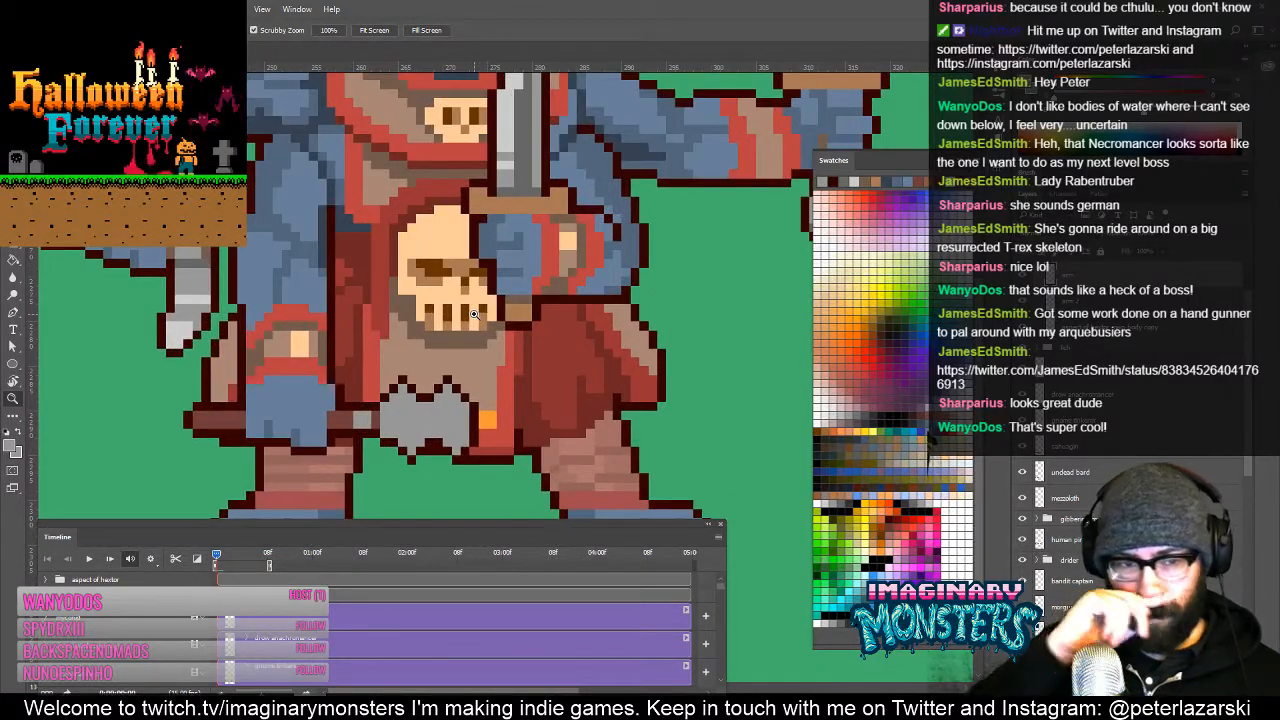
pyautogui.moveTo(391, 399); pyautogui.dragTo(432, 366)
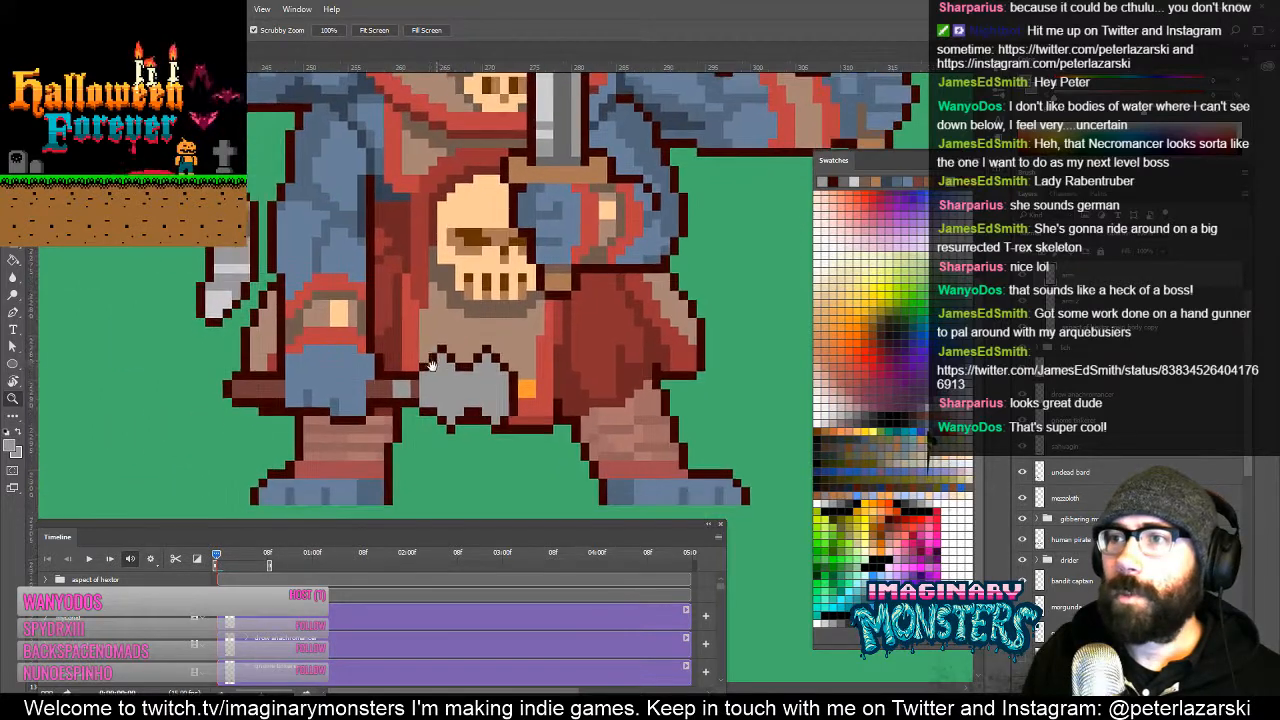
pyautogui.press('b')
pyautogui.keyDown('alt'); pyautogui.click(560, 158); pyautogui.keyUp('alt')
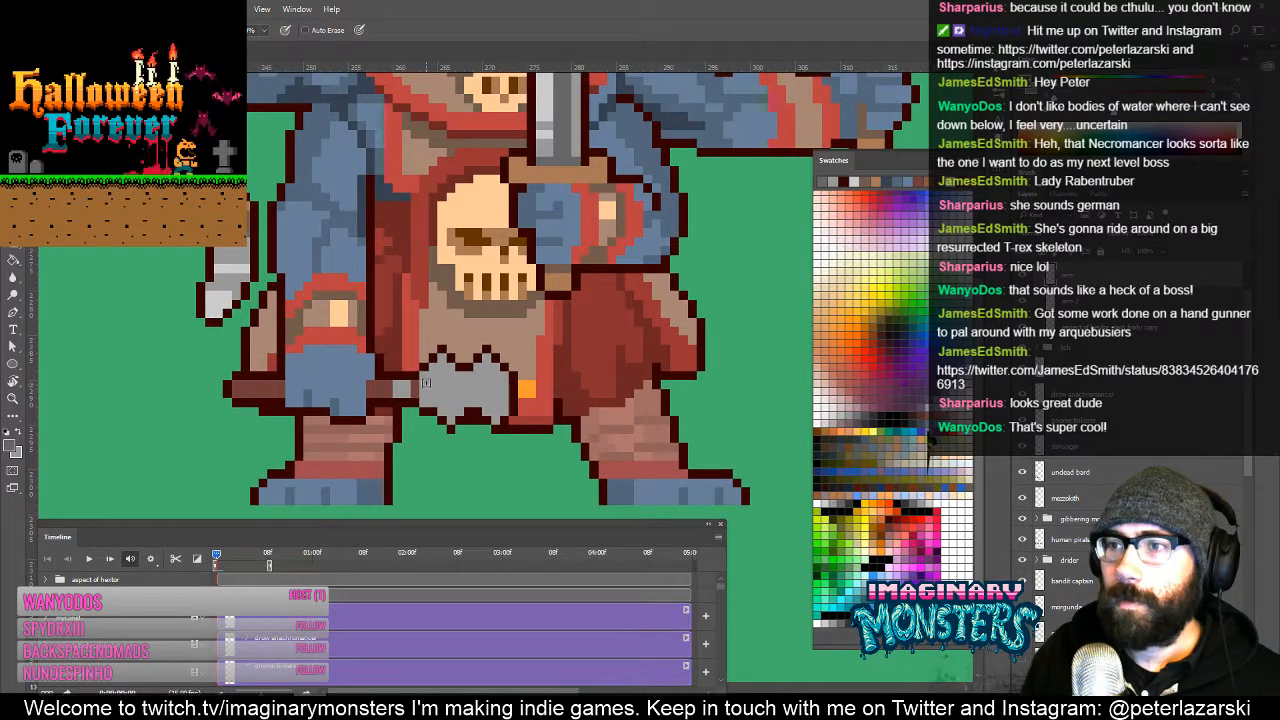
pyautogui.moveTo(424, 393)
pyautogui.mouseDown()
pyautogui.moveTo(495, 392)
pyautogui.moveTo(505, 405)
pyautogui.moveTo(427, 403)
pyautogui.mouseUp()
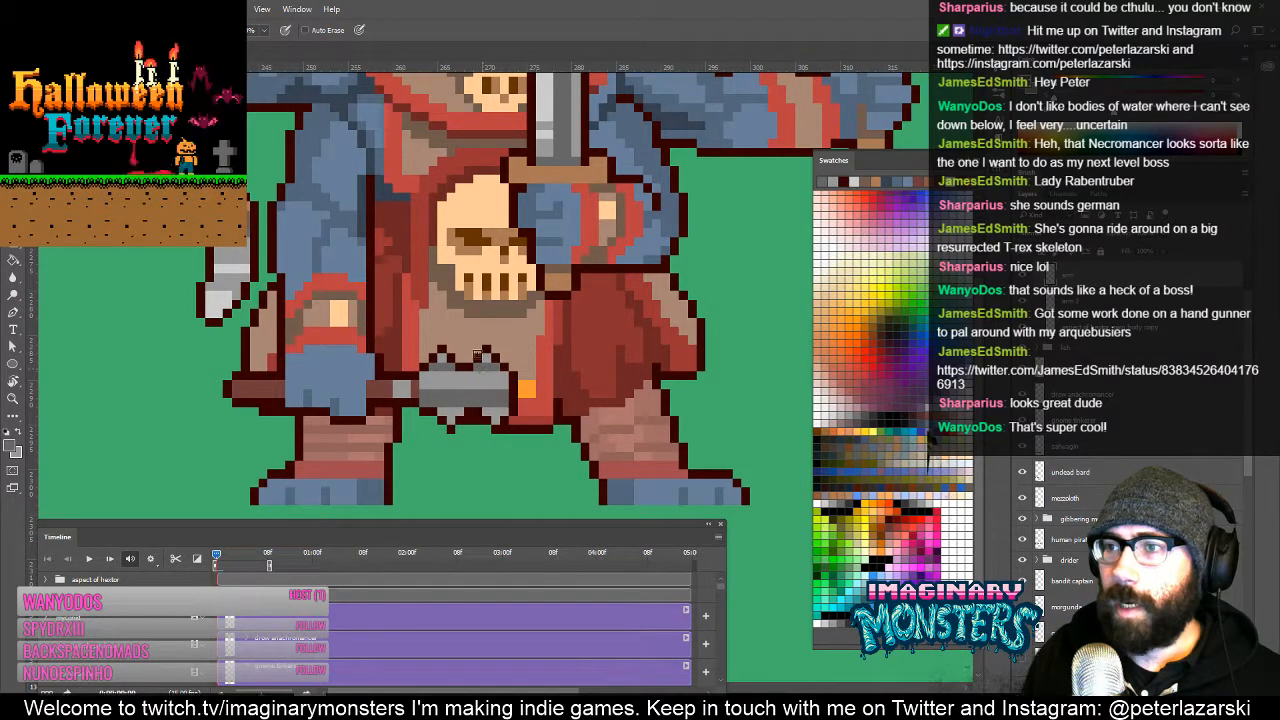
# Step: Highlight the upper spikes of the notched weapon head in light grey and refine the grey shading on its lower spikes
pyautogui.keyDown('alt'); pyautogui.click(545, 110); pyautogui.keyUp('alt')
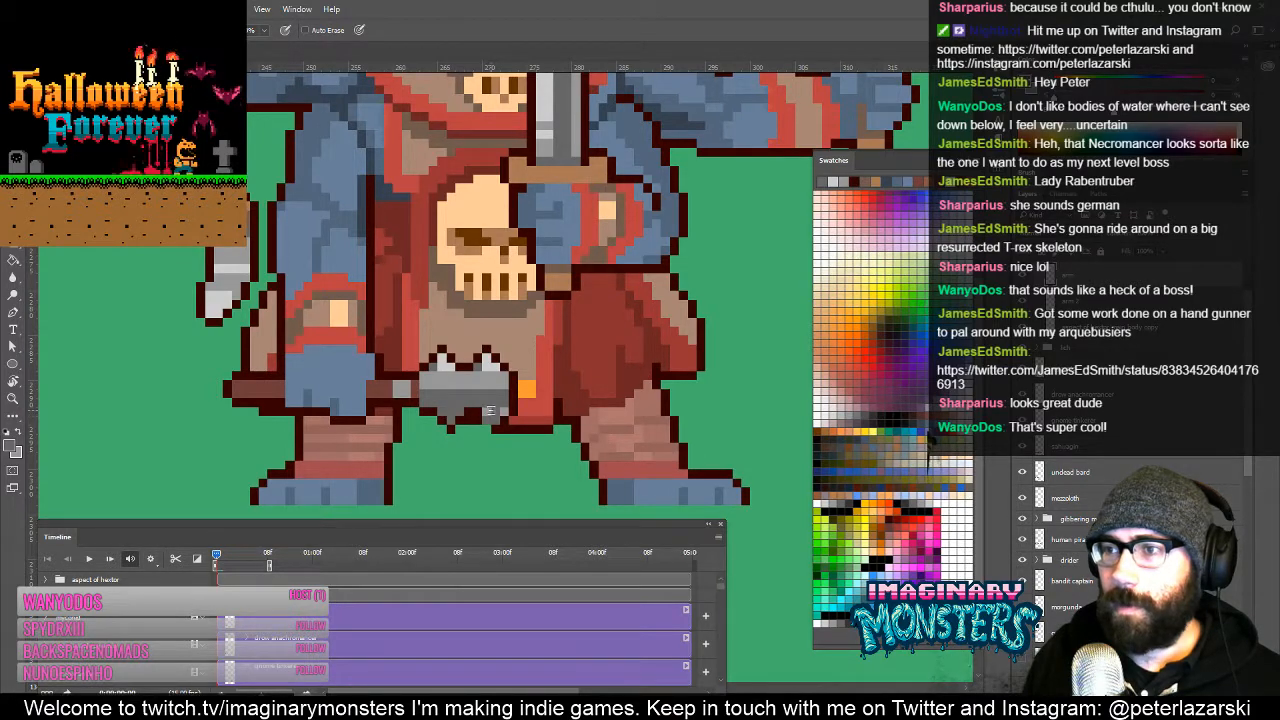
pyautogui.press('e')
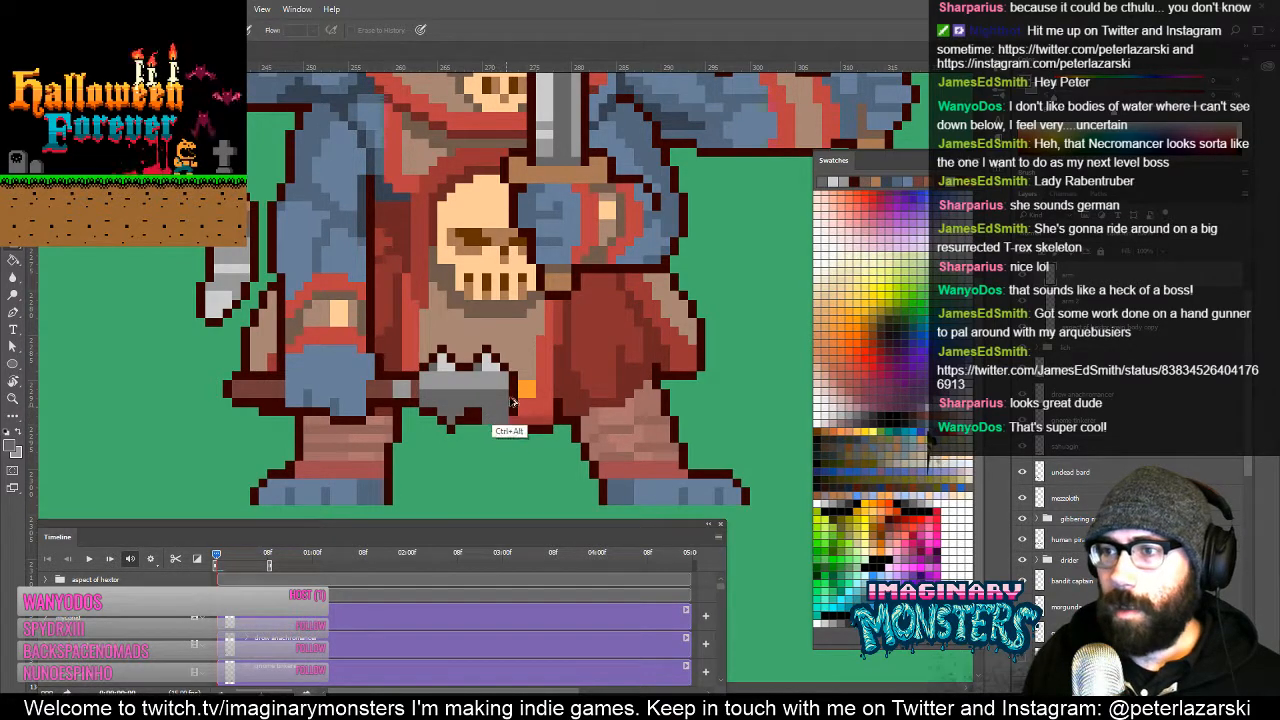
pyautogui.press('b')
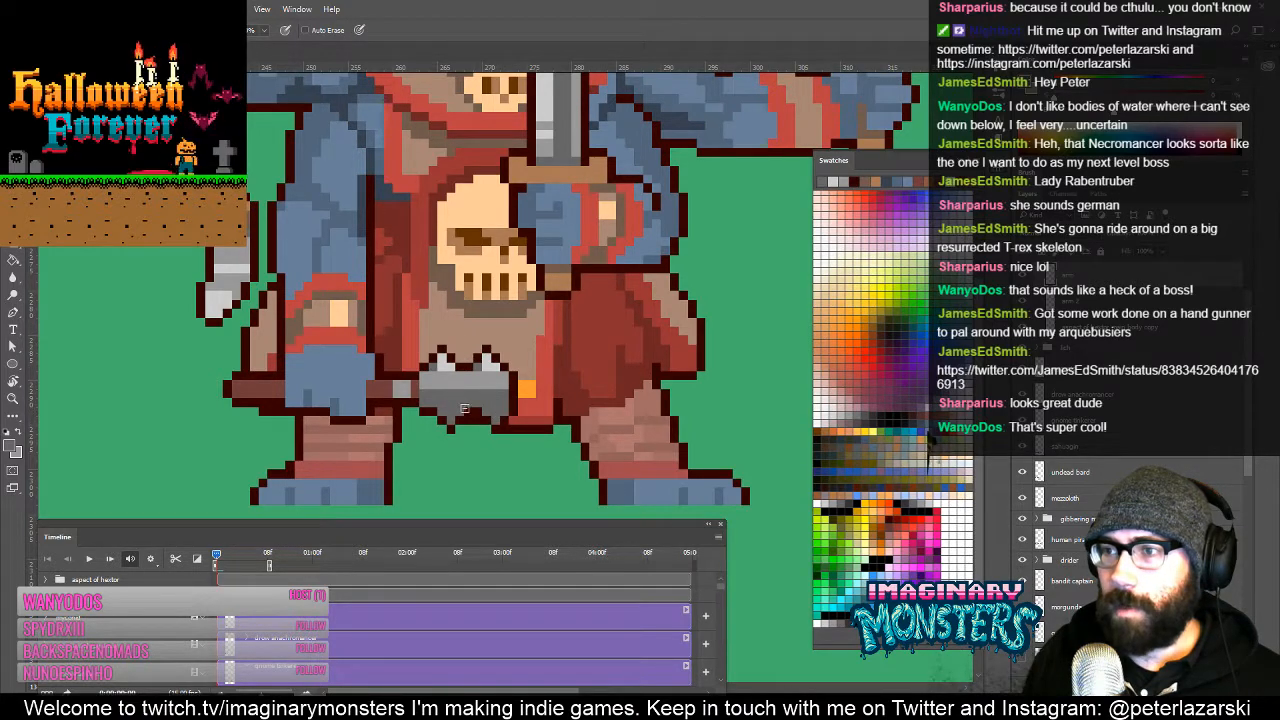
pyautogui.press('v')
pyautogui.moveTo(490, 412)
pyautogui.mouseDown()
pyautogui.moveTo(498, 385)
pyautogui.moveTo(488, 405)
pyautogui.mouseUp()
pyautogui.press('b')
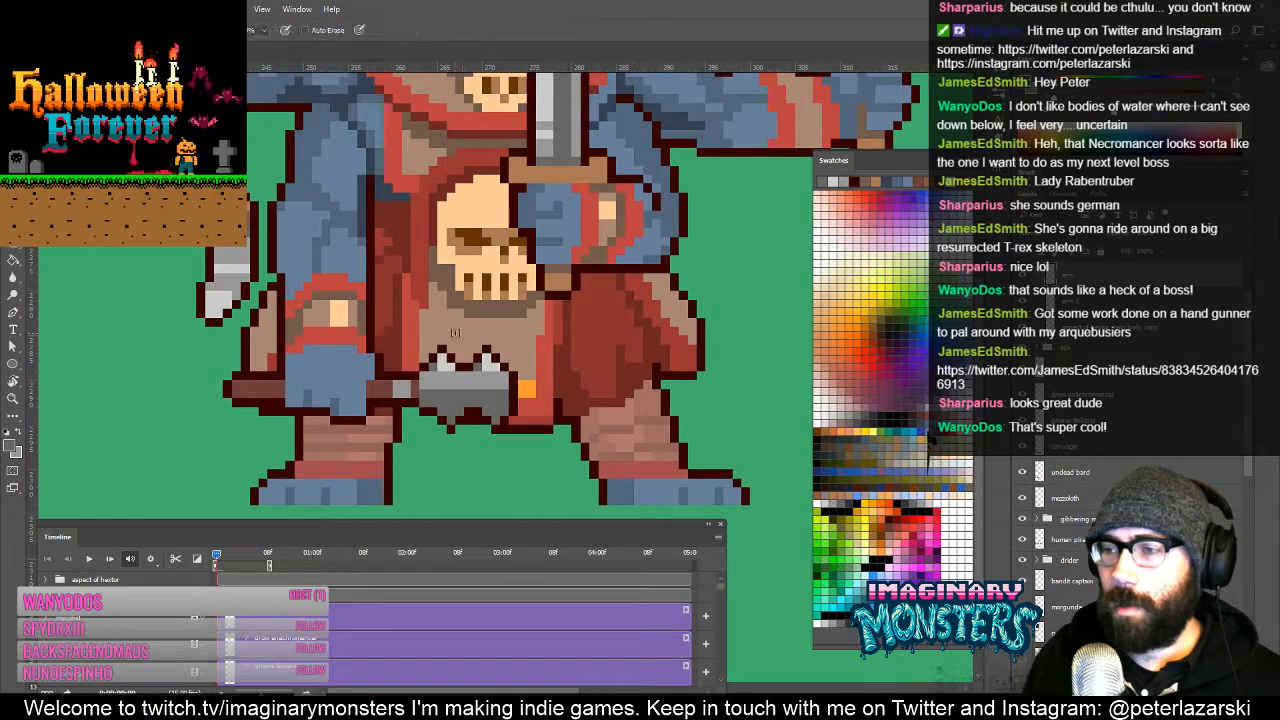
pyautogui.keyDown('alt'); pyautogui.click(458, 418); pyautogui.keyUp('alt')
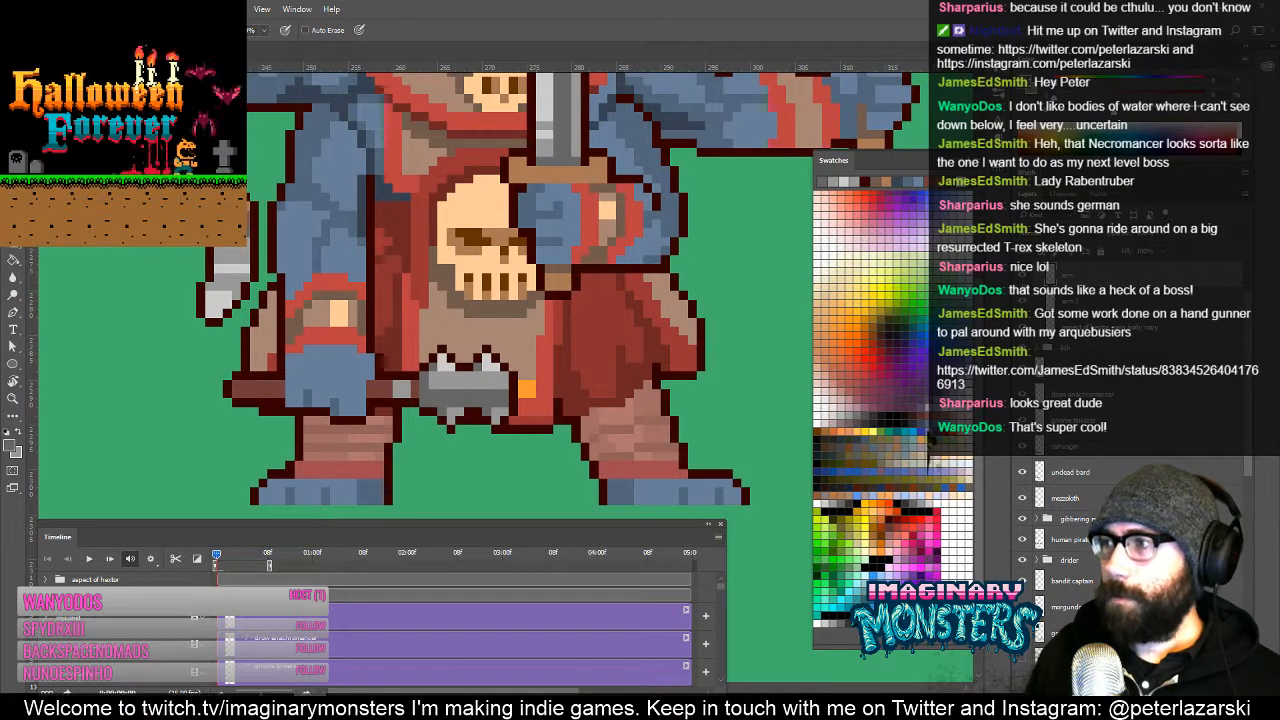
# Step: Lengthen the front loincloth by selecting its lower section with the weapon arm hidden, shifting it downward with the arm shown, and save the file
pyautogui.click(1022, 277)
pyautogui.press('v')
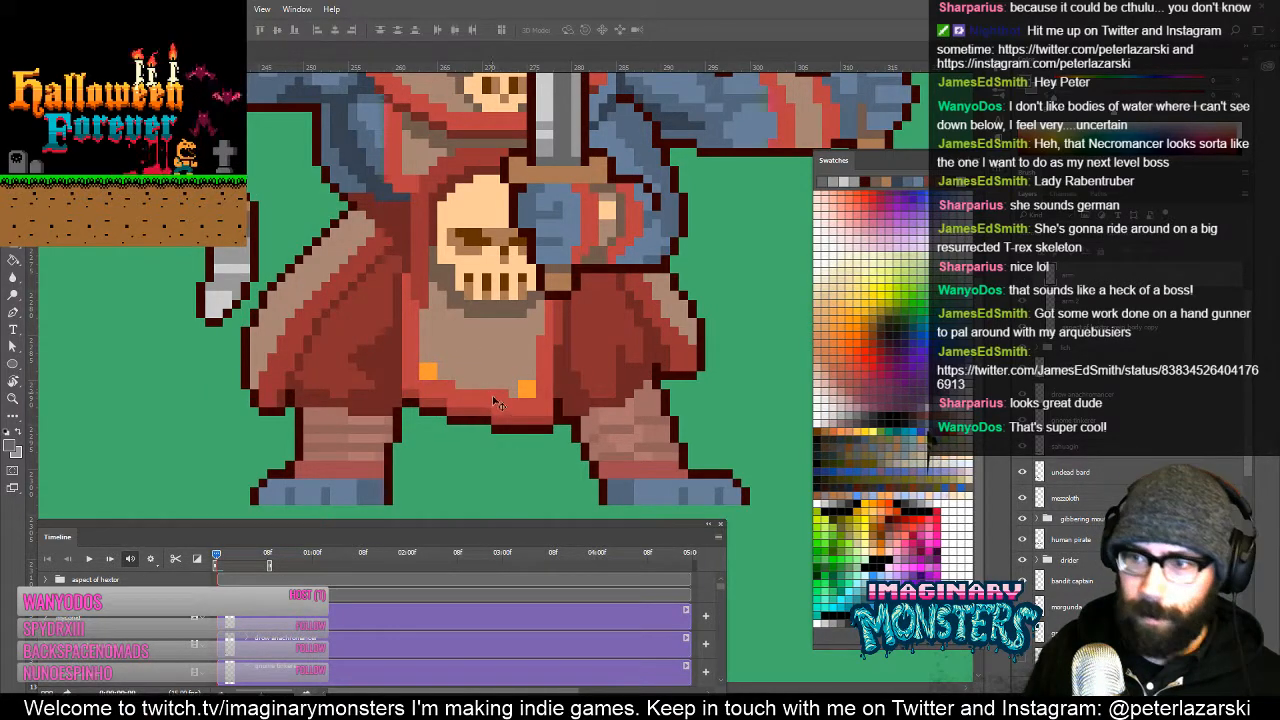
pyautogui.press('m')
pyautogui.moveTo(404, 336); pyautogui.dragTo(552, 468)
pyautogui.click(1021, 278)
pyautogui.press('v')
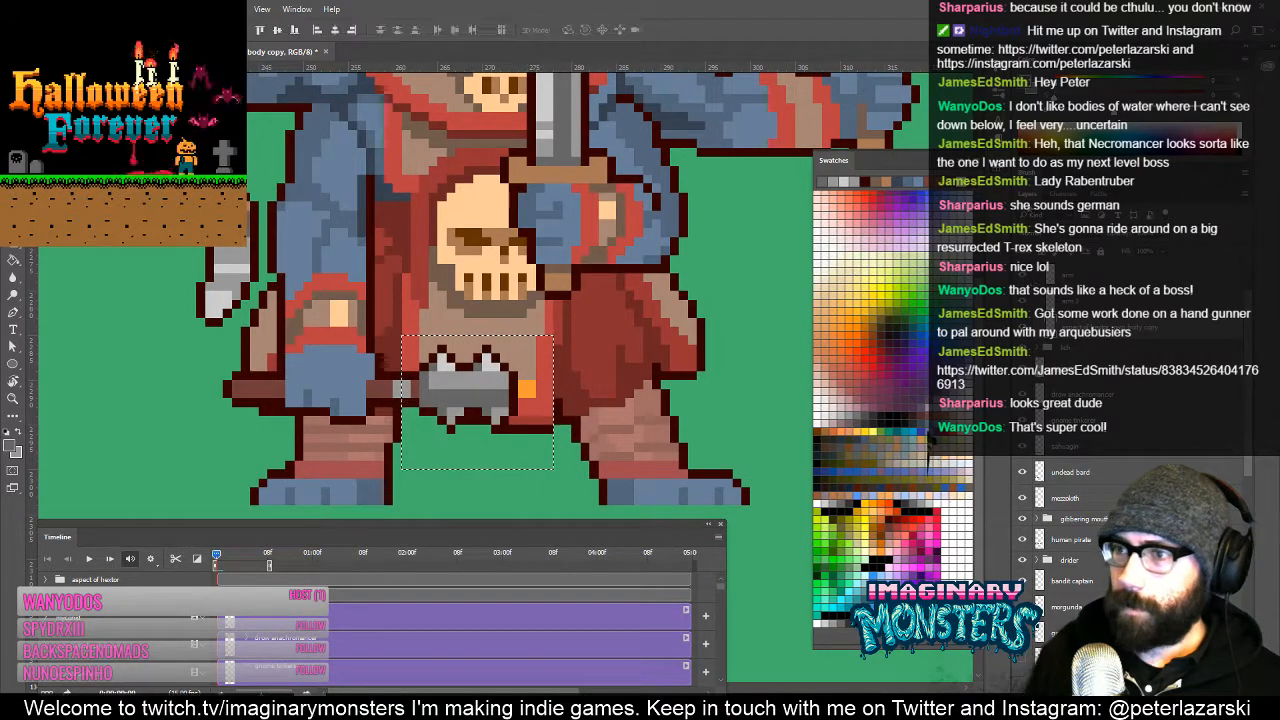
pyautogui.hotkey('alt', 'Down')
pyautogui.press('Down')
pyautogui.press('Down')
pyautogui.press('Down')
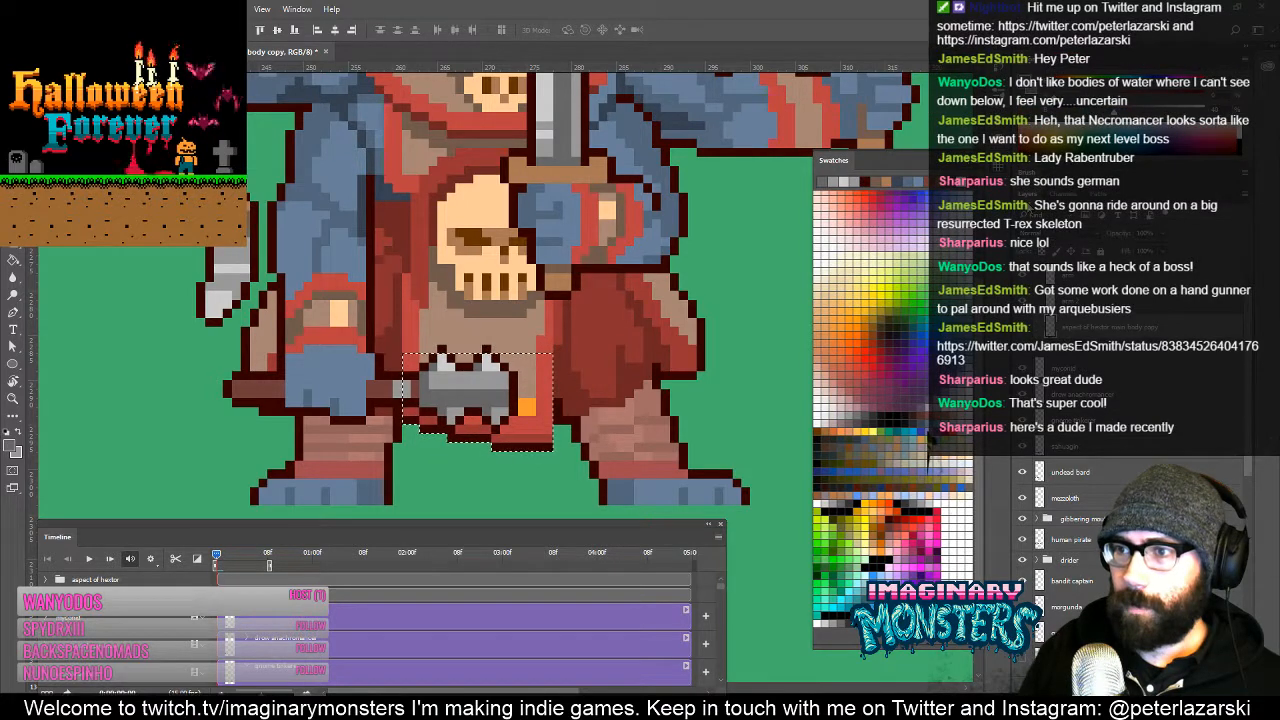
pyautogui.hotkey('ctrl', 's')
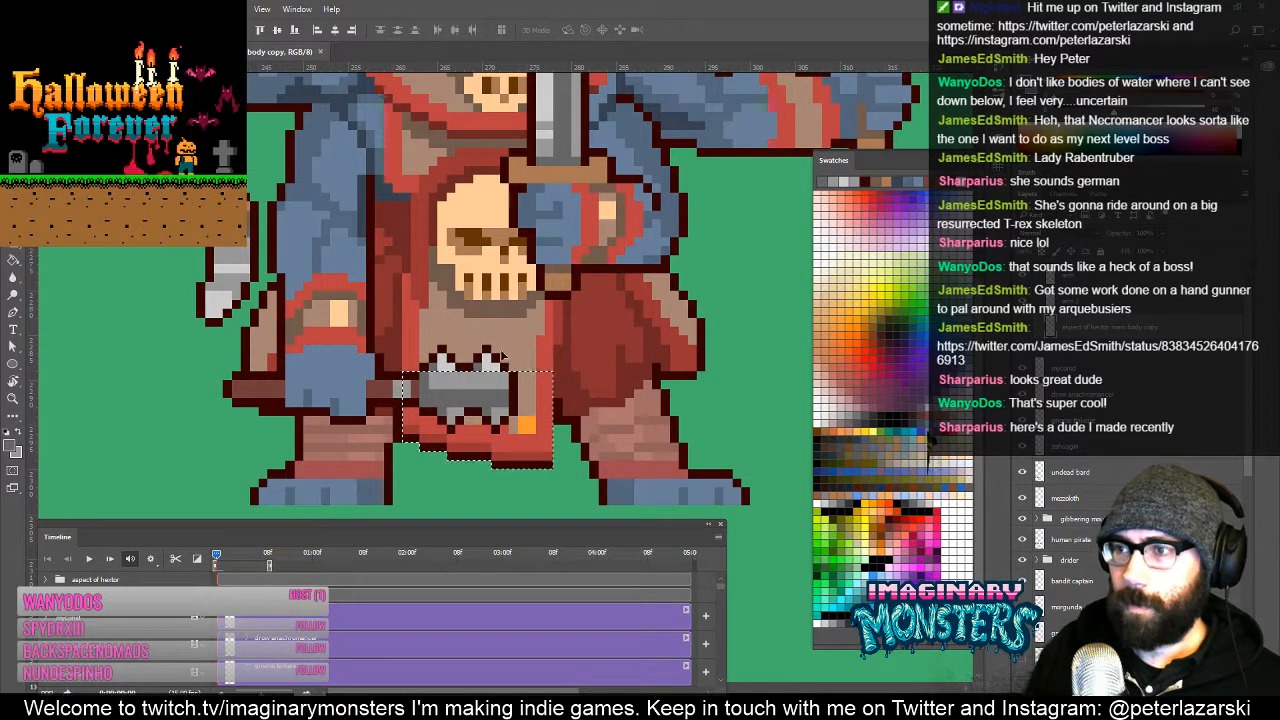
pyautogui.hotkey('ctrl', 'd')
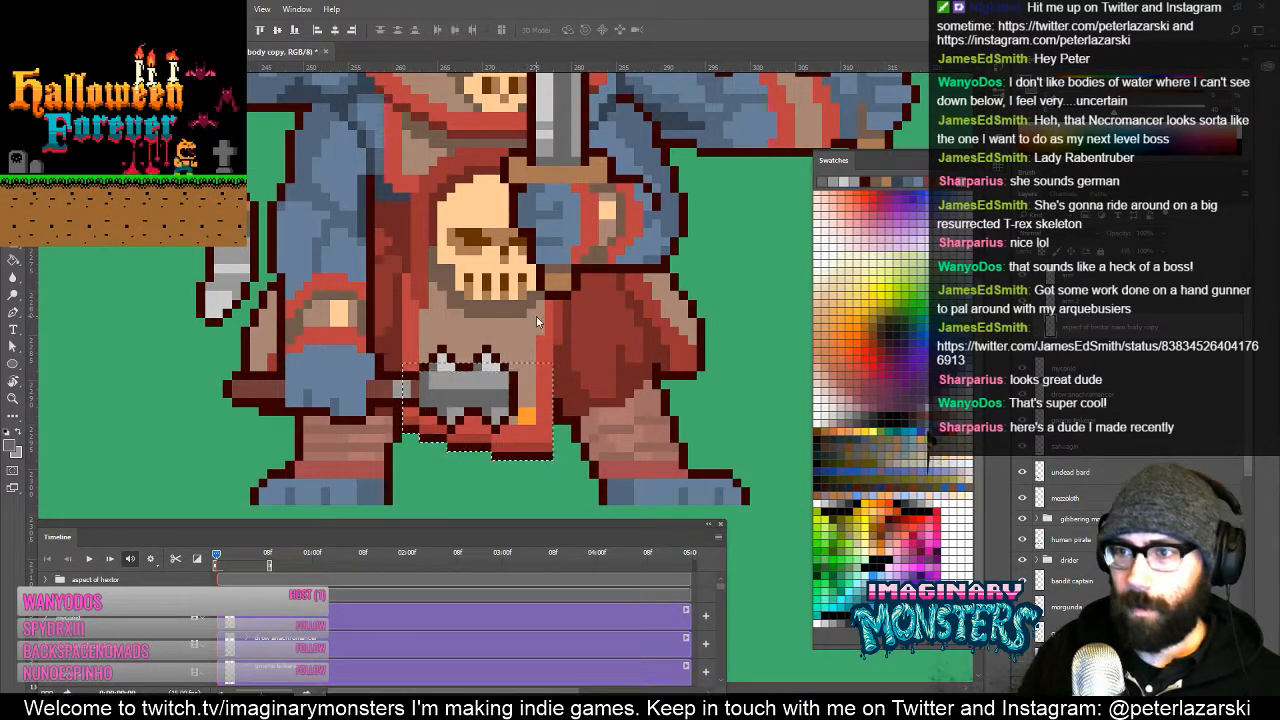
# Step: Redraw the dark maroon outline along the right side of the lengthened loincloth down to its hem
pyautogui.press('b')
pyautogui.keyDown('alt'); pyautogui.click(556, 412); pyautogui.keyUp('alt')
pyautogui.moveTo(558, 425); pyautogui.dragTo(558, 456)
pyautogui.press('z')
pyautogui.keyDown('alt'); pyautogui.click(559, 457); pyautogui.keyUp('alt')
pyautogui.press('e')
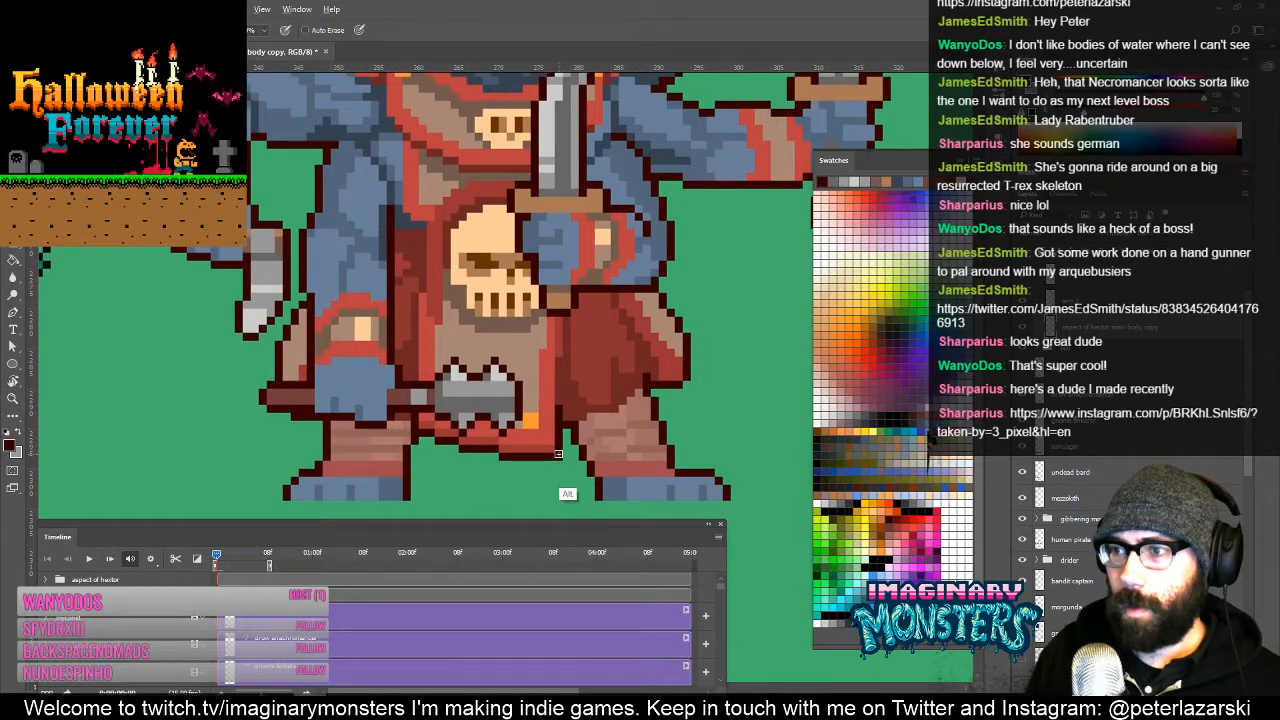
pyautogui.press('b')
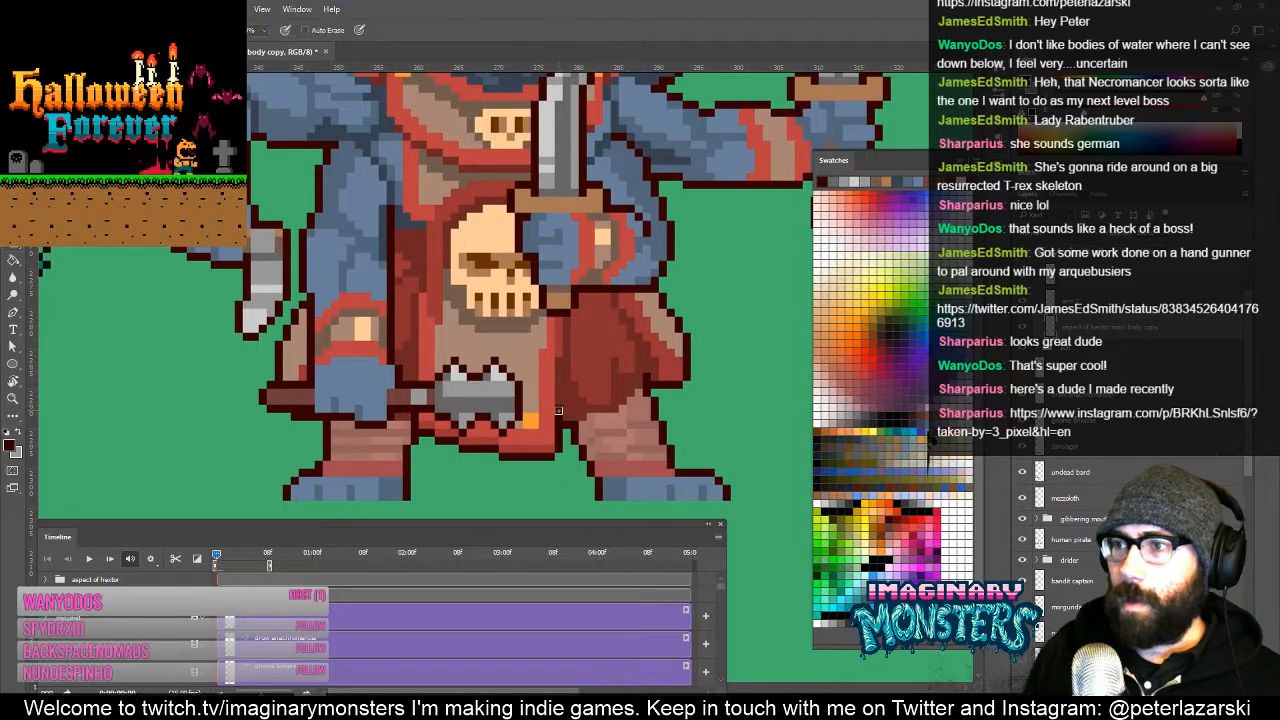
pyautogui.keyDown('alt'); pyautogui.click(559, 447); pyautogui.keyUp('alt')
pyautogui.moveTo(558, 404); pyautogui.dragTo(560, 365)
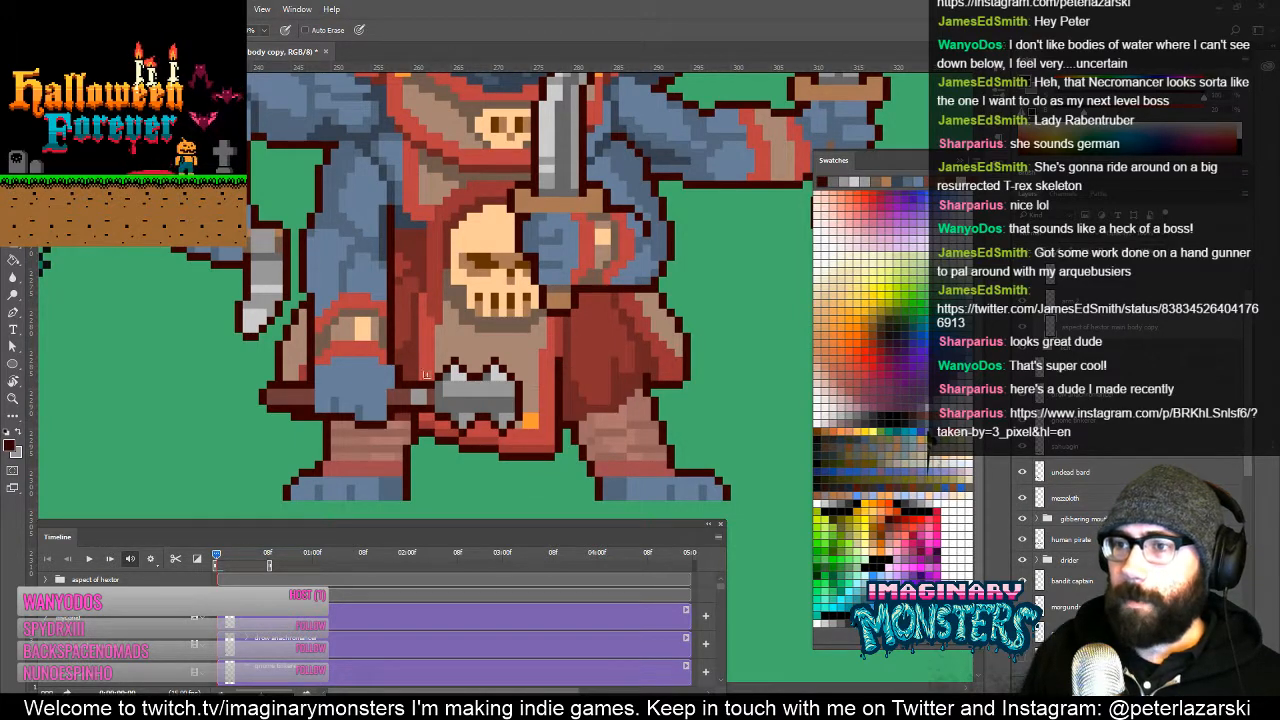
# Step: Hide the lower weapon arm and examine the lengthened loincloth on the whole ogre
pyautogui.click(1022, 280)
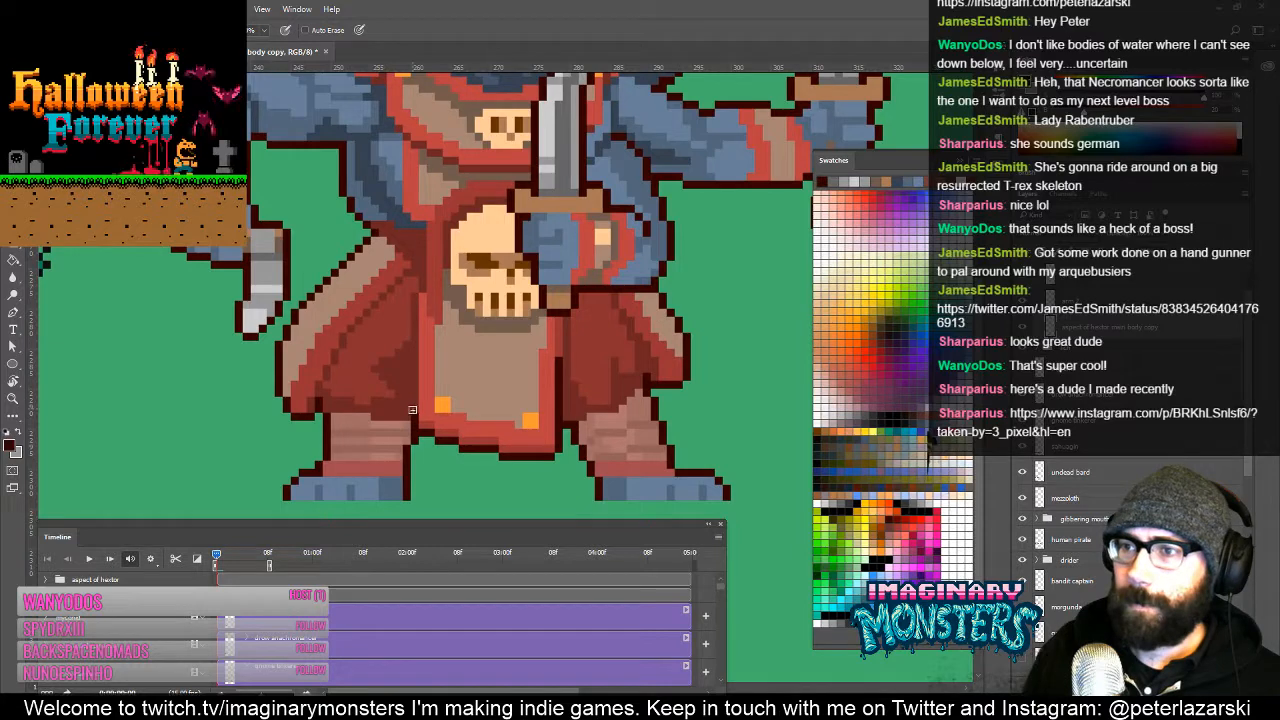
pyautogui.press('z')
pyautogui.keyDown('alt'); pyautogui.click(454, 310); pyautogui.keyUp('alt')
pyautogui.keyDown('alt'); pyautogui.click(525, 322); pyautogui.keyUp('alt')
pyautogui.keyDown('alt'); pyautogui.click(525, 322); pyautogui.keyUp('alt')
pyautogui.moveTo(583, 332); pyautogui.dragTo(572, 392)
pyautogui.press('b')
pyautogui.rightClick(549, 381)
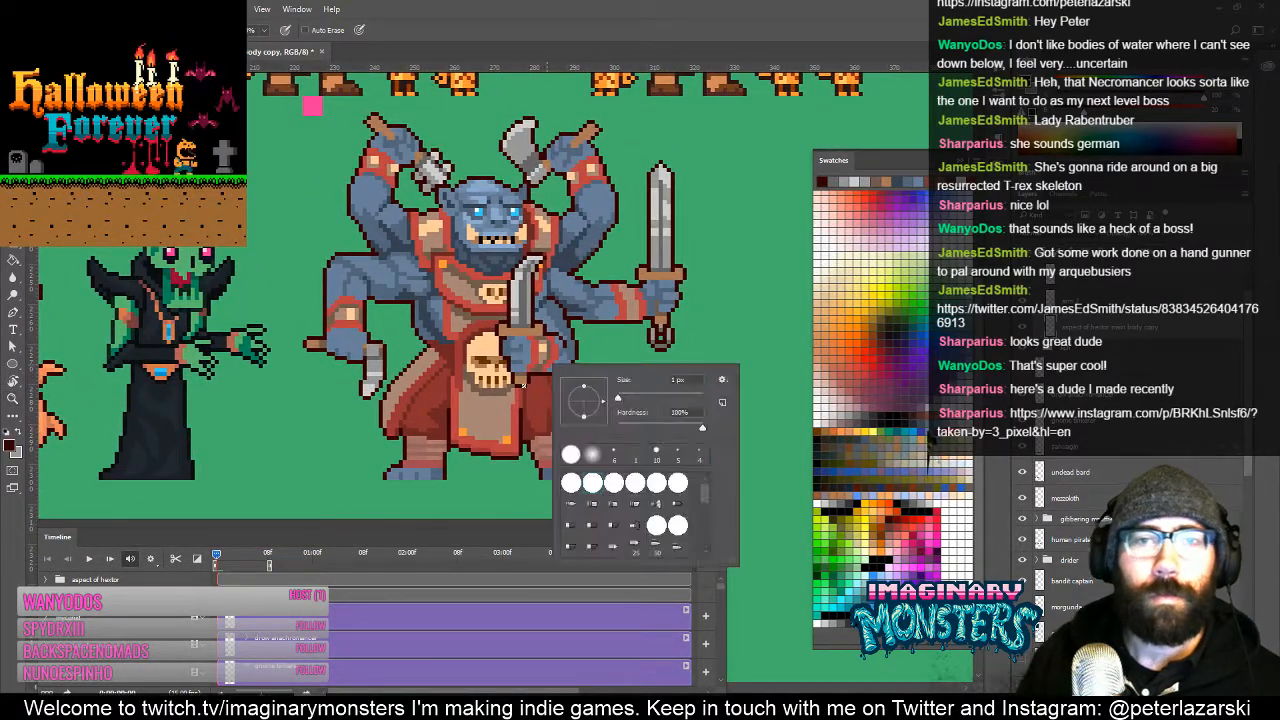
pyautogui.press('Escape')
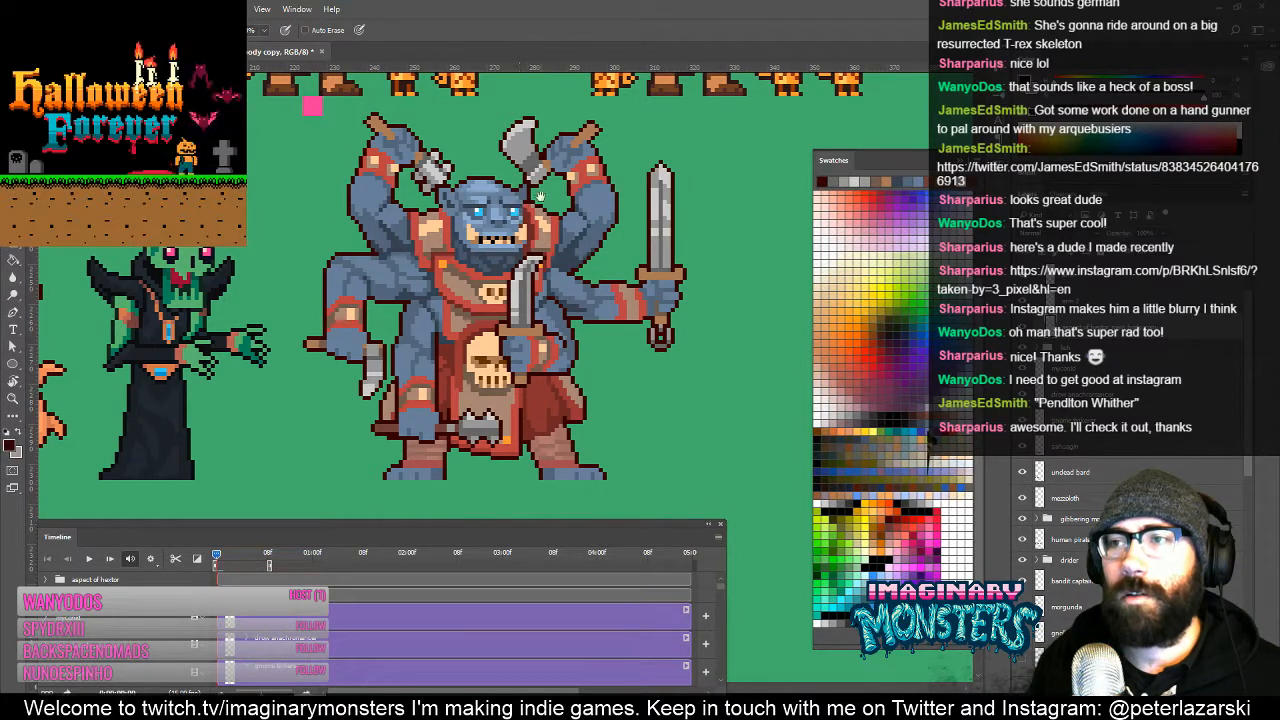
# Step: Compare the ogre with the neighbouring monster sprites in the lineup and save the file
pyautogui.moveTo(538, 205); pyautogui.dragTo(530, 225)
pyautogui.keyDown('alt'); pyautogui.click(530, 225); pyautogui.keyUp('alt')
pyautogui.keyDown('alt'); pyautogui.click(529, 222); pyautogui.keyUp('alt')
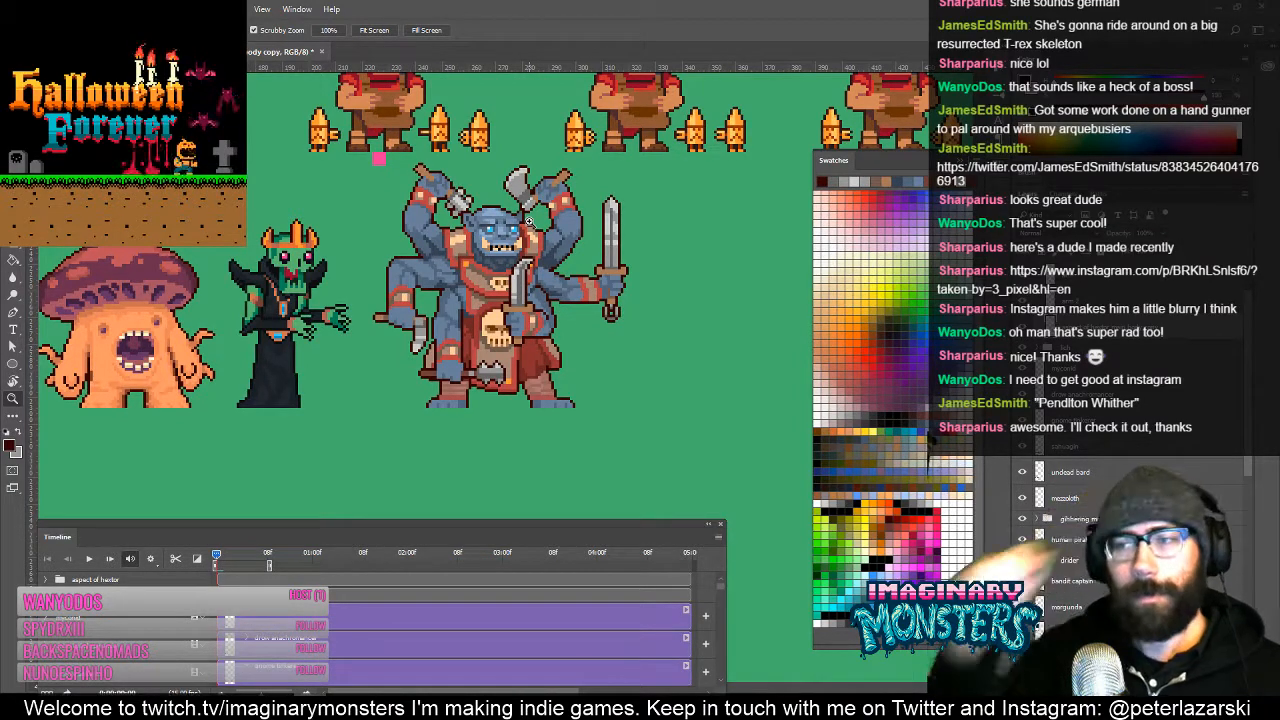
pyautogui.moveTo(414, 279); pyautogui.dragTo(560, 303)
pyautogui.moveTo(275, 296)
pyautogui.mouseDown()
pyautogui.moveTo(328, 313)
pyautogui.moveTo(514, 319)
pyautogui.moveTo(504, 300)
pyautogui.moveTo(483, 310)
pyautogui.mouseUp()
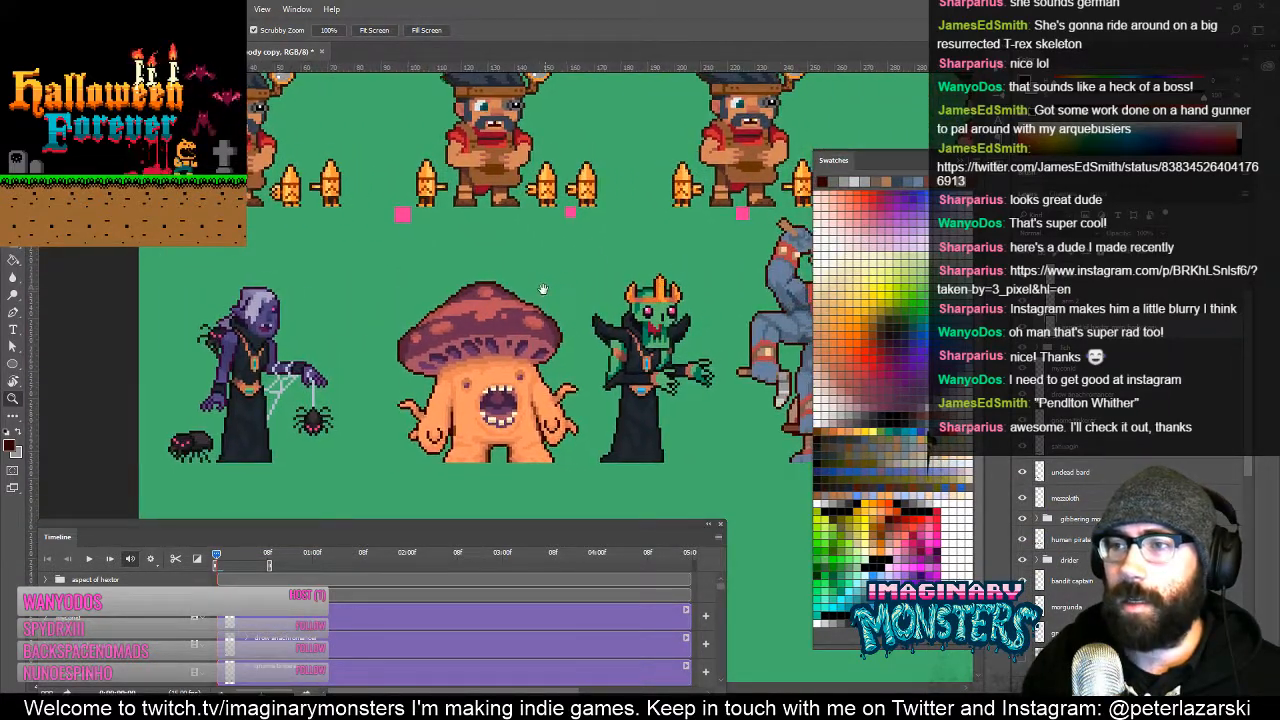
pyautogui.press('b')
pyautogui.hotkey('ctrl', 's')
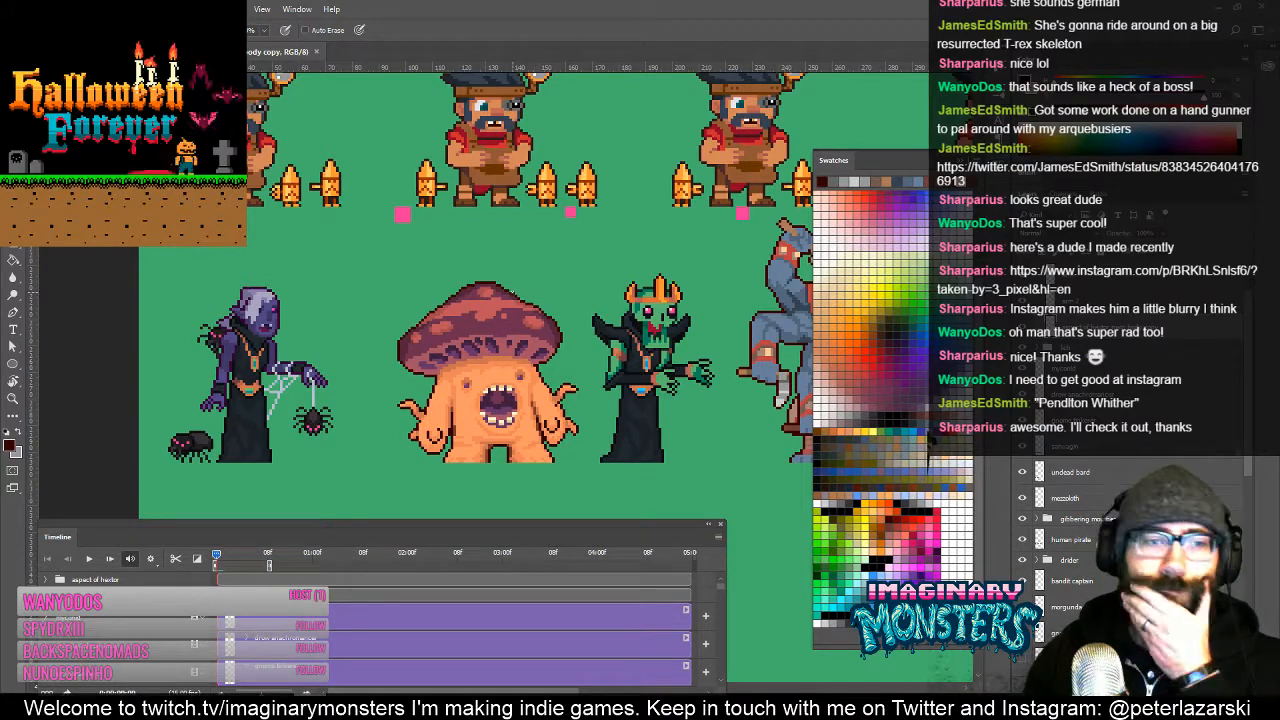
# Step: Hide the interface panels and examine the drow, mushroom and lich sprites up close before comparing them with the six-armed ogre
pyautogui.press('Tab')
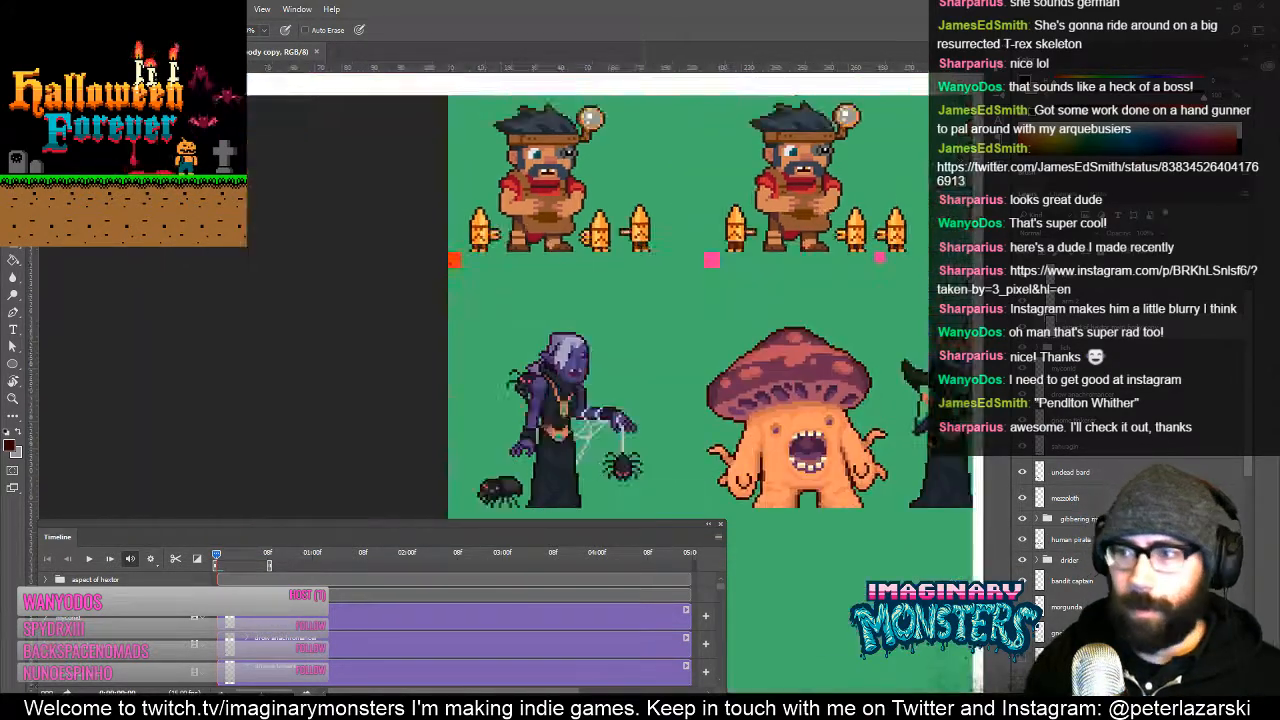
pyautogui.moveTo(658, 348); pyautogui.dragTo(565, 453)
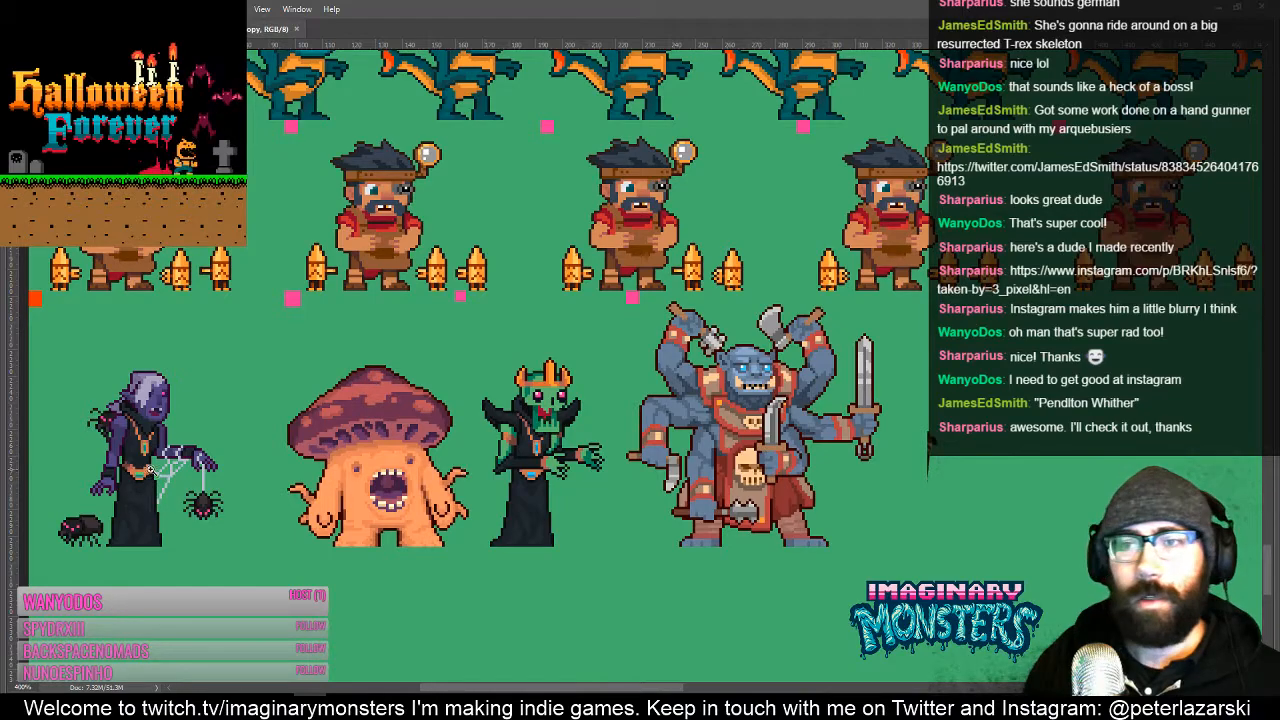
pyautogui.scroll(5, 160, 465)
pyautogui.scroll(-5, 220, 444)
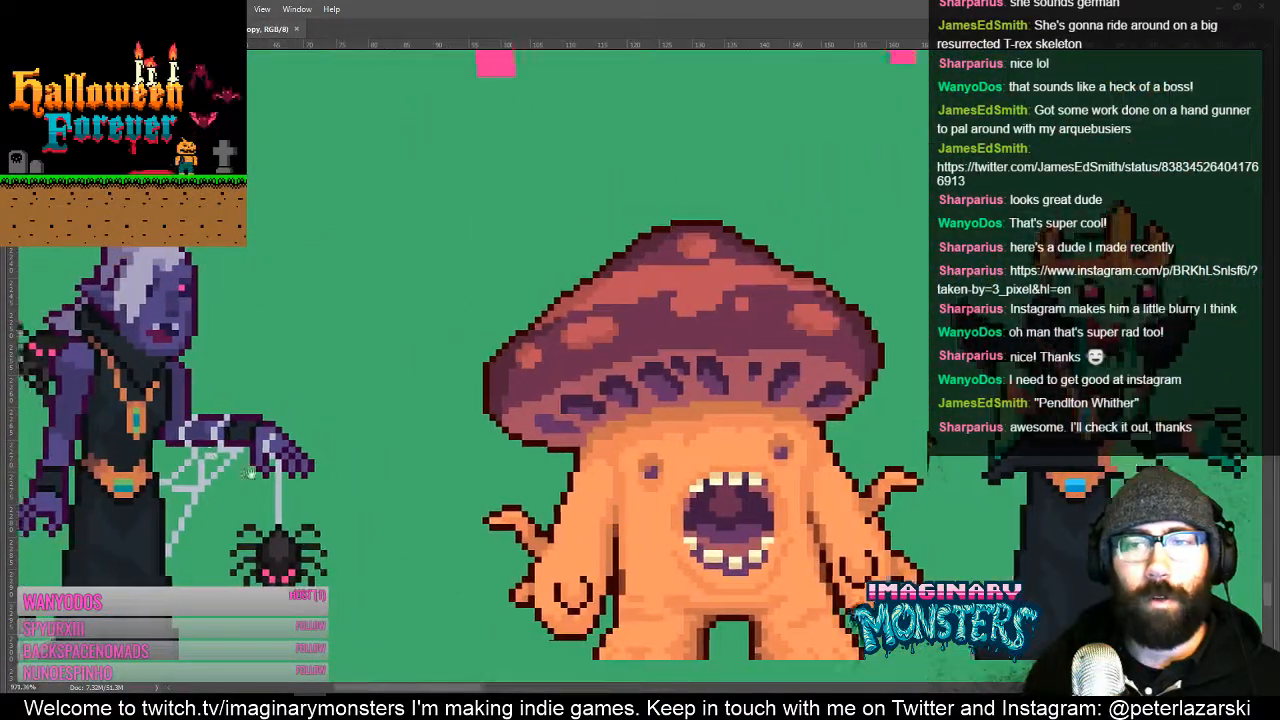
pyautogui.scroll(4, 565, 441)
pyautogui.moveTo(1126, 441); pyautogui.dragTo(432, 425)
pyautogui.hscroll(10, 513, 421)
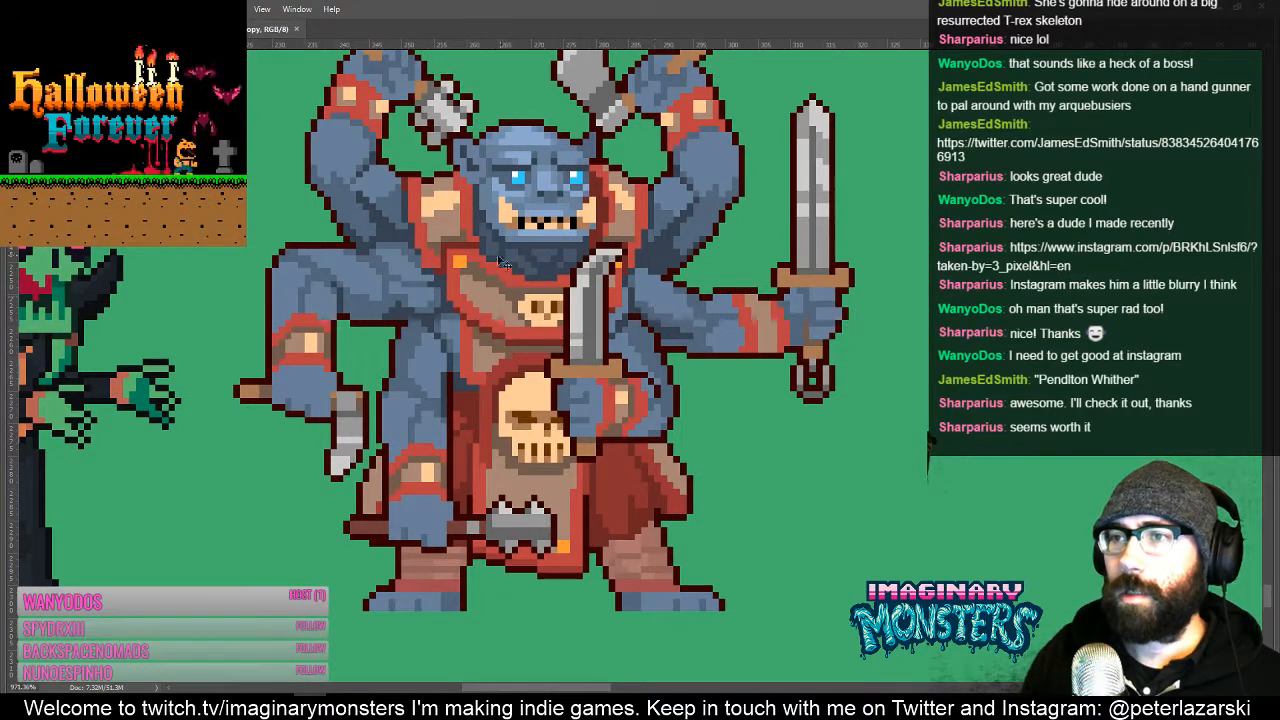
# Step: Touch up the dark outline around the shoulder of the ogre's bent middle arm with the colour sampled from that outline
pyautogui.press('b')
pyautogui.keyDown('alt'); pyautogui.click(344, 249); pyautogui.keyUp('alt')
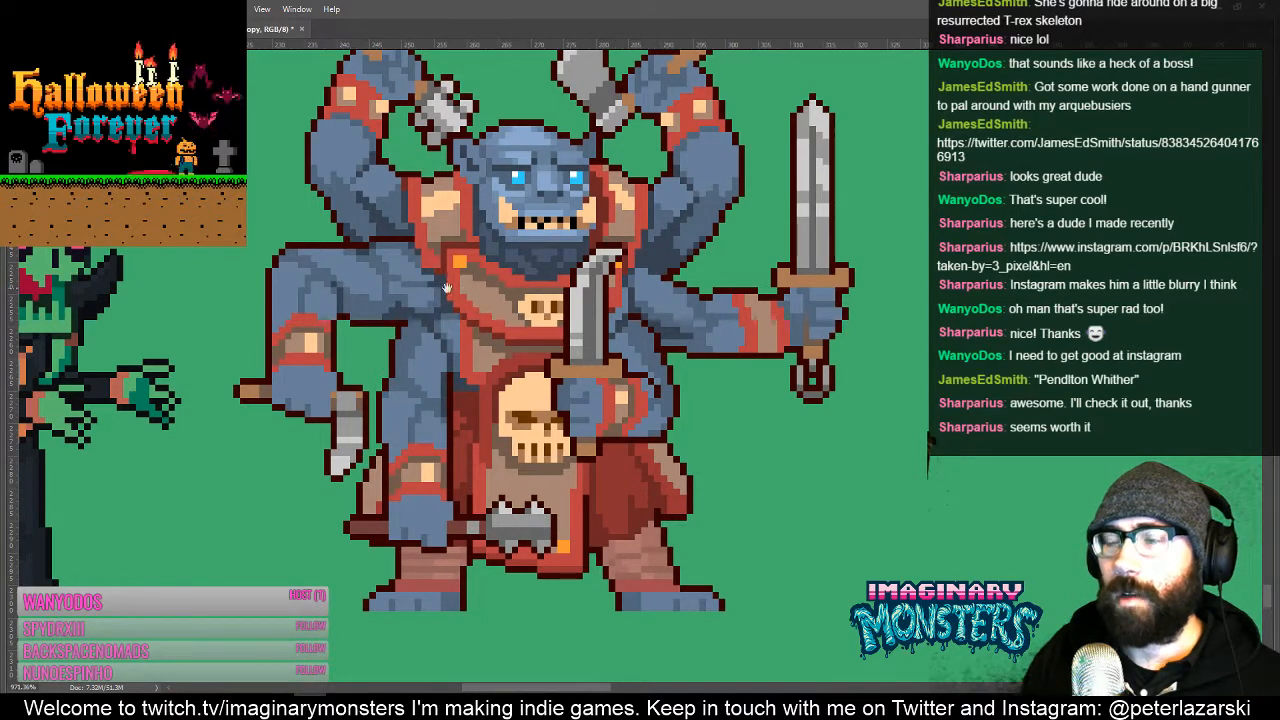
pyautogui.moveTo(447, 288); pyautogui.dragTo(367, 301)
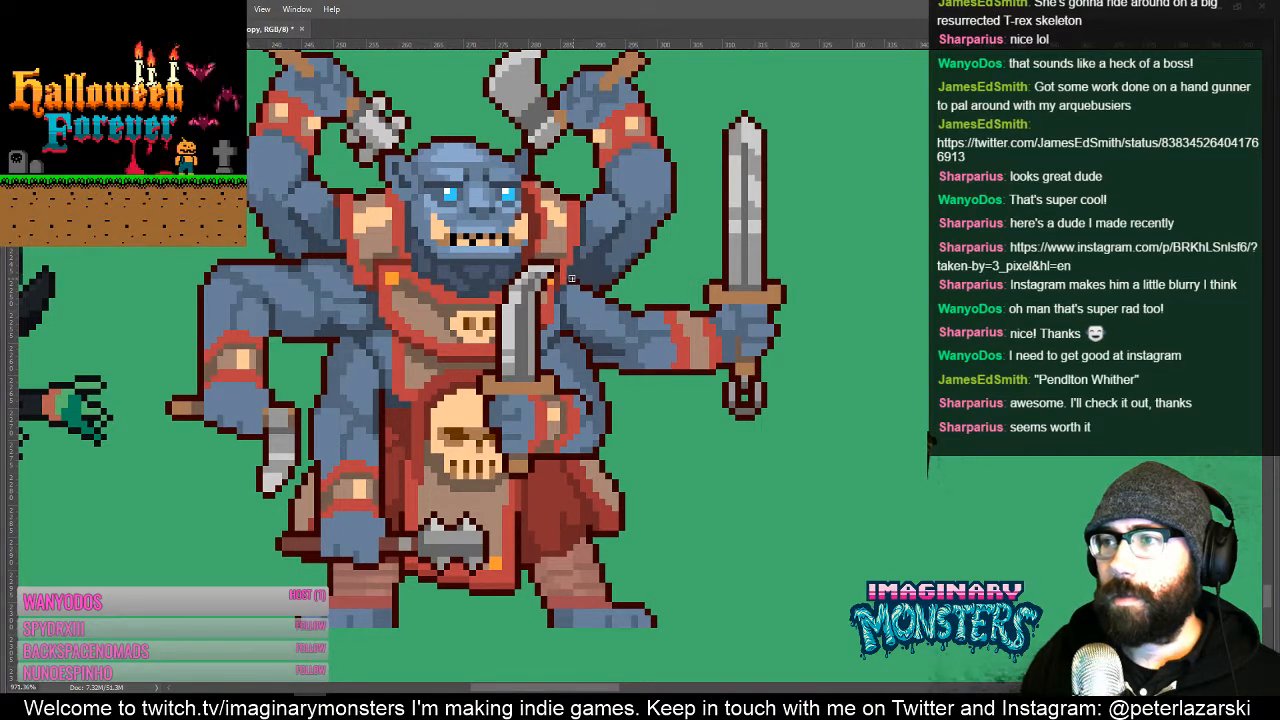
# Step: Check the ogre beside the lich and mushroom sprites, save the file, and switch the canvas to full-screen view
pyautogui.scroll(-2, 572, 278)
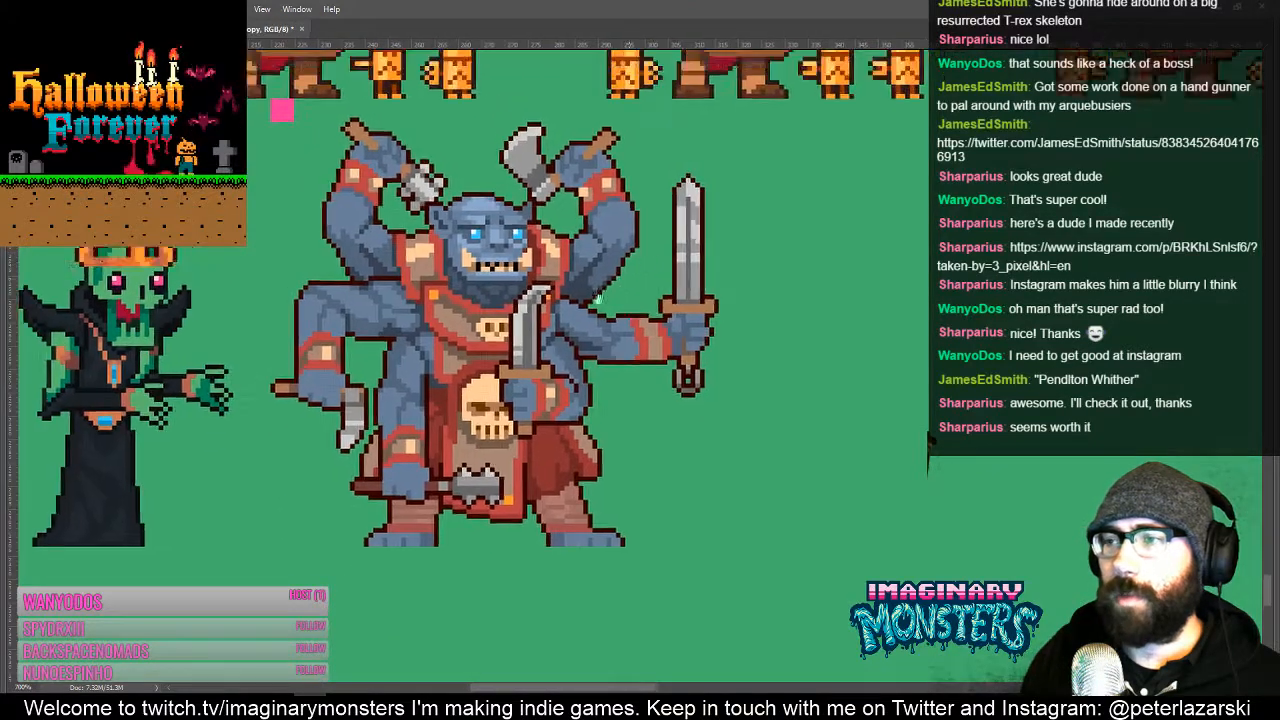
pyautogui.scroll(-1, 596, 293)
pyautogui.scroll(-1, 603, 290)
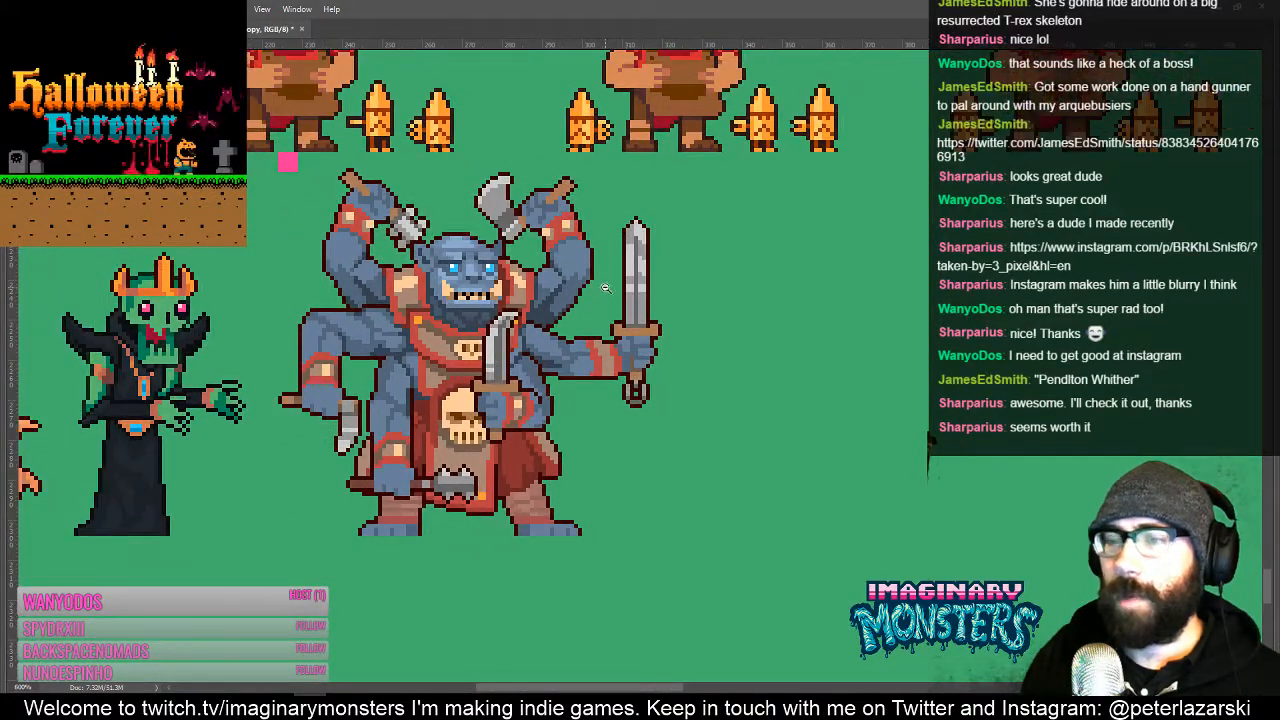
pyautogui.moveTo(462, 269); pyautogui.dragTo(657, 307)
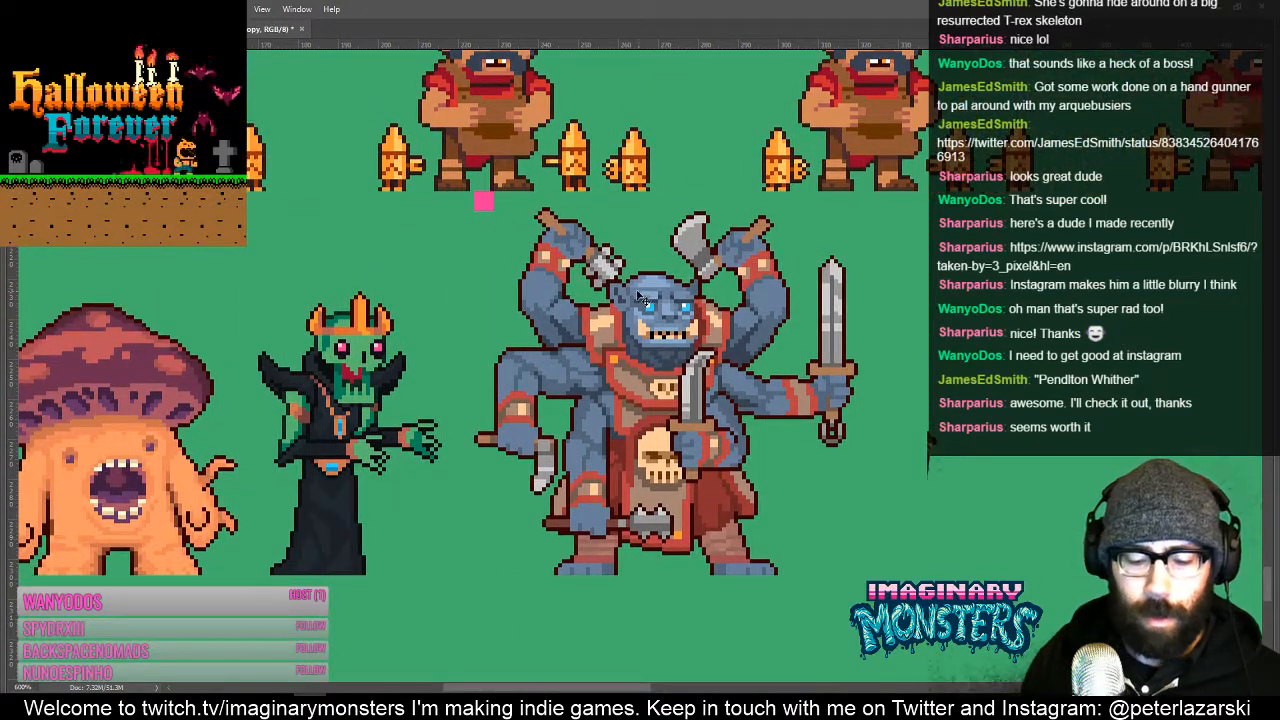
pyautogui.hotkey('ctrl', 's')
pyautogui.press('f')
pyautogui.press('f')
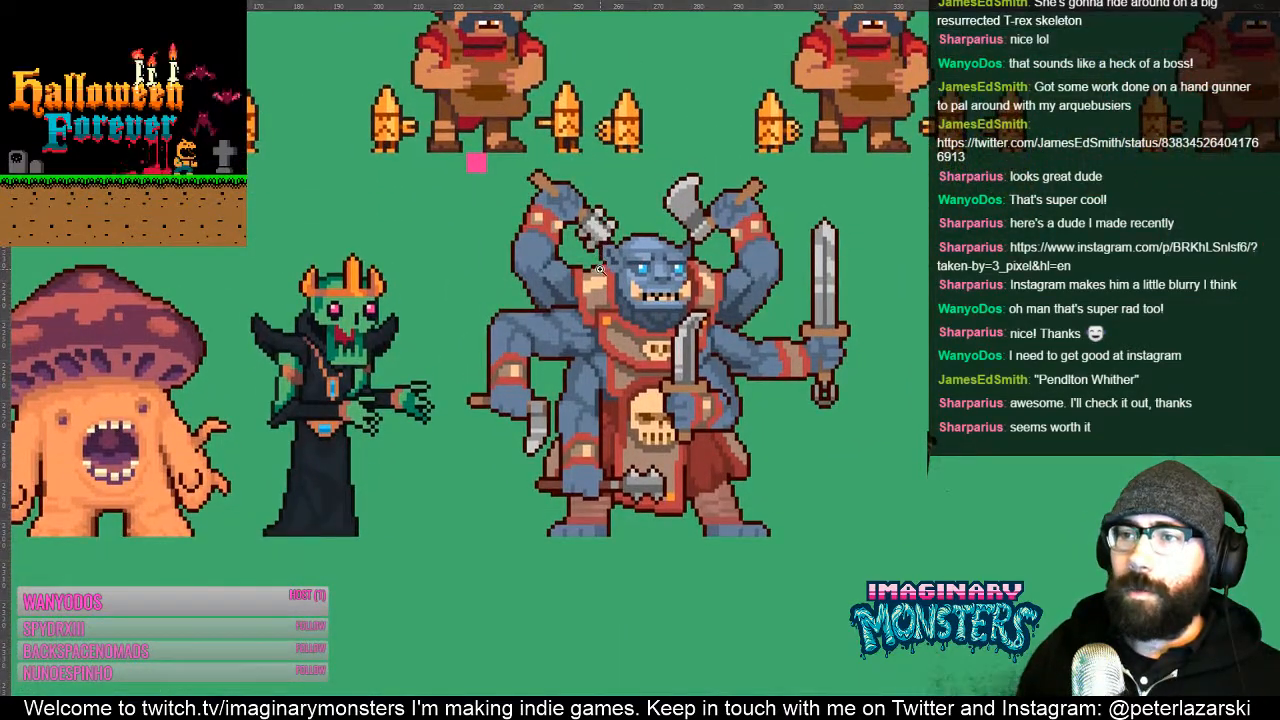